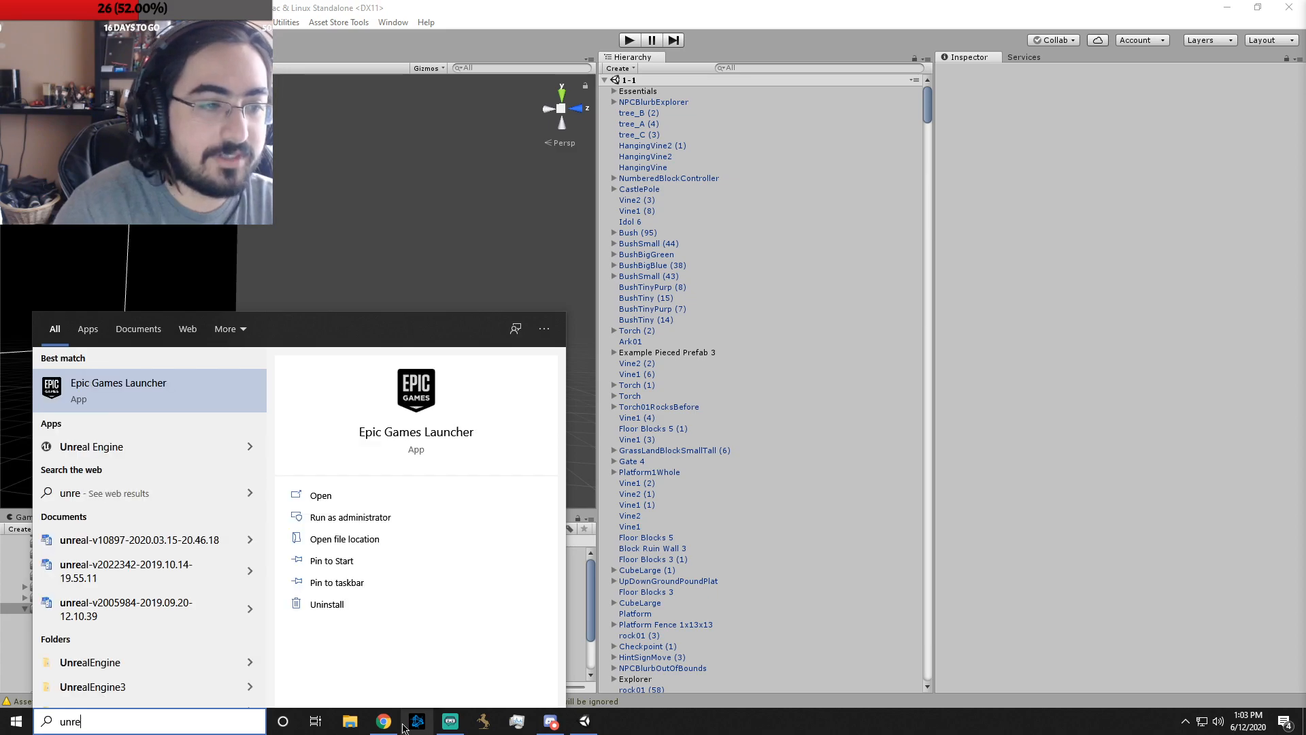
- Search the computer for "unreal" and launch Unreal Engine
{"action": "type", "text": "l"}
{"action": "left_click", "coordinate": [170, 447]}
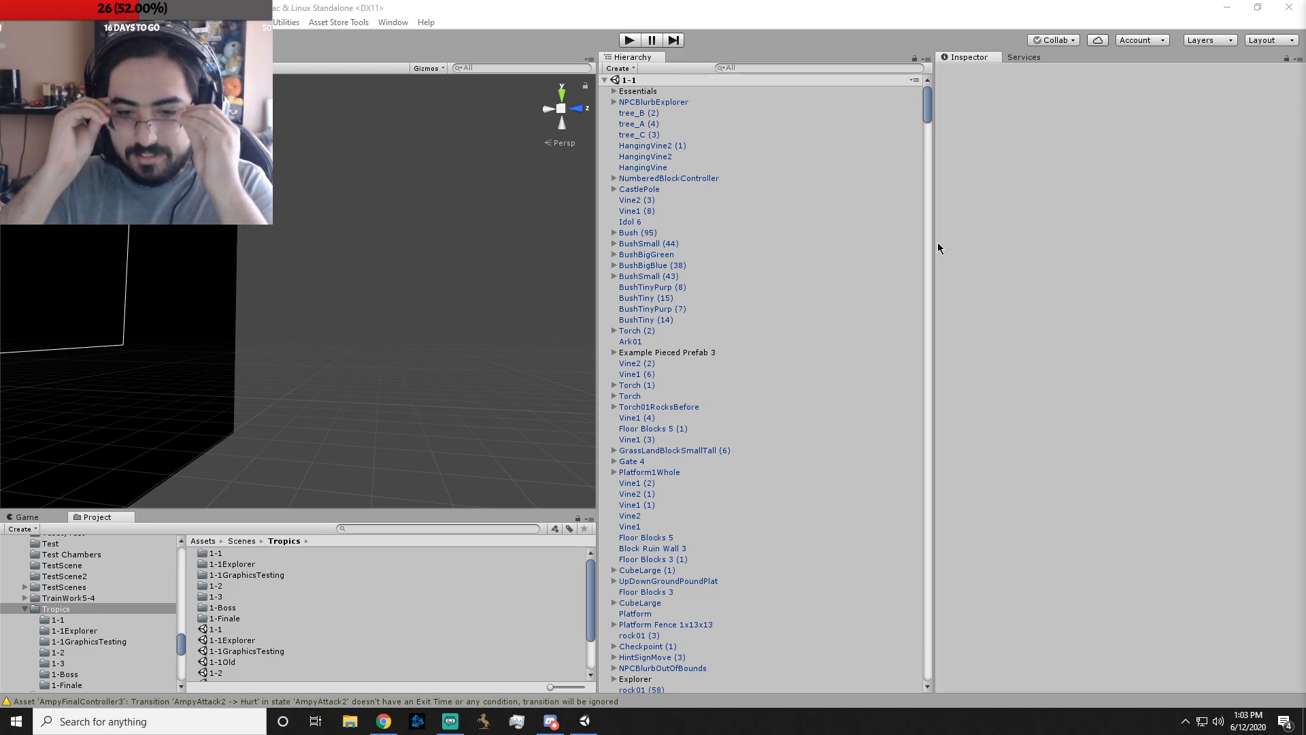
- Collapse the Tropics folder, dismiss the editor update notice and open the Ampy assets folder
{"action": "left_click", "coordinate": [27, 609]}
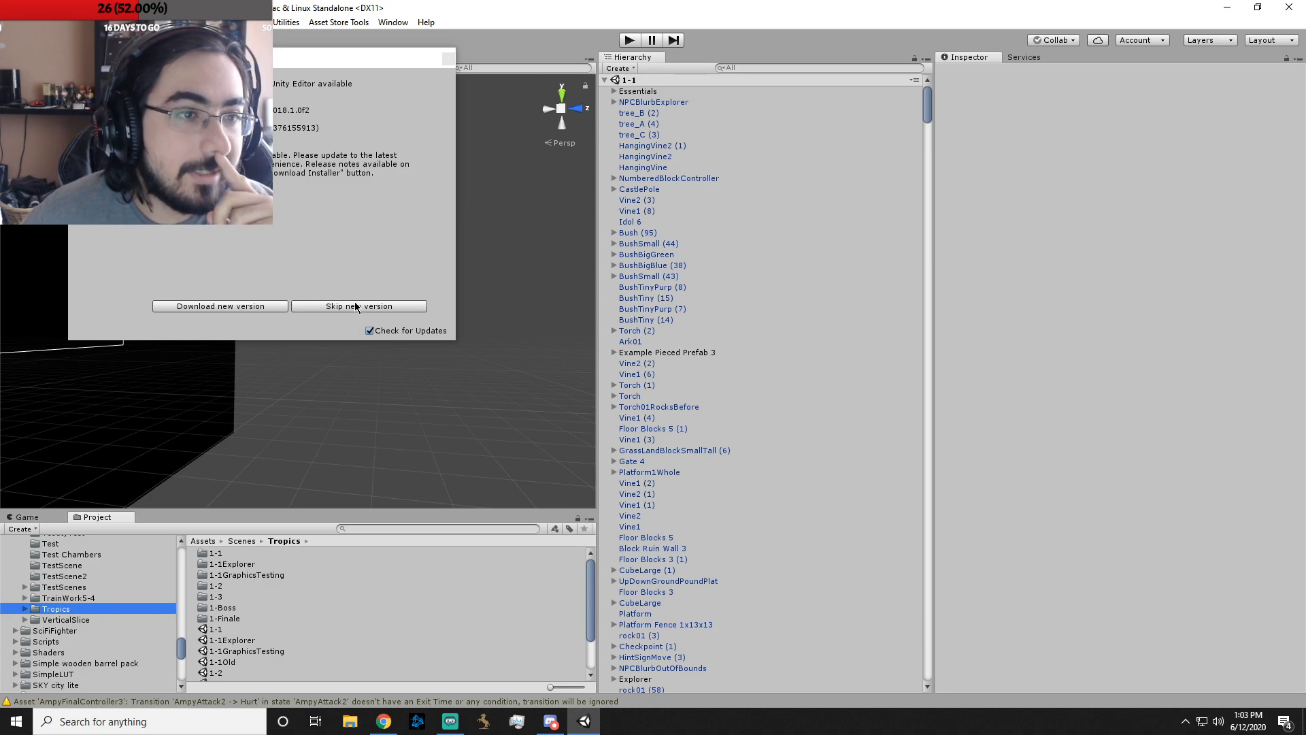
{"action": "left_click", "coordinate": [449, 60]}
{"action": "scroll", "coordinate": [123, 608], "scroll_direction": "up", "scroll_amount": 5}
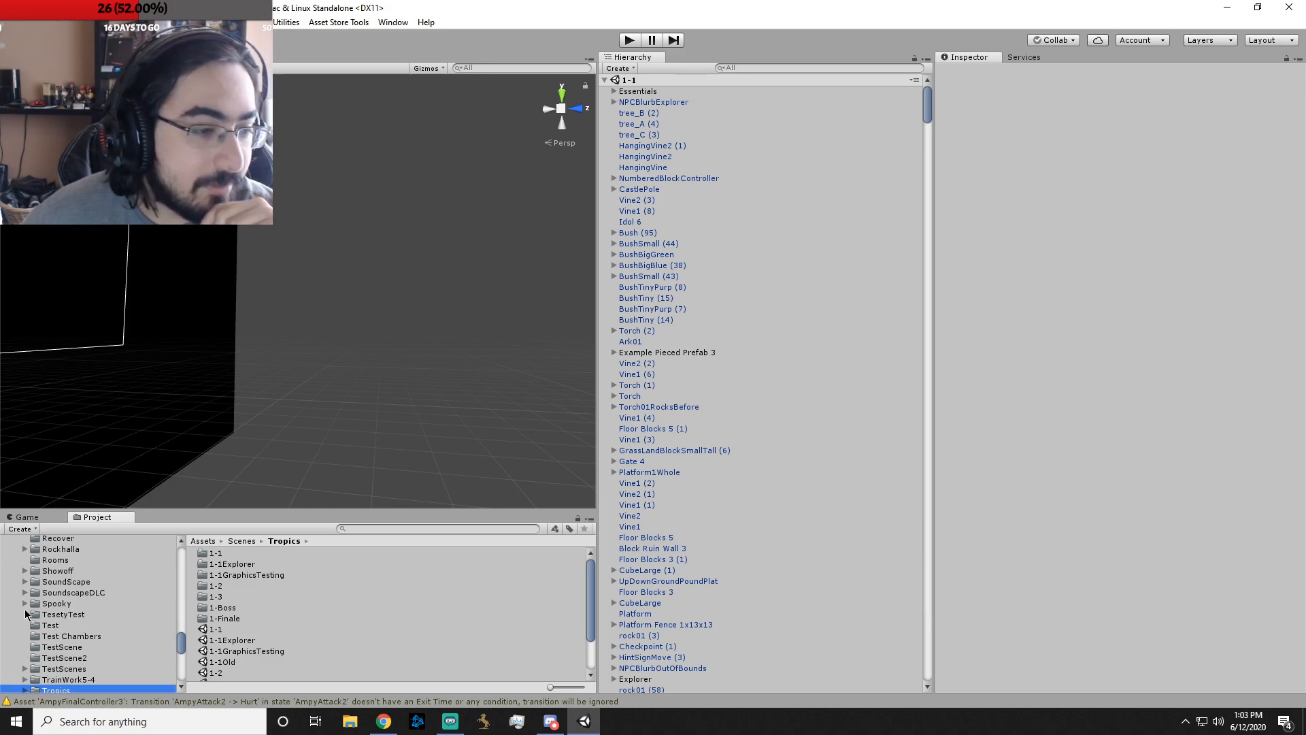
{"action": "scroll", "coordinate": [20, 610], "scroll_direction": "up", "scroll_amount": 5}
{"action": "scroll", "coordinate": [19, 609], "scroll_direction": "down", "scroll_amount": 6}
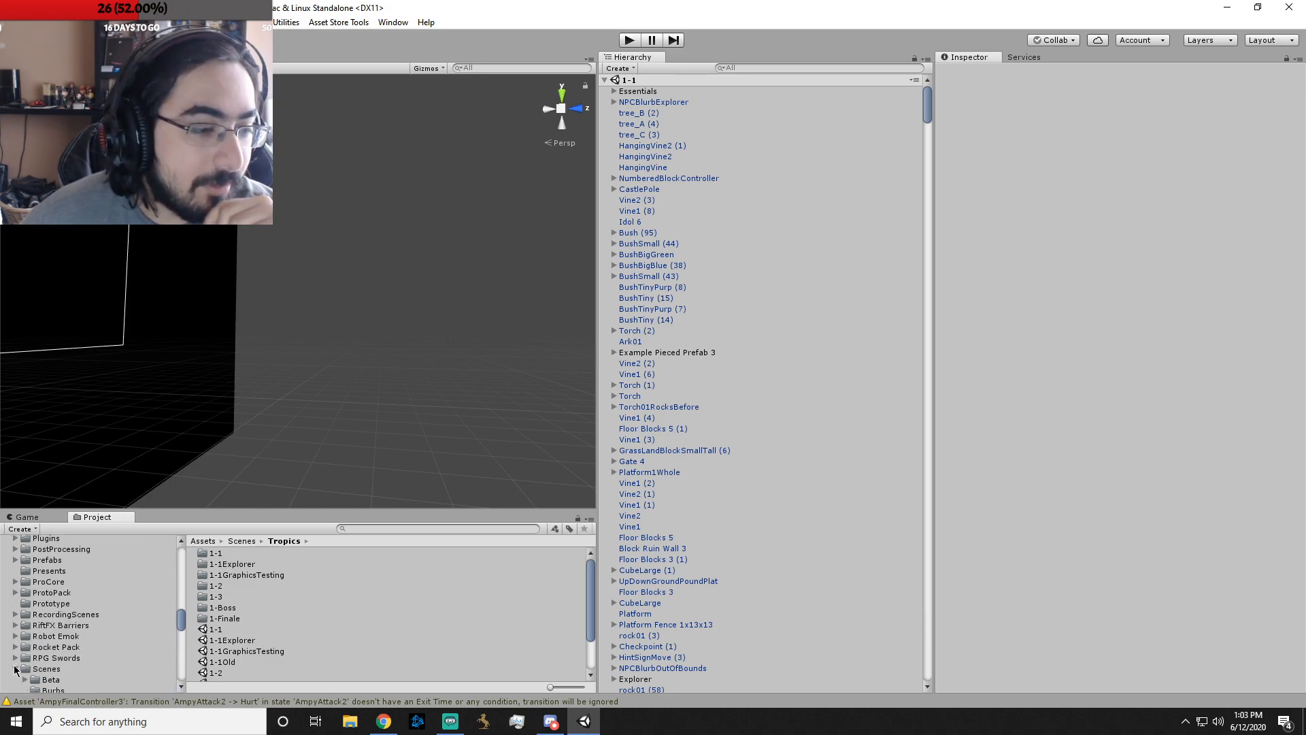
{"action": "scroll", "coordinate": [92, 643], "scroll_direction": "up", "scroll_amount": 10}
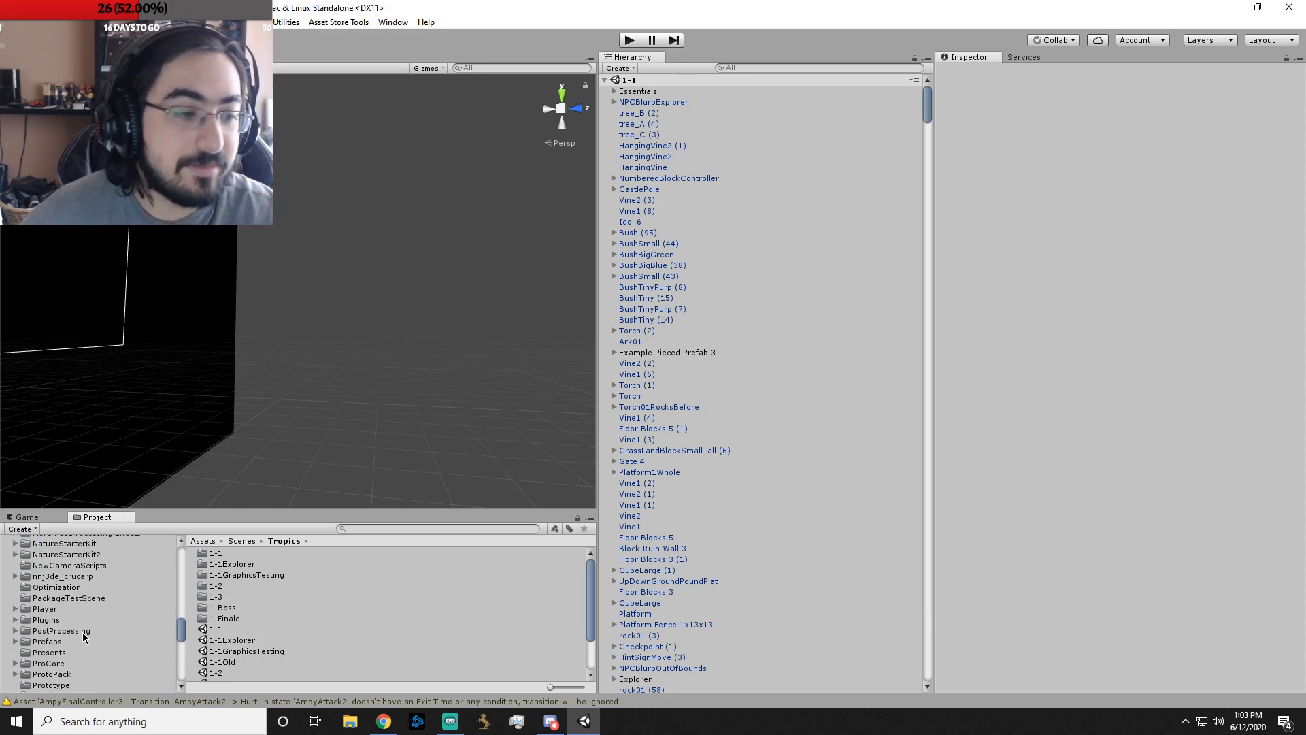
{"action": "scroll", "coordinate": [87, 630], "scroll_direction": "up", "scroll_amount": 10}
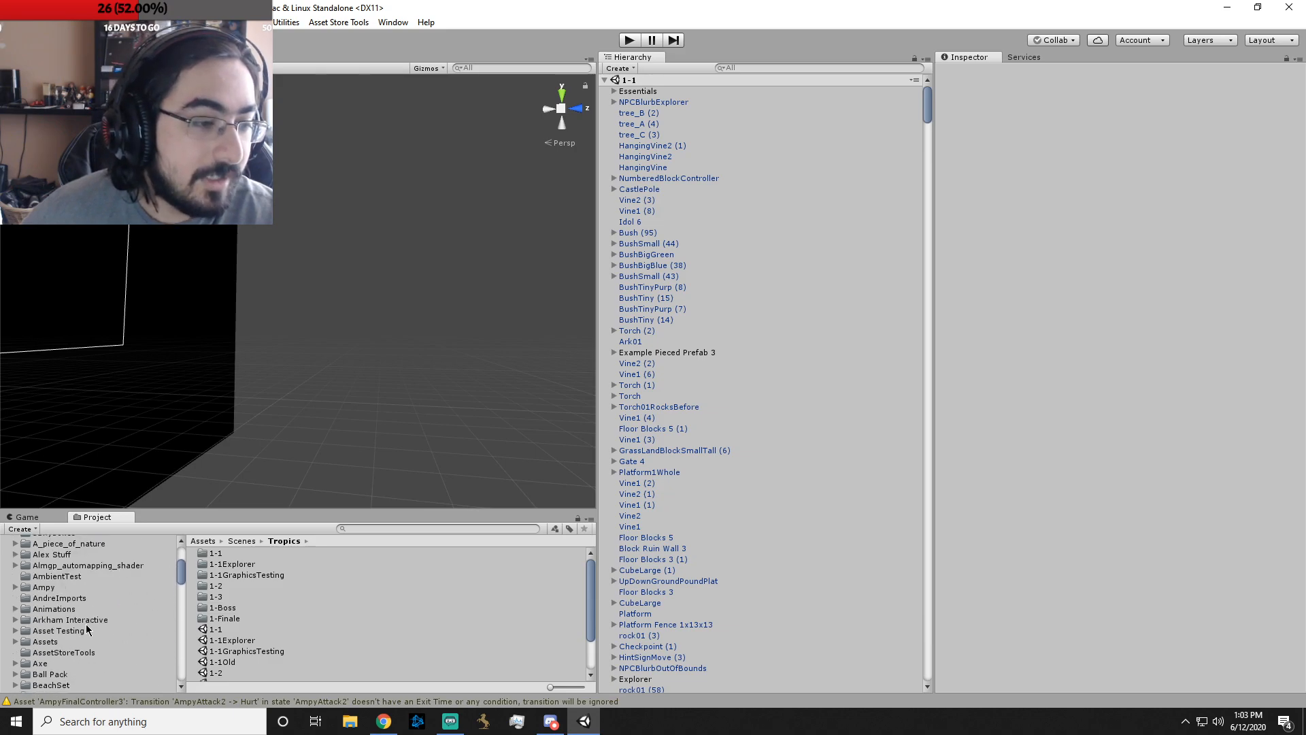
{"action": "left_click", "coordinate": [87, 588]}
- Examine the import settings of the Ampy Peak and ampy (1) models and the properties of the AmpyPeaking prefab
{"action": "left_click", "coordinate": [218, 575]}
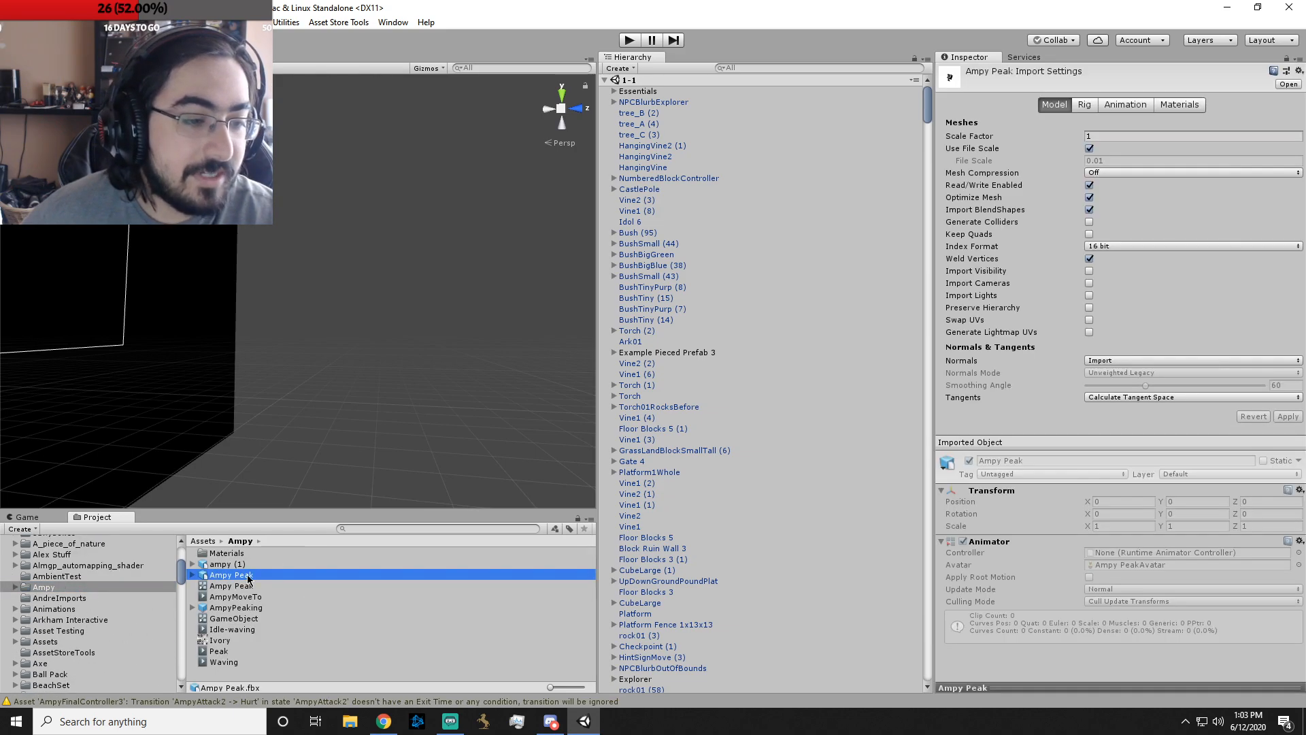
{"action": "left_click", "coordinate": [247, 564]}
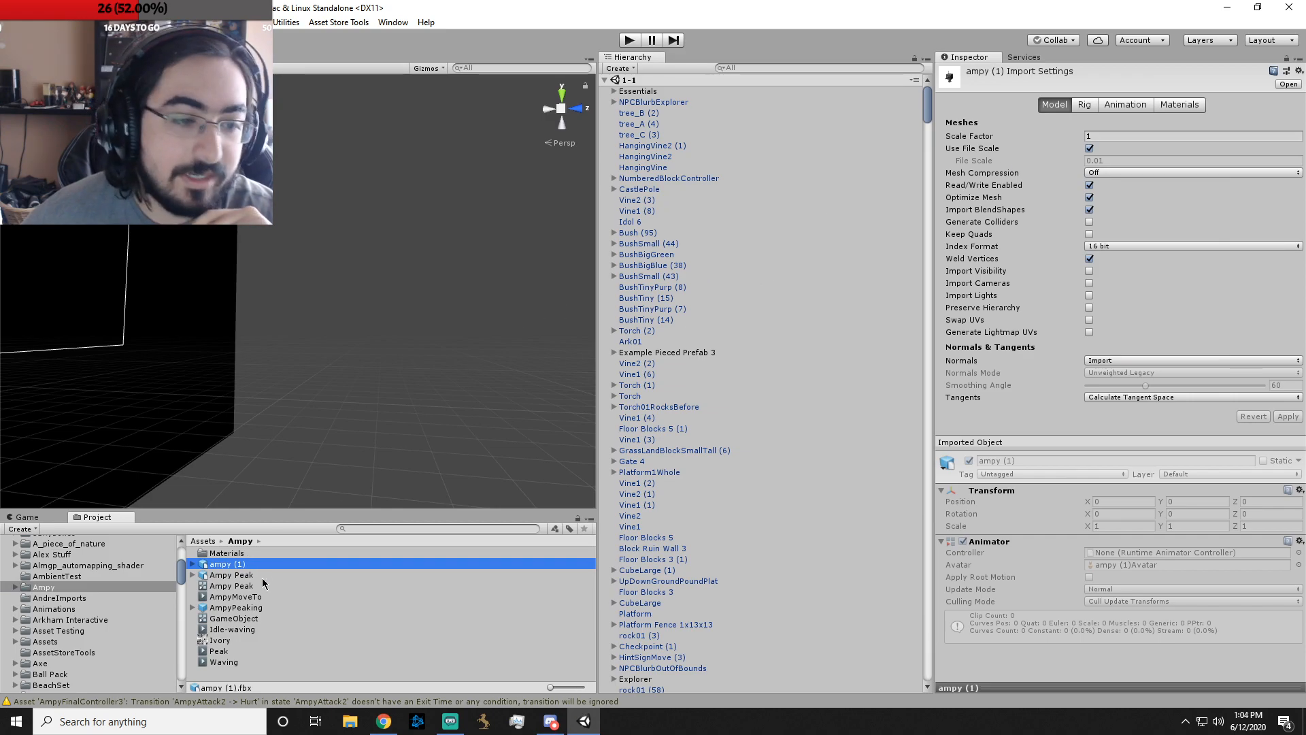
{"action": "left_click", "coordinate": [264, 578]}
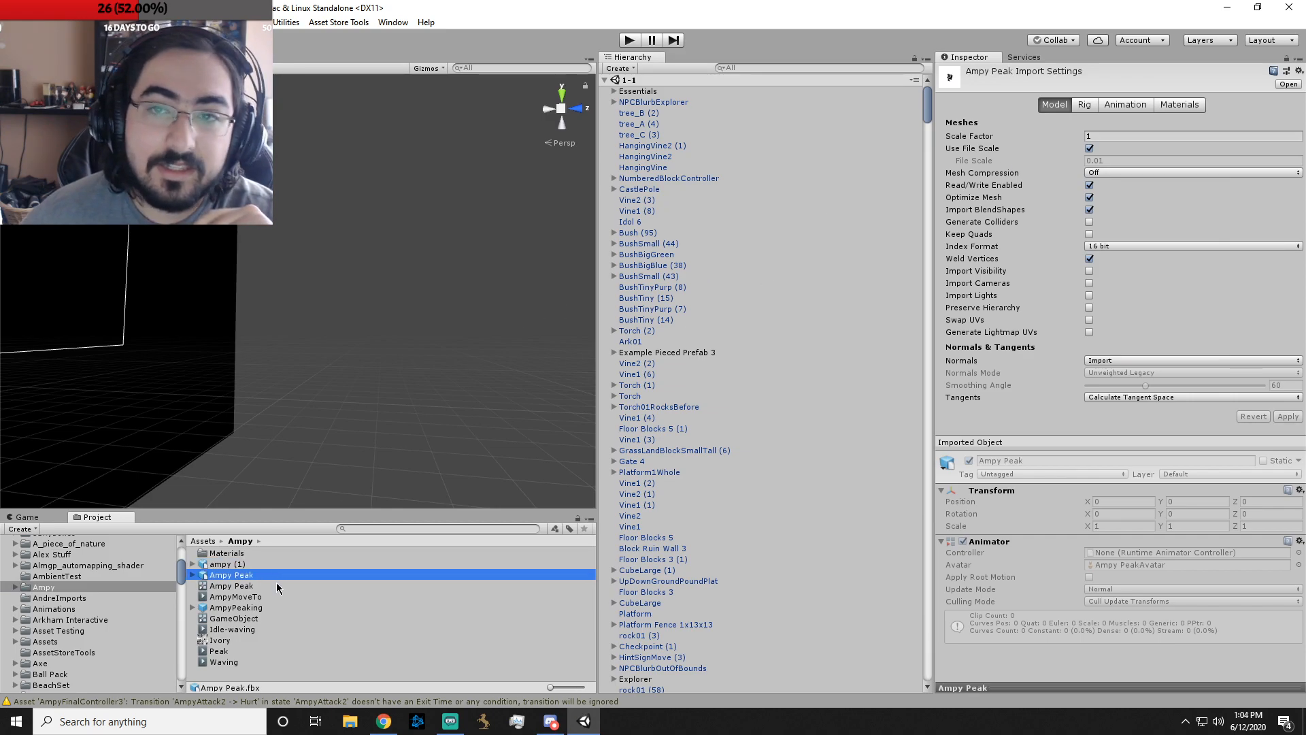
{"action": "left_click", "coordinate": [251, 609]}
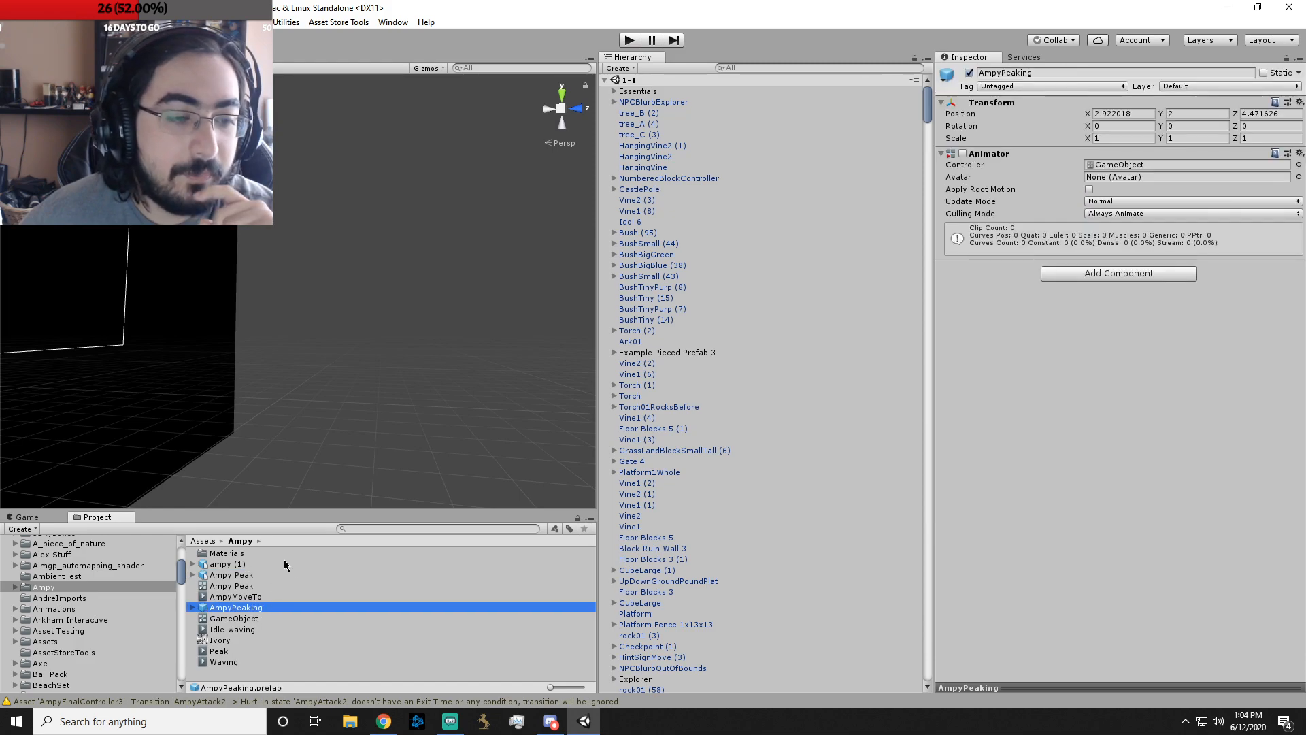
{"action": "left_click", "coordinate": [239, 579]}
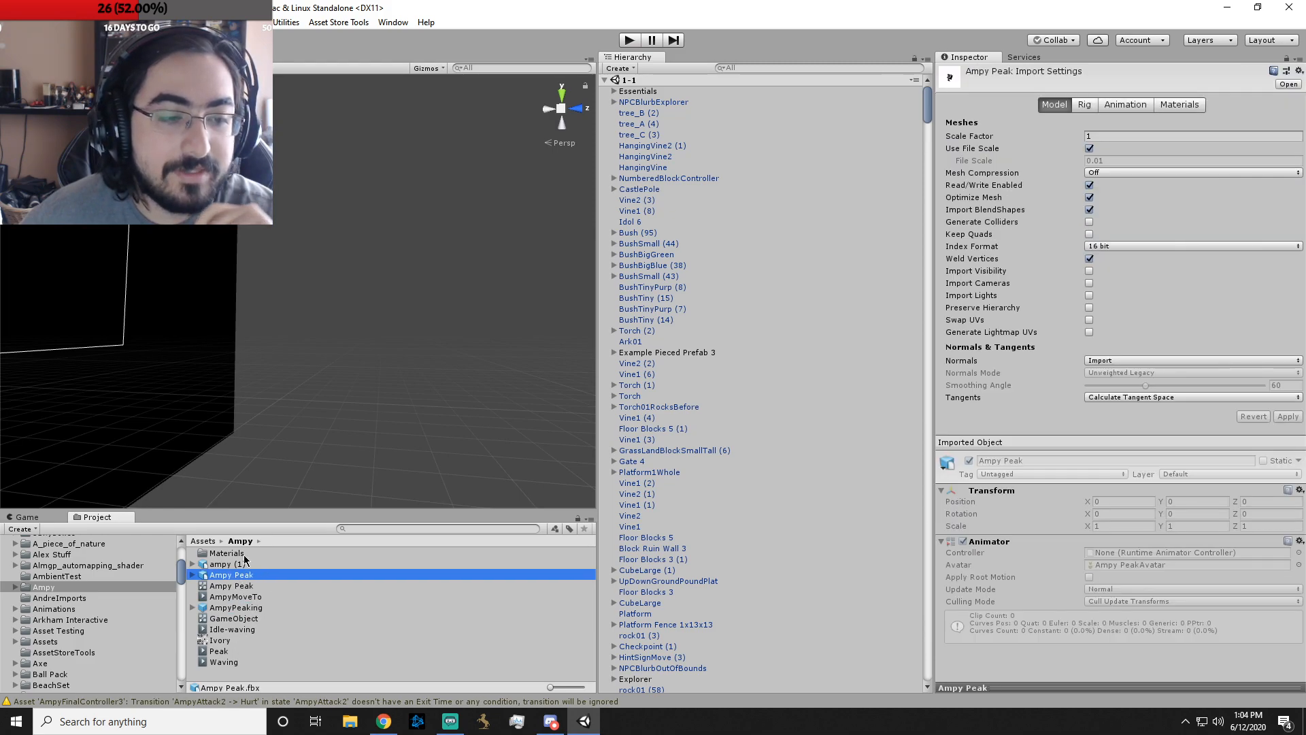
- Place the ampy (1) model in the scene to check how it looks, and delete the placed copy
{"action": "left_click", "coordinate": [245, 565]}
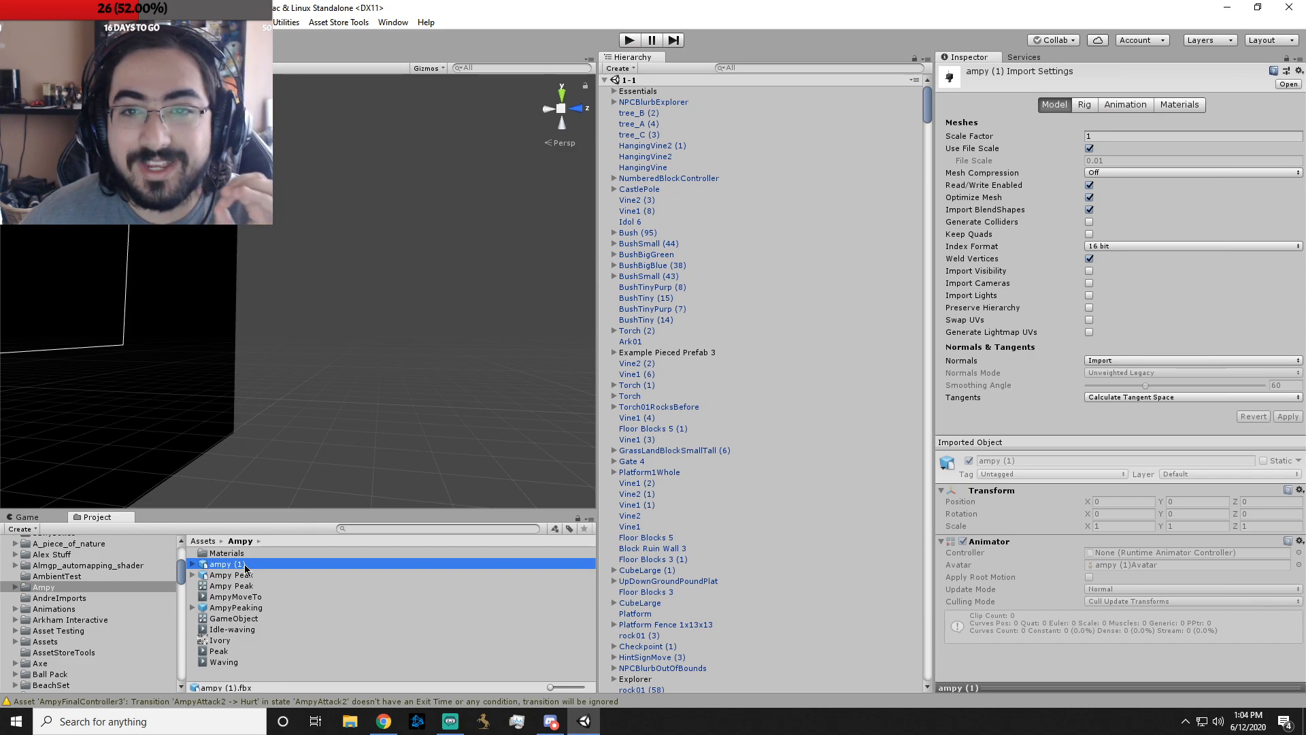
{"action": "left_click_drag", "start_coordinate": [246, 568], "coordinate": [309, 404]}
{"action": "left_click_drag", "start_coordinate": [455, 384], "coordinate": [366, 325], "text": "alt"}
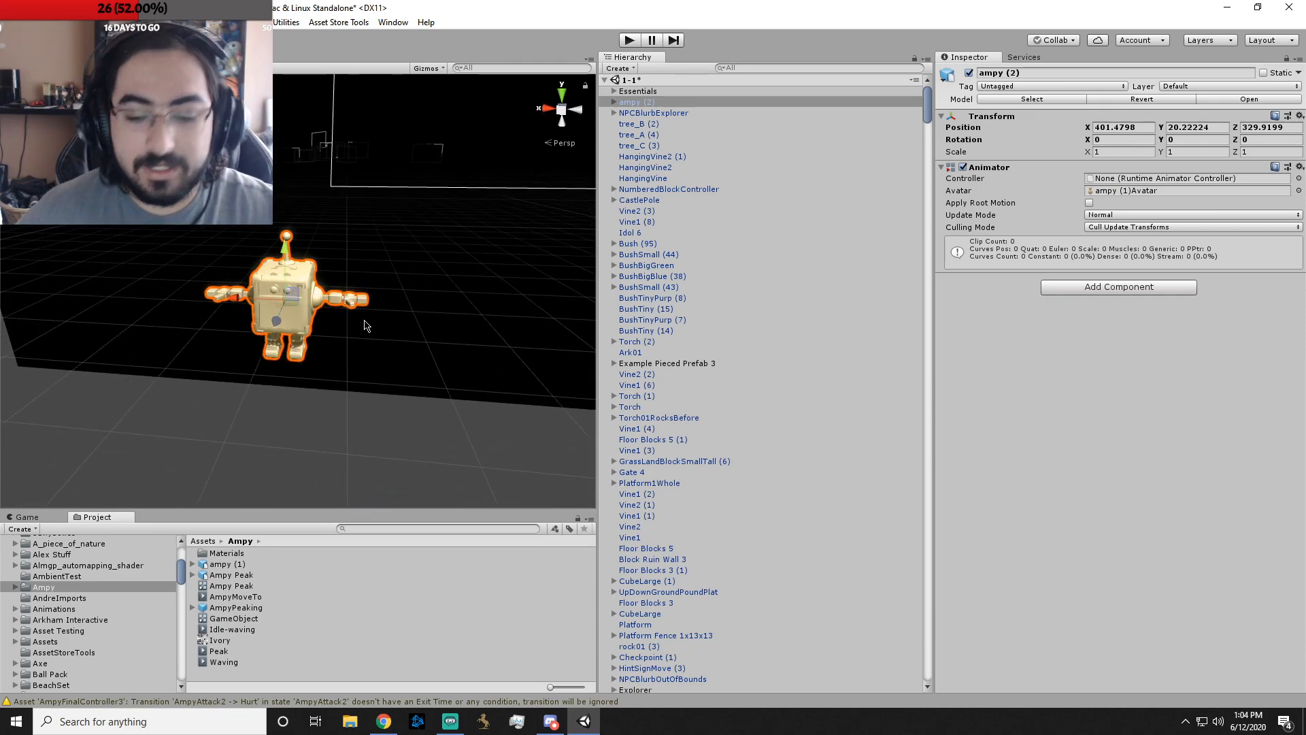
{"action": "key", "text": "Delete"}
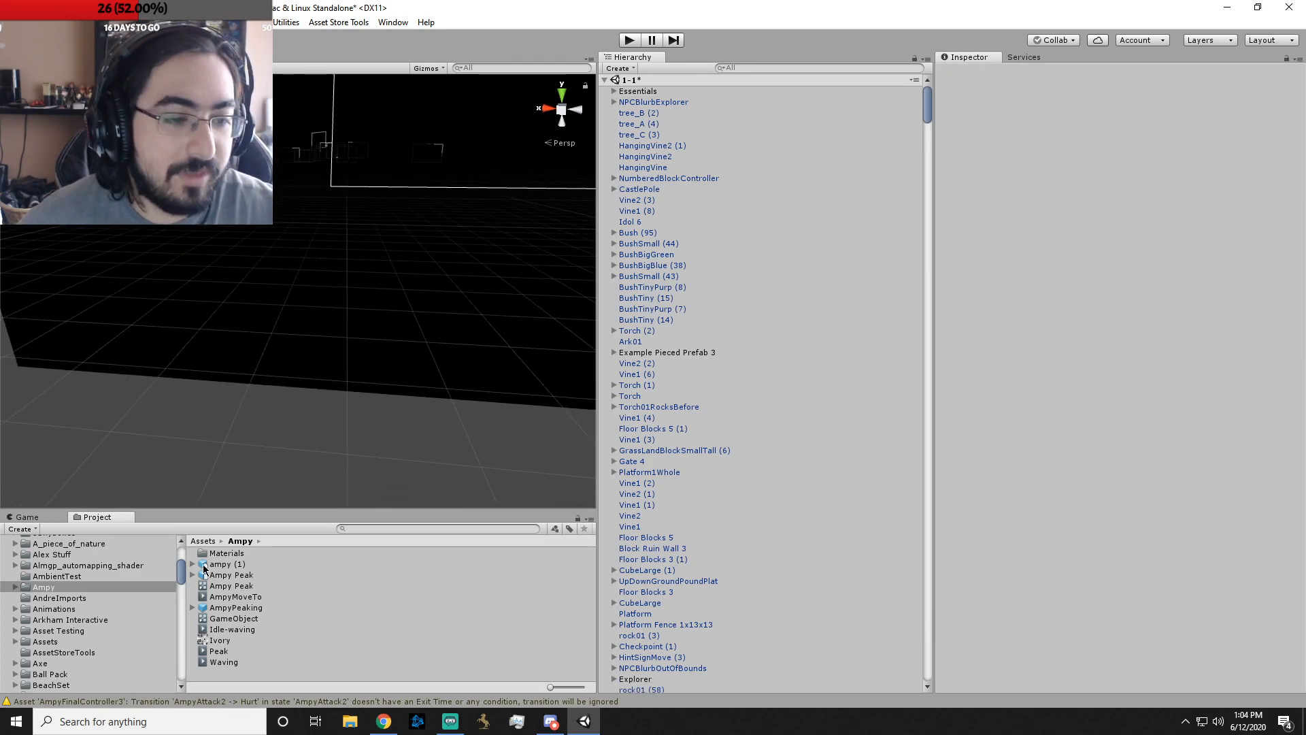
- Inspect the ampy_diffuse material in Ampy's Materials subfolder and return to the Ampy folder
{"action": "double_click", "coordinate": [226, 554]}
{"action": "left_click", "coordinate": [226, 554]}
{"action": "left_click", "coordinate": [247, 564]}
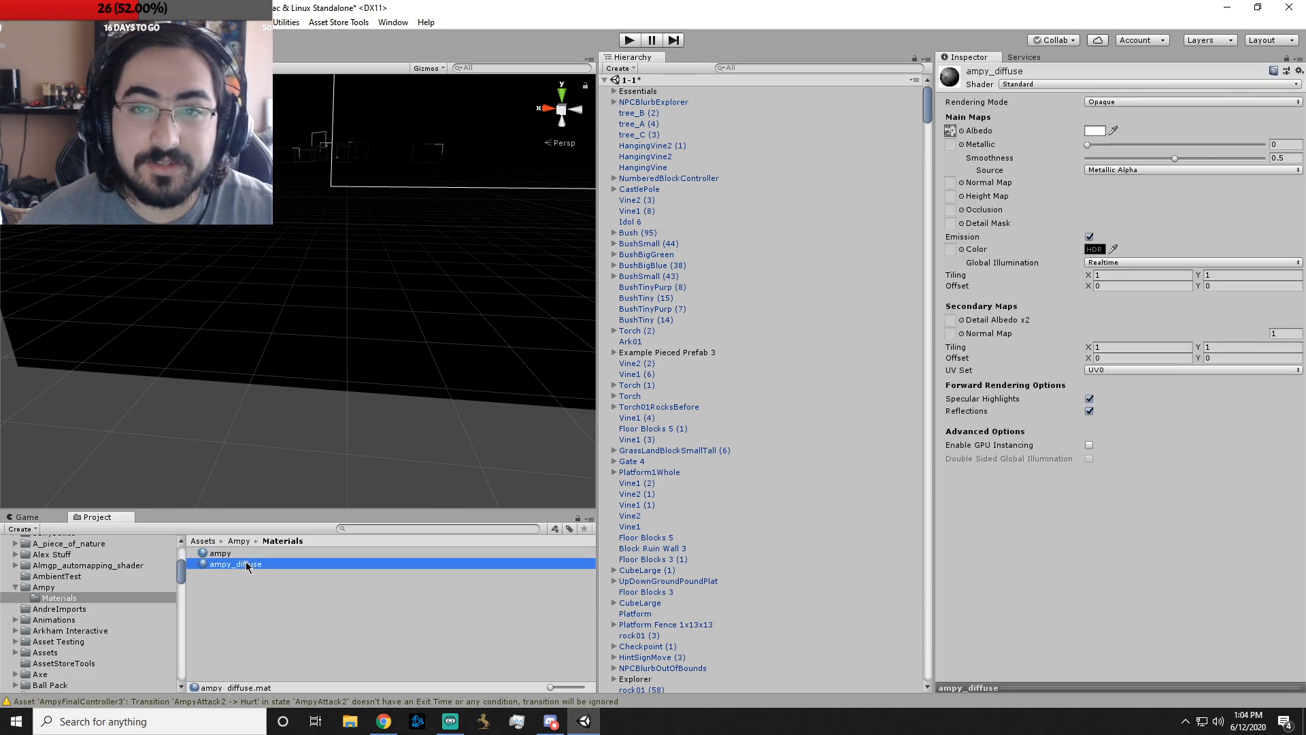
{"action": "left_click", "coordinate": [64, 598]}
{"action": "left_click", "coordinate": [44, 586]}
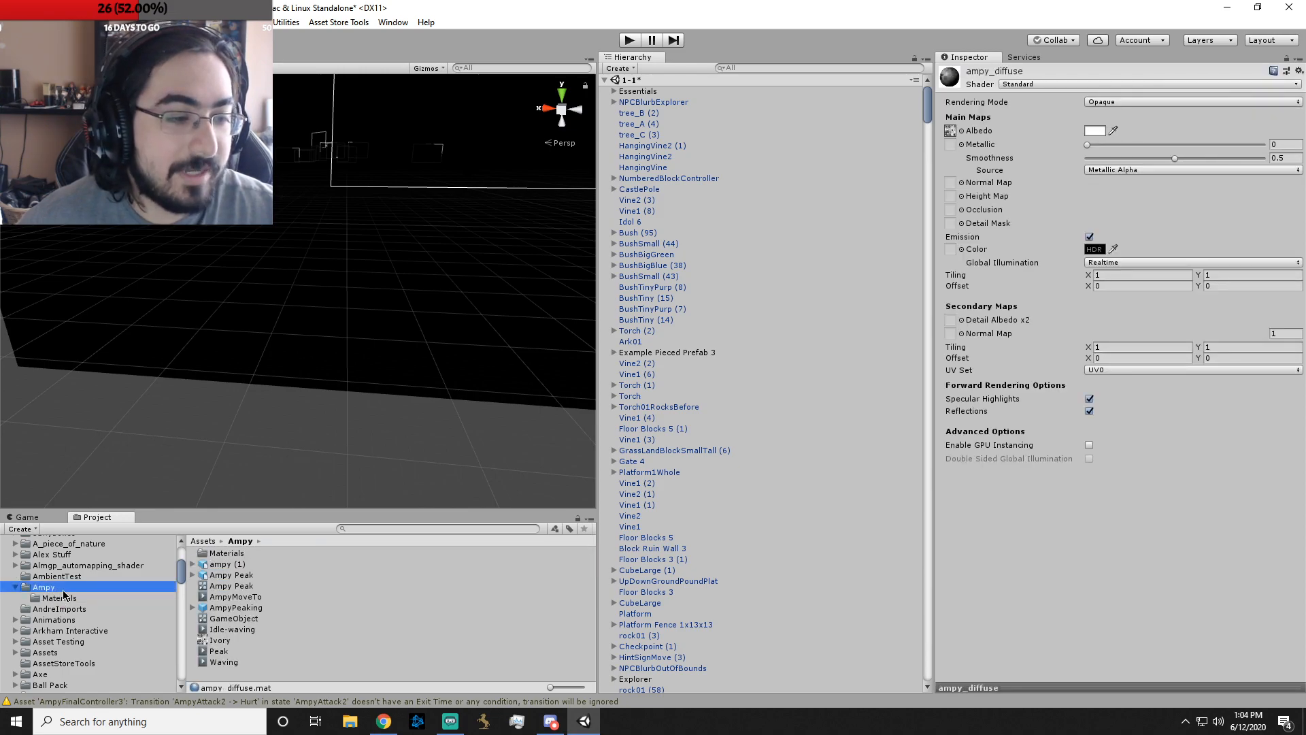
- Examine the Ampy Peak controller, the Ivory texture and the Idle-waving, Waving, Peak and AmpyMoveTo animation clips
{"action": "left_click", "coordinate": [231, 586]}
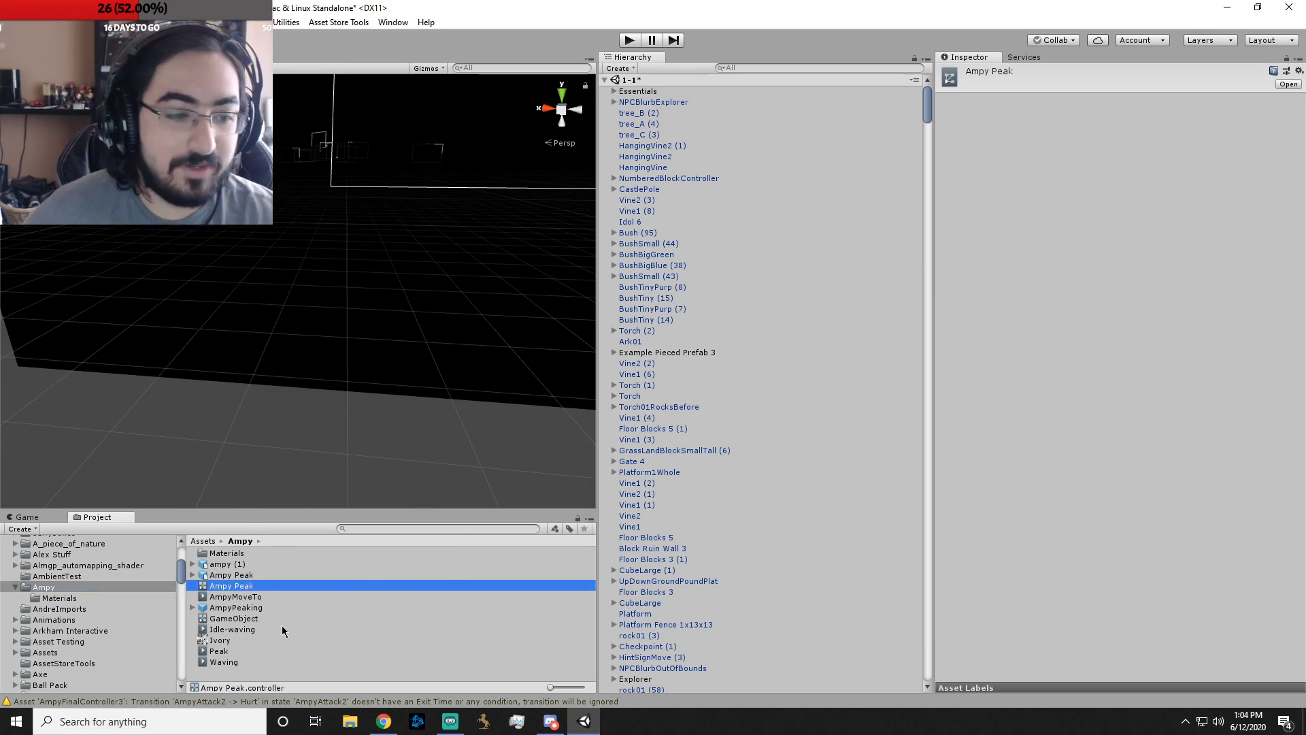
{"action": "left_click", "coordinate": [219, 640]}
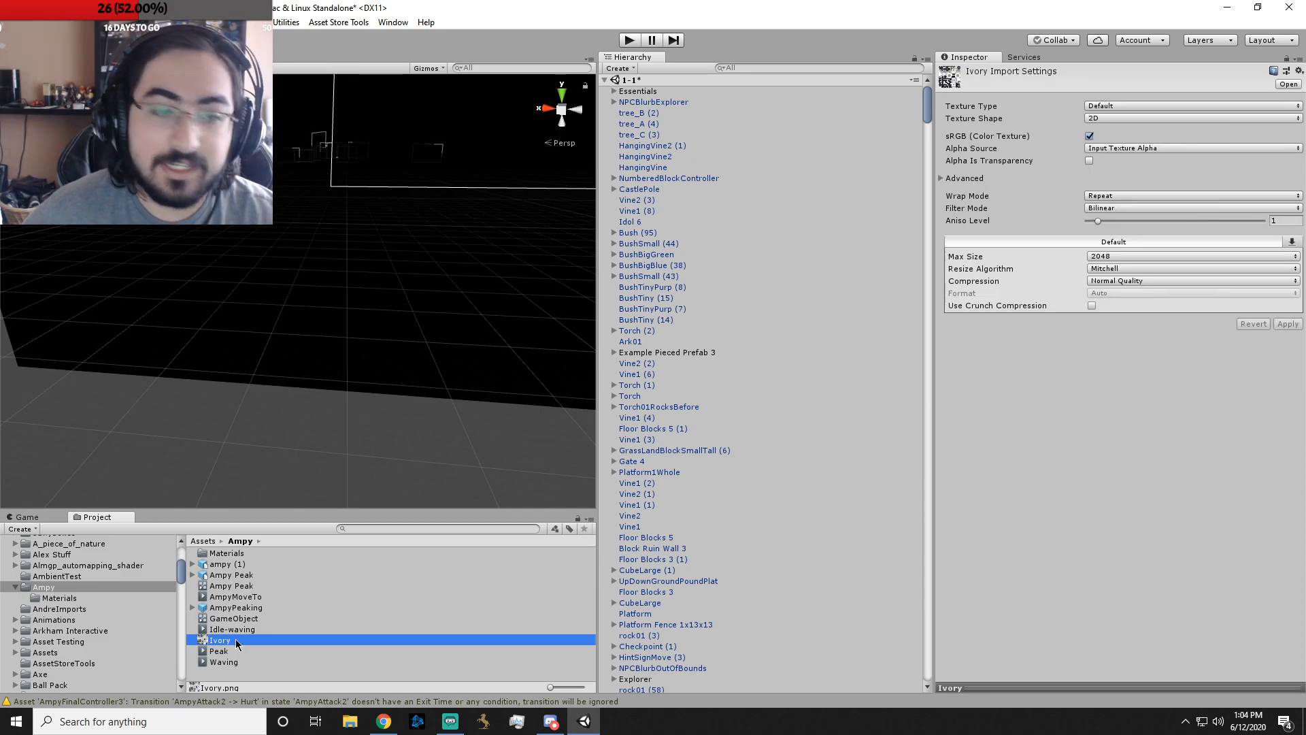
{"action": "left_click", "coordinate": [245, 631]}
{"action": "left_click", "coordinate": [242, 663]}
{"action": "left_click", "coordinate": [240, 652]}
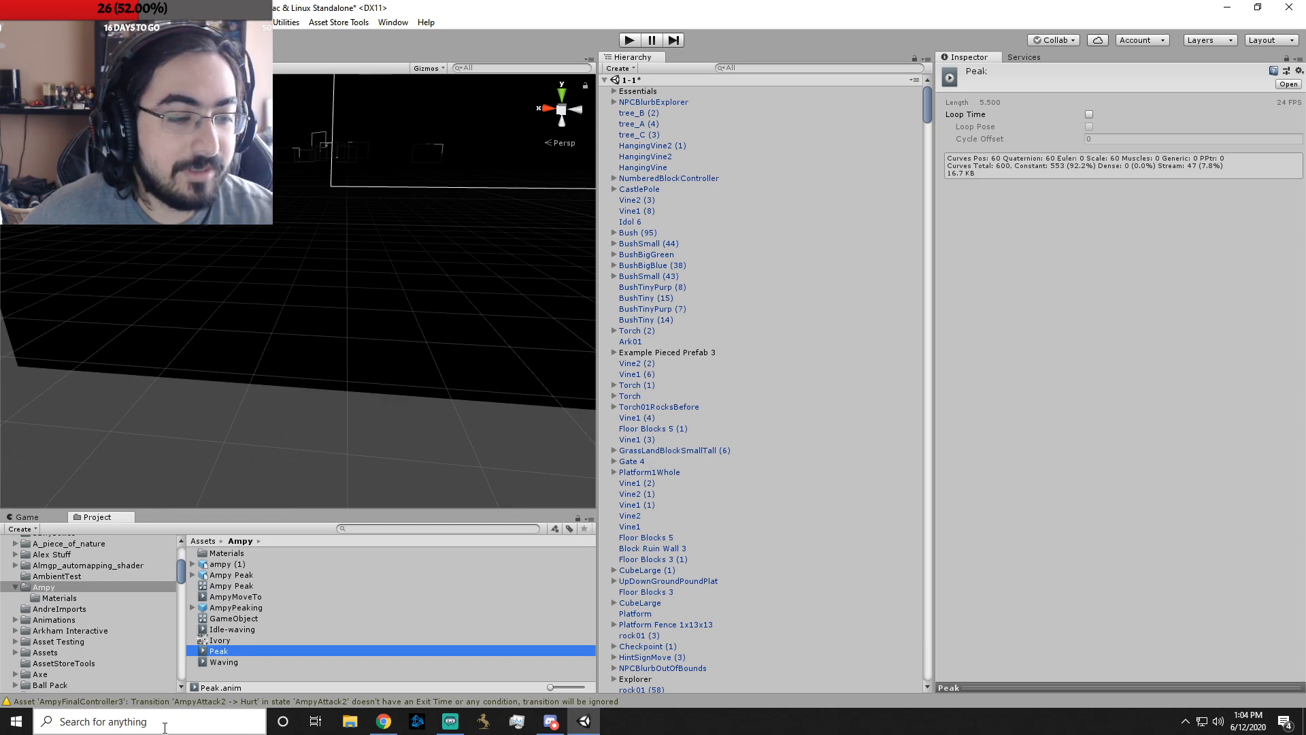
{"action": "left_click_drag", "start_coordinate": [927, 14], "coordinate": [865, 3]}
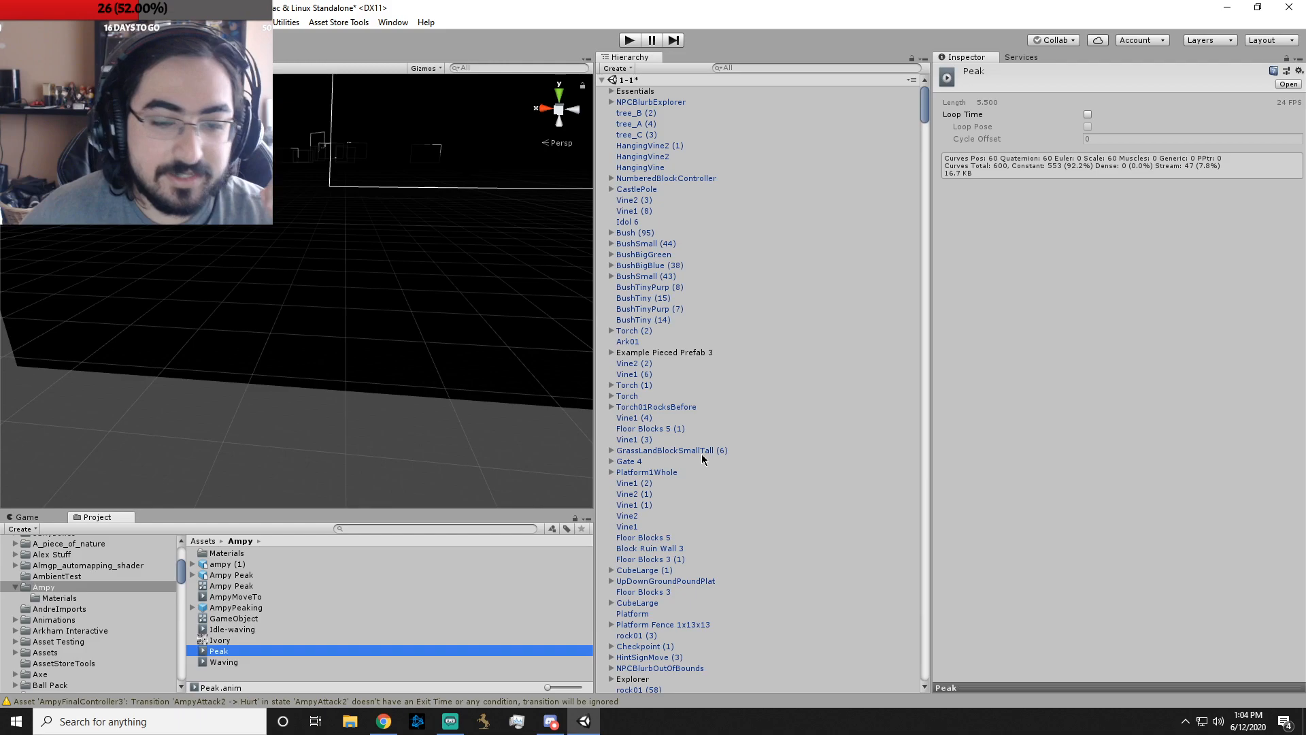
{"action": "left_click", "coordinate": [255, 598]}
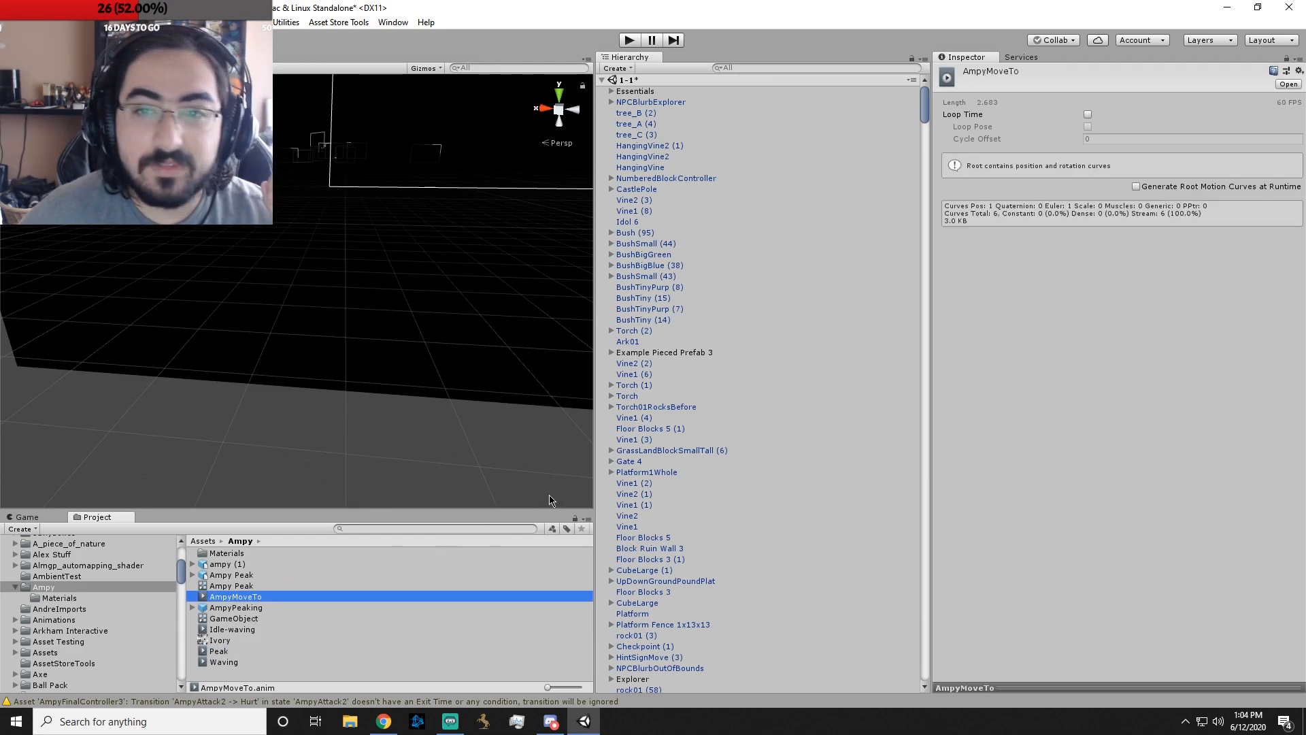
{"action": "left_click", "coordinate": [950, 82]}
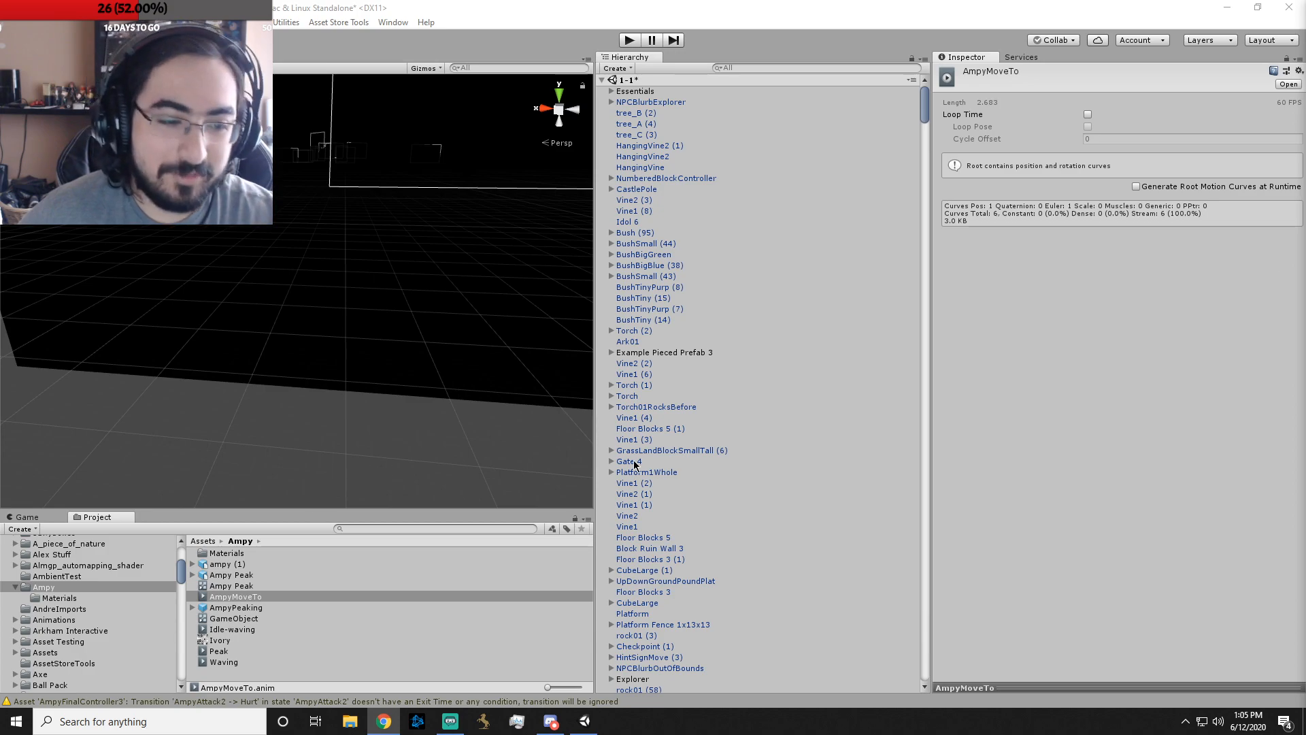
- Start a package export of the whole Ampy folder with all its items and dependencies included
{"action": "left_click", "coordinate": [27, 587]}
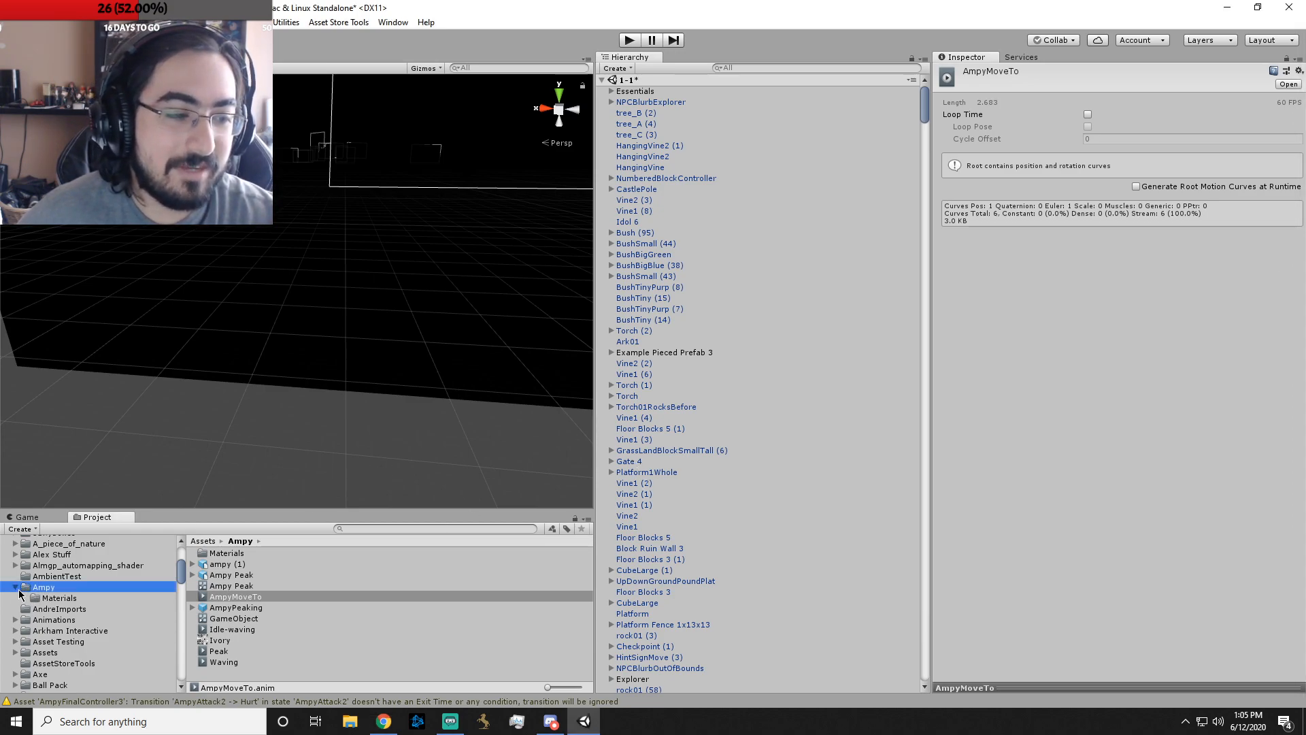
{"action": "left_click", "coordinate": [15, 587]}
{"action": "right_click", "coordinate": [44, 588]}
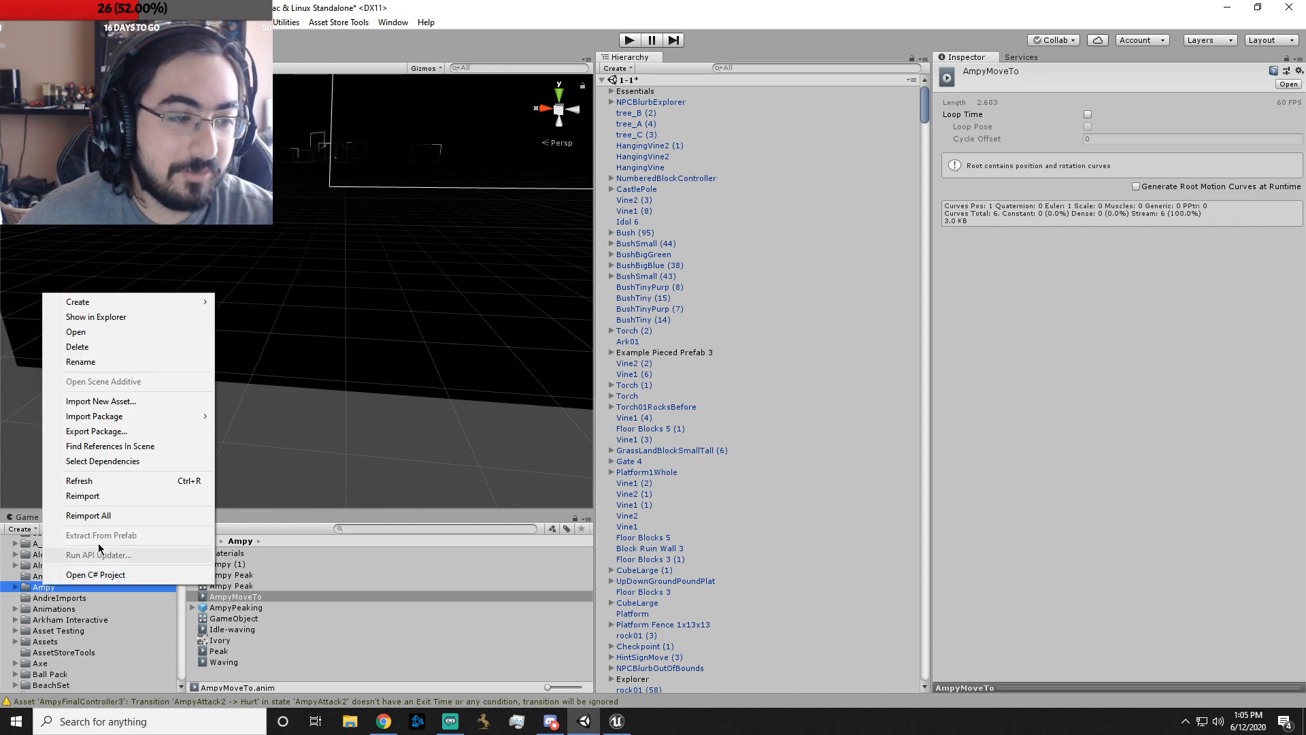
{"action": "left_click", "coordinate": [161, 431]}
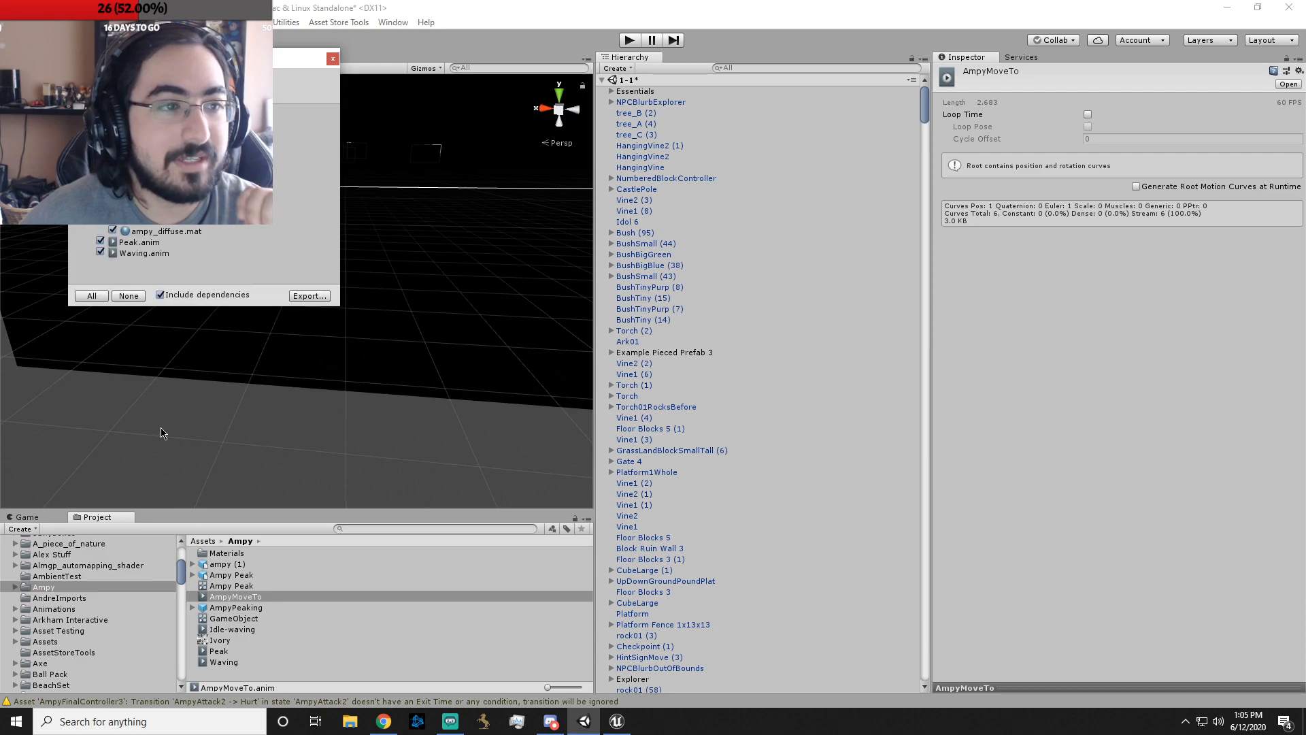
{"action": "left_click", "coordinate": [317, 297]}
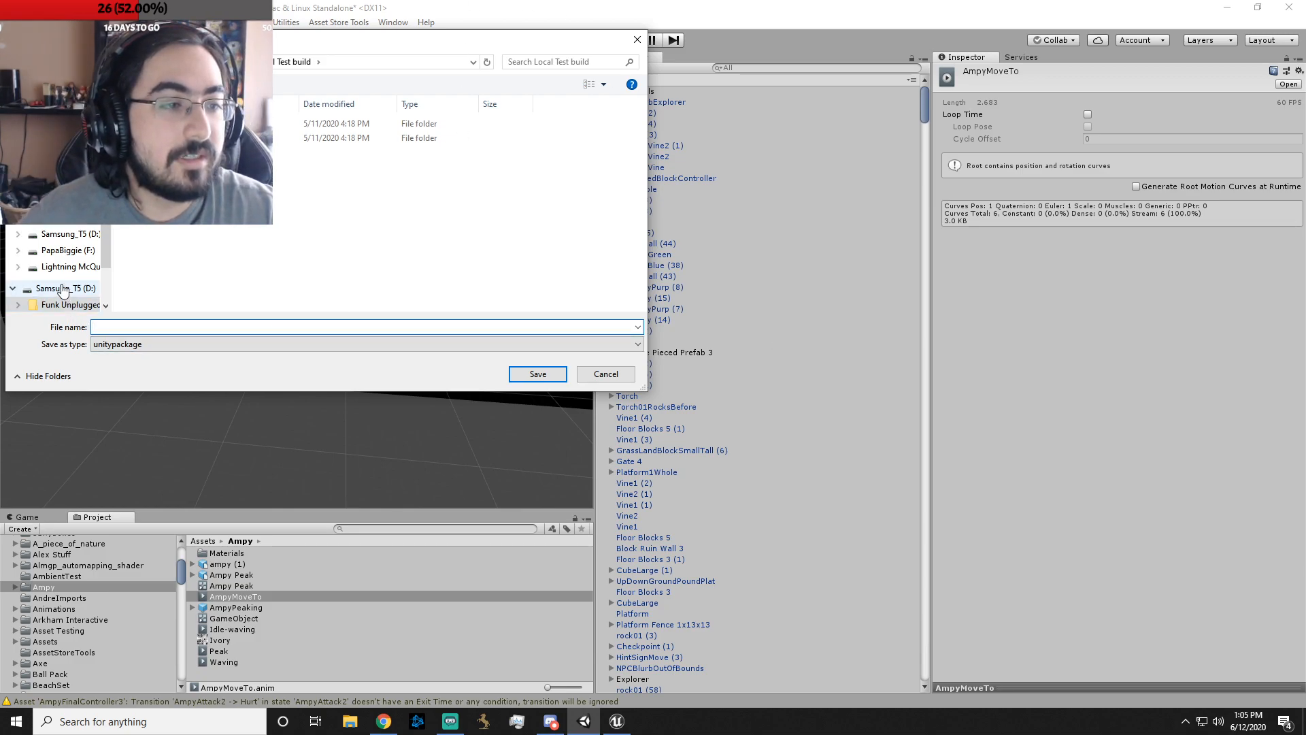
- Save the exported package as Ampy_Model_Exp at the root of the Samsung_T5 (D:) drive
{"action": "left_click", "coordinate": [18, 305]}
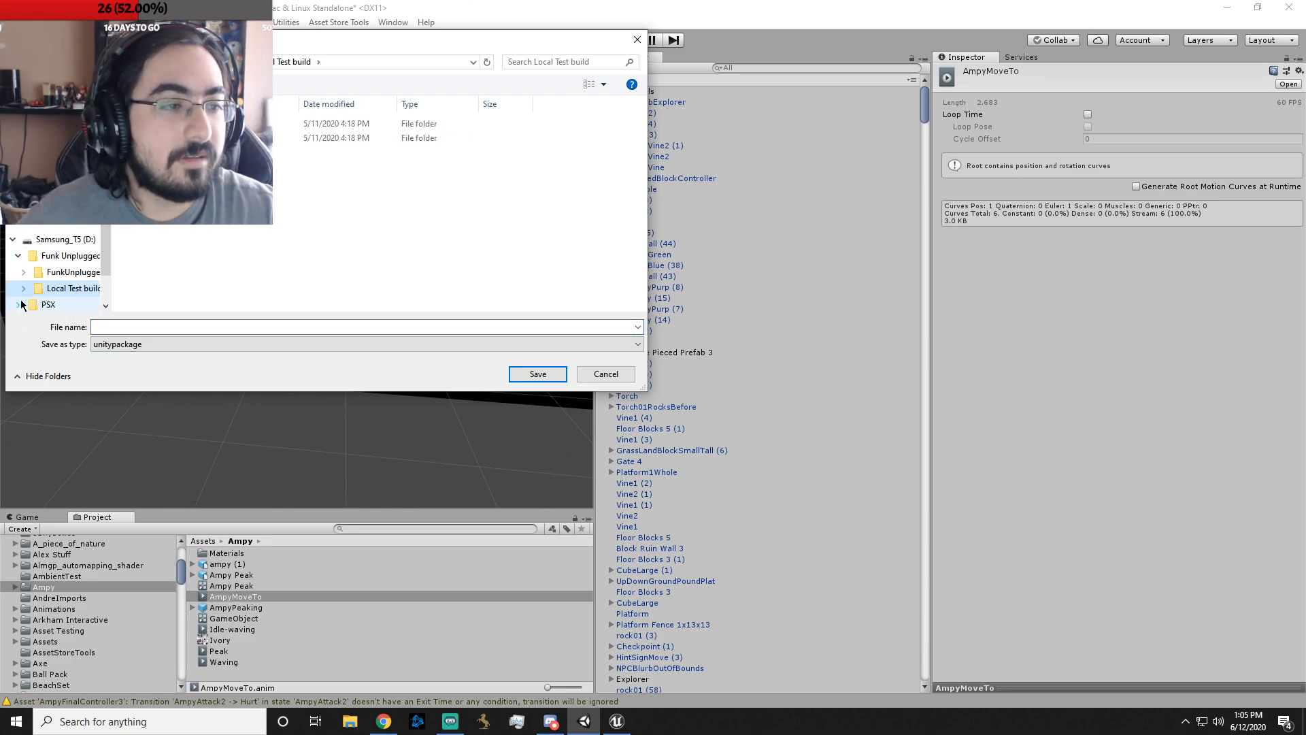
{"action": "left_click", "coordinate": [19, 256]}
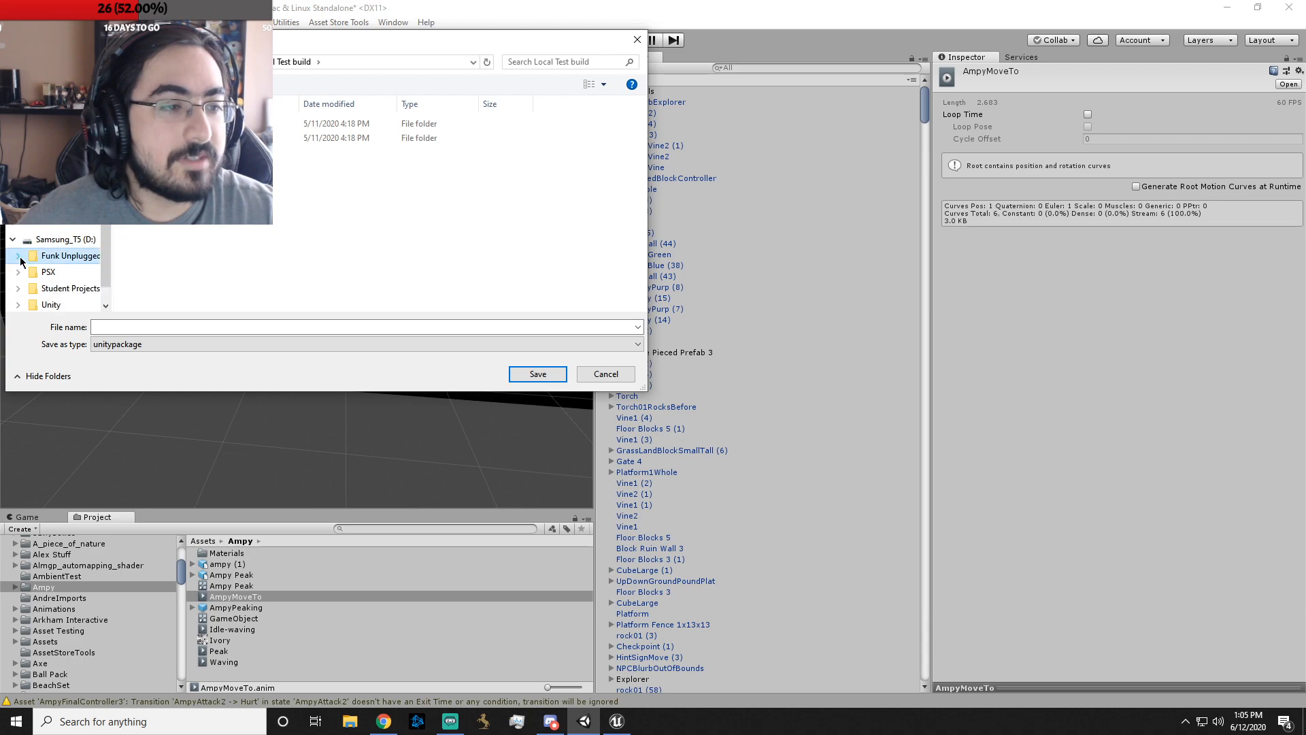
{"action": "left_click", "coordinate": [53, 239]}
{"action": "left_click", "coordinate": [268, 329]}
{"action": "left_click", "coordinate": [268, 345]}
{"action": "left_click", "coordinate": [274, 344]}
{"action": "left_click", "coordinate": [259, 326]}
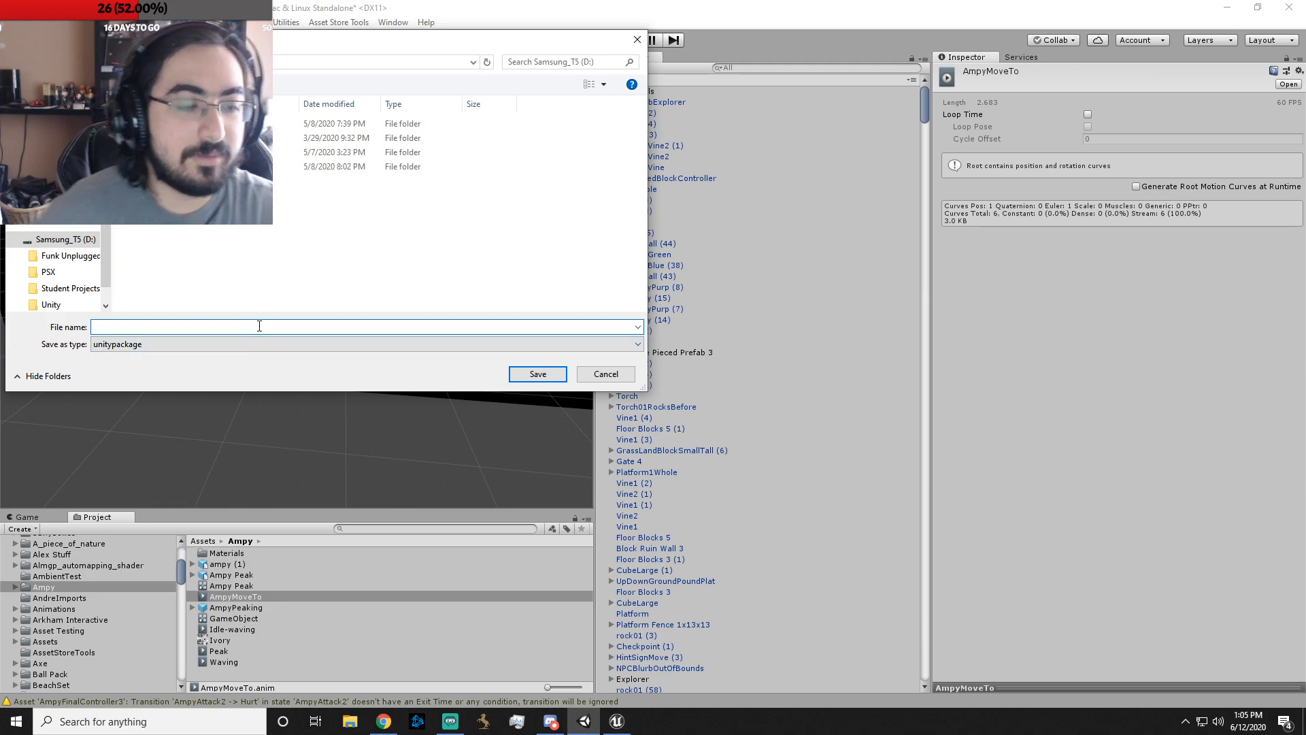
{"action": "type", "text": "Ampy_Model"}
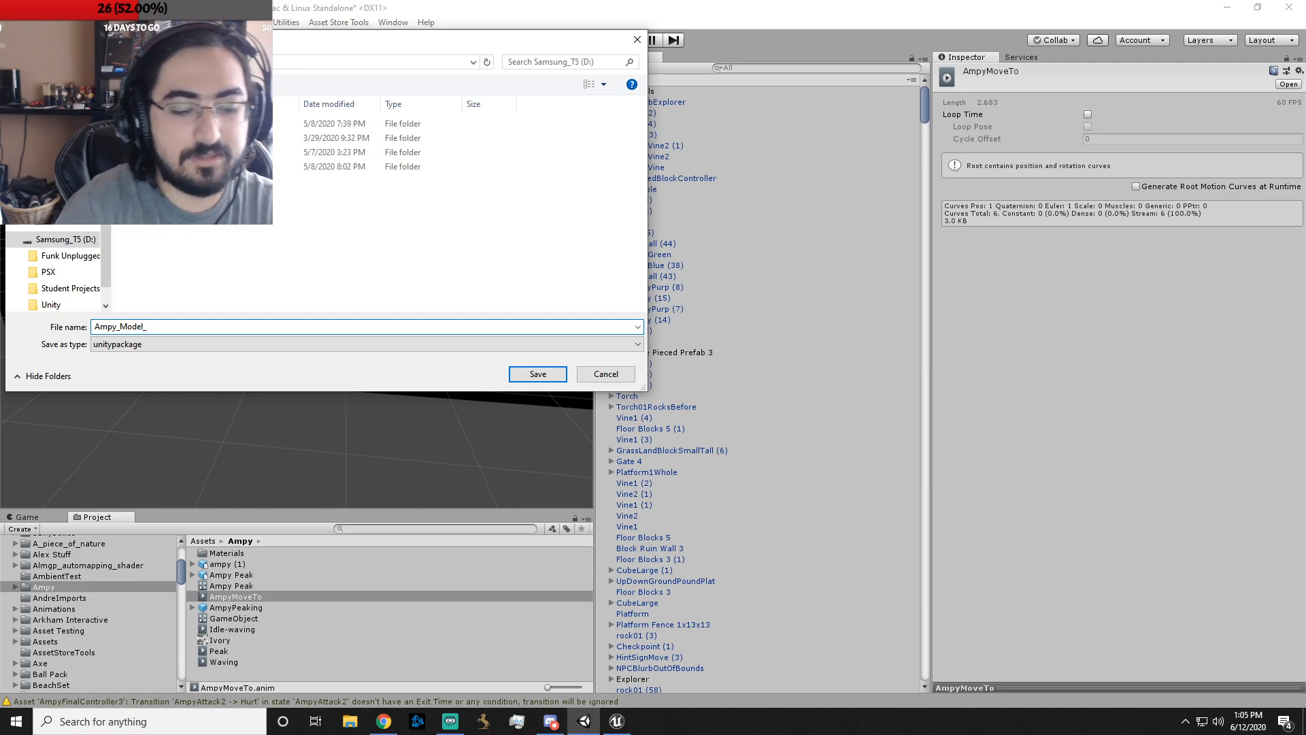
{"action": "type", "text": "_Exp"}
{"action": "key", "text": "Return"}
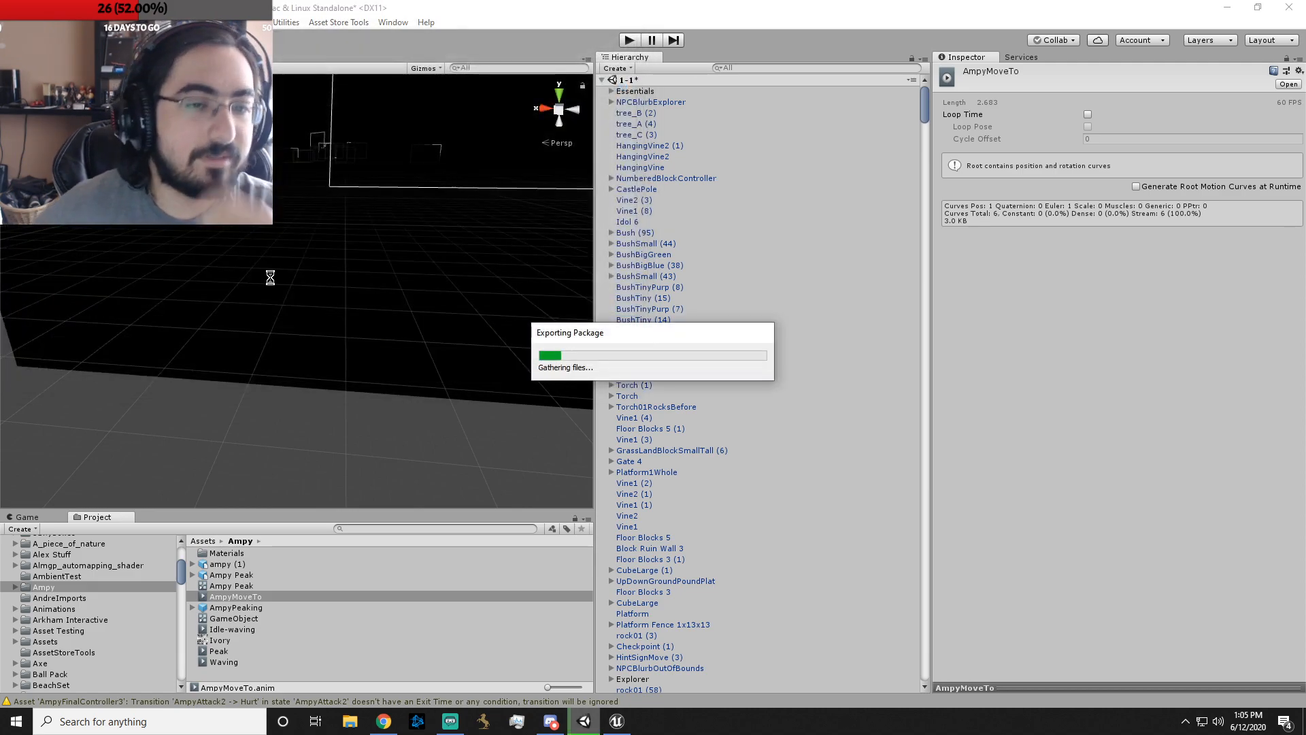
{"action": "left_click", "coordinate": [240, 564]}
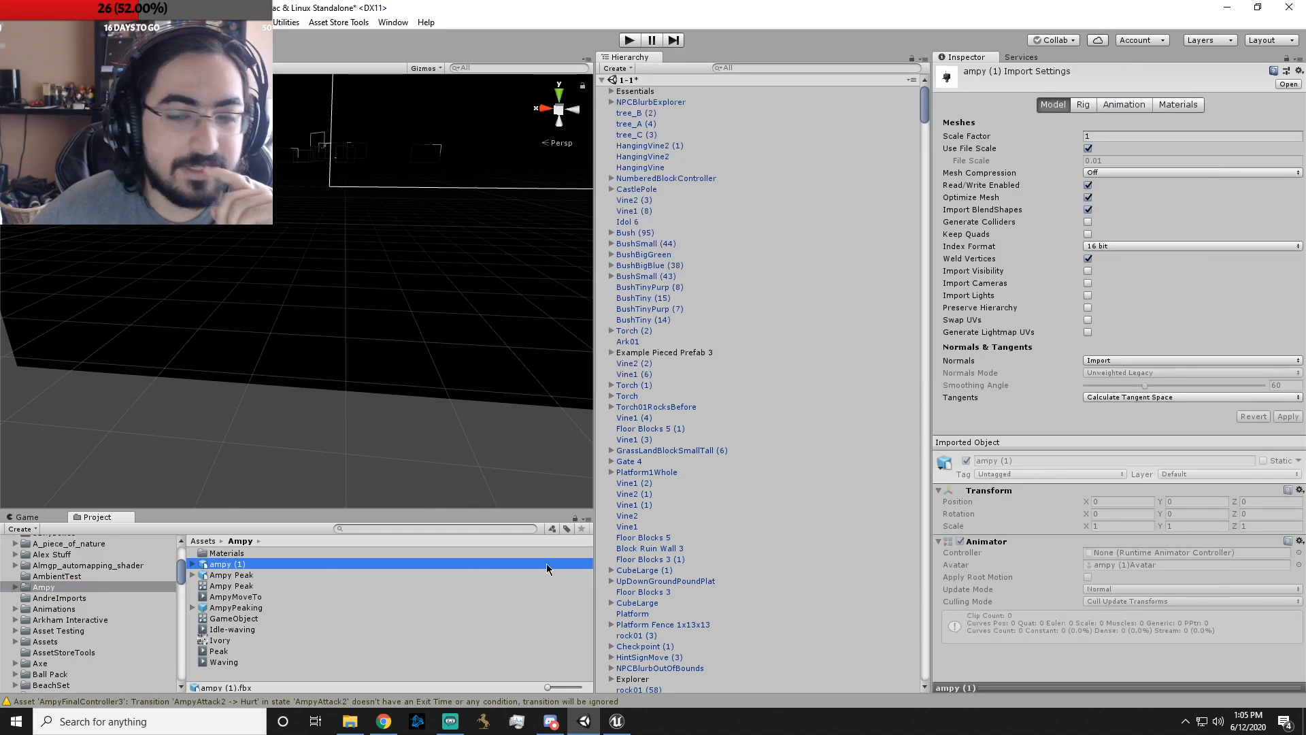
{"action": "right_click", "coordinate": [231, 565]}
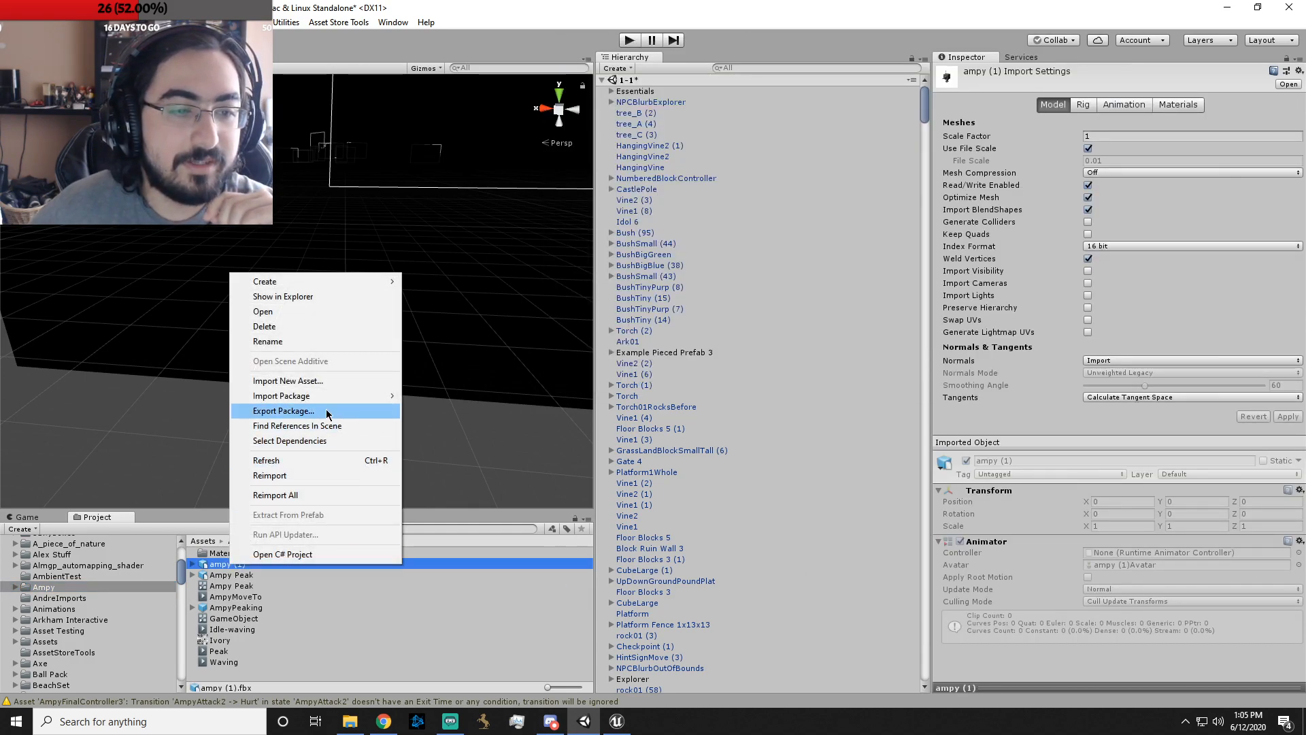
{"action": "mouse_move", "coordinate": [328, 402]}
{"action": "mouse_move", "coordinate": [338, 285]}
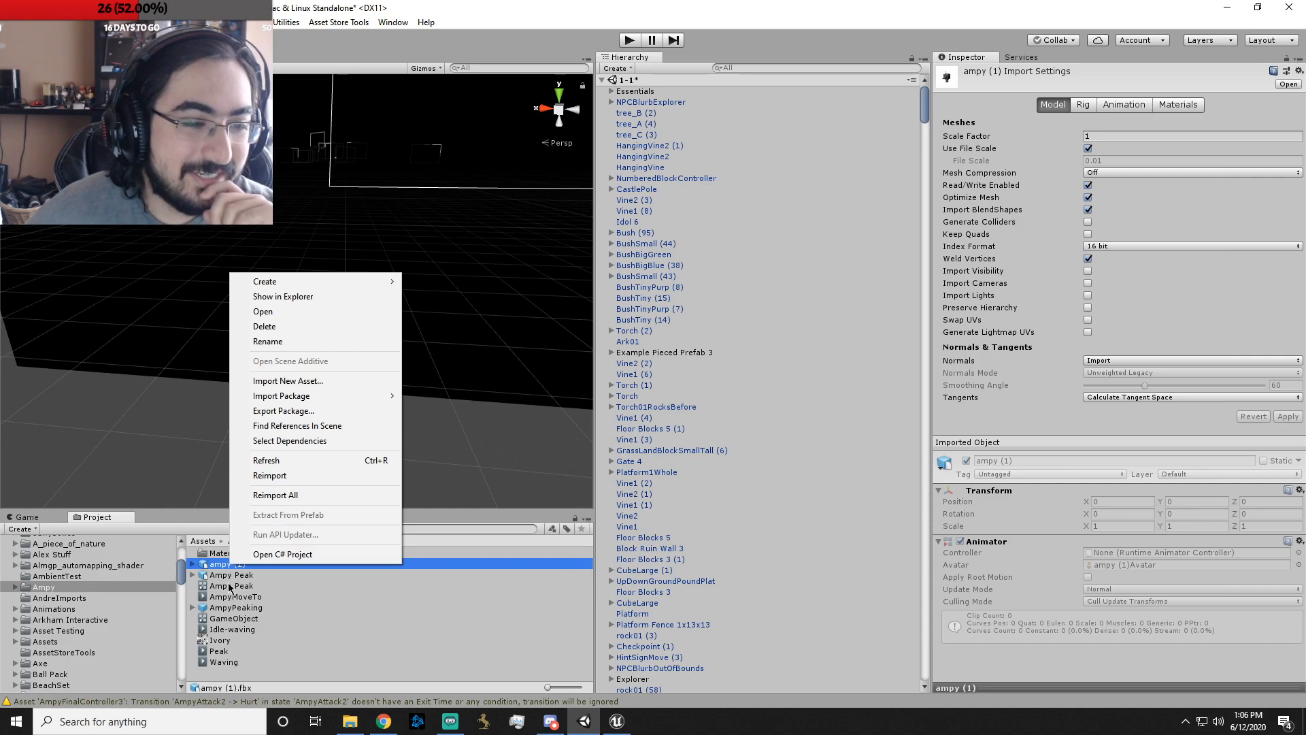
{"action": "left_click", "coordinate": [443, 564]}
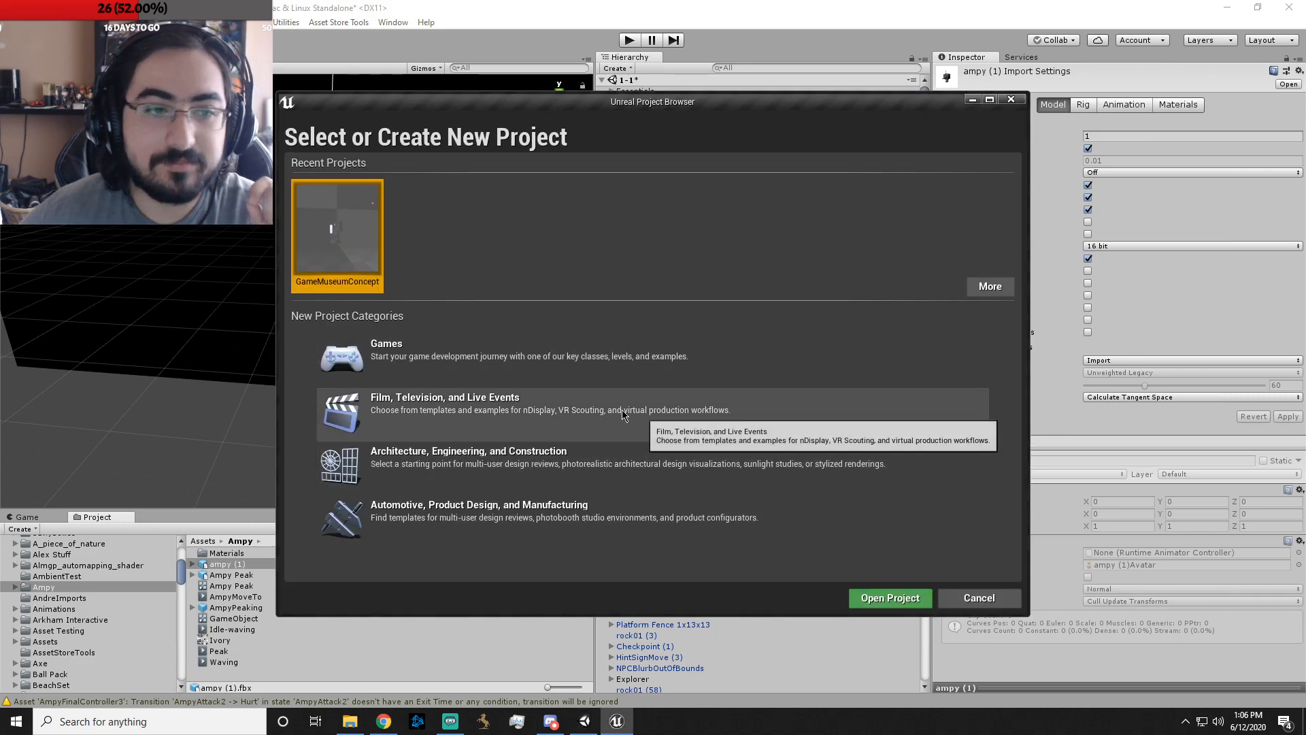
- Open the recent GameMuseumConcept project and look over its default level
{"action": "double_click", "coordinate": [366, 248]}
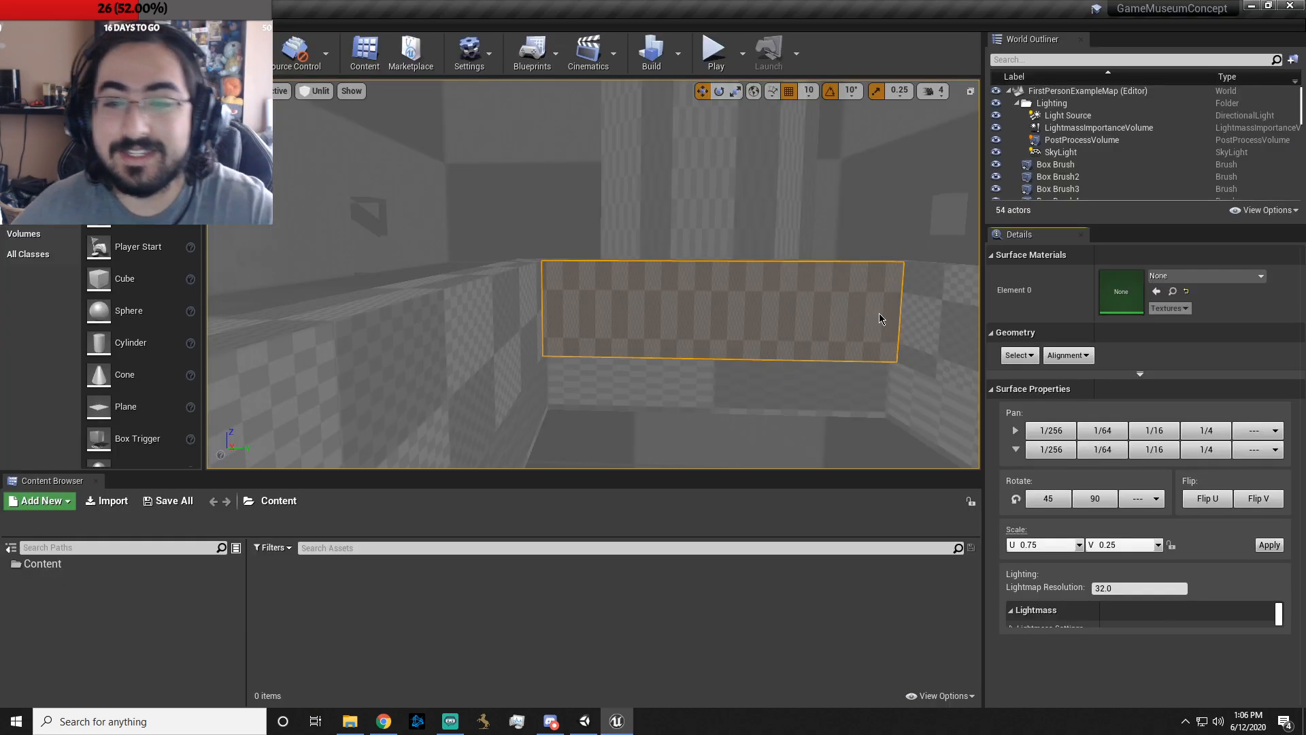
{"action": "right_click_drag", "start_coordinate": [754, 349], "coordinate": [847, 347]}
{"action": "right_click_drag", "start_coordinate": [211, 267], "coordinate": [380, 278]}
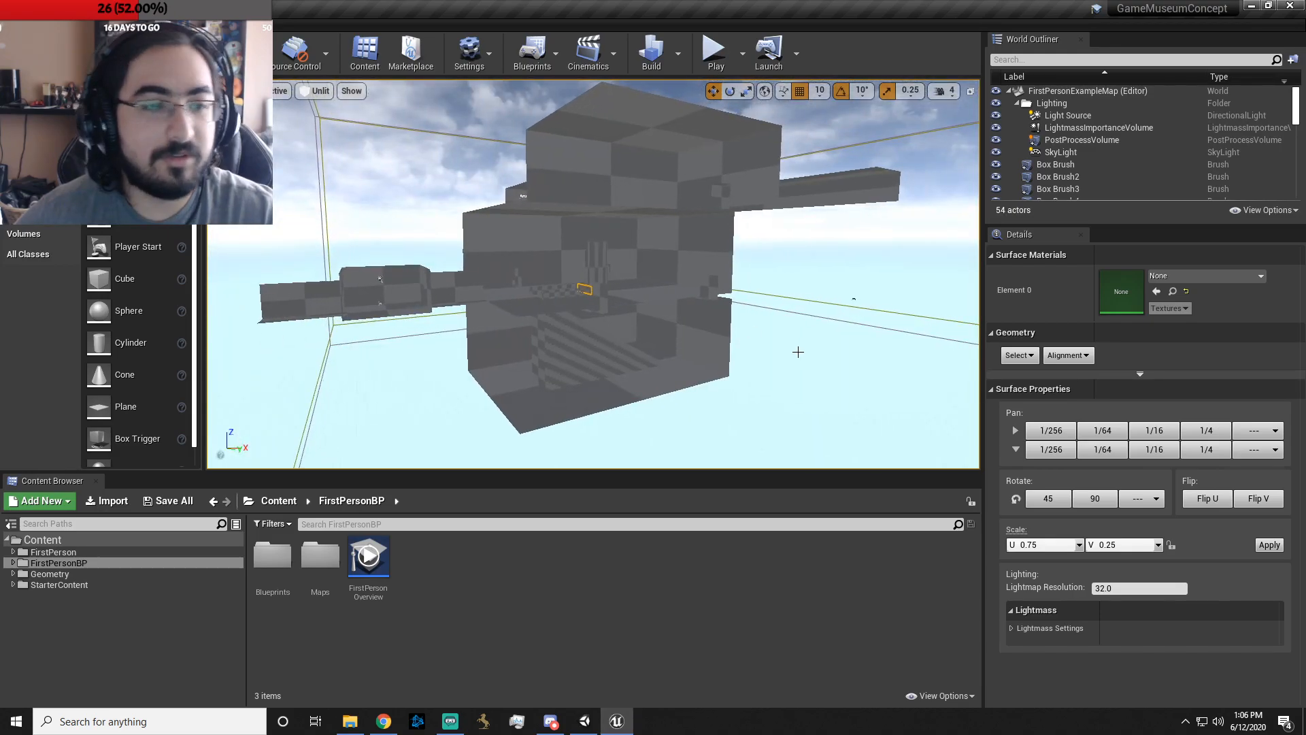
- Open the PortfolioMuseum level from the project's root content folder
{"action": "left_click", "coordinate": [12, 25]}
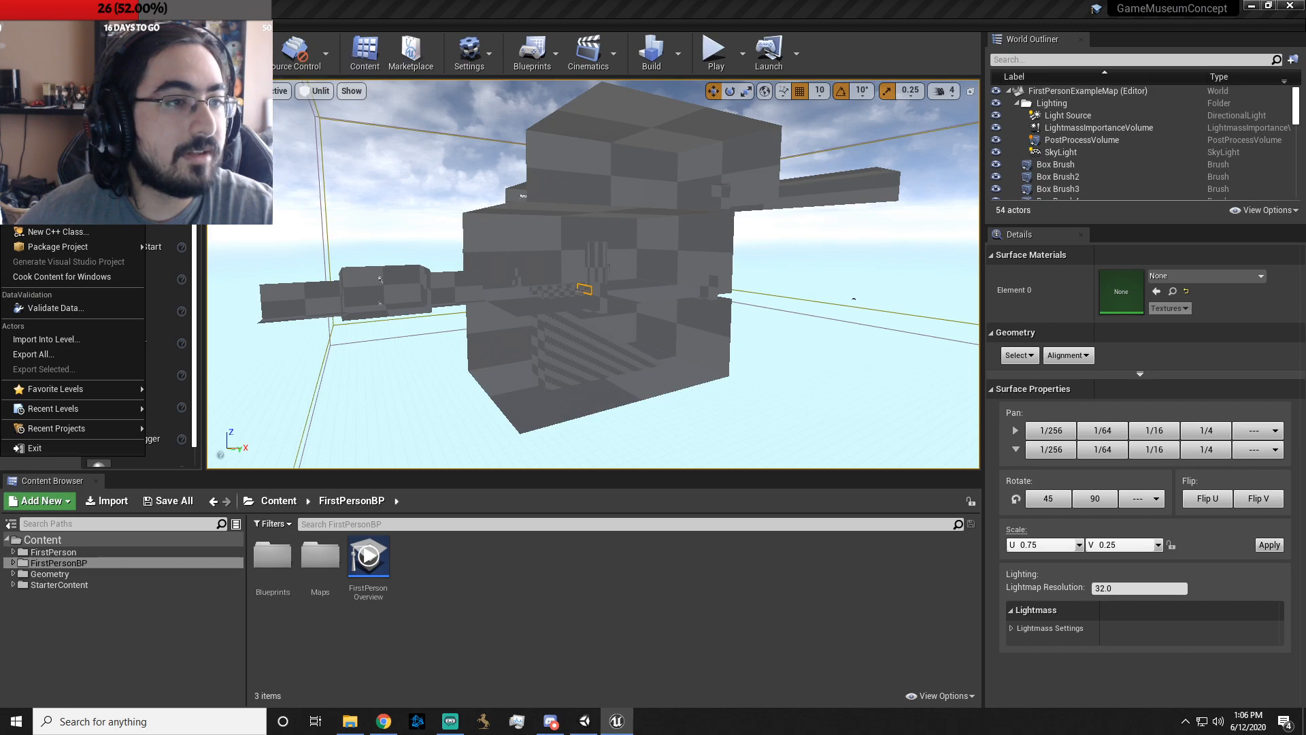
{"action": "left_click", "coordinate": [46, 65]}
{"action": "left_click", "coordinate": [622, 178]}
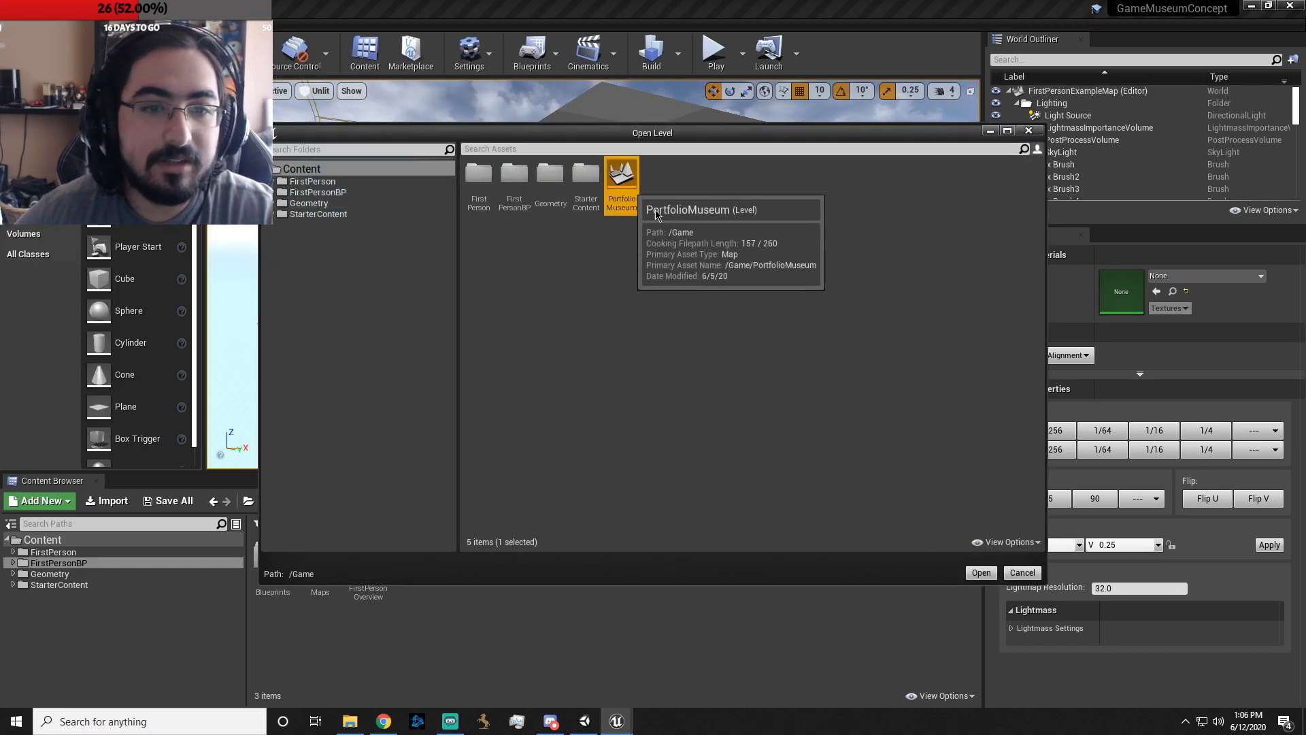
{"action": "left_click", "coordinate": [981, 573]}
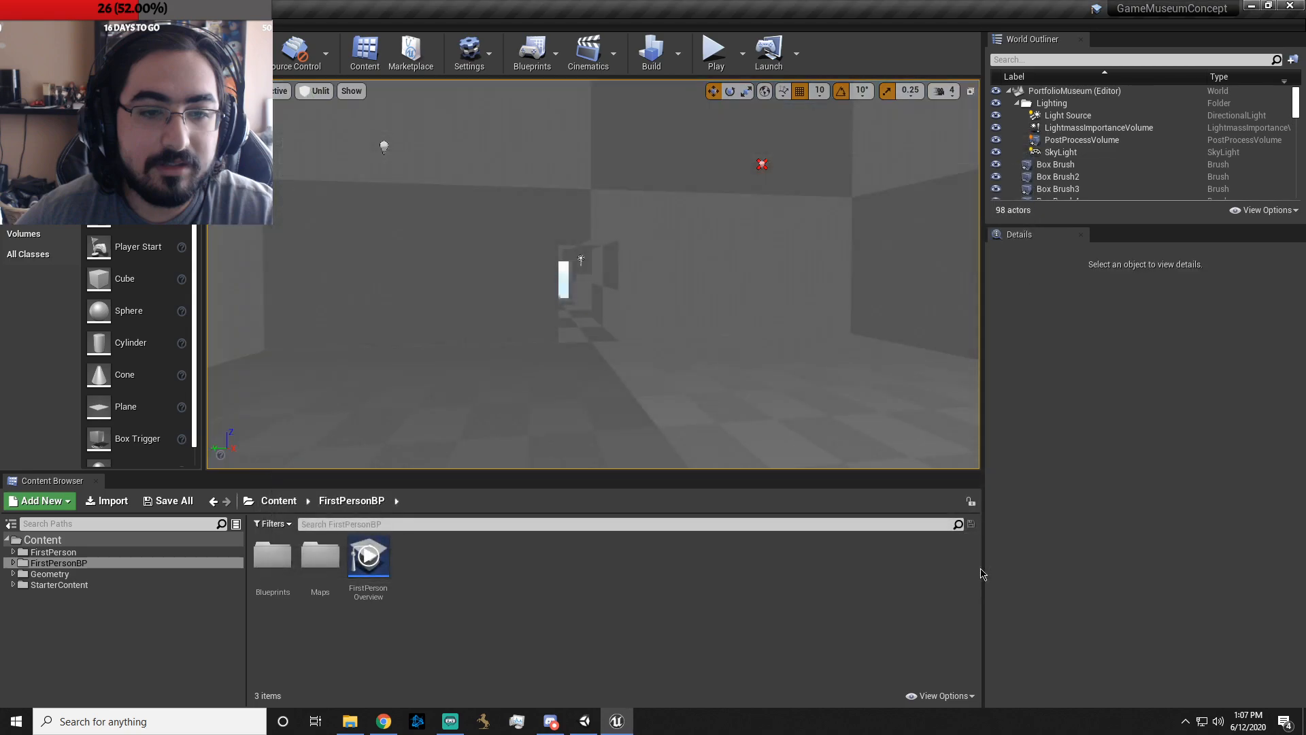
- Survey the overall layout of the PortfolioMuseum level, from the surrounding structures to the central hall
{"action": "right_click_drag", "start_coordinate": [701, 403], "coordinate": [959, 384]}
{"action": "right_click_drag", "start_coordinate": [817, 347], "coordinate": [659, 347]}
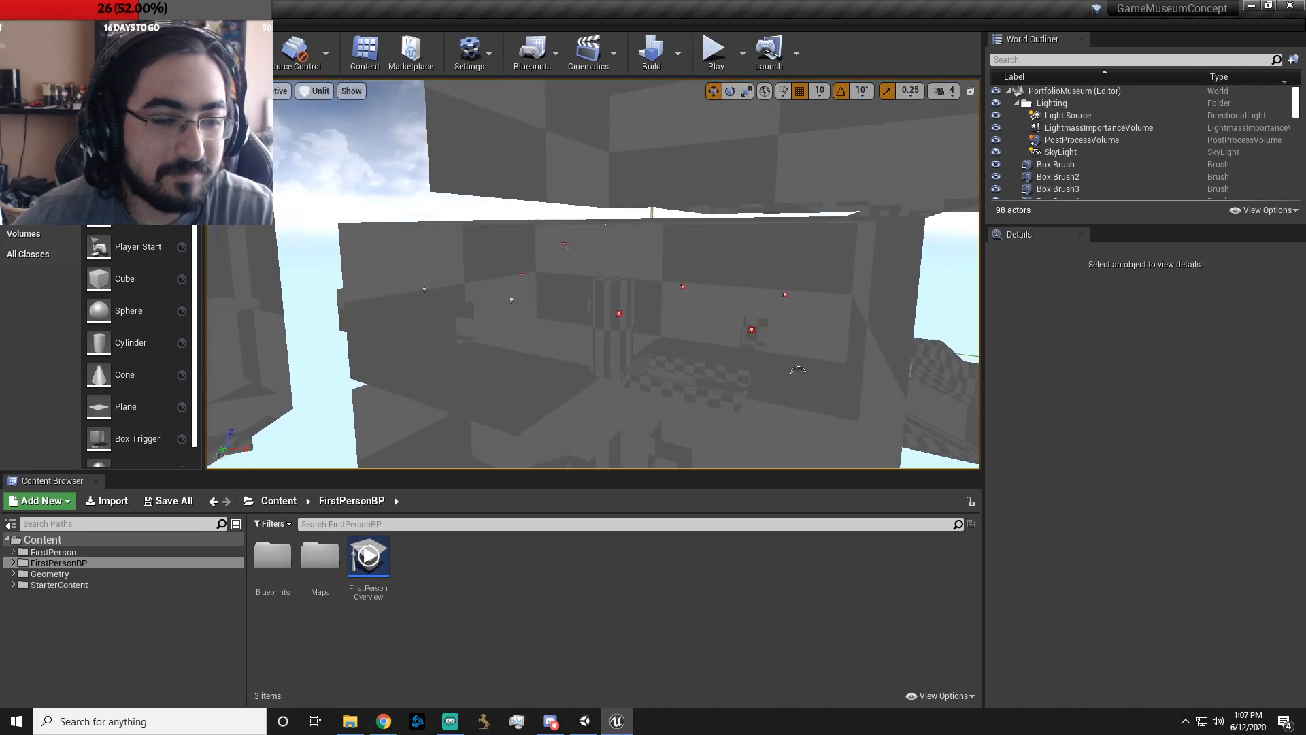
{"action": "right_click_drag", "start_coordinate": [625, 211], "coordinate": [543, 225]}
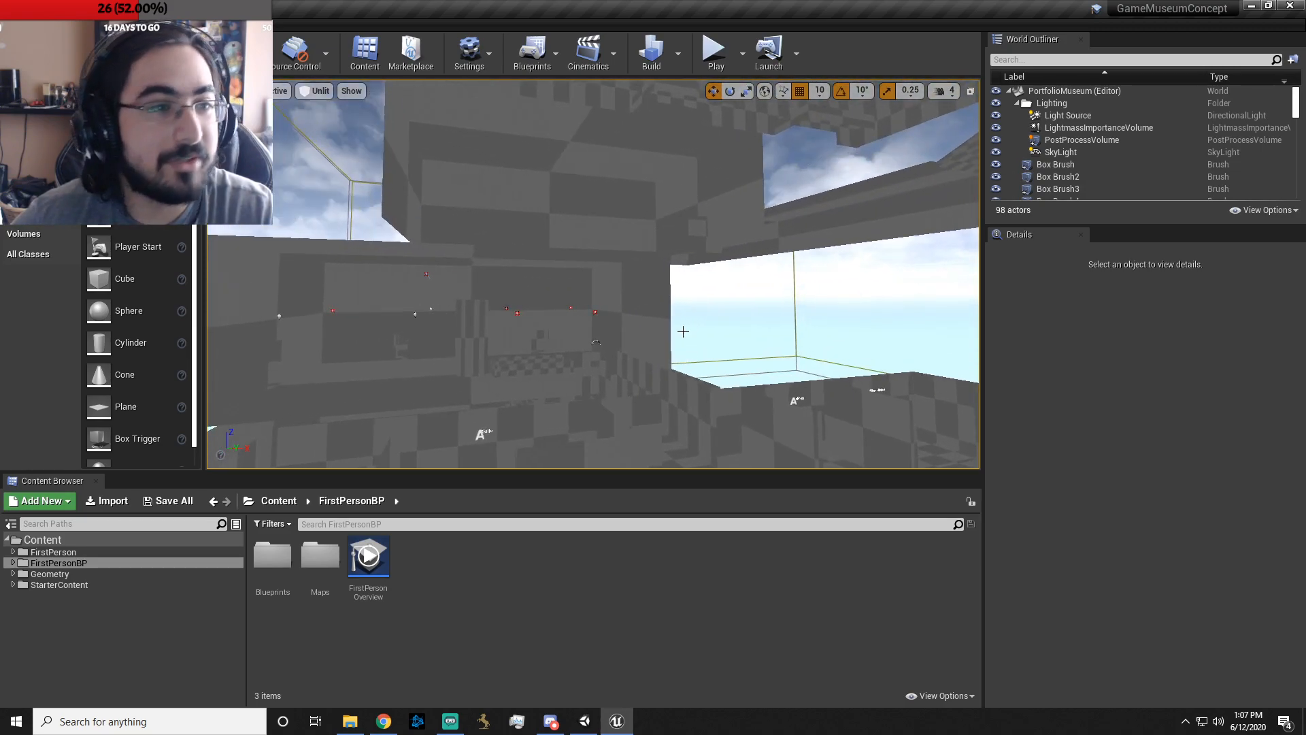
{"action": "left_click", "coordinate": [12, 25]}
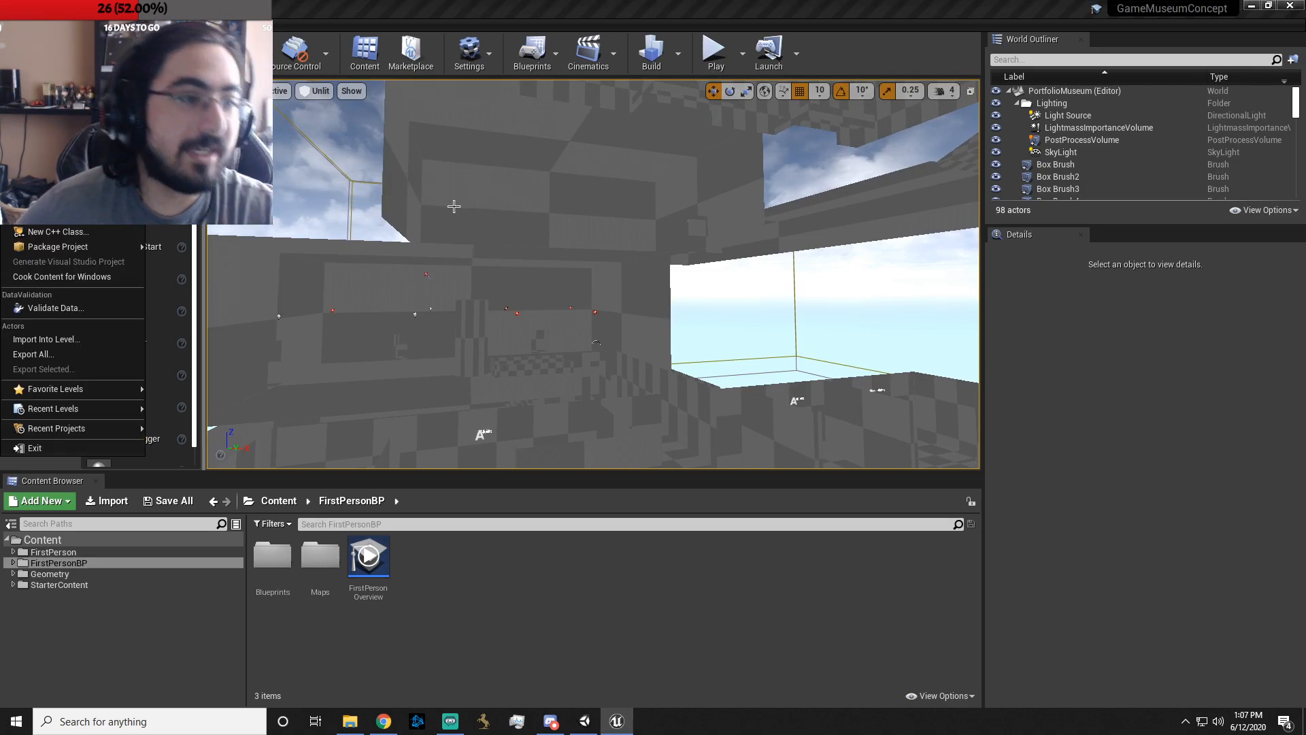
{"action": "right_click_drag", "start_coordinate": [545, 198], "coordinate": [670, 213]}
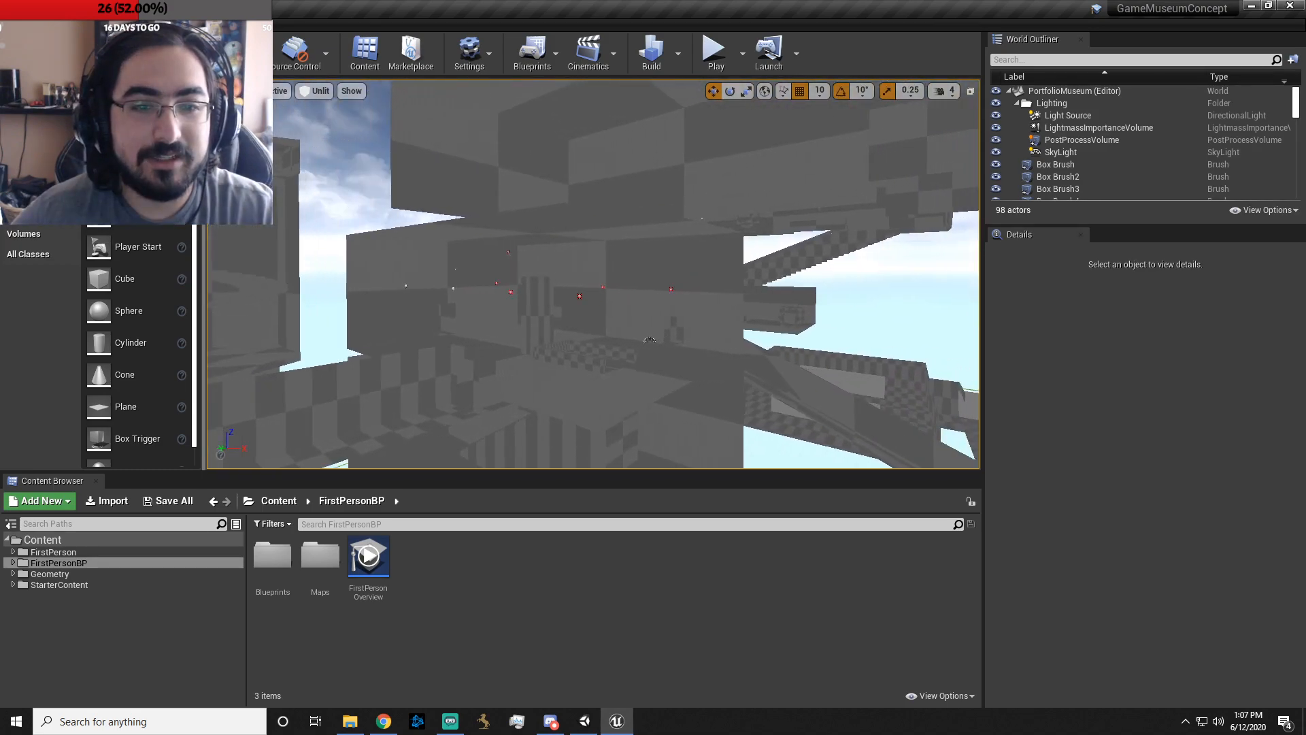
{"action": "right_click_drag", "start_coordinate": [604, 327], "coordinate": [762, 320]}
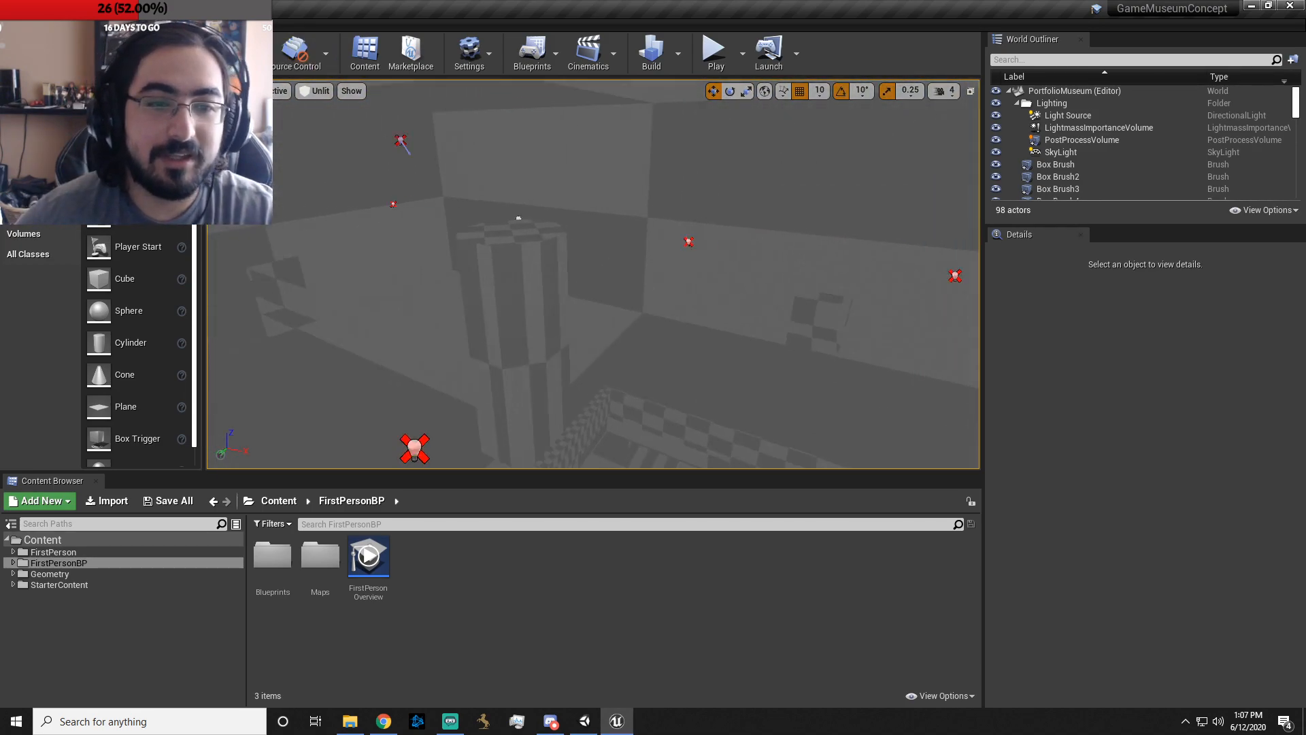
{"action": "right_click_drag", "start_coordinate": [538, 442], "coordinate": [536, 442]}
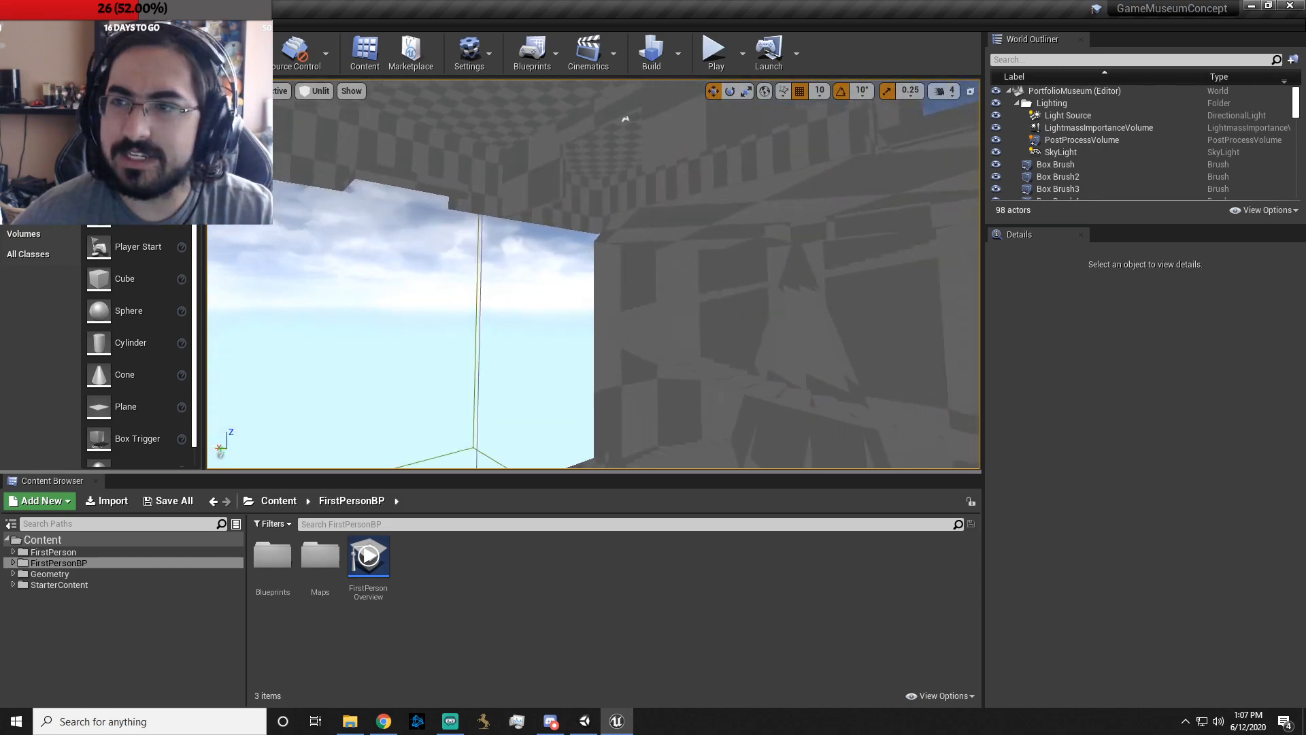
{"action": "right_click_drag", "start_coordinate": [535, 442], "coordinate": [762, 446]}
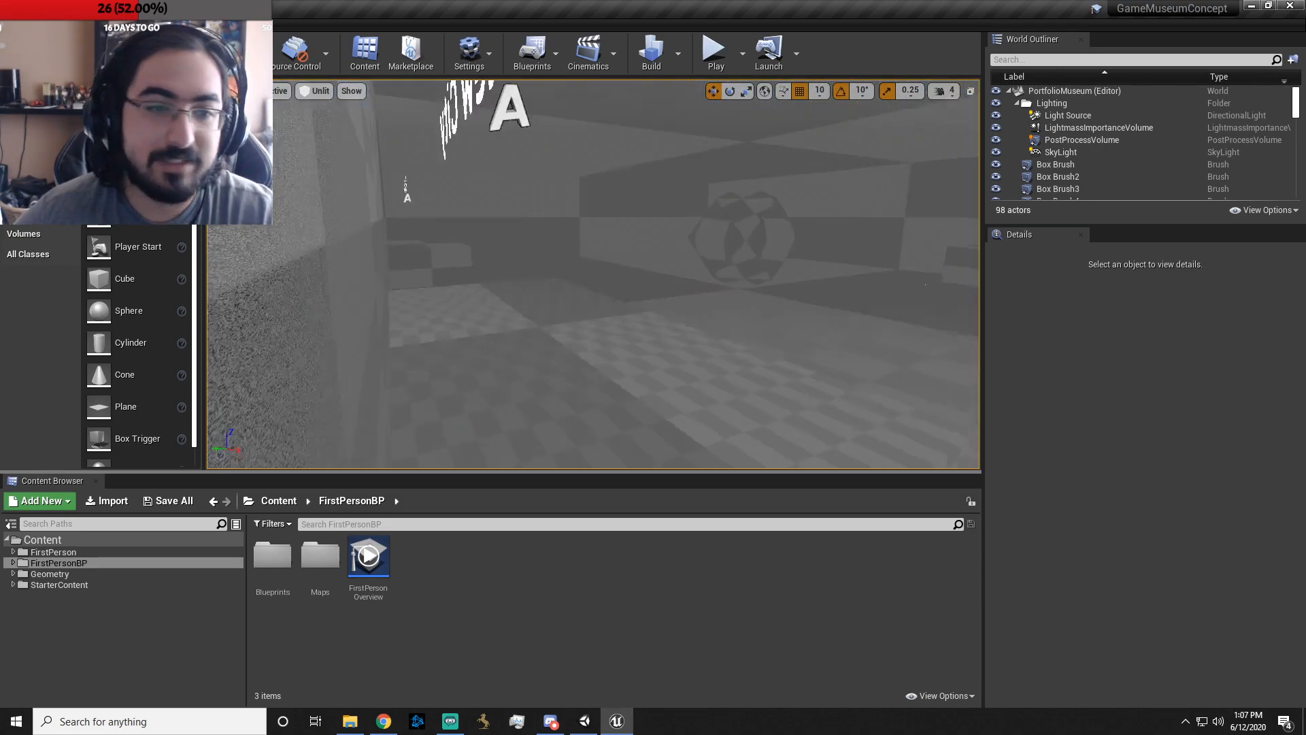
- Examine the museum's exhibit rooms, including the areas signed New City, Castle and Arctic
{"action": "right_click_drag", "start_coordinate": [681, 285], "coordinate": [571, 289]}
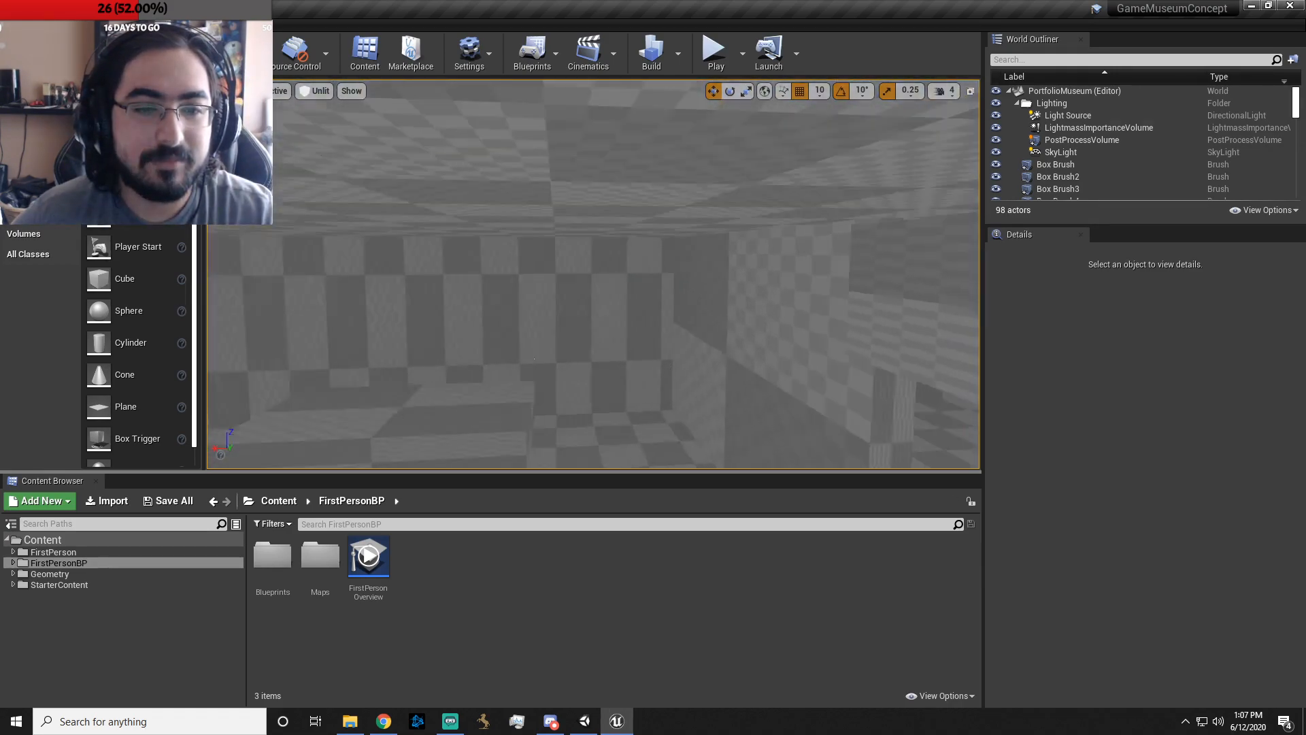
{"action": "right_click_drag", "start_coordinate": [545, 326], "coordinate": [694, 293]}
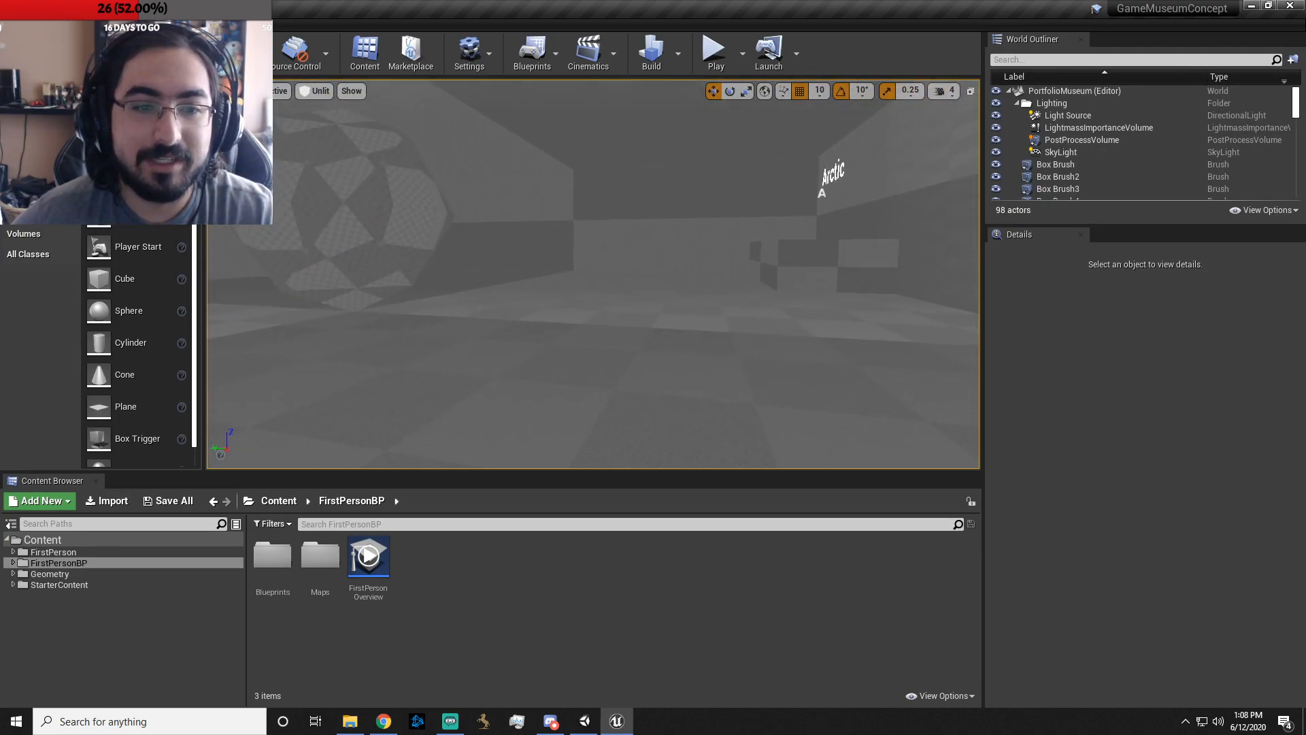
{"action": "right_click_drag", "start_coordinate": [694, 286], "coordinate": [476, 286]}
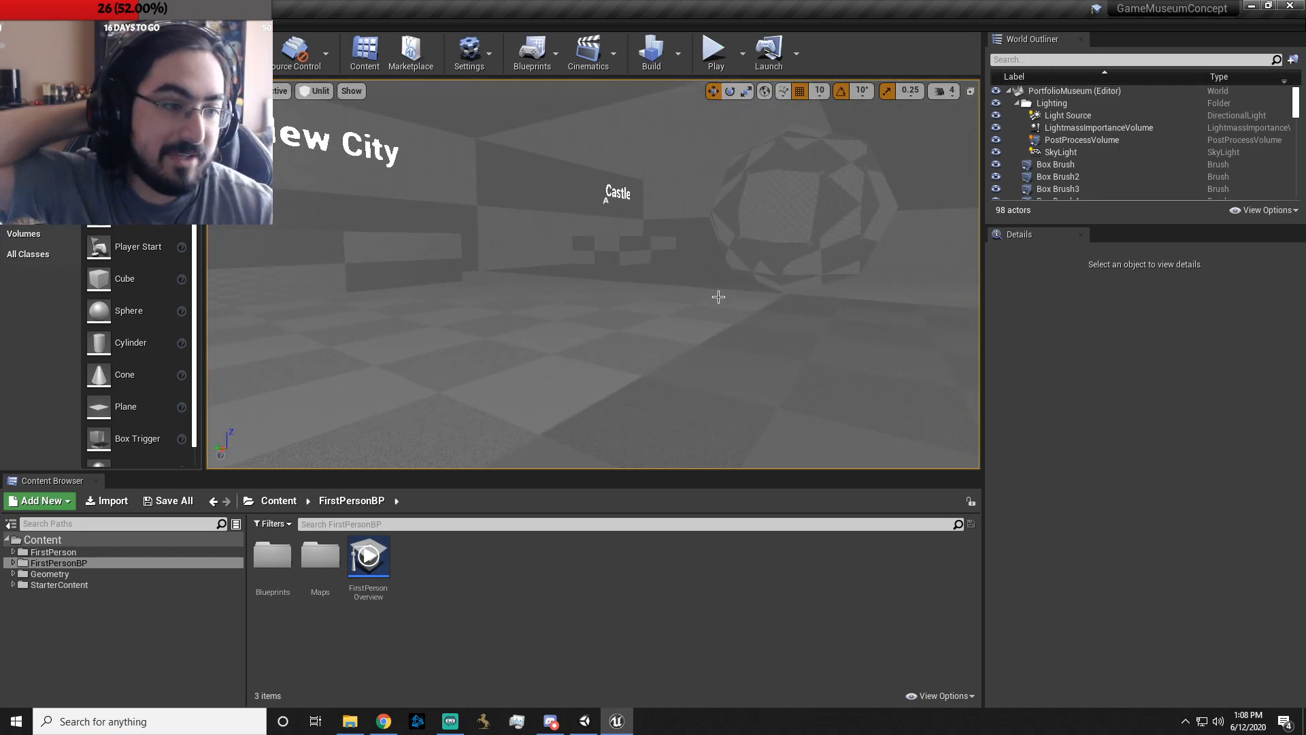
{"action": "key", "text": "s"}
{"action": "right_click_drag", "start_coordinate": [718, 297], "coordinate": [496, 411]}
{"action": "key", "text": "w"}
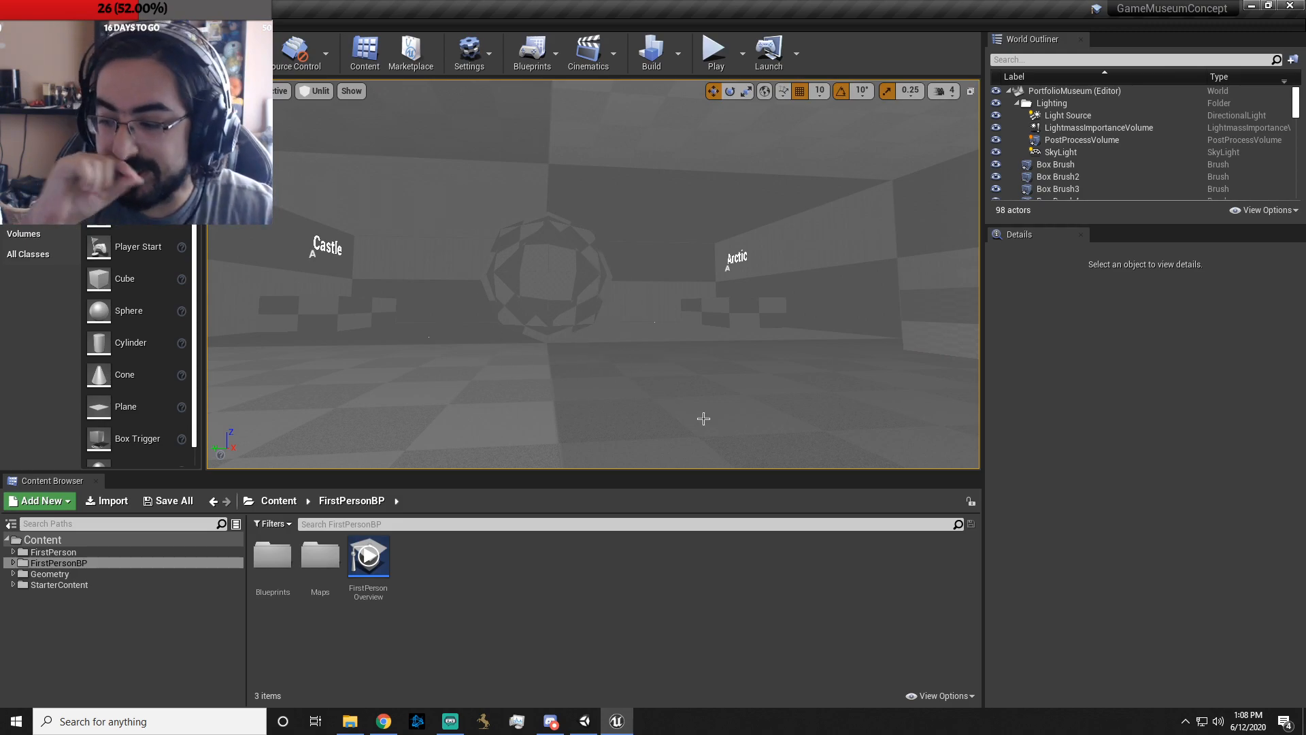
{"action": "right_click_drag", "start_coordinate": [735, 365], "coordinate": [636, 398]}
{"action": "key", "text": "d"}
{"action": "key", "text": "s"}
- Switch to File Explorer and check the Ampy_Model_Export package on the Samsung_T5 (D:) drive
{"action": "left_click", "coordinate": [584, 721]}
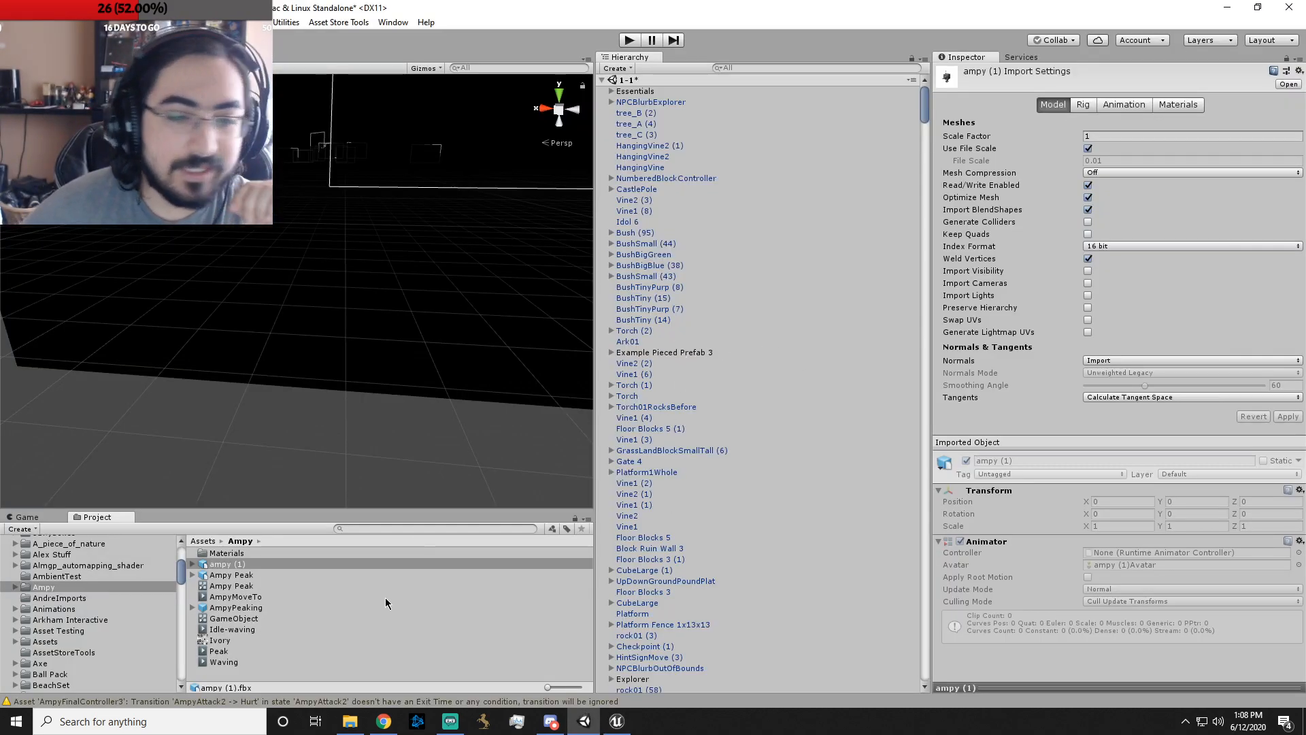
{"action": "left_click", "coordinate": [350, 721]}
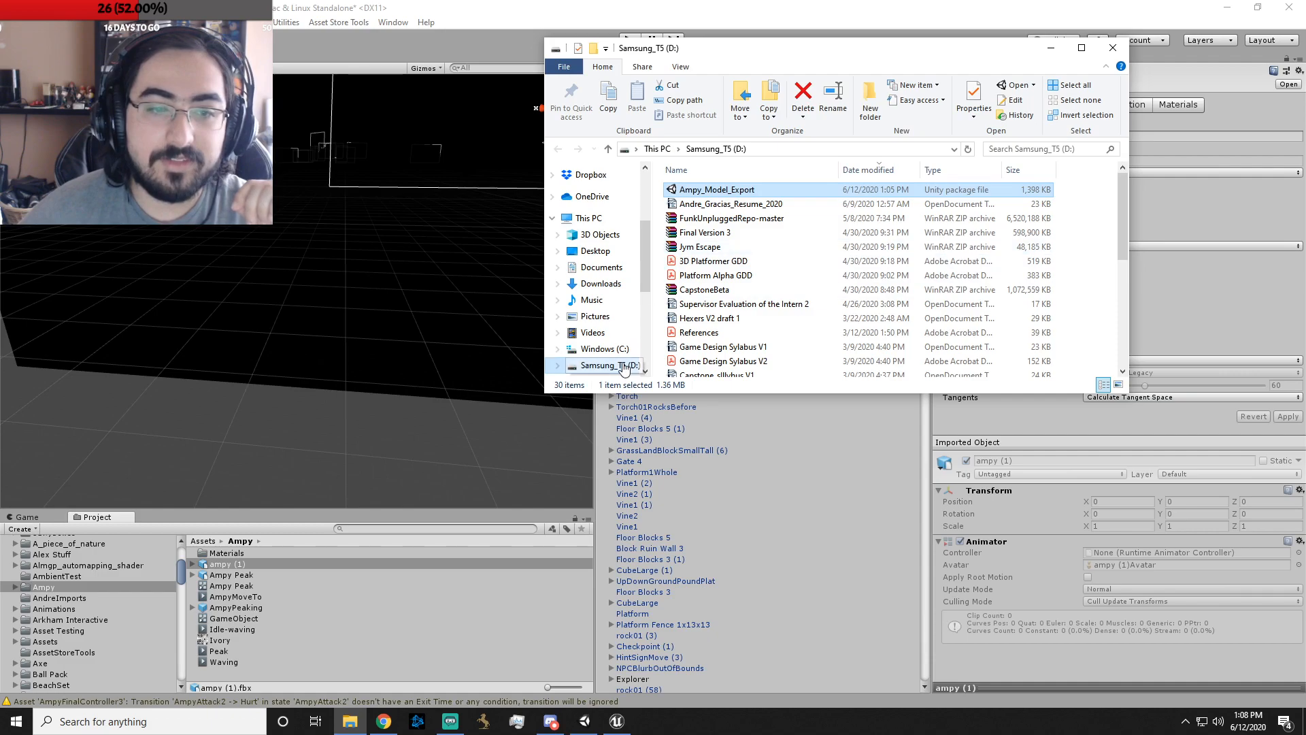
{"action": "left_click", "coordinate": [616, 365]}
{"action": "left_click", "coordinate": [761, 196]}
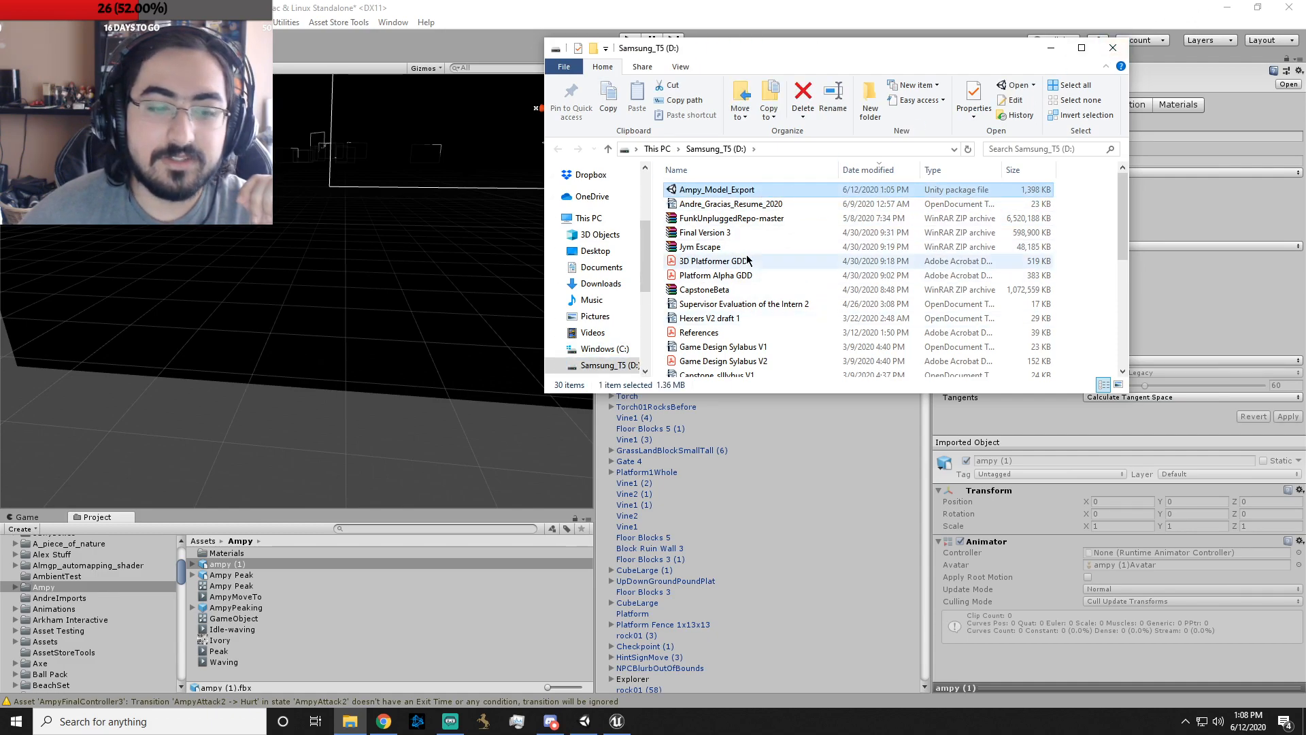
- Return to Unreal Engine and try to import the exported Ampy package into the level from Samsung_T5 (D:), filtering by OBJ Scene
{"action": "left_click", "coordinate": [617, 721]}
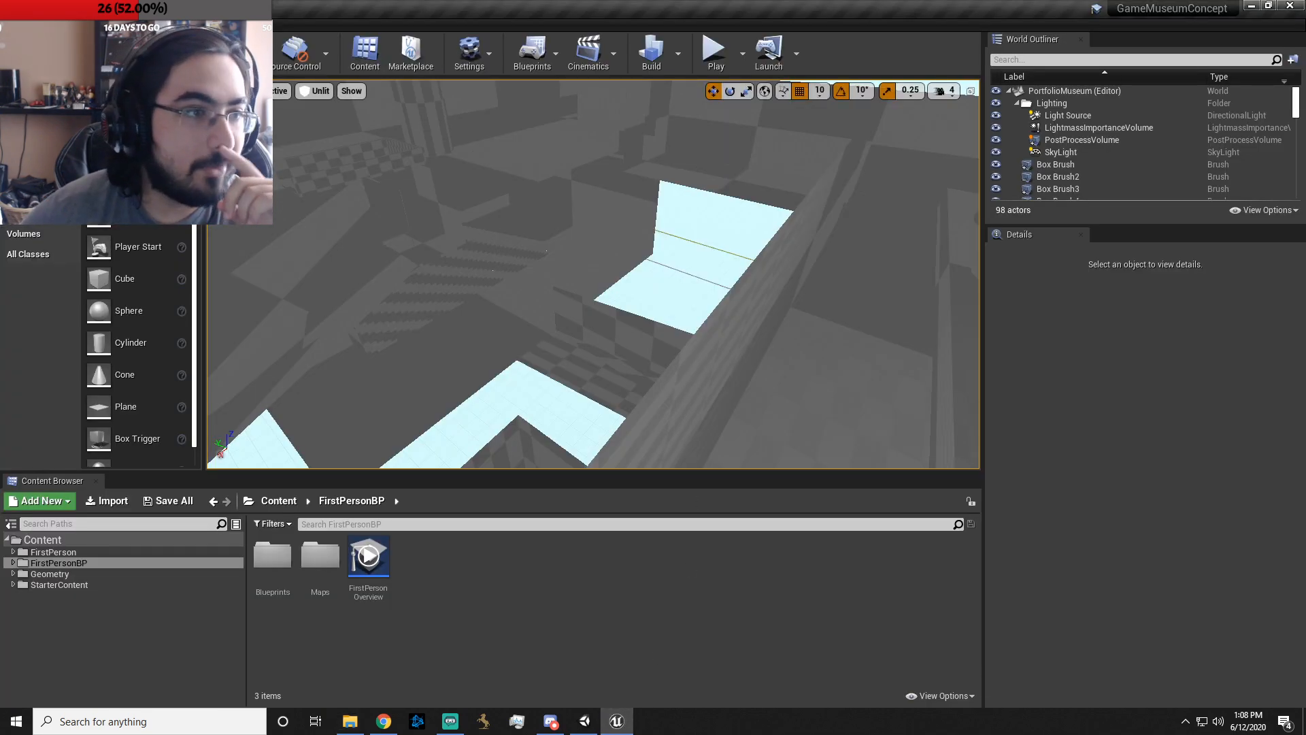
{"action": "left_click", "coordinate": [12, 25]}
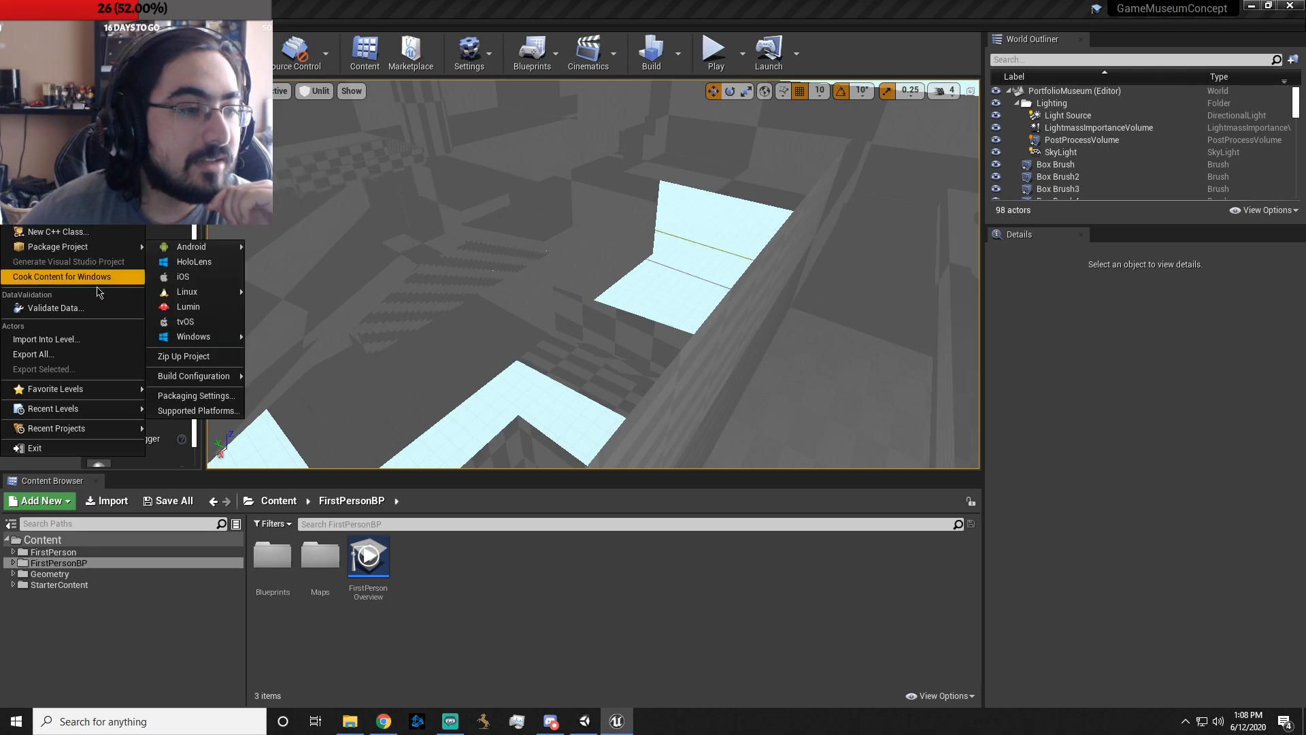
{"action": "left_click", "coordinate": [102, 339]}
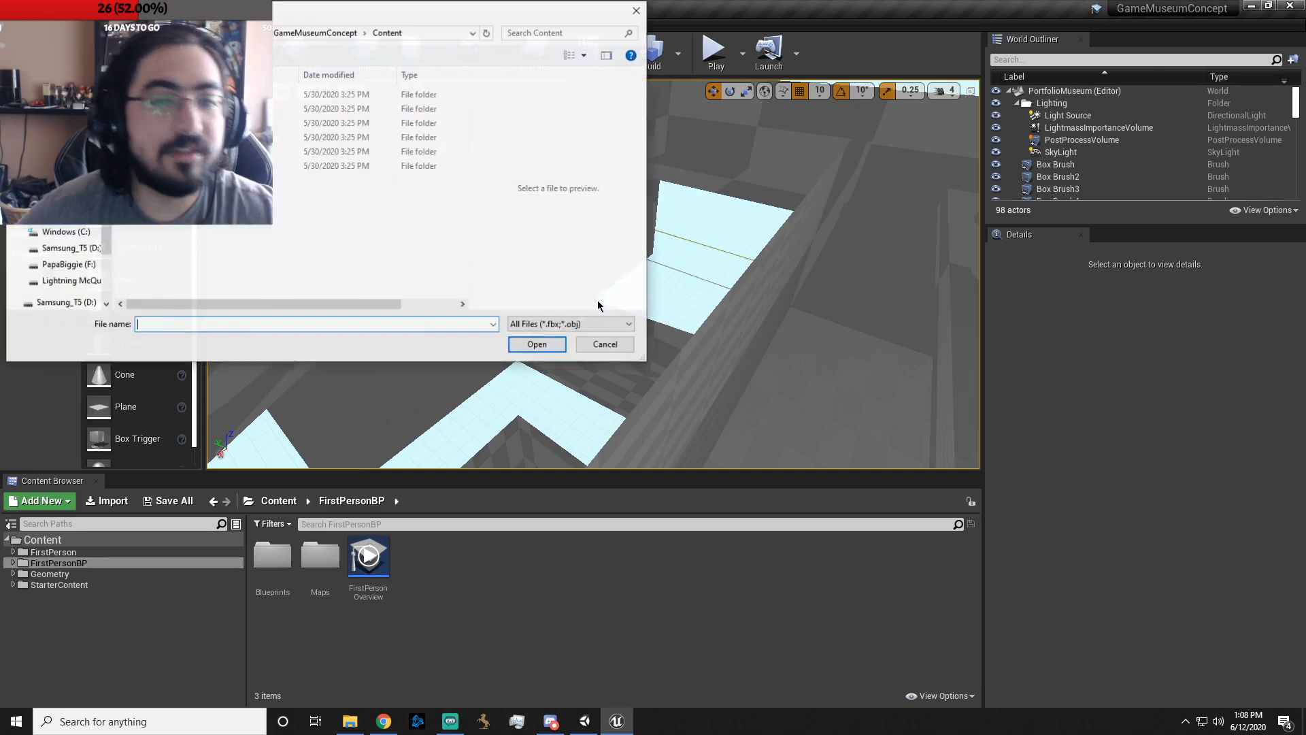
{"action": "left_click", "coordinate": [62, 249]}
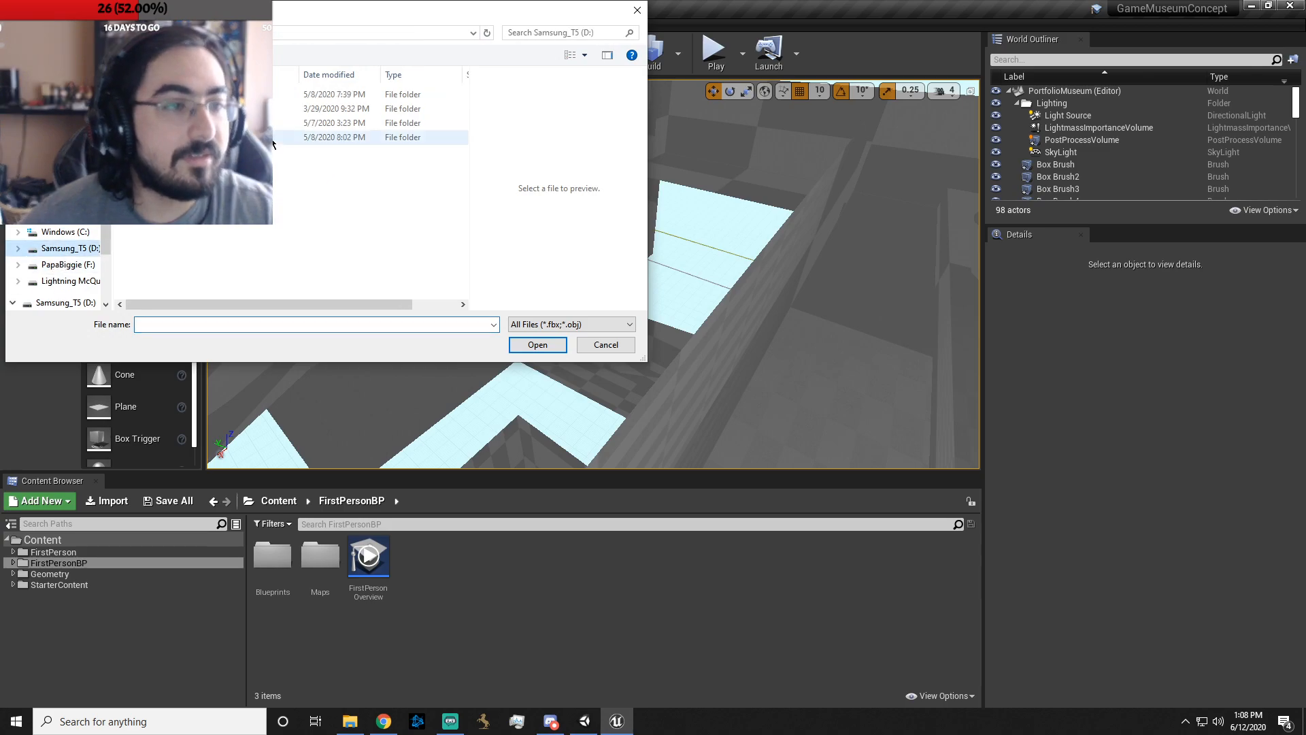
{"action": "left_click", "coordinate": [544, 325]}
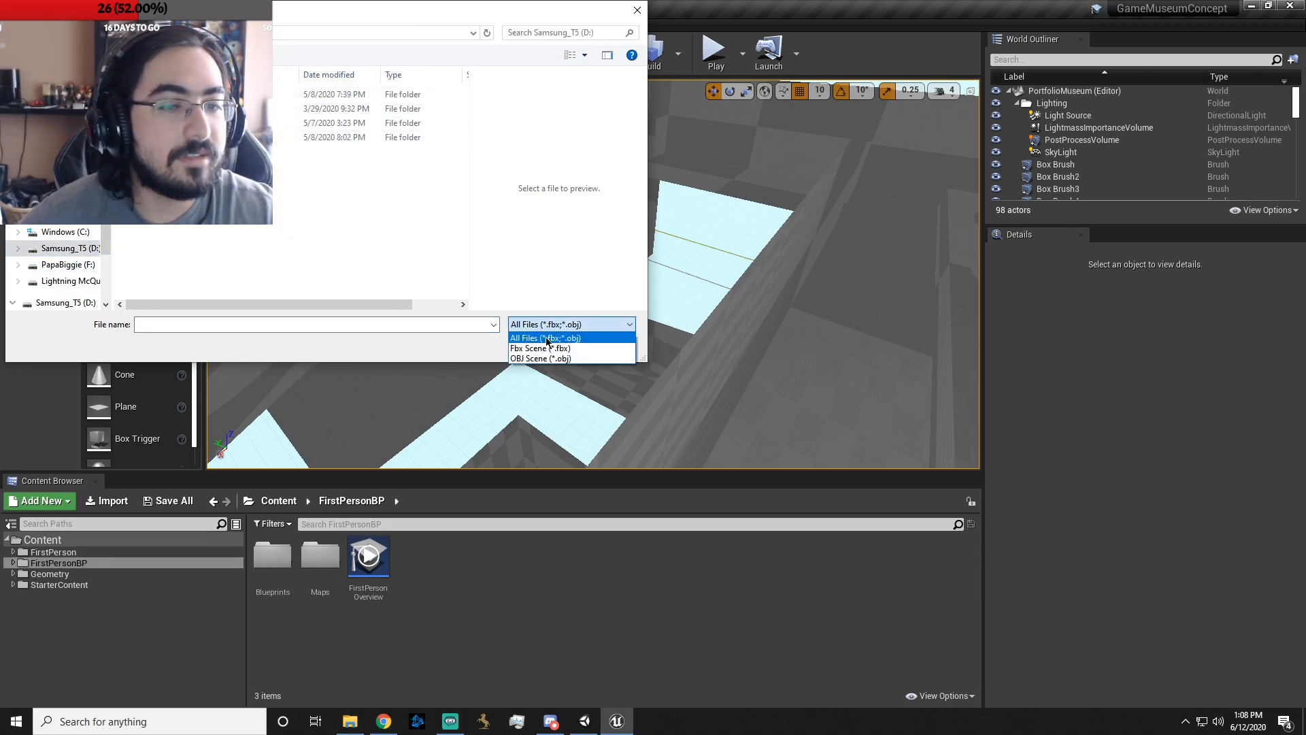
{"action": "left_click", "coordinate": [548, 359]}
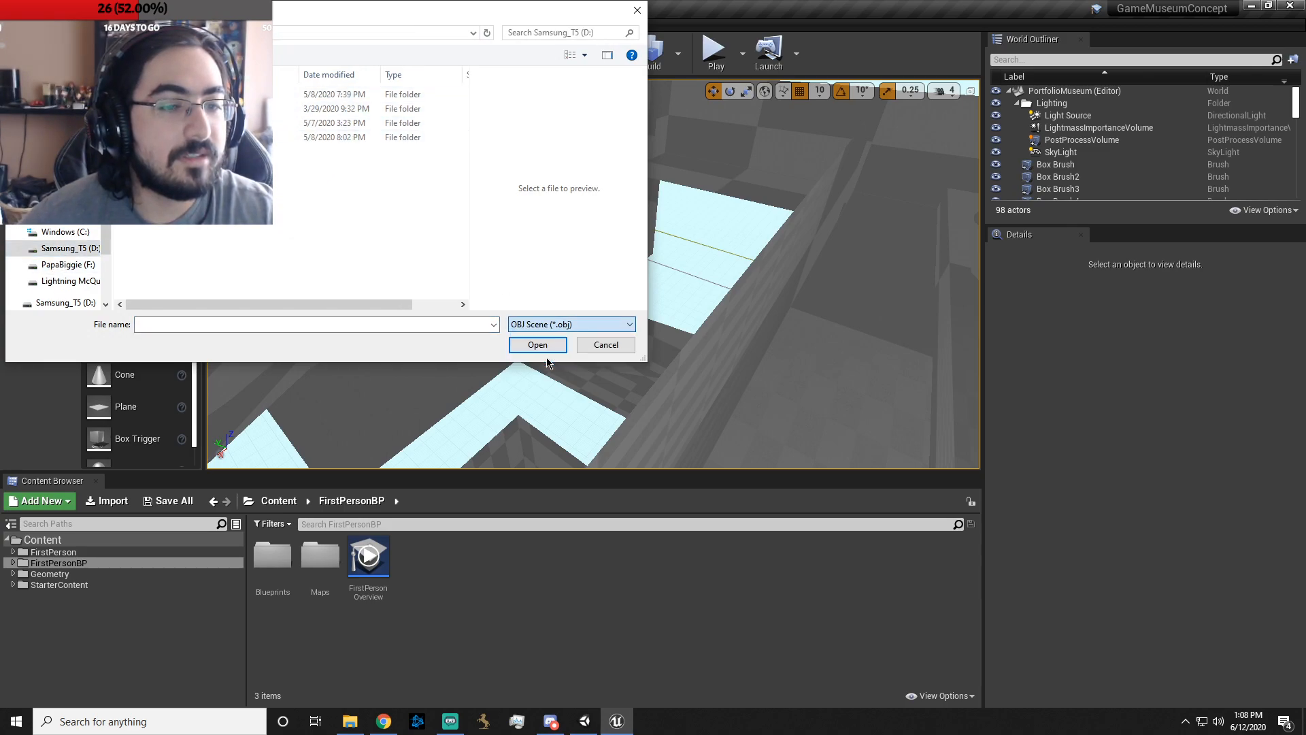
{"action": "left_click", "coordinate": [604, 345]}
- Switch to Unity and examine the contents of the Ampy Peak model in the Ampy folder
{"action": "left_click", "coordinate": [585, 723]}
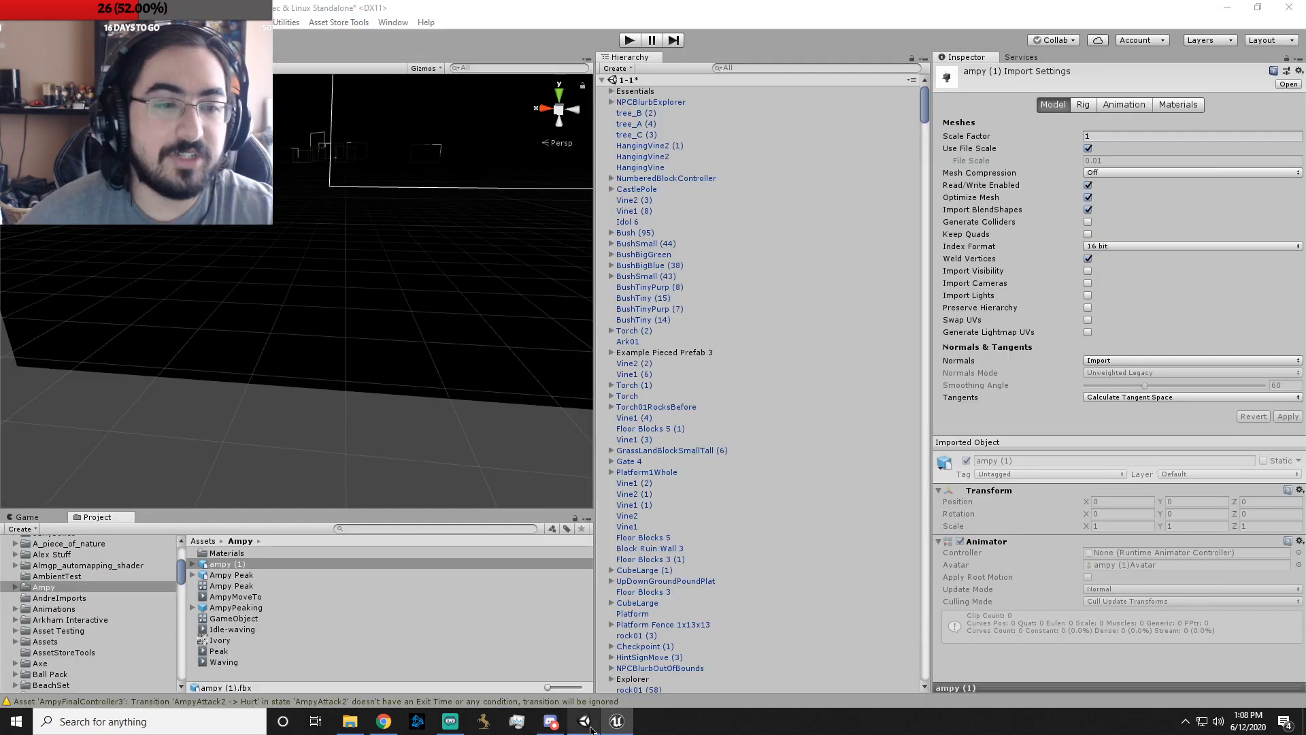
{"action": "left_click", "coordinate": [586, 728]}
{"action": "left_click", "coordinate": [586, 722]}
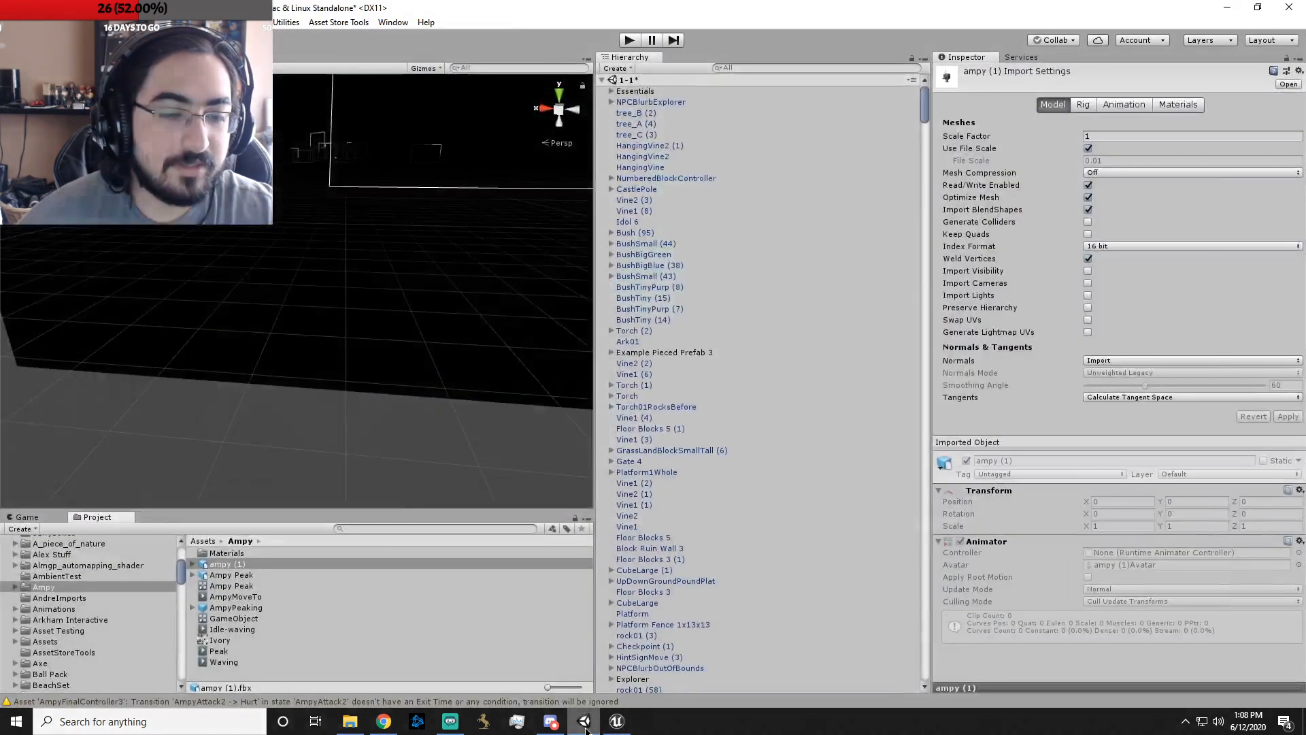
{"action": "left_click", "coordinate": [227, 565]}
{"action": "left_click", "coordinate": [229, 575]}
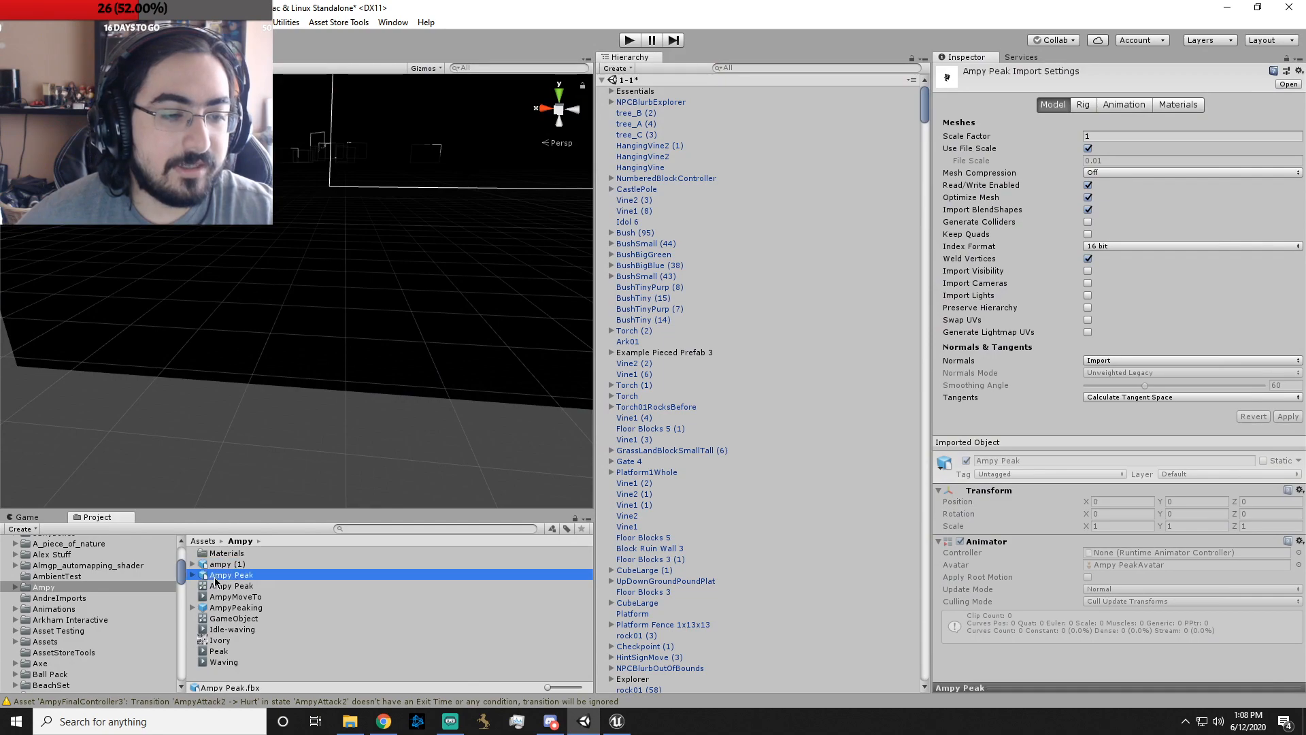
{"action": "left_click", "coordinate": [192, 575]}
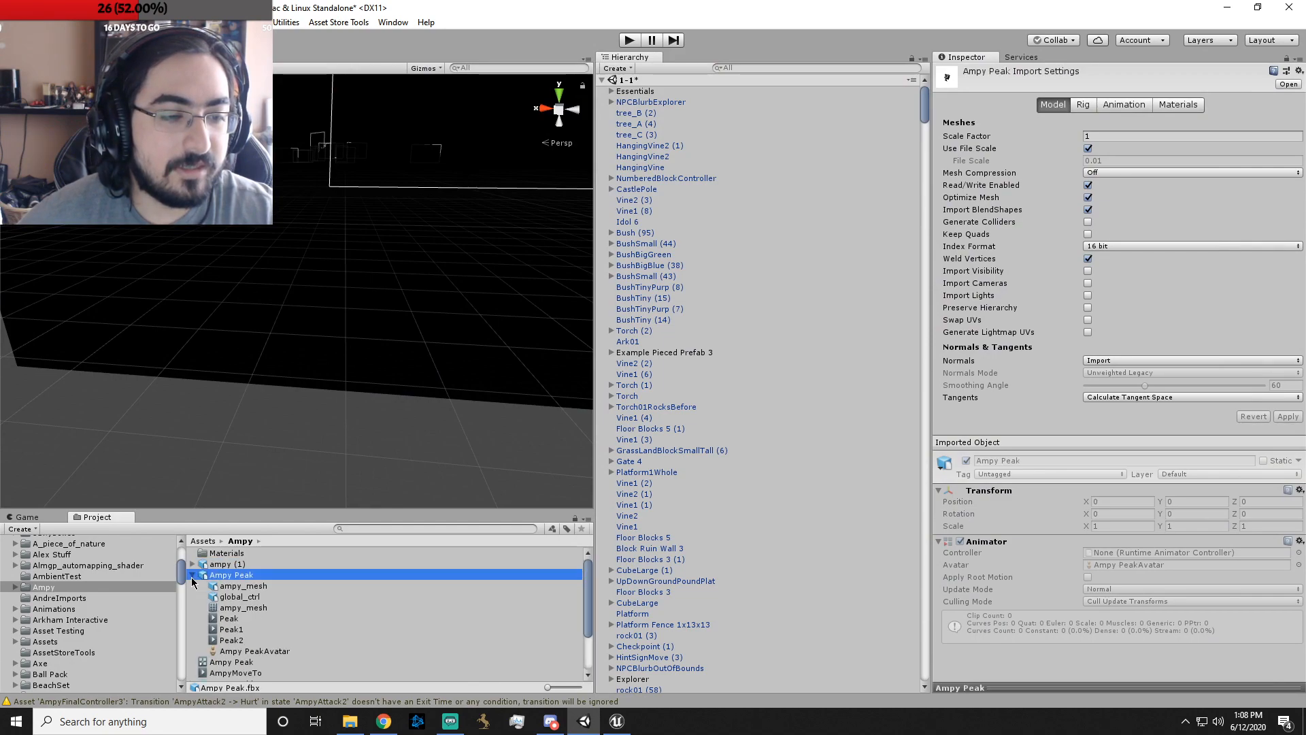
{"action": "left_click", "coordinate": [192, 575]}
- Show the ampy (1) model's source file in File Explorer
{"action": "left_click", "coordinate": [221, 565]}
{"action": "right_click", "coordinate": [221, 567]}
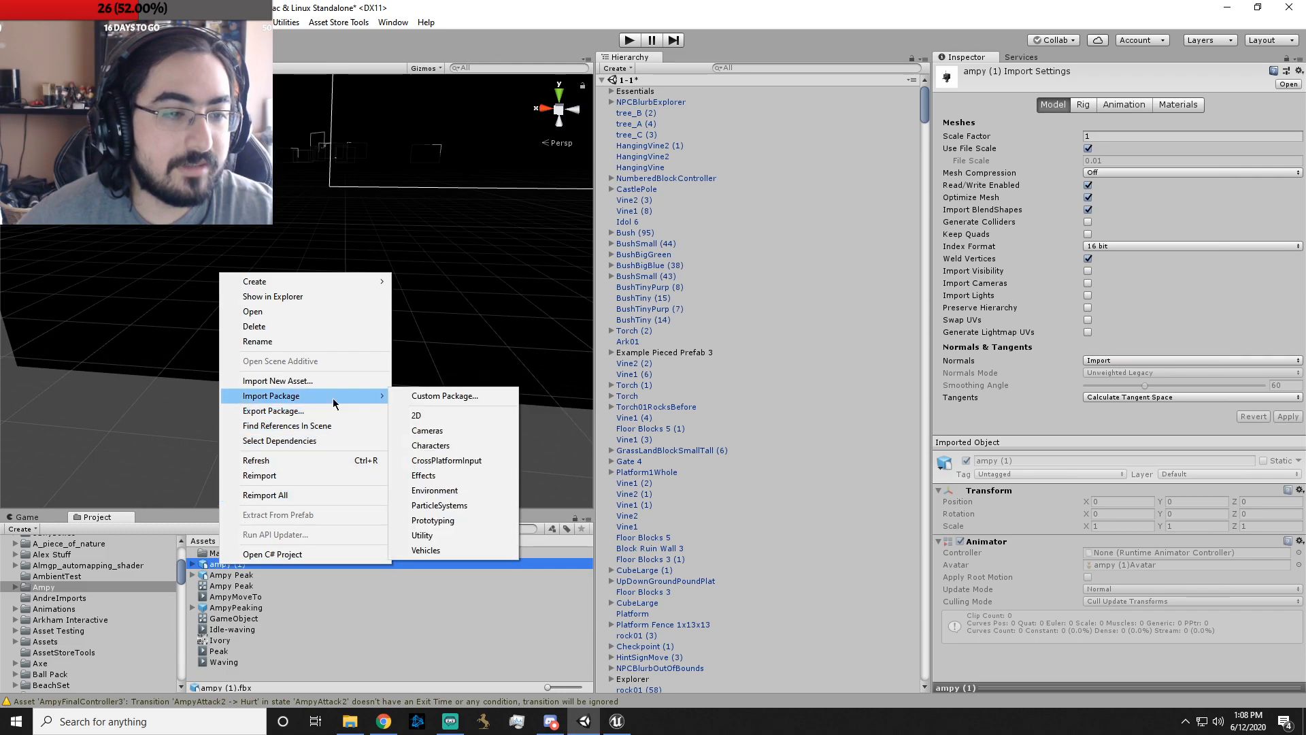
{"action": "left_click", "coordinate": [328, 298]}
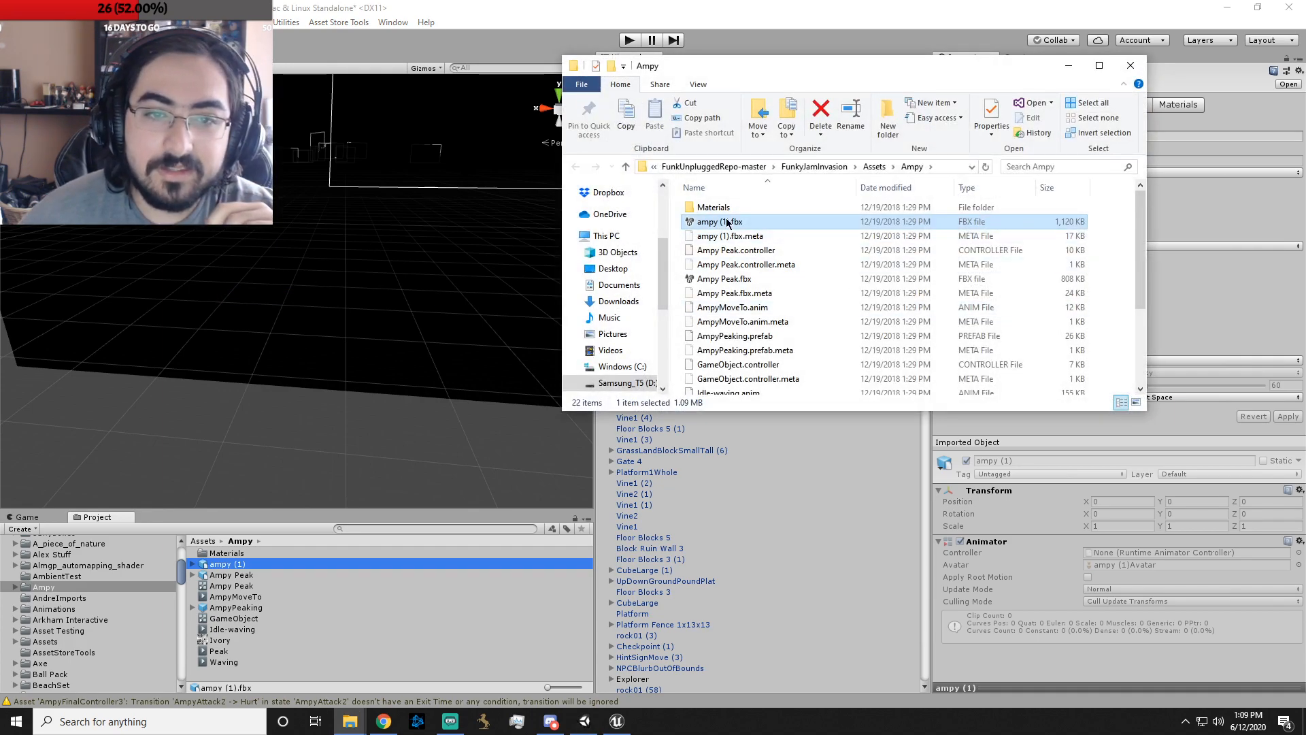
- Copy ampy (1).fbx from the project's Ampy assets folder and switch back to Unreal Engine
{"action": "right_click", "coordinate": [747, 223]}
{"action": "key", "text": "Escape"}
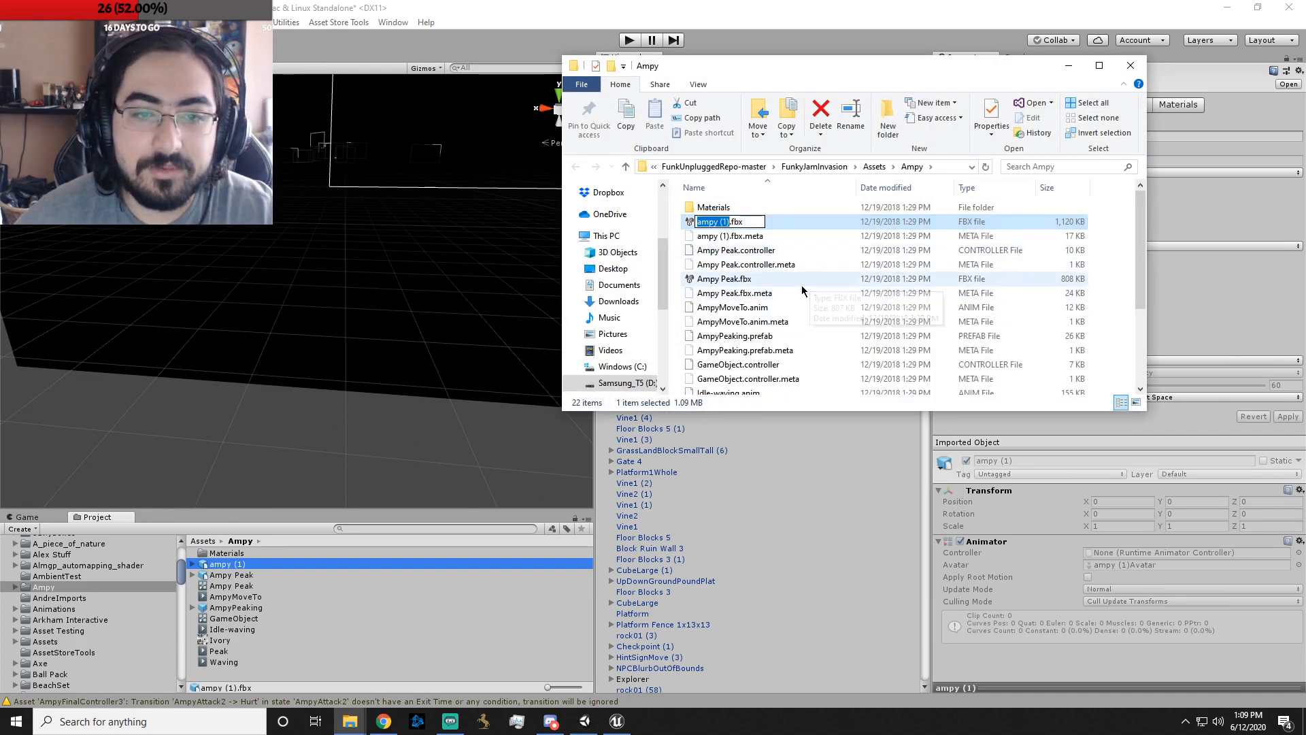
{"action": "left_click", "coordinate": [724, 279]}
{"action": "left_click", "coordinate": [753, 225]}
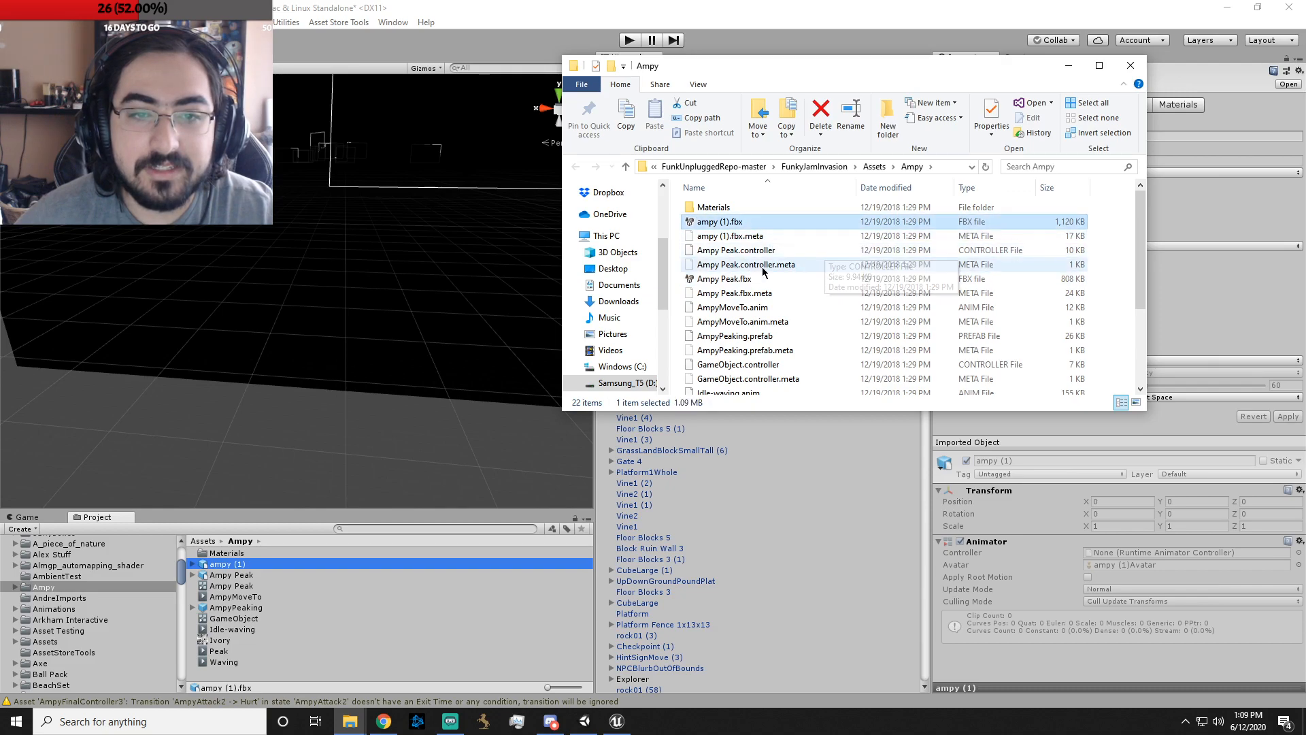
{"action": "right_click", "coordinate": [780, 216]}
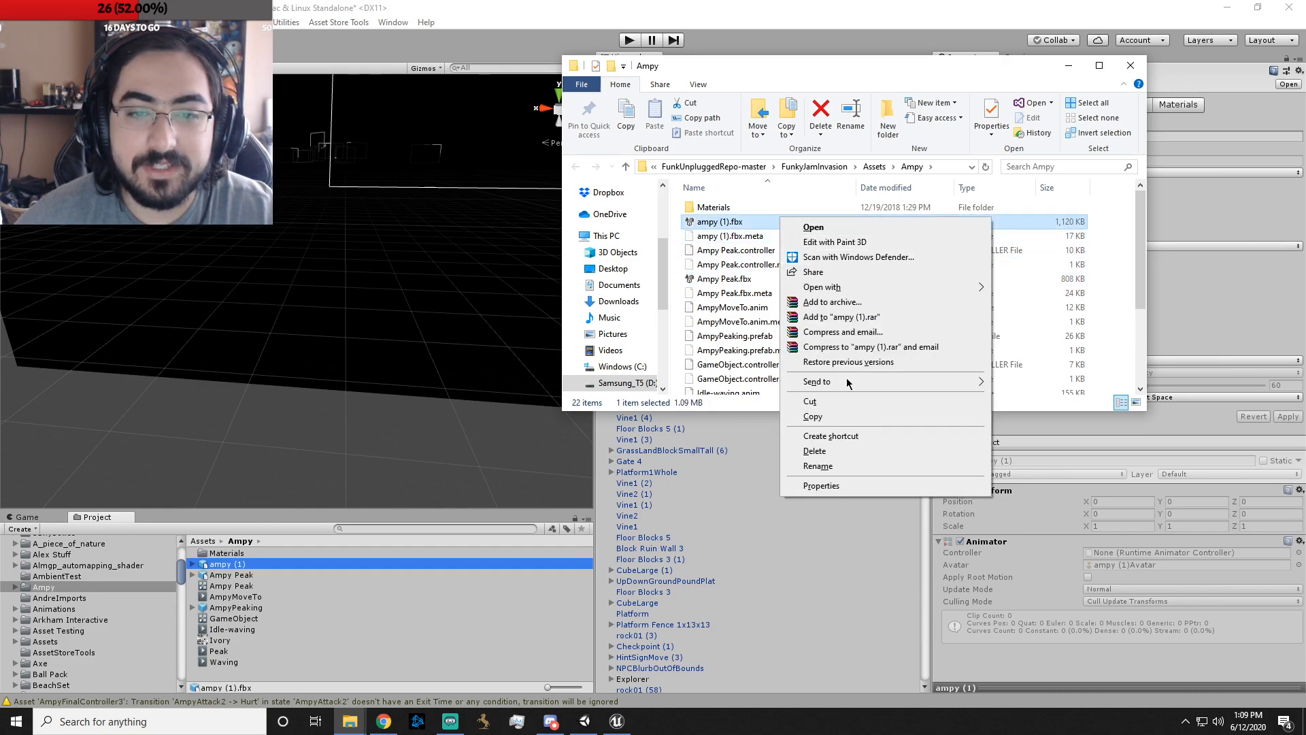
{"action": "left_click", "coordinate": [811, 416]}
{"action": "left_click", "coordinate": [616, 721]}
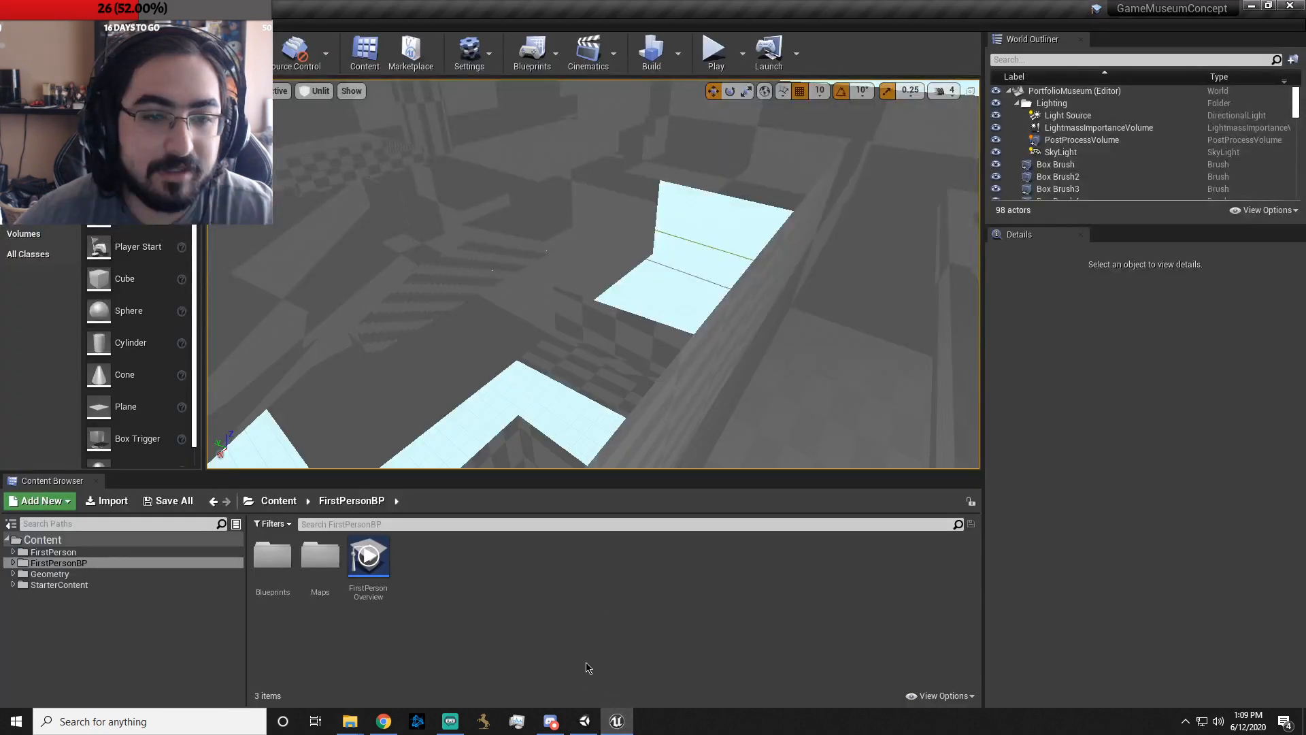
- In File Explorer, create a new folder named "Portfolio museum" on the Samsung_T5 (D:) drive
{"action": "mouse_move", "coordinate": [337, 731]}
{"action": "left_click", "coordinate": [338, 617]}
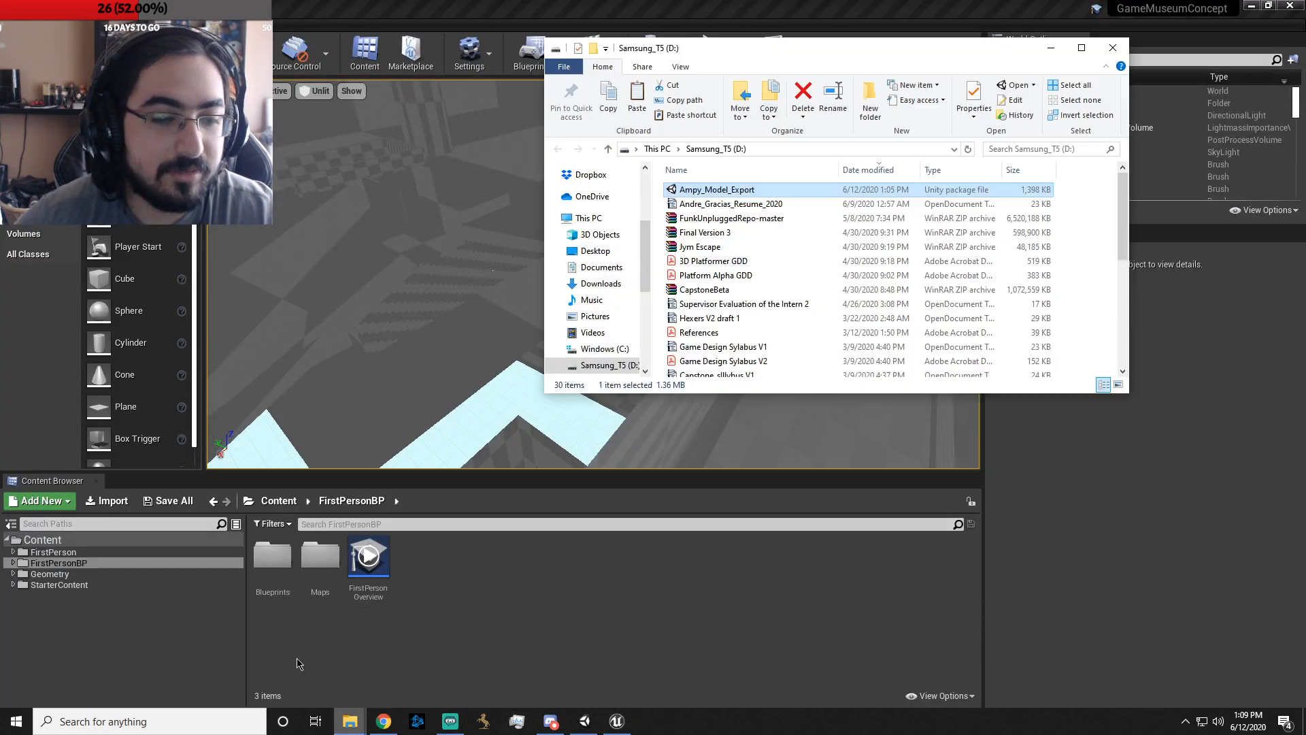
{"action": "right_click", "coordinate": [665, 254]}
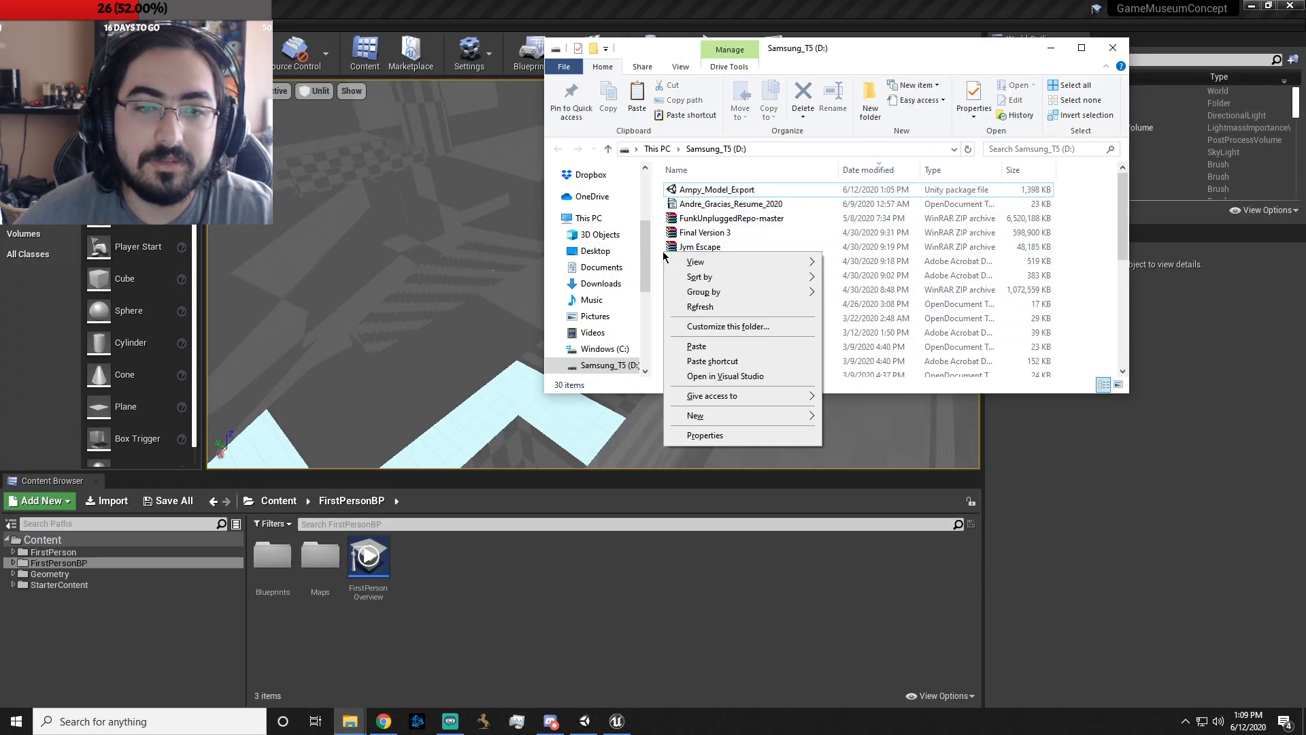
{"action": "mouse_move", "coordinate": [728, 419]}
{"action": "left_click", "coordinate": [851, 420]}
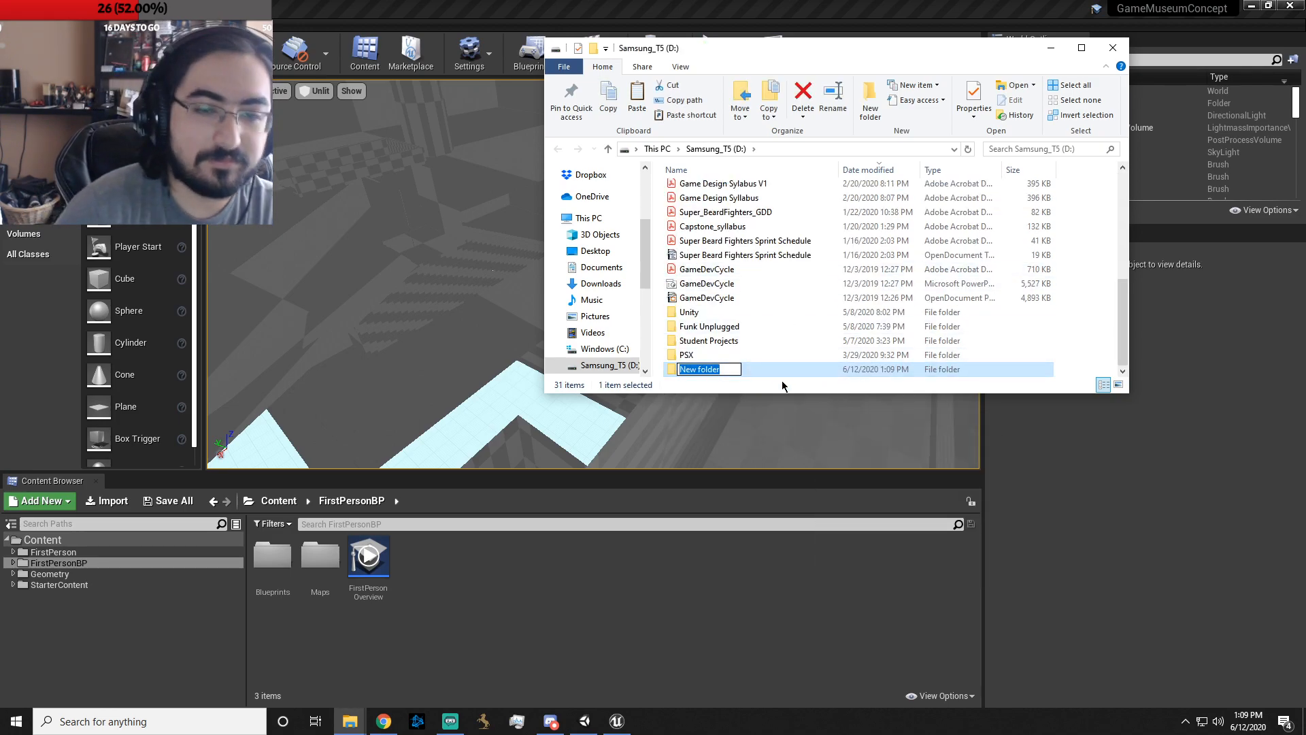
{"action": "type", "text": "P"}
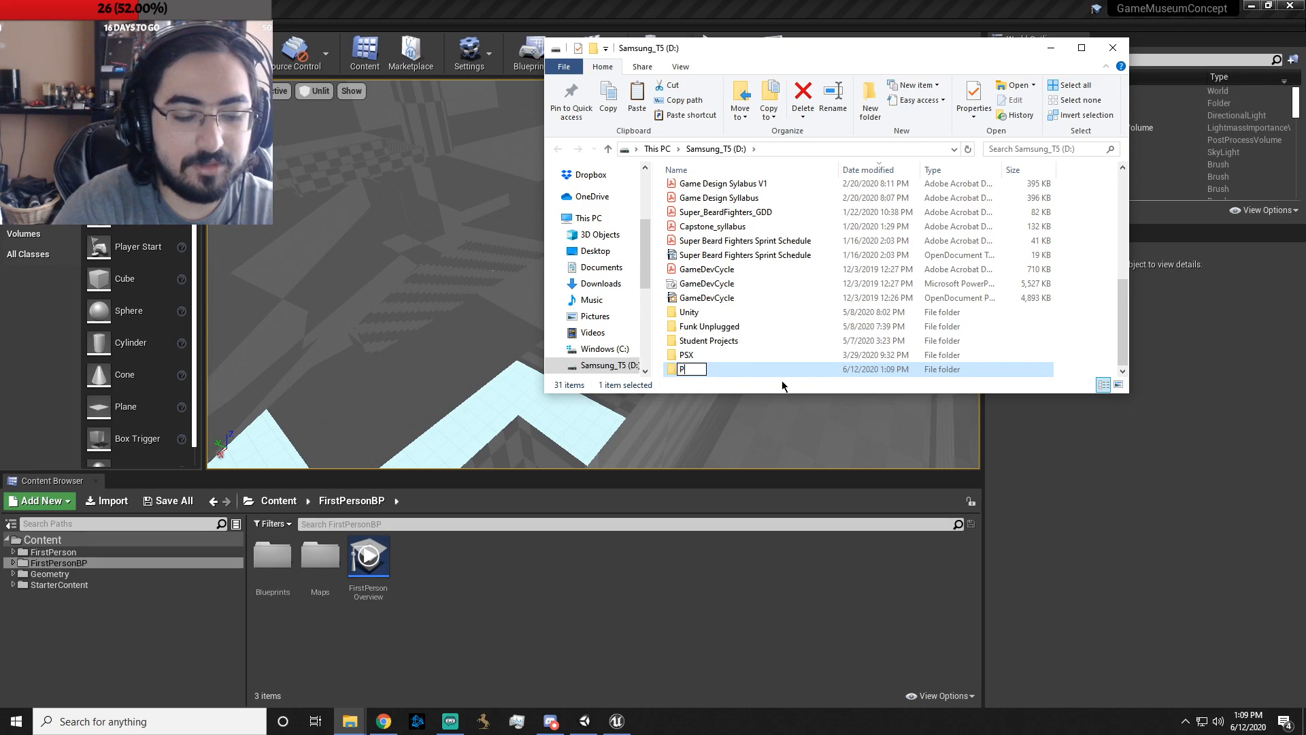
{"action": "type", "text": "ortfolio "}
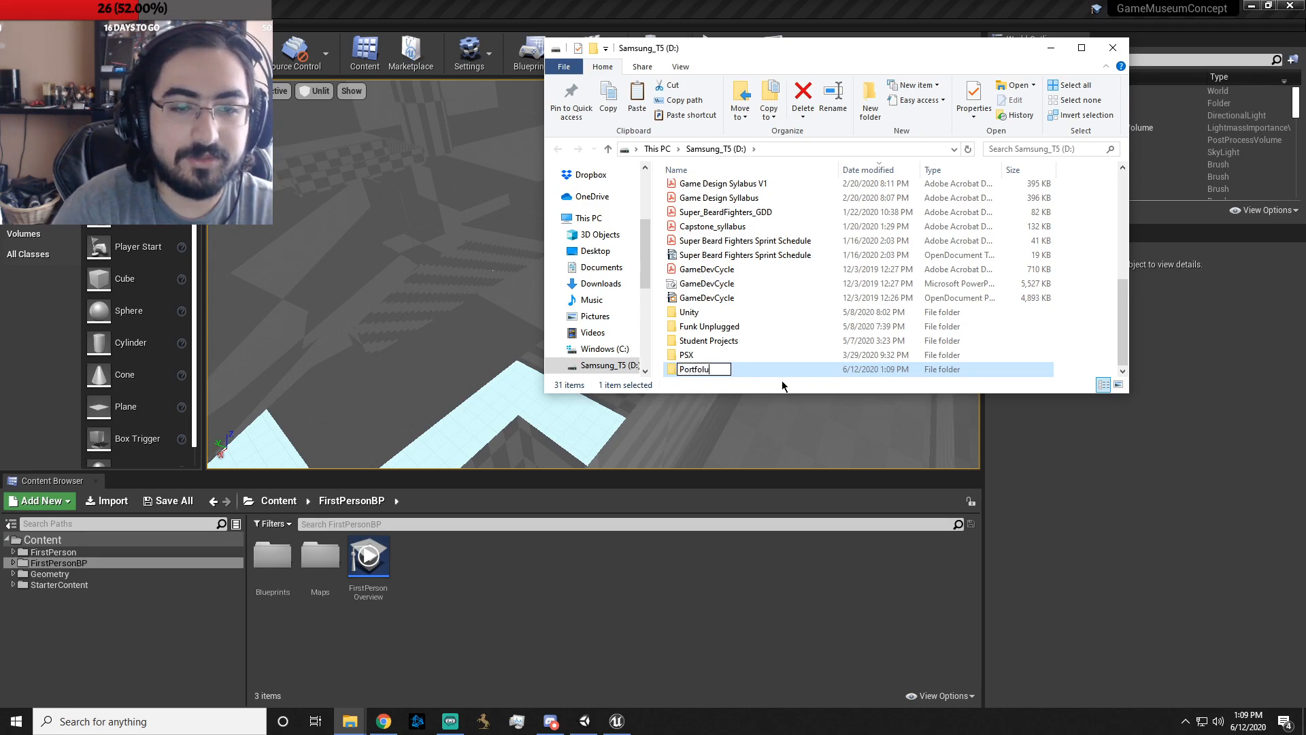
{"action": "type", "text": "museum"}
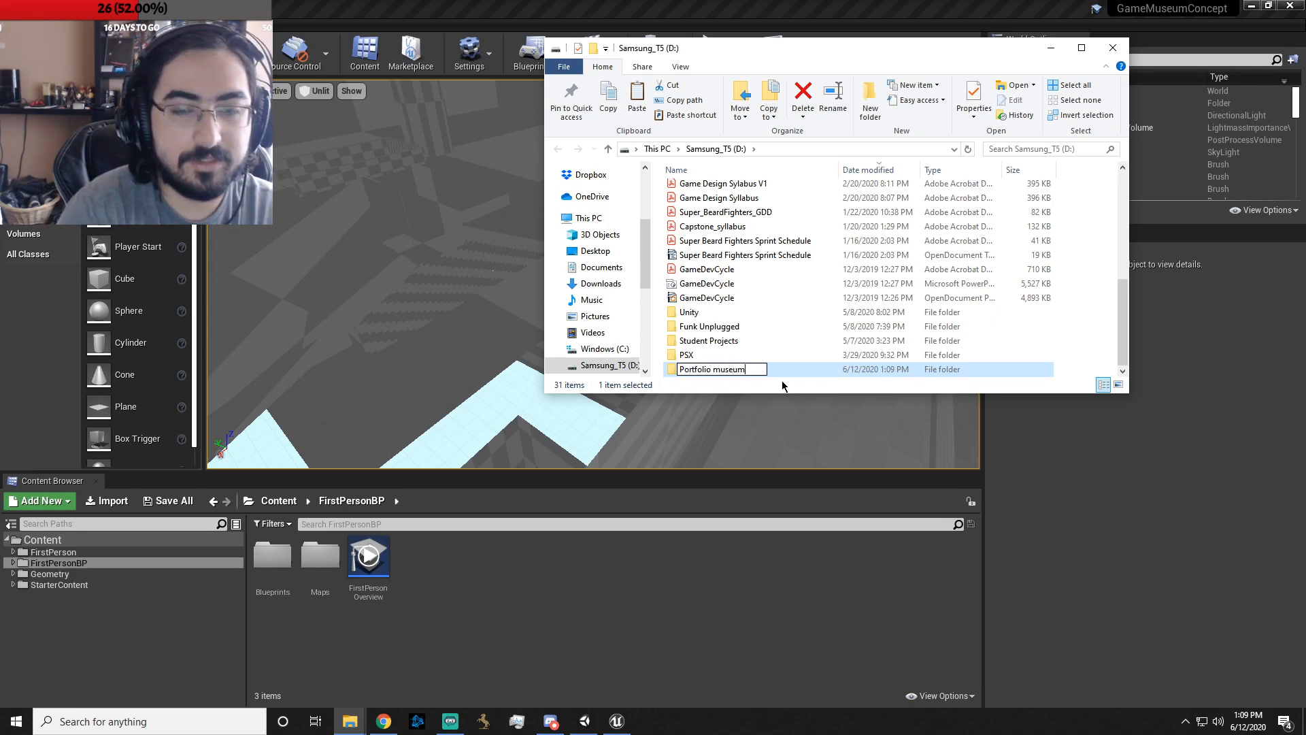
{"action": "key", "text": "Return"}
- Open the Portfolio museum folder and paste the copied ampy (1).fbx file into it
{"action": "double_click", "coordinate": [780, 371]}
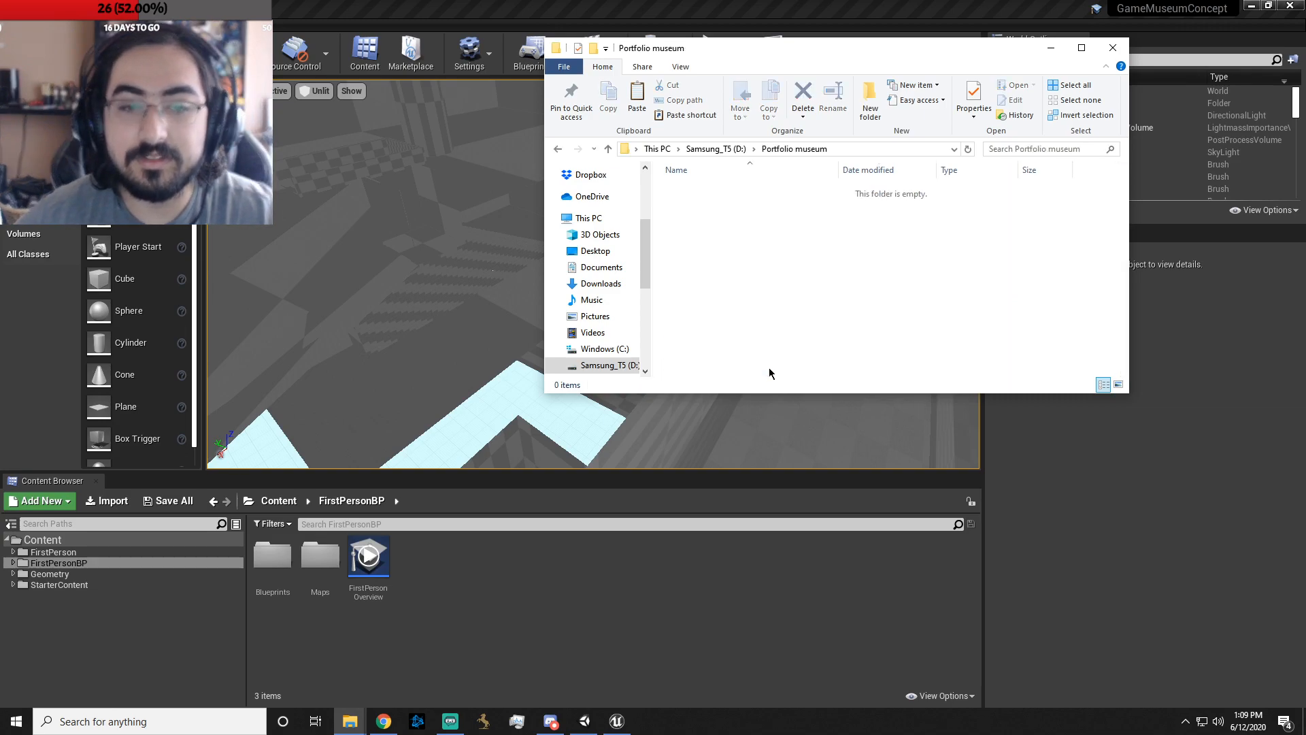
{"action": "right_click", "coordinate": [754, 319]}
{"action": "left_click", "coordinate": [788, 414]}
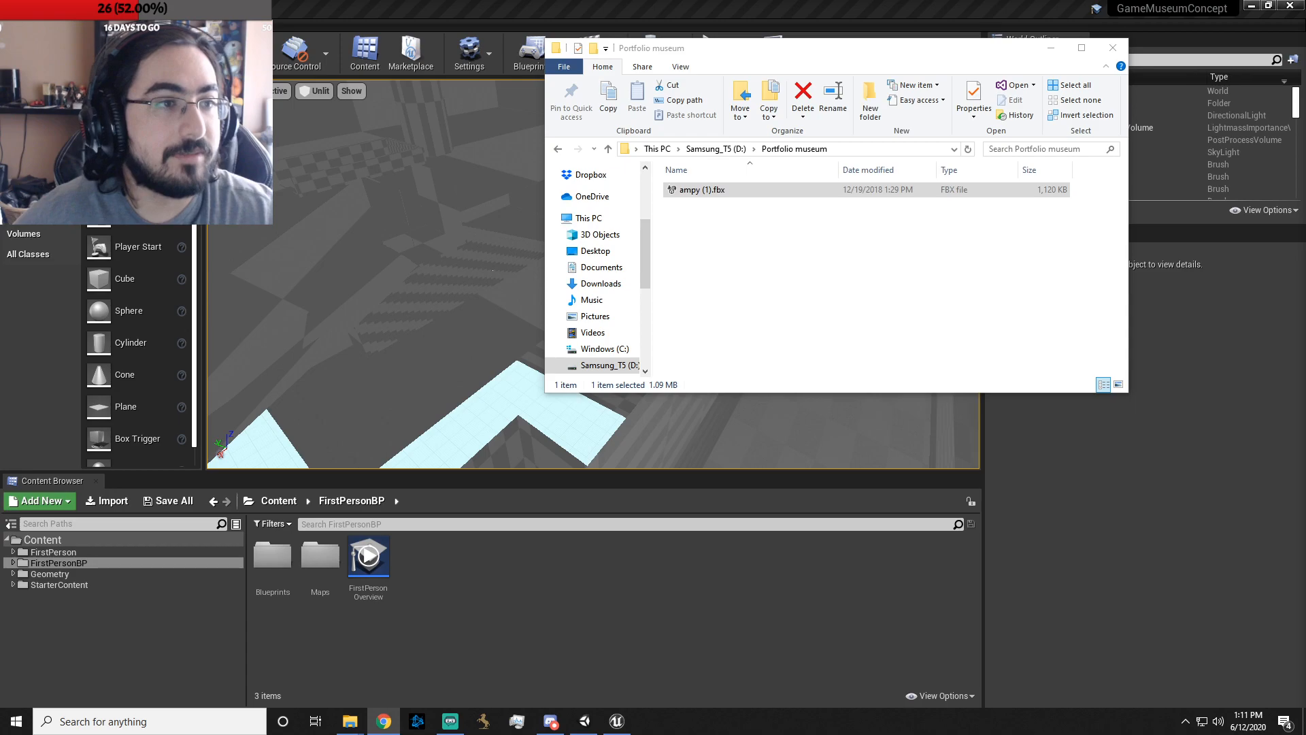
- Return to Unreal Engine and choose ampy (1).fbx from the Portfolio museum folder on Samsung_T5 (D:) to import into the level
{"action": "key", "text": "alt+Tab"}
{"action": "left_click", "coordinate": [12, 25]}
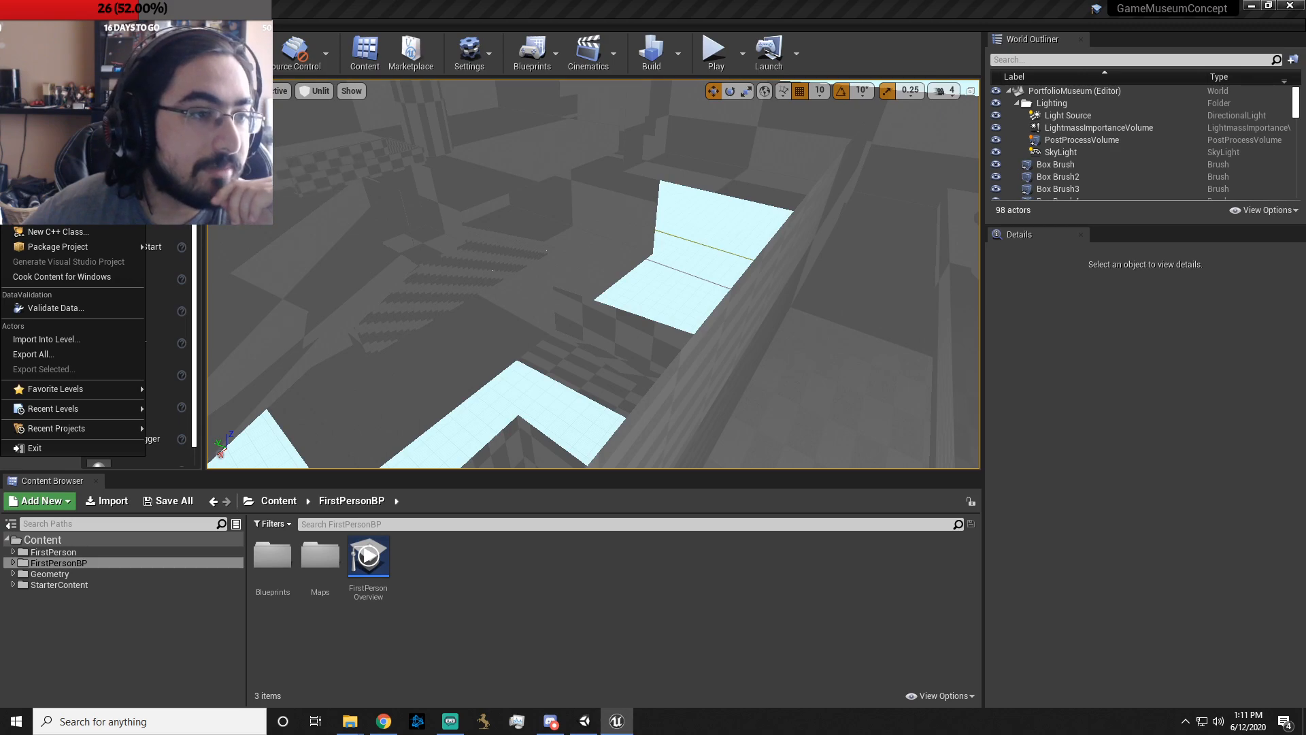
{"action": "mouse_move", "coordinate": [100, 251]}
{"action": "left_click", "coordinate": [46, 338]}
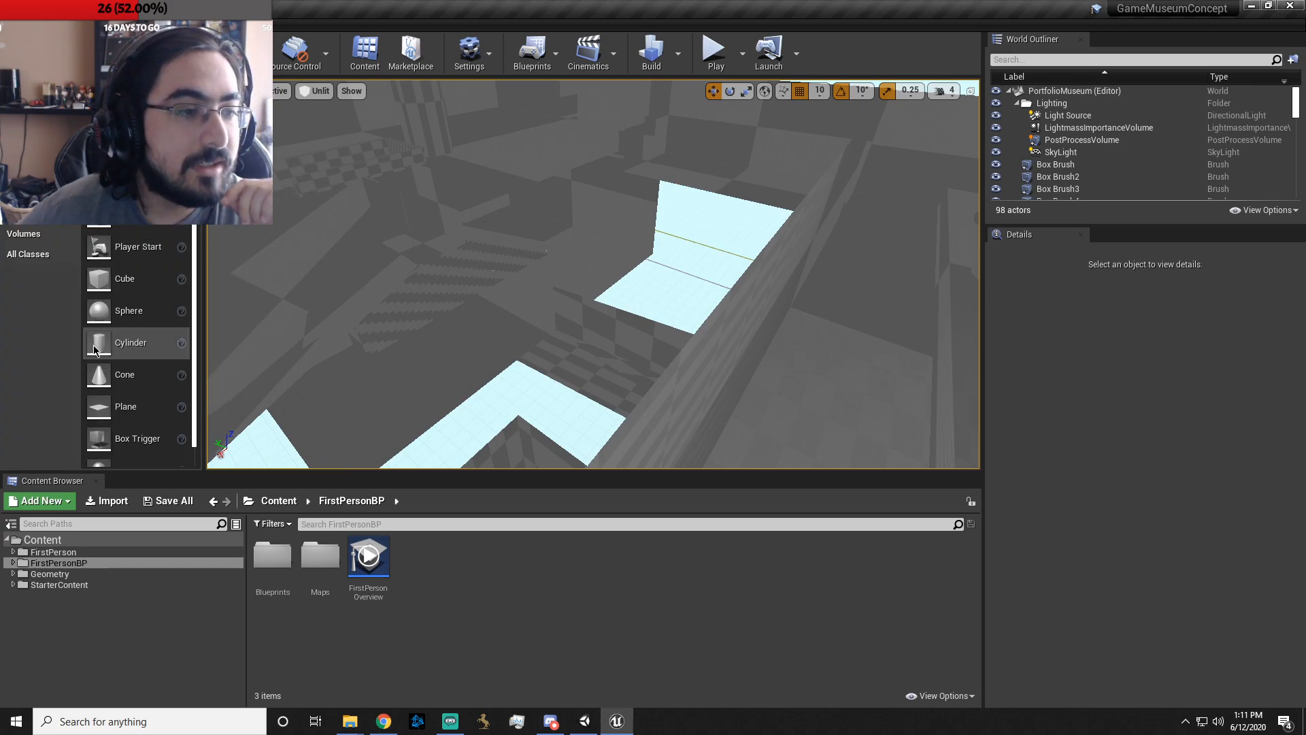
{"action": "scroll", "coordinate": [62, 269], "scroll_direction": "down", "scroll_amount": 2}
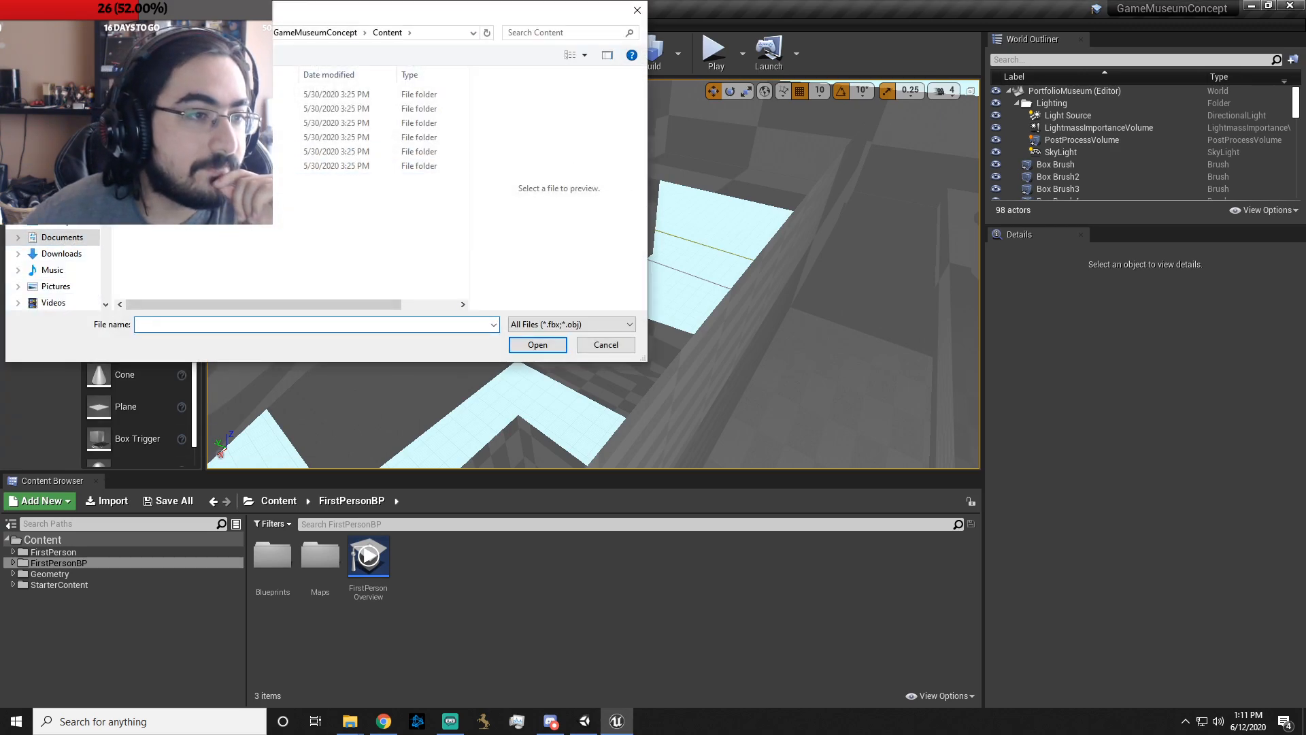
{"action": "left_click", "coordinate": [67, 302]}
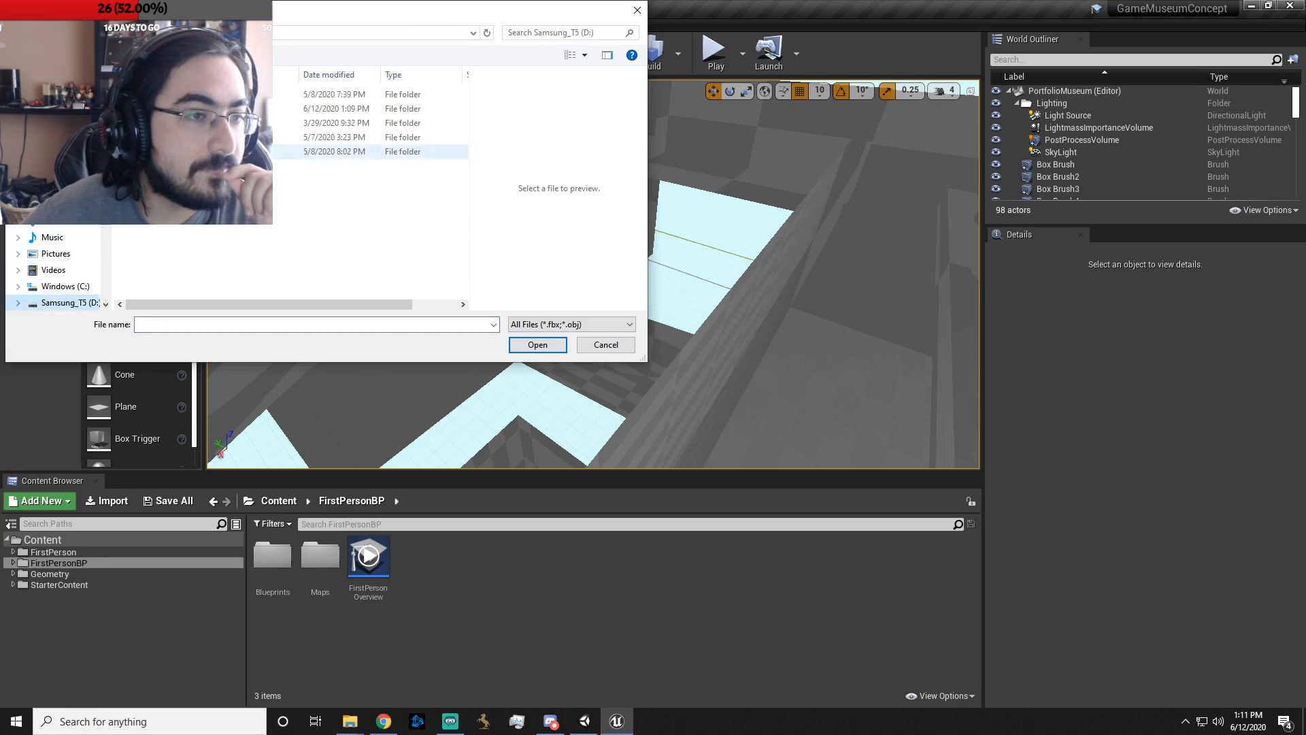
{"action": "double_click", "coordinate": [170, 109]}
{"action": "left_click", "coordinate": [170, 94]}
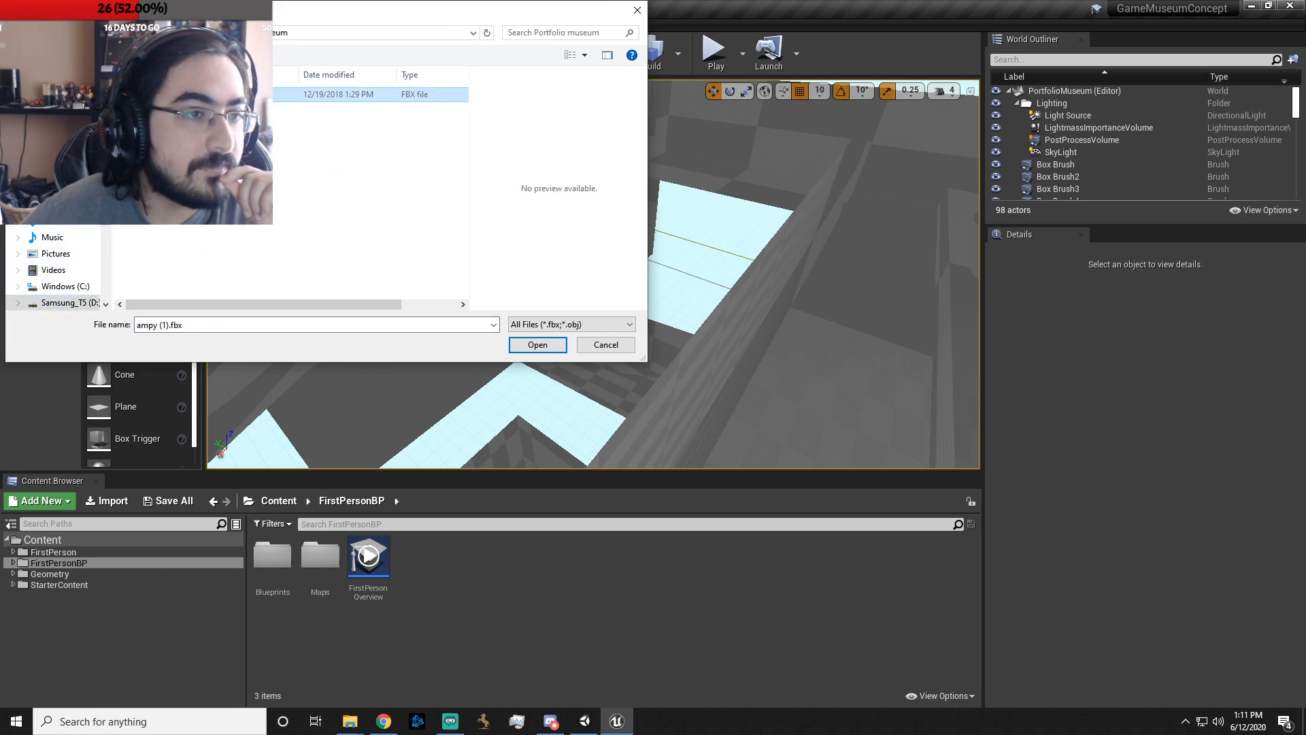
{"action": "left_click", "coordinate": [532, 345]}
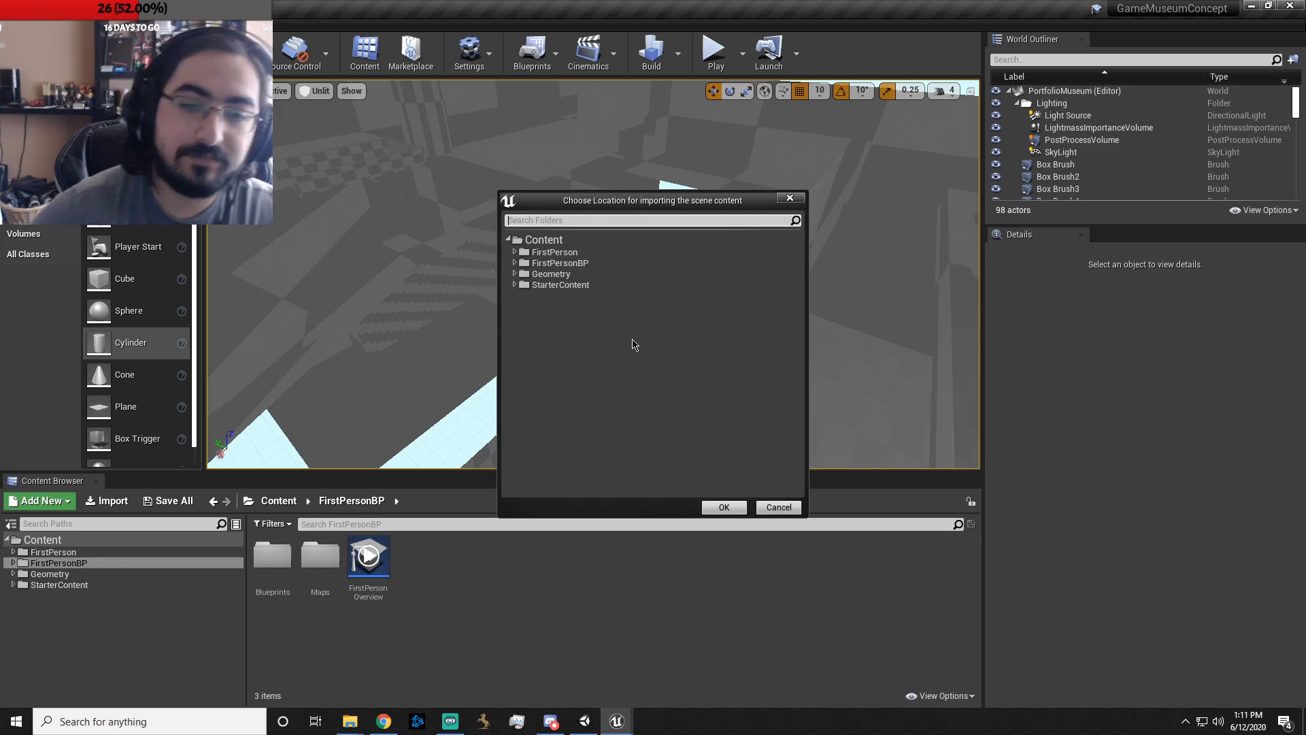
- Set StarterContent as the content location for the imported scene
{"action": "left_click", "coordinate": [596, 264]}
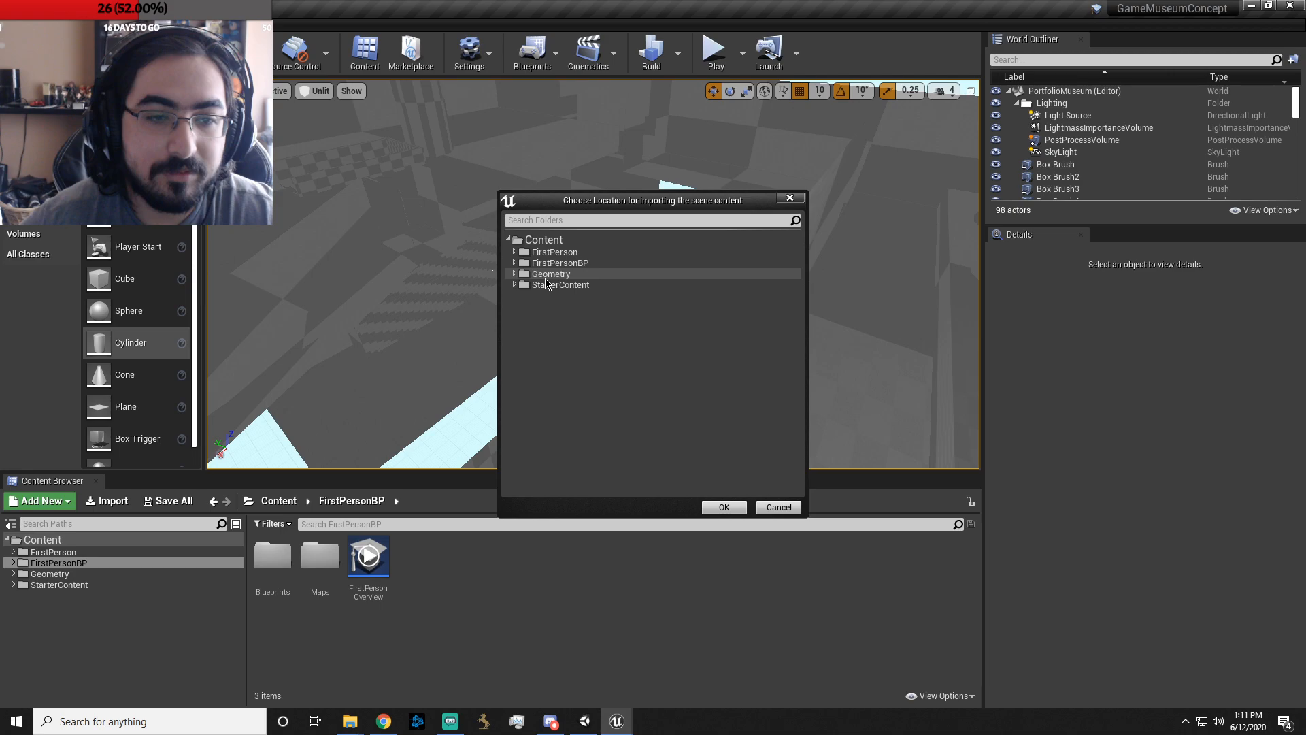
{"action": "double_click", "coordinate": [518, 254]}
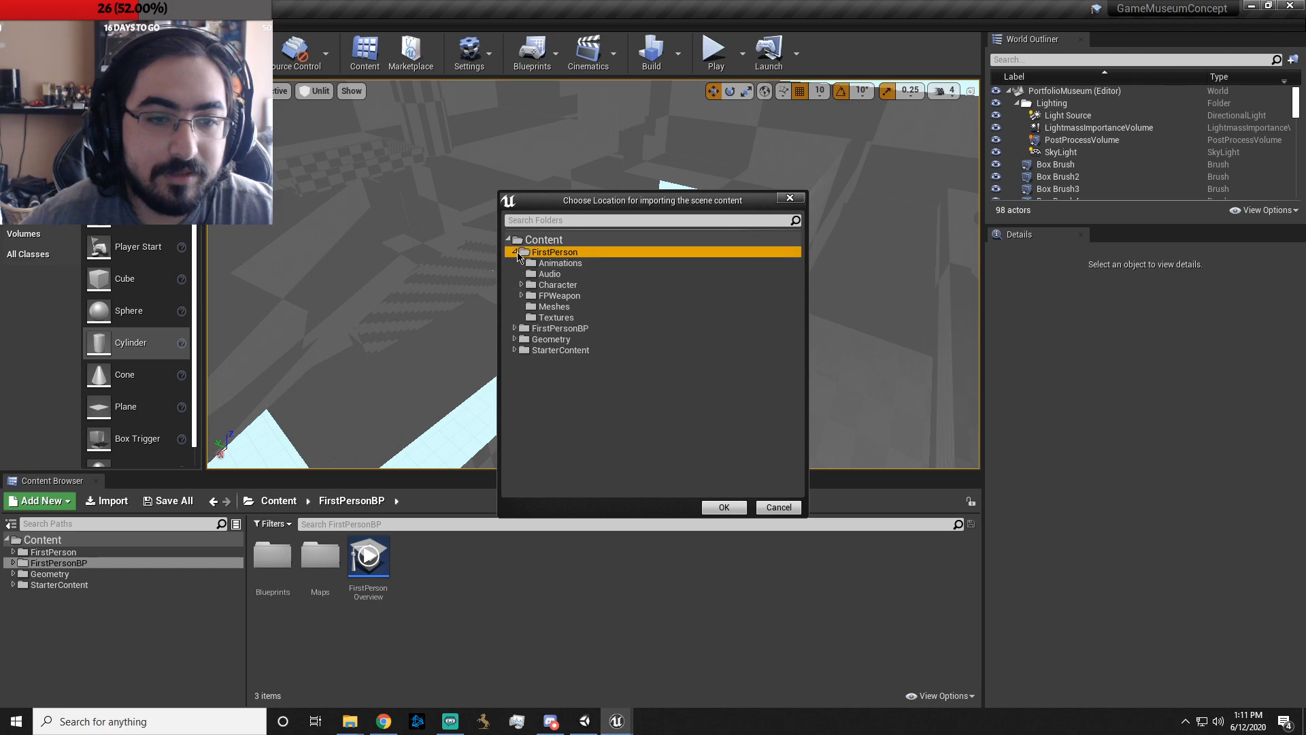
{"action": "left_click", "coordinate": [515, 252]}
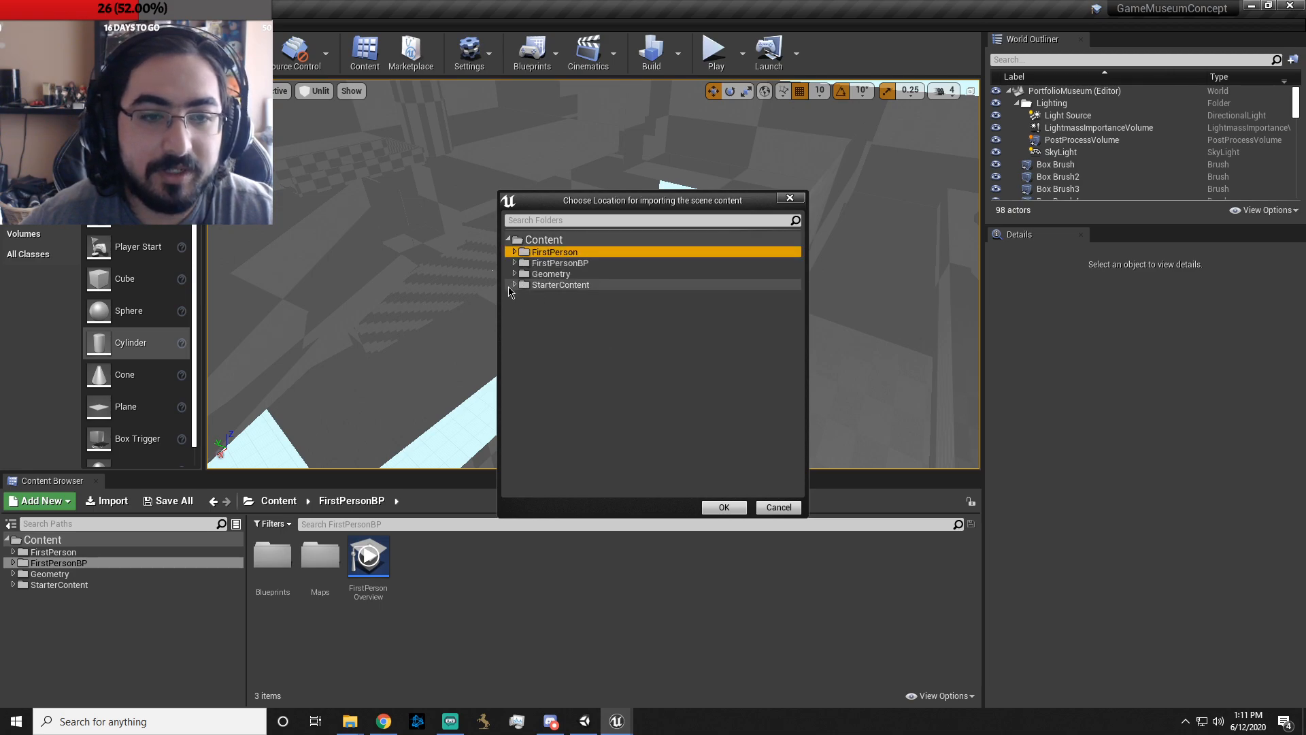
{"action": "left_click", "coordinate": [516, 286]}
{"action": "left_click", "coordinate": [538, 285]}
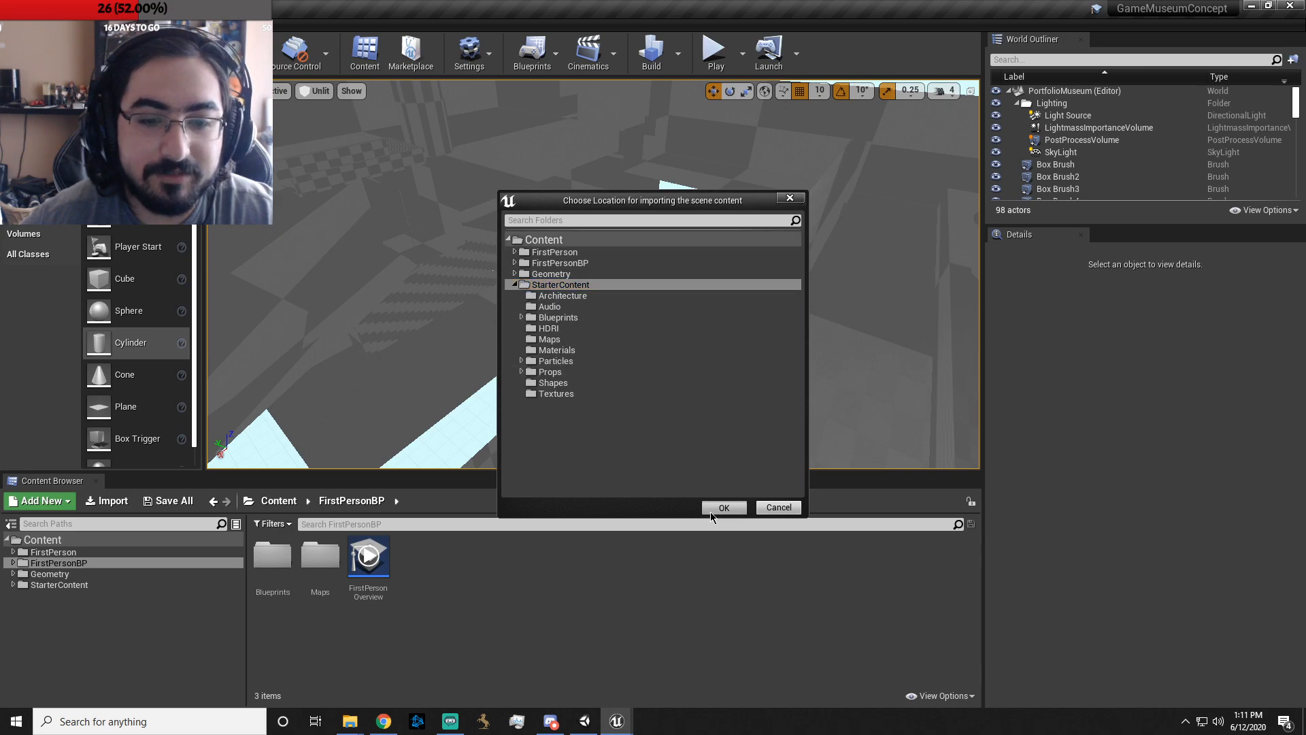
{"action": "left_click", "coordinate": [724, 507]}
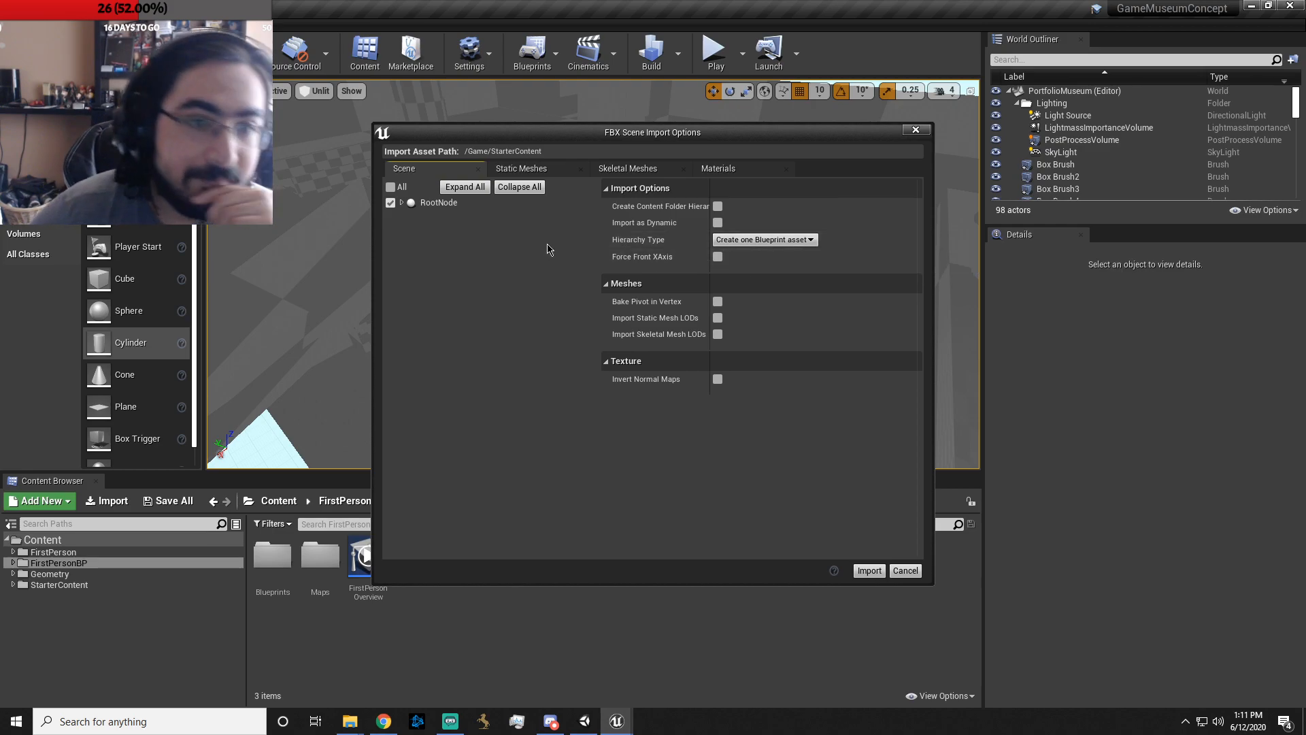
- Review the static mesh, skeletal mesh and material import options, import the FBX scene with its default settings and dismiss the message log
{"action": "left_click", "coordinate": [522, 169]}
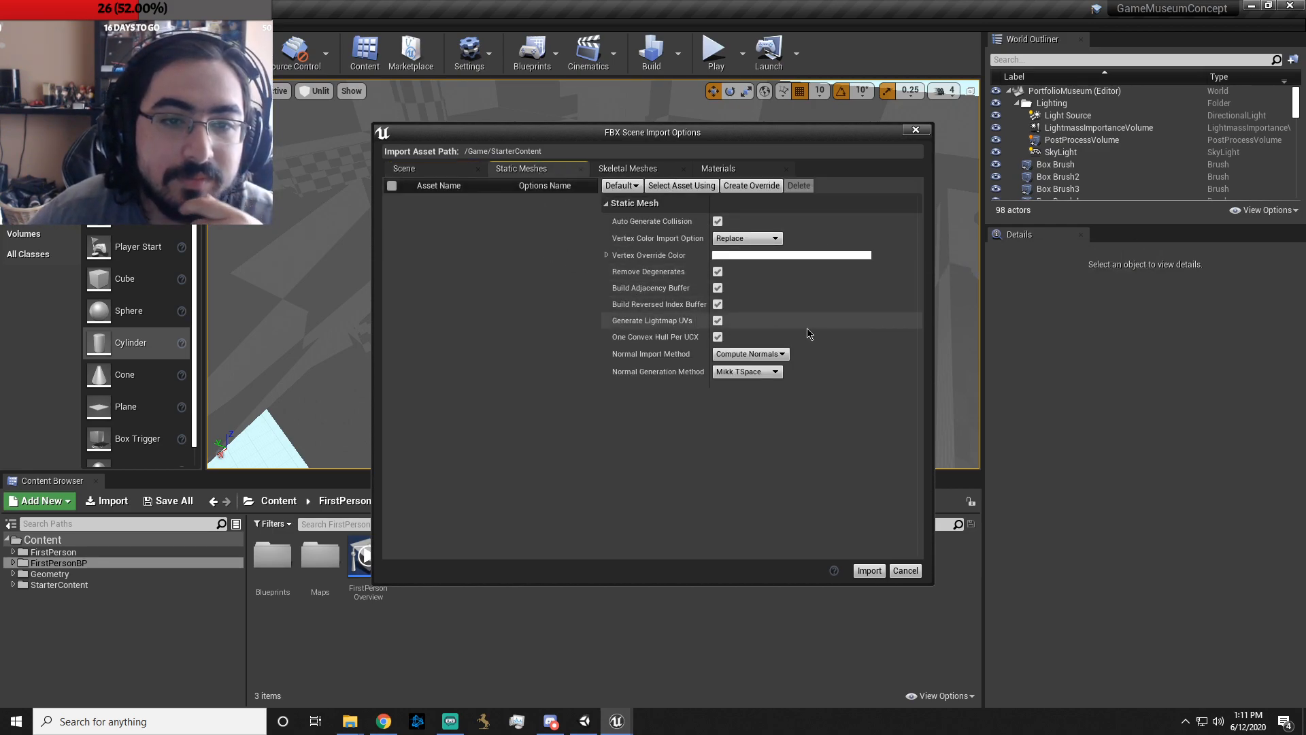
{"action": "left_click", "coordinate": [627, 168]}
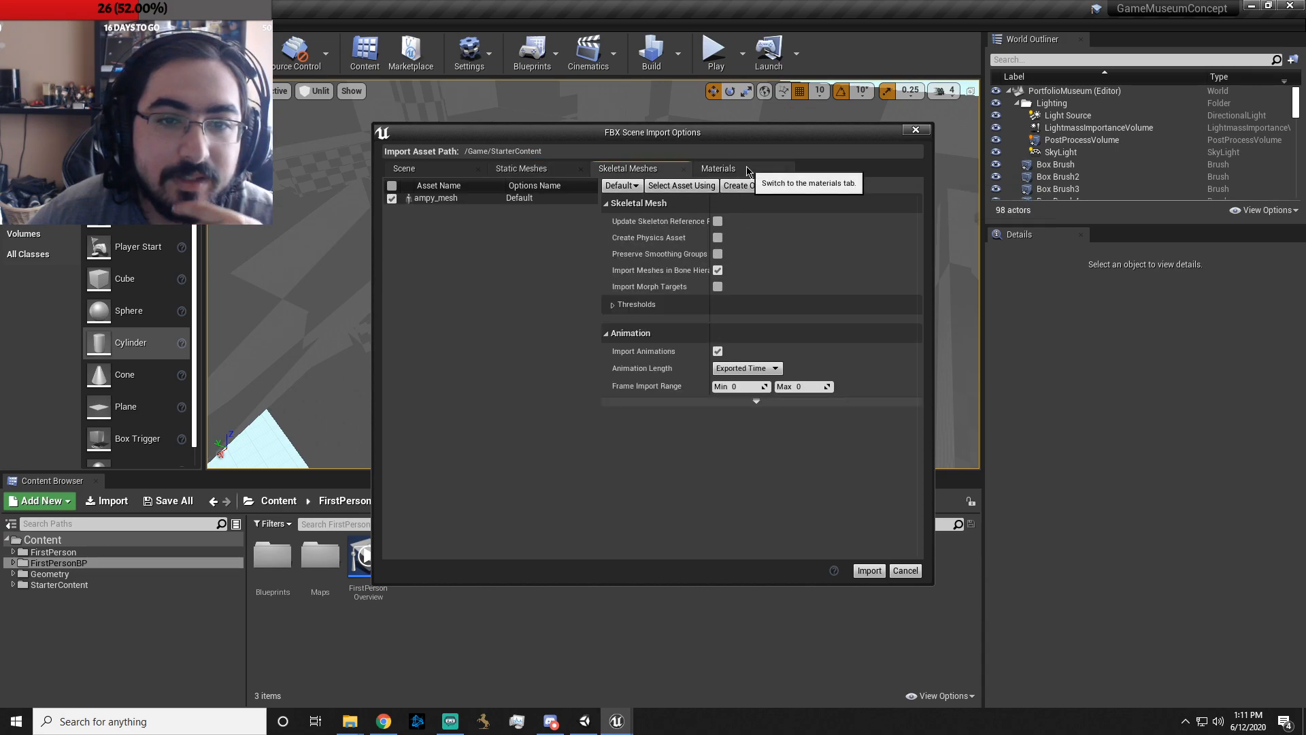
{"action": "left_click", "coordinate": [747, 169]}
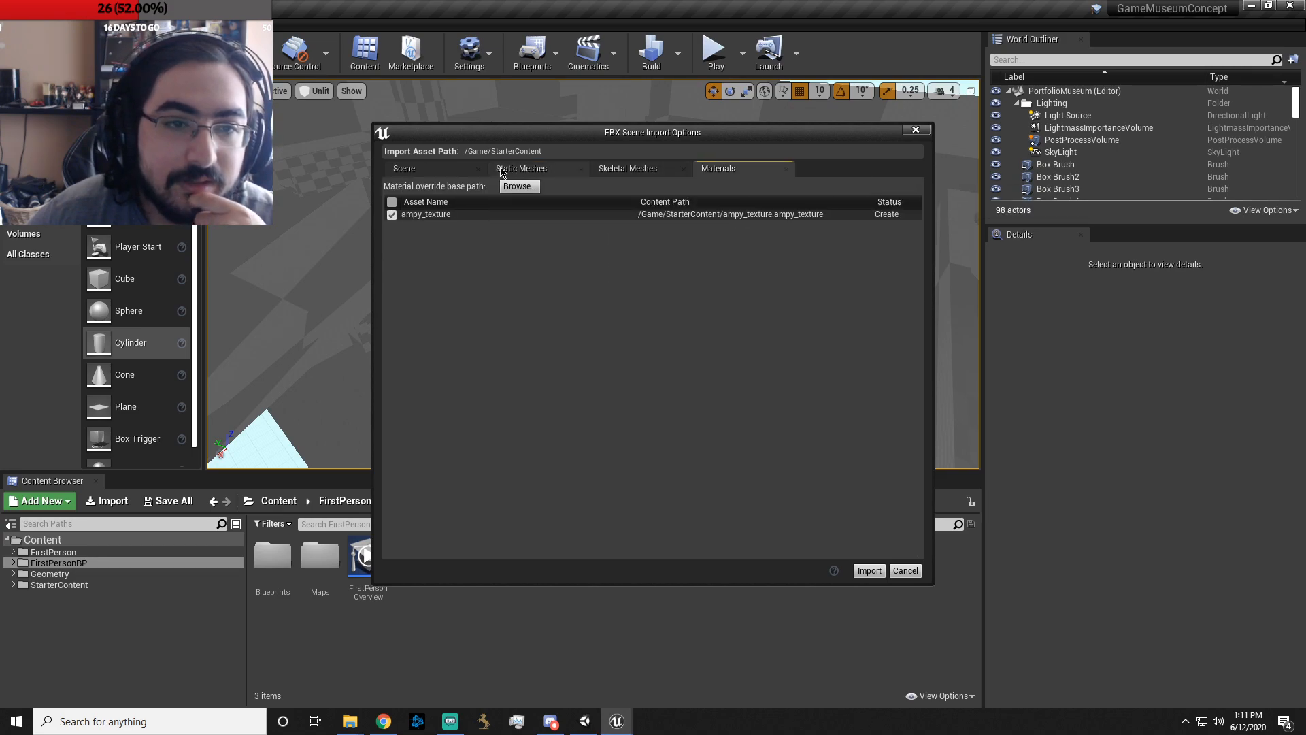
{"action": "left_click", "coordinate": [451, 172]}
{"action": "left_click", "coordinate": [869, 570]}
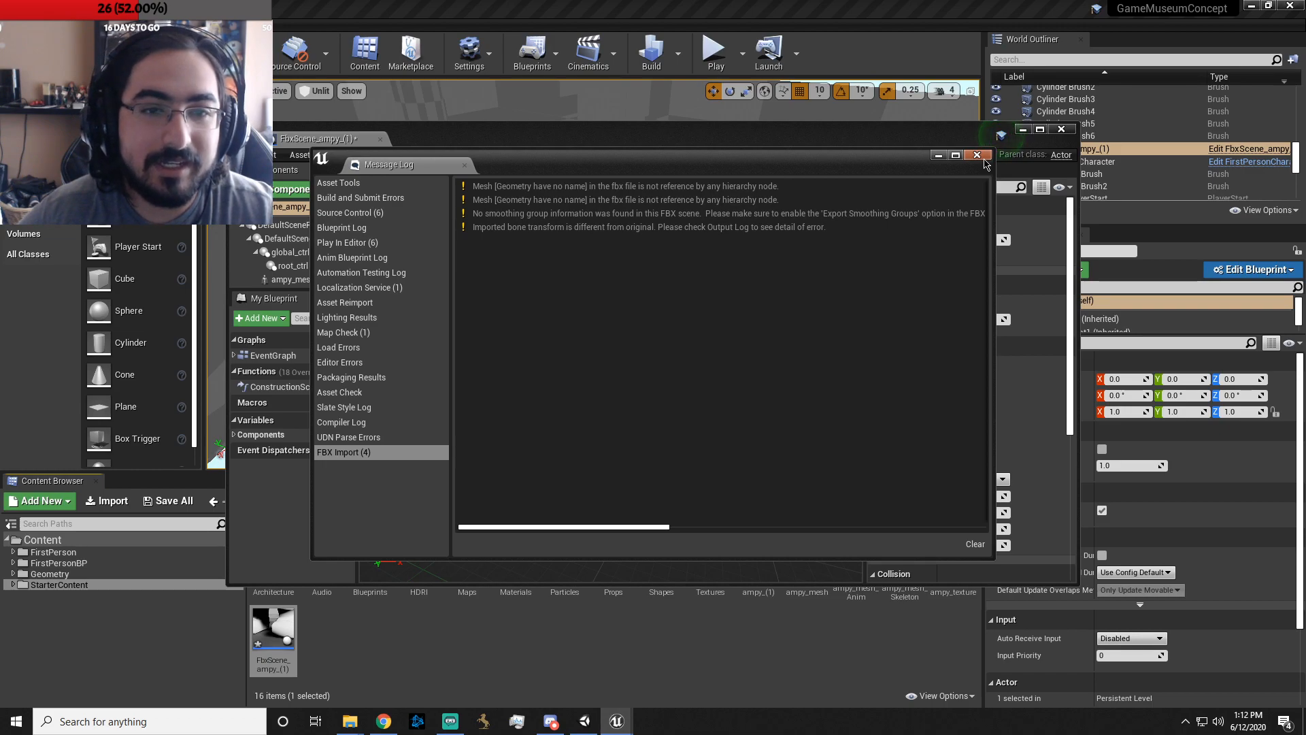
{"action": "left_click", "coordinate": [980, 157]}
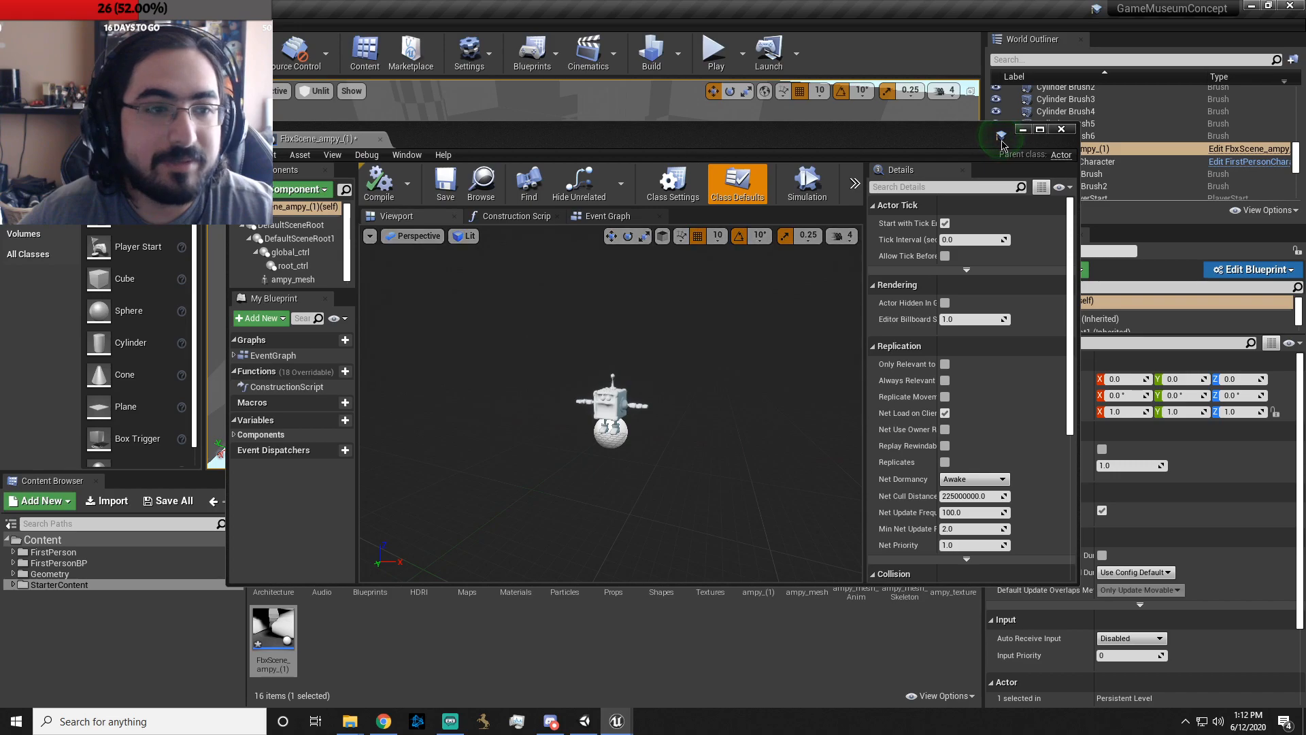
- Examine the imported Ampy model up close and from several angles in the Blueprint viewport
{"action": "scroll", "coordinate": [654, 420], "scroll_direction": "up", "scroll_amount": 5}
{"action": "right_click_drag", "start_coordinate": [653, 421], "coordinate": [646, 368]}
{"action": "key", "text": "w"}
{"action": "scroll", "coordinate": [646, 368], "scroll_direction": "down", "scroll_amount": 6}
{"action": "scroll", "coordinate": [723, 394], "scroll_direction": "up", "scroll_amount": 4}
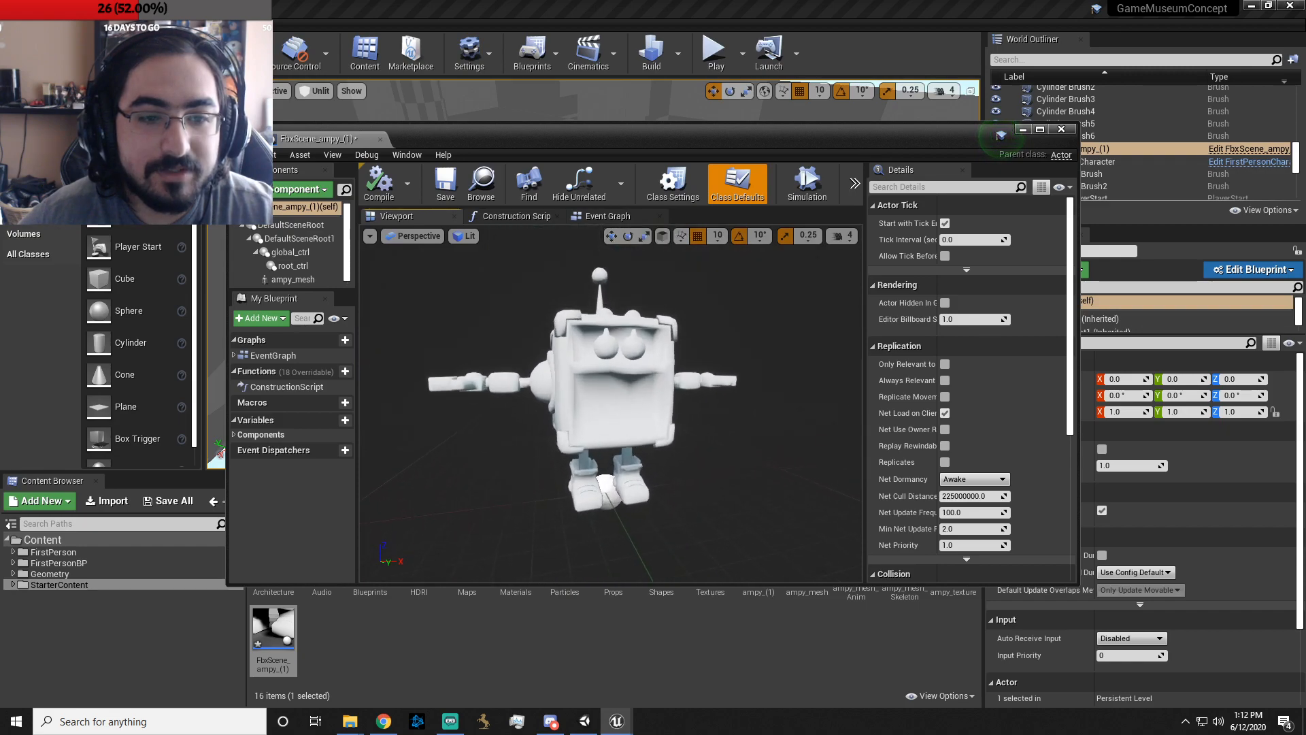
{"action": "right_click_drag", "start_coordinate": [478, 407], "coordinate": [551, 405]}
{"action": "scroll", "coordinate": [612, 398], "scroll_direction": "up", "scroll_amount": 4}
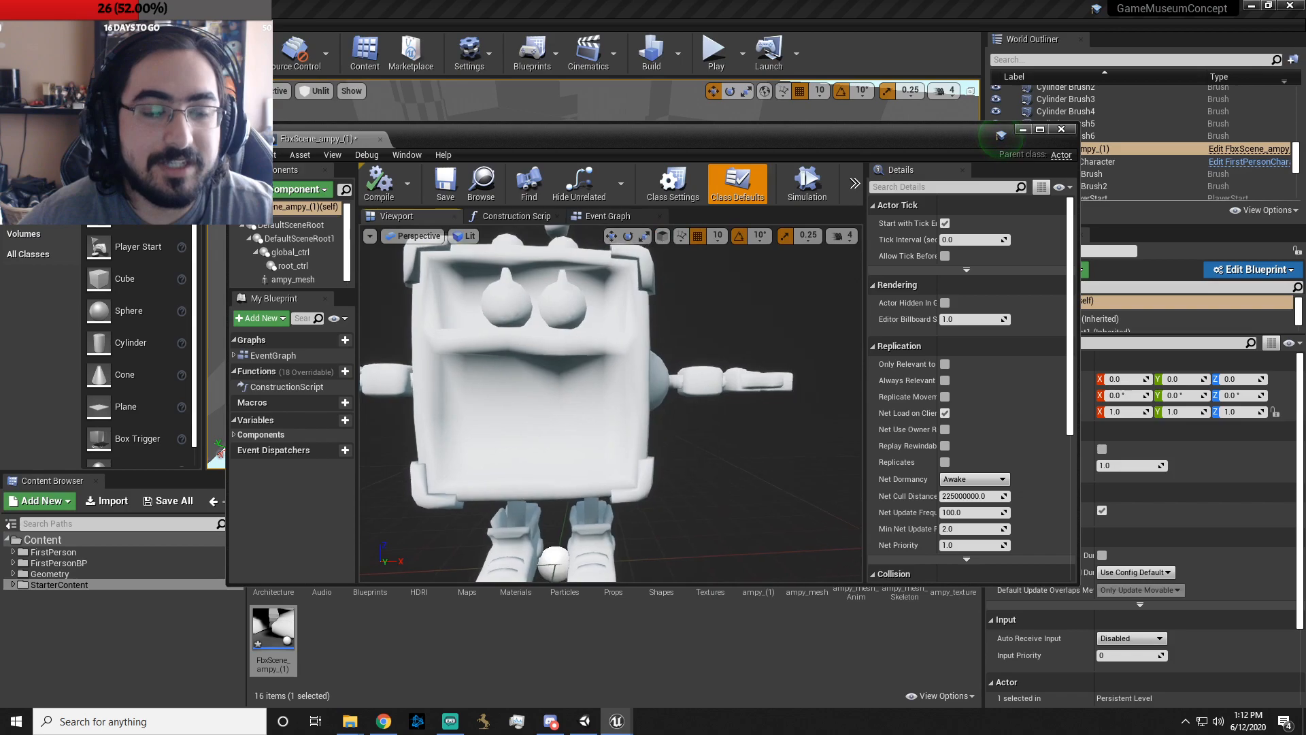
{"action": "scroll", "coordinate": [551, 405], "scroll_direction": "down", "scroll_amount": 5}
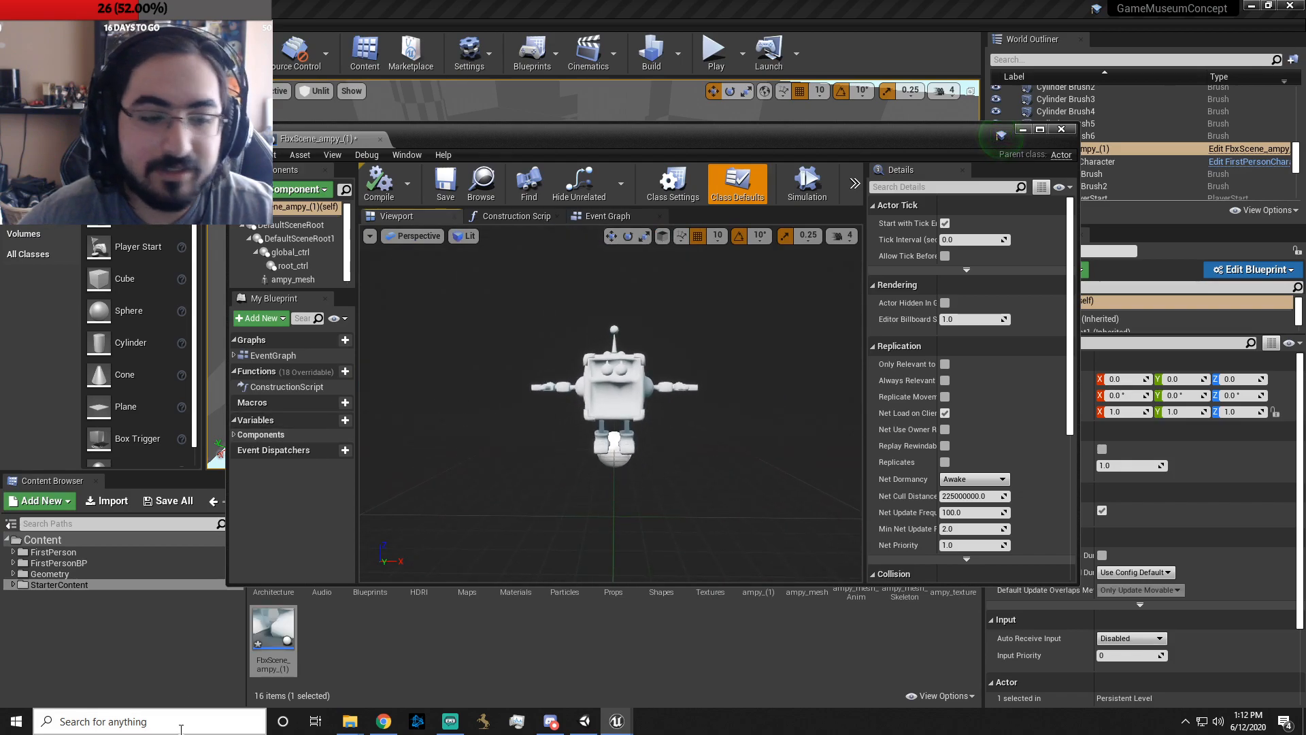
- Switch to Unity and show the ampy and ampy_diffuse materials from Ampy's Materials folder in File Explorer
{"action": "left_click", "coordinate": [584, 721]}
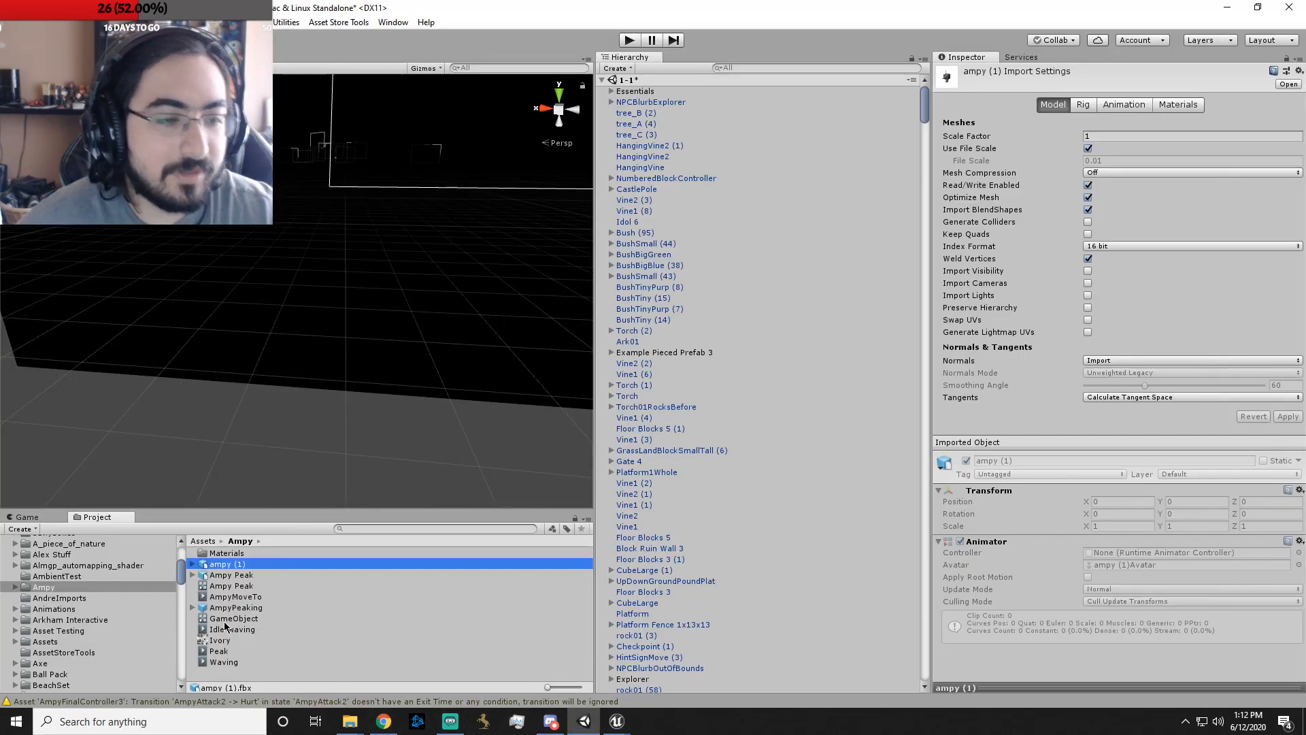
{"action": "double_click", "coordinate": [243, 554]}
{"action": "left_click", "coordinate": [250, 569], "text": "ctrl"}
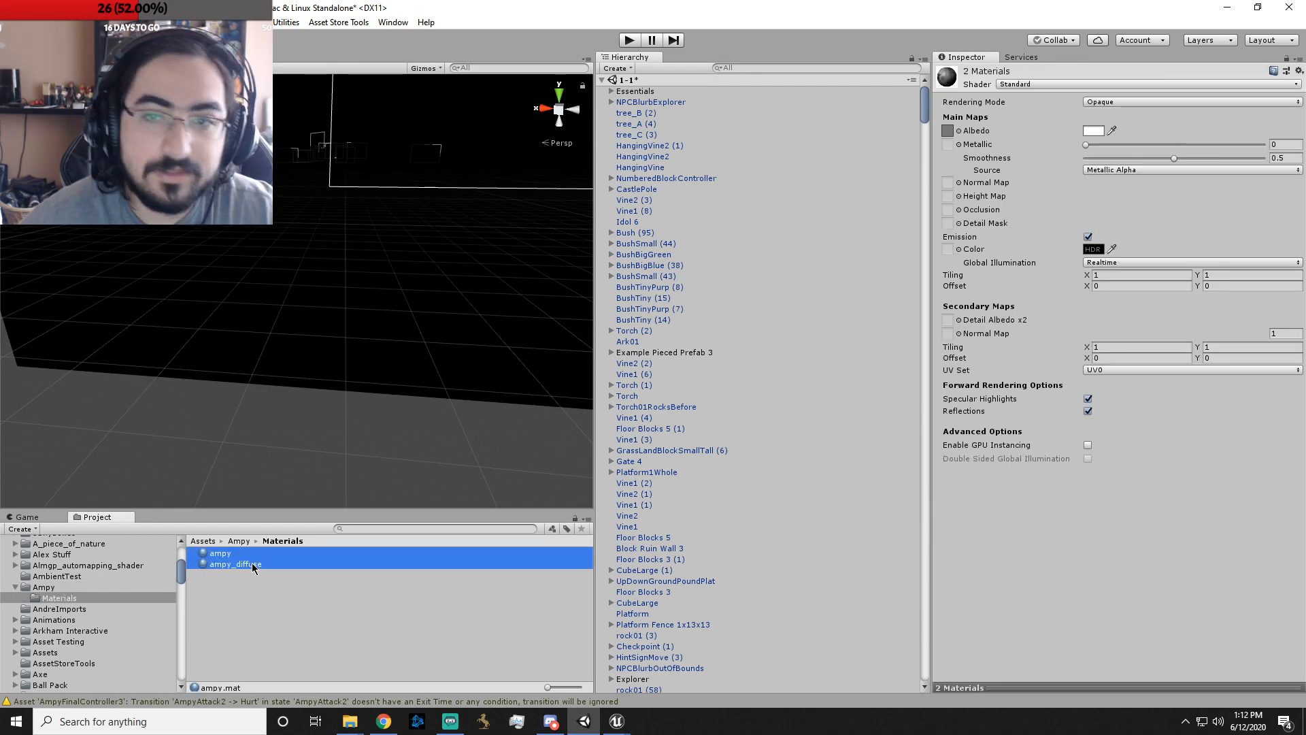
{"action": "right_click", "coordinate": [257, 569]}
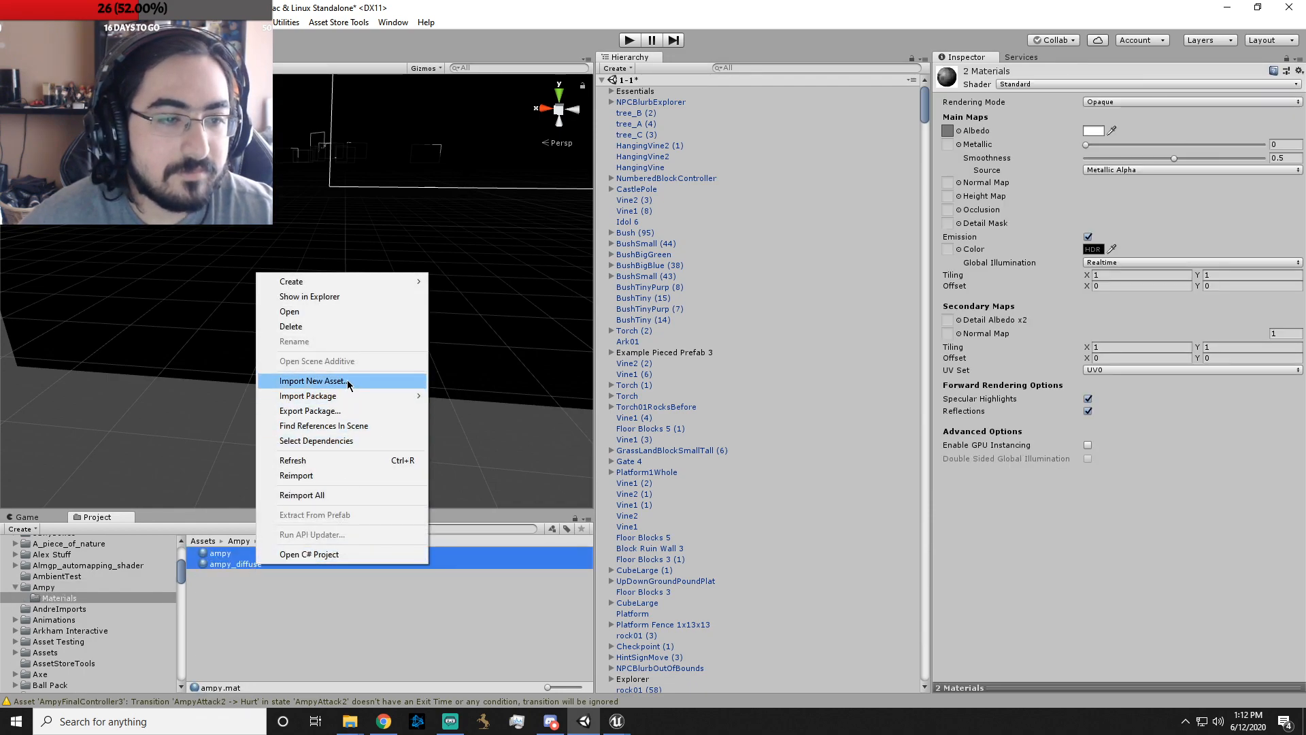
{"action": "left_click", "coordinate": [373, 297]}
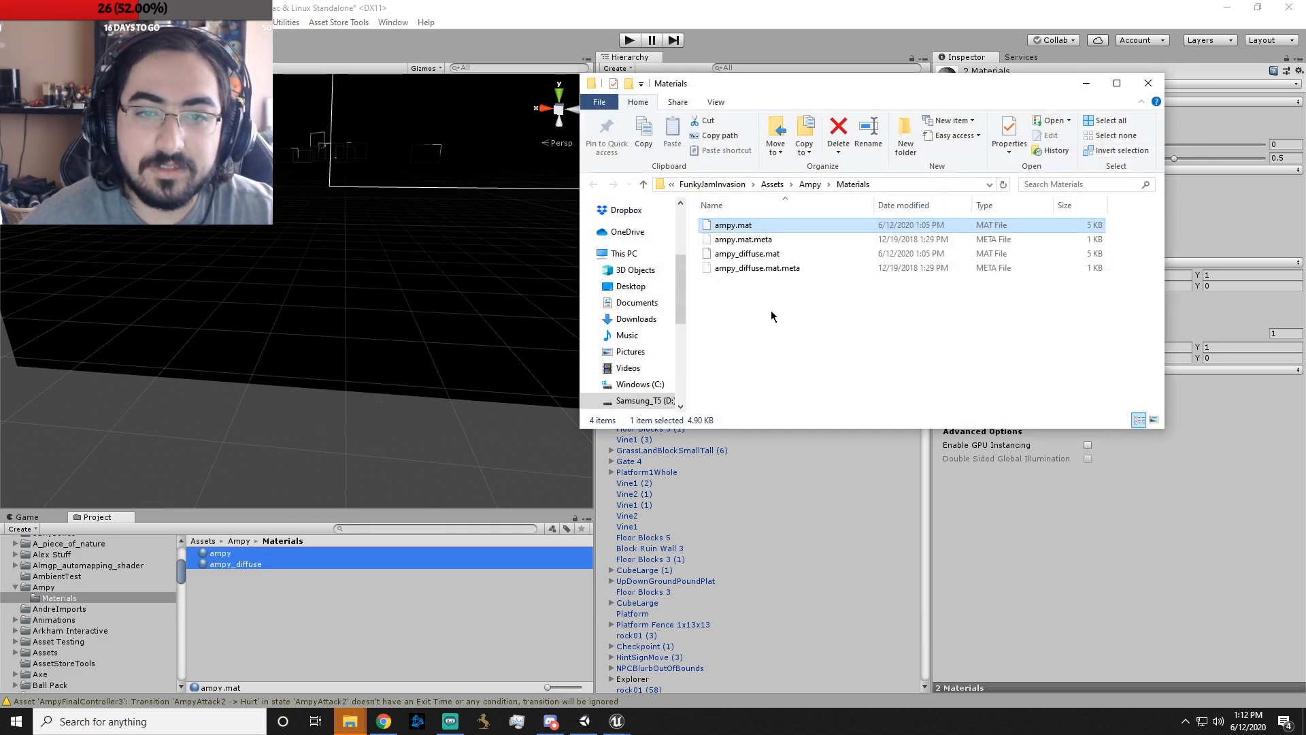
- Bring up the Portfolio museum folder and move the Materials folder window clear of it so both file lists are in view
{"action": "left_click_drag", "start_coordinate": [770, 310], "coordinate": [730, 226]}
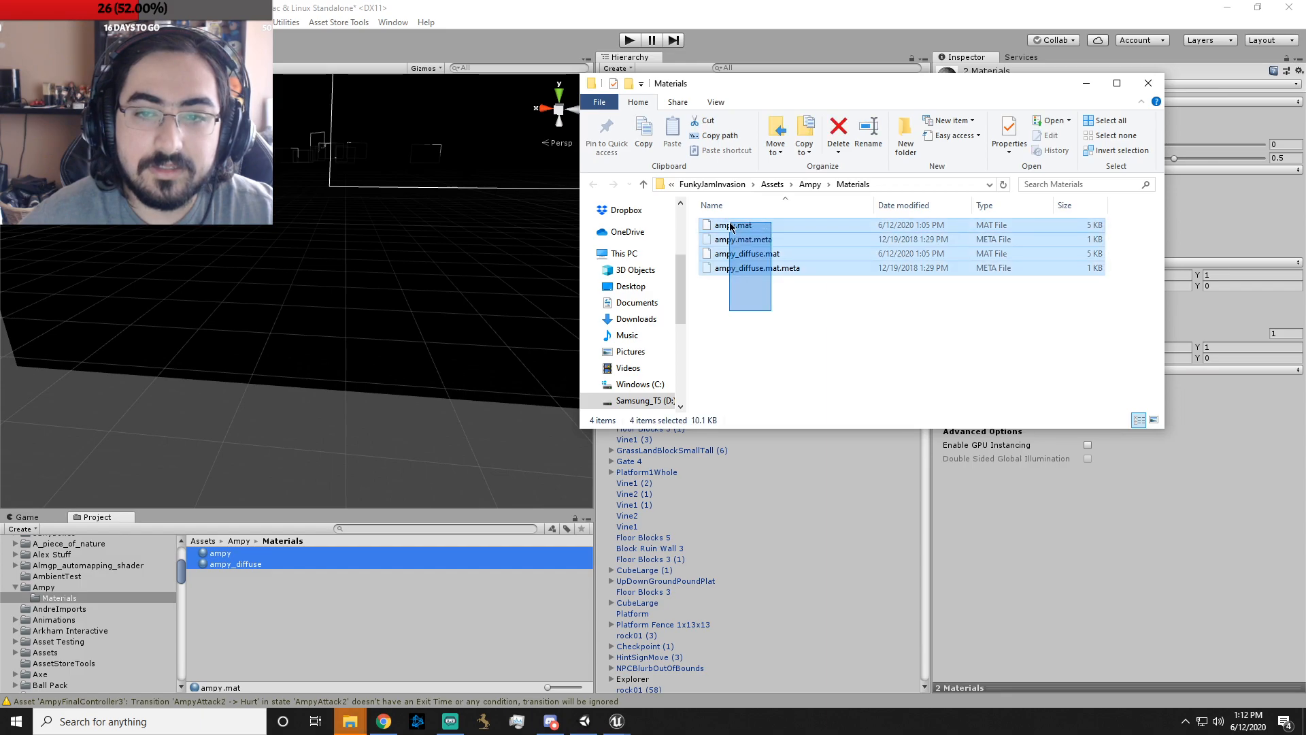
{"action": "left_click", "coordinate": [349, 721]}
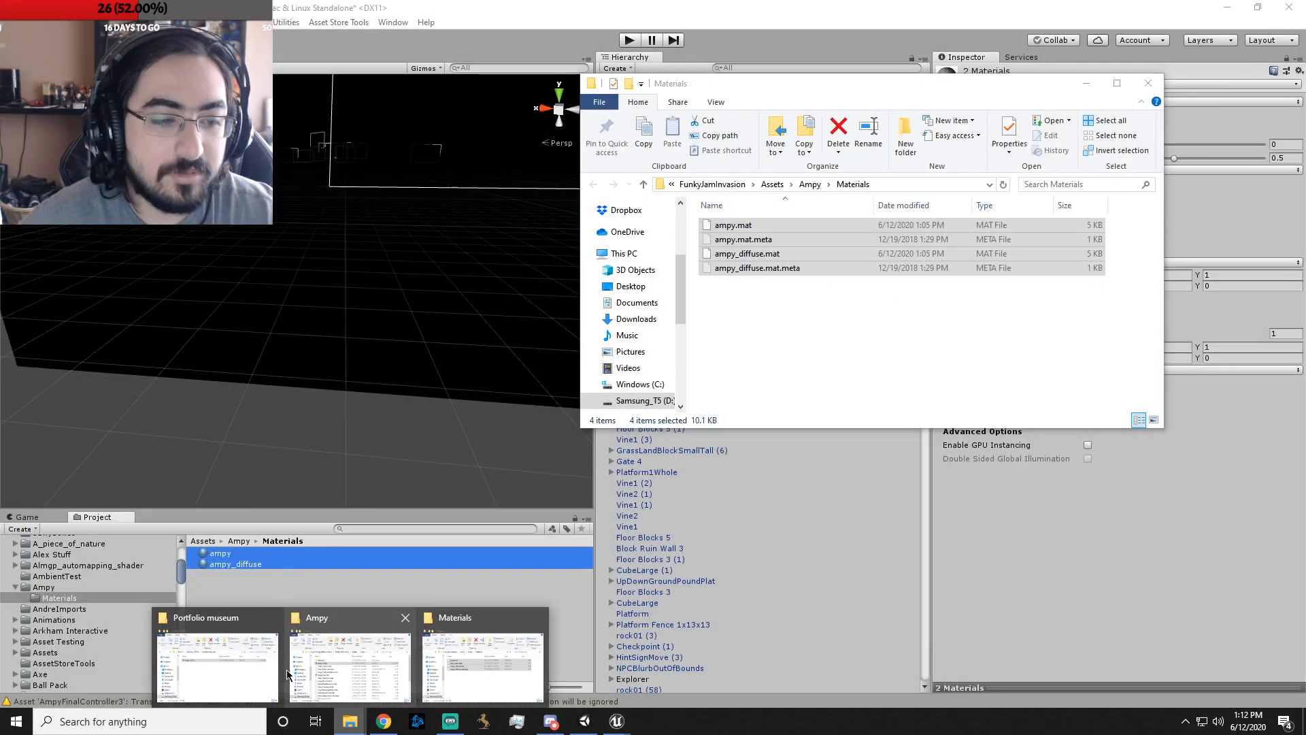
{"action": "left_click", "coordinate": [151, 663]}
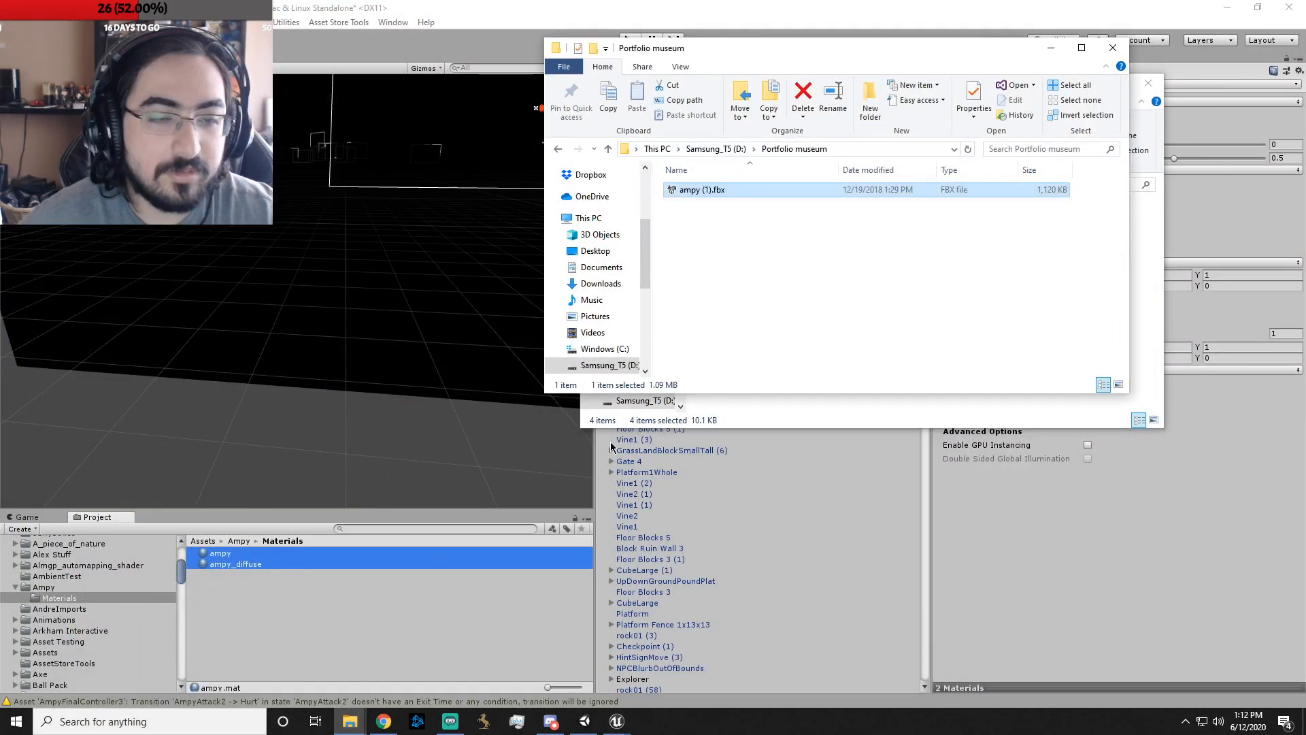
{"action": "left_click", "coordinate": [762, 408]}
{"action": "left_click_drag", "start_coordinate": [758, 55], "coordinate": [827, 355]}
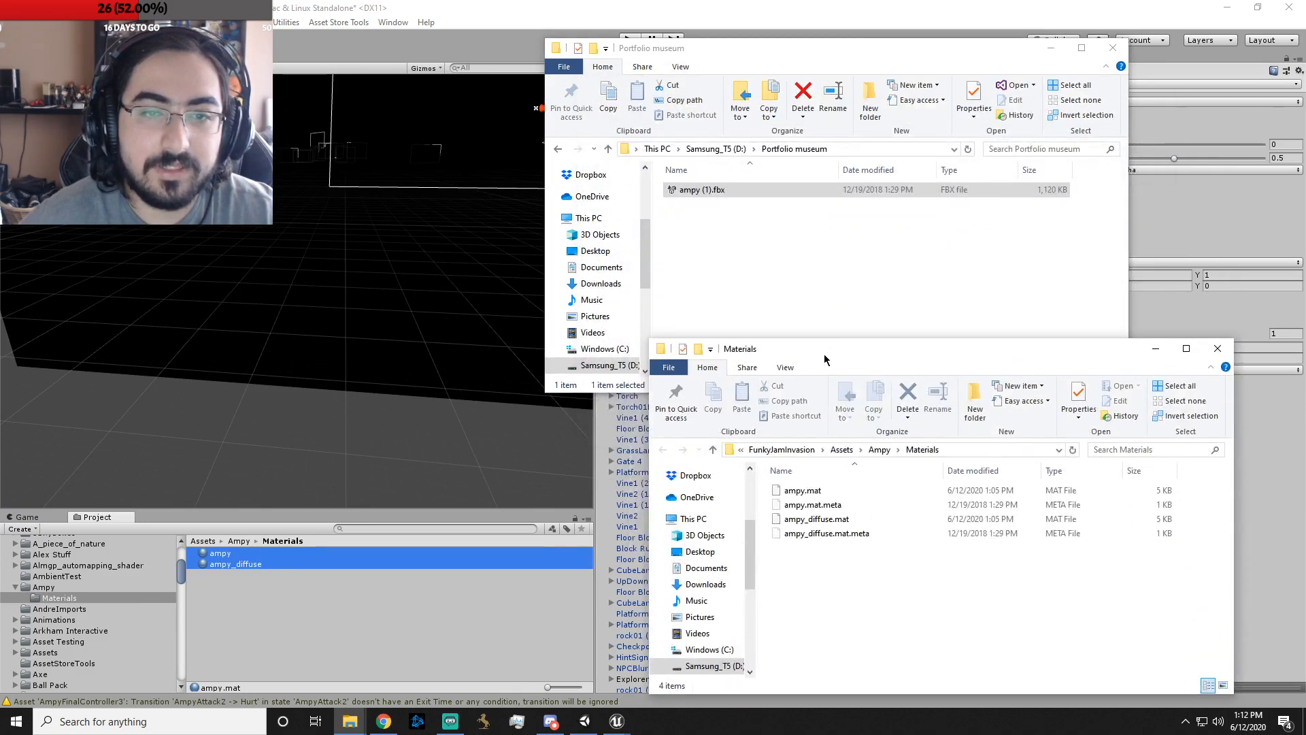
- Move the ampy and ampy_diffuse material files with their meta files into the Portfolio museum folder, and close the Materials window
{"action": "left_click_drag", "start_coordinate": [822, 587], "coordinate": [789, 487]}
{"action": "left_click", "coordinate": [762, 288]}
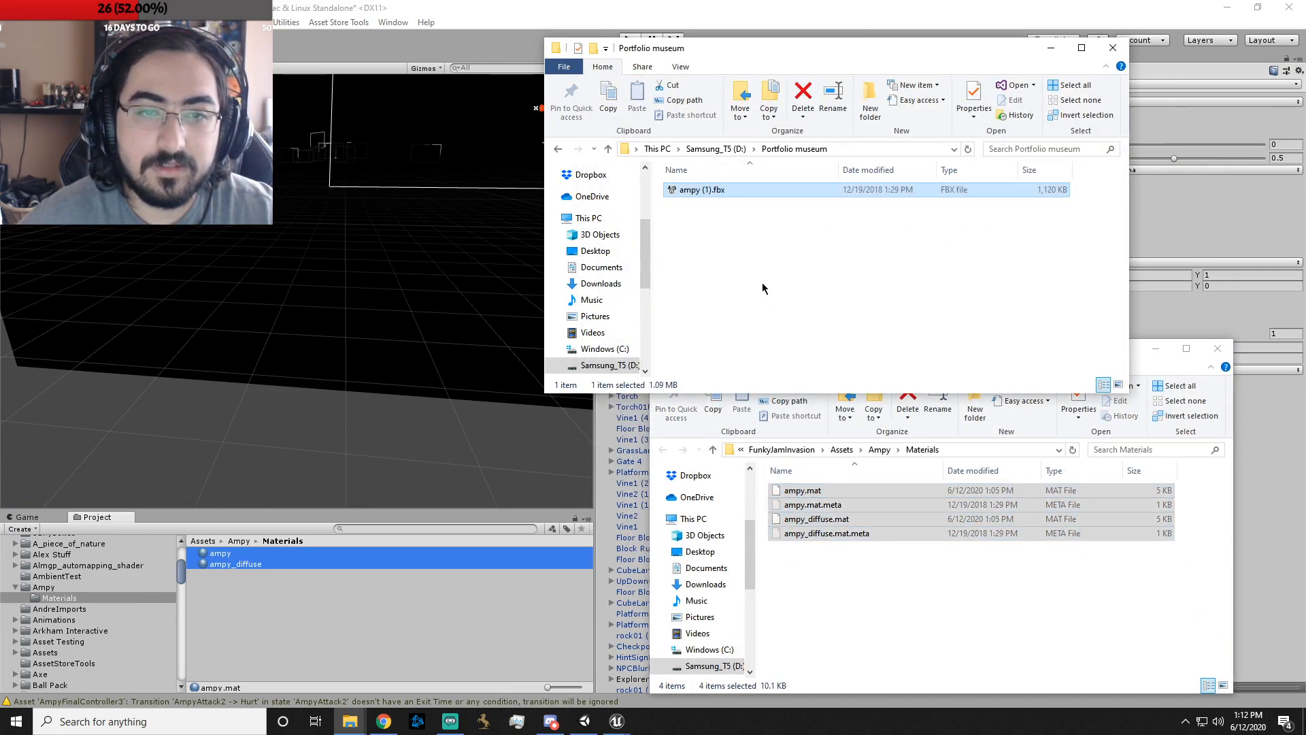
{"action": "key", "text": "ctrl+v"}
{"action": "left_click", "coordinate": [837, 563]}
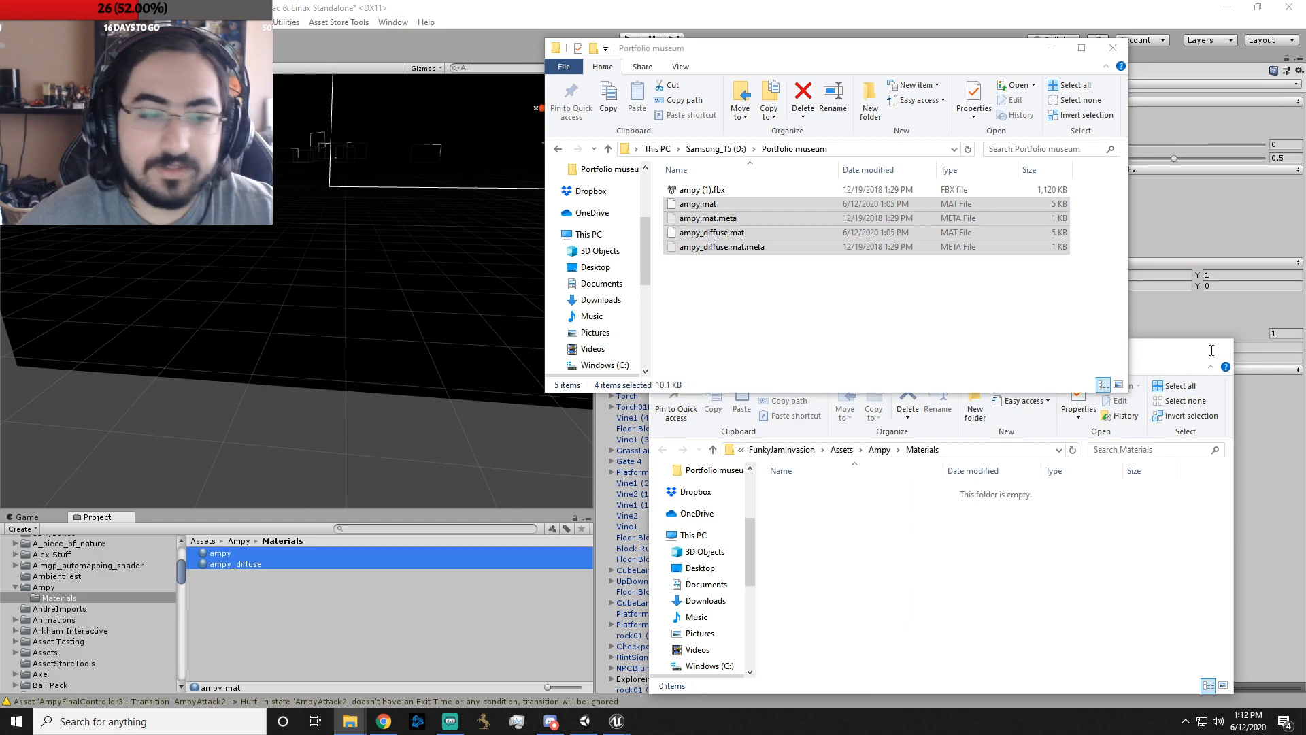
{"action": "left_click", "coordinate": [1218, 348]}
- Look through Unity's Ampy and Animations folders for Ampy's animation clips, inspecting the GameObject controller and the Idle-waving clip
{"action": "left_click", "coordinate": [247, 541]}
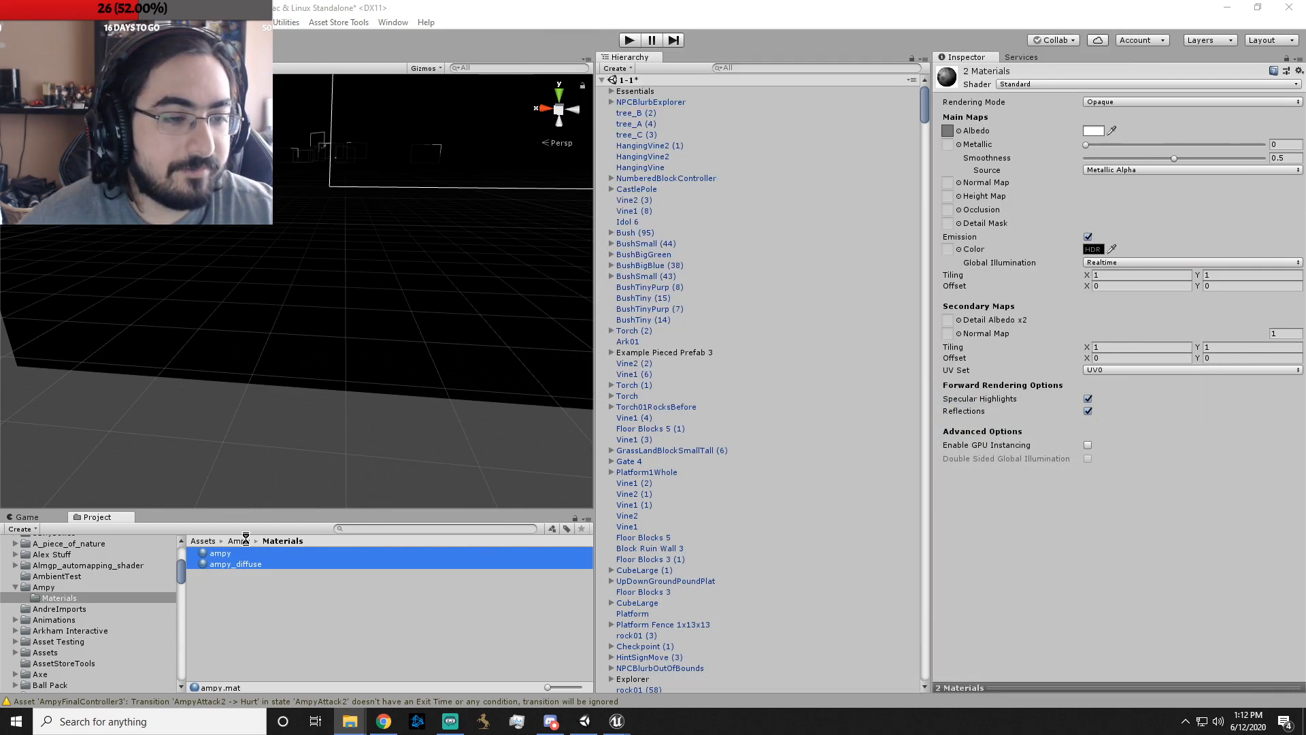
{"action": "left_click", "coordinate": [241, 541]}
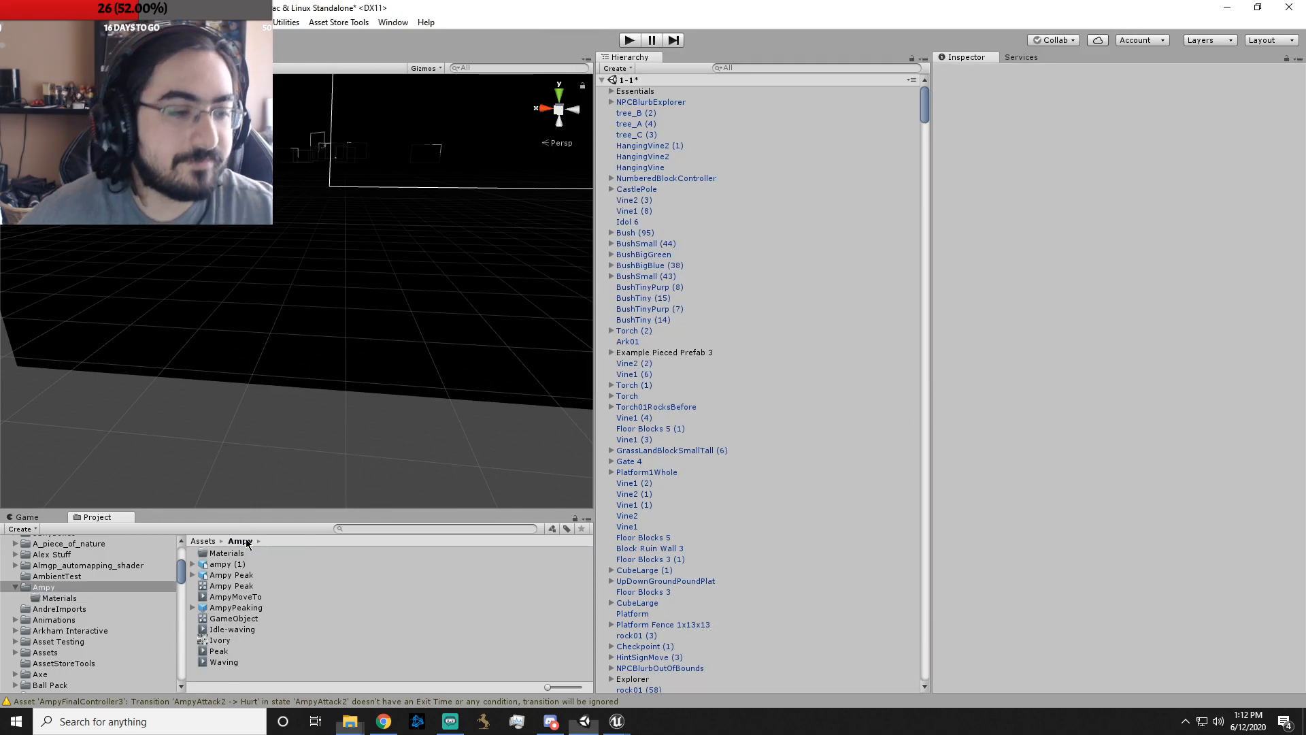
{"action": "left_click", "coordinate": [245, 620]}
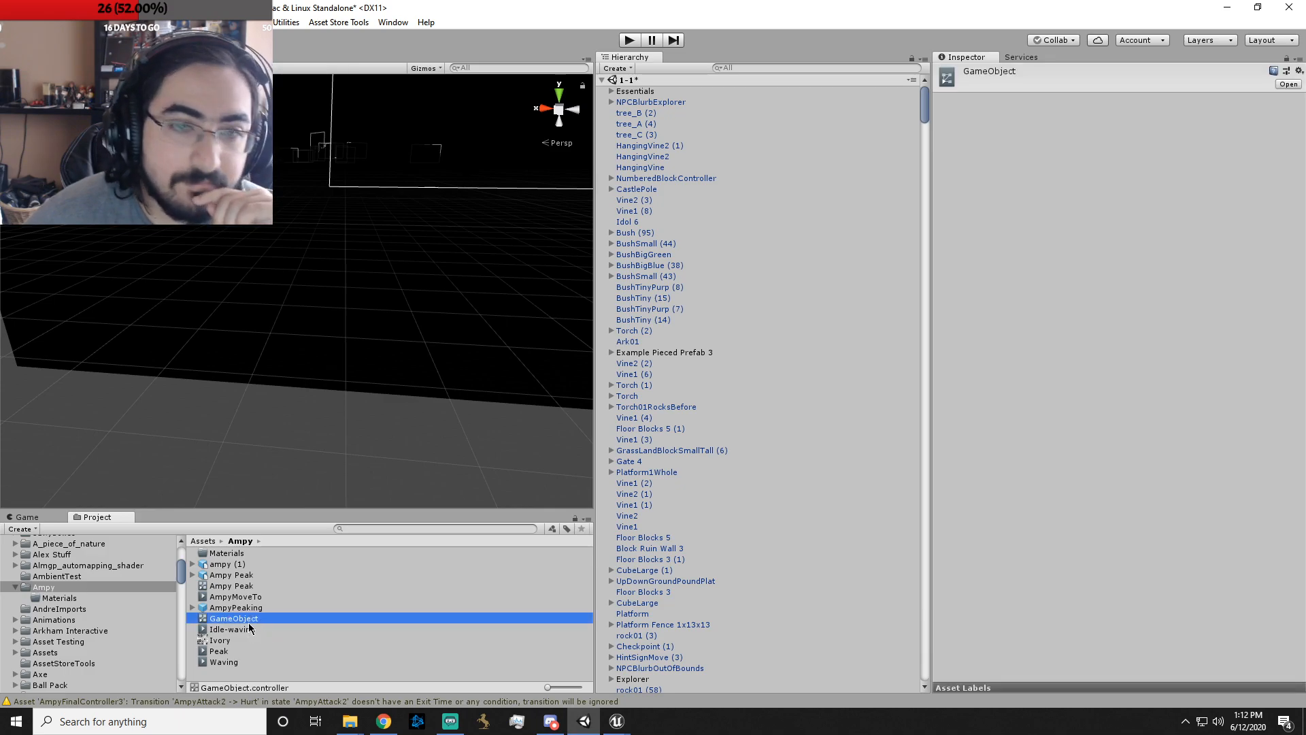
{"action": "left_click", "coordinate": [249, 629]}
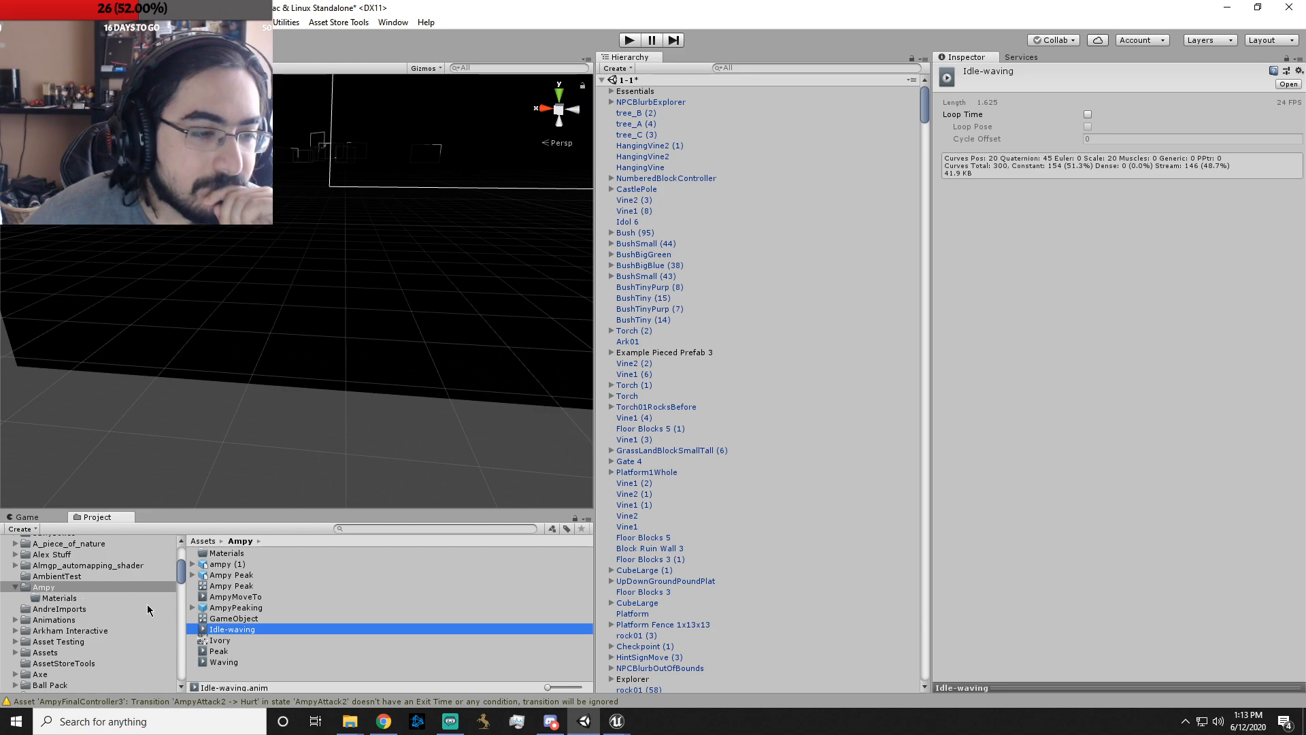
{"action": "left_click", "coordinate": [74, 621]}
{"action": "scroll", "coordinate": [406, 621], "scroll_direction": "down", "scroll_amount": 3}
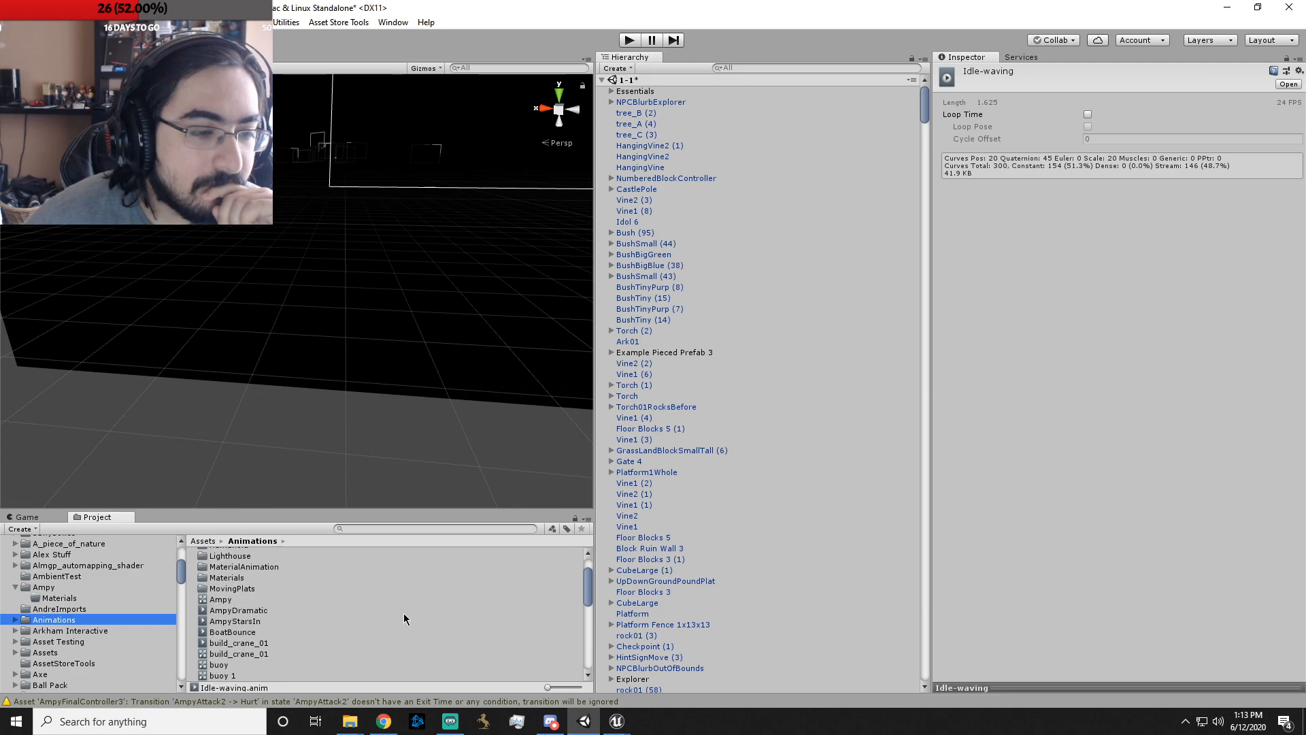
{"action": "scroll", "coordinate": [406, 619], "scroll_direction": "up", "scroll_amount": 2}
{"action": "scroll", "coordinate": [407, 619], "scroll_direction": "down", "scroll_amount": 2}
{"action": "scroll", "coordinate": [404, 618], "scroll_direction": "down", "scroll_amount": 2}
{"action": "scroll", "coordinate": [404, 619], "scroll_direction": "down", "scroll_amount": 10}
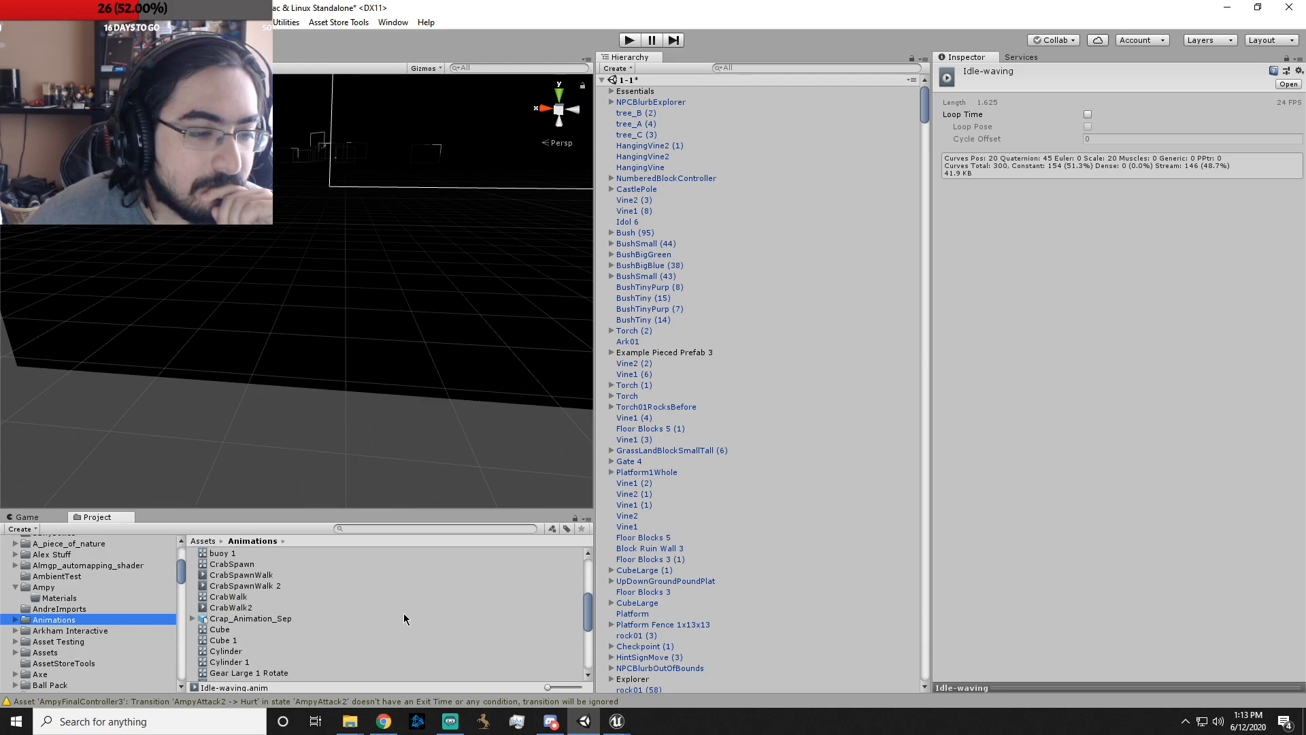
{"action": "scroll", "coordinate": [404, 619], "scroll_direction": "down", "scroll_amount": 1}
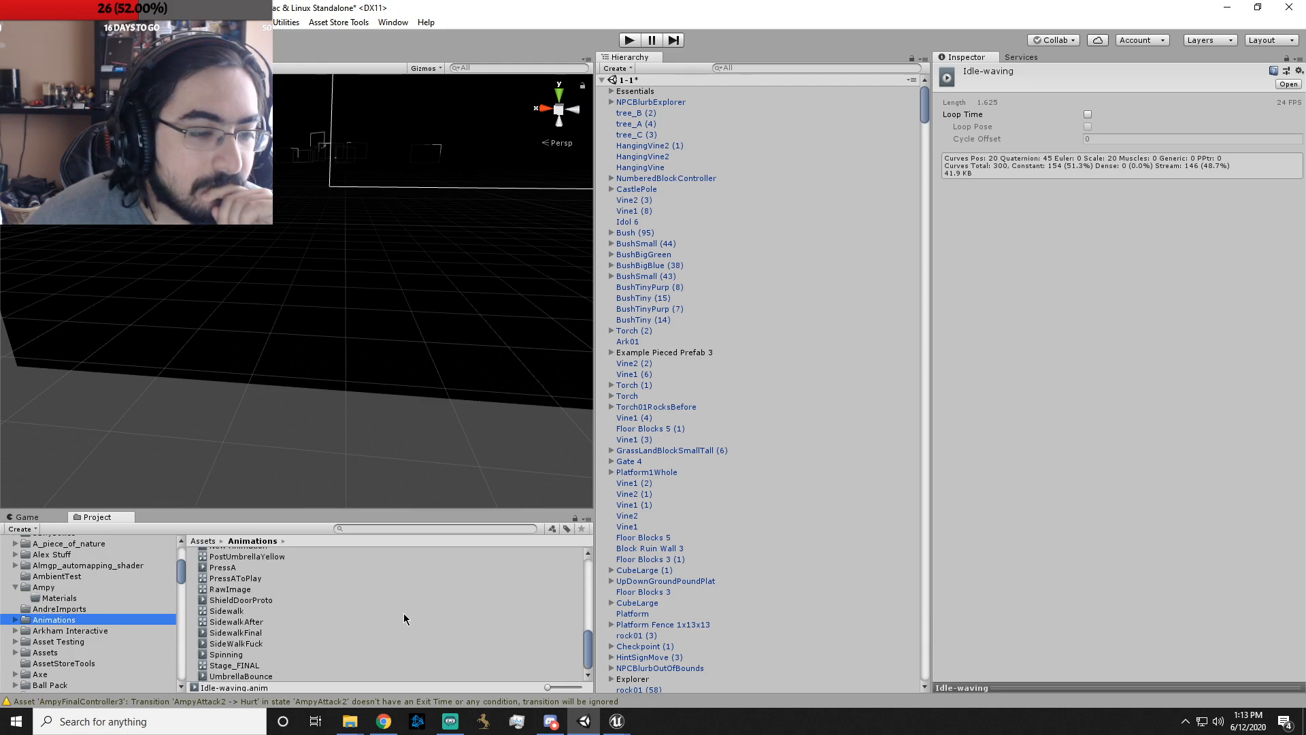
- Check Ampy's Materials folder in Unity, and copy the four ampy material files from the Portfolio museum folder
{"action": "left_click", "coordinate": [60, 609]}
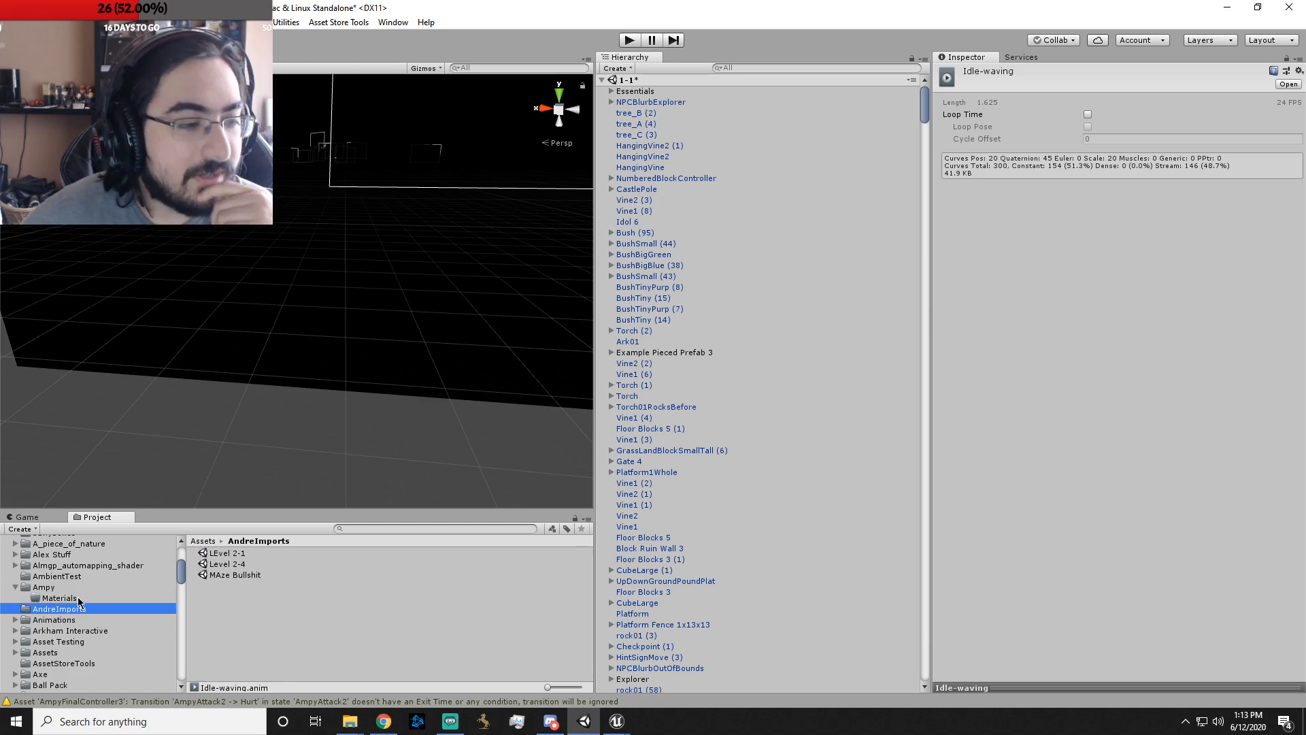
{"action": "left_click", "coordinate": [76, 597]}
{"action": "left_click", "coordinate": [71, 588]}
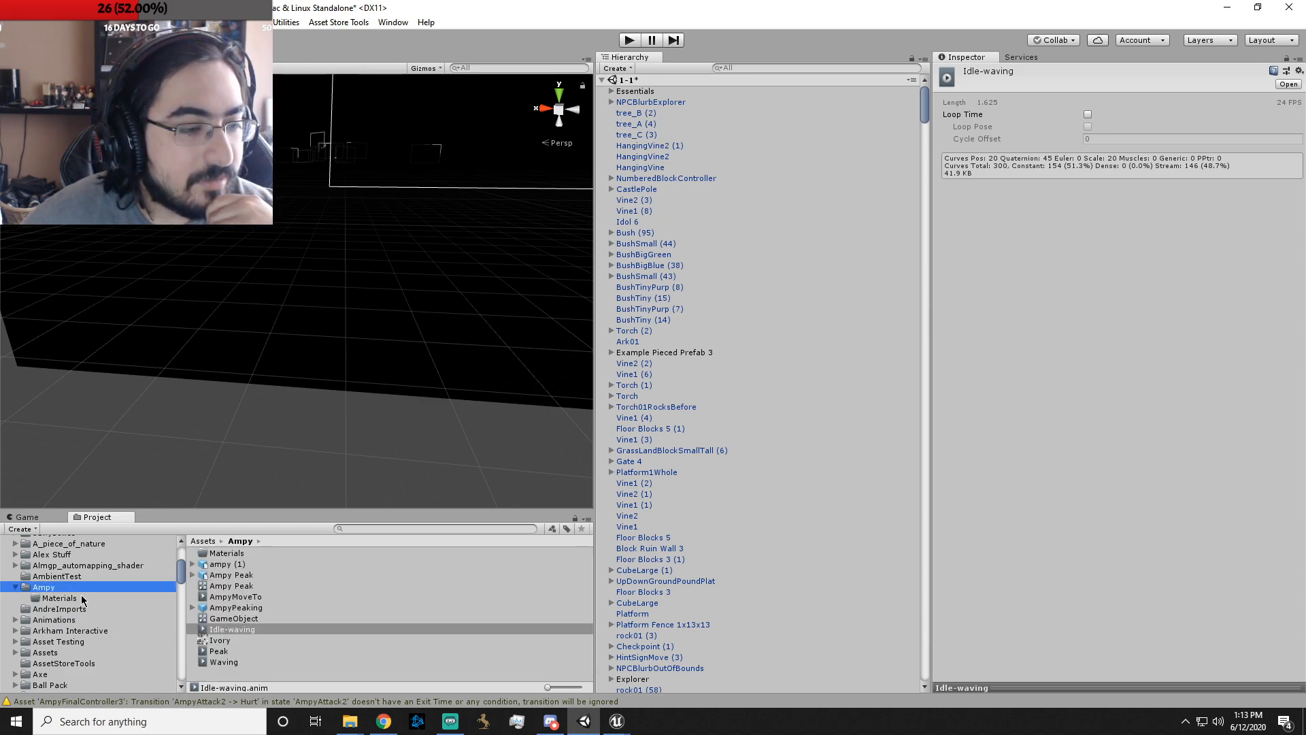
{"action": "left_click", "coordinate": [60, 598]}
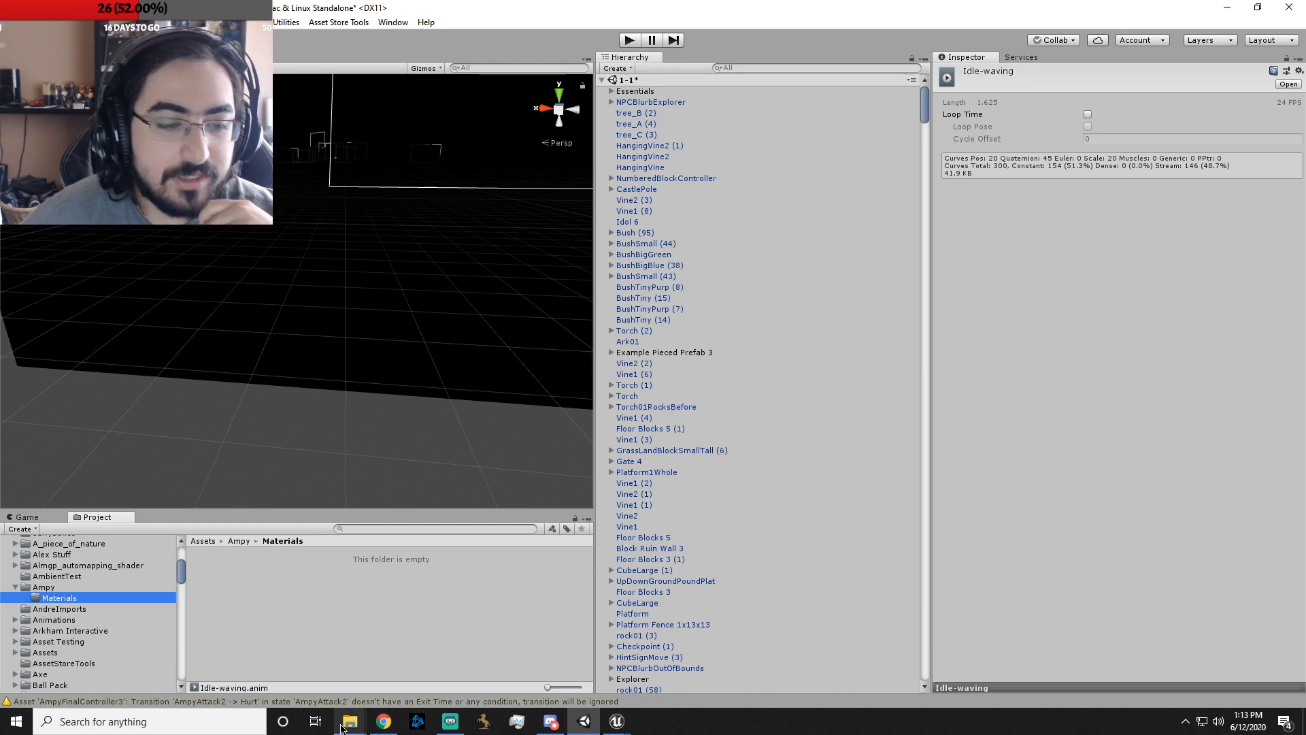
{"action": "mouse_move", "coordinate": [340, 727]}
{"action": "left_click", "coordinate": [333, 653]}
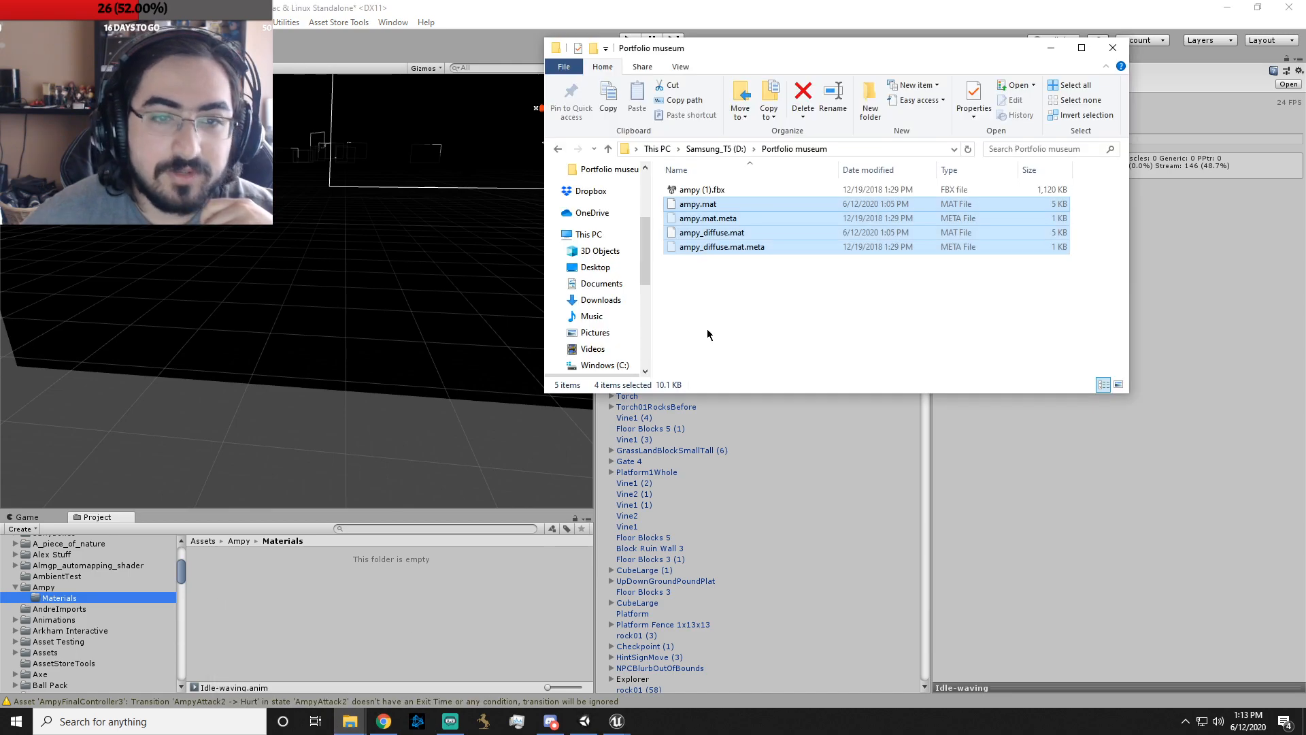
{"action": "right_click", "coordinate": [722, 247]}
{"action": "left_click", "coordinate": [756, 384]}
- Paste the copied material files into the Unity project's Ampy Materials folder and close that folder's window
{"action": "left_click", "coordinate": [350, 721]}
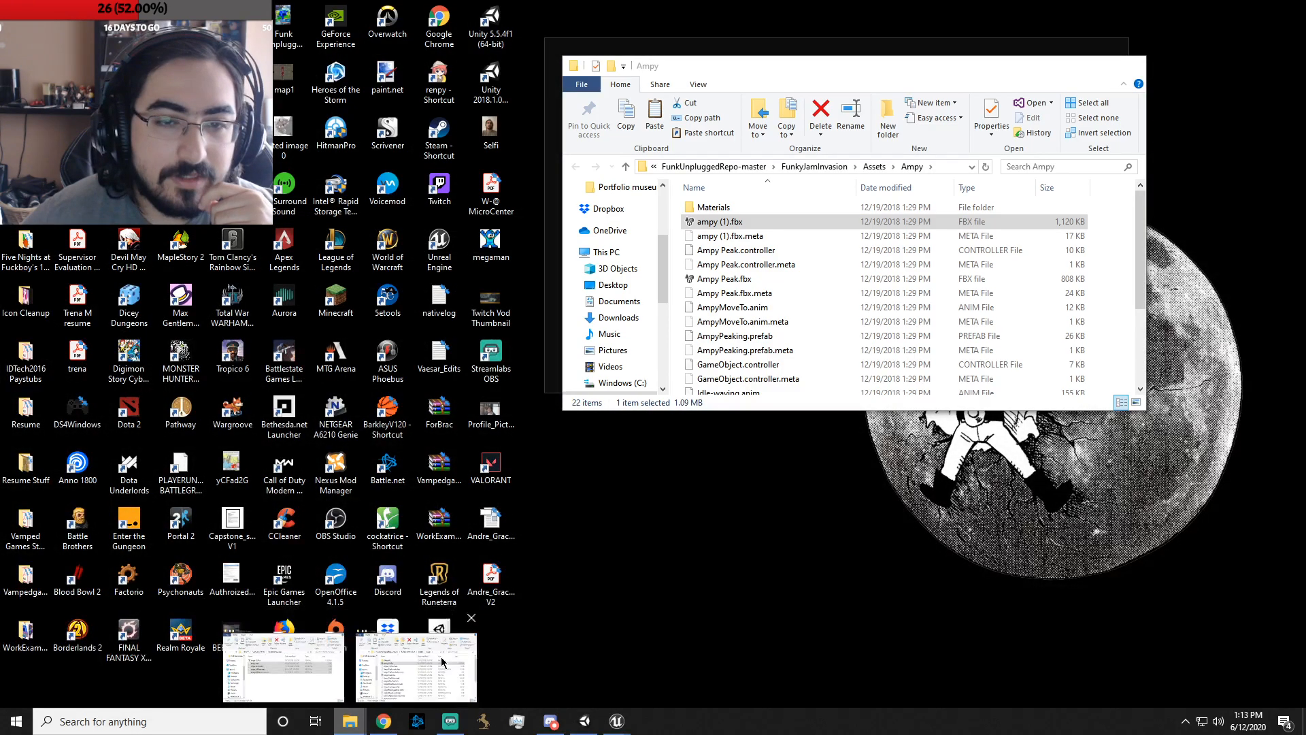
{"action": "left_click", "coordinate": [387, 701]}
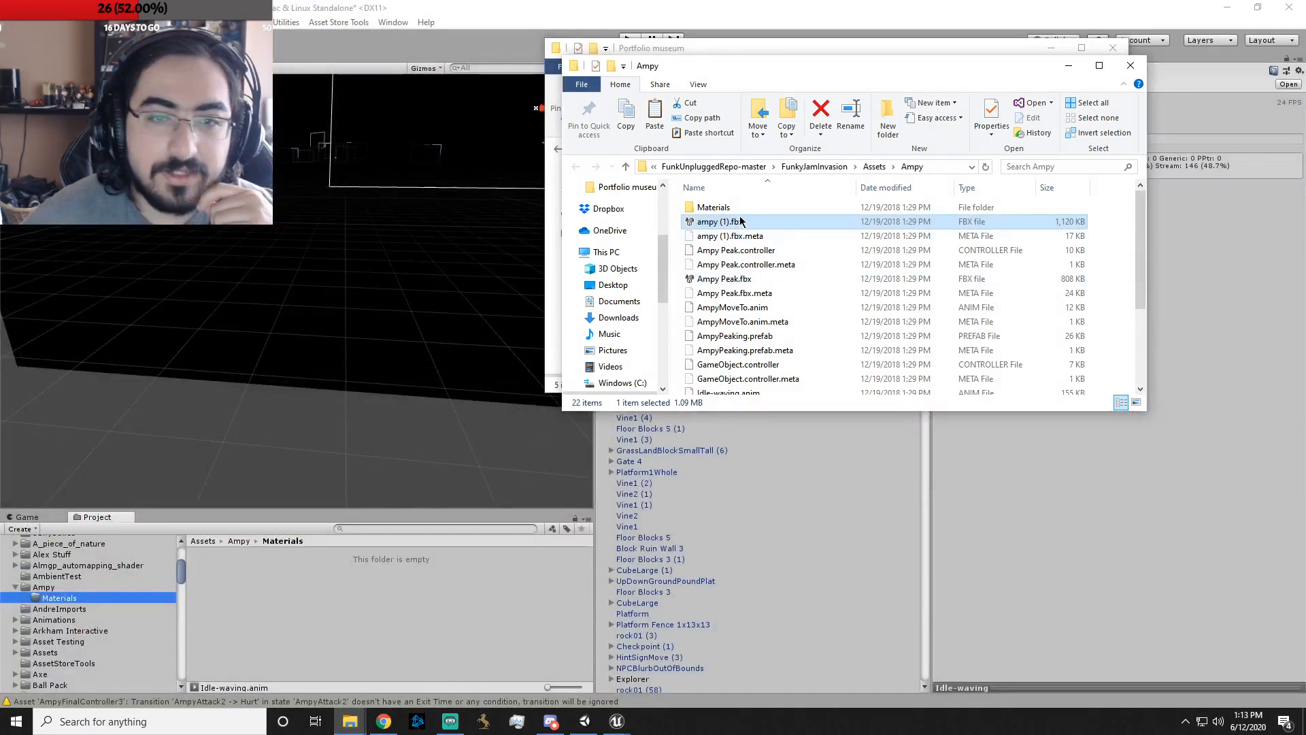
{"action": "double_click", "coordinate": [721, 207]}
{"action": "right_click", "coordinate": [825, 297]}
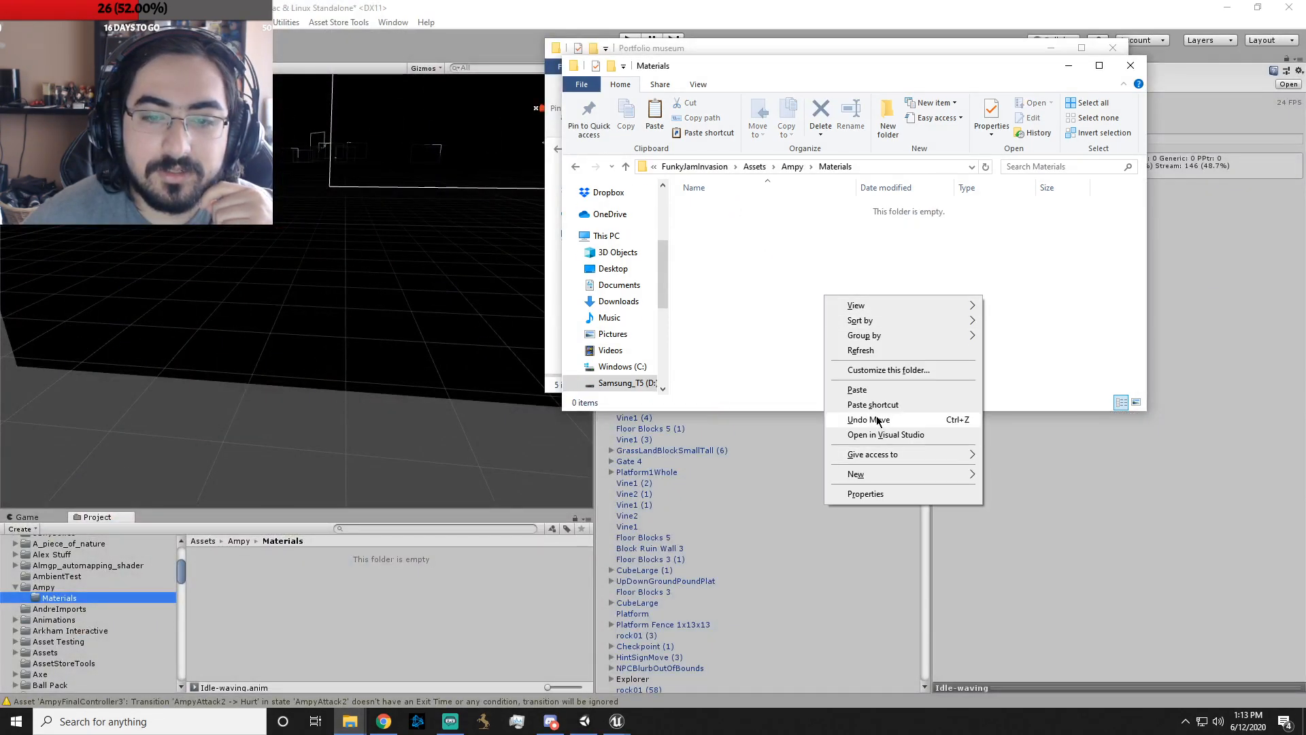
{"action": "left_click", "coordinate": [858, 389]}
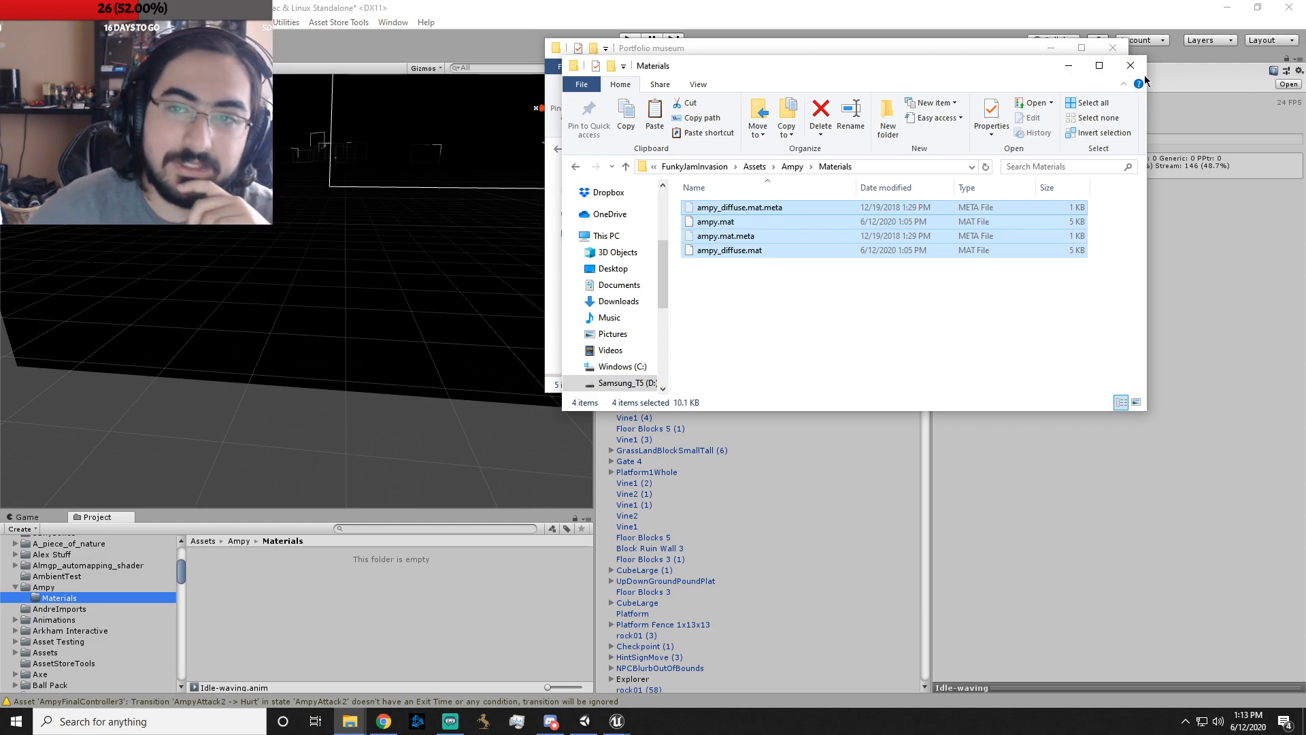
{"action": "left_click", "coordinate": [1131, 66]}
{"action": "left_click", "coordinate": [831, 321]}
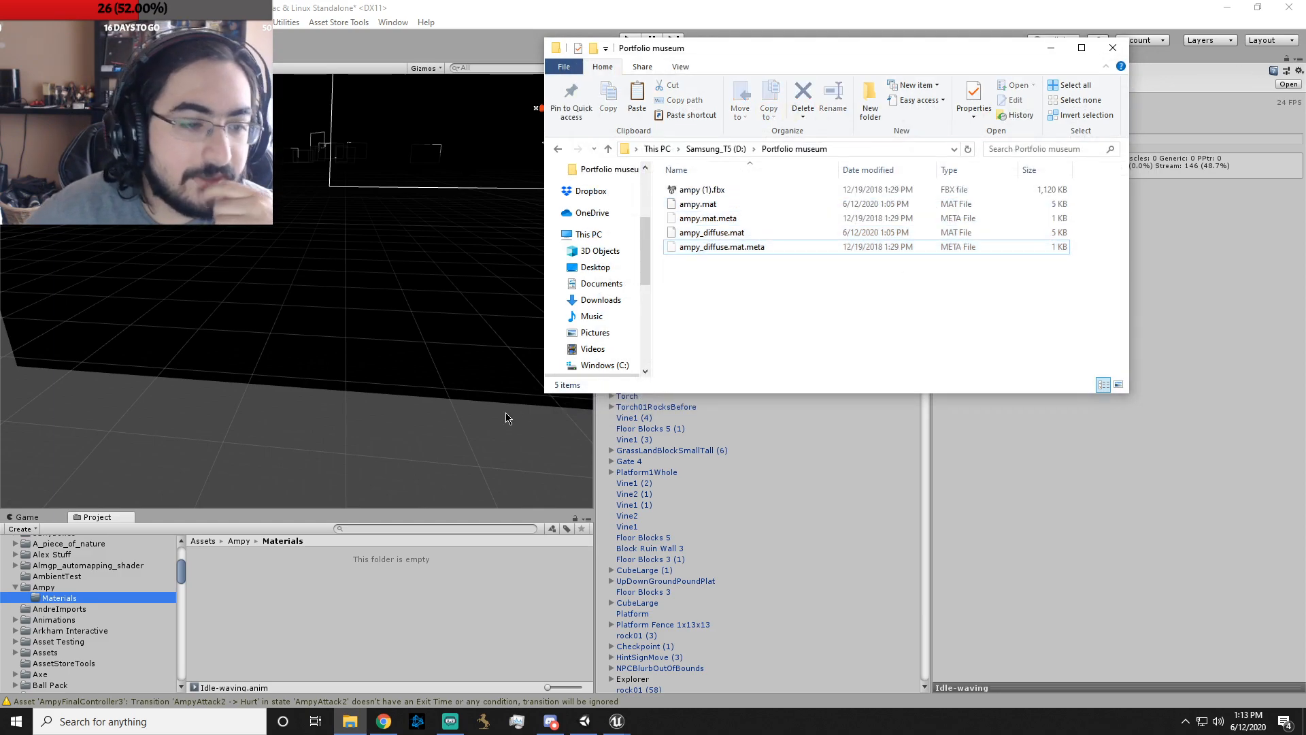
- Check the materials in Unity's Ampy Materials folder, and inspect the AmpyPeaking prefab with its Ampy Peak child
{"action": "left_click", "coordinate": [45, 598]}
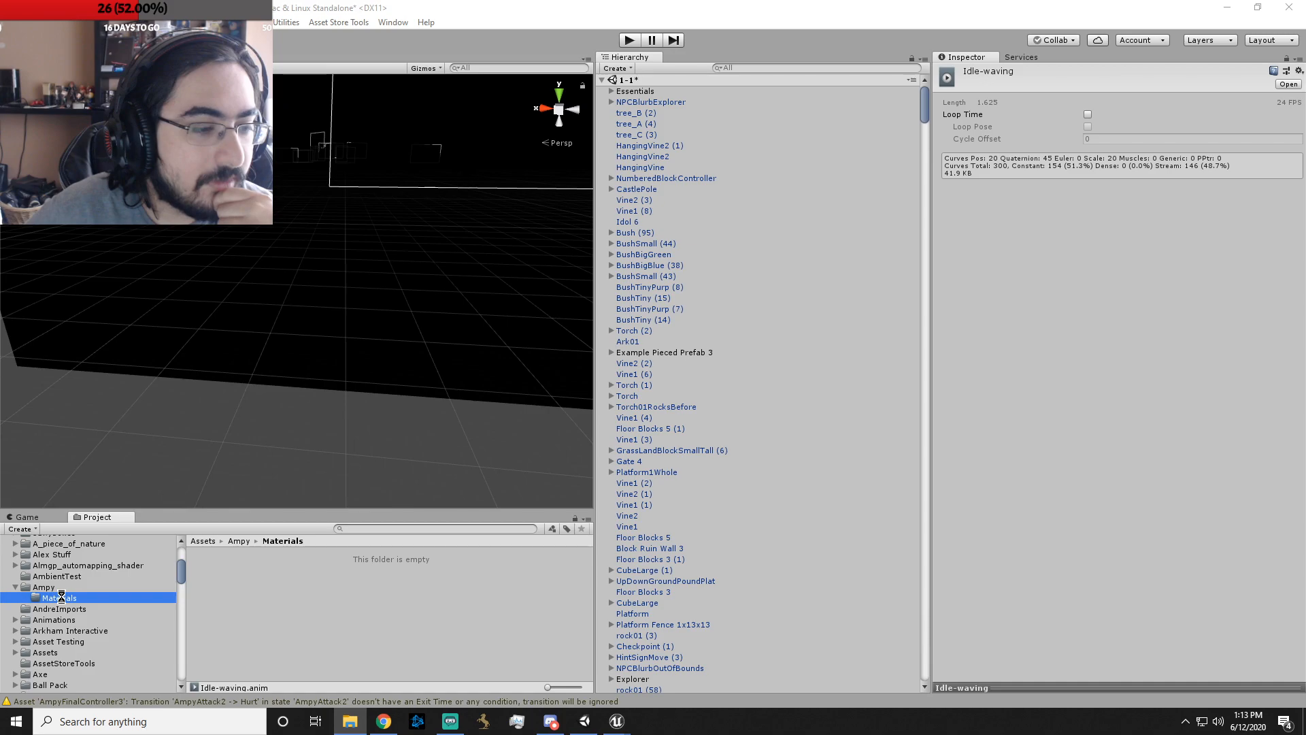
{"action": "left_click", "coordinate": [68, 597]}
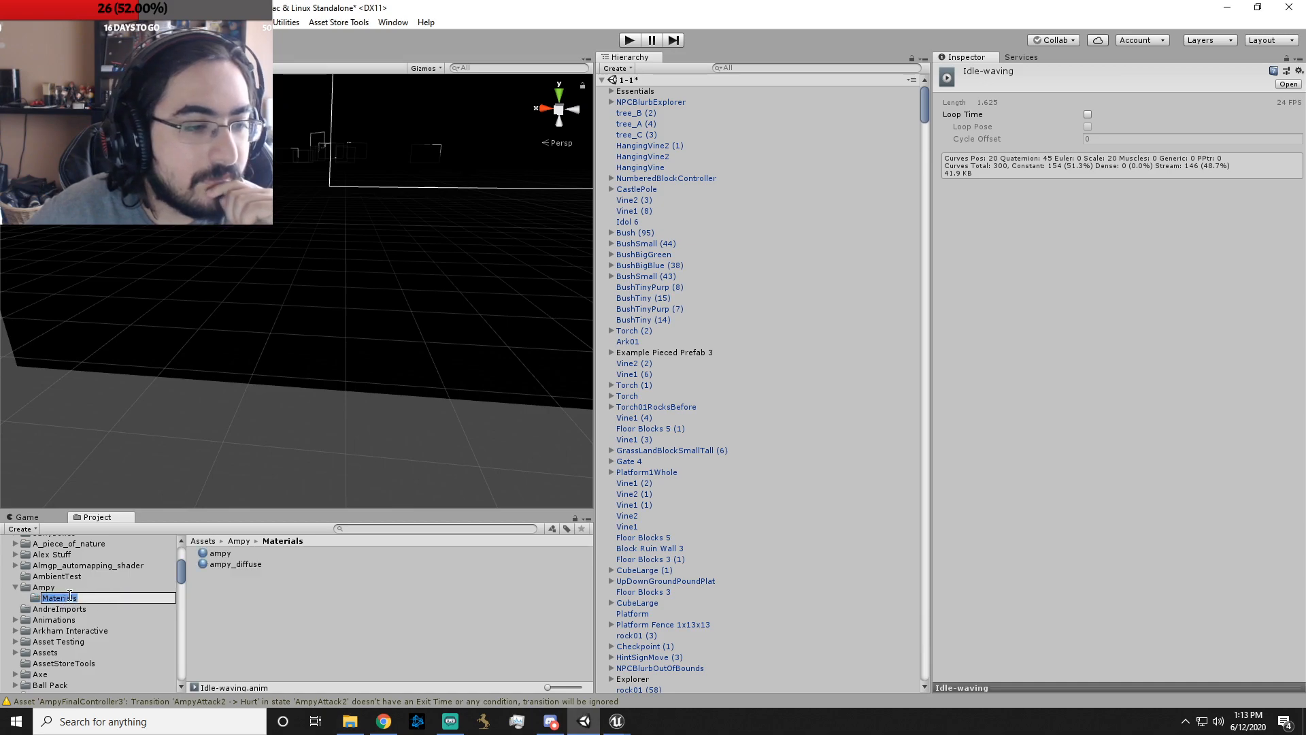
{"action": "left_click", "coordinate": [240, 540]}
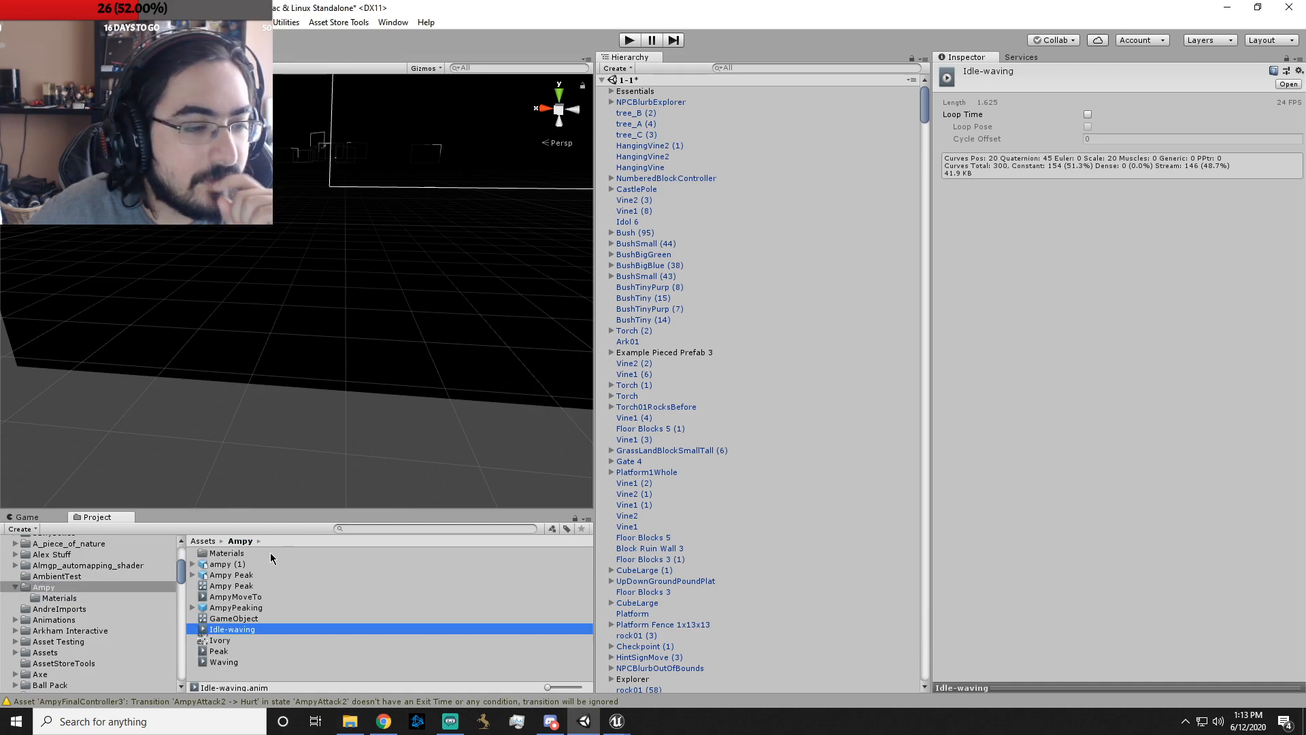
{"action": "left_click", "coordinate": [289, 608]}
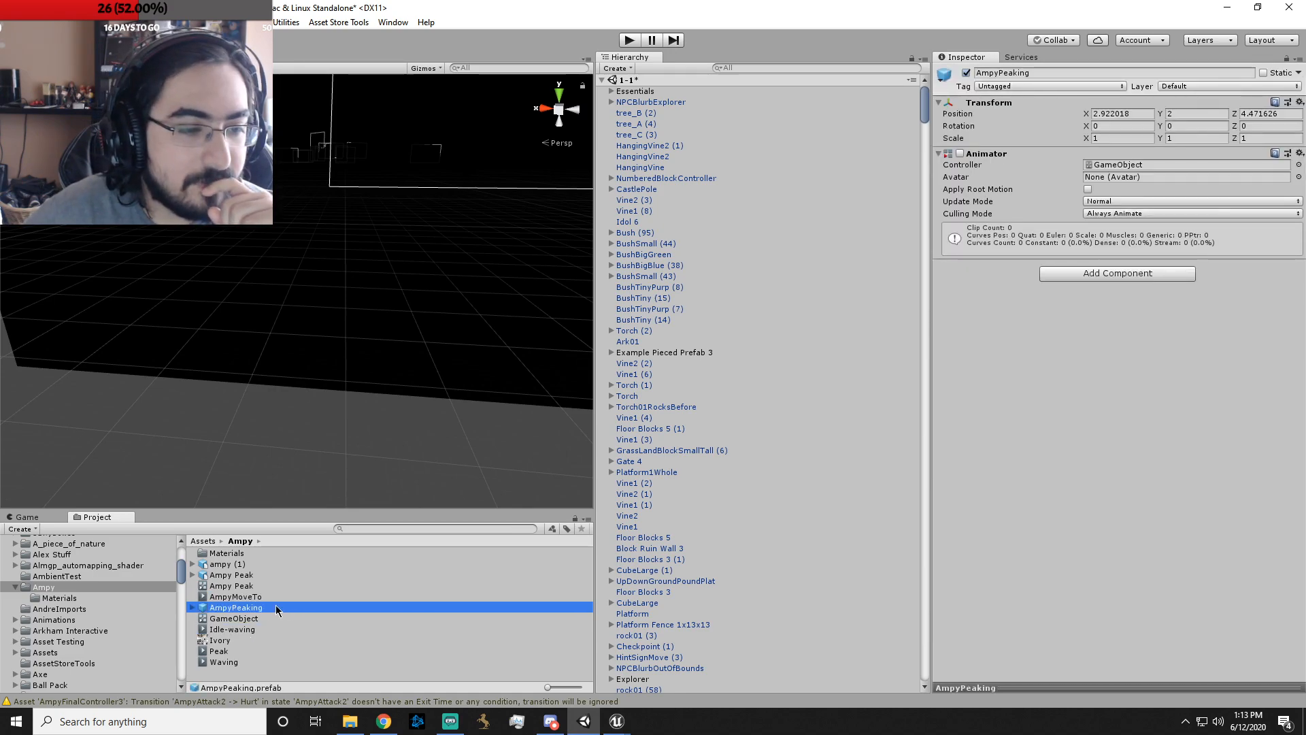
{"action": "right_click", "coordinate": [277, 610]}
{"action": "left_click", "coordinate": [197, 609]}
{"action": "left_click", "coordinate": [249, 619]}
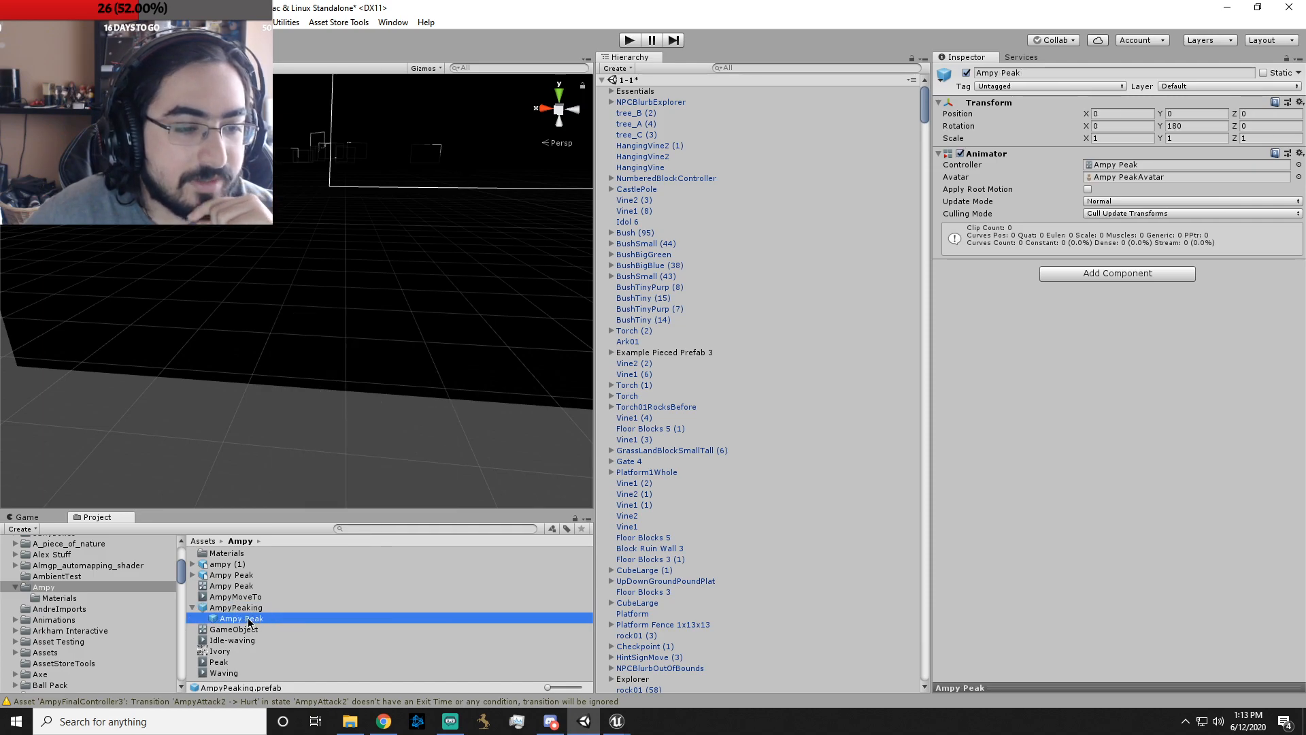
{"action": "right_click", "coordinate": [247, 620]}
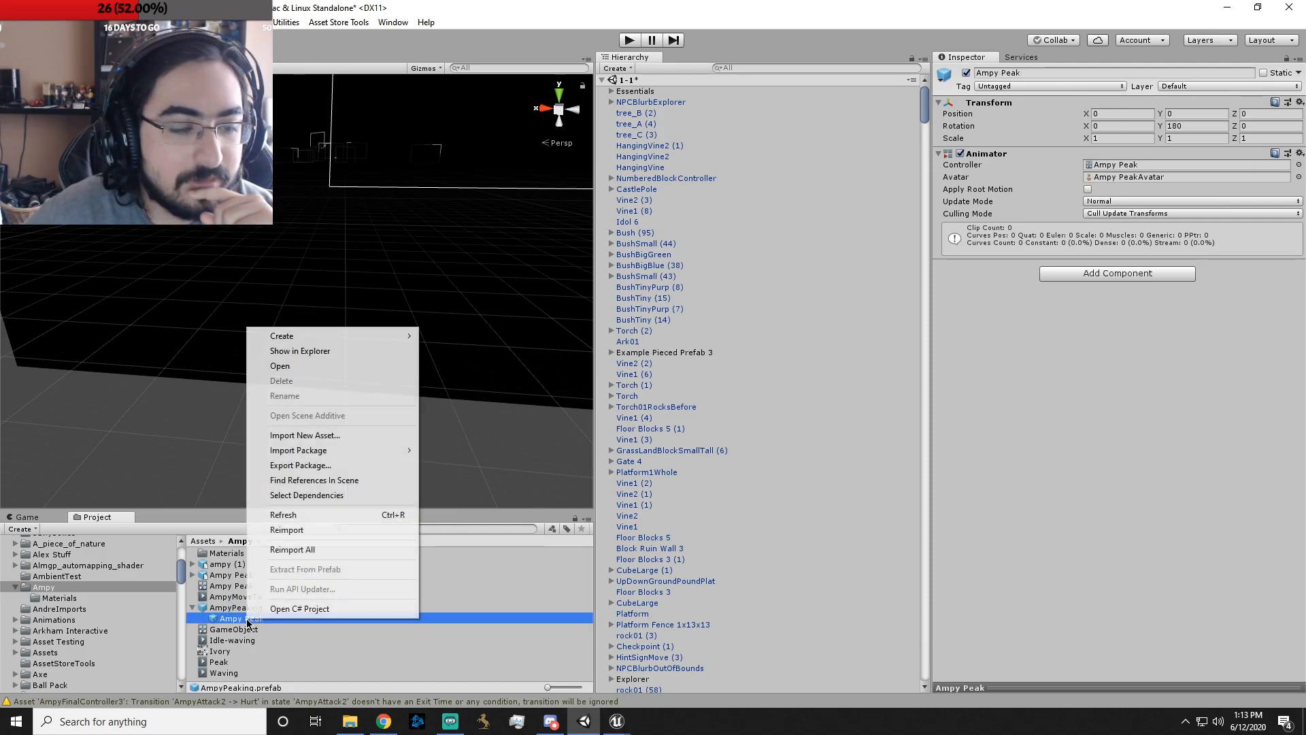
{"action": "left_click", "coordinate": [222, 620]}
- Place the Ampy Peak prefab in the scene and examine it up close and from the front
{"action": "left_click_drag", "start_coordinate": [221, 621], "coordinate": [267, 455]}
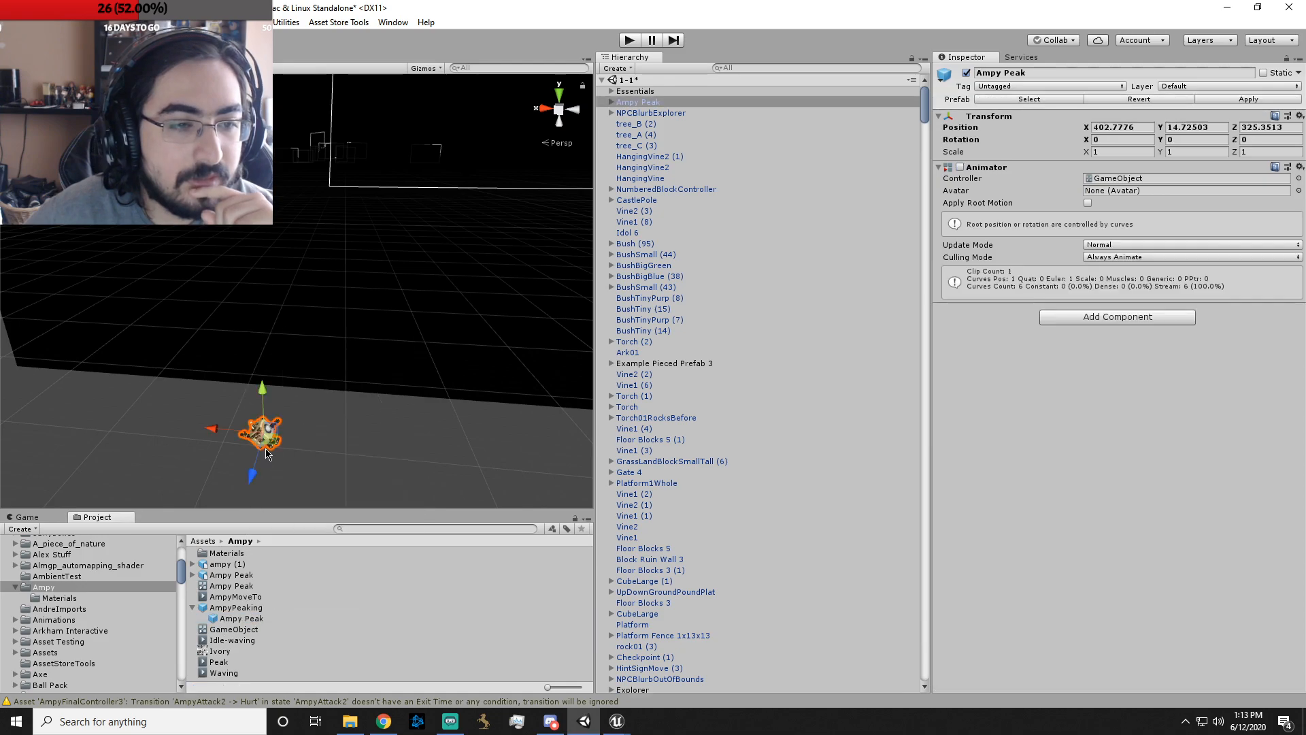
{"action": "scroll", "coordinate": [294, 482], "scroll_direction": "up", "scroll_amount": 3}
{"action": "right_click_drag", "start_coordinate": [484, 402], "coordinate": [1267, 494]}
{"action": "key", "text": "d"}
{"action": "key", "text": "w"}
{"action": "key", "text": "d"}
{"action": "key", "text": "s"}
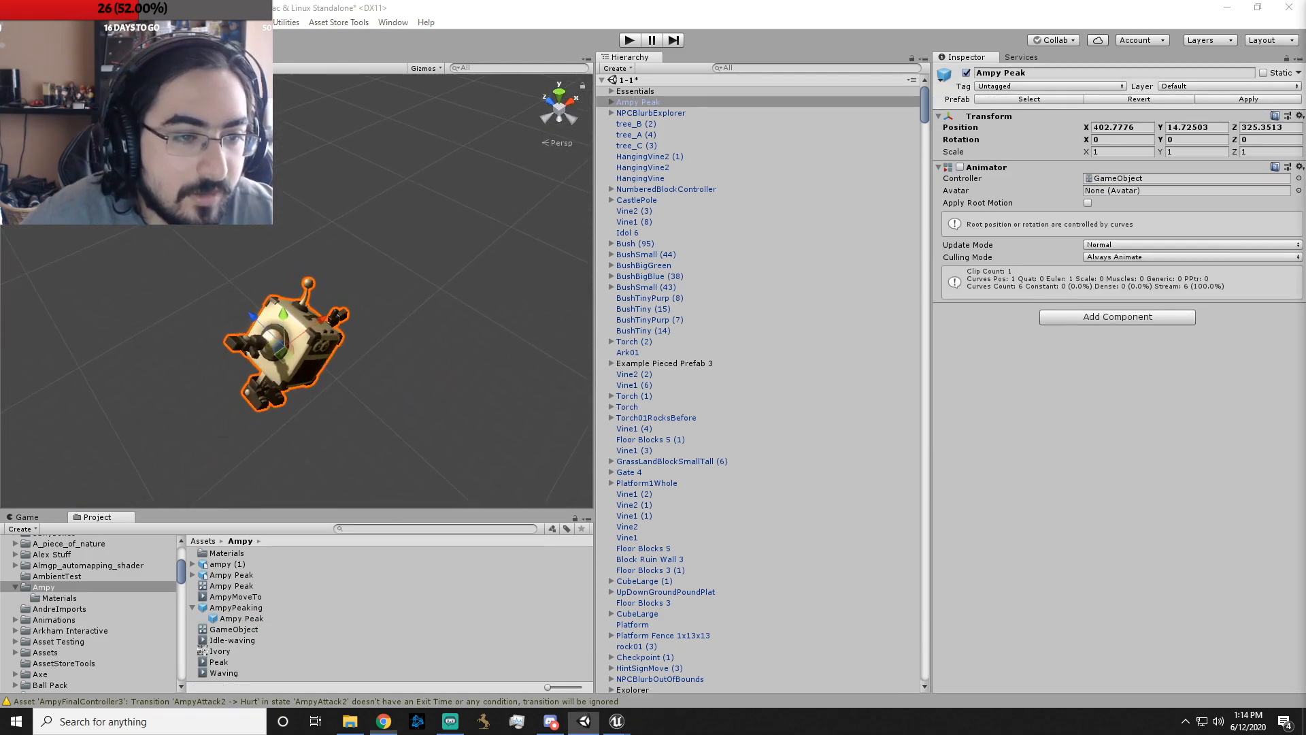
{"action": "right_click_drag", "start_coordinate": [293, 453], "coordinate": [215, 231]}
{"action": "key", "text": "w"}
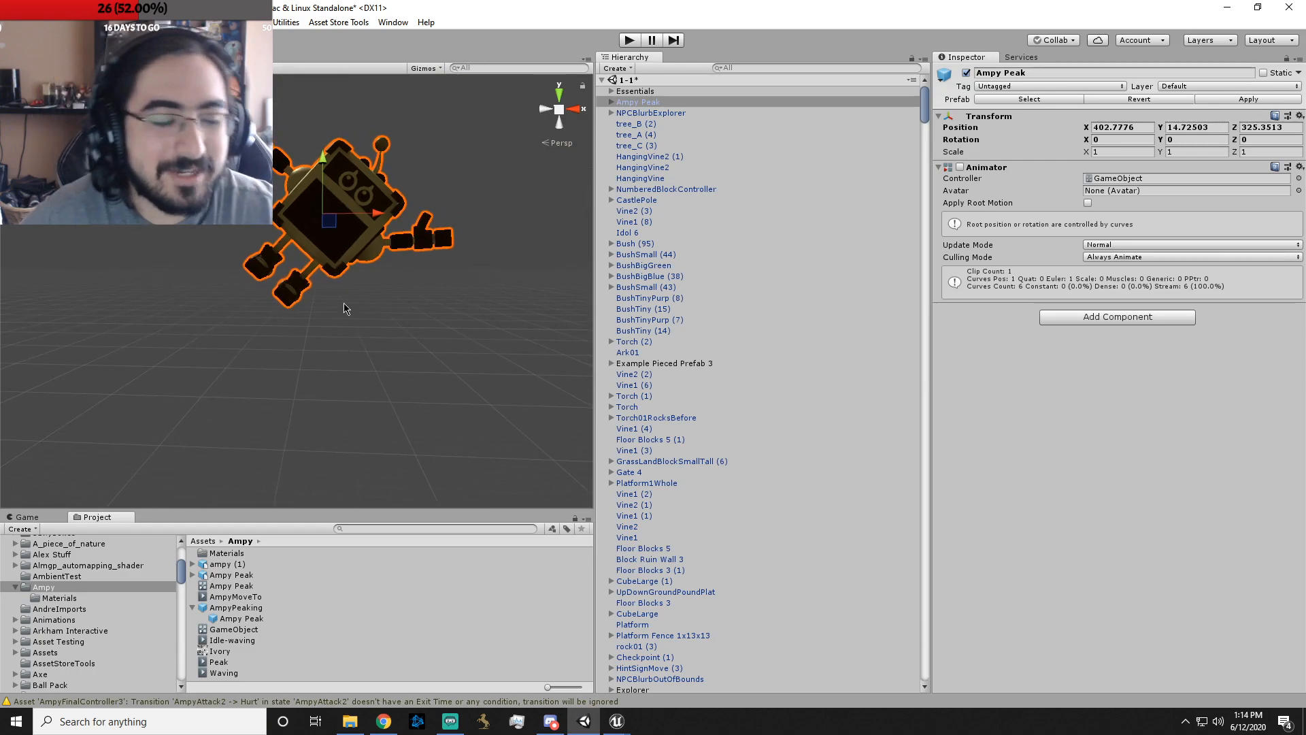
- Delete the Ampy Peak instance from the scene
{"action": "left_click", "coordinate": [336, 215]}
{"action": "left_click", "coordinate": [329, 255]}
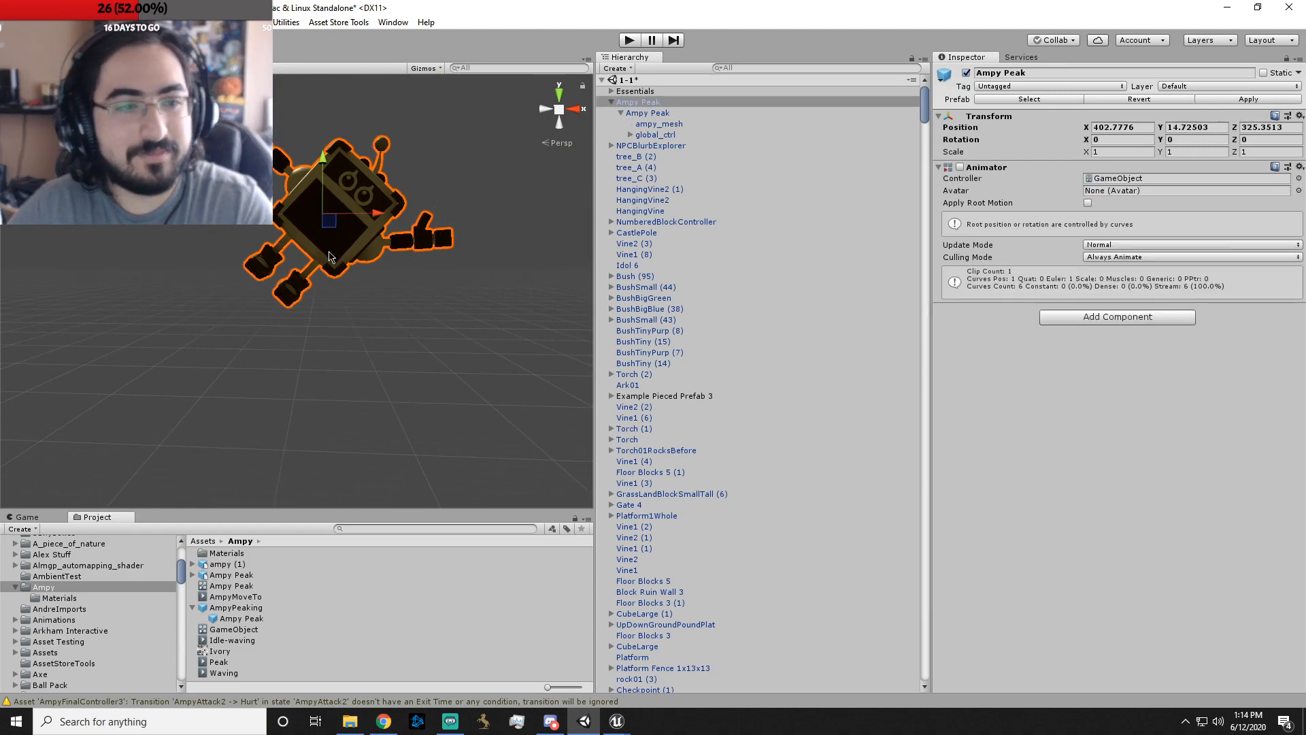
{"action": "key", "text": "Delete"}
{"action": "right_click_drag", "start_coordinate": [557, 405], "coordinate": [602, 481]}
- Show the Idle-waving animation from Unity's Ampy folder in File Explorer
{"action": "left_click", "coordinate": [263, 639]}
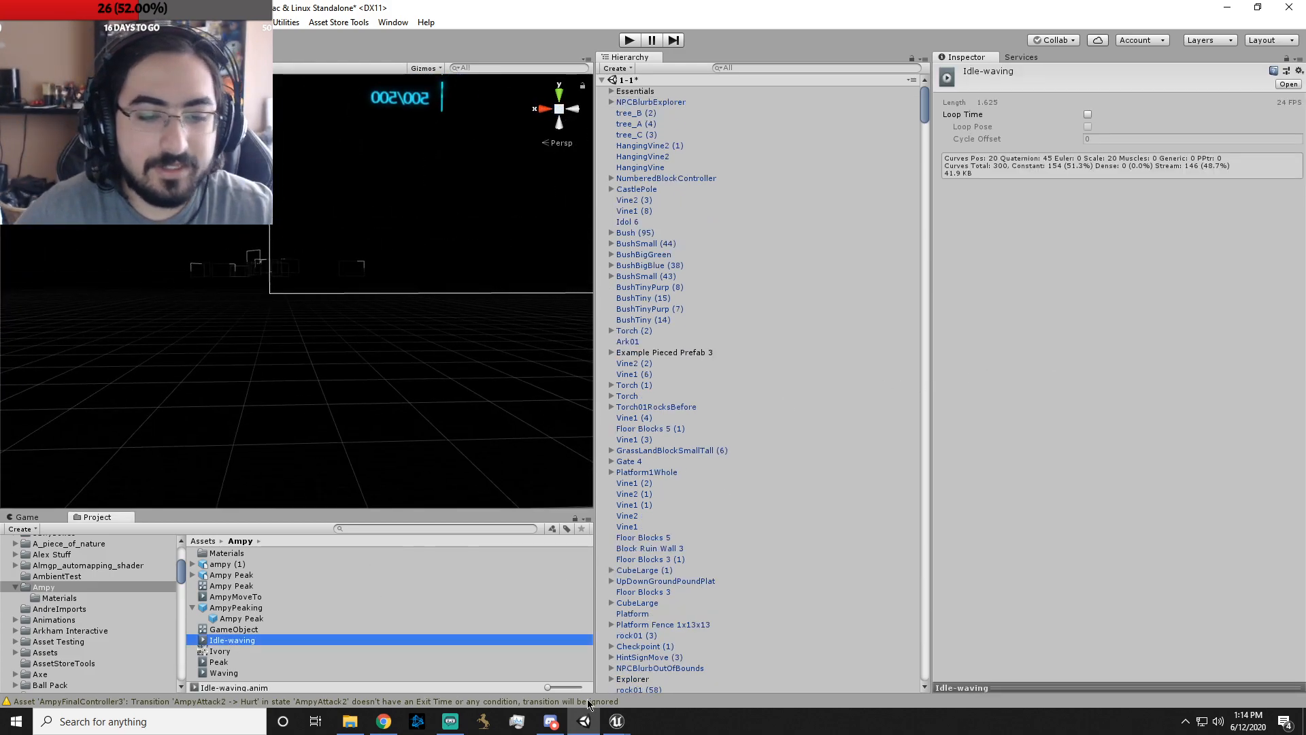
{"action": "right_click", "coordinate": [256, 647]}
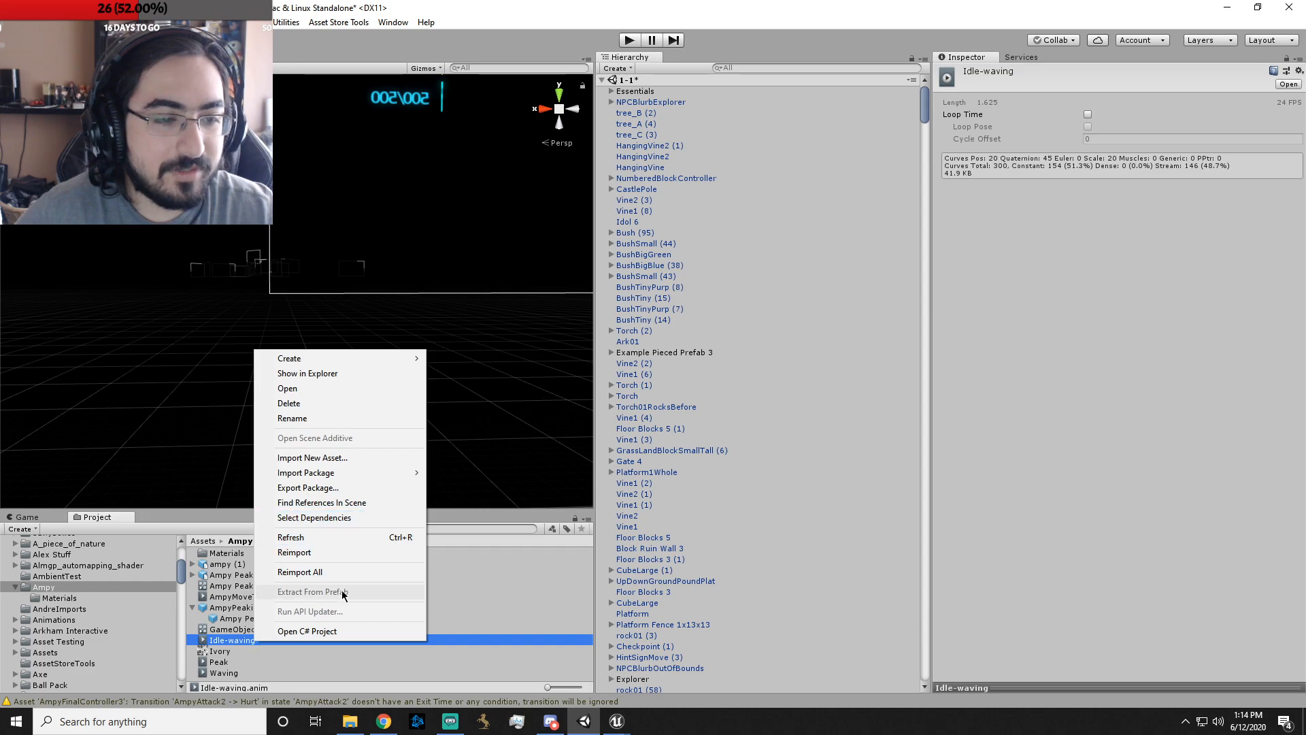
{"action": "left_click", "coordinate": [330, 374]}
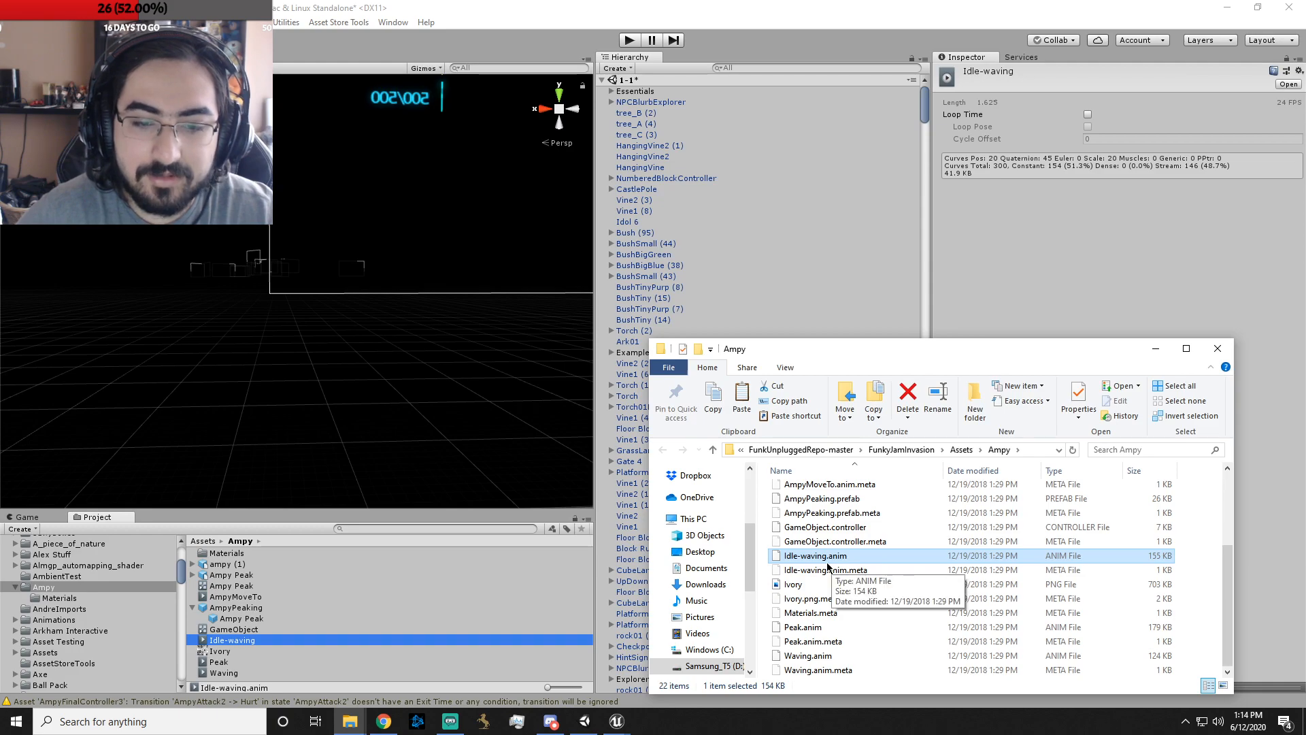
- Copy the AmpyMoveTo, Idle-waving and Waving animations and the Ivory image, with their meta files, from Unity's Ampy folder
{"action": "scroll", "coordinate": [828, 566], "scroll_direction": "up", "scroll_amount": 2}
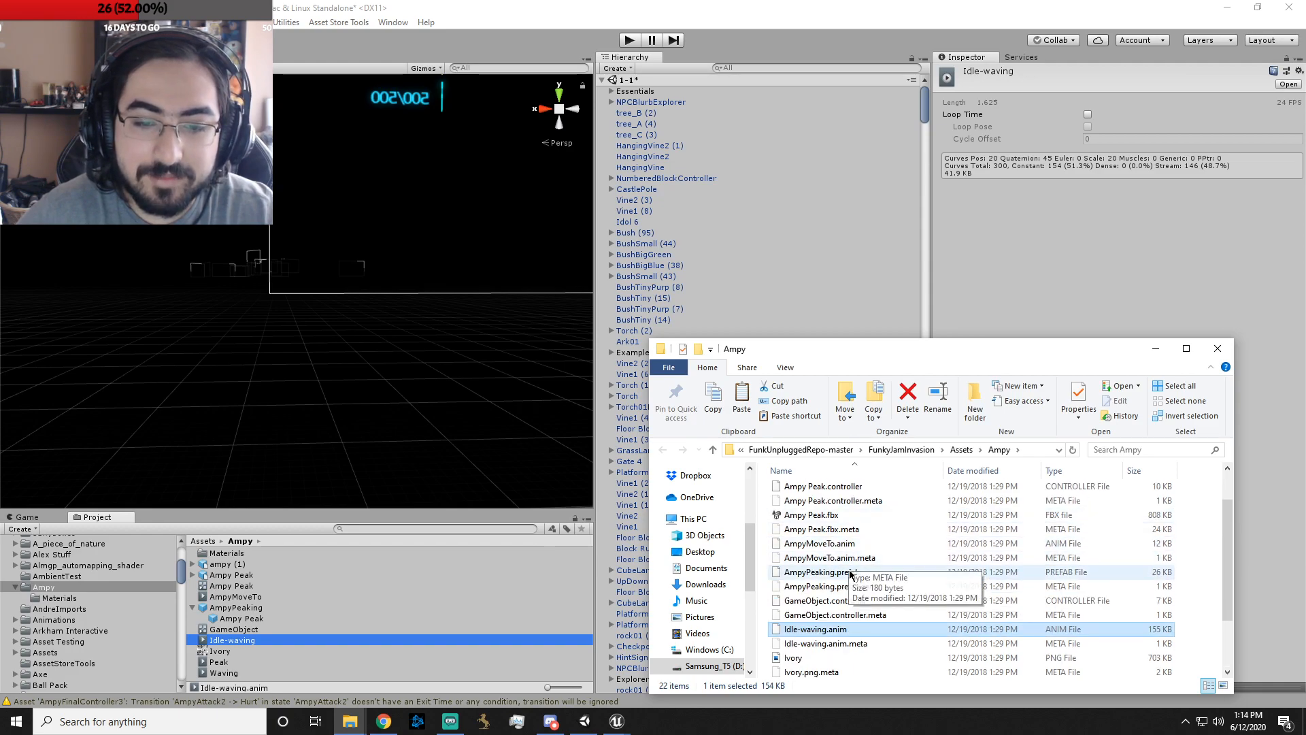
{"action": "left_click", "coordinate": [851, 546]}
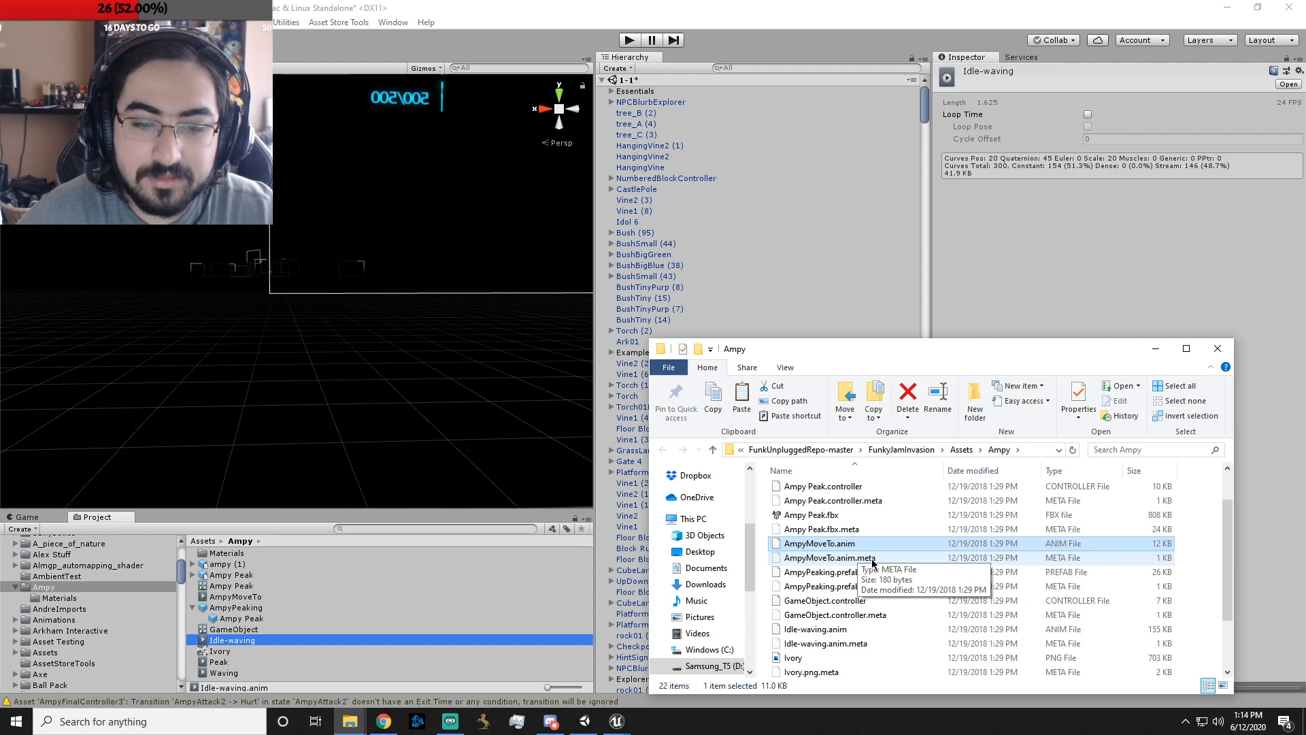
{"action": "left_click", "coordinate": [874, 559], "text": "shift"}
{"action": "scroll", "coordinate": [870, 606], "scroll_direction": "down", "scroll_amount": 2}
{"action": "left_click", "coordinate": [869, 555], "text": "ctrl"}
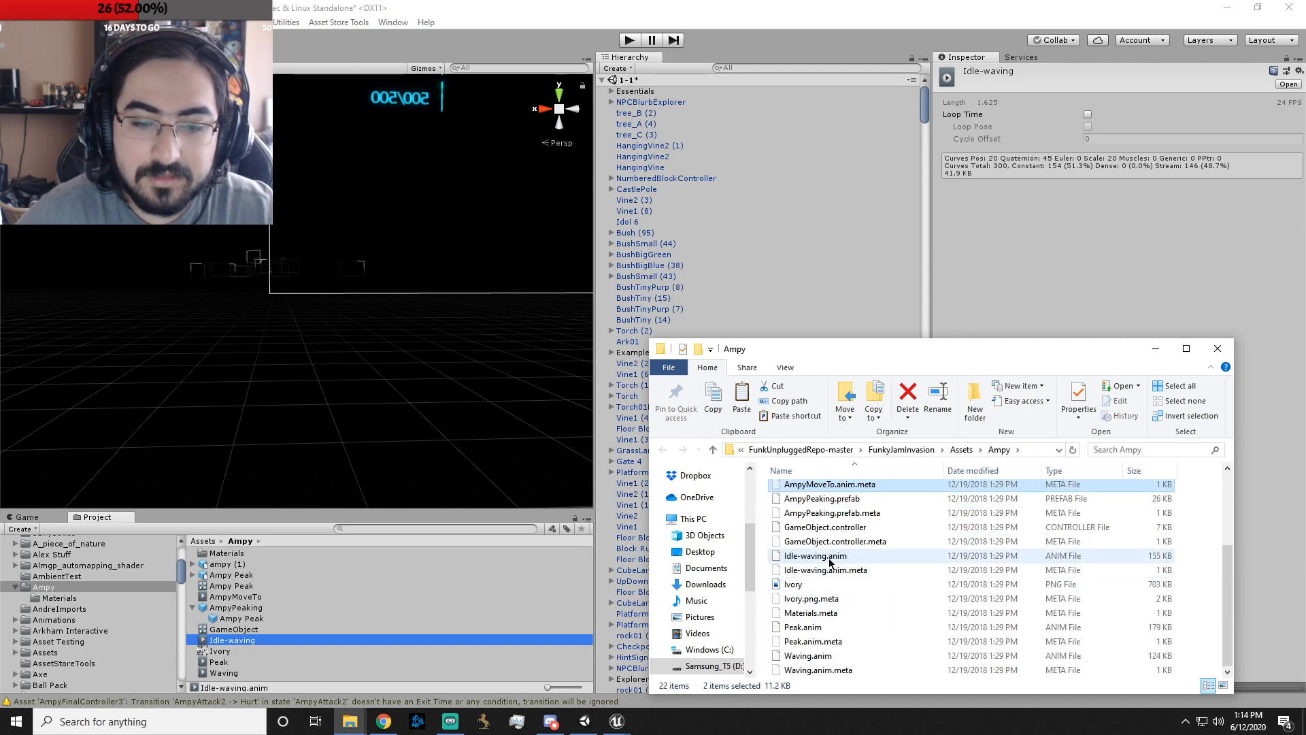
{"action": "left_click", "coordinate": [869, 570], "text": "ctrl"}
{"action": "left_click", "coordinate": [851, 584], "text": "ctrl"}
{"action": "left_click", "coordinate": [851, 599], "text": "ctrl"}
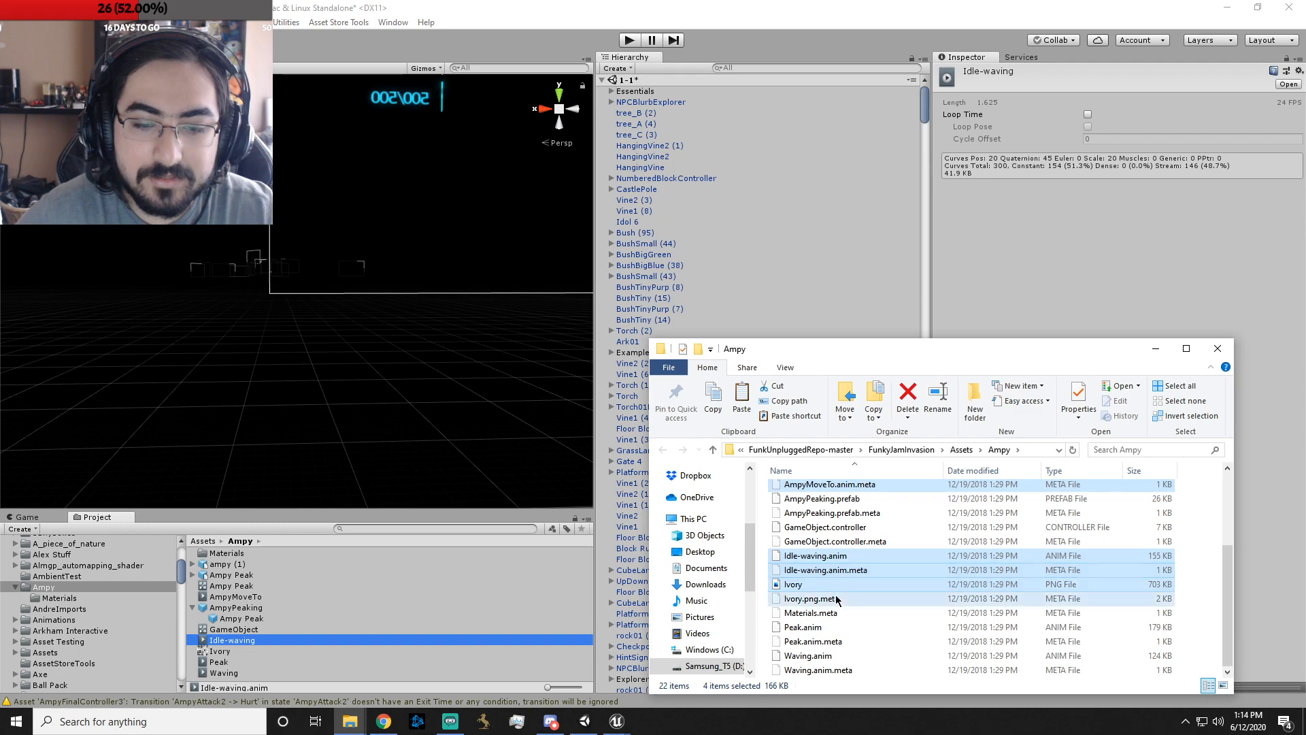
{"action": "left_click", "coordinate": [851, 655], "text": "ctrl"}
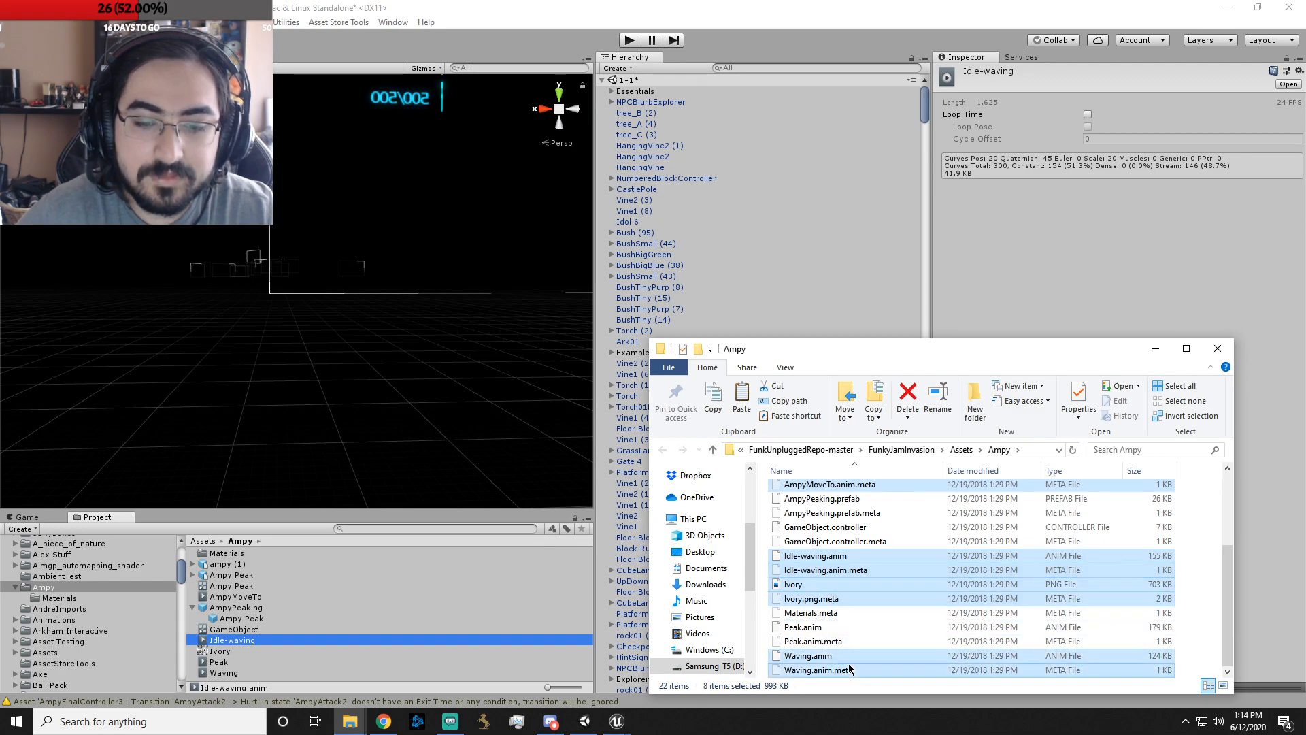
{"action": "right_click", "coordinate": [849, 670]}
{"action": "left_click", "coordinate": [877, 583]}
- Paste the copied animation and image files into the Portfolio museum folder, and get the File Explorer windows out of the way
{"action": "left_click", "coordinate": [349, 722]}
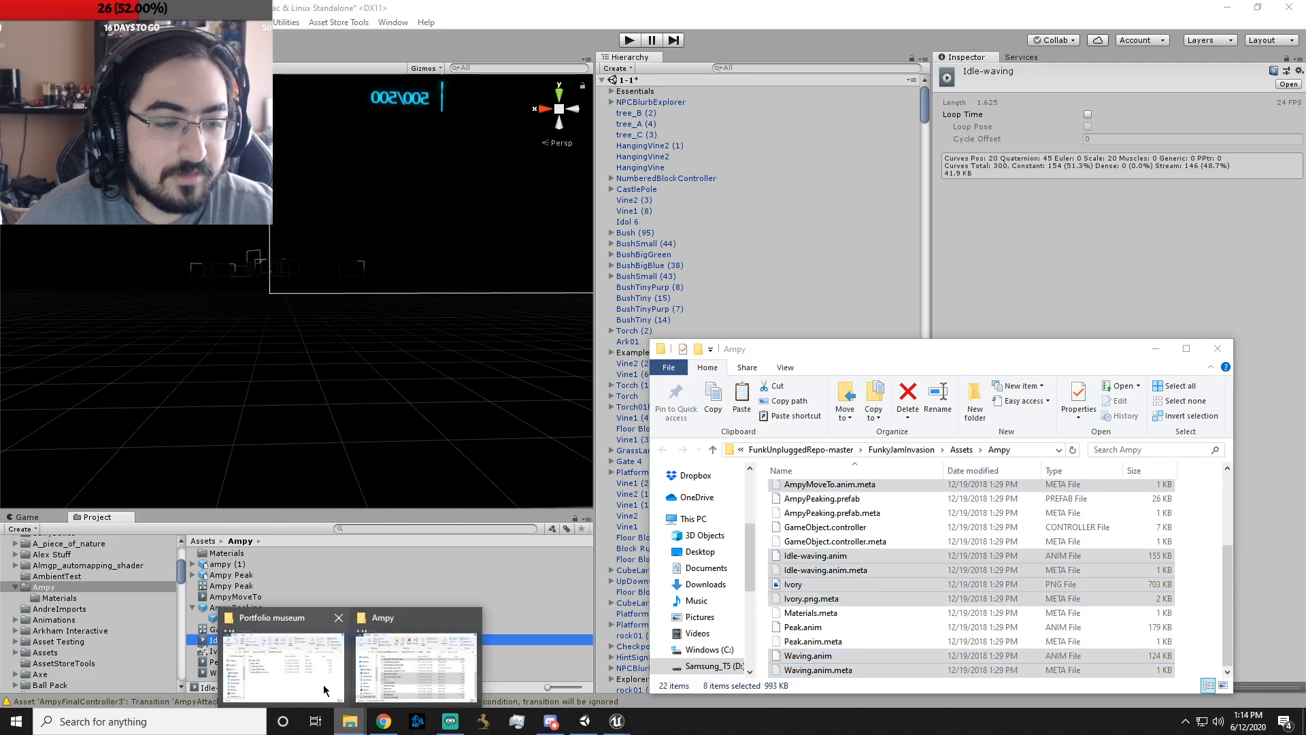
{"action": "left_click", "coordinate": [326, 694]}
{"action": "right_click", "coordinate": [719, 349]}
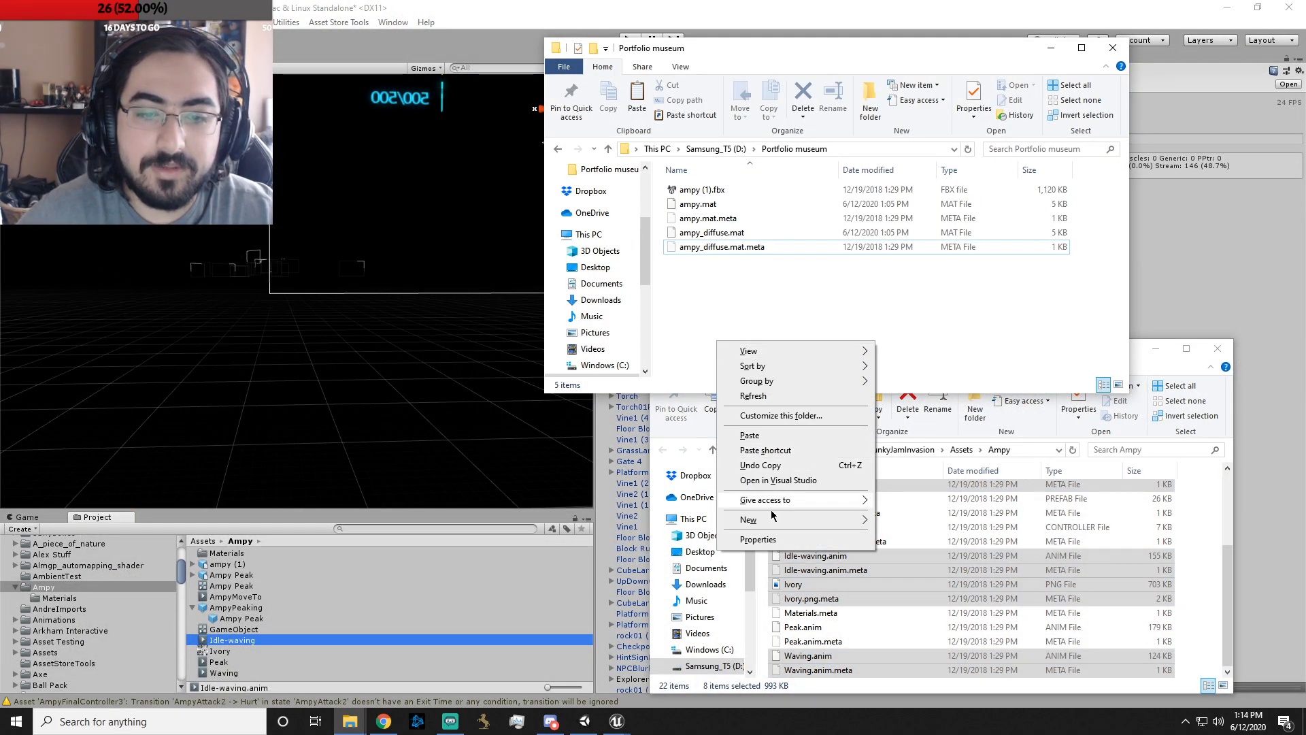
{"action": "left_click", "coordinate": [772, 439]}
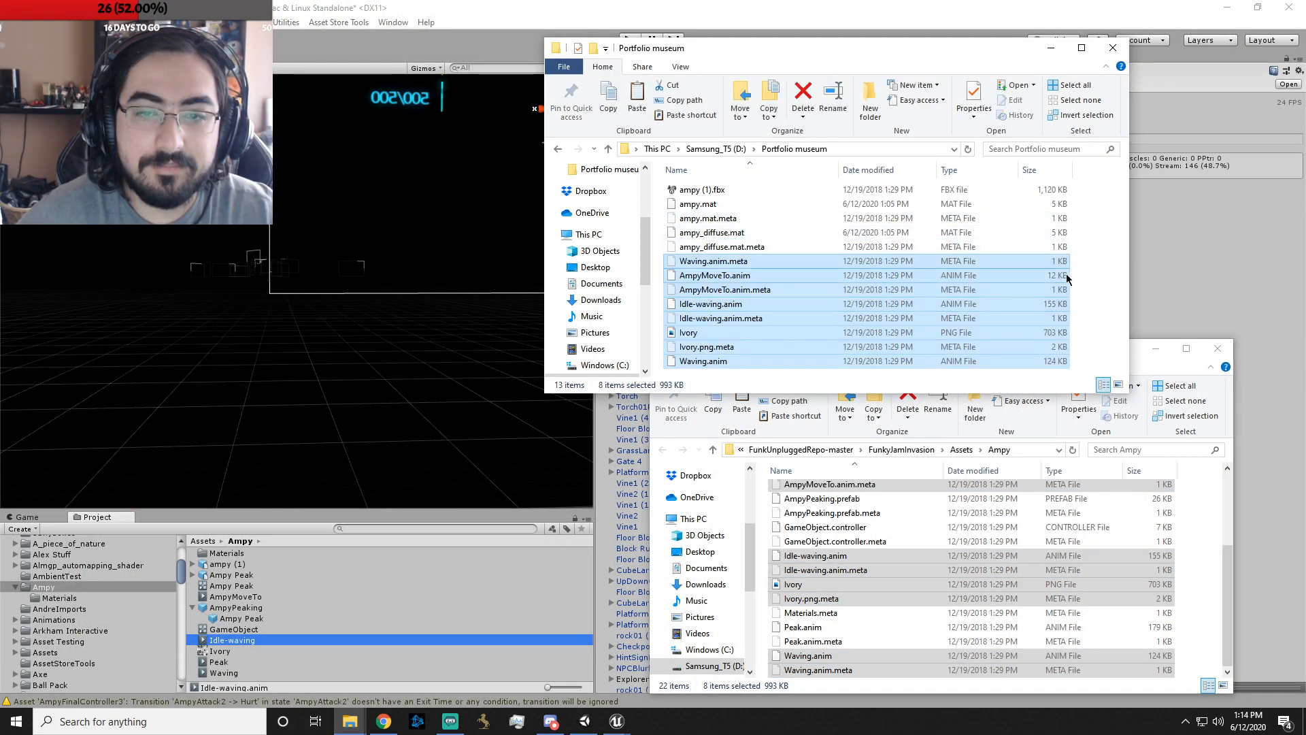
{"action": "left_click", "coordinate": [1088, 232]}
{"action": "left_click", "coordinate": [1211, 342]}
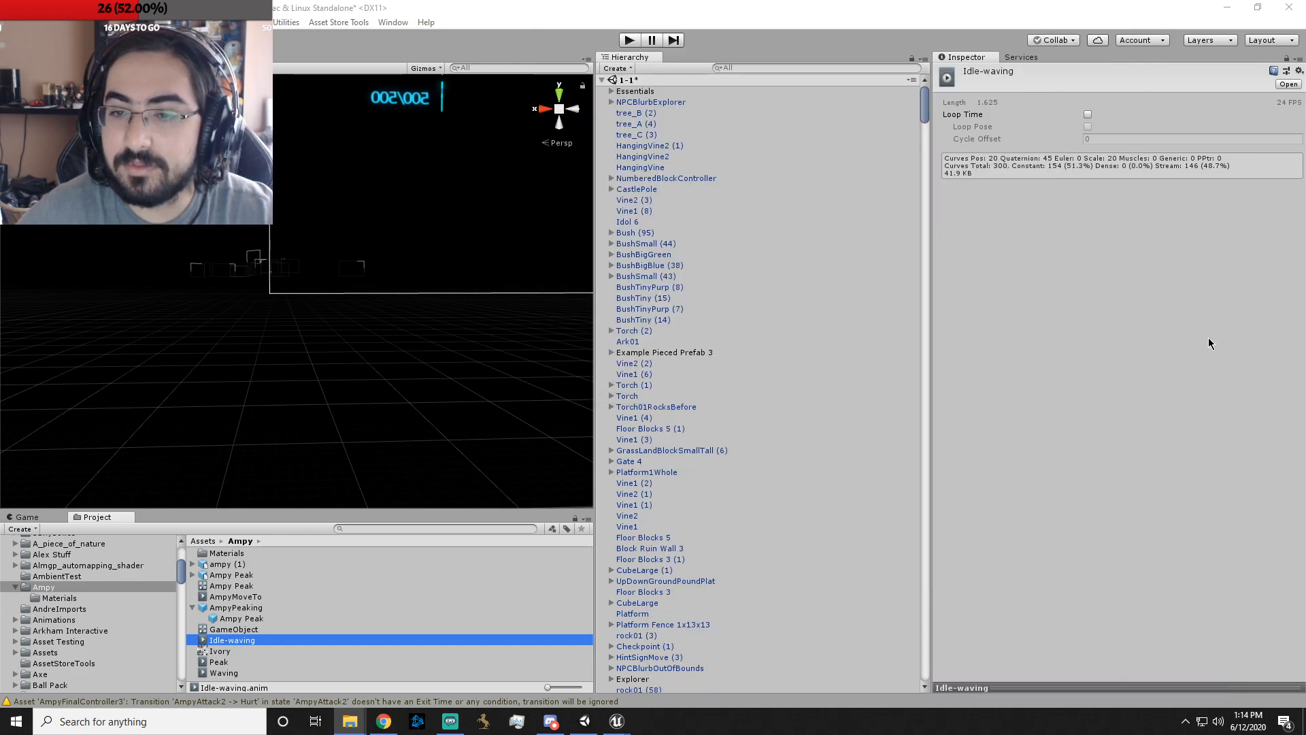
- Switch to Unreal's FbxScene_ampy_(1) Blueprint and check which file types Import Into Level accepts, without importing anything
{"action": "mouse_move", "coordinate": [629, 720]}
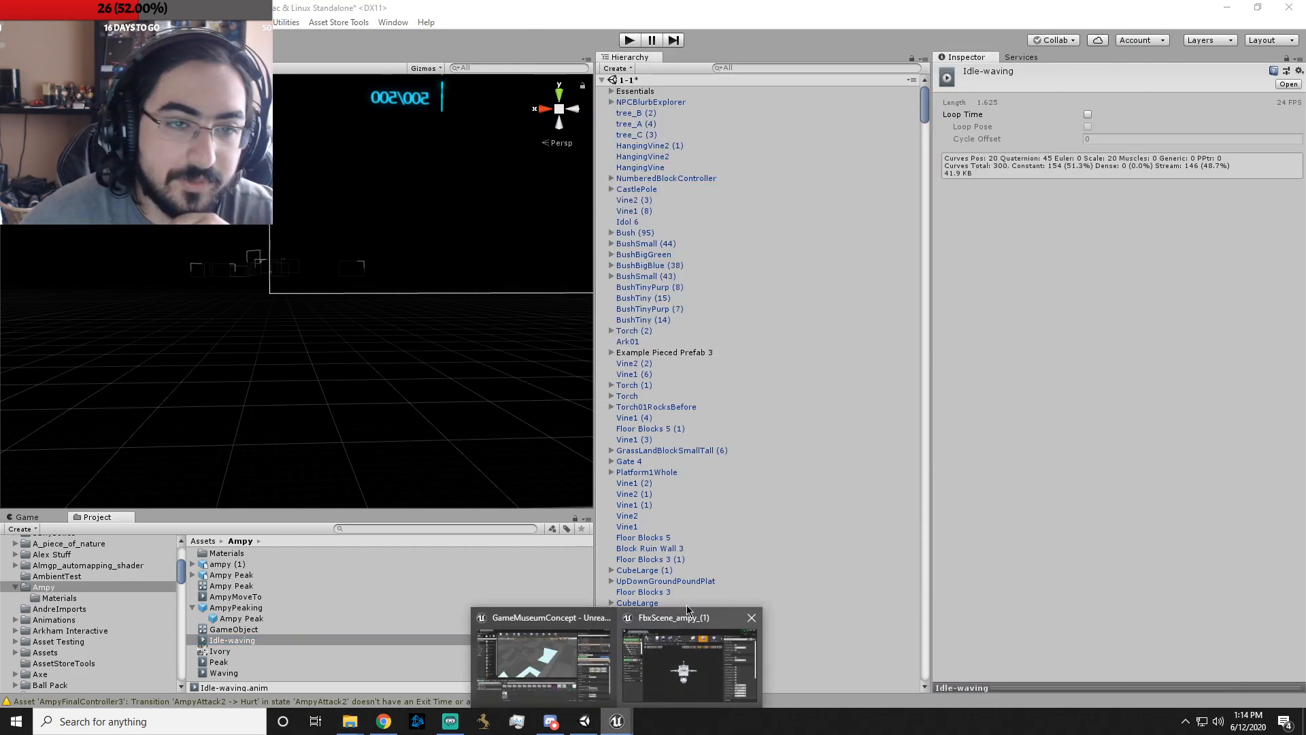
{"action": "left_click", "coordinate": [669, 673]}
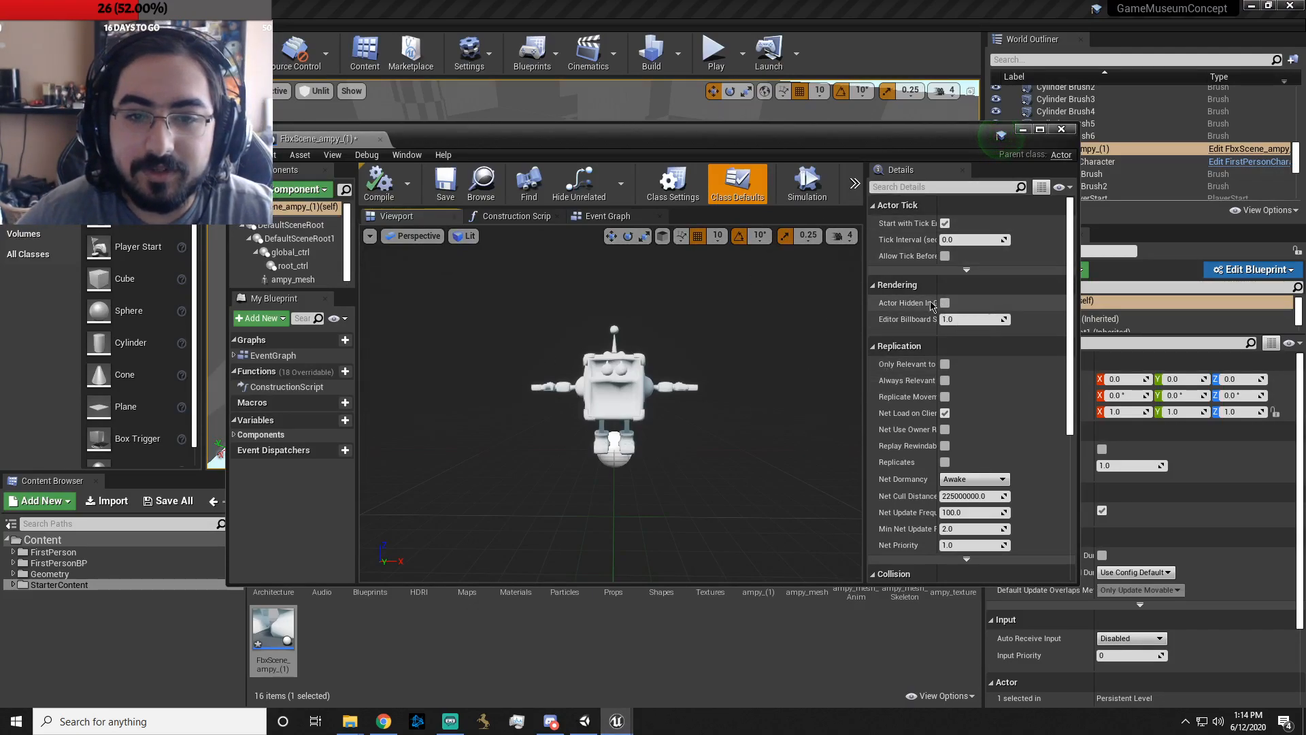
{"action": "left_click", "coordinate": [13, 26]}
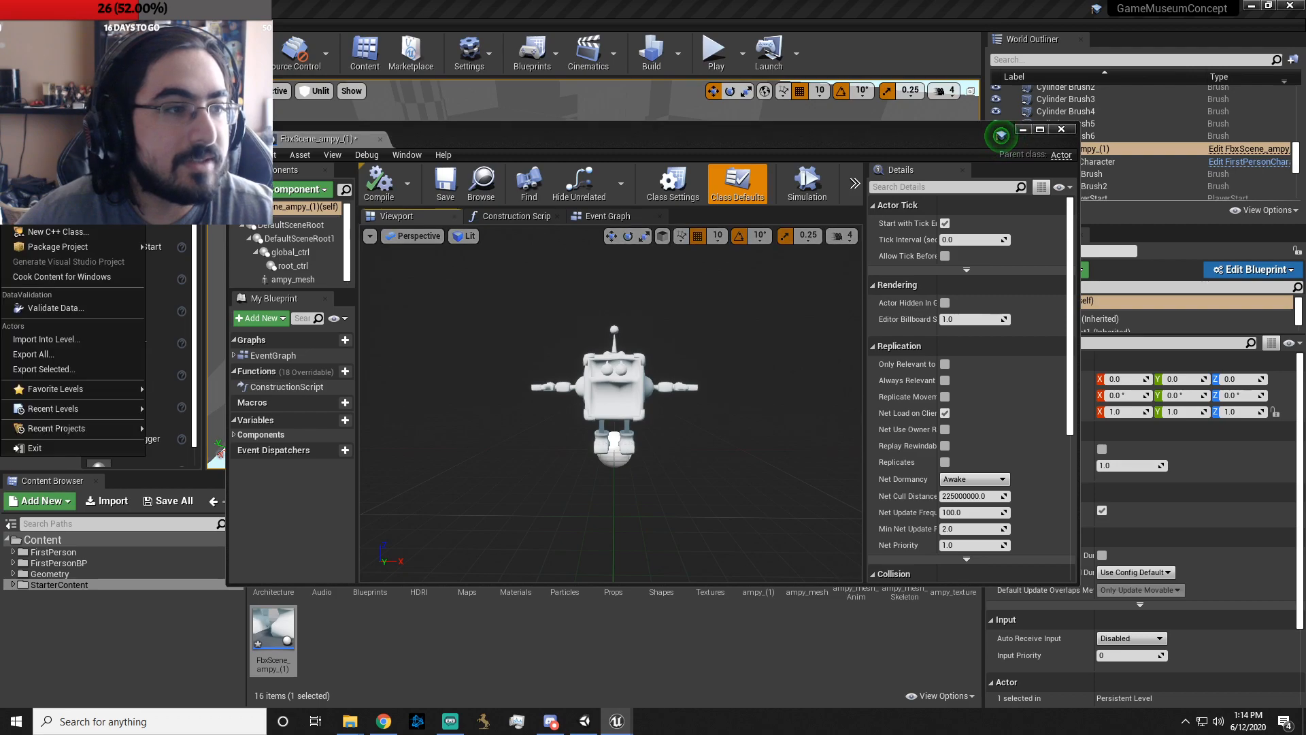
{"action": "left_click", "coordinate": [77, 340]}
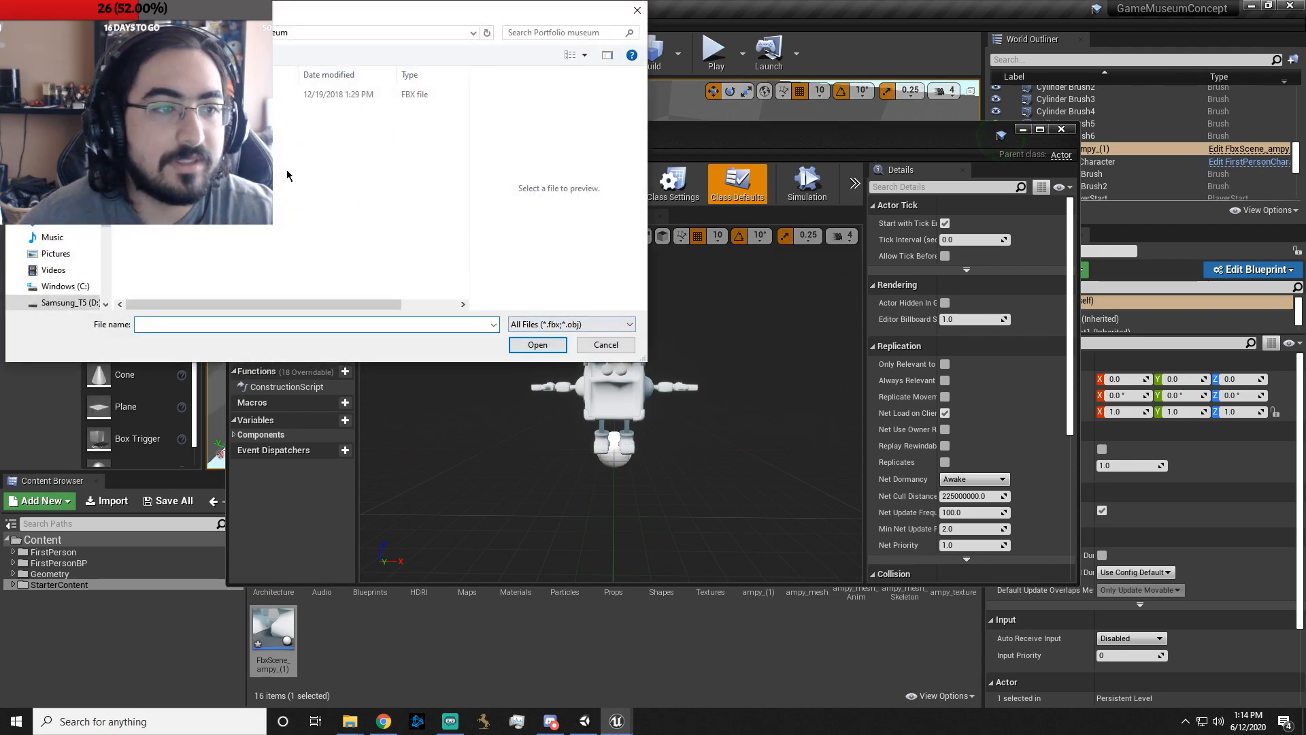
{"action": "left_click", "coordinate": [545, 324]}
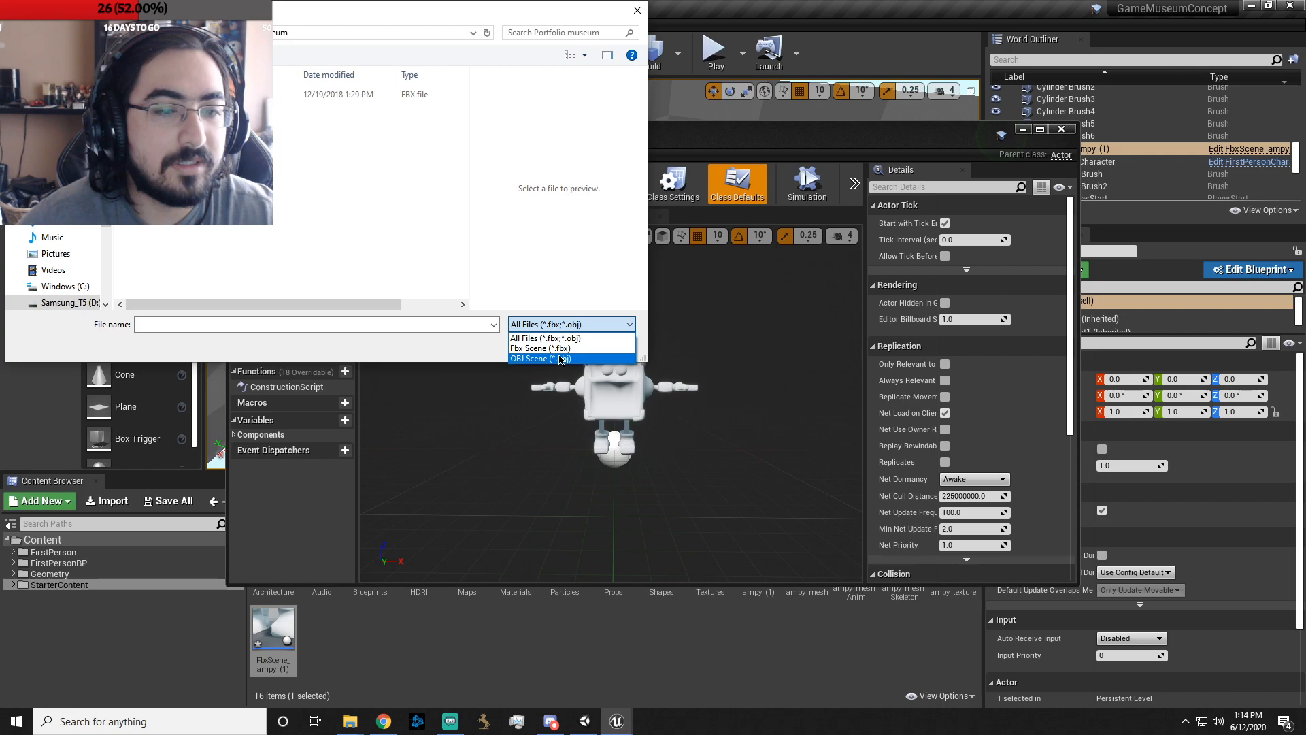
{"action": "left_click", "coordinate": [560, 338]}
{"action": "left_click", "coordinate": [640, 10]}
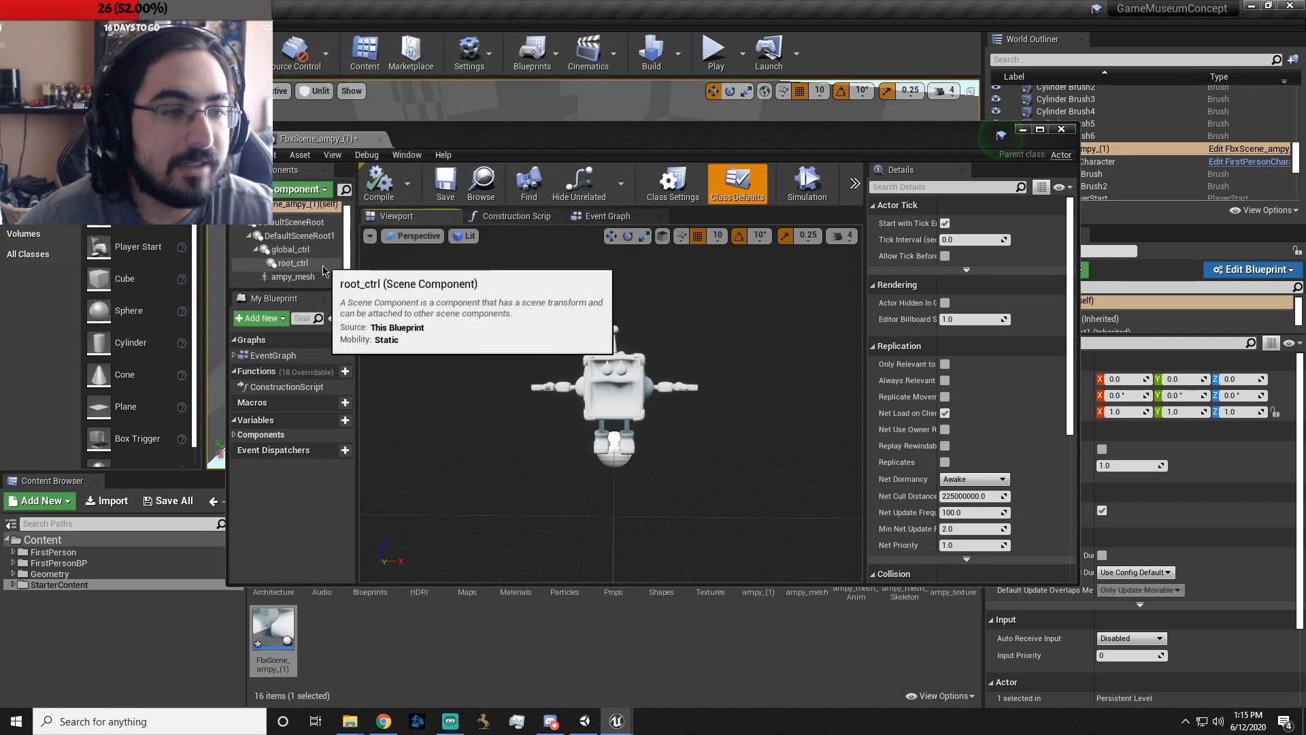
- Review the Blueprint's class defaults and its Construction Script, and return to the model viewport
{"action": "scroll", "coordinate": [318, 285], "scroll_direction": "up", "scroll_amount": 1}
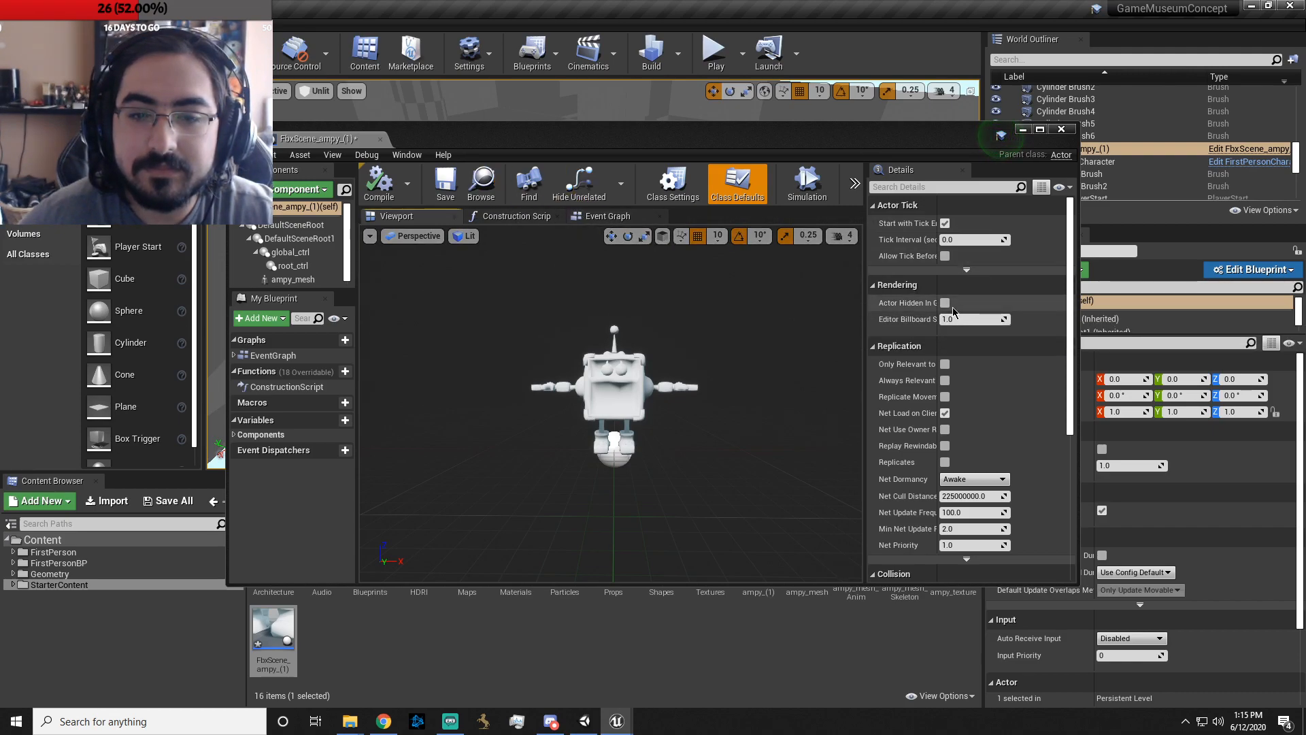
{"action": "scroll", "coordinate": [953, 314], "scroll_direction": "down", "scroll_amount": 10}
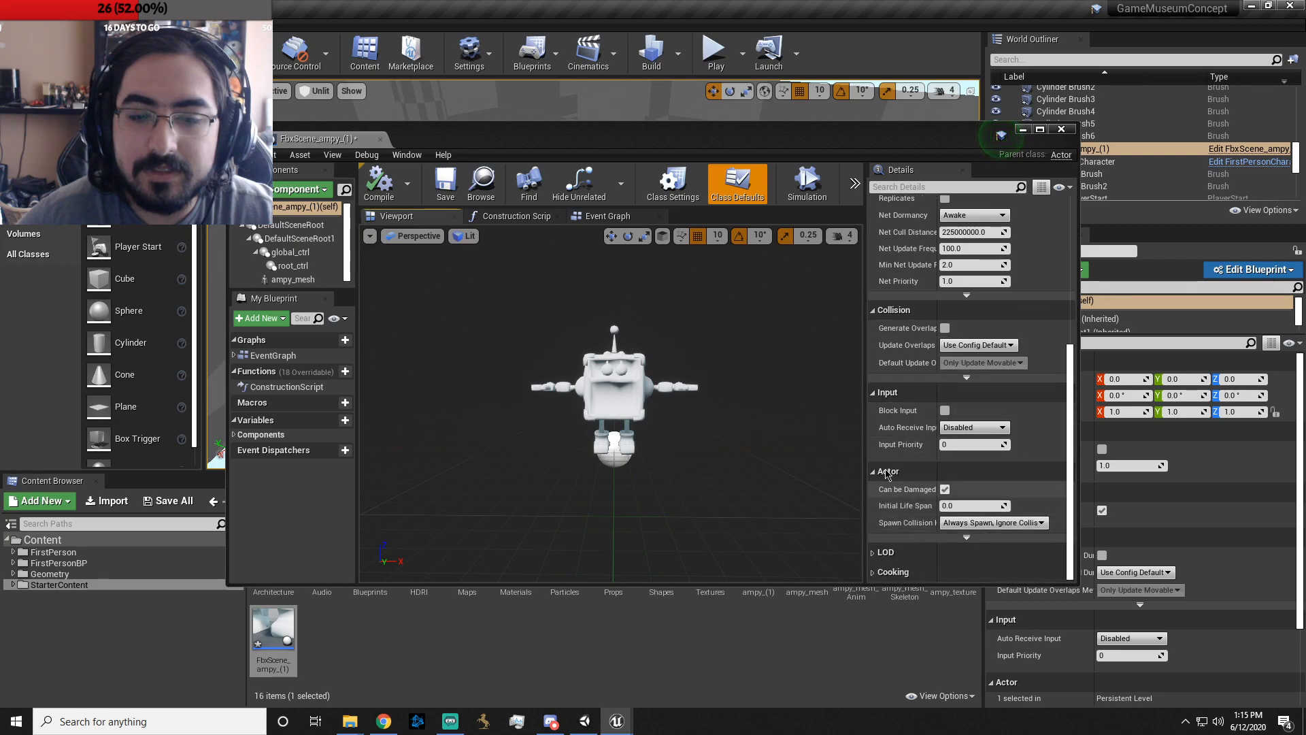
{"action": "left_click", "coordinate": [517, 216]}
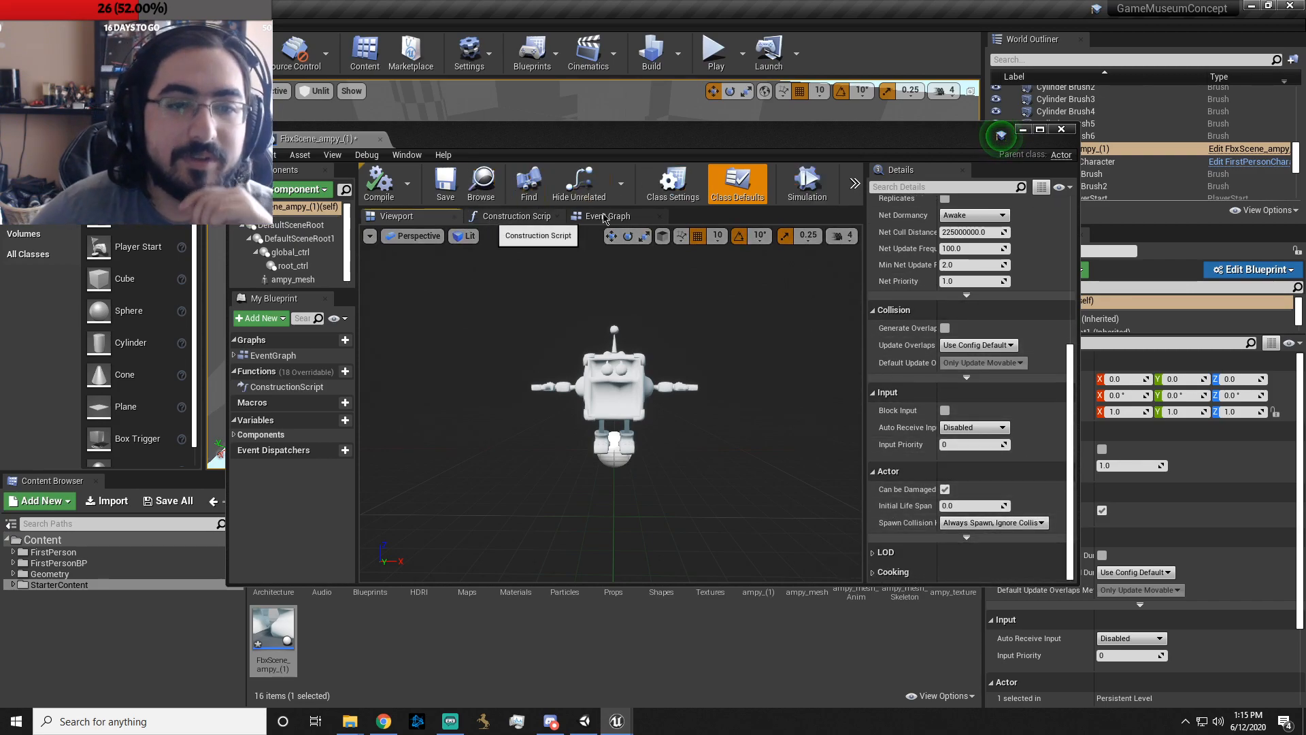
{"action": "left_click_drag", "start_coordinate": [618, 216], "coordinate": [551, 217]}
{"action": "left_click", "coordinate": [599, 217]}
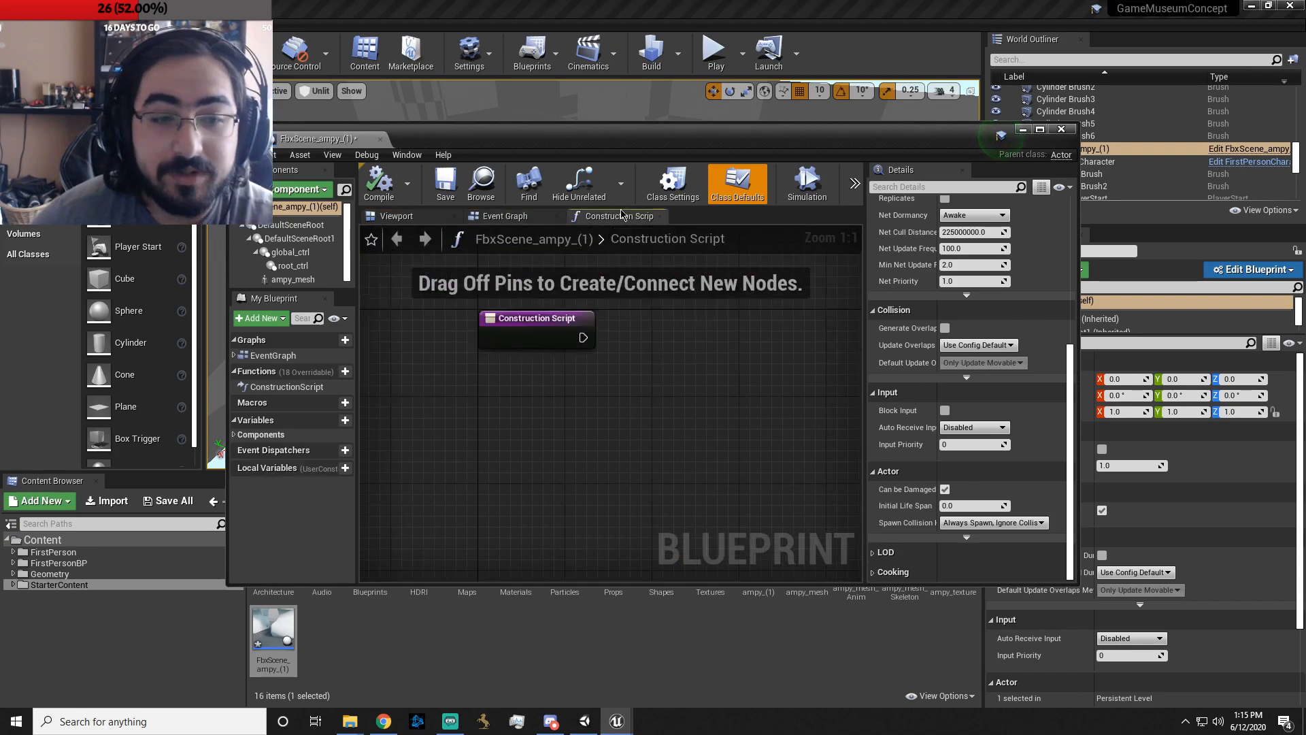
{"action": "left_click", "coordinate": [398, 216]}
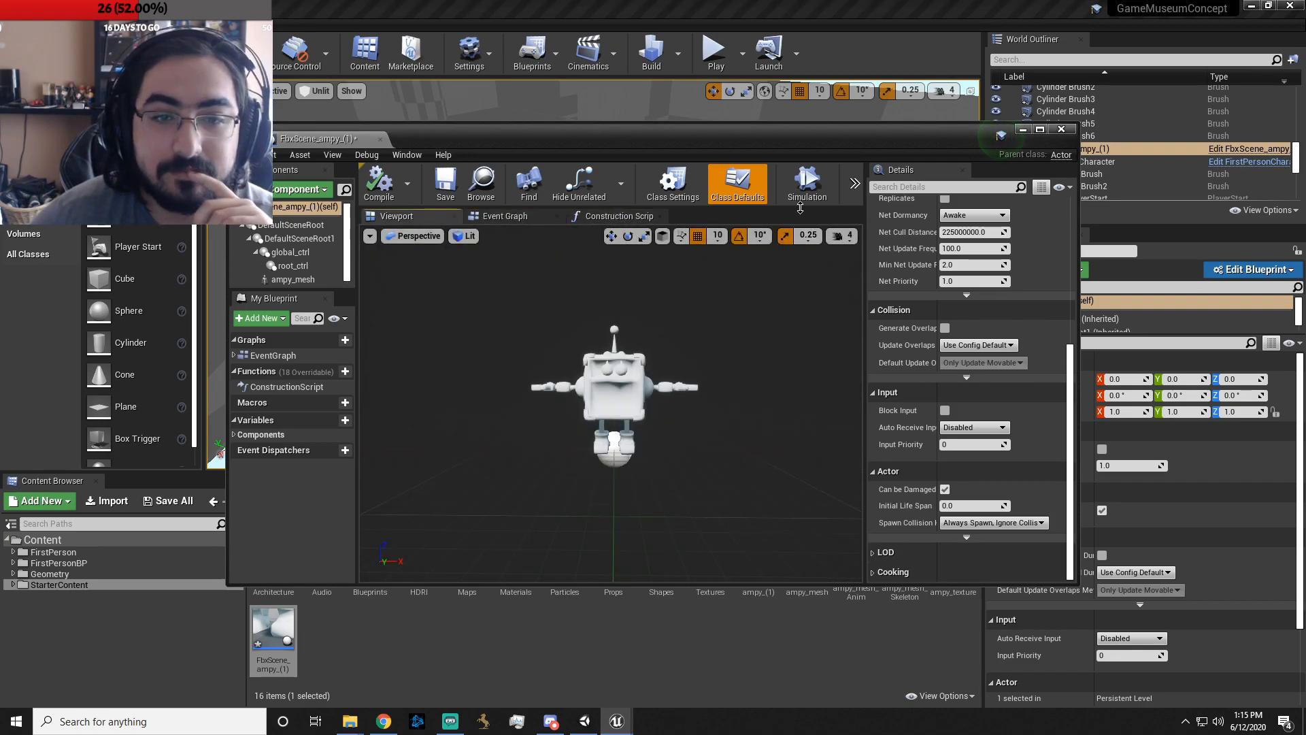
{"action": "scroll", "coordinate": [1024, 231], "scroll_direction": "up", "scroll_amount": 8}
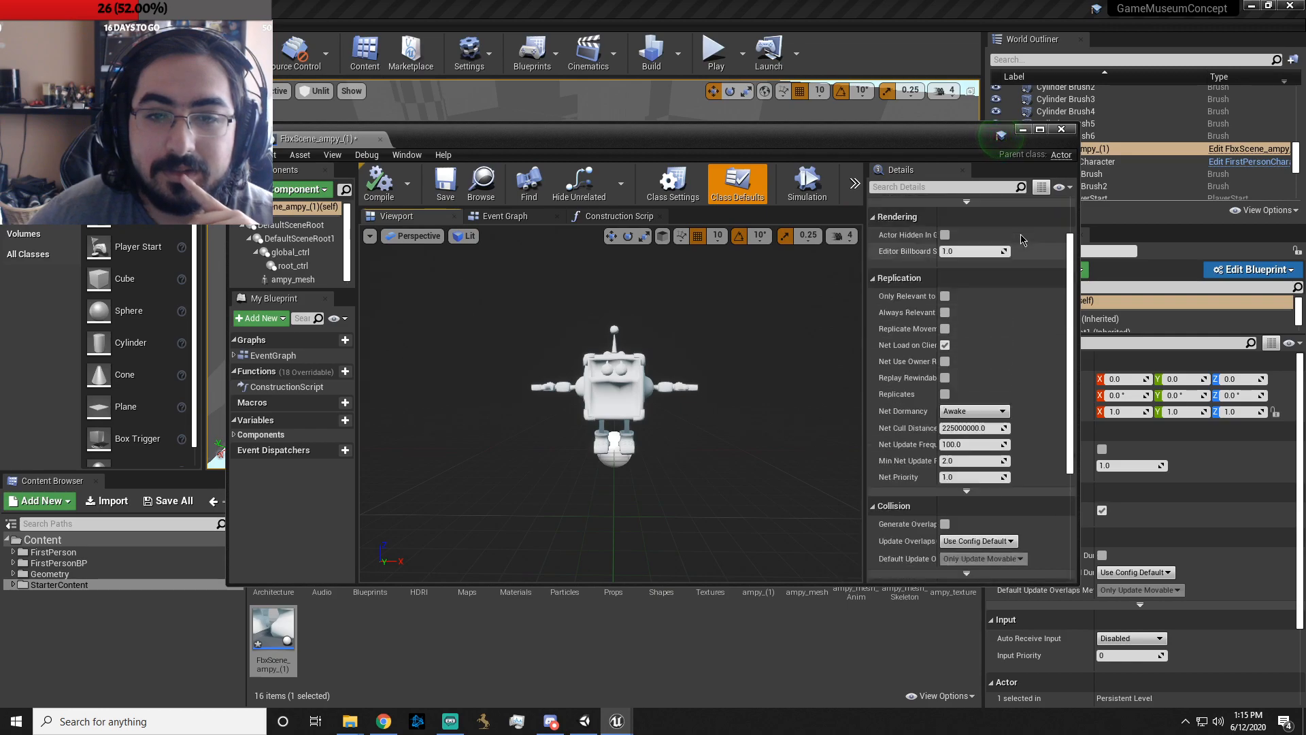
- Clear the skeletal mesh of the ampy_mesh component and assign ampy_mesh to it again
{"action": "left_click_drag", "start_coordinate": [607, 385], "coordinate": [609, 395]}
{"action": "left_click", "coordinate": [613, 375]}
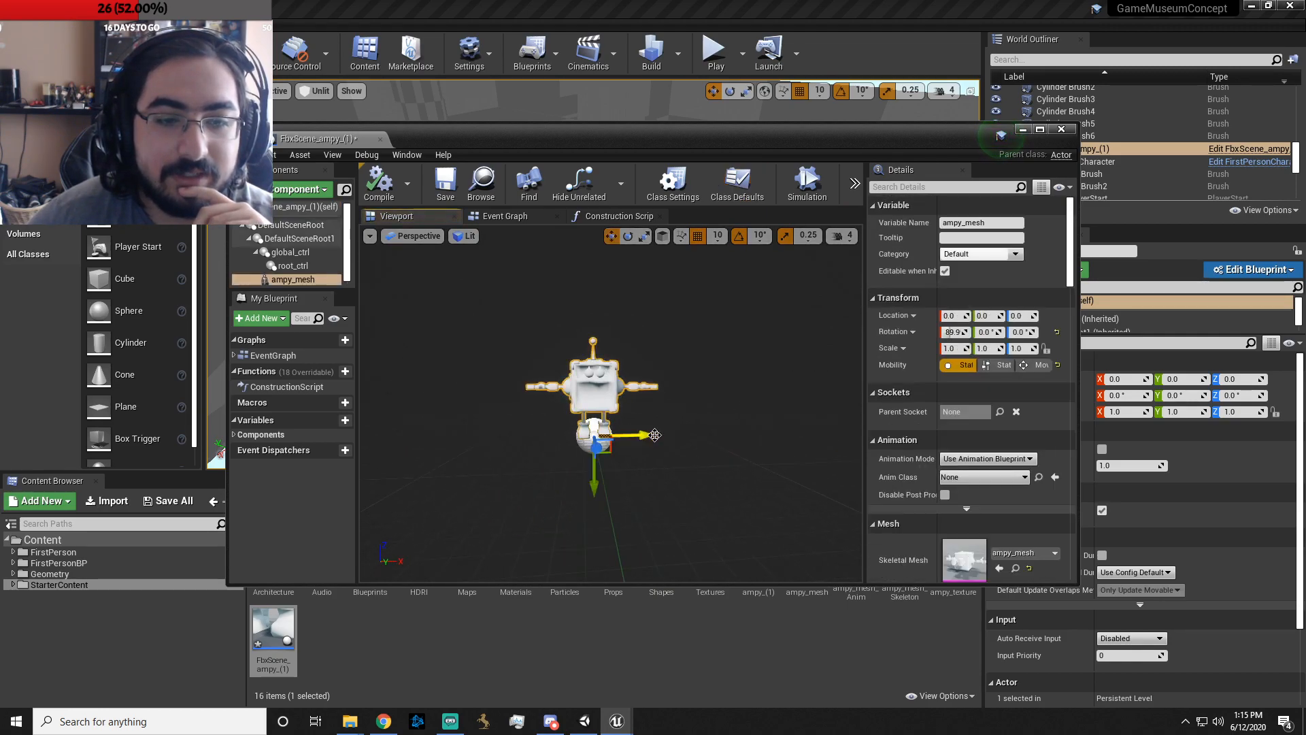
{"action": "scroll", "coordinate": [1007, 517], "scroll_direction": "down", "scroll_amount": 2}
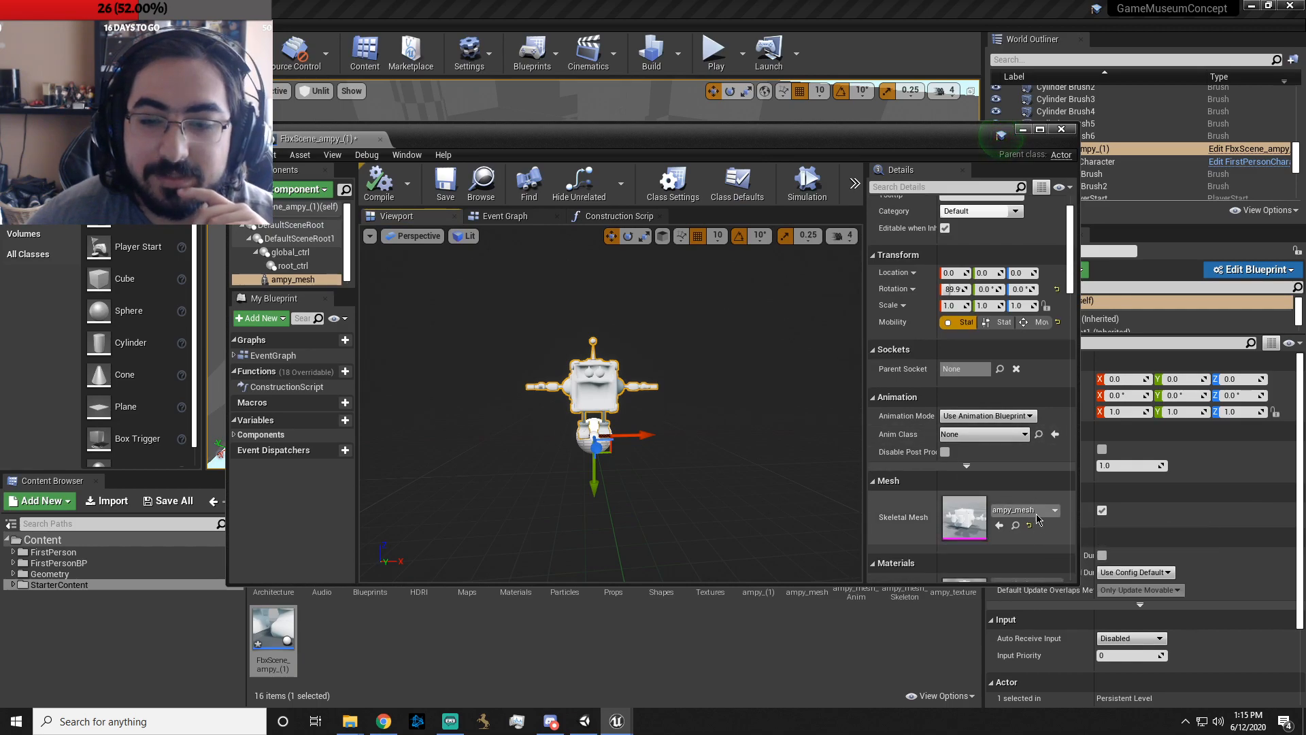
{"action": "left_click", "coordinate": [1031, 510]}
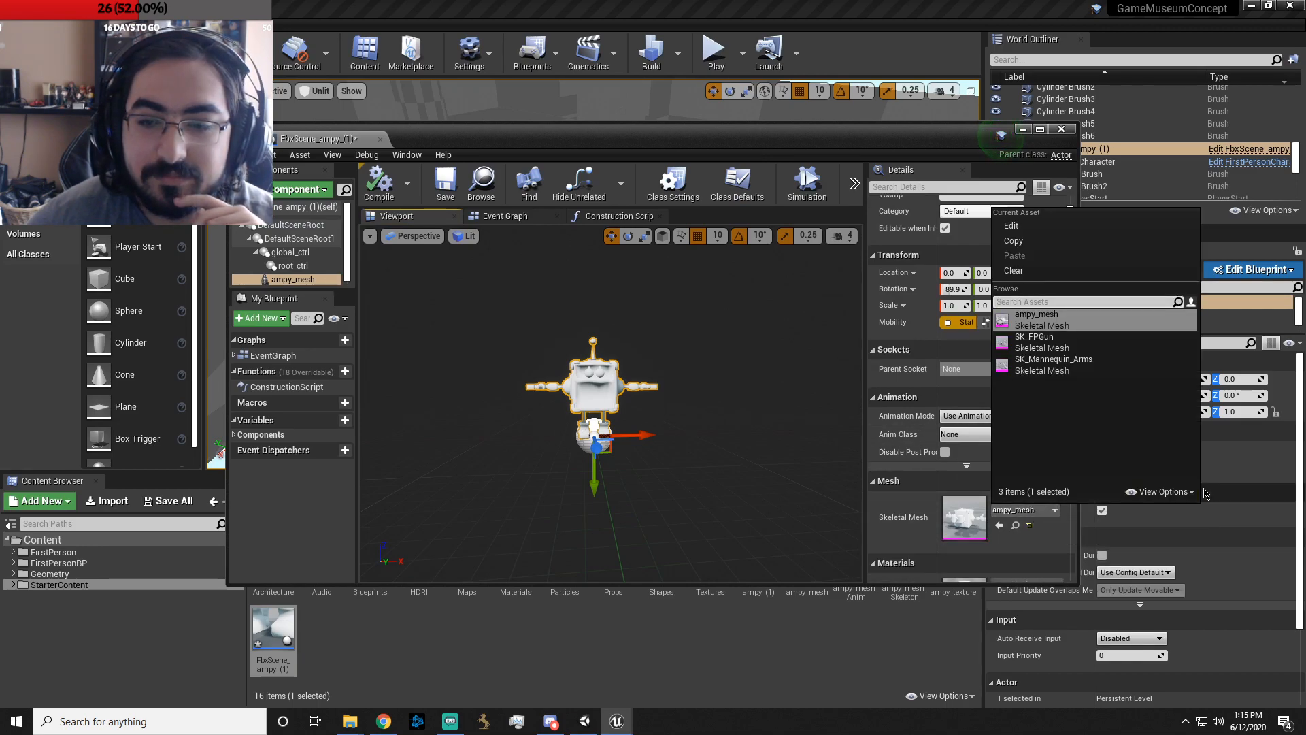
{"action": "left_click", "coordinate": [1164, 492]}
{"action": "left_click", "coordinate": [1169, 494]}
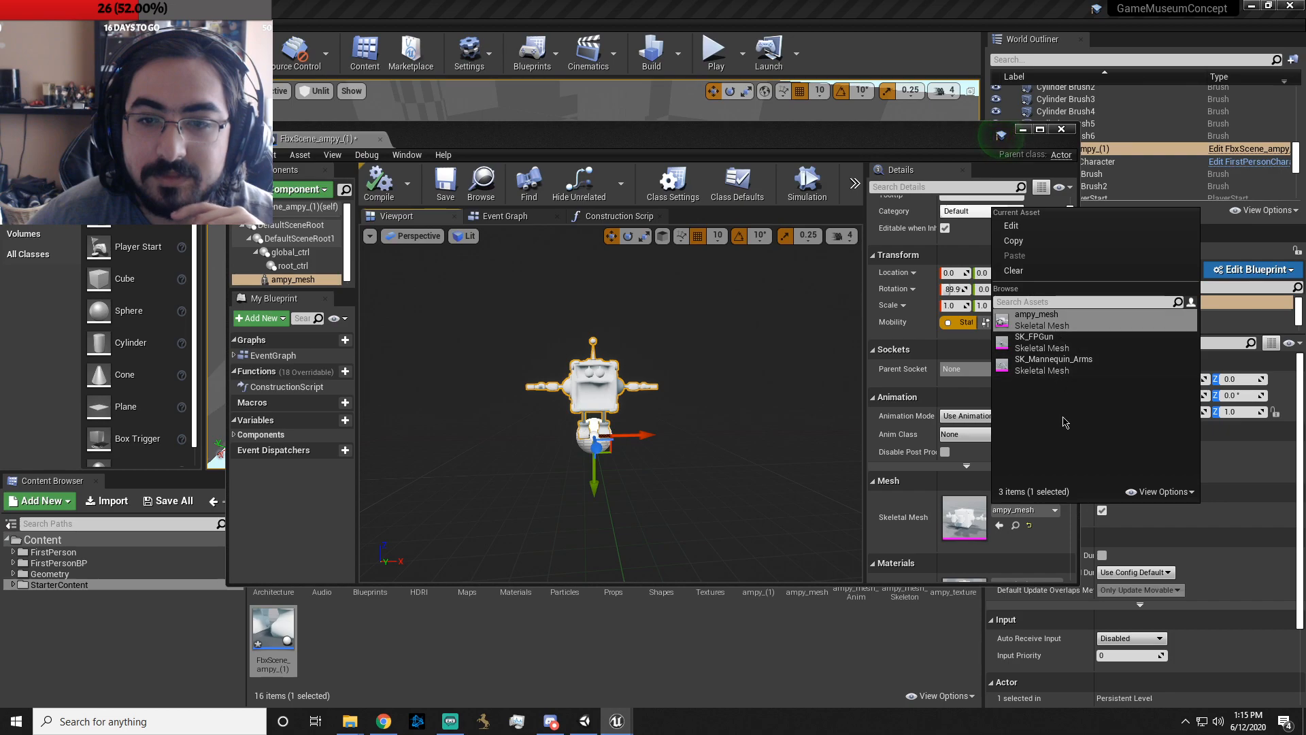
{"action": "left_click", "coordinate": [1014, 270]}
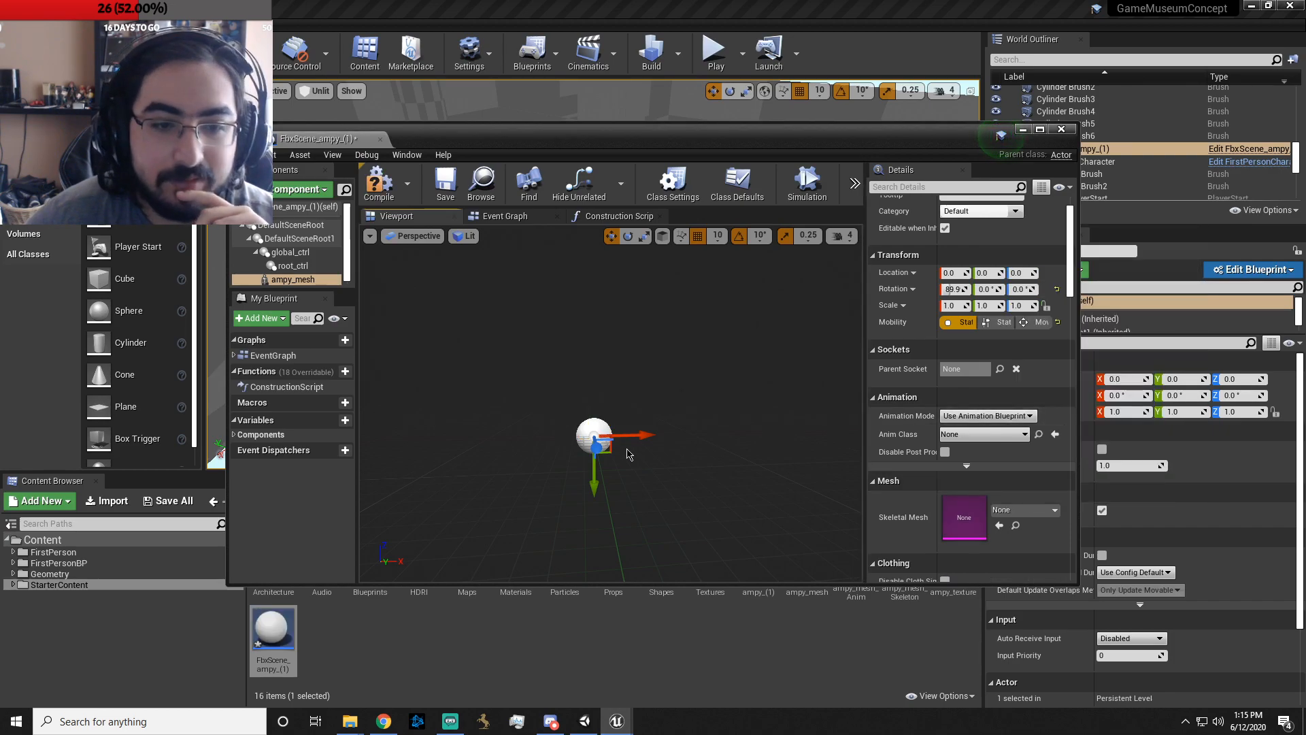
{"action": "left_click", "coordinate": [1026, 510]}
{"action": "left_click", "coordinate": [1026, 322]}
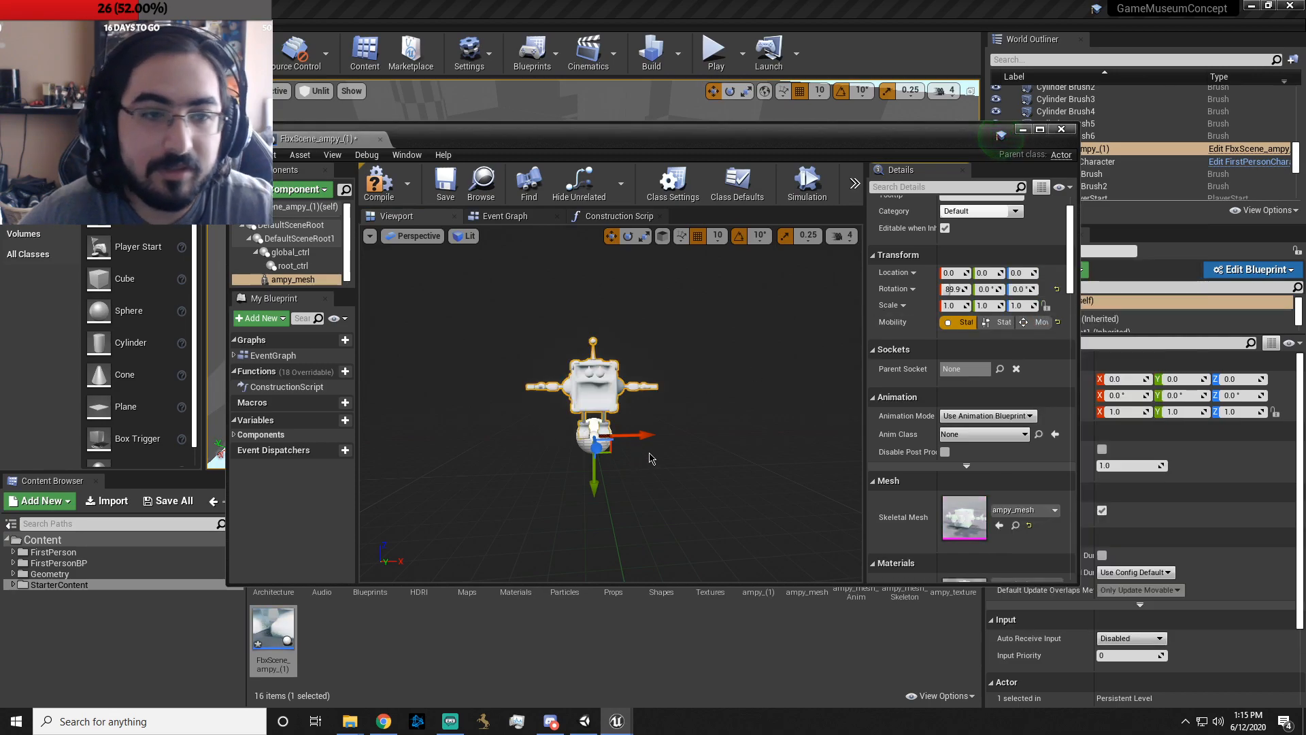
- Move the Blueprint editor aside, look around the museum level, and bring the editor back over the level view
{"action": "left_click_drag", "start_coordinate": [622, 140], "coordinate": [1253, 192]}
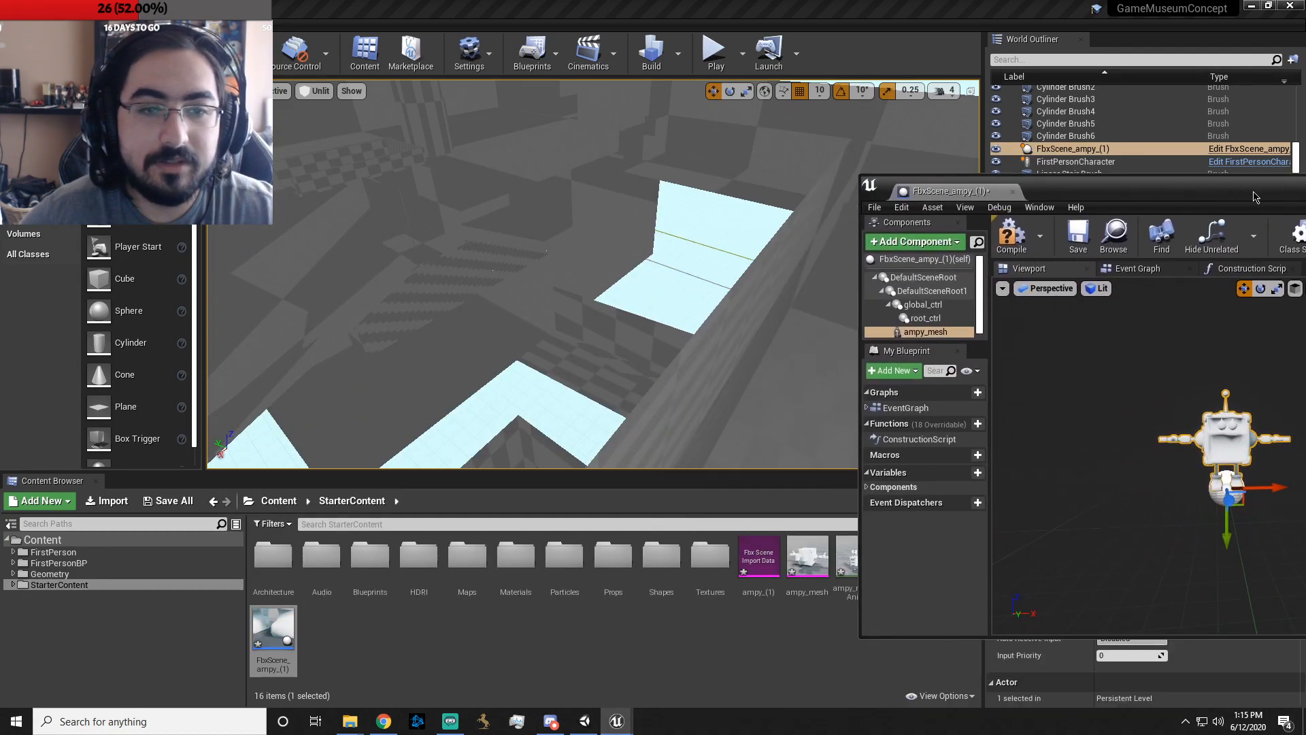
{"action": "right_click_drag", "start_coordinate": [777, 300], "coordinate": [925, 279]}
{"action": "right_click_drag", "start_coordinate": [1216, 426], "coordinate": [1216, 425]}
{"action": "key", "text": "w"}
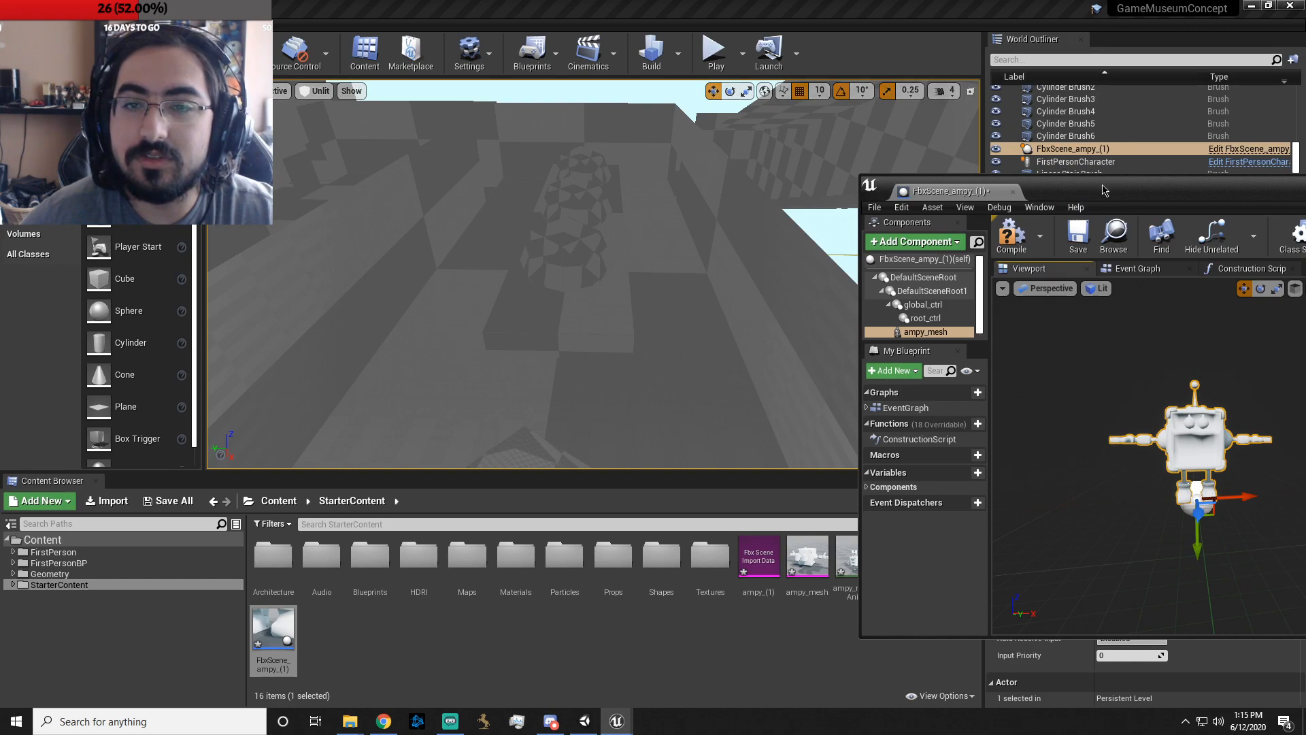
{"action": "left_click_drag", "start_coordinate": [1105, 189], "coordinate": [1078, 244]}
{"action": "left_click_drag", "start_coordinate": [1053, 149], "coordinate": [574, 383]}
{"action": "scroll", "coordinate": [715, 369], "scroll_direction": "up", "scroll_amount": 3}
{"action": "right_click_drag", "start_coordinate": [721, 365], "coordinate": [1198, 375]}
{"action": "left_click_drag", "start_coordinate": [1125, 250], "coordinate": [585, 221]}
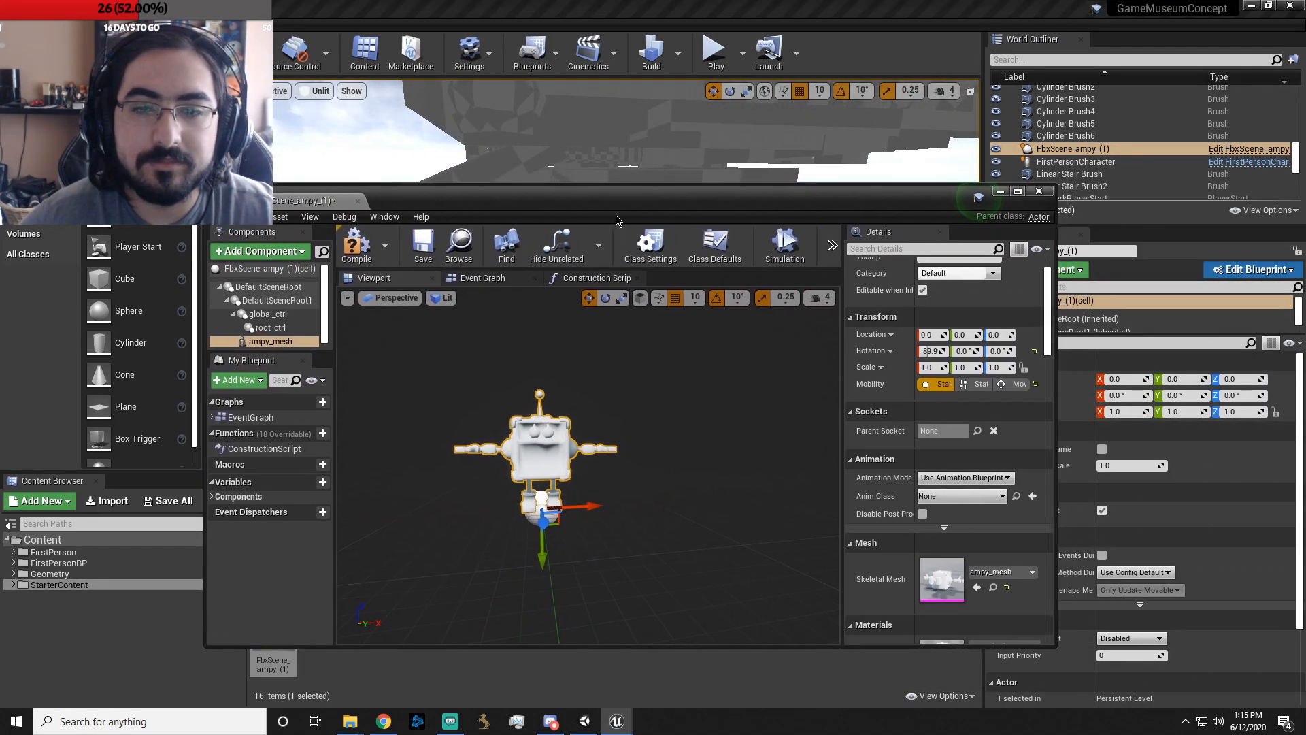
- Skim the Welcome to Blueprints tutorial up to the Blueprint Flow page and close it
{"action": "left_click", "coordinate": [980, 199]}
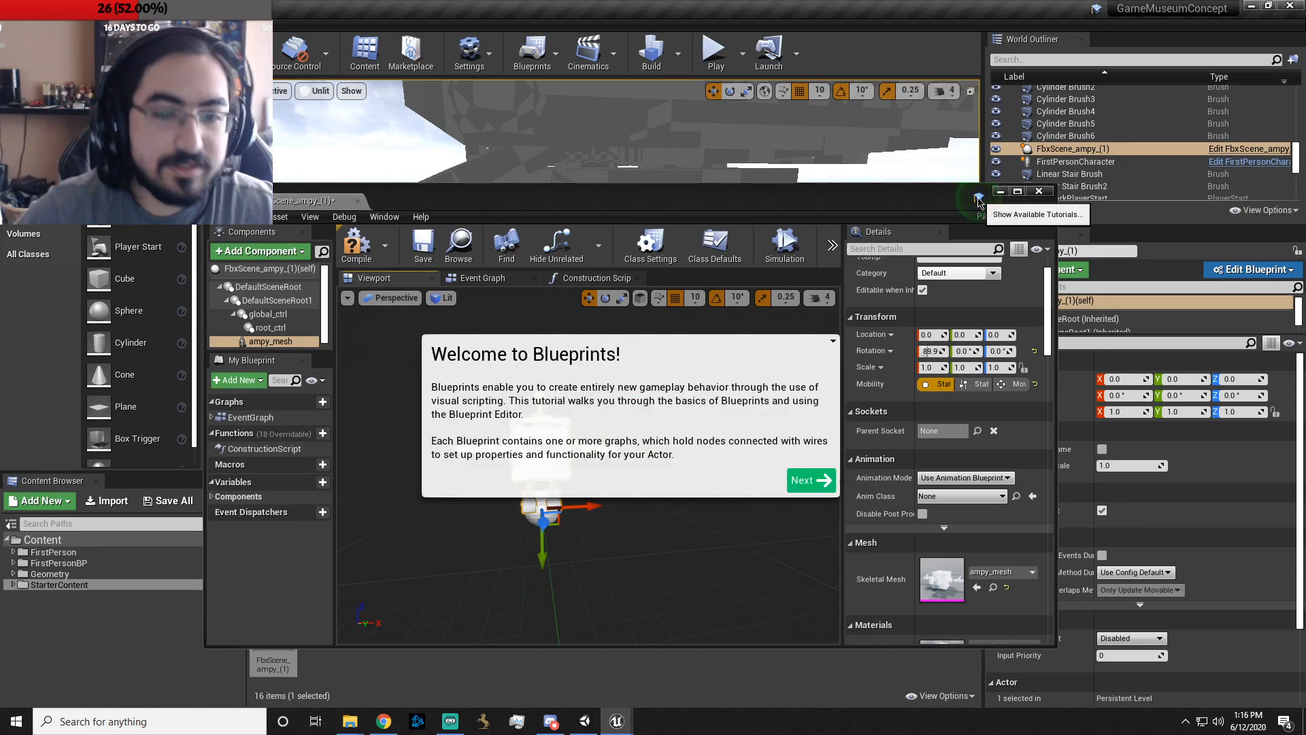
{"action": "left_click", "coordinate": [817, 481]}
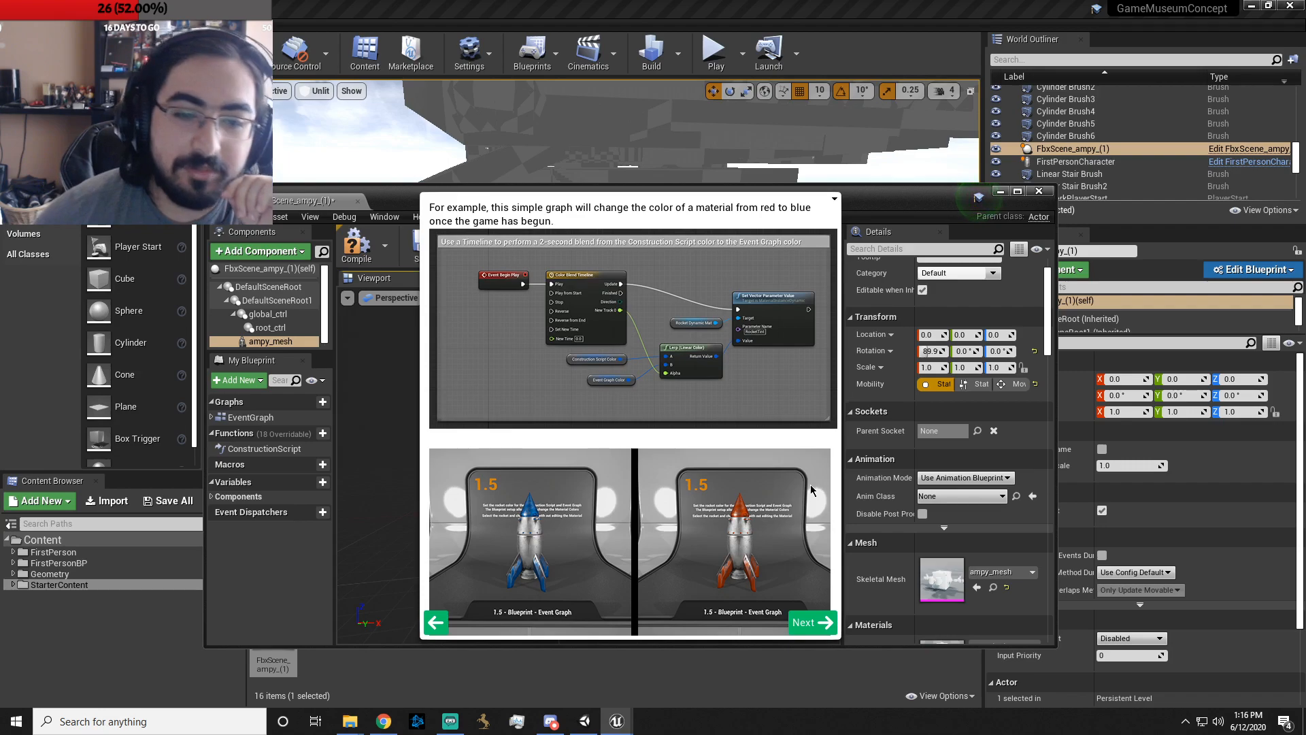
{"action": "left_click", "coordinate": [816, 623]}
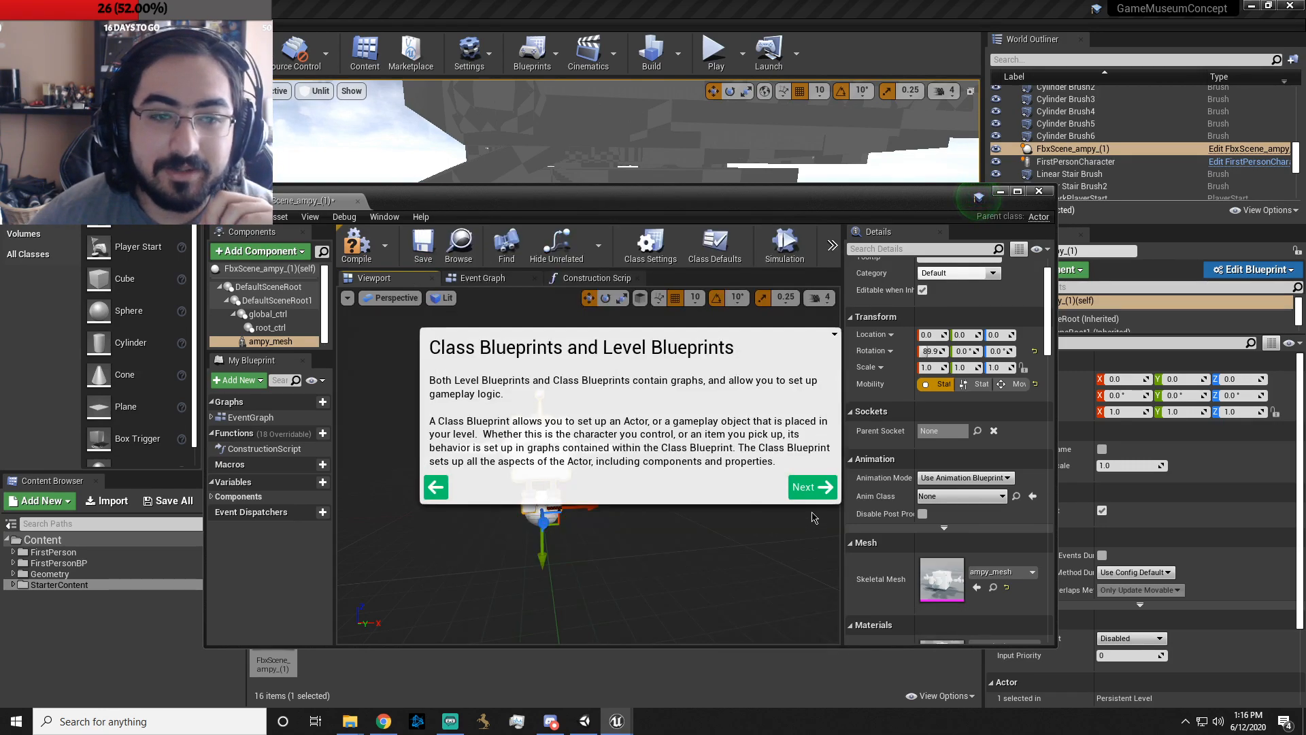
{"action": "left_click", "coordinate": [812, 485]}
{"action": "left_click", "coordinate": [809, 456]}
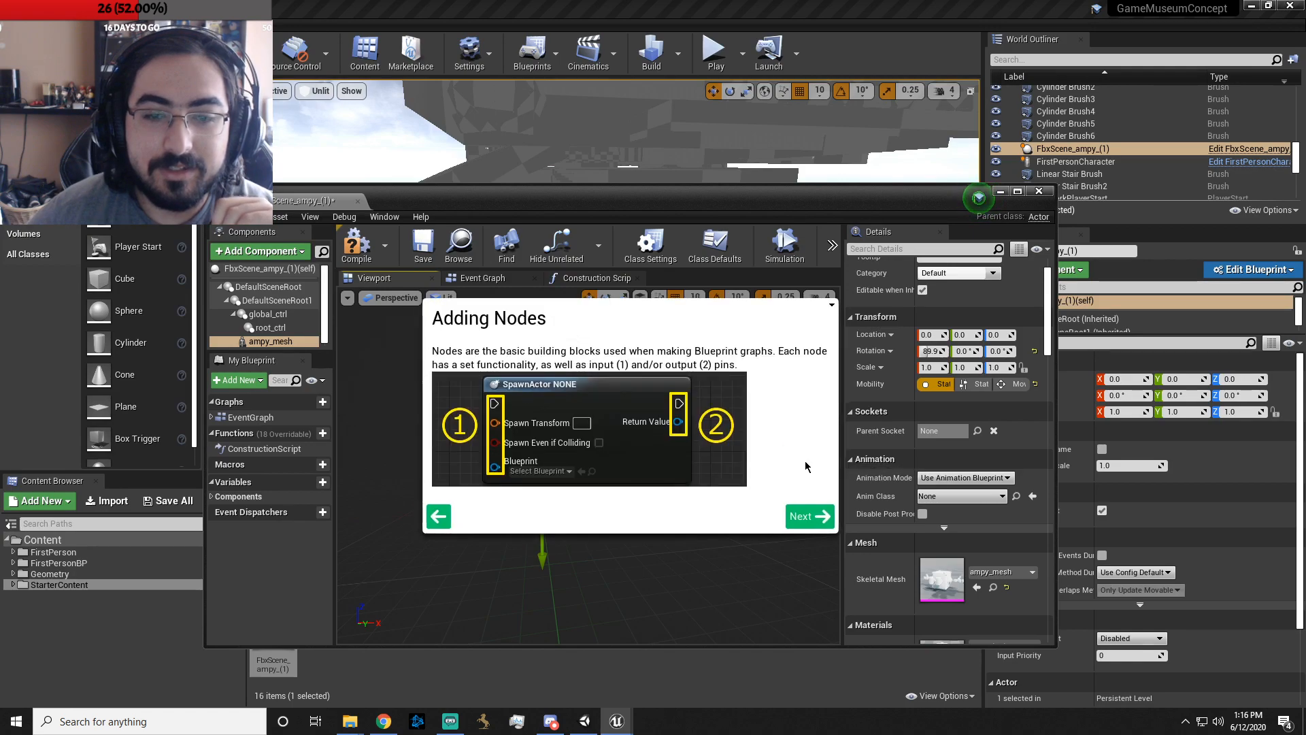
{"action": "left_click", "coordinate": [810, 529]}
{"action": "left_click", "coordinate": [808, 531]}
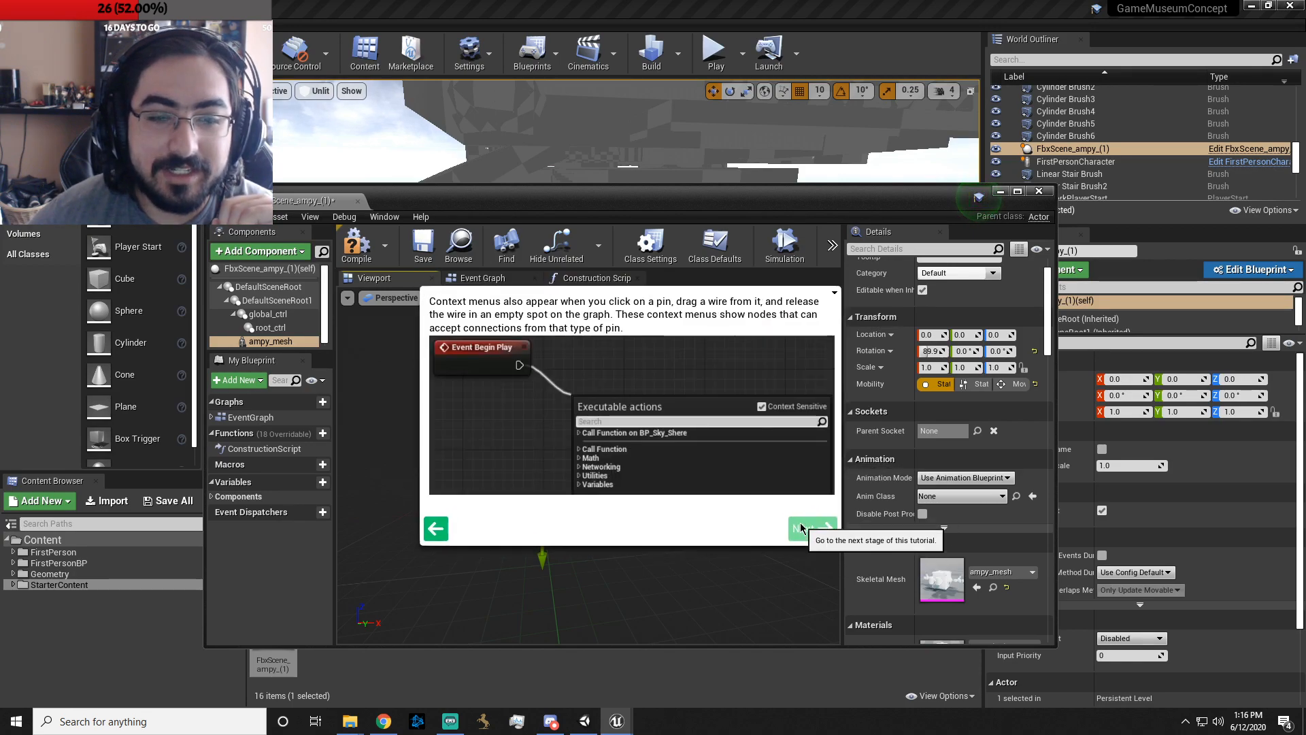
{"action": "left_click", "coordinate": [812, 529]}
{"action": "left_click", "coordinate": [817, 556]}
{"action": "left_click", "coordinate": [810, 496]}
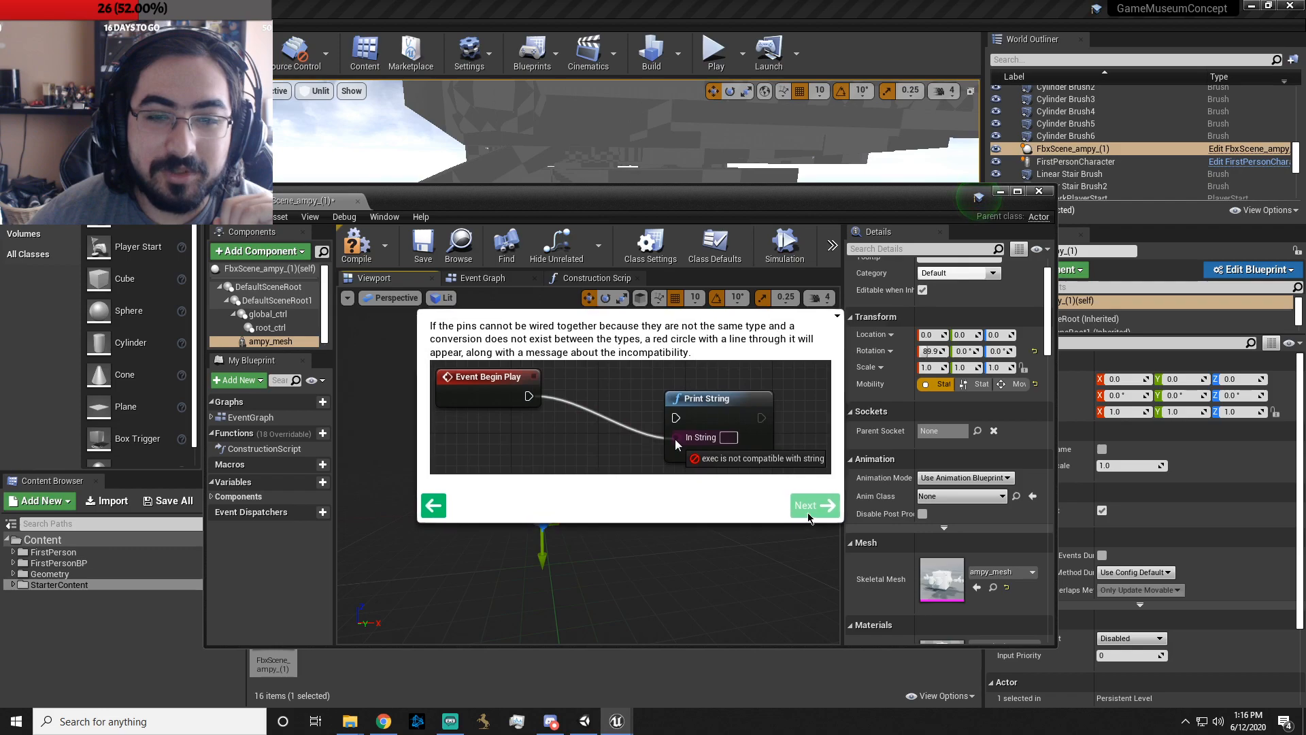
{"action": "left_click", "coordinate": [811, 504]}
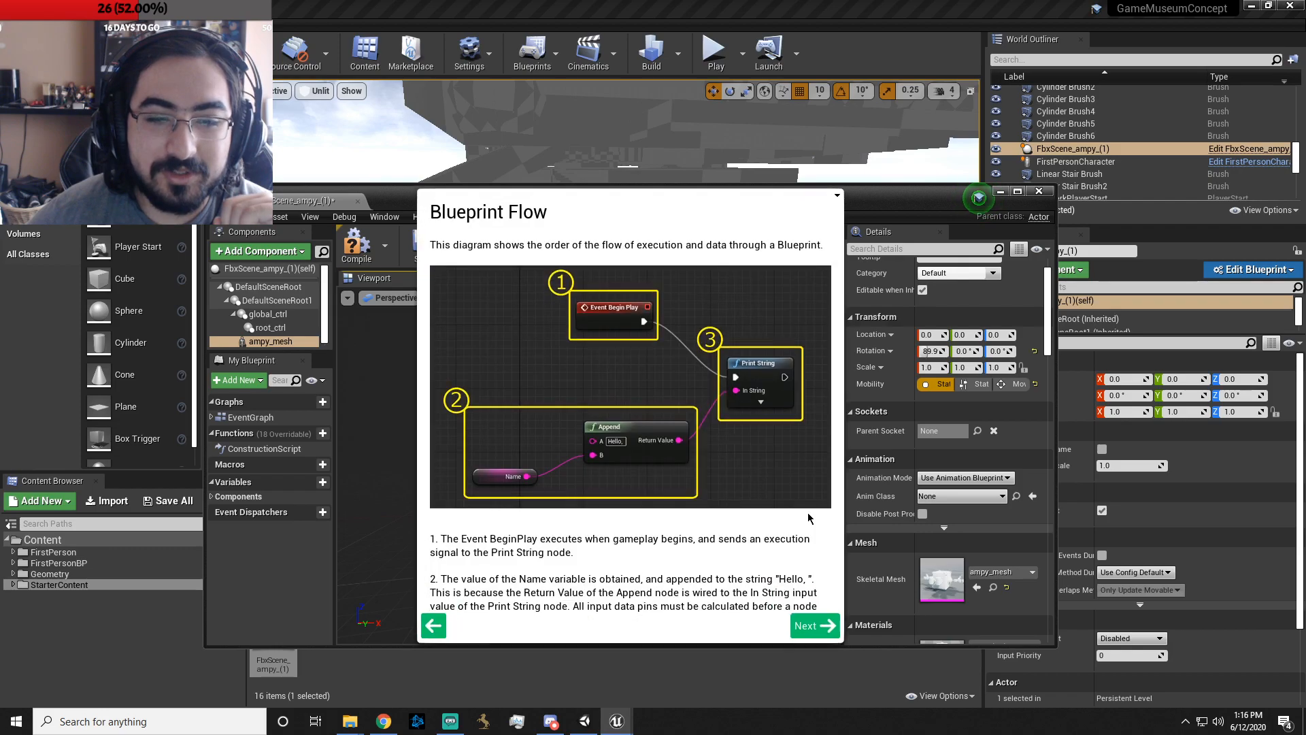
{"action": "left_click", "coordinate": [833, 199]}
{"action": "left_click", "coordinate": [858, 211]}
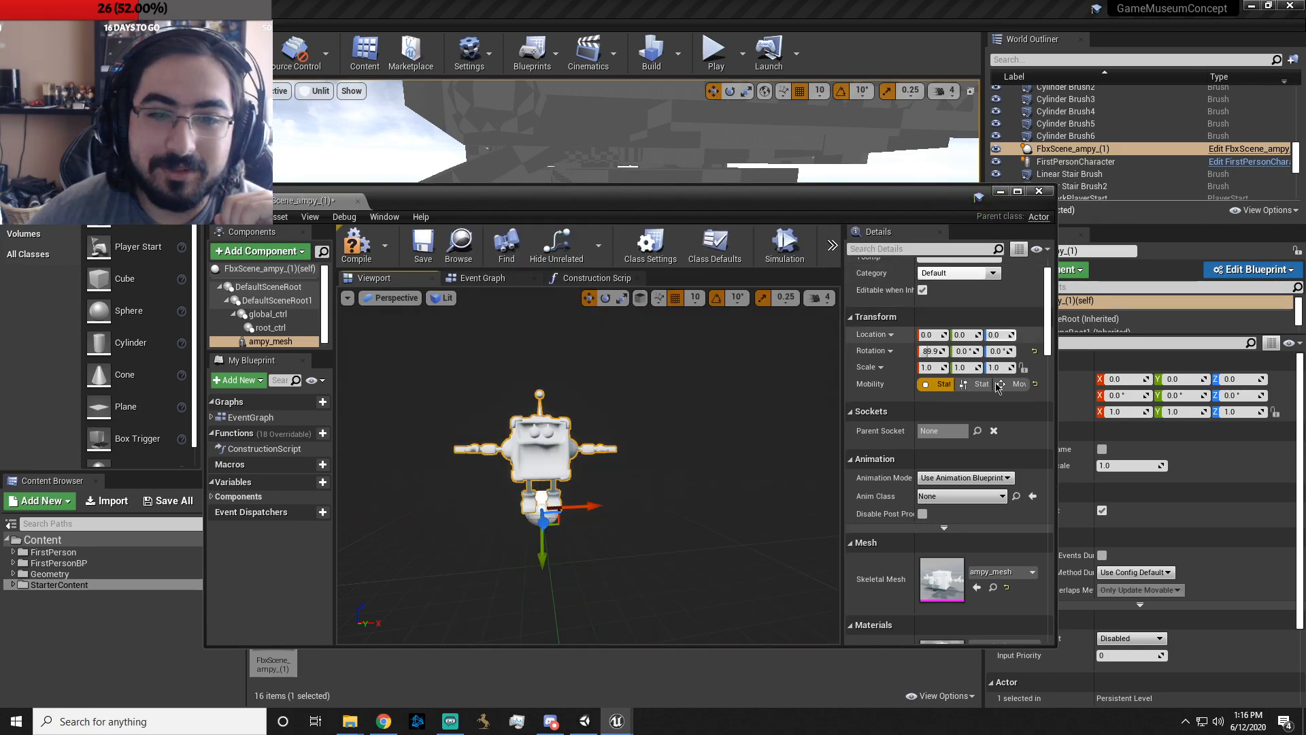
- Close the Blueprint editor and focus the level view on the FbxScene_ampy_(1) actor
{"action": "scroll", "coordinate": [1018, 375], "scroll_direction": "up", "scroll_amount": 1}
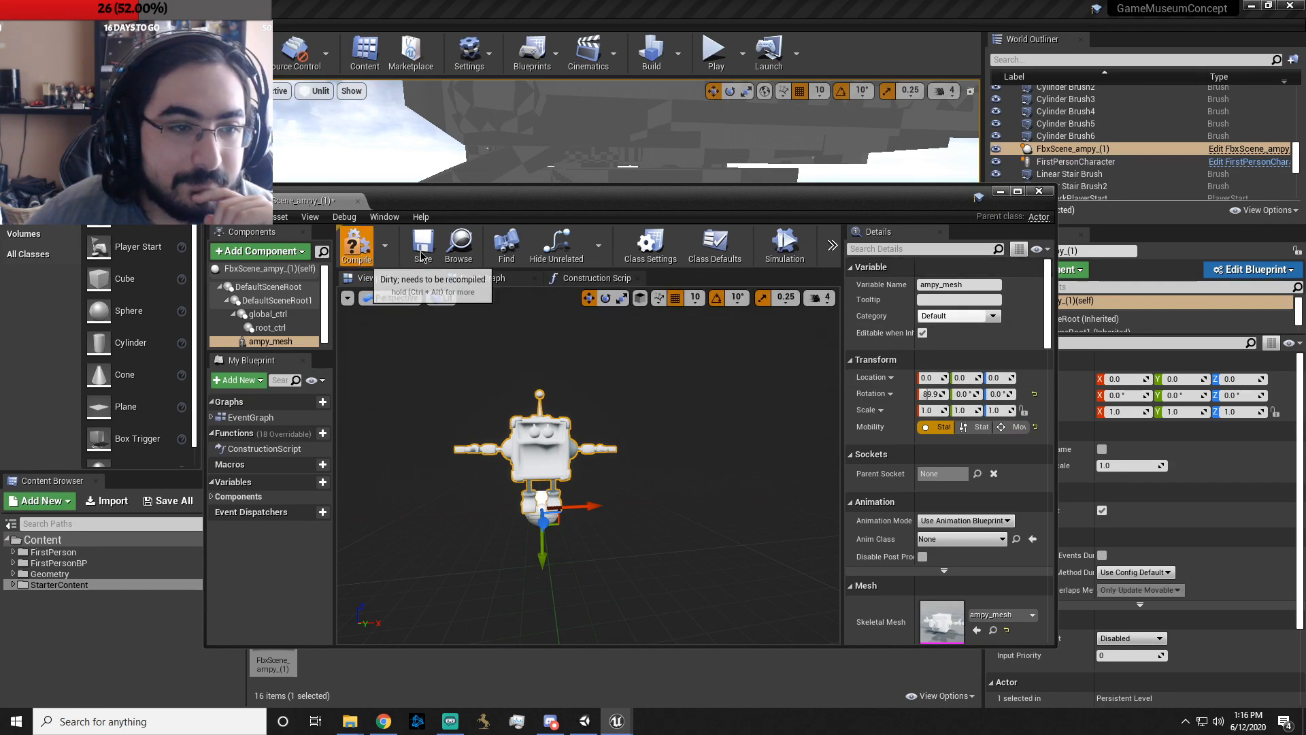
{"action": "left_click", "coordinate": [1039, 191]}
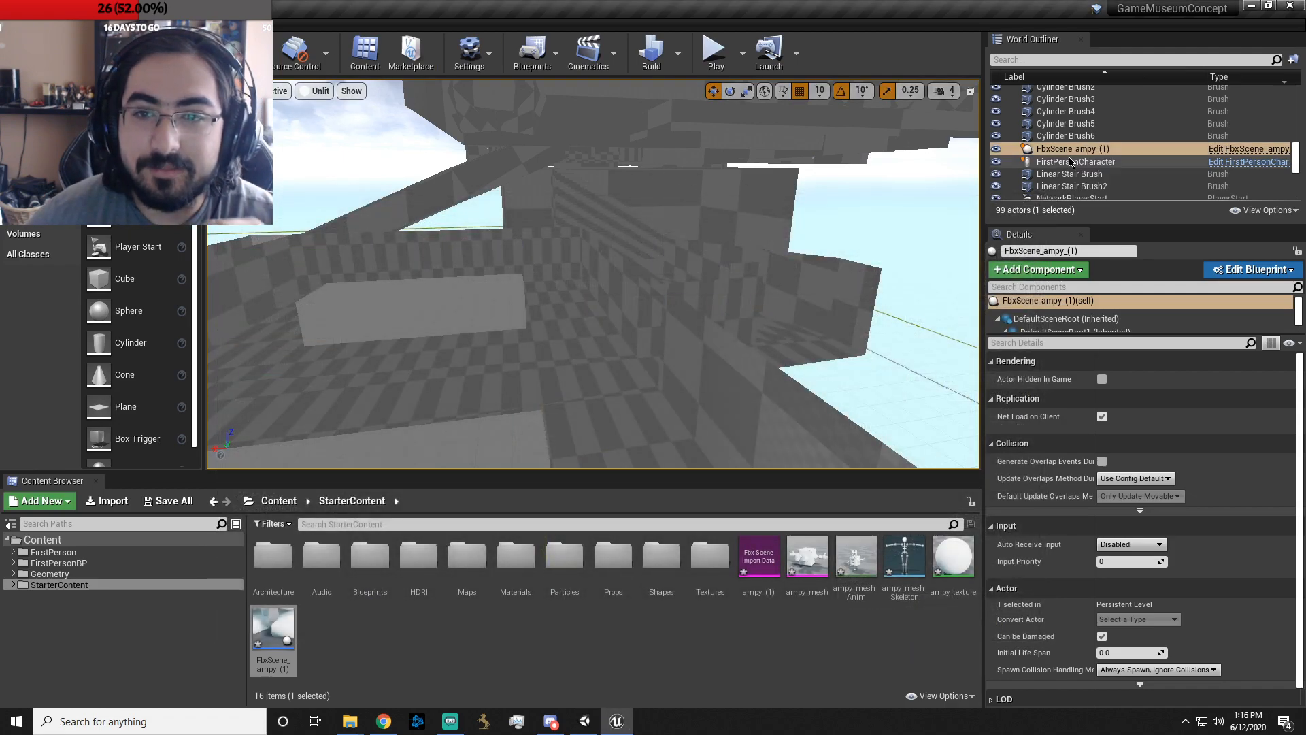
{"action": "left_click_drag", "start_coordinate": [1053, 149], "coordinate": [562, 332]}
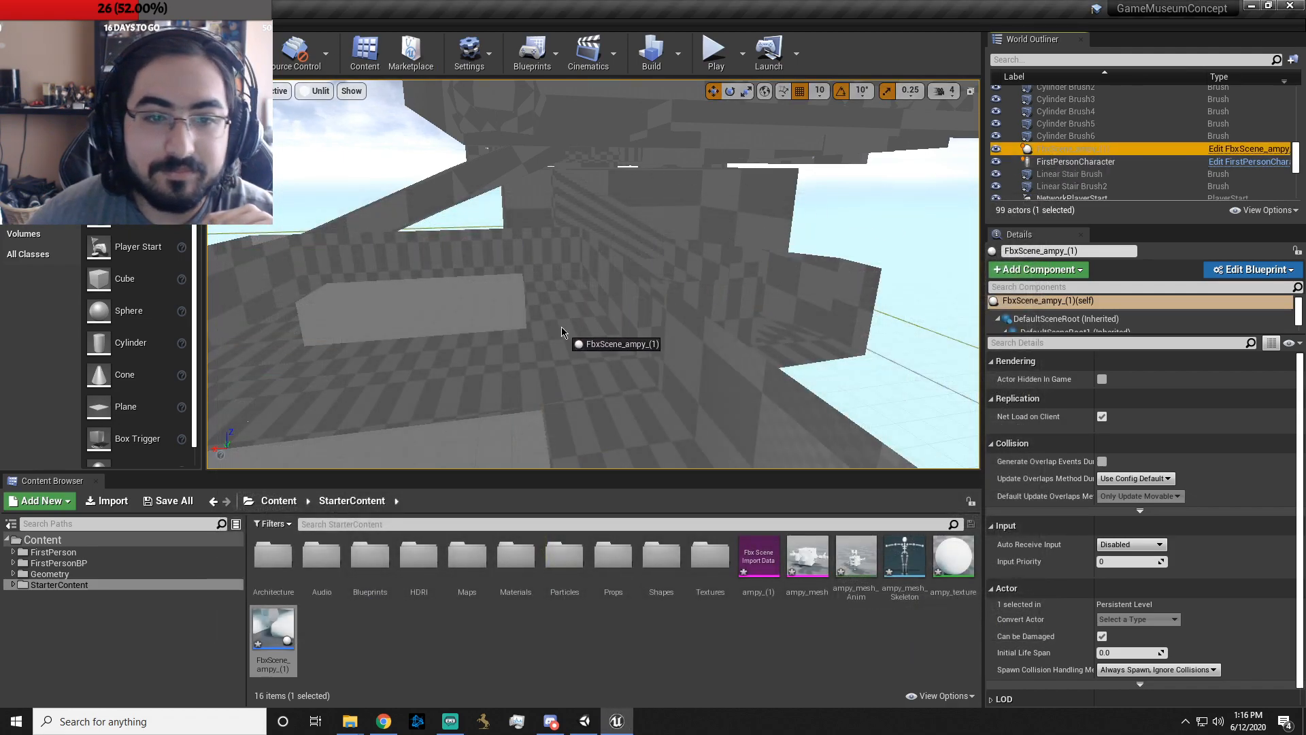
{"action": "double_click", "coordinate": [1056, 149]}
{"action": "scroll", "coordinate": [651, 273], "scroll_direction": "down", "scroll_amount": 6}
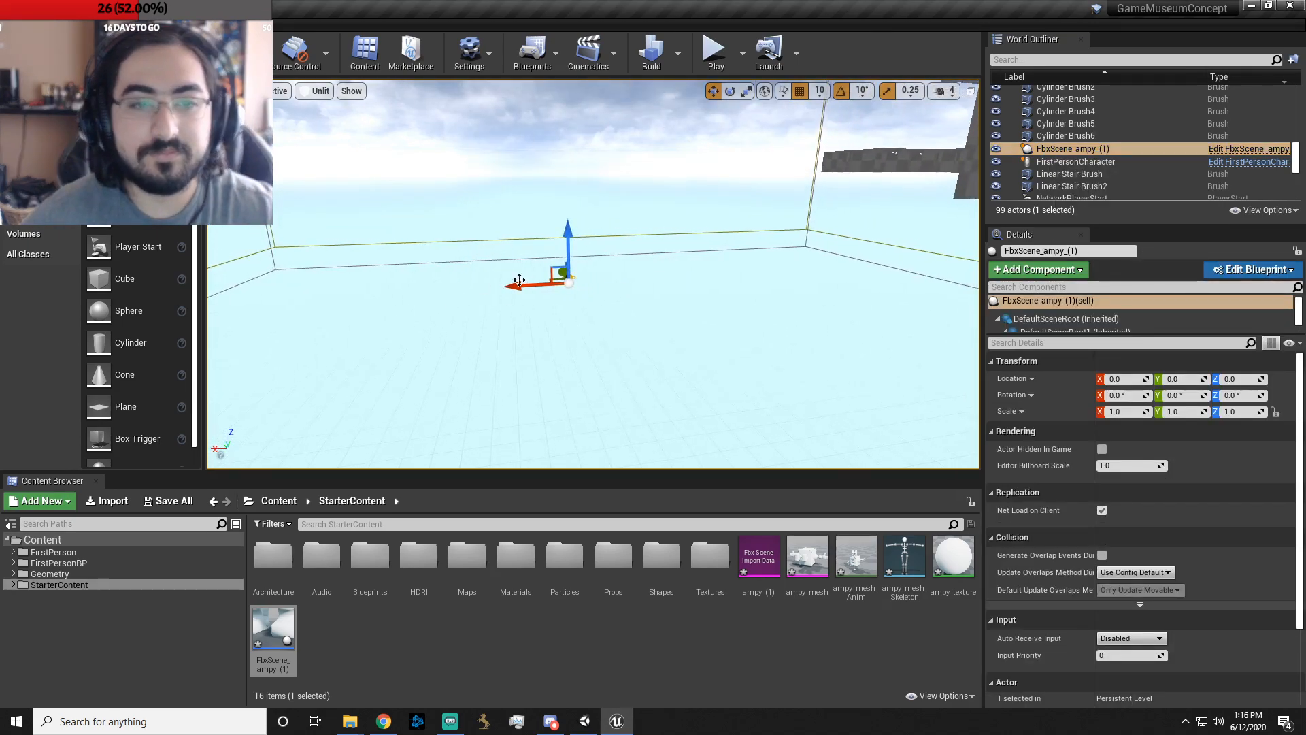
- Move the FbxScene_ampy_(1) actor up towards the museum building, and delete it from the level
{"action": "right_click_drag", "start_coordinate": [491, 215], "coordinate": [535, 238]}
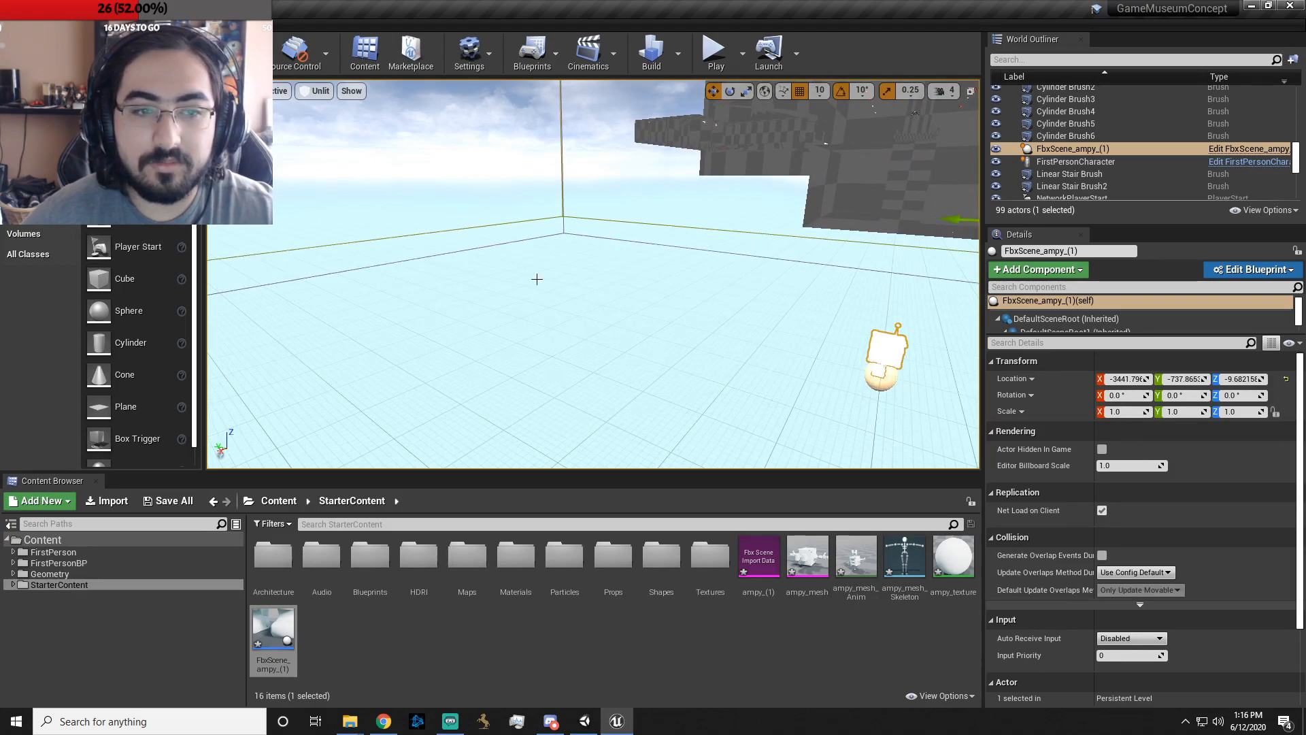
{"action": "right_click", "coordinate": [537, 279]}
{"action": "left_click", "coordinate": [470, 296]}
{"action": "key", "text": "f"}
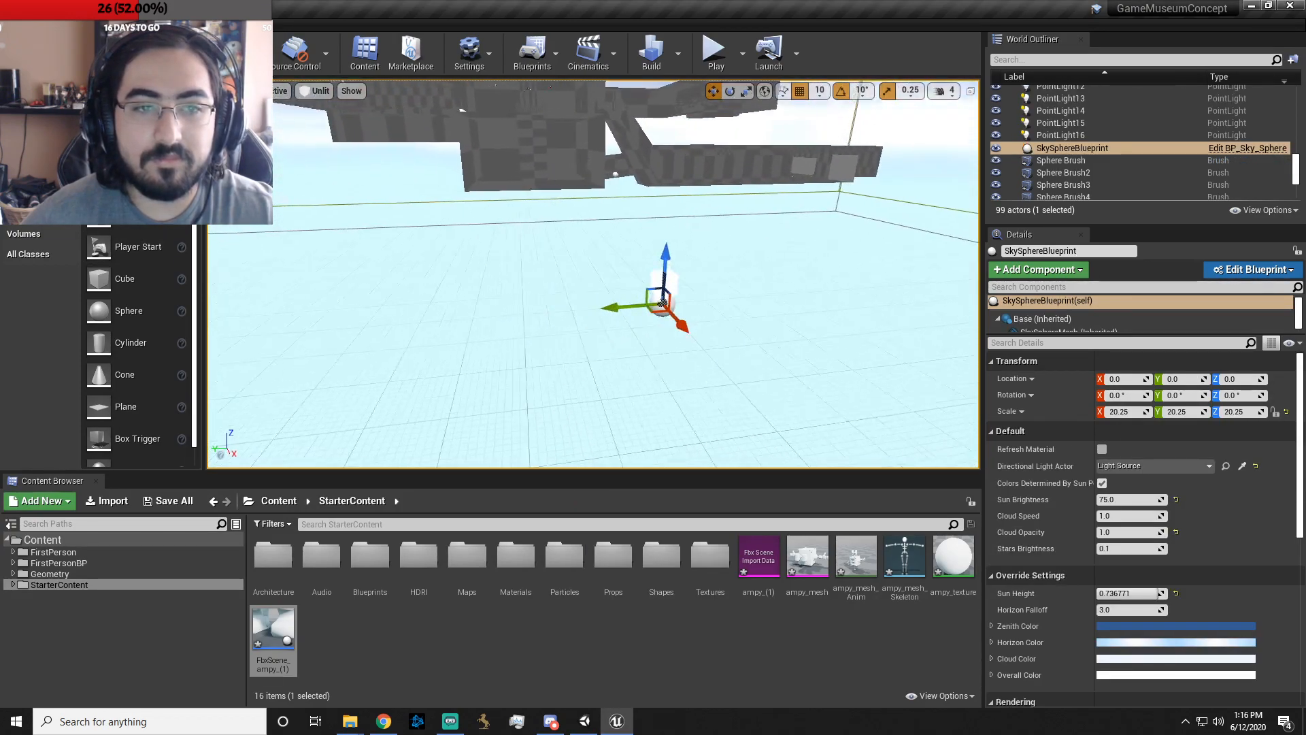
{"action": "right_click_drag", "start_coordinate": [469, 296], "coordinate": [500, 267]}
{"action": "left_click", "coordinate": [654, 349]}
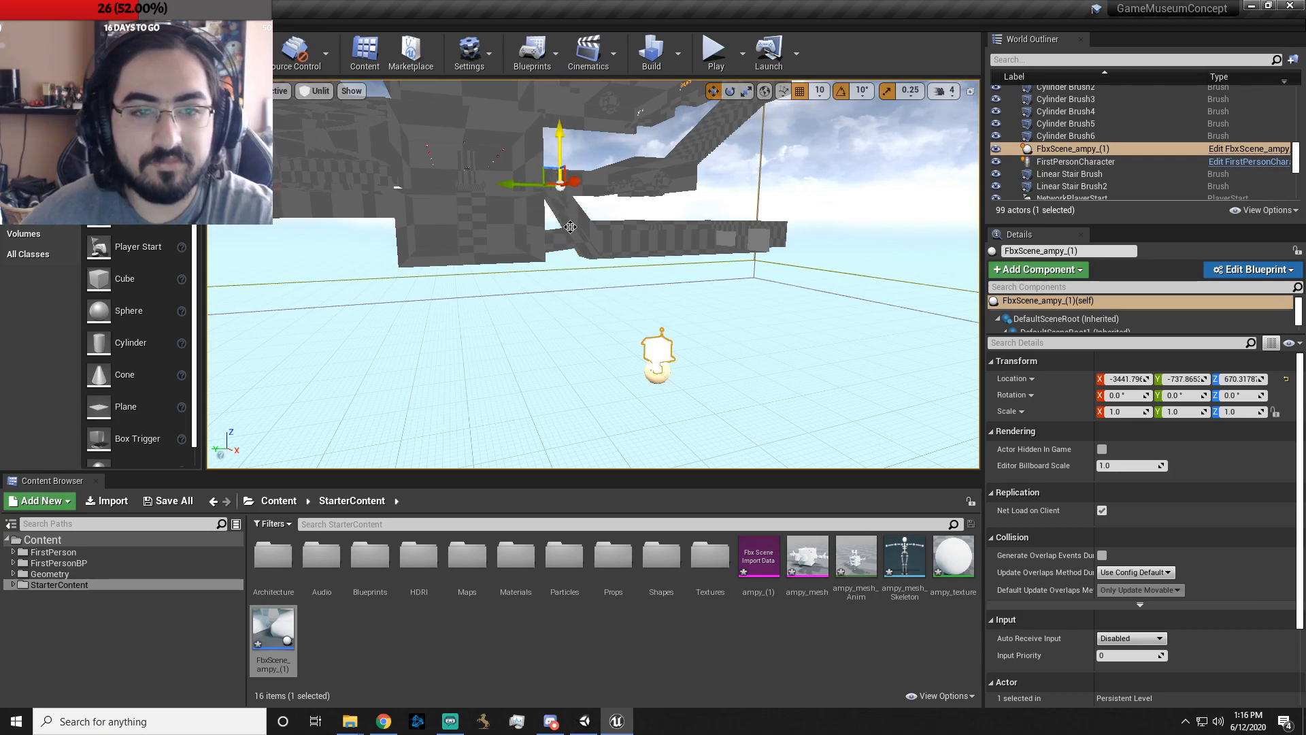
{"action": "key", "text": "Delete"}
- Place the ampy_mesh skeletal mesh in the museum hall, raise it to Z 2920 and stand it upright with rotation about 90, 0, -90
{"action": "key", "text": "w"}
{"action": "right_click_drag", "start_coordinate": [655, 349], "coordinate": [684, 328]}
{"action": "key", "text": "s"}
{"action": "key", "text": "w"}
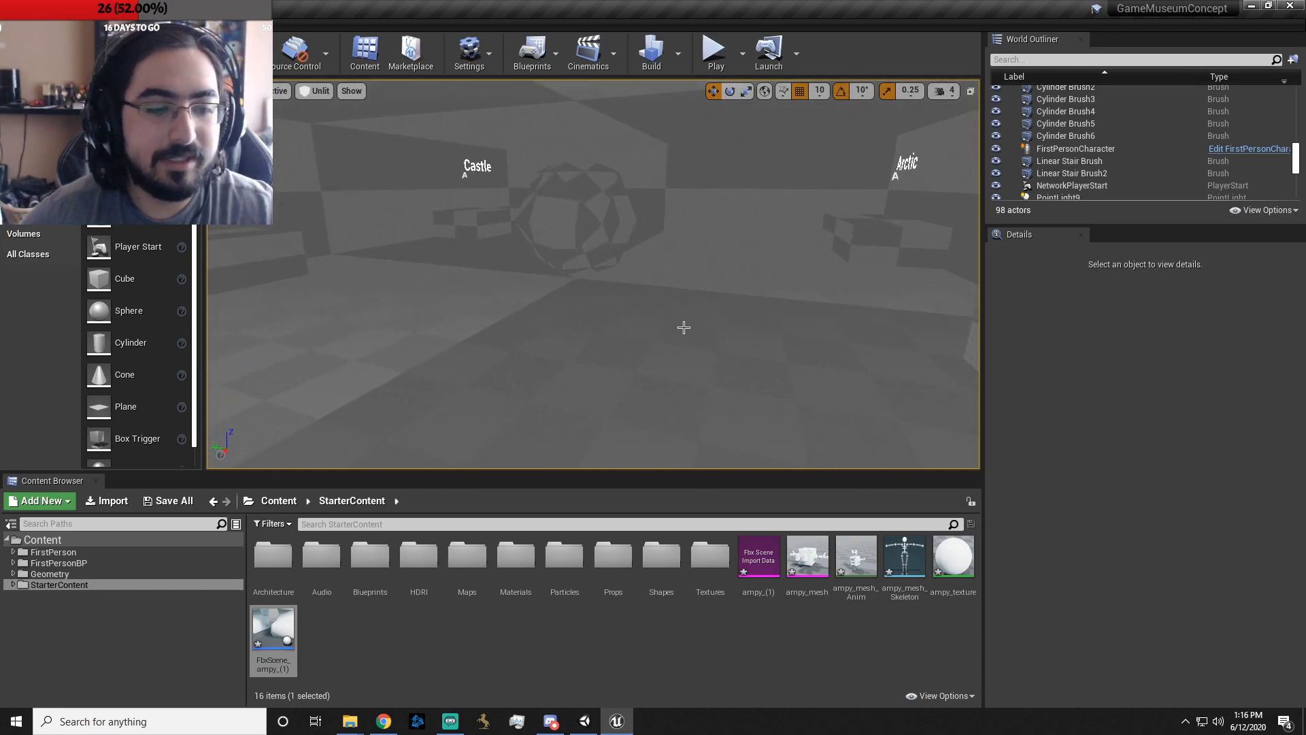
{"action": "mouse_move", "coordinate": [856, 565]}
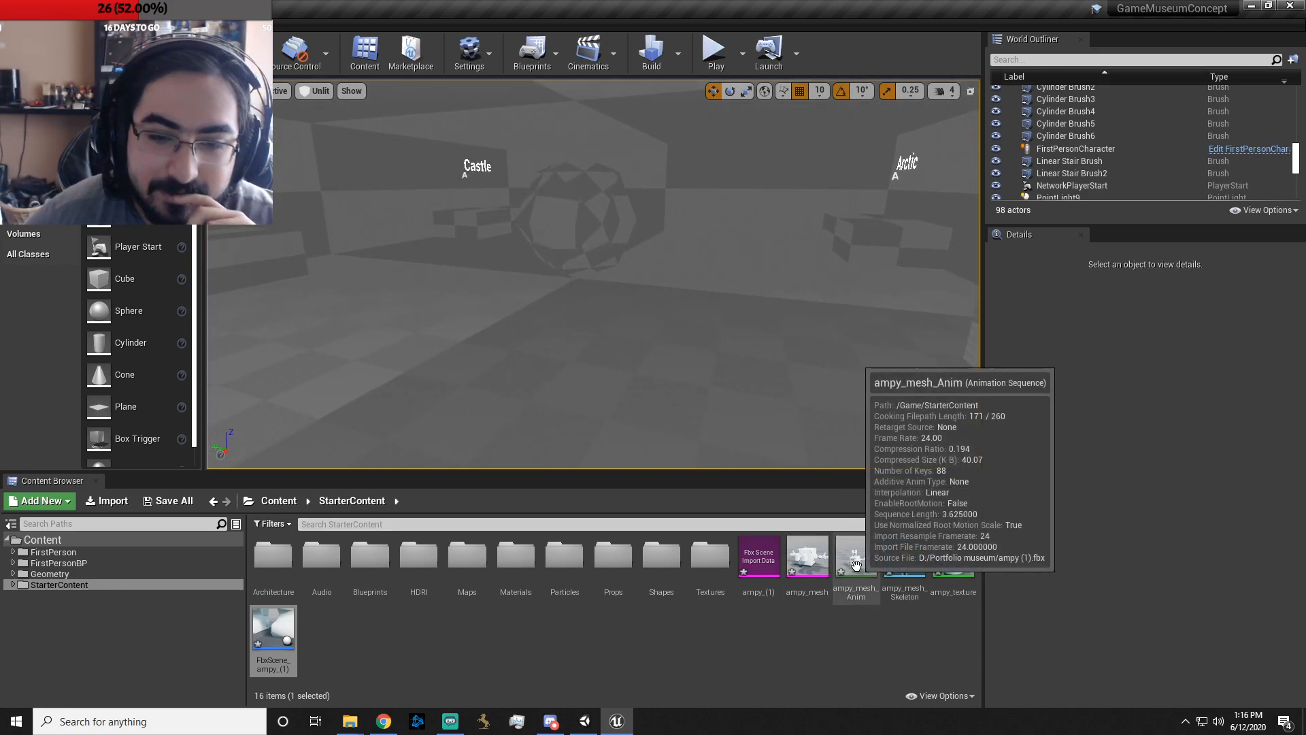
{"action": "mouse_move", "coordinate": [895, 566]}
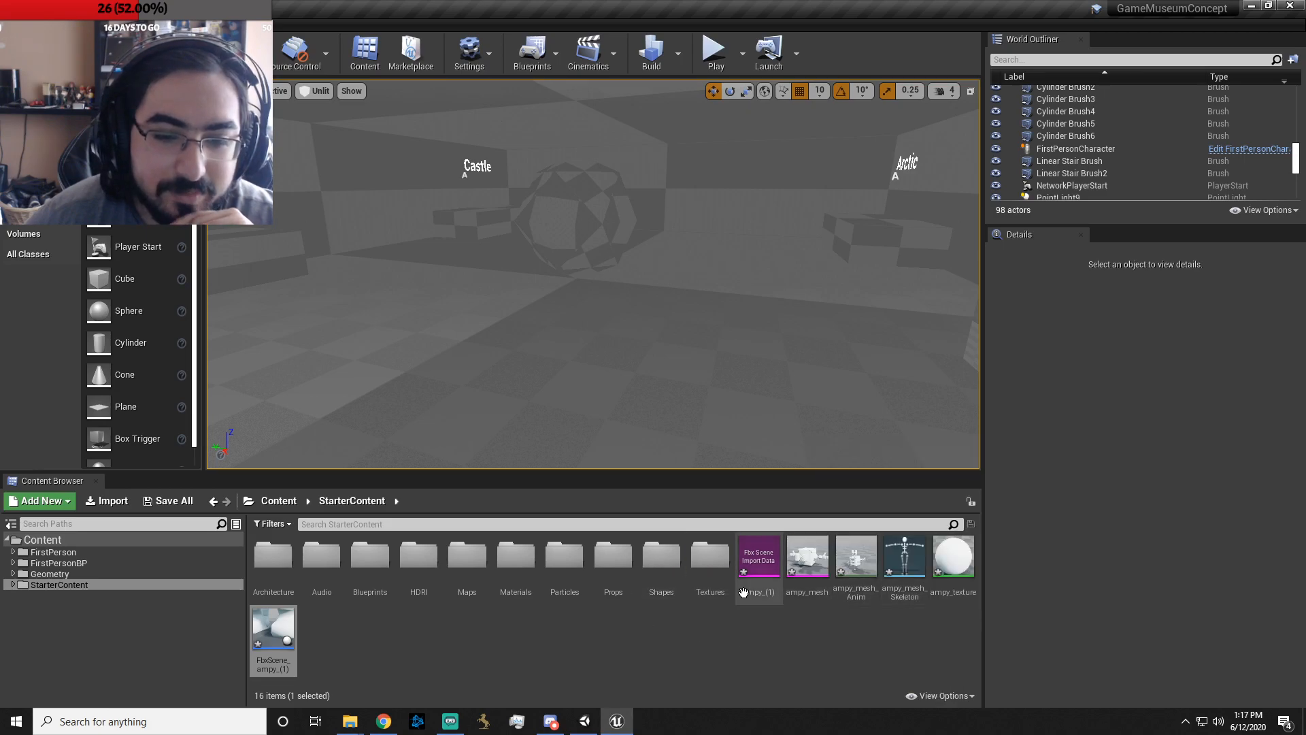
{"action": "left_click_drag", "start_coordinate": [810, 561], "coordinate": [766, 368]}
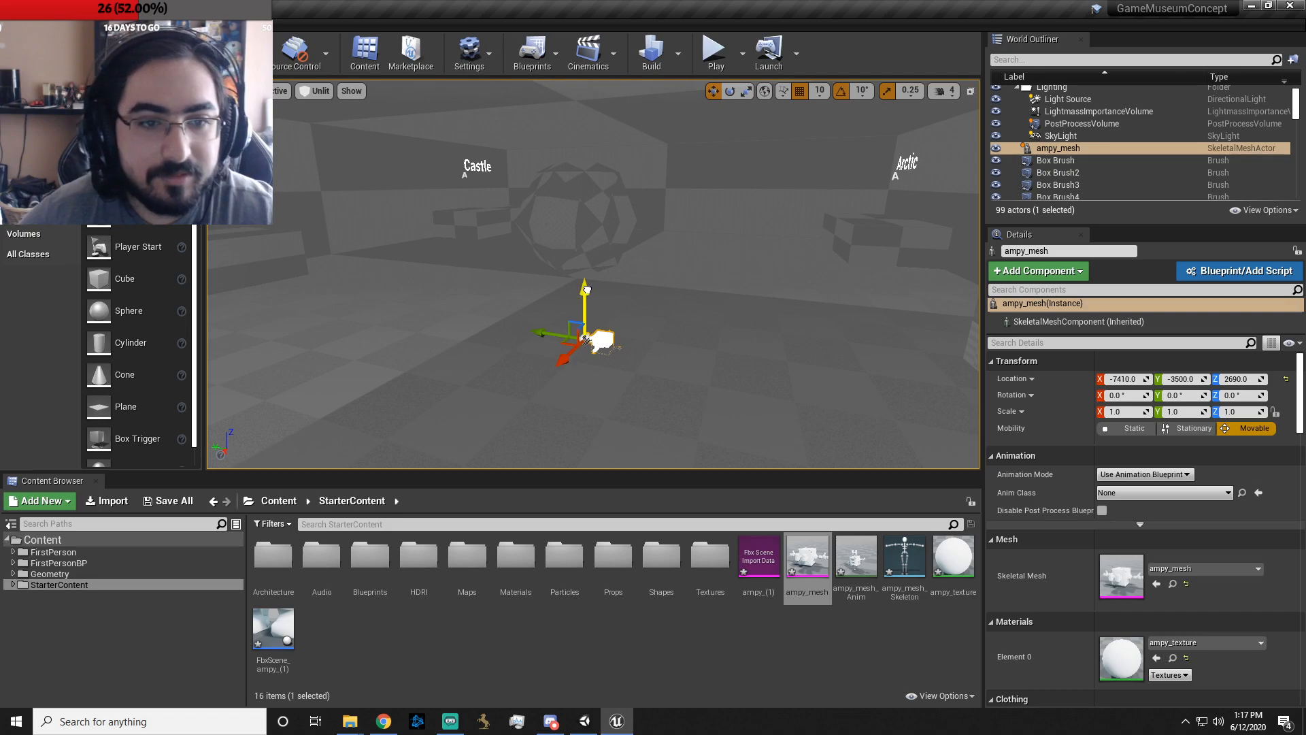
{"action": "left_click_drag", "start_coordinate": [657, 243], "coordinate": [647, 230]}
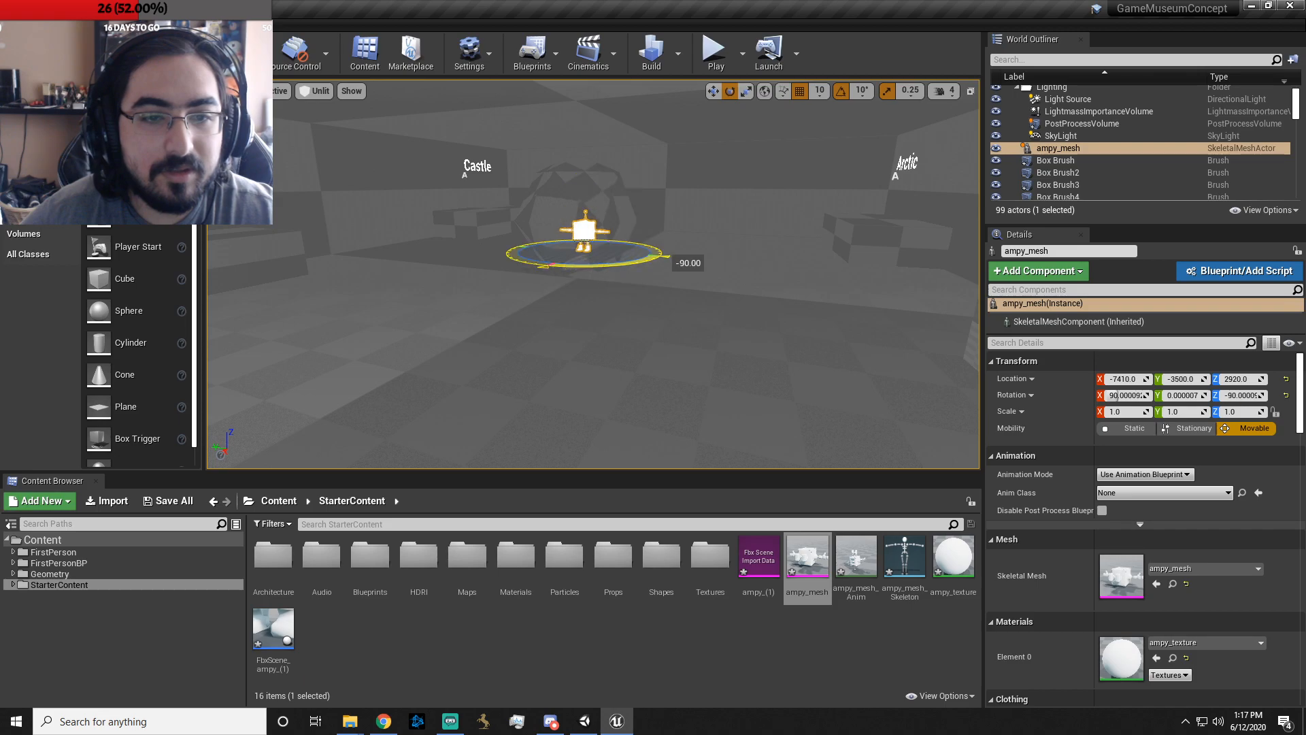
- Undo the stretch of ampy_mesh along X and scale it uniformly to 4.25
{"action": "mouse_move", "coordinate": [707, 354]}
{"action": "right_mouse_down"}
{"action": "mouse_move", "coordinate": [718, 362]}
{"action": "mouse_move", "coordinate": [701, 354]}
{"action": "right_mouse_up"}
{"action": "key", "text": "a"}
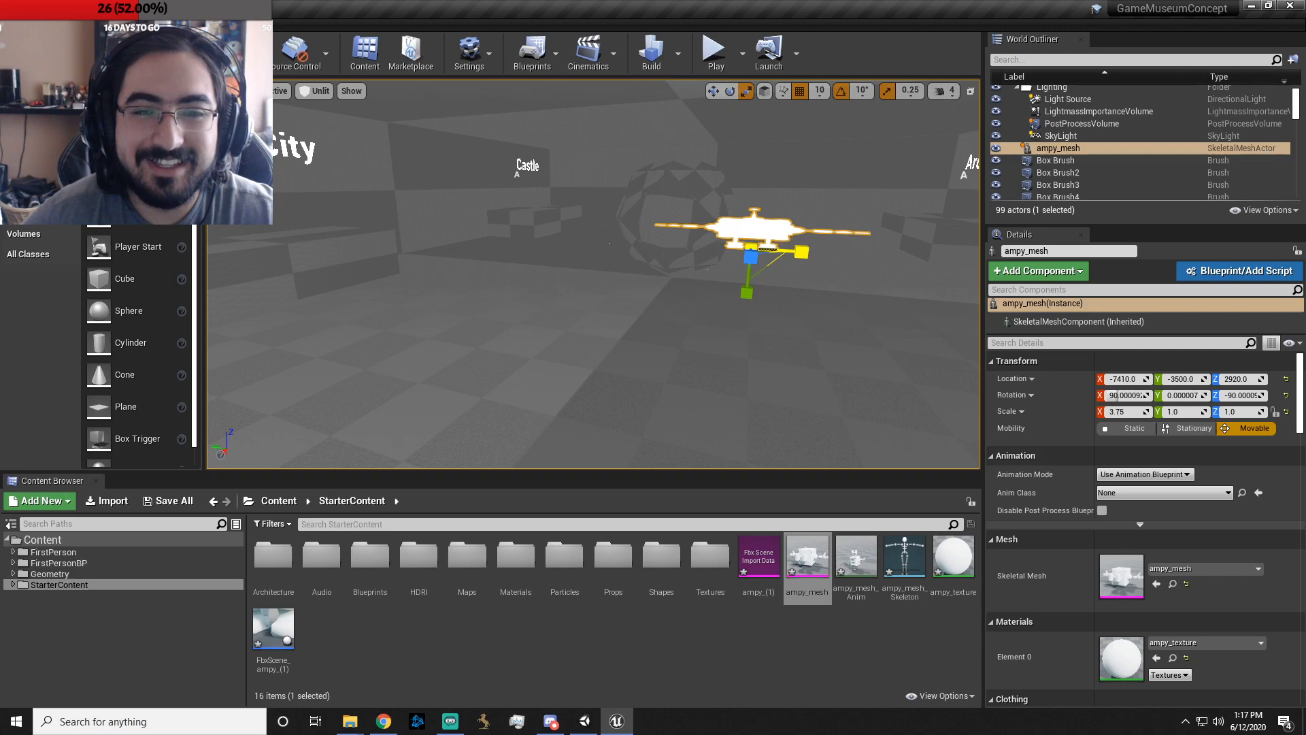
{"action": "key", "text": "ctrl+z"}
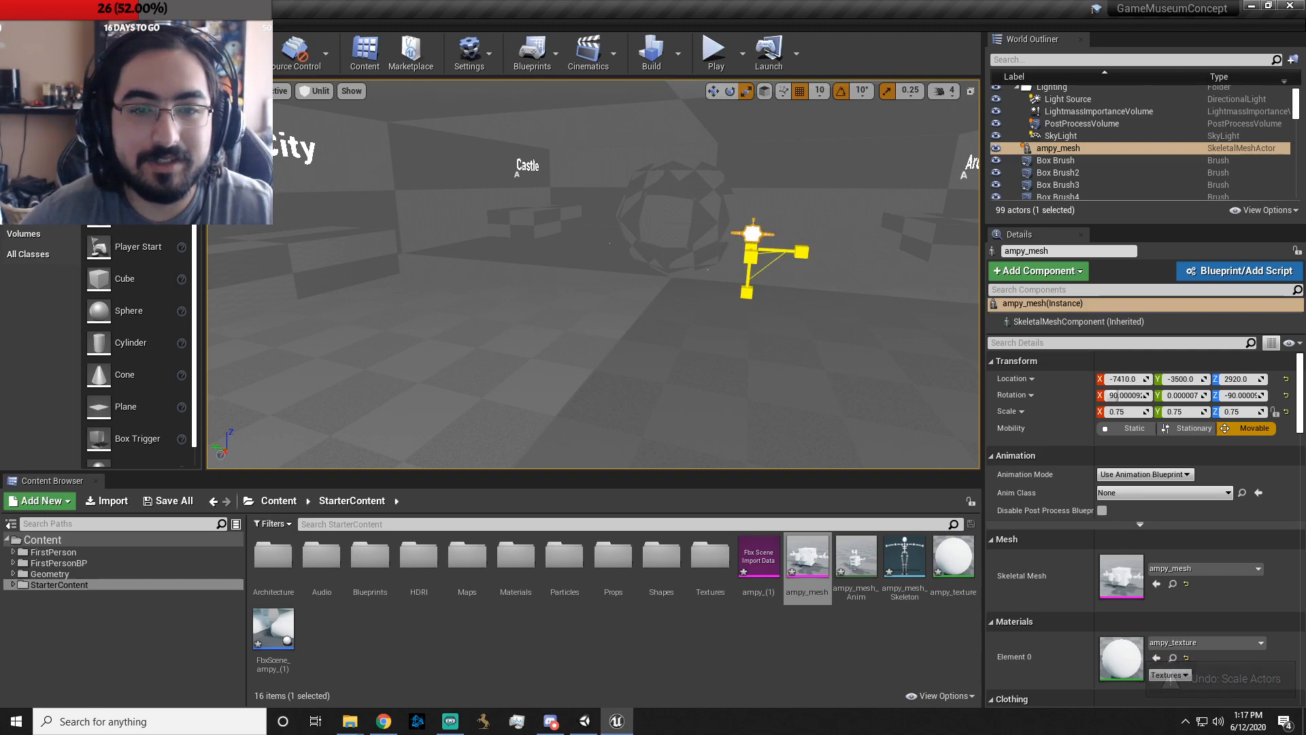
{"action": "left_click_drag", "start_coordinate": [760, 249], "coordinate": [799, 220]}
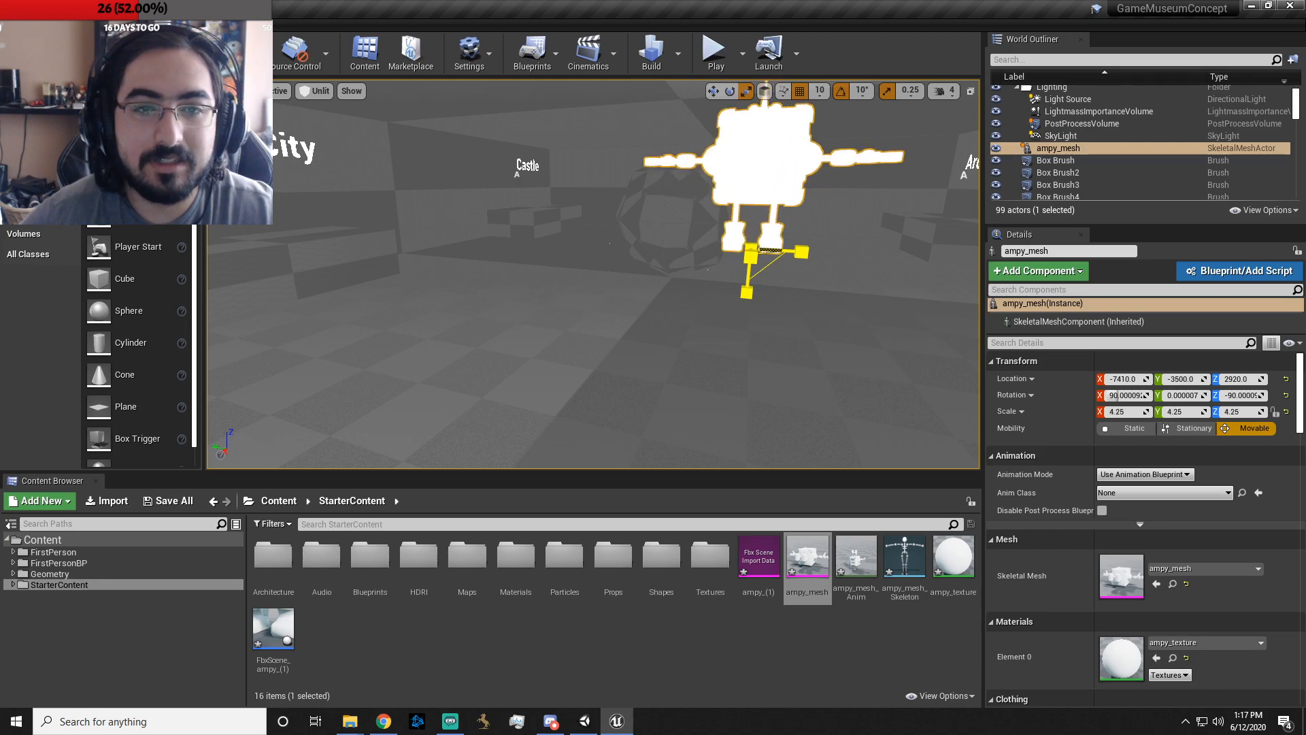
- Move ampy_mesh to X -8080, Y -3180, Z 2690 at the hall's checkered sphere and delete that sphere
{"action": "right_click_drag", "start_coordinate": [878, 182], "coordinate": [678, 216]}
{"action": "key", "text": "d"}
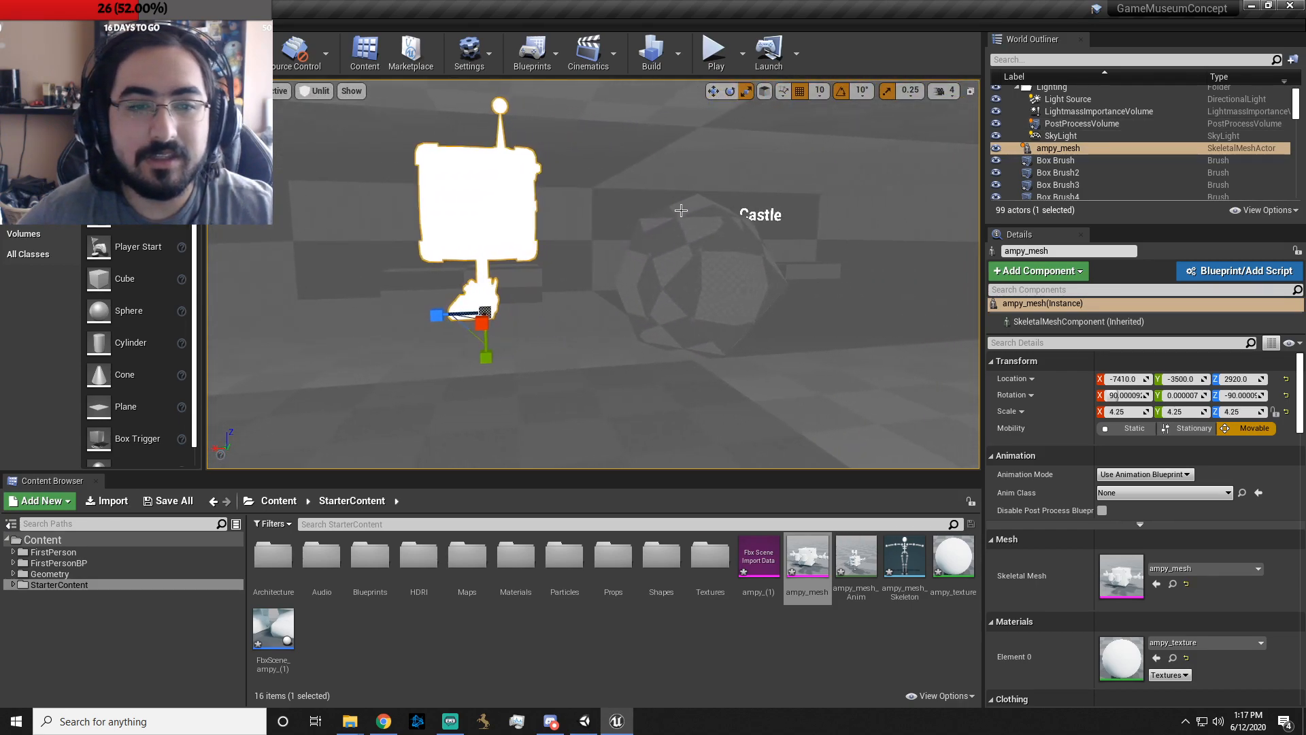
{"action": "left_click_drag", "start_coordinate": [483, 260], "coordinate": [467, 371]}
{"action": "left_click_drag", "start_coordinate": [417, 433], "coordinate": [726, 436]}
{"action": "left_click_drag", "start_coordinate": [738, 377], "coordinate": [689, 329]}
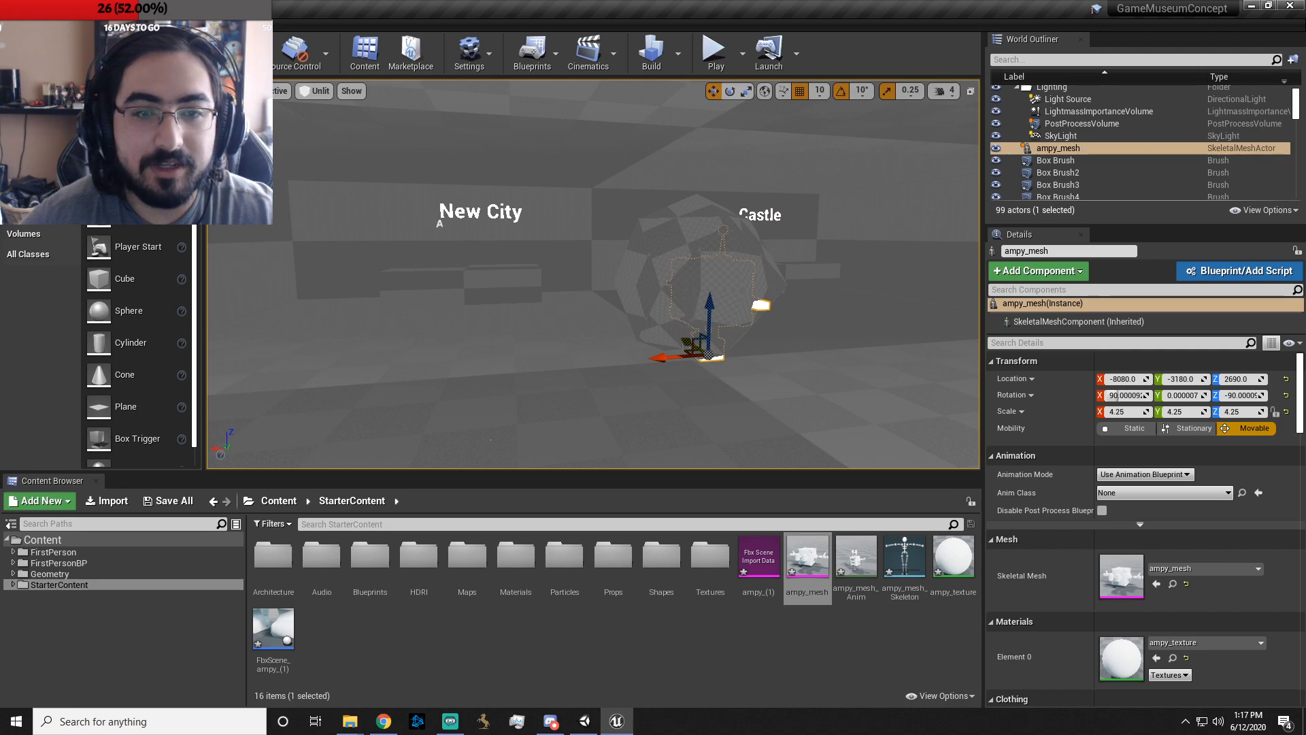
{"action": "left_click", "coordinate": [684, 215]}
{"action": "key", "text": "Delete"}
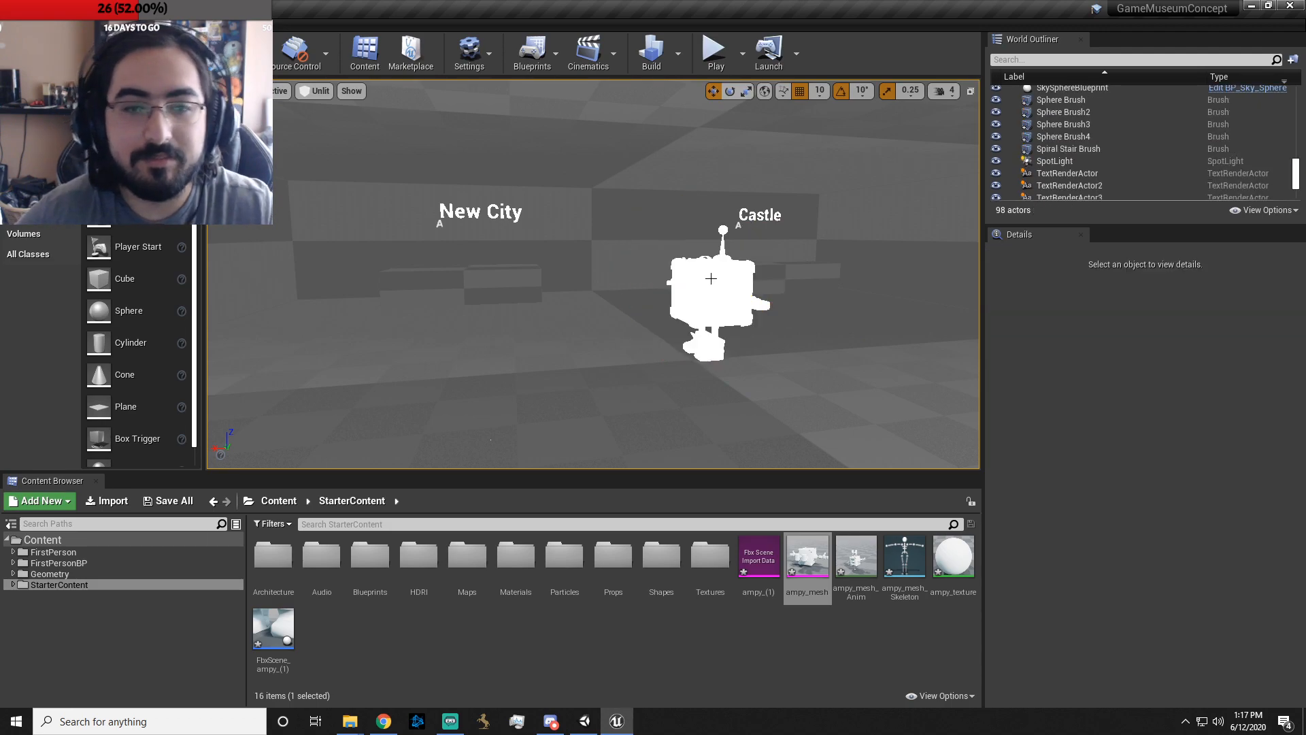
- Shift ampy_mesh to about X -8030, Y -3175 in the hall and scale it uniformly to 4.75
{"action": "key", "text": "a"}
{"action": "right_click_drag", "start_coordinate": [536, 340], "coordinate": [670, 338]}
{"action": "key", "text": "w"}
{"action": "left_click", "coordinate": [578, 329]}
{"action": "key", "text": "s"}
{"action": "key", "text": "d"}
{"action": "right_click_drag", "start_coordinate": [578, 329], "coordinate": [394, 333]}
{"action": "right_click_drag", "start_coordinate": [707, 345], "coordinate": [708, 345]}
{"action": "key", "text": "d"}
{"action": "mouse_move", "coordinate": [684, 346]}
{"action": "left_mouse_down"}
{"action": "mouse_move", "coordinate": [697, 344]}
{"action": "mouse_move", "coordinate": [664, 342]}
{"action": "left_mouse_up"}
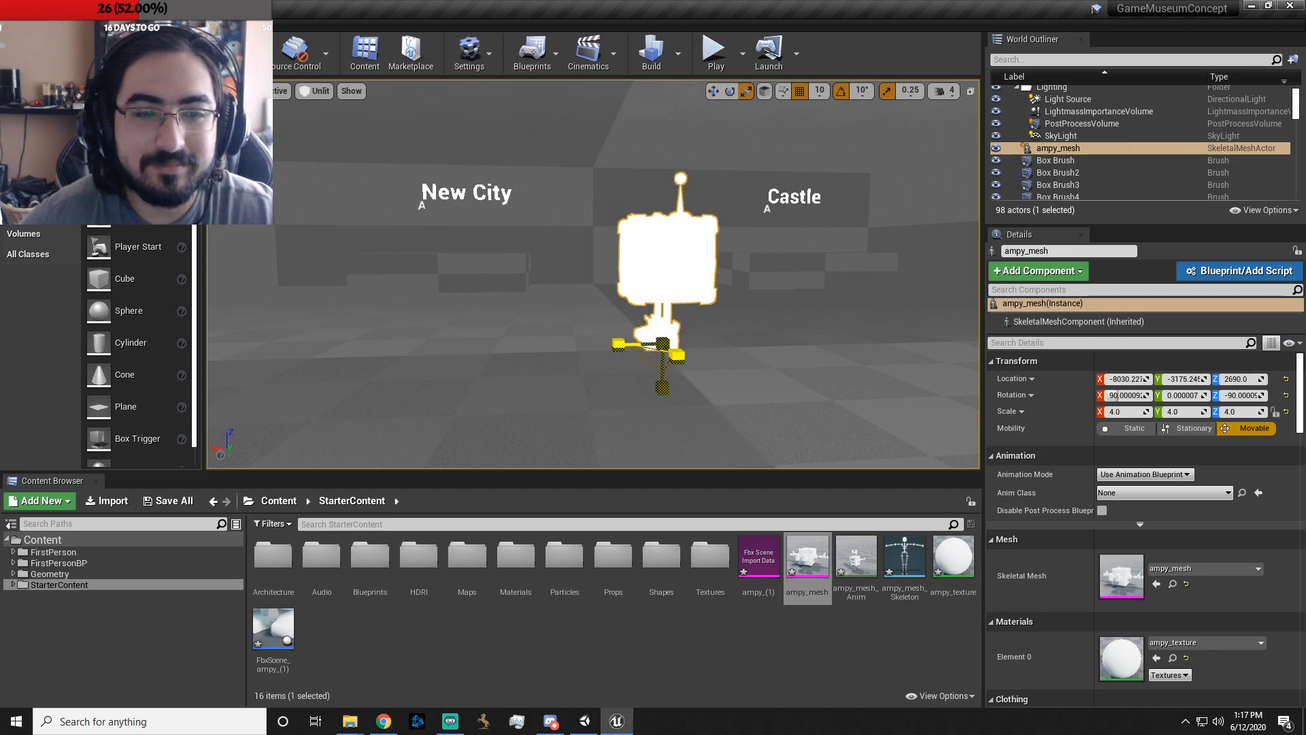
- Try CubeMaterialOverride and M_Bush on ampy_mesh's material Element 0, and assign M_Door
{"action": "left_click", "coordinate": [1204, 642]}
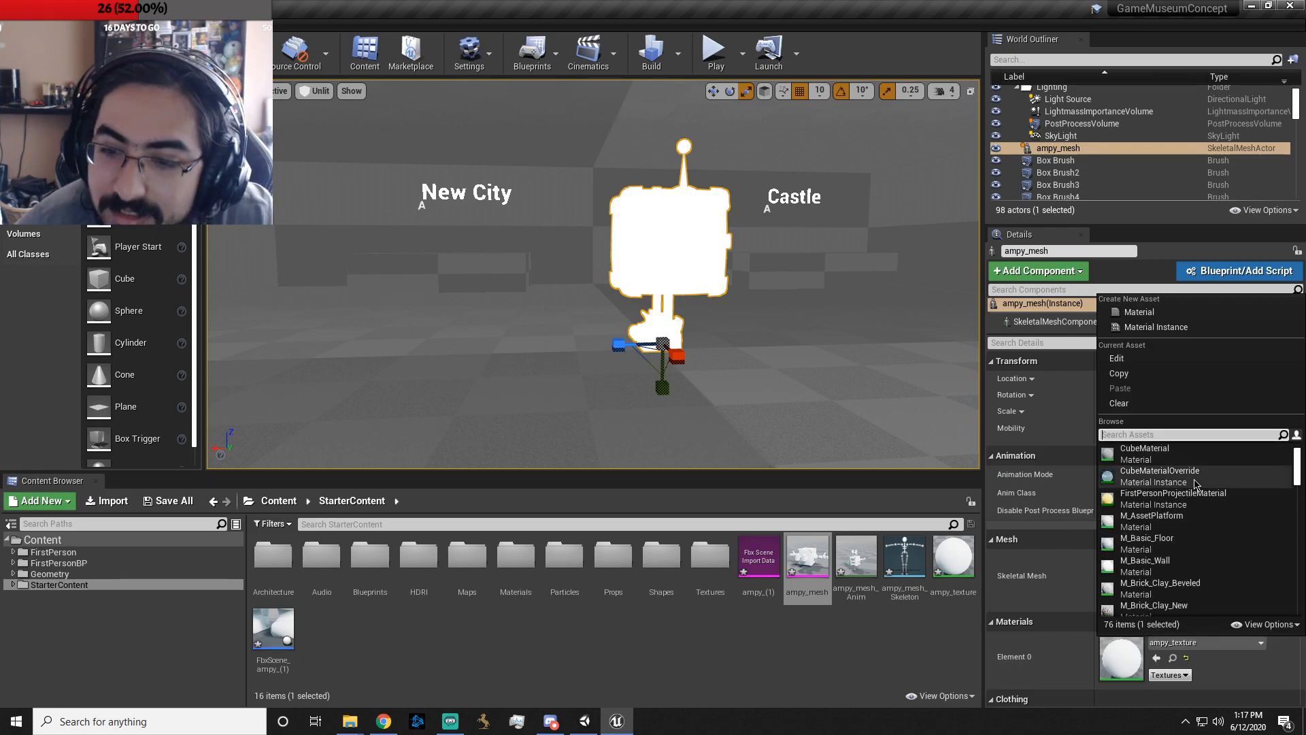
{"action": "left_click", "coordinate": [1183, 520]}
{"action": "left_click", "coordinate": [1183, 643]}
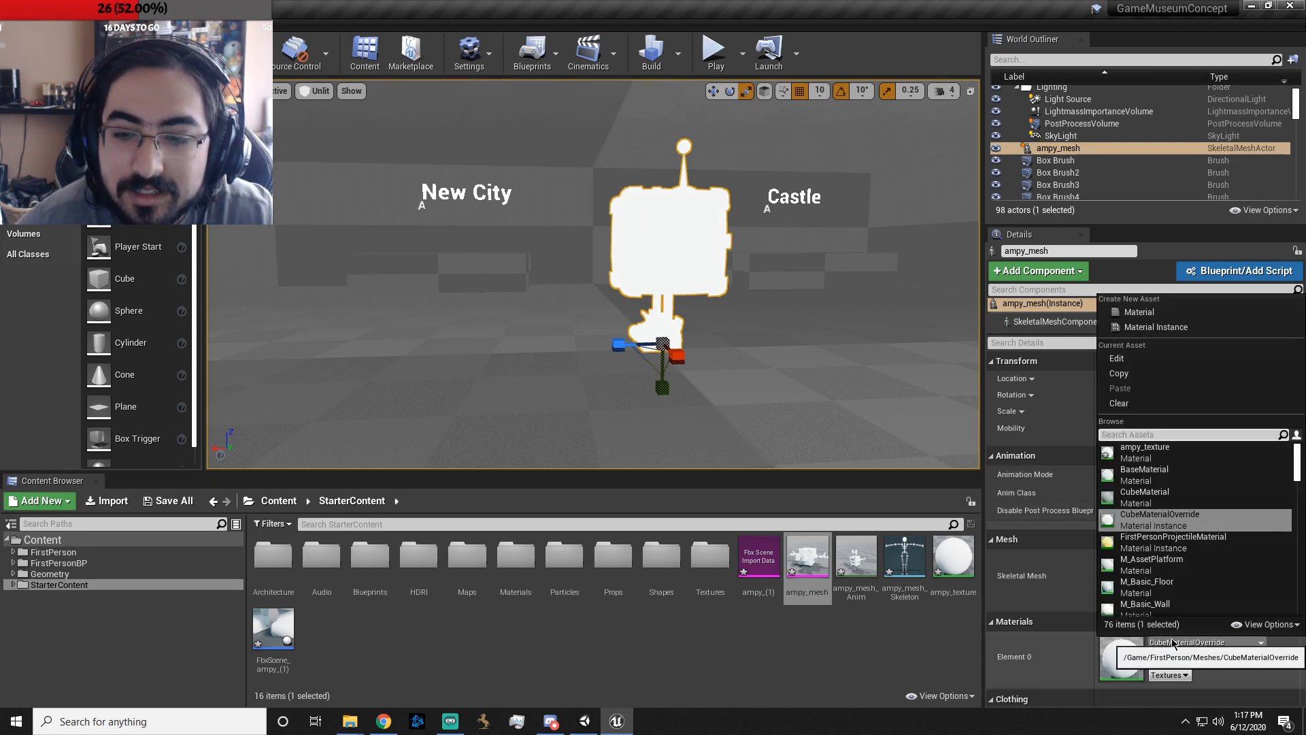
{"action": "scroll", "coordinate": [1157, 582], "scroll_direction": "down", "scroll_amount": 5}
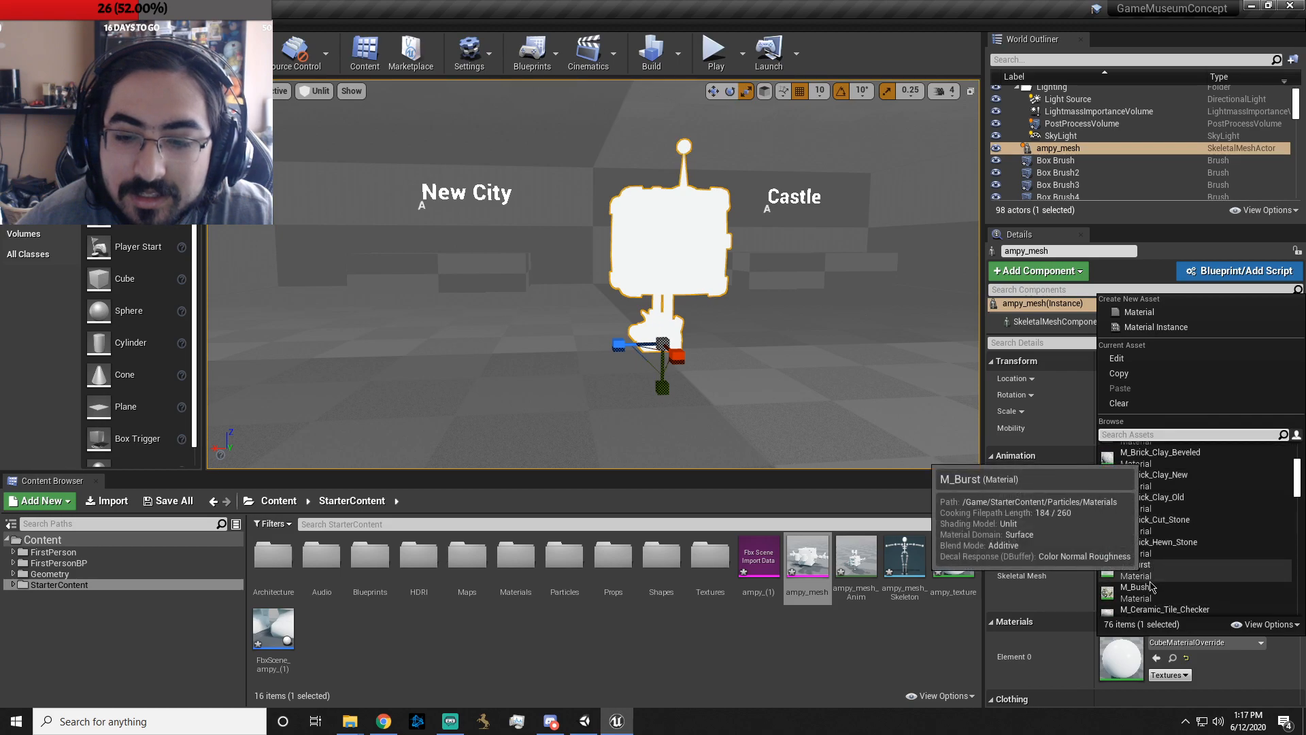
{"action": "left_click", "coordinate": [1150, 586]}
{"action": "left_click", "coordinate": [1173, 643]}
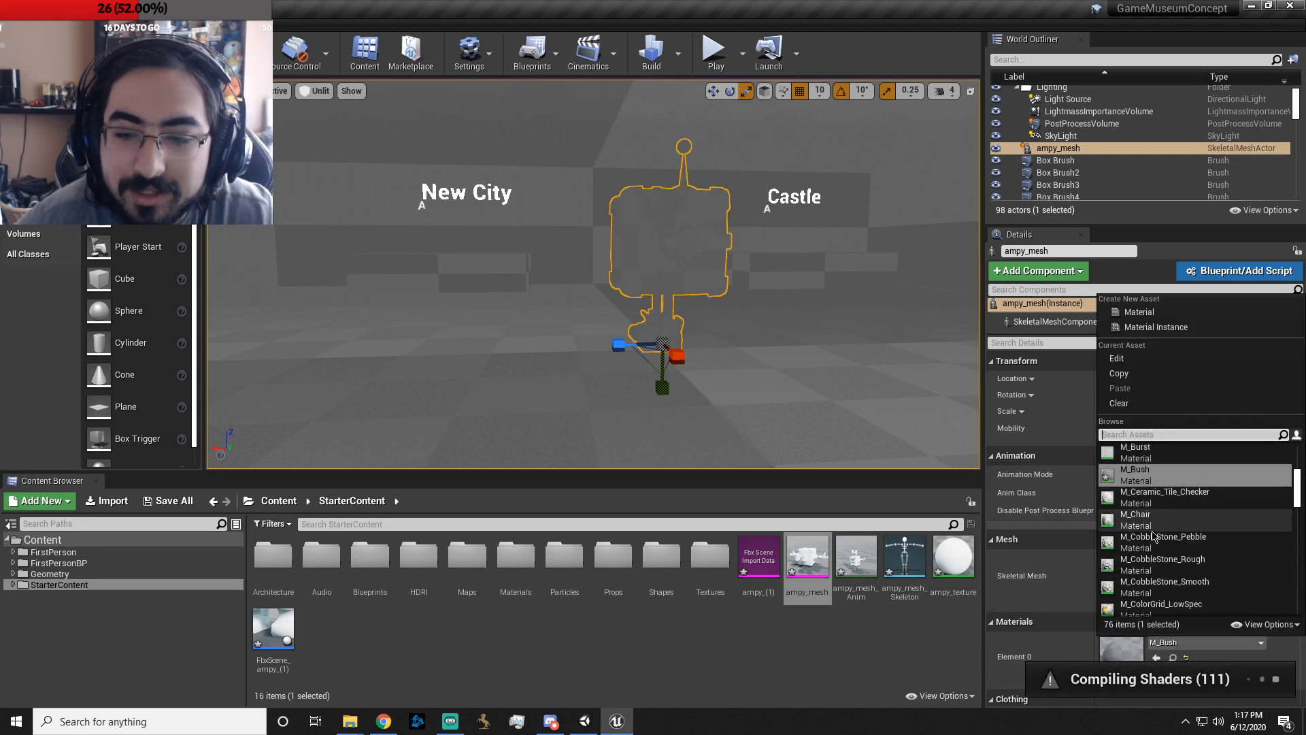
{"action": "scroll", "coordinate": [1154, 537], "scroll_direction": "down", "scroll_amount": 5}
{"action": "left_click", "coordinate": [1134, 469]}
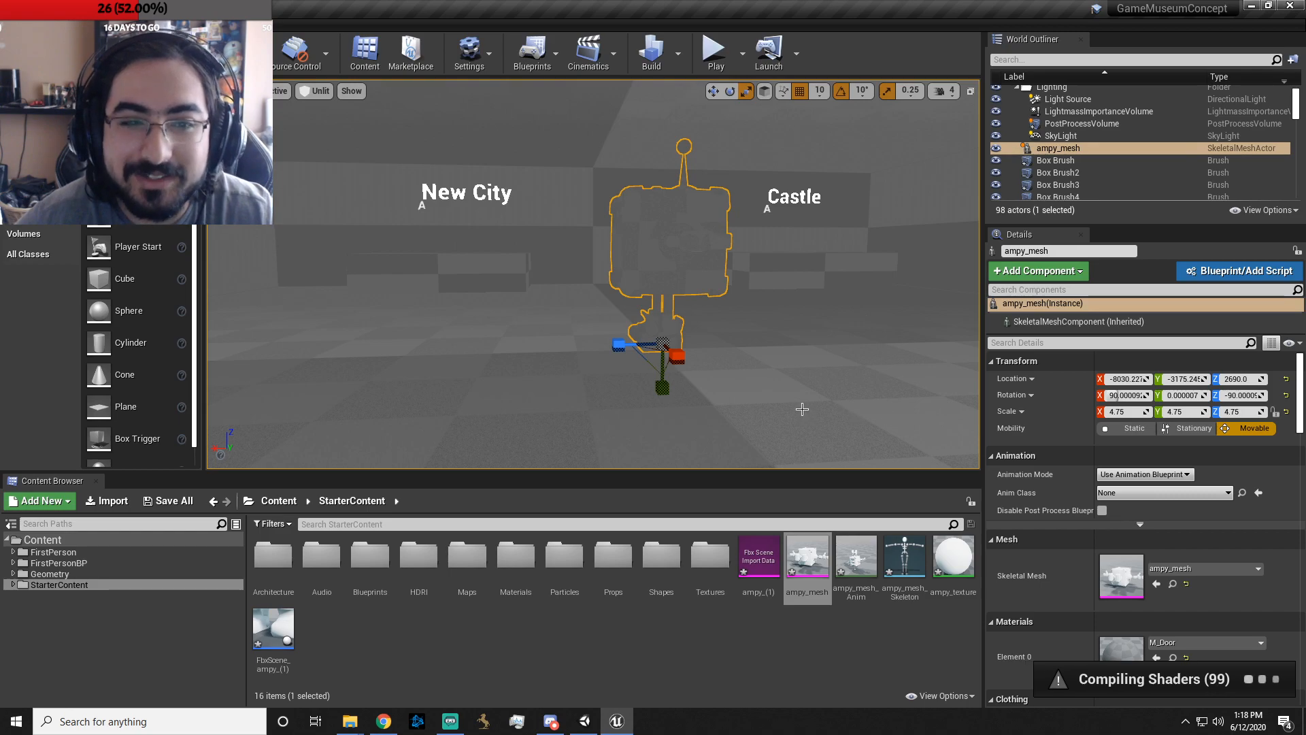
- Inspect the material on the placed Ampy character from the front
{"action": "key", "text": "a"}
{"action": "right_click_drag", "start_coordinate": [593, 274], "coordinate": [803, 275]}
{"action": "key", "text": "w"}
{"action": "key", "text": "a"}
{"action": "key", "text": "d"}
{"action": "key", "text": "a"}
{"action": "key", "text": "s"}
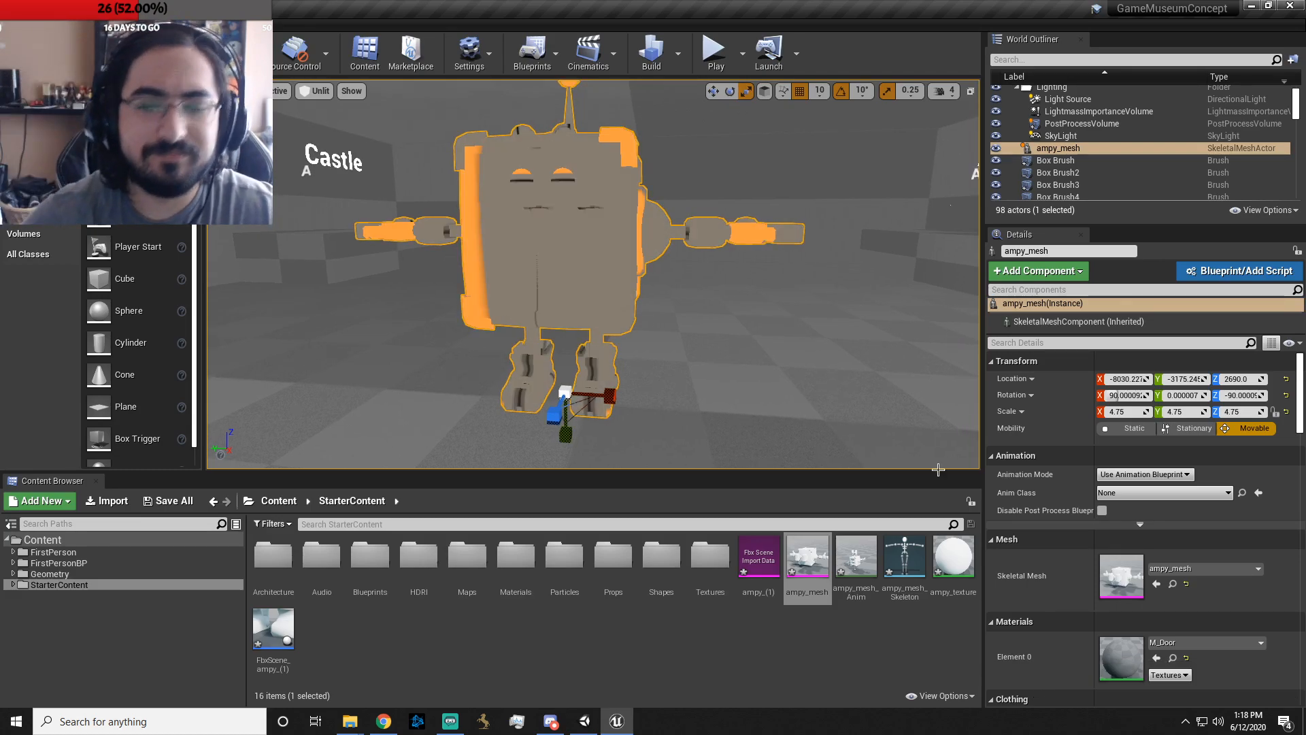
- Assign M_Metal_Gold to ampy_mesh's material Element 0
{"action": "scroll", "coordinate": [1183, 518], "scroll_direction": "down", "scroll_amount": 2}
{"action": "left_click", "coordinate": [1200, 557]}
{"action": "scroll", "coordinate": [1186, 490], "scroll_direction": "down", "scroll_amount": 5}
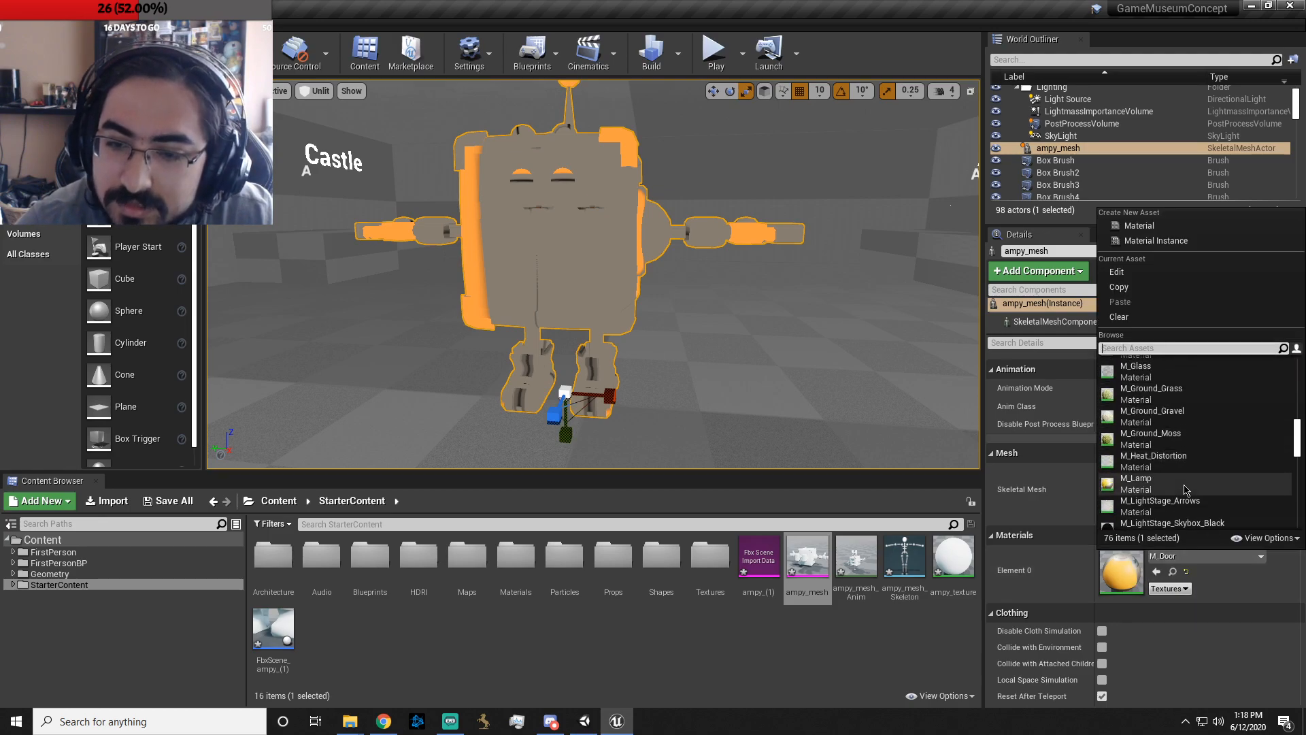
{"action": "scroll", "coordinate": [1188, 485], "scroll_direction": "down", "scroll_amount": 3}
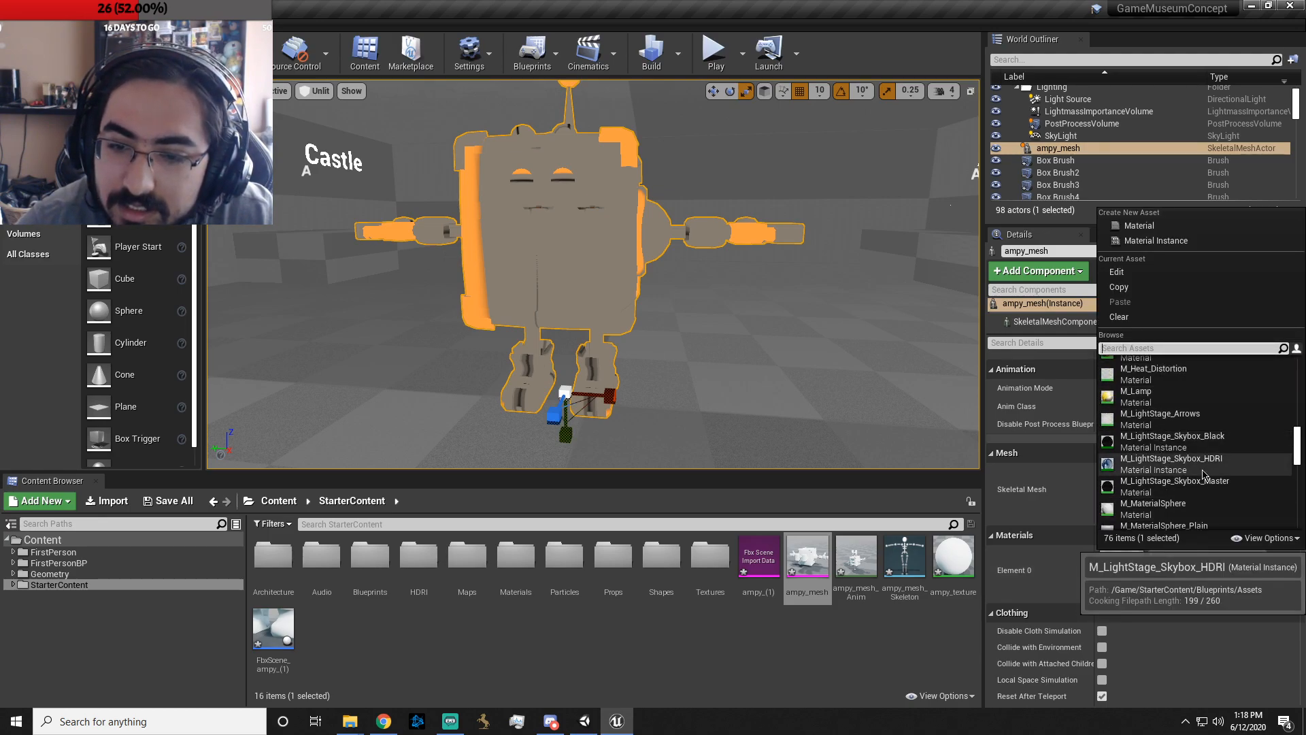
{"action": "scroll", "coordinate": [1197, 466], "scroll_direction": "down", "scroll_amount": 5}
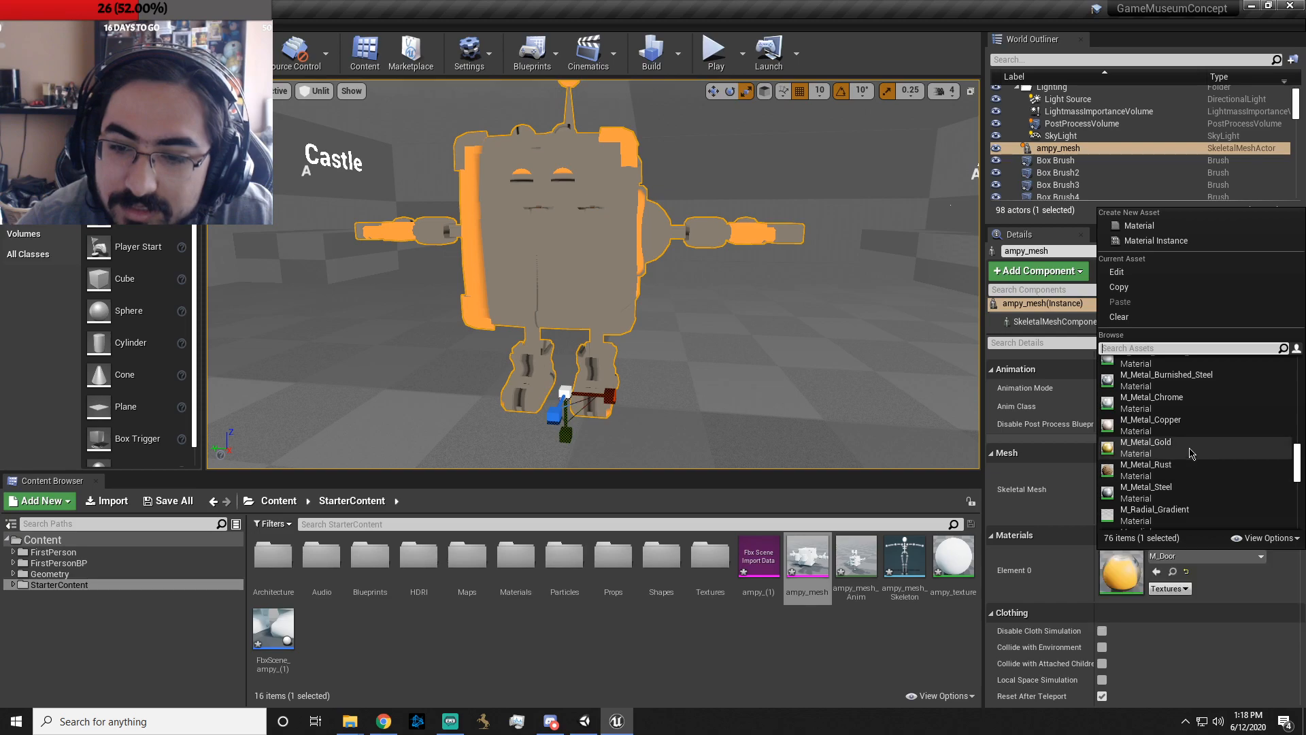
{"action": "left_click", "coordinate": [1156, 447]}
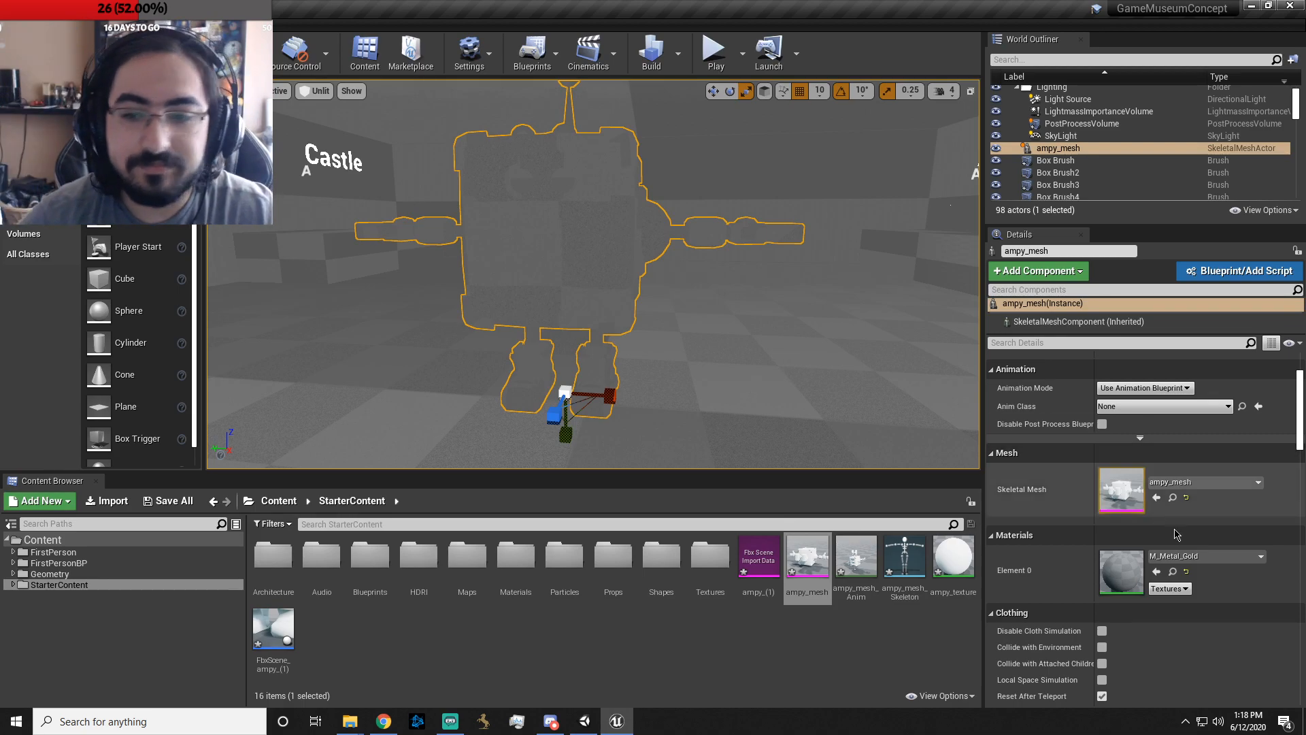
- Locate the assigned material in the StarterContent Materials folder and apply M_Tech_Hex_Tile to the Ampy character in the hall
{"action": "left_click", "coordinate": [1171, 573]}
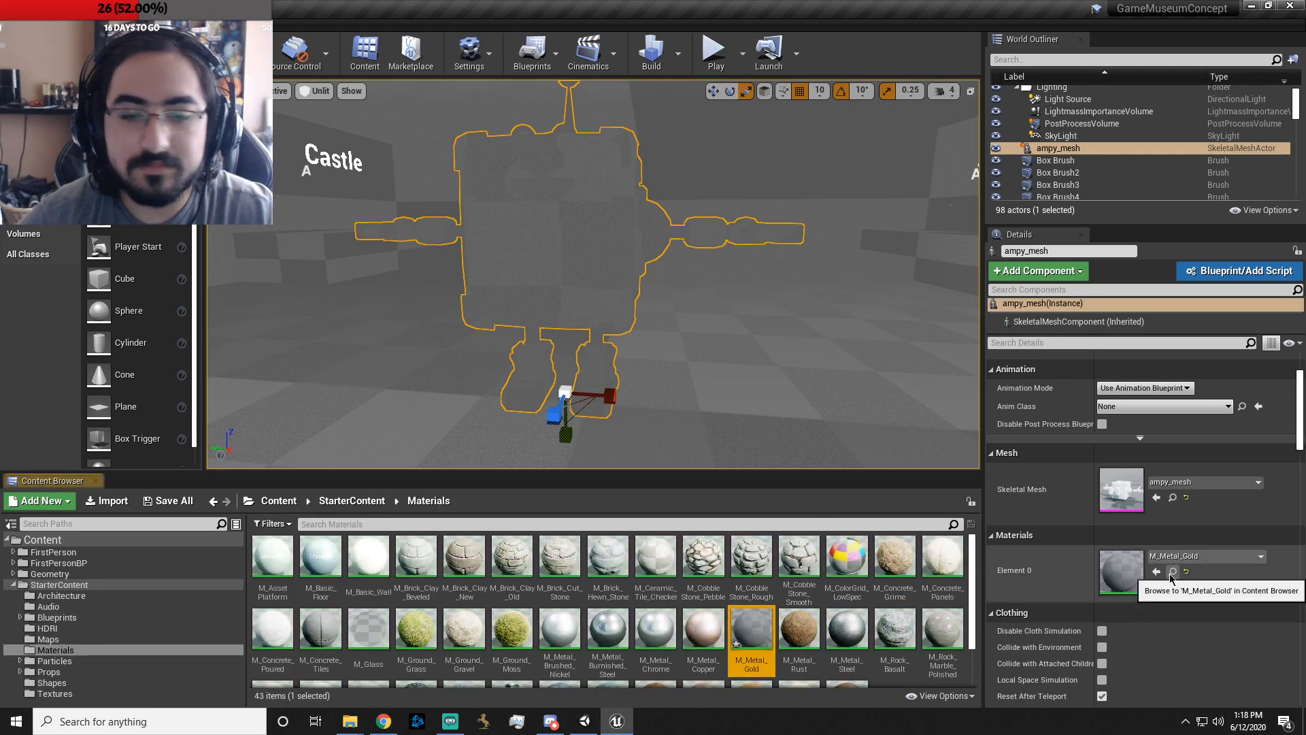
{"action": "mouse_move", "coordinate": [785, 412]}
{"action": "right_mouse_down"}
{"action": "mouse_move", "coordinate": [694, 409]}
{"action": "mouse_move", "coordinate": [785, 411]}
{"action": "right_mouse_up"}
{"action": "scroll", "coordinate": [924, 628], "scroll_direction": "down", "scroll_amount": 2}
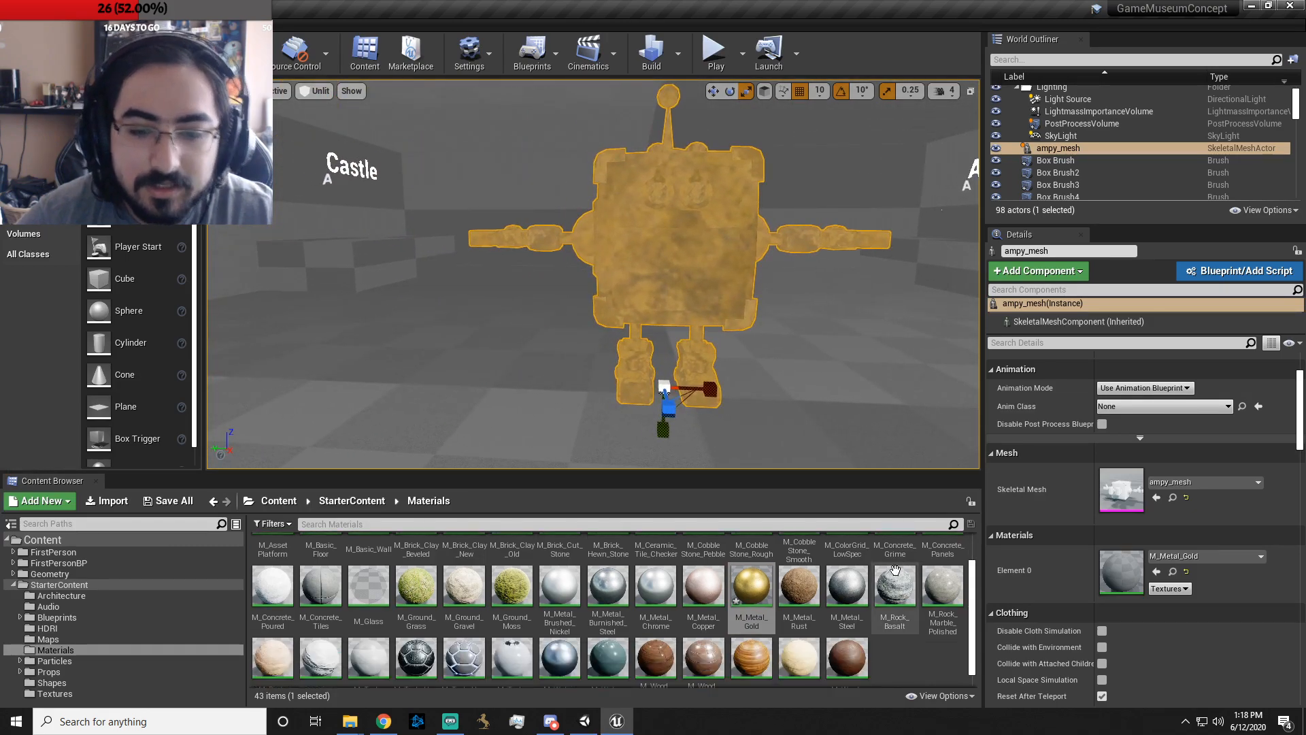
{"action": "scroll", "coordinate": [714, 620], "scroll_direction": "down", "scroll_amount": 1}
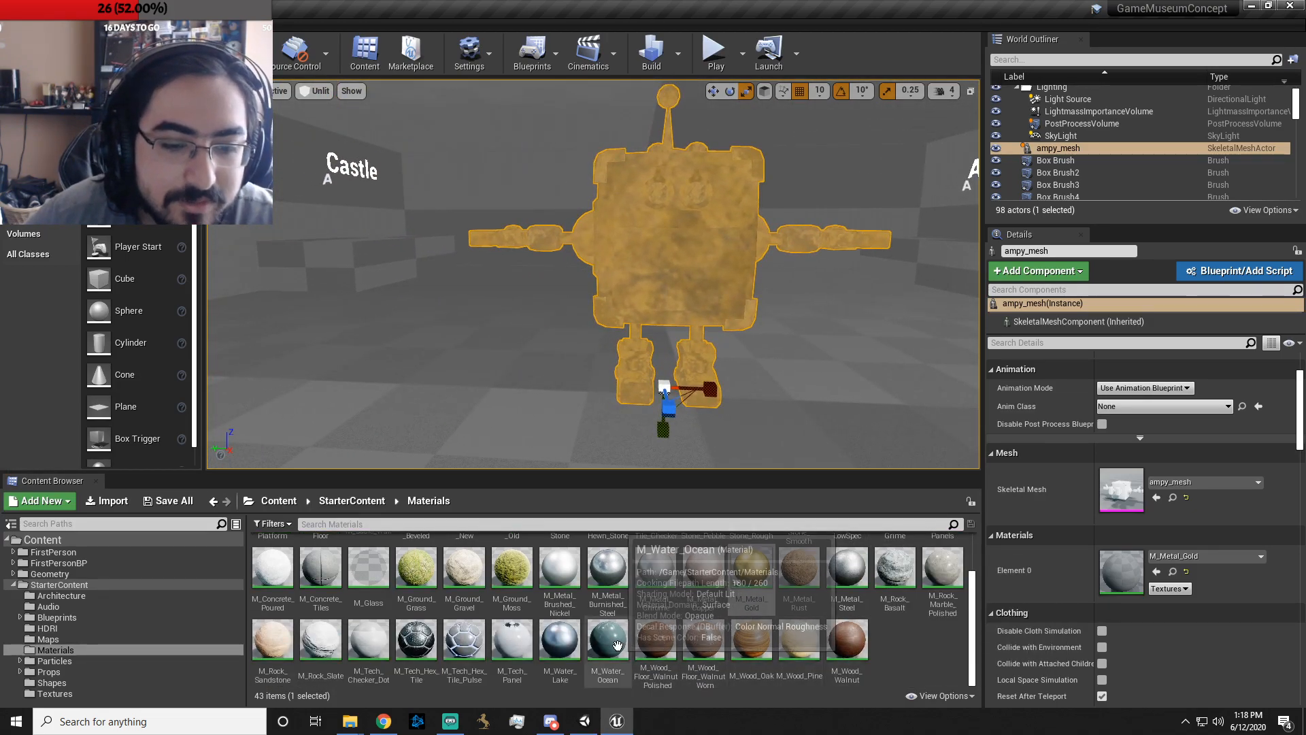
{"action": "left_click", "coordinate": [417, 640]}
{"action": "left_click_drag", "start_coordinate": [546, 471], "coordinate": [698, 310]}
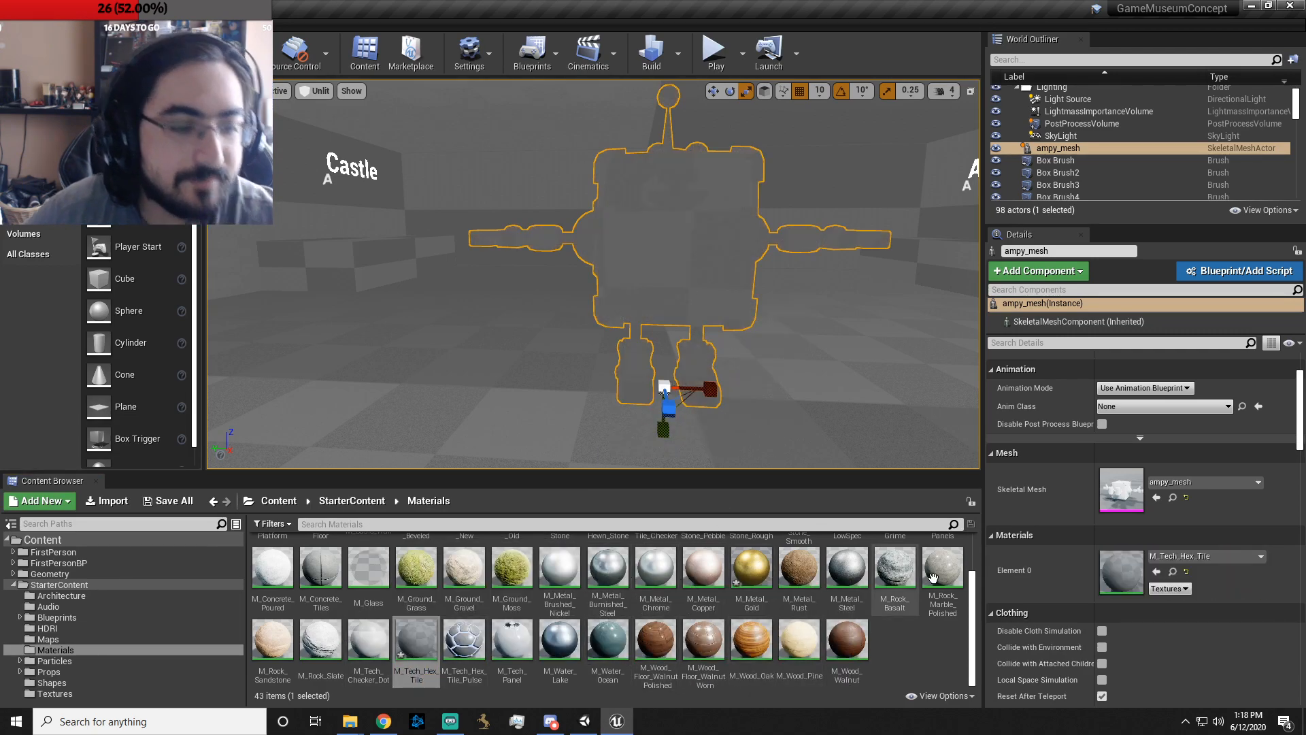
{"action": "scroll", "coordinate": [855, 631], "scroll_direction": "up", "scroll_amount": 3}
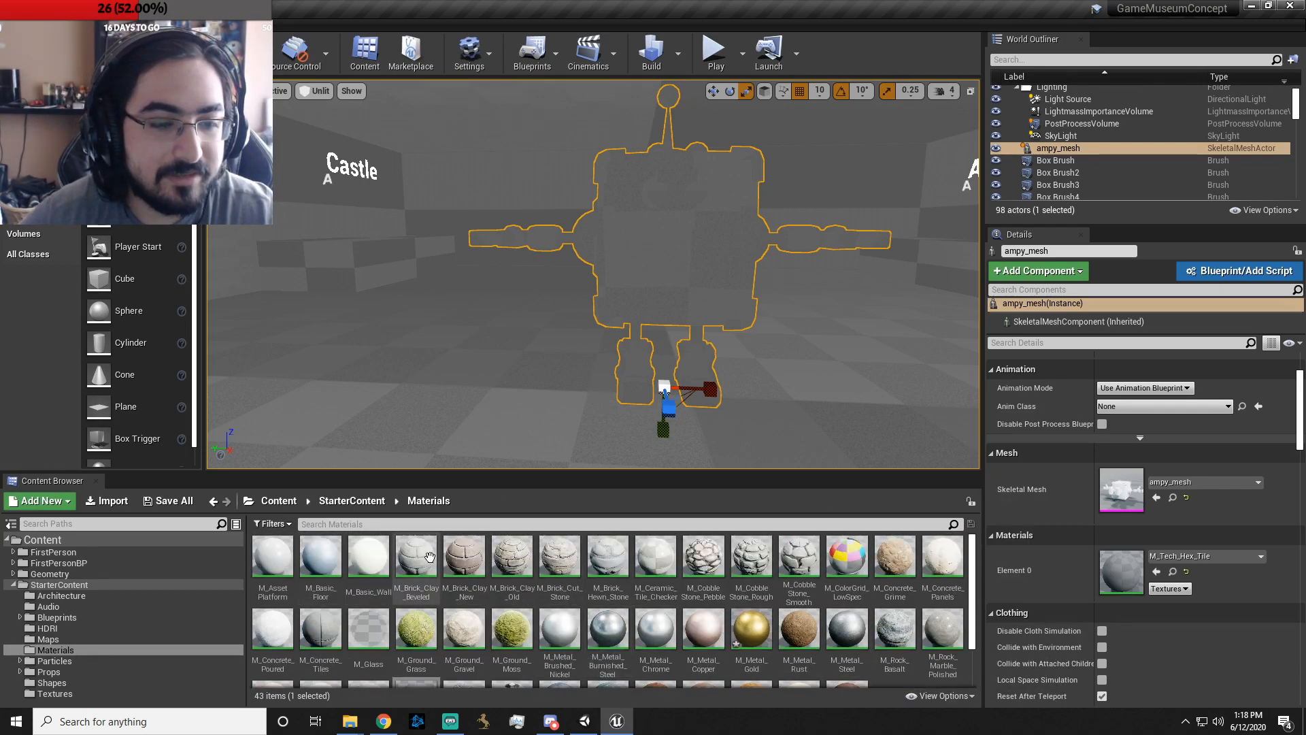
{"action": "scroll", "coordinate": [428, 612], "scroll_direction": "down", "scroll_amount": 2}
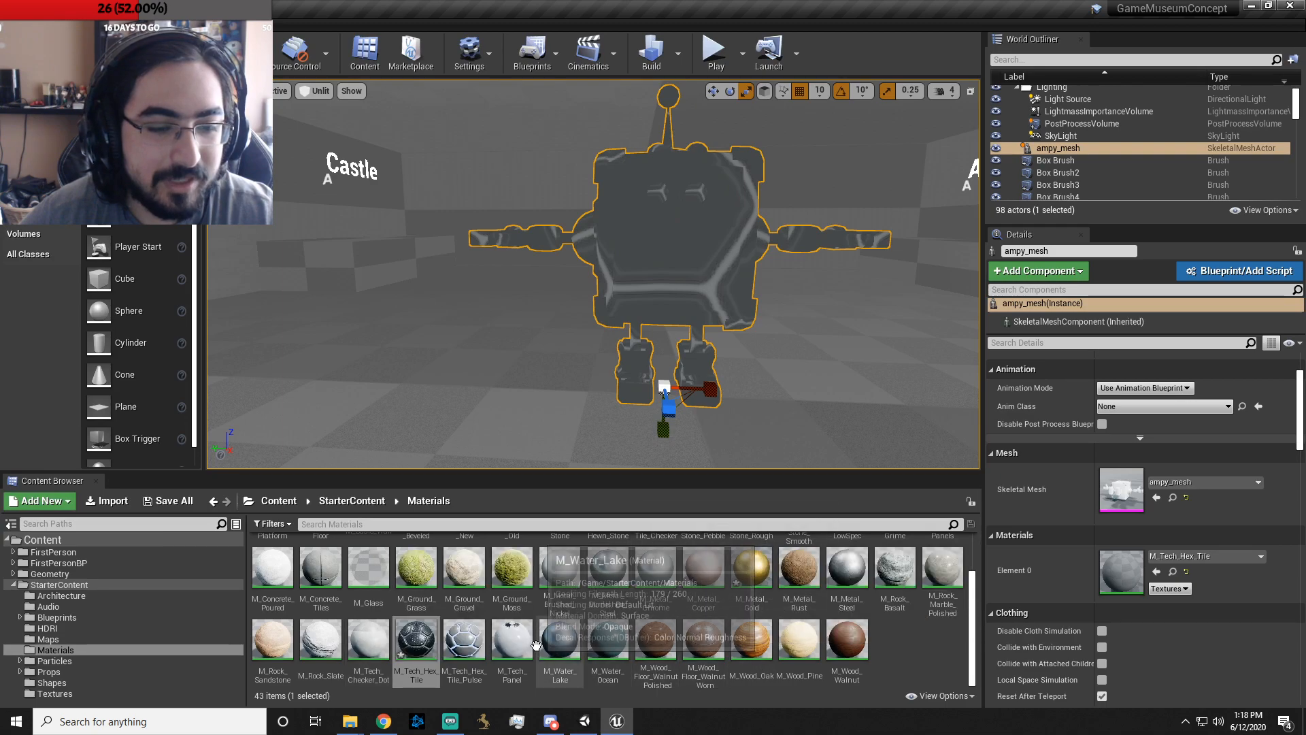
- Try the M_Water_Lake material on the faces of the block beneath the New City sign
{"action": "right_click_drag", "start_coordinate": [524, 376], "coordinate": [245, 368]}
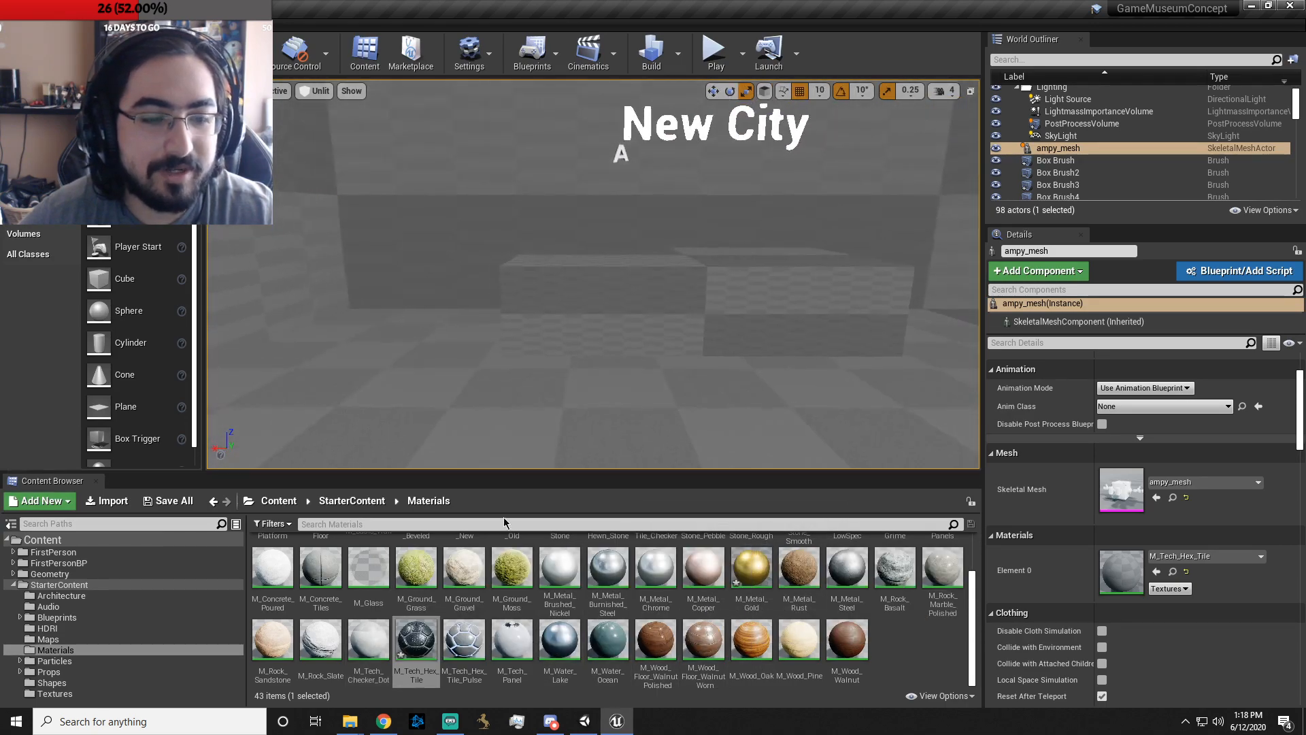
{"action": "left_click_drag", "start_coordinate": [570, 643], "coordinate": [655, 343]}
{"action": "mouse_move", "coordinate": [737, 433]}
{"action": "right_mouse_down"}
{"action": "mouse_move", "coordinate": [803, 439]}
{"action": "mouse_move", "coordinate": [817, 463]}
{"action": "mouse_move", "coordinate": [737, 433]}
{"action": "right_mouse_up"}
{"action": "left_click_drag", "start_coordinate": [560, 637], "coordinate": [408, 415]}
{"action": "left_click_drag", "start_coordinate": [575, 645], "coordinate": [493, 269]}
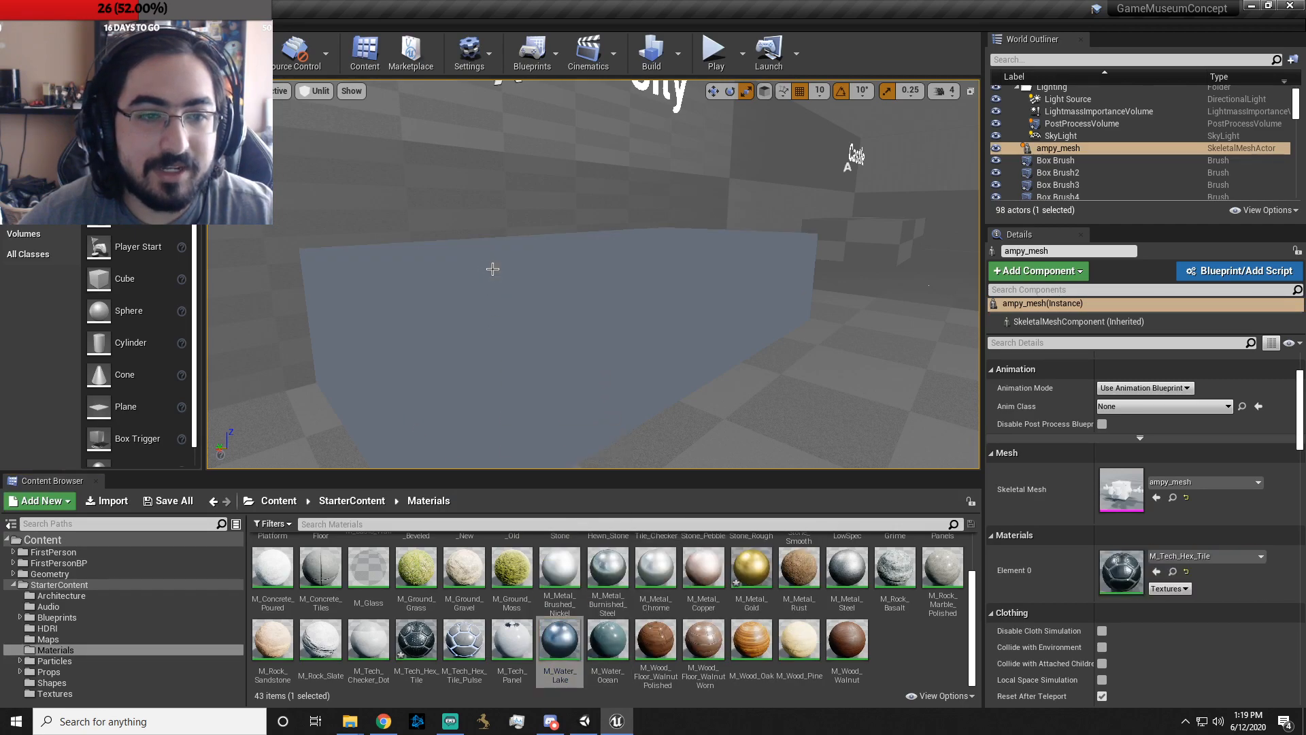
- Try the M_Water_Ocean material on the top, front and end faces of the New City block
{"action": "right_click_drag", "start_coordinate": [613, 382], "coordinate": [636, 383]}
{"action": "left_click_drag", "start_coordinate": [608, 641], "coordinate": [585, 286]}
{"action": "right_click_drag", "start_coordinate": [620, 357], "coordinate": [656, 357]}
{"action": "left_click_drag", "start_coordinate": [607, 640], "coordinate": [615, 290]}
{"action": "right_click_drag", "start_coordinate": [656, 357], "coordinate": [681, 359]}
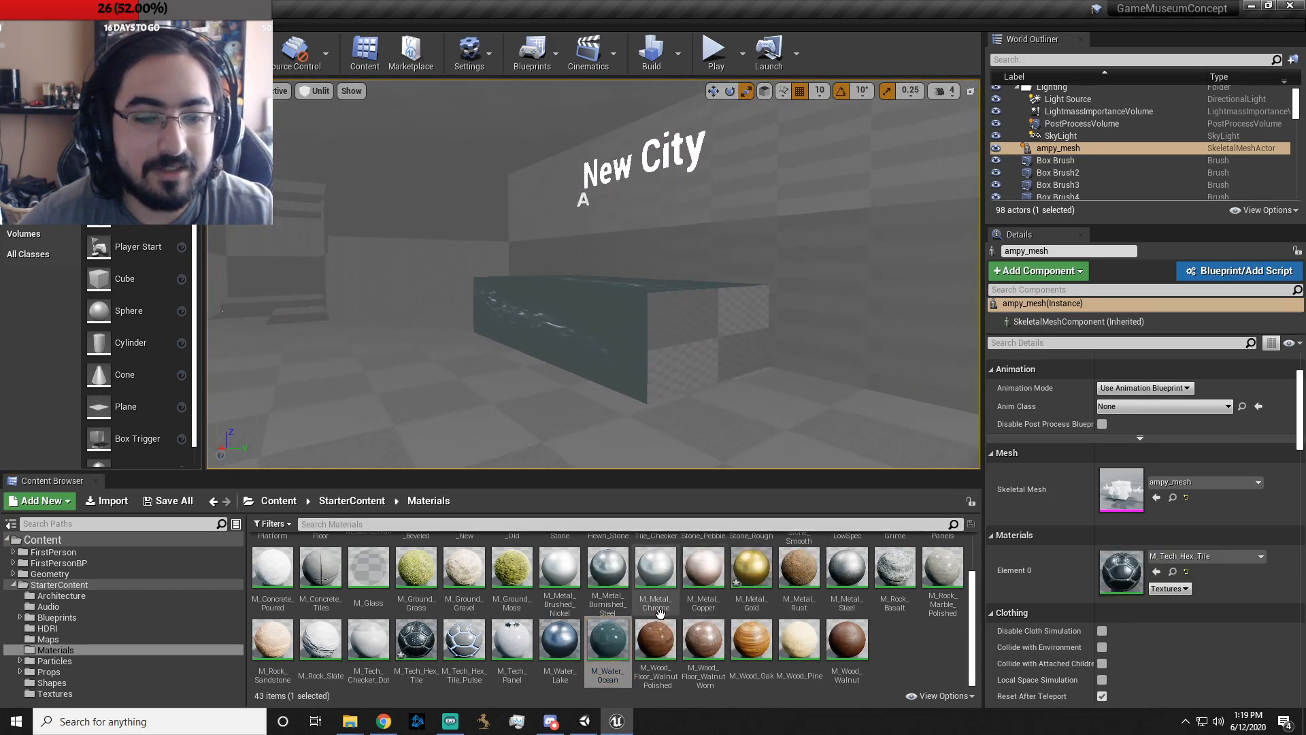
{"action": "left_click_drag", "start_coordinate": [607, 639], "coordinate": [701, 379]}
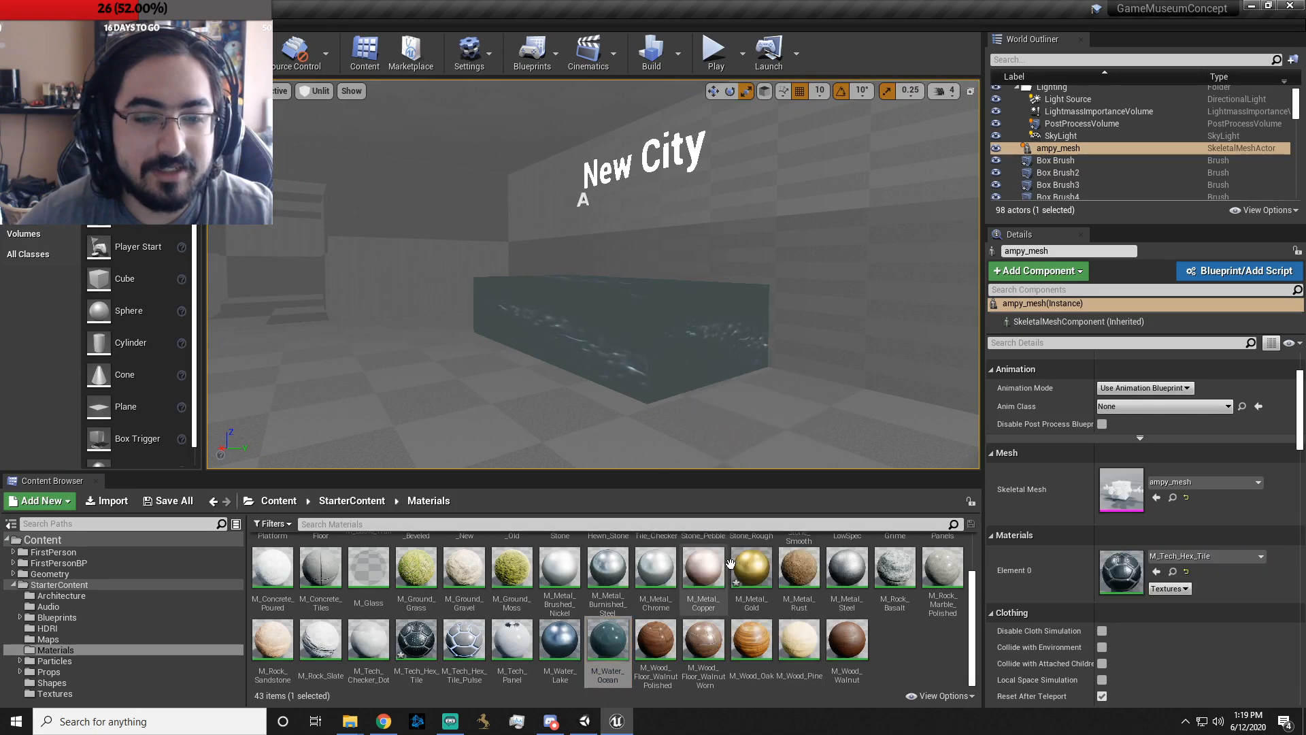
- Apply M_Wood_Floor_Walnut_Worn to the top and side faces of the New City block
{"action": "left_click_drag", "start_coordinate": [703, 639], "coordinate": [589, 344]}
{"action": "left_click_drag", "start_coordinate": [704, 651], "coordinate": [510, 411]}
{"action": "key", "text": "a"}
{"action": "right_click_drag", "start_coordinate": [511, 411], "coordinate": [653, 408]}
{"action": "left_click_drag", "start_coordinate": [693, 635], "coordinate": [533, 394]}
{"action": "scroll", "coordinate": [694, 546], "scroll_direction": "up", "scroll_amount": 1}
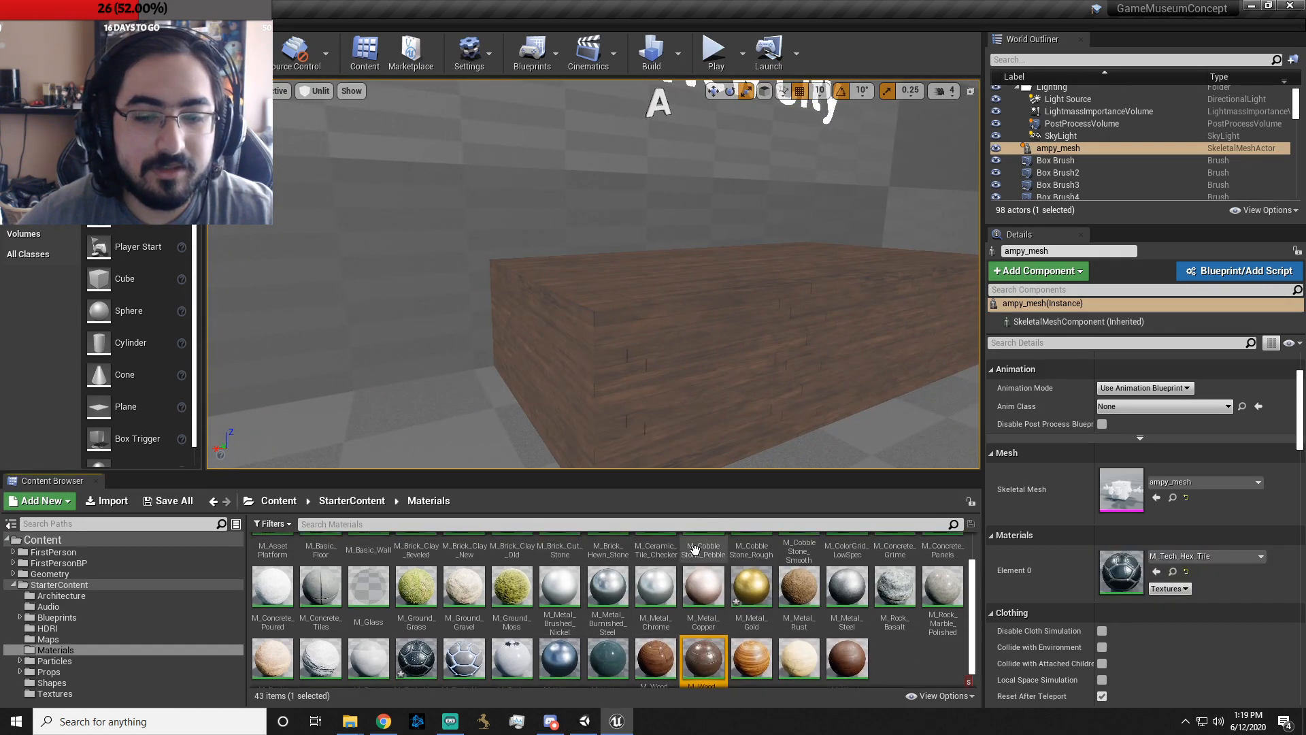
{"action": "scroll", "coordinate": [944, 638], "scroll_direction": "down", "scroll_amount": 1}
- Select Box Brush25, the block beneath the Castle sign, by its top face
{"action": "right_click_drag", "start_coordinate": [740, 361], "coordinate": [674, 378]}
{"action": "left_click", "coordinate": [686, 304]}
{"action": "key", "text": "w"}
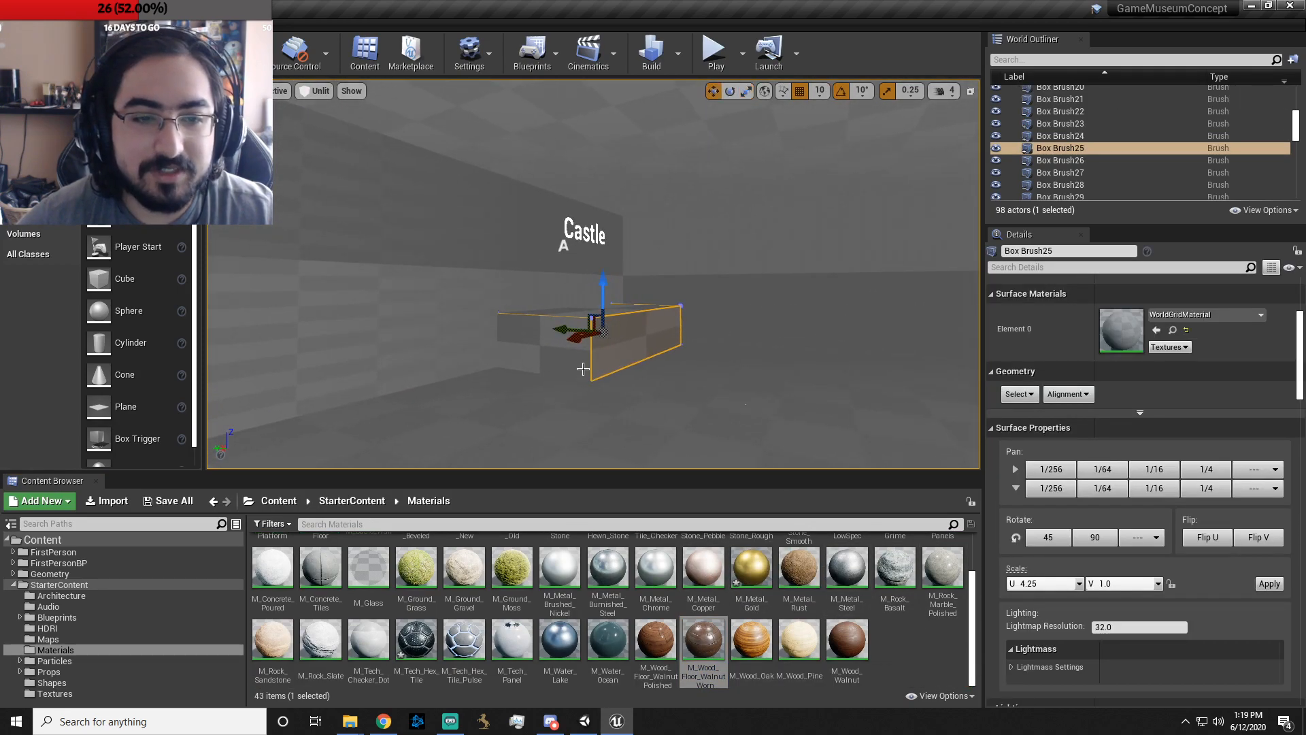
{"action": "key", "text": "w"}
{"action": "right_click_drag", "start_coordinate": [583, 369], "coordinate": [583, 369]}
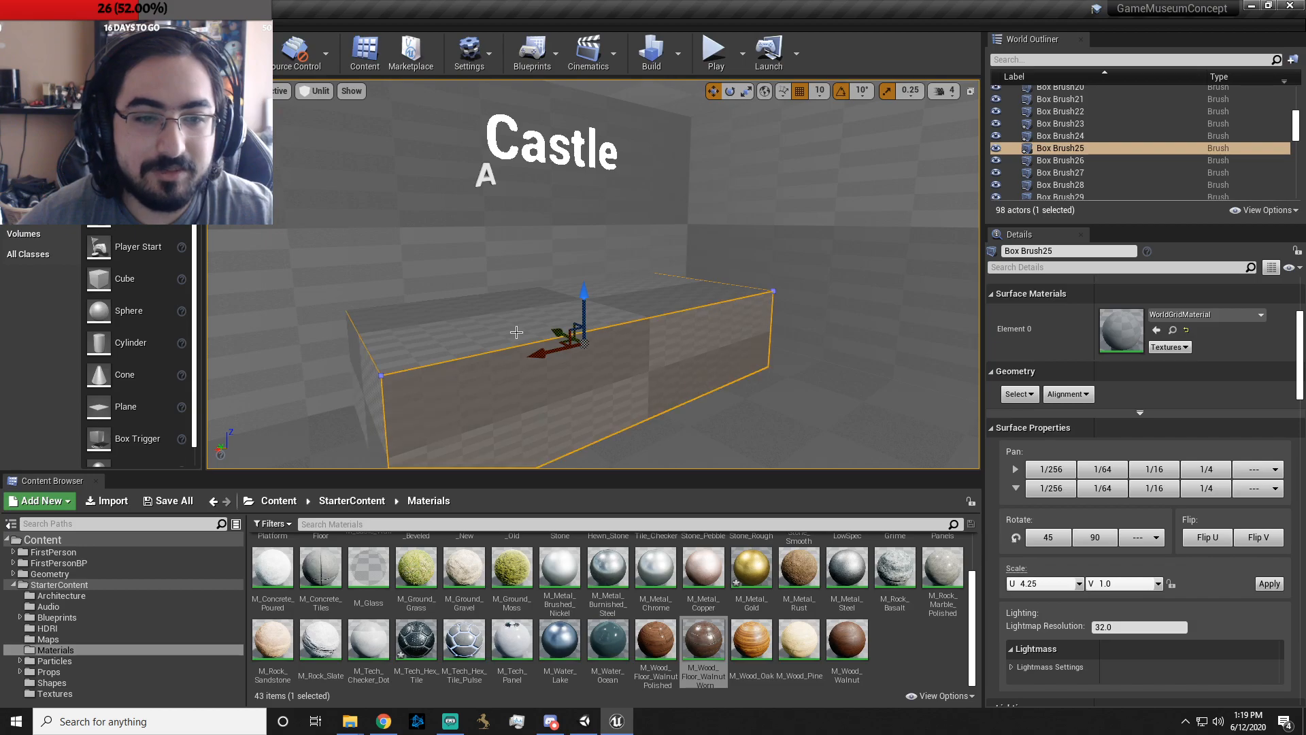
{"action": "left_click", "coordinate": [499, 397]}
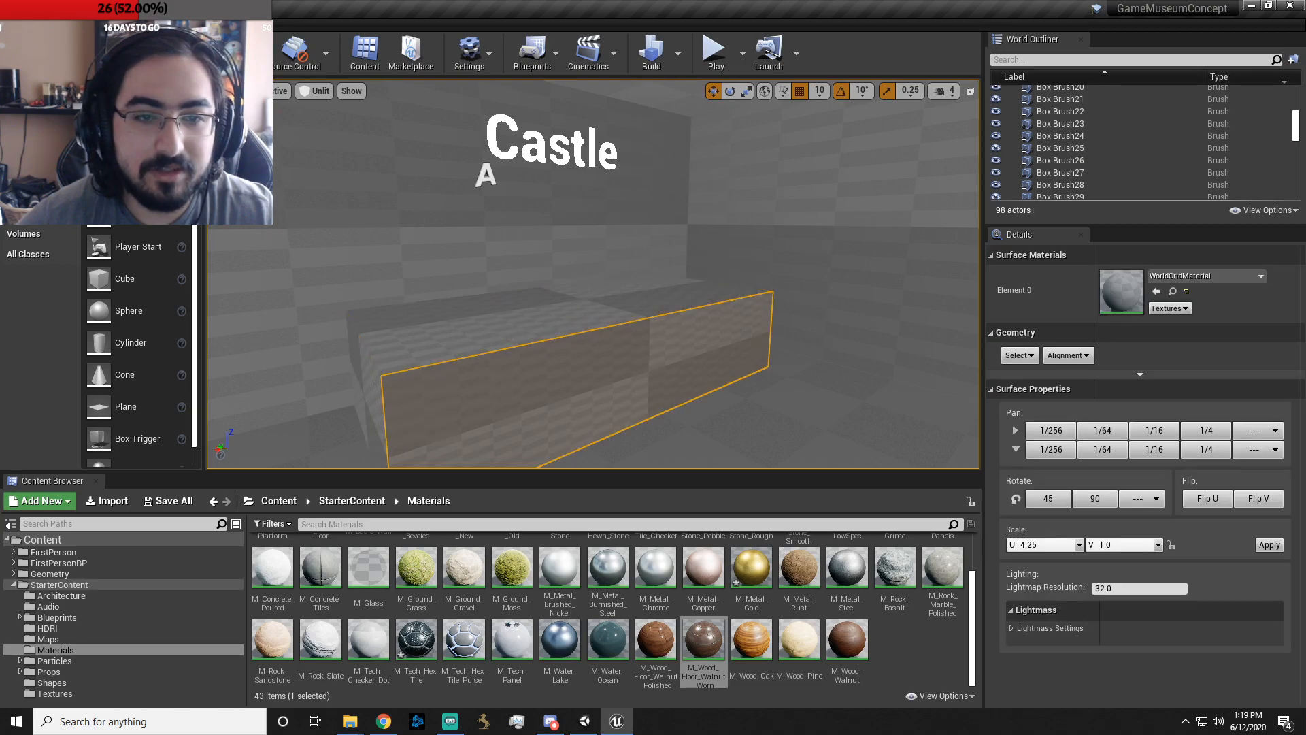
{"action": "left_click", "coordinate": [678, 389]}
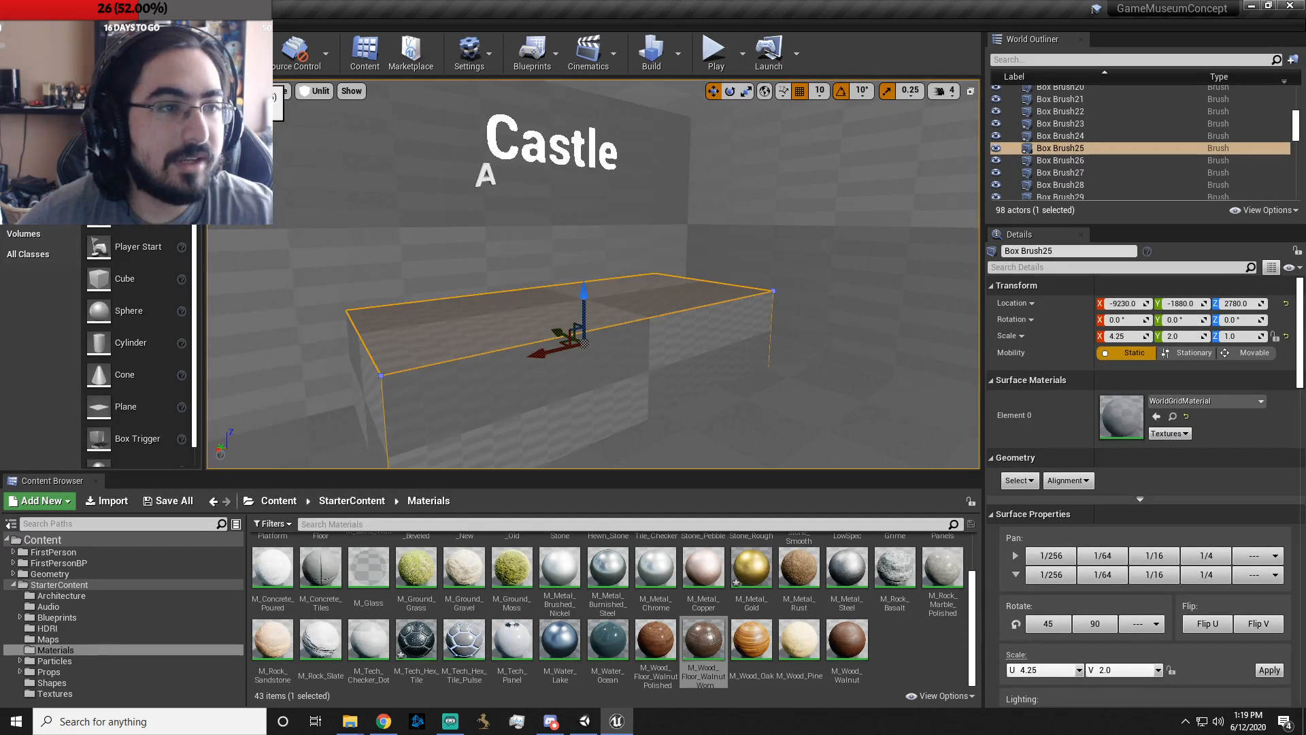
- Try to apply M_Wood_Floor_Walnut_Worn to the whole Castle block in geometry editing mode, and return to placement mode
{"action": "key", "text": "shift+5"}
{"action": "left_click_drag", "start_coordinate": [702, 640], "coordinate": [589, 389]}
{"action": "left_click", "coordinate": [762, 414]}
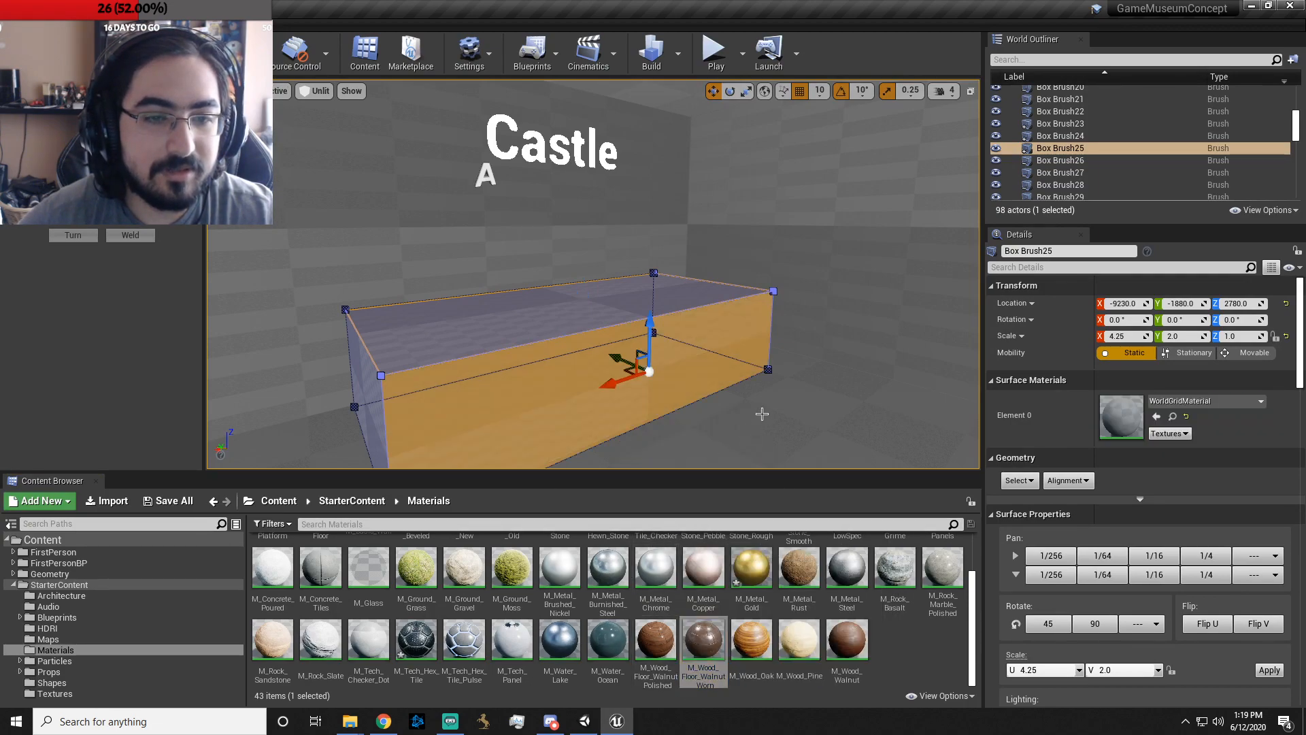
{"action": "left_click", "coordinate": [843, 215]}
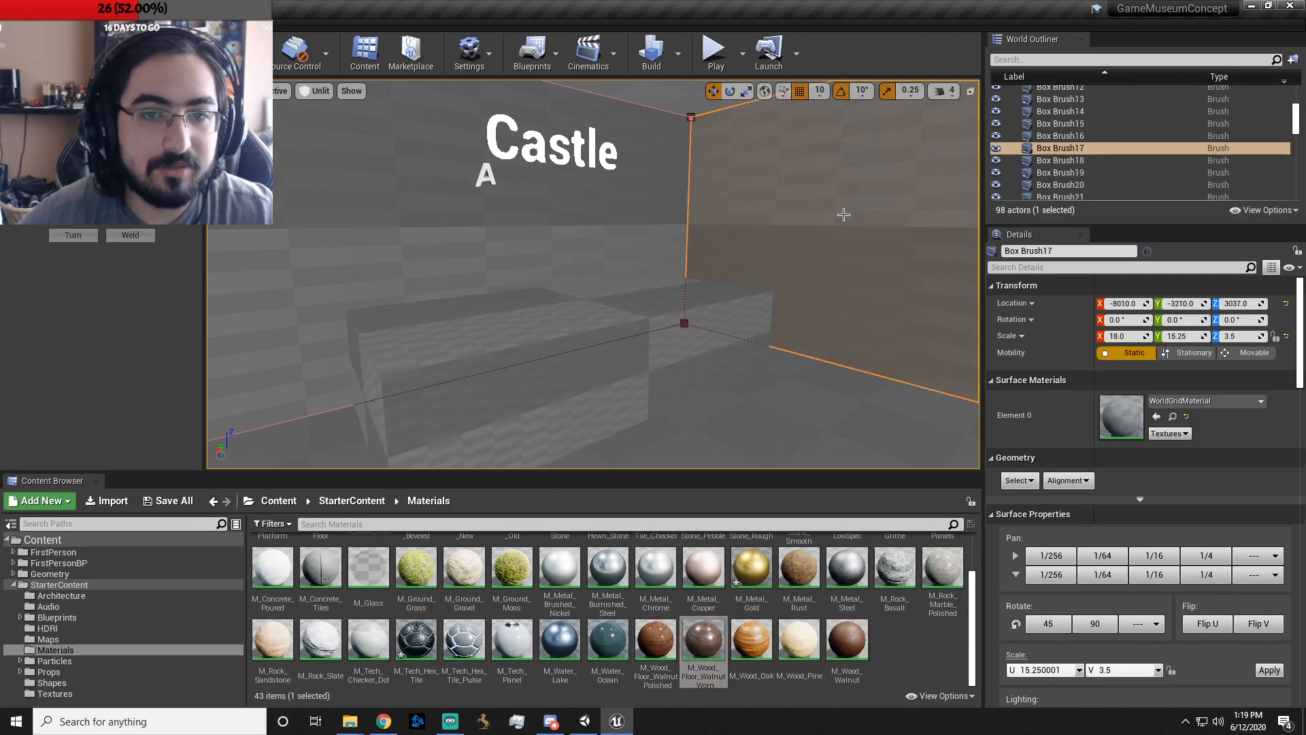
{"action": "left_click", "coordinate": [559, 318]}
{"action": "left_click_drag", "start_coordinate": [533, 374], "coordinate": [576, 437]}
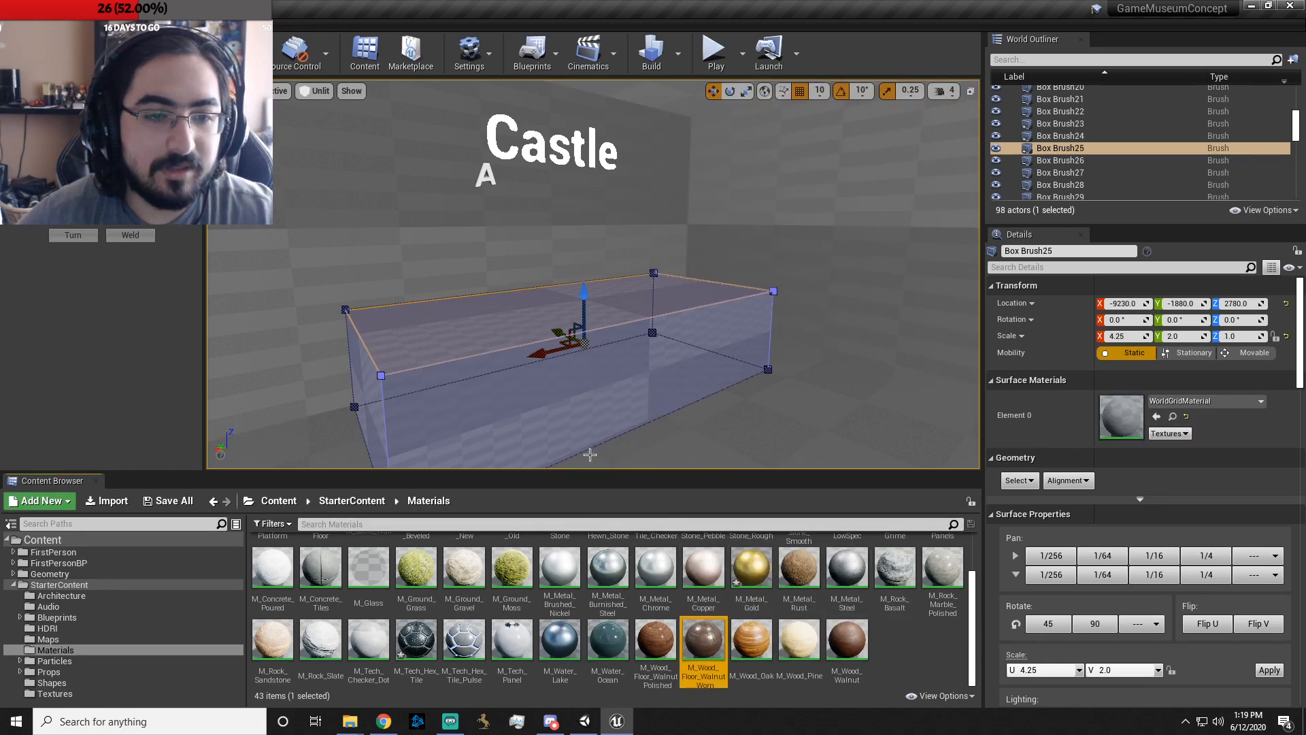
{"action": "left_click", "coordinate": [17, 63]}
- Apply M_Wood_Floor_Walnut_Worn to the Castle block one face at a time, covering its top and sides
{"action": "left_click_drag", "start_coordinate": [705, 641], "coordinate": [538, 344]}
{"action": "left_click_drag", "start_coordinate": [684, 640], "coordinate": [456, 364]}
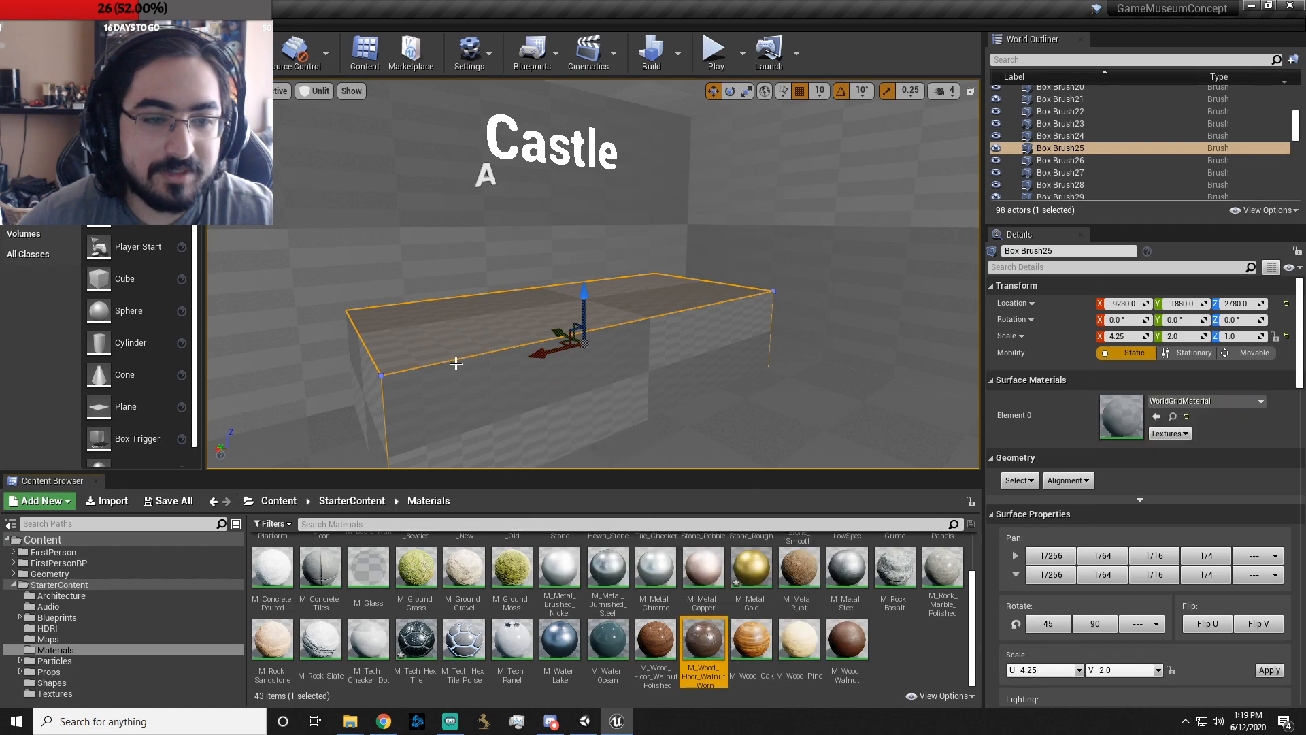
{"action": "left_click", "coordinate": [772, 417]}
{"action": "left_click_drag", "start_coordinate": [704, 643], "coordinate": [579, 352]}
{"action": "mouse_move", "coordinate": [705, 640]}
{"action": "left_mouse_down"}
{"action": "mouse_move", "coordinate": [517, 320]}
{"action": "mouse_move", "coordinate": [364, 399]}
{"action": "left_mouse_up"}
{"action": "key", "text": "d"}
{"action": "right_click_drag", "start_coordinate": [500, 409], "coordinate": [421, 409]}
{"action": "mouse_move", "coordinate": [707, 634]}
{"action": "left_mouse_down"}
{"action": "mouse_move", "coordinate": [855, 466]}
{"action": "mouse_move", "coordinate": [845, 400]}
{"action": "left_mouse_up"}
- Cover the museum hall's floor with M_Wood_Oak and reselect the Ampy character
{"action": "right_click_drag", "start_coordinate": [844, 401], "coordinate": [477, 391]}
{"action": "key", "text": "d"}
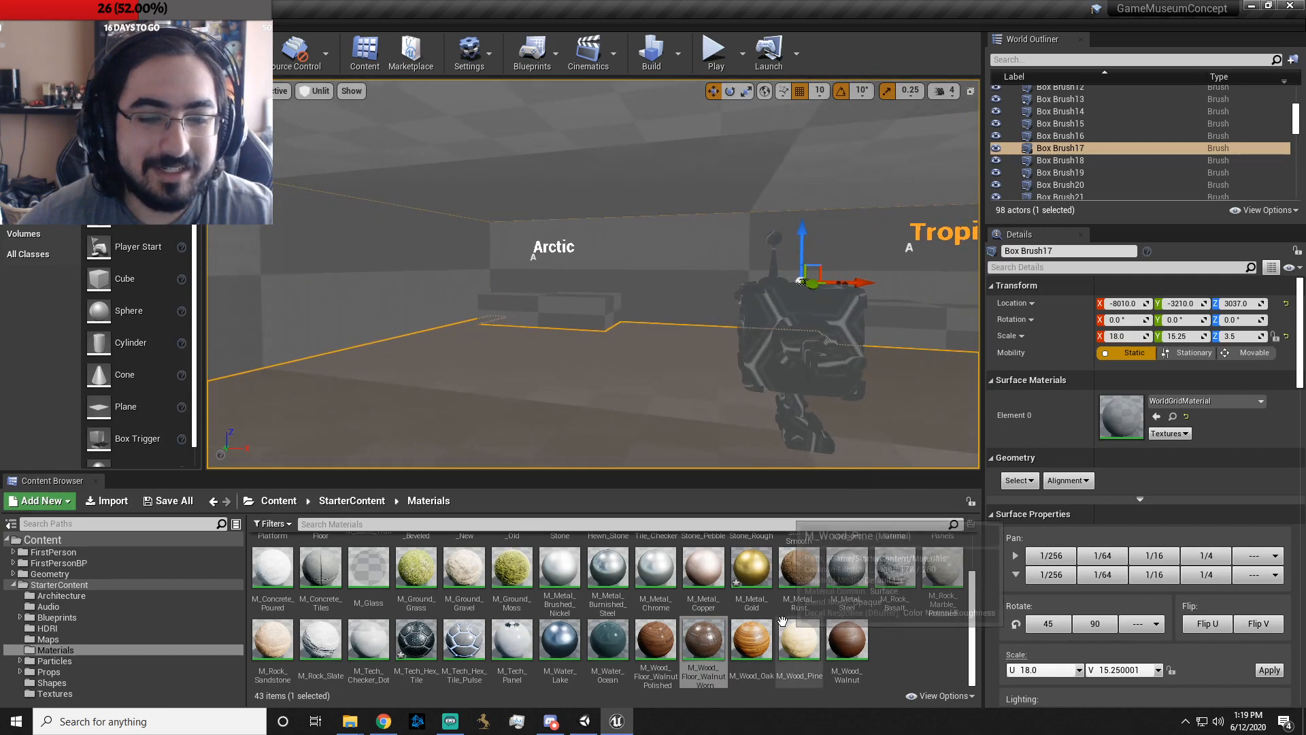
{"action": "right_click_drag", "start_coordinate": [677, 397], "coordinate": [738, 452]}
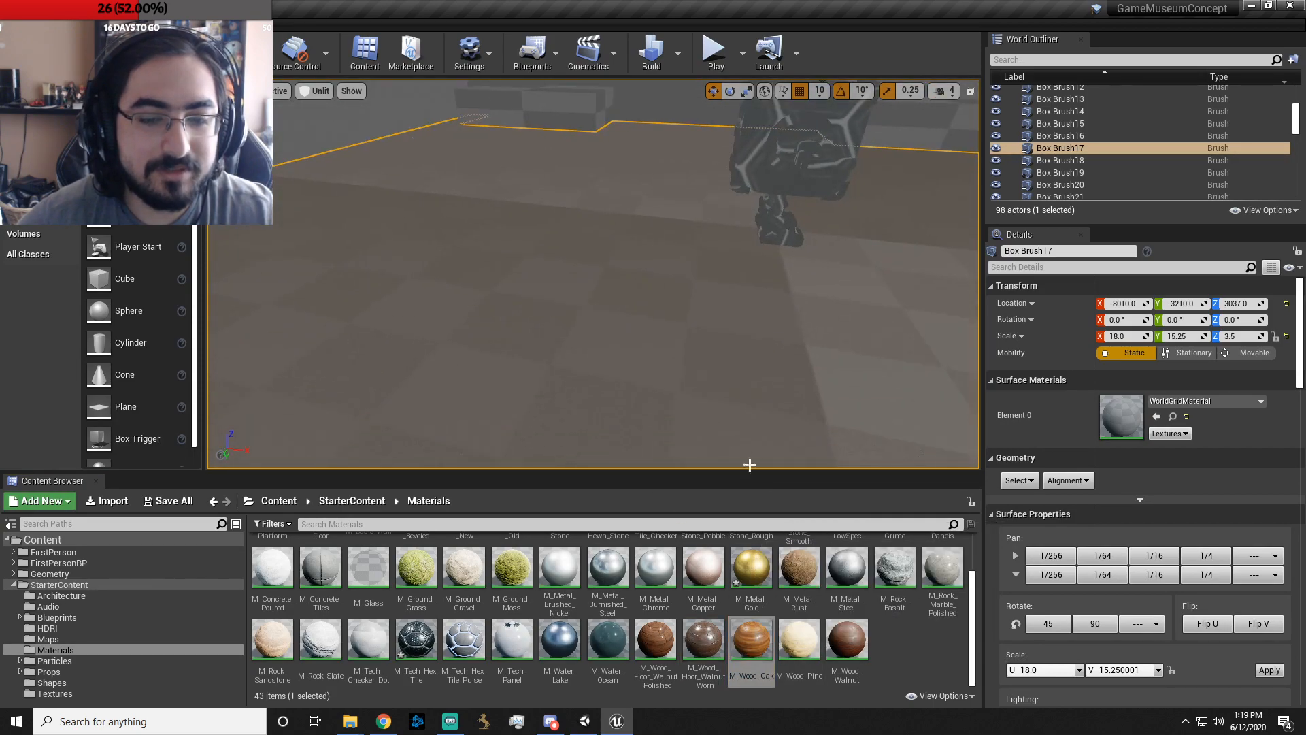
{"action": "left_click_drag", "start_coordinate": [765, 646], "coordinate": [640, 281]}
{"action": "left_click", "coordinate": [658, 326]}
{"action": "right_click_drag", "start_coordinate": [658, 326], "coordinate": [762, 272]}
{"action": "left_click_drag", "start_coordinate": [751, 640], "coordinate": [829, 394]}
{"action": "mouse_move", "coordinate": [828, 395]}
{"action": "right_mouse_down"}
{"action": "mouse_move", "coordinate": [680, 408]}
{"action": "mouse_move", "coordinate": [825, 397]}
{"action": "right_mouse_up"}
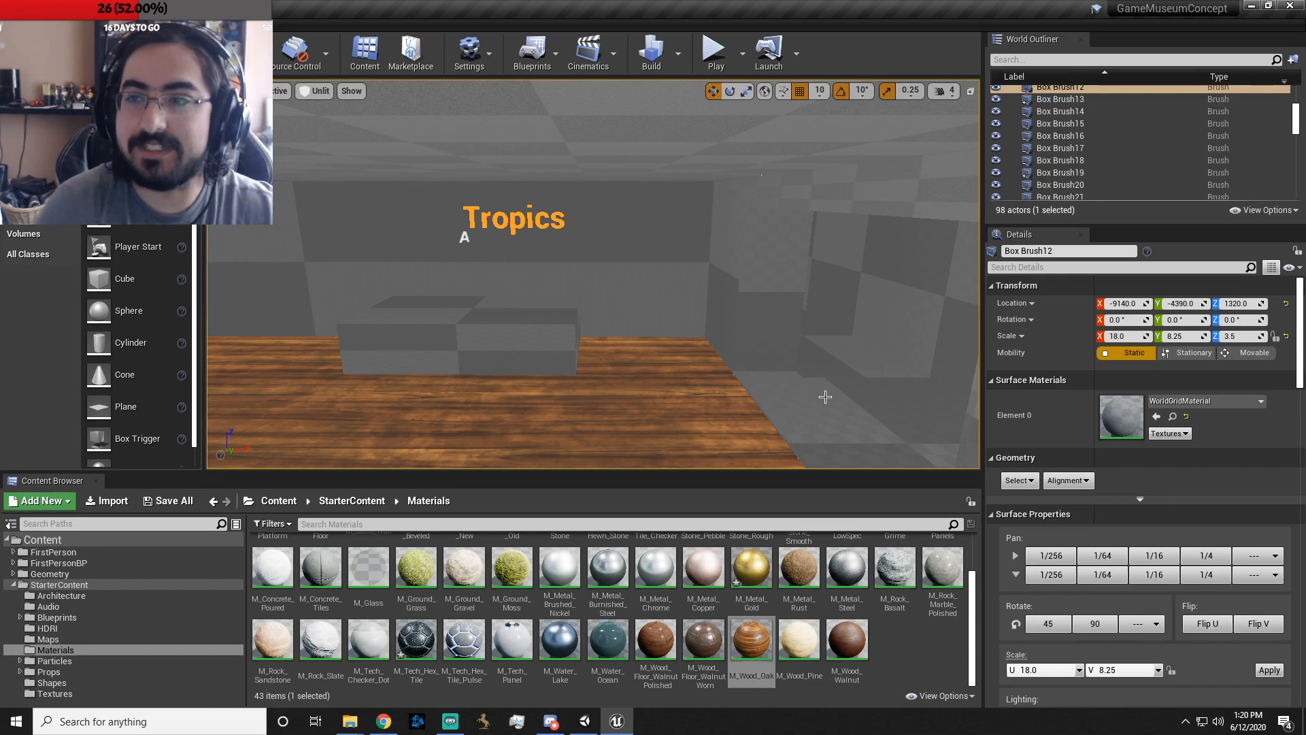
{"action": "right_click_drag", "start_coordinate": [826, 397], "coordinate": [631, 307]}
{"action": "left_click", "coordinate": [631, 307]}
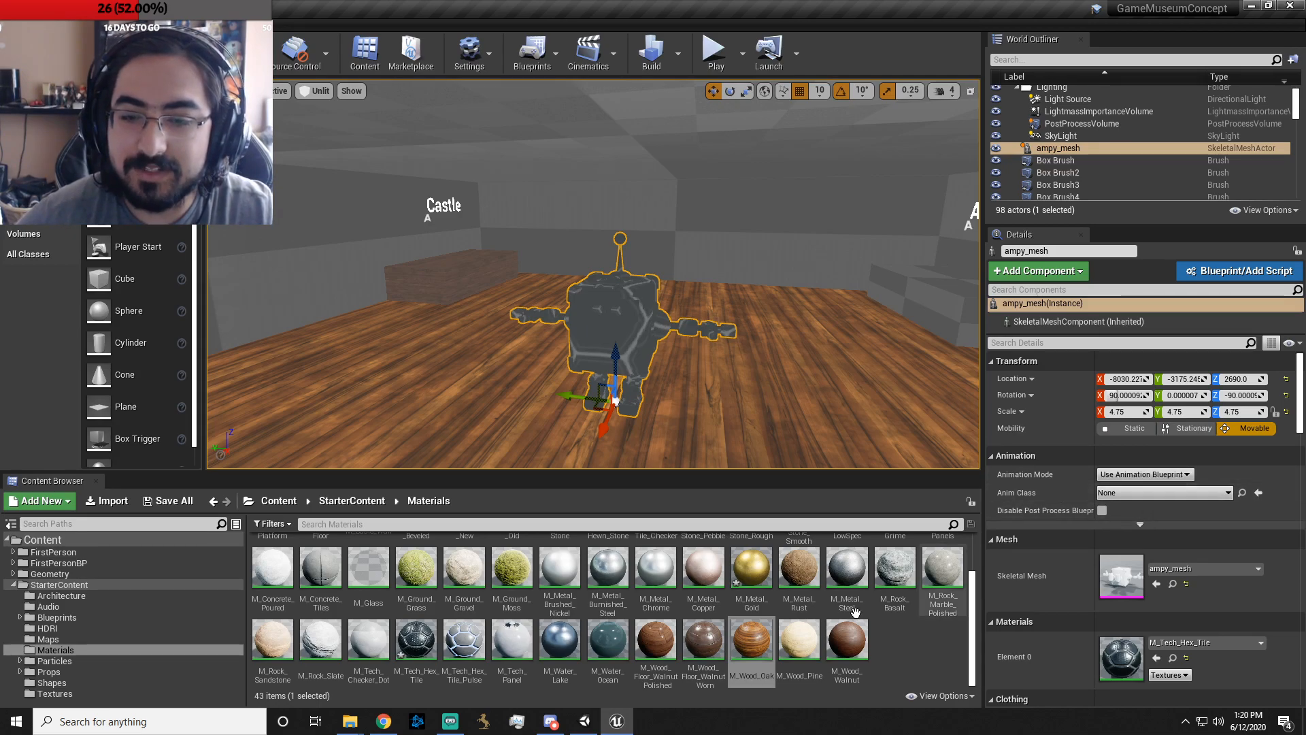
{"action": "left_click", "coordinate": [12, 26]}
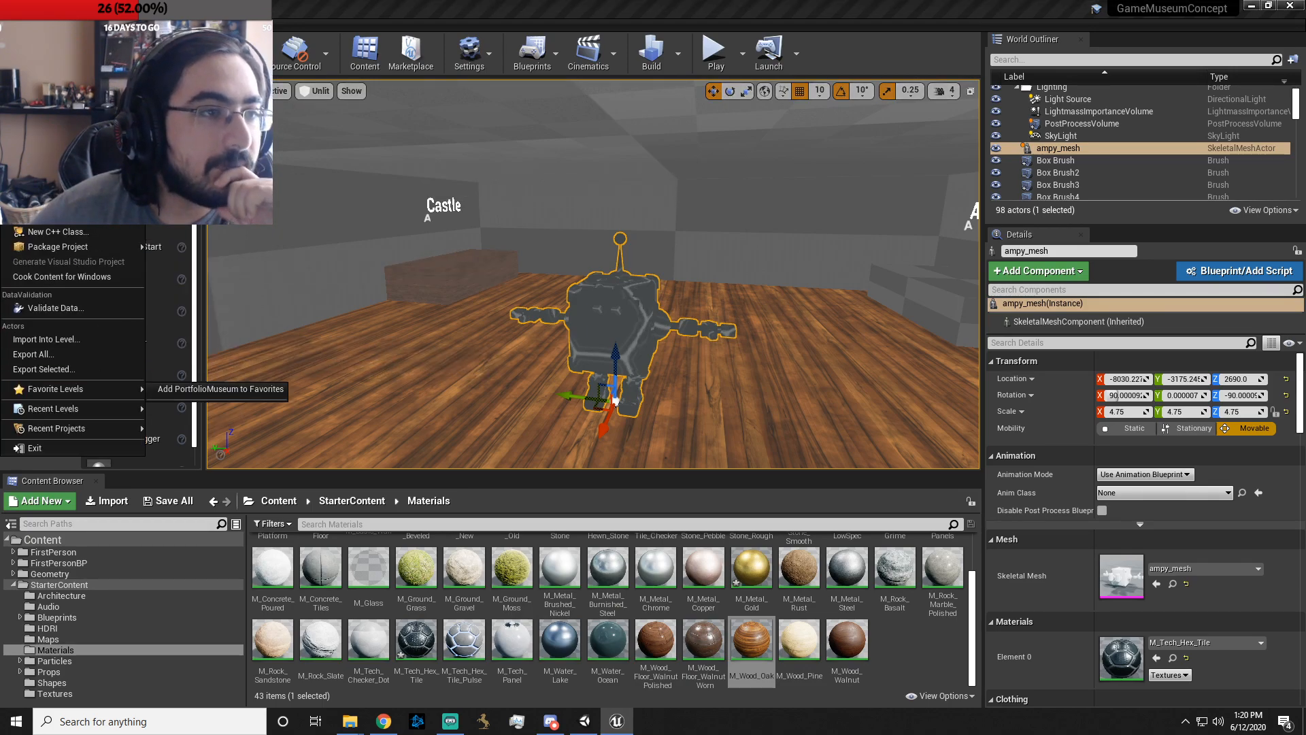
{"action": "left_click", "coordinate": [94, 370]}
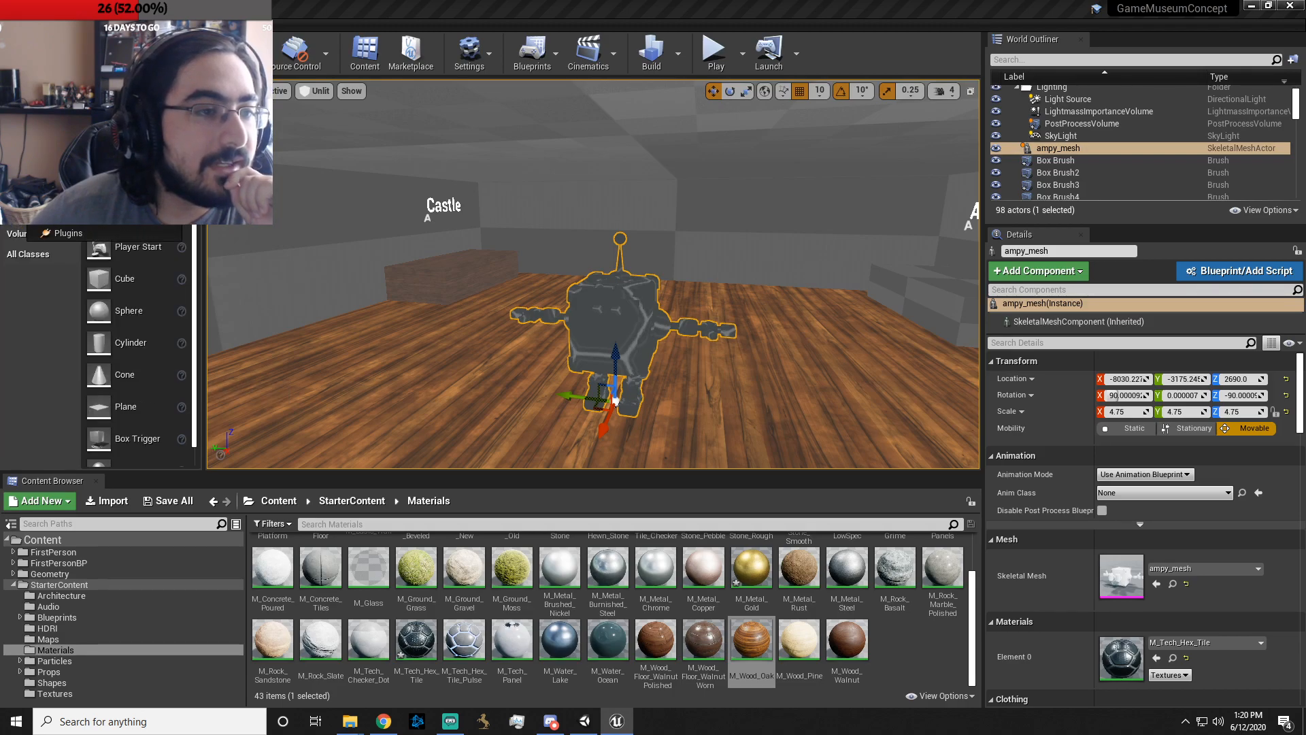
- Check the Ampy source folder in File Explorer, close it, and bring up the Portfolio museum folder beside the editor
{"action": "mouse_move", "coordinate": [11, 26]}
{"action": "left_click", "coordinate": [350, 721]}
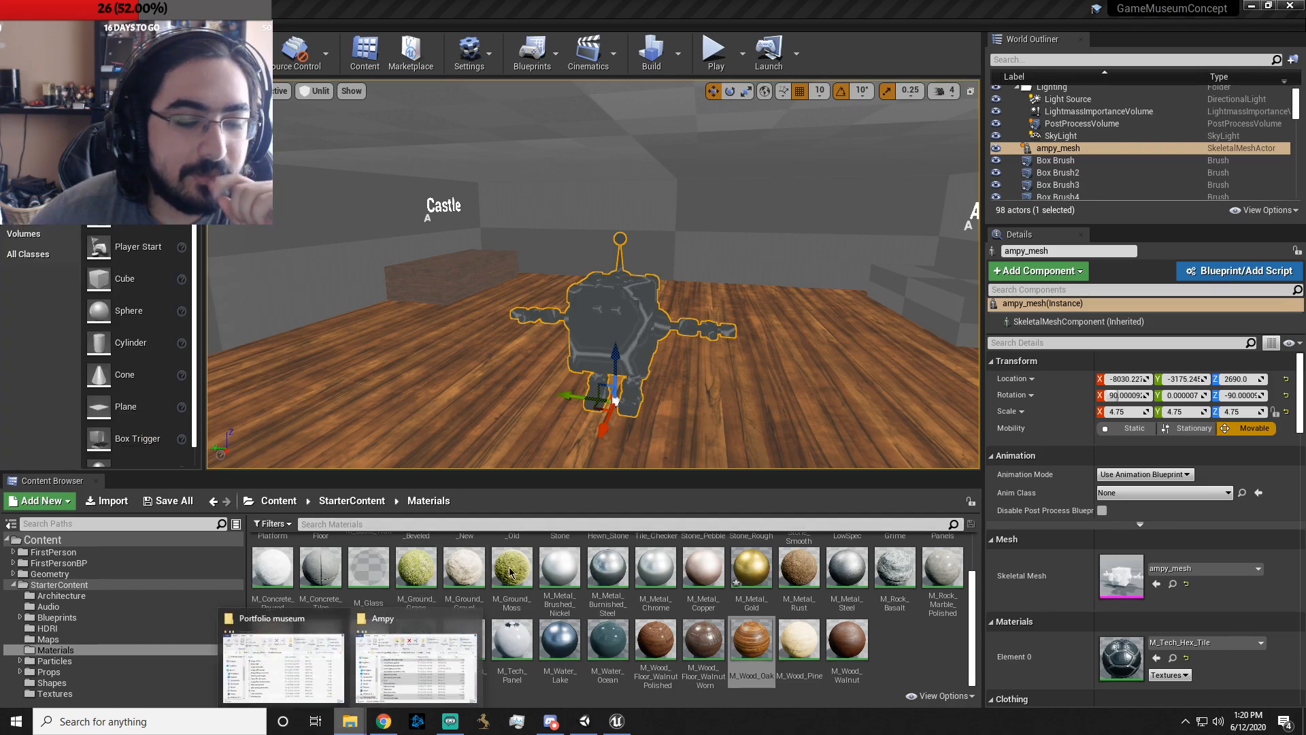
{"action": "left_click", "coordinate": [415, 663]}
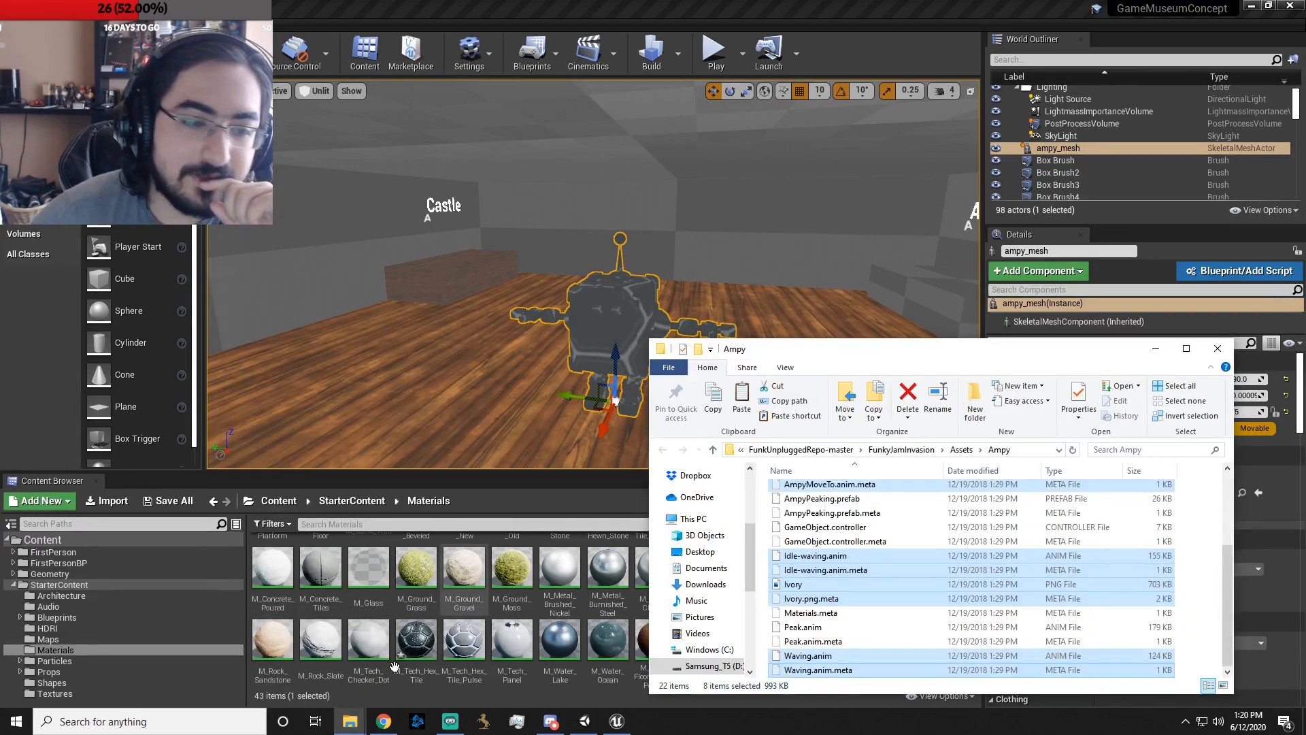
{"action": "left_click", "coordinate": [1218, 350]}
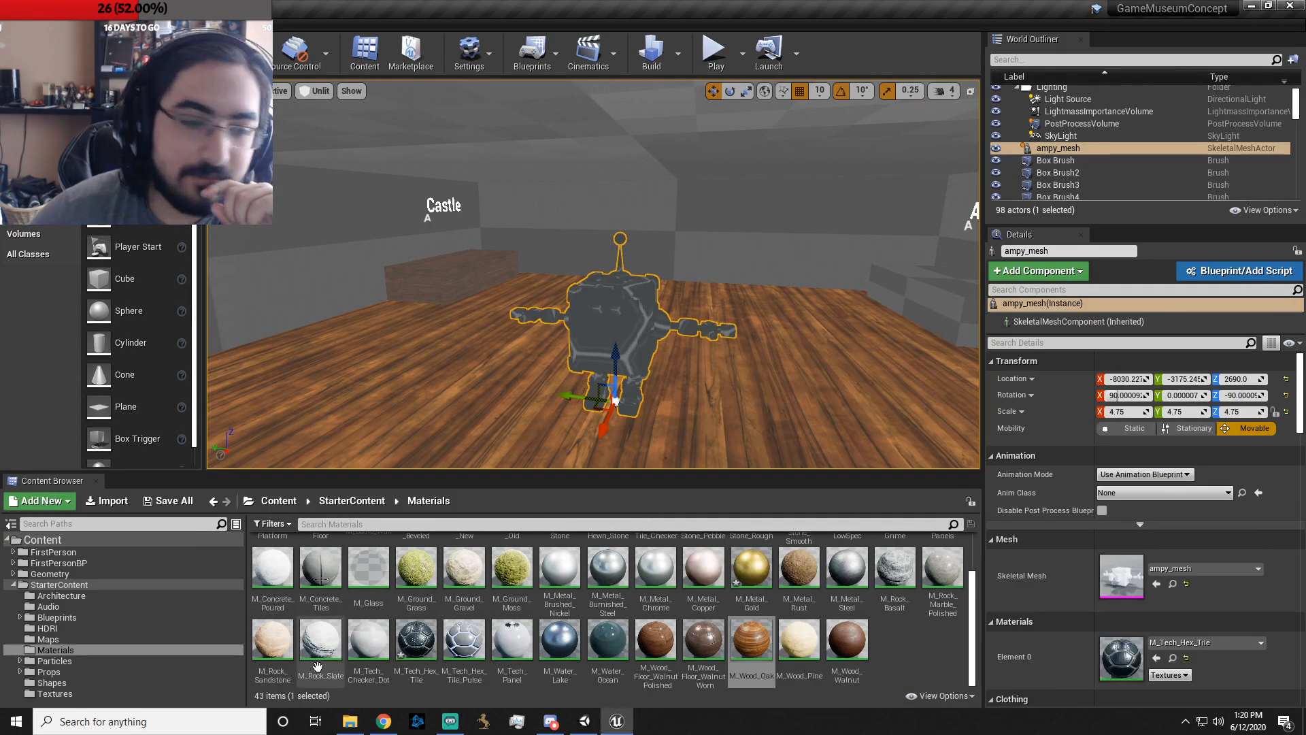
{"action": "left_click", "coordinate": [352, 723]}
{"action": "left_click_drag", "start_coordinate": [804, 55], "coordinate": [985, 87]}
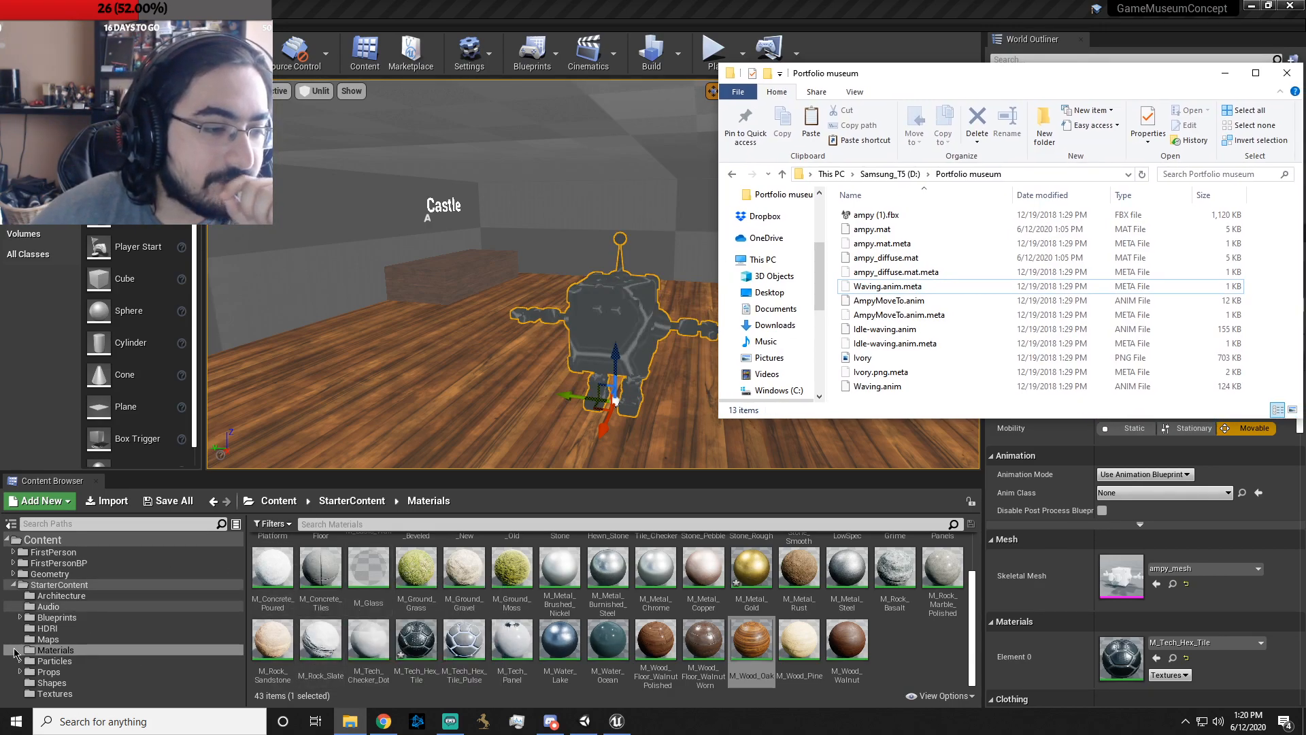
- Import the Ivory texture from the Samsung_T5 drive's Portfolio museum folder into StarterContent
{"action": "left_click", "coordinate": [15, 582]}
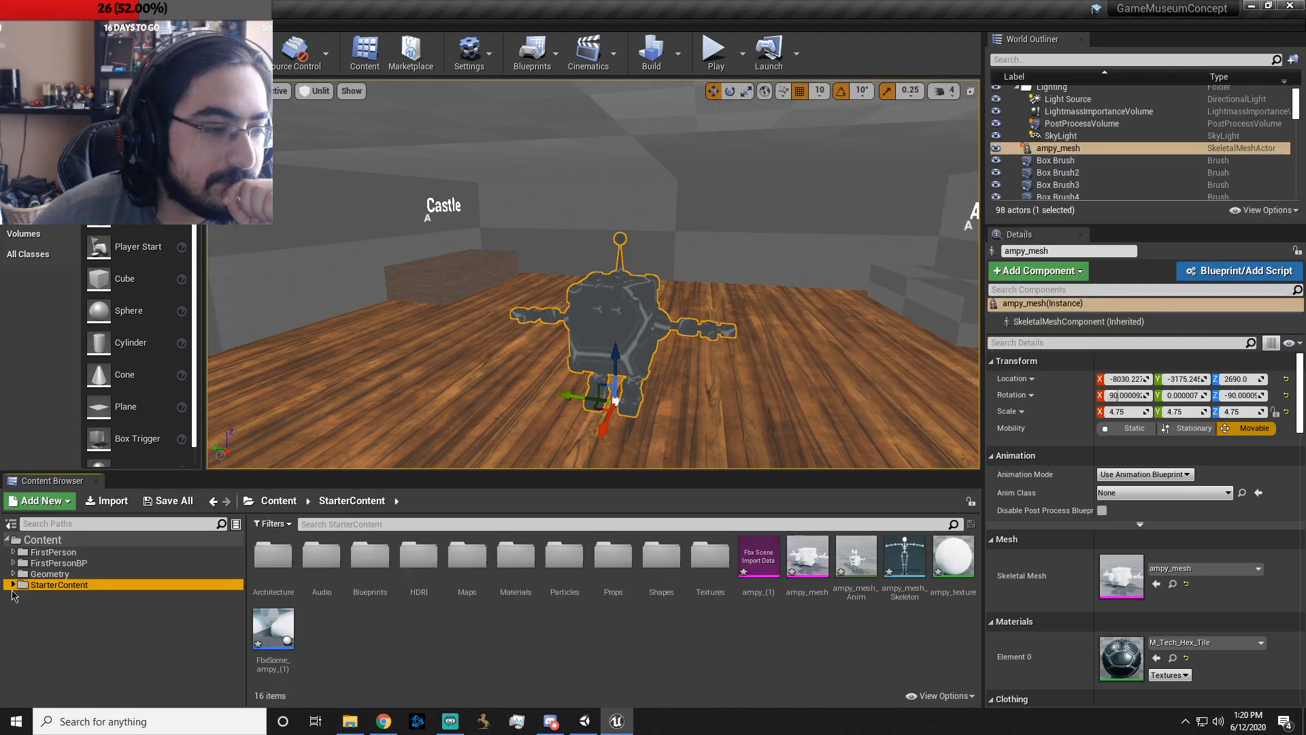
{"action": "right_click", "coordinate": [19, 610]}
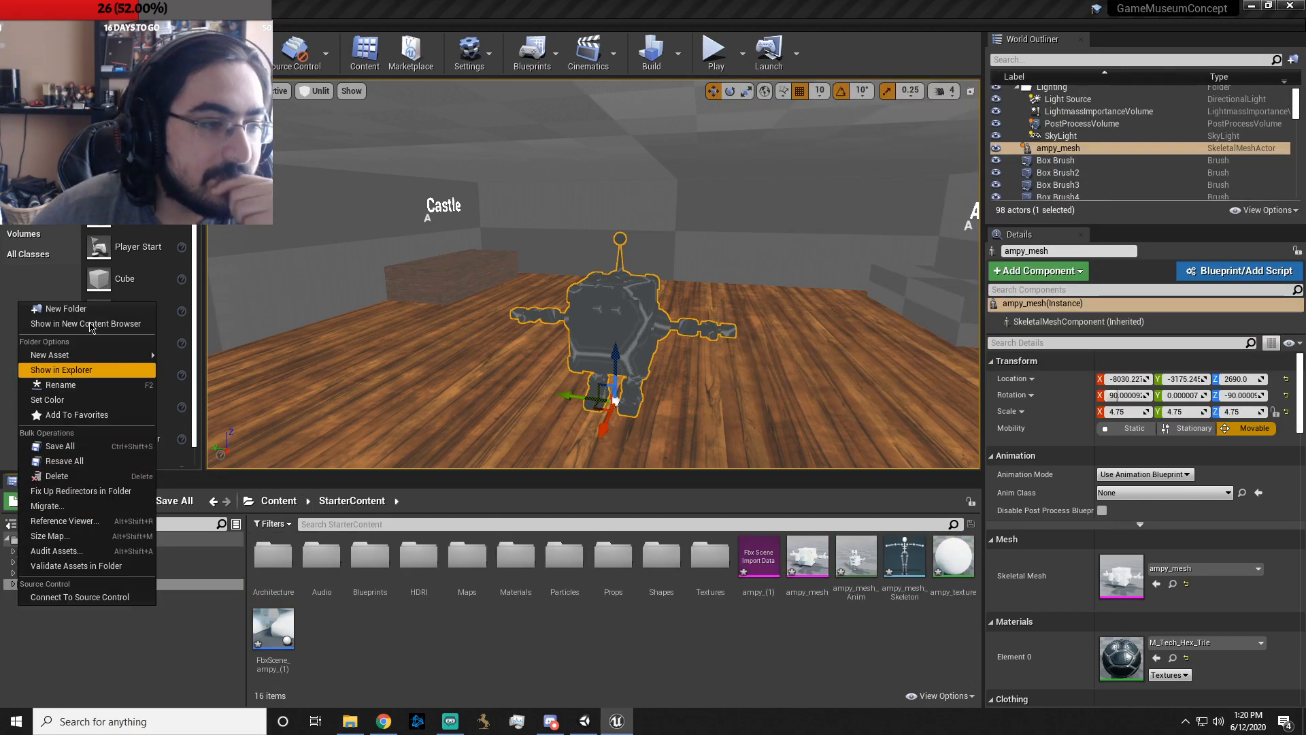
{"action": "left_click", "coordinate": [8, 682]}
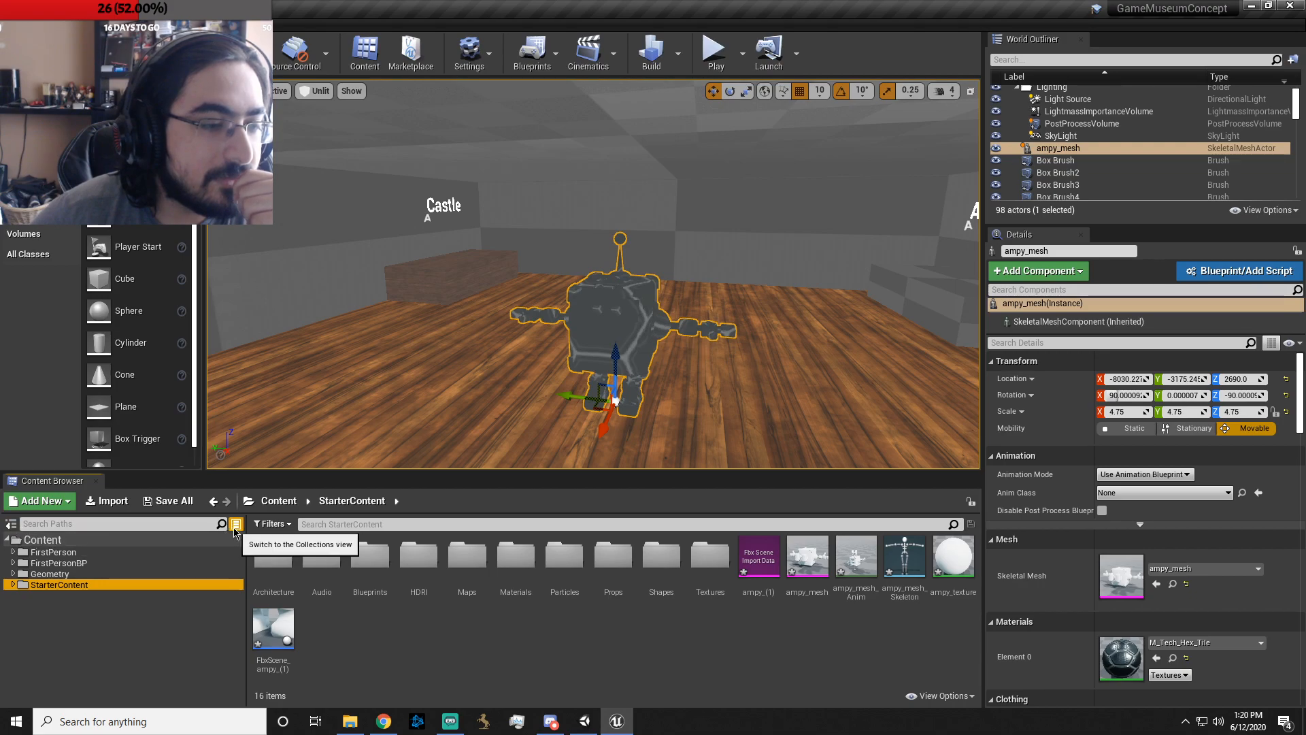
{"action": "left_click", "coordinate": [96, 504]}
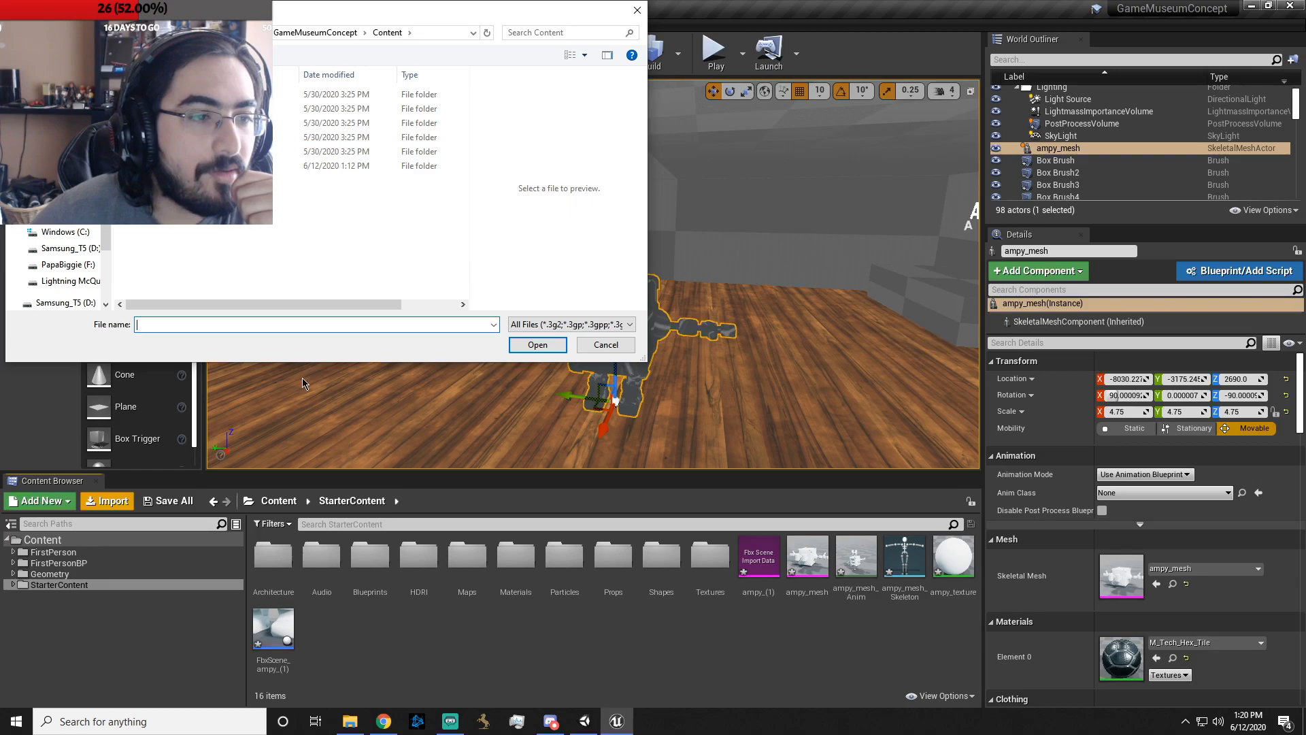
{"action": "left_click", "coordinate": [76, 304]}
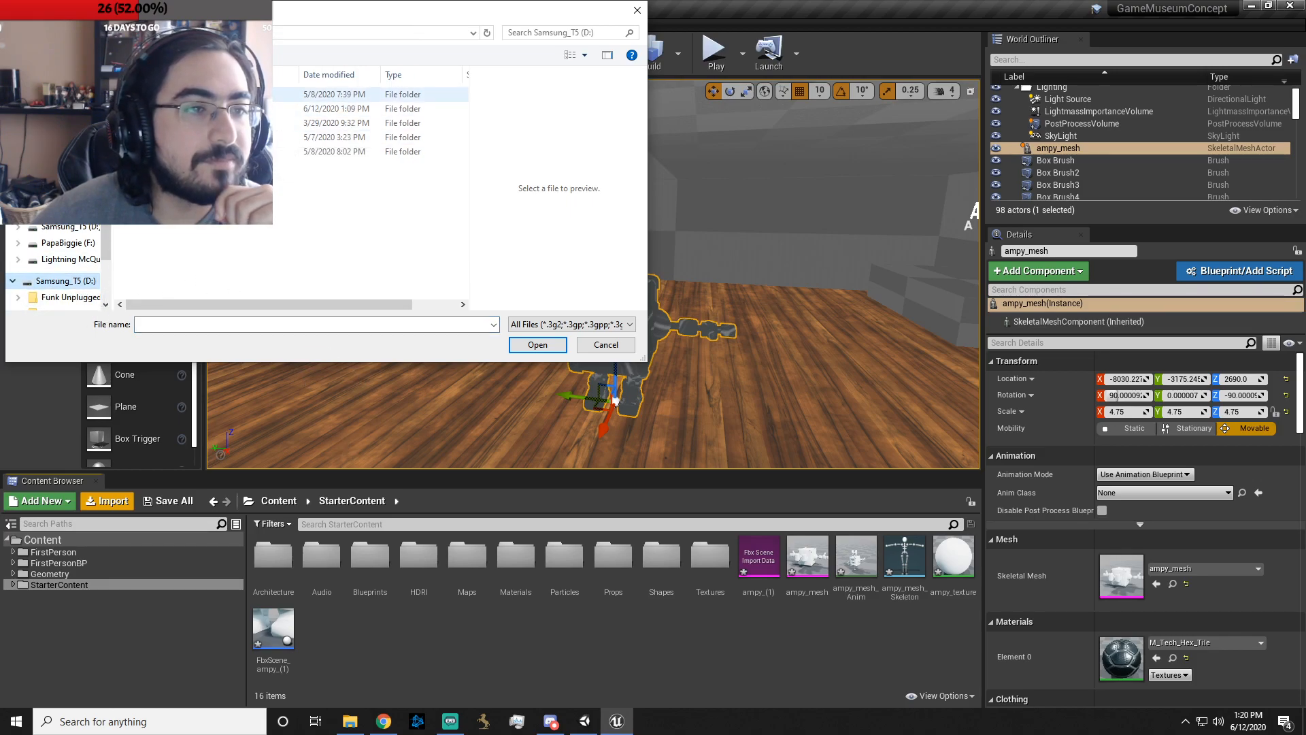
{"action": "double_click", "coordinate": [235, 110]}
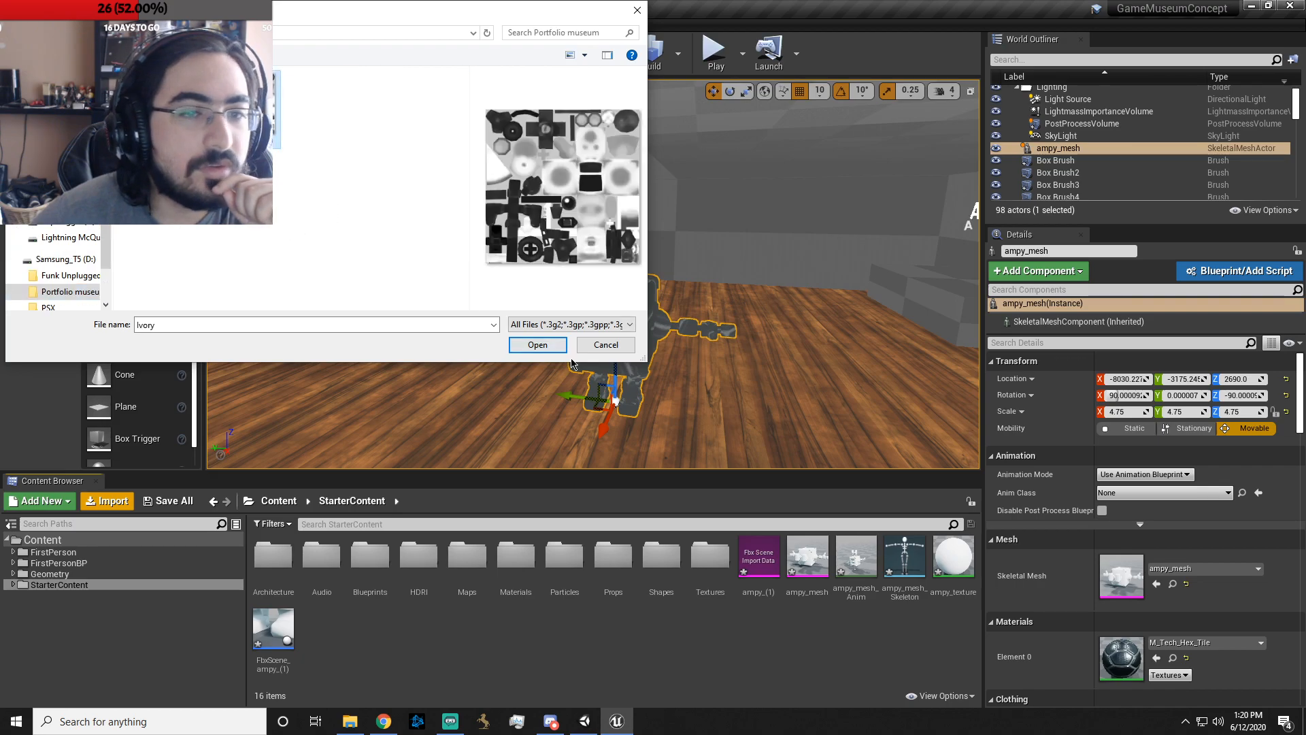
{"action": "left_click", "coordinate": [538, 345]}
- Apply the Ivory texture to the Ampy character as the Ivory_Mat material
{"action": "left_click_drag", "start_coordinate": [322, 629], "coordinate": [624, 298]}
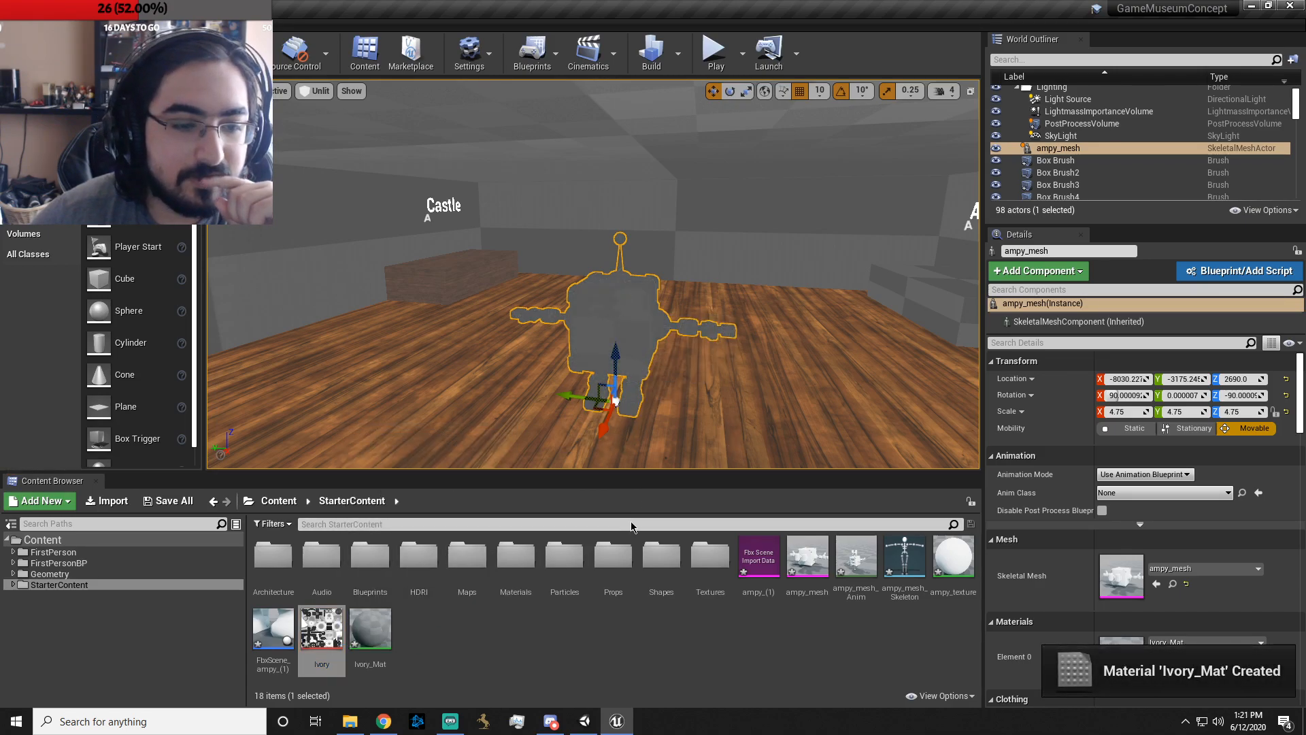
{"action": "left_click_drag", "start_coordinate": [379, 637], "coordinate": [625, 344]}
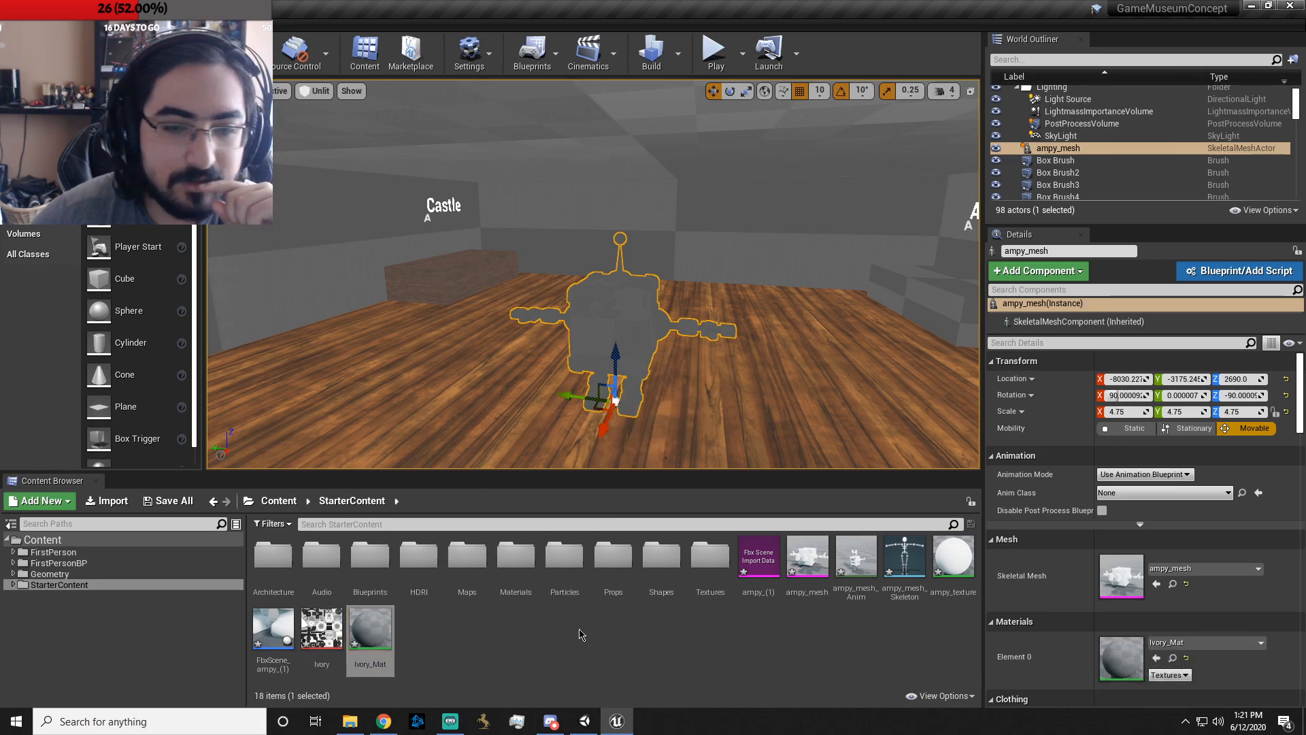
{"action": "left_click", "coordinate": [330, 627]}
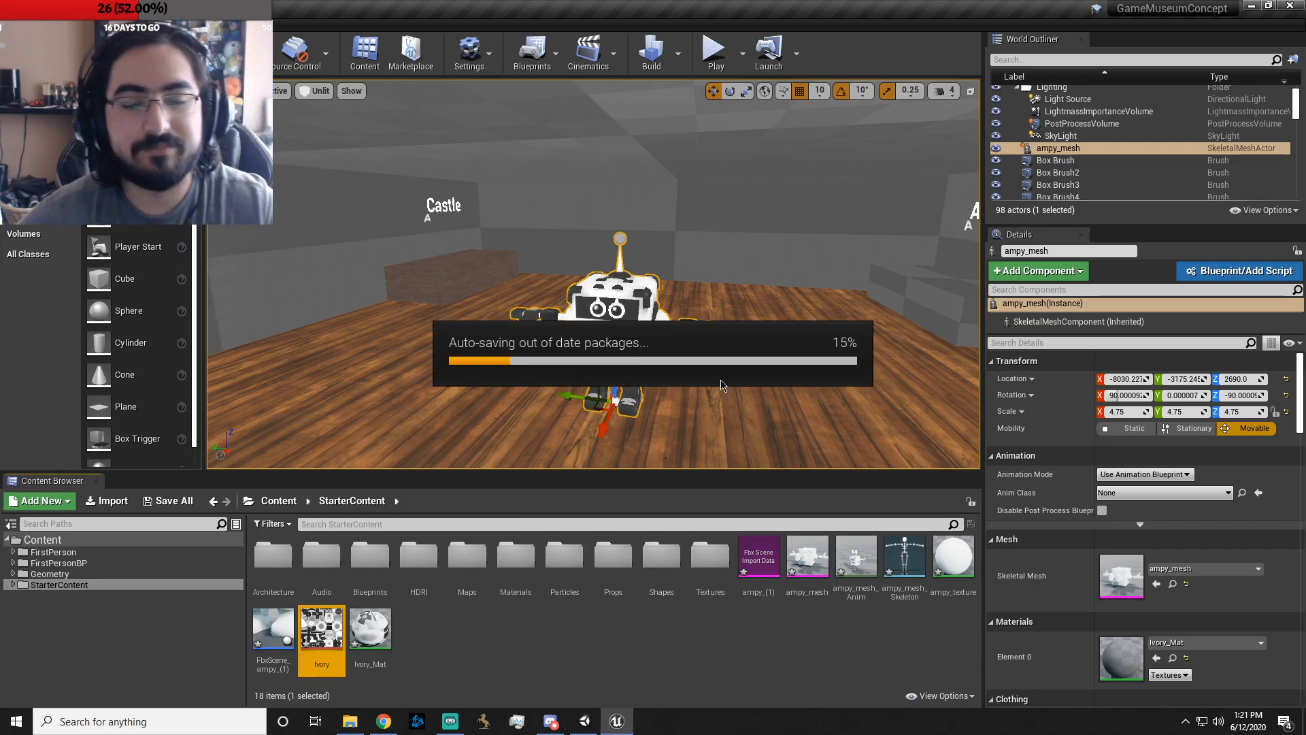
- Examine the textured Ampy character from the front and from farther back in the museum hall
{"action": "right_click_drag", "start_coordinate": [785, 252], "coordinate": [224, 262]}
{"action": "key", "text": "d"}
{"action": "key", "text": "d"}
{"action": "right_click_drag", "start_coordinate": [592, 272], "coordinate": [480, 244]}
{"action": "key", "text": "d"}
{"action": "key", "text": "s"}
{"action": "right_click_drag", "start_coordinate": [764, 320], "coordinate": [764, 321]}
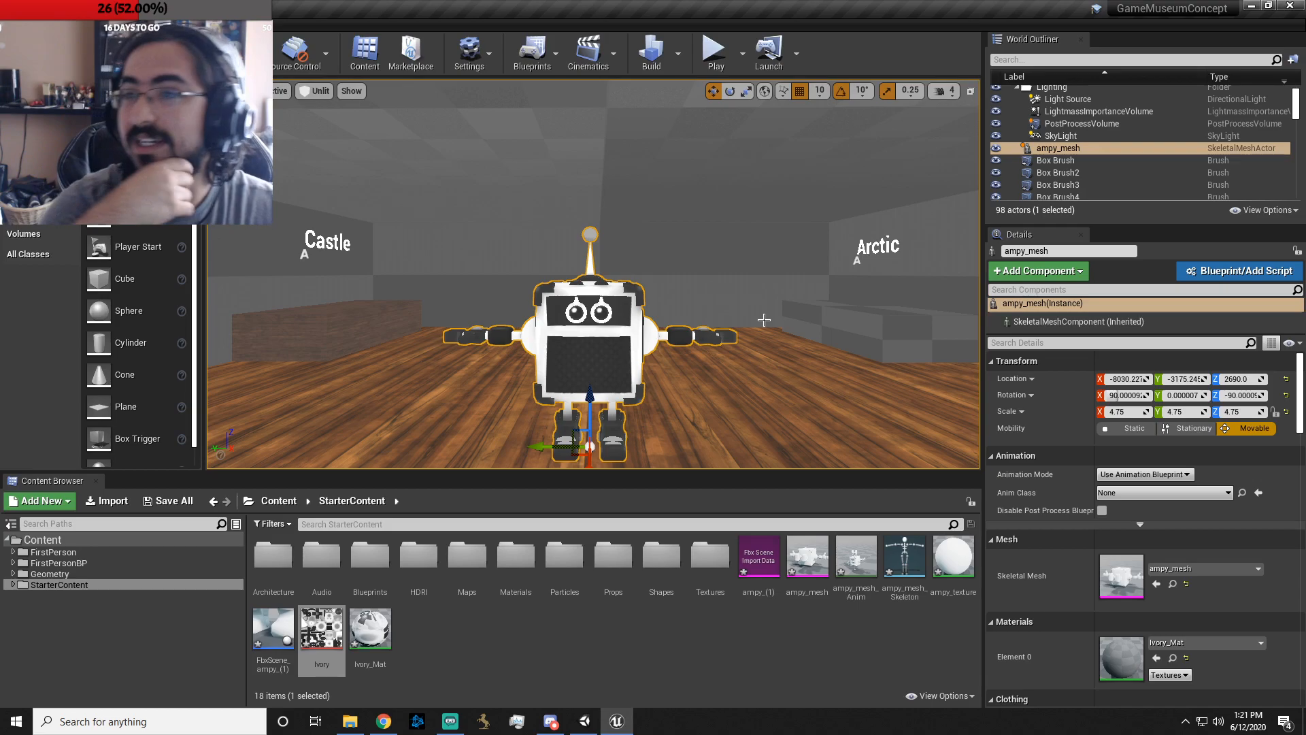
{"action": "mouse_move", "coordinate": [725, 312]}
{"action": "right_mouse_down"}
{"action": "mouse_move", "coordinate": [635, 328]}
{"action": "mouse_move", "coordinate": [716, 332]}
{"action": "mouse_move", "coordinate": [722, 319]}
{"action": "right_mouse_up"}
{"action": "key", "text": "d"}
{"action": "key", "text": "a"}
{"action": "key", "text": "d"}
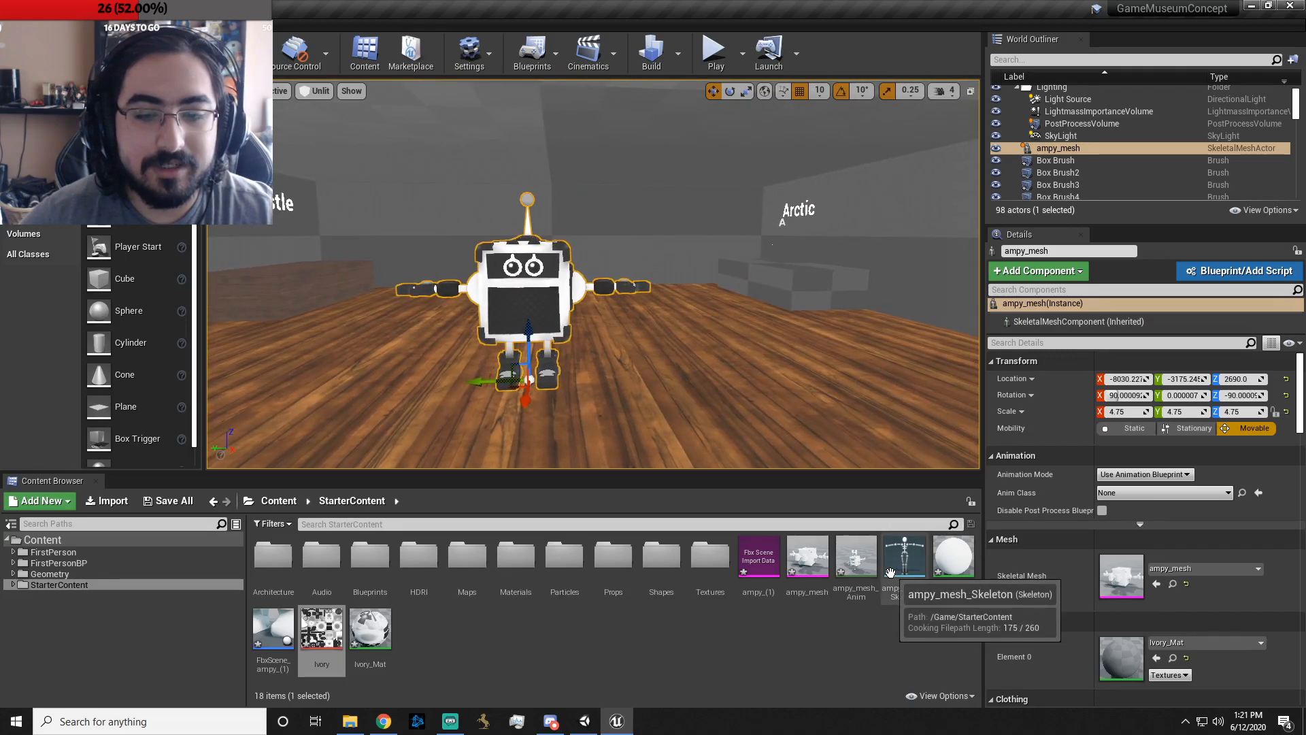
- Start another import for all file types and browse from Funk Unplugged on Samsung_T5 to FunkyJamInvasion's Assets folder
{"action": "left_click", "coordinate": [890, 573]}
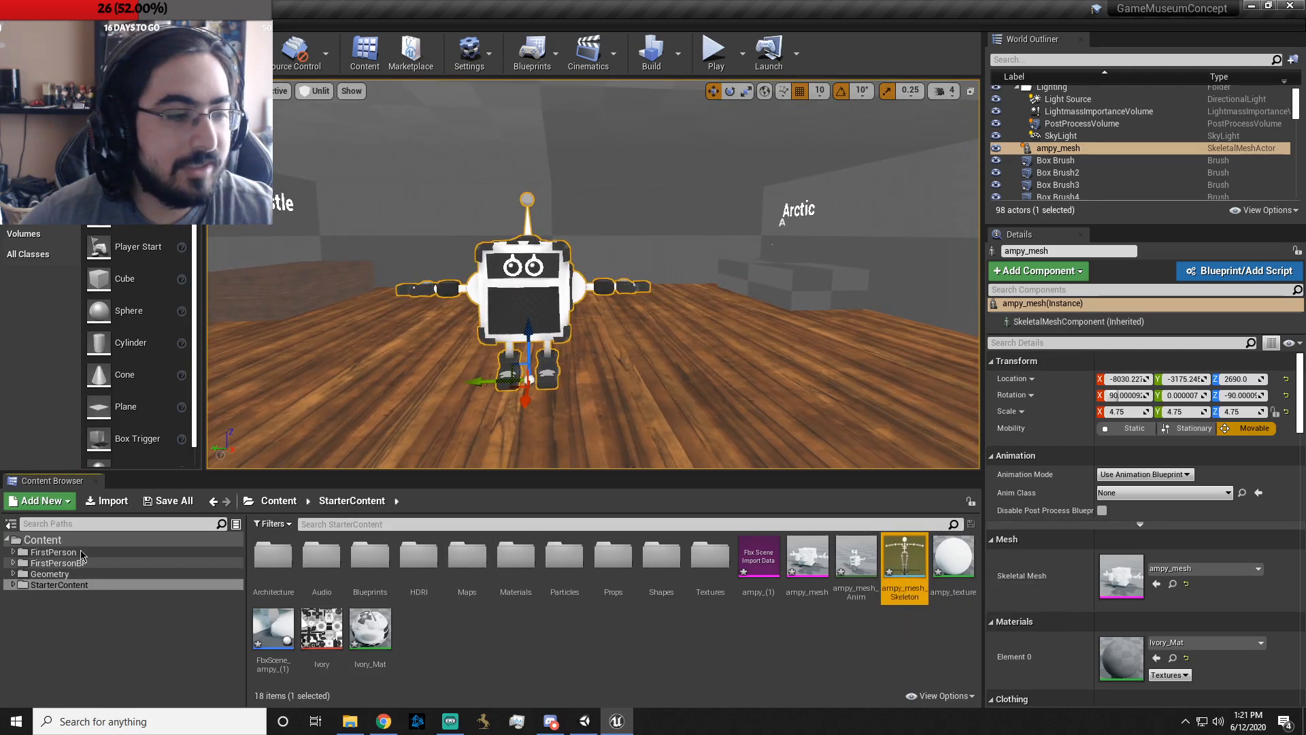
{"action": "left_click", "coordinate": [109, 501]}
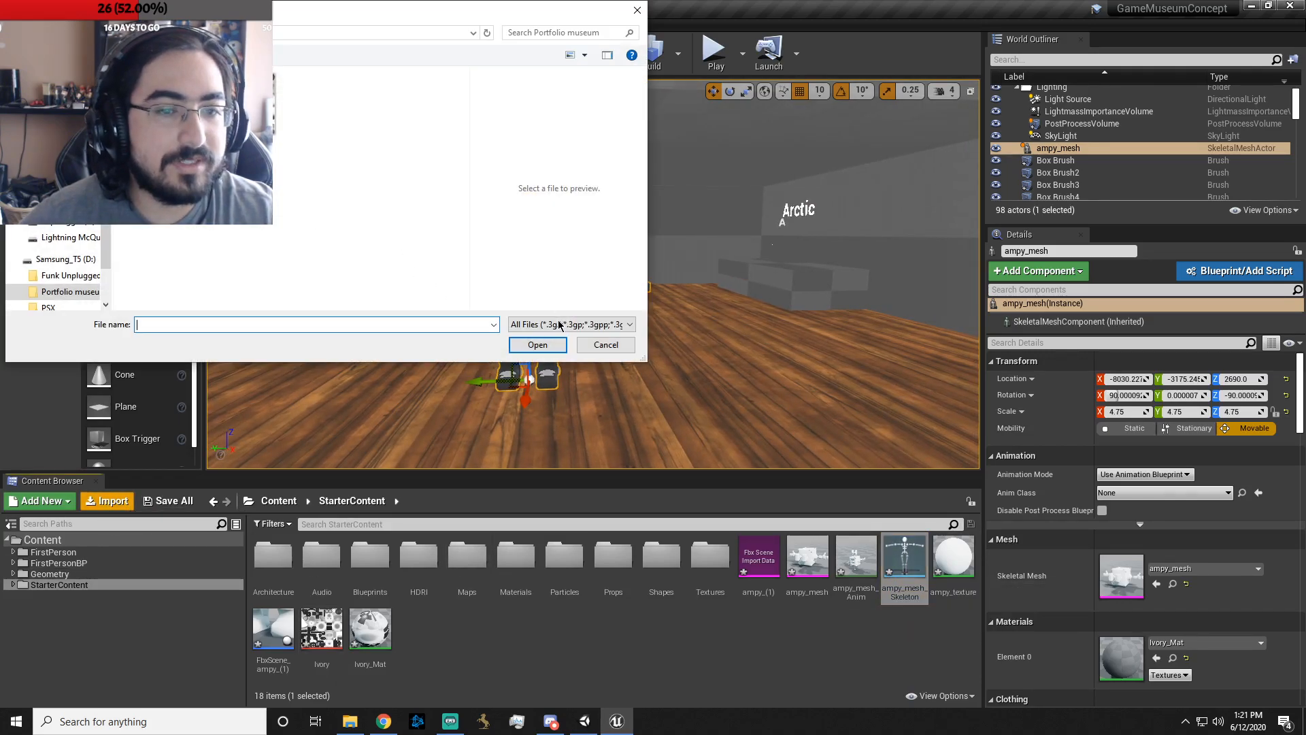
{"action": "left_click", "coordinate": [558, 324]}
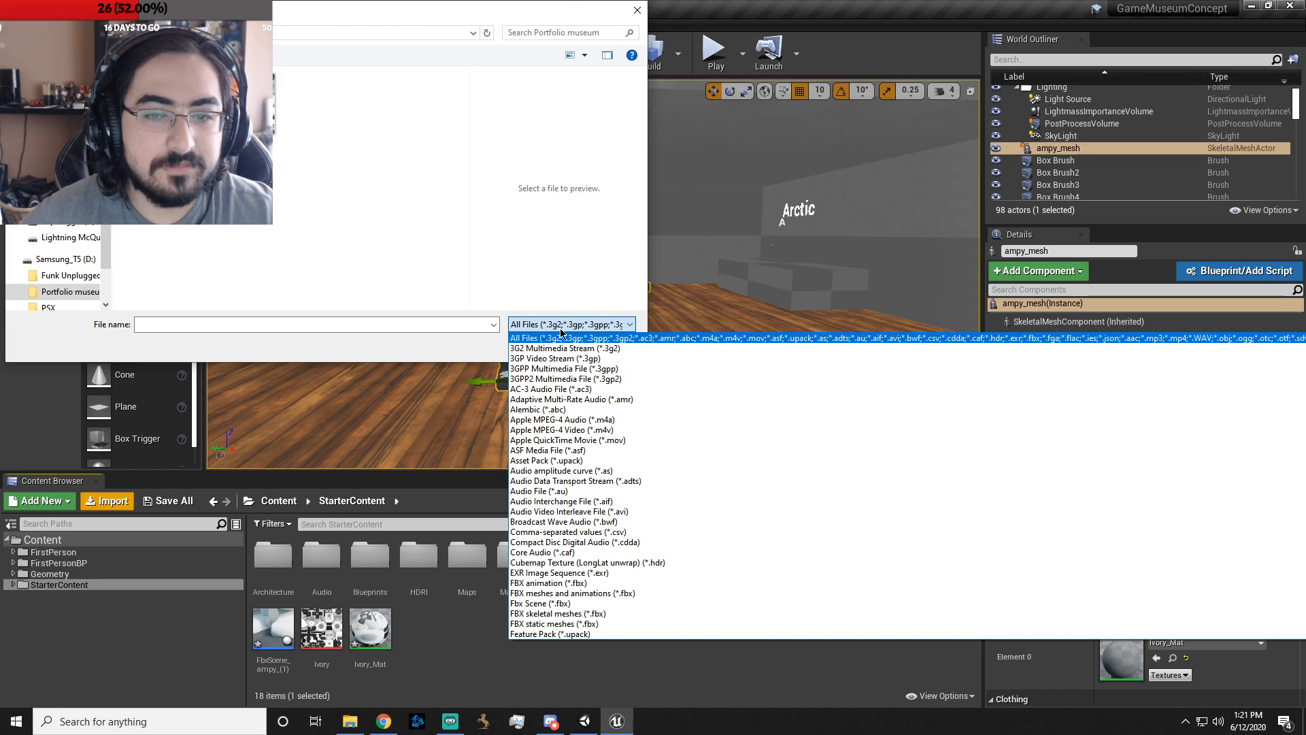
{"action": "left_click", "coordinate": [579, 338]}
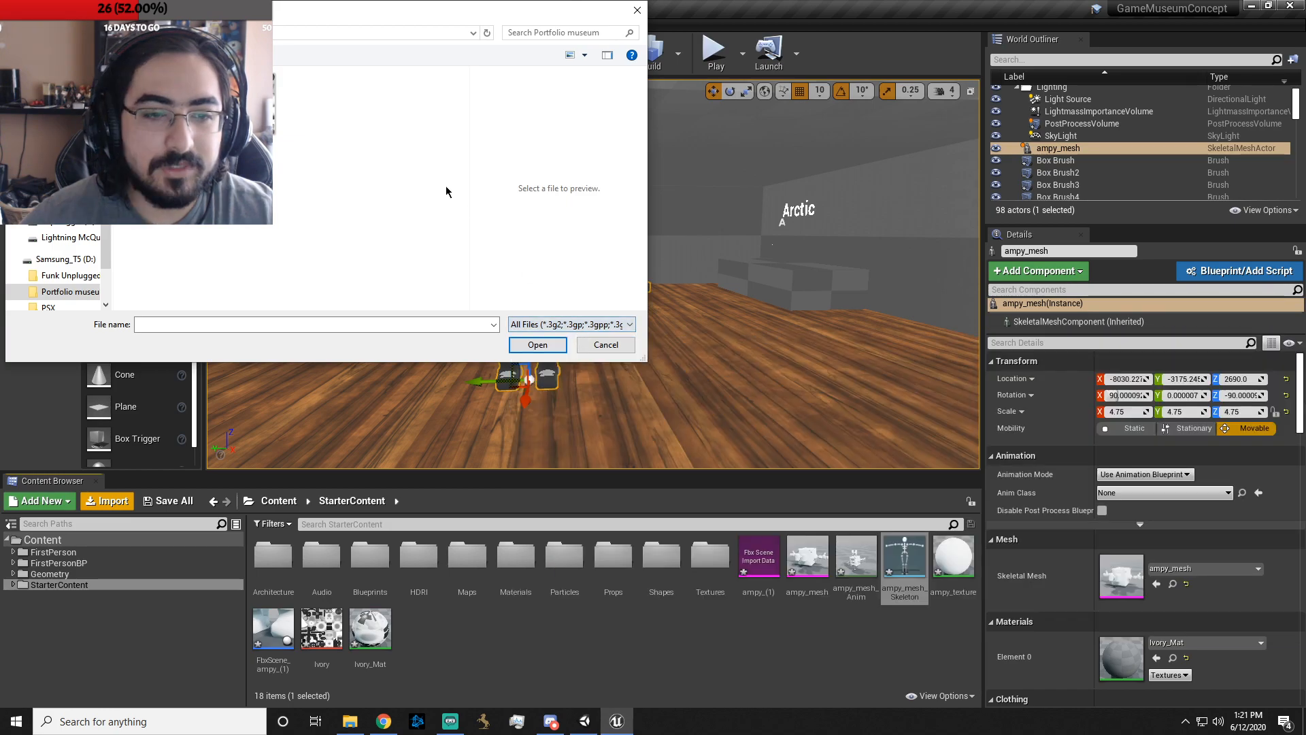
{"action": "left_click", "coordinate": [54, 261]}
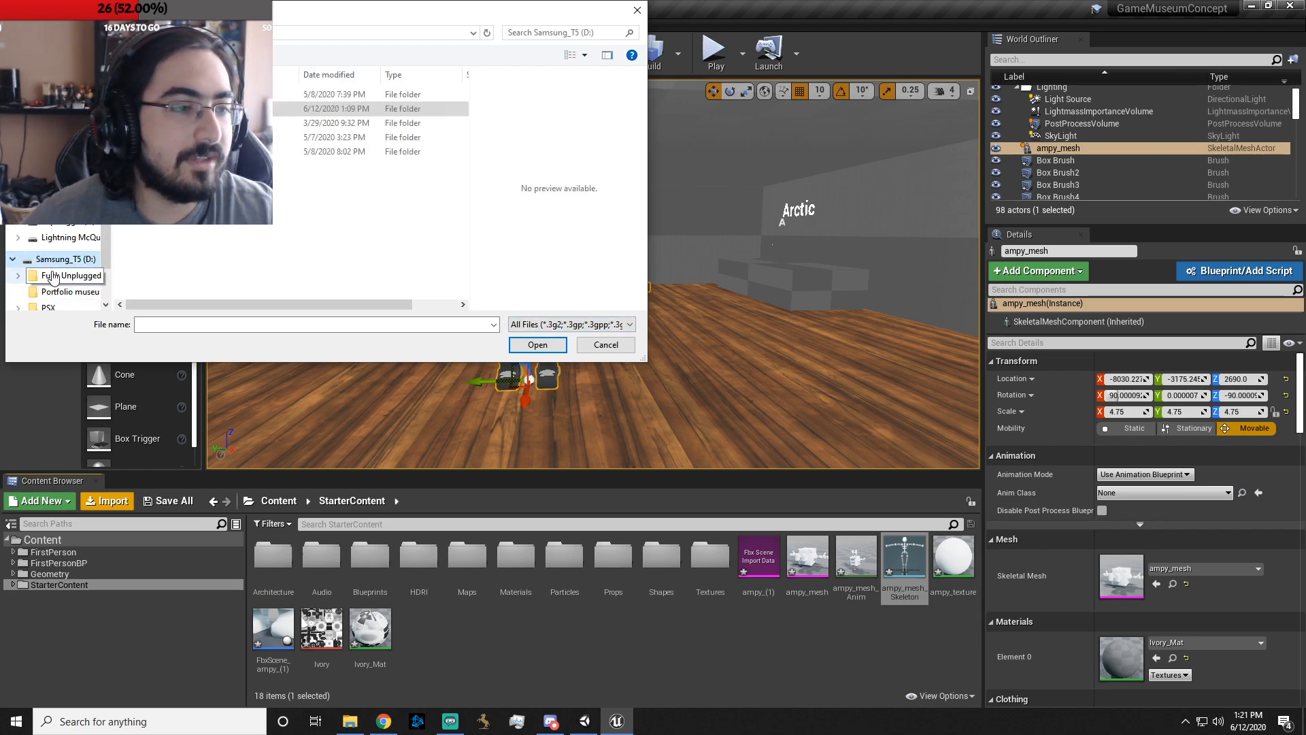
{"action": "left_click", "coordinate": [52, 275]}
{"action": "double_click", "coordinate": [198, 94]}
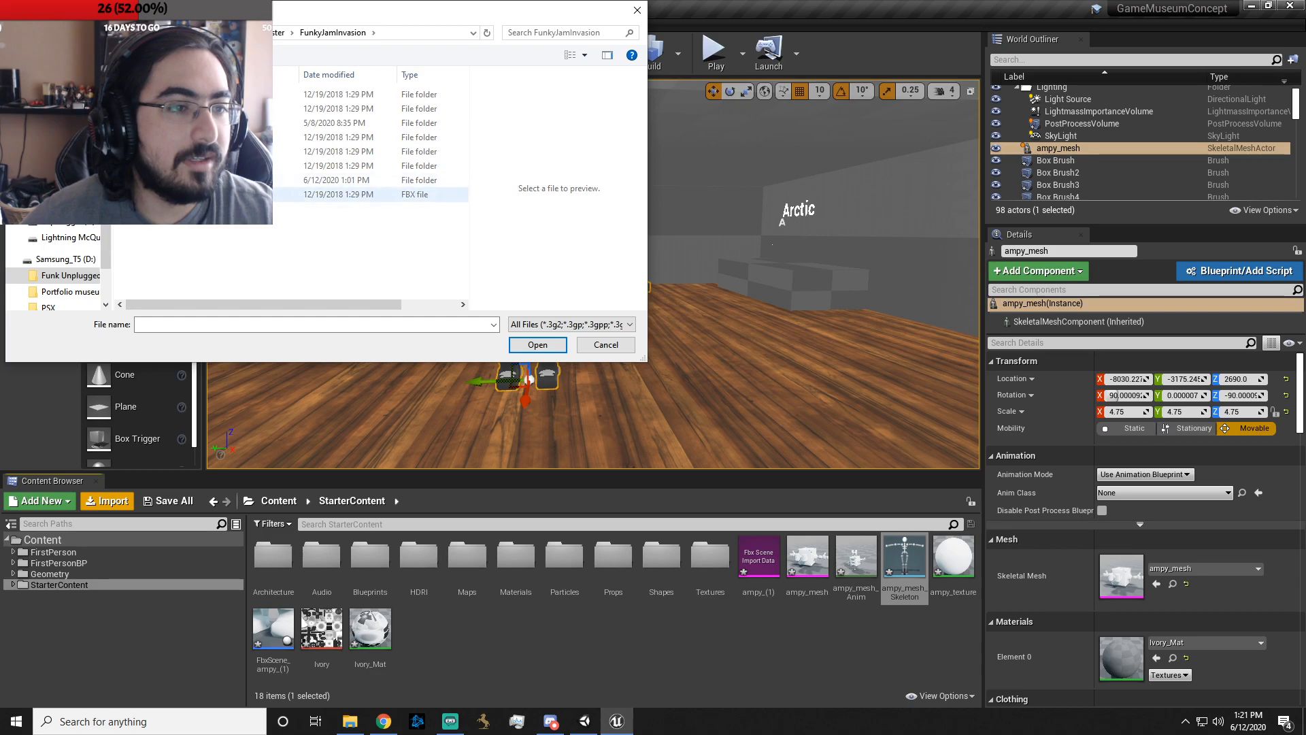
{"action": "left_click", "coordinate": [198, 194]}
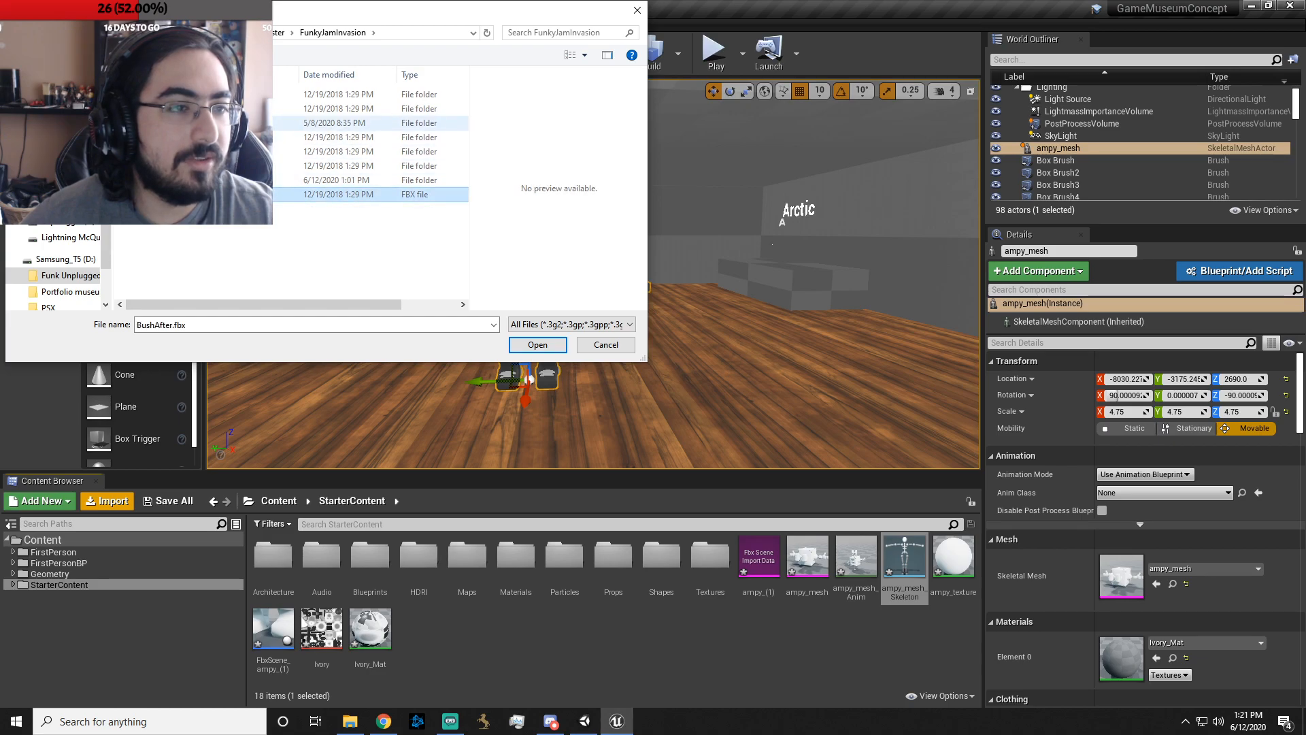
{"action": "double_click", "coordinate": [197, 95]}
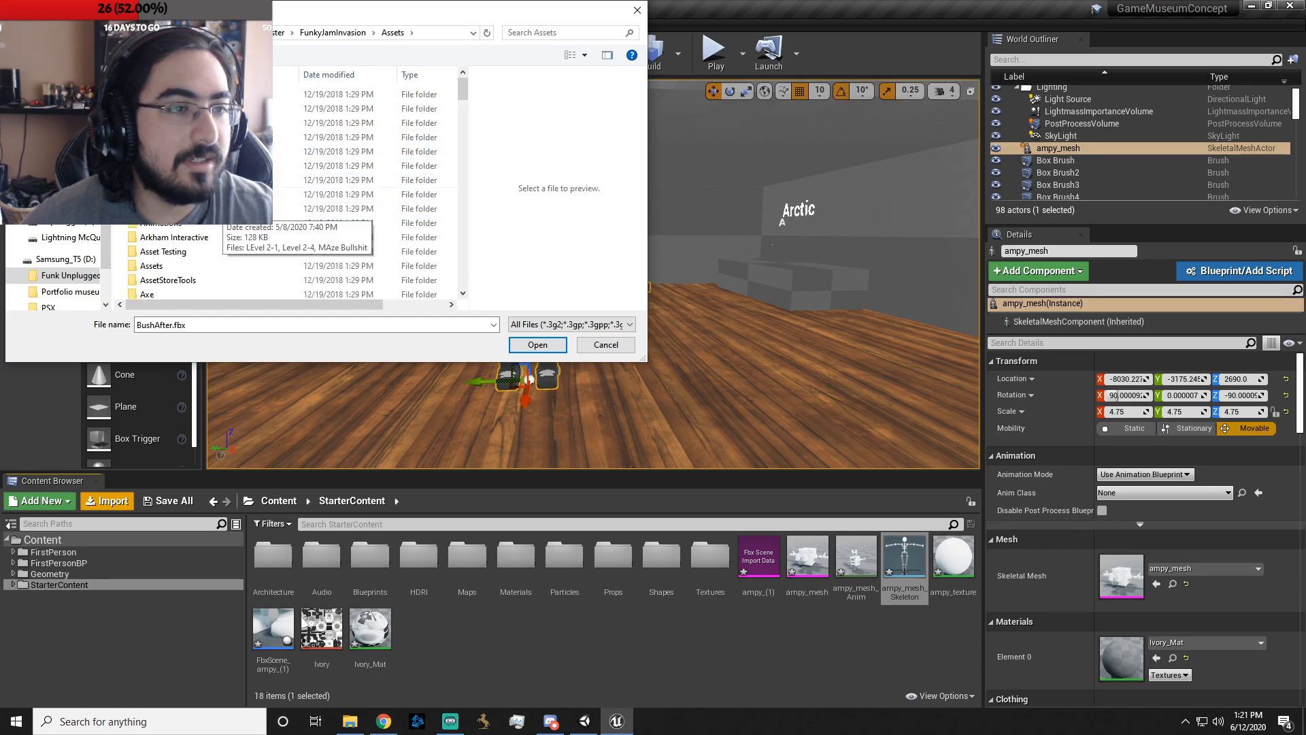
- Look through the Assets folder's importable files, previewing BrickBlue, BrickTestNorm, flydora_texture and GMEN_Test2.fbx
{"action": "scroll", "coordinate": [220, 245], "scroll_direction": "down", "scroll_amount": 20}
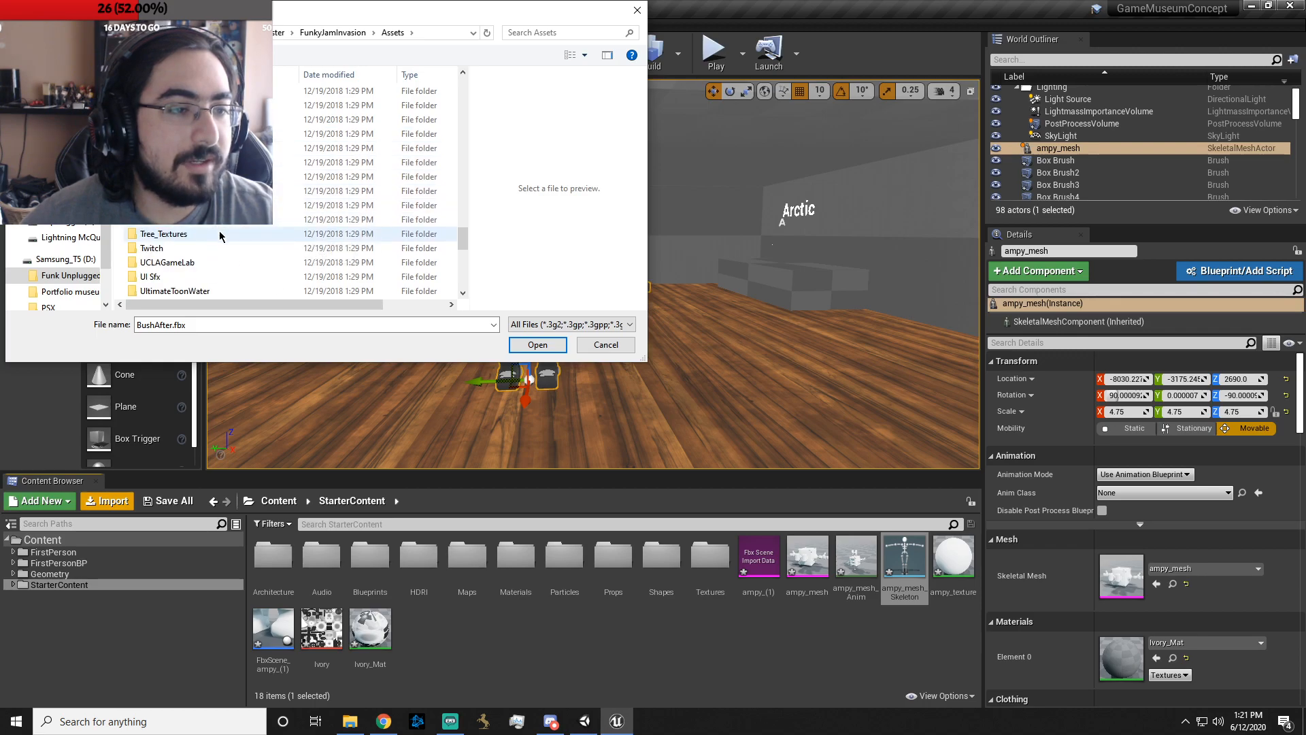
{"action": "scroll", "coordinate": [211, 238], "scroll_direction": "up", "scroll_amount": 5}
{"action": "scroll", "coordinate": [201, 226], "scroll_direction": "down", "scroll_amount": 2}
{"action": "left_click", "coordinate": [197, 148]}
{"action": "left_click", "coordinate": [197, 162]}
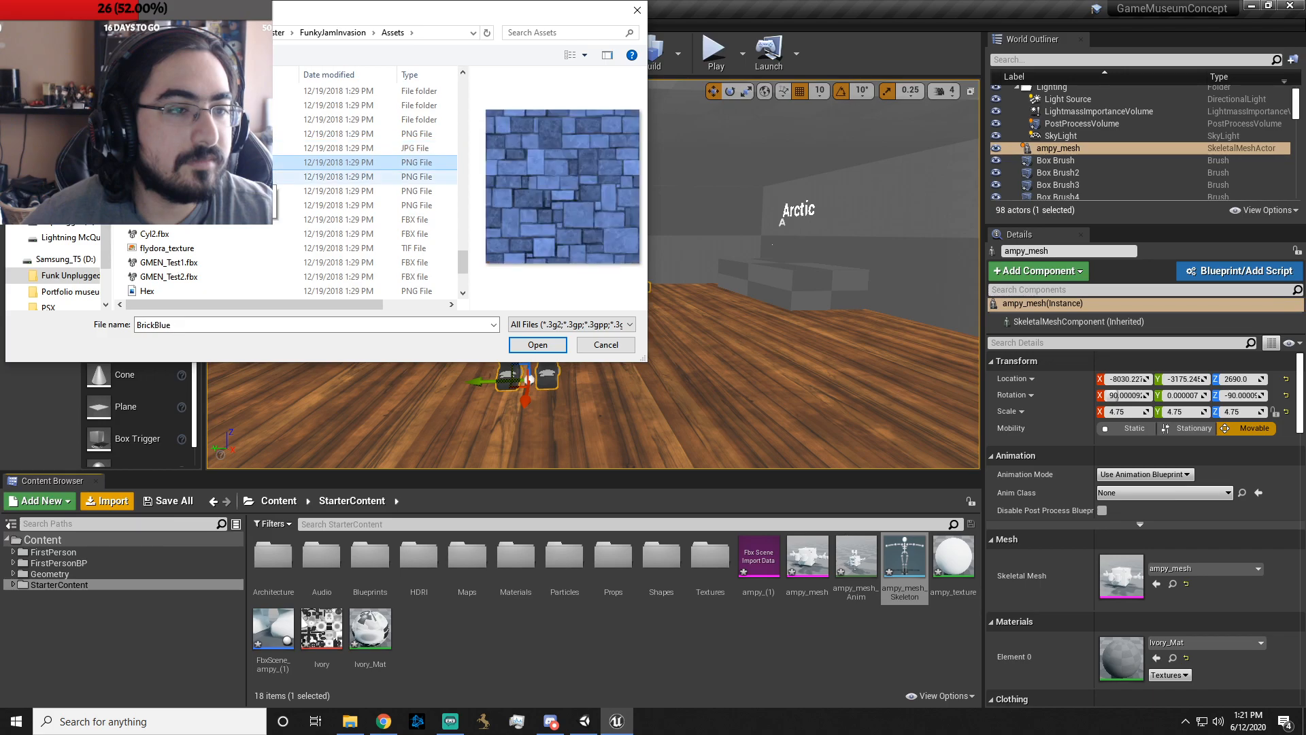
{"action": "left_click", "coordinate": [198, 177]}
{"action": "left_click", "coordinate": [197, 205]}
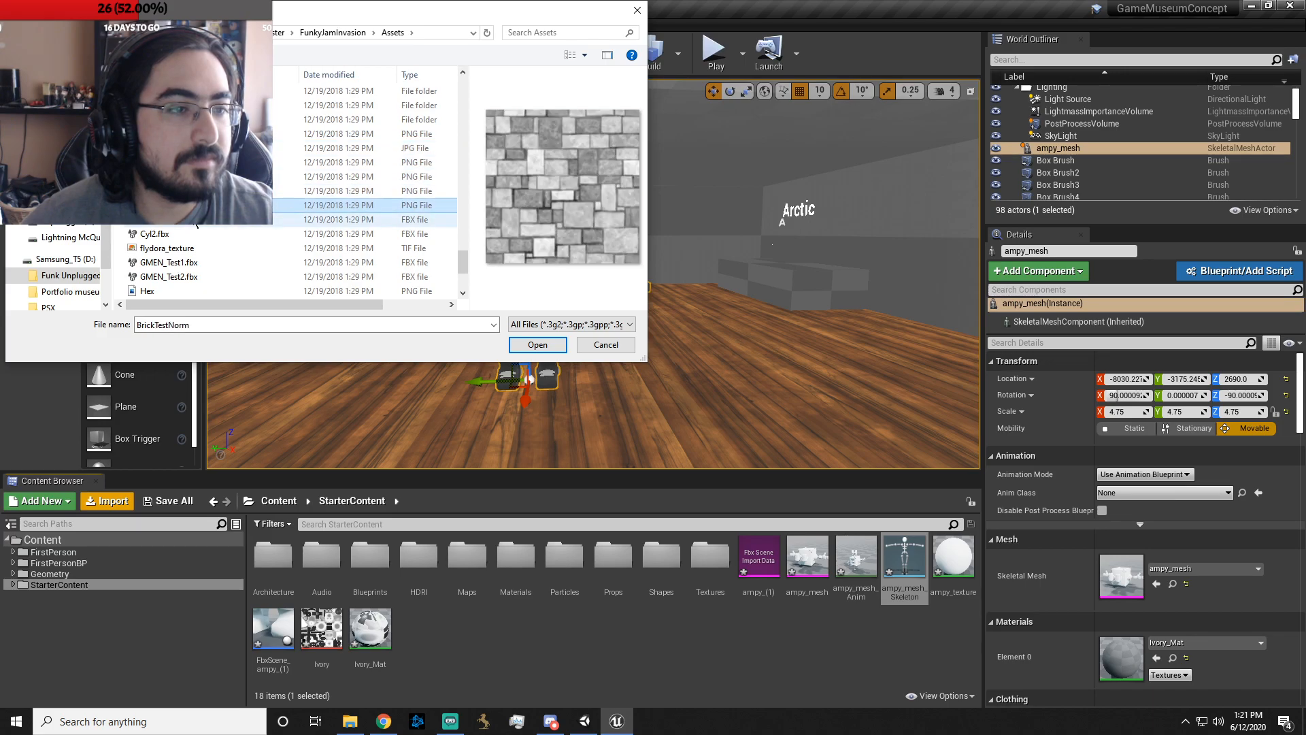
{"action": "left_click", "coordinate": [195, 220]}
{"action": "left_click", "coordinate": [196, 234]}
{"action": "left_click", "coordinate": [196, 248]}
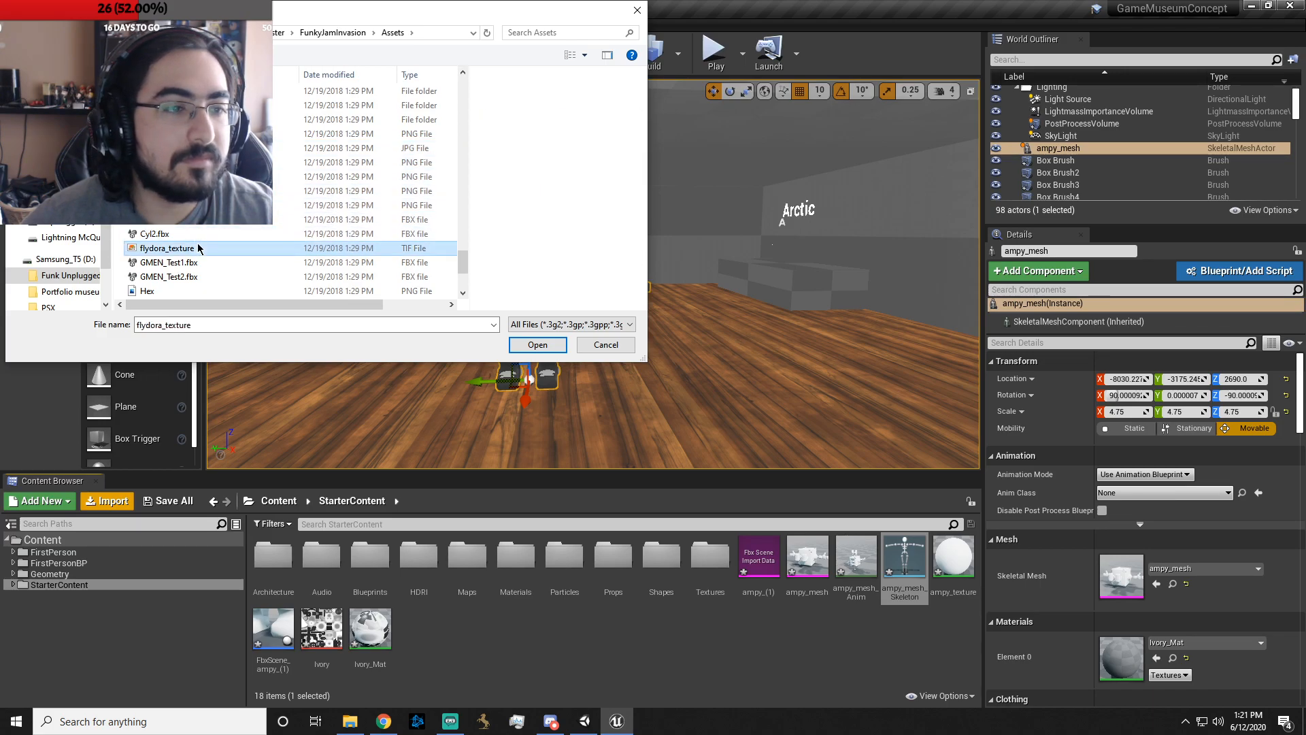
{"action": "scroll", "coordinate": [199, 266], "scroll_direction": "down", "scroll_amount": 2}
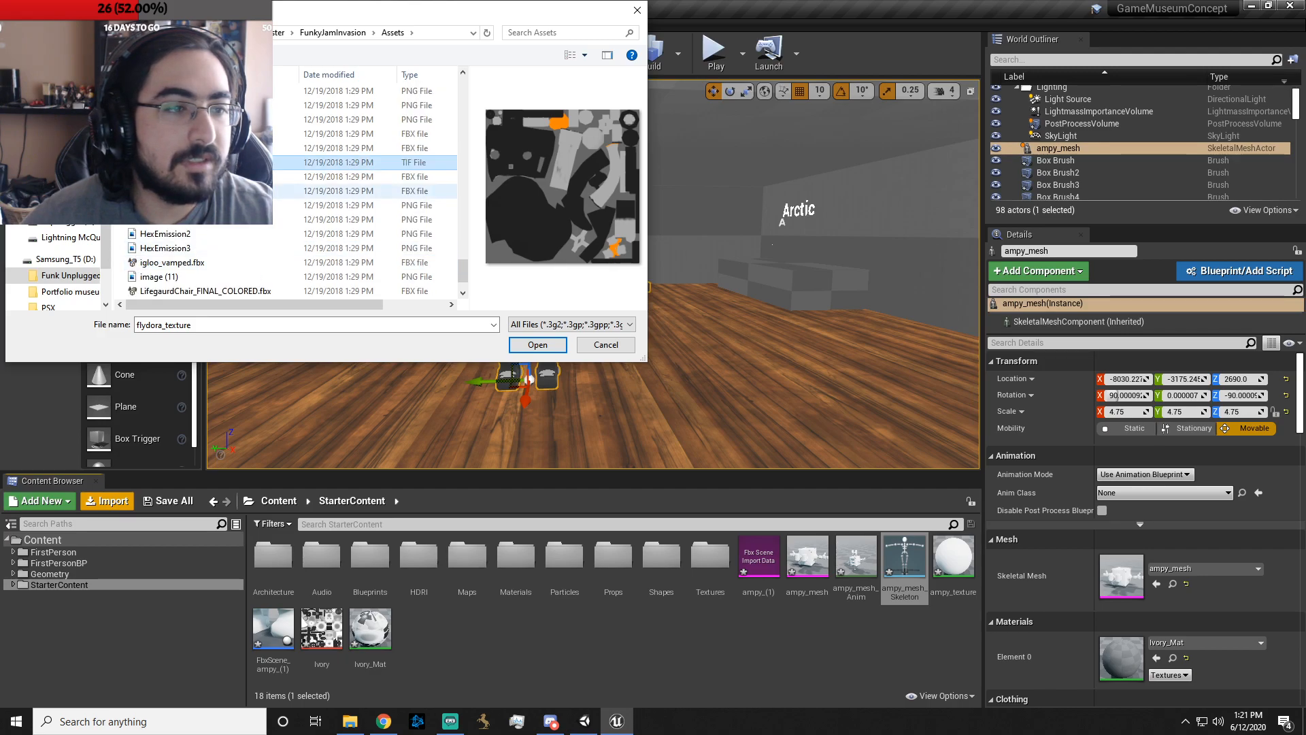
{"action": "left_click", "coordinate": [197, 178]}
{"action": "type", "text": "Hex"}
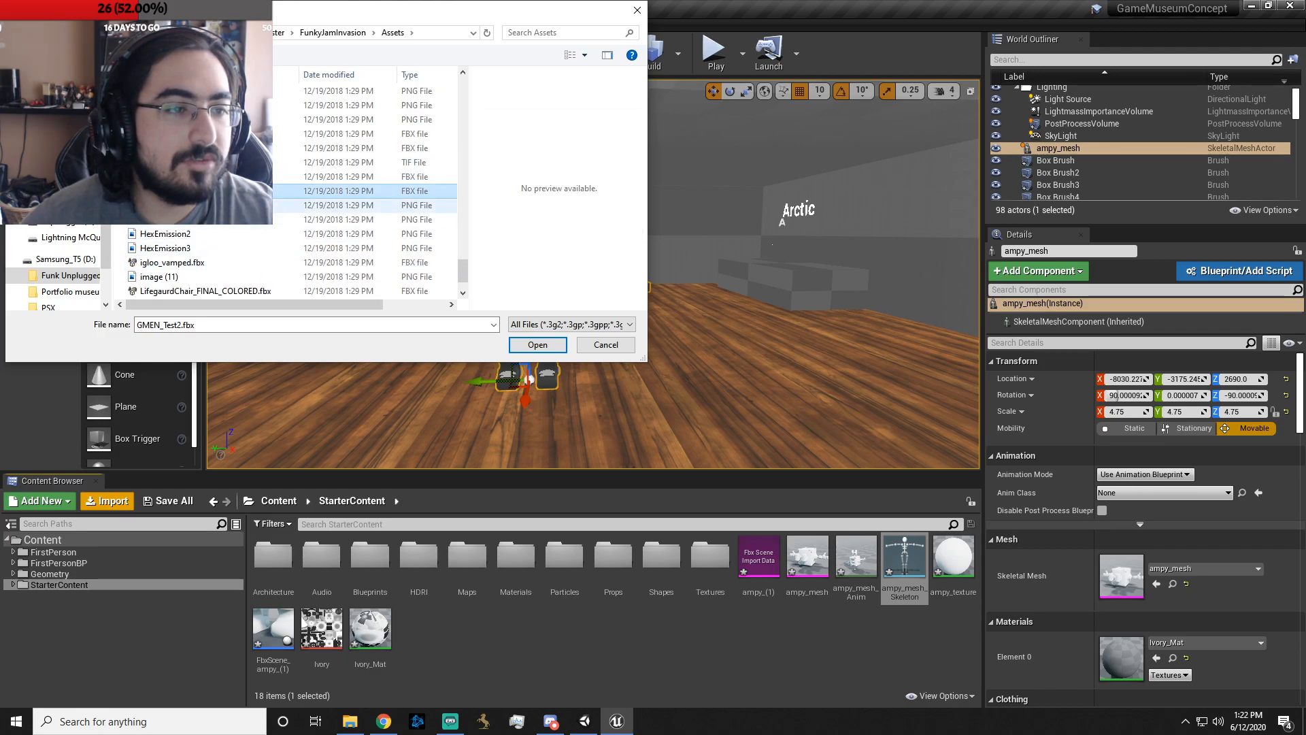
- Check the HexEmission textures and import the picture image (11) from the Assets folder into StarterContent
{"action": "left_click", "coordinate": [211, 233]}
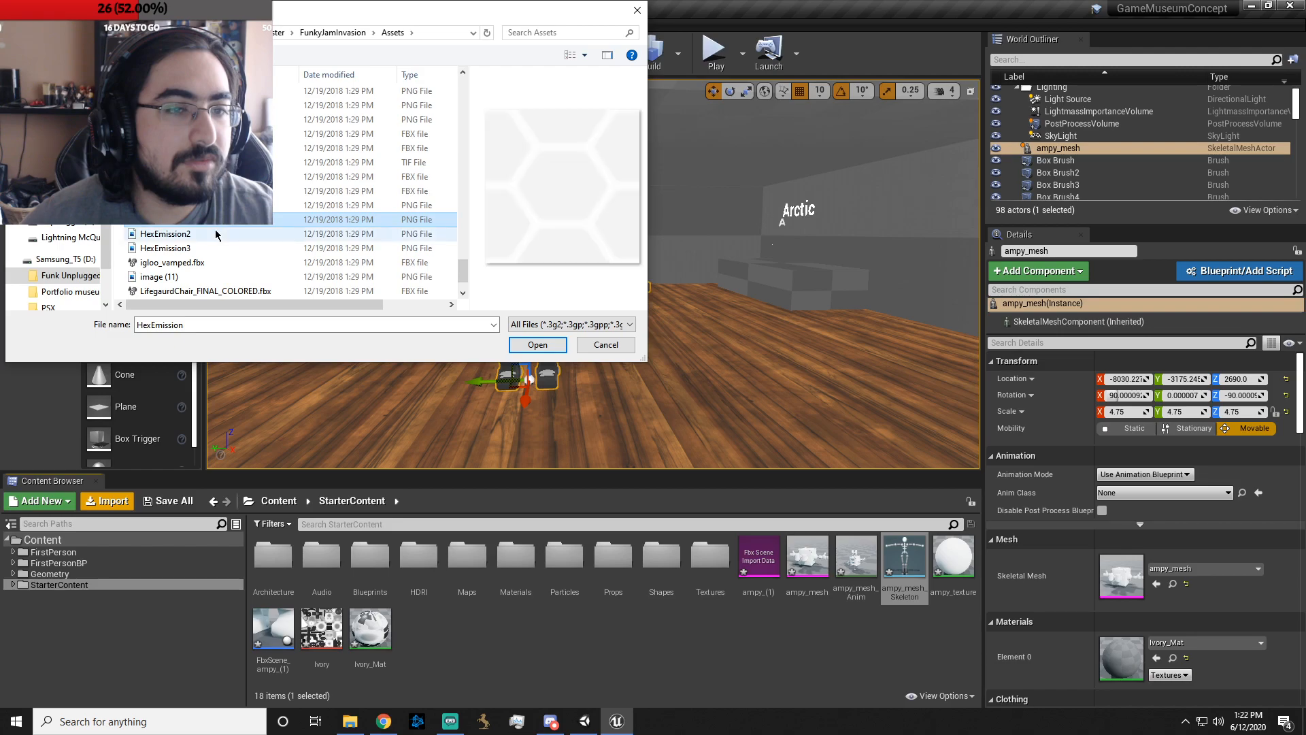
{"action": "left_click", "coordinate": [215, 250]}
{"action": "scroll", "coordinate": [215, 251], "scroll_direction": "down", "scroll_amount": 1}
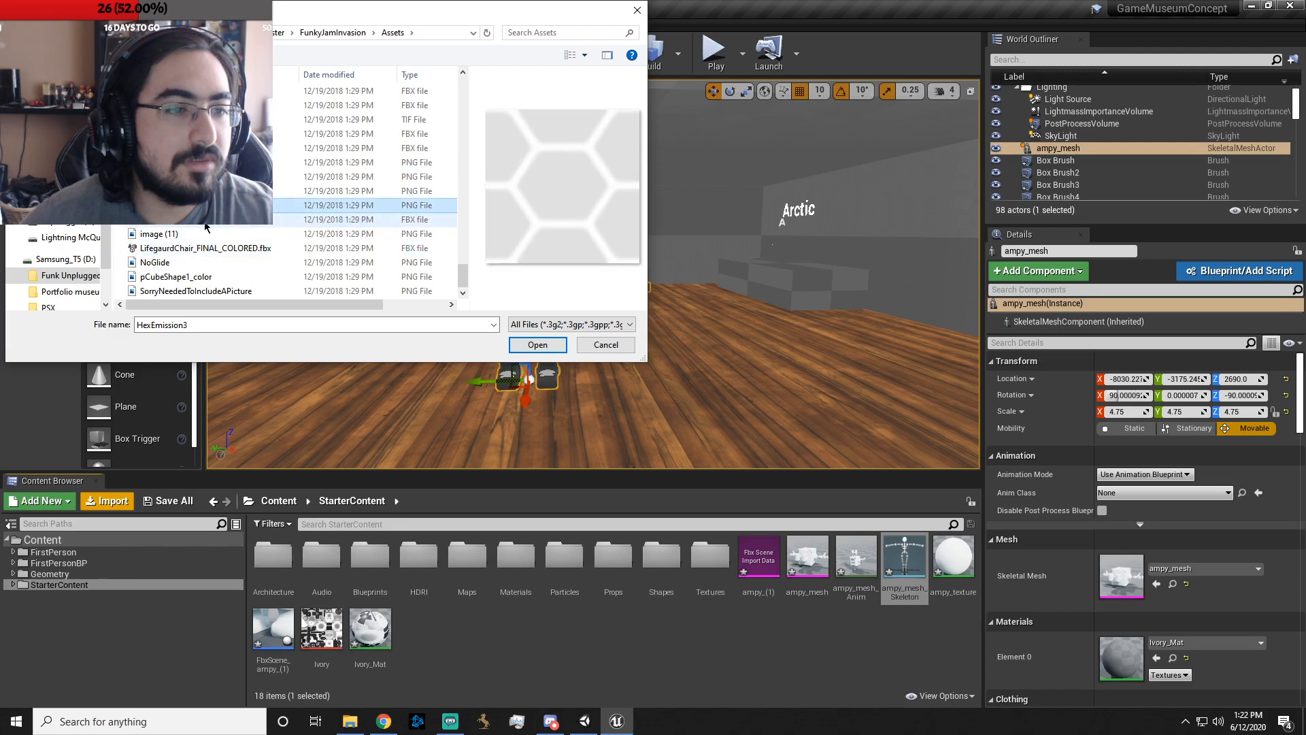
{"action": "left_click", "coordinate": [203, 221]}
{"action": "left_click", "coordinate": [205, 236]}
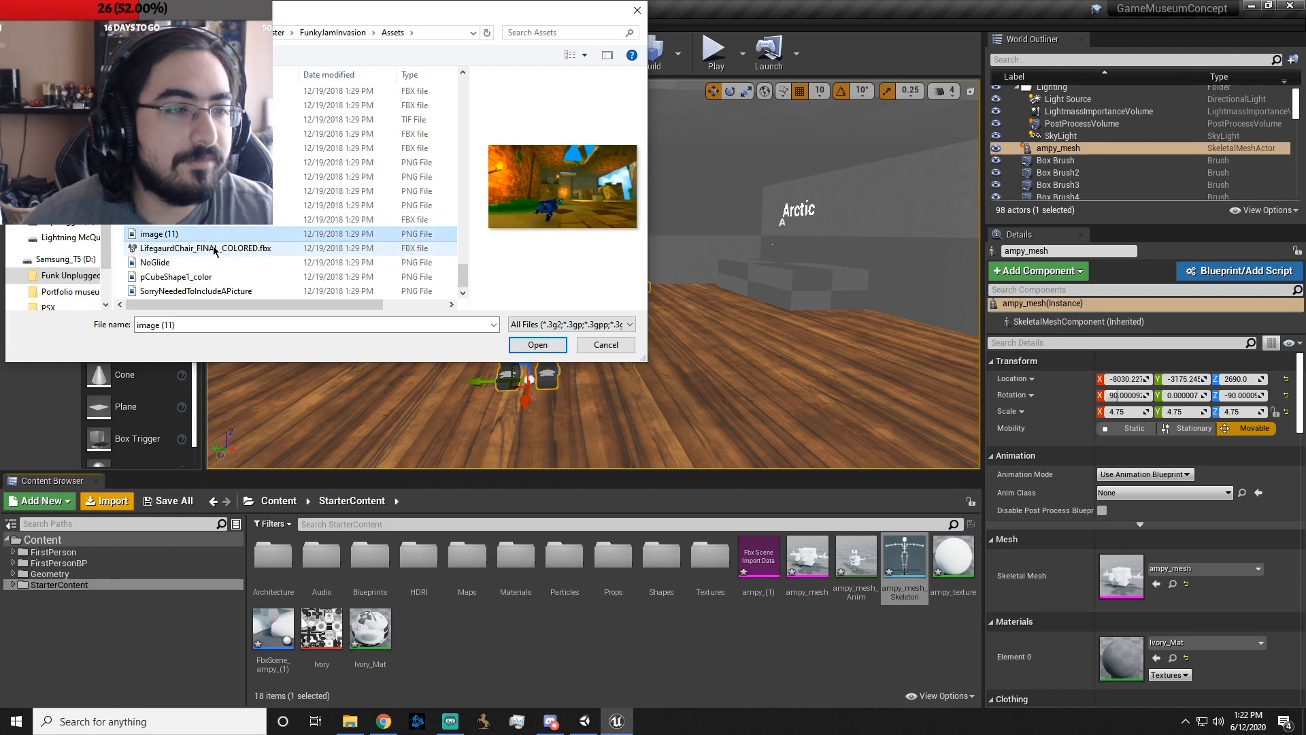
{"action": "left_click", "coordinate": [214, 249]}
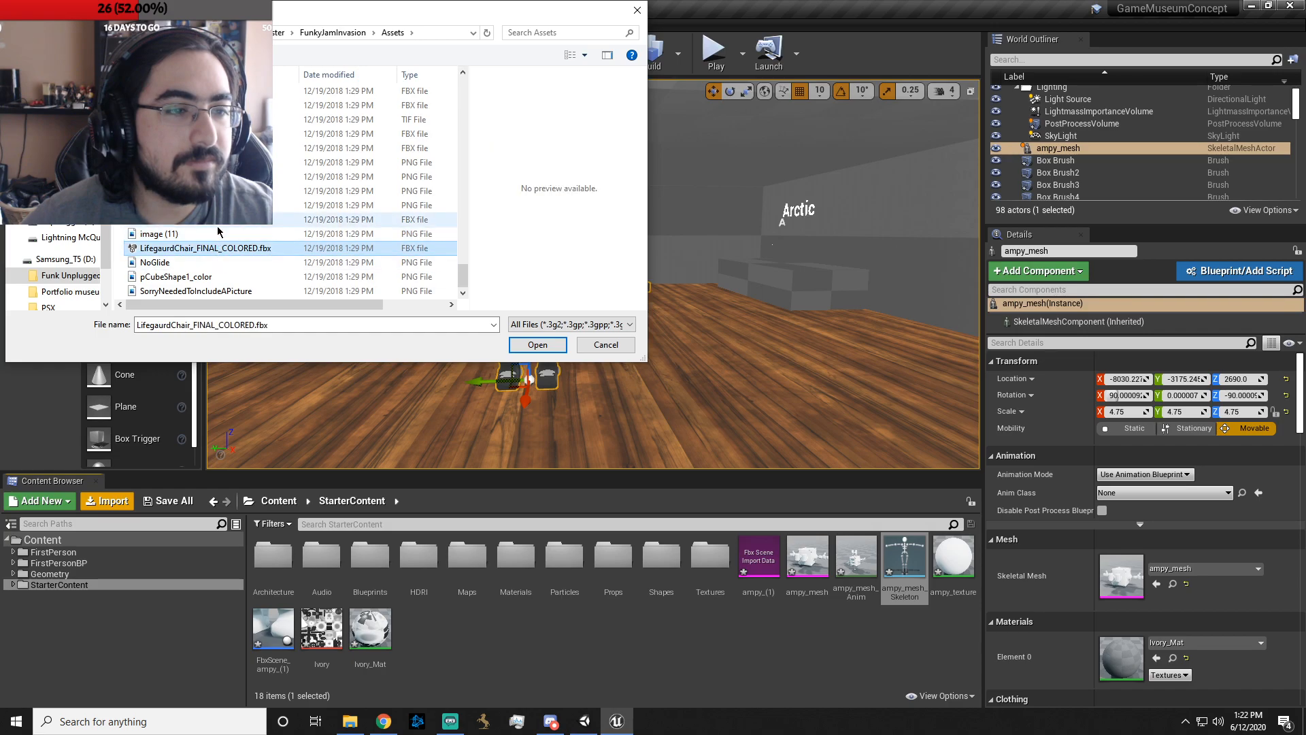
{"action": "left_click", "coordinate": [220, 236]}
{"action": "left_click", "coordinate": [537, 345]}
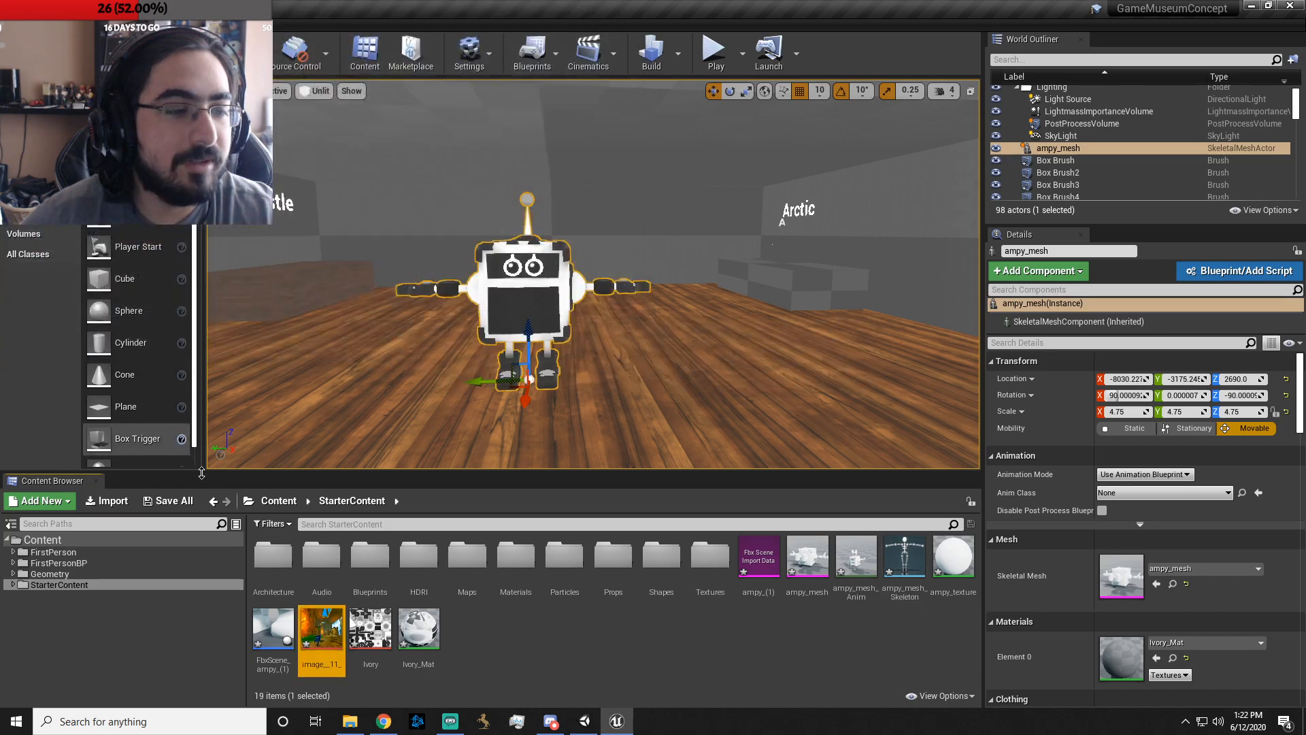
- Start another import and check pCubeShape1_color, NoGlide, LifegaurdChair_FINAL_COLORED.fbx and image (11) in the Assets folder
{"action": "left_click", "coordinate": [89, 504]}
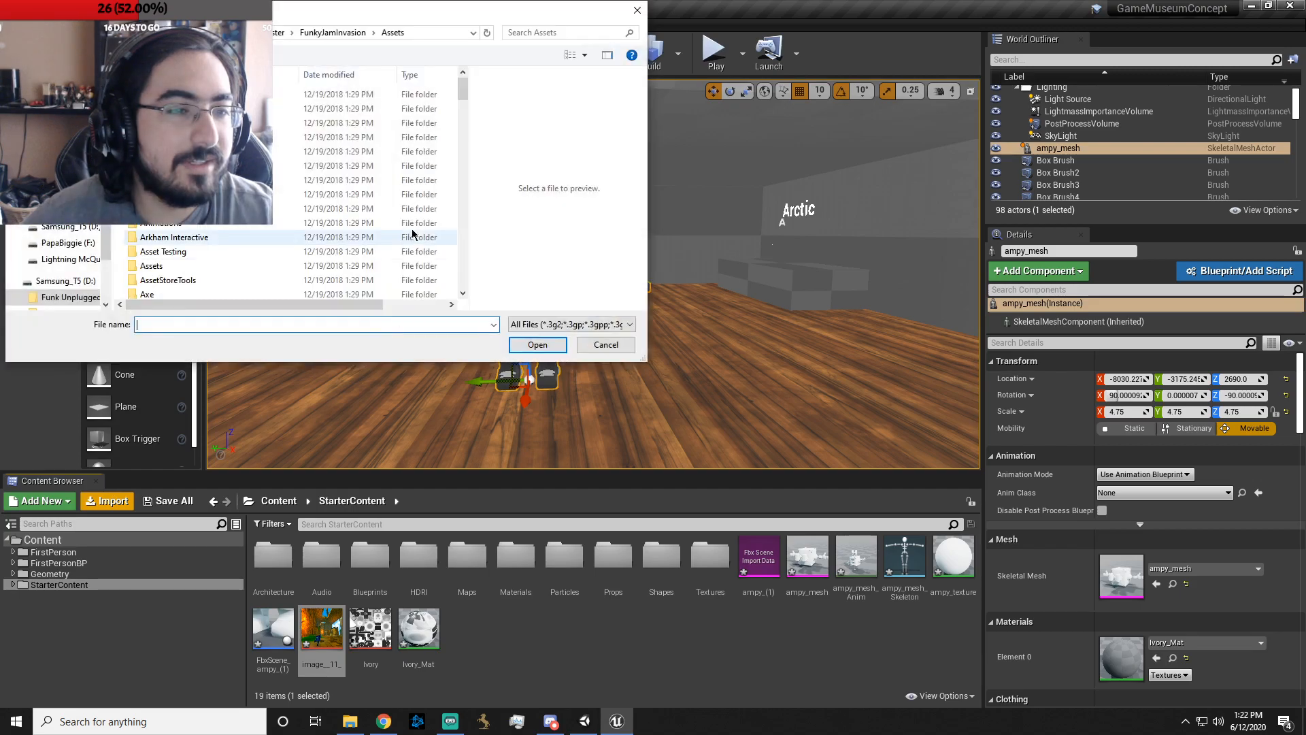
{"action": "scroll", "coordinate": [282, 249], "scroll_direction": "down", "scroll_amount": 15}
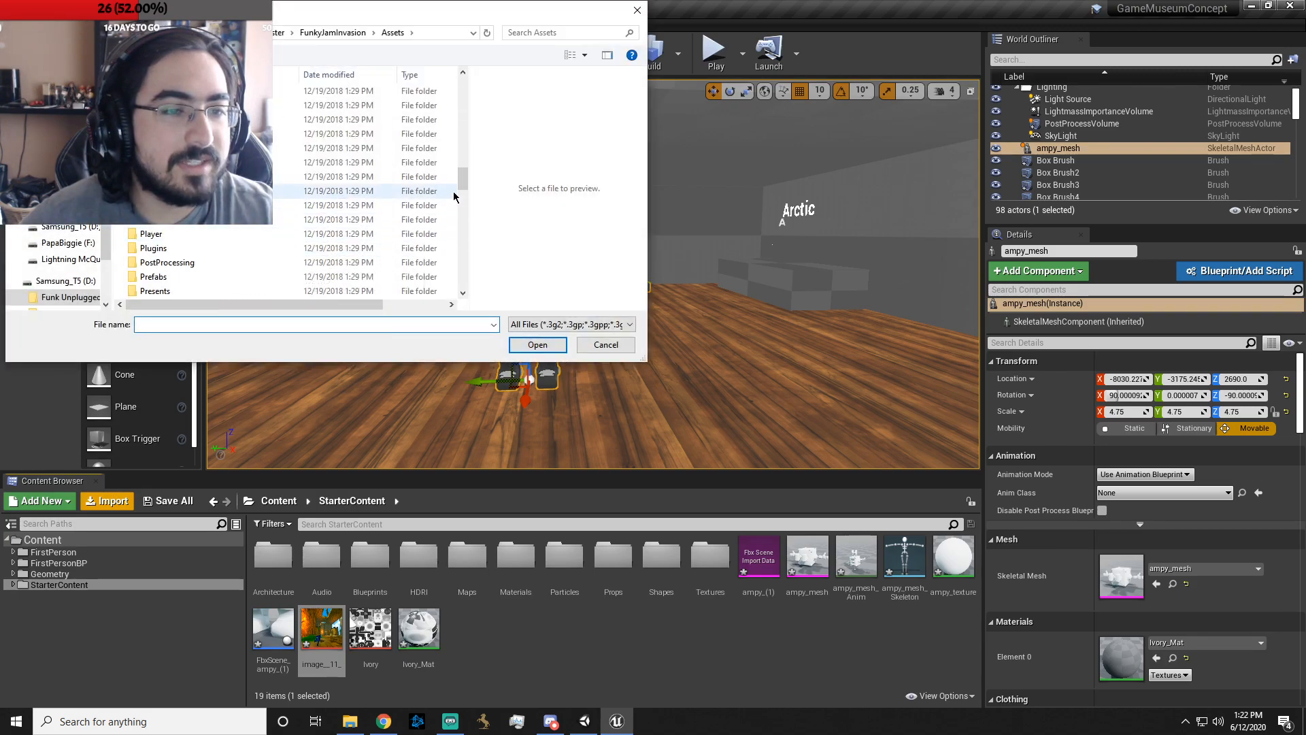
{"action": "left_click_drag", "start_coordinate": [468, 185], "coordinate": [458, 337]}
{"action": "left_click_drag", "start_coordinate": [468, 282], "coordinate": [482, 283]}
{"action": "scroll", "coordinate": [204, 279], "scroll_direction": "down", "scroll_amount": 10}
{"action": "left_click", "coordinate": [229, 291]}
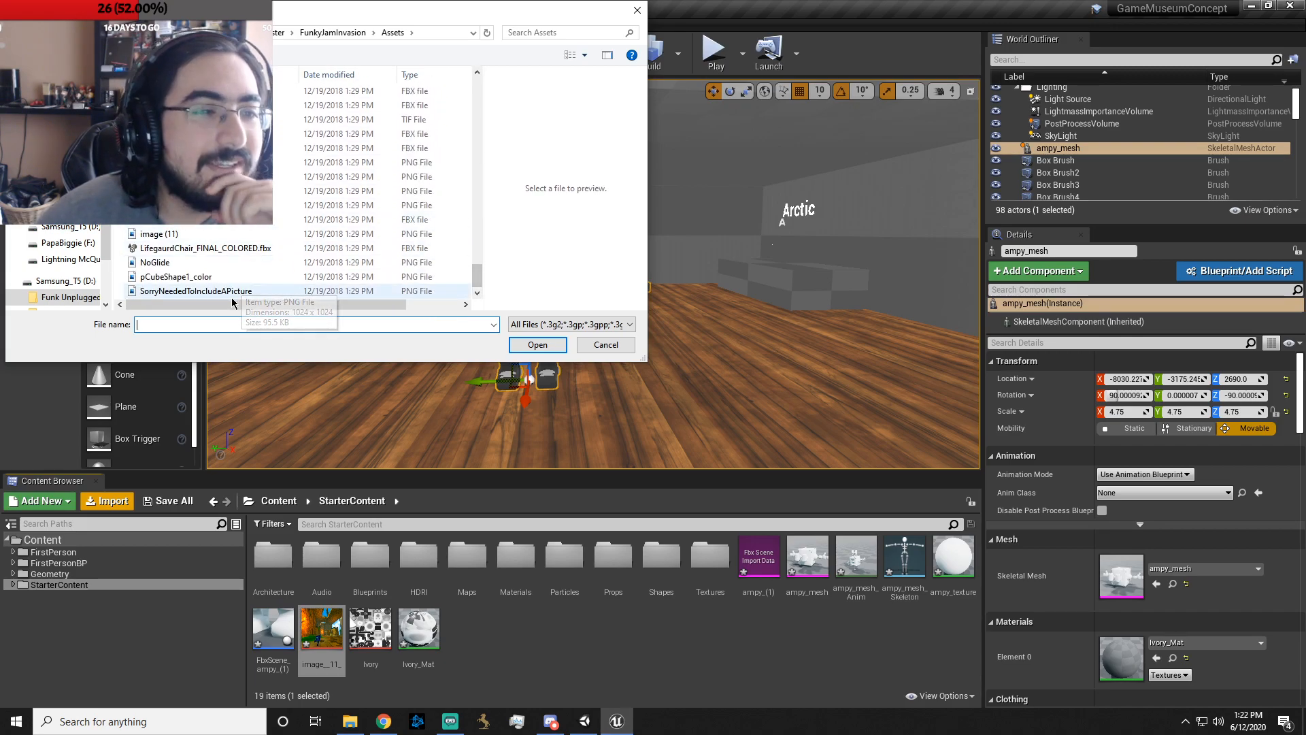
{"action": "left_click", "coordinate": [216, 277]}
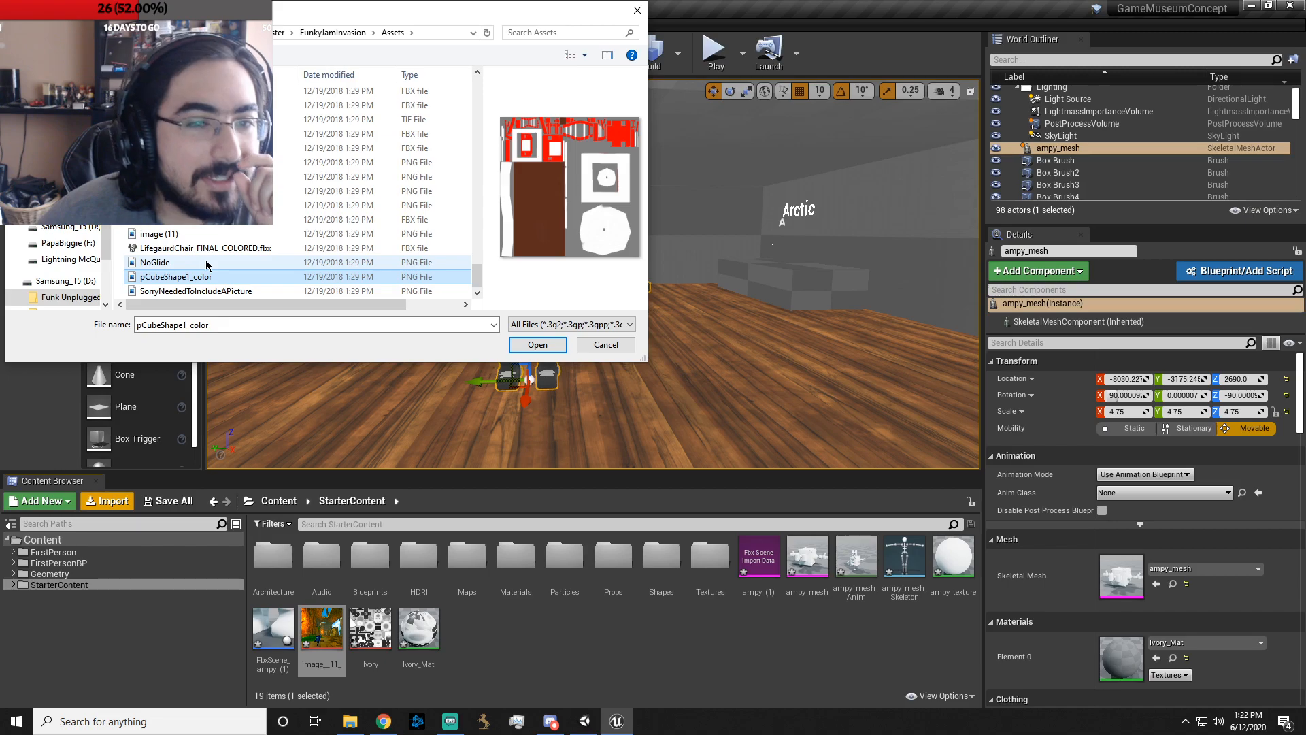
{"action": "left_click", "coordinate": [207, 263]}
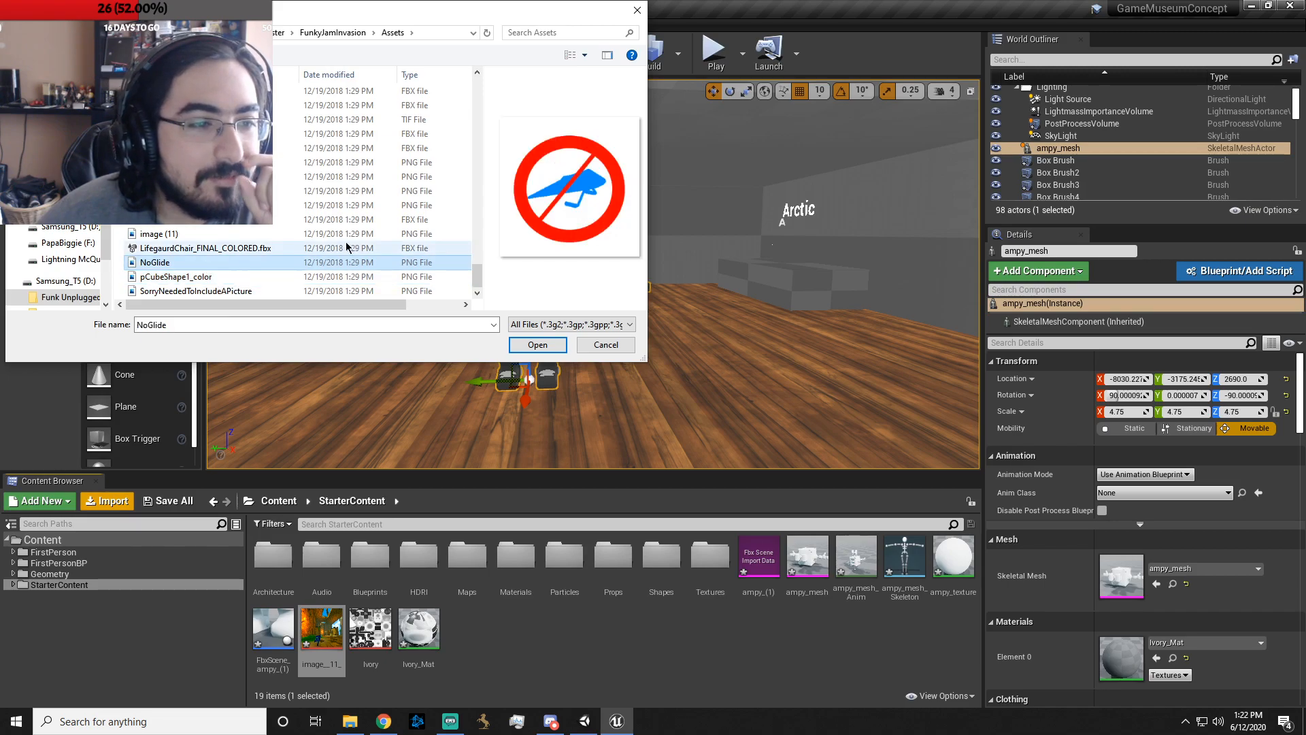
{"action": "left_click", "coordinate": [277, 249]}
{"action": "left_click", "coordinate": [224, 234]}
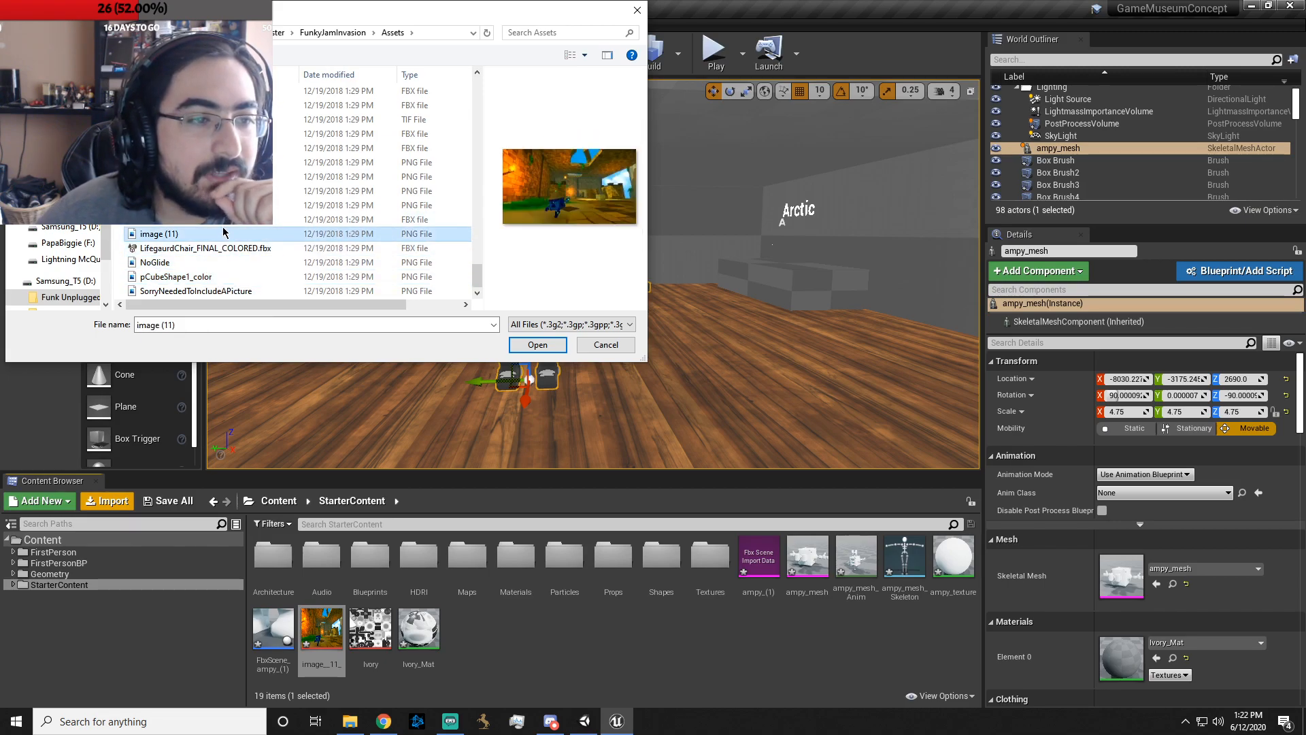
- Look for importable files in the 3D Asset folder down to Christmas Town's Prefab folder, and return to Assets
{"action": "scroll", "coordinate": [225, 231], "scroll_direction": "up", "scroll_amount": 5}
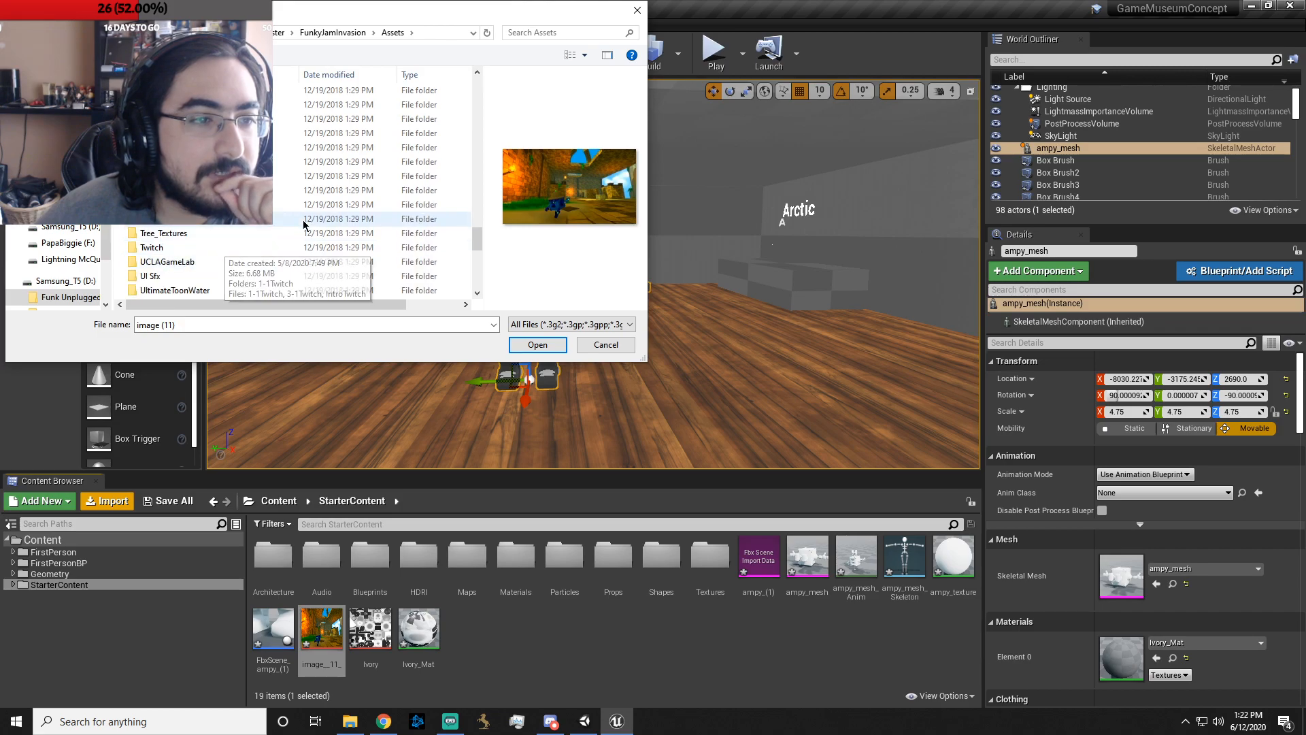
{"action": "scroll", "coordinate": [54, 272], "scroll_direction": "up", "scroll_amount": 3}
{"action": "scroll", "coordinate": [238, 132], "scroll_direction": "up", "scroll_amount": 5}
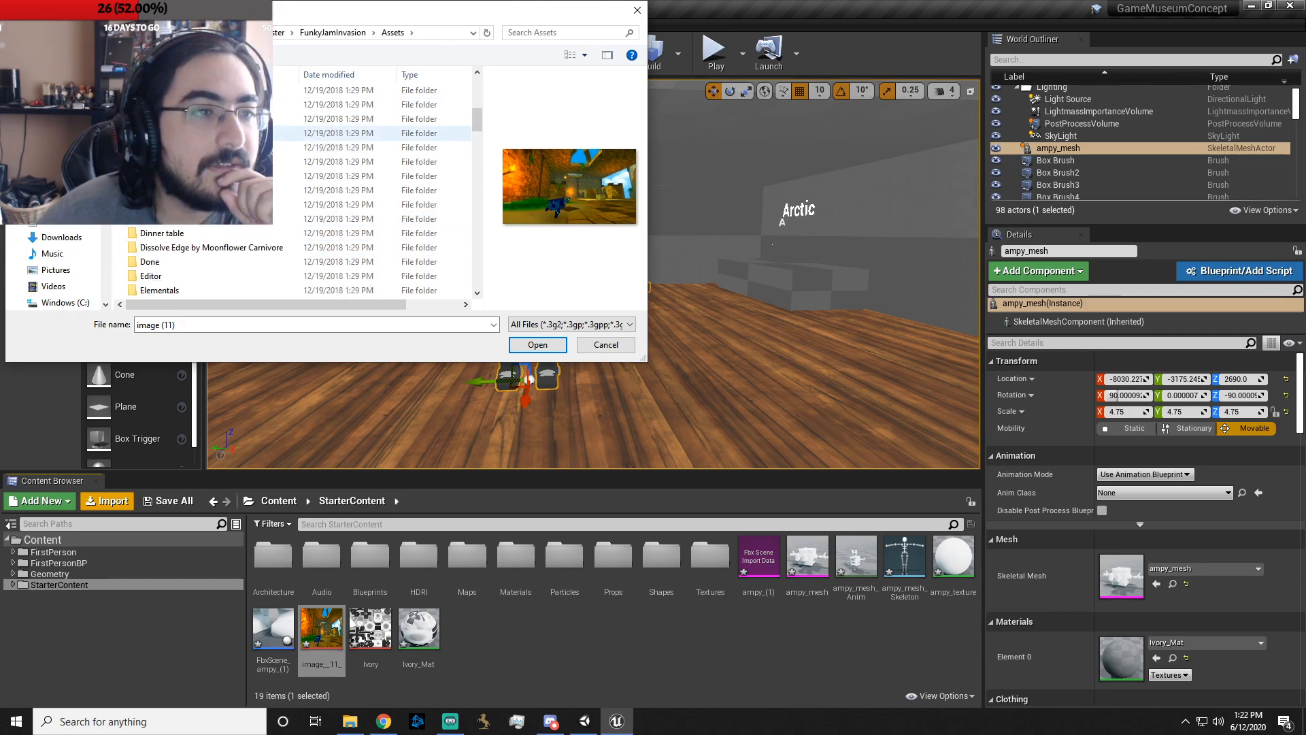
{"action": "scroll", "coordinate": [239, 133], "scroll_direction": "up", "scroll_amount": 6}
{"action": "double_click", "coordinate": [238, 94]}
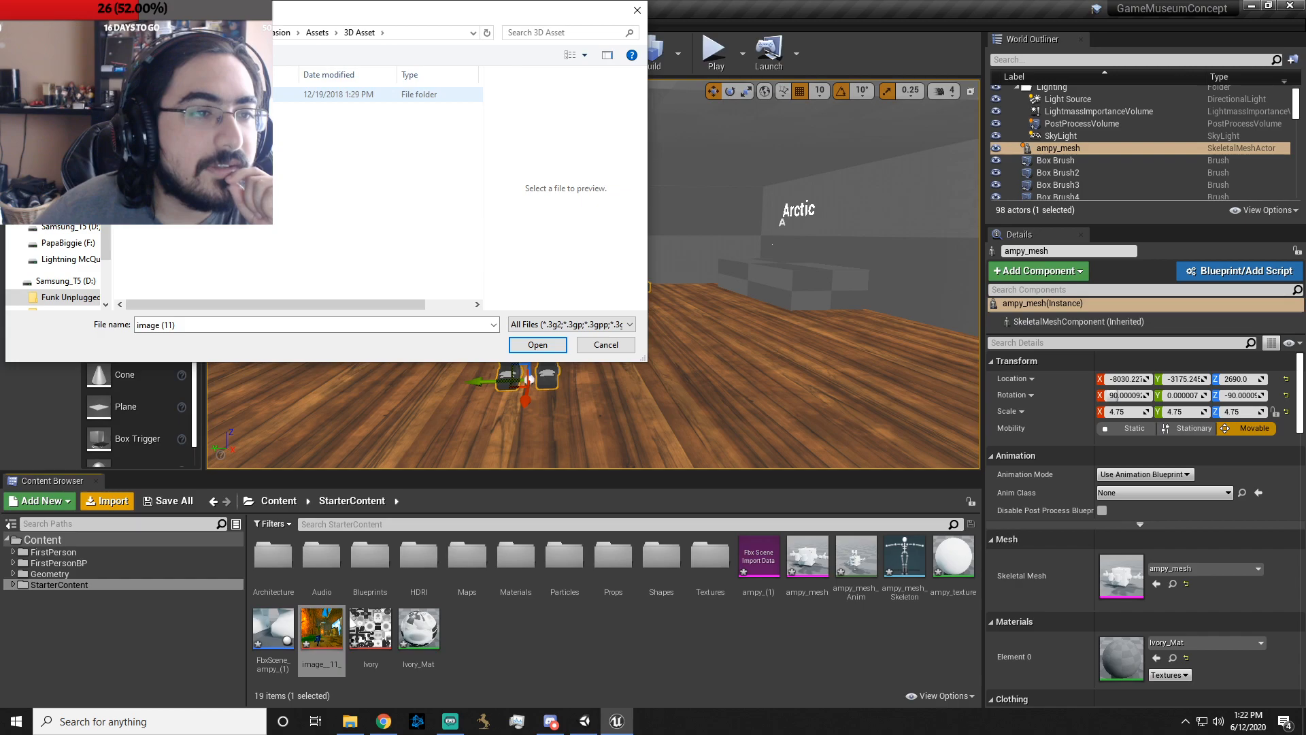
{"action": "double_click", "coordinate": [238, 95]}
{"action": "double_click", "coordinate": [238, 95]}
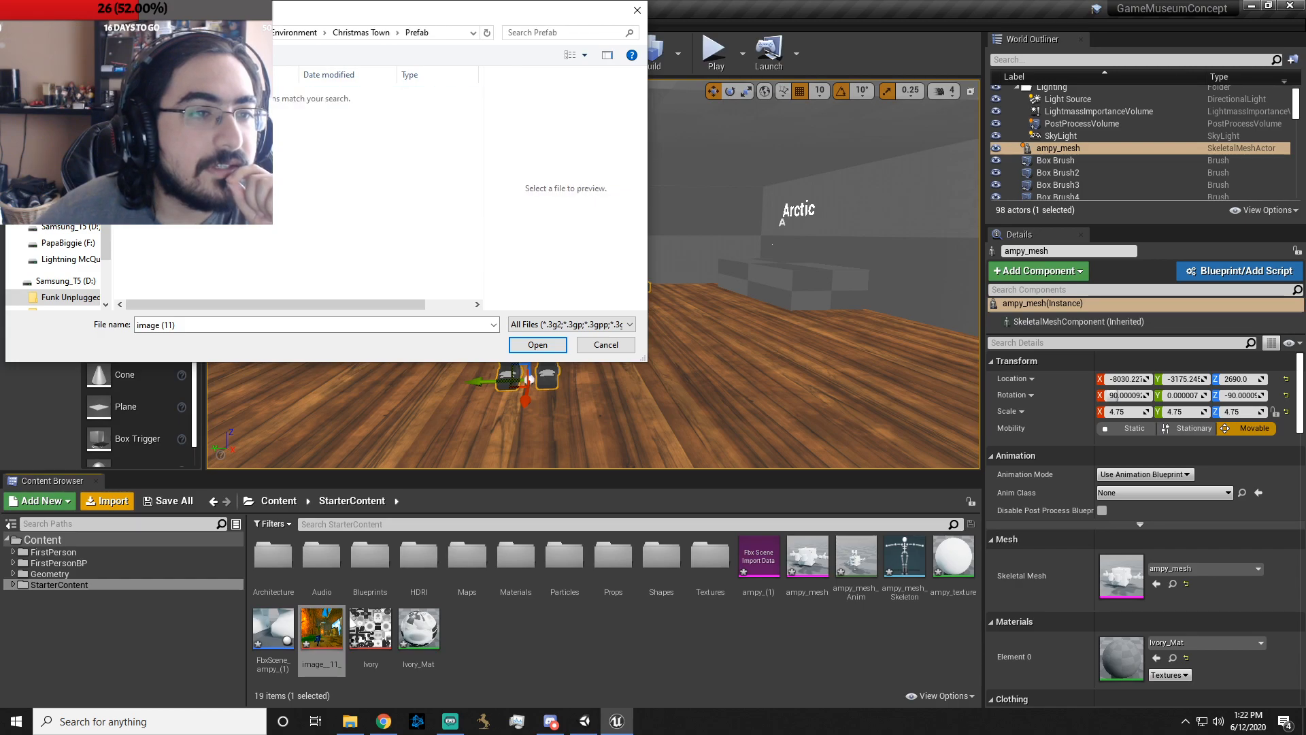
{"action": "key", "text": "alt+Left"}
{"action": "key", "text": "alt+Left"}
{"action": "key", "text": "alt+Left"}
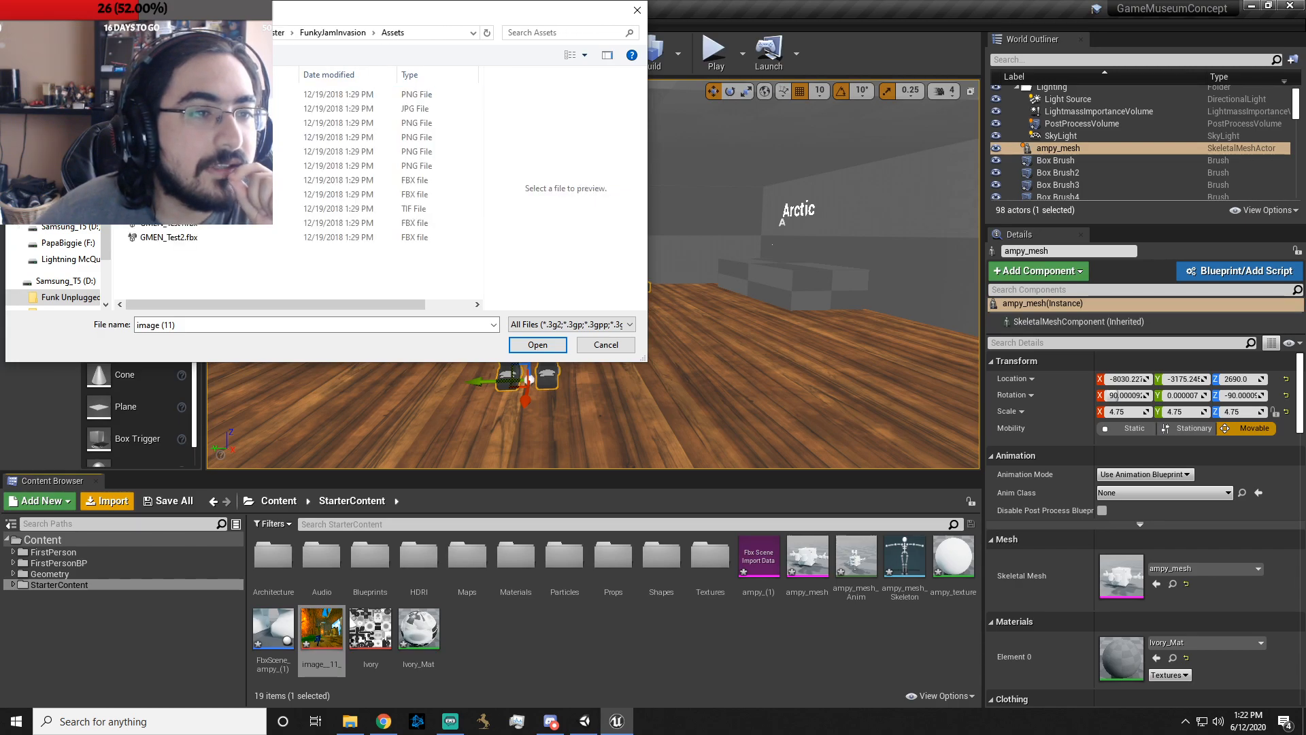
- Browse from the Assets folder through 3DGamekit, Art, Models and Environment to the Stonework folder
{"action": "double_click", "coordinate": [238, 108]}
{"action": "double_click", "coordinate": [238, 108]}
{"action": "left_click", "coordinate": [239, 95]}
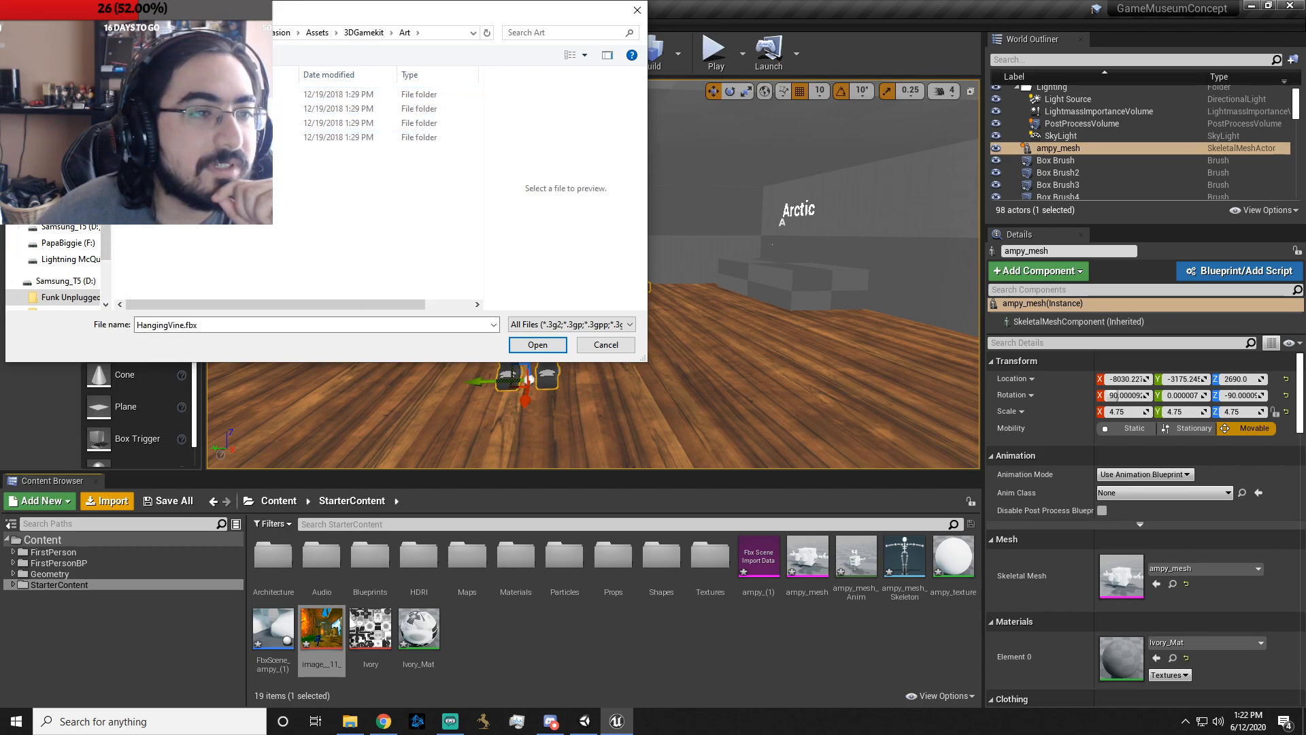
{"action": "double_click", "coordinate": [238, 95]}
{"action": "double_click", "coordinate": [238, 94]}
{"action": "key", "text": "alt+Left"}
{"action": "key", "text": "alt+Left"}
{"action": "double_click", "coordinate": [238, 109]}
{"action": "double_click", "coordinate": [239, 94]}
{"action": "double_click", "coordinate": [238, 94]}
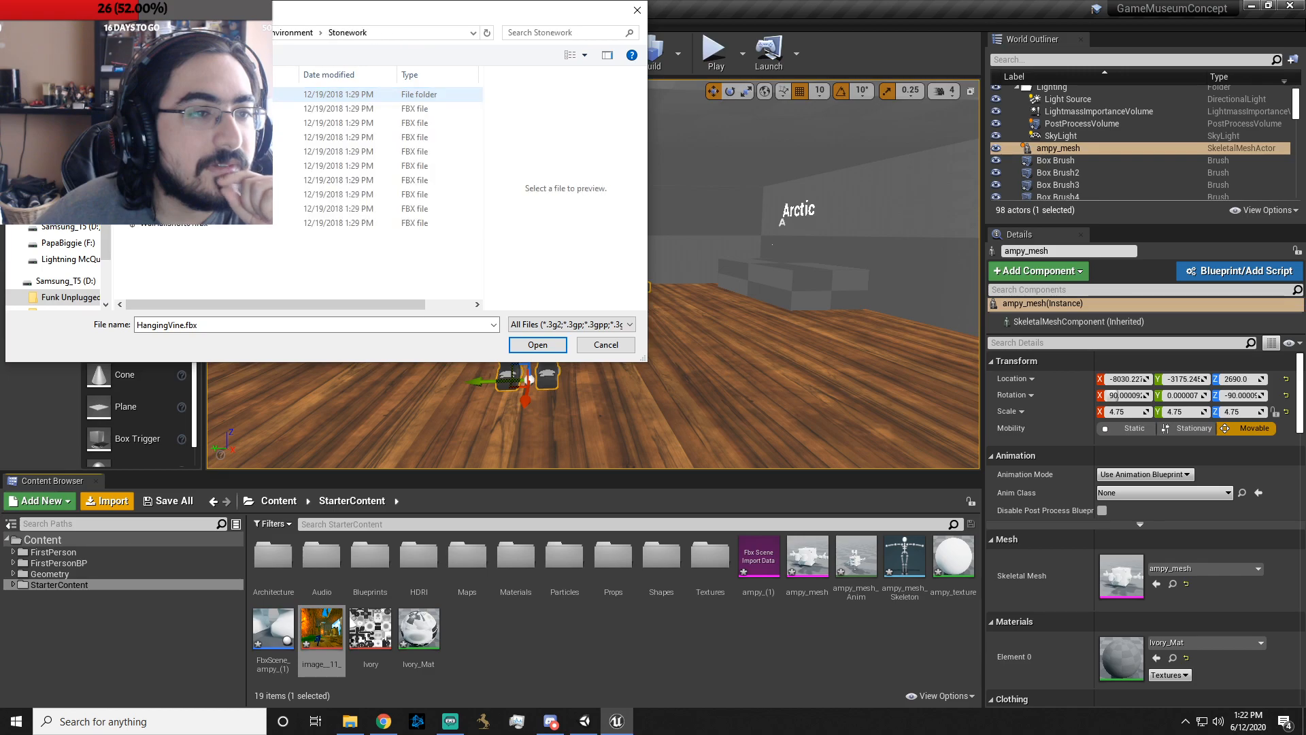
- Import all the FBX files in the Stonework folder into StarterContent as static meshes with the default options, and dismiss the import log
{"action": "left_click", "coordinate": [238, 109]}
{"action": "left_click", "coordinate": [239, 123]}
{"action": "left_click", "coordinate": [238, 152]}
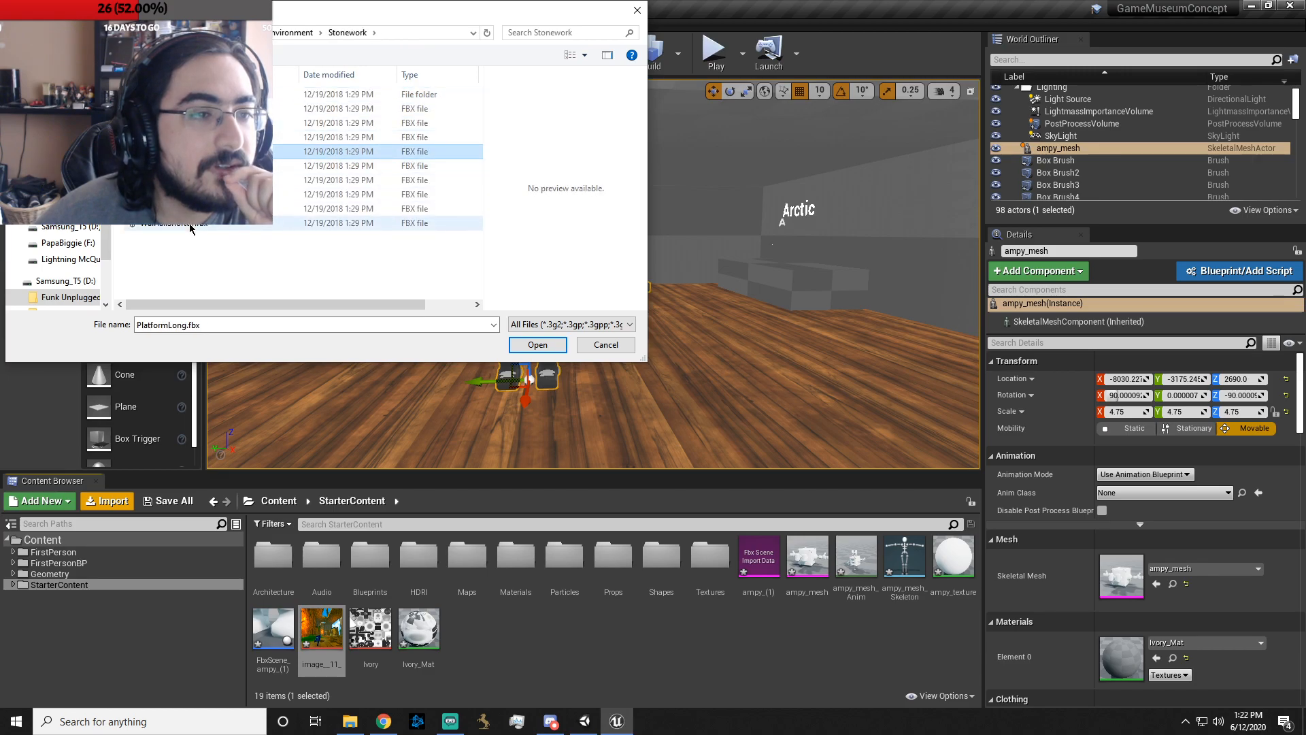
{"action": "left_click", "coordinate": [238, 95]}
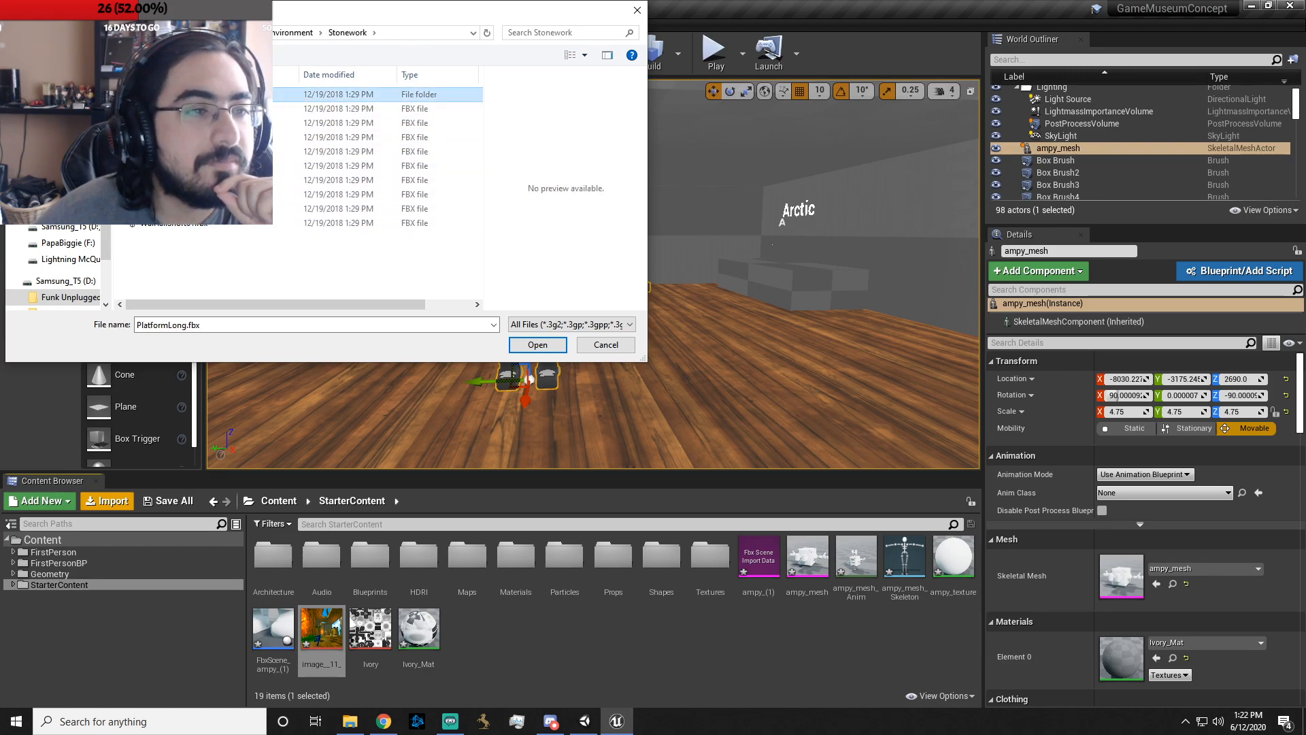
{"action": "left_click", "coordinate": [239, 109]}
{"action": "left_click", "coordinate": [192, 223], "text": "shift"}
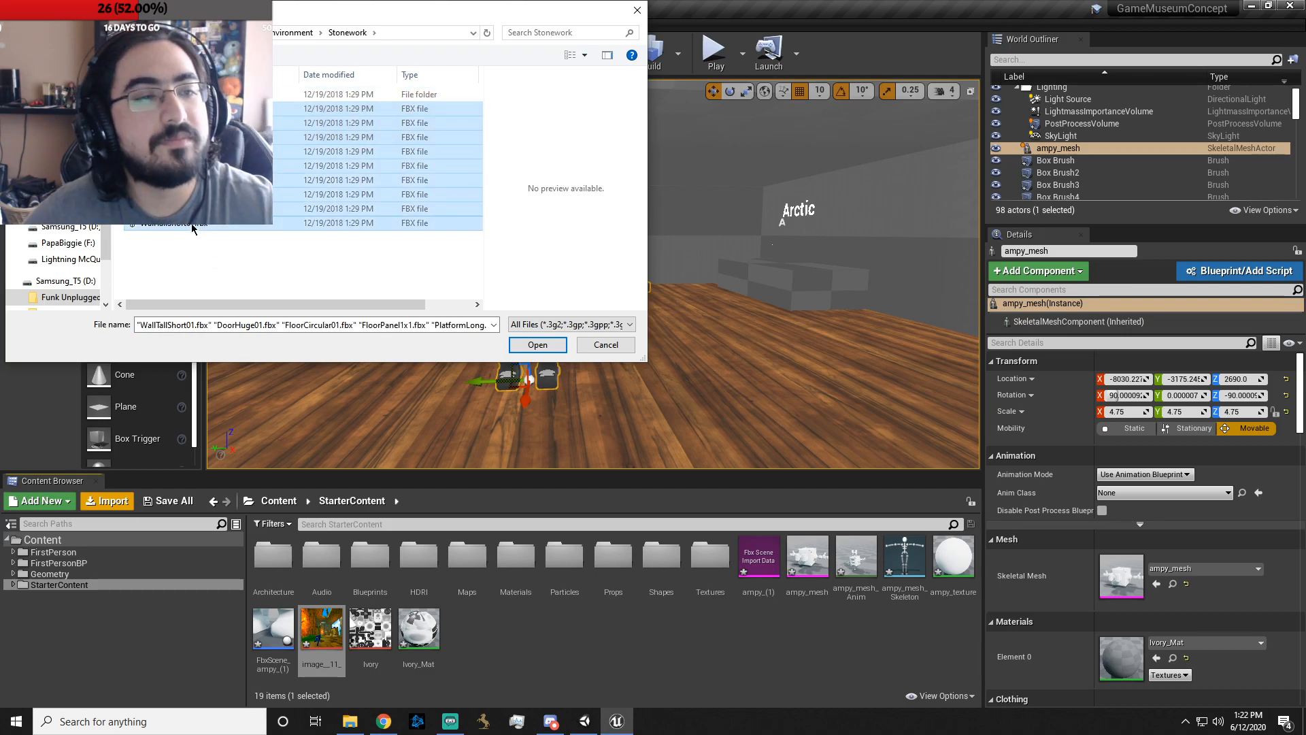
{"action": "left_click", "coordinate": [521, 345]}
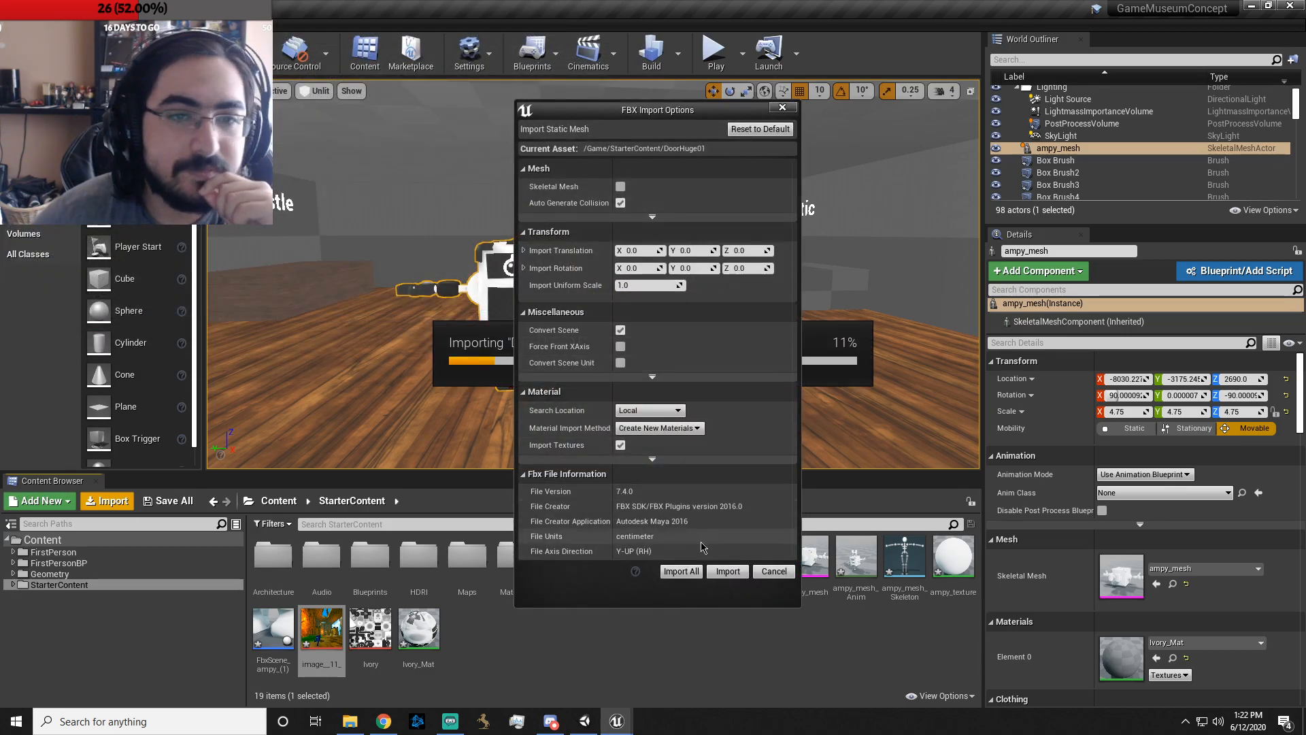
{"action": "left_click", "coordinate": [684, 572]}
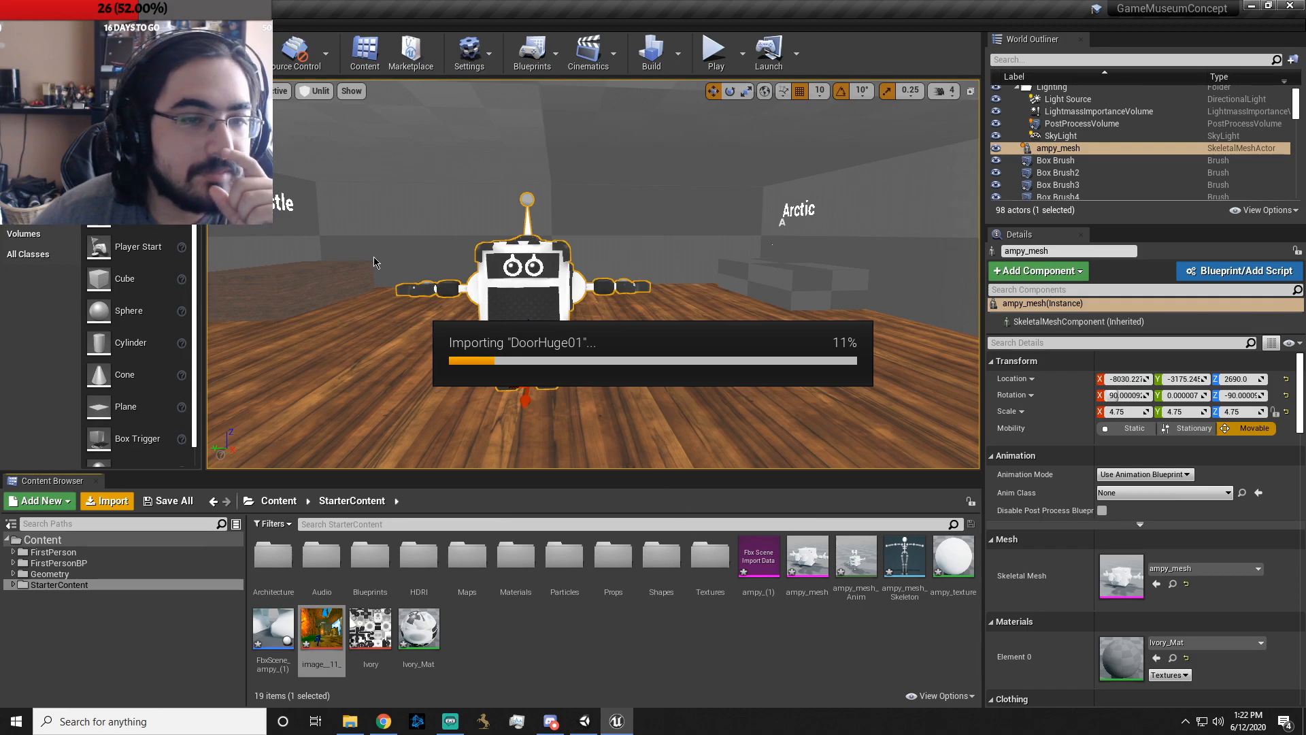
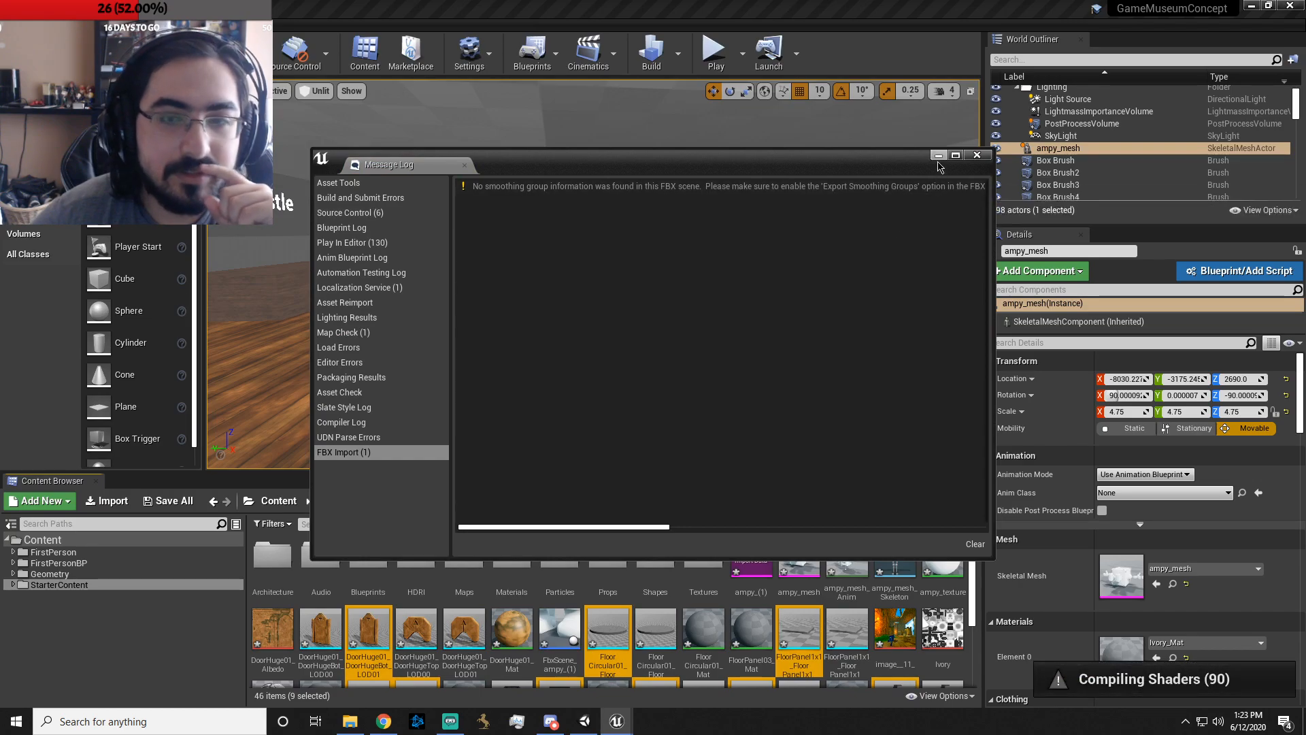
{"action": "left_click", "coordinate": [978, 157]}
- Look over the imported Stonework assets and place the selected meshes together in the museum hall beside Ampy
{"action": "scroll", "coordinate": [637, 596], "scroll_direction": "down", "scroll_amount": 1}
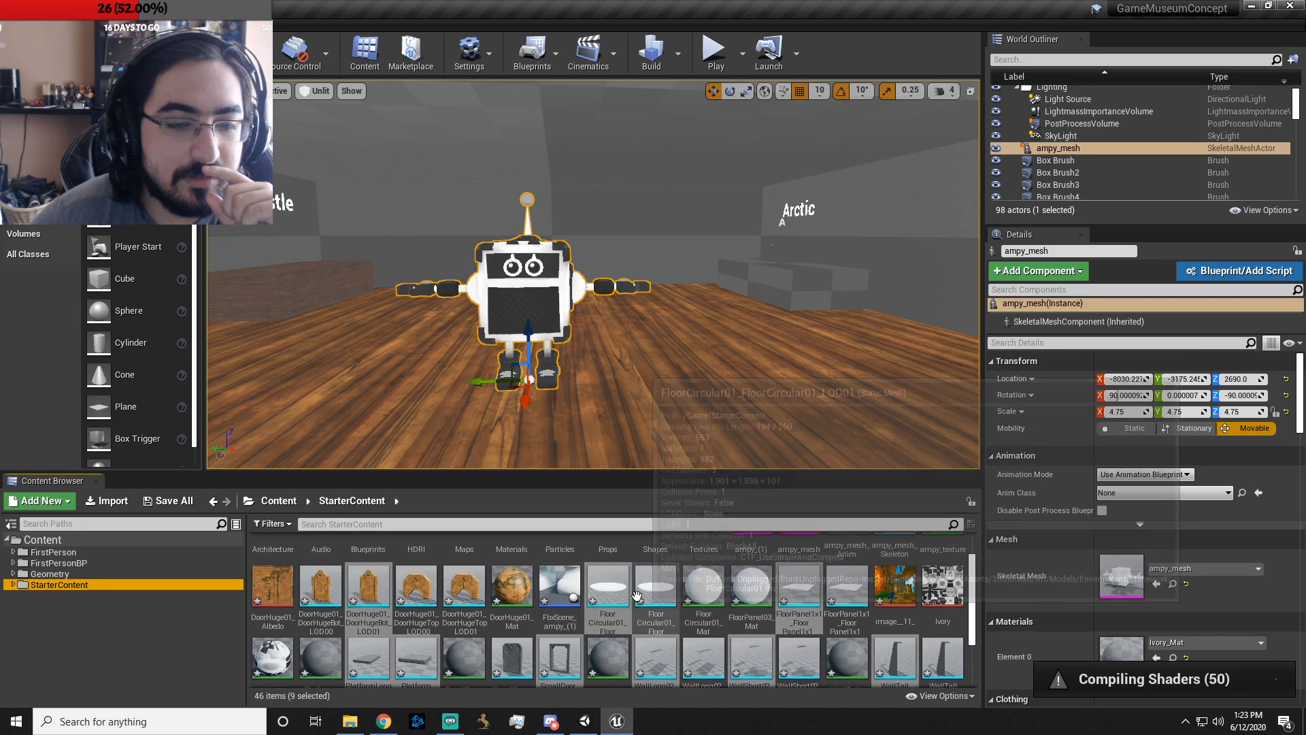
{"action": "scroll", "coordinate": [561, 604], "scroll_direction": "down", "scroll_amount": 1}
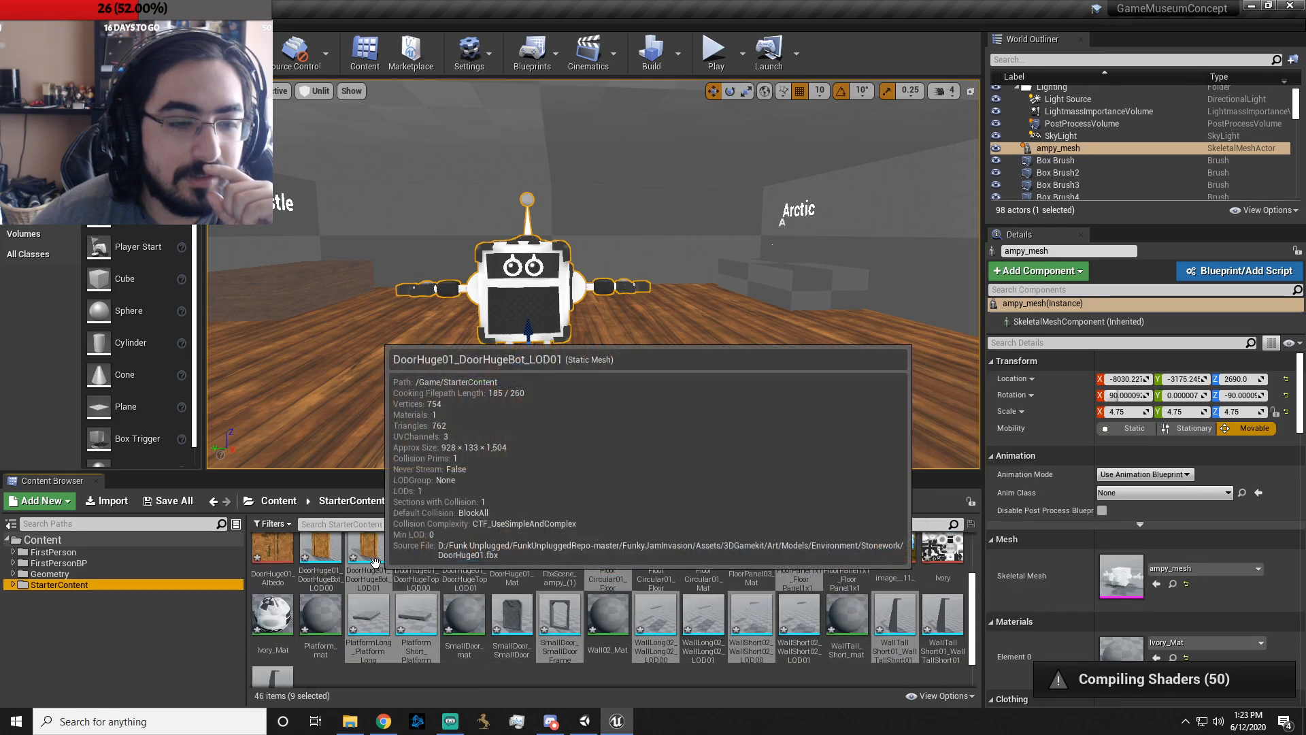
{"action": "scroll", "coordinate": [375, 562], "scroll_direction": "up", "scroll_amount": 2}
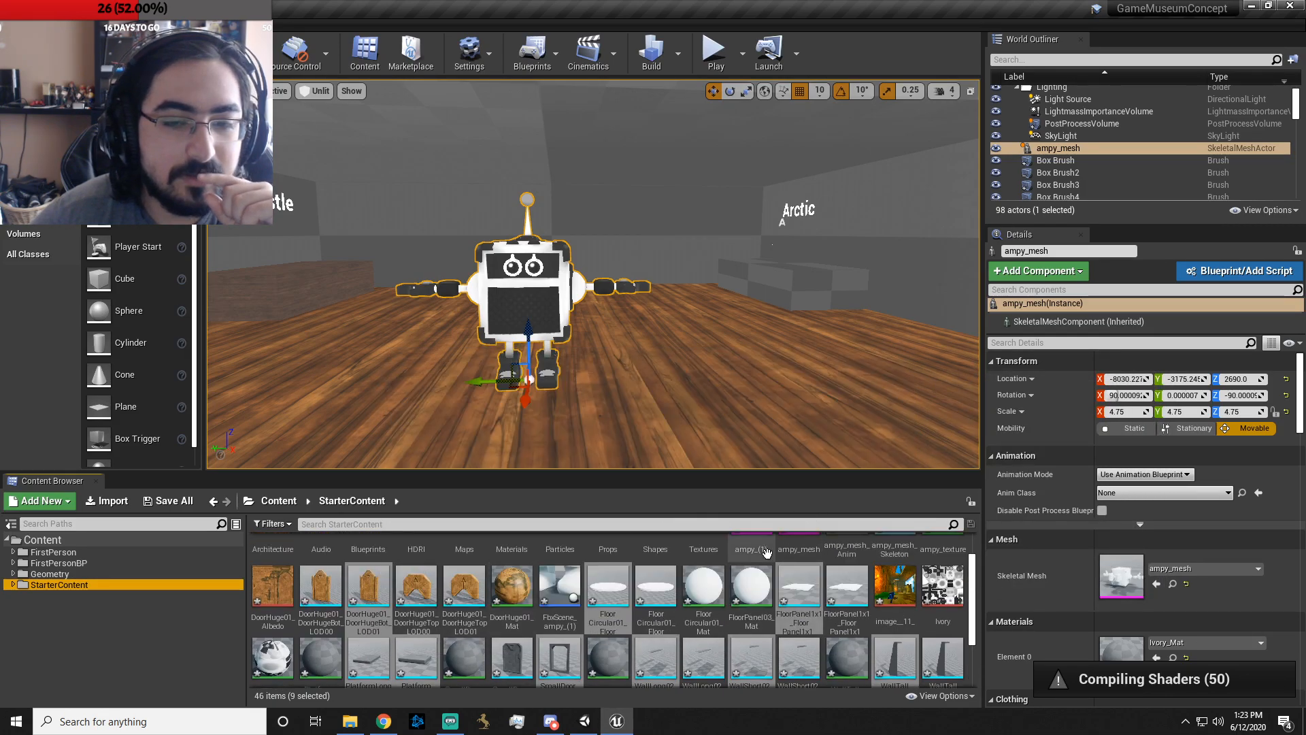
{"action": "scroll", "coordinate": [767, 552], "scroll_direction": "up", "scroll_amount": 1}
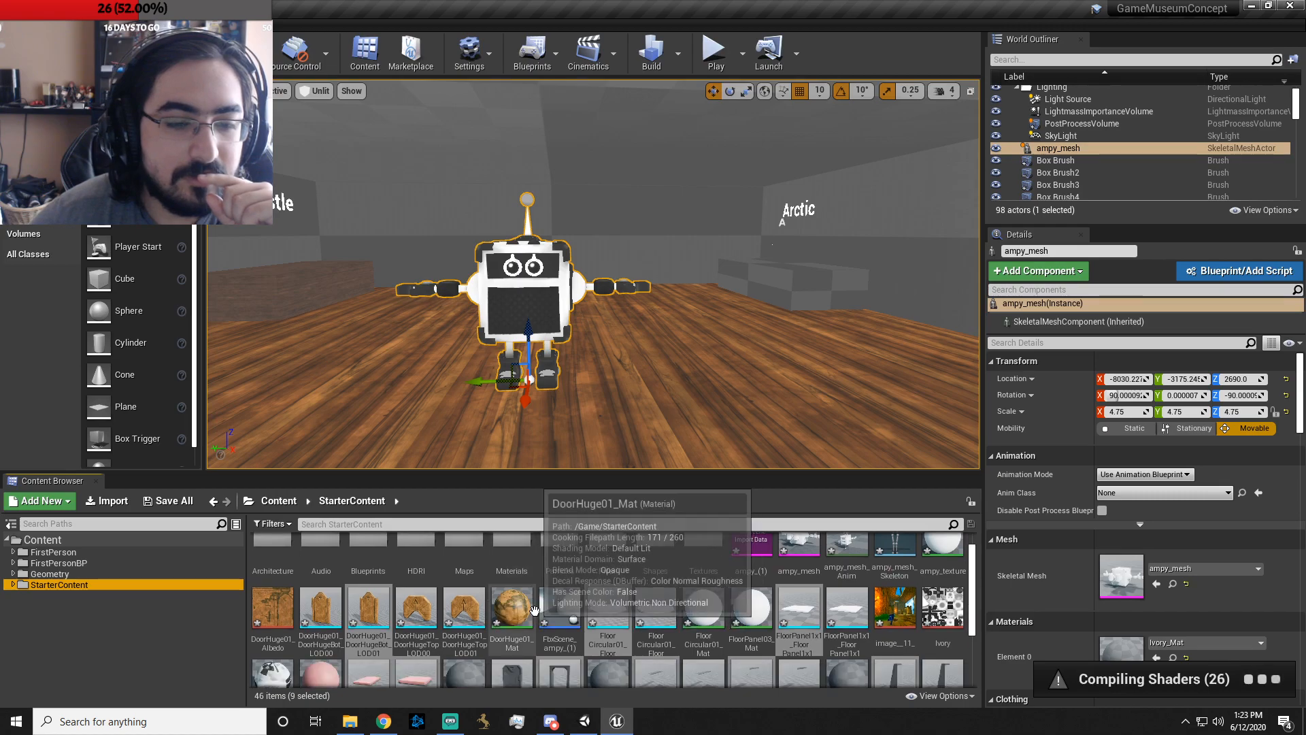
{"action": "scroll", "coordinate": [538, 613], "scroll_direction": "down", "scroll_amount": 1}
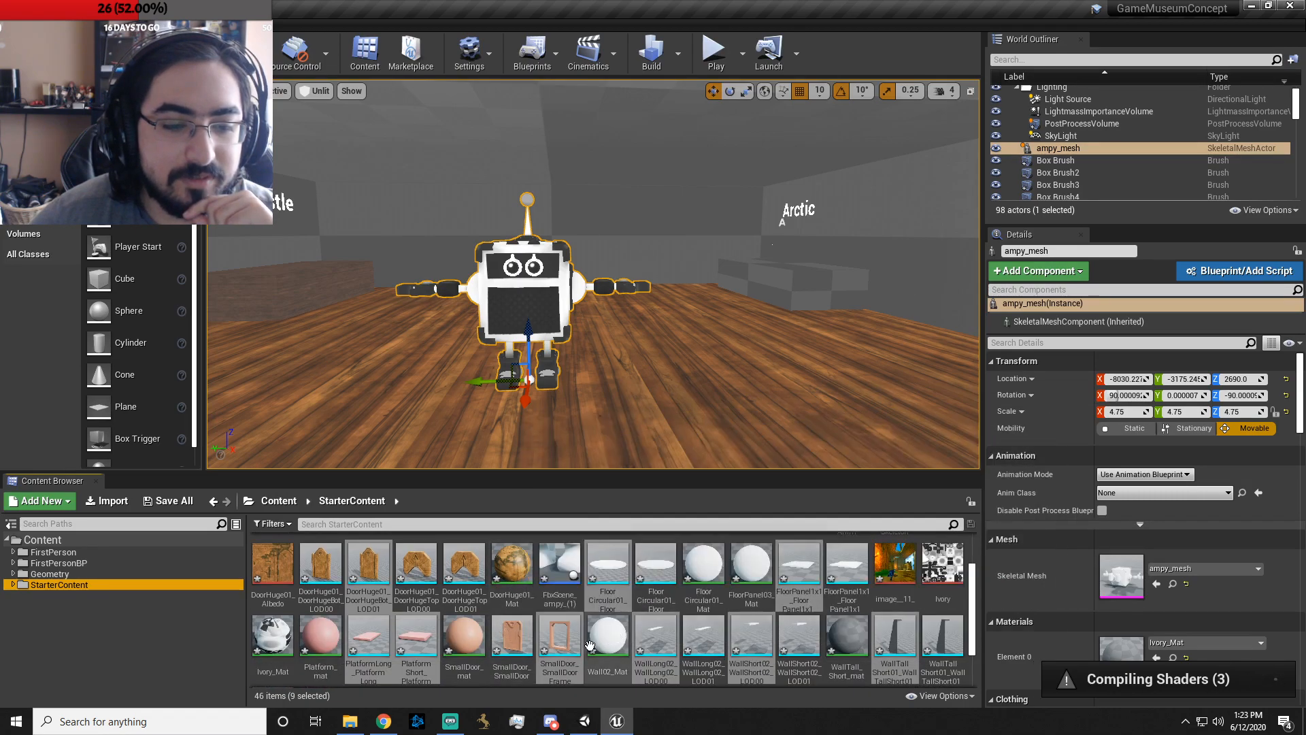
{"action": "scroll", "coordinate": [595, 643], "scroll_direction": "down", "scroll_amount": 1}
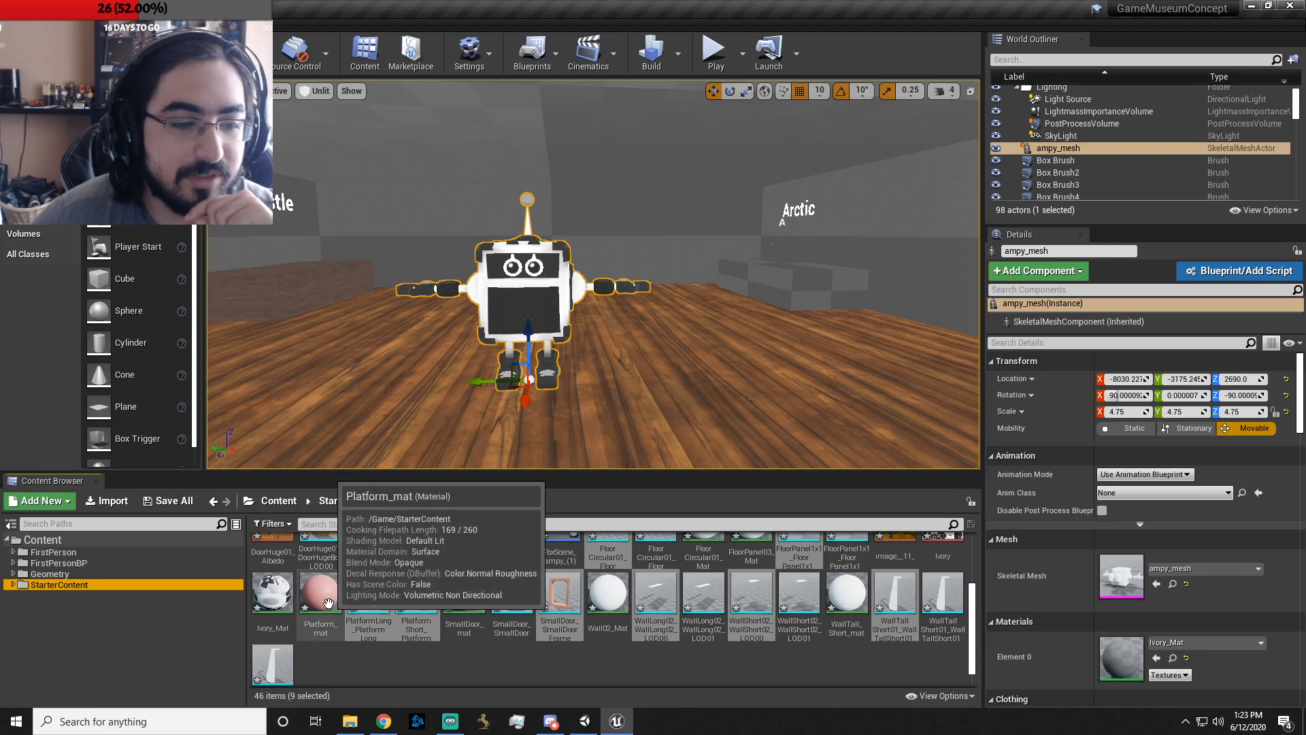
{"action": "left_click", "coordinate": [373, 597]}
{"action": "left_click_drag", "start_coordinate": [374, 597], "coordinate": [781, 367]}
- Delete the placed Stonework meshes from the hall one at a time, including the huge door, platforms, small door frame and tall wall
{"action": "left_click", "coordinate": [818, 288]}
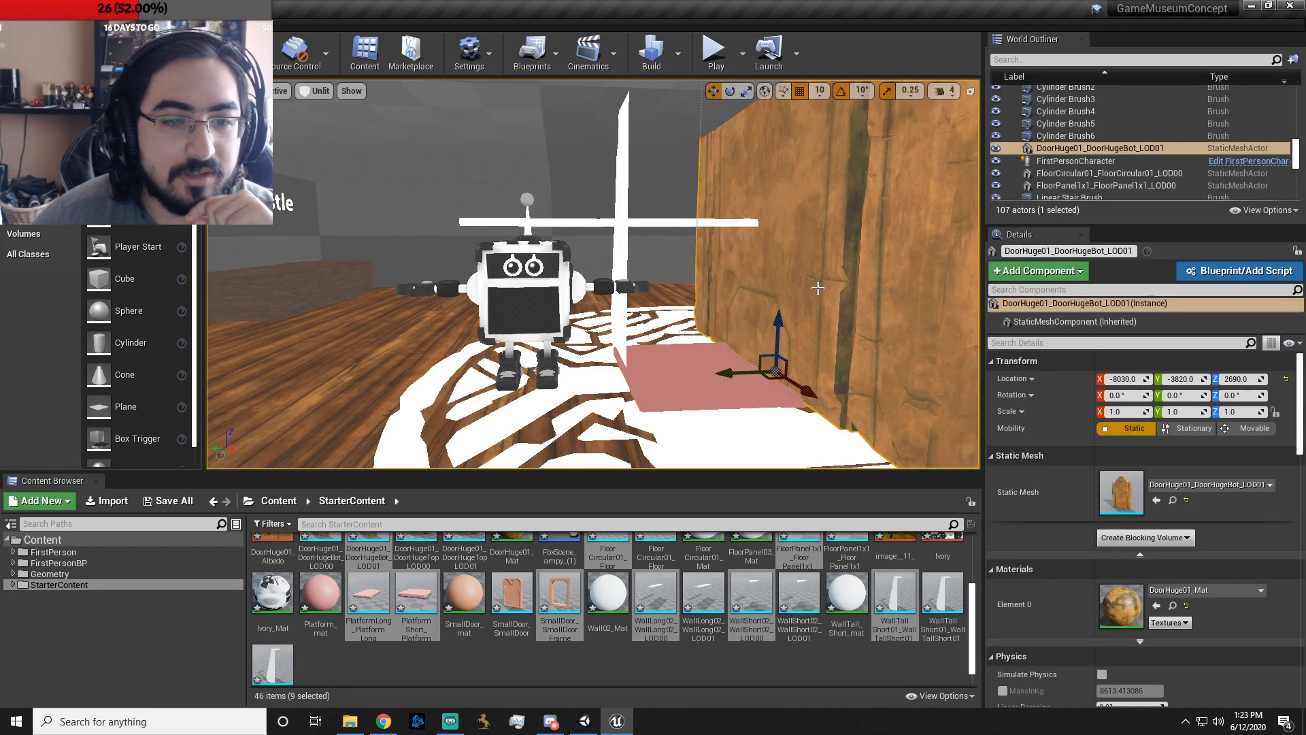
{"action": "key", "text": "Delete"}
{"action": "left_click", "coordinate": [728, 377]}
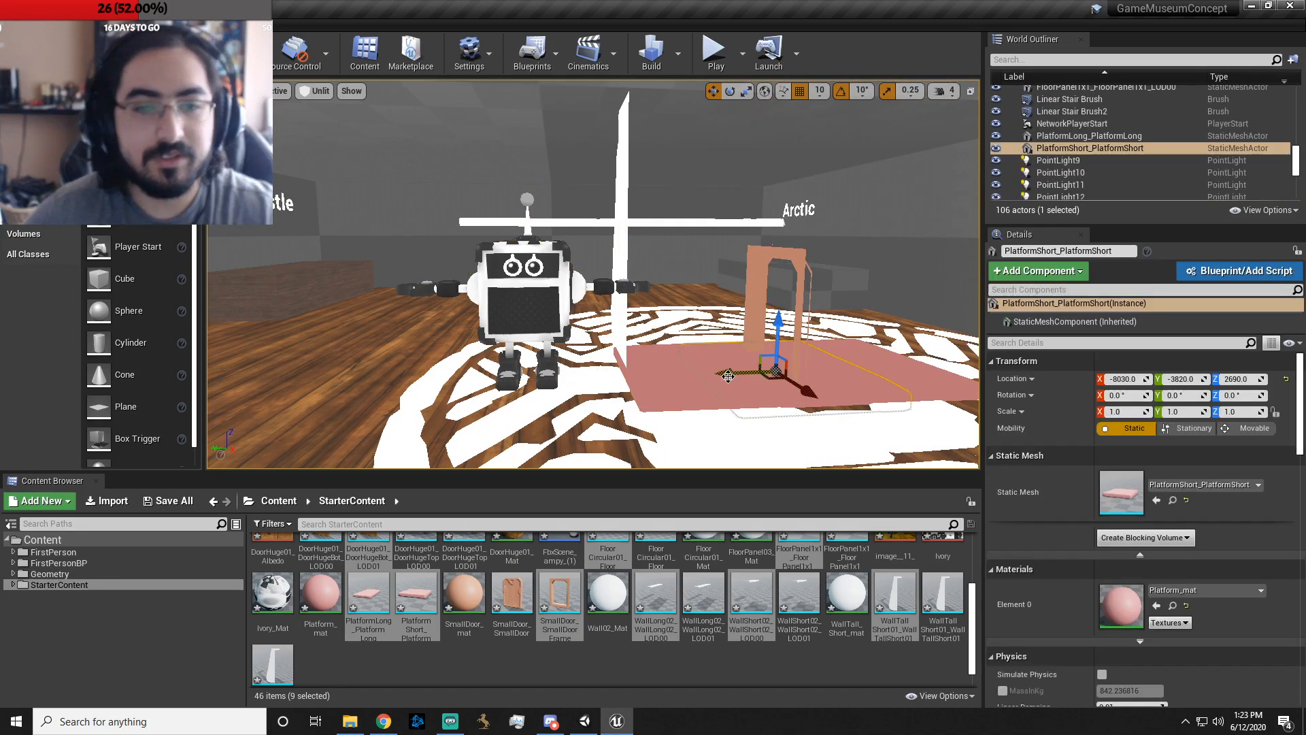
{"action": "key", "text": "Delete"}
{"action": "left_click", "coordinate": [776, 299]}
{"action": "key", "text": "Delete"}
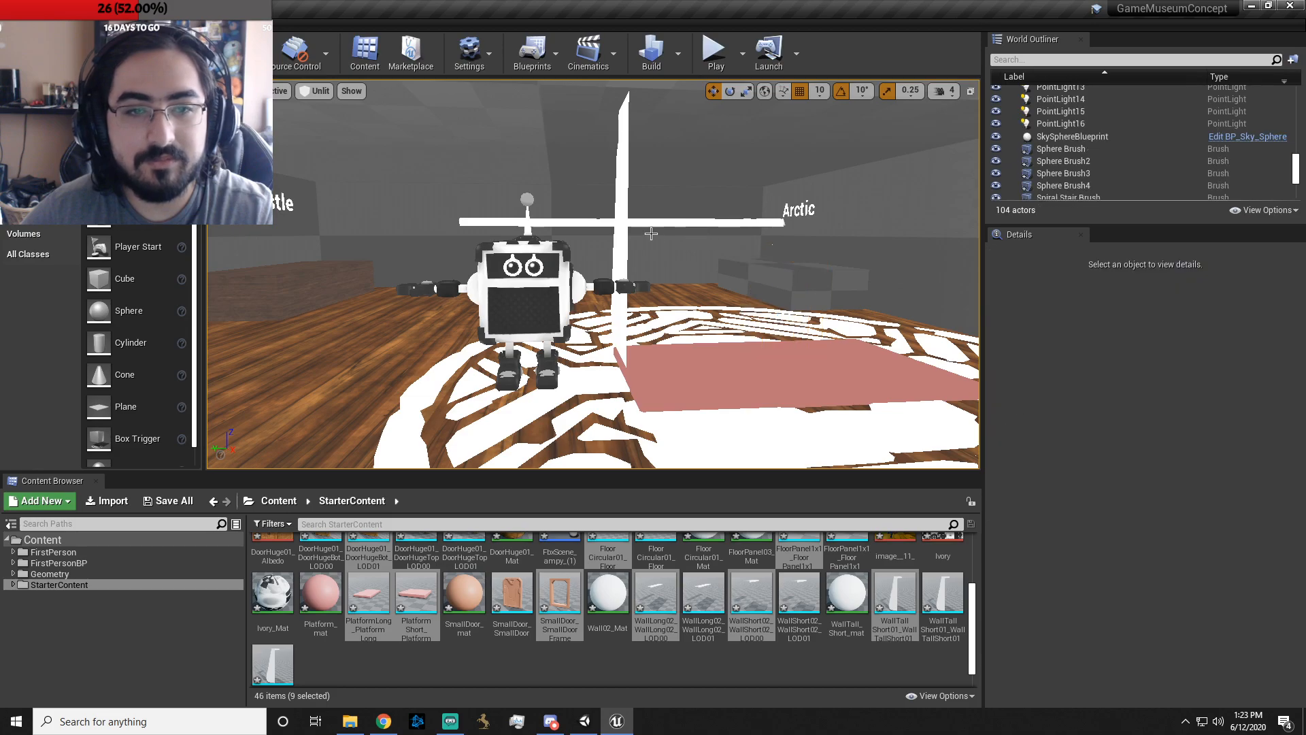
{"action": "left_click", "coordinate": [619, 216]}
{"action": "key", "text": "Delete"}
{"action": "left_click", "coordinate": [728, 374]}
{"action": "key", "text": "Delete"}
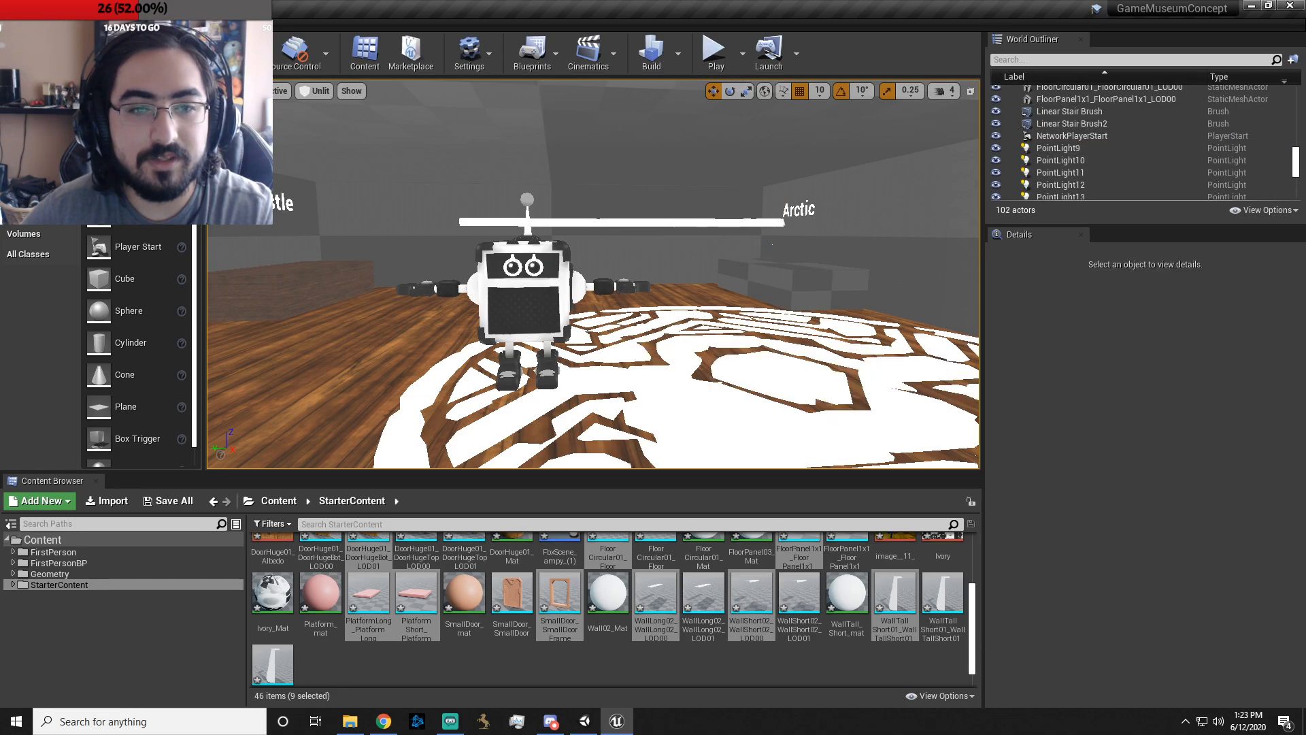
{"action": "left_click", "coordinate": [753, 381]}
{"action": "key", "text": "Delete"}
{"action": "left_click", "coordinate": [650, 221]}
{"action": "key", "text": "Delete"}
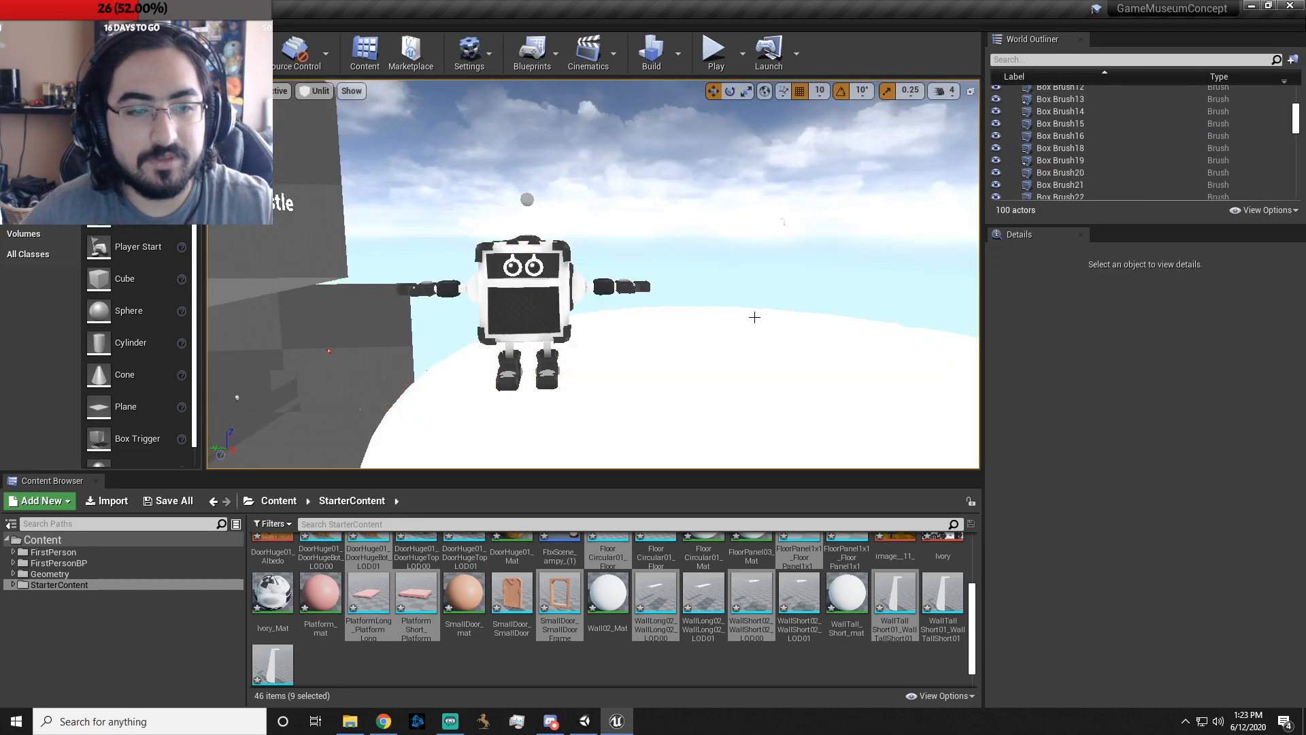
- Undo the deletions and the placement of the Stonework meshes, keeping Ivory_Mat assigned to Ampy
{"action": "key", "text": "ctrl+z"}
{"action": "key", "text": "ctrl+z"}
{"action": "key", "text": "ctrl+z"}
{"action": "key", "text": "ctrl+z"}
{"action": "key", "text": "ctrl+z"}
{"action": "key", "text": "ctrl+z"}
{"action": "key", "text": "ctrl+z"}
{"action": "key", "text": "ctrl+z"}
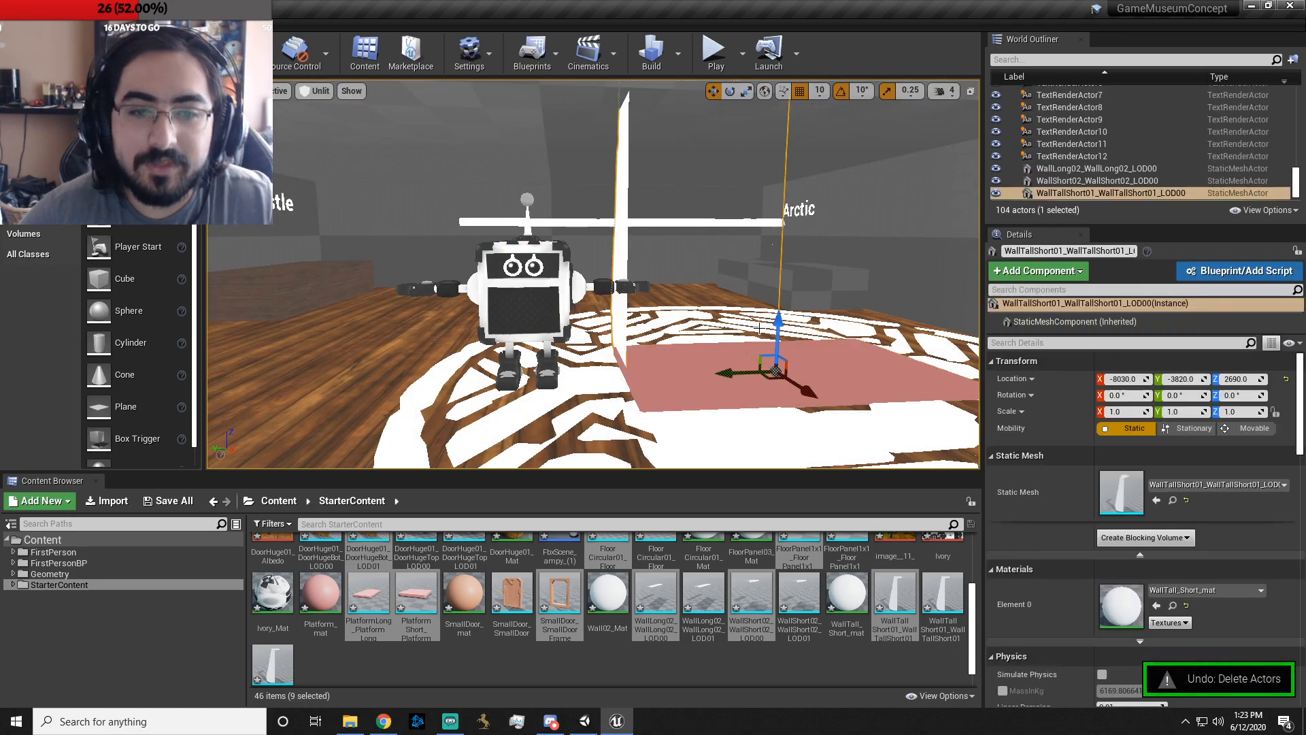
{"action": "key", "text": "ctrl+z"}
{"action": "key", "text": "ctrl+z"}
{"action": "key", "text": "ctrl+z"}
{"action": "key", "text": "ctrl+z"}
{"action": "key", "text": "ctrl+z"}
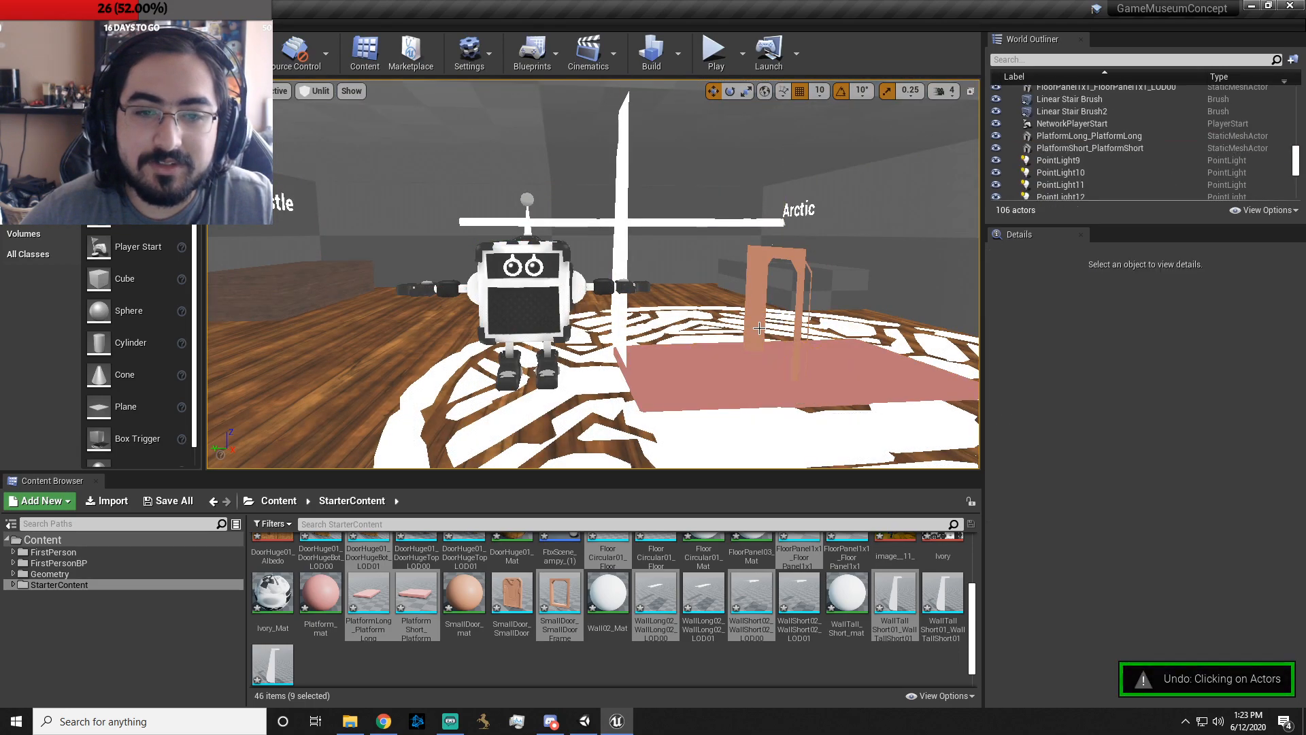
{"action": "key", "text": "ctrl+z"}
{"action": "key", "text": "ctrl+z"}
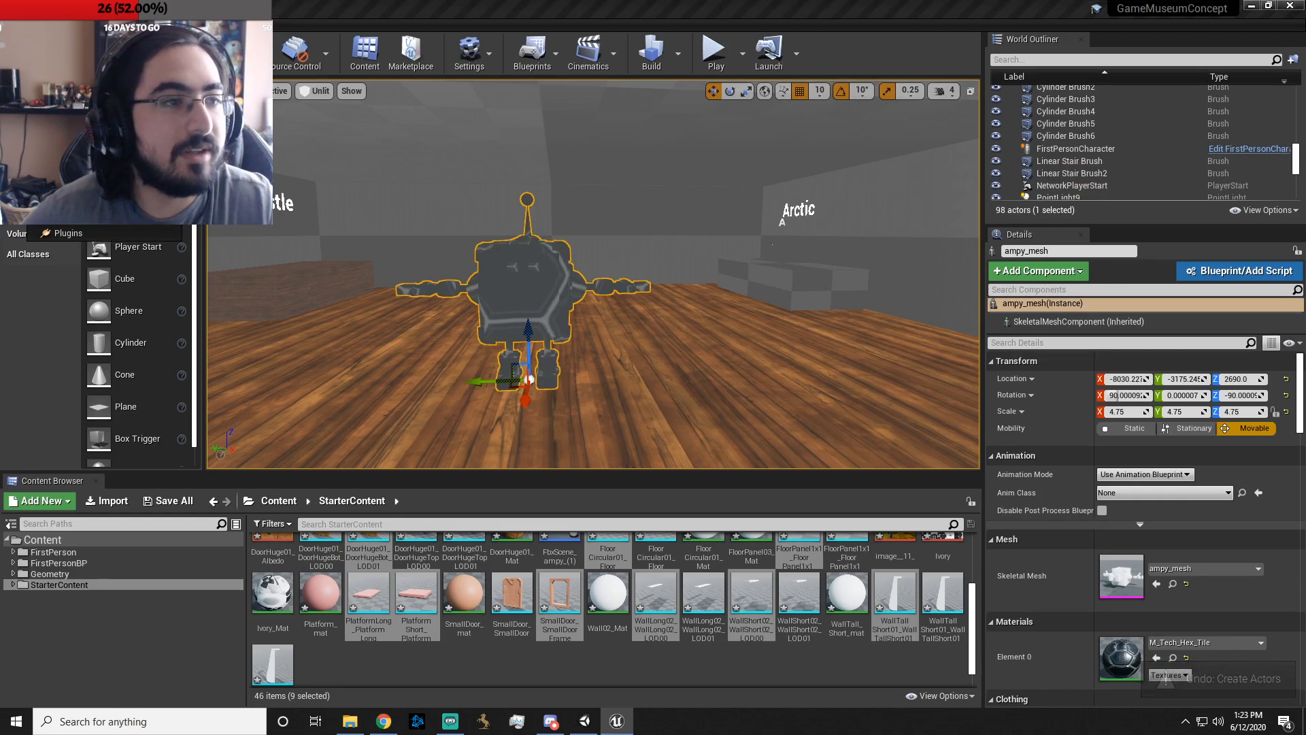
{"action": "key", "text": "ctrl+y"}
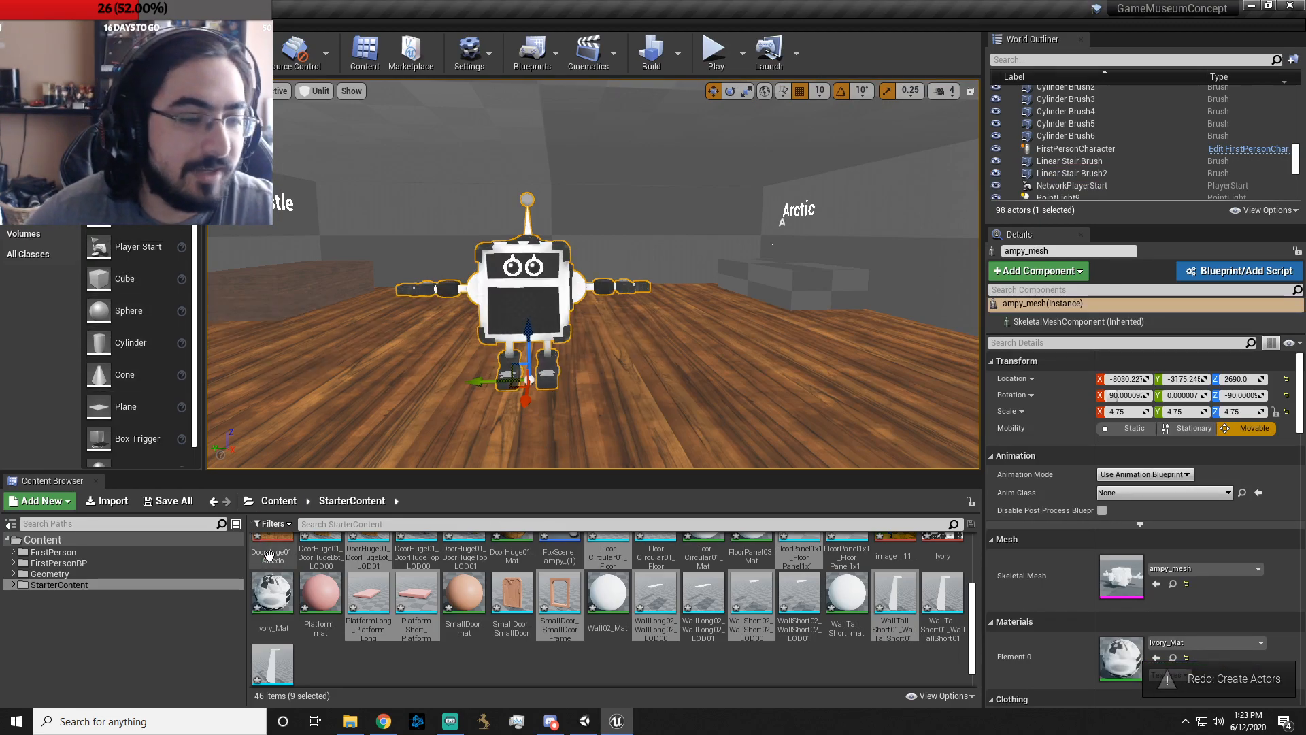
- Start a new asset import and check the Ampy folder in FunkyJamInvasion's Assets for usable files, including Ampy Peak.fbx
{"action": "left_click", "coordinate": [100, 504]}
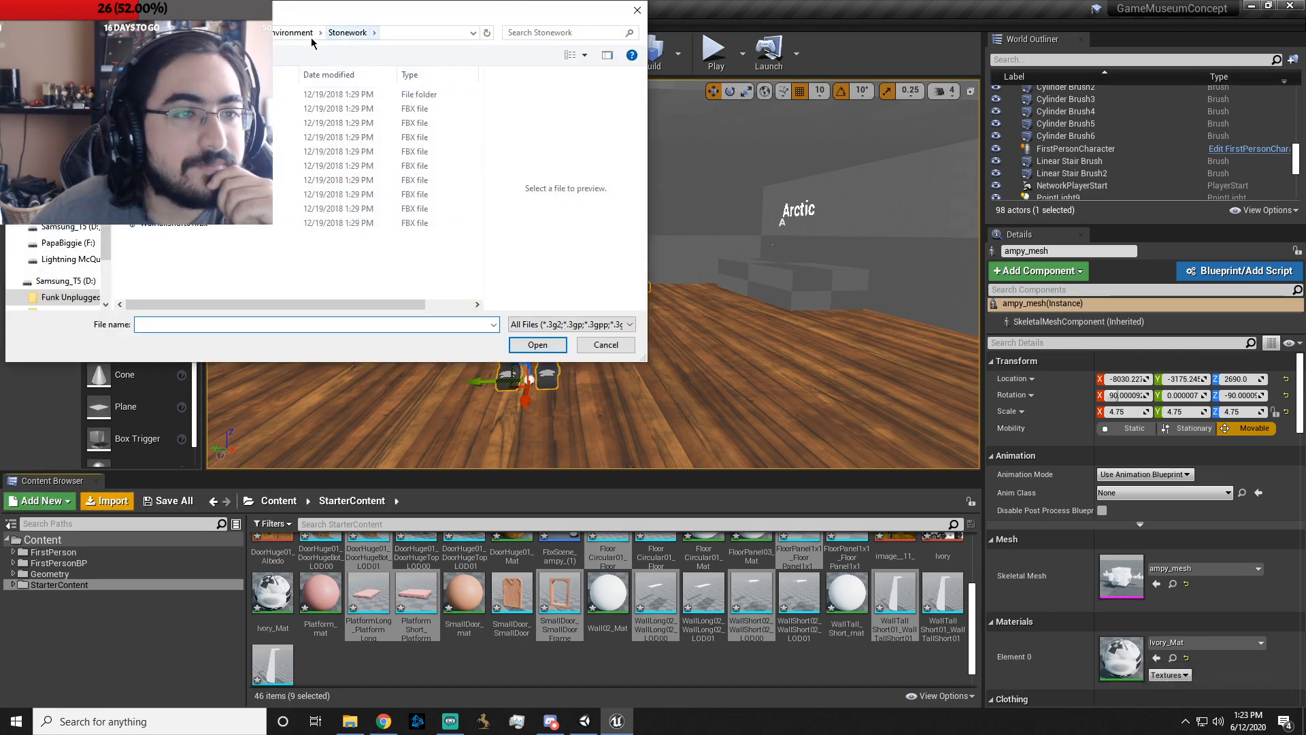
{"action": "left_click", "coordinate": [202, 33]}
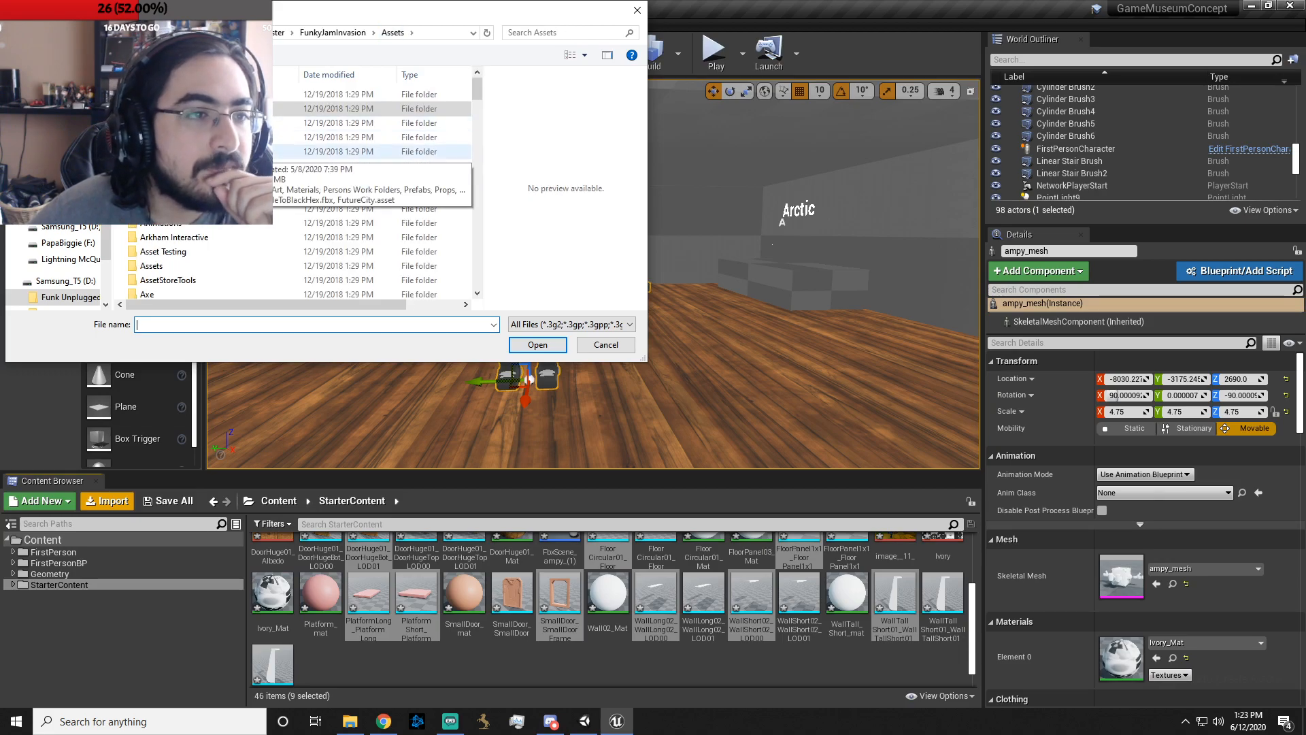
{"action": "scroll", "coordinate": [374, 224], "scroll_direction": "down", "scroll_amount": 1}
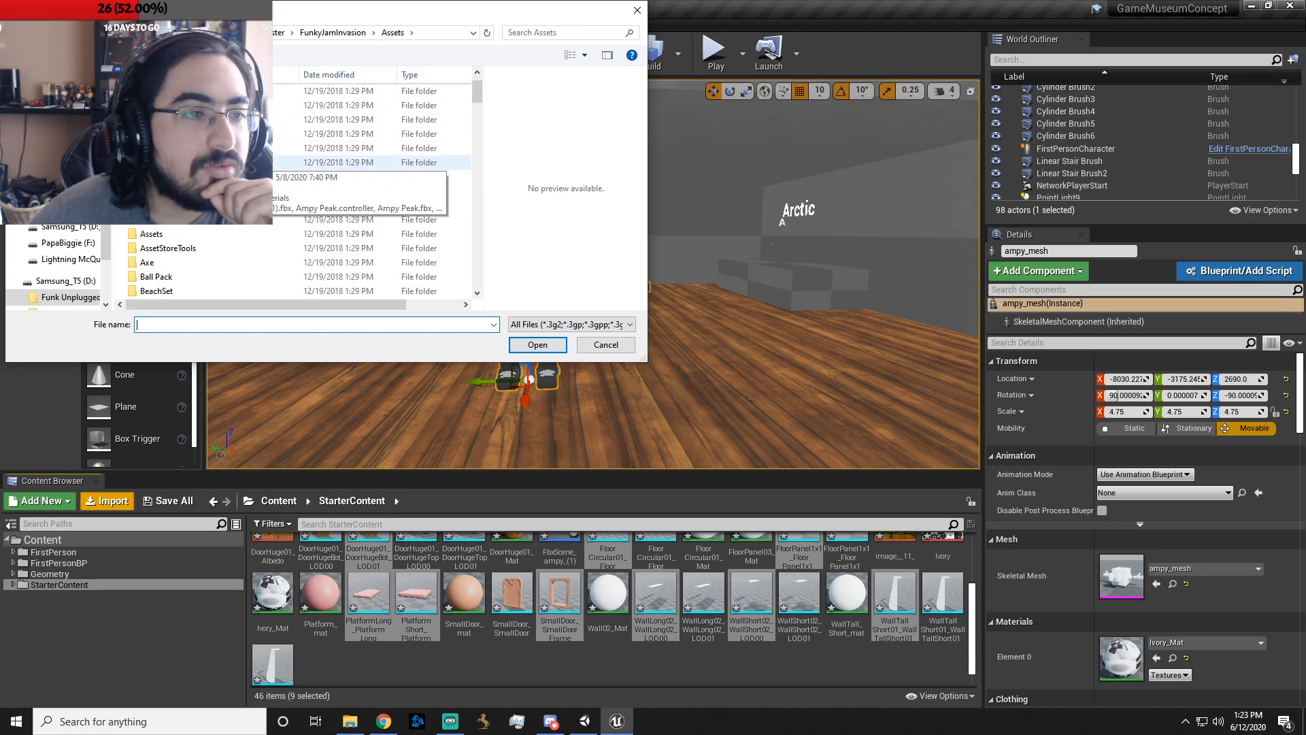
{"action": "double_click", "coordinate": [205, 162]}
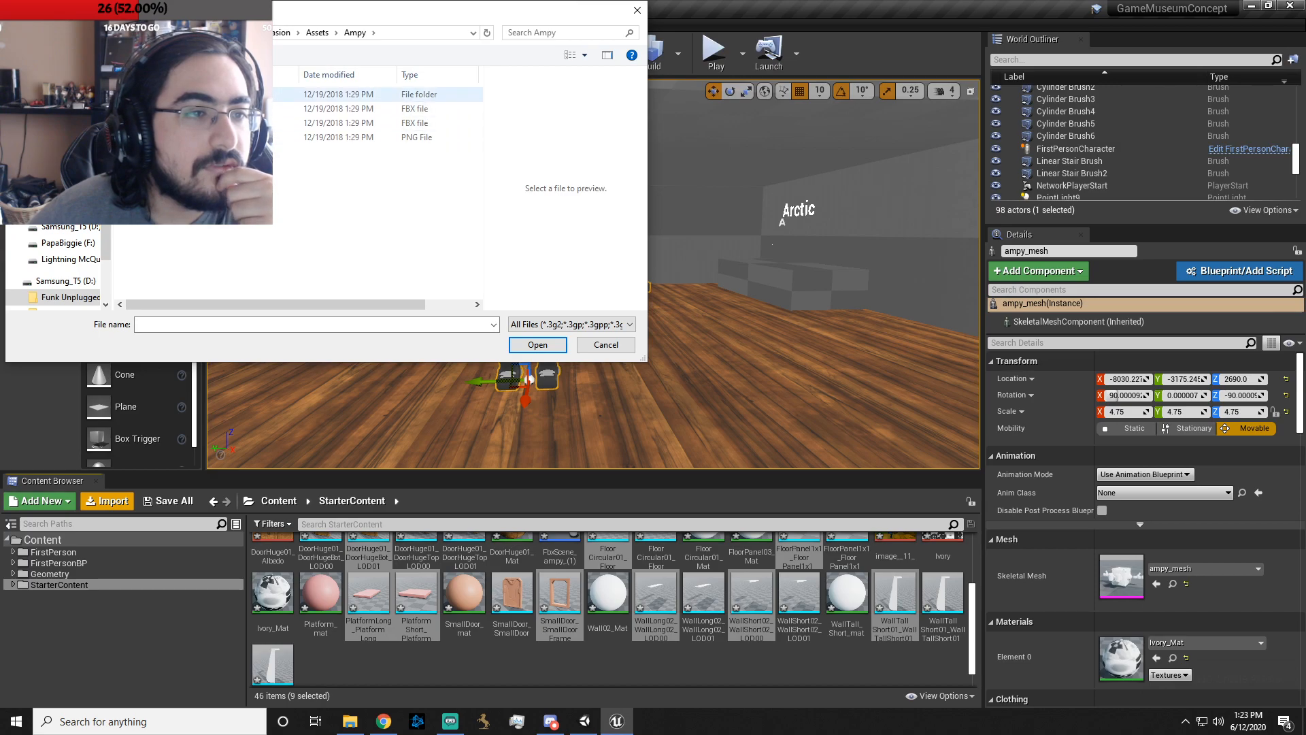
{"action": "double_click", "coordinate": [204, 94]}
{"action": "key", "text": "alt+Left"}
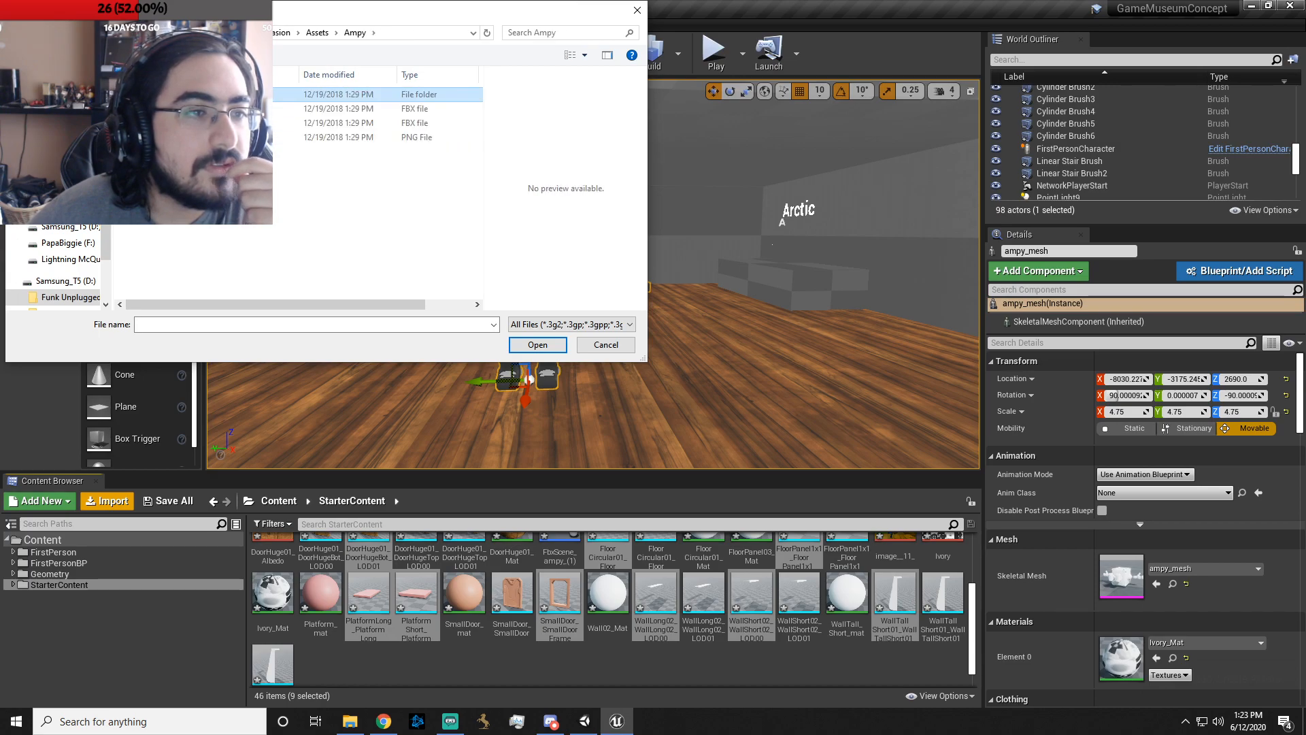
{"action": "left_click", "coordinate": [204, 123]}
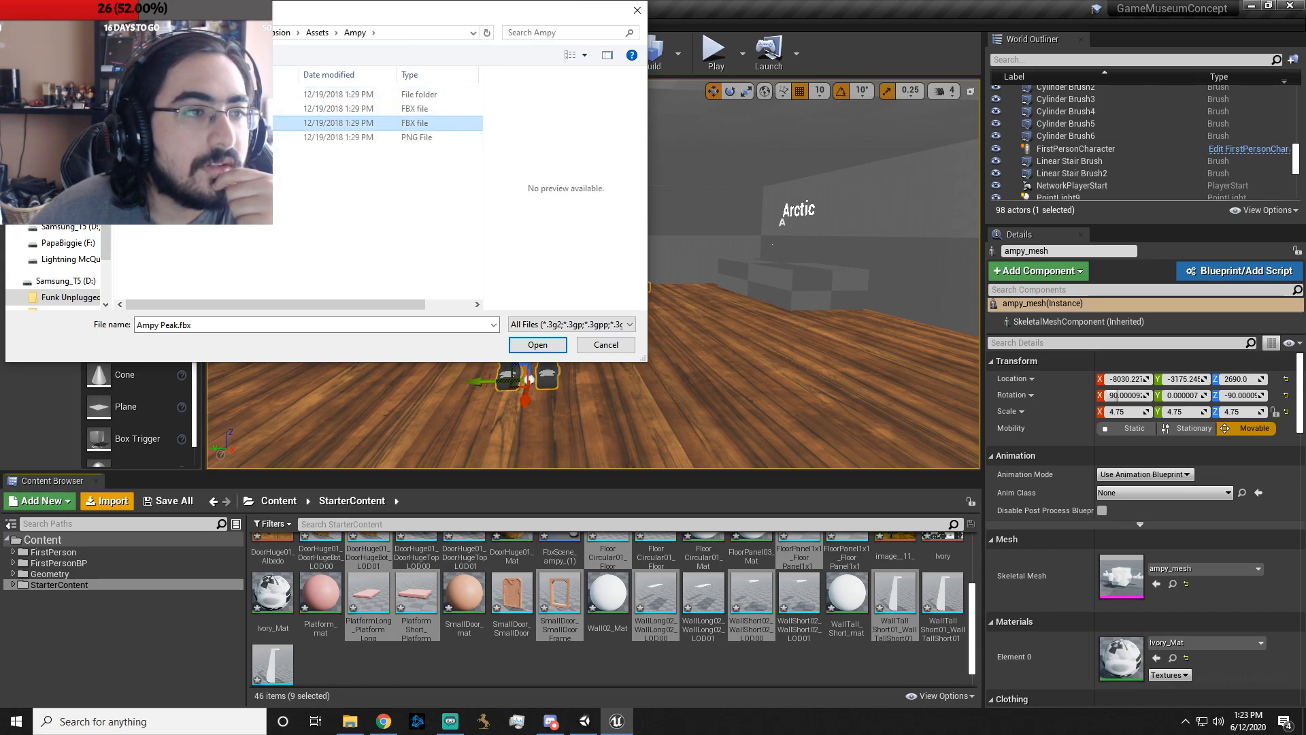
{"action": "key", "text": "alt+Left"}
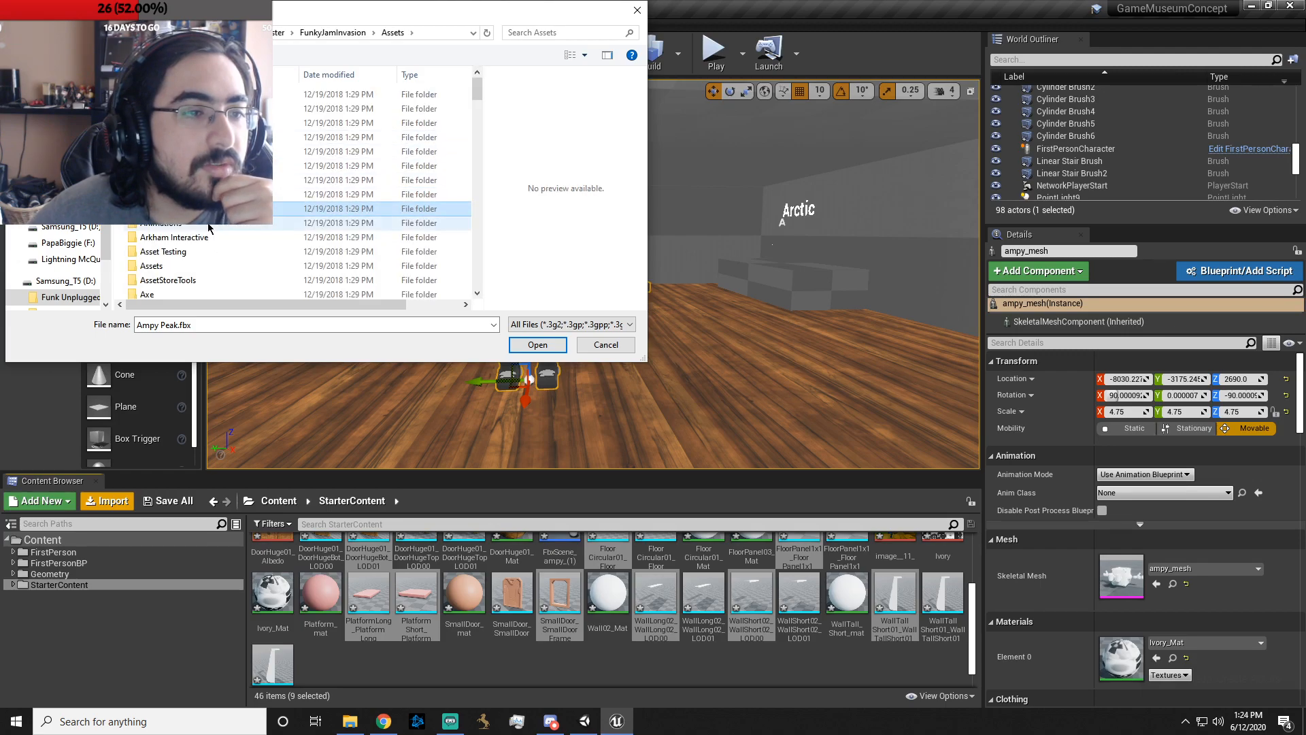
- Look through the Animations folder for usable FBX files, checking the Humanoid animations and the MaterialAnimation and Materials subfolders
{"action": "double_click", "coordinate": [208, 224]}
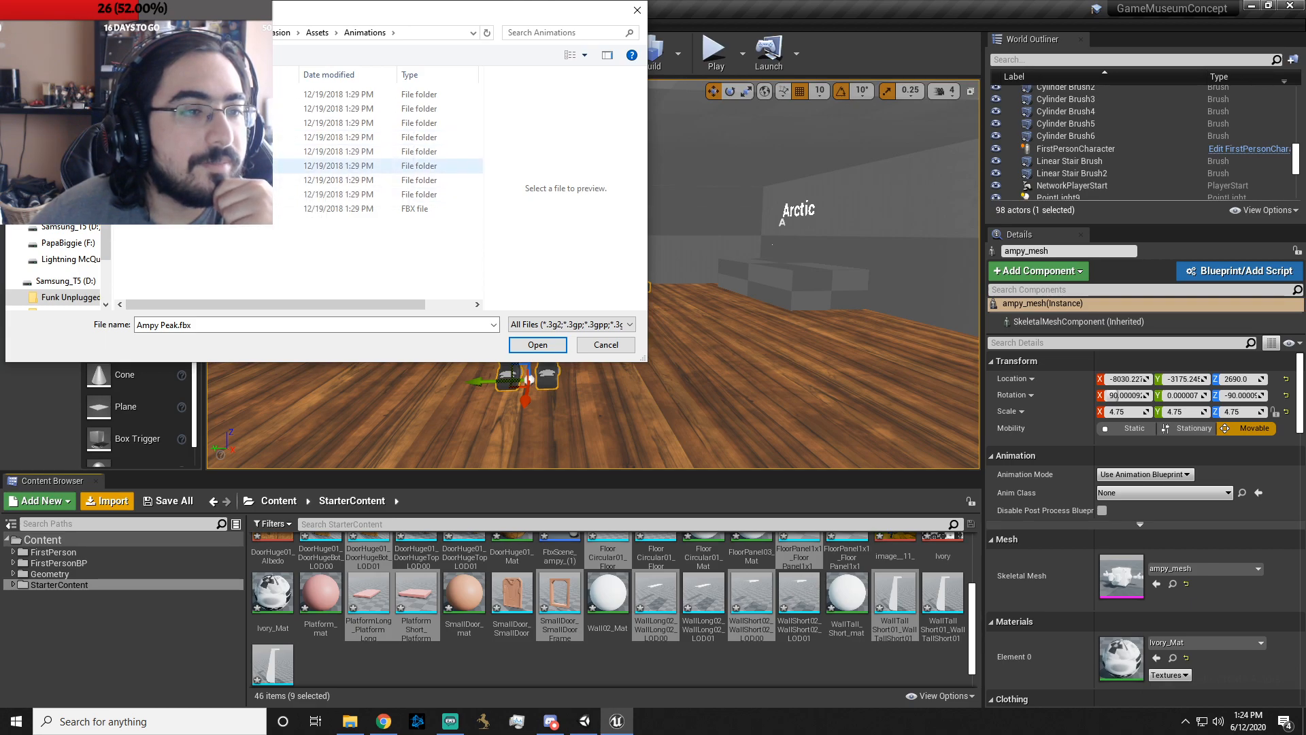
{"action": "double_click", "coordinate": [177, 138]}
{"action": "left_click", "coordinate": [176, 94]}
{"action": "left_click", "coordinate": [177, 109]}
{"action": "left_click", "coordinate": [177, 123]}
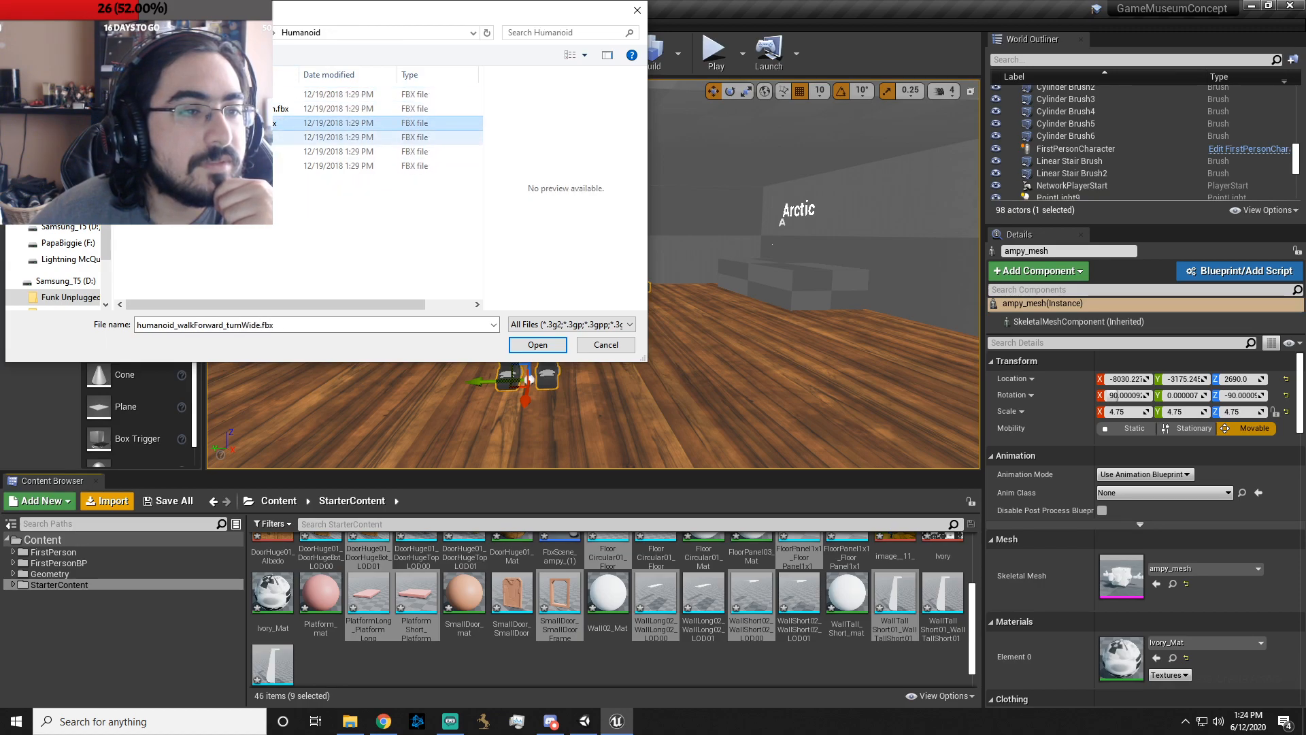
{"action": "left_click", "coordinate": [177, 137]}
{"action": "left_click", "coordinate": [177, 152]}
{"action": "left_click", "coordinate": [177, 166]}
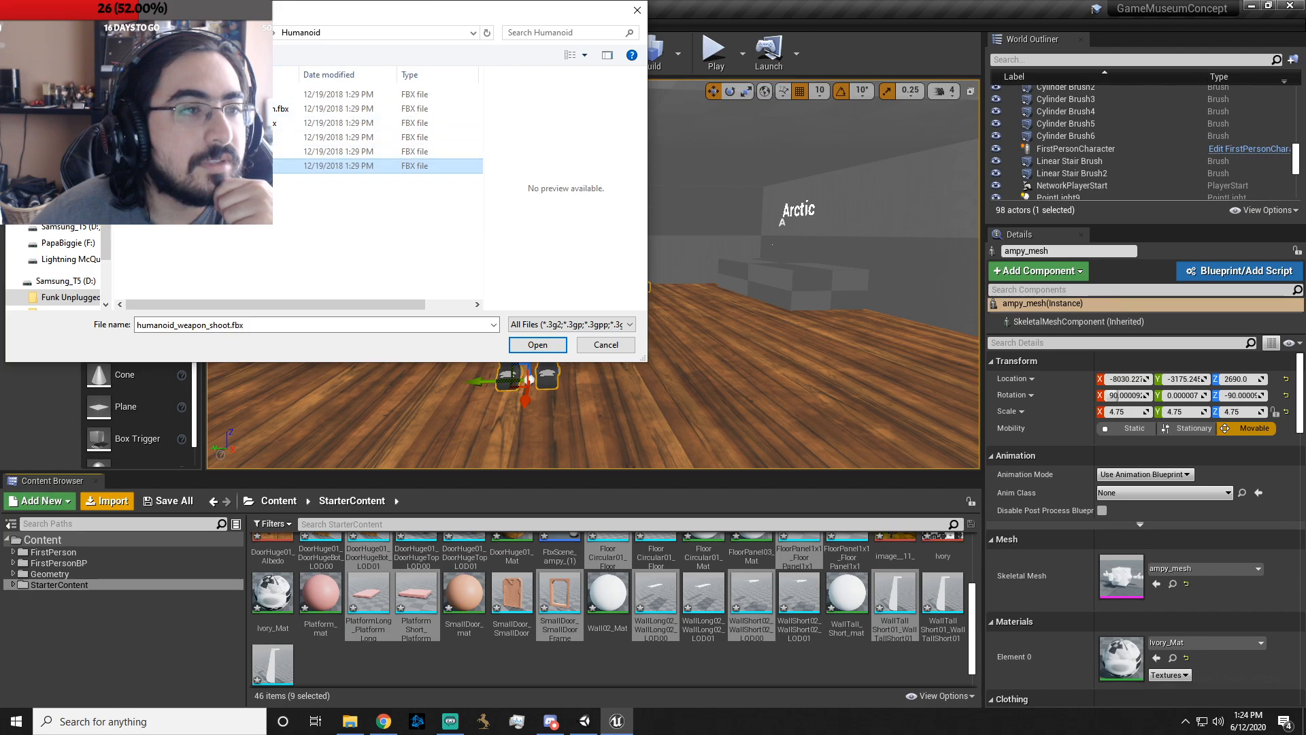
{"action": "key", "text": "alt+Left"}
{"action": "double_click", "coordinate": [177, 166]}
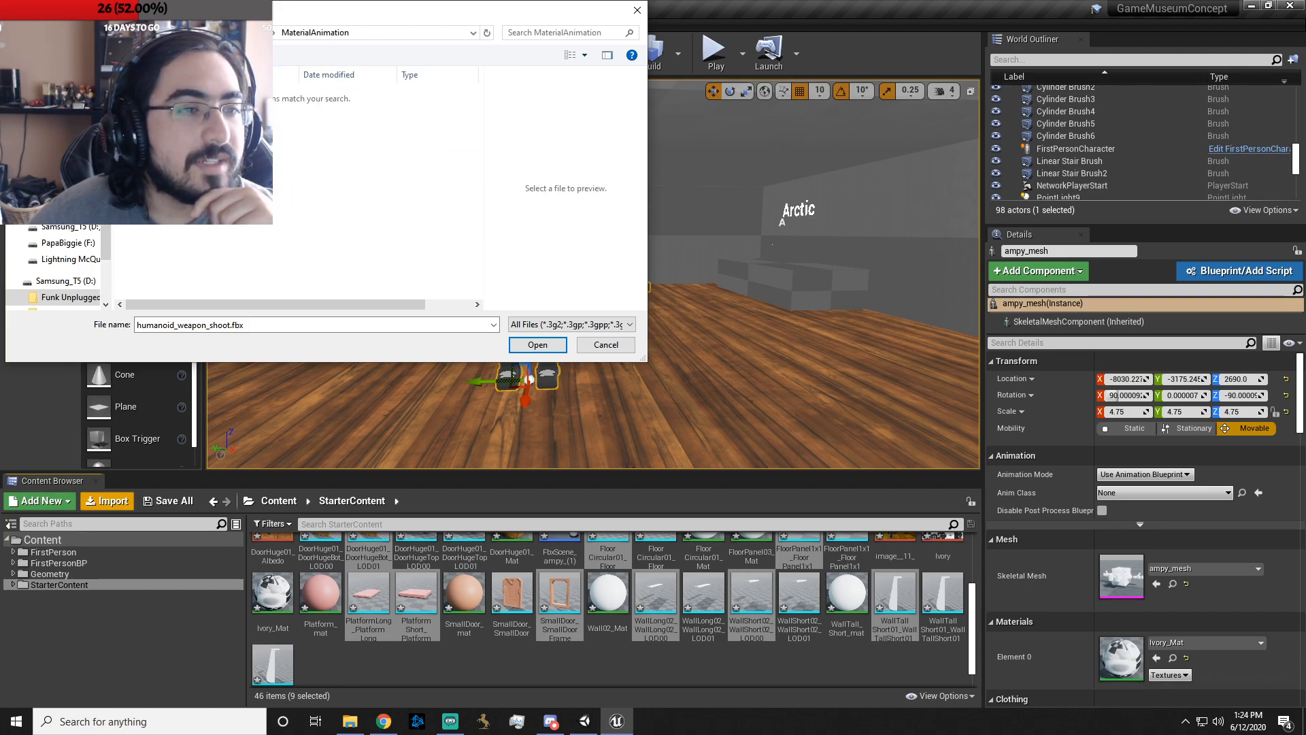
{"action": "key", "text": "alt+Left"}
{"action": "double_click", "coordinate": [177, 180]}
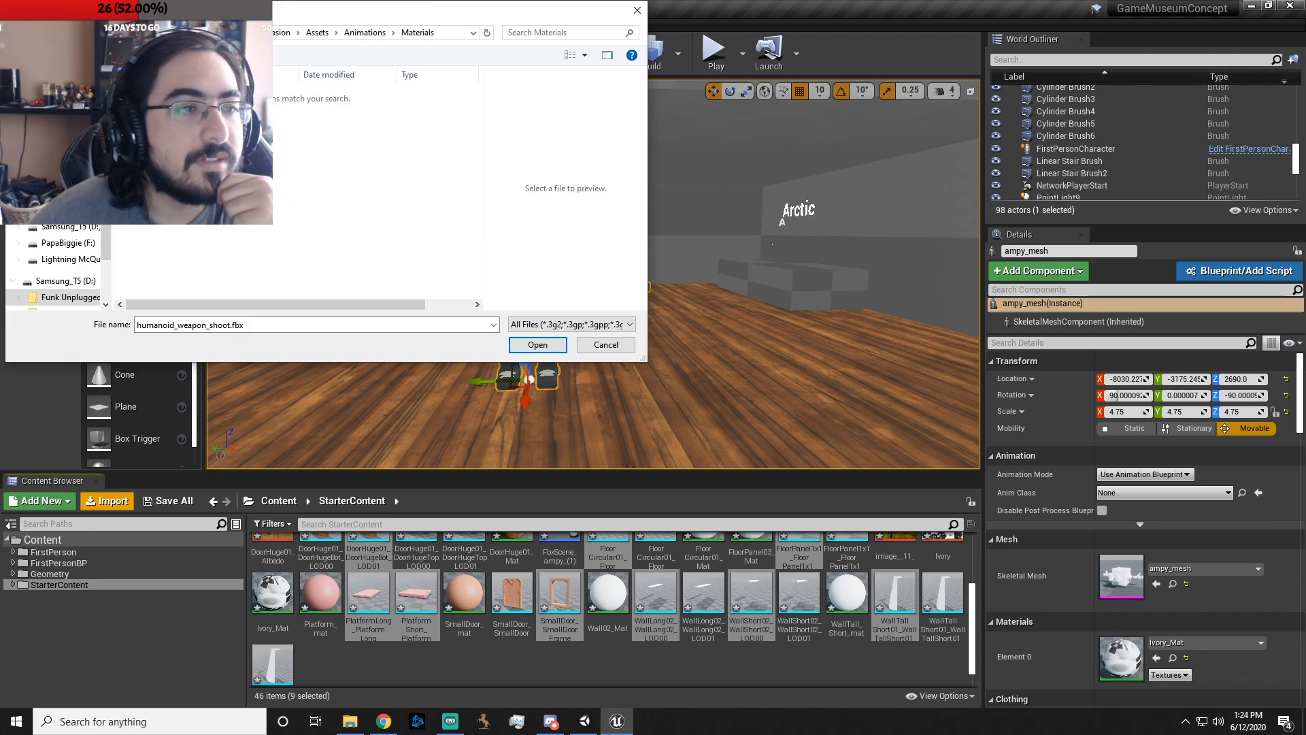
{"action": "key", "text": "alt+Left"}
{"action": "key", "text": "alt+Left"}
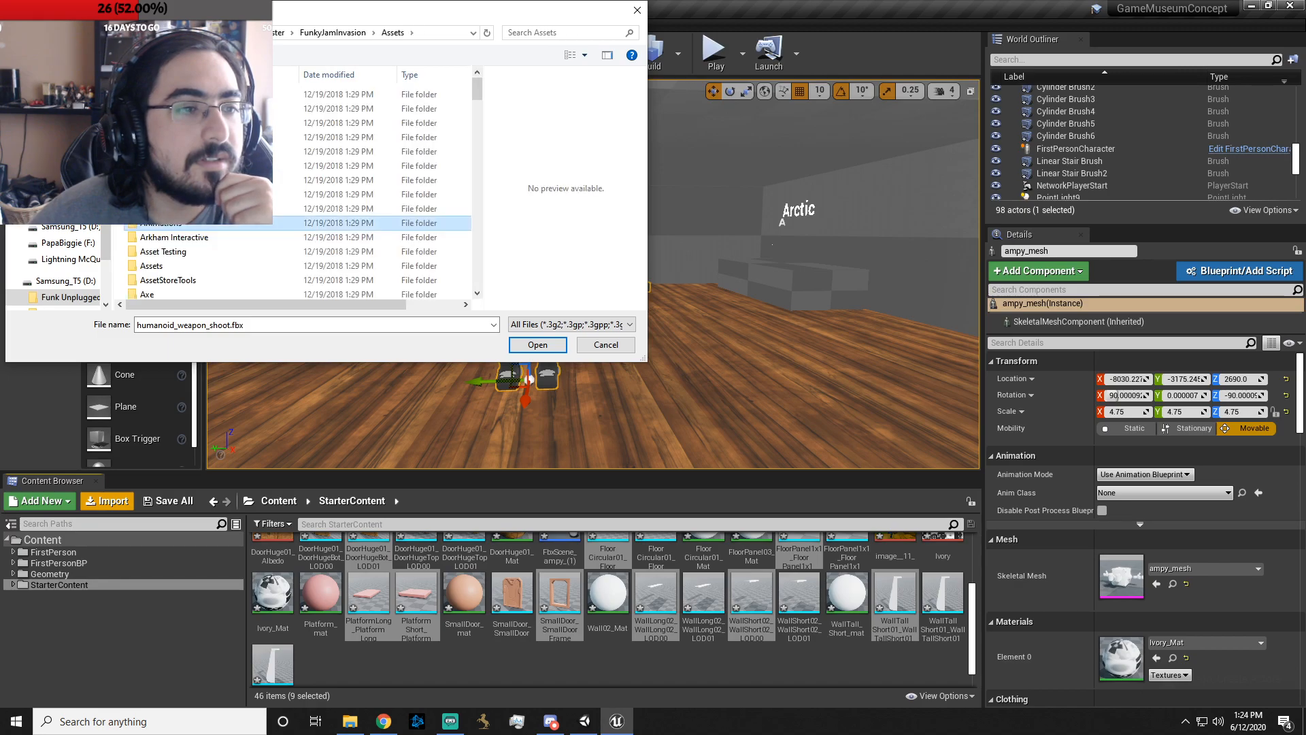
- Check the nested Assets subfolder and scan the main FunkyJamInvasion Assets folder list for other content to import
{"action": "scroll", "coordinate": [220, 241], "scroll_direction": "down", "scroll_amount": 3}
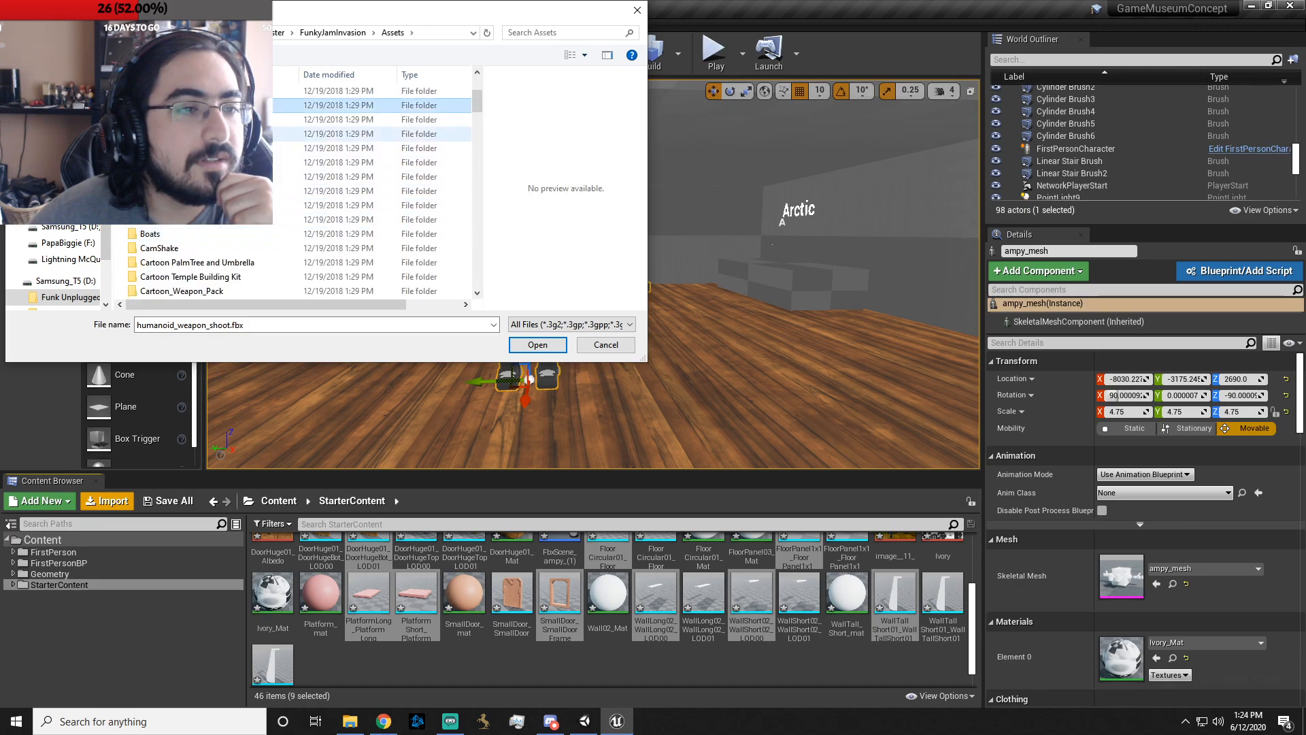
{"action": "double_click", "coordinate": [219, 147]}
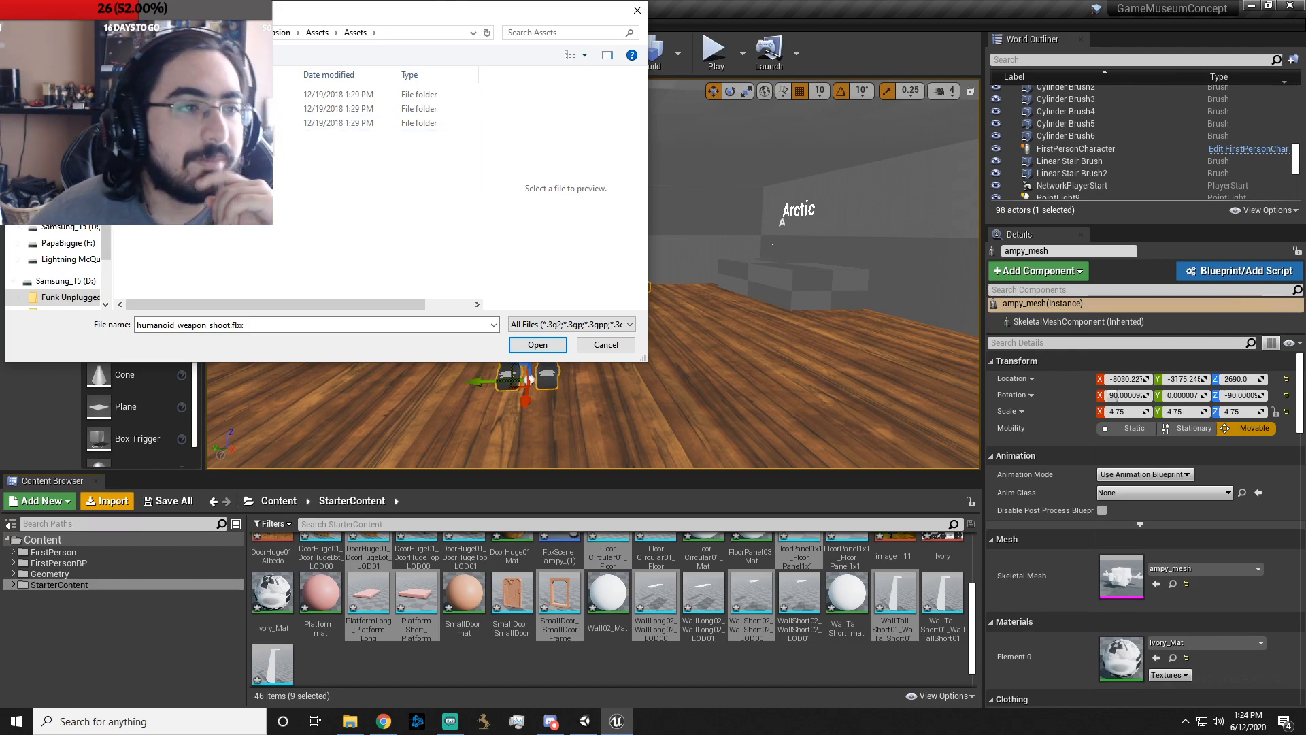
{"action": "left_click", "coordinate": [19, 32]}
{"action": "scroll", "coordinate": [198, 236], "scroll_direction": "down", "scroll_amount": 3}
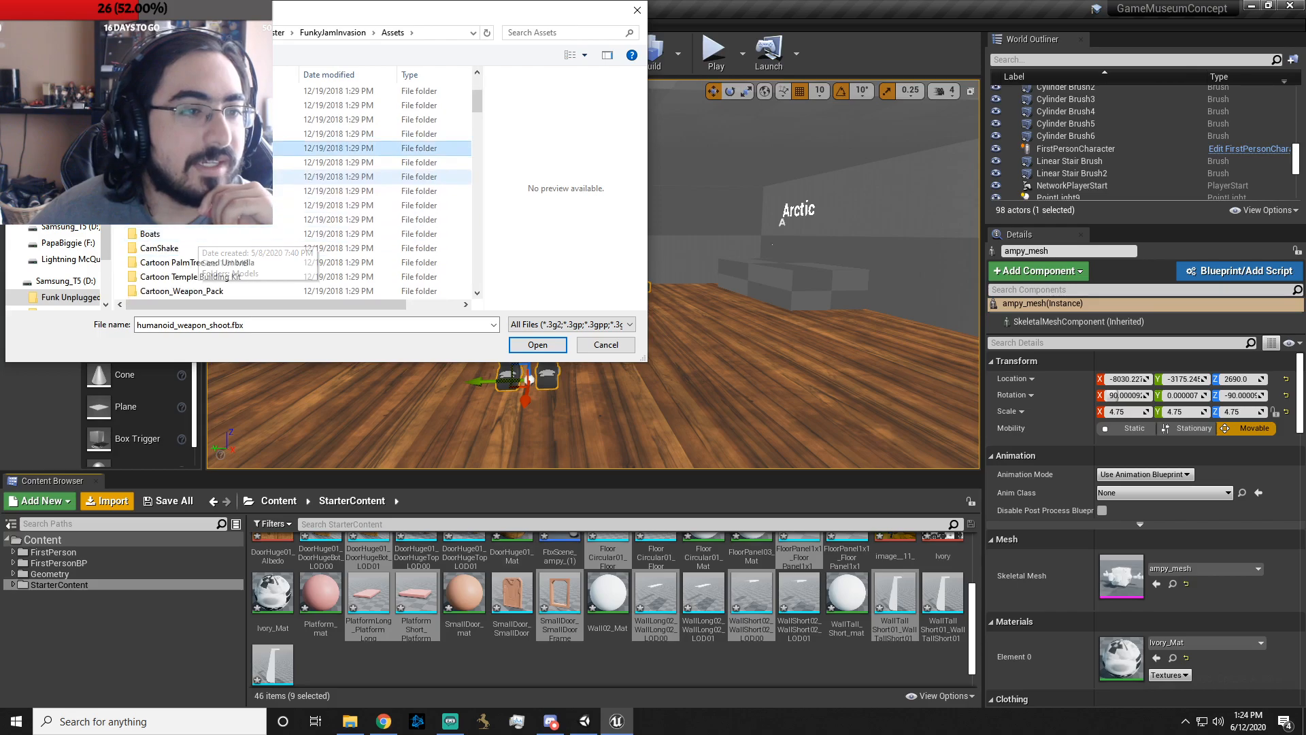
{"action": "scroll", "coordinate": [297, 190], "scroll_direction": "down", "scroll_amount": 1}
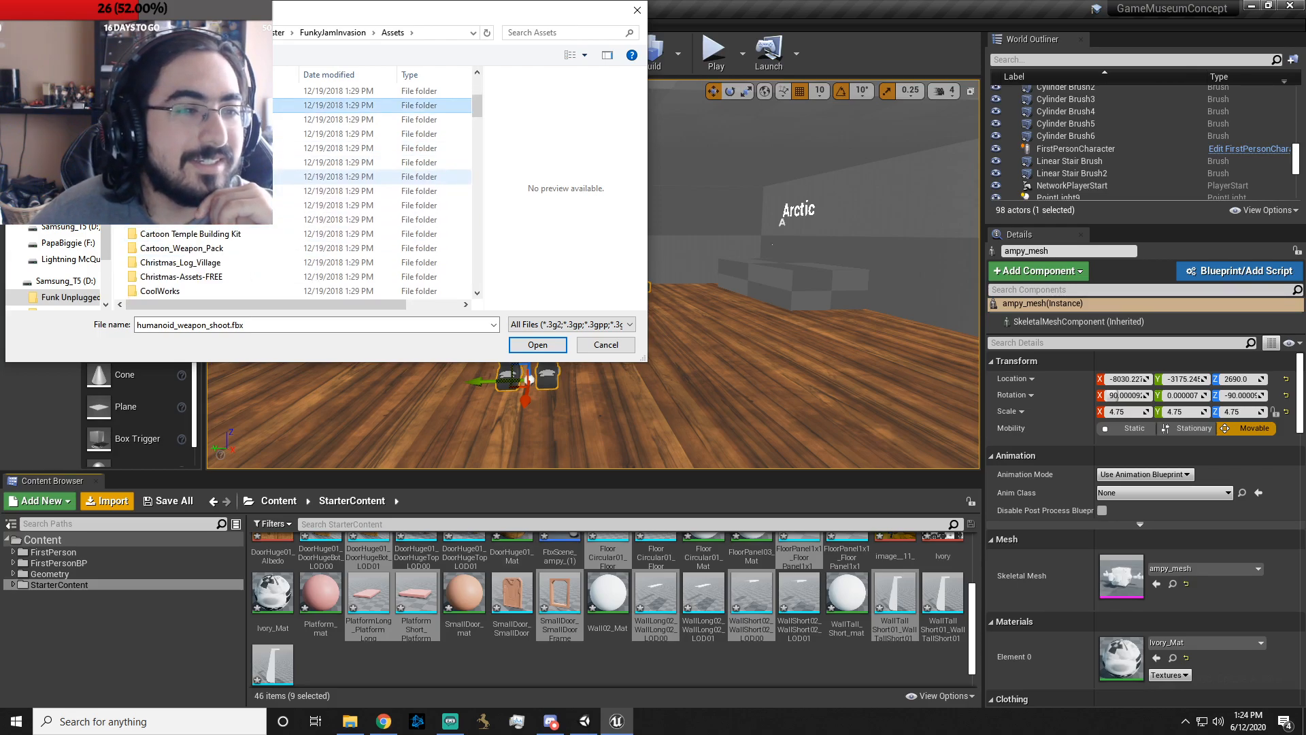
{"action": "scroll", "coordinate": [245, 226], "scroll_direction": "down", "scroll_amount": 1}
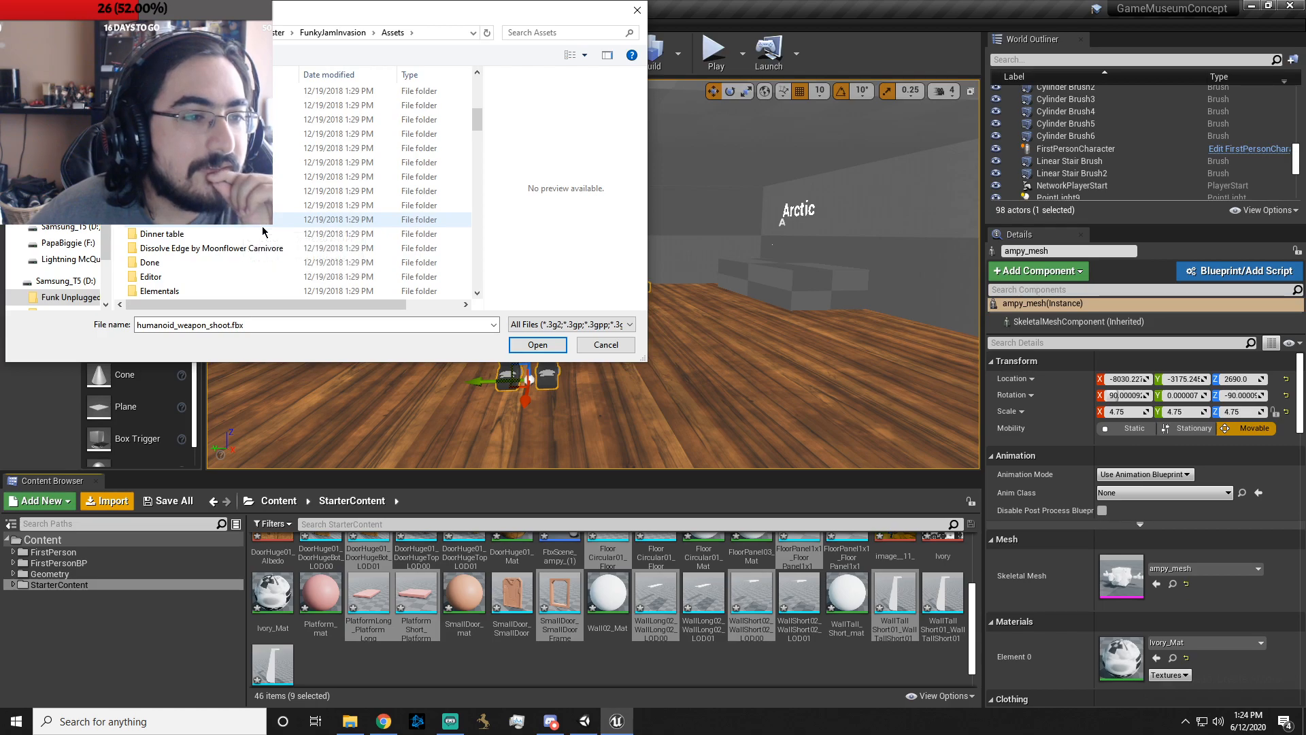
{"action": "scroll", "coordinate": [263, 231], "scroll_direction": "down", "scroll_amount": 1}
{"action": "scroll", "coordinate": [264, 231], "scroll_direction": "down", "scroll_amount": 2}
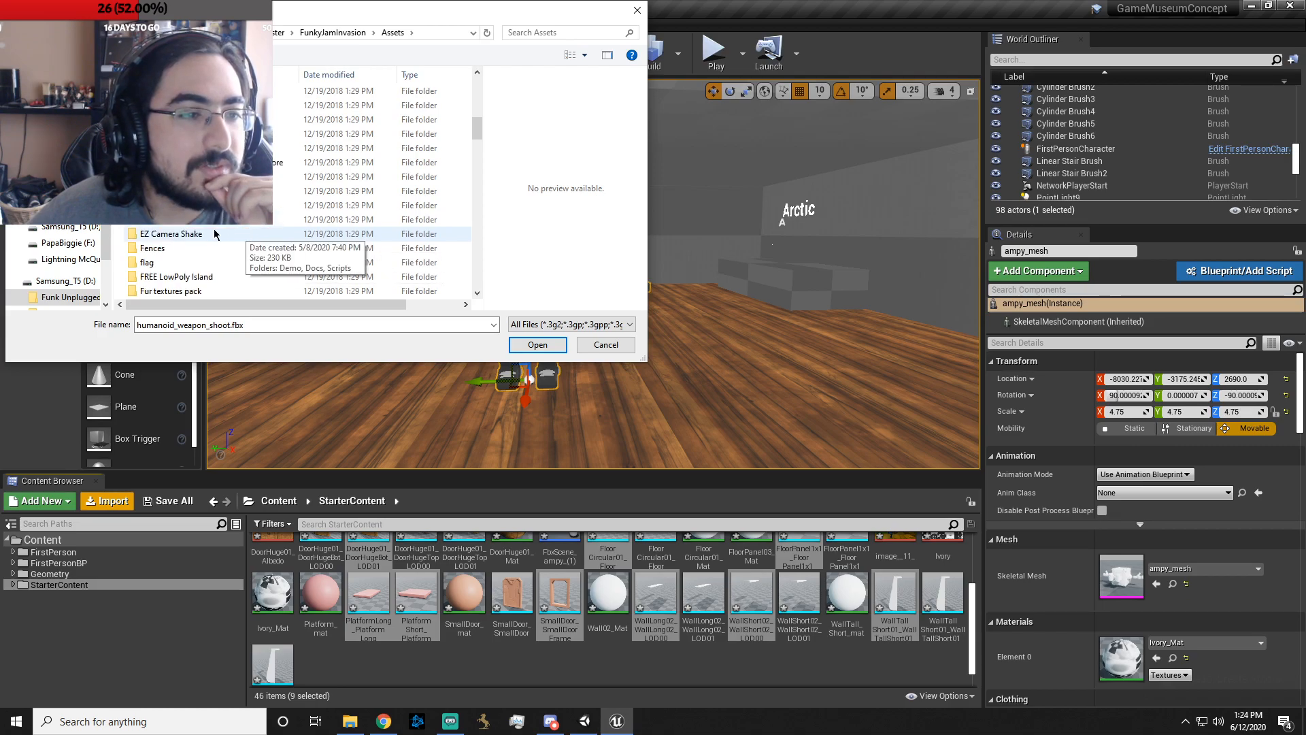
{"action": "scroll", "coordinate": [262, 239], "scroll_direction": "down", "scroll_amount": 3}
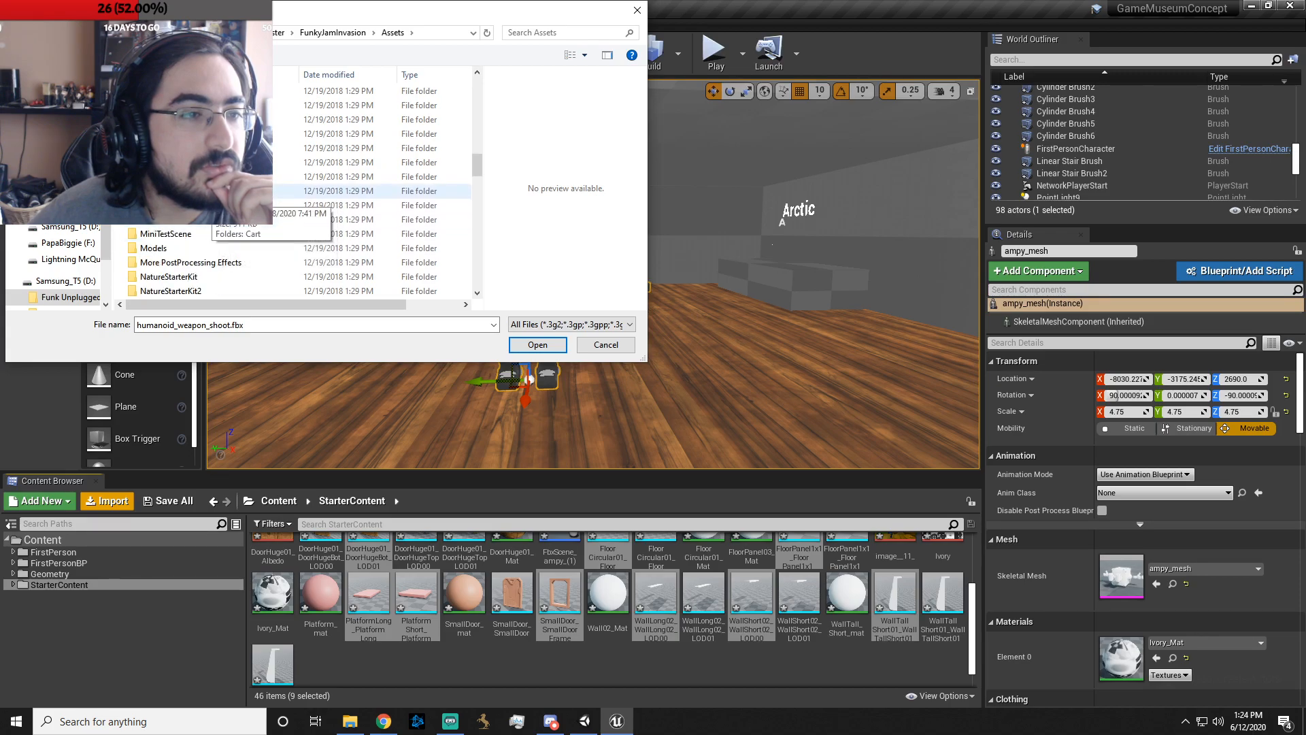
- Examine the project's Materials folder for textures, including grid3 and the MarioSunshine images under Level2, and return to the main Assets folder
{"action": "double_click", "coordinate": [211, 192]}
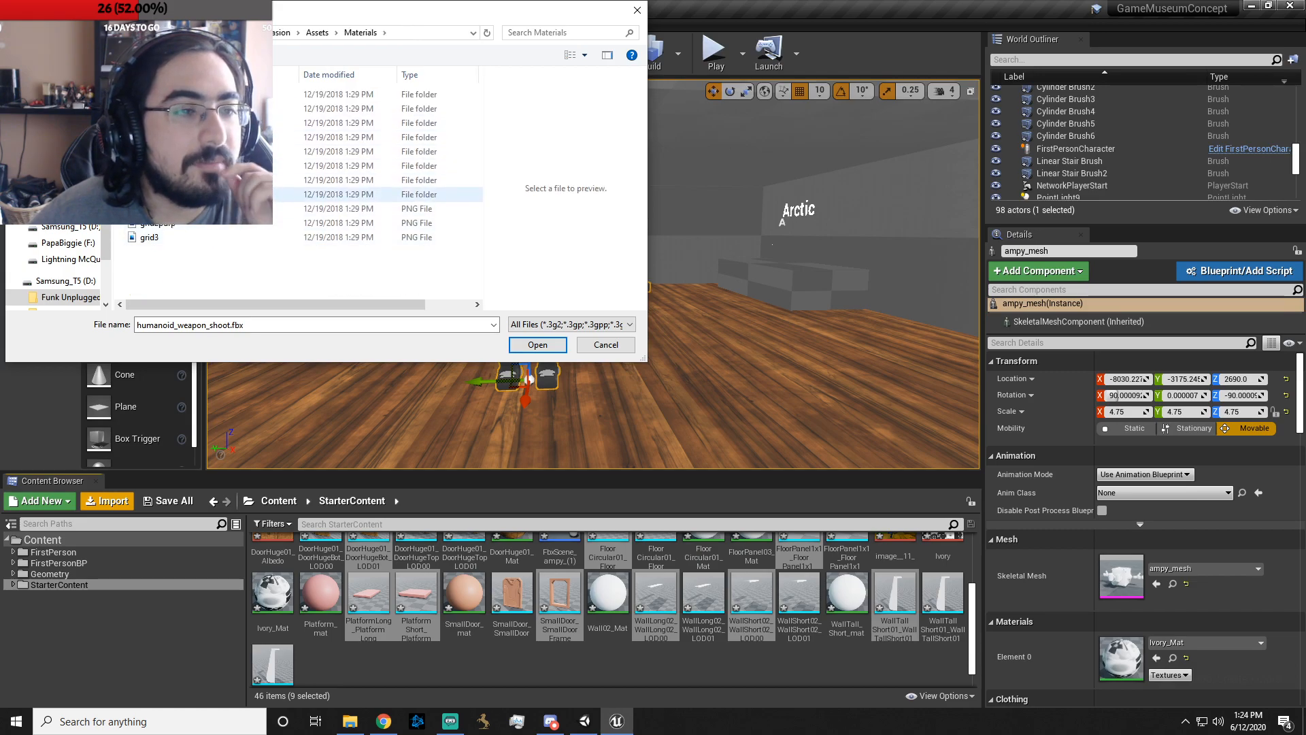
{"action": "double_click", "coordinate": [218, 180]}
{"action": "key", "text": "alt+Left"}
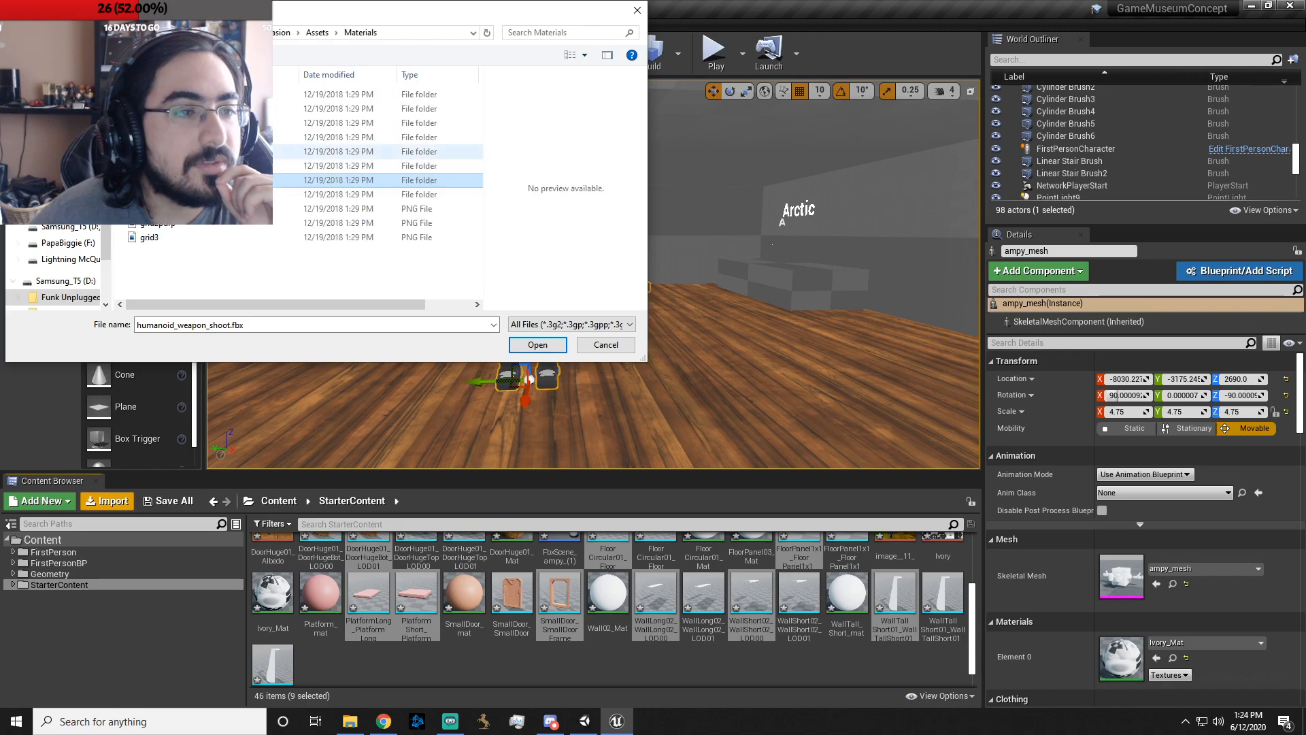
{"action": "double_click", "coordinate": [217, 194]}
{"action": "key", "text": "alt+Left"}
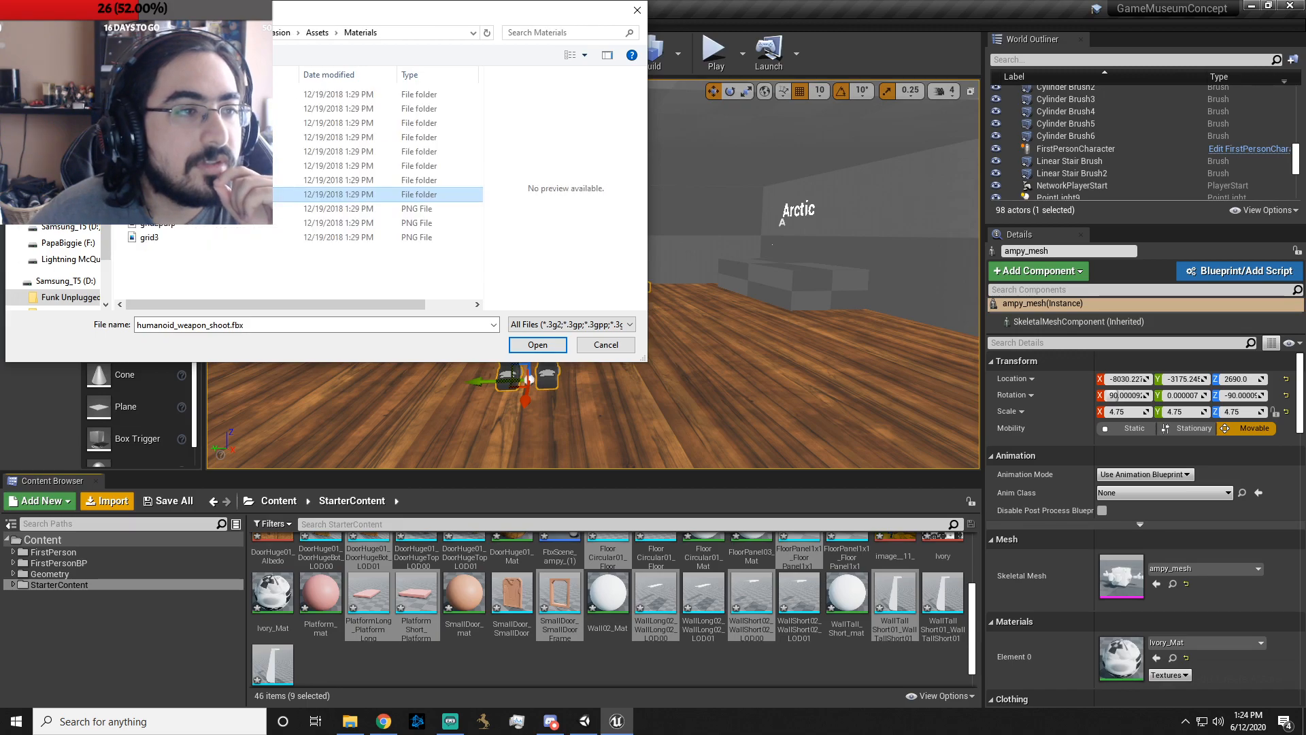
{"action": "left_click", "coordinate": [172, 224]}
{"action": "left_click", "coordinate": [176, 237]}
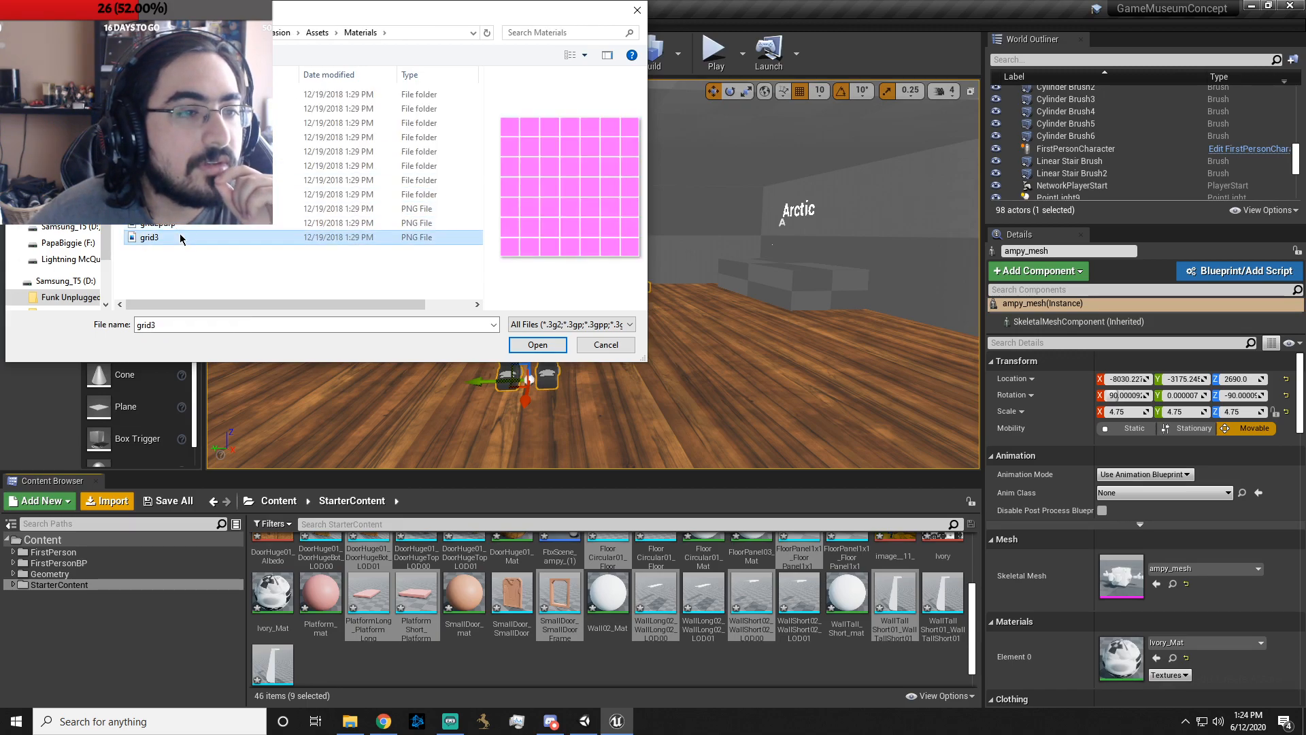
{"action": "double_click", "coordinate": [204, 166]}
{"action": "double_click", "coordinate": [204, 94]}
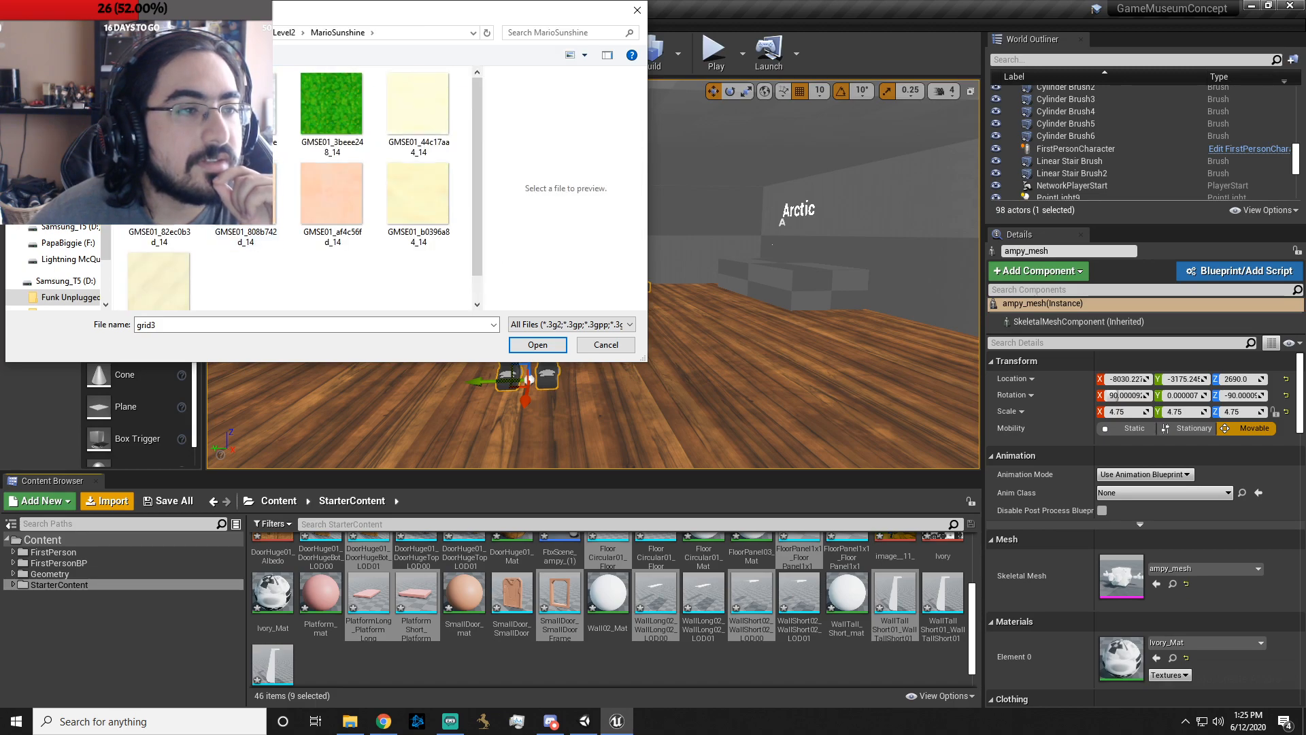
{"action": "key", "text": "alt+Left"}
{"action": "key", "text": "alt+Left"}
{"action": "double_click", "coordinate": [204, 151]}
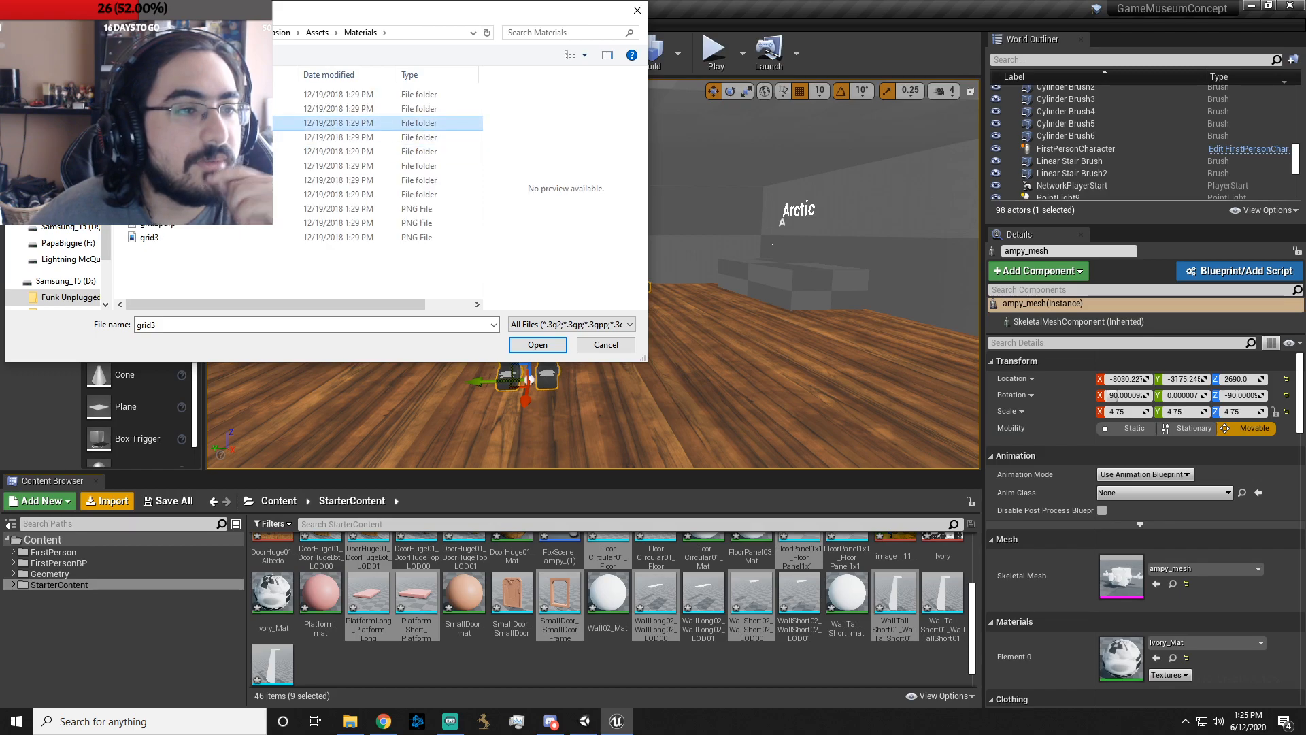
{"action": "double_click", "coordinate": [204, 137]}
{"action": "key", "text": "alt+Left"}
{"action": "key", "text": "alt+Left"}
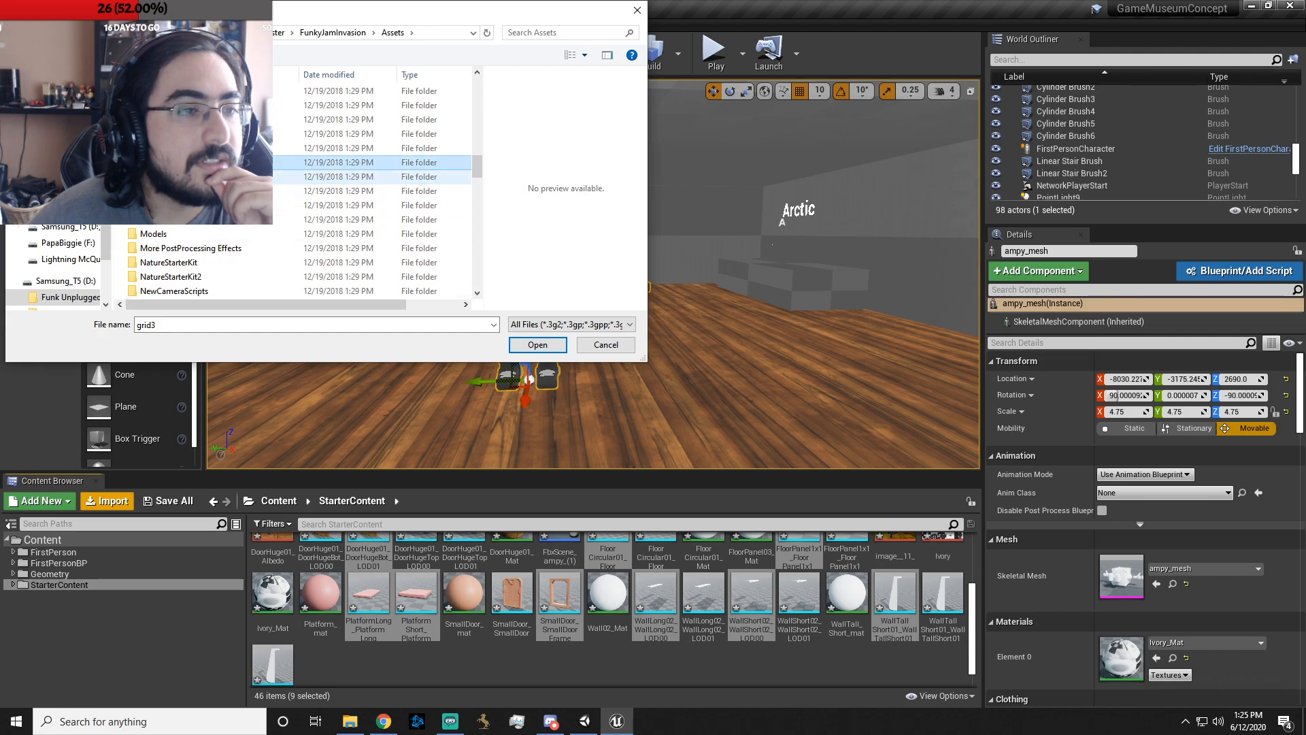
- Import EnemyModel.fbx from FunkyJamInvasion's Standard Assets folder into StarterContent as a static mesh, creating new materials and importing textures
{"action": "scroll", "coordinate": [204, 177], "scroll_direction": "down", "scroll_amount": 3}
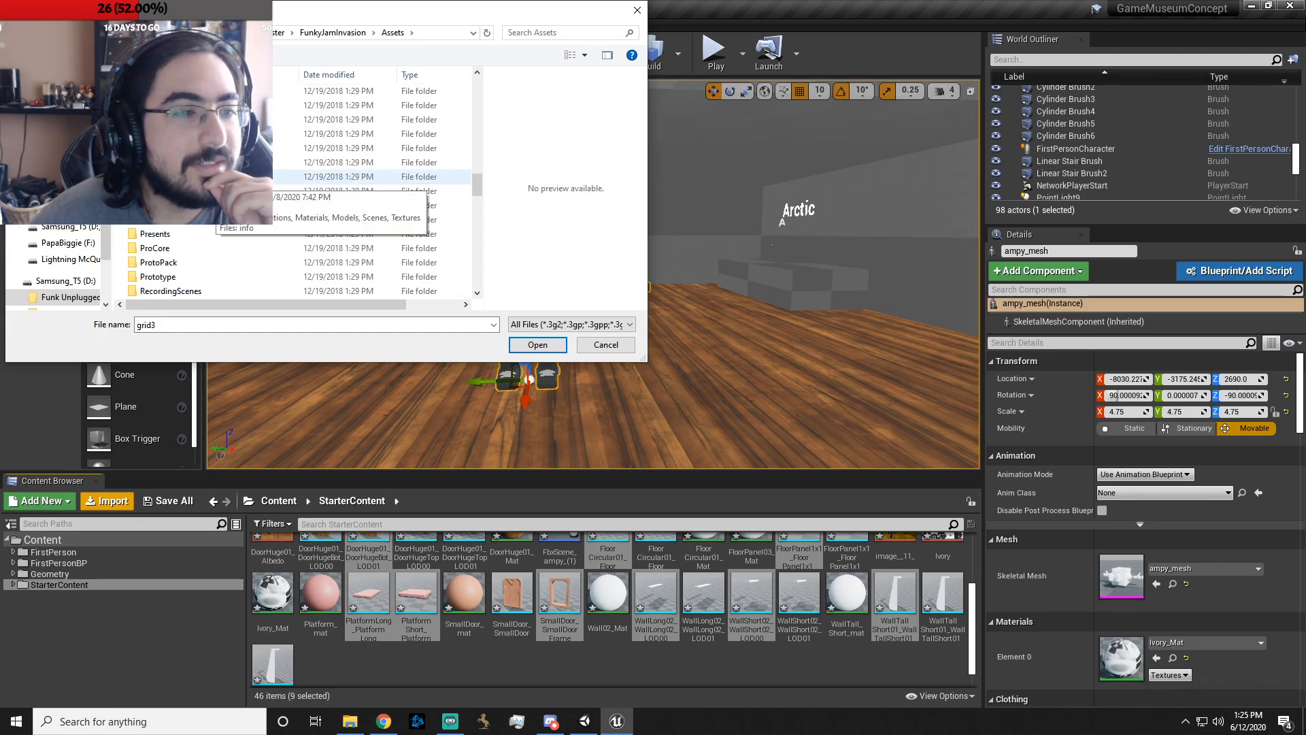
{"action": "scroll", "coordinate": [231, 191], "scroll_direction": "down", "scroll_amount": 2}
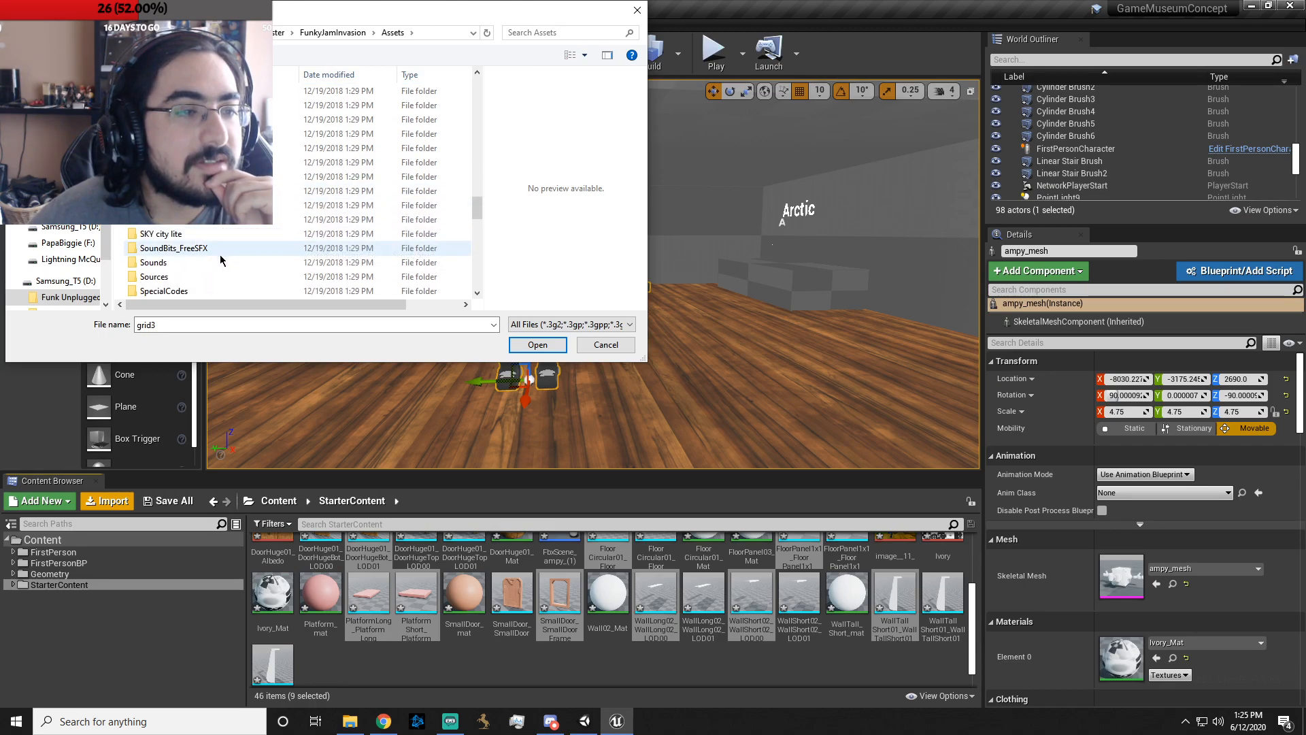
{"action": "scroll", "coordinate": [216, 247], "scroll_direction": "down", "scroll_amount": 2}
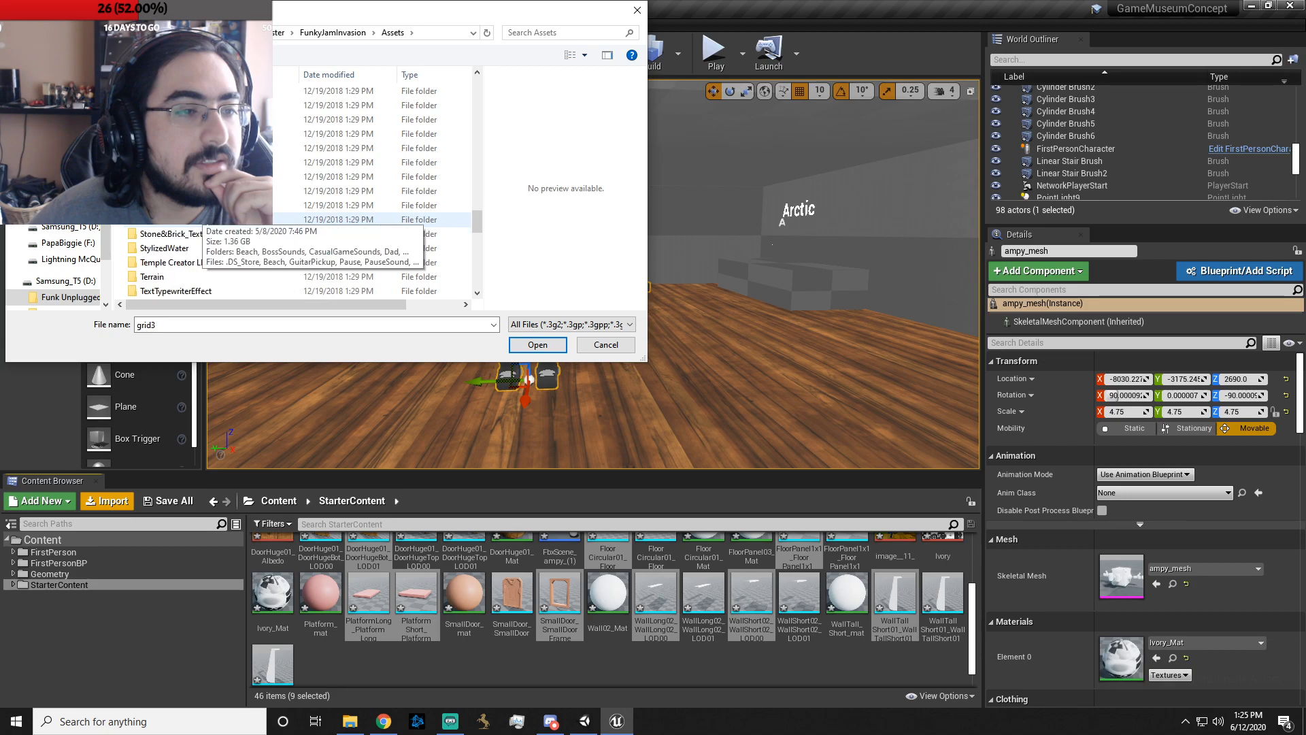
{"action": "double_click", "coordinate": [202, 191]}
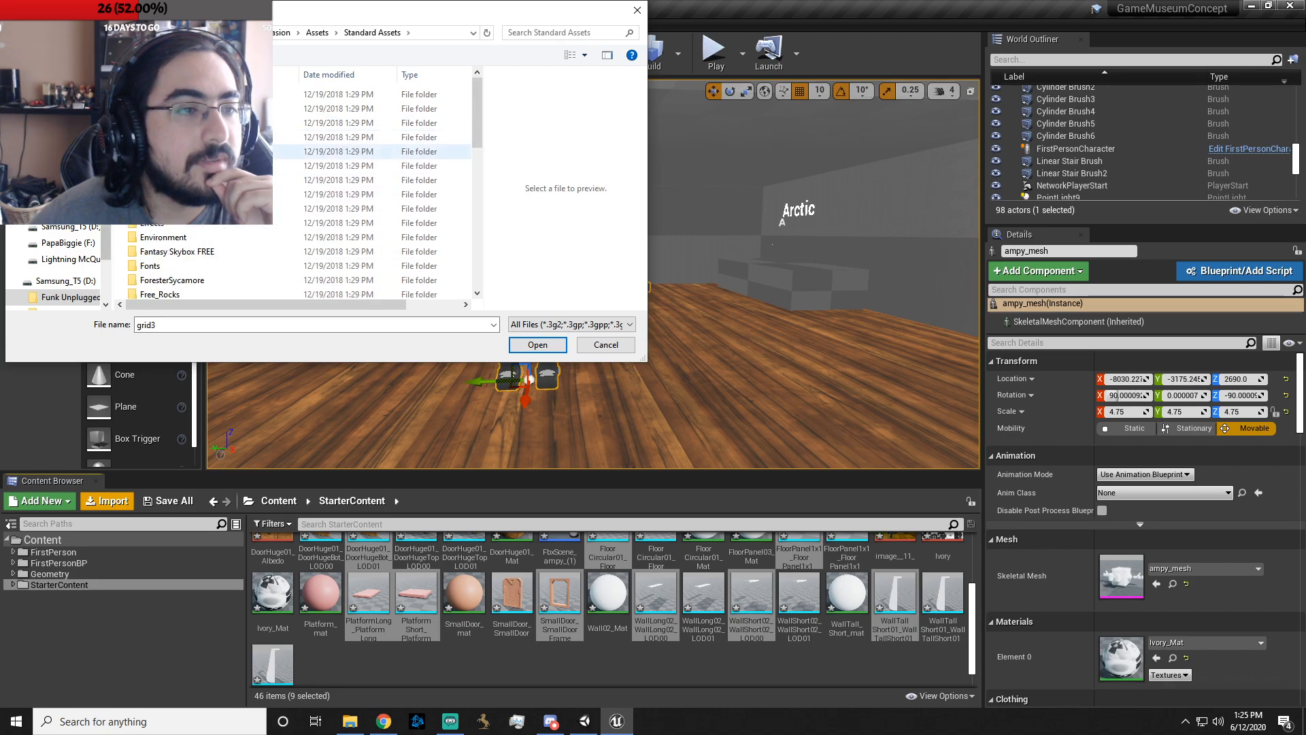
{"action": "scroll", "coordinate": [201, 155], "scroll_direction": "down", "scroll_amount": 3}
{"action": "scroll", "coordinate": [217, 177], "scroll_direction": "down", "scroll_amount": 2}
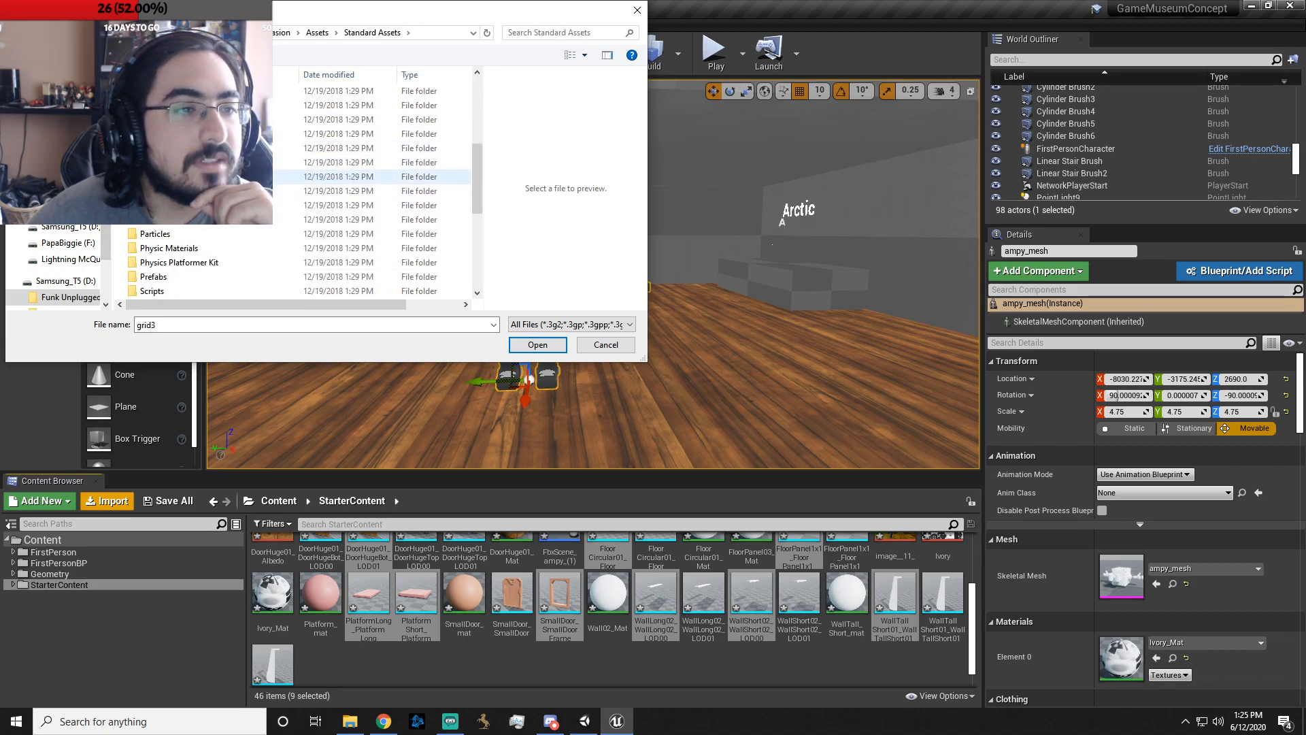
{"action": "scroll", "coordinate": [217, 177], "scroll_direction": "down", "scroll_amount": 3}
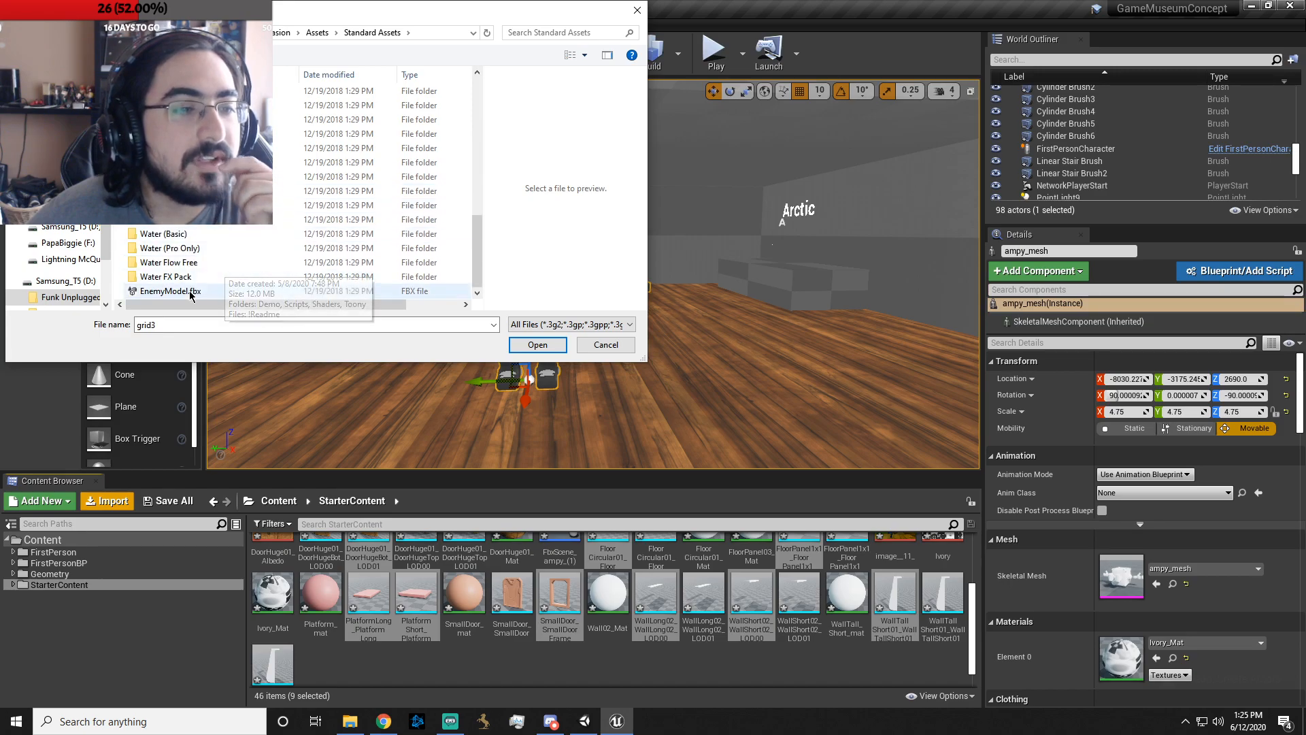
{"action": "left_click", "coordinate": [231, 292]}
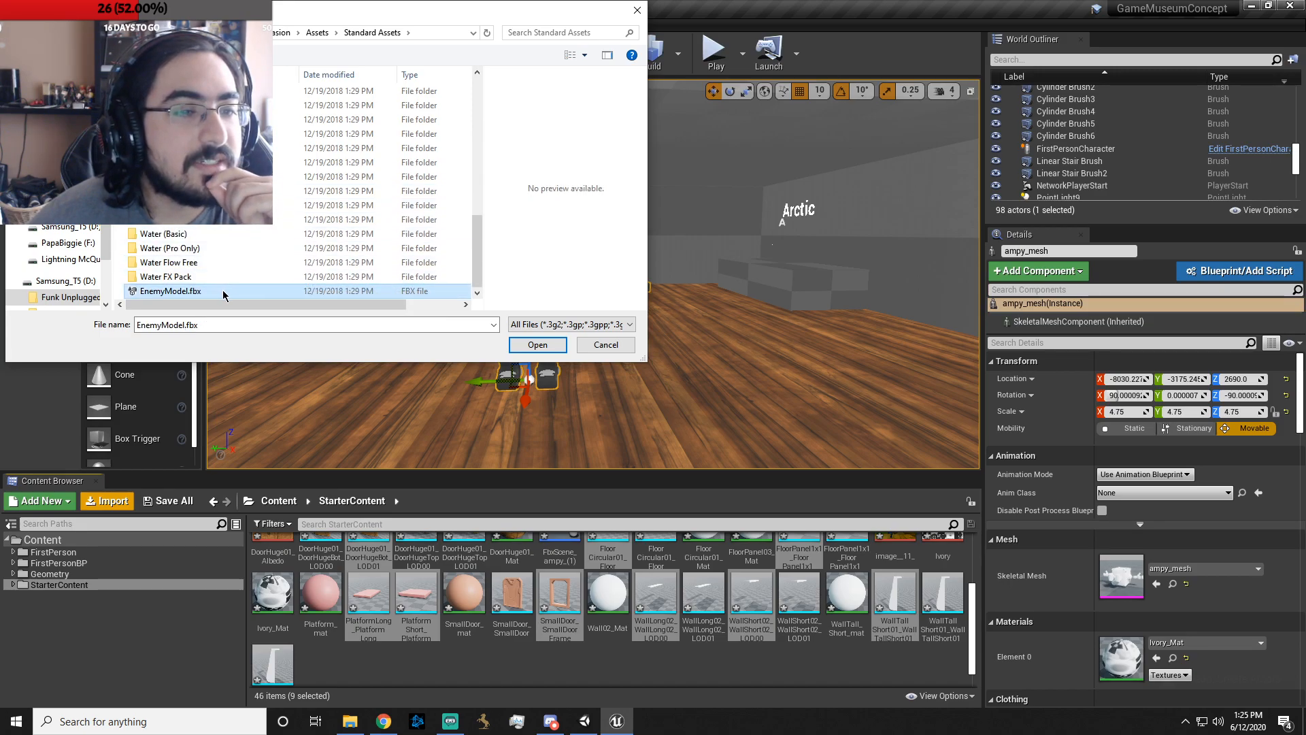
{"action": "left_click", "coordinate": [536, 345]}
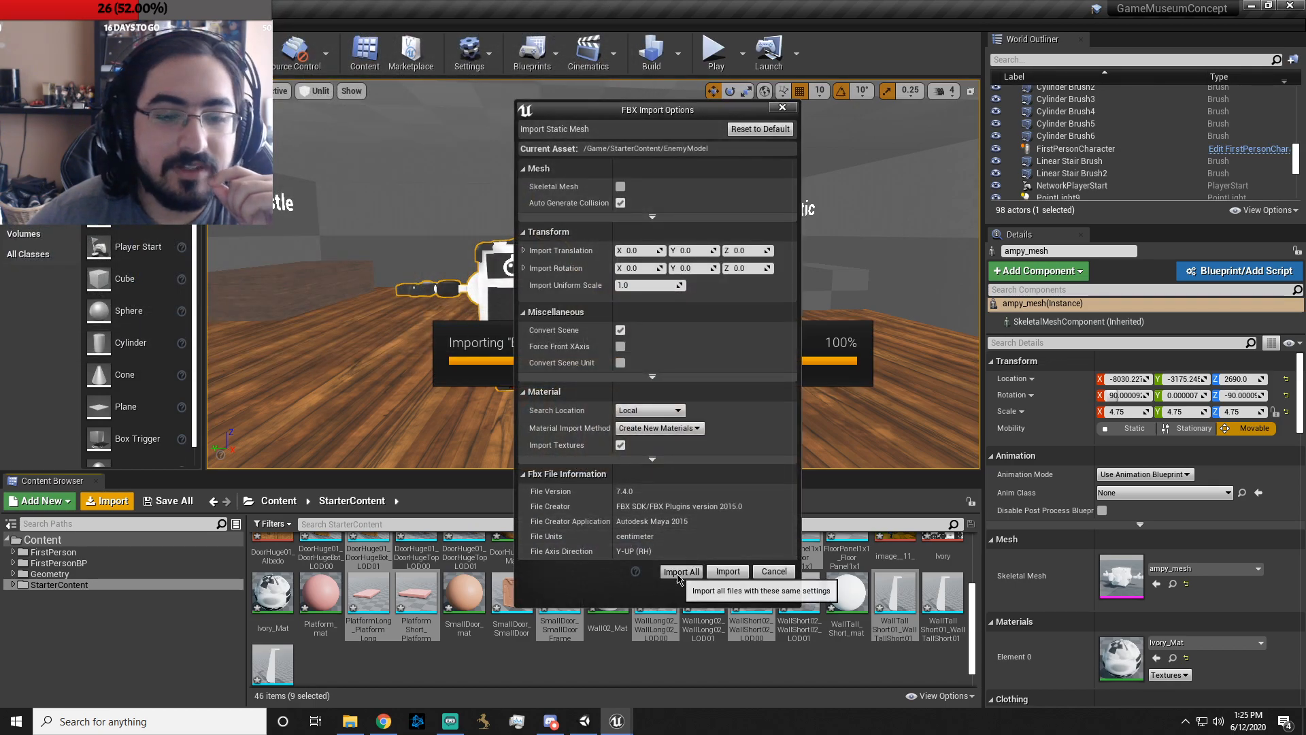
{"action": "left_click", "coordinate": [654, 564]}
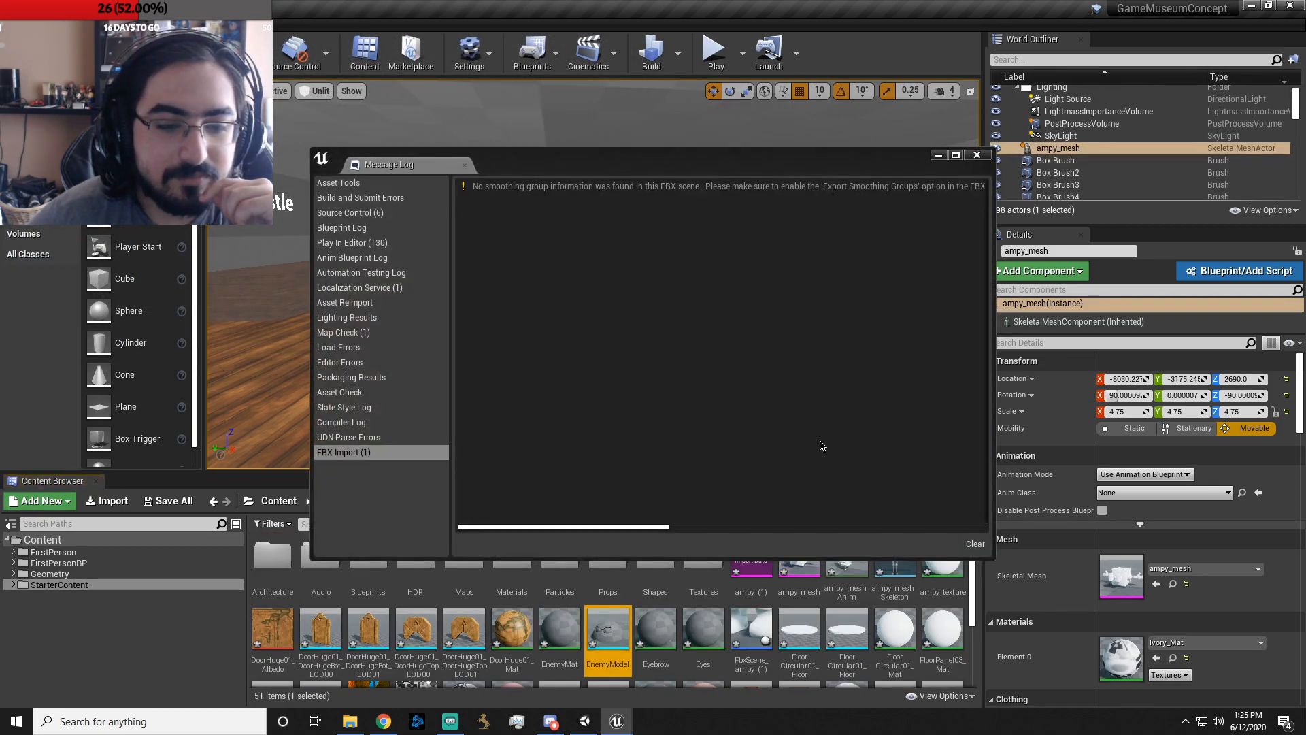
{"action": "left_click", "coordinate": [977, 158]}
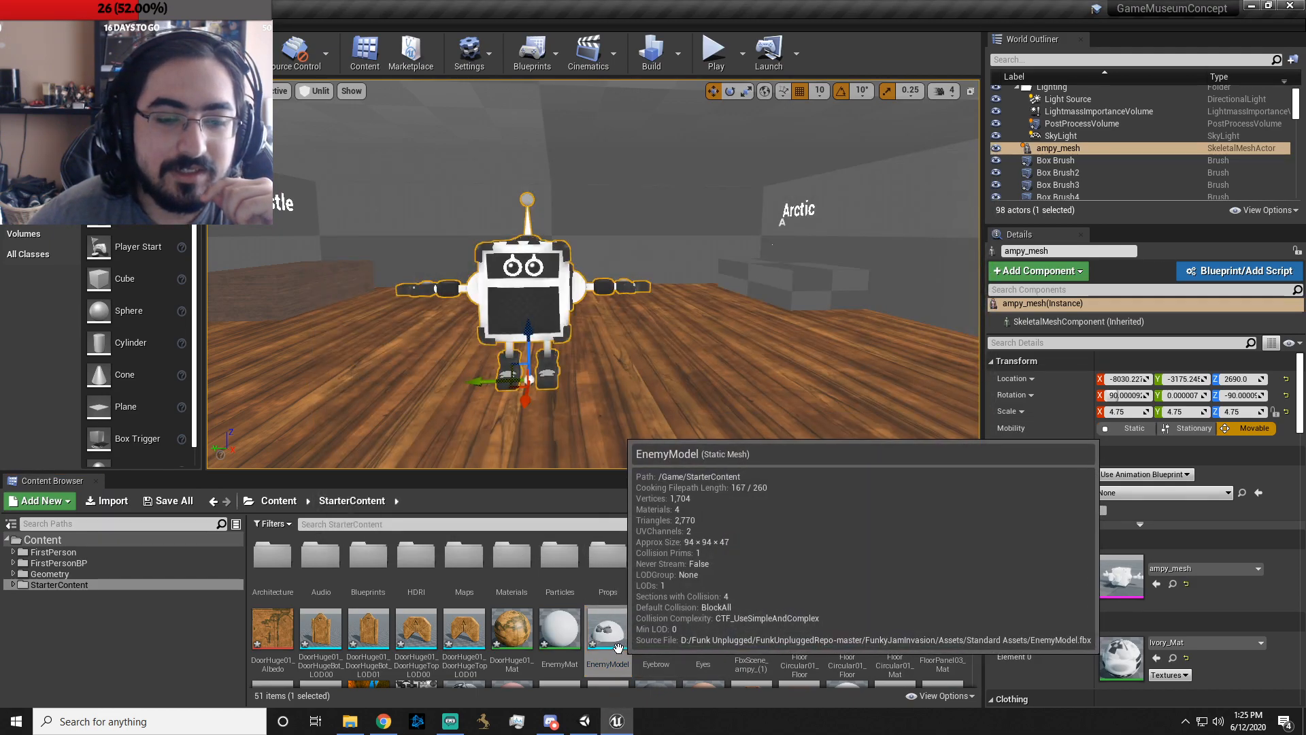
- Try out the EnemyModel mesh on the wooden floor beside Ampy and remove it from the level
{"action": "left_click_drag", "start_coordinate": [623, 648], "coordinate": [698, 397]}
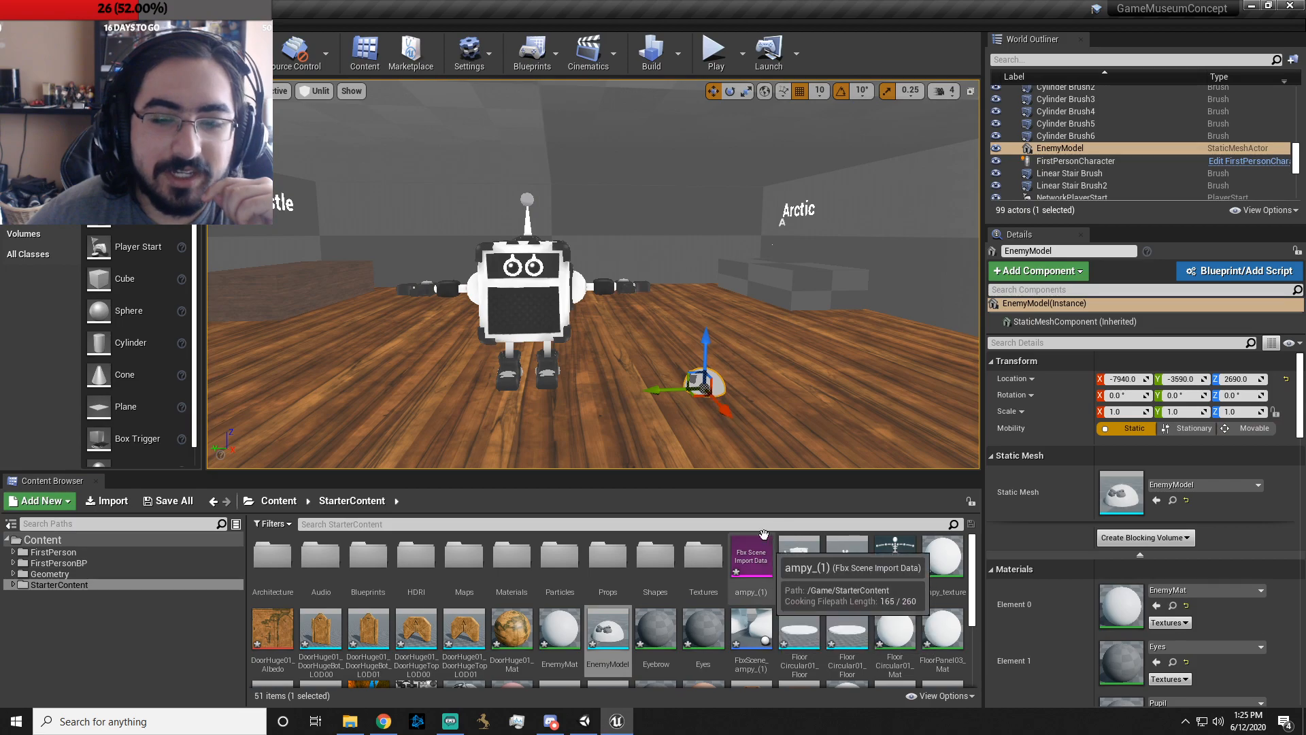
{"action": "key", "text": "Delete"}
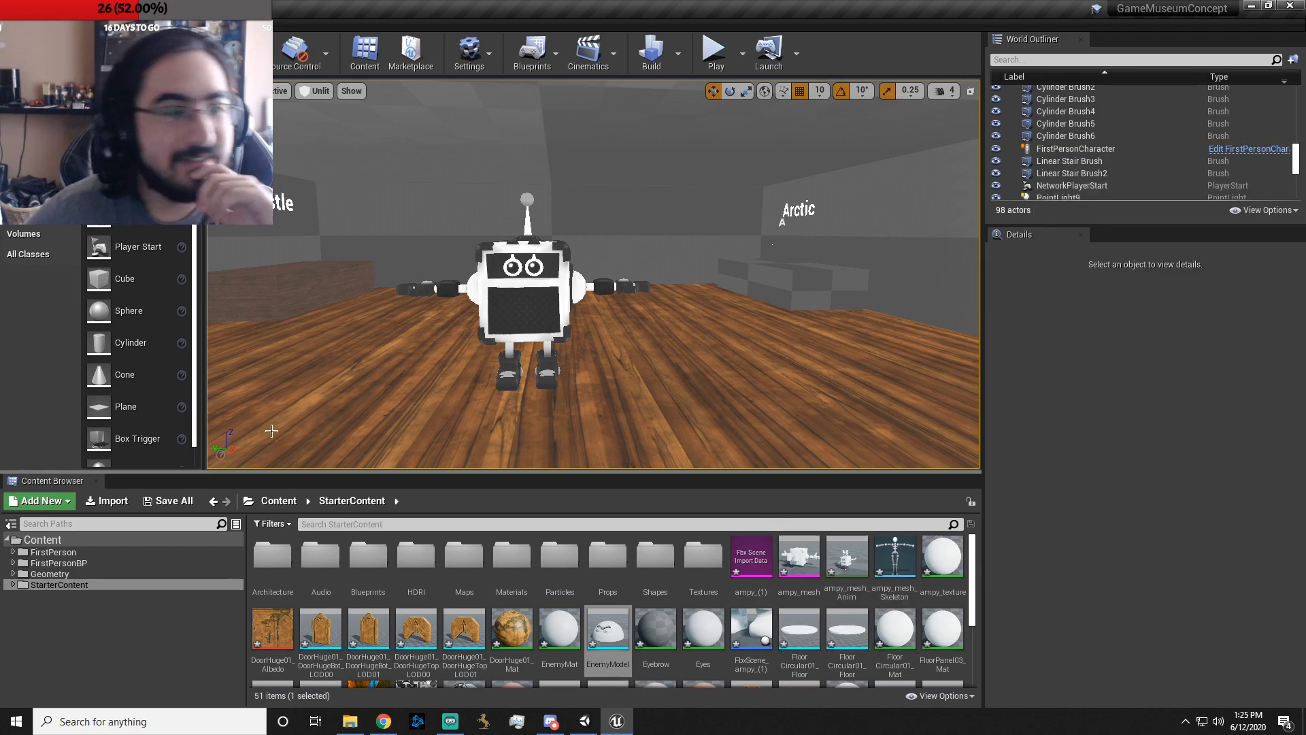
- Start a new asset import and look through the Standard Assets and Textures folders of FunkyJamInvasion for usable files
{"action": "left_click", "coordinate": [107, 501]}
{"action": "scroll", "coordinate": [240, 225], "scroll_direction": "down", "scroll_amount": 3}
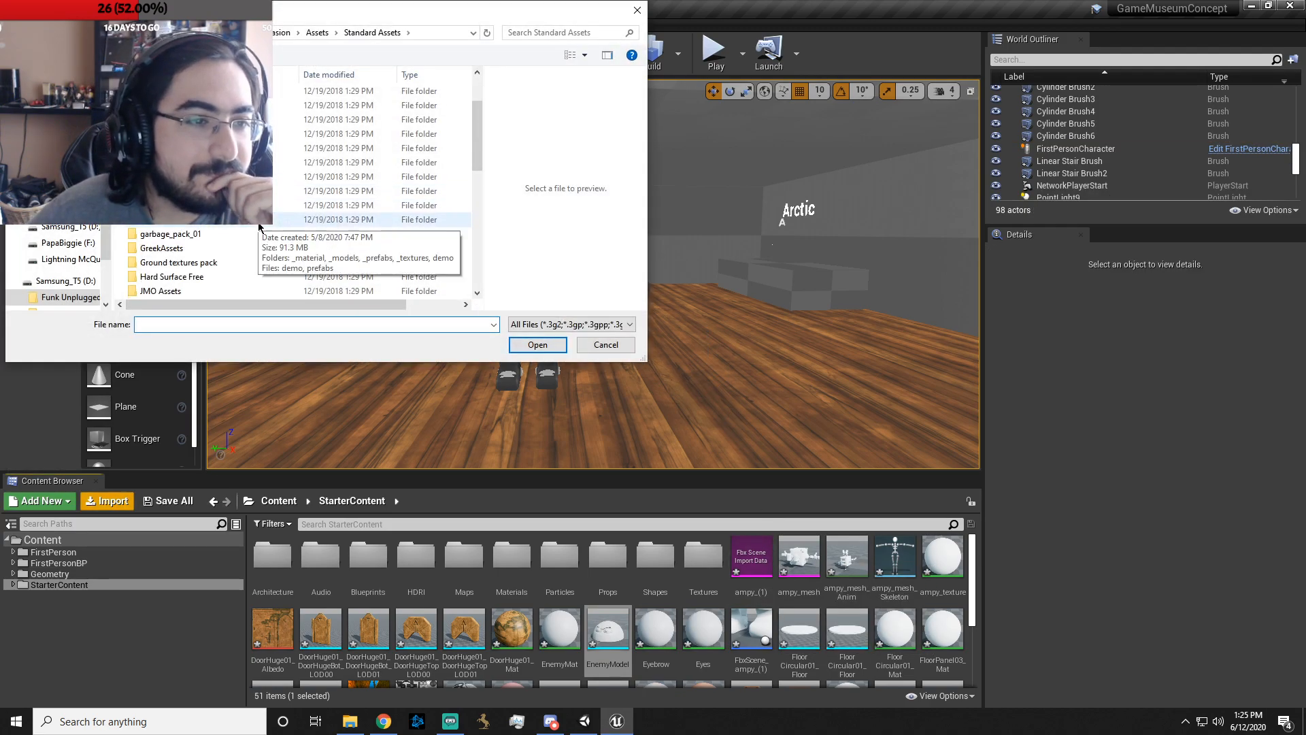
{"action": "scroll", "coordinate": [240, 225], "scroll_direction": "down", "scroll_amount": 7}
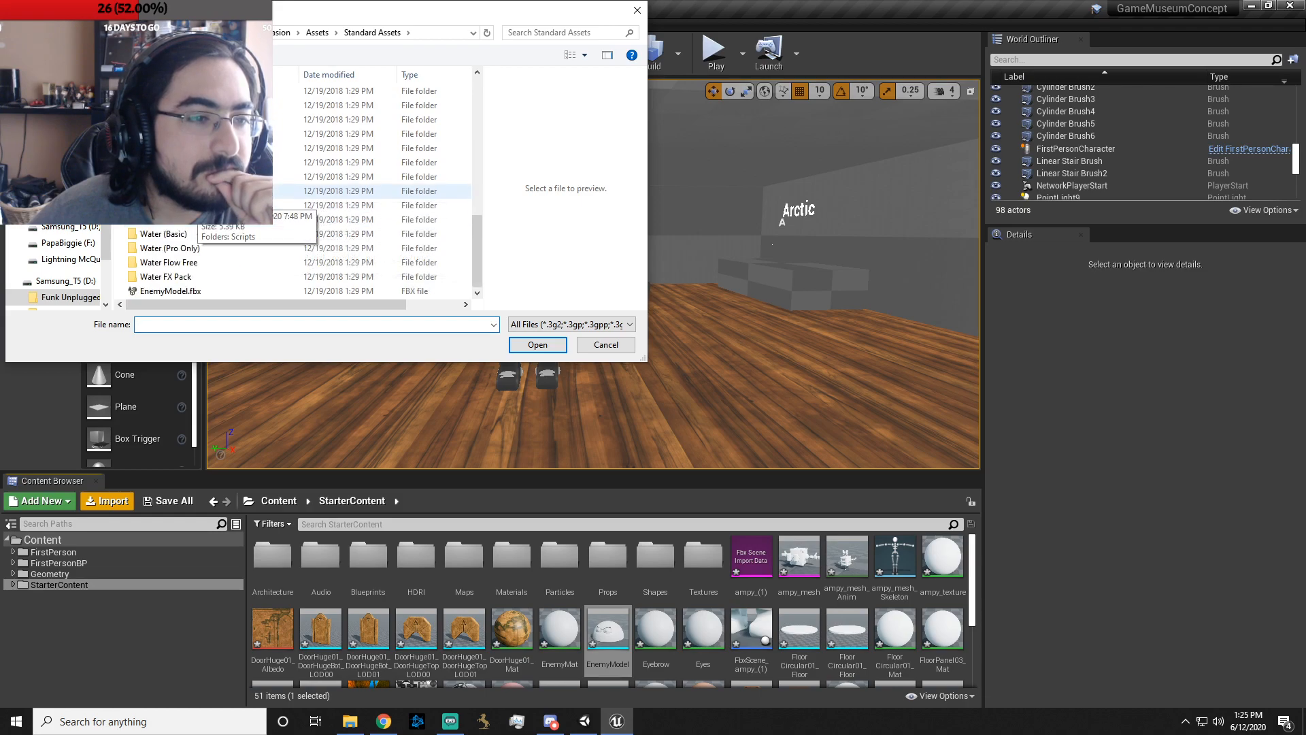
{"action": "left_click", "coordinate": [318, 33]}
{"action": "scroll", "coordinate": [256, 251], "scroll_direction": "down", "scroll_amount": 2}
{"action": "scroll", "coordinate": [256, 251], "scroll_direction": "down", "scroll_amount": 2}
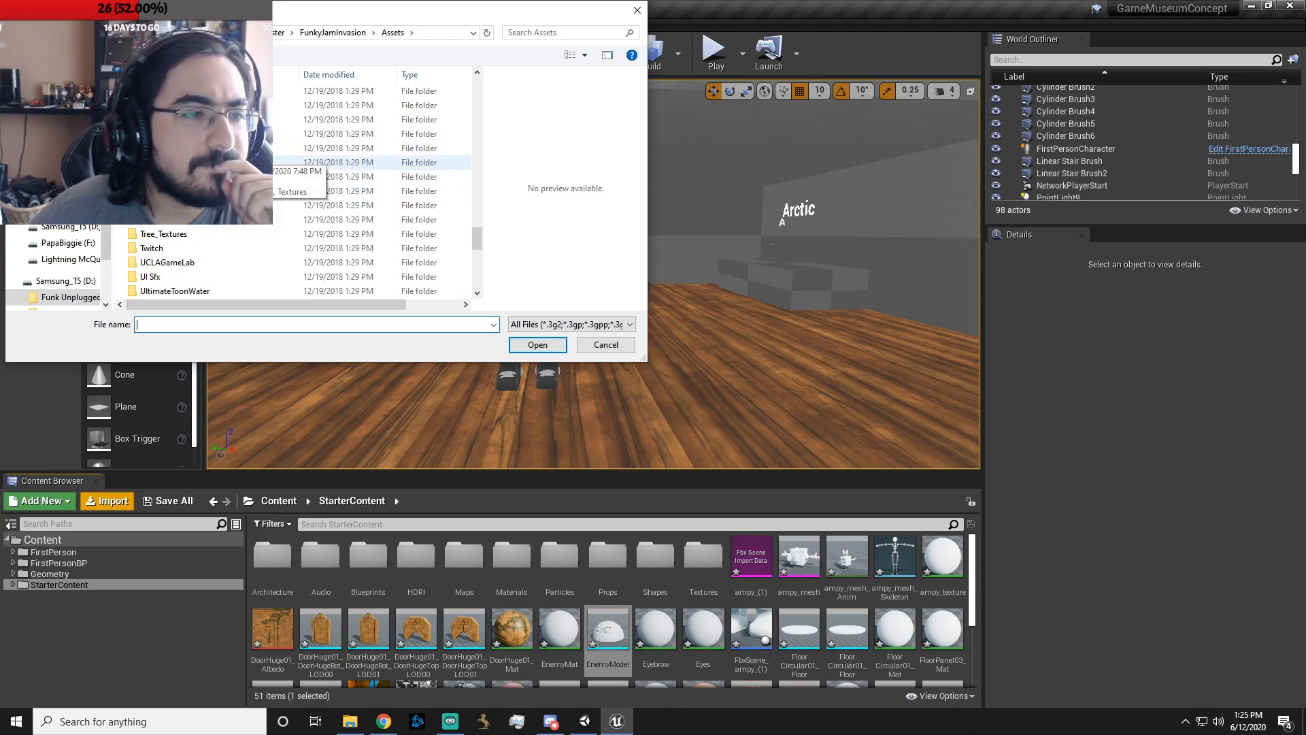
{"action": "double_click", "coordinate": [245, 175]}
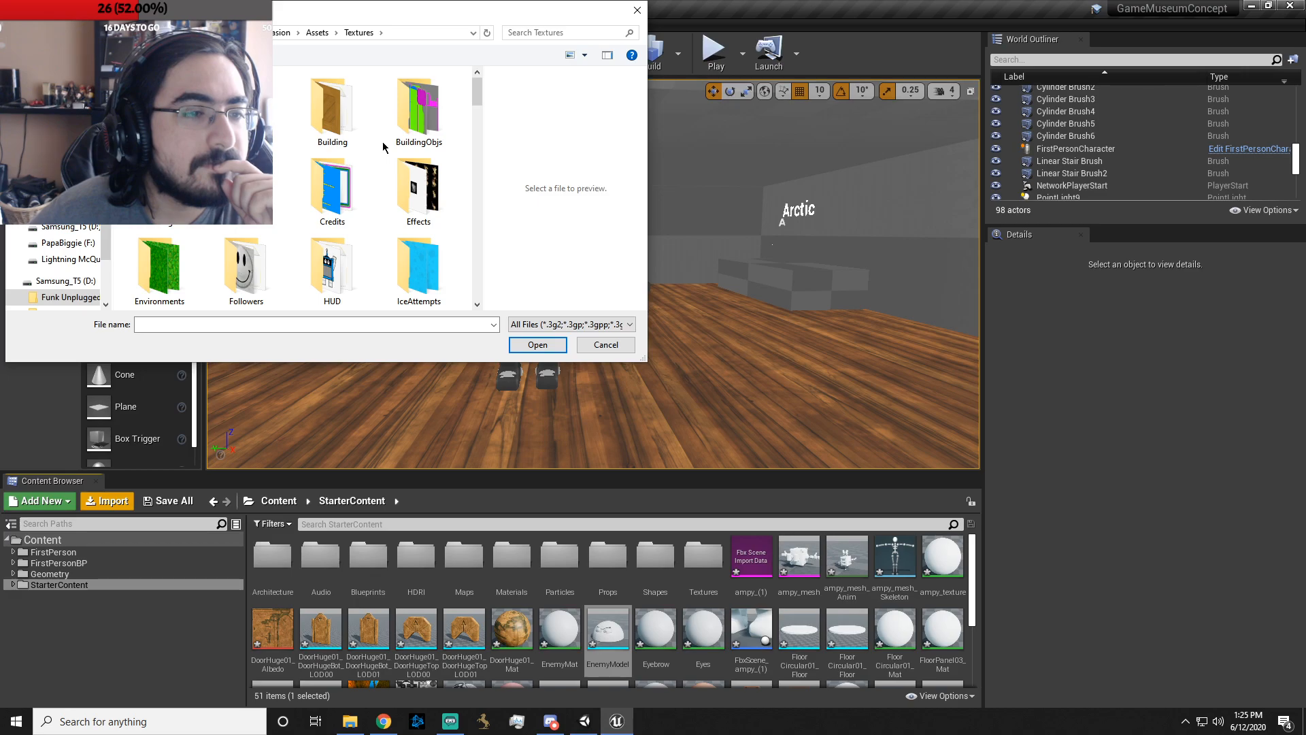
{"action": "scroll", "coordinate": [383, 147], "scroll_direction": "down", "scroll_amount": 5}
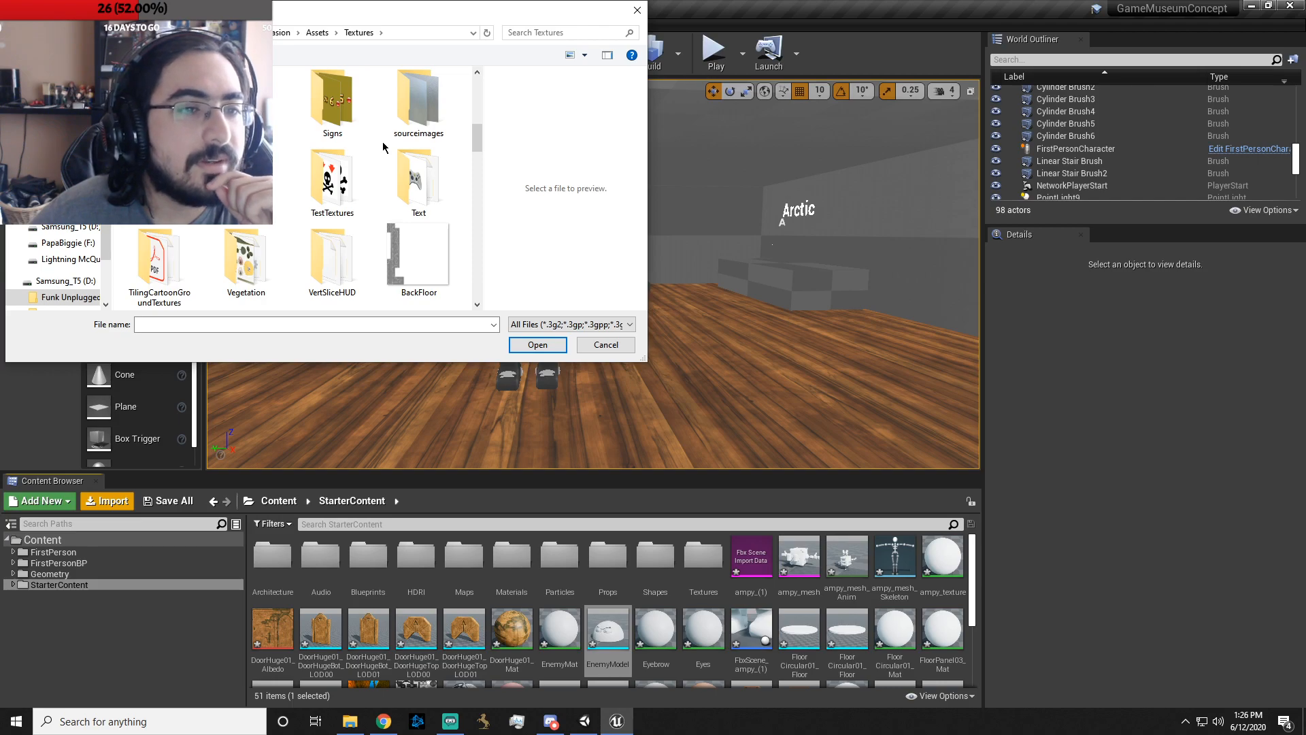
{"action": "scroll", "coordinate": [383, 147], "scroll_direction": "up", "scroll_amount": 1}
{"action": "scroll", "coordinate": [383, 147], "scroll_direction": "up", "scroll_amount": 2}
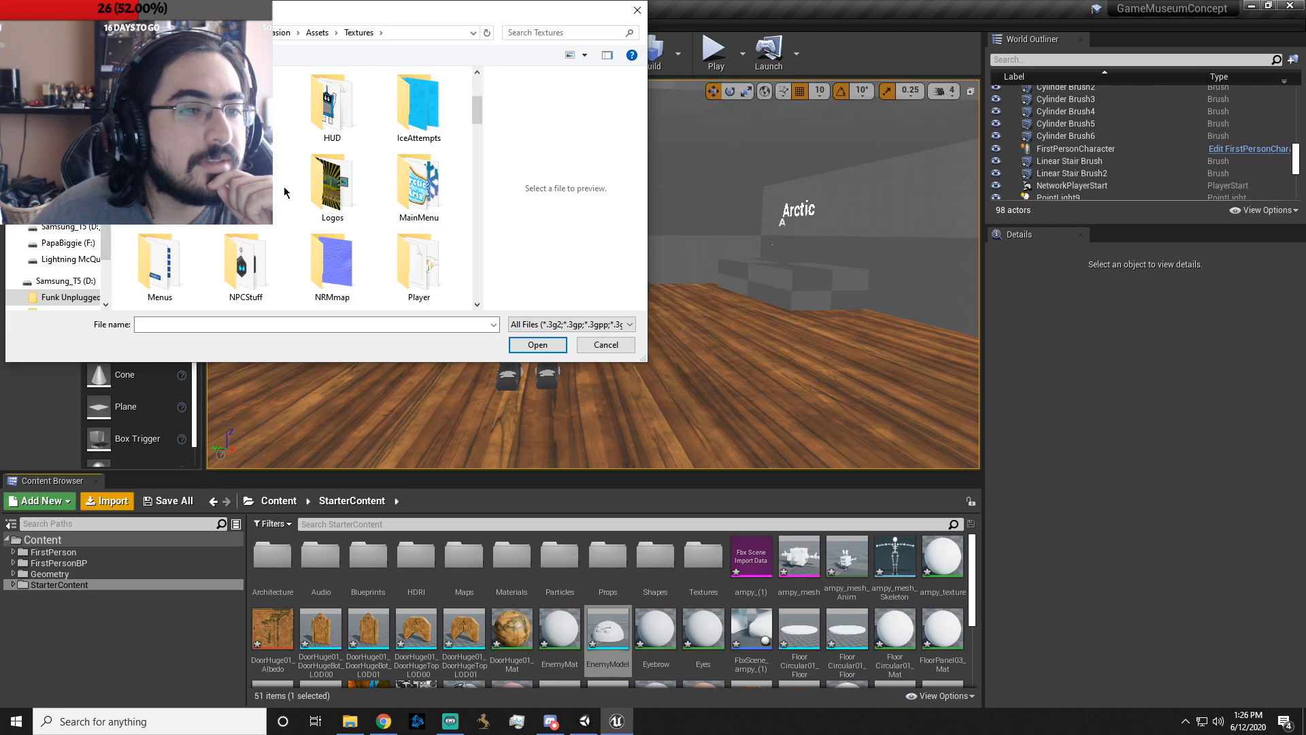
{"action": "scroll", "coordinate": [279, 202], "scroll_direction": "up", "scroll_amount": 2}
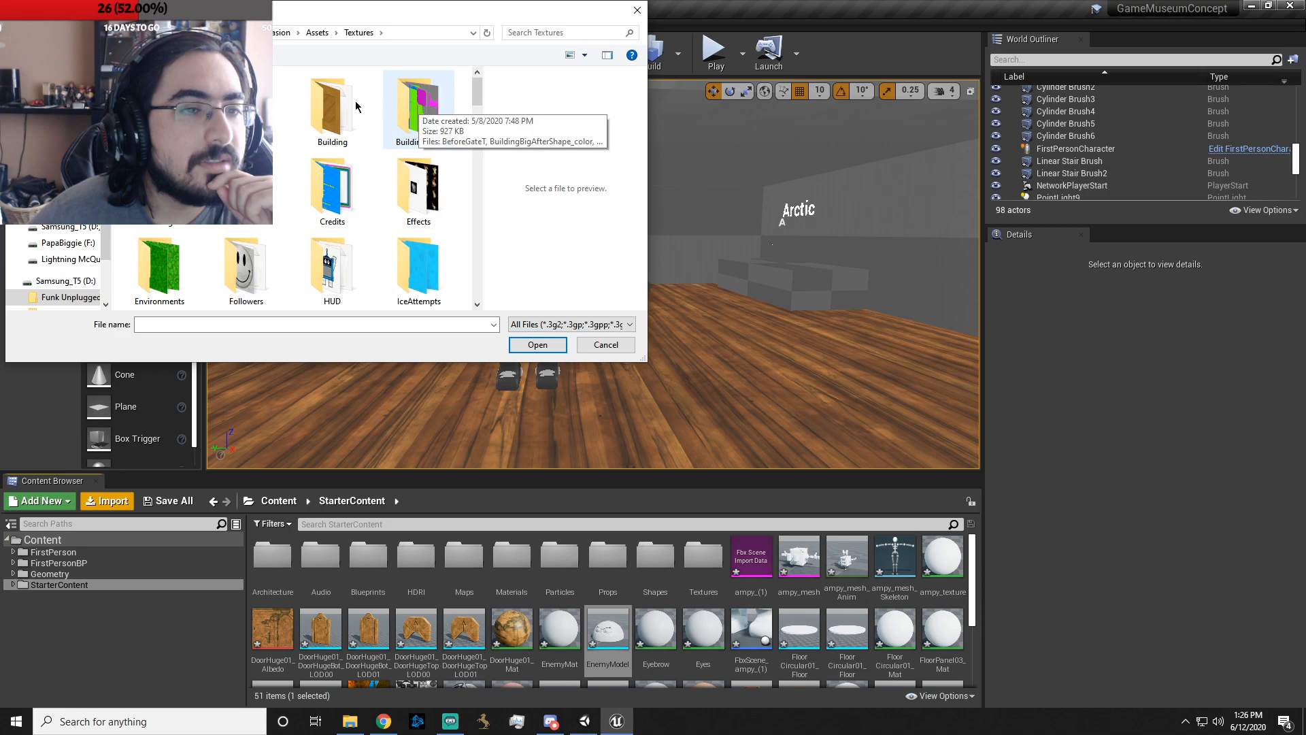
- Check the HUD, Effects and Credits subfolders of Textures for usable images and return to the main Assets folder
{"action": "double_click", "coordinate": [345, 262]}
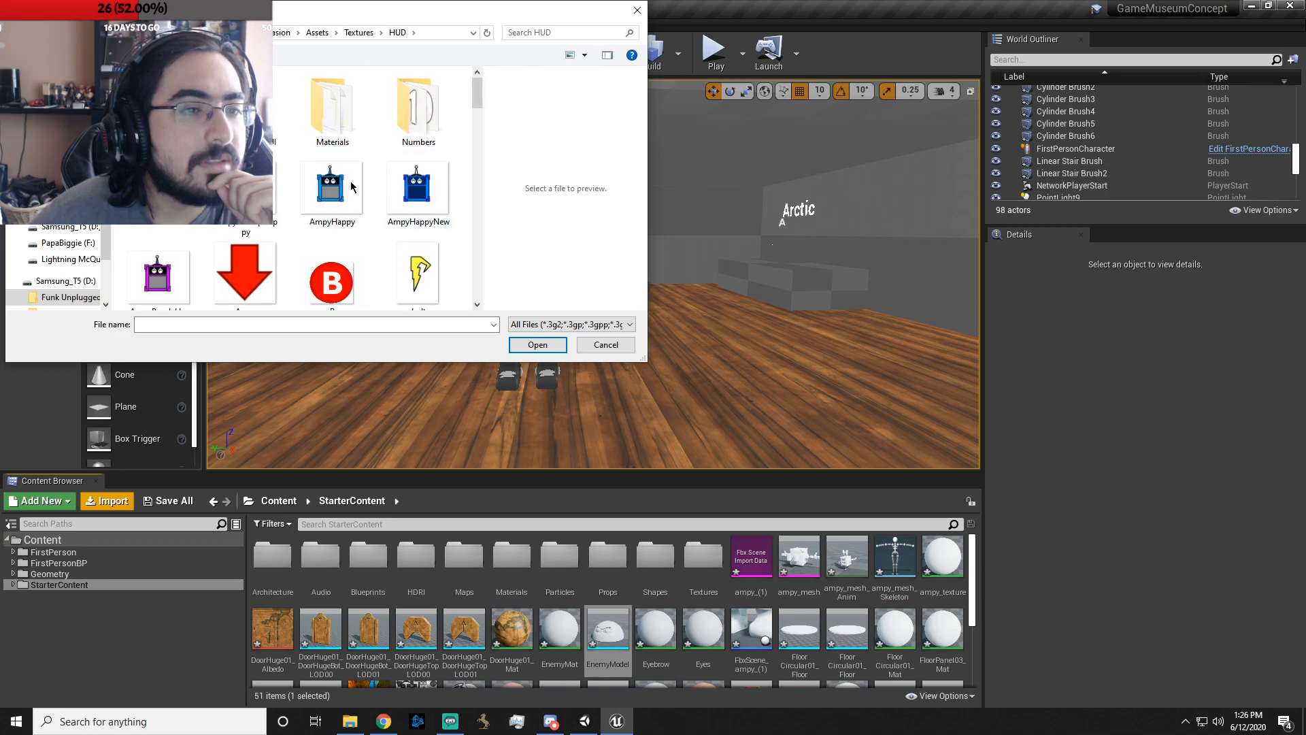
{"action": "scroll", "coordinate": [361, 206], "scroll_direction": "down", "scroll_amount": 3}
{"action": "scroll", "coordinate": [373, 206], "scroll_direction": "down", "scroll_amount": 10}
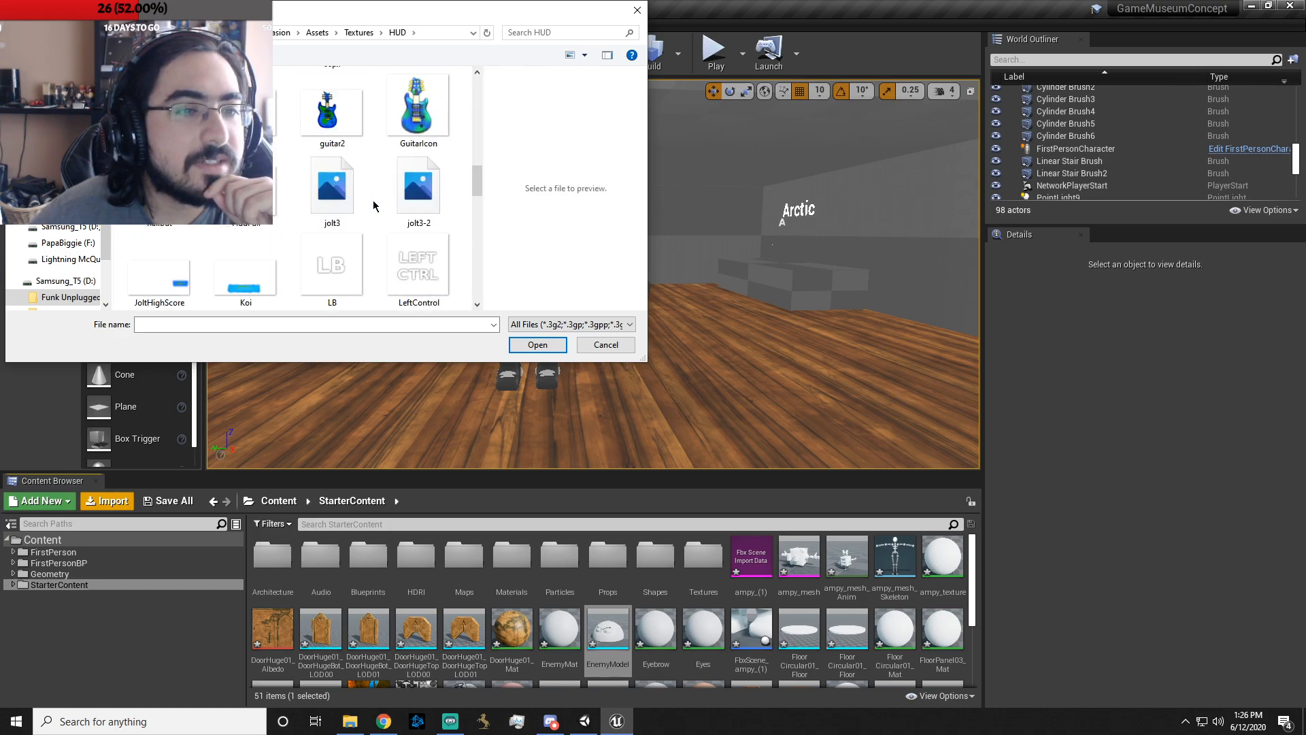
{"action": "scroll", "coordinate": [374, 206], "scroll_direction": "down", "scroll_amount": 5}
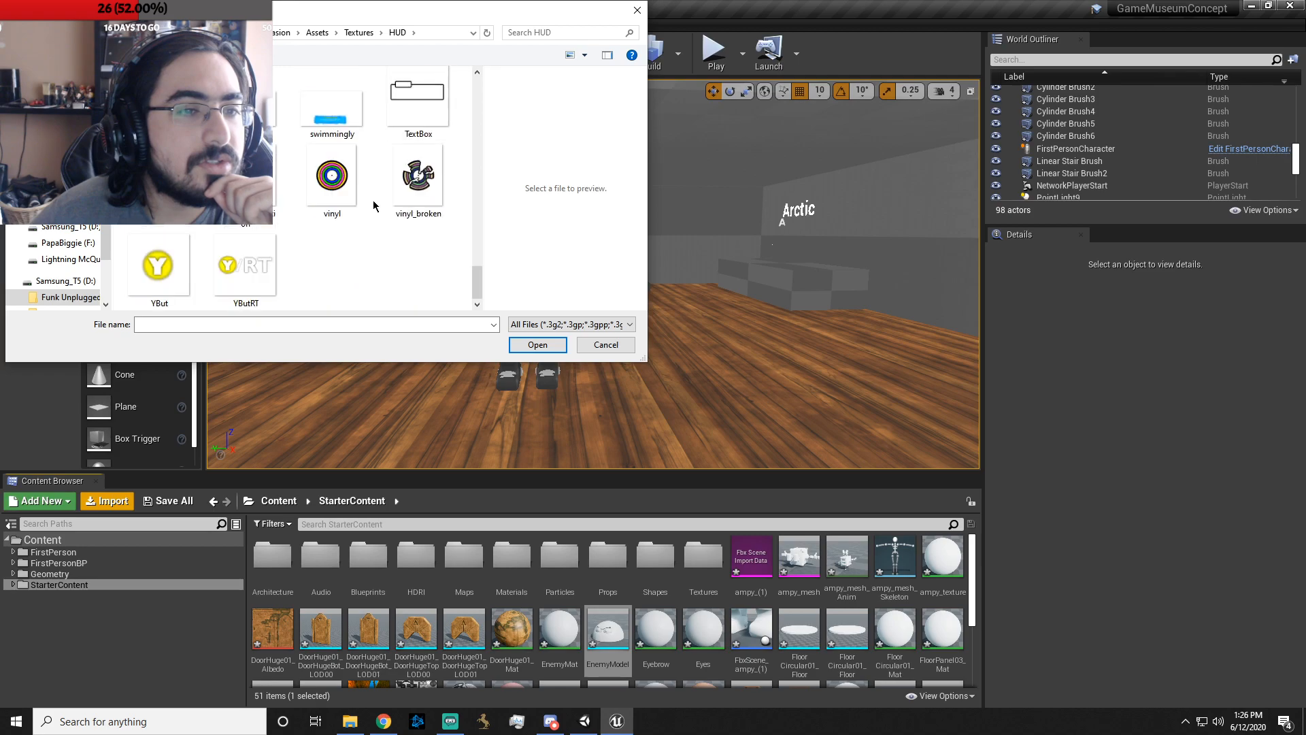
{"action": "key", "text": "alt+Left"}
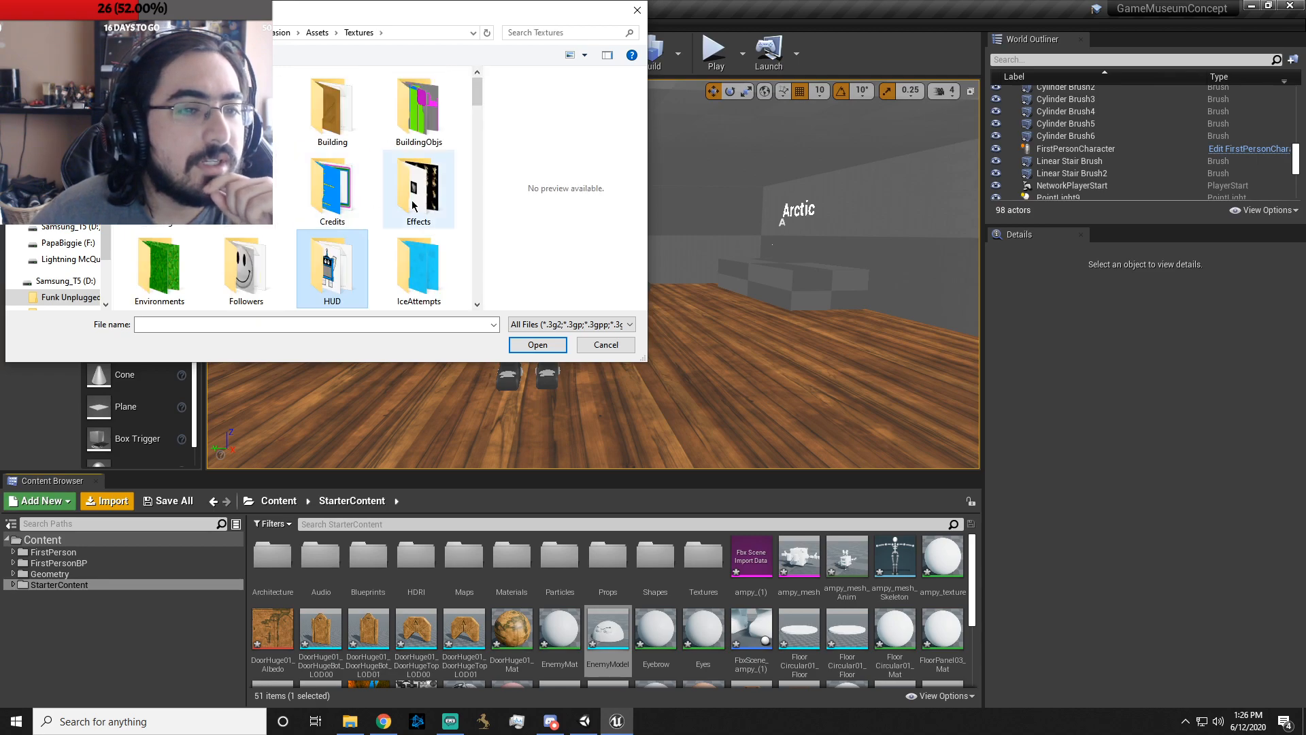
{"action": "double_click", "coordinate": [418, 190]}
{"action": "key", "text": "alt+Left"}
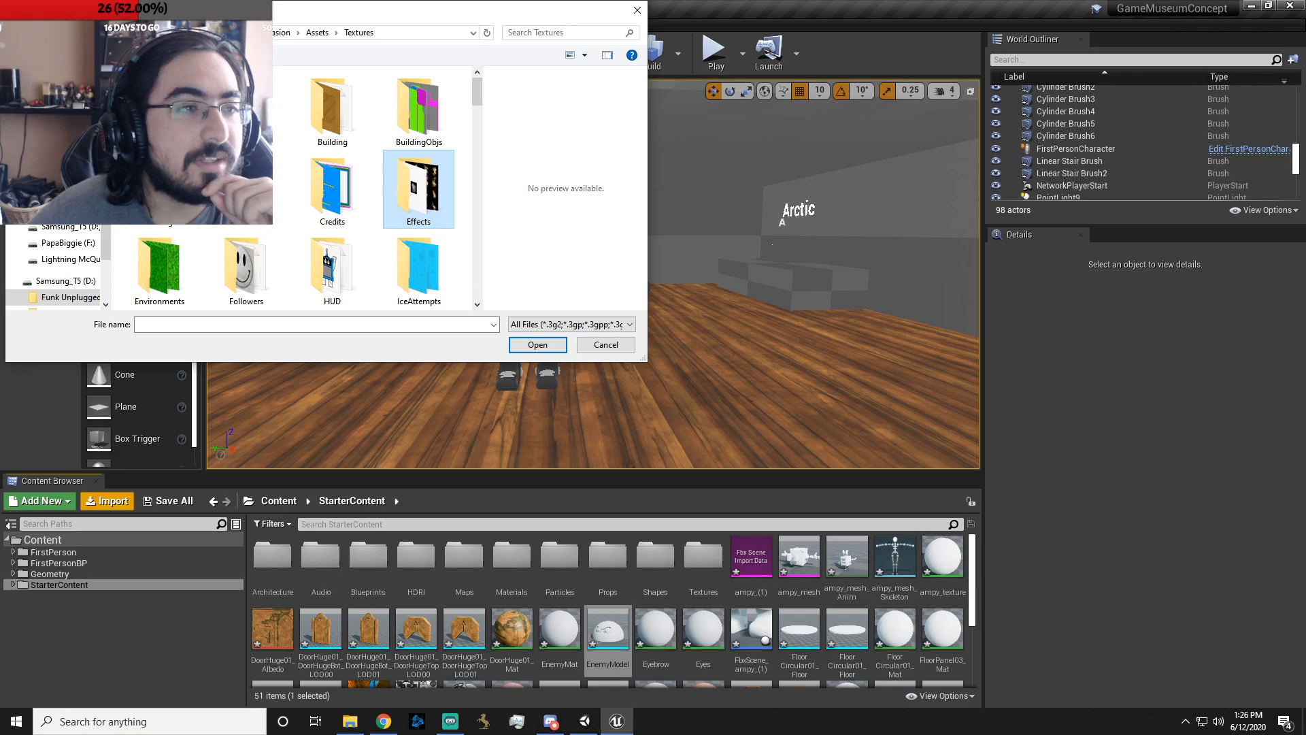
{"action": "left_click", "coordinate": [353, 197]}
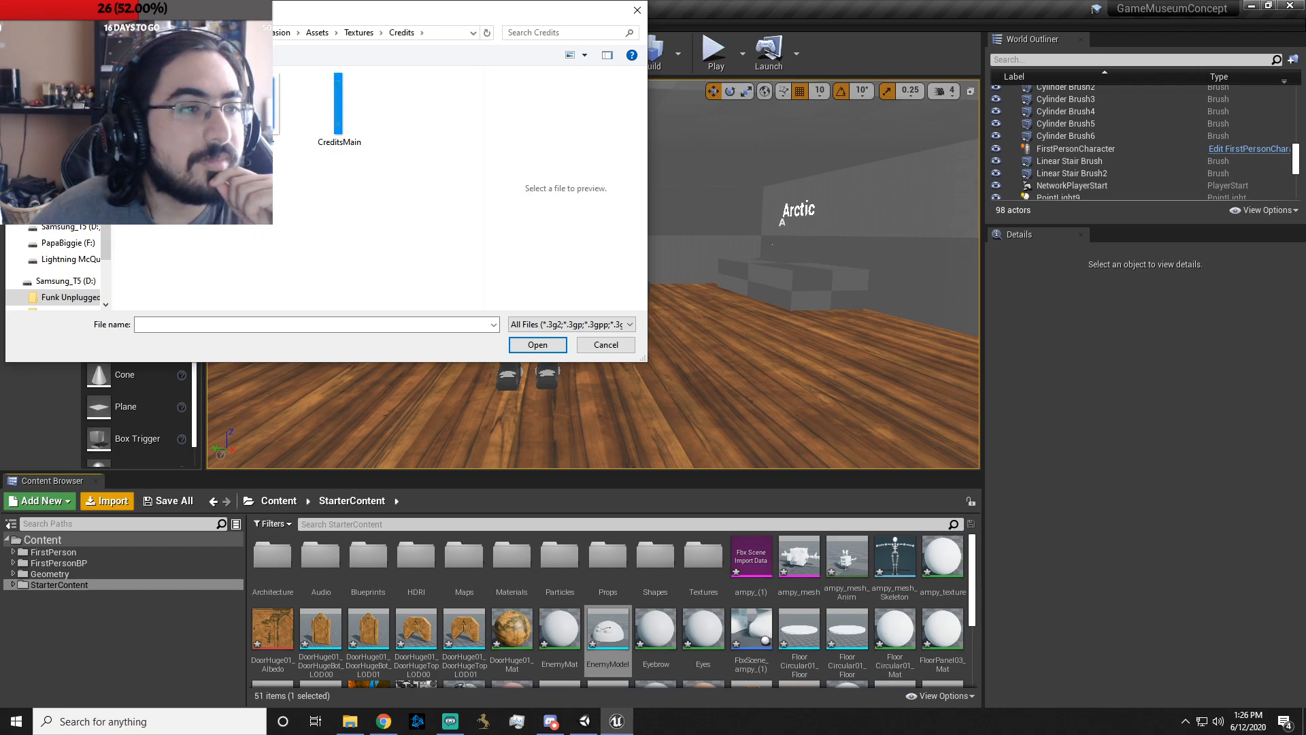
{"action": "key", "text": "alt+Left"}
{"action": "key", "text": "alt+Left"}
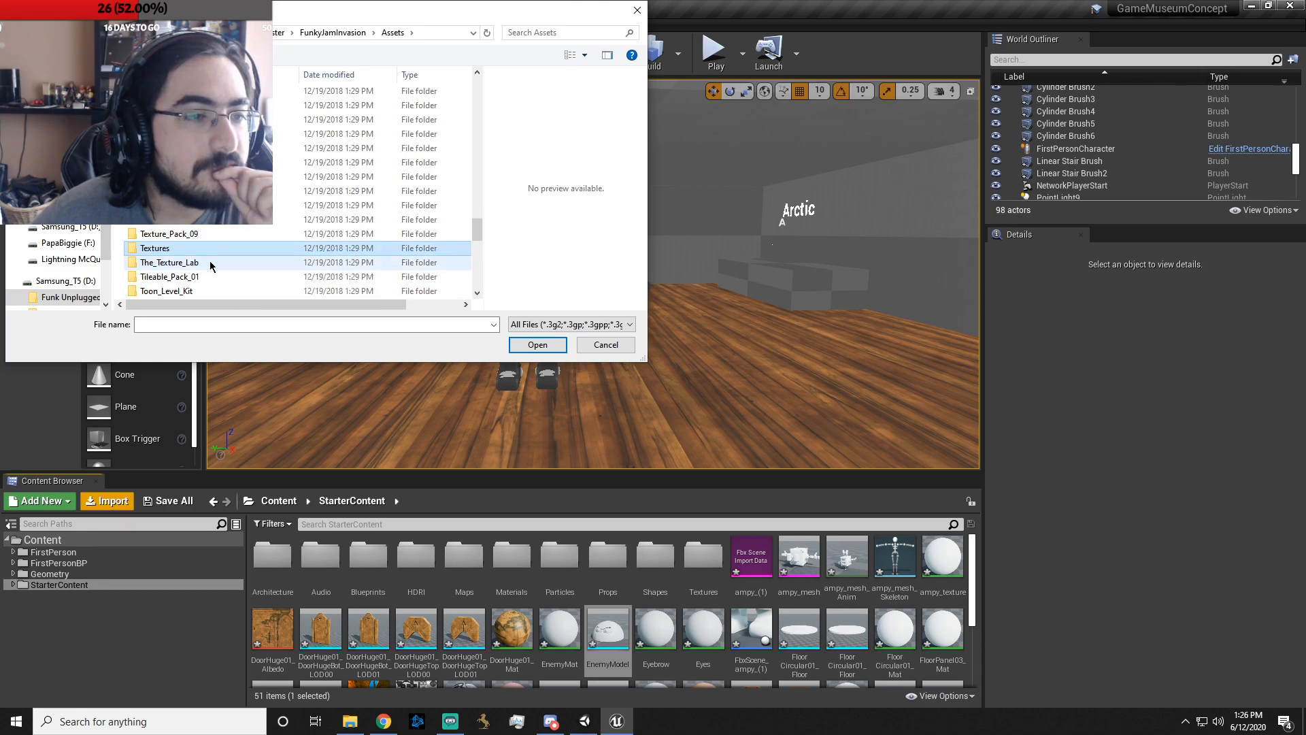
- Scan the main Assets folder list for more models and open a nested Animations folder of FBX files
{"action": "scroll", "coordinate": [211, 253], "scroll_direction": "down", "scroll_amount": 2}
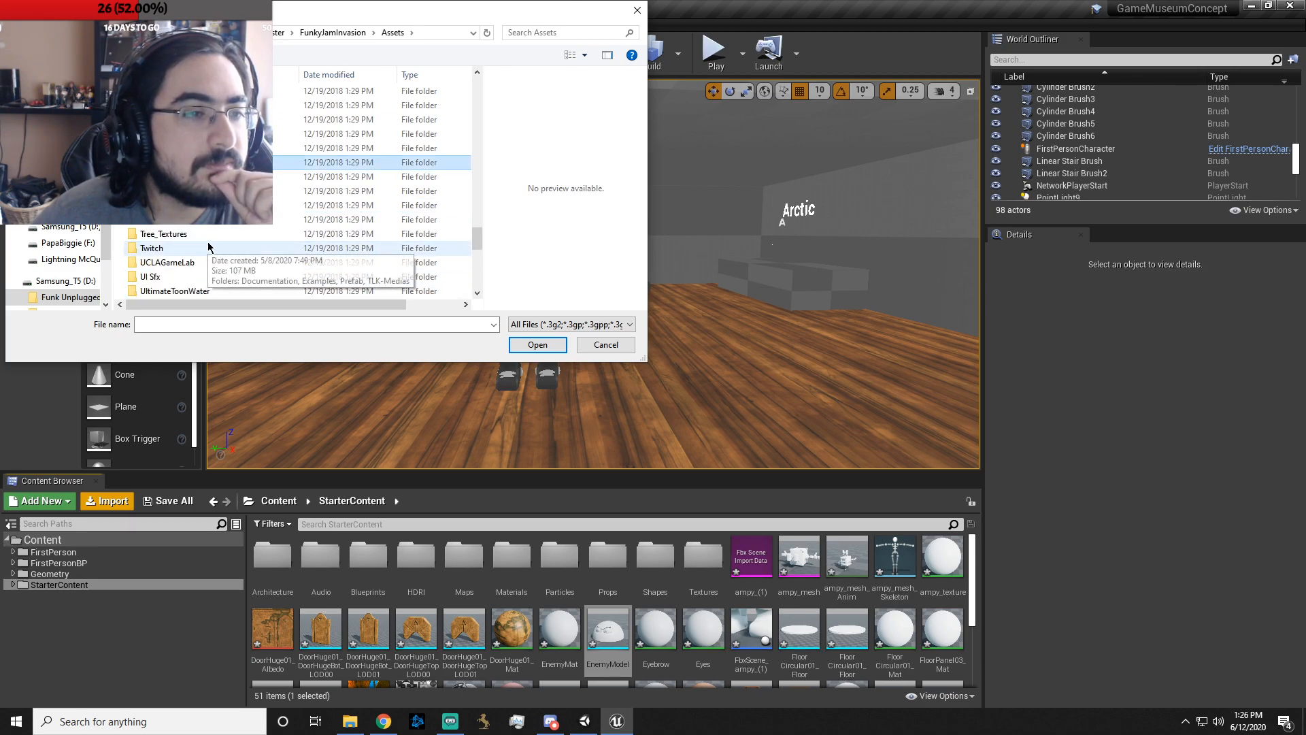
{"action": "scroll", "coordinate": [208, 248], "scroll_direction": "down", "scroll_amount": 2}
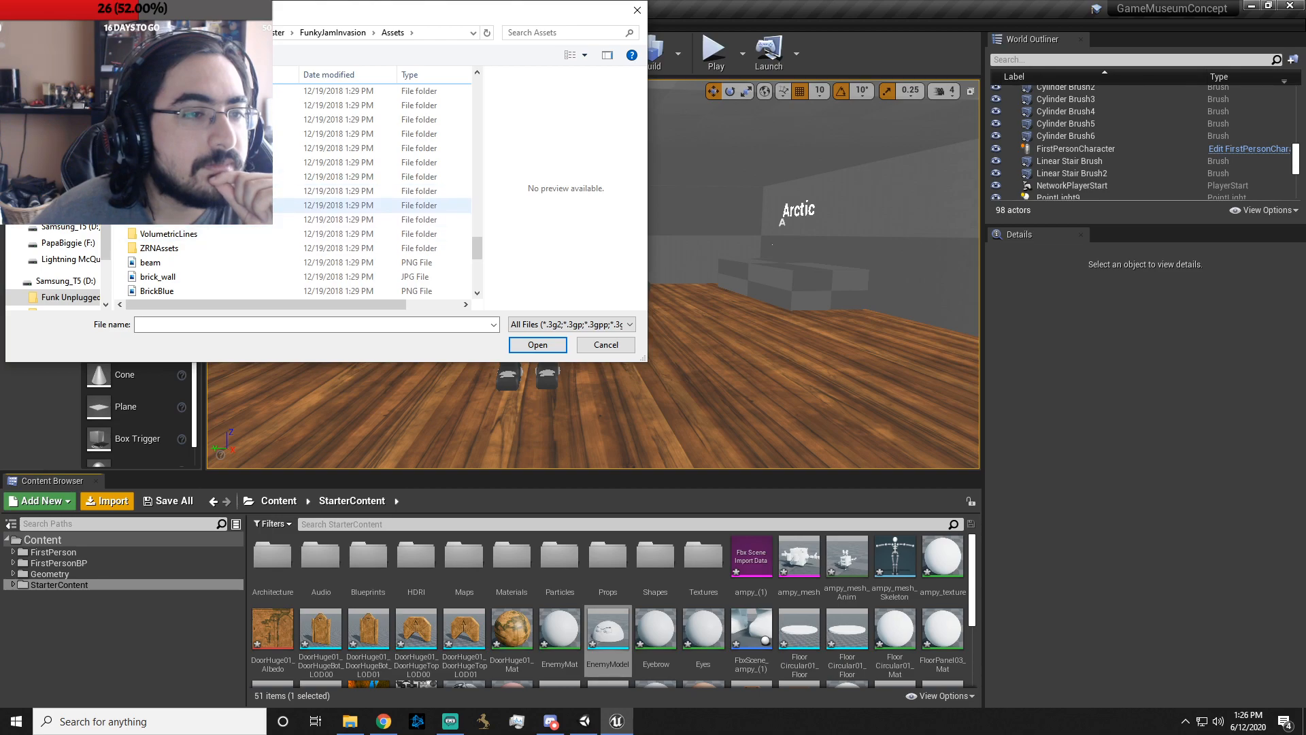
{"action": "scroll", "coordinate": [229, 248], "scroll_direction": "down", "scroll_amount": 2}
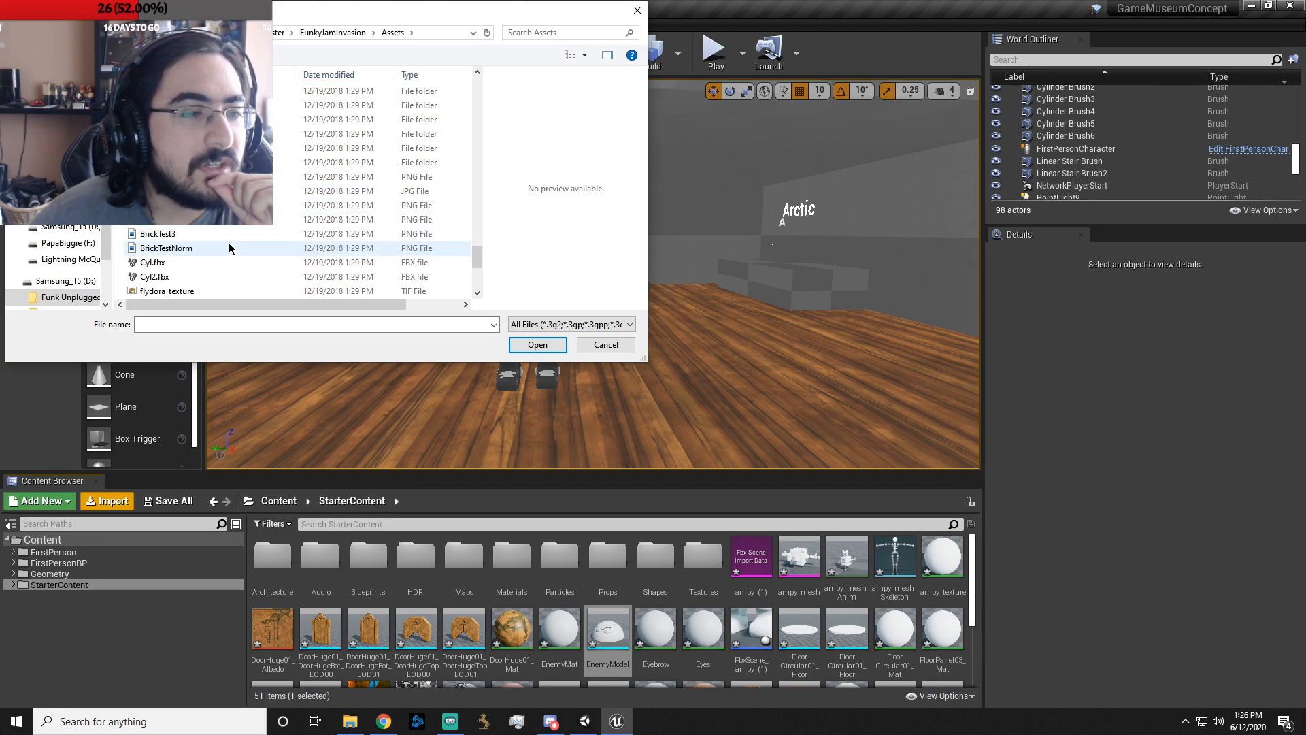
{"action": "scroll", "coordinate": [229, 248], "scroll_direction": "up", "scroll_amount": 5}
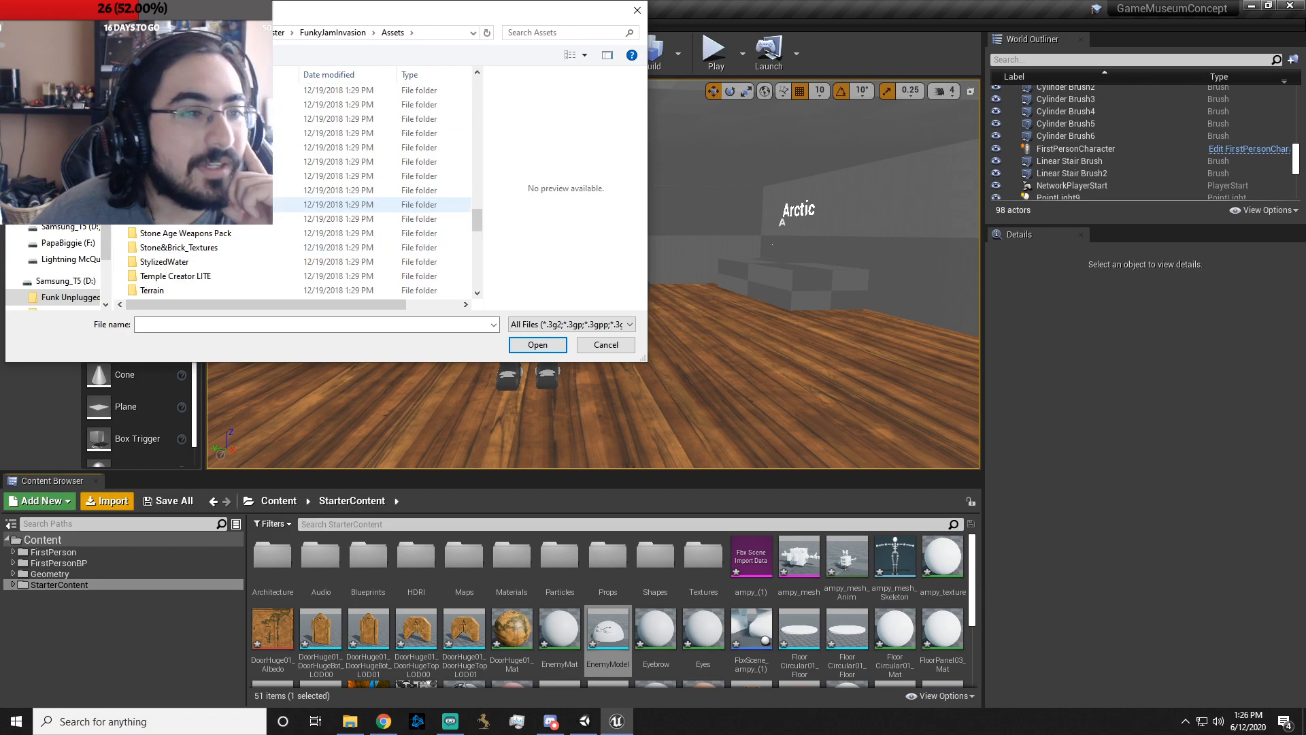
{"action": "scroll", "coordinate": [218, 197], "scroll_direction": "up", "scroll_amount": 1}
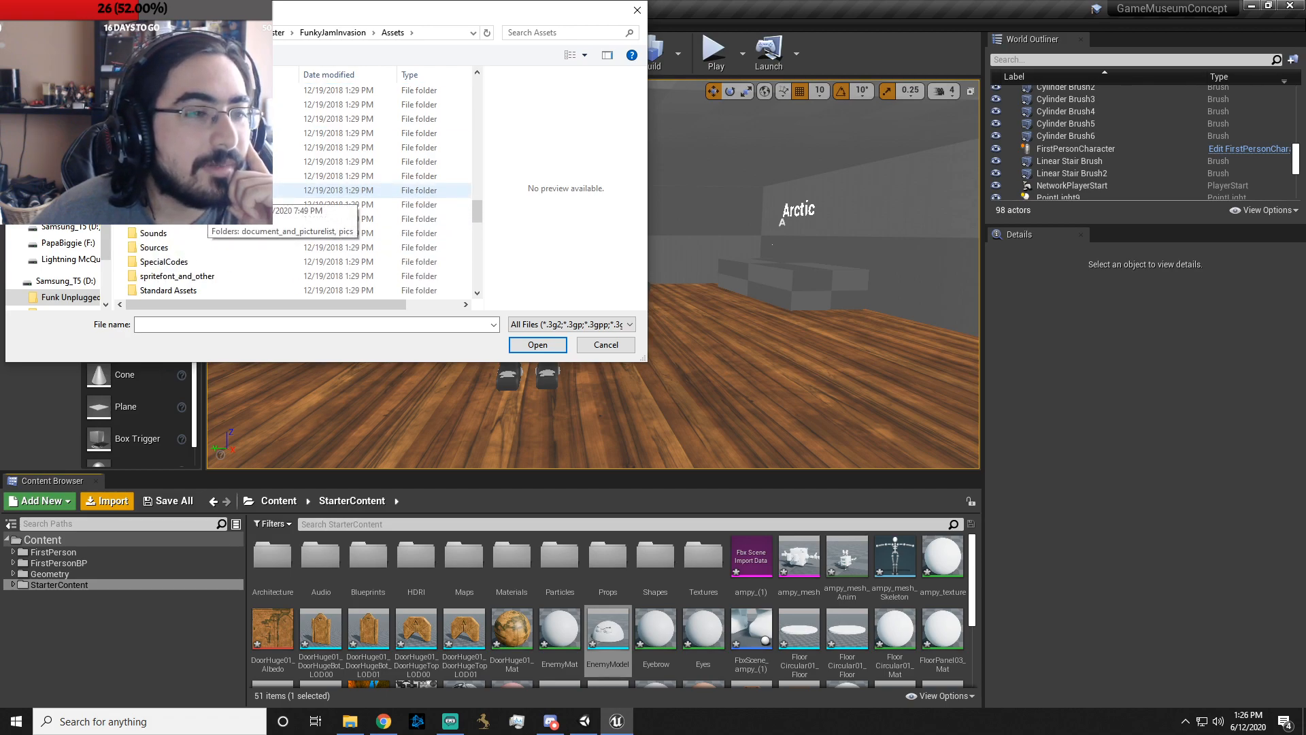
{"action": "scroll", "coordinate": [218, 197], "scroll_direction": "up", "scroll_amount": 2}
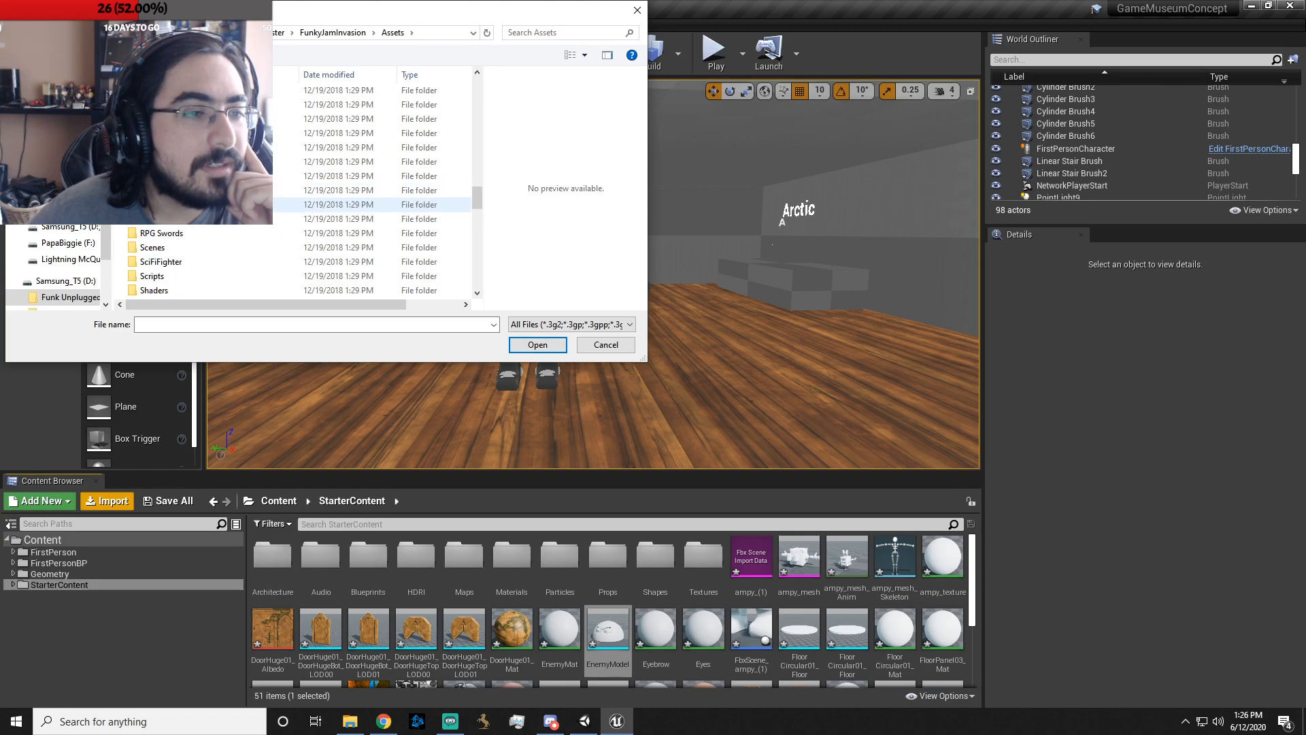
{"action": "double_click", "coordinate": [204, 204]}
{"action": "double_click", "coordinate": [197, 95]}
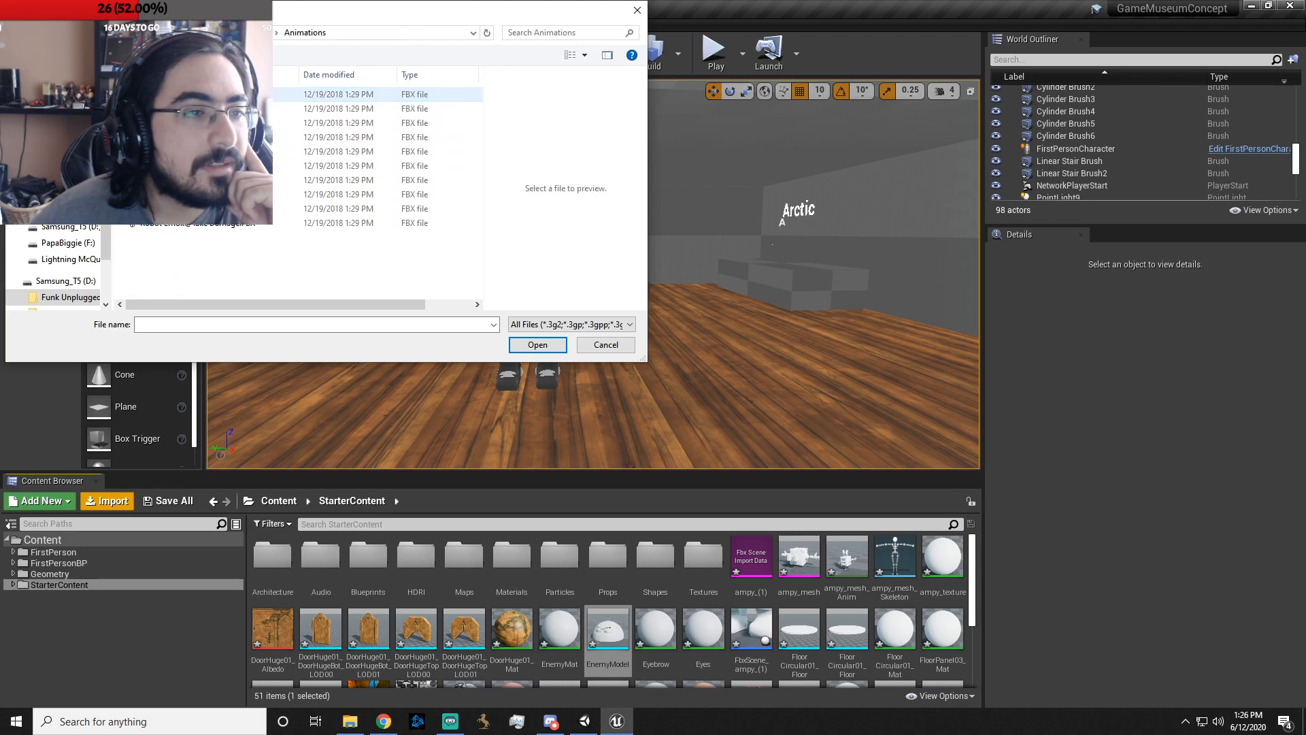
- Look through the Robot Emok and Standard Assets folders in the import dialog for animation or model files
{"action": "left_click", "coordinate": [197, 95]}
{"action": "key", "text": "BackSpace"}
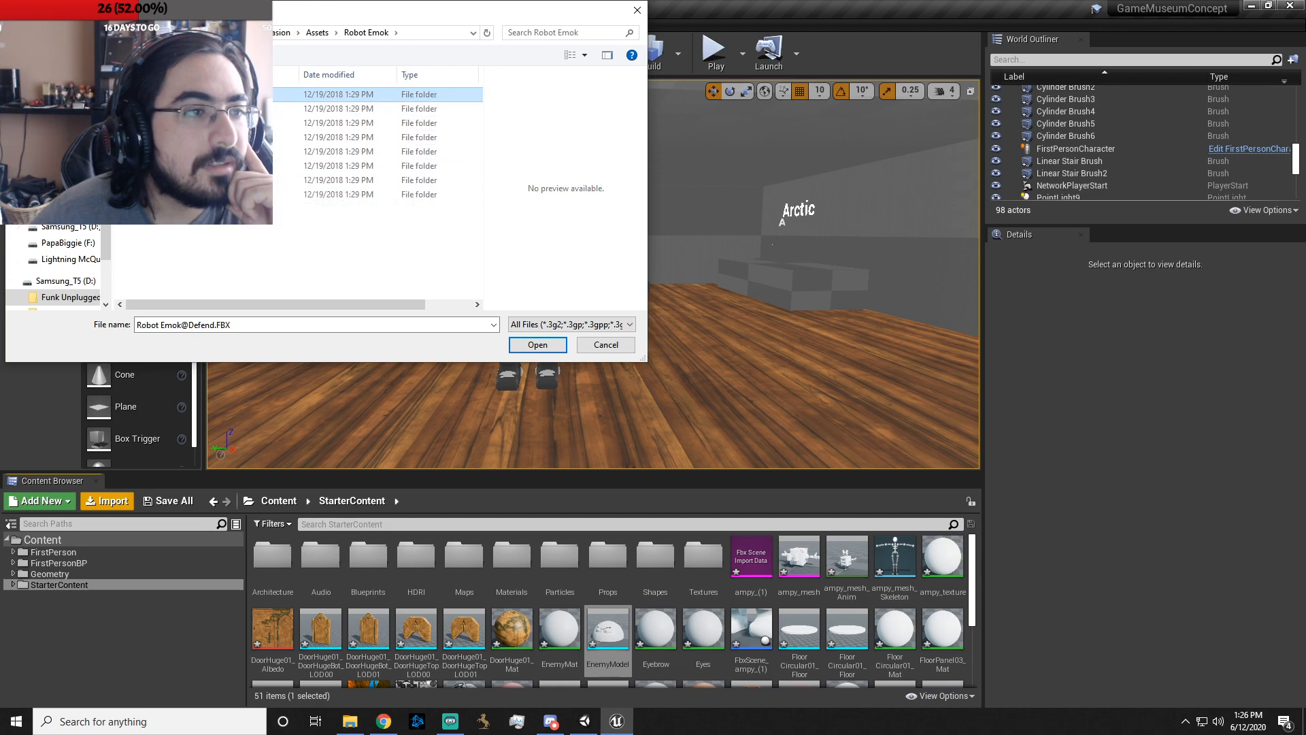
{"action": "key", "text": "BackSpace"}
{"action": "scroll", "coordinate": [236, 231], "scroll_direction": "up", "scroll_amount": 10}
{"action": "key", "text": "BackSpace"}
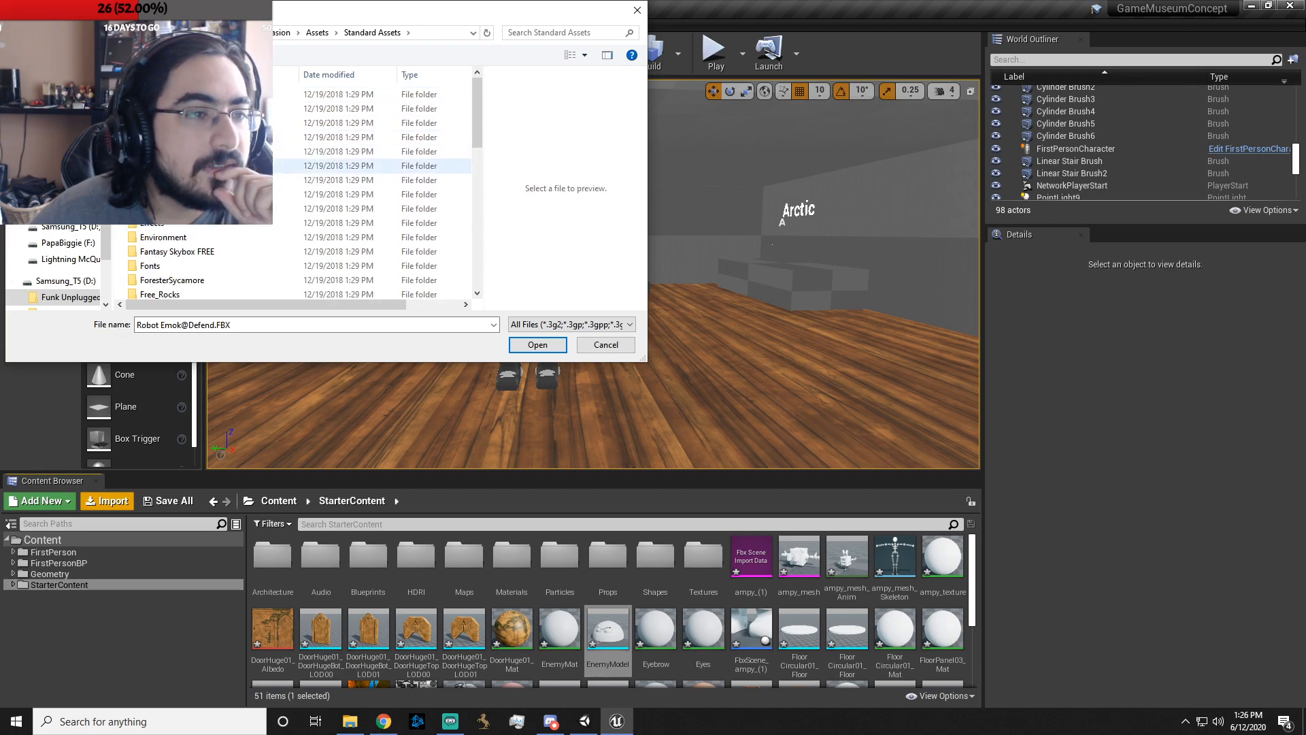
{"action": "double_click", "coordinate": [181, 166]}
{"action": "key", "text": "BackSpace"}
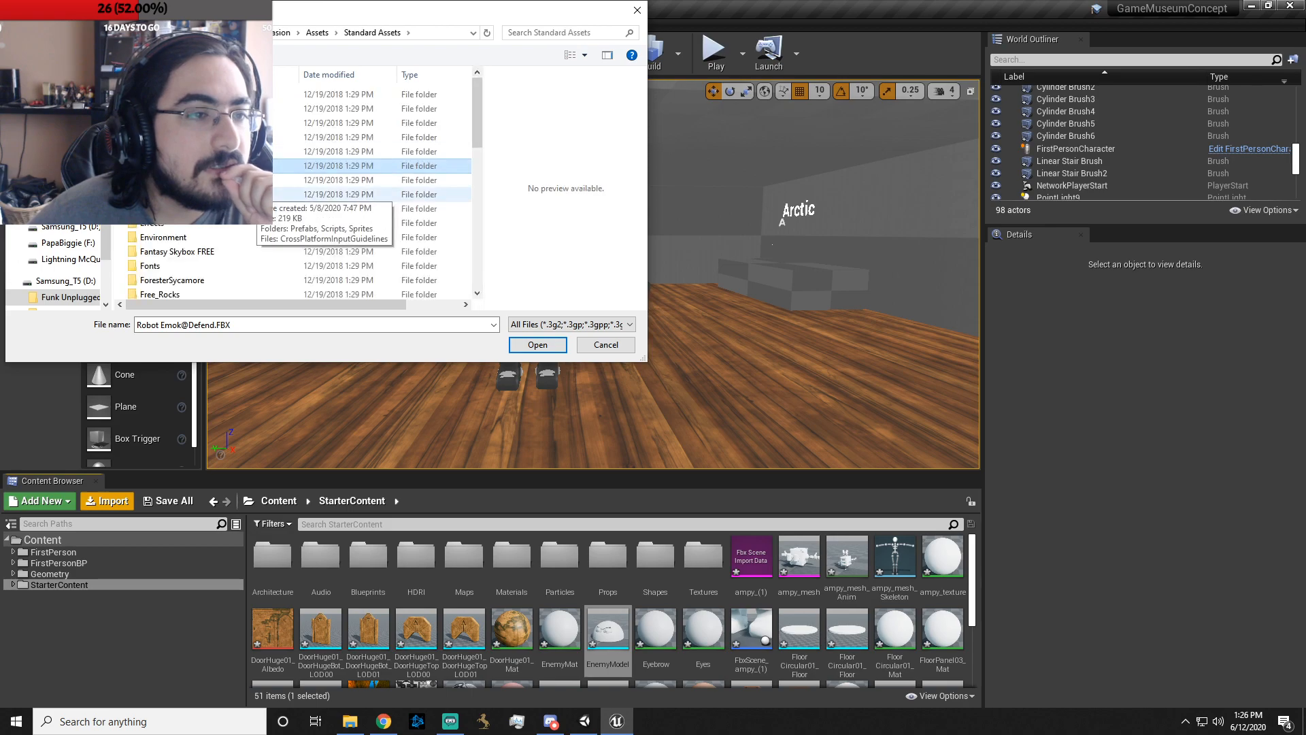
{"action": "scroll", "coordinate": [233, 259], "scroll_direction": "down", "scroll_amount": 5}
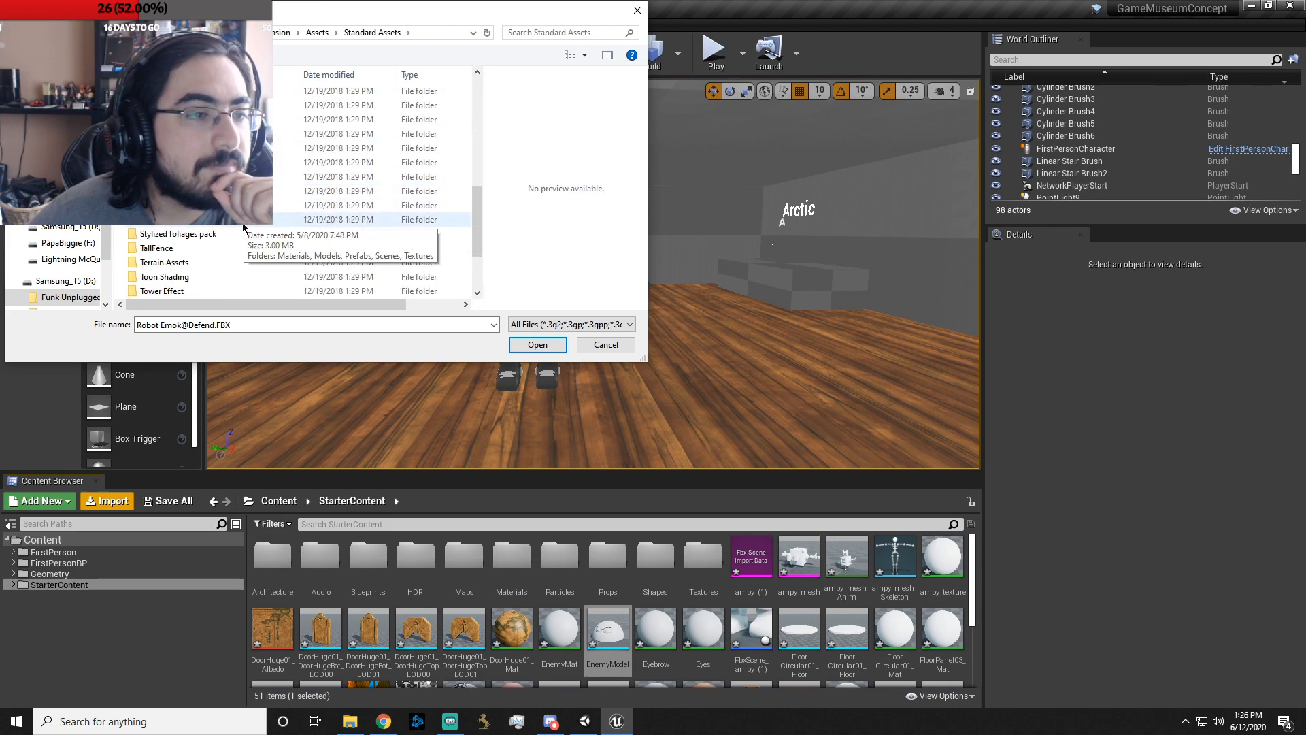
{"action": "scroll", "coordinate": [233, 259], "scroll_direction": "up", "scroll_amount": 5}
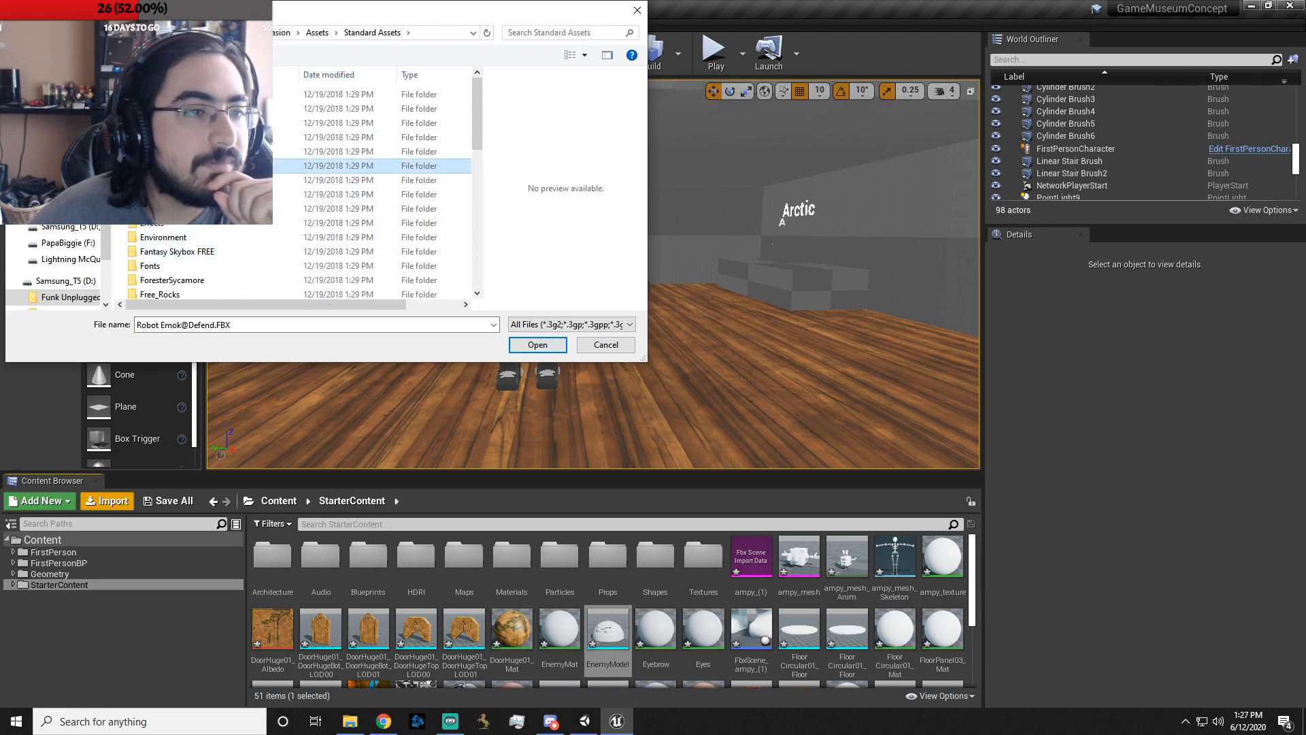
- Browse the folders and loose files in FunkyJamInvasion's Assets folder for something to import
{"action": "left_click", "coordinate": [318, 33]}
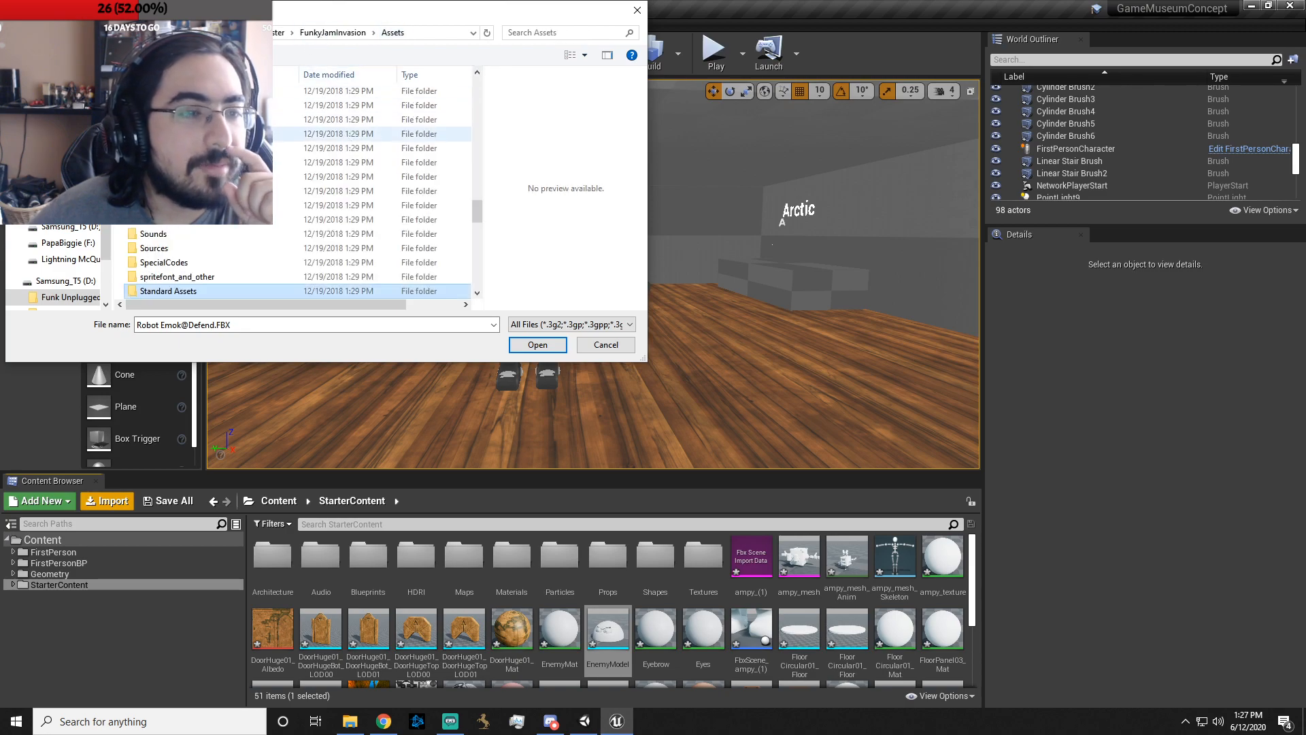
{"action": "scroll", "coordinate": [228, 236], "scroll_direction": "down", "scroll_amount": 2}
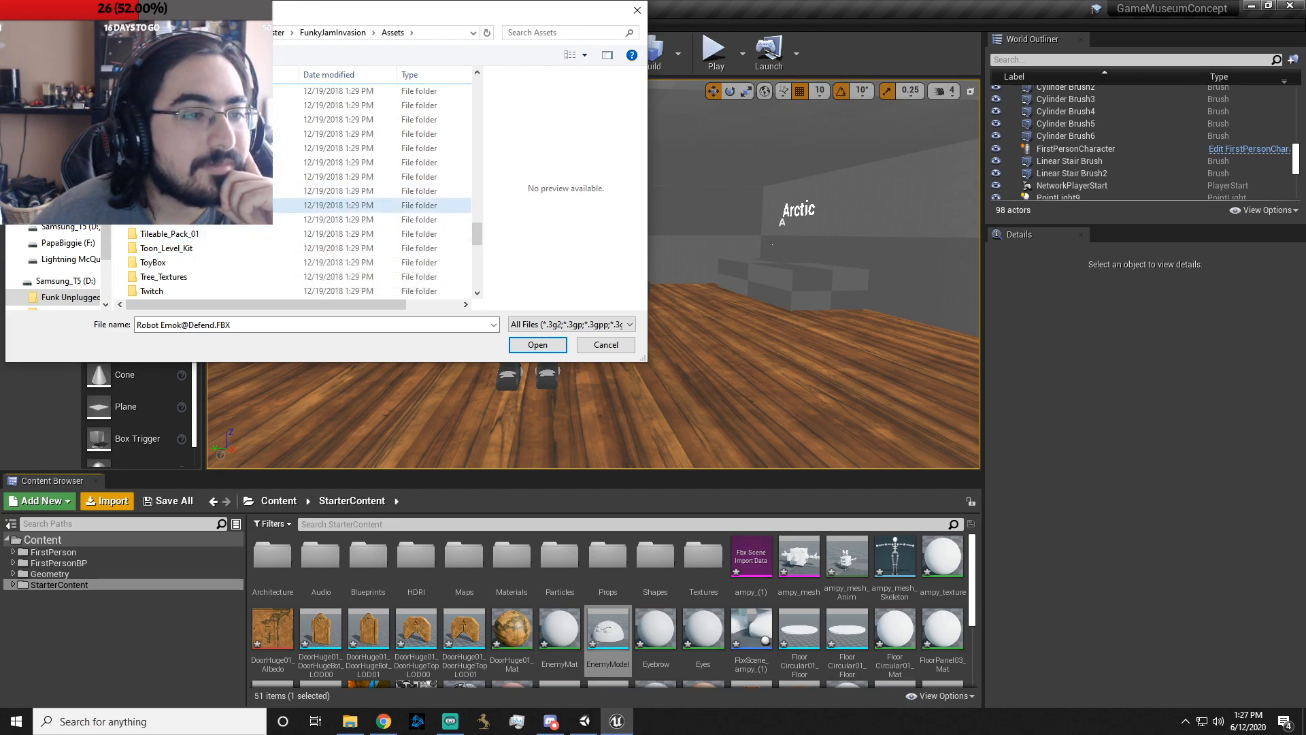
{"action": "double_click", "coordinate": [224, 205]}
{"action": "key", "text": "alt+Left"}
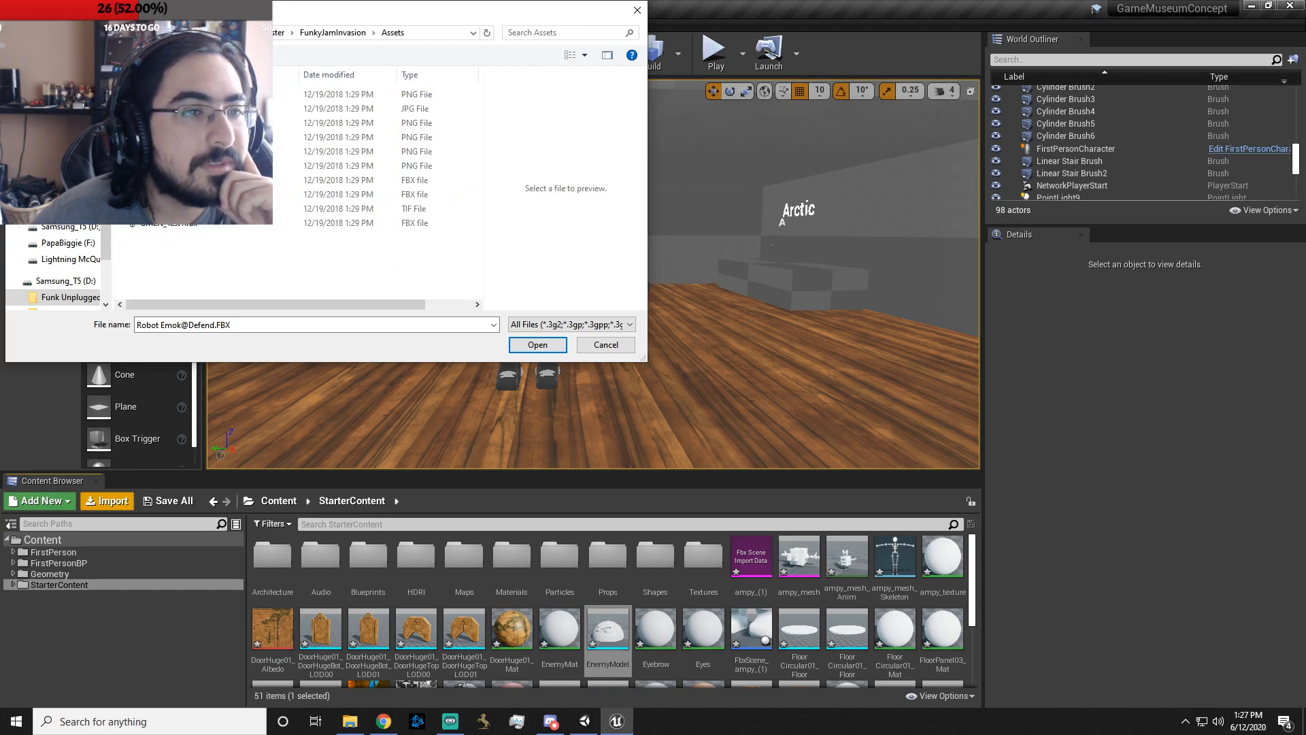
{"action": "scroll", "coordinate": [207, 193], "scroll_direction": "down", "scroll_amount": 3}
{"action": "scroll", "coordinate": [224, 225], "scroll_direction": "up", "scroll_amount": 3}
{"action": "scroll", "coordinate": [224, 224], "scroll_direction": "up", "scroll_amount": 10}
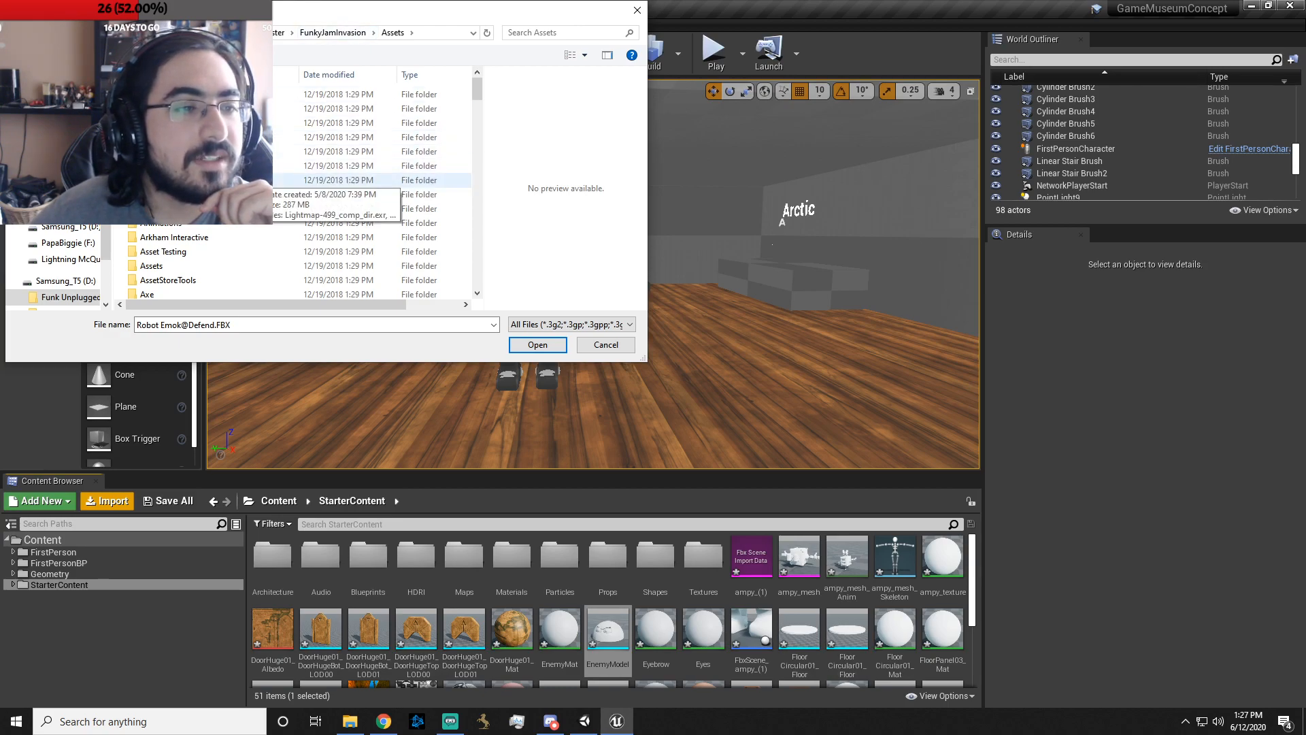
- Check the Ampy folder's FBX files and its Materials subfolder, and close the import dialog without importing
{"action": "double_click", "coordinate": [163, 194]}
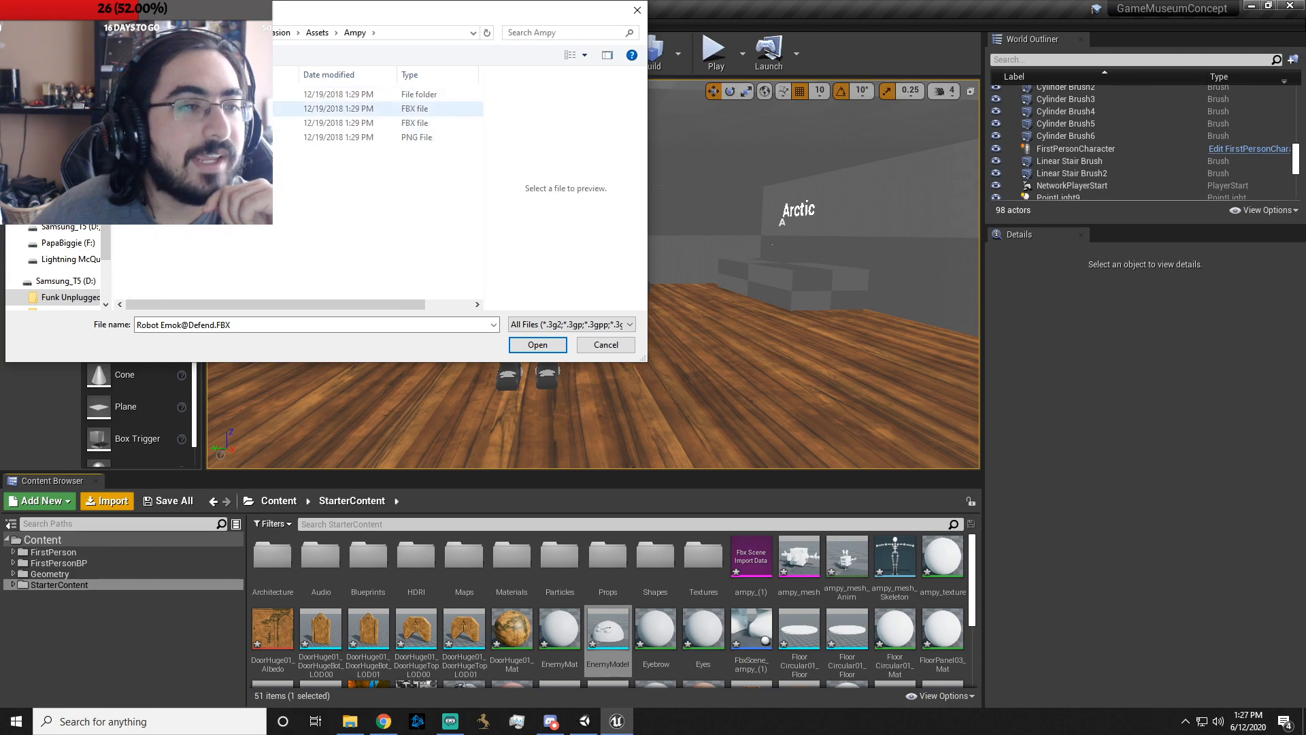
{"action": "left_click", "coordinate": [163, 123]}
{"action": "left_click", "coordinate": [163, 108]}
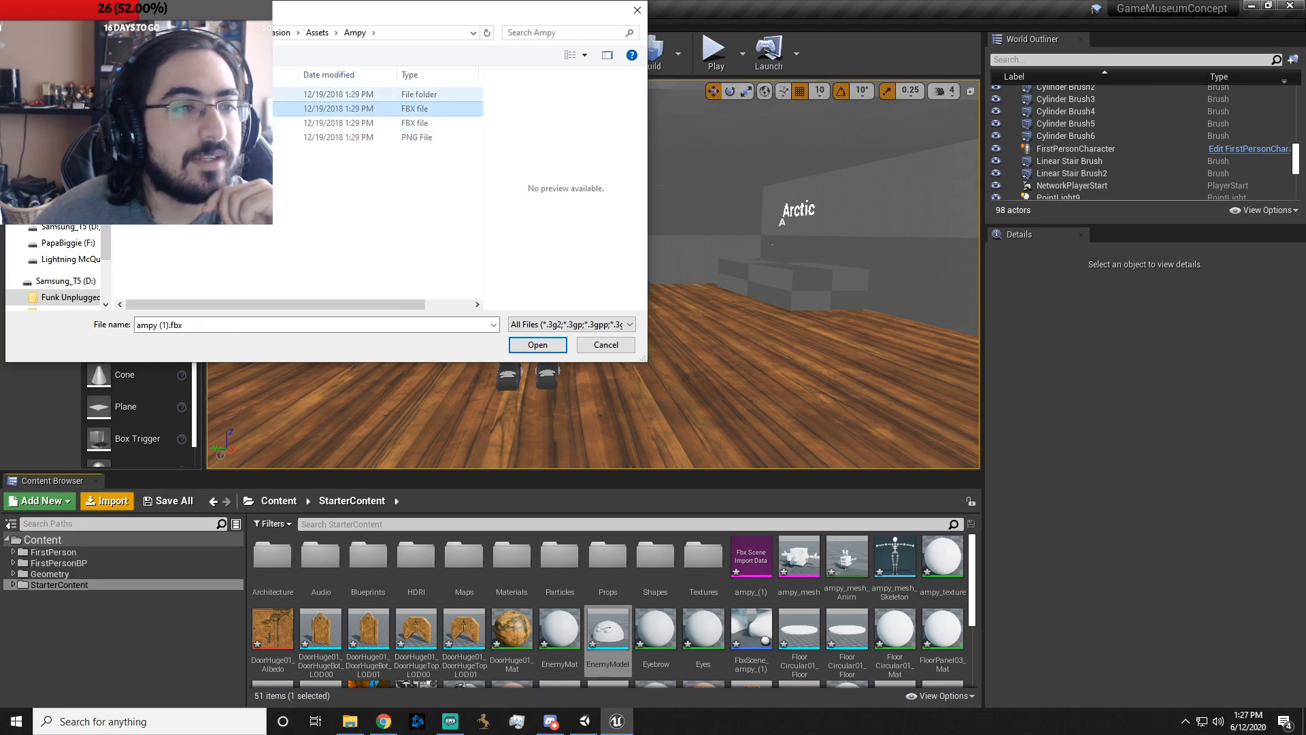
{"action": "double_click", "coordinate": [163, 95]}
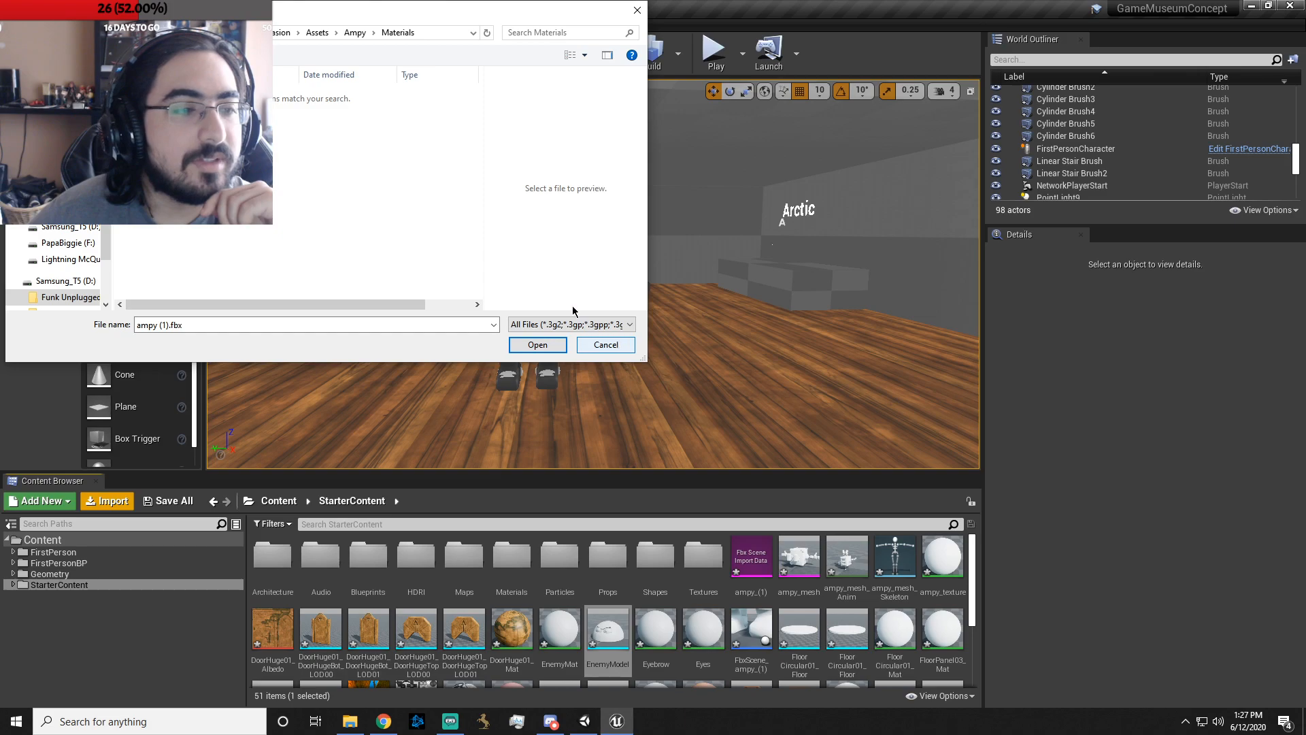
{"action": "left_click", "coordinate": [16, 33]}
{"action": "left_click", "coordinate": [17, 33]}
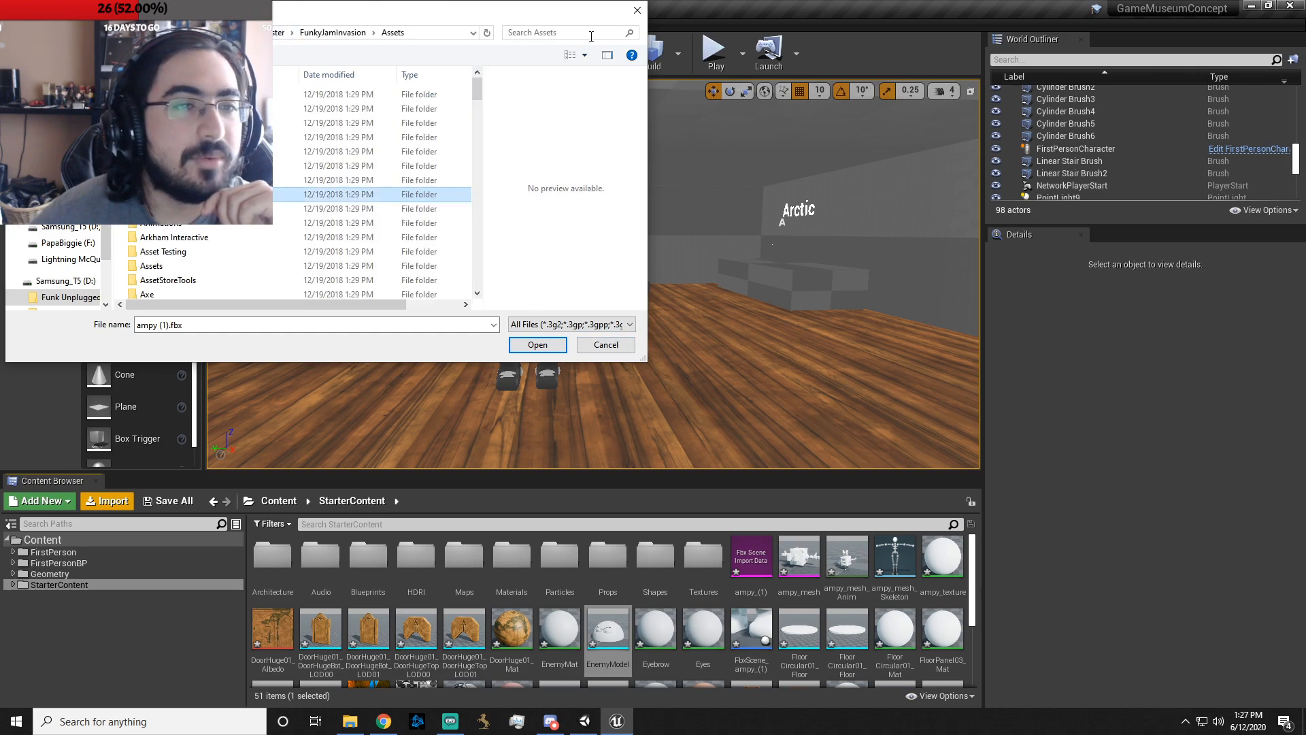
{"action": "left_click", "coordinate": [637, 10]}
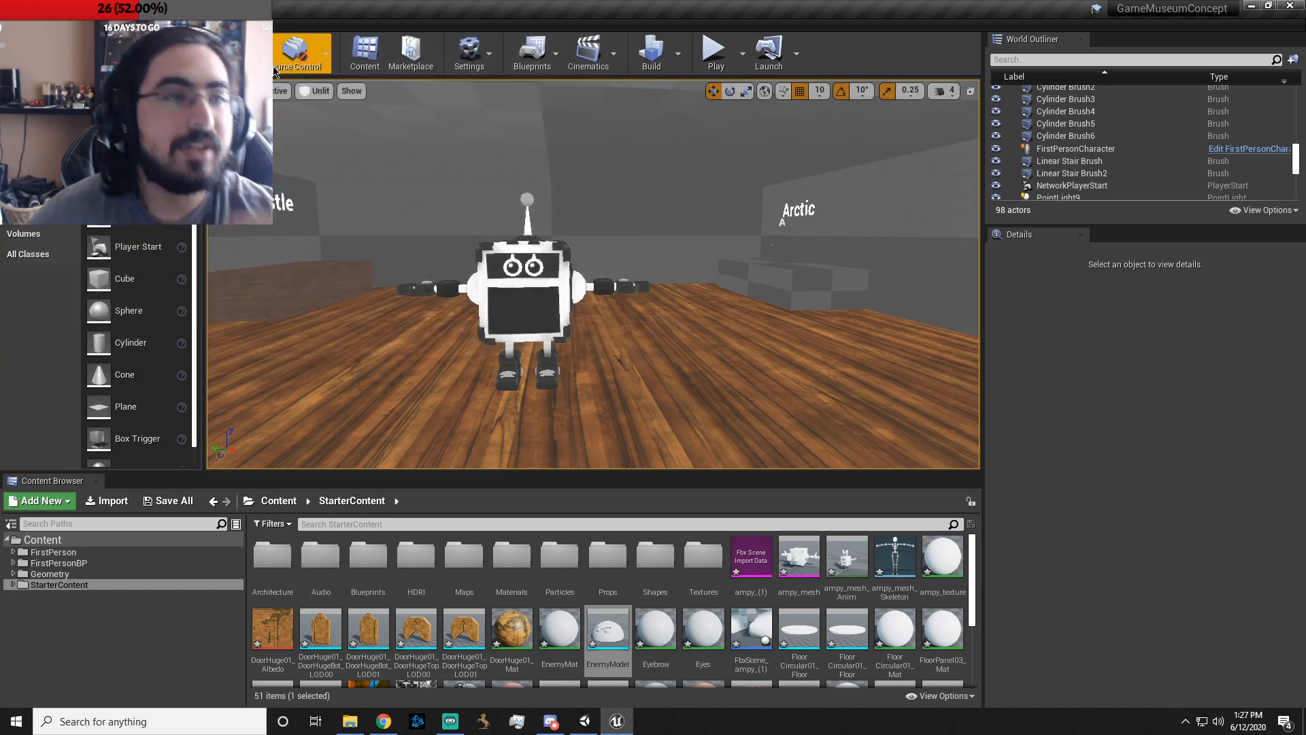
- Search the World Outliner for "anim" and clear the search
{"action": "left_click", "coordinate": [1085, 58]}
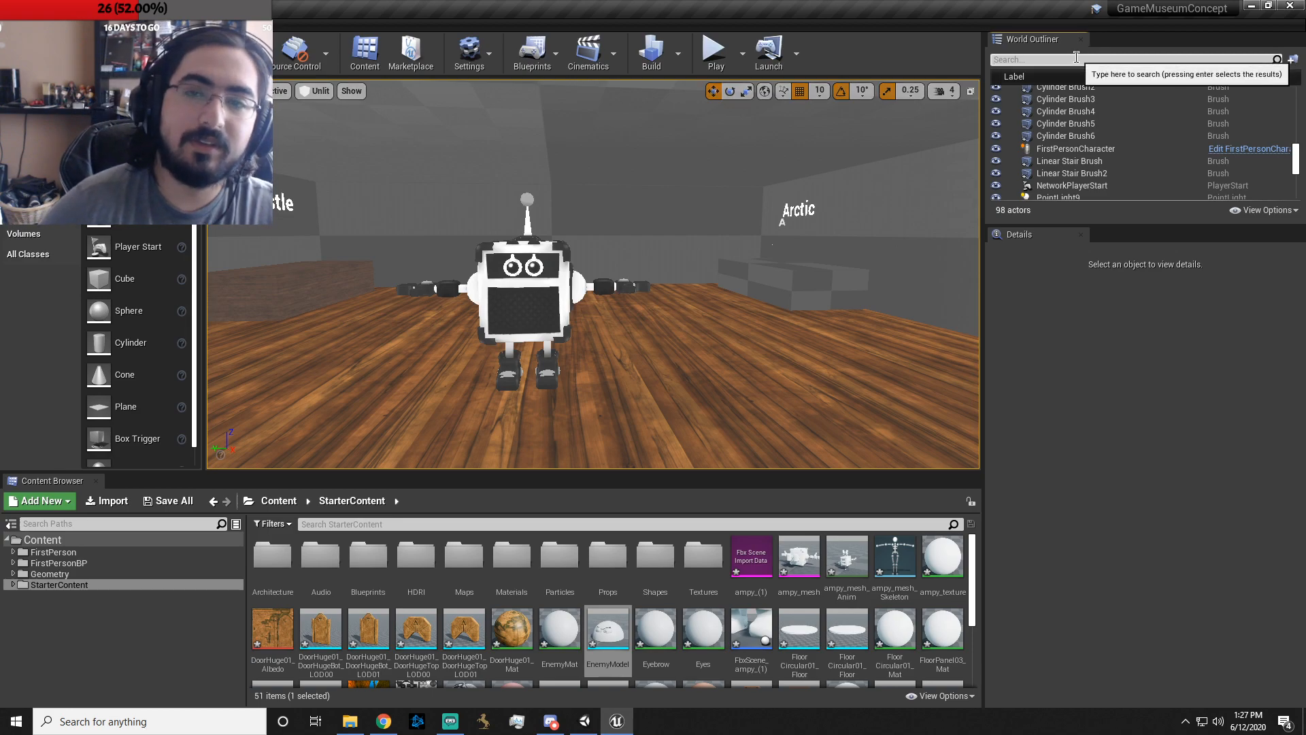
{"action": "type", "text": "anim"}
{"action": "key", "text": "BackSpace"}
{"action": "key", "text": "BackSpace"}
{"action": "key", "text": "BackSpace"}
{"action": "key", "text": "BackSpace"}
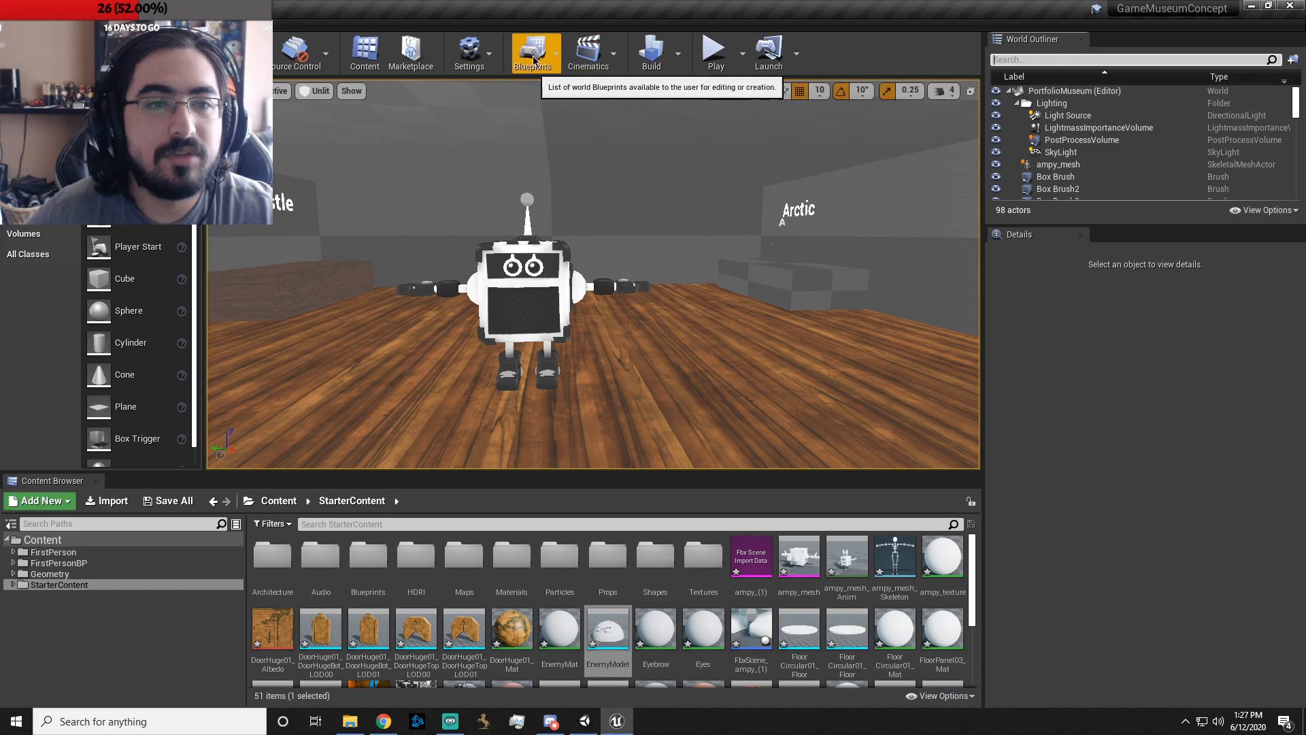
{"action": "left_click", "coordinate": [555, 60]}
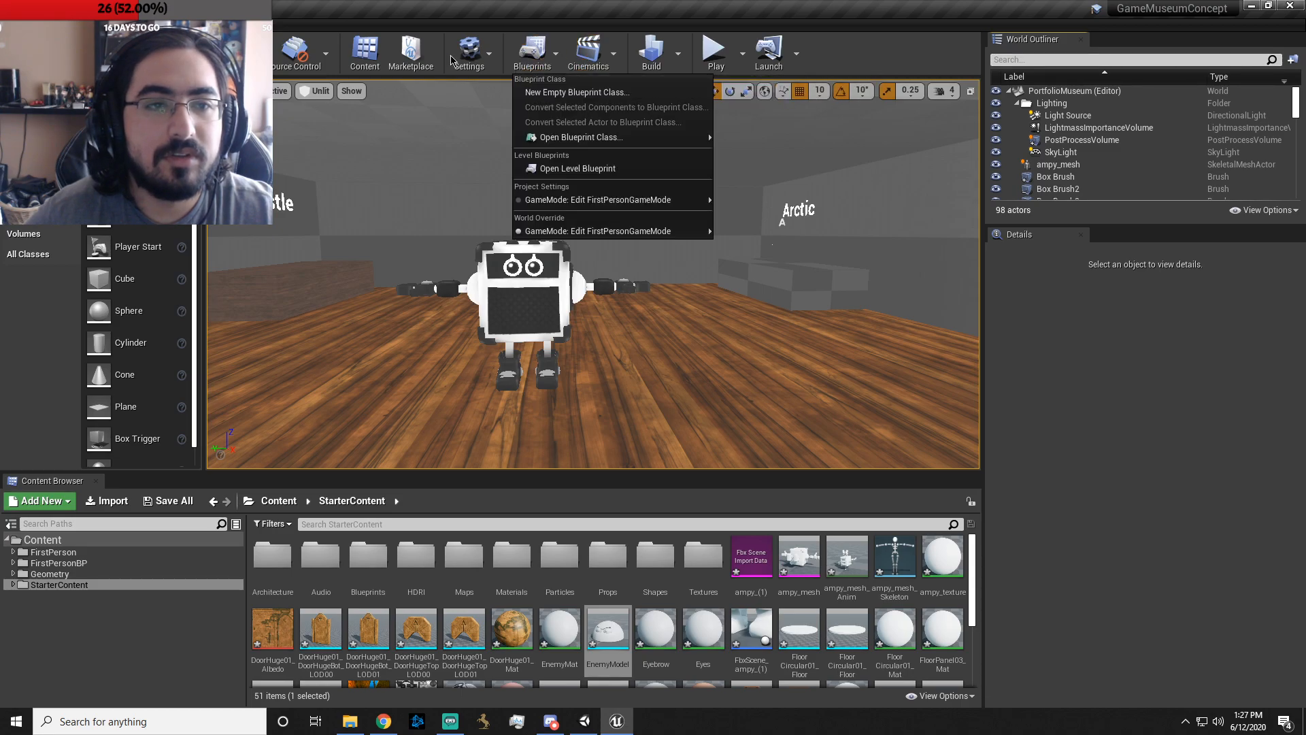
{"action": "left_click", "coordinate": [366, 56]}
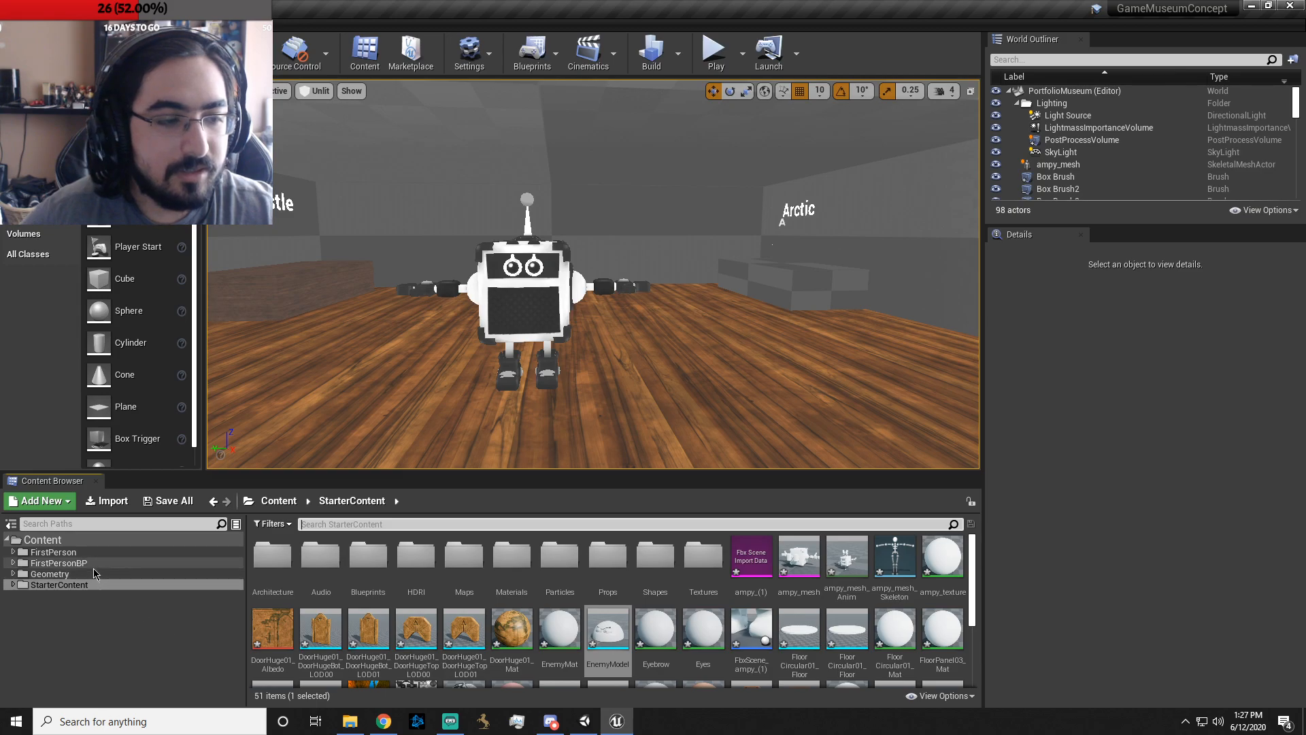
{"action": "scroll", "coordinate": [408, 599], "scroll_direction": "down", "scroll_amount": 3}
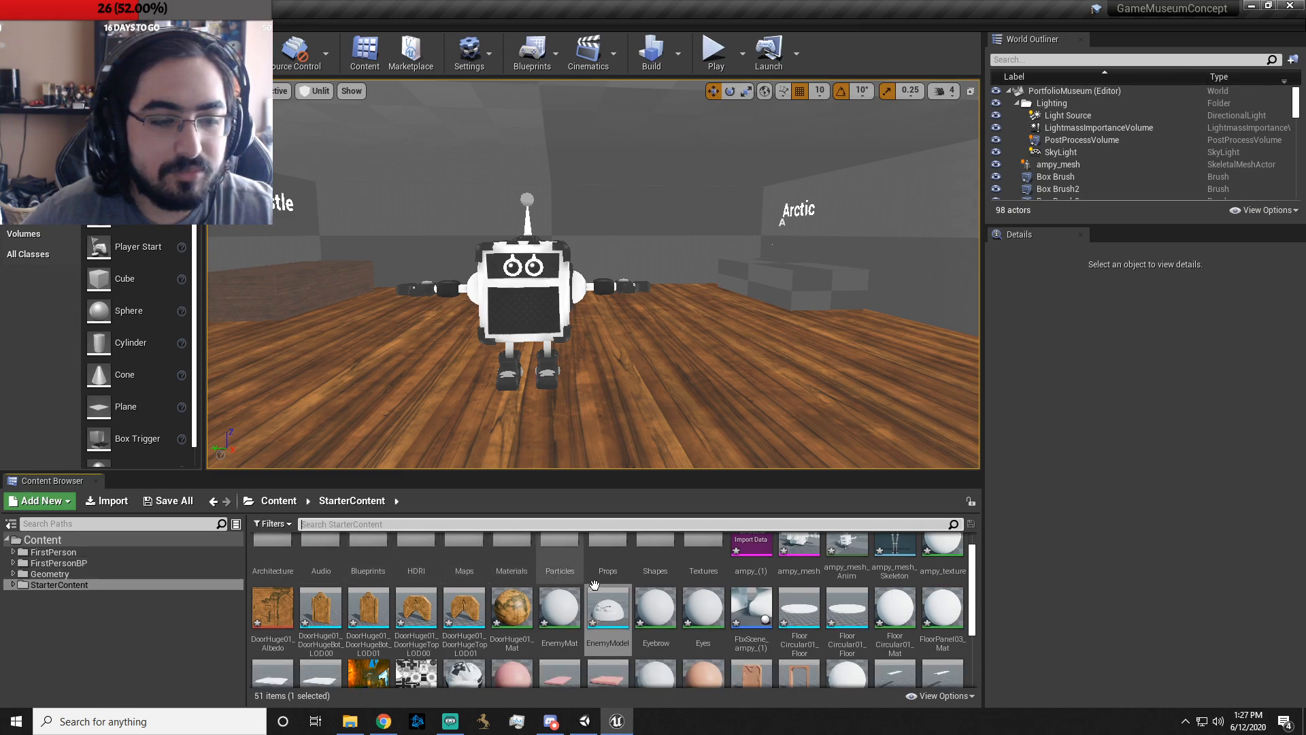
{"action": "scroll", "coordinate": [480, 601], "scroll_direction": "up", "scroll_amount": 3}
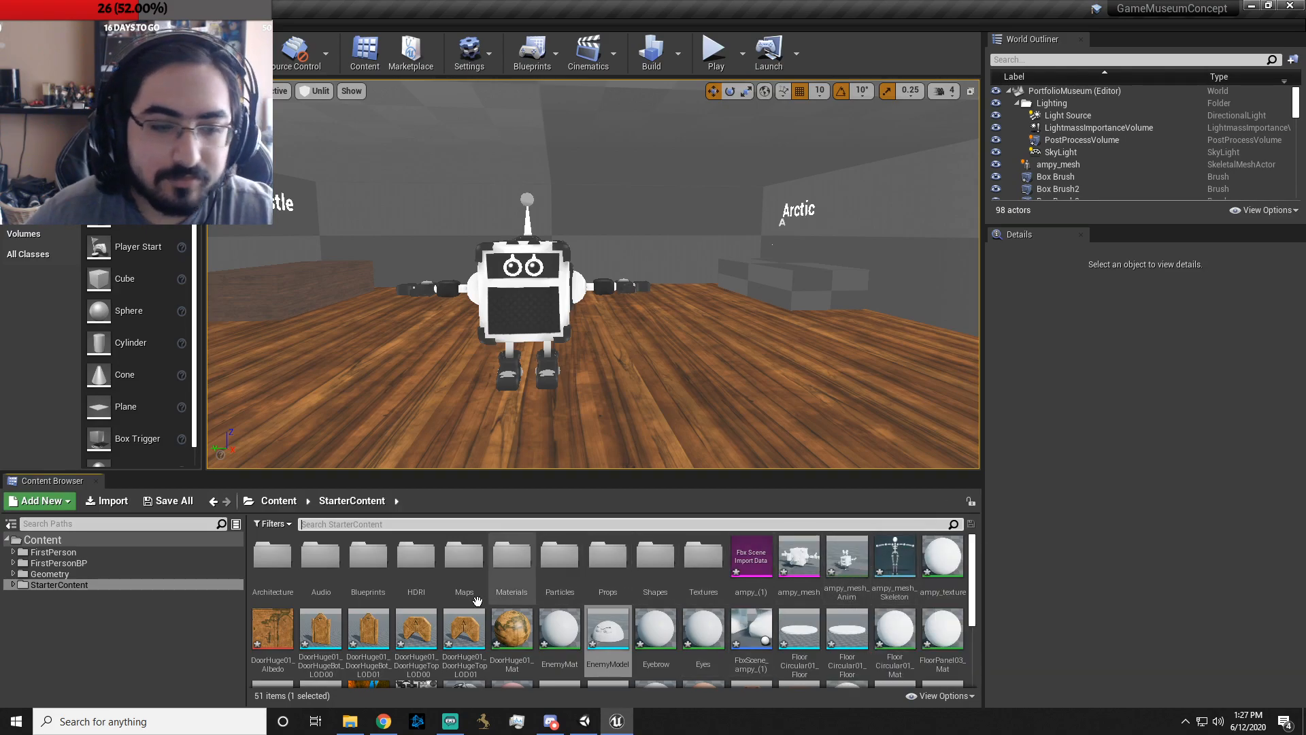
- Create a material from the image__11_ texture by applying it to the floor, and undo the floor assignment
{"action": "scroll", "coordinate": [707, 633], "scroll_direction": "down", "scroll_amount": 4}
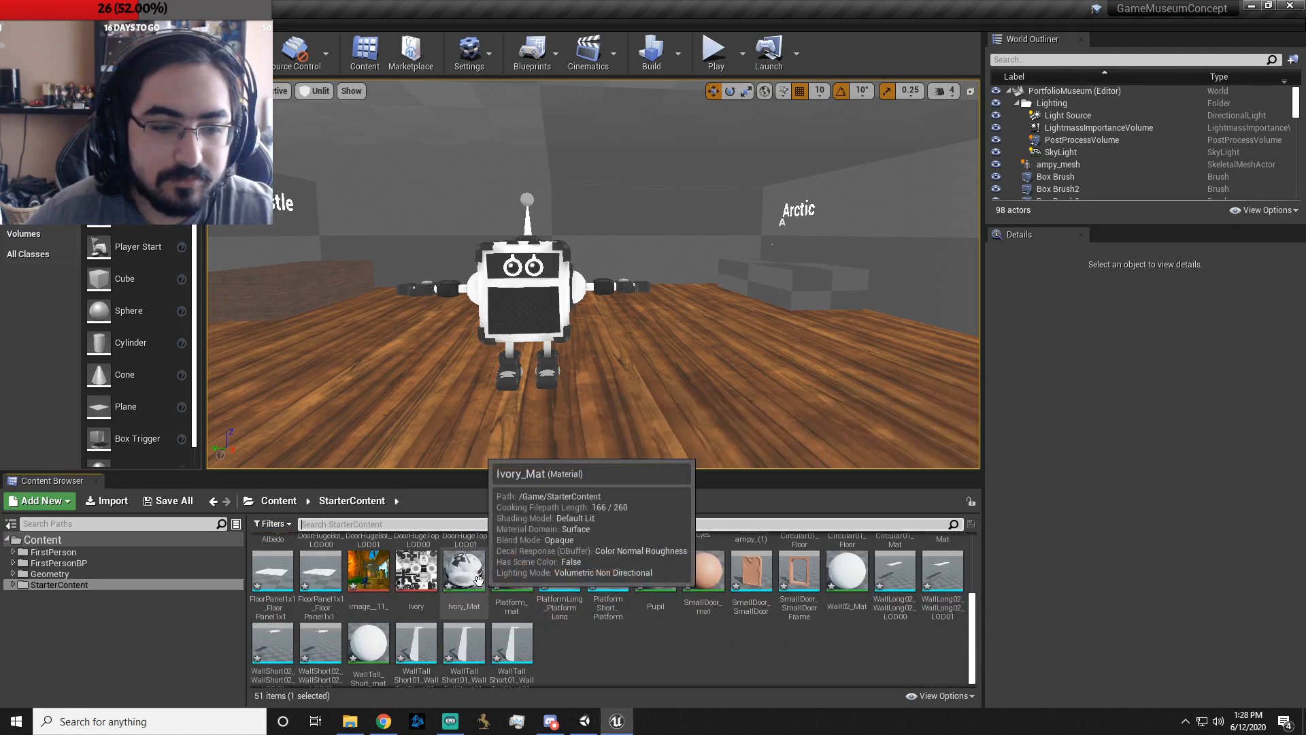
{"action": "left_click_drag", "start_coordinate": [379, 579], "coordinate": [677, 370]}
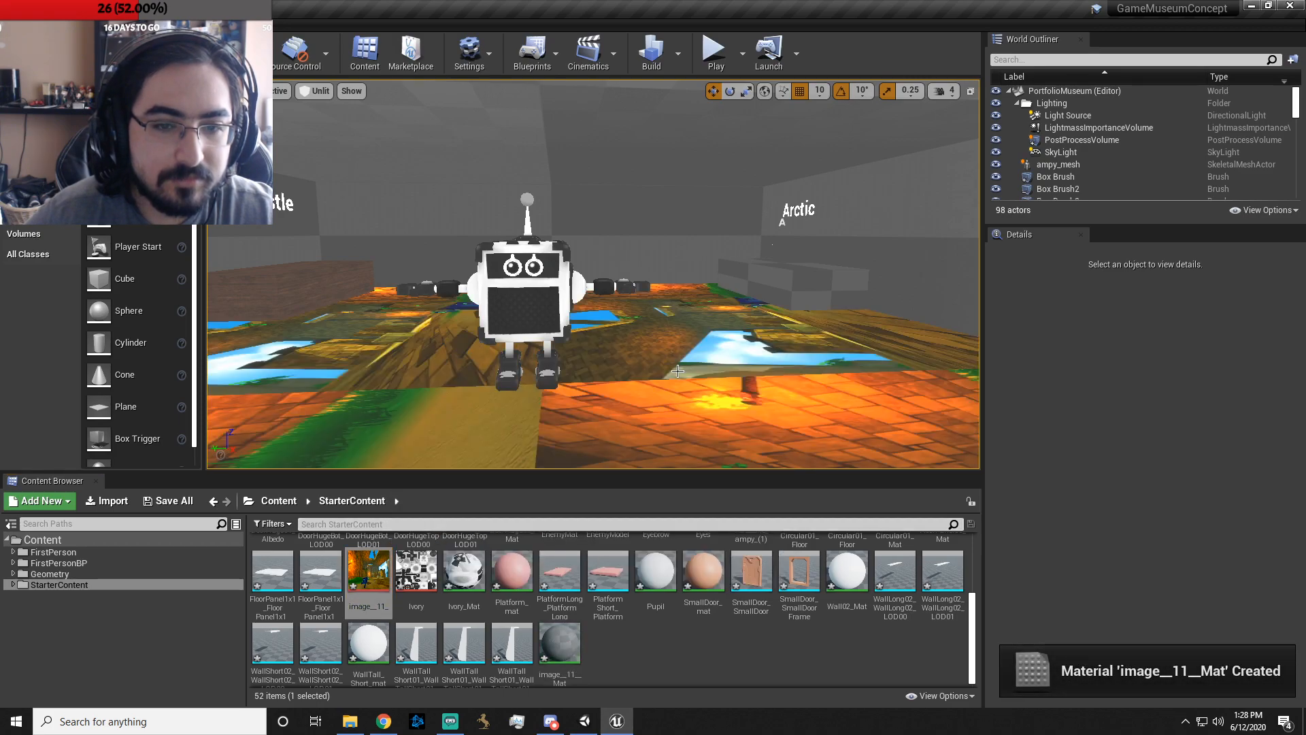
{"action": "key", "text": "ctrl+z"}
- Place an additive box brush in front of the blank grey wall and scale it to 2.75 in Y and 1.25 in Z
{"action": "right_click_drag", "start_coordinate": [708, 337], "coordinate": [933, 325]}
{"action": "key", "text": "w"}
{"action": "key", "text": "w"}
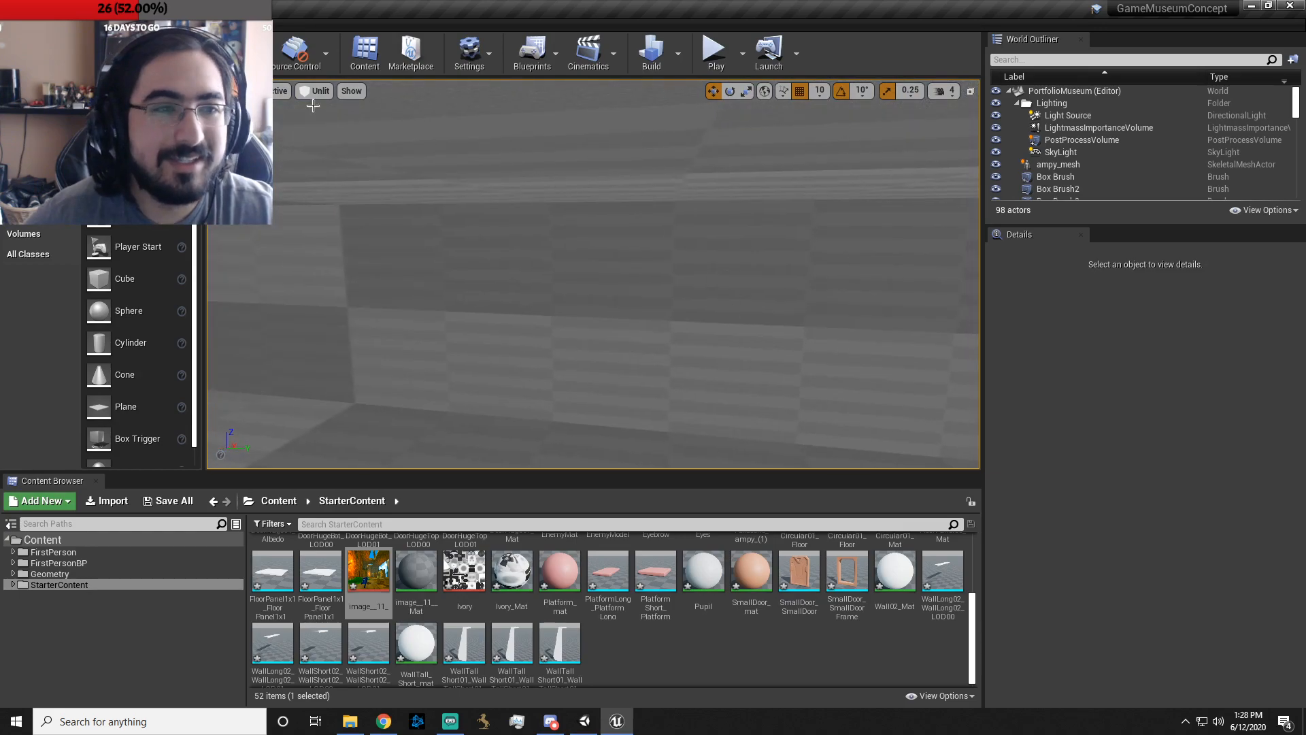
{"action": "left_click", "coordinate": [54, 219]}
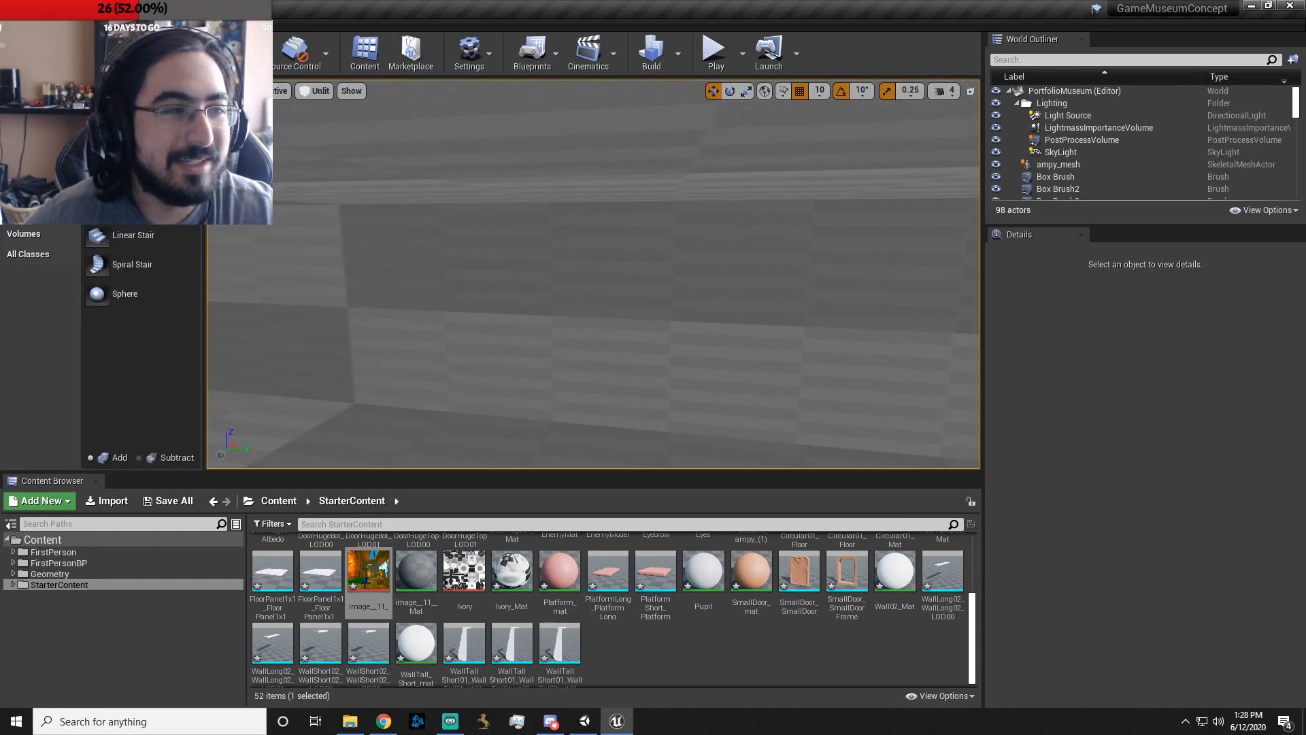
{"action": "mouse_move", "coordinate": [425, 243]}
{"action": "left_mouse_down"}
{"action": "mouse_move", "coordinate": [559, 270]}
{"action": "mouse_move", "coordinate": [609, 261]}
{"action": "mouse_move", "coordinate": [548, 233]}
{"action": "left_mouse_up"}
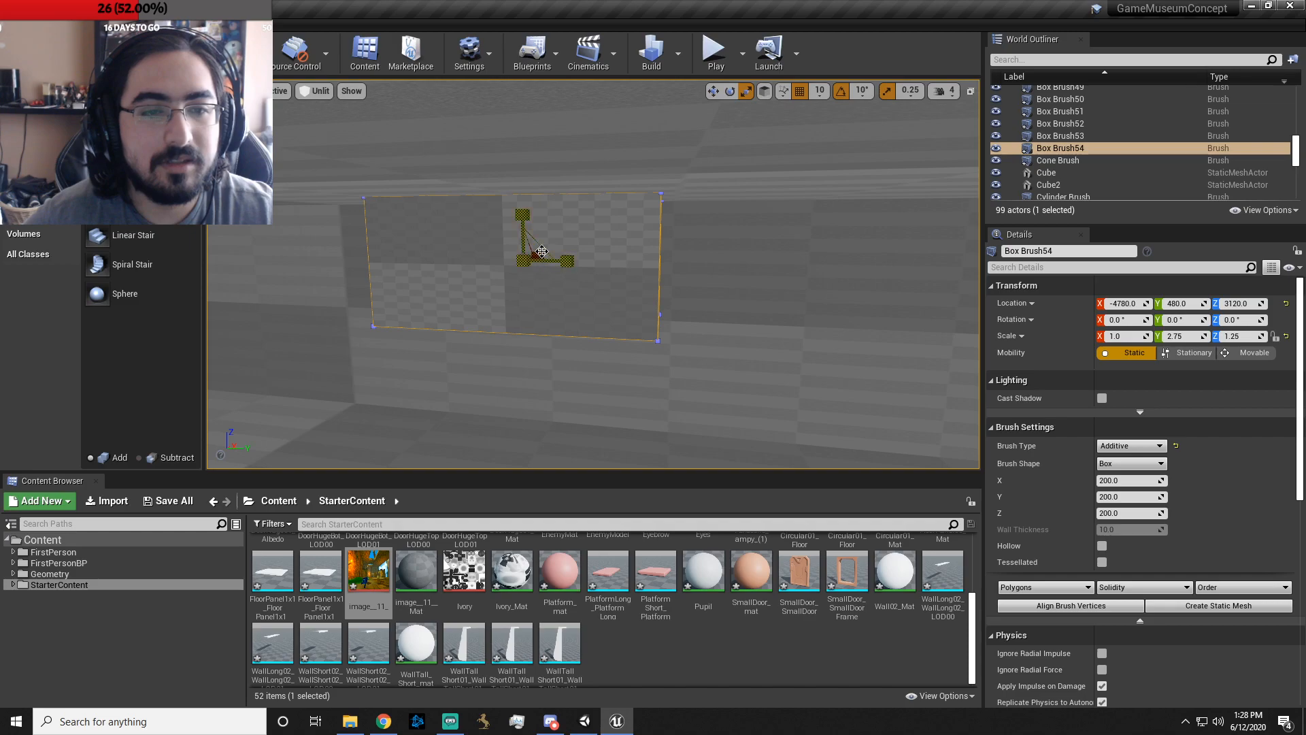
- Thin the box brush into a flat panel by reducing its X scale to 0.02
{"action": "right_click_drag", "start_coordinate": [559, 257], "coordinate": [381, 258]}
{"action": "key", "text": "d"}
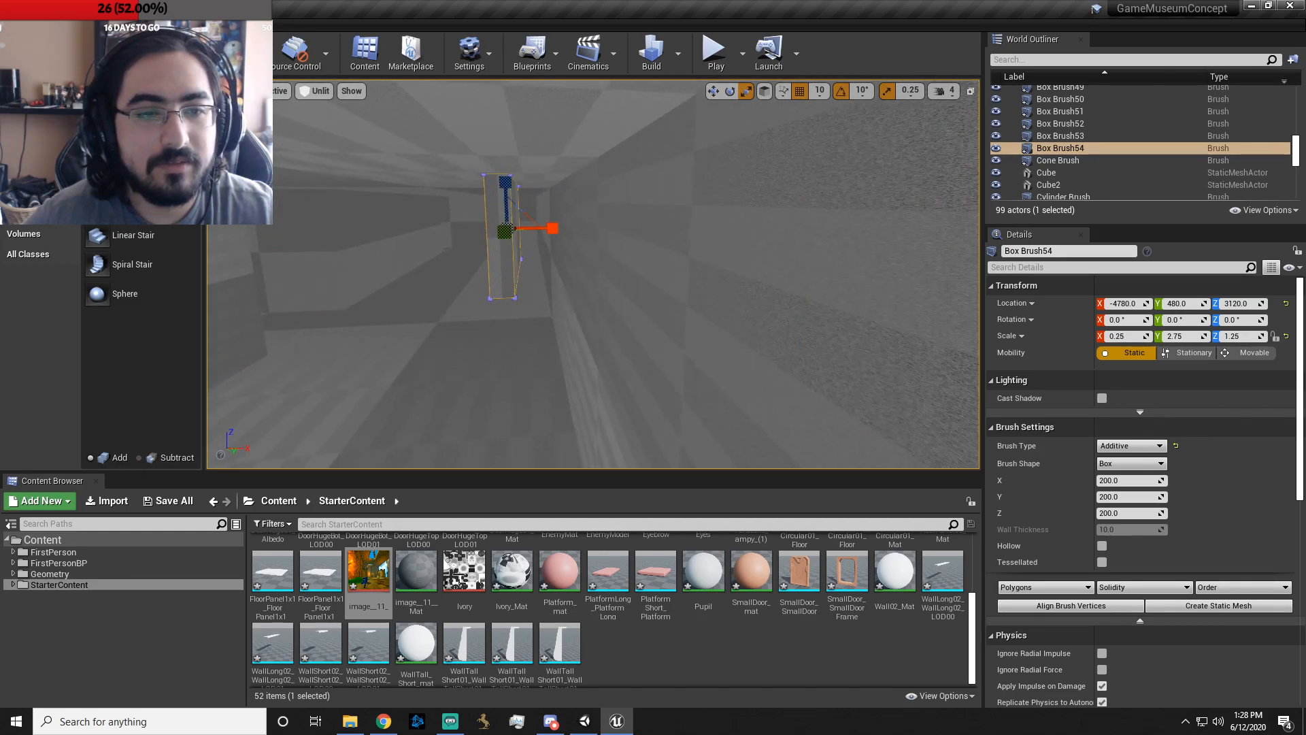
{"action": "key", "text": "d"}
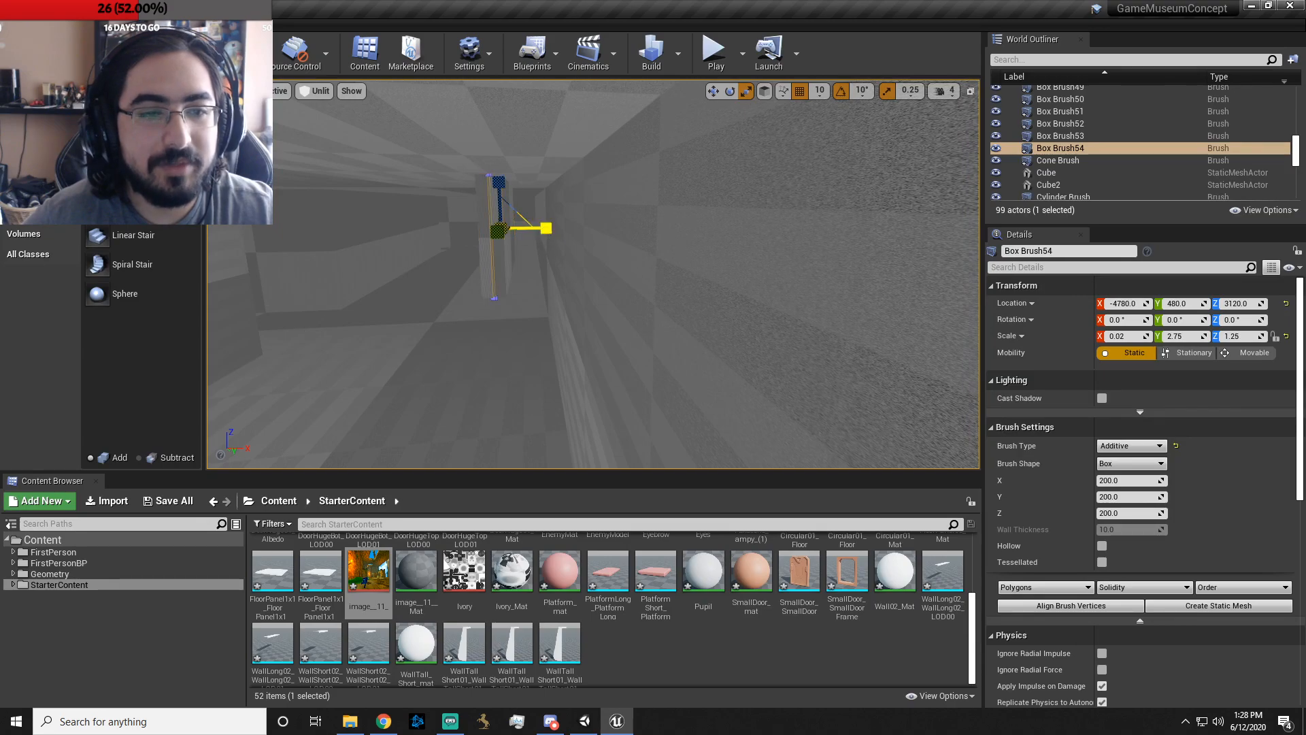
- Move the flat box brush along the X axis to X -4640
{"action": "mouse_move", "coordinate": [546, 229]}
{"action": "right_mouse_down"}
{"action": "mouse_move", "coordinate": [612, 282]}
{"action": "mouse_move", "coordinate": [623, 327]}
{"action": "mouse_move", "coordinate": [612, 310]}
{"action": "mouse_move", "coordinate": [694, 313]}
{"action": "mouse_move", "coordinate": [748, 293]}
{"action": "mouse_move", "coordinate": [640, 360]}
{"action": "right_mouse_up"}
{"action": "key", "text": "a"}
{"action": "key", "text": "e"}
{"action": "key", "text": "a"}
{"action": "key", "text": "w"}
{"action": "key", "text": "a"}
{"action": "right_click_drag", "start_coordinate": [487, 320], "coordinate": [633, 252]}
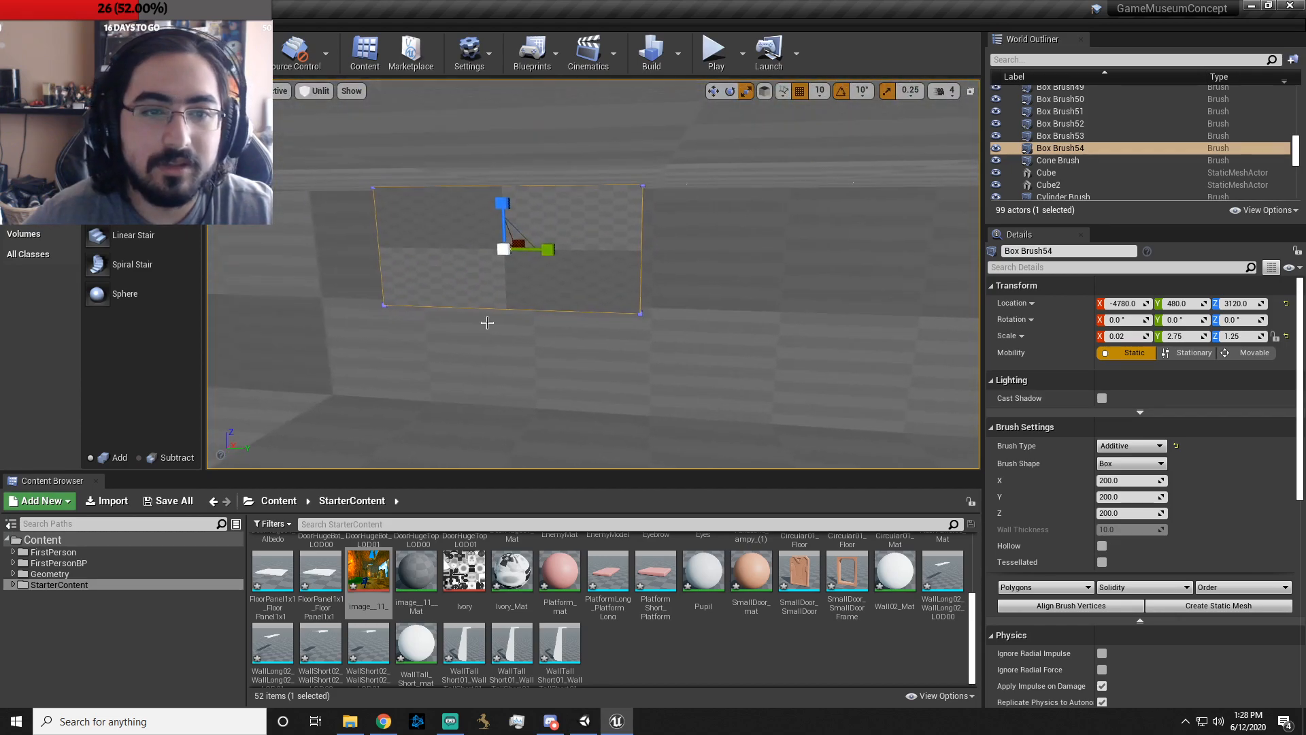
{"action": "key", "text": "w"}
{"action": "right_click_drag", "start_coordinate": [684, 317], "coordinate": [539, 265]}
{"action": "left_click_drag", "start_coordinate": [538, 266], "coordinate": [614, 257]}
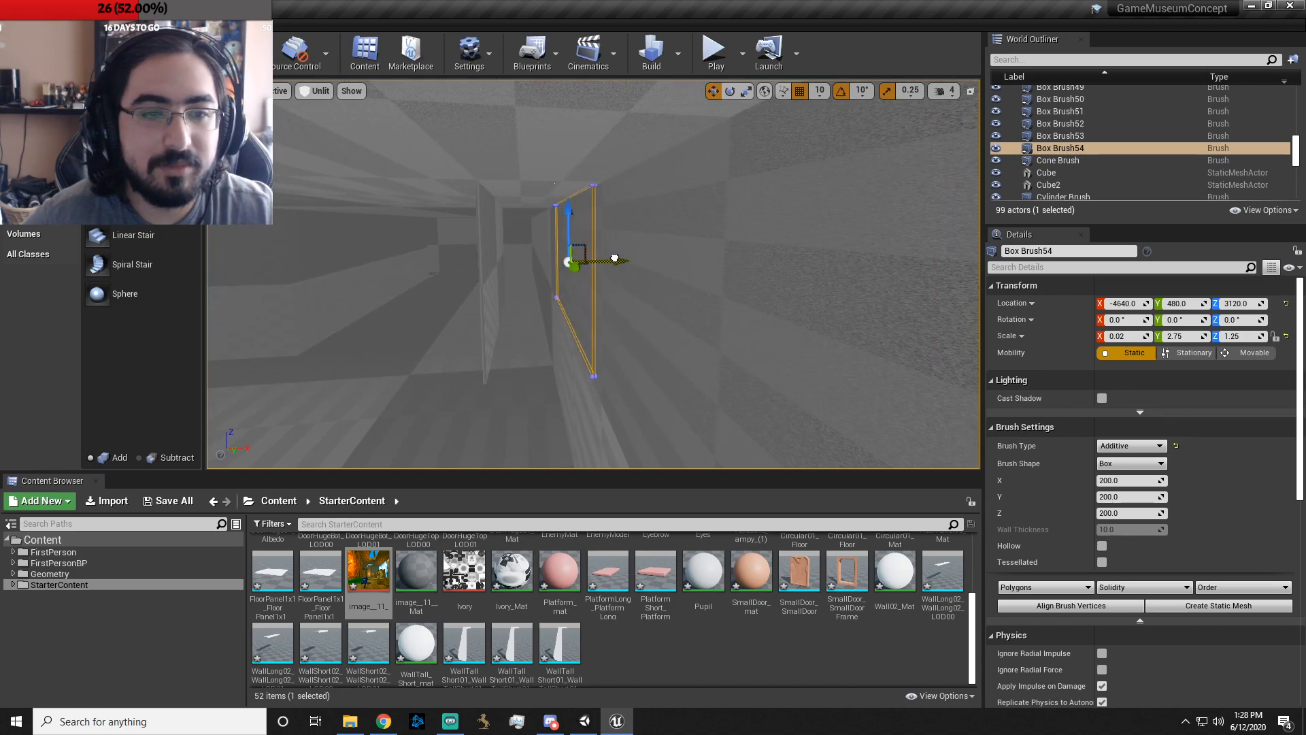
{"action": "left_click", "coordinate": [614, 257]}
- Apply the image__11__Mat material to the front face of the flat box brush
{"action": "left_click", "coordinate": [573, 262]}
{"action": "key", "text": "a"}
{"action": "right_click_drag", "start_coordinate": [573, 262], "coordinate": [721, 266]}
{"action": "mouse_move", "coordinate": [416, 572]}
{"action": "left_mouse_down"}
{"action": "mouse_move", "coordinate": [452, 517]}
{"action": "mouse_move", "coordinate": [499, 264]}
{"action": "left_mouse_up"}
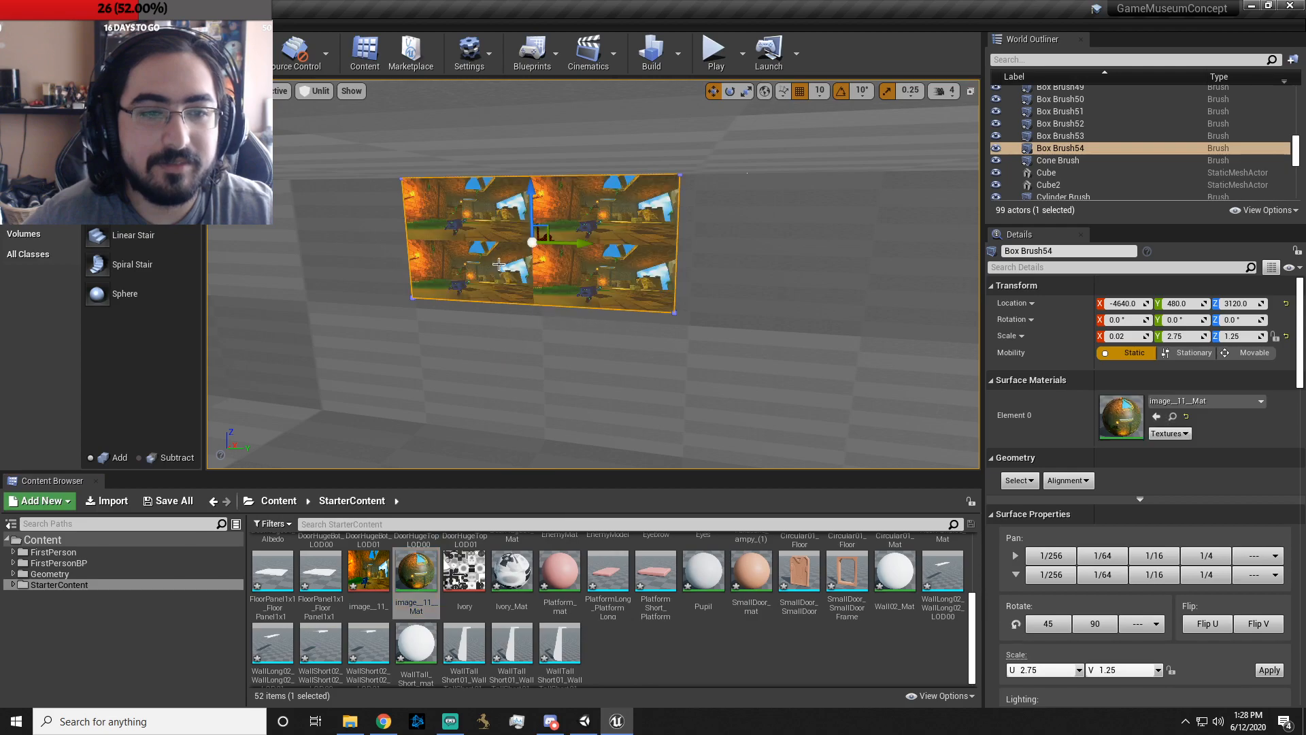
- Slide the textured panel along the Y axis down the corridor to about Y -2670
{"action": "key", "text": "w"}
{"action": "key", "text": "a"}
{"action": "right_click_drag", "start_coordinate": [510, 415], "coordinate": [553, 416]}
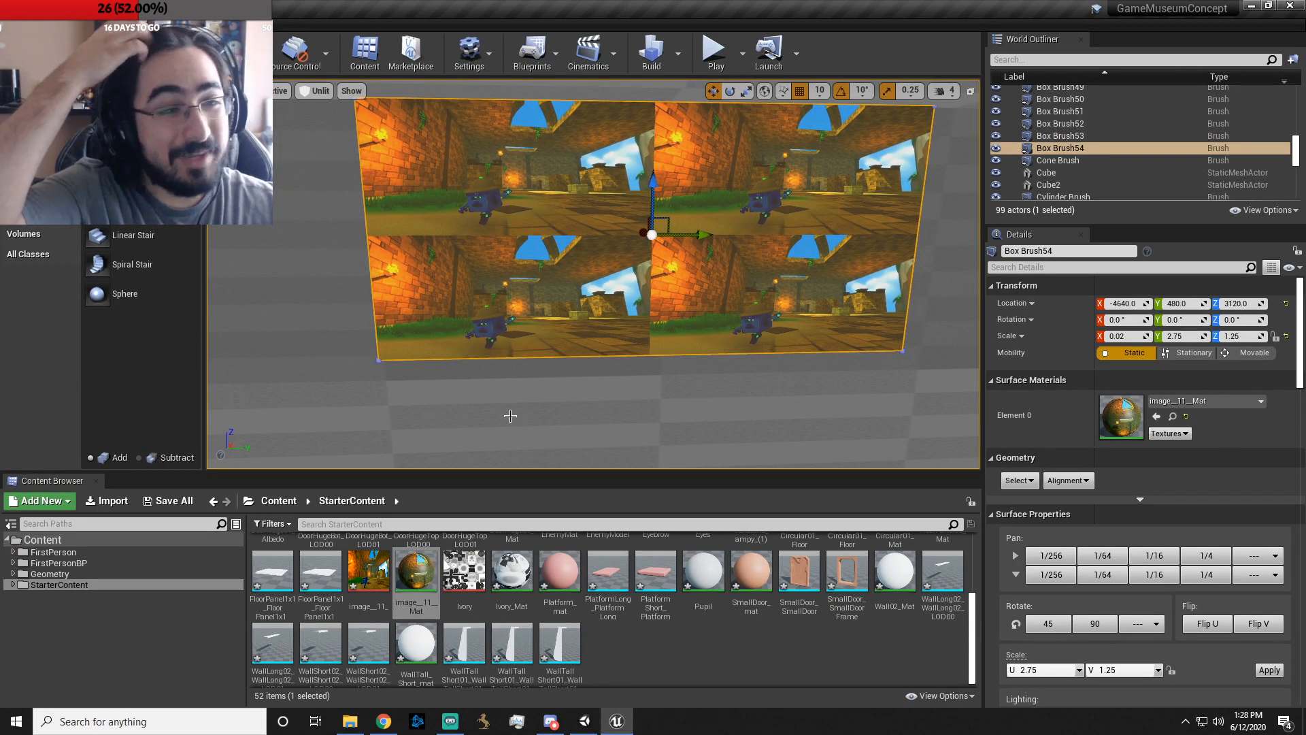
{"action": "key", "text": "s"}
{"action": "right_click_drag", "start_coordinate": [586, 411], "coordinate": [694, 396]}
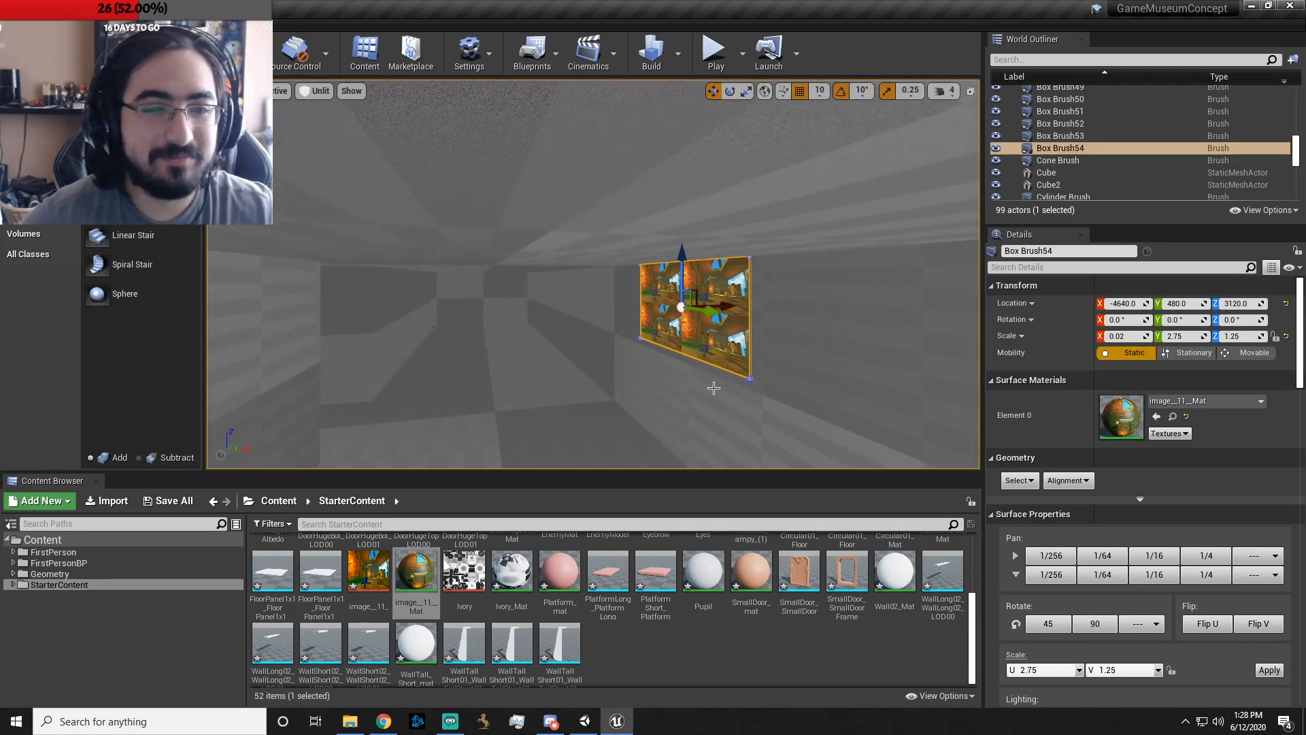
{"action": "left_click_drag", "start_coordinate": [708, 311], "coordinate": [414, 320]}
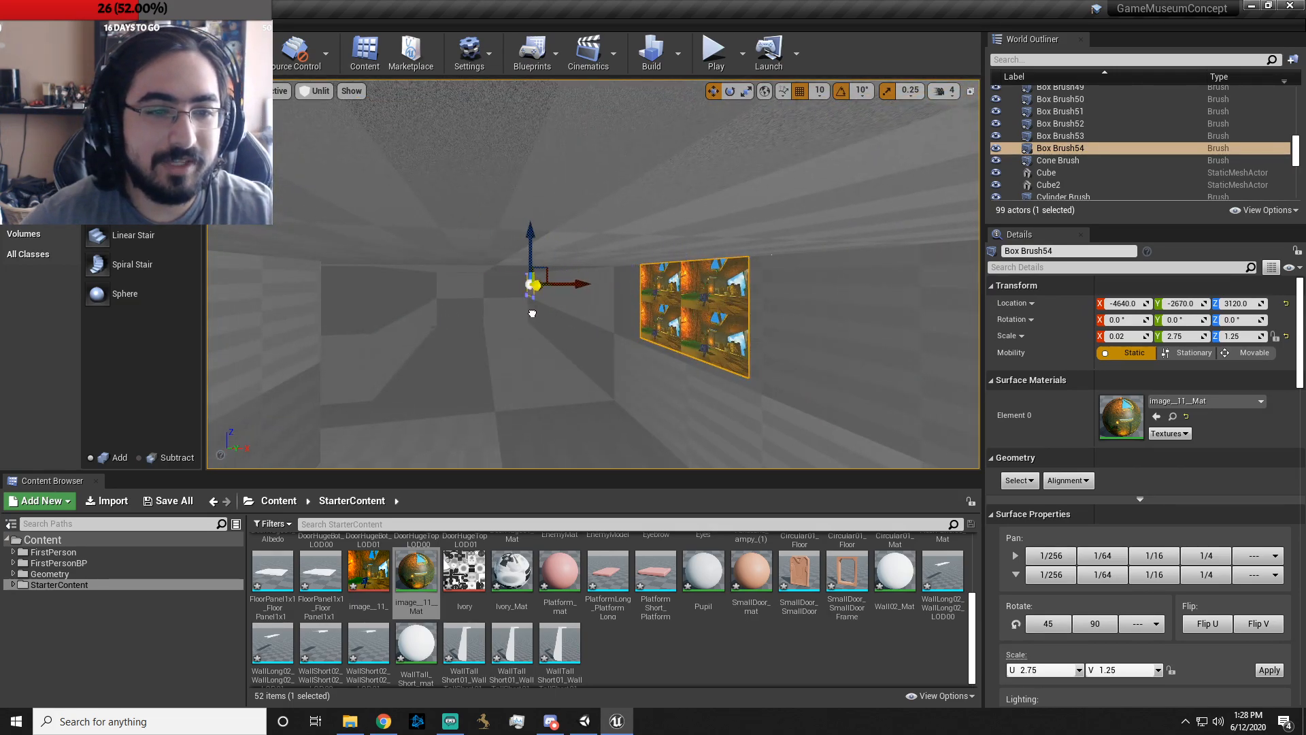
{"action": "left_click_drag", "start_coordinate": [532, 313], "coordinate": [534, 313]}
- Position the textured panel on the wall beside the wood-floored museum room at X -6220, Y -3200
{"action": "key", "text": "w"}
{"action": "mouse_move", "coordinate": [428, 290]}
{"action": "right_mouse_down"}
{"action": "mouse_move", "coordinate": [225, 292]}
{"action": "mouse_move", "coordinate": [334, 290]}
{"action": "right_mouse_up"}
{"action": "left_click_drag", "start_coordinate": [630, 259], "coordinate": [396, 272]}
{"action": "key", "text": "w"}
{"action": "mouse_move", "coordinate": [395, 327]}
{"action": "right_mouse_down"}
{"action": "mouse_move", "coordinate": [235, 328]}
{"action": "mouse_move", "coordinate": [503, 326]}
{"action": "right_mouse_up"}
{"action": "key", "text": "d"}
{"action": "key", "text": "s"}
{"action": "key", "text": "s"}
{"action": "right_click_drag", "start_coordinate": [579, 275], "coordinate": [585, 256]}
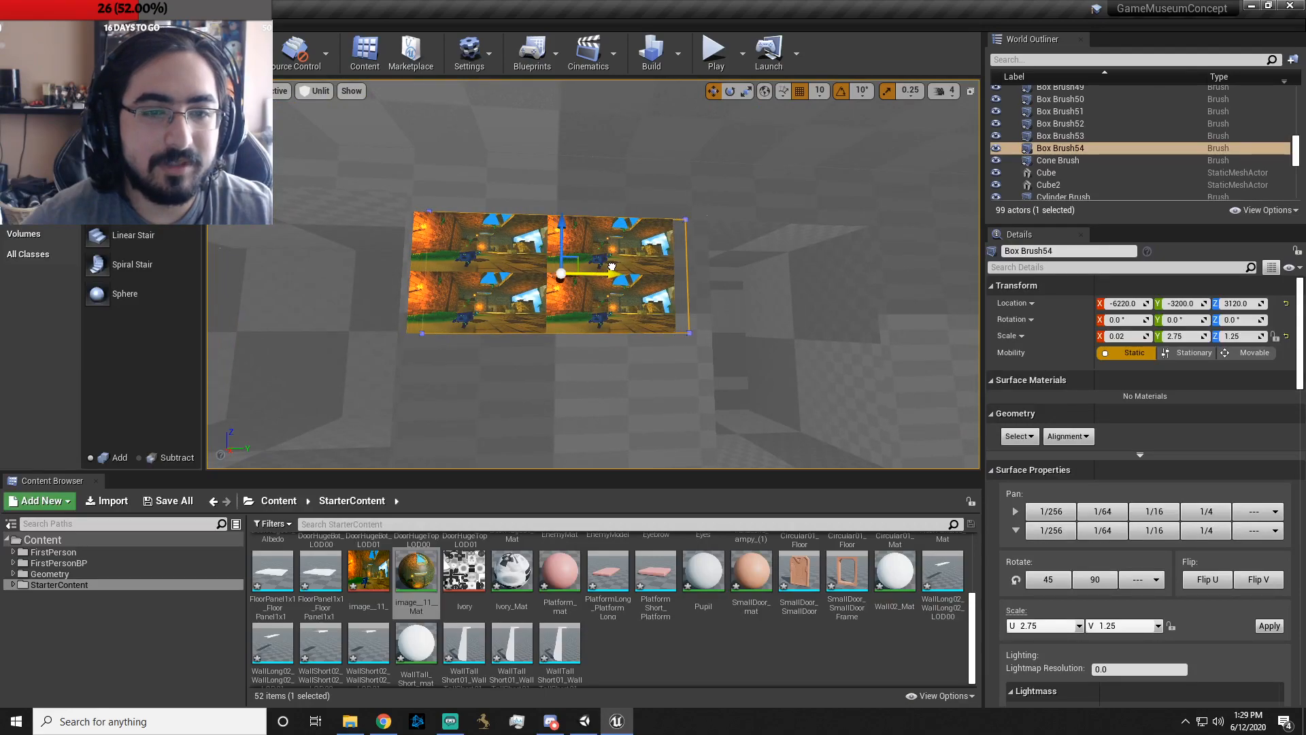
{"action": "left_click_drag", "start_coordinate": [612, 267], "coordinate": [612, 268]}
{"action": "mouse_move", "coordinate": [632, 370]}
{"action": "right_mouse_down"}
{"action": "mouse_move", "coordinate": [943, 391]}
{"action": "mouse_move", "coordinate": [759, 395]}
{"action": "right_mouse_up"}
{"action": "key", "text": "a"}
{"action": "right_click_drag", "start_coordinate": [516, 250], "coordinate": [510, 249]}
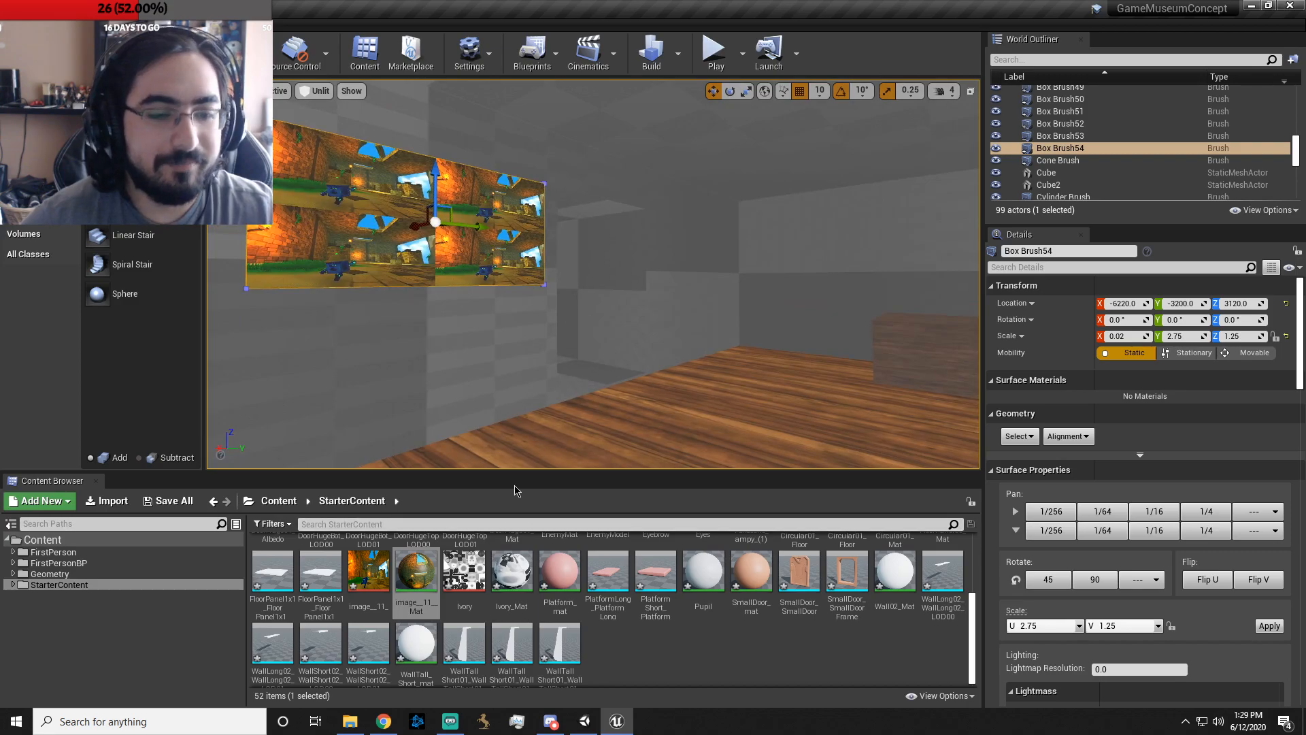
{"action": "right_click", "coordinate": [425, 573]}
{"action": "left_click", "coordinate": [734, 539]}
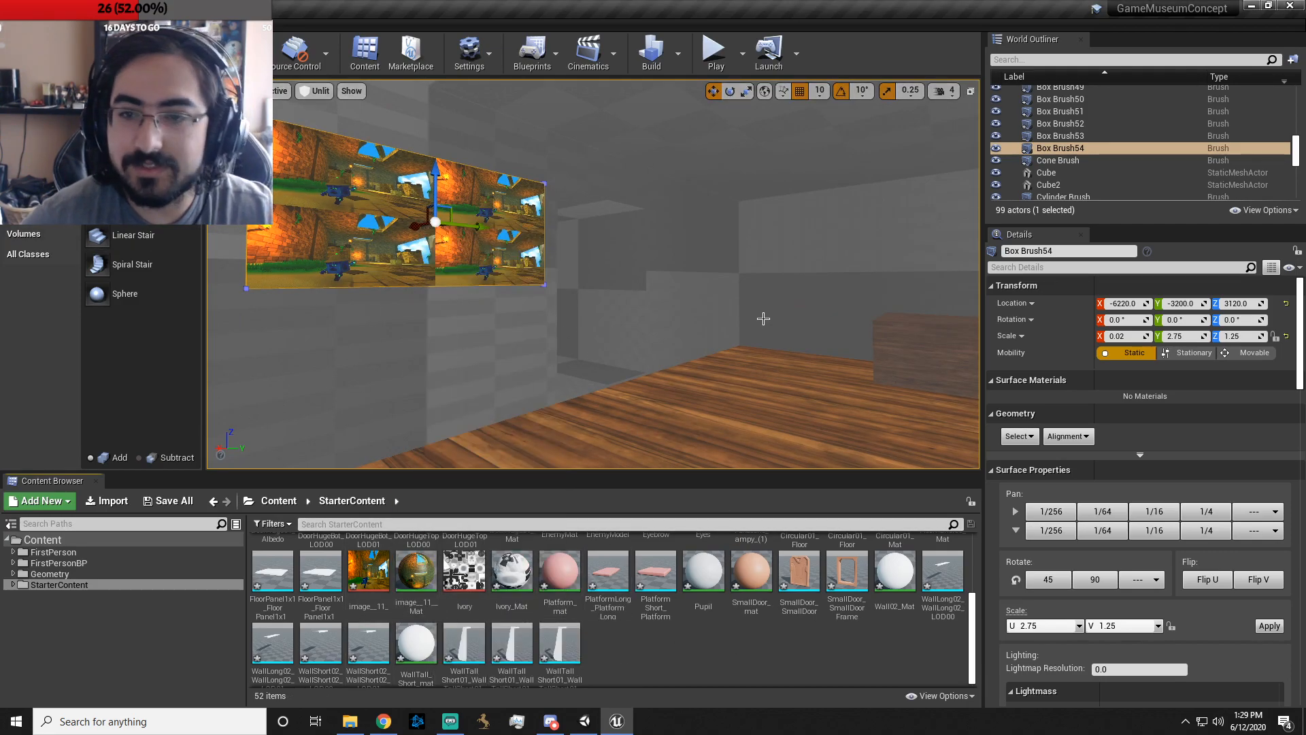
{"action": "right_click_drag", "start_coordinate": [716, 341], "coordinate": [952, 347]}
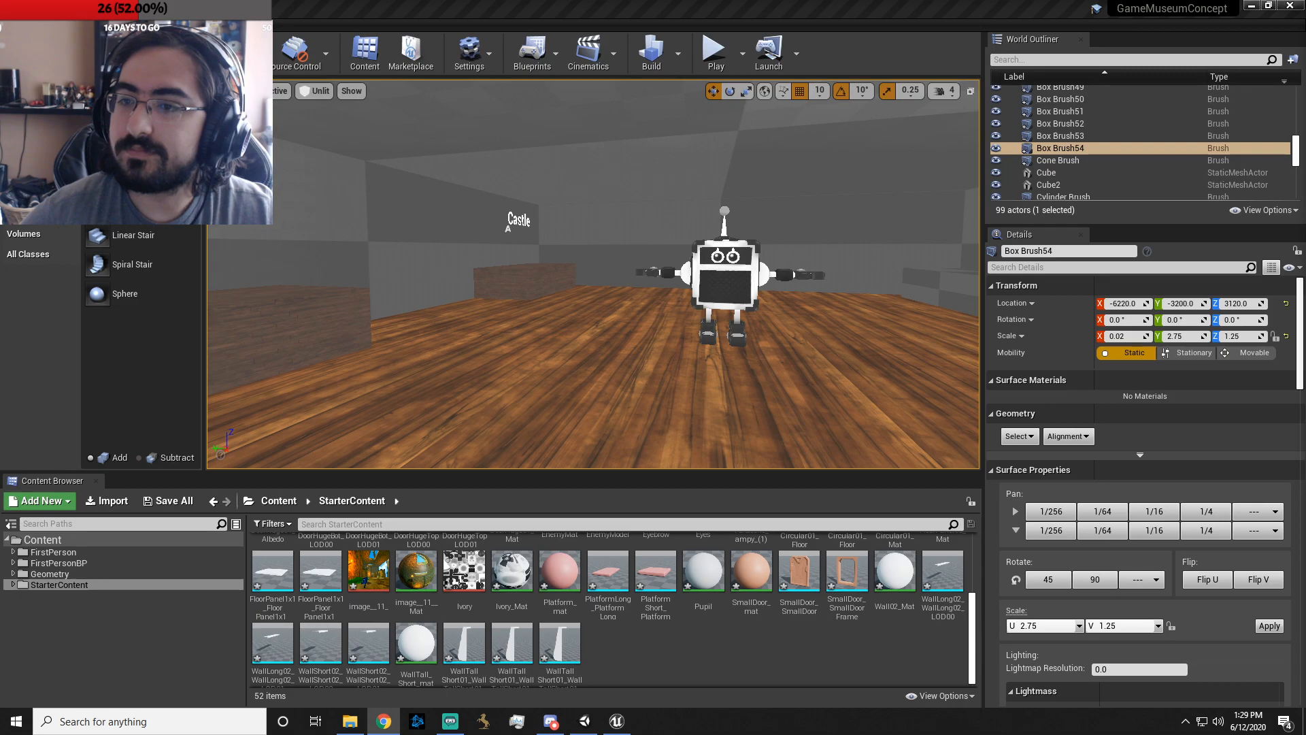
{"action": "right_click_drag", "start_coordinate": [855, 394], "coordinate": [905, 394]}
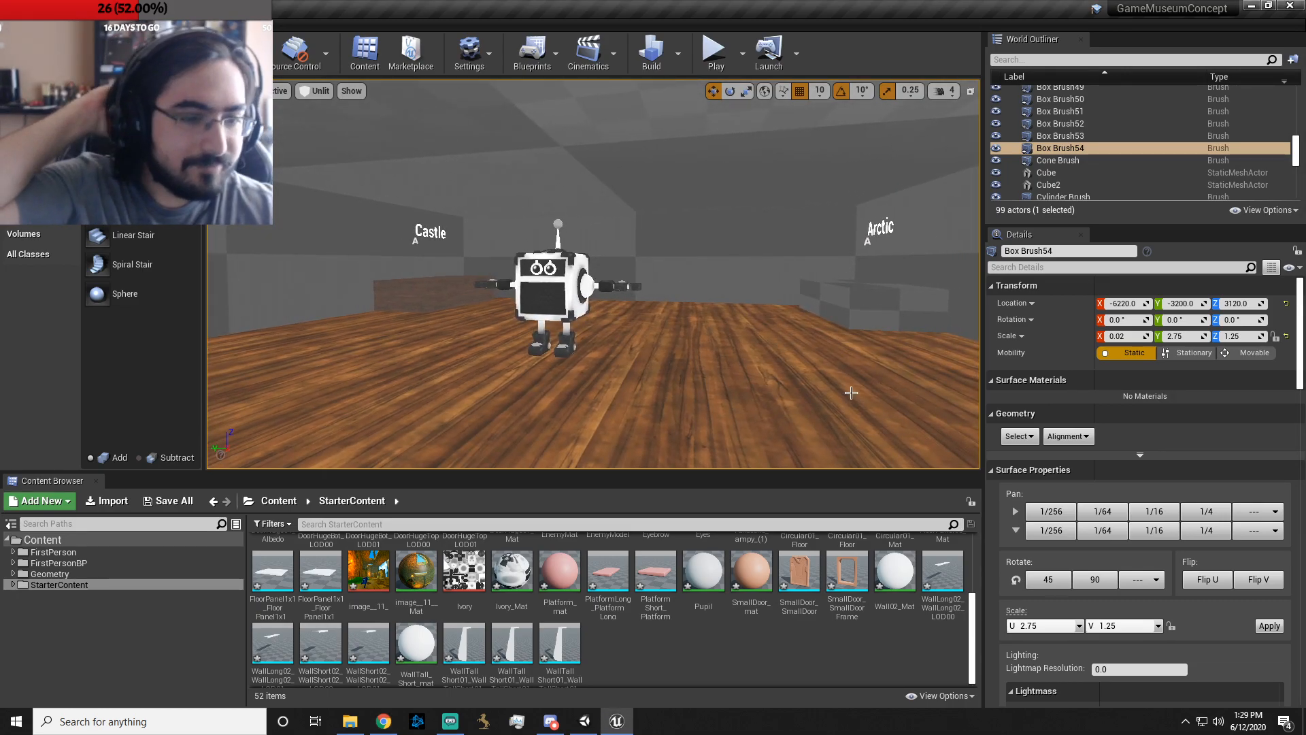
{"action": "left_click", "coordinate": [107, 501]}
{"action": "scroll", "coordinate": [307, 238], "scroll_direction": "down", "scroll_amount": 6}
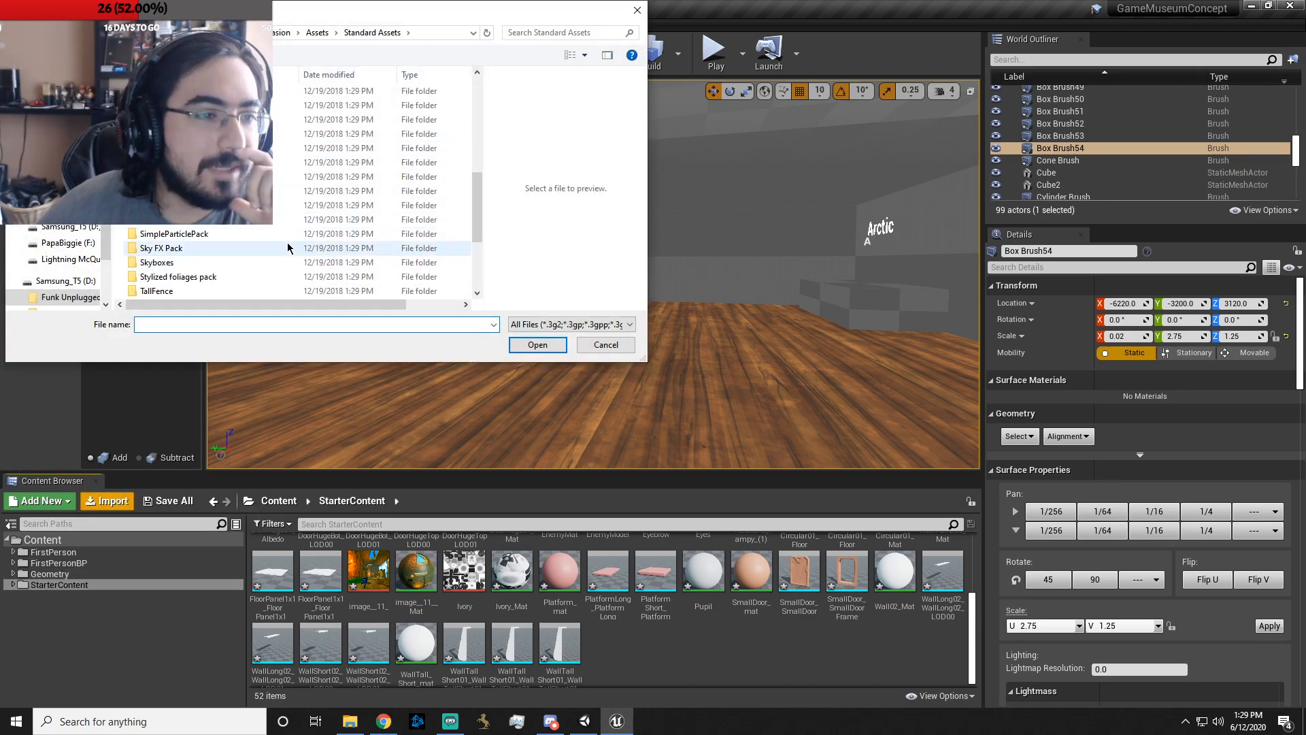
{"action": "scroll", "coordinate": [287, 247], "scroll_direction": "up", "scroll_amount": 8}
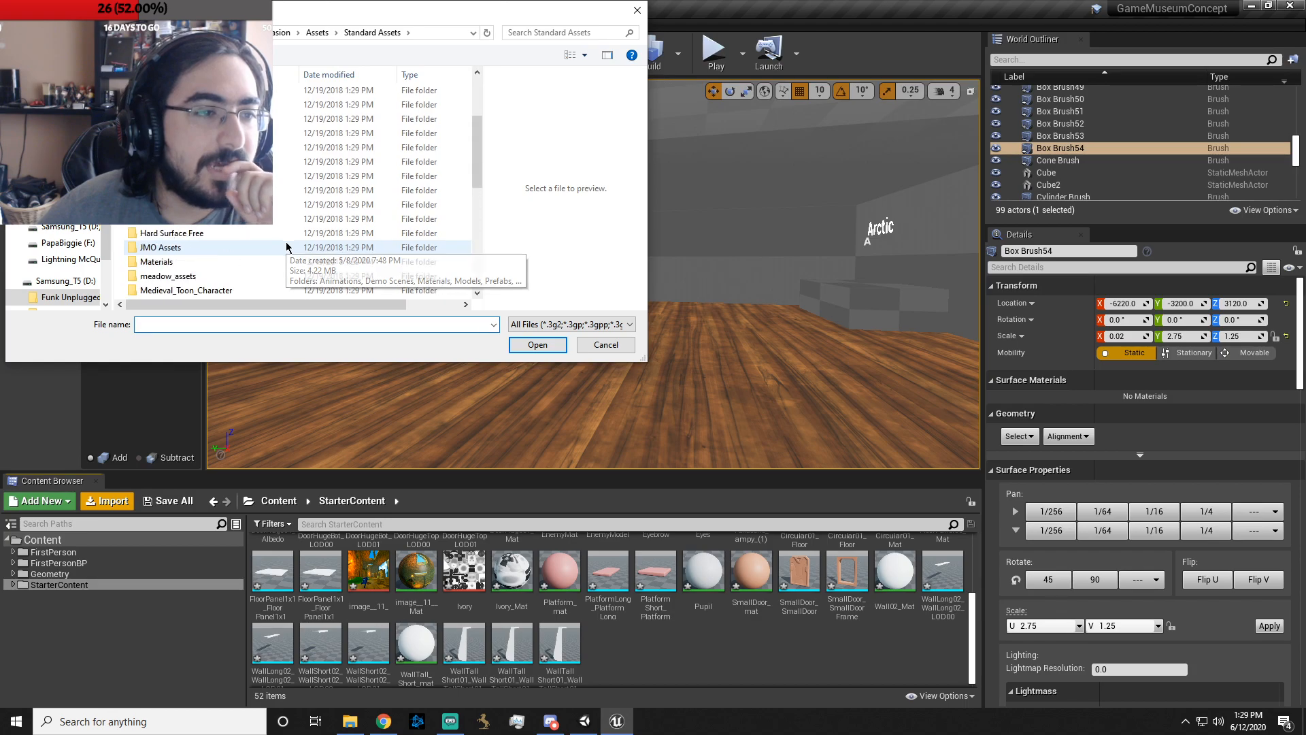
{"action": "left_click", "coordinate": [597, 346]}
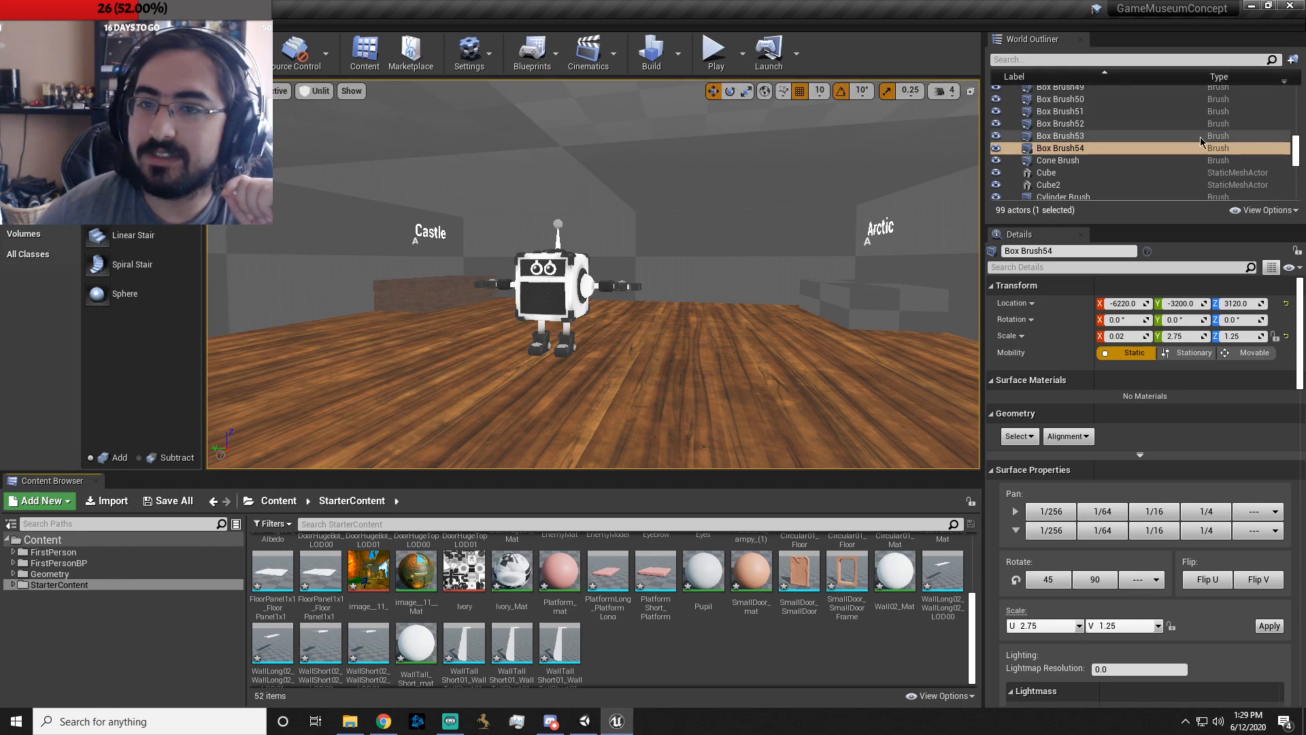
- Collapse the Lighting folder in the actor list and select the ampy_mesh skeletal mesh actor
{"action": "scroll", "coordinate": [1130, 191], "scroll_direction": "down", "scroll_amount": 1}
{"action": "scroll", "coordinate": [1131, 189], "scroll_direction": "up", "scroll_amount": 10}
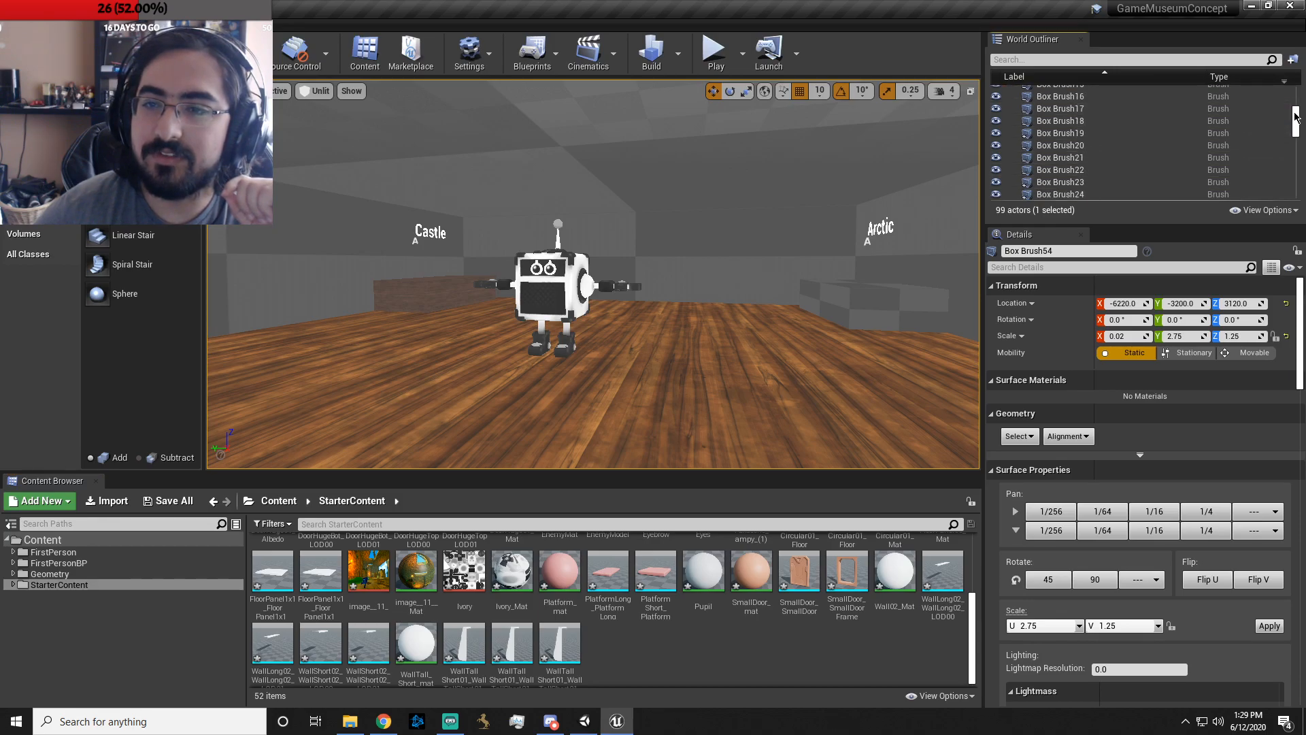
{"action": "scroll", "coordinate": [1273, 109], "scroll_direction": "up", "scroll_amount": 6}
{"action": "left_click", "coordinate": [1008, 91]}
{"action": "left_click", "coordinate": [1008, 91]}
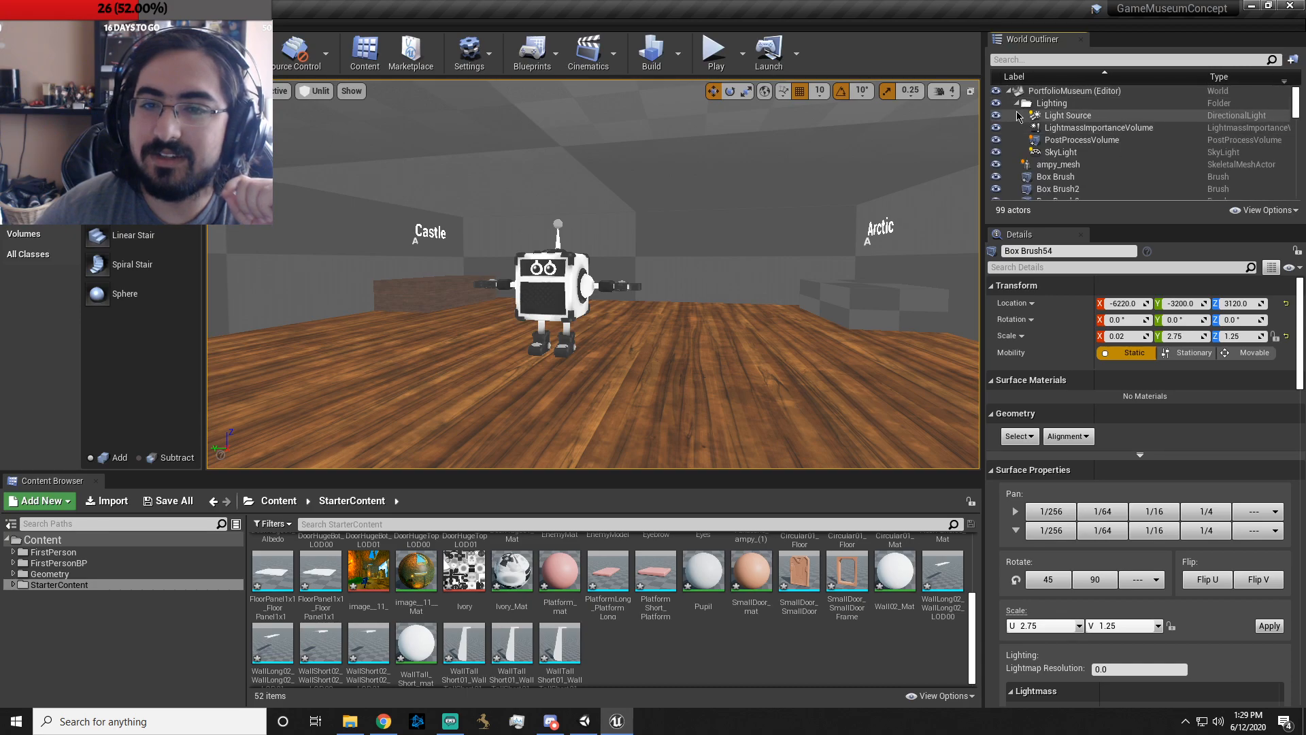
{"action": "left_click", "coordinate": [1016, 103]}
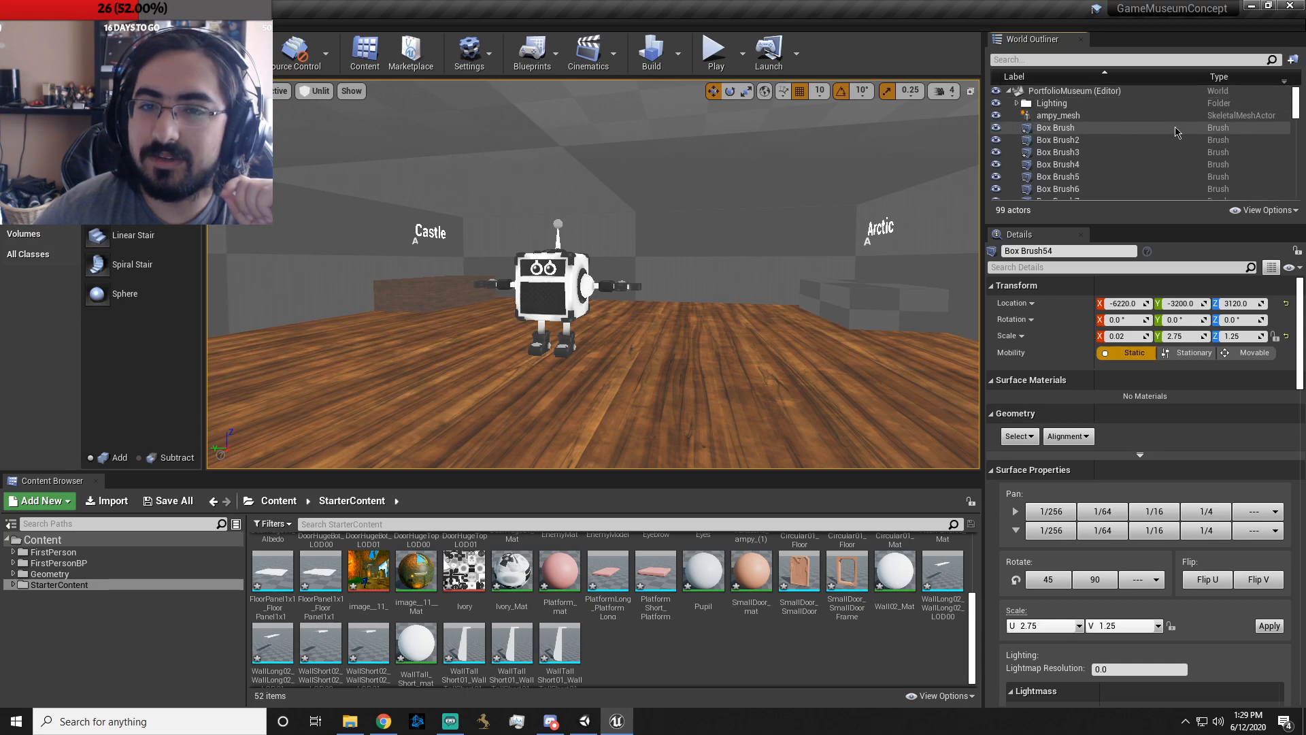
{"action": "left_click", "coordinate": [1080, 117]}
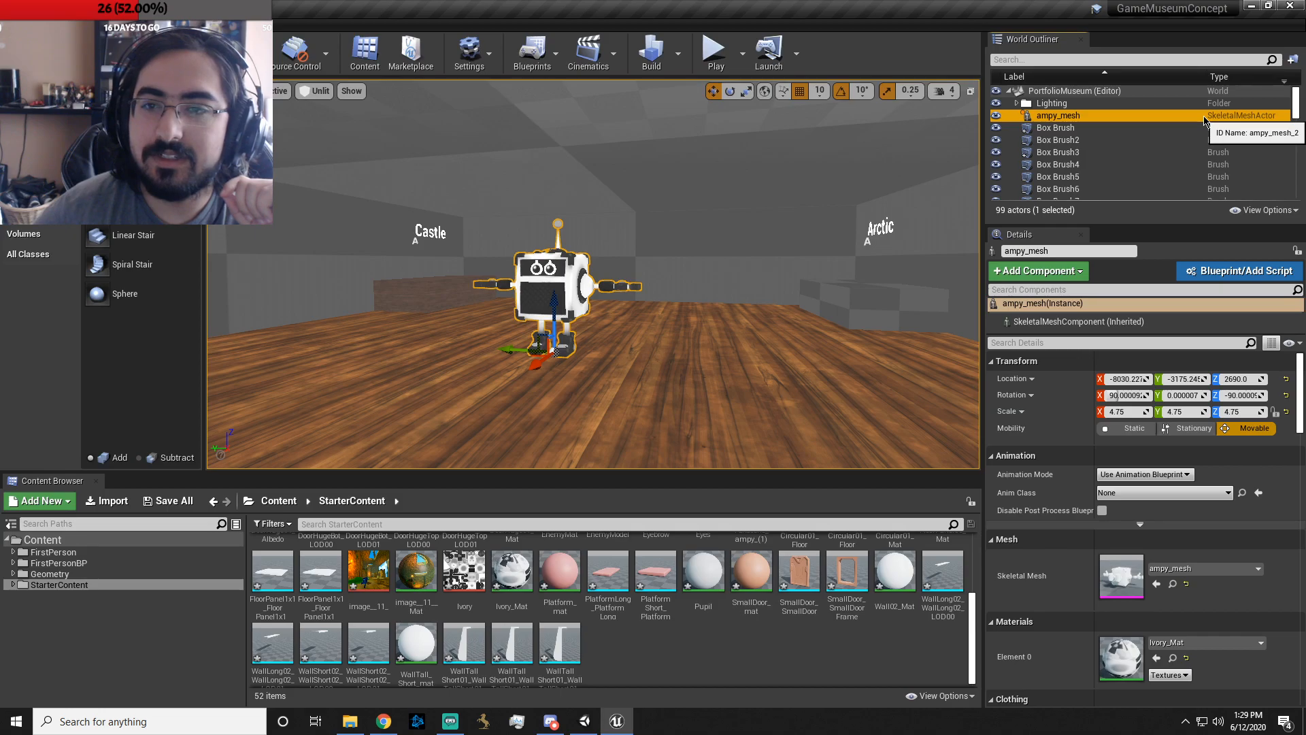
- Switch the robot's animation mode to Use Animation Asset and assign ampy_mesh_Anim as the animation to play
{"action": "scroll", "coordinate": [1160, 435], "scroll_direction": "down", "scroll_amount": 2}
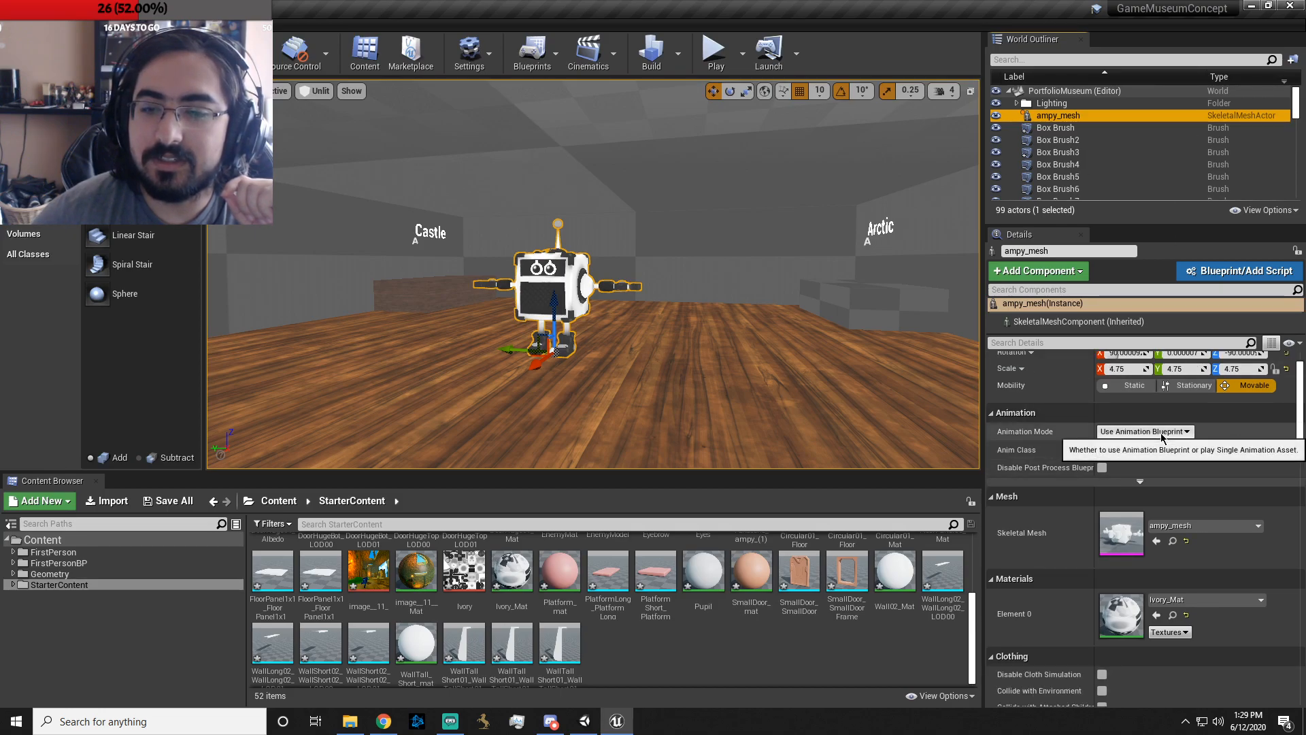
{"action": "left_click", "coordinate": [1161, 433]}
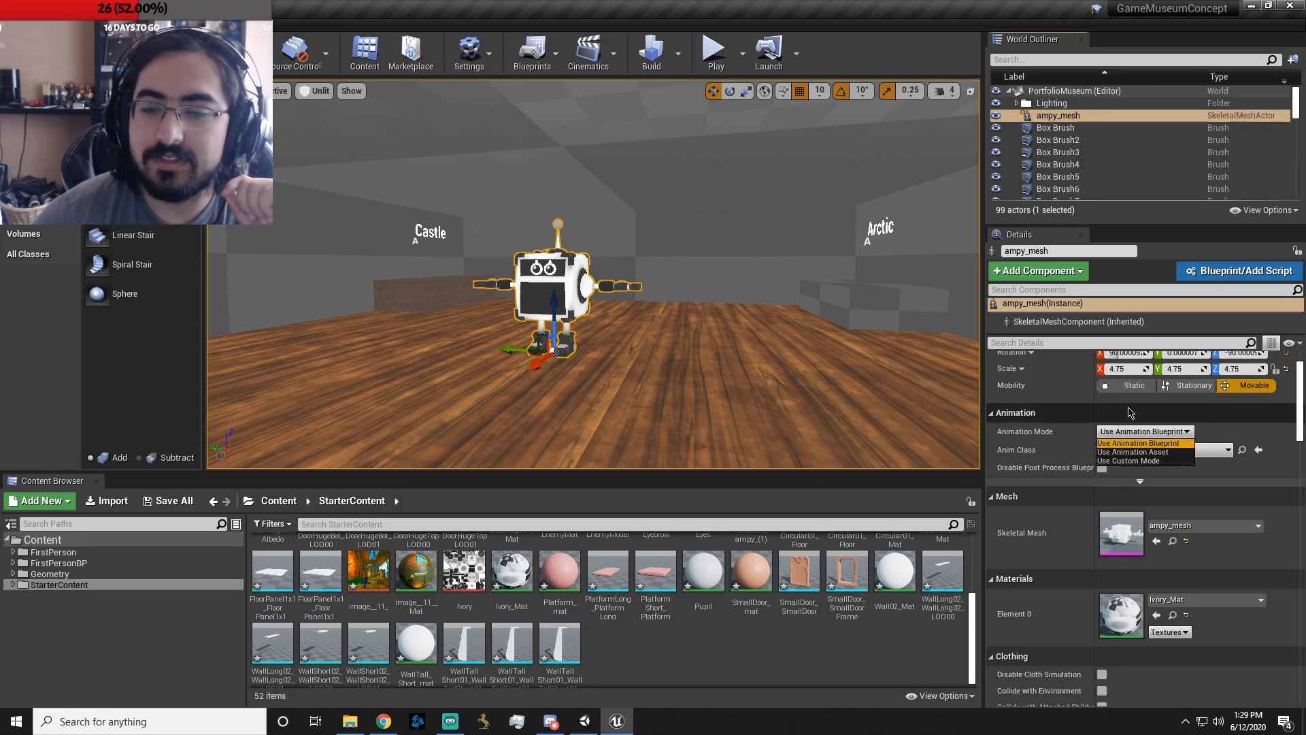
{"action": "left_click", "coordinate": [1156, 452]}
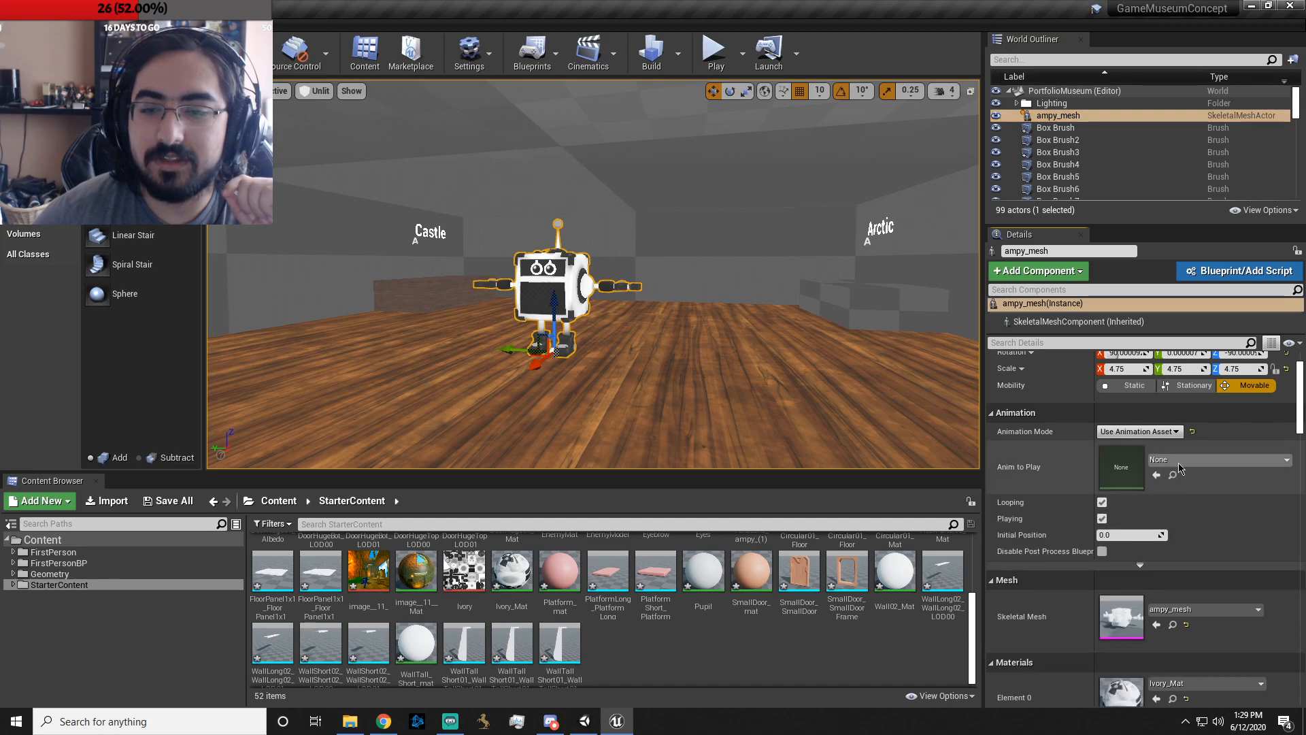
{"action": "left_click", "coordinate": [1191, 465]}
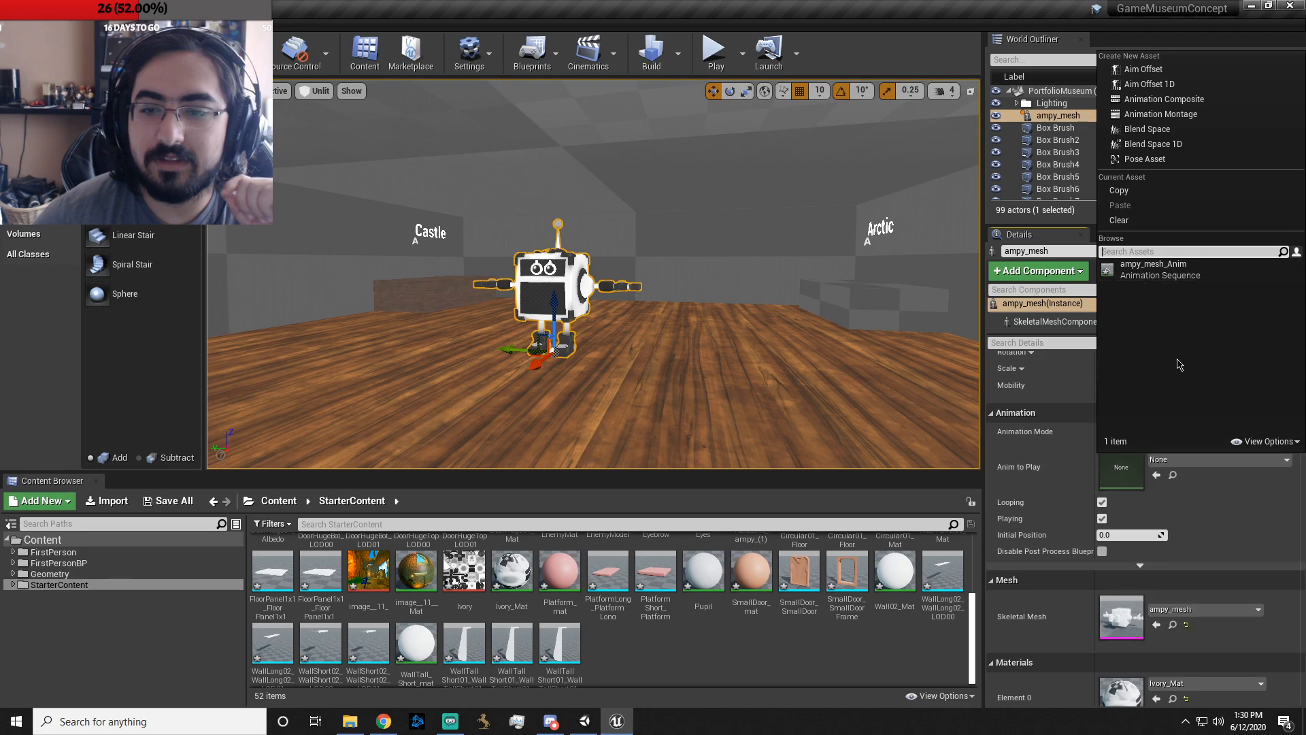
{"action": "left_click", "coordinate": [1150, 270]}
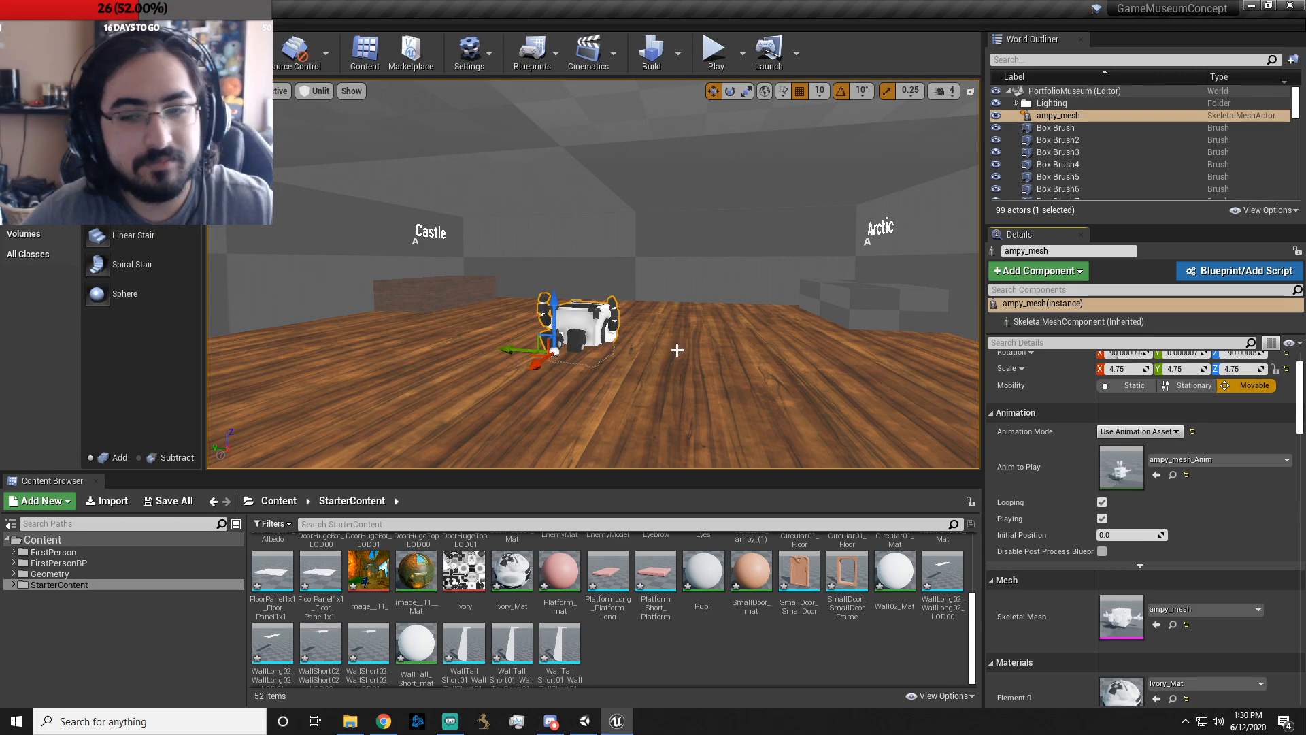
- Rotate the fallen robot upright on the wood floor, to an X rotation of about 180°
{"action": "right_click_drag", "start_coordinate": [591, 286], "coordinate": [490, 327]}
{"action": "right_click_drag", "start_coordinate": [668, 317], "coordinate": [600, 386]}
{"action": "key", "text": "e"}
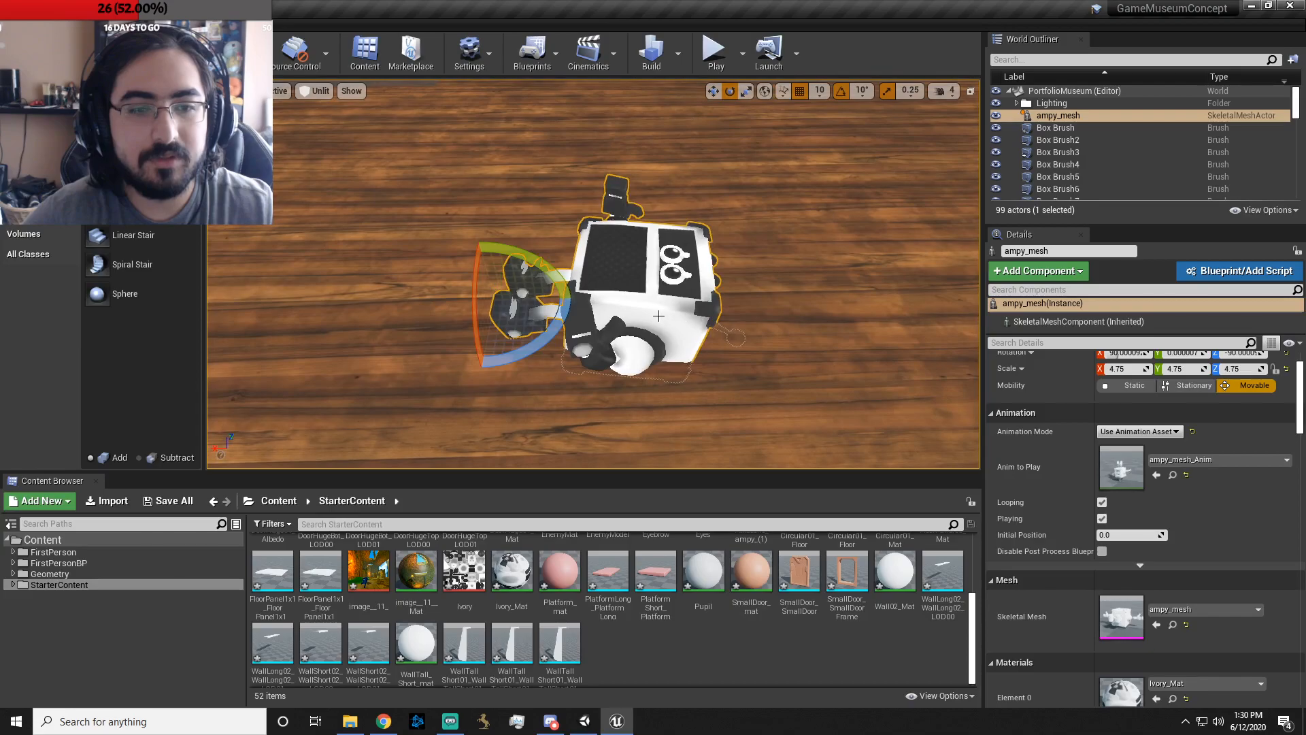
{"action": "left_click_drag", "start_coordinate": [568, 303], "coordinate": [555, 276]}
{"action": "right_click_drag", "start_coordinate": [555, 276], "coordinate": [609, 203]}
{"action": "left_click_drag", "start_coordinate": [534, 275], "coordinate": [534, 274]}
{"action": "right_click_drag", "start_coordinate": [535, 274], "coordinate": [572, 194]}
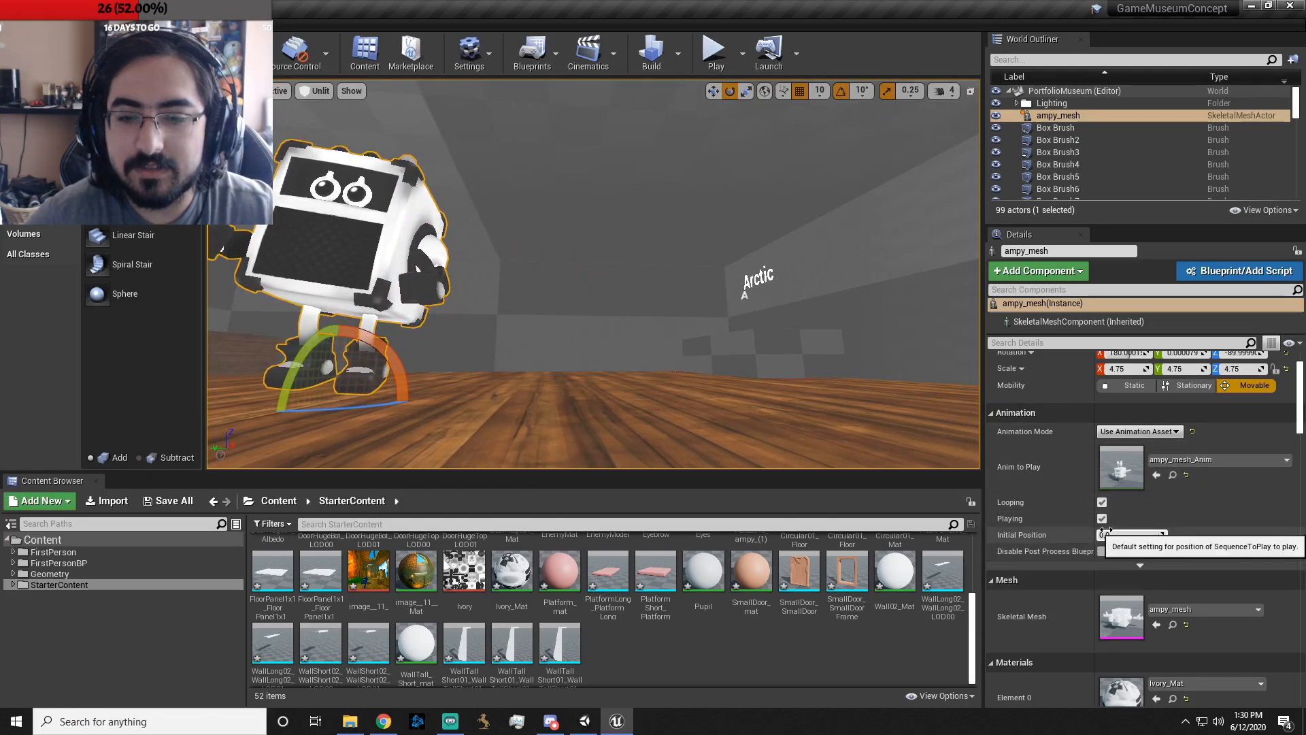
- Open the ampy_mesh_Anim asset in the animation editor and pause its preview playback
{"action": "double_click", "coordinate": [1133, 483]}
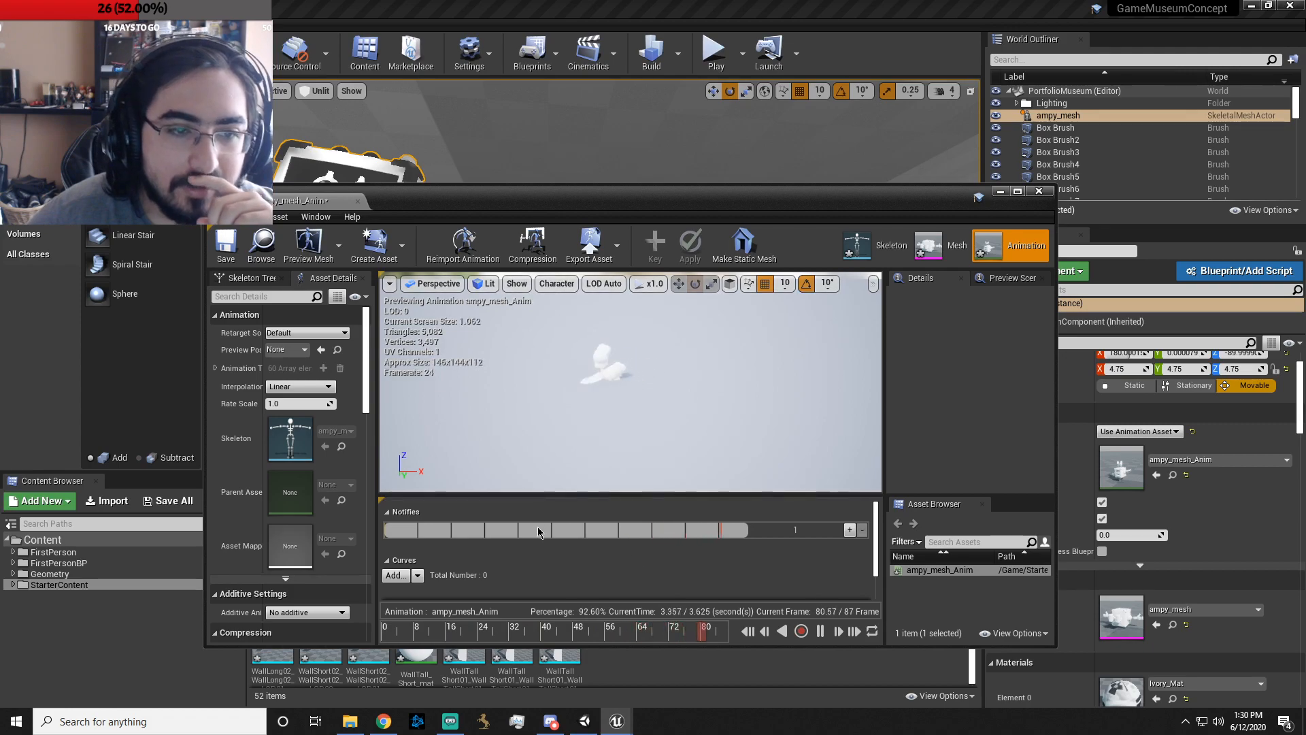
{"action": "left_click", "coordinate": [819, 632]}
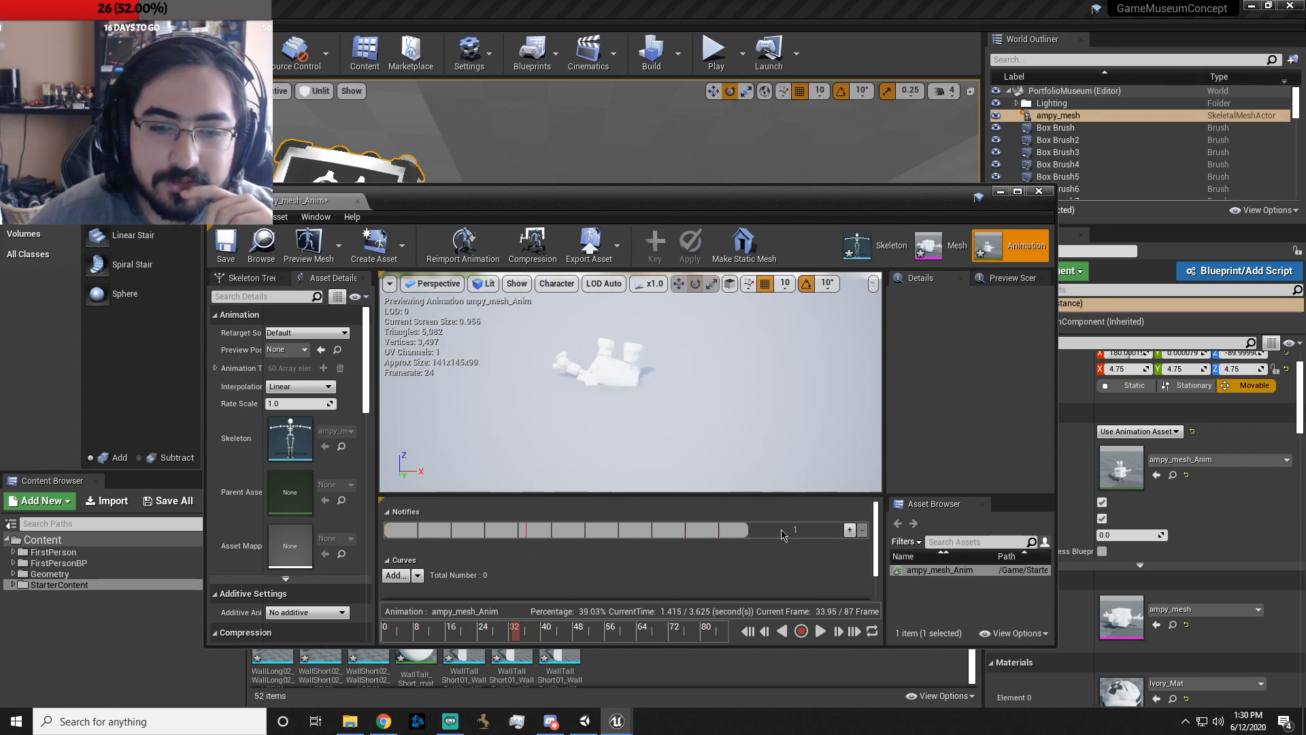
{"action": "left_click_drag", "start_coordinate": [725, 194], "coordinate": [722, 157]}
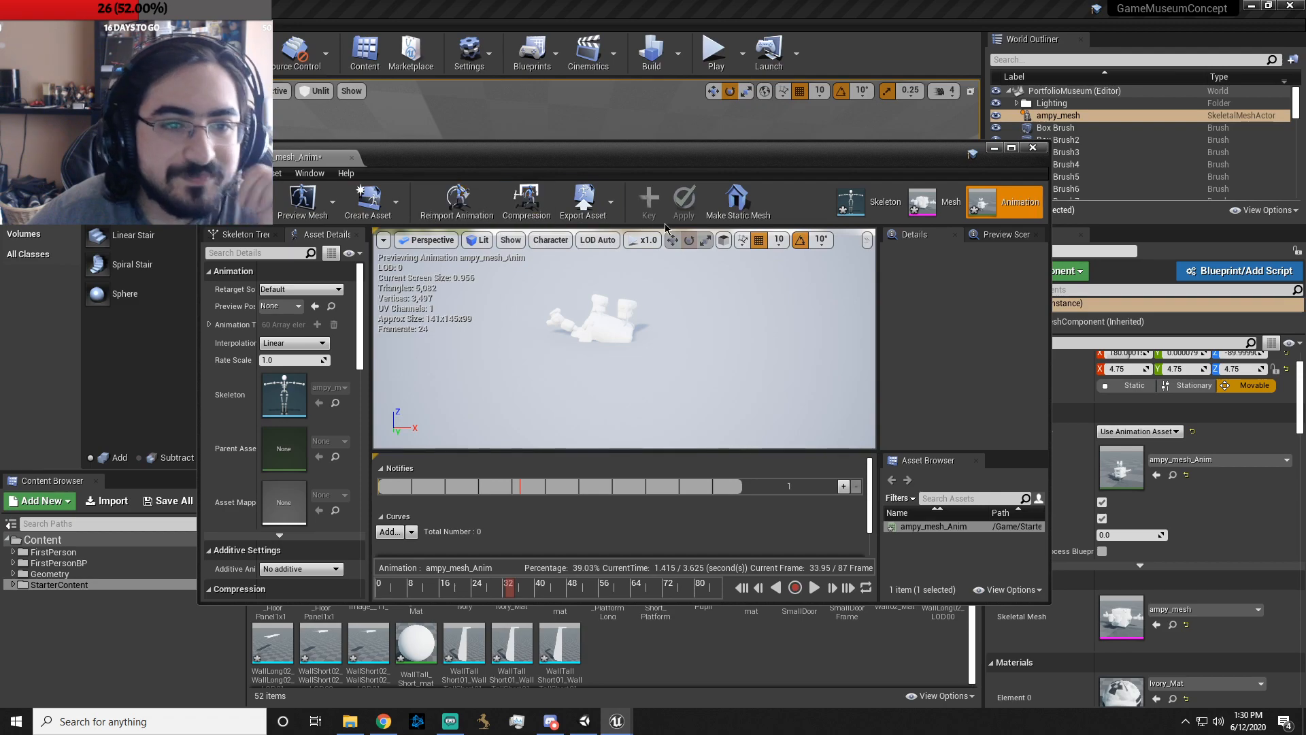
- Check the skeletal mesh options for ampy_mesh and reimport the animation from its FBX scene
{"action": "left_click", "coordinate": [481, 210]}
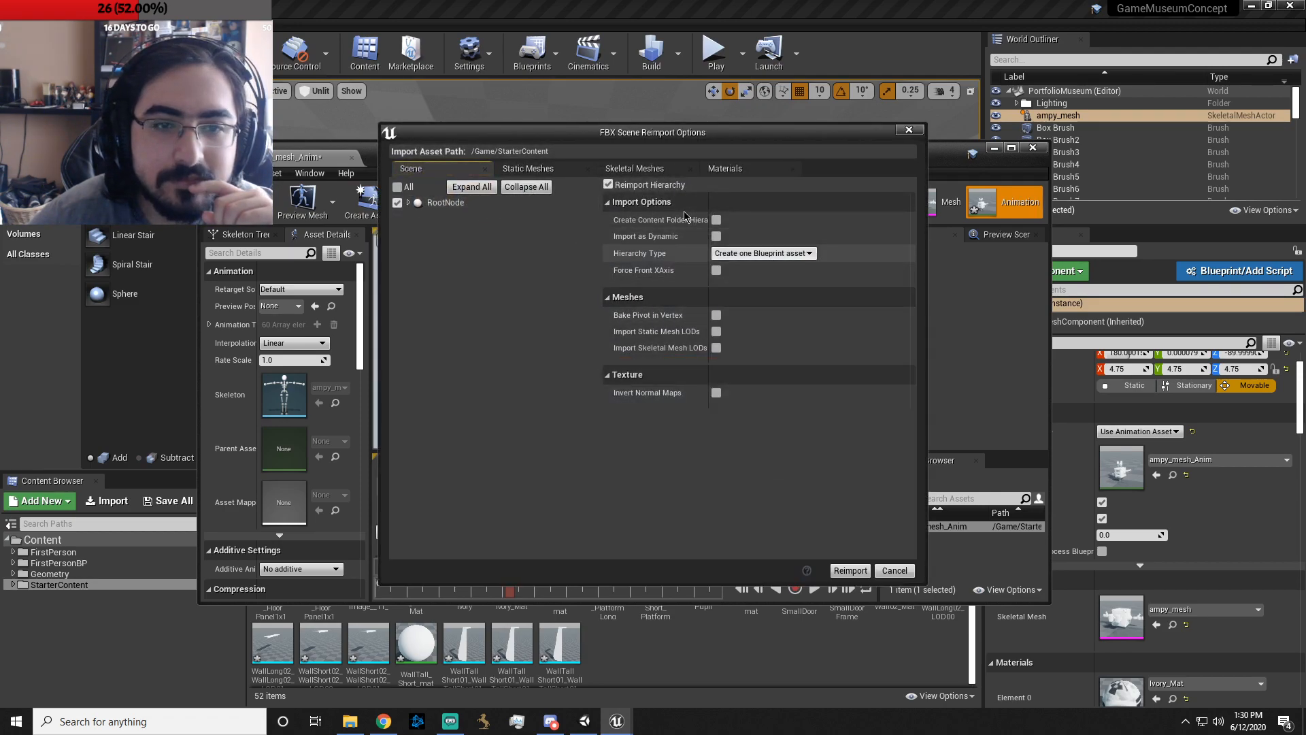
{"action": "left_click", "coordinate": [740, 172]}
{"action": "left_click", "coordinate": [631, 171]}
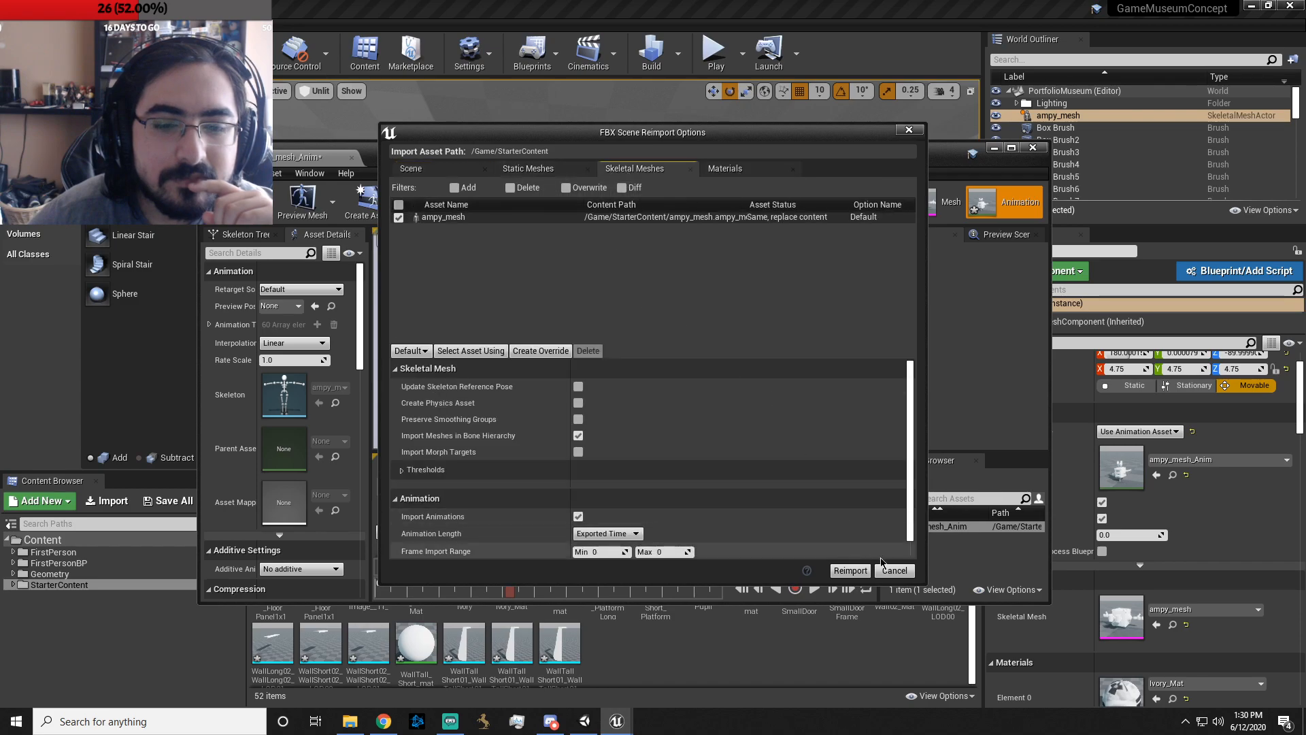
{"action": "left_click", "coordinate": [850, 570]}
{"action": "left_click", "coordinate": [977, 155]}
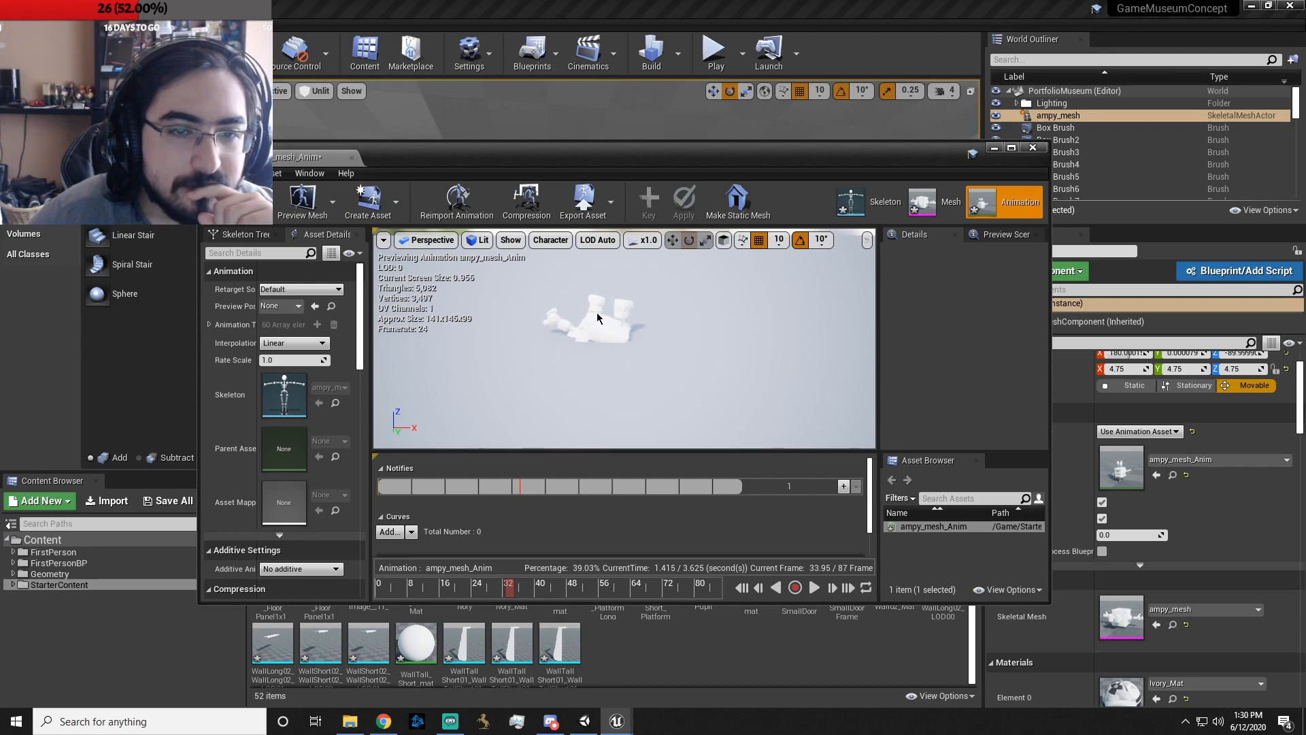
- Play the ampy_mesh_Anim preview while viewing the robot up close from its front, and pause it
{"action": "scroll", "coordinate": [616, 329], "scroll_direction": "up", "scroll_amount": 3}
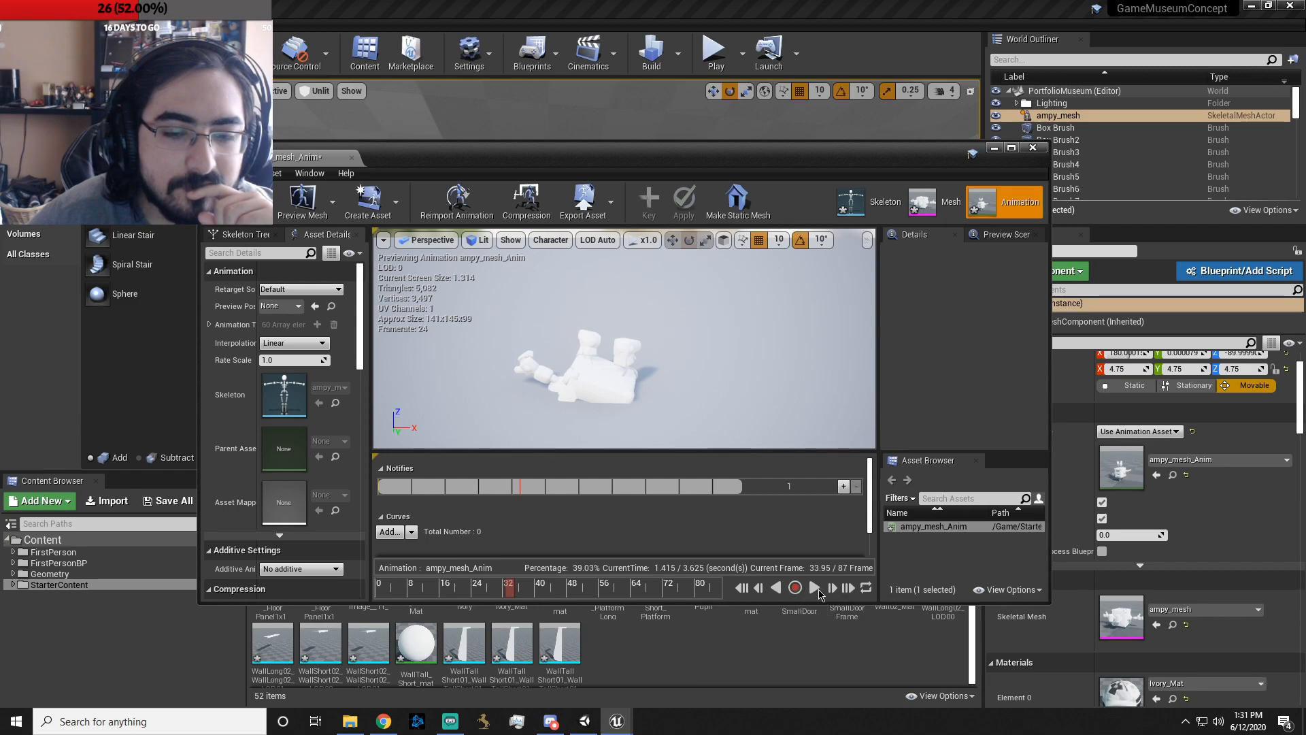
{"action": "left_click", "coordinate": [820, 592]}
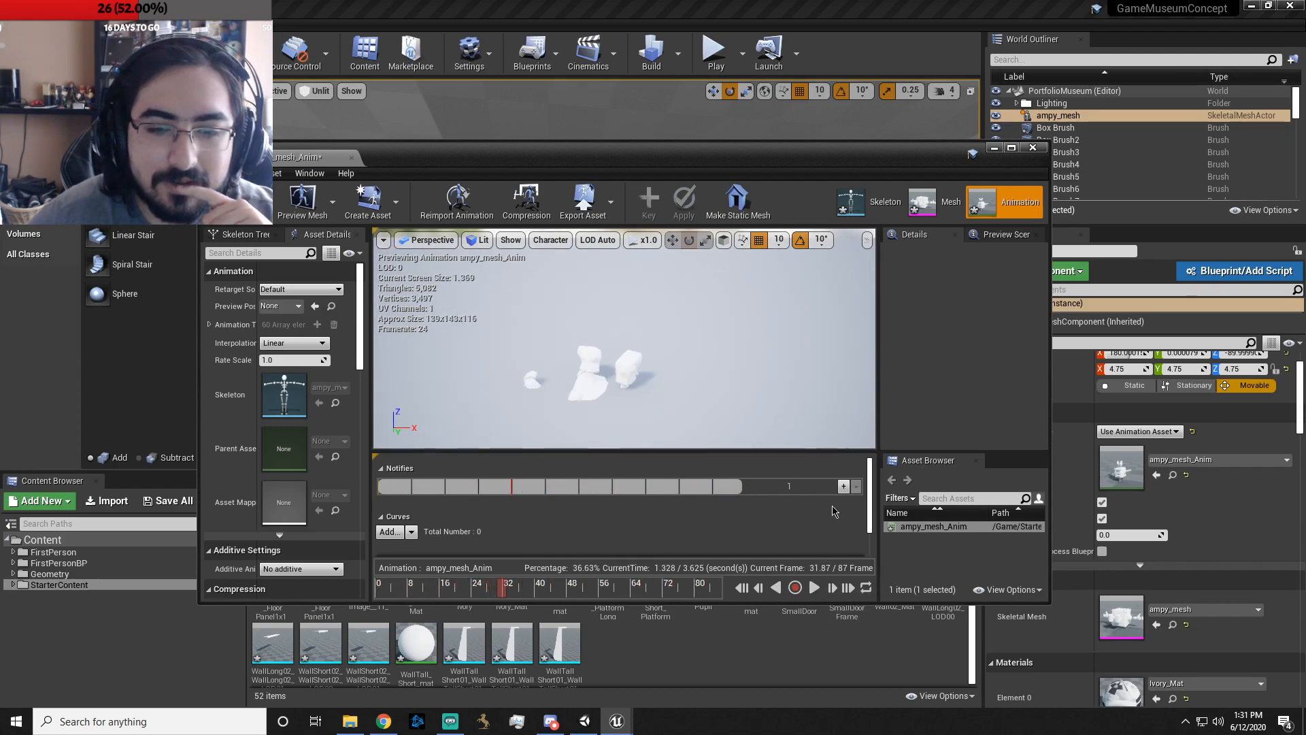
{"action": "right_click_drag", "start_coordinate": [624, 340], "coordinate": [496, 350]}
{"action": "key", "text": "w"}
{"action": "right_click_drag", "start_coordinate": [682, 381], "coordinate": [598, 320]}
{"action": "left_click", "coordinate": [814, 588]}
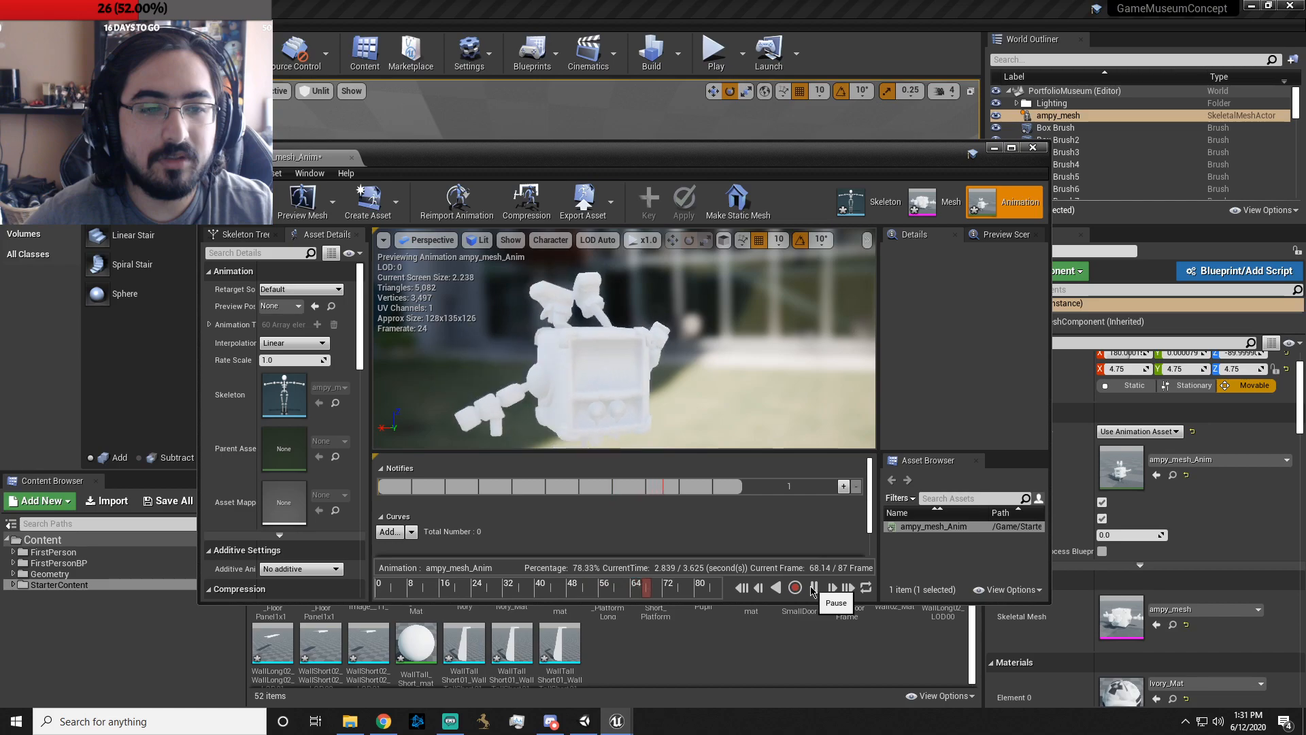
{"action": "left_click", "coordinate": [813, 588]}
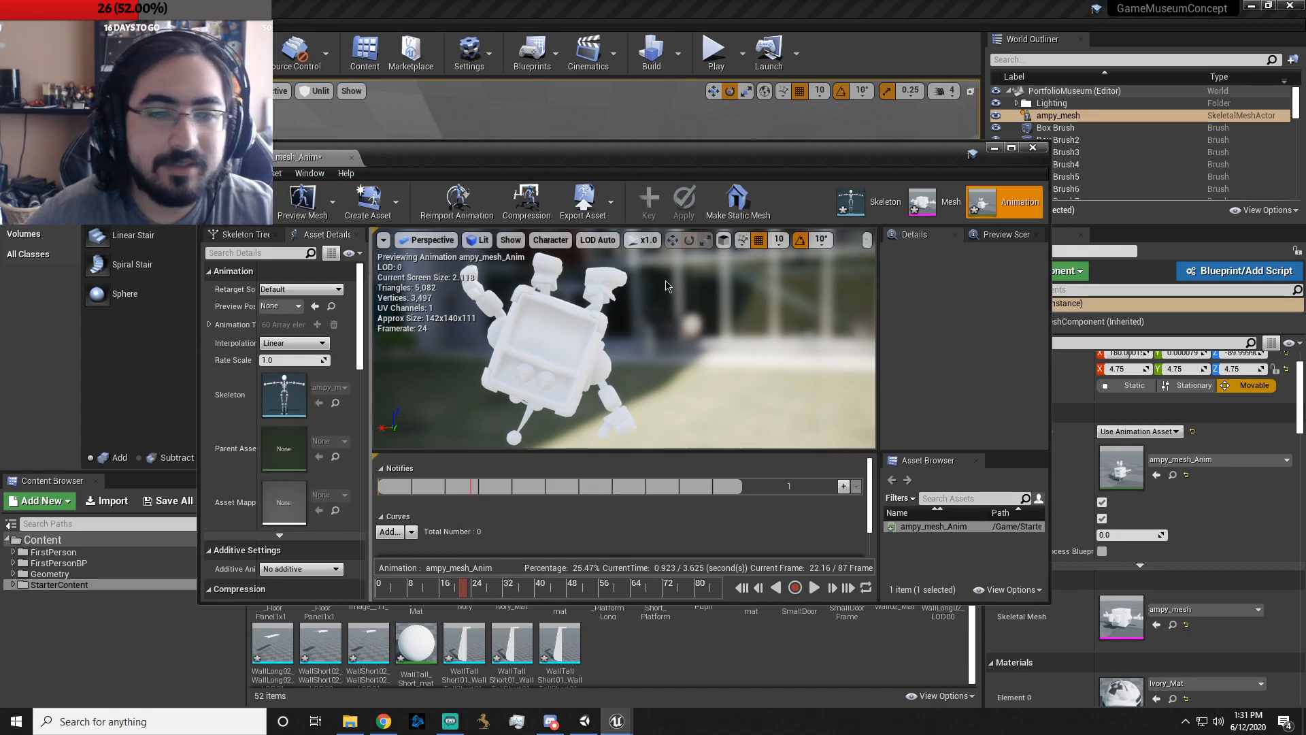
- Scrub the animation timeline forward to about frame 77 to examine the robot's poses
{"action": "left_click", "coordinate": [472, 594]}
{"action": "left_click_drag", "start_coordinate": [473, 594], "coordinate": [628, 594]}
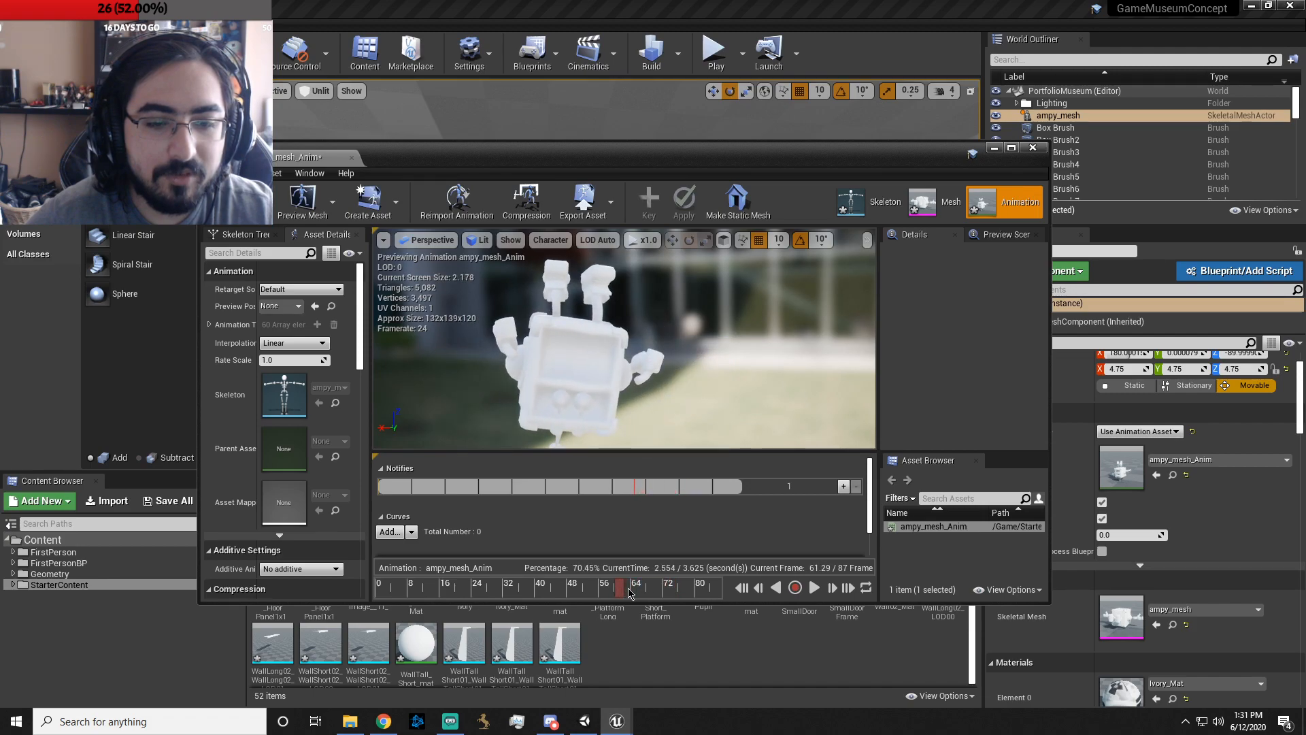
{"action": "left_click", "coordinate": [648, 592]}
{"action": "left_click_drag", "start_coordinate": [620, 594], "coordinate": [672, 593]}
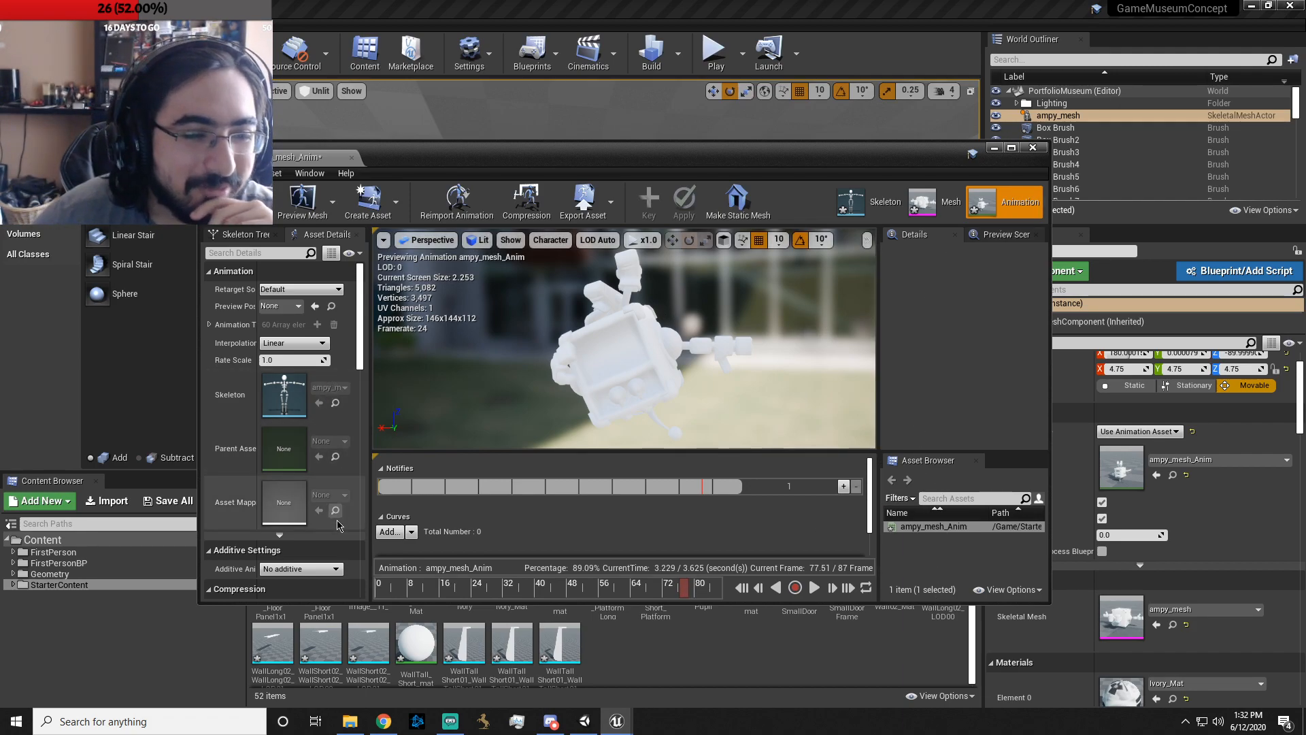
- Examine the animation's compression, root motion, import, transform and file path settings and the asset browser's view options
{"action": "scroll", "coordinate": [347, 559], "scroll_direction": "down", "scroll_amount": 3}
{"action": "scroll", "coordinate": [347, 559], "scroll_direction": "down", "scroll_amount": 8}
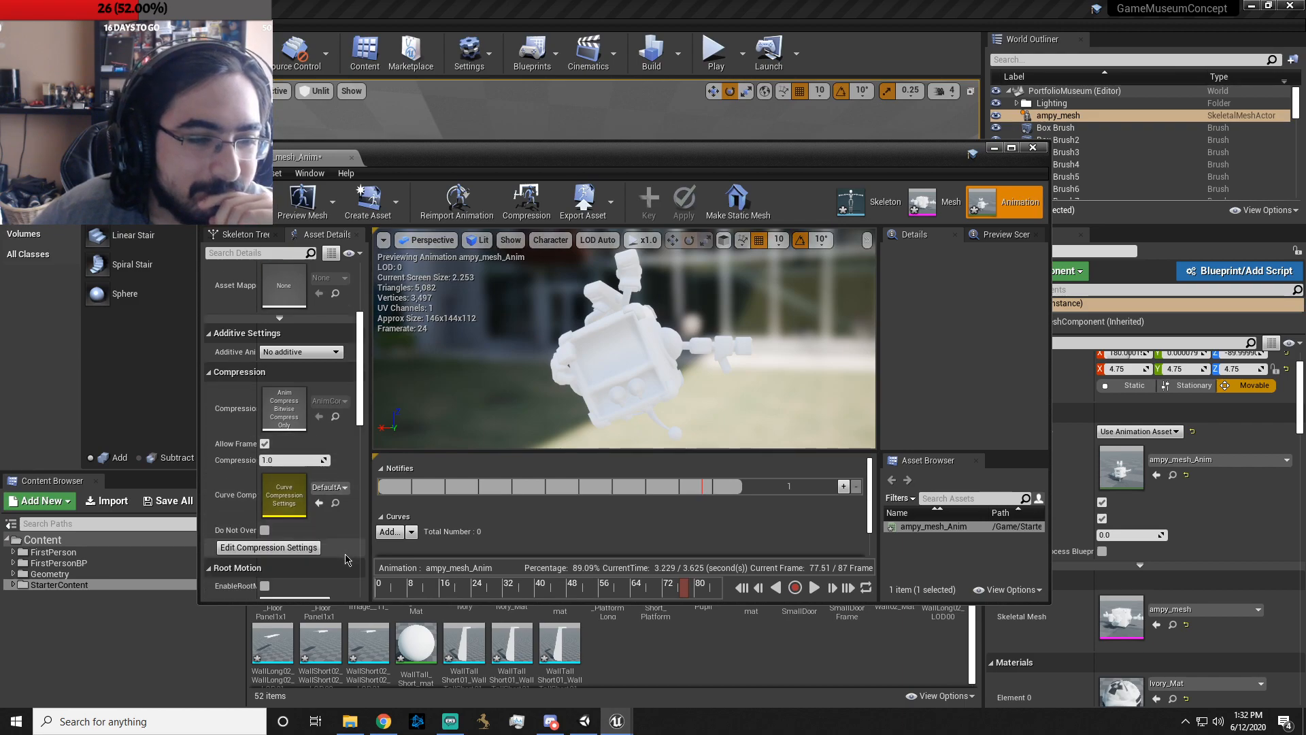
{"action": "scroll", "coordinate": [347, 559], "scroll_direction": "down", "scroll_amount": 4}
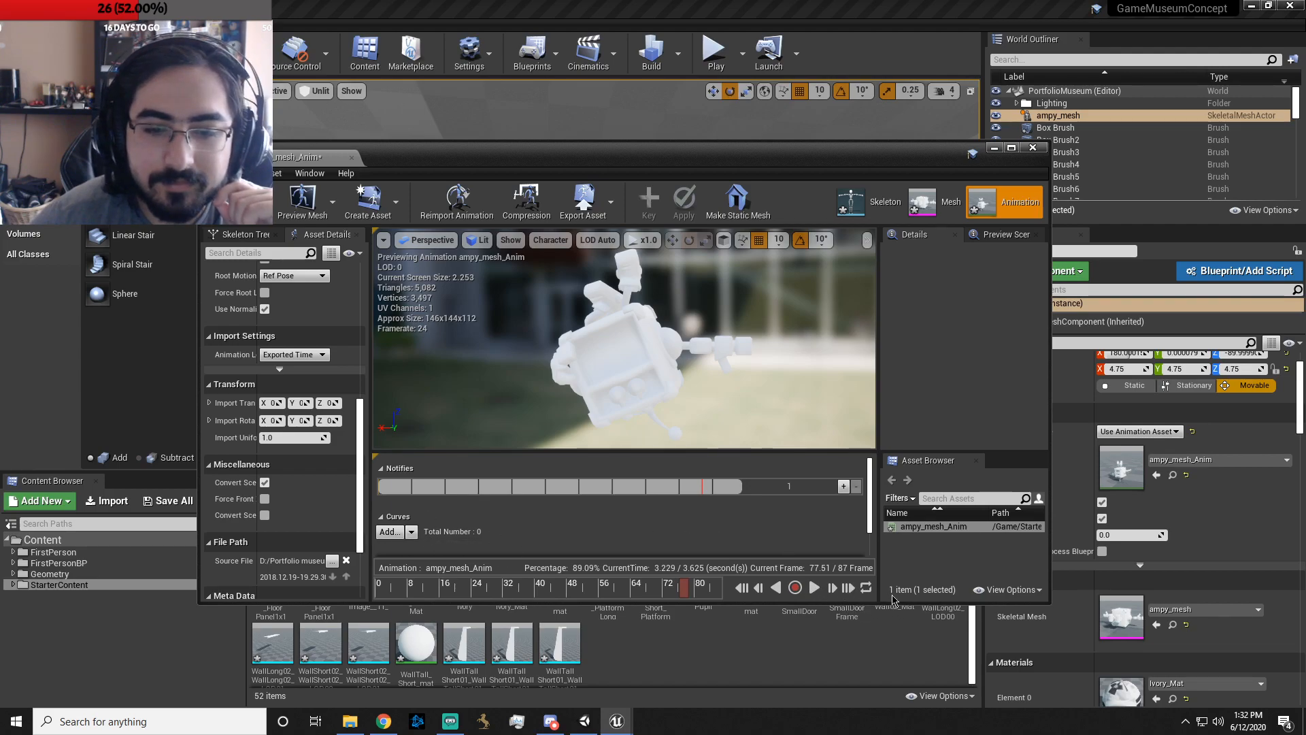
{"action": "left_click", "coordinate": [1006, 590]}
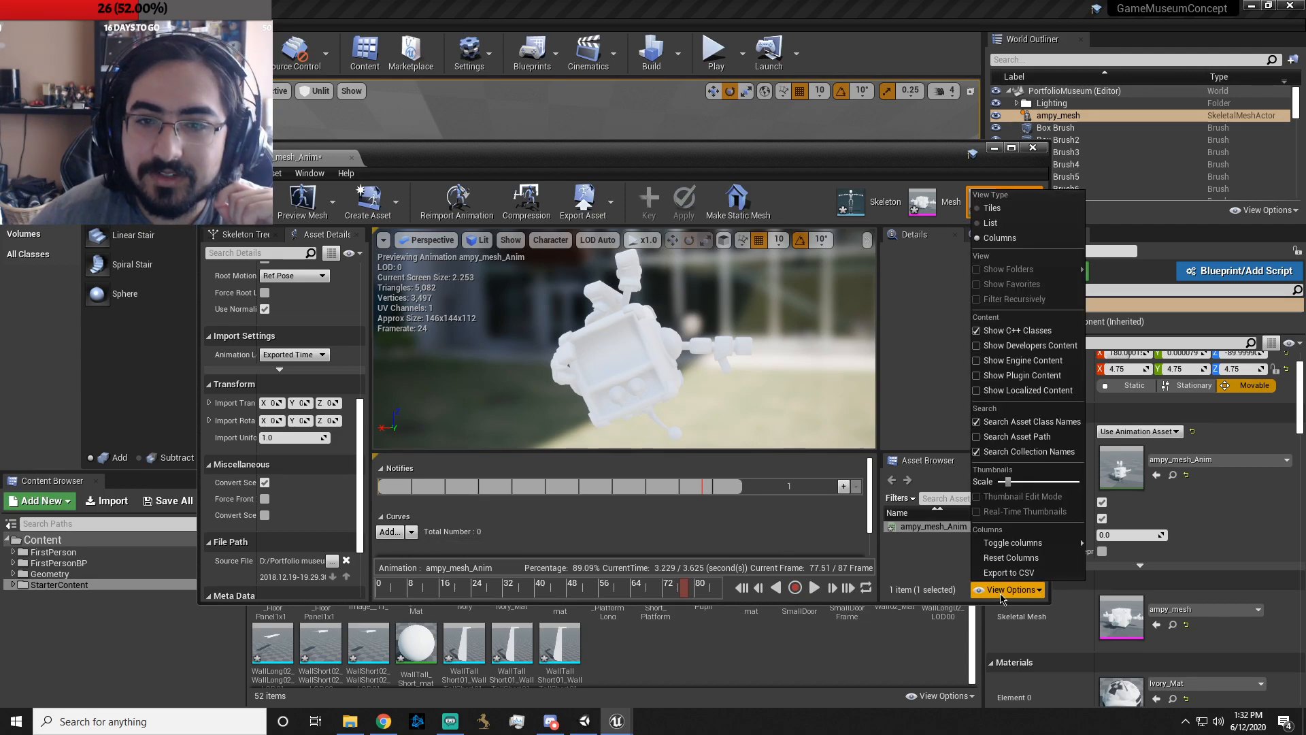
{"action": "left_click", "coordinate": [1001, 590]}
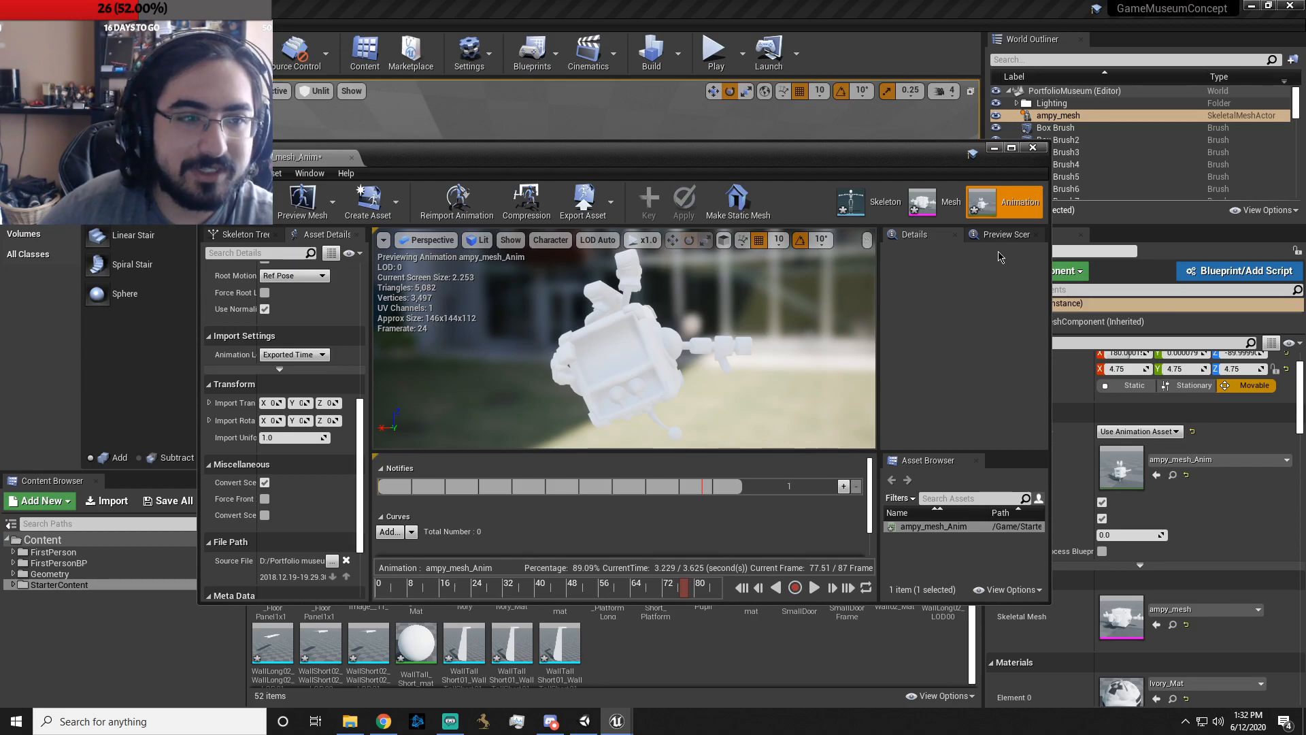
{"action": "left_click_drag", "start_coordinate": [570, 162], "coordinate": [717, 247]}
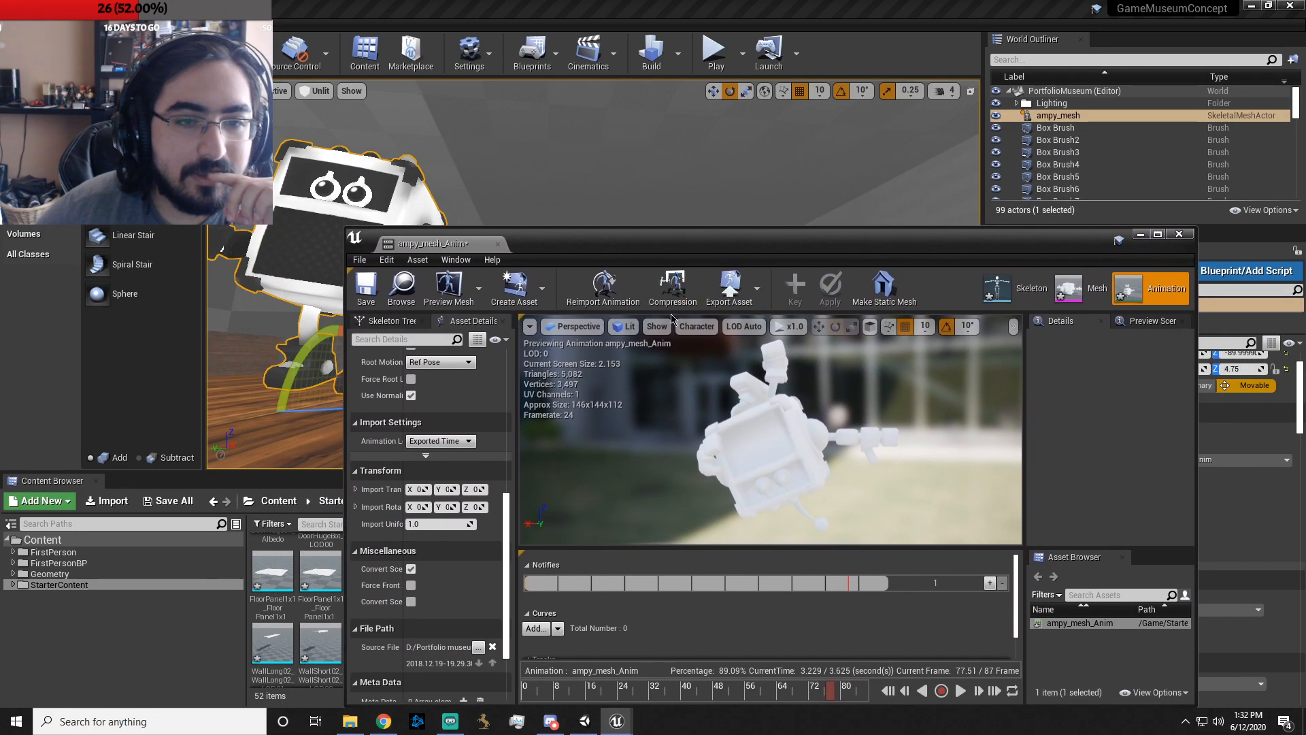
{"action": "left_click", "coordinate": [391, 261]}
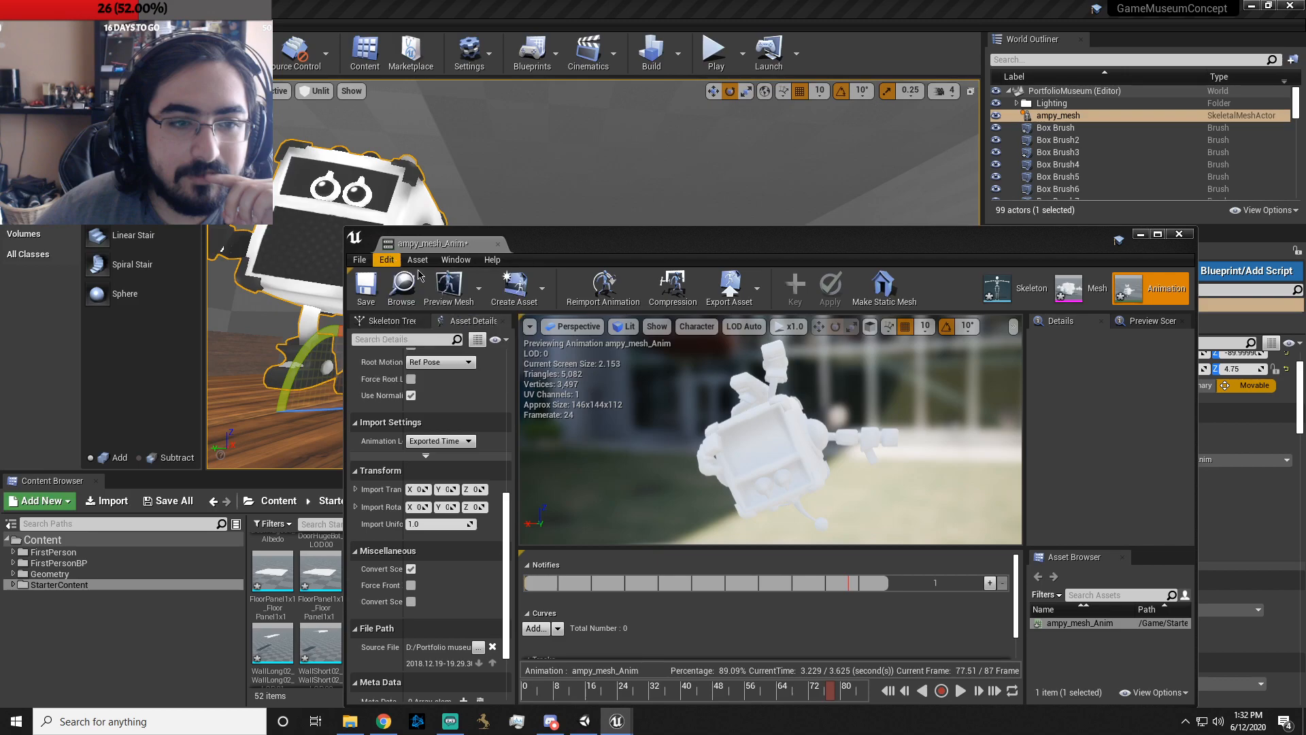
{"action": "mouse_move", "coordinate": [416, 263]}
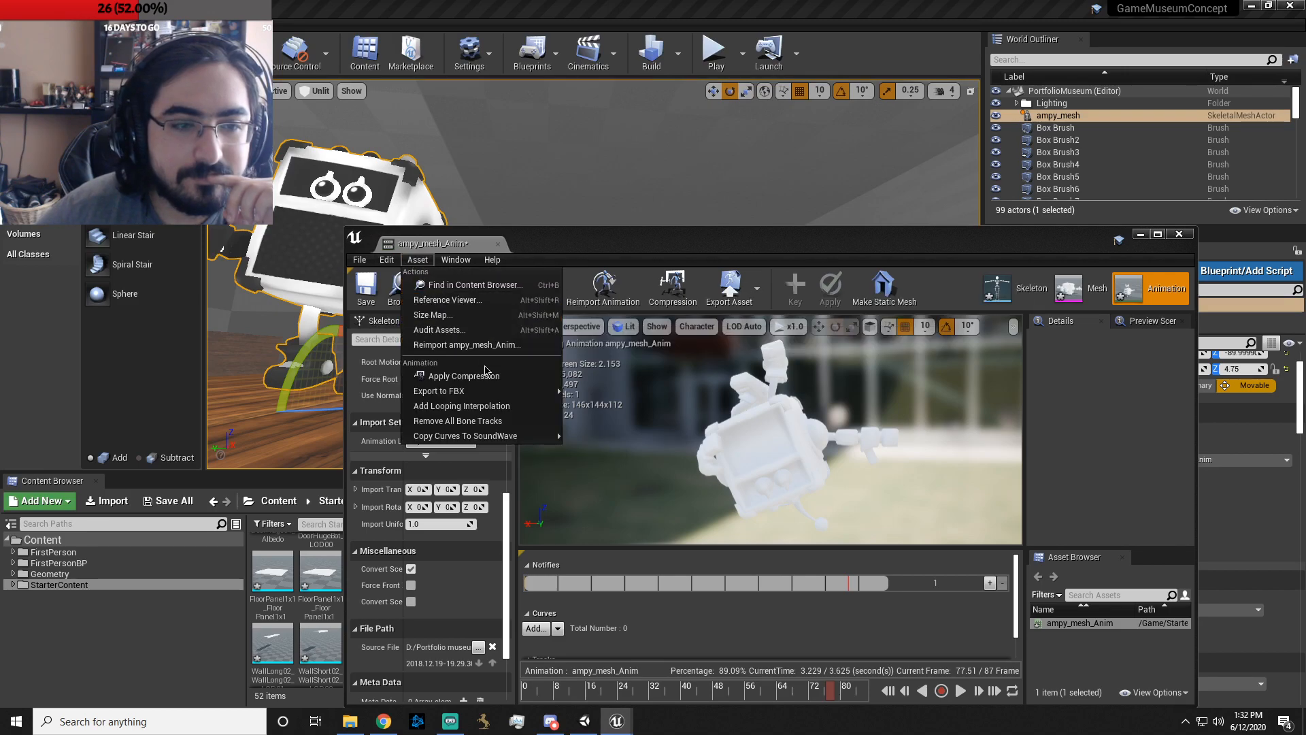
{"action": "mouse_move", "coordinate": [487, 393]}
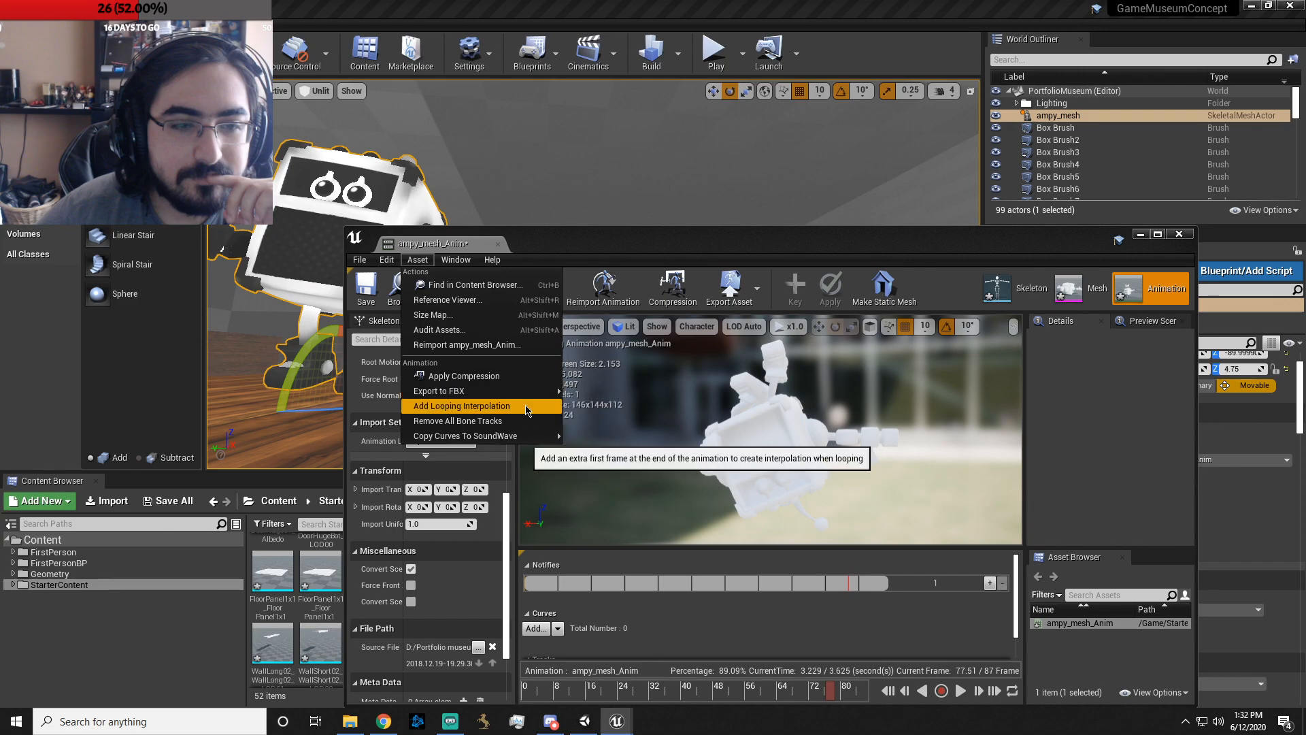
{"action": "mouse_move", "coordinate": [524, 439]}
{"action": "mouse_move", "coordinate": [463, 264]}
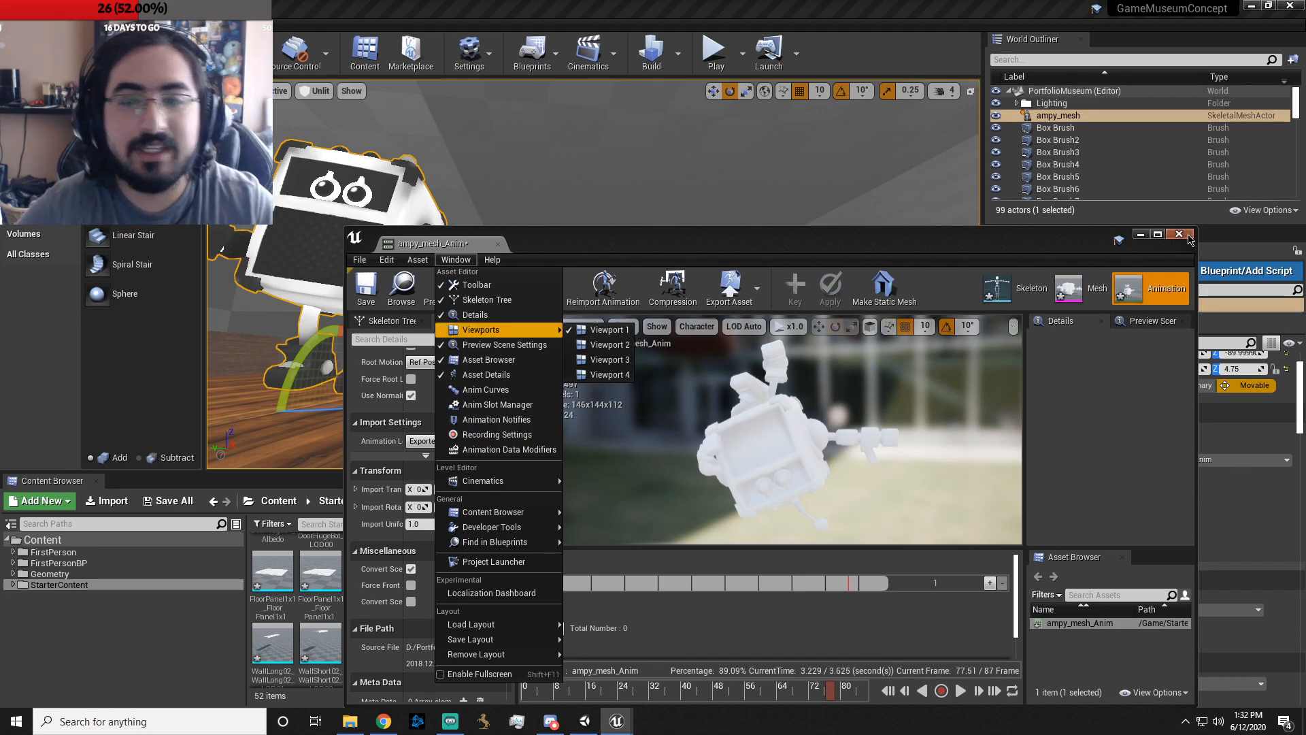
- Maximize the animation editor, view the robot preview from farther back, and close the editor
{"action": "double_click", "coordinate": [937, 243]}
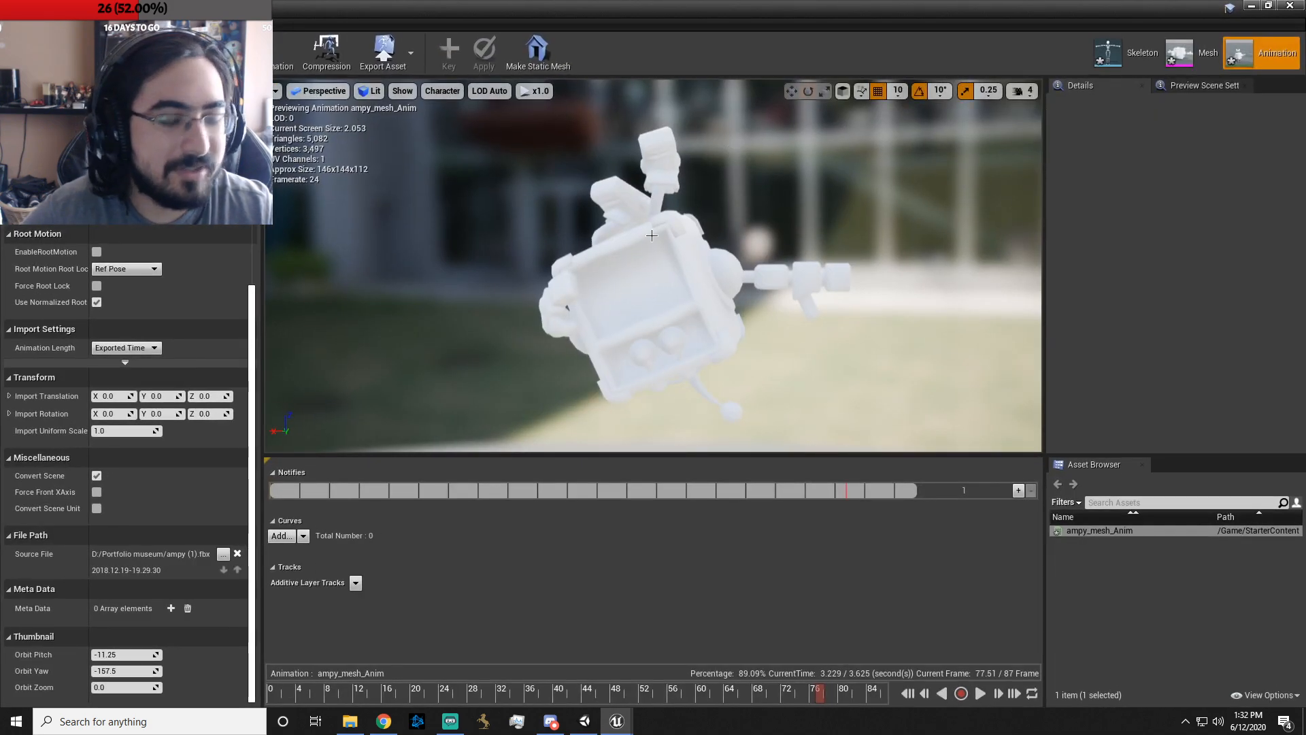
{"action": "key", "text": "a"}
{"action": "right_click_drag", "start_coordinate": [703, 343], "coordinate": [953, 350]}
{"action": "mouse_move", "coordinate": [692, 338]}
{"action": "left_mouse_down"}
{"action": "mouse_move", "coordinate": [585, 343]}
{"action": "mouse_move", "coordinate": [692, 337]}
{"action": "left_mouse_up"}
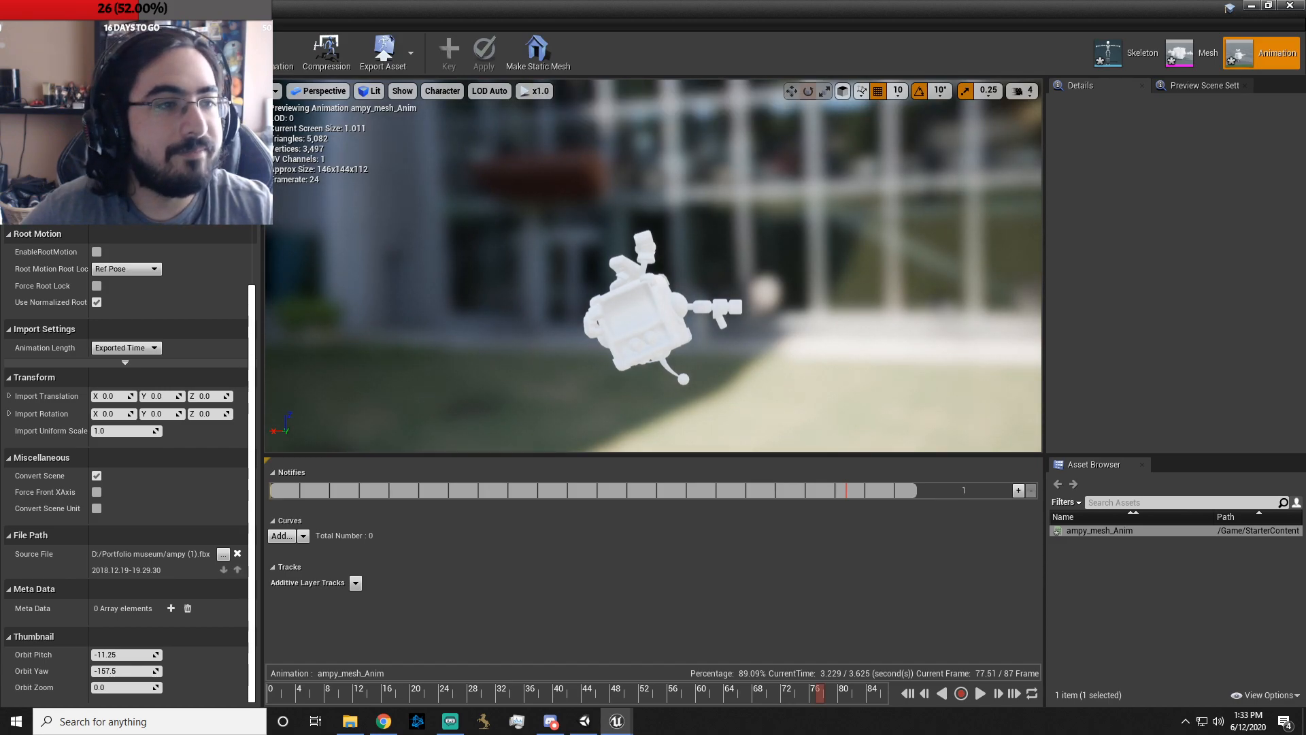
{"action": "left_click", "coordinate": [1290, 5]}
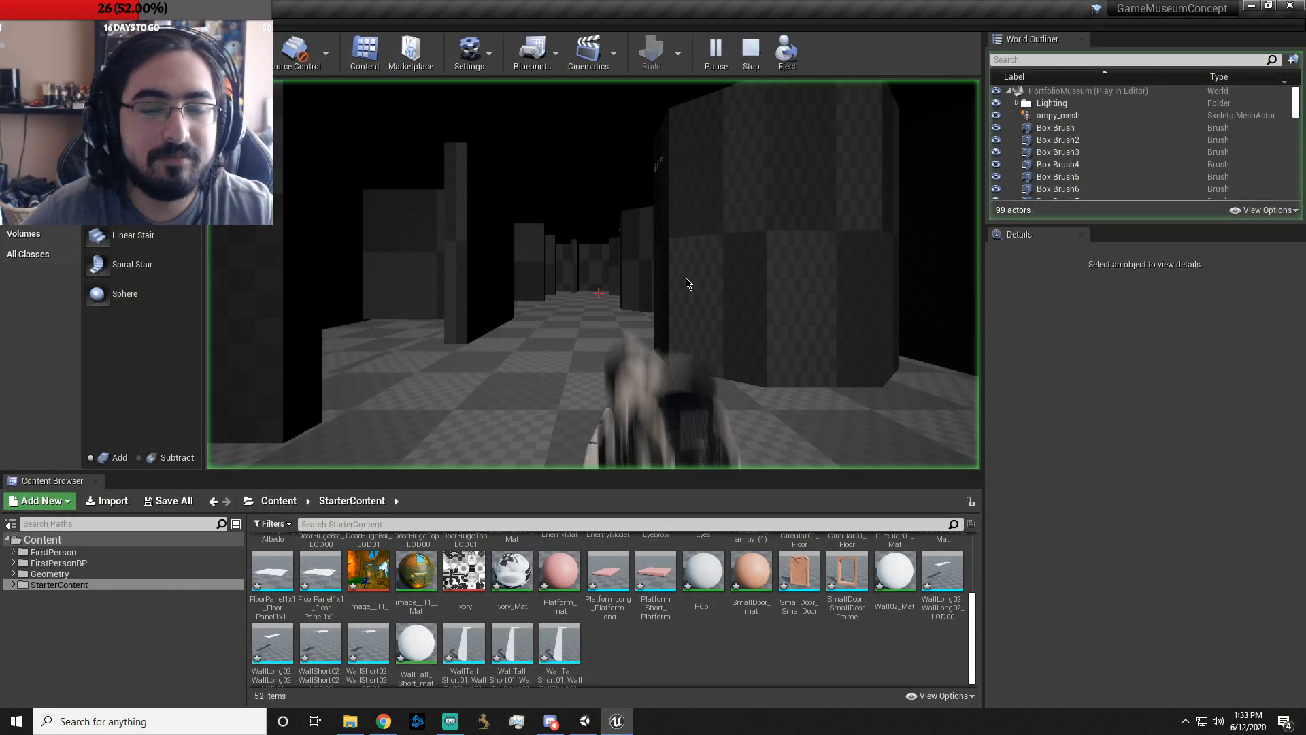
- Playtest the level by walking from the start area through the checkered corridors and rooms
{"action": "left_click", "coordinate": [688, 283]}
{"action": "key", "text": "w"}
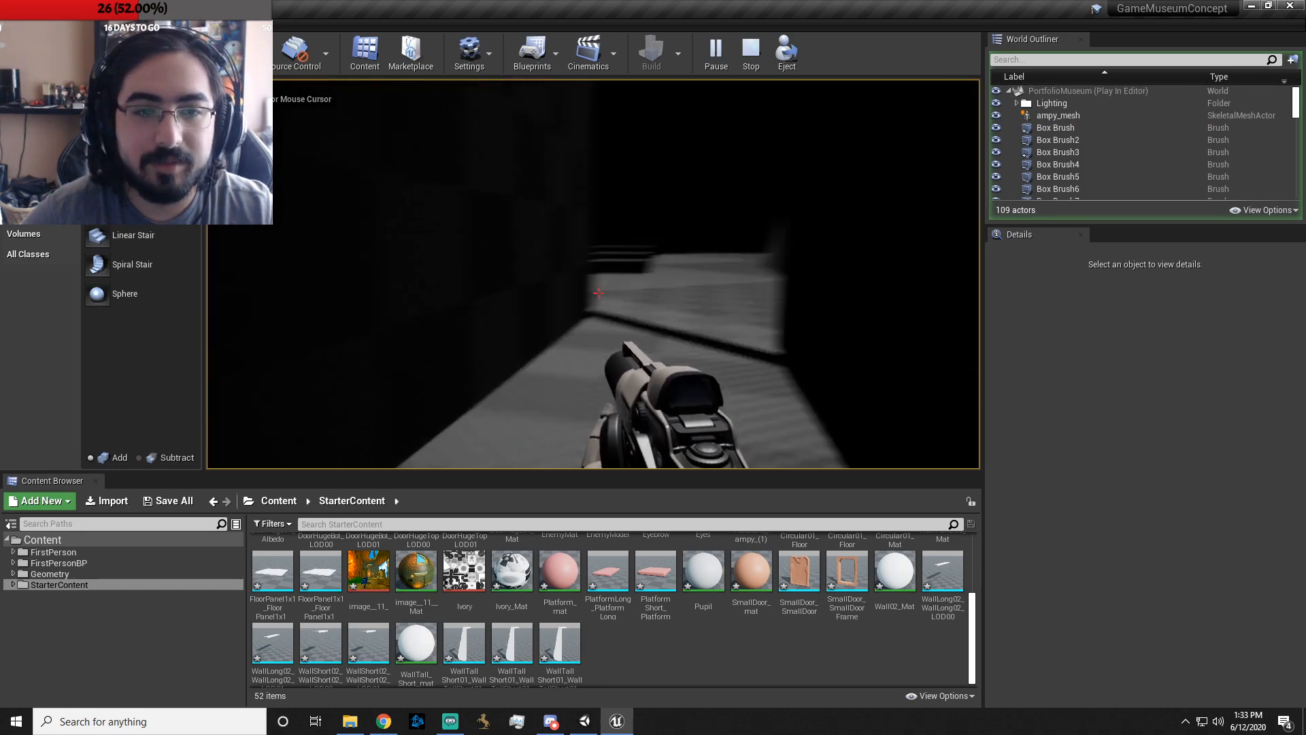
{"action": "key", "text": "w"}
{"action": "key", "text": "w"}
{"action": "key", "text": "w"}
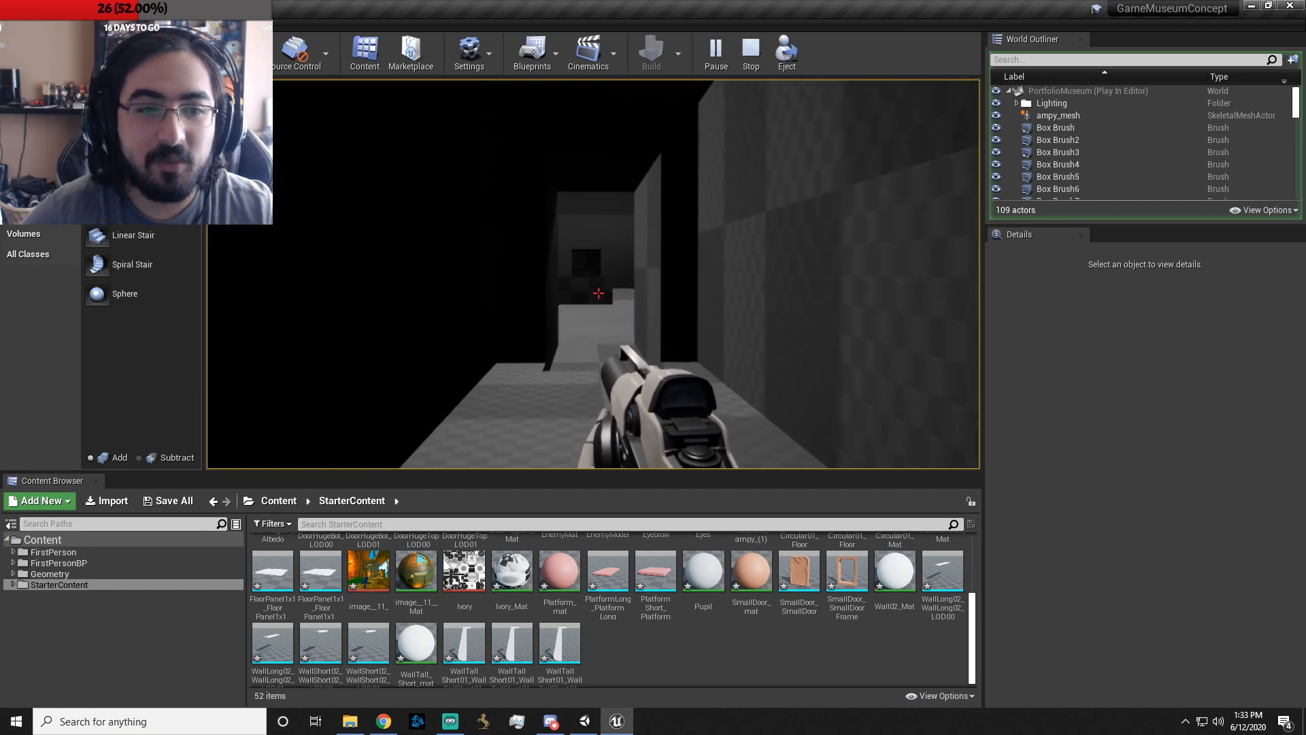
{"action": "key", "text": "w"}
{"action": "key", "text": "w"}
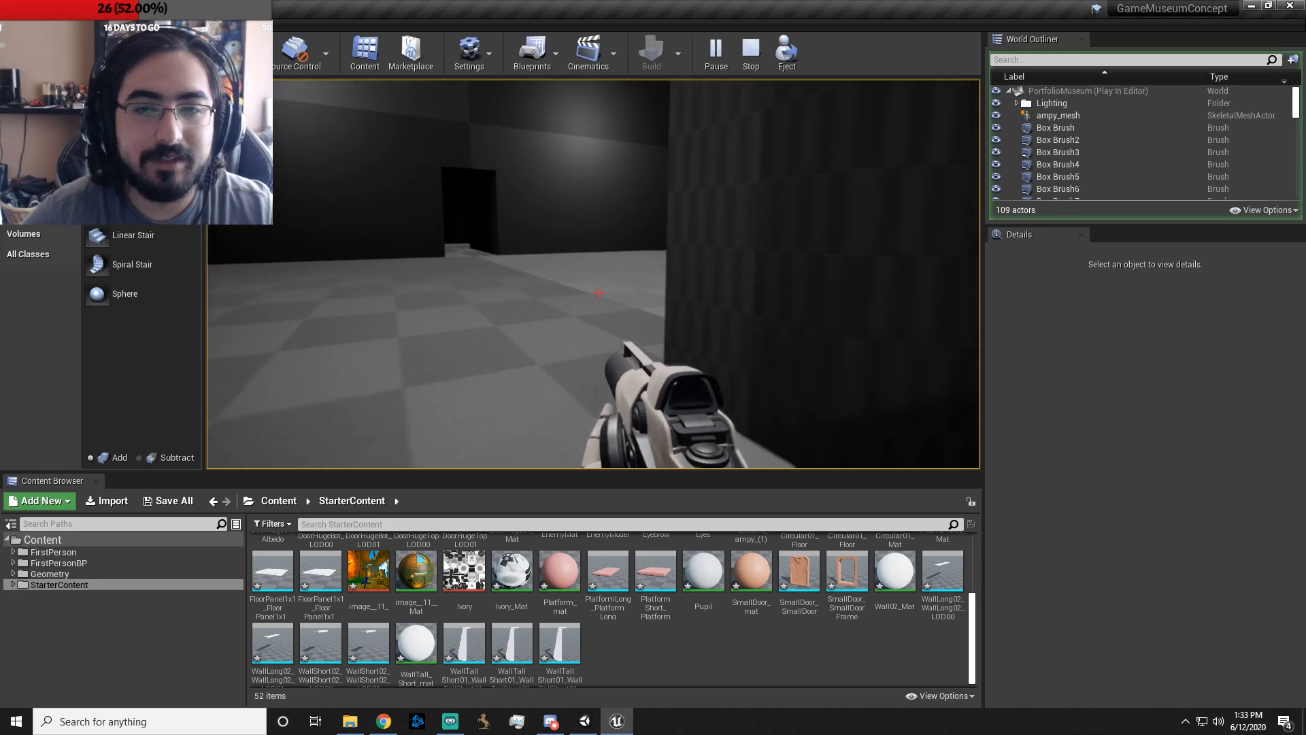
{"action": "key", "text": "w"}
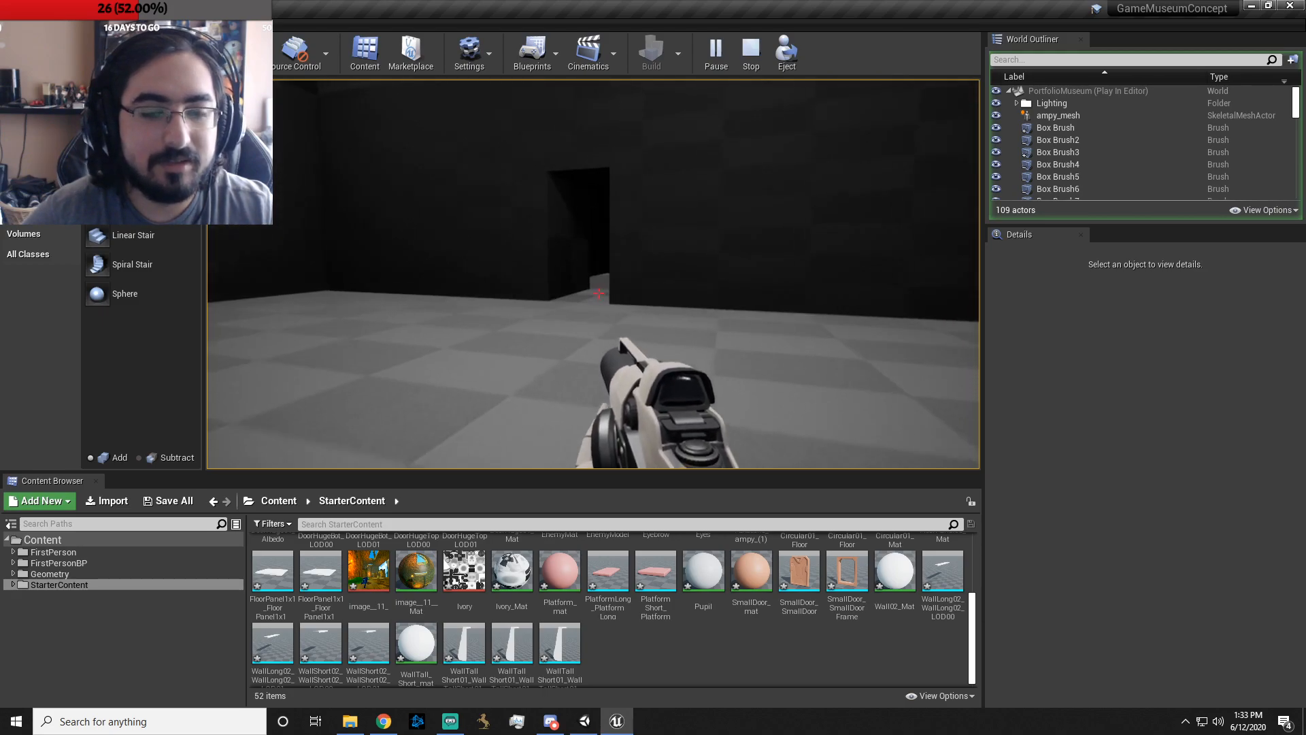
{"action": "key", "text": "w"}
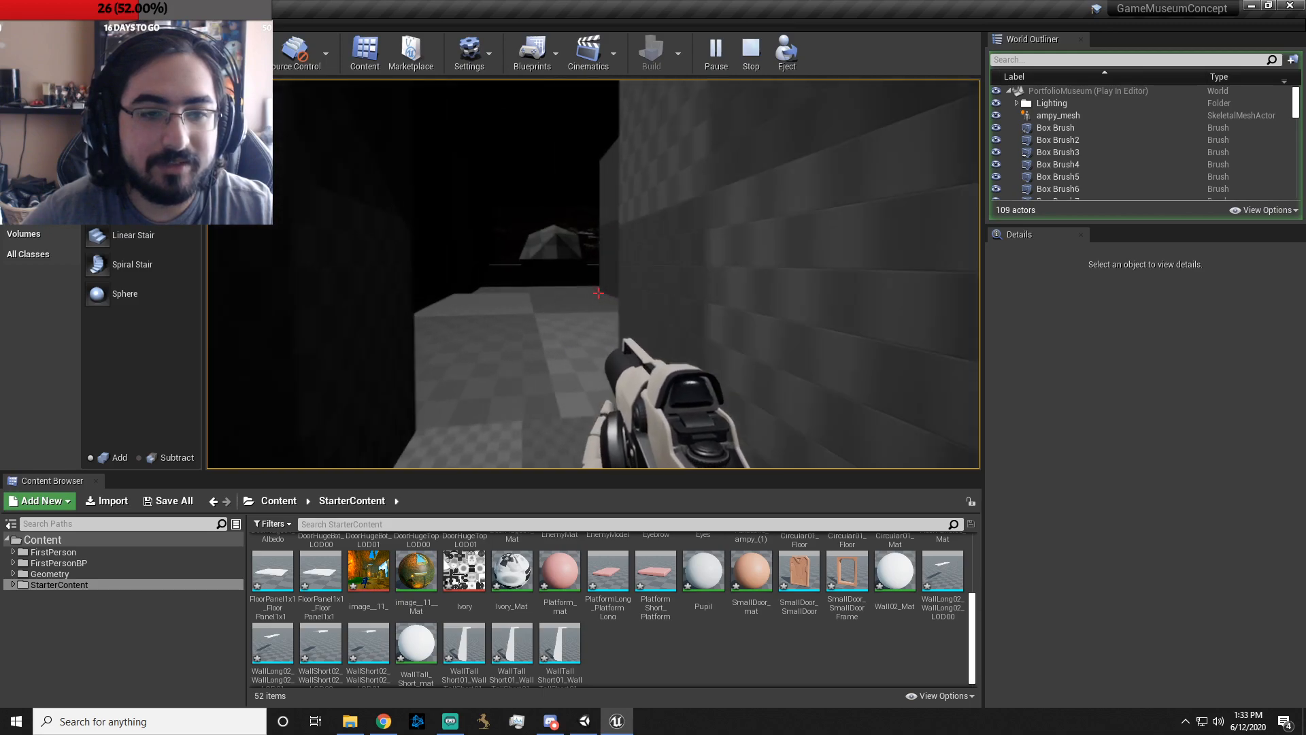
- Walk past the faceted dome exhibits to the foot of the long staircase
{"action": "key", "text": "w"}
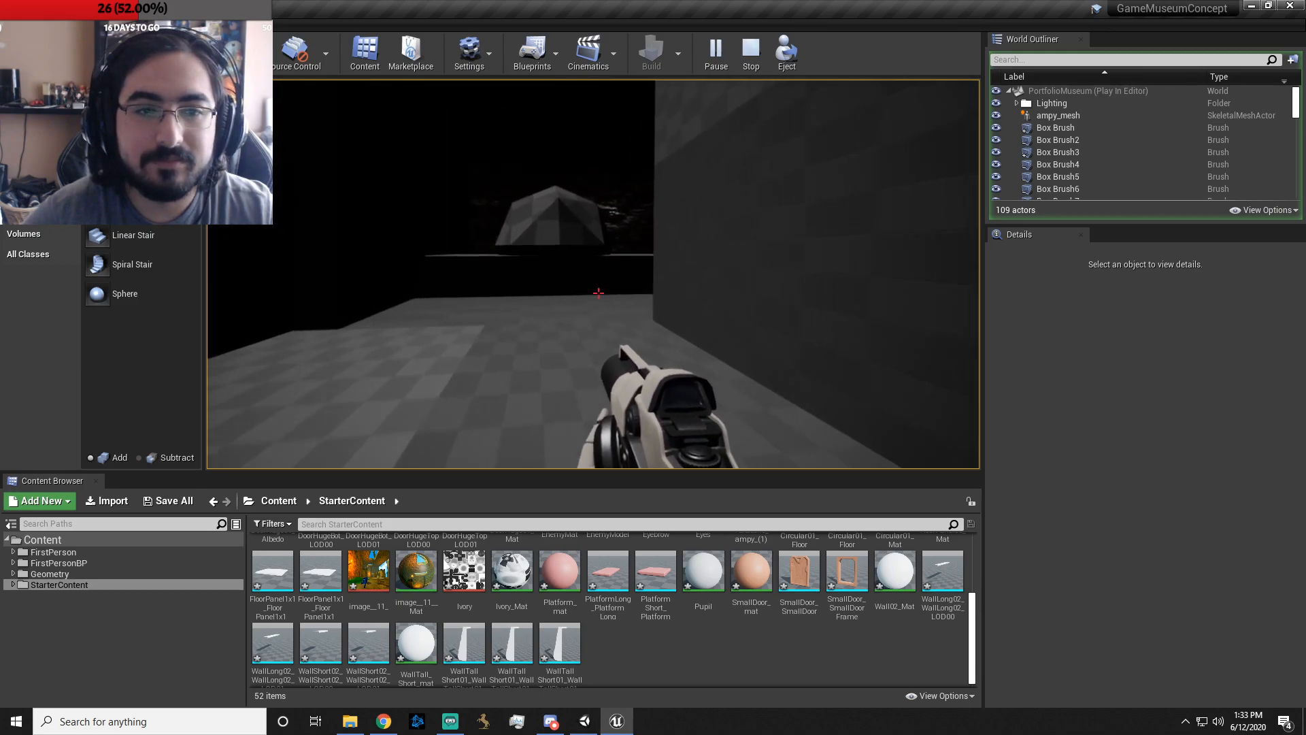
{"action": "key", "text": "w"}
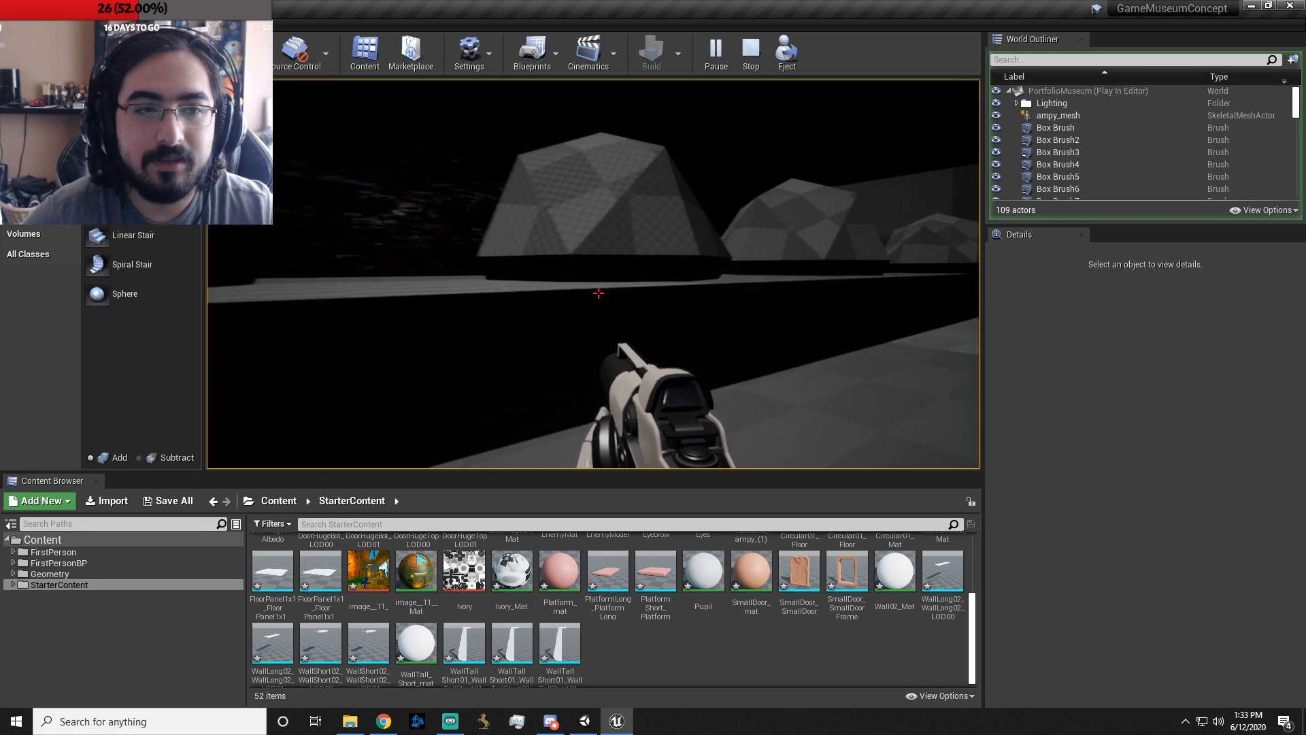
{"action": "key", "text": "w"}
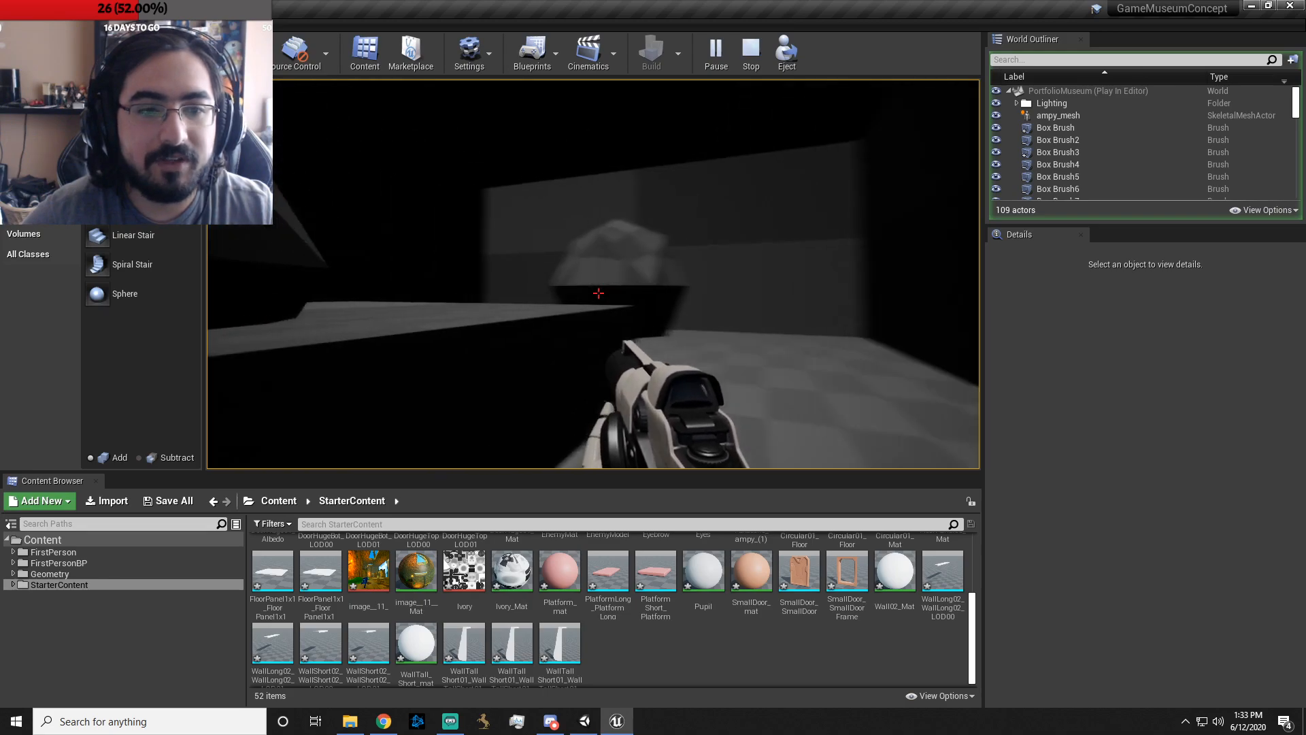
{"action": "key", "text": "w"}
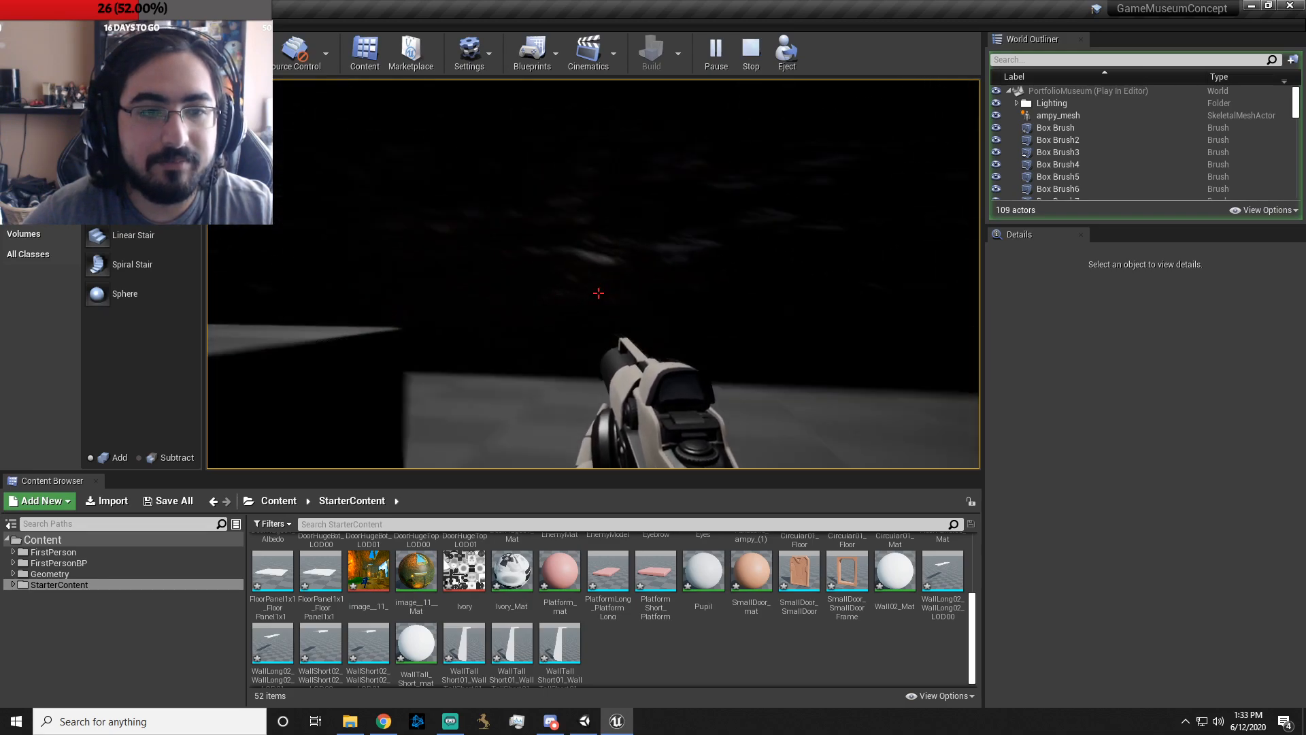
{"action": "key", "text": "w"}
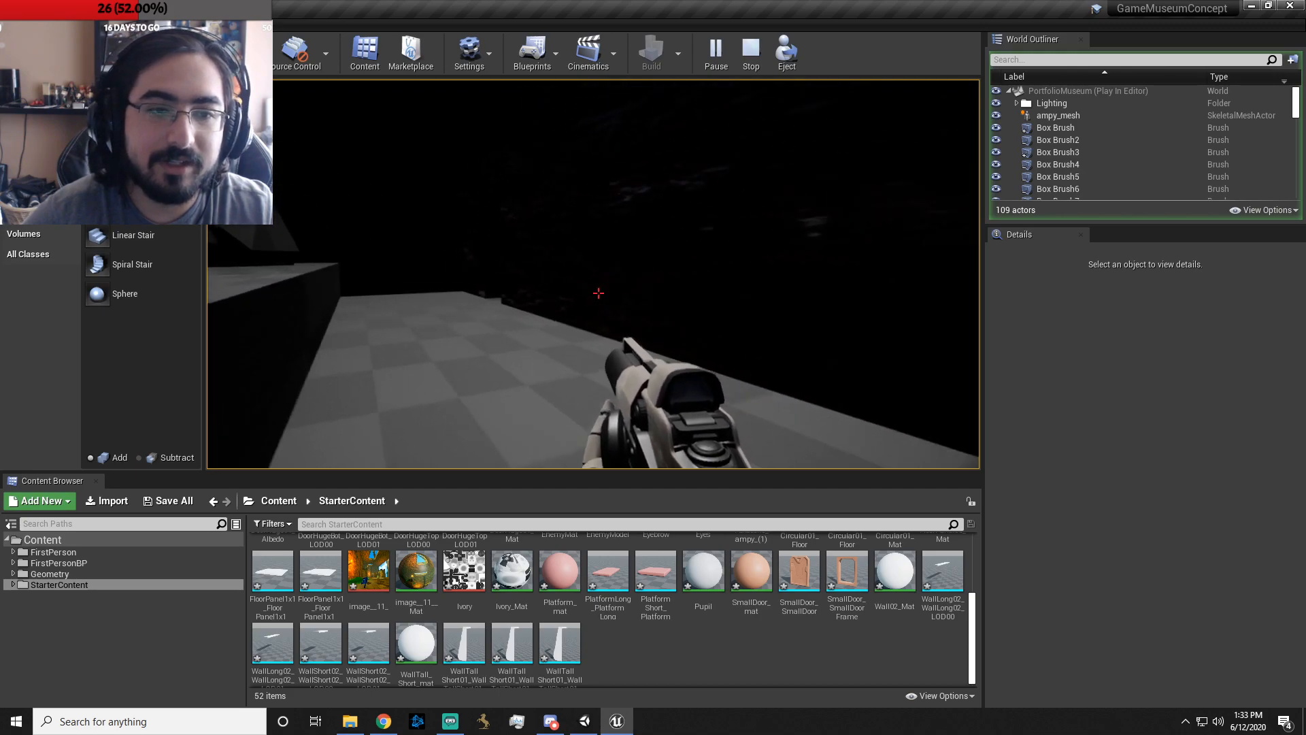
{"action": "key", "text": "w"}
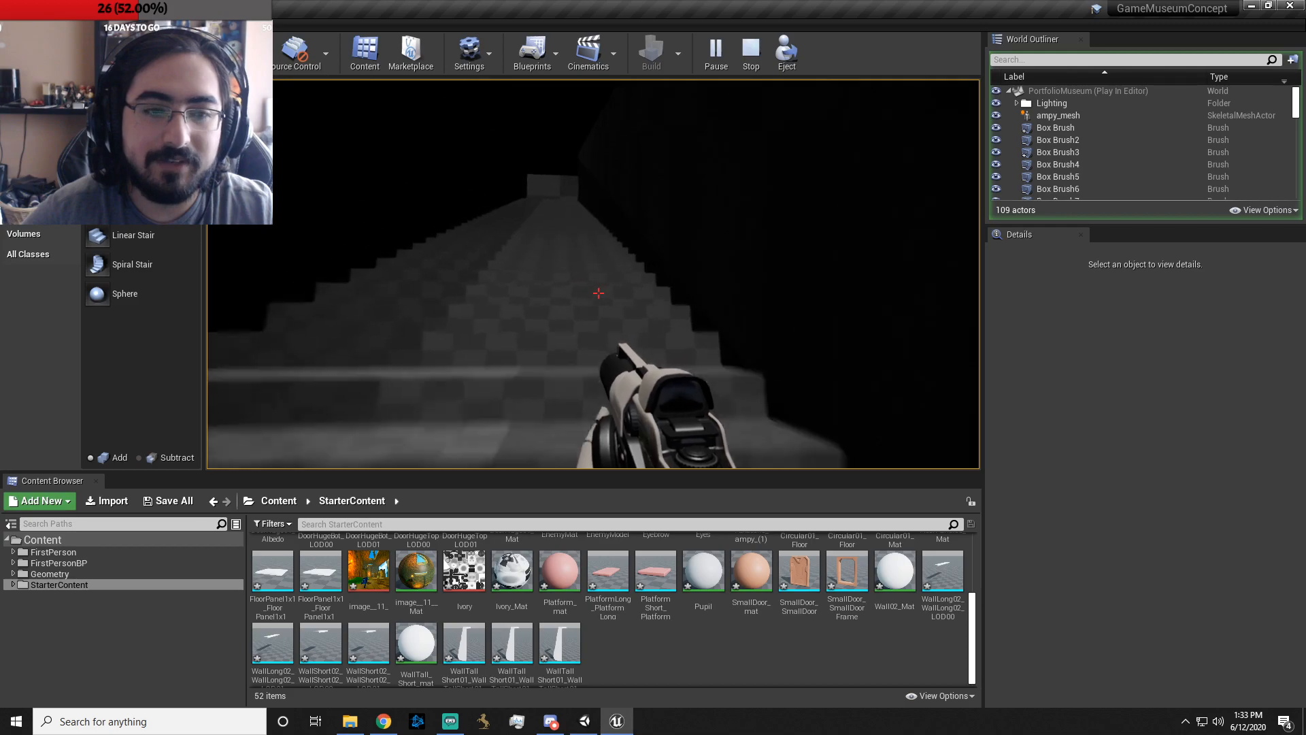
- Climb the staircase to the wooden-floored hall, approach the robot exhibit, and end the playtest
{"action": "key", "text": "w"}
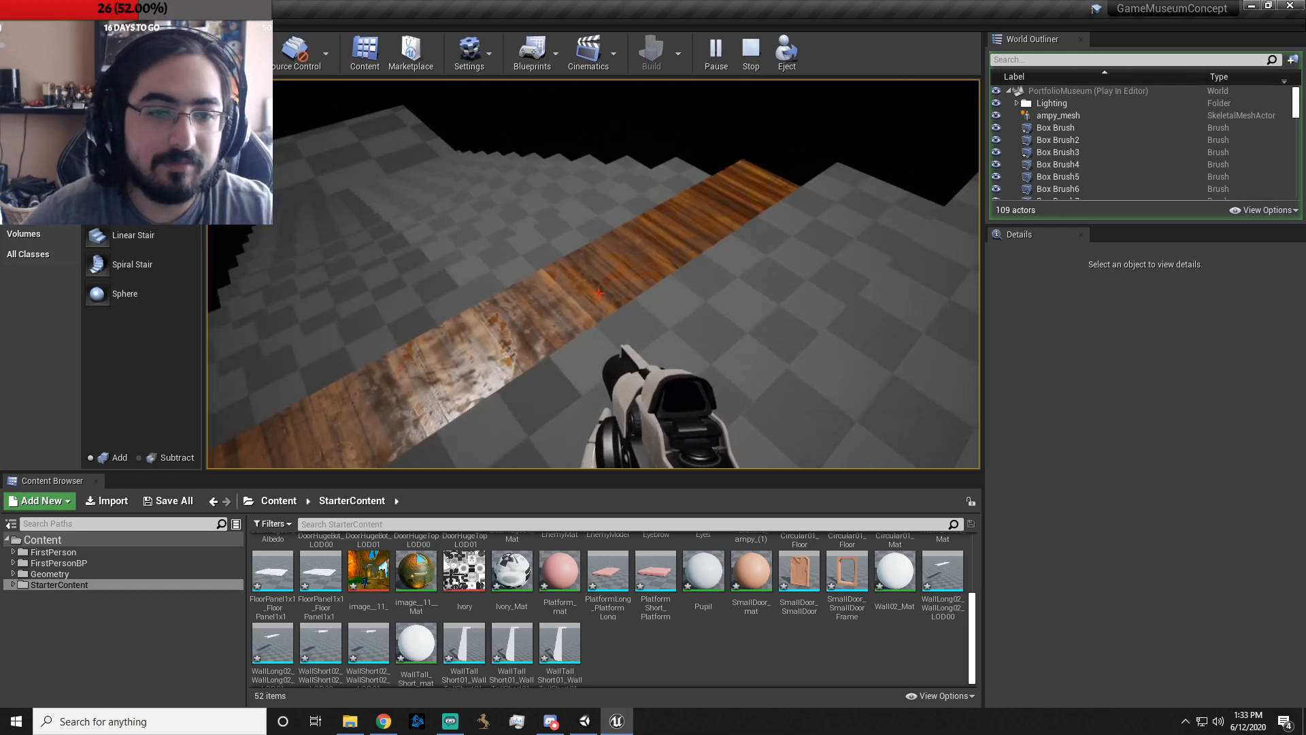
{"action": "key", "text": "w"}
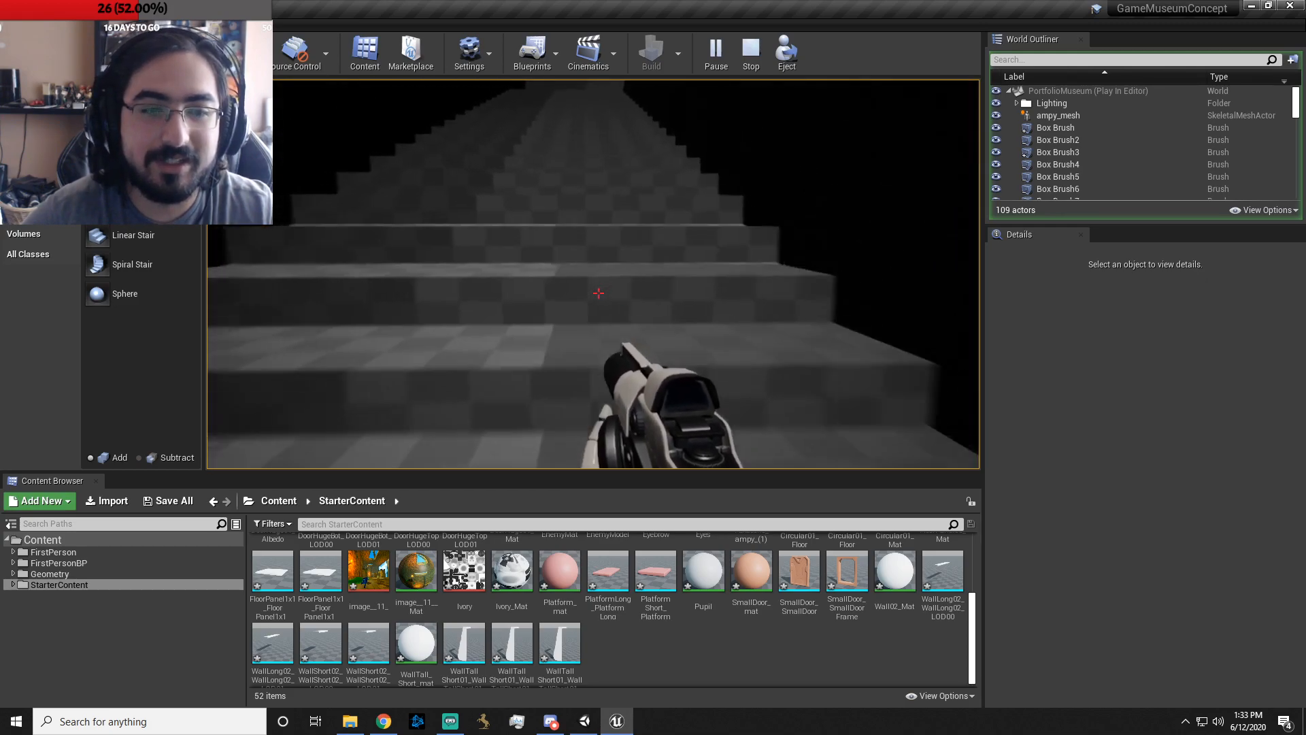
{"action": "key", "text": "w"}
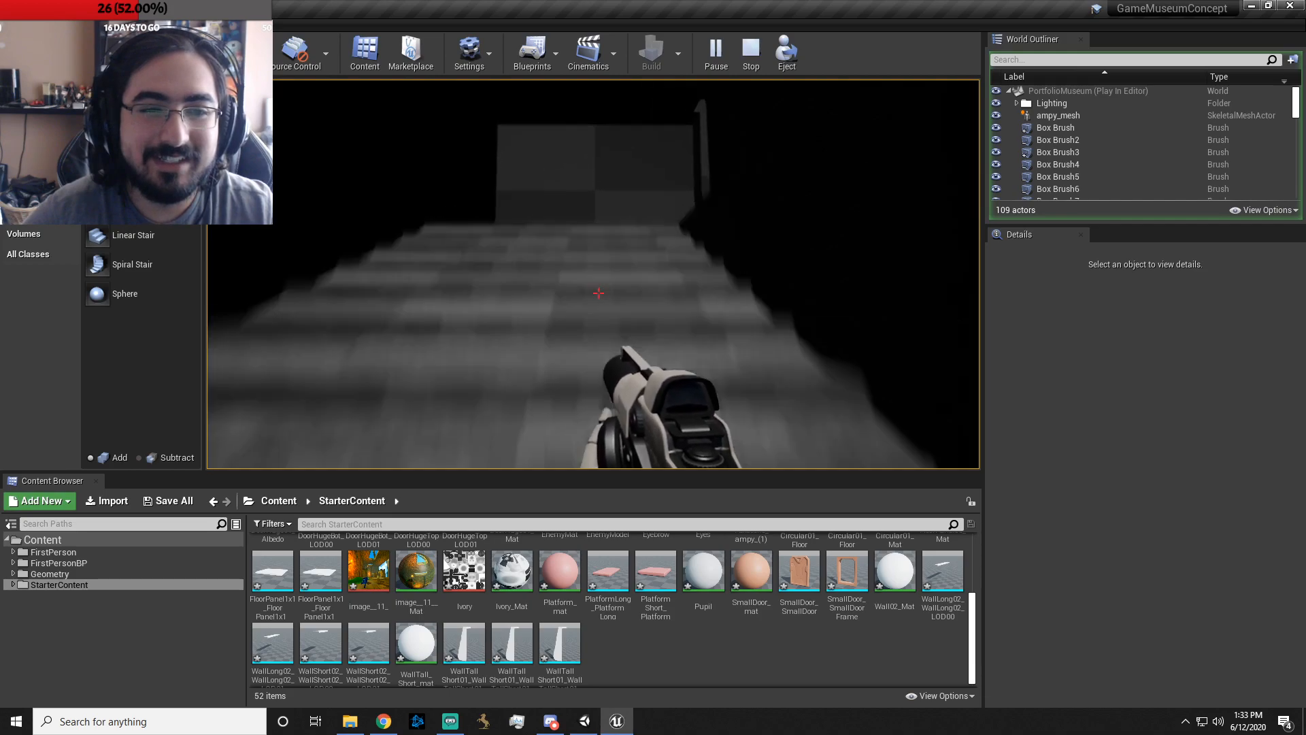
{"action": "key", "text": "w"}
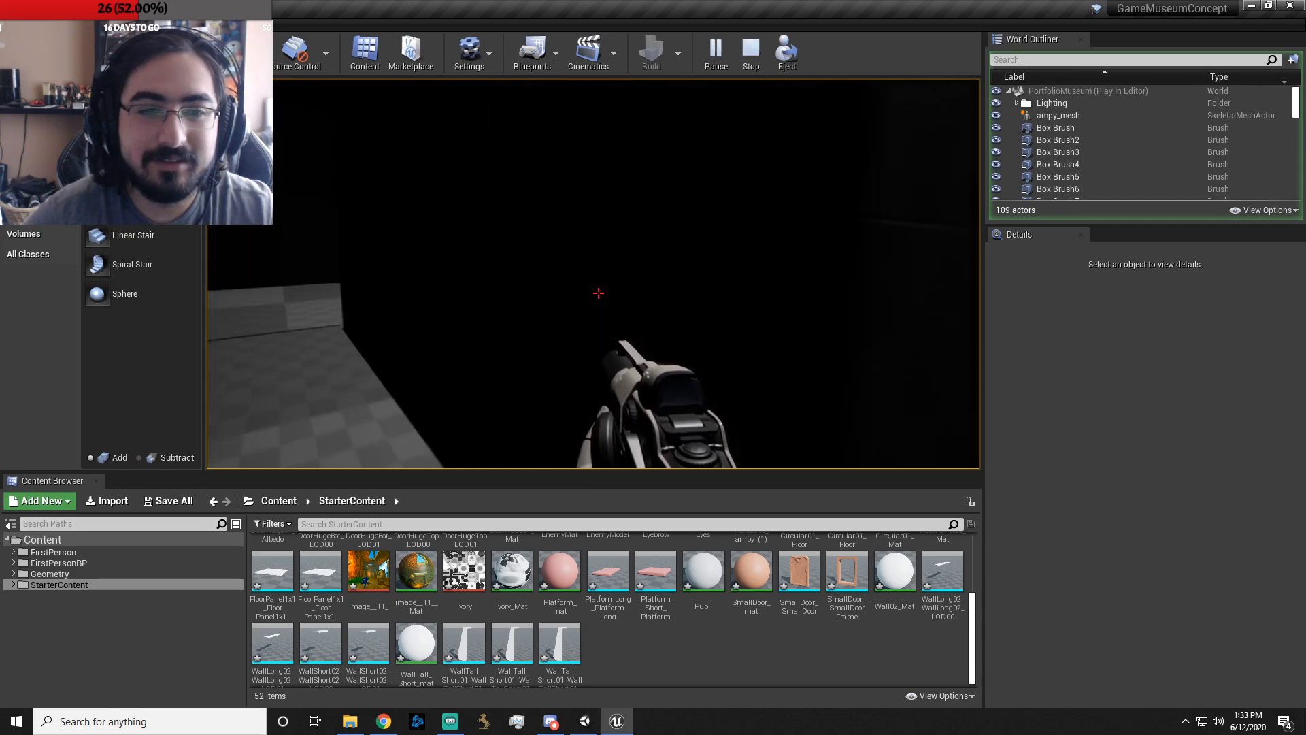
{"action": "key", "text": "w"}
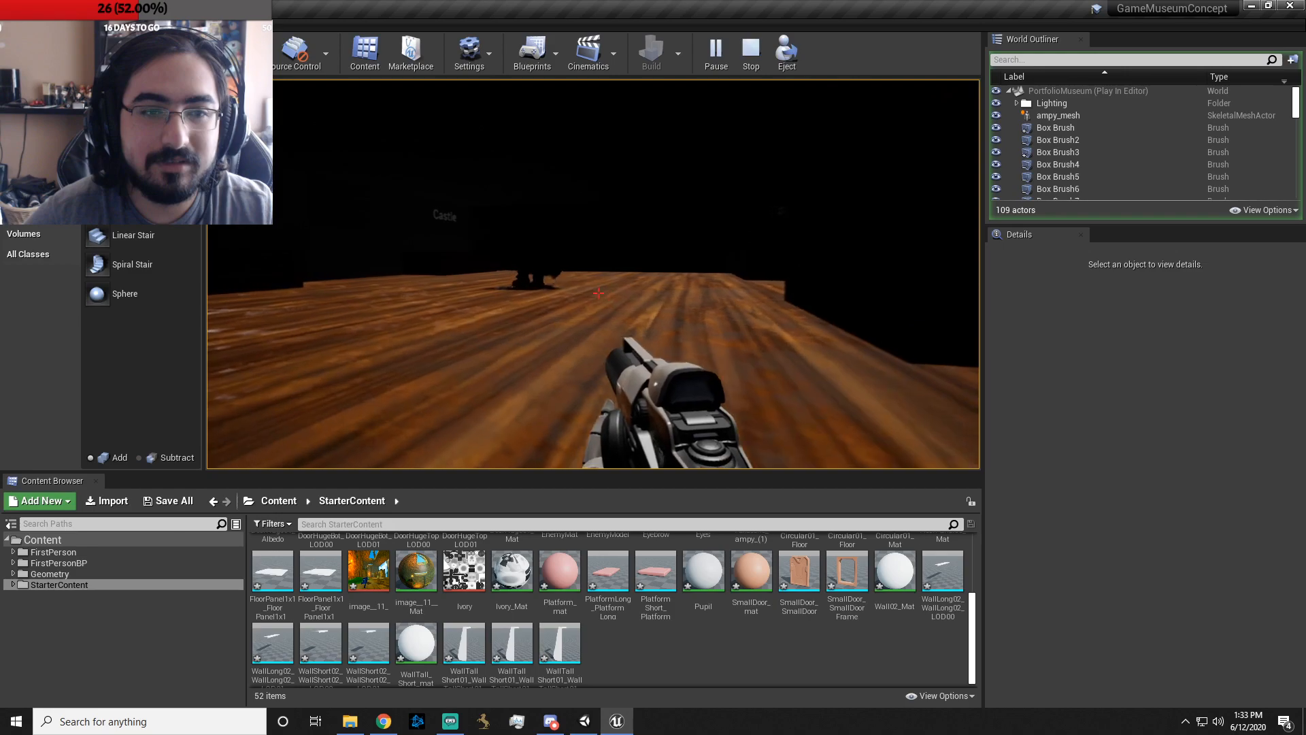
{"action": "key", "text": "w"}
{"action": "key", "text": "d"}
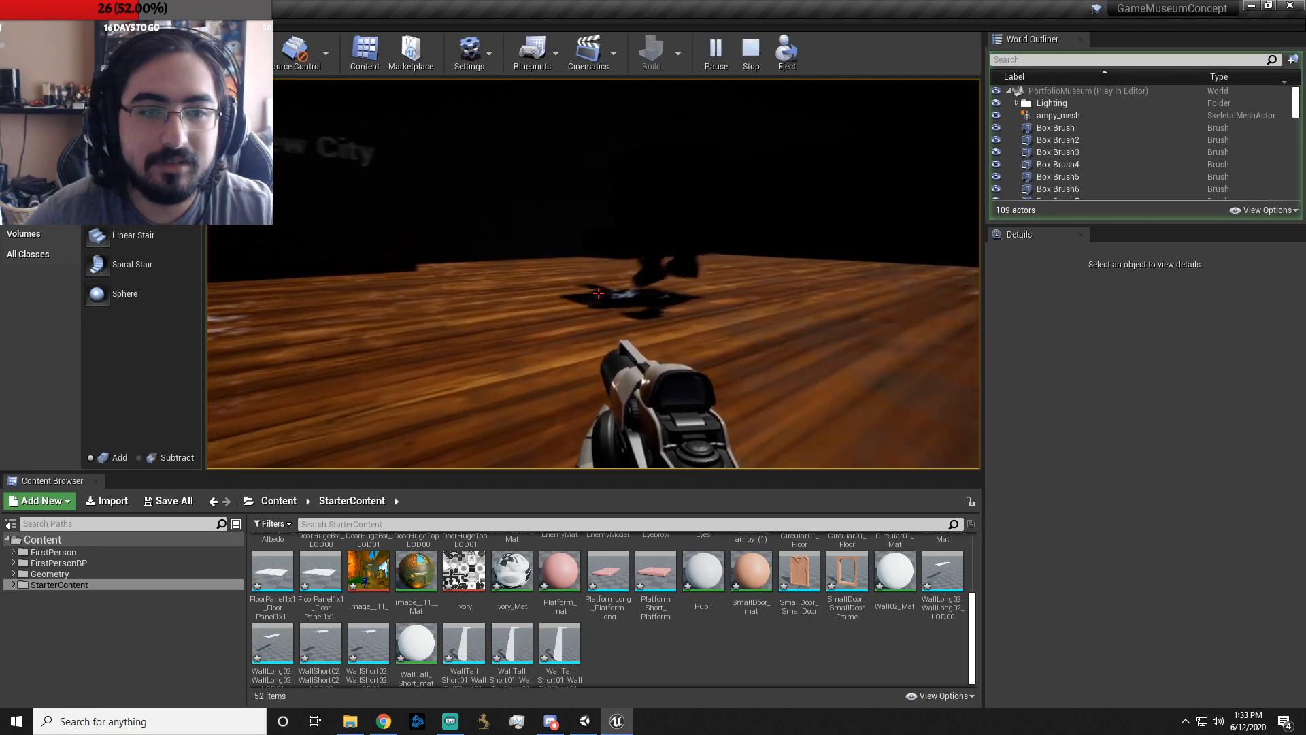
{"action": "key", "text": "Escape"}
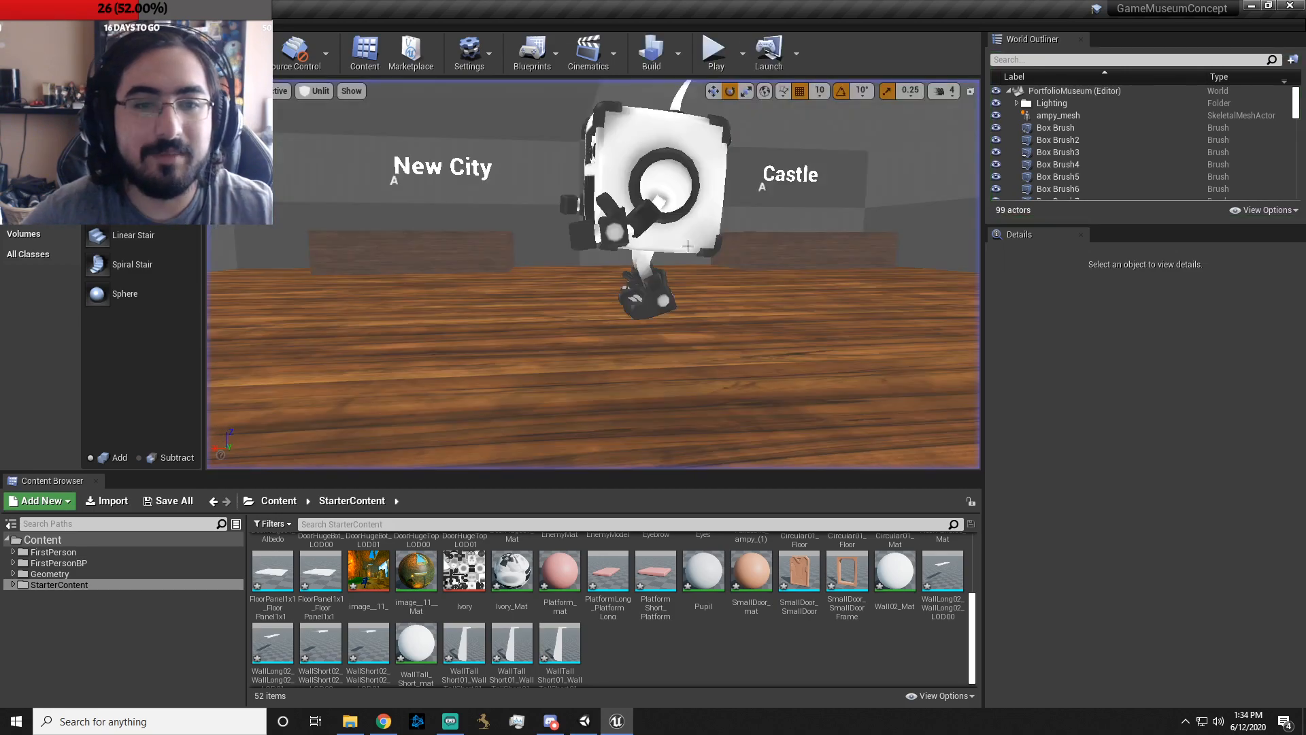
- Place a point light above the wooden floor in the hall with the New City sign
{"action": "right_click_drag", "start_coordinate": [767, 182], "coordinate": [742, 136]}
{"action": "key", "text": "a"}
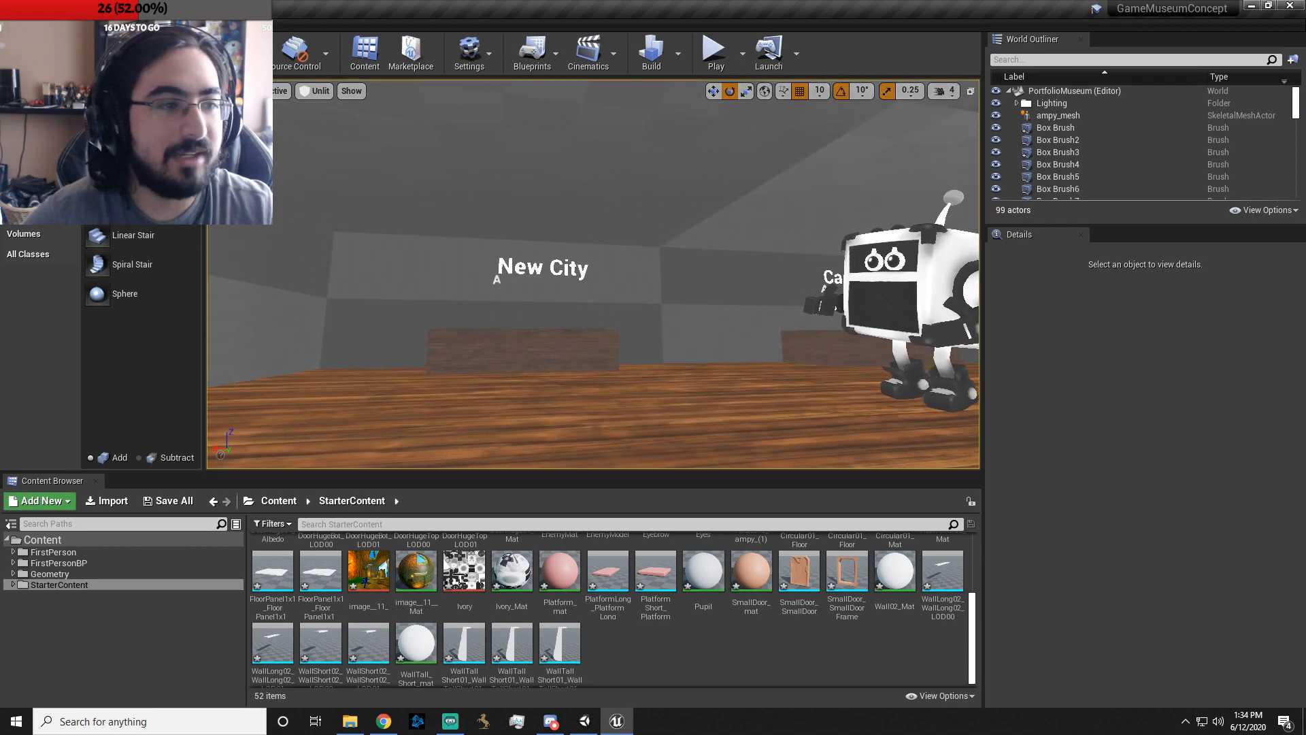
{"action": "left_click", "coordinate": [24, 152]}
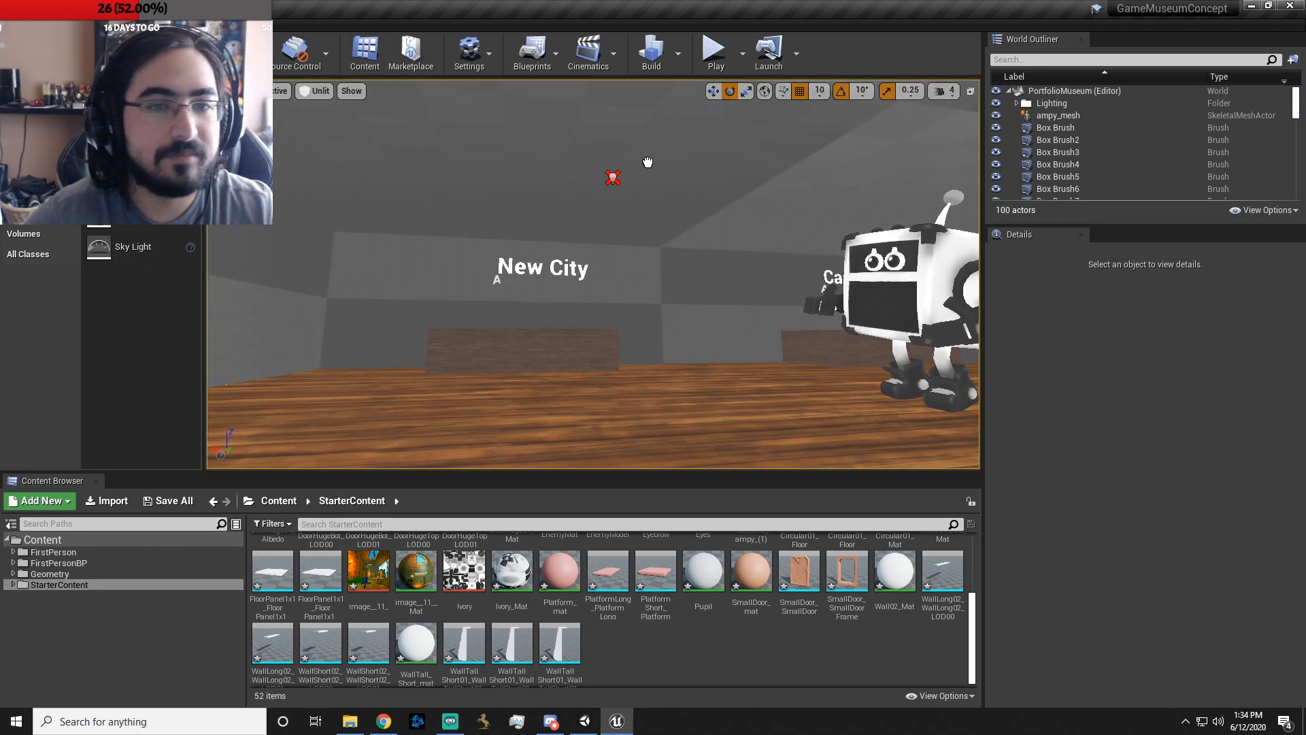
{"action": "left_click", "coordinate": [719, 176]}
- Set the new point light's intensity to 160 cd and its attenuation radius to about 2963
{"action": "key", "text": "s"}
{"action": "mouse_move", "coordinate": [662, 277]}
{"action": "right_mouse_down"}
{"action": "mouse_move", "coordinate": [722, 271]}
{"action": "mouse_move", "coordinate": [680, 274]}
{"action": "right_mouse_up"}
{"action": "key", "text": "w"}
{"action": "key", "text": "d"}
{"action": "left_click_drag", "start_coordinate": [1116, 431], "coordinate": [1143, 464]}
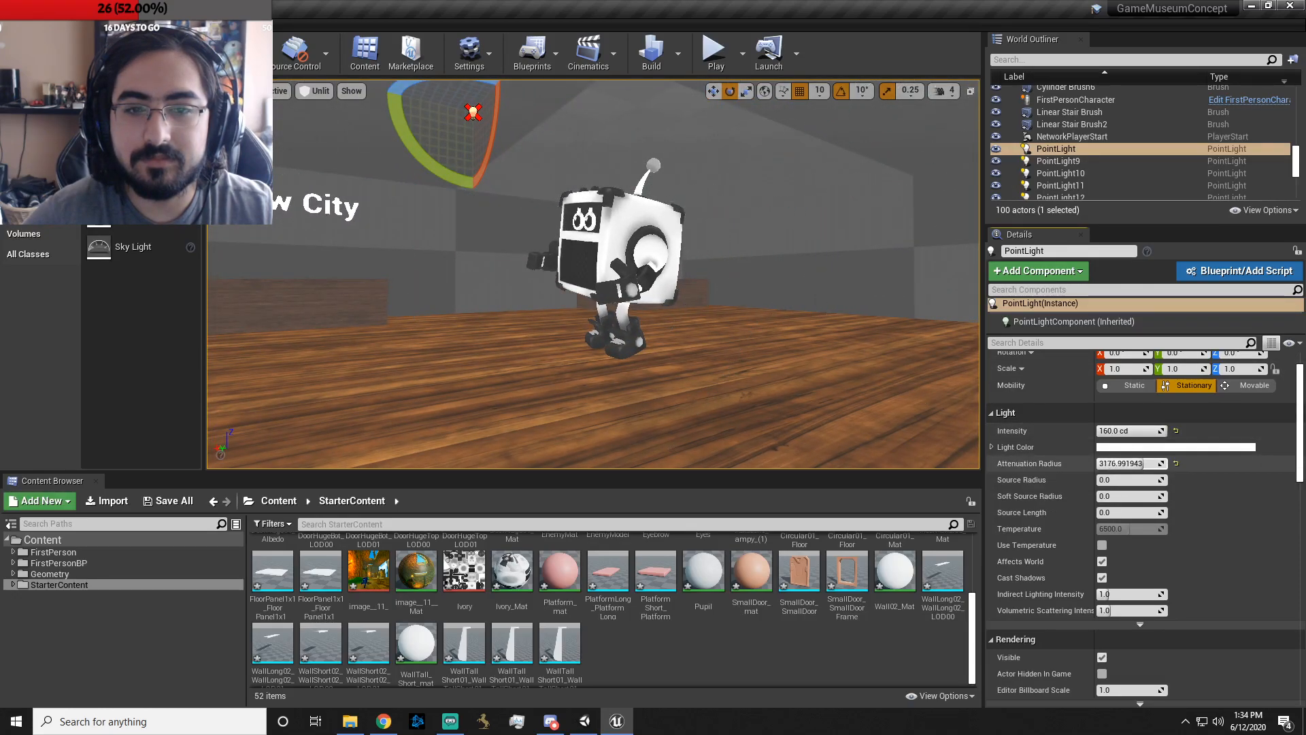
- Build the level's lighting, read the Map Check message about ampy_mesh, and close the message log
{"action": "left_click", "coordinate": [649, 58]}
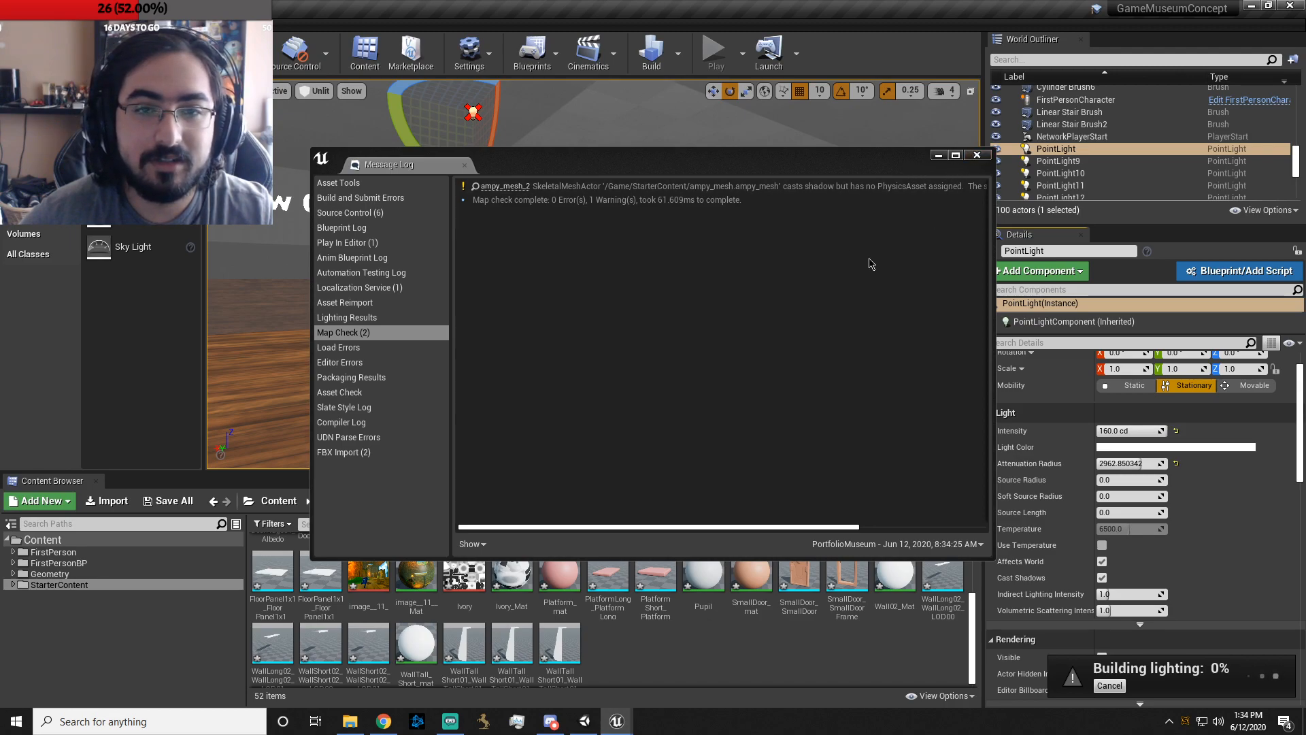
{"action": "scroll", "coordinate": [803, 361], "scroll_direction": "right", "scroll_amount": 3}
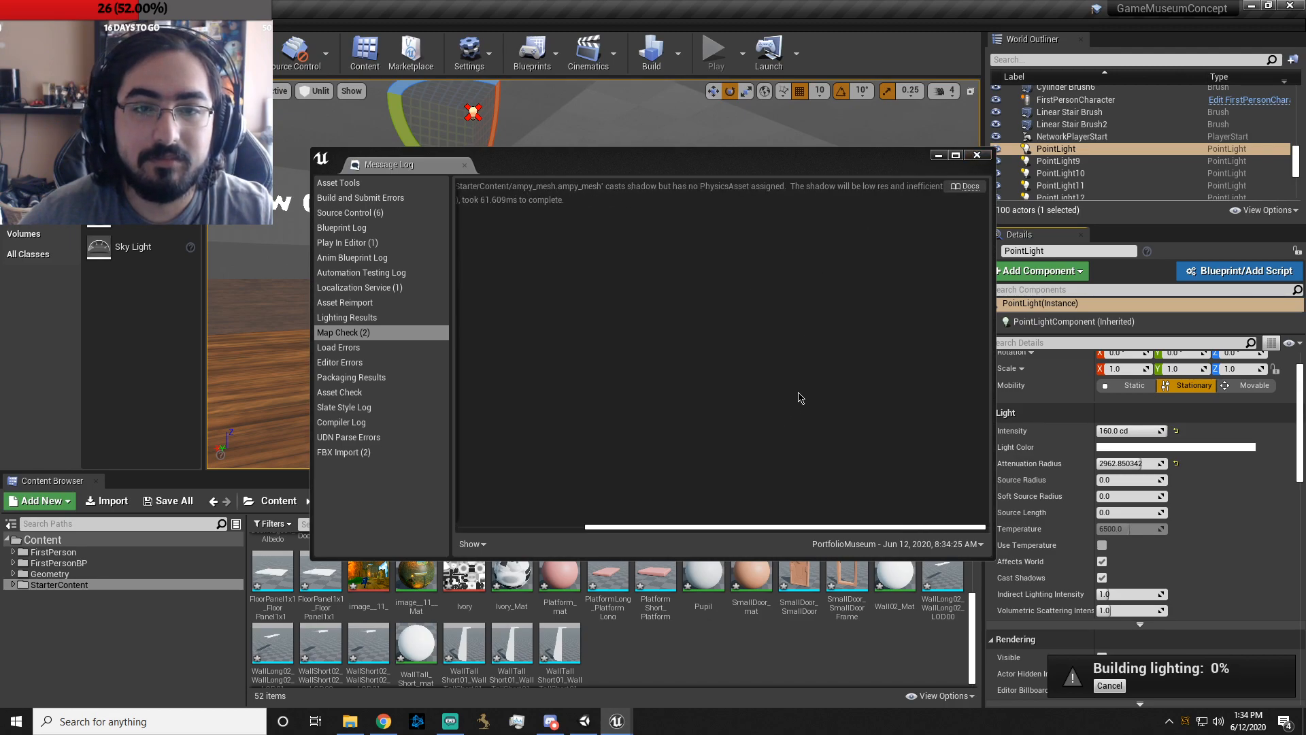
{"action": "scroll", "coordinate": [905, 191], "scroll_direction": "left", "scroll_amount": 2}
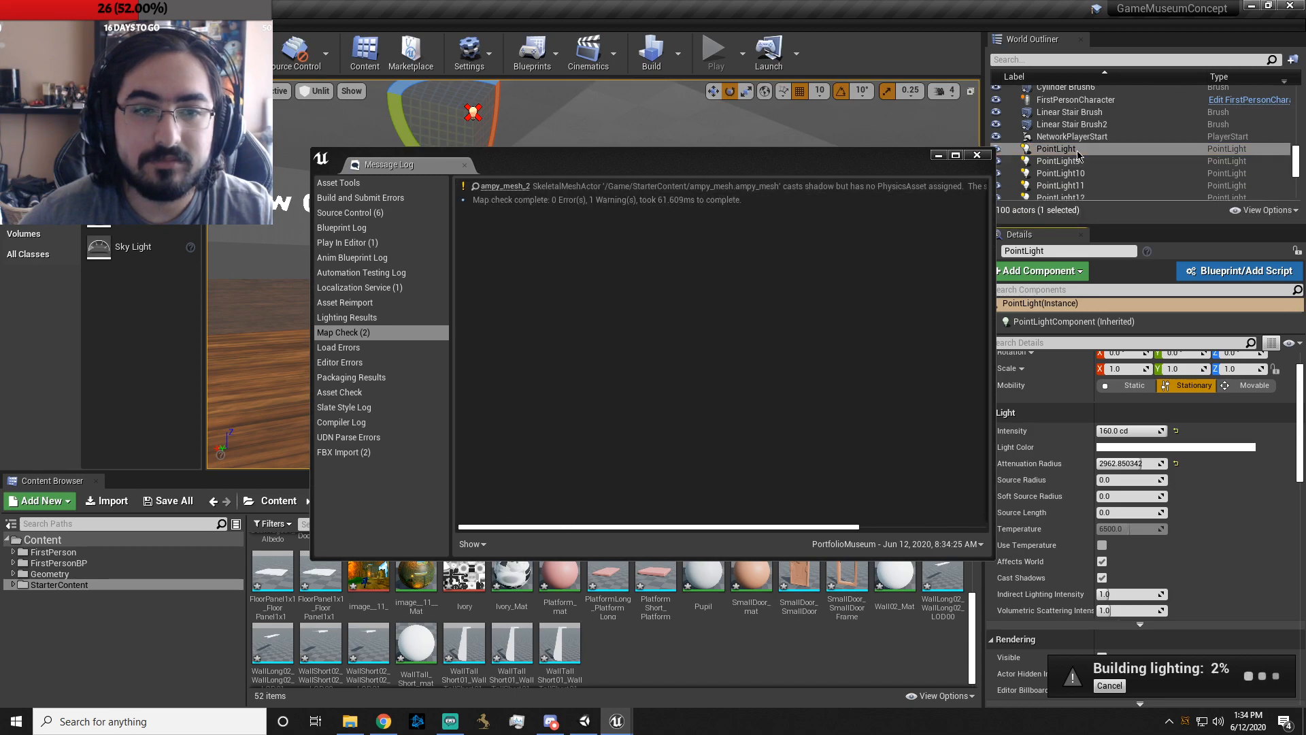
{"action": "left_click", "coordinate": [977, 155]}
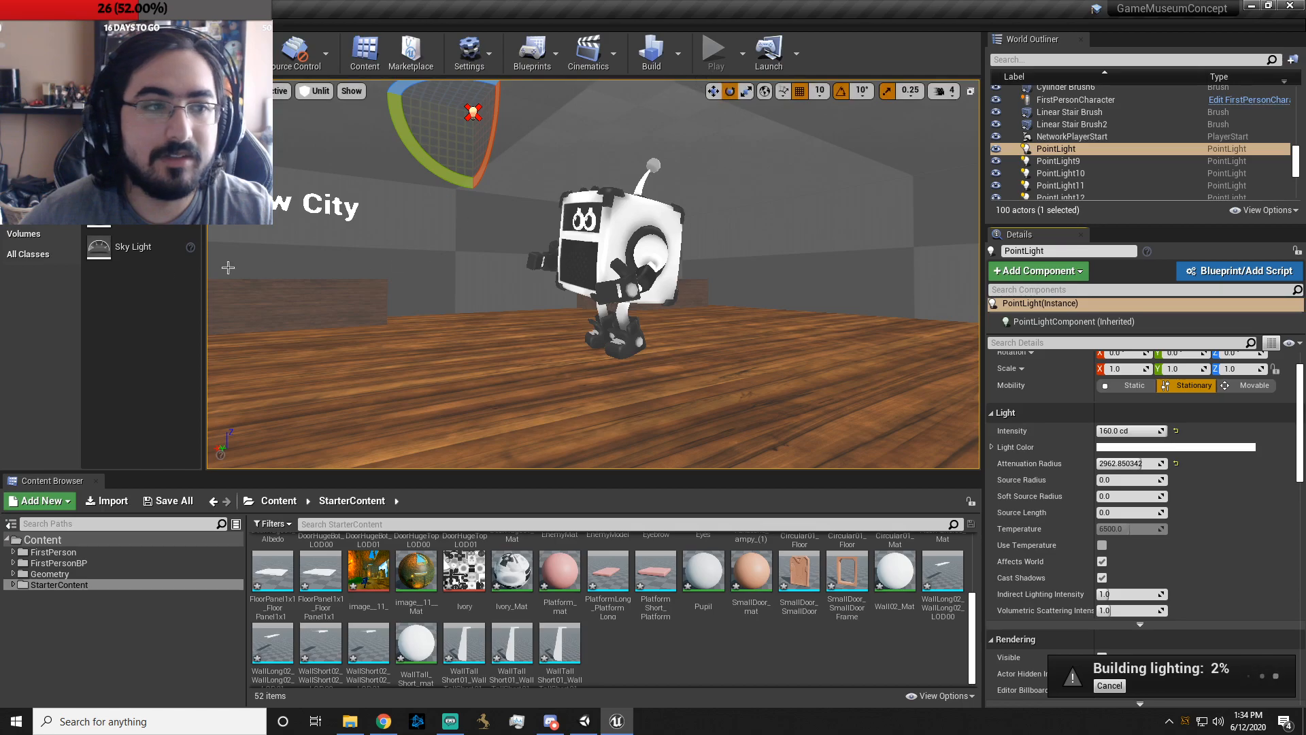
{"action": "right_click_drag", "start_coordinate": [756, 160], "coordinate": [905, 223]}
{"action": "key", "text": "s"}
{"action": "key", "text": "a"}
{"action": "right_click_drag", "start_coordinate": [726, 303], "coordinate": [717, 304]}
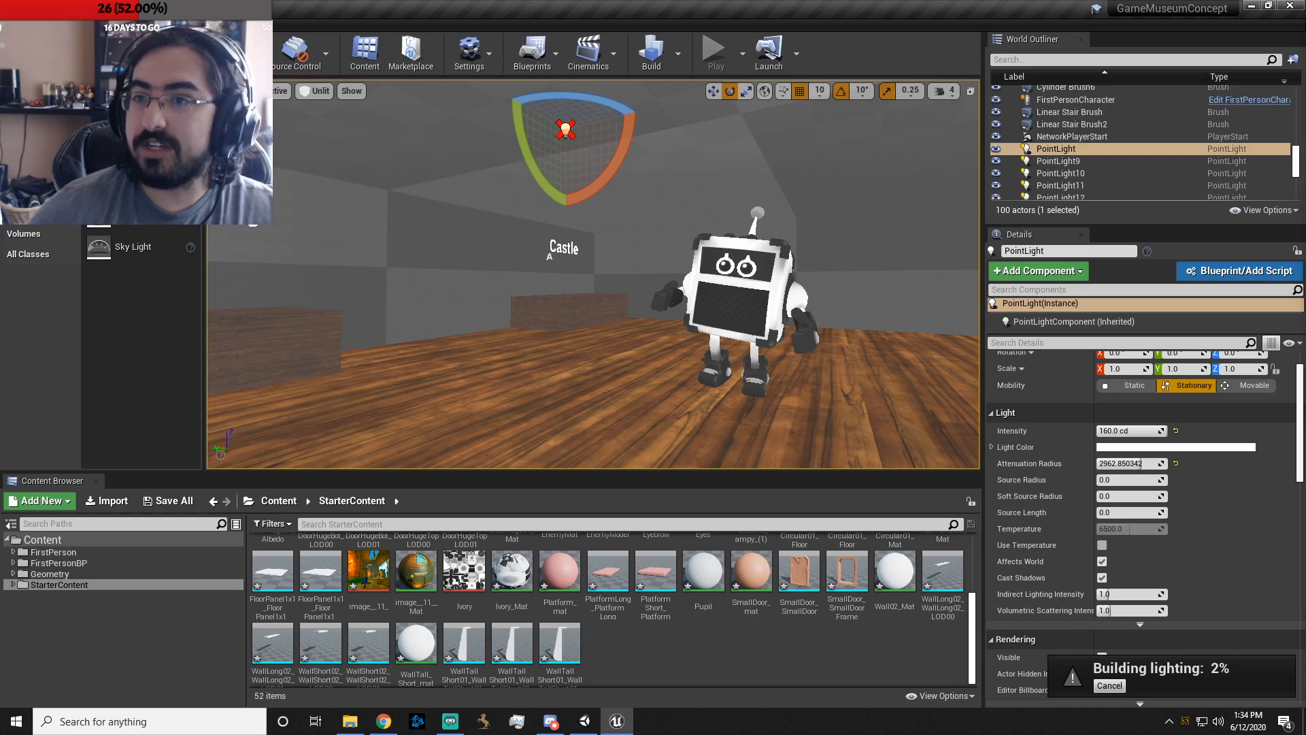
- Close the lighting results log, start a playtest of the level, and fire two test shots into the dark starting area
{"action": "key", "text": "alt+Tab"}
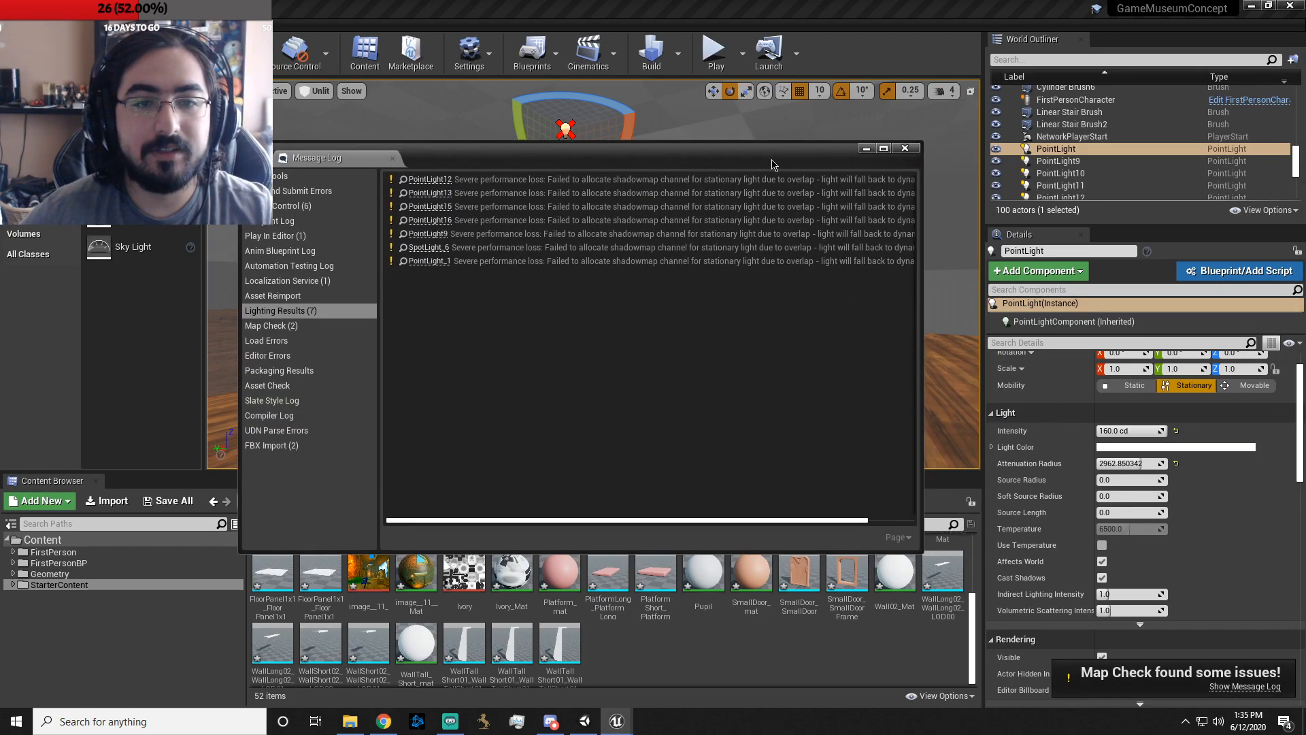
{"action": "left_click", "coordinate": [905, 148]}
{"action": "left_click", "coordinate": [714, 51]}
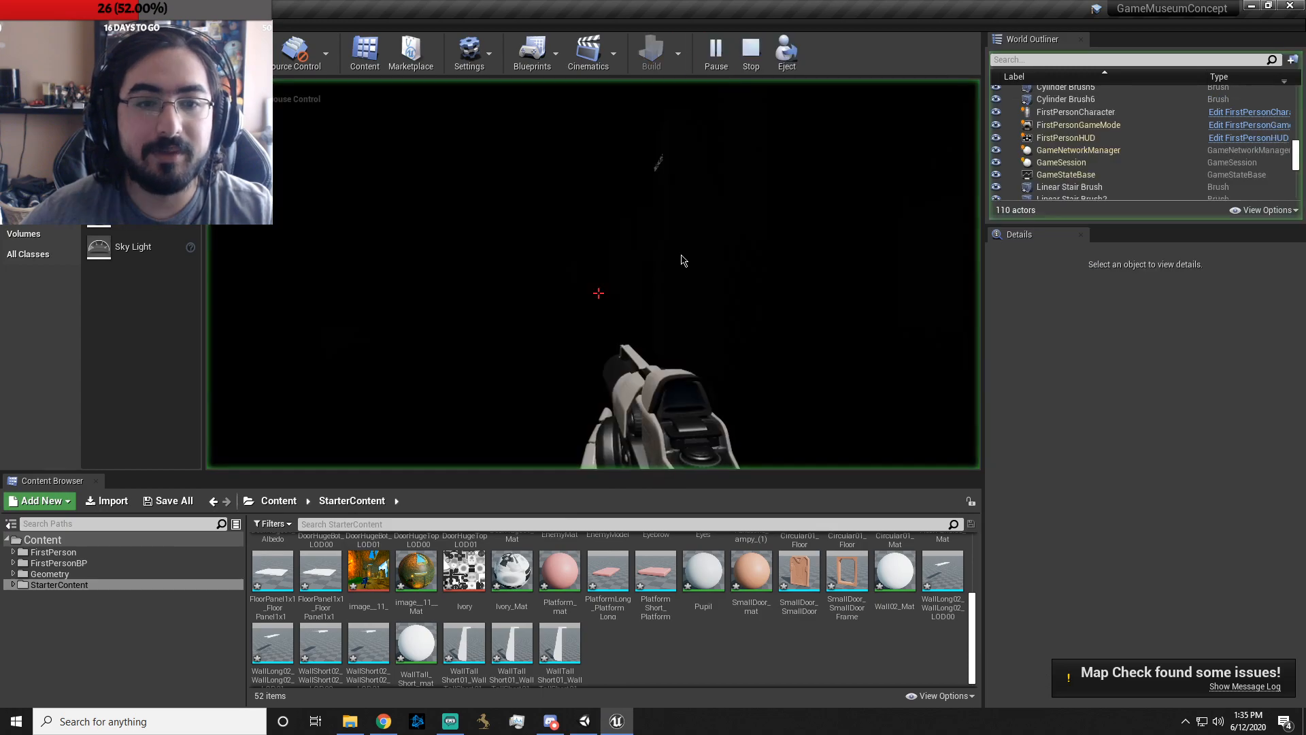
{"action": "left_click", "coordinate": [599, 293]}
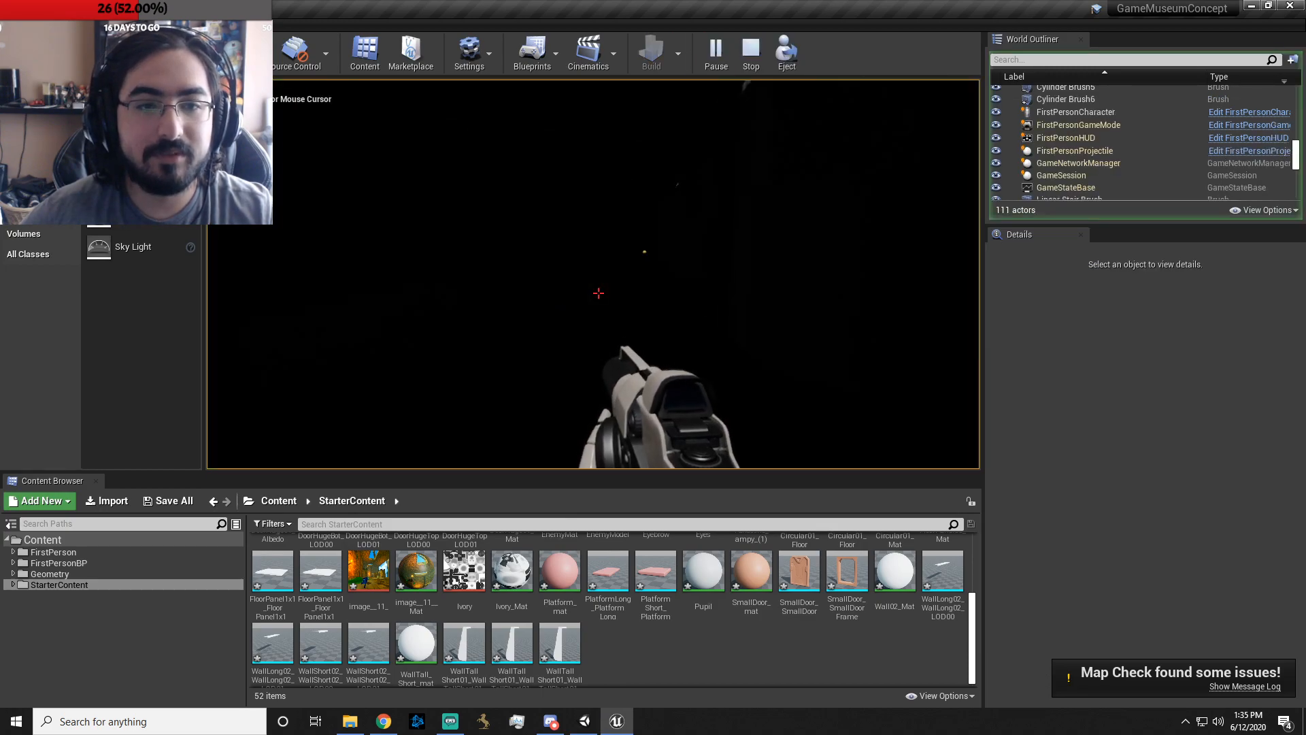
{"action": "left_click", "coordinate": [599, 292]}
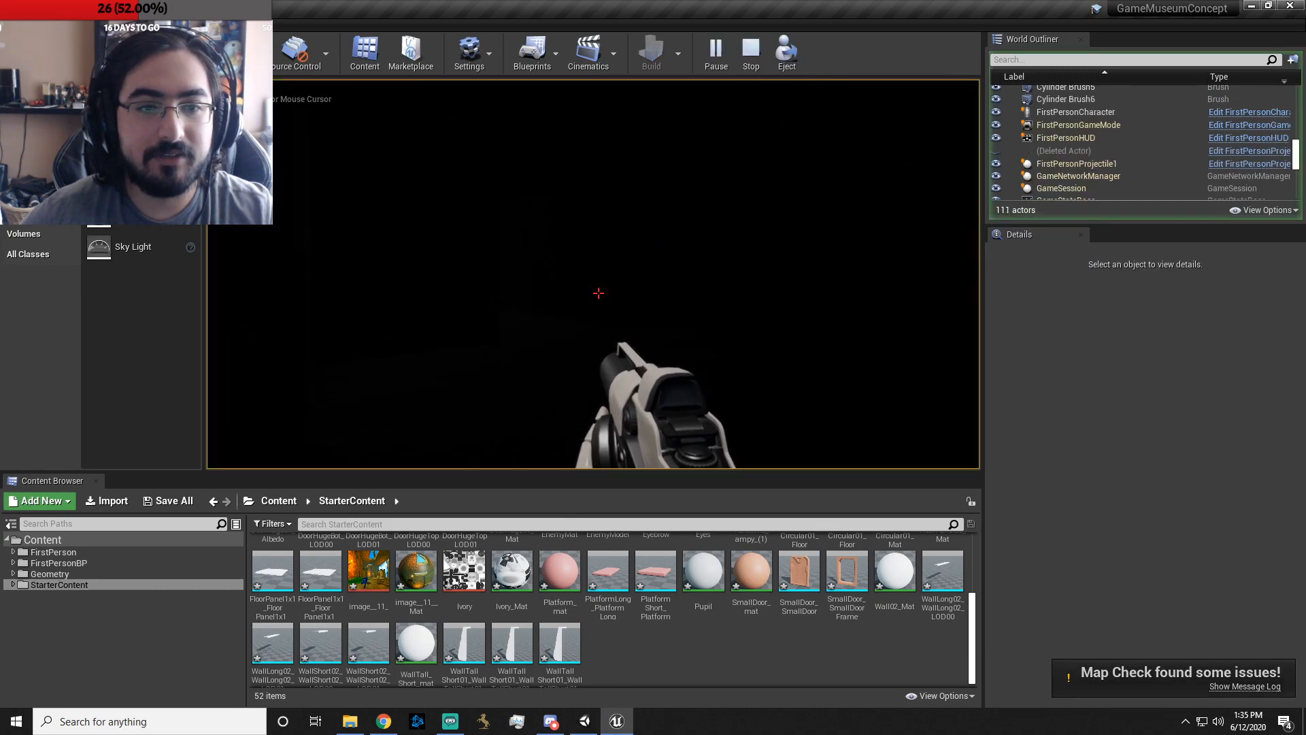
- Walk down the dark corridor and across the checkered-floor room to the doorway in its far wall to check the lighting
{"action": "key", "text": "w"}
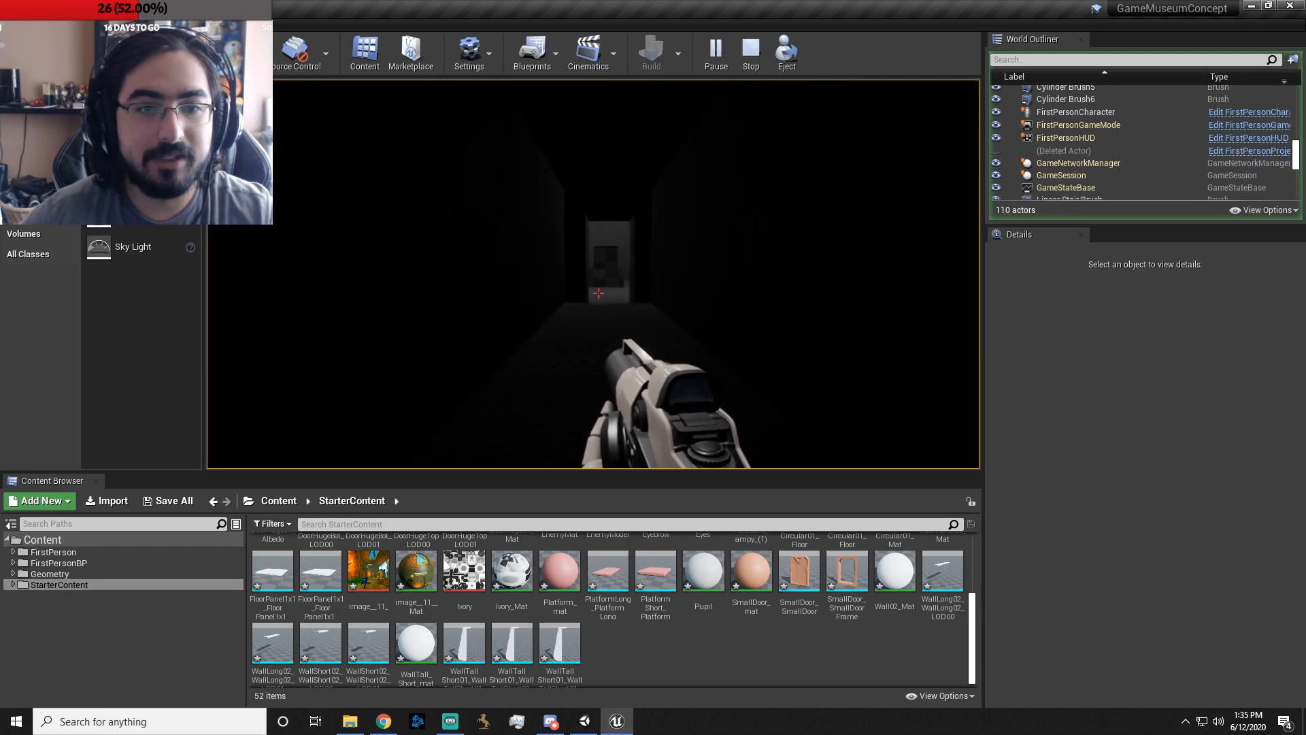
{"action": "key", "text": "w"}
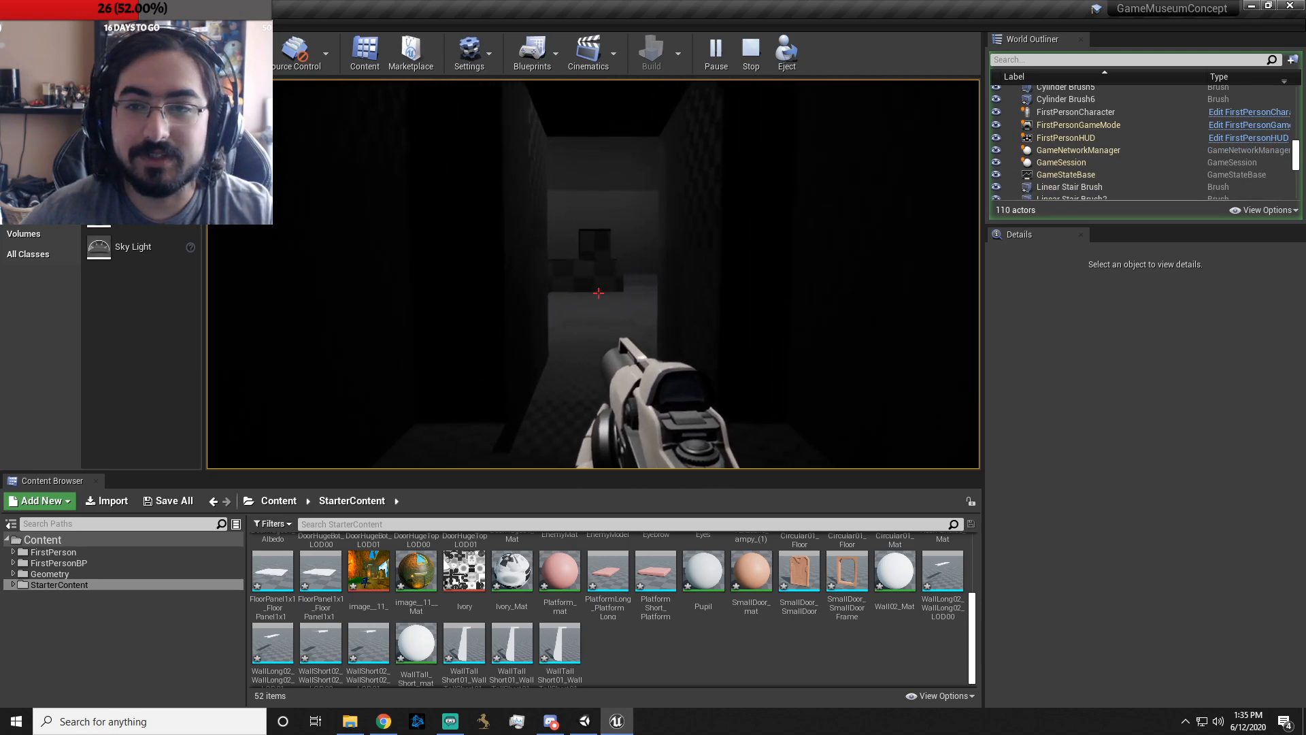
{"action": "key", "text": "w"}
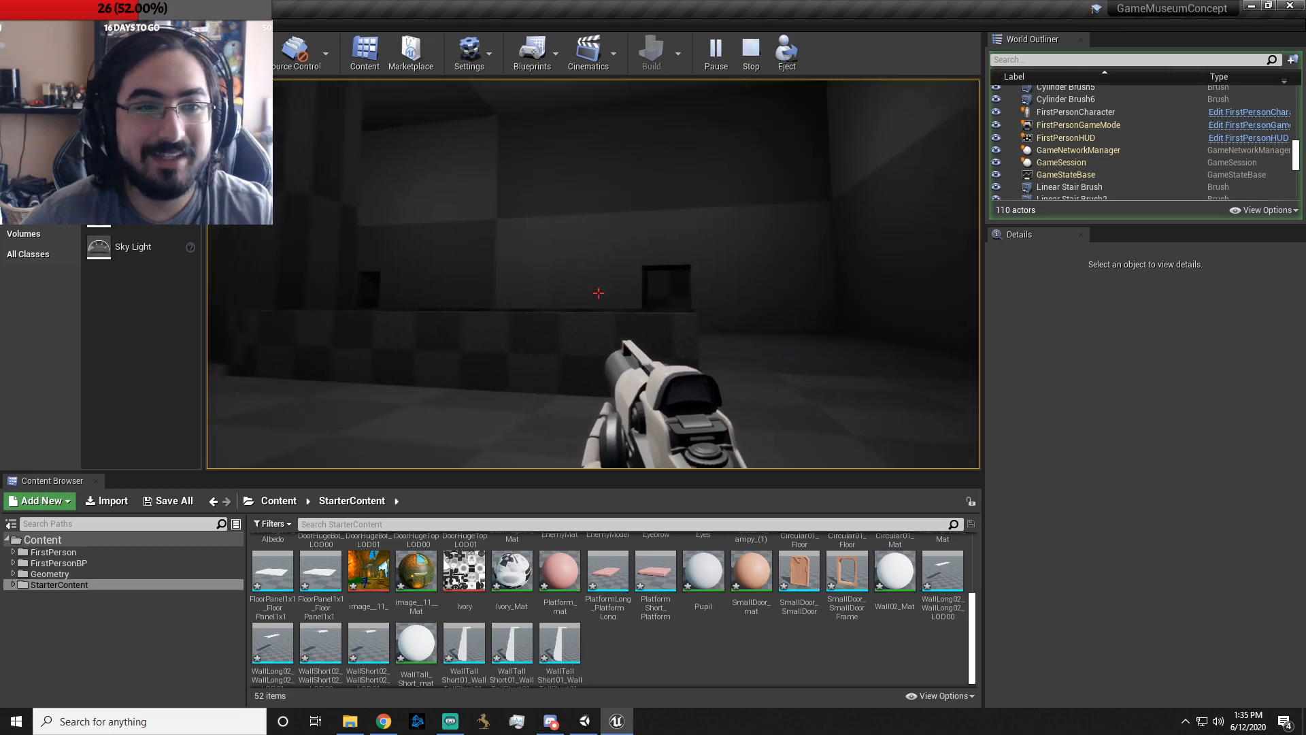
{"action": "key", "text": "w"}
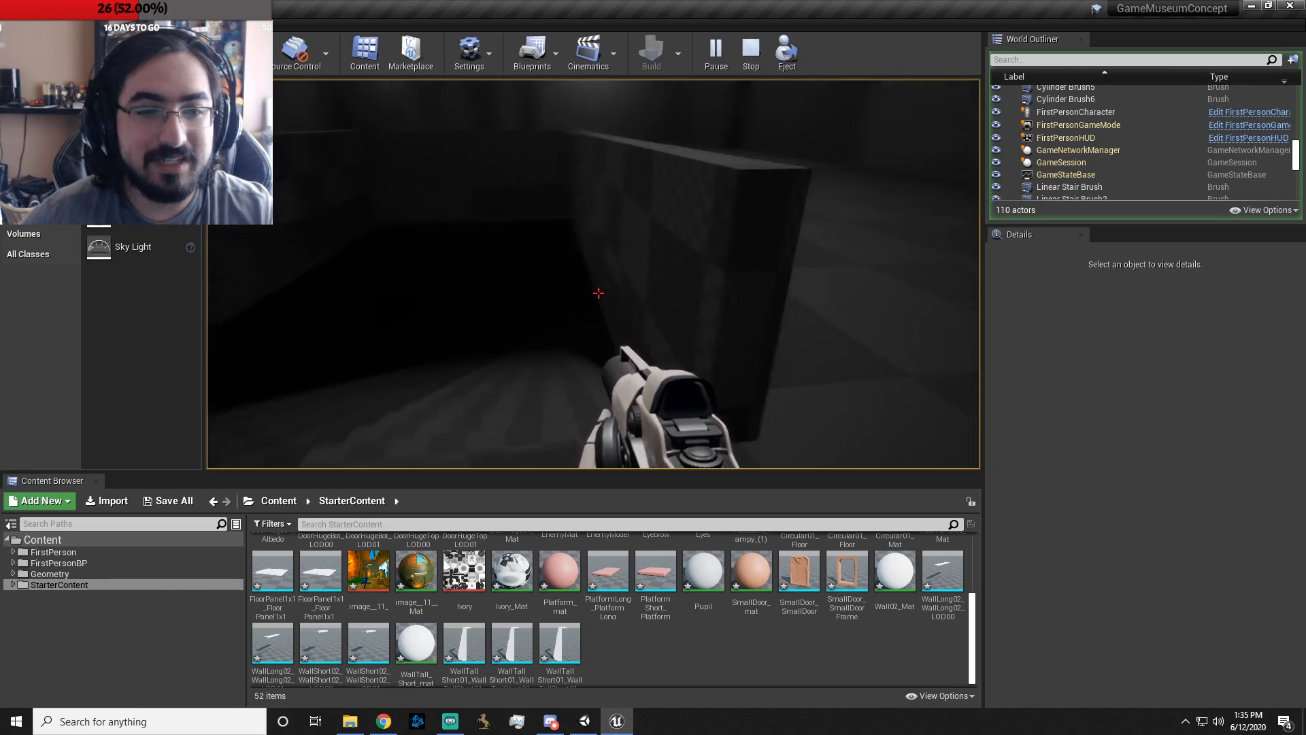
{"action": "key", "text": "w"}
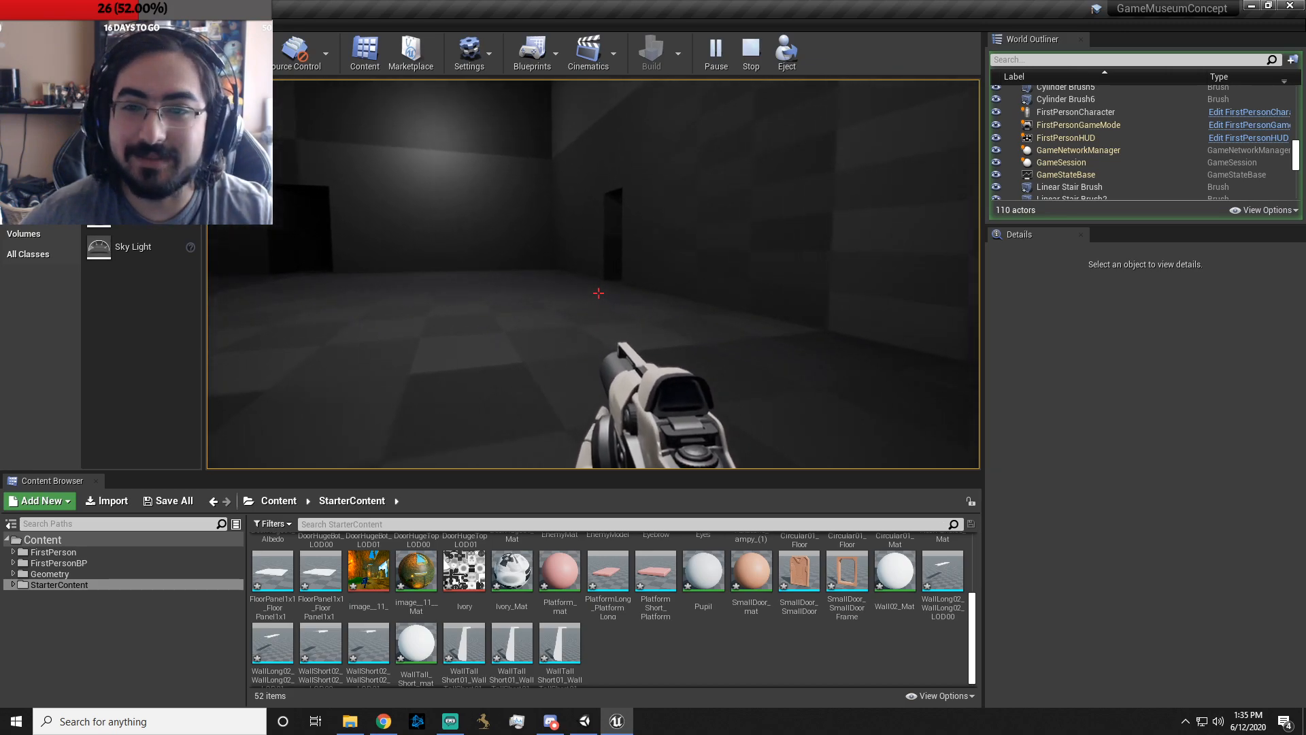
{"action": "key", "text": "w"}
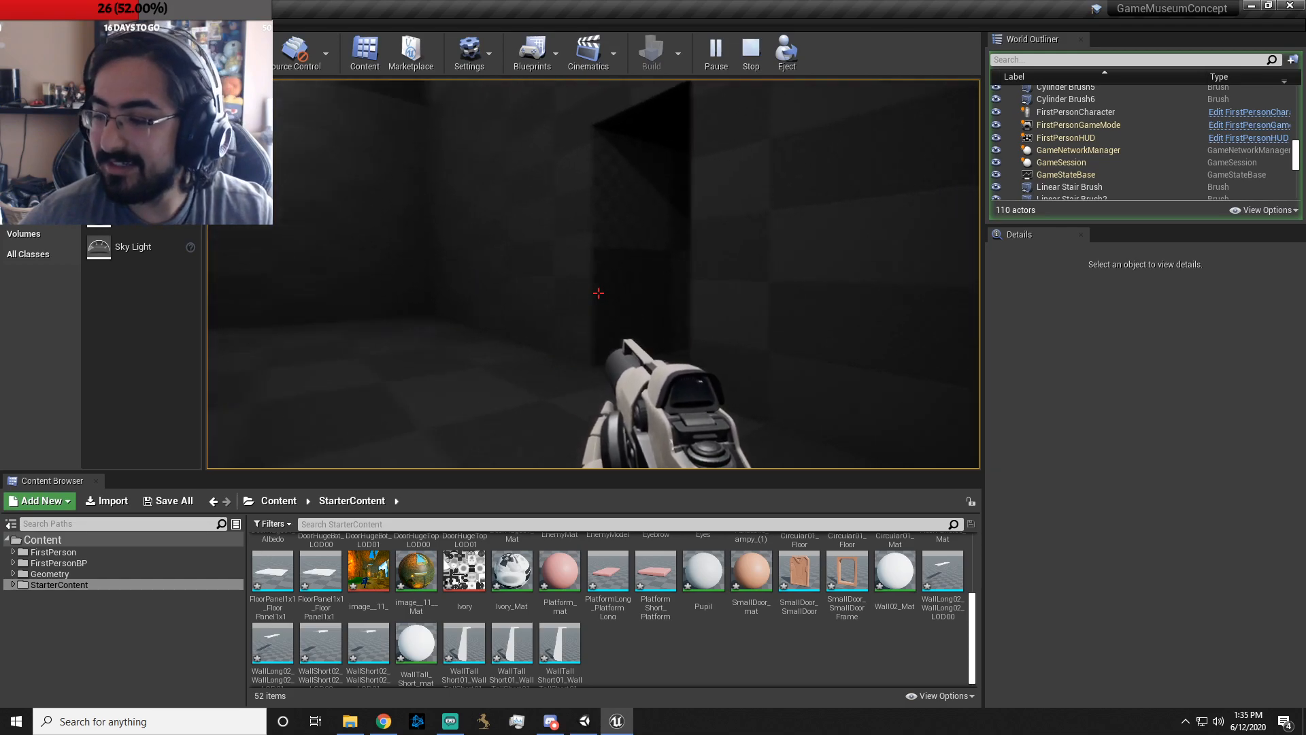
- Go through the doorway and explore the unlit area beyond it to examine its darkness
{"action": "key", "text": "w"}
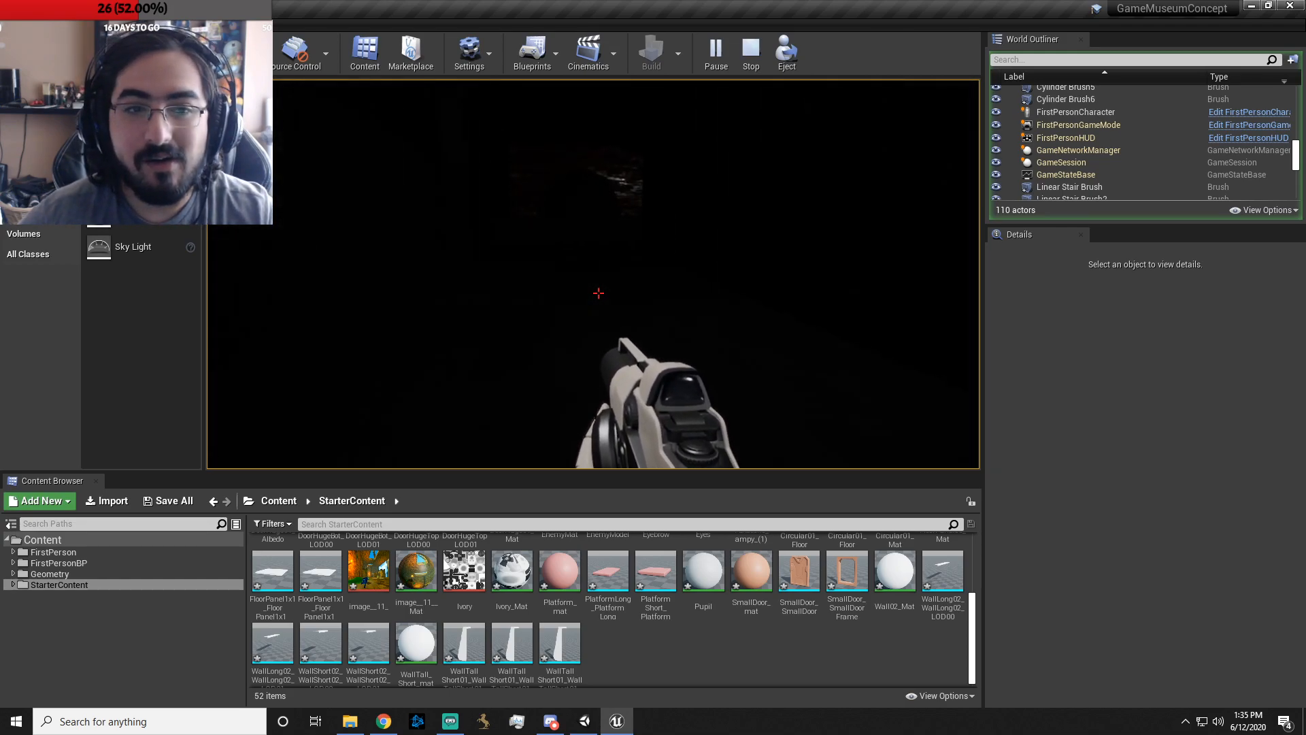
{"action": "key", "text": "w"}
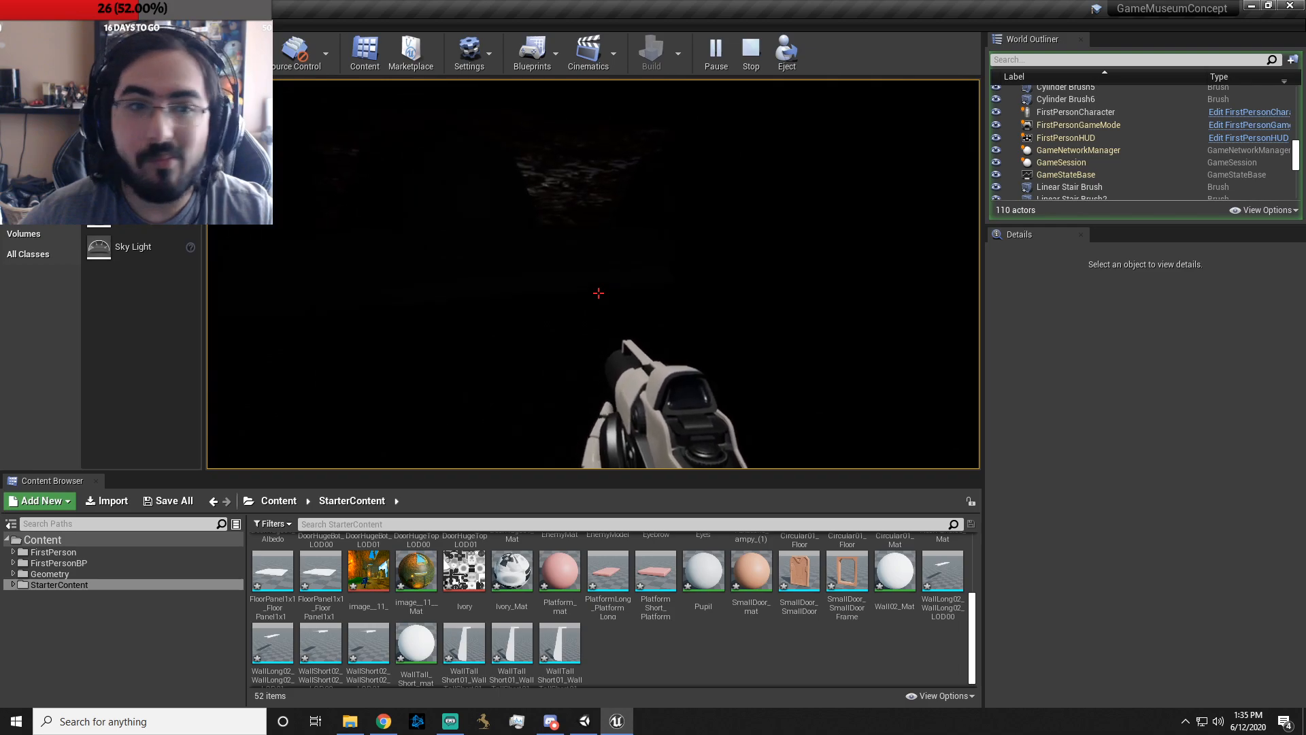
{"action": "key", "text": "w"}
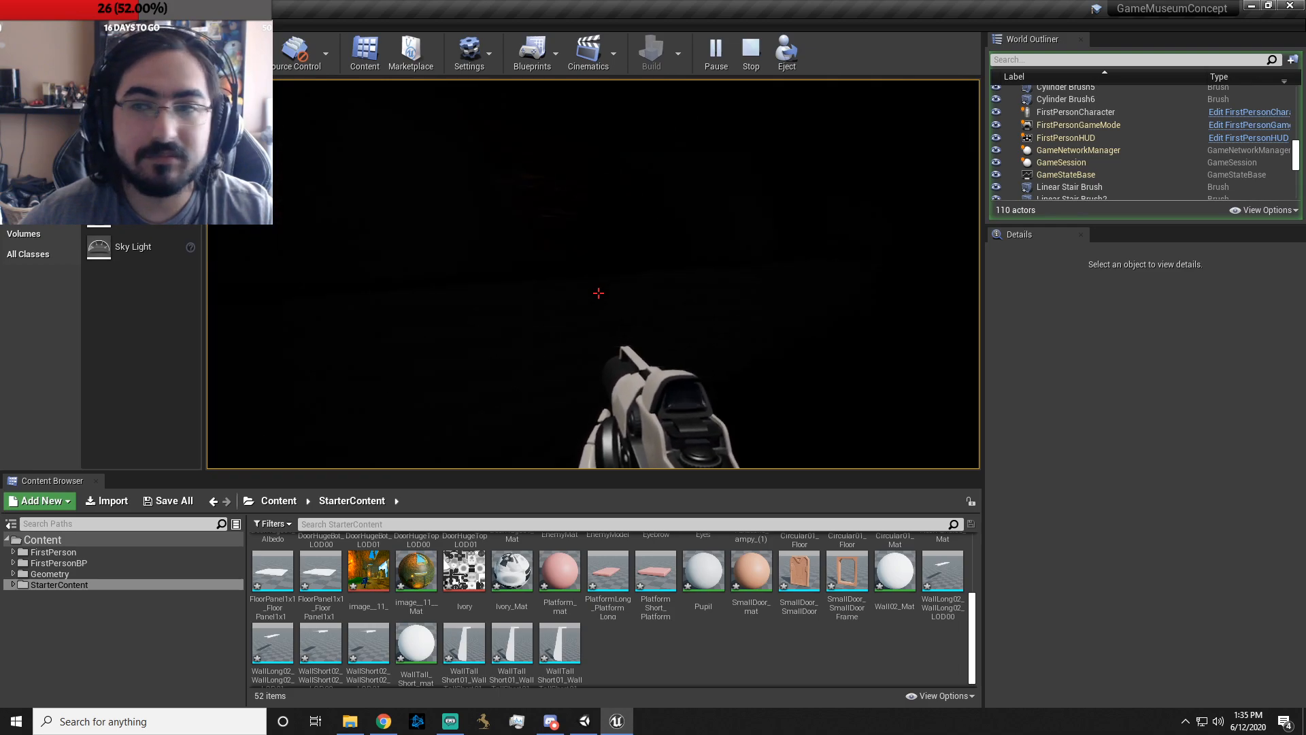
{"action": "key", "text": "w"}
{"action": "key", "text": "w"}
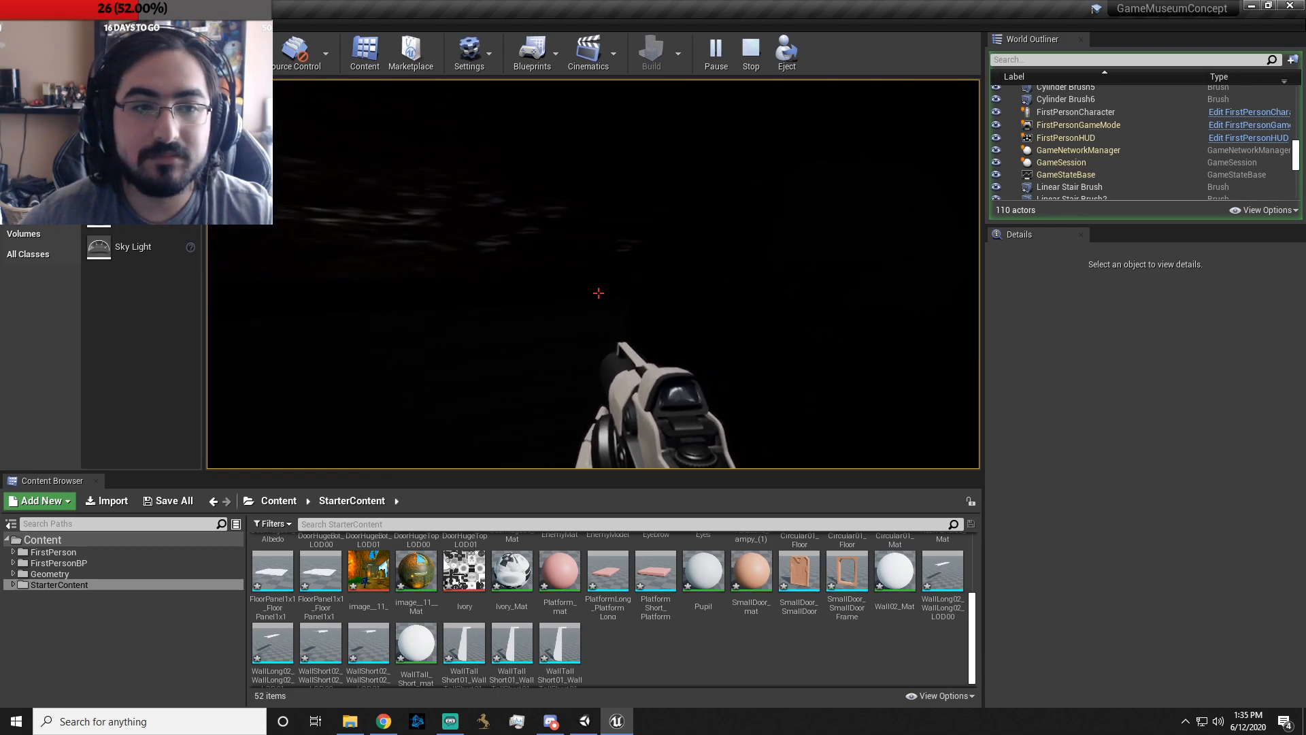
{"action": "key", "text": "w"}
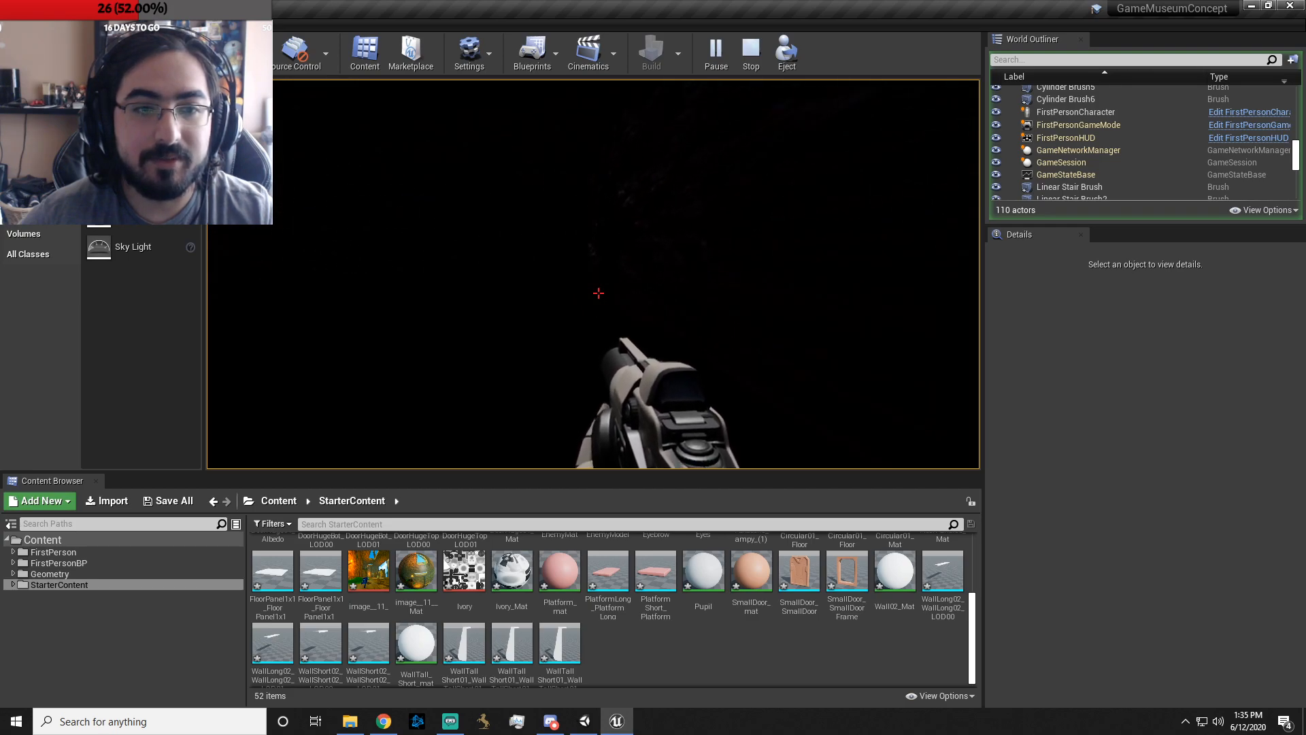
{"action": "key", "text": "w"}
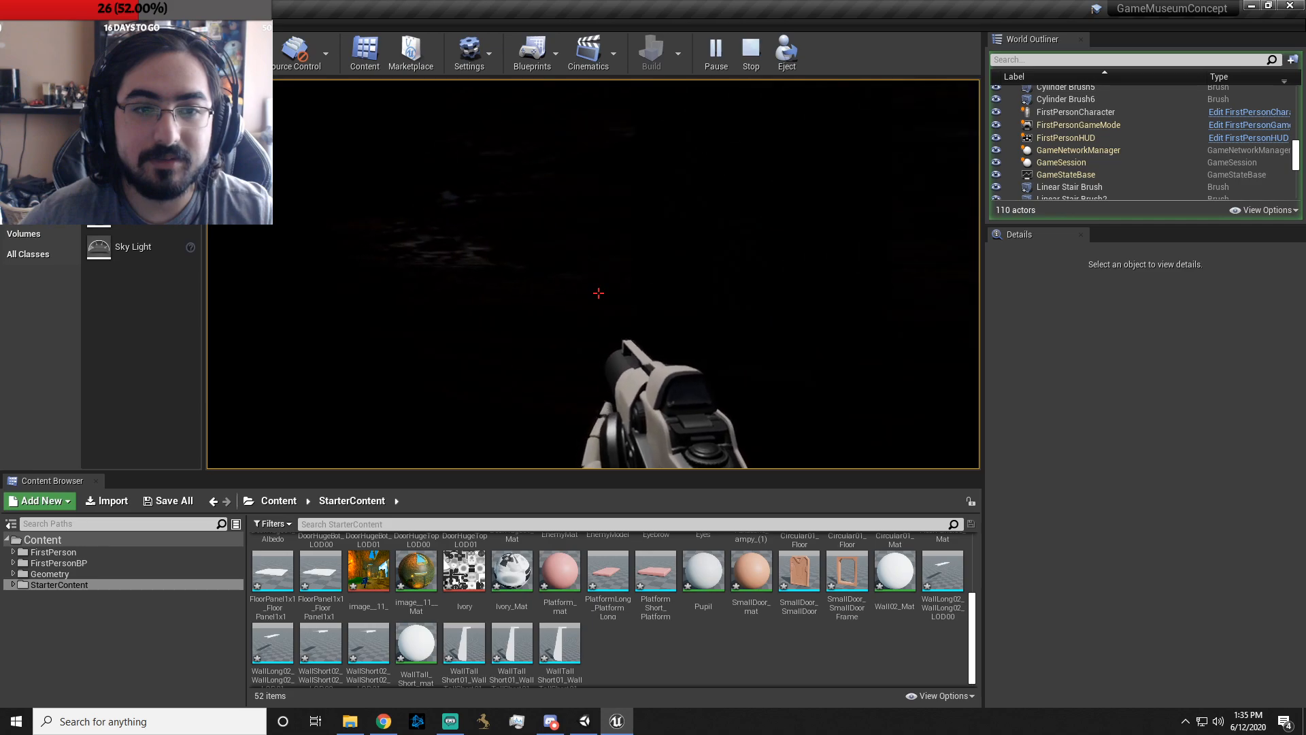
{"action": "key", "text": "w"}
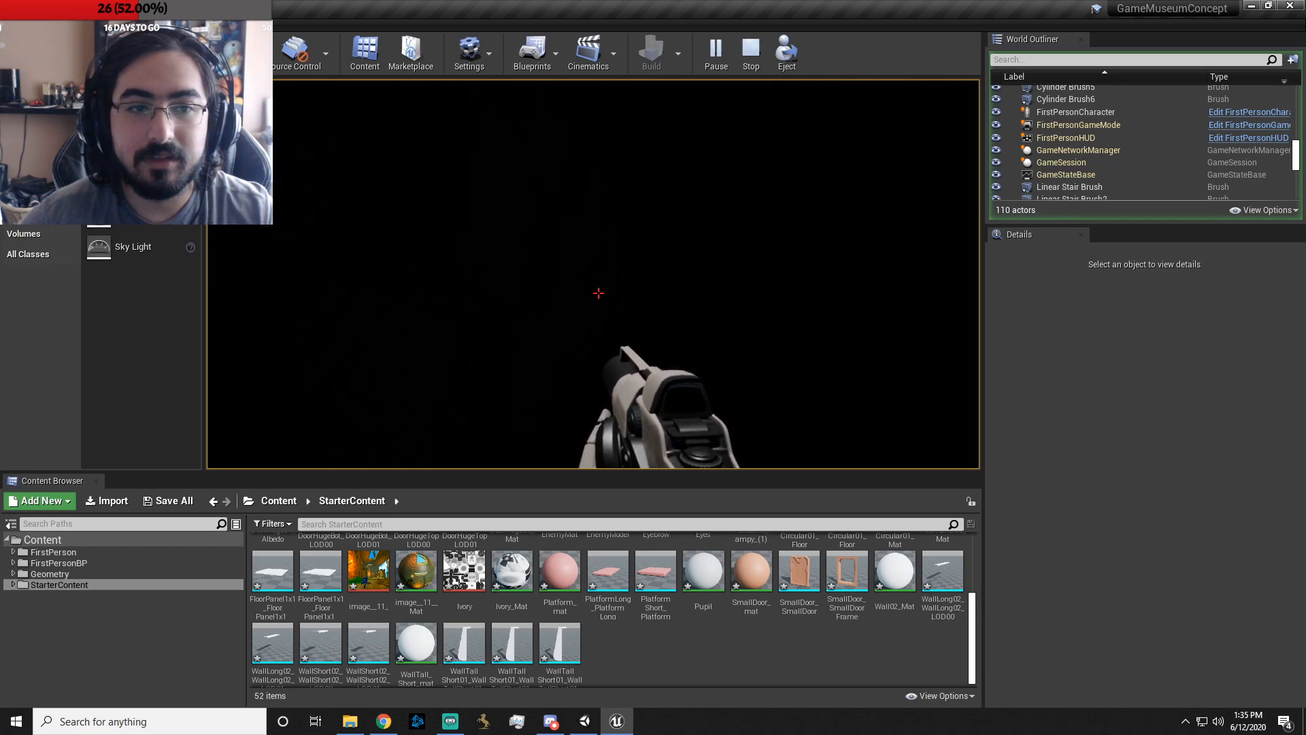
- Fire test shots in the dark, walk up to the robot exhibit in the wooden-floored hall, and end the playtest
{"action": "left_click", "coordinate": [599, 292]}
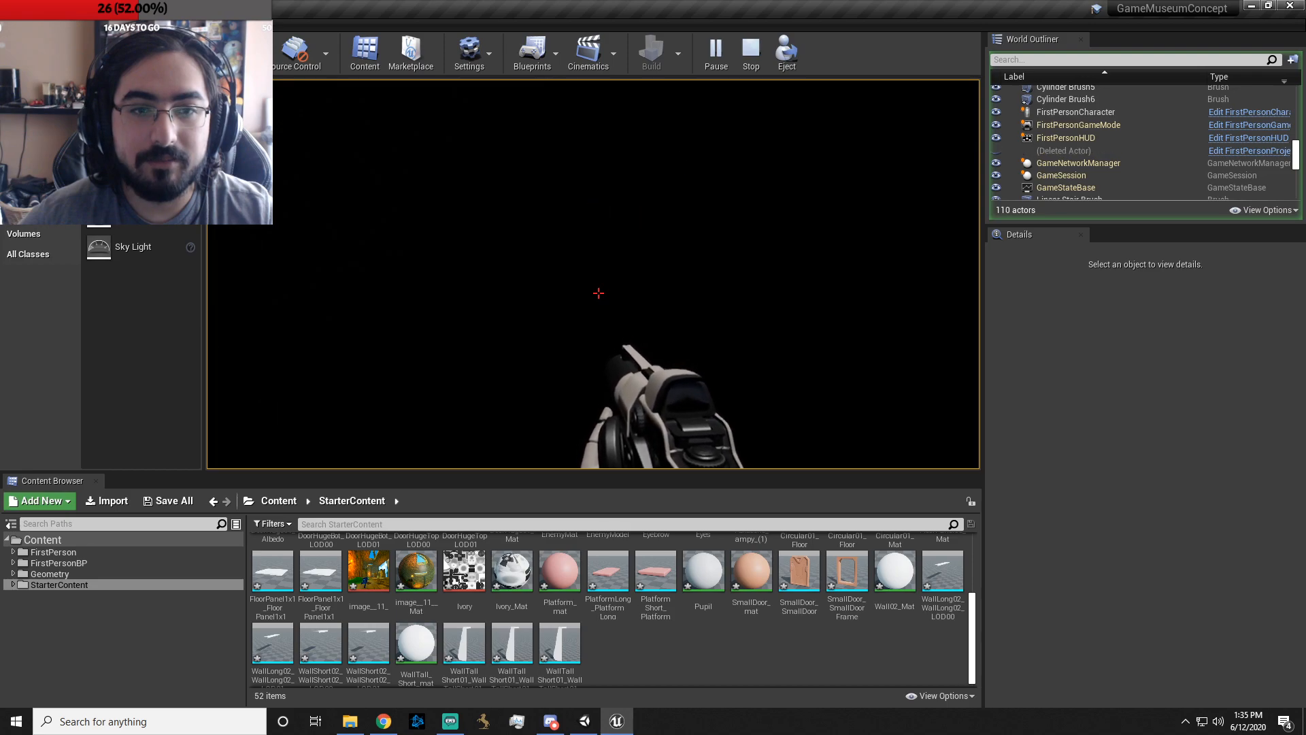
{"action": "left_click", "coordinate": [599, 293]}
{"action": "left_click", "coordinate": [599, 292]}
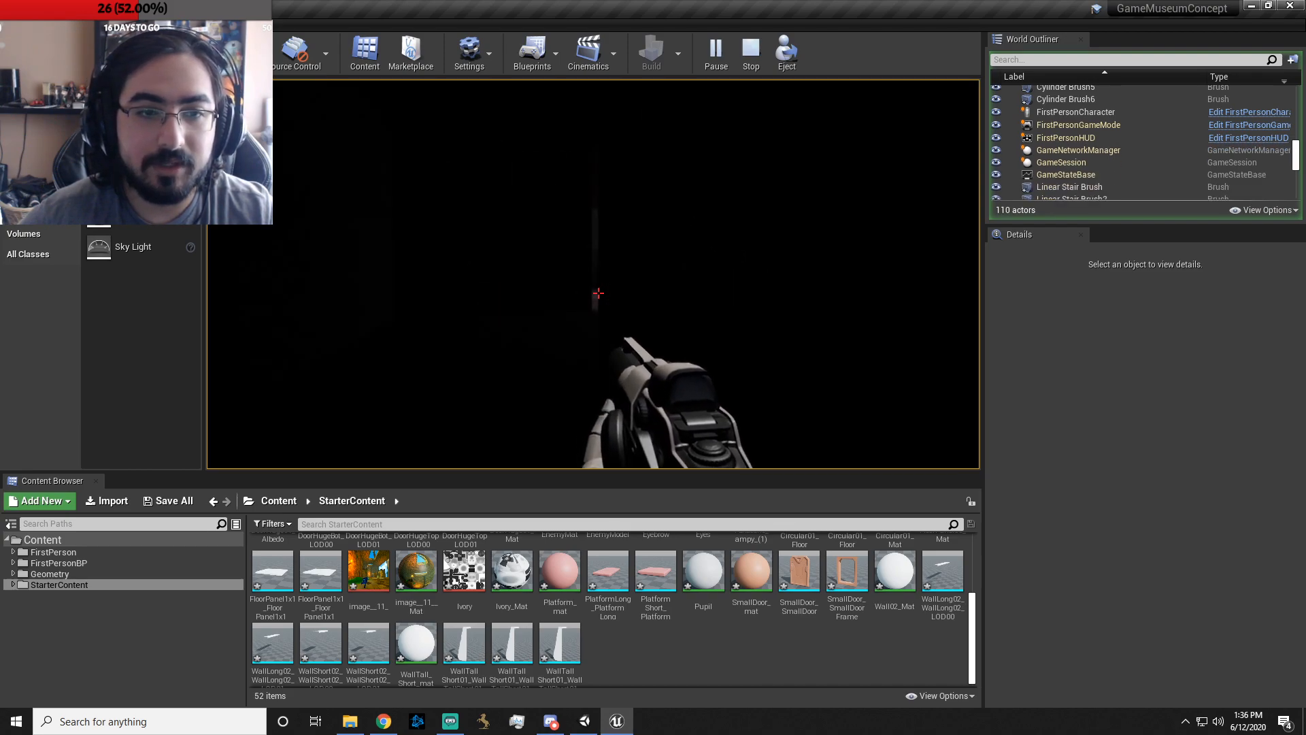
{"action": "key", "text": "w"}
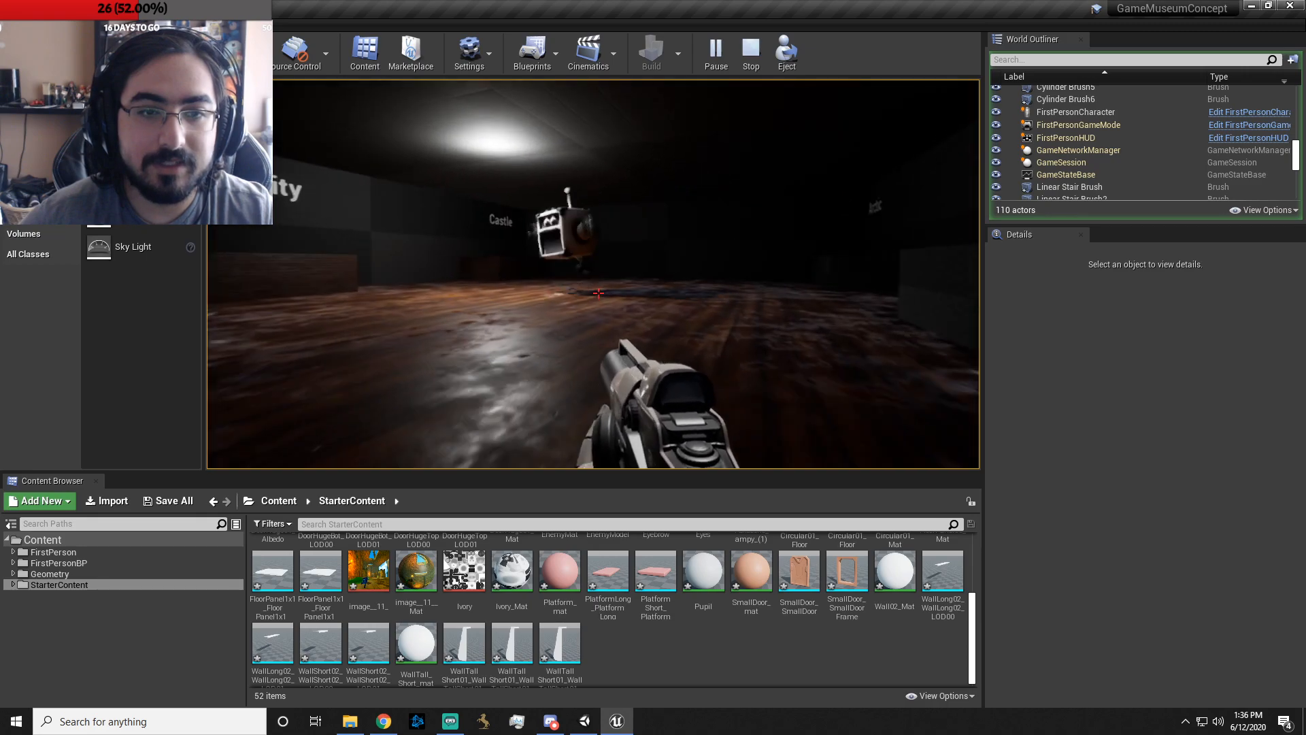
{"action": "key", "text": "w"}
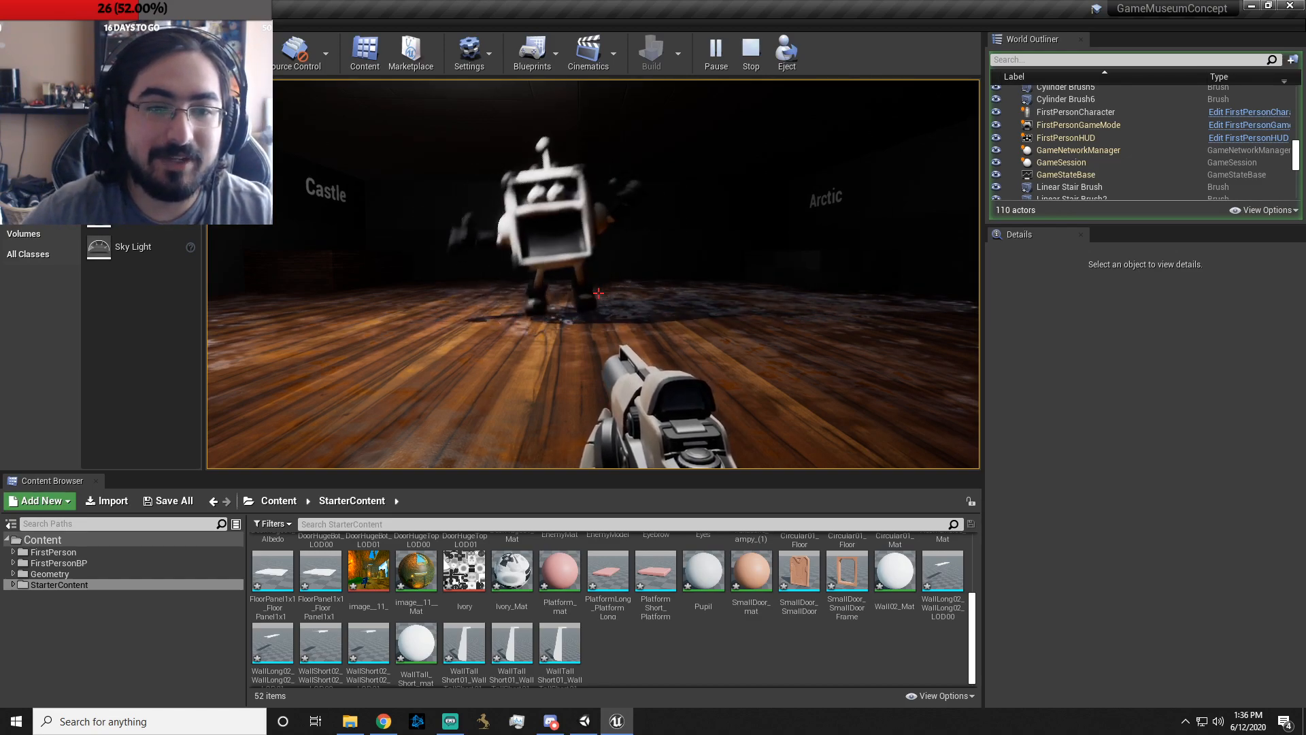
{"action": "key", "text": "Escape"}
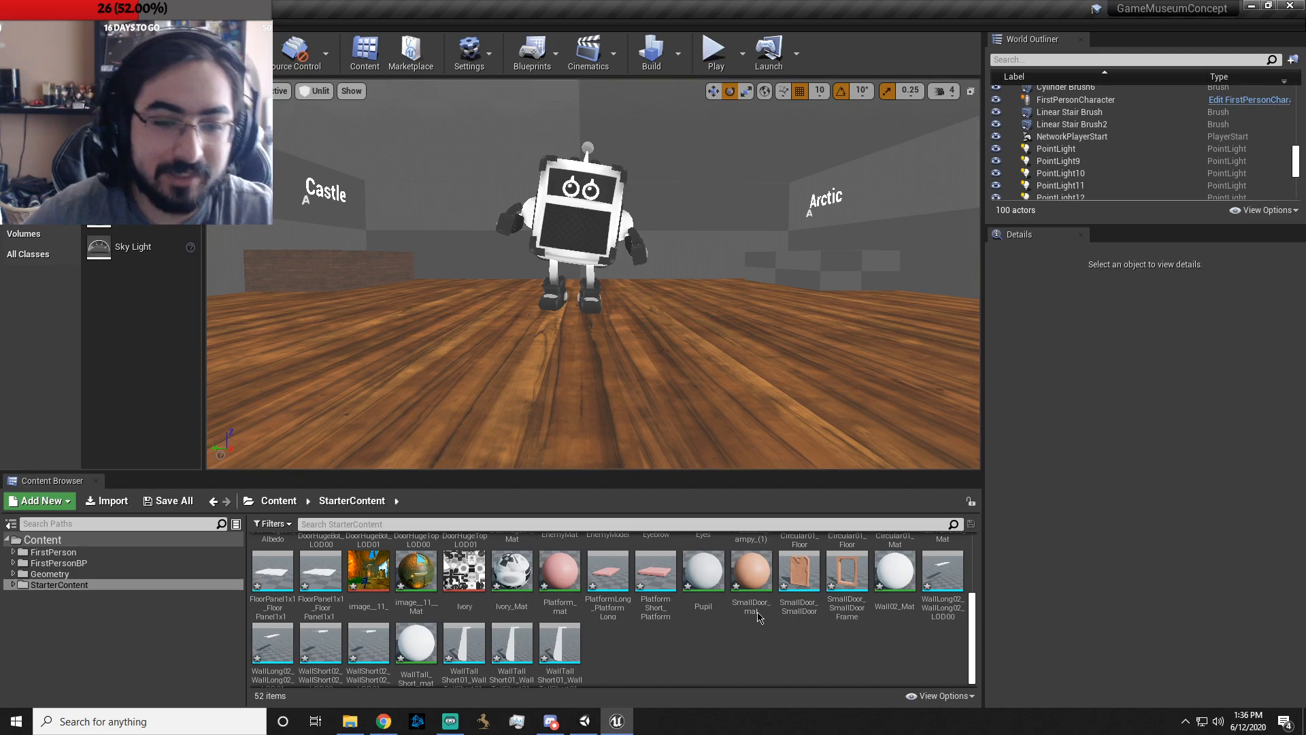
- Open the ampy_mesh robot's ampy_mesh_Anim animation, pause its preview, and rewind it to frame 0
{"action": "left_click", "coordinate": [586, 231]}
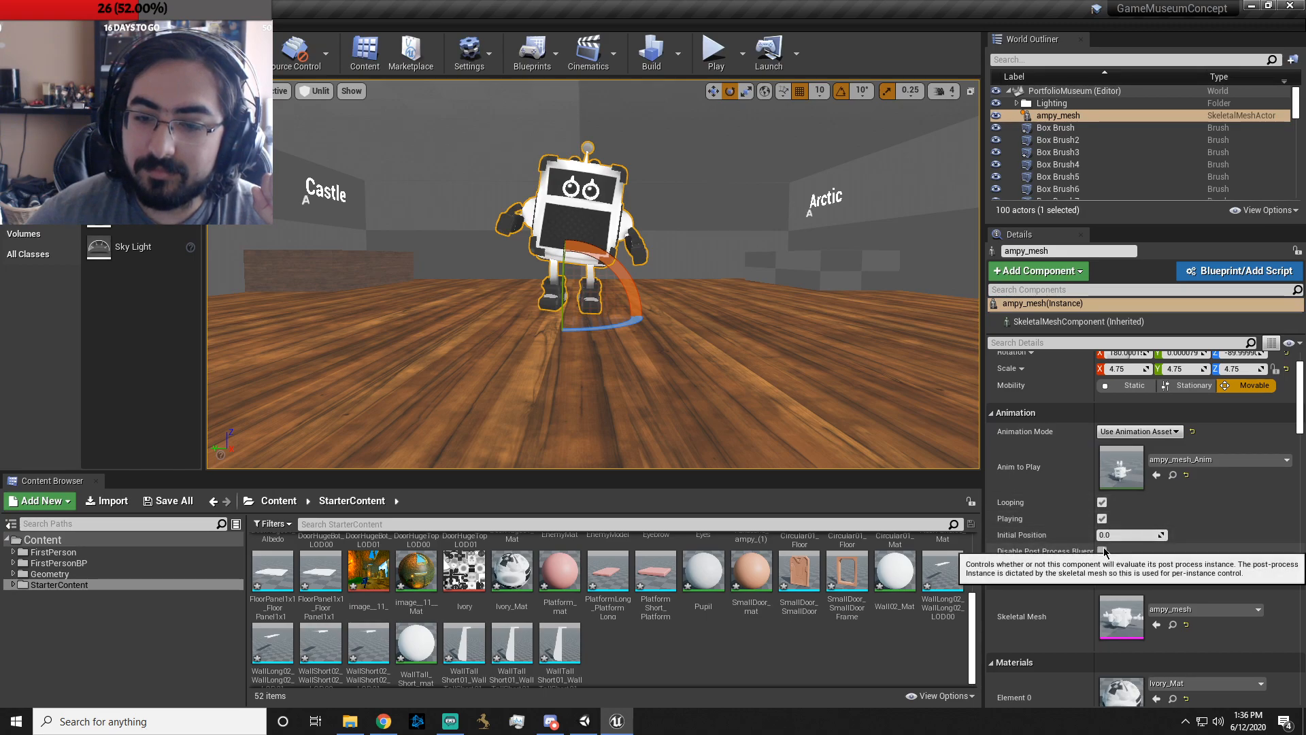
{"action": "scroll", "coordinate": [1116, 559], "scroll_direction": "down", "scroll_amount": 2}
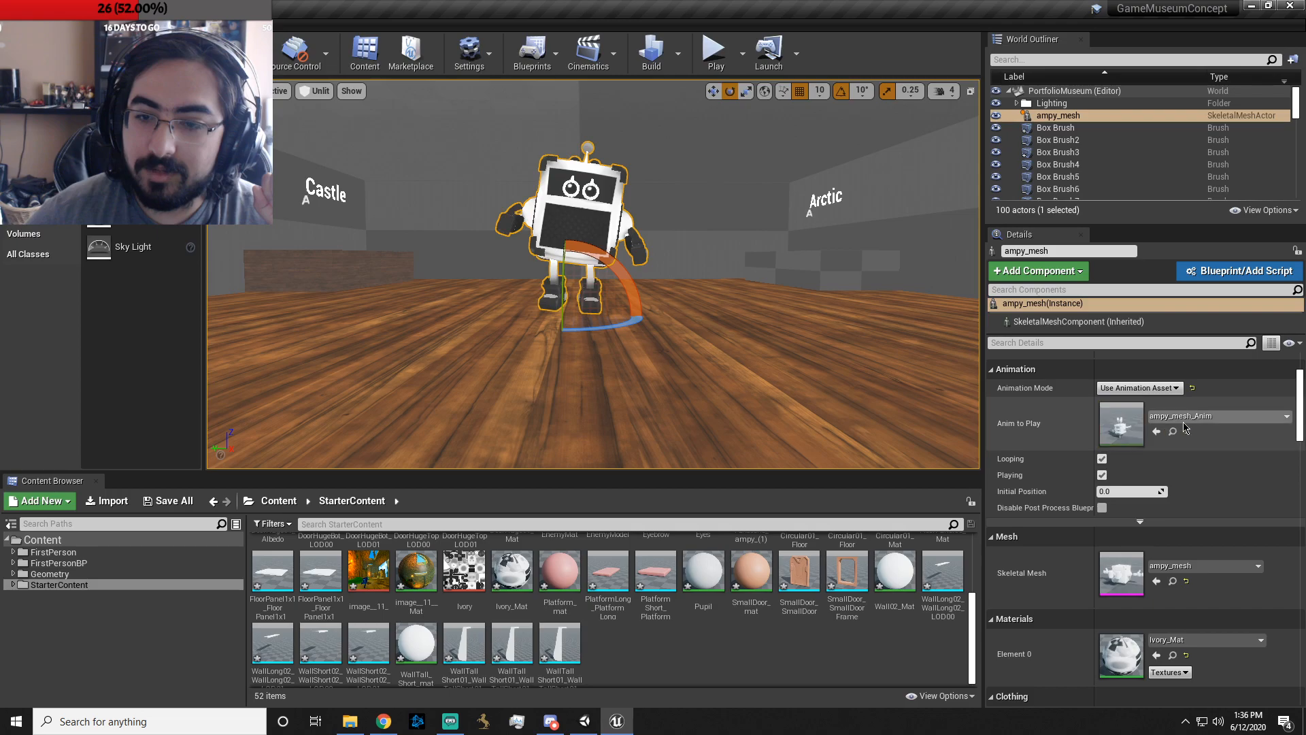
{"action": "double_click", "coordinate": [1121, 429]}
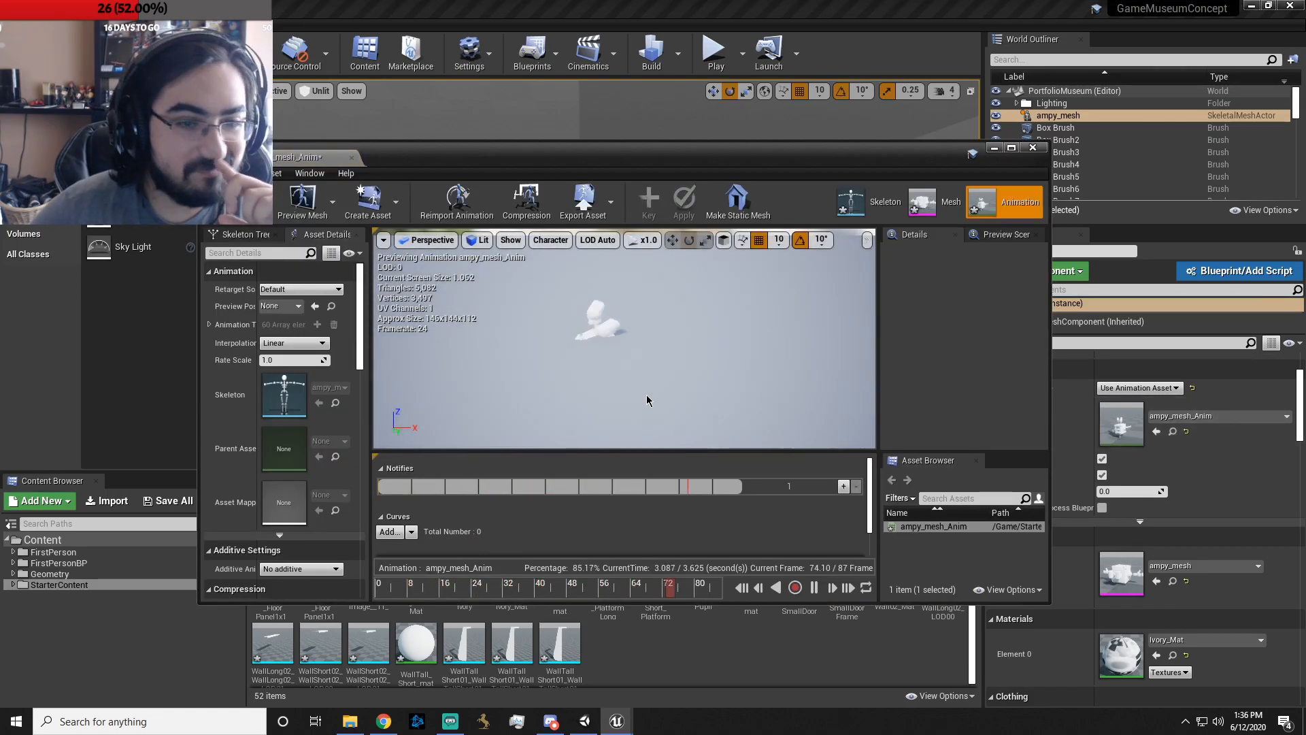
{"action": "left_click", "coordinate": [590, 590]}
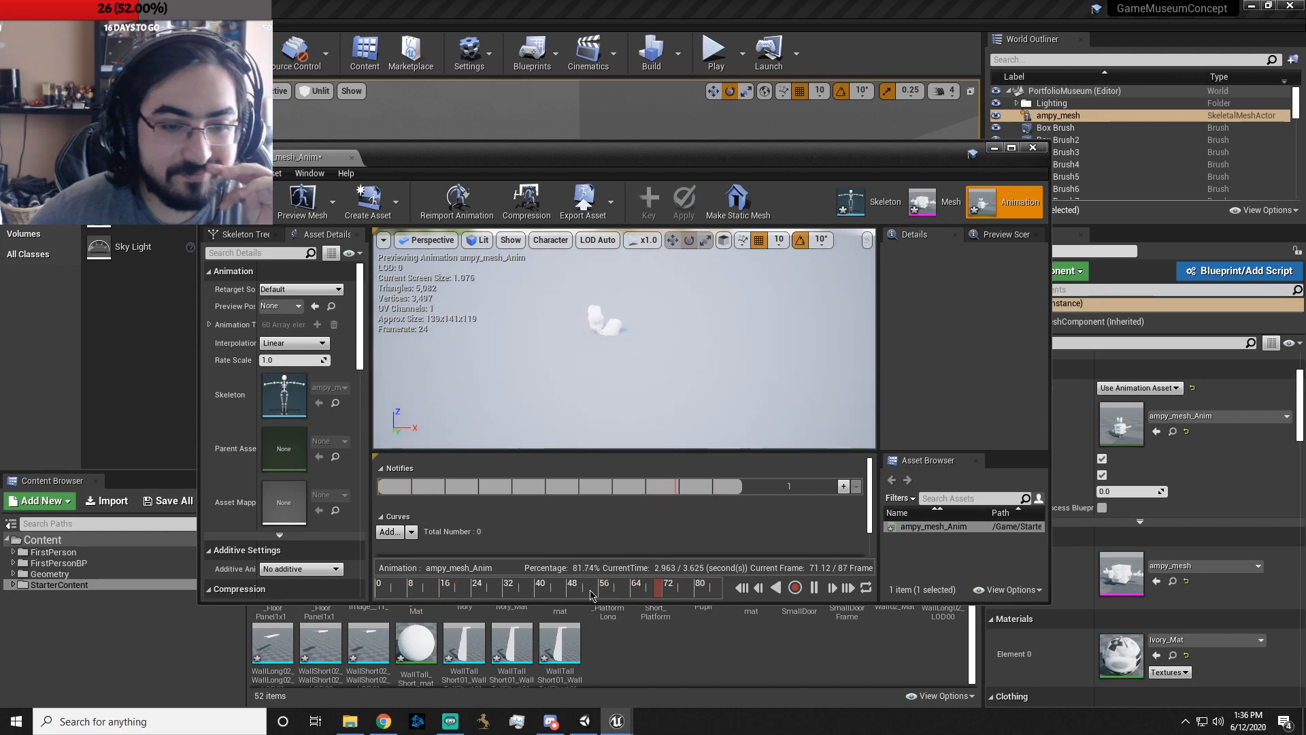
{"action": "key", "text": "space"}
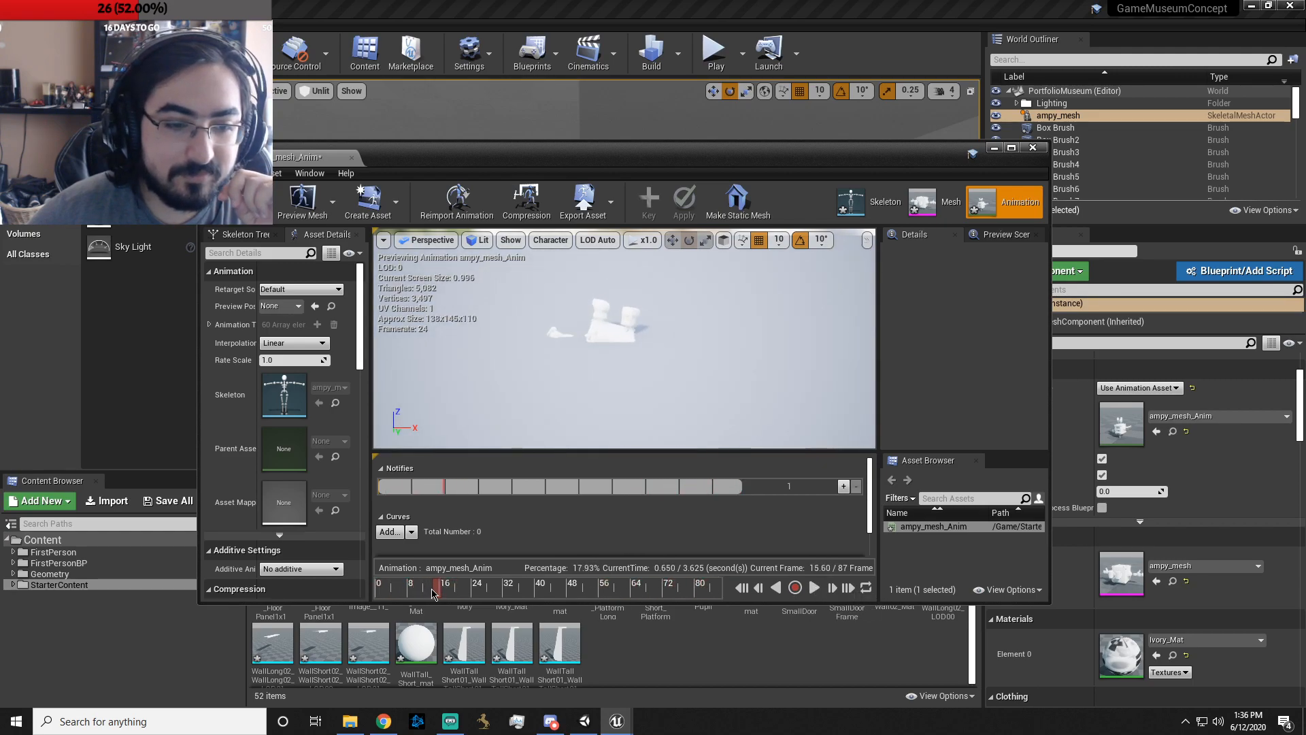
{"action": "left_click_drag", "start_coordinate": [434, 589], "coordinate": [368, 588]}
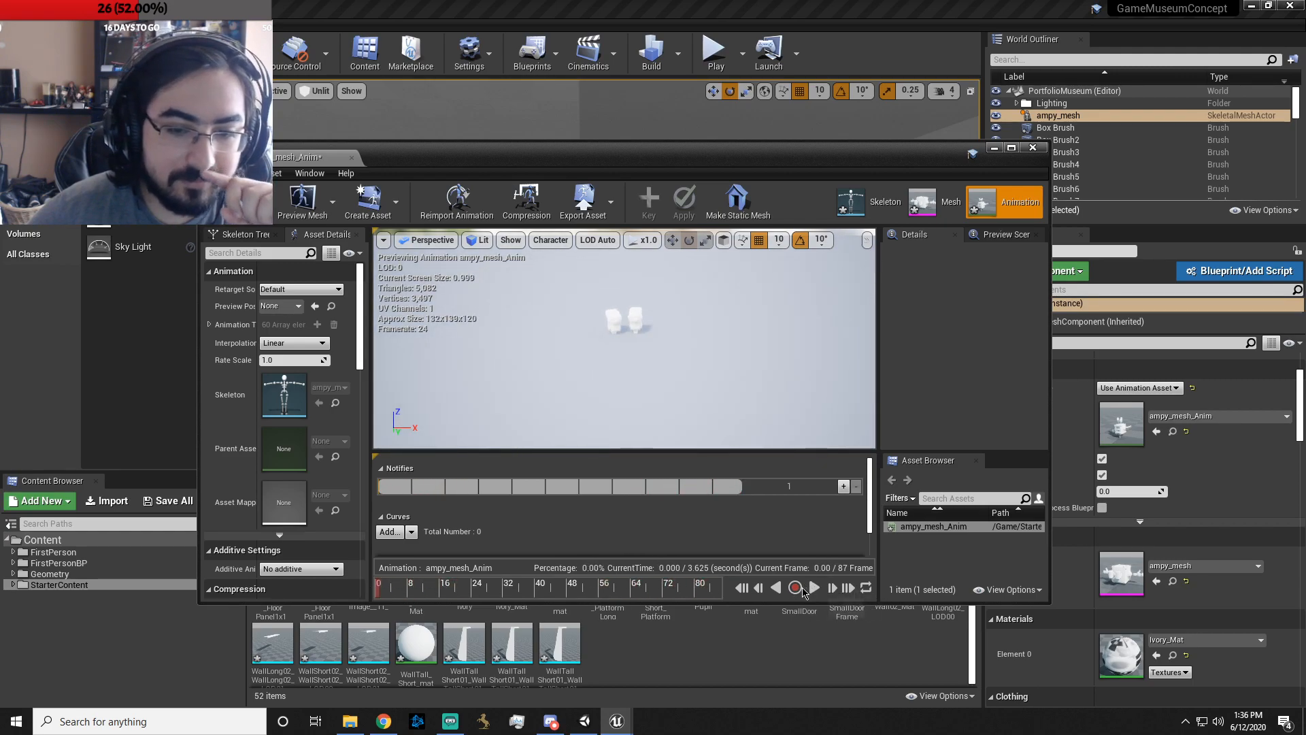
- Record a new animation named Dancing in the Content folder while scrubbing ampy_mesh_Anim from its start to about frame 60
{"action": "left_click", "coordinate": [795, 587]}
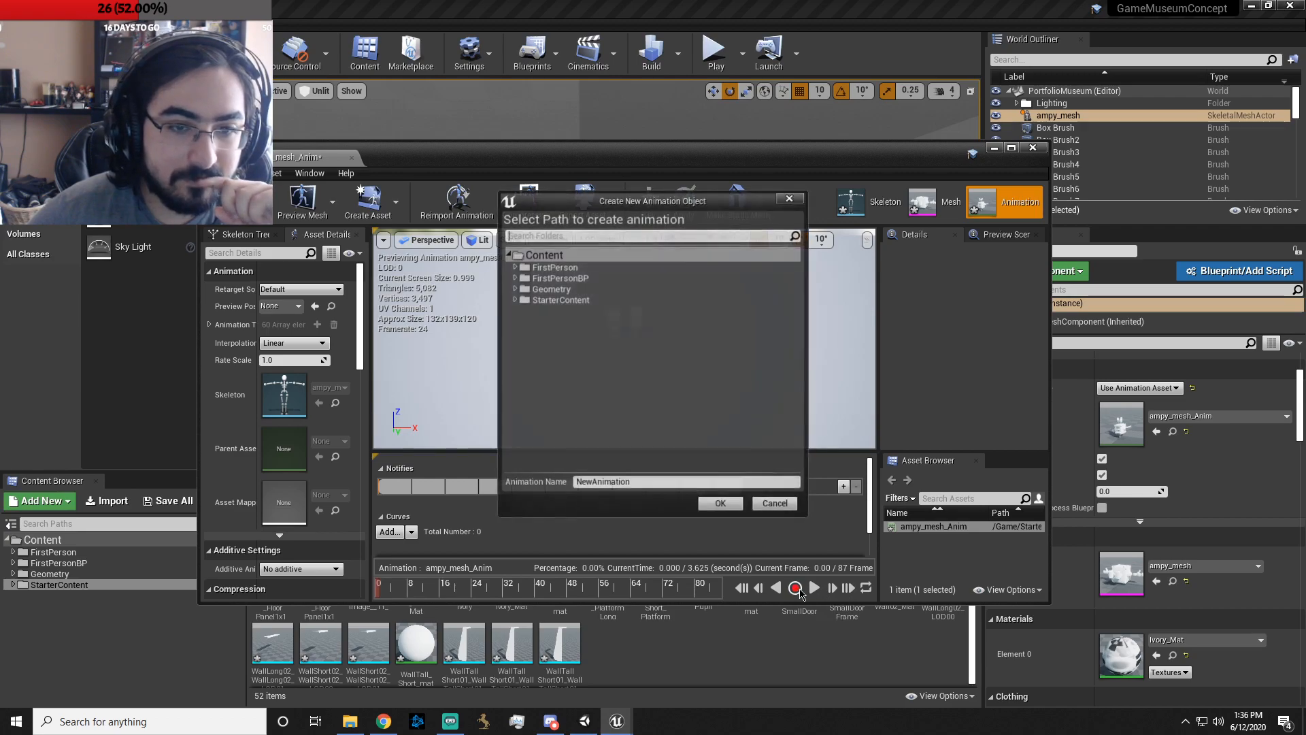
{"action": "left_click", "coordinate": [775, 505]}
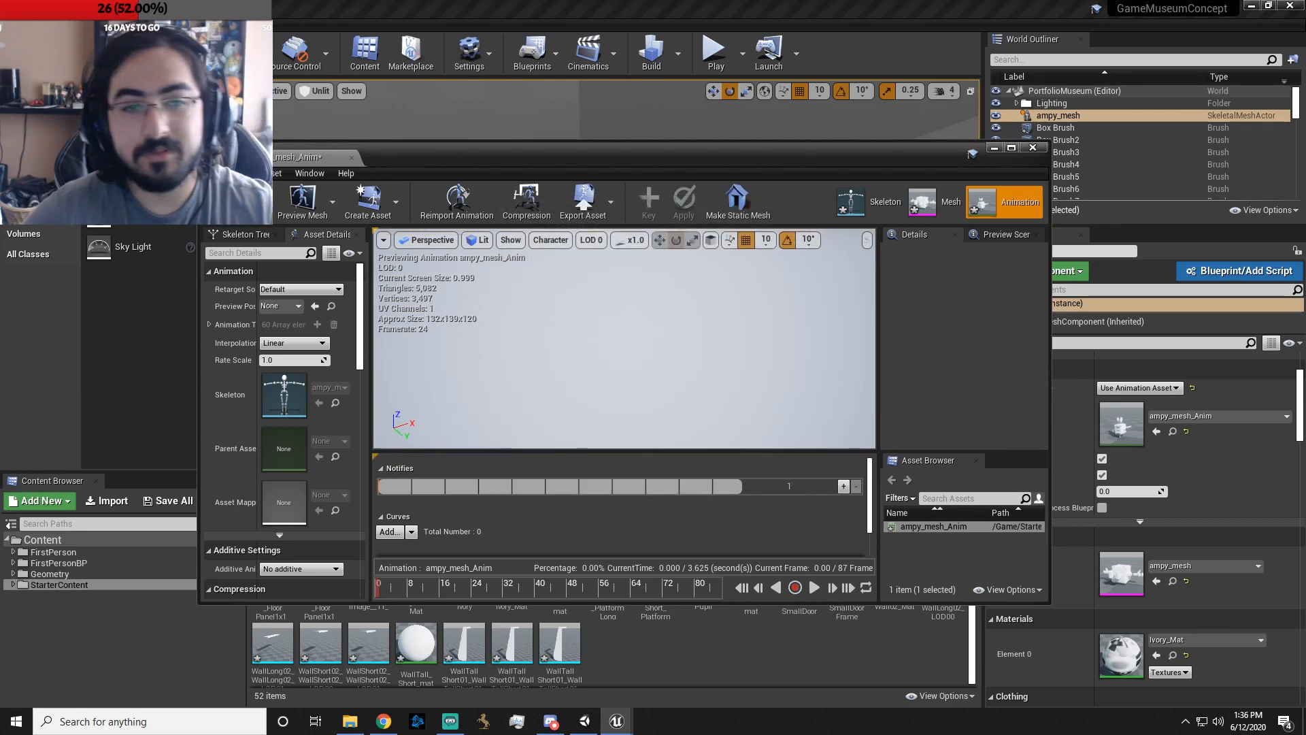
{"action": "mouse_move", "coordinate": [624, 339]}
{"action": "right_mouse_down"}
{"action": "mouse_move", "coordinate": [415, 341]}
{"action": "mouse_move", "coordinate": [722, 340]}
{"action": "mouse_move", "coordinate": [612, 339]}
{"action": "mouse_move", "coordinate": [646, 341]}
{"action": "right_mouse_up"}
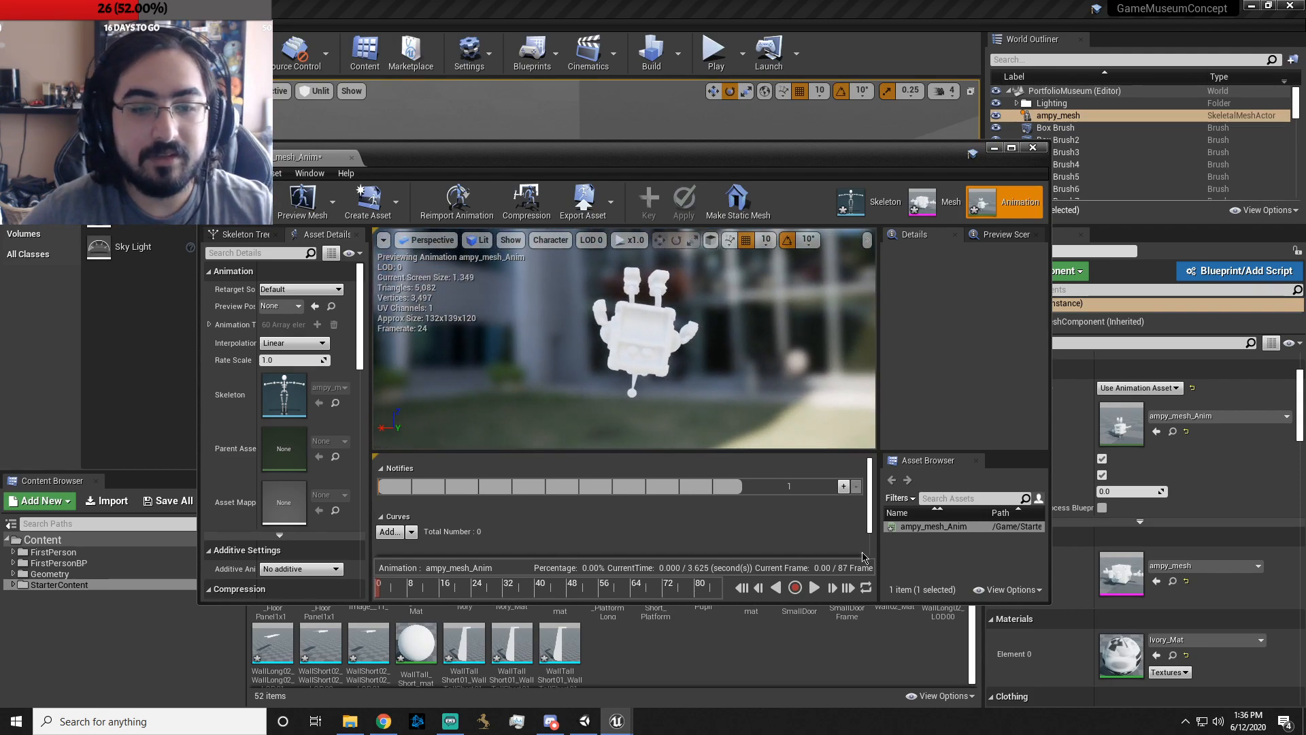
{"action": "left_click", "coordinate": [795, 588]}
{"action": "left_click", "coordinate": [641, 482]}
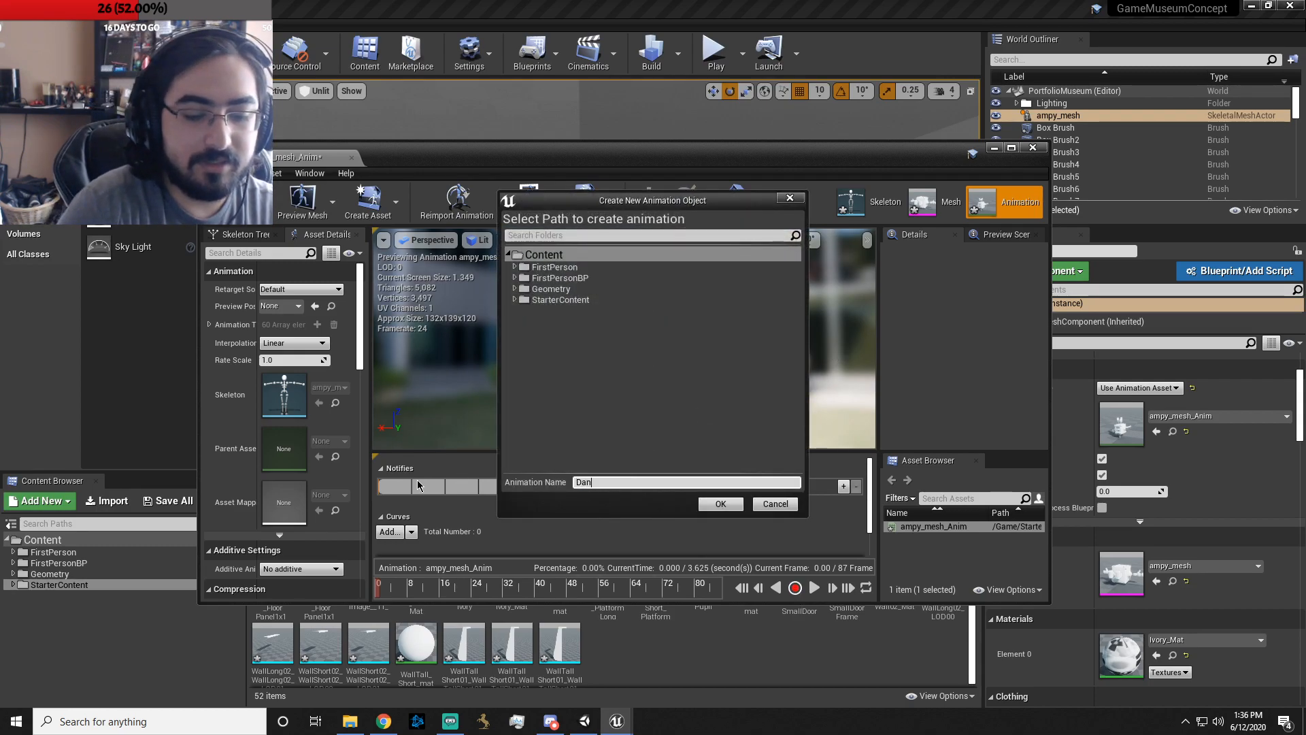
{"action": "left_click", "coordinate": [721, 504]}
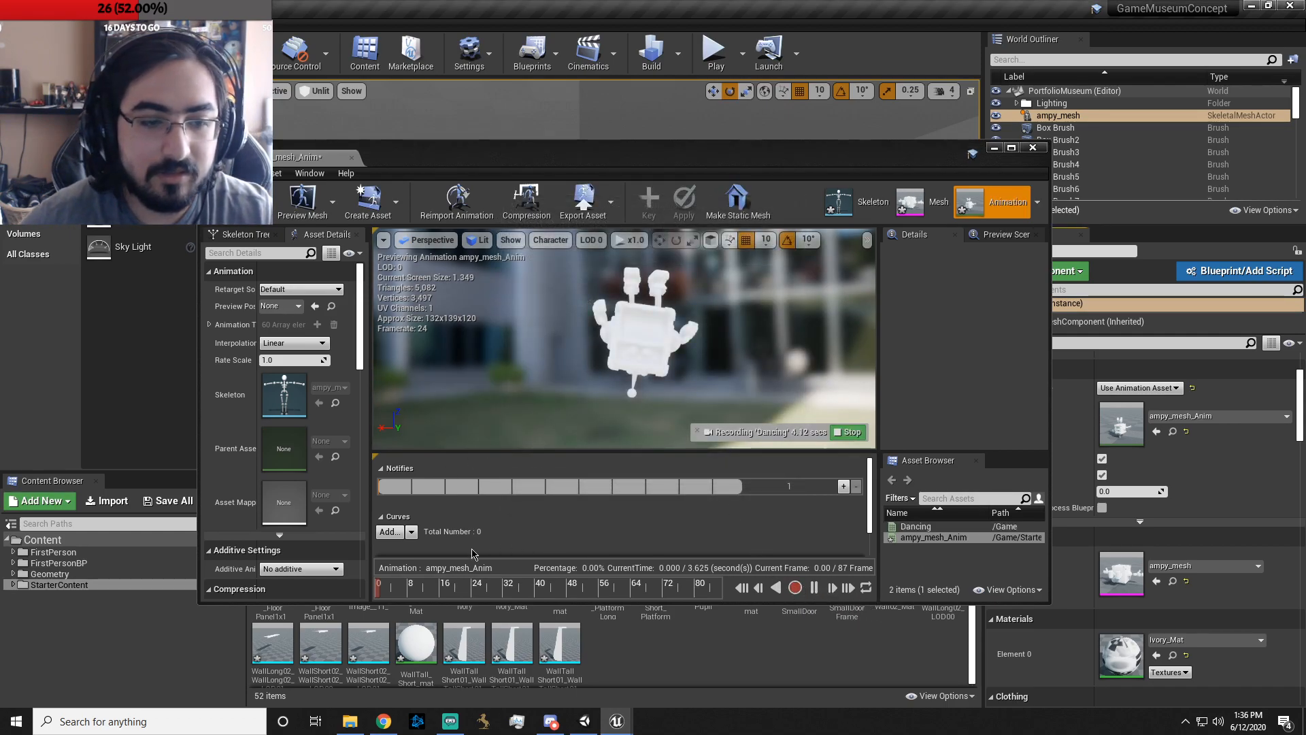
{"action": "left_click_drag", "start_coordinate": [383, 593], "coordinate": [619, 606]}
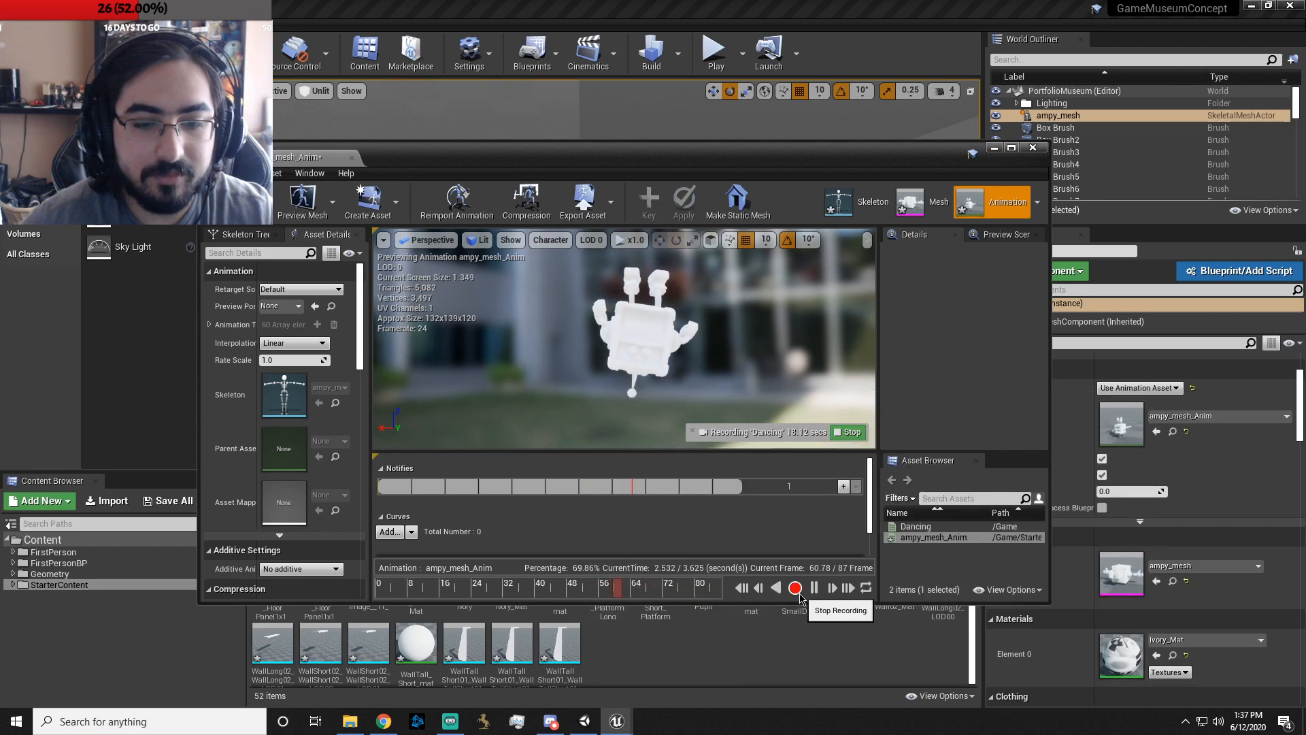
{"action": "left_click", "coordinate": [795, 587]}
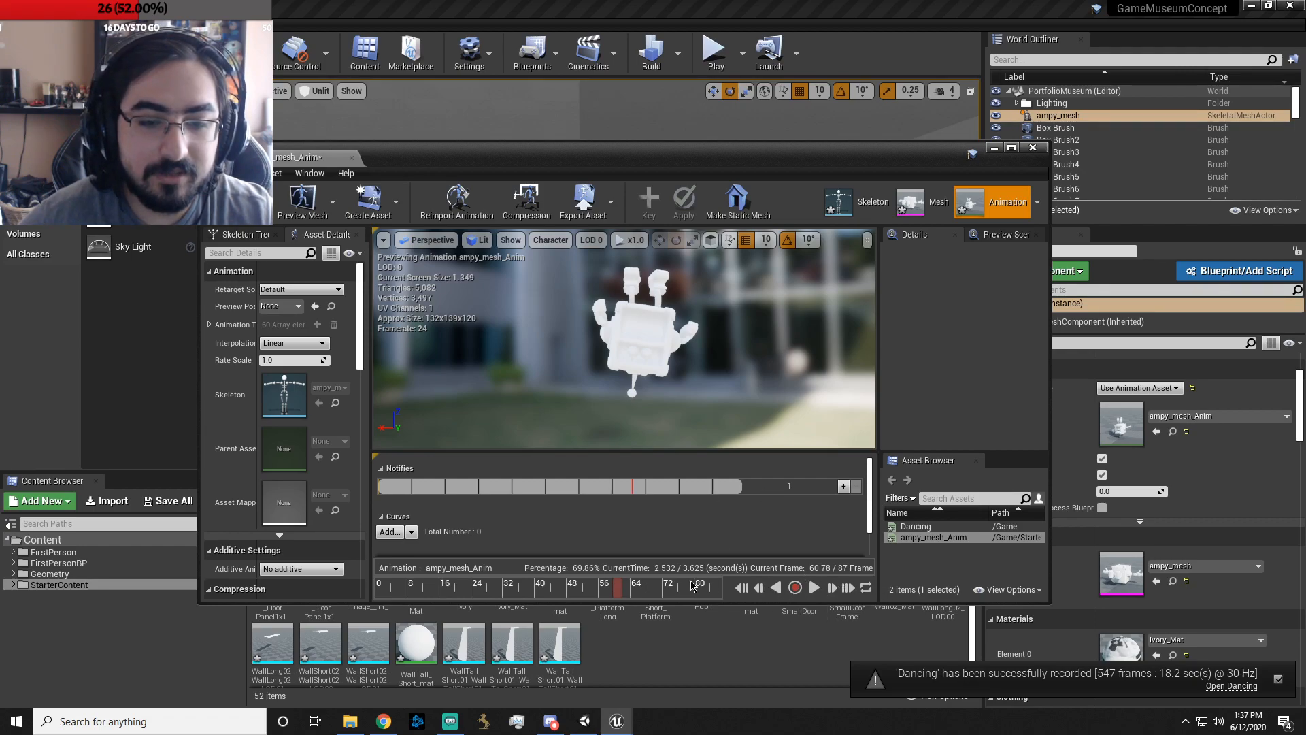
{"action": "left_click_drag", "start_coordinate": [619, 592], "coordinate": [619, 593]}
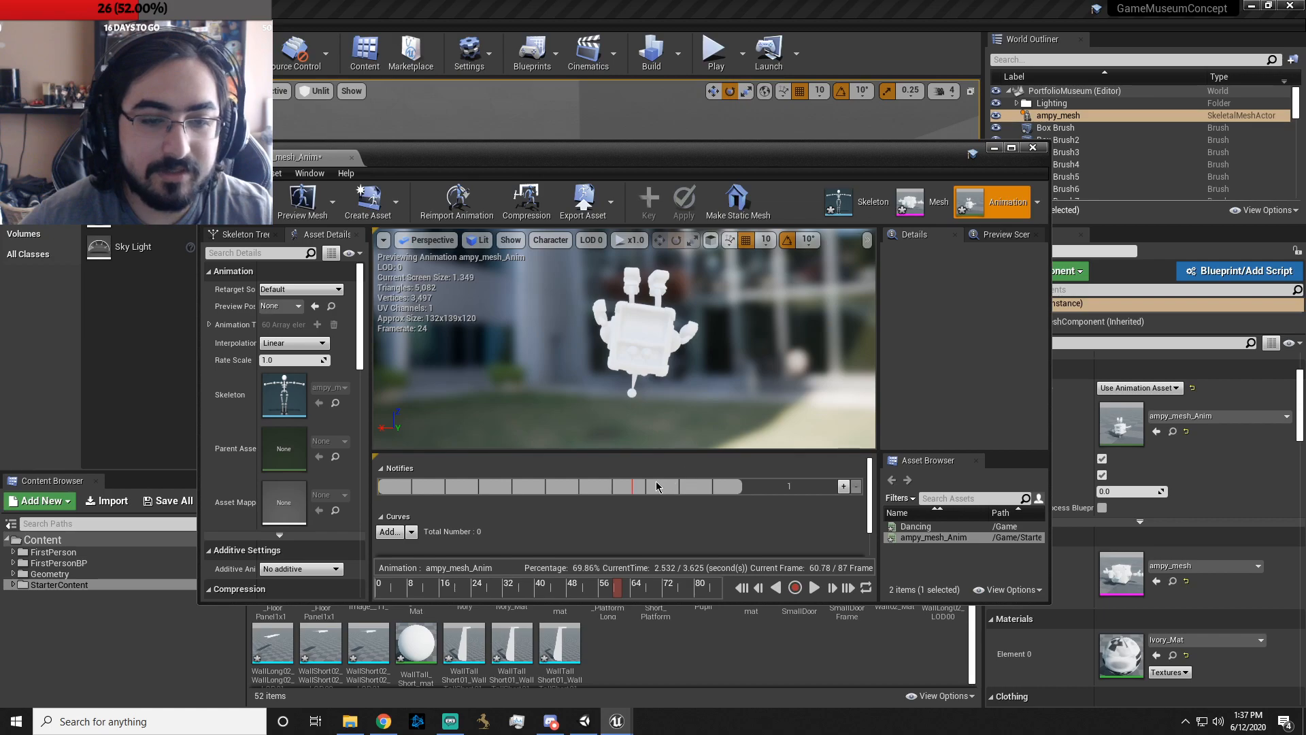
{"action": "right_click", "coordinate": [638, 492]}
{"action": "mouse_move", "coordinate": [713, 511]}
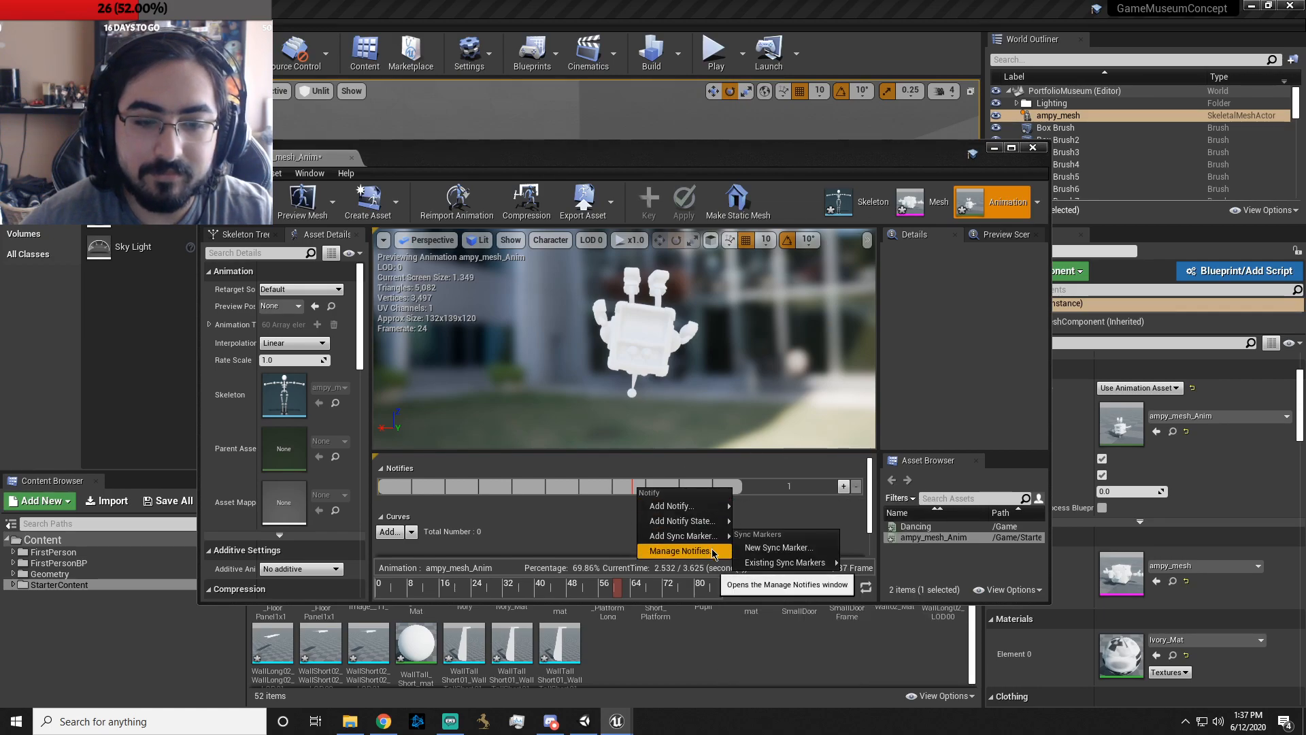
{"action": "left_click", "coordinate": [554, 539]}
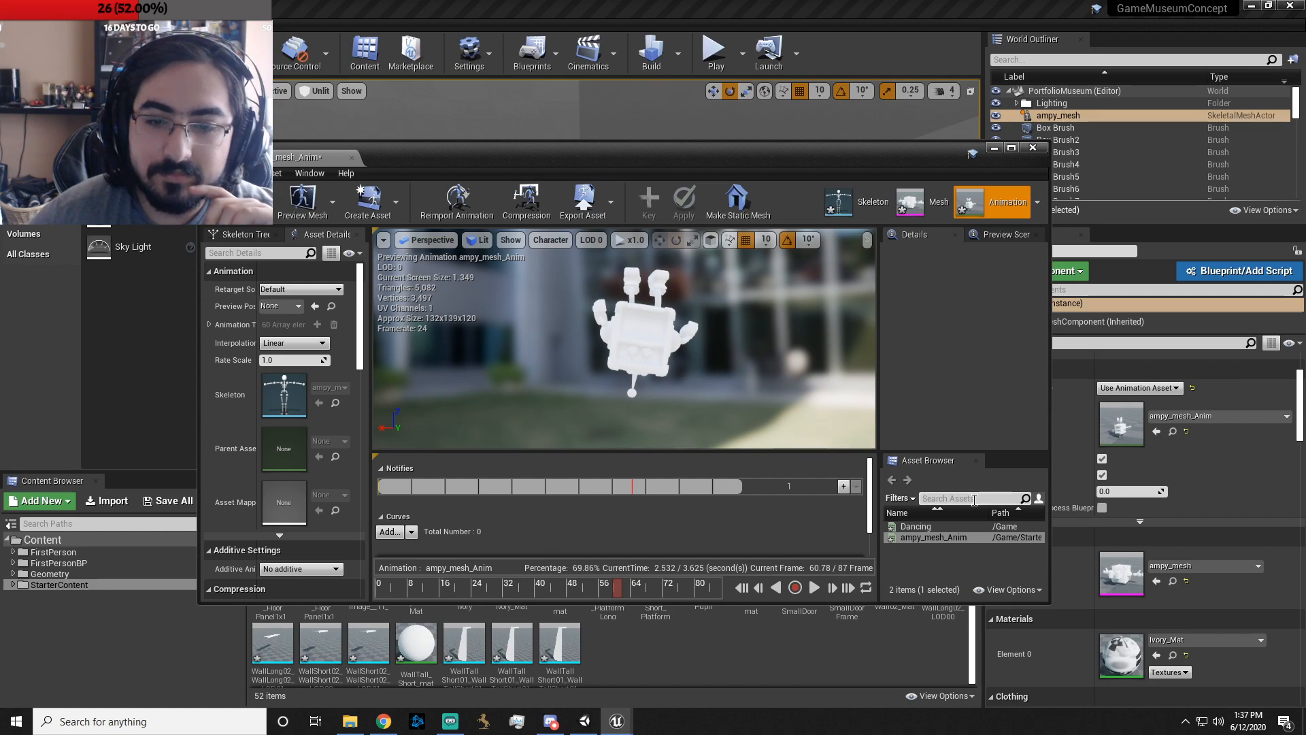
- Open the recorded Dancing animation and play its preview, pausing at about frame 360
{"action": "left_click", "coordinate": [941, 528]}
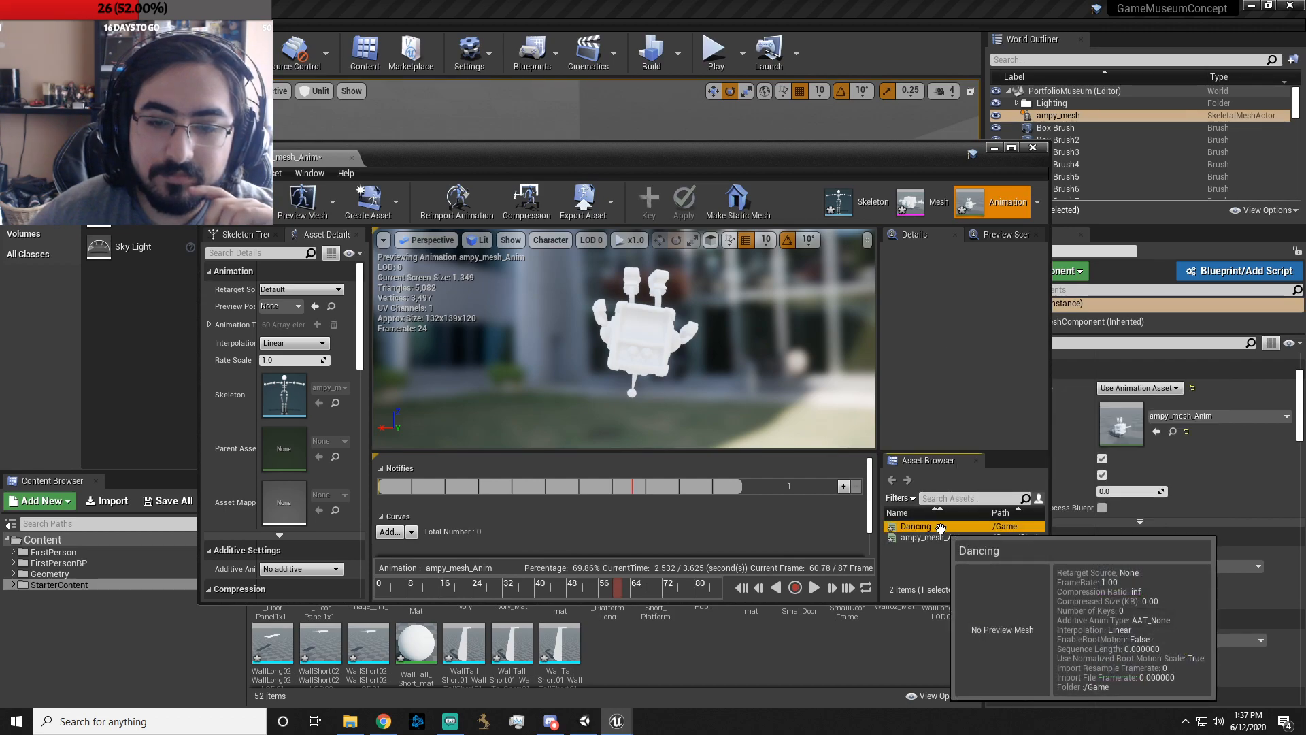
{"action": "double_click", "coordinate": [941, 527]}
{"action": "left_click", "coordinate": [815, 588]}
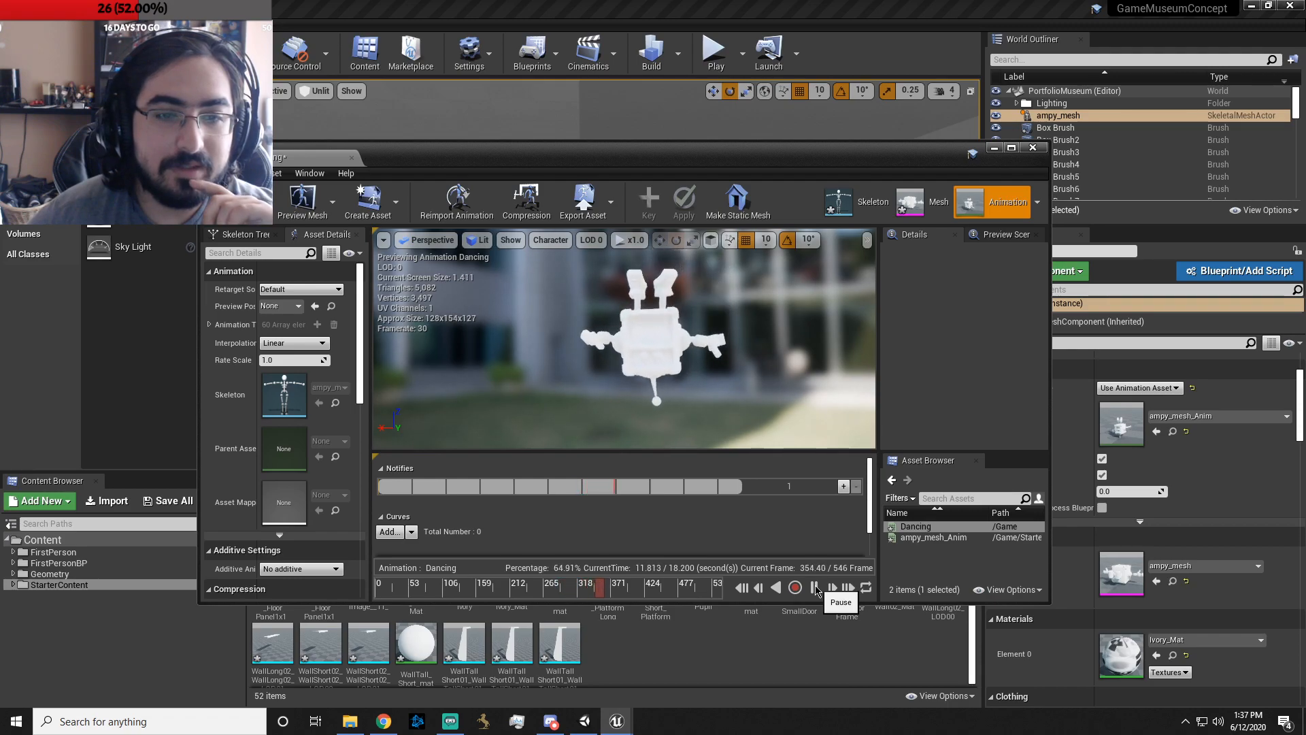
{"action": "left_click", "coordinate": [816, 589]}
{"action": "left_click", "coordinate": [952, 530]}
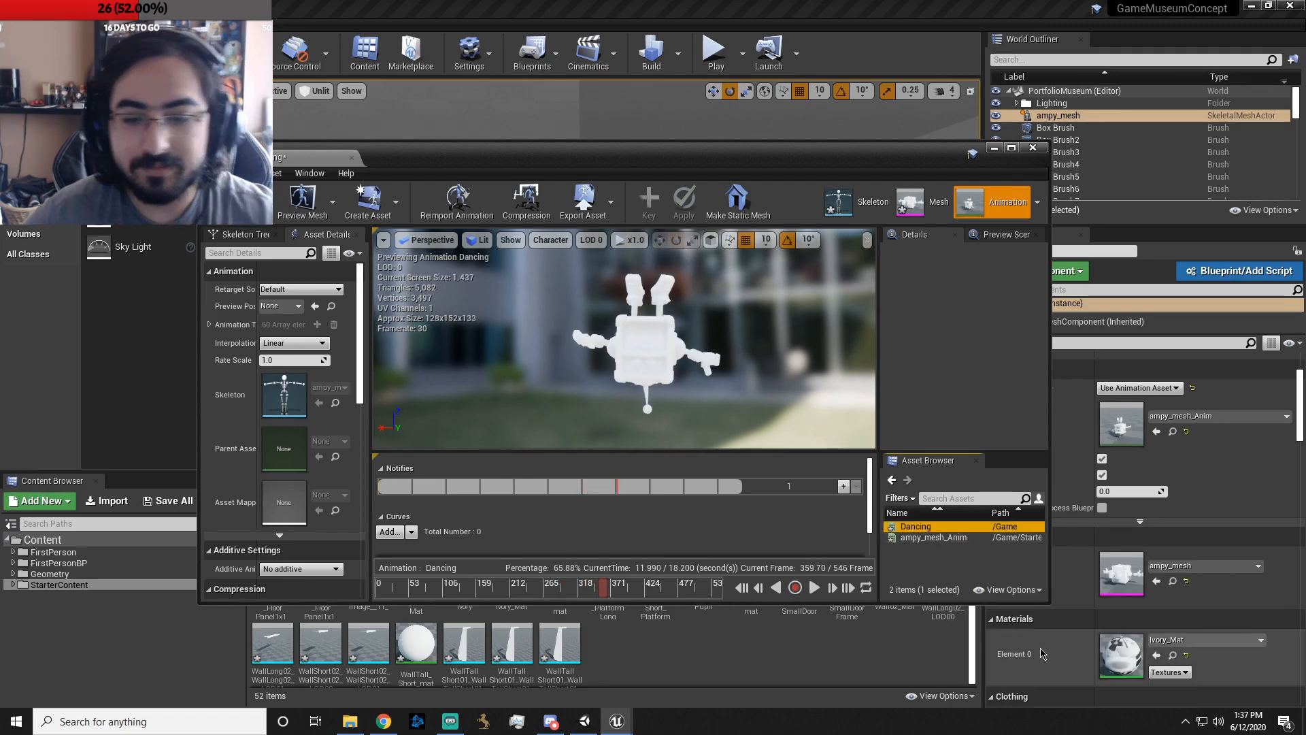
- Reopen the ampy_mesh_Anim animation and move its preview position to about frame 61
{"action": "left_click", "coordinate": [935, 538]}
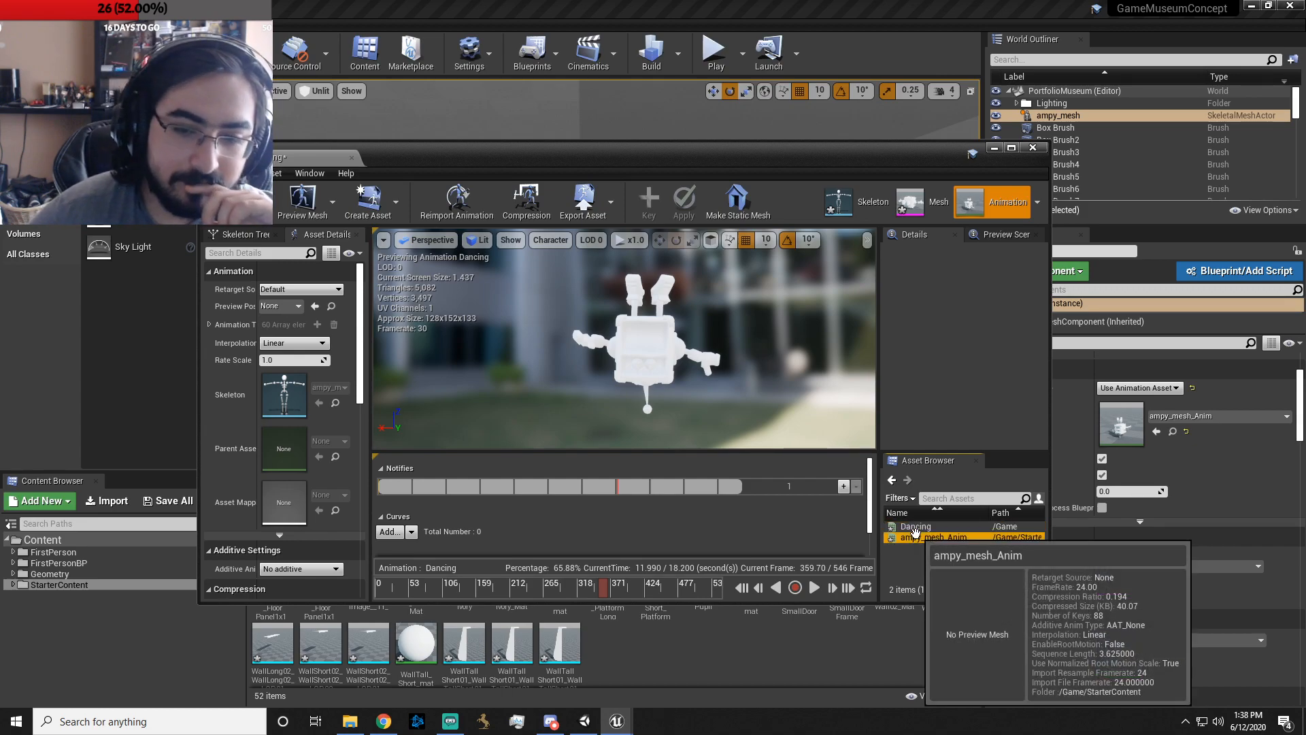
{"action": "double_click", "coordinate": [927, 539]}
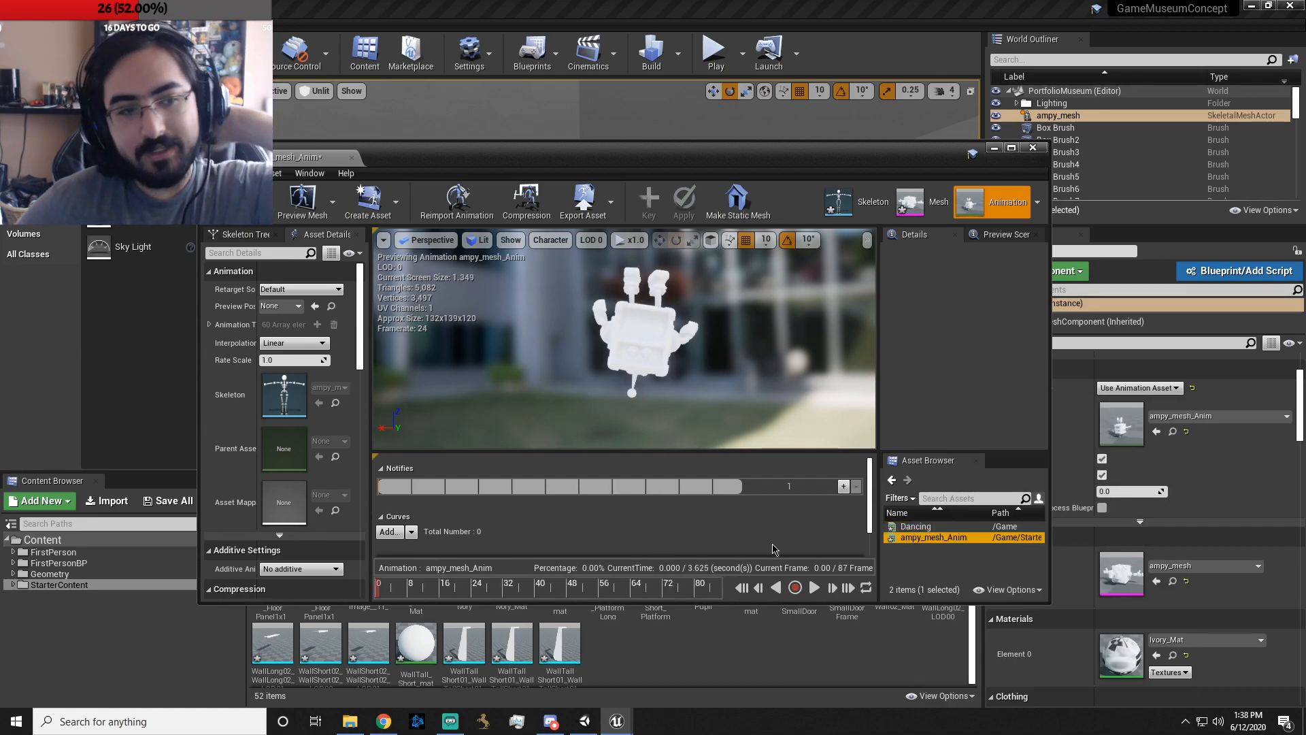
{"action": "scroll", "coordinate": [259, 496], "scroll_direction": "down", "scroll_amount": 2}
{"action": "scroll", "coordinate": [258, 495], "scroll_direction": "up", "scroll_amount": 2}
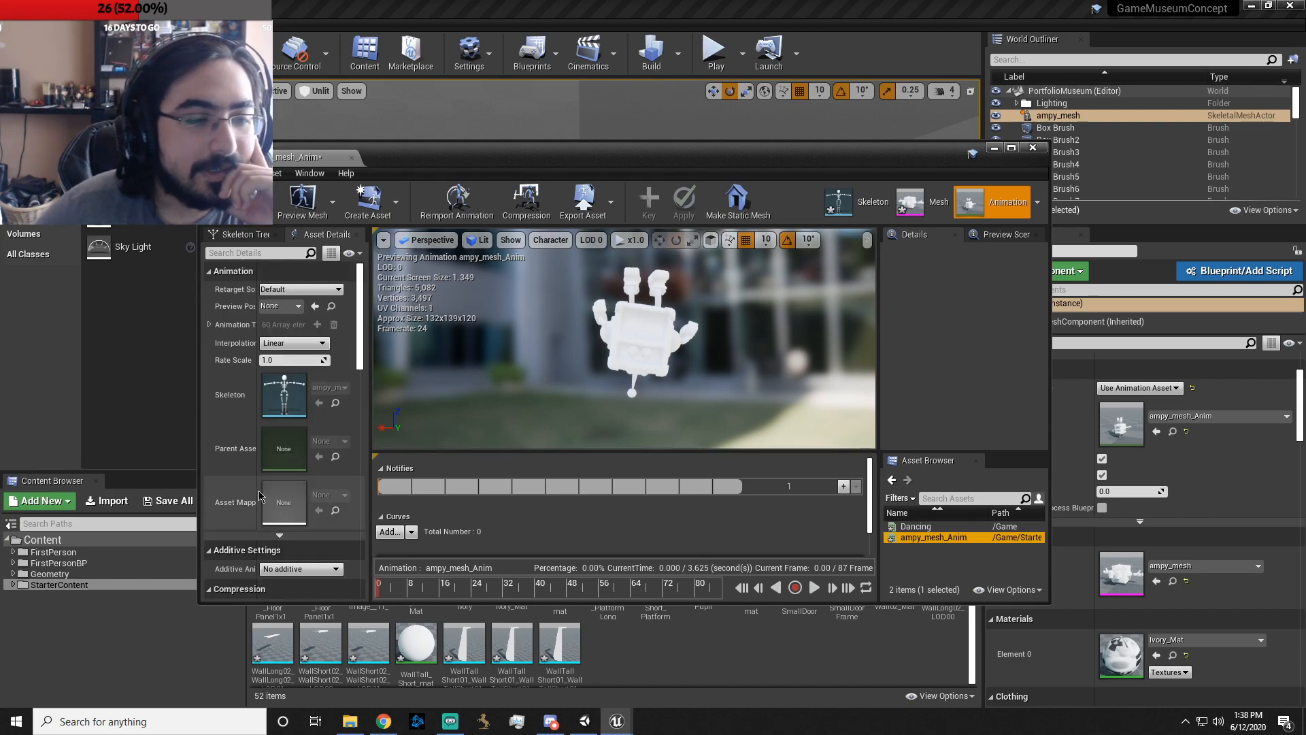
{"action": "left_click", "coordinate": [412, 532]}
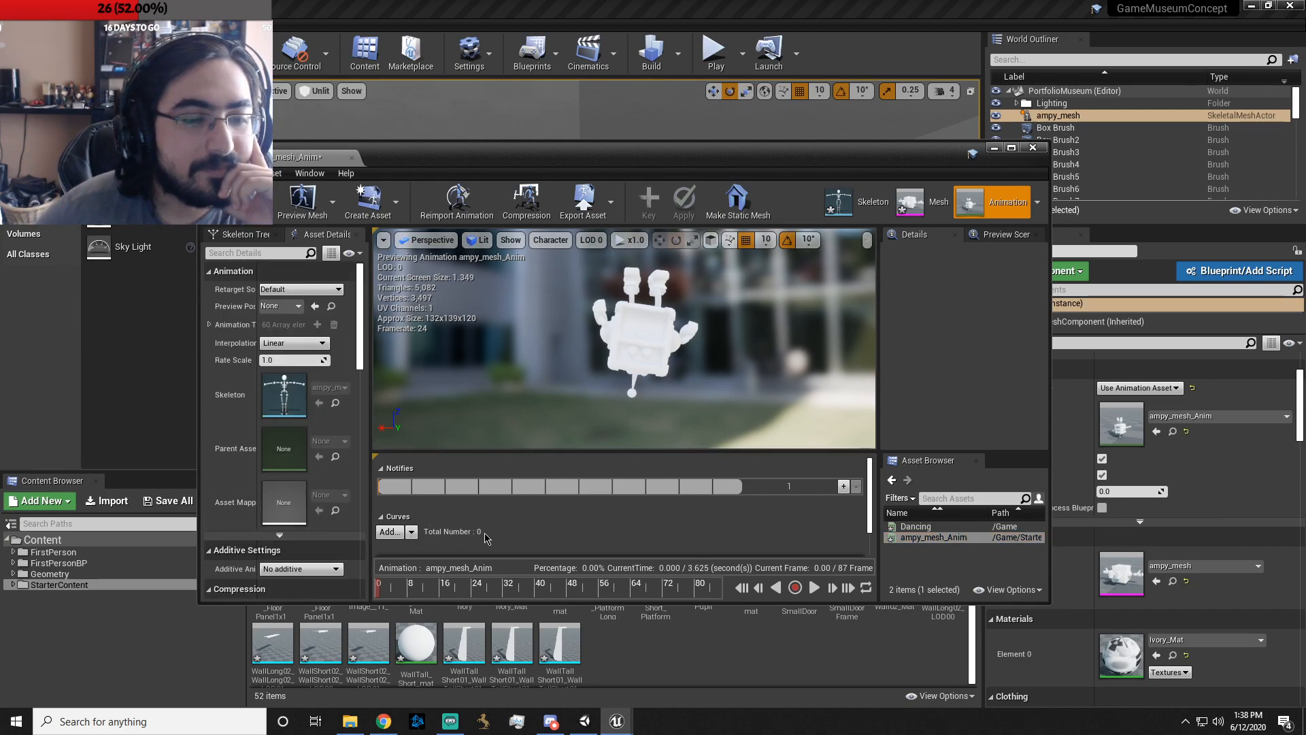
{"action": "left_click", "coordinate": [244, 238]}
{"action": "left_click", "coordinate": [320, 237]}
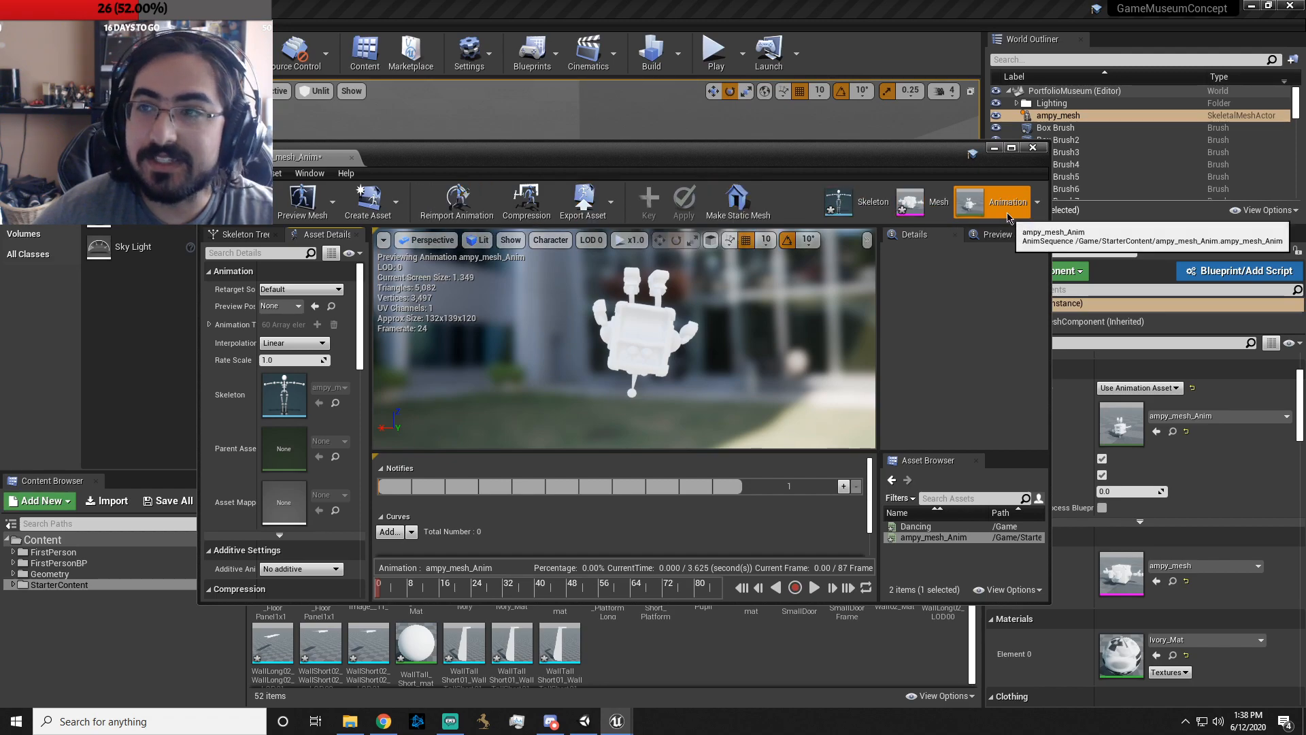
{"action": "left_click", "coordinate": [617, 589]}
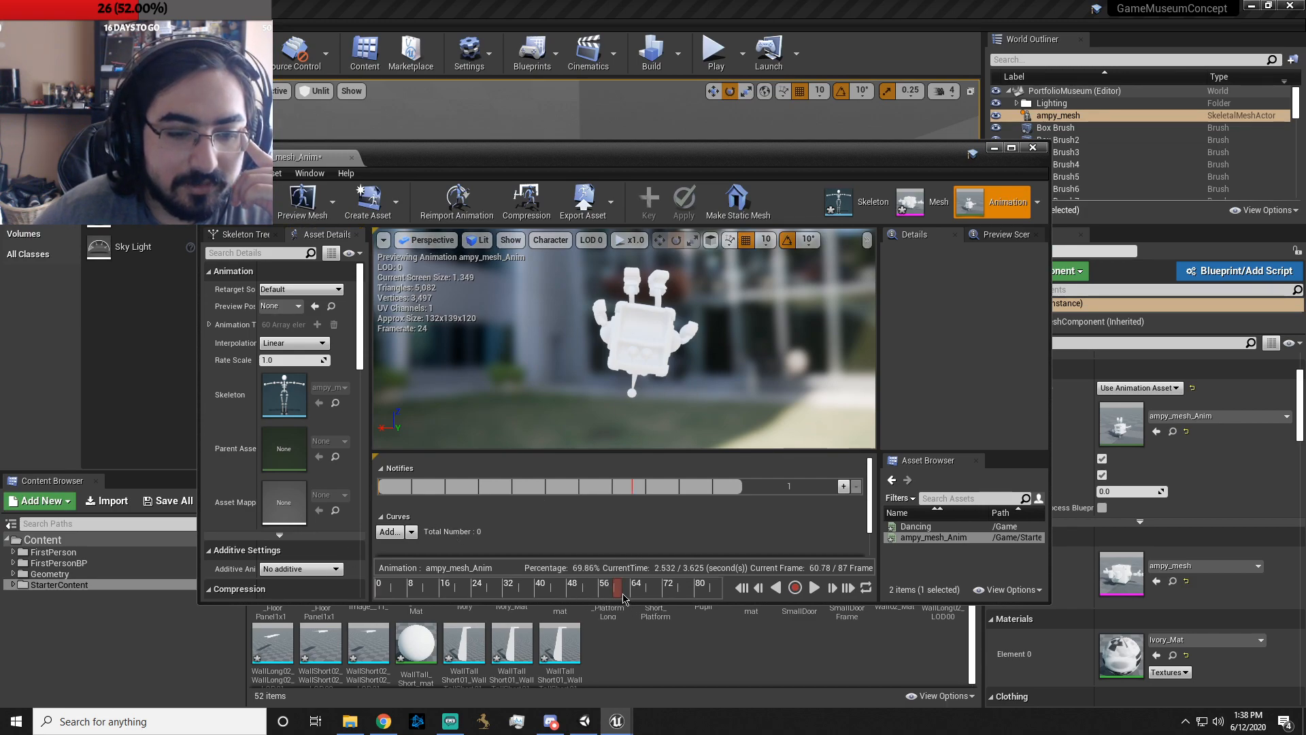
{"action": "mouse_move", "coordinate": [622, 593]}
{"action": "left_mouse_down"}
{"action": "mouse_move", "coordinate": [641, 594]}
{"action": "mouse_move", "coordinate": [620, 593]}
{"action": "left_mouse_up"}
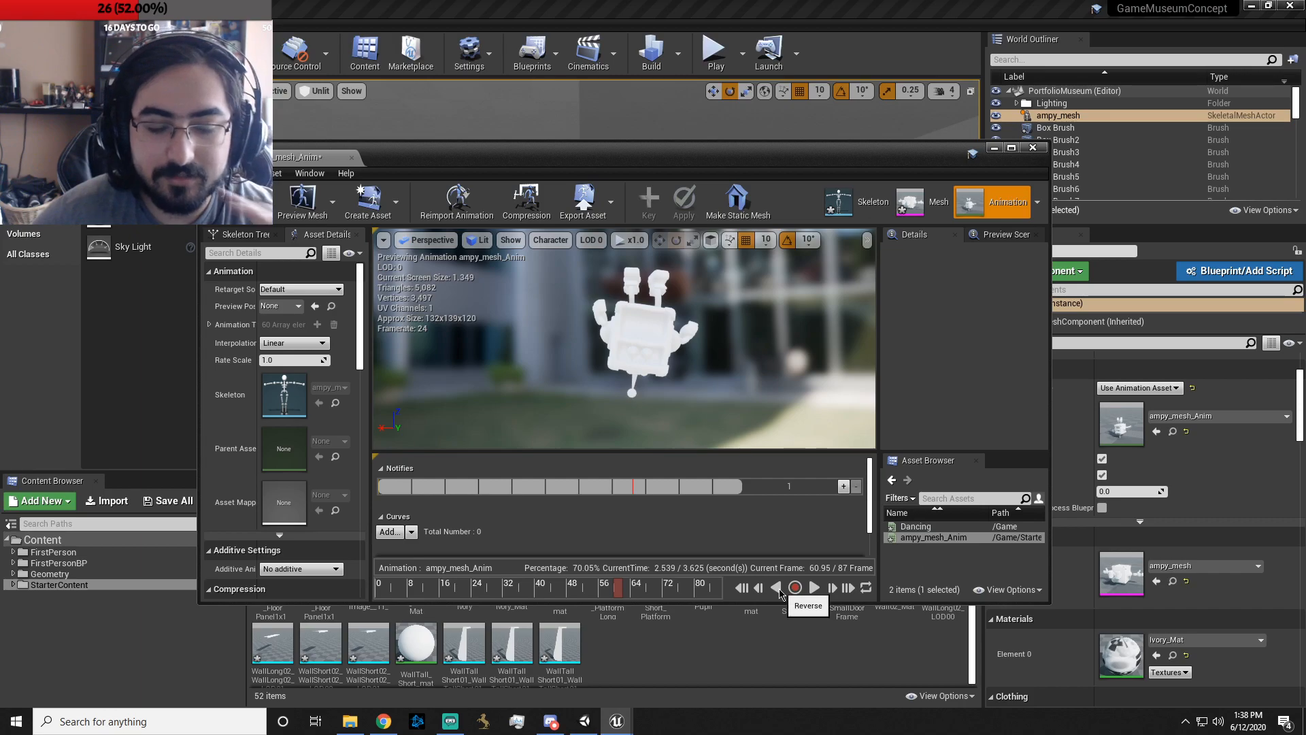
{"action": "right_click", "coordinate": [618, 591]}
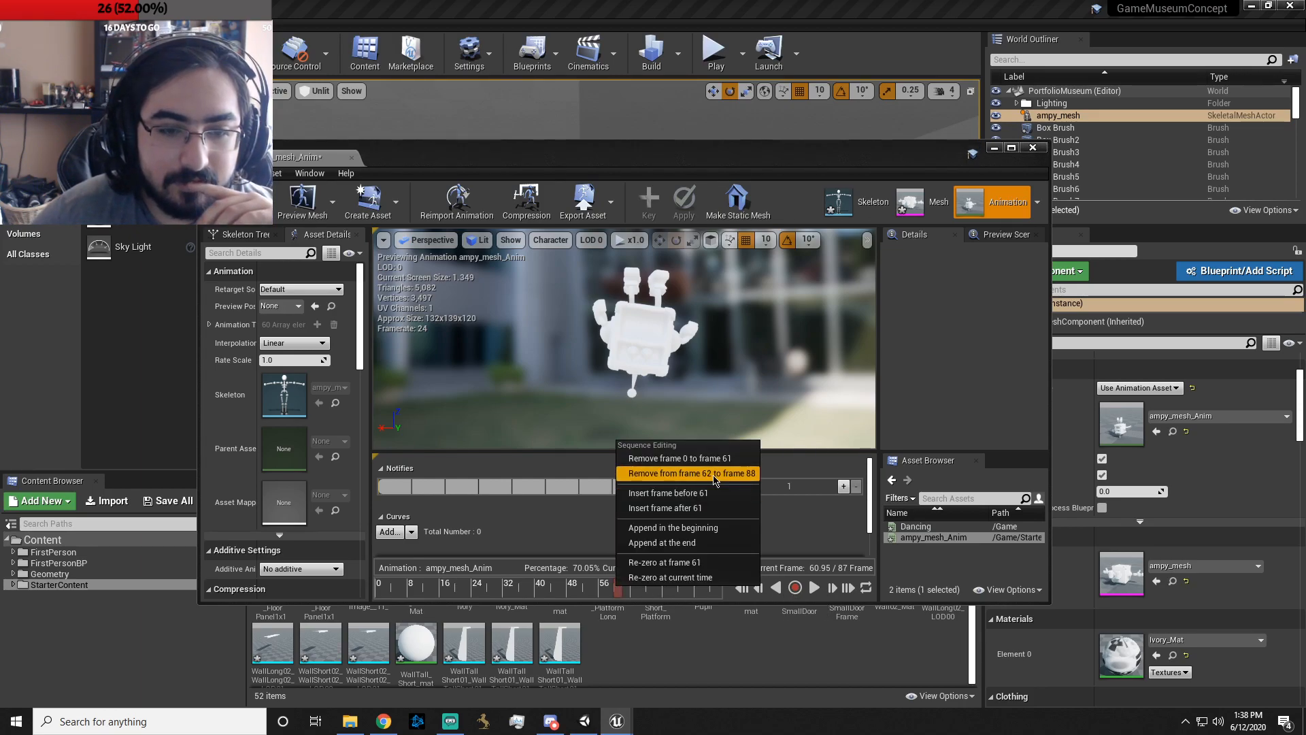
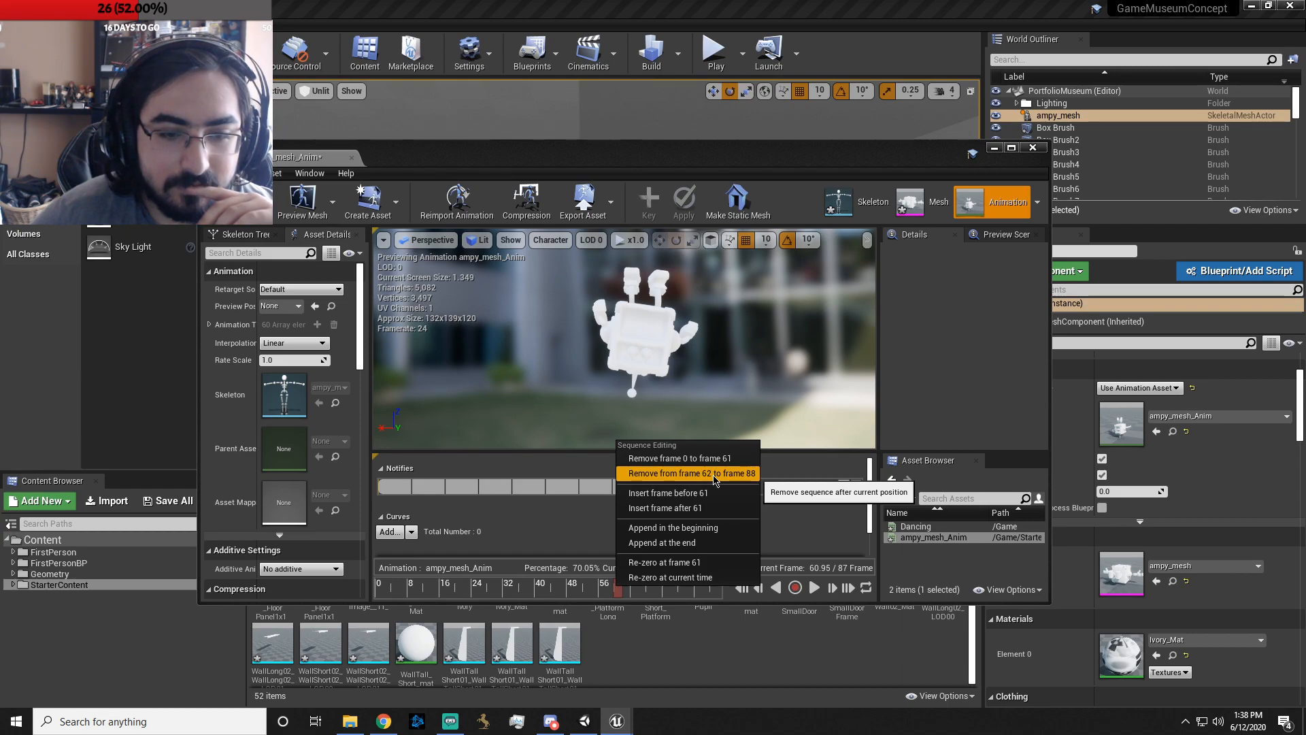
{"action": "left_click", "coordinate": [711, 550]}
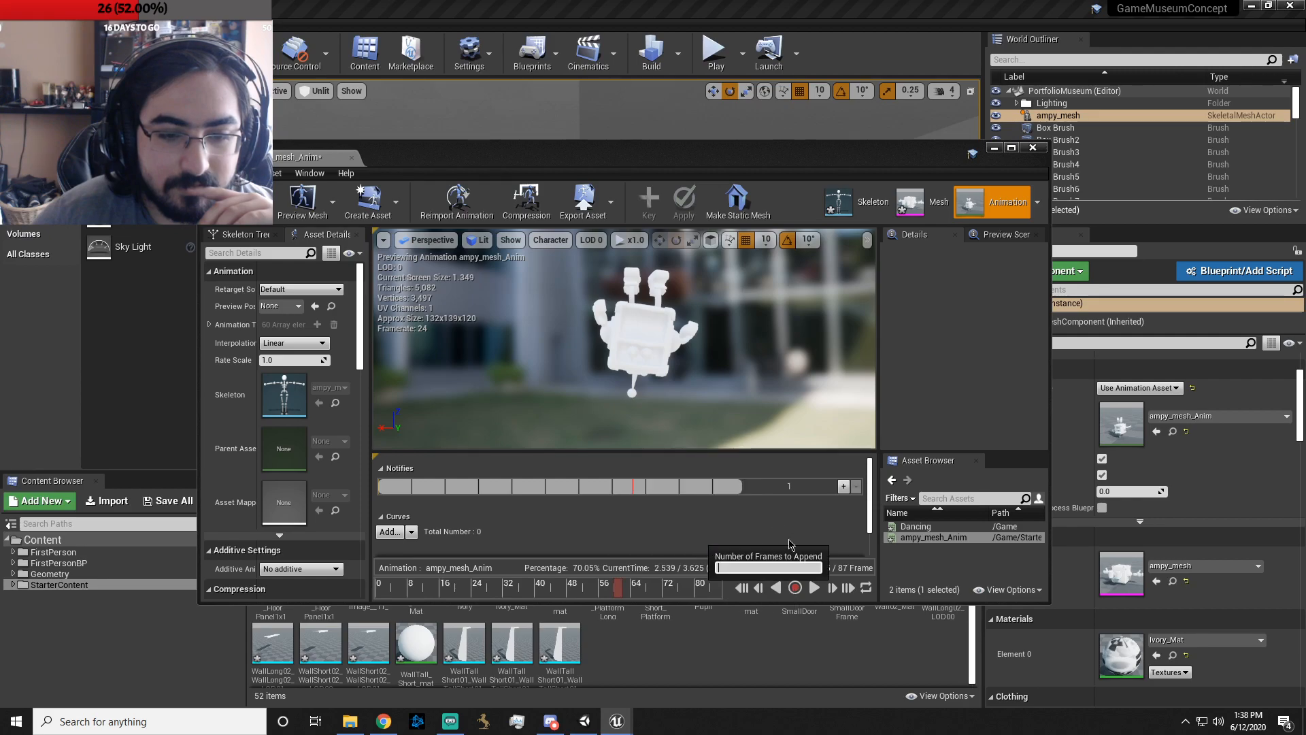
{"action": "left_click", "coordinate": [676, 550]}
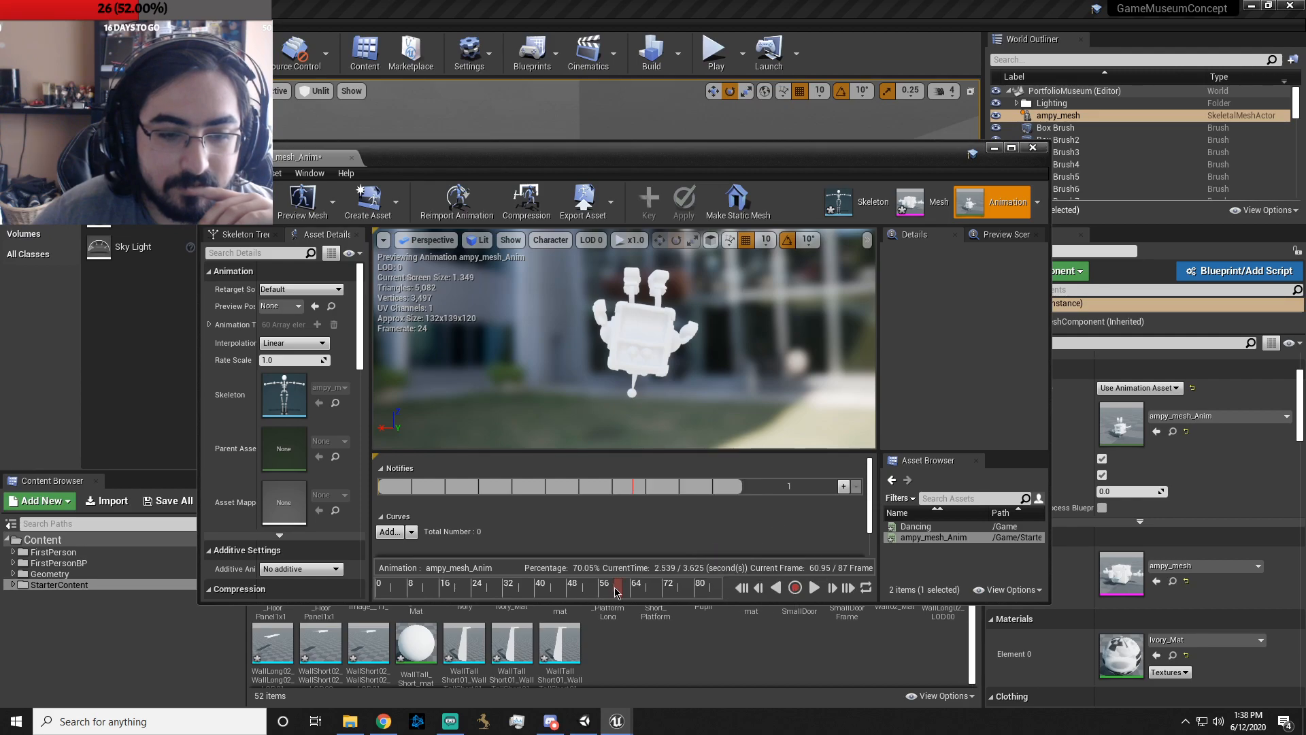
{"action": "right_click", "coordinate": [613, 589]}
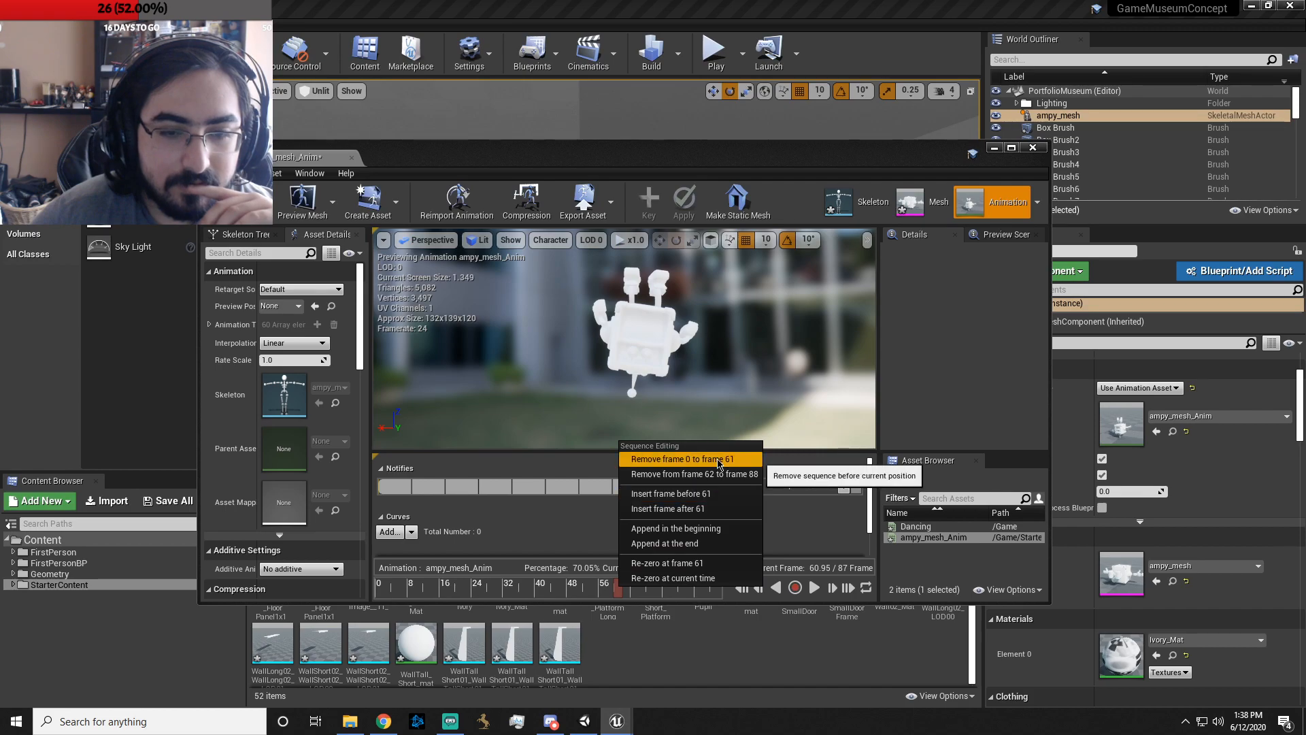
{"action": "right_click", "coordinate": [925, 539]}
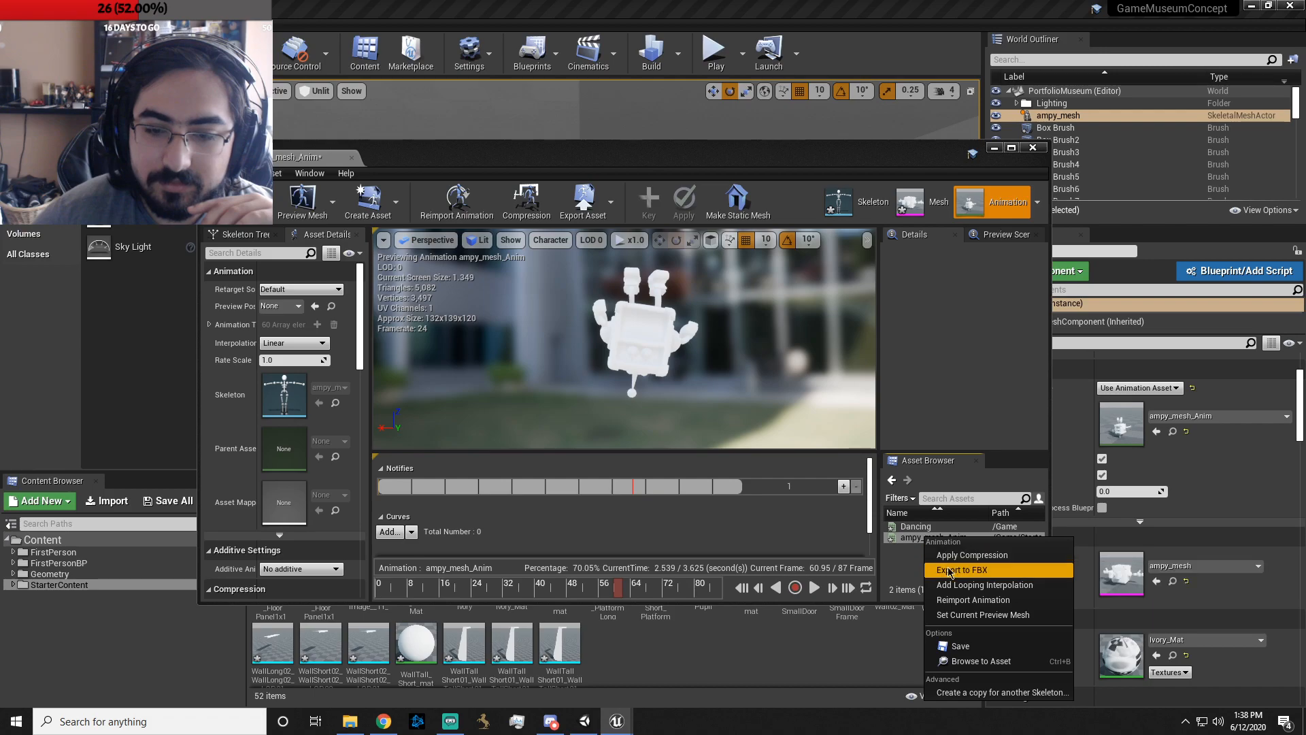
{"action": "left_click", "coordinate": [908, 576]}
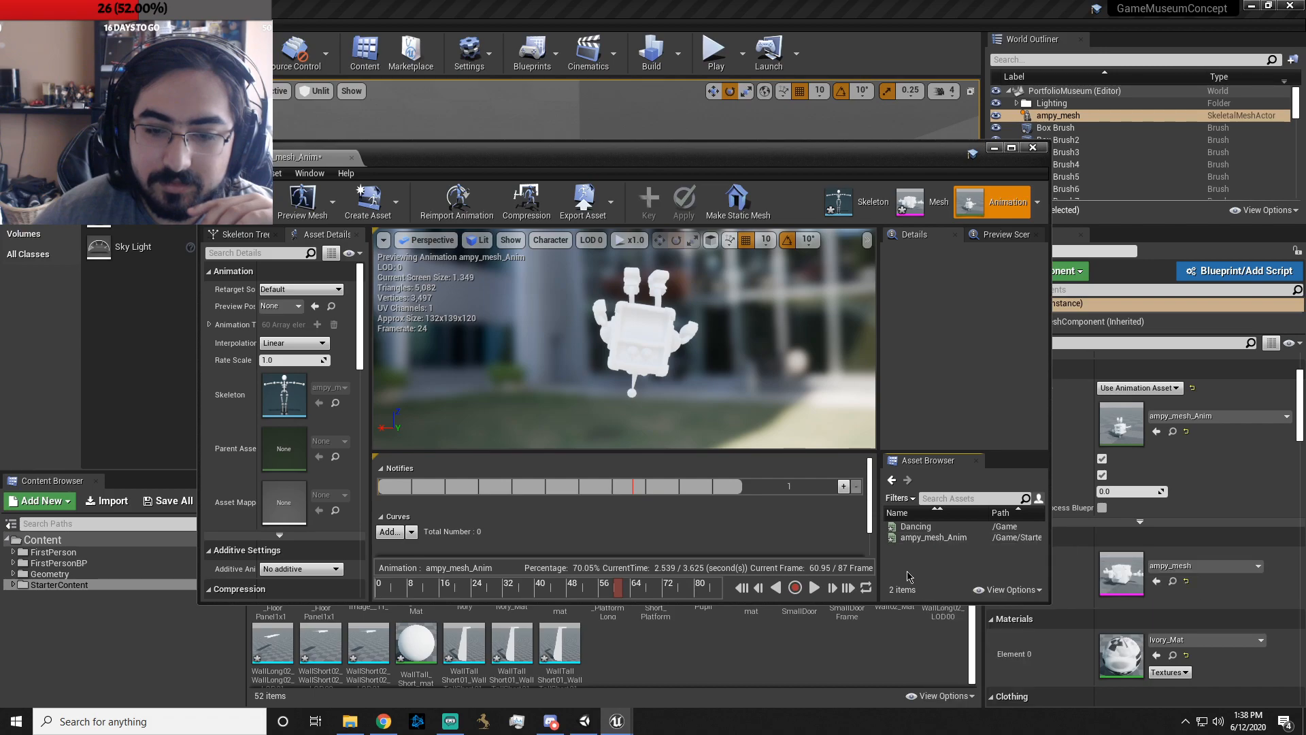
- Remove frames 63 to 88 from ampy_mesh_Anim and play back the trimmed animation, pausing shortly after it loops
{"action": "right_click", "coordinate": [621, 589]}
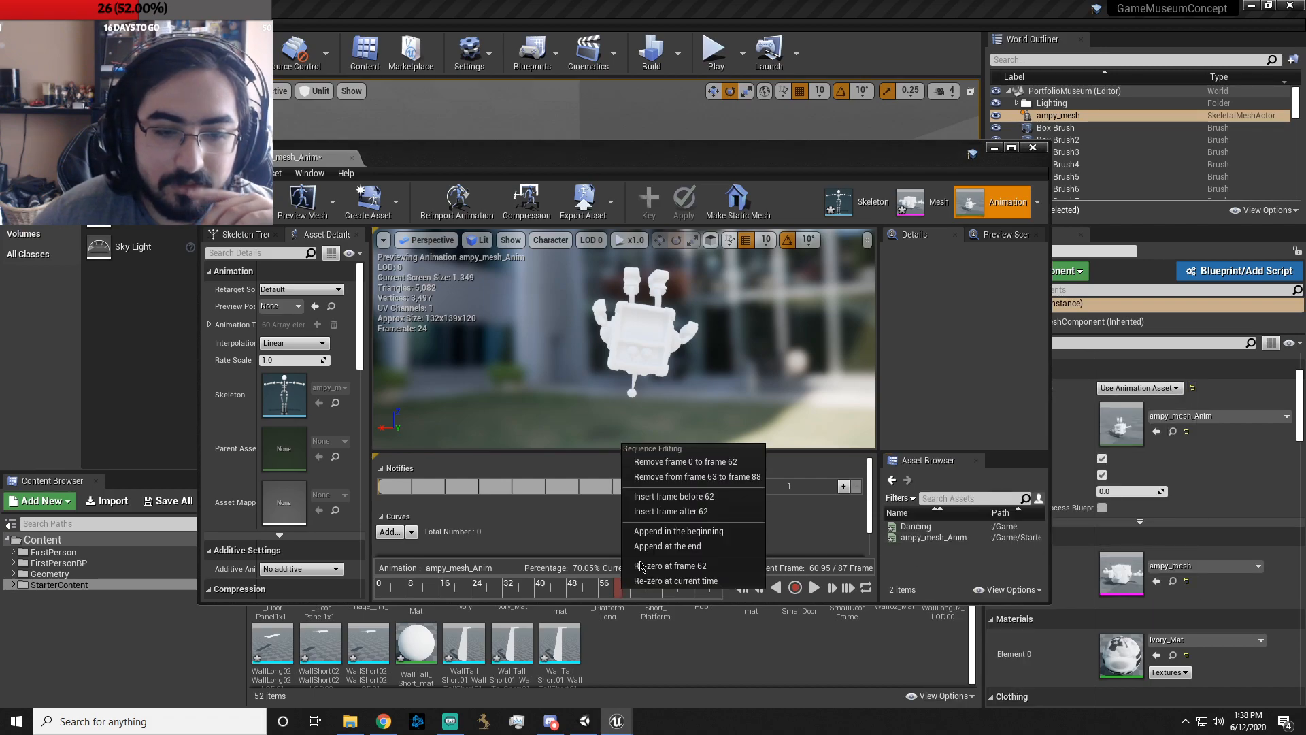
{"action": "left_click", "coordinate": [734, 476]}
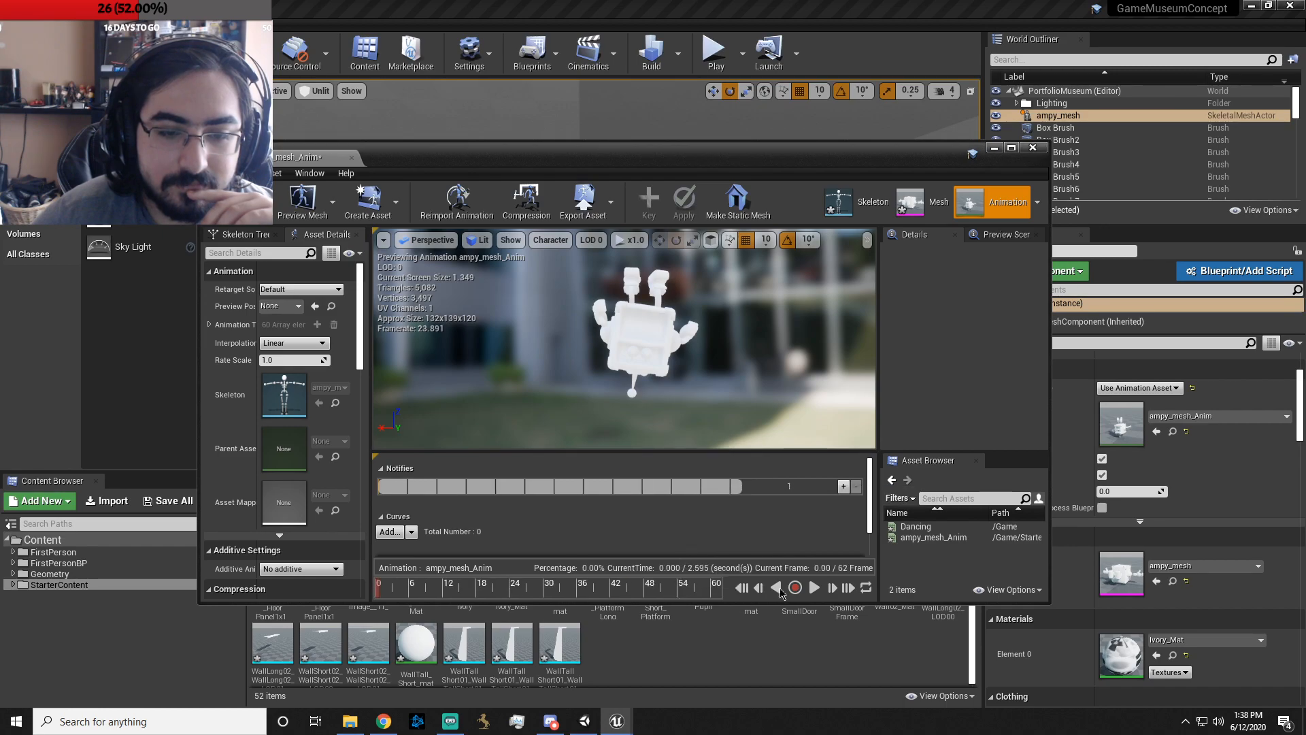
{"action": "left_click", "coordinate": [817, 588]}
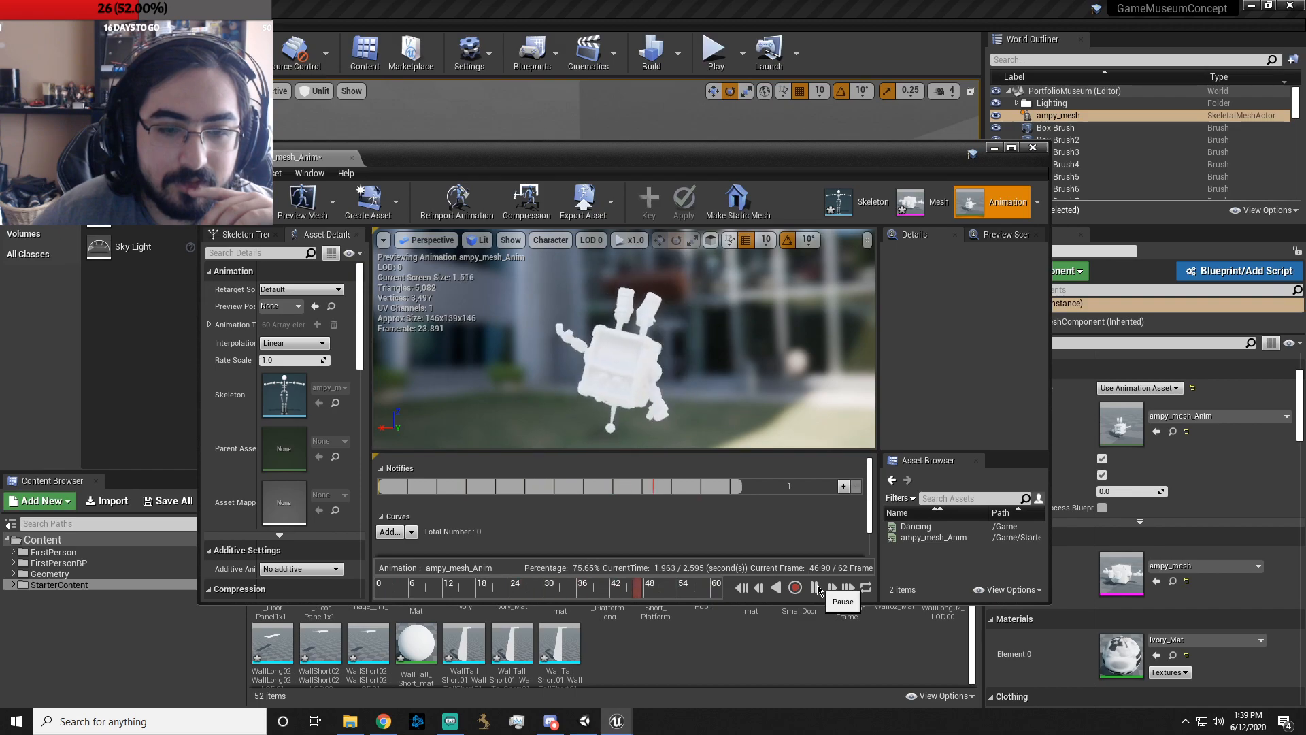
{"action": "left_click", "coordinate": [816, 588]}
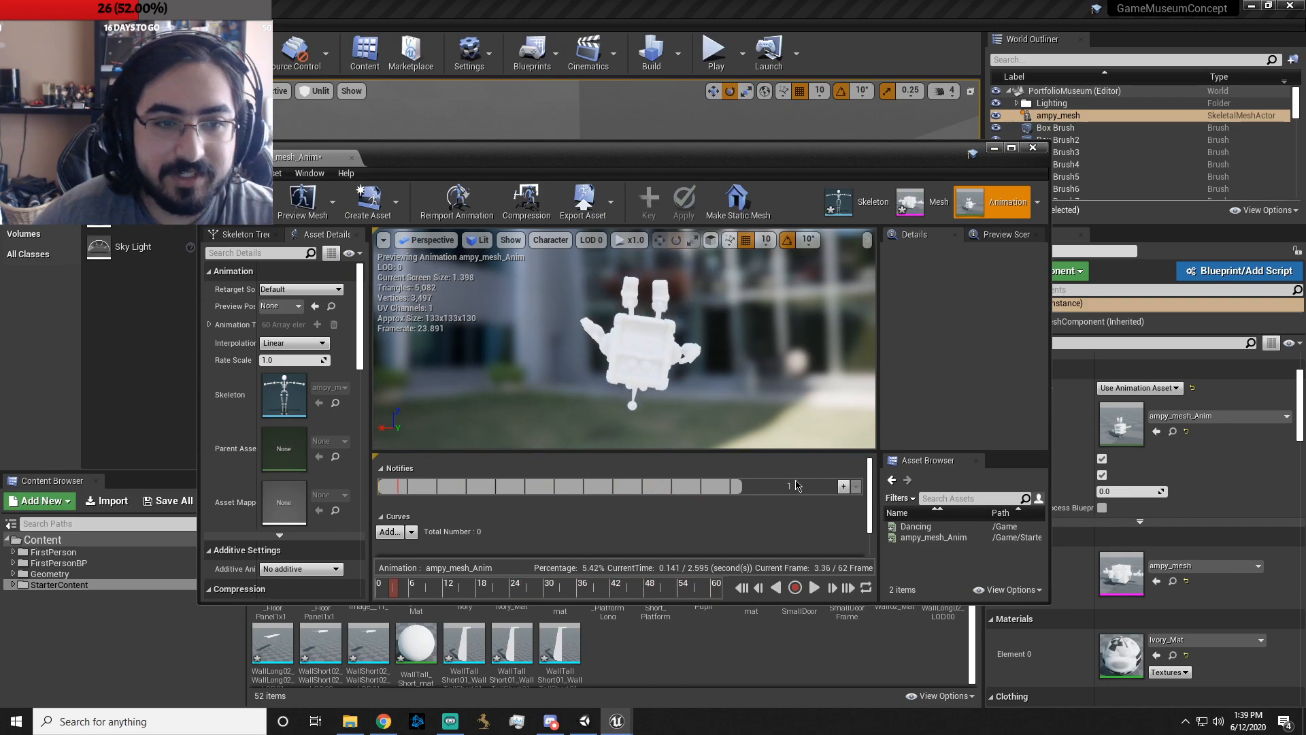
- Rename the trimmed ampy_mesh_Anim animation as Dancing_ampy
{"action": "right_click", "coordinate": [920, 536]}
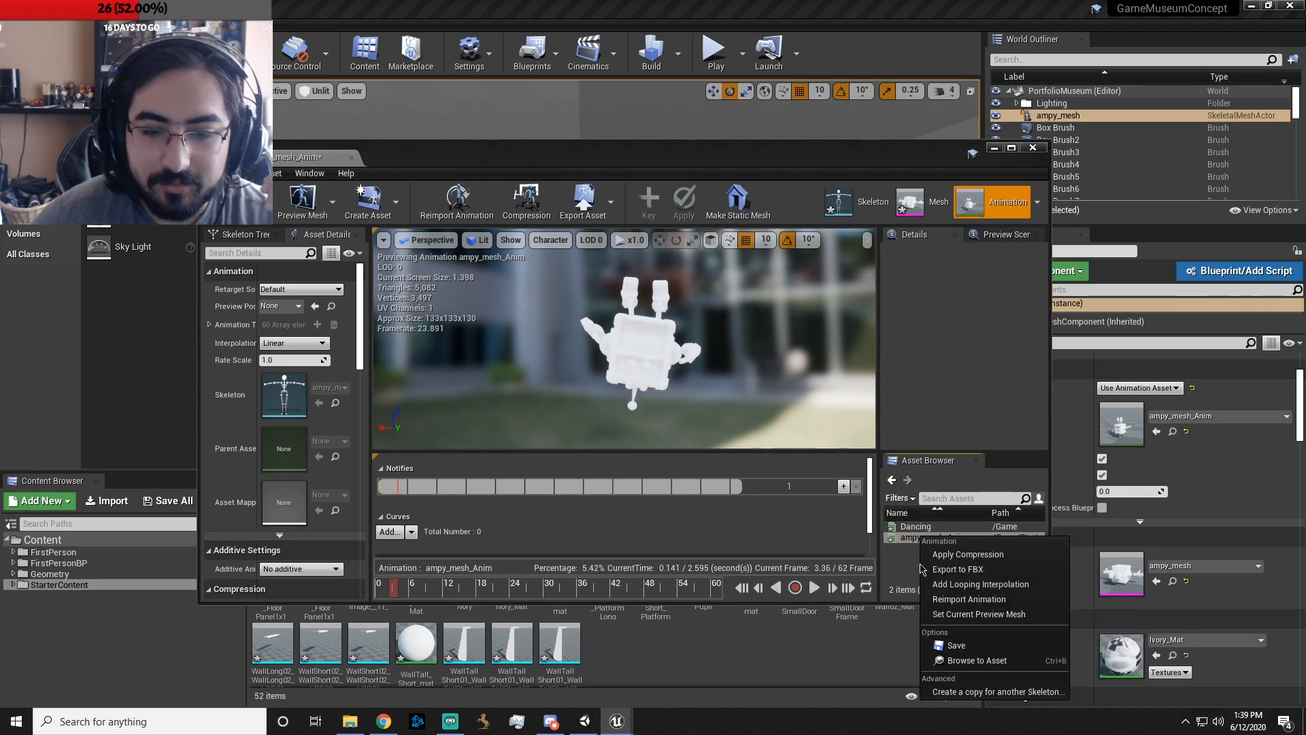
{"action": "left_click", "coordinate": [908, 527]}
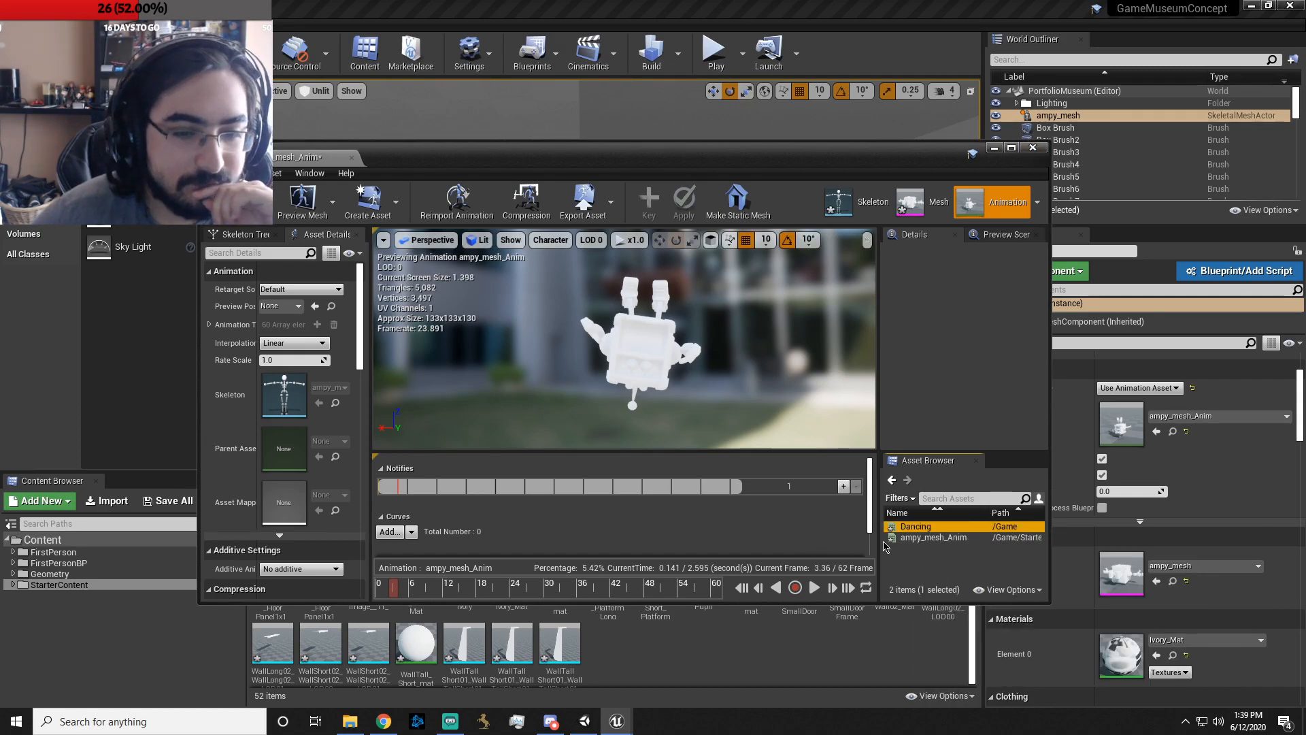
{"action": "left_click", "coordinate": [911, 527]}
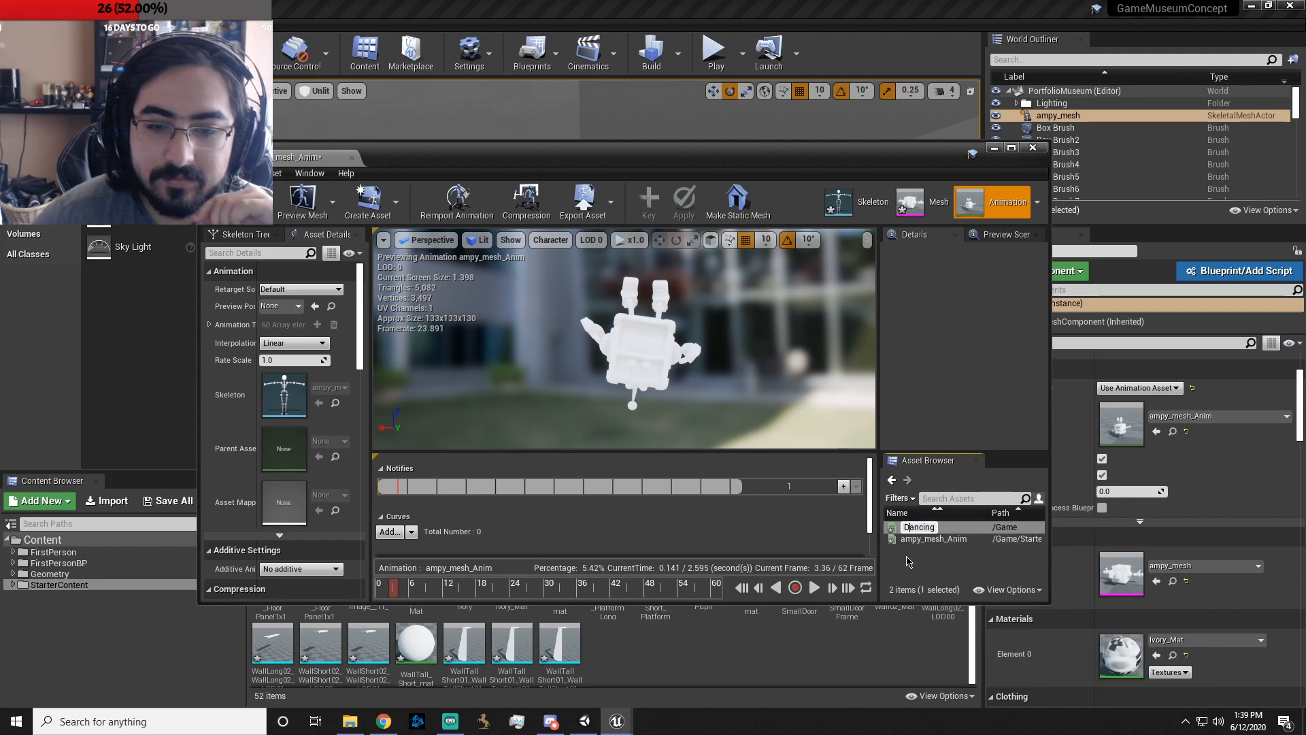
{"action": "left_click", "coordinate": [908, 539]}
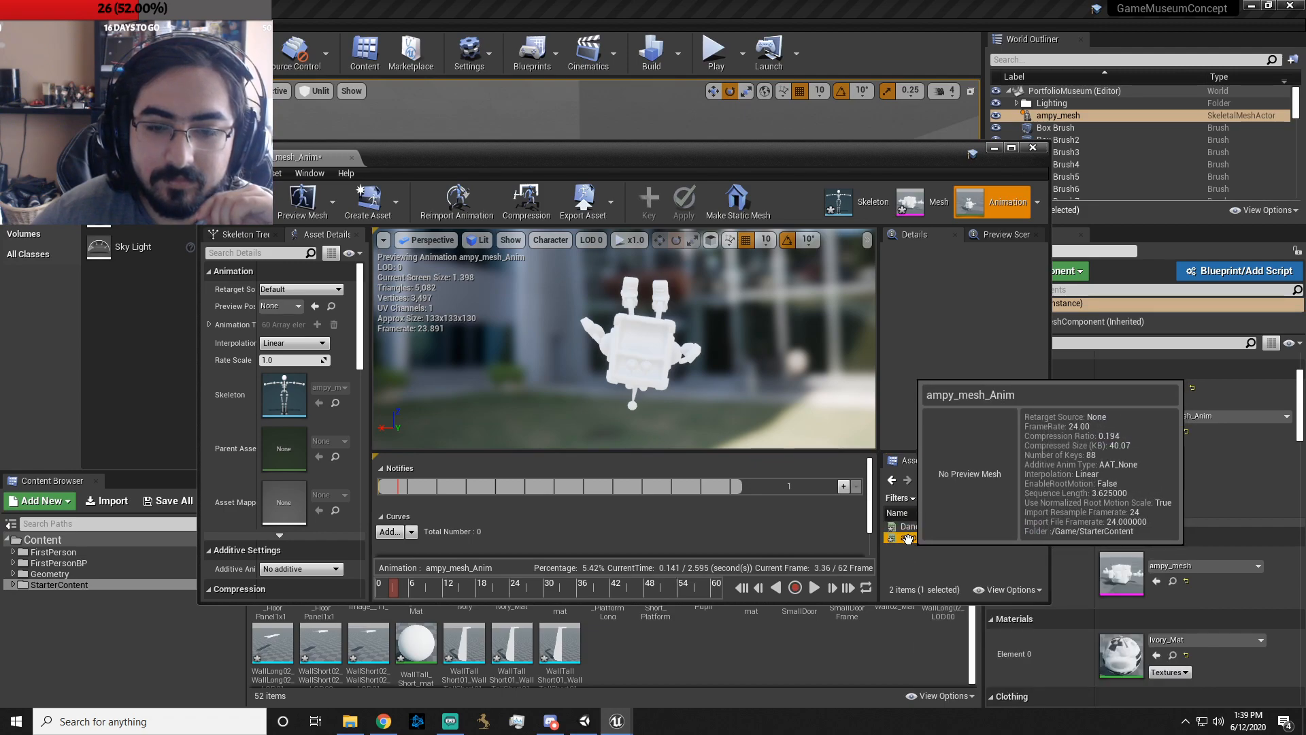
{"action": "left_click", "coordinate": [908, 539]}
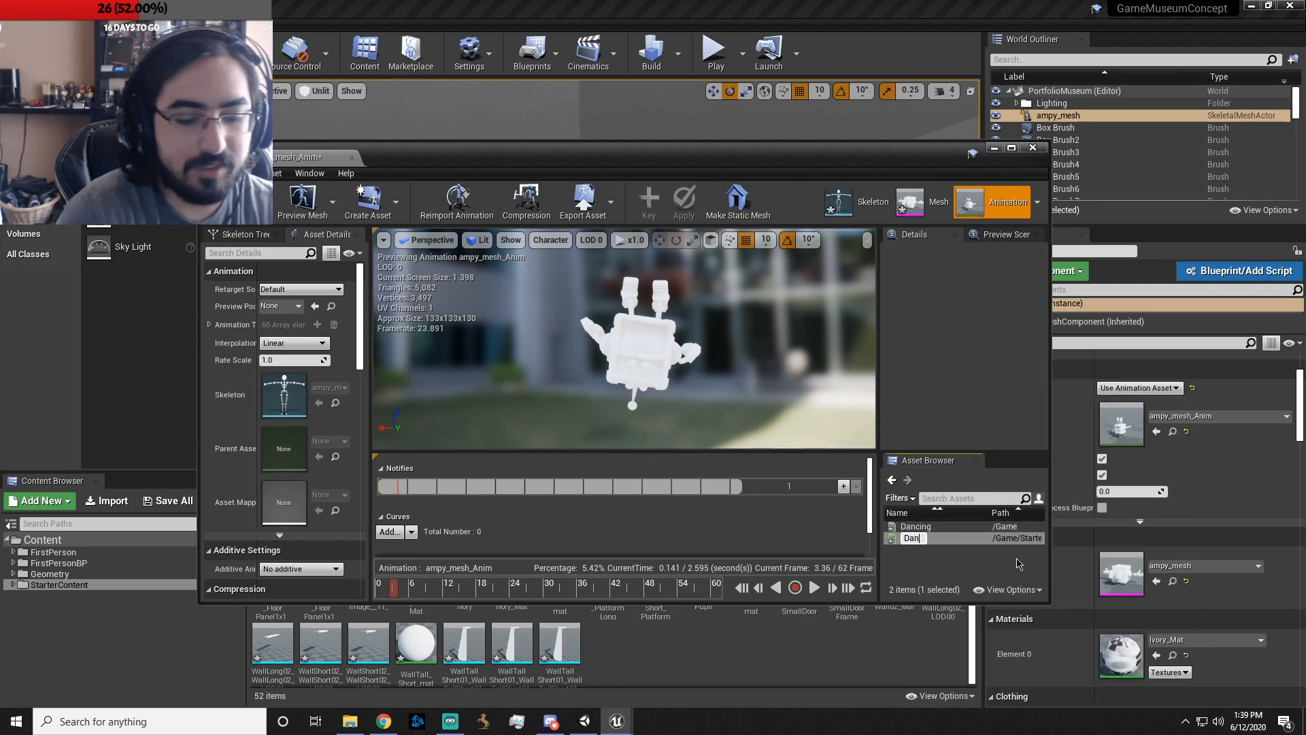
{"action": "key", "text": "Return"}
- Rename the recorded Dancing animation as Throw_me_Away
{"action": "left_click", "coordinate": [918, 526]}
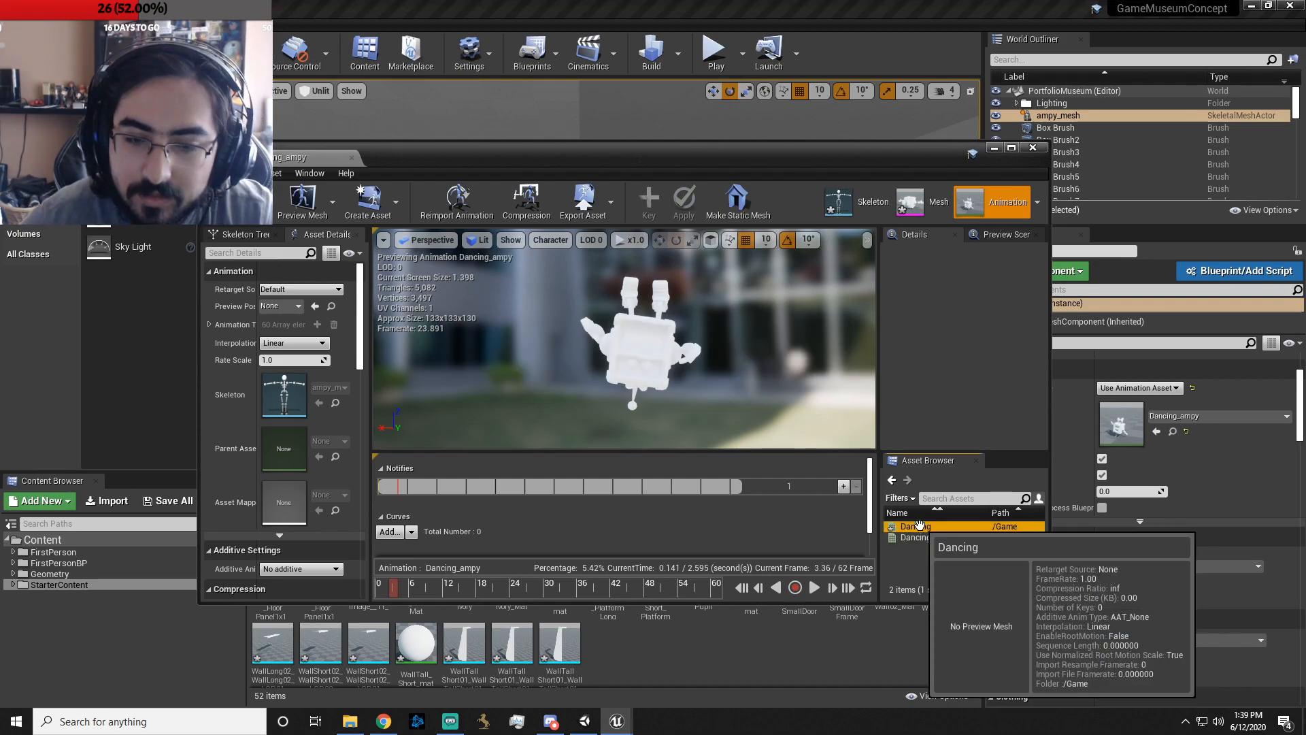
{"action": "double_click", "coordinate": [914, 526]}
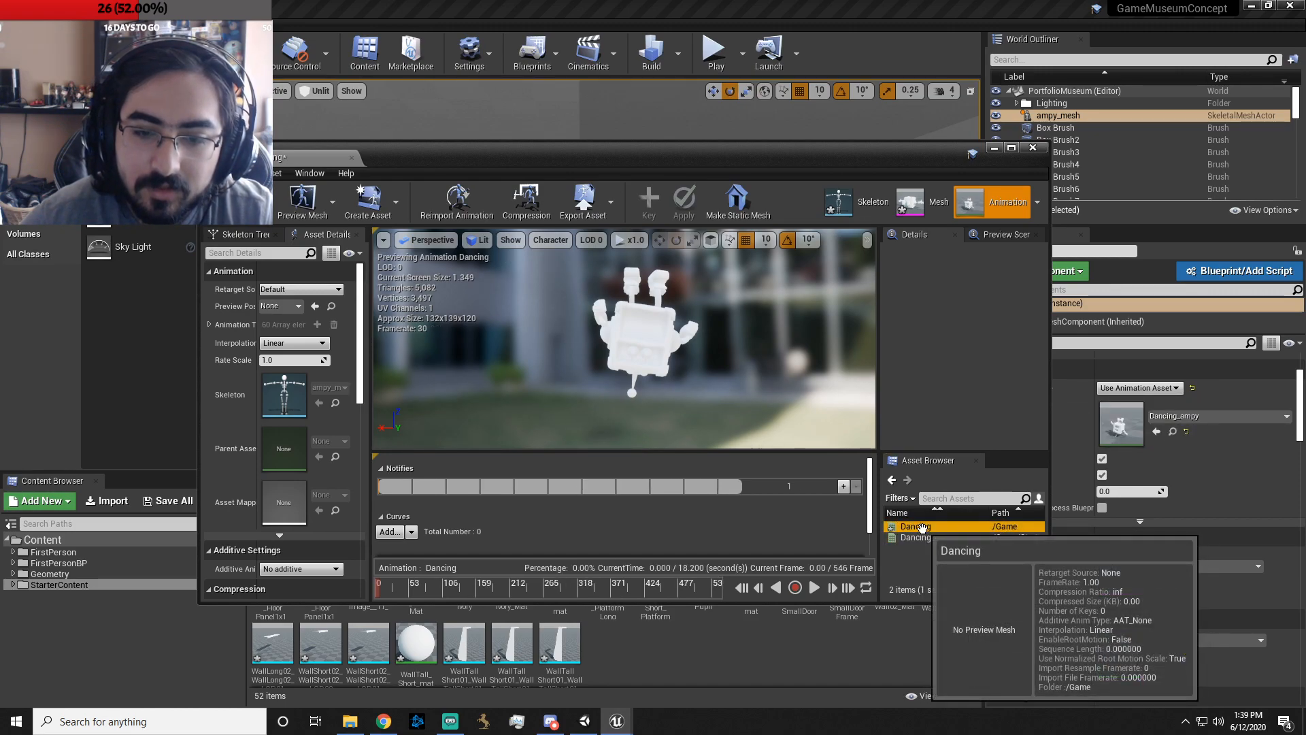
{"action": "left_click", "coordinate": [922, 528]}
{"action": "right_click", "coordinate": [925, 533]}
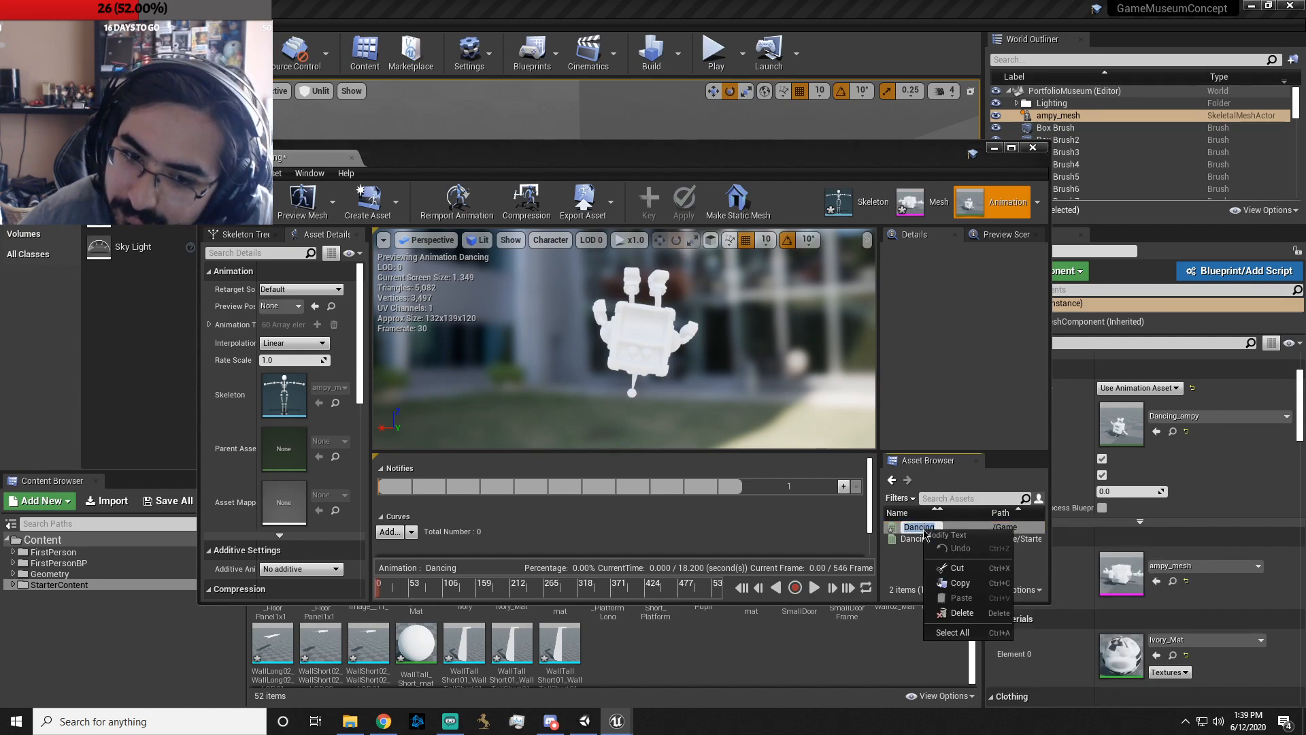
{"action": "left_click", "coordinate": [909, 538]}
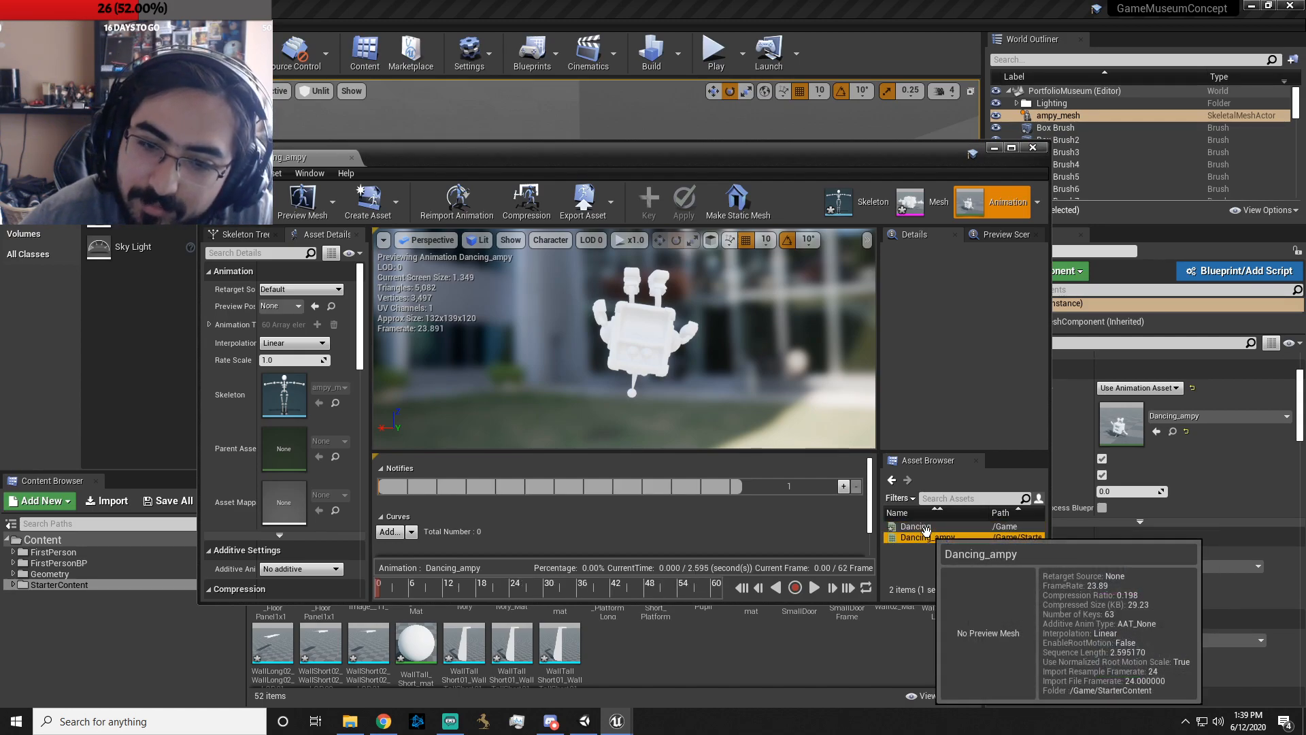
{"action": "left_click", "coordinate": [909, 526]}
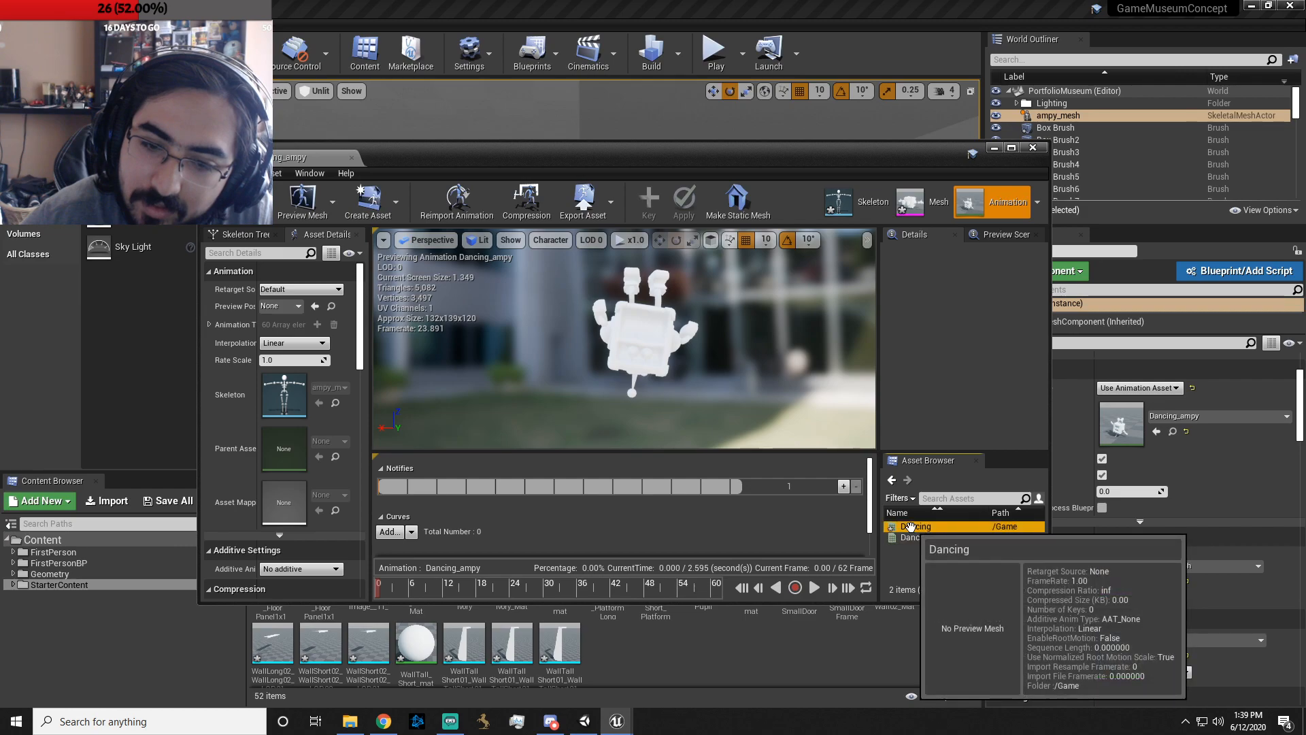
{"action": "left_click", "coordinate": [910, 526]}
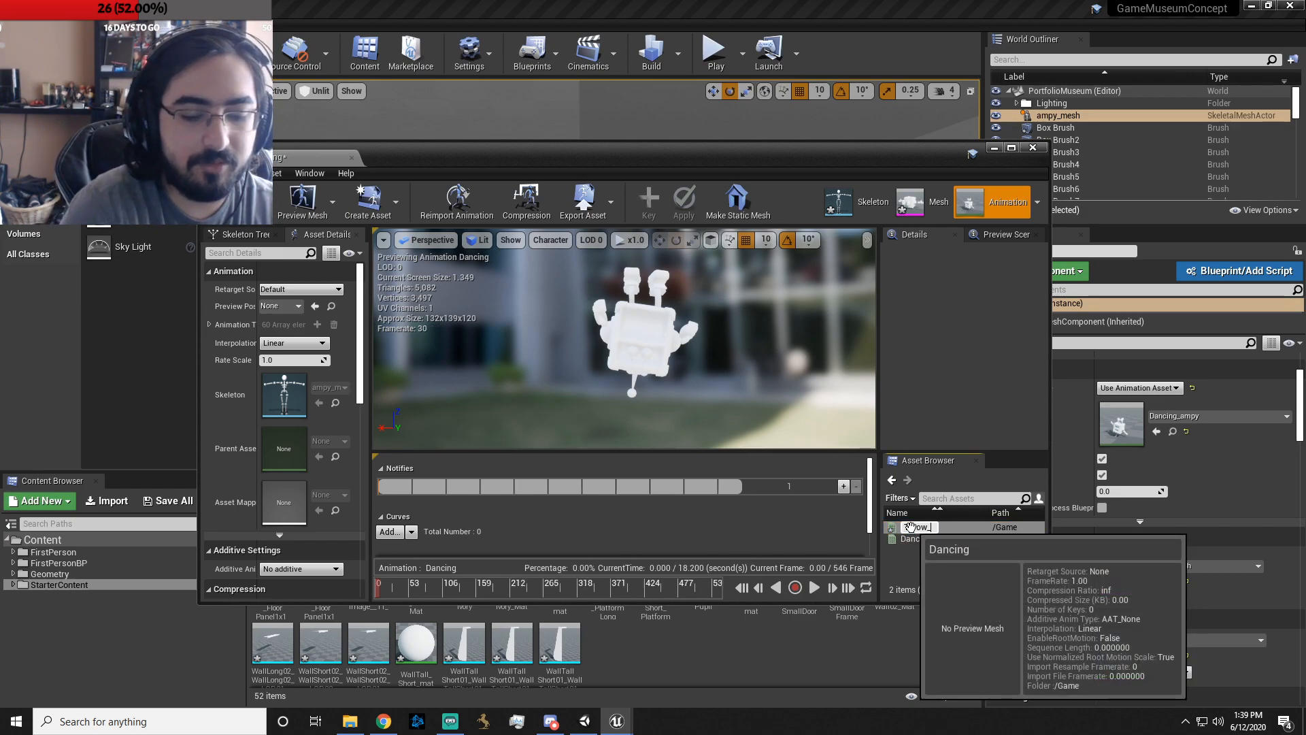
{"action": "type", "text": "ay"}
{"action": "key", "text": "Return"}
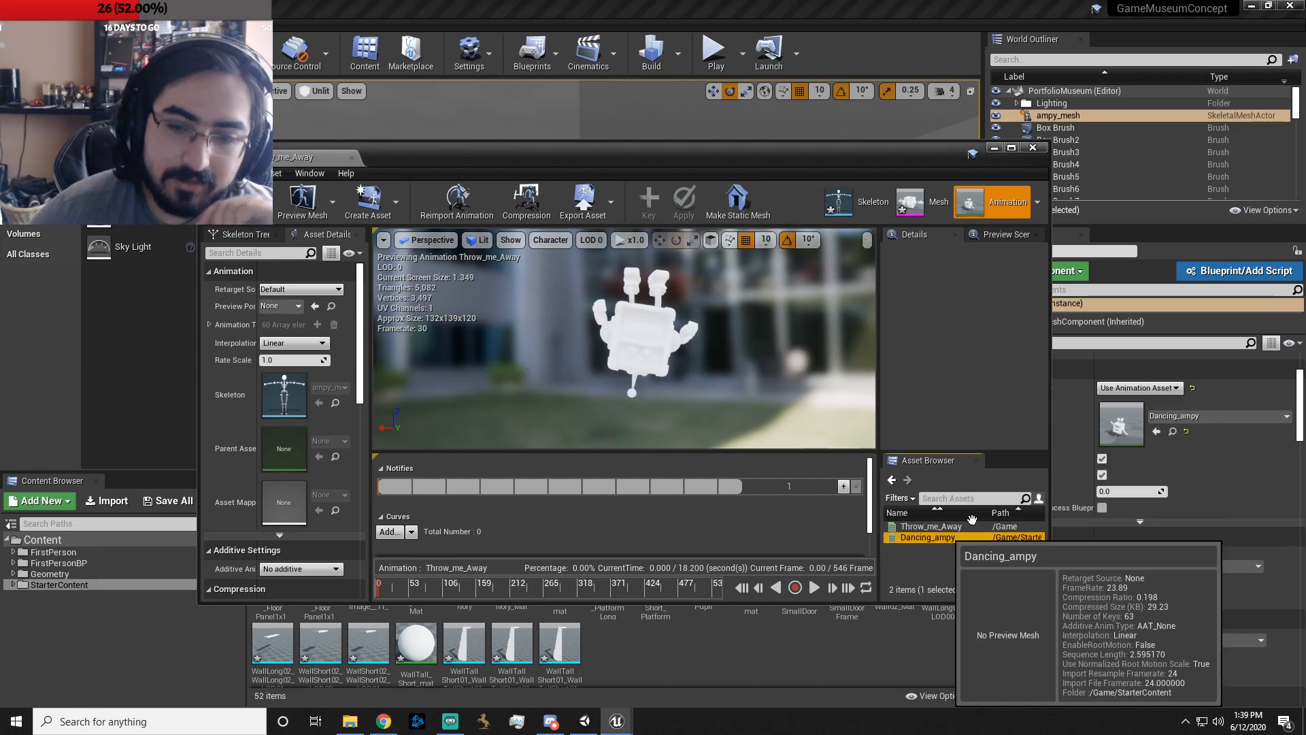
- Export the Dancing_ampy animation as an FBX file named Dancing_ampy in the project's Content folder and close the animation editor
{"action": "left_click", "coordinate": [932, 537]}
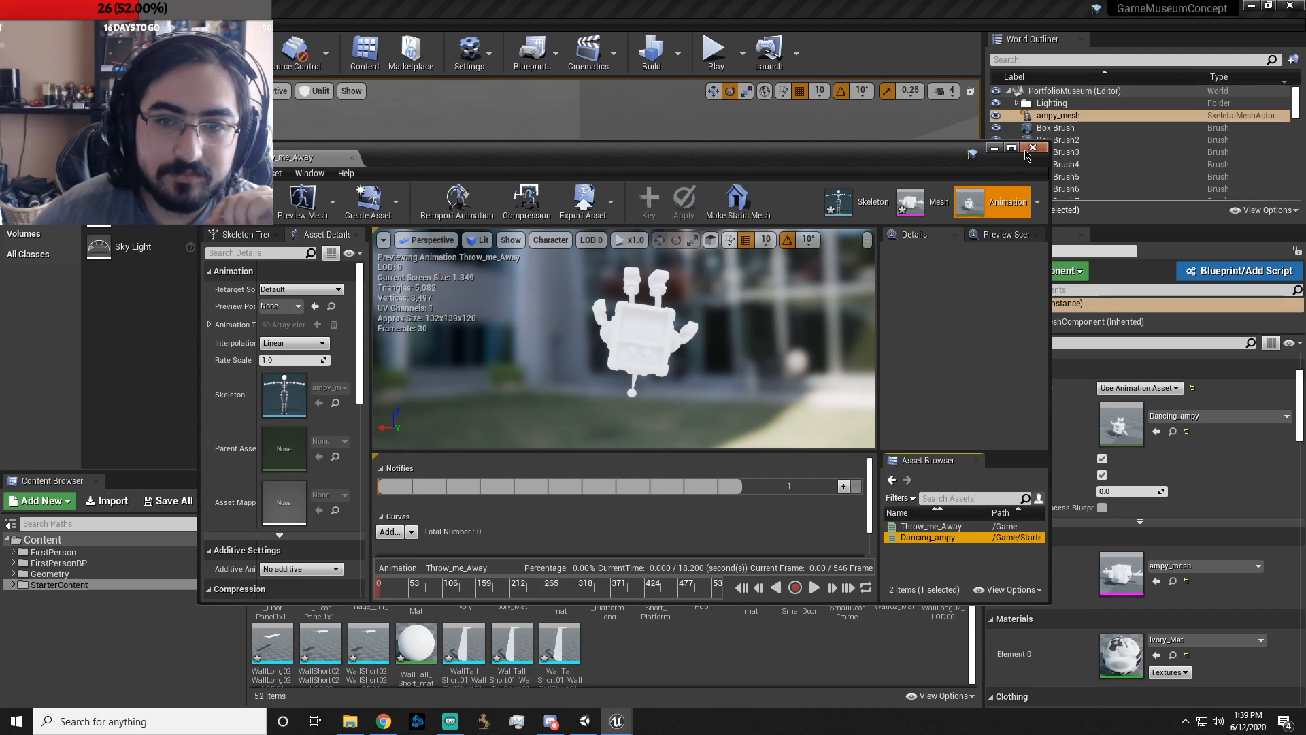
{"action": "left_click", "coordinate": [952, 527]}
{"action": "right_click", "coordinate": [954, 529]}
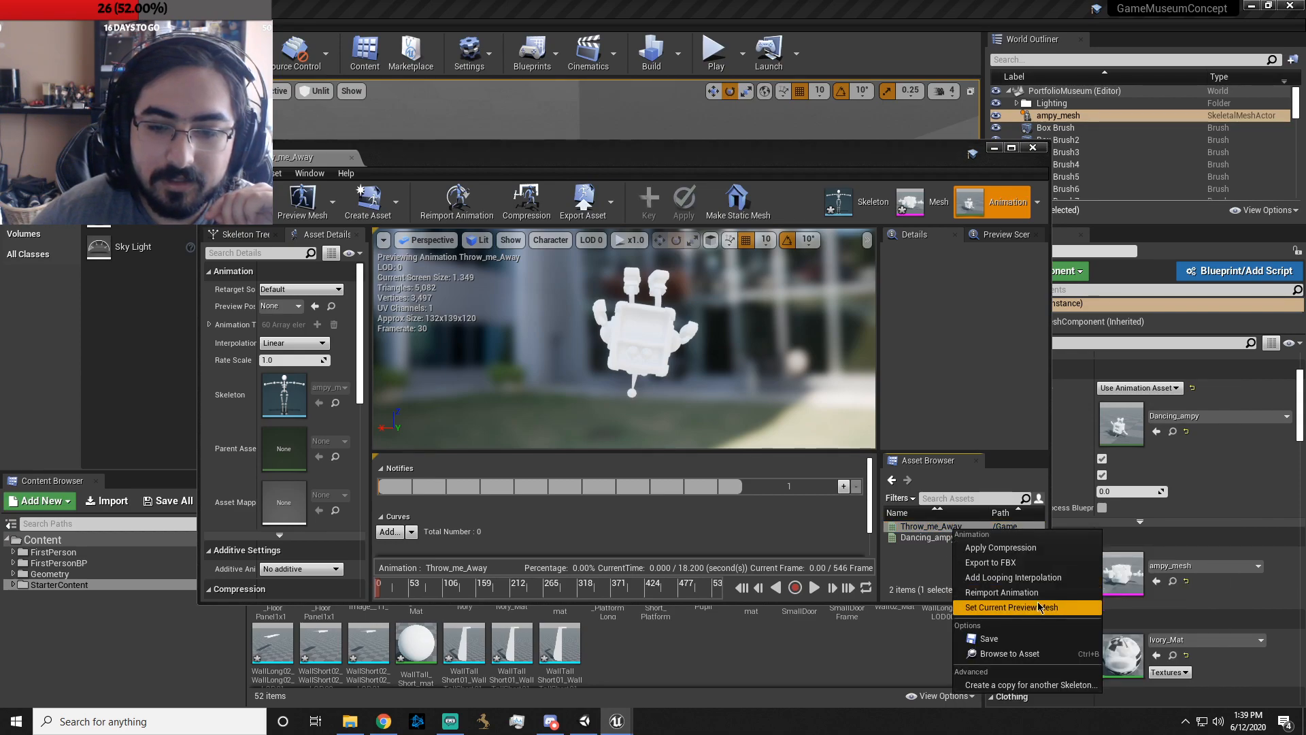
{"action": "right_click", "coordinate": [926, 538]}
{"action": "left_click", "coordinate": [1043, 583]}
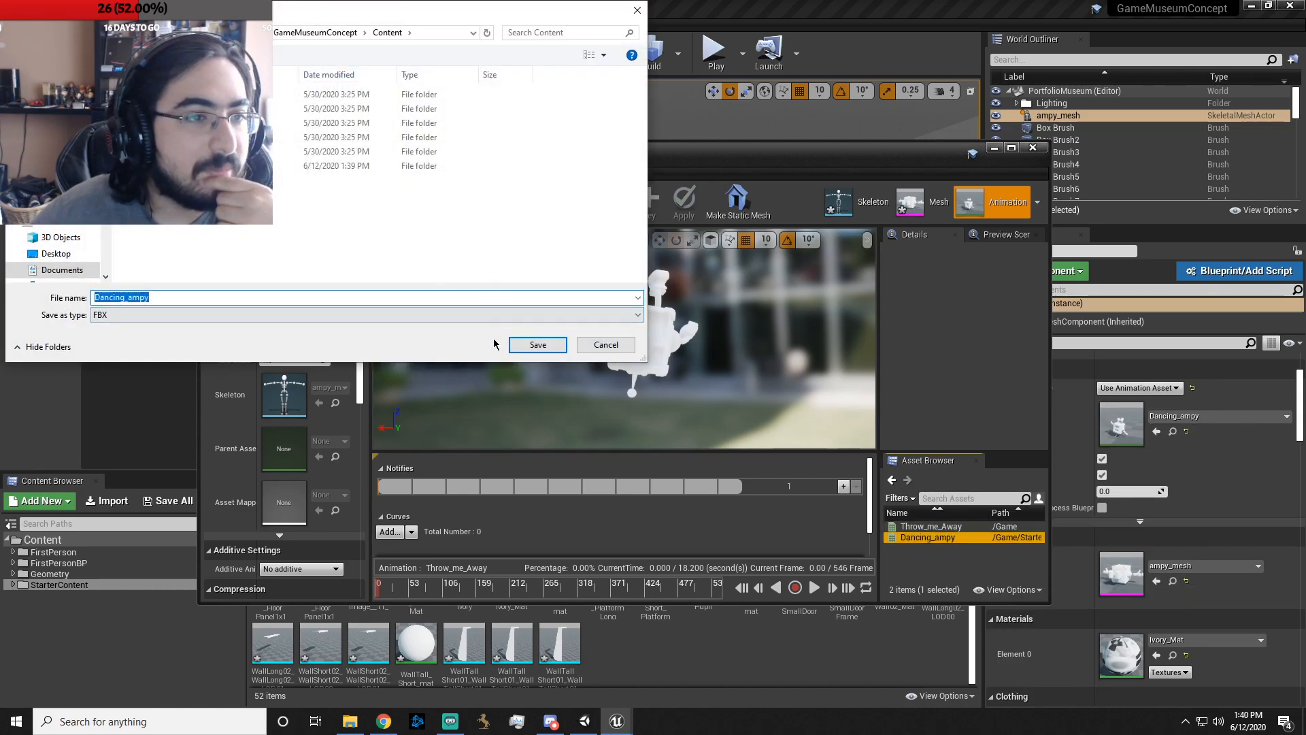
{"action": "left_click", "coordinate": [538, 345]}
{"action": "left_click", "coordinate": [752, 505]}
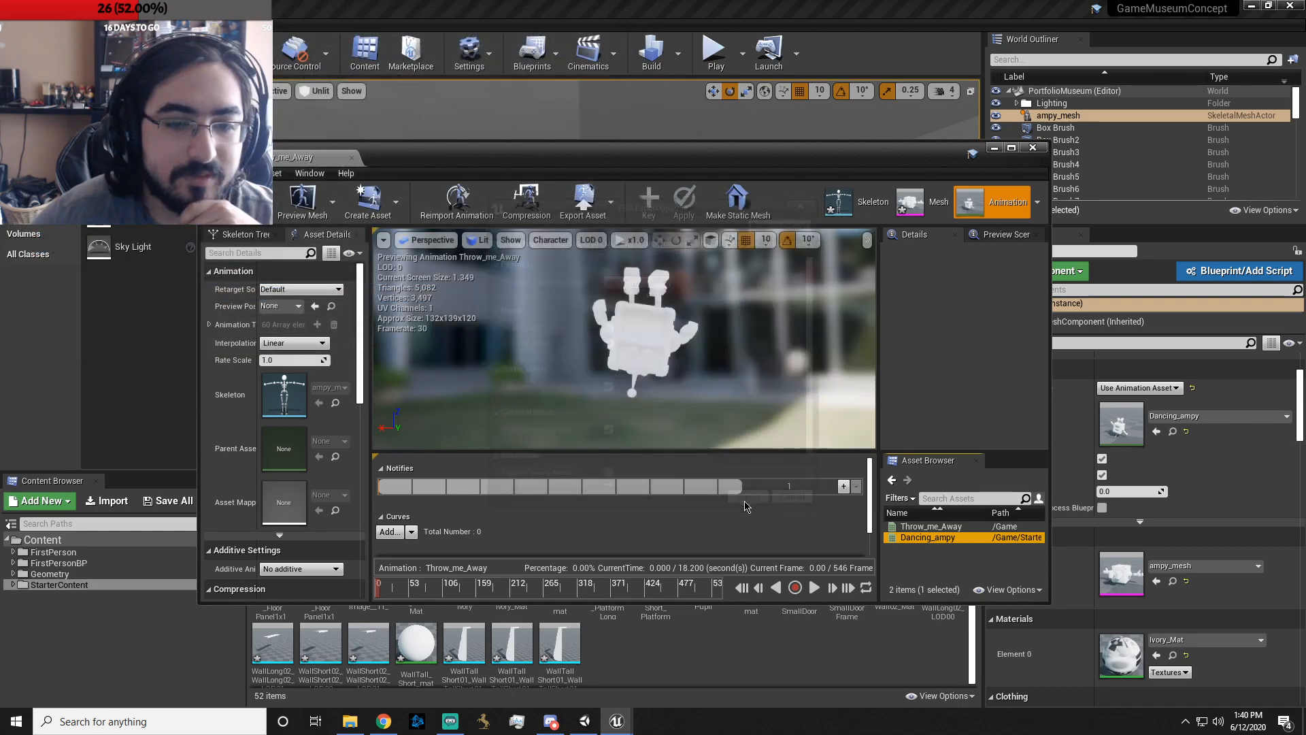
{"action": "left_click", "coordinate": [1033, 149]}
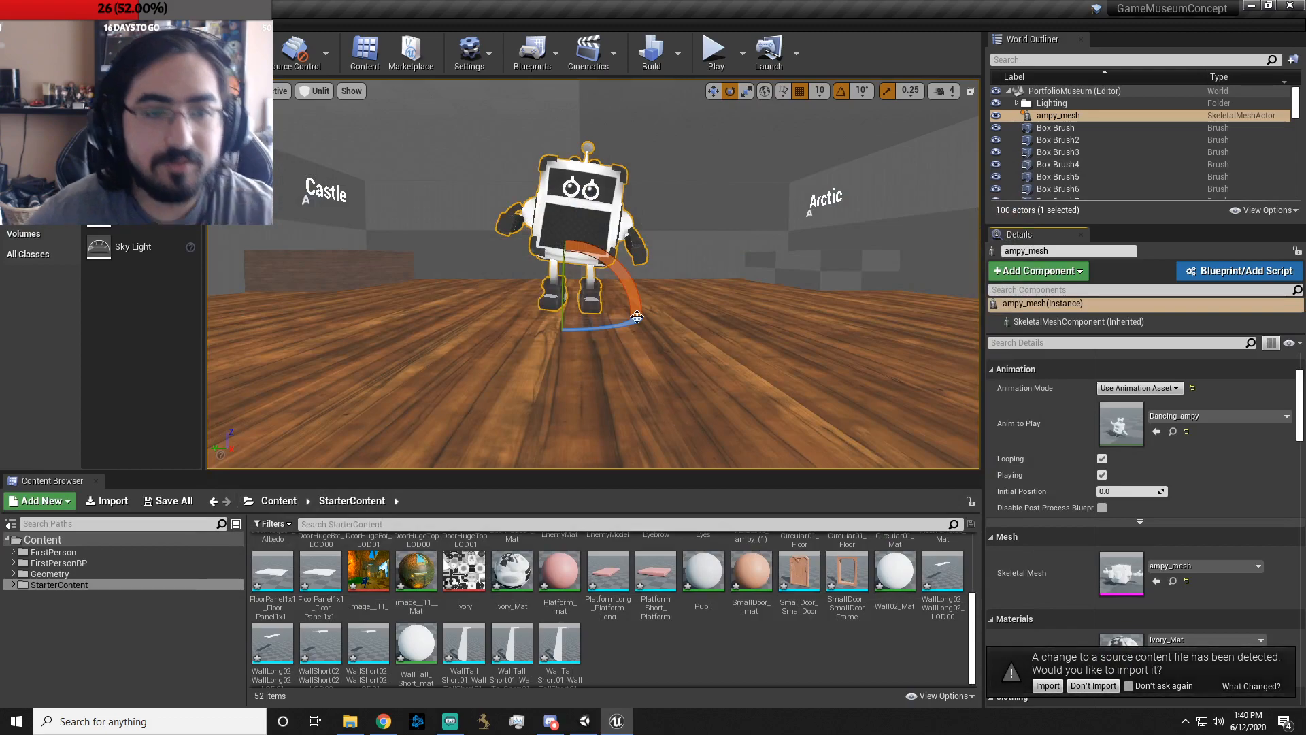
- Try Throw_me_Away as the animation played by ampy_mesh, and set it back to Dancing_ampy
{"action": "left_click", "coordinate": [1209, 417]}
{"action": "left_click", "coordinate": [1210, 418]}
{"action": "left_click", "coordinate": [1210, 417]}
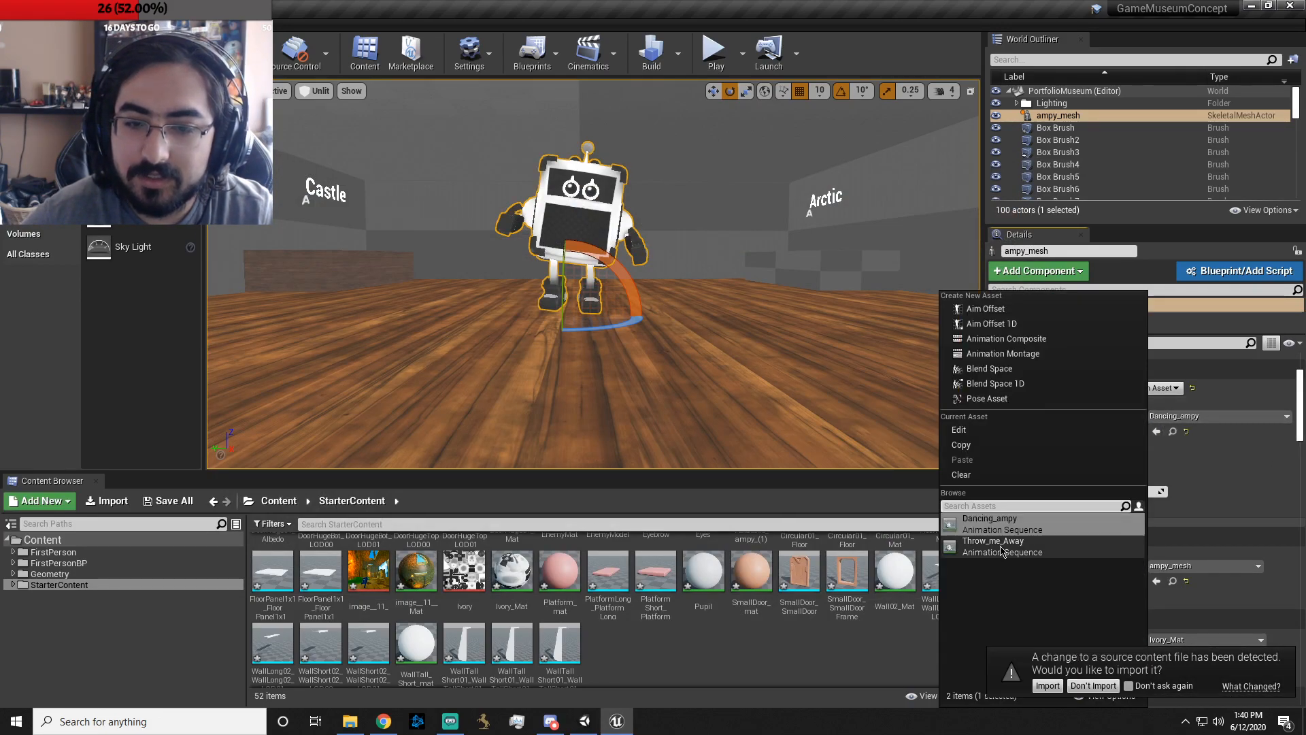
{"action": "left_click", "coordinate": [1002, 547]}
{"action": "left_click", "coordinate": [1181, 412]}
{"action": "left_click", "coordinate": [1048, 661]}
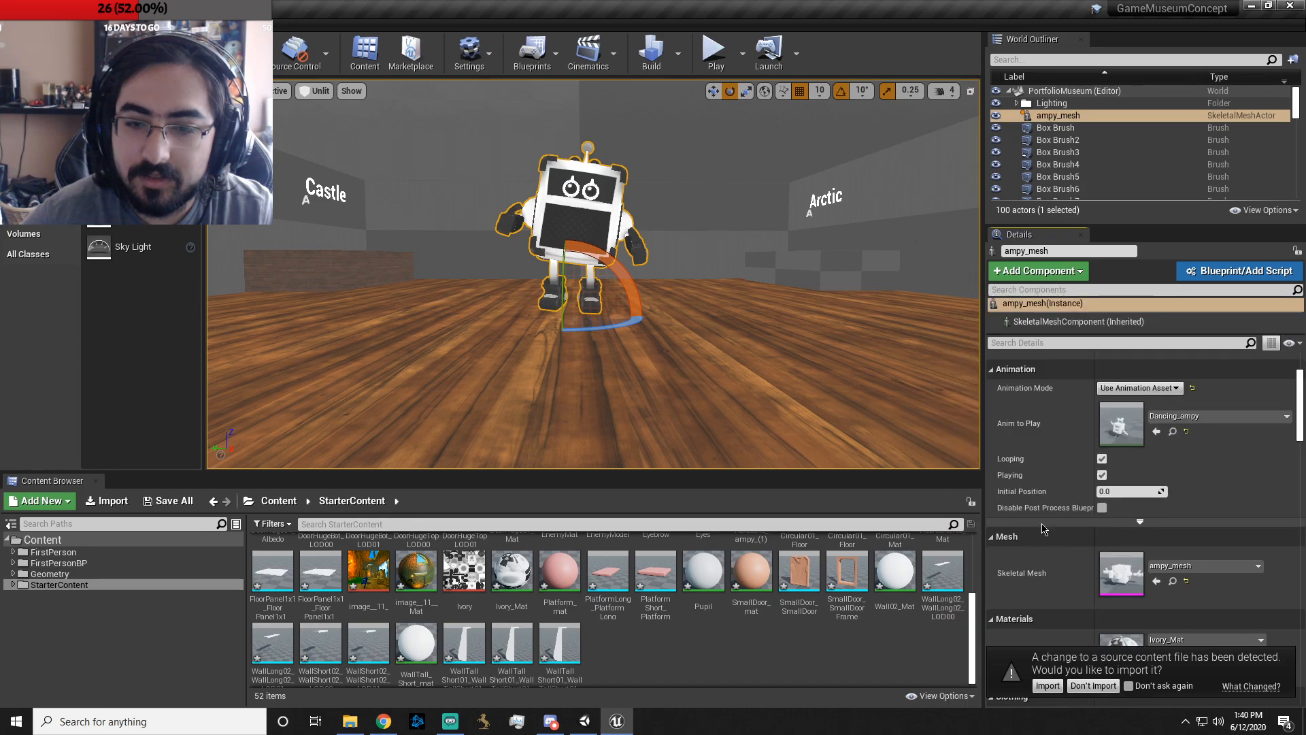
{"action": "left_click", "coordinate": [1182, 412]}
{"action": "left_click", "coordinate": [1035, 534]}
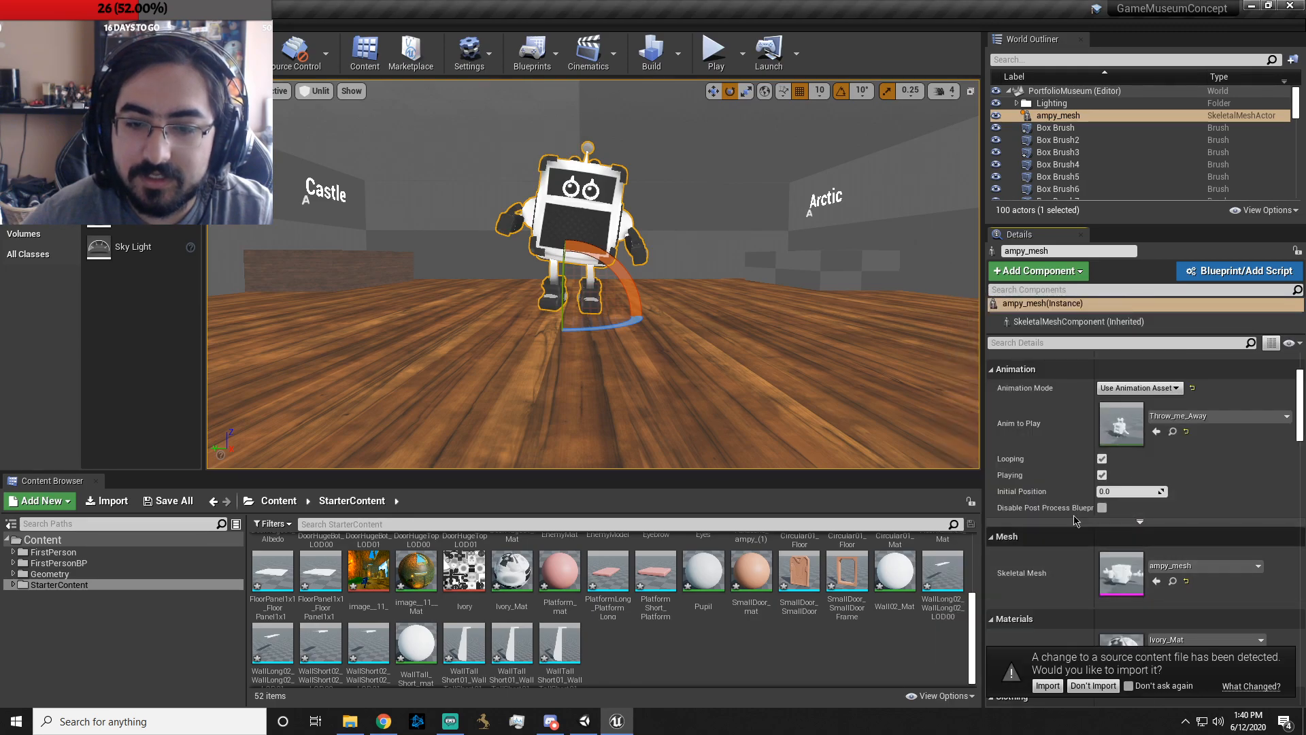
{"action": "left_click", "coordinate": [1184, 418]}
{"action": "left_click", "coordinate": [1001, 516]}
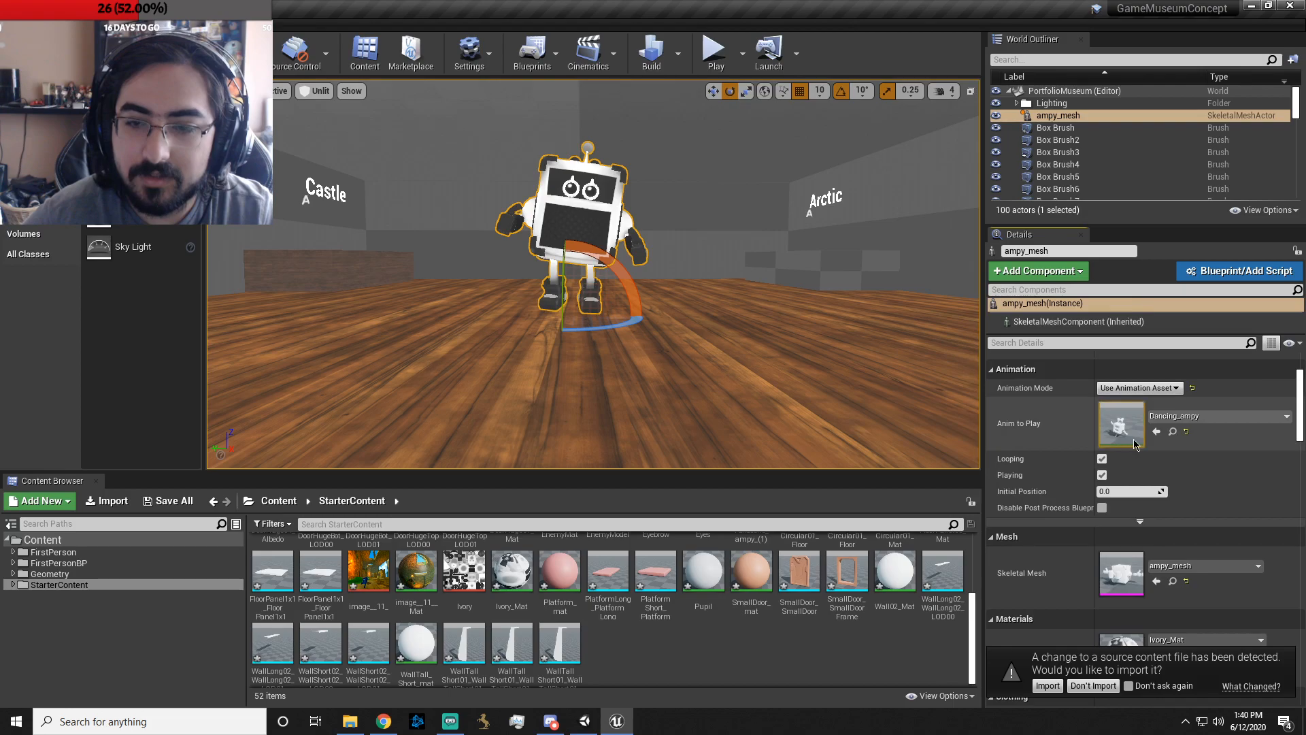
- Locate the assigned Dancing_ampy animation among the StarterContent assets and look through the folder
{"action": "left_click", "coordinate": [1173, 432]}
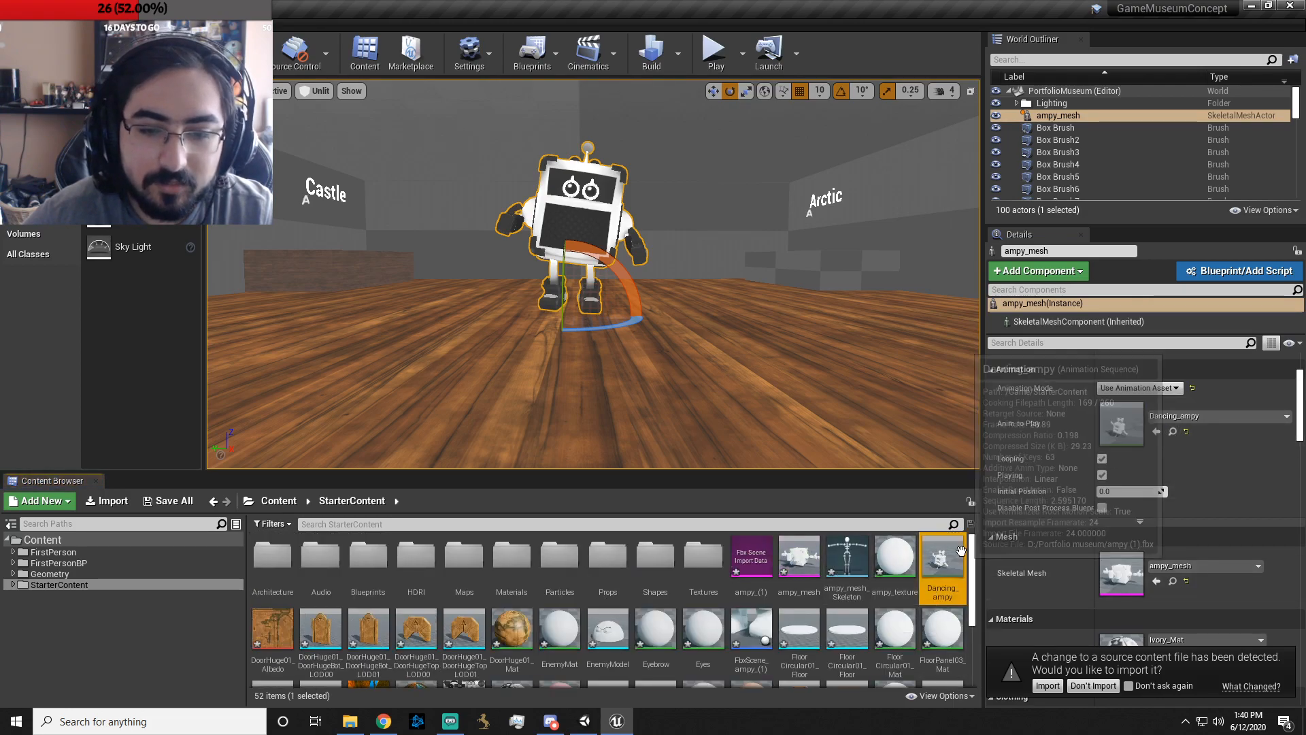
{"action": "scroll", "coordinate": [923, 565], "scroll_direction": "down", "scroll_amount": 3}
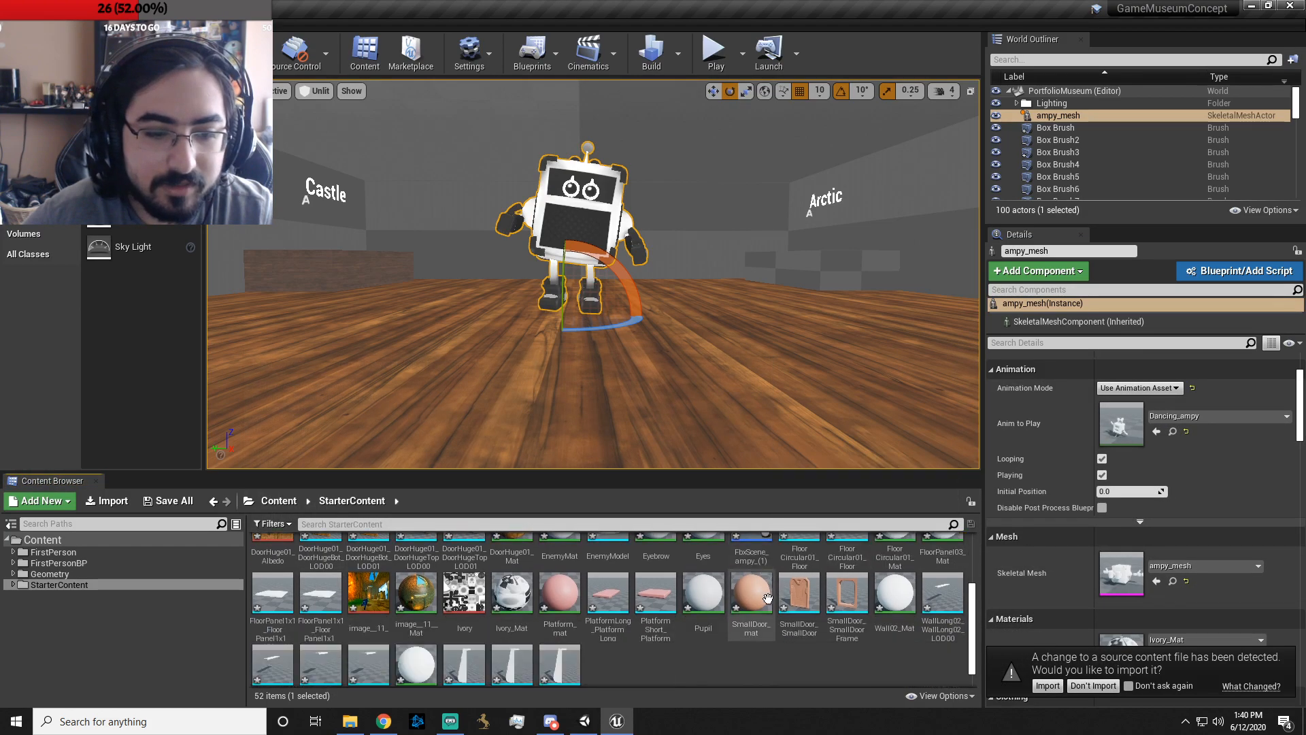
{"action": "scroll", "coordinate": [932, 612], "scroll_direction": "up", "scroll_amount": 4}
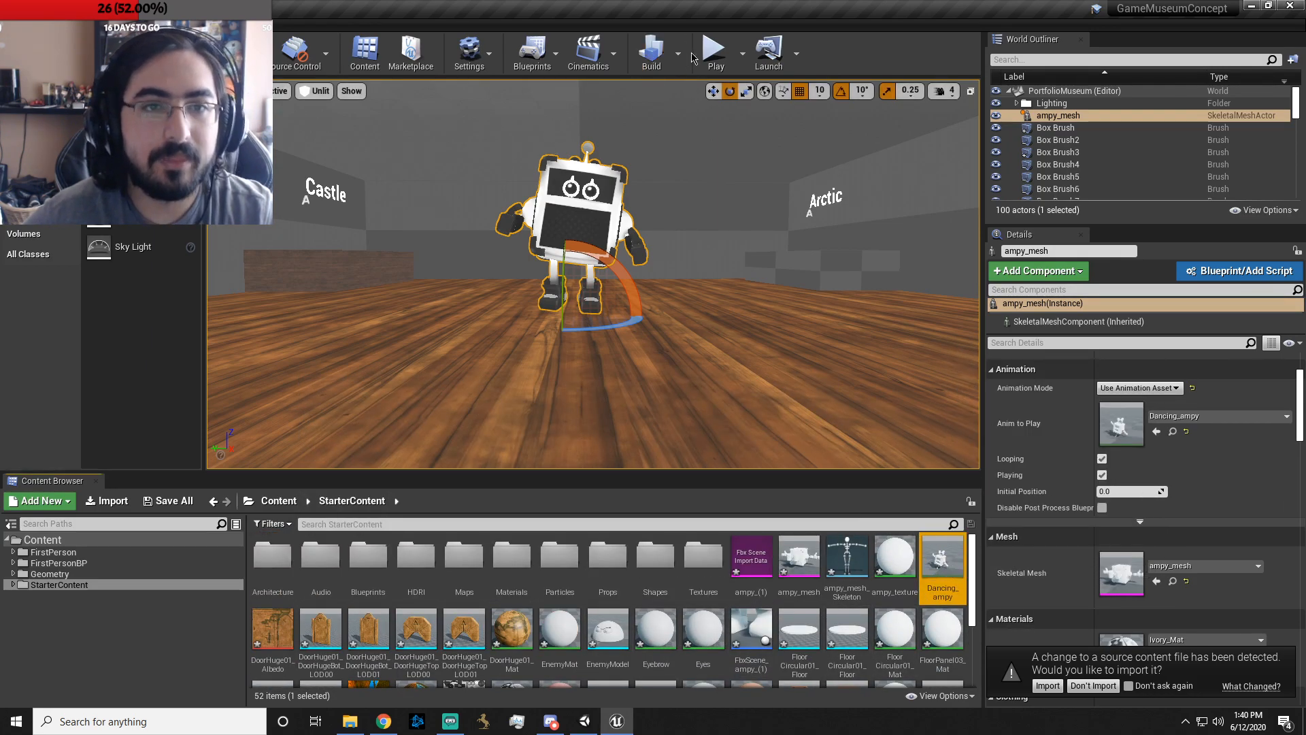
- Select FirstPersonCharacter, focus on it and lift it up out of its current area of the level
{"action": "right_click_drag", "start_coordinate": [634, 315], "coordinate": [466, 325]}
{"action": "left_click", "coordinate": [526, 264]}
{"action": "key", "text": "w"}
{"action": "right_click_drag", "start_coordinate": [530, 293], "coordinate": [593, 292]}
{"action": "key", "text": "a"}
{"action": "left_click_drag", "start_coordinate": [674, 294], "coordinate": [907, 249]}
{"action": "left_click_drag", "start_coordinate": [900, 191], "coordinate": [848, 310]}
{"action": "key", "text": "f"}
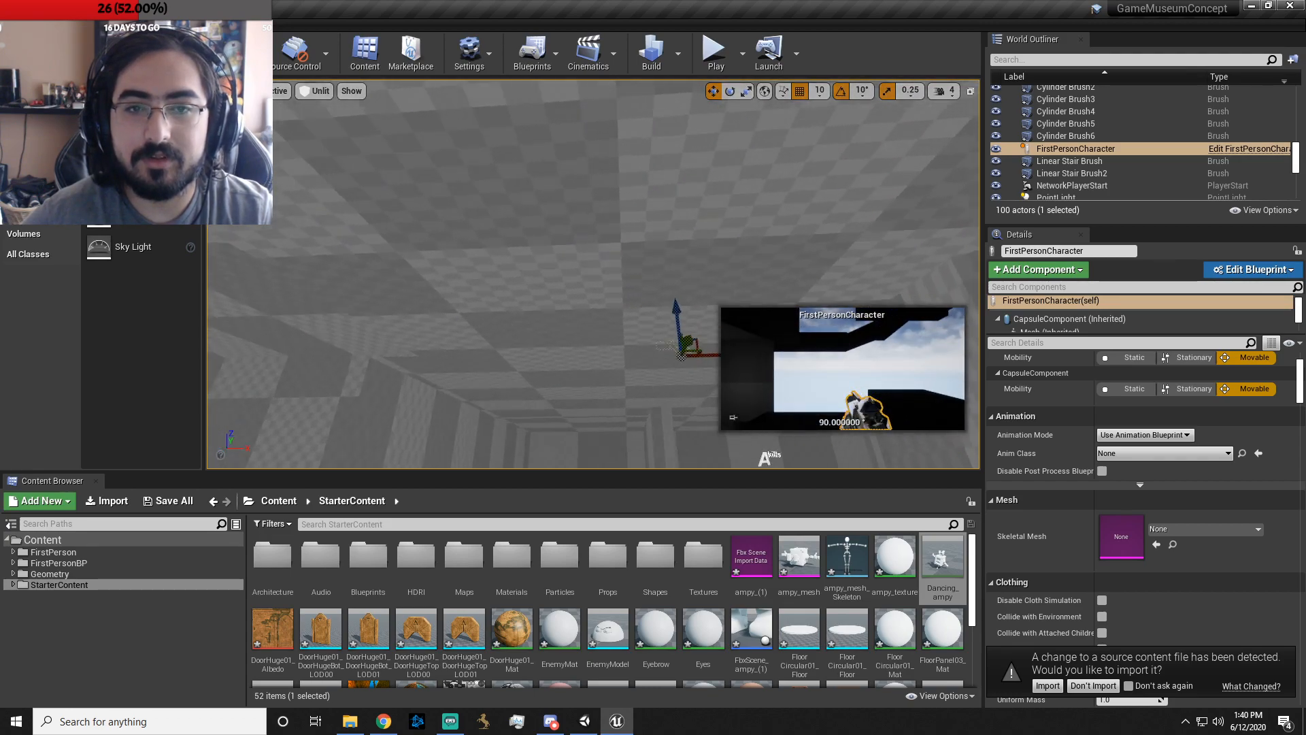
{"action": "right_click_drag", "start_coordinate": [566, 247], "coordinate": [578, 247]}
{"action": "left_click_drag", "start_coordinate": [557, 252], "coordinate": [555, 61]}
{"action": "right_click_drag", "start_coordinate": [558, 137], "coordinate": [558, 235]}
{"action": "key", "text": "w"}
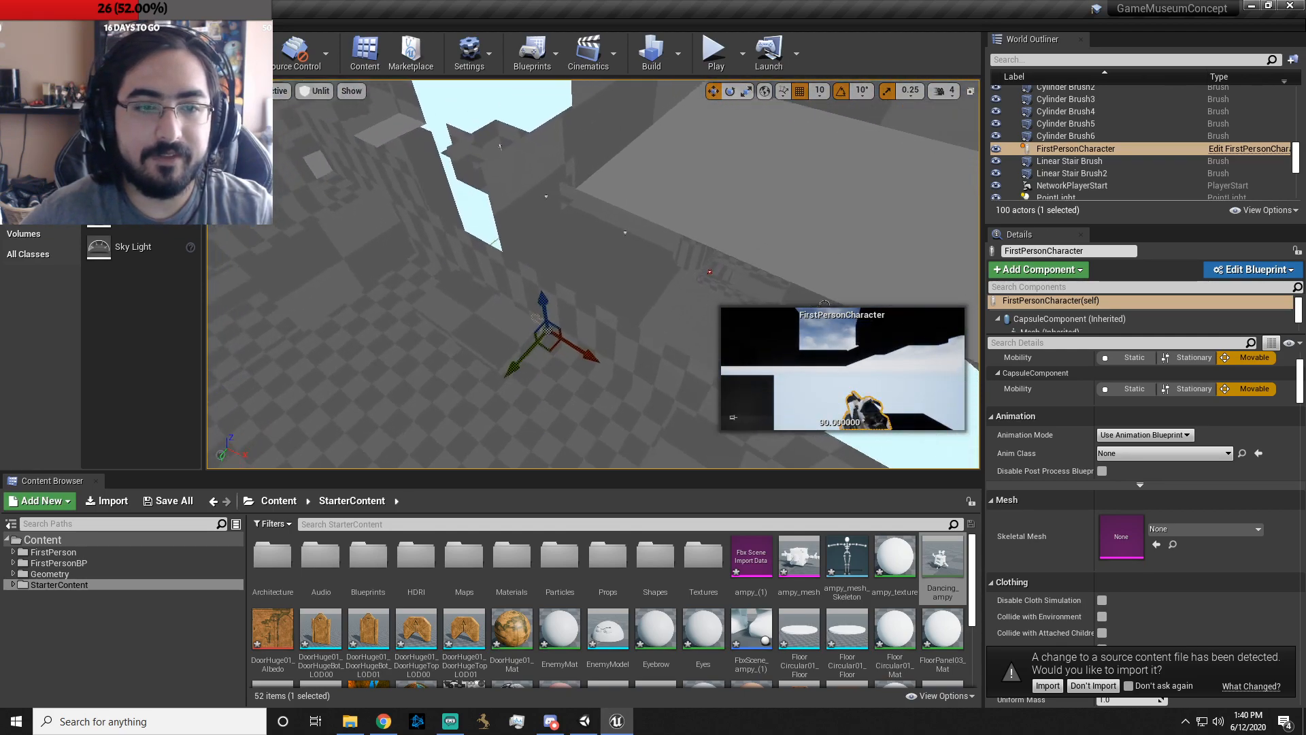
{"action": "right_click_drag", "start_coordinate": [633, 277], "coordinate": [582, 274]}
{"action": "key", "text": "d"}
{"action": "left_click_drag", "start_coordinate": [451, 275], "coordinate": [444, 126]}
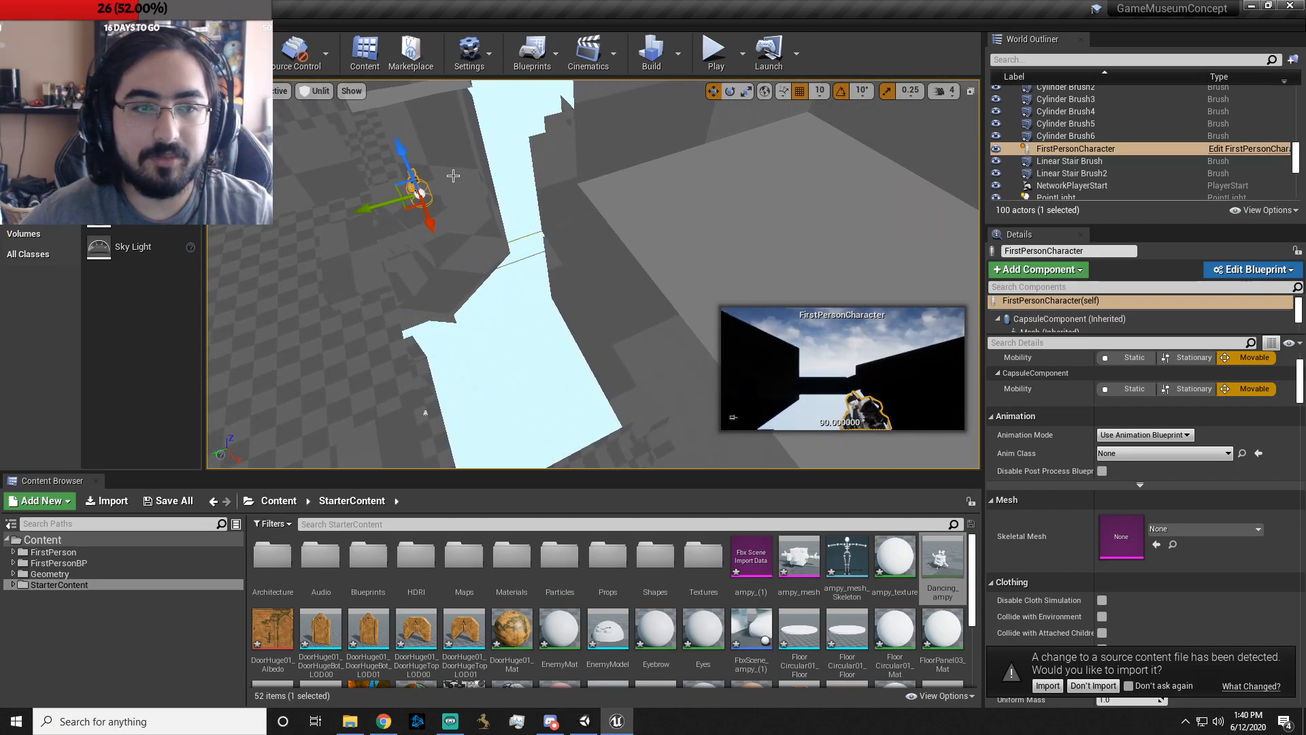
- Move FirstPersonCharacter into the wooden-floored exhibit room and place it on the floor near the ampy robot
{"action": "left_click_drag", "start_coordinate": [370, 209], "coordinate": [680, 88]}
{"action": "right_click_drag", "start_coordinate": [558, 272], "coordinate": [605, 238]}
{"action": "key", "text": "s"}
{"action": "left_click_drag", "start_coordinate": [556, 112], "coordinate": [555, 205]}
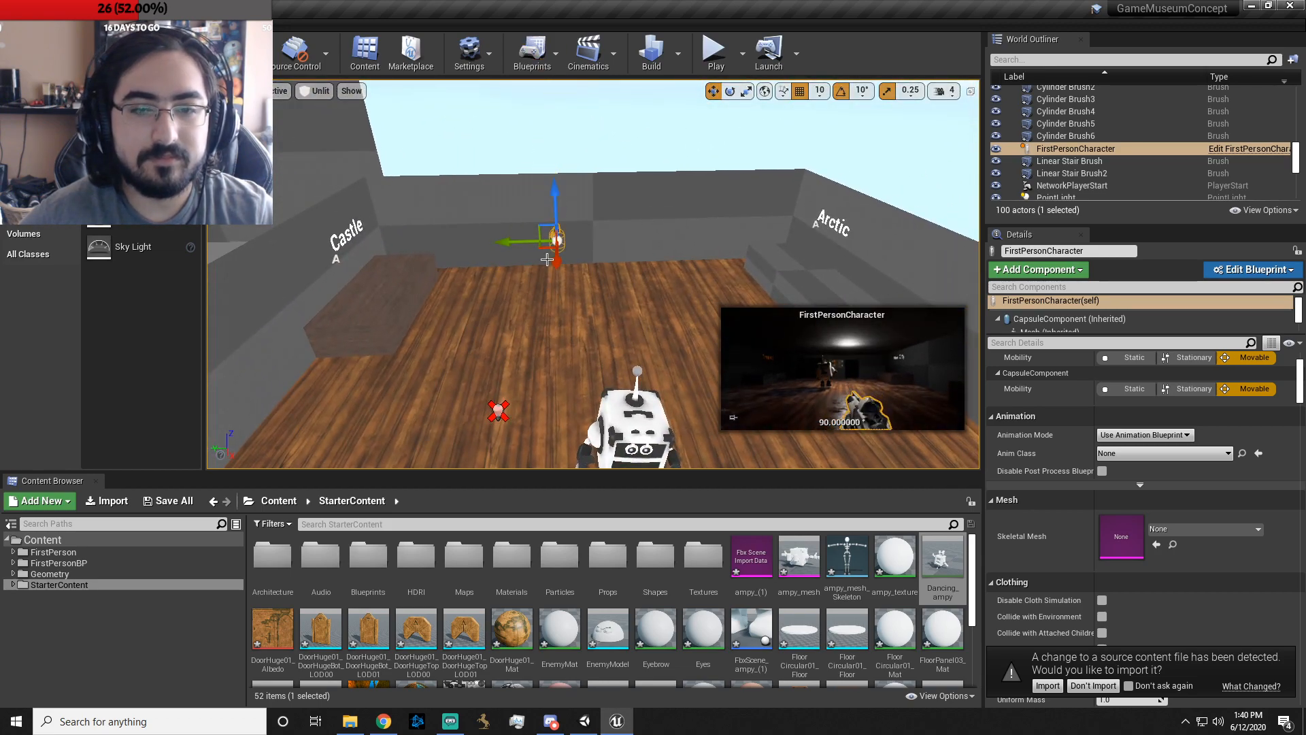
{"action": "left_click_drag", "start_coordinate": [556, 262], "coordinate": [549, 463]}
{"action": "right_click_drag", "start_coordinate": [561, 278], "coordinate": [517, 272]}
{"action": "key", "text": "s"}
{"action": "key", "text": "w"}
{"action": "right_click_drag", "start_coordinate": [629, 194], "coordinate": [415, 194]}
{"action": "key", "text": "w"}
{"action": "key", "text": "a"}
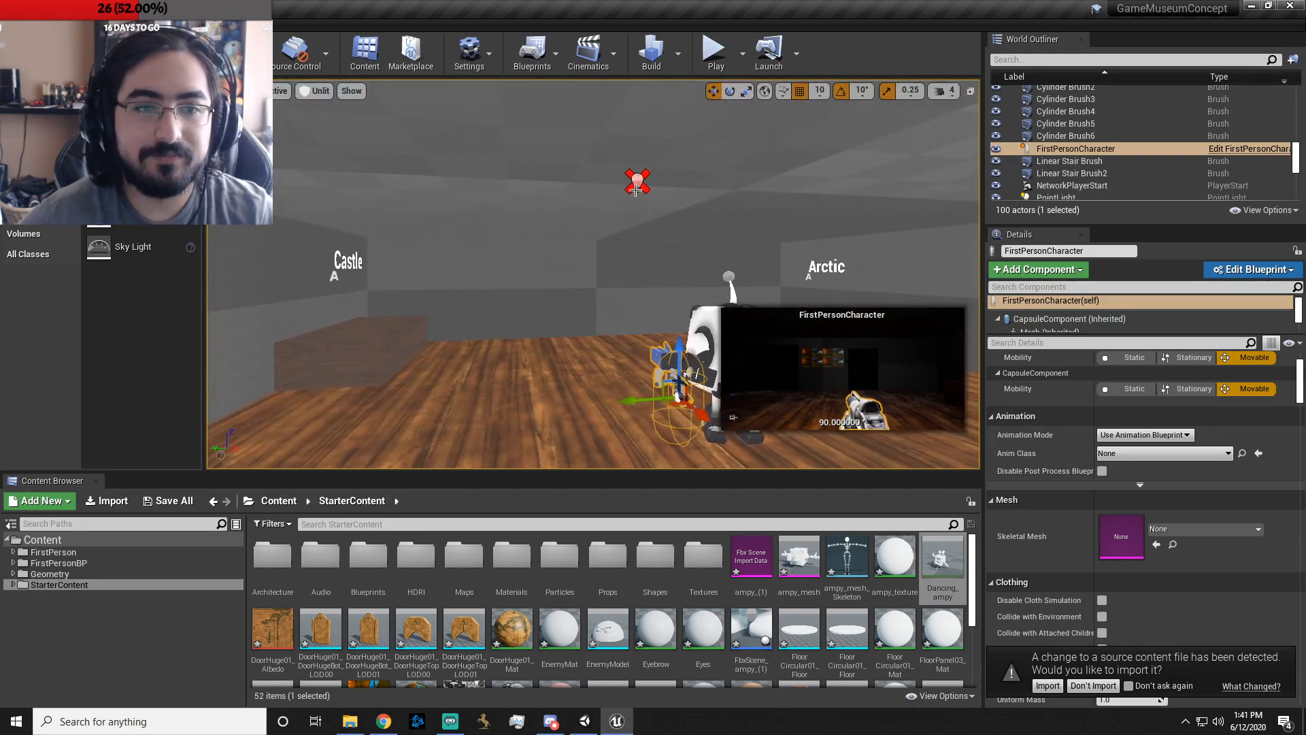
- Shift the exhibit room's ceiling point light toward the Castle side and place a duplicate on the Arctic side
{"action": "left_click", "coordinate": [639, 181]}
{"action": "key", "text": "d"}
{"action": "mouse_move", "coordinate": [640, 181]}
{"action": "right_mouse_down"}
{"action": "mouse_move", "coordinate": [623, 207]}
{"action": "mouse_move", "coordinate": [635, 182]}
{"action": "right_mouse_up"}
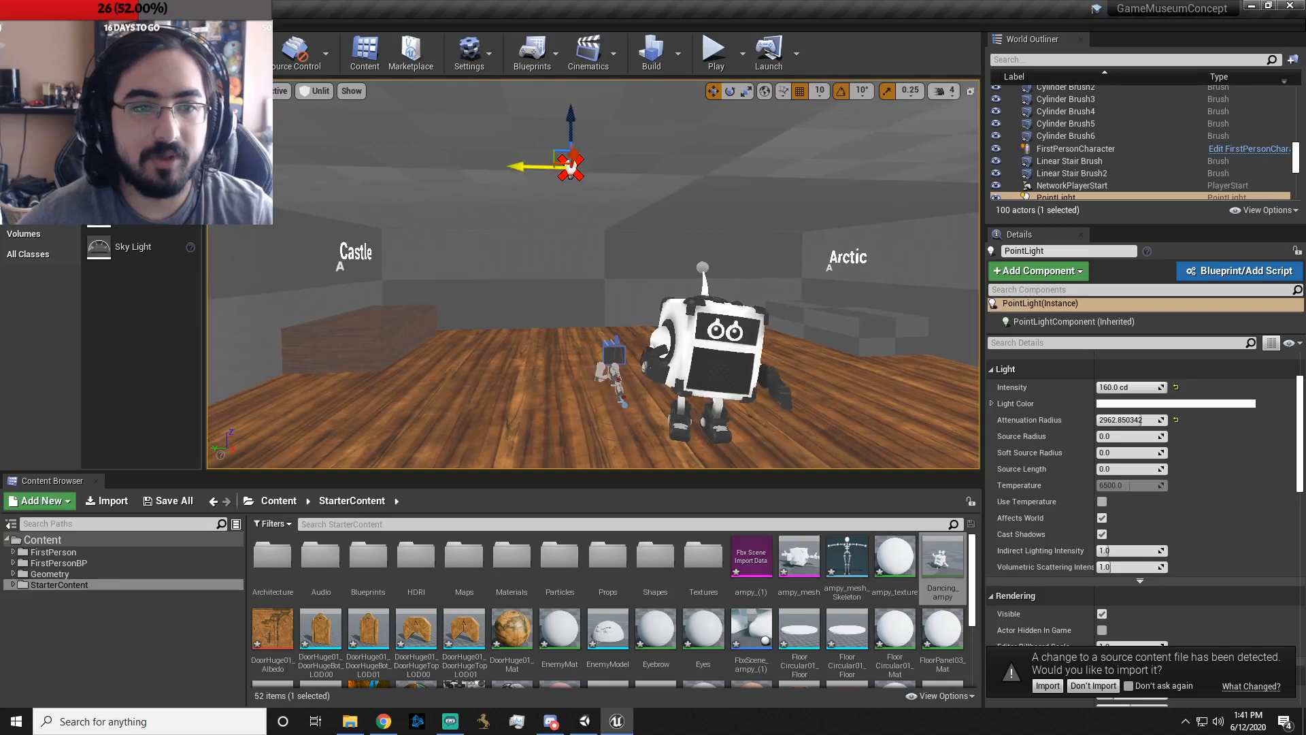
{"action": "left_click_drag", "start_coordinate": [512, 165], "coordinate": [345, 197]}
{"action": "left_click_drag", "start_coordinate": [277, 161], "coordinate": [274, 161], "text": "alt"}
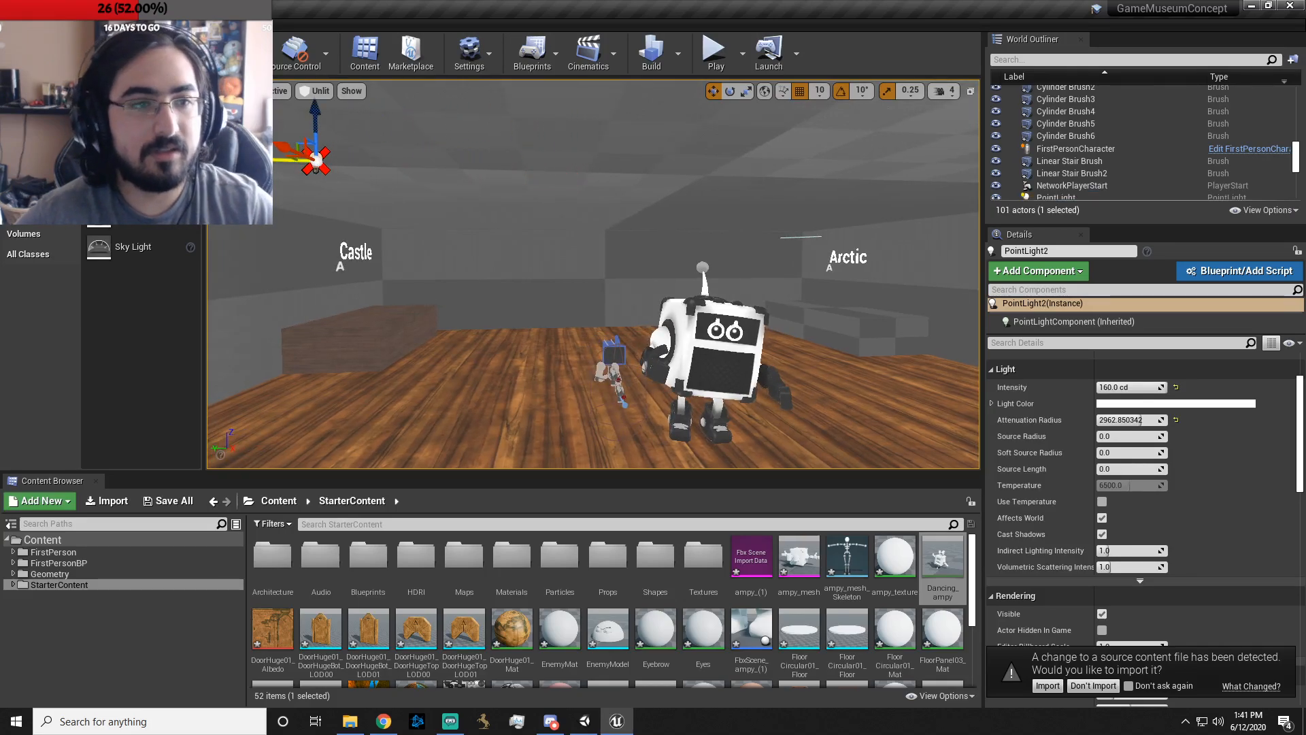
{"action": "left_click_drag", "start_coordinate": [774, 174], "coordinate": [907, 176]}
{"action": "mouse_move", "coordinate": [817, 252]}
{"action": "right_mouse_down"}
{"action": "mouse_move", "coordinate": [834, 260]}
{"action": "mouse_move", "coordinate": [735, 262]}
{"action": "mouse_move", "coordinate": [844, 258]}
{"action": "mouse_move", "coordinate": [818, 256]}
{"action": "right_mouse_up"}
{"action": "key", "text": "d"}
{"action": "key", "text": "a"}
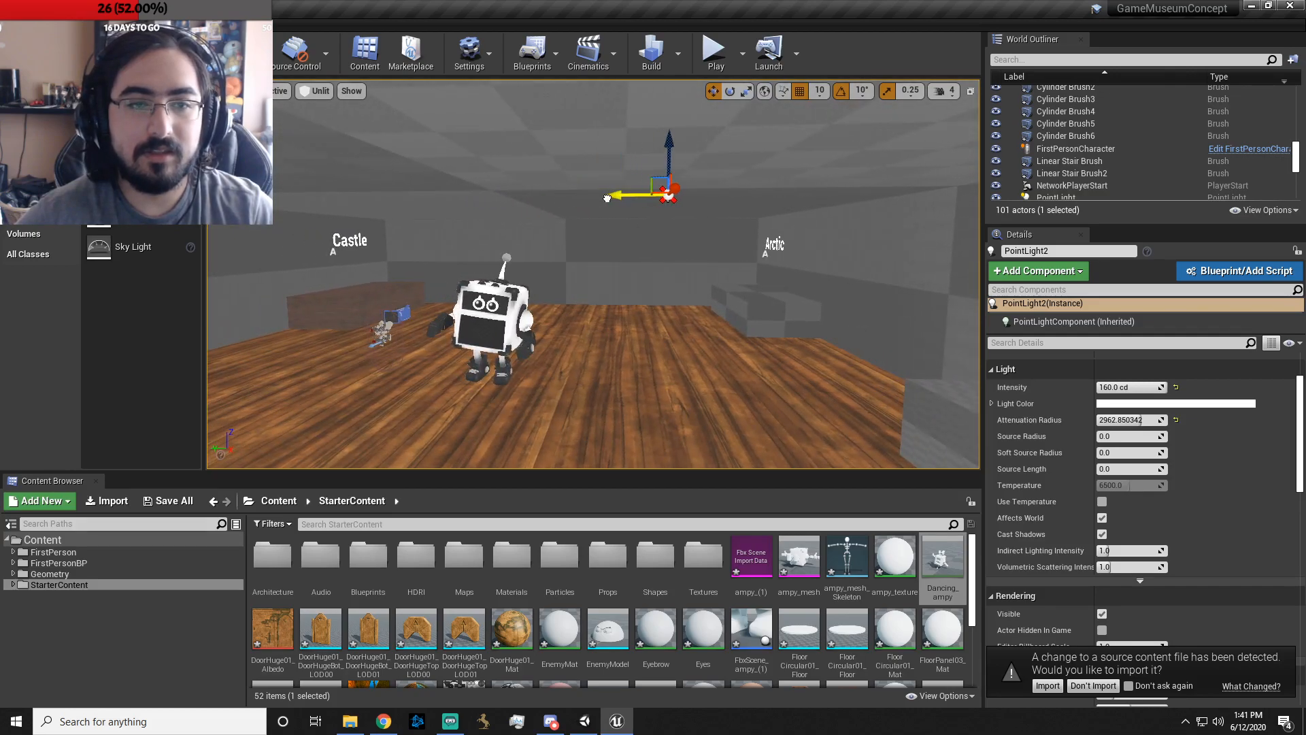
- Add four more copies of the point light, spread across the ceiling of the exhibit room
{"action": "right_click_drag", "start_coordinate": [755, 348], "coordinate": [549, 330]}
{"action": "key", "text": "d"}
{"action": "left_click_drag", "start_coordinate": [462, 224], "coordinate": [461, 223], "text": "alt"}
{"action": "key", "text": "a"}
{"action": "right_click_drag", "start_coordinate": [818, 323], "coordinate": [978, 324]}
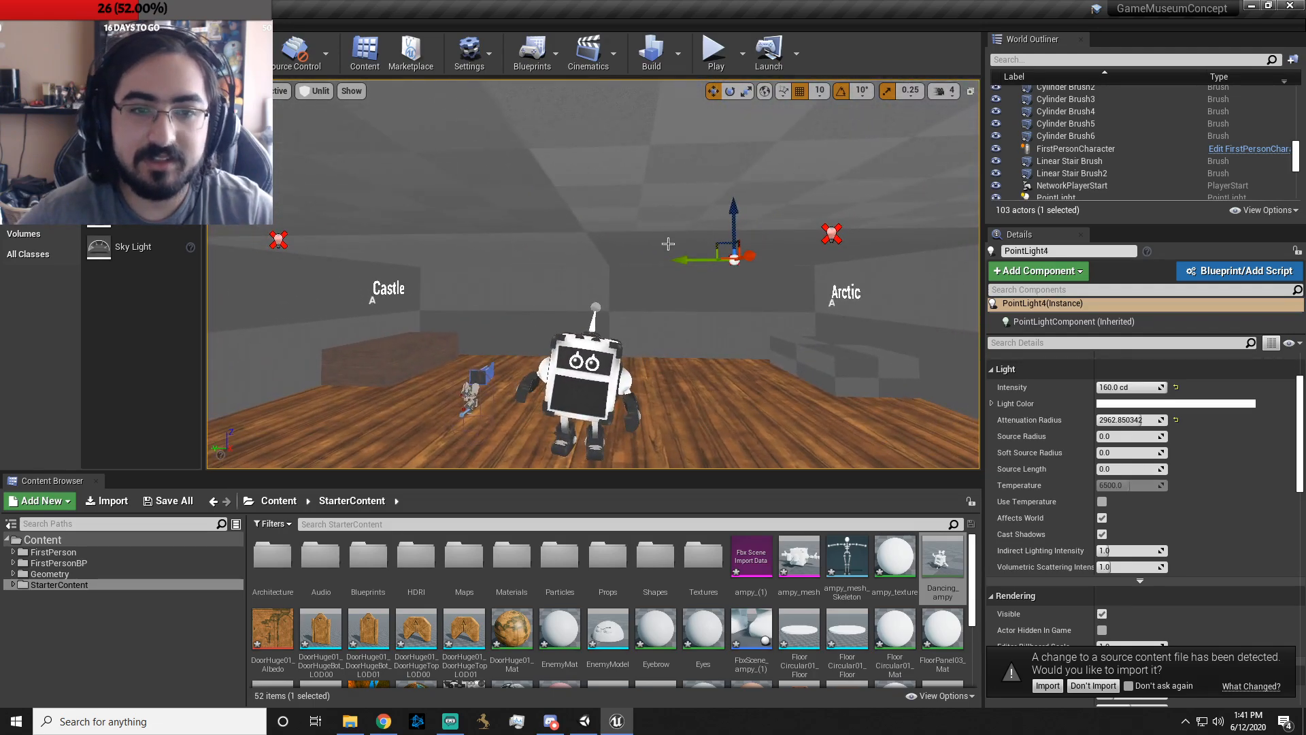
{"action": "right_click_drag", "start_coordinate": [634, 291], "coordinate": [421, 251]}
{"action": "key", "text": "d"}
{"action": "key", "text": "d"}
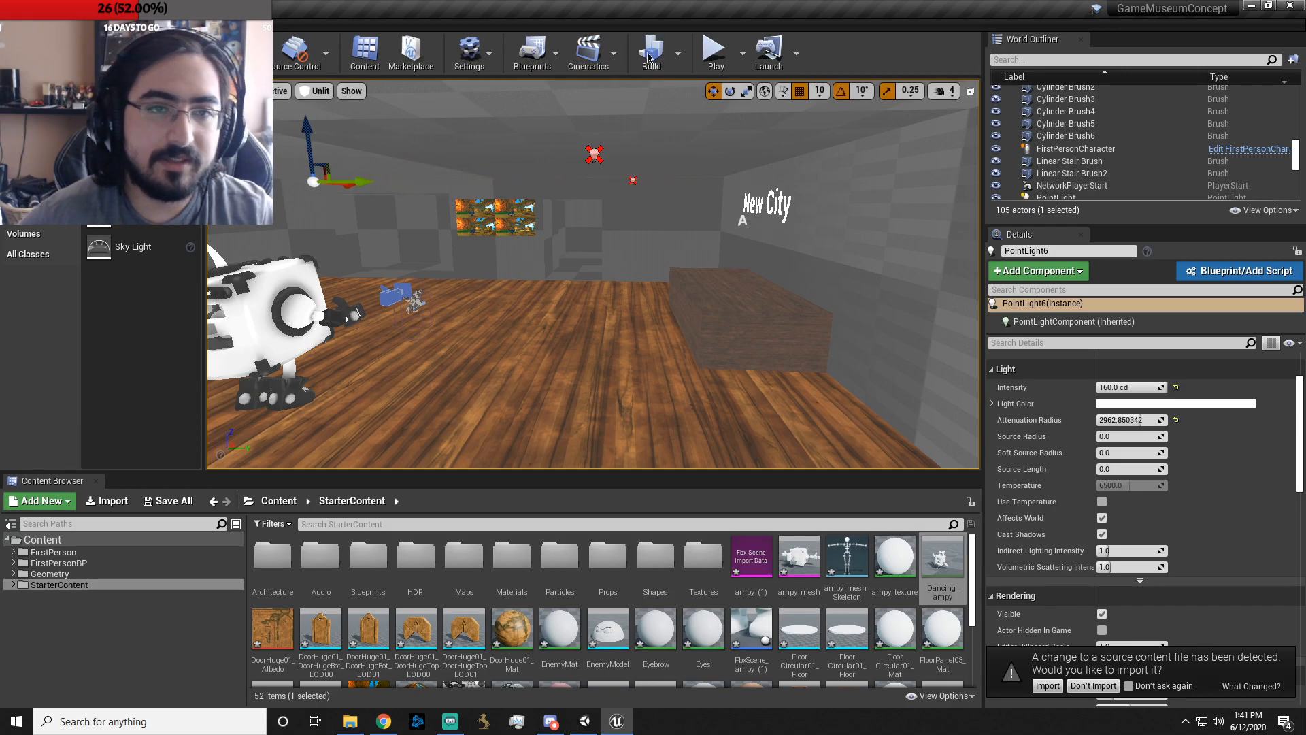
- Play the level, view the lit room and the dancing ampy robot up close, and stop the play session
{"action": "left_click", "coordinate": [712, 53]}
{"action": "left_click", "coordinate": [598, 293]}
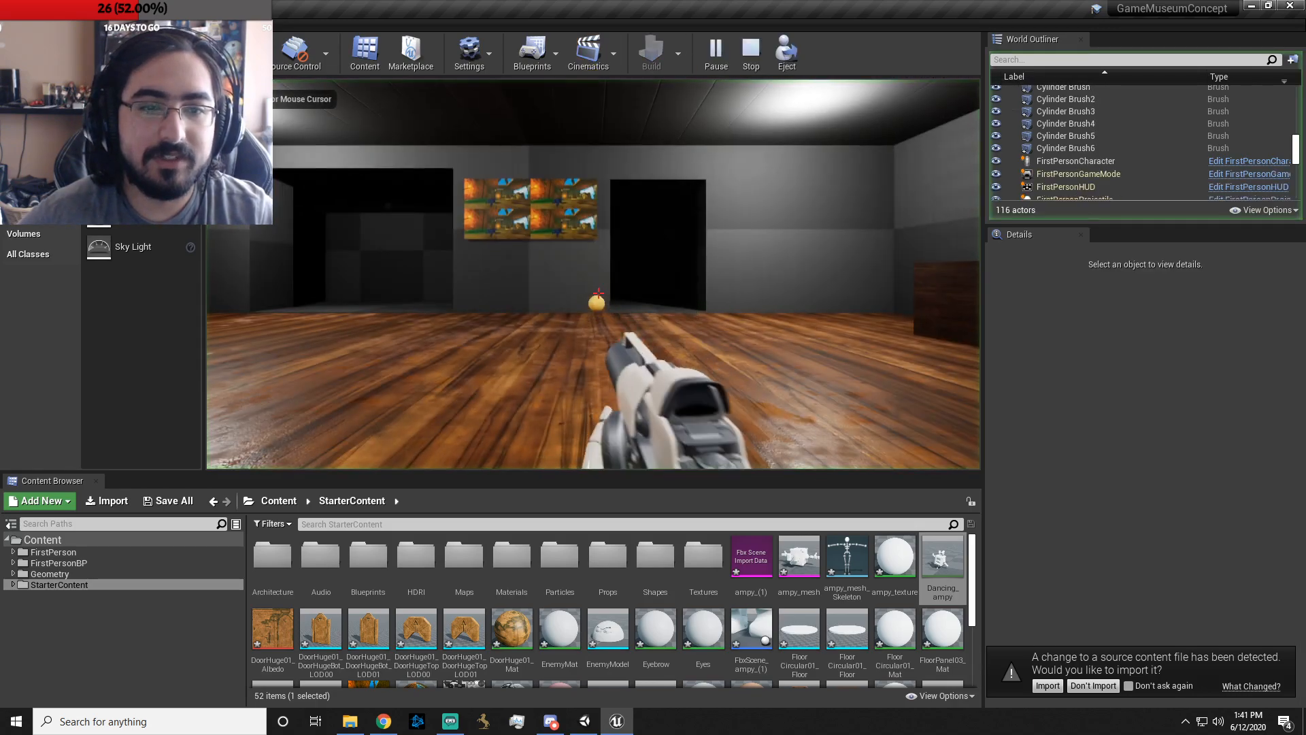
{"action": "key", "text": "s"}
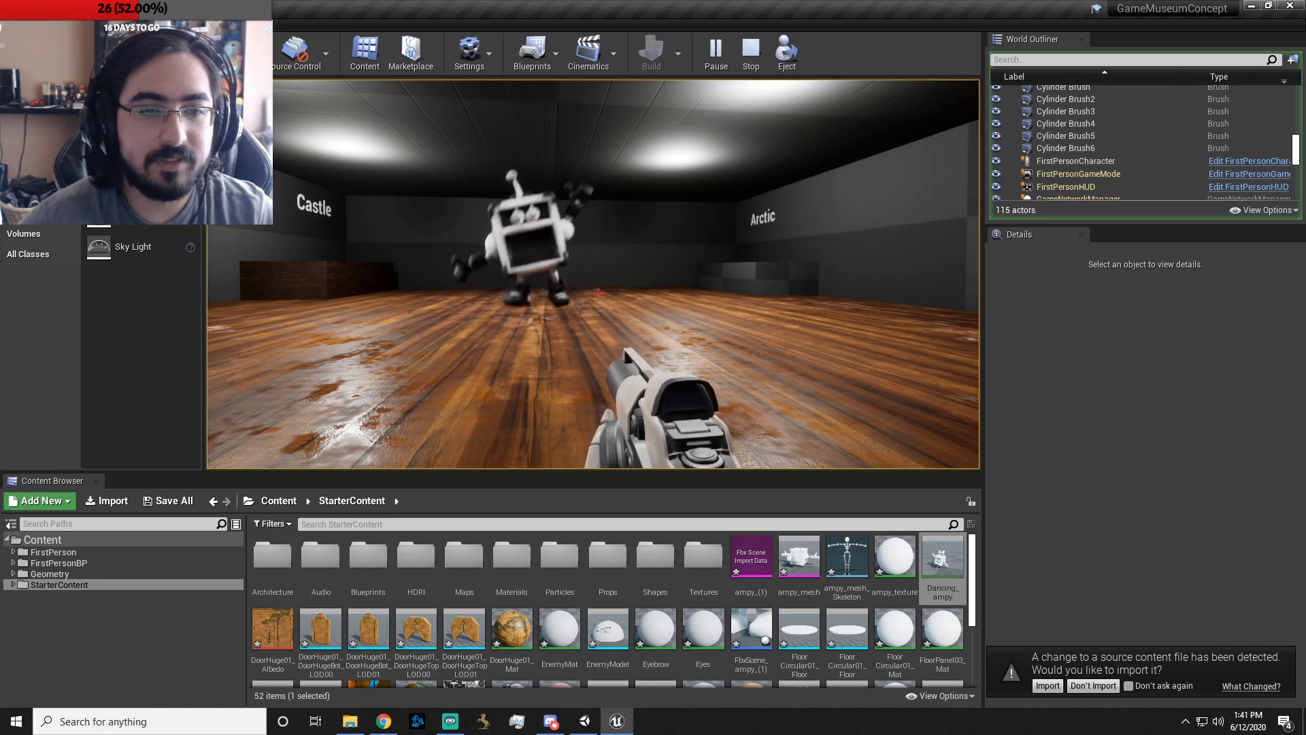
{"action": "key", "text": "w"}
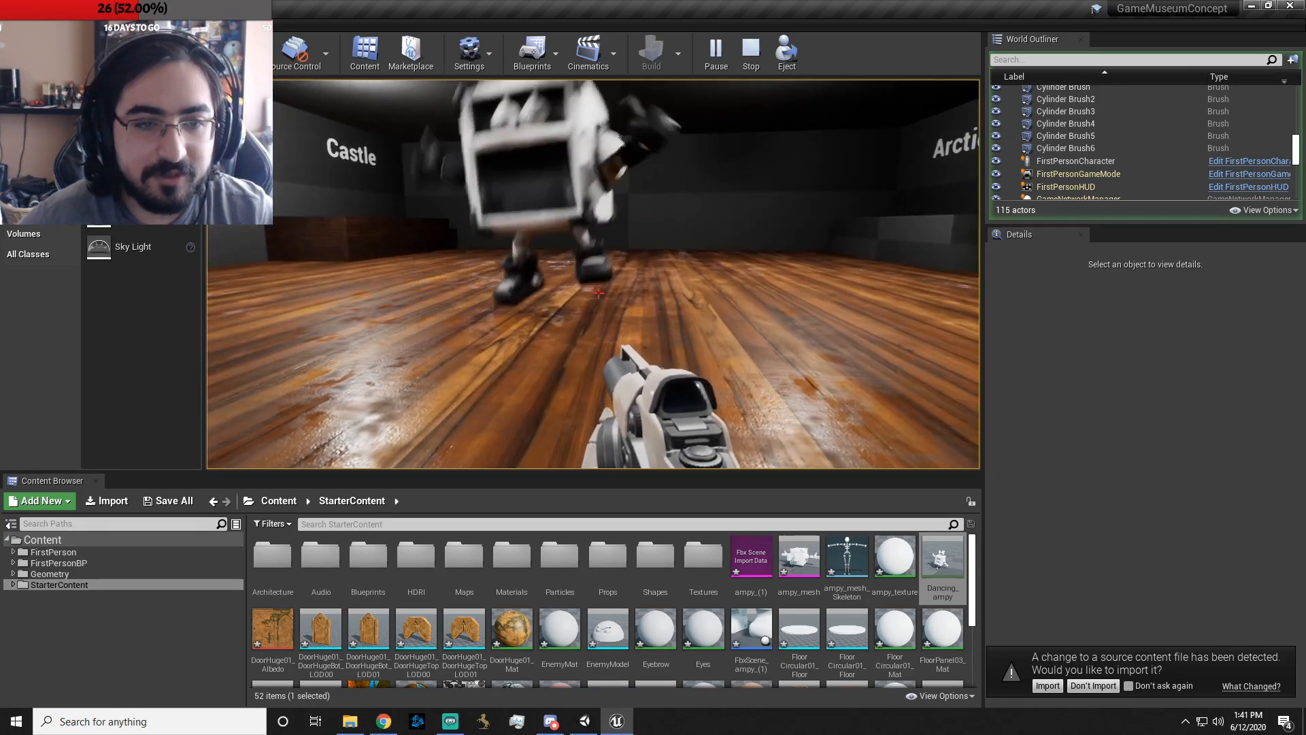
{"action": "key", "text": "Escape"}
- Select the ampy_mesh robot and lower it slightly toward the wooden floor, checking it from the side and front
{"action": "left_click", "coordinate": [593, 265]}
{"action": "key", "text": "d"}
{"action": "right_click_drag", "start_coordinate": [656, 271], "coordinate": [449, 271]}
{"action": "left_click_drag", "start_coordinate": [553, 286], "coordinate": [554, 291]}
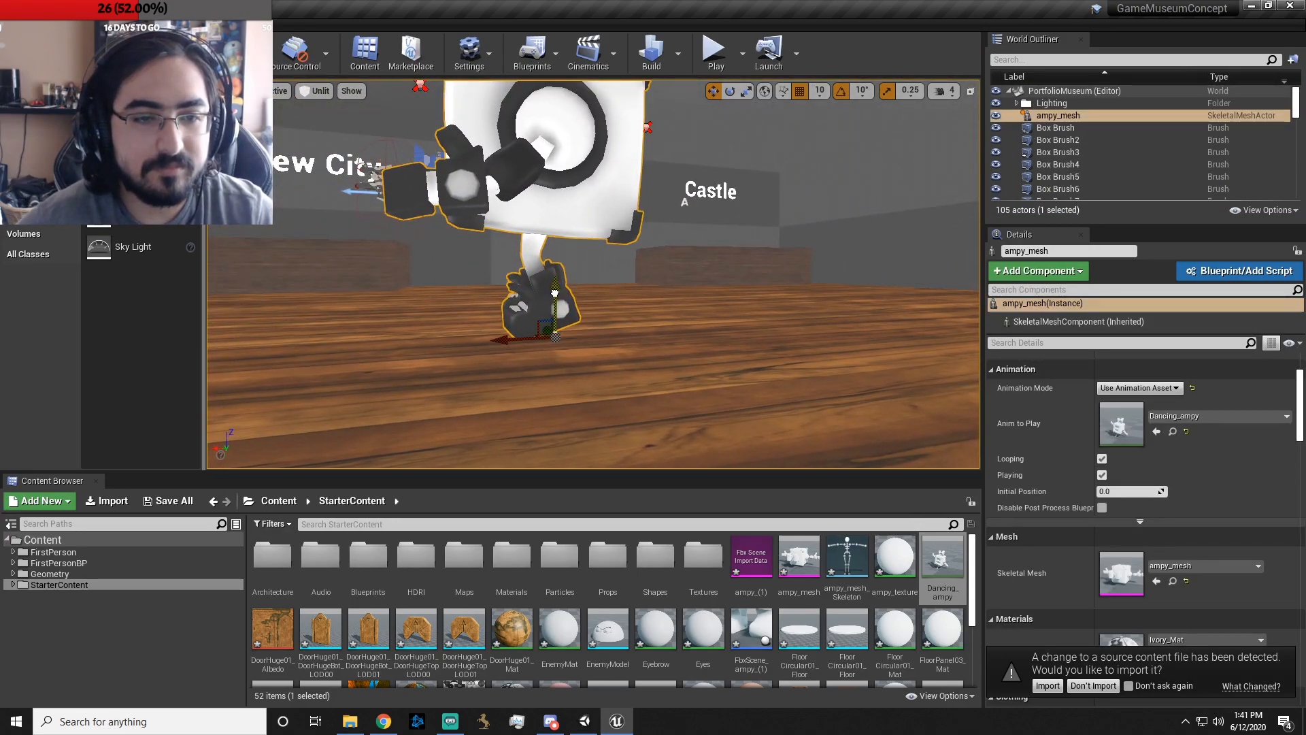
{"action": "key", "text": "a"}
{"action": "right_click_drag", "start_coordinate": [556, 293], "coordinate": [775, 312]}
{"action": "right_click_drag", "start_coordinate": [606, 381], "coordinate": [653, 341]}
{"action": "key", "text": "d"}
{"action": "key", "text": "e"}
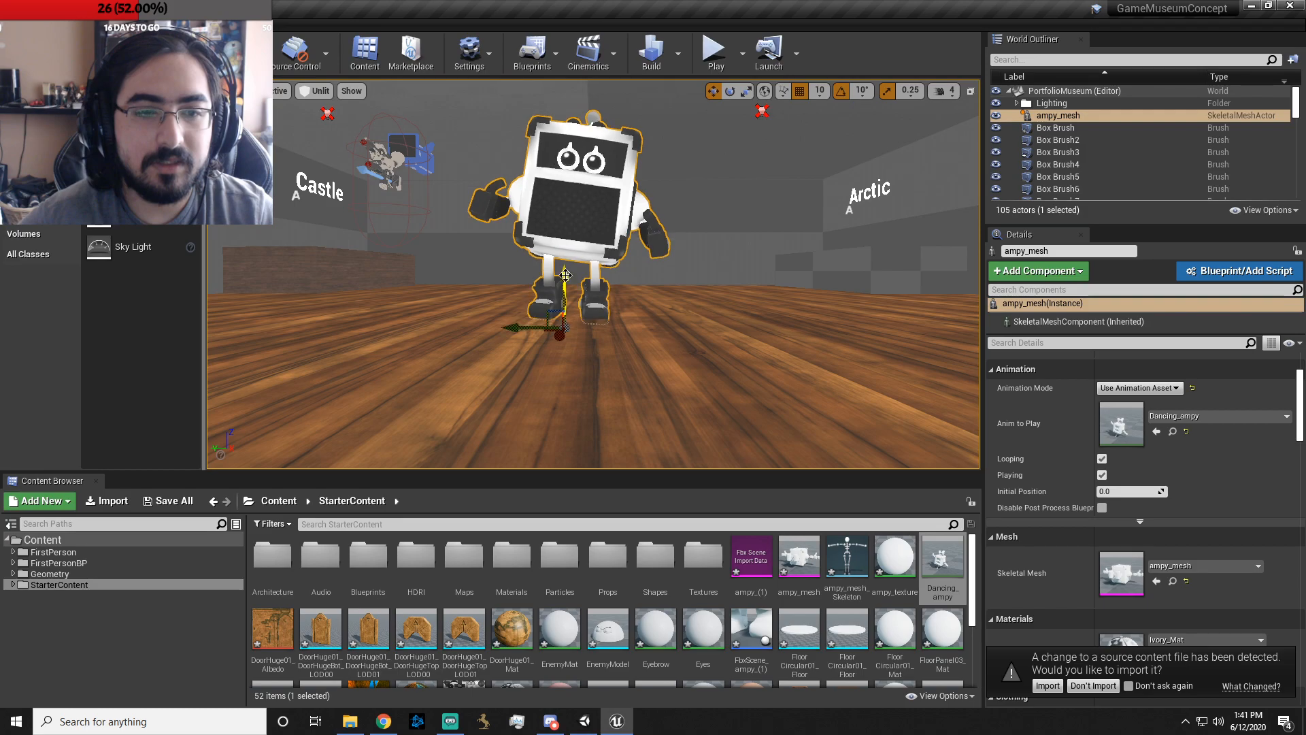
- Check the dancing robot's height in a short play session and raise ampy_mesh slightly above the wooden floor
{"action": "key", "text": "alt+p"}
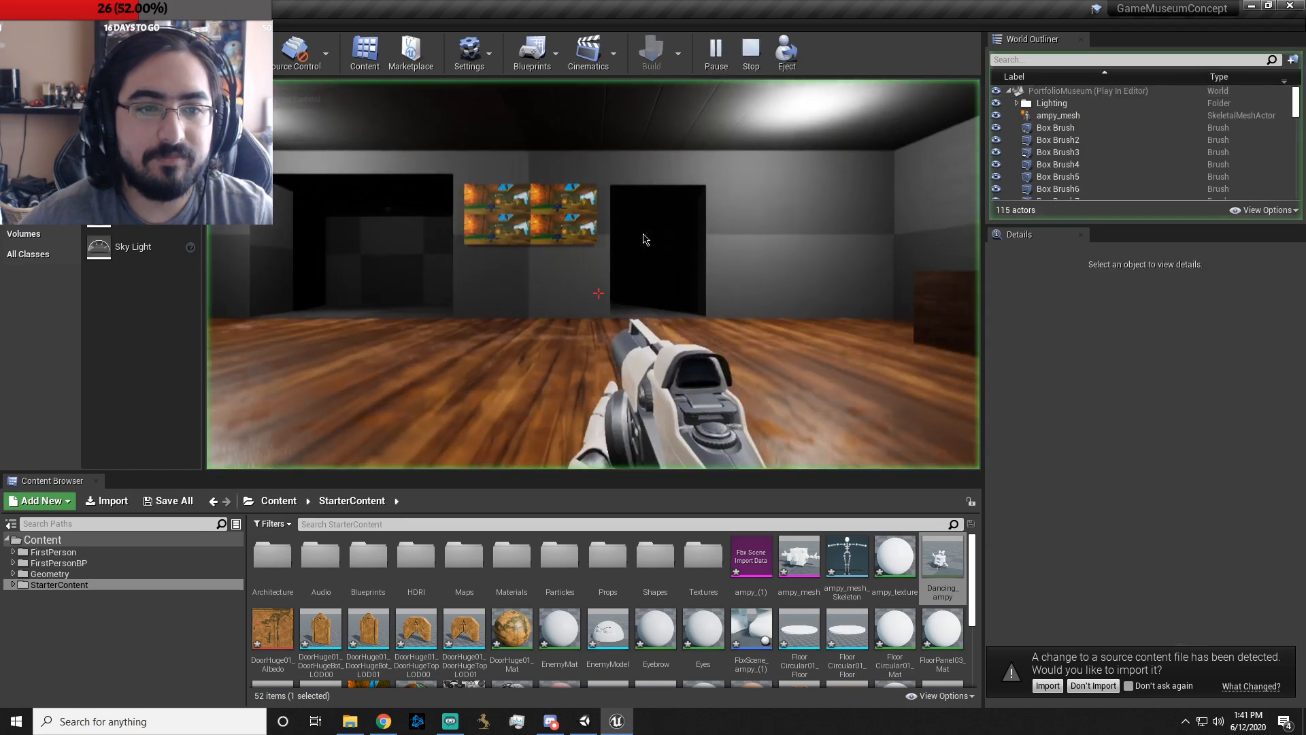
{"action": "key", "text": "s"}
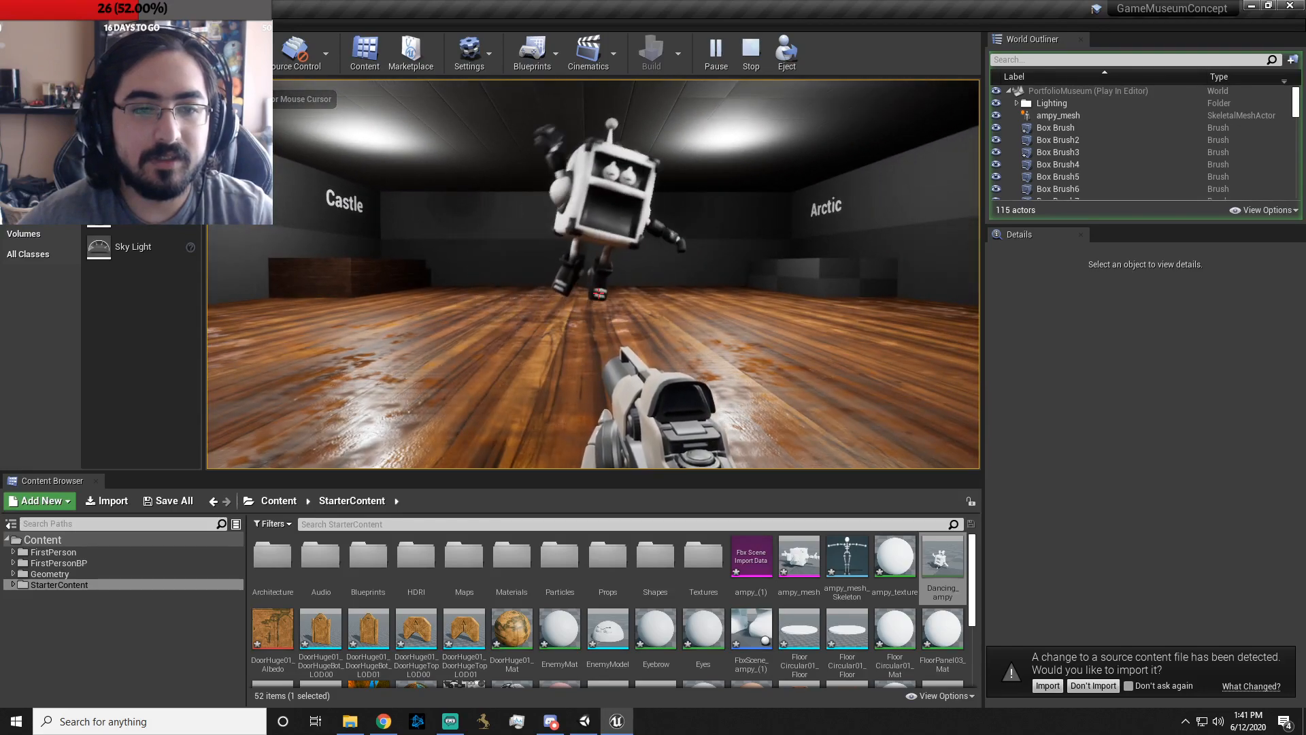
{"action": "key", "text": "Escape"}
{"action": "left_click", "coordinate": [559, 251]}
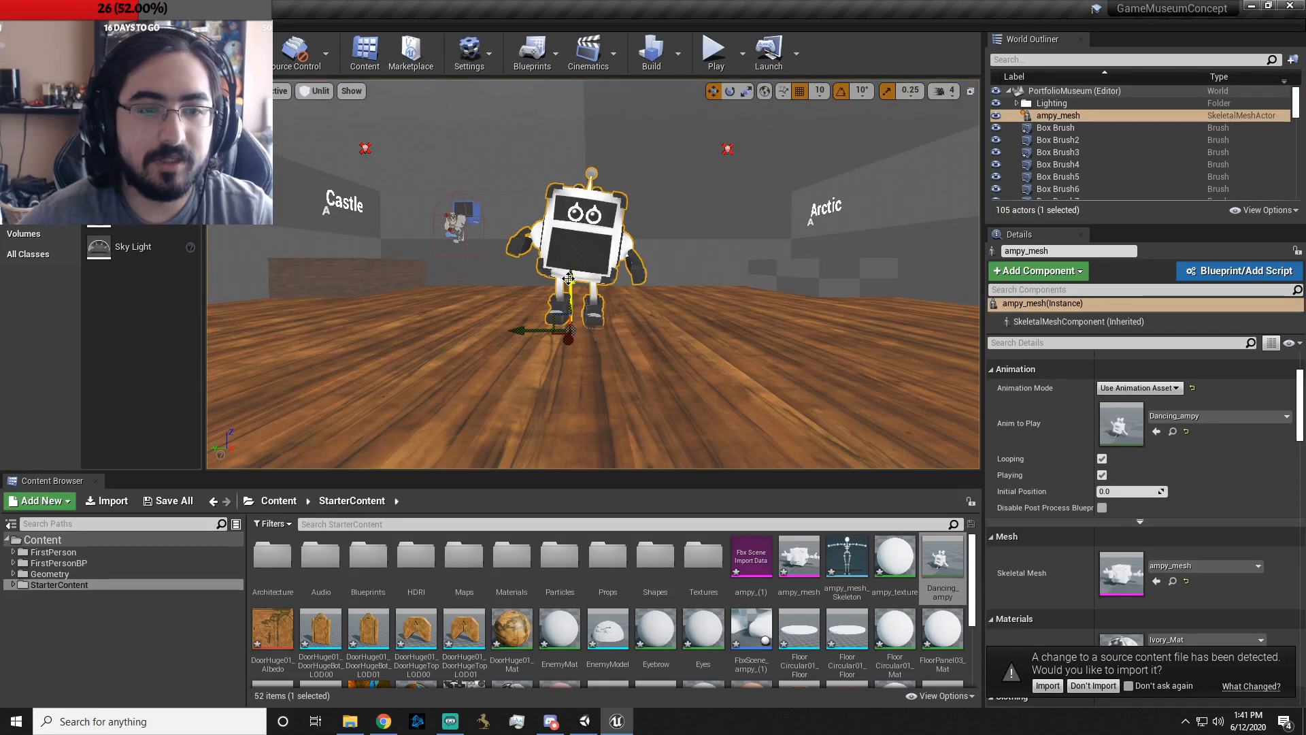
{"action": "left_click_drag", "start_coordinate": [568, 277], "coordinate": [573, 271]}
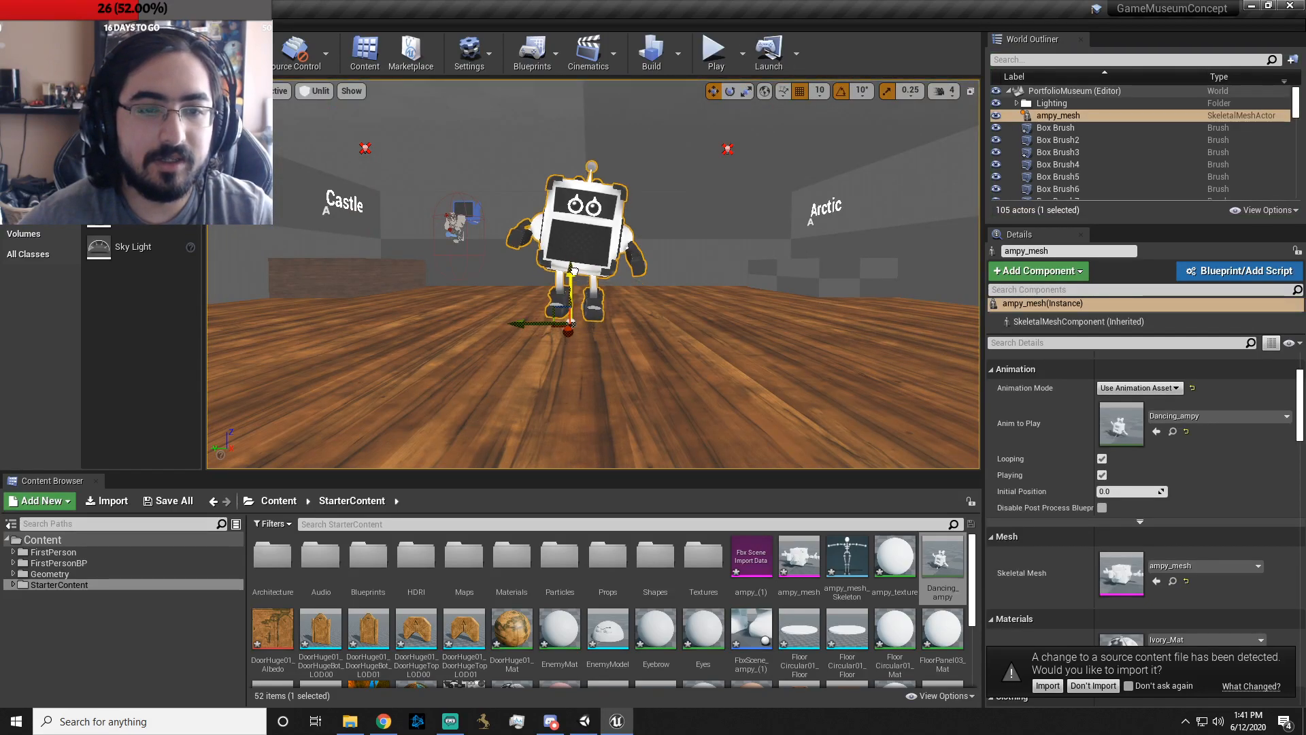
- Play the level, view the dancing robot's feet against the floor from near and far, and stop the session
{"action": "left_click", "coordinate": [716, 53]}
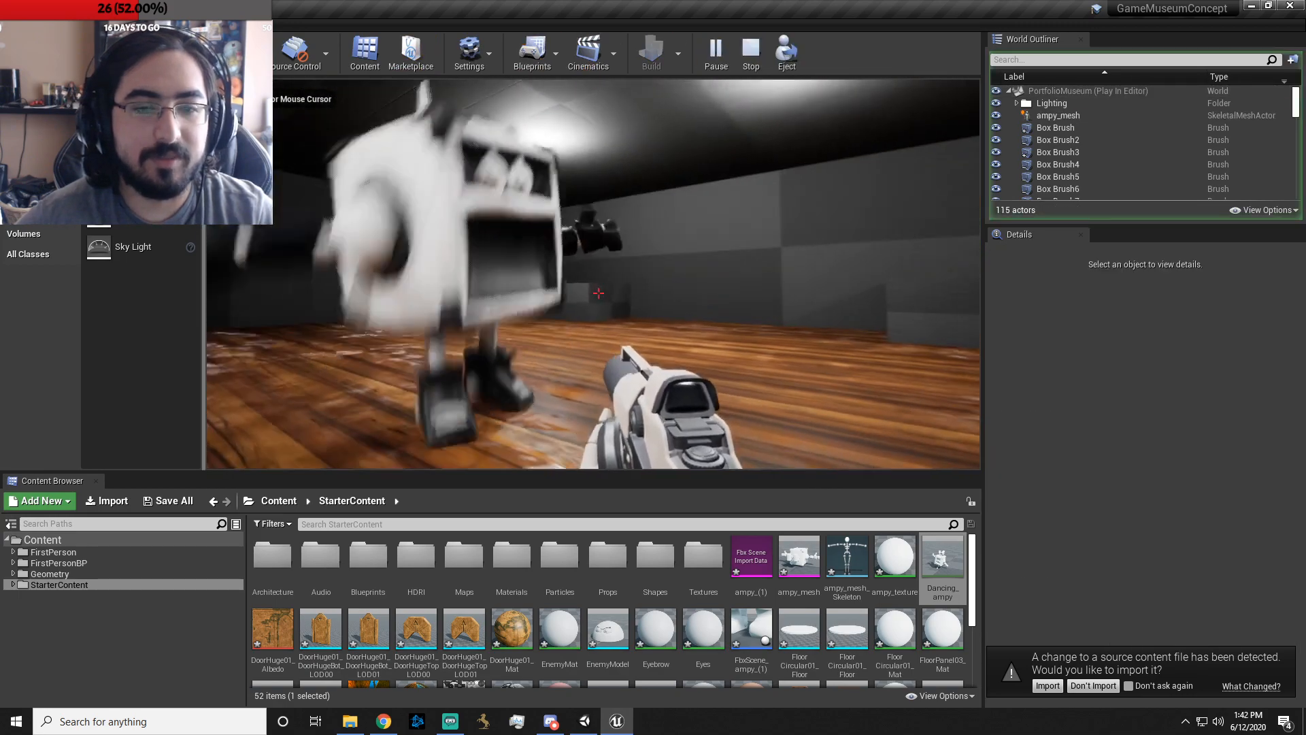
{"action": "key", "text": "s"}
{"action": "key", "text": "d"}
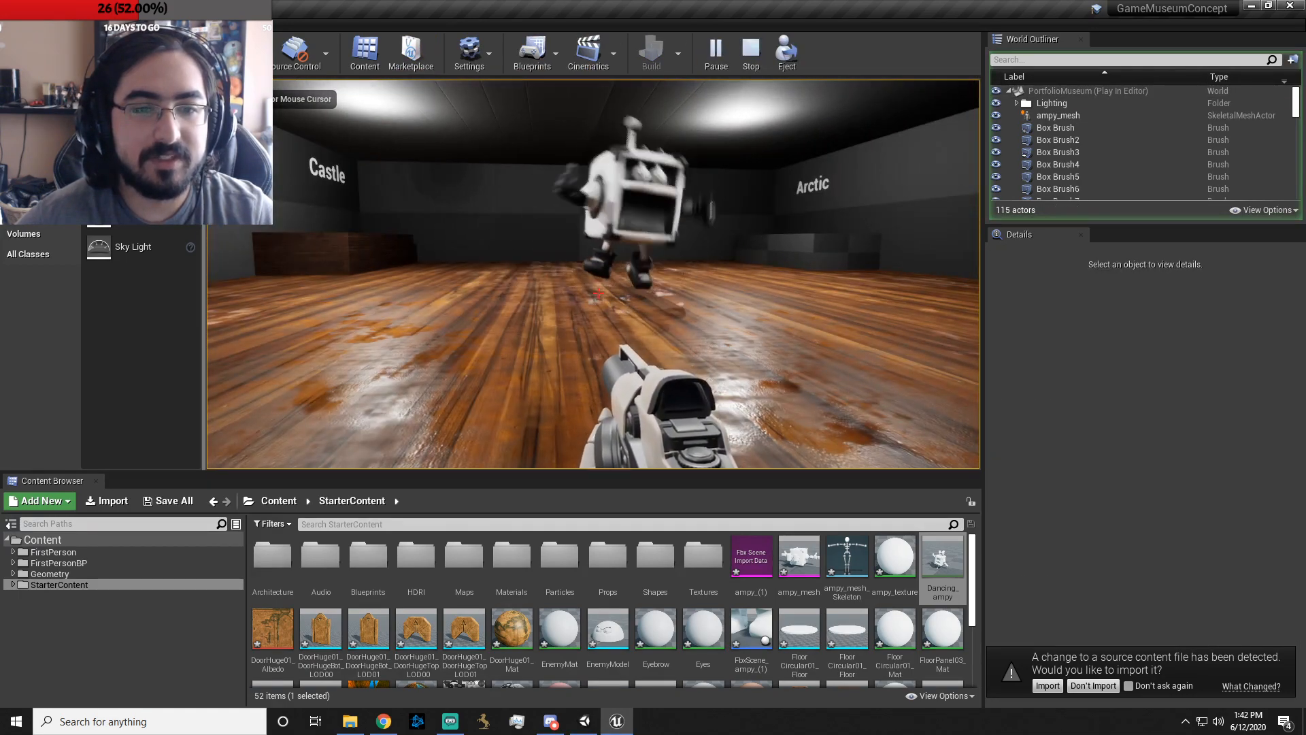
{"action": "key", "text": "s"}
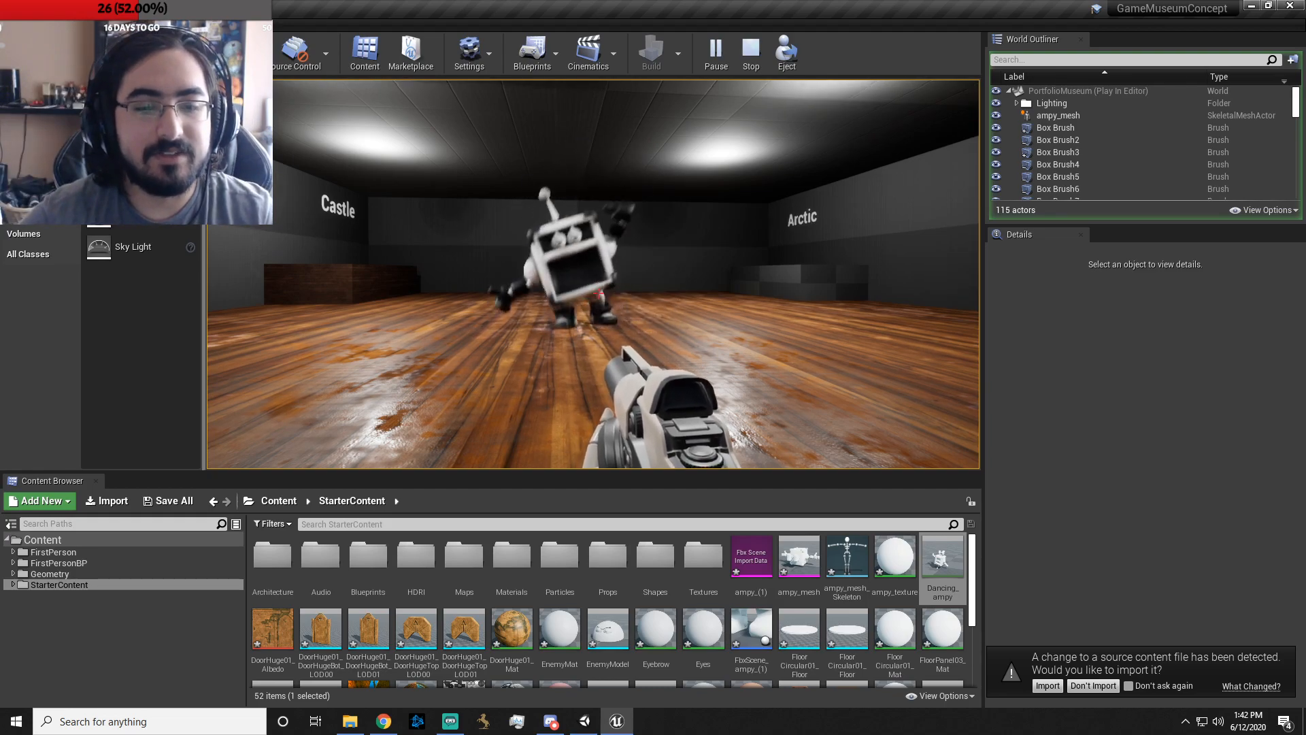
{"action": "key", "text": "Escape"}
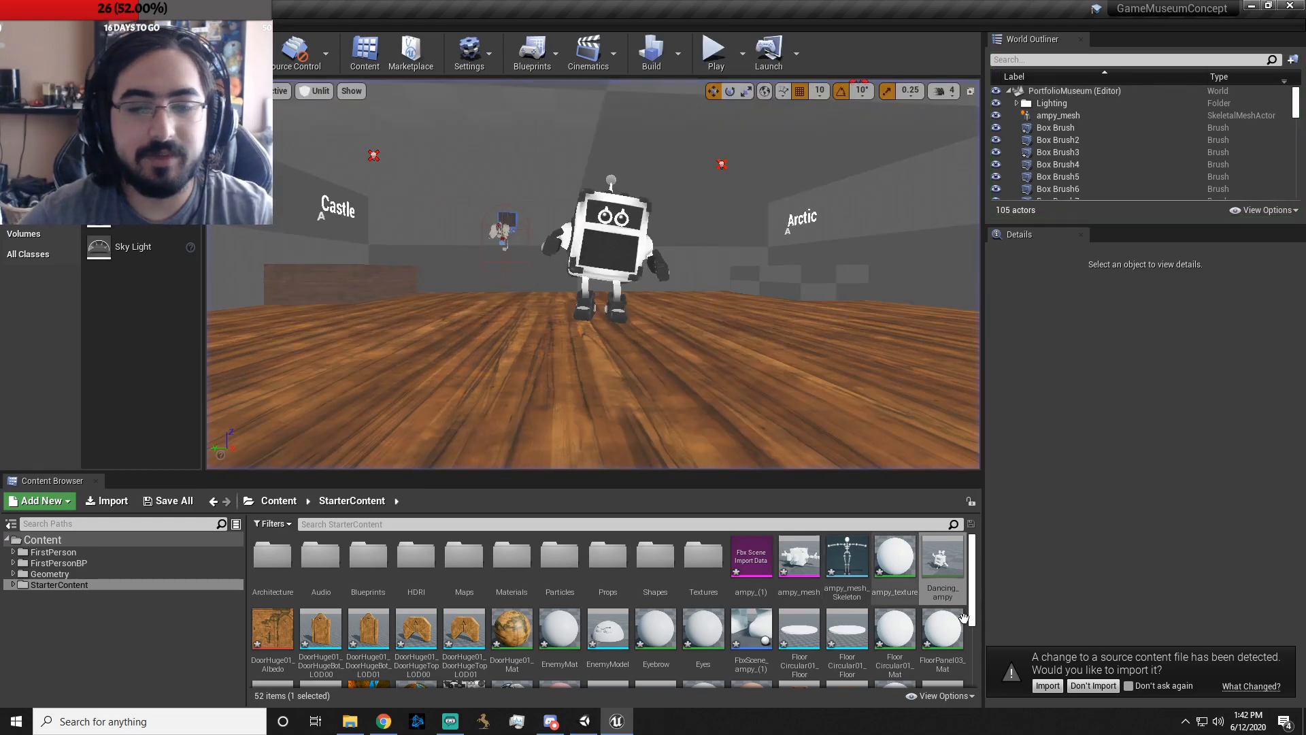
- Start importing the detected Dancing_ampy source file change and cancel its FBX import
{"action": "left_click", "coordinate": [1048, 686]}
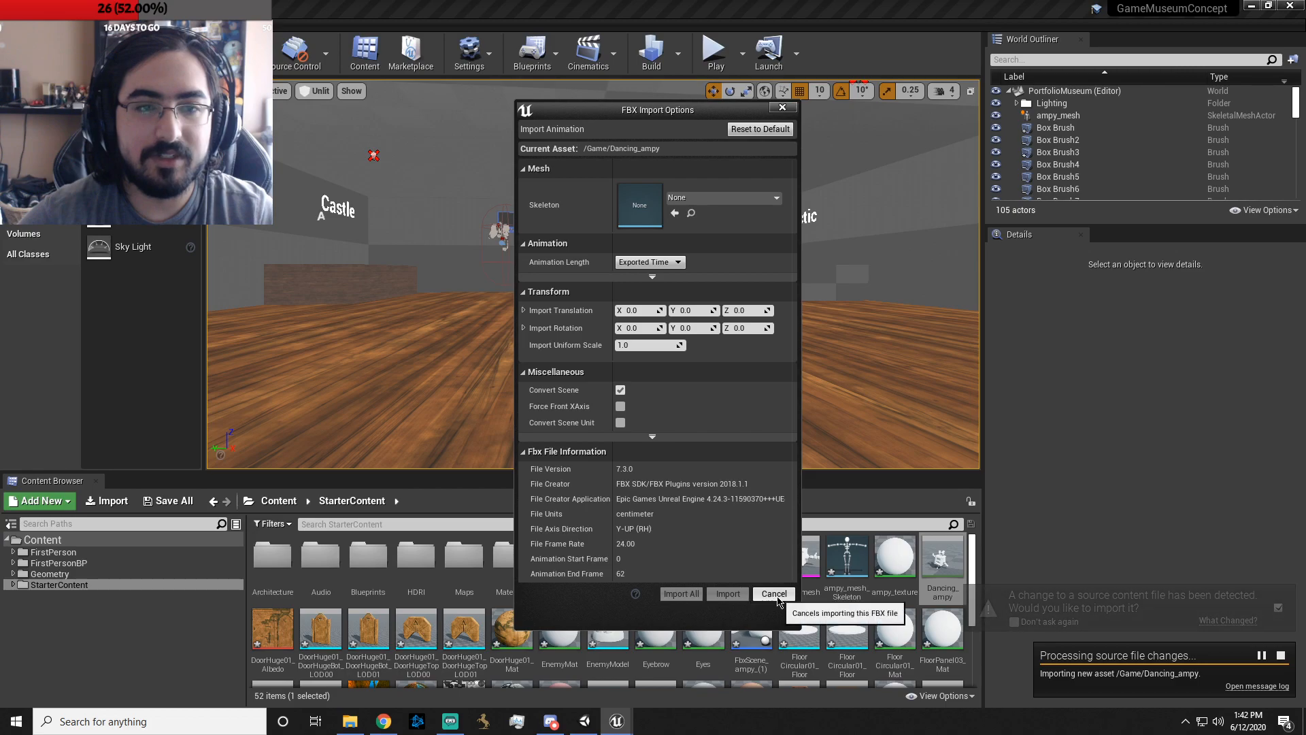
{"action": "left_click", "coordinate": [775, 596]}
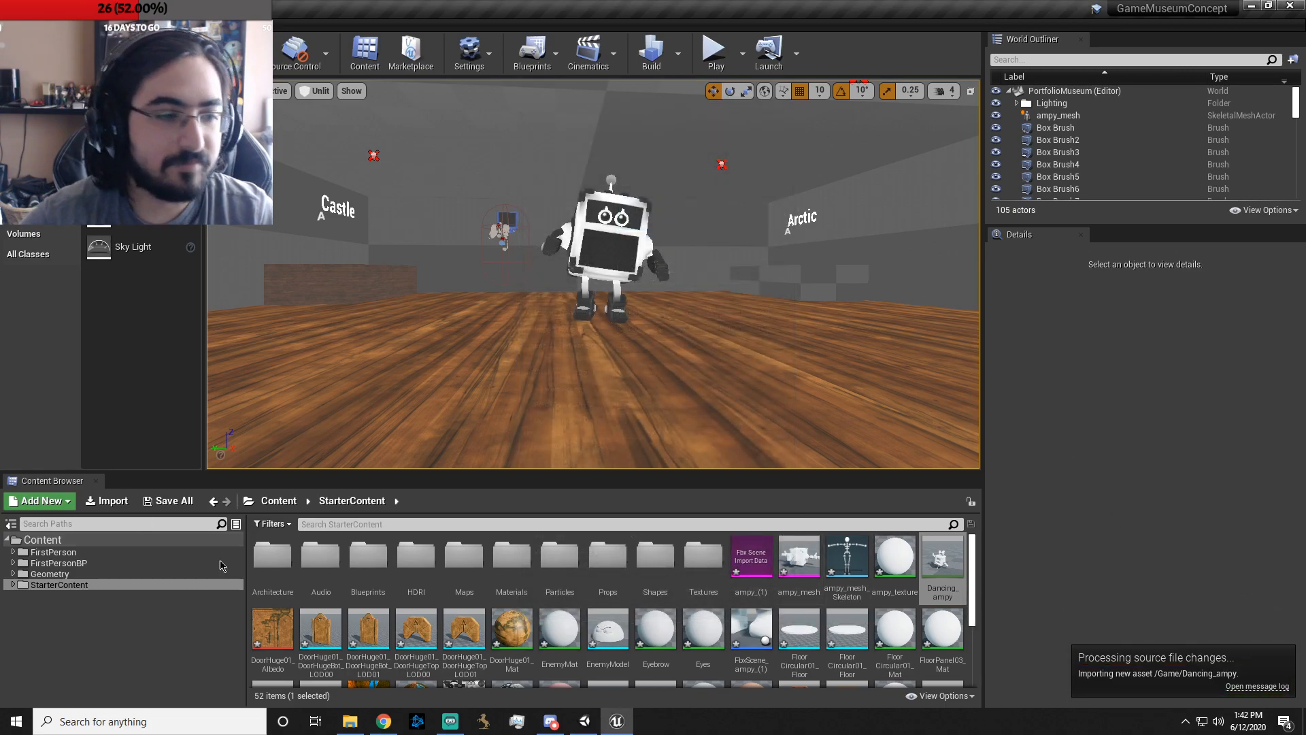
- Start an asset import into StarterContent and browse to the FunkyJamInvasion folder inside the Funk Unplugged project
{"action": "left_click", "coordinate": [114, 502]}
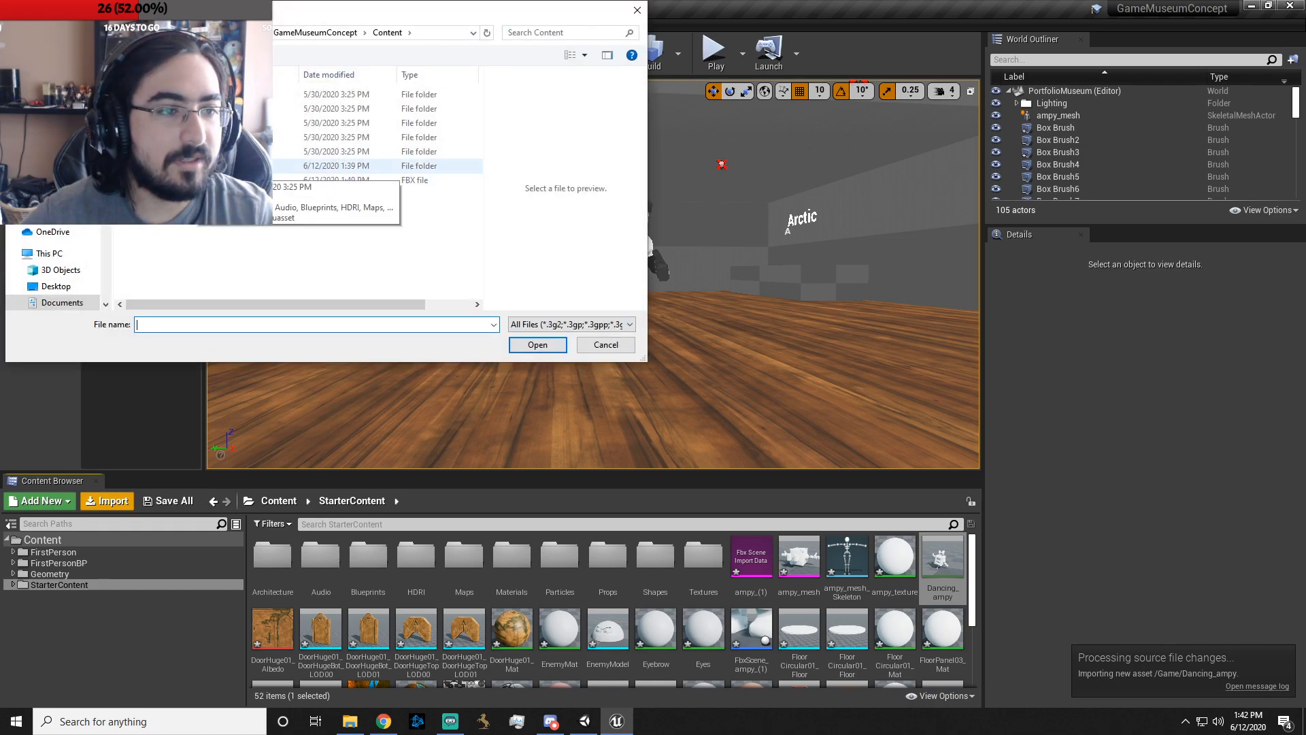
{"action": "scroll", "coordinate": [60, 303], "scroll_direction": "down", "scroll_amount": 4}
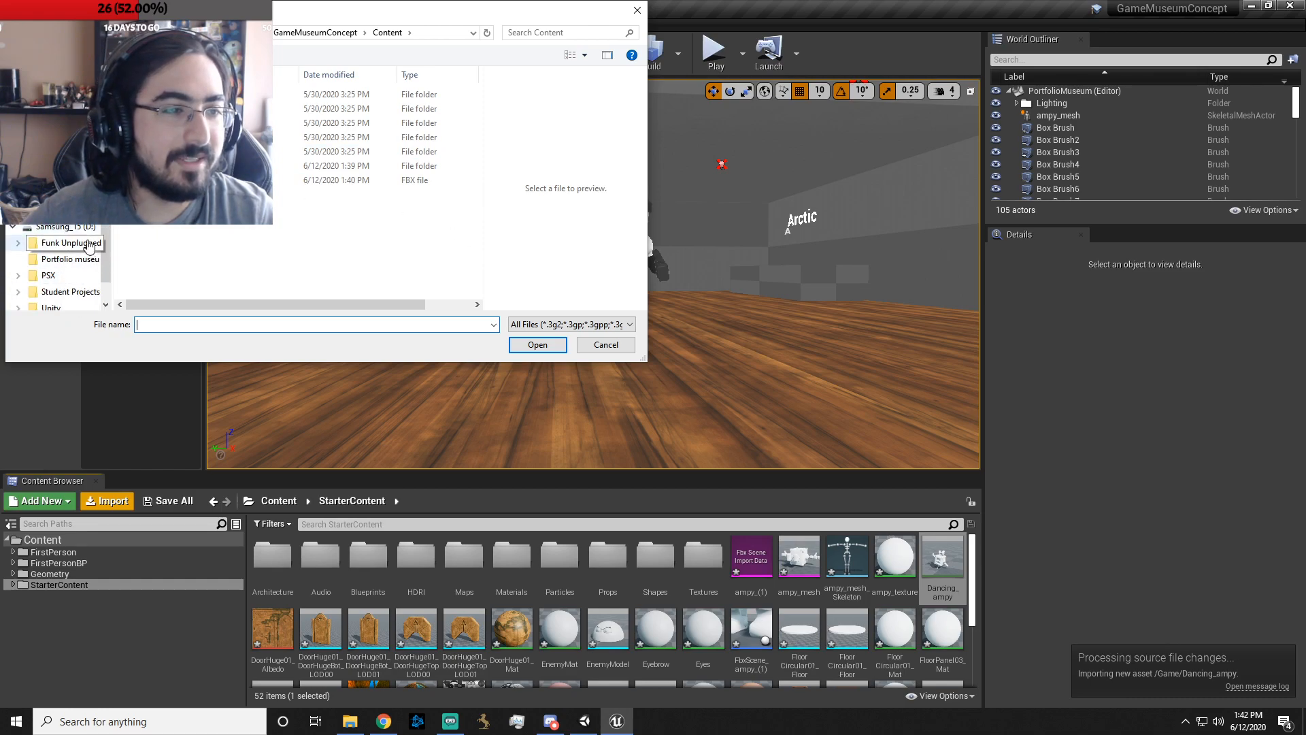
{"action": "left_click", "coordinate": [68, 243]}
{"action": "double_click", "coordinate": [204, 95]}
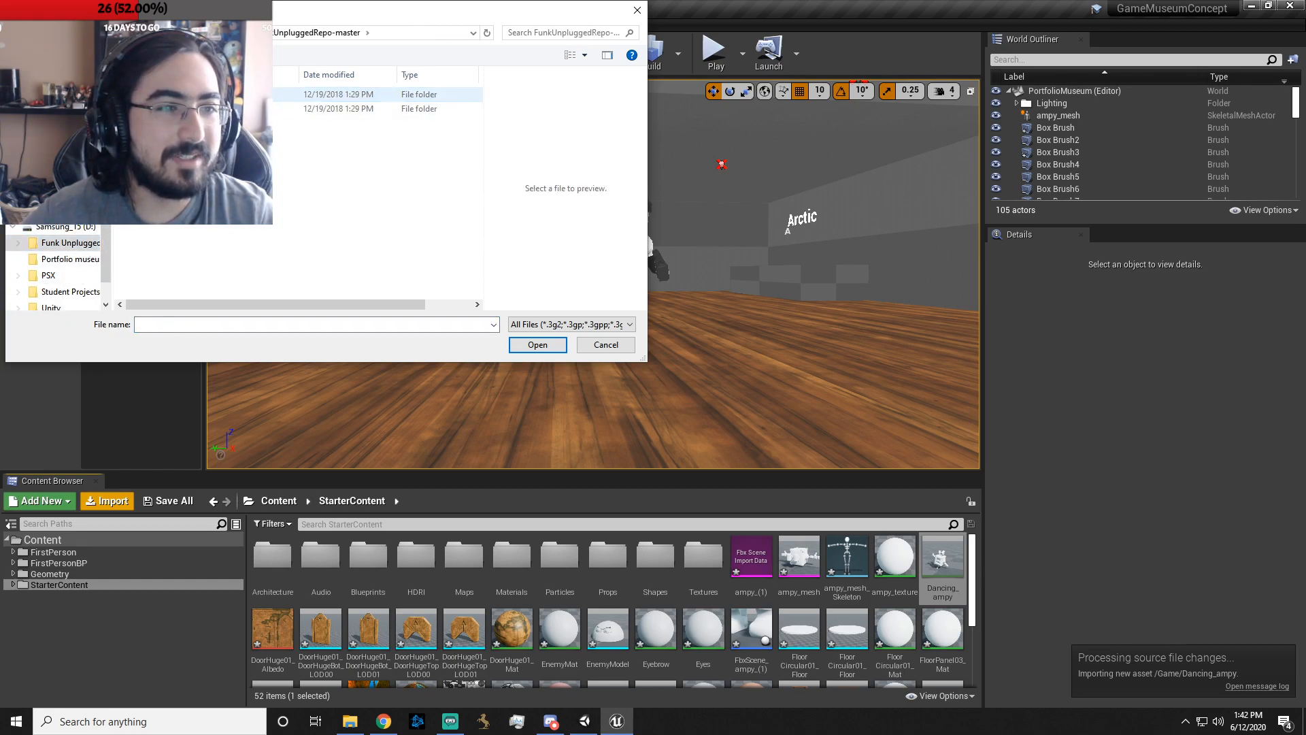
{"action": "double_click", "coordinate": [204, 109]}
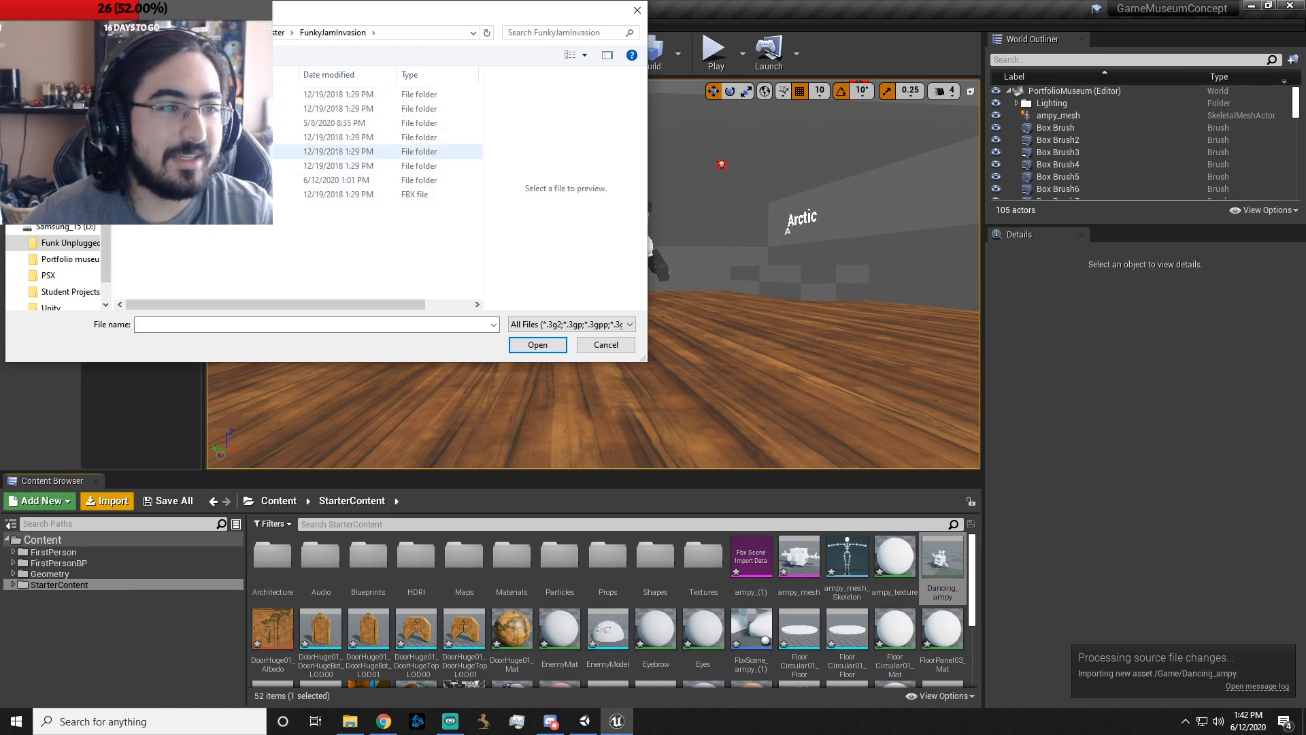
- Look through the obj, Library and other subfolders of FunkyJamInvasion for the ampy model files
{"action": "double_click", "coordinate": [204, 137]}
{"action": "double_click", "coordinate": [204, 94]}
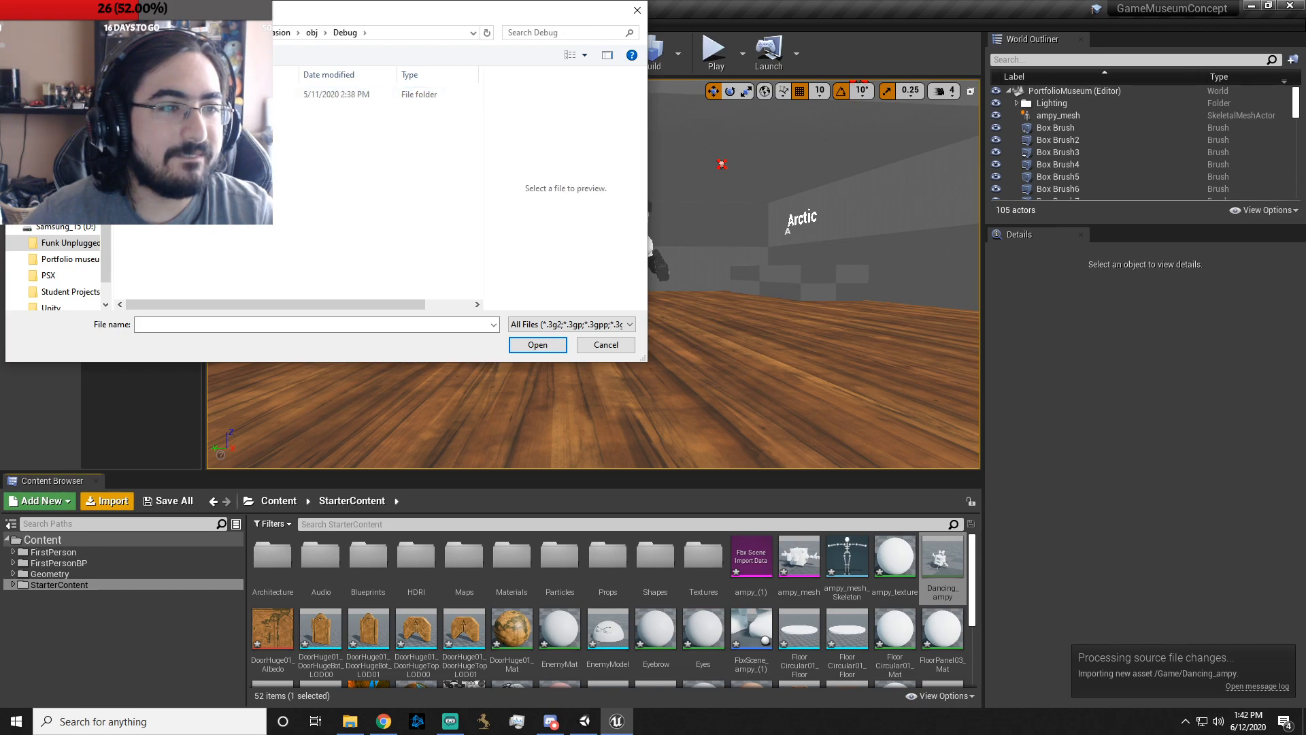
{"action": "double_click", "coordinate": [204, 95]}
{"action": "key", "text": "alt+Left"}
{"action": "key", "text": "alt+Left"}
{"action": "key", "text": "alt+Left"}
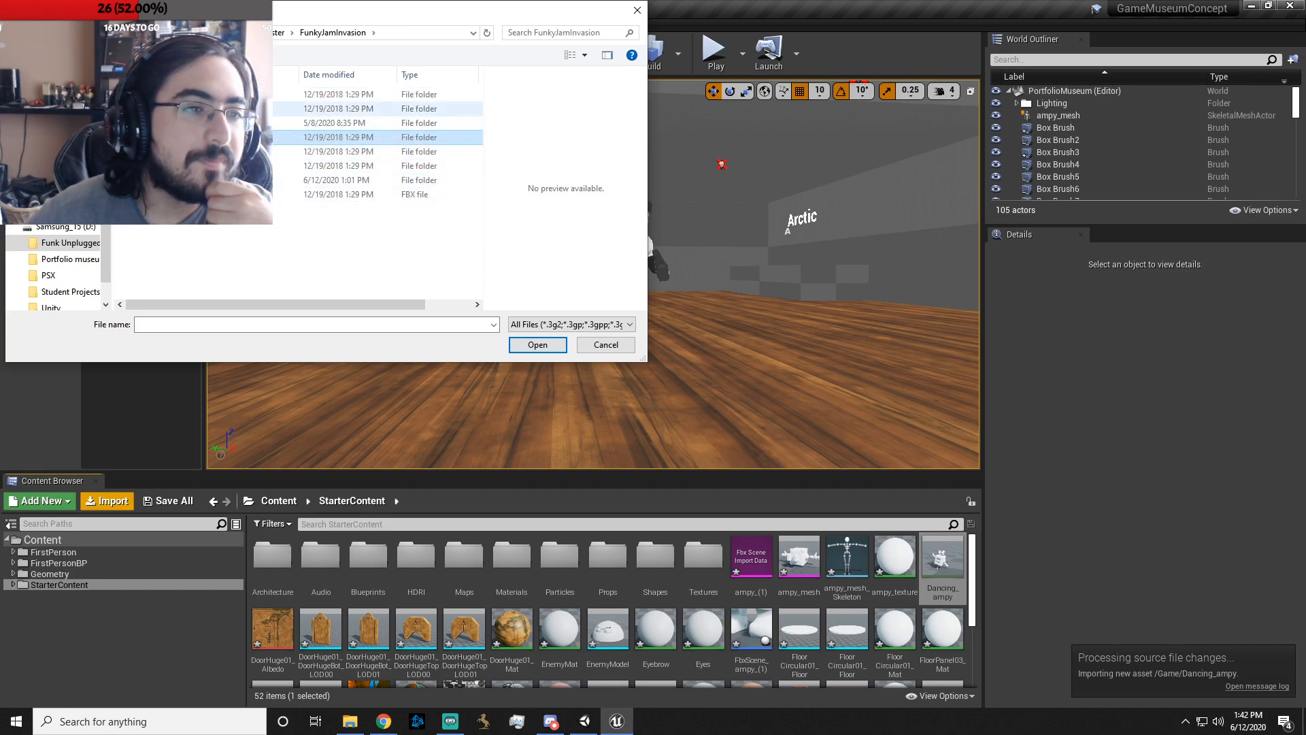
{"action": "double_click", "coordinate": [204, 122]}
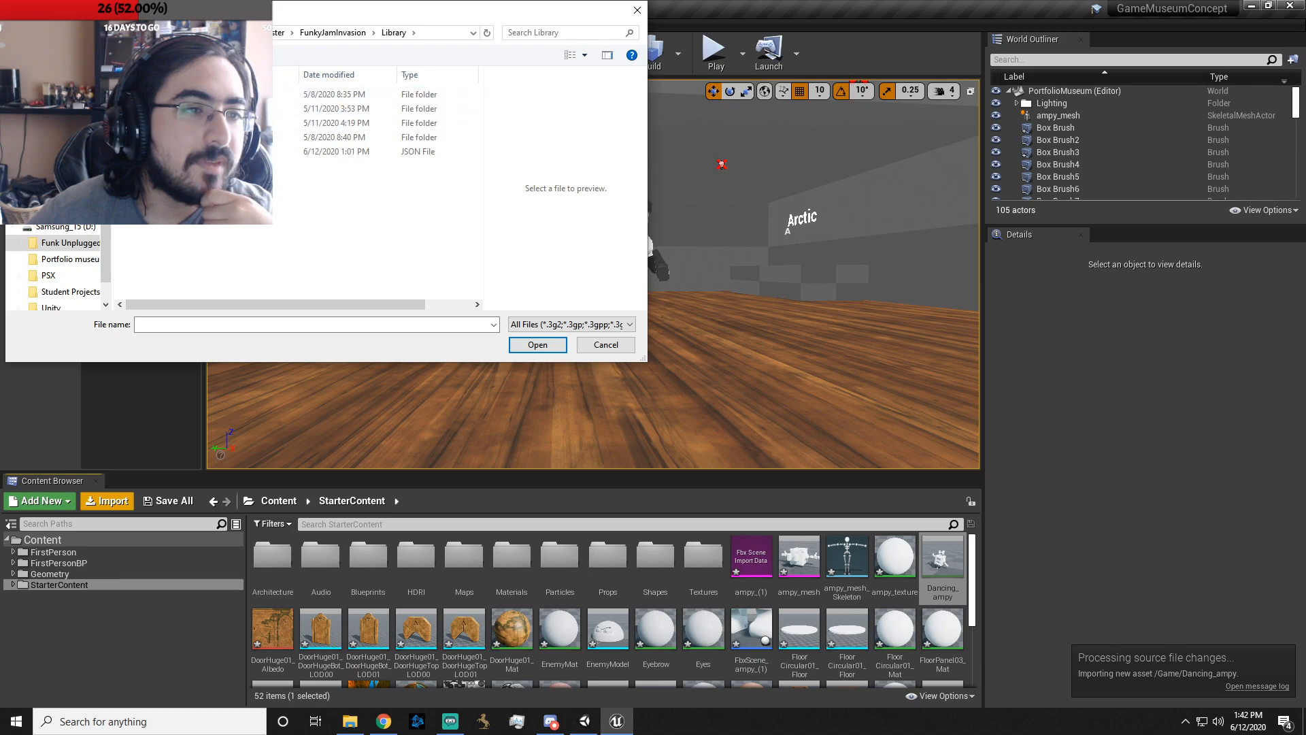
{"action": "left_click", "coordinate": [17, 32]}
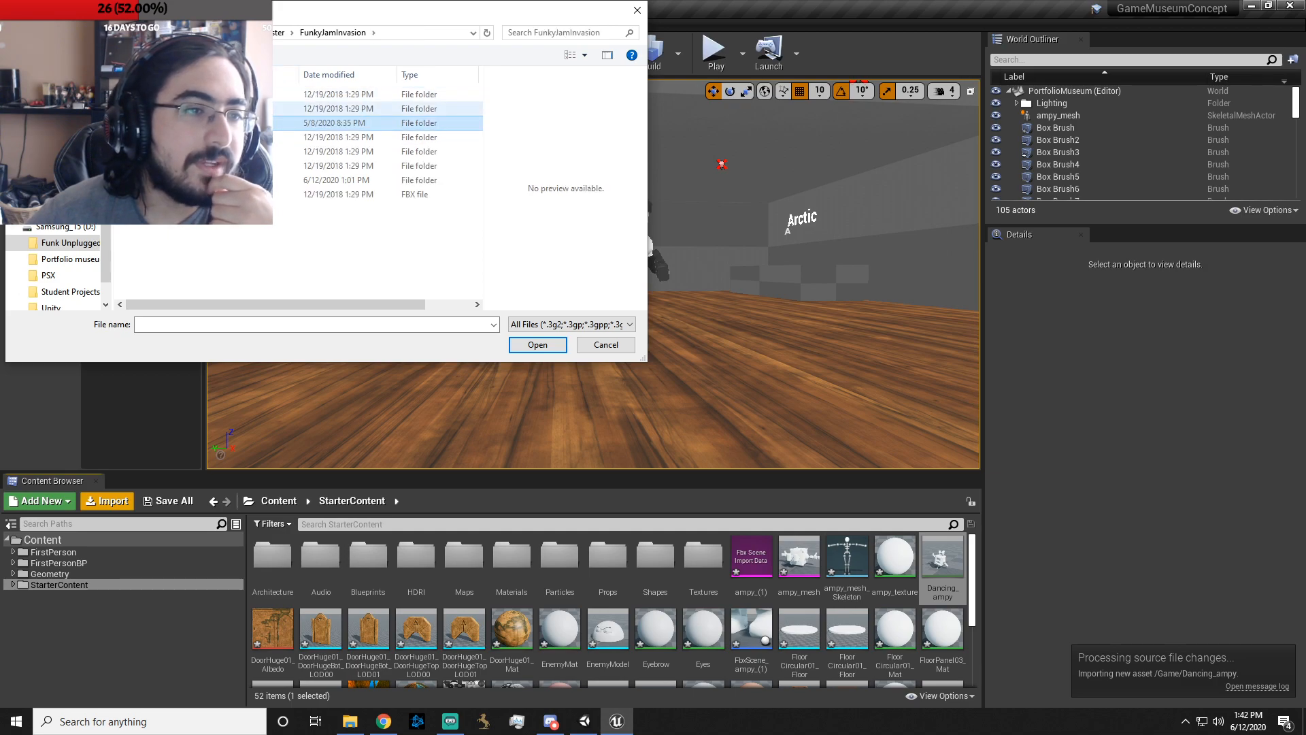
{"action": "double_click", "coordinate": [205, 152]}
{"action": "left_click", "coordinate": [17, 33]}
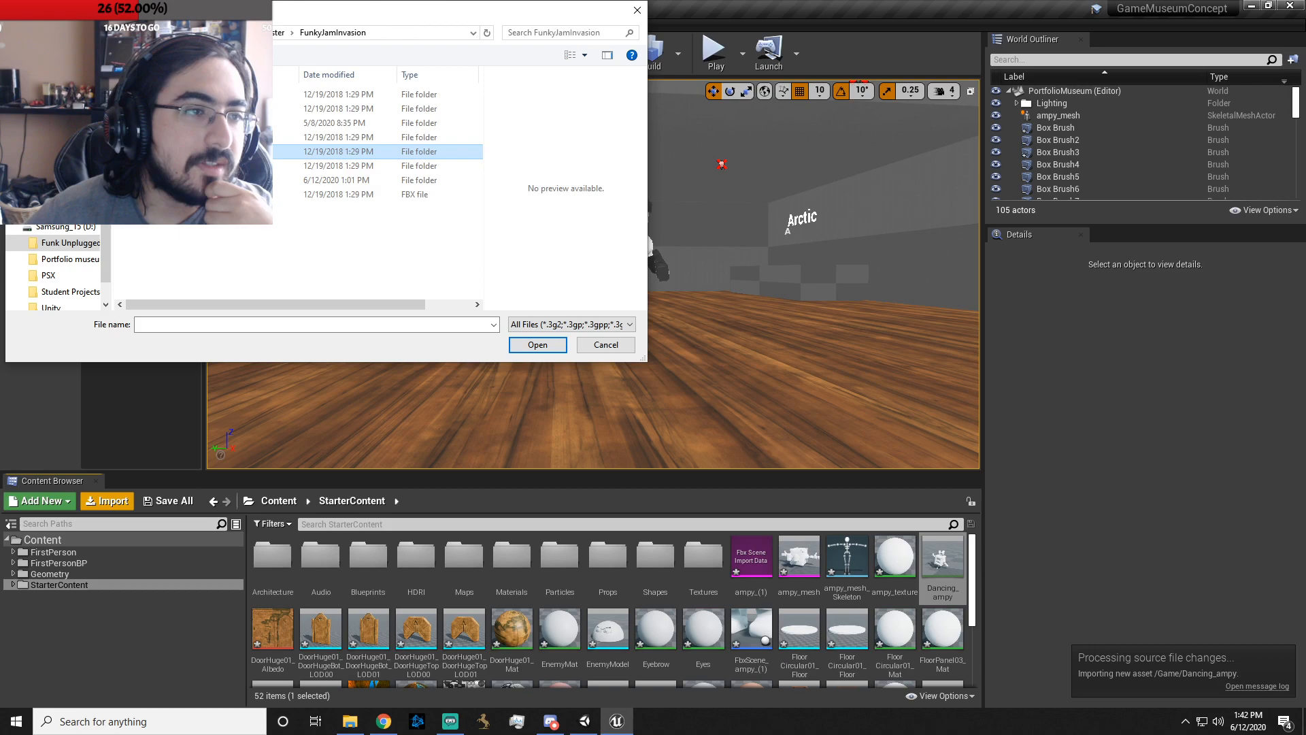
{"action": "double_click", "coordinate": [204, 123]}
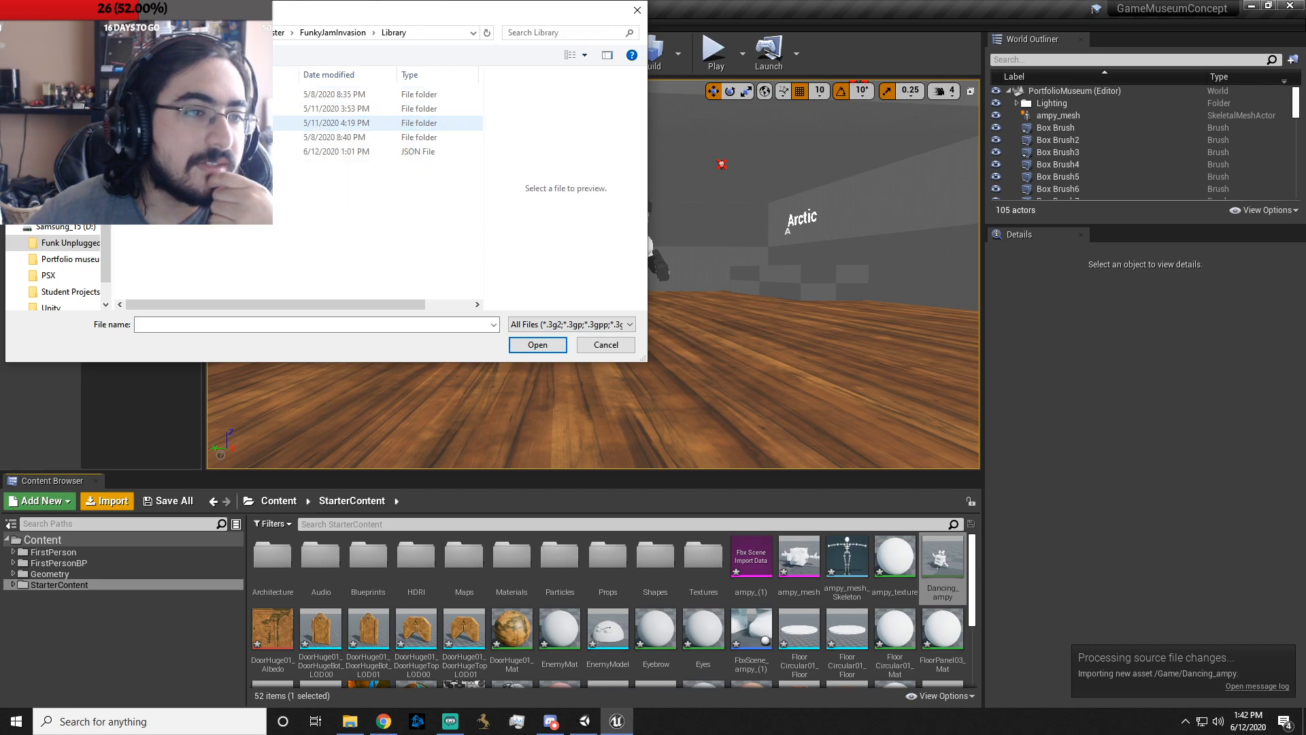
{"action": "left_click", "coordinate": [17, 33]}
- Open ampy (1).fbx from the Ampy folder under the FunkyJamInvasion Assets for import
{"action": "double_click", "coordinate": [204, 109]}
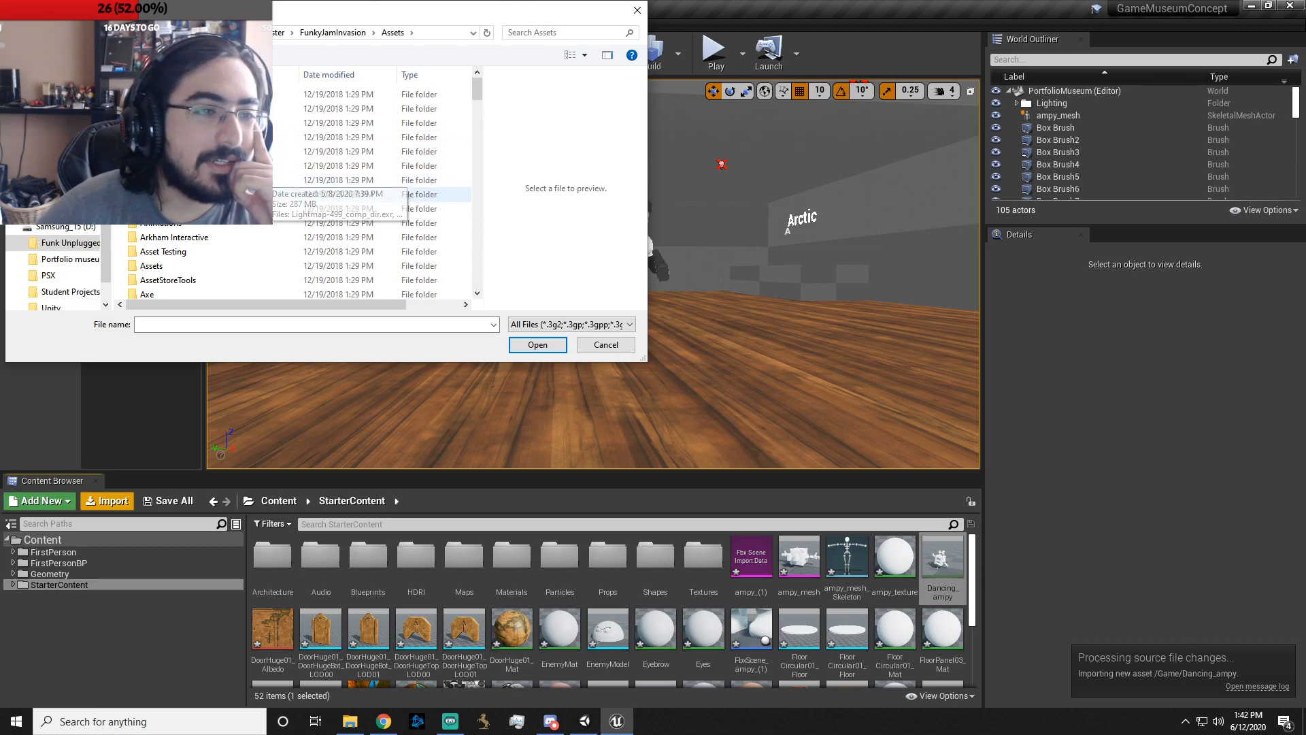
{"action": "double_click", "coordinate": [204, 194]}
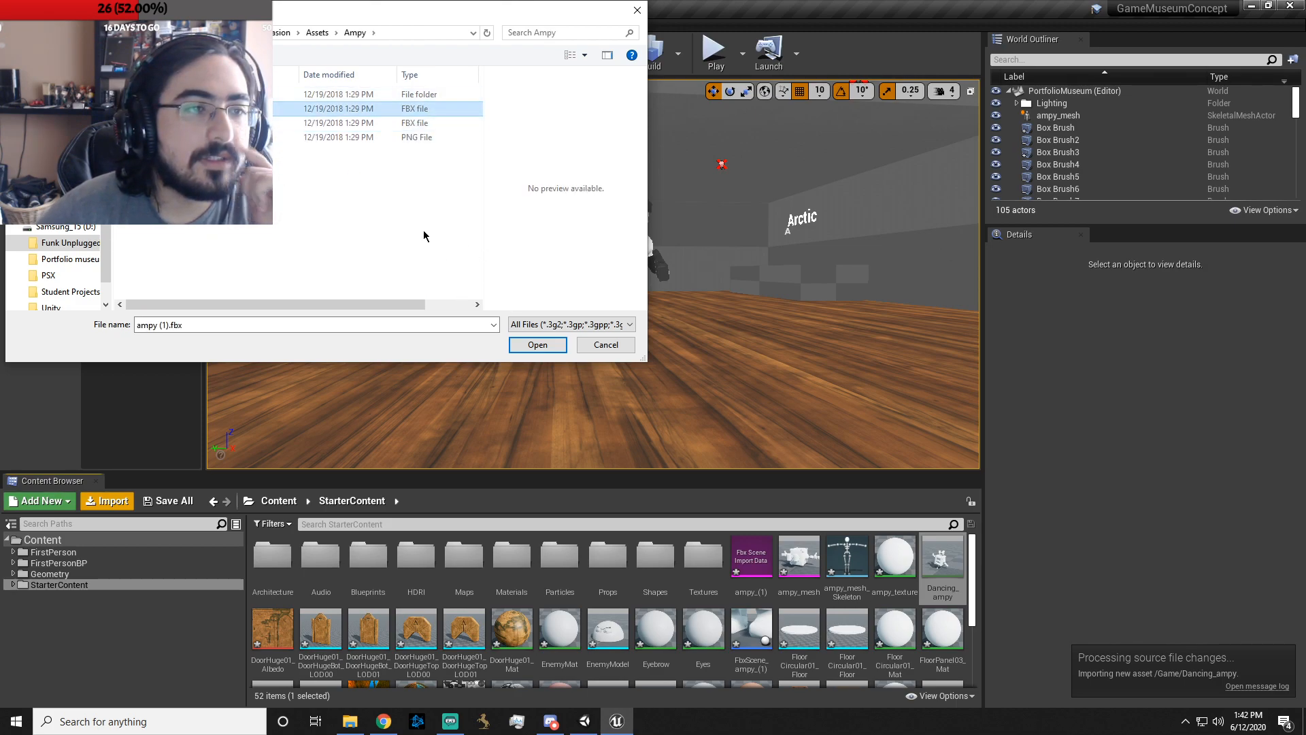
{"action": "left_click", "coordinate": [537, 342]}
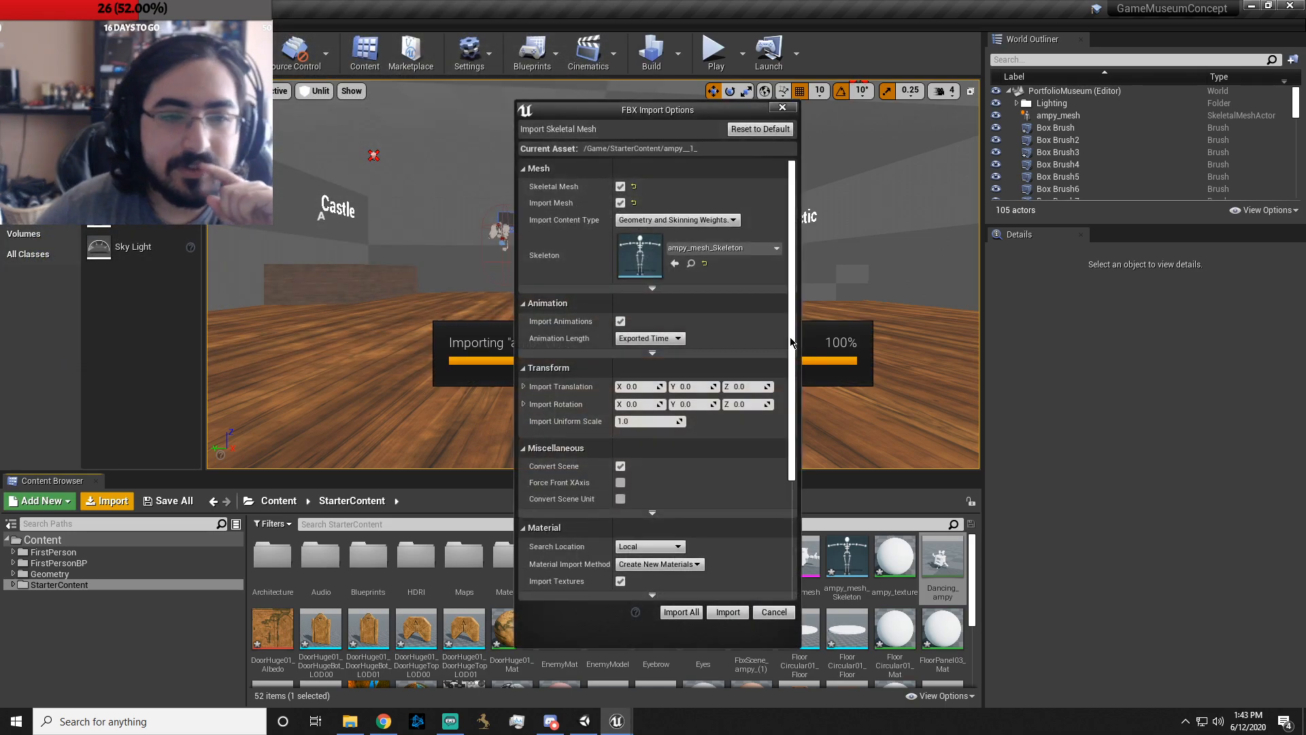
- Review the FBX import settings for ampy (1).fbx, including the mesh, skeleton and advanced animation options
{"action": "scroll", "coordinate": [741, 365], "scroll_direction": "down", "scroll_amount": 3}
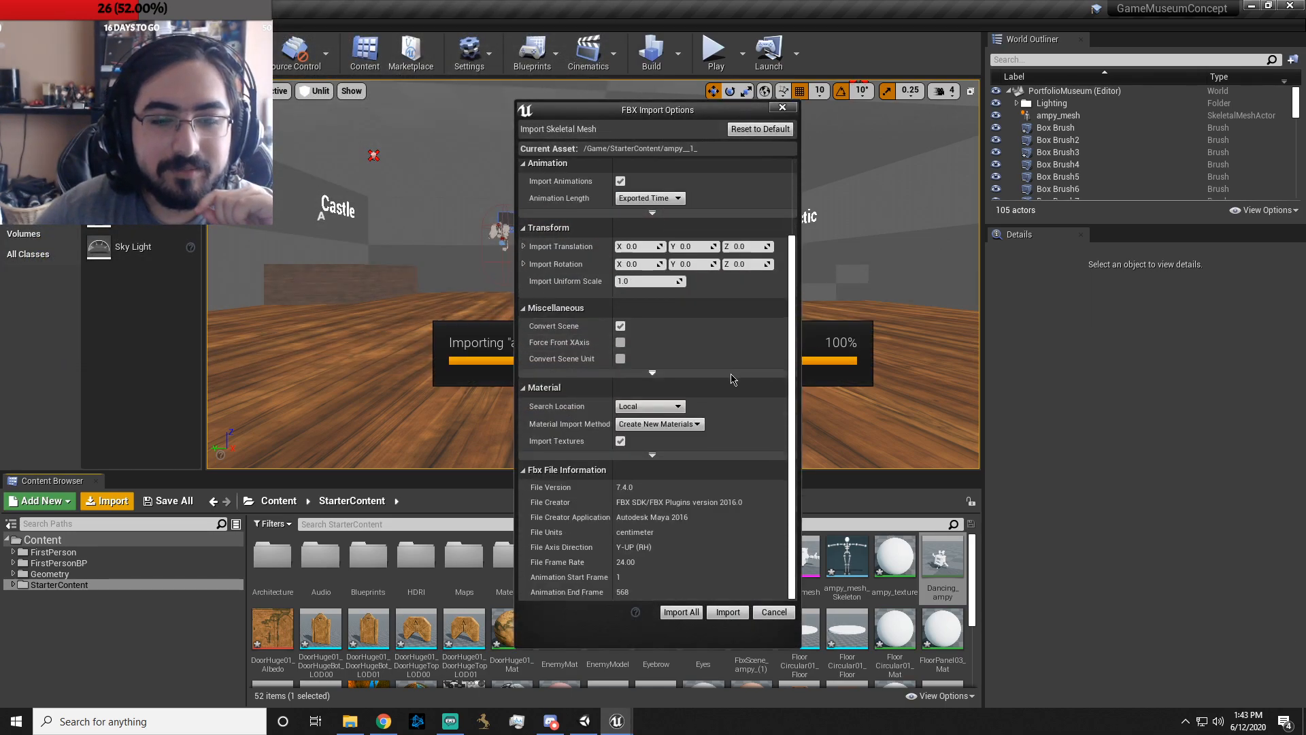
{"action": "scroll", "coordinate": [732, 378], "scroll_direction": "up", "scroll_amount": 3}
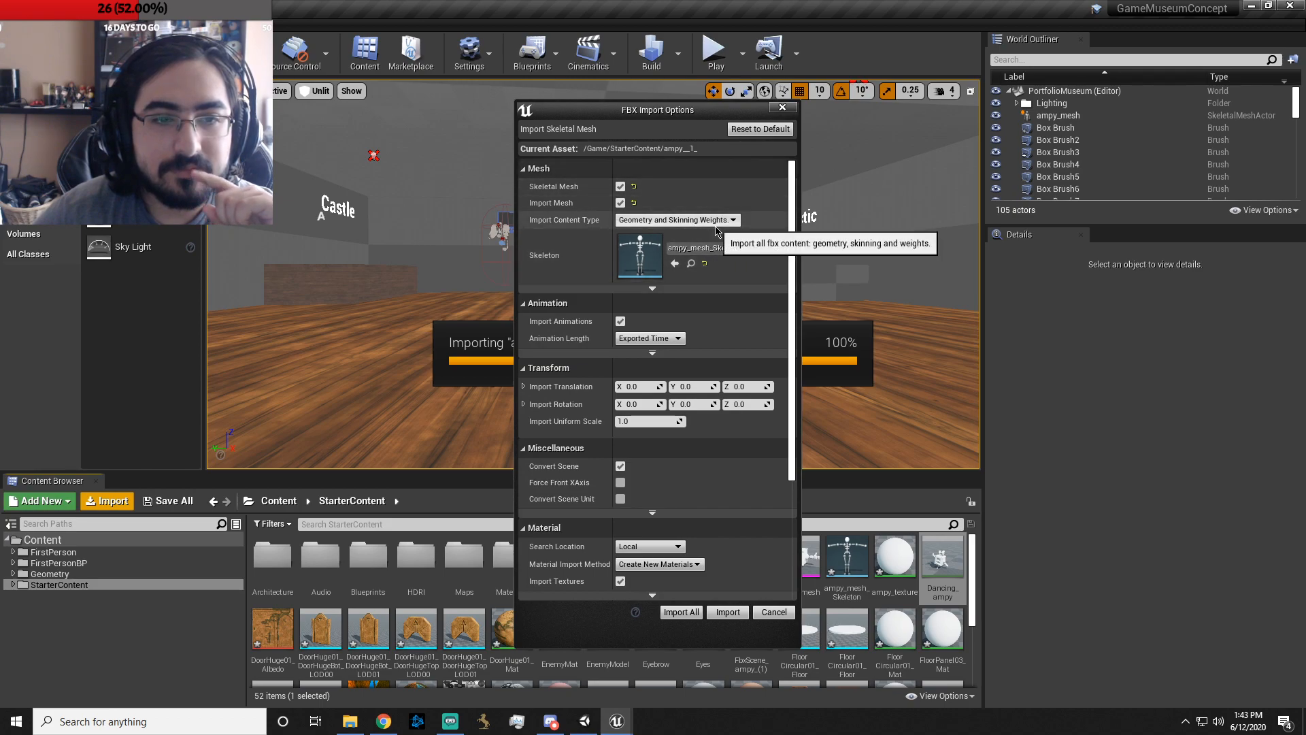
{"action": "scroll", "coordinate": [718, 235], "scroll_direction": "down", "scroll_amount": 1}
{"action": "left_click", "coordinate": [662, 288]}
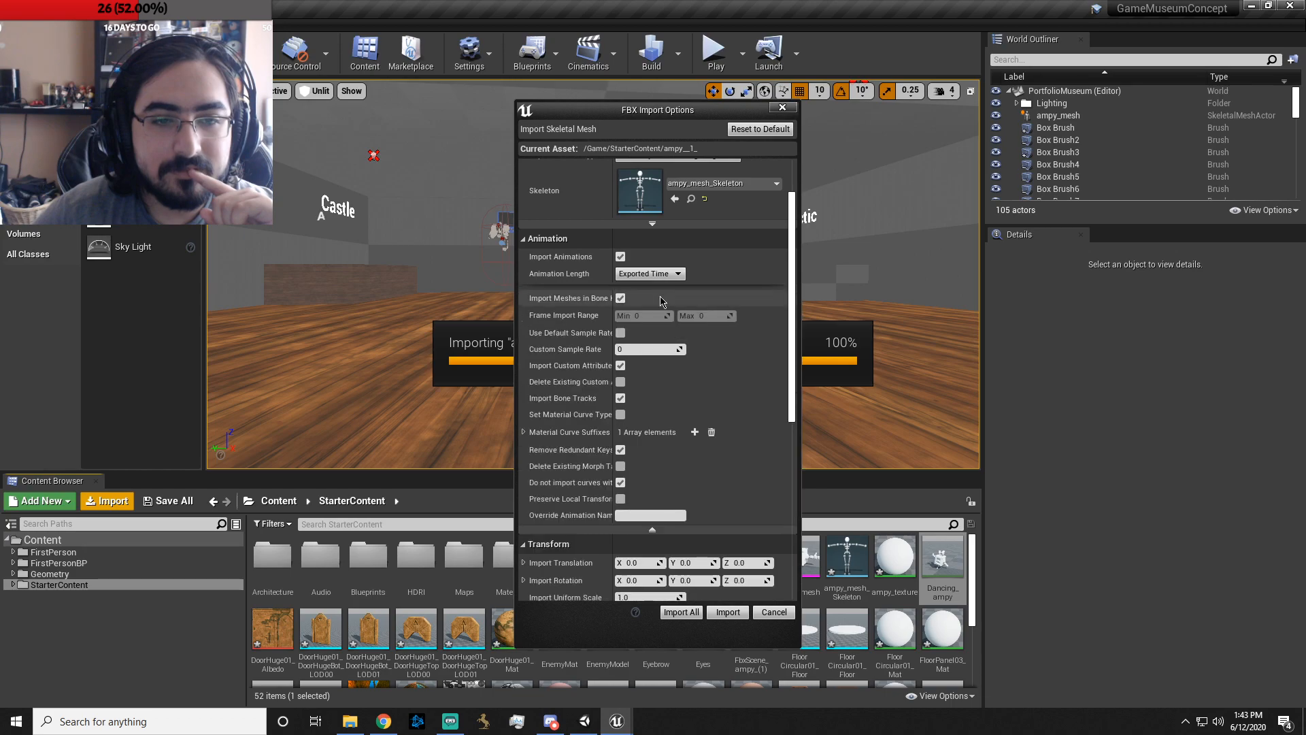
{"action": "left_click", "coordinate": [653, 529]}
{"action": "scroll", "coordinate": [723, 356], "scroll_direction": "down", "scroll_amount": 1}
{"action": "scroll", "coordinate": [722, 356], "scroll_direction": "down", "scroll_amount": 1}
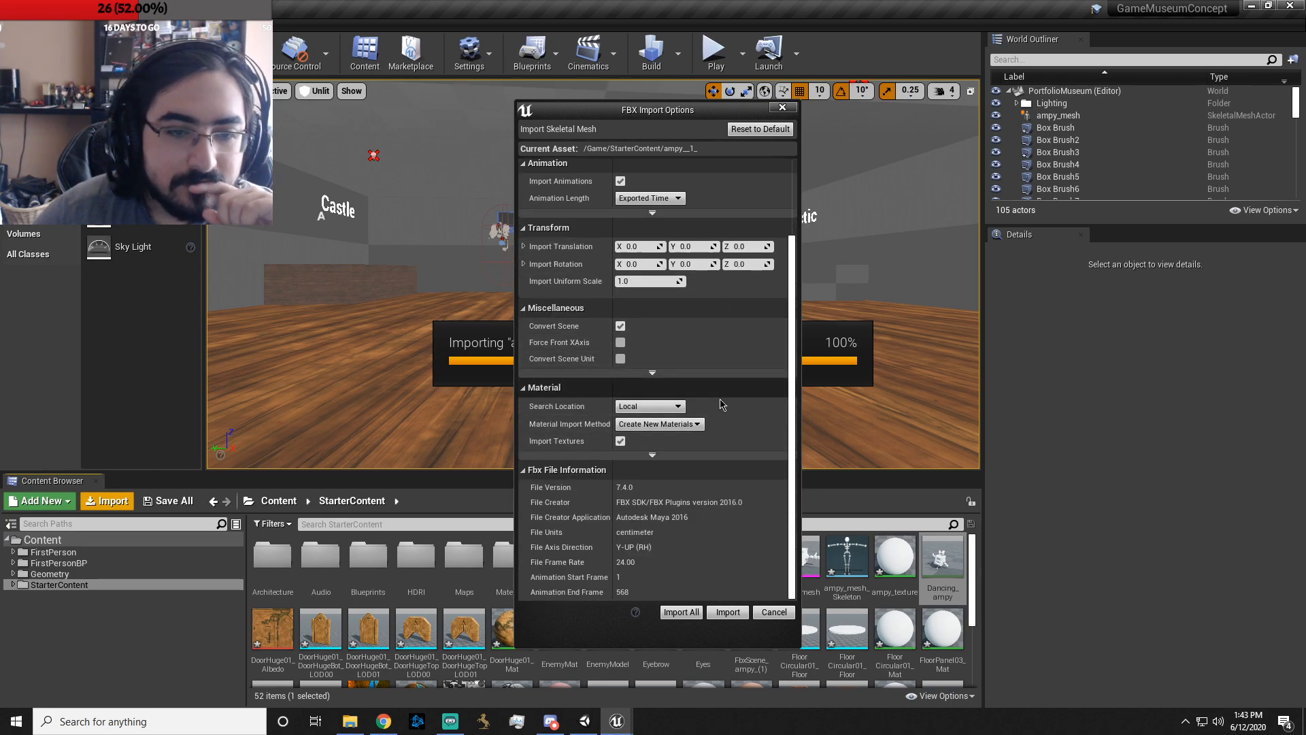
- Keep Create New Materials as the material import method, import all of ampy (1).fbx, and close the message log
{"action": "left_click", "coordinate": [665, 425]}
{"action": "left_click", "coordinate": [670, 439]}
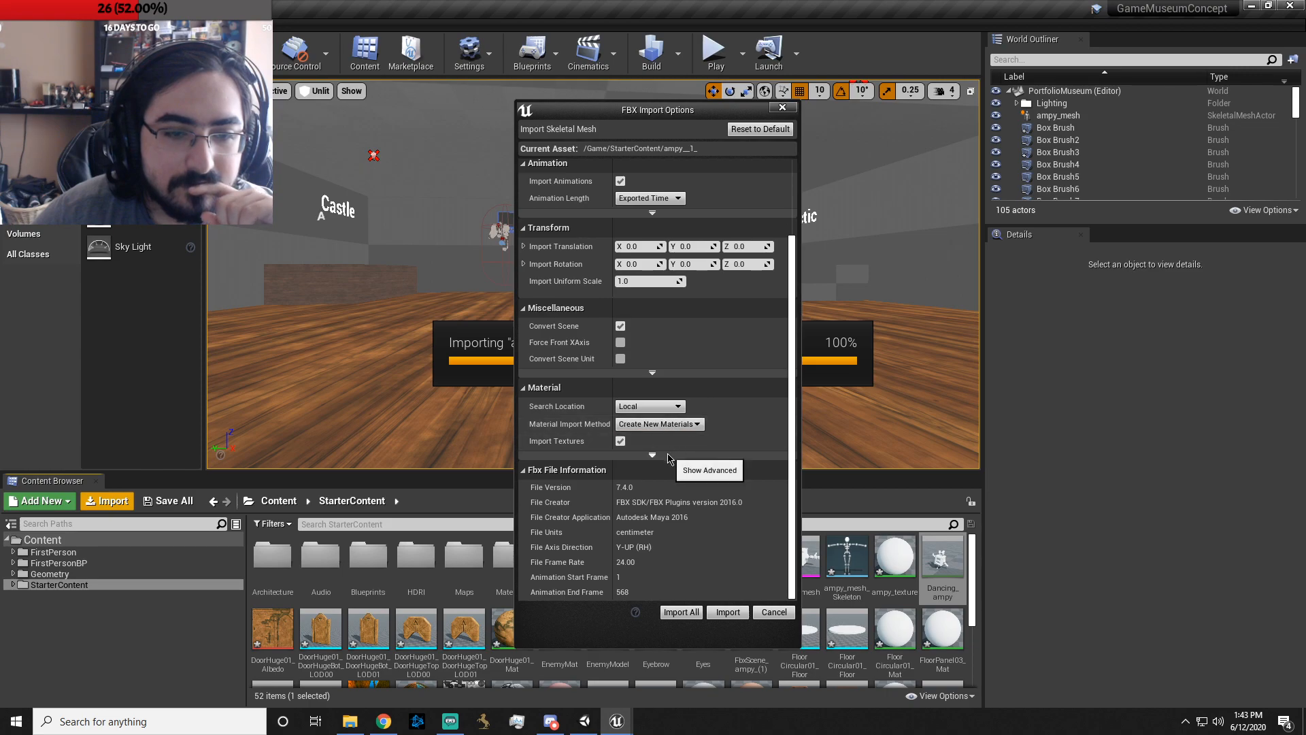
{"action": "left_click", "coordinate": [670, 455]}
{"action": "left_click", "coordinate": [665, 502]}
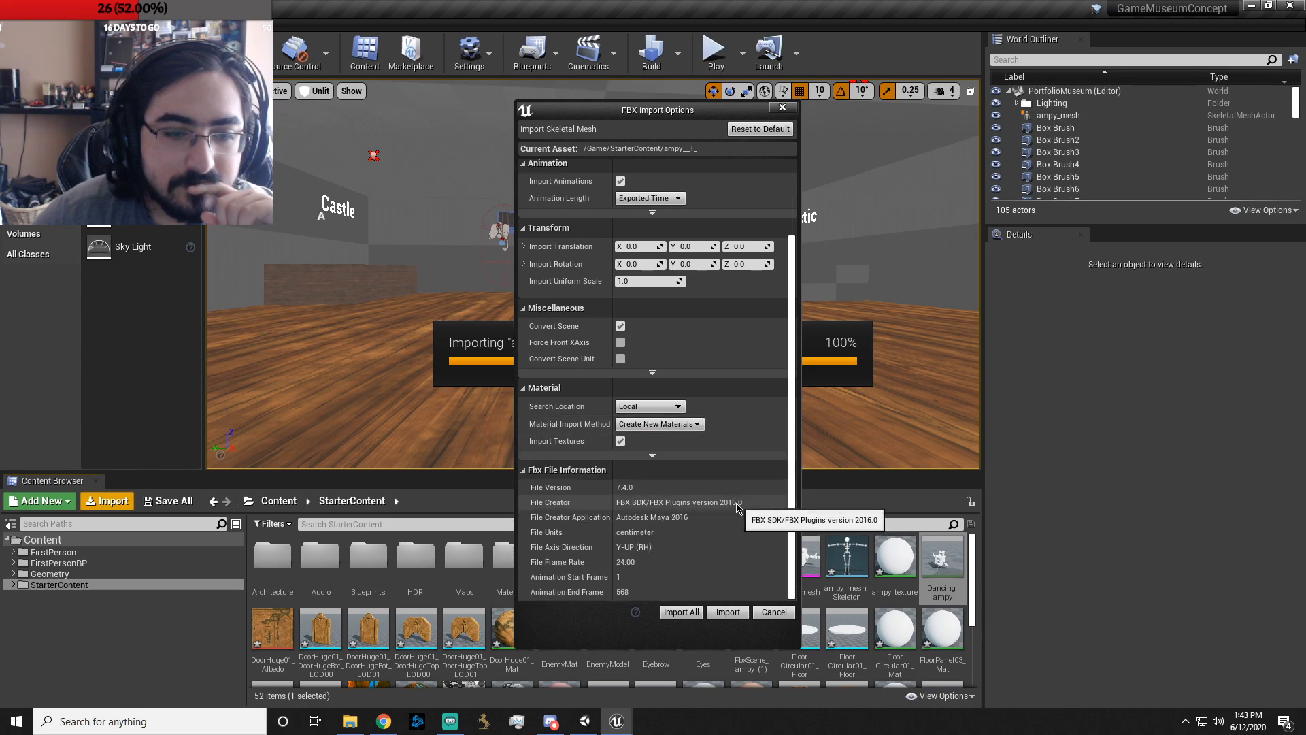
{"action": "left_click", "coordinate": [694, 613]}
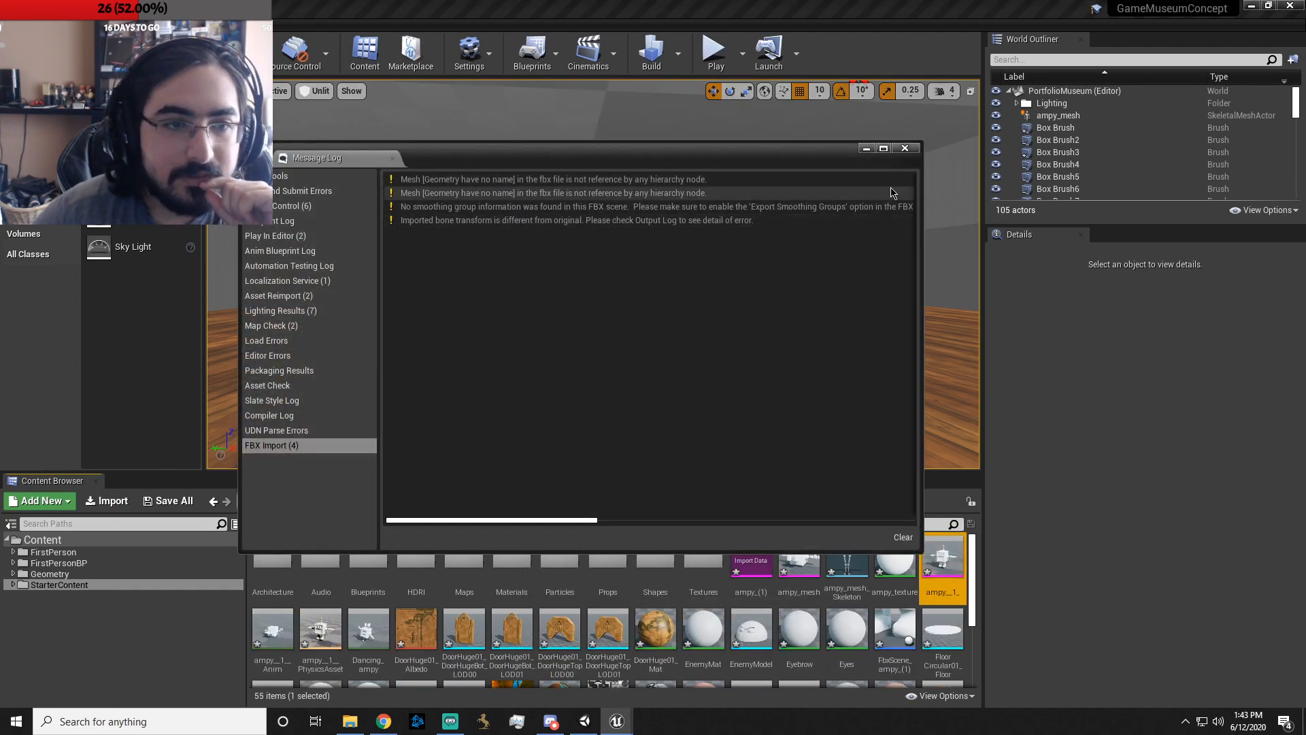
{"action": "left_click", "coordinate": [906, 148]}
- Place ampy__1__PhysicsAsset on the wooden floor on the Castle side of the robot and rotate it about -100° around its vertical axis
{"action": "scroll", "coordinate": [752, 571], "scroll_direction": "down", "scroll_amount": 1}
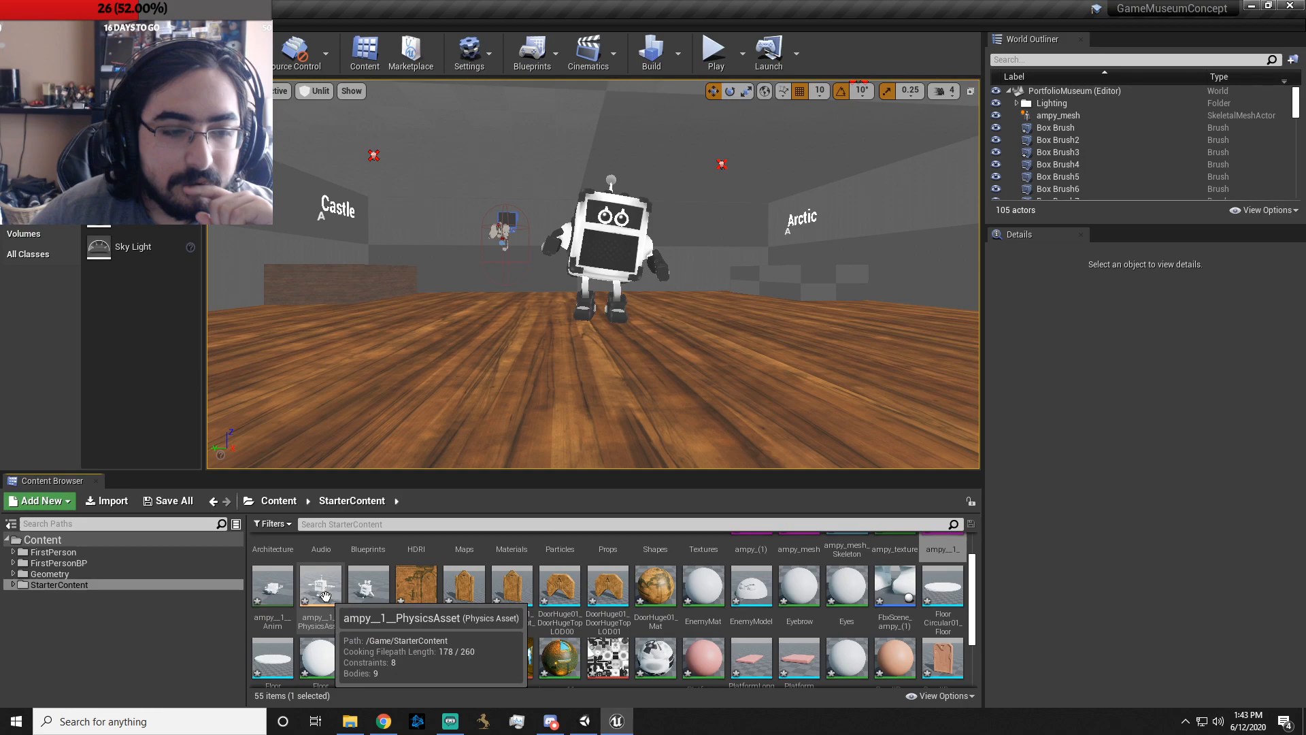
{"action": "left_click_drag", "start_coordinate": [325, 596], "coordinate": [381, 408]}
{"action": "key", "text": "e"}
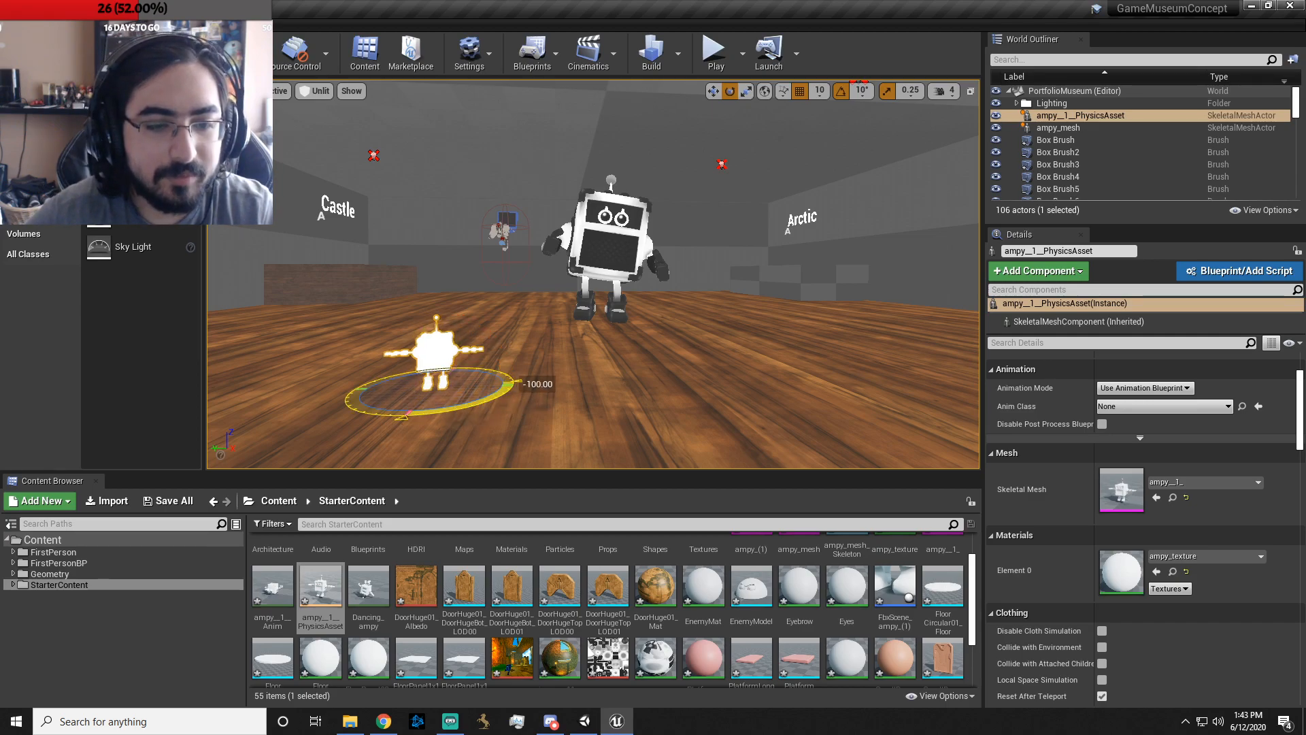
{"action": "left_click_drag", "start_coordinate": [381, 408], "coordinate": [395, 412]}
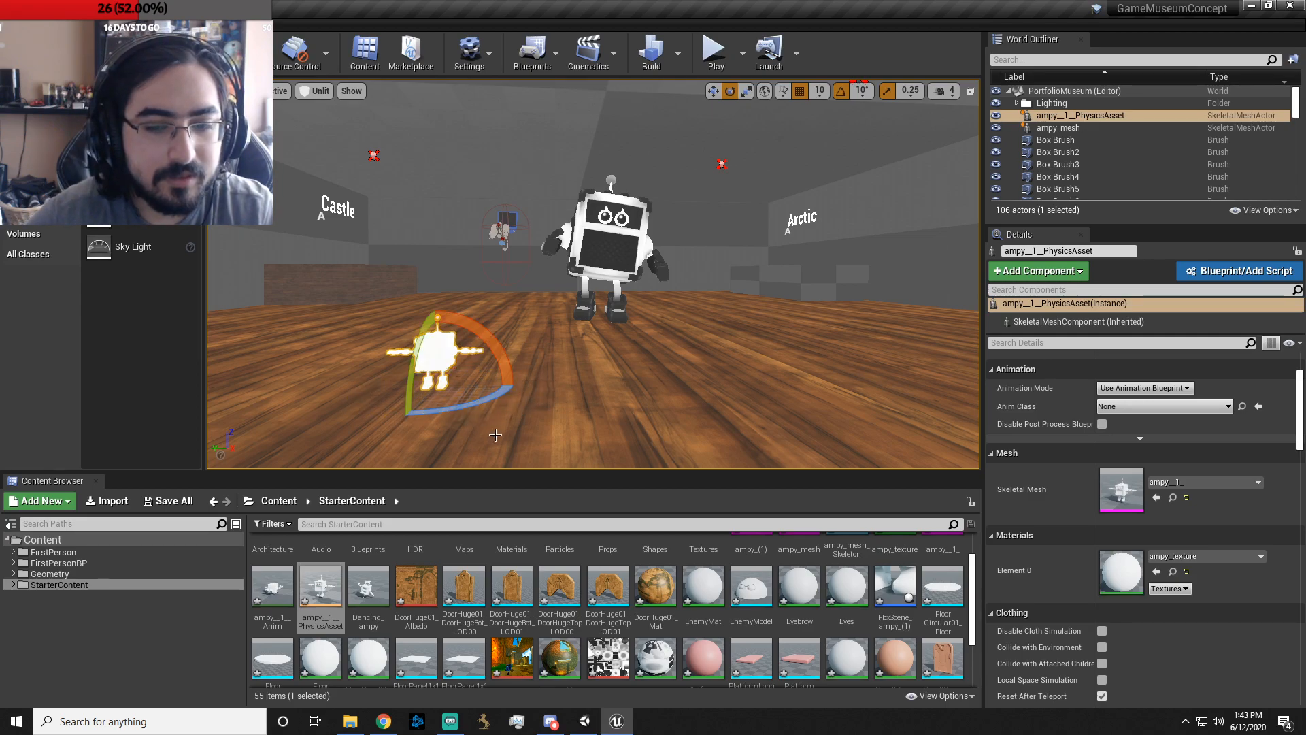
{"action": "scroll", "coordinate": [827, 682], "scroll_direction": "down", "scroll_amount": 2}
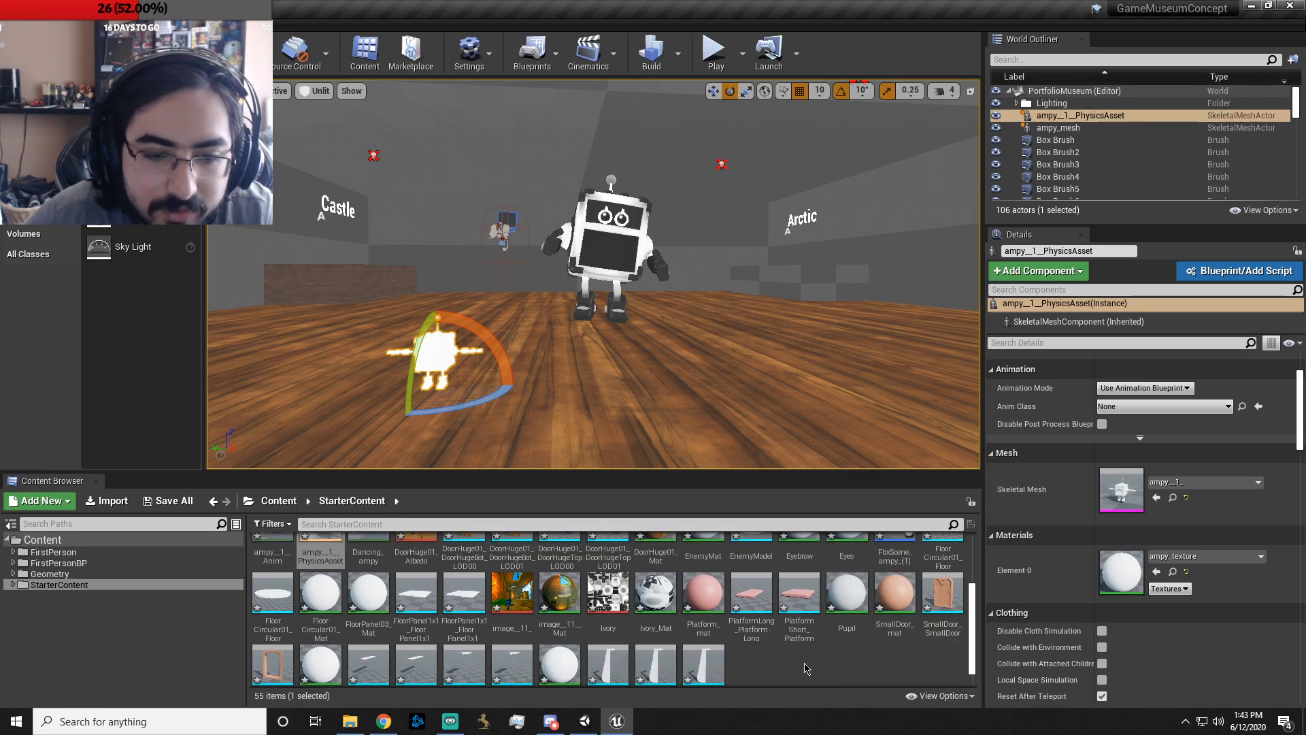
{"action": "scroll", "coordinate": [813, 646], "scroll_direction": "up", "scroll_amount": 3}
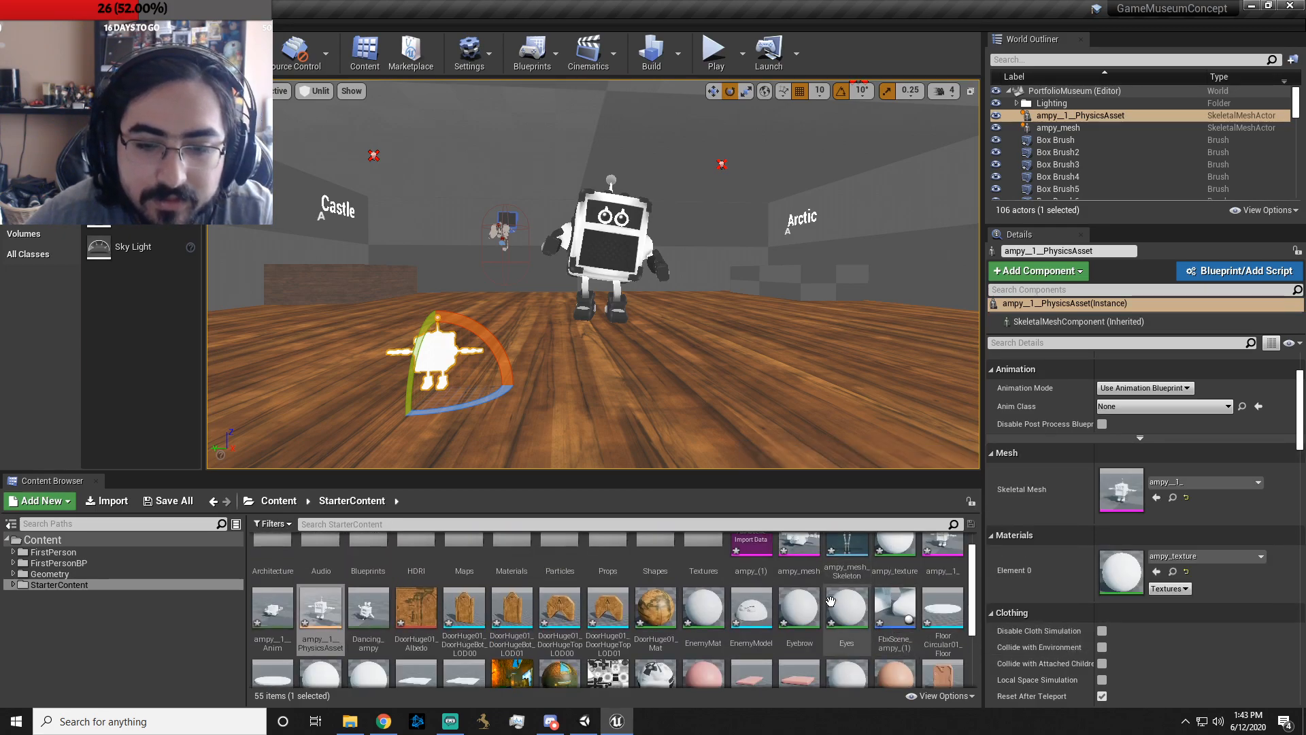
- Apply the Ivory_Mat material to the small ampy robot on the wooden floor
{"action": "scroll", "coordinate": [830, 603], "scroll_direction": "down", "scroll_amount": 2}
{"action": "left_click_drag", "start_coordinate": [655, 612], "coordinate": [424, 353]}
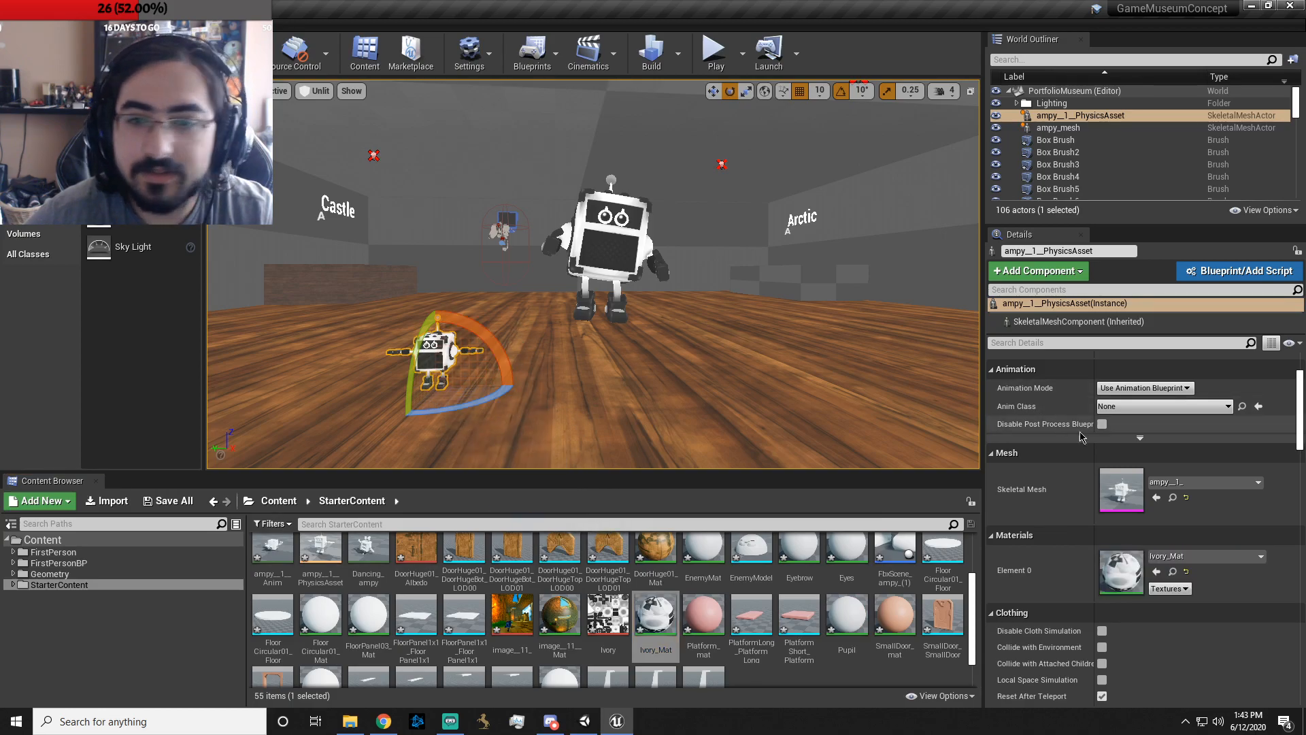
- Set the small robot to Use Animation Asset with ampy__1__Anim, and rotate it upright to about 90° around X
{"action": "scroll", "coordinate": [1173, 467], "scroll_direction": "up", "scroll_amount": 3}
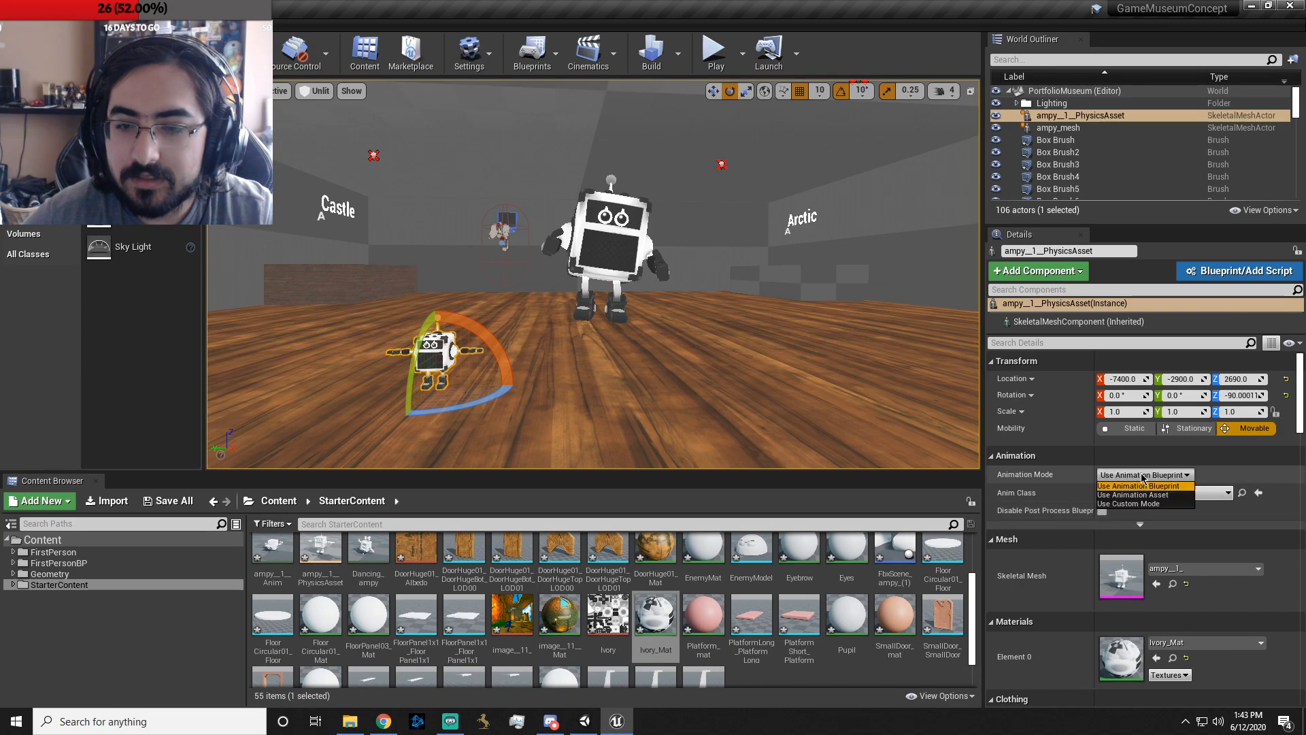
{"action": "left_click", "coordinate": [1145, 474]}
{"action": "left_click", "coordinate": [1144, 497]}
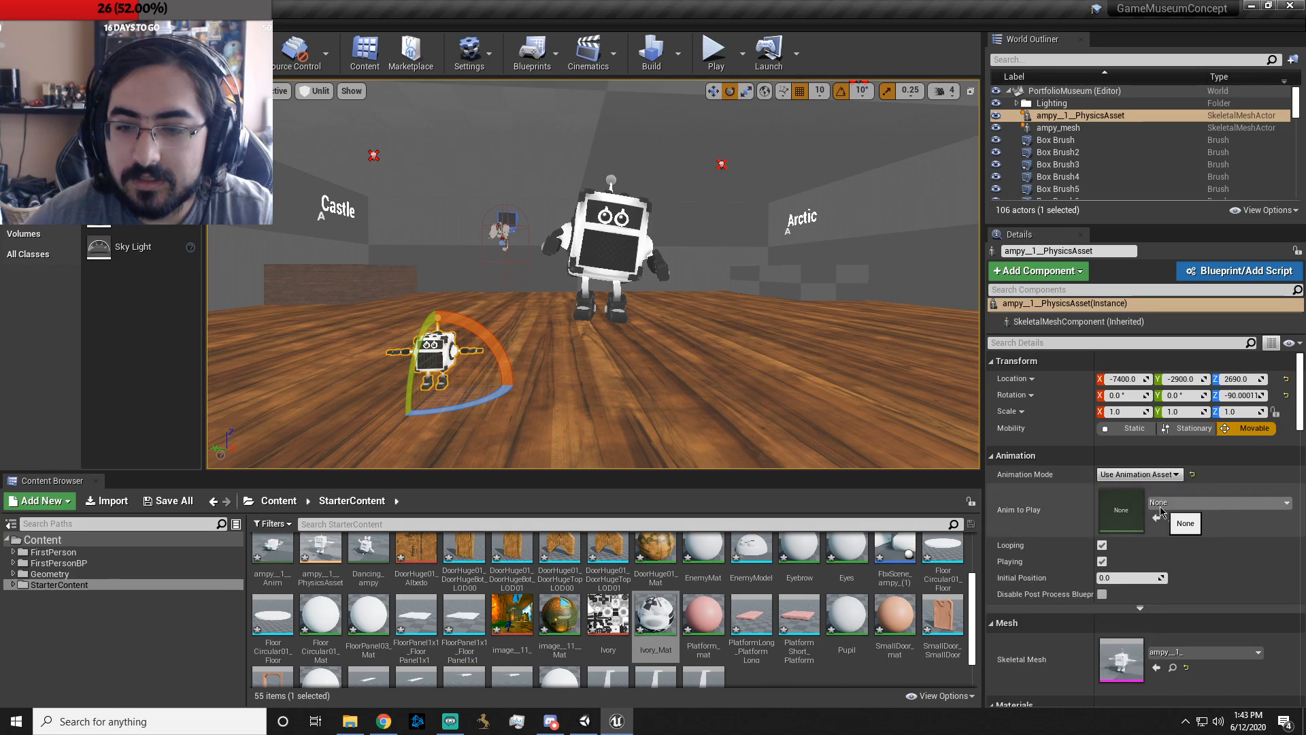
{"action": "left_click", "coordinate": [1178, 506]}
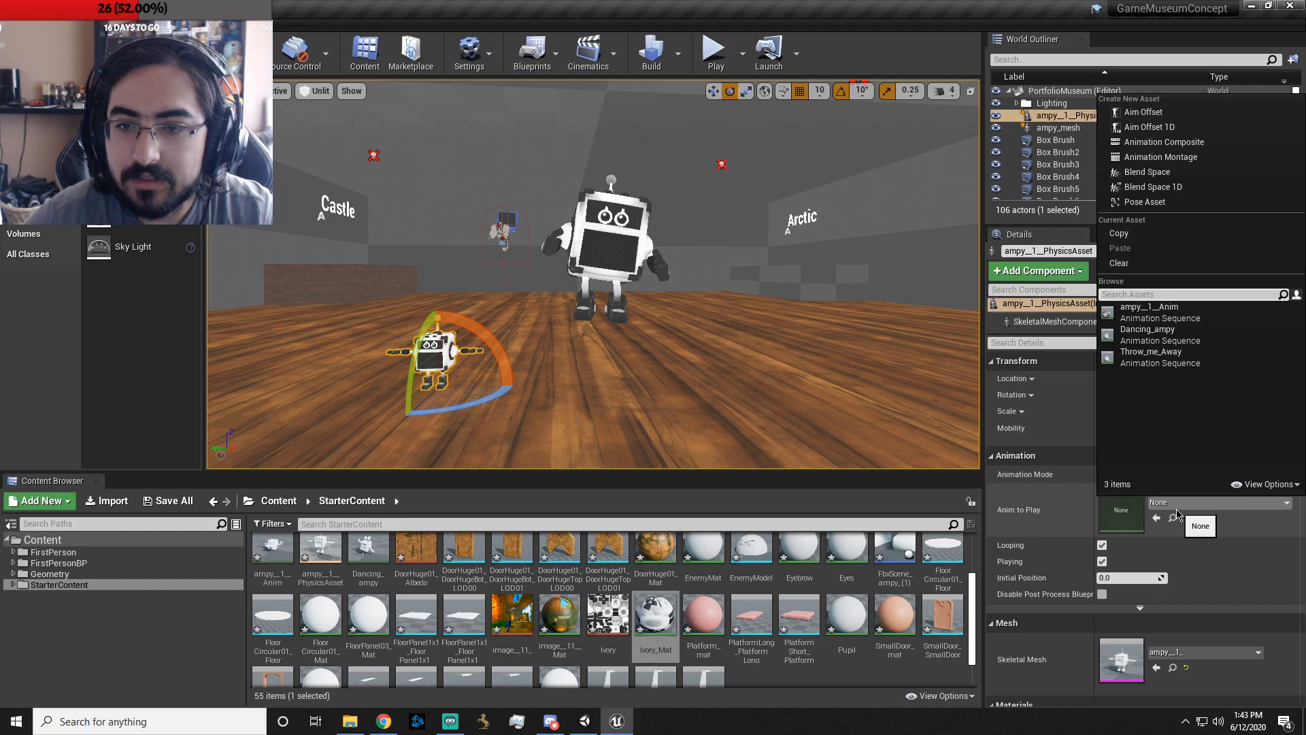
{"action": "left_click", "coordinate": [1205, 313]}
{"action": "left_click_drag", "start_coordinate": [423, 327], "coordinate": [403, 435]}
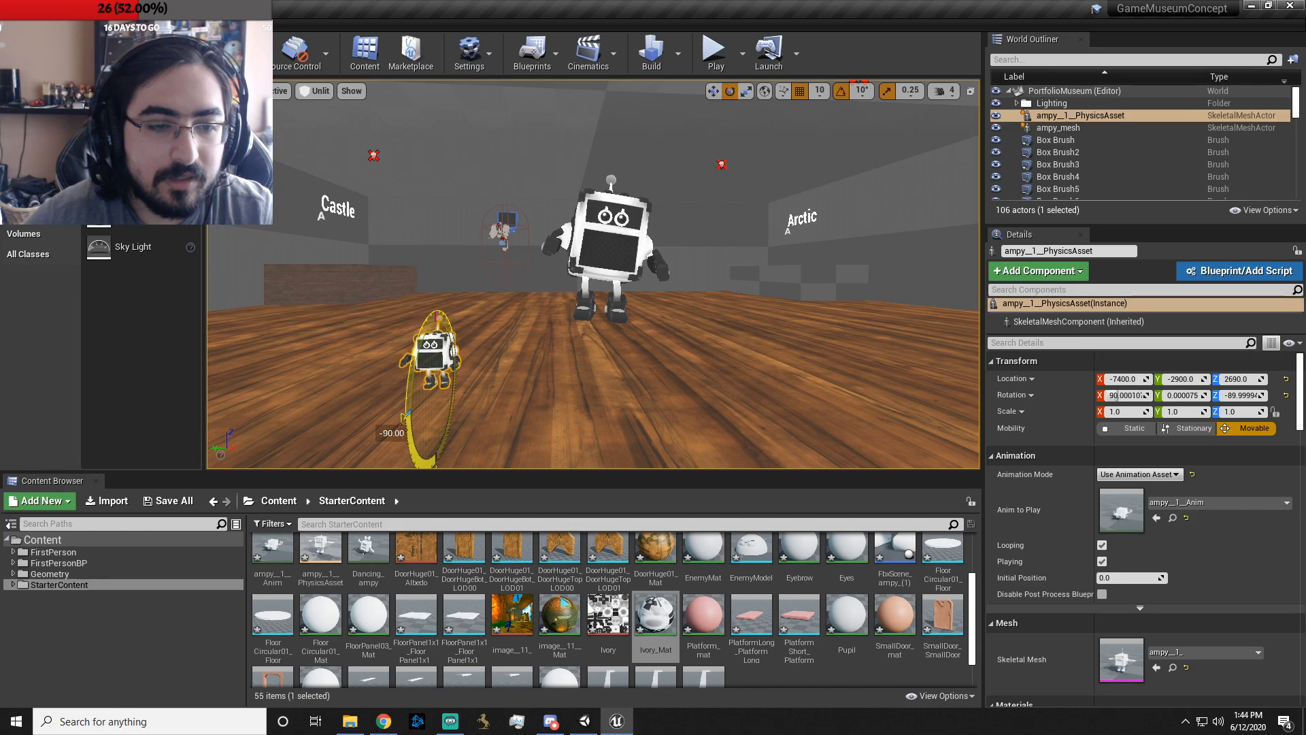
- Play the level and walk up to the small robot to watch its animation, ending the play session when done
{"action": "left_click", "coordinate": [712, 57]}
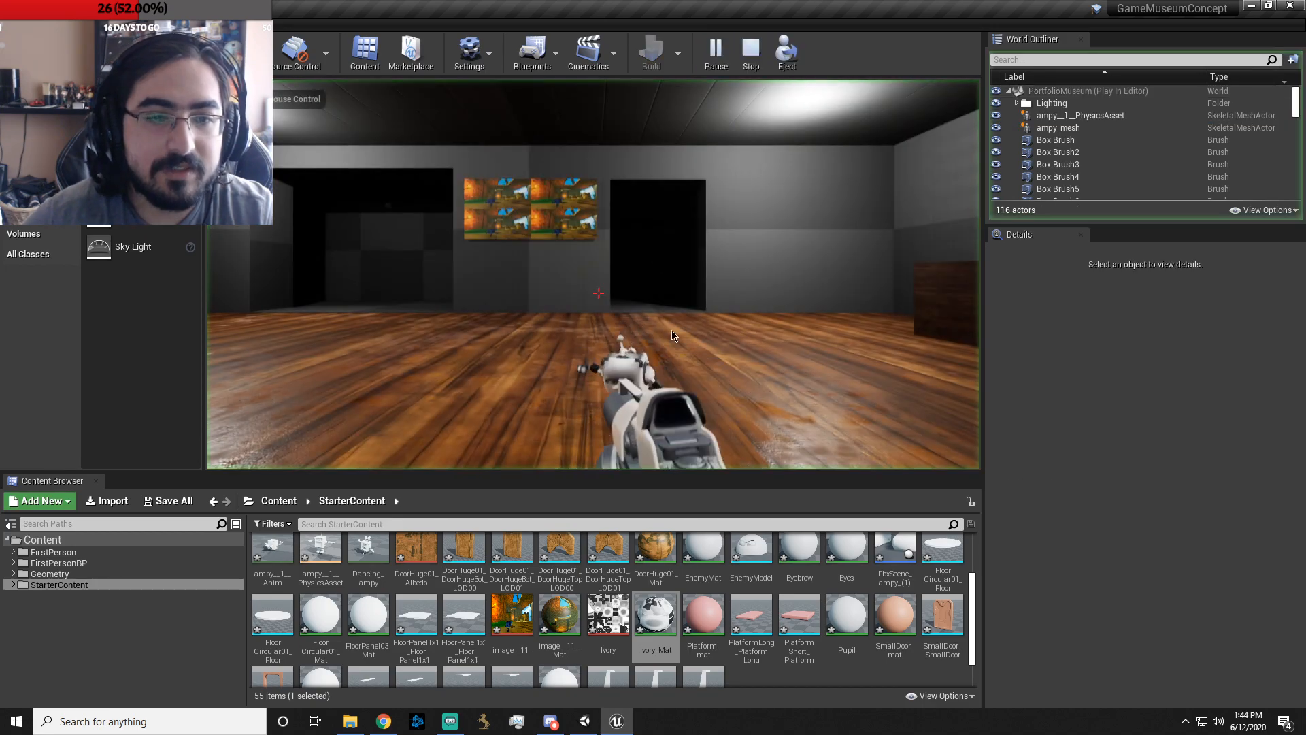
{"action": "left_click", "coordinate": [660, 264]}
{"action": "key", "text": "w"}
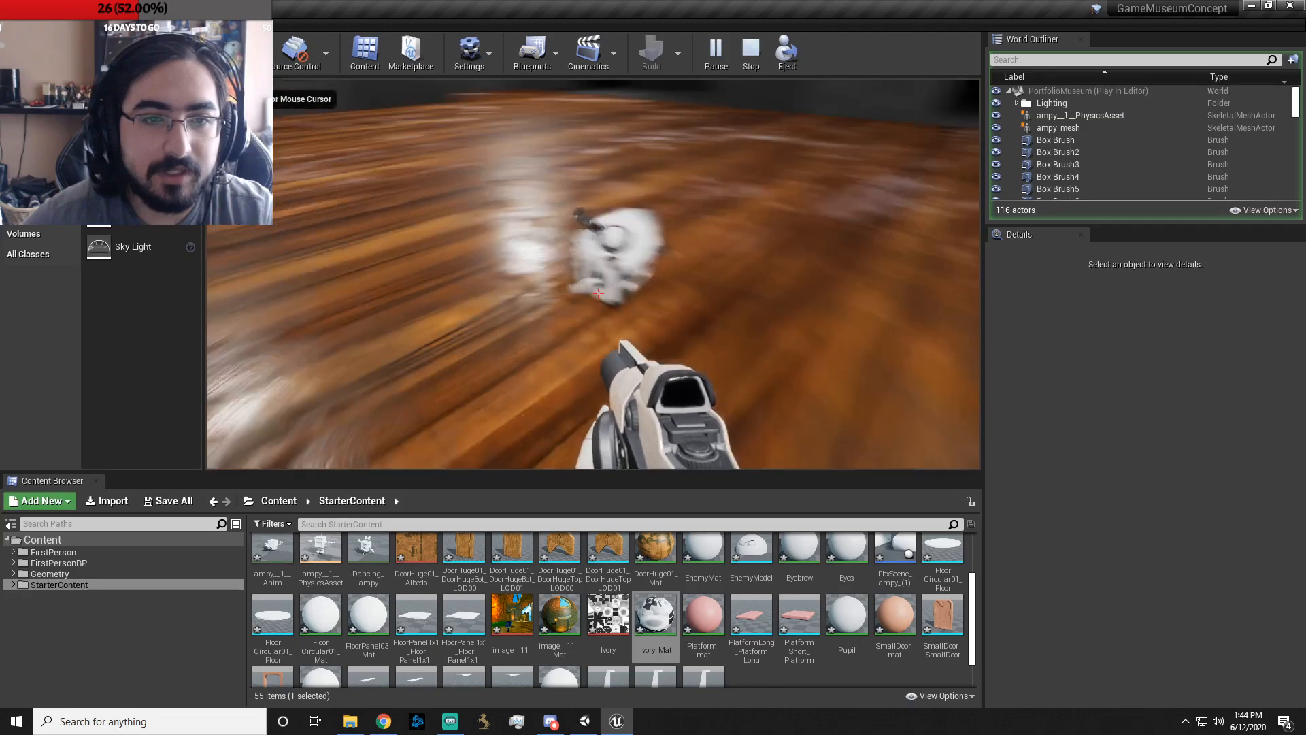
{"action": "key", "text": "d"}
{"action": "key", "text": "w"}
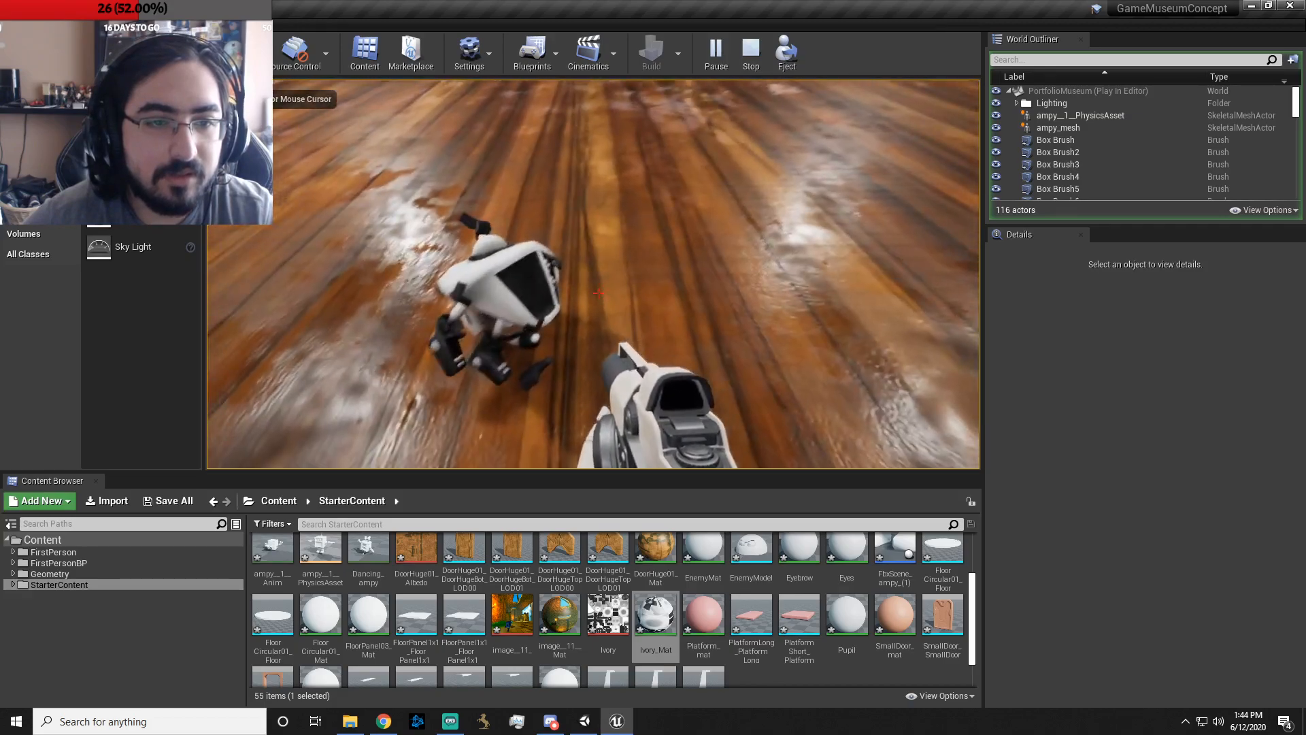
{"action": "key", "text": "d"}
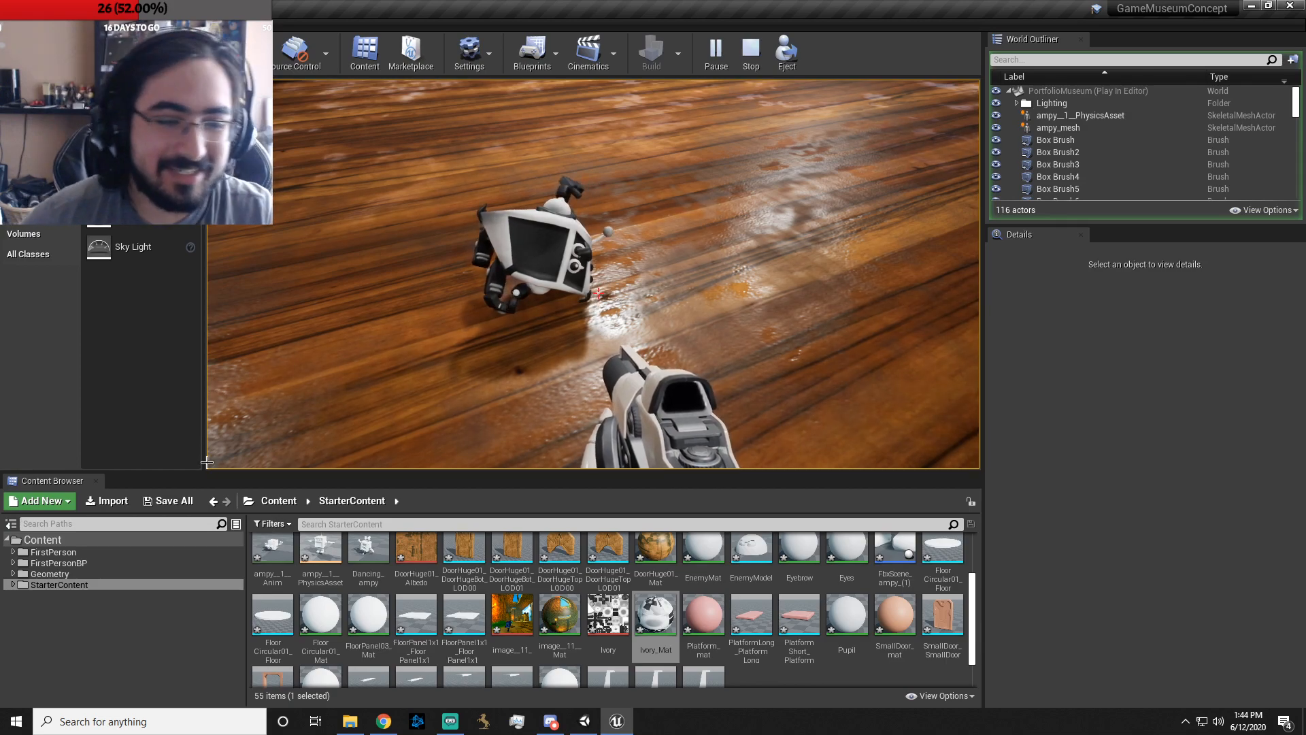
{"action": "key", "text": "Escape"}
- Open the small robot's assigned ampy__1__Anim in the animation editor and scrub the paused animation through its frames from a front view
{"action": "left_click", "coordinate": [467, 193]}
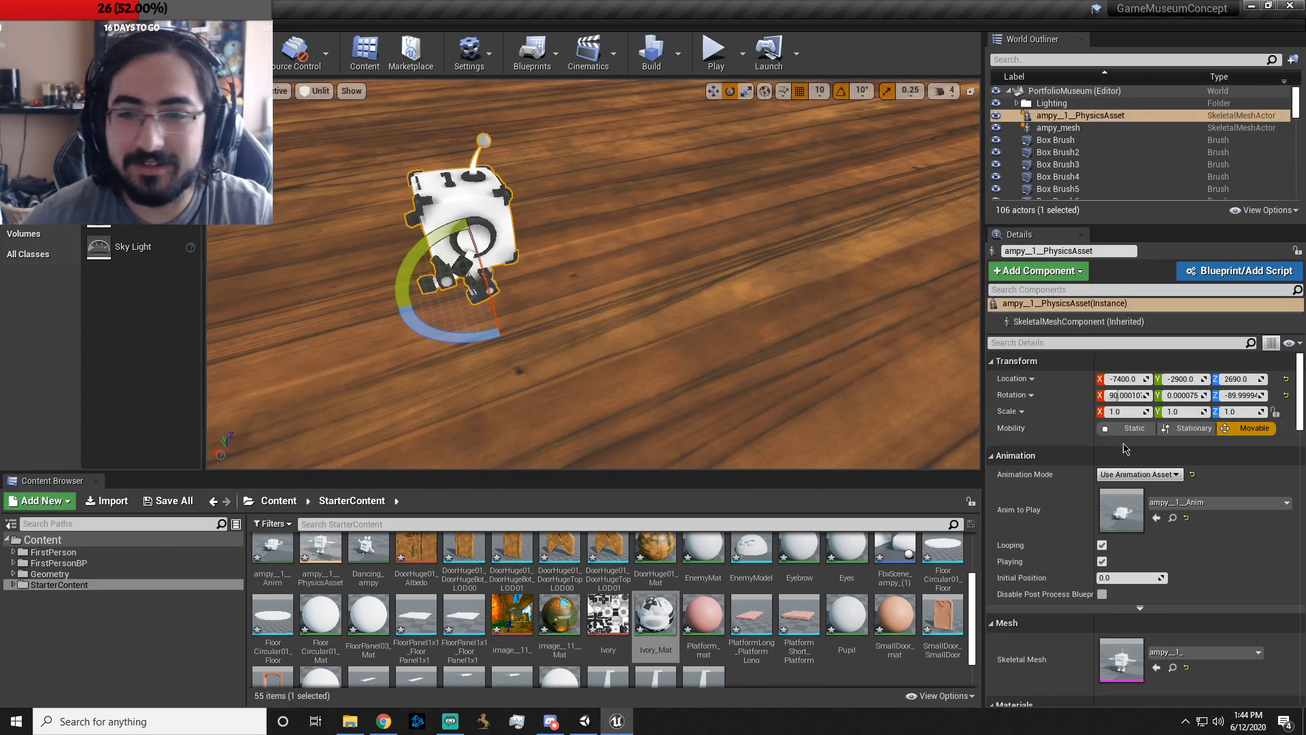
{"action": "left_click", "coordinate": [1174, 518]}
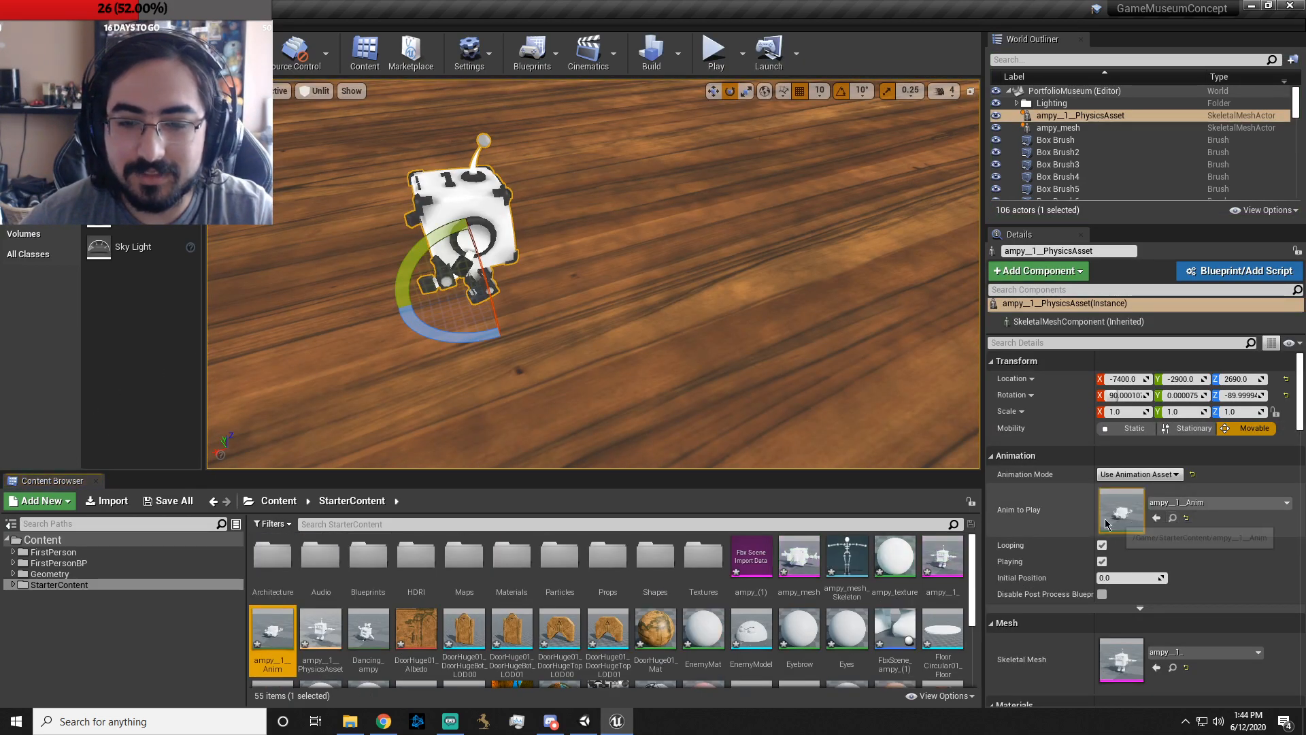
{"action": "double_click", "coordinate": [272, 629]}
{"action": "scroll", "coordinate": [713, 380], "scroll_direction": "up", "scroll_amount": 5}
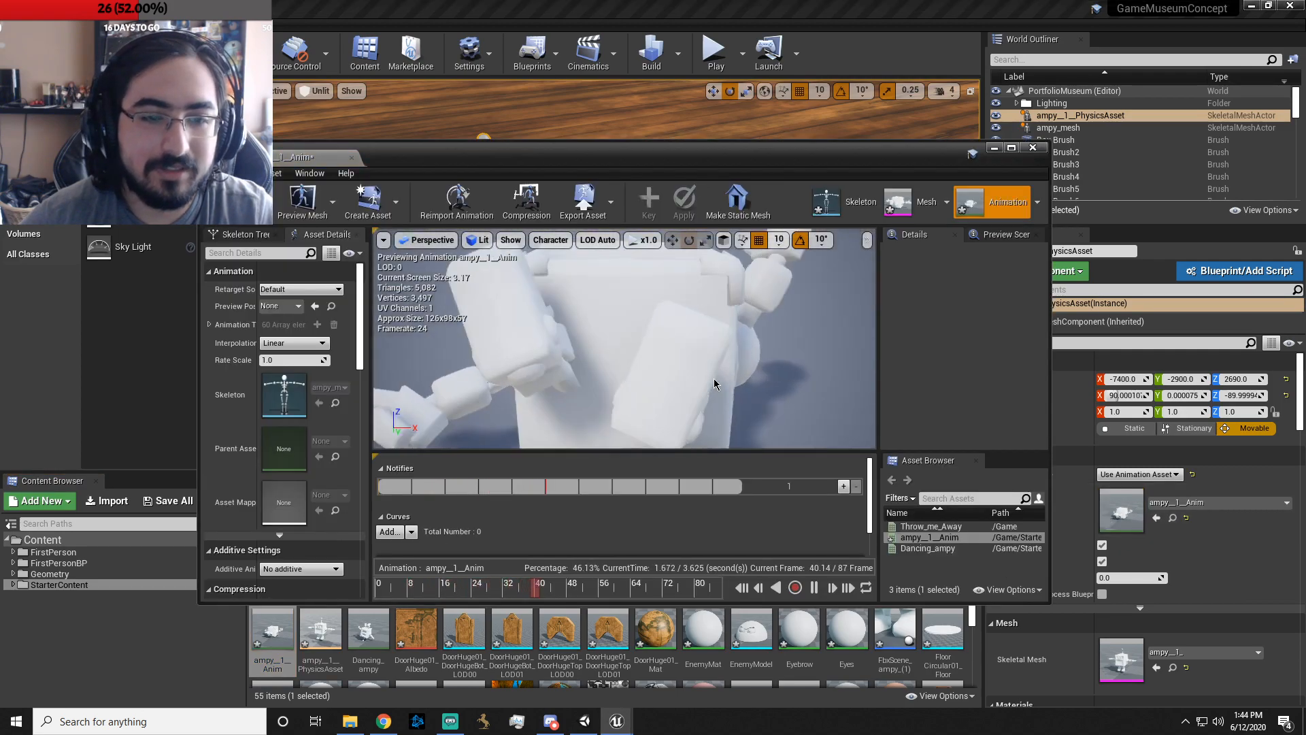
{"action": "scroll", "coordinate": [707, 386], "scroll_direction": "down", "scroll_amount": 8}
{"action": "right_click_drag", "start_coordinate": [704, 391], "coordinate": [699, 431]}
{"action": "key", "text": "w"}
{"action": "key", "text": "d"}
{"action": "right_click_drag", "start_coordinate": [693, 348], "coordinate": [690, 347]}
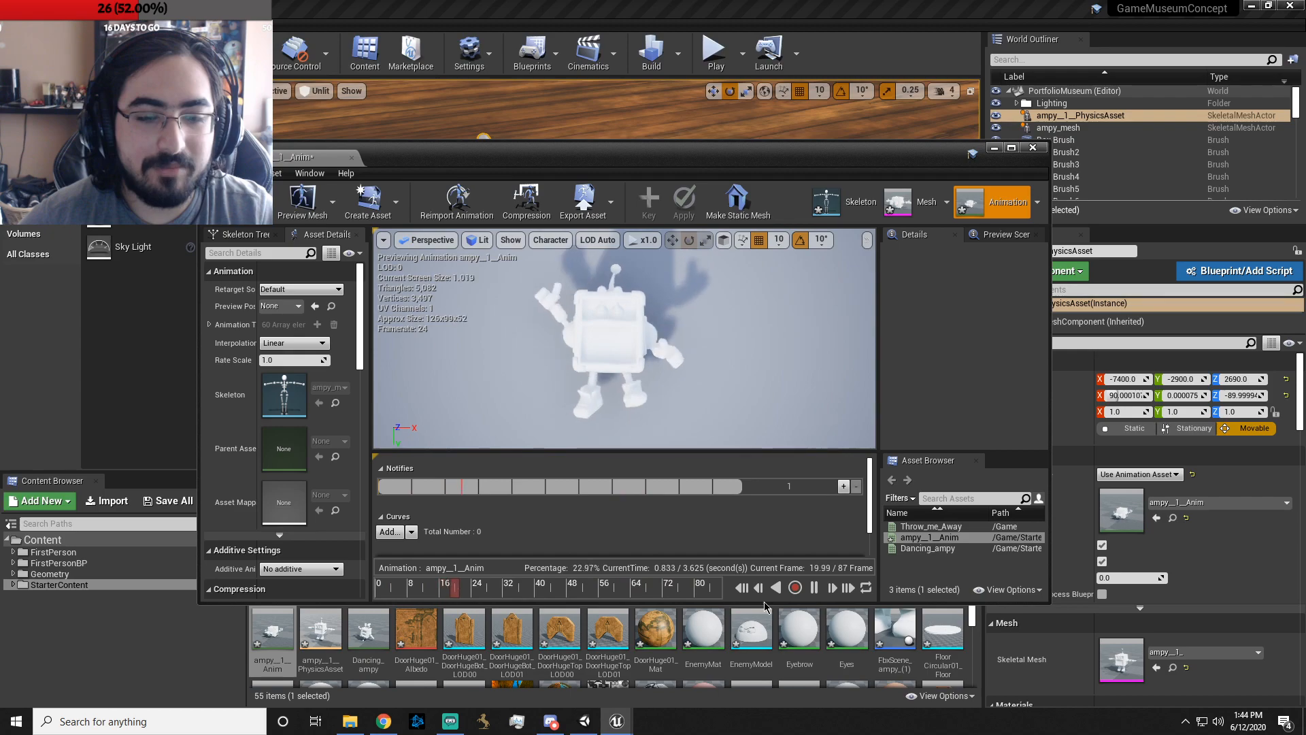
{"action": "left_click", "coordinate": [815, 589]}
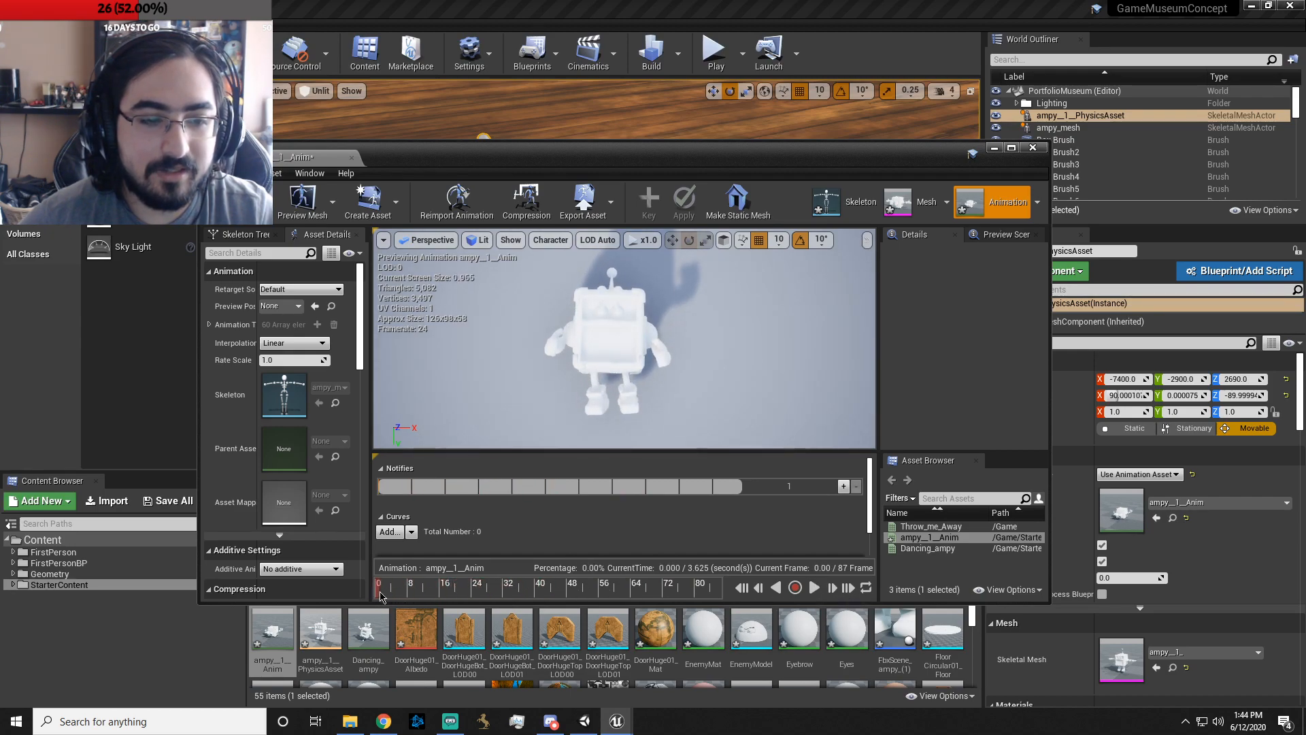
{"action": "left_click_drag", "start_coordinate": [380, 596], "coordinate": [692, 589]}
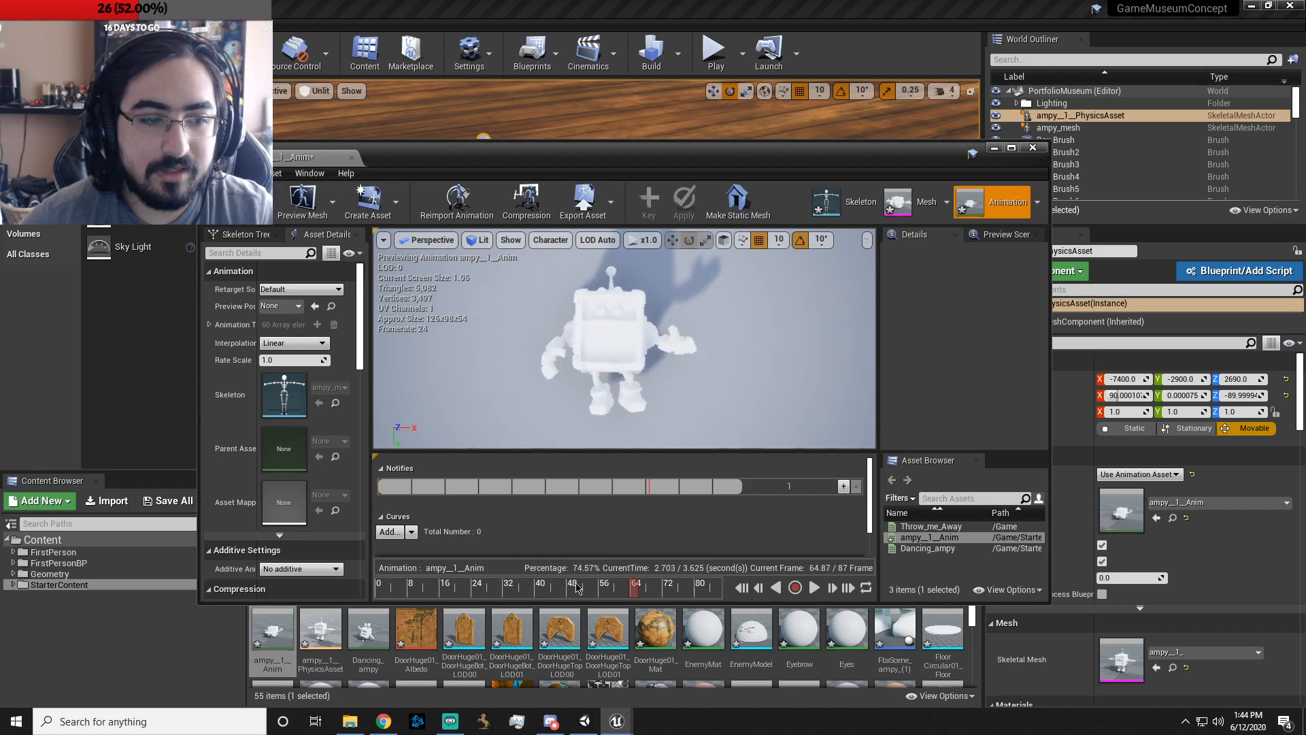
- Review the import transform, miscellaneous and source file settings of ampy__1__Anim, keeping the current source file
{"action": "scroll", "coordinate": [325, 544], "scroll_direction": "down", "scroll_amount": 3}
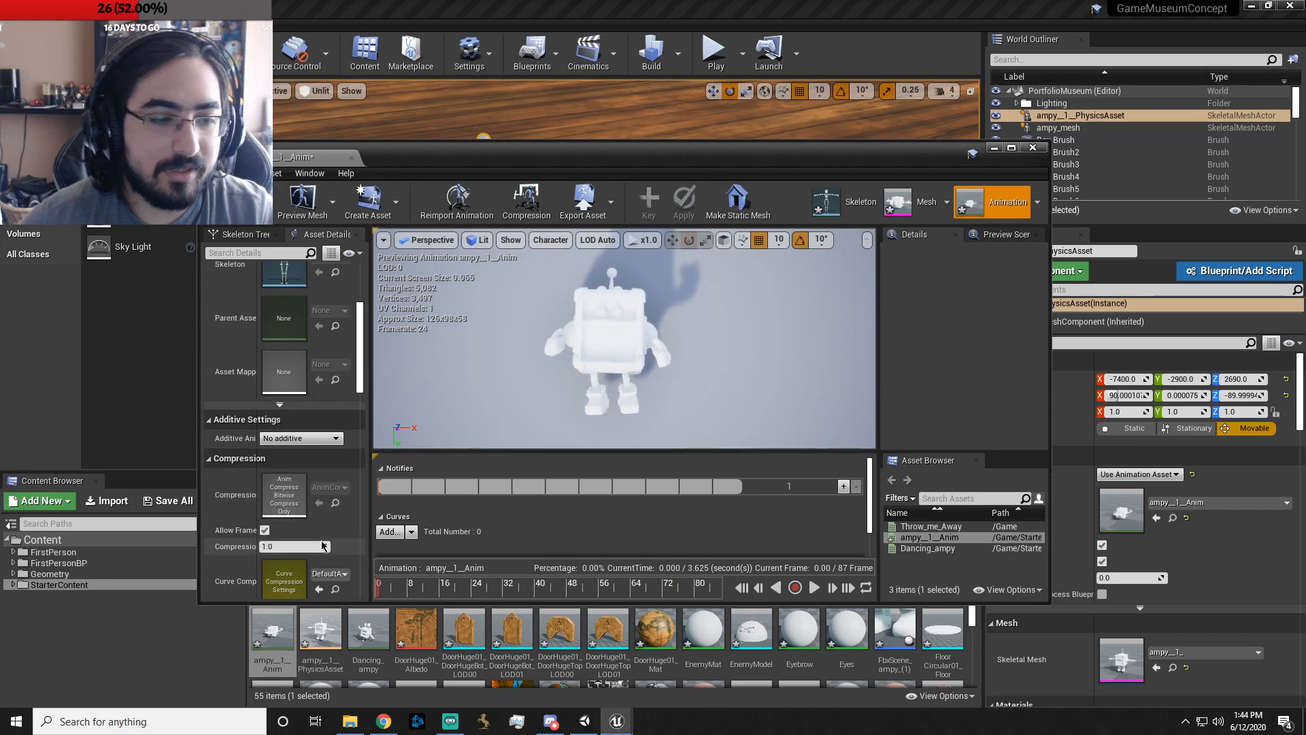
{"action": "scroll", "coordinate": [324, 544], "scroll_direction": "down", "scroll_amount": 6}
{"action": "scroll", "coordinate": [324, 520], "scroll_direction": "down", "scroll_amount": 3}
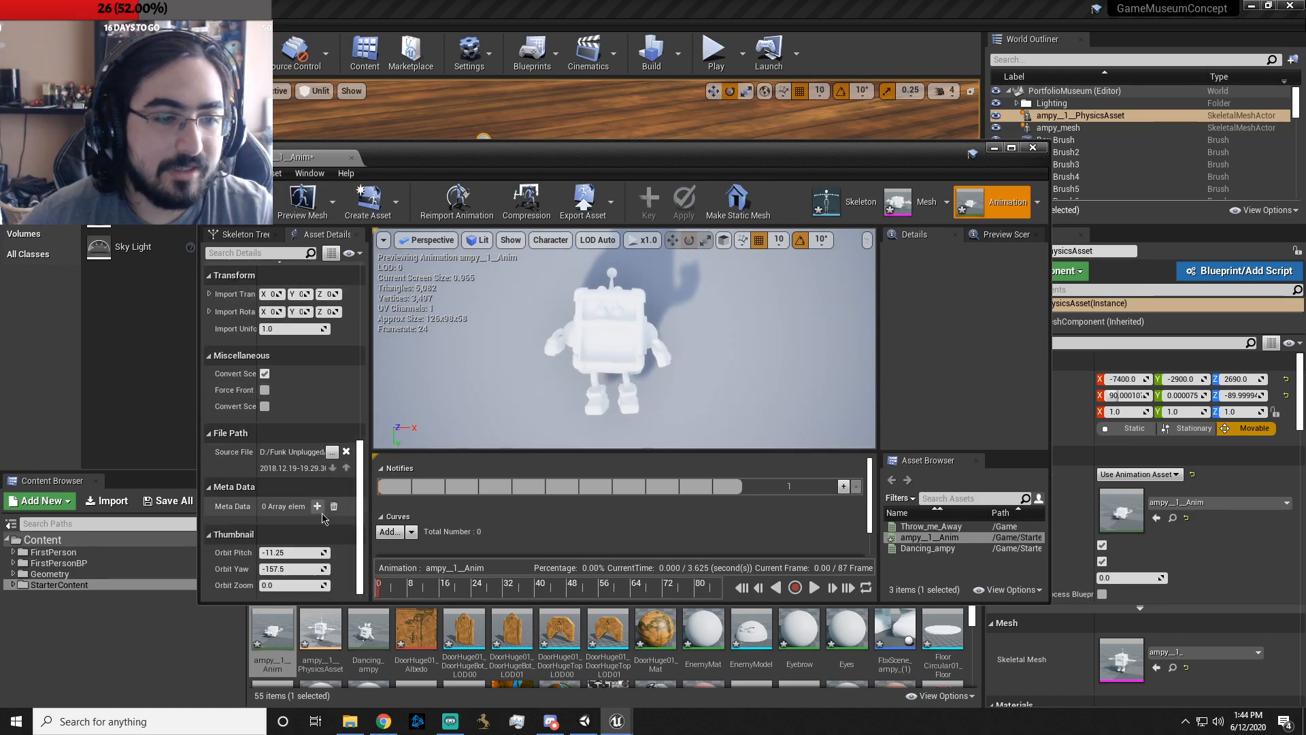
{"action": "left_click", "coordinate": [331, 449]}
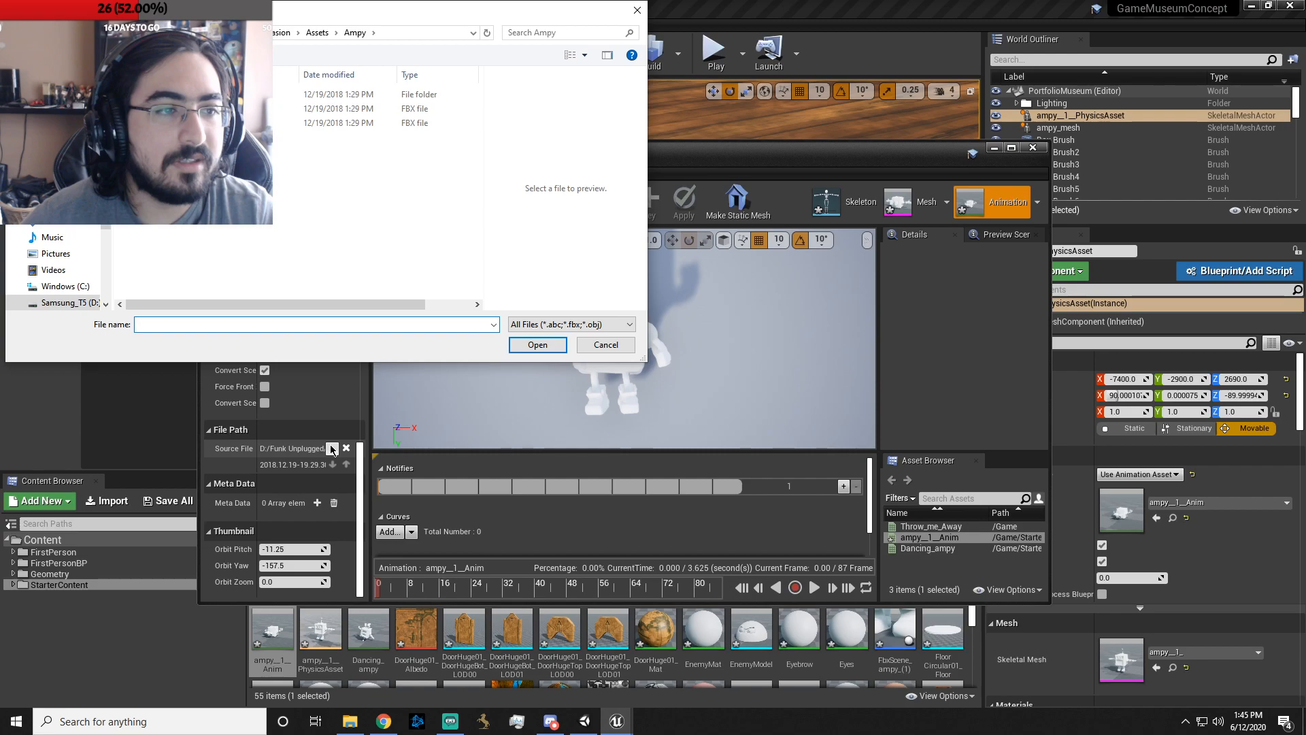
{"action": "left_click", "coordinate": [622, 348]}
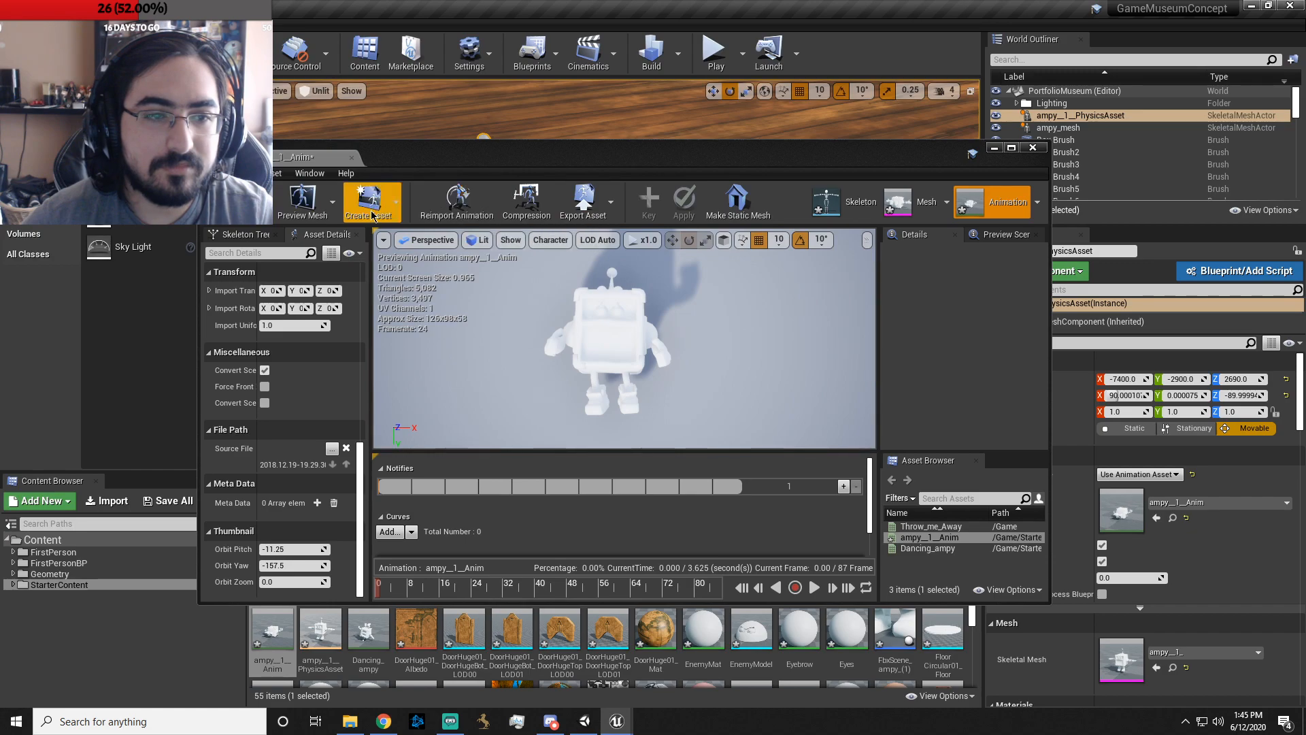
- Set a temporary preview skeletal mesh for ampy__1__Anim and check the animation's asset options
{"action": "left_click", "coordinate": [309, 213]}
{"action": "left_click", "coordinate": [310, 213]}
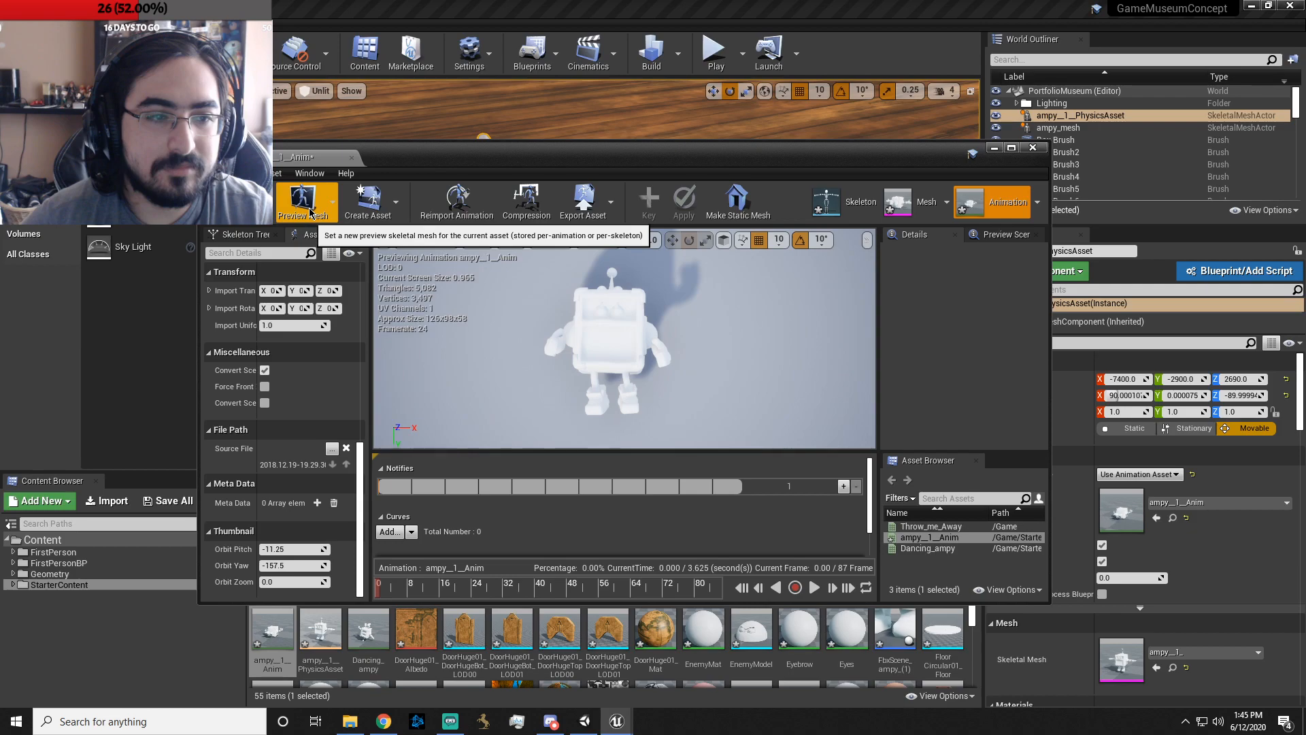
{"action": "left_click", "coordinate": [309, 207]}
{"action": "left_click", "coordinate": [337, 282]}
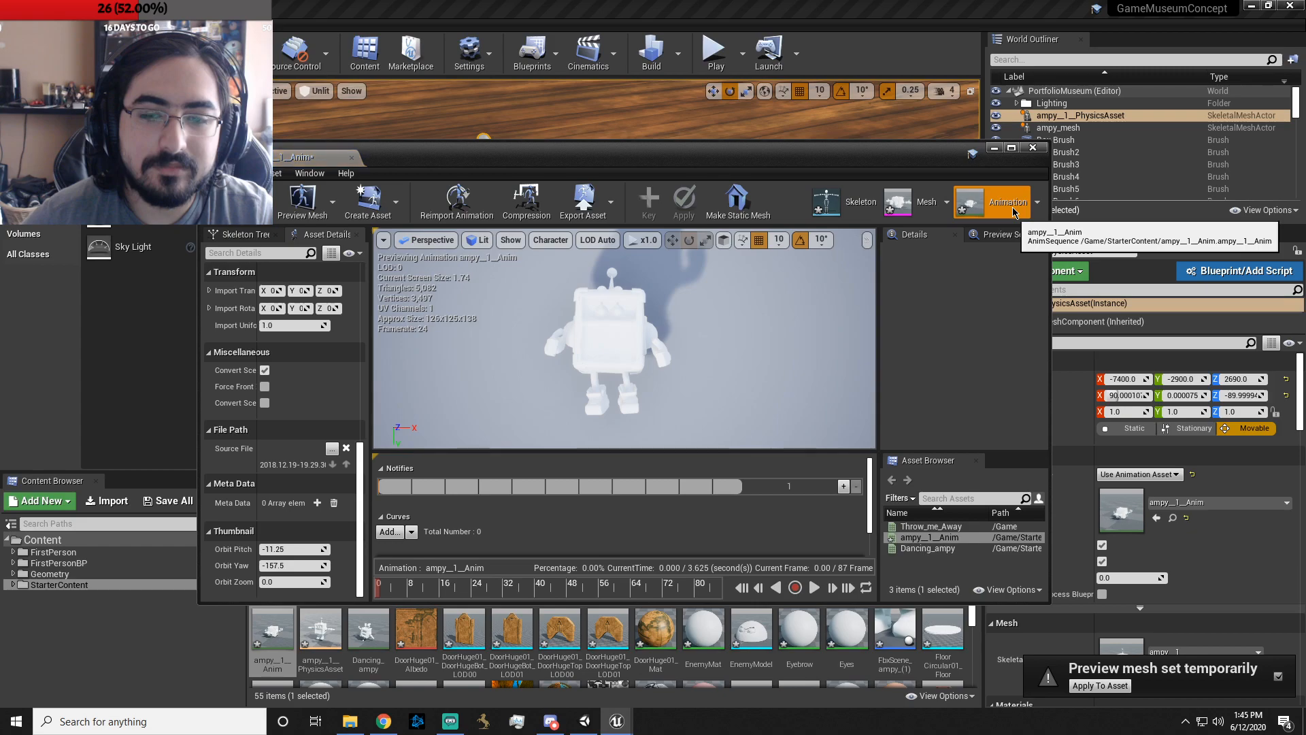
{"action": "right_click", "coordinate": [954, 539]}
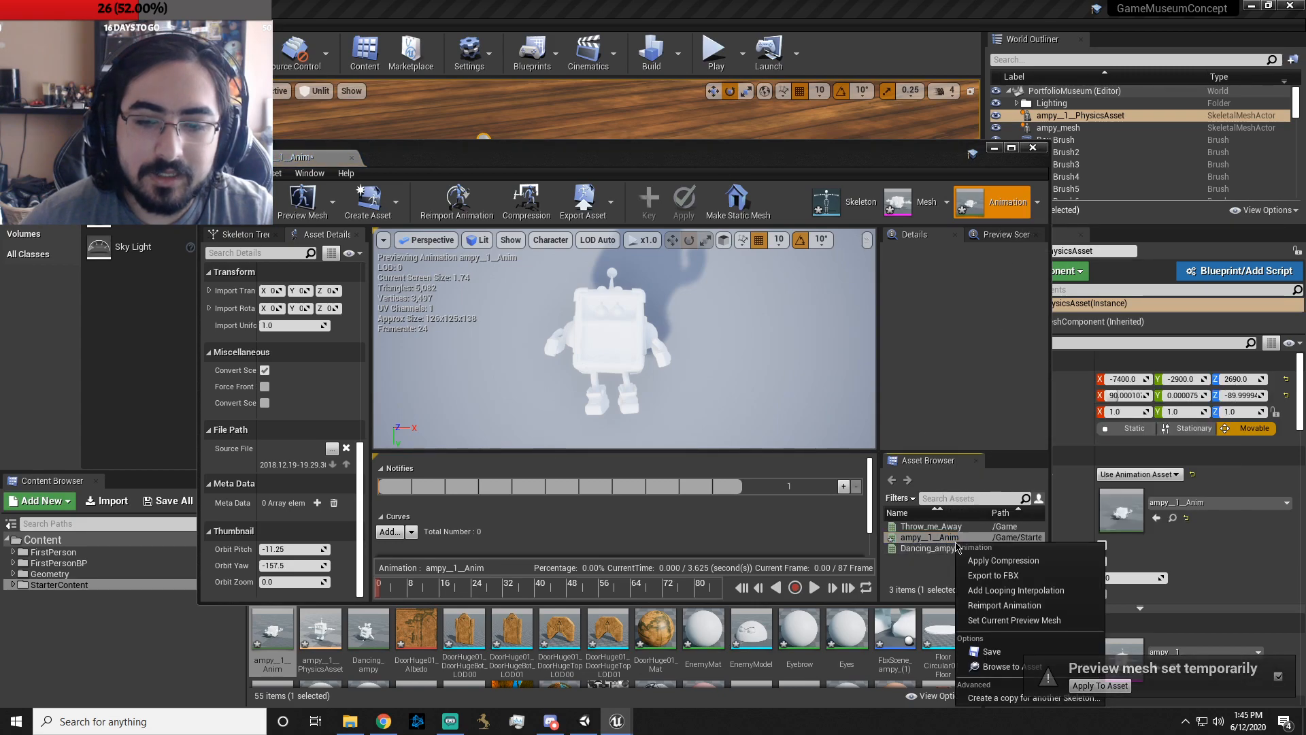
{"action": "left_click", "coordinate": [943, 539]}
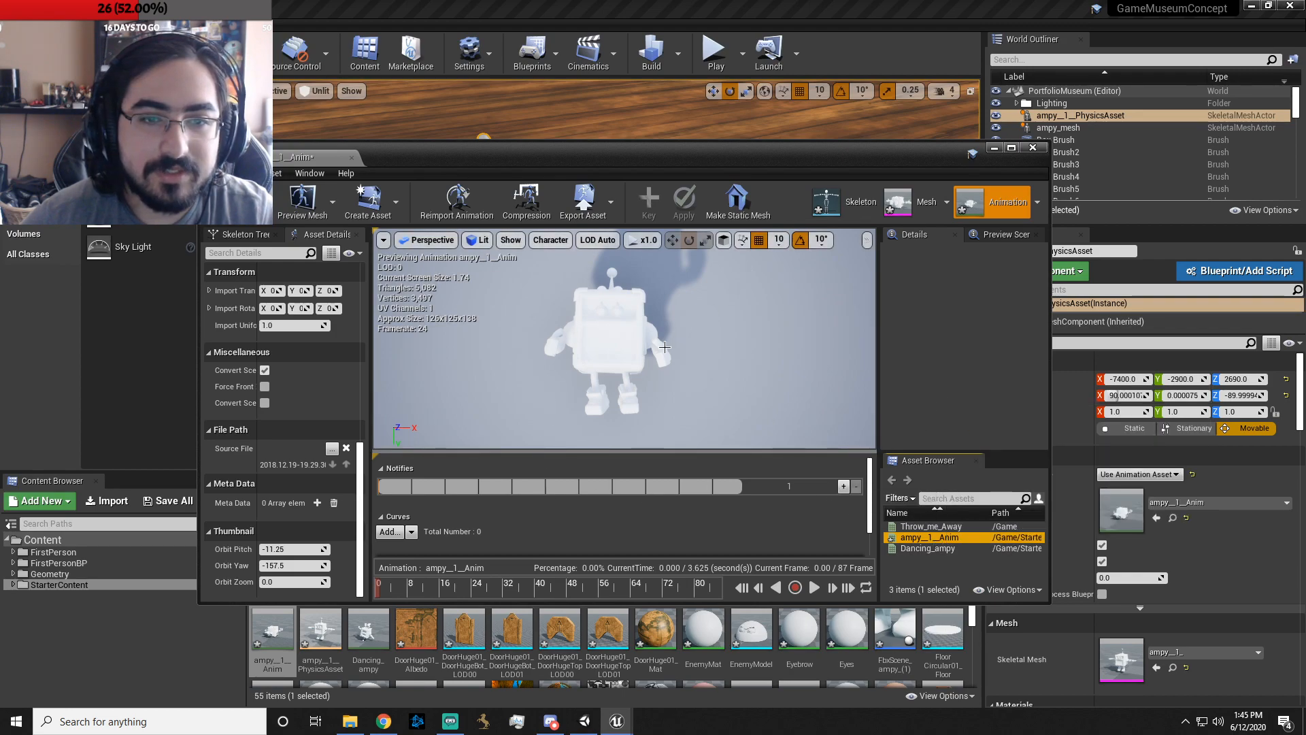
- Try to rotate the preview robot using its l_hand1 bone, and clear the bone selection
{"action": "scroll", "coordinate": [666, 348], "scroll_direction": "down", "scroll_amount": 5}
{"action": "right_click_drag", "start_coordinate": [671, 364], "coordinate": [599, 350]}
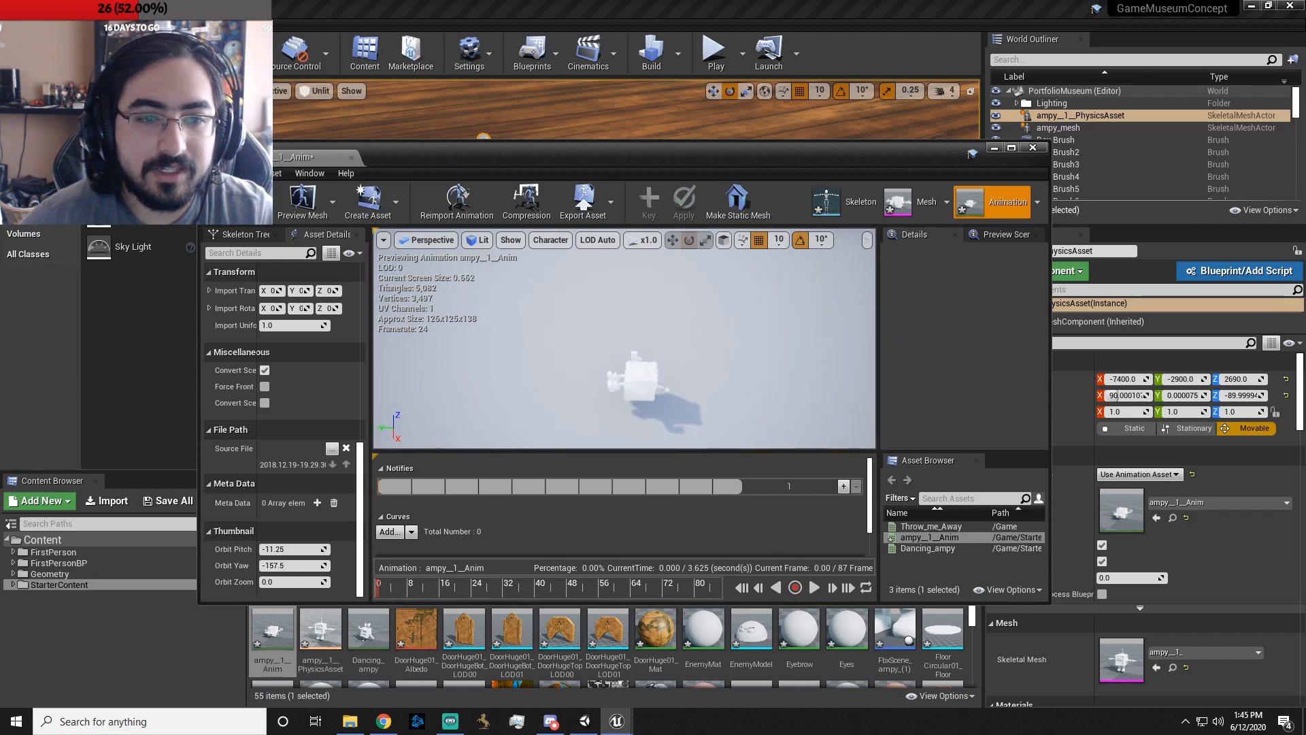
{"action": "left_click", "coordinate": [637, 378]}
{"action": "left_click_drag", "start_coordinate": [615, 350], "coordinate": [735, 354]}
{"action": "left_click_drag", "start_coordinate": [628, 335], "coordinate": [667, 336]}
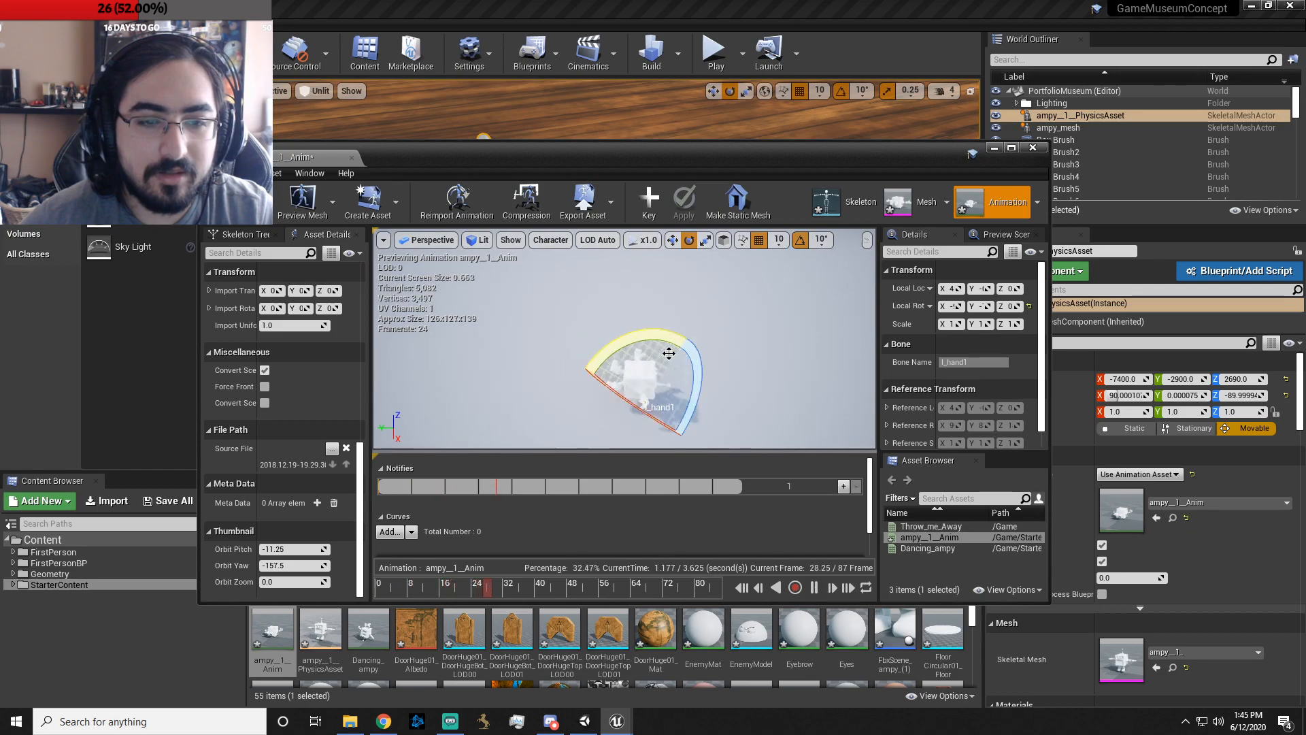
{"action": "left_click", "coordinate": [730, 371]}
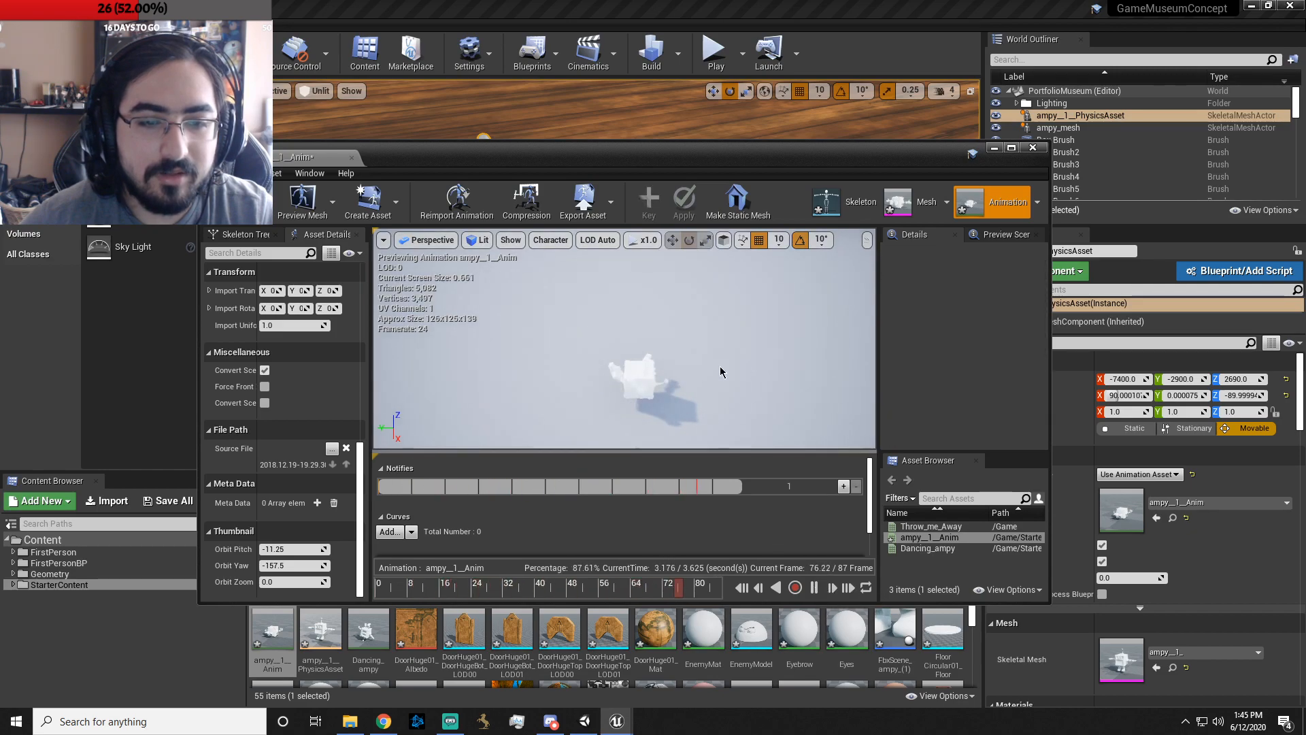
- Try to stand the preview robot upright by rotating its root bone and lowering it to the floor, and undo the changes
{"action": "left_click", "coordinate": [649, 368]}
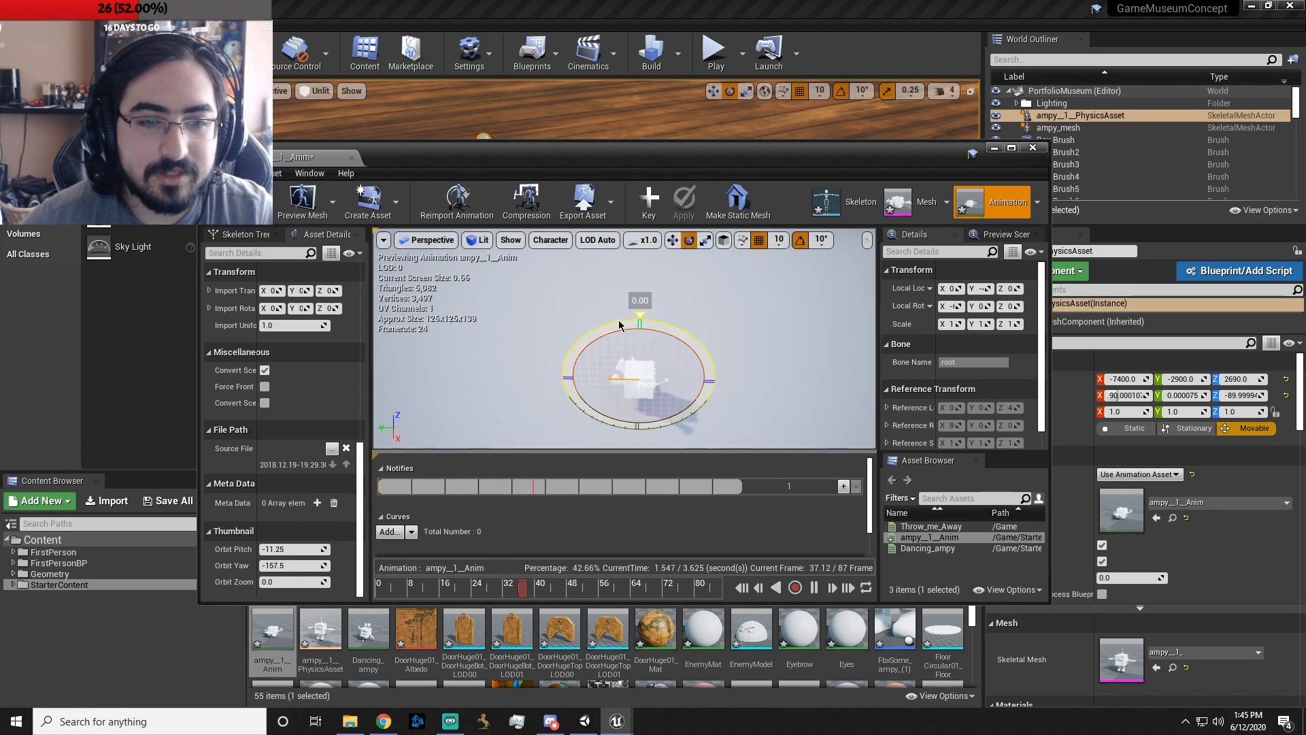
{"action": "left_click_drag", "start_coordinate": [585, 333], "coordinate": [559, 376]}
{"action": "right_click_drag", "start_coordinate": [624, 340], "coordinate": [721, 272]}
{"action": "mouse_move", "coordinate": [792, 293]}
{"action": "right_mouse_down"}
{"action": "mouse_move", "coordinate": [816, 367]}
{"action": "mouse_move", "coordinate": [769, 354]}
{"action": "mouse_move", "coordinate": [791, 293]}
{"action": "right_mouse_up"}
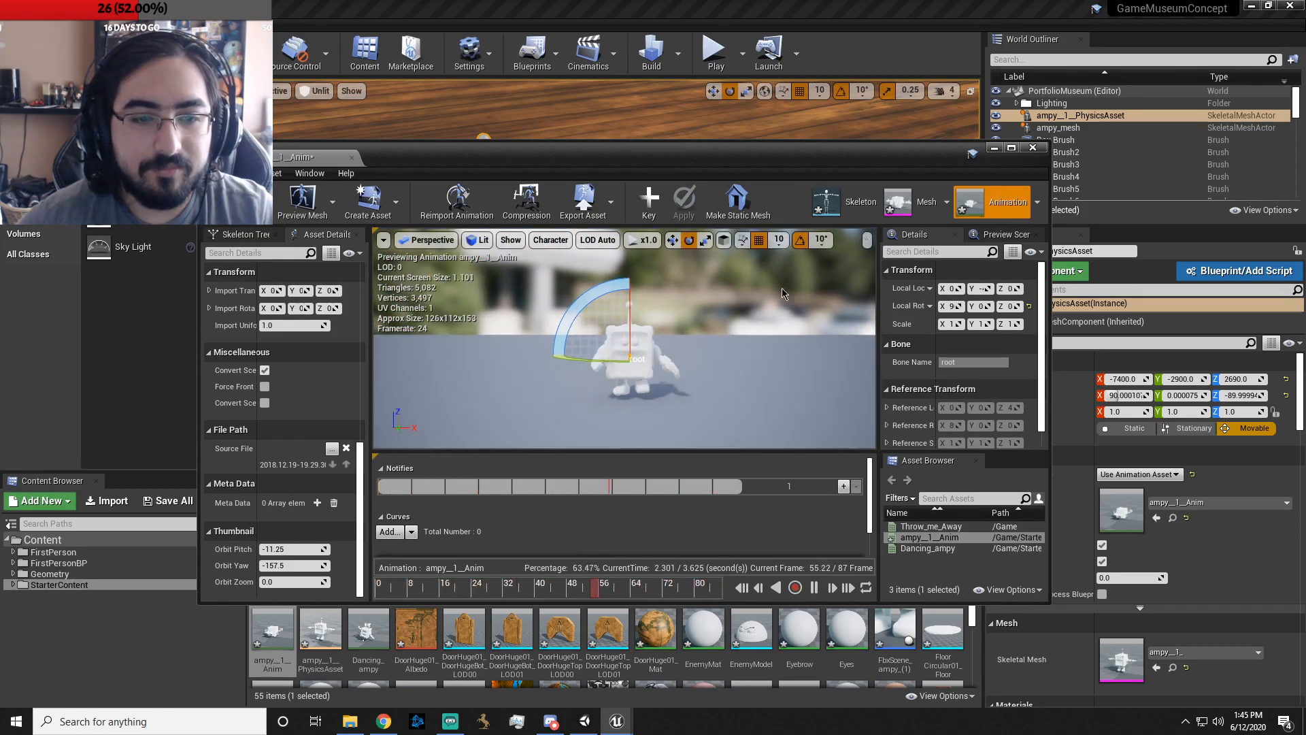
{"action": "left_click_drag", "start_coordinate": [630, 406], "coordinate": [633, 403]}
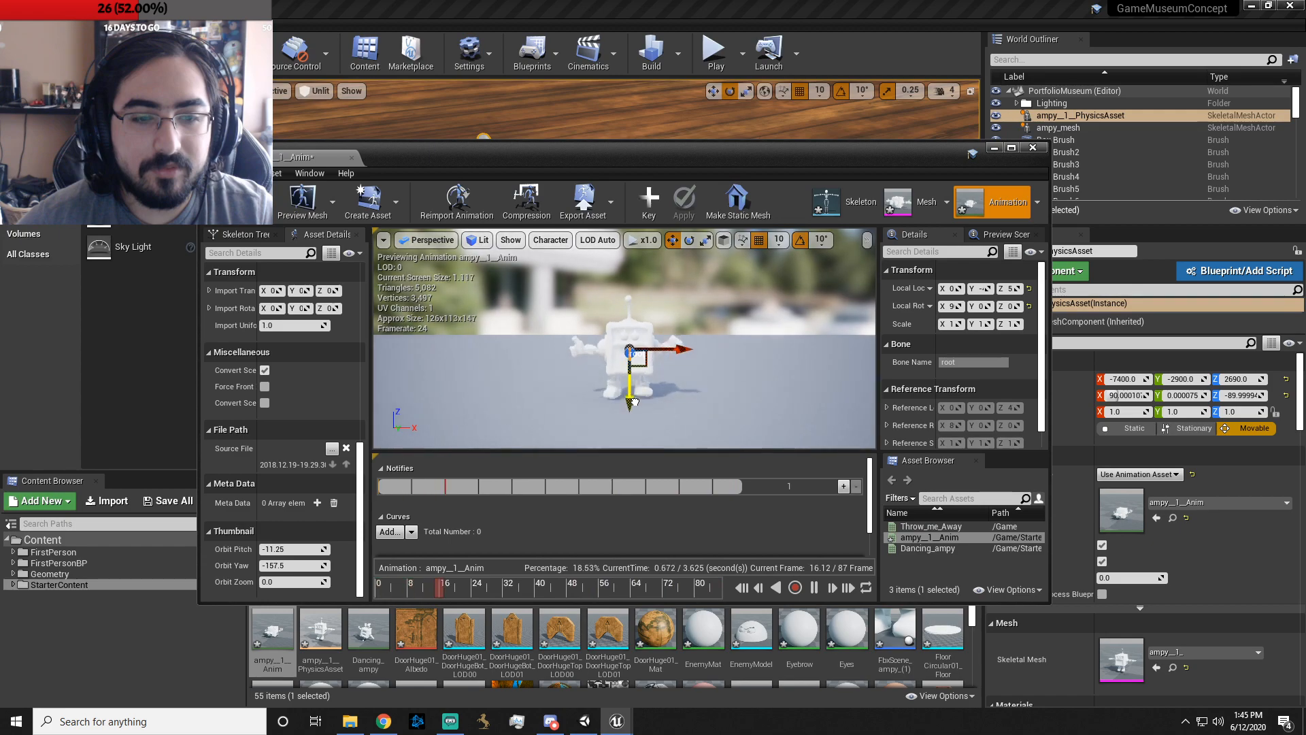
{"action": "left_click", "coordinate": [694, 353]}
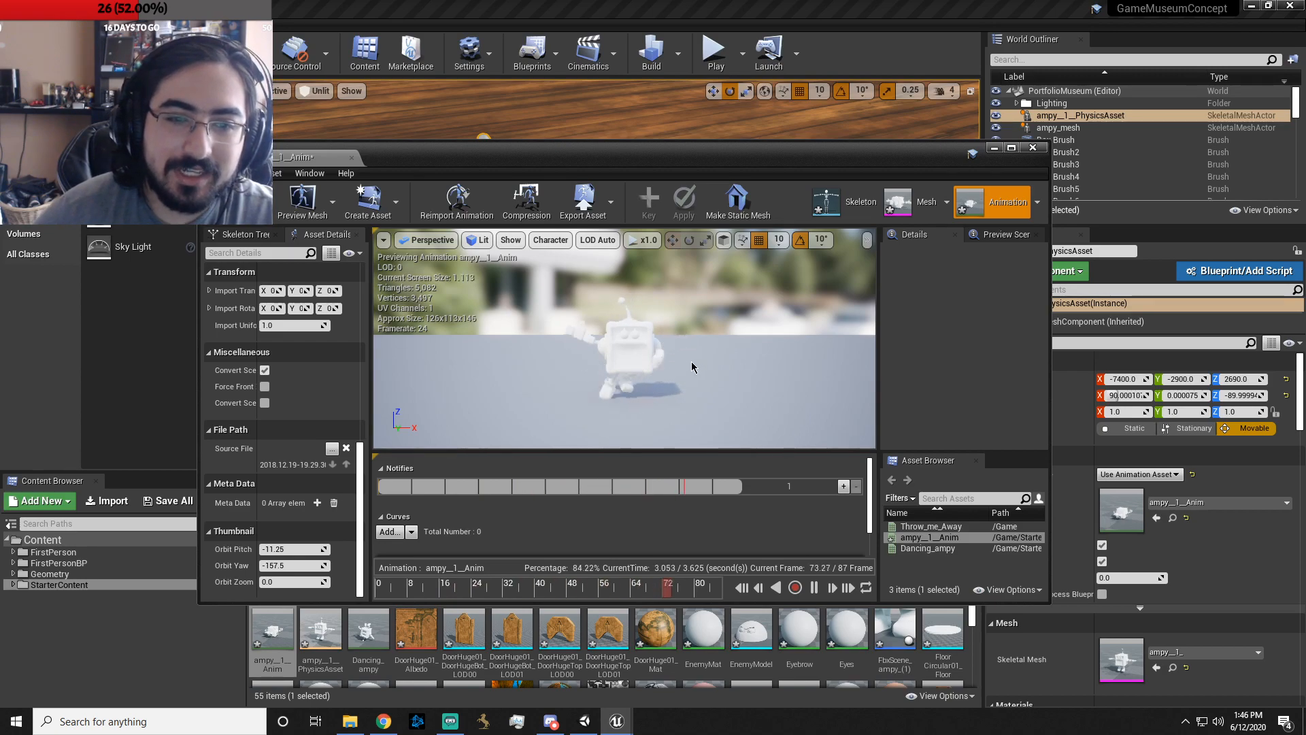
{"action": "key", "text": "ctrl+z"}
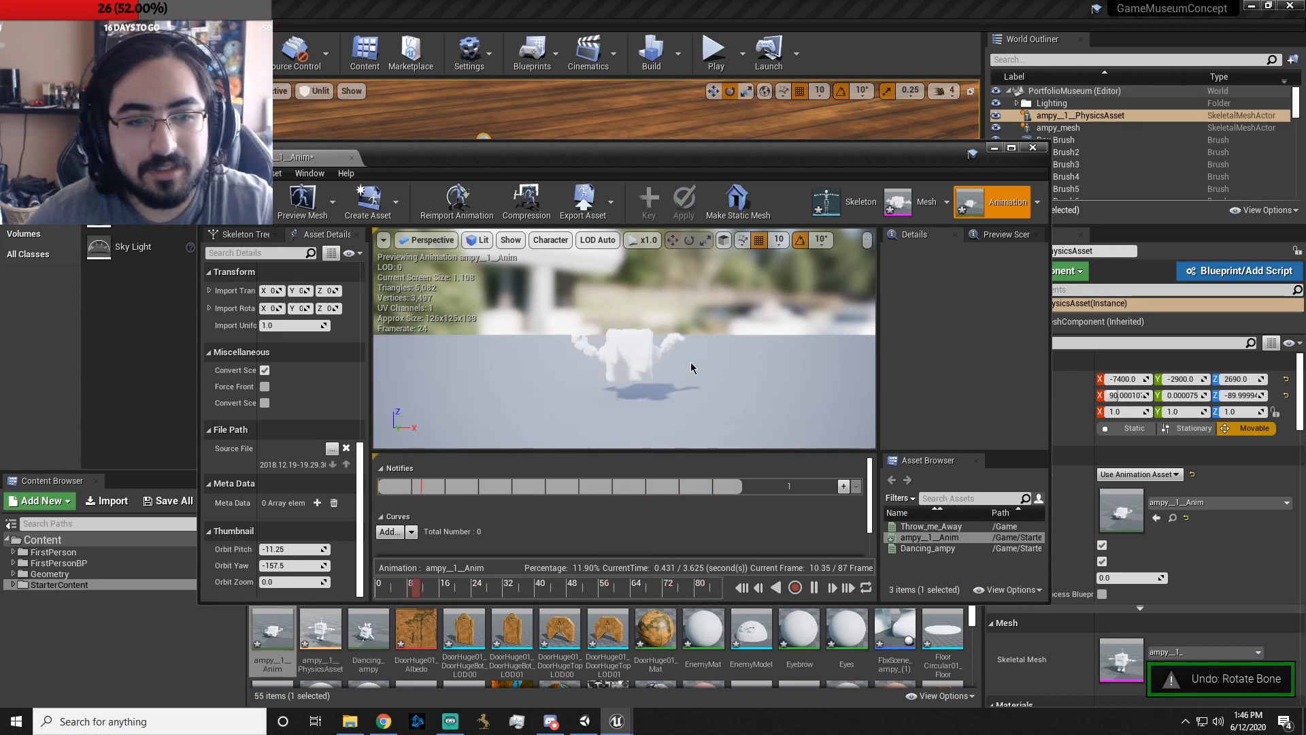
- Try again to stand the previewed robot upright by rotating its root bone and repositioning it
{"action": "left_click", "coordinate": [627, 341]}
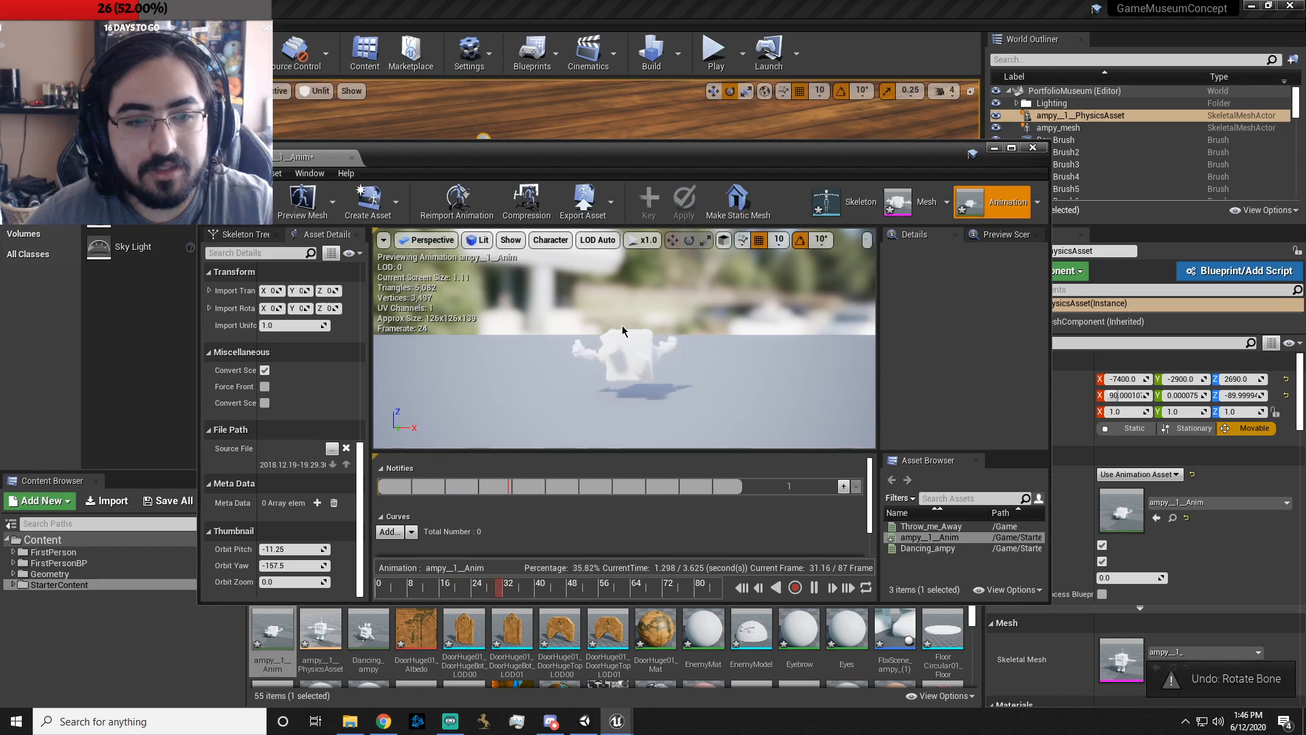
{"action": "mouse_move", "coordinate": [790, 298]}
{"action": "right_mouse_down"}
{"action": "mouse_move", "coordinate": [765, 315]}
{"action": "mouse_move", "coordinate": [788, 294]}
{"action": "right_mouse_up"}
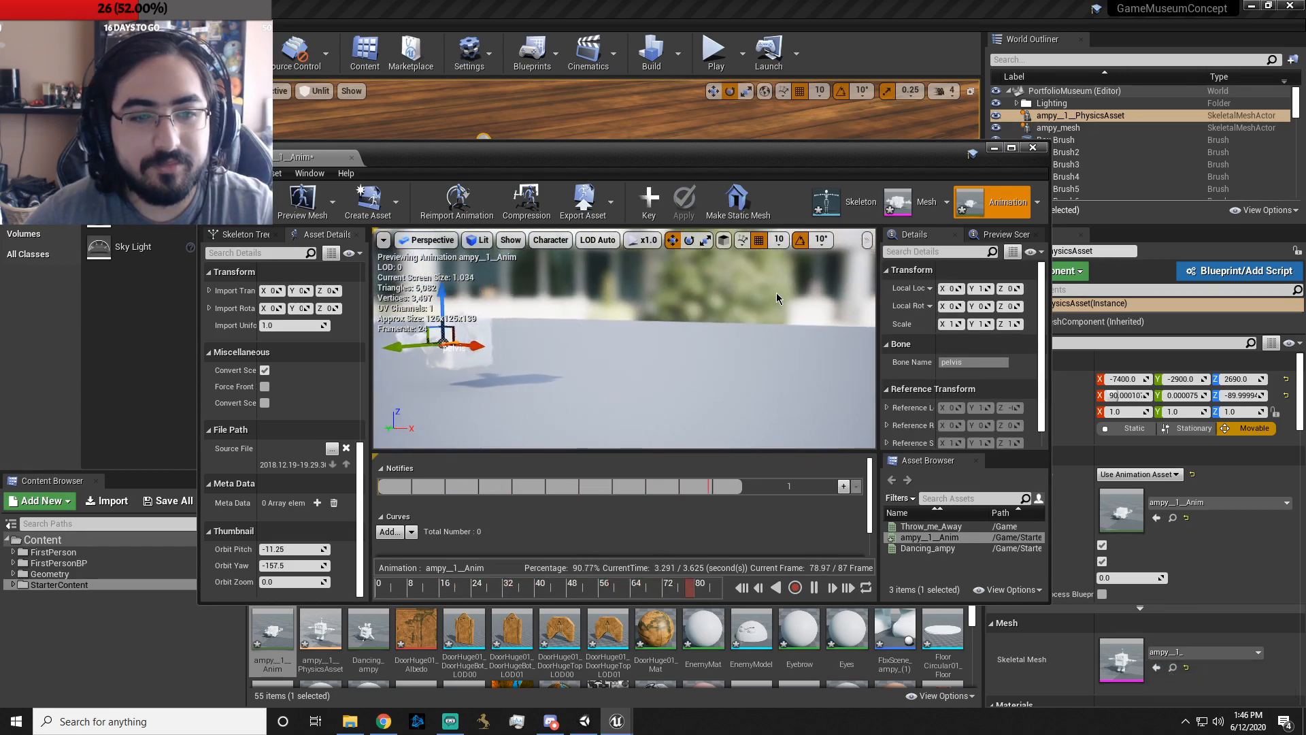
{"action": "left_click", "coordinate": [450, 361]}
{"action": "right_click_drag", "start_coordinate": [619, 364], "coordinate": [574, 442]}
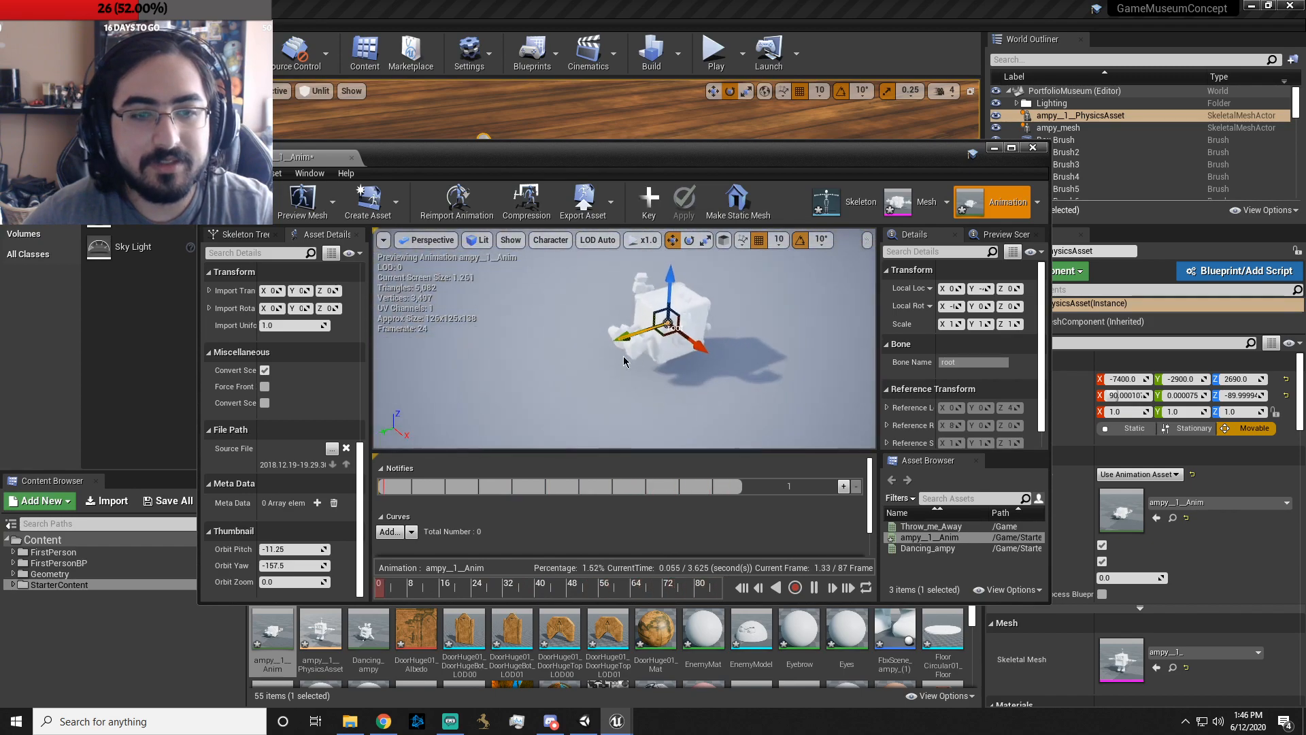
{"action": "key", "text": "e"}
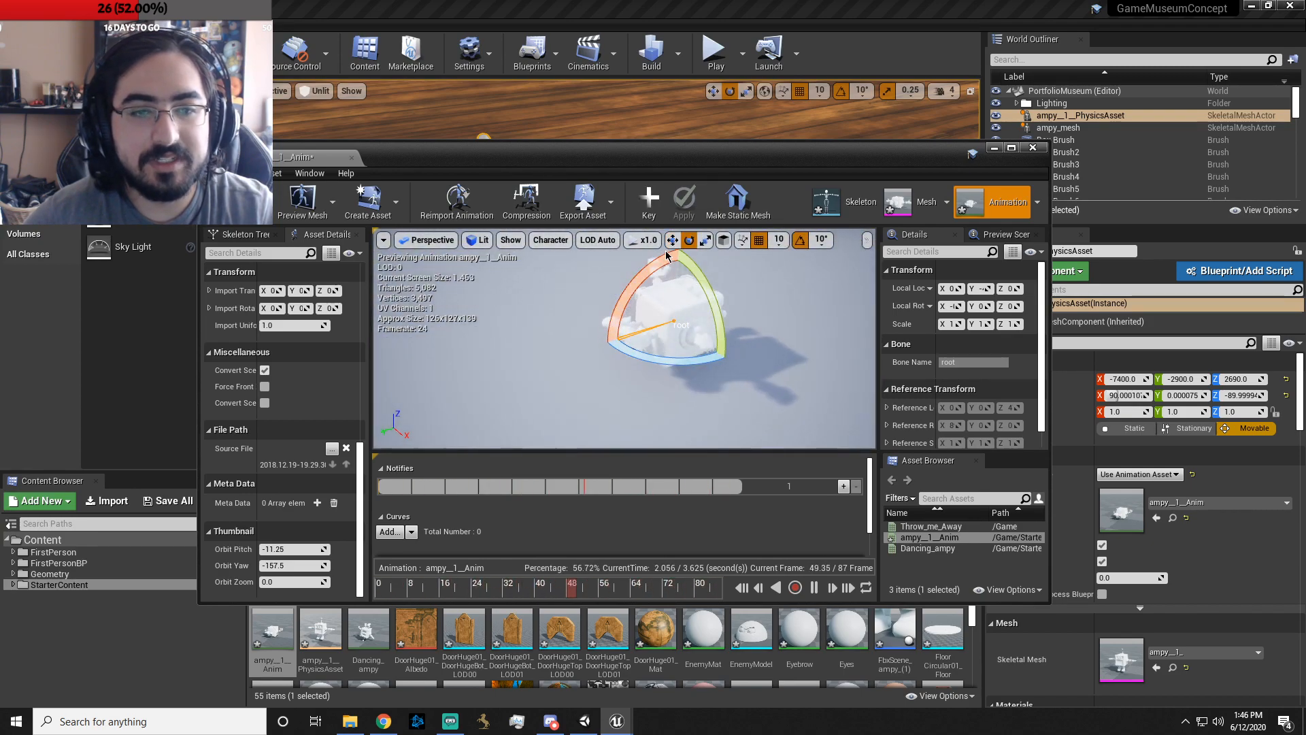
{"action": "left_click_drag", "start_coordinate": [607, 340], "coordinate": [604, 344]}
{"action": "right_click_drag", "start_coordinate": [603, 344], "coordinate": [638, 323]}
{"action": "right_click_drag", "start_coordinate": [562, 395], "coordinate": [567, 392]}
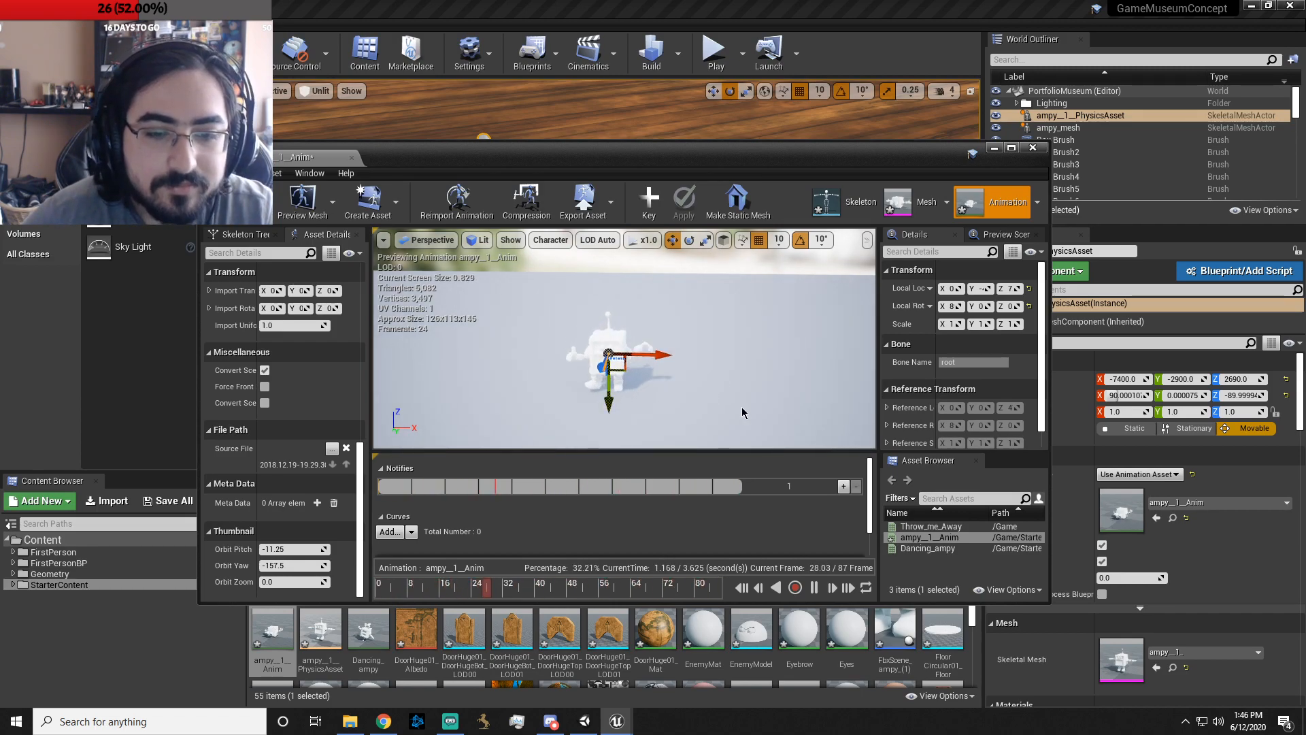
- Pause the previewed animation, scrub through its frames to check the pose, and close the animation editor
{"action": "left_click", "coordinate": [815, 589]}
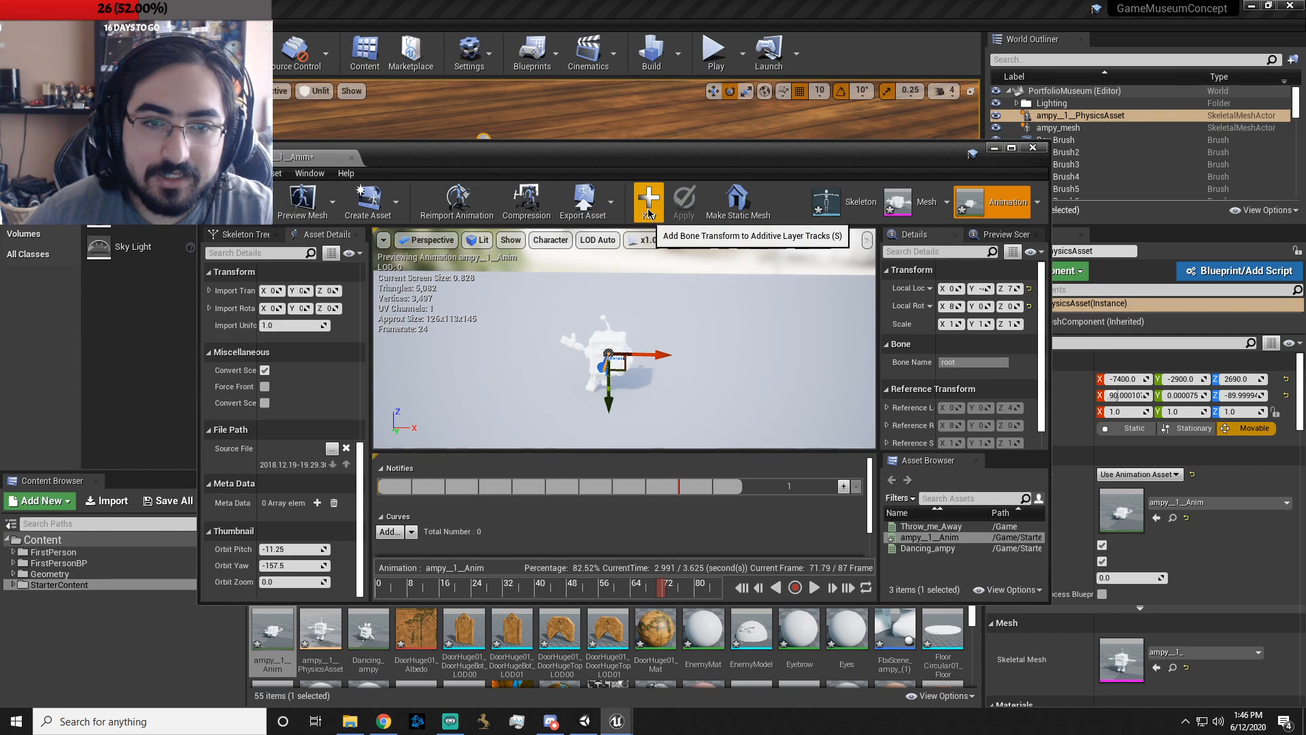
{"action": "left_click", "coordinate": [380, 588]}
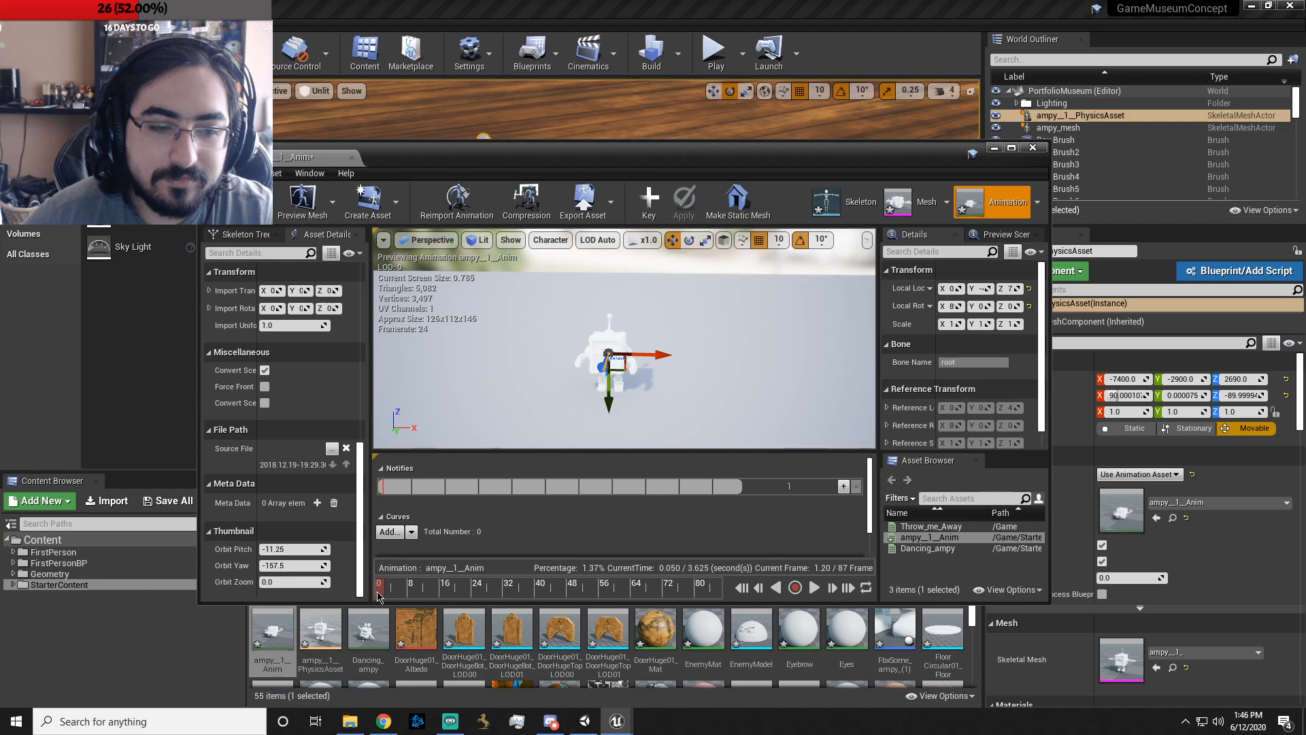
{"action": "left_click_drag", "start_coordinate": [400, 599], "coordinate": [728, 589]}
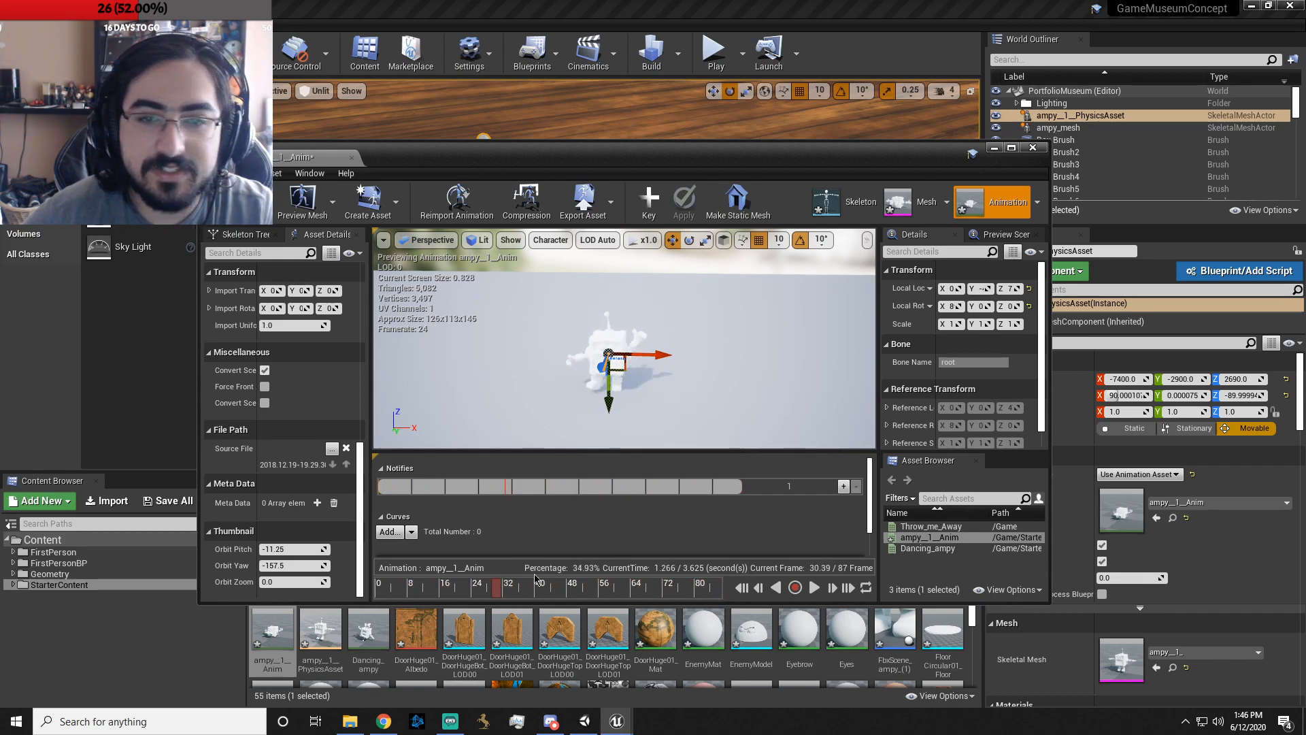
{"action": "left_click", "coordinate": [1035, 149]}
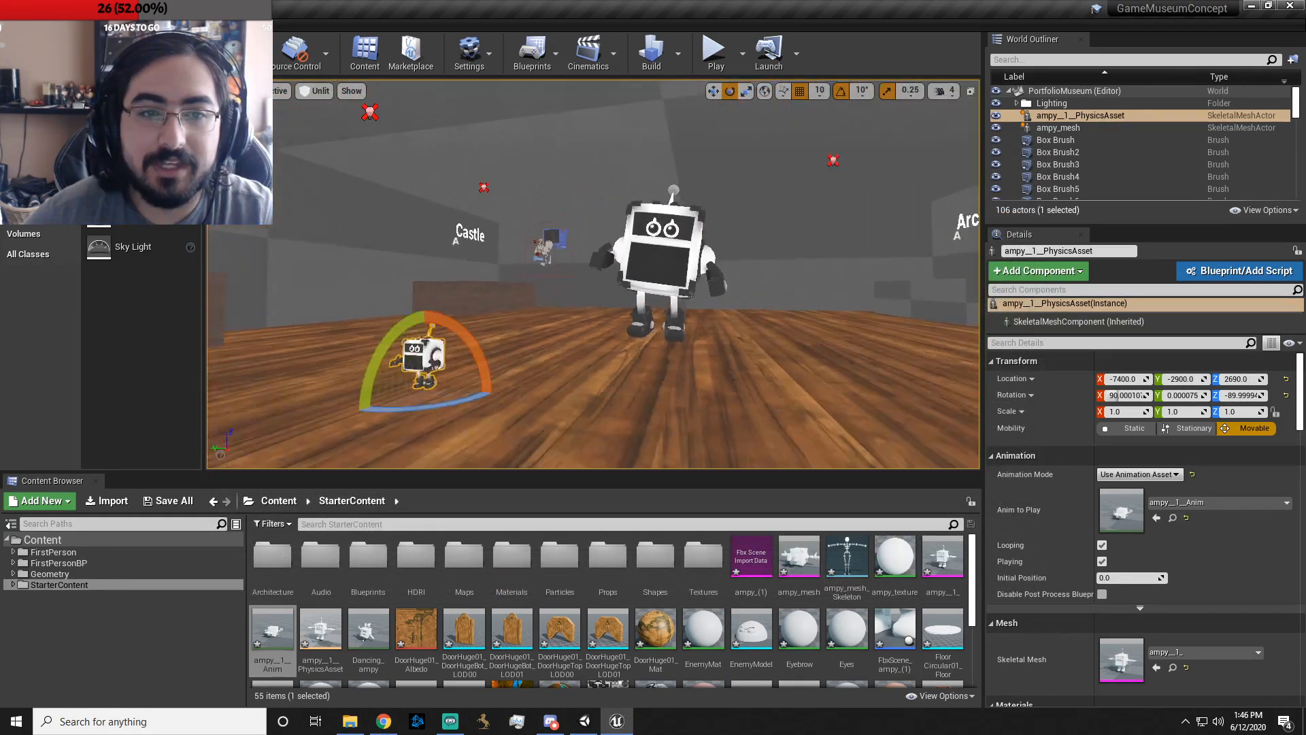
- Delete the small ampy__1__PhysicsAsset robot from the museum level
{"action": "key", "text": "a"}
{"action": "right_click_drag", "start_coordinate": [594, 274], "coordinate": [667, 293]}
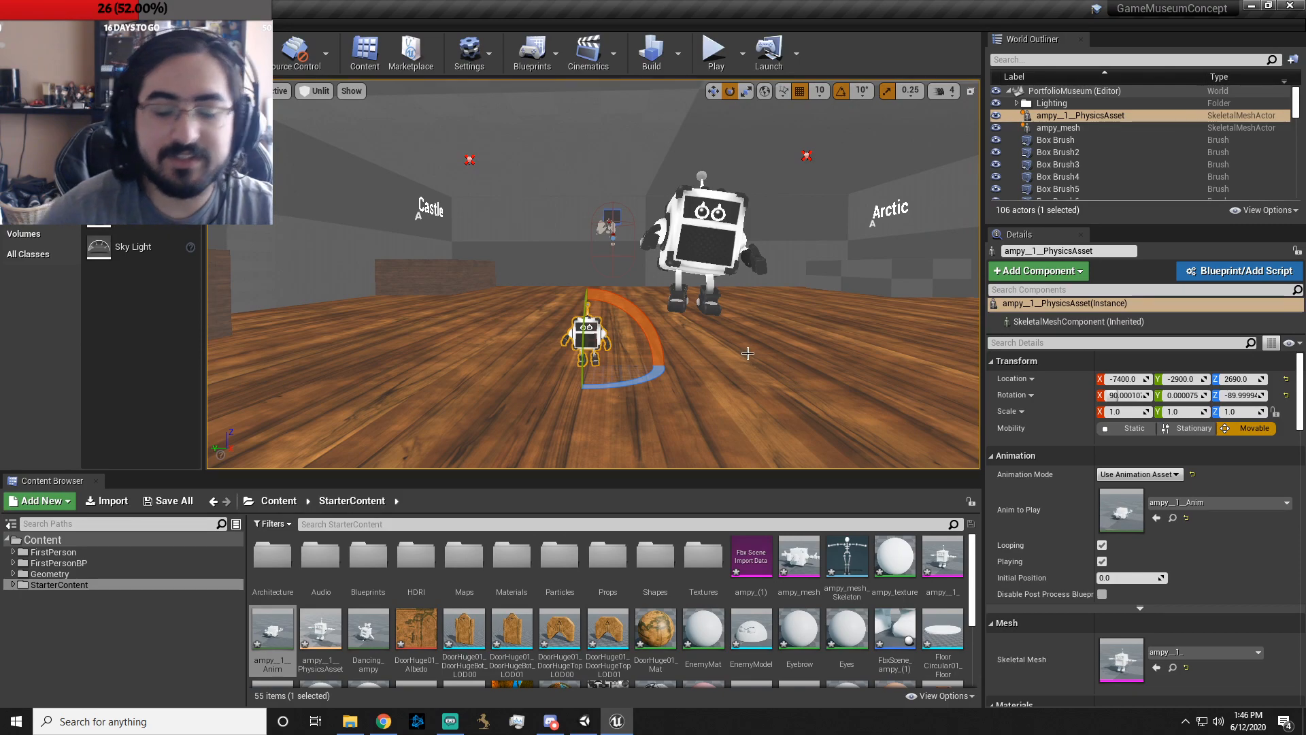
{"action": "key", "text": "Delete"}
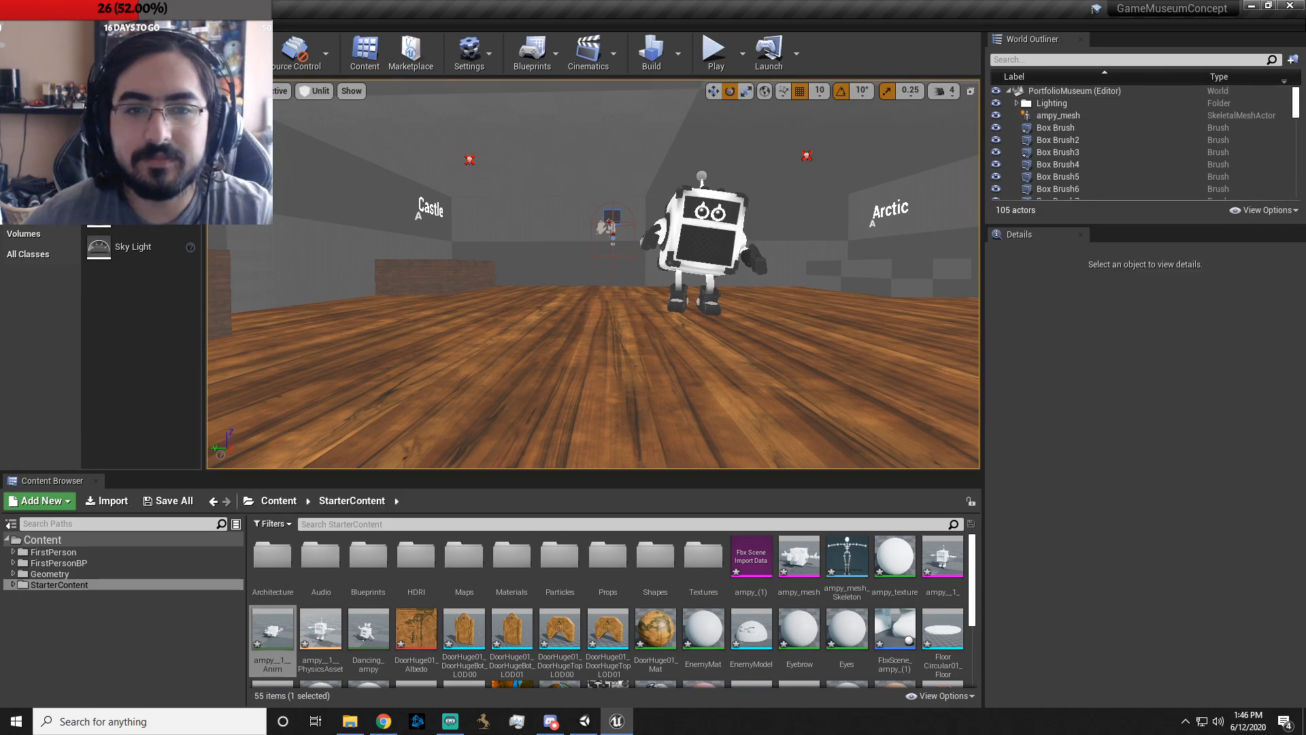
- Select the large ampy_mesh robot in the level and view it up close
{"action": "left_click", "coordinate": [724, 234]}
{"action": "key", "text": "d"}
{"action": "right_click_drag", "start_coordinate": [820, 385], "coordinate": [801, 399]}
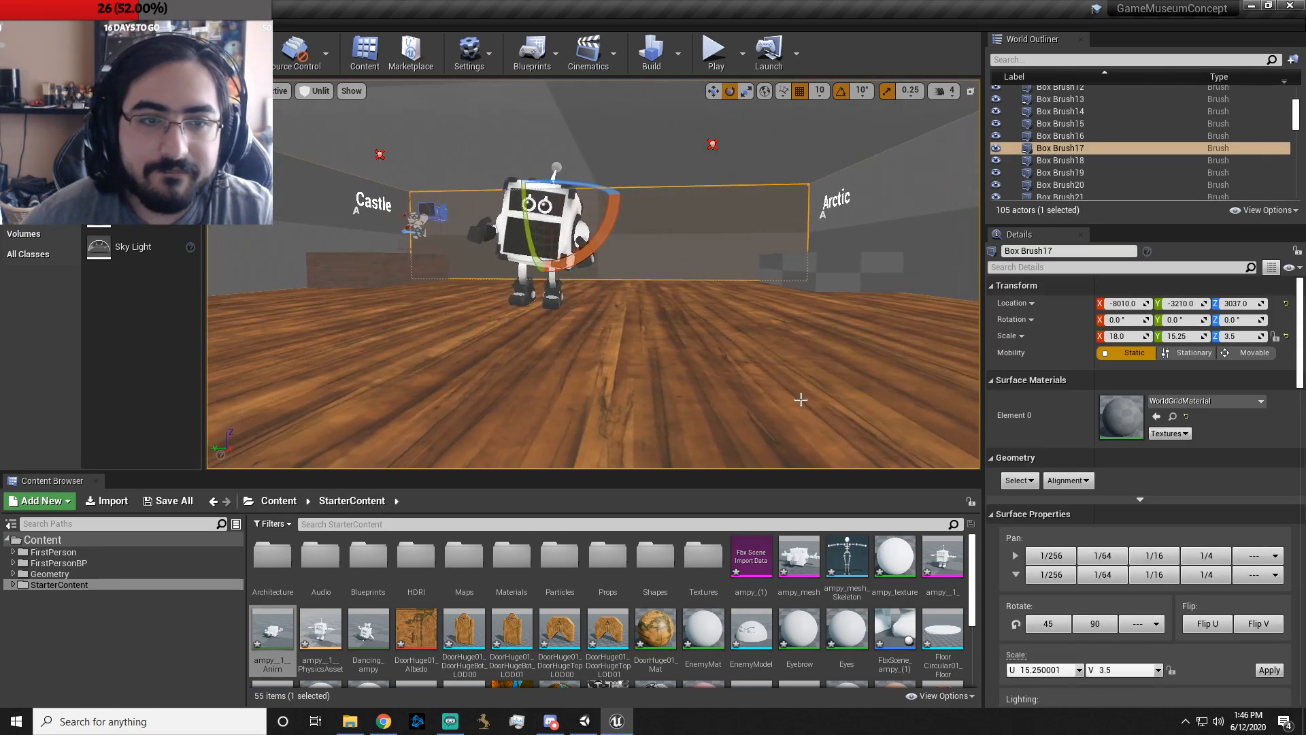
{"action": "left_click", "coordinate": [534, 300]}
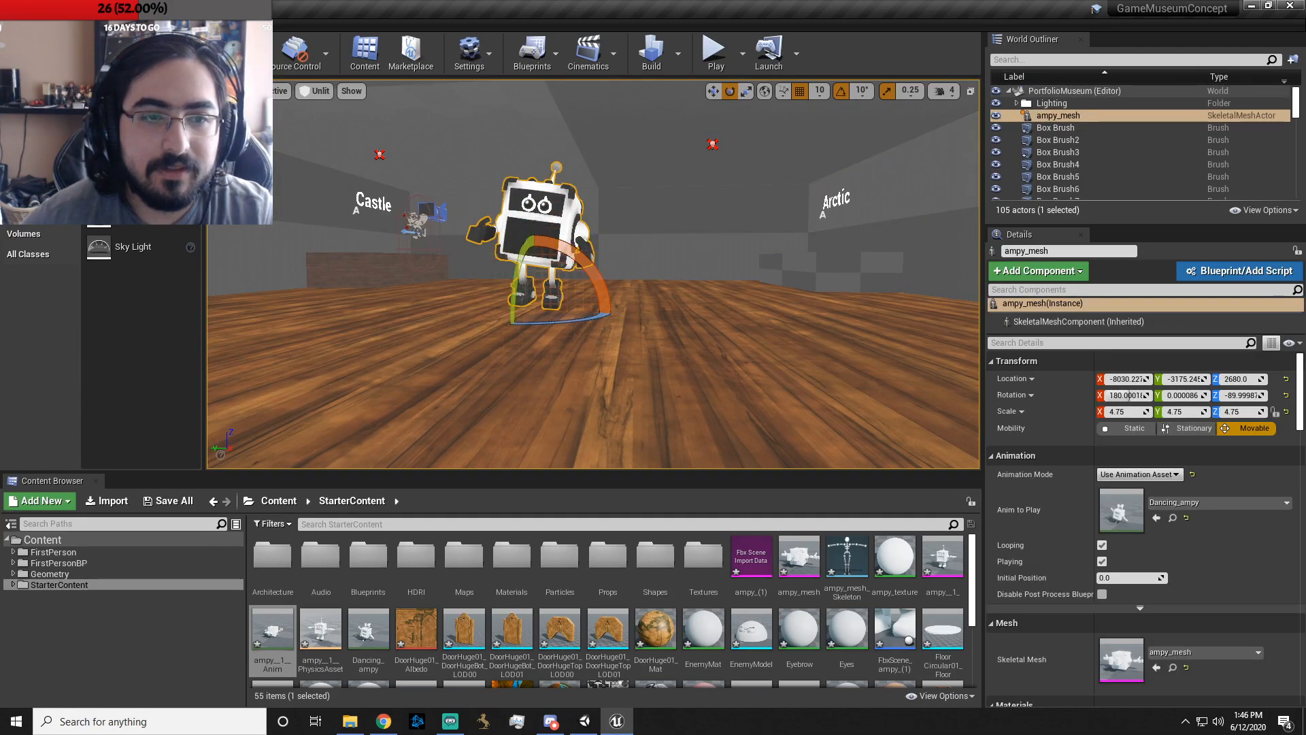
{"action": "scroll", "coordinate": [729, 352], "scroll_direction": "up", "scroll_amount": 3}
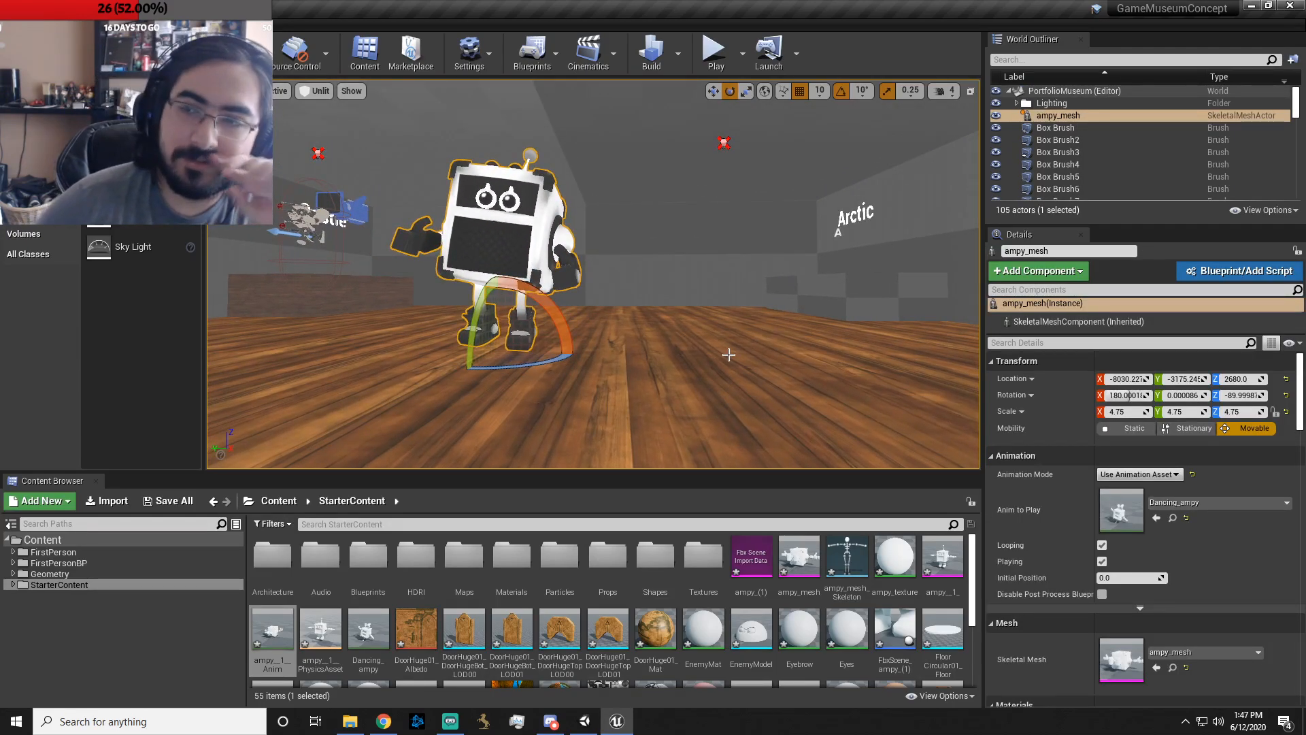
- Switch to Unity and show the import settings of the ampy (1) model in the Ampy folder
{"action": "left_click", "coordinate": [586, 724]}
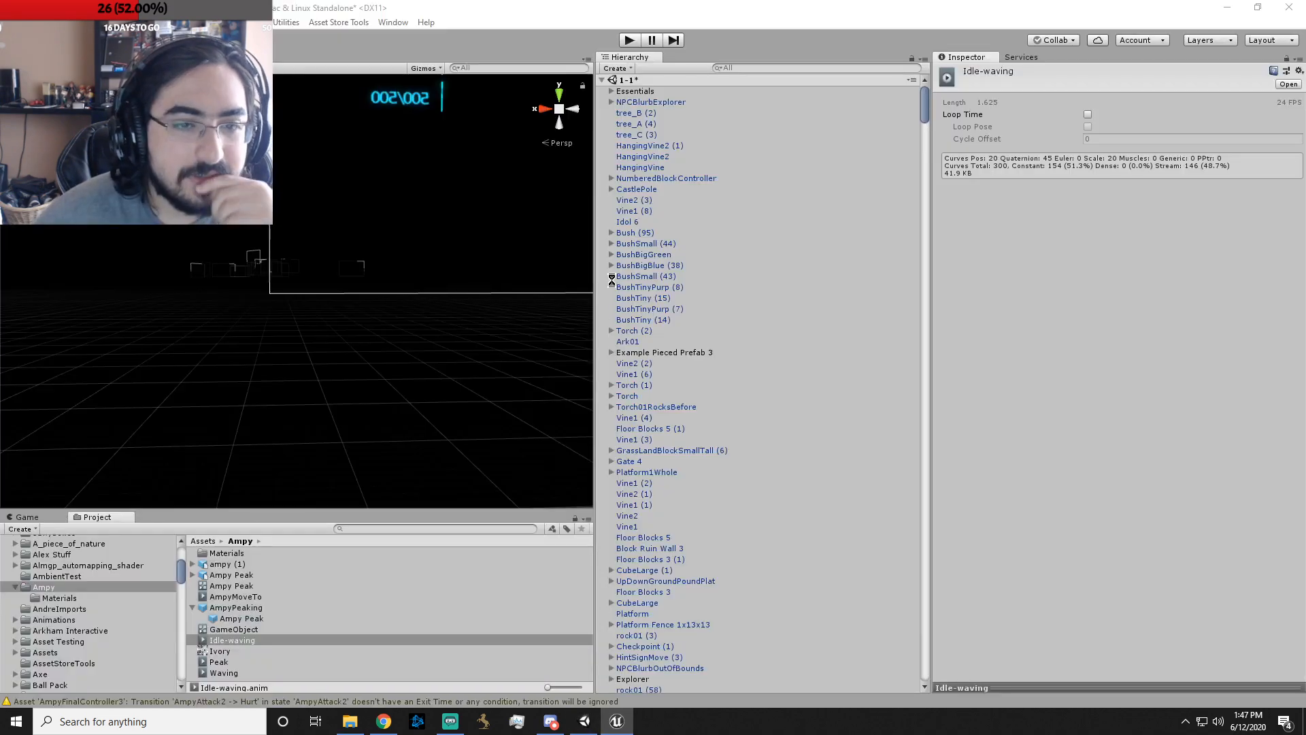
{"action": "left_click", "coordinate": [227, 564]}
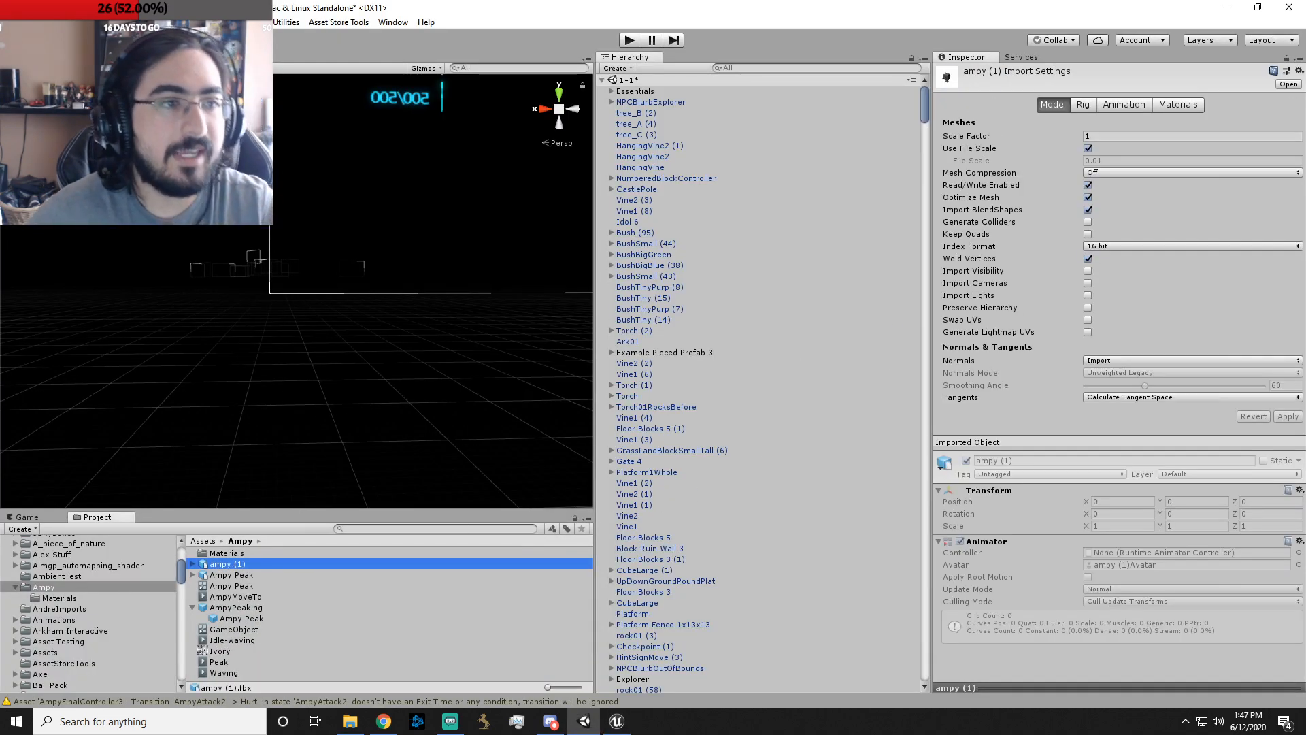
- Run the Unity level in play mode and pause the game once the player robot is on the beach
{"action": "left_click", "coordinate": [643, 41]}
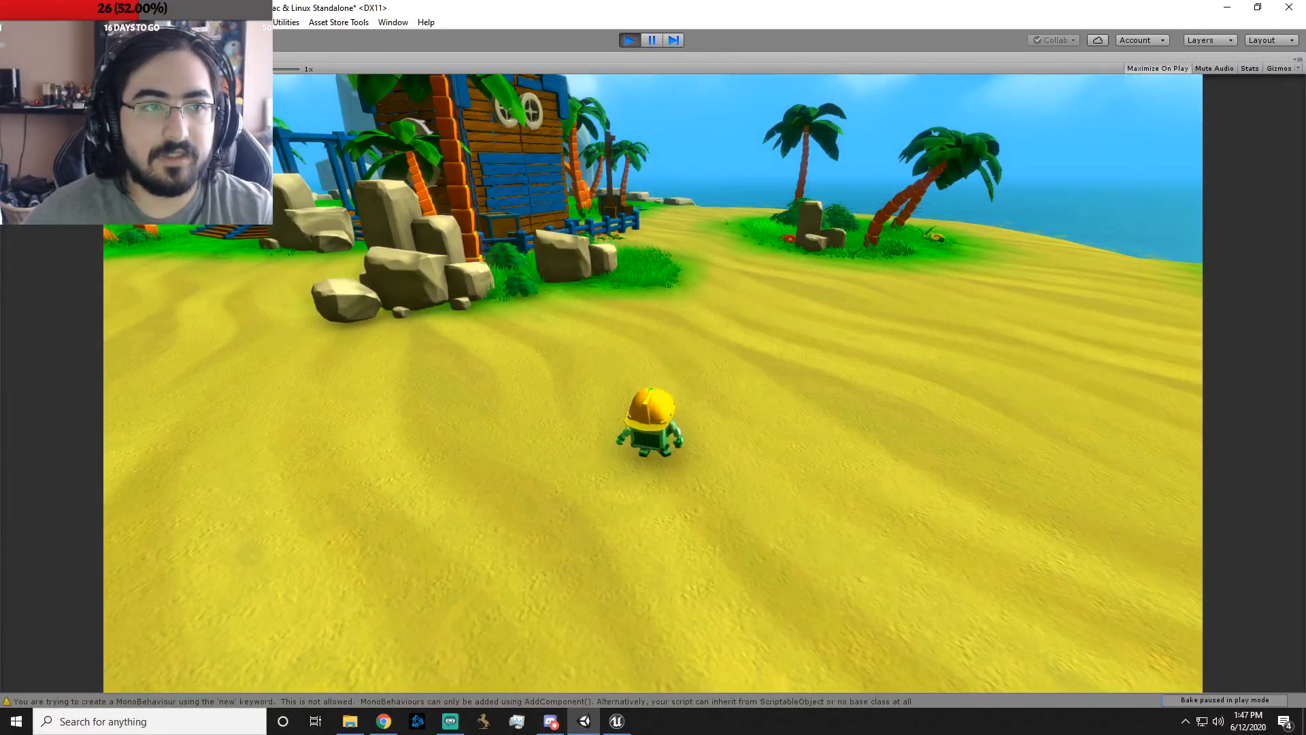
{"action": "key", "text": "alt+Tab"}
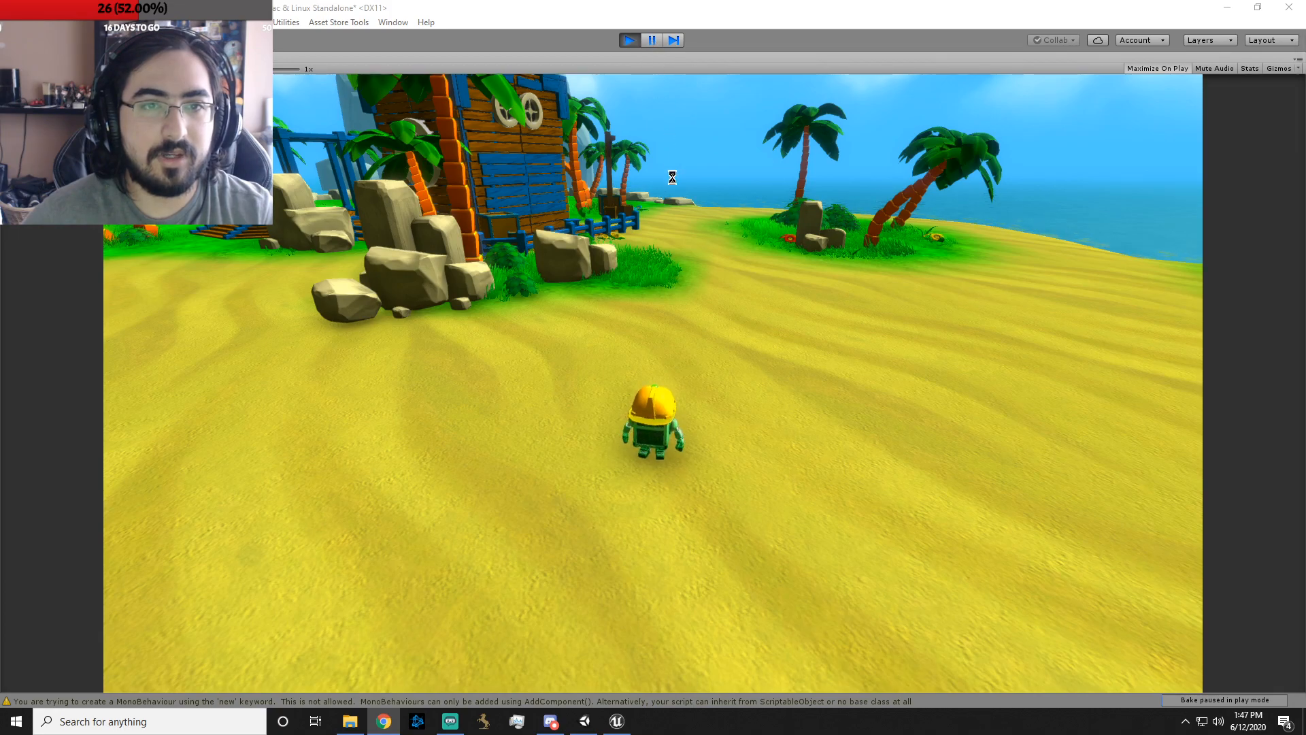
{"action": "left_click", "coordinate": [669, 197]}
{"action": "left_click", "coordinate": [647, 42]}
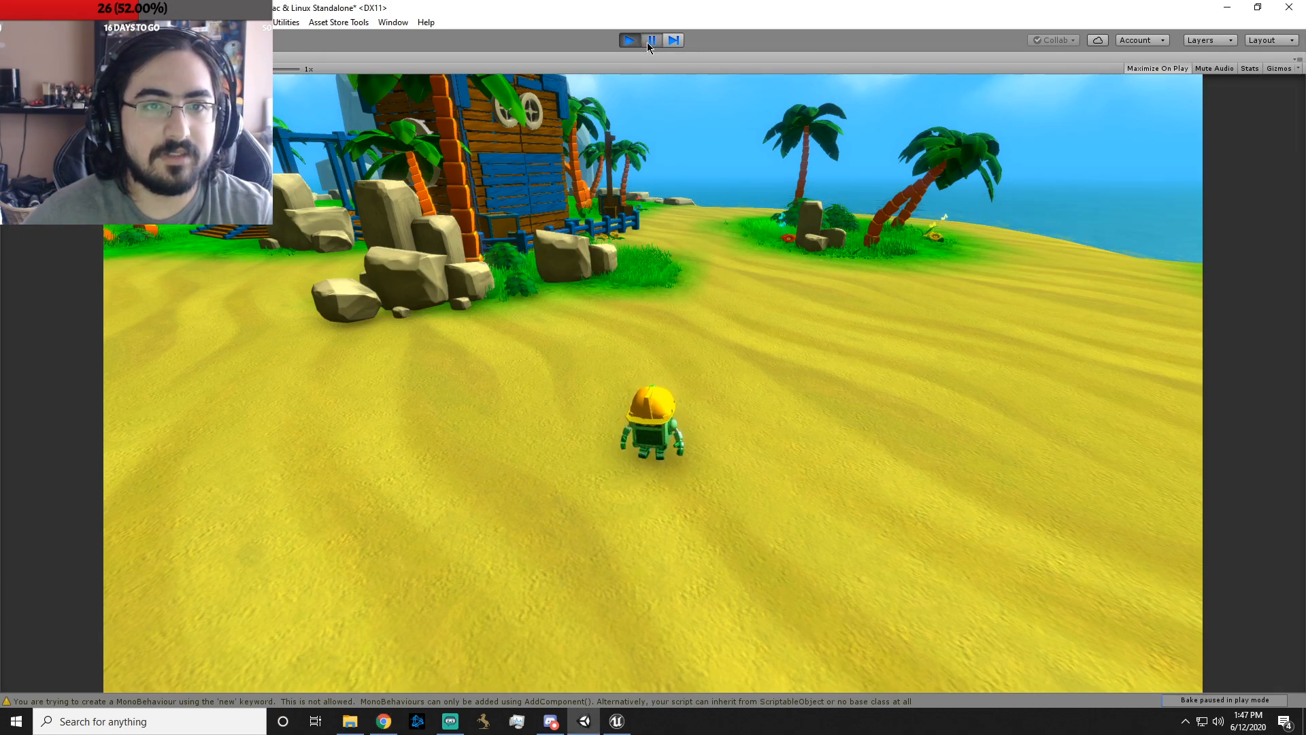
- Locate the player robot in the paused game's scene view and select its ampy_mesh object
{"action": "left_click", "coordinate": [654, 419]}
{"action": "right_click_drag", "start_coordinate": [474, 290], "coordinate": [524, 411]}
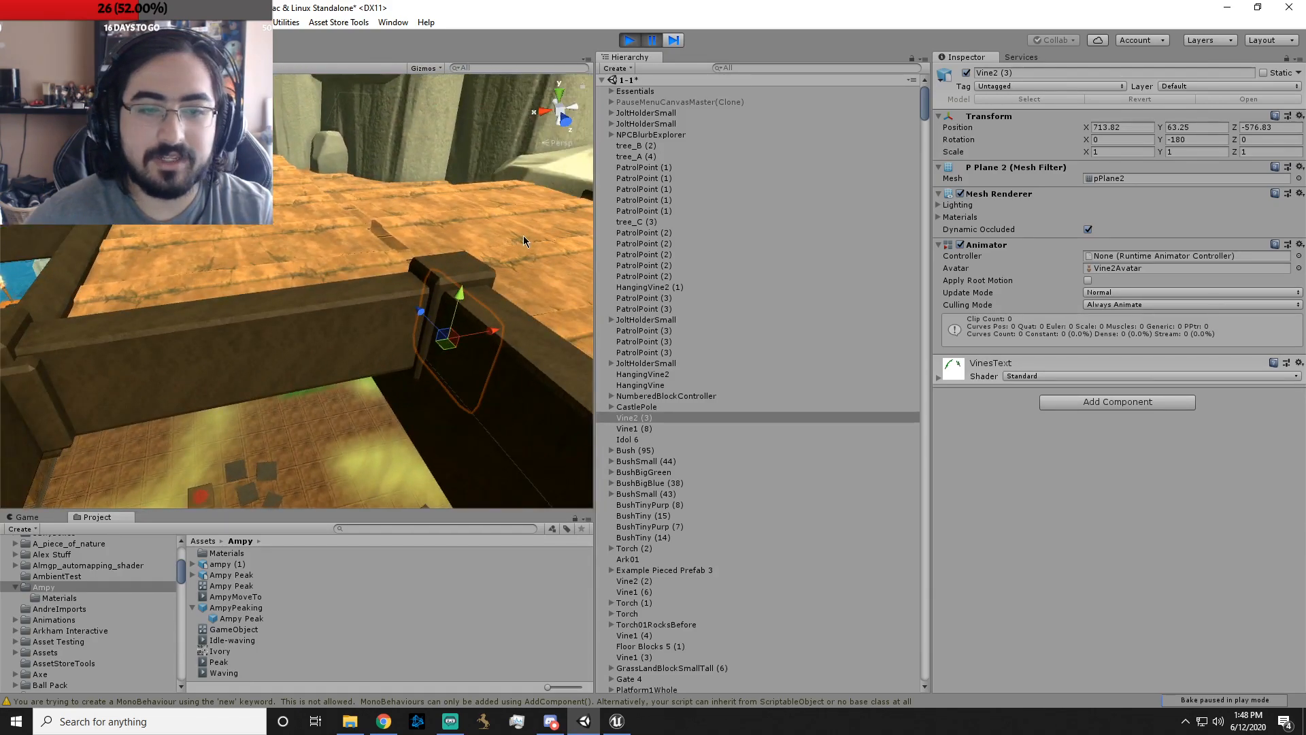
{"action": "left_click", "coordinate": [553, 251]}
{"action": "right_click_drag", "start_coordinate": [554, 252], "coordinate": [894, 216]}
{"action": "left_click", "coordinate": [328, 391]}
{"action": "right_click_drag", "start_coordinate": [440, 379], "coordinate": [487, 414]}
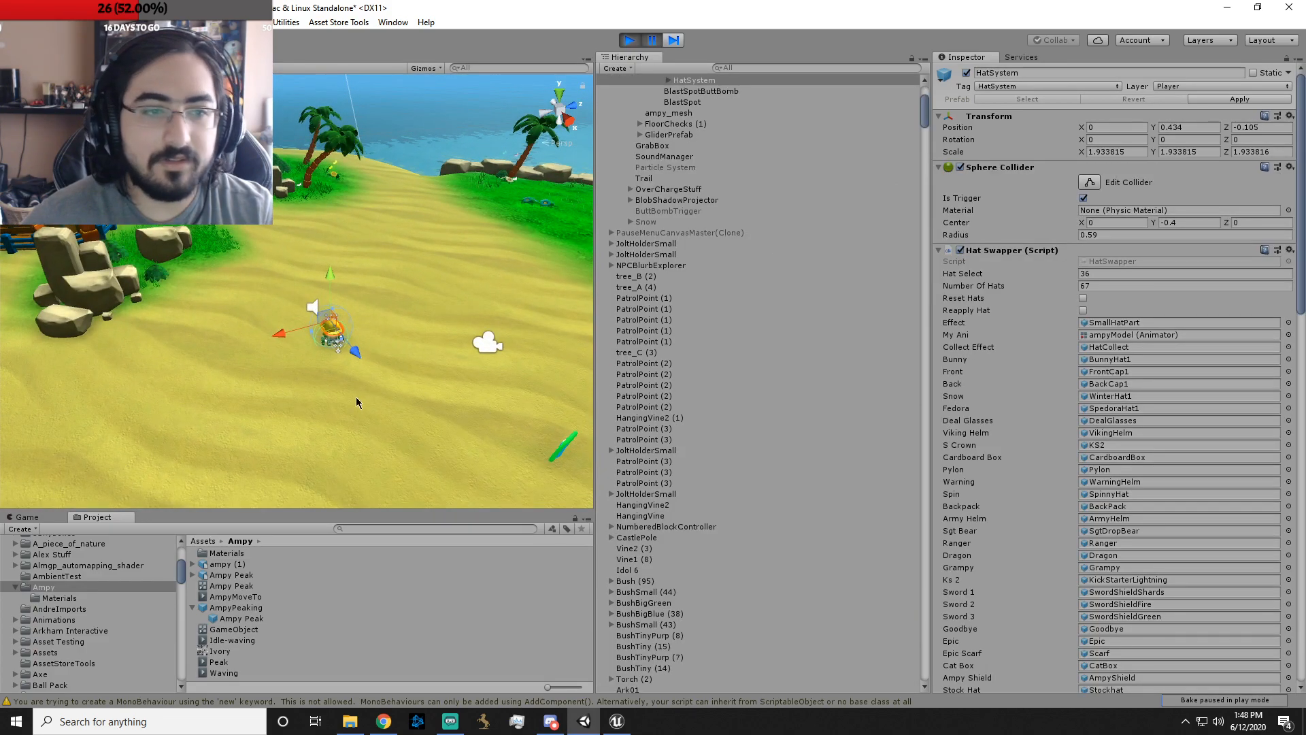
{"action": "left_click", "coordinate": [326, 342]}
{"action": "right_click_drag", "start_coordinate": [415, 393], "coordinate": [484, 369]}
{"action": "key", "text": "w"}
{"action": "scroll", "coordinate": [741, 190], "scroll_direction": "up", "scroll_amount": 2}
{"action": "scroll", "coordinate": [741, 194], "scroll_direction": "up", "scroll_amount": 1}
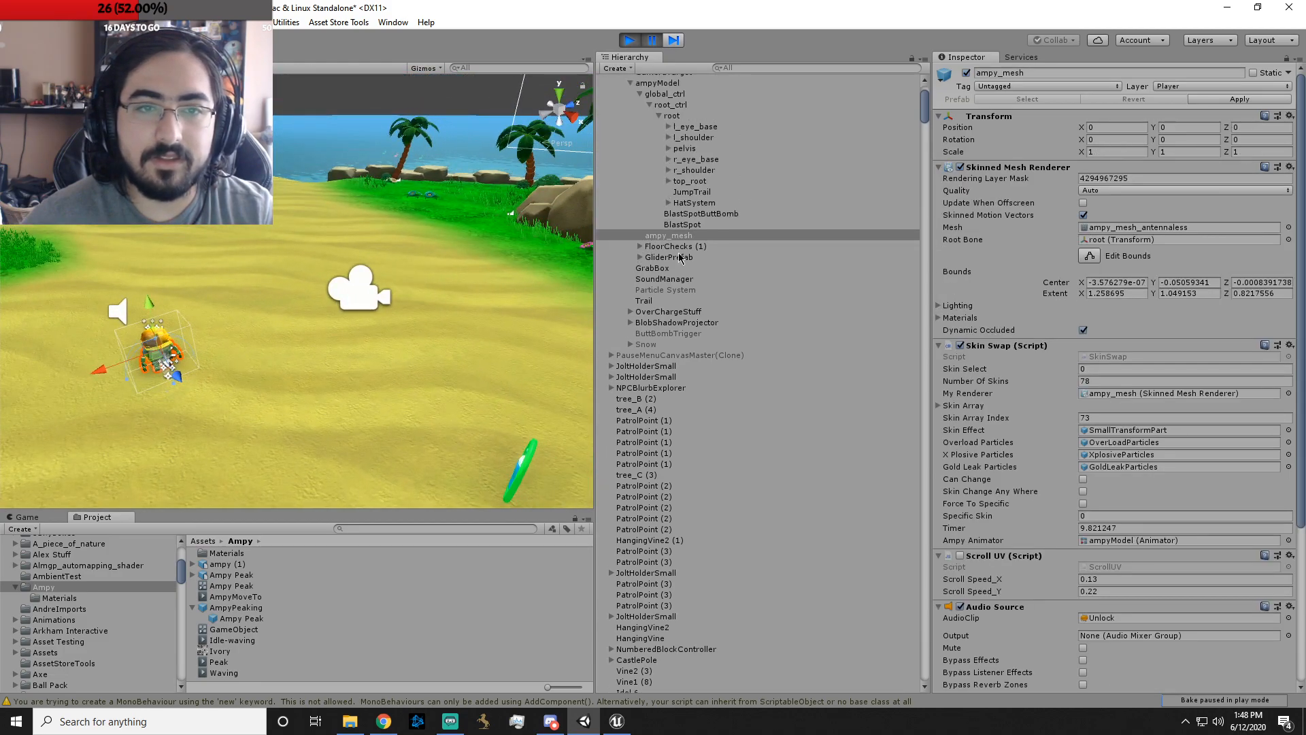
- Select the robot's parent AmpyFinal object in the hierarchy, collapse its children, and view it in the scene
{"action": "scroll", "coordinate": [680, 262], "scroll_direction": "up", "scroll_amount": 2}
{"action": "left_click", "coordinate": [658, 165]}
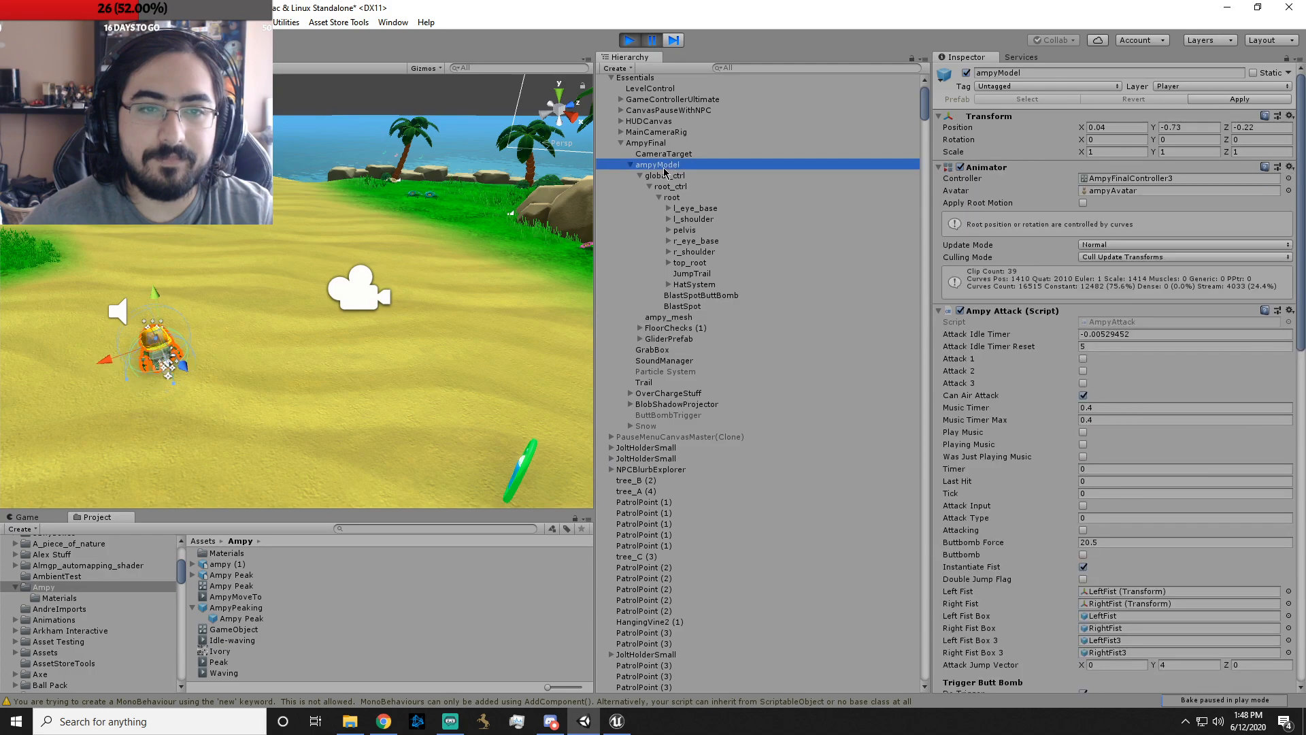
{"action": "left_click", "coordinate": [621, 144]}
{"action": "left_click", "coordinate": [645, 143]}
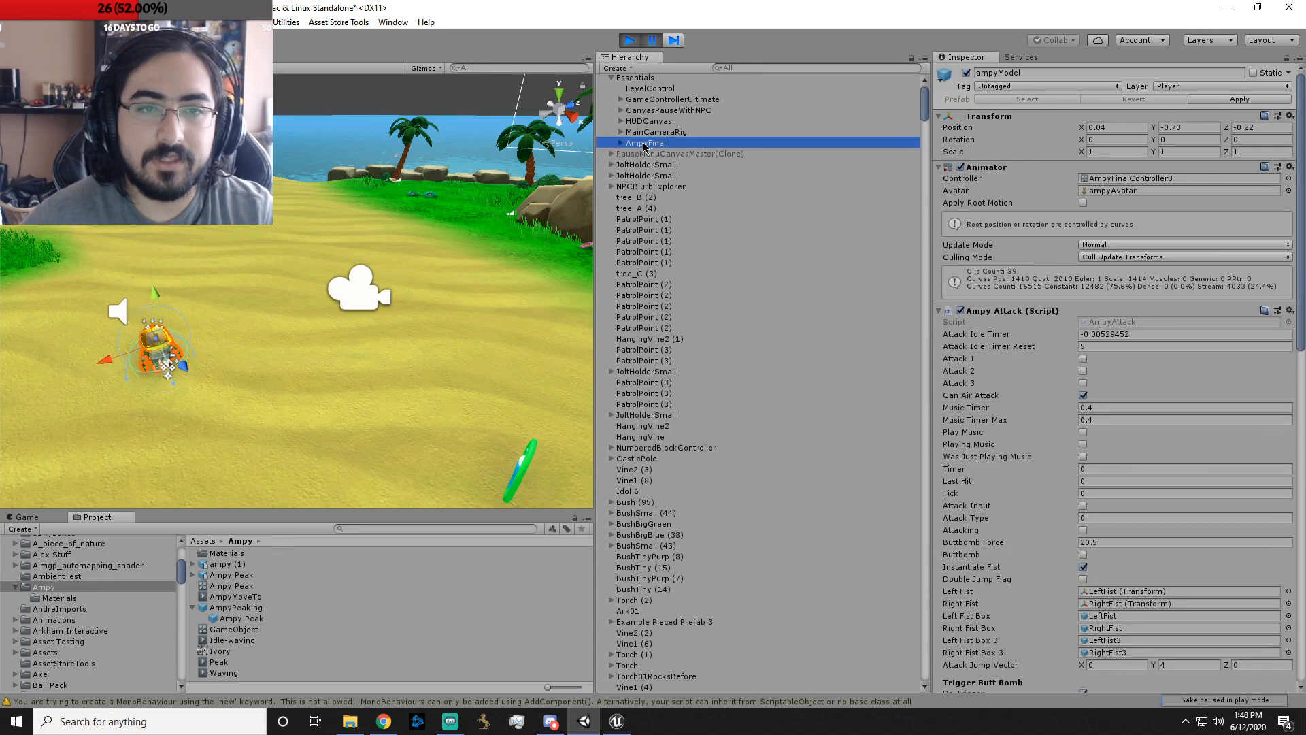
{"action": "right_click_drag", "start_coordinate": [379, 281], "coordinate": [241, 300]}
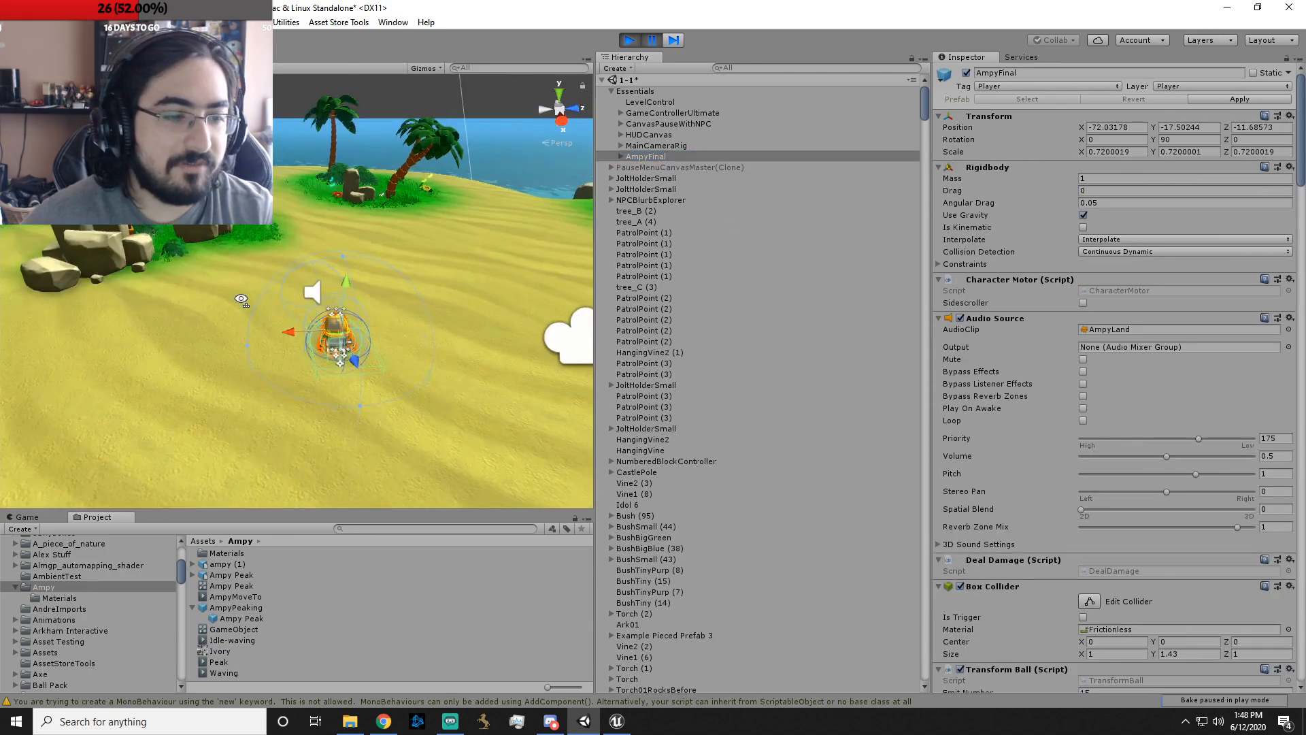
{"action": "right_click_drag", "start_coordinate": [400, 383], "coordinate": [401, 381]}
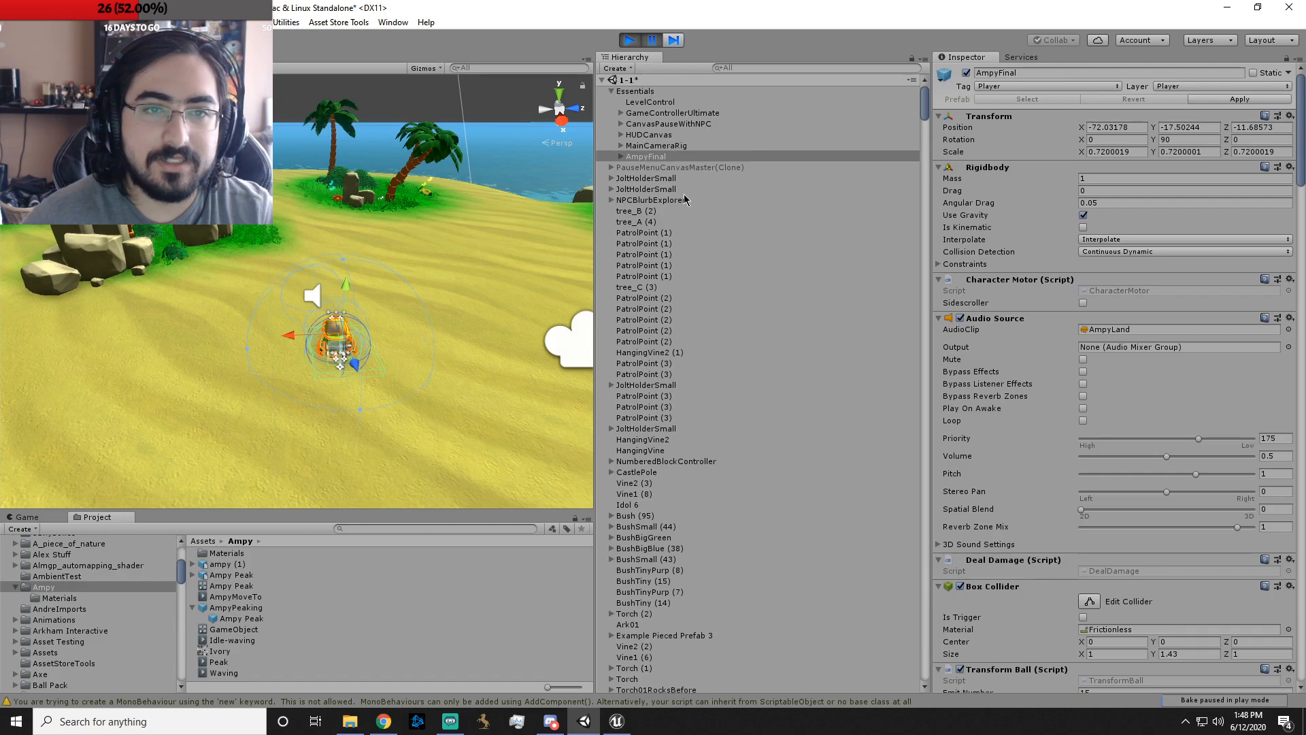
- Select the source prefab of AmpyFinal and open its Ampy folder under Models > NewAmpyFinal
{"action": "left_click", "coordinate": [14, 588]}
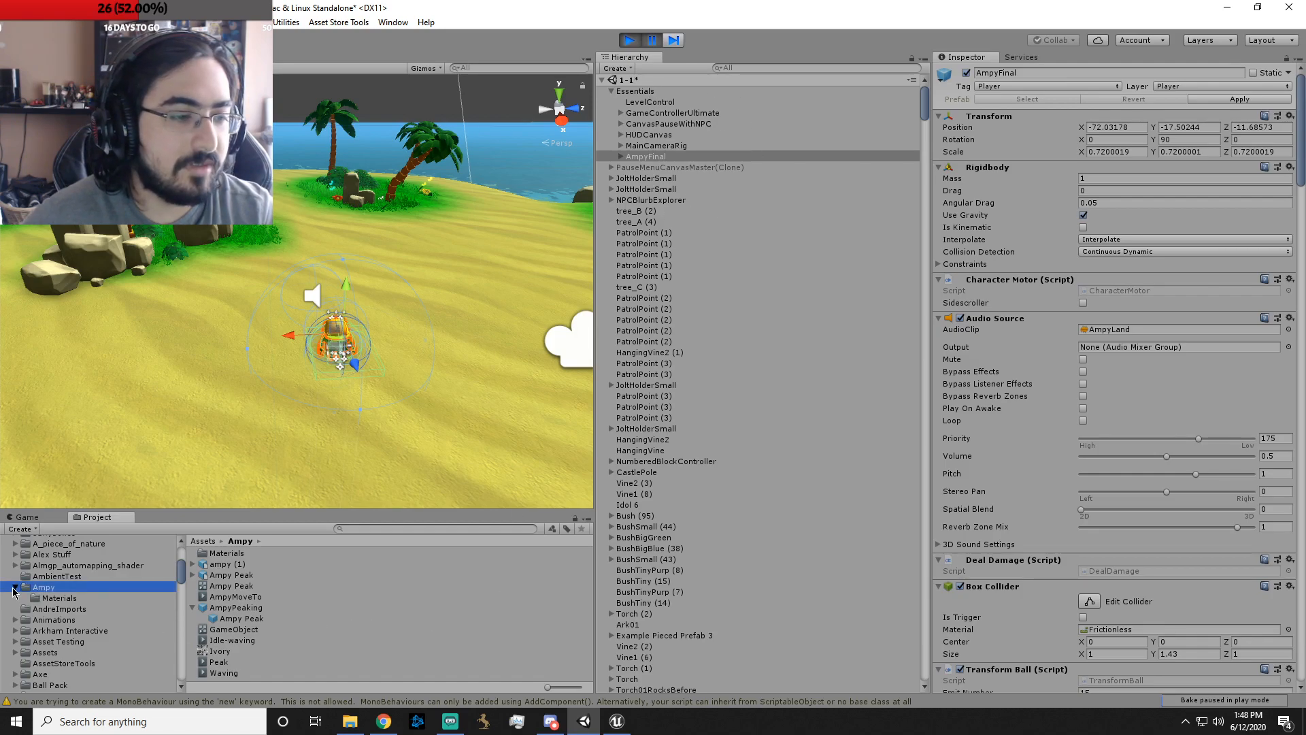
{"action": "left_click", "coordinate": [654, 162]}
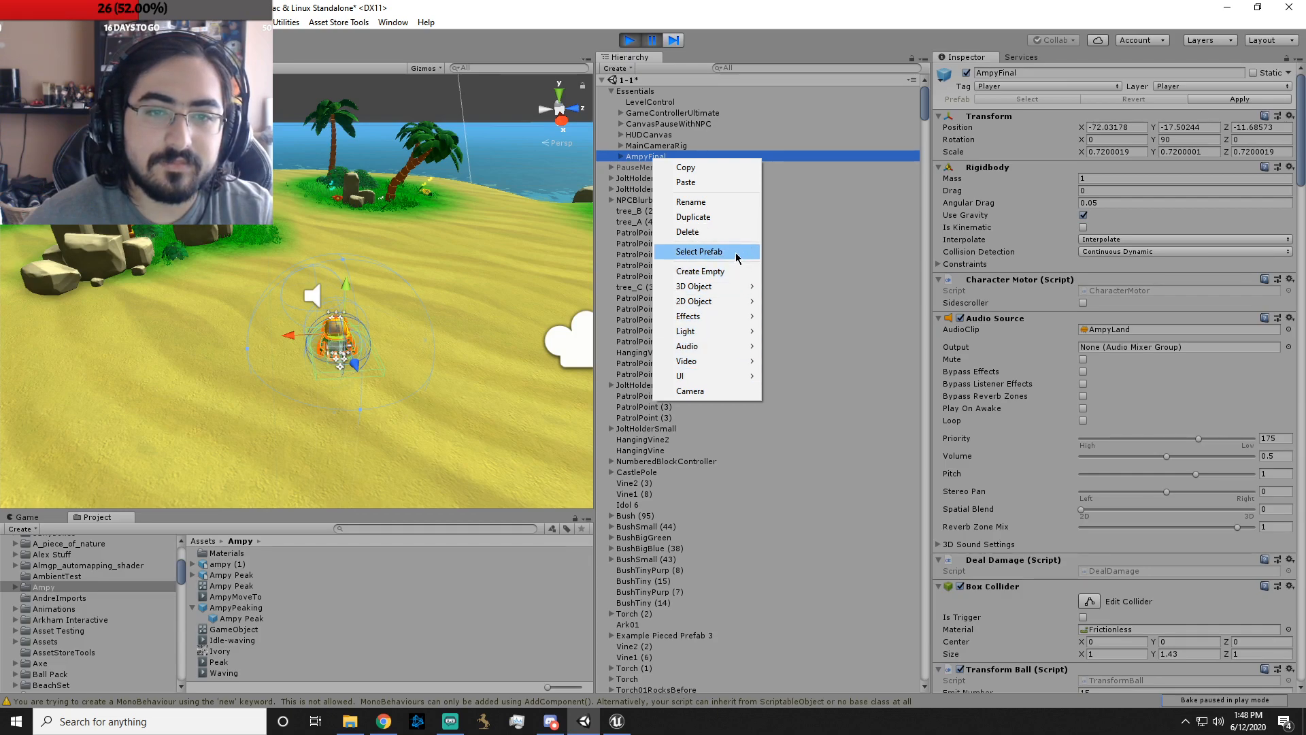
{"action": "left_click", "coordinate": [735, 251]}
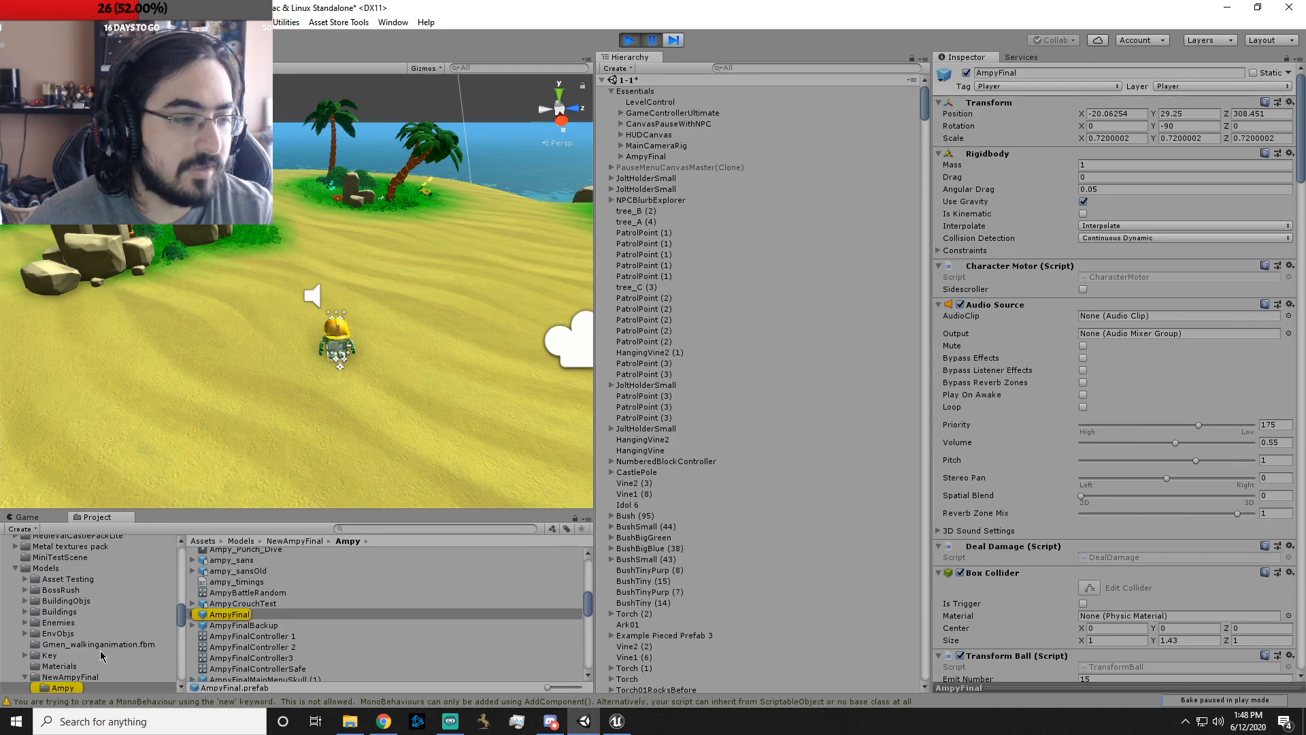
{"action": "left_click", "coordinate": [72, 689]}
{"action": "scroll", "coordinate": [132, 676], "scroll_direction": "down", "scroll_amount": 4}
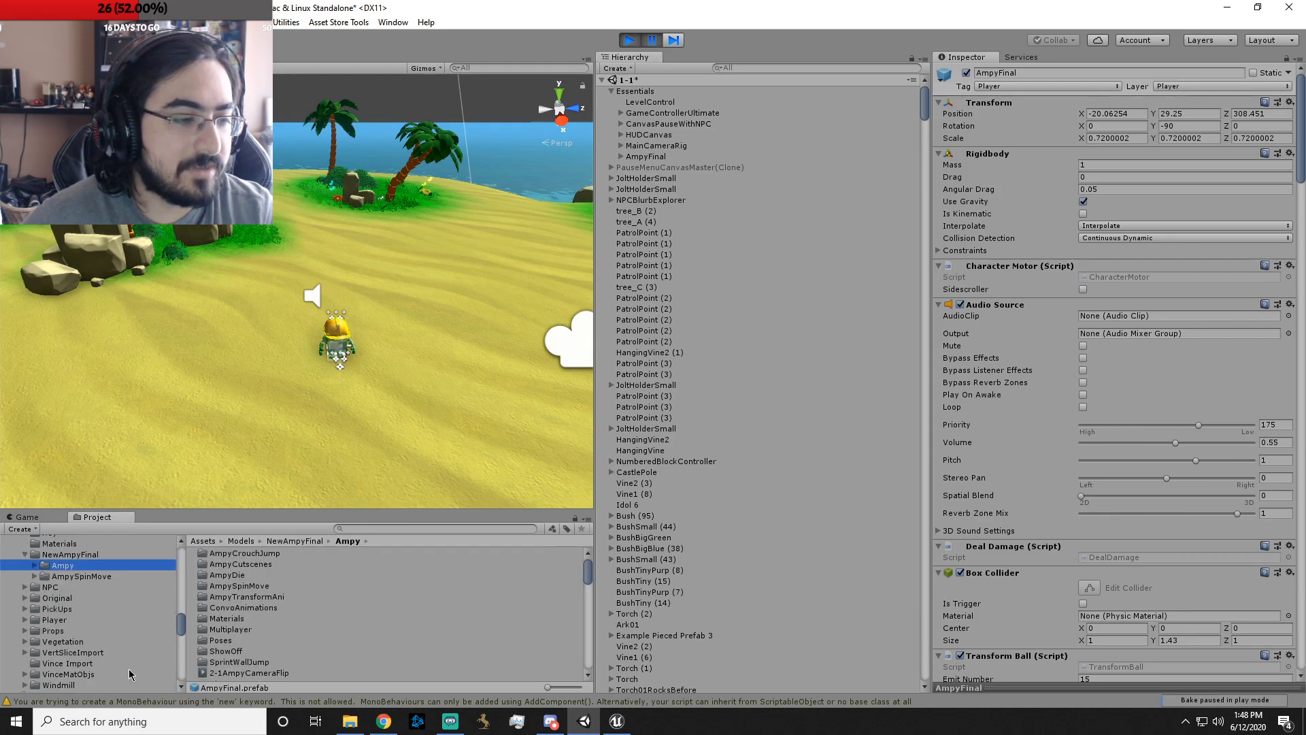
- Switch to Unreal Engine, start an asset import, and browse up to the FunkyJamInvasion project folder
{"action": "left_click", "coordinate": [615, 721]}
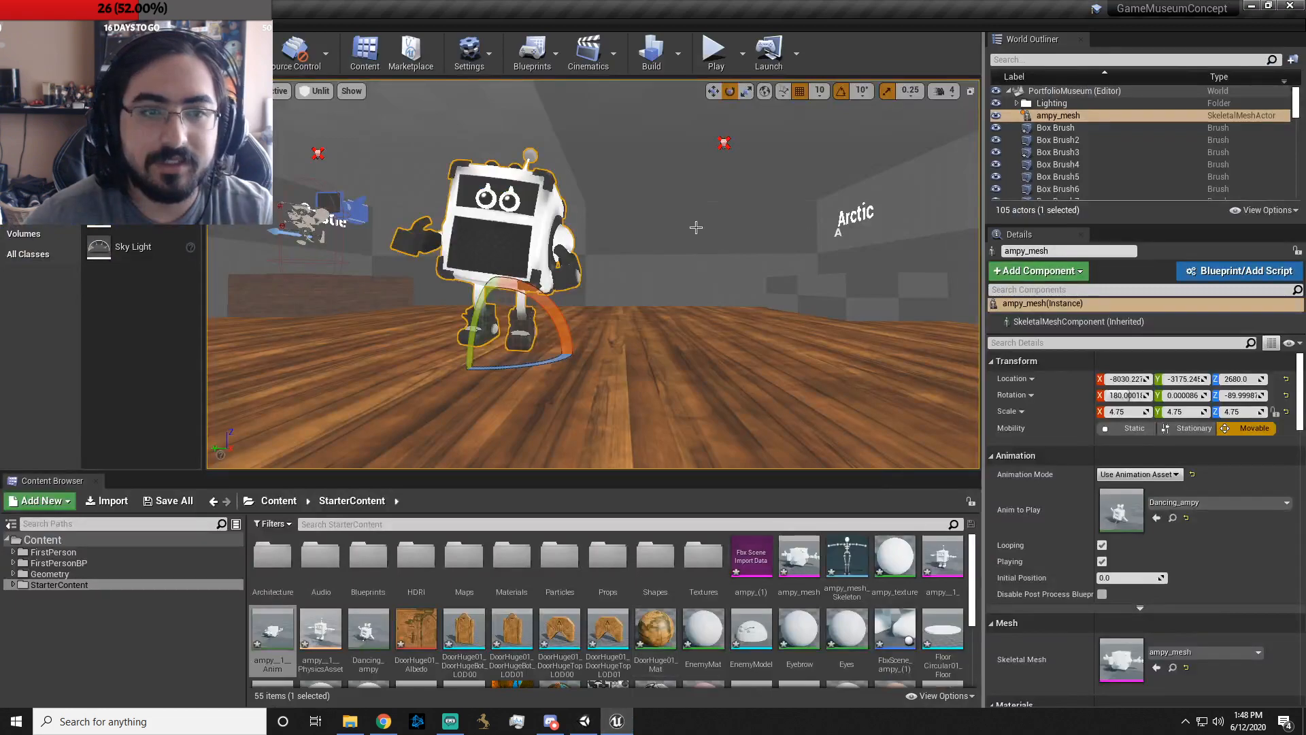
{"action": "left_click", "coordinate": [107, 501]}
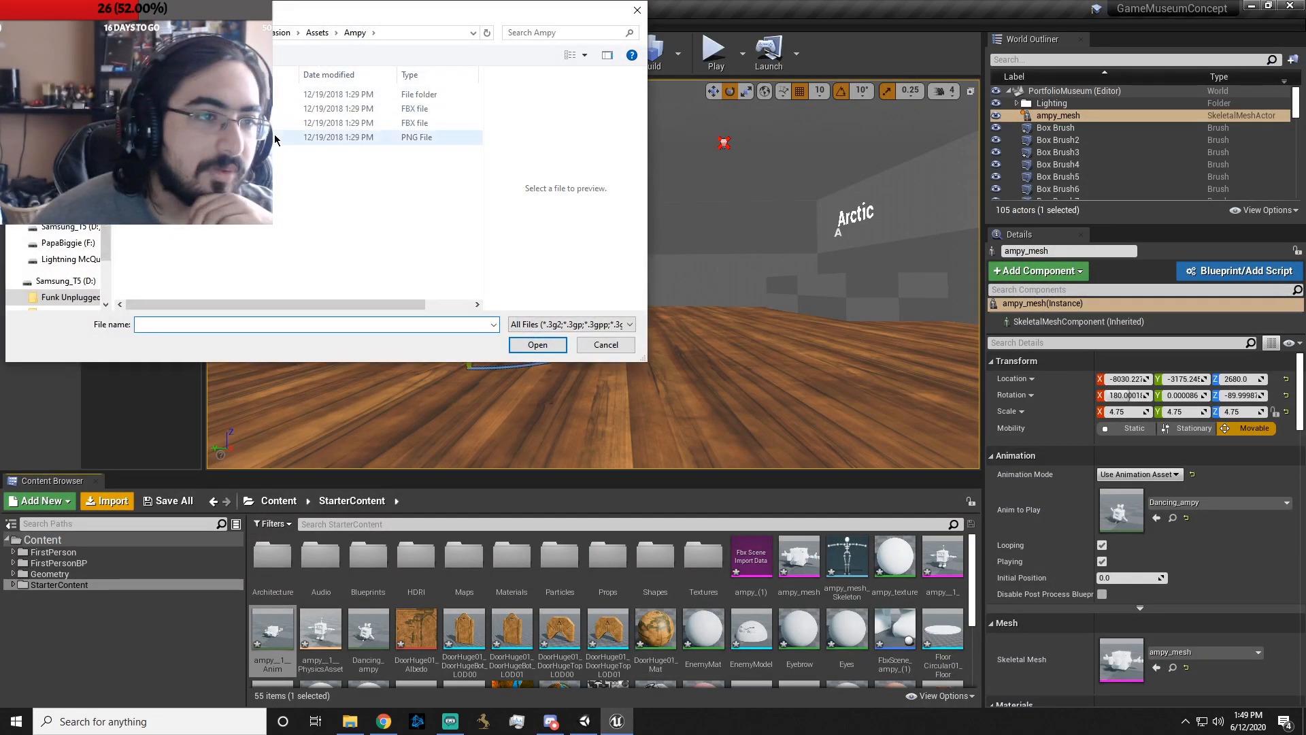
{"action": "left_click", "coordinate": [281, 33]}
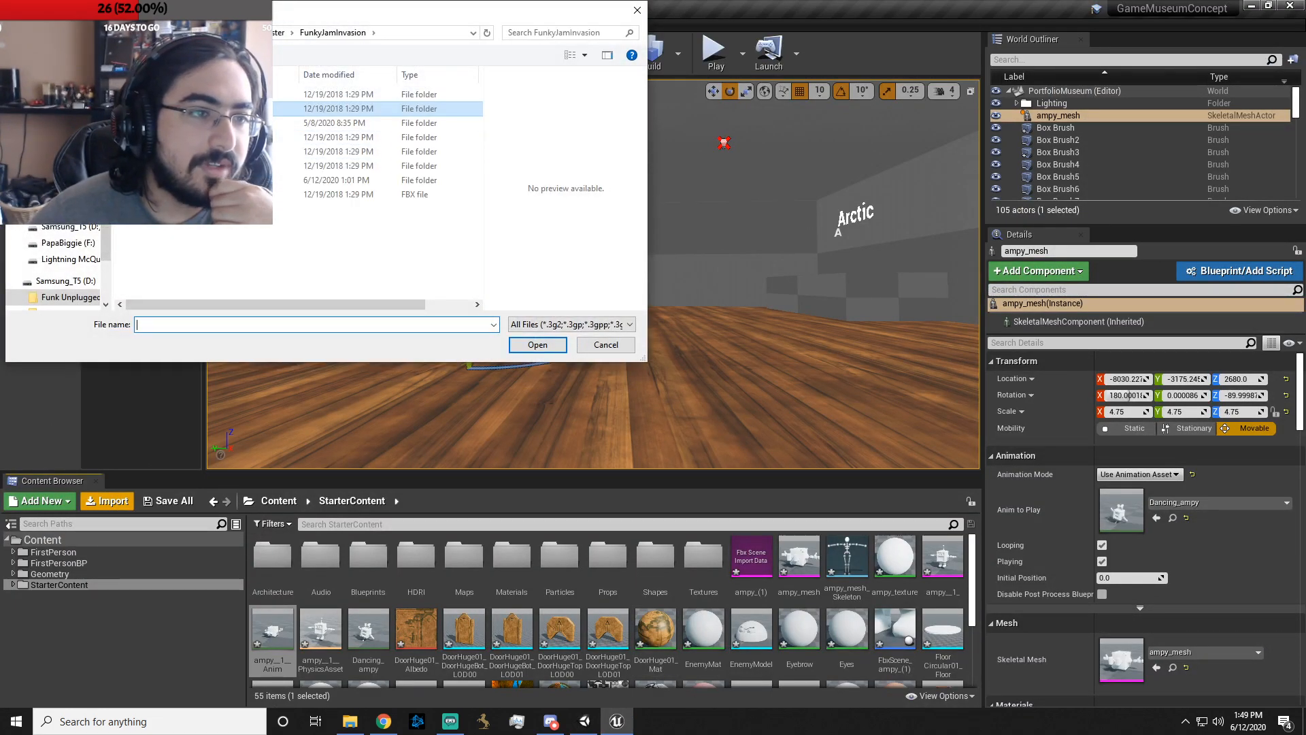
- Switch to Unity and check where the Models folder sits in the project's folder tree
{"action": "left_click", "coordinate": [585, 721]}
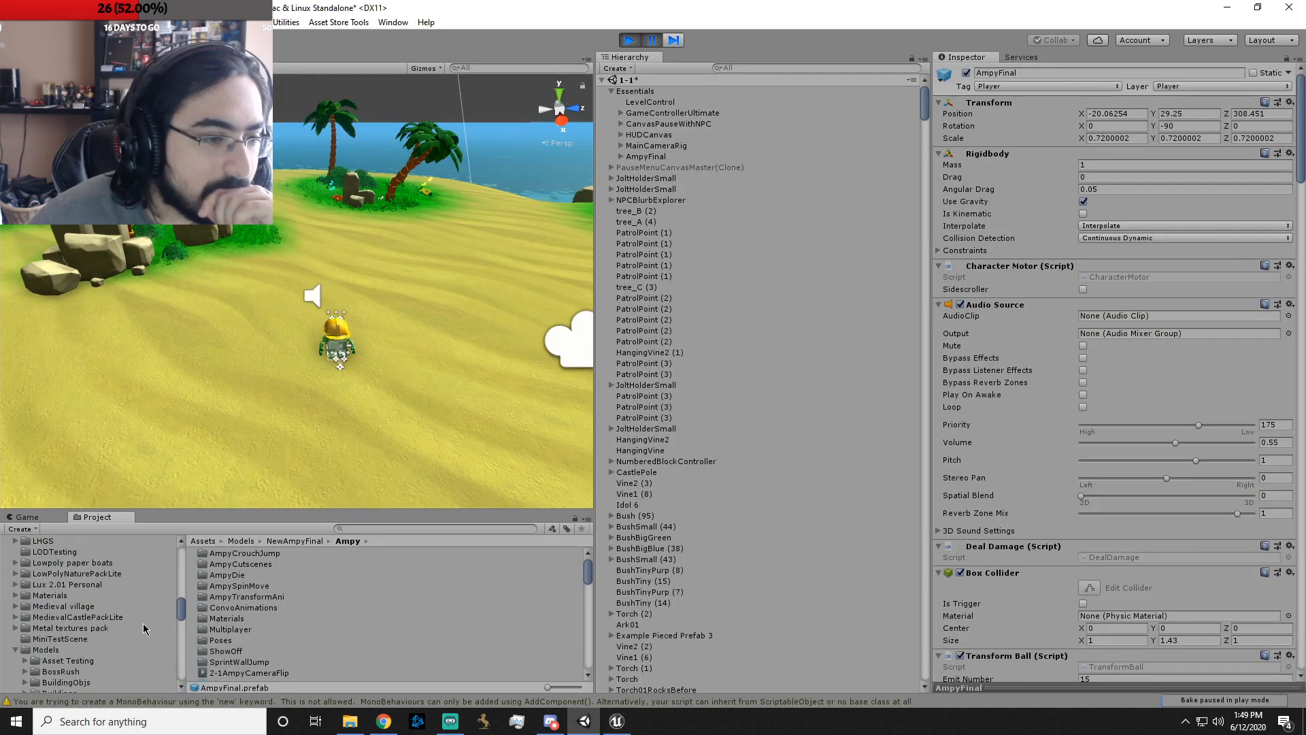
{"action": "scroll", "coordinate": [144, 626], "scroll_direction": "up", "scroll_amount": 10}
{"action": "scroll", "coordinate": [144, 626], "scroll_direction": "down", "scroll_amount": 10}
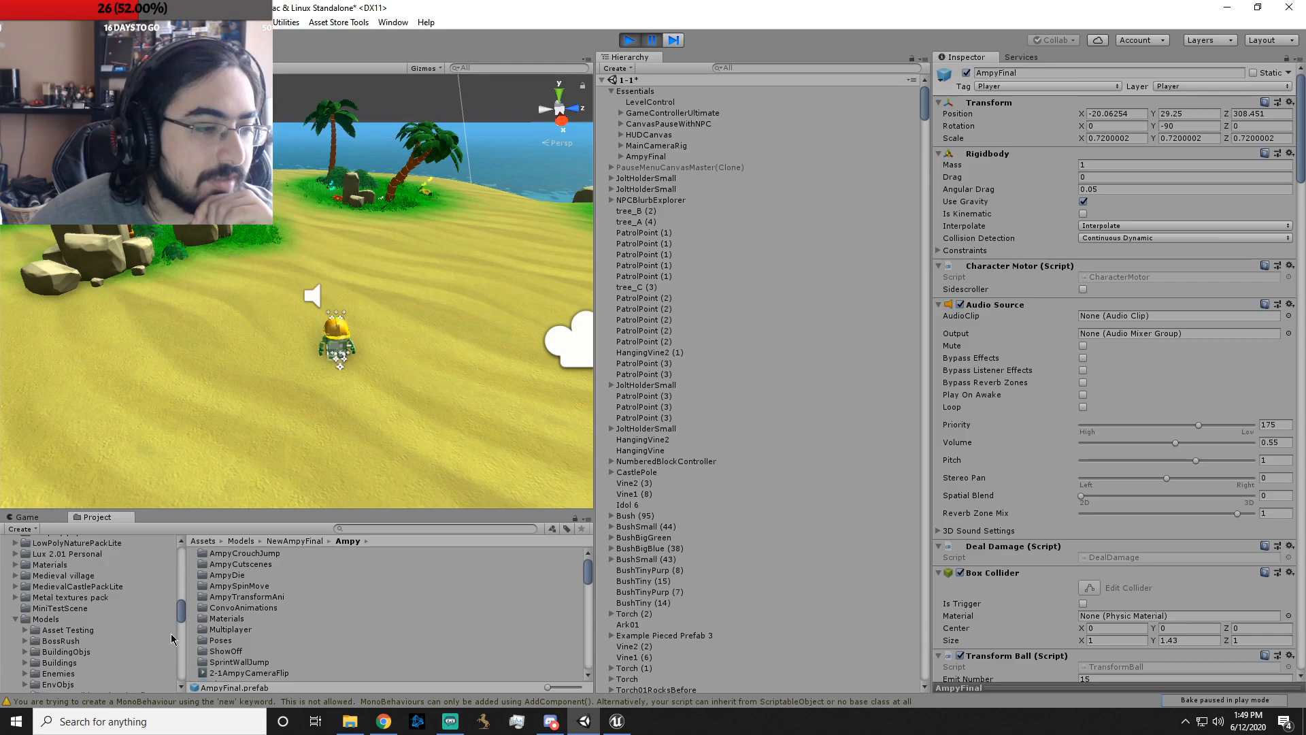
- Return to Unreal Engine's import dialog and browse to Assets > Models > NewAmpyFinal > Ampy
{"action": "left_click", "coordinate": [615, 720]}
{"action": "double_click", "coordinate": [204, 109]}
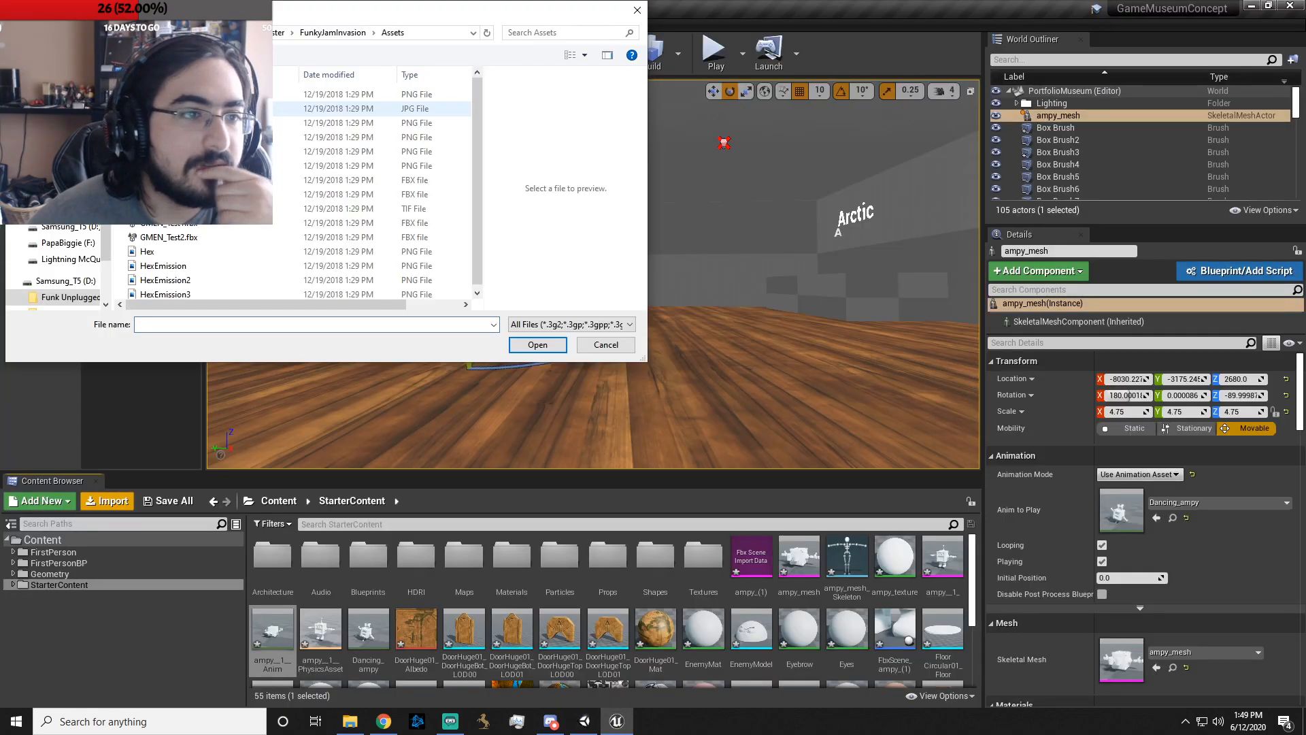
{"action": "scroll", "coordinate": [253, 218], "scroll_direction": "down", "scroll_amount": 7}
{"action": "scroll", "coordinate": [272, 262], "scroll_direction": "down", "scroll_amount": 8}
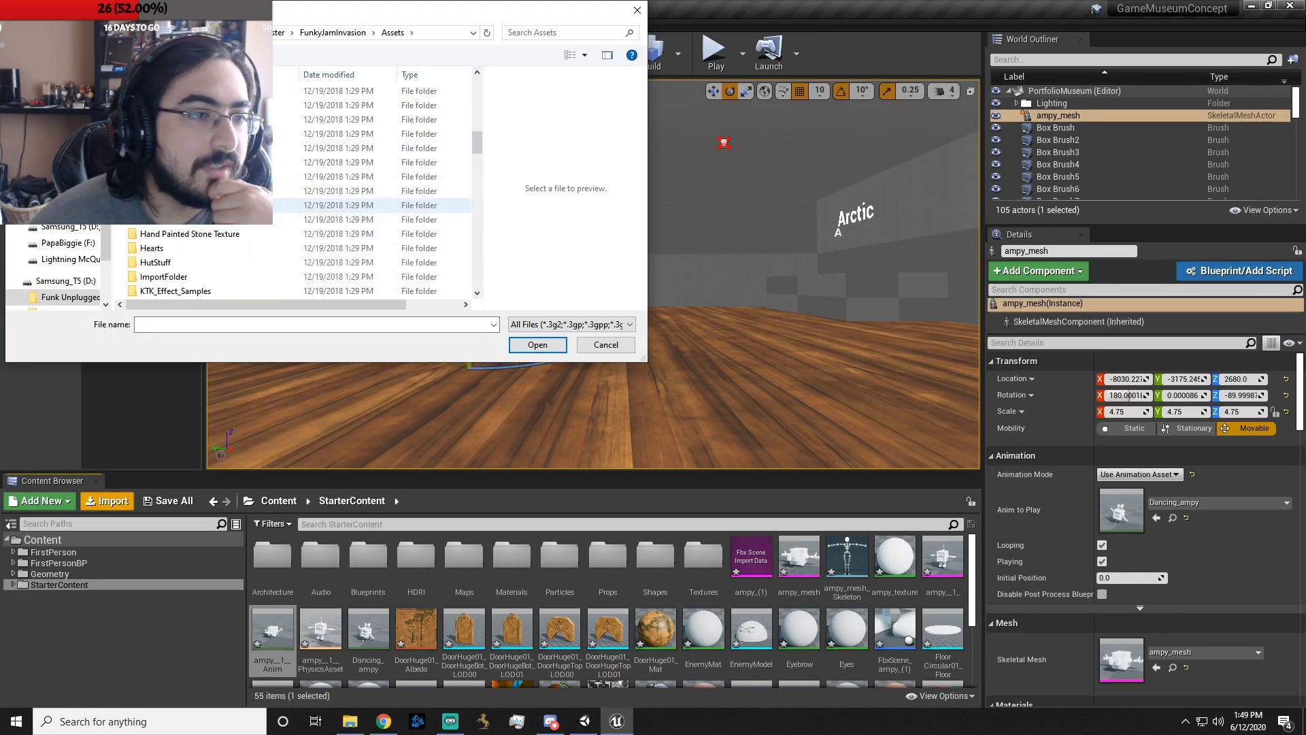
{"action": "scroll", "coordinate": [275, 215], "scroll_direction": "up", "scroll_amount": 5}
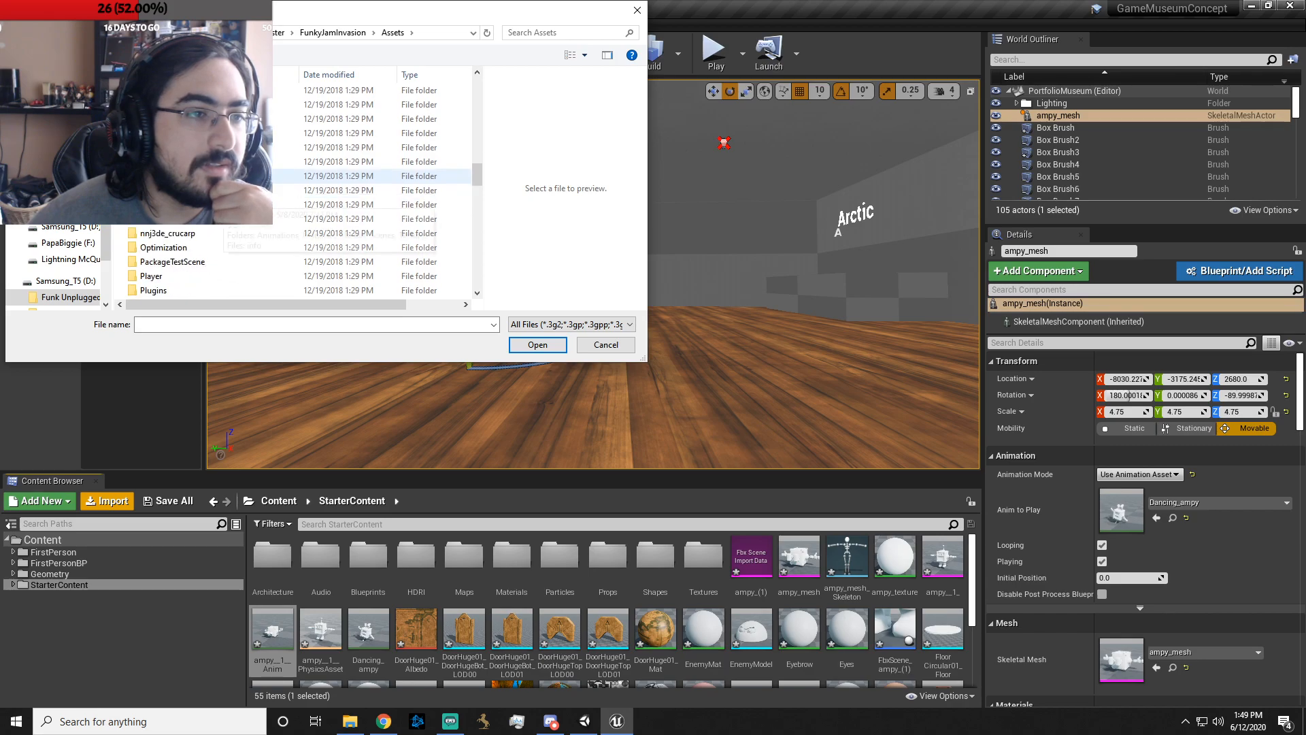
{"action": "double_click", "coordinate": [275, 216]}
{"action": "scroll", "coordinate": [276, 216], "scroll_direction": "down", "scroll_amount": 3}
{"action": "scroll", "coordinate": [272, 221], "scroll_direction": "up", "scroll_amount": 3}
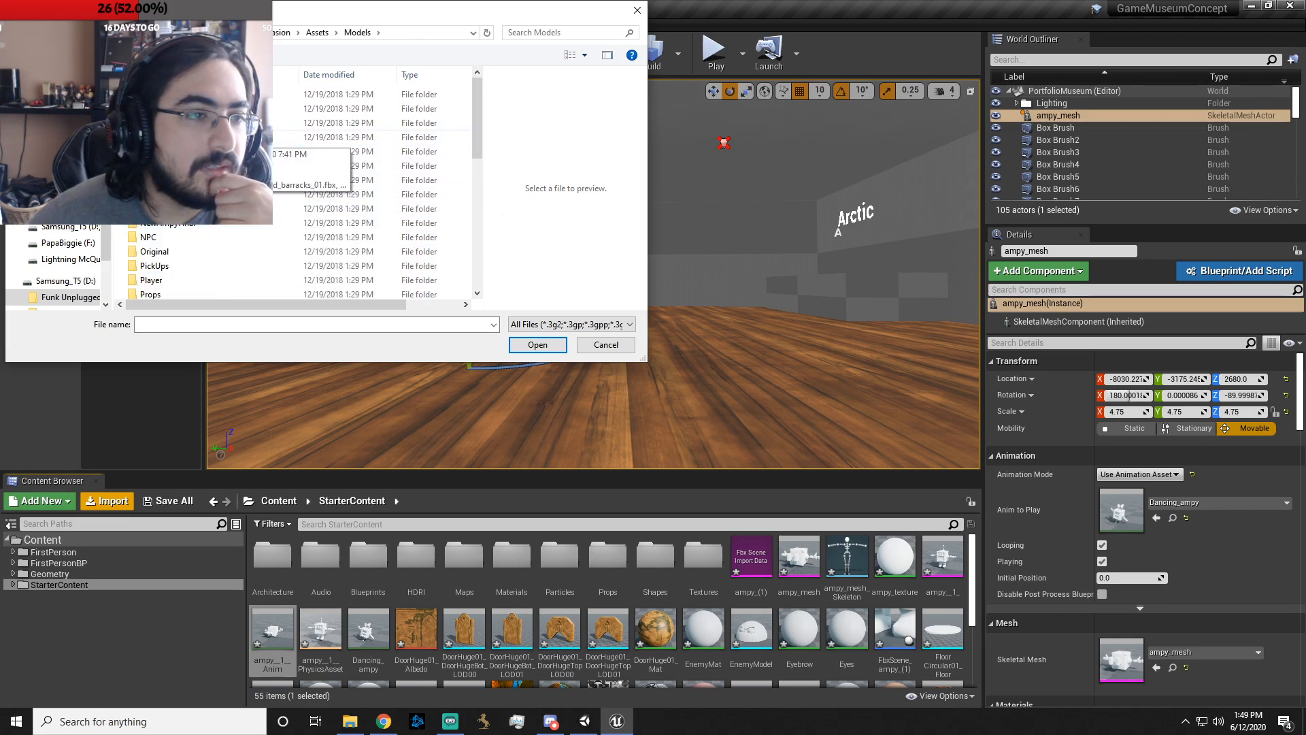
{"action": "left_click", "coordinate": [204, 221]}
{"action": "double_click", "coordinate": [205, 221]}
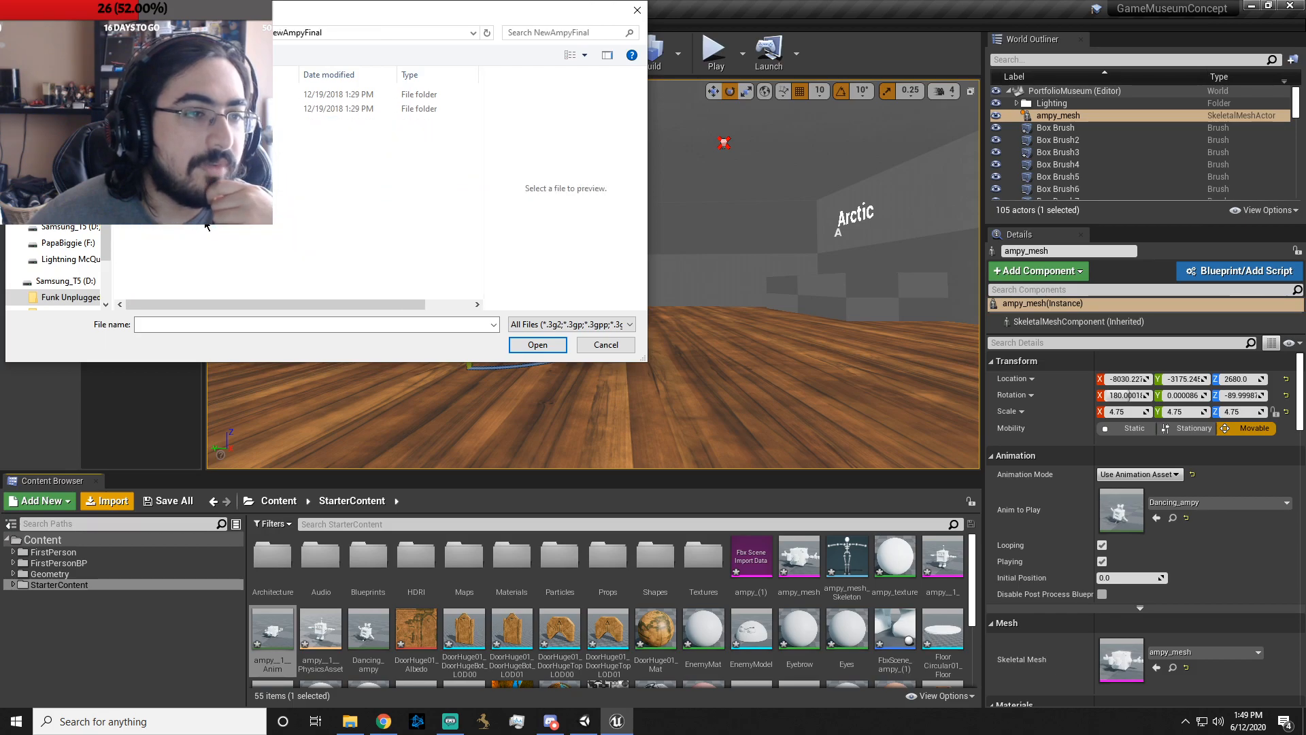
{"action": "double_click", "coordinate": [204, 94]}
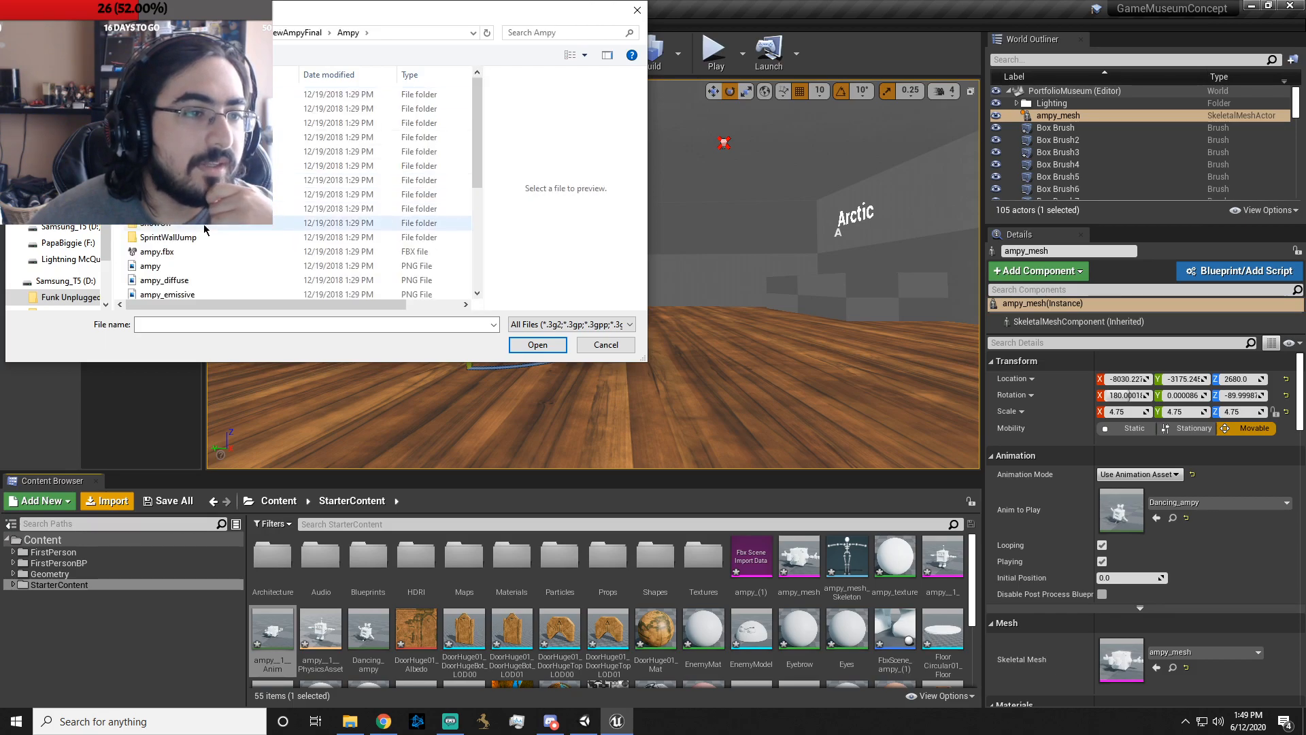
- Import ampy.fbx as a skeletal mesh and place the new ampy on the wooden floor beside the large robot
{"action": "scroll", "coordinate": [204, 177], "scroll_direction": "down", "scroll_amount": 2}
{"action": "left_click", "coordinate": [204, 176]}
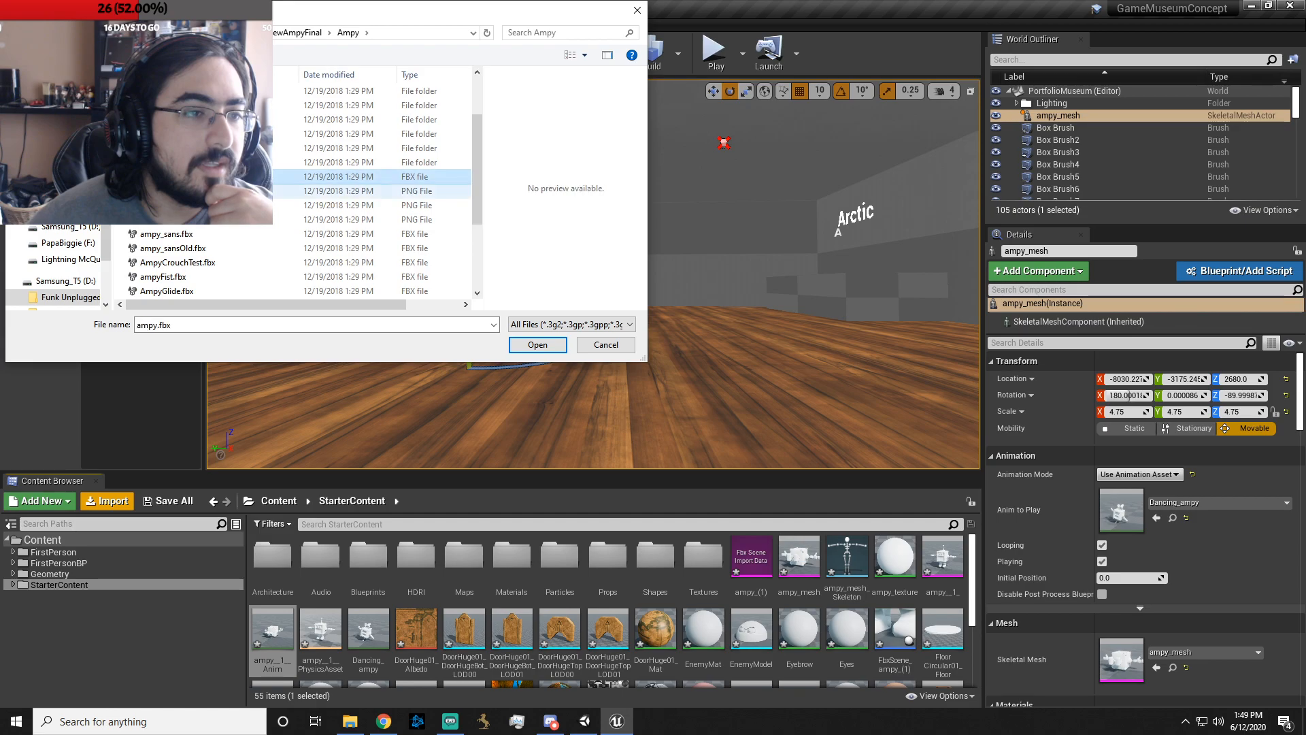
{"action": "left_click", "coordinate": [538, 345]}
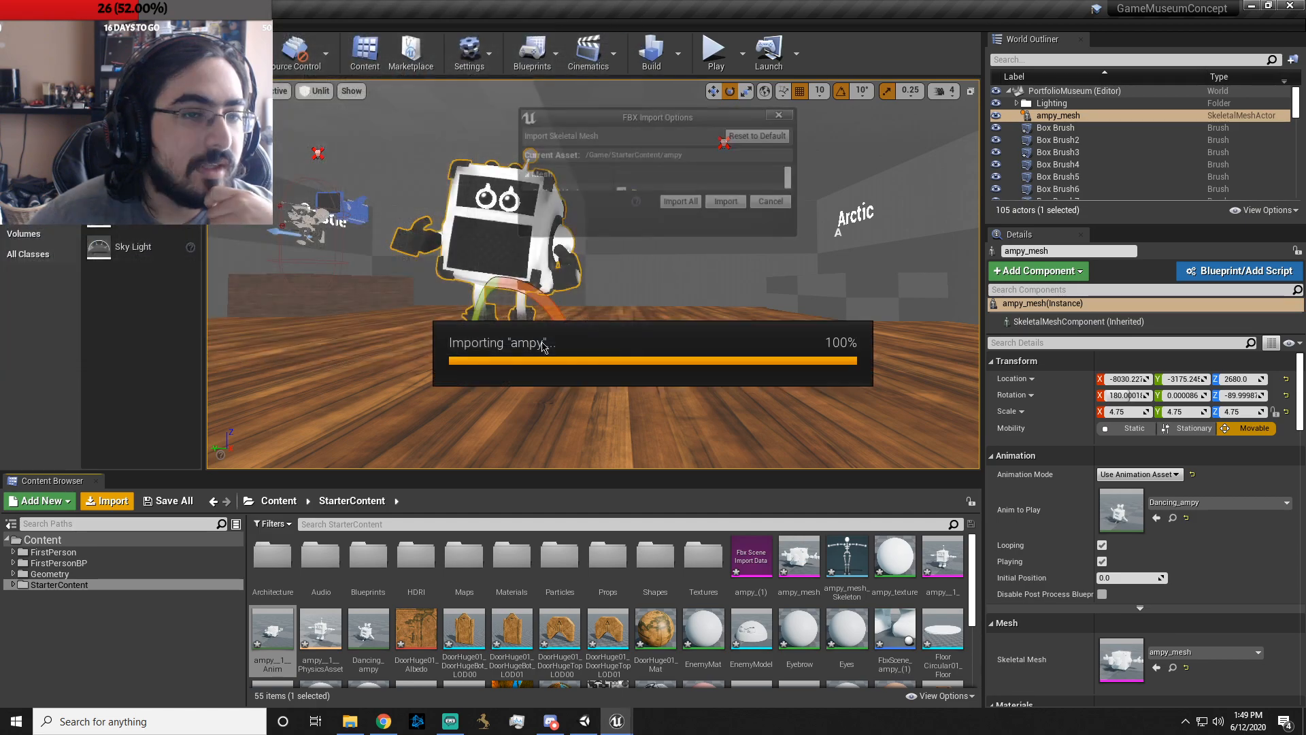
{"action": "left_click", "coordinate": [681, 612]}
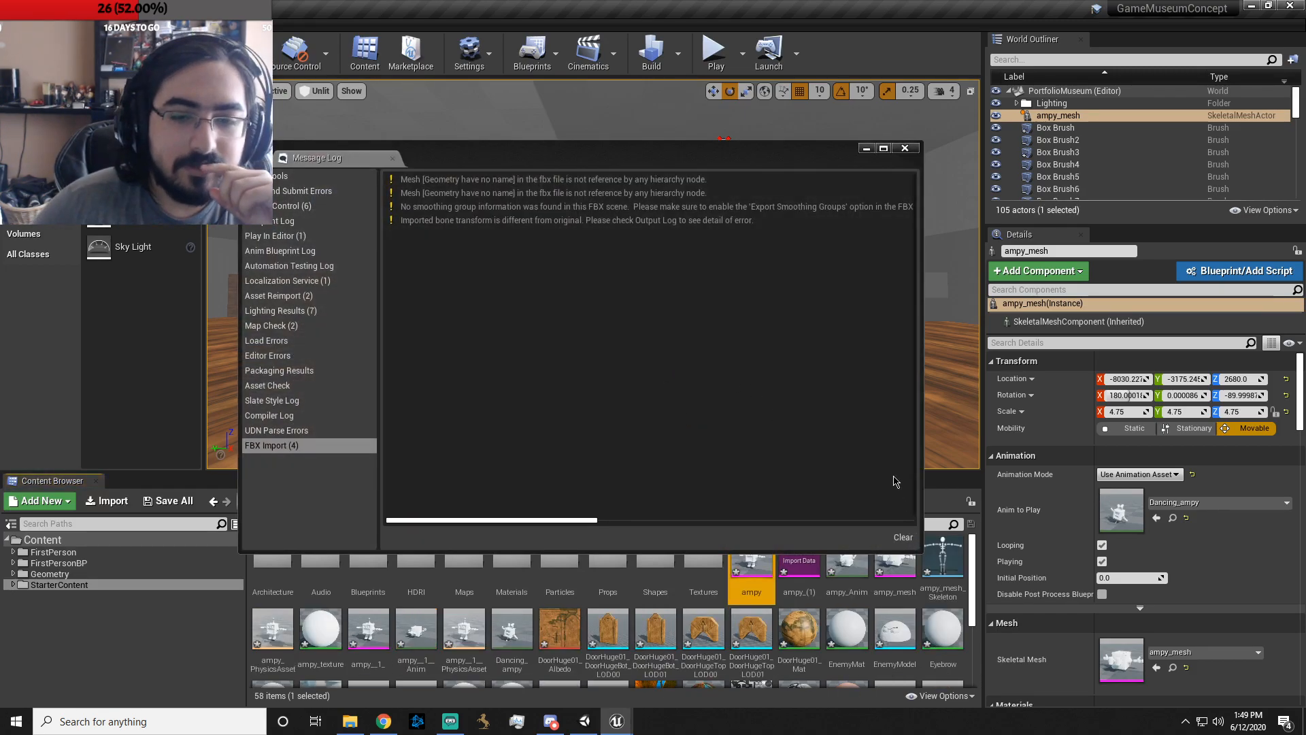
{"action": "left_click", "coordinate": [905, 148]}
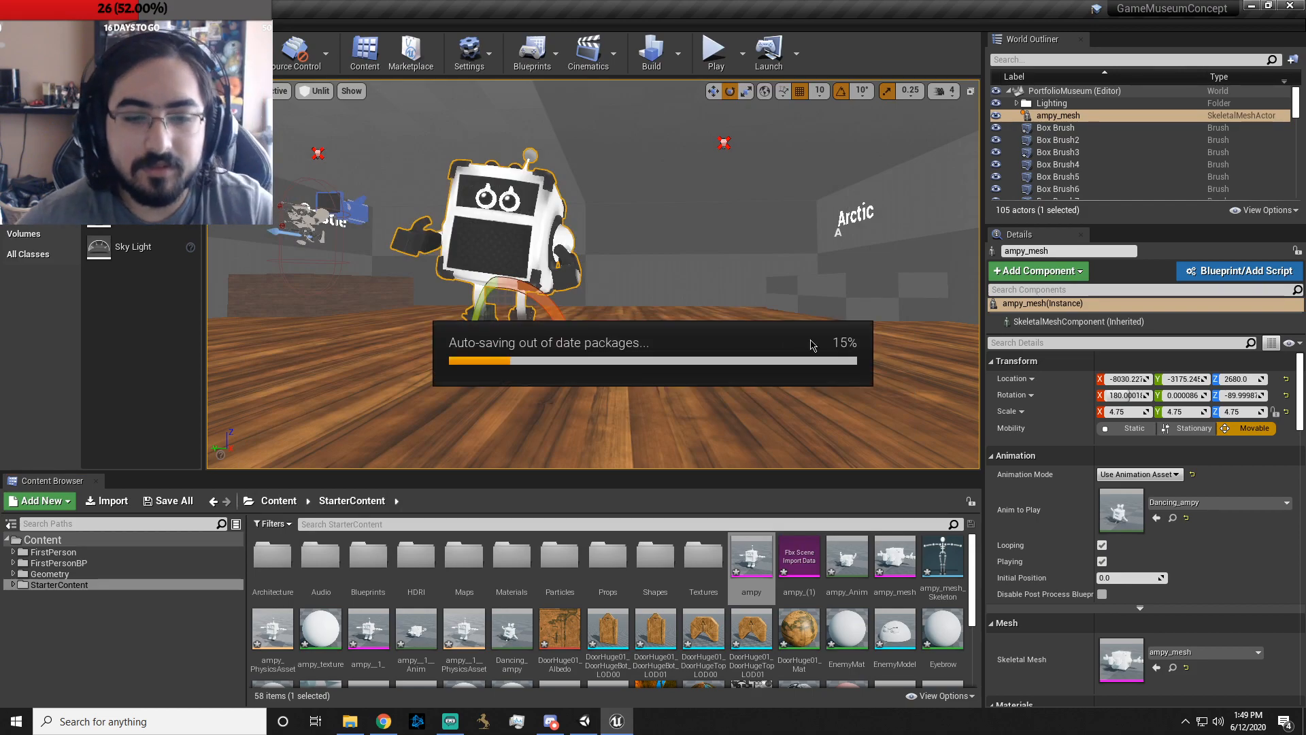
{"action": "right_click_drag", "start_coordinate": [728, 281], "coordinate": [764, 329]}
{"action": "left_click_drag", "start_coordinate": [759, 552], "coordinate": [731, 313]}
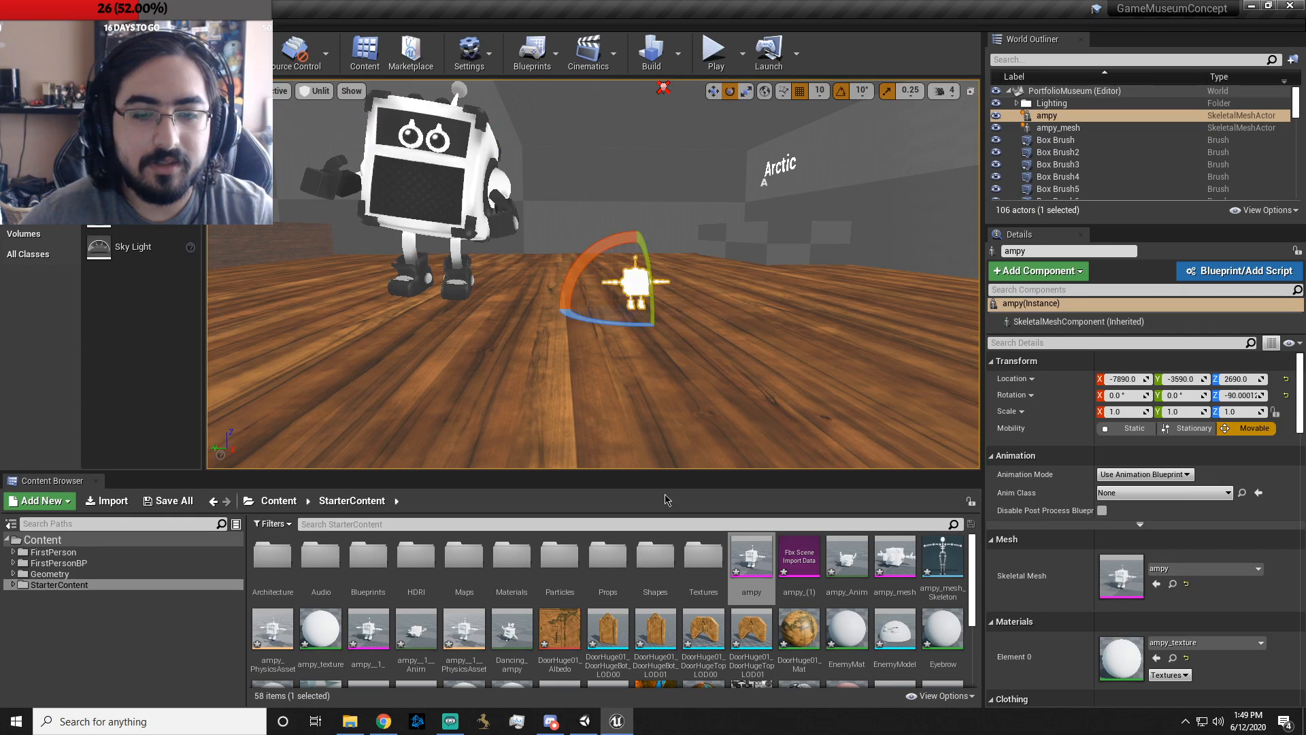
{"action": "scroll", "coordinate": [858, 585], "scroll_direction": "down", "scroll_amount": 2}
{"action": "scroll", "coordinate": [821, 575], "scroll_direction": "up", "scroll_amount": 3}
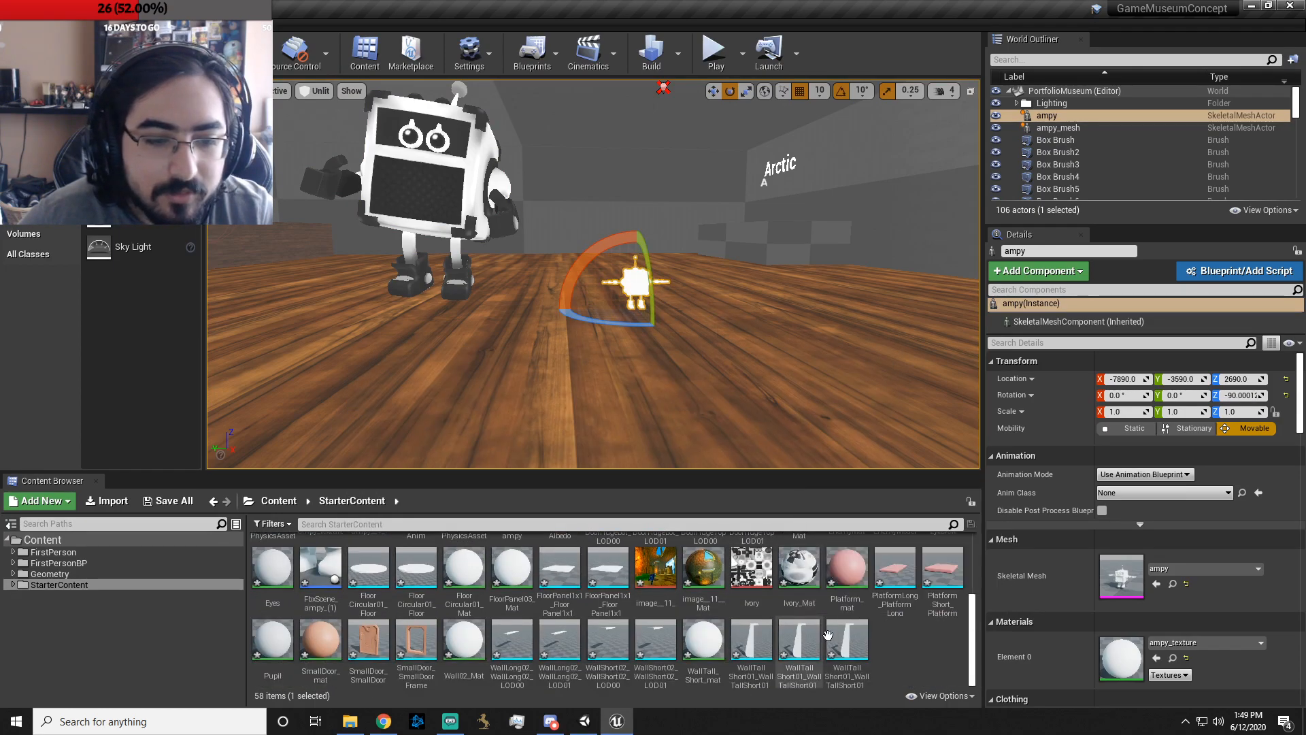
{"action": "scroll", "coordinate": [821, 579], "scroll_direction": "down", "scroll_amount": 3}
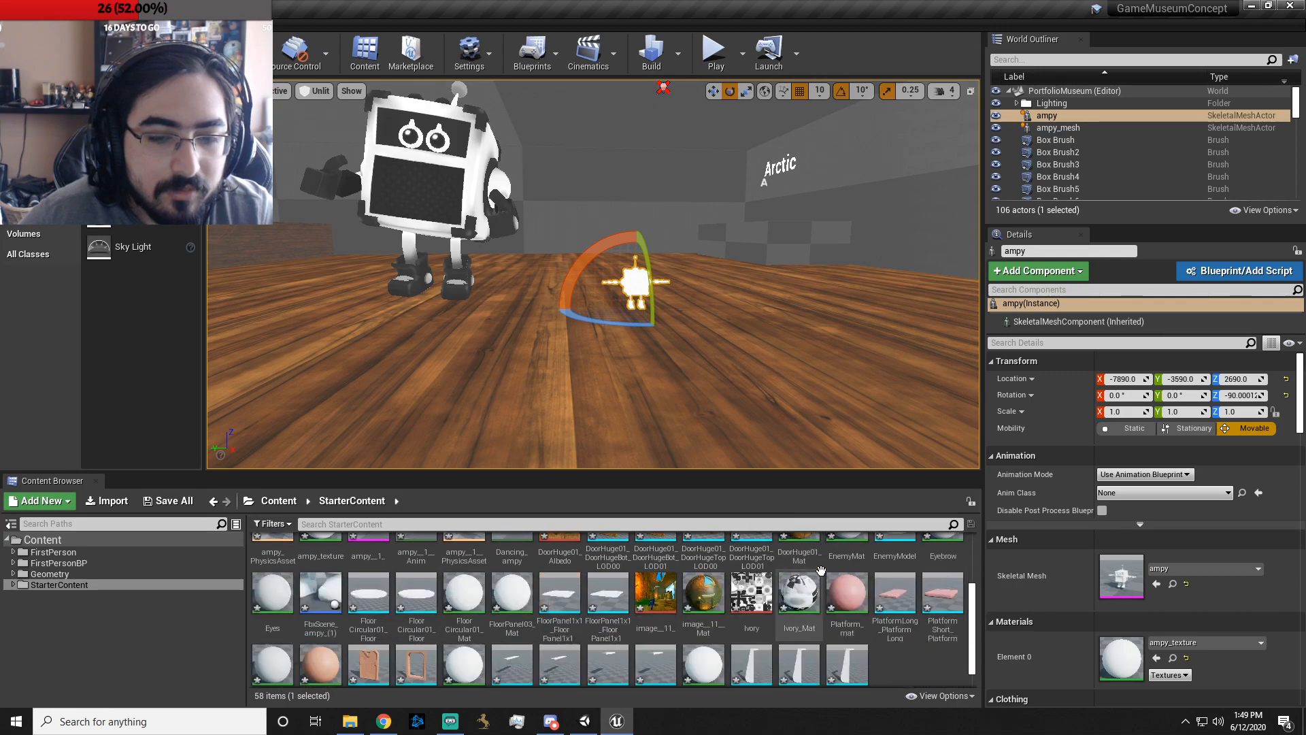
{"action": "left_click", "coordinate": [572, 726]}
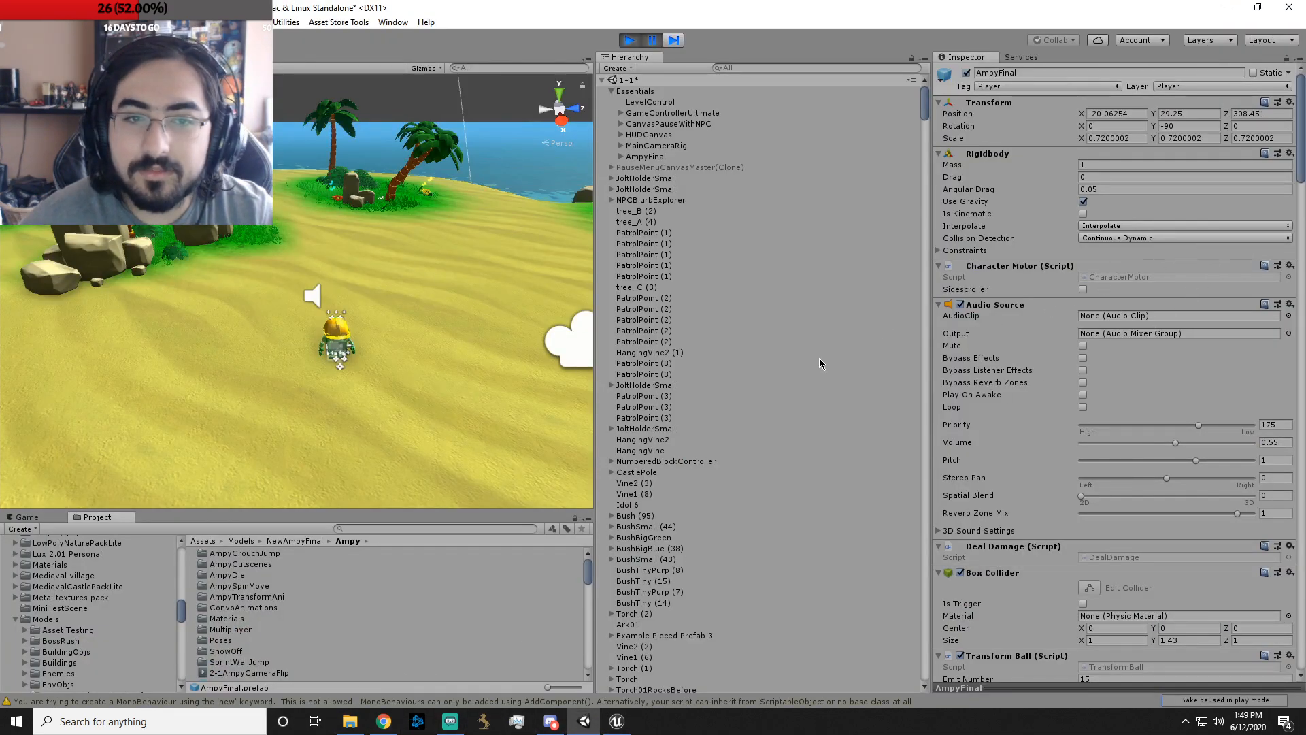
{"action": "left_click", "coordinate": [612, 724]}
- Try to import the ampy PNG texture into StarterContent, replacing the existing ampy asset
{"action": "left_click", "coordinate": [107, 500]}
{"action": "scroll", "coordinate": [313, 241], "scroll_direction": "down", "scroll_amount": 4}
{"action": "left_click", "coordinate": [238, 134]}
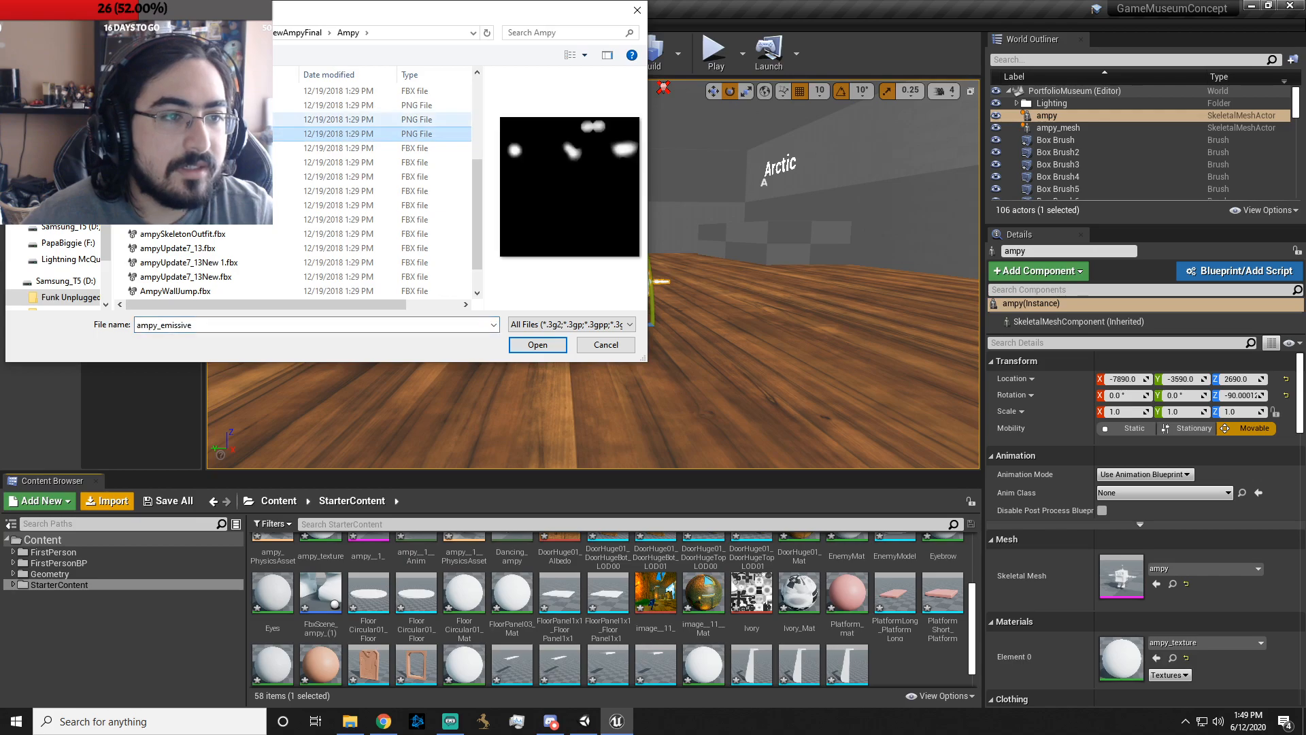
{"action": "left_click", "coordinate": [204, 105]}
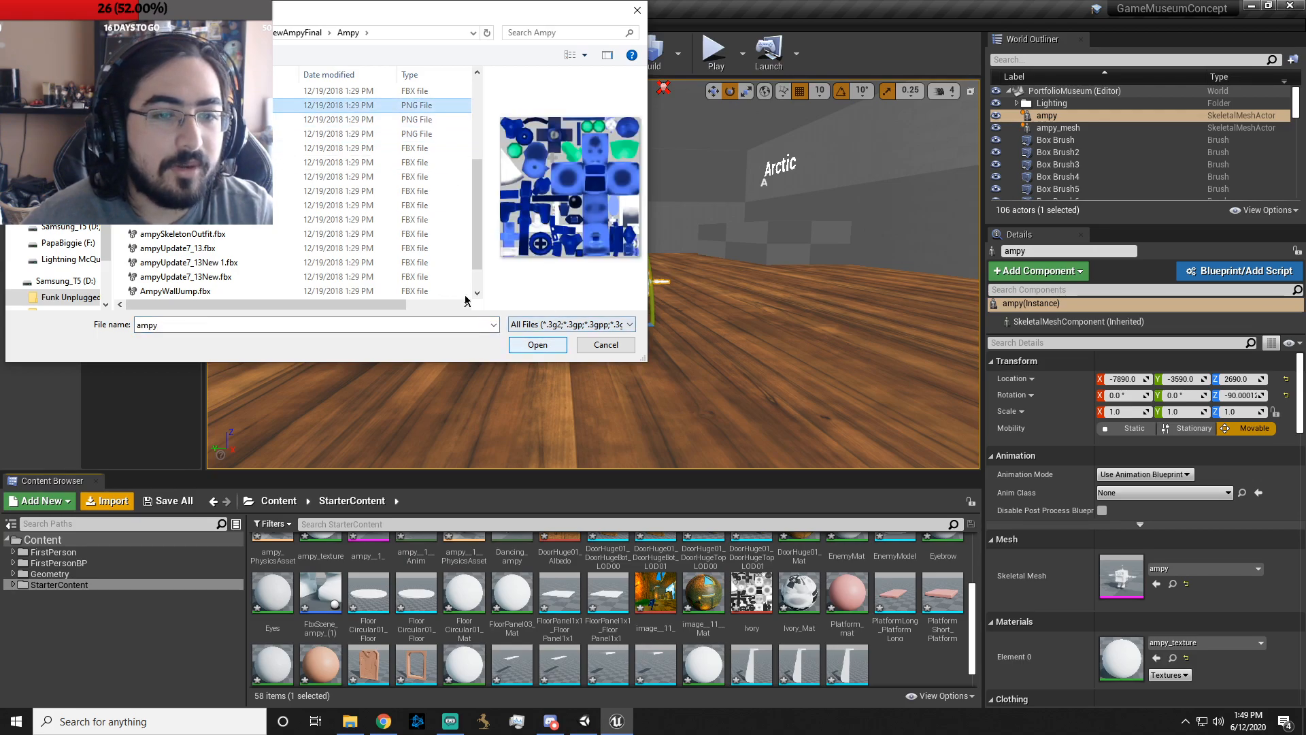
{"action": "left_click", "coordinate": [539, 342]}
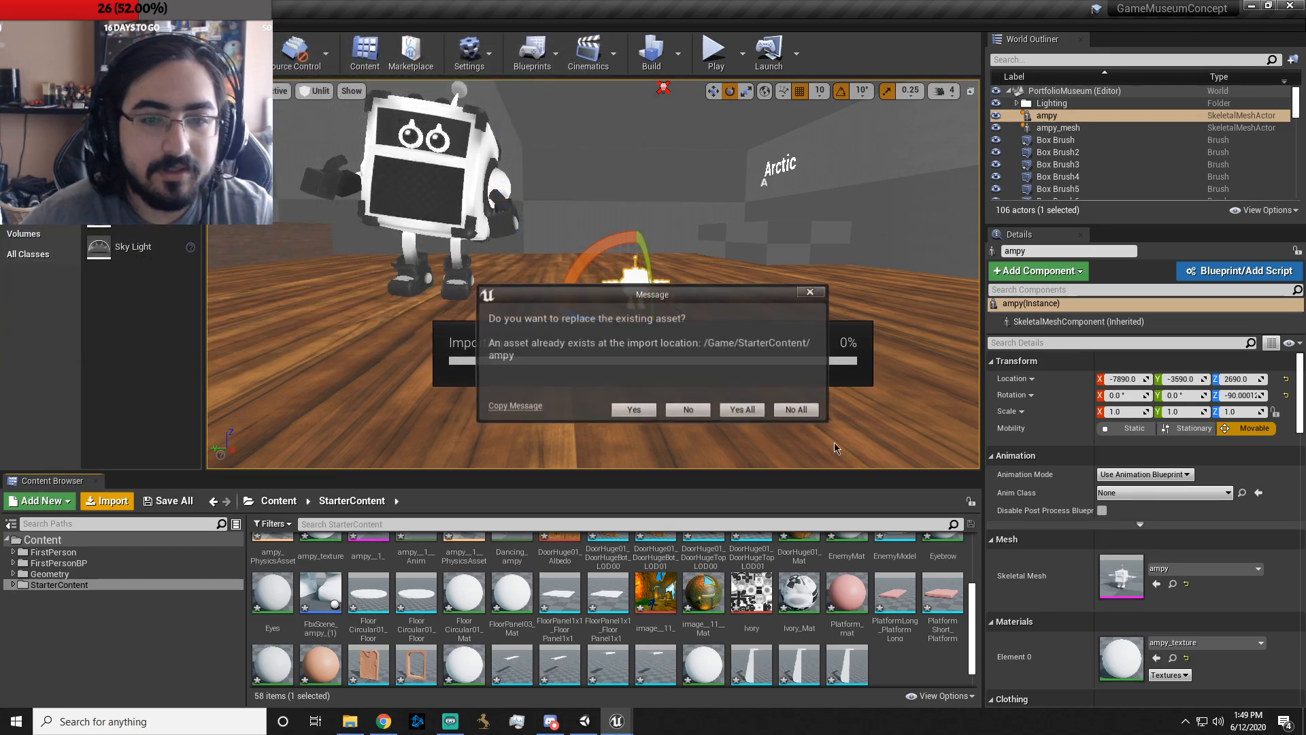
{"action": "left_click", "coordinate": [745, 411]}
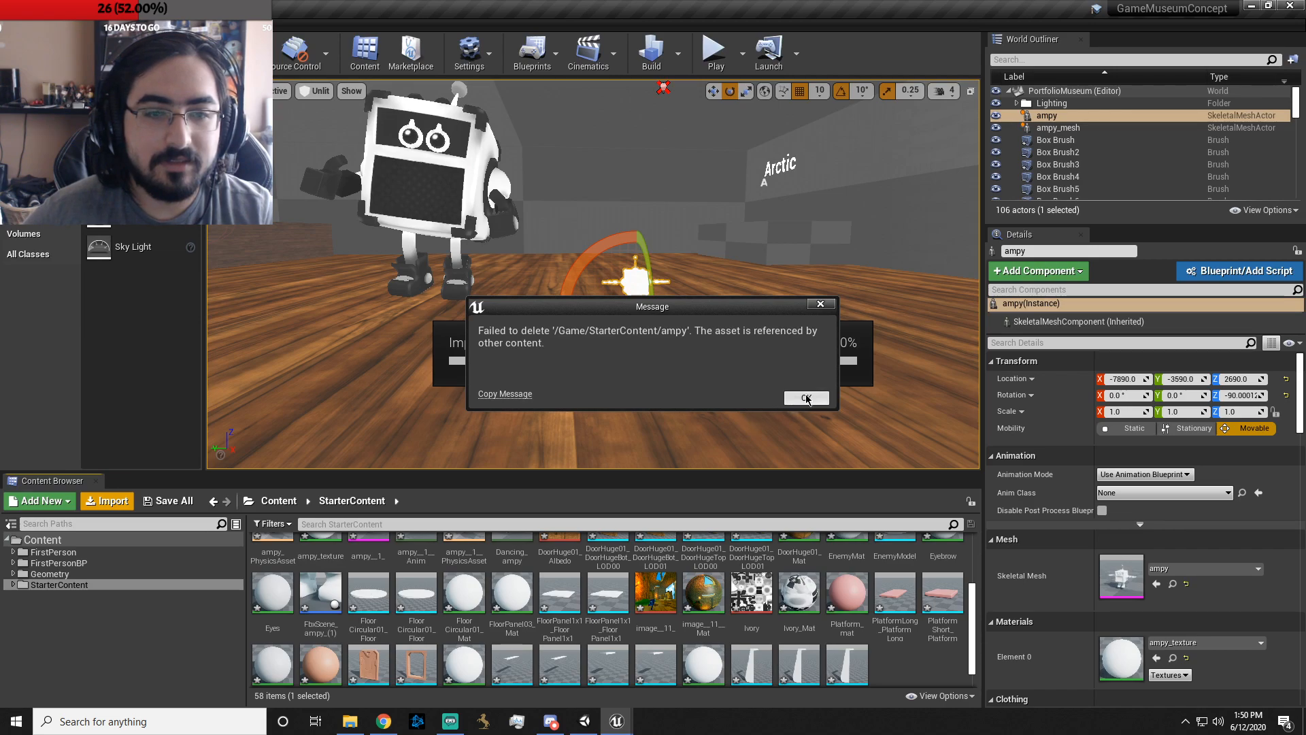
{"action": "left_click", "coordinate": [806, 398]}
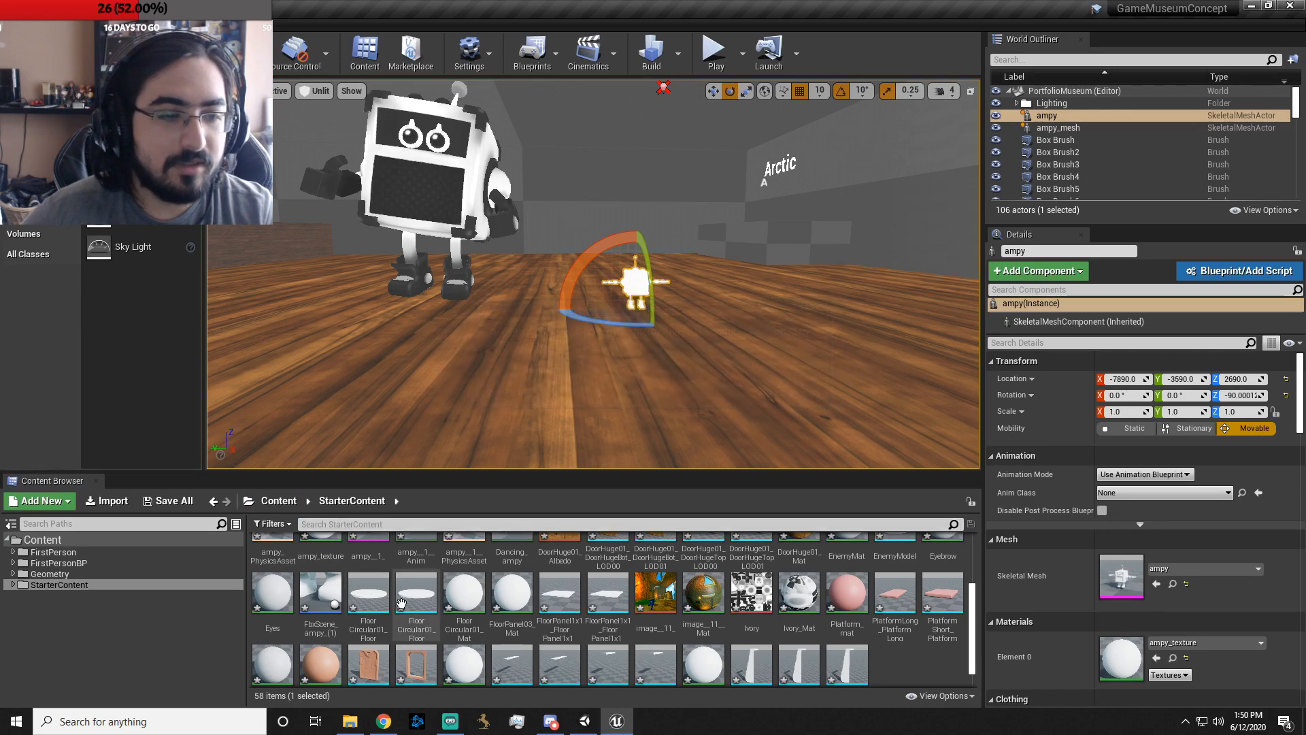
- Retry importing the ampy PNG texture, declining to replace the existing ampy asset
{"action": "left_click", "coordinate": [113, 504]}
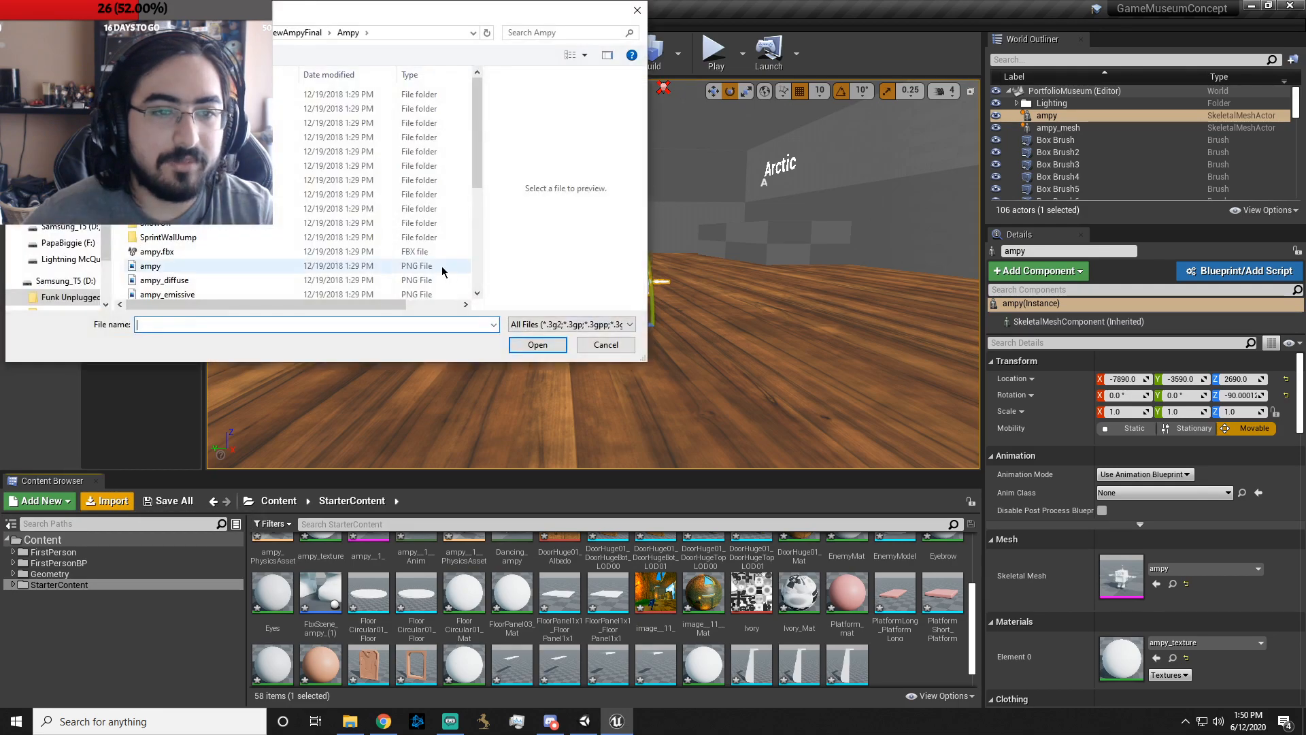
{"action": "left_click", "coordinate": [283, 268]}
{"action": "left_click", "coordinate": [537, 345]}
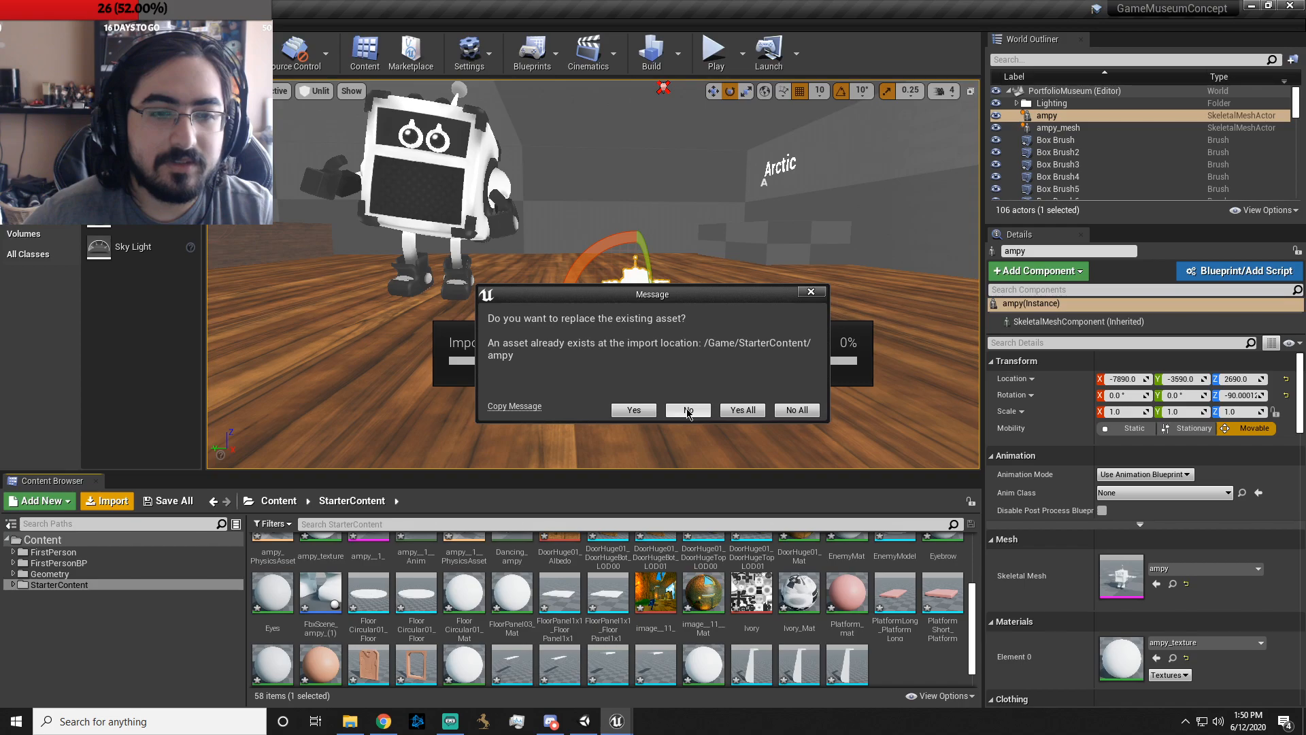
{"action": "left_click", "coordinate": [688, 408]}
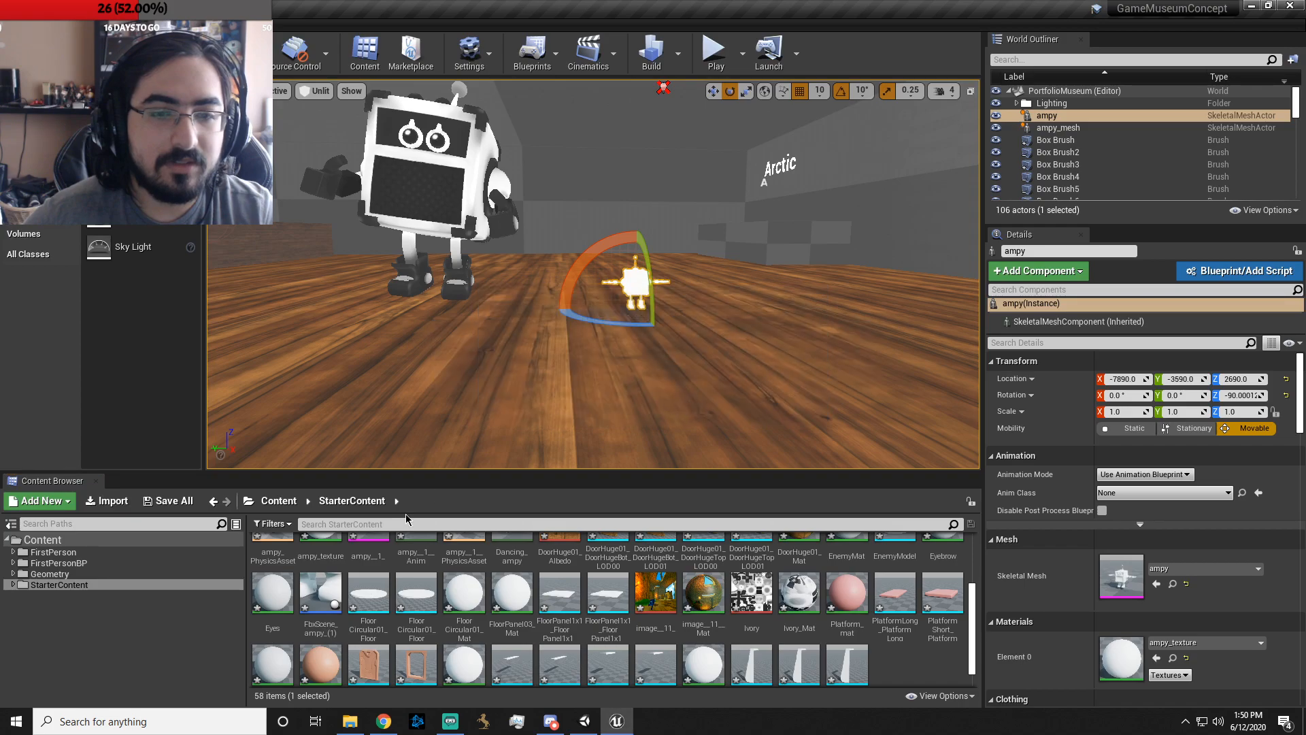
- Start another import and move the ampy PNG from the Ampy folder to the Samsung_T5 (D:) drive
{"action": "left_click", "coordinate": [113, 502]}
{"action": "left_click", "coordinate": [174, 268]}
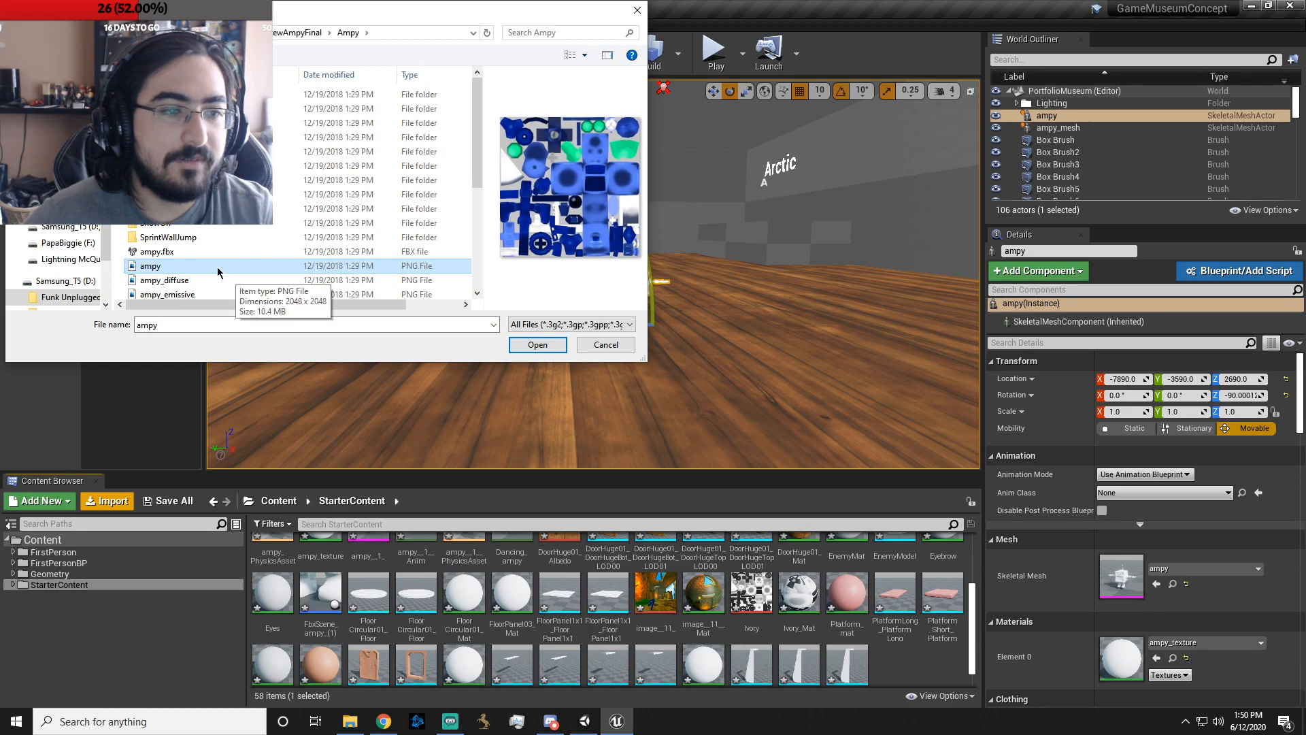
{"action": "left_click_drag", "start_coordinate": [158, 269], "coordinate": [60, 281]}
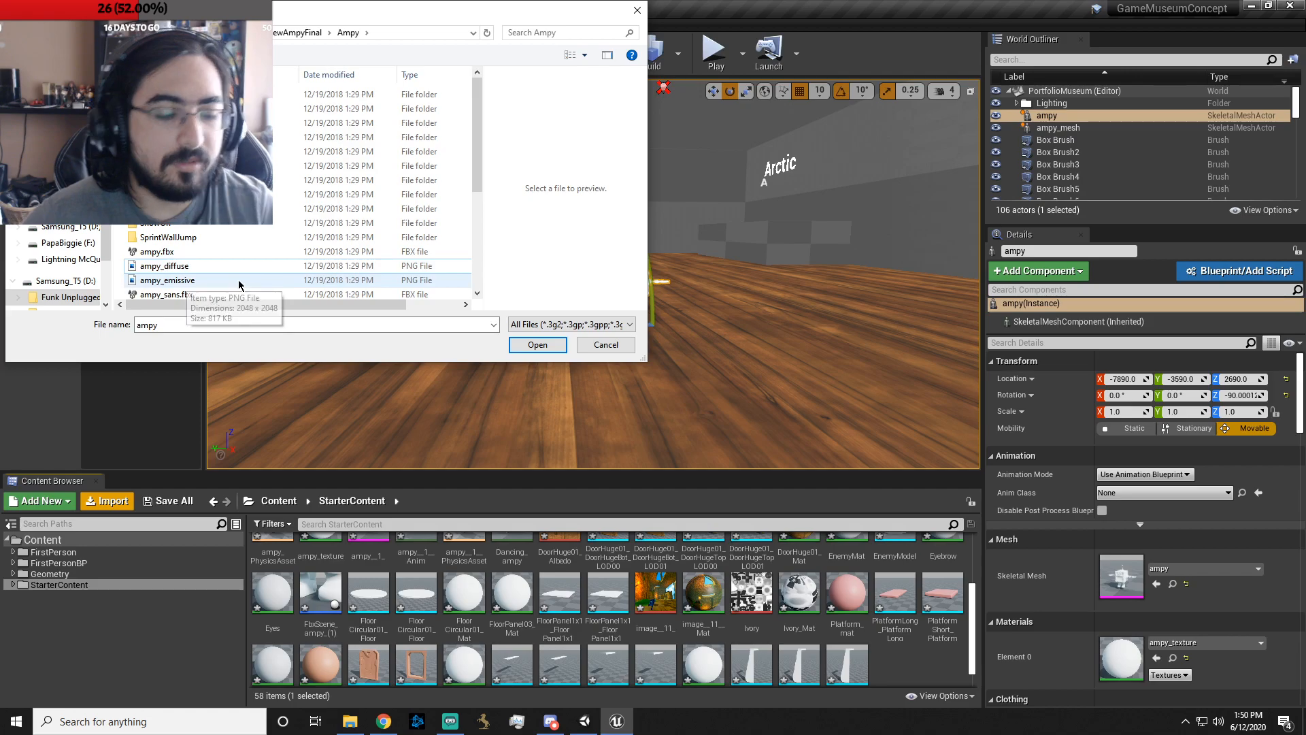
- Copy the ampy PNG from the Samsung_T5 (D:) drive and paste it back into the Ampy folder
{"action": "left_click", "coordinate": [72, 281]}
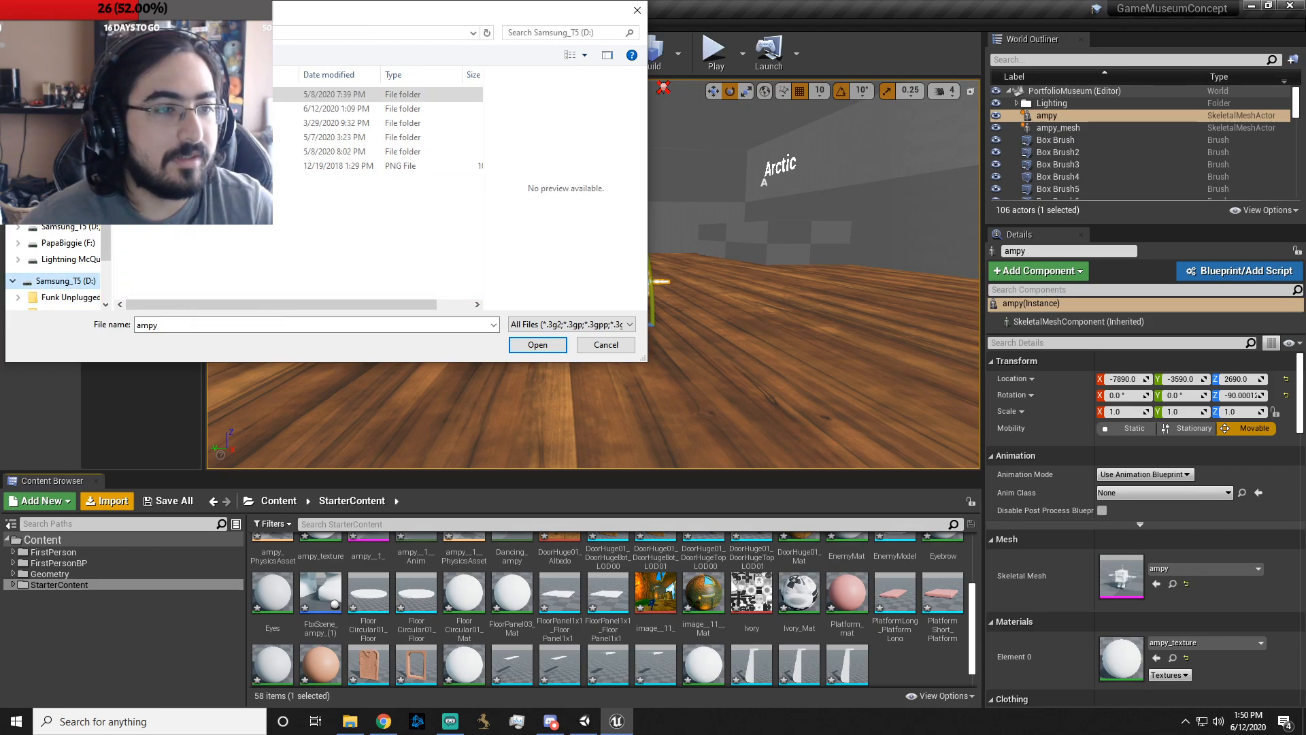
{"action": "left_click", "coordinate": [156, 167]}
{"action": "right_click", "coordinate": [157, 166]}
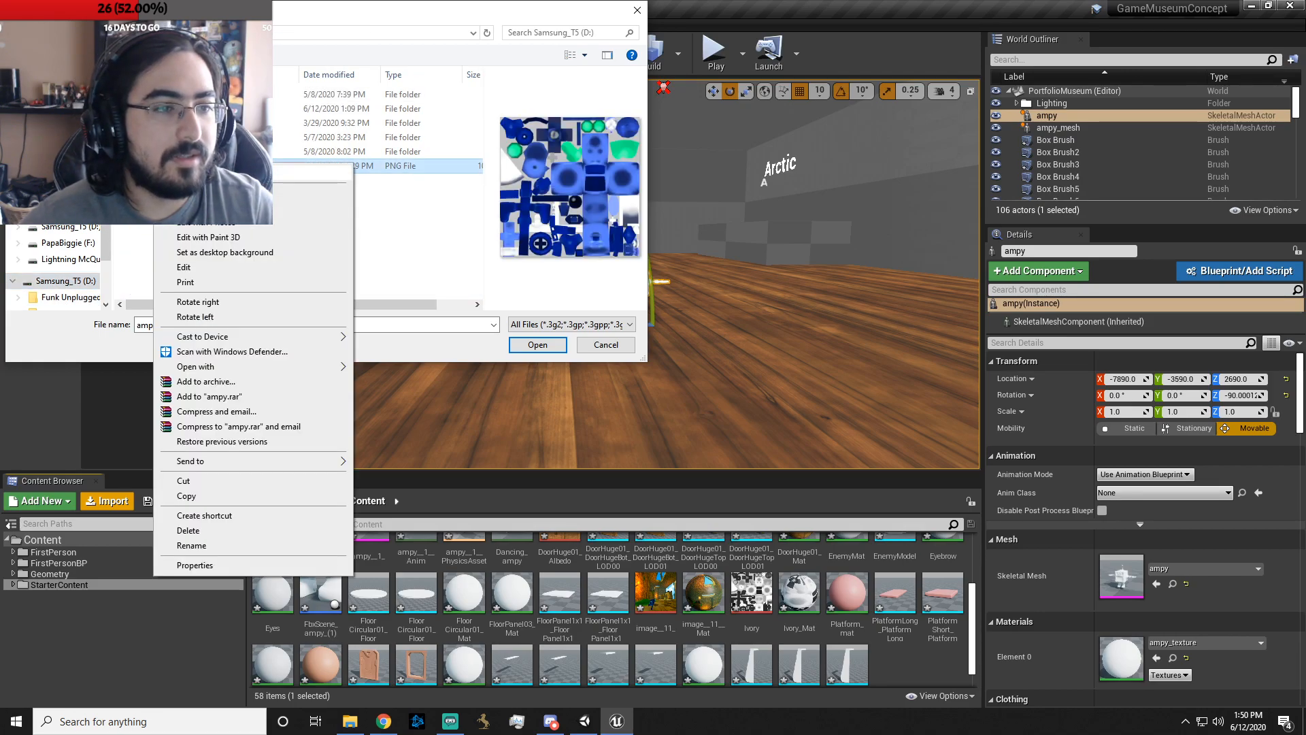
{"action": "left_click", "coordinate": [209, 498]}
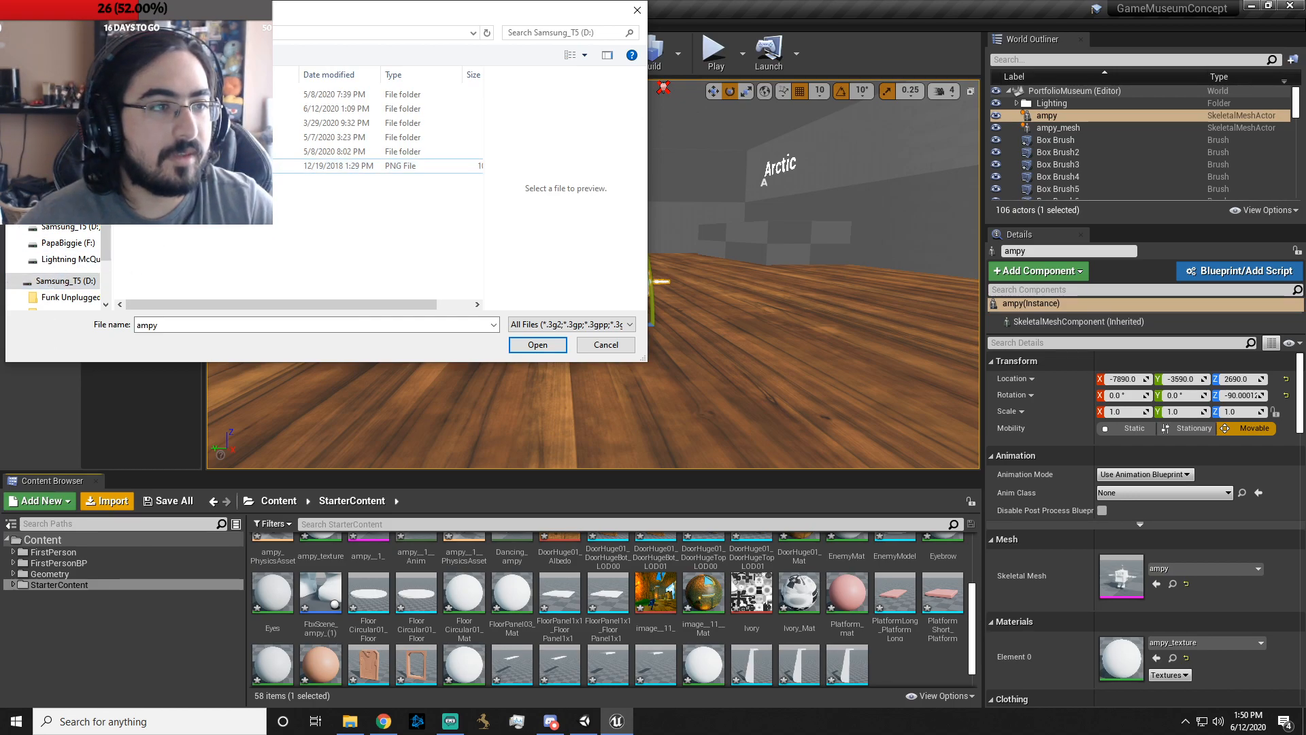
{"action": "left_click", "coordinate": [68, 297]}
{"action": "right_click", "coordinate": [121, 251]}
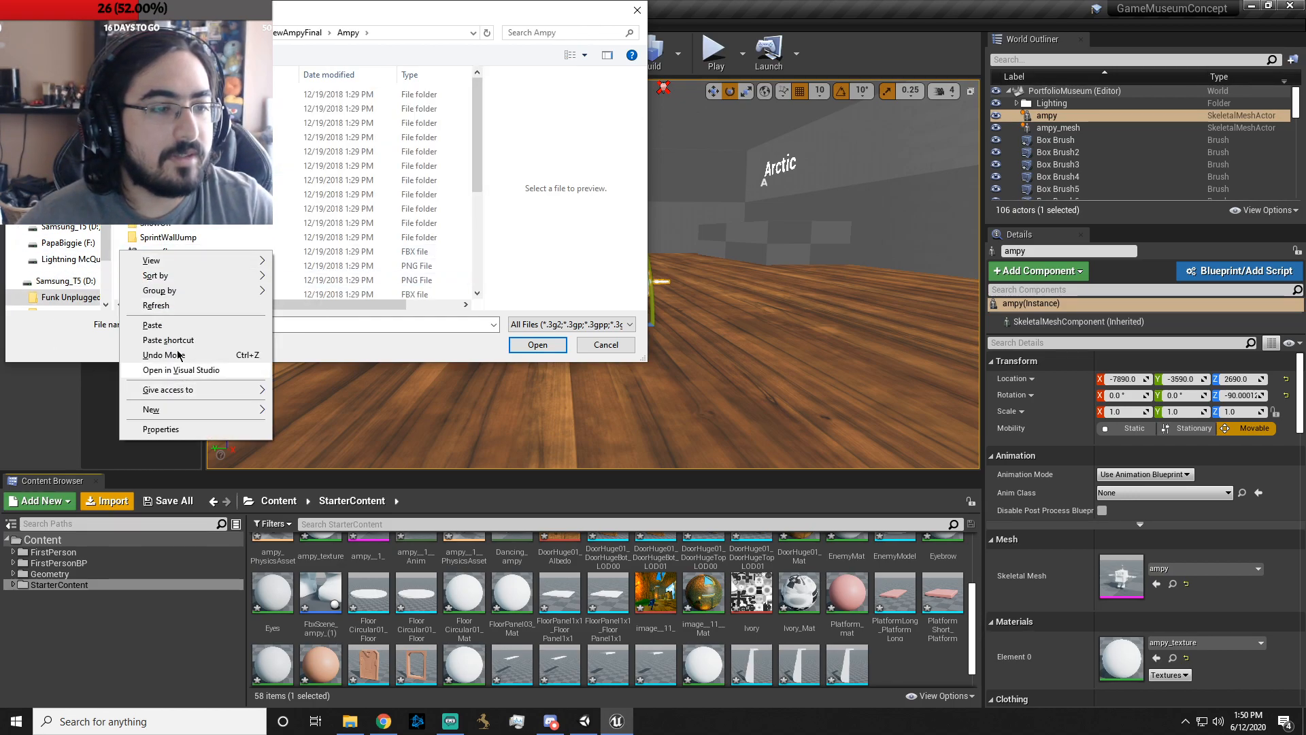
{"action": "left_click", "coordinate": [166, 325]}
- Rename the ampy PNG on the Samsung_T5 (D:) drive to ampy_Unreal
{"action": "left_click", "coordinate": [81, 282]}
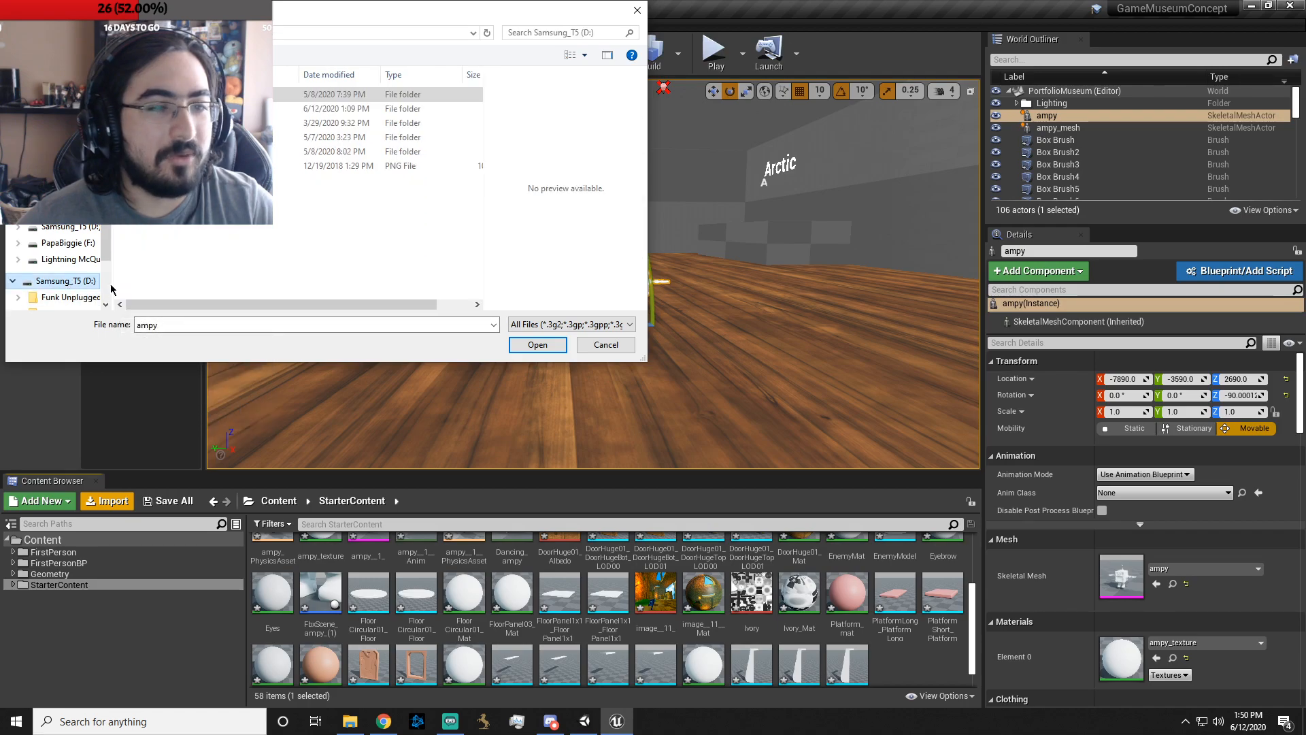
{"action": "right_click", "coordinate": [146, 169]}
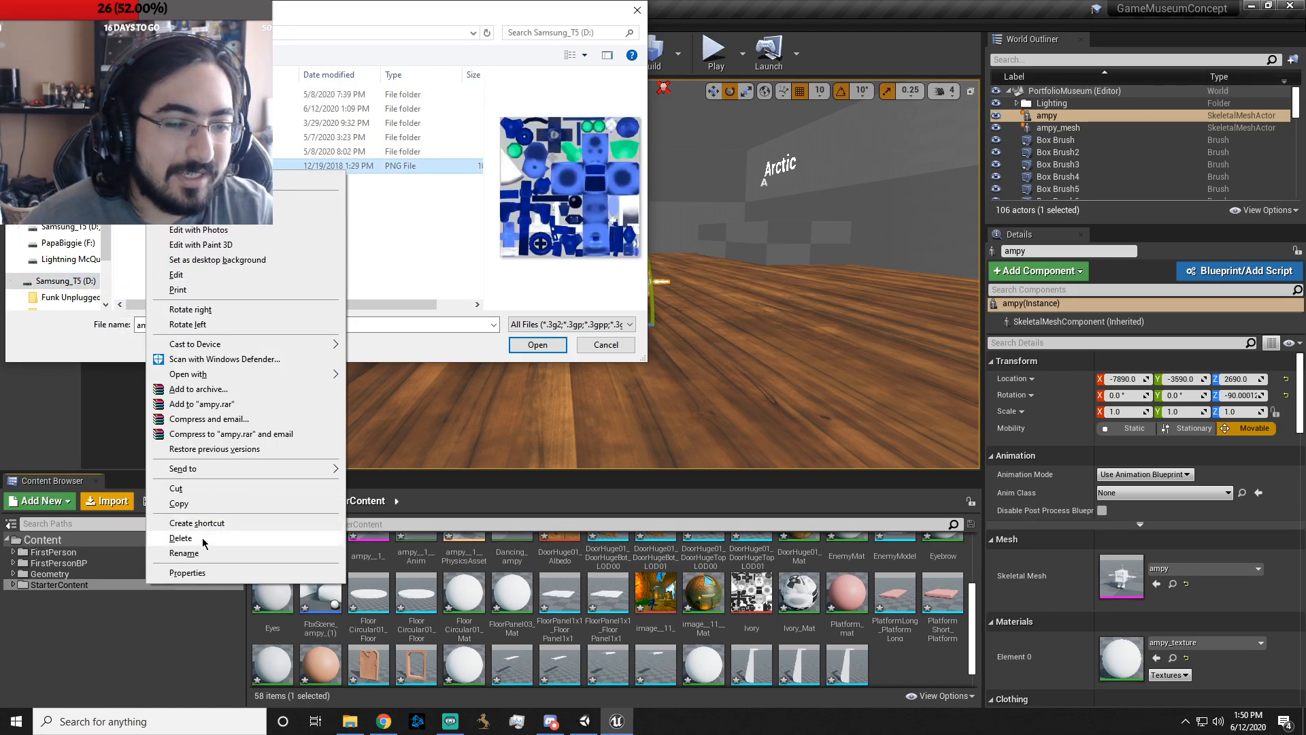
{"action": "left_click", "coordinate": [183, 553]}
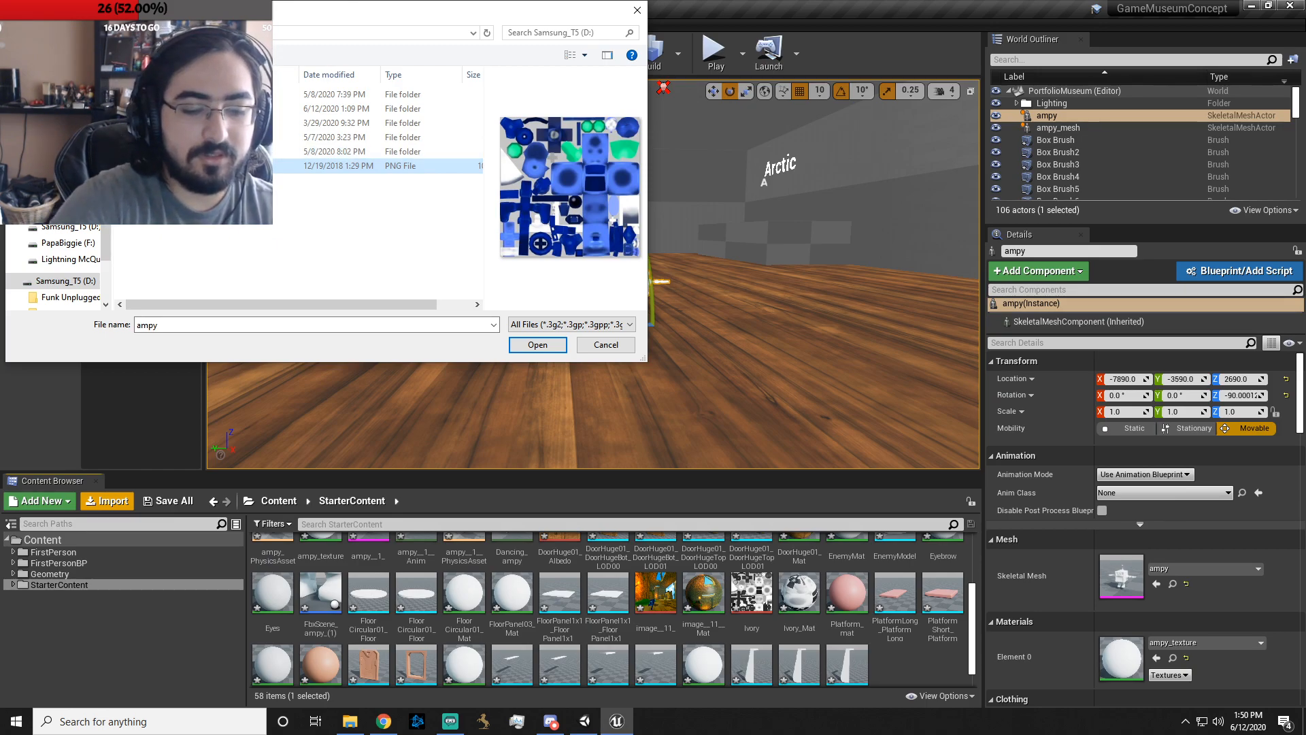
{"action": "key", "text": "Return"}
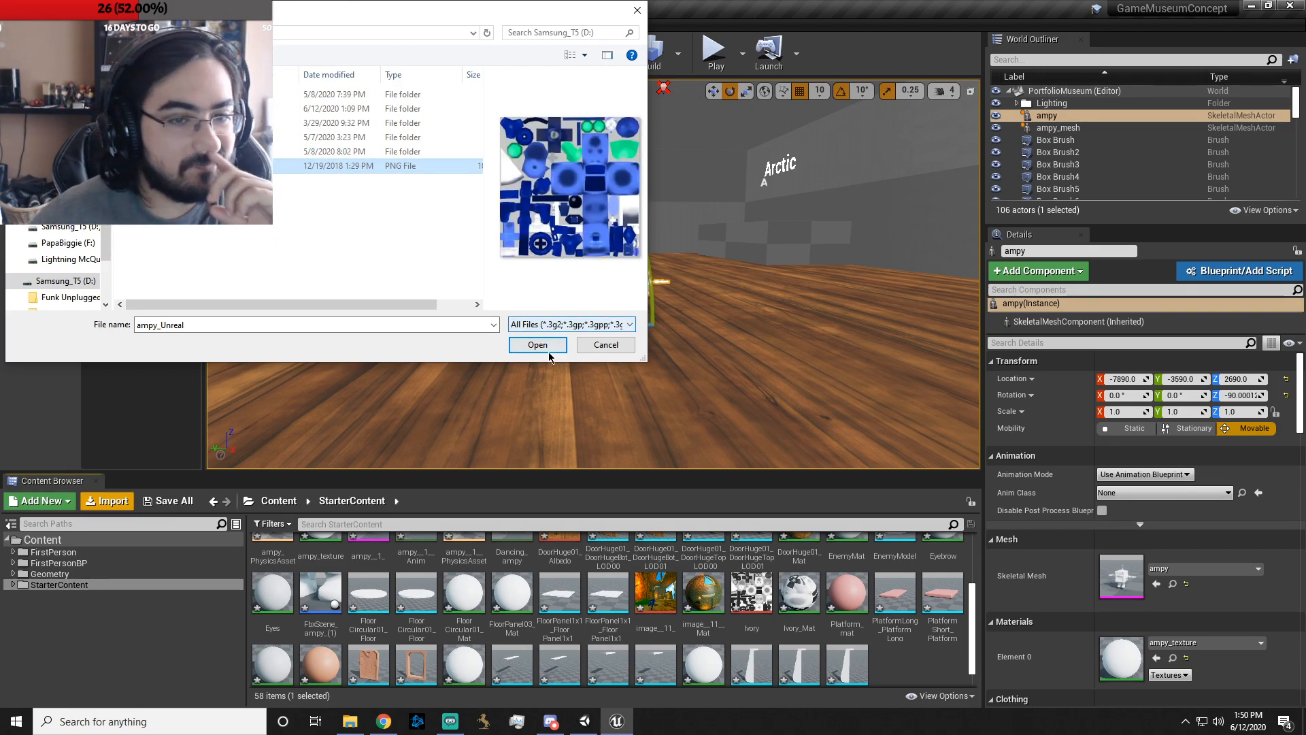
- Import the ampy_Unreal texture into StarterContent and apply it to the small ampy robot in the level
{"action": "left_click", "coordinate": [548, 350]}
{"action": "left_click_drag", "start_coordinate": [376, 621], "coordinate": [639, 285]}
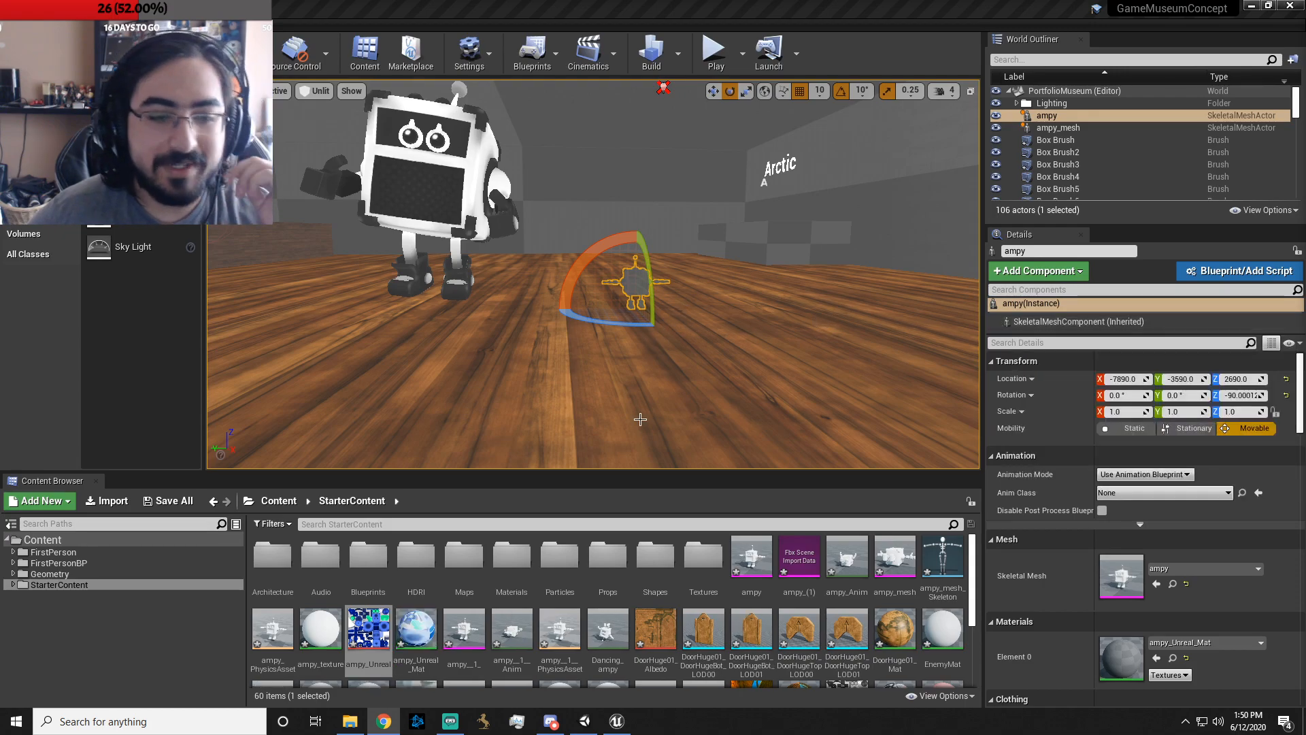
- Scale the small blue ampy robot uniformly to 3.25 and position it on the floor at Y -3640, Z 2690
{"action": "mouse_move", "coordinate": [416, 629]}
{"action": "left_mouse_down"}
{"action": "mouse_move", "coordinate": [634, 296]}
{"action": "mouse_move", "coordinate": [499, 567]}
{"action": "mouse_move", "coordinate": [413, 632]}
{"action": "left_mouse_up"}
{"action": "right_click_drag", "start_coordinate": [757, 293], "coordinate": [802, 306]}
{"action": "key", "text": "r"}
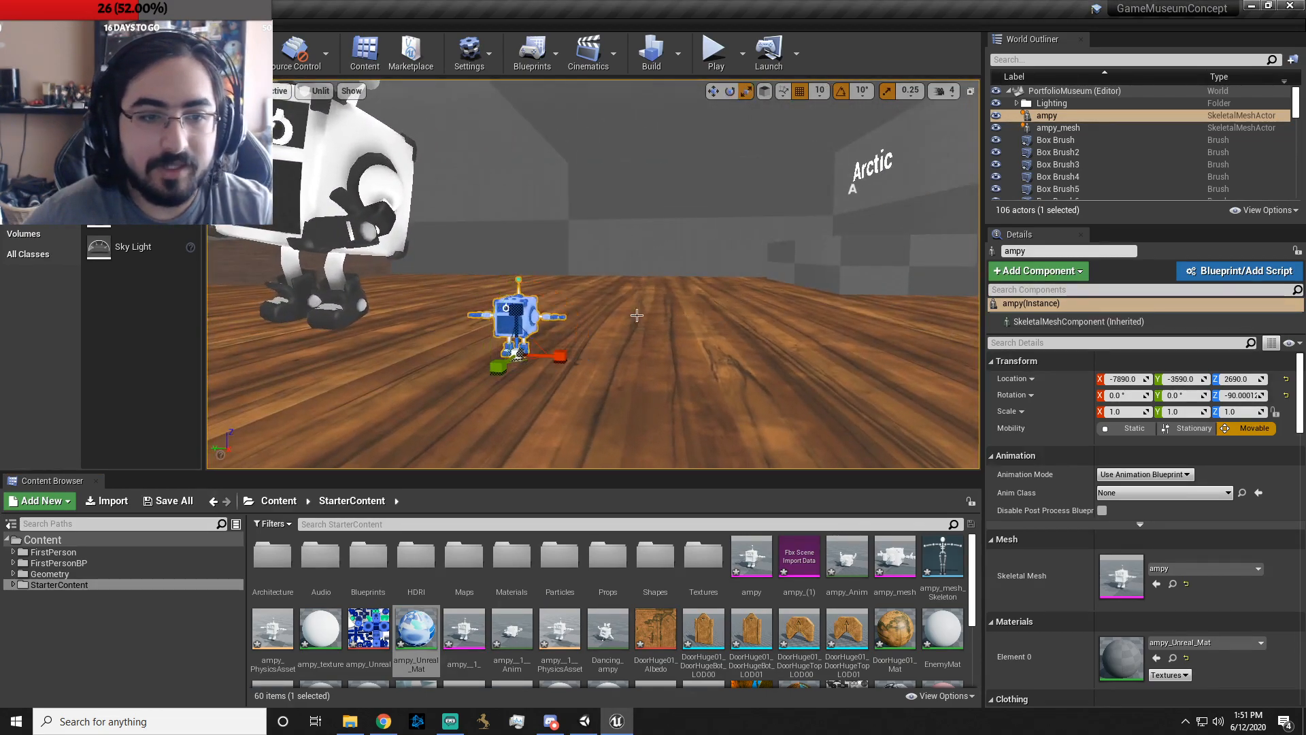
{"action": "left_click_drag", "start_coordinate": [517, 309], "coordinate": [545, 259]}
{"action": "key", "text": "e"}
{"action": "key", "text": "r"}
{"action": "key", "text": "ctrl+z"}
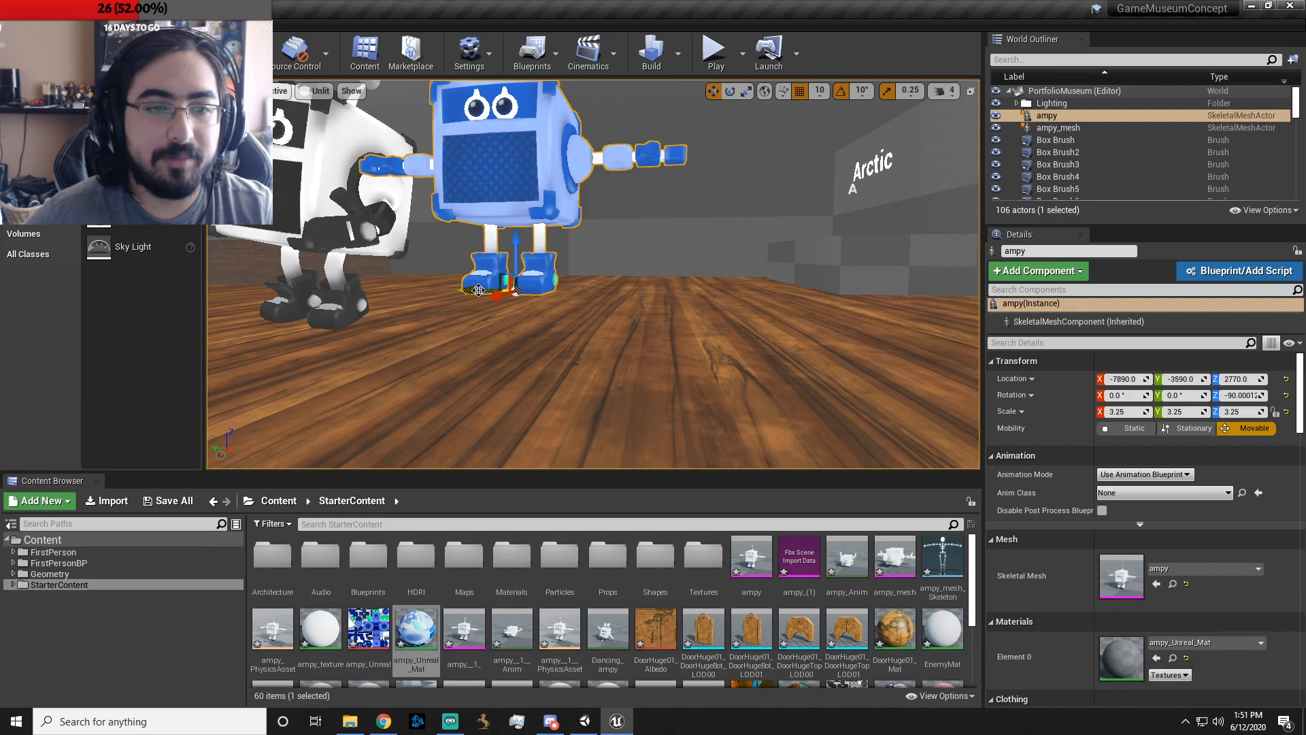
{"action": "left_click_drag", "start_coordinate": [479, 290], "coordinate": [517, 279]}
{"action": "left_click_drag", "start_coordinate": [562, 241], "coordinate": [568, 312]}
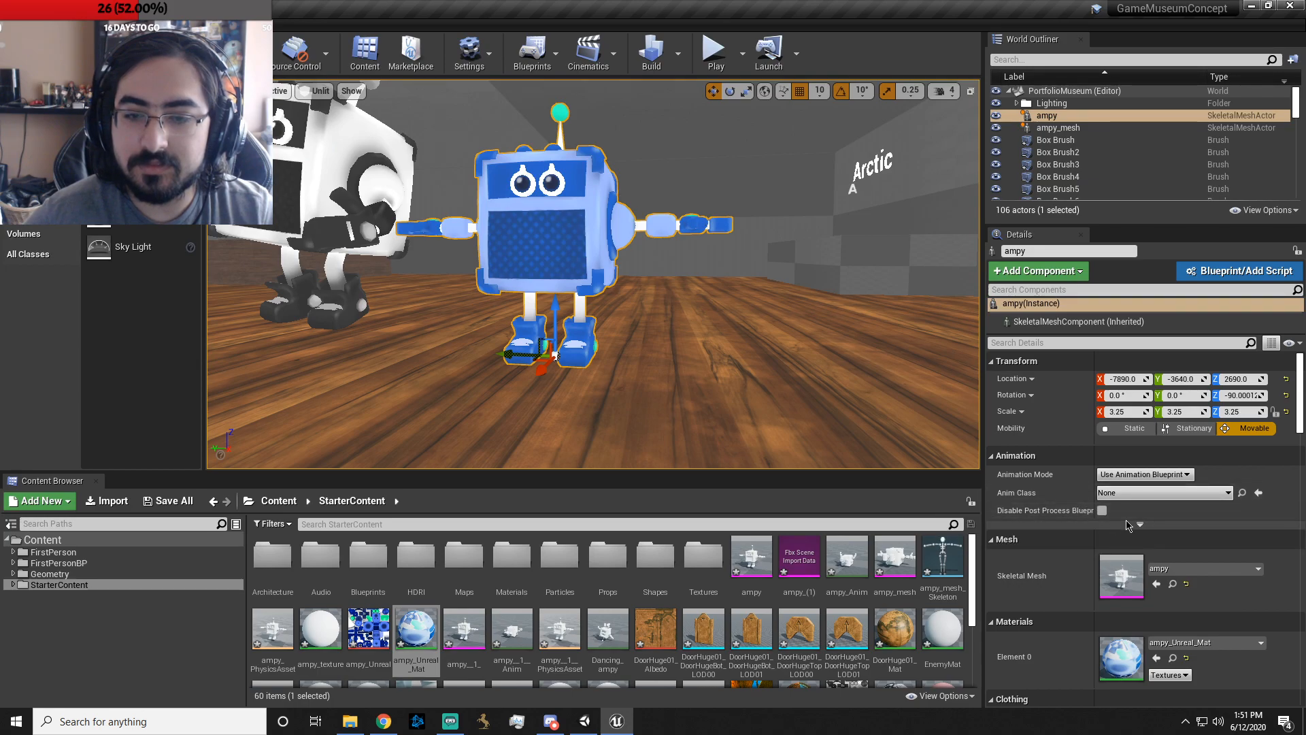
- Examine the blue ampy robot's available animation classes and modes, plus its clothing, physics and collision settings
{"action": "left_click", "coordinate": [1115, 494]}
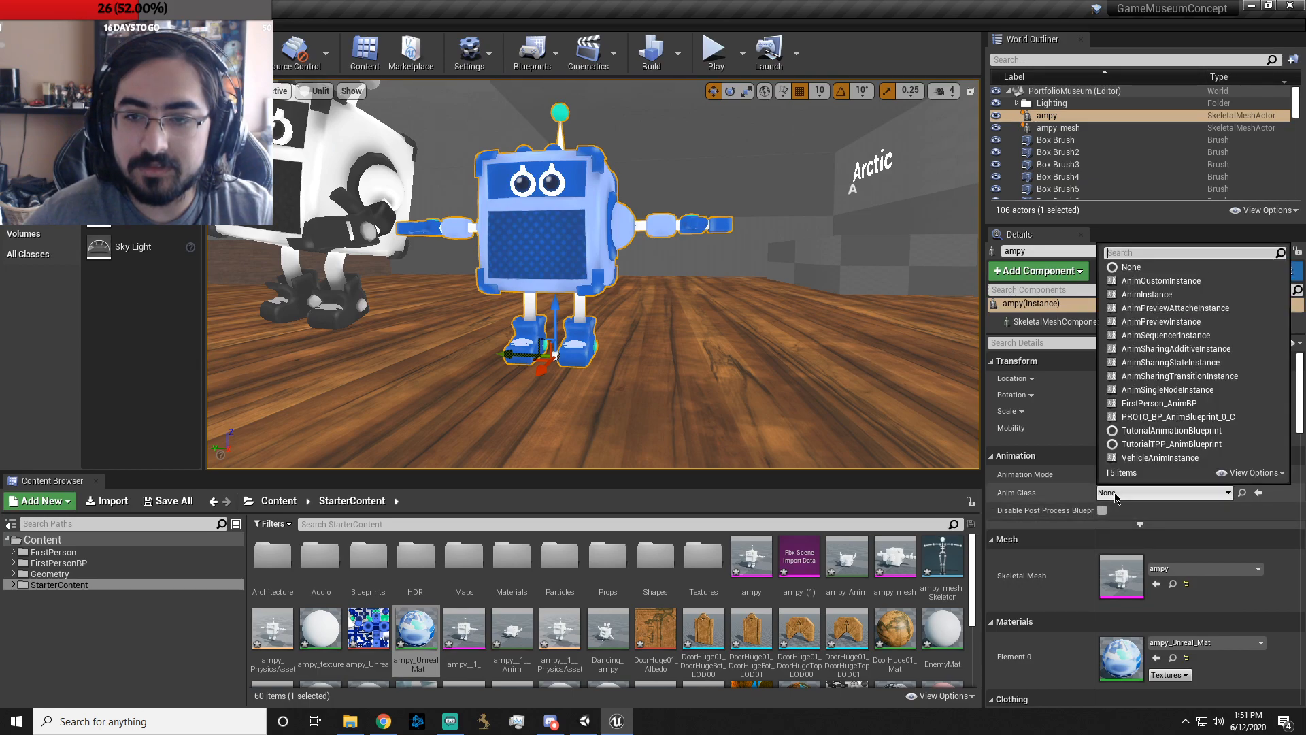
{"action": "left_click", "coordinate": [1053, 475]}
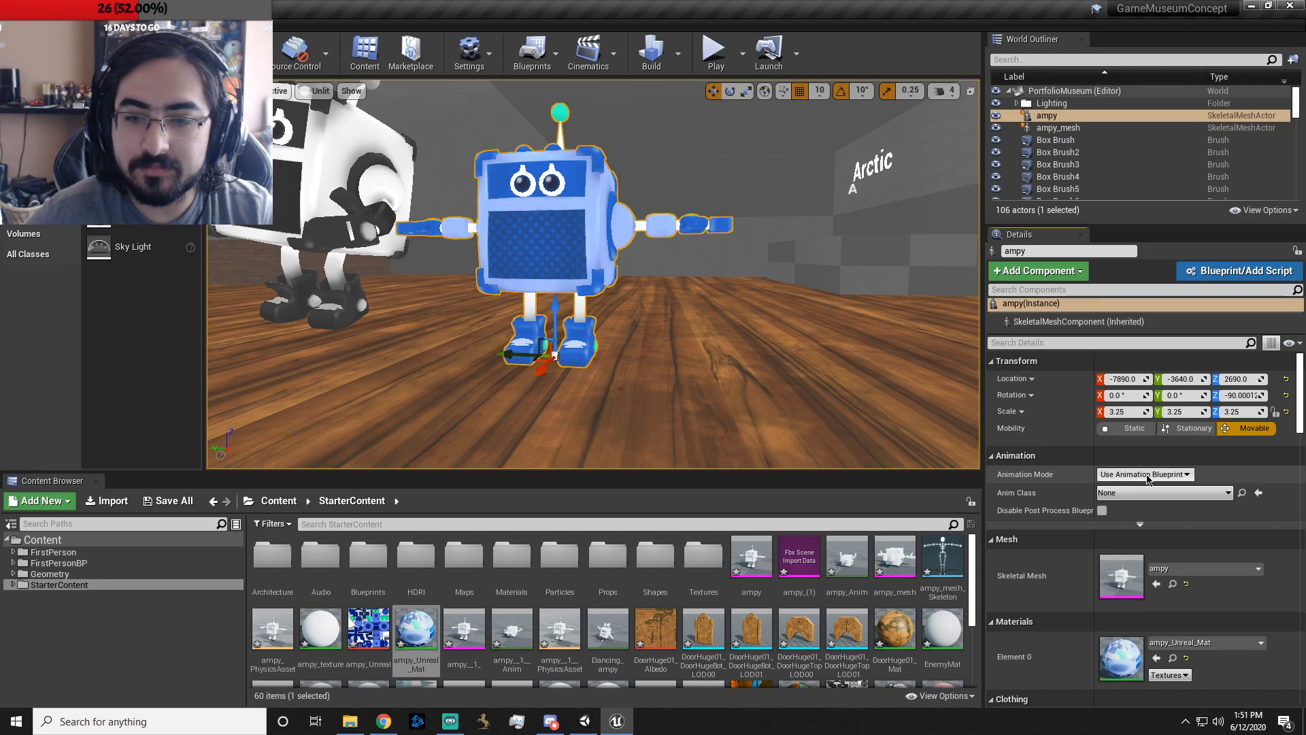
{"action": "left_click", "coordinate": [1164, 475]}
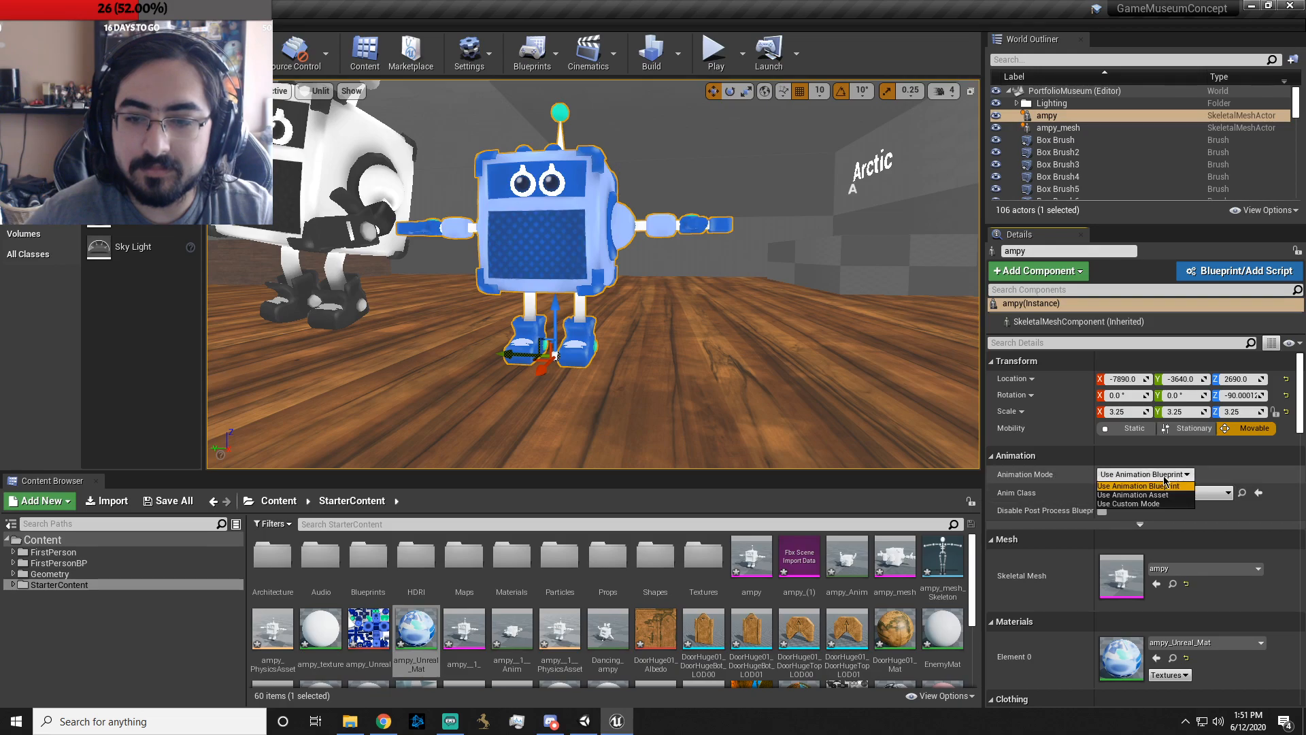
{"action": "left_click", "coordinate": [1164, 480]}
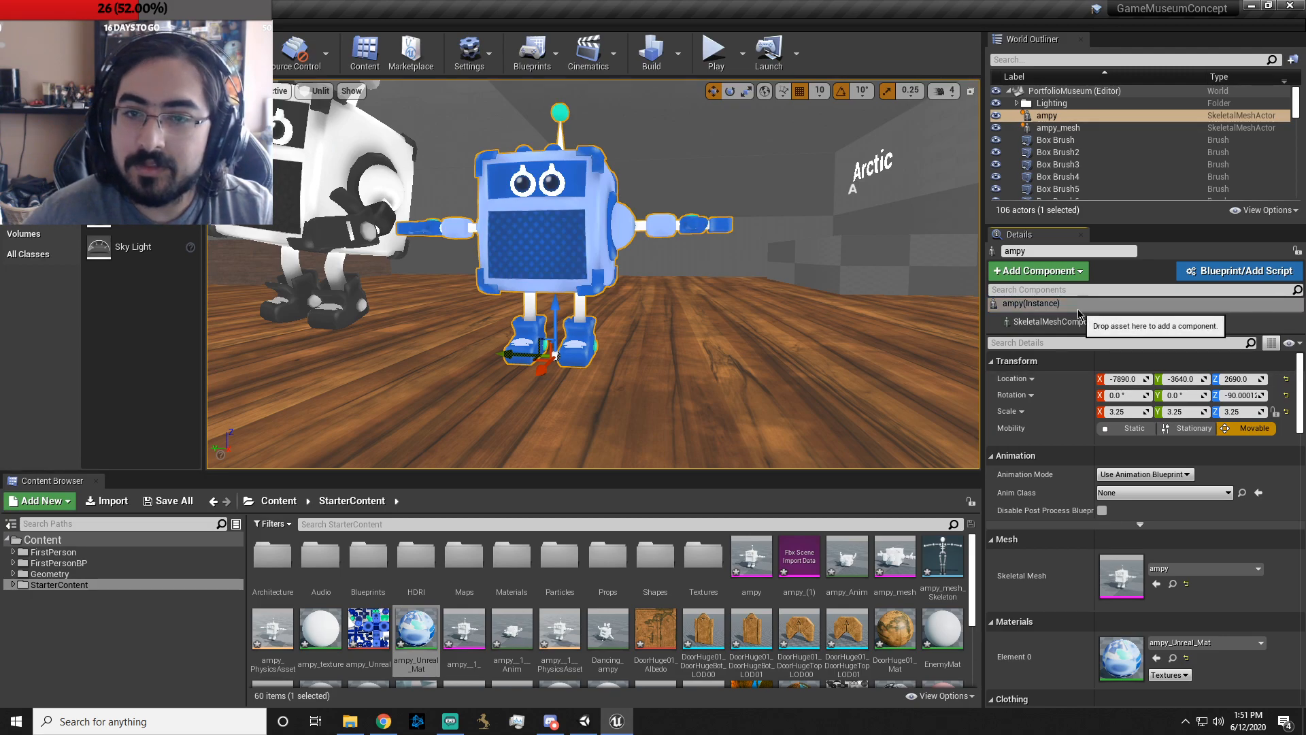
{"action": "scroll", "coordinate": [1105, 503], "scroll_direction": "down", "scroll_amount": 5}
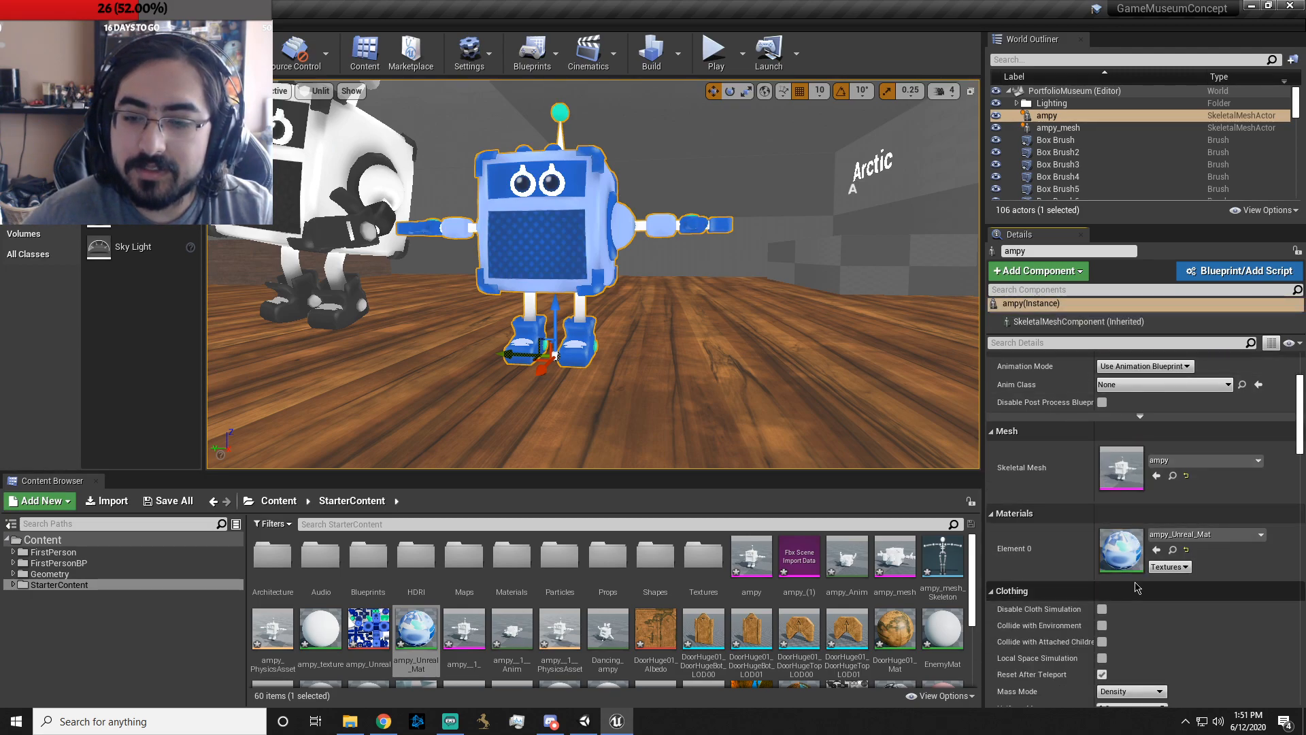
{"action": "scroll", "coordinate": [1107, 506], "scroll_direction": "down", "scroll_amount": 8}
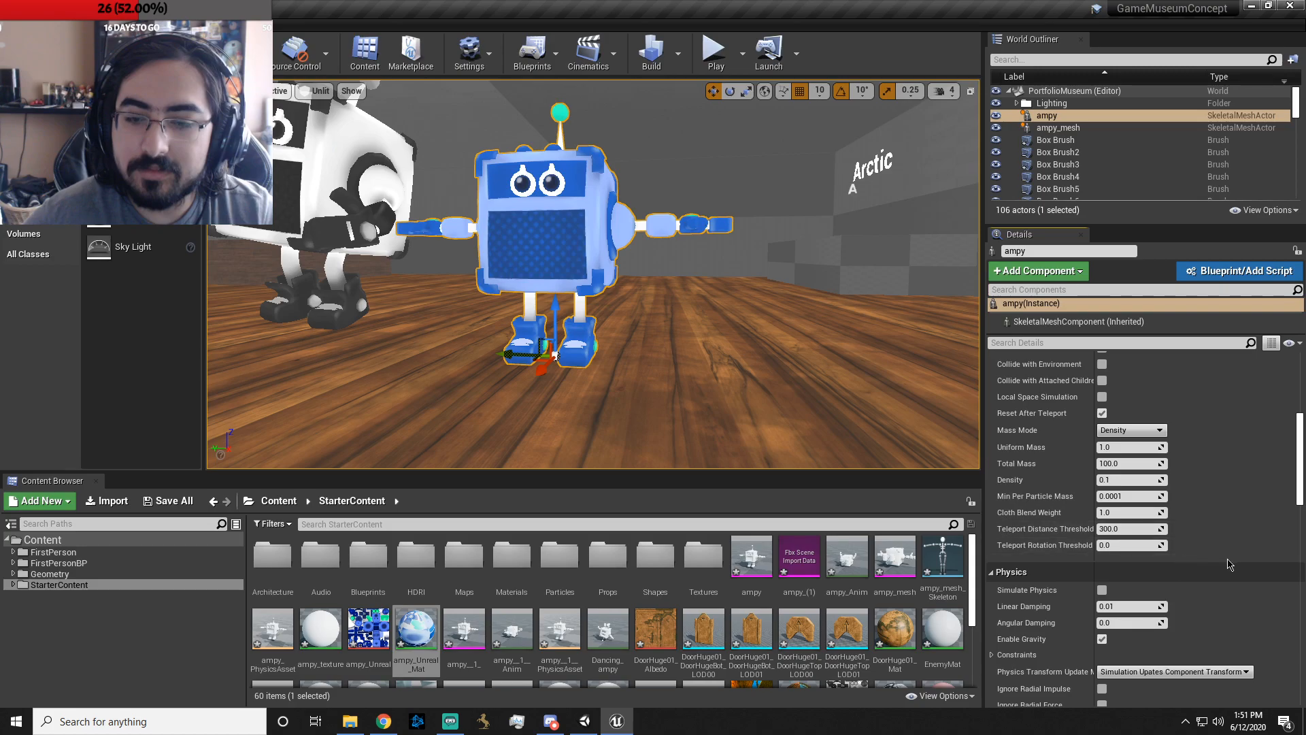
{"action": "scroll", "coordinate": [1234, 564], "scroll_direction": "down", "scroll_amount": 3}
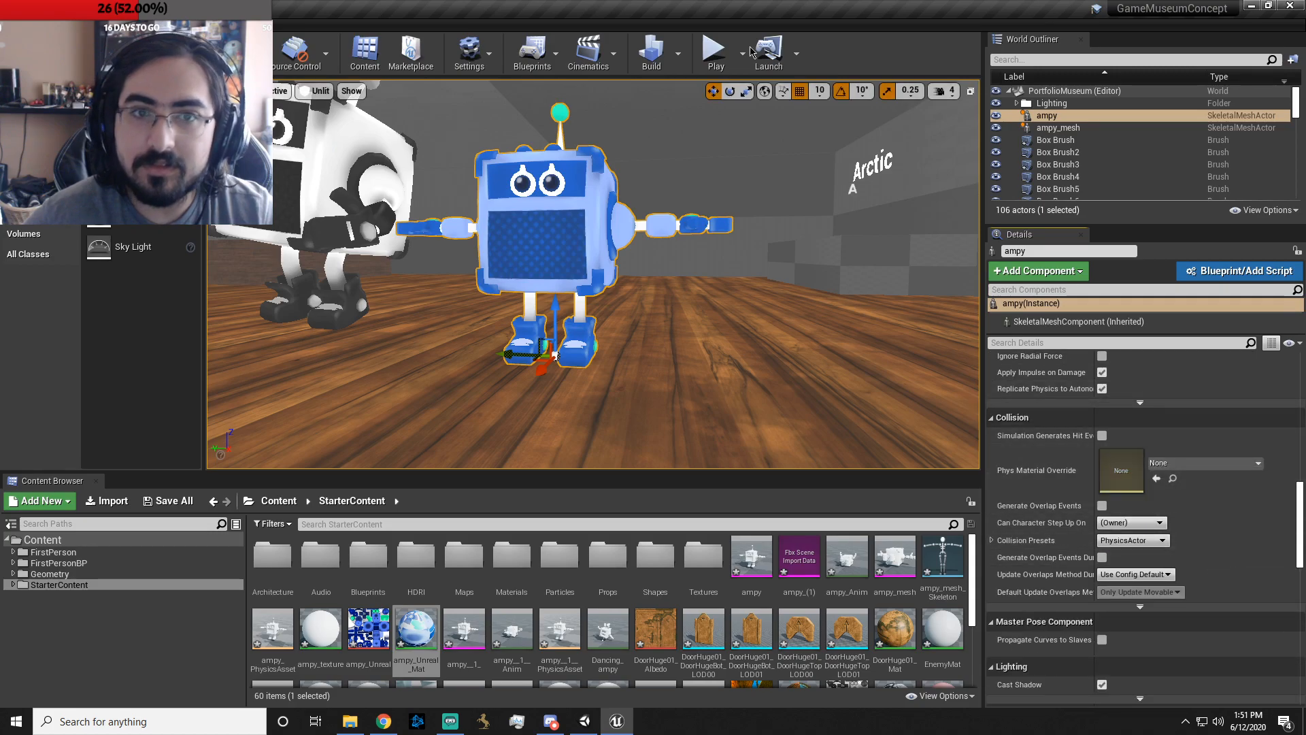
- Play the level, walk around the blue ampy robot to inspect its texture from all sides, and stop playing
{"action": "left_click", "coordinate": [709, 60]}
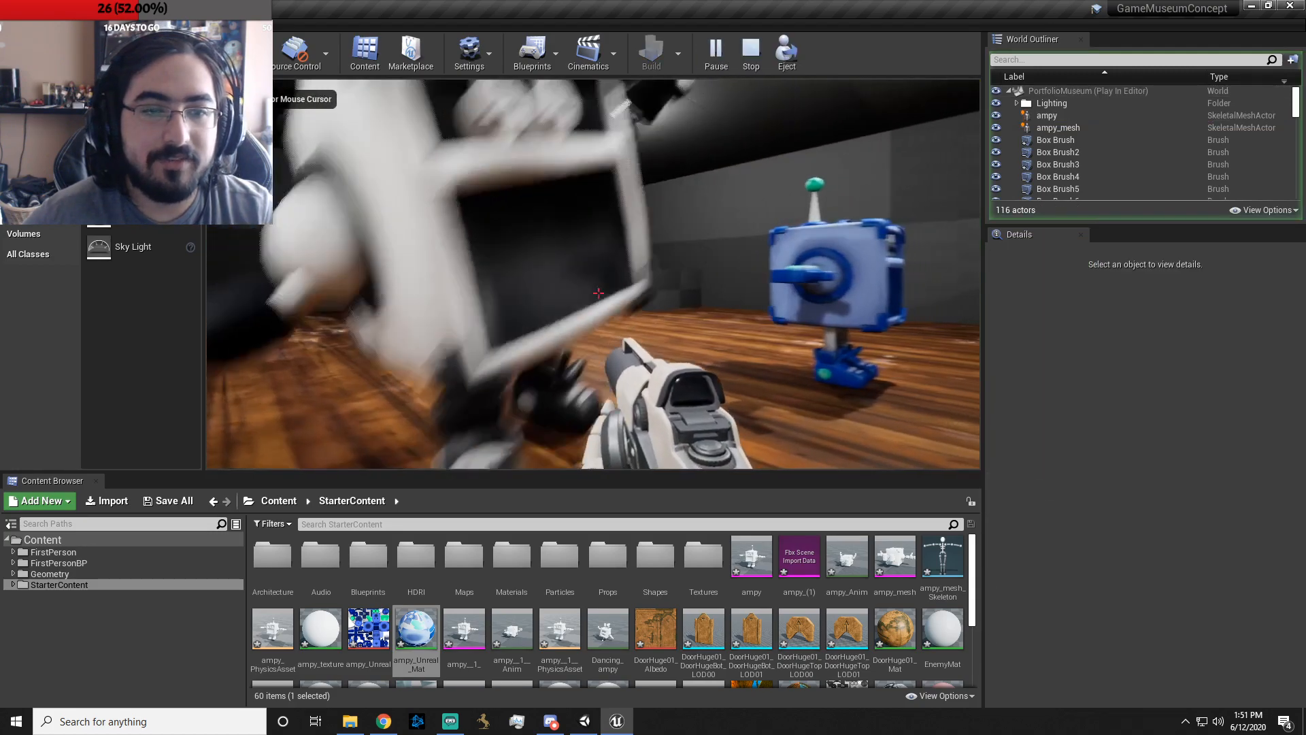
{"action": "key", "text": "d"}
{"action": "left_click", "coordinate": [599, 293]}
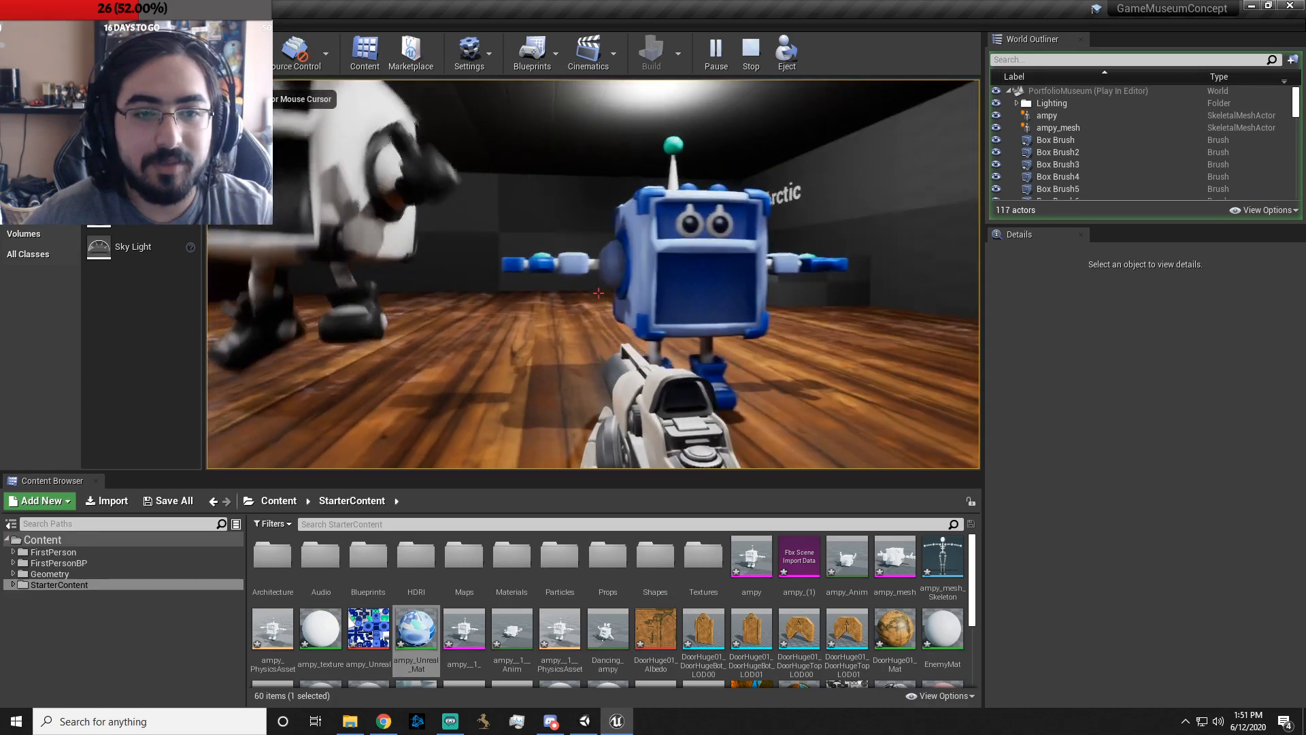
{"action": "key", "text": "d"}
{"action": "key", "text": "w"}
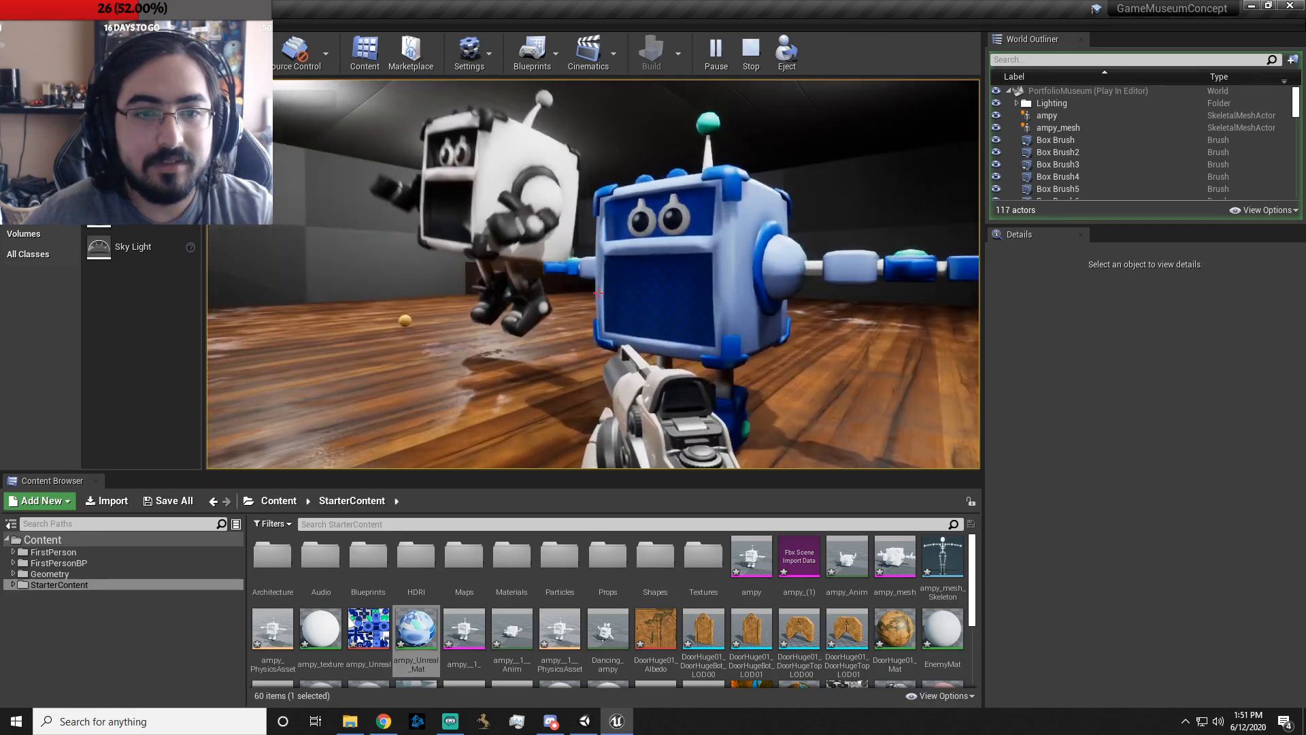
{"action": "key", "text": "d"}
{"action": "key", "text": "w"}
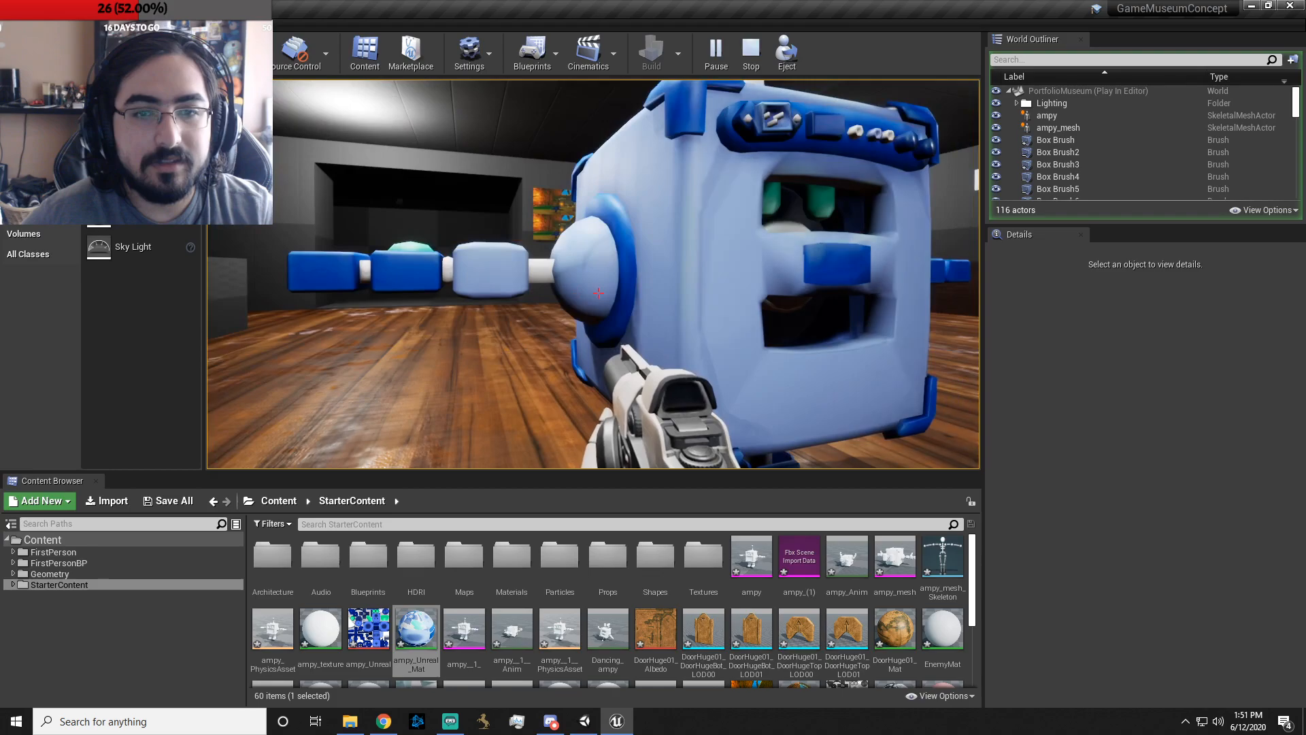
{"action": "key", "text": "d"}
{"action": "key", "text": "a"}
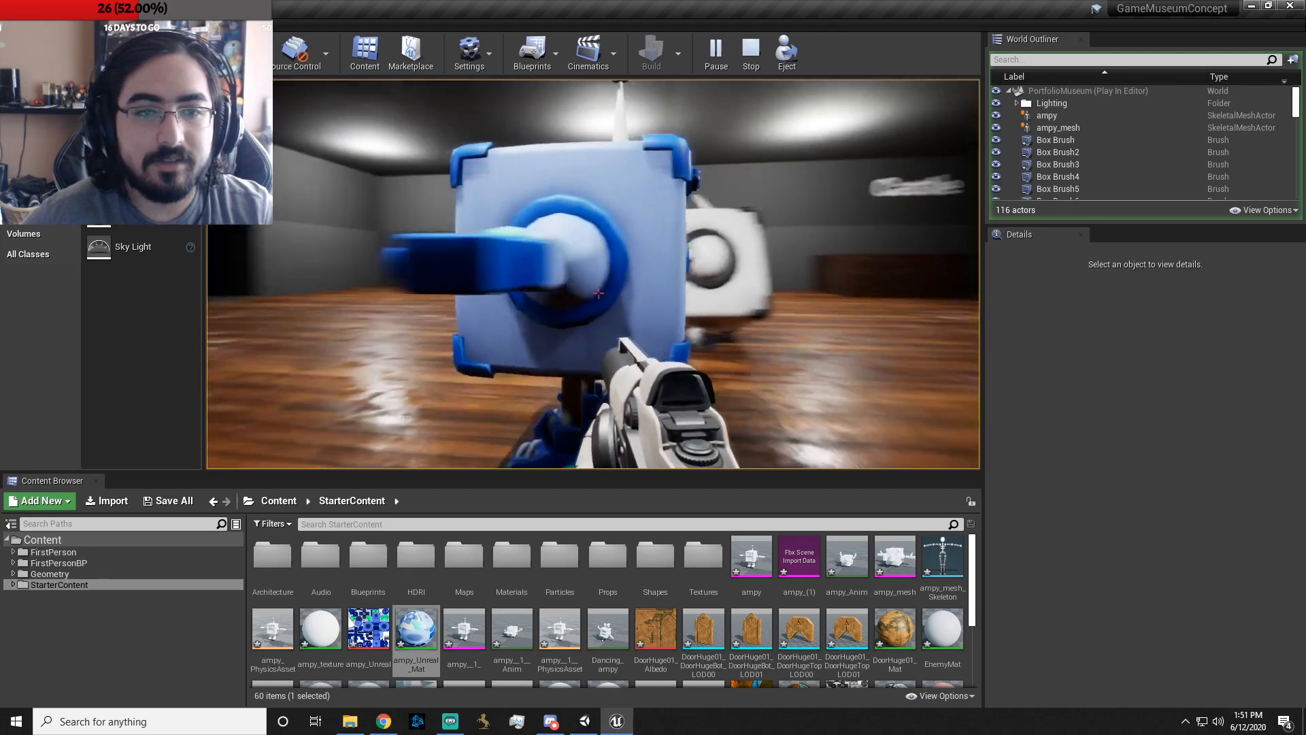
{"action": "key", "text": "a"}
{"action": "key", "text": "a"}
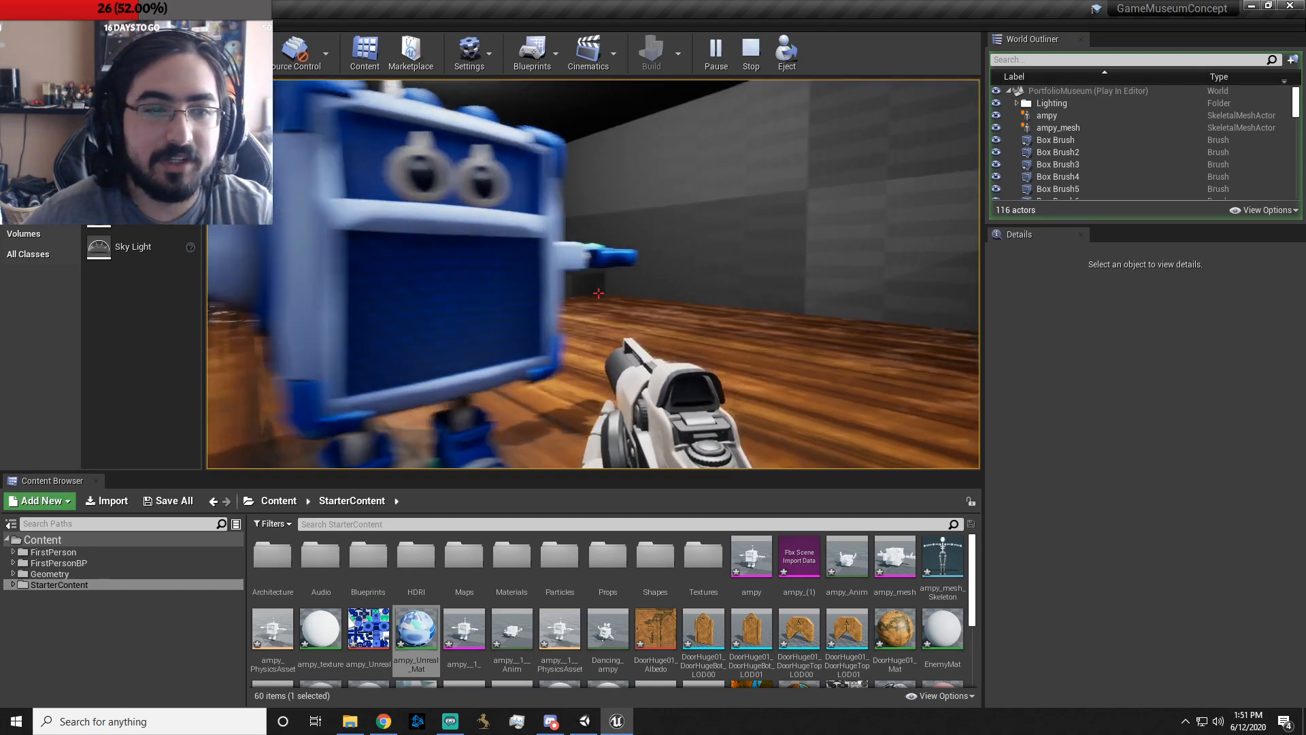
{"action": "key", "text": "space"}
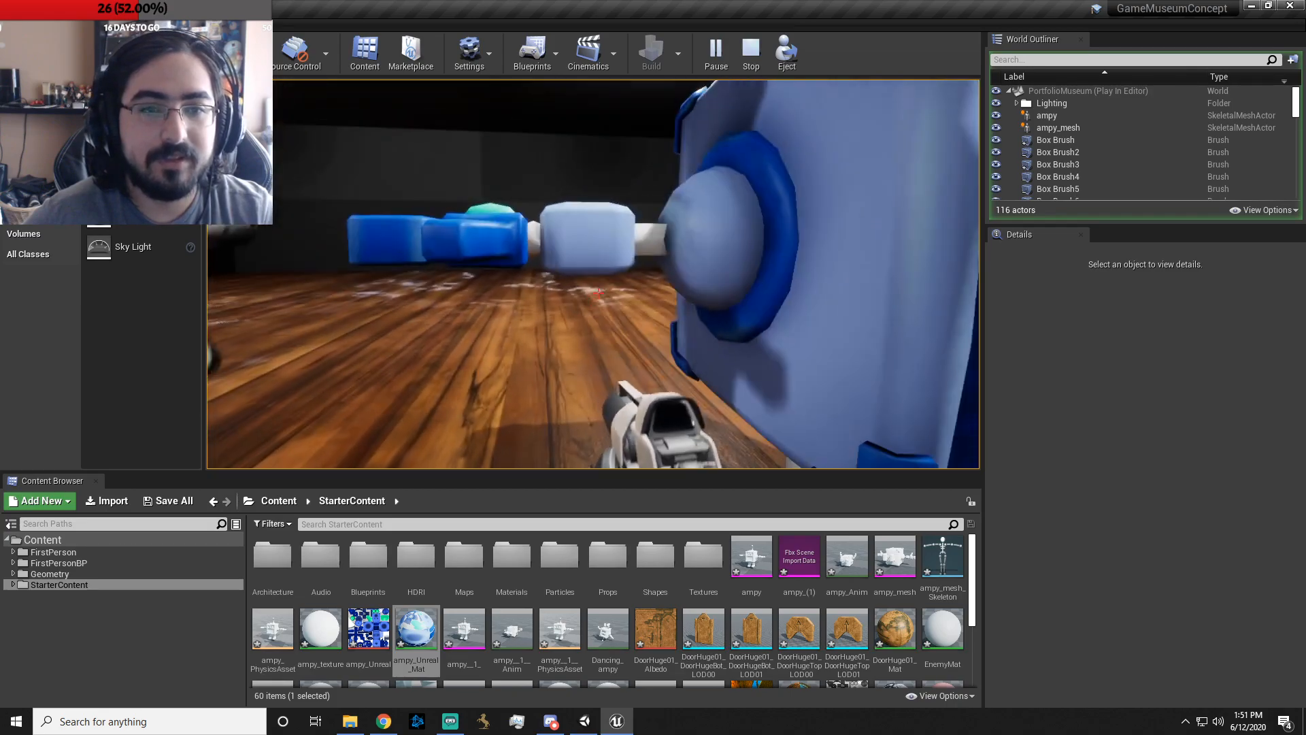
{"action": "key", "text": "Escape"}
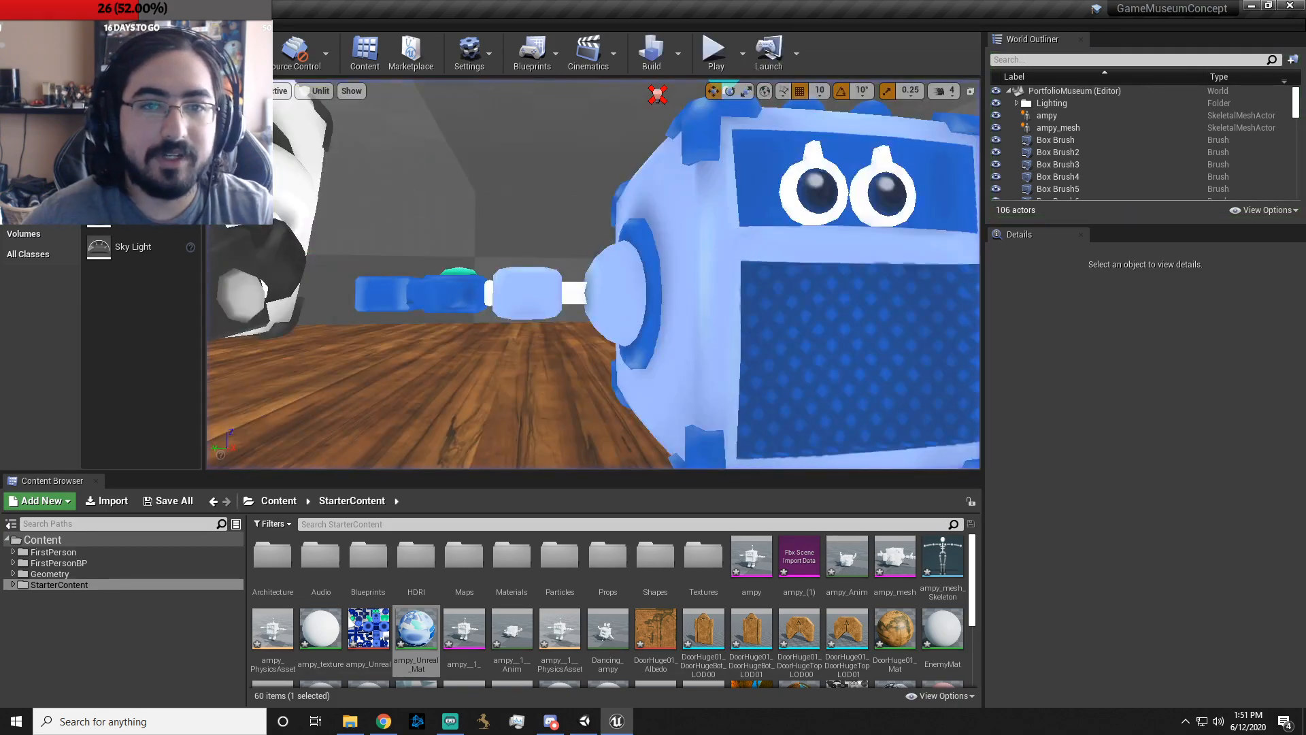
- Delete the white ampy_mesh robot and move the blue ampy robot over to its spot
{"action": "left_click", "coordinate": [485, 247]}
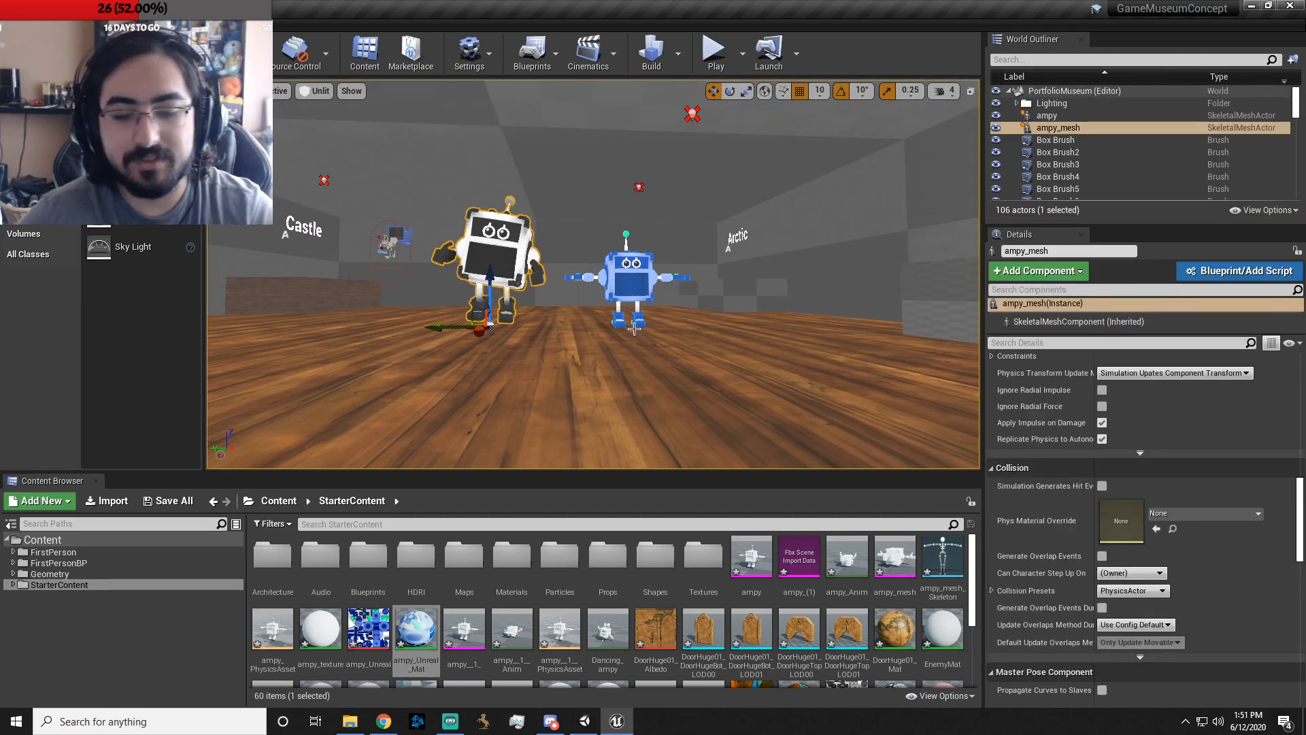
{"action": "key", "text": "Delete"}
{"action": "left_click", "coordinate": [606, 273]}
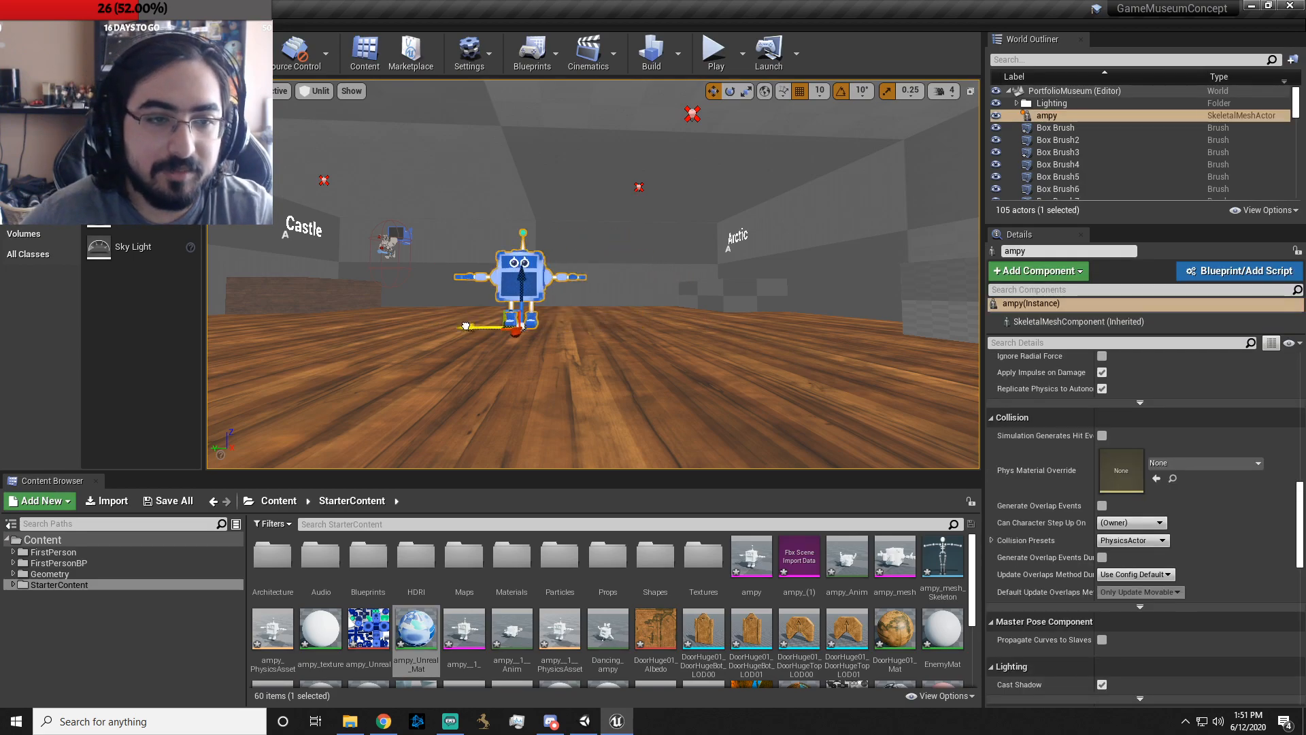
- Scale the blue ampy robot up uniformly in its new spot on the wooden floor
{"action": "key", "text": "space"}
{"action": "key", "text": "space"}
{"action": "right_click_drag", "start_coordinate": [652, 271], "coordinate": [585, 270]}
{"action": "key", "text": "d"}
{"action": "key", "text": "w"}
{"action": "key", "text": "a"}
{"action": "left_click_drag", "start_coordinate": [473, 343], "coordinate": [489, 316]}
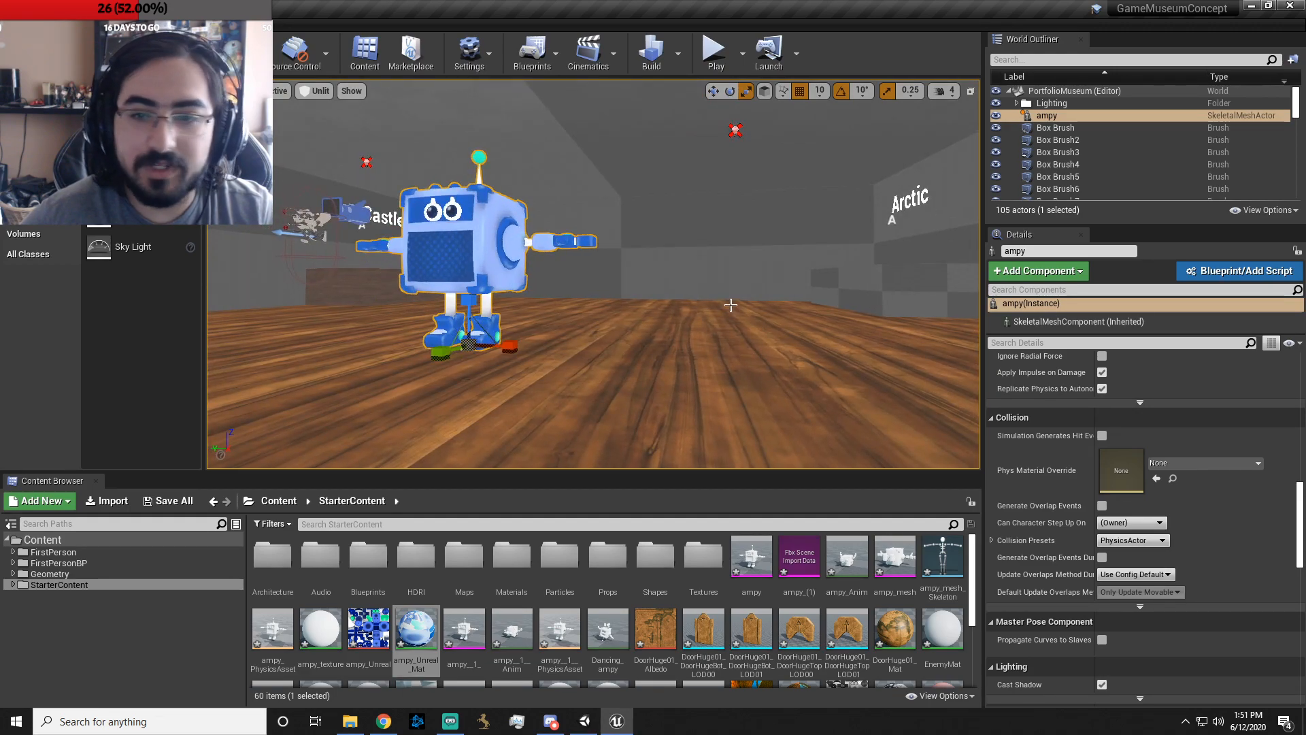
{"action": "key", "text": "f"}
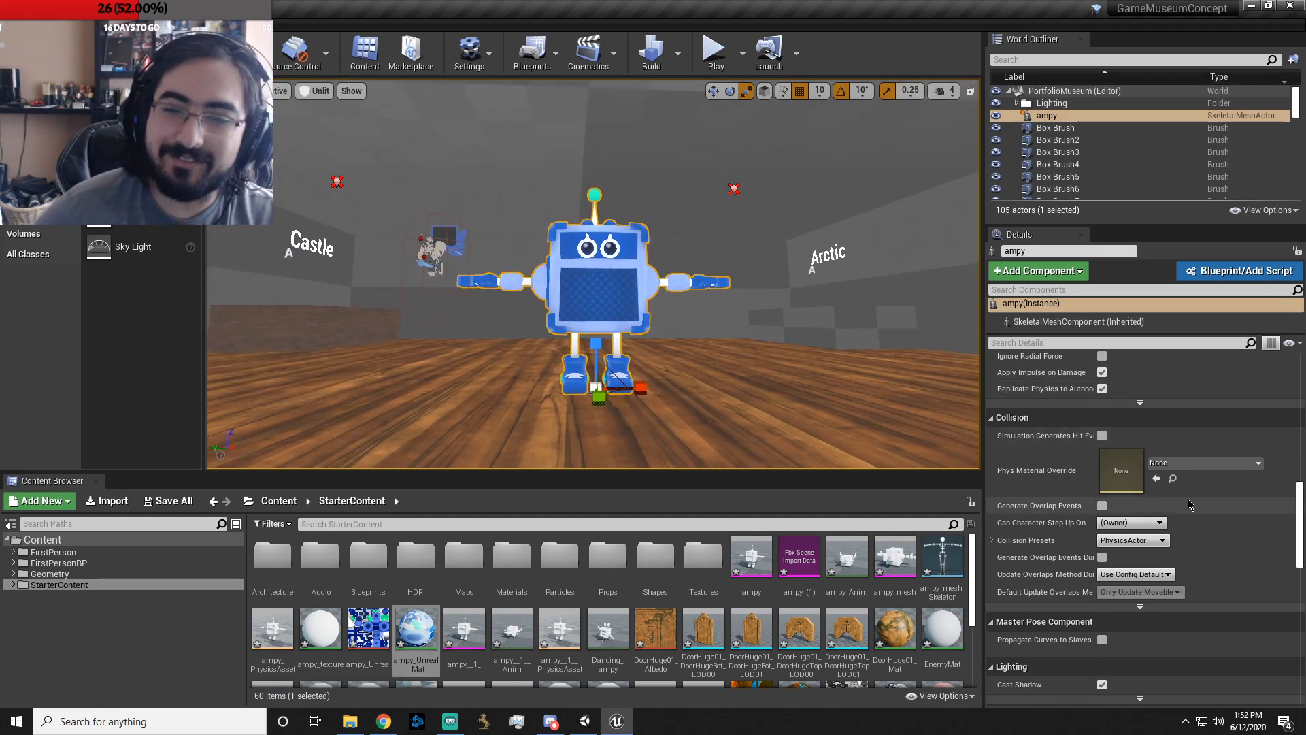
{"action": "scroll", "coordinate": [1189, 505], "scroll_direction": "up", "scroll_amount": 10}
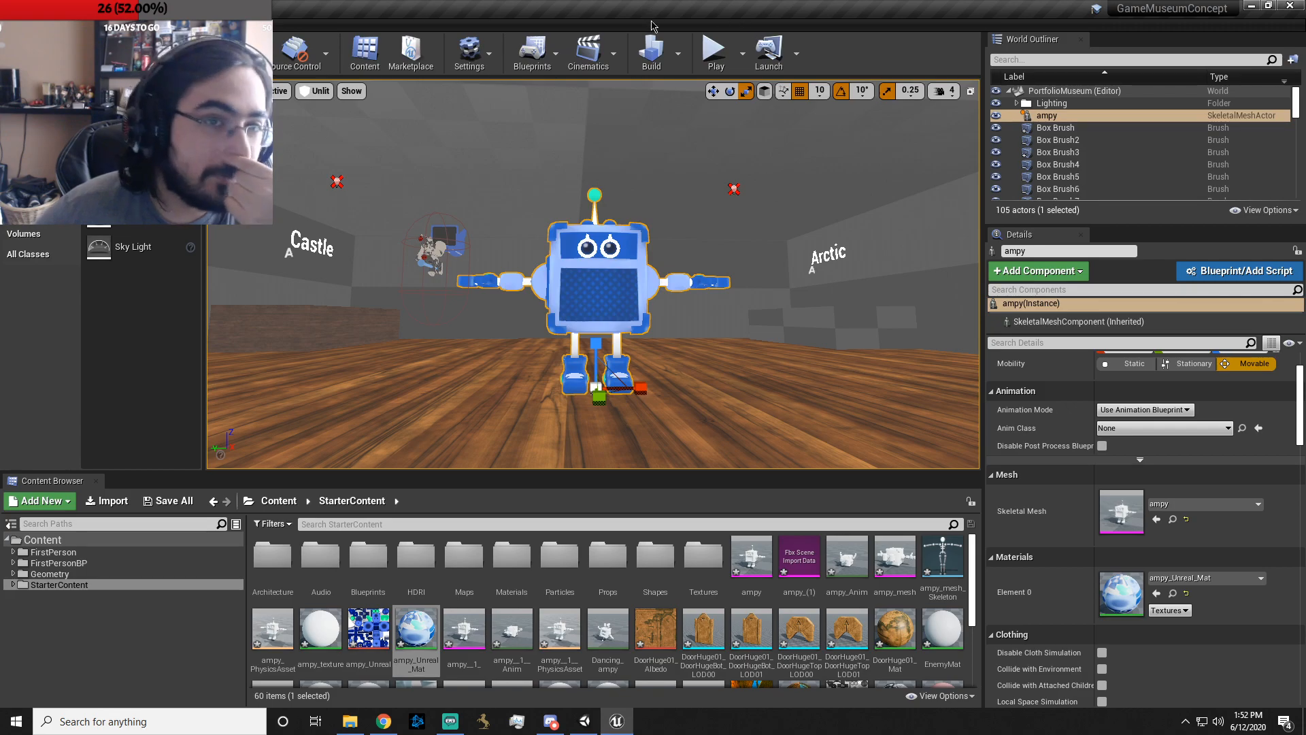
{"action": "left_click", "coordinate": [532, 53]}
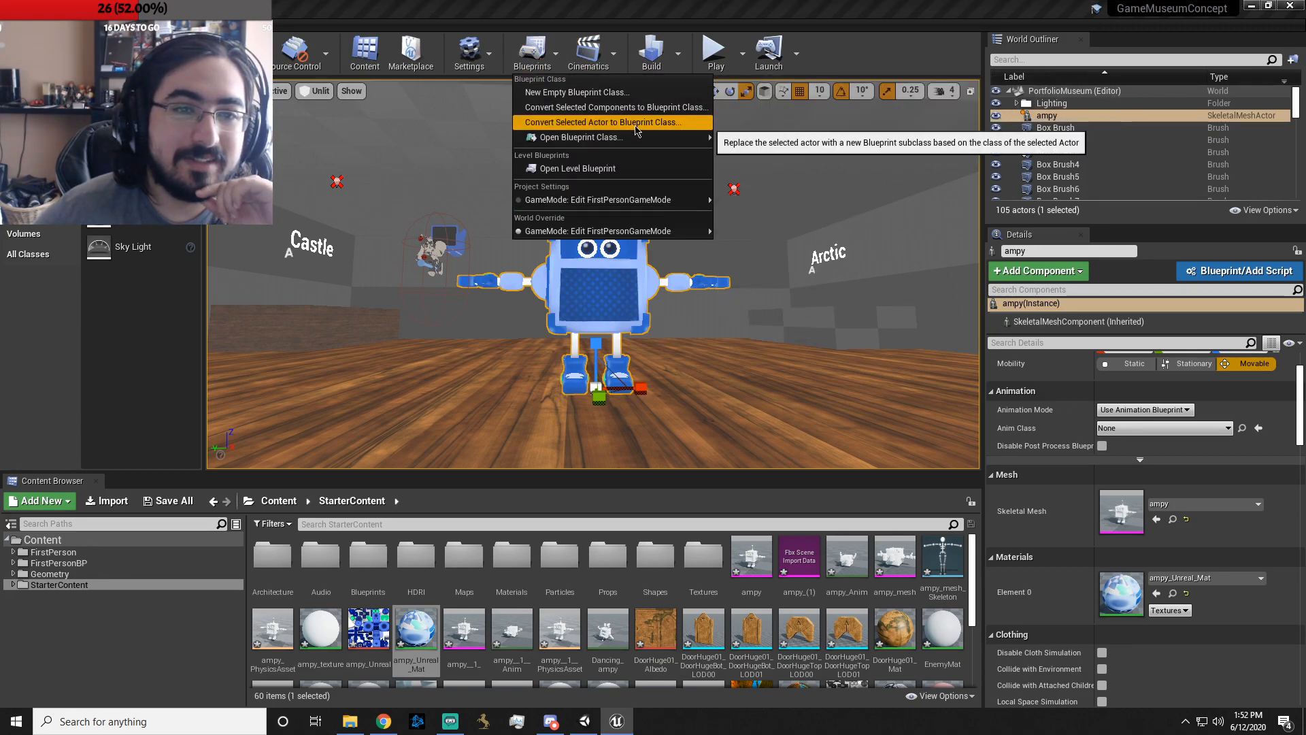
{"action": "mouse_move", "coordinate": [636, 138]}
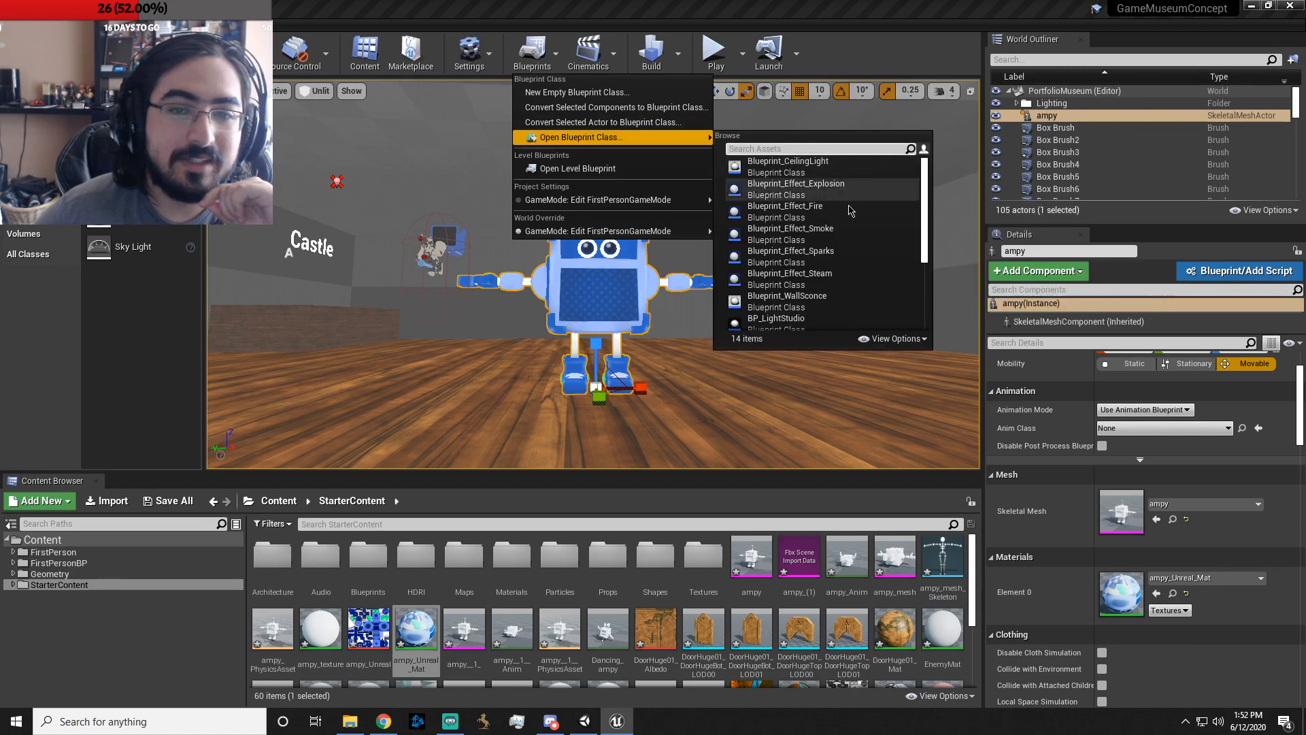
{"action": "scroll", "coordinate": [844, 225], "scroll_direction": "down", "scroll_amount": 3}
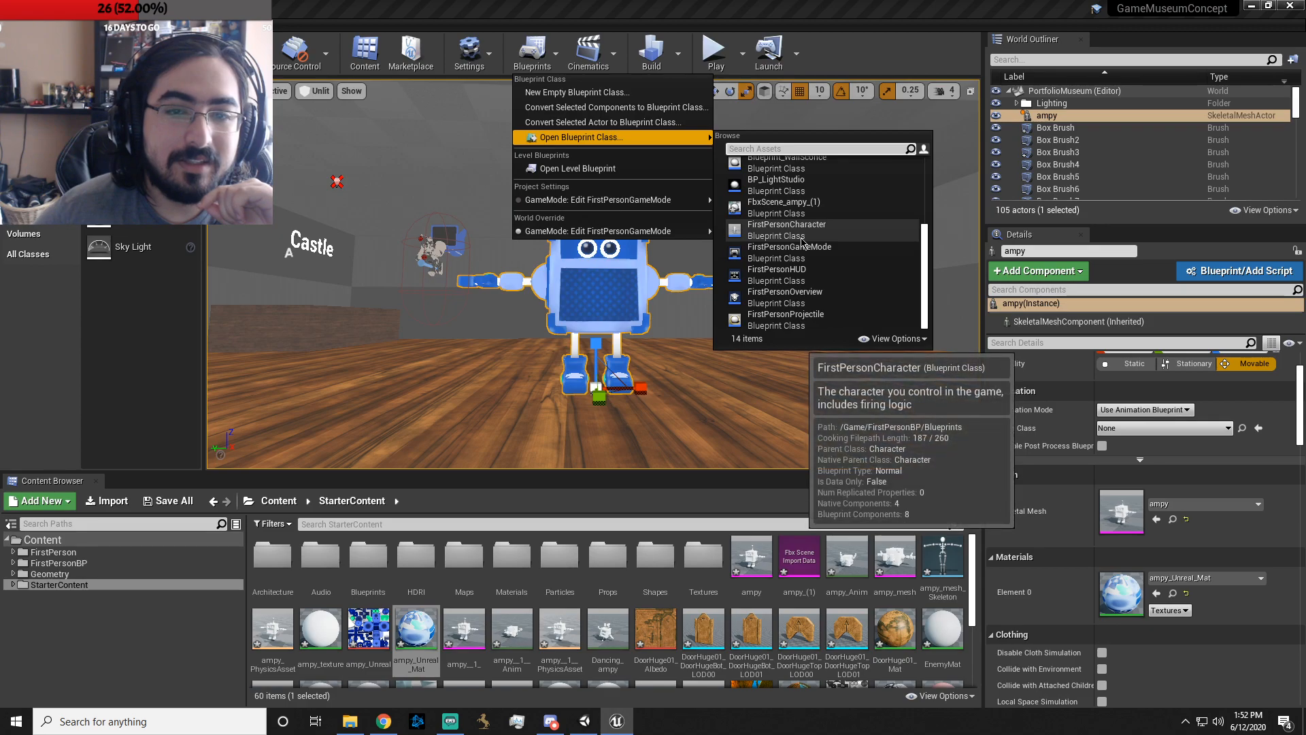
{"action": "scroll", "coordinate": [803, 242], "scroll_direction": "up", "scroll_amount": 3}
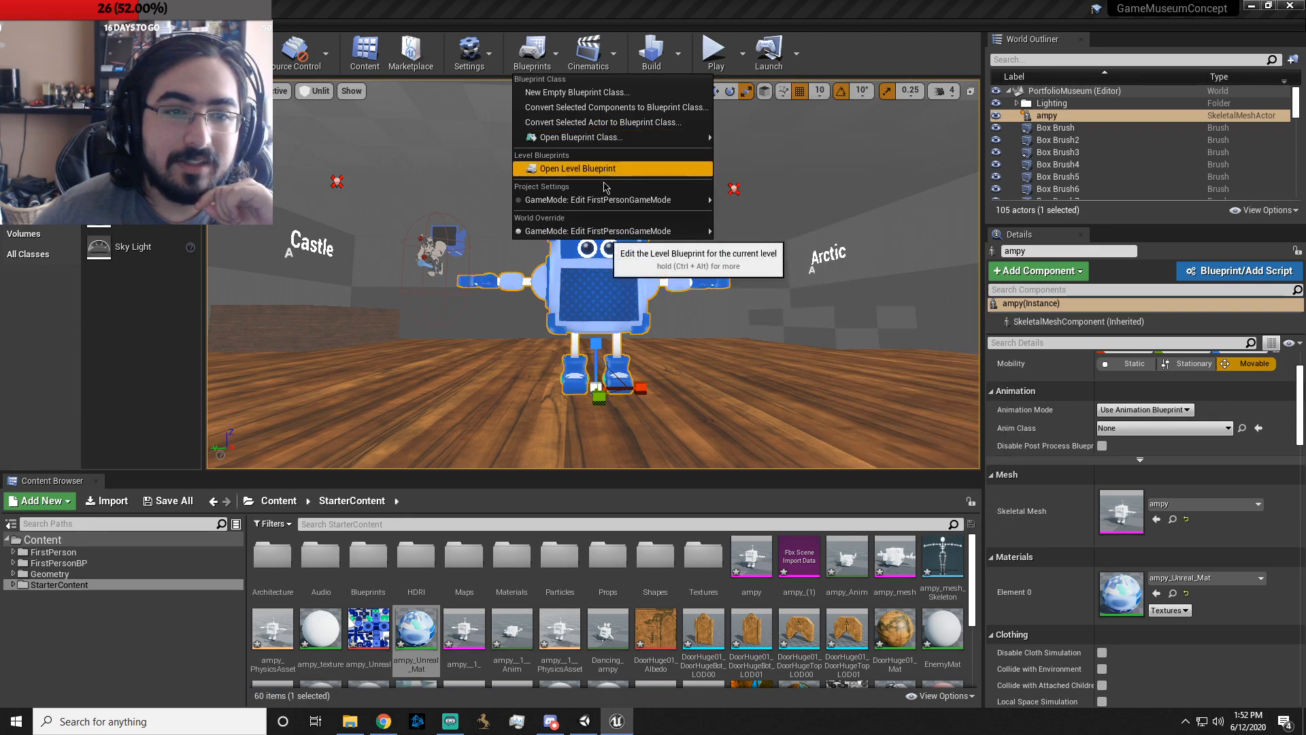
{"action": "mouse_move", "coordinate": [660, 200]}
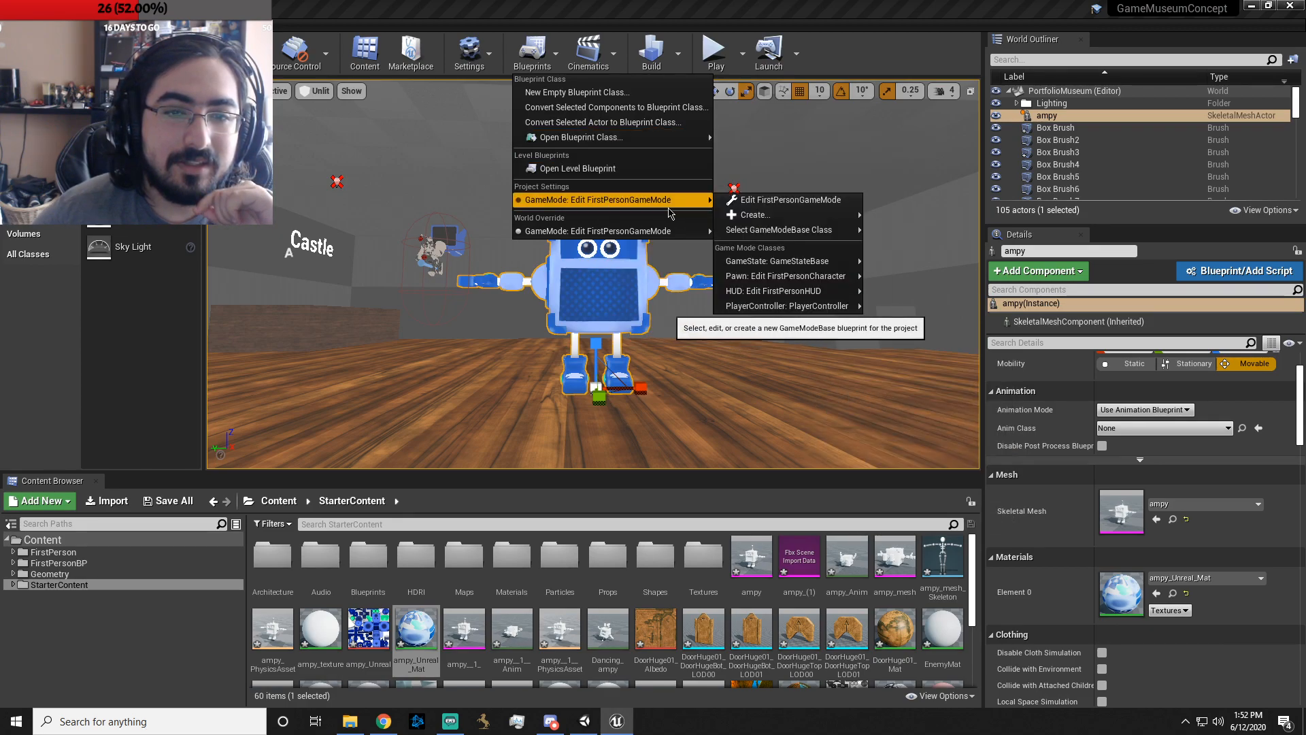
{"action": "mouse_move", "coordinate": [676, 233]}
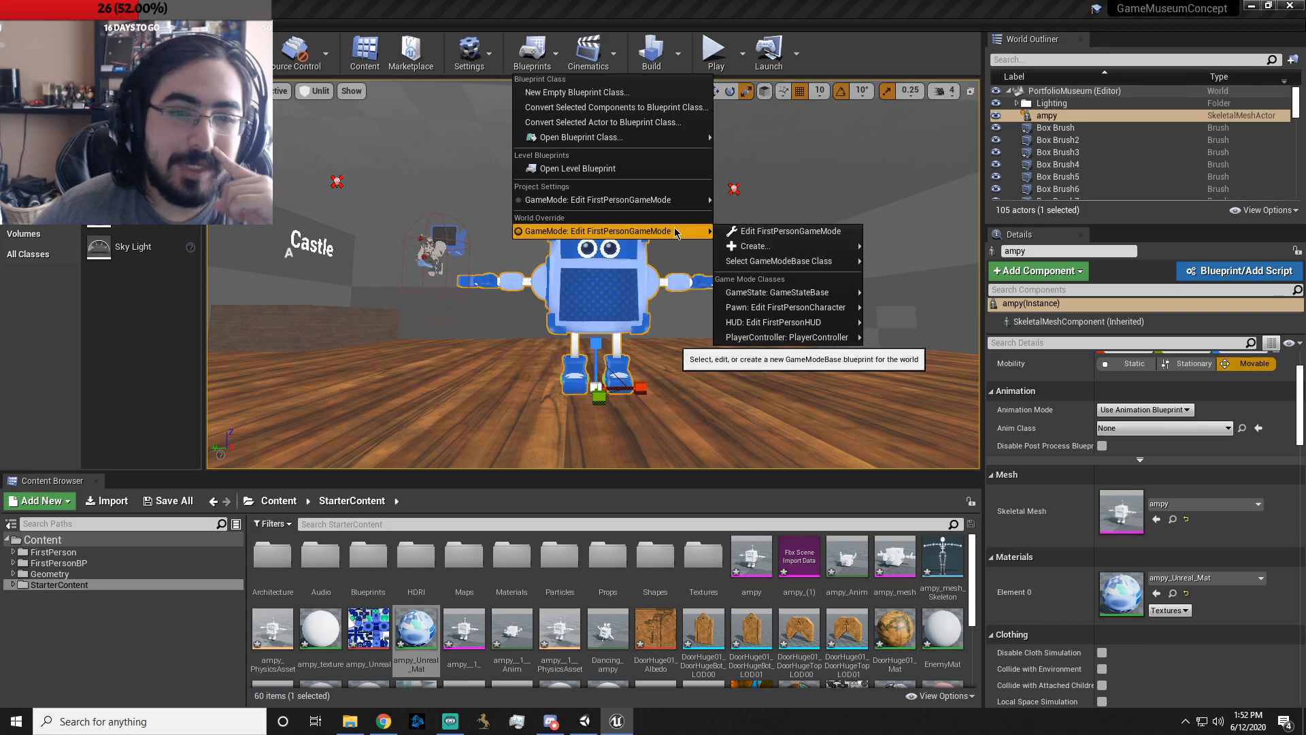
{"action": "left_click", "coordinate": [855, 54]}
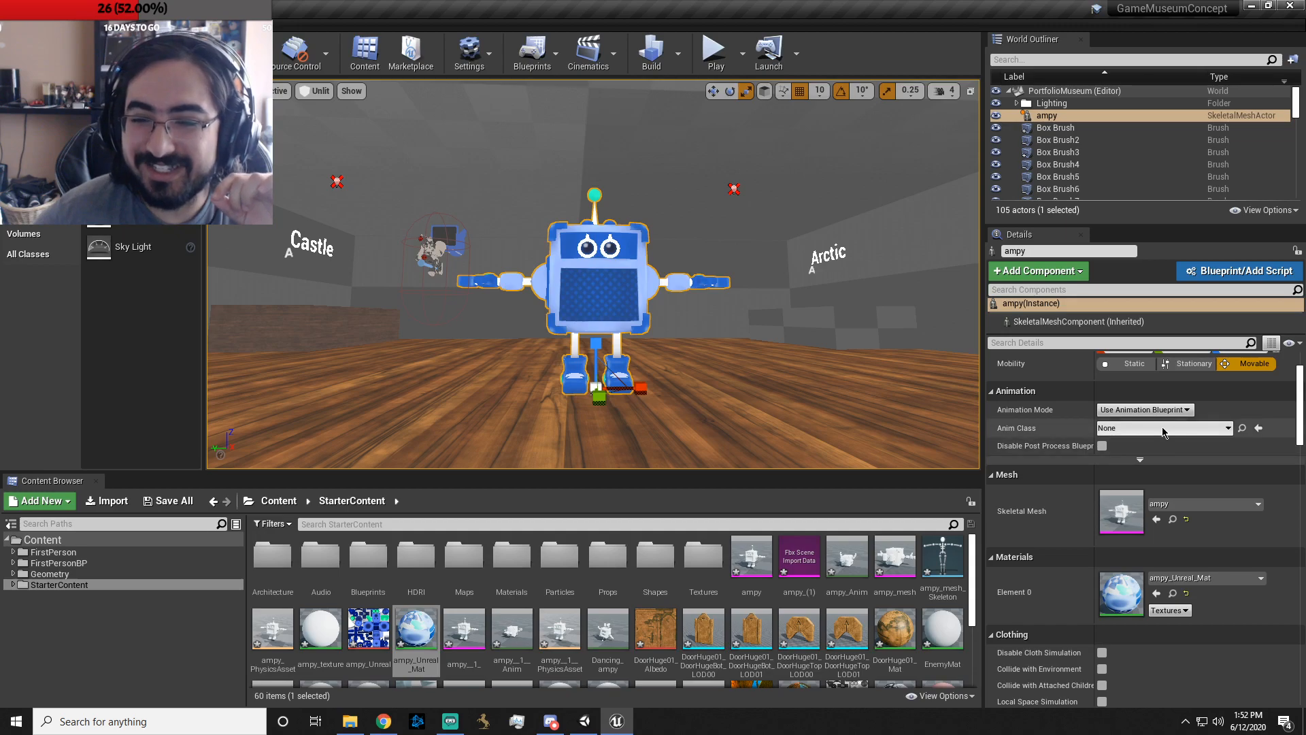
- Set the ampy actor's Animation Mode to Use Animation Asset and its Anim to Play to ampy_Anim
{"action": "left_click", "coordinate": [1136, 428]}
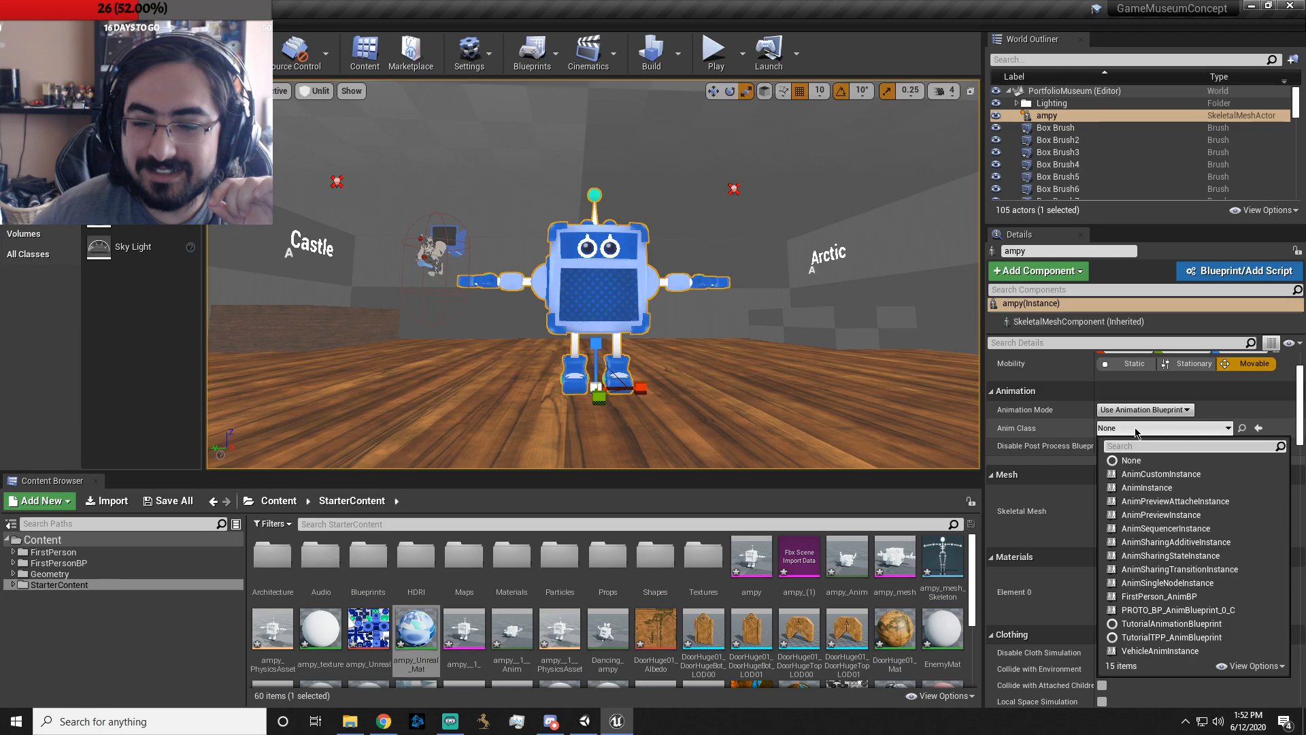
{"action": "left_click", "coordinate": [1143, 419]}
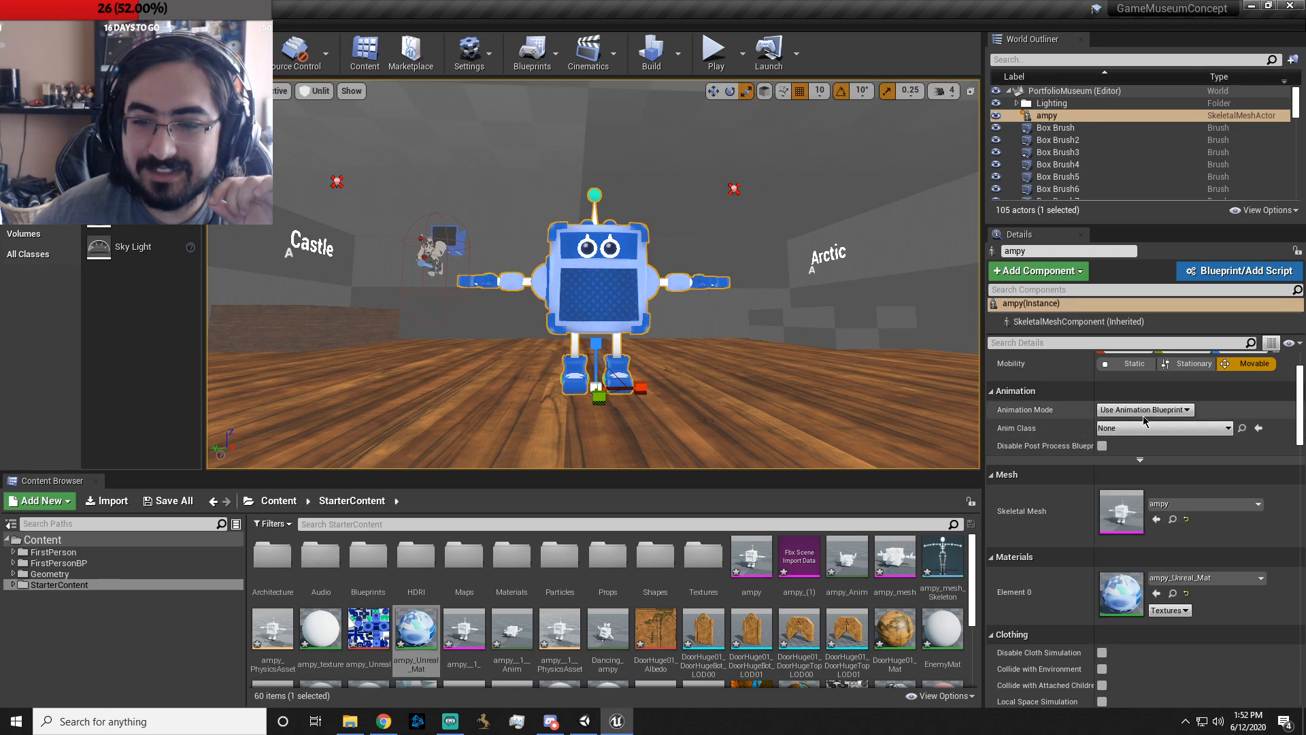
{"action": "left_click", "coordinate": [1143, 414]}
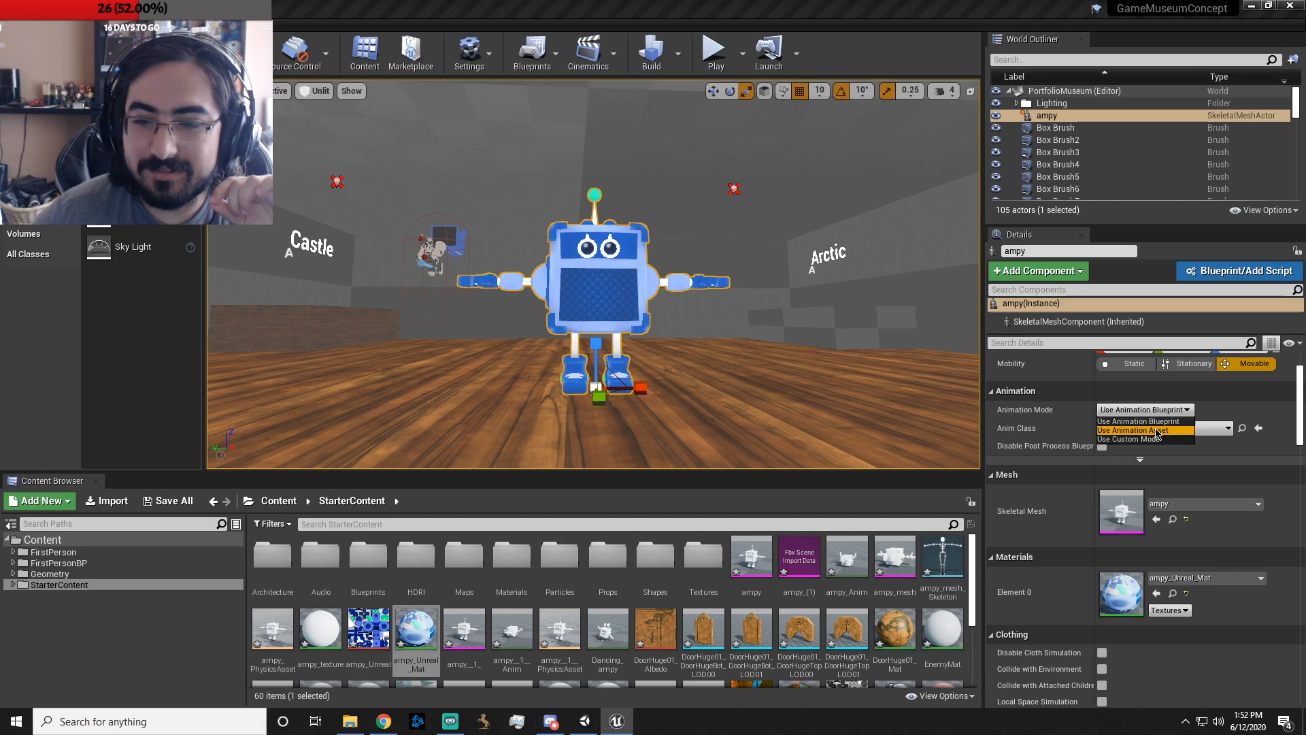
{"action": "left_click", "coordinate": [1133, 430]}
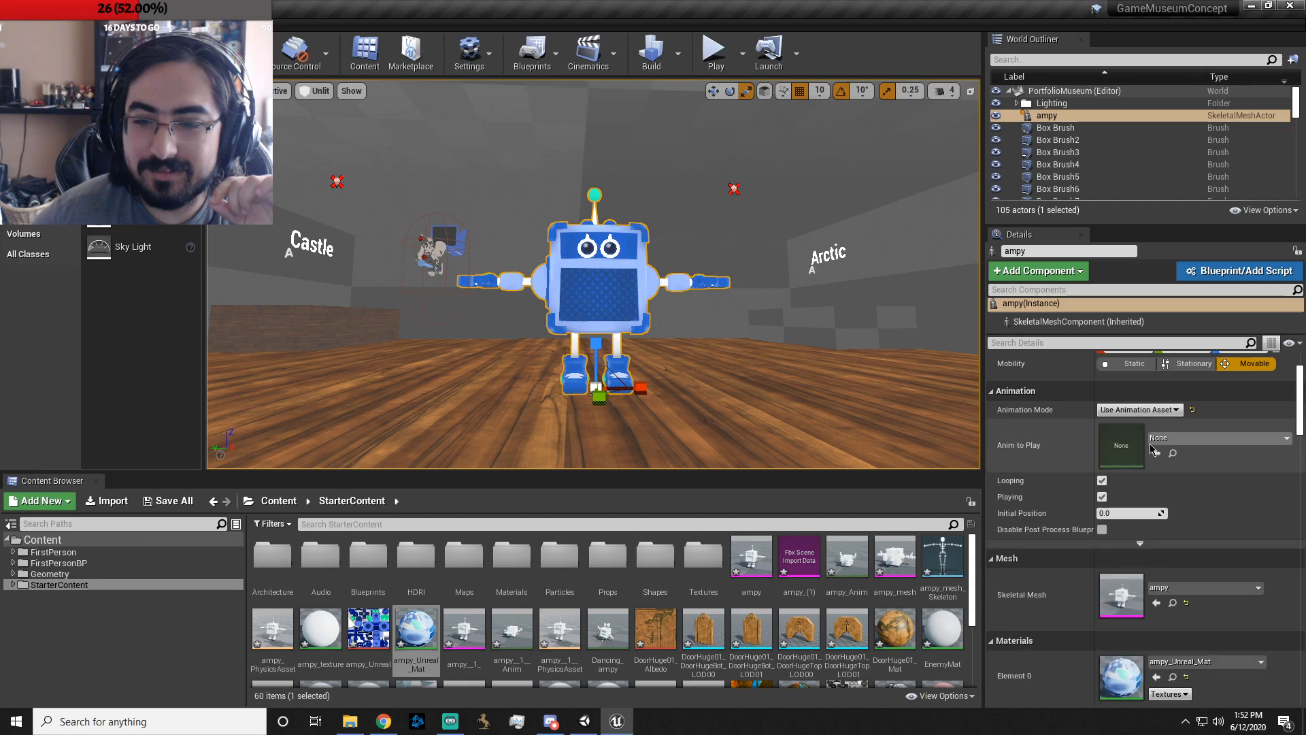
{"action": "left_click", "coordinate": [1209, 440]}
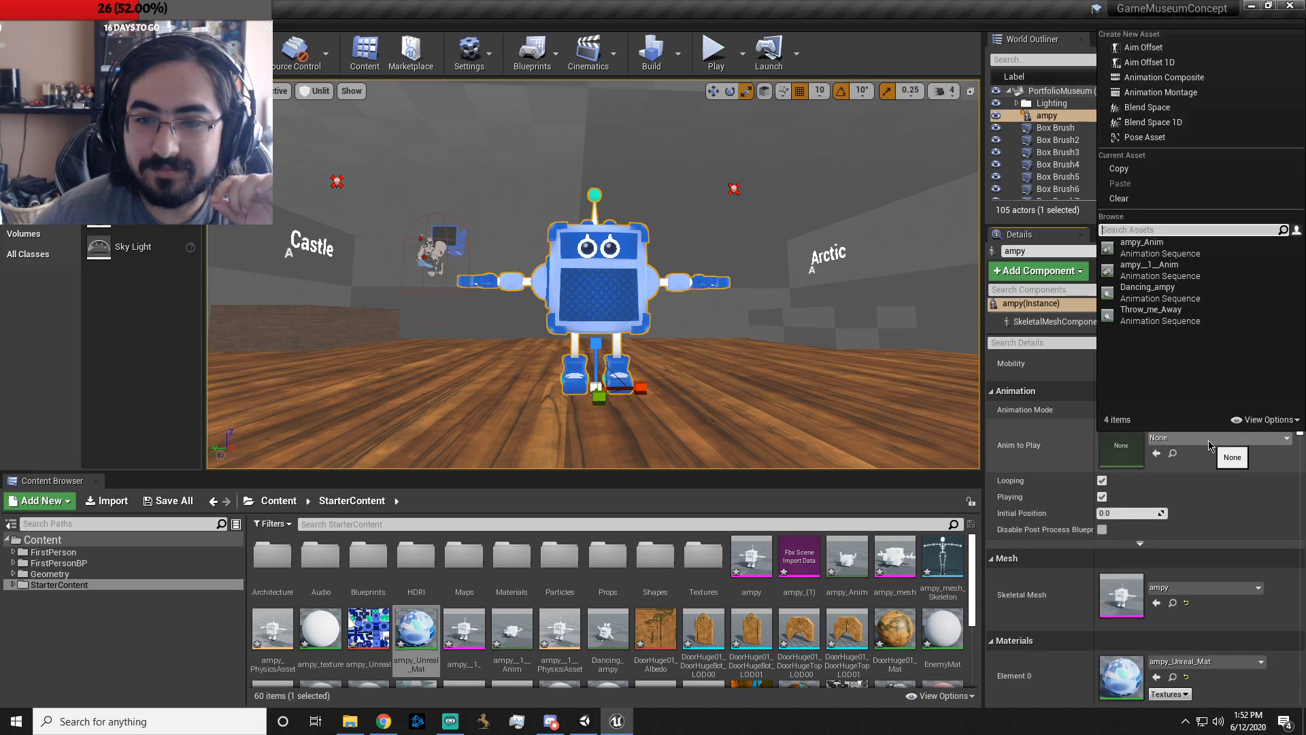
{"action": "left_click", "coordinate": [1161, 248]}
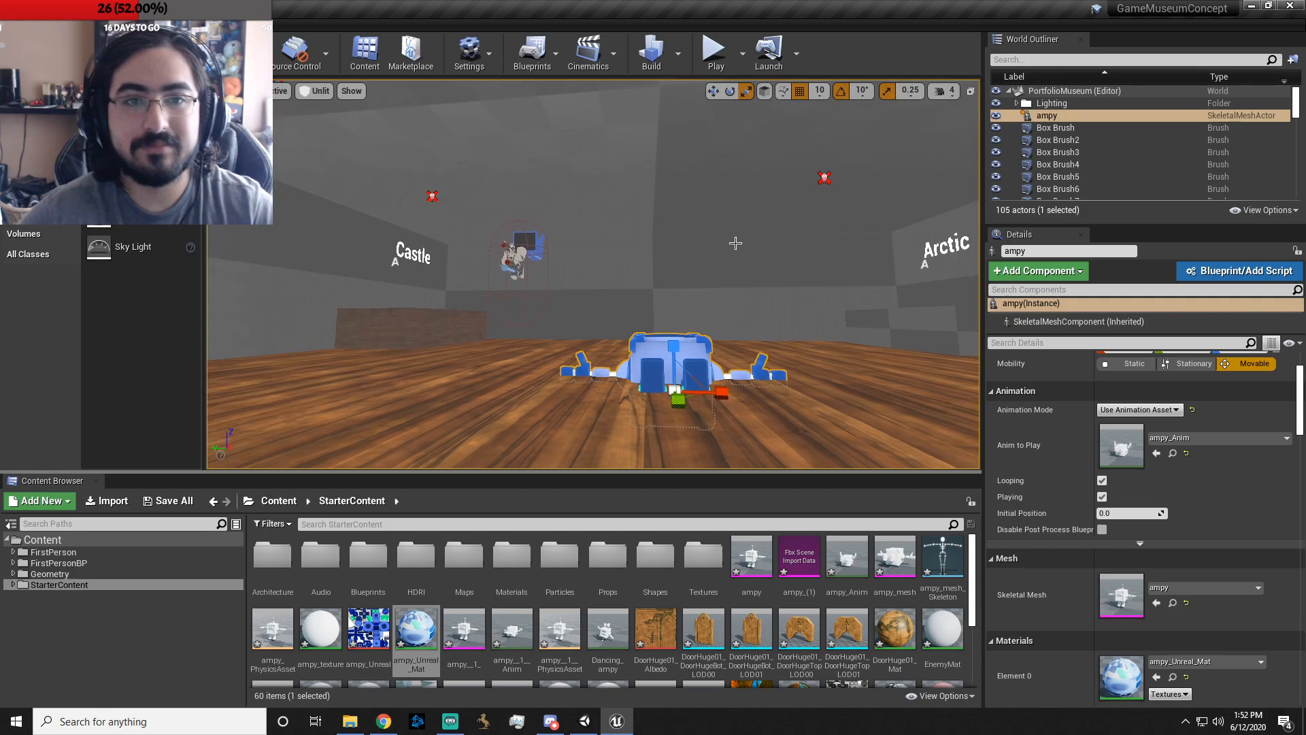
- Play the level in the editor, check ampy's animation up close, and stop the session
{"action": "left_click", "coordinate": [716, 51]}
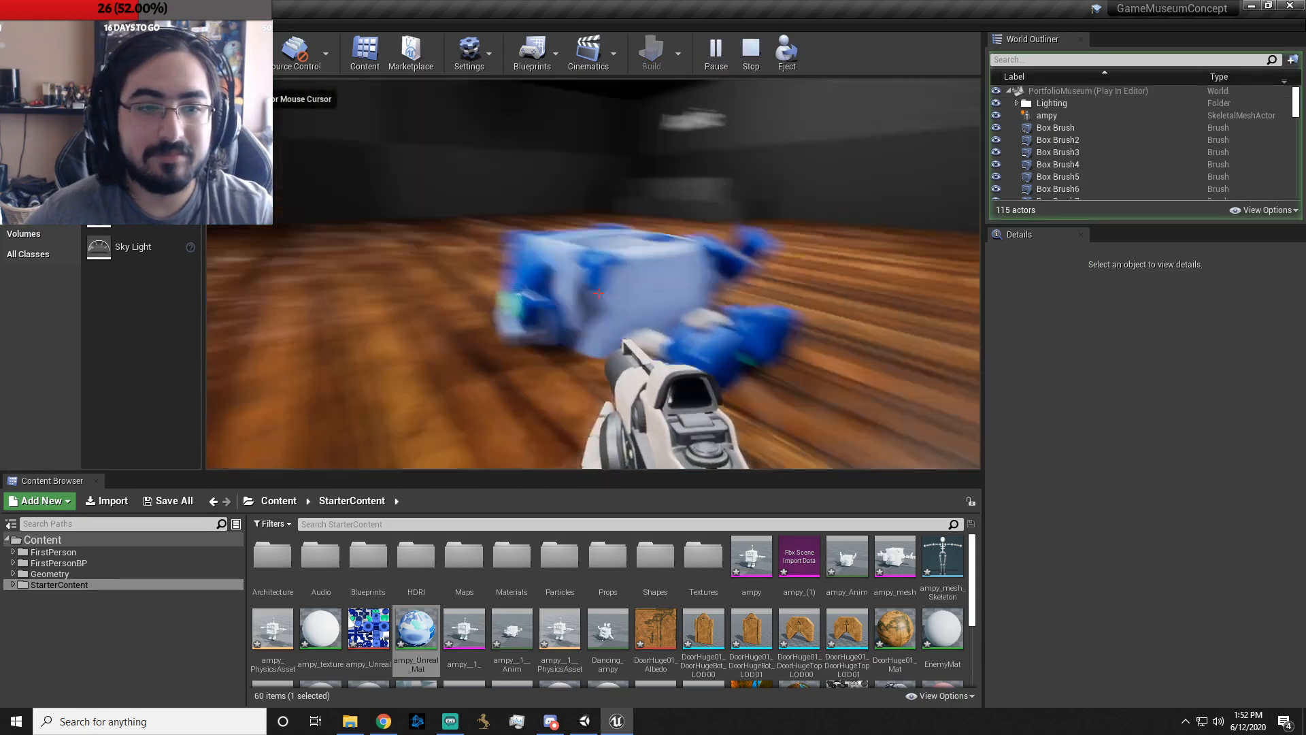
{"action": "key", "text": "d"}
{"action": "key", "text": "s"}
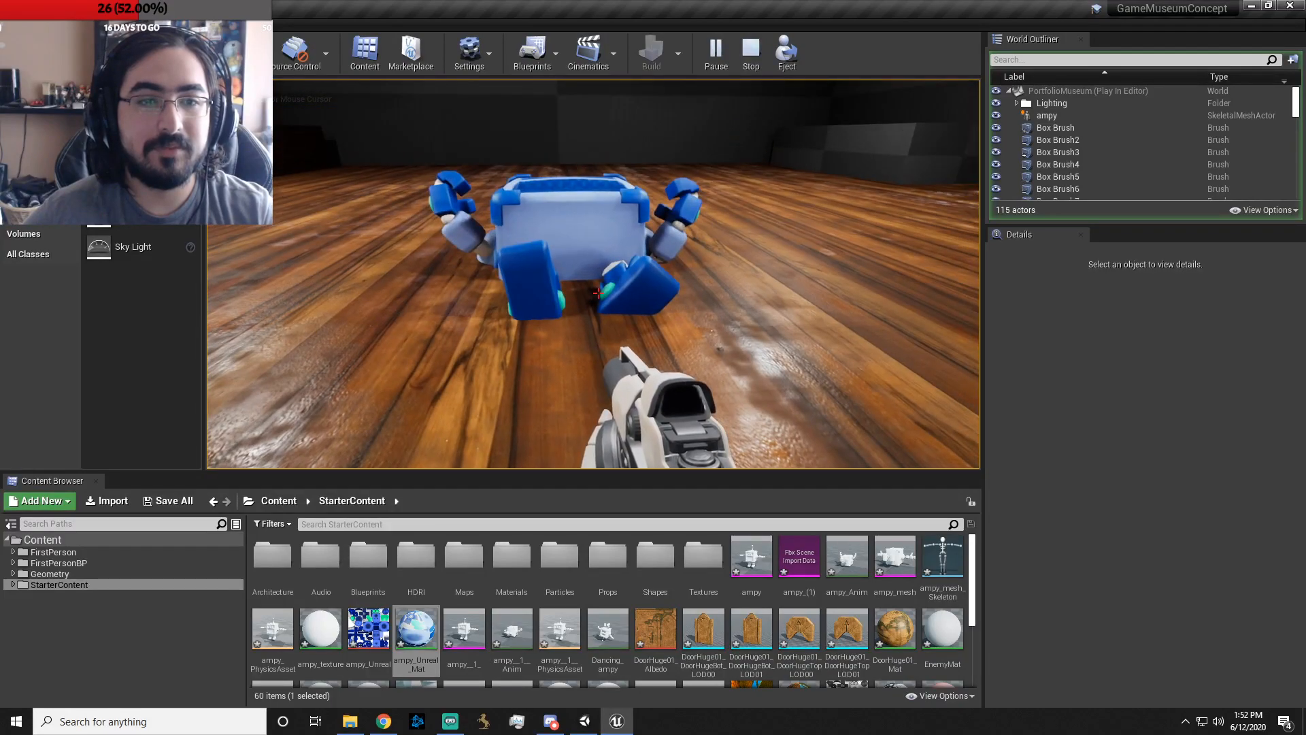
{"action": "key", "text": "Escape"}
- Rotate the ampy actor in the level so the robot stands upright on the wooden floor
{"action": "left_click", "coordinate": [595, 279]}
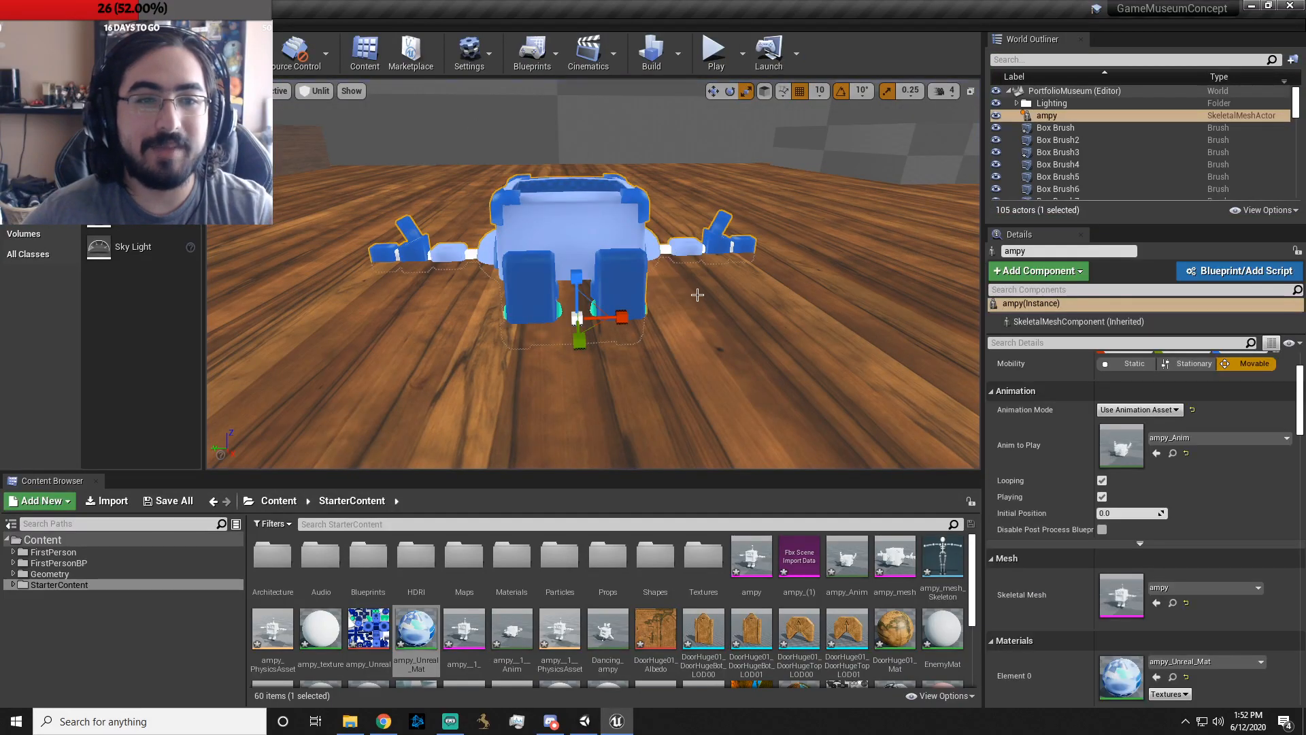
{"action": "scroll", "coordinate": [595, 279], "scroll_direction": "down", "scroll_amount": 10}
{"action": "left_click_drag", "start_coordinate": [595, 278], "coordinate": [592, 226]}
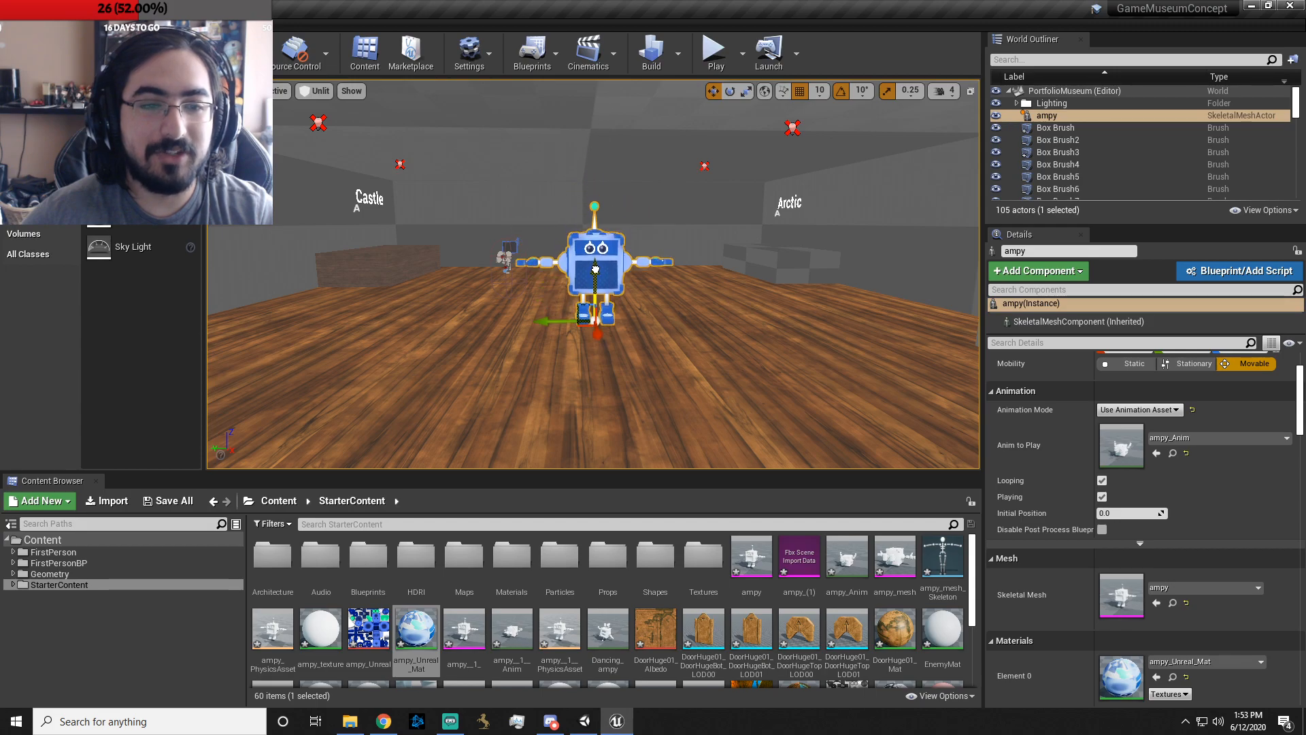
- Play-test the level to watch the upright ampy animate, and end the play session
{"action": "left_click", "coordinate": [716, 54]}
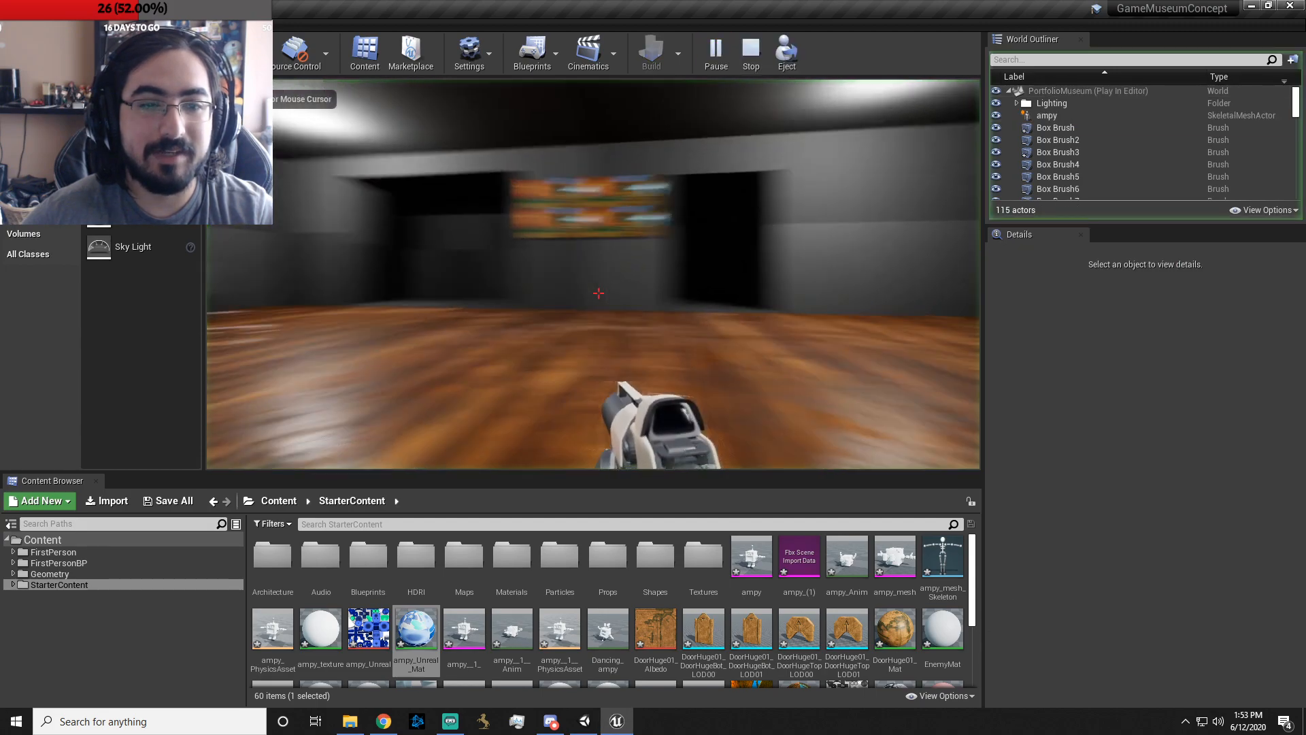
{"action": "key", "text": "s"}
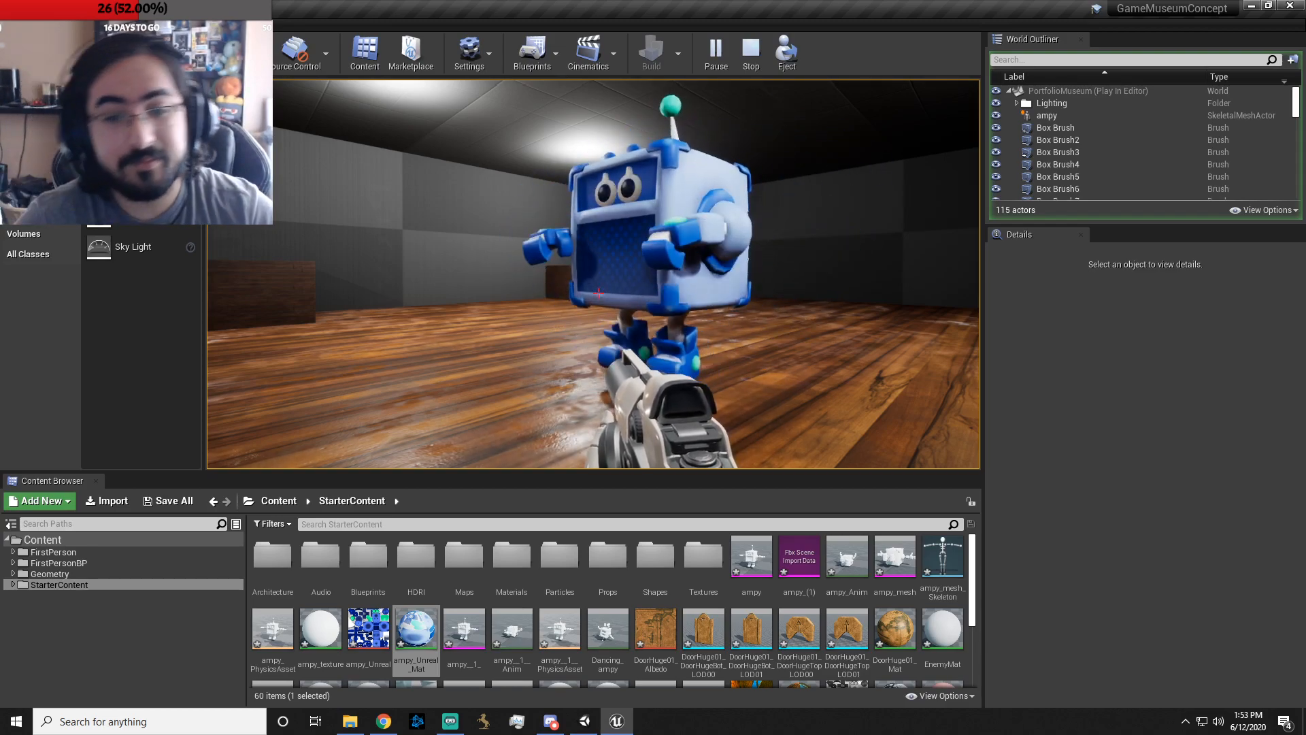
{"action": "key", "text": "Escape"}
- Switch the ampy actor's Animation Mode to Use Animation Blueprint
{"action": "right_click_drag", "start_coordinate": [728, 300], "coordinate": [768, 303]}
{"action": "left_click", "coordinate": [735, 299]}
{"action": "key", "text": "d"}
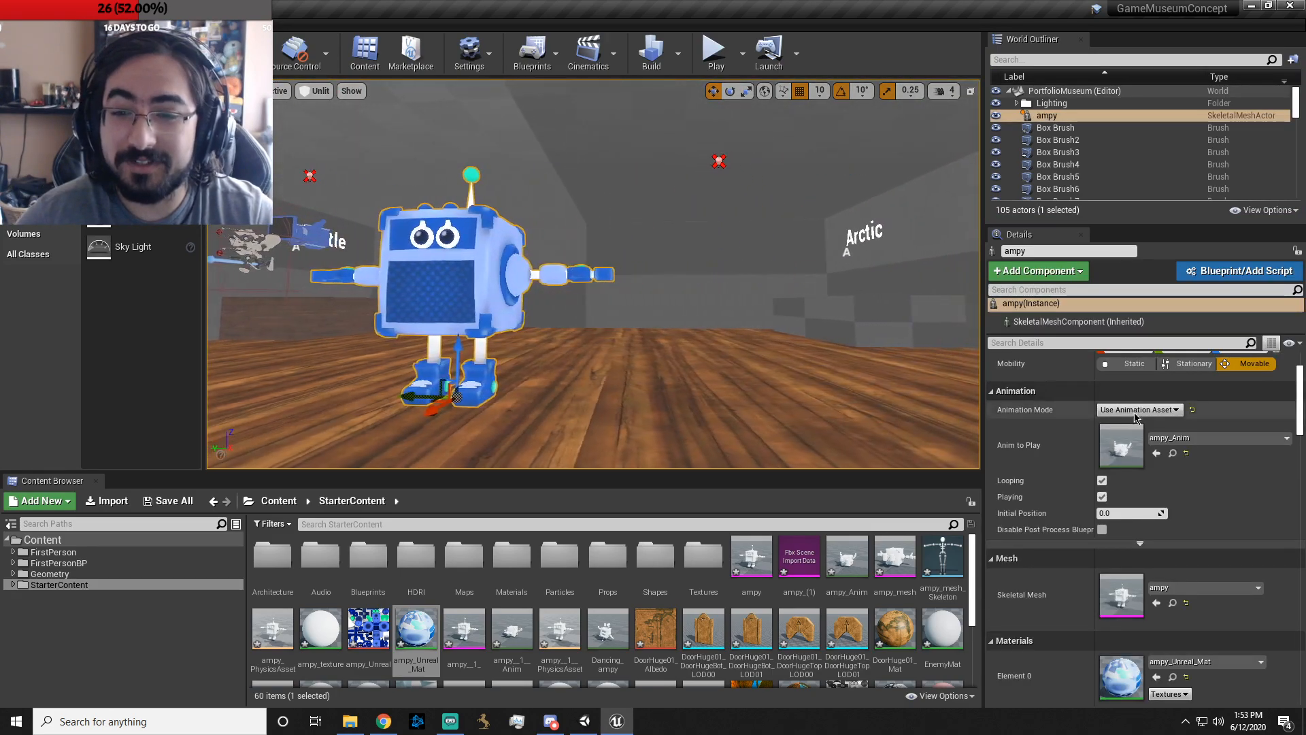
{"action": "left_click", "coordinate": [1140, 410]}
{"action": "left_click", "coordinate": [1132, 422]}
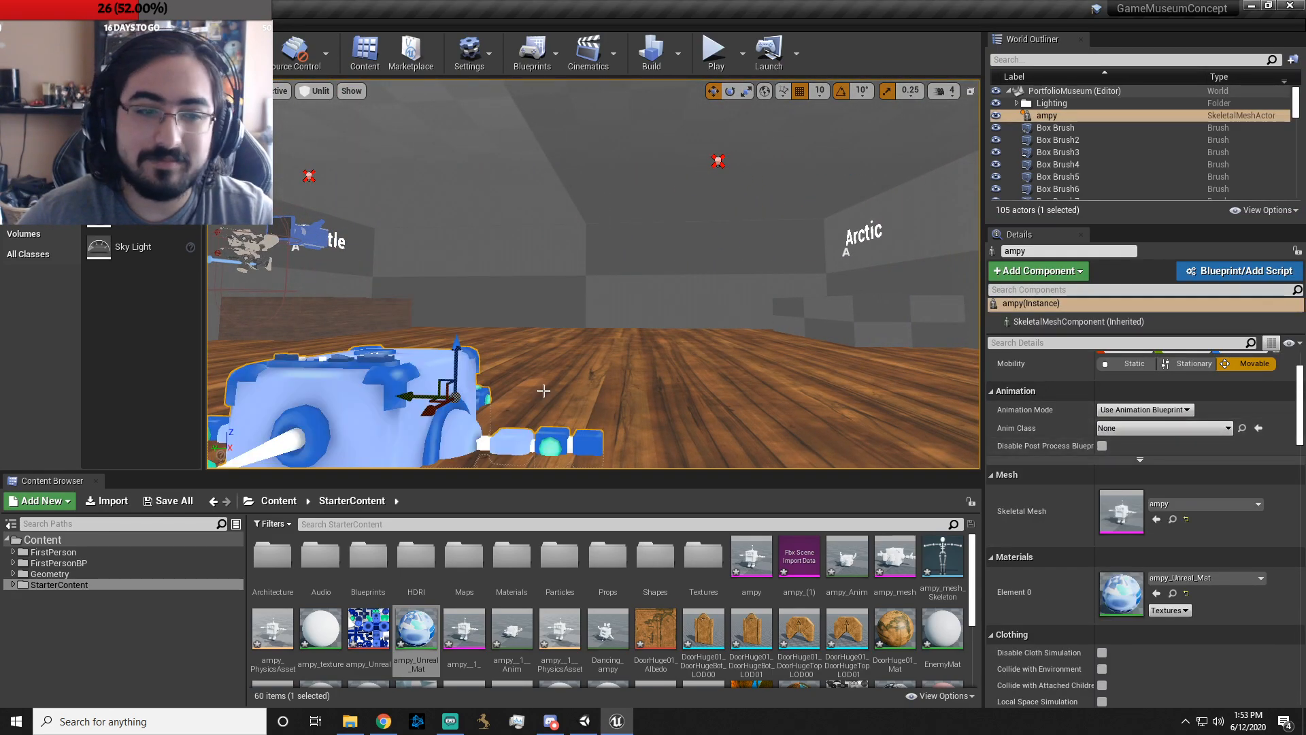
- Rotate the face-down ampy actor back to standing upright, facing the front of the room
{"action": "key", "text": "f"}
{"action": "left_click_drag", "start_coordinate": [643, 354], "coordinate": [674, 274]}
{"action": "key", "text": "w"}
{"action": "key", "text": "a"}
{"action": "right_click_drag", "start_coordinate": [753, 427], "coordinate": [837, 429]}
- Start an import into StarterContent and browse from the Funk Unplugged folder to FunkyJamInvasion's Assets folder
{"action": "left_click", "coordinate": [111, 641]}
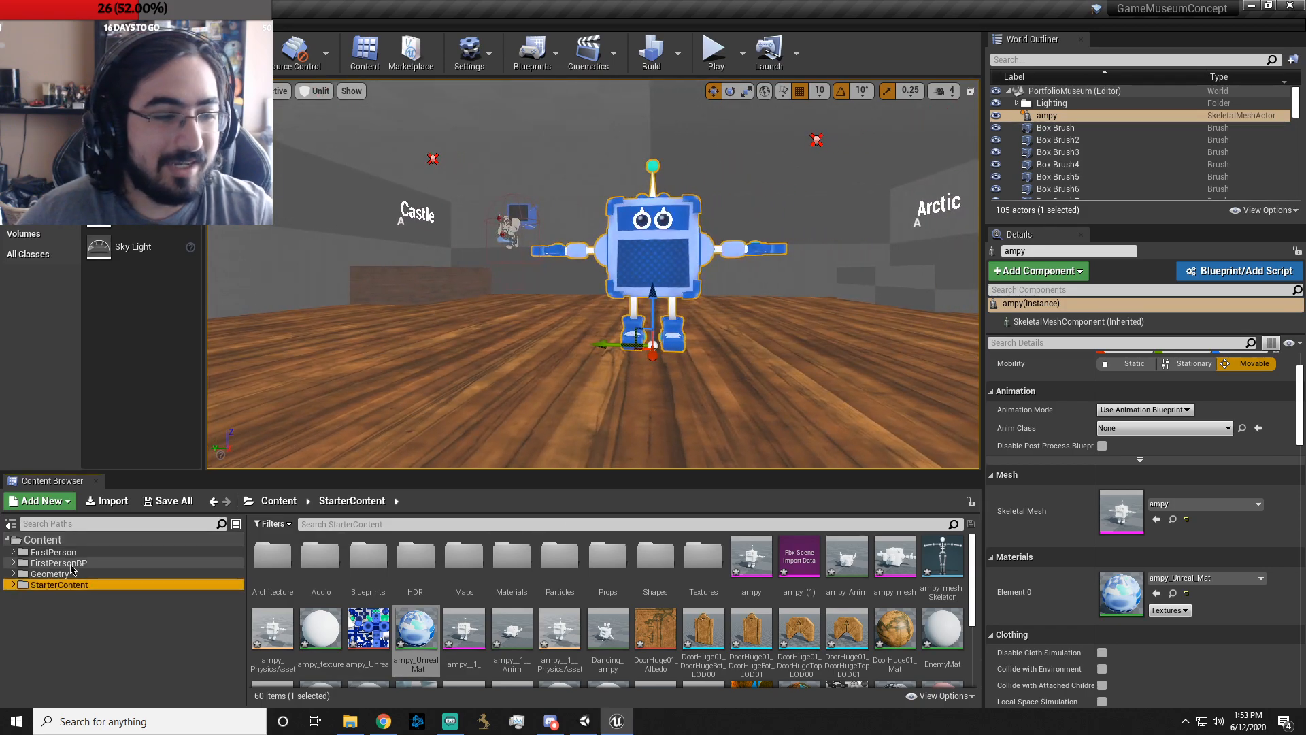
{"action": "left_click", "coordinate": [104, 502]}
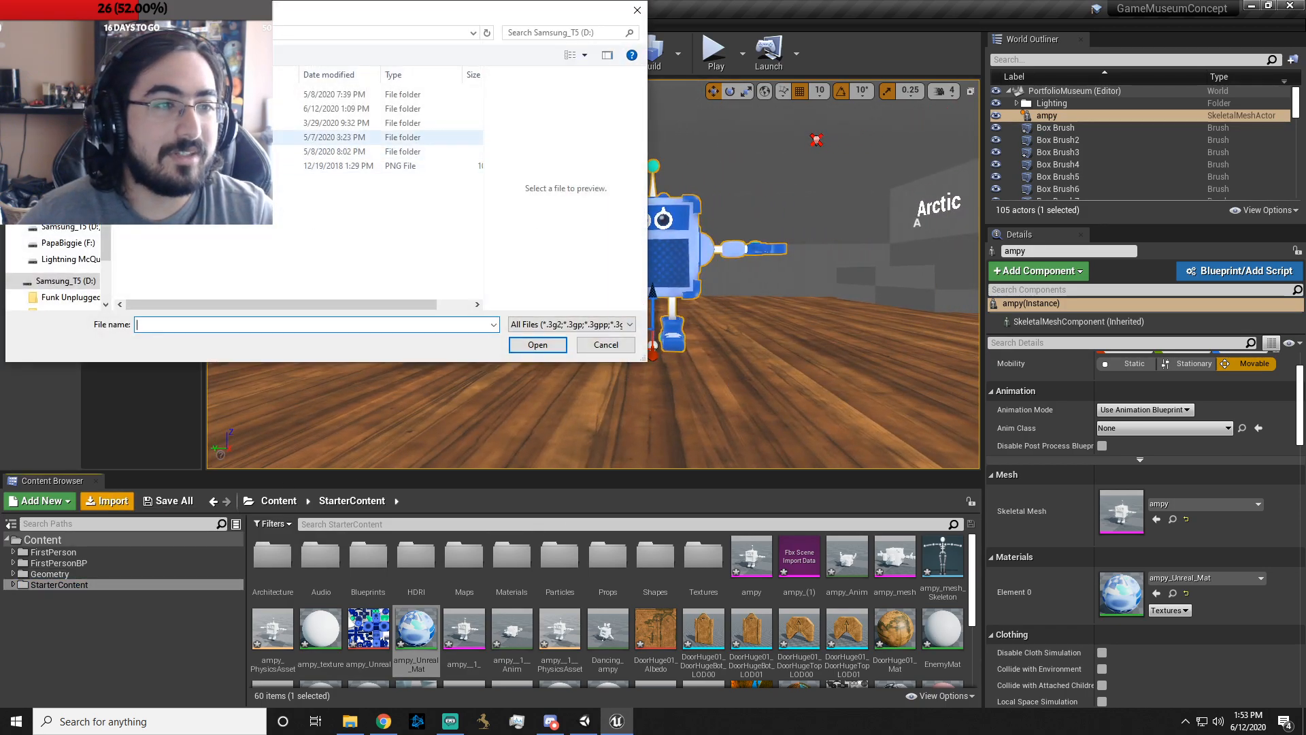
{"action": "left_click", "coordinate": [77, 296]}
{"action": "double_click", "coordinate": [204, 95]}
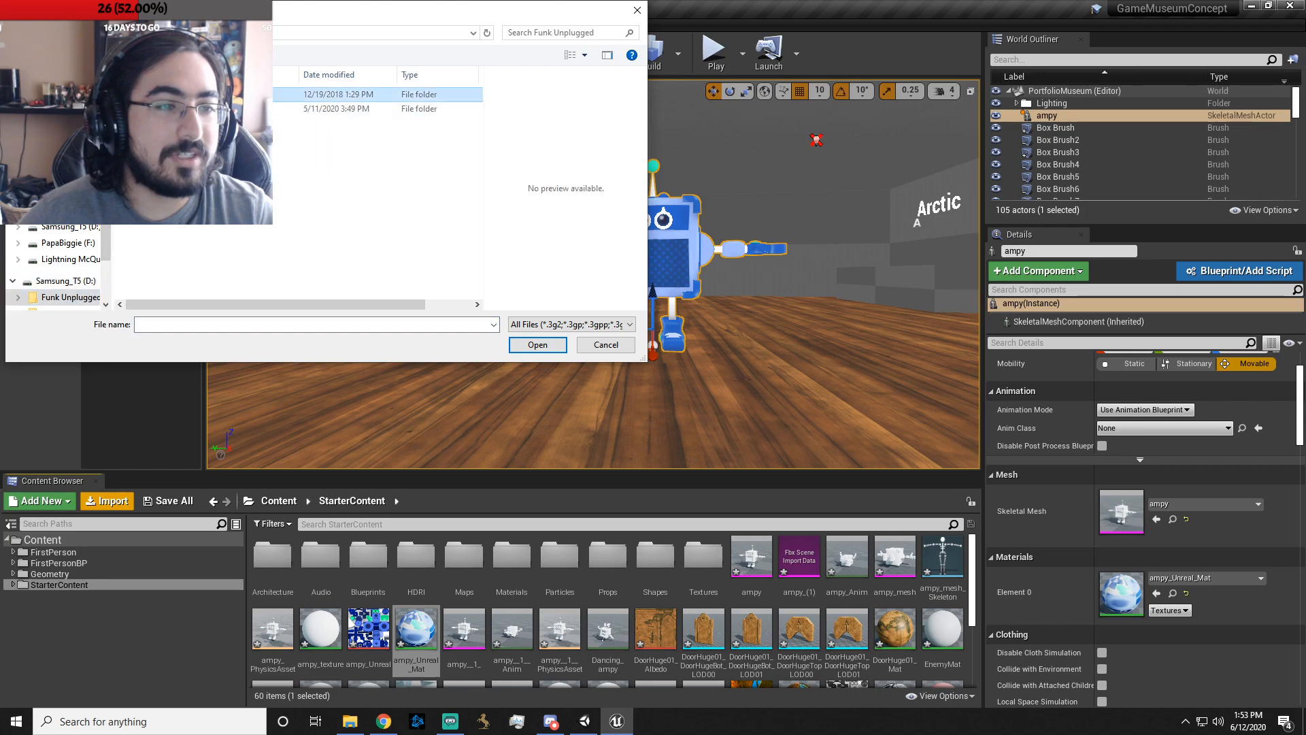
{"action": "double_click", "coordinate": [205, 96]}
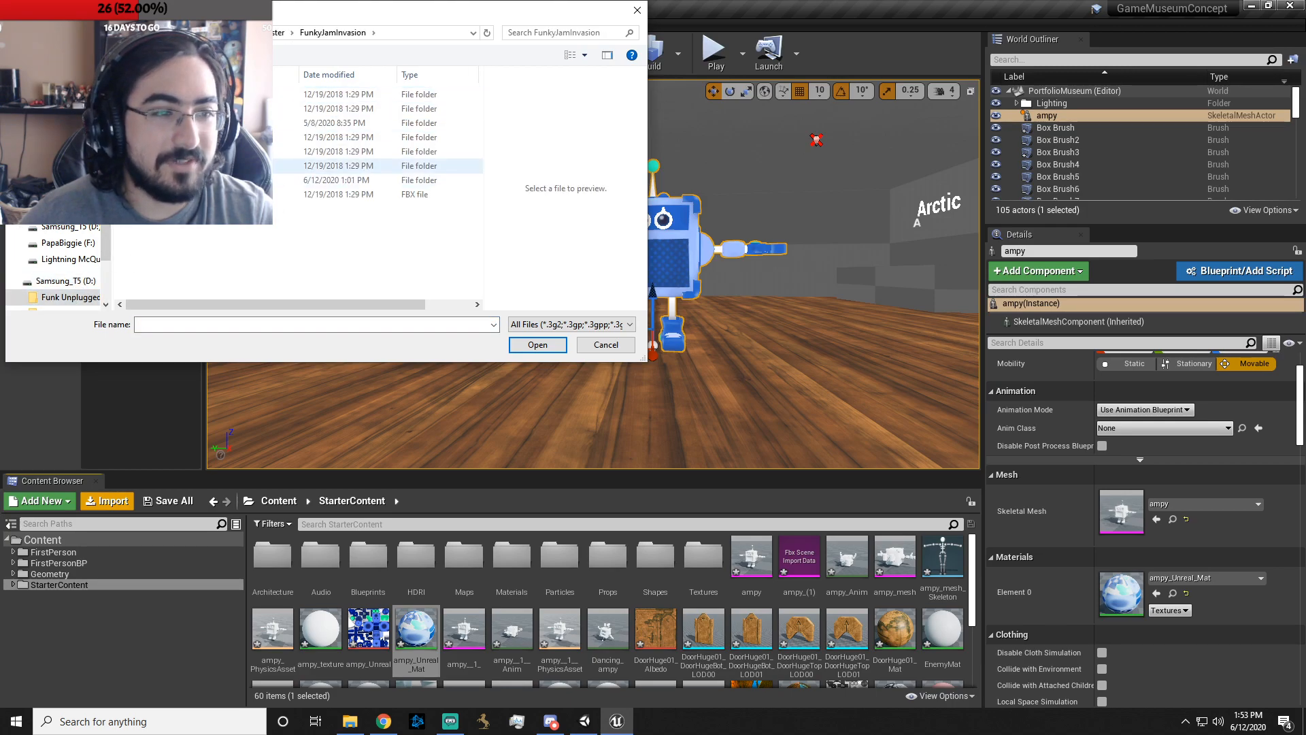
{"action": "double_click", "coordinate": [197, 109]}
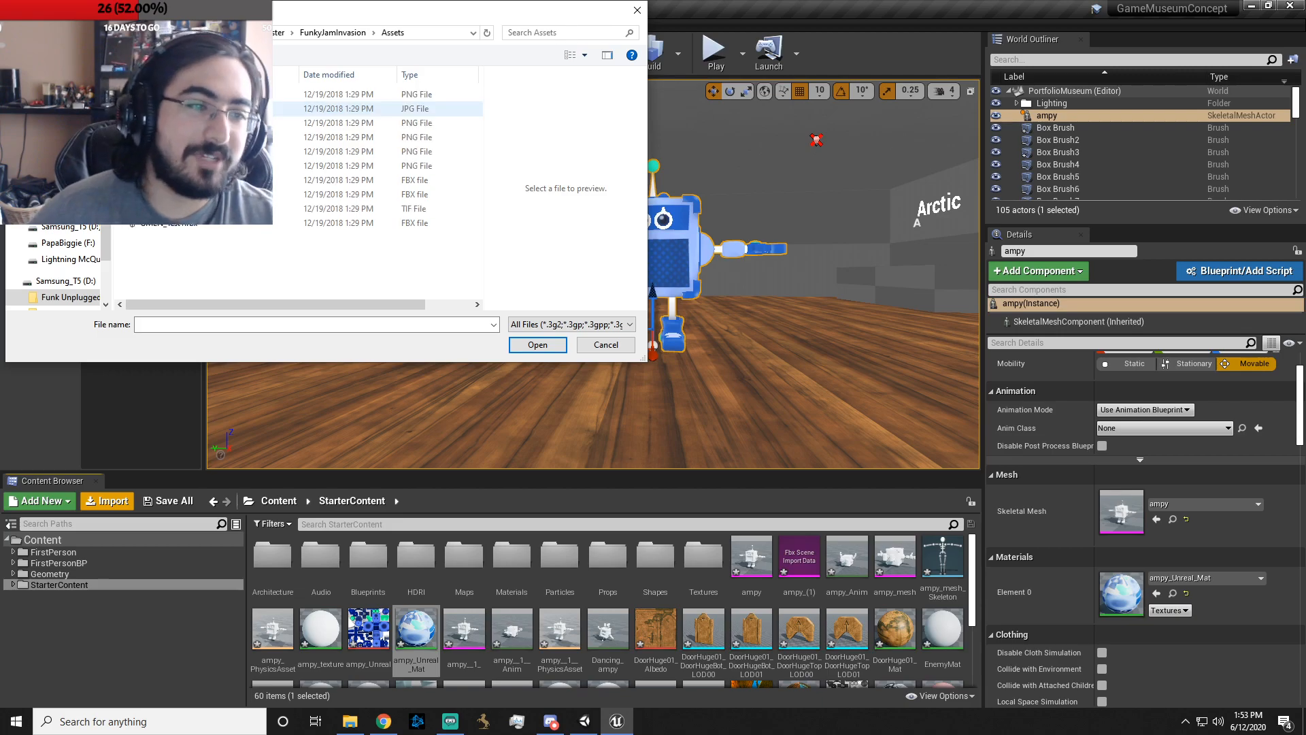
- Find the NewAmpyFinal folder within the project's assets and open its Ampy subfolder
{"action": "scroll", "coordinate": [235, 181], "scroll_direction": "down", "scroll_amount": 6}
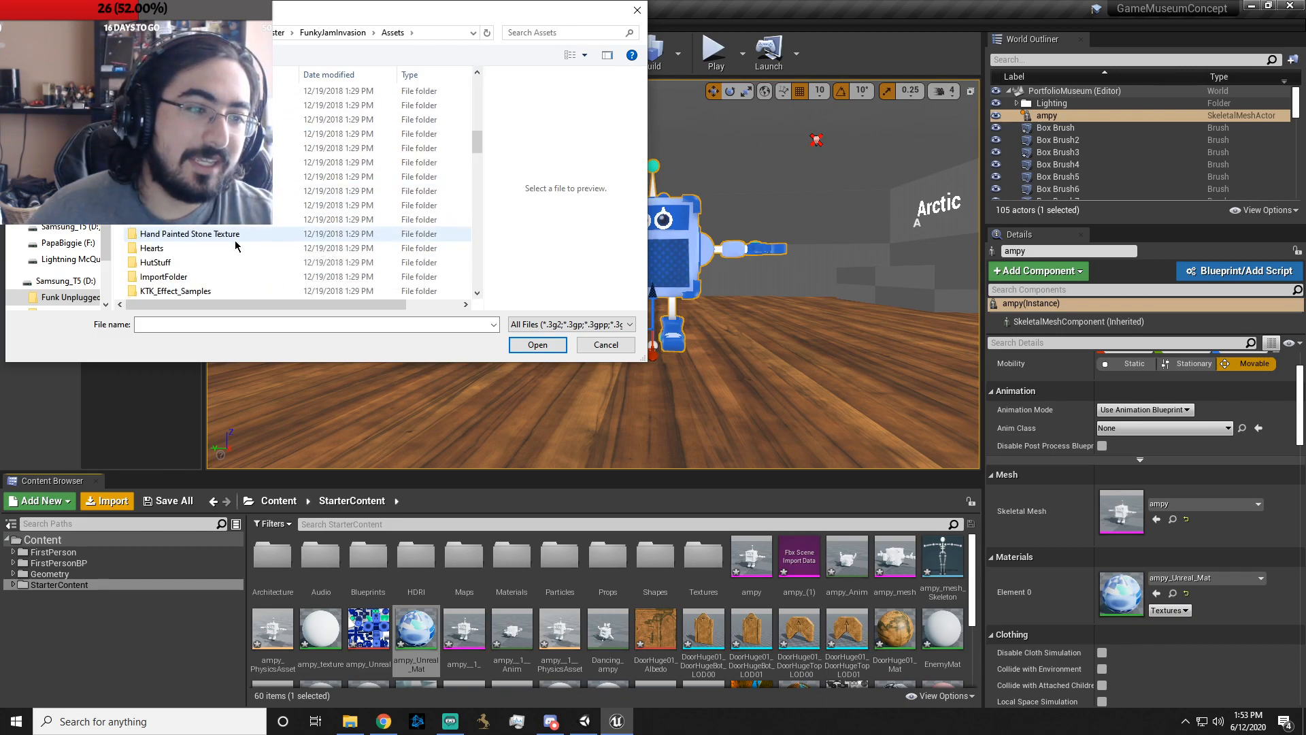
{"action": "double_click", "coordinate": [204, 248]}
{"action": "scroll", "coordinate": [209, 224], "scroll_direction": "down", "scroll_amount": 3}
{"action": "scroll", "coordinate": [204, 214], "scroll_direction": "up", "scroll_amount": 3}
{"action": "double_click", "coordinate": [204, 148]}
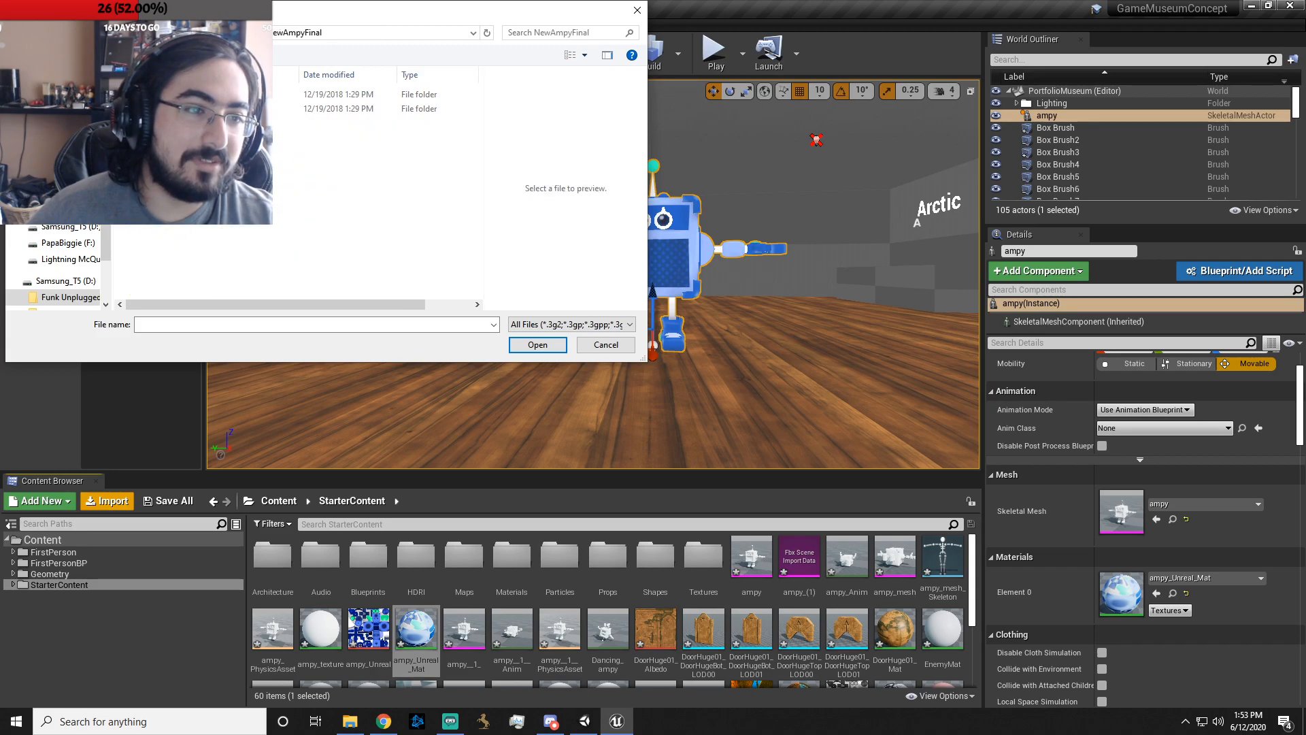
{"action": "double_click", "coordinate": [204, 94]}
{"action": "scroll", "coordinate": [297, 258], "scroll_direction": "down", "scroll_amount": 3}
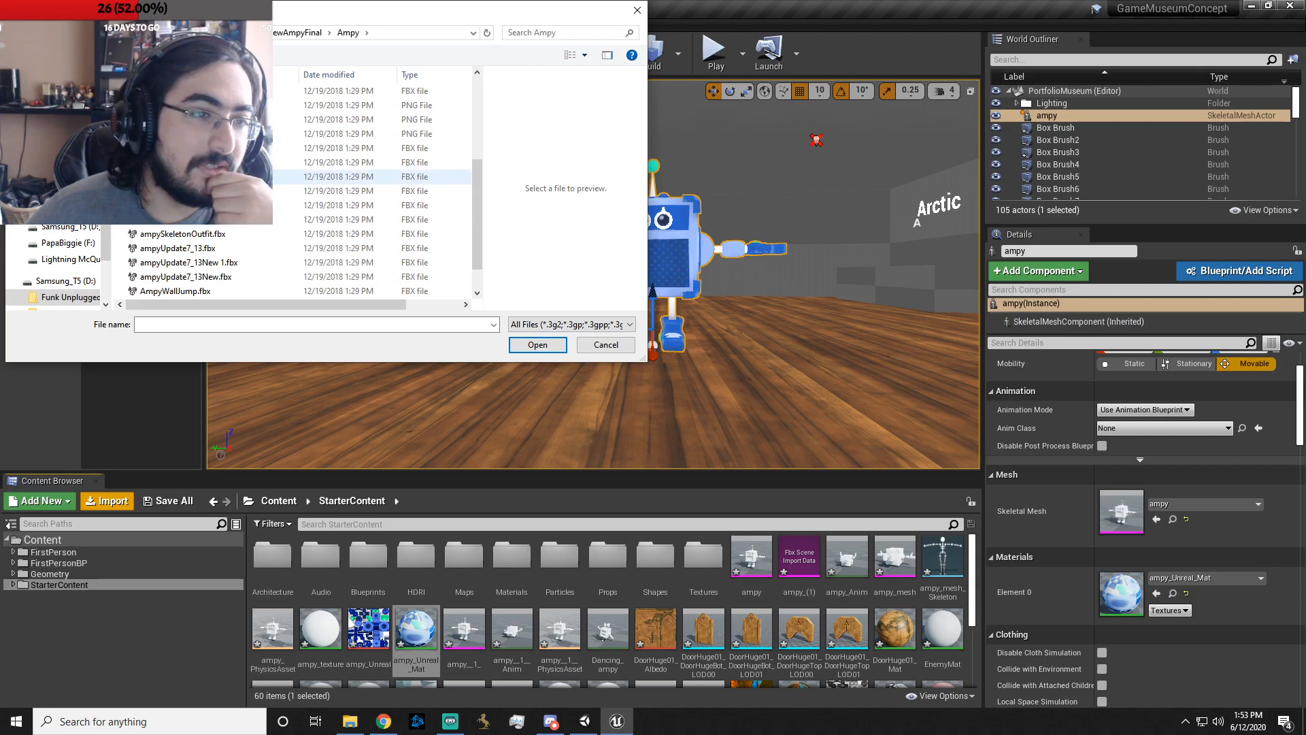
- Look through the FBX and texture files in the Ampy folder, checking ampy_sans.fbx, ampyFist.fbx and ampy_diffuse
{"action": "left_click", "coordinate": [204, 148]}
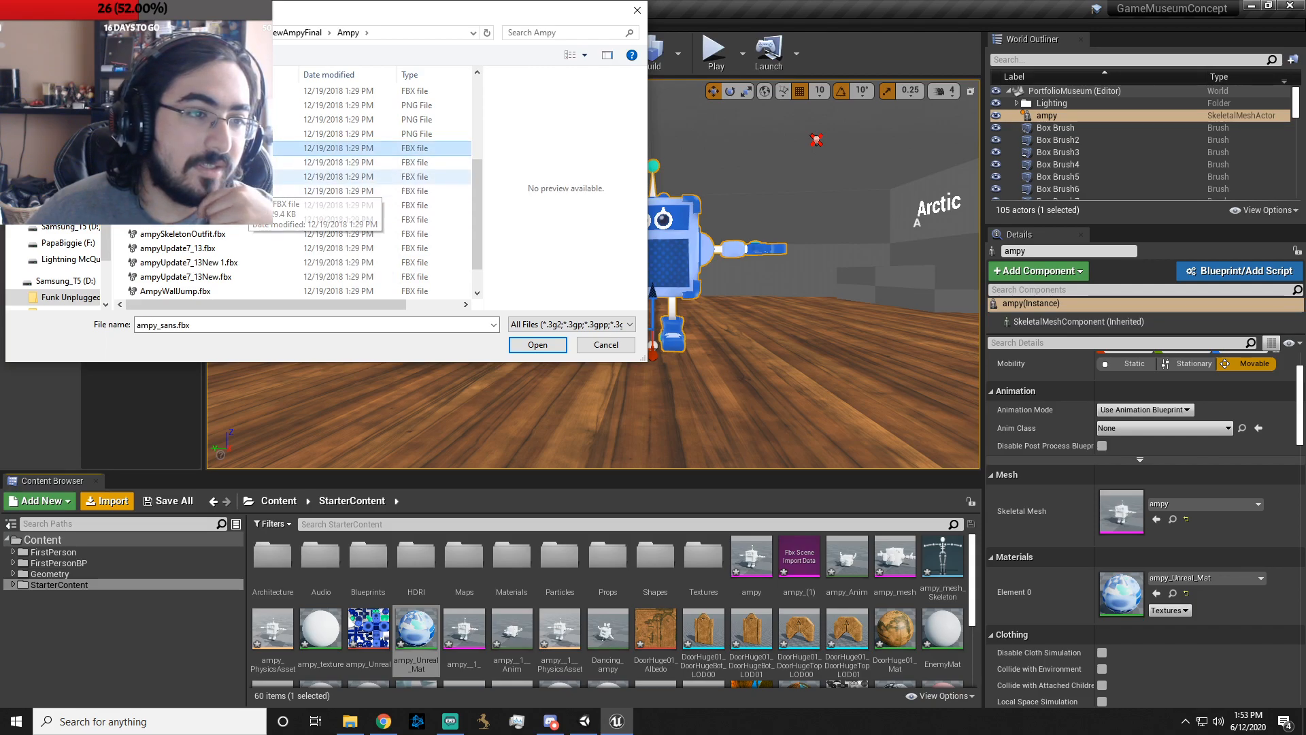
{"action": "left_click", "coordinate": [231, 191]}
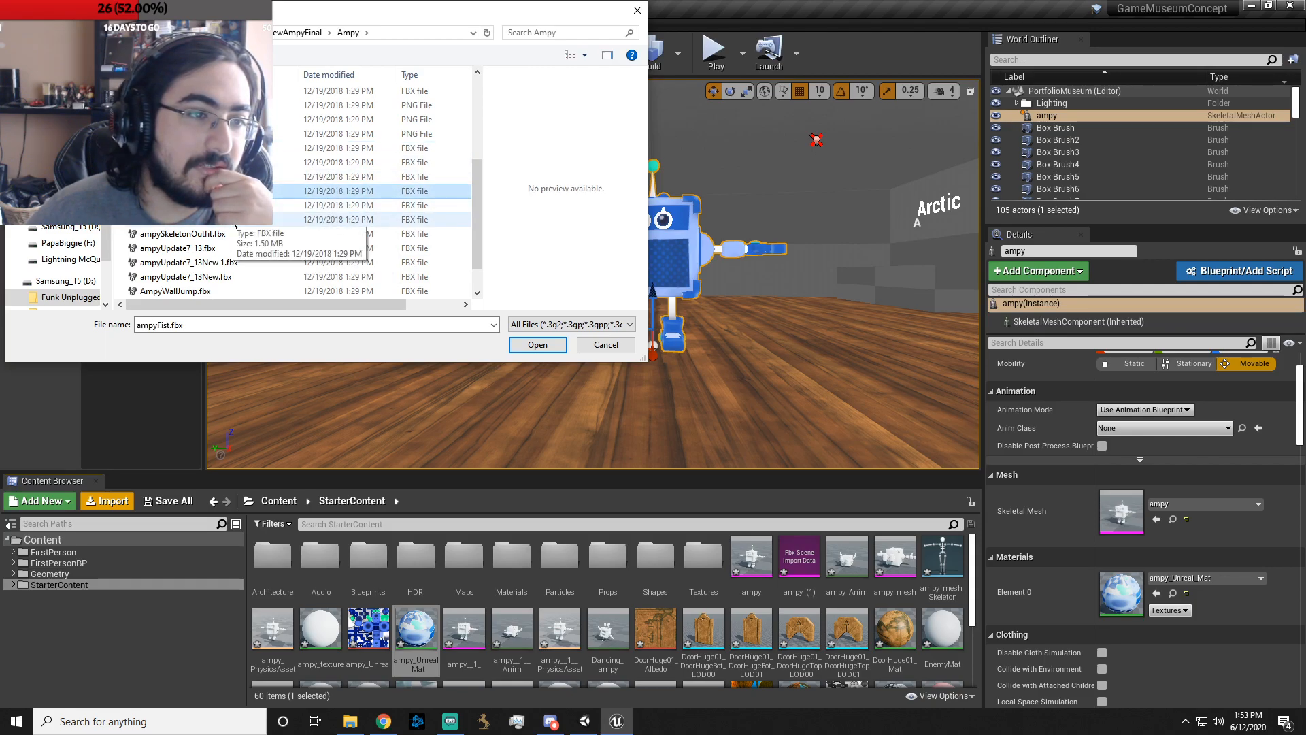
{"action": "scroll", "coordinate": [235, 245], "scroll_direction": "down", "scroll_amount": 1}
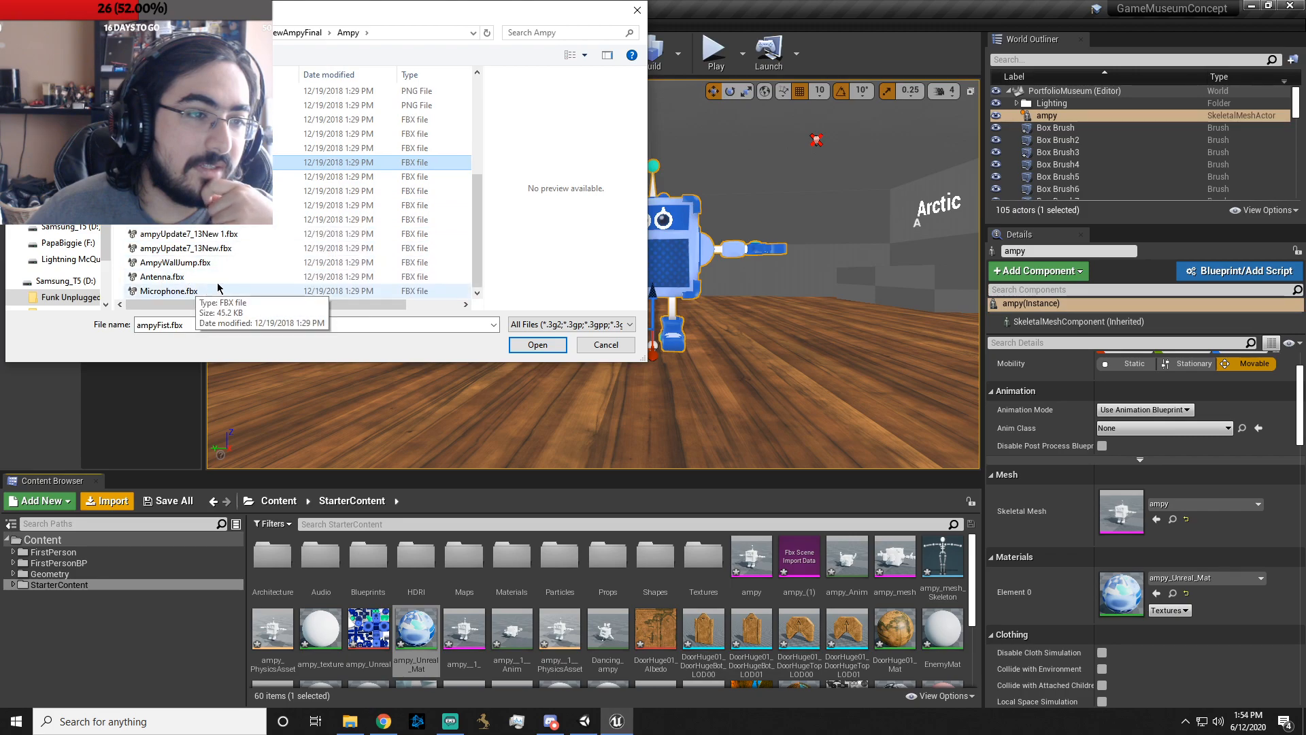
{"action": "scroll", "coordinate": [206, 251], "scroll_direction": "up", "scroll_amount": 2}
{"action": "left_click", "coordinate": [207, 190]}
{"action": "left_click", "coordinate": [207, 177]}
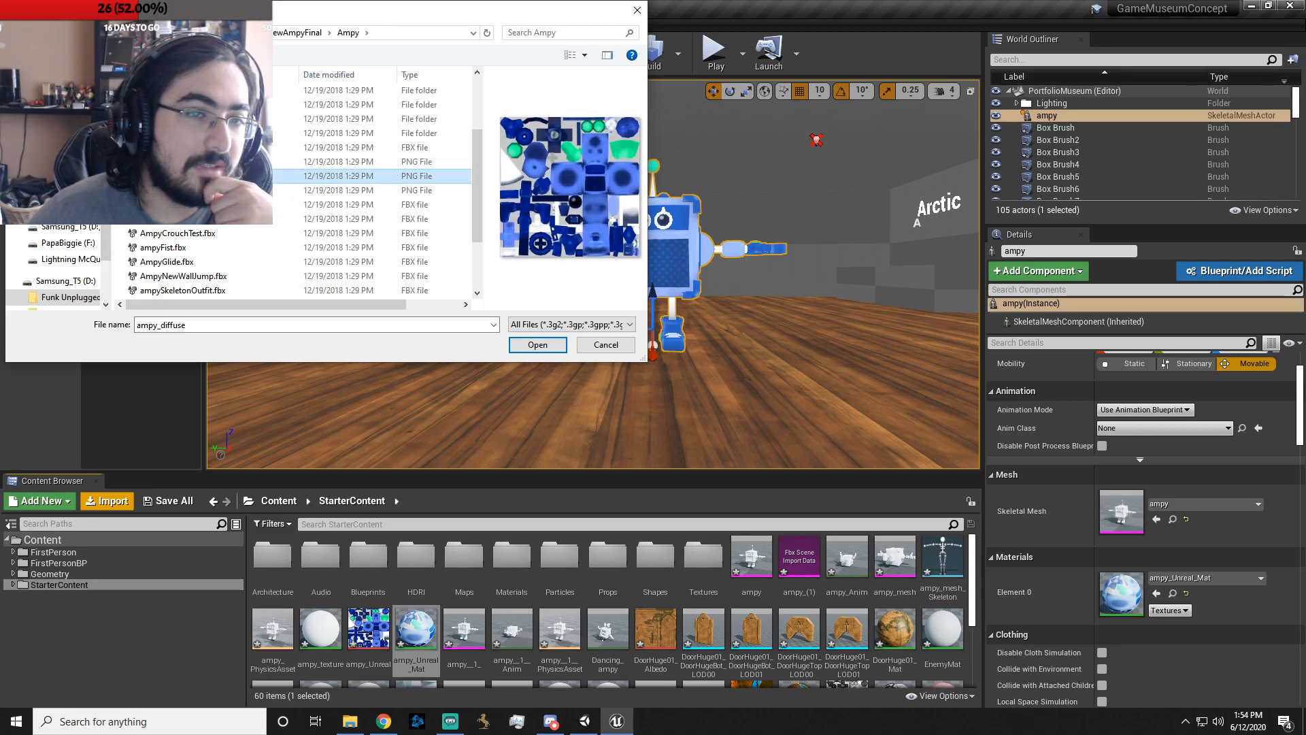
{"action": "scroll", "coordinate": [297, 194], "scroll_direction": "up", "scroll_amount": 3}
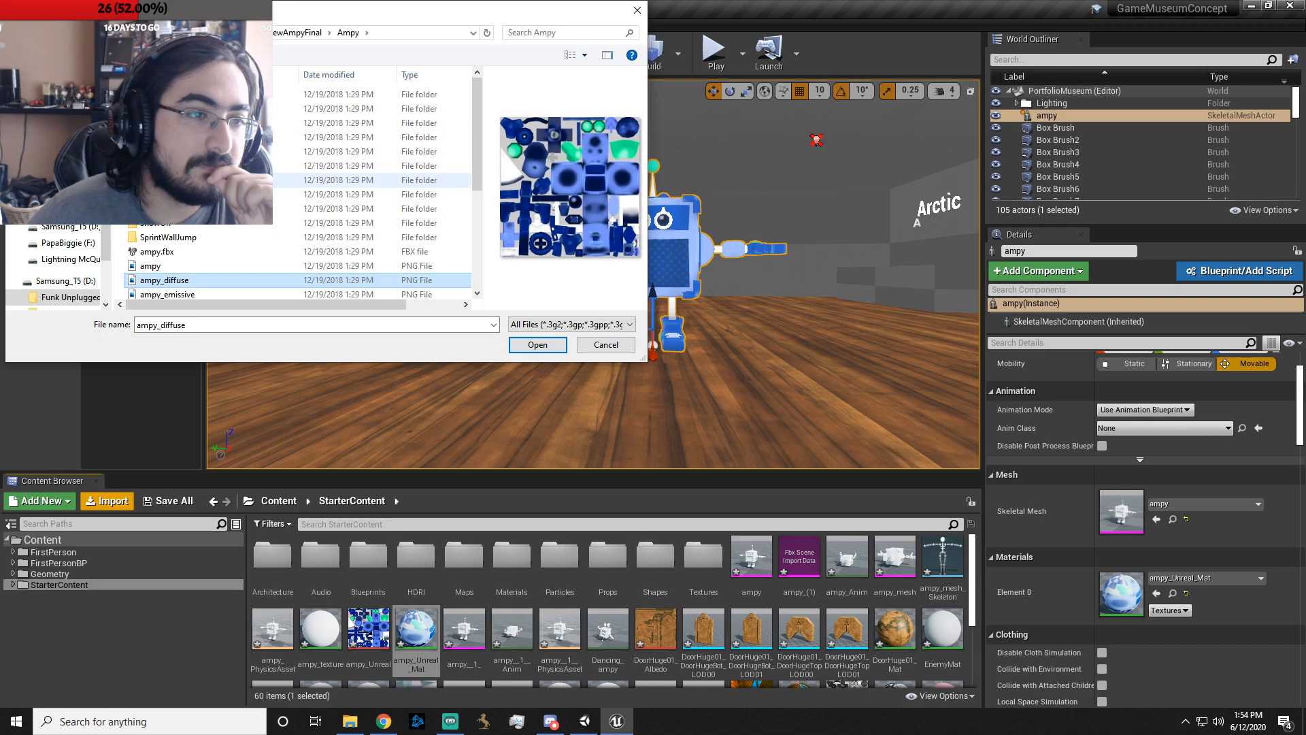
- Check the contents of the Multiplayer and Poses subfolders and return to the Ampy folder
{"action": "double_click", "coordinate": [204, 193]}
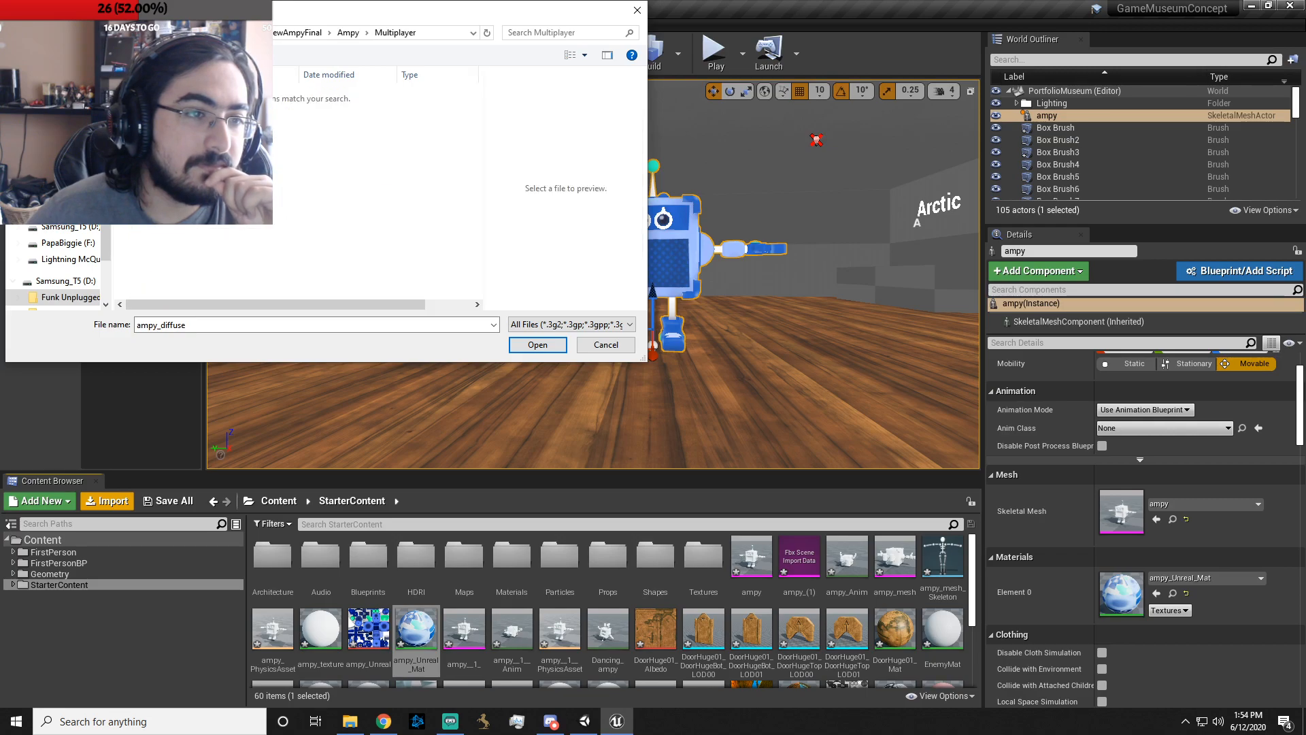
{"action": "double_click", "coordinate": [204, 209]}
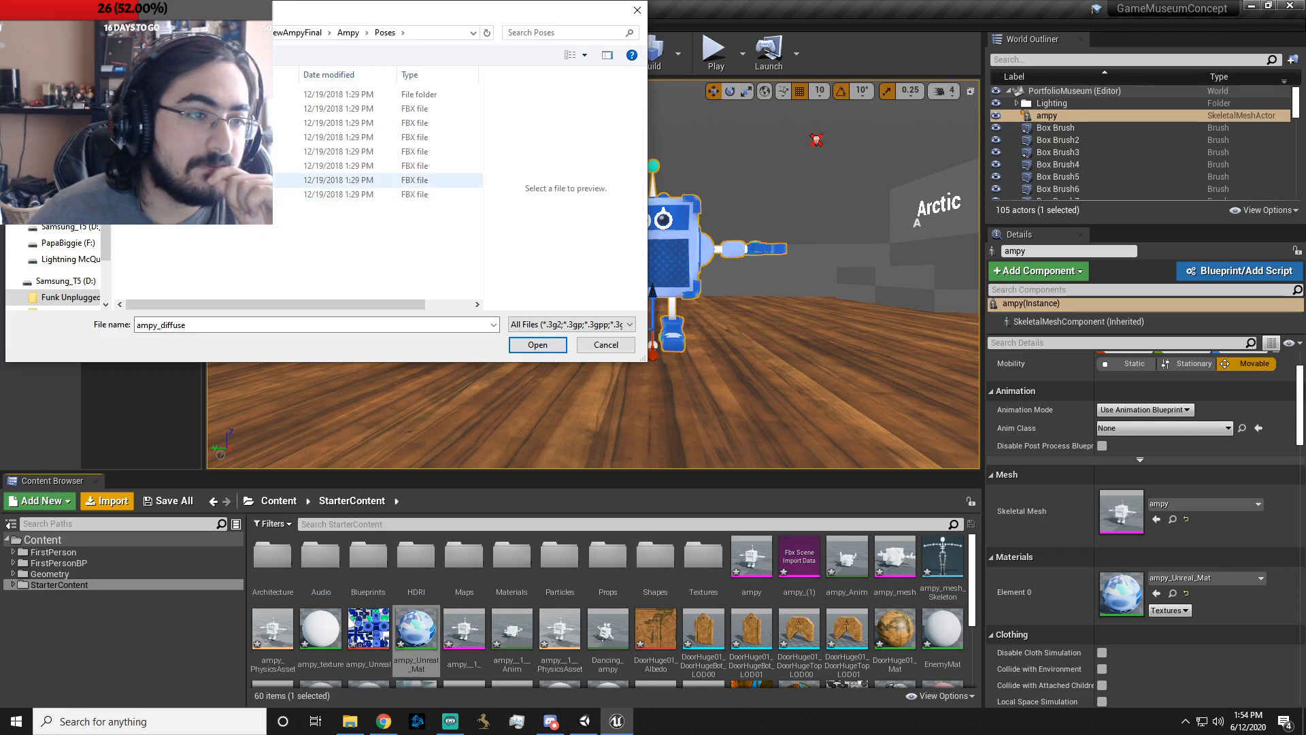
{"action": "left_click", "coordinate": [204, 109]}
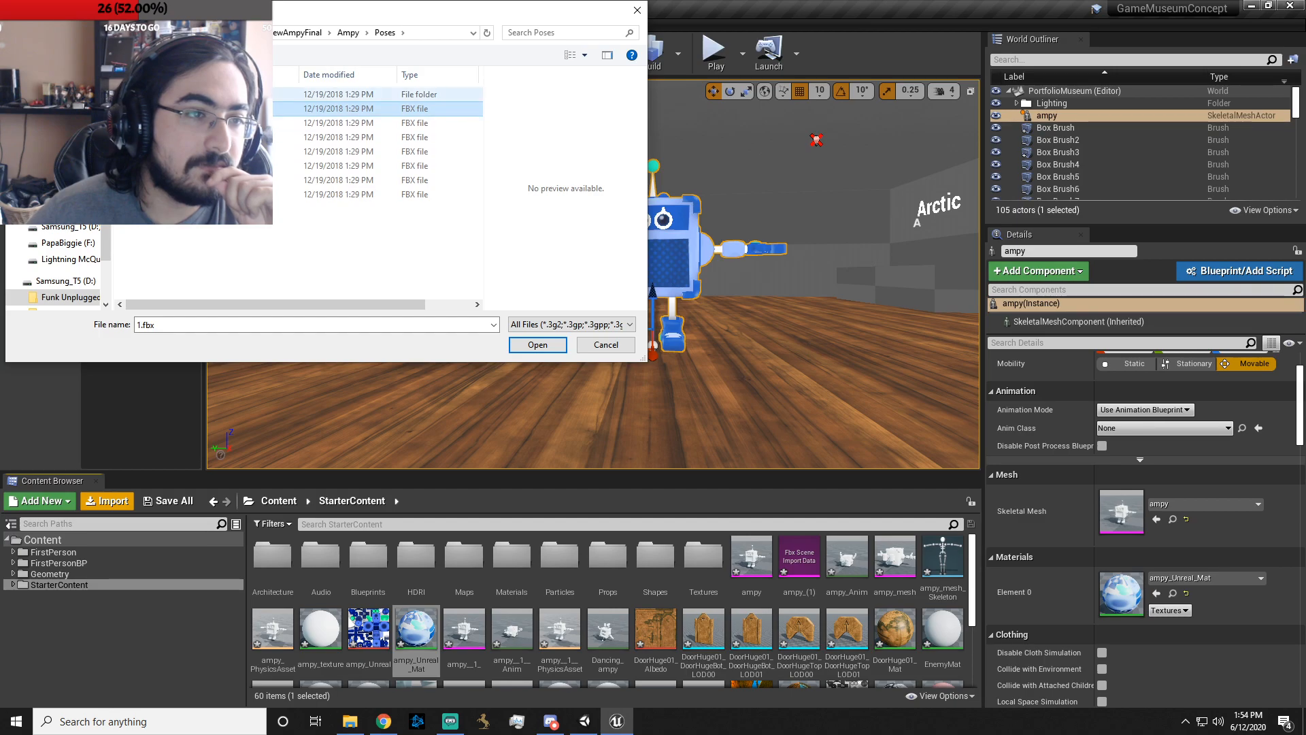
{"action": "double_click", "coordinate": [204, 94]}
{"action": "key", "text": "alt+Left"}
{"action": "key", "text": "alt+Left"}
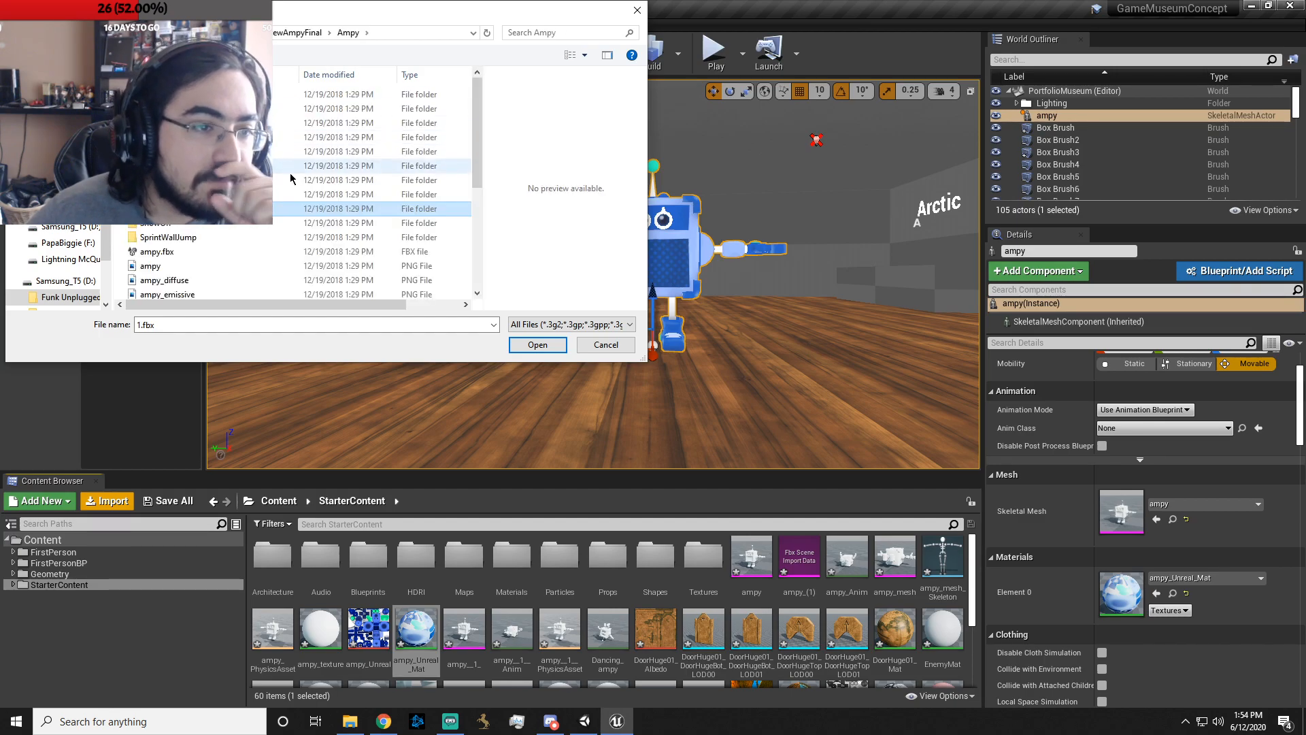
- Open the ShowOff subfolder of the Ampy folder and copy its ampy.fbx file
{"action": "double_click", "coordinate": [204, 223]}
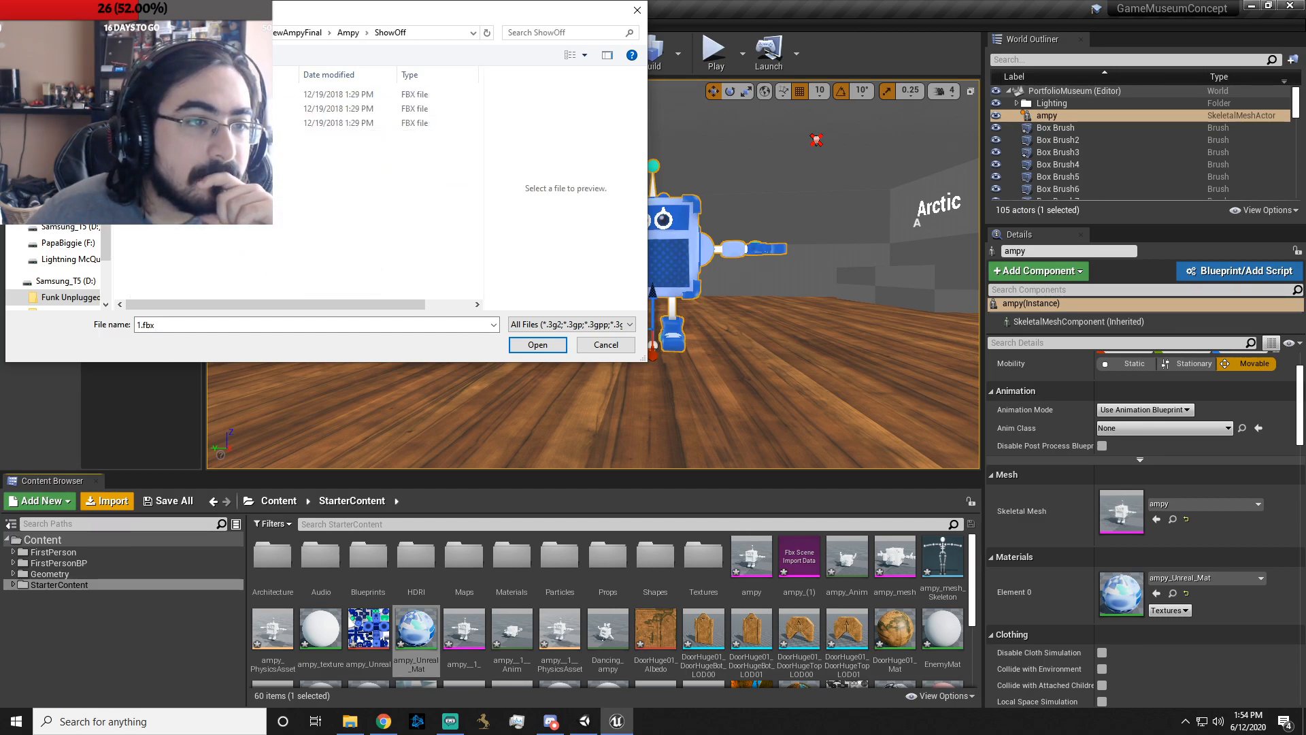
{"action": "left_click", "coordinate": [204, 108]}
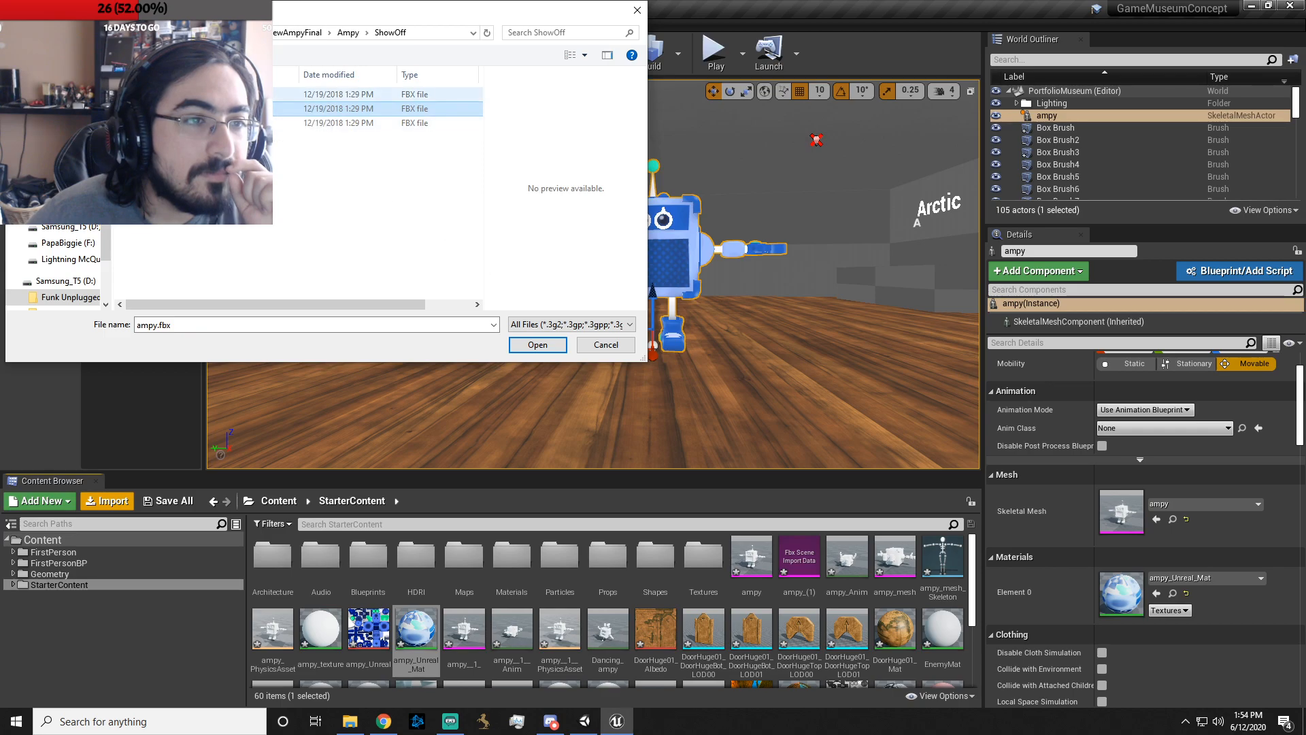
{"action": "right_click", "coordinate": [166, 109]}
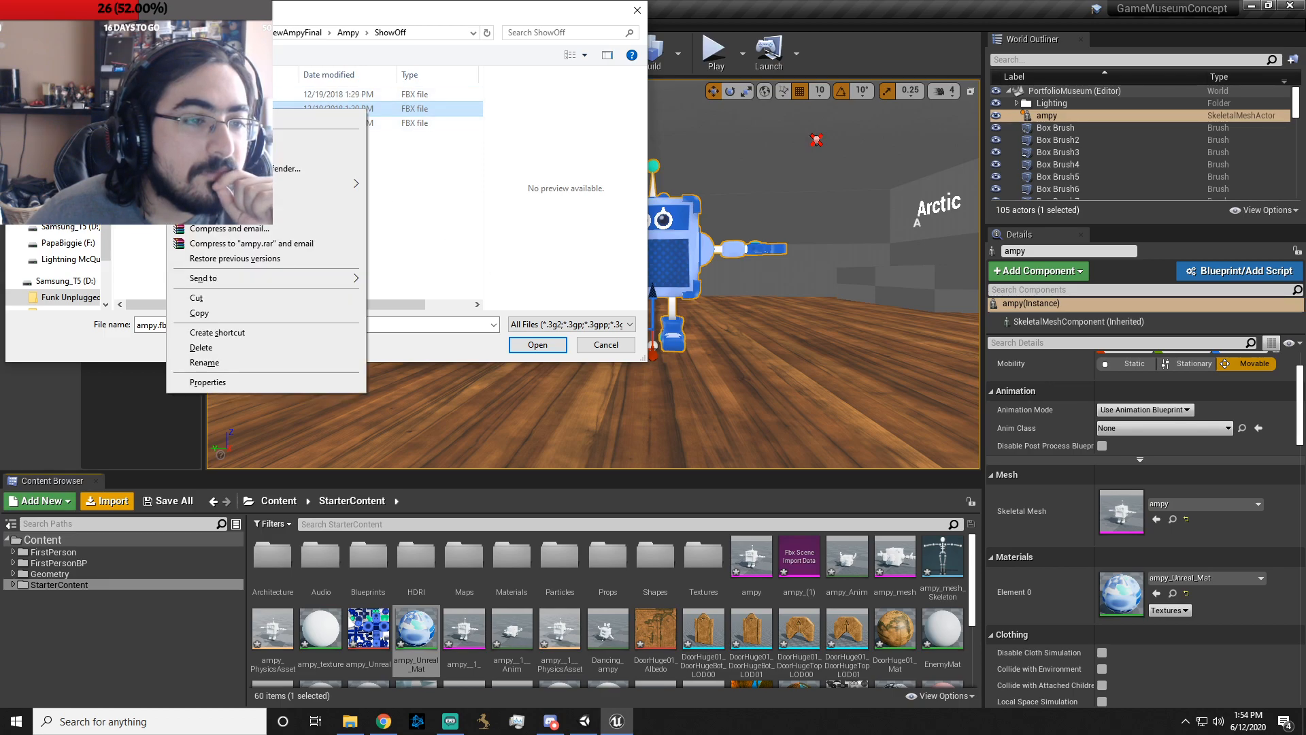
{"action": "right_click", "coordinate": [157, 111]}
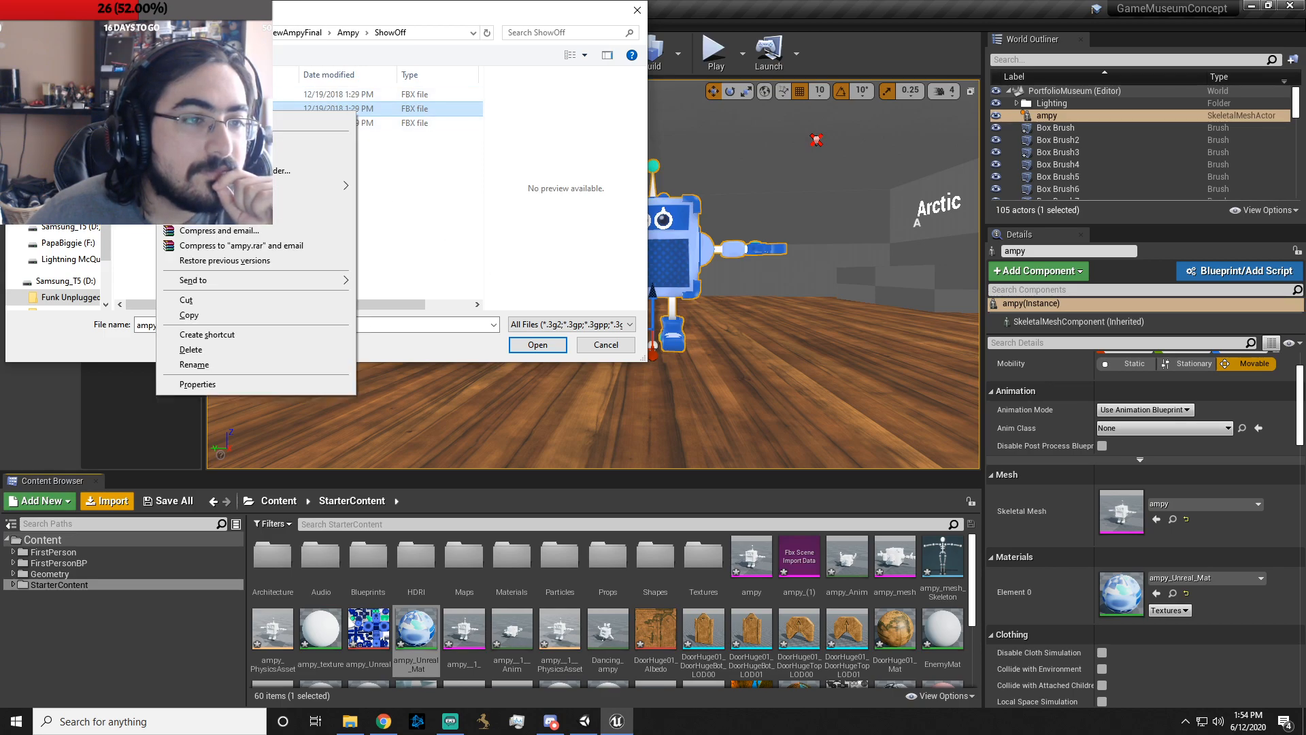
{"action": "left_click", "coordinate": [228, 317]}
- Paste the copied file into the Samsung_T5 drive's Portfolio museum folder, opened in a new window, and rename it ampy_Showoff1.fbx
{"action": "left_click", "coordinate": [19, 32]}
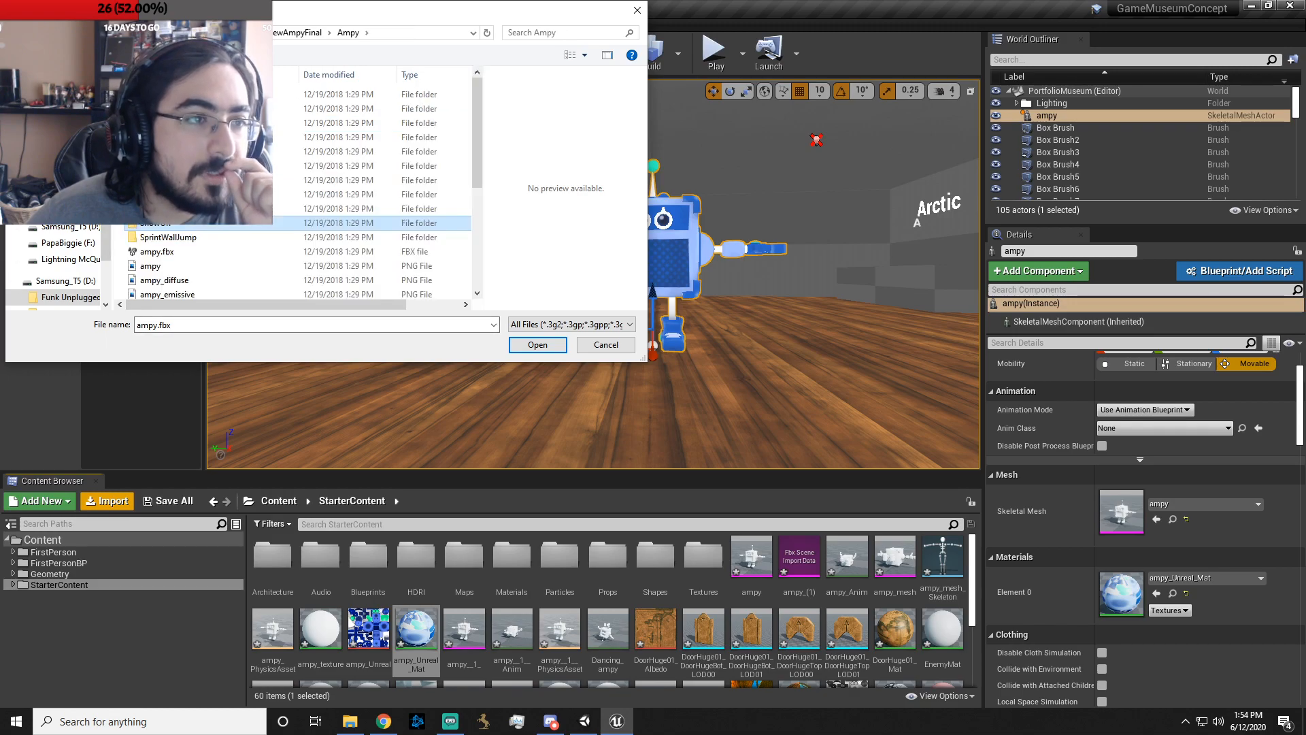
{"action": "left_click", "coordinate": [38, 32]}
{"action": "right_click", "coordinate": [51, 286]}
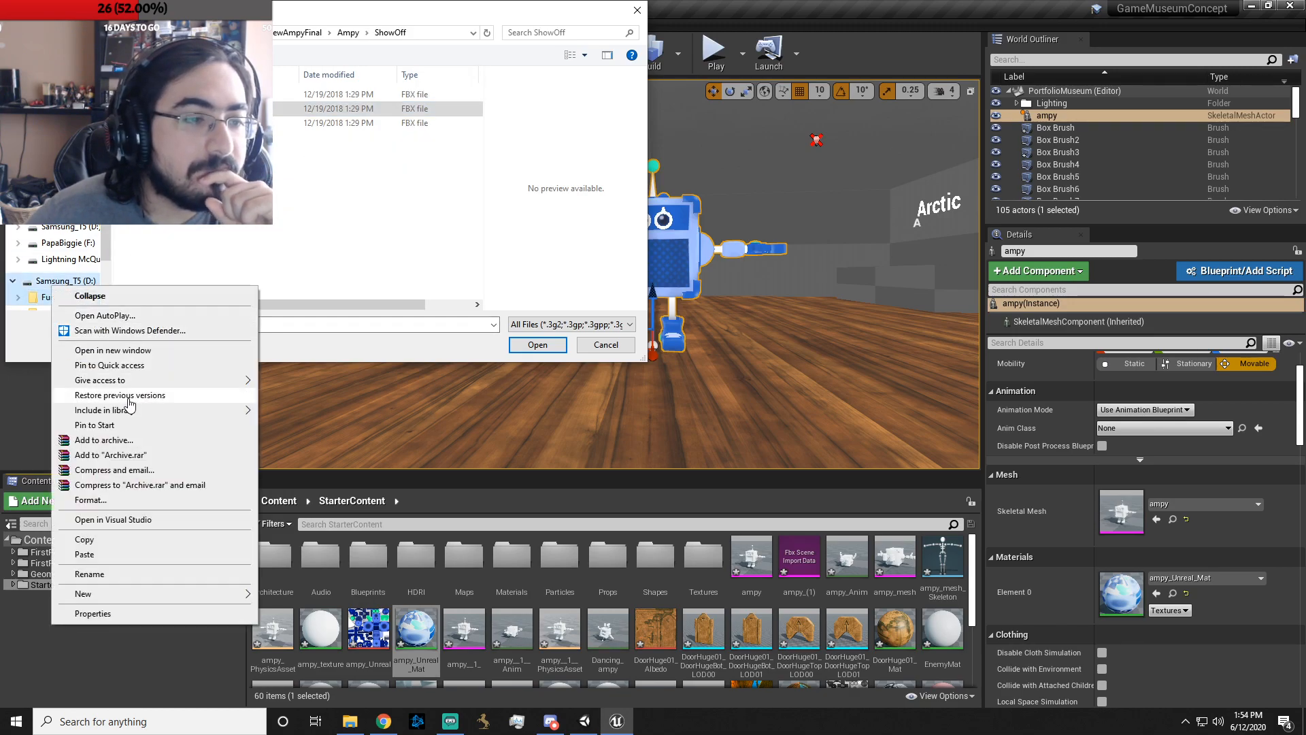
{"action": "left_click", "coordinate": [123, 351]}
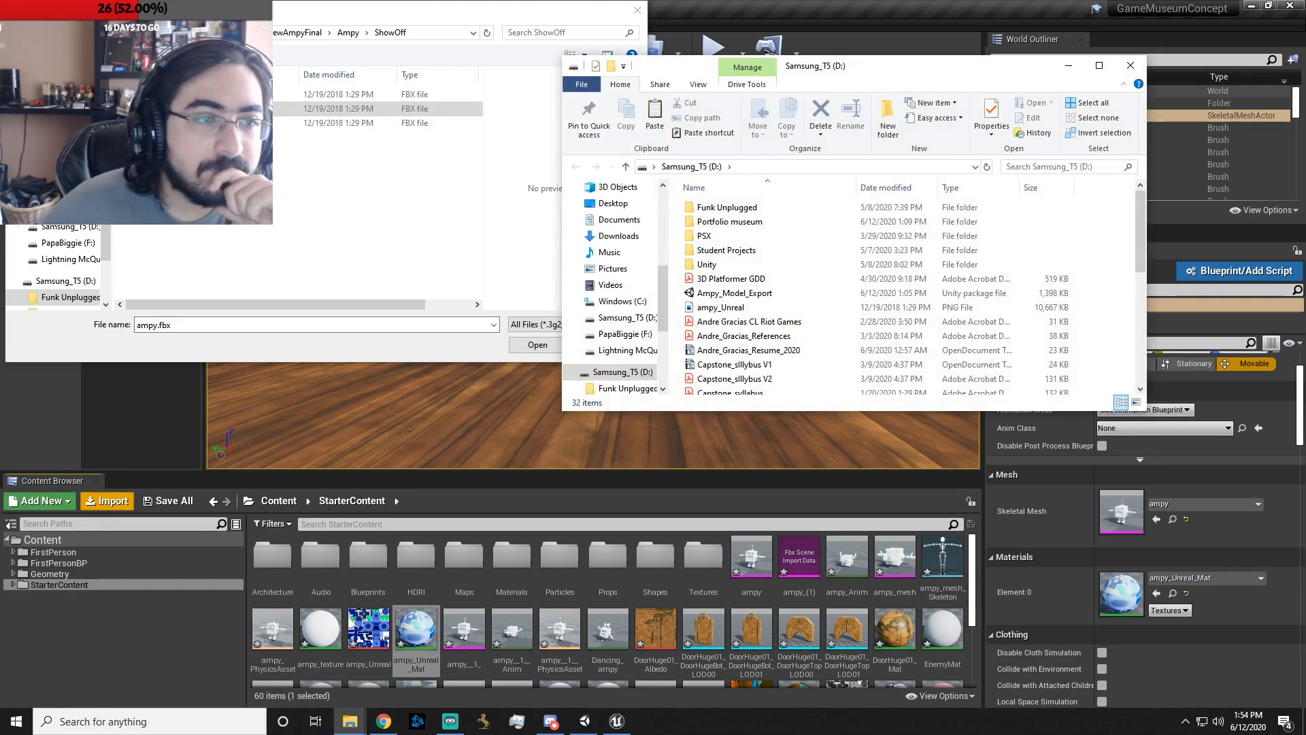
{"action": "double_click", "coordinate": [729, 222]}
{"action": "right_click", "coordinate": [861, 387]}
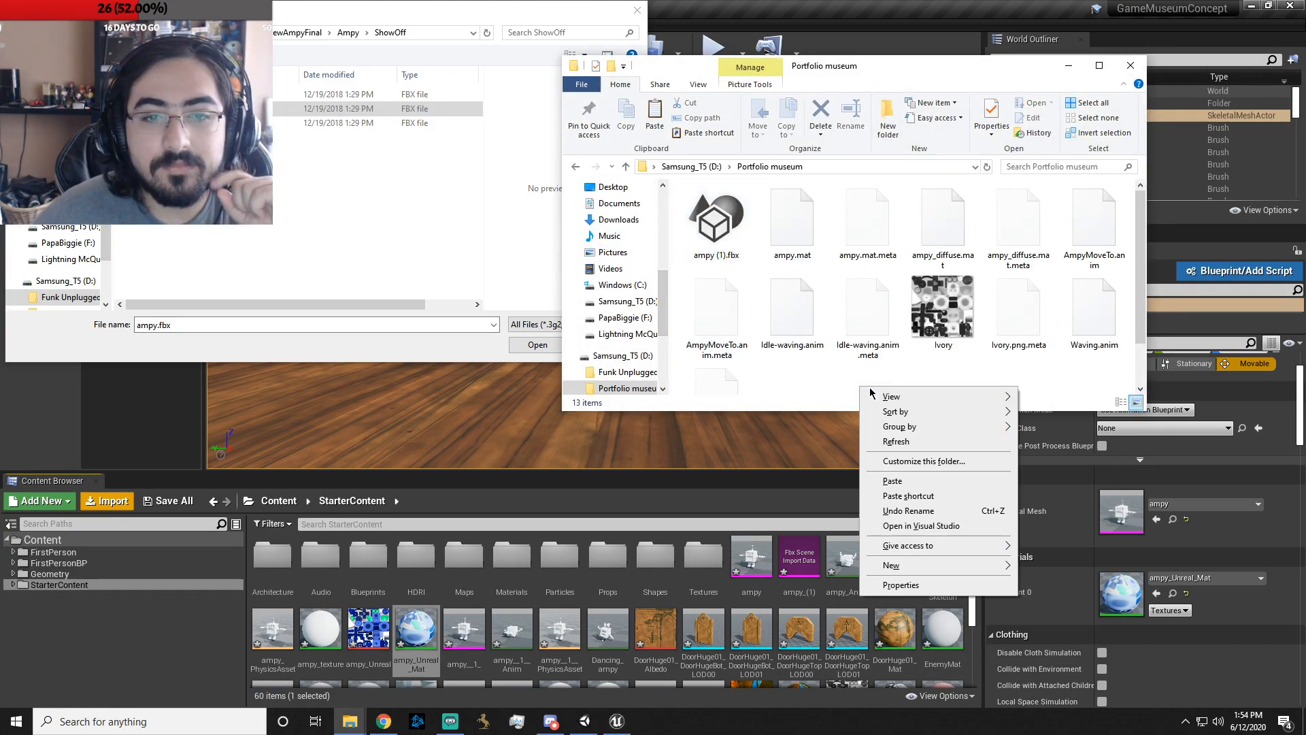
{"action": "left_click", "coordinate": [918, 484]}
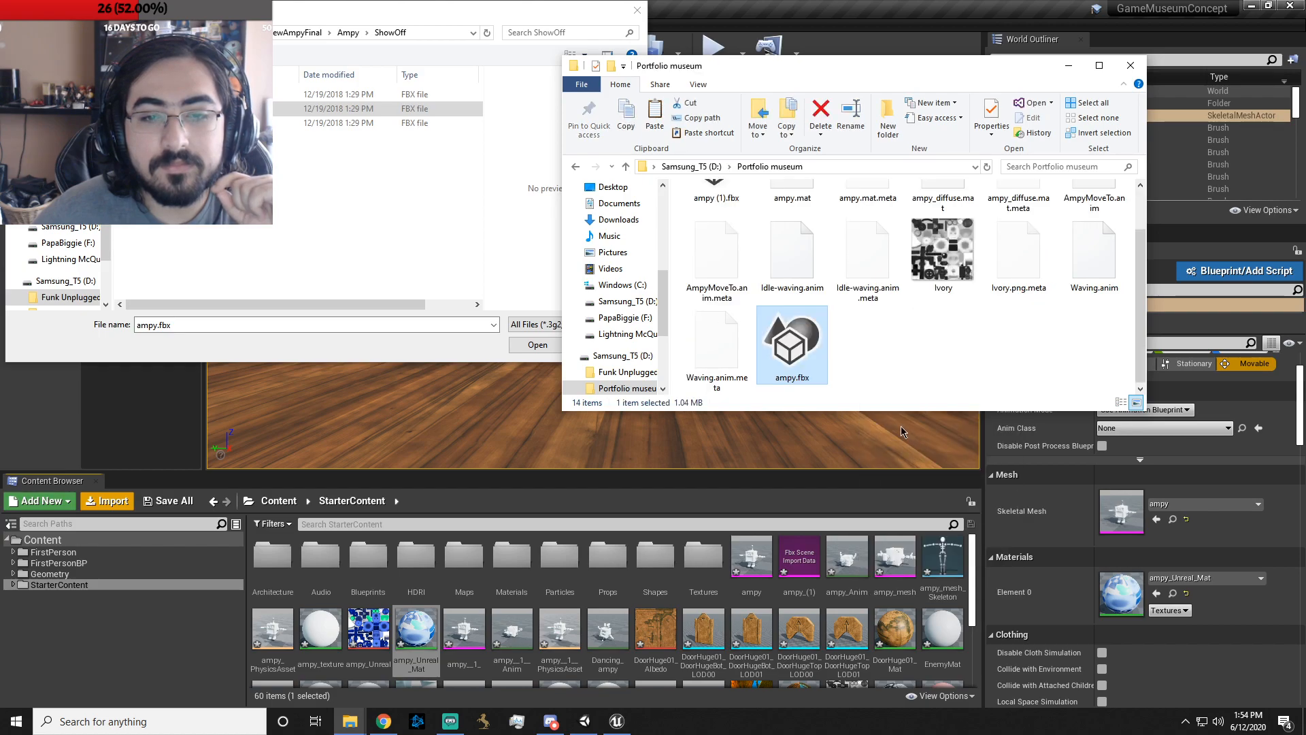
{"action": "right_click", "coordinate": [798, 376]}
{"action": "left_click", "coordinate": [834, 621]}
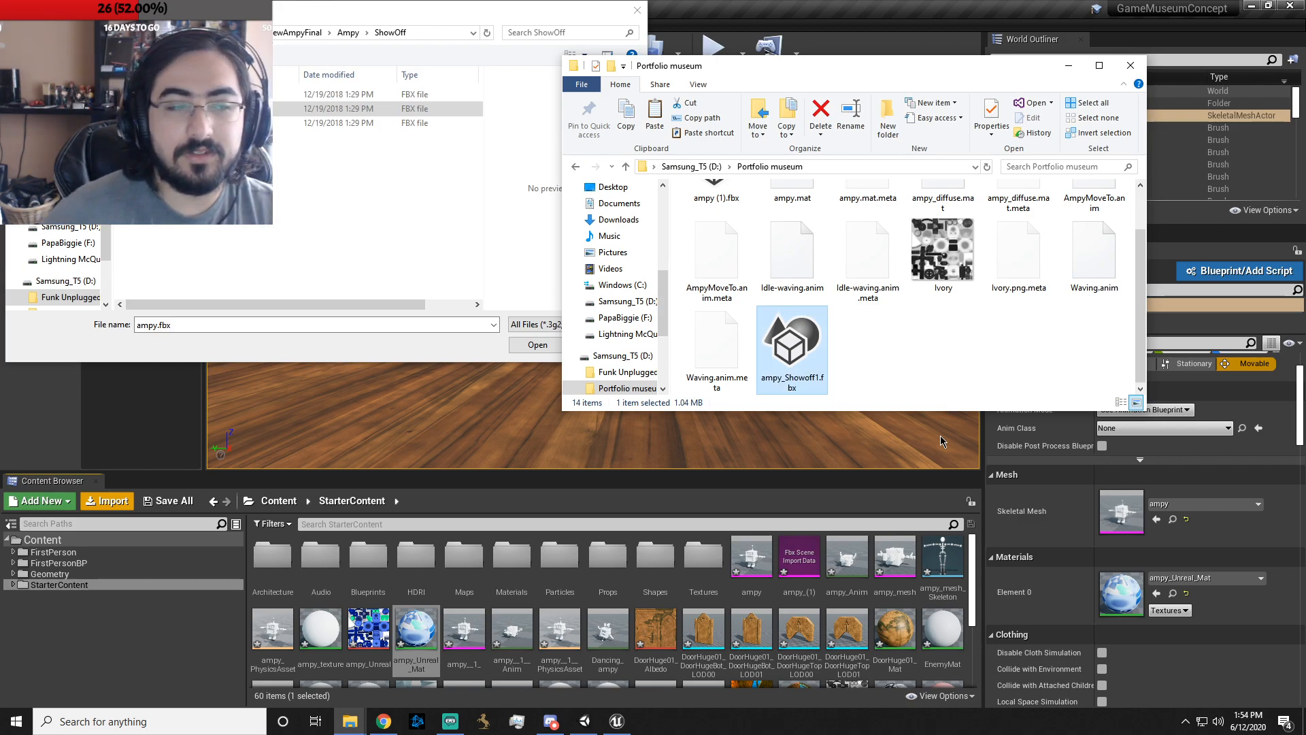
- Copy ampyFist.fbx from the Ampy folder into the Portfolio museum folder
{"action": "left_click", "coordinate": [20, 32]}
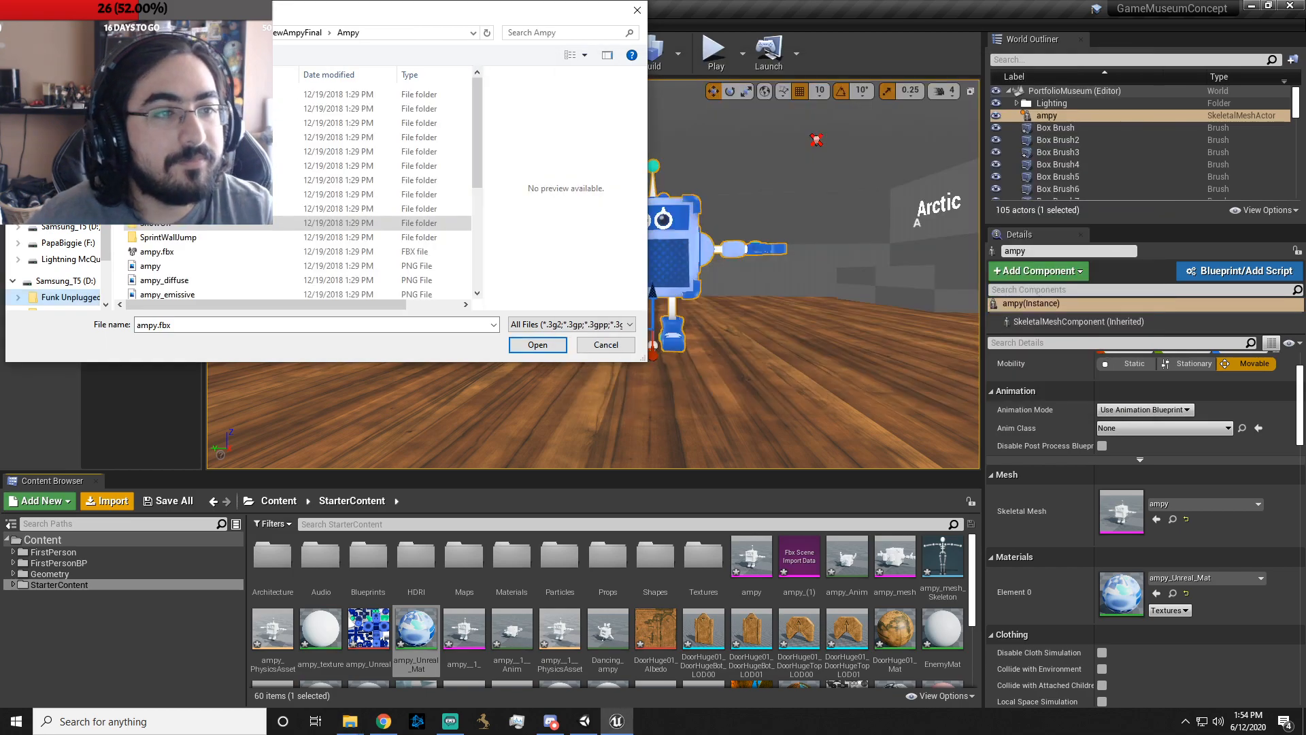
{"action": "scroll", "coordinate": [225, 259], "scroll_direction": "down", "scroll_amount": 4}
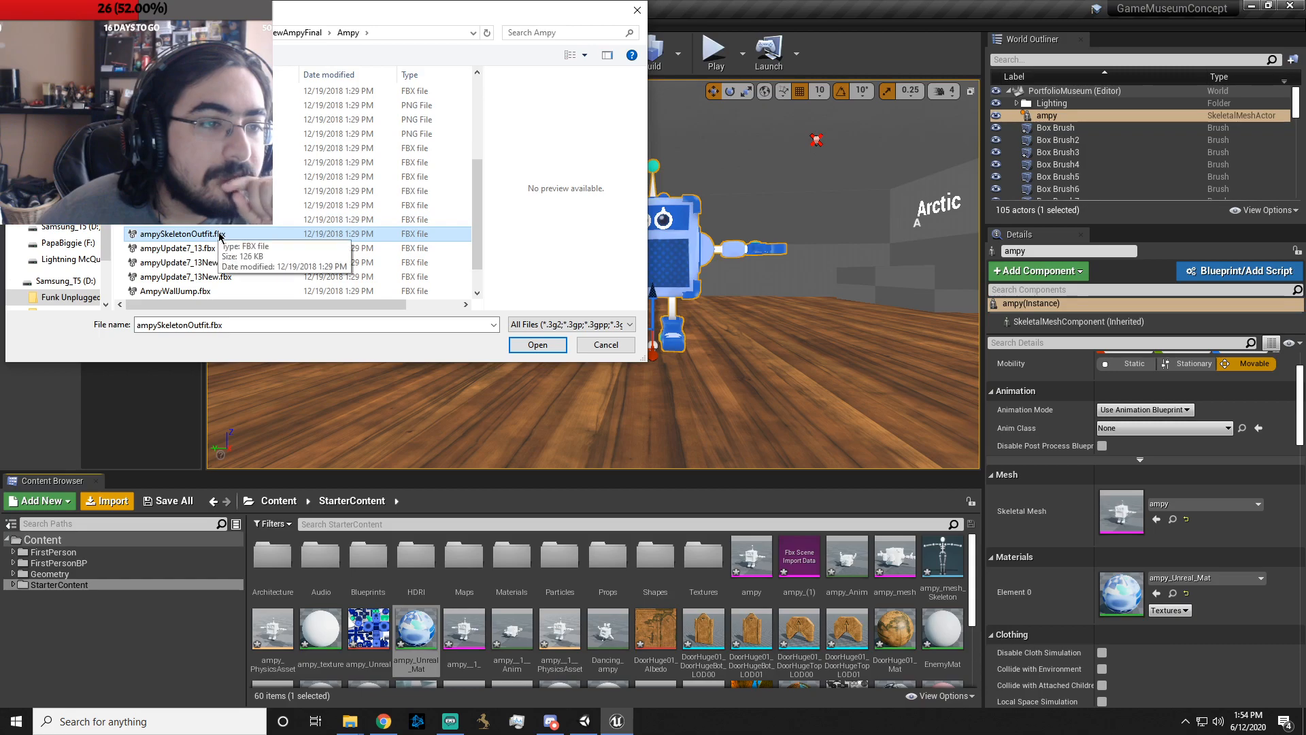
{"action": "left_click", "coordinate": [204, 193]}
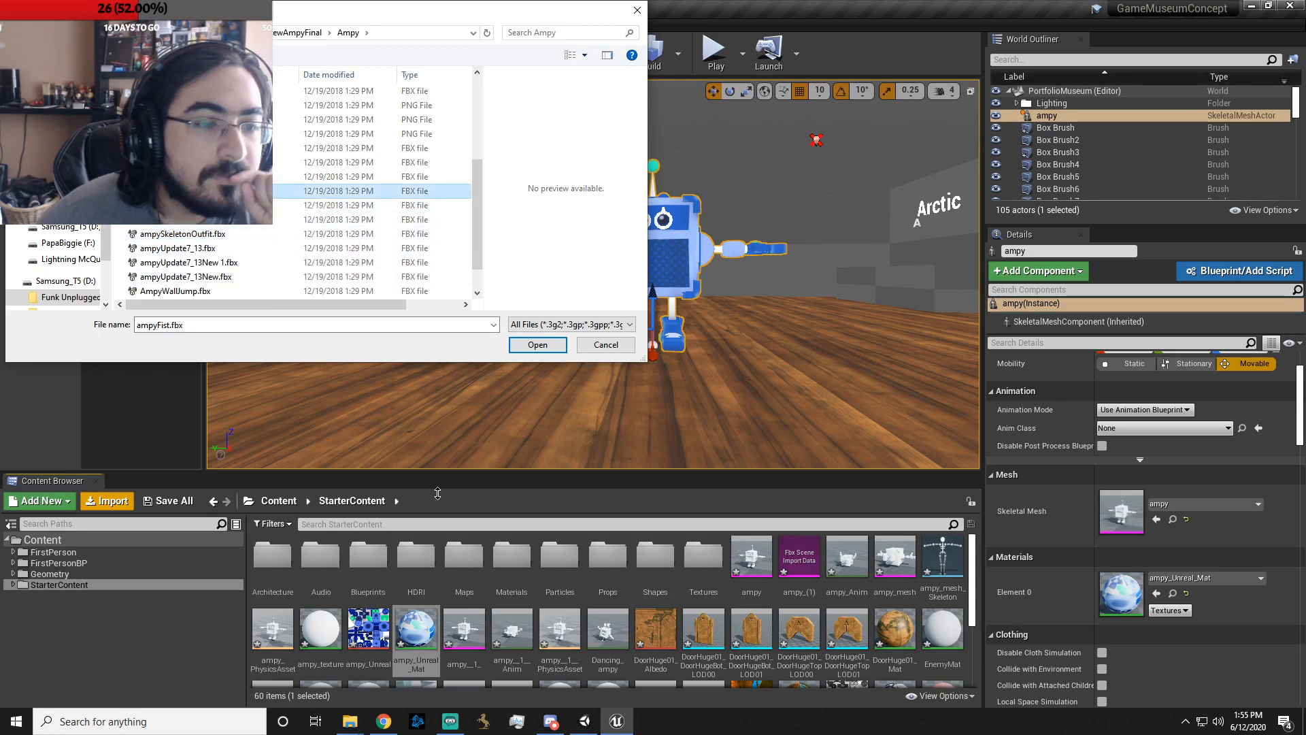
{"action": "right_click", "coordinate": [172, 195]}
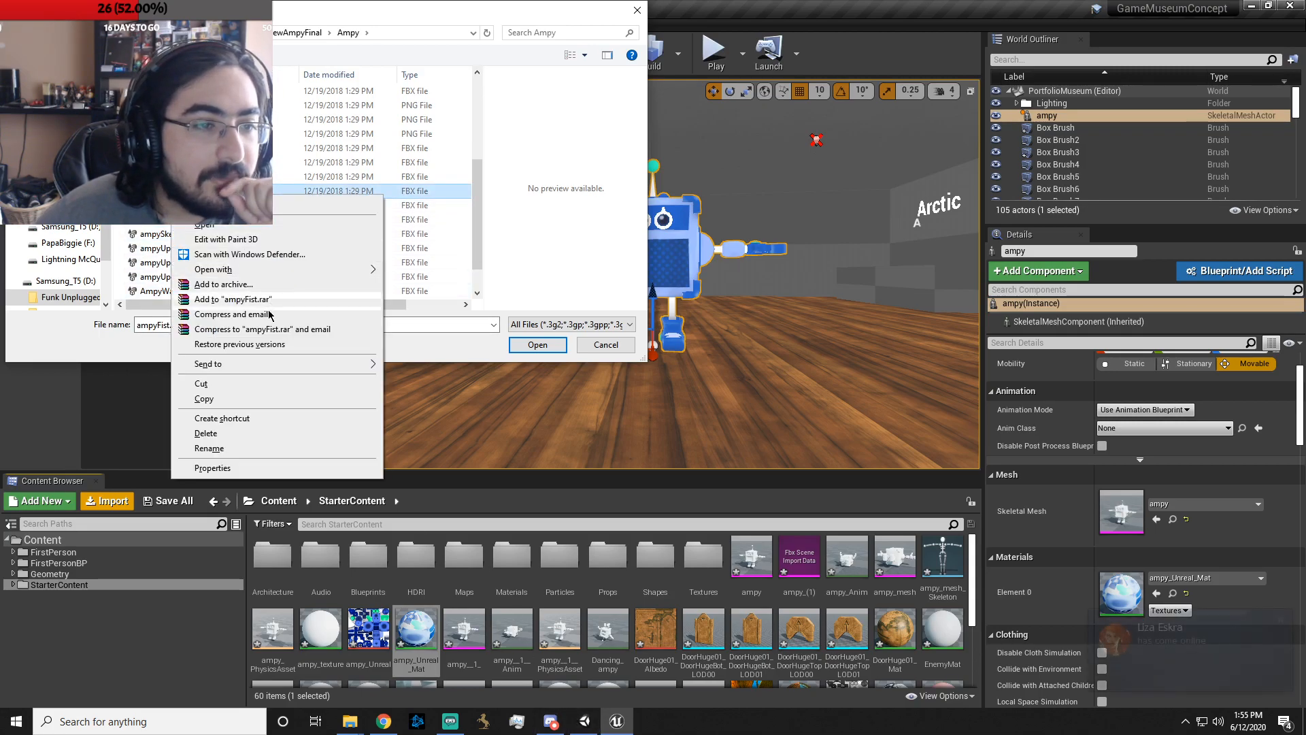
{"action": "left_click", "coordinate": [232, 400]}
{"action": "left_click", "coordinate": [349, 721]}
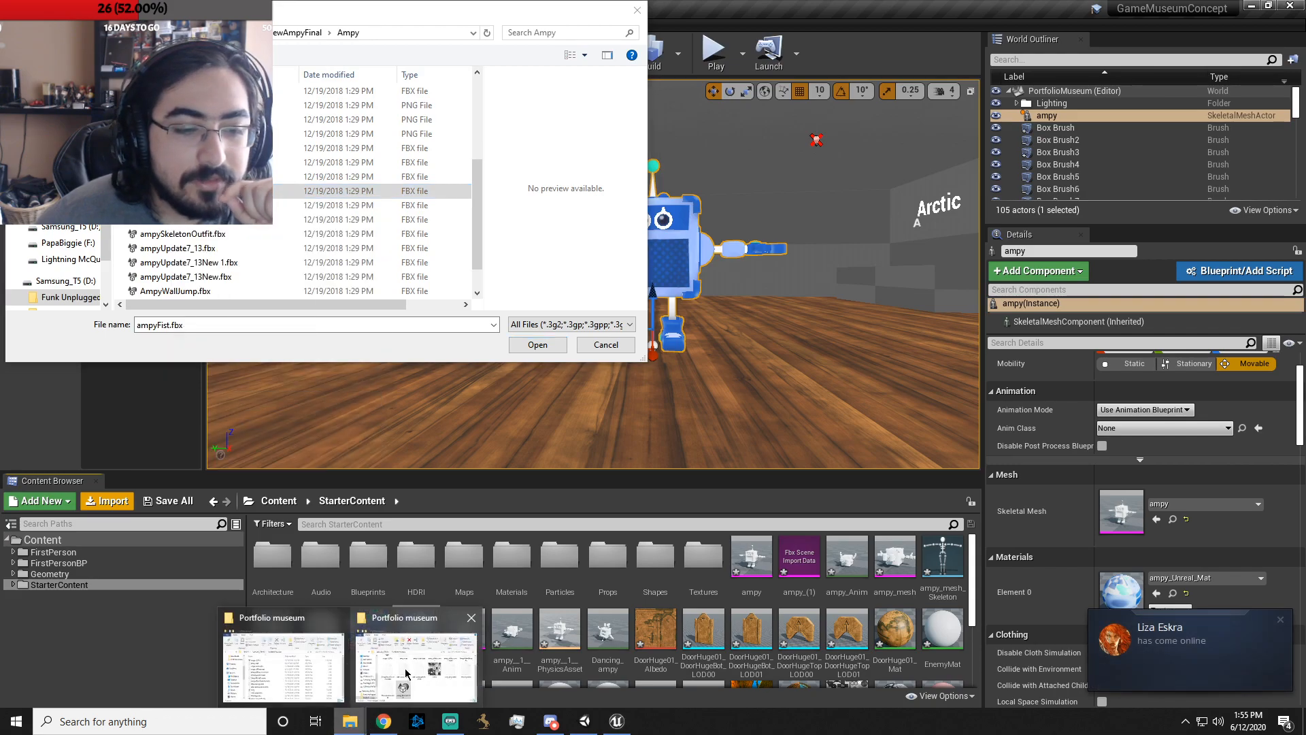
{"action": "left_click", "coordinate": [407, 670]}
{"action": "right_click", "coordinate": [900, 346]}
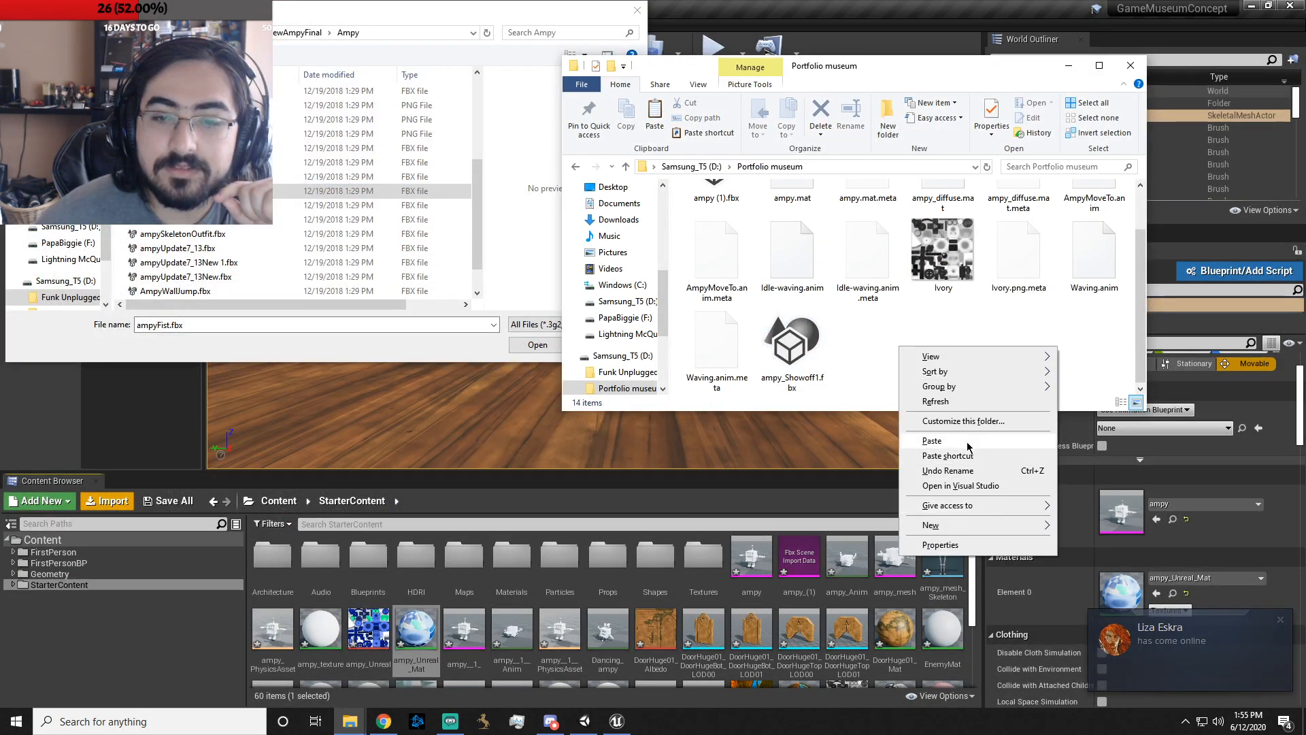
{"action": "left_click", "coordinate": [932, 442]}
- Copy ampyUpdate7_13New.fbx from the Ampy folder into the Portfolio museum folder
{"action": "left_click", "coordinate": [279, 263]}
{"action": "scroll", "coordinate": [273, 265], "scroll_direction": "down", "scroll_amount": 1}
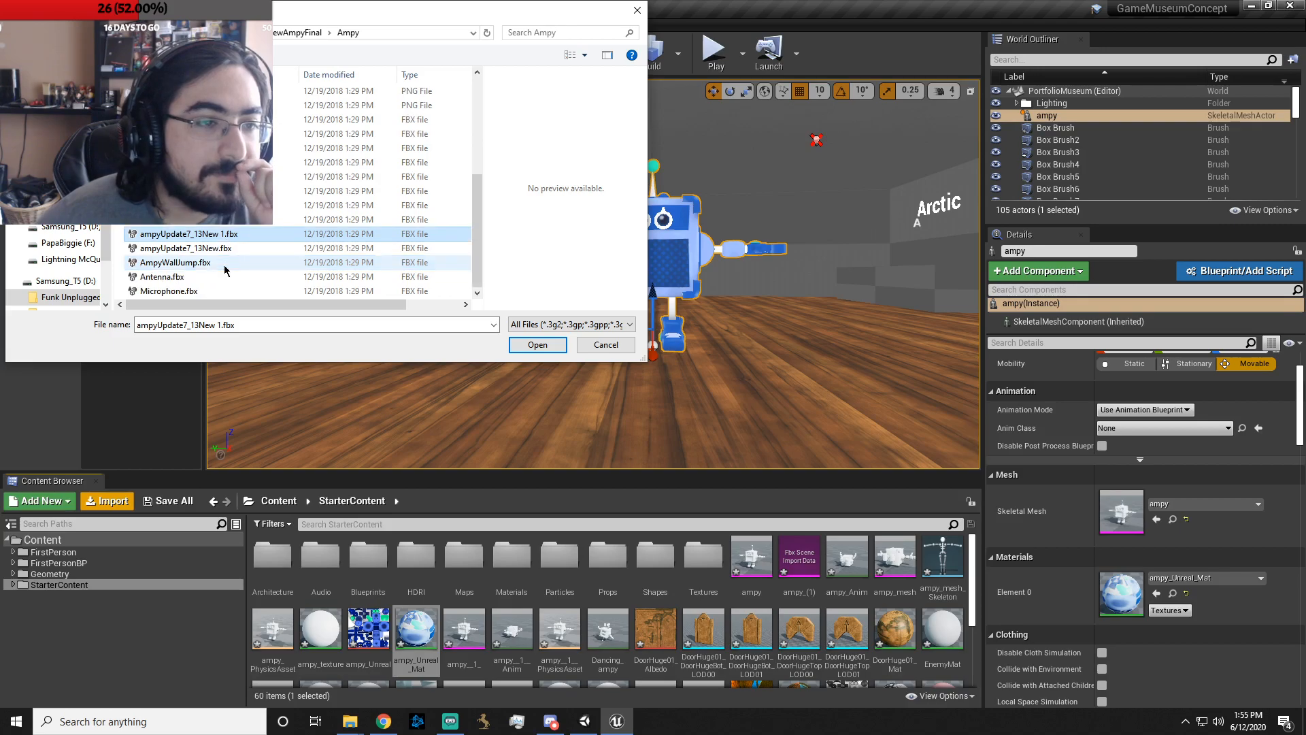
{"action": "left_click", "coordinate": [229, 223]}
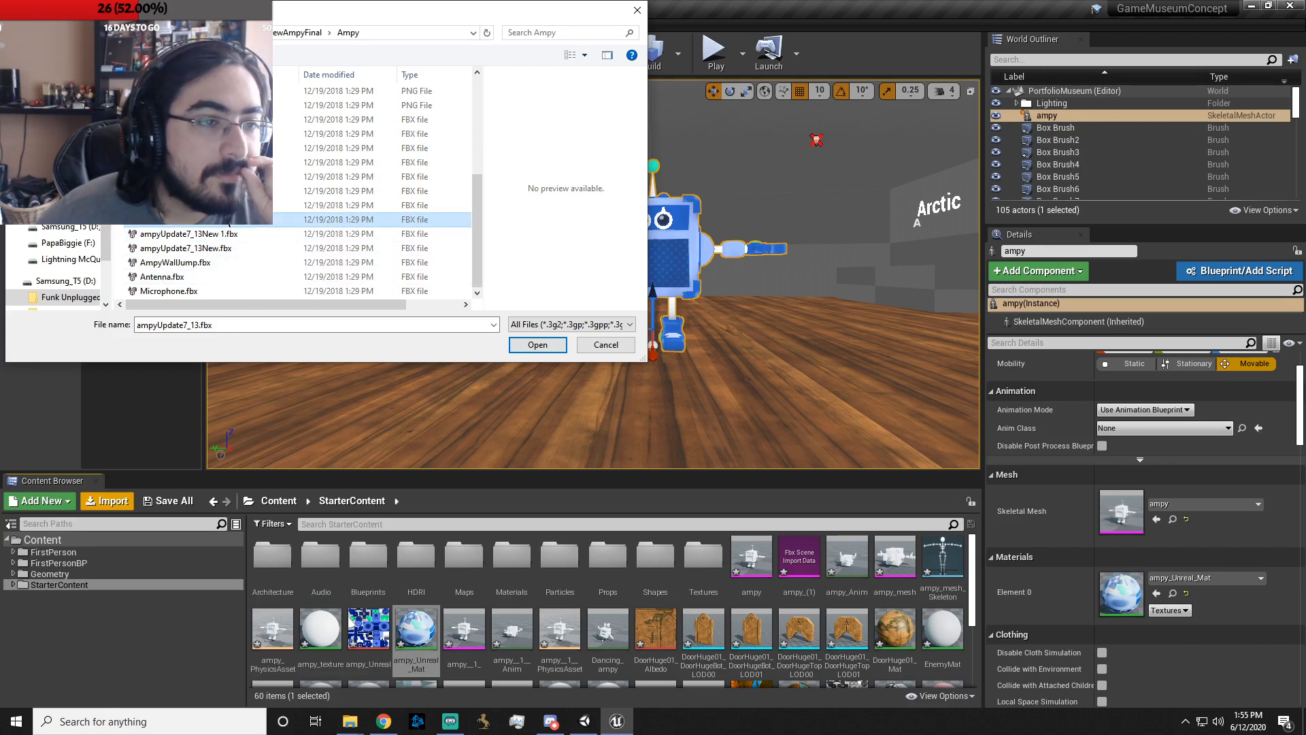
{"action": "left_click", "coordinate": [234, 249]}
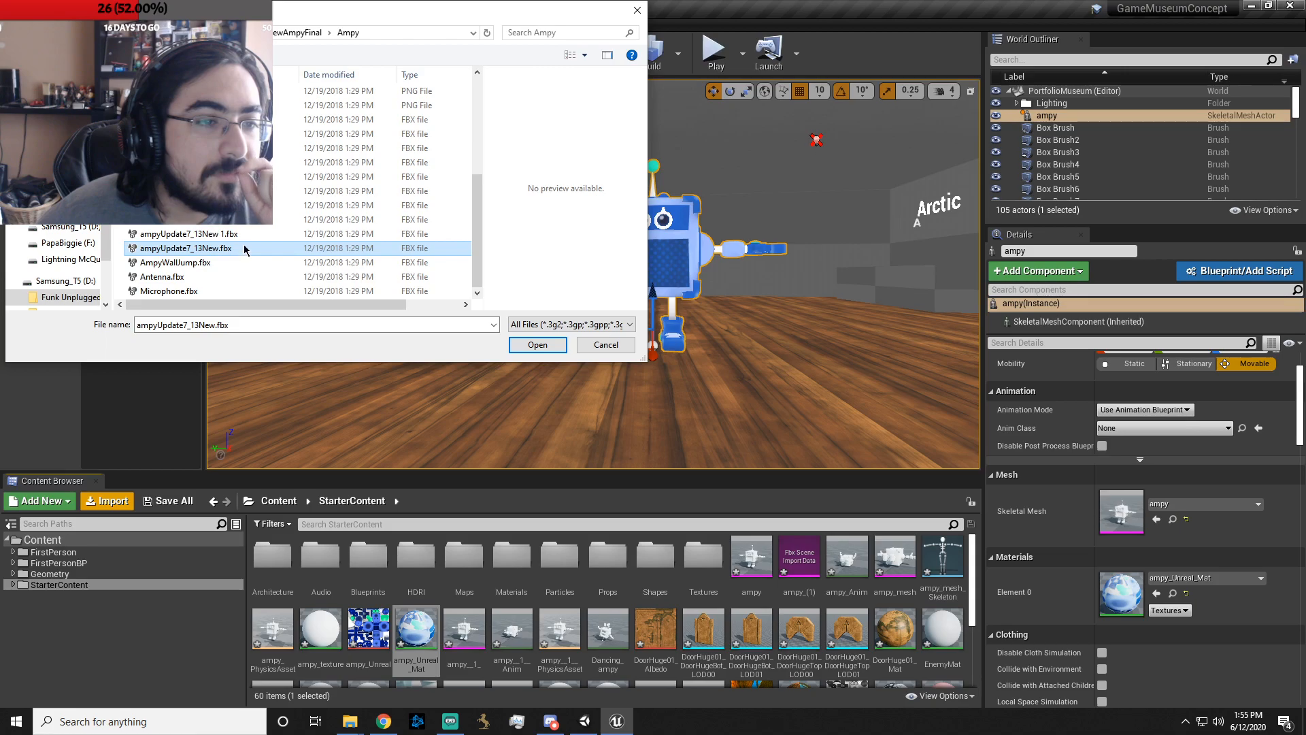
{"action": "right_click", "coordinate": [245, 249]}
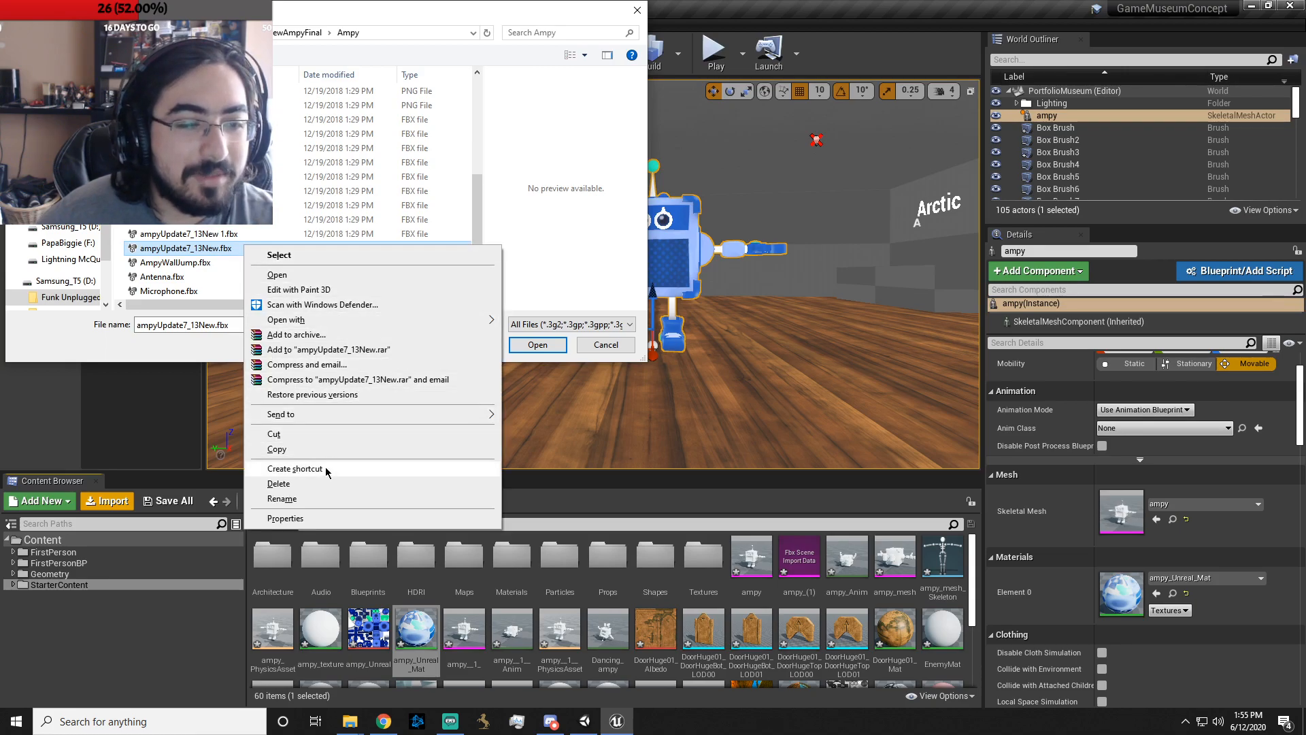
{"action": "left_click", "coordinate": [339, 450]}
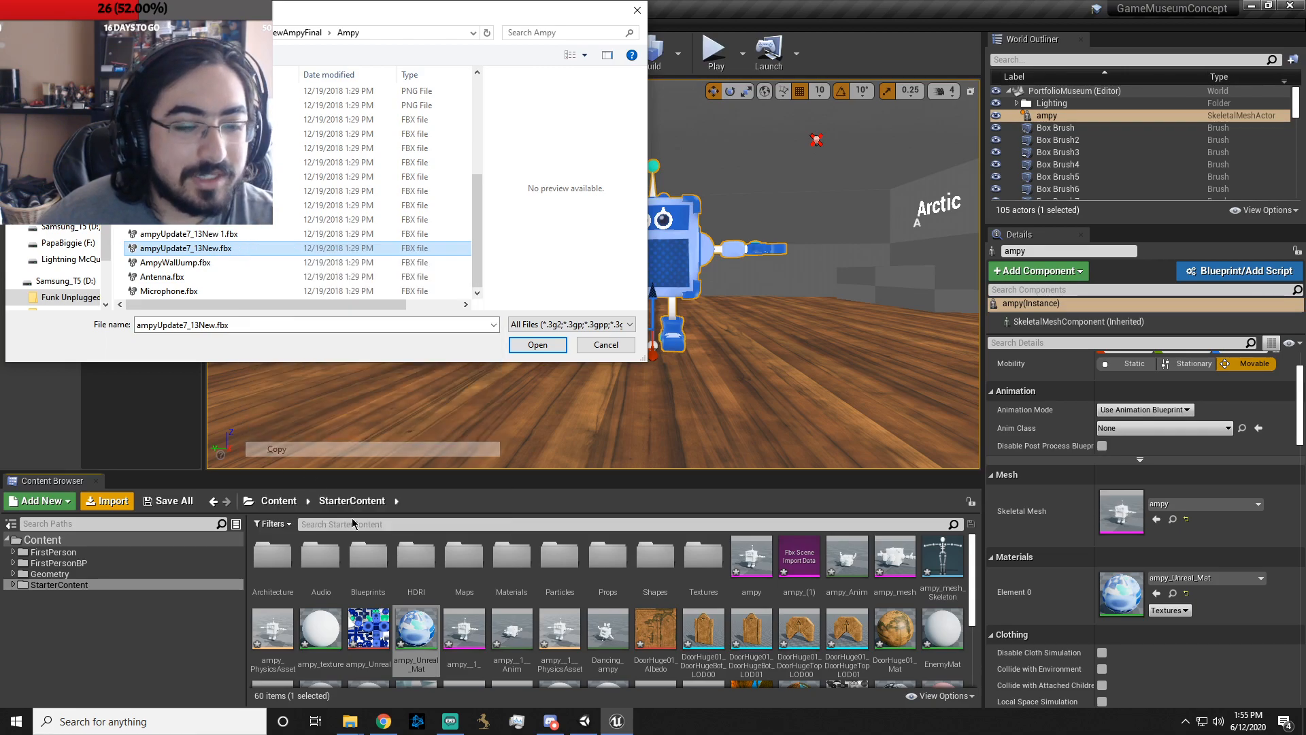
{"action": "left_click", "coordinate": [360, 730]}
{"action": "left_click", "coordinate": [447, 683]}
{"action": "right_click", "coordinate": [963, 353]}
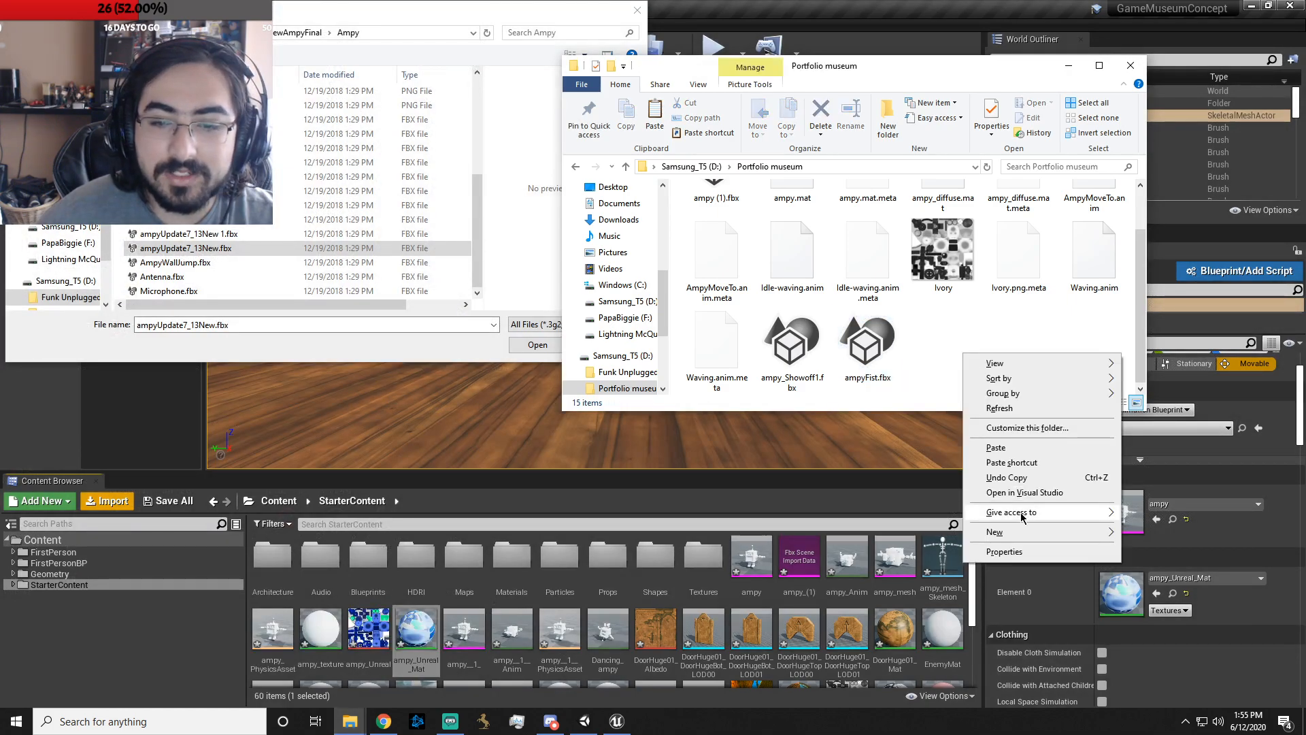
{"action": "left_click", "coordinate": [996, 447]}
- Look through the files in the Ampy folder and its subfolders, including SprintWallJump and AmpyDie, for another animation FBX
{"action": "left_click", "coordinate": [262, 267]}
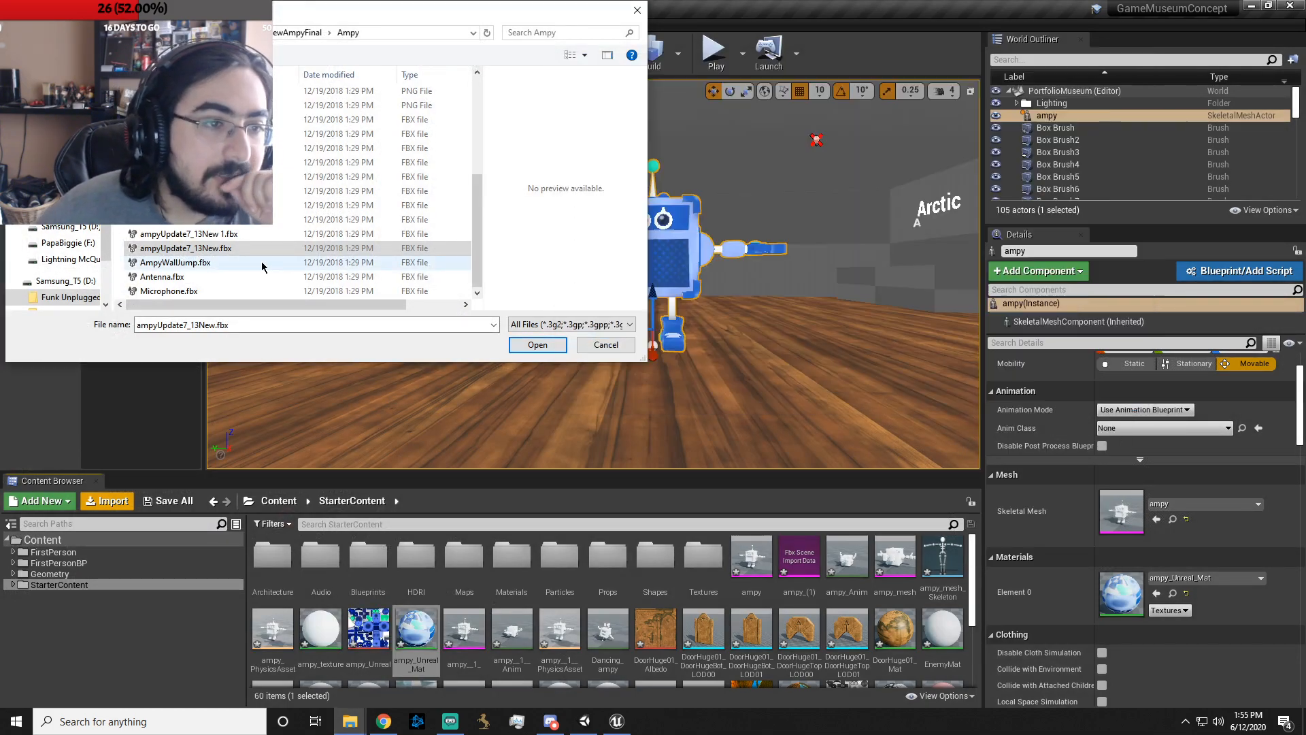
{"action": "scroll", "coordinate": [239, 294], "scroll_direction": "up", "scroll_amount": 2}
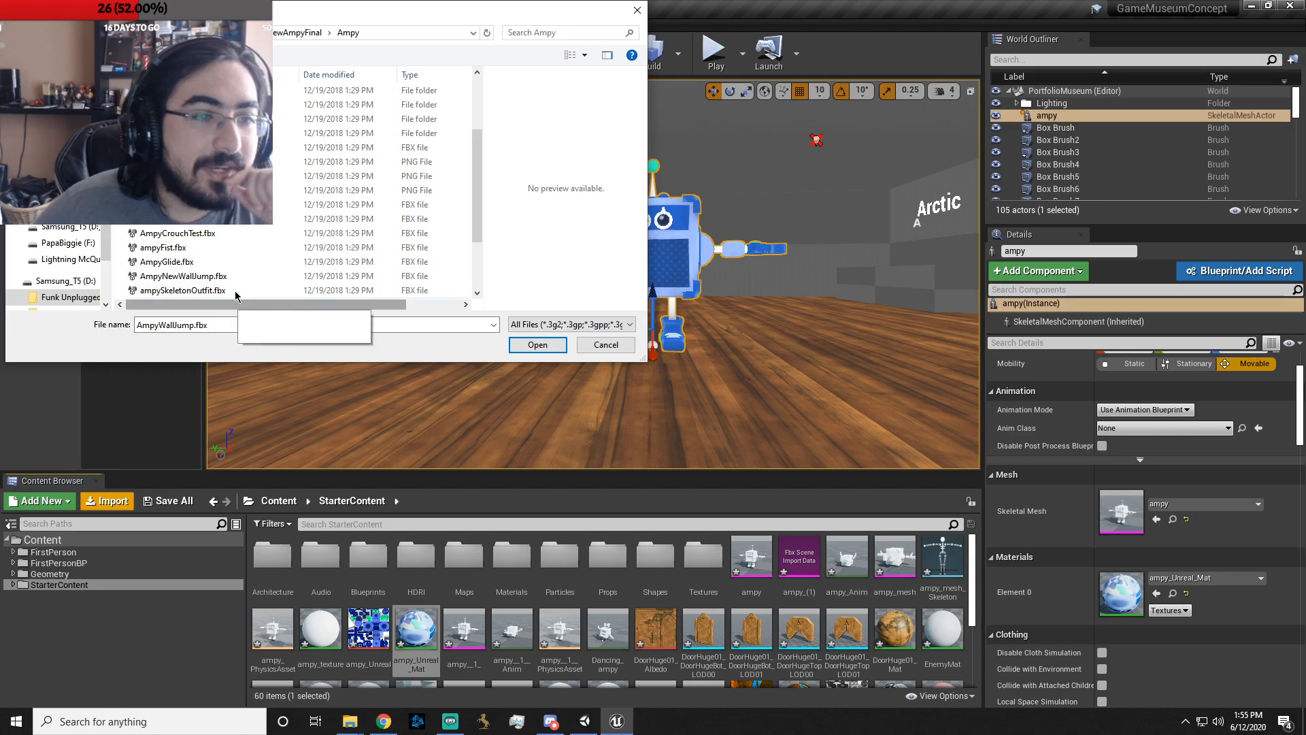
{"action": "left_click", "coordinate": [194, 276]}
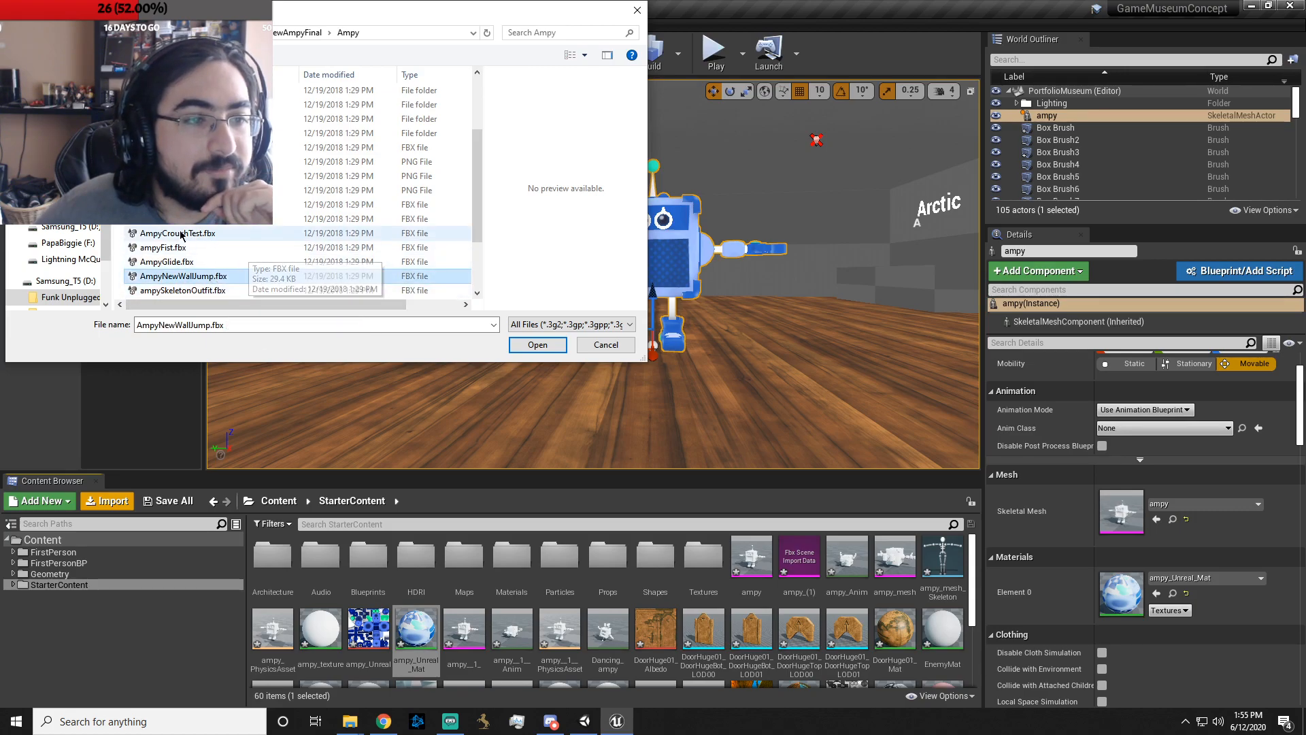
{"action": "scroll", "coordinate": [187, 231], "scroll_direction": "up", "scroll_amount": 1}
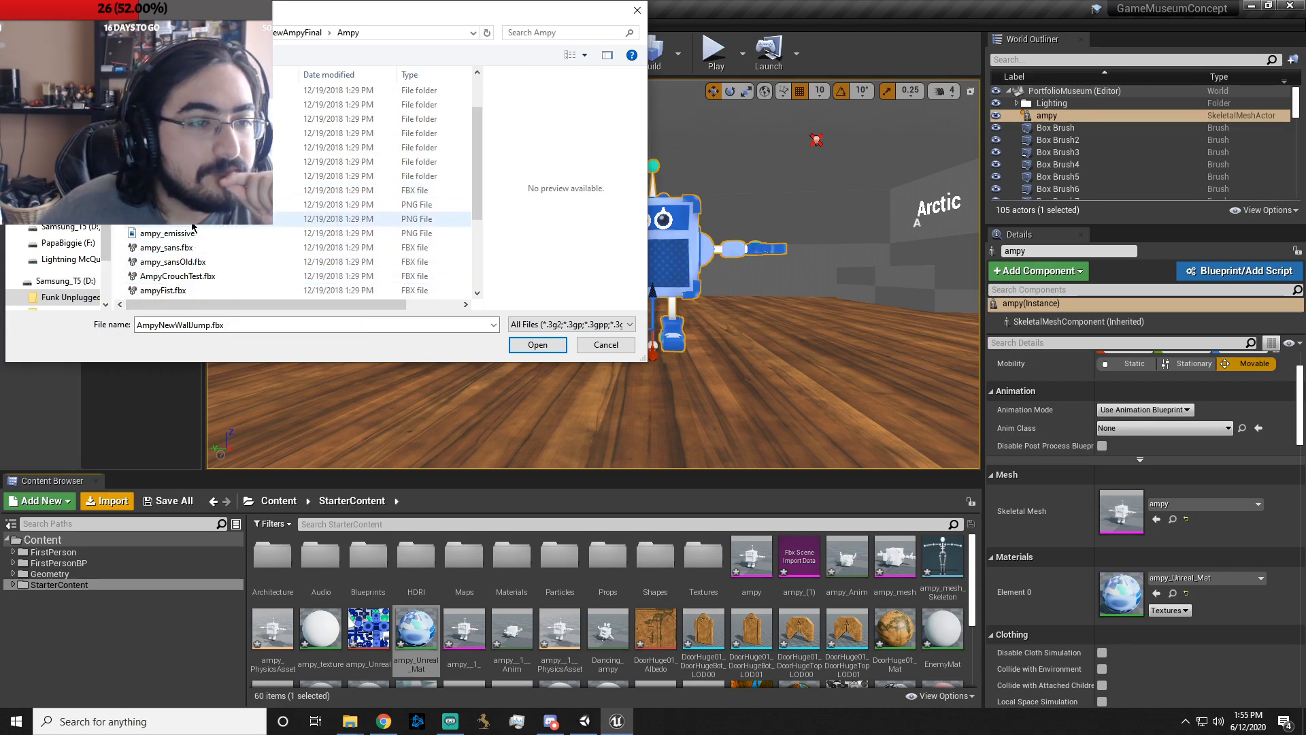
{"action": "scroll", "coordinate": [194, 231], "scroll_direction": "up", "scroll_amount": 2}
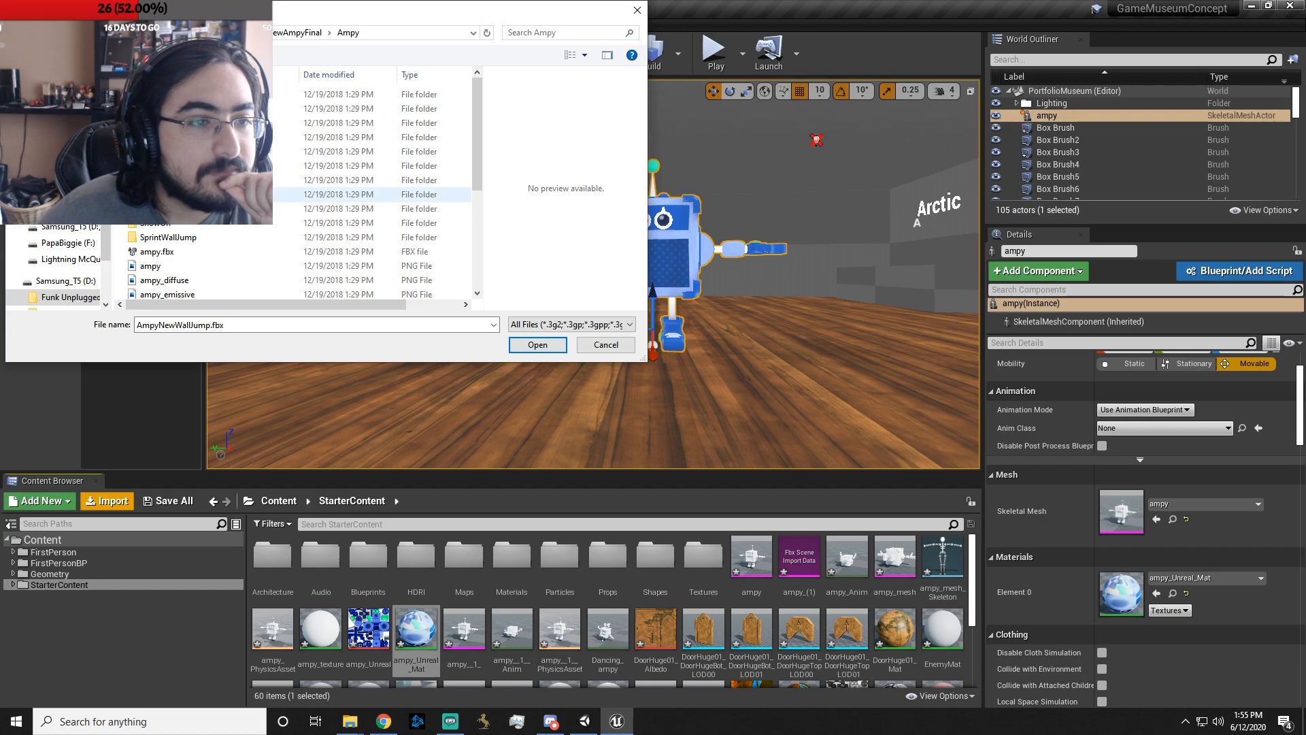
{"action": "double_click", "coordinate": [198, 238]}
{"action": "key", "text": "alt+Left"}
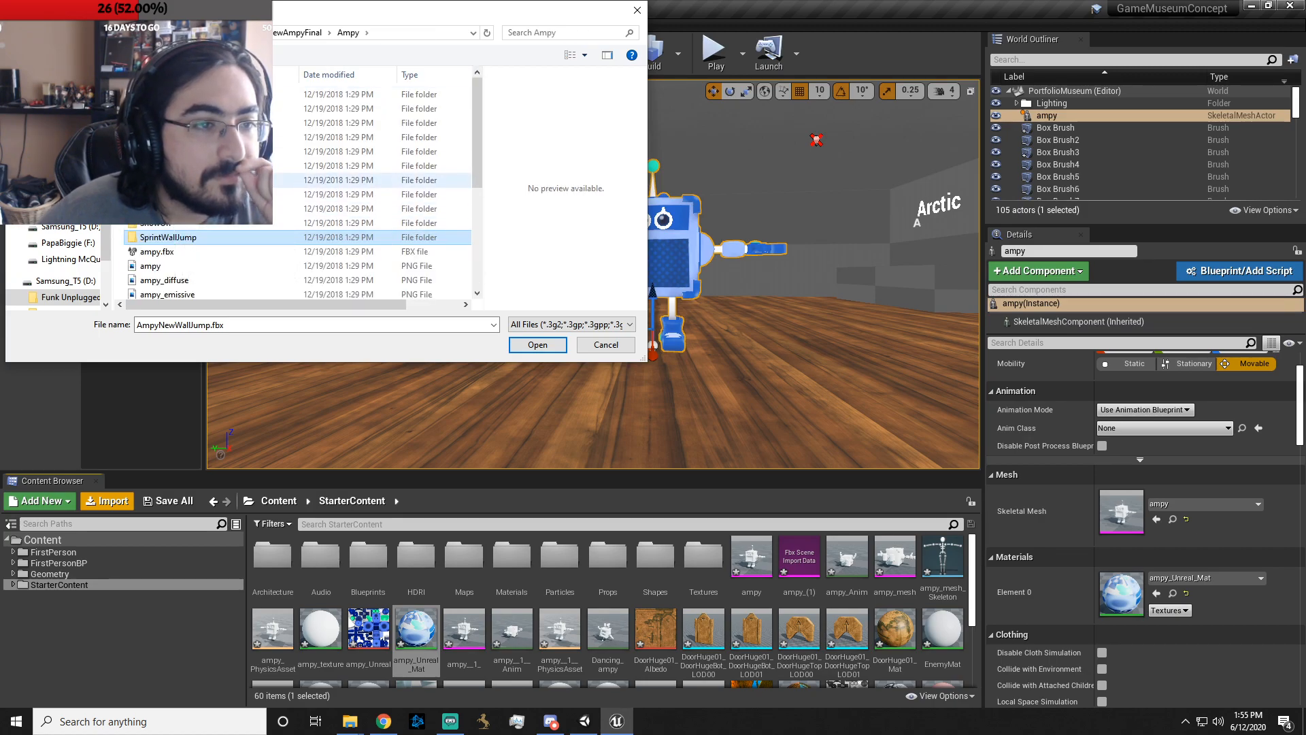
{"action": "double_click", "coordinate": [177, 180]}
{"action": "key", "text": "alt+Left"}
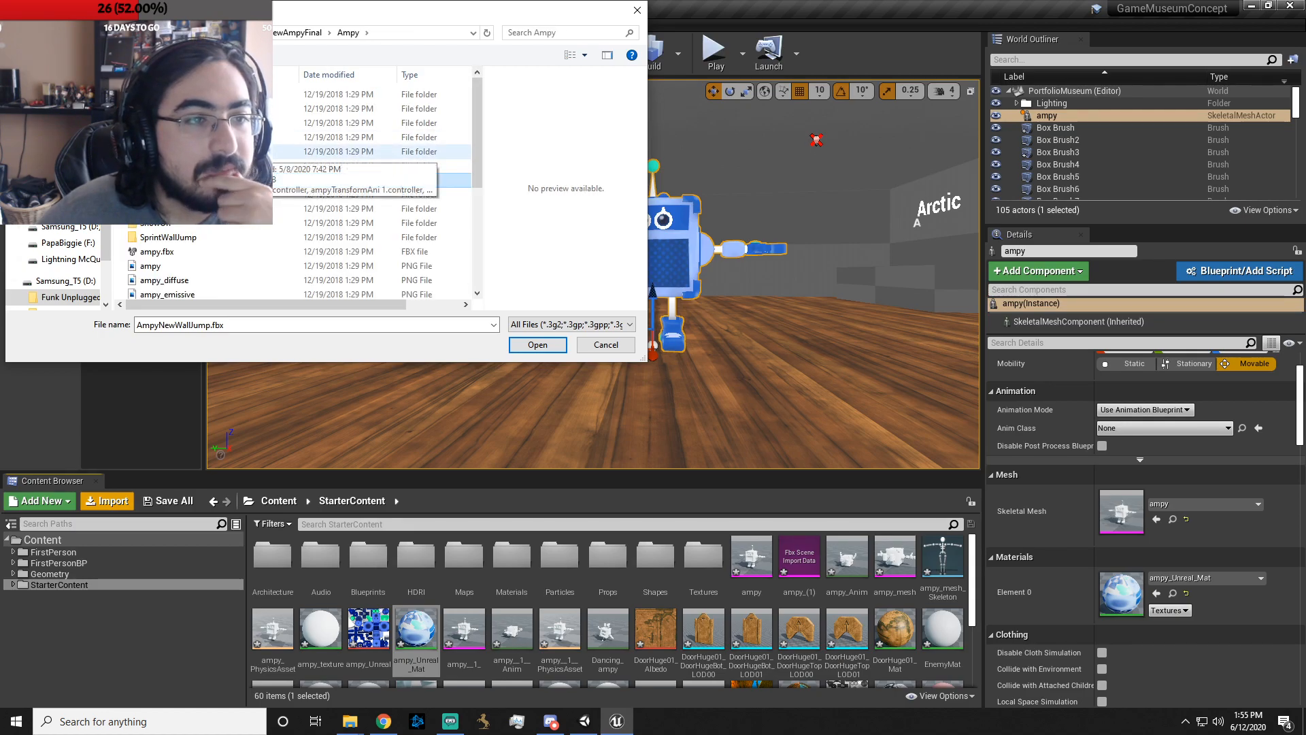
{"action": "double_click", "coordinate": [177, 123]}
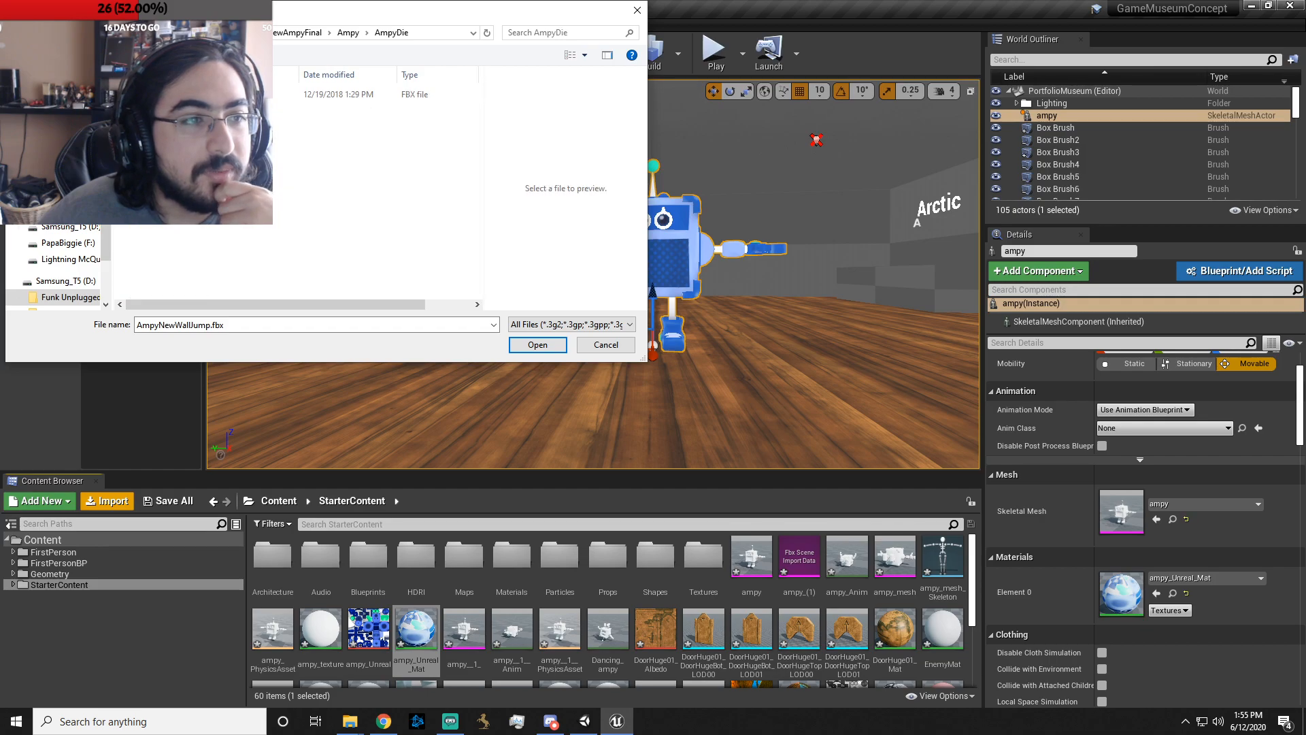
{"action": "key", "text": "alt+Left"}
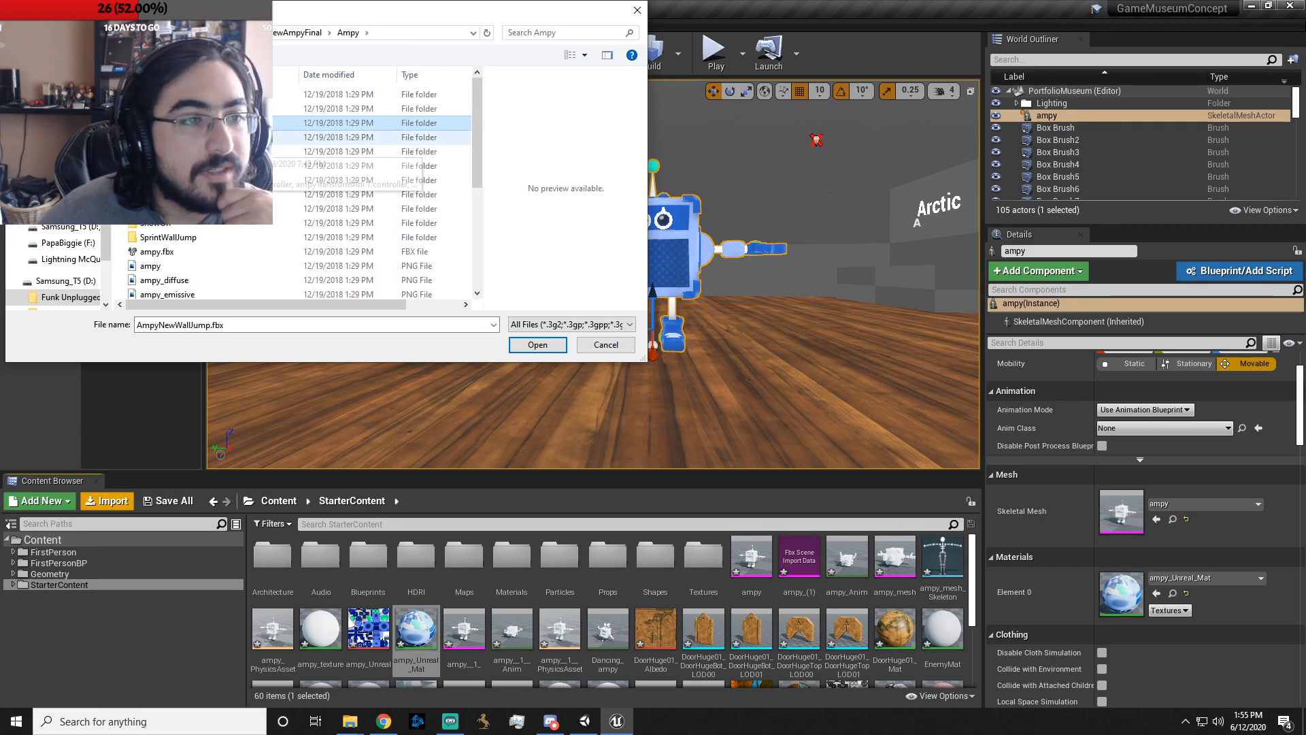
- Copy AmpySpin.fbx from the AmpySpinMove subfolder into the Portfolio museum folder and close that folder's window
{"action": "double_click", "coordinate": [252, 138]}
{"action": "right_click", "coordinate": [154, 95]}
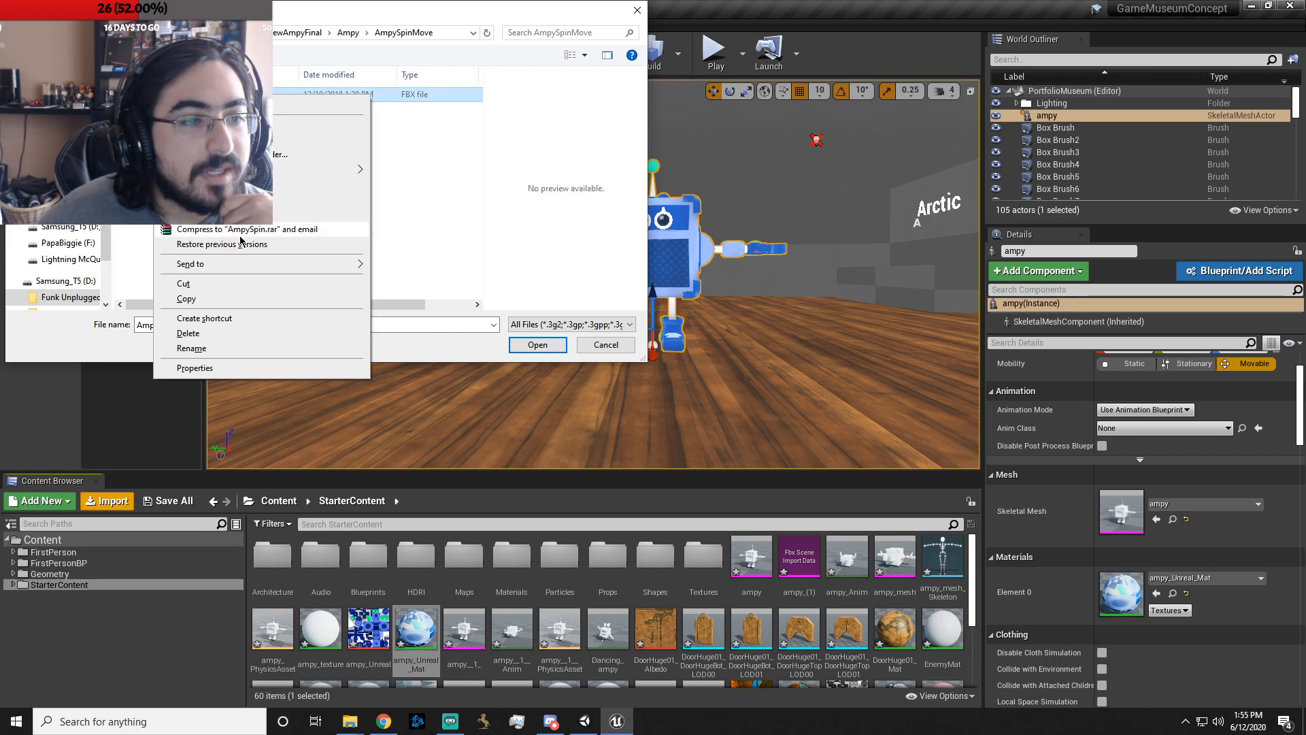
{"action": "left_click", "coordinate": [255, 299]}
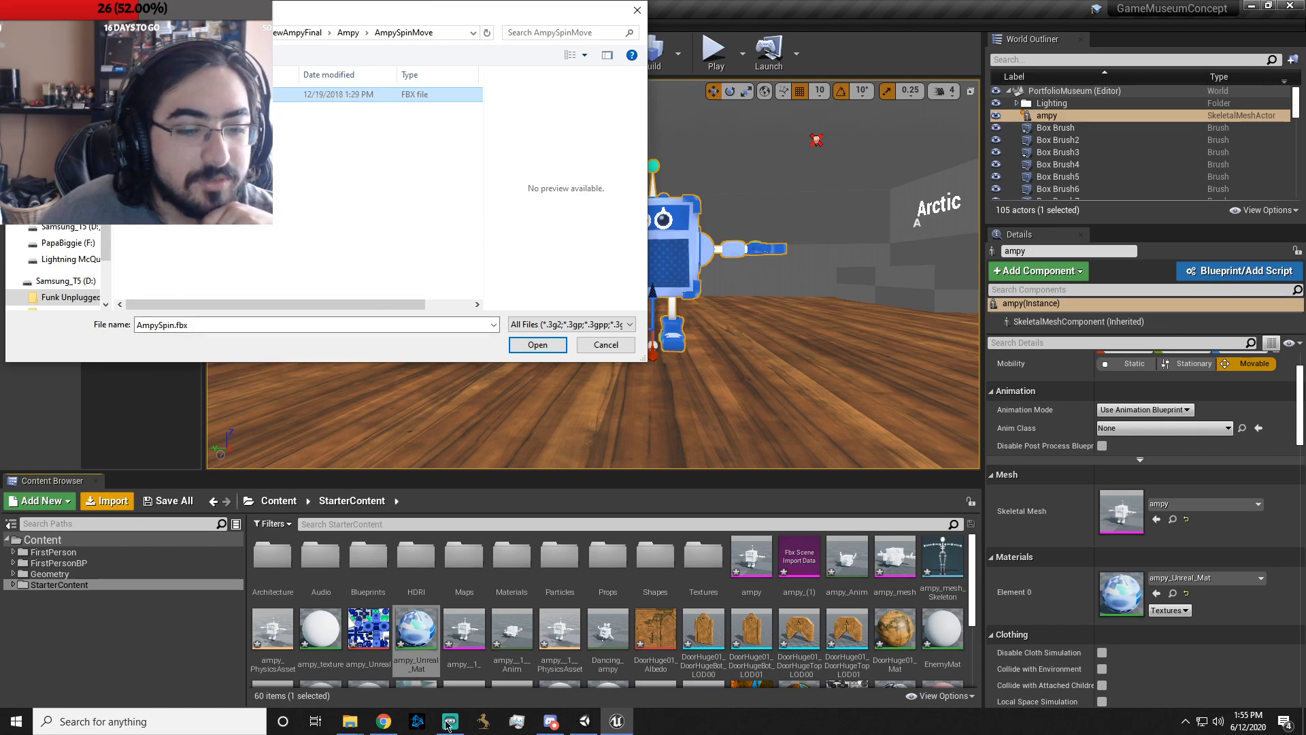
{"action": "left_click", "coordinate": [353, 722]}
{"action": "left_click", "coordinate": [408, 664]}
{"action": "right_click", "coordinate": [1050, 350]}
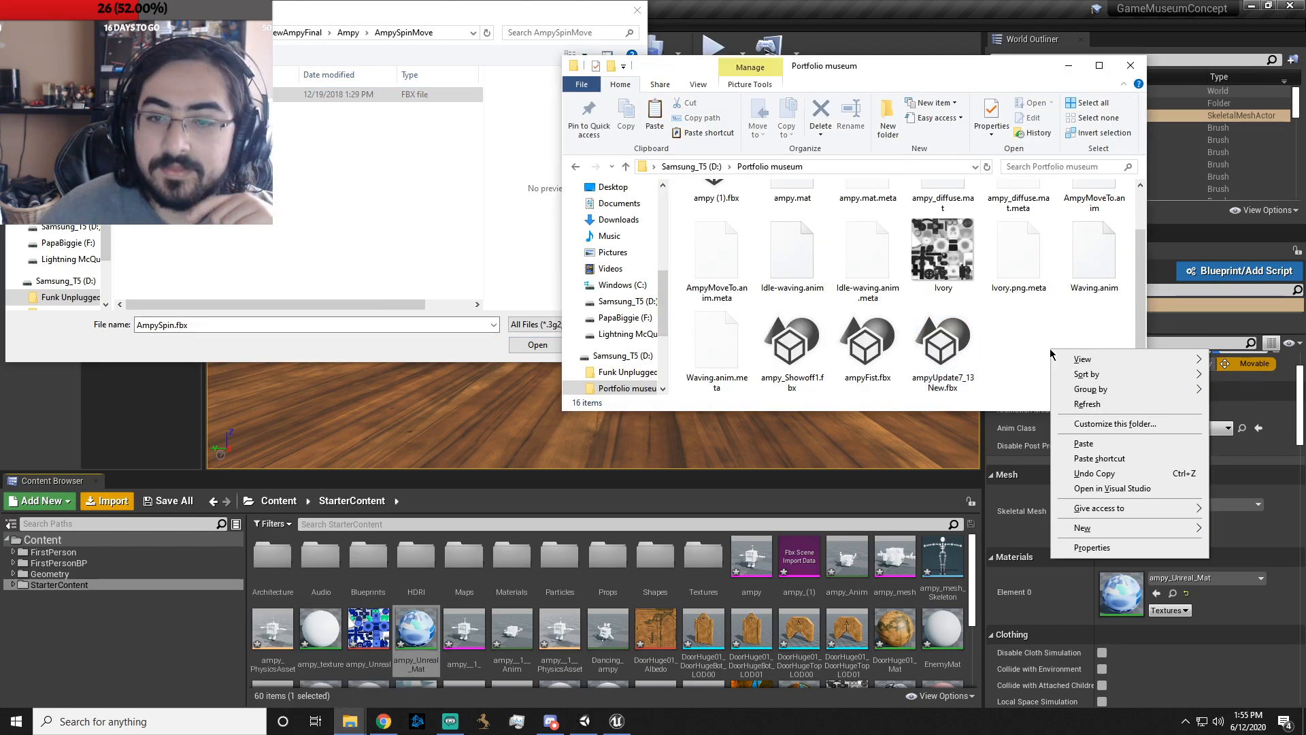
{"action": "left_click", "coordinate": [1085, 444]}
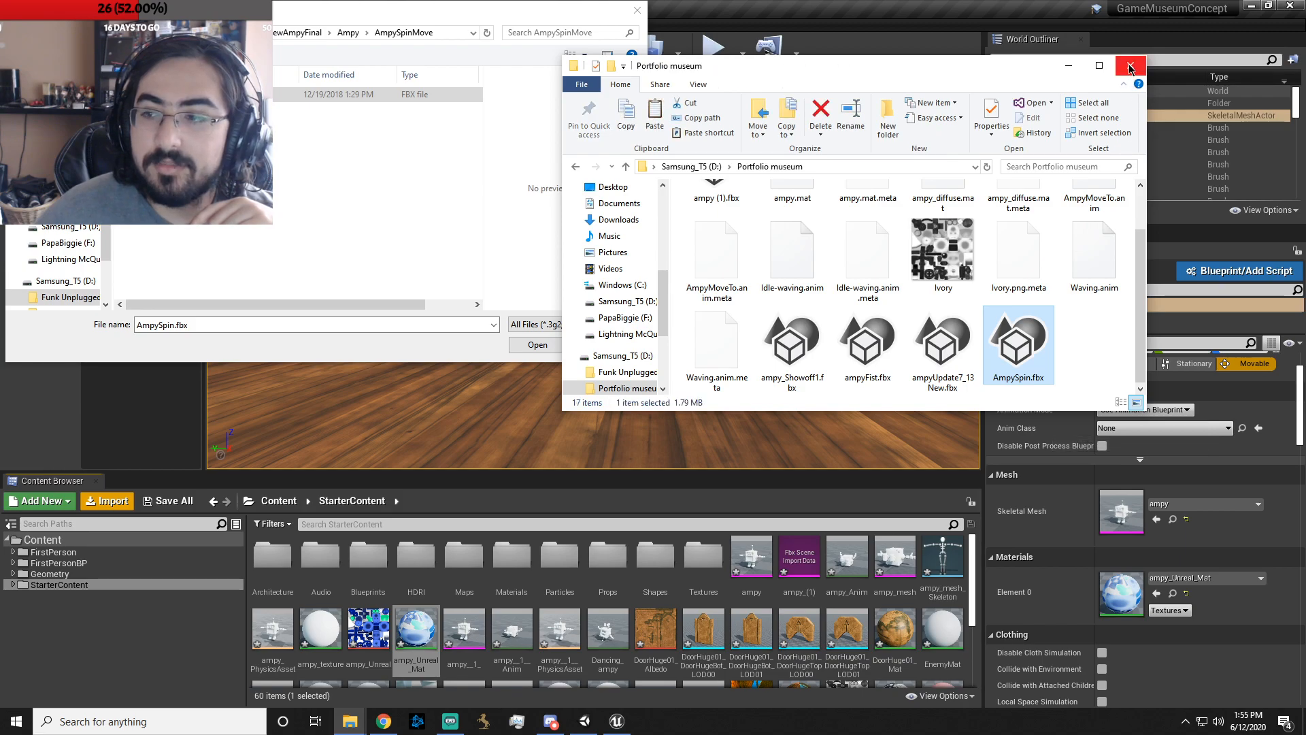
{"action": "left_click", "coordinate": [93, 652]}
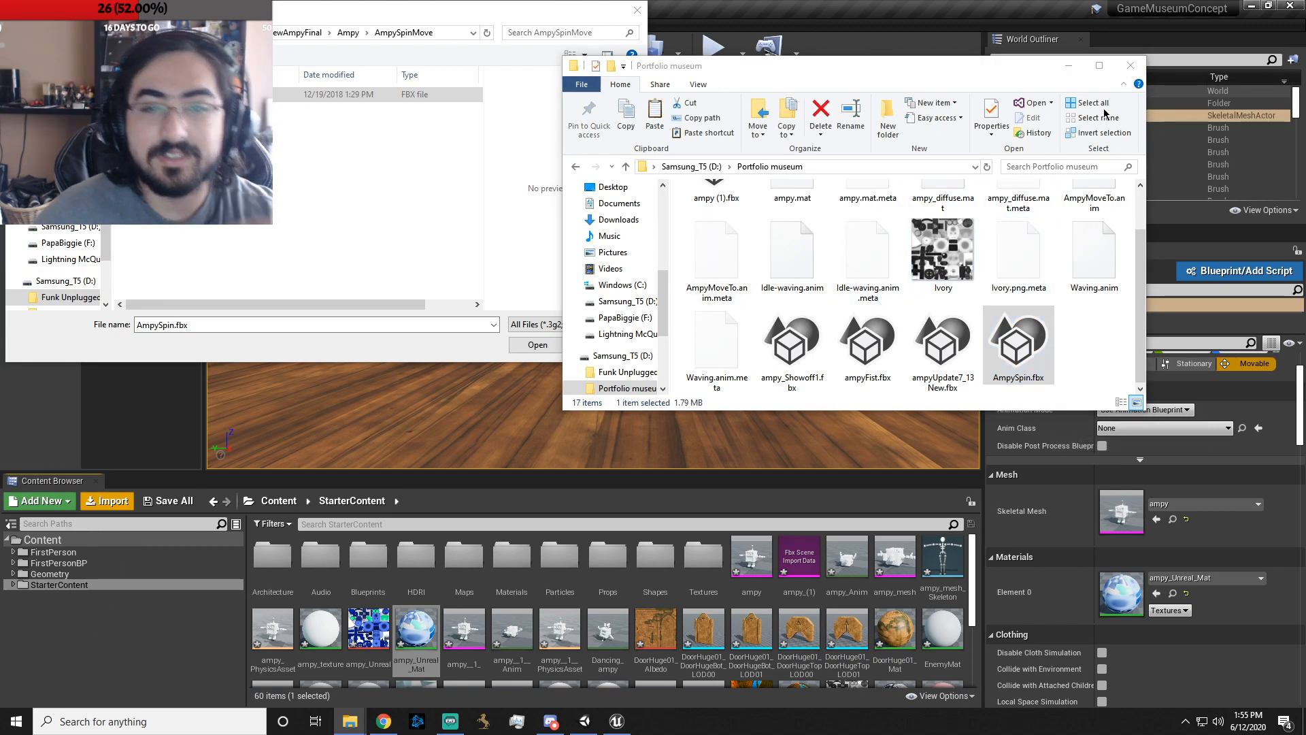
{"action": "left_click", "coordinate": [1130, 65]}
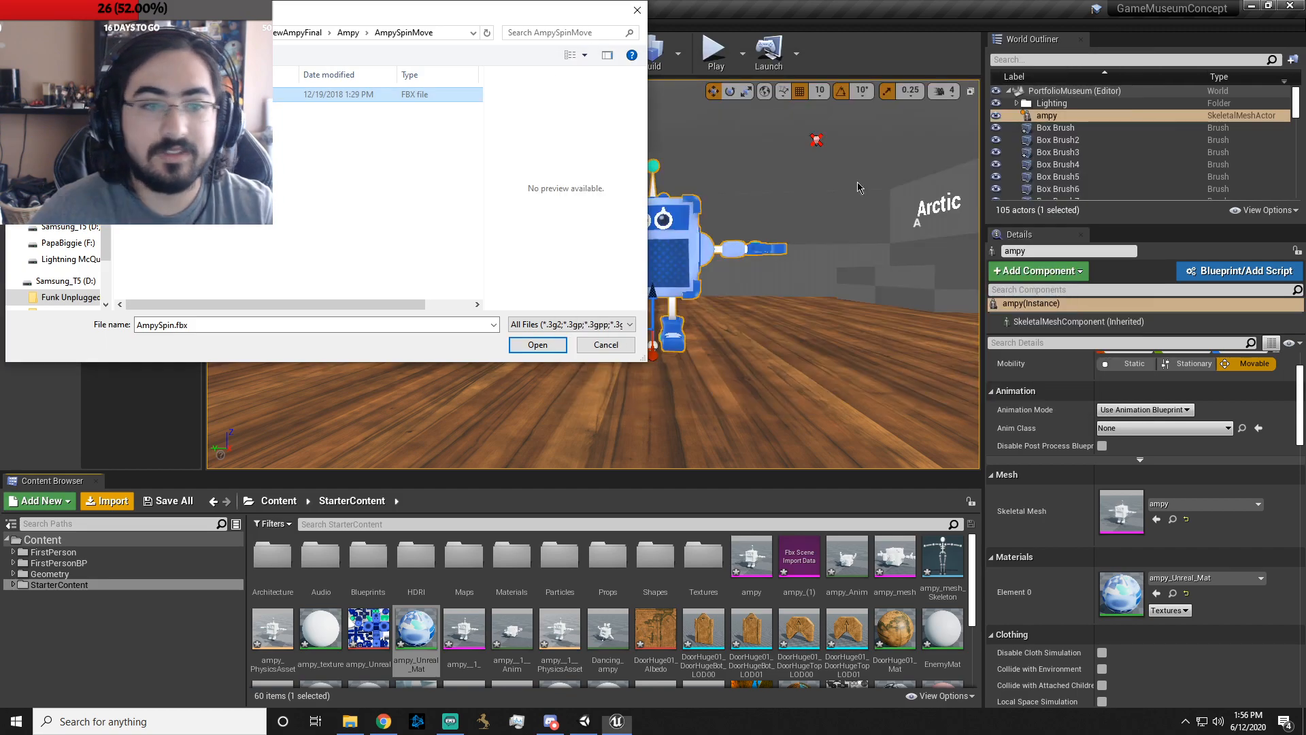
- Import AmpySpin.fbx into StarterContent as a skeletal mesh with animations on ampy_mesh_Skeleton, and close the message log
{"action": "left_click", "coordinate": [538, 345]}
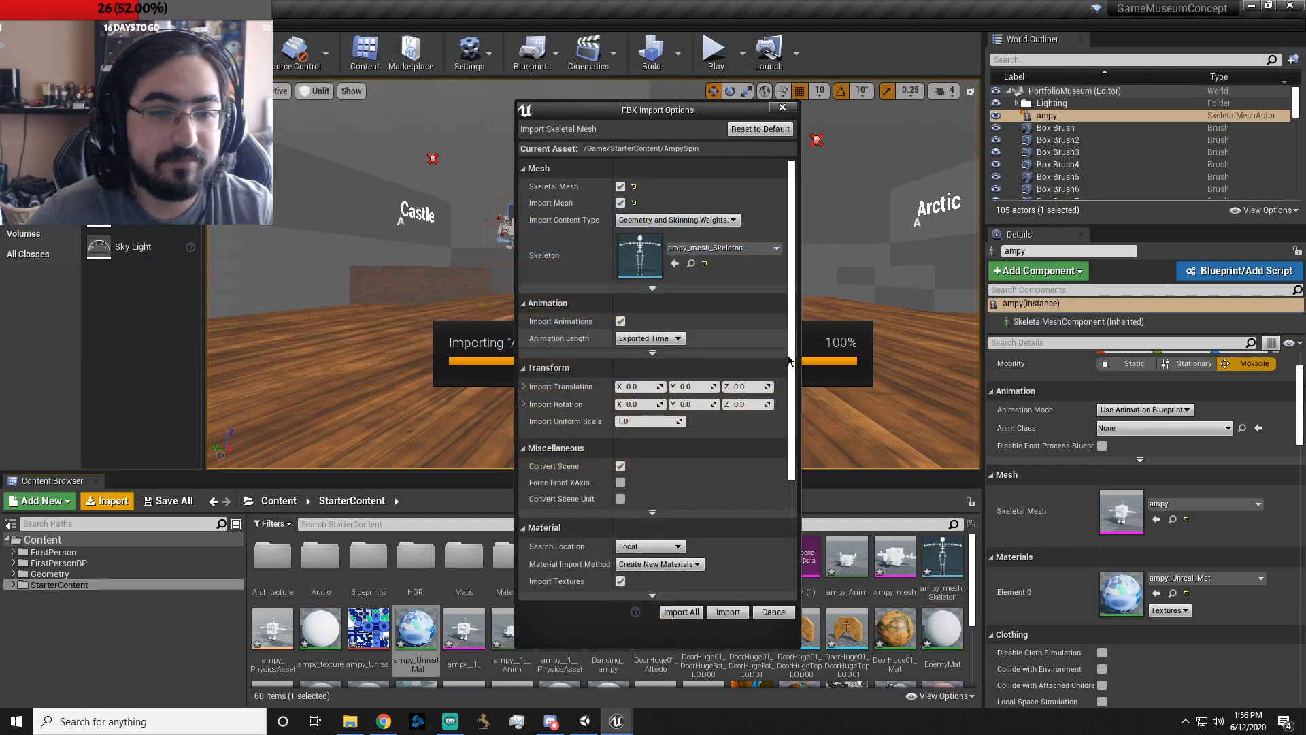
{"action": "left_click", "coordinate": [726, 613]}
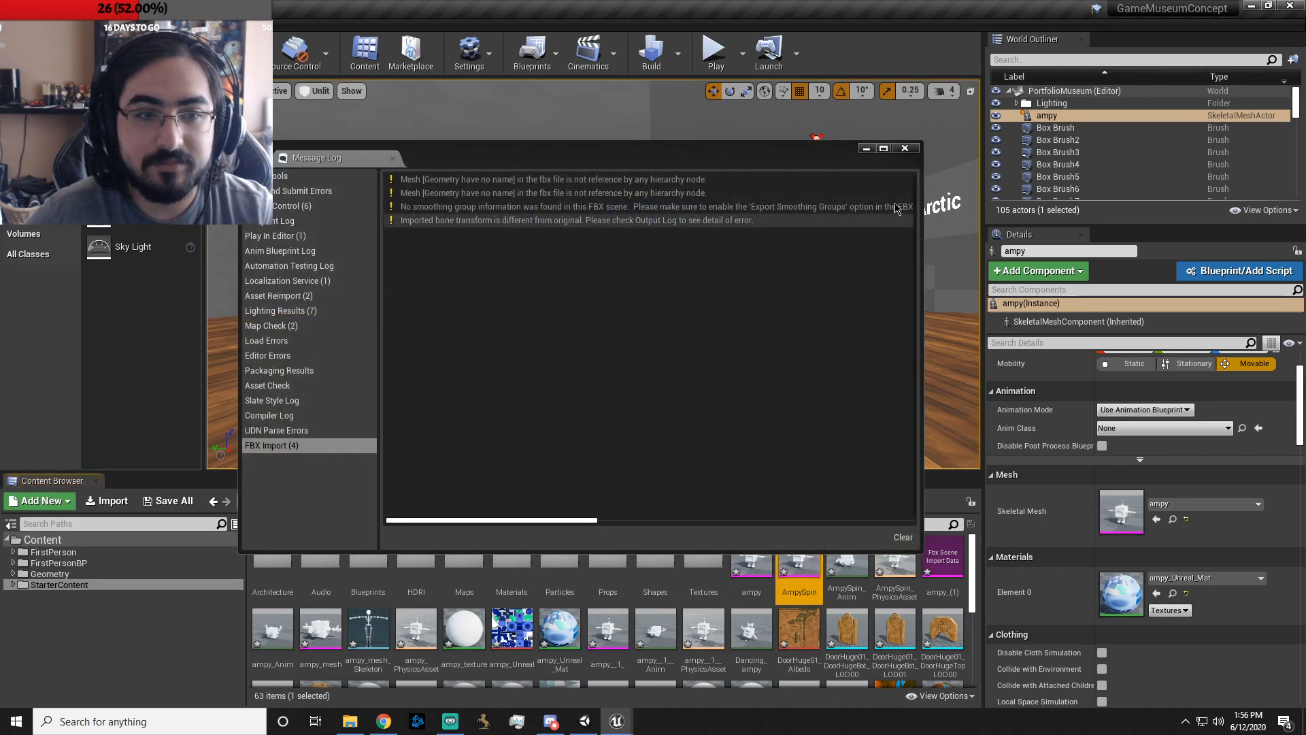
{"action": "left_click", "coordinate": [905, 147]}
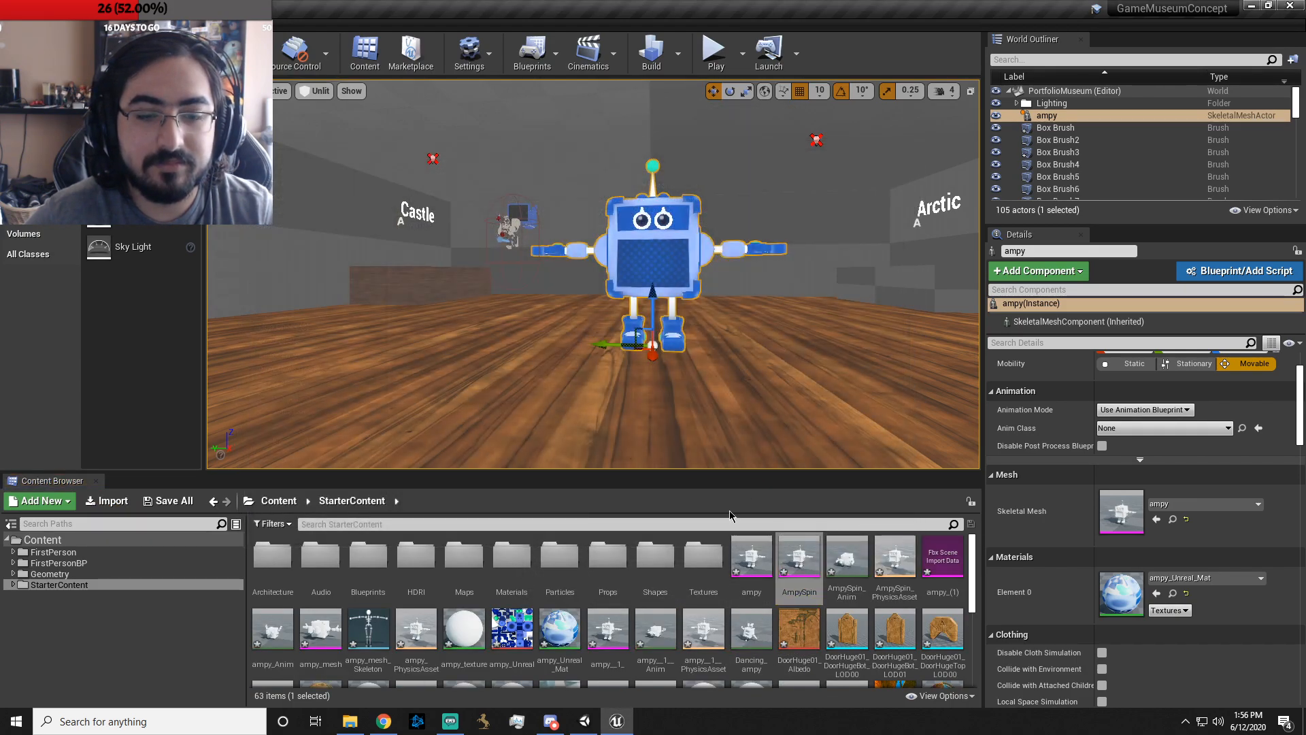
- Set the ampy actor's animation mode to Use Animation Asset and try to assign AmpySpin as its animation to play
{"action": "left_click", "coordinate": [1125, 410]}
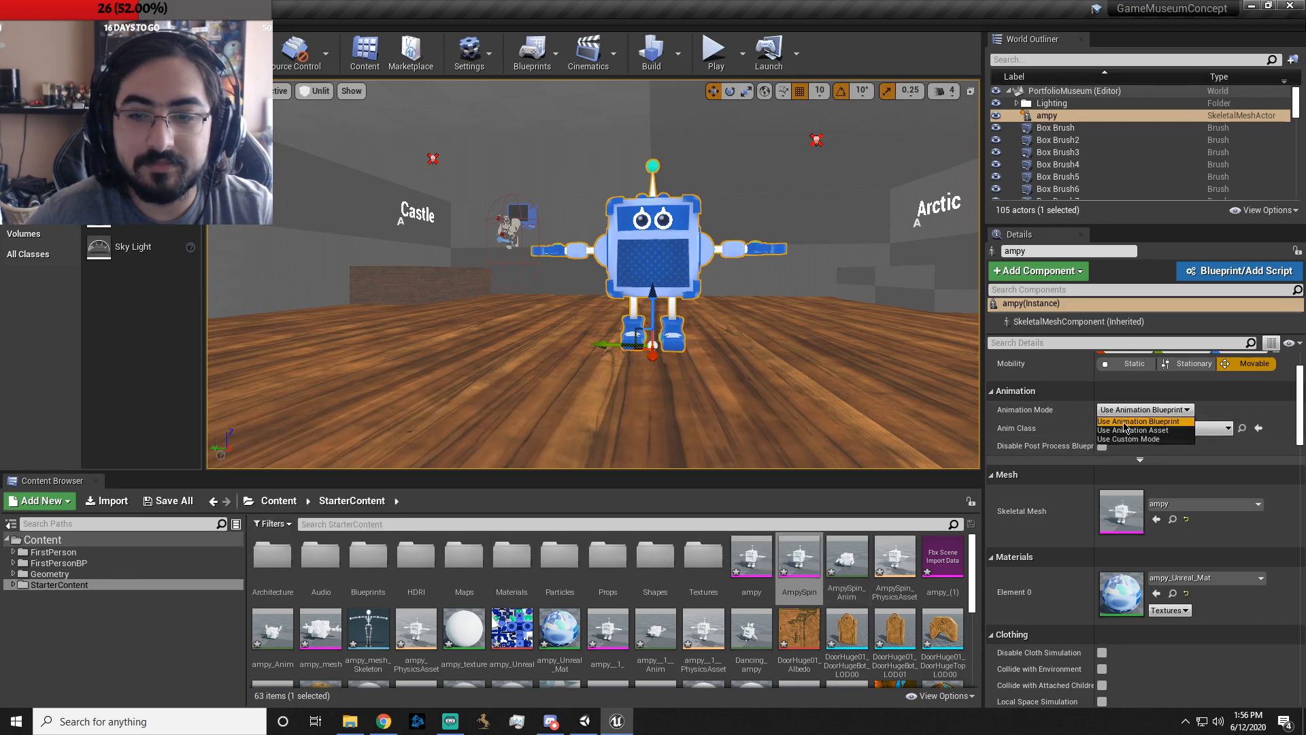
{"action": "left_click", "coordinate": [1128, 431]}
{"action": "left_click_drag", "start_coordinate": [800, 558], "coordinate": [1132, 443]}
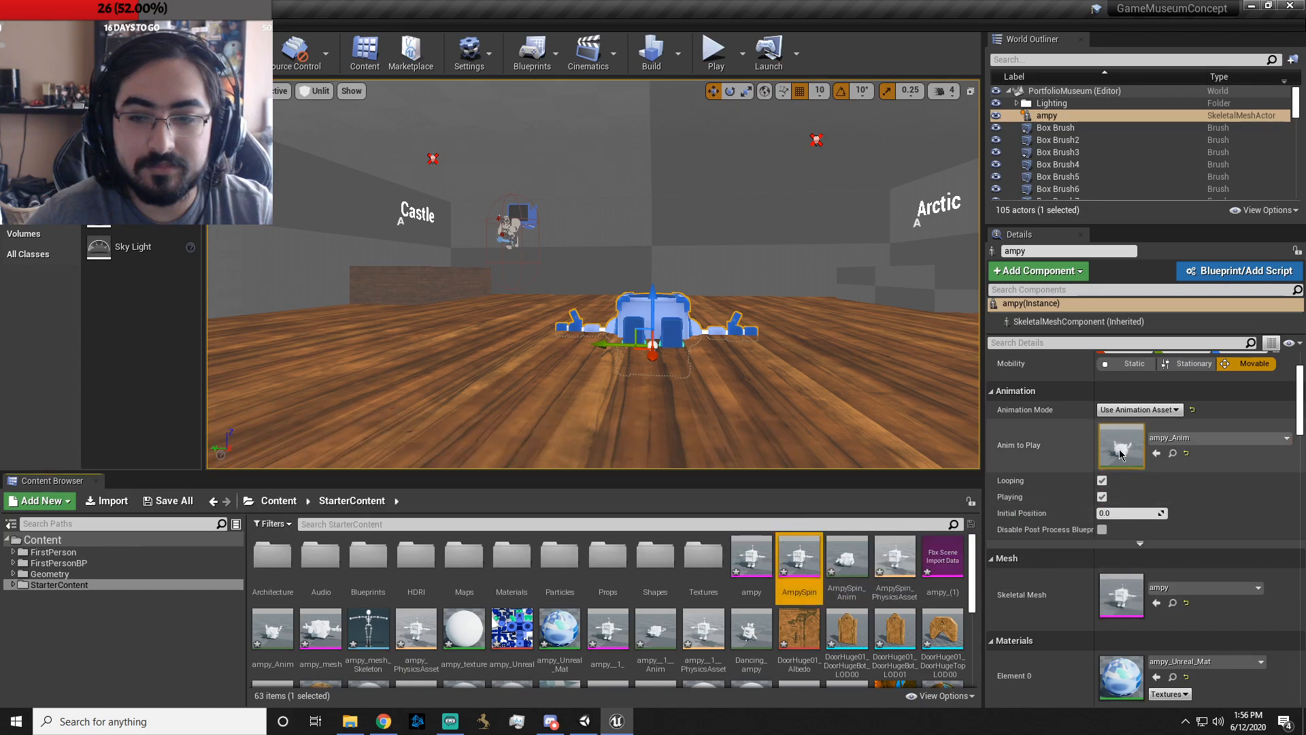
- Open the ampy_Anim animation in its editor, replay it from frame 0 and stop at about frame 37
{"action": "double_click", "coordinate": [1121, 450]}
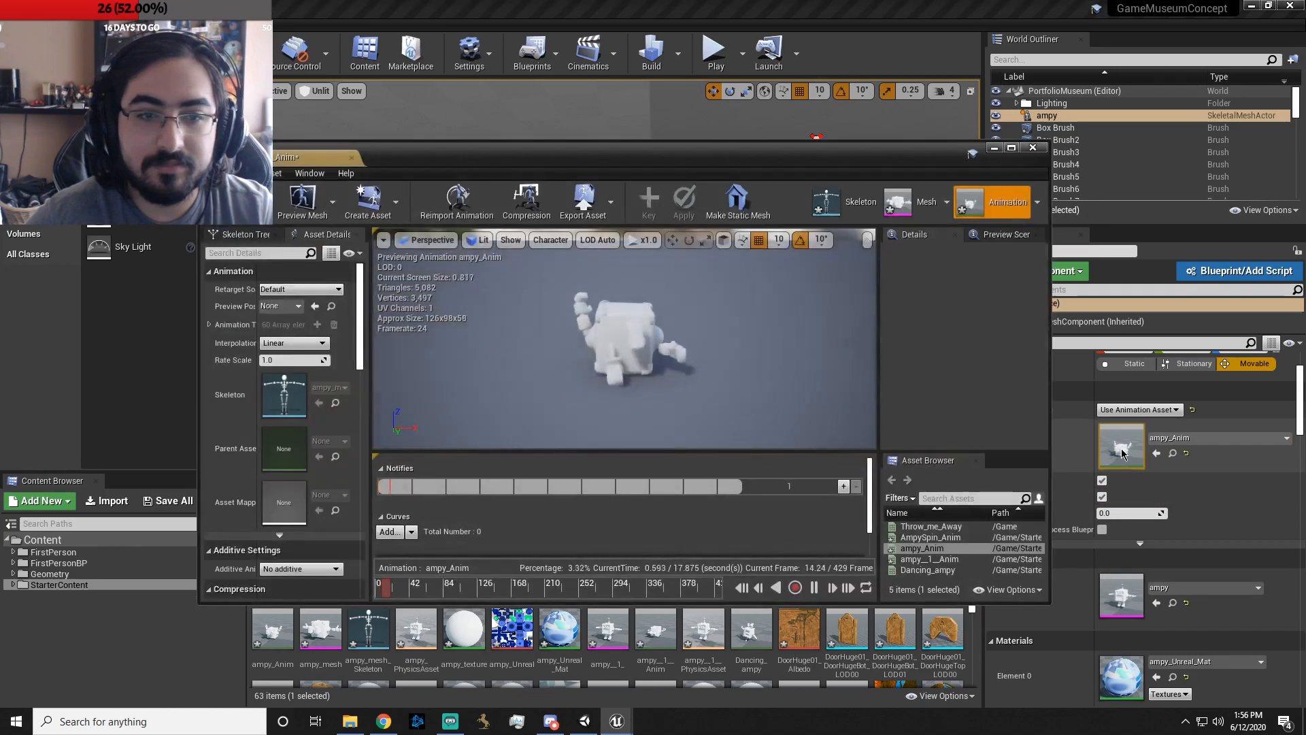
{"action": "right_click_drag", "start_coordinate": [724, 413], "coordinate": [724, 490]}
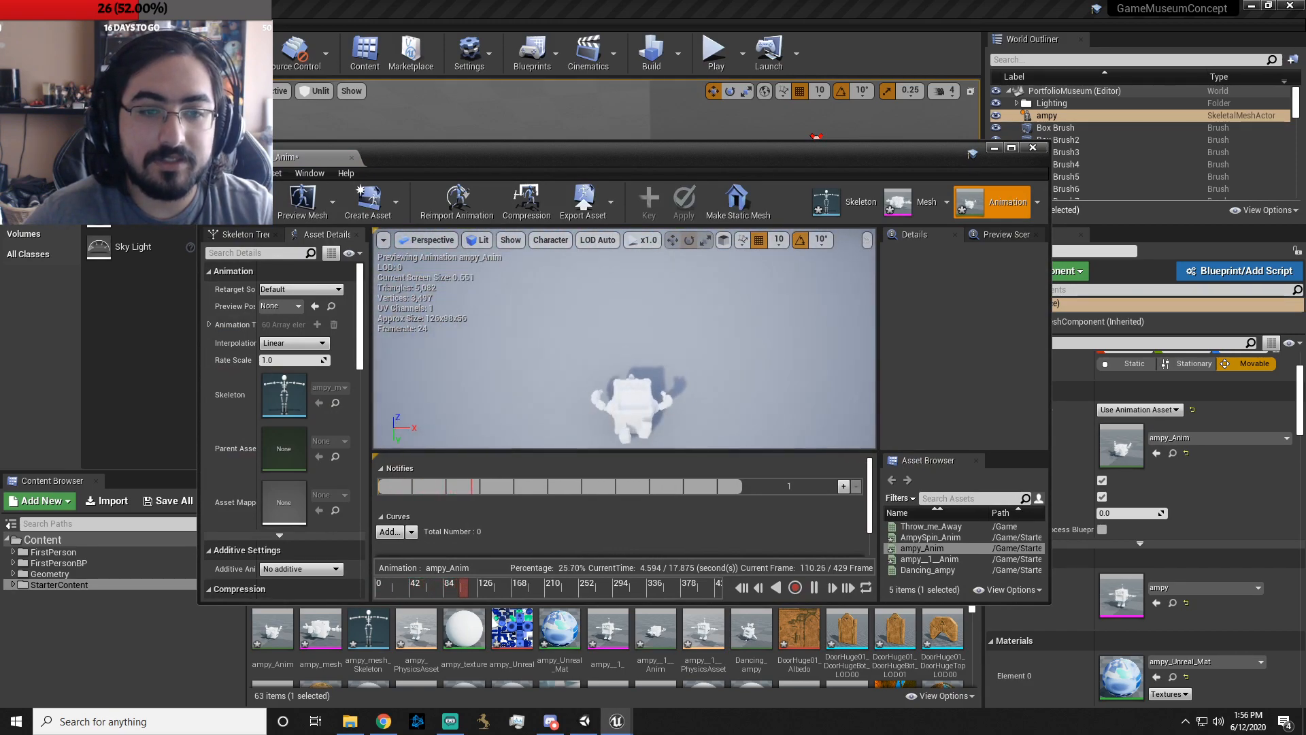
{"action": "left_click_drag", "start_coordinate": [385, 593], "coordinate": [375, 596]}
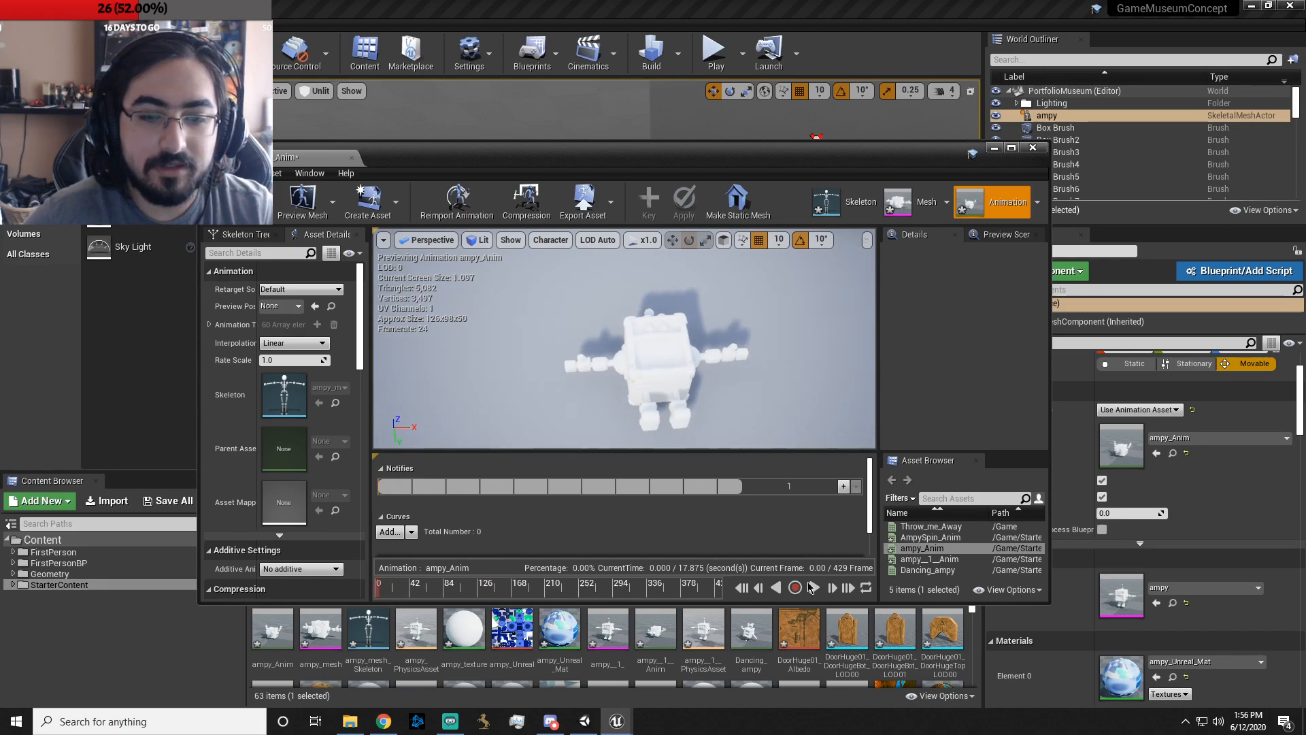
{"action": "left_click", "coordinate": [814, 588]}
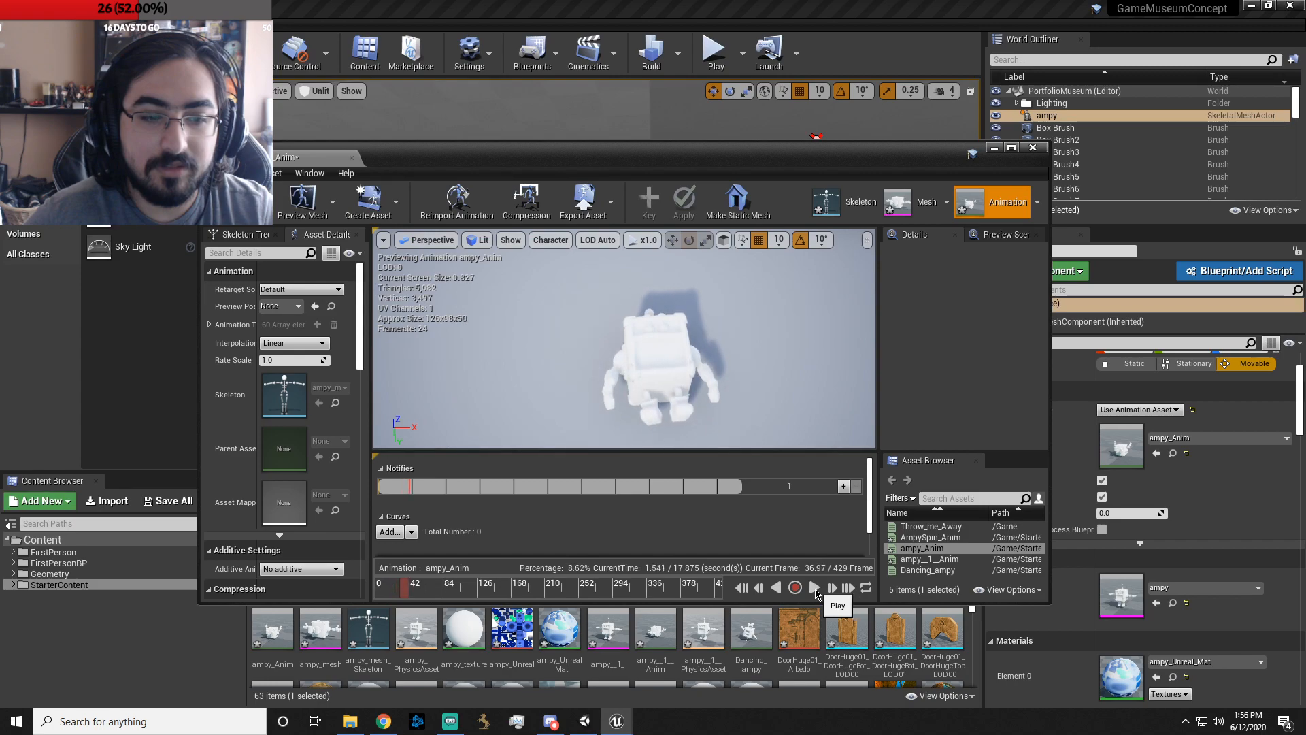
{"action": "left_click_drag", "start_coordinate": [401, 599], "coordinate": [406, 600]}
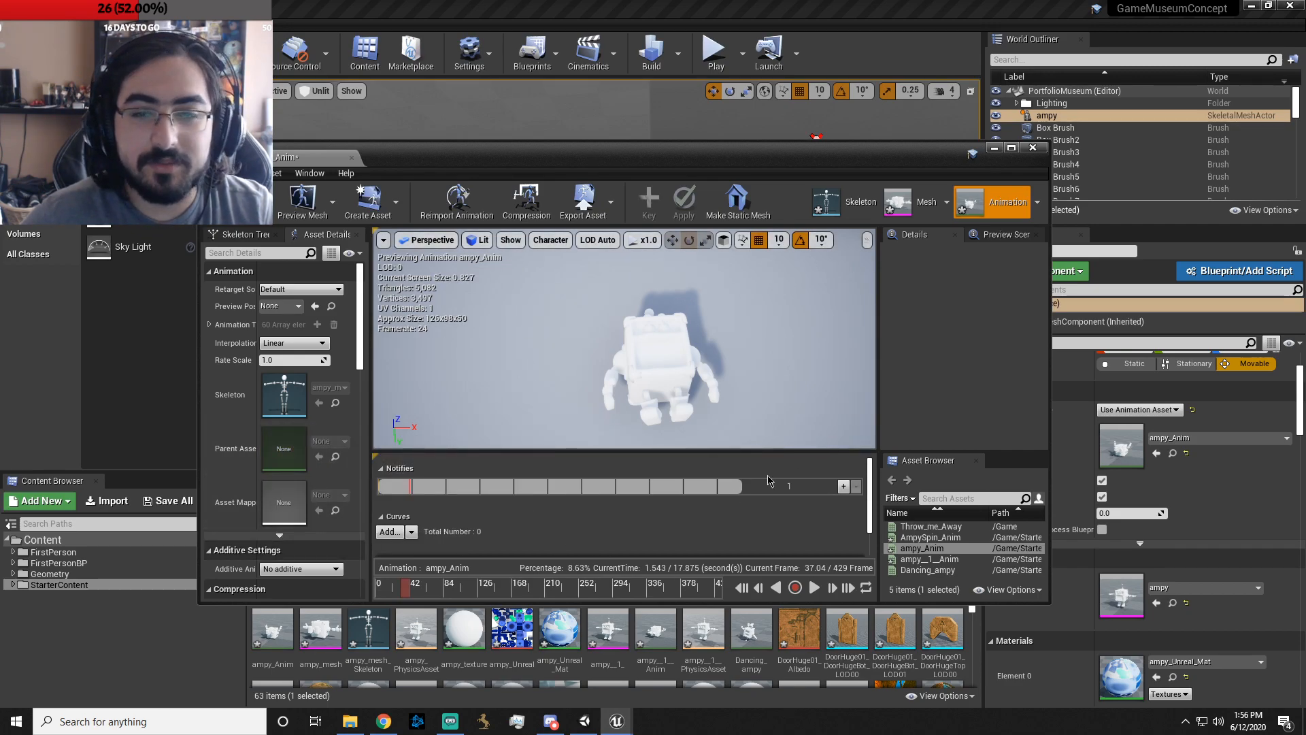
- Change the animation length in ampy_Anim's import settings to Set Range
{"action": "scroll", "coordinate": [302, 539], "scroll_direction": "down", "scroll_amount": 3}
{"action": "scroll", "coordinate": [301, 539], "scroll_direction": "down", "scroll_amount": 3}
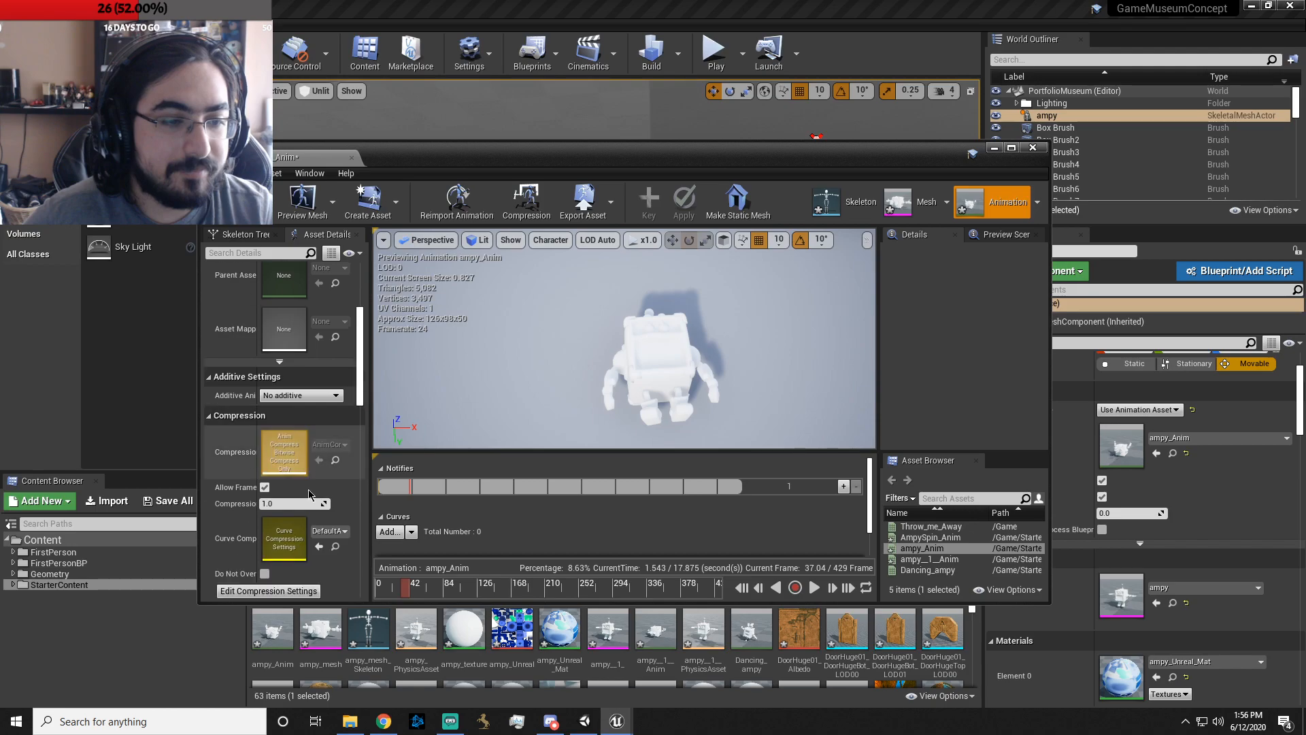
{"action": "scroll", "coordinate": [310, 425], "scroll_direction": "down", "scroll_amount": 3}
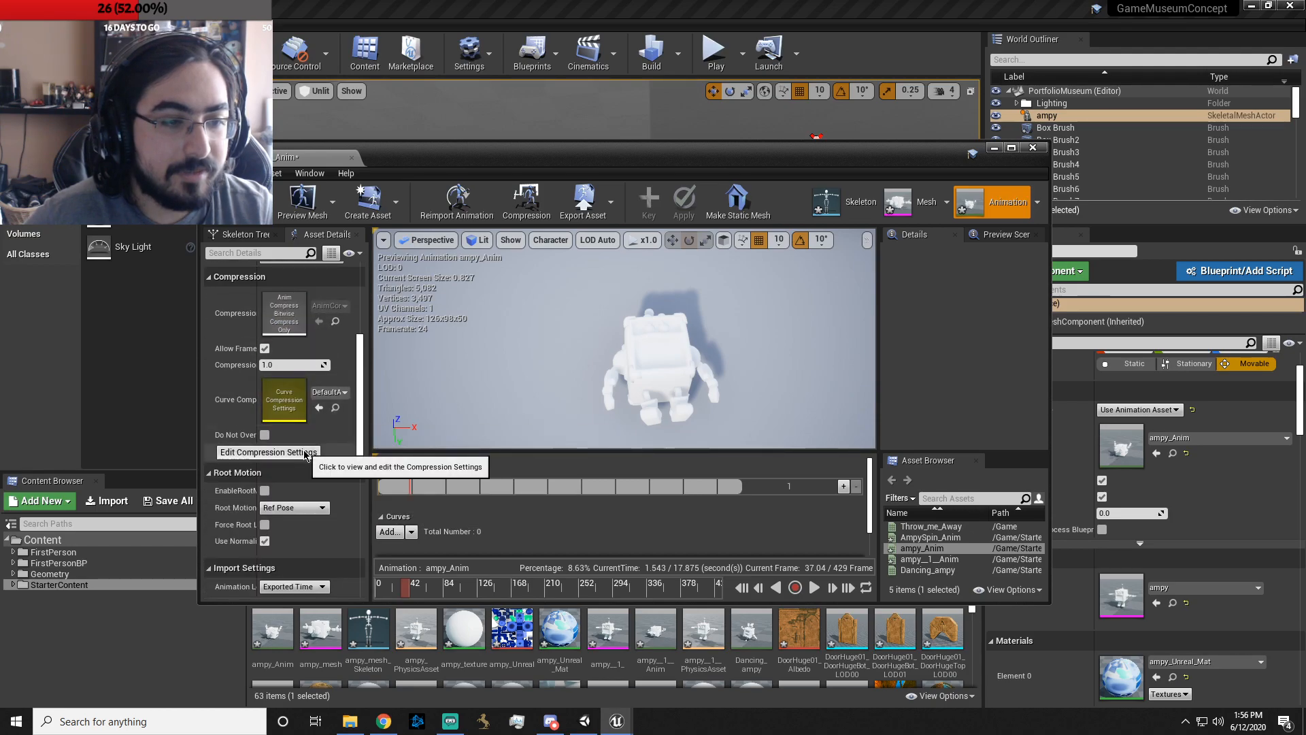
{"action": "scroll", "coordinate": [344, 451], "scroll_direction": "down", "scroll_amount": 3}
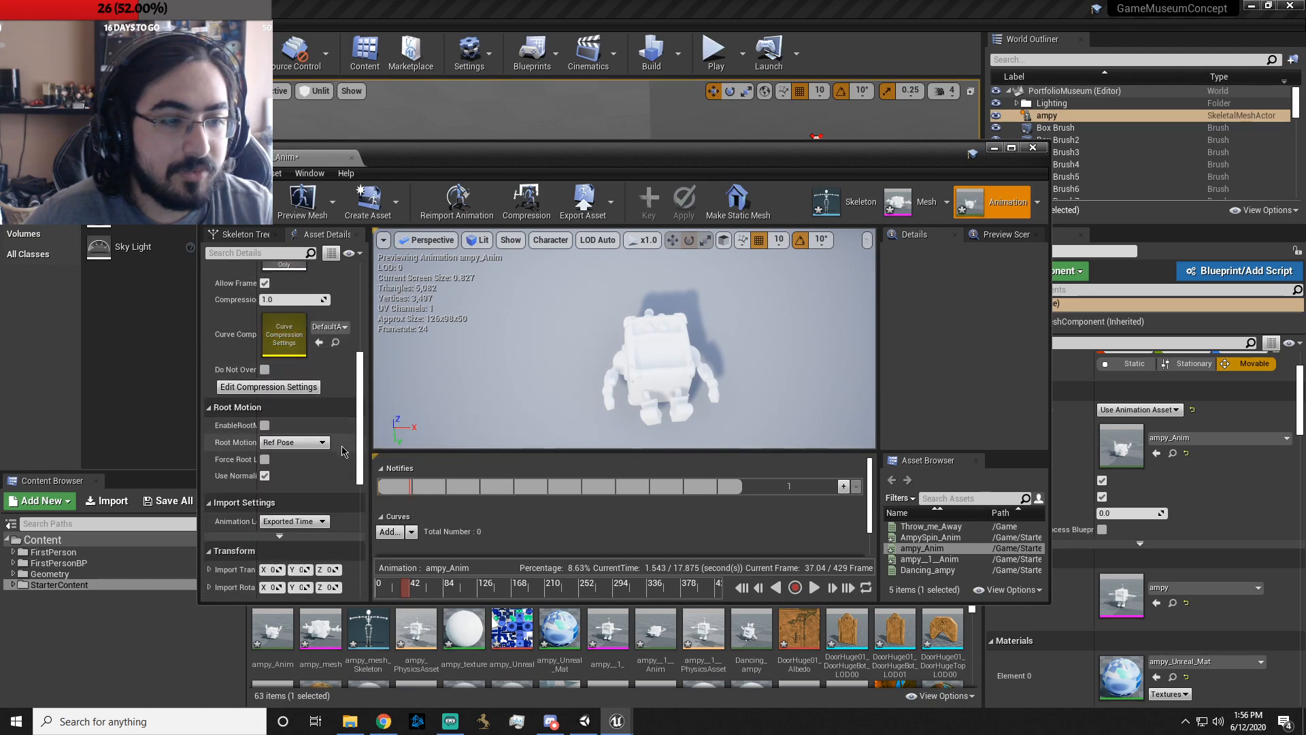
{"action": "scroll", "coordinate": [343, 451], "scroll_direction": "down", "scroll_amount": 1}
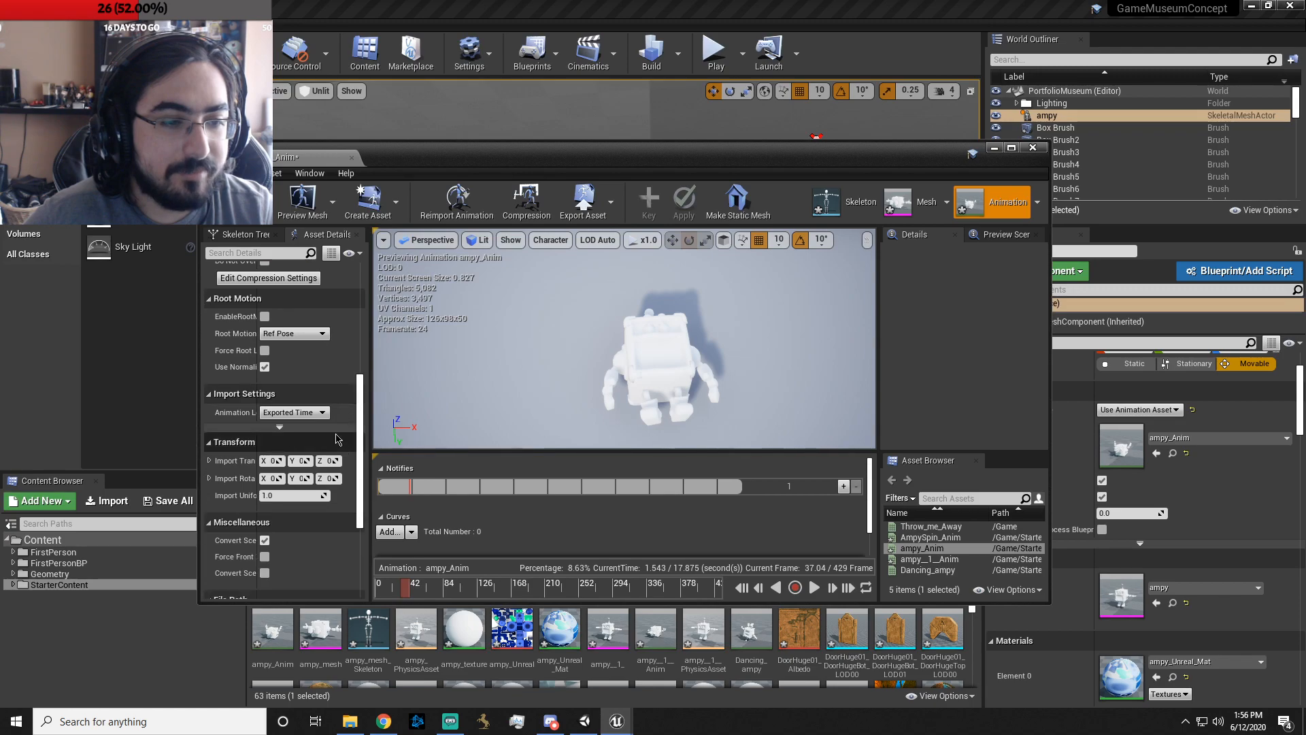
{"action": "left_click", "coordinate": [322, 413]}
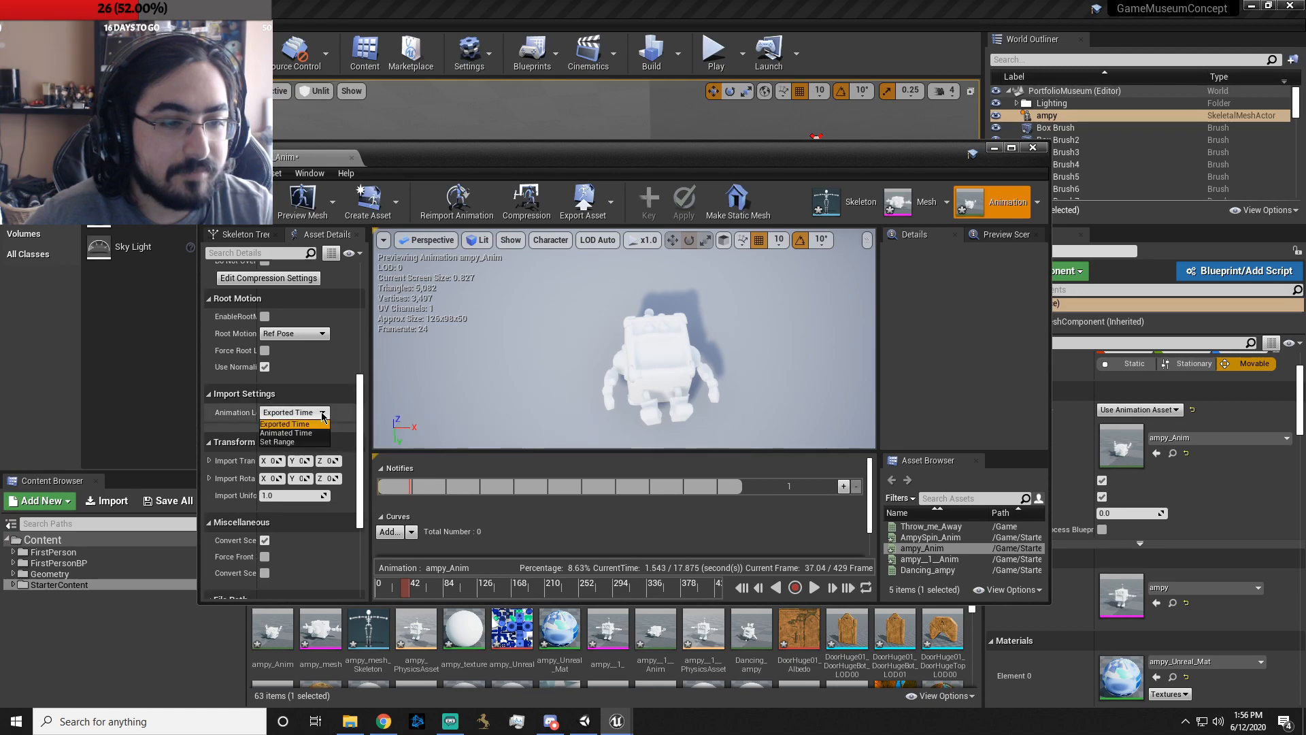
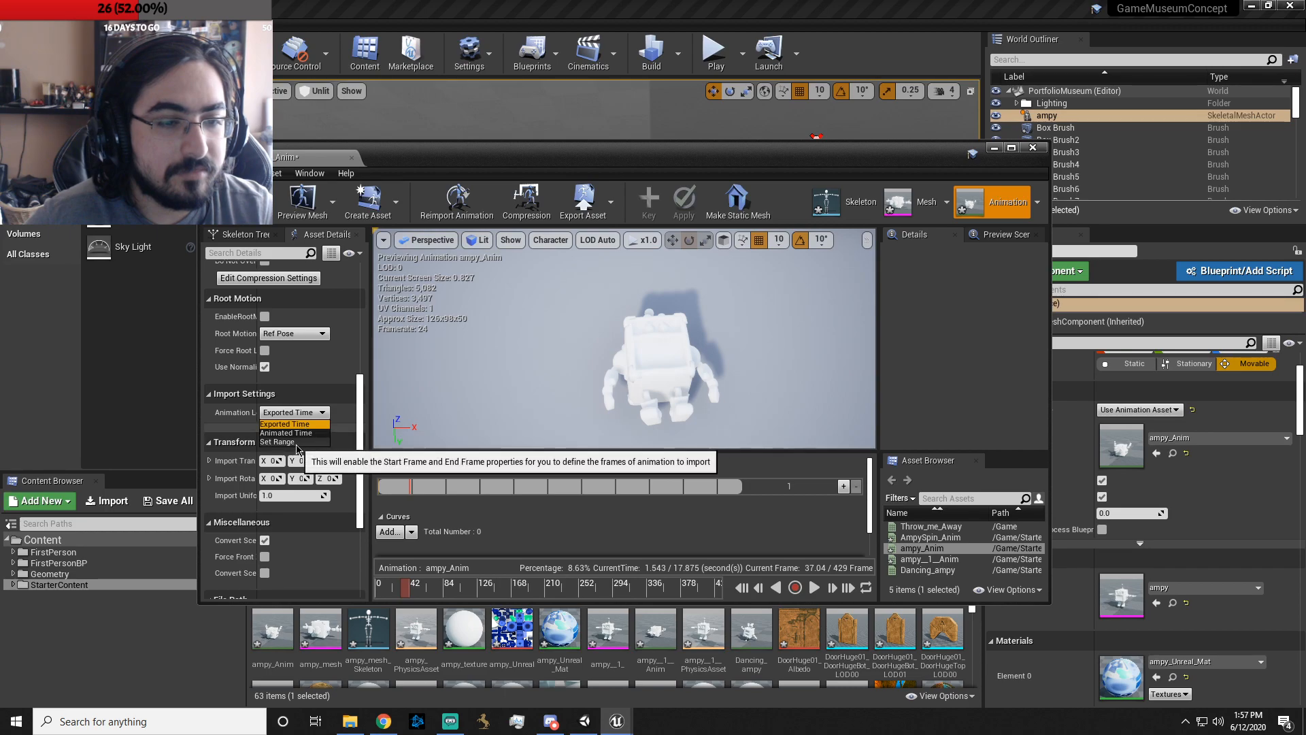
{"action": "left_click", "coordinate": [297, 446]}
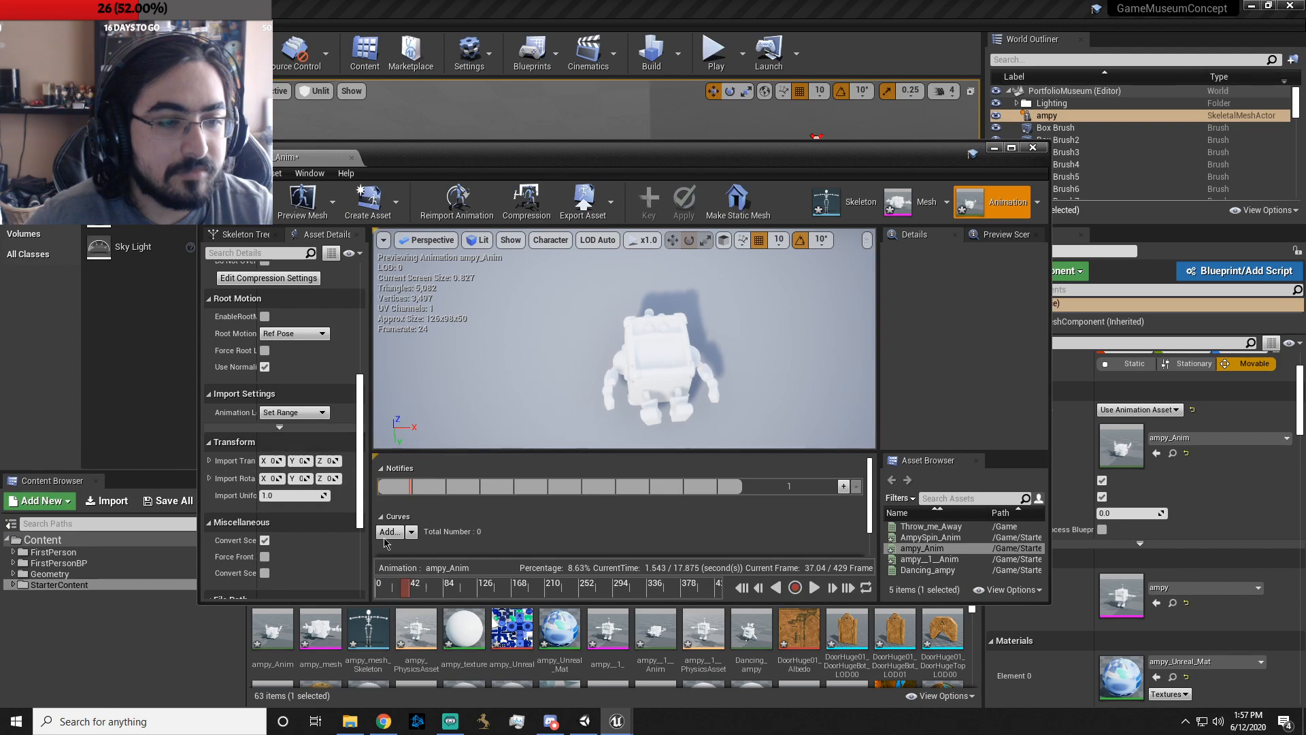
- Review ampy_Anim's advanced import settings and set its animation length to Animated Time
{"action": "left_click", "coordinate": [279, 427]}
{"action": "scroll", "coordinate": [343, 496], "scroll_direction": "down", "scroll_amount": 2}
{"action": "scroll", "coordinate": [327, 483], "scroll_direction": "down", "scroll_amount": 3}
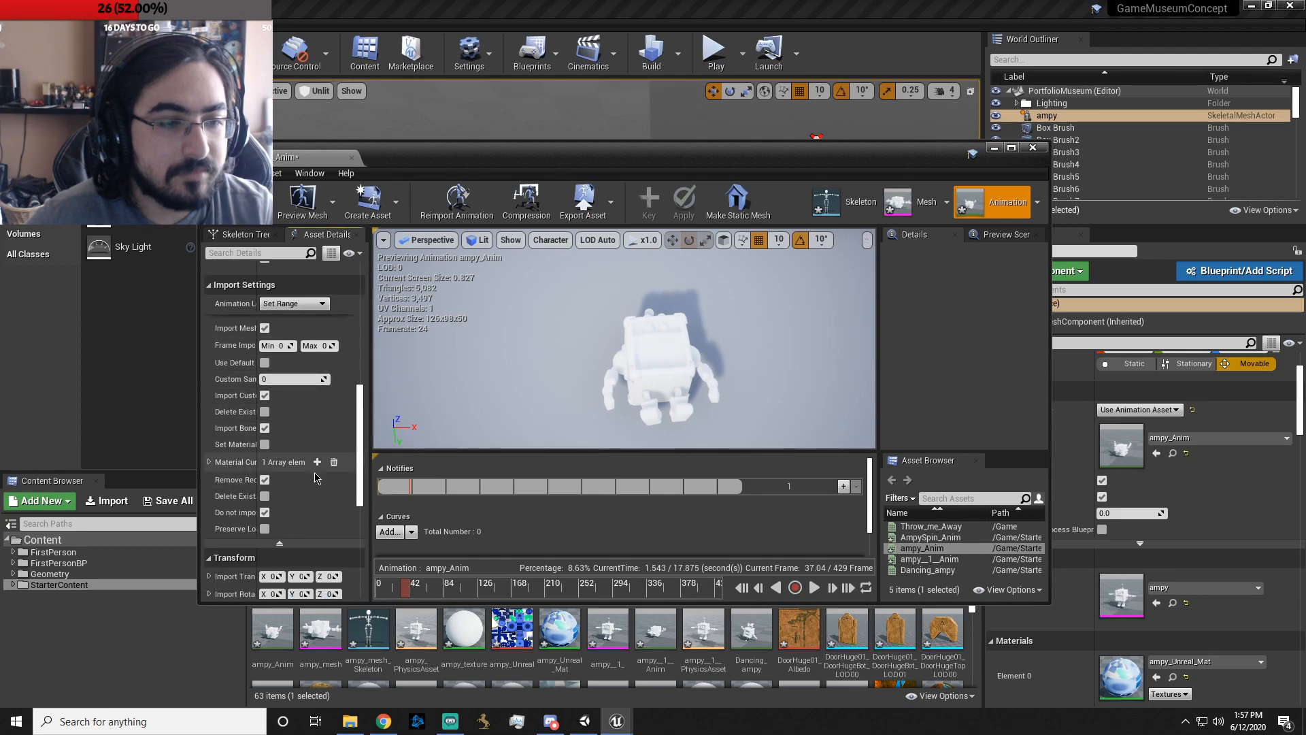
{"action": "left_click", "coordinate": [282, 546]}
{"action": "left_click", "coordinate": [299, 303]}
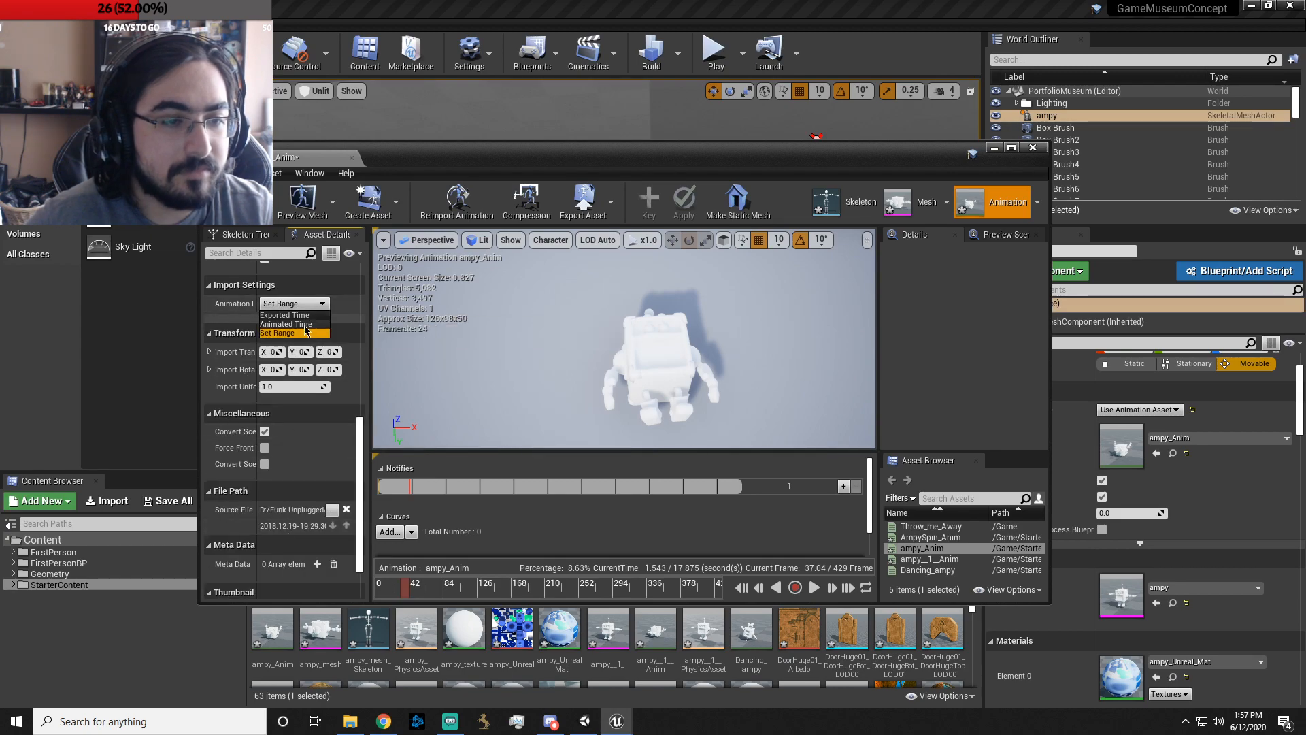
{"action": "left_click", "coordinate": [299, 324]}
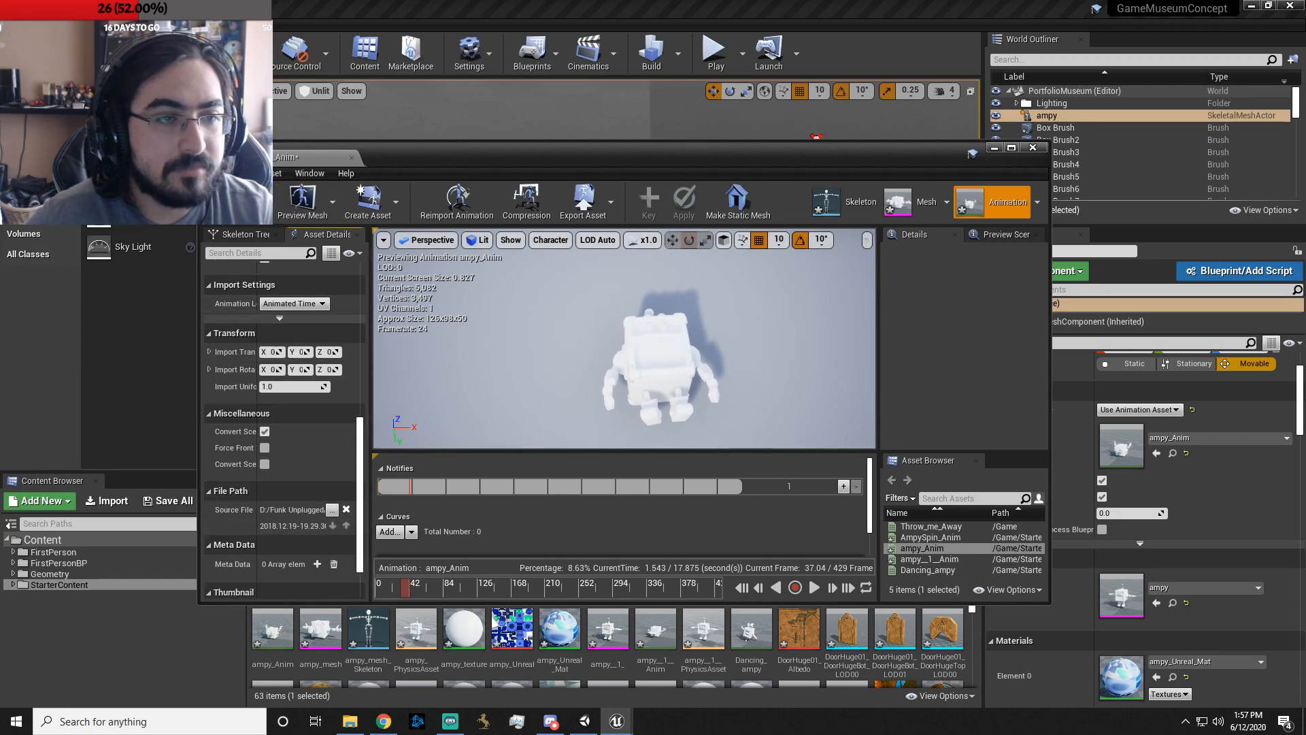
{"action": "left_click", "coordinate": [236, 174]}
{"action": "mouse_move", "coordinate": [265, 174]}
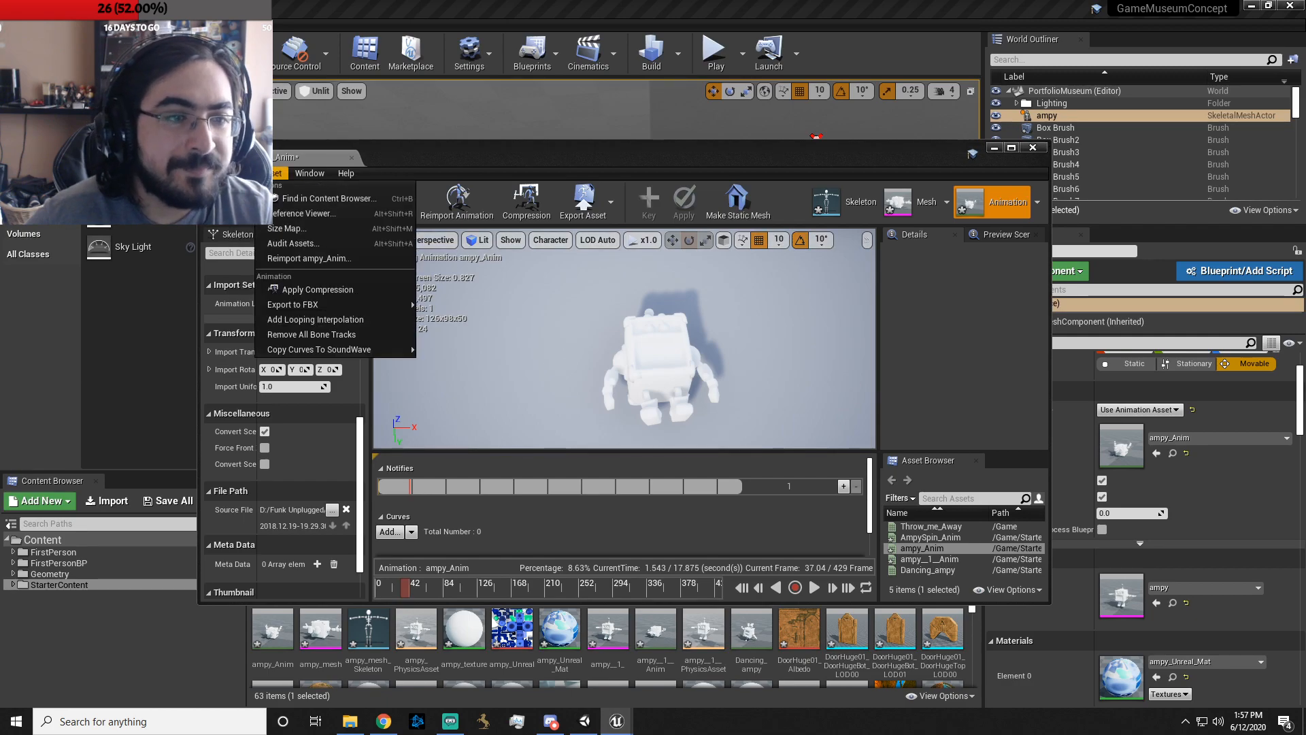
{"action": "mouse_move", "coordinate": [308, 177]}
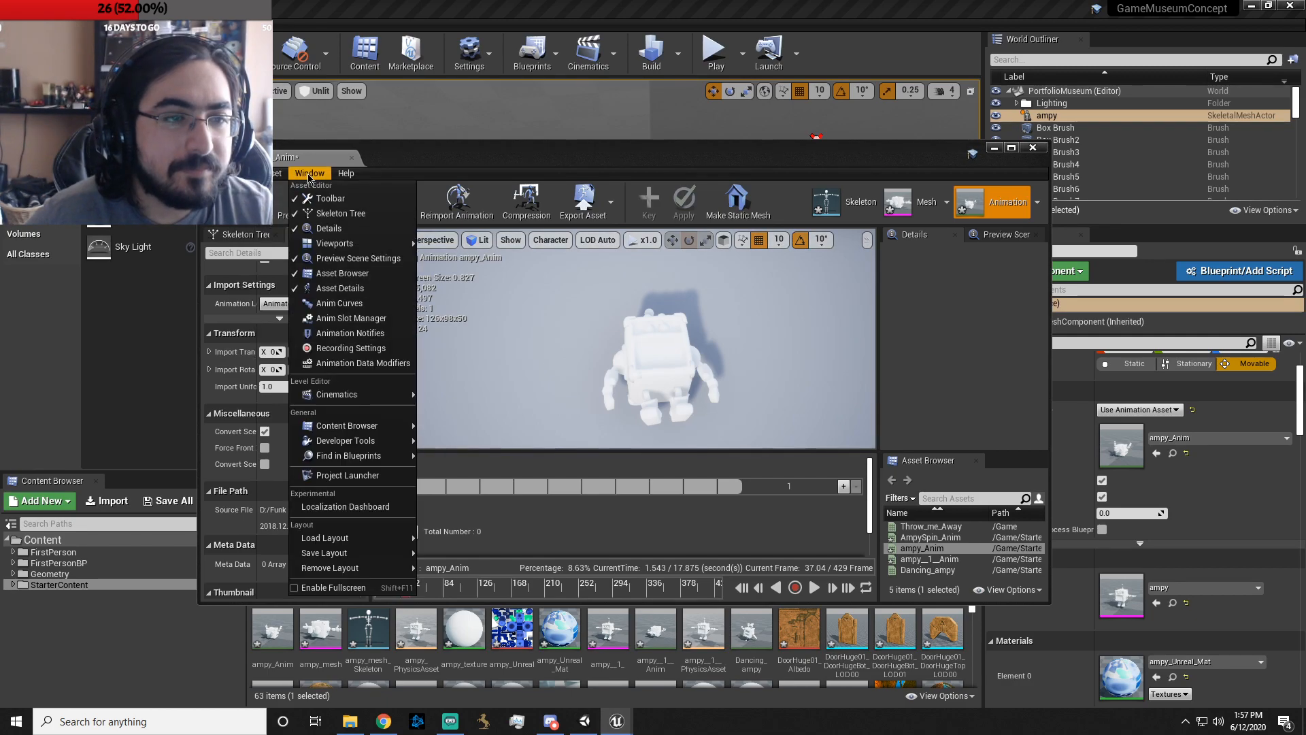
{"action": "mouse_move", "coordinate": [211, 174]}
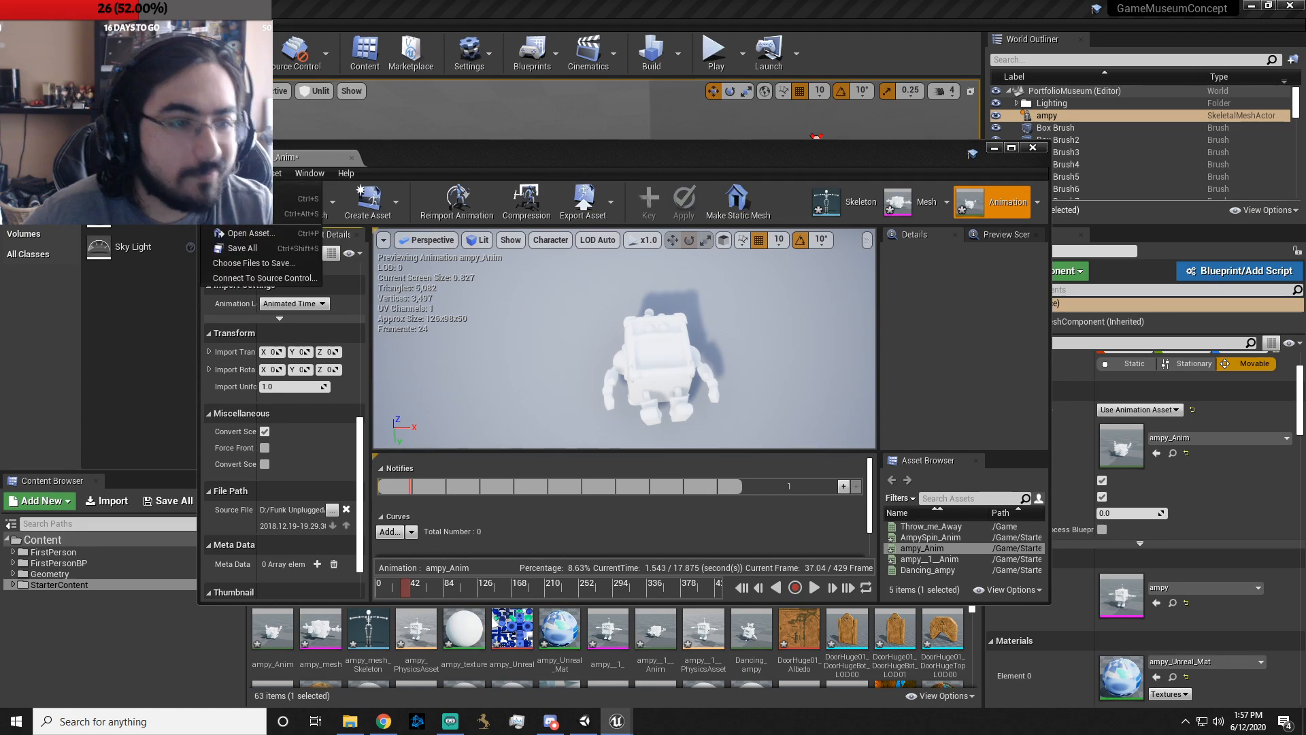
{"action": "left_click", "coordinate": [722, 156]}
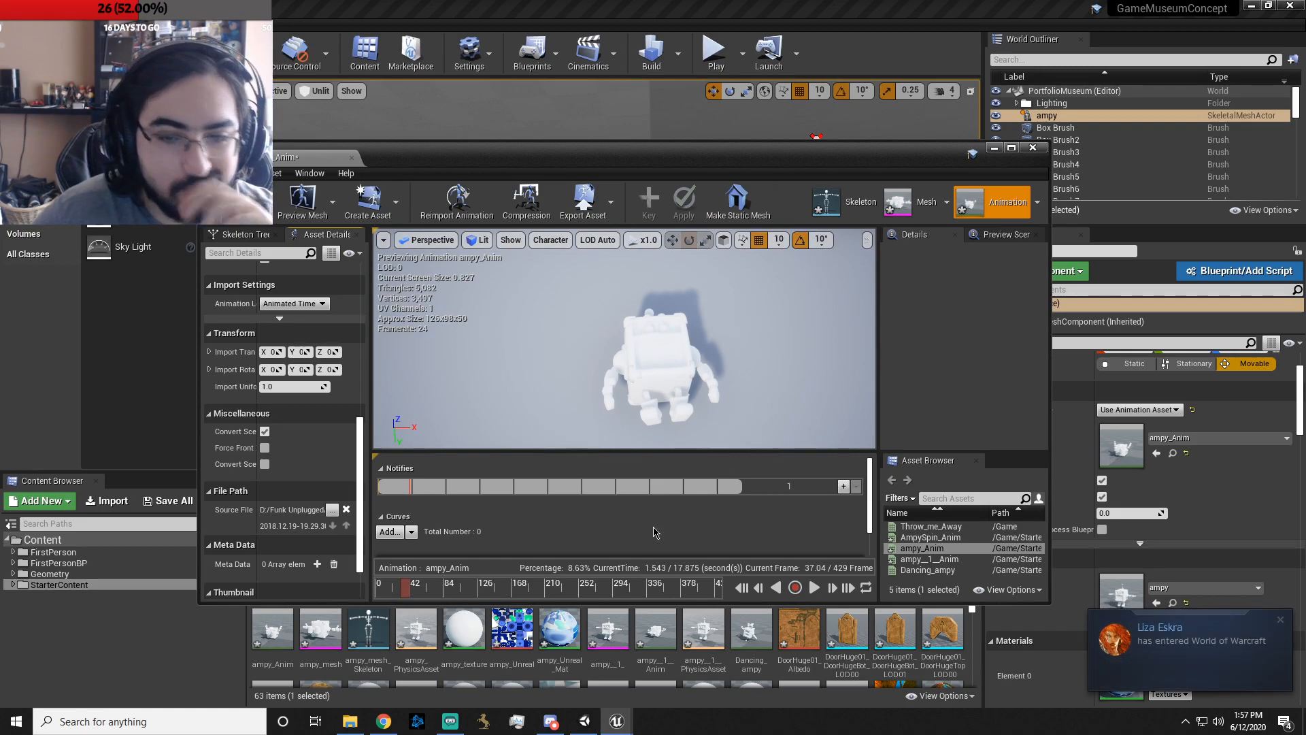
- Open the AmpySpin_Anim animation for editing and play it through
{"action": "left_click", "coordinate": [930, 537]}
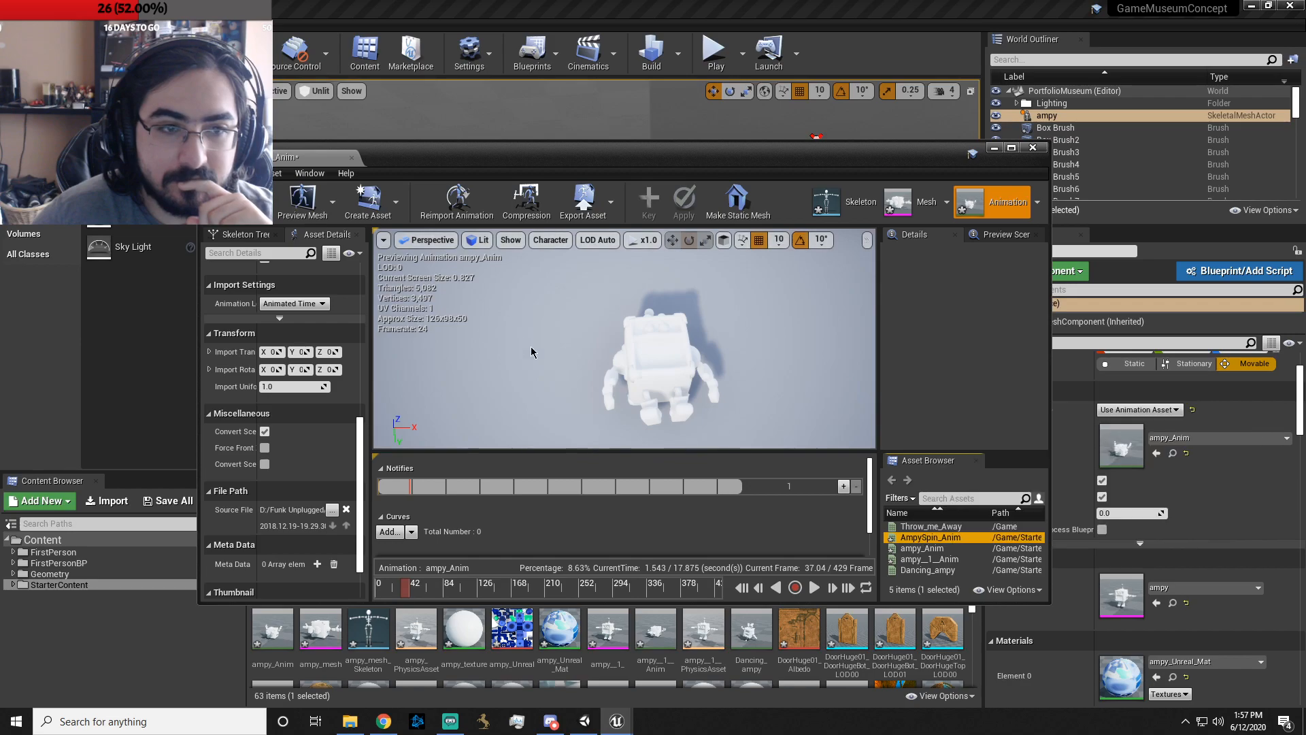
{"action": "double_click", "coordinate": [930, 537]}
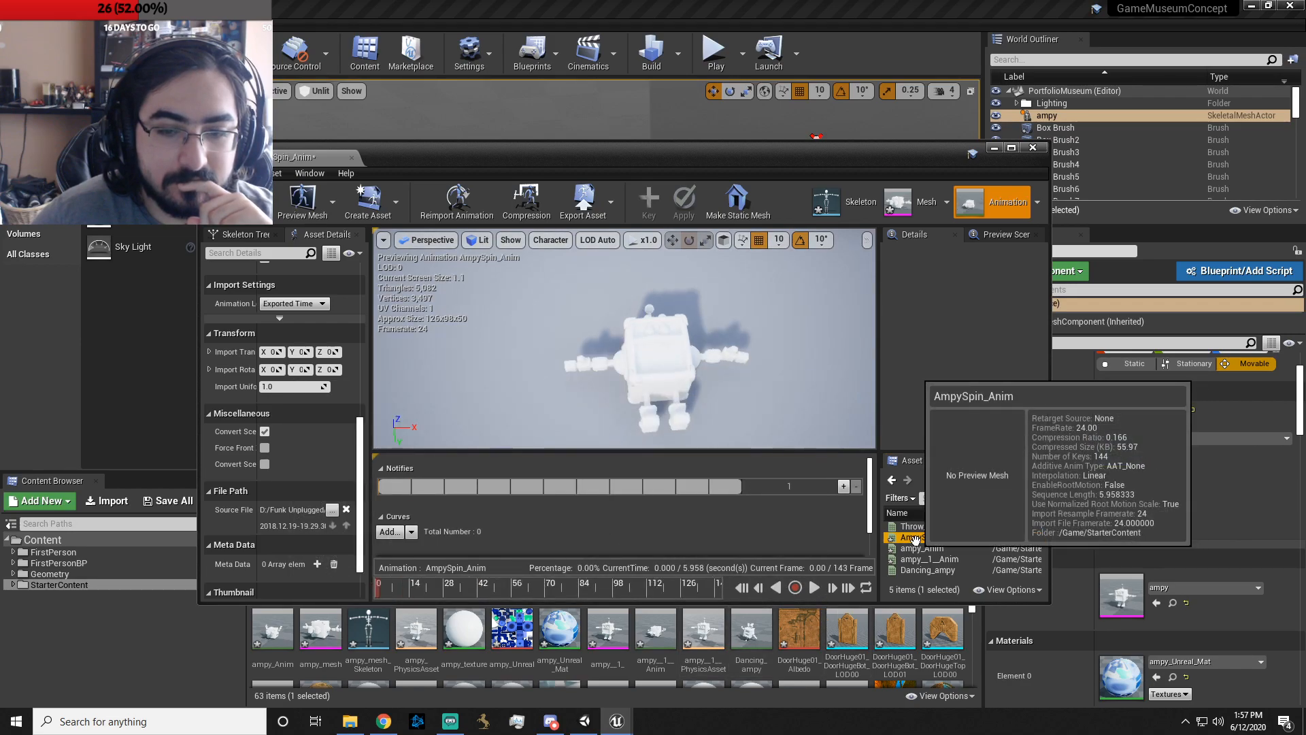
{"action": "left_click", "coordinate": [813, 588]}
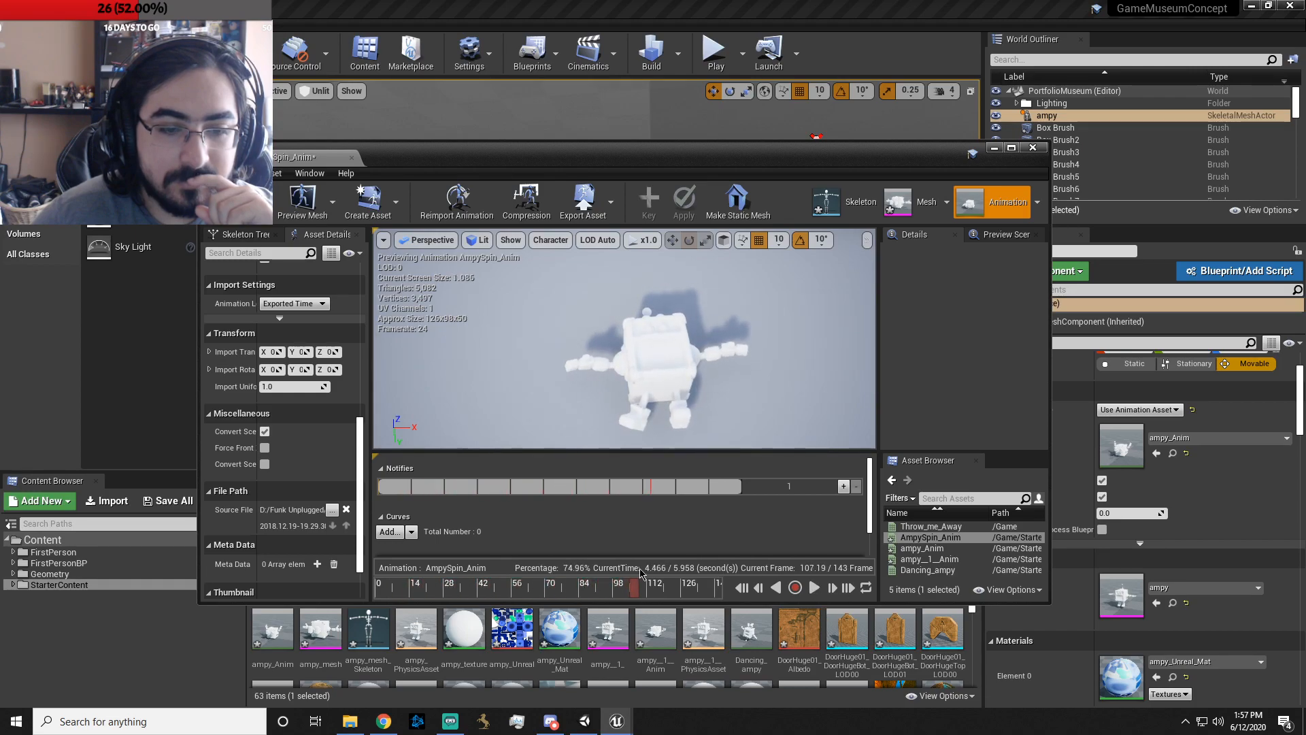
- Scrub AmpySpin_Anim to about frame 29 and remove frames 0 to 30 from the sequence
{"action": "left_click_drag", "start_coordinate": [633, 590], "coordinate": [512, 590]}
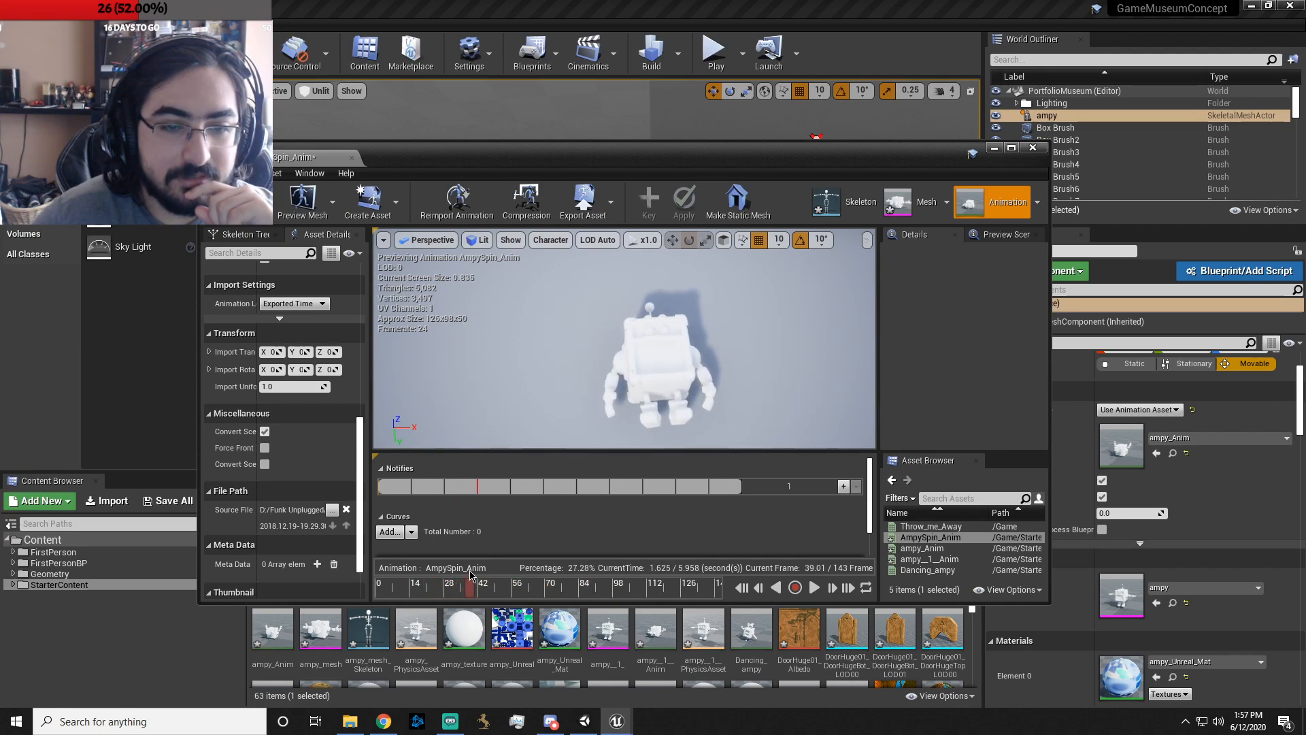
{"action": "left_click_drag", "start_coordinate": [442, 584], "coordinate": [448, 582]}
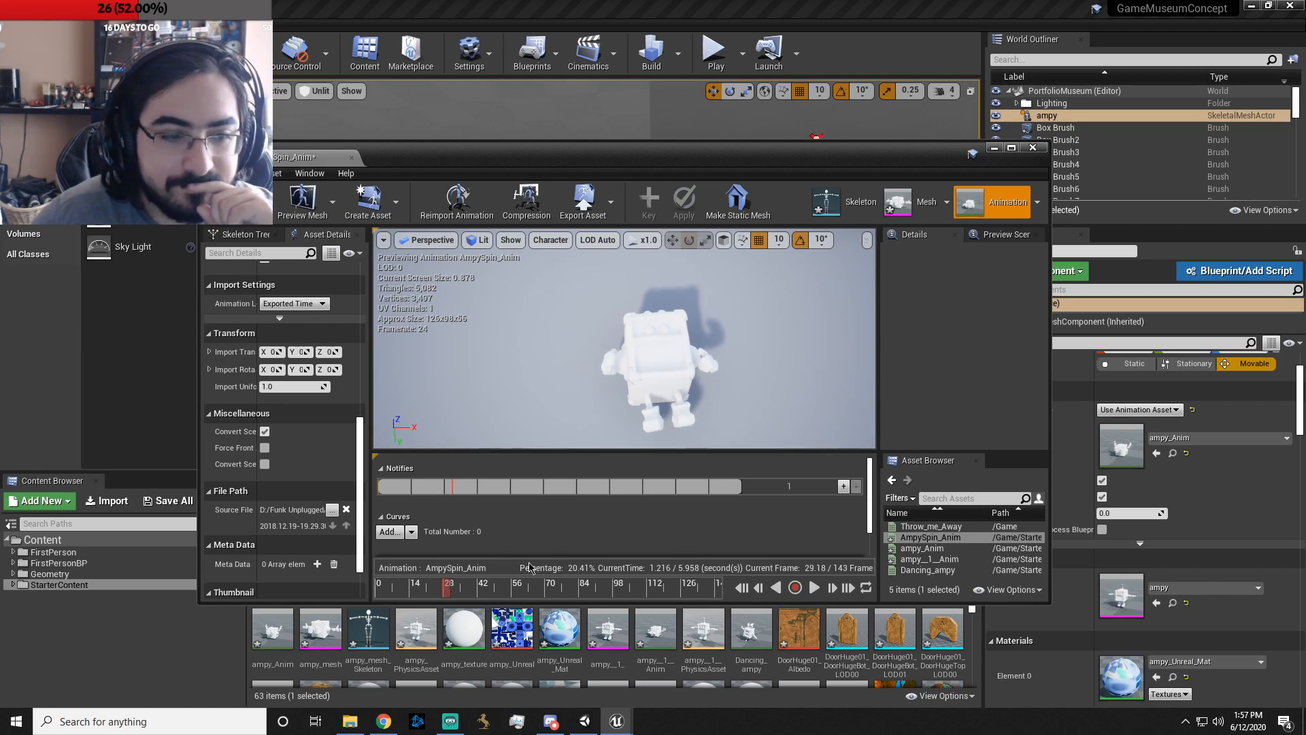
{"action": "right_click", "coordinate": [449, 594]}
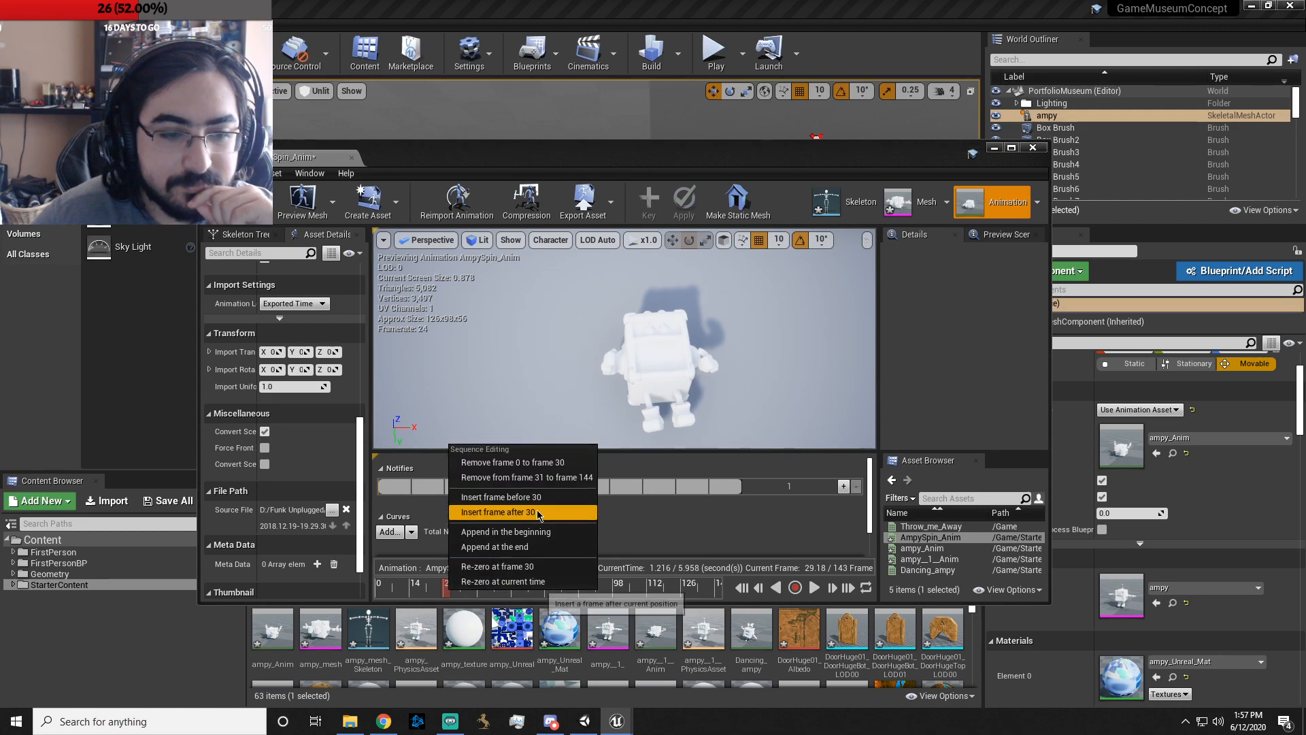
{"action": "left_click", "coordinate": [544, 464]}
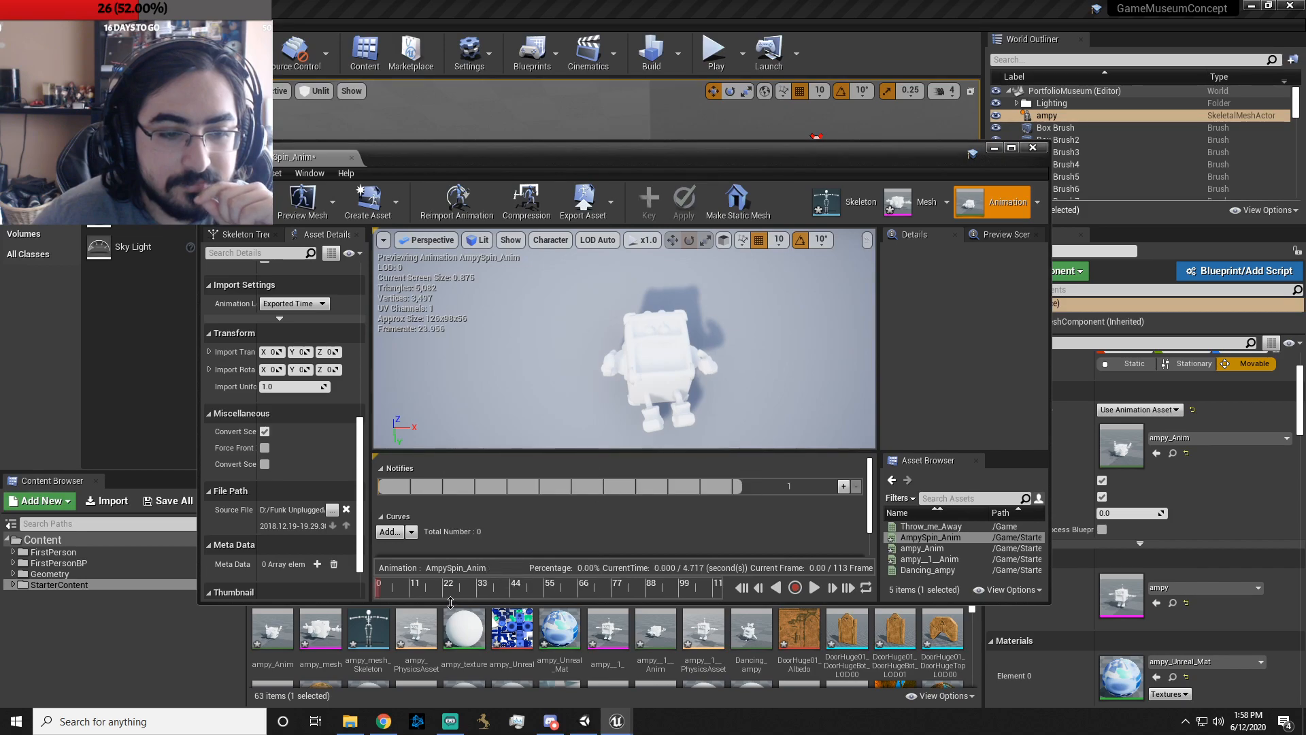
- Remove frames 66 to 114 from AmpySpin_Anim and play back the trimmed animation
{"action": "left_click_drag", "start_coordinate": [481, 583], "coordinate": [577, 587]}
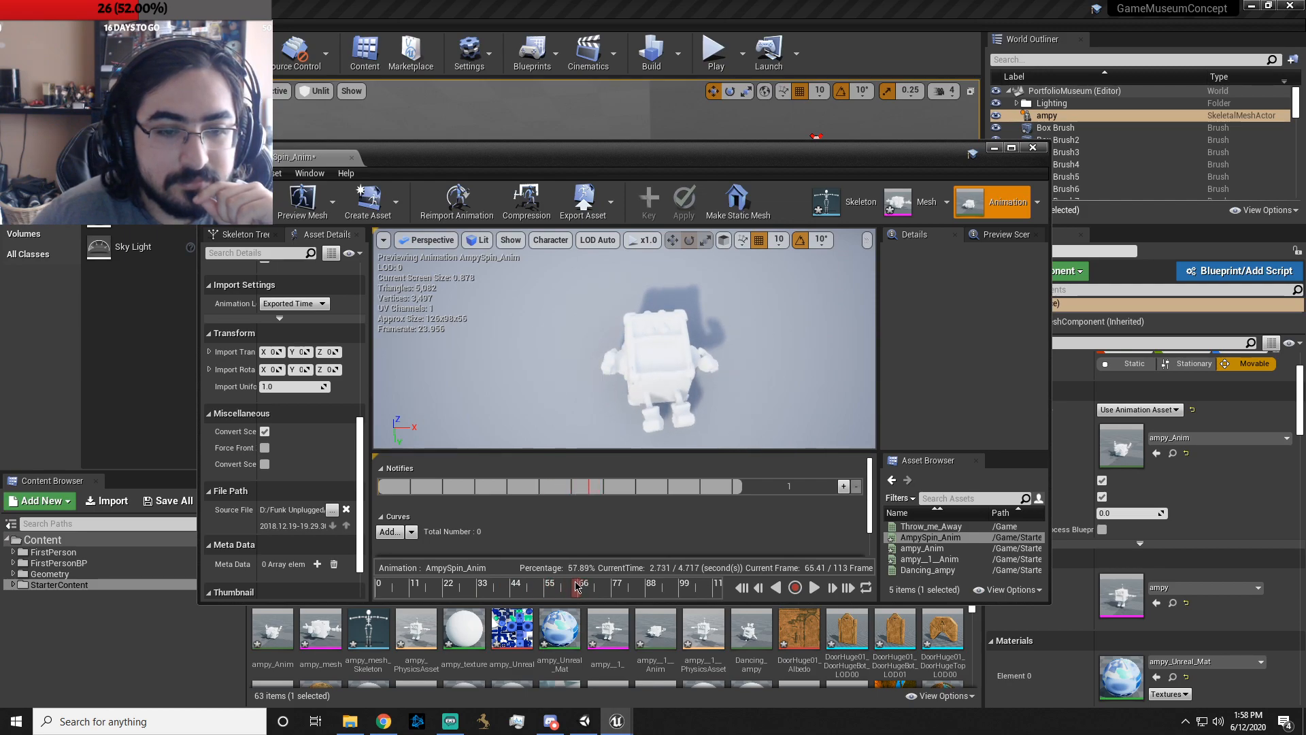
{"action": "right_click", "coordinate": [577, 586]}
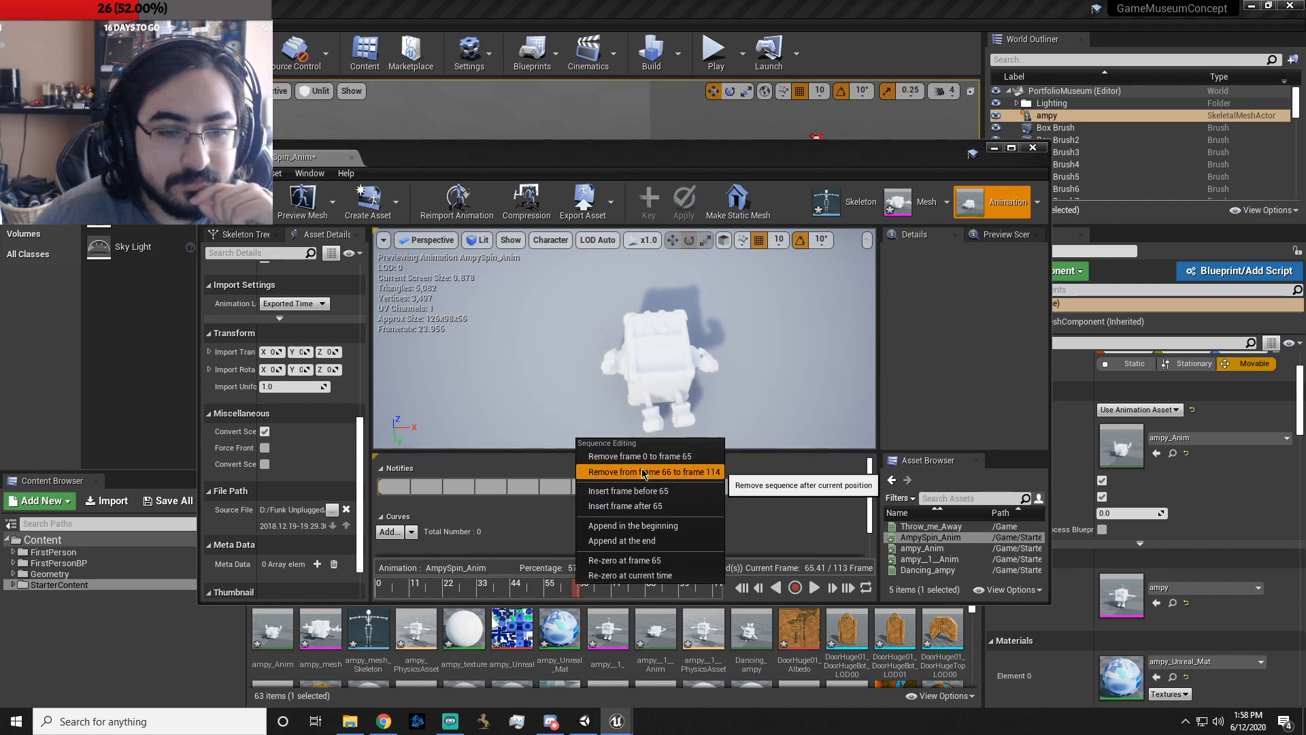
{"action": "left_click", "coordinate": [680, 472]}
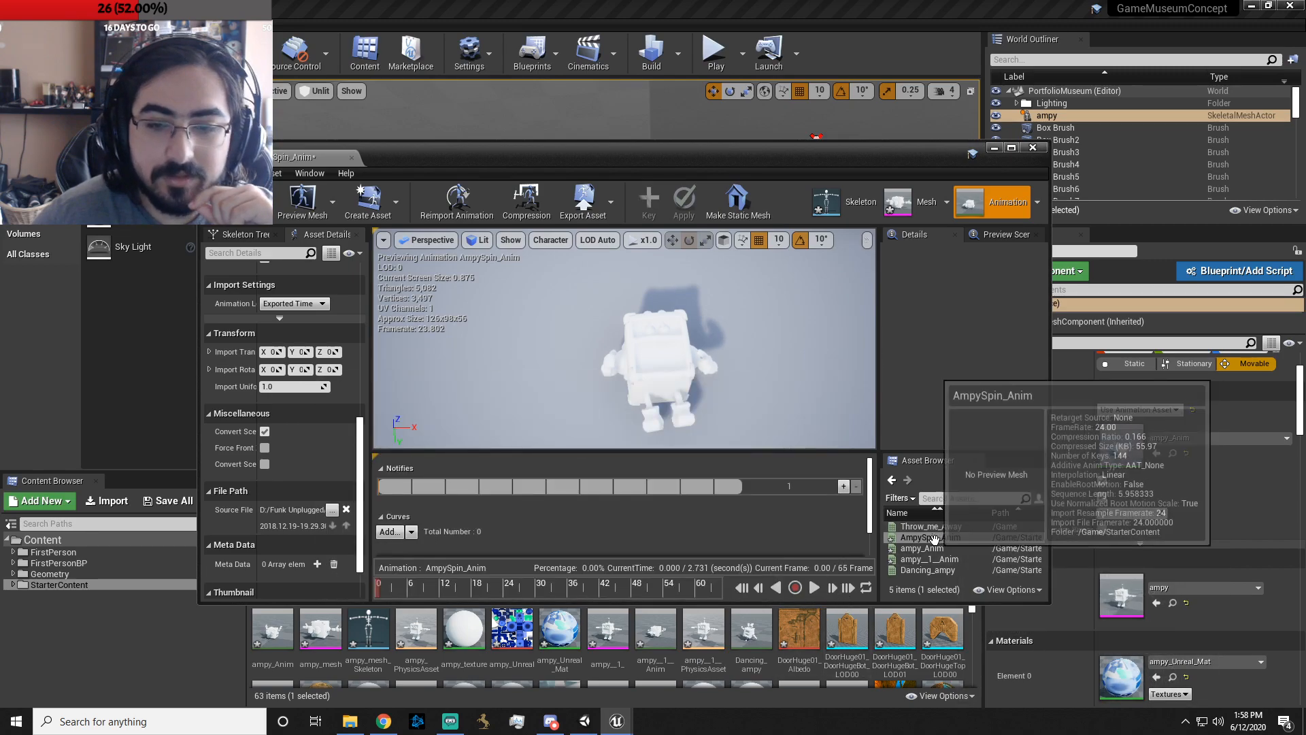
{"action": "left_click", "coordinate": [813, 588]}
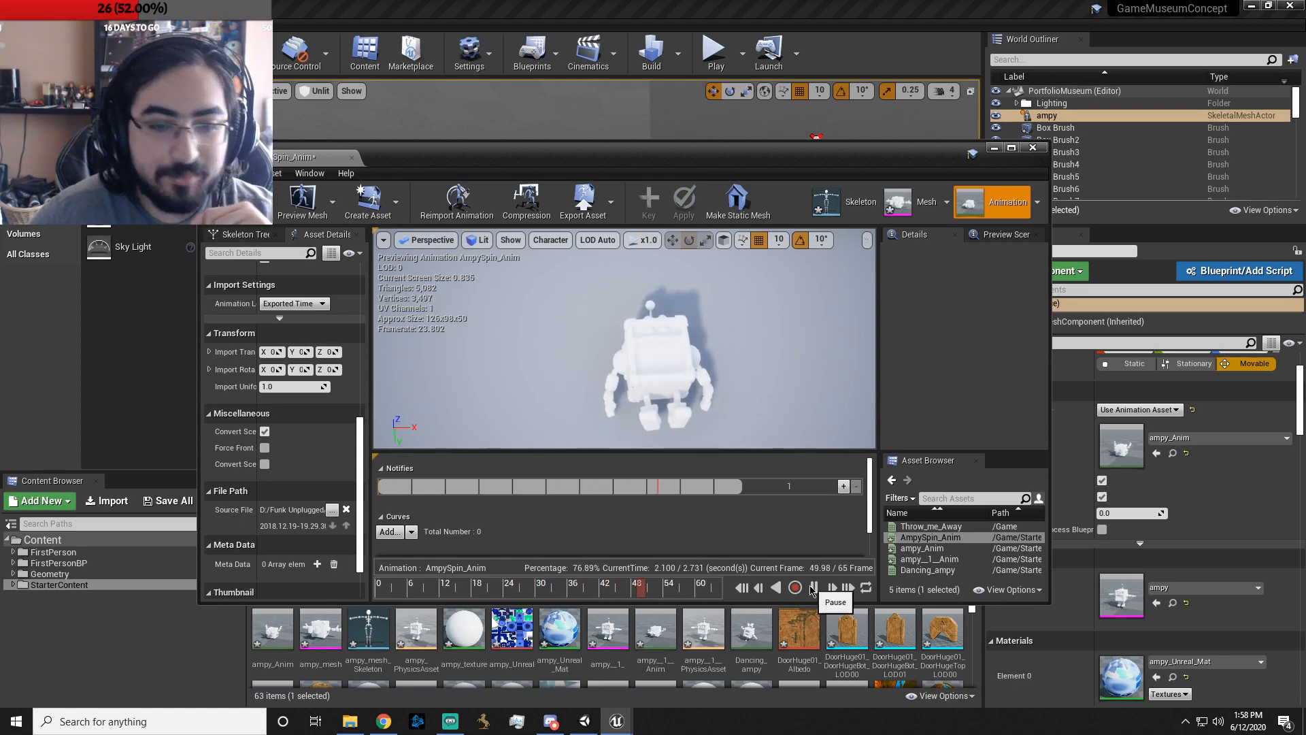
{"action": "left_click", "coordinate": [813, 588]}
- Rename the AmpySpin_Anim animation as Ampy_Idle
{"action": "mouse_move", "coordinate": [933, 539]}
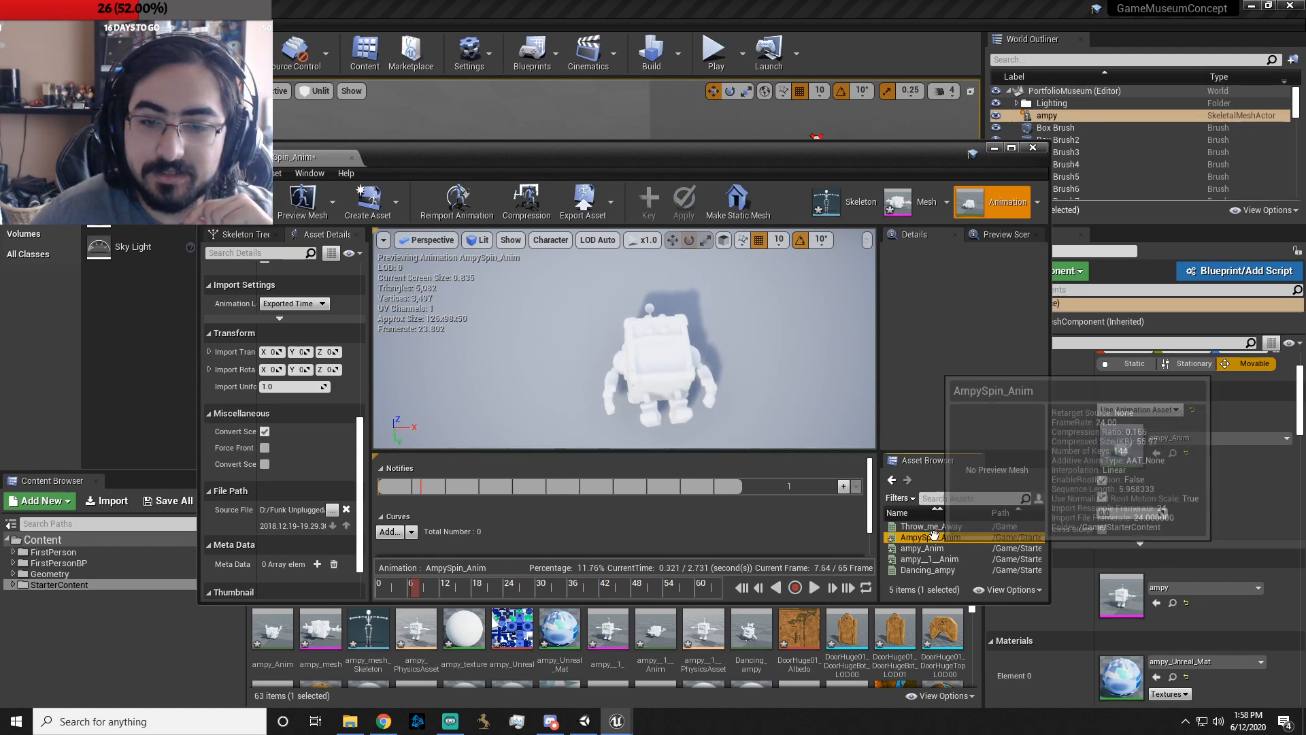
{"action": "right_click", "coordinate": [936, 540]}
{"action": "left_click", "coordinate": [910, 539]}
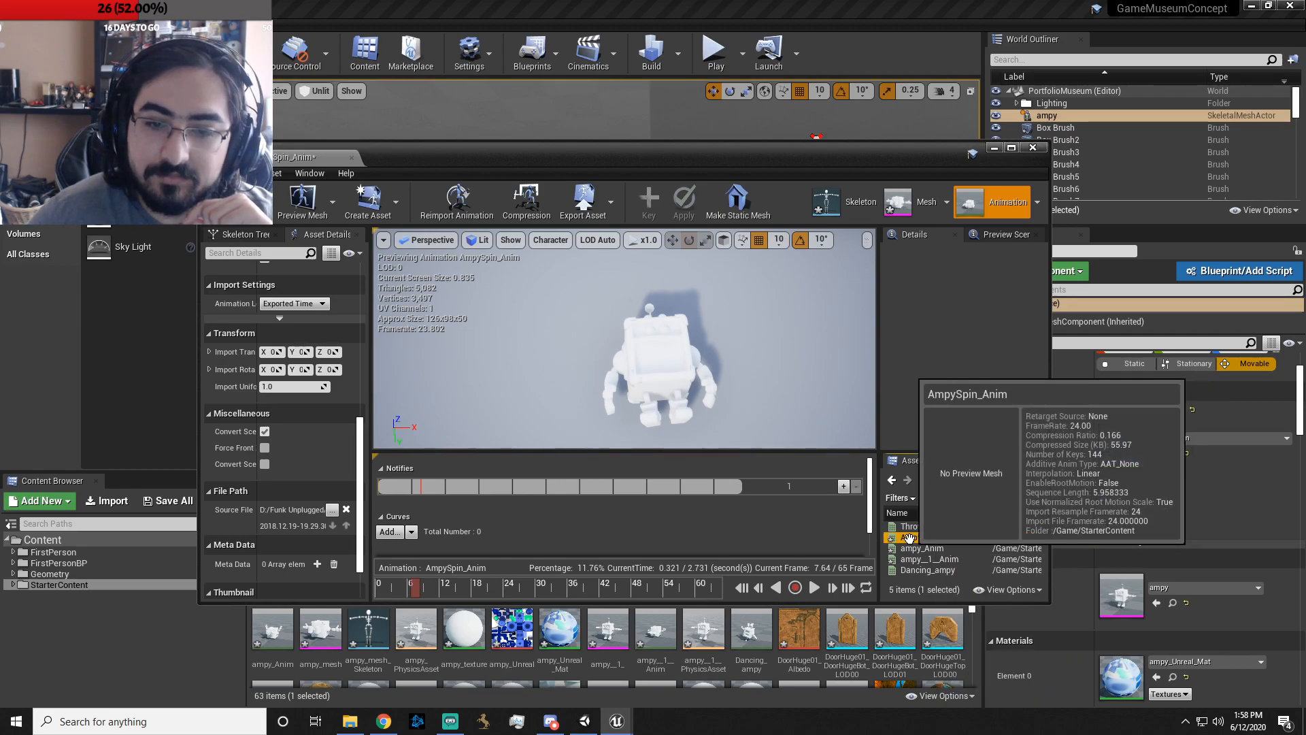
{"action": "left_click", "coordinate": [910, 538]}
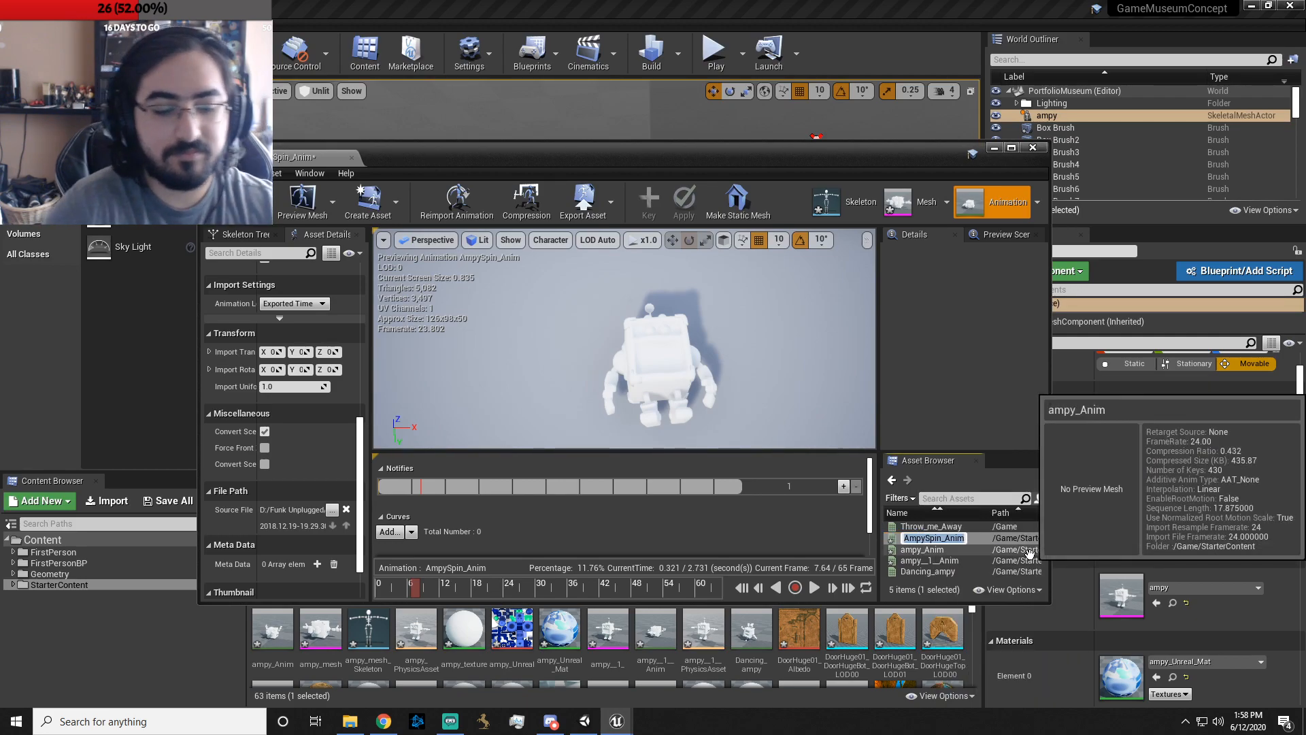
{"action": "type", "text": "Ampy_Idl"}
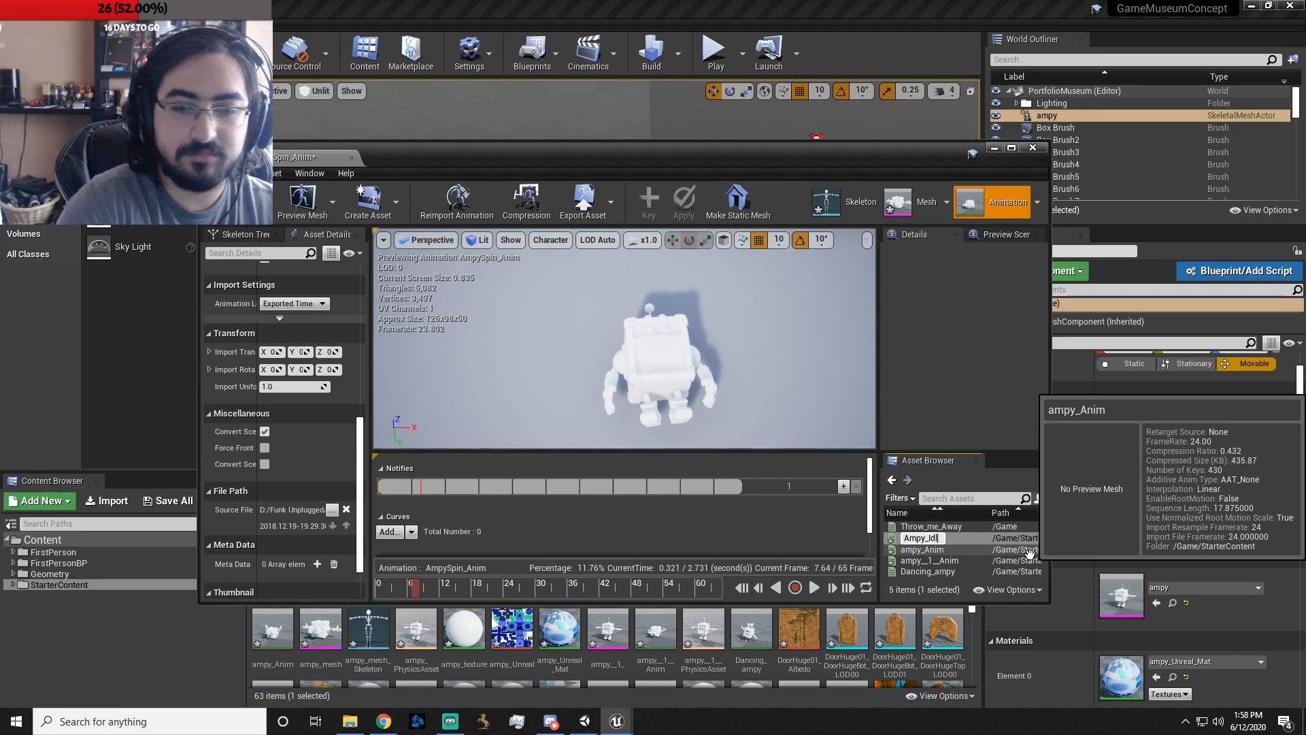
{"action": "type", "text": "e"}
{"action": "key", "text": "Return"}
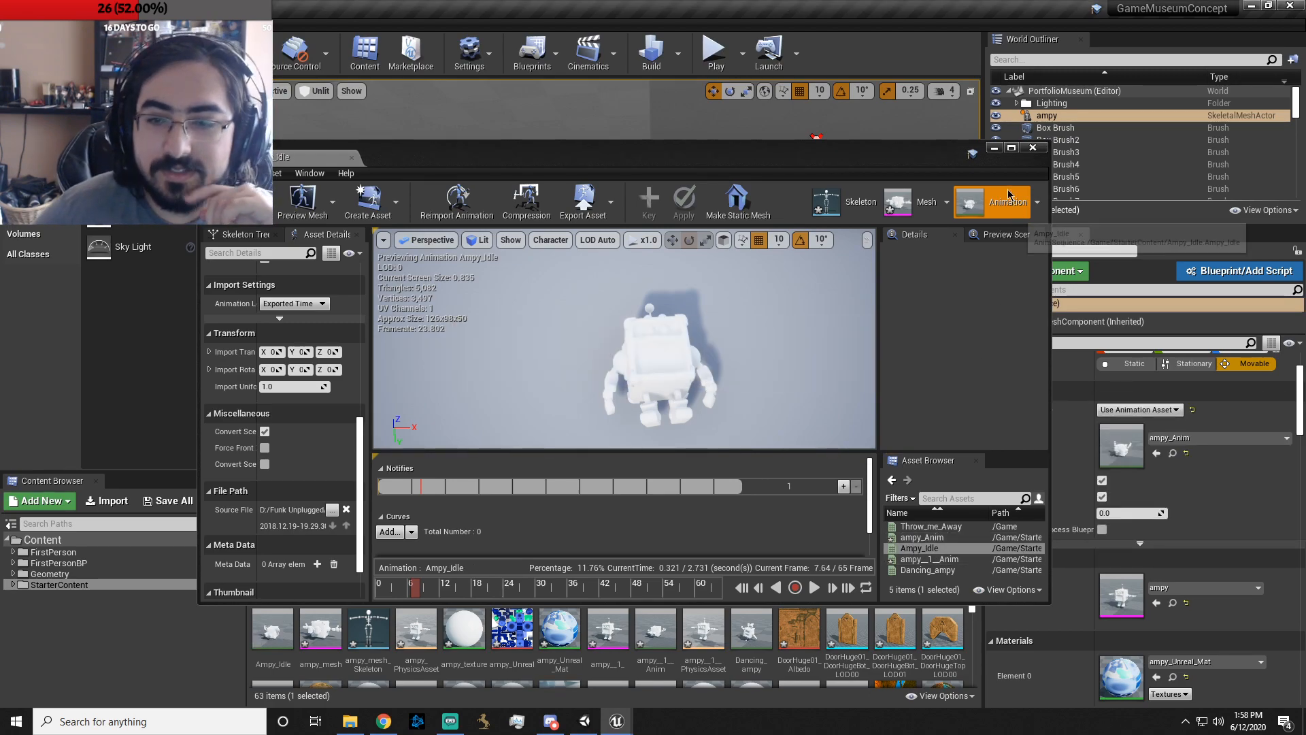
- Close the animation editor and assign Ampy_Idle as the ampy actor's animation to play
{"action": "left_click", "coordinate": [1034, 148]}
{"action": "left_click", "coordinate": [1251, 435]}
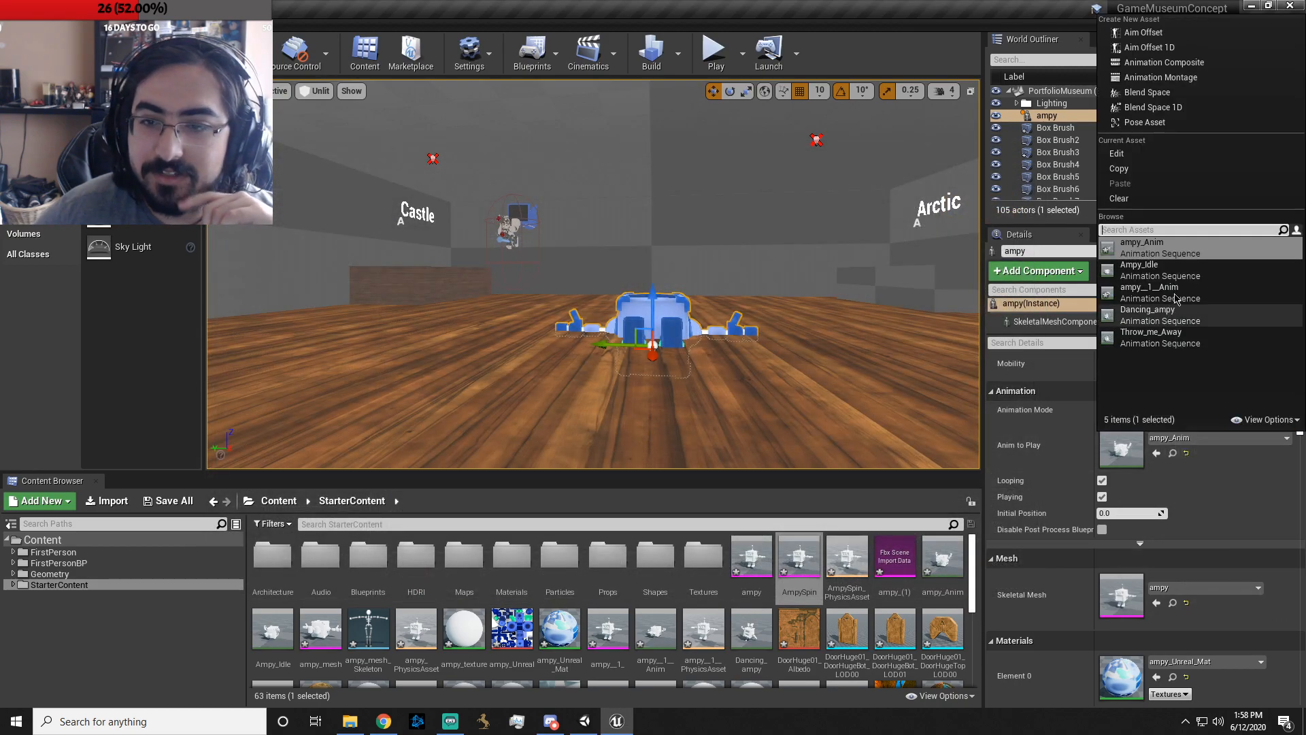
{"action": "left_click", "coordinate": [1051, 279]}
- Rotate the ampy robot upright on the museum floor and shift it slightly along its Y axis
{"action": "right_click_drag", "start_coordinate": [825, 318], "coordinate": [613, 318]}
{"action": "key", "text": "d"}
{"action": "key", "text": "e"}
{"action": "left_click_drag", "start_coordinate": [562, 238], "coordinate": [495, 230]}
{"action": "key", "text": "w"}
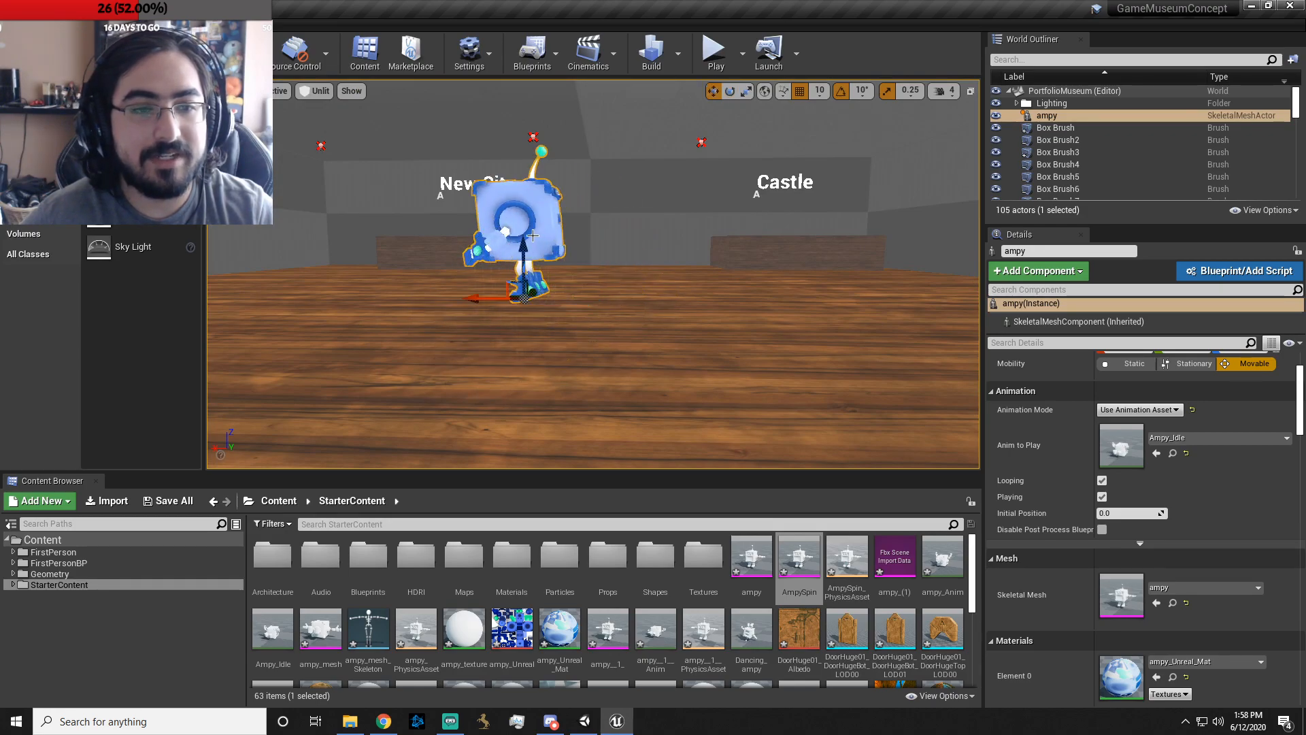
{"action": "key", "text": "a"}
{"action": "right_click_drag", "start_coordinate": [646, 299], "coordinate": [854, 300]}
{"action": "left_click_drag", "start_coordinate": [573, 286], "coordinate": [555, 286]}
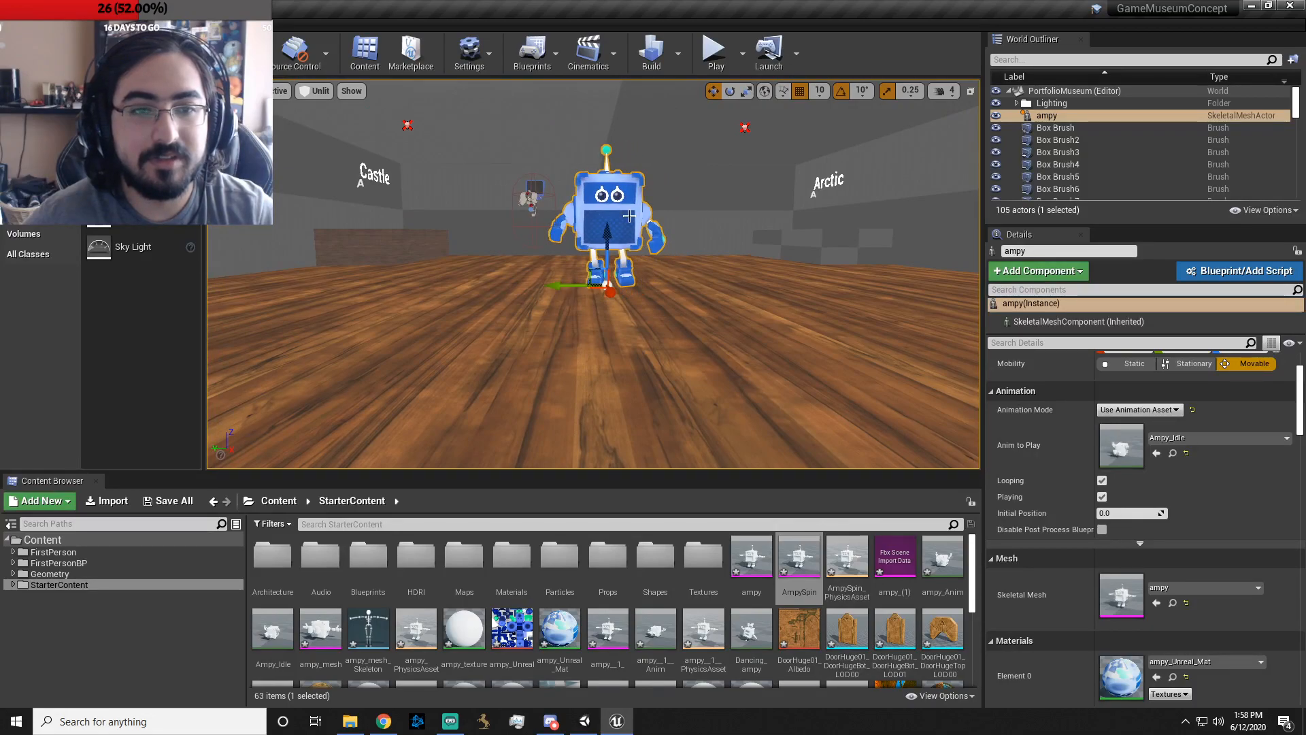
- Play the level, back away to watch the ampy robot's idle animation, and end the session
{"action": "left_click", "coordinate": [705, 227]}
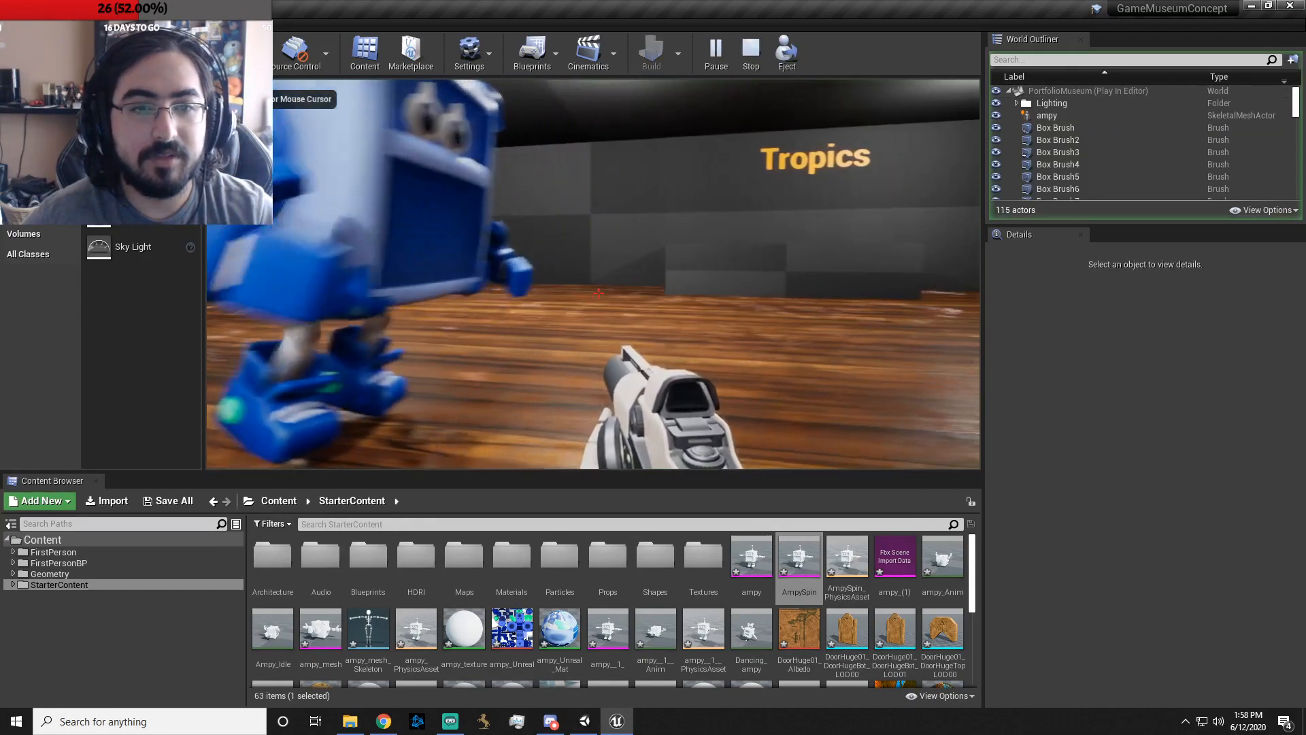
{"action": "key", "text": "s"}
{"action": "key", "text": "d"}
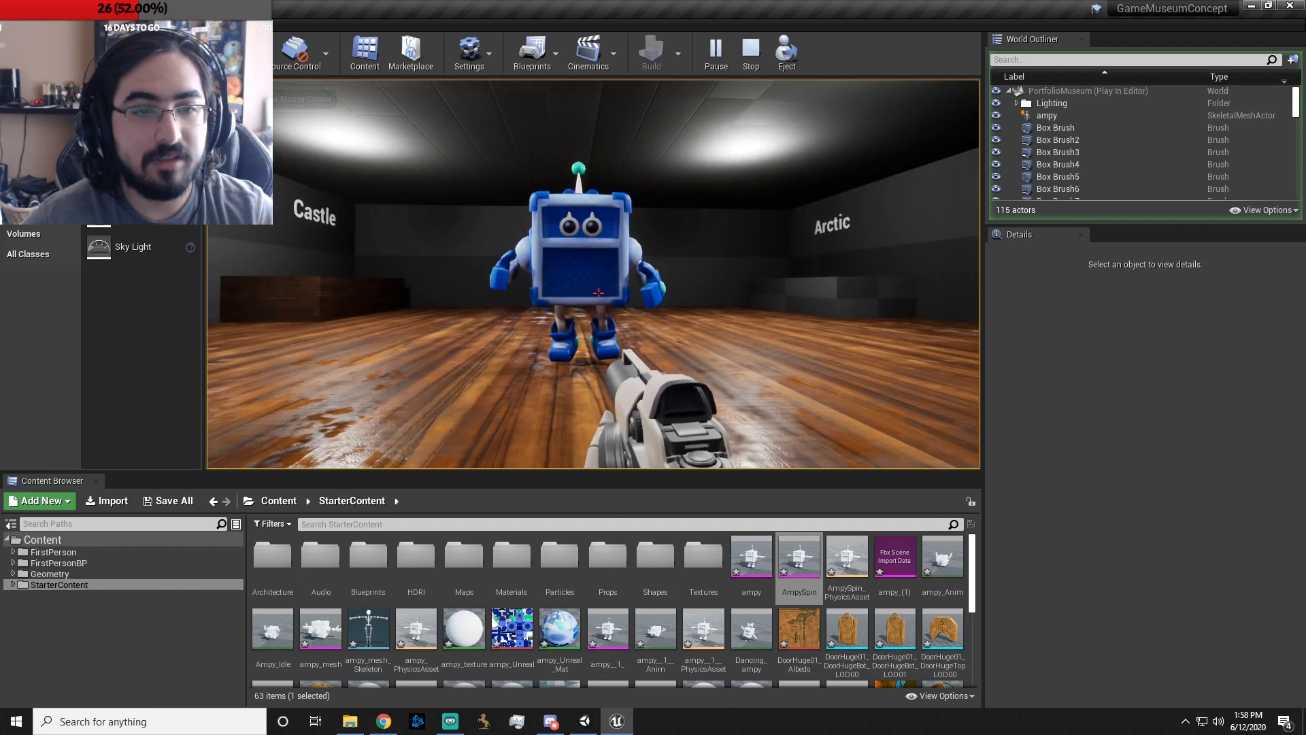
{"action": "key", "text": "Escape"}
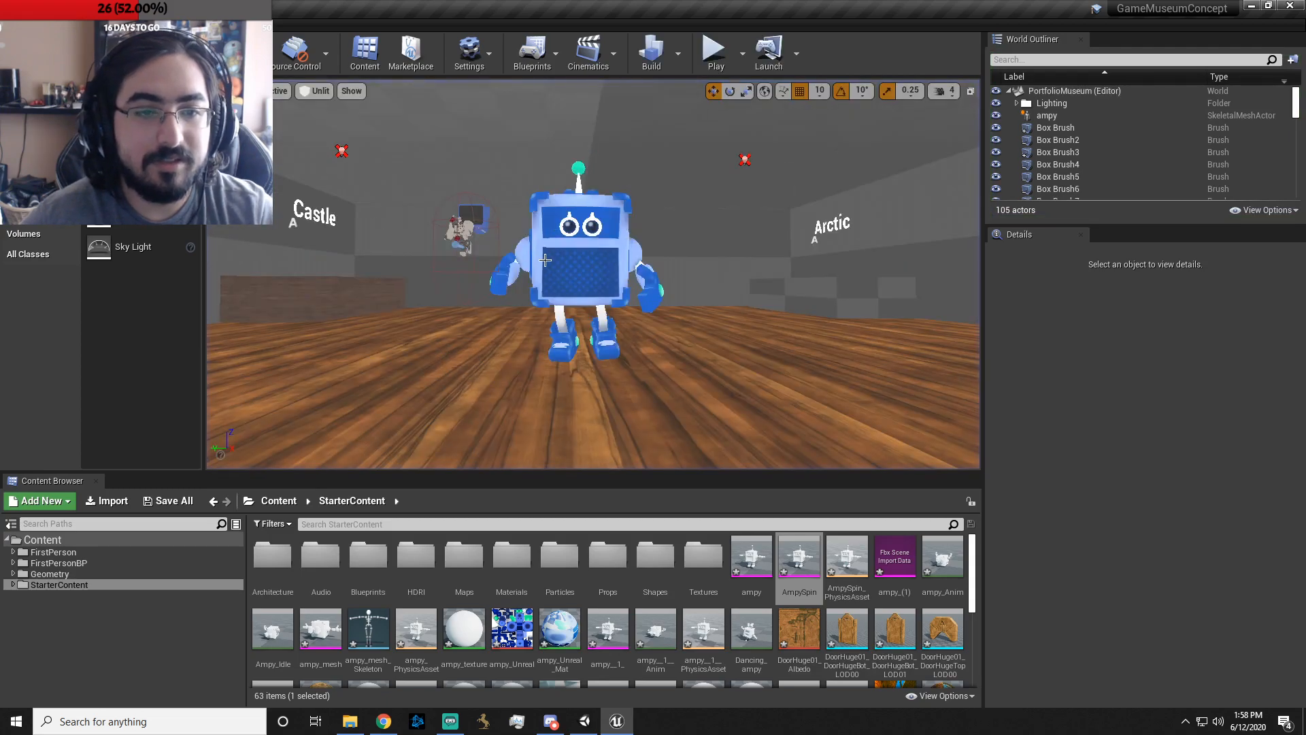
- Select the ampy robot, open its assigned Ampy_Idle animation for a brief check and close the animation editor
{"action": "left_click", "coordinate": [586, 204]}
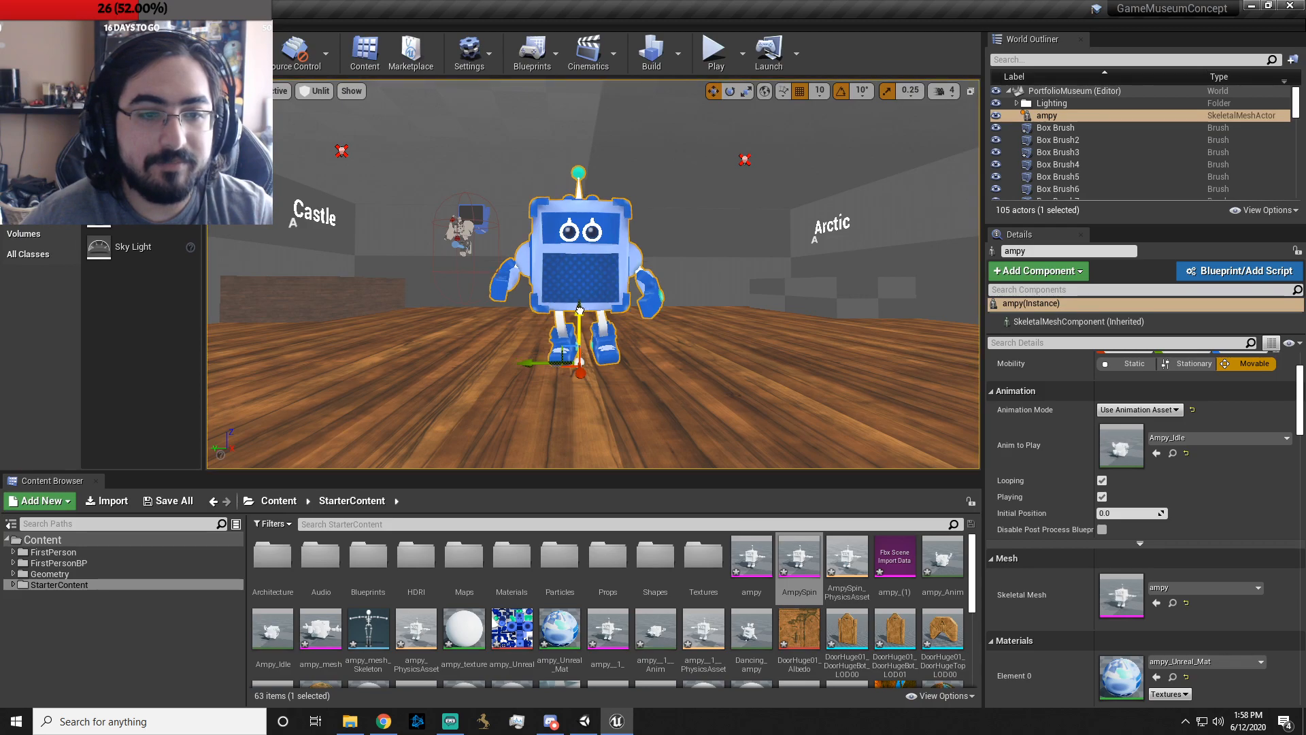
{"action": "double_click", "coordinate": [1123, 444]}
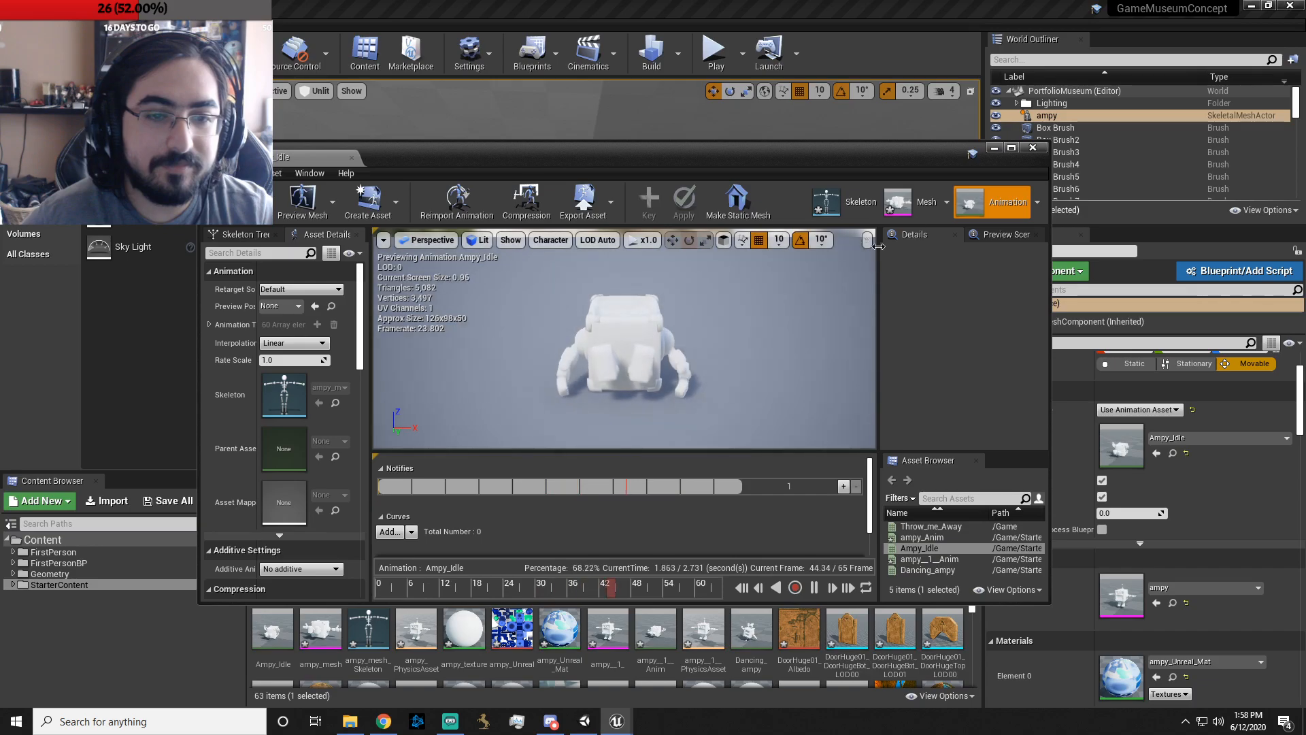
{"action": "left_click", "coordinate": [1033, 147]}
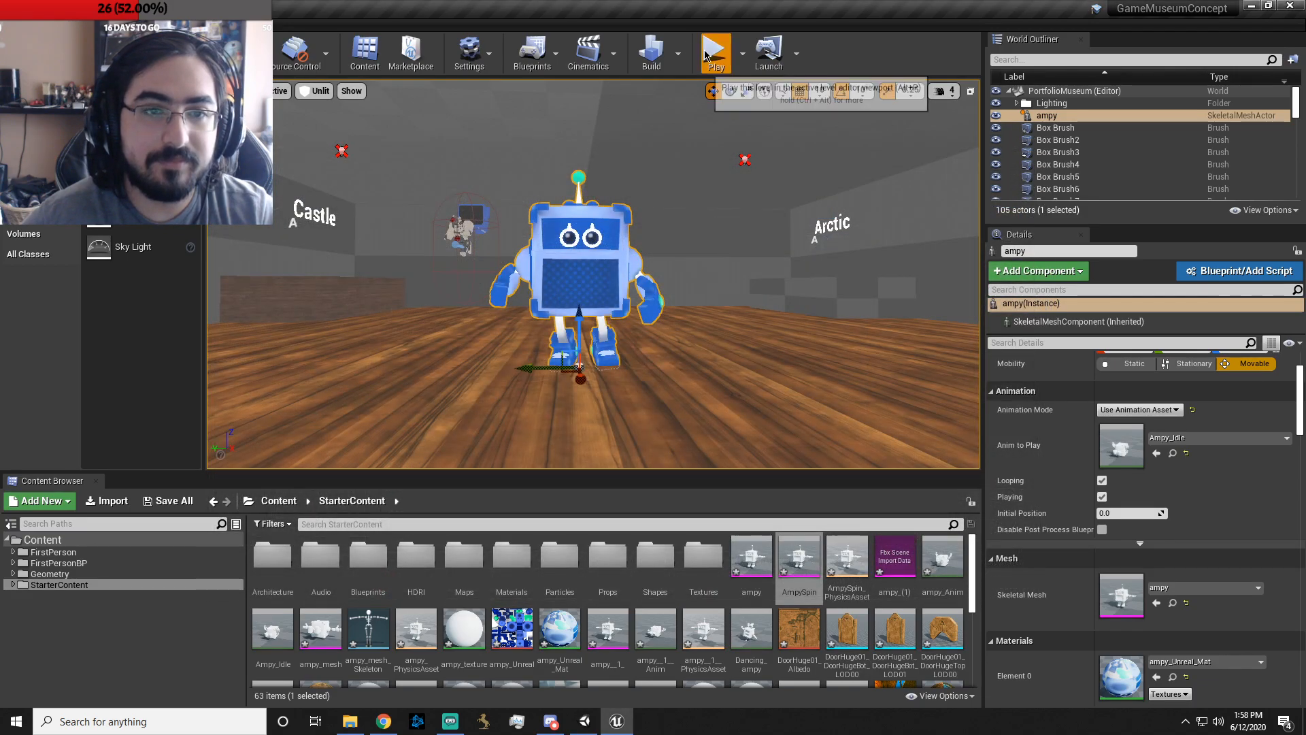
- Playtest the level again, viewing the animated ampy robot from nearer and farther away, and stop the session
{"action": "left_click", "coordinate": [714, 52]}
{"action": "left_click", "coordinate": [752, 136]}
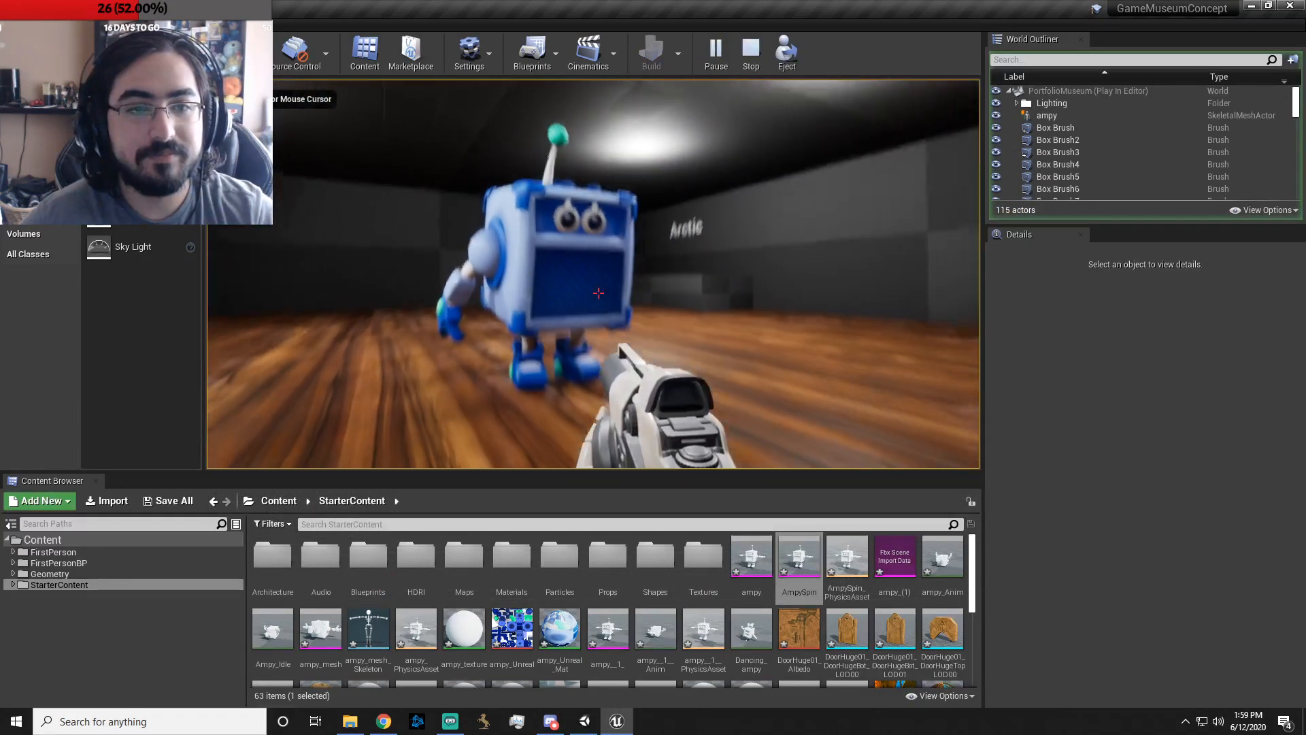
{"action": "key", "text": "w"}
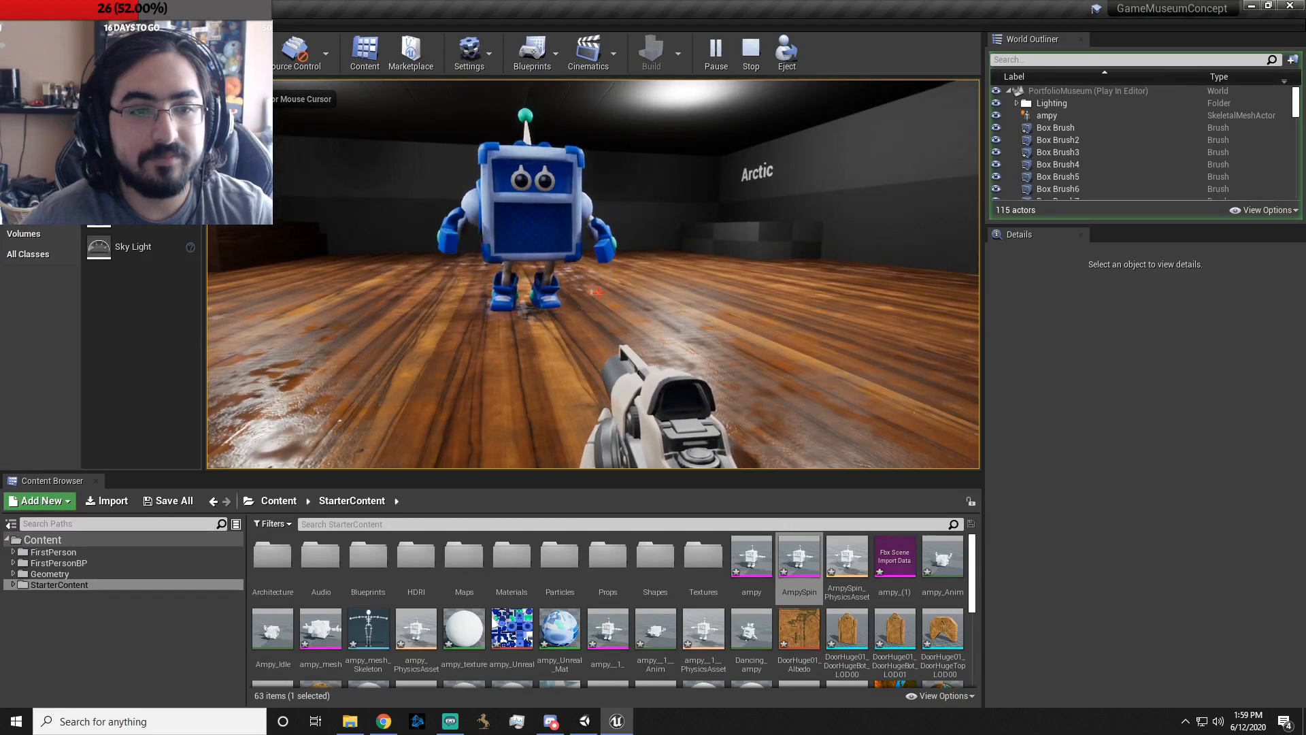
{"action": "key", "text": "s"}
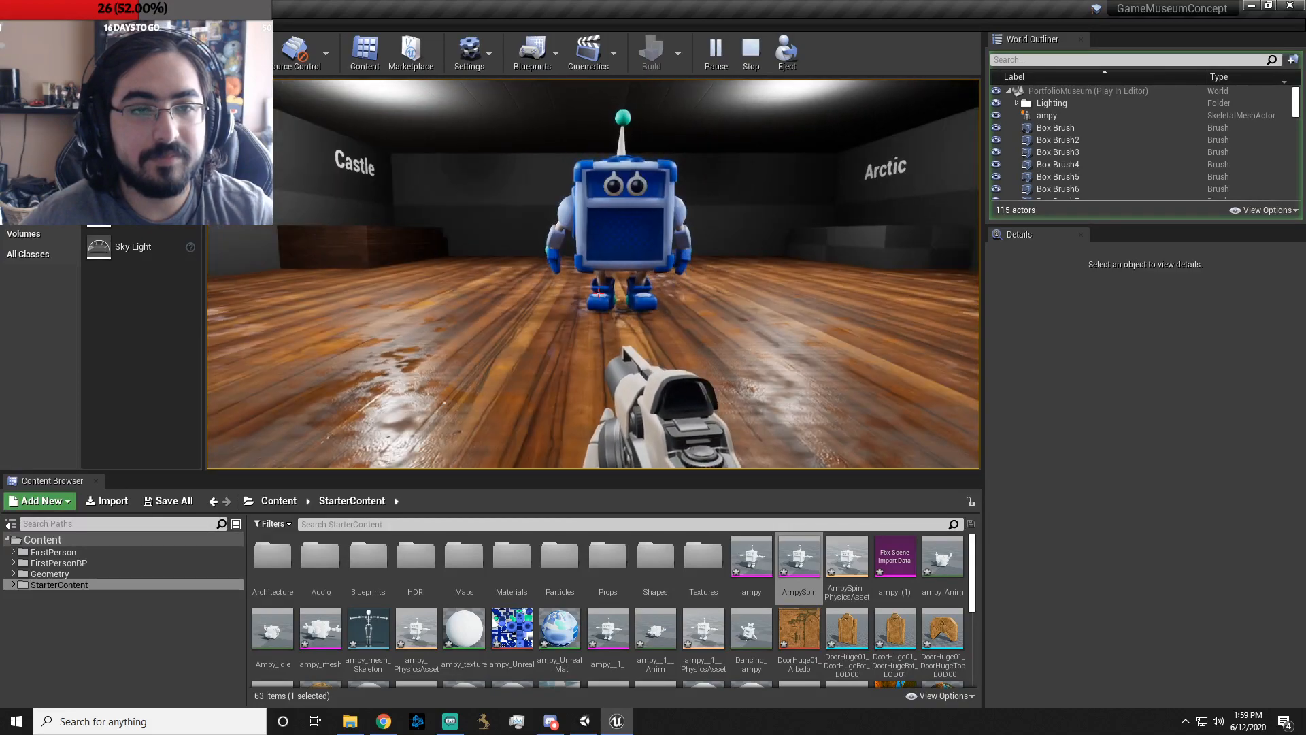
{"action": "key", "text": "Escape"}
- Reopen Ampy_Idle from the ampy actor's animation settings, pause its playback and return it to frame 0
{"action": "left_click", "coordinate": [616, 312]}
{"action": "double_click", "coordinate": [1121, 446]}
{"action": "right_click_drag", "start_coordinate": [729, 353], "coordinate": [728, 435]}
{"action": "key", "text": "w"}
{"action": "key", "text": "s"}
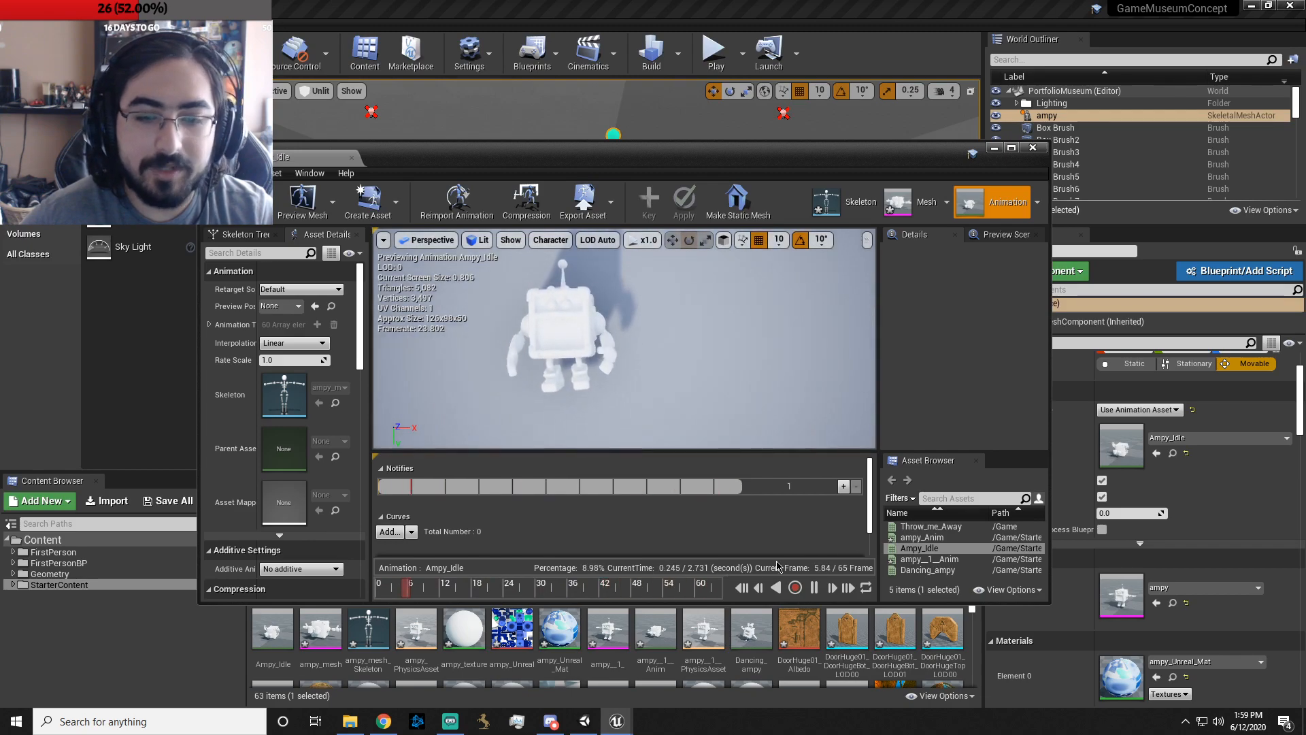
{"action": "left_click", "coordinate": [815, 588]}
{"action": "left_click_drag", "start_coordinate": [521, 589], "coordinate": [360, 594]}
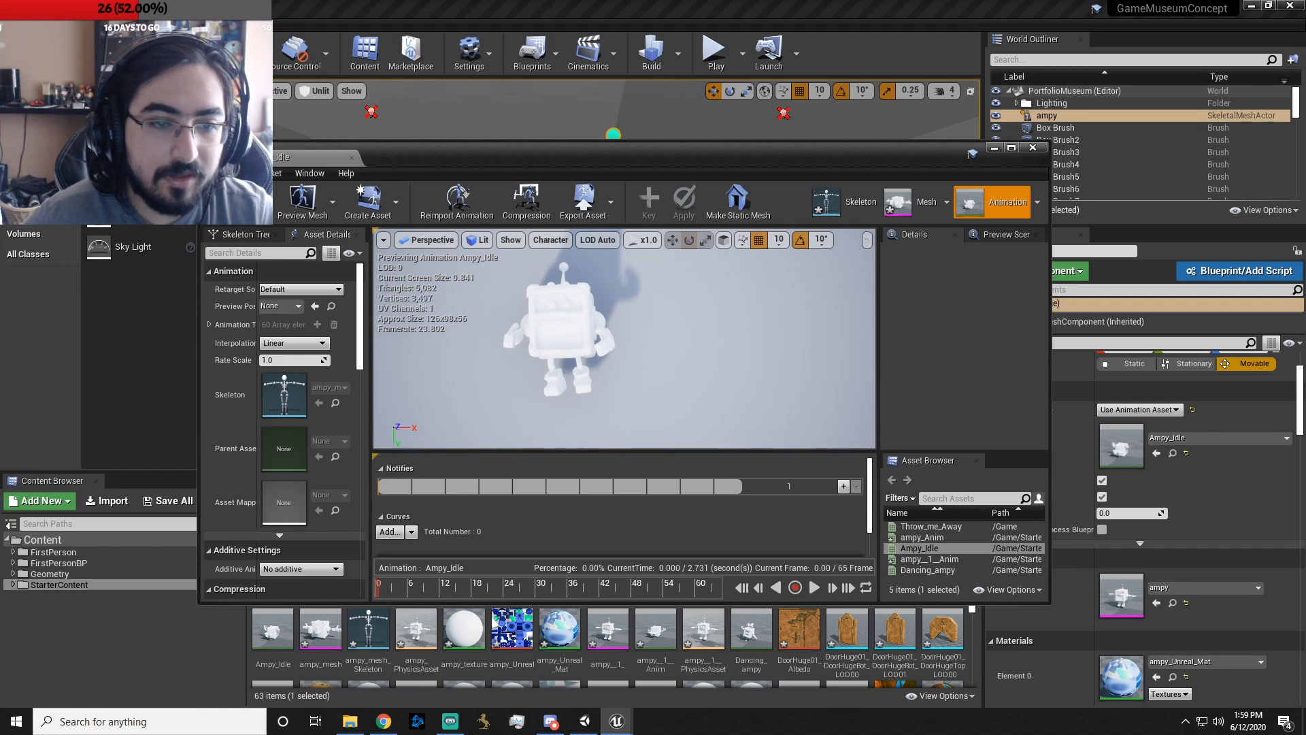
- View the robot closer in the Ampy_Idle preview and check the character's mesh and bone display options
{"action": "right_click_drag", "start_coordinate": [714, 414], "coordinate": [694, 384]}
{"action": "key", "text": "w"}
{"action": "key", "text": "s"}
{"action": "left_click", "coordinate": [551, 240]}
{"action": "mouse_move", "coordinate": [552, 266]}
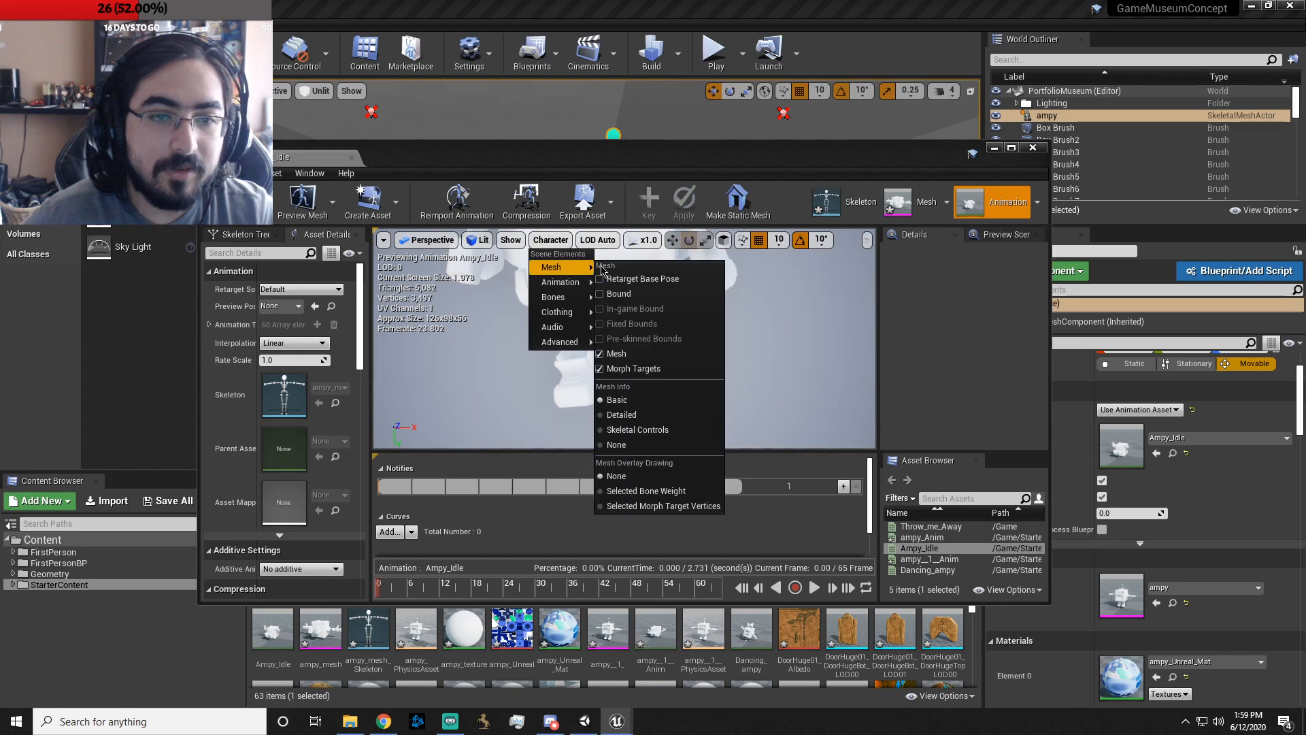
{"action": "mouse_move", "coordinate": [566, 299]}
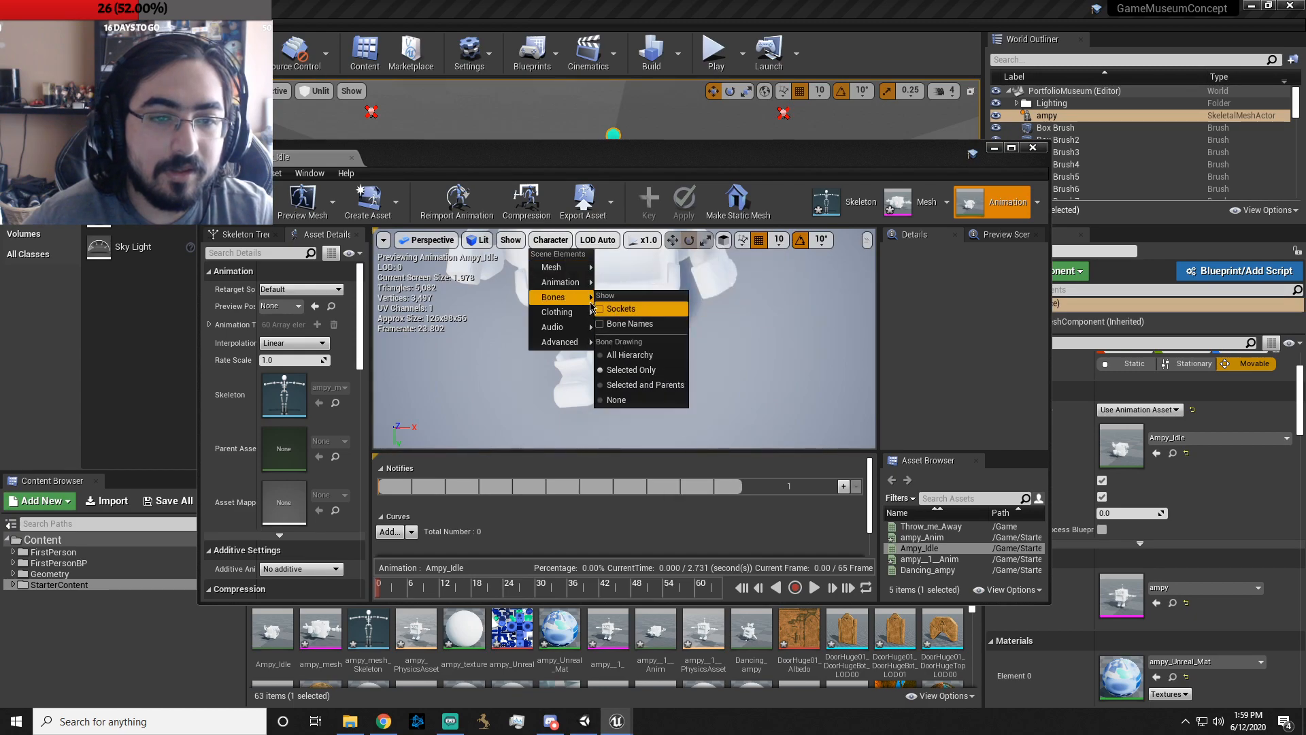
{"action": "left_click", "coordinate": [446, 374]}
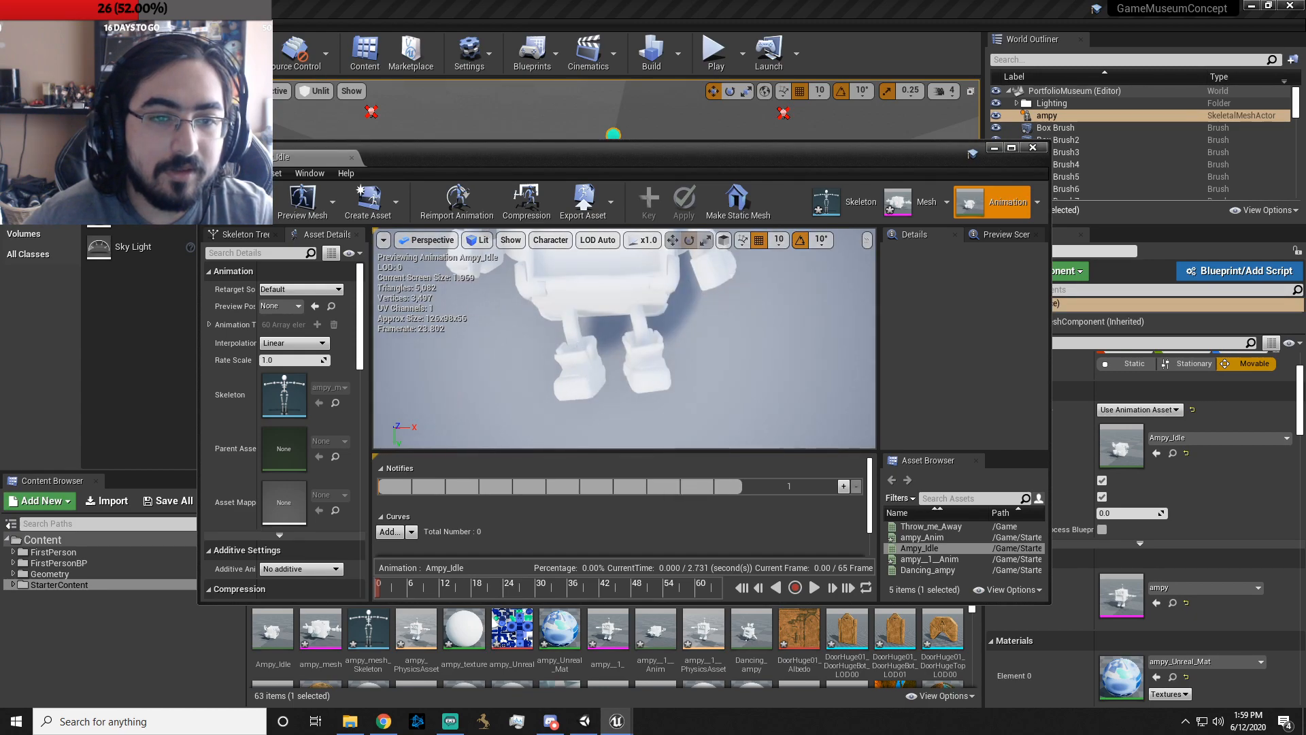
- Open the skeleton used by Ampy_Idle and view the robot's reference pose
{"action": "scroll", "coordinate": [655, 274], "scroll_direction": "down", "scroll_amount": 3}
{"action": "left_click", "coordinate": [827, 201]}
{"action": "right_click_drag", "start_coordinate": [603, 413], "coordinate": [707, 339]}
{"action": "key", "text": "w"}
{"action": "key", "text": "s"}
{"action": "scroll", "coordinate": [653, 348], "scroll_direction": "up", "scroll_amount": 1}
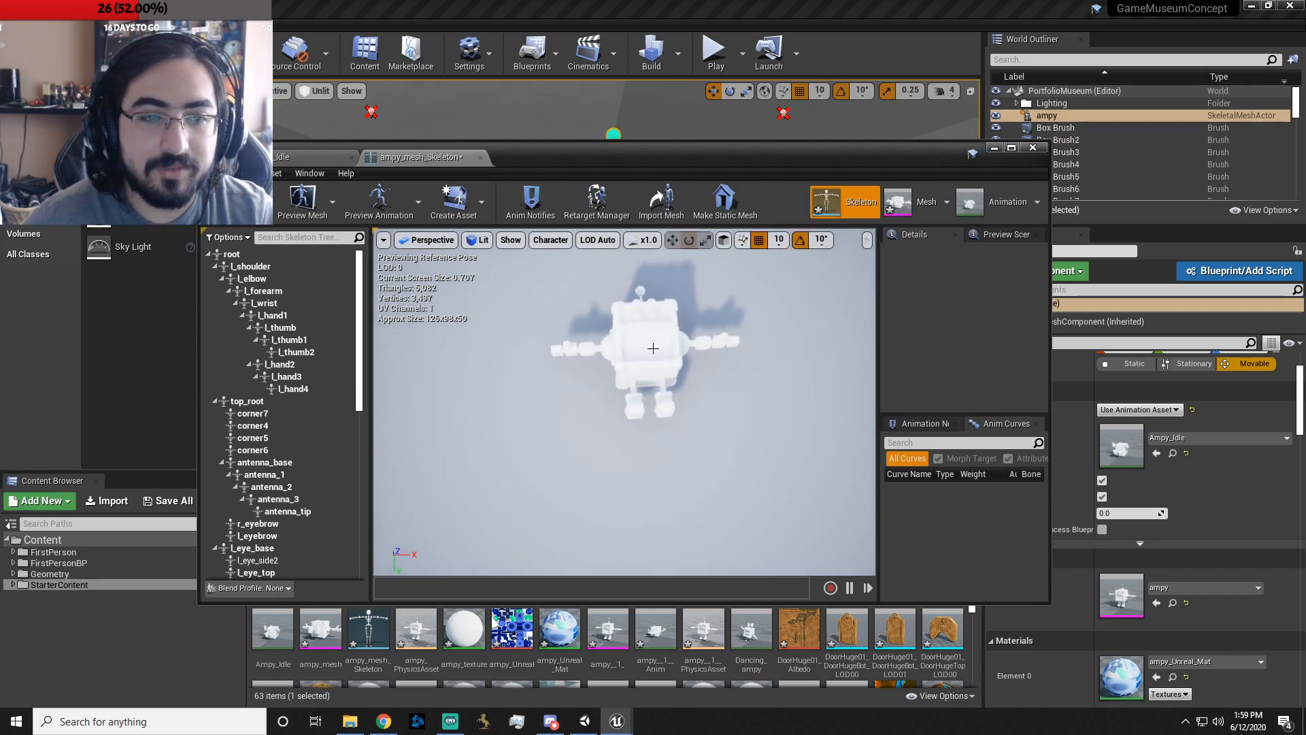
- Open the ampy_mesh skeletal mesh, inspect its assigned ampy_texture material graph, and close the material
{"action": "left_click", "coordinate": [925, 211]}
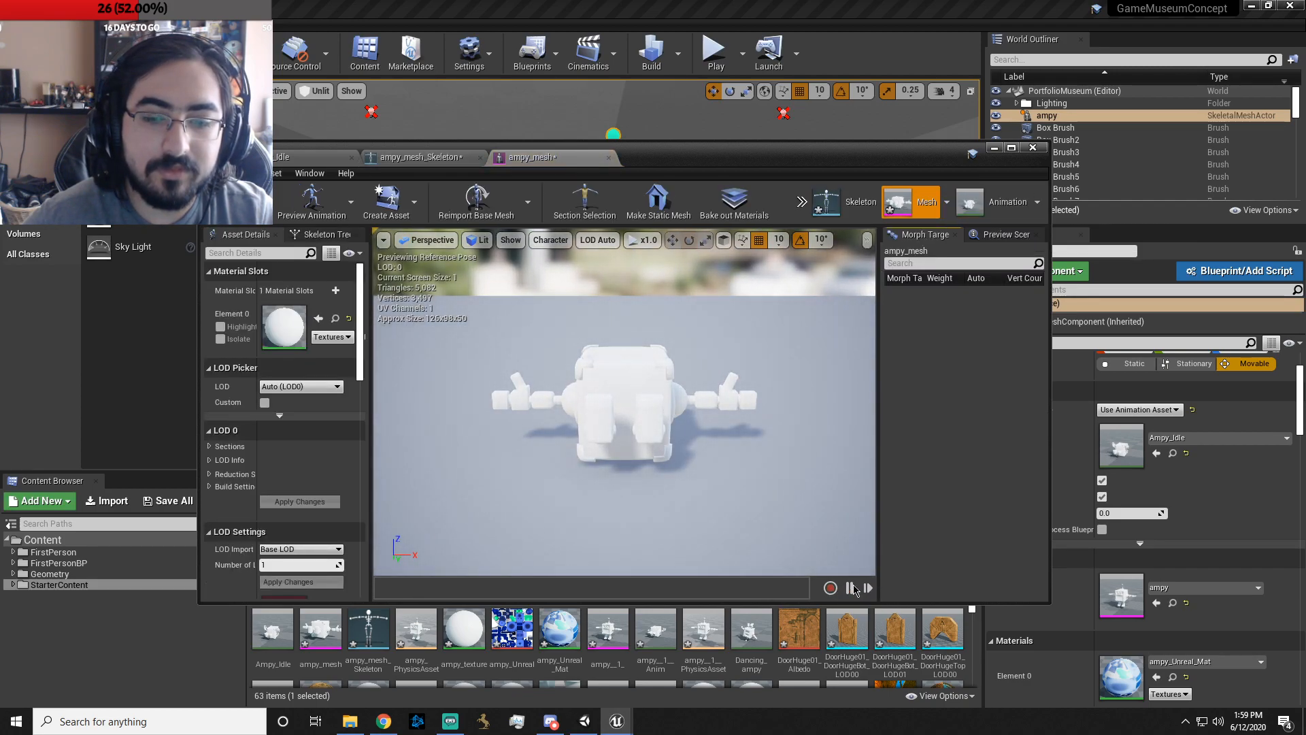
{"action": "left_click", "coordinate": [970, 201]}
{"action": "left_click", "coordinate": [900, 201]}
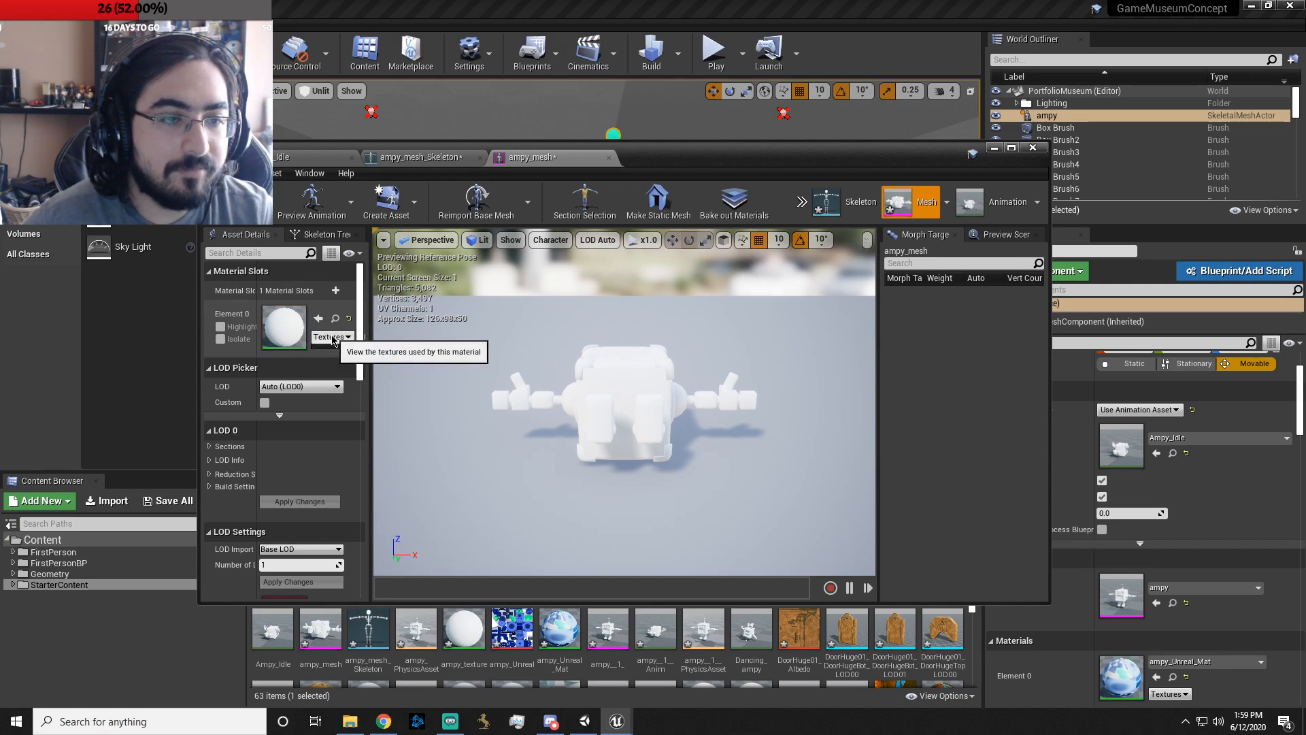
{"action": "double_click", "coordinate": [279, 326]}
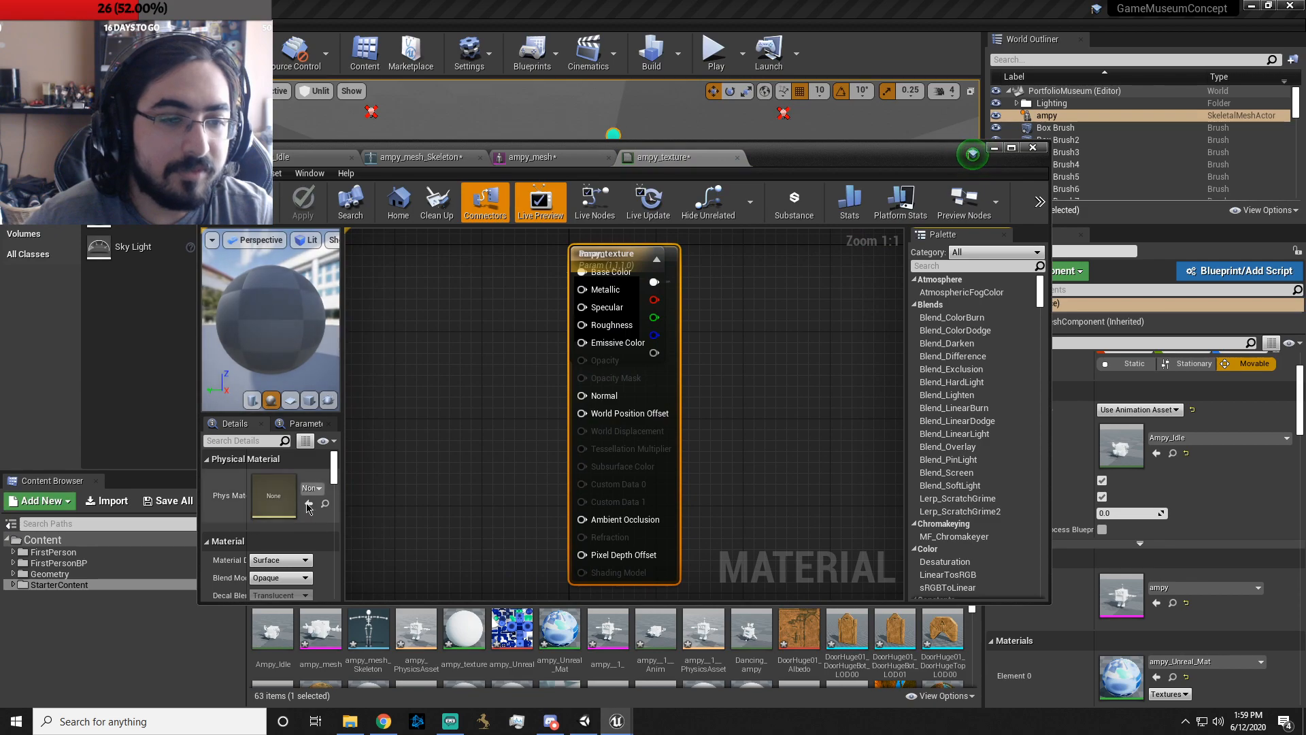
{"action": "left_click", "coordinate": [737, 158]}
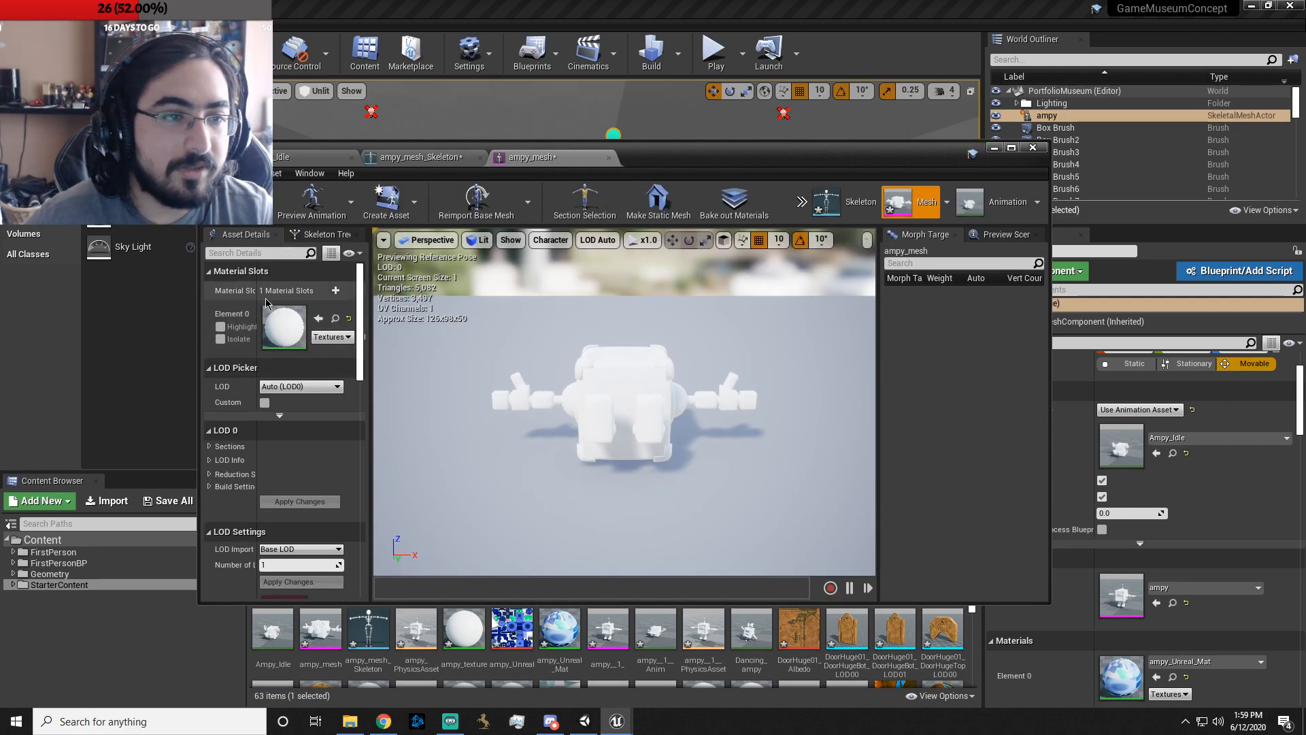
- Review the asset details of the Ampy_Idle animation and close the animation editor
{"action": "left_click", "coordinate": [296, 157]}
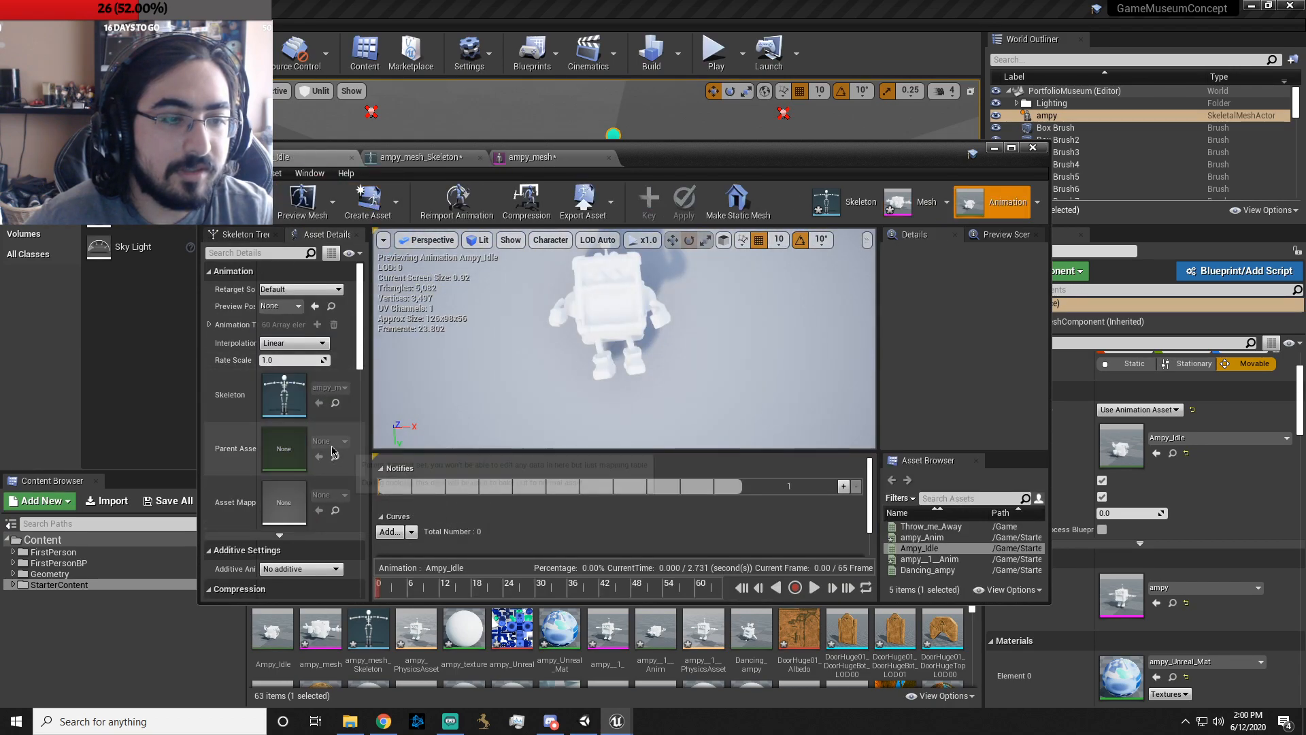
{"action": "scroll", "coordinate": [334, 476], "scroll_direction": "down", "scroll_amount": 5}
{"action": "scroll", "coordinate": [334, 501], "scroll_direction": "down", "scroll_amount": 6}
{"action": "scroll", "coordinate": [333, 503], "scroll_direction": "up", "scroll_amount": 9}
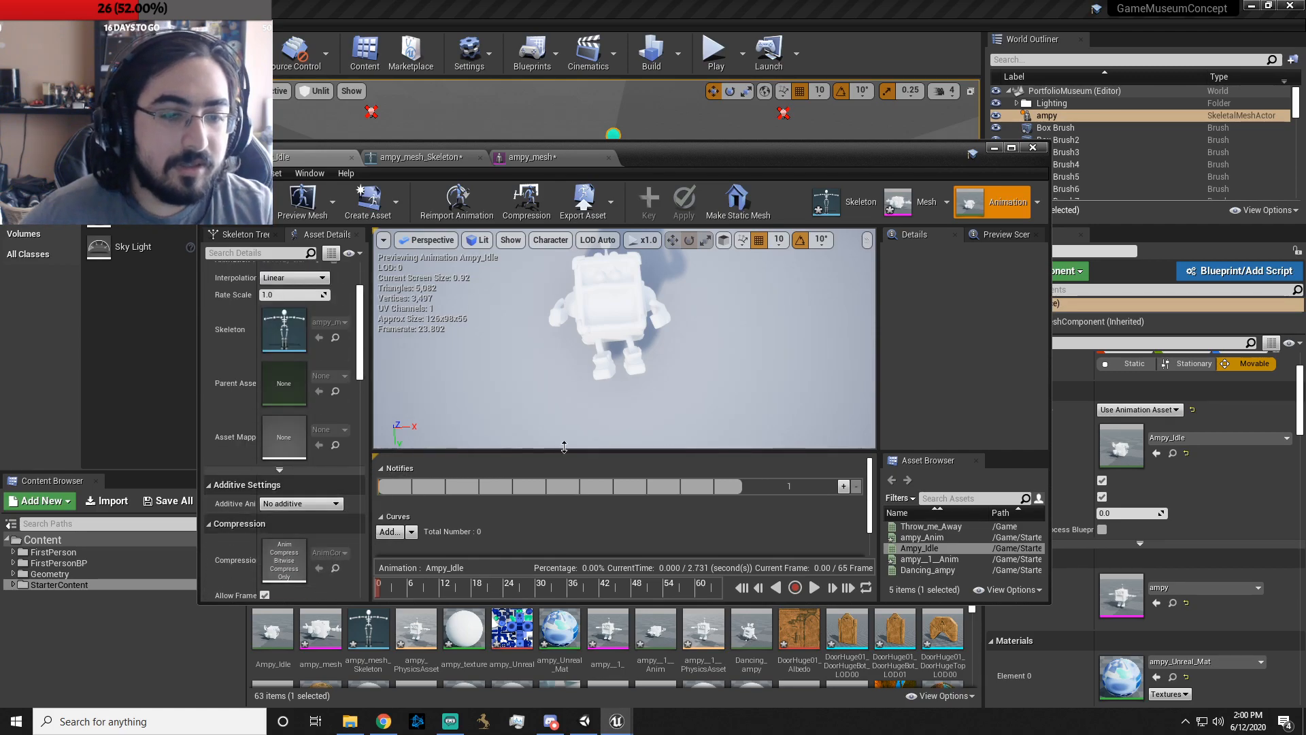
{"action": "left_click", "coordinate": [1034, 148]}
- Go past the Arctic and Tropics exhibits to the empty grey floor and place a box brush there
{"action": "right_click_drag", "start_coordinate": [680, 273], "coordinate": [368, 272]}
{"action": "right_click_drag", "start_coordinate": [708, 303], "coordinate": [660, 302]}
{"action": "key", "text": "d"}
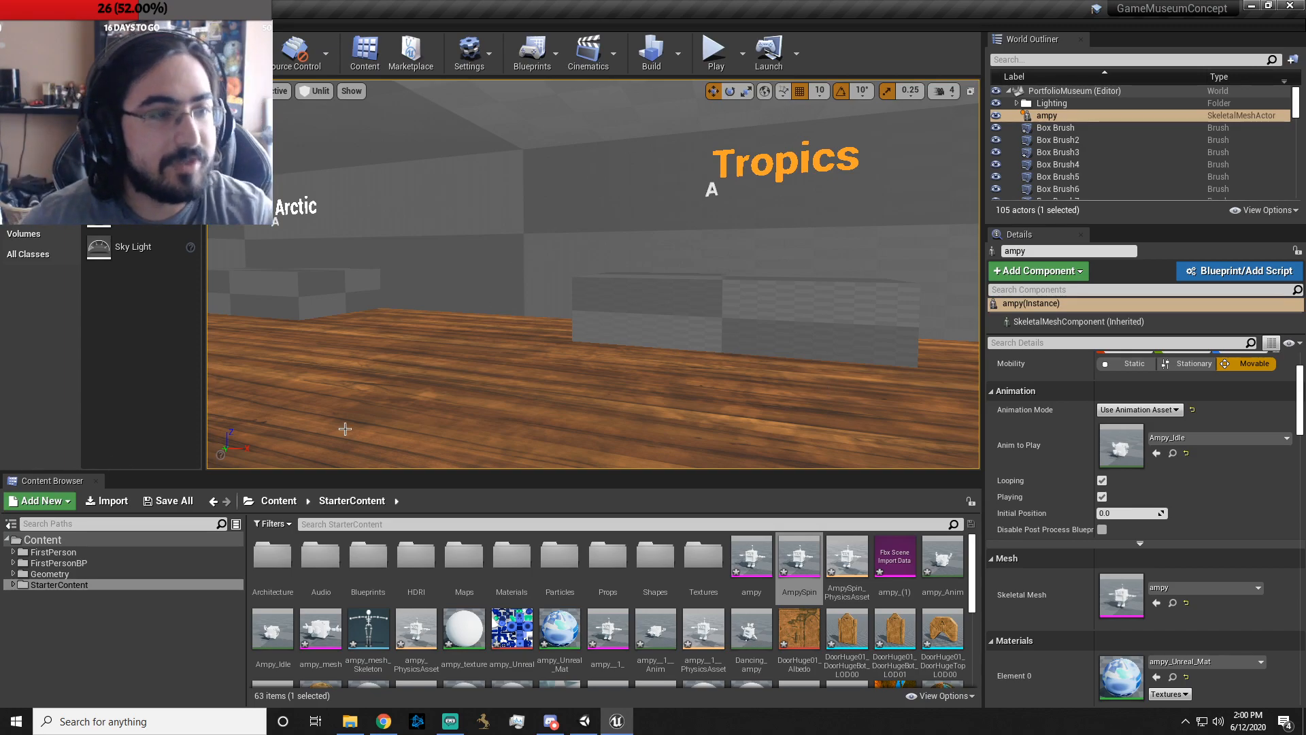
{"action": "right_click_drag", "start_coordinate": [362, 168], "coordinate": [791, 295]}
{"action": "key", "text": "w"}
{"action": "key", "text": "a"}
{"action": "key", "text": "s"}
{"action": "key", "text": "d"}
{"action": "key", "text": "w"}
{"action": "key", "text": "w"}
{"action": "key", "text": "w"}
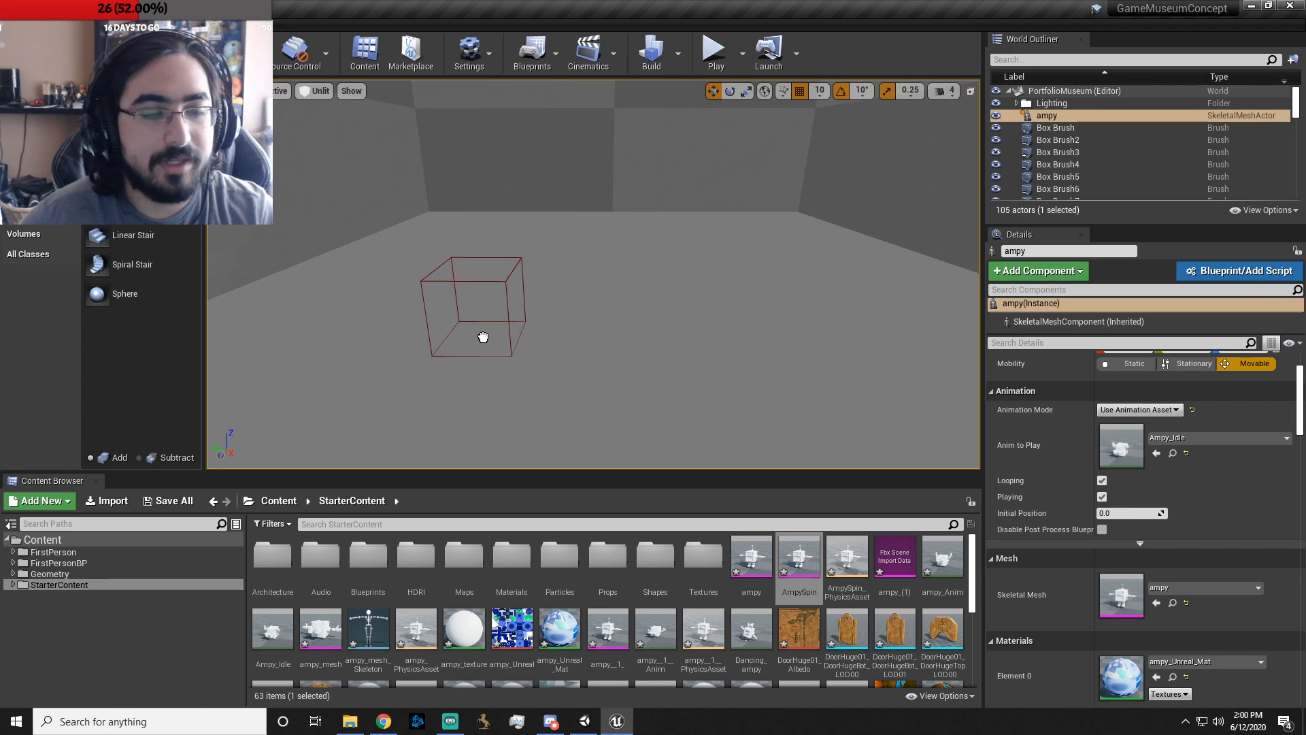
{"action": "left_click_drag", "start_coordinate": [463, 301], "coordinate": [463, 301]}
- Scale the new box brush into a long, wide rectangular block on the grey floor
{"action": "key", "text": "space"}
{"action": "key", "text": "space"}
{"action": "right_click_drag", "start_coordinate": [655, 217], "coordinate": [569, 196]}
{"action": "key", "text": "d"}
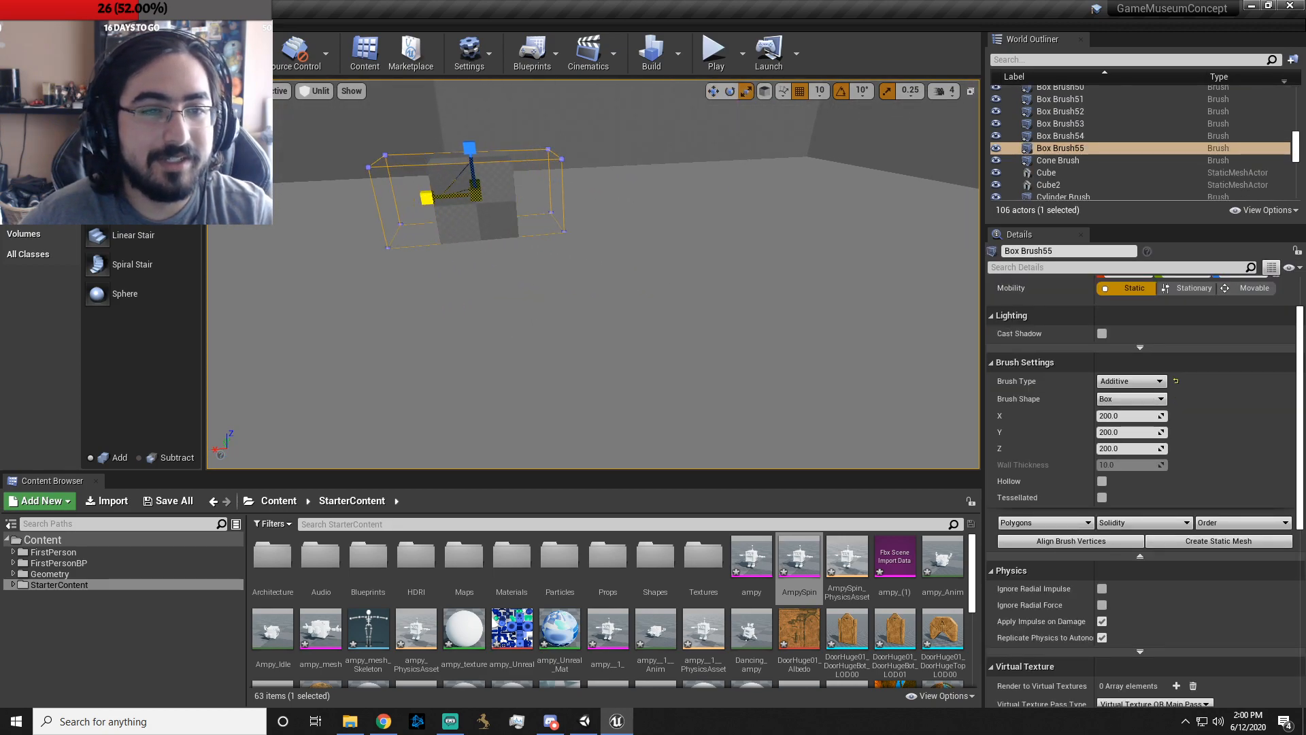
{"action": "left_click_drag", "start_coordinate": [427, 198], "coordinate": [427, 198]}
{"action": "right_click_drag", "start_coordinate": [426, 198], "coordinate": [449, 198]}
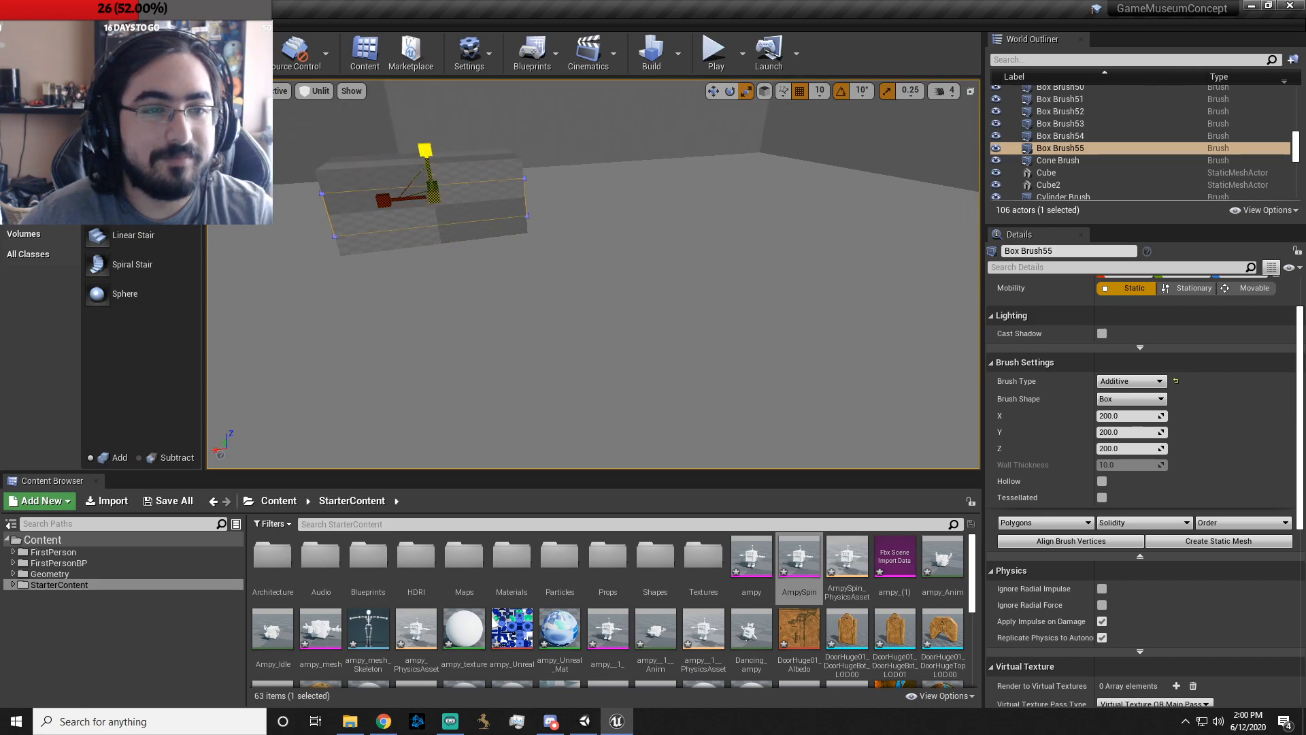
{"action": "left_click_drag", "start_coordinate": [426, 150], "coordinate": [425, 151]}
{"action": "right_click_drag", "start_coordinate": [425, 151], "coordinate": [538, 158]}
{"action": "key", "text": "a"}
{"action": "left_click_drag", "start_coordinate": [495, 229], "coordinate": [494, 228]}
{"action": "right_click_drag", "start_coordinate": [677, 209], "coordinate": [558, 200]}
{"action": "key", "text": "d"}
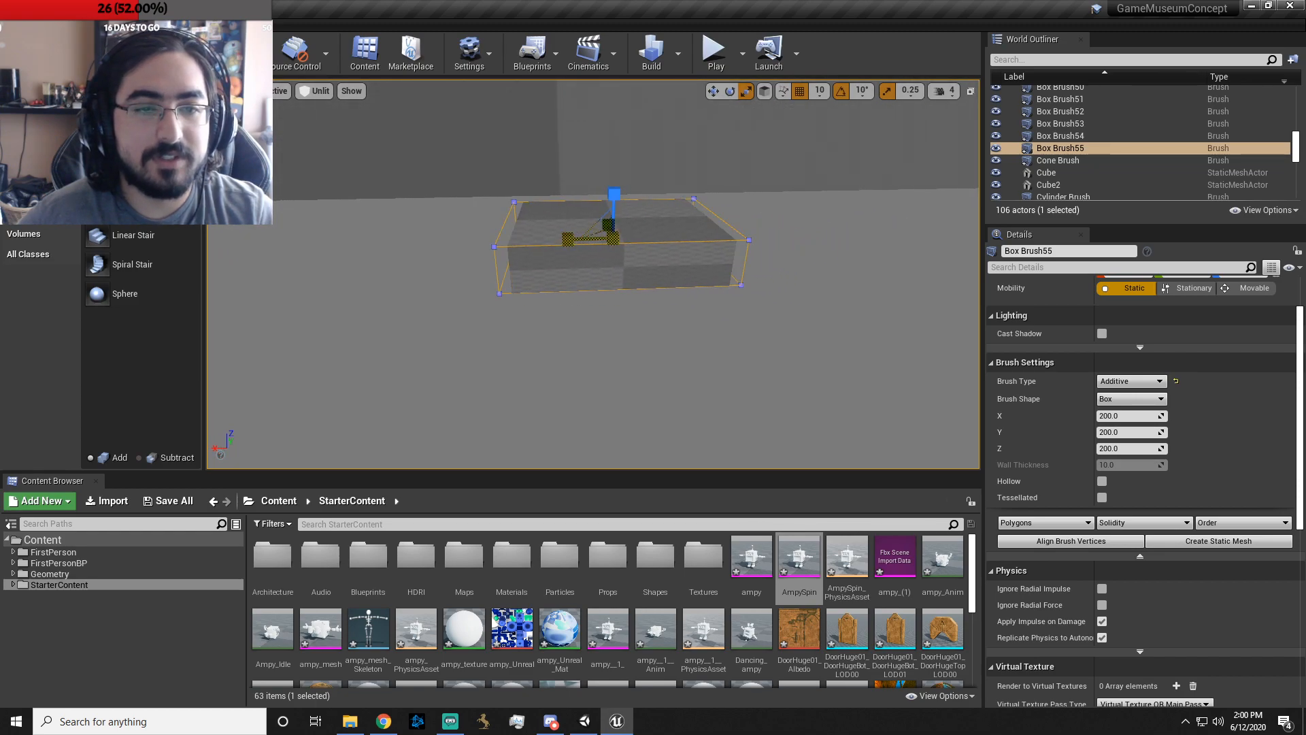
- Change the box brush's type to Subtractive and adjust its height so it cuts into the floor
{"action": "left_click", "coordinate": [1131, 381]}
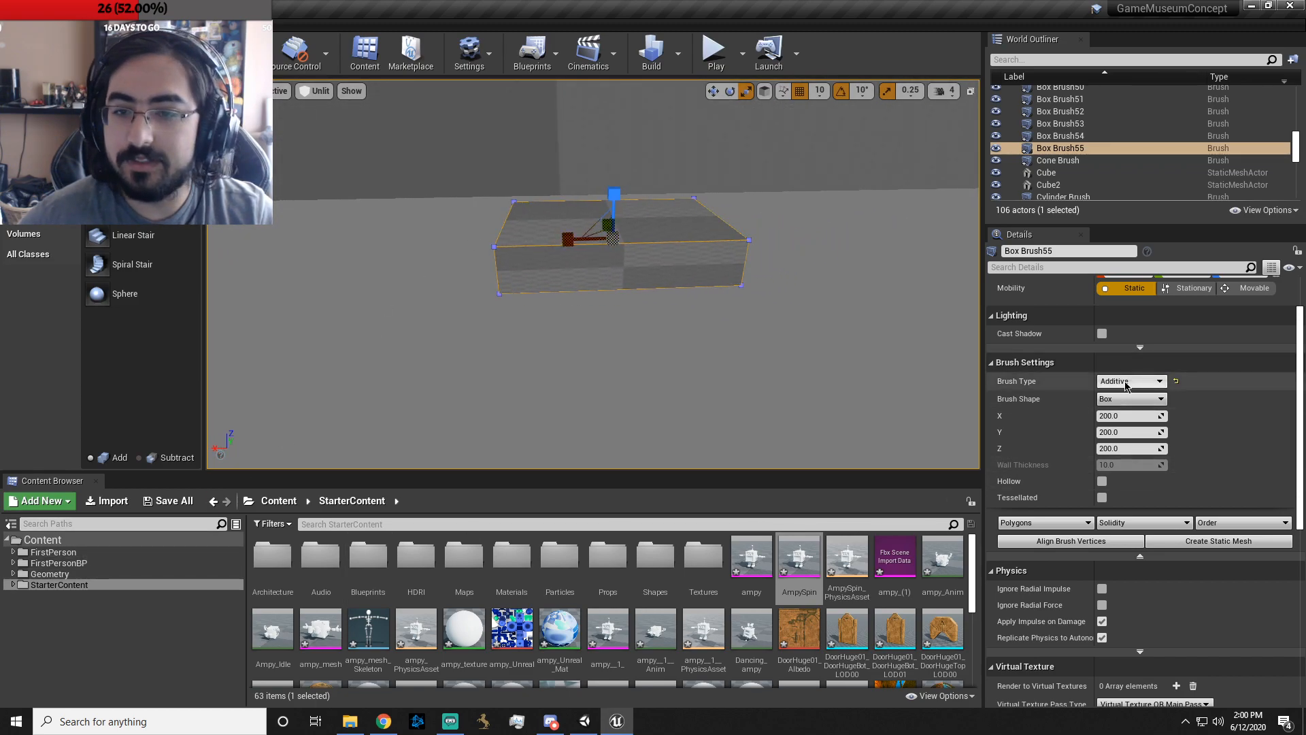
{"action": "left_click", "coordinate": [1126, 412]}
{"action": "left_click_drag", "start_coordinate": [619, 198], "coordinate": [619, 245]}
{"action": "right_click_drag", "start_coordinate": [666, 287], "coordinate": [762, 320]}
{"action": "key", "text": "a"}
{"action": "right_click_drag", "start_coordinate": [673, 228], "coordinate": [728, 210]}
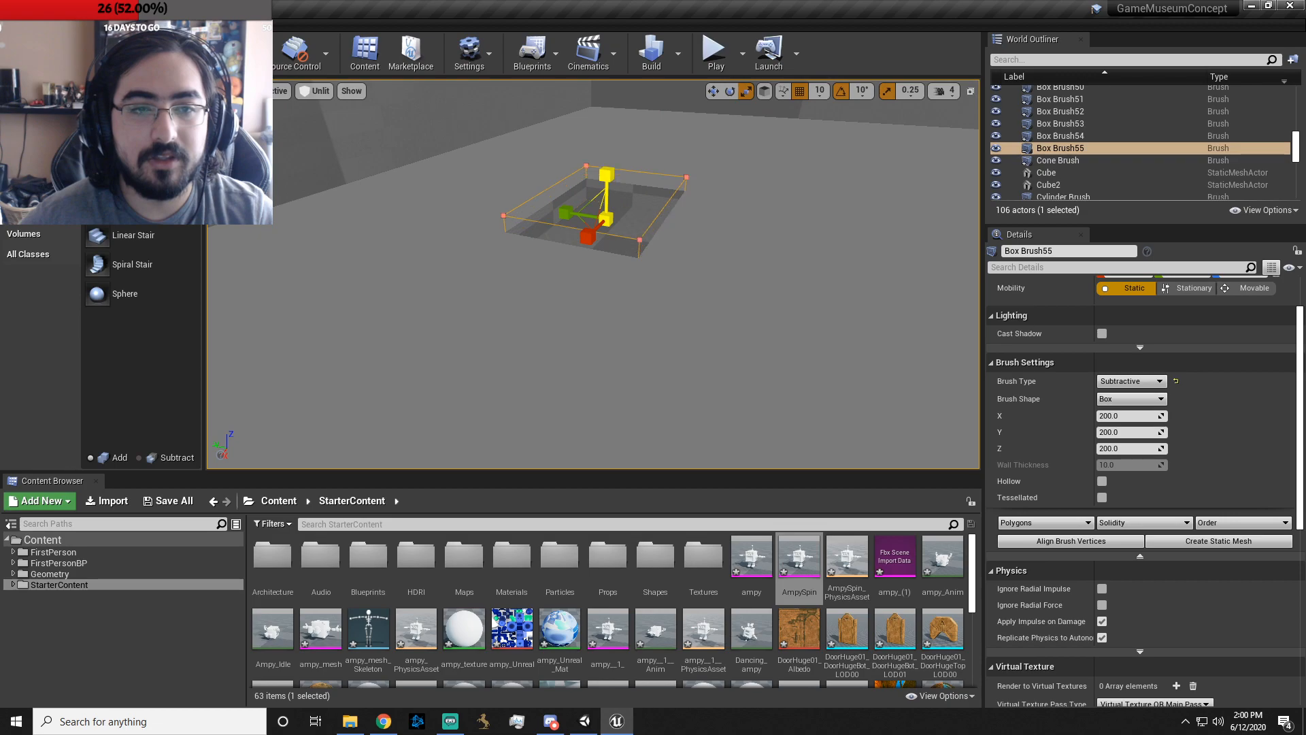
- Shift the subtractive box brush vertically to line its cut up with the floor slab
{"action": "mouse_move", "coordinate": [611, 183]}
{"action": "right_mouse_down"}
{"action": "mouse_move", "coordinate": [599, 272]}
{"action": "mouse_move", "coordinate": [612, 190]}
{"action": "mouse_move", "coordinate": [685, 160]}
{"action": "right_mouse_up"}
{"action": "key", "text": "w"}
{"action": "key", "text": "w"}
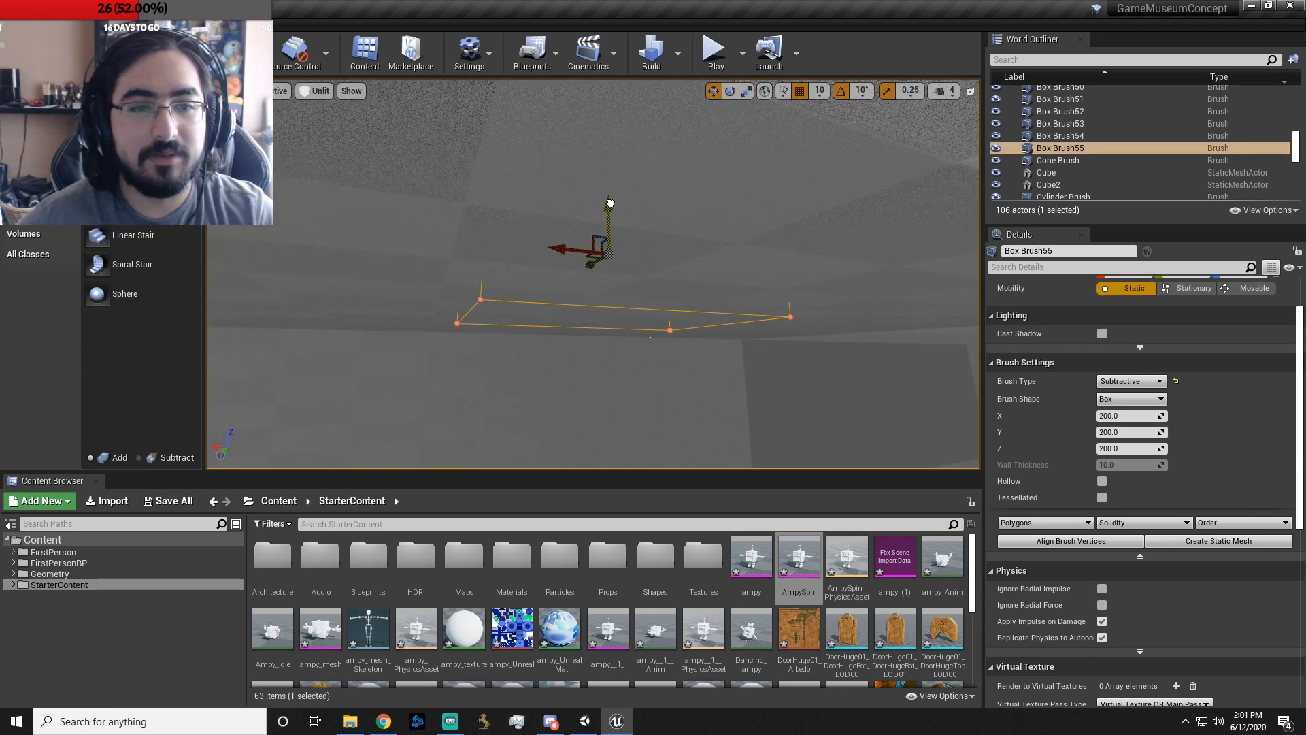
{"action": "left_click_drag", "start_coordinate": [610, 203], "coordinate": [610, 199]}
{"action": "mouse_move", "coordinate": [610, 199]}
{"action": "right_mouse_down"}
{"action": "mouse_move", "coordinate": [632, 163]}
{"action": "mouse_move", "coordinate": [687, 259]}
{"action": "mouse_move", "coordinate": [551, 244]}
{"action": "right_mouse_up"}
{"action": "key", "text": "w"}
{"action": "key", "text": "d"}
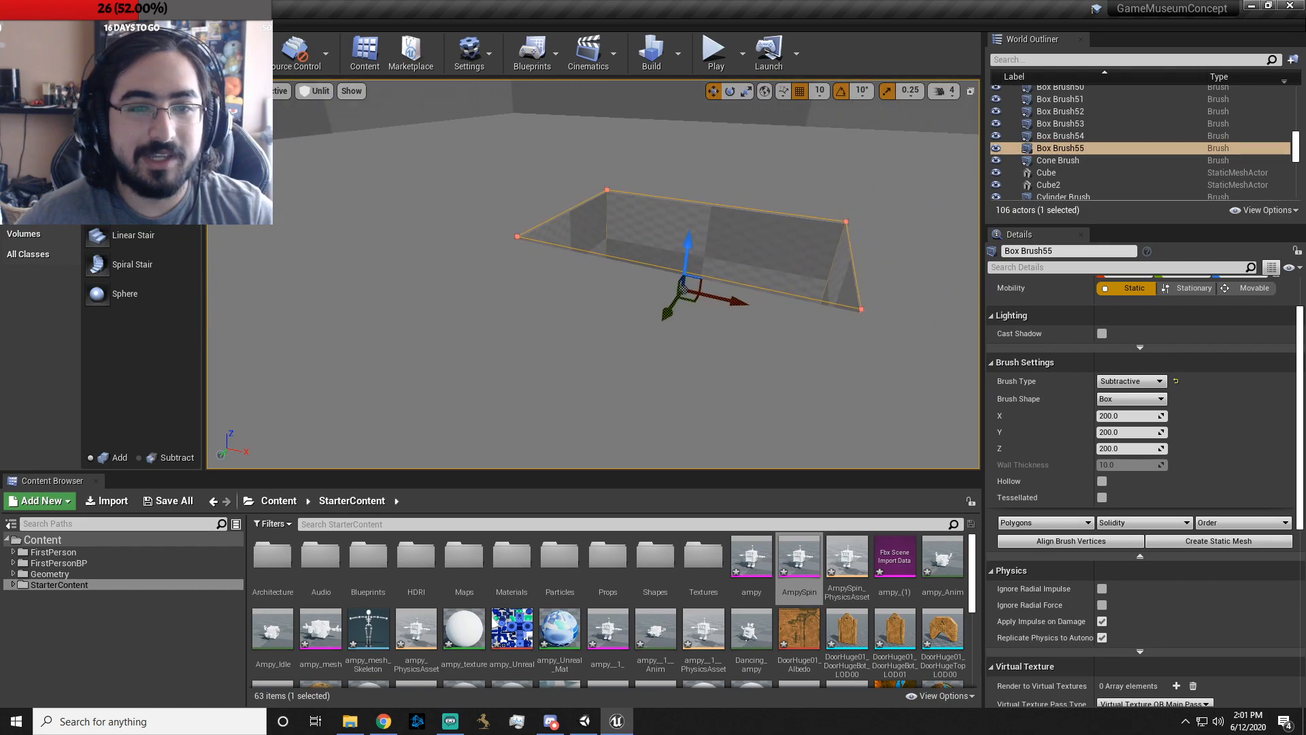
- Examine the rectangular floor opening from above and from several angles, looking into the room below
{"action": "key", "text": "d"}
{"action": "mouse_move", "coordinate": [864, 162]}
{"action": "right_mouse_down"}
{"action": "mouse_move", "coordinate": [782, 177]}
{"action": "mouse_move", "coordinate": [734, 167]}
{"action": "mouse_move", "coordinate": [722, 198]}
{"action": "mouse_move", "coordinate": [701, 143]}
{"action": "mouse_move", "coordinate": [633, 166]}
{"action": "mouse_move", "coordinate": [630, 109]}
{"action": "mouse_move", "coordinate": [609, 208]}
{"action": "mouse_move", "coordinate": [660, 252]}
{"action": "mouse_move", "coordinate": [670, 232]}
{"action": "mouse_move", "coordinate": [633, 238]}
{"action": "mouse_move", "coordinate": [630, 272]}
{"action": "right_mouse_up"}
{"action": "key", "text": "w"}
{"action": "key", "text": "s"}
{"action": "key", "text": "w"}
{"action": "key", "text": "s"}
{"action": "key", "text": "w"}
{"action": "key", "text": "s"}
{"action": "key", "text": "w"}
{"action": "key", "text": "f"}
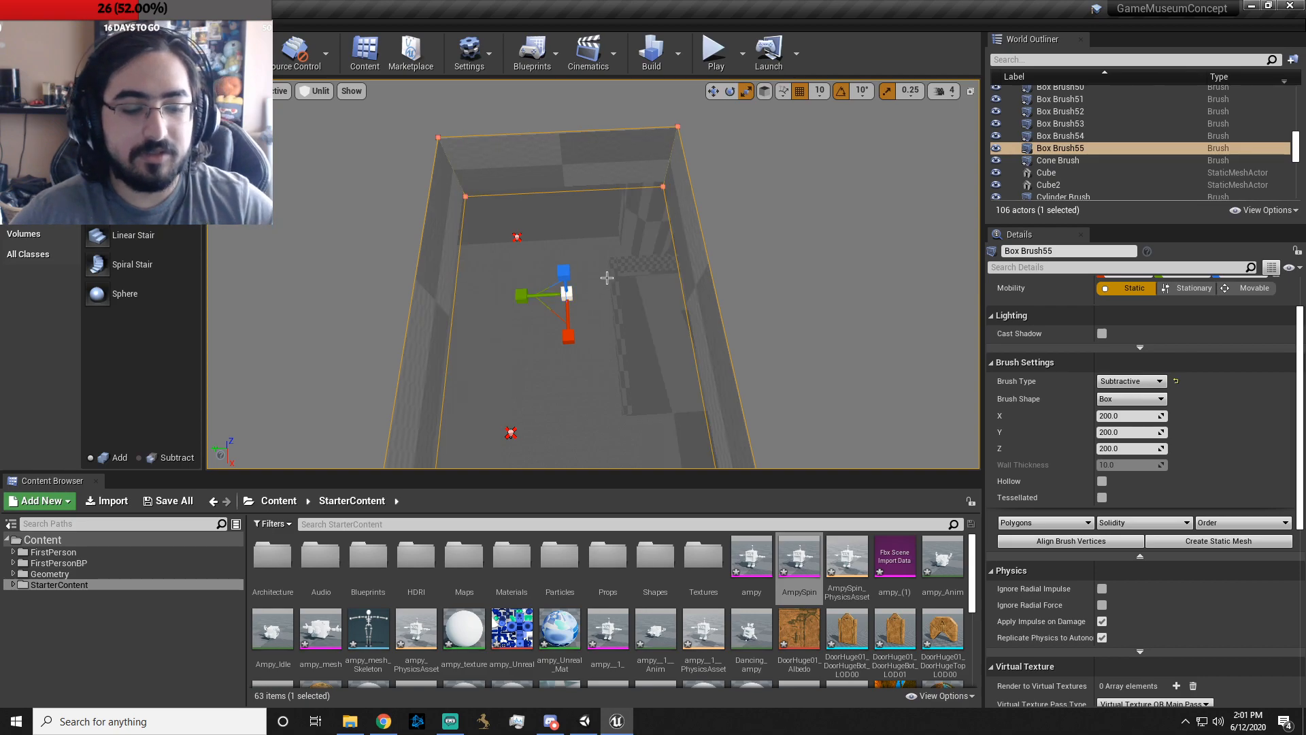
- Duplicate the subtractive box brush and place the copy beside the original to cut a second matching opening
{"action": "mouse_move", "coordinate": [666, 237]}
{"action": "right_mouse_down"}
{"action": "mouse_move", "coordinate": [675, 230]}
{"action": "mouse_move", "coordinate": [599, 228]}
{"action": "mouse_move", "coordinate": [687, 228]}
{"action": "mouse_move", "coordinate": [667, 204]}
{"action": "mouse_move", "coordinate": [742, 203]}
{"action": "right_mouse_up"}
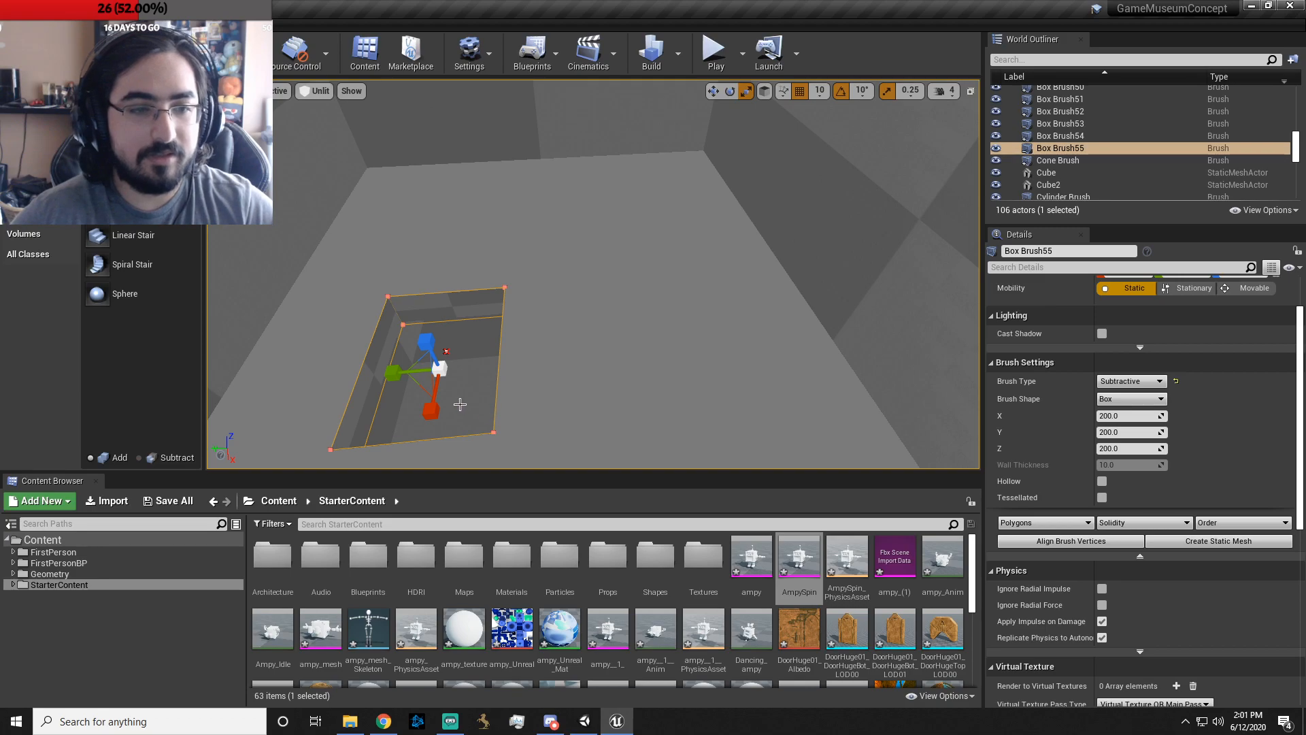
{"action": "left_click_drag", "start_coordinate": [413, 386], "coordinate": [616, 363], "text": "alt"}
{"action": "mouse_move", "coordinate": [676, 379]}
{"action": "right_mouse_down"}
{"action": "mouse_move", "coordinate": [782, 381]}
{"action": "mouse_move", "coordinate": [824, 409]}
{"action": "mouse_move", "coordinate": [680, 353]}
{"action": "mouse_move", "coordinate": [735, 337]}
{"action": "right_mouse_up"}
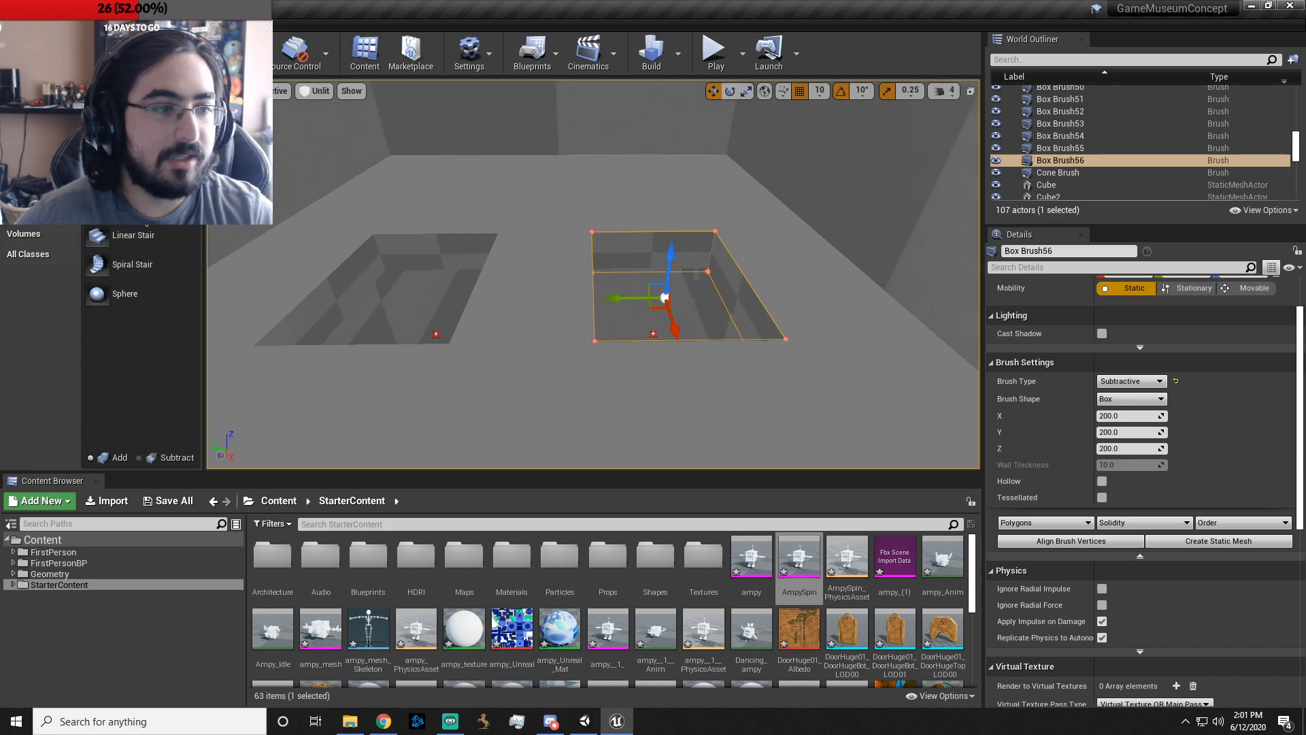
- Add an additive curved stair brush near the floor openings and lower it towards the room below
{"action": "mouse_move", "coordinate": [137, 205]}
{"action": "left_mouse_down"}
{"action": "mouse_move", "coordinate": [394, 326]}
{"action": "mouse_move", "coordinate": [428, 373]}
{"action": "mouse_move", "coordinate": [452, 345]}
{"action": "left_mouse_up"}
{"action": "mouse_move", "coordinate": [618, 297]}
{"action": "right_mouse_down"}
{"action": "mouse_move", "coordinate": [381, 316]}
{"action": "mouse_move", "coordinate": [327, 272]}
{"action": "mouse_move", "coordinate": [528, 206]}
{"action": "right_mouse_up"}
{"action": "key", "text": "d"}
{"action": "key", "text": "w"}
{"action": "left_click_drag", "start_coordinate": [500, 116], "coordinate": [457, 463]}
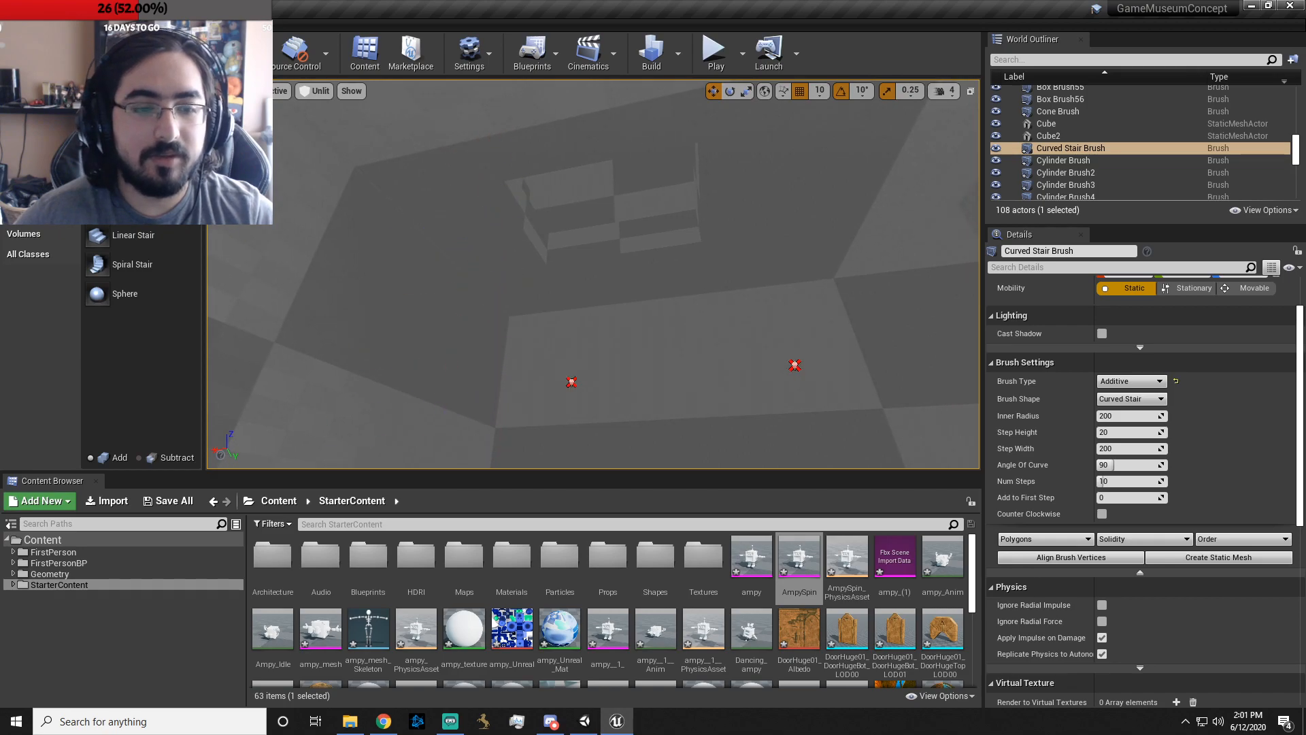
- Move the curved stair brush across the lower room and set it on the open floor
{"action": "mouse_move", "coordinate": [500, 204]}
{"action": "right_mouse_down"}
{"action": "mouse_move", "coordinate": [578, 314]}
{"action": "mouse_move", "coordinate": [507, 303]}
{"action": "right_mouse_up"}
{"action": "key", "text": "s"}
{"action": "mouse_move", "coordinate": [722, 443]}
{"action": "right_mouse_down"}
{"action": "mouse_move", "coordinate": [711, 428]}
{"action": "mouse_move", "coordinate": [617, 430]}
{"action": "right_mouse_up"}
{"action": "key", "text": "d"}
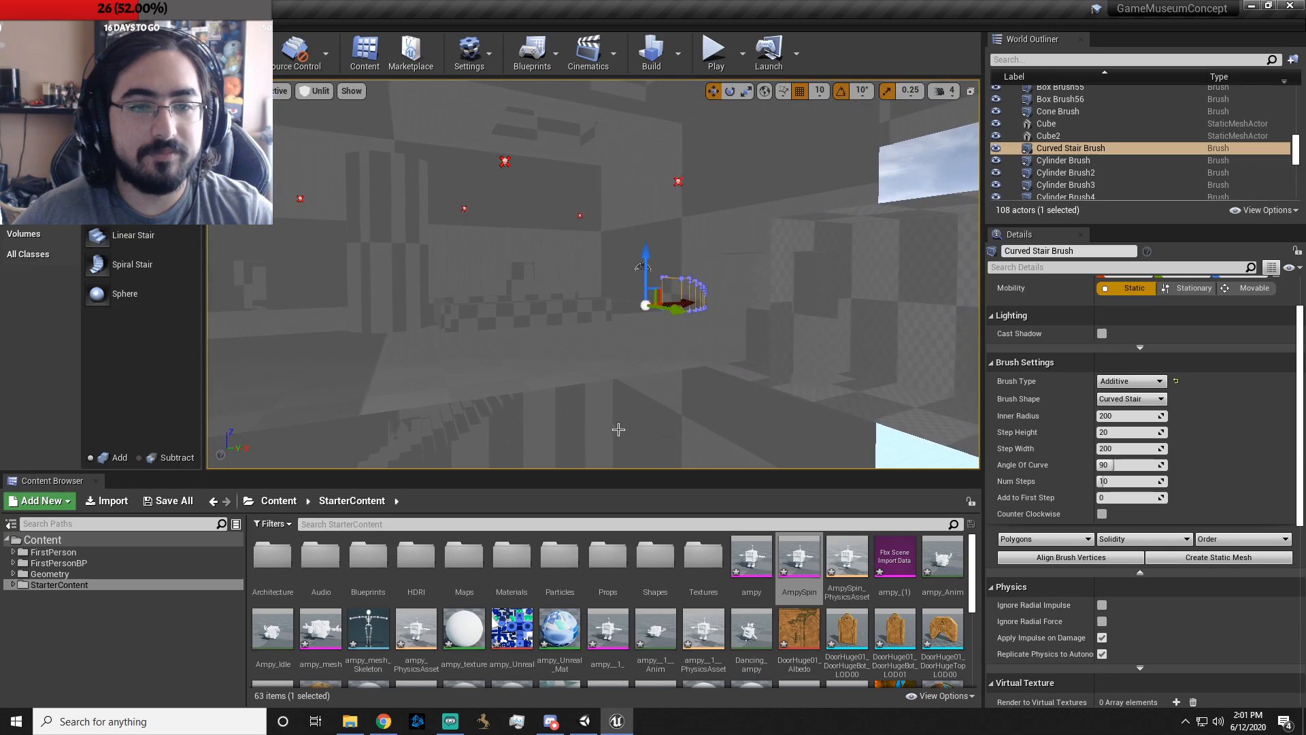
{"action": "left_click_drag", "start_coordinate": [575, 339], "coordinate": [333, 379]}
{"action": "key", "text": "a"}
{"action": "right_click_drag", "start_coordinate": [334, 379], "coordinate": [625, 382]}
{"action": "left_click_drag", "start_coordinate": [584, 388], "coordinate": [629, 384]}
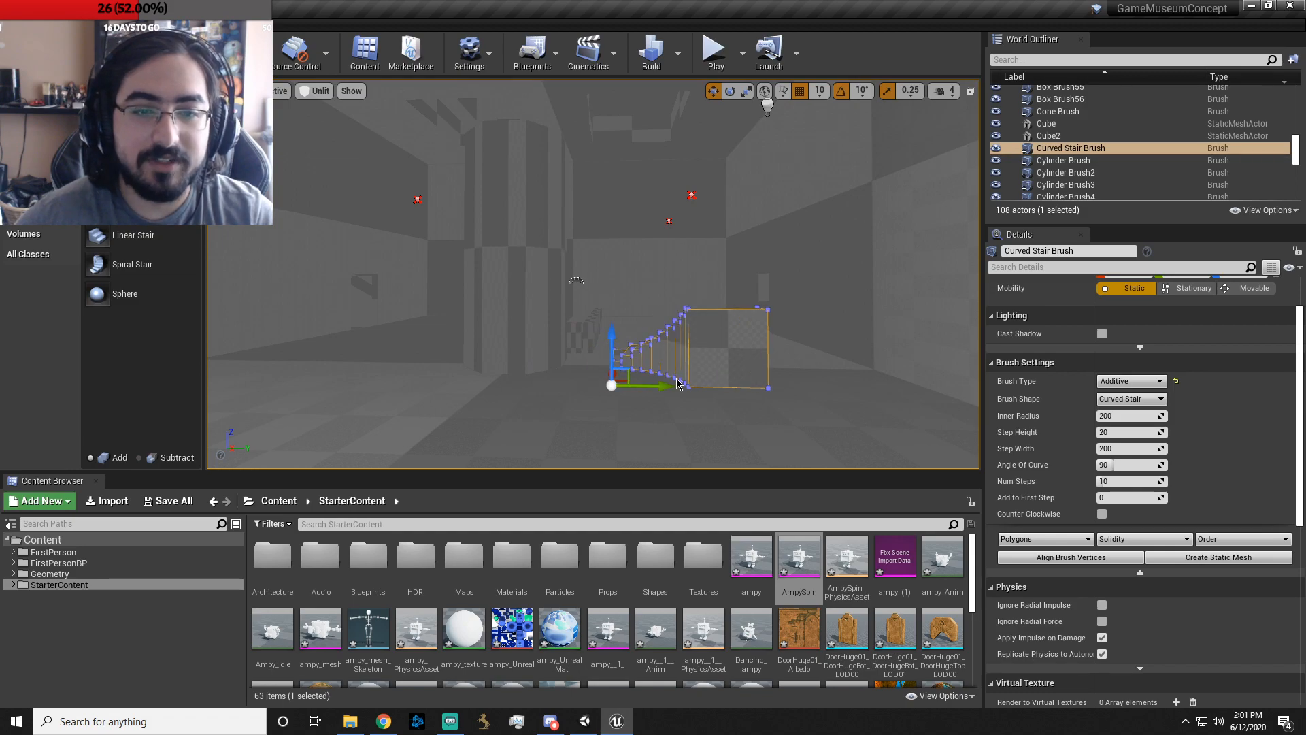
- Rotate the curved stair brush about its vertical axis and shift it sideways along the floor
{"action": "left_click_drag", "start_coordinate": [627, 414], "coordinate": [555, 419]}
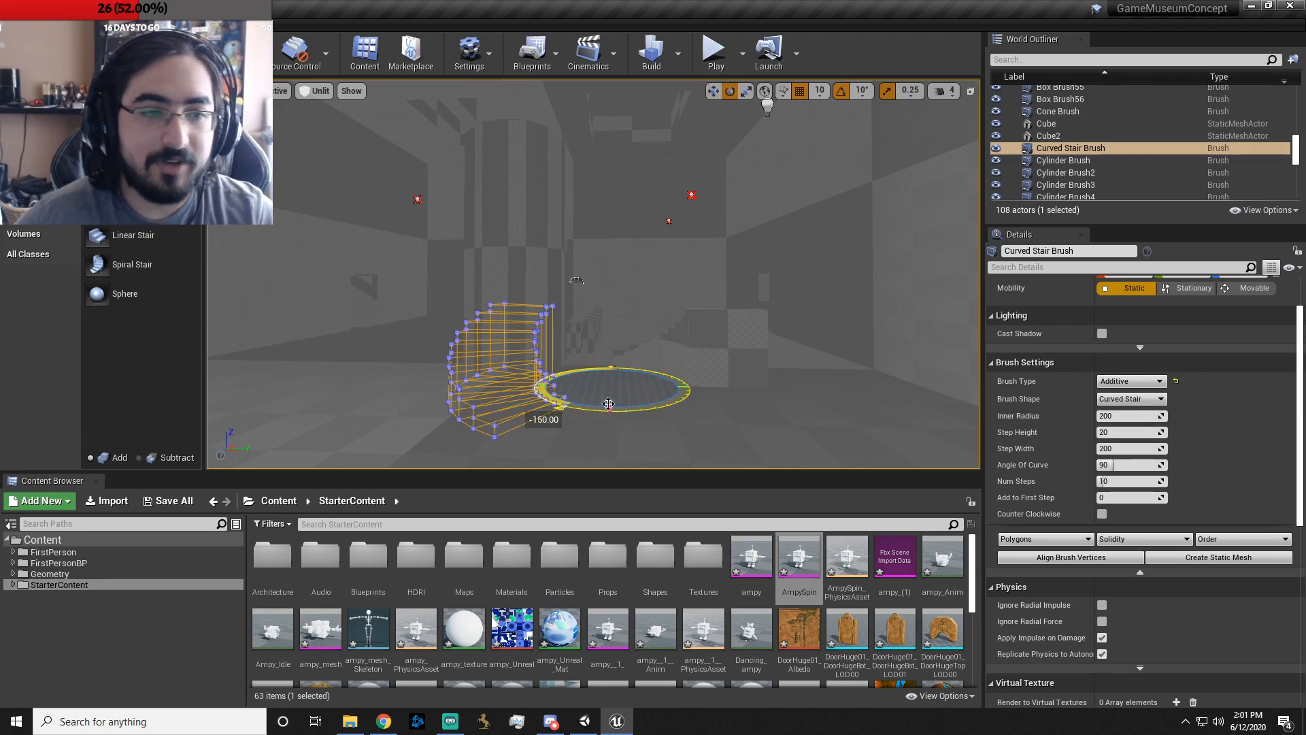
{"action": "left_click_drag", "start_coordinate": [630, 407], "coordinate": [567, 412]}
{"action": "left_click_drag", "start_coordinate": [662, 387], "coordinate": [432, 385]}
{"action": "key", "text": "a"}
{"action": "right_click_drag", "start_coordinate": [433, 385], "coordinate": [407, 389]}
{"action": "key", "text": "d"}
- Set the curved stair to 35 steps, a 93-degree angle of curve, step width 291 and inner radius 298
{"action": "left_click", "coordinate": [1130, 481]}
{"action": "type", "text": "100"}
{"action": "key", "text": "Return"}
{"action": "left_click_drag", "start_coordinate": [1165, 481], "coordinate": [1120, 481]}
{"action": "mouse_move", "coordinate": [1059, 441]}
{"action": "right_mouse_down"}
{"action": "mouse_move", "coordinate": [1058, 418]}
{"action": "mouse_move", "coordinate": [1058, 458]}
{"action": "right_mouse_up"}
{"action": "right_click_drag", "start_coordinate": [885, 381], "coordinate": [813, 362]}
{"action": "mouse_move", "coordinate": [1118, 481]}
{"action": "left_mouse_down"}
{"action": "mouse_move", "coordinate": [1143, 481]}
{"action": "mouse_move", "coordinate": [1121, 481]}
{"action": "left_mouse_up"}
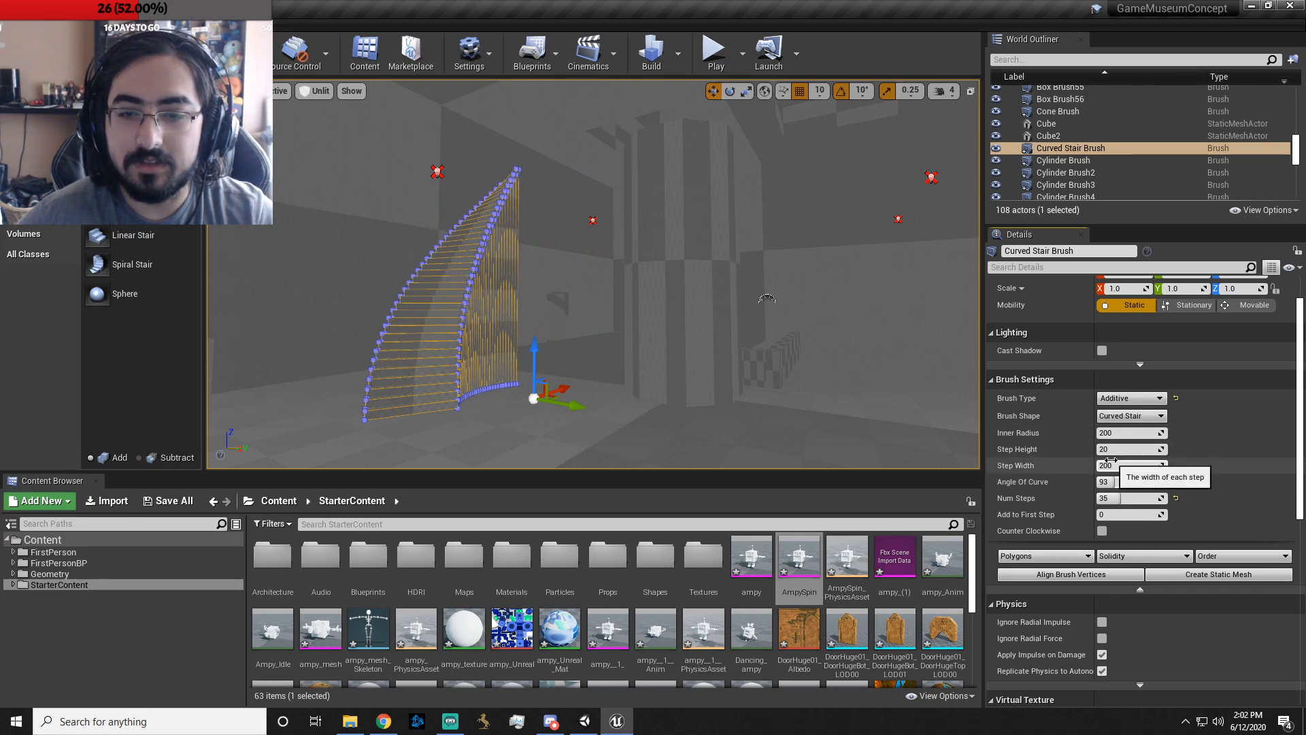
{"action": "mouse_move", "coordinate": [1130, 465]}
{"action": "left_mouse_down"}
{"action": "mouse_move", "coordinate": [1154, 465]}
{"action": "mouse_move", "coordinate": [1144, 432]}
{"action": "mouse_move", "coordinate": [1160, 433]}
{"action": "left_mouse_up"}
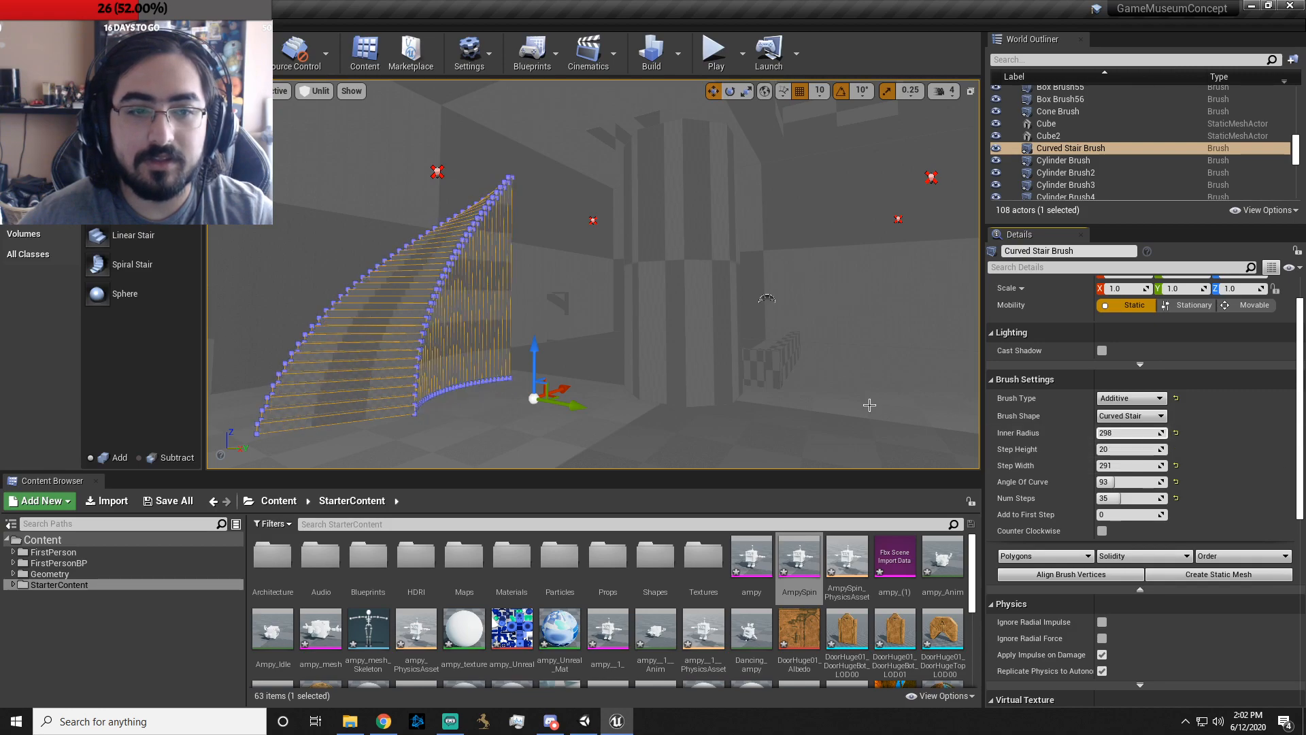
- Scale the curved stair brush to 1.25 in X and Z and move it across the room
{"action": "mouse_move", "coordinate": [487, 402]}
{"action": "left_mouse_down"}
{"action": "mouse_move", "coordinate": [446, 407]}
{"action": "mouse_move", "coordinate": [520, 400]}
{"action": "mouse_move", "coordinate": [537, 347]}
{"action": "left_mouse_up"}
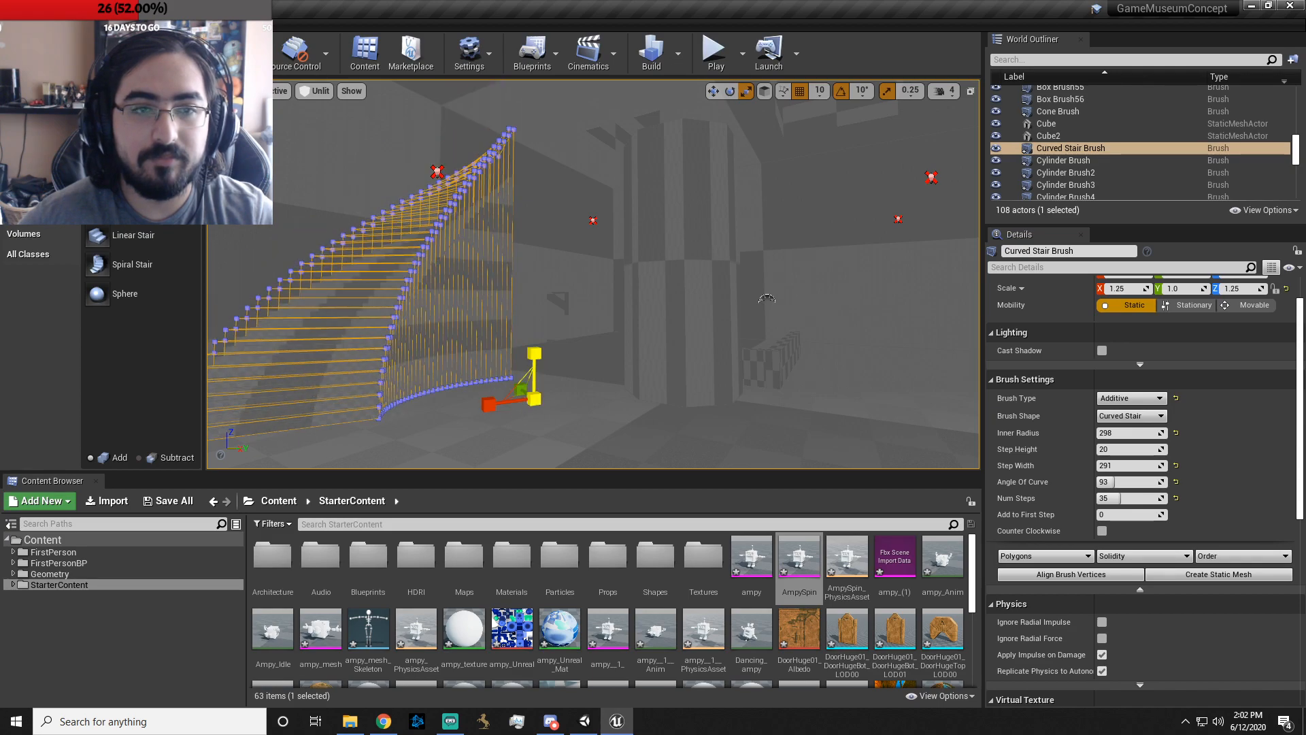
{"action": "mouse_move", "coordinate": [538, 347]}
{"action": "right_mouse_down"}
{"action": "mouse_move", "coordinate": [442, 347]}
{"action": "mouse_move", "coordinate": [552, 358]}
{"action": "right_mouse_up"}
{"action": "key", "text": "s"}
{"action": "key", "text": "e"}
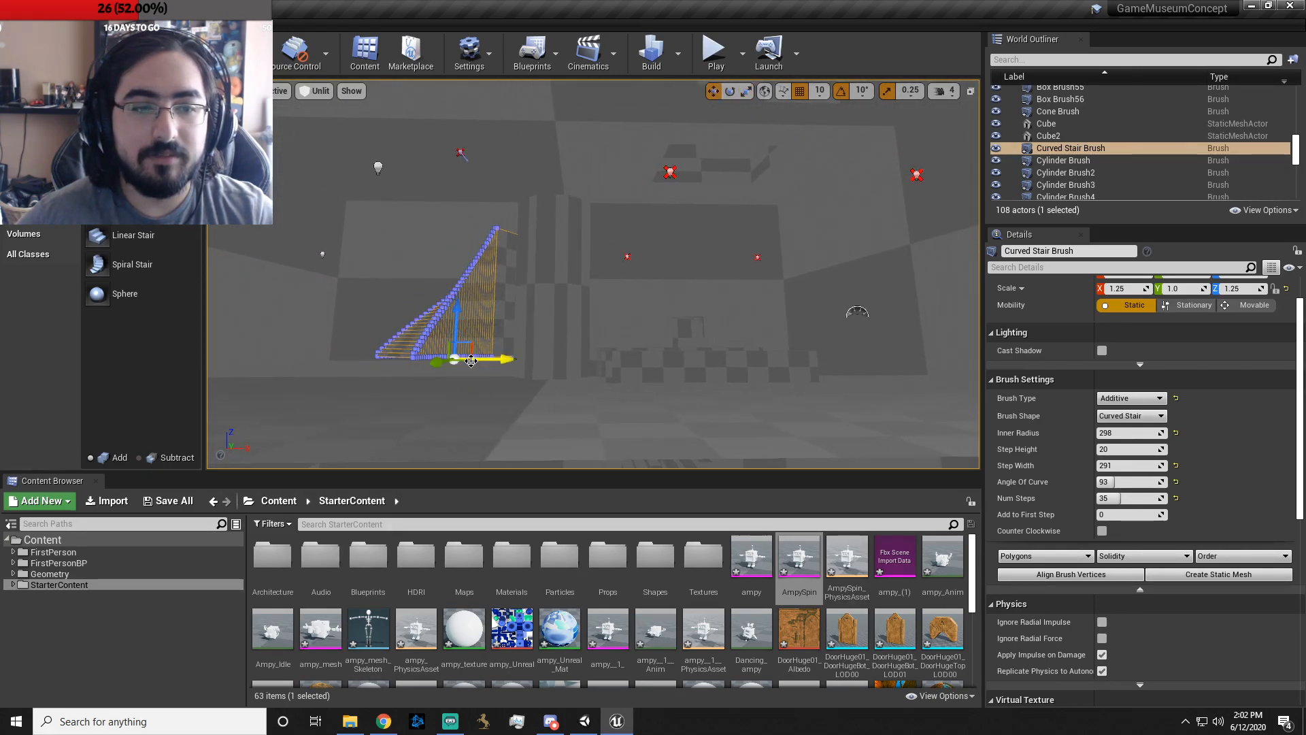
{"action": "left_click_drag", "start_coordinate": [511, 361], "coordinate": [673, 350]}
- Turn the enlarged curved stair brush about its vertical axis to reorient its climb
{"action": "mouse_move", "coordinate": [674, 349]}
{"action": "right_mouse_down"}
{"action": "mouse_move", "coordinate": [436, 333]}
{"action": "mouse_move", "coordinate": [592, 355]}
{"action": "mouse_move", "coordinate": [587, 405]}
{"action": "right_mouse_up"}
{"action": "key", "text": "d"}
{"action": "key", "text": "w"}
{"action": "key", "text": "e"}
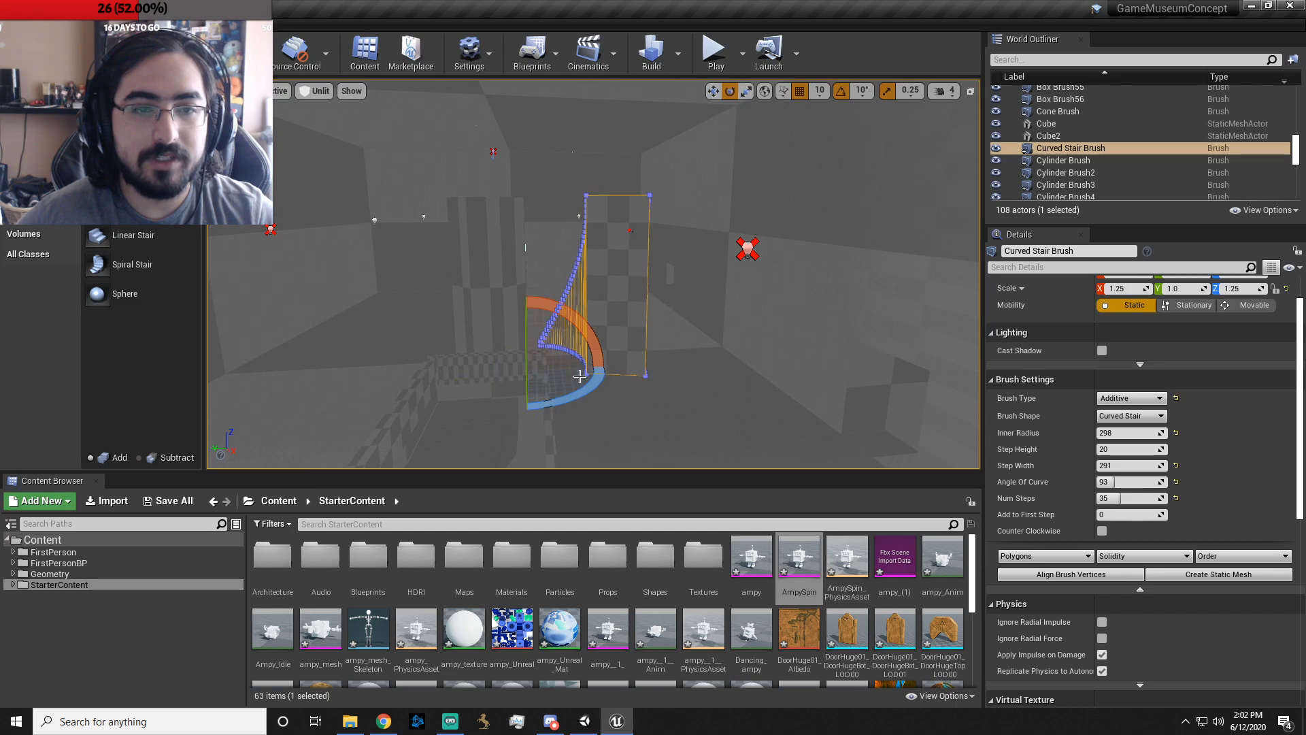
{"action": "key", "text": "d"}
{"action": "key", "text": "s"}
{"action": "right_click_drag", "start_coordinate": [671, 393], "coordinate": [670, 358]}
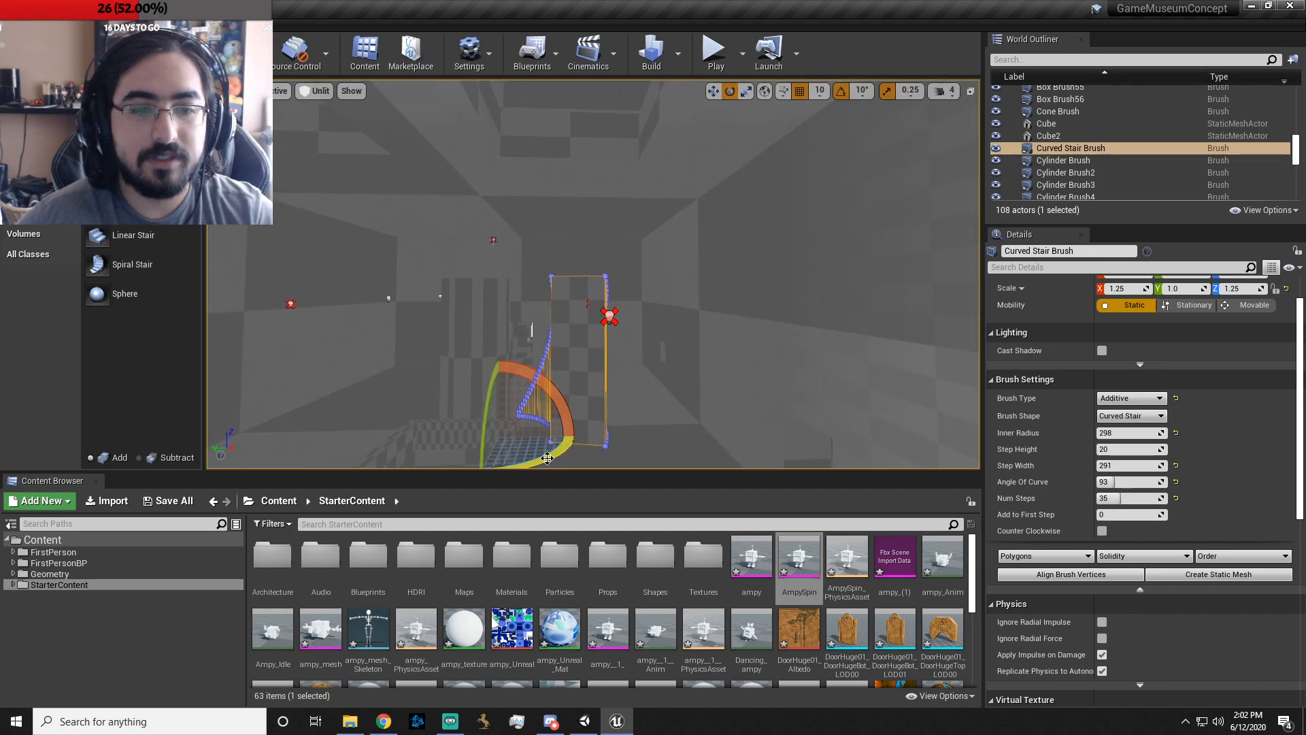
{"action": "left_click_drag", "start_coordinate": [581, 442], "coordinate": [582, 441]}
- Scale the curved stair brush to 2.25 in X and Z
{"action": "right_click_drag", "start_coordinate": [581, 442], "coordinate": [575, 393]}
{"action": "key", "text": "d"}
{"action": "key", "text": "a"}
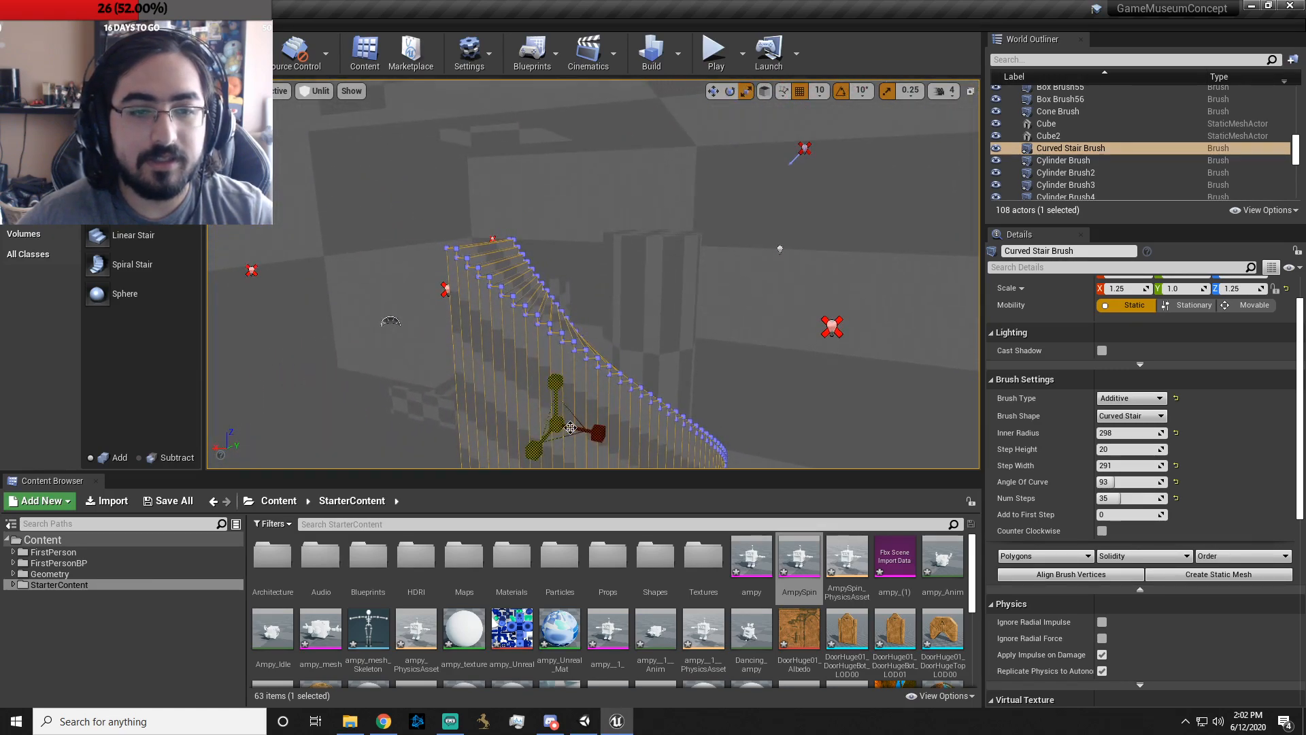
{"action": "mouse_move", "coordinate": [598, 433]}
{"action": "left_mouse_down"}
{"action": "mouse_move", "coordinate": [647, 441]}
{"action": "mouse_move", "coordinate": [692, 398]}
{"action": "left_mouse_up"}
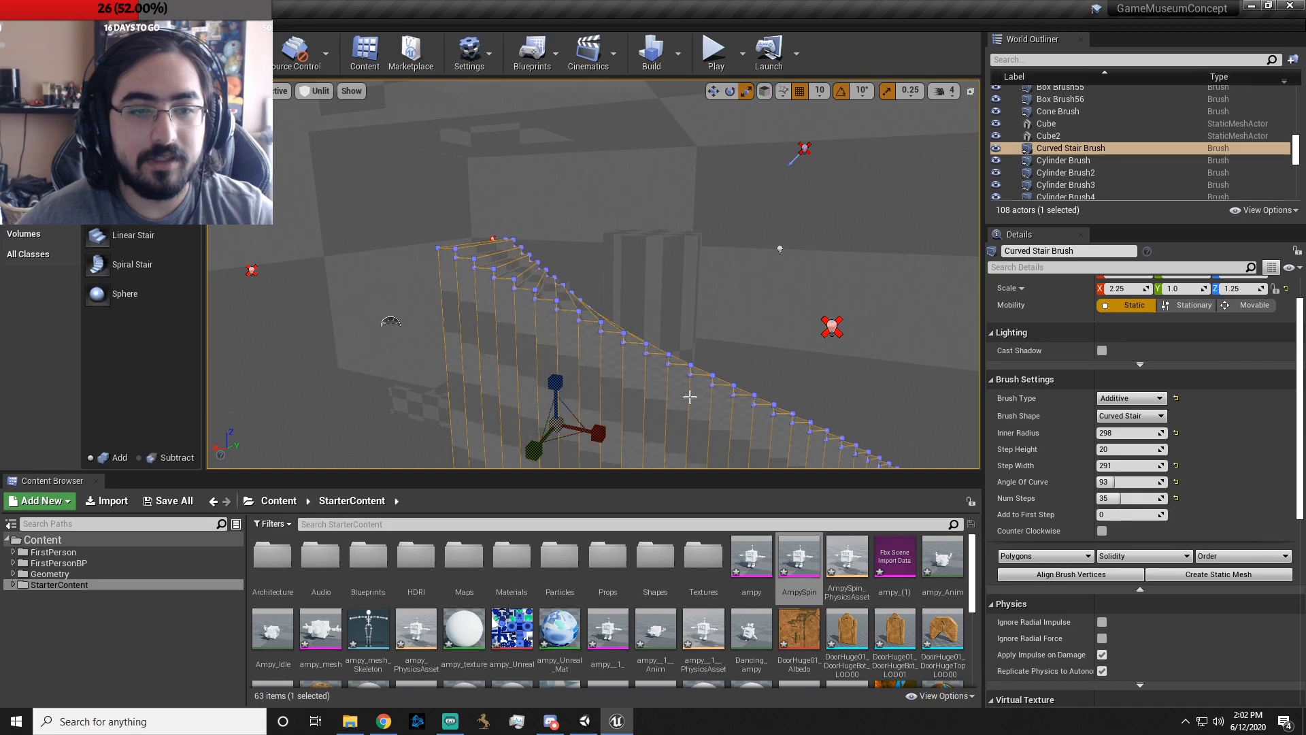
{"action": "key", "text": "e"}
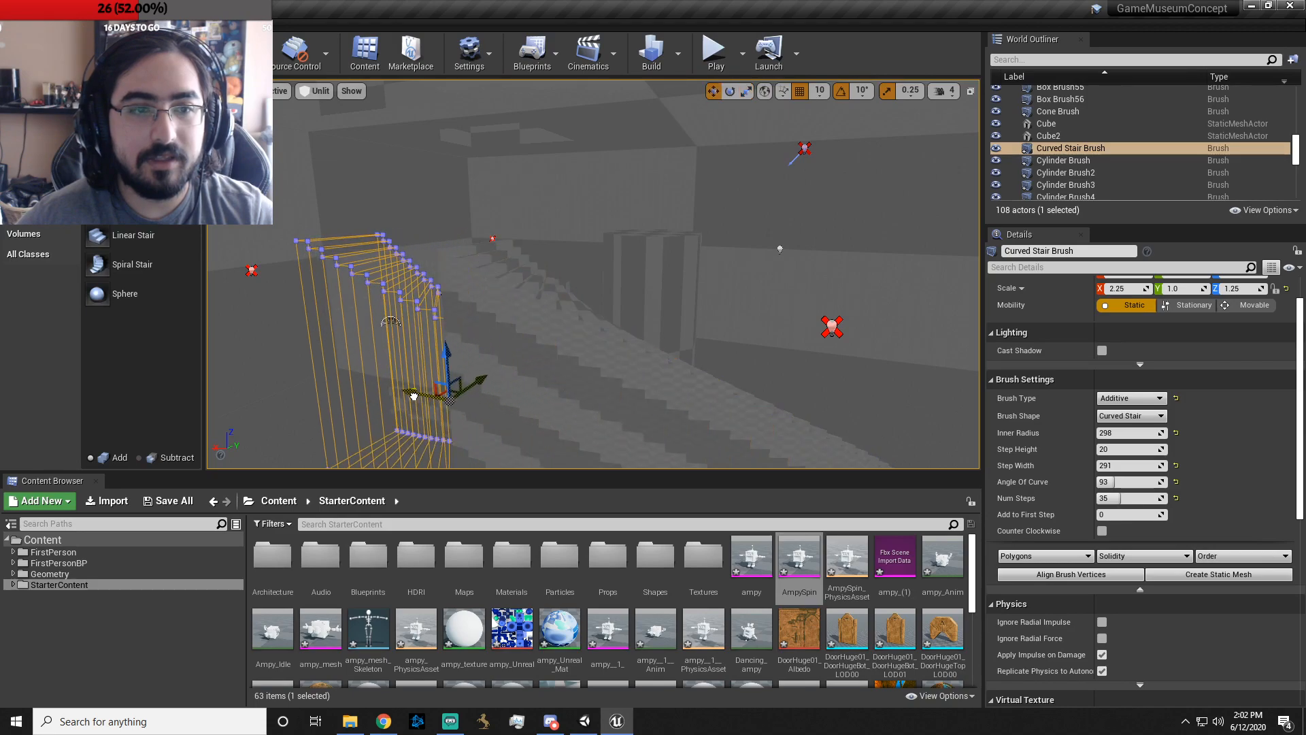
{"action": "left_click_drag", "start_coordinate": [455, 360], "coordinate": [456, 303]}
{"action": "mouse_move", "coordinate": [456, 303]}
{"action": "right_mouse_down"}
{"action": "mouse_move", "coordinate": [452, 279]}
{"action": "mouse_move", "coordinate": [400, 246]}
{"action": "mouse_move", "coordinate": [446, 302]}
{"action": "right_mouse_up"}
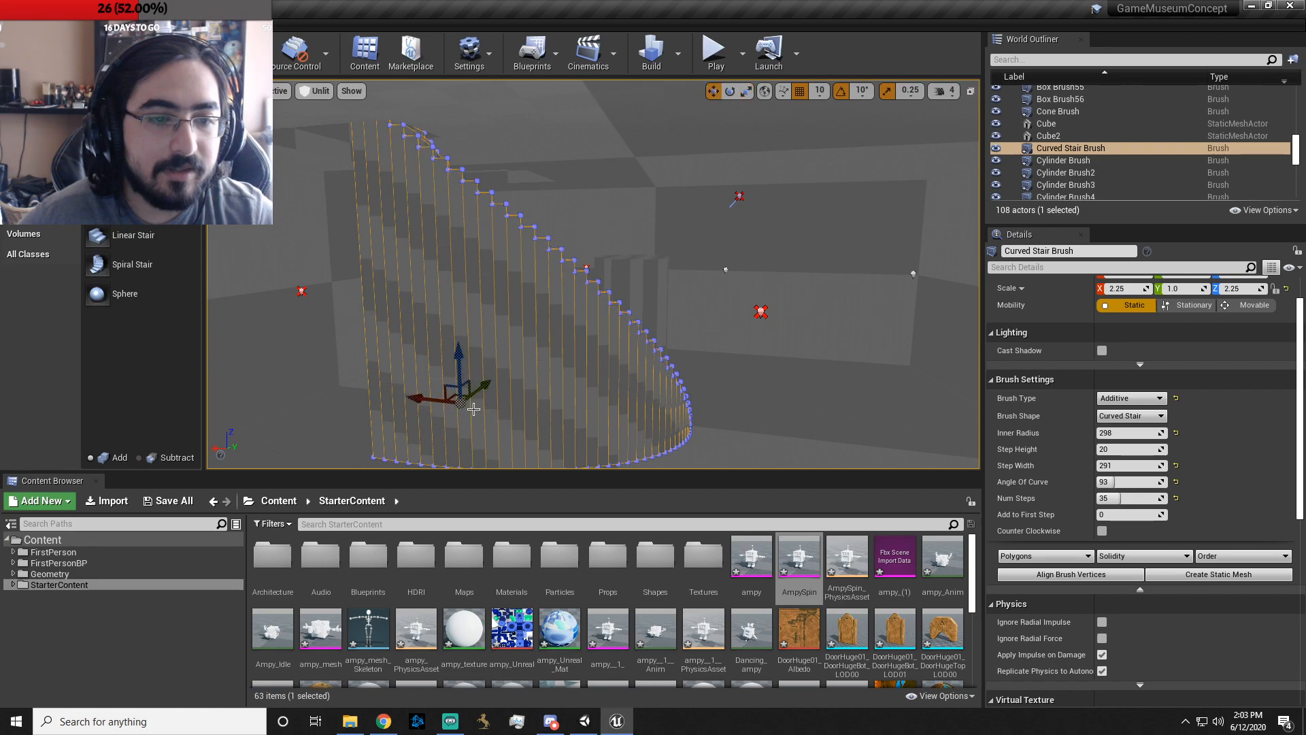
- Move the curved stair brush under the floor opening and scale it to 1.25 in Y
{"action": "left_click_drag", "start_coordinate": [368, 402], "coordinate": [362, 402]}
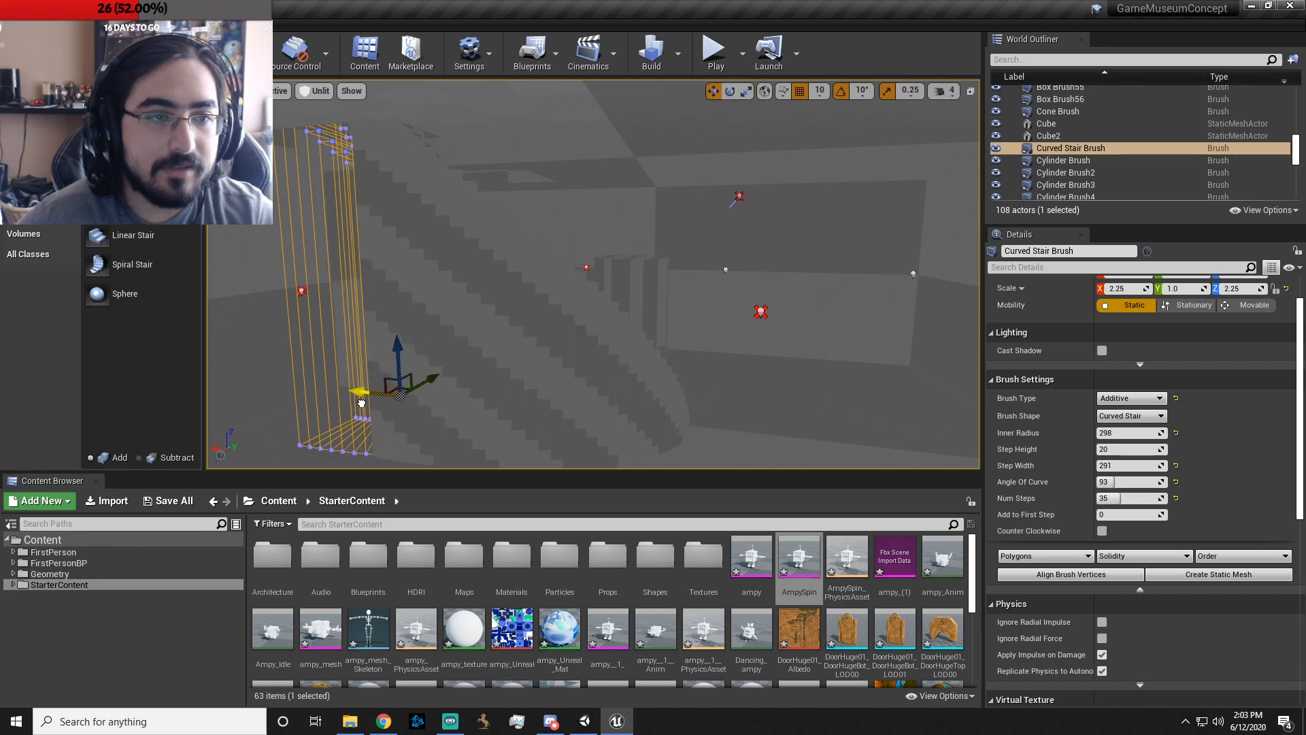
{"action": "key", "text": "w"}
{"action": "mouse_move", "coordinate": [362, 403]}
{"action": "right_mouse_down"}
{"action": "mouse_move", "coordinate": [211, 395]}
{"action": "mouse_move", "coordinate": [204, 456]}
{"action": "right_mouse_up"}
{"action": "mouse_move", "coordinate": [682, 431]}
{"action": "right_mouse_down"}
{"action": "mouse_move", "coordinate": [681, 408]}
{"action": "mouse_move", "coordinate": [681, 432]}
{"action": "mouse_move", "coordinate": [747, 320]}
{"action": "mouse_move", "coordinate": [689, 313]}
{"action": "right_mouse_up"}
{"action": "key", "text": "e"}
{"action": "left_click_drag", "start_coordinate": [599, 357], "coordinate": [687, 352]}
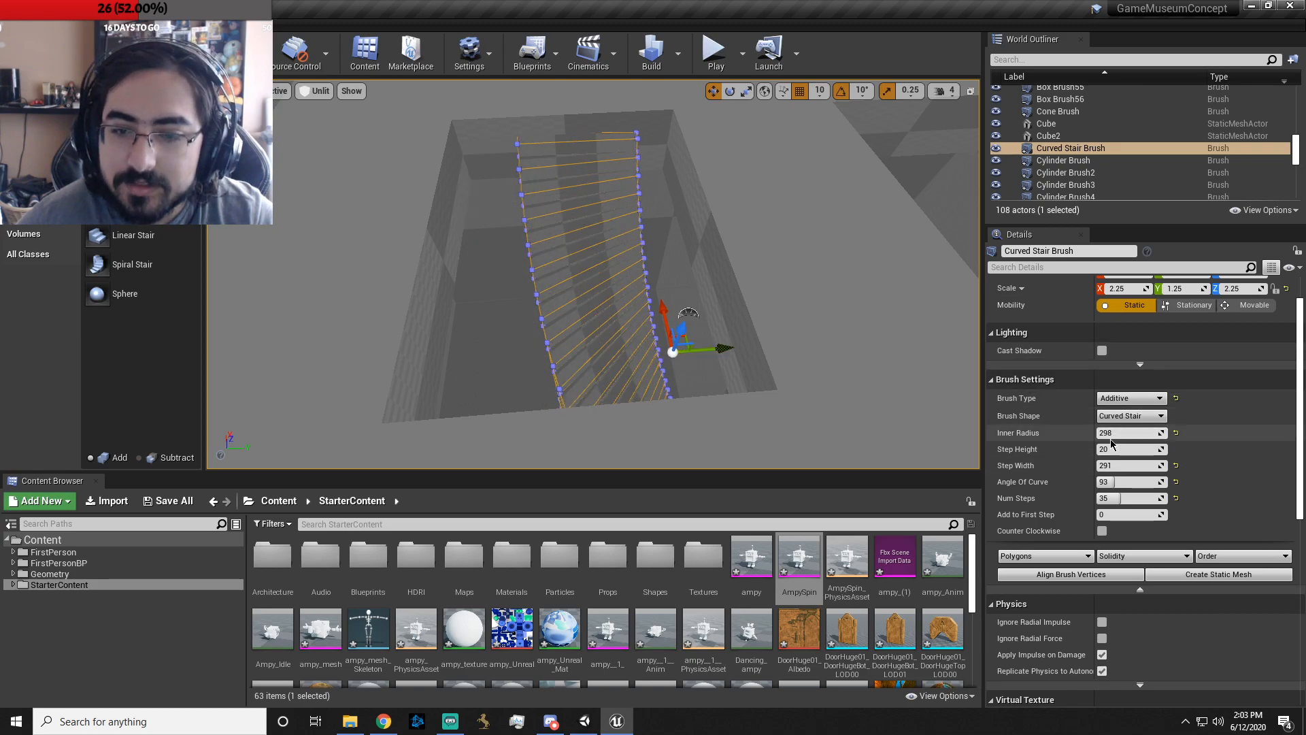
- Set the curved stair's step width to 534 and shift the brush sideways within the floor opening
{"action": "mouse_move", "coordinate": [1127, 465]}
{"action": "left_mouse_down"}
{"action": "mouse_move", "coordinate": [1191, 466]}
{"action": "mouse_move", "coordinate": [1094, 468]}
{"action": "left_mouse_up"}
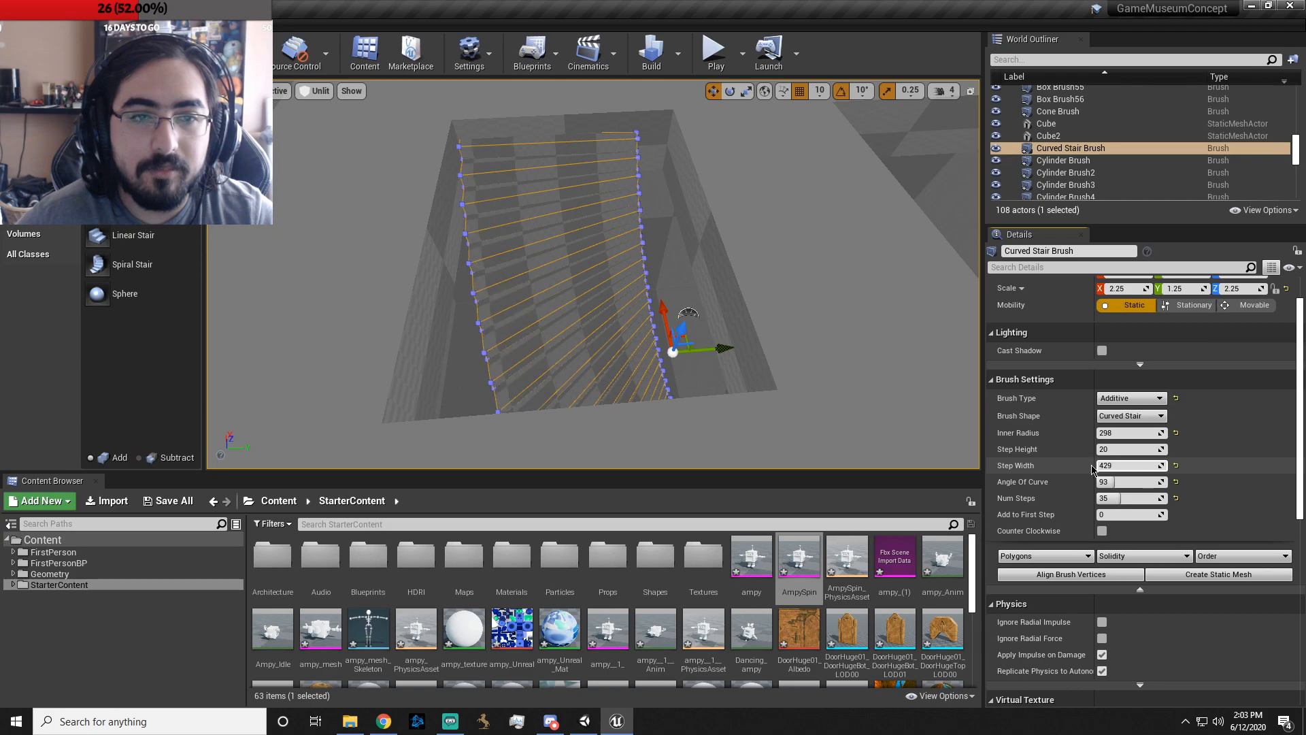
{"action": "left_click_drag", "start_coordinate": [722, 349], "coordinate": [743, 348]}
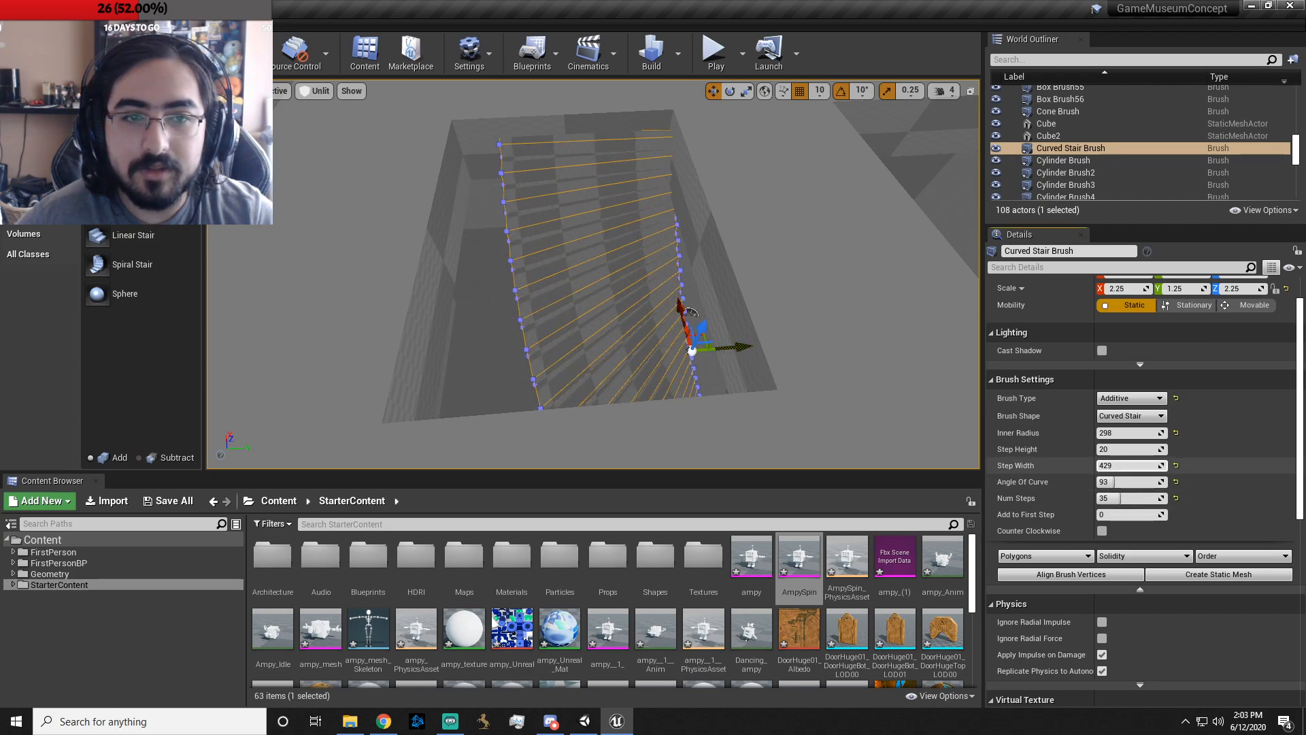
{"action": "left_click_drag", "start_coordinate": [1130, 465], "coordinate": [1156, 466]}
{"action": "mouse_move", "coordinate": [844, 372]}
{"action": "right_mouse_down"}
{"action": "mouse_move", "coordinate": [846, 408]}
{"action": "mouse_move", "coordinate": [837, 368]}
{"action": "mouse_move", "coordinate": [864, 300]}
{"action": "mouse_move", "coordinate": [707, 286]}
{"action": "mouse_move", "coordinate": [823, 372]}
{"action": "right_mouse_up"}
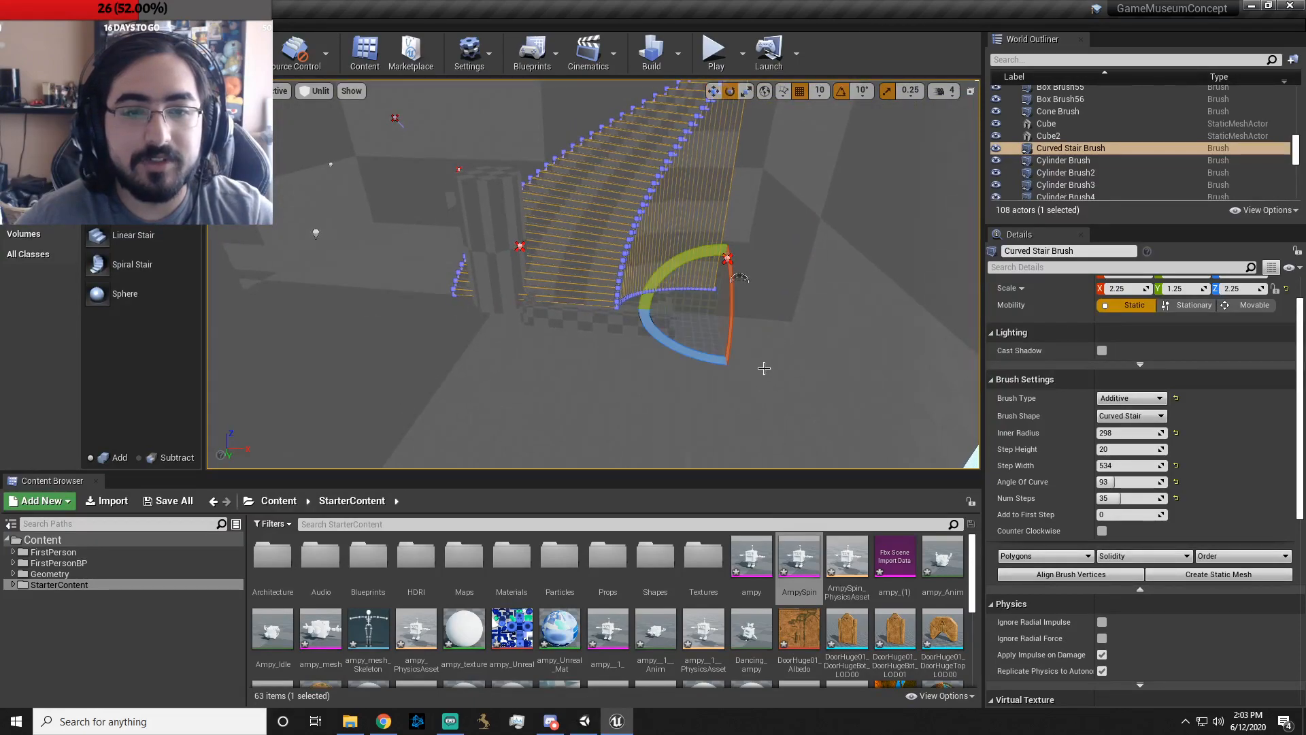
- Set the stair's angle of curve to 175 and move the brush across the lower room
{"action": "mouse_move", "coordinate": [696, 316]}
{"action": "left_mouse_down"}
{"action": "mouse_move", "coordinate": [612, 312]}
{"action": "mouse_move", "coordinate": [669, 318]}
{"action": "left_mouse_up"}
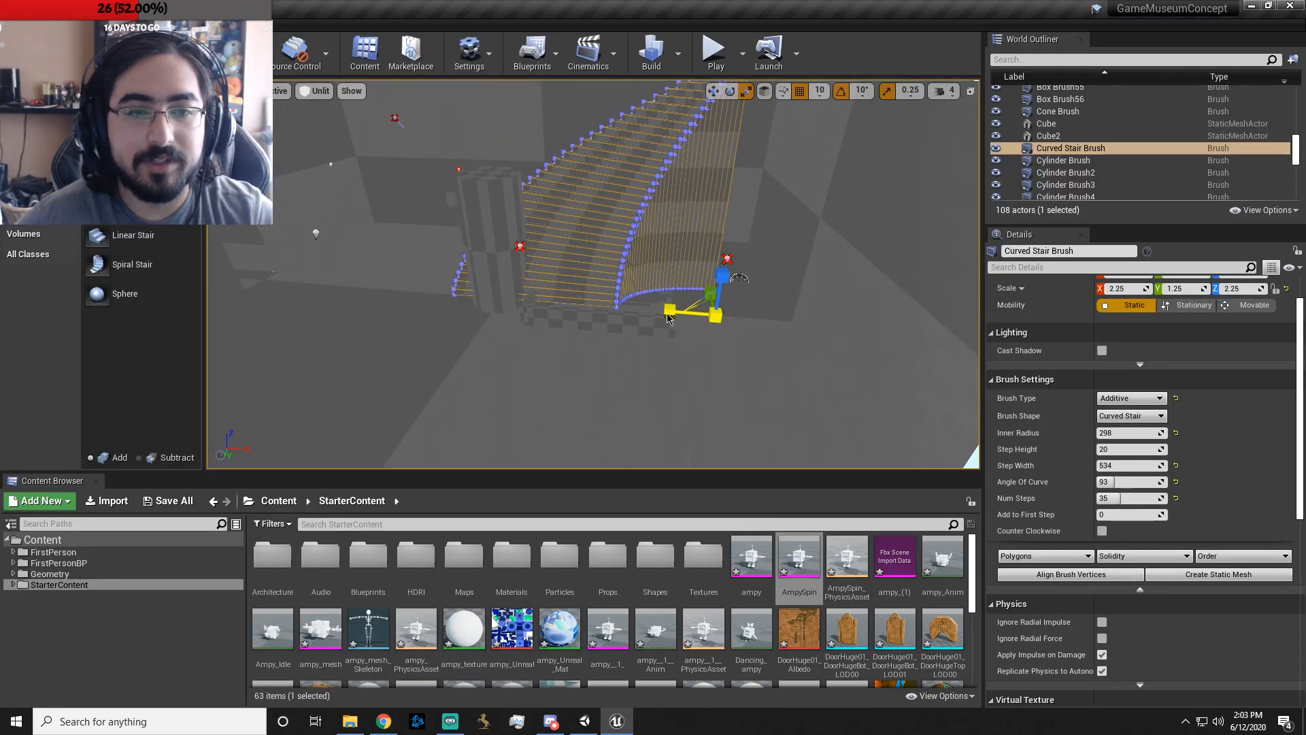
{"action": "key", "text": "w"}
{"action": "right_click_drag", "start_coordinate": [766, 417], "coordinate": [766, 374]}
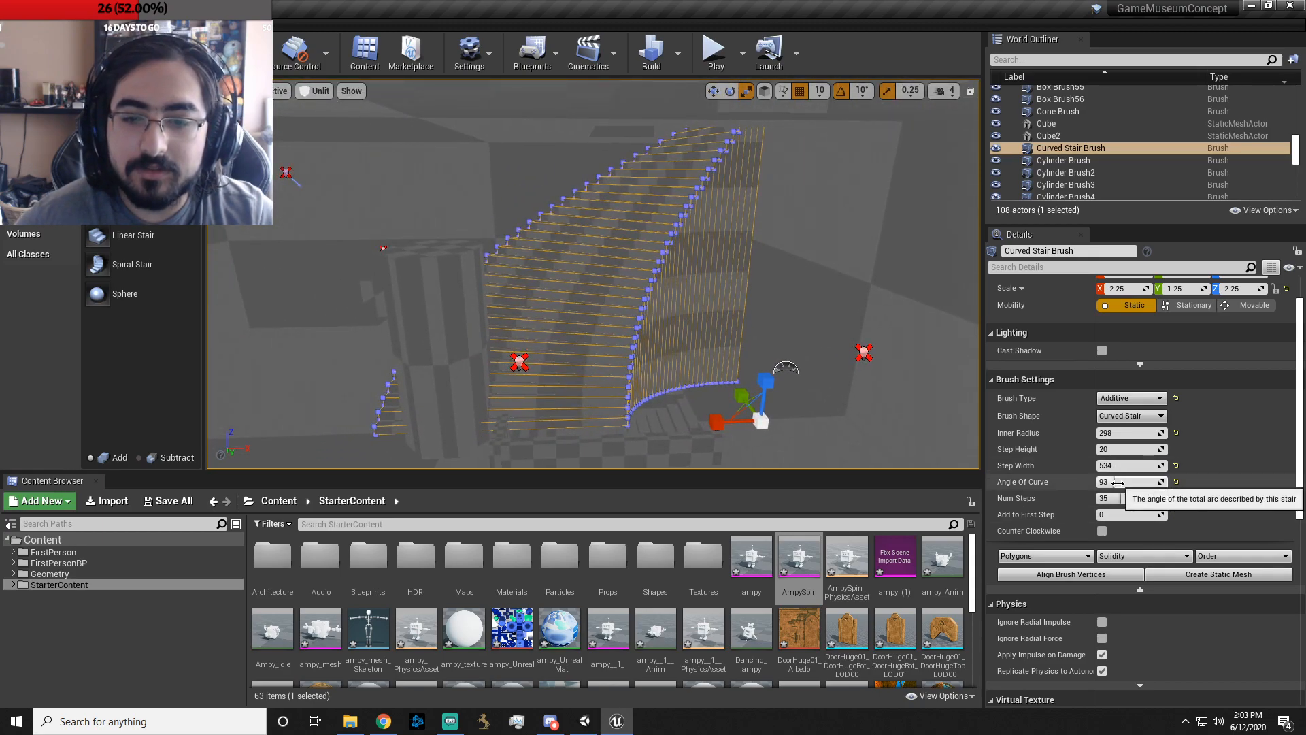
{"action": "mouse_move", "coordinate": [1116, 485]}
{"action": "left_mouse_down"}
{"action": "mouse_move", "coordinate": [1099, 486]}
{"action": "mouse_move", "coordinate": [1165, 485]}
{"action": "mouse_move", "coordinate": [1103, 480]}
{"action": "left_mouse_up"}
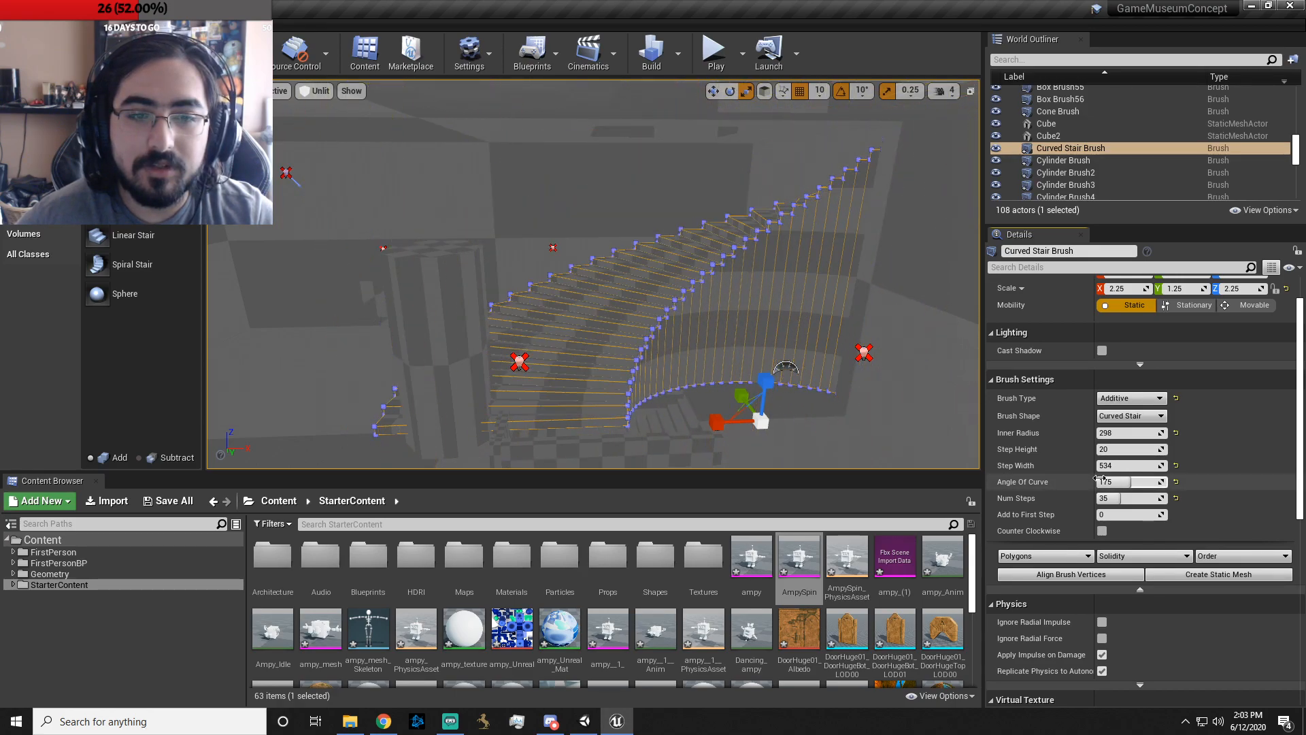
{"action": "left_click_drag", "start_coordinate": [807, 420], "coordinate": [518, 400]}
{"action": "mouse_move", "coordinate": [752, 303]}
{"action": "right_mouse_down"}
{"action": "mouse_move", "coordinate": [690, 324]}
{"action": "mouse_move", "coordinate": [579, 323]}
{"action": "mouse_move", "coordinate": [715, 322]}
{"action": "mouse_move", "coordinate": [670, 326]}
{"action": "right_mouse_up"}
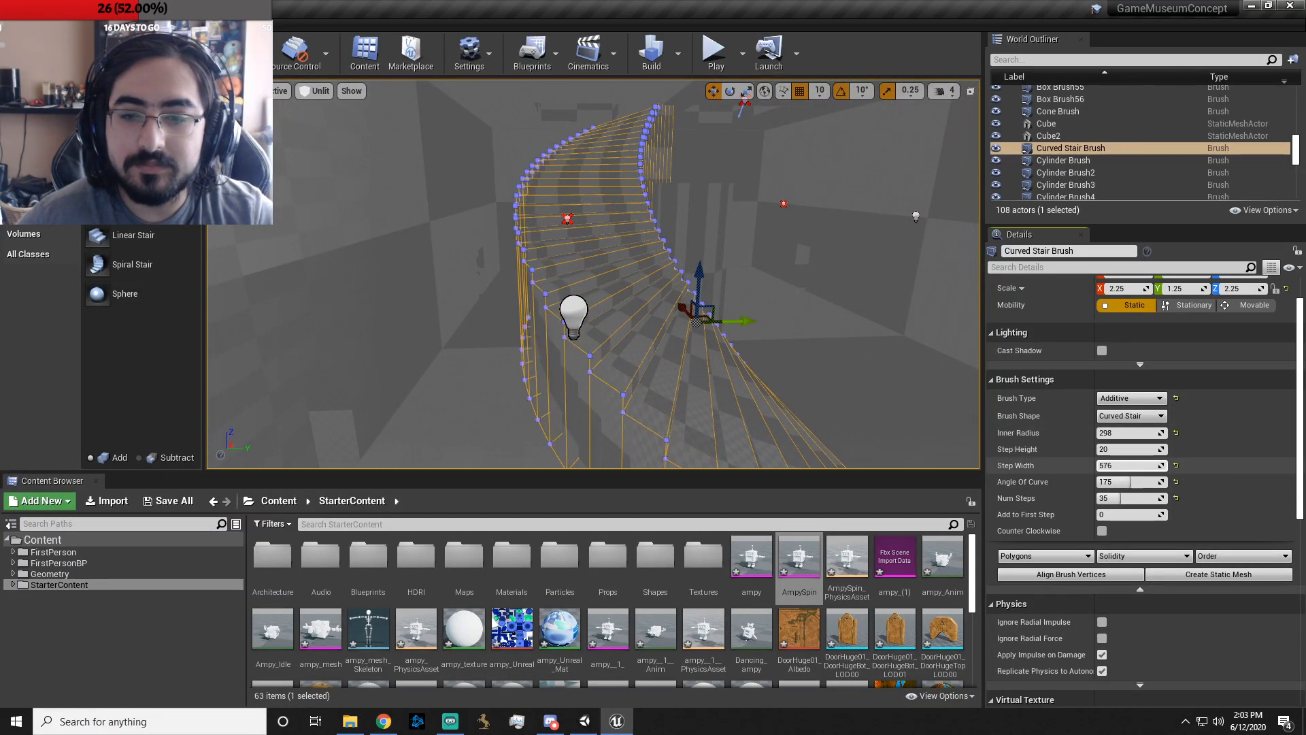
- Set the curved stair's step width to 328 and its number of steps to 23
{"action": "left_click_drag", "start_coordinate": [1129, 466], "coordinate": [1068, 465]}
{"action": "right_click_drag", "start_coordinate": [812, 391], "coordinate": [810, 387]}
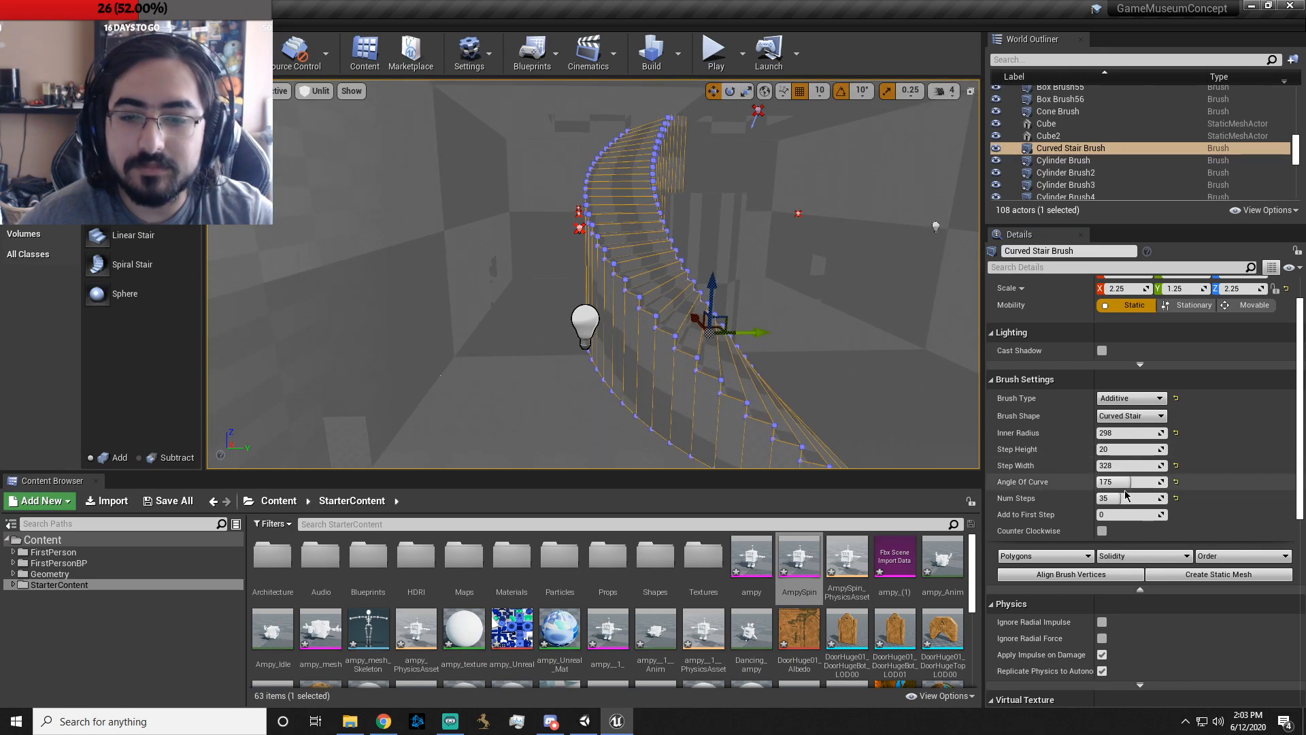
{"action": "mouse_move", "coordinate": [1126, 498]}
{"action": "left_mouse_down"}
{"action": "mouse_move", "coordinate": [1160, 498]}
{"action": "mouse_move", "coordinate": [1118, 498]}
{"action": "left_mouse_up"}
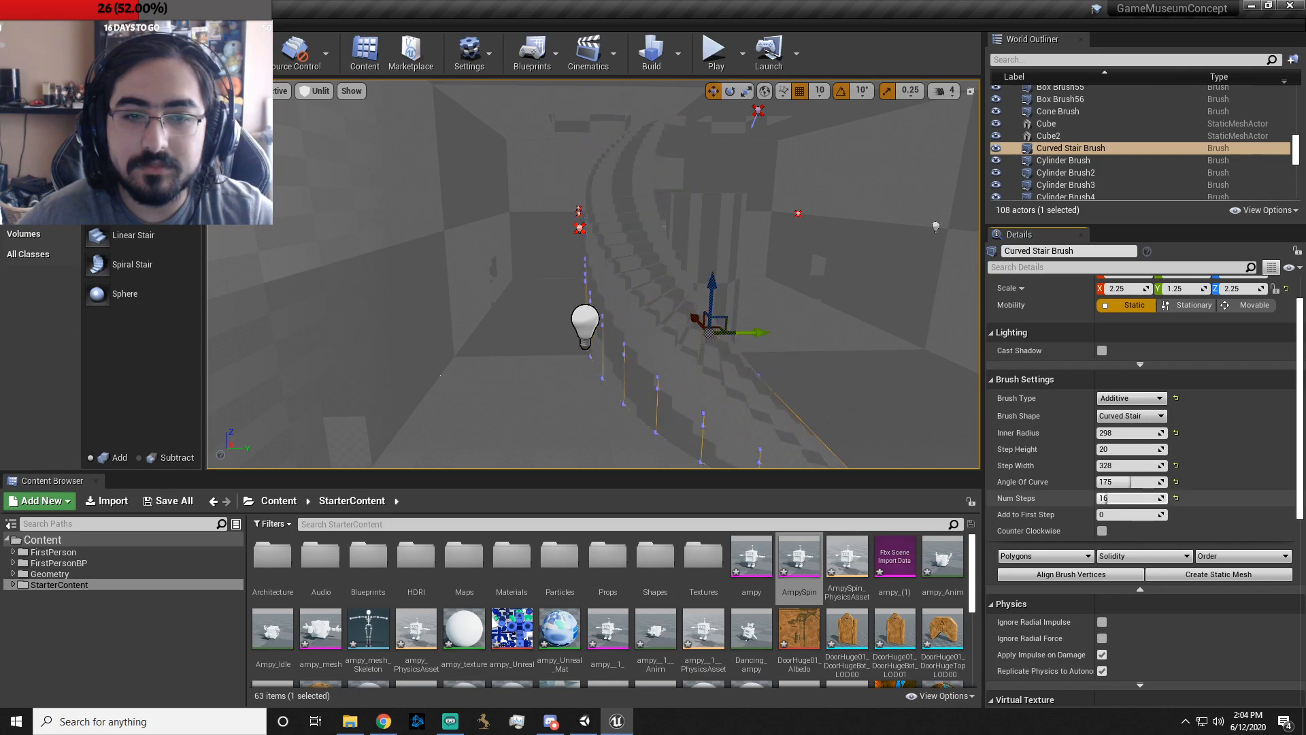
- Shift the curved stair brush sideways along Y toward the side wall of the lower room
{"action": "key", "text": "d"}
{"action": "right_click_drag", "start_coordinate": [741, 360], "coordinate": [722, 360]}
{"action": "left_click_drag", "start_coordinate": [693, 336], "coordinate": [648, 341]}
{"action": "key", "text": "a"}
{"action": "right_click_drag", "start_coordinate": [710, 409], "coordinate": [713, 408]}
{"action": "right_click_drag", "start_coordinate": [717, 186], "coordinate": [717, 171]}
{"action": "key", "text": "w"}
{"action": "key", "text": "d"}
{"action": "key", "text": "a"}
{"action": "right_click_drag", "start_coordinate": [754, 213], "coordinate": [756, 228]}
{"action": "left_click_drag", "start_coordinate": [695, 374], "coordinate": [642, 376]}
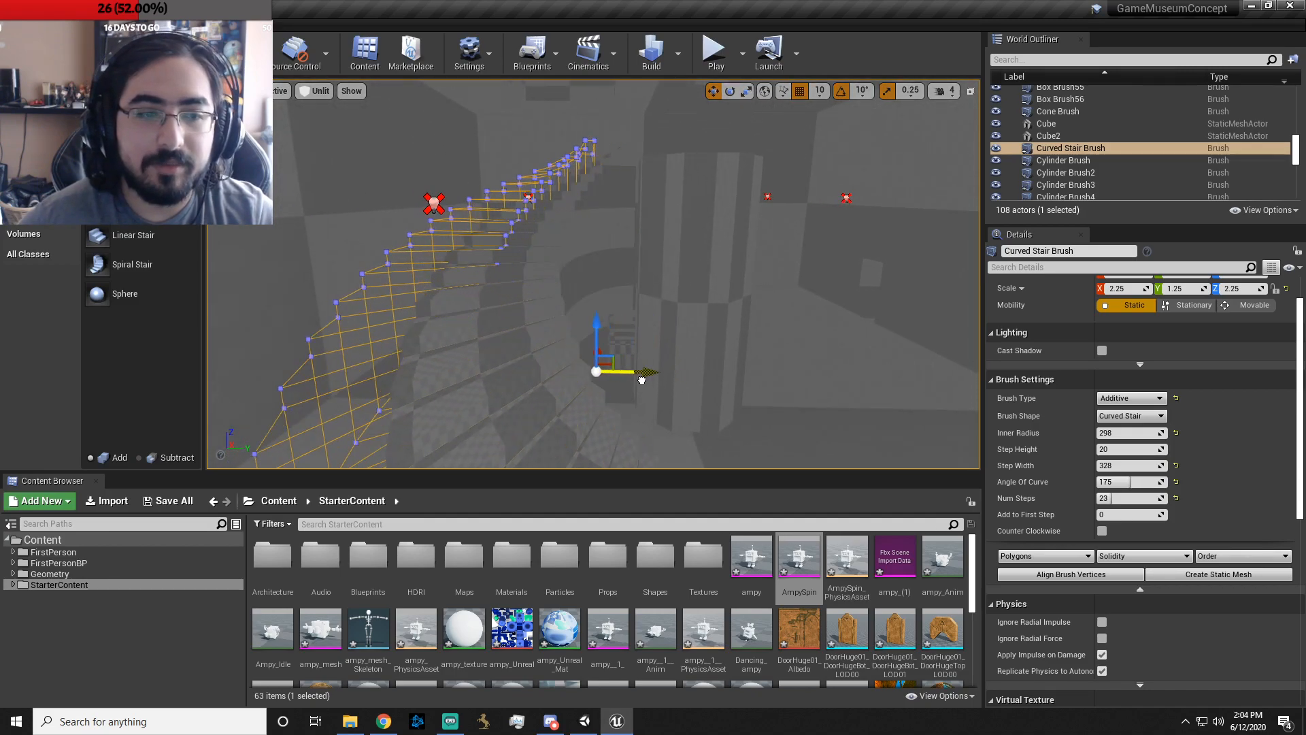
- Examine the curved stair's position and climb toward the upper floor from several angles
{"action": "right_click_drag", "start_coordinate": [696, 226], "coordinate": [695, 236]}
{"action": "key", "text": "a"}
{"action": "key", "text": "s"}
{"action": "right_click_drag", "start_coordinate": [633, 398], "coordinate": [646, 399]}
{"action": "key", "text": "d"}
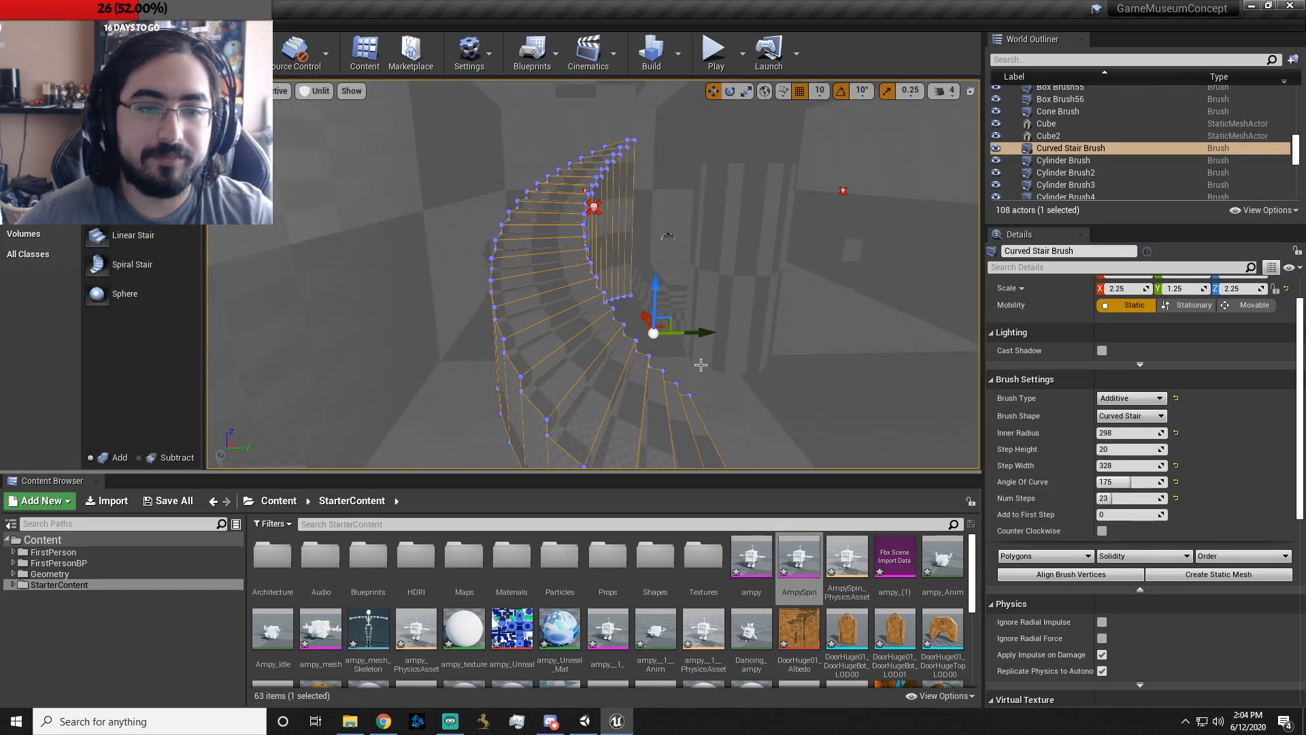
{"action": "key", "text": "d"}
{"action": "right_click_drag", "start_coordinate": [732, 362], "coordinate": [684, 362]}
{"action": "right_click_drag", "start_coordinate": [720, 302], "coordinate": [833, 275]}
{"action": "key", "text": "a"}
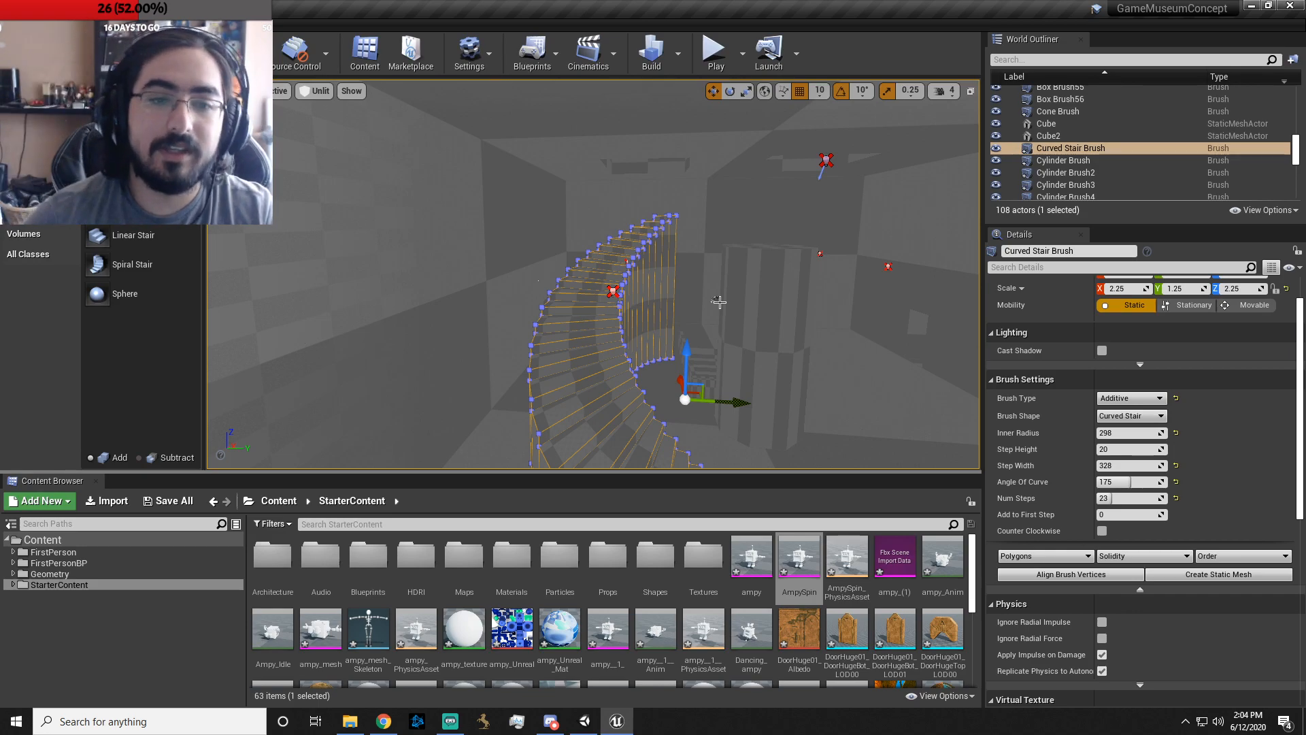
- Set the curved stair to 31 steps and a 202-degree angle of curve
{"action": "right_click_drag", "start_coordinate": [719, 326], "coordinate": [728, 336]}
{"action": "key", "text": "d"}
{"action": "left_click_drag", "start_coordinate": [1115, 500], "coordinate": [1123, 500]}
{"action": "right_click_drag", "start_coordinate": [795, 371], "coordinate": [814, 374]}
{"action": "key", "text": "d"}
{"action": "key", "text": "a"}
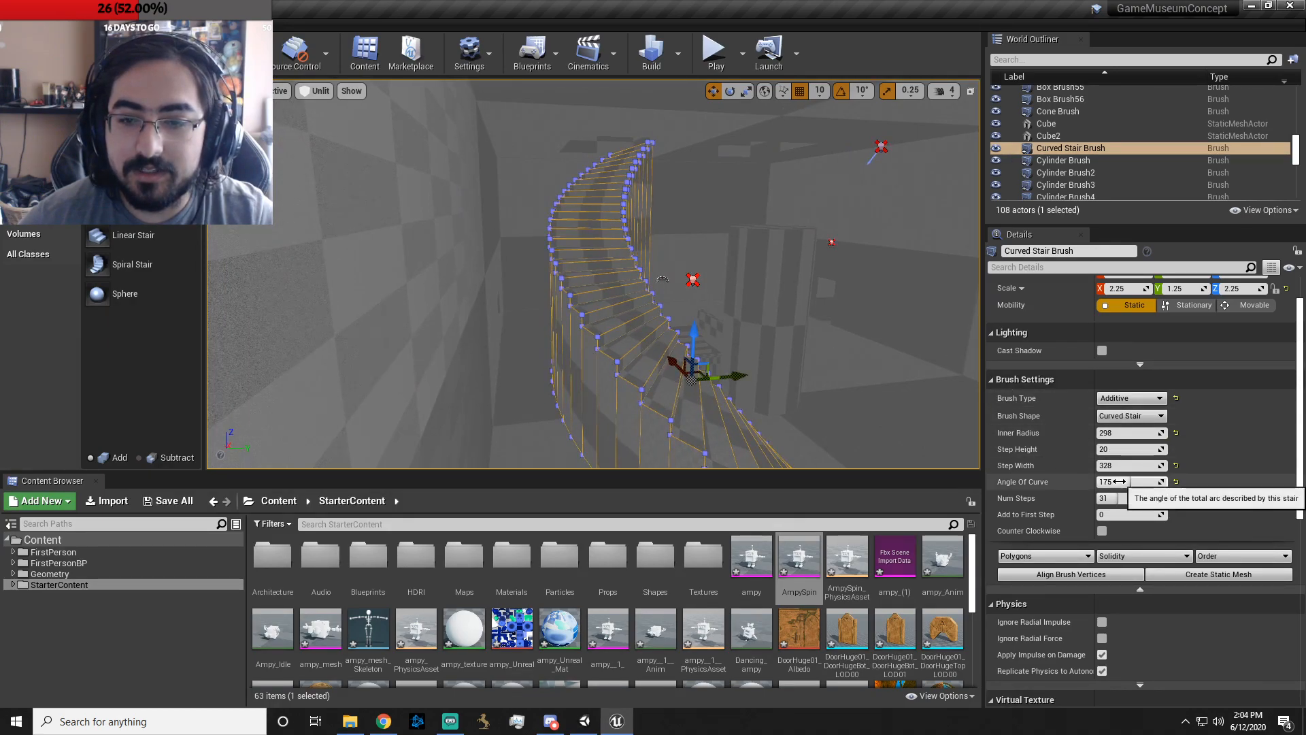
{"action": "left_click_drag", "start_coordinate": [1131, 482], "coordinate": [1135, 482]}
{"action": "mouse_move", "coordinate": [832, 302]}
{"action": "right_mouse_down"}
{"action": "mouse_move", "coordinate": [820, 307]}
{"action": "mouse_move", "coordinate": [854, 308]}
{"action": "mouse_move", "coordinate": [825, 312]}
{"action": "right_mouse_up"}
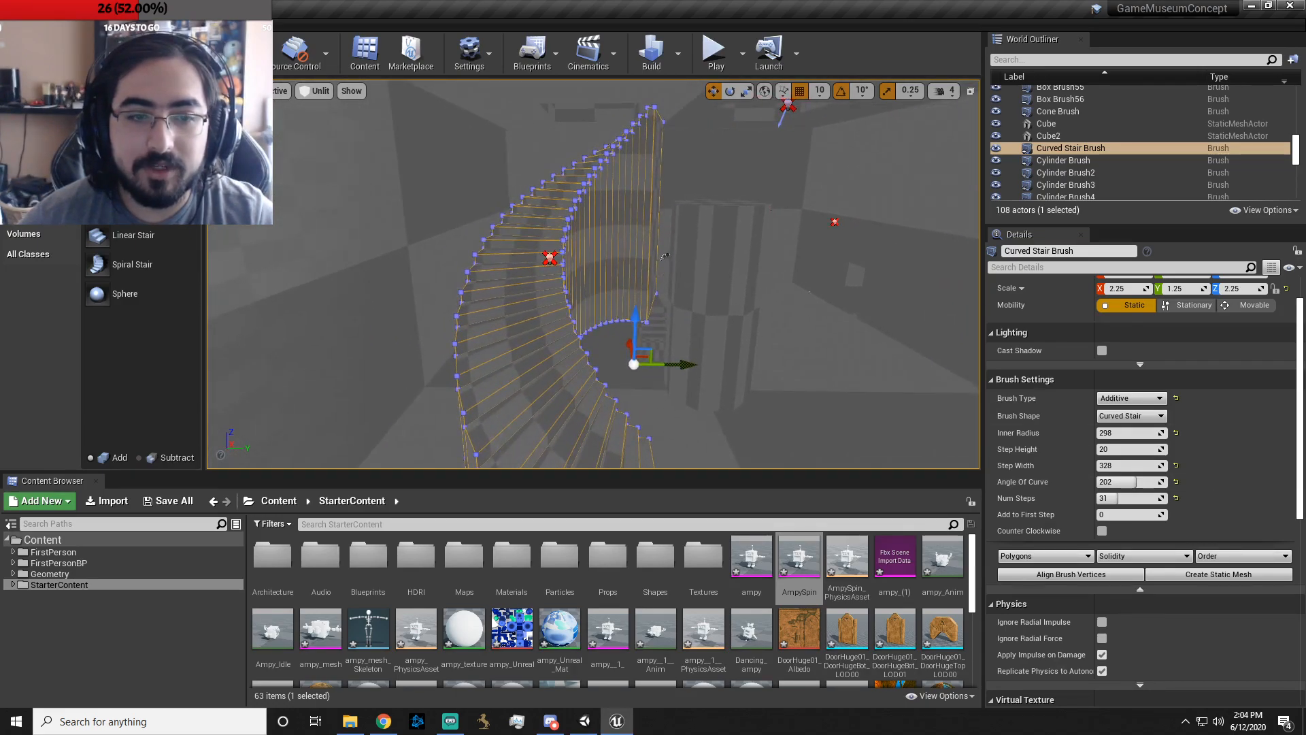
- Play-test the level by walking from the wooden-floored room through the floor opening to the curved stair, then end the play session
{"action": "left_click", "coordinate": [732, 47]}
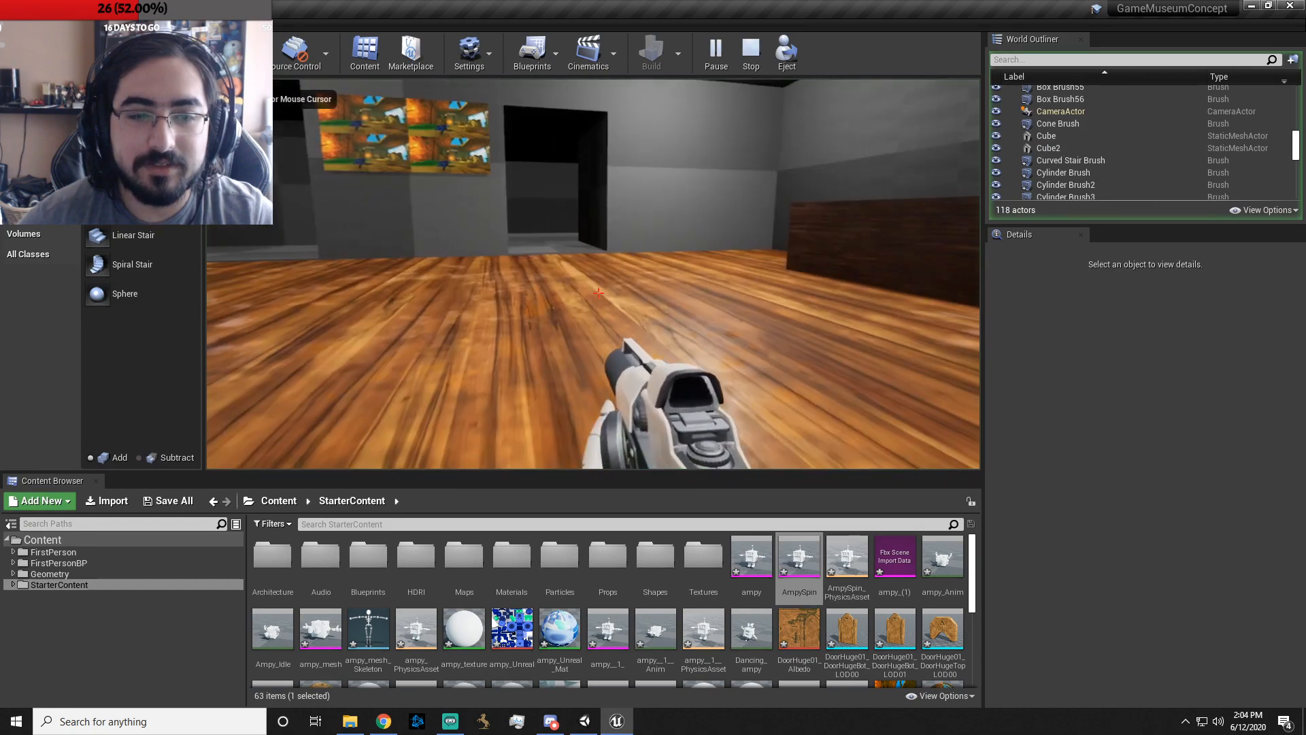
{"action": "key", "text": "w"}
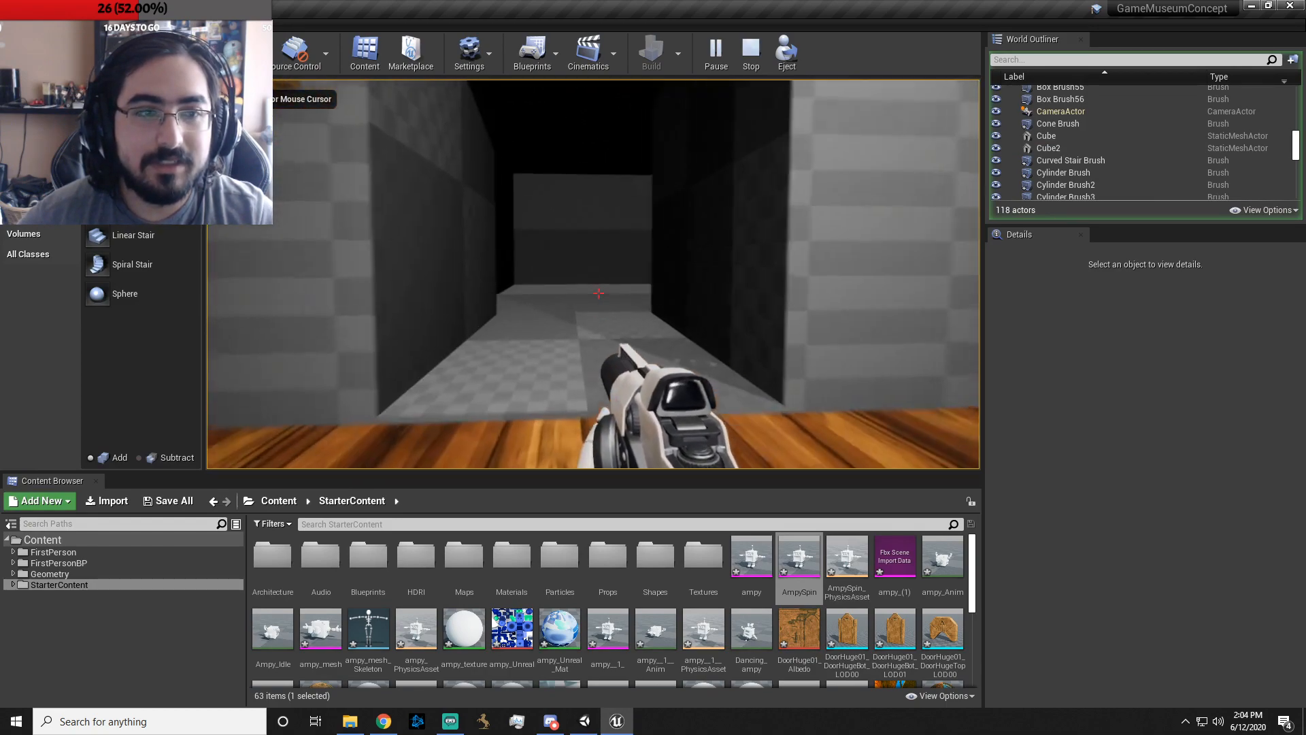
{"action": "key", "text": "w"}
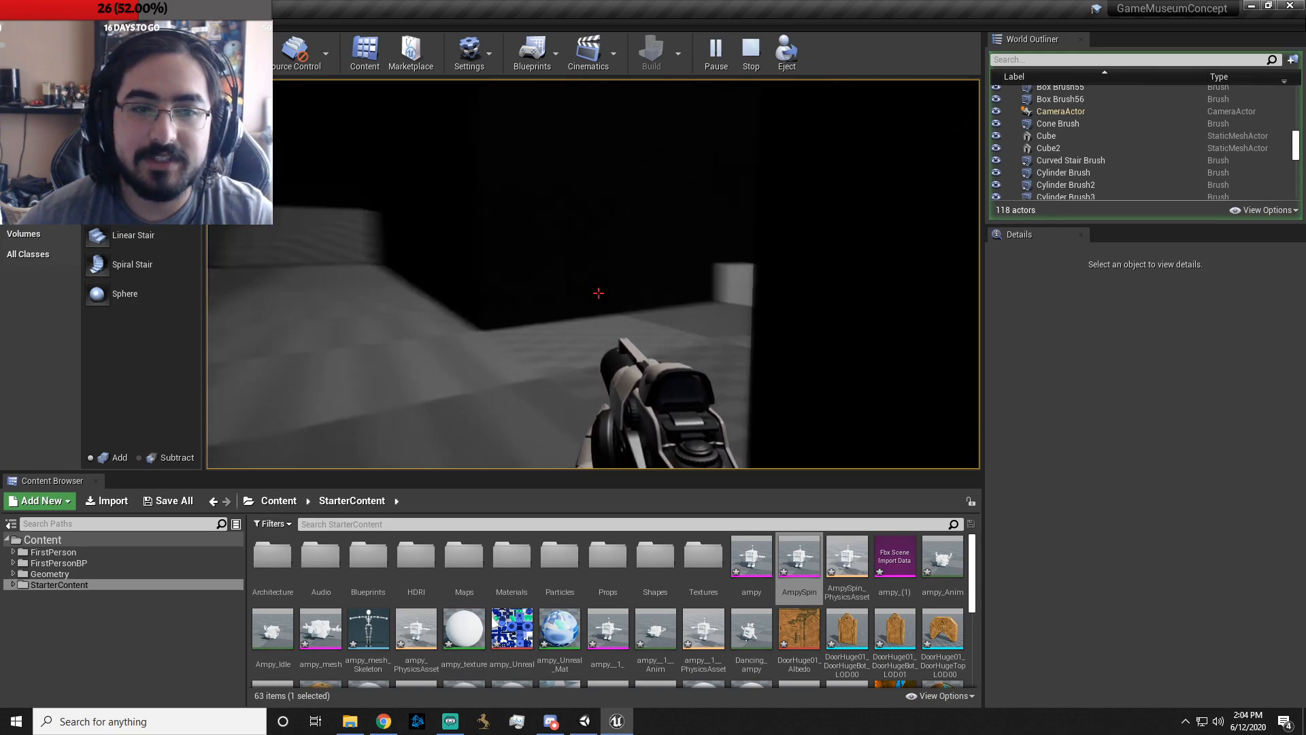
{"action": "key", "text": "w"}
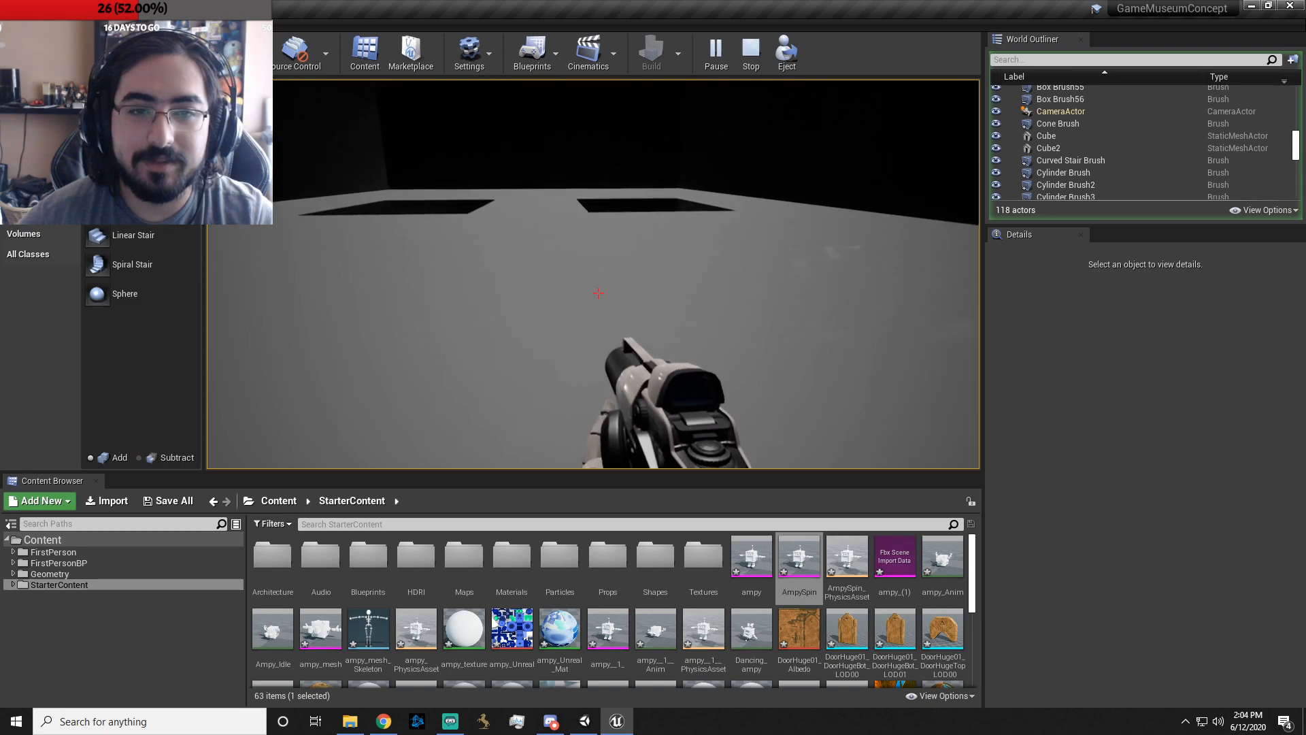
{"action": "key", "text": "w"}
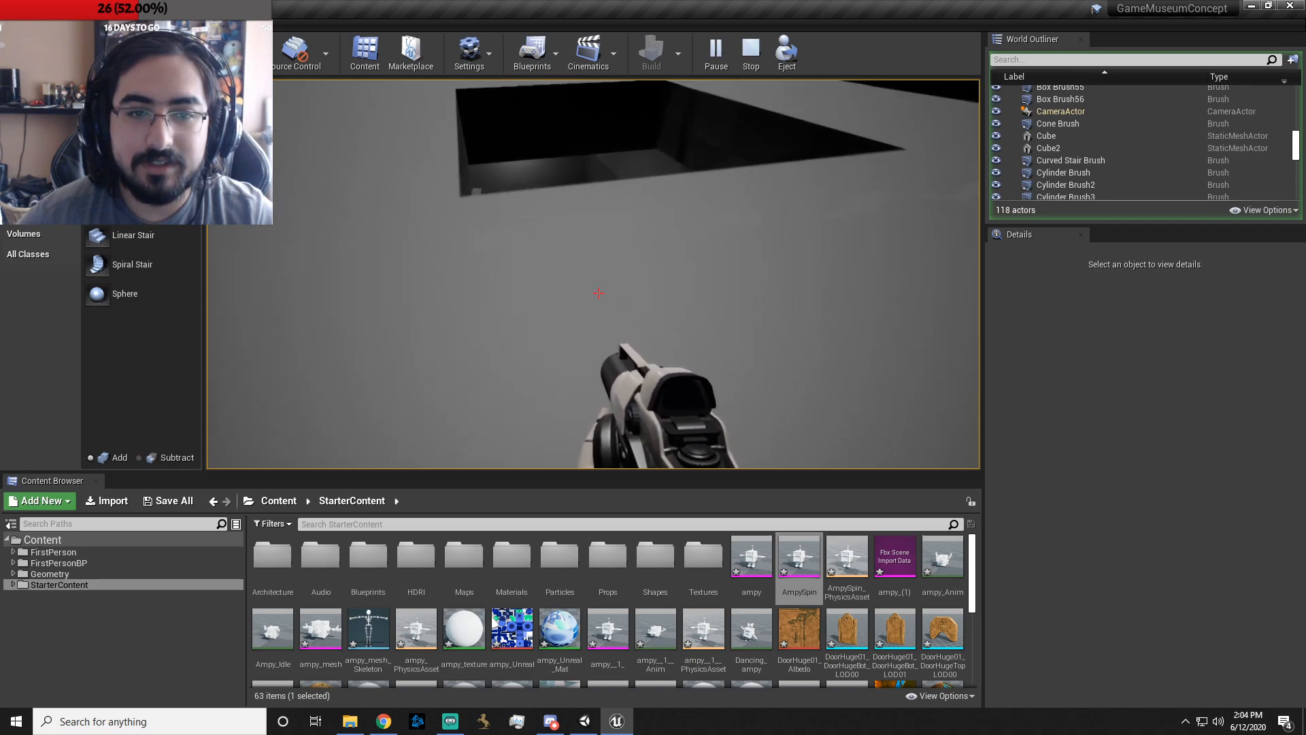
{"action": "key", "text": "w"}
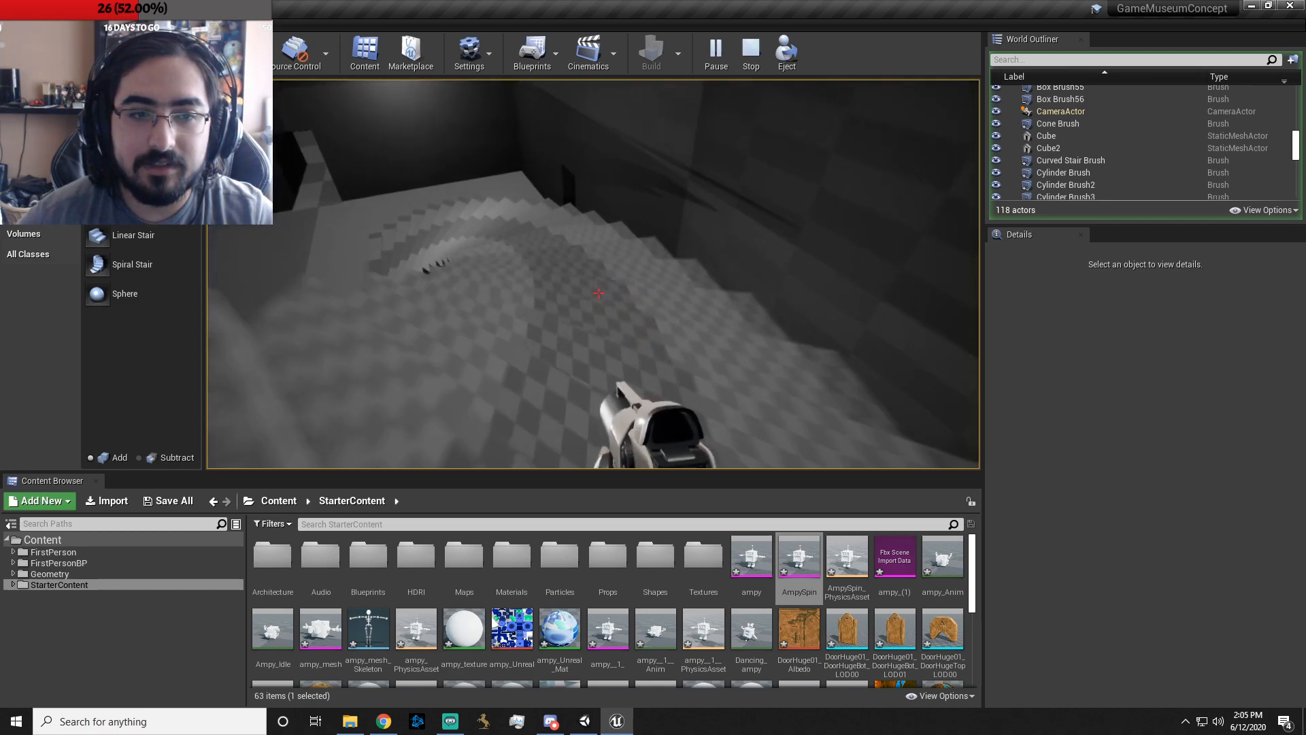
{"action": "key", "text": "w"}
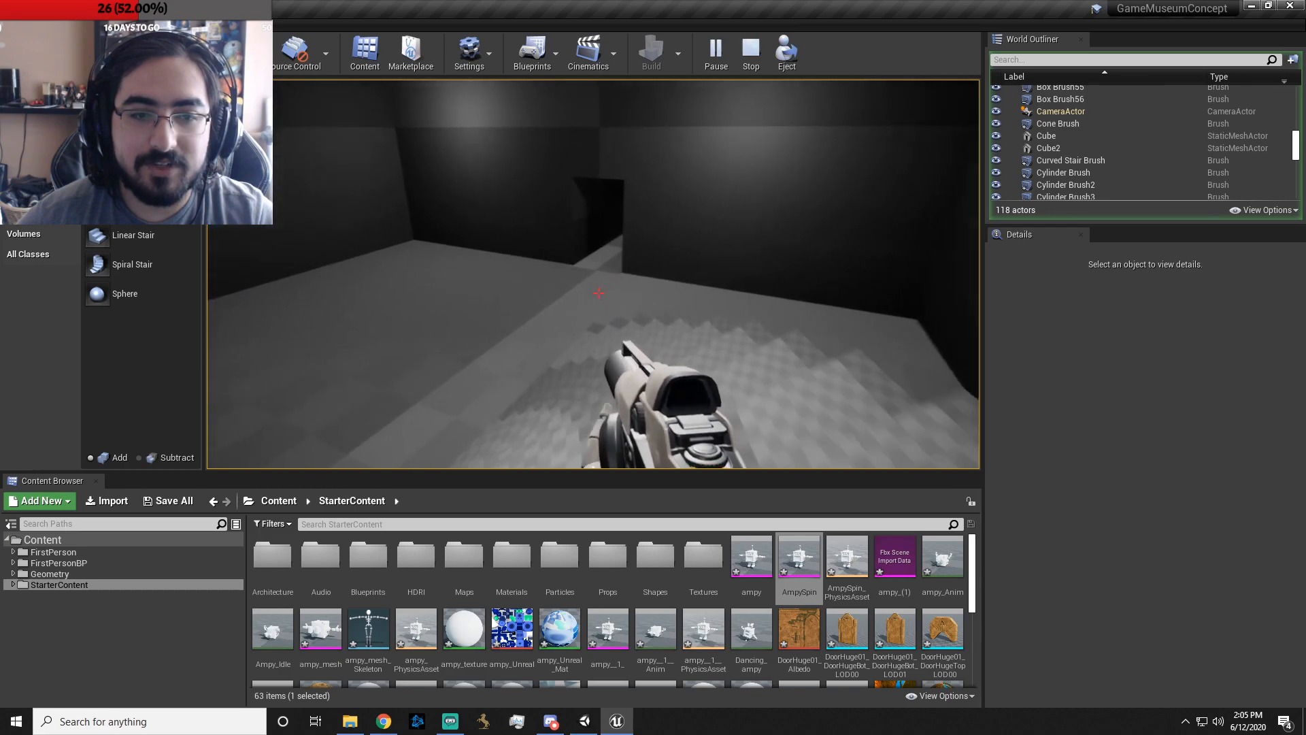
{"action": "key", "text": "w"}
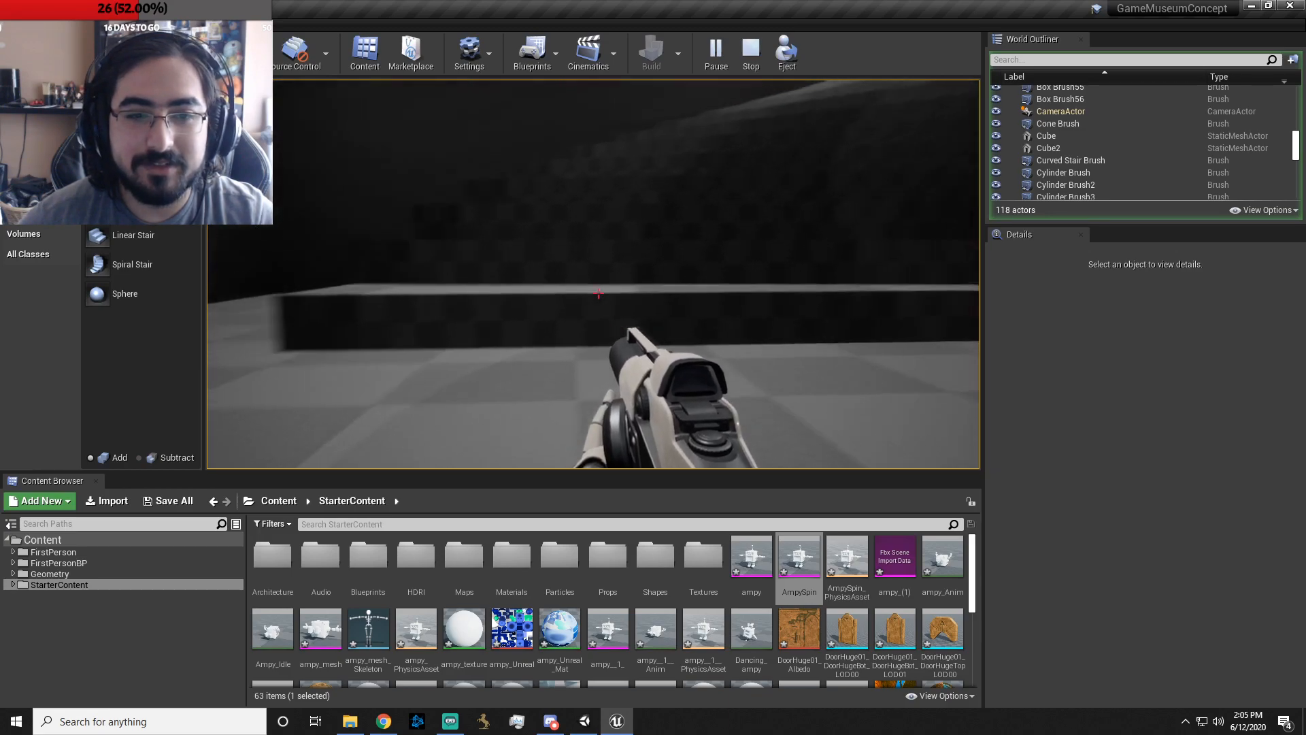
{"action": "key", "text": "w"}
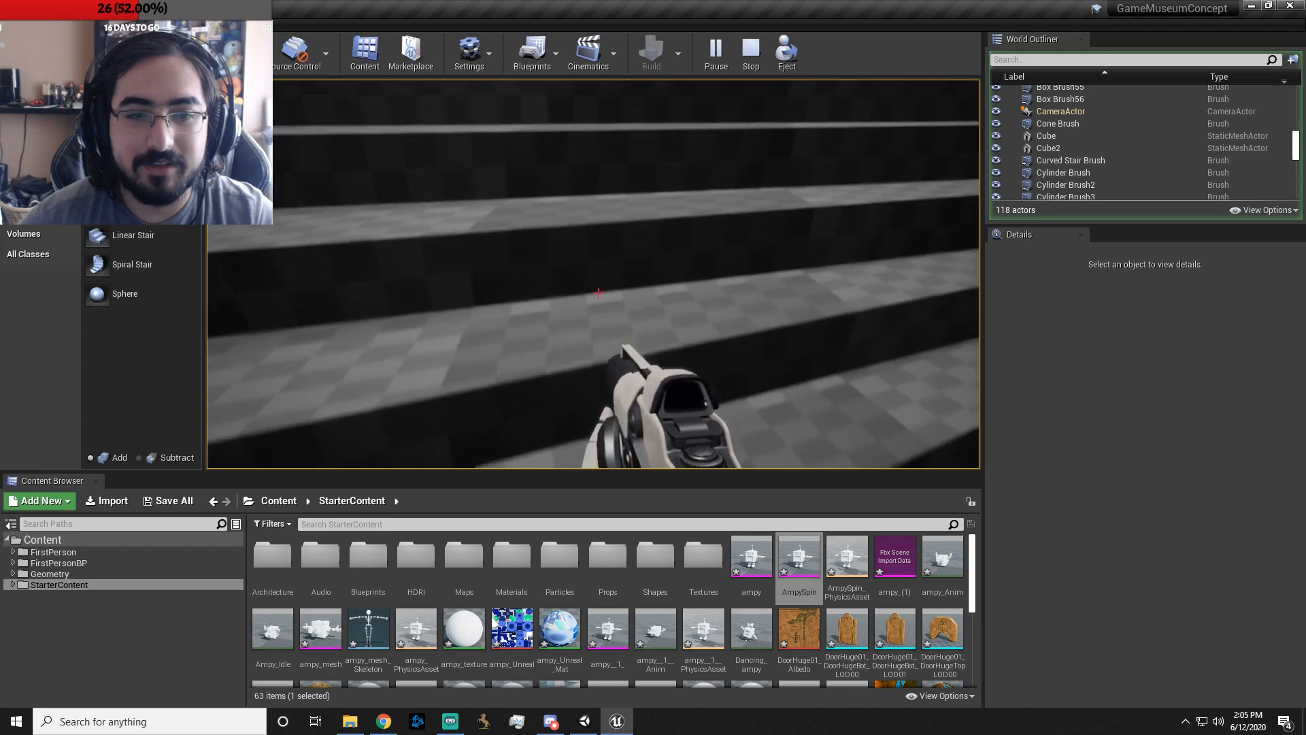
{"action": "key", "text": "Escape"}
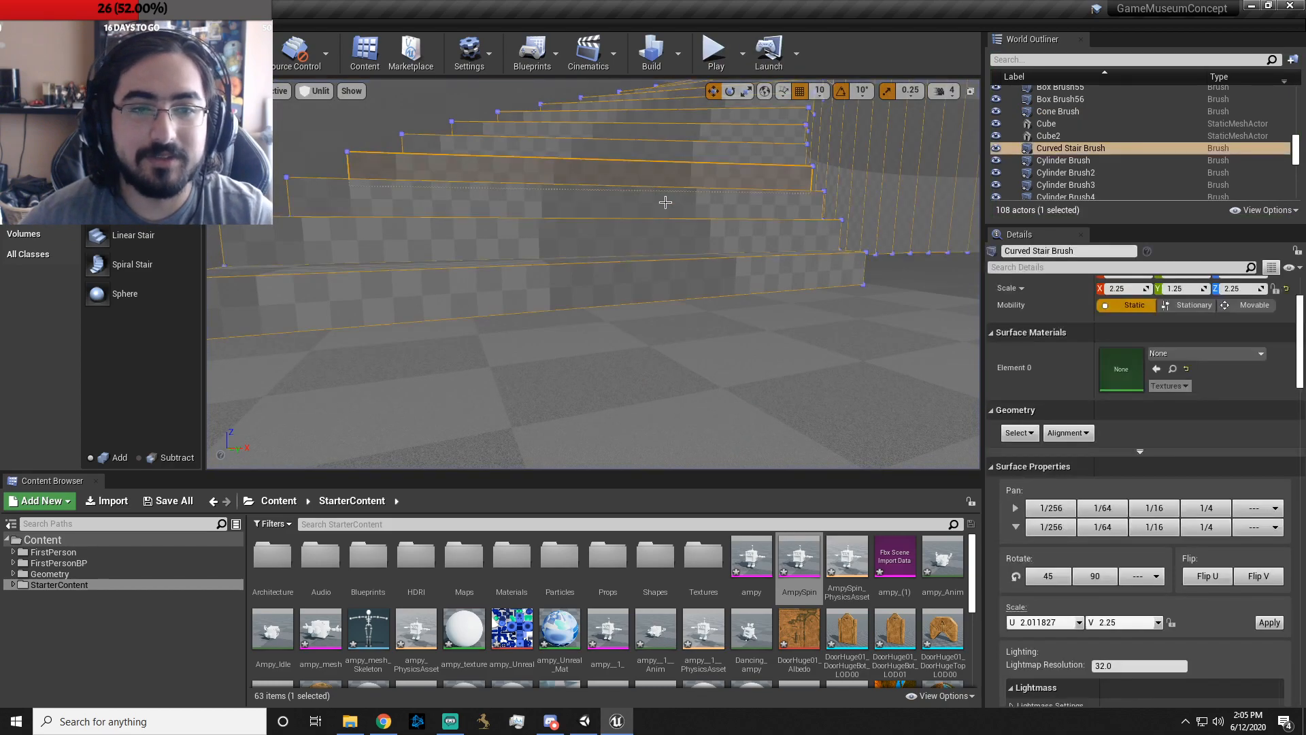
- Lower the curved stair brush along Z to reduce the height of its first step
{"action": "scroll", "coordinate": [708, 232], "scroll_direction": "down", "scroll_amount": 3}
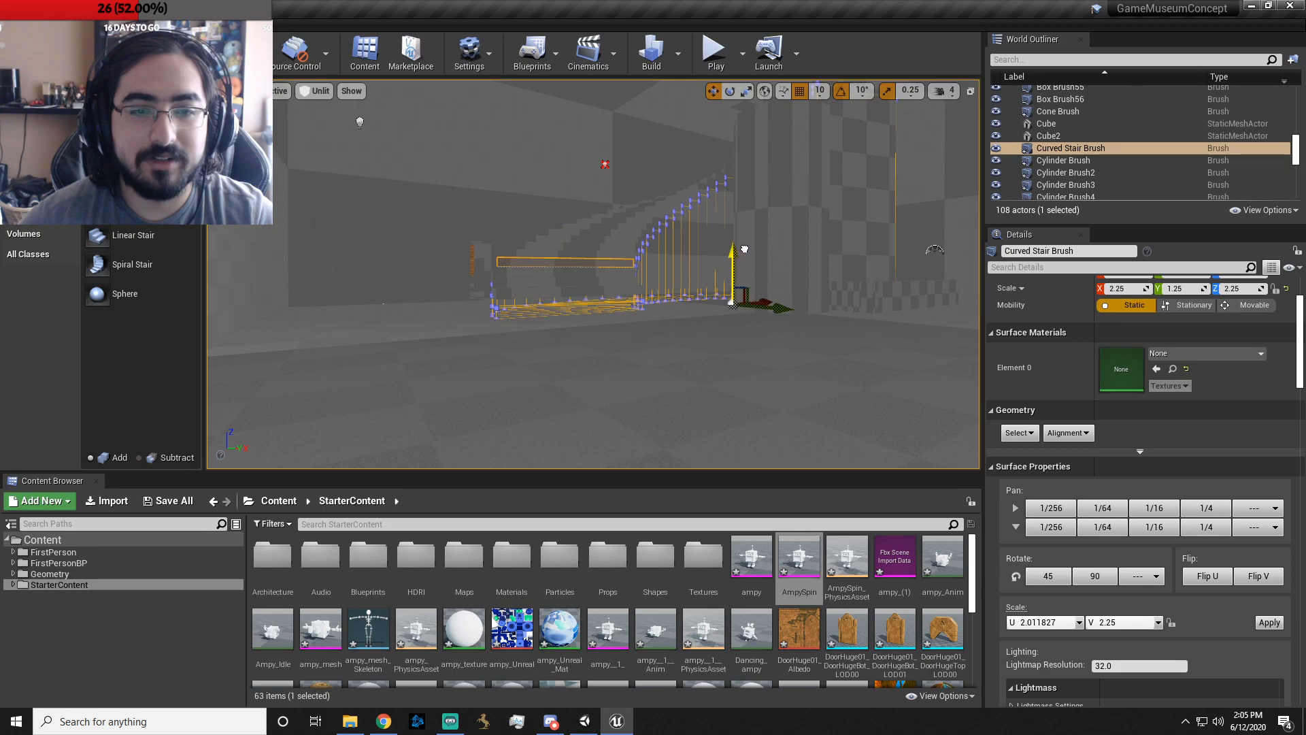
{"action": "left_click_drag", "start_coordinate": [746, 249], "coordinate": [747, 244]}
- Select the FirstPersonCharacter behind the ampy robot and move it out of the wooden-floored room toward the curved stair
{"action": "key", "text": "w"}
{"action": "mouse_move", "coordinate": [774, 227]}
{"action": "right_mouse_down"}
{"action": "mouse_move", "coordinate": [793, 160]}
{"action": "mouse_move", "coordinate": [775, 197]}
{"action": "mouse_move", "coordinate": [673, 262]}
{"action": "right_mouse_up"}
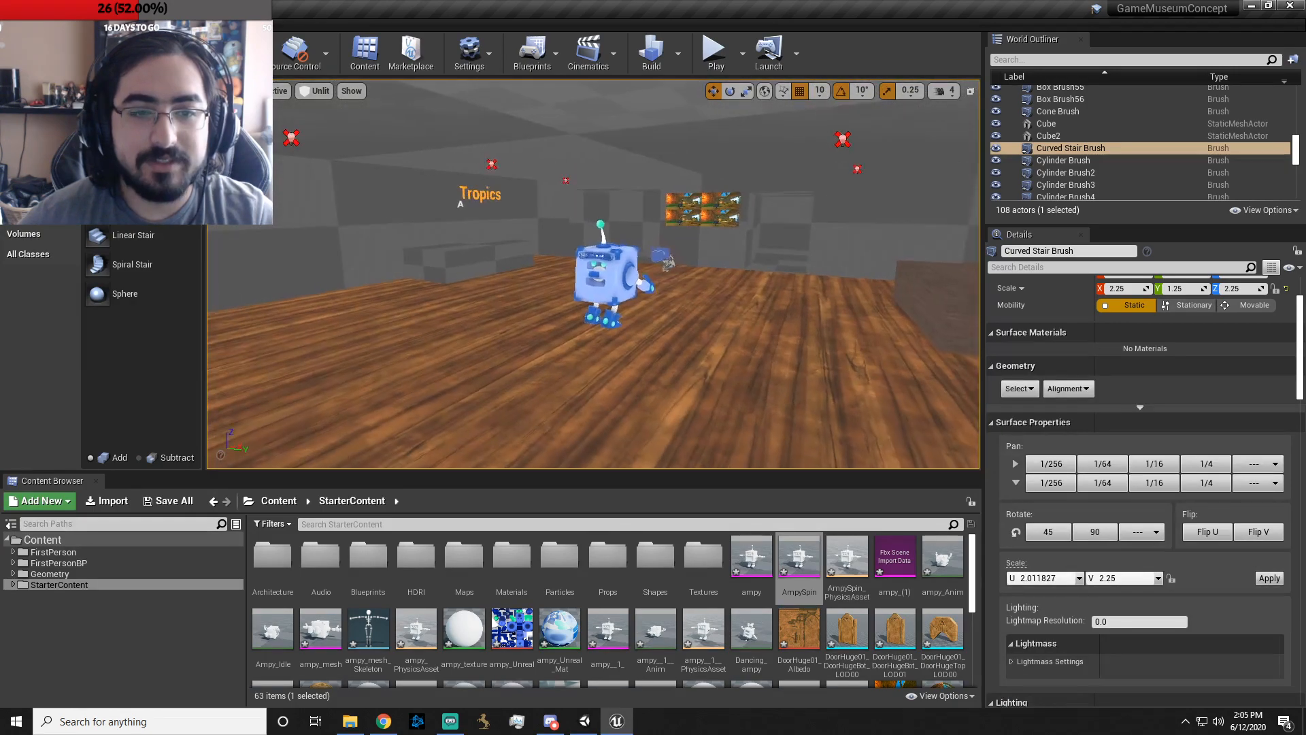
{"action": "left_click", "coordinate": [673, 260]}
{"action": "left_click", "coordinate": [673, 272]}
{"action": "left_click_drag", "start_coordinate": [674, 274], "coordinate": [896, 510]}
{"action": "mouse_move", "coordinate": [551, 329]}
{"action": "right_mouse_down"}
{"action": "mouse_move", "coordinate": [673, 388]}
{"action": "mouse_move", "coordinate": [551, 330]}
{"action": "right_mouse_up"}
{"action": "key", "text": "w"}
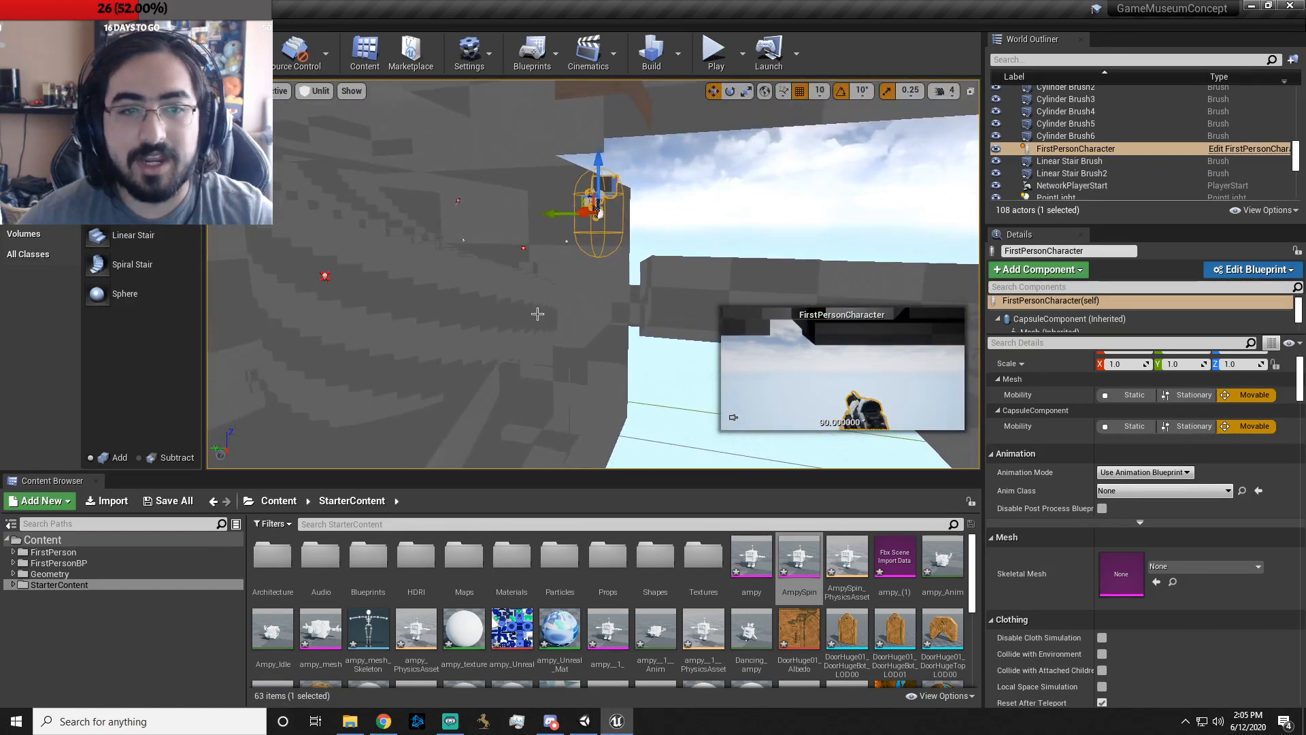
- Move the FirstPersonCharacter down into the lower room, beside the foot of the curved stair
{"action": "left_click_drag", "start_coordinate": [595, 214], "coordinate": [539, 360]}
{"action": "scroll", "coordinate": [536, 360], "scroll_direction": "up", "scroll_amount": 10}
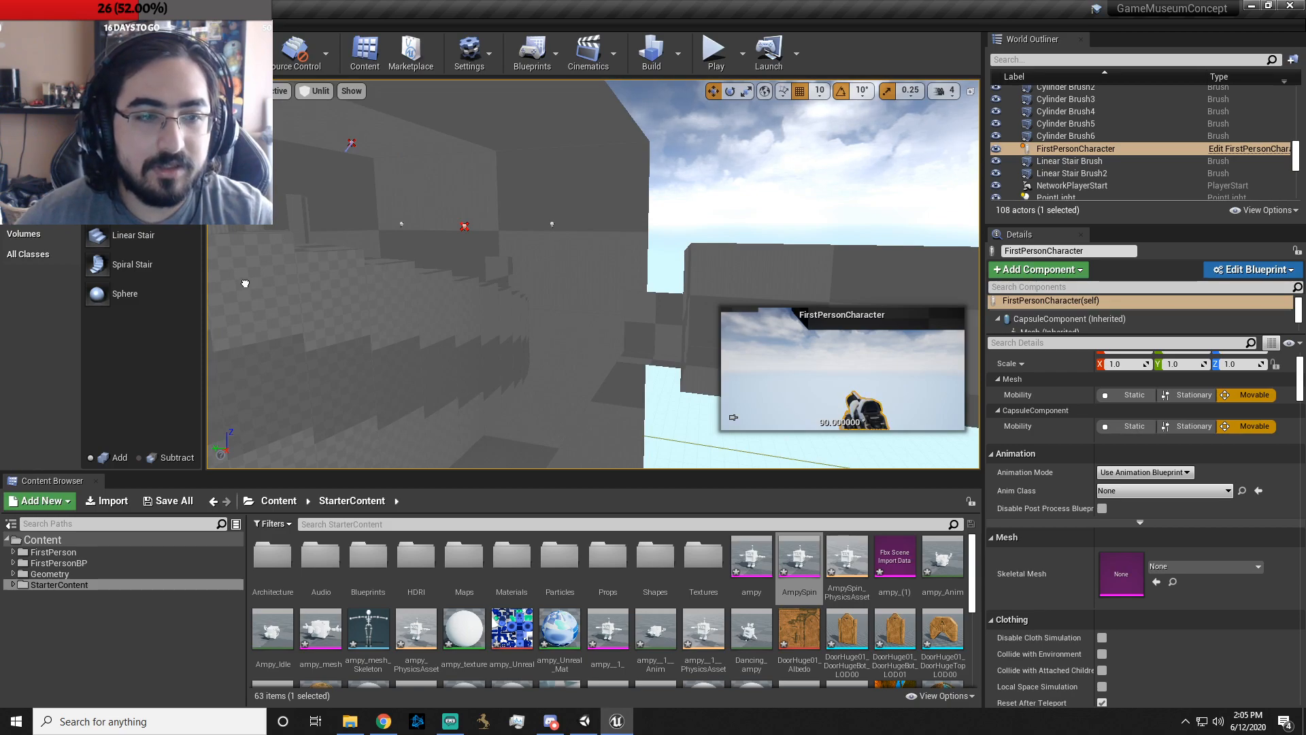
{"action": "right_click_drag", "start_coordinate": [586, 313], "coordinate": [378, 309]}
{"action": "left_click_drag", "start_coordinate": [537, 258], "coordinate": [901, 301]}
{"action": "right_click_drag", "start_coordinate": [920, 297], "coordinate": [803, 340]}
{"action": "key", "text": "w"}
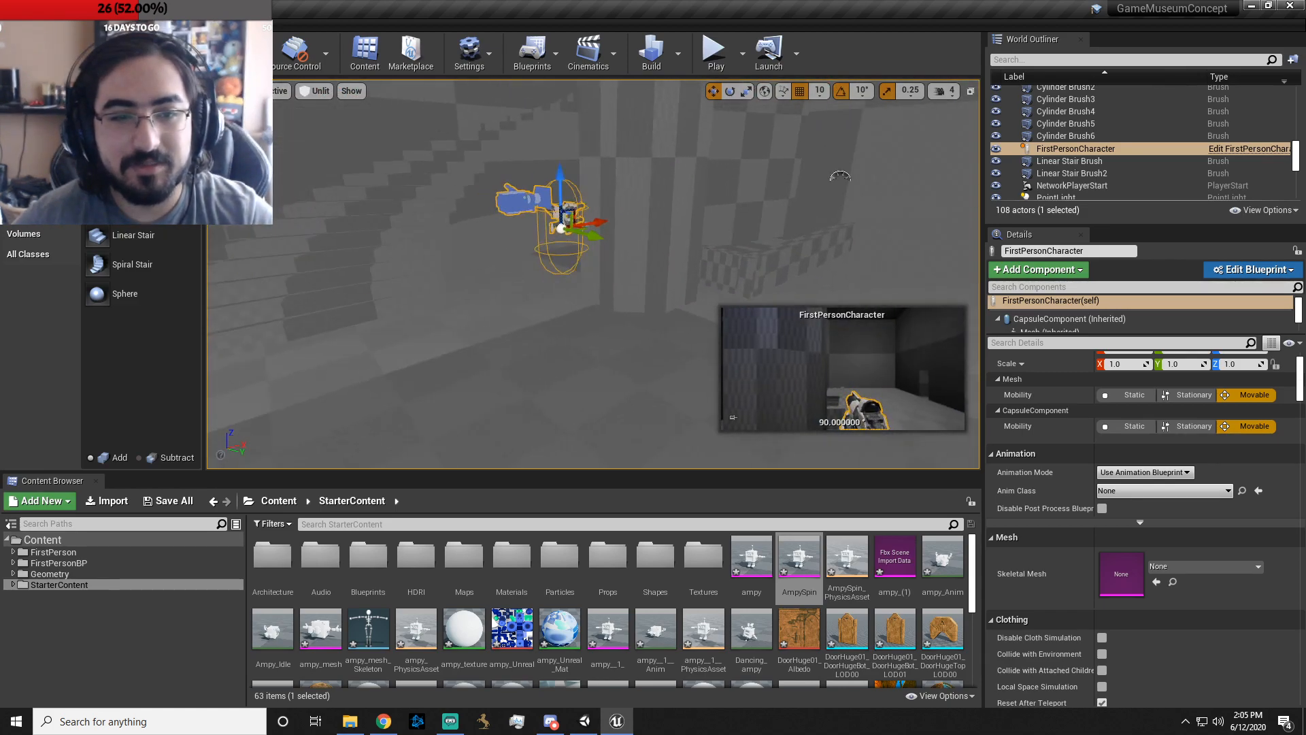
- Play-test the level by climbing the curved stair from the lower room to its upper end, then end the play session
{"action": "left_click", "coordinate": [710, 64]}
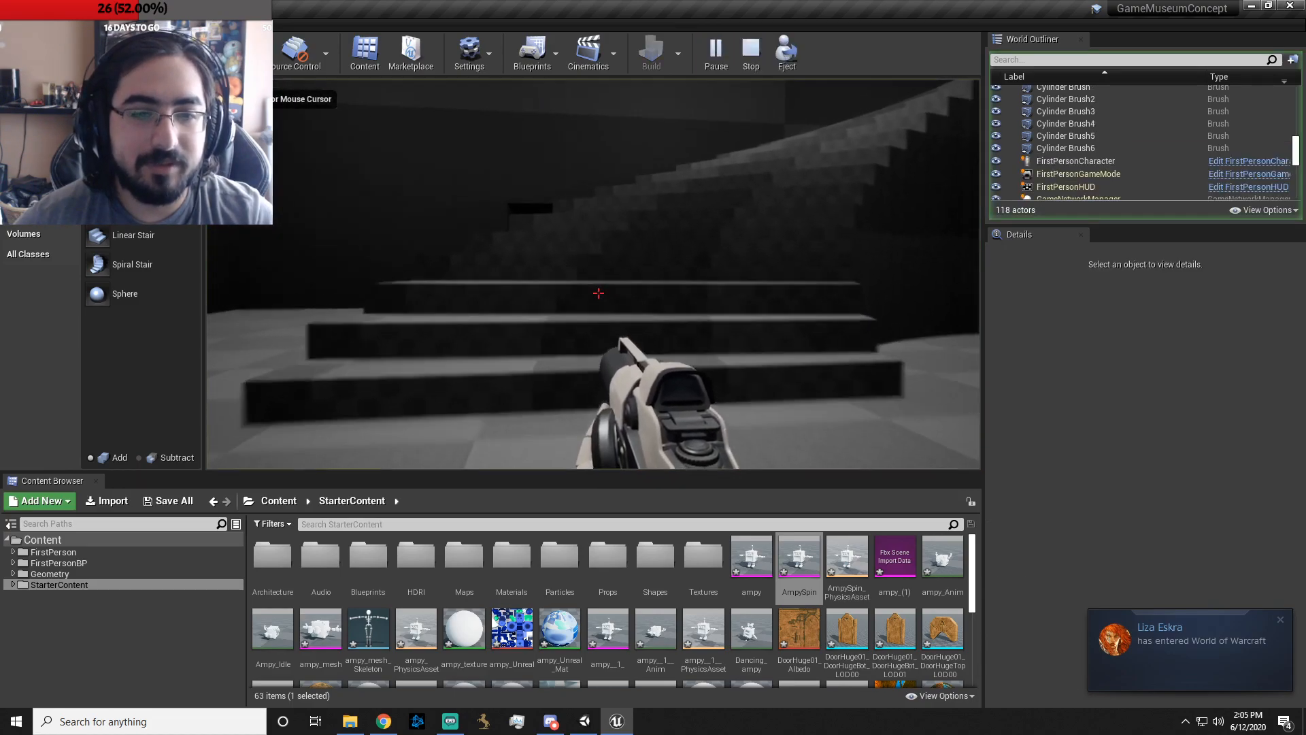
{"action": "key", "text": "w"}
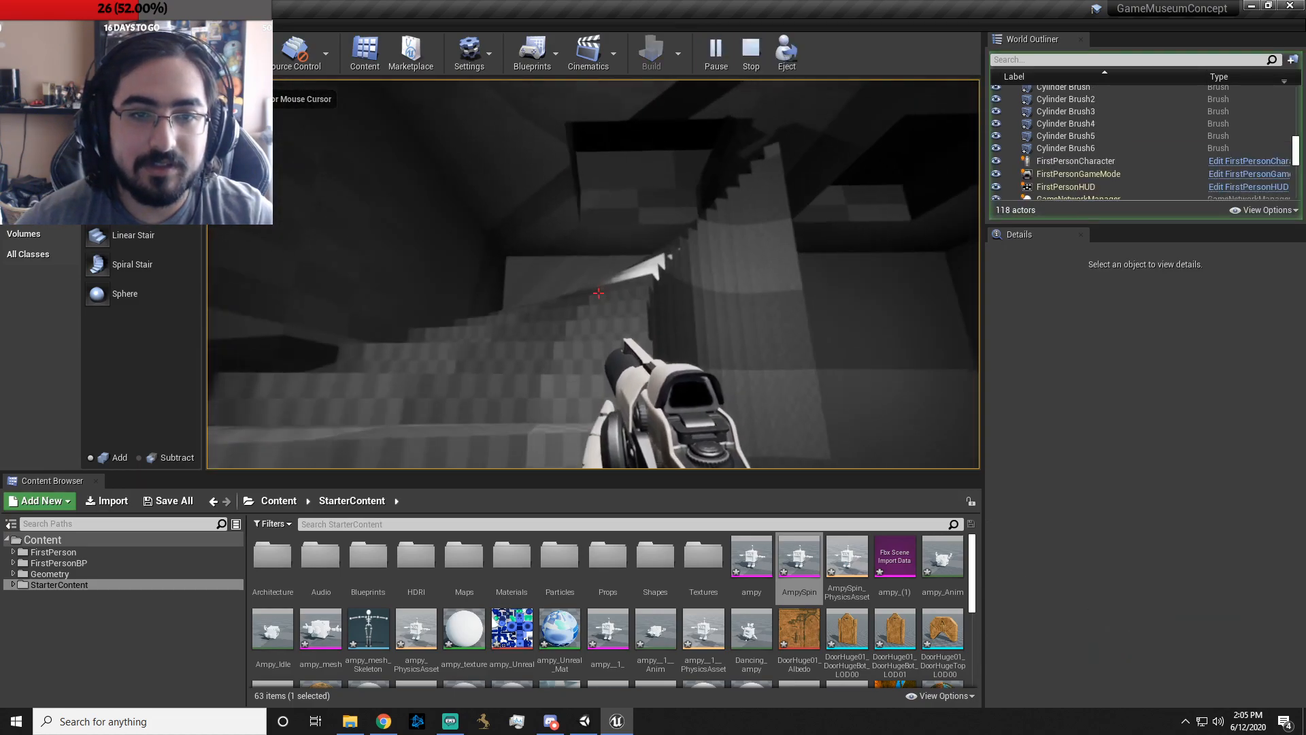
{"action": "key", "text": "w"}
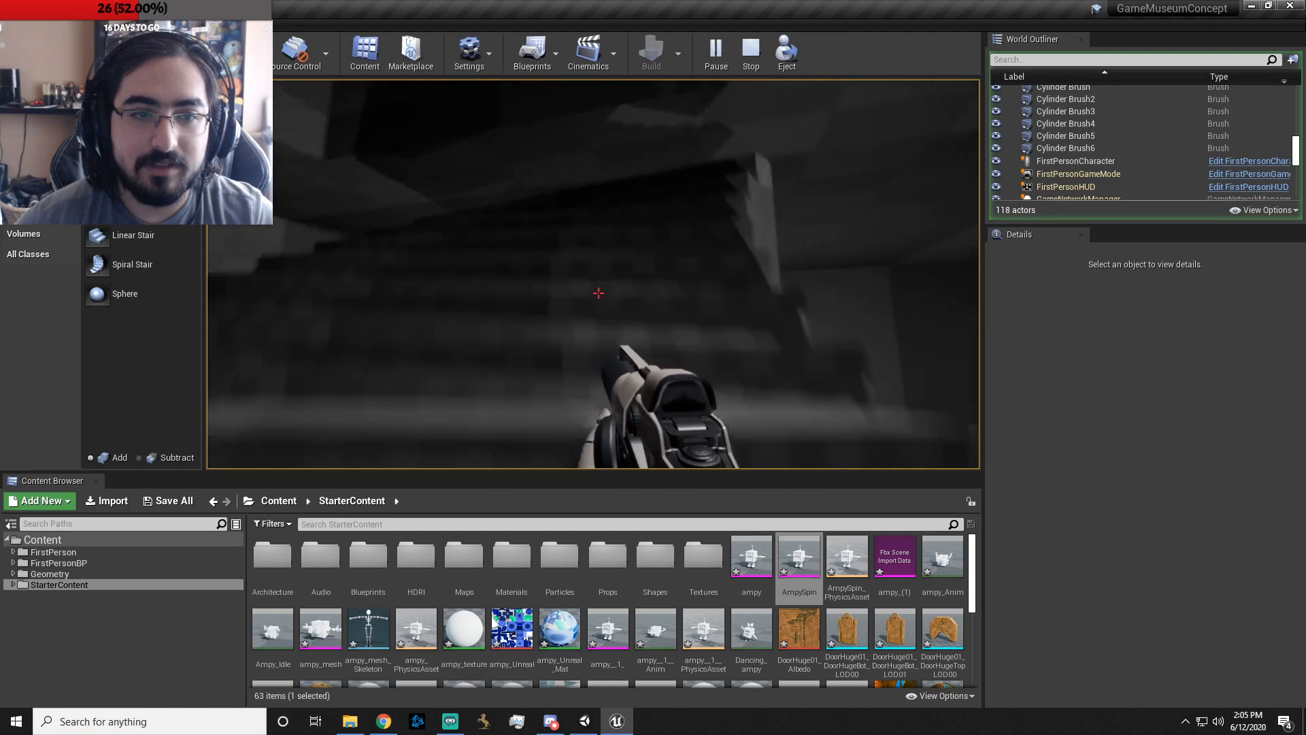
{"action": "key", "text": "w"}
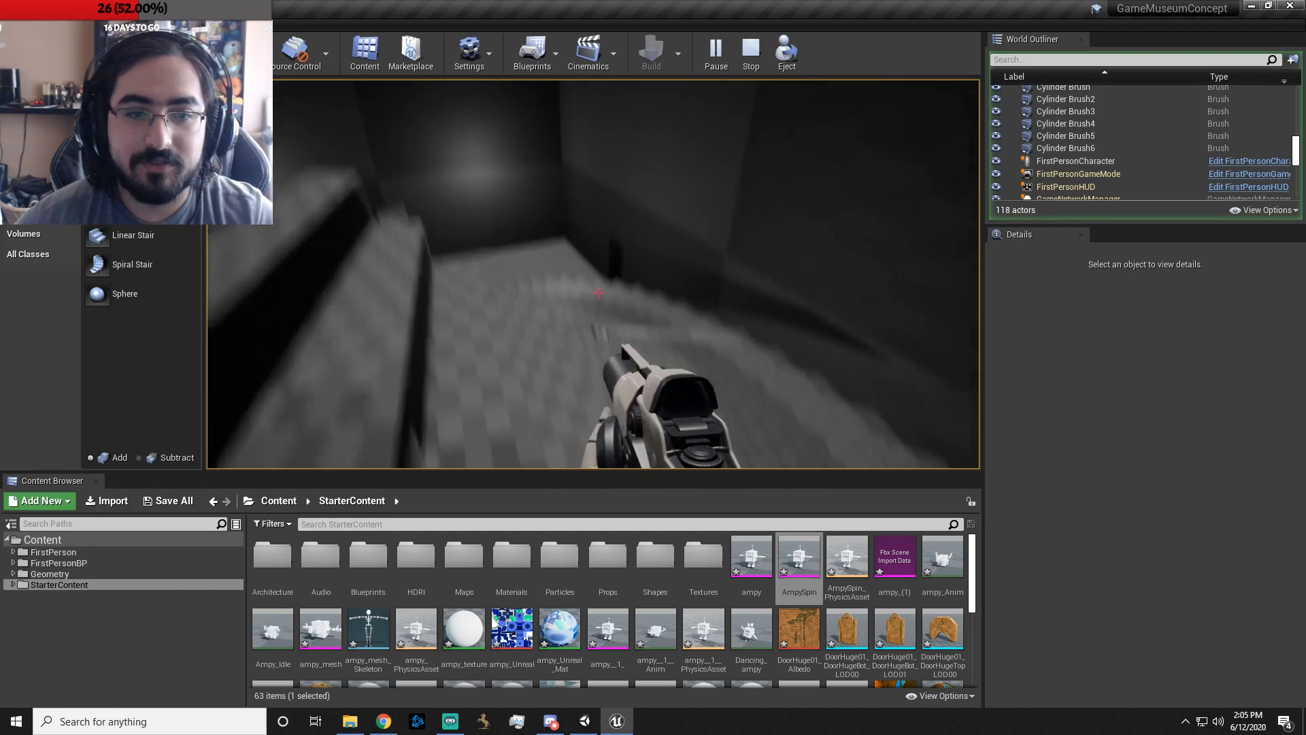
{"action": "key", "text": "w"}
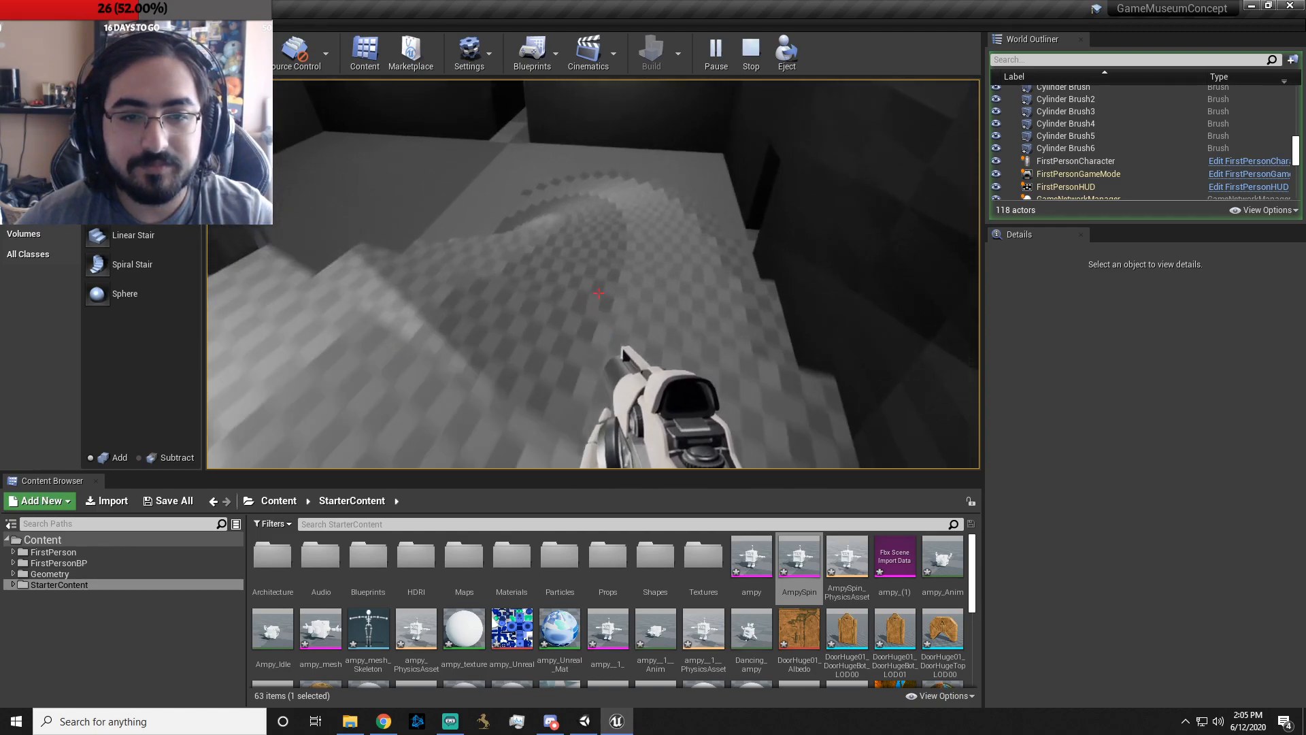
{"action": "key", "text": "Escape"}
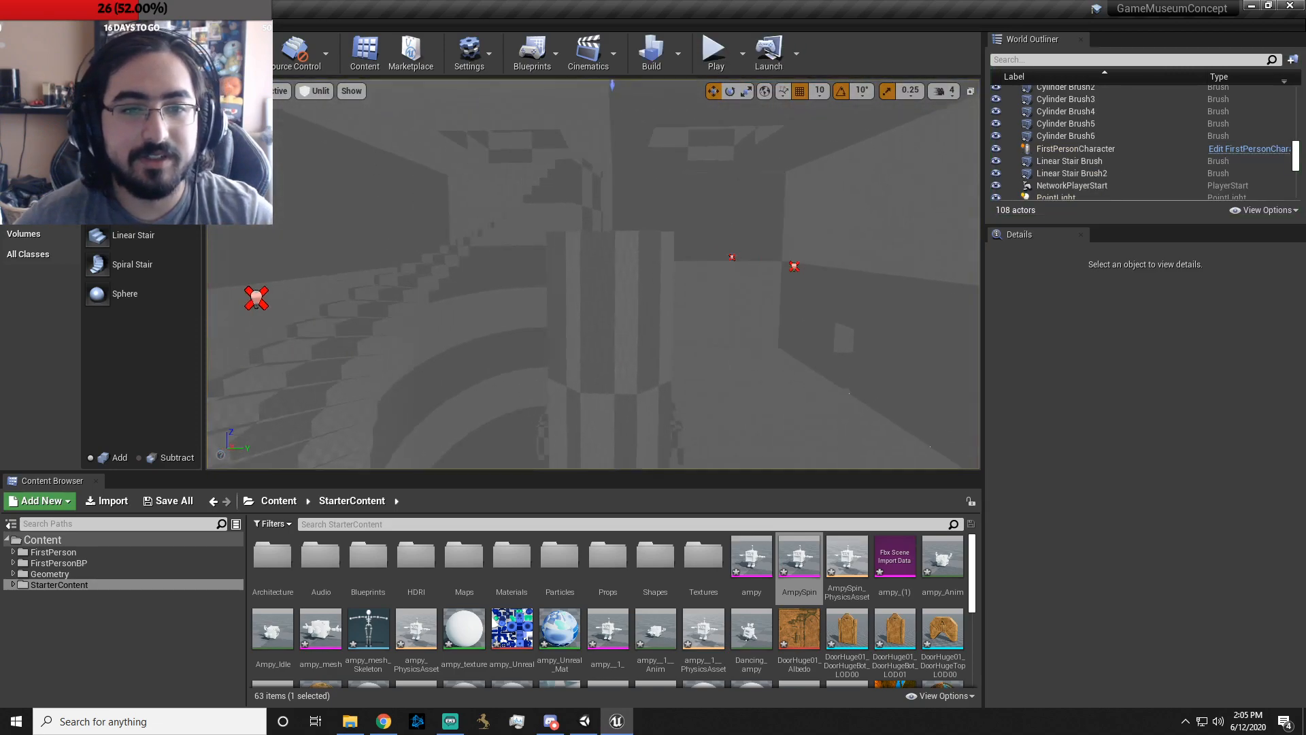
- Set the curved stair brush's inner radius to 277, step width to 205 and Add to First Step to -19
{"action": "right_click_drag", "start_coordinate": [733, 341], "coordinate": [715, 347]}
{"action": "left_click", "coordinate": [607, 306]}
{"action": "right_click_drag", "start_coordinate": [607, 306], "coordinate": [626, 313]}
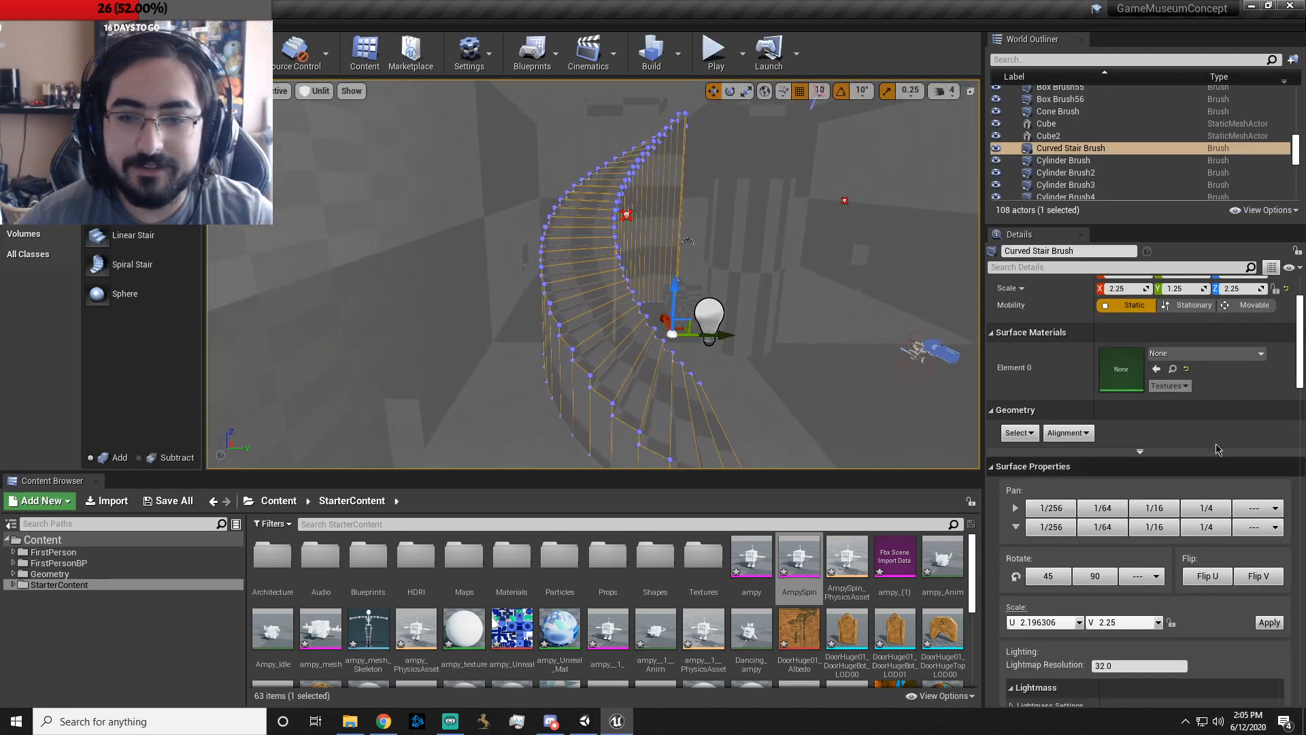
{"action": "scroll", "coordinate": [1140, 388], "scroll_direction": "up", "scroll_amount": 2}
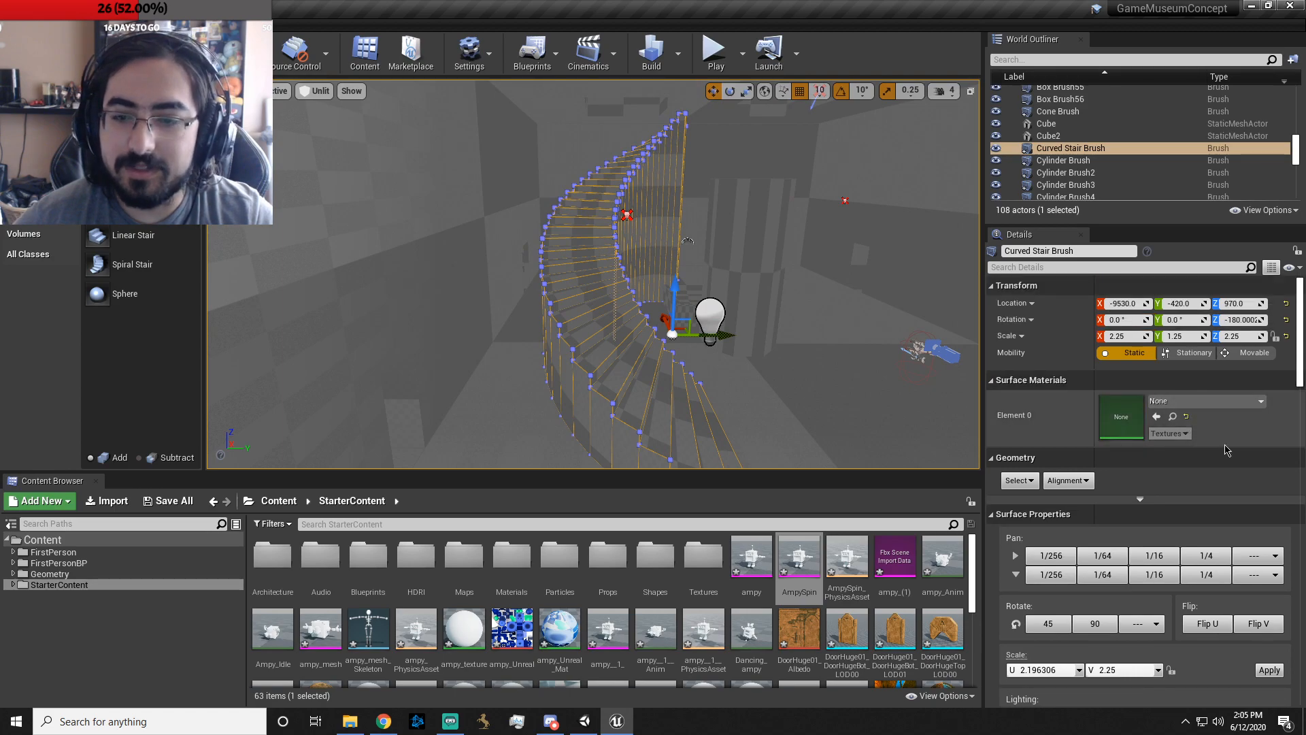
{"action": "left_click", "coordinate": [601, 251]}
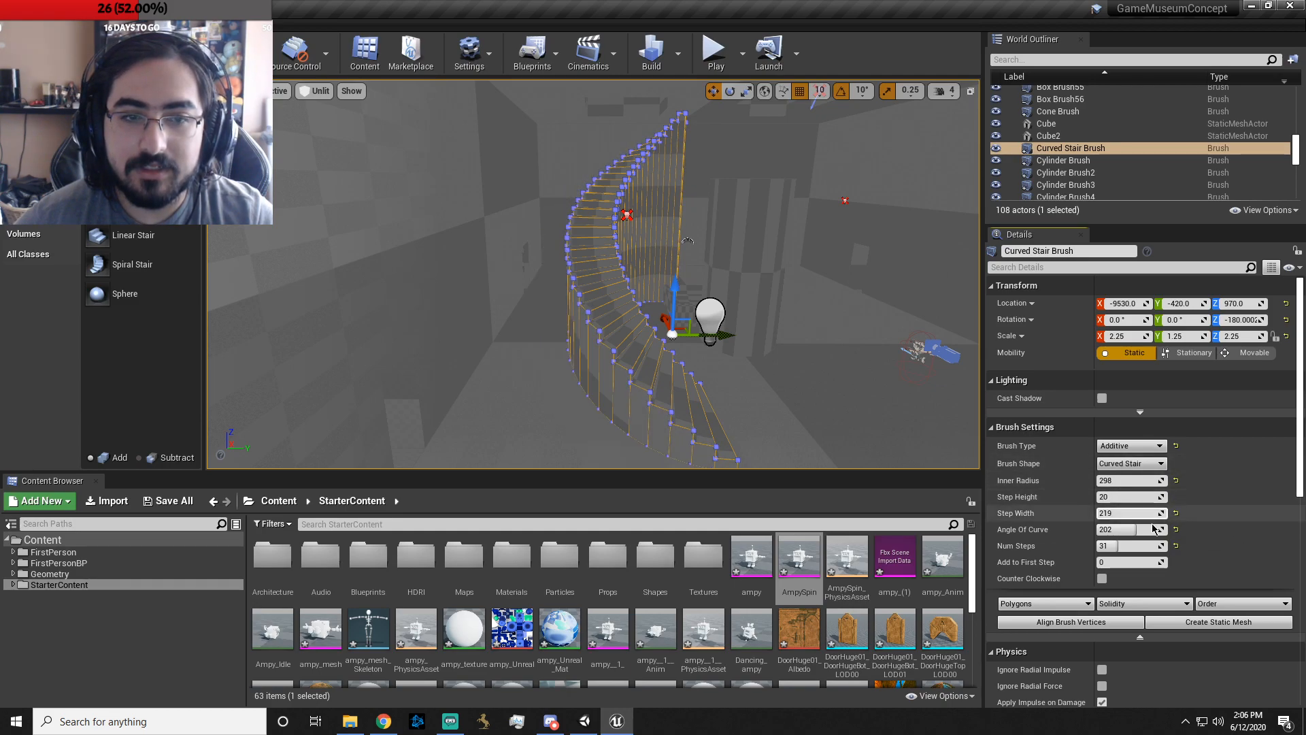
{"action": "left_click_drag", "start_coordinate": [1129, 519], "coordinate": [1110, 480]}
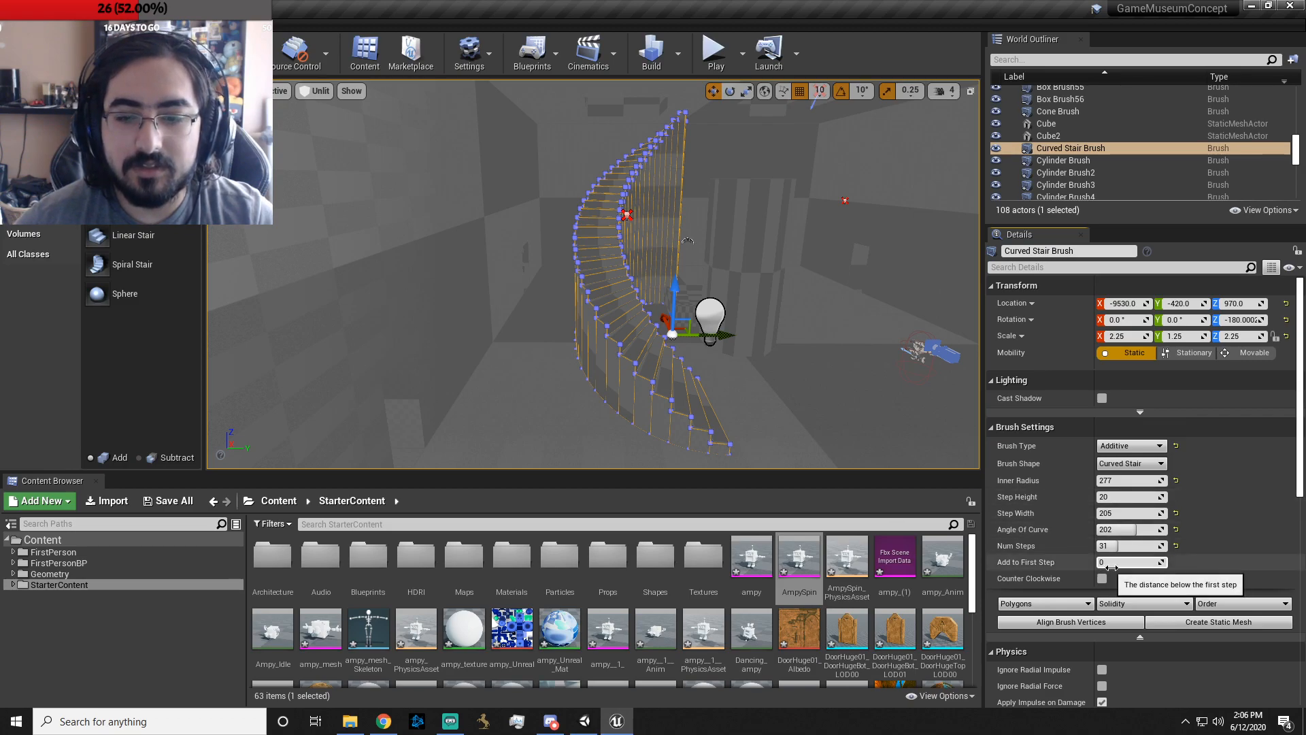
{"action": "left_click_drag", "start_coordinate": [1130, 562], "coordinate": [1061, 562]}
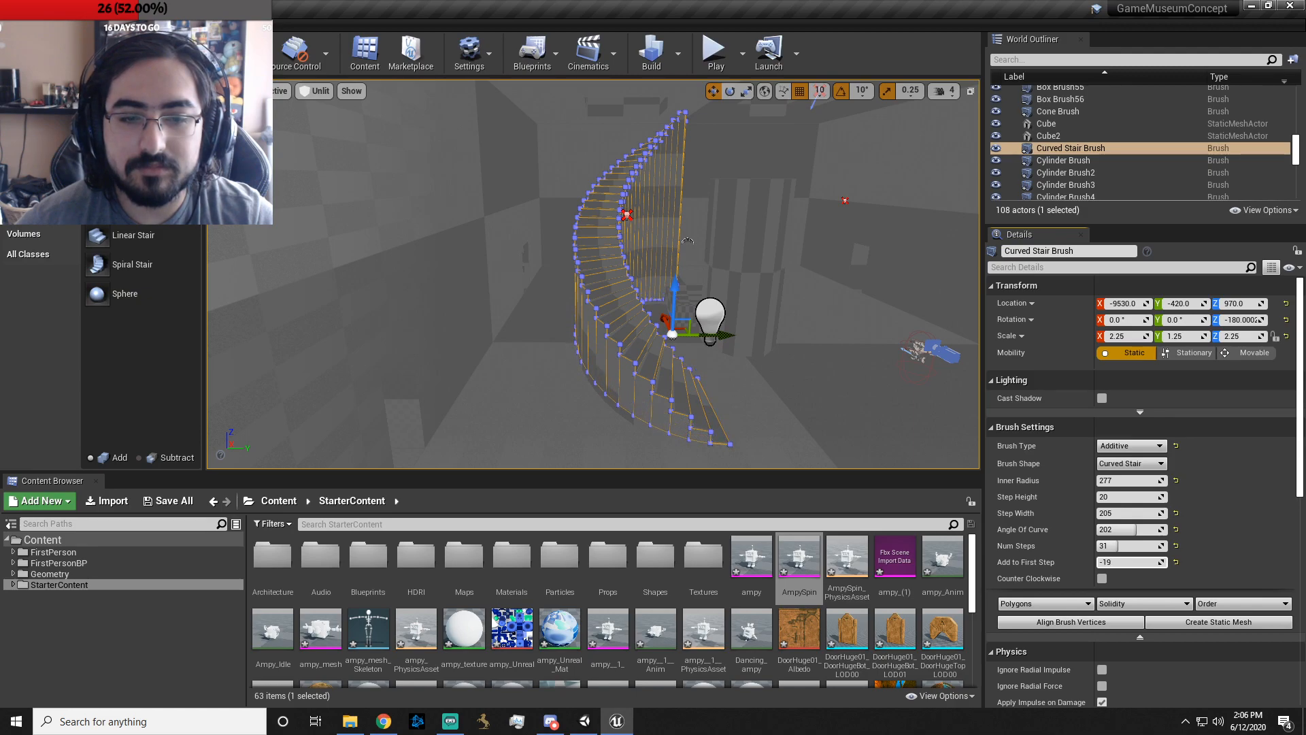
- Move Box Brush56, one of the two floor openings above the stair, along Y to -120
{"action": "mouse_move", "coordinate": [843, 381]}
{"action": "right_mouse_down"}
{"action": "mouse_move", "coordinate": [939, 422]}
{"action": "mouse_move", "coordinate": [898, 371]}
{"action": "mouse_move", "coordinate": [685, 411]}
{"action": "mouse_move", "coordinate": [700, 374]}
{"action": "mouse_move", "coordinate": [661, 333]}
{"action": "mouse_move", "coordinate": [656, 272]}
{"action": "mouse_move", "coordinate": [646, 286]}
{"action": "mouse_move", "coordinate": [661, 381]}
{"action": "mouse_move", "coordinate": [627, 309]}
{"action": "mouse_move", "coordinate": [680, 340]}
{"action": "right_mouse_up"}
{"action": "key", "text": "w"}
{"action": "key", "text": "s"}
{"action": "key", "text": "w"}
{"action": "left_click", "coordinate": [627, 309]}
{"action": "key", "text": "w"}
{"action": "right_click_drag", "start_coordinate": [447, 324], "coordinate": [491, 297]}
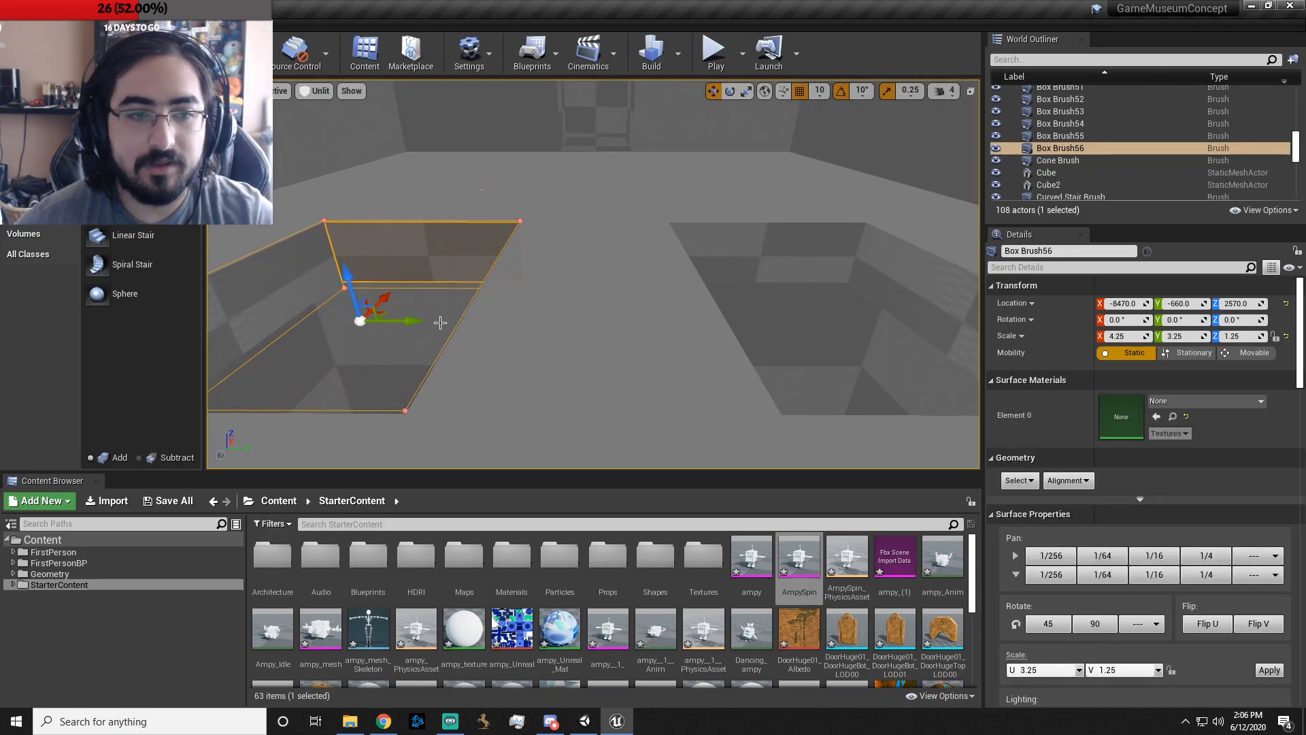
{"action": "left_click_drag", "start_coordinate": [625, 342], "coordinate": [627, 342]}
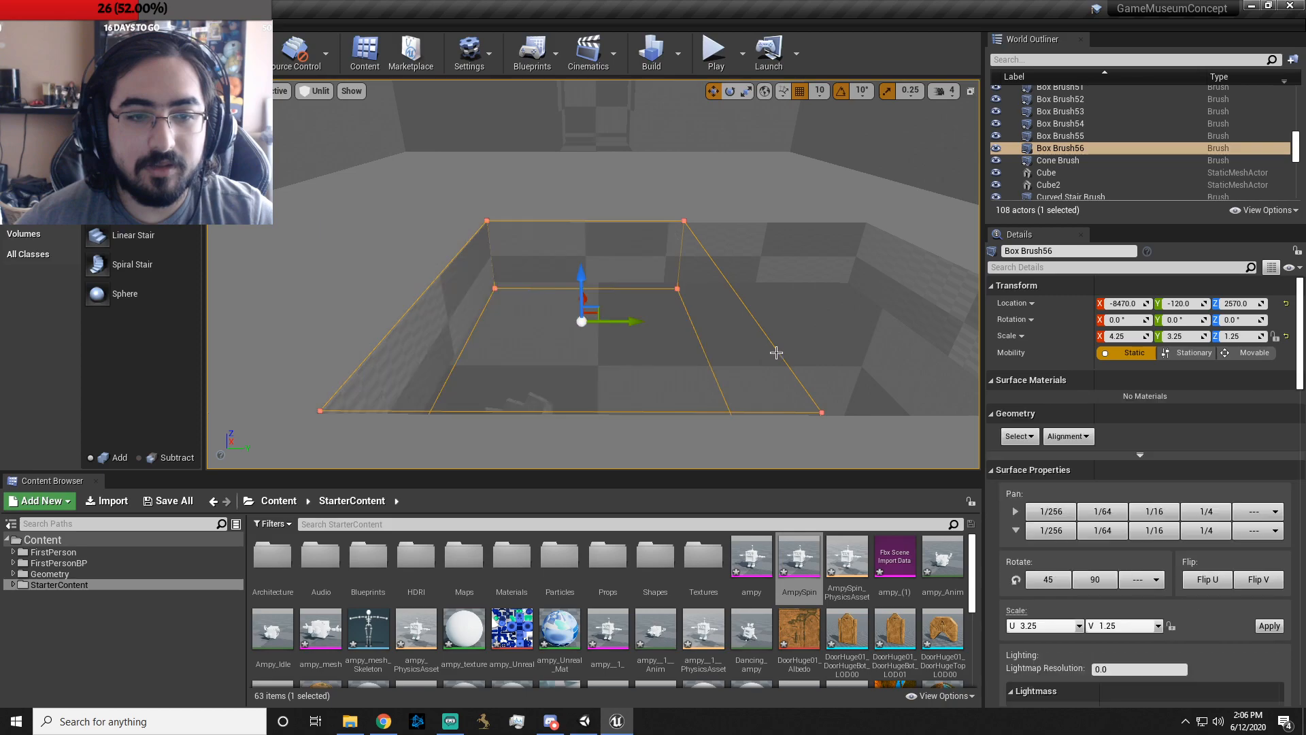
- Delete Box Brush55, the other brush cutting the floor opening above the stair
{"action": "left_click", "coordinate": [815, 353]}
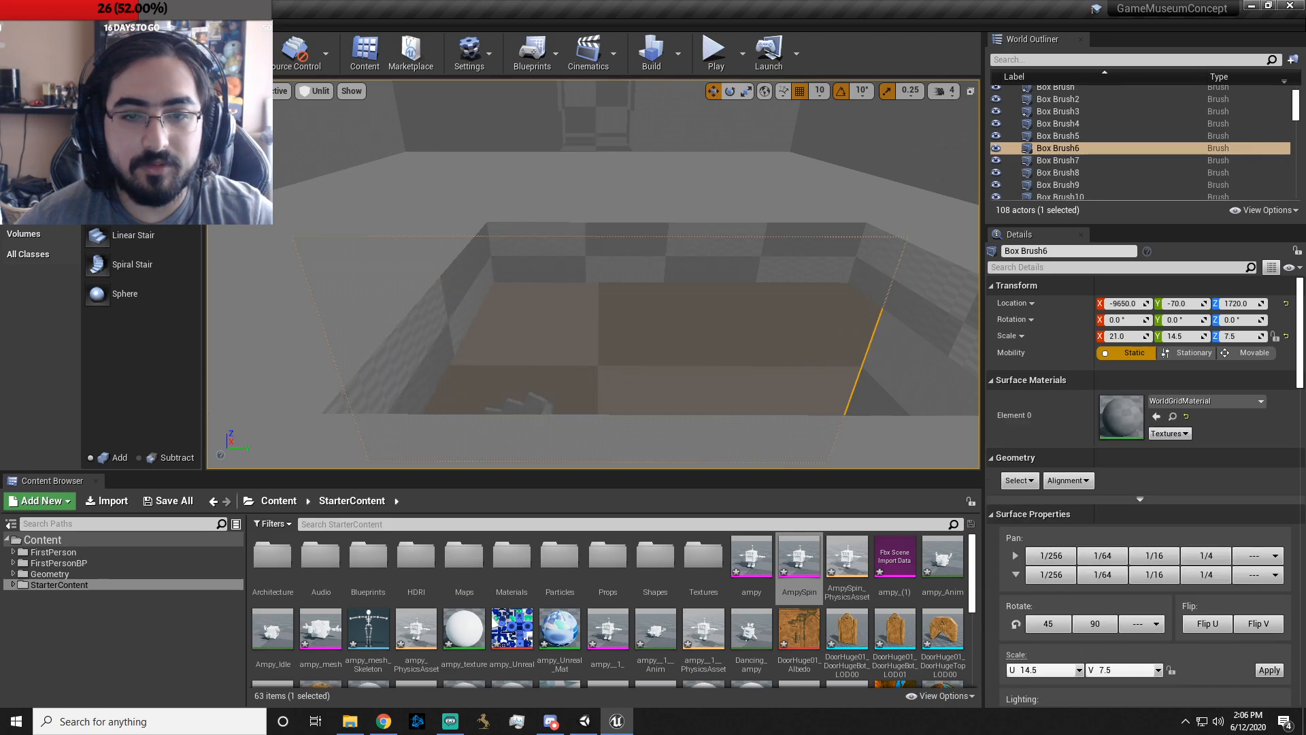
{"action": "left_click", "coordinate": [880, 307]}
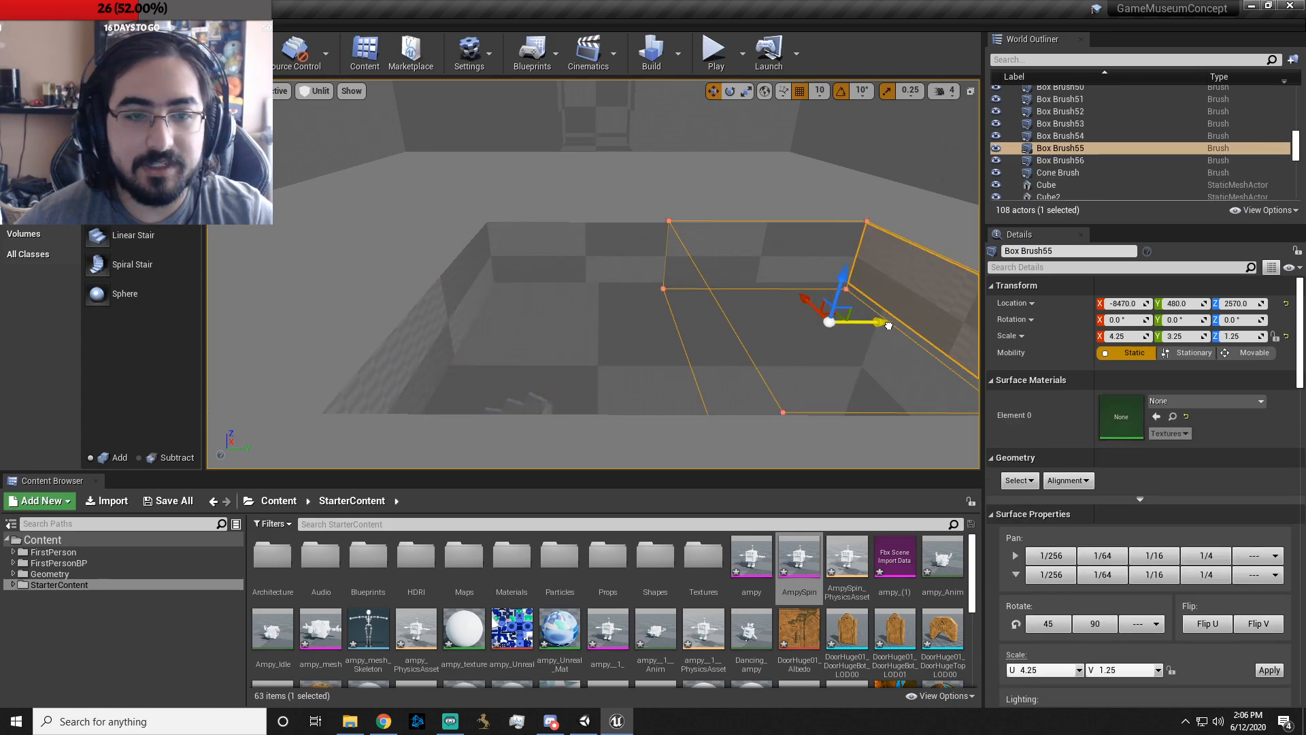
{"action": "left_click_drag", "start_coordinate": [826, 325], "coordinate": [826, 325]}
{"action": "key", "text": "Delete"}
{"action": "mouse_move", "coordinate": [815, 317]}
{"action": "right_mouse_down"}
{"action": "mouse_move", "coordinate": [815, 361]}
{"action": "mouse_move", "coordinate": [463, 350]}
{"action": "mouse_move", "coordinate": [341, 364]}
{"action": "mouse_move", "coordinate": [366, 339]}
{"action": "right_mouse_up"}
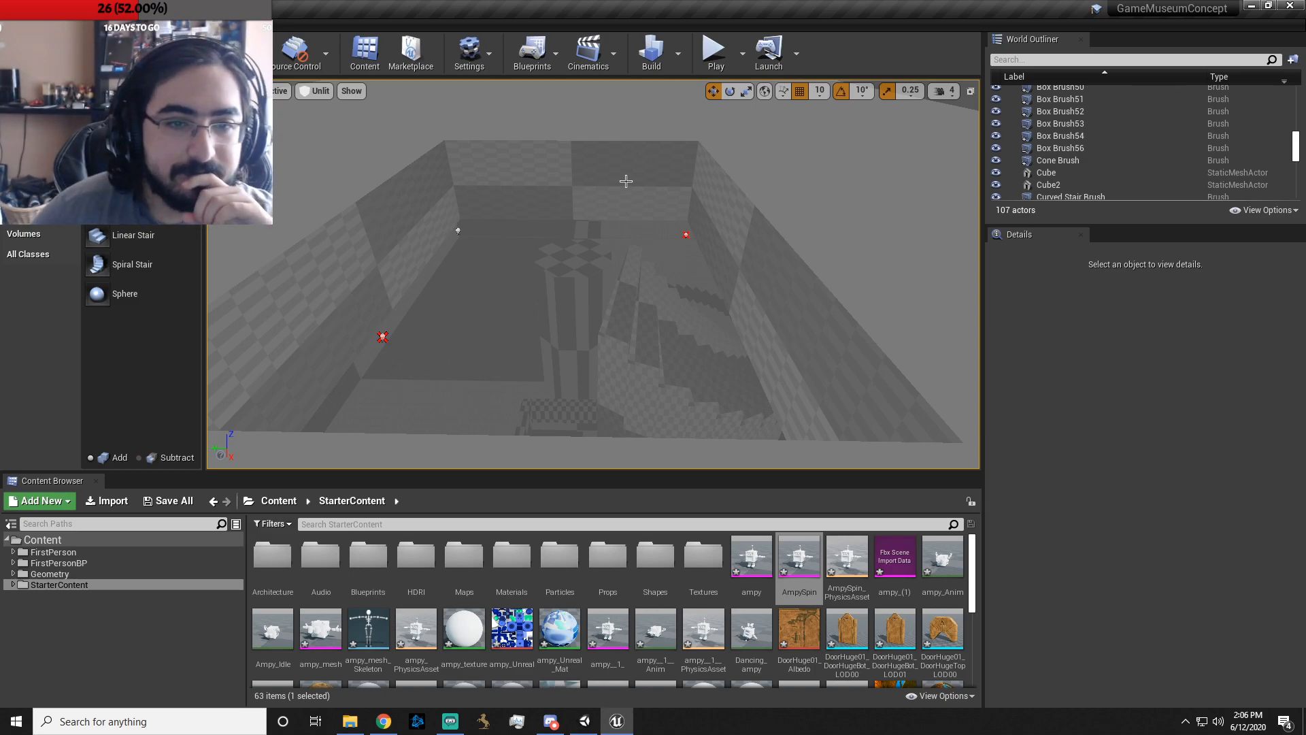
- Move the curved stair brush along Y to -210 and give it an inner radius of 399 and a 158 angle of curve
{"action": "left_click", "coordinate": [631, 326]}
{"action": "mouse_move", "coordinate": [640, 330]}
{"action": "right_mouse_down"}
{"action": "mouse_move", "coordinate": [707, 371]}
{"action": "mouse_move", "coordinate": [810, 347]}
{"action": "mouse_move", "coordinate": [892, 374]}
{"action": "mouse_move", "coordinate": [973, 343]}
{"action": "right_mouse_up"}
{"action": "mouse_move", "coordinate": [654, 272]}
{"action": "right_mouse_down"}
{"action": "mouse_move", "coordinate": [728, 248]}
{"action": "mouse_move", "coordinate": [652, 285]}
{"action": "right_mouse_up"}
{"action": "right_click_drag", "start_coordinate": [672, 240], "coordinate": [697, 367]}
{"action": "mouse_move", "coordinate": [650, 417]}
{"action": "left_mouse_down"}
{"action": "mouse_move", "coordinate": [732, 391]}
{"action": "mouse_move", "coordinate": [698, 398]}
{"action": "left_mouse_up"}
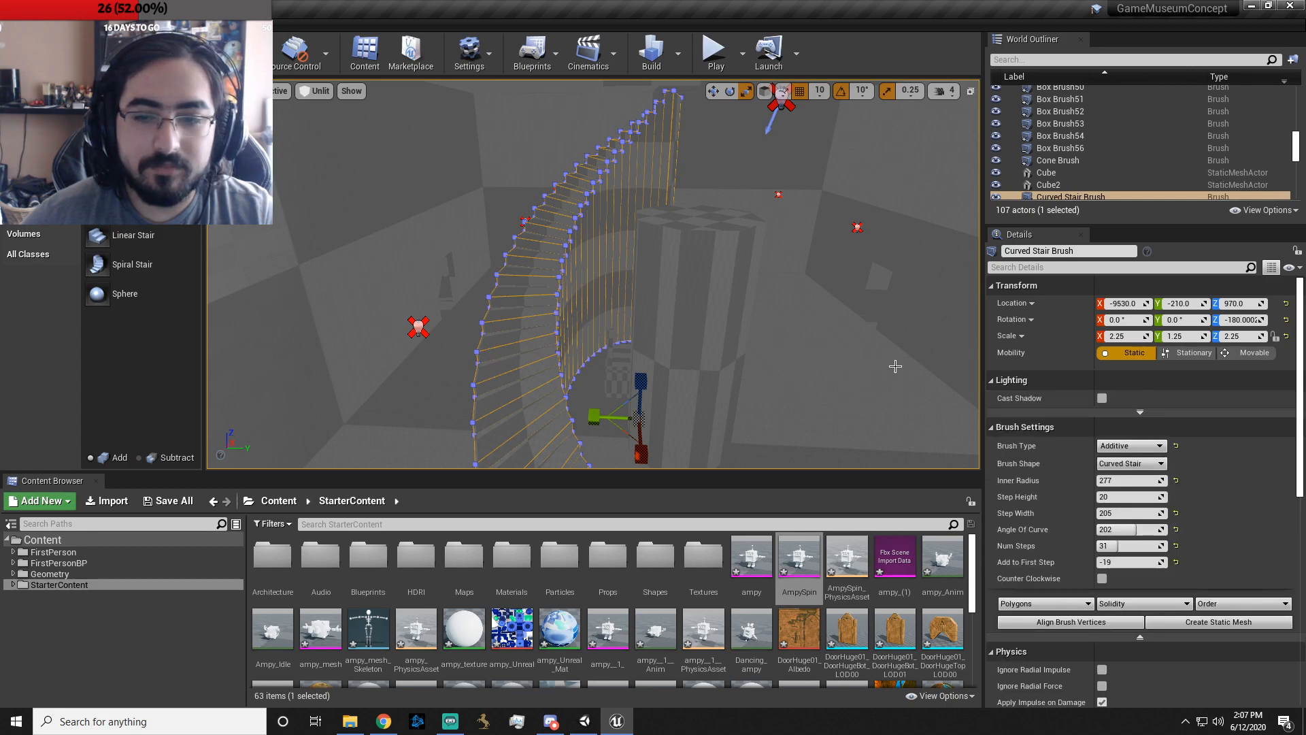
{"action": "mouse_move", "coordinate": [1119, 481]}
{"action": "left_mouse_down"}
{"action": "mouse_move", "coordinate": [1092, 481]}
{"action": "mouse_move", "coordinate": [1143, 481]}
{"action": "left_mouse_up"}
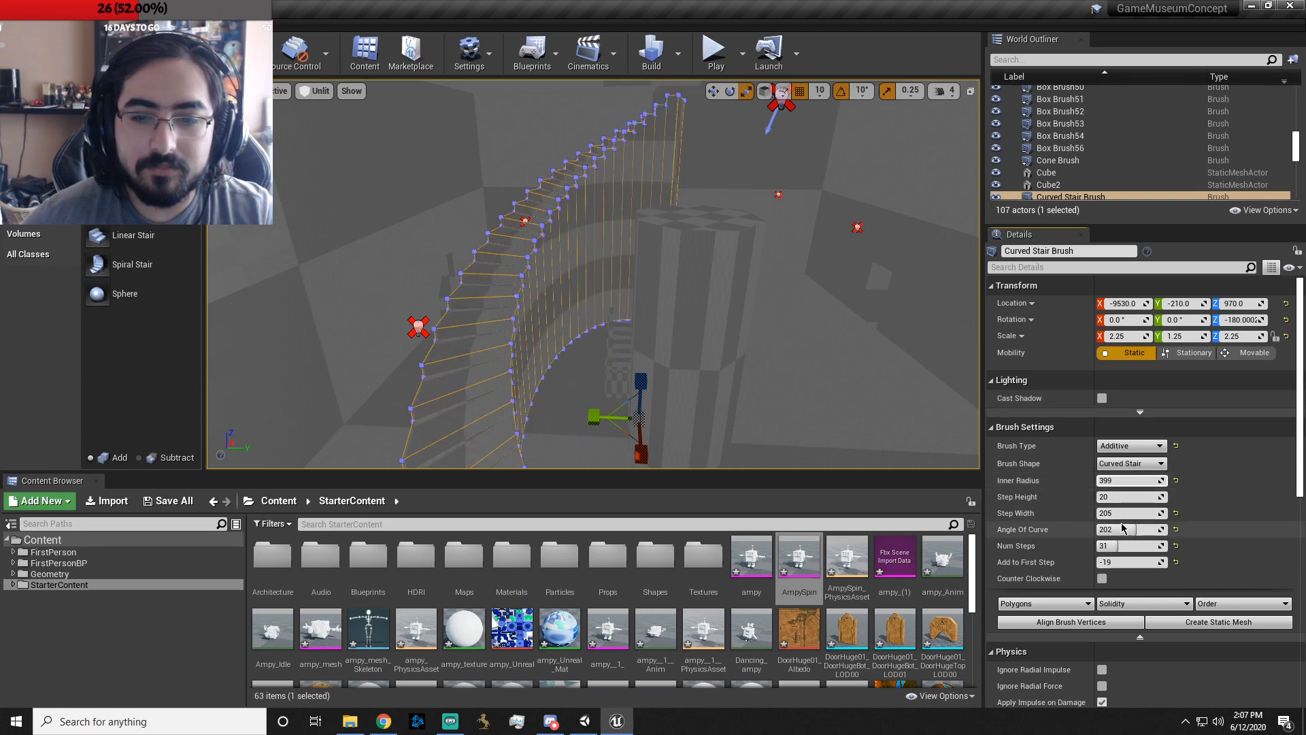
{"action": "left_click_drag", "start_coordinate": [1129, 531], "coordinate": [1106, 531]}
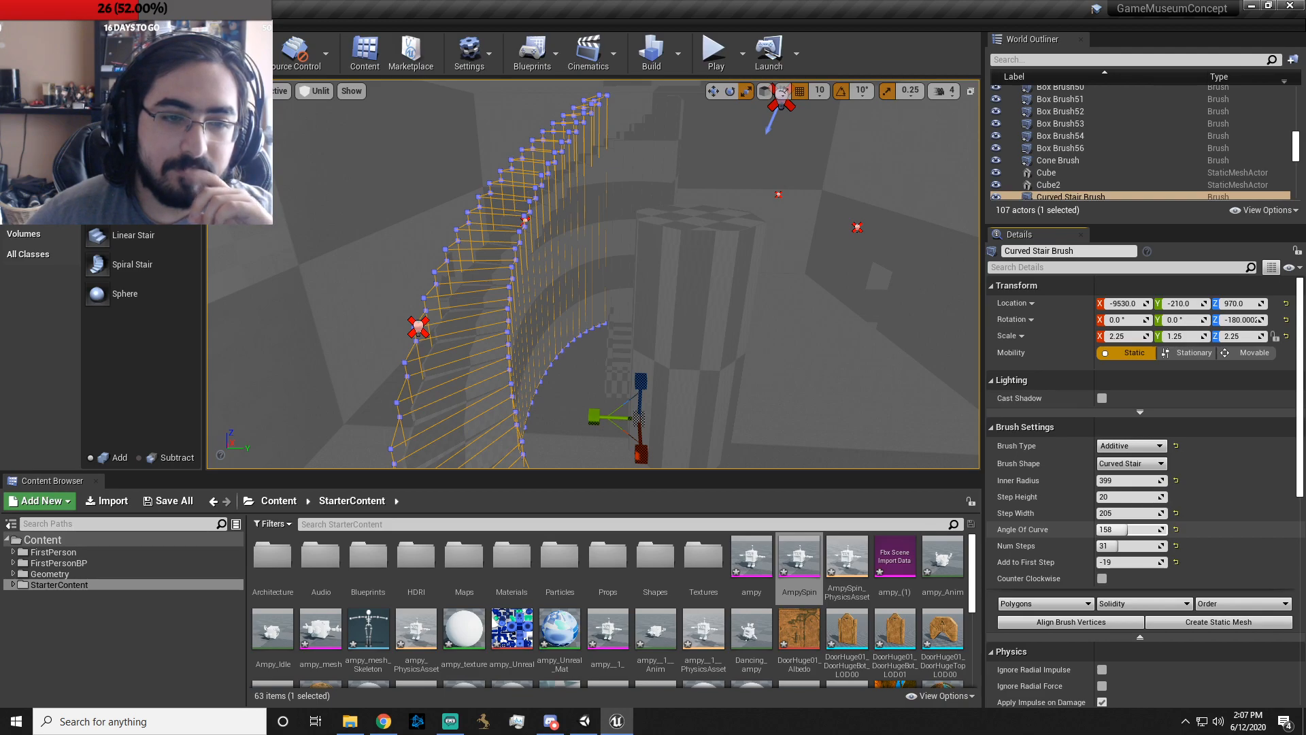
- Duplicate the curved stair brush and make the copy curve counter-clockwise
{"action": "mouse_move", "coordinate": [774, 318]}
{"action": "right_mouse_down"}
{"action": "mouse_move", "coordinate": [792, 273]}
{"action": "mouse_move", "coordinate": [847, 318]}
{"action": "mouse_move", "coordinate": [843, 362]}
{"action": "right_mouse_up"}
{"action": "key", "text": "ctrl+w"}
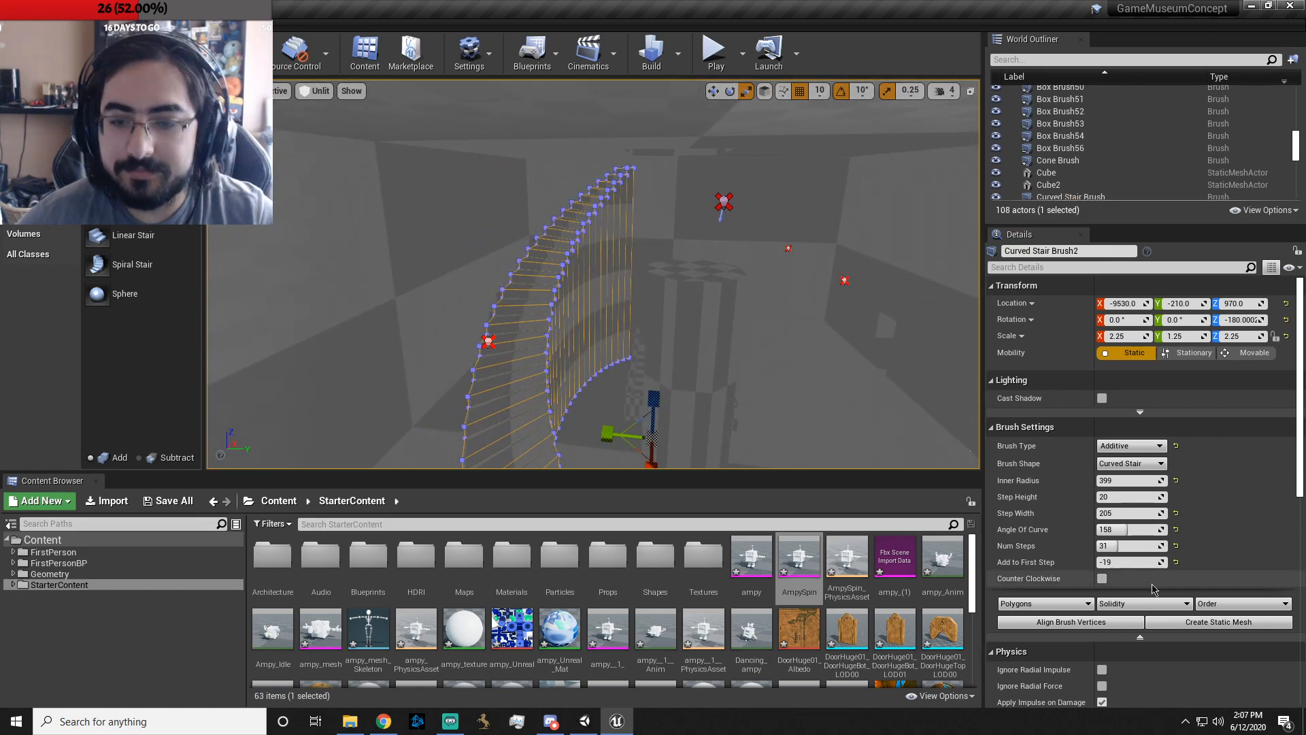
{"action": "left_click", "coordinate": [1102, 579]}
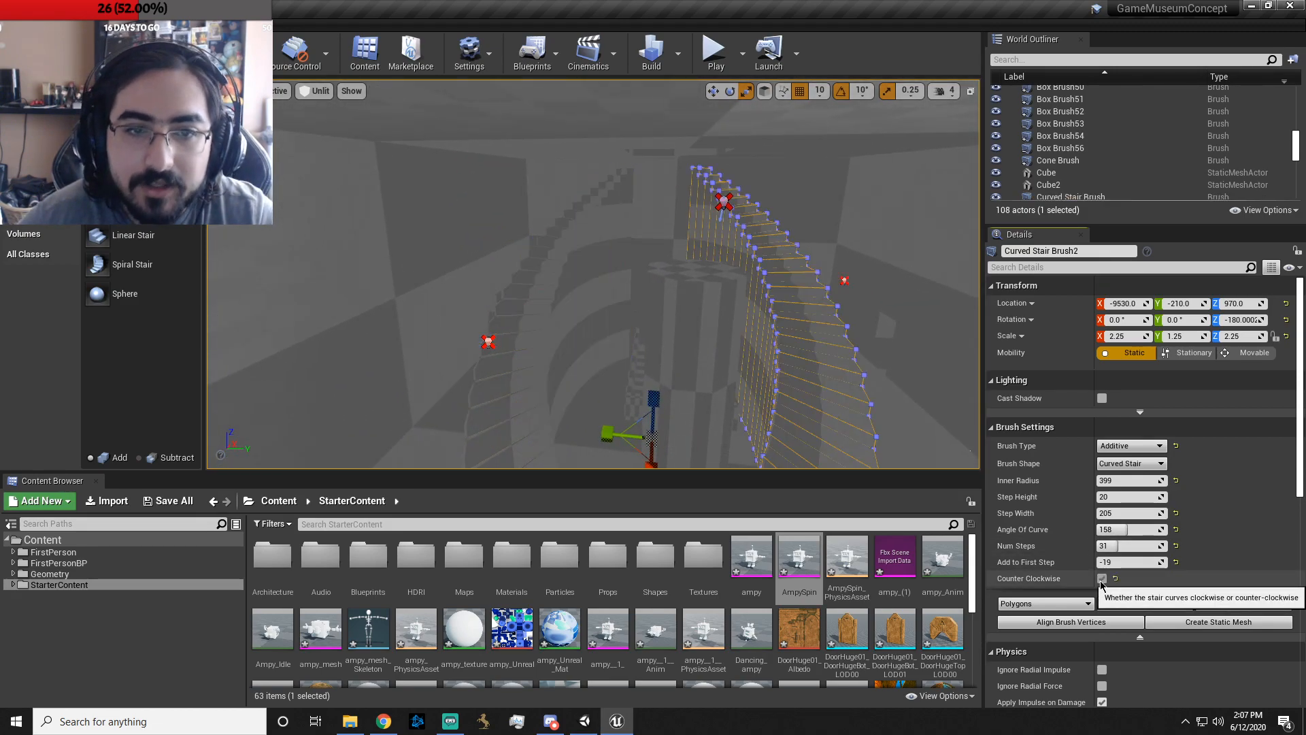
- Move the counter-clockwise stair copy along Y to 70, away from the original stair
{"action": "mouse_move", "coordinate": [817, 392]}
{"action": "right_mouse_down"}
{"action": "mouse_move", "coordinate": [796, 370]}
{"action": "mouse_move", "coordinate": [781, 419]}
{"action": "mouse_move", "coordinate": [780, 363]}
{"action": "right_mouse_up"}
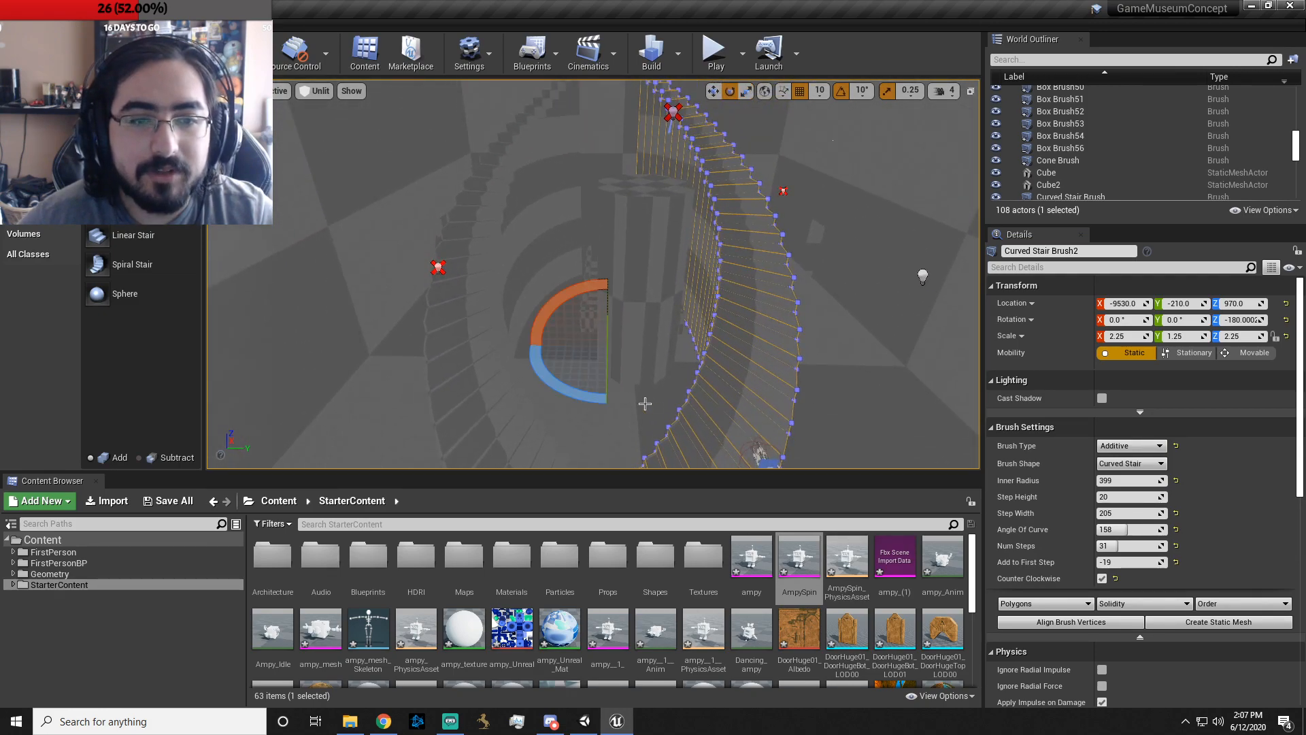
{"action": "left_click_drag", "start_coordinate": [688, 341], "coordinate": [701, 341]}
{"action": "mouse_move", "coordinate": [774, 356]}
{"action": "right_mouse_down"}
{"action": "mouse_move", "coordinate": [847, 380]}
{"action": "mouse_move", "coordinate": [814, 406]}
{"action": "mouse_move", "coordinate": [841, 390]}
{"action": "mouse_move", "coordinate": [828, 360]}
{"action": "right_mouse_up"}
{"action": "key", "text": "d"}
{"action": "key", "text": "a"}
{"action": "key", "text": "d"}
{"action": "key", "text": "a"}
{"action": "key", "text": "d"}
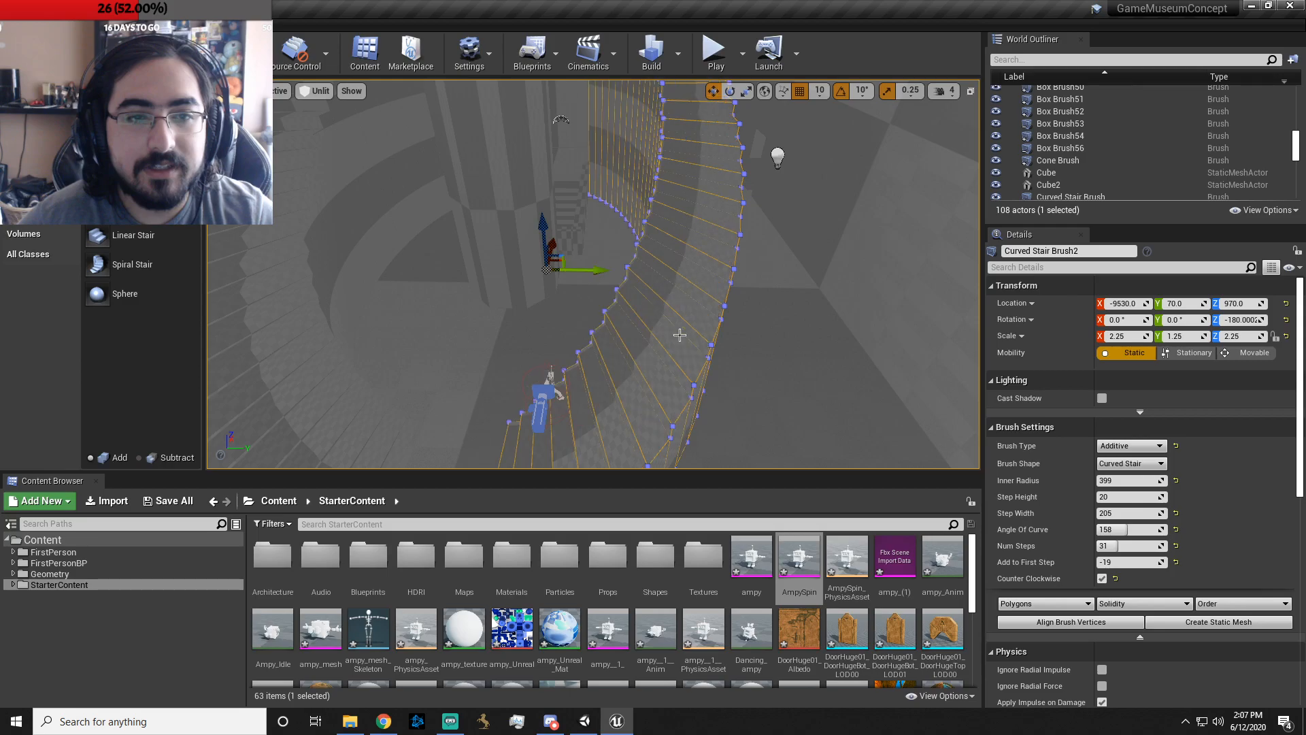
- Set the counter-clockwise stair's inner radius to 406 and its angle of curve to 189
{"action": "right_click_drag", "start_coordinate": [829, 360], "coordinate": [828, 359]}
{"action": "key", "text": "s"}
{"action": "key", "text": "w"}
{"action": "key", "text": "s"}
{"action": "key", "text": "w"}
{"action": "key", "text": "w"}
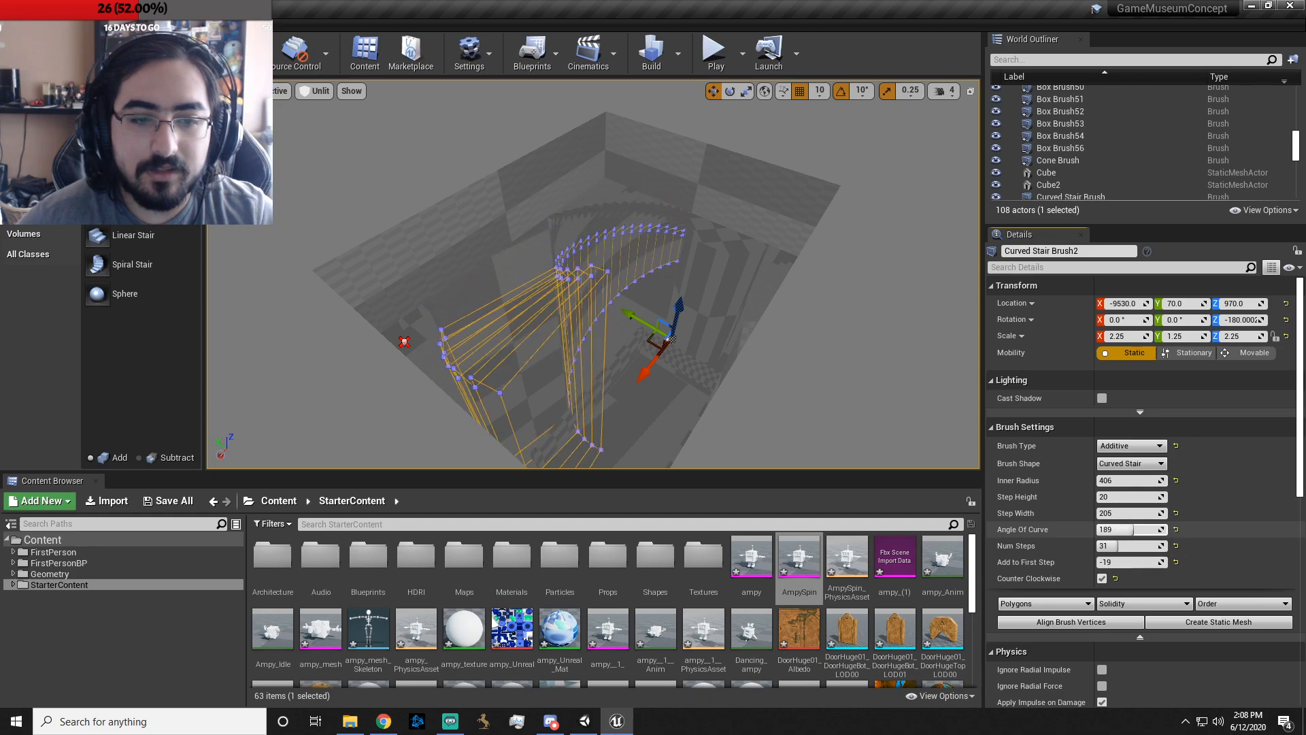
- Select the original curved stair brush and set its angle of curve to 182
{"action": "right_click_drag", "start_coordinate": [763, 312], "coordinate": [764, 312]}
{"action": "left_click", "coordinate": [882, 404]}
{"action": "right_click_drag", "start_coordinate": [825, 274], "coordinate": [825, 274]}
{"action": "left_click", "coordinate": [703, 301]}
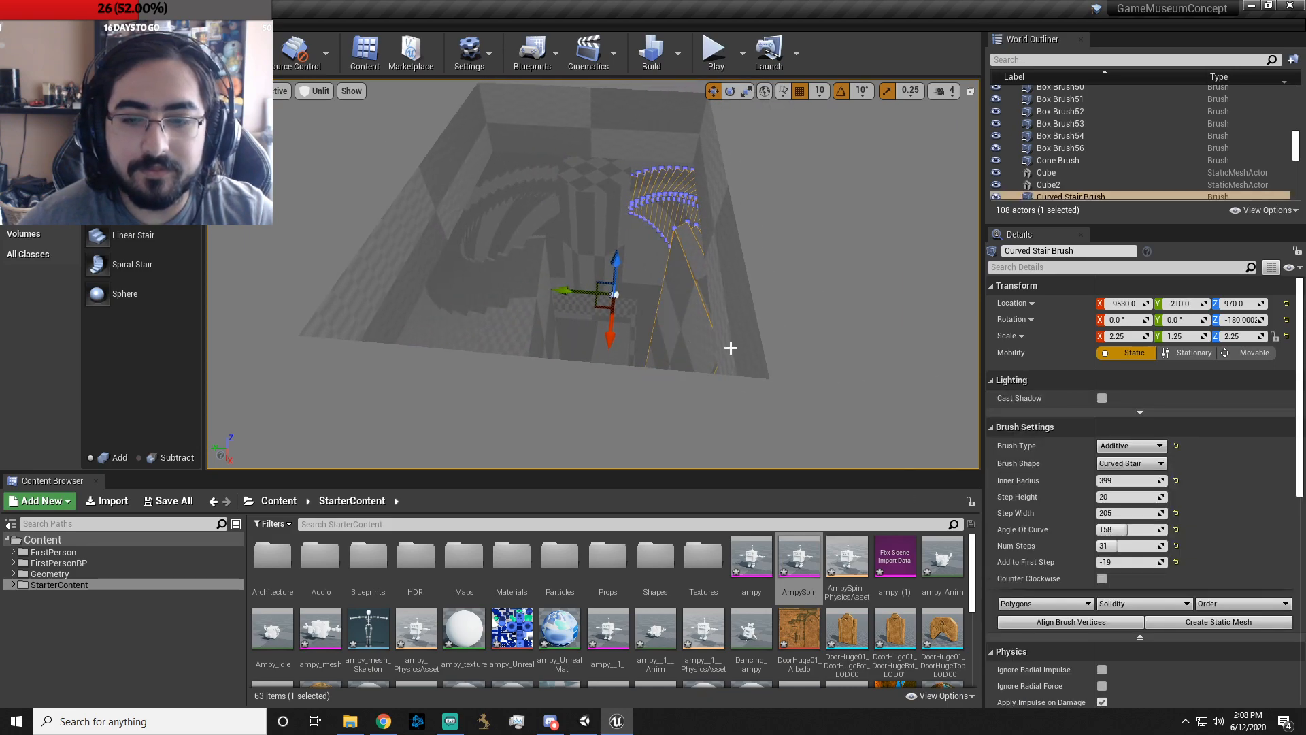
{"action": "left_click_drag", "start_coordinate": [1133, 528], "coordinate": [1150, 529]}
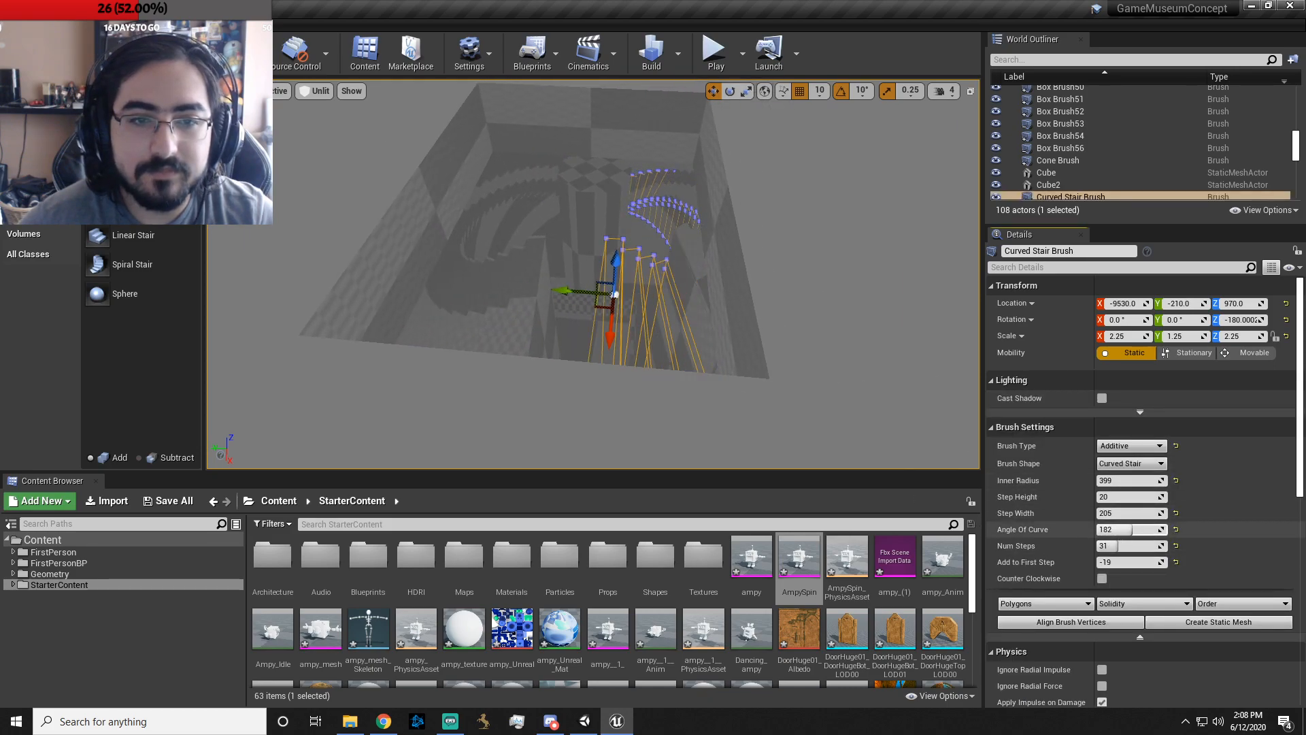
{"action": "key", "text": "f"}
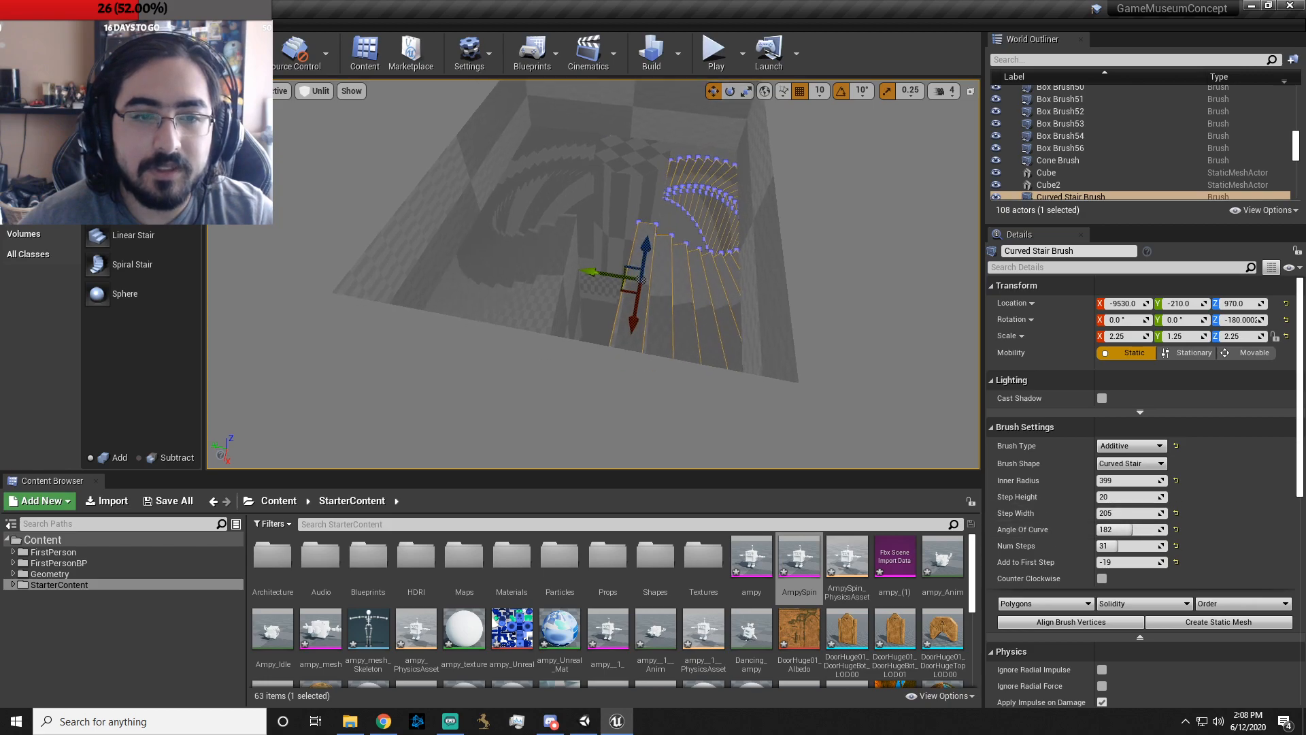
- Select the counter-clockwise stair, Curved Stair Brush2, and adjust its angle of curve to 181
{"action": "mouse_move", "coordinate": [837, 368]}
{"action": "right_mouse_down"}
{"action": "mouse_move", "coordinate": [837, 394]}
{"action": "mouse_move", "coordinate": [837, 368]}
{"action": "right_mouse_up"}
{"action": "mouse_move", "coordinate": [845, 318]}
{"action": "right_mouse_down"}
{"action": "mouse_move", "coordinate": [816, 318]}
{"action": "mouse_move", "coordinate": [845, 319]}
{"action": "right_mouse_up"}
{"action": "left_click", "coordinate": [543, 300]}
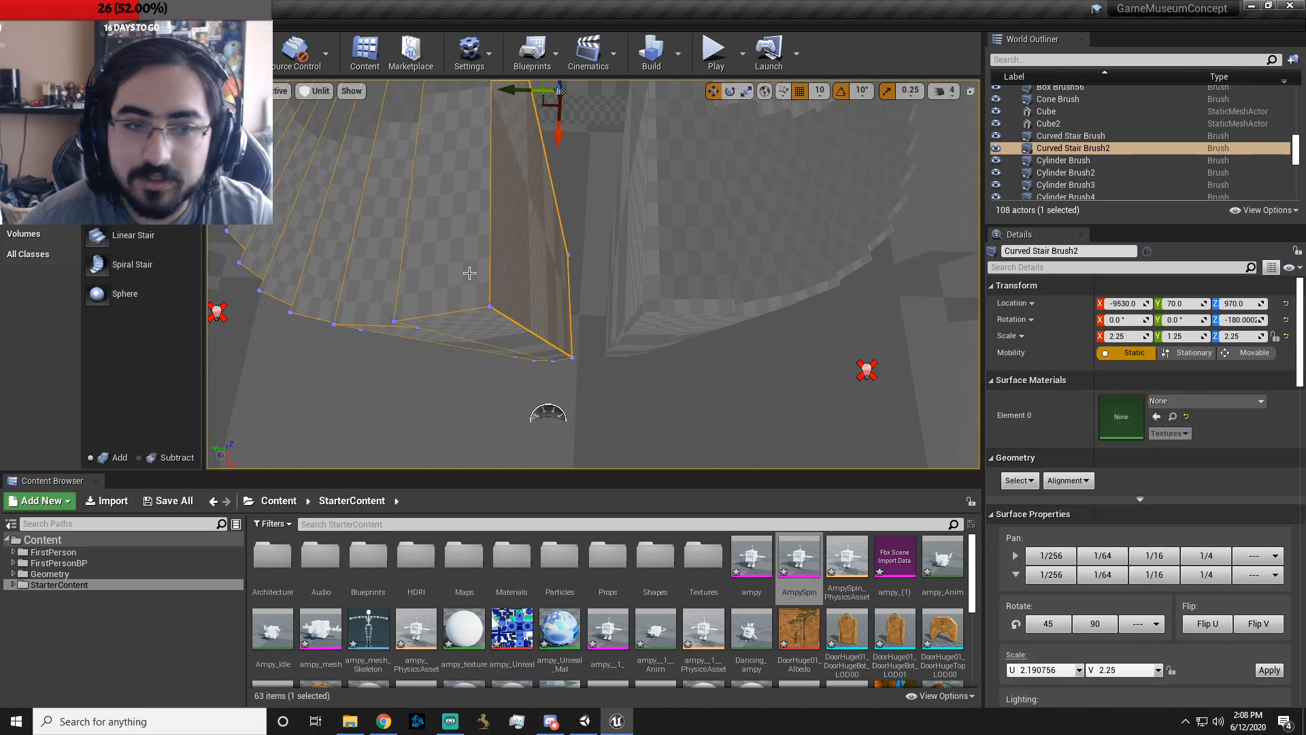
{"action": "left_click", "coordinate": [535, 287]}
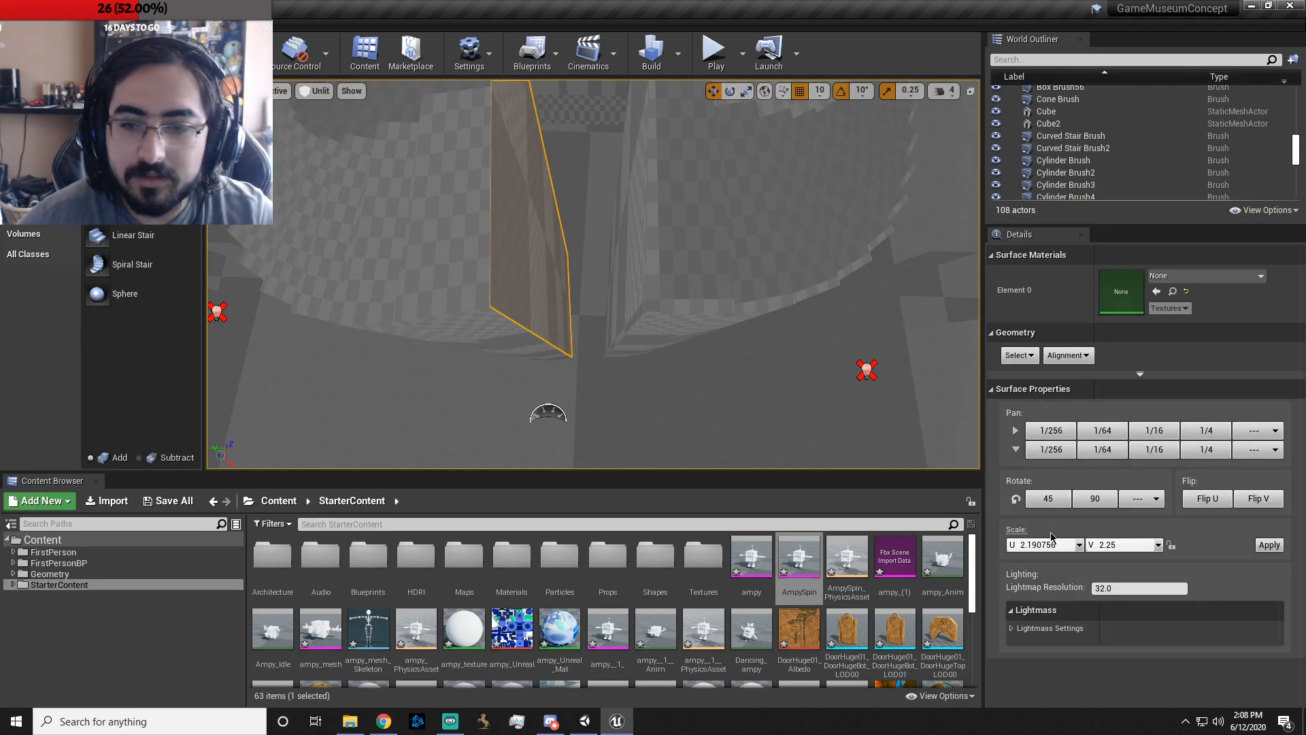
{"action": "left_click", "coordinate": [300, 252]}
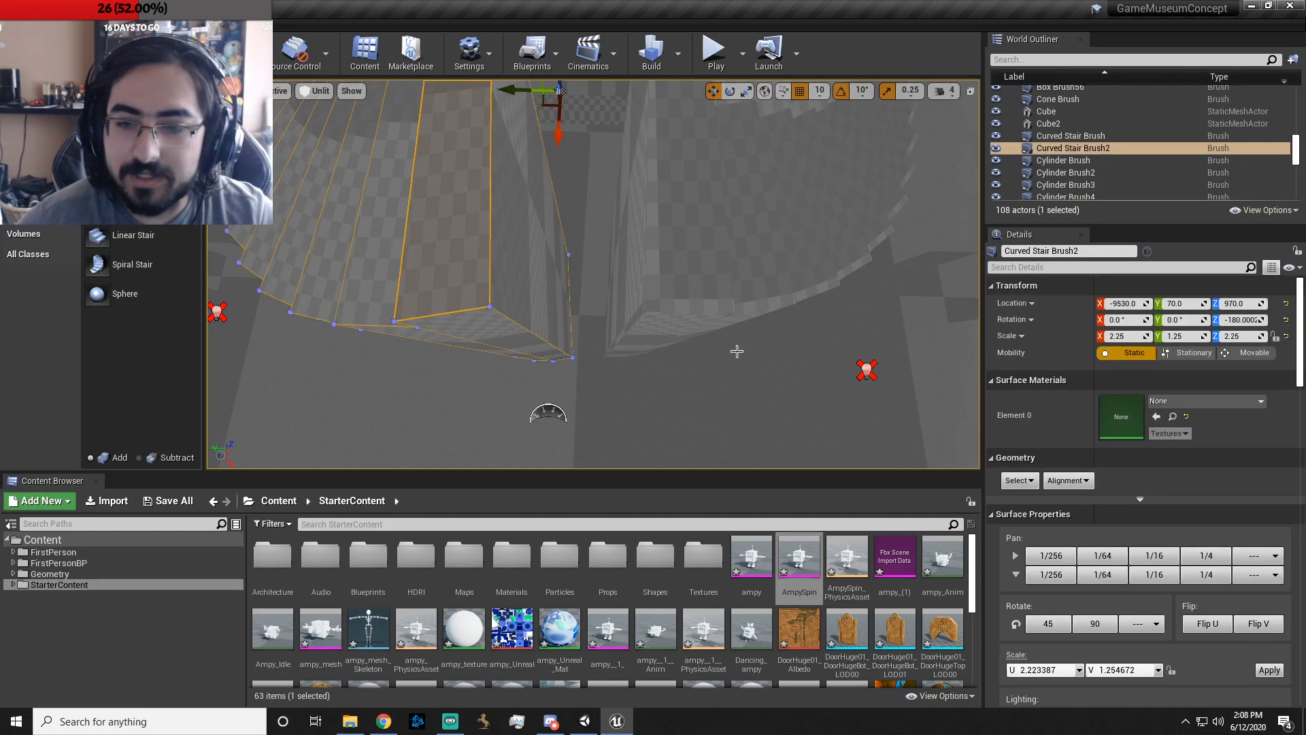
{"action": "left_click", "coordinate": [365, 195]}
{"action": "right_click_drag", "start_coordinate": [471, 327], "coordinate": [472, 291]}
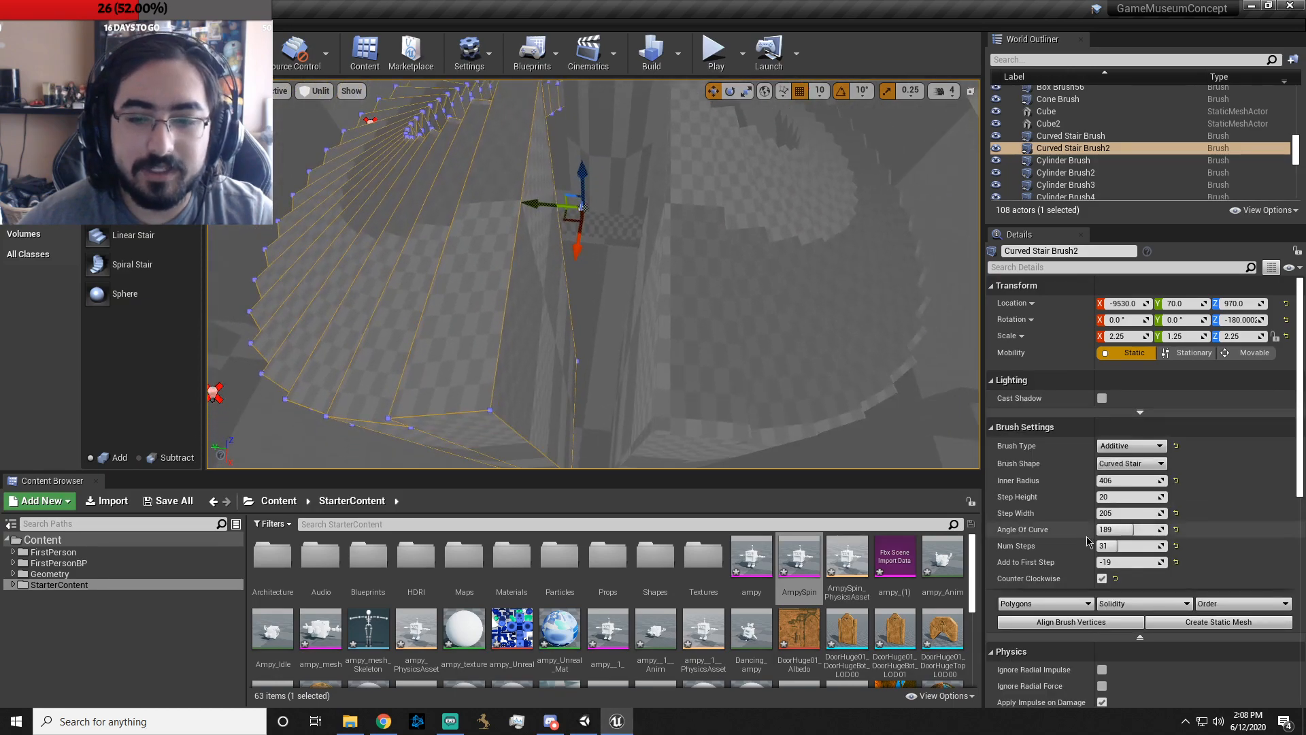
{"action": "left_click_drag", "start_coordinate": [1137, 531], "coordinate": [1129, 531]}
{"action": "right_click_drag", "start_coordinate": [732, 348], "coordinate": [731, 402]}
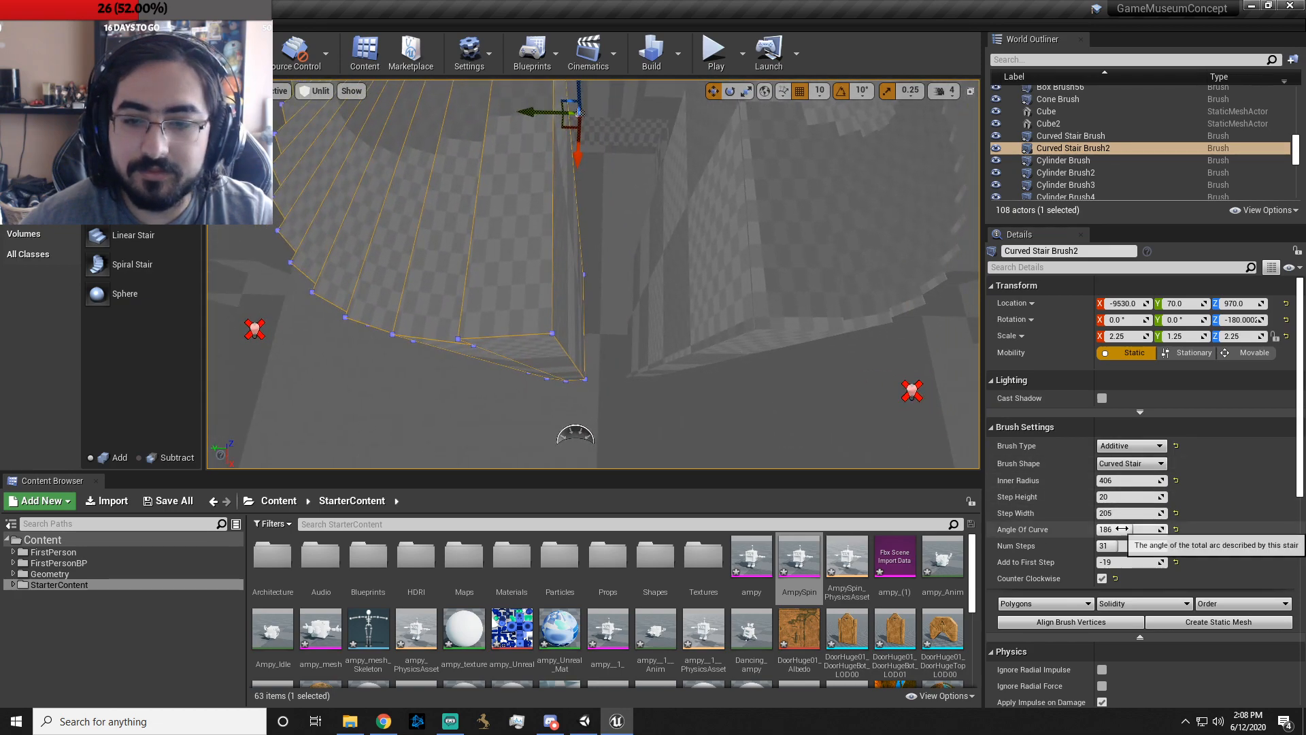
{"action": "left_click_drag", "start_coordinate": [1120, 530], "coordinate": [1132, 530]}
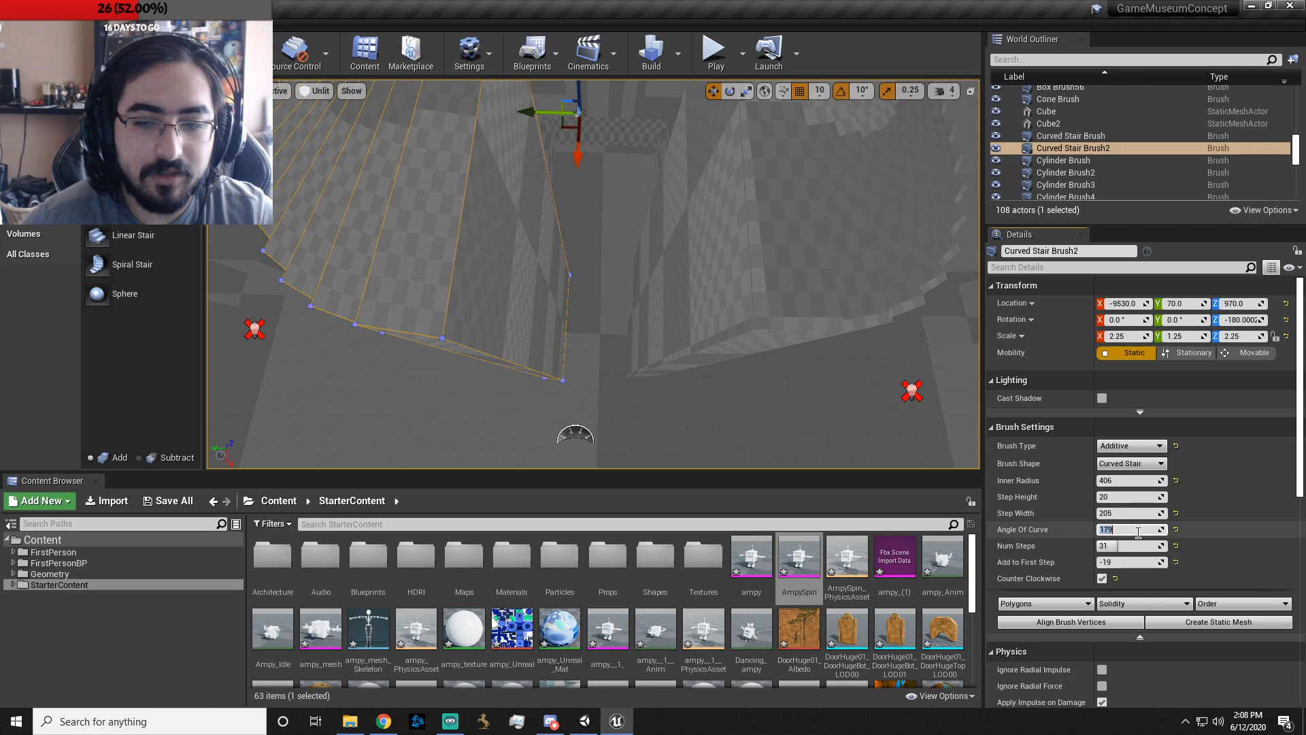
{"action": "key", "text": "Return"}
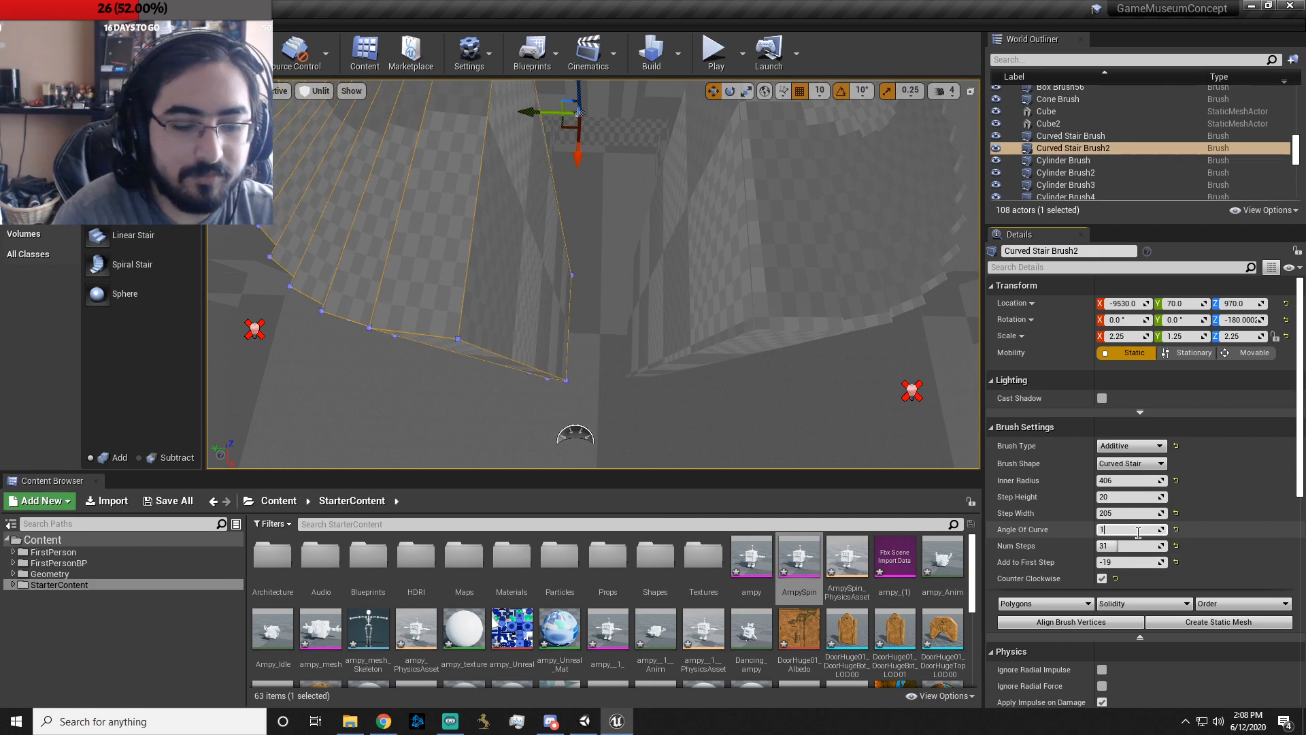
{"action": "type", "text": "181"}
{"action": "key", "text": "Return"}
- Move the counter-clockwise curved stair, Curved Stair Brush2, along Y to 330
{"action": "right_click_drag", "start_coordinate": [866, 410], "coordinate": [866, 410]}
{"action": "key", "text": "w"}
{"action": "key", "text": "s"}
{"action": "key", "text": "w"}
{"action": "key", "text": "s"}
{"action": "key", "text": "w"}
{"action": "key", "text": "s"}
{"action": "right_click_drag", "start_coordinate": [739, 333], "coordinate": [740, 333]}
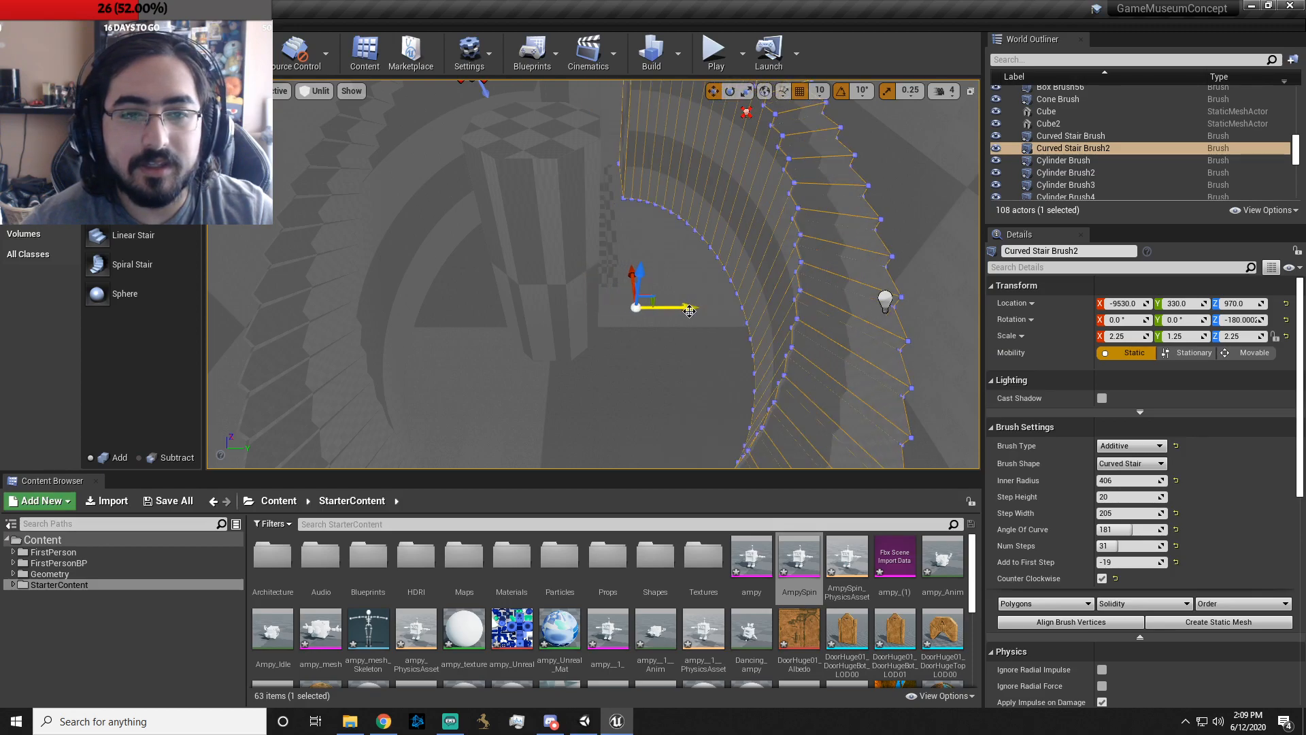
- Select the original curved stair brush and move it along Y to -410, away from its mirrored copy
{"action": "left_click", "coordinate": [585, 316]}
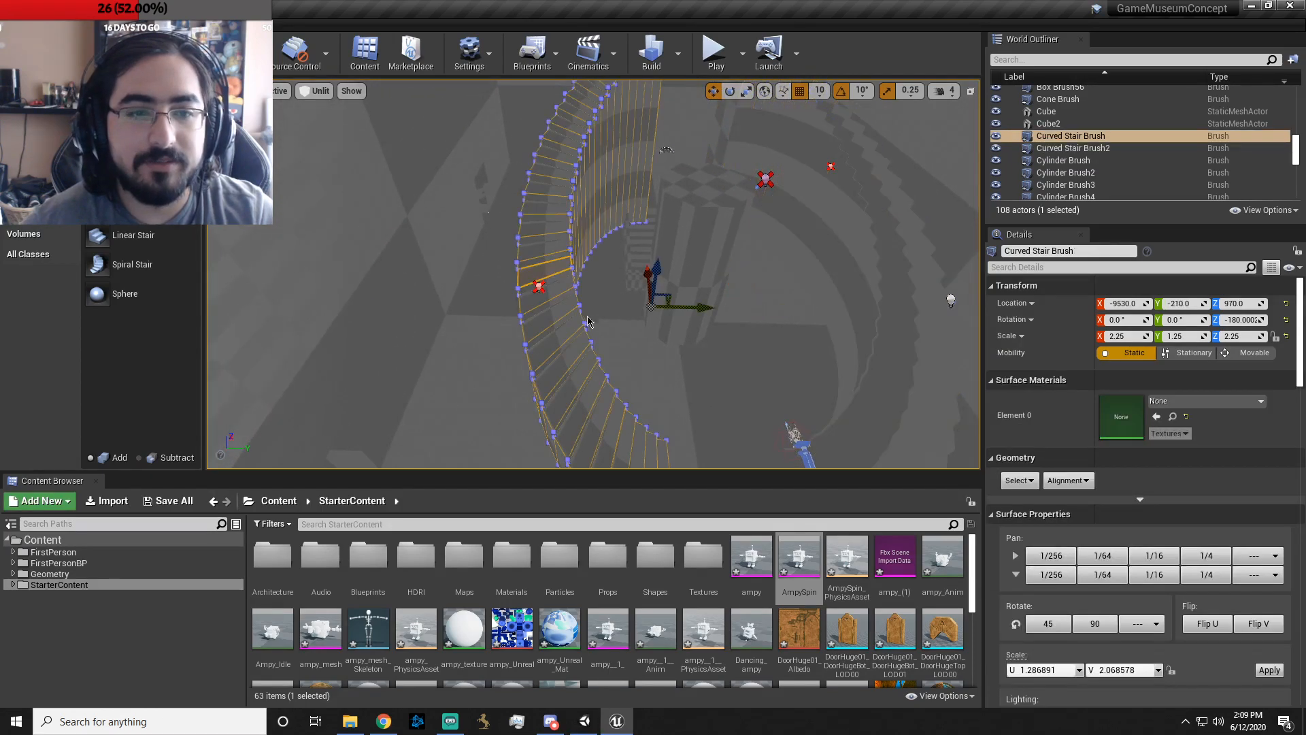
{"action": "left_click_drag", "start_coordinate": [667, 315], "coordinate": [668, 314]}
{"action": "right_click_drag", "start_coordinate": [668, 314], "coordinate": [667, 314]}
{"action": "right_click_drag", "start_coordinate": [731, 372], "coordinate": [730, 372]}
- Widen the floor-opening box, Box Brush56, to a Y scale of 9.5 and move it along X to -8330
{"action": "left_click", "coordinate": [735, 346]}
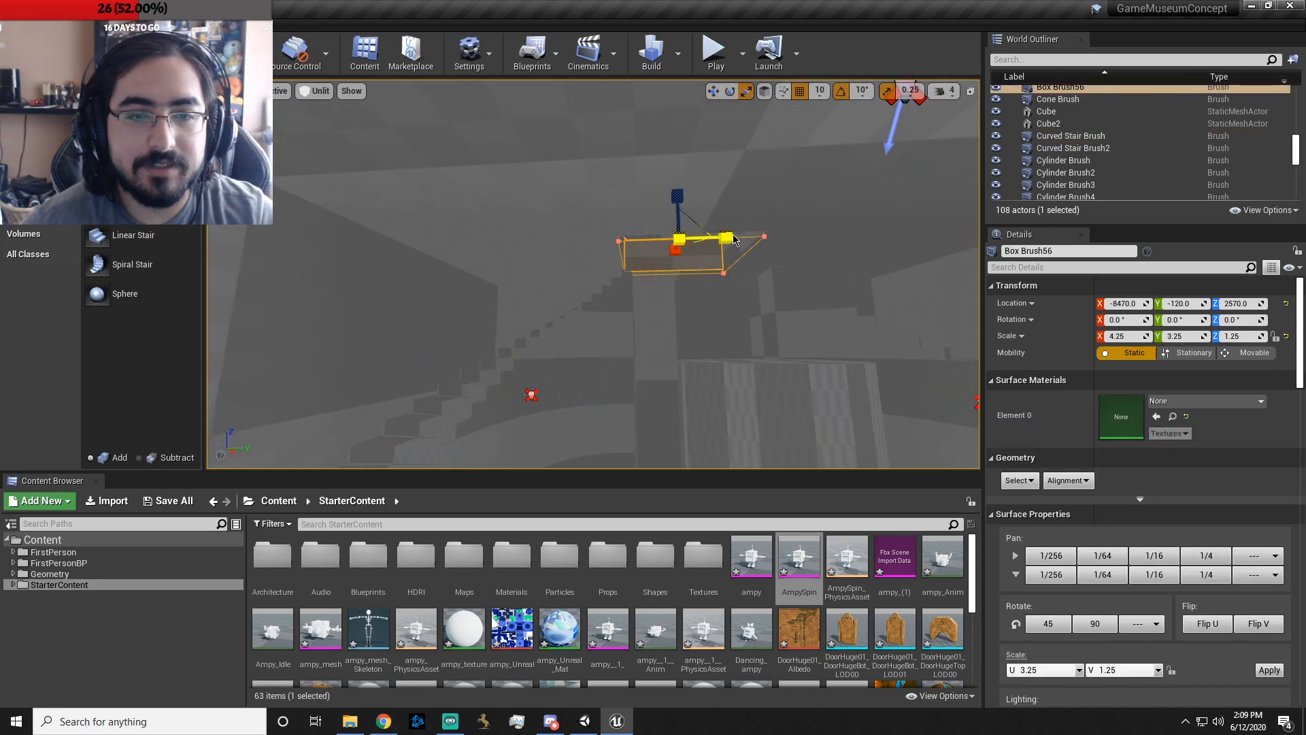
{"action": "left_click_drag", "start_coordinate": [726, 238], "coordinate": [726, 238]}
{"action": "right_click_drag", "start_coordinate": [692, 302], "coordinate": [692, 301]}
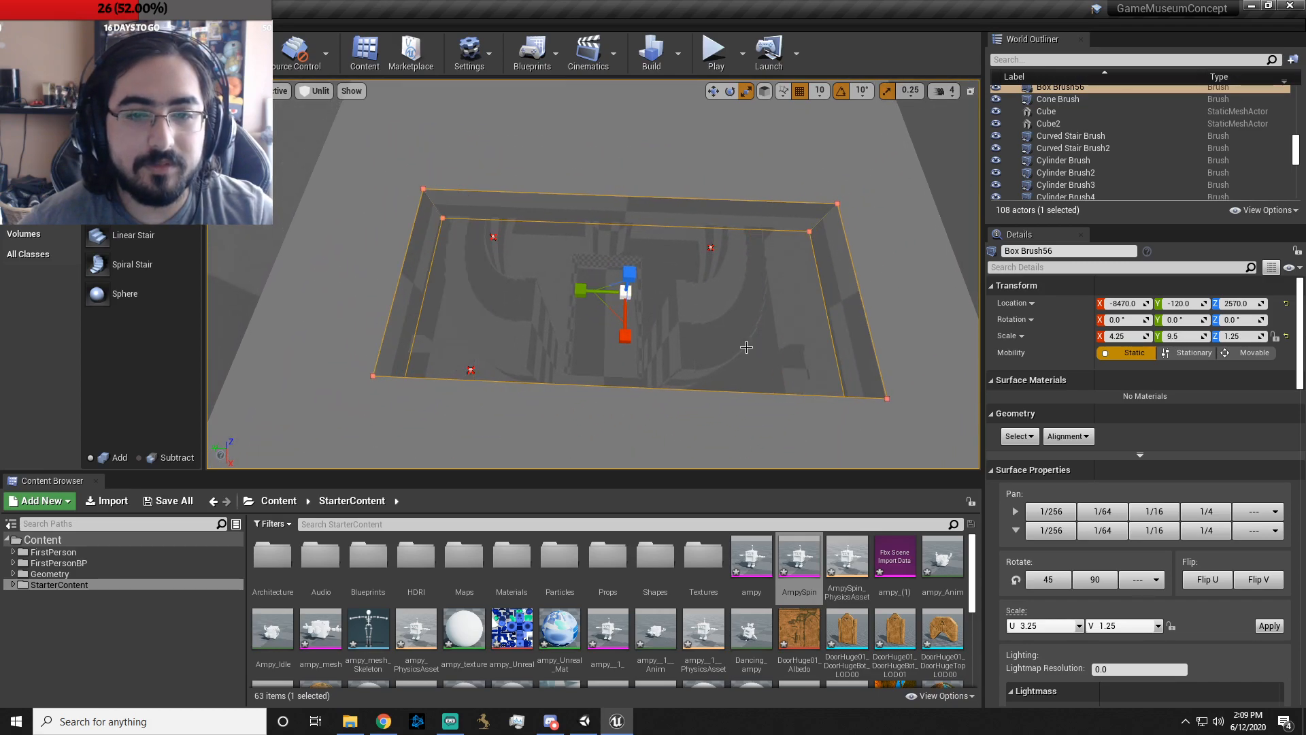
{"action": "right_click_drag", "start_coordinate": [747, 347], "coordinate": [746, 347]}
{"action": "mouse_move", "coordinate": [583, 398]}
{"action": "right_mouse_down"}
{"action": "mouse_move", "coordinate": [715, 299]}
{"action": "mouse_move", "coordinate": [592, 313]}
{"action": "mouse_move", "coordinate": [585, 297]}
{"action": "right_mouse_up"}
{"action": "key", "text": "w"}
{"action": "key", "text": "s"}
{"action": "left_click_drag", "start_coordinate": [632, 210], "coordinate": [666, 207]}
- Add a linear stair brush inside the widened floor opening
{"action": "mouse_move", "coordinate": [840, 233]}
{"action": "right_mouse_down"}
{"action": "mouse_move", "coordinate": [640, 232]}
{"action": "mouse_move", "coordinate": [585, 255]}
{"action": "mouse_move", "coordinate": [605, 276]}
{"action": "right_mouse_up"}
{"action": "key", "text": "d"}
{"action": "key", "text": "w"}
{"action": "key", "text": "d"}
{"action": "key", "text": "s"}
{"action": "mouse_move", "coordinate": [119, 236]}
{"action": "left_mouse_down"}
{"action": "mouse_move", "coordinate": [385, 239]}
{"action": "mouse_move", "coordinate": [501, 356]}
{"action": "mouse_move", "coordinate": [574, 365]}
{"action": "mouse_move", "coordinate": [577, 354]}
{"action": "left_mouse_up"}
- Position the new linear stair at X -8660, Y -120, Z 2250 and scale it to 2.5 in X and 2.75 in Z
{"action": "right_click_drag", "start_coordinate": [729, 322], "coordinate": [379, 189]}
{"action": "left_click_drag", "start_coordinate": [339, 203], "coordinate": [555, 247]}
{"action": "mouse_move", "coordinate": [613, 172]}
{"action": "left_mouse_down"}
{"action": "mouse_move", "coordinate": [615, 312]}
{"action": "mouse_move", "coordinate": [571, 328]}
{"action": "mouse_move", "coordinate": [616, 329]}
{"action": "mouse_move", "coordinate": [666, 279]}
{"action": "mouse_move", "coordinate": [666, 247]}
{"action": "left_mouse_up"}
{"action": "key", "text": "e"}
{"action": "key", "text": "r"}
{"action": "mouse_move", "coordinate": [618, 333]}
{"action": "left_mouse_down"}
{"action": "mouse_move", "coordinate": [569, 332]}
{"action": "mouse_move", "coordinate": [617, 333]}
{"action": "left_mouse_up"}
{"action": "key", "text": "w"}
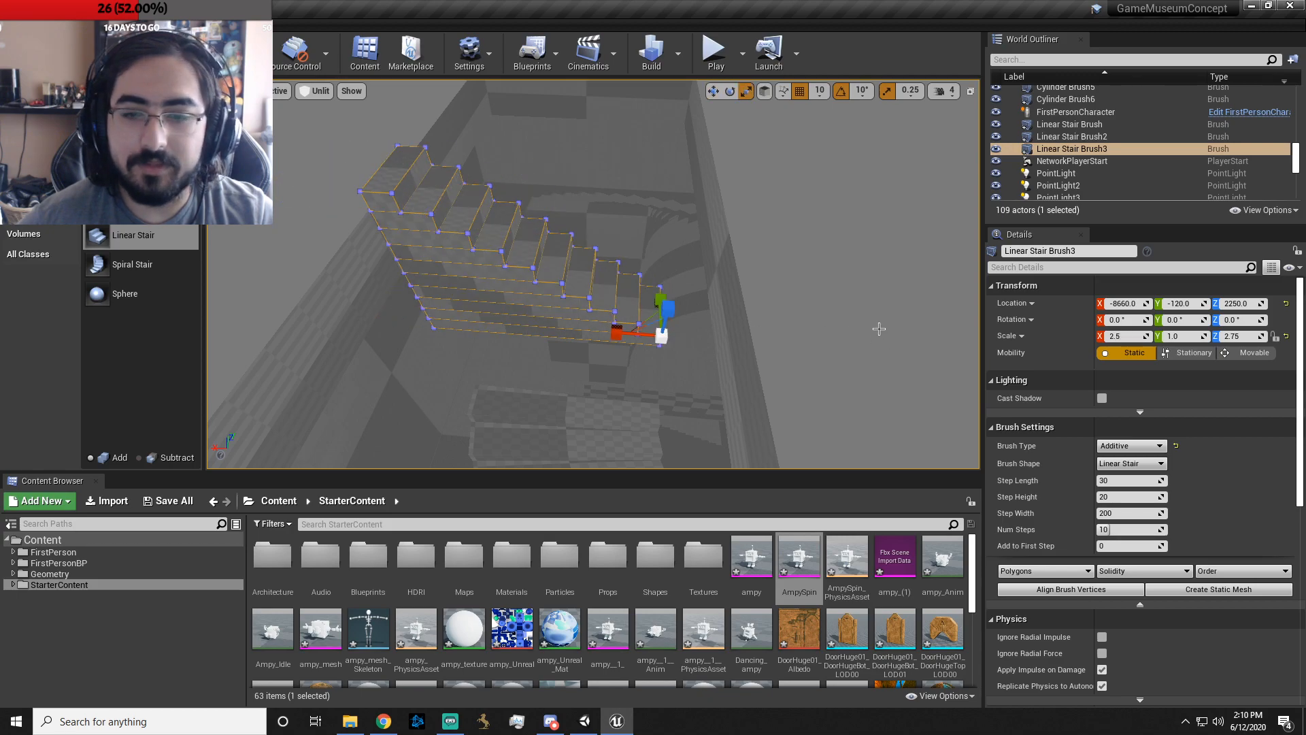
- Widen the linear stair with a step width of 434 and a Y scale of 1.5, and move it to Y -380
{"action": "left_click_drag", "start_coordinate": [1119, 513], "coordinate": [1172, 513]}
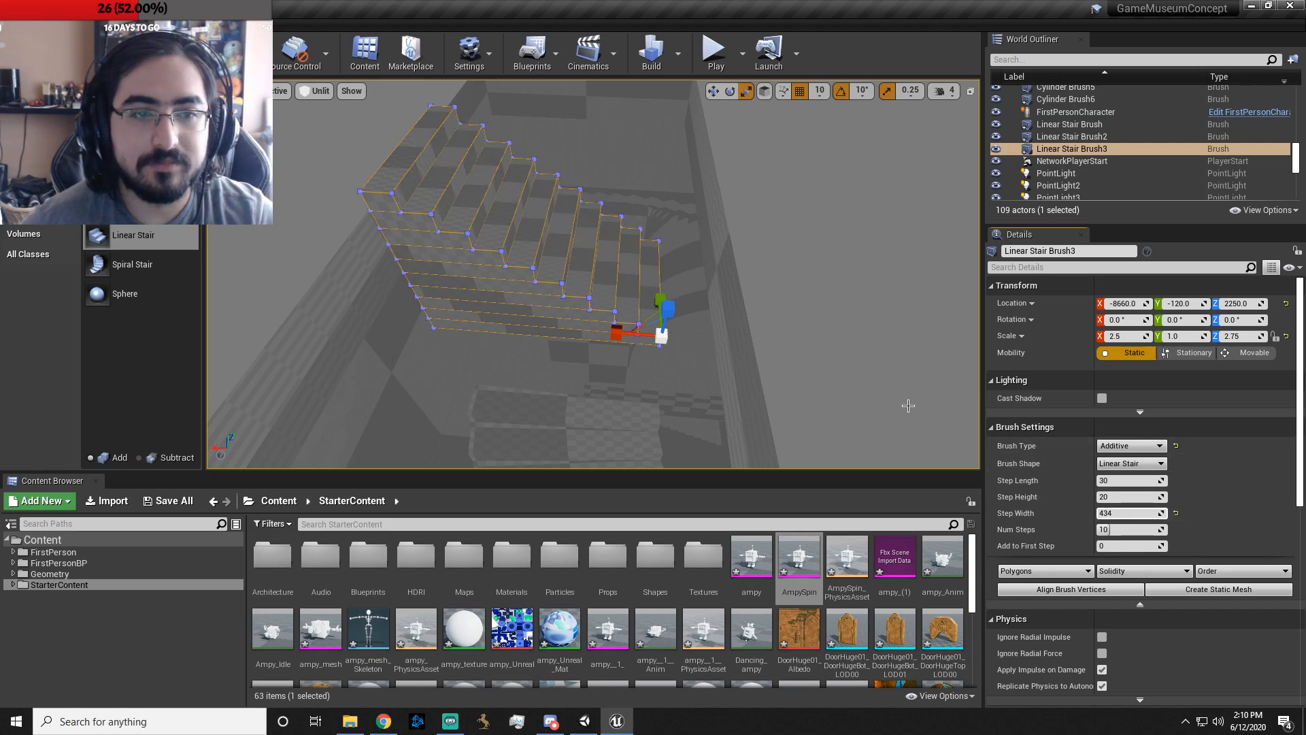
{"action": "key", "text": "e"}
{"action": "key", "text": "r"}
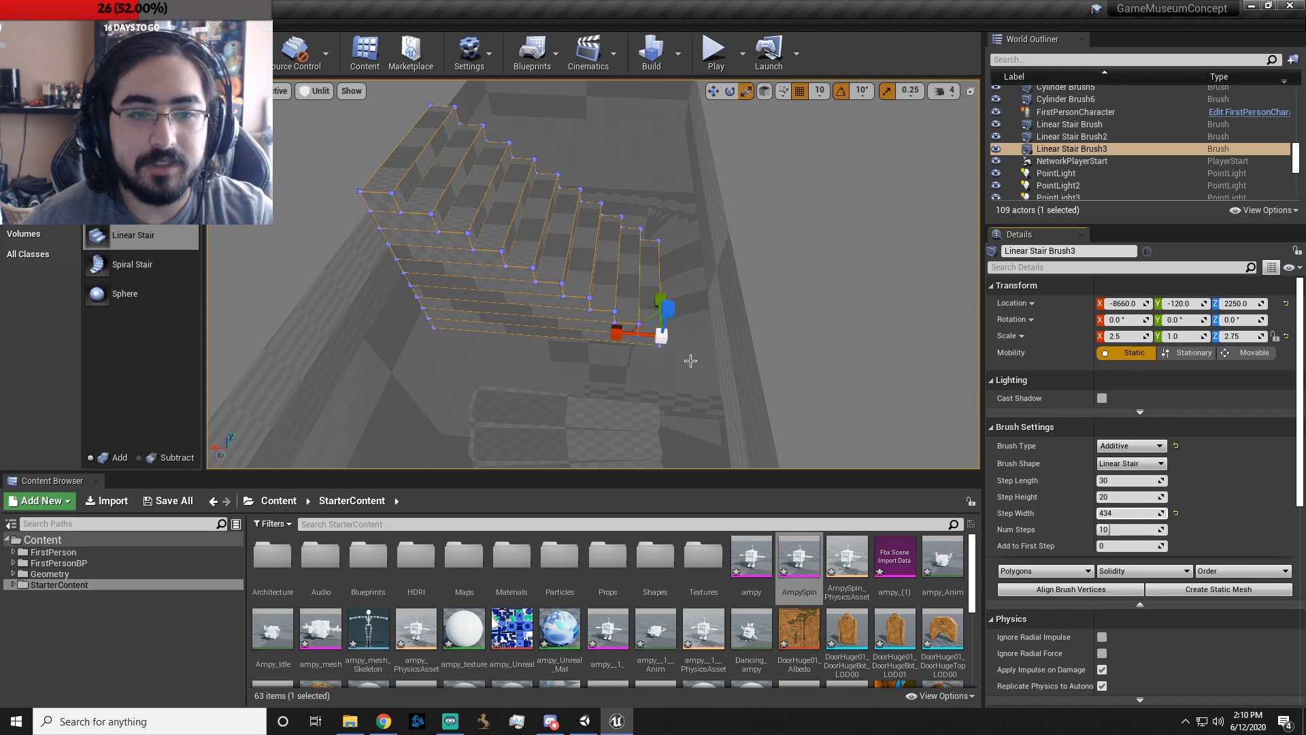
{"action": "right_click_drag", "start_coordinate": [723, 367], "coordinate": [723, 344]}
{"action": "right_click_drag", "start_coordinate": [713, 272], "coordinate": [713, 291]}
{"action": "mouse_move", "coordinate": [605, 413]}
{"action": "left_mouse_down"}
{"action": "mouse_move", "coordinate": [514, 408]}
{"action": "mouse_move", "coordinate": [584, 411]}
{"action": "left_mouse_up"}
{"action": "key", "text": "r"}
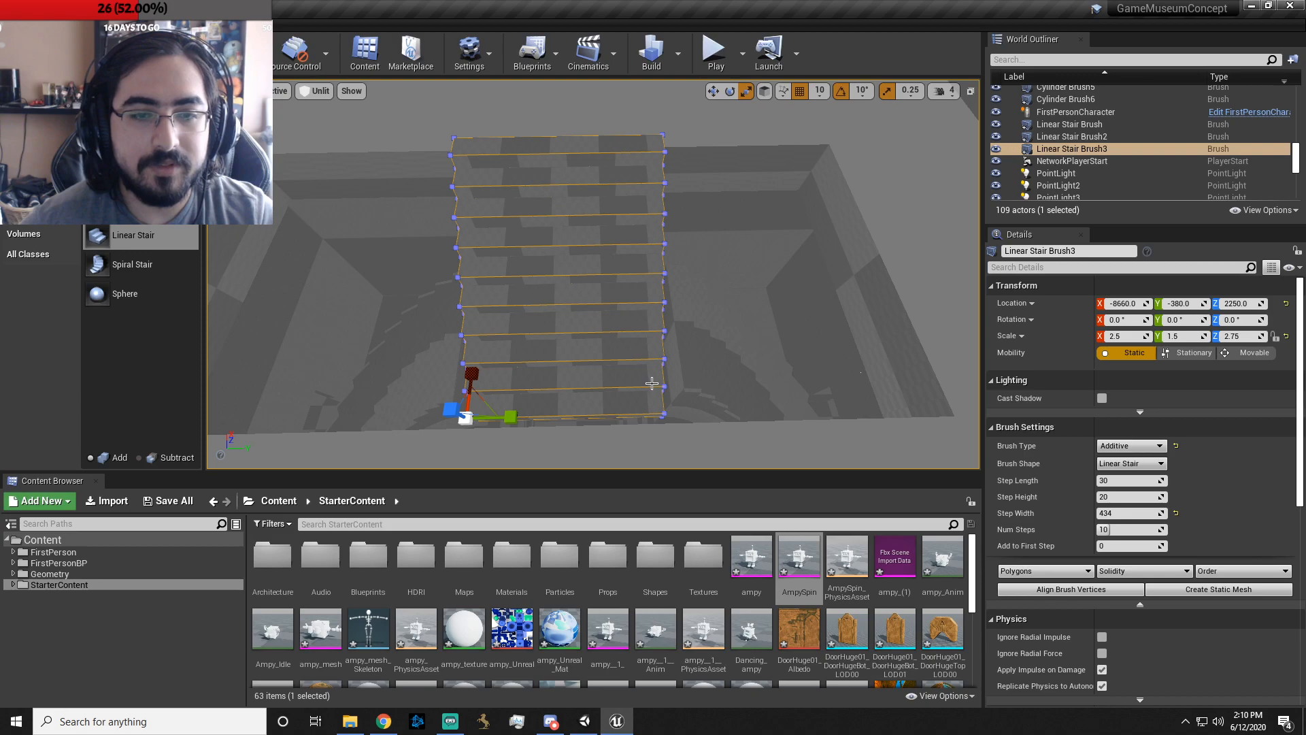
- Set the linear stair's step width to 468 and adjust its step height to suit the floor opening
{"action": "mouse_move", "coordinate": [731, 310]}
{"action": "right_mouse_down"}
{"action": "mouse_move", "coordinate": [802, 328]}
{"action": "mouse_move", "coordinate": [721, 323]}
{"action": "right_mouse_up"}
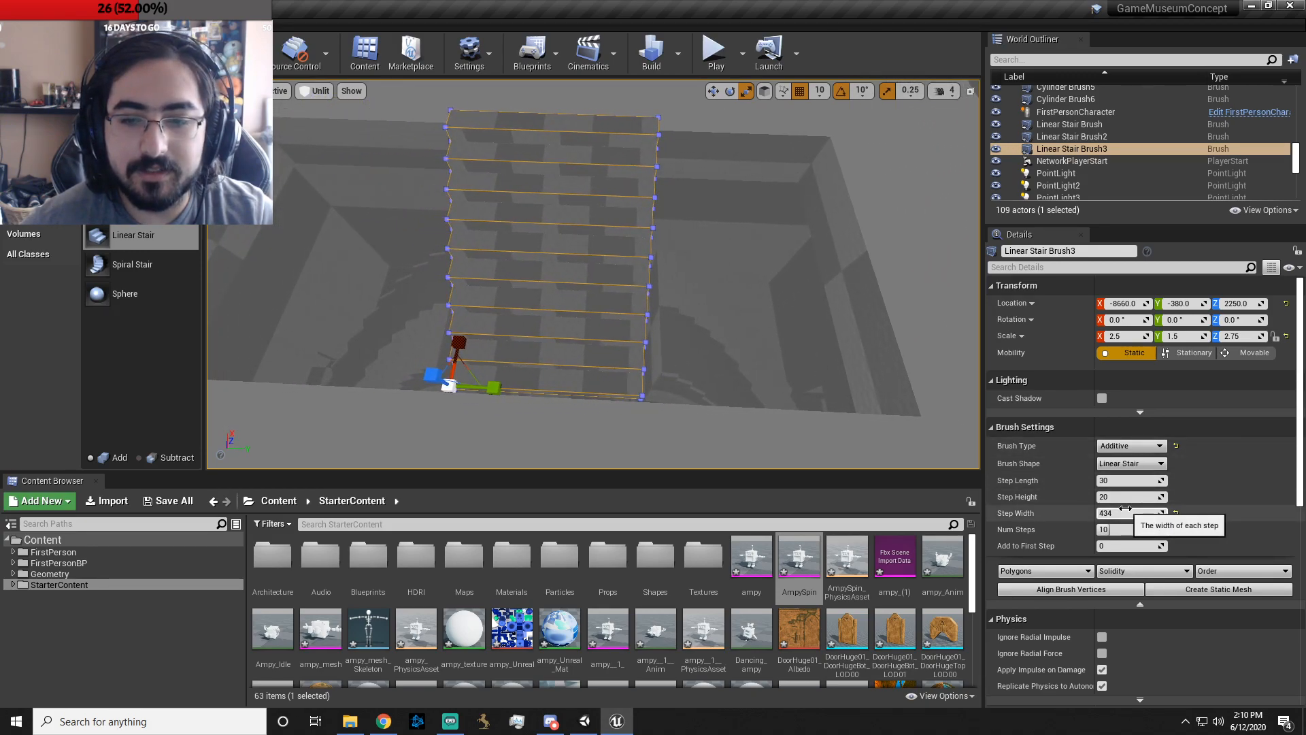
{"action": "left_click_drag", "start_coordinate": [1127, 508], "coordinate": [1150, 508]}
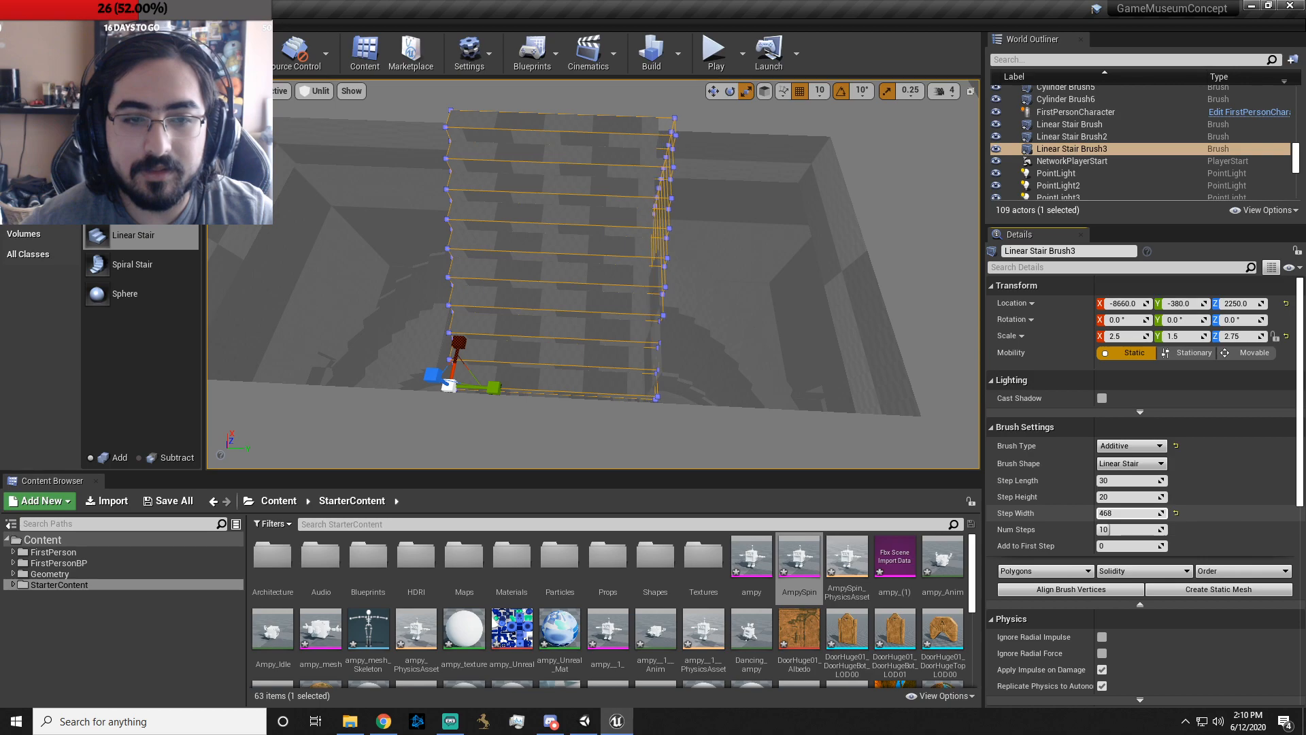
{"action": "key", "text": "a"}
{"action": "right_click_drag", "start_coordinate": [757, 343], "coordinate": [946, 350]}
{"action": "right_click_drag", "start_coordinate": [719, 367], "coordinate": [816, 378]}
{"action": "right_click_drag", "start_coordinate": [719, 367], "coordinate": [657, 367]}
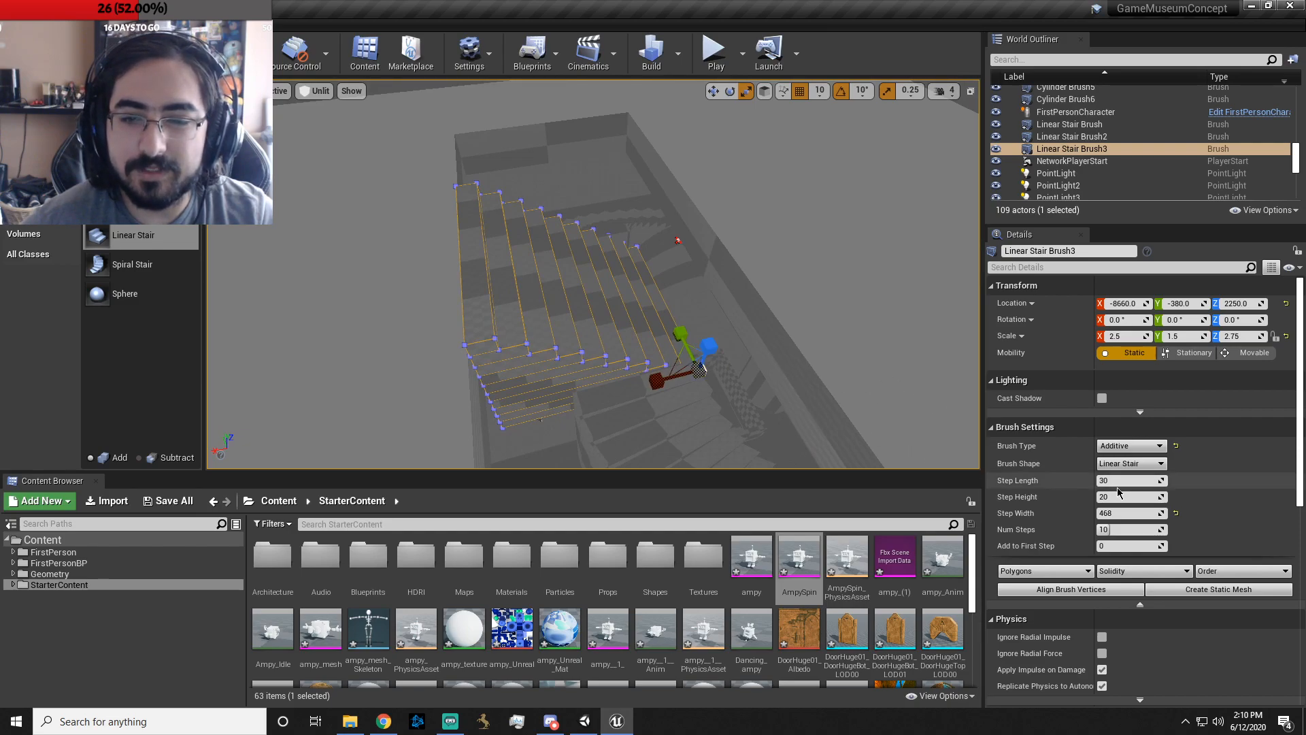
{"action": "left_click_drag", "start_coordinate": [1130, 497], "coordinate": [1120, 496]}
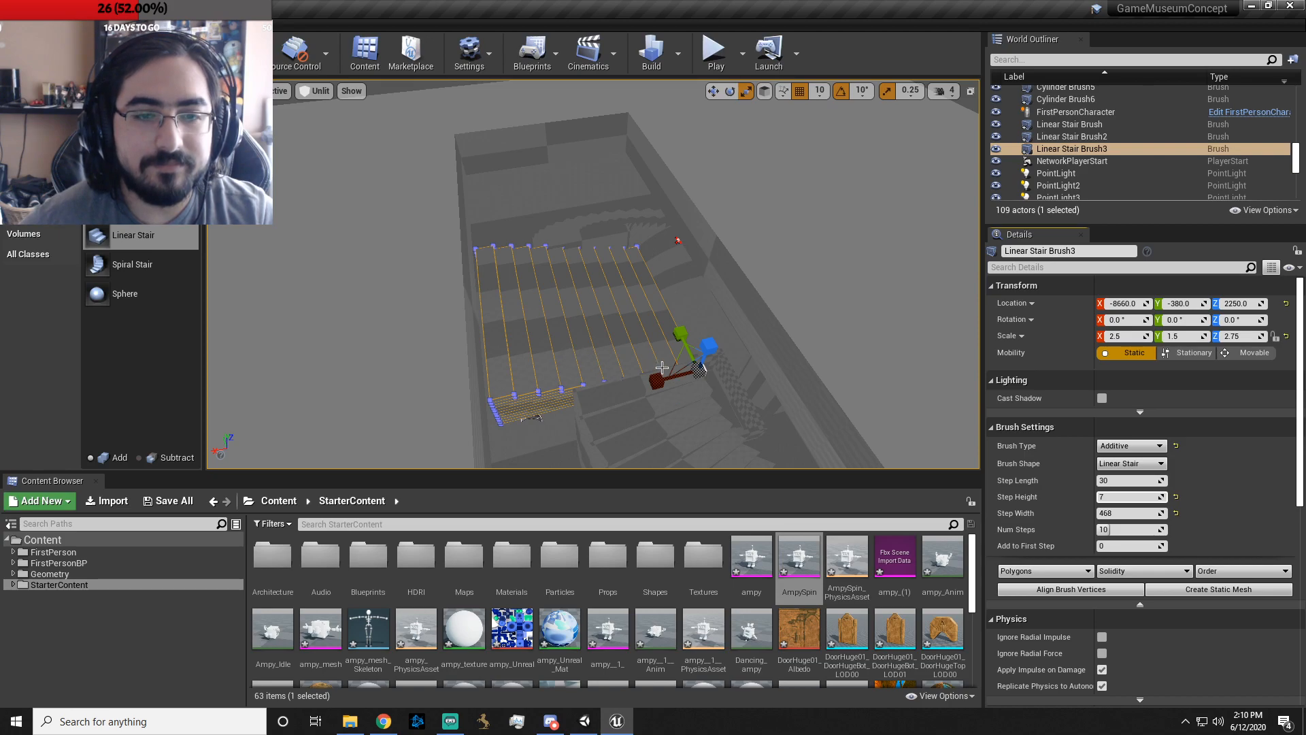
{"action": "left_click_drag", "start_coordinate": [1114, 496], "coordinate": [1142, 496]}
- Lengthen the floor opening, Box Brush56, to an X scale of 5.5 and move it along X to -8180
{"action": "left_click", "coordinate": [800, 330]}
{"action": "left_click", "coordinate": [735, 365]}
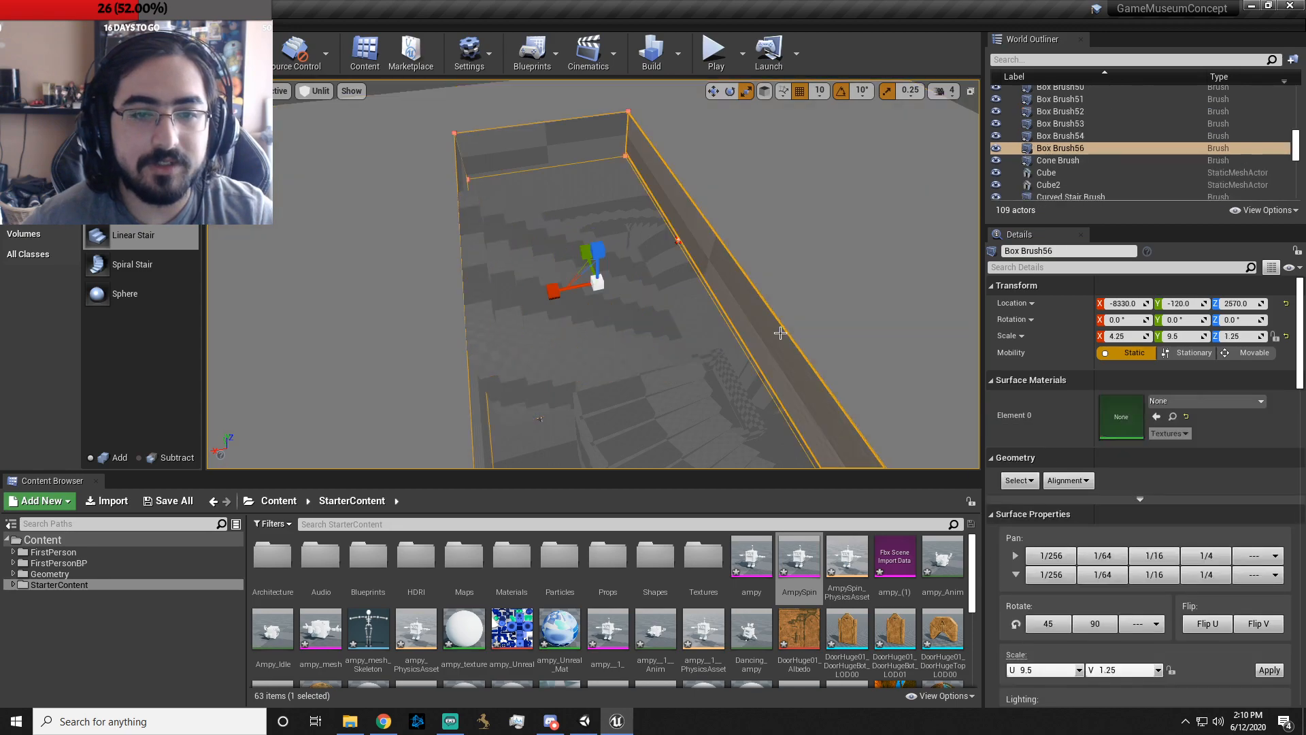
{"action": "left_click_drag", "start_coordinate": [556, 294], "coordinate": [501, 311]}
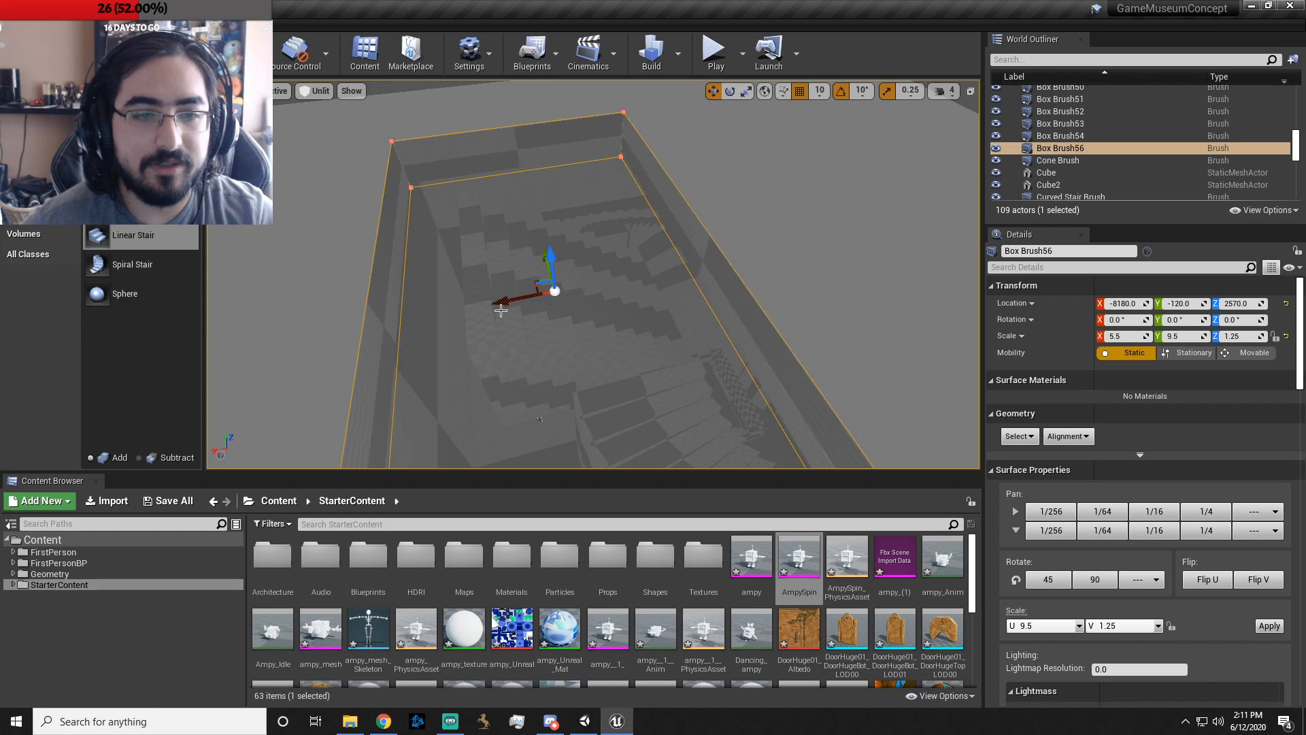
- Select the linear stair and move it along X to -8100, toward the far end of the opening
{"action": "left_click", "coordinate": [500, 352]}
{"action": "left_click_drag", "start_coordinate": [650, 382], "coordinate": [581, 386]}
{"action": "mouse_move", "coordinate": [665, 349]}
{"action": "right_mouse_down"}
{"action": "mouse_move", "coordinate": [660, 340]}
{"action": "mouse_move", "coordinate": [617, 367]}
{"action": "right_mouse_up"}
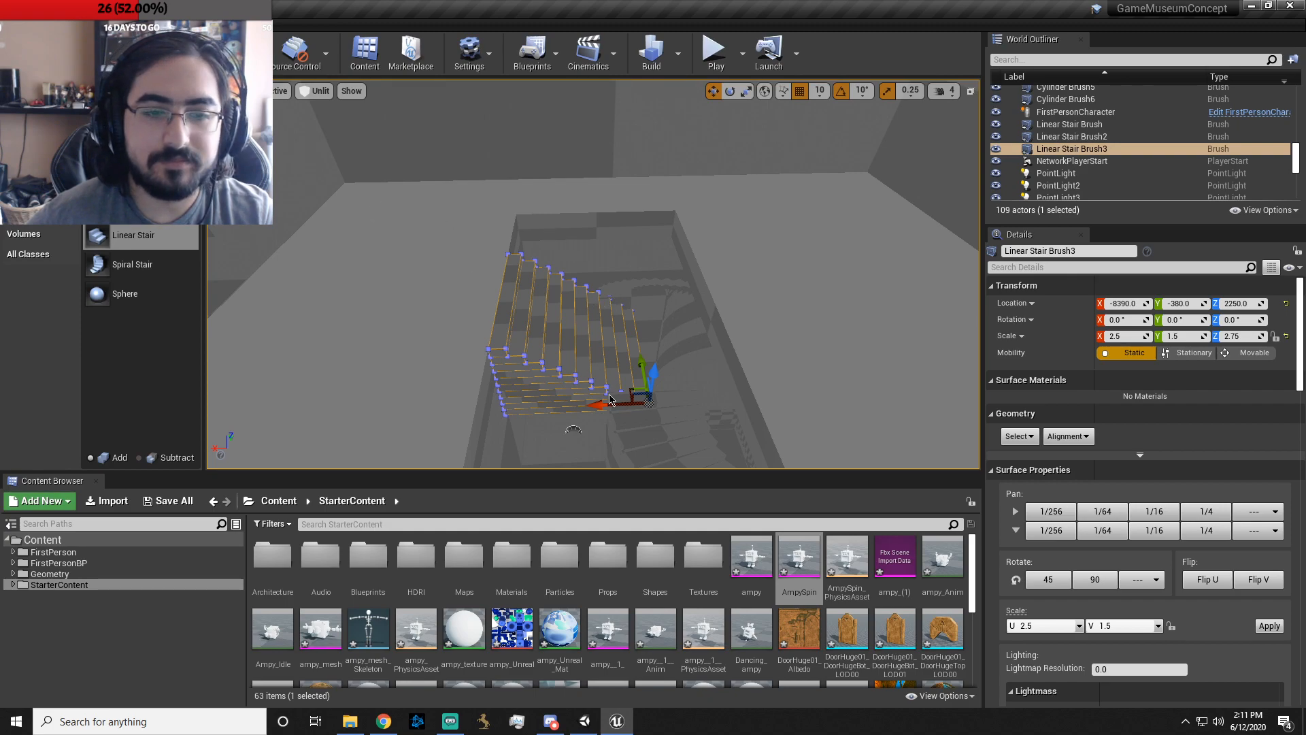
{"action": "left_click_drag", "start_coordinate": [594, 405], "coordinate": [544, 406]}
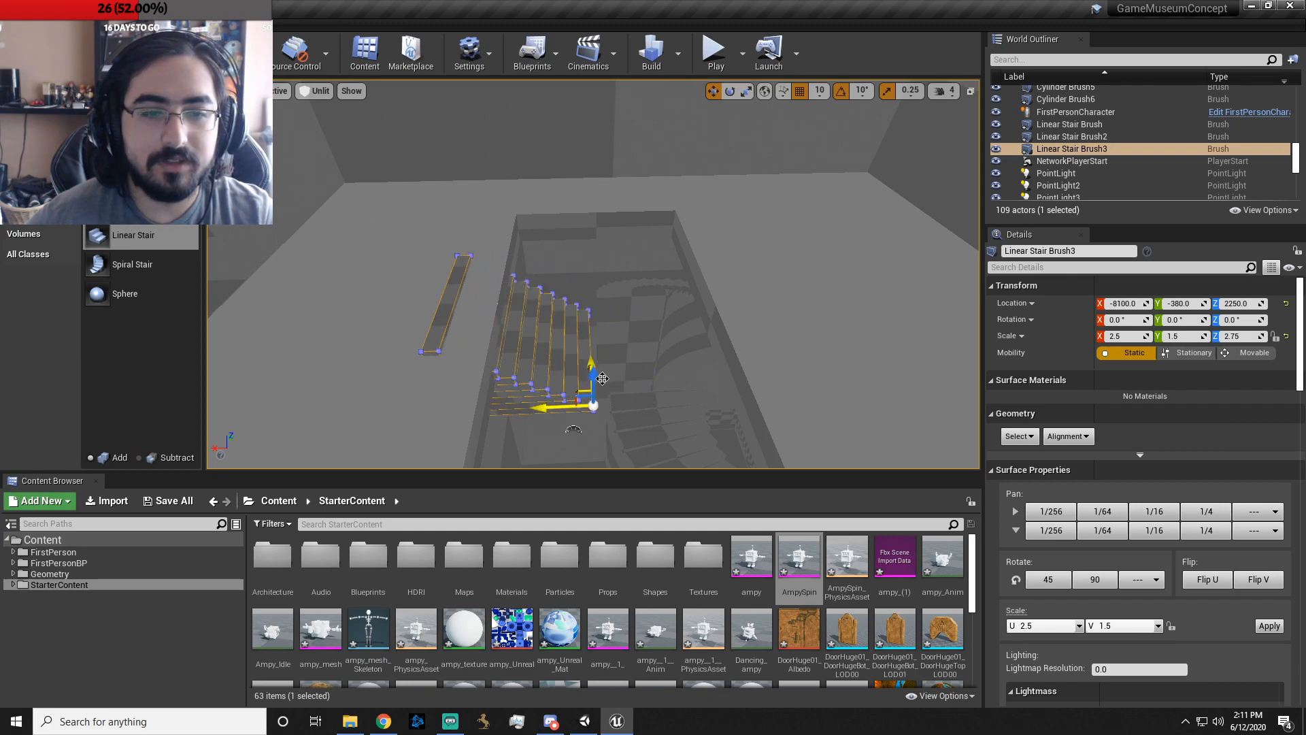
- Raise the linear stair to Z 2320
{"action": "key", "text": "f"}
{"action": "key", "text": "w"}
{"action": "mouse_move", "coordinate": [545, 406]}
{"action": "right_mouse_down"}
{"action": "mouse_move", "coordinate": [557, 381]}
{"action": "mouse_move", "coordinate": [552, 408]}
{"action": "mouse_move", "coordinate": [517, 401]}
{"action": "mouse_move", "coordinate": [552, 406]}
{"action": "right_mouse_up"}
{"action": "key", "text": "s"}
{"action": "key", "text": "w"}
{"action": "key", "text": "s"}
{"action": "left_click_drag", "start_coordinate": [418, 259], "coordinate": [411, 234]}
{"action": "key", "text": "w"}
{"action": "key", "text": "a"}
{"action": "right_click_drag", "start_coordinate": [411, 234], "coordinate": [379, 251]}
{"action": "key", "text": "d"}
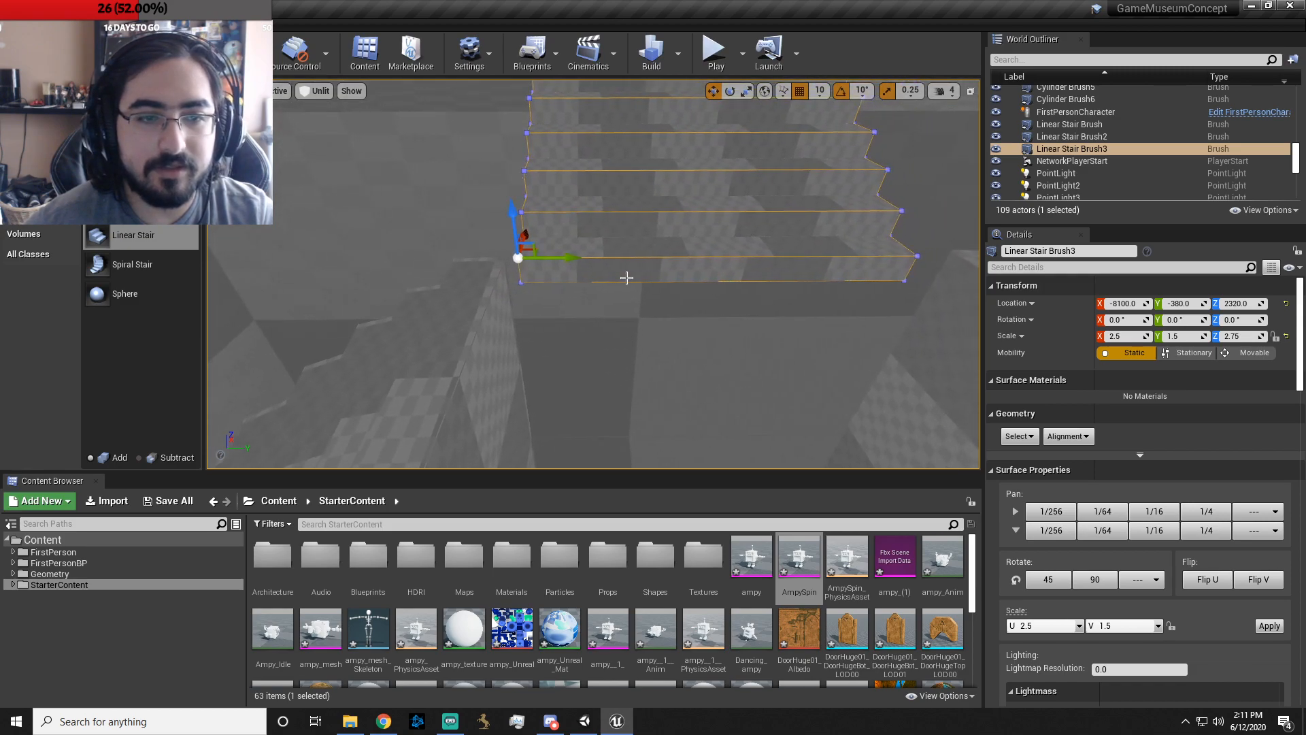
- Add a box brush as a landing at the foot of the linear stair and stretch it to a Y scale of 3.25
{"action": "mouse_move", "coordinate": [123, 118]}
{"action": "left_mouse_down"}
{"action": "mouse_move", "coordinate": [574, 264]}
{"action": "mouse_move", "coordinate": [572, 294]}
{"action": "left_mouse_up"}
{"action": "key", "text": "space"}
{"action": "key", "text": "space"}
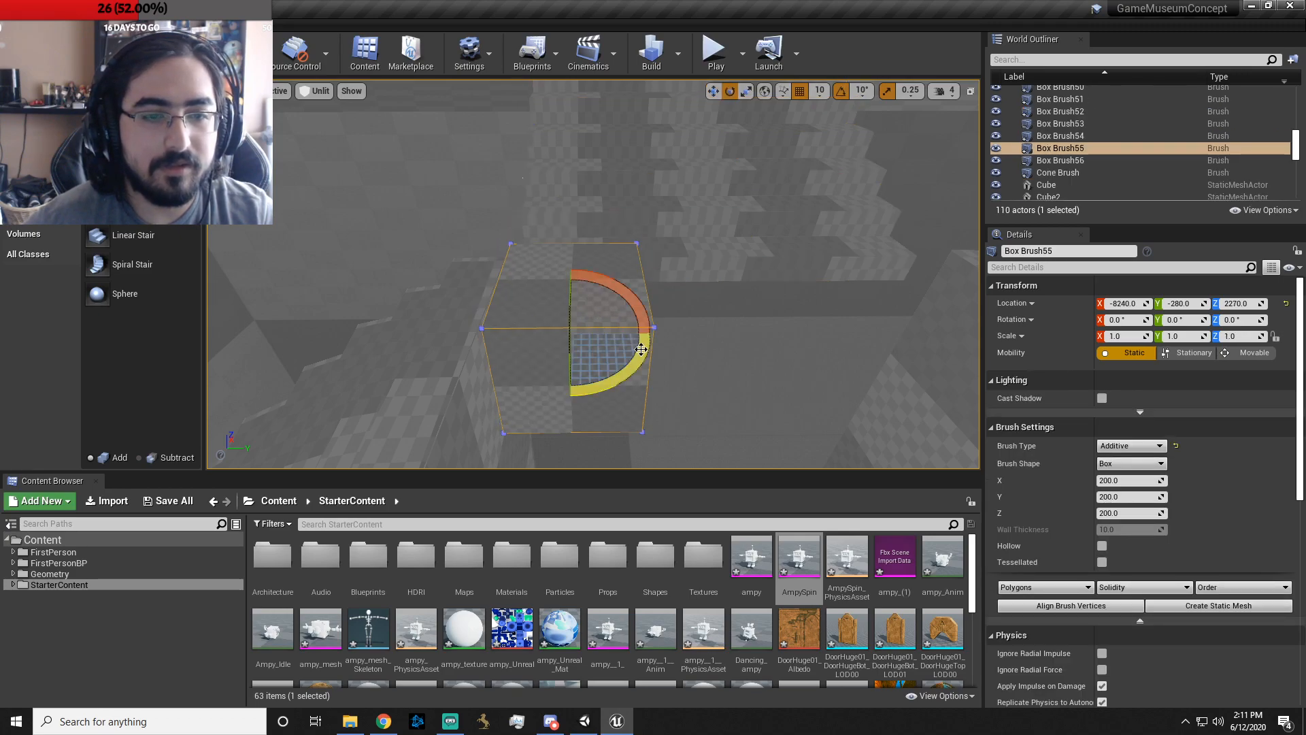
{"action": "mouse_move", "coordinate": [618, 333]}
{"action": "left_mouse_down"}
{"action": "mouse_move", "coordinate": [819, 331]}
{"action": "mouse_move", "coordinate": [799, 339]}
{"action": "left_mouse_up"}
{"action": "key", "text": "space"}
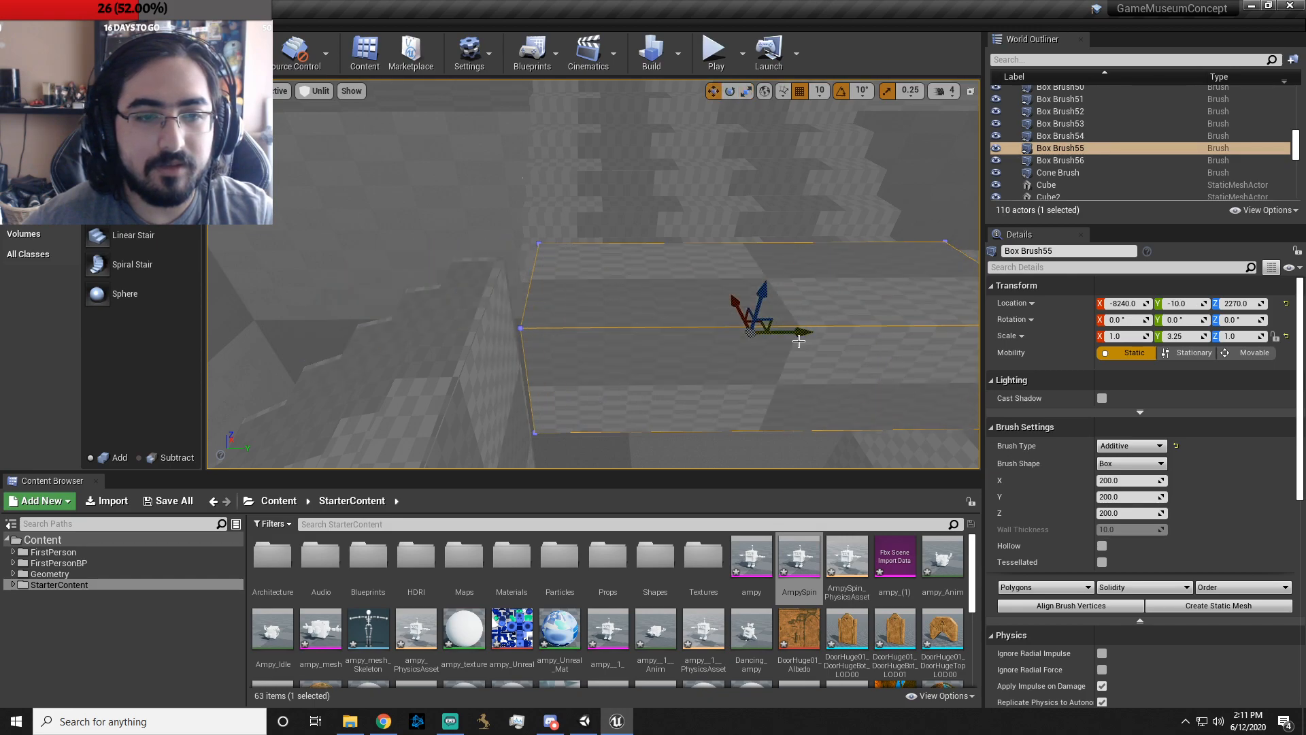
- Scale the landing box to 2.75 in X and 3.5 in Y, and place it at X -8340, Y -40
{"action": "key", "text": "space"}
{"action": "key", "text": "space"}
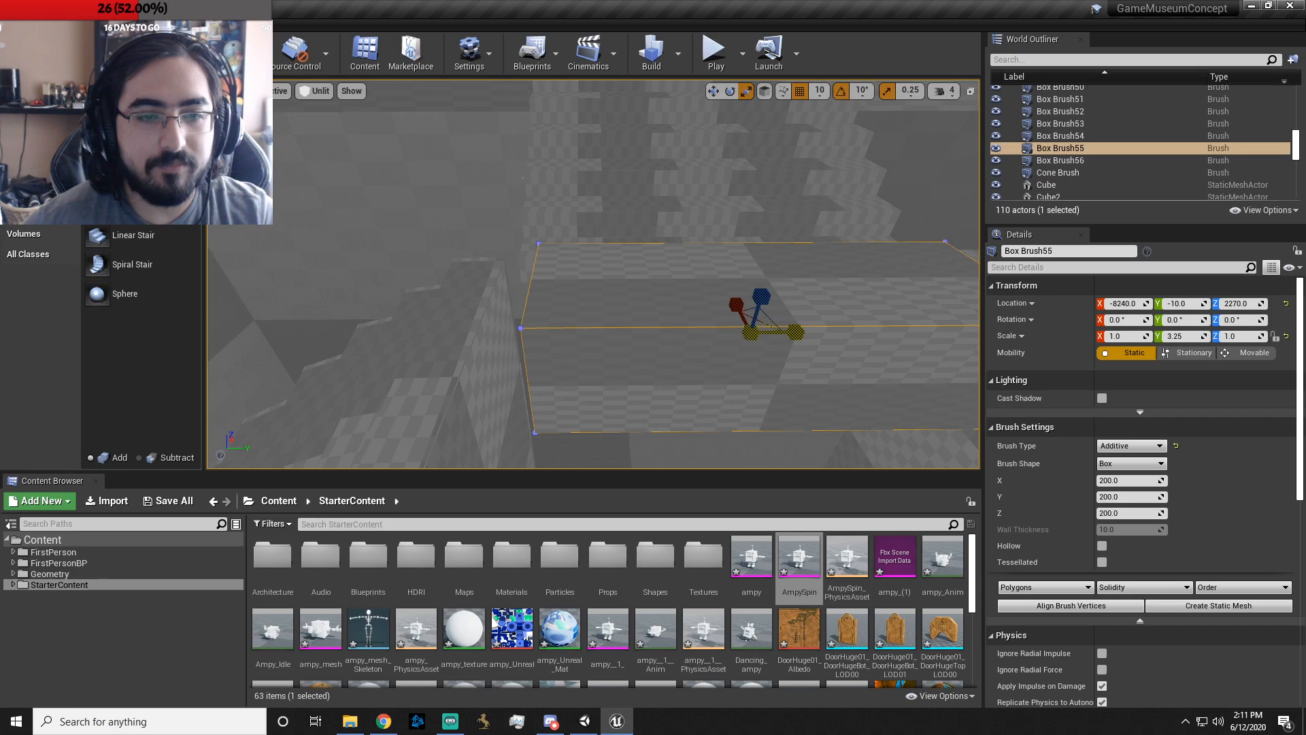
{"action": "key", "text": "space"}
{"action": "left_click_drag", "start_coordinate": [803, 332], "coordinate": [781, 339]}
{"action": "key", "text": "s"}
{"action": "mouse_move", "coordinate": [781, 339]}
{"action": "right_mouse_down"}
{"action": "mouse_move", "coordinate": [765, 381]}
{"action": "mouse_move", "coordinate": [674, 402]}
{"action": "mouse_move", "coordinate": [558, 398]}
{"action": "mouse_move", "coordinate": [527, 381]}
{"action": "right_mouse_up"}
{"action": "key", "text": "d"}
{"action": "key", "text": "space"}
{"action": "key", "text": "space"}
{"action": "mouse_move", "coordinate": [655, 267]}
{"action": "left_mouse_down"}
{"action": "mouse_move", "coordinate": [729, 272]}
{"action": "mouse_move", "coordinate": [612, 279]}
{"action": "mouse_move", "coordinate": [644, 262]}
{"action": "mouse_move", "coordinate": [628, 257]}
{"action": "left_mouse_up"}
{"action": "key", "text": "space"}
{"action": "key", "text": "space"}
{"action": "key", "text": "space"}
{"action": "mouse_move", "coordinate": [628, 257]}
{"action": "right_mouse_down"}
{"action": "mouse_move", "coordinate": [557, 238]}
{"action": "mouse_move", "coordinate": [422, 234]}
{"action": "right_mouse_up"}
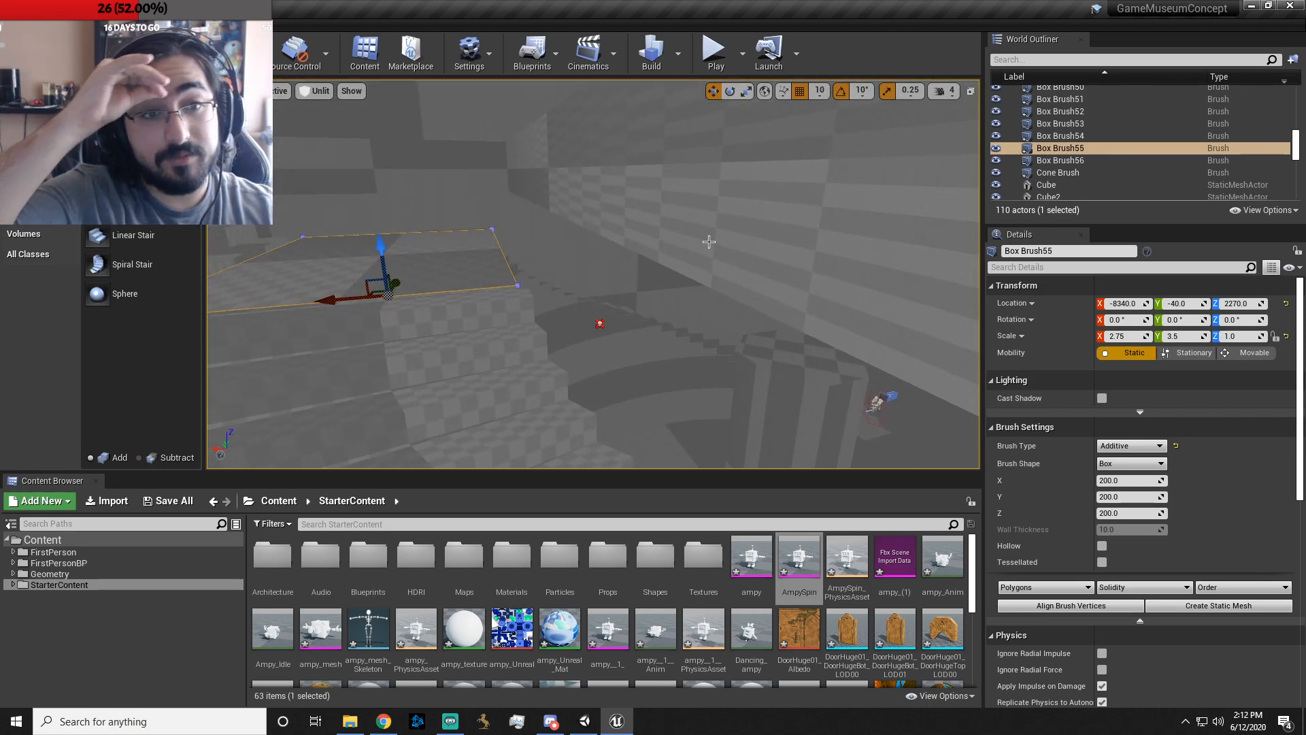
- Select the original curved stair and set it to 24 steps with an angle of curve of 151
{"action": "mouse_move", "coordinate": [709, 242]}
{"action": "right_mouse_down"}
{"action": "mouse_move", "coordinate": [707, 290]}
{"action": "mouse_move", "coordinate": [589, 228]}
{"action": "mouse_move", "coordinate": [486, 238]}
{"action": "mouse_move", "coordinate": [486, 285]}
{"action": "mouse_move", "coordinate": [452, 299]}
{"action": "mouse_move", "coordinate": [679, 279]}
{"action": "mouse_move", "coordinate": [671, 303]}
{"action": "mouse_move", "coordinate": [694, 317]}
{"action": "right_mouse_up"}
{"action": "left_click", "coordinate": [678, 279]}
{"action": "key", "text": "r"}
{"action": "key", "text": "s"}
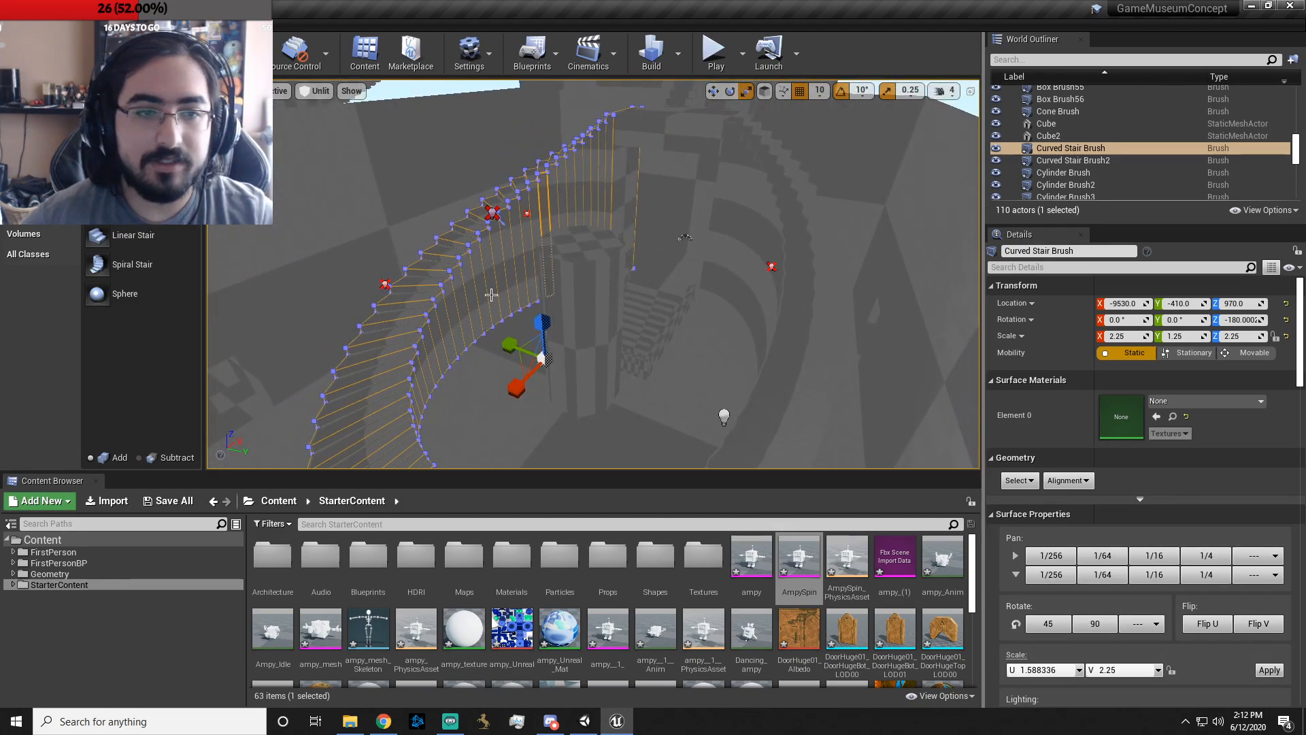
{"action": "left_click", "coordinate": [479, 291]}
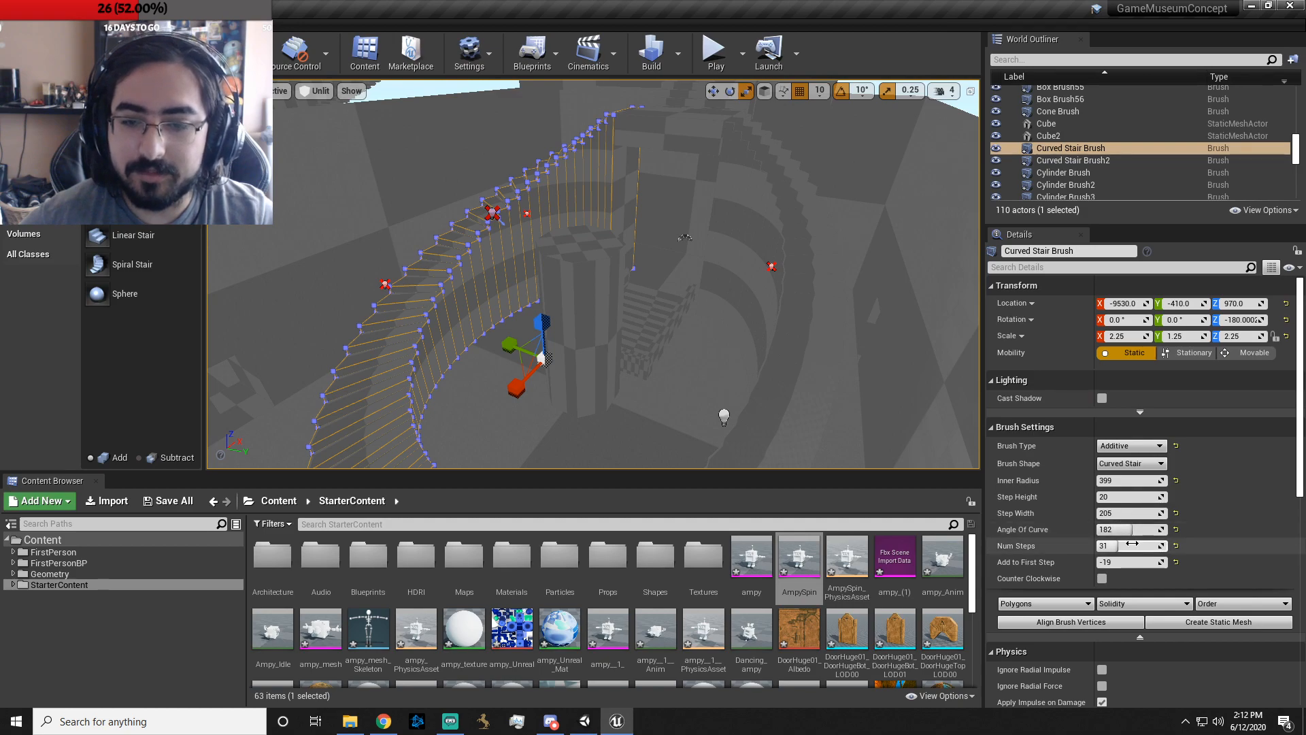
{"action": "left_click_drag", "start_coordinate": [1131, 545], "coordinate": [1115, 546]}
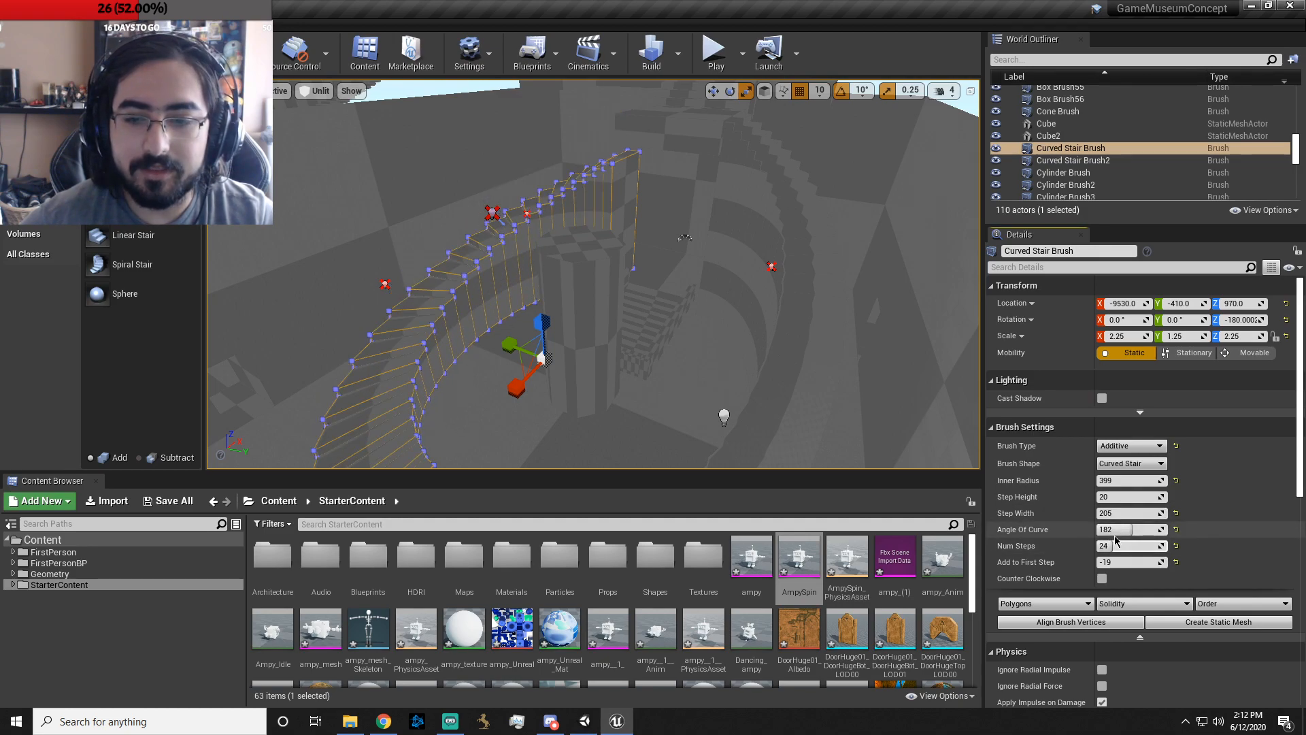
{"action": "left_click_drag", "start_coordinate": [1115, 534], "coordinate": [1097, 534]}
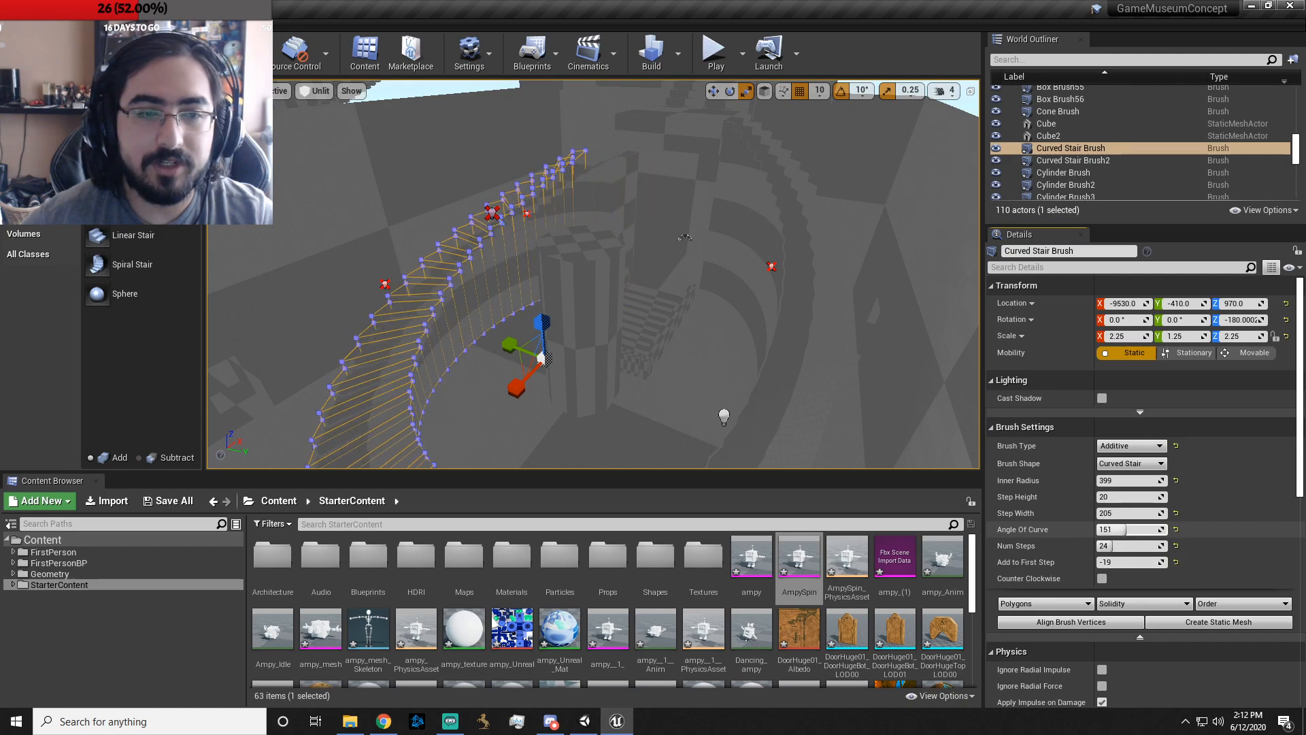
- Select the counter-clockwise curved stair and set it to 24 steps with an angle of curve of 150
{"action": "left_click", "coordinate": [825, 360]}
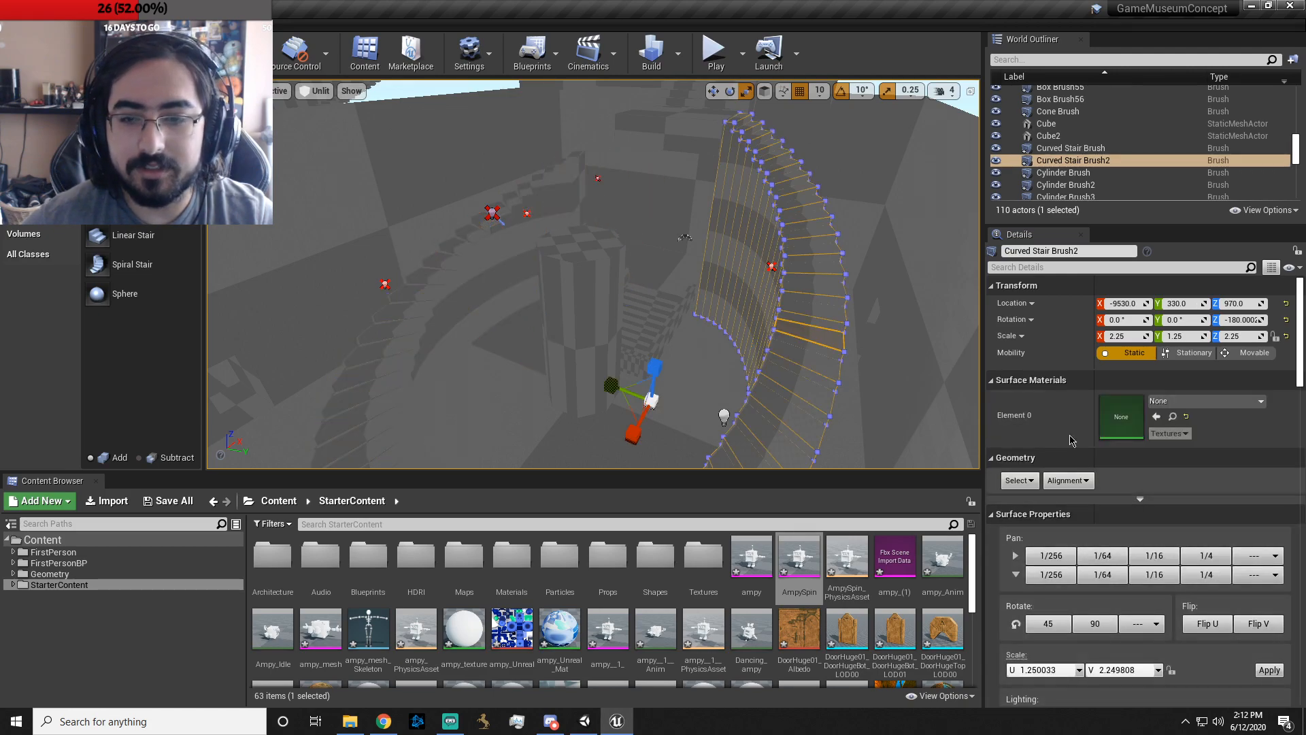
{"action": "left_click", "coordinate": [821, 342]}
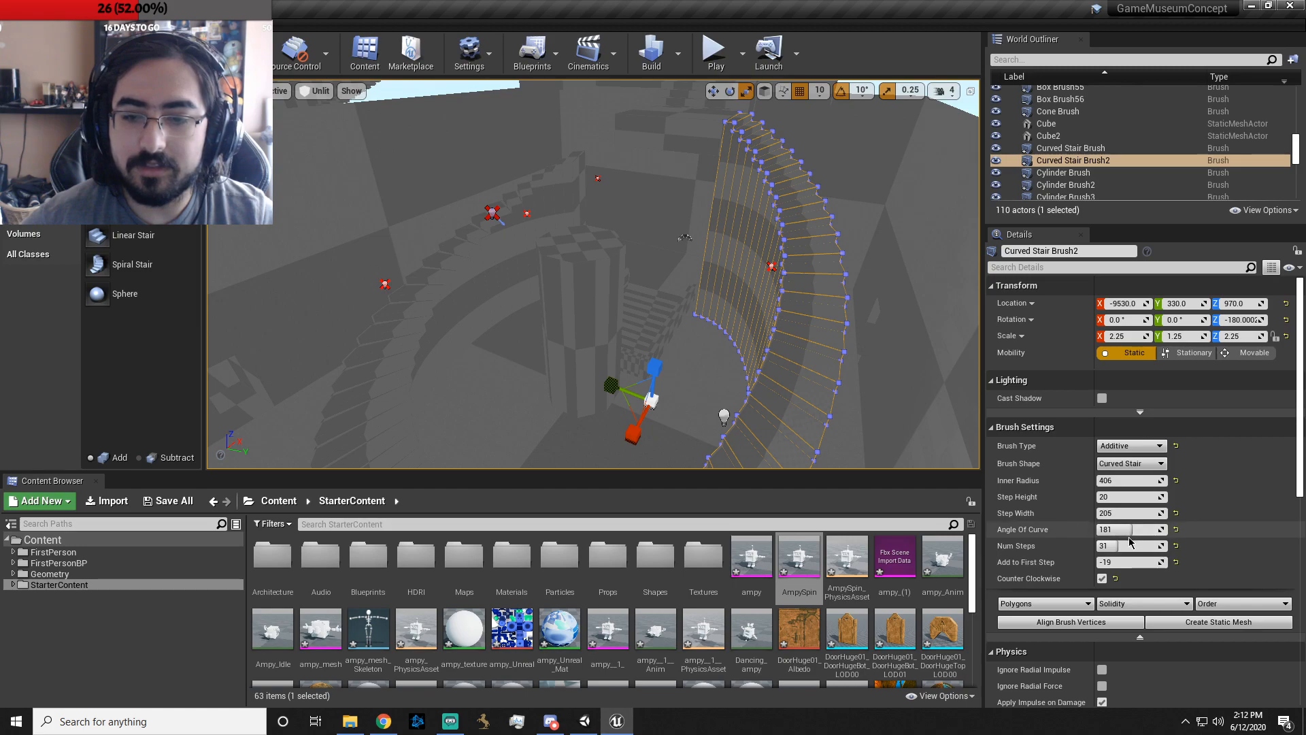
{"action": "left_click_drag", "start_coordinate": [1131, 542], "coordinate": [1126, 543]}
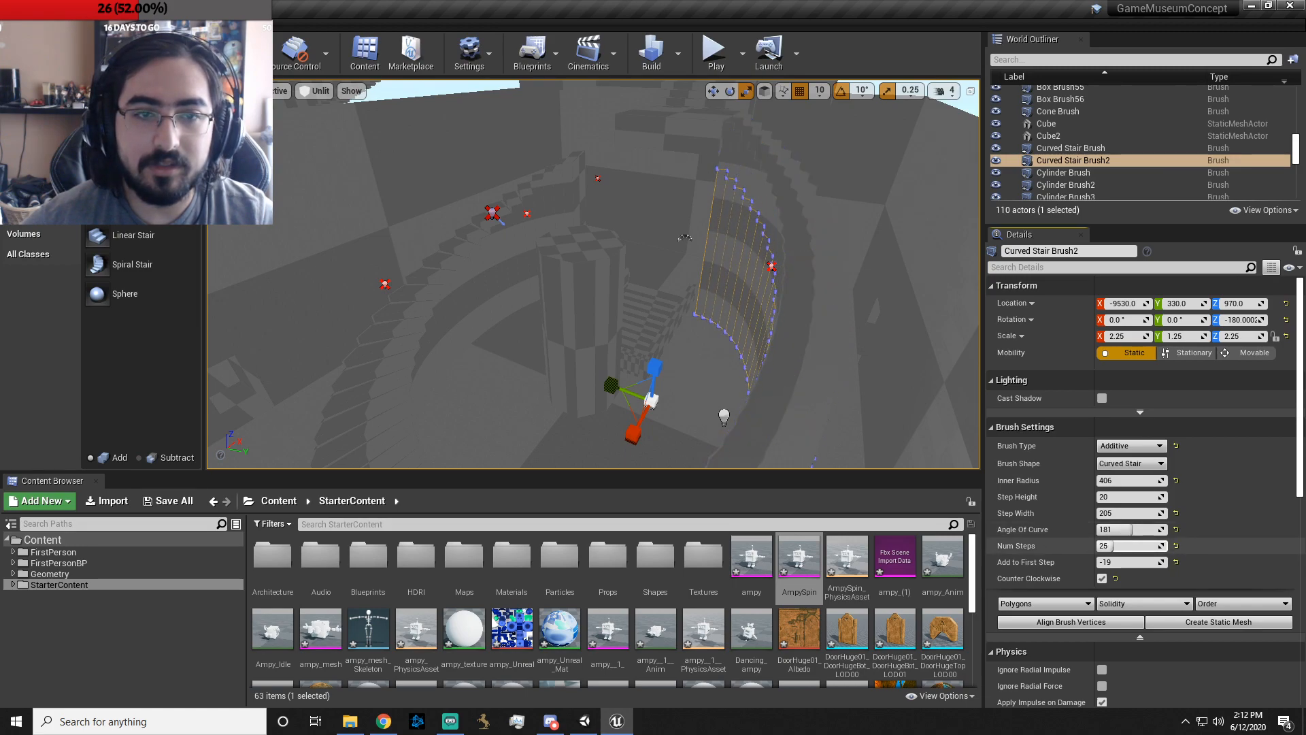
{"action": "left_click_drag", "start_coordinate": [1131, 530], "coordinate": [1116, 529]}
- Lower the landing box, Box Brush55, to Z 1810 and move it along X to -8650, toward the curved stairs
{"action": "mouse_move", "coordinate": [953, 421]}
{"action": "right_mouse_down"}
{"action": "mouse_move", "coordinate": [884, 367]}
{"action": "mouse_move", "coordinate": [714, 371]}
{"action": "right_mouse_up"}
{"action": "left_click", "coordinate": [750, 183]}
{"action": "key", "text": "w"}
{"action": "left_click_drag", "start_coordinate": [708, 146], "coordinate": [697, 275]}
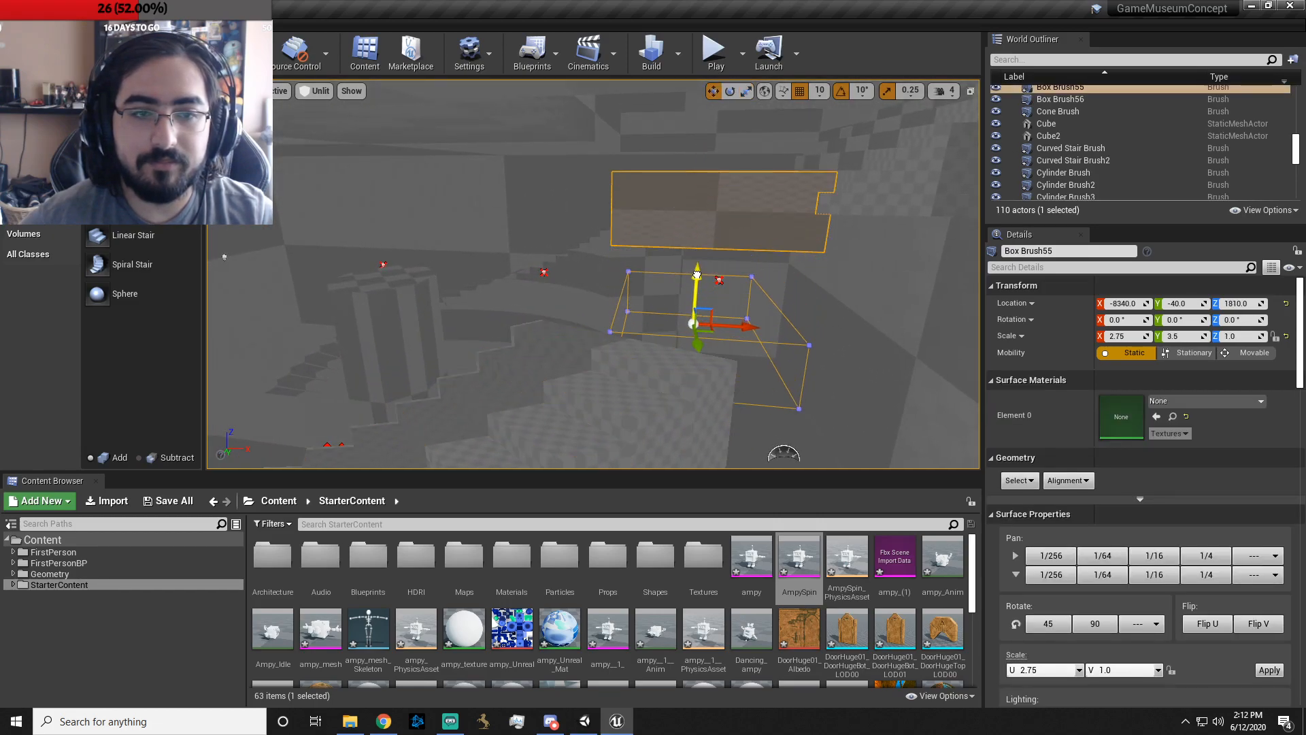
{"action": "left_click_drag", "start_coordinate": [744, 329], "coordinate": [660, 319]}
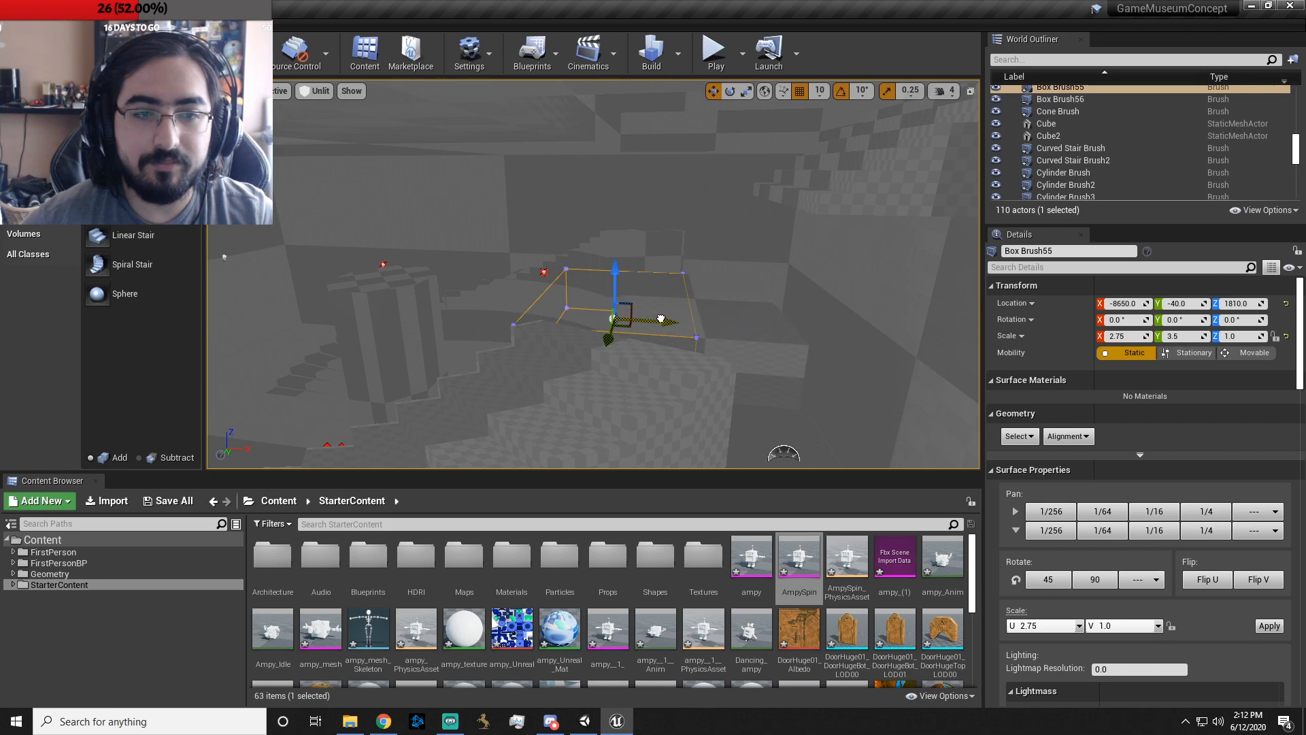
- Widen the landing box to a Y scale of 6.0 and shift it to X -8630, between the two curved stairs
{"action": "mouse_move", "coordinate": [664, 318]}
{"action": "right_mouse_down"}
{"action": "mouse_move", "coordinate": [898, 325]}
{"action": "mouse_move", "coordinate": [623, 317]}
{"action": "right_mouse_up"}
{"action": "key", "text": "a"}
{"action": "key", "text": "r"}
{"action": "left_click_drag", "start_coordinate": [637, 313], "coordinate": [701, 313]}
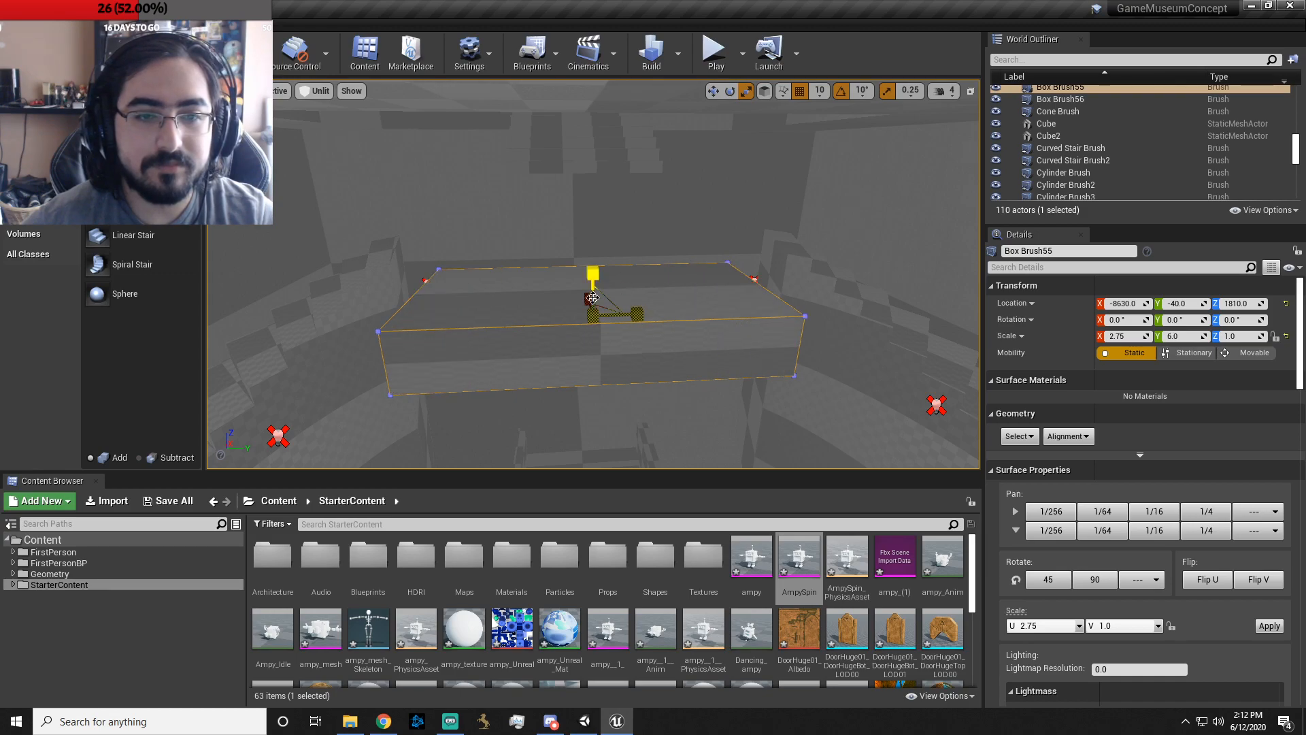
- Raise the landing box to Z 1960 and adjust its scale from the side
{"action": "left_click_drag", "start_coordinate": [593, 273], "coordinate": [589, 230]}
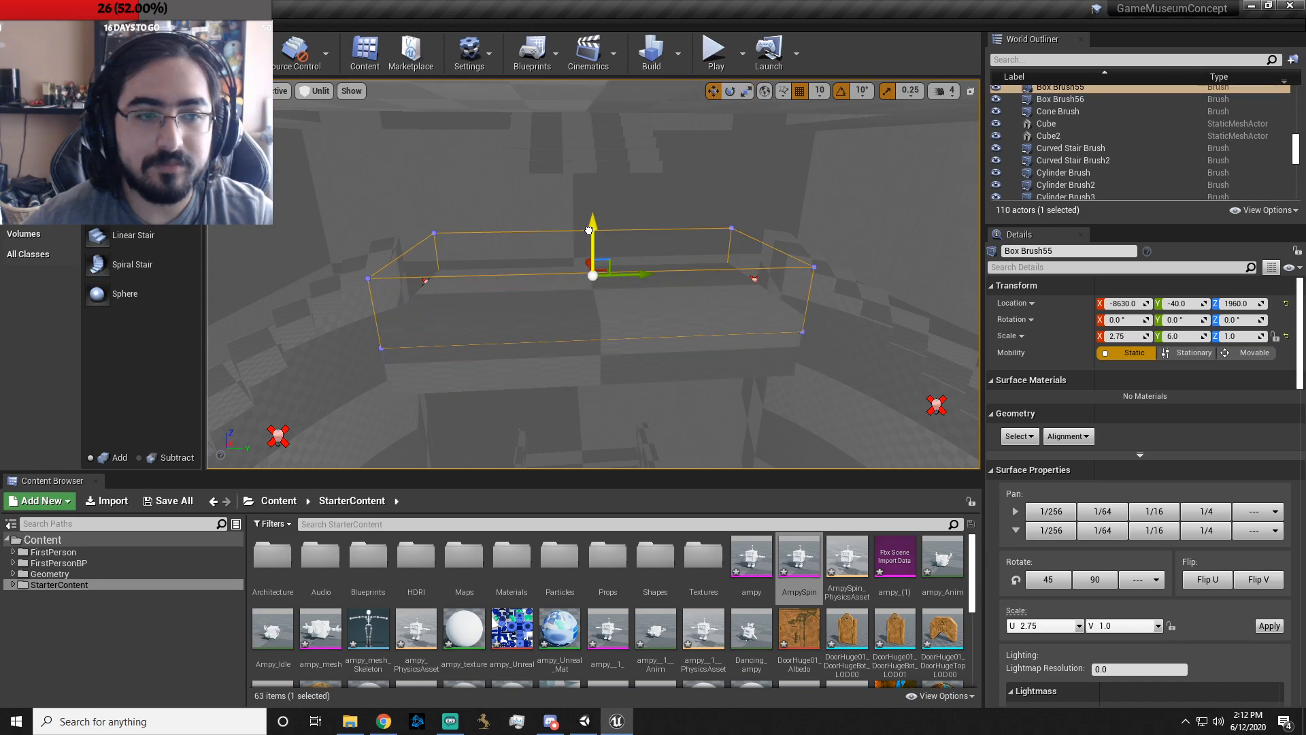
{"action": "key", "text": "d"}
{"action": "right_click_drag", "start_coordinate": [729, 244], "coordinate": [591, 220]}
{"action": "key", "text": "r"}
{"action": "left_click_drag", "start_coordinate": [562, 238], "coordinate": [543, 250]}
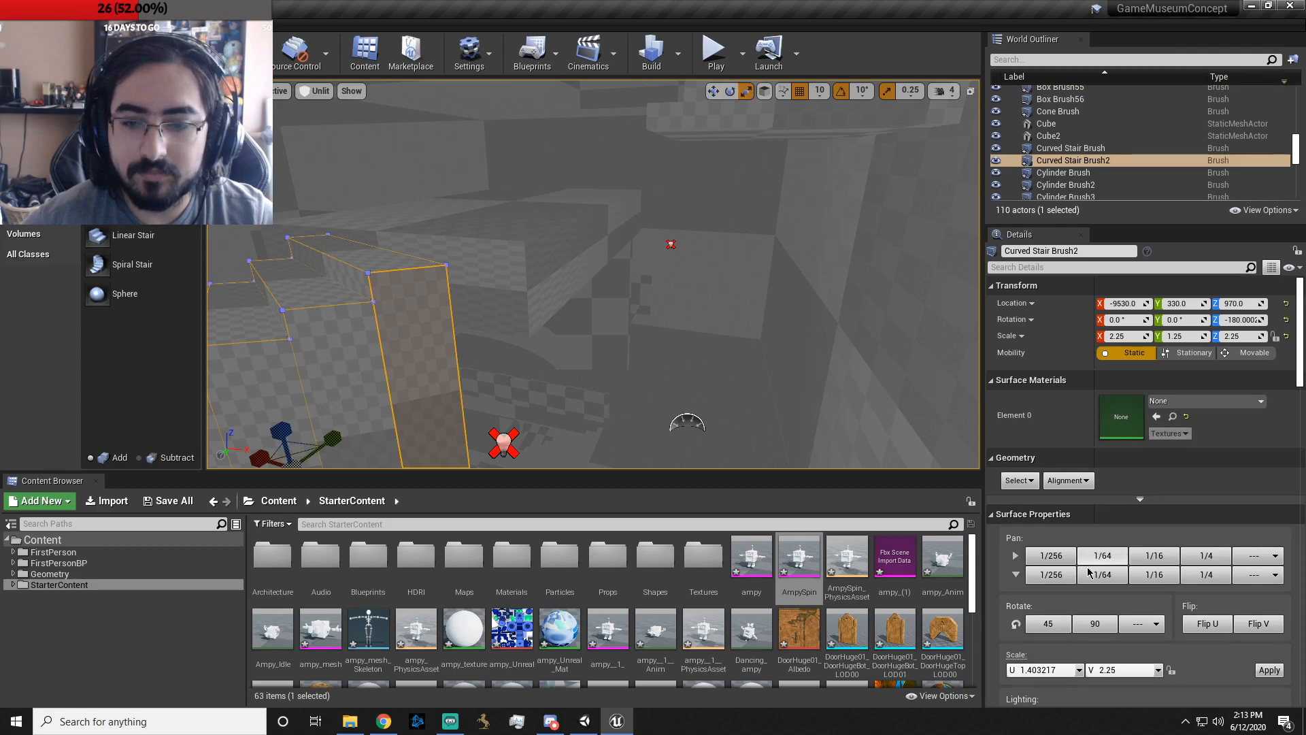
- Set the angle of curve of the counter-clockwise curved stair, Curved Stair Brush2, to 181
{"action": "key", "text": "e"}
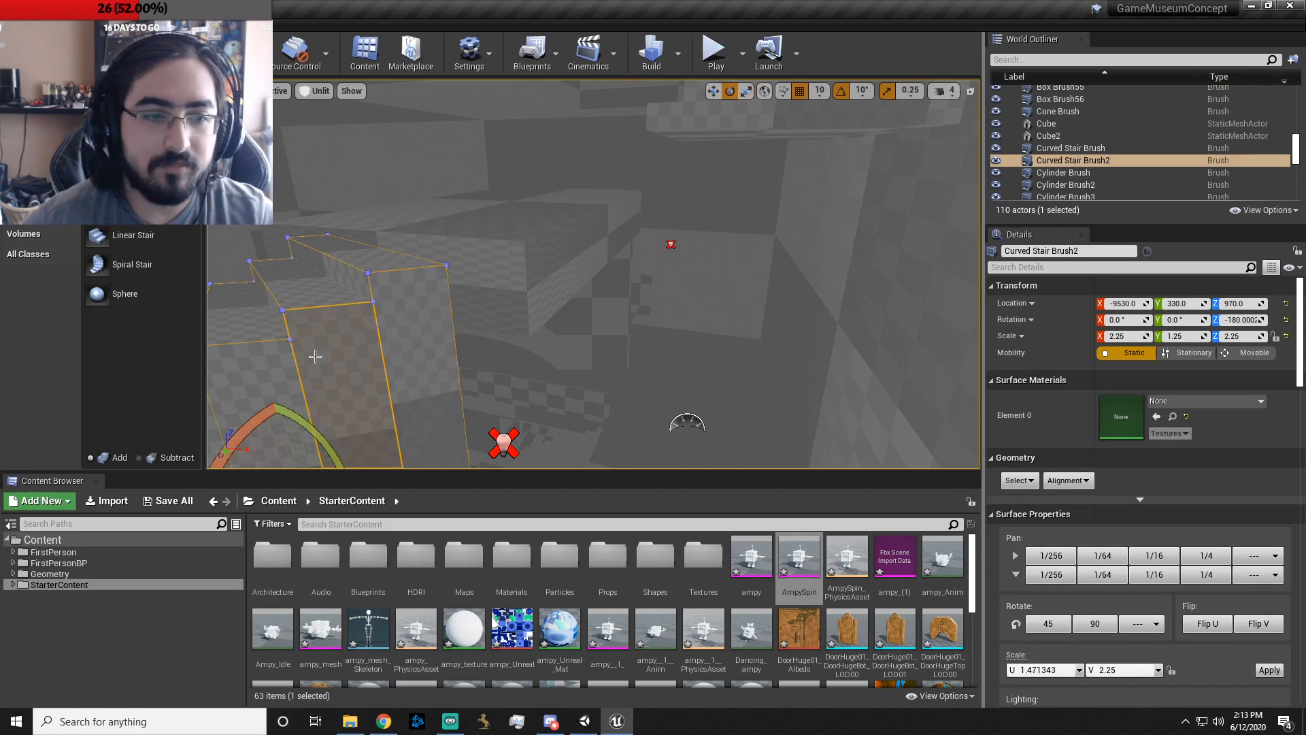
{"action": "key", "text": "f"}
{"action": "mouse_move", "coordinate": [769, 349]}
{"action": "right_mouse_down"}
{"action": "mouse_move", "coordinate": [973, 358]}
{"action": "mouse_move", "coordinate": [633, 332]}
{"action": "mouse_move", "coordinate": [647, 371]}
{"action": "mouse_move", "coordinate": [578, 354]}
{"action": "mouse_move", "coordinate": [578, 320]}
{"action": "right_mouse_up"}
{"action": "left_click", "coordinate": [686, 354]}
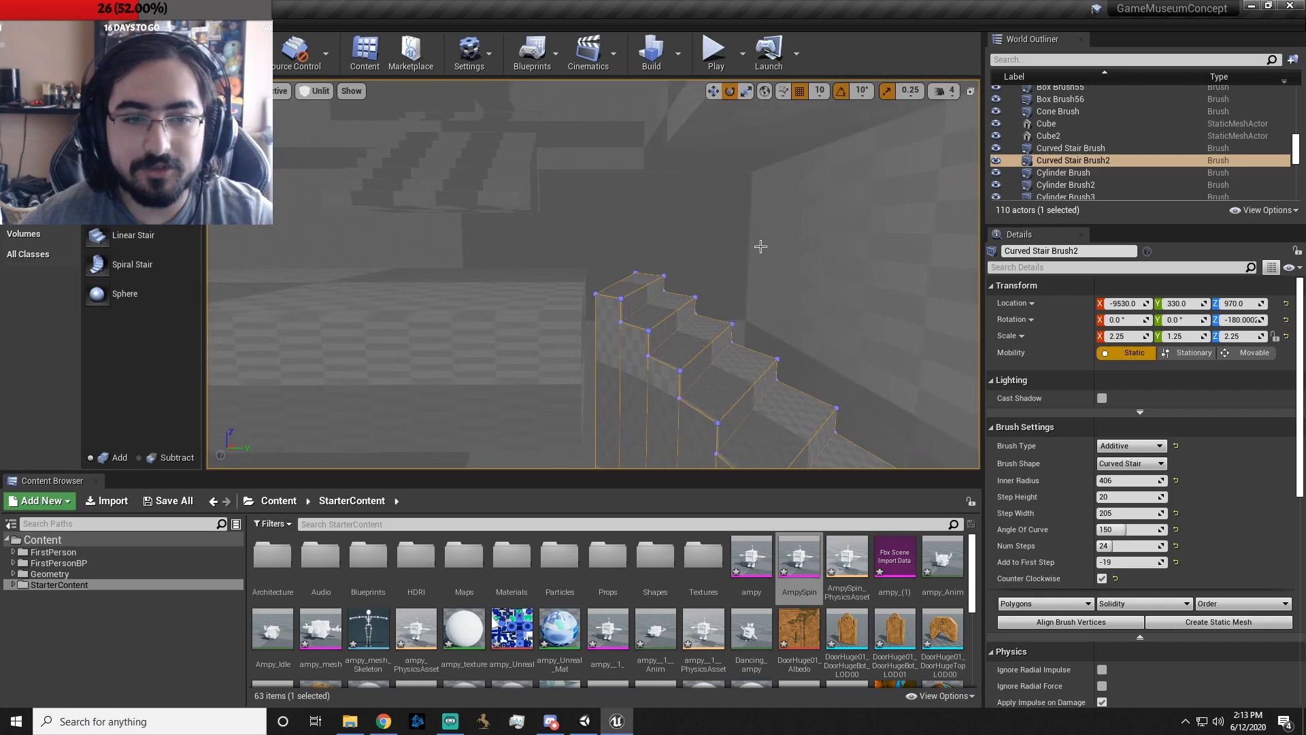
{"action": "left_click_drag", "start_coordinate": [1126, 529], "coordinate": [1147, 530]}
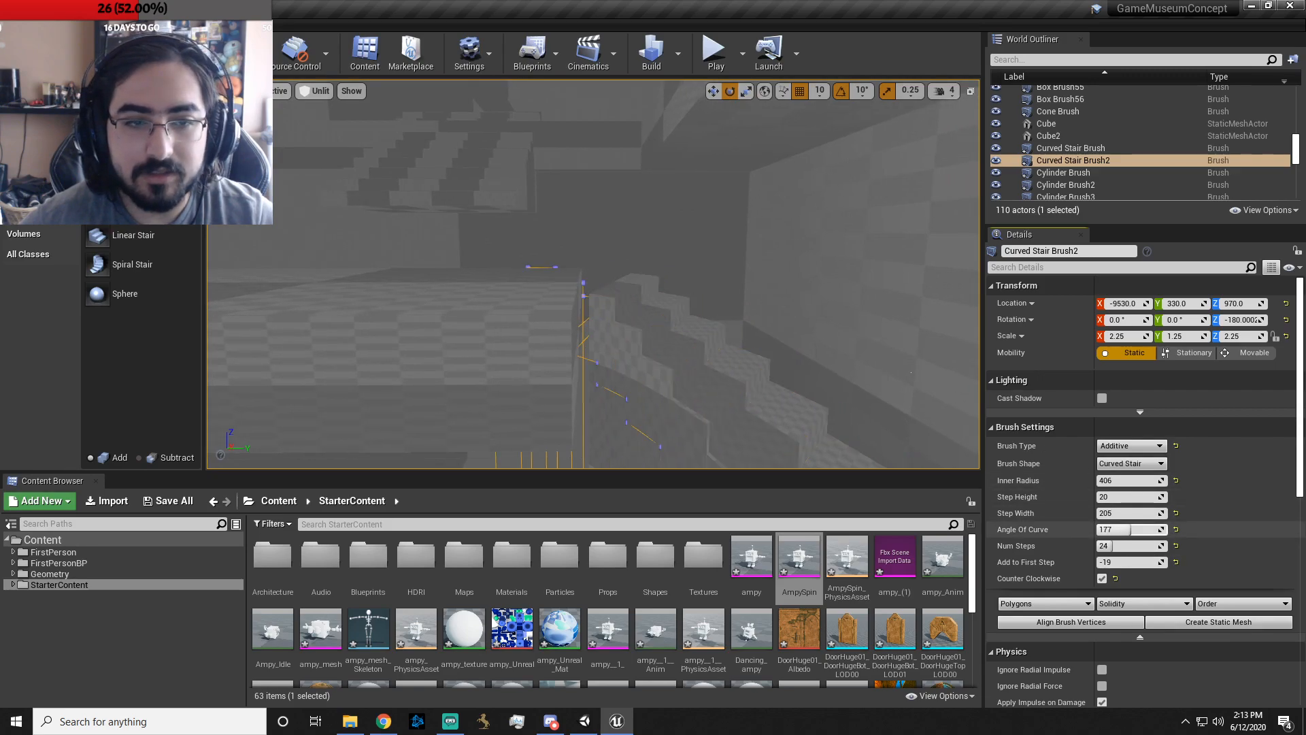
{"action": "mouse_move", "coordinate": [807, 405]}
{"action": "right_mouse_down"}
{"action": "mouse_move", "coordinate": [579, 405]}
{"action": "mouse_move", "coordinate": [753, 385]}
{"action": "right_mouse_up"}
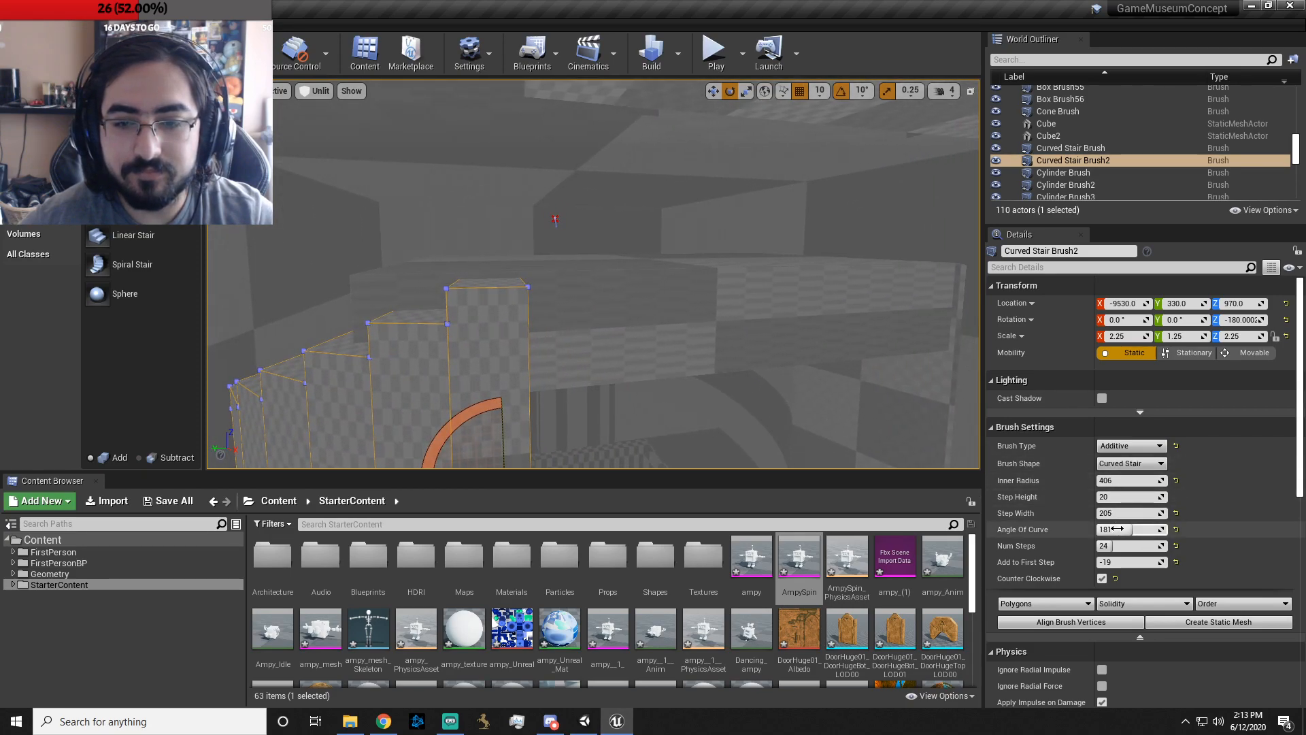
{"action": "left_click_drag", "start_coordinate": [1126, 530], "coordinate": [1134, 530]}
{"action": "right_click_drag", "start_coordinate": [776, 367], "coordinate": [749, 456]}
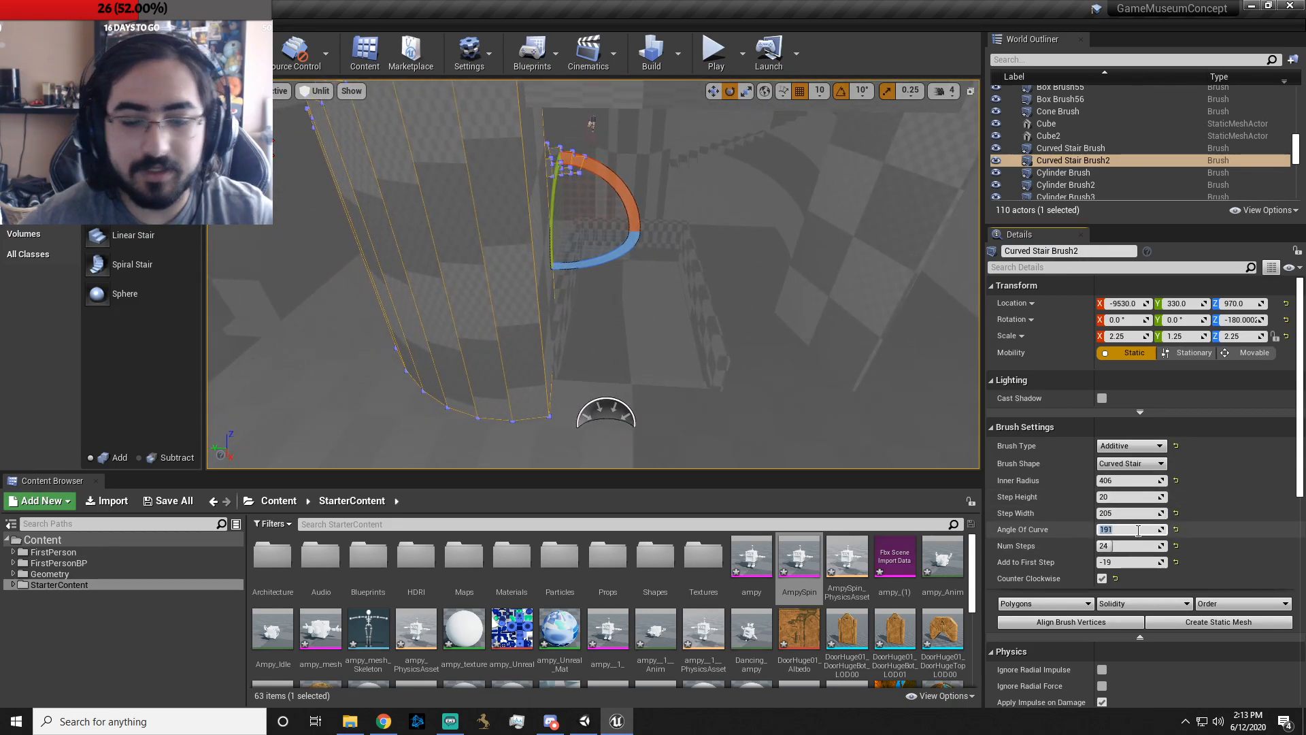
{"action": "key", "text": "Return"}
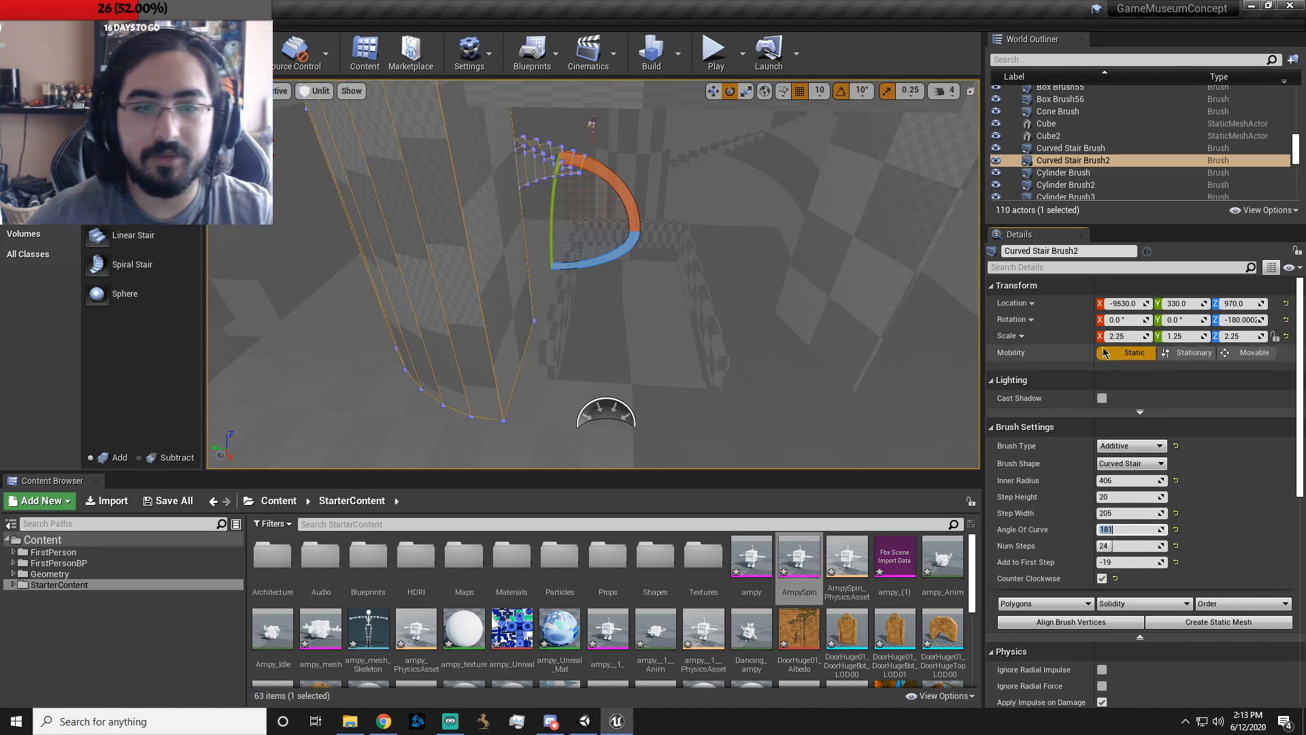
- Select the opposite curved stair, Curved Stair Brush, and set its angle of curve to 181 as well
{"action": "left_click", "coordinate": [885, 312]}
{"action": "left_click", "coordinate": [792, 271]}
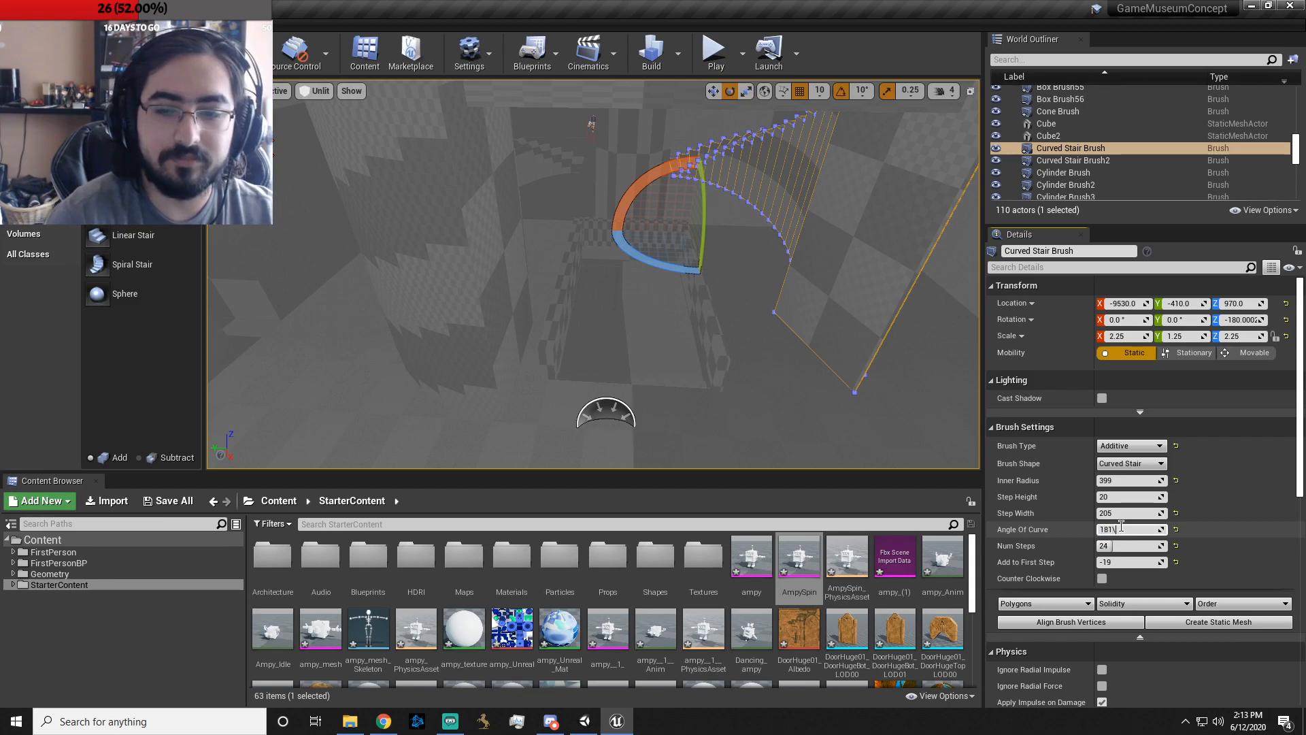
{"action": "key", "text": "Return"}
- Move the counter-clockwise curved stair, Curved Stair Brush2, along Y to 280
{"action": "mouse_move", "coordinate": [916, 420]}
{"action": "right_mouse_down"}
{"action": "mouse_move", "coordinate": [947, 443]}
{"action": "mouse_move", "coordinate": [883, 417]}
{"action": "mouse_move", "coordinate": [913, 420]}
{"action": "right_mouse_up"}
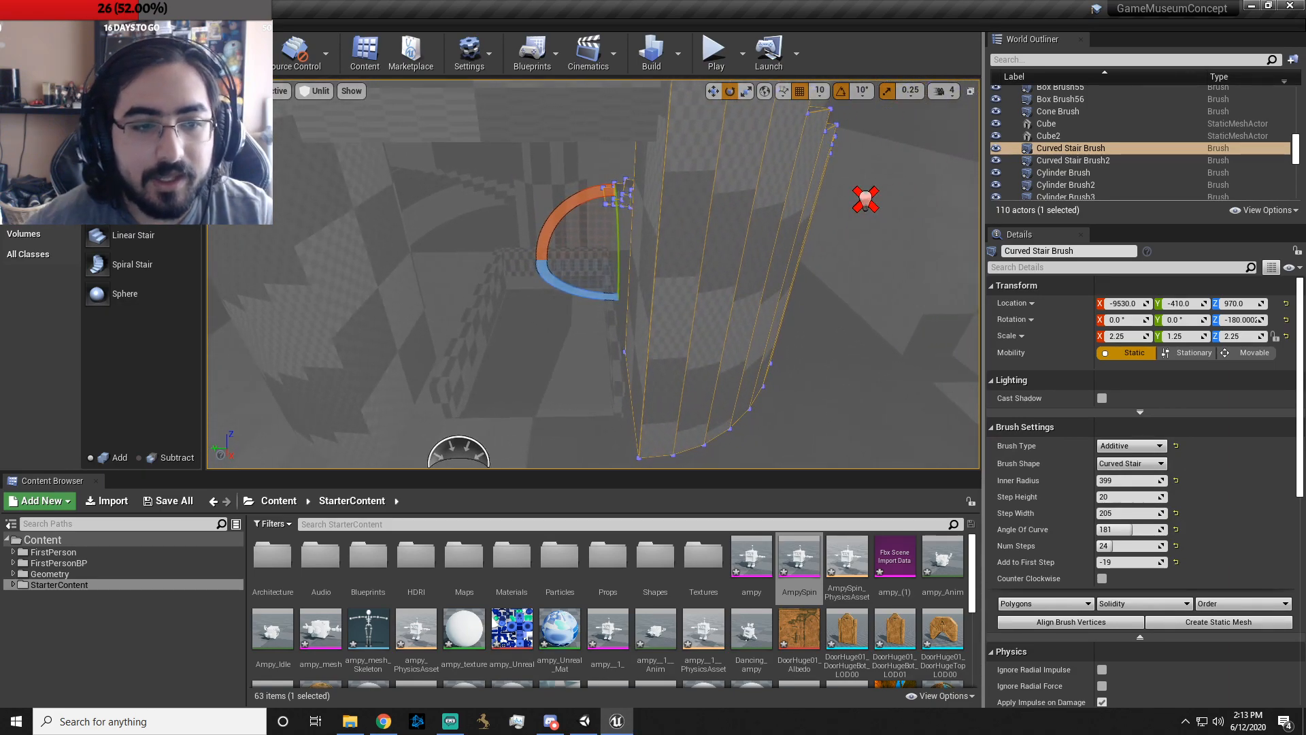
{"action": "left_click", "coordinate": [636, 413]}
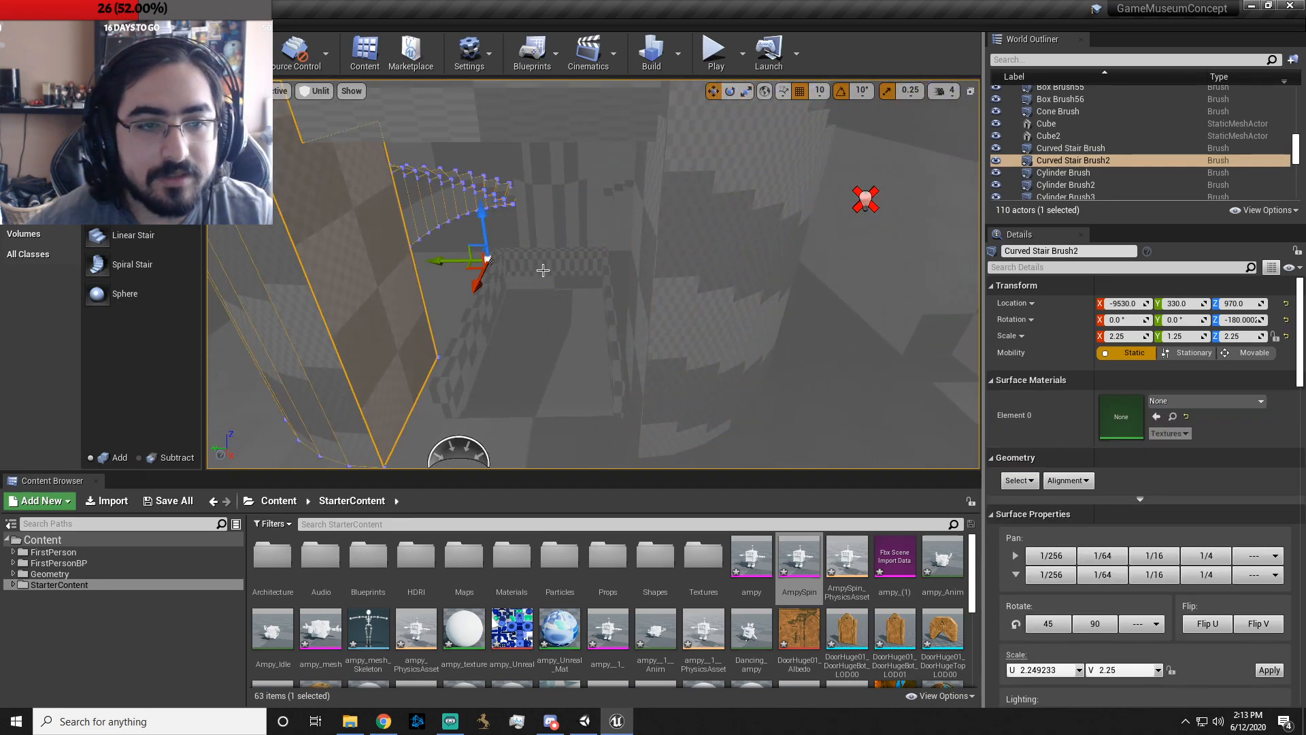
{"action": "left_click_drag", "start_coordinate": [448, 261], "coordinate": [458, 270]}
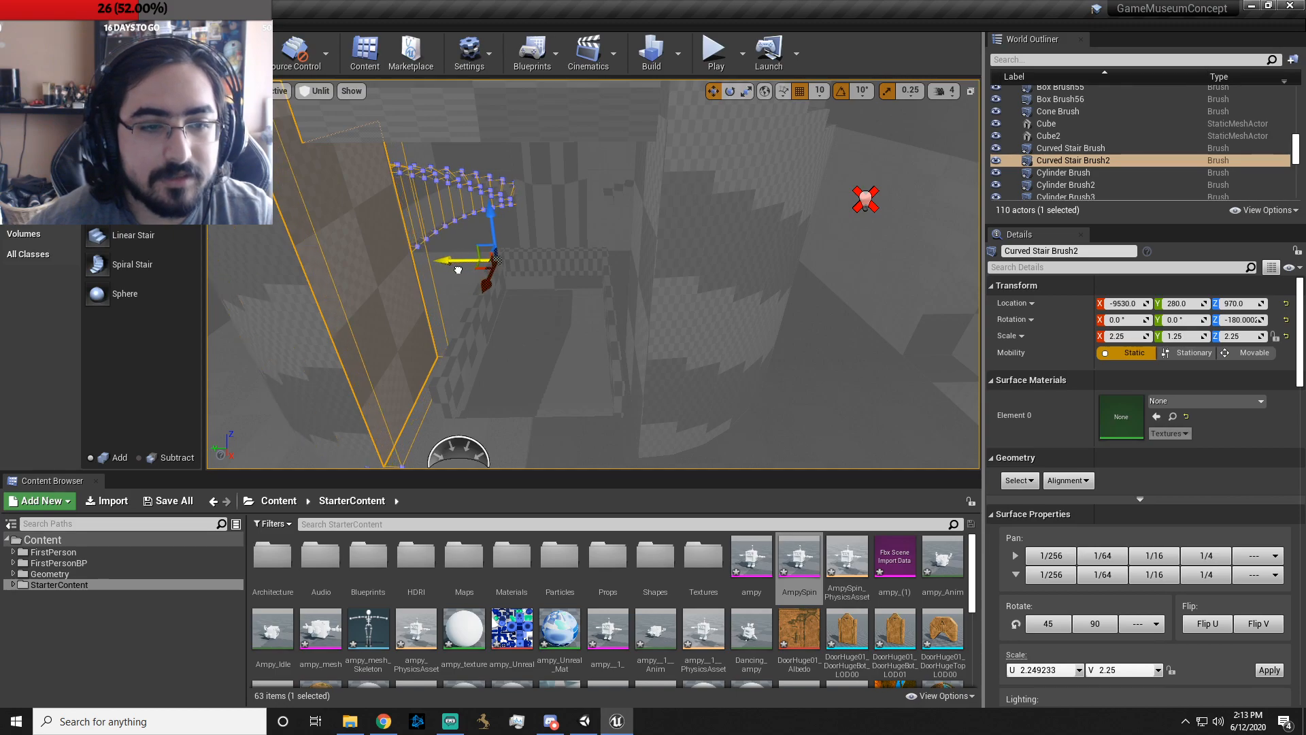
{"action": "right_click_drag", "start_coordinate": [458, 271], "coordinate": [551, 247]}
- Select the wide linear stair, Linear Stair Brush3, and move it toward the landing to X -8300 and Z 2200
{"action": "mouse_move", "coordinate": [746, 411]}
{"action": "right_mouse_down"}
{"action": "mouse_move", "coordinate": [511, 436]}
{"action": "mouse_move", "coordinate": [571, 344]}
{"action": "mouse_move", "coordinate": [726, 202]}
{"action": "mouse_move", "coordinate": [816, 256]}
{"action": "mouse_move", "coordinate": [827, 224]}
{"action": "mouse_move", "coordinate": [786, 143]}
{"action": "mouse_move", "coordinate": [757, 271]}
{"action": "right_mouse_up"}
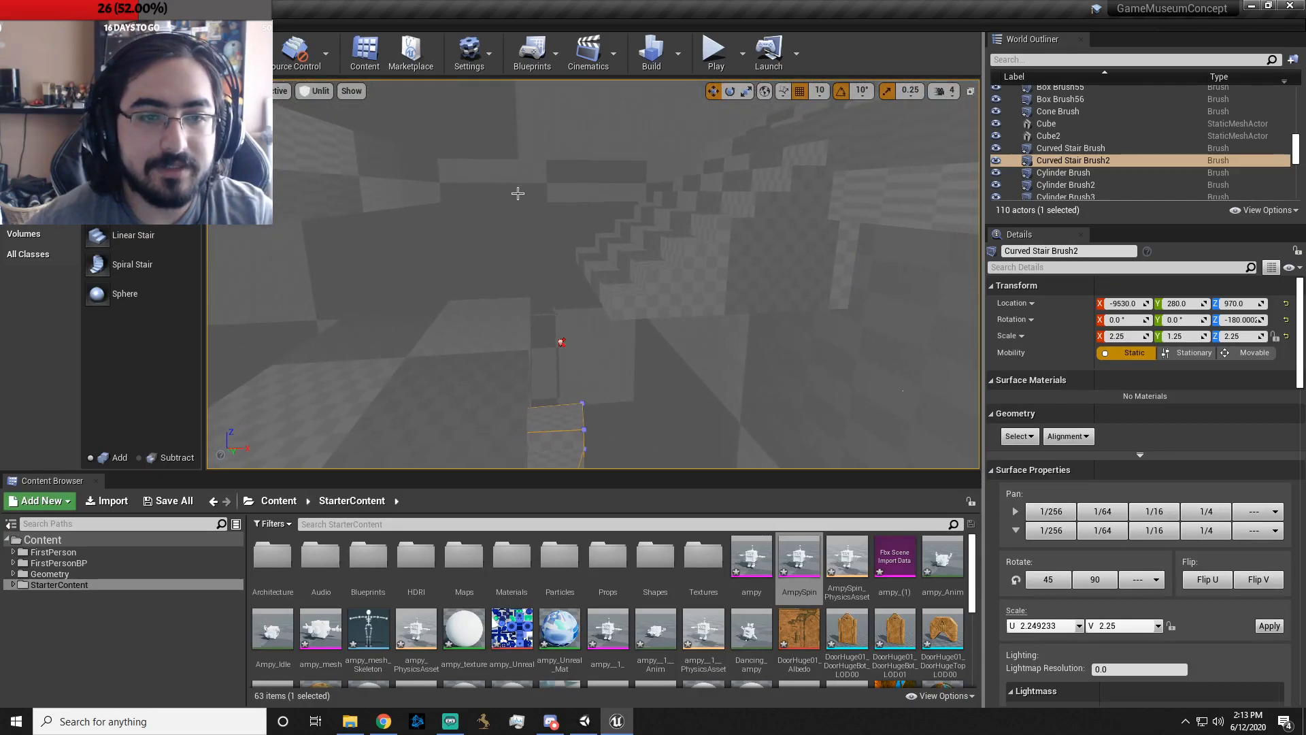
{"action": "left_click", "coordinate": [756, 271]}
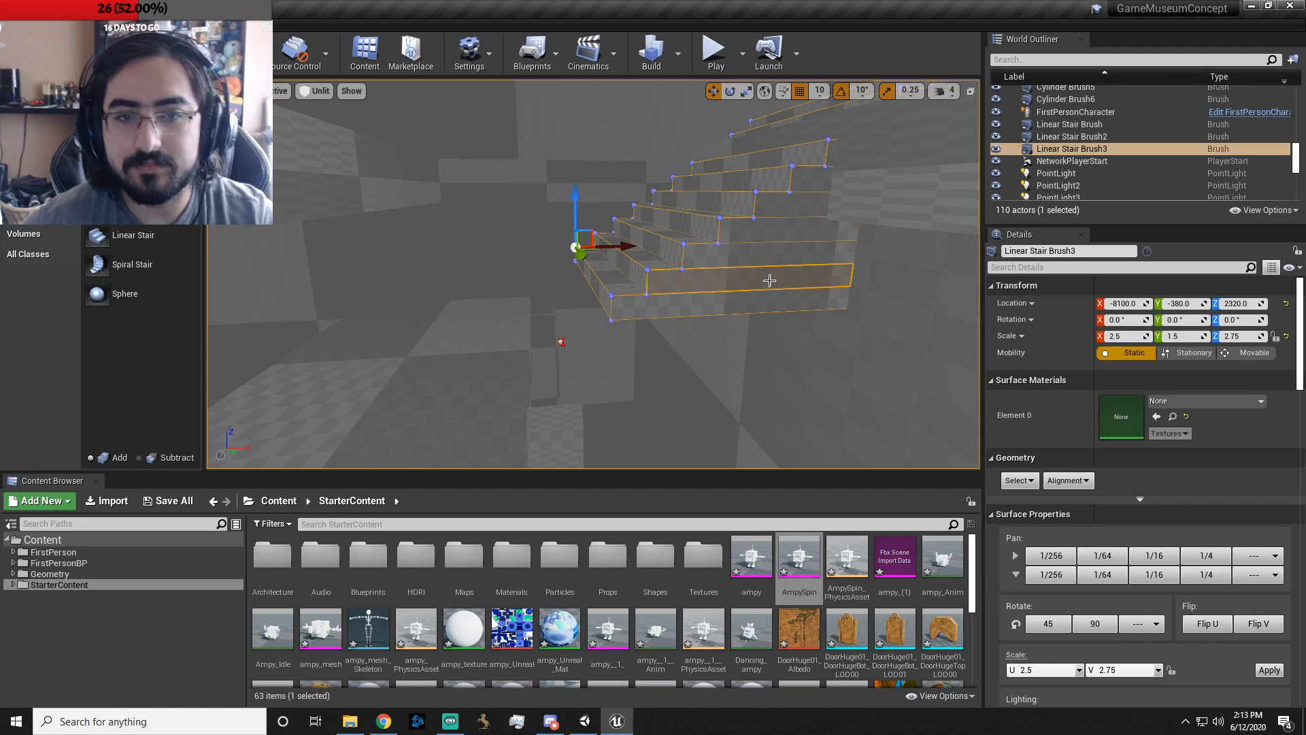
{"action": "left_click", "coordinate": [769, 280]}
{"action": "left_click", "coordinate": [768, 253]}
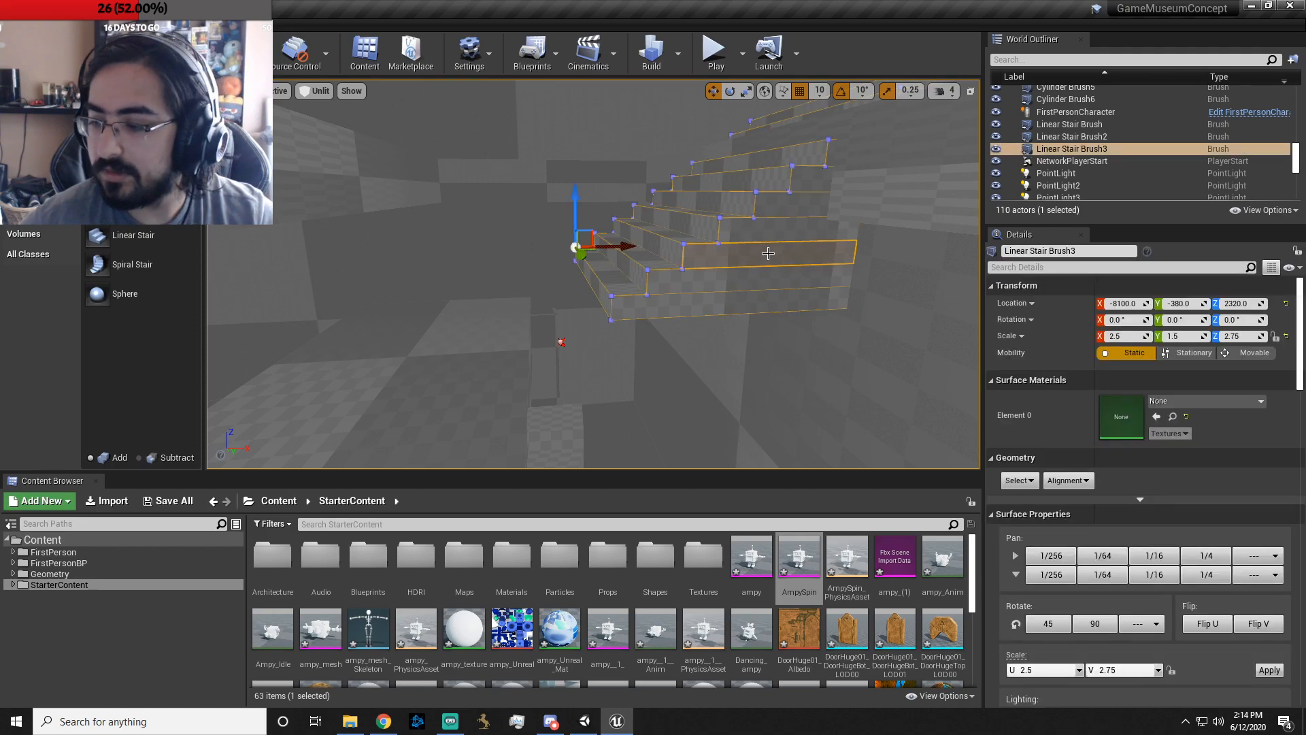
{"action": "left_click", "coordinate": [666, 209]}
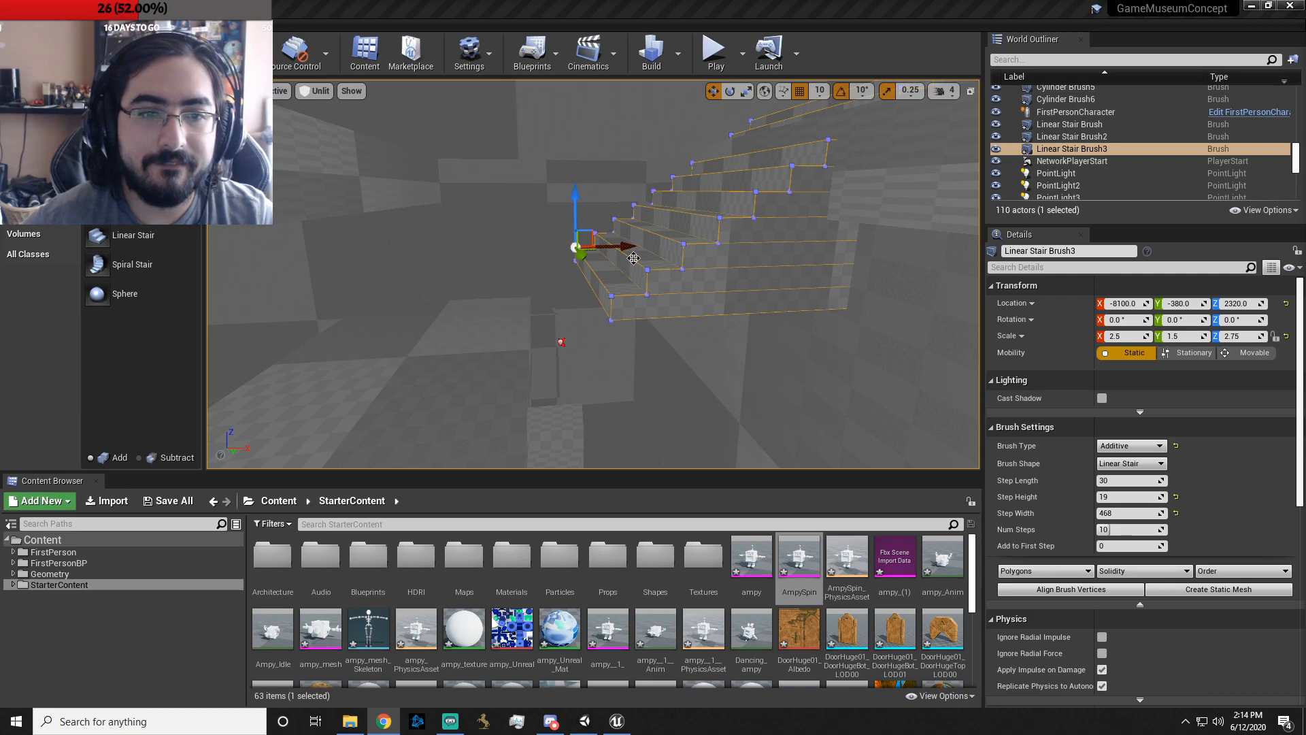
{"action": "right_click_drag", "start_coordinate": [779, 239], "coordinate": [800, 211]}
{"action": "left_click", "coordinate": [654, 322]}
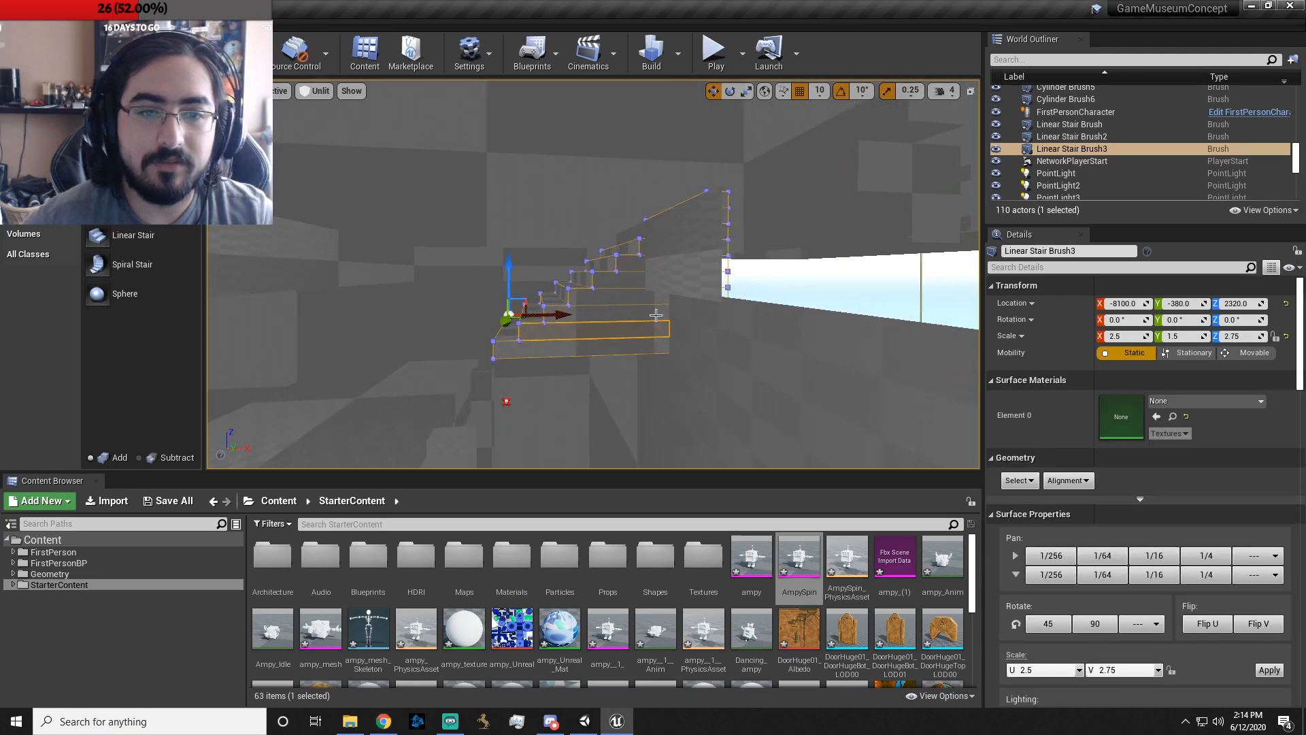
{"action": "left_click_drag", "start_coordinate": [511, 274], "coordinate": [510, 312]}
{"action": "mouse_move", "coordinate": [548, 354]}
{"action": "left_mouse_down"}
{"action": "mouse_move", "coordinate": [480, 356]}
{"action": "mouse_move", "coordinate": [491, 357]}
{"action": "left_mouse_up"}
{"action": "right_click_drag", "start_coordinate": [569, 403], "coordinate": [687, 409]}
{"action": "right_click_drag", "start_coordinate": [625, 287], "coordinate": [462, 292]}
{"action": "left_click_drag", "start_coordinate": [508, 350], "coordinate": [519, 347]}
{"action": "left_click_drag", "start_coordinate": [462, 304], "coordinate": [463, 281]}
{"action": "mouse_move", "coordinate": [483, 311]}
{"action": "right_mouse_down"}
{"action": "mouse_move", "coordinate": [500, 330]}
{"action": "mouse_move", "coordinate": [480, 325]}
{"action": "right_mouse_up"}
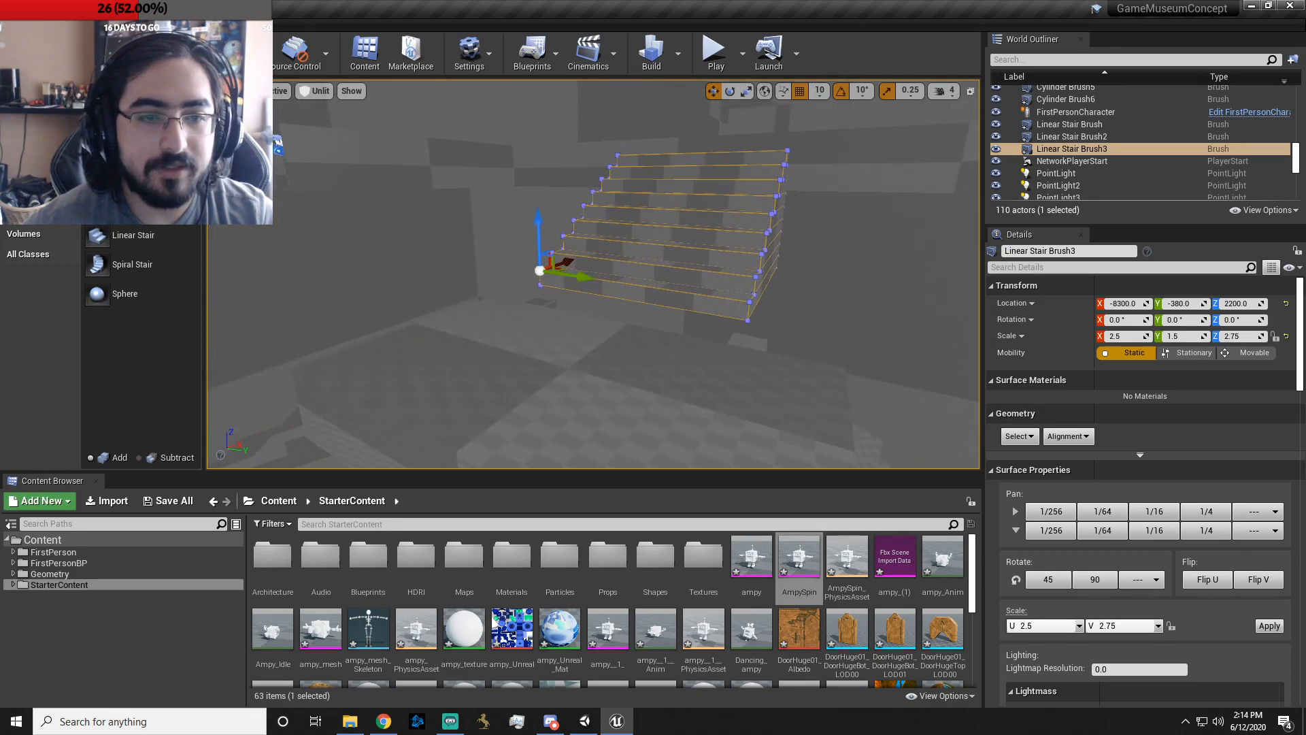
- Increase the wide linear stair to 11 steps and move it to X -8420 and Z 2120
{"action": "key", "text": "e"}
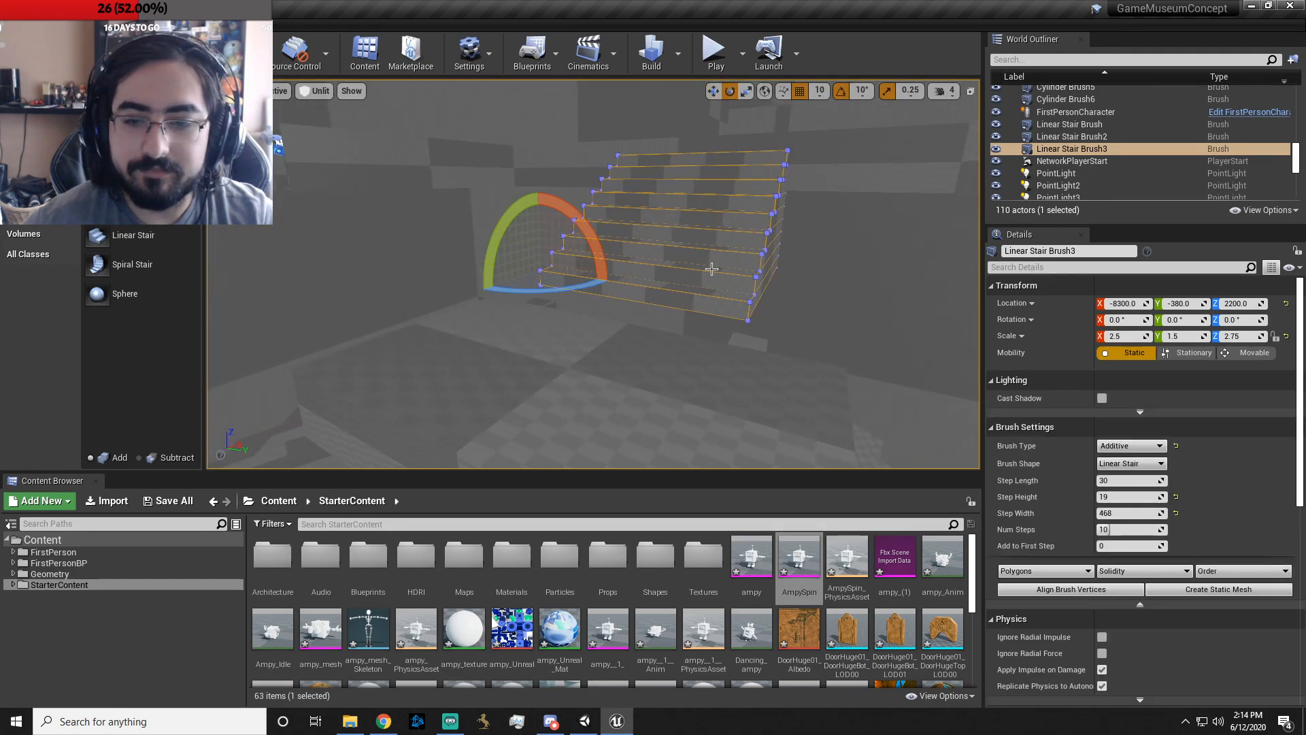
{"action": "left_click_drag", "start_coordinate": [1116, 530], "coordinate": [1127, 529]}
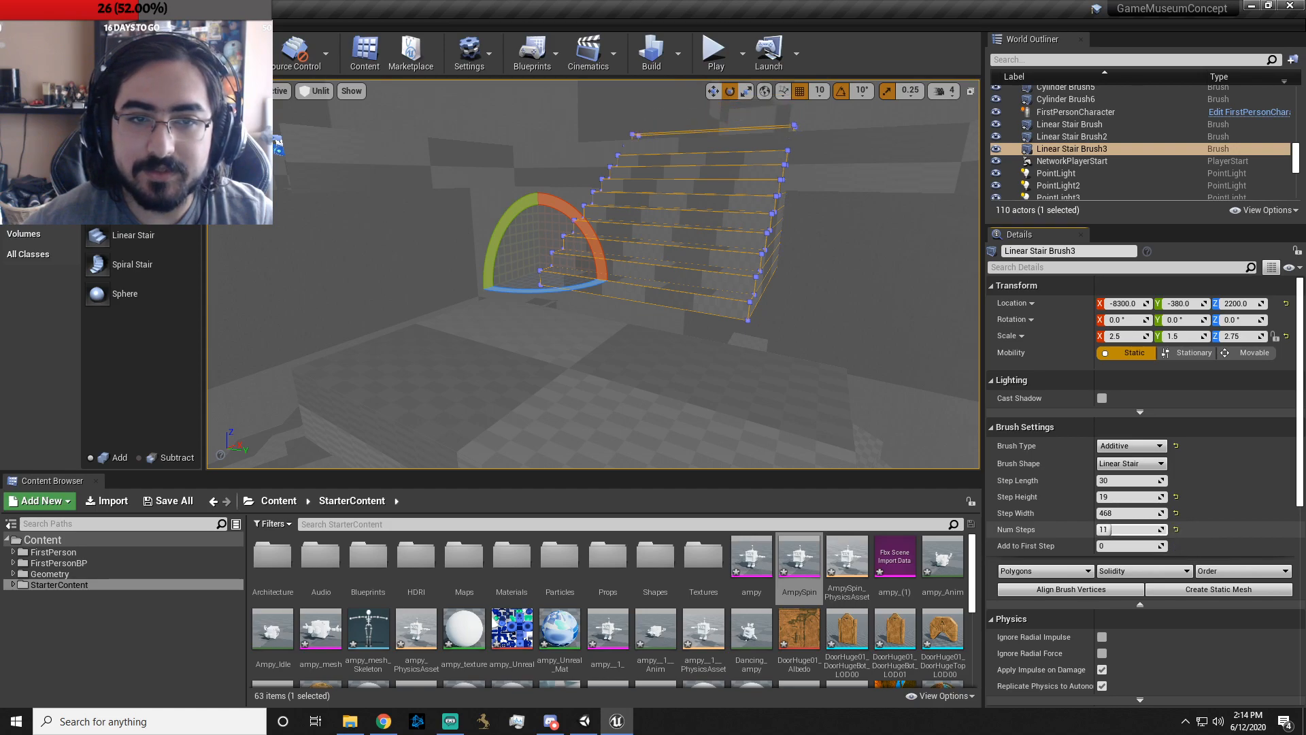
{"action": "key", "text": "w"}
{"action": "left_click_drag", "start_coordinate": [537, 225], "coordinate": [537, 250]}
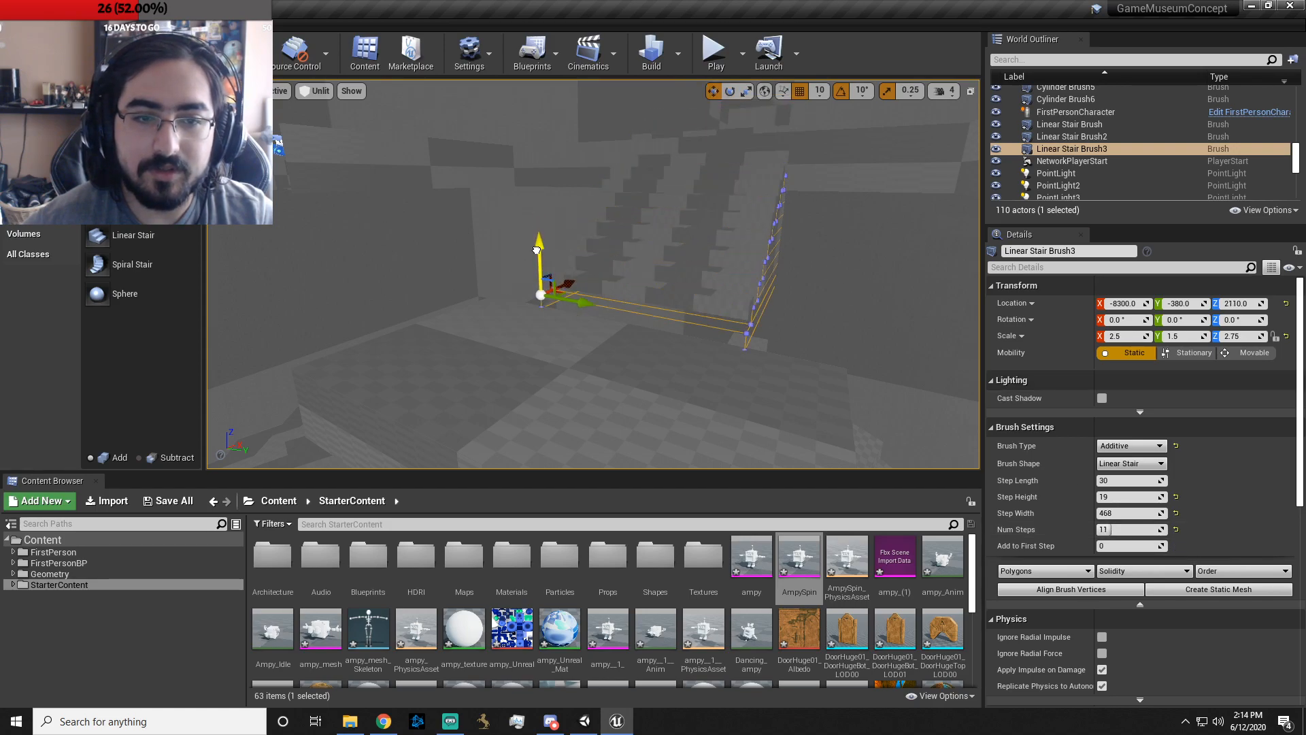
{"action": "left_click", "coordinate": [540, 248]}
{"action": "left_click", "coordinate": [690, 250]}
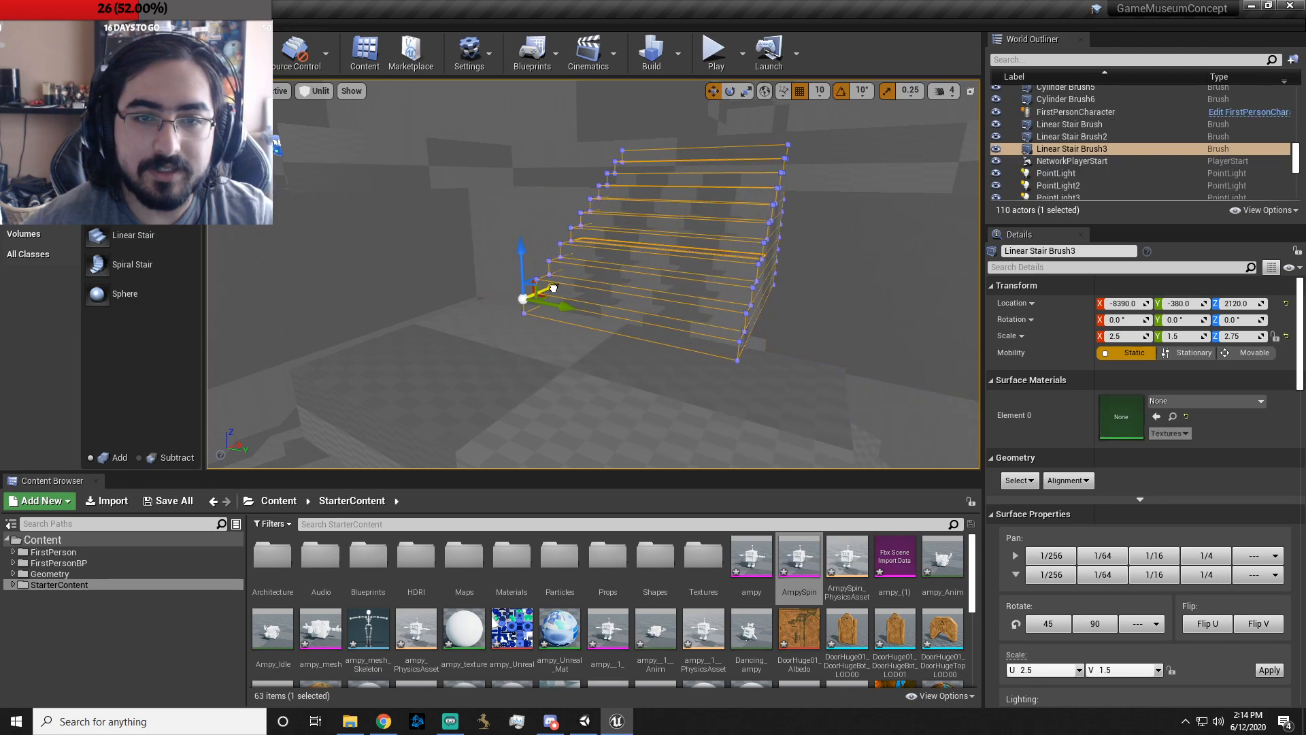
{"action": "left_click_drag", "start_coordinate": [549, 290], "coordinate": [550, 290]}
{"action": "right_click_drag", "start_coordinate": [789, 99], "coordinate": [759, 102]}
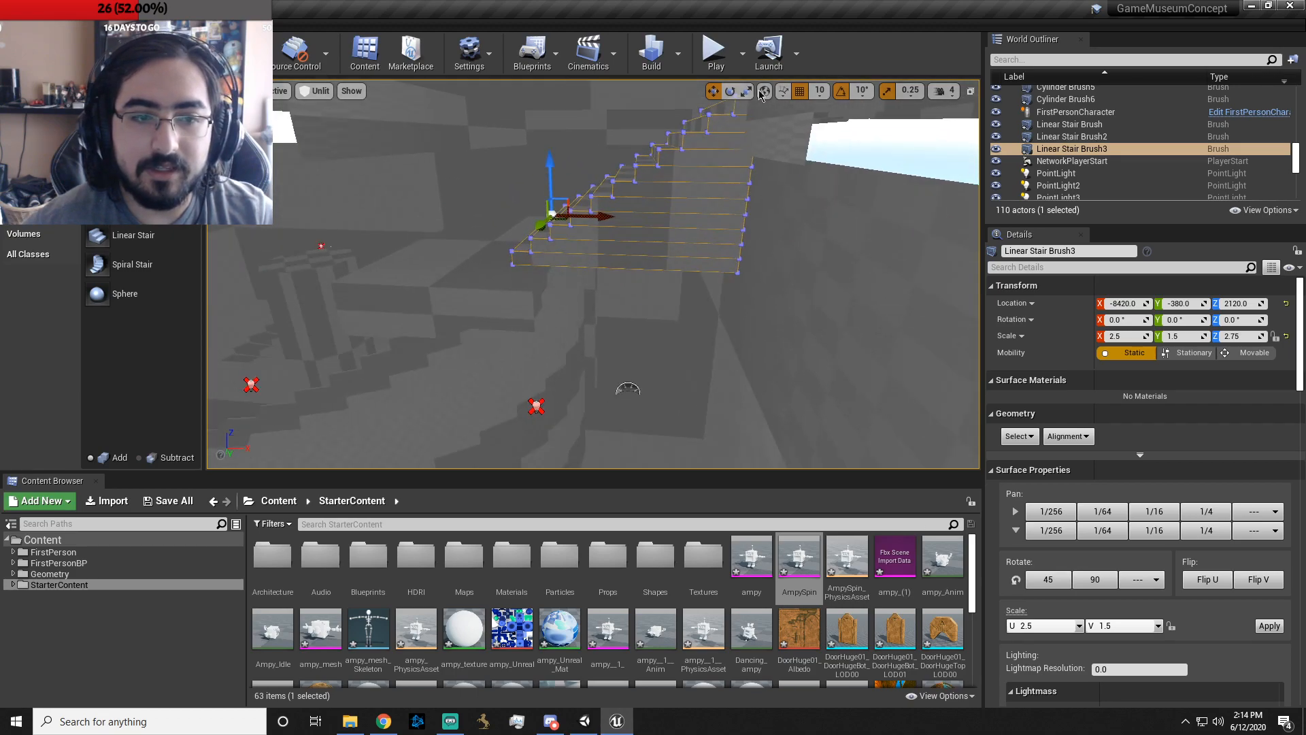
- Play-test the level by walking up a curved staircase to the landing, and end the play session
{"action": "left_click", "coordinate": [714, 51]}
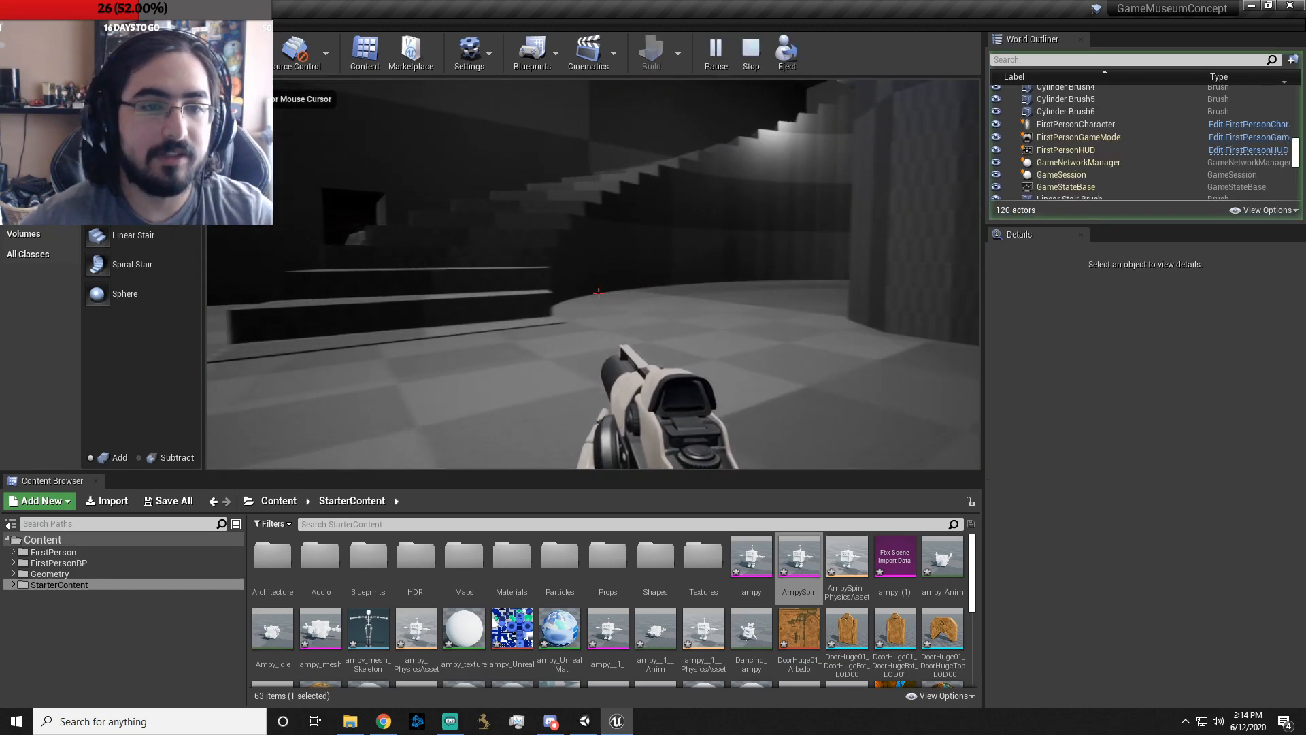
{"action": "key", "text": "s"}
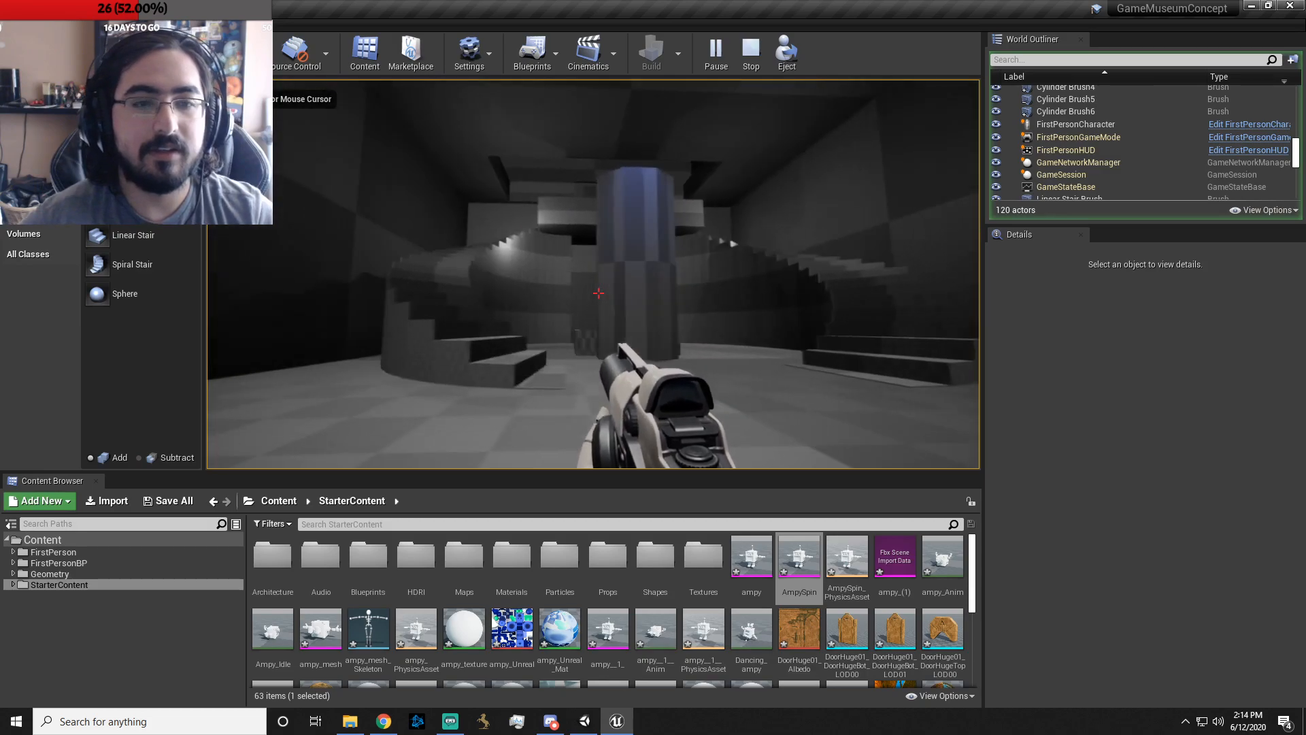
{"action": "key", "text": "w"}
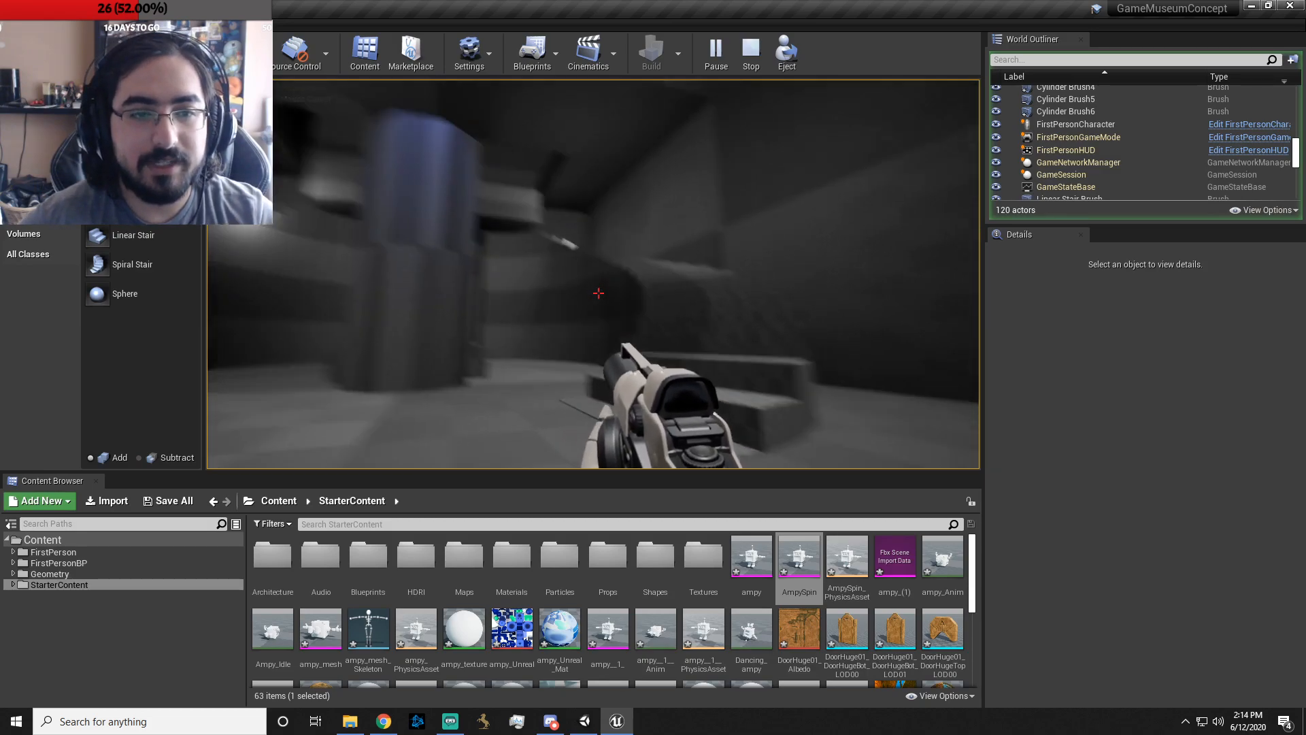
{"action": "key", "text": "w"}
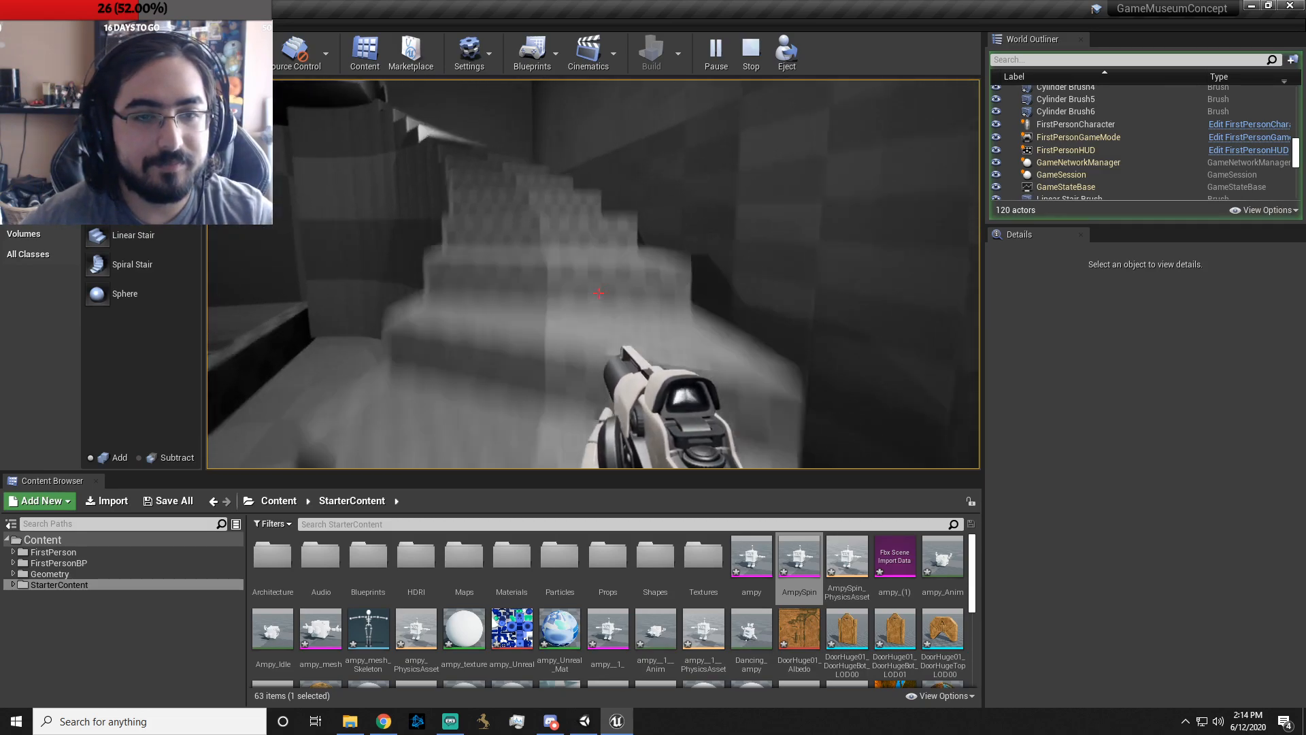
{"action": "key", "text": "w"}
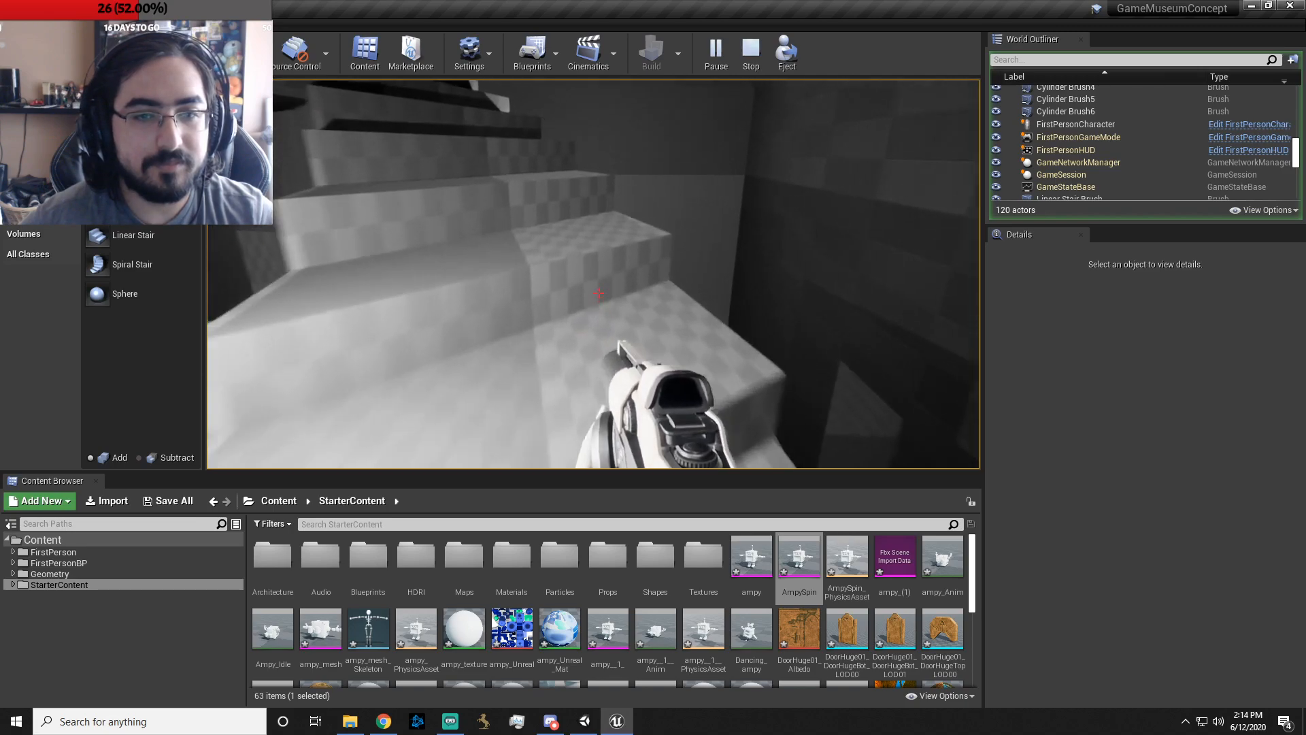
{"action": "key", "text": "w"}
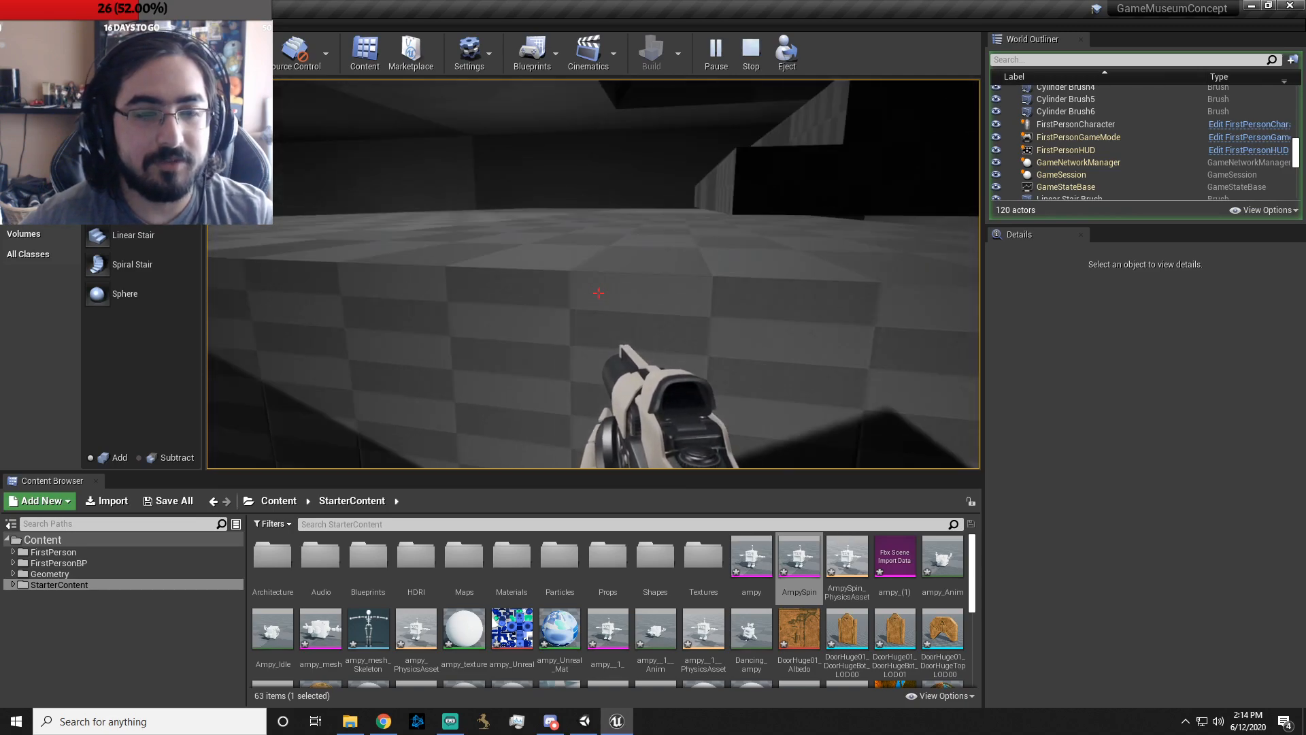
{"action": "key", "text": "Escape"}
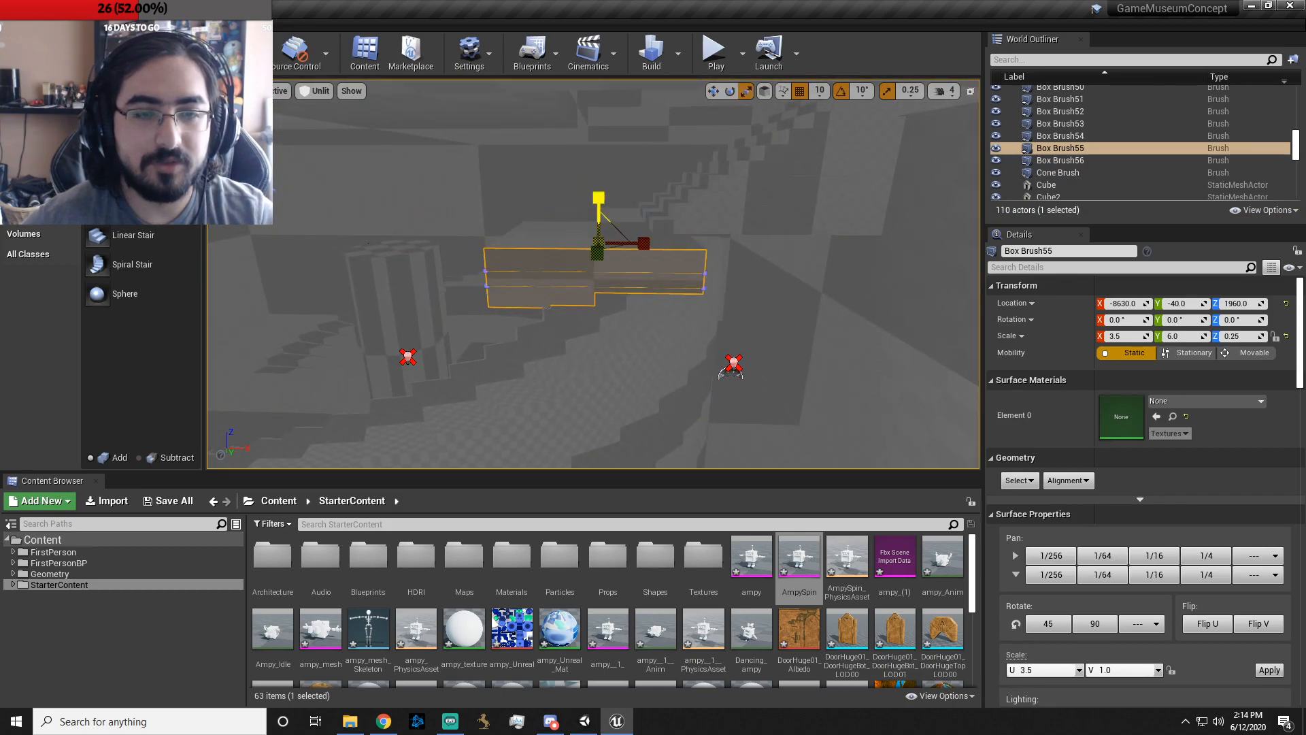
- Raise the landing box, Box Brush55, to Z 1990
{"action": "left_click_drag", "start_coordinate": [599, 197], "coordinate": [599, 197]}
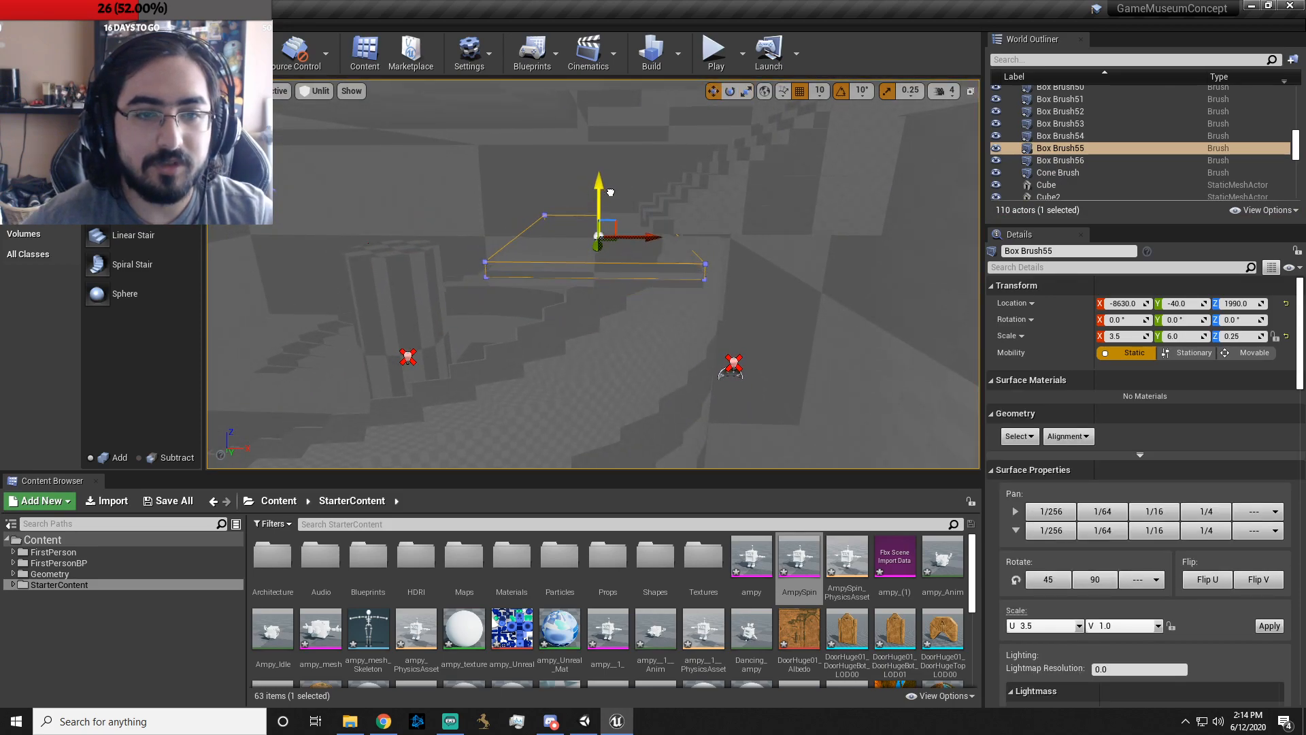
{"action": "key", "text": "w"}
{"action": "right_click_drag", "start_coordinate": [638, 264], "coordinate": [639, 264]}
- Stretch the wide linear stair, Linear Stair Brush3, to a Z scale of 3.25 and lower it to Z 2000
{"action": "left_click", "coordinate": [773, 149]}
{"action": "right_click_drag", "start_coordinate": [773, 149], "coordinate": [773, 149]}
{"action": "right_click_drag", "start_coordinate": [756, 214], "coordinate": [736, 210]}
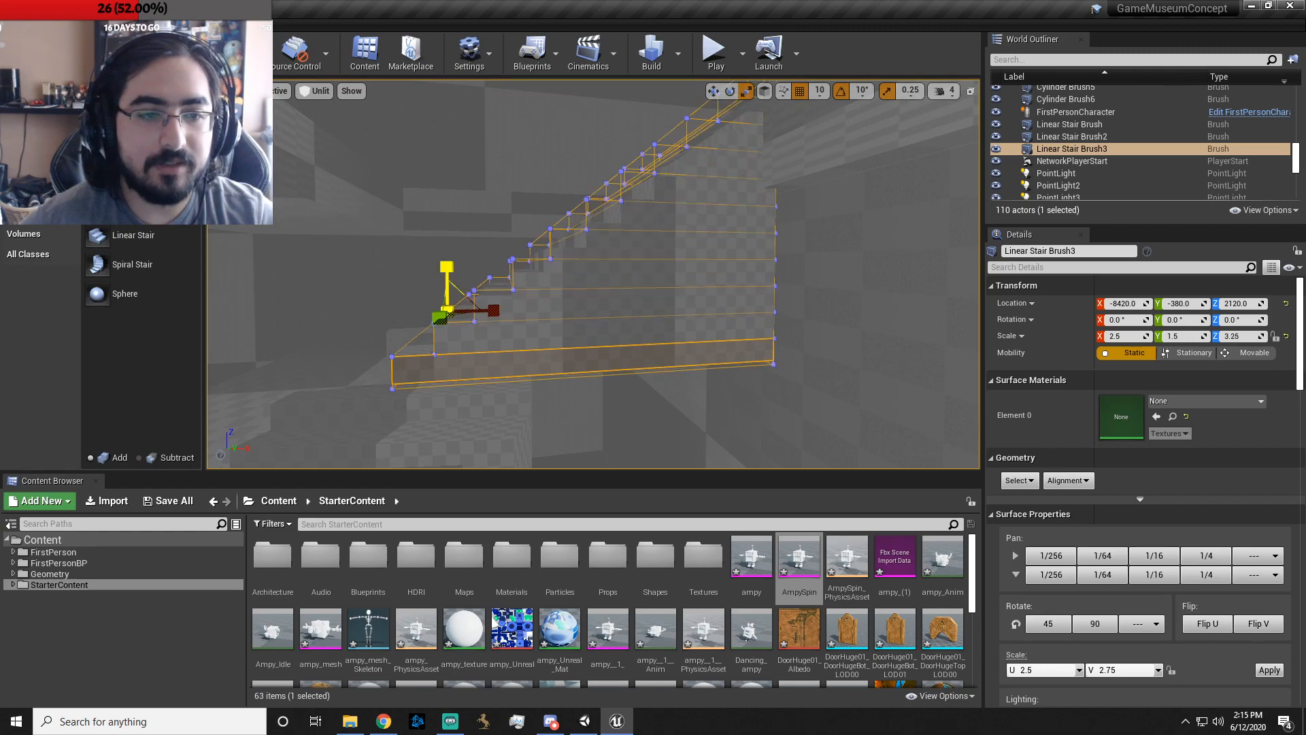
{"action": "key", "text": "w"}
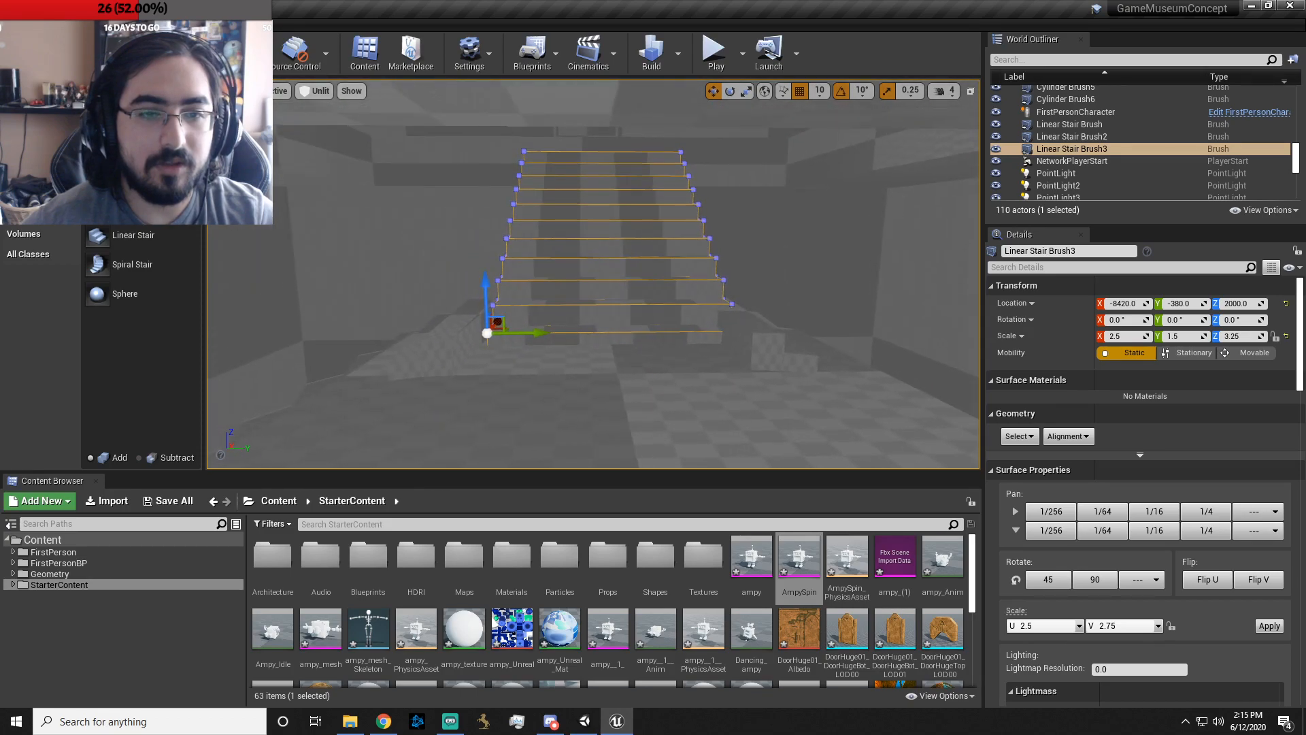
- Play-test the level by walking up a curved staircase to the foot of the wide stair, and end the play session
{"action": "left_click", "coordinate": [711, 62]}
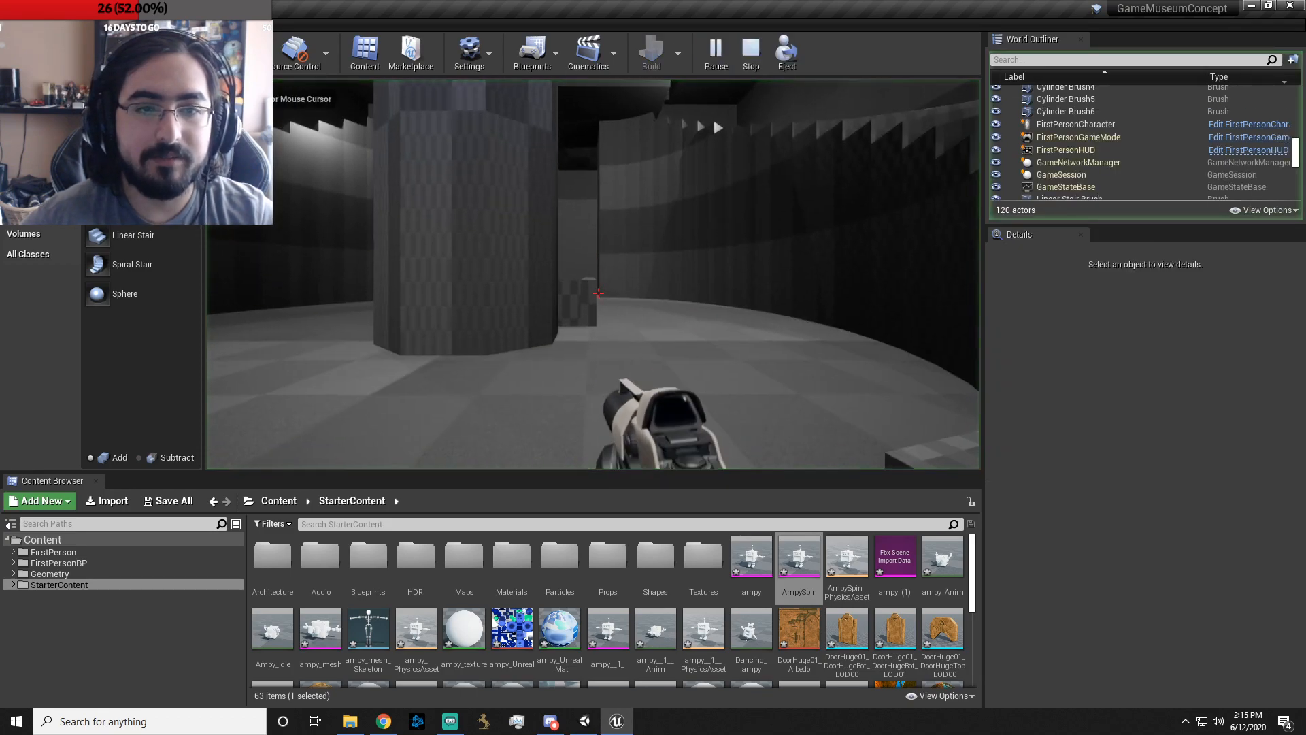
{"action": "key", "text": "w"}
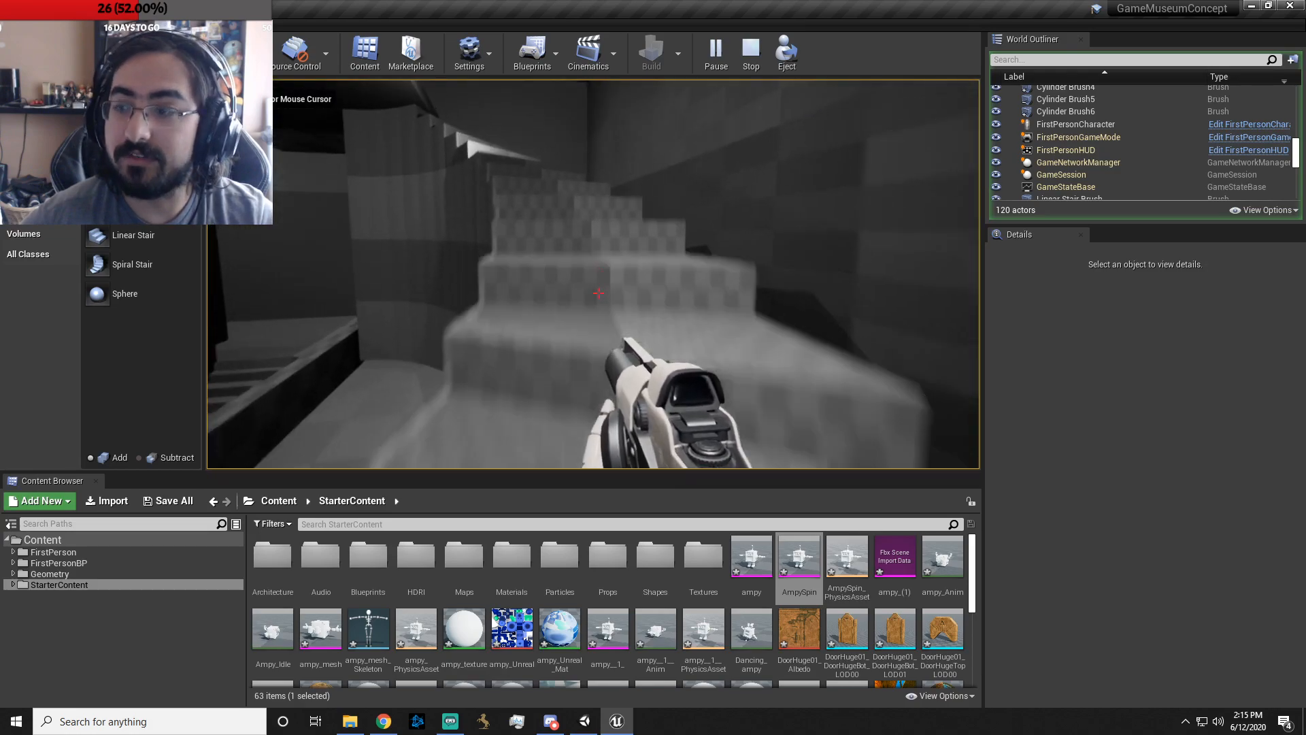
{"action": "key", "text": "w"}
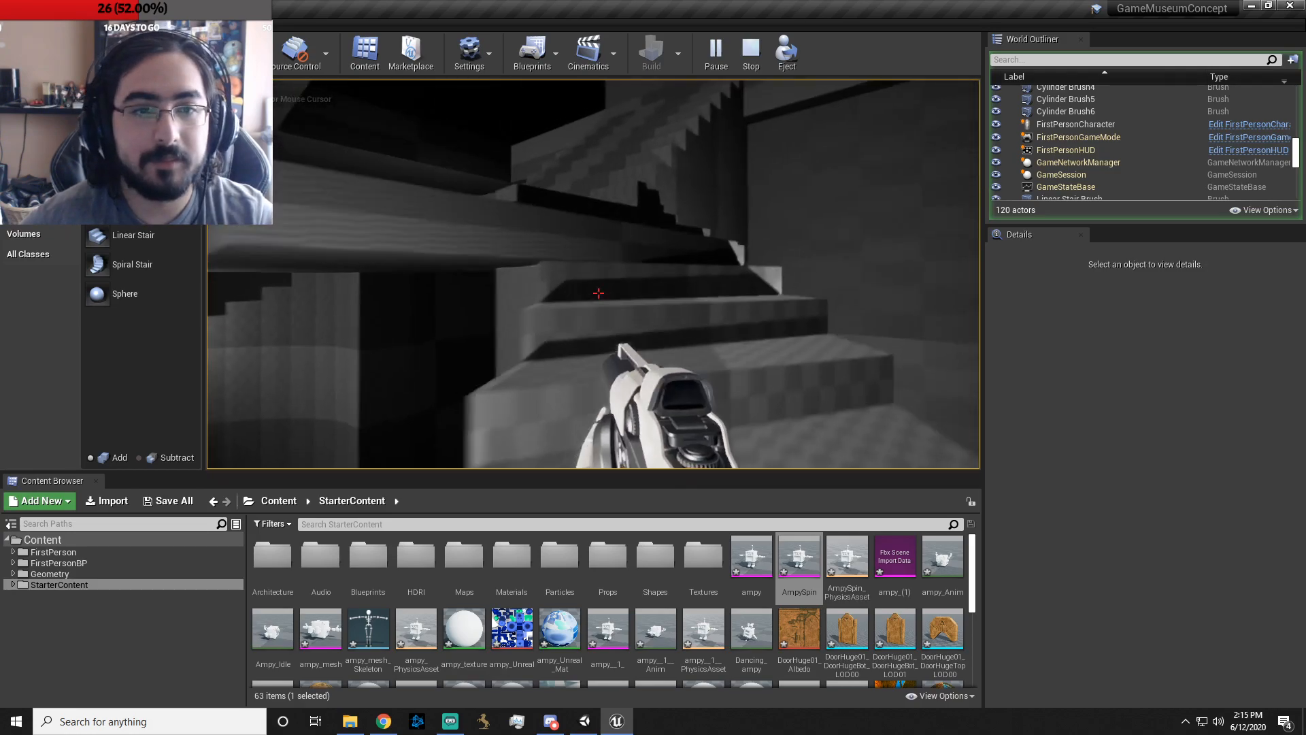
{"action": "key", "text": "w"}
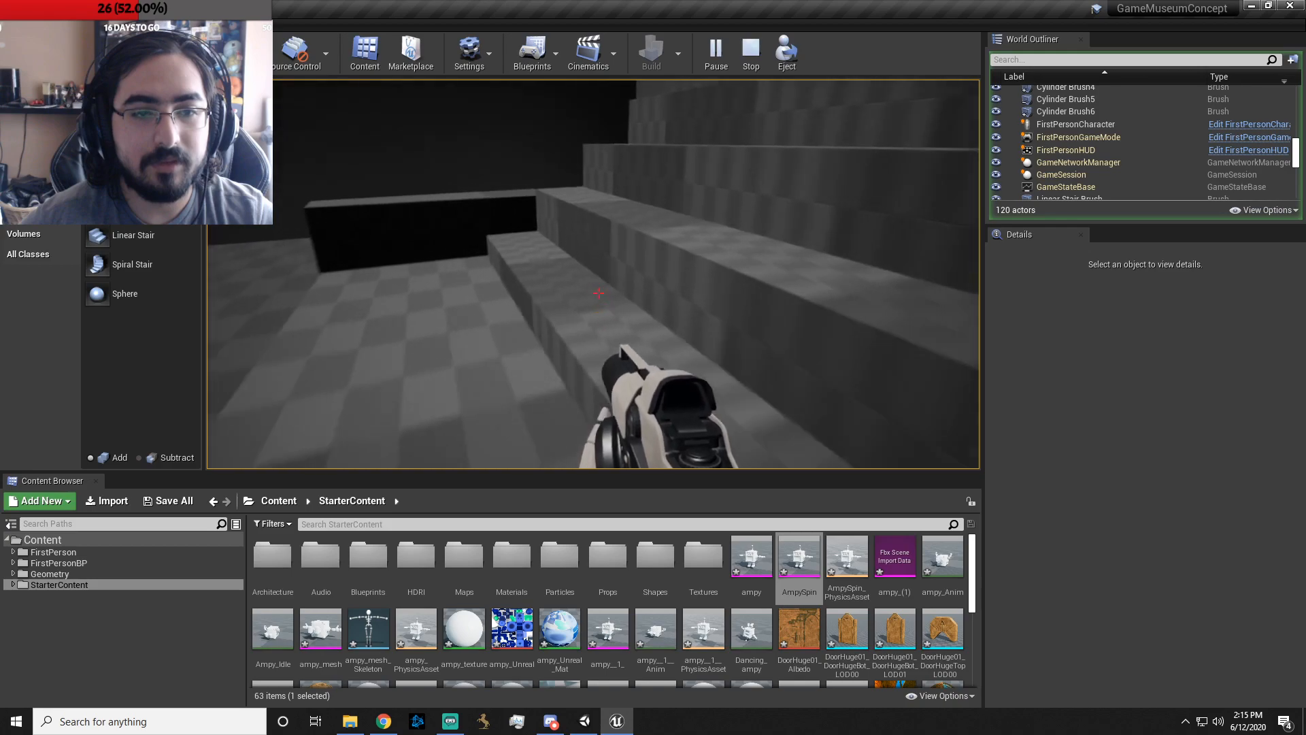
{"action": "key", "text": "s"}
{"action": "key", "text": "d"}
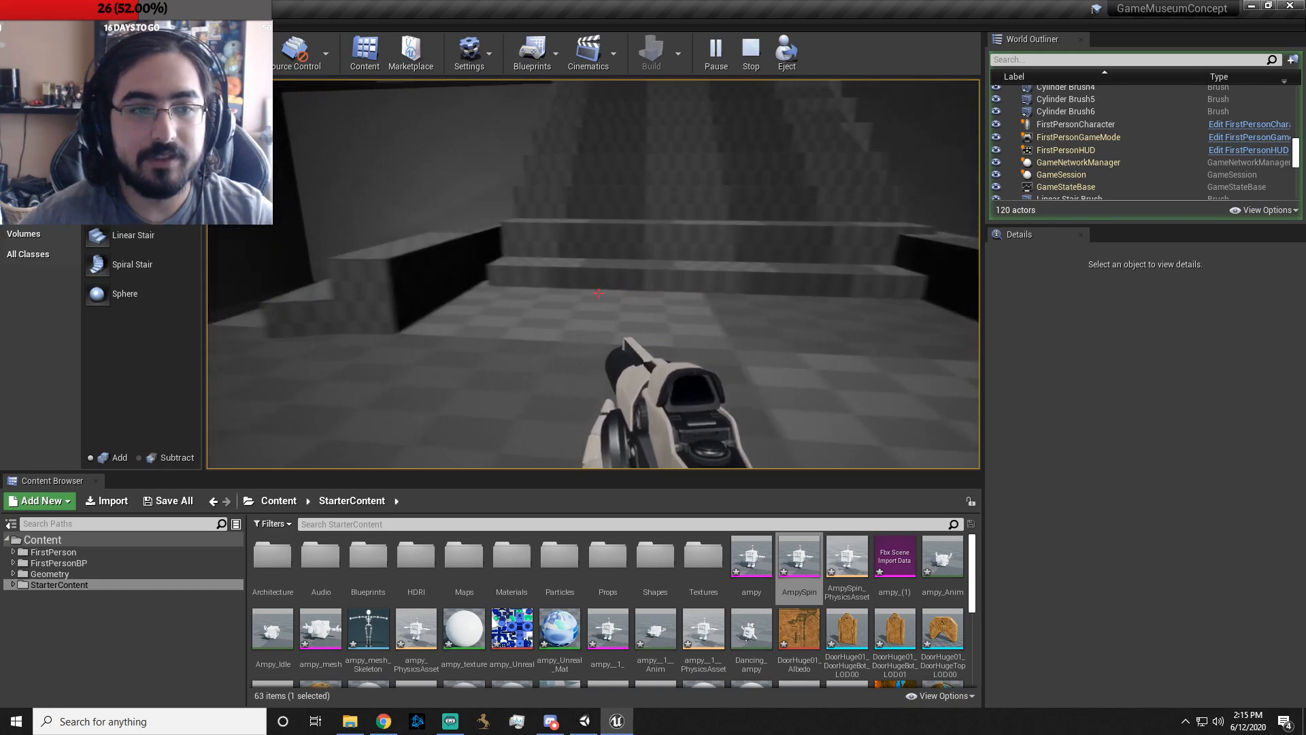
{"action": "key", "text": "Escape"}
- Raise the landing box, Box Brush55, to Z 2040 and narrow it to a Y scale of 4.25
{"action": "left_click", "coordinate": [676, 349]}
{"action": "key", "text": "f"}
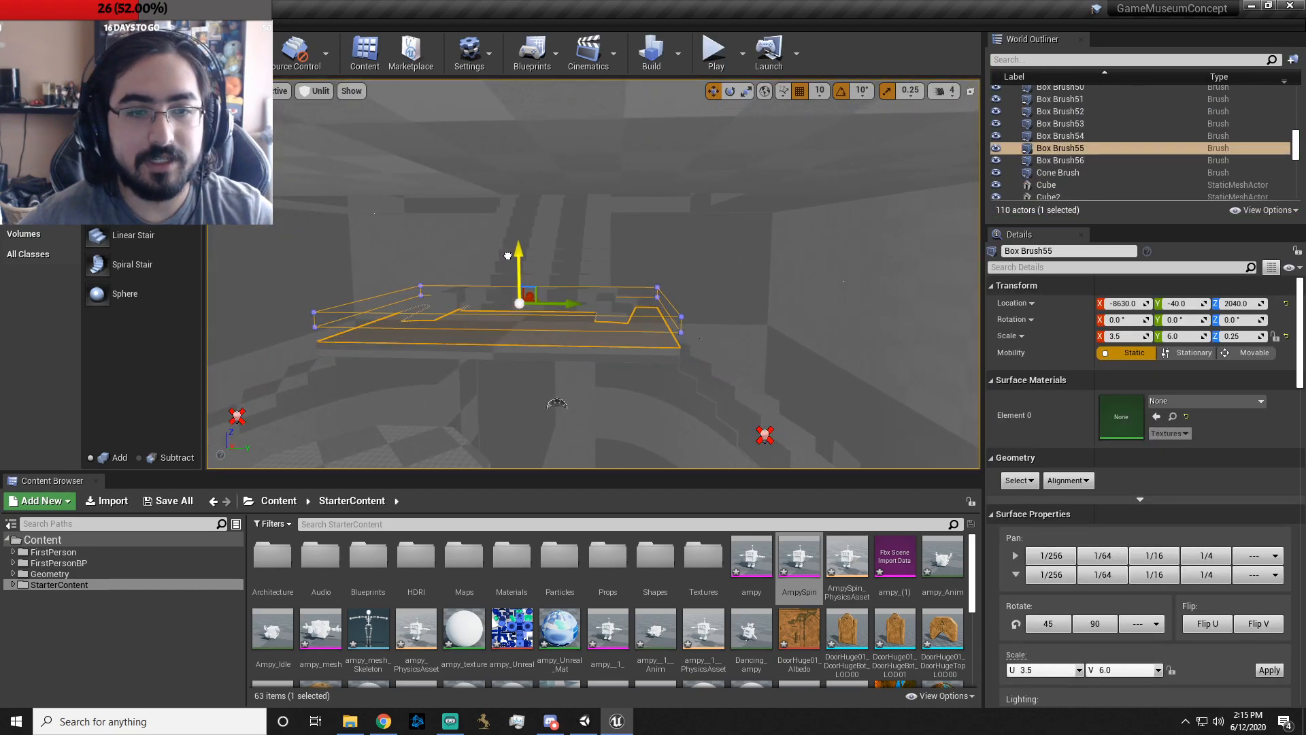
{"action": "key", "text": "e"}
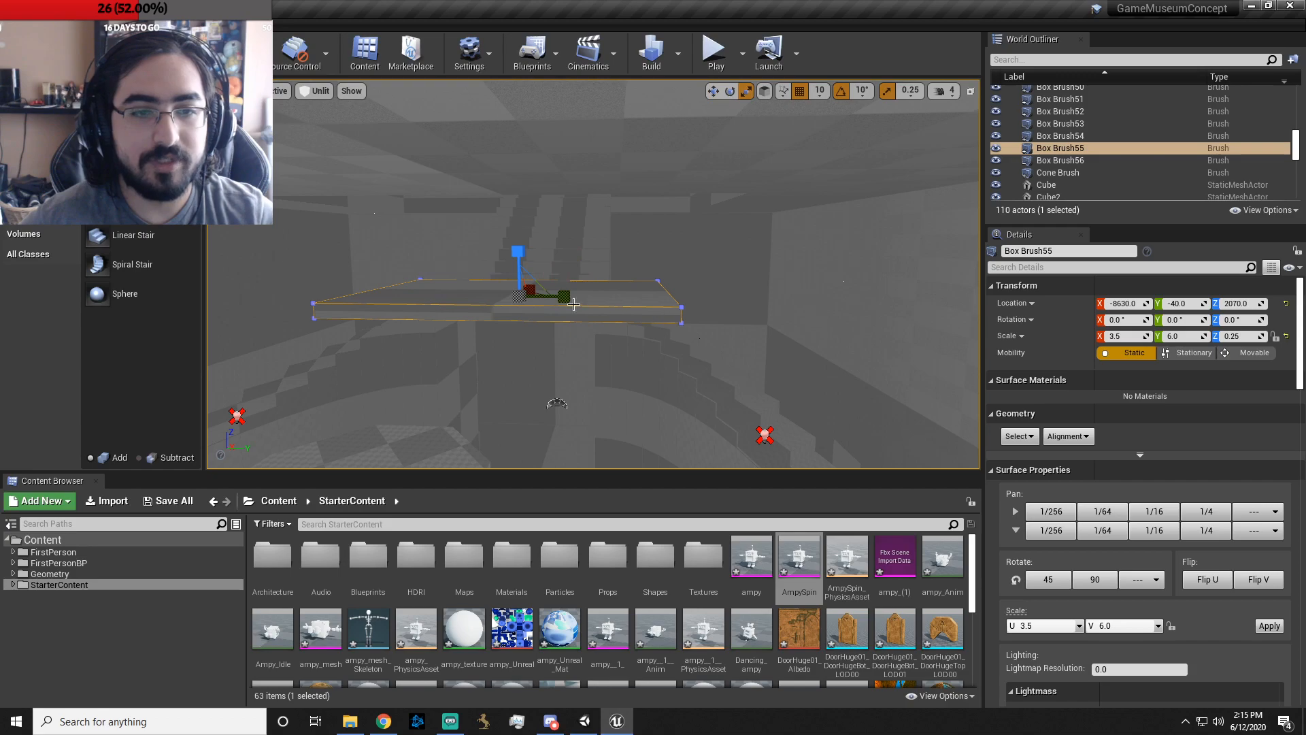
{"action": "key", "text": "w"}
{"action": "right_click_drag", "start_coordinate": [599, 345], "coordinate": [625, 367]}
{"action": "key", "text": "a"}
{"action": "key", "text": "d"}
{"action": "key", "text": "w"}
{"action": "left_click_drag", "start_coordinate": [679, 208], "coordinate": [679, 221]}
{"action": "left_click_drag", "start_coordinate": [708, 277], "coordinate": [682, 278]}
{"action": "key", "text": "a"}
{"action": "right_click_drag", "start_coordinate": [682, 300], "coordinate": [550, 281]}
{"action": "key", "text": "d"}
{"action": "key", "text": "w"}
{"action": "key", "text": "s"}
{"action": "key", "text": "w"}
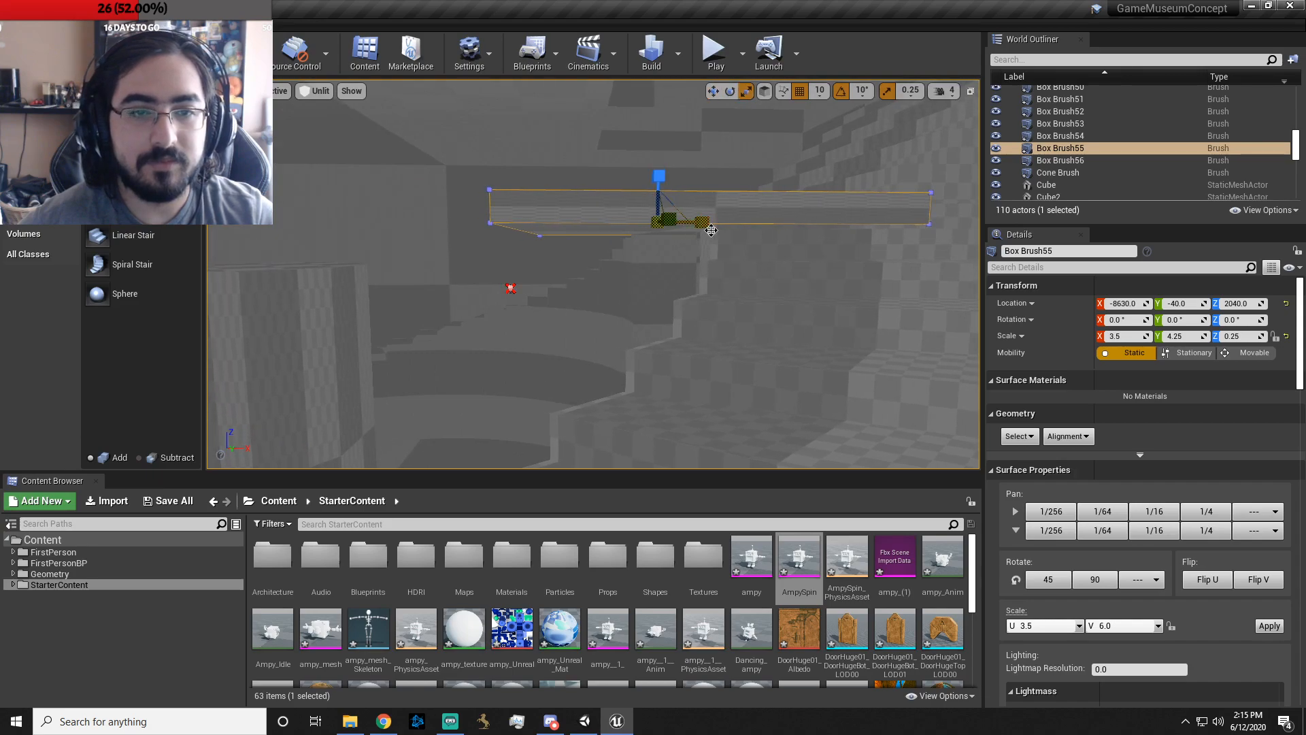
- Shorten the landing box, Box Brush55, to an X scale of 2.75 and move it to X -8450
{"action": "mouse_move", "coordinate": [694, 219]}
{"action": "left_mouse_down"}
{"action": "mouse_move", "coordinate": [697, 208]}
{"action": "mouse_move", "coordinate": [769, 212]}
{"action": "left_mouse_up"}
{"action": "key", "text": "a"}
{"action": "right_click_drag", "start_coordinate": [769, 211], "coordinate": [1089, 211]}
{"action": "right_click_drag", "start_coordinate": [769, 241], "coordinate": [885, 244]}
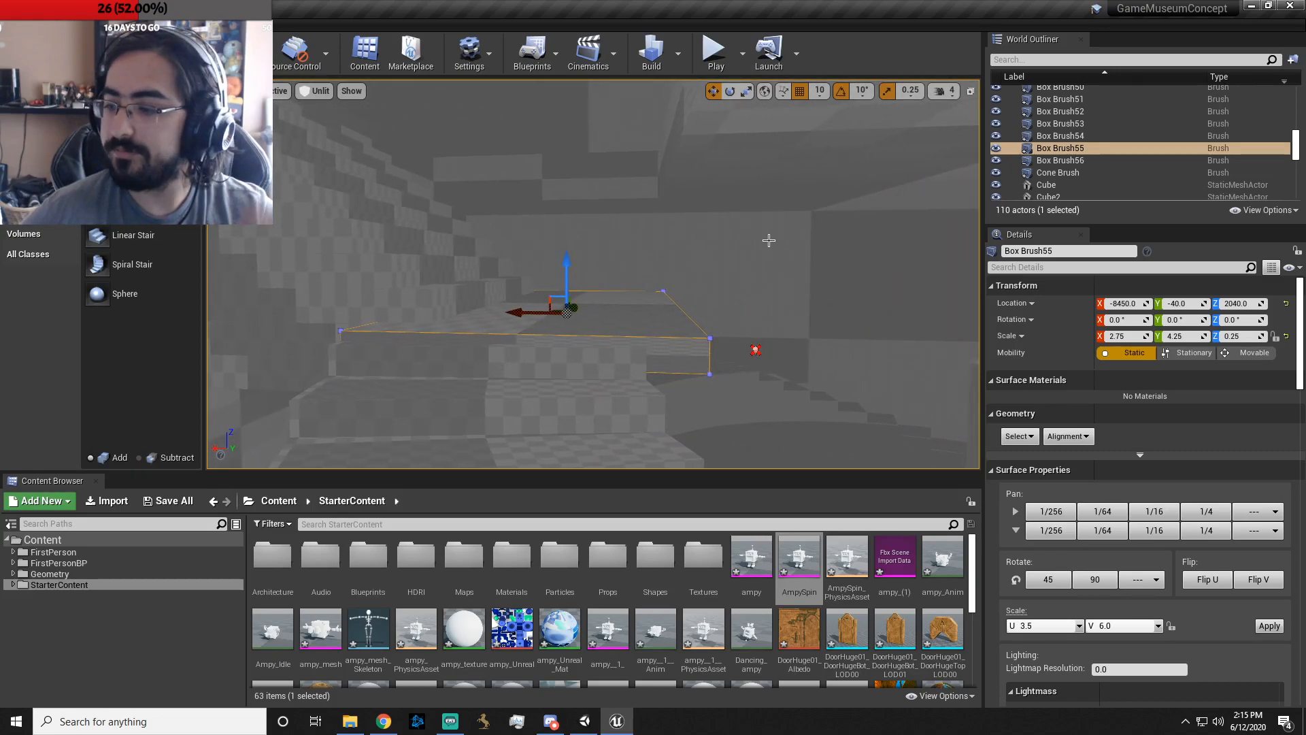
{"action": "key", "text": "alt+Tab"}
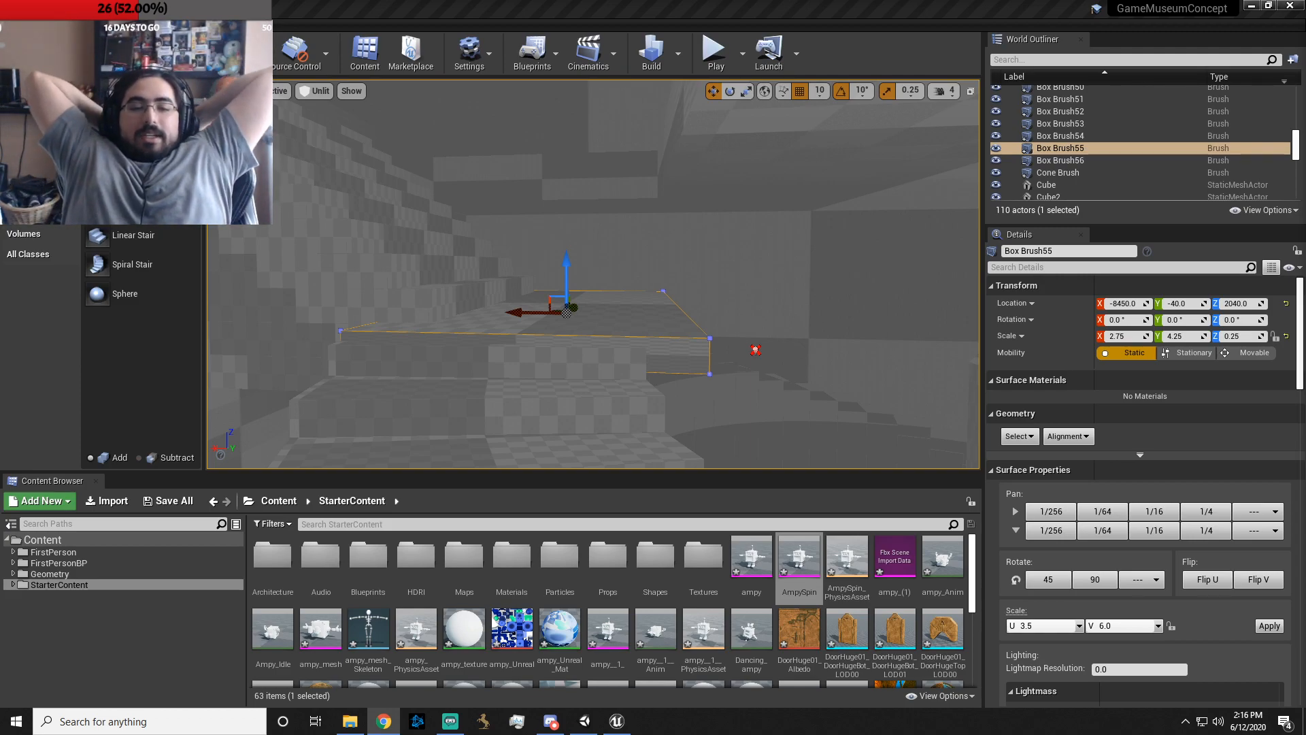
- Play-test the resized landing by walking up a curved staircase onto it, and end the play session
{"action": "left_click", "coordinate": [715, 51]}
{"action": "key", "text": "w"}
{"action": "key", "text": "w"}
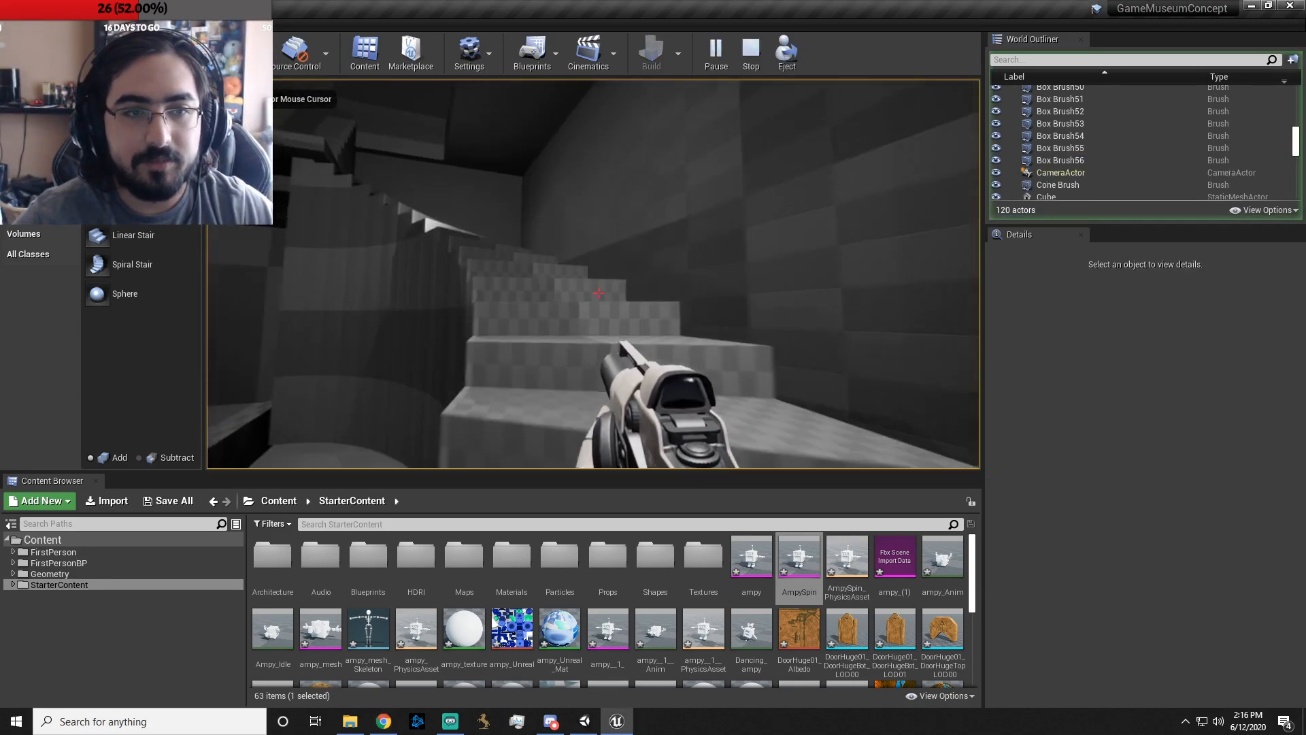
{"action": "key", "text": "w"}
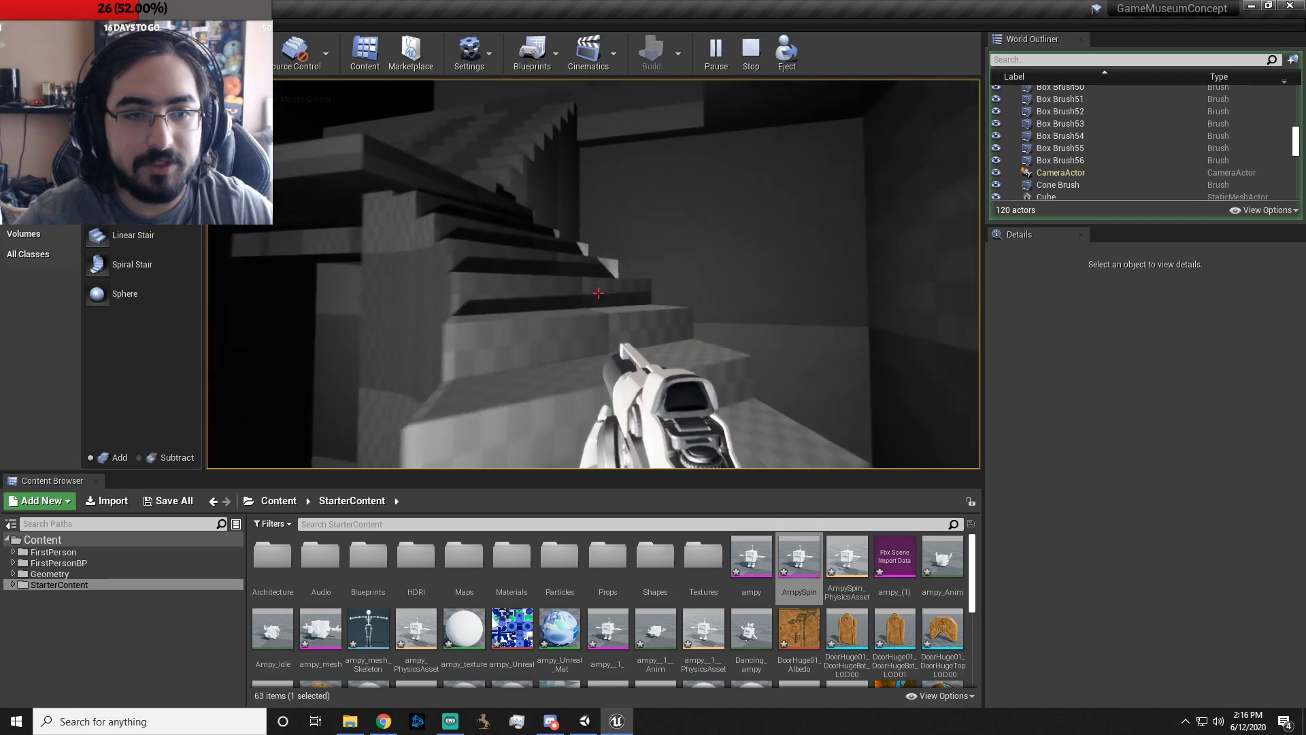
{"action": "key", "text": "w"}
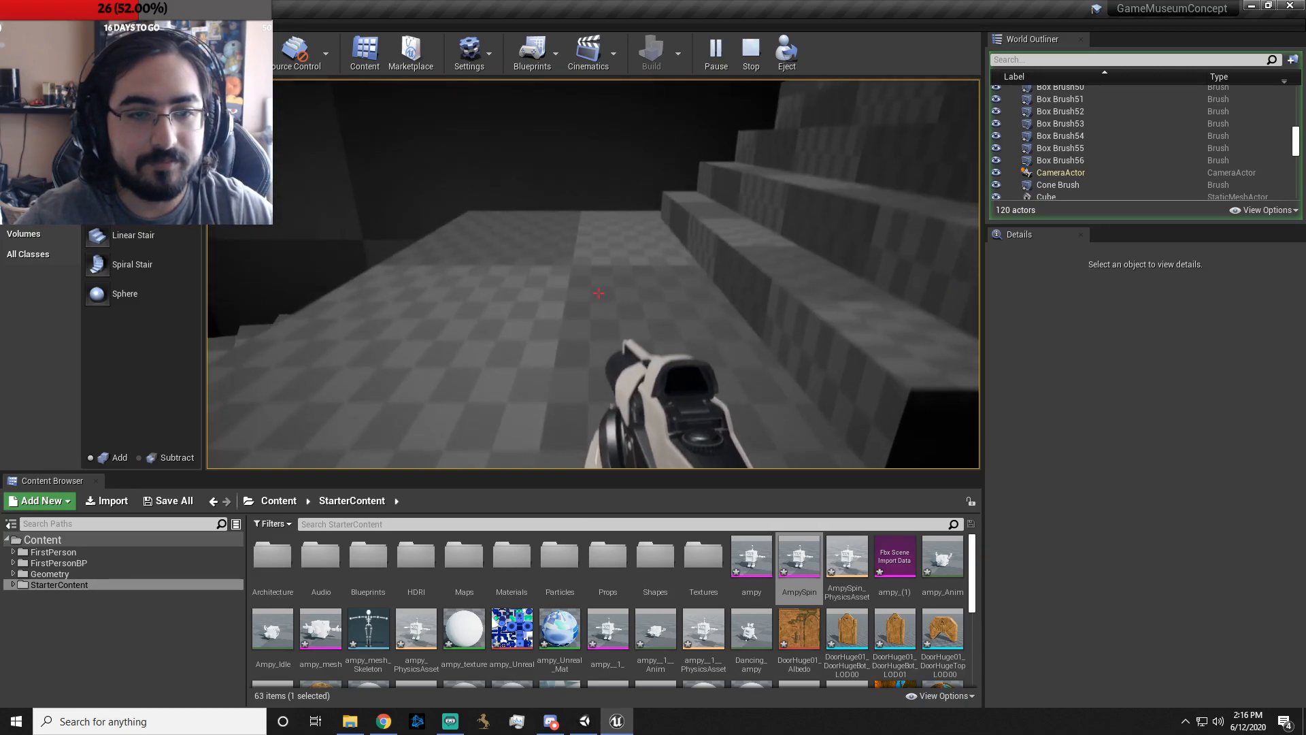
{"action": "key", "text": "w"}
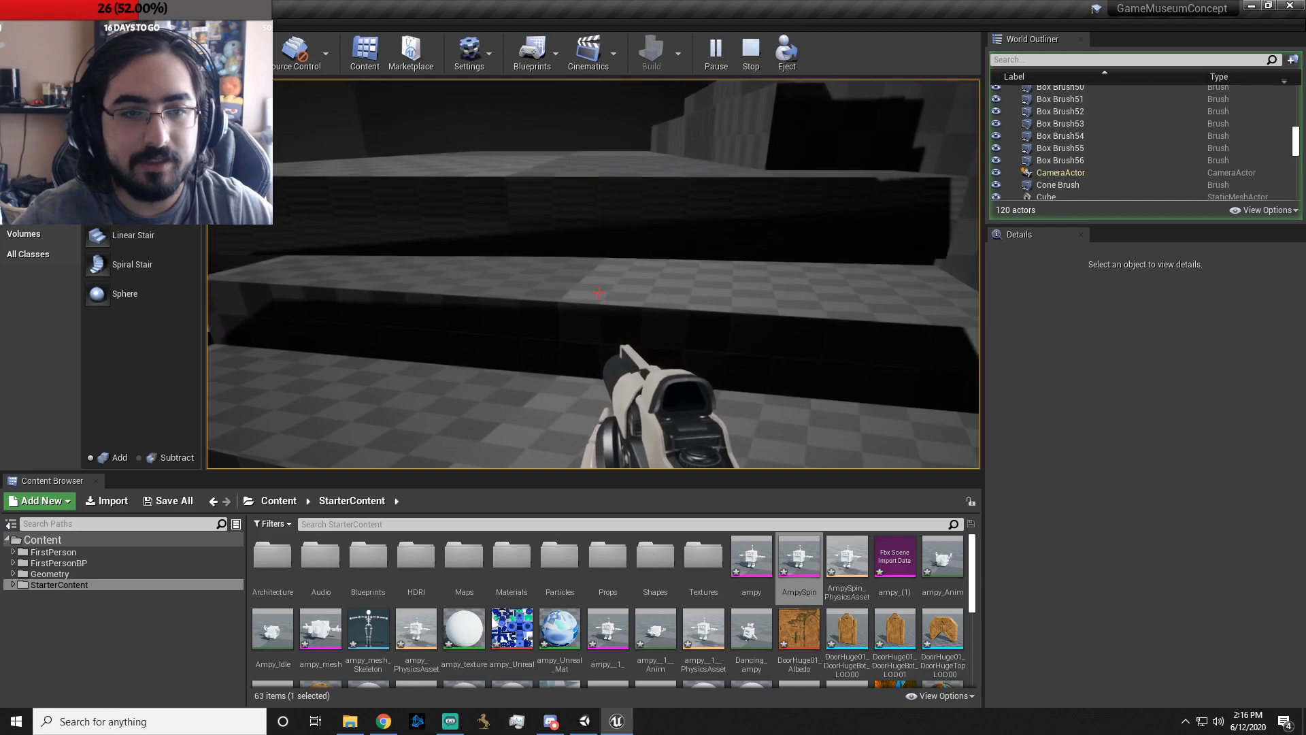
{"action": "key", "text": "Escape"}
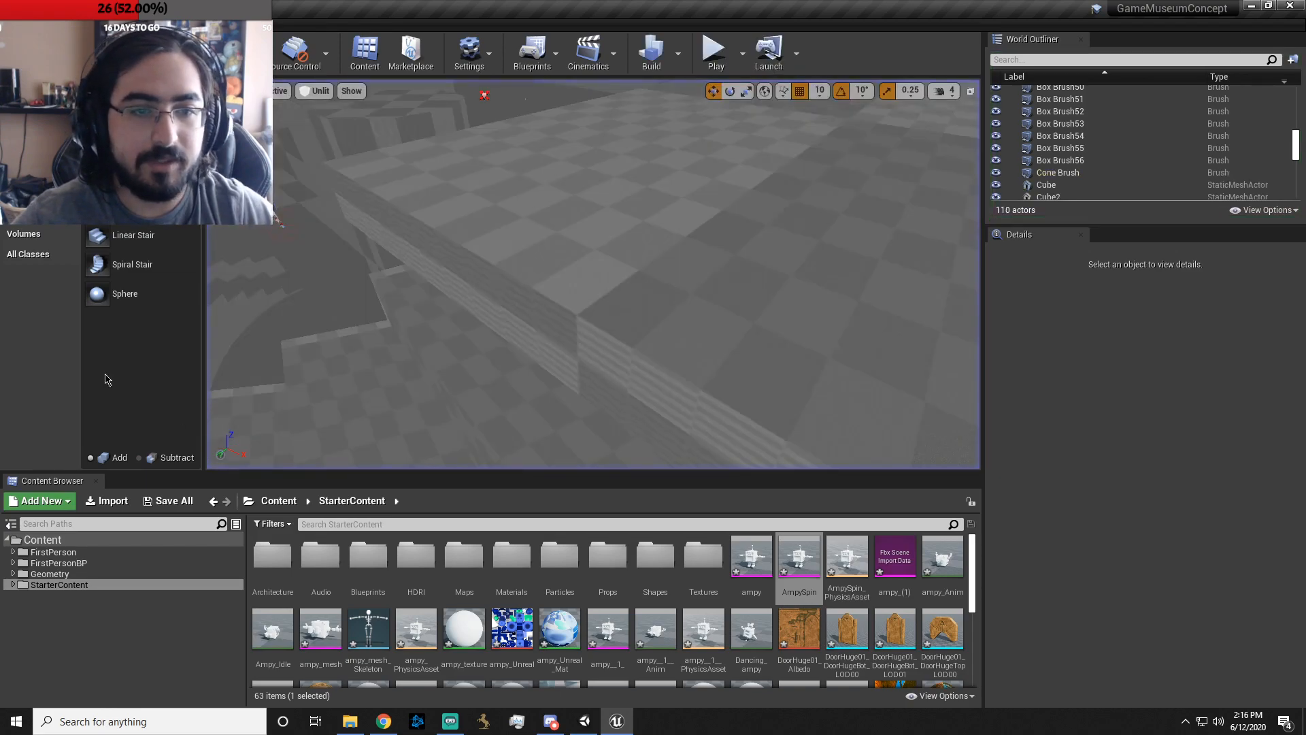
- Lower the landing box, Box Brush55, to Z 2020
{"action": "left_click", "coordinate": [583, 210]}
{"action": "key", "text": "f"}
{"action": "mouse_move", "coordinate": [583, 210]}
{"action": "left_mouse_down", "text": "alt"}
{"action": "mouse_move", "coordinate": [667, 170]}
{"action": "mouse_move", "coordinate": [755, 156]}
{"action": "left_mouse_up", "text": "alt"}
{"action": "key", "text": "a"}
{"action": "right_click_drag", "start_coordinate": [567, 221], "coordinate": [636, 214]}
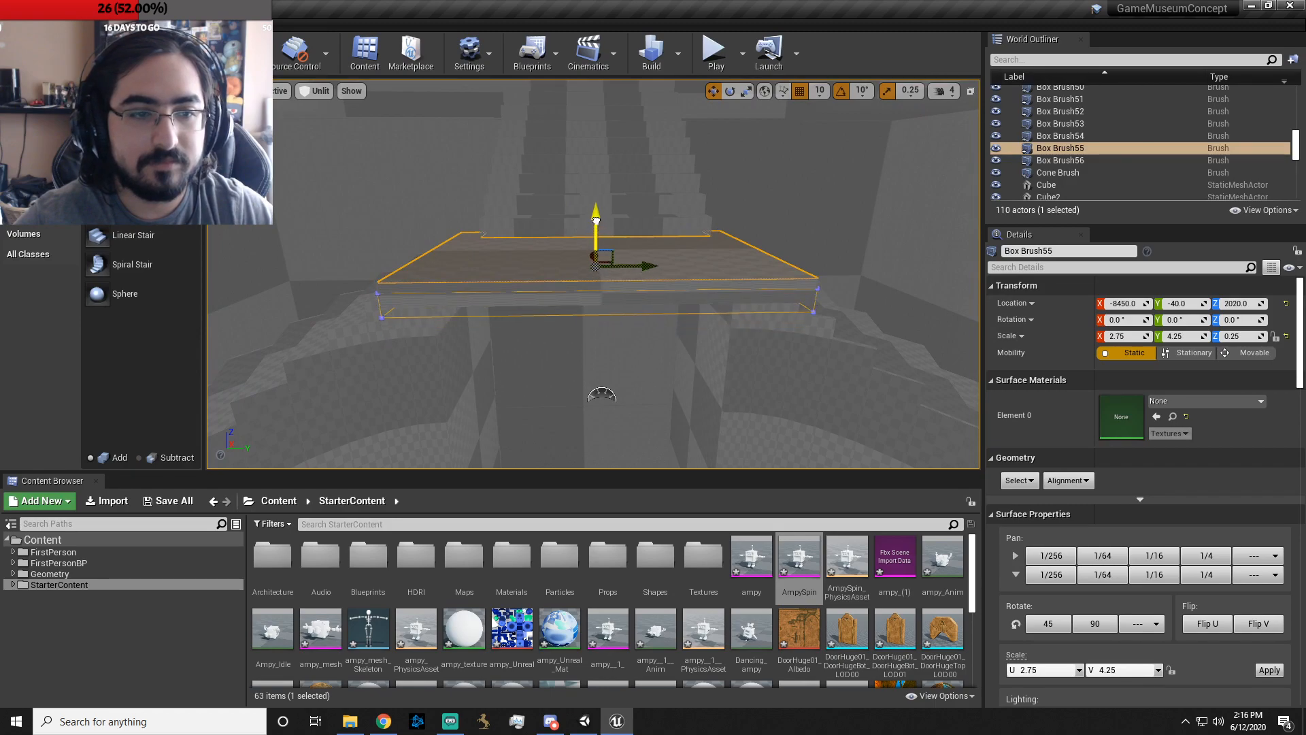
{"action": "left_click_drag", "start_coordinate": [596, 219], "coordinate": [596, 221]}
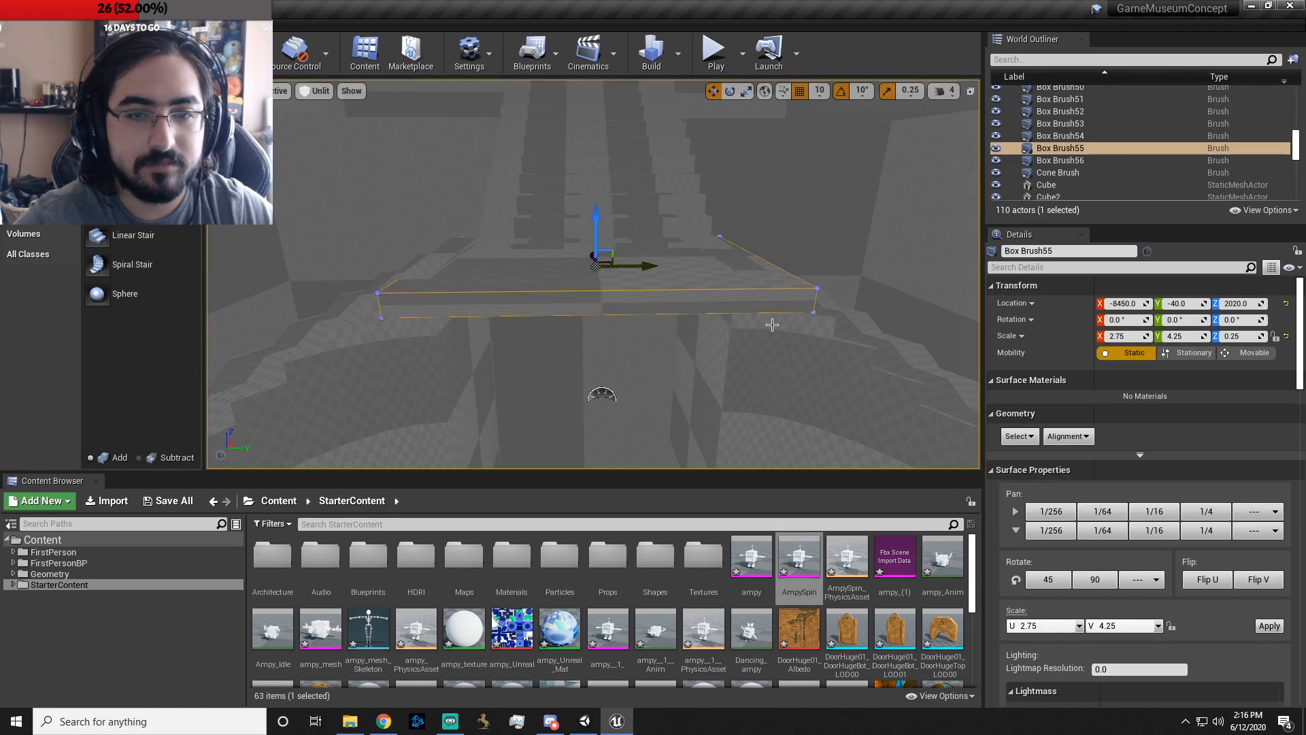
- Select the opening brush above the wide stair, Box Brush56, and open it for geometry editing
{"action": "mouse_move", "coordinate": [596, 222]}
{"action": "right_mouse_down"}
{"action": "mouse_move", "coordinate": [524, 225]}
{"action": "mouse_move", "coordinate": [586, 218]}
{"action": "mouse_move", "coordinate": [531, 222]}
{"action": "mouse_move", "coordinate": [588, 222]}
{"action": "mouse_move", "coordinate": [616, 242]}
{"action": "mouse_move", "coordinate": [592, 240]}
{"action": "mouse_move", "coordinate": [609, 230]}
{"action": "mouse_move", "coordinate": [592, 262]}
{"action": "mouse_move", "coordinate": [608, 214]}
{"action": "right_mouse_up"}
{"action": "key", "text": "d"}
{"action": "key", "text": "a"}
{"action": "key", "text": "s"}
{"action": "key", "text": "w"}
{"action": "key", "text": "s"}
{"action": "key", "text": "s"}
{"action": "key", "text": "w"}
{"action": "key", "text": "w"}
{"action": "mouse_move", "coordinate": [758, 273]}
{"action": "right_mouse_down"}
{"action": "mouse_move", "coordinate": [742, 306]}
{"action": "mouse_move", "coordinate": [711, 303]}
{"action": "mouse_move", "coordinate": [758, 274]}
{"action": "right_mouse_up"}
{"action": "left_click", "coordinate": [591, 137]}
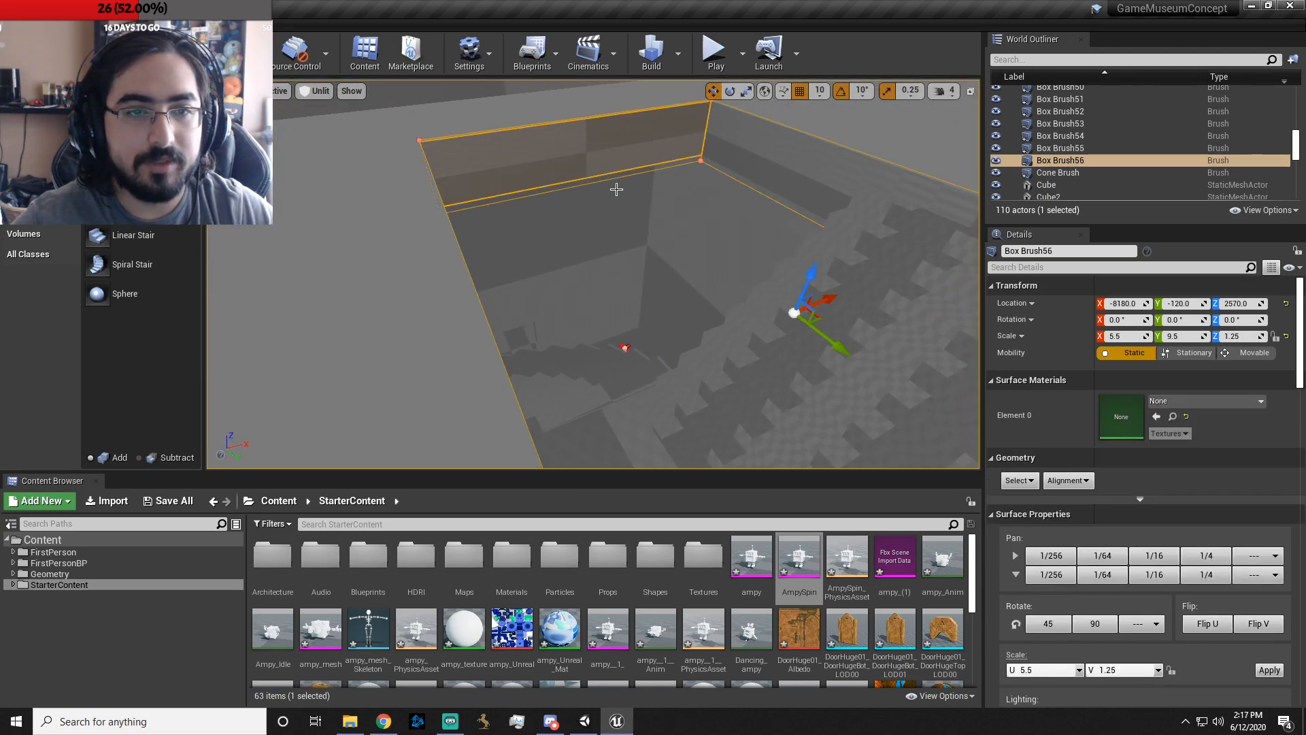
{"action": "left_click", "coordinate": [534, 165]}
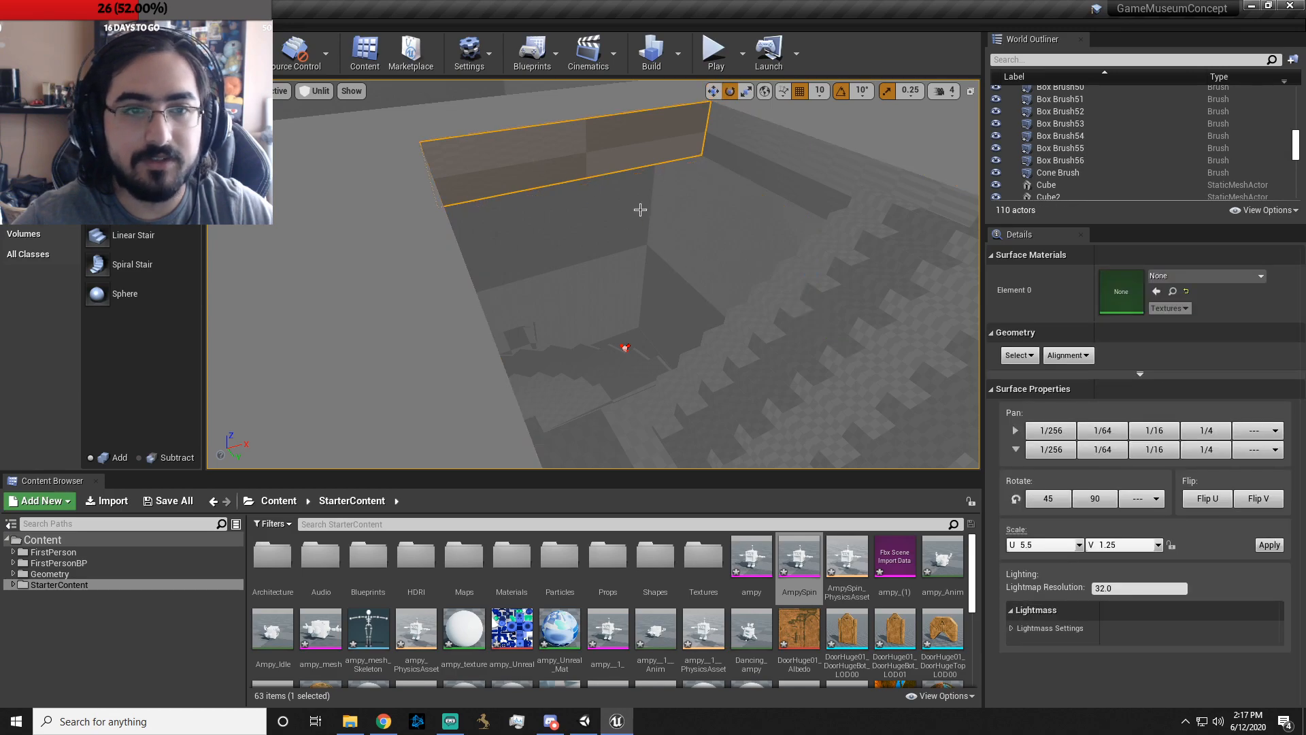
{"action": "key", "text": "r"}
{"action": "right_click_drag", "start_coordinate": [667, 199], "coordinate": [674, 160]}
{"action": "key", "text": "a"}
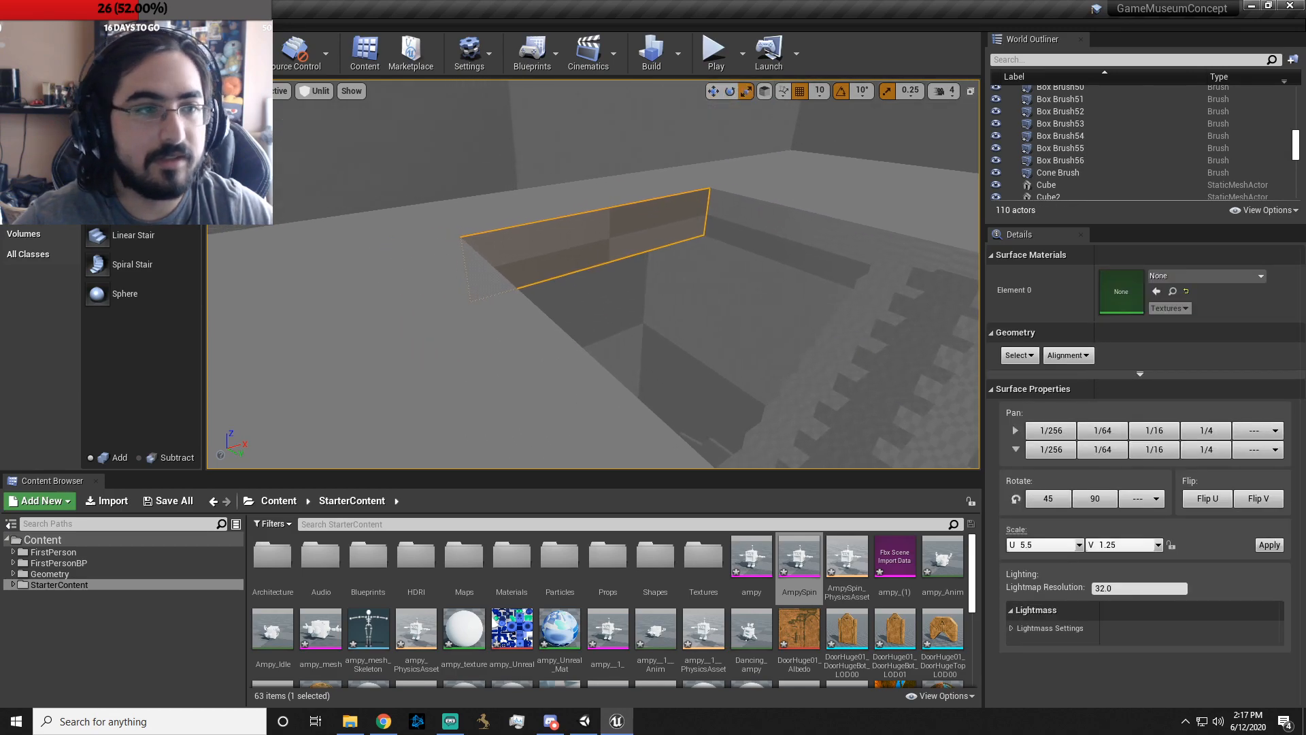
{"action": "left_click", "coordinate": [140, 58]}
{"action": "left_click", "coordinate": [598, 239]}
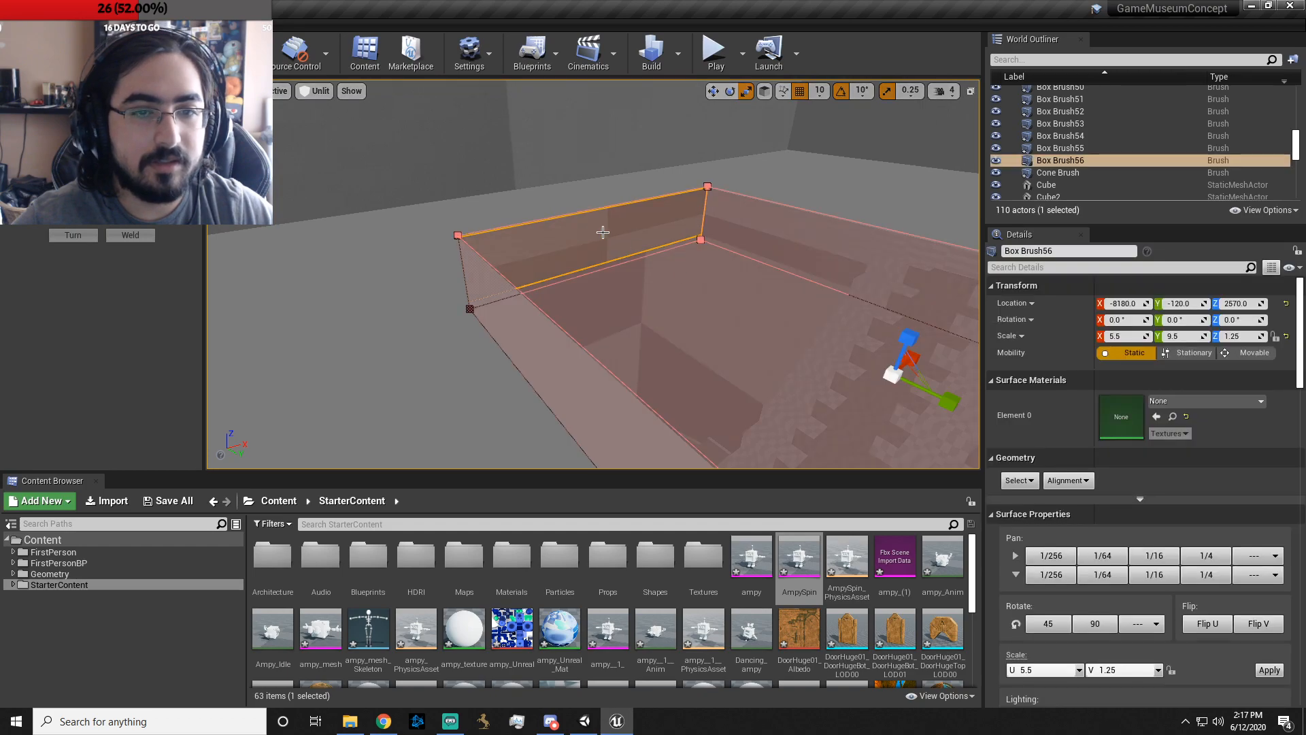
{"action": "left_click", "coordinate": [622, 306]}
{"action": "mouse_move", "coordinate": [621, 306]}
{"action": "right_mouse_down"}
{"action": "mouse_move", "coordinate": [623, 325]}
{"action": "mouse_move", "coordinate": [636, 320]}
{"action": "right_mouse_up"}
{"action": "key", "text": "w"}
{"action": "right_click_drag", "start_coordinate": [553, 281], "coordinate": [665, 312]}
{"action": "key", "text": "s"}
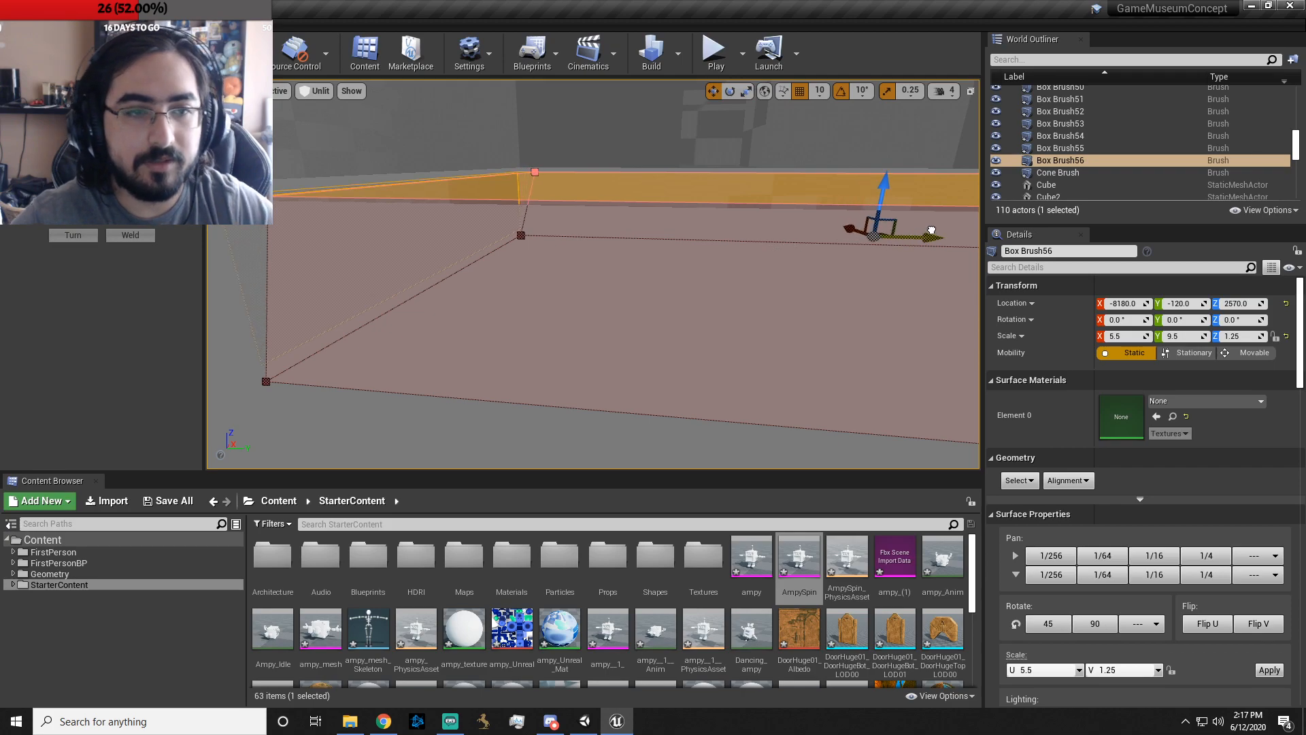
{"action": "left_click_drag", "start_coordinate": [931, 230], "coordinate": [919, 234]}
{"action": "key", "text": "ctrl+z"}
- Move the negative-Y side face of the opening brush, Box Brush56, inward along Y to narrow the opening
{"action": "right_click_drag", "start_coordinate": [616, 194], "coordinate": [646, 199]}
{"action": "key", "text": "s"}
{"action": "left_click", "coordinate": [569, 264]}
{"action": "key", "text": "w"}
{"action": "right_click_drag", "start_coordinate": [569, 264], "coordinate": [558, 266]}
{"action": "key", "text": "d"}
{"action": "key", "text": "s"}
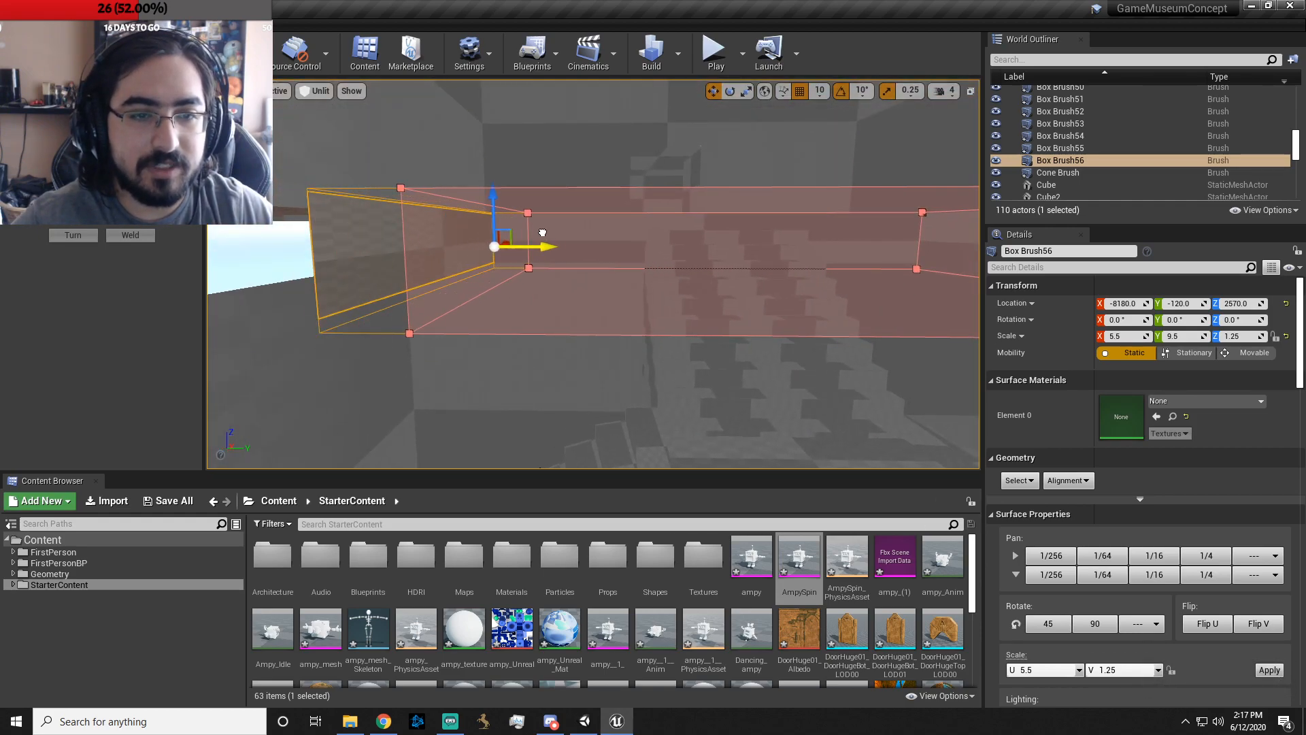
{"action": "left_click_drag", "start_coordinate": [588, 221], "coordinate": [588, 221]}
- Move the positive-Y side face of the opening brush inward along Y
{"action": "key", "text": "d"}
{"action": "right_click_drag", "start_coordinate": [588, 221], "coordinate": [517, 227]}
{"action": "key", "text": "s"}
{"action": "left_click", "coordinate": [592, 223]}
{"action": "key", "text": "d"}
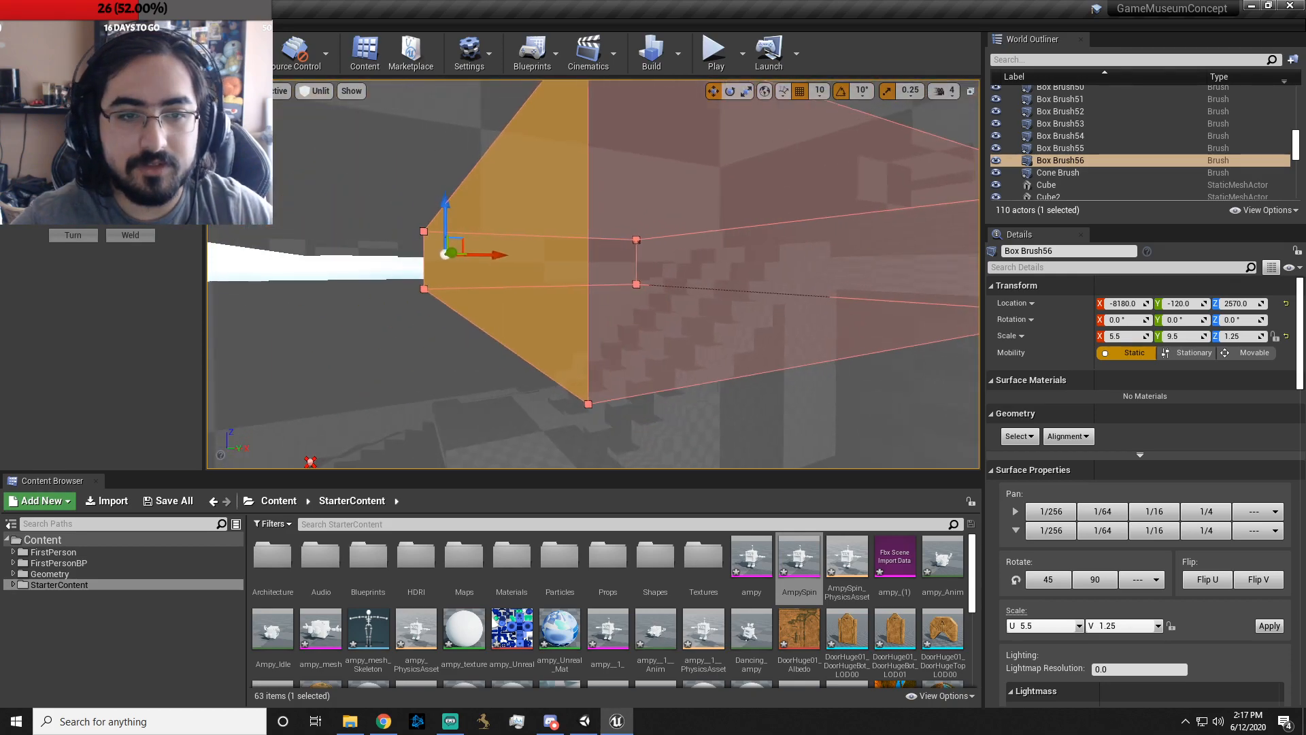
{"action": "left_click", "coordinate": [850, 250]}
{"action": "key", "text": "a"}
{"action": "right_click_drag", "start_coordinate": [849, 249], "coordinate": [932, 251]}
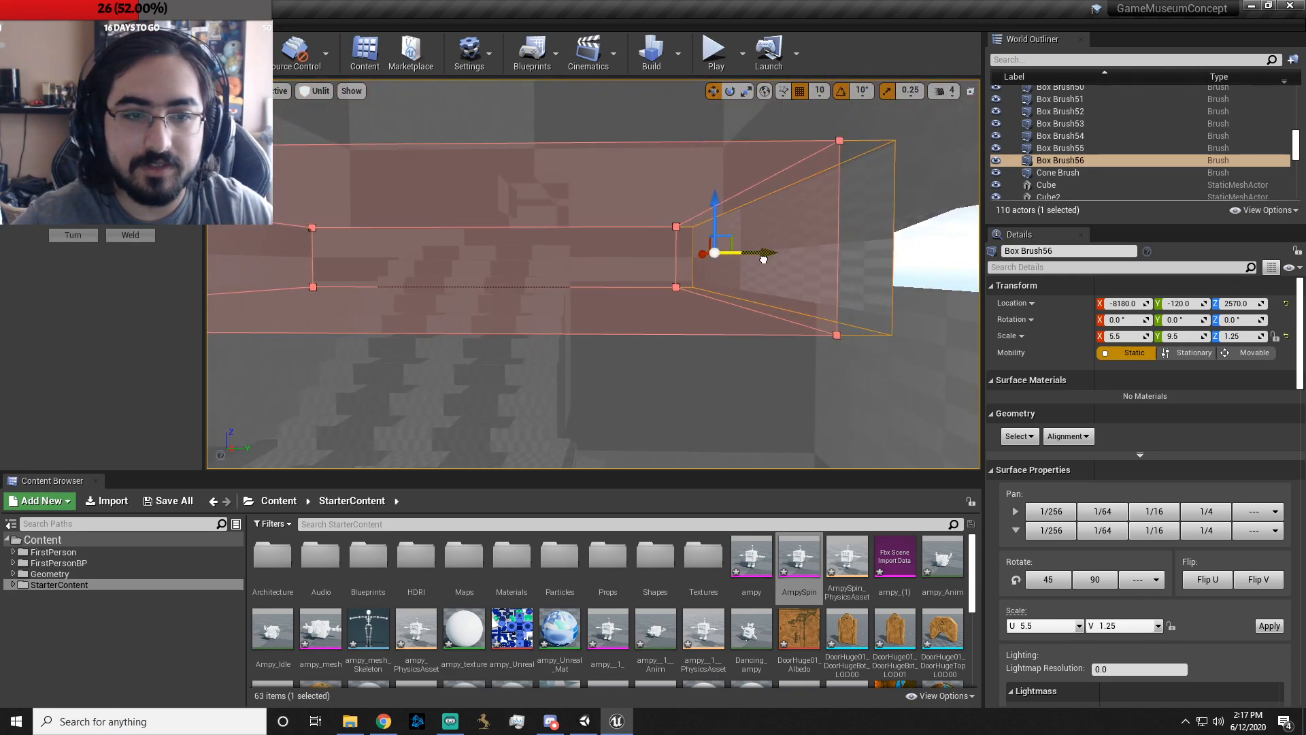
{"action": "left_click_drag", "start_coordinate": [761, 261], "coordinate": [761, 261]}
- Move the positive-Y side face of the opening brush further inward, checking it from above against the stairs
{"action": "key", "text": "w"}
{"action": "mouse_move", "coordinate": [761, 261]}
{"action": "right_mouse_down"}
{"action": "mouse_move", "coordinate": [503, 292]}
{"action": "mouse_move", "coordinate": [588, 238]}
{"action": "mouse_move", "coordinate": [612, 242]}
{"action": "mouse_move", "coordinate": [633, 306]}
{"action": "mouse_move", "coordinate": [613, 344]}
{"action": "mouse_move", "coordinate": [572, 302]}
{"action": "mouse_move", "coordinate": [582, 299]}
{"action": "mouse_move", "coordinate": [429, 296]}
{"action": "mouse_move", "coordinate": [596, 303]}
{"action": "mouse_move", "coordinate": [568, 290]}
{"action": "mouse_move", "coordinate": [585, 299]}
{"action": "right_mouse_up"}
{"action": "key", "text": "s"}
{"action": "key", "text": "w"}
{"action": "key", "text": "w"}
{"action": "key", "text": "d"}
{"action": "key", "text": "d"}
{"action": "key", "text": "a"}
{"action": "key", "text": "s"}
{"action": "key", "text": "a"}
{"action": "key", "text": "w"}
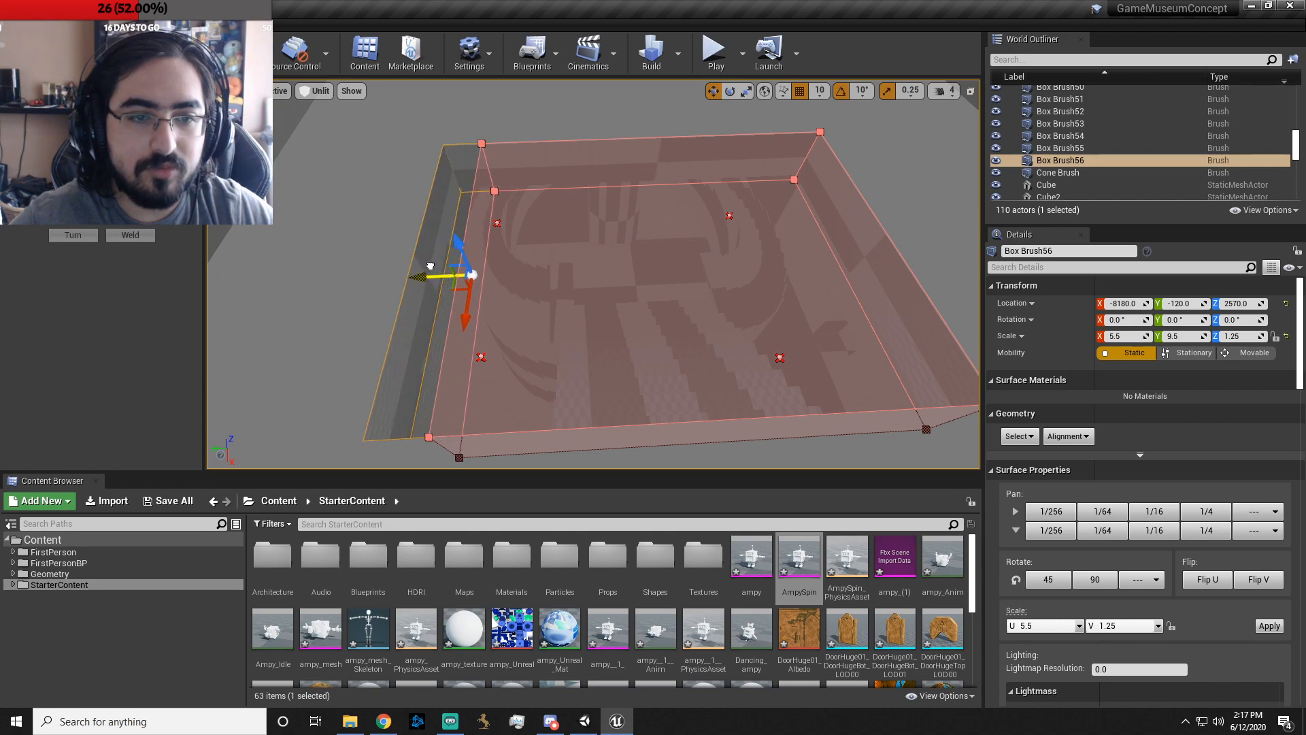
- Select the opposite, negative-Y side face of the opening brush and move it further inward along Y
{"action": "left_click", "coordinate": [888, 264]}
{"action": "mouse_move", "coordinate": [880, 259]}
{"action": "right_mouse_down"}
{"action": "mouse_move", "coordinate": [667, 238]}
{"action": "mouse_move", "coordinate": [871, 286]}
{"action": "mouse_move", "coordinate": [945, 279]}
{"action": "mouse_move", "coordinate": [953, 231]}
{"action": "mouse_move", "coordinate": [945, 293]}
{"action": "right_mouse_up"}
{"action": "key", "text": "d"}
{"action": "key", "text": "w"}
{"action": "key", "text": "s"}
{"action": "right_click_drag", "start_coordinate": [691, 344], "coordinate": [685, 355]}
{"action": "key", "text": "s"}
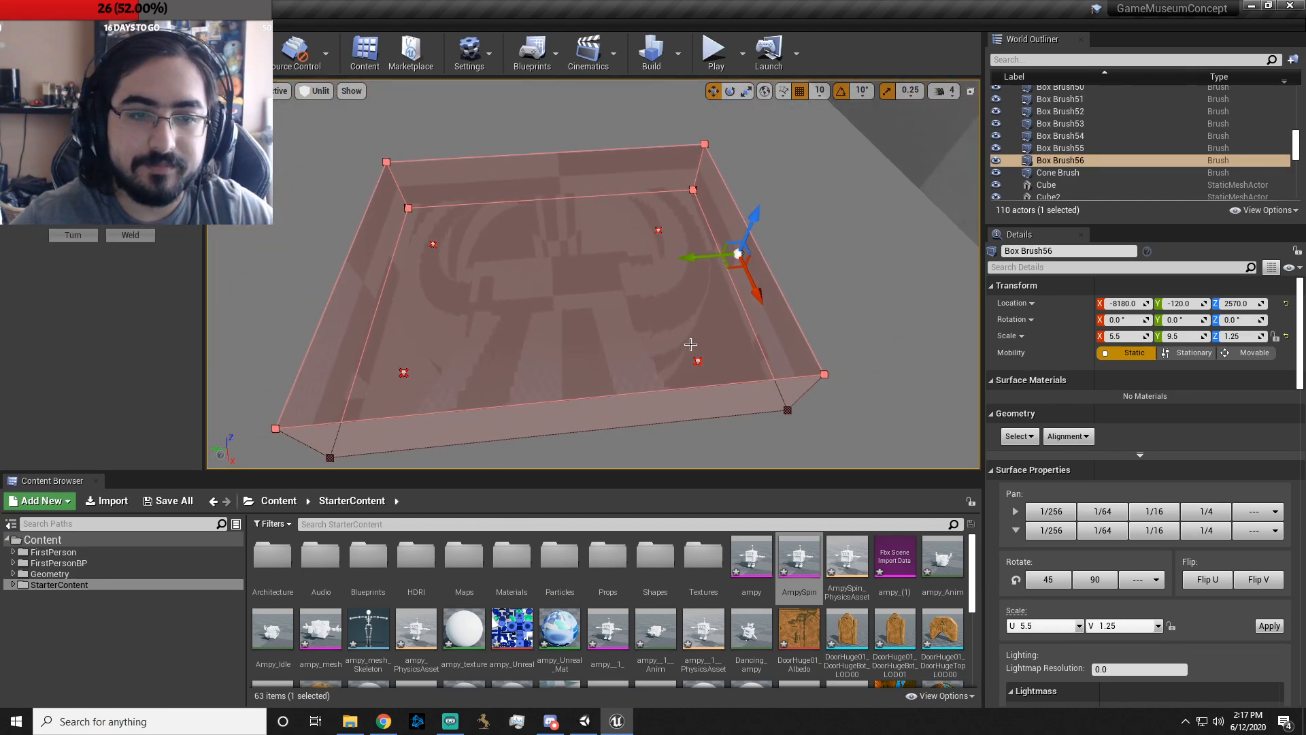
{"action": "right_click_drag", "start_coordinate": [686, 264], "coordinate": [712, 264]}
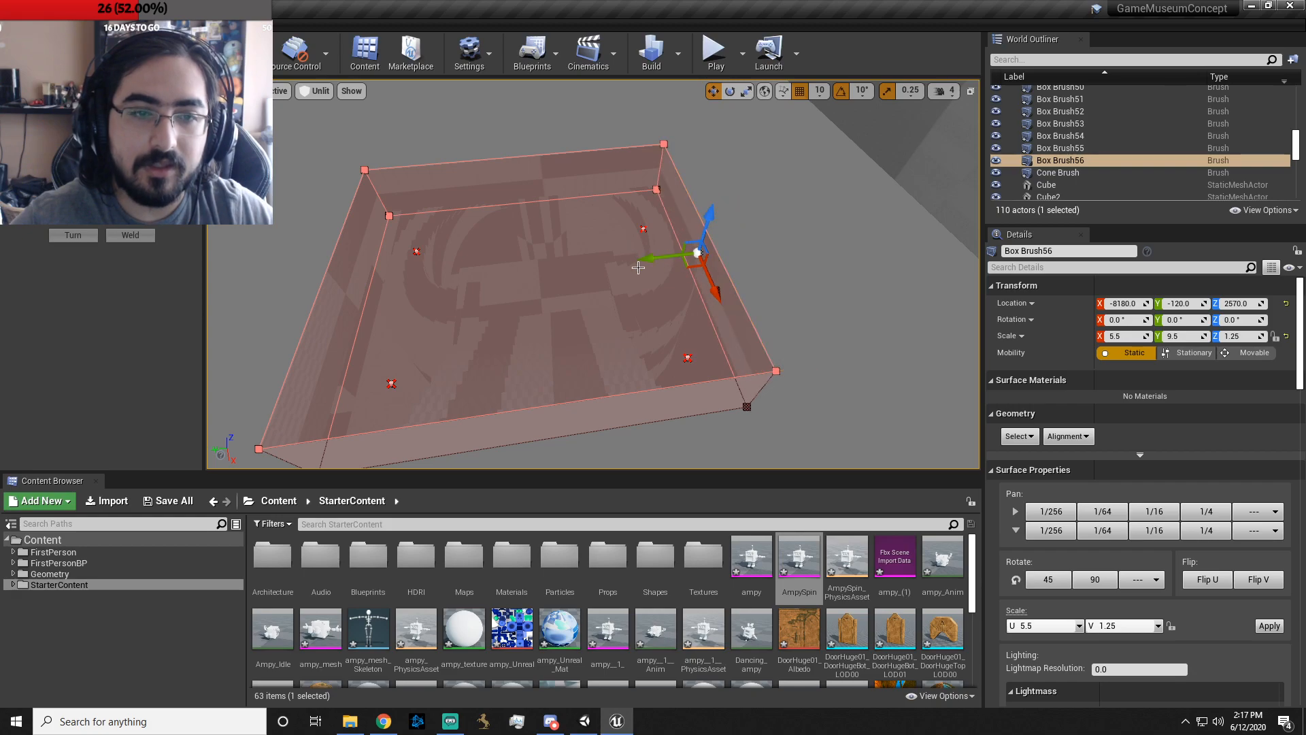
{"action": "right_click_drag", "start_coordinate": [635, 258], "coordinate": [635, 241]}
- Play-test the narrowed opening by walking up a curved staircase to the wide stair, and end the play session
{"action": "left_click", "coordinate": [714, 51]}
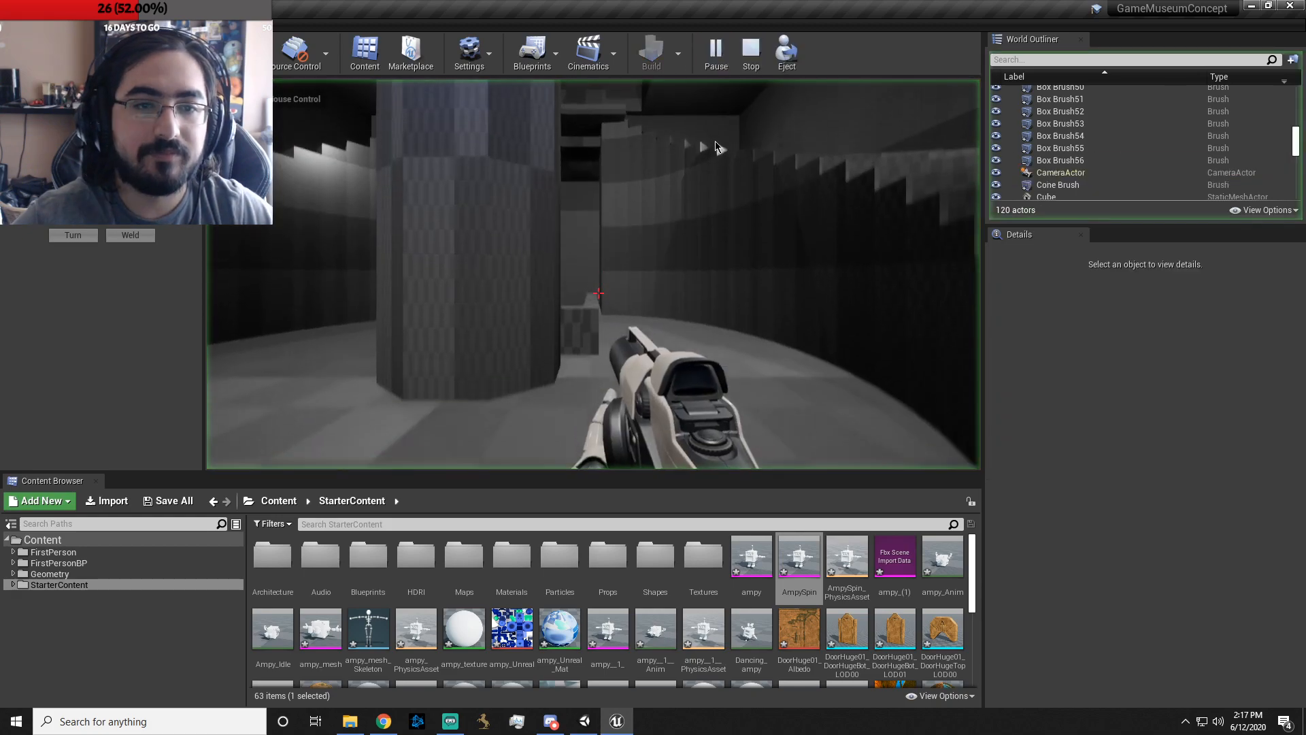
{"action": "key", "text": "w"}
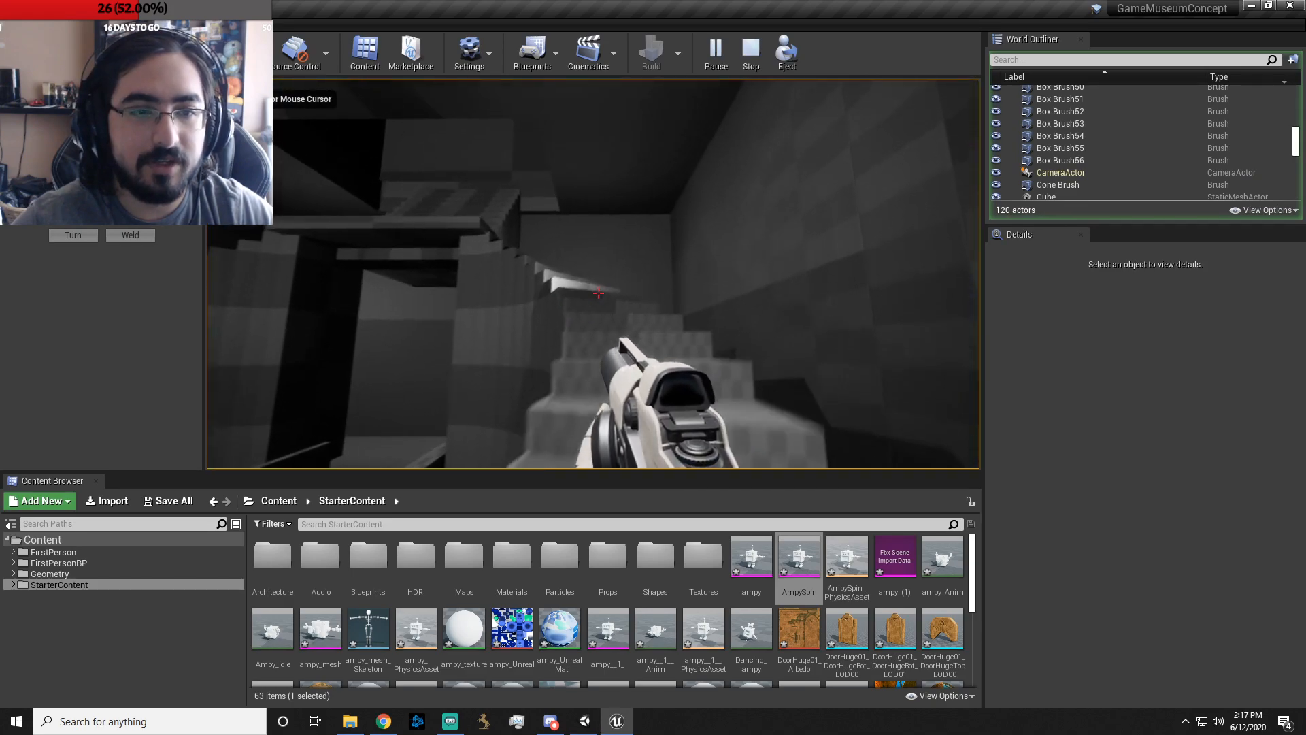
{"action": "key", "text": "w"}
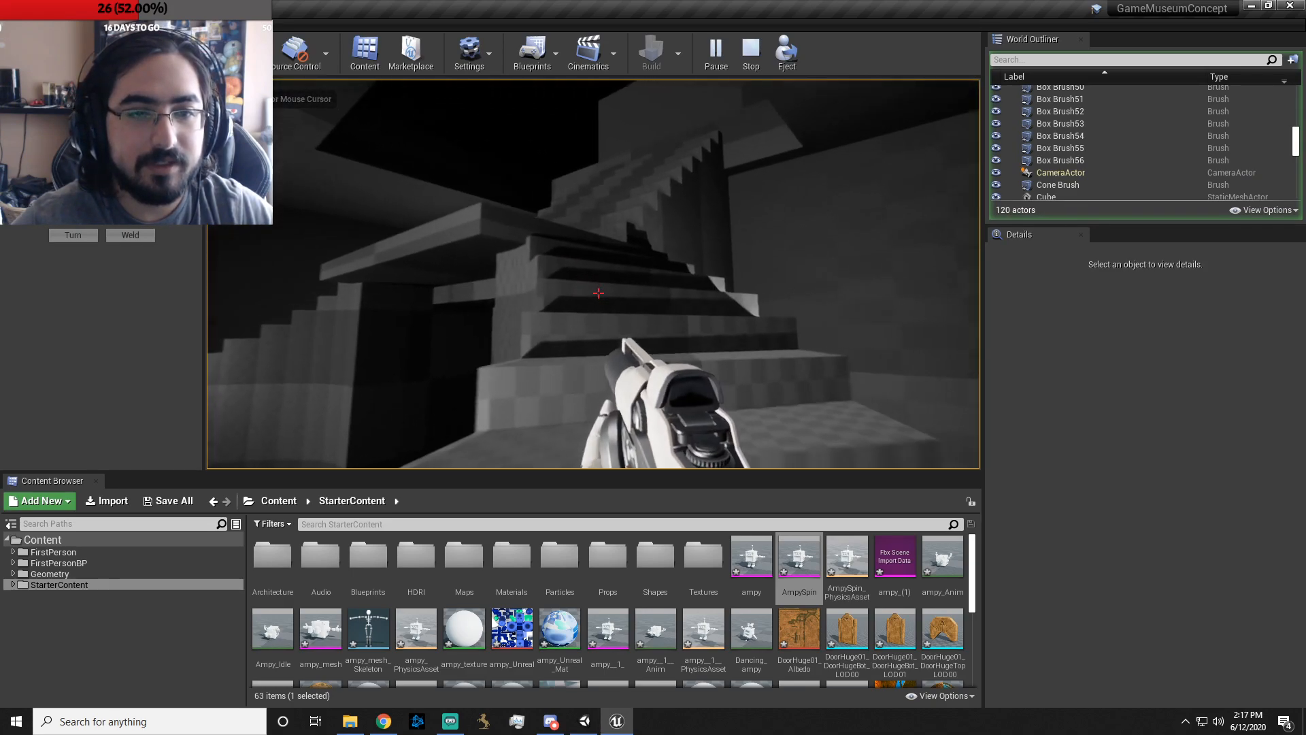
{"action": "key", "text": "w"}
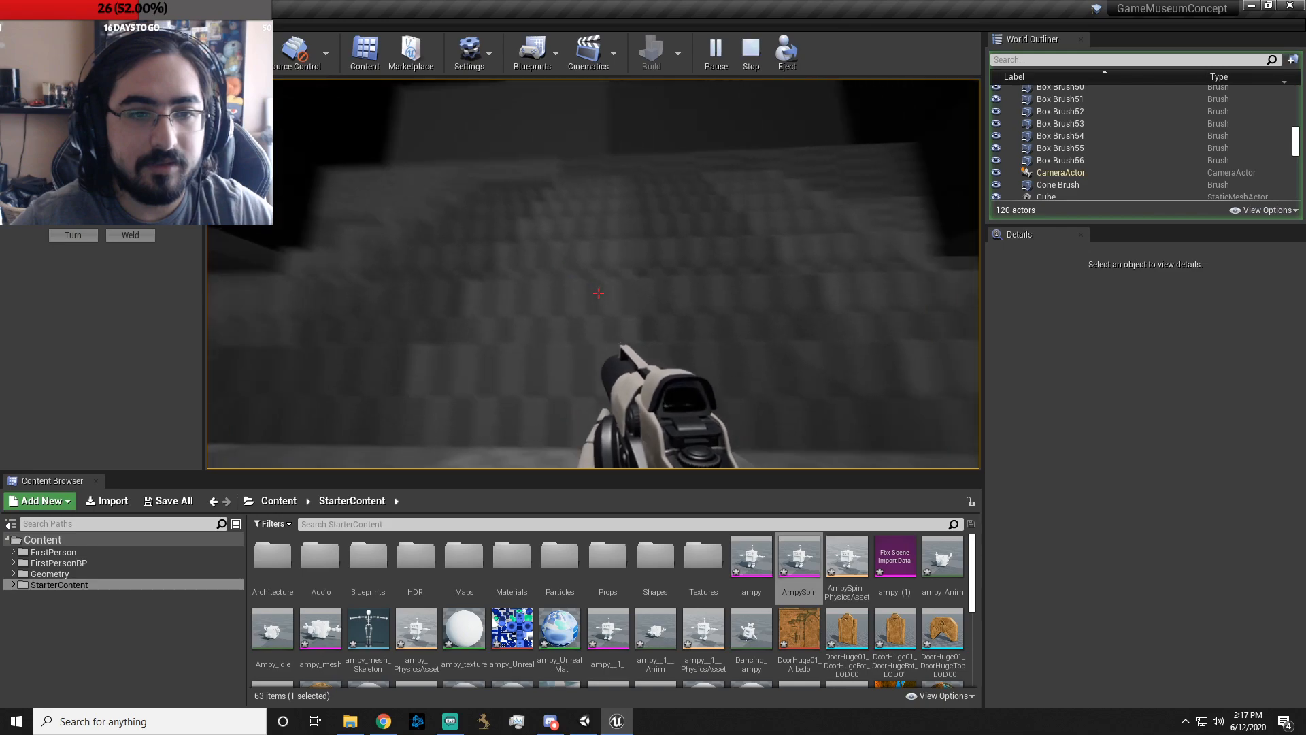
{"action": "key", "text": "w"}
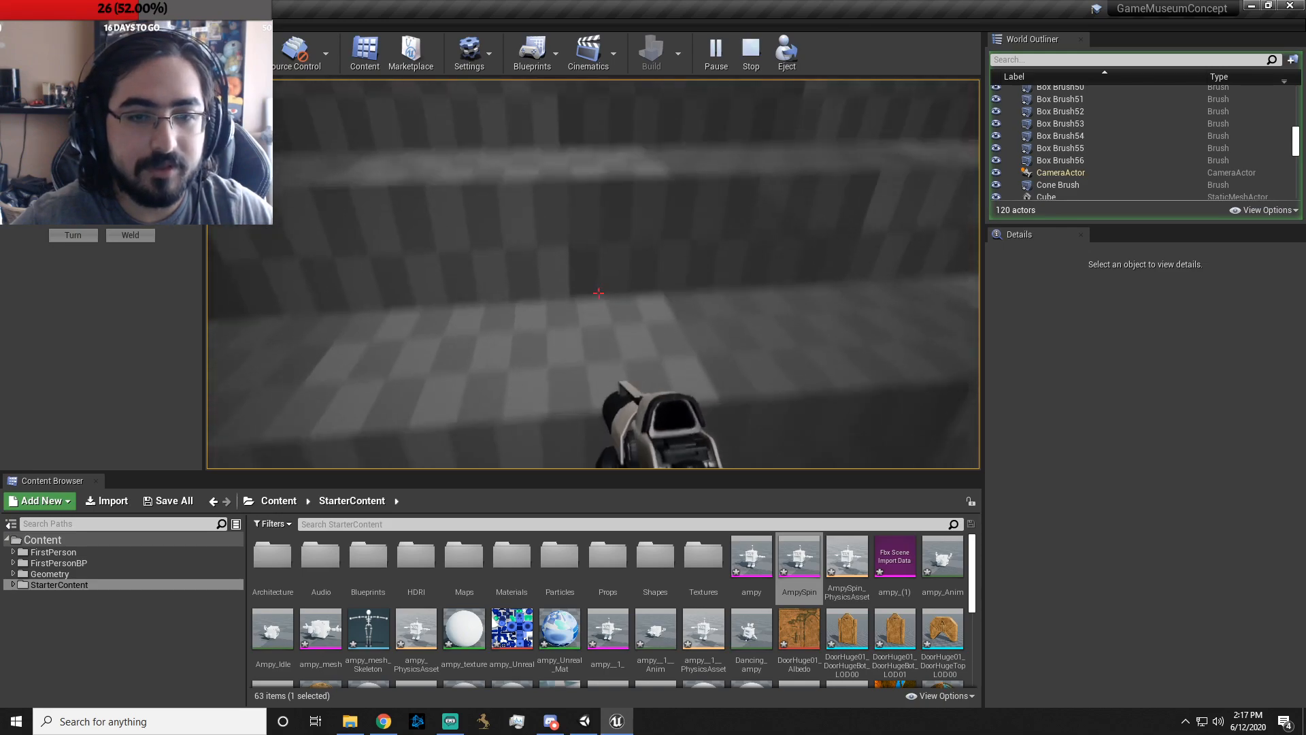
{"action": "key", "text": "Escape"}
- Set the wide linear stair to 17 steps with a step height of 14
{"action": "key", "text": "f"}
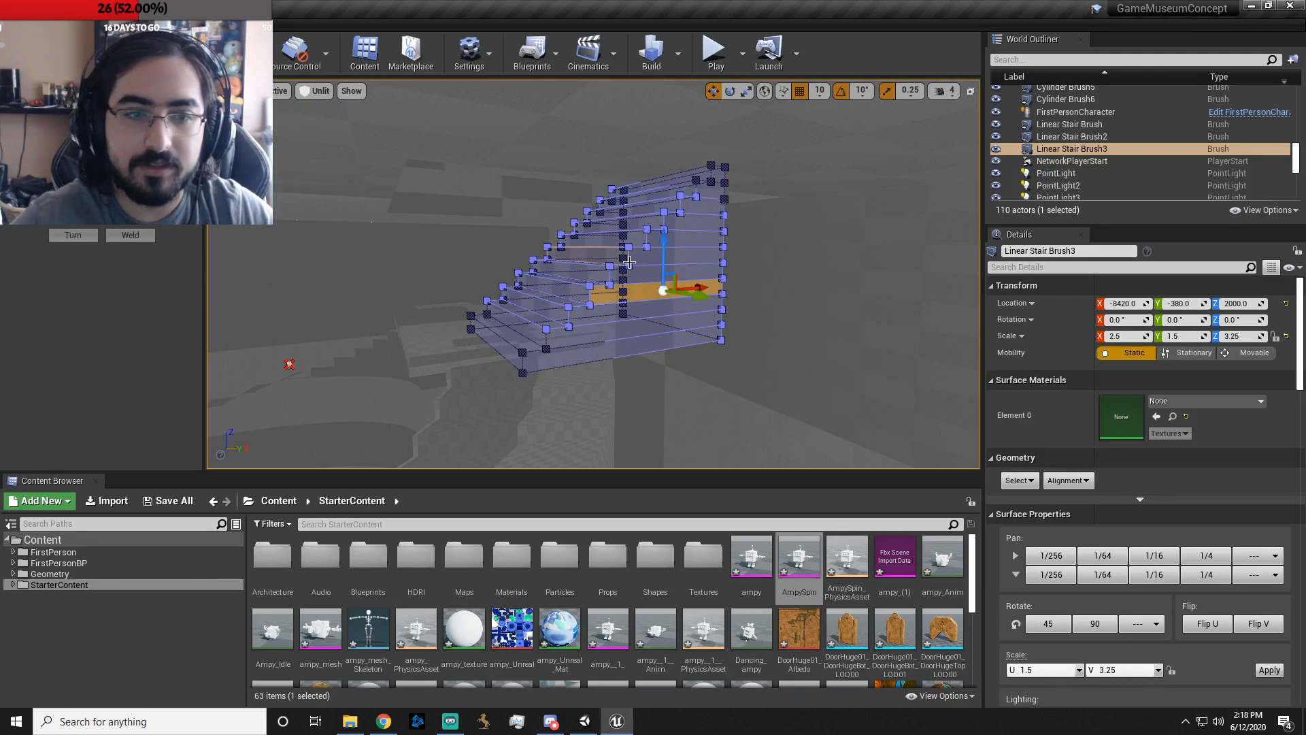
{"action": "key", "text": "shift+1"}
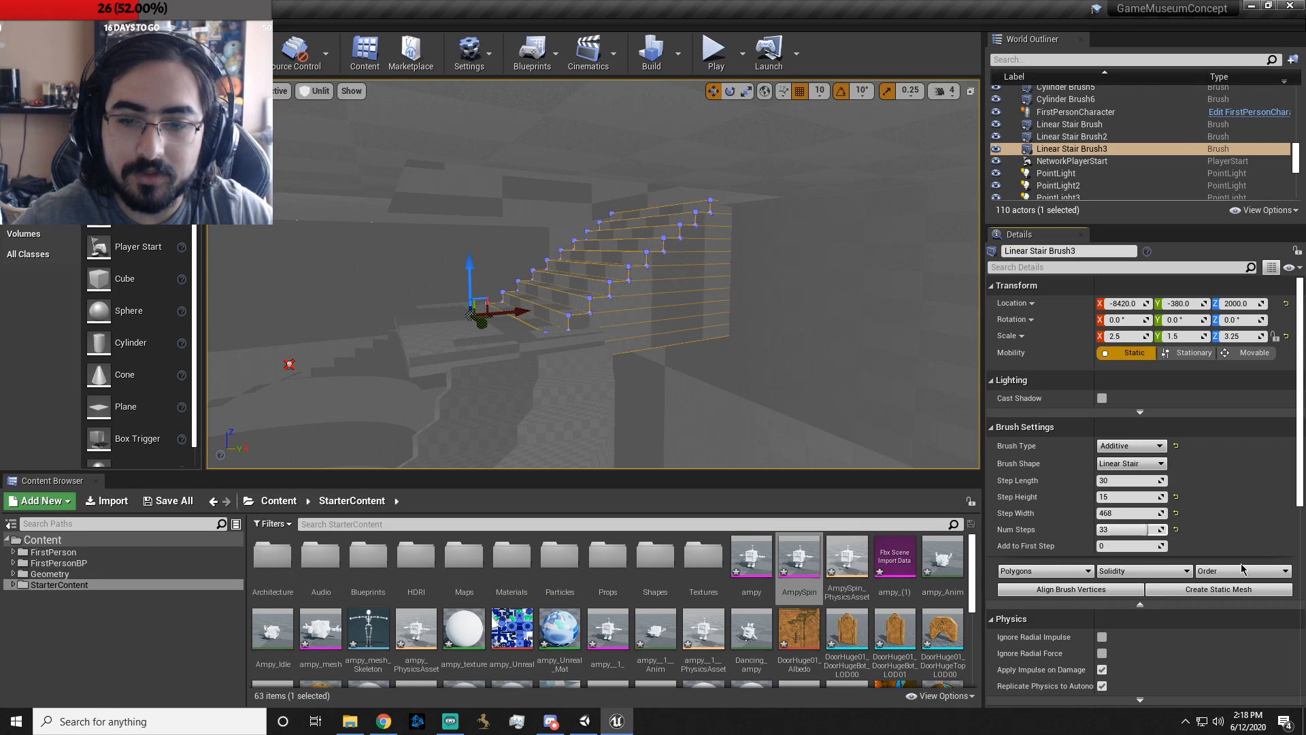
{"action": "mouse_move", "coordinate": [724, 441]}
{"action": "right_mouse_down"}
{"action": "mouse_move", "coordinate": [745, 423]}
{"action": "mouse_move", "coordinate": [789, 435]}
{"action": "mouse_move", "coordinate": [782, 402]}
{"action": "mouse_move", "coordinate": [755, 463]}
{"action": "mouse_move", "coordinate": [728, 441]}
{"action": "right_mouse_up"}
{"action": "key", "text": "w"}
{"action": "key", "text": "s"}
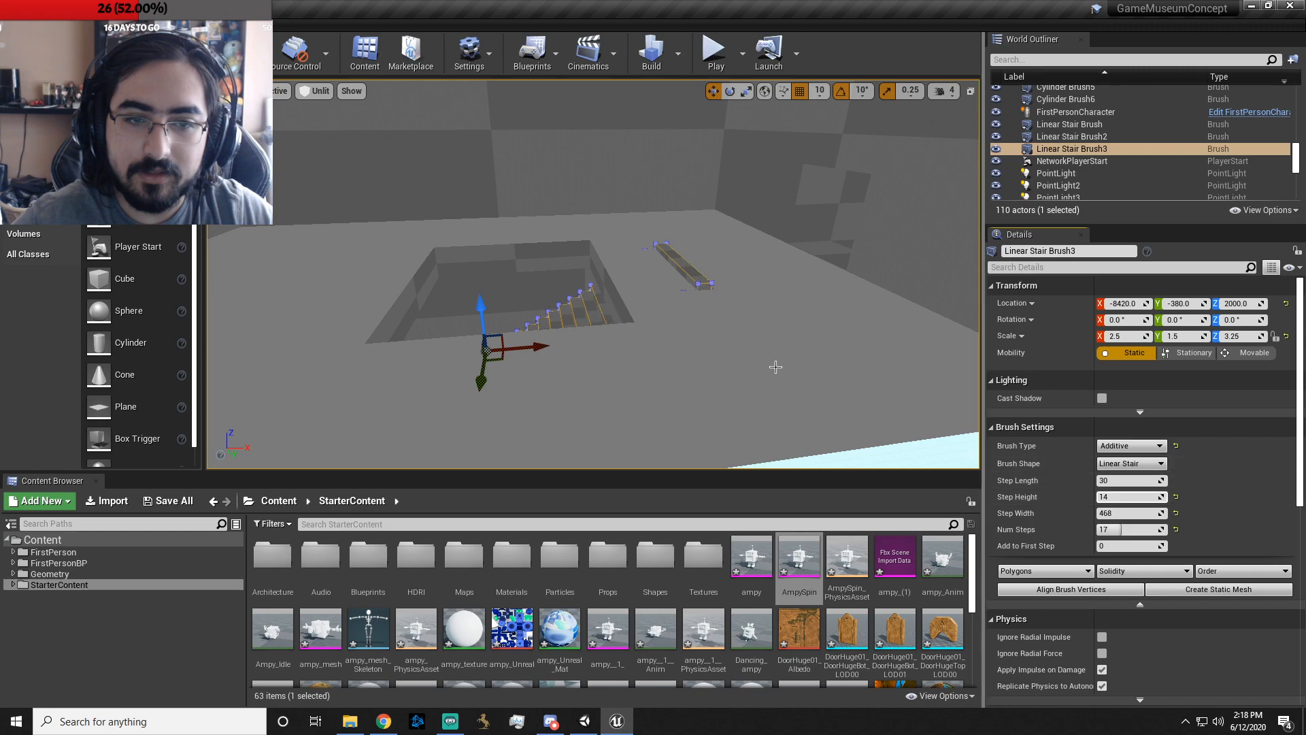
- Select the opening brush for geometry editing and move its positive-X side face outward along X, past the top of the wide stair
{"action": "left_click", "coordinate": [591, 260]}
{"action": "right_click_drag", "start_coordinate": [651, 344], "coordinate": [622, 350]}
{"action": "key", "text": "w"}
{"action": "key", "text": "shift+5"}
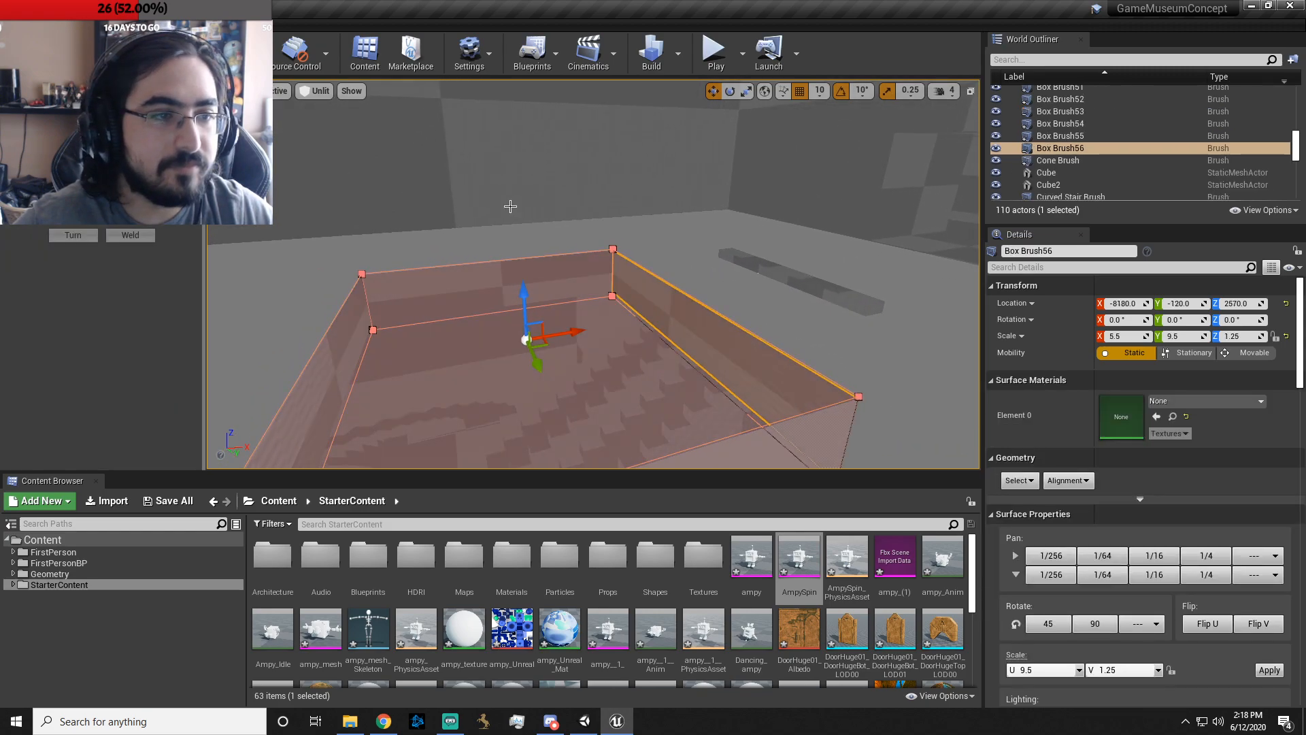
{"action": "left_click", "coordinate": [680, 312]}
{"action": "left_click", "coordinate": [793, 277]}
{"action": "left_click", "coordinate": [625, 255]}
{"action": "left_click", "coordinate": [624, 265]}
{"action": "key", "text": "w"}
{"action": "mouse_move", "coordinate": [623, 266]}
{"action": "right_mouse_down"}
{"action": "mouse_move", "coordinate": [624, 280]}
{"action": "mouse_move", "coordinate": [682, 303]}
{"action": "mouse_move", "coordinate": [667, 314]}
{"action": "mouse_move", "coordinate": [688, 306]}
{"action": "mouse_move", "coordinate": [667, 296]}
{"action": "right_mouse_up"}
{"action": "key", "text": "s"}
{"action": "key", "text": "w"}
{"action": "left_click", "coordinate": [666, 316]}
{"action": "key", "text": "w"}
{"action": "left_click", "coordinate": [575, 165]}
{"action": "mouse_move", "coordinate": [575, 165]}
{"action": "right_mouse_down"}
{"action": "mouse_move", "coordinate": [586, 147]}
{"action": "mouse_move", "coordinate": [554, 177]}
{"action": "mouse_move", "coordinate": [541, 158]}
{"action": "mouse_move", "coordinate": [578, 153]}
{"action": "mouse_move", "coordinate": [523, 153]}
{"action": "mouse_move", "coordinate": [477, 202]}
{"action": "right_mouse_up"}
{"action": "key", "text": "w"}
{"action": "key", "text": "w"}
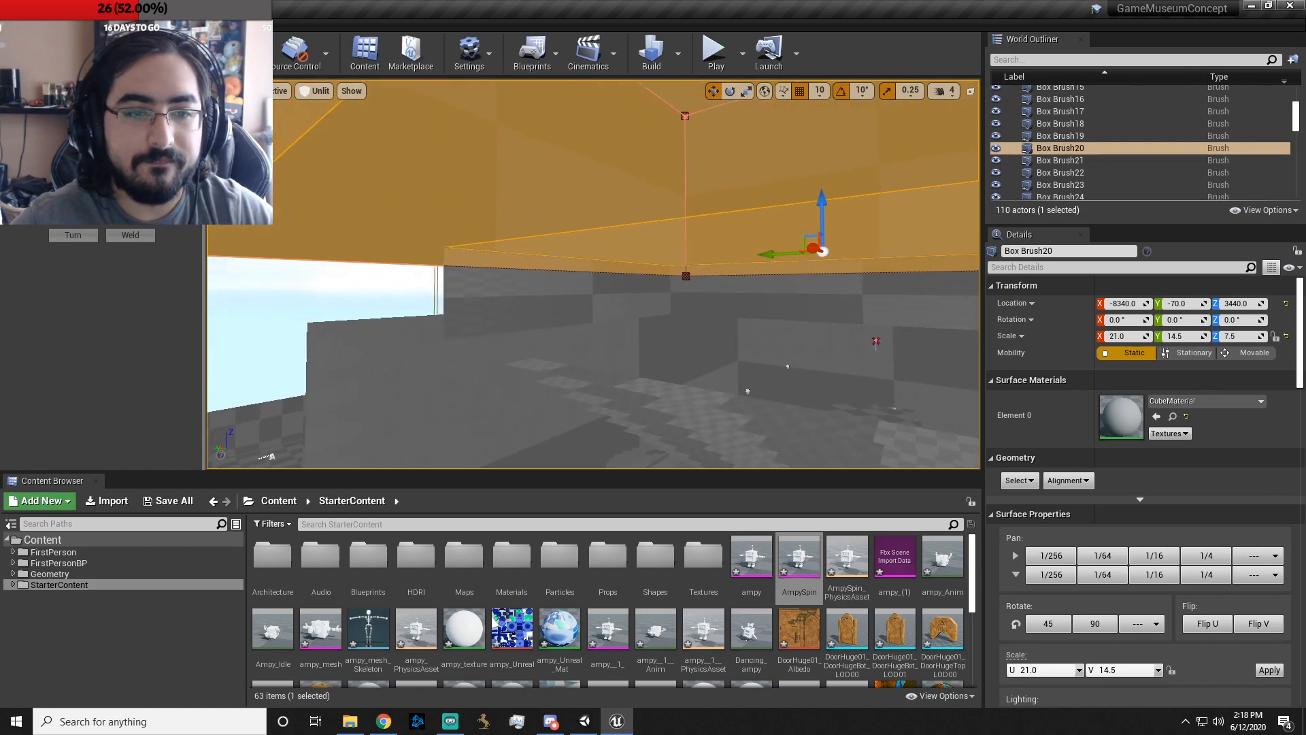
{"action": "left_click", "coordinate": [716, 303]}
{"action": "mouse_move", "coordinate": [716, 303]}
{"action": "right_mouse_down"}
{"action": "mouse_move", "coordinate": [544, 305]}
{"action": "mouse_move", "coordinate": [517, 245]}
{"action": "mouse_move", "coordinate": [510, 326]}
{"action": "right_mouse_up"}
{"action": "key", "text": "s"}
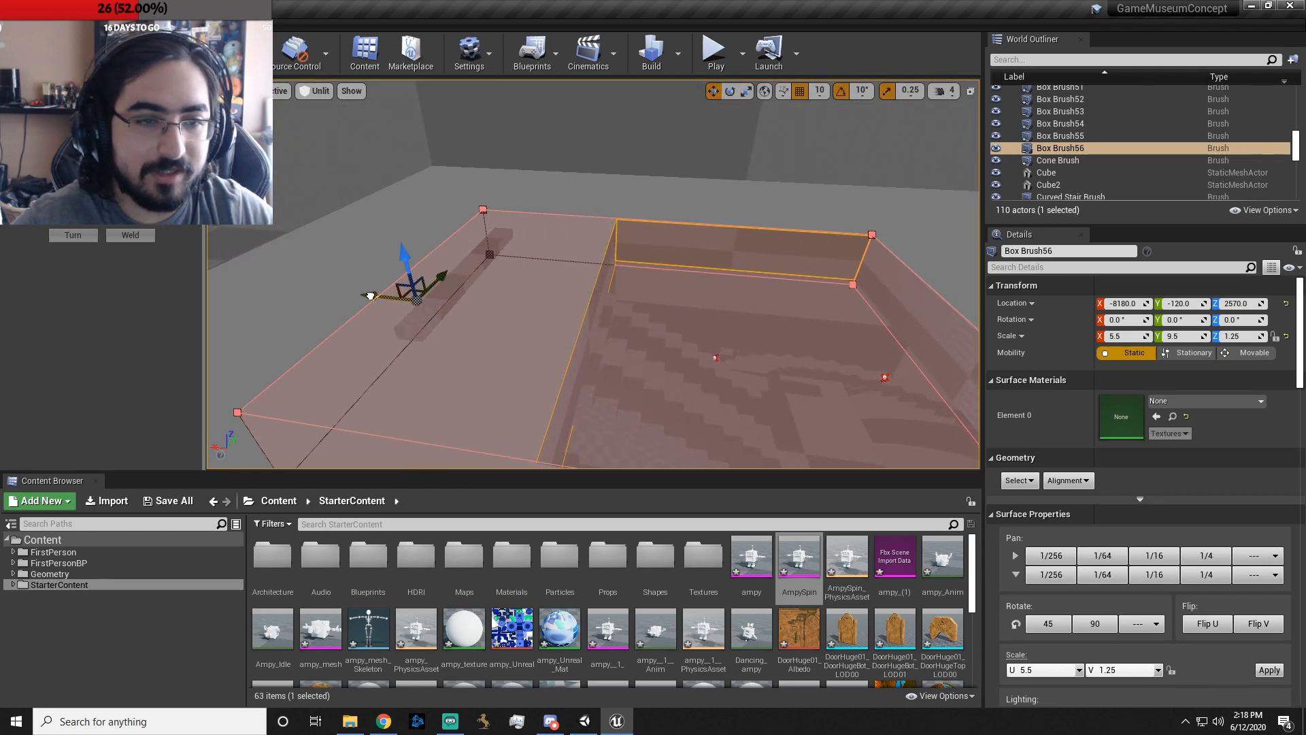
- Adjust the positive-X side face of the opening brush along X against the wide stair's top edge, checking it from several angles
{"action": "mouse_move", "coordinate": [504, 331]}
{"action": "right_mouse_down"}
{"action": "mouse_move", "coordinate": [422, 334]}
{"action": "mouse_move", "coordinate": [405, 347]}
{"action": "mouse_move", "coordinate": [391, 326]}
{"action": "mouse_move", "coordinate": [449, 252]}
{"action": "mouse_move", "coordinate": [456, 334]}
{"action": "mouse_move", "coordinate": [504, 330]}
{"action": "mouse_move", "coordinate": [527, 368]}
{"action": "mouse_move", "coordinate": [538, 361]}
{"action": "mouse_move", "coordinate": [537, 395]}
{"action": "mouse_move", "coordinate": [544, 371]}
{"action": "mouse_move", "coordinate": [483, 361]}
{"action": "mouse_move", "coordinate": [597, 319]}
{"action": "right_mouse_up"}
{"action": "key", "text": "w"}
{"action": "key", "text": "s"}
{"action": "key", "text": "w"}
{"action": "key", "text": "s"}
{"action": "key", "text": "w"}
{"action": "key", "text": "a"}
{"action": "key", "text": "s"}
{"action": "key", "text": "a"}
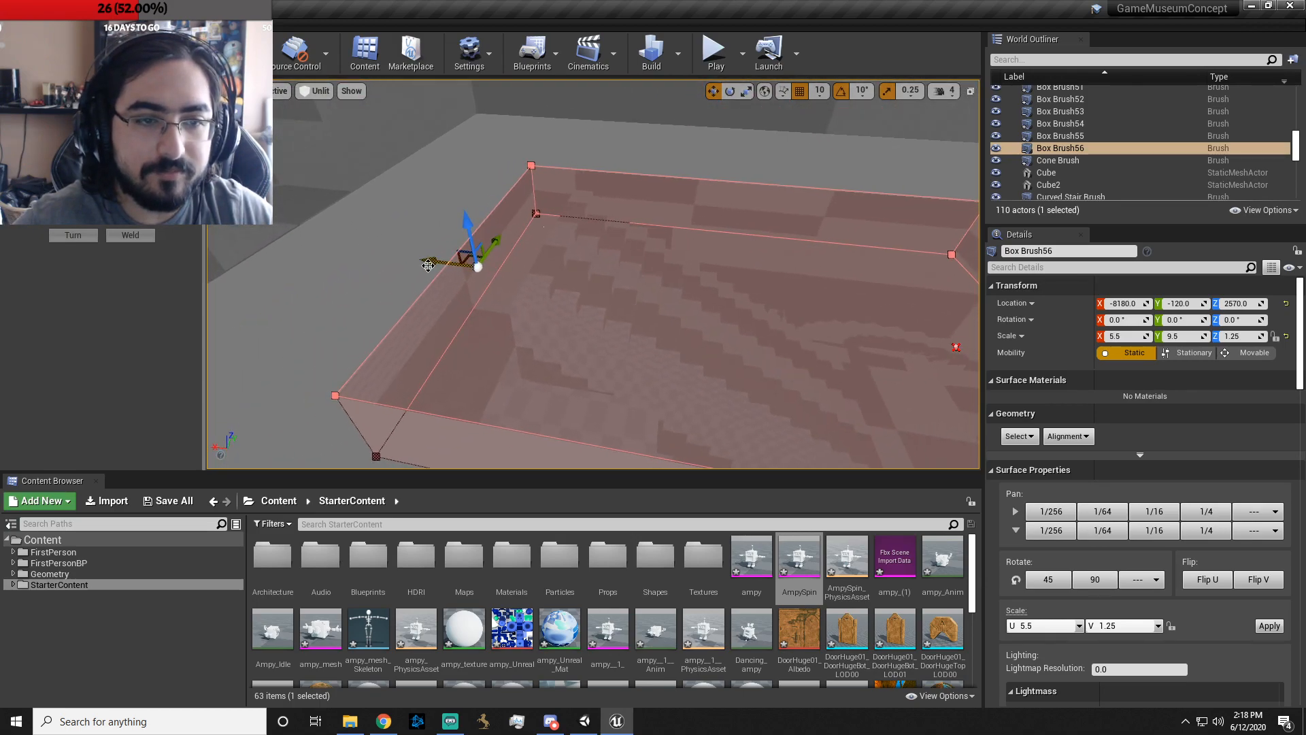
{"action": "mouse_move", "coordinate": [658, 356]}
{"action": "right_mouse_down"}
{"action": "mouse_move", "coordinate": [574, 313]}
{"action": "mouse_move", "coordinate": [544, 320]}
{"action": "right_mouse_up"}
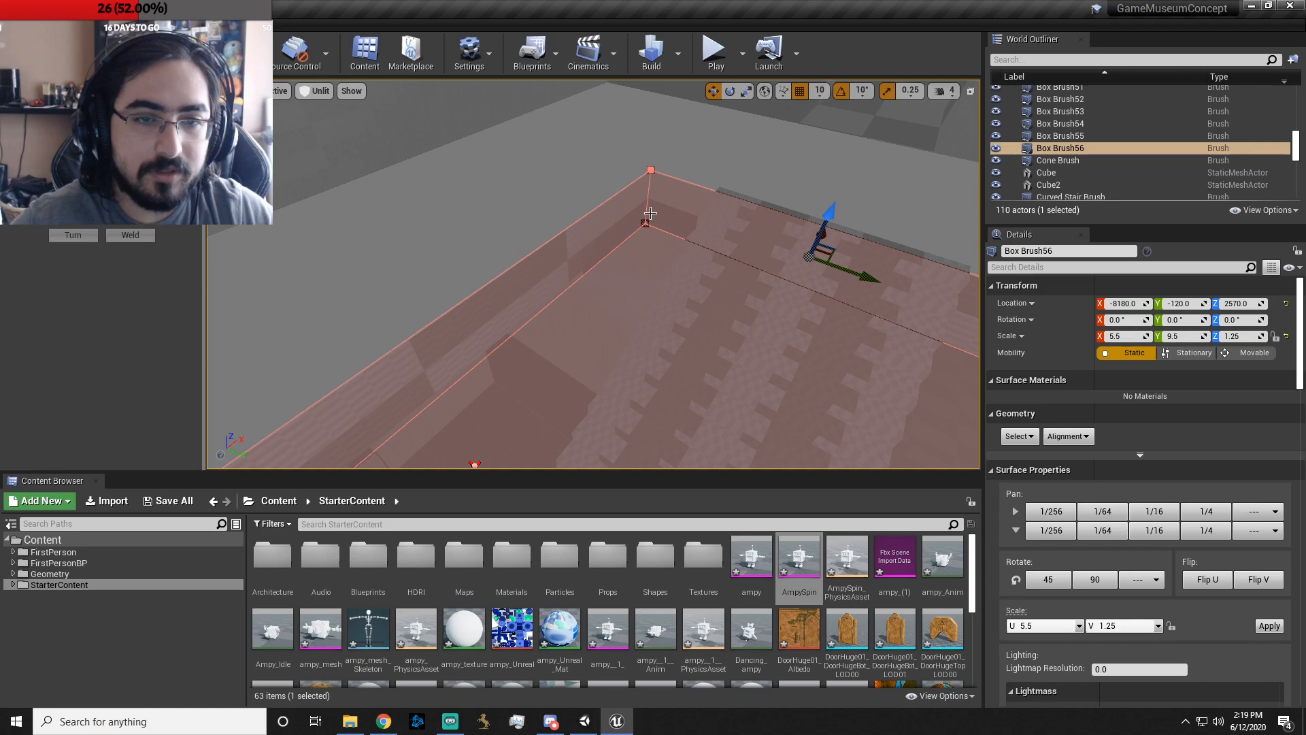
{"action": "right_click_drag", "start_coordinate": [558, 261], "coordinate": [817, 228]}
{"action": "mouse_move", "coordinate": [593, 273]}
{"action": "right_mouse_down"}
{"action": "mouse_move", "coordinate": [714, 279]}
{"action": "mouse_move", "coordinate": [579, 255]}
{"action": "mouse_move", "coordinate": [741, 296]}
{"action": "right_mouse_up"}
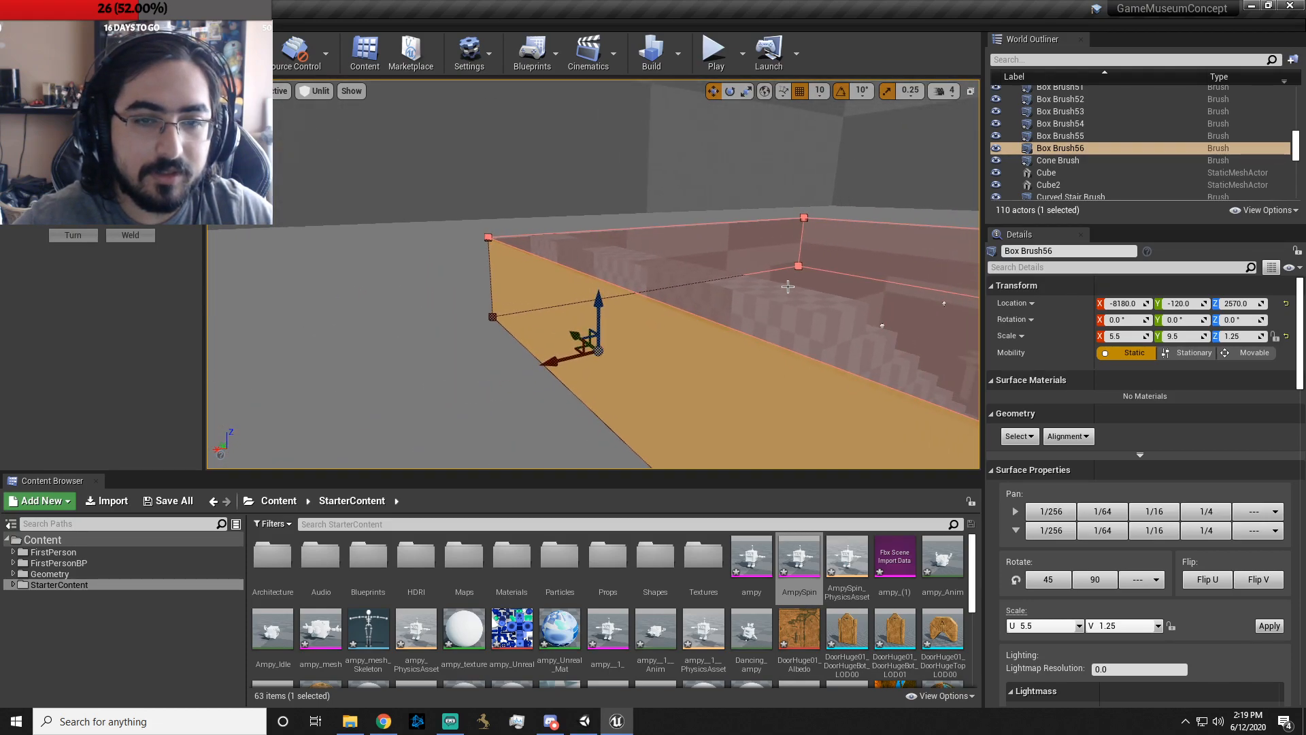
- Leave geometry editing, select the wide linear stair and set its step height to 13
{"action": "key", "text": "shift+1"}
{"action": "mouse_move", "coordinate": [746, 236]}
{"action": "right_mouse_down"}
{"action": "mouse_move", "coordinate": [721, 283]}
{"action": "mouse_move", "coordinate": [681, 289]}
{"action": "right_mouse_up"}
{"action": "left_click", "coordinate": [568, 295]}
{"action": "right_click_drag", "start_coordinate": [556, 250], "coordinate": [677, 289]}
{"action": "left_click", "coordinate": [544, 276]}
{"action": "left_click", "coordinate": [645, 304]}
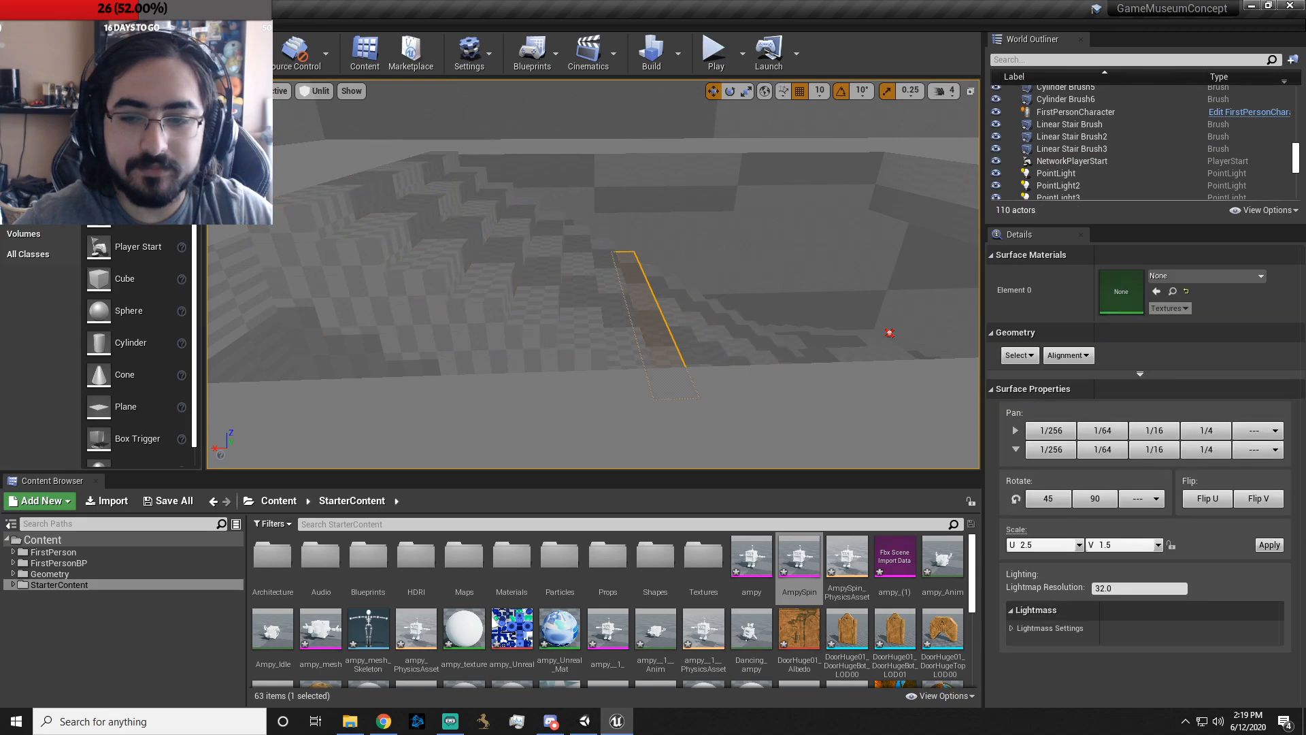
{"action": "left_click", "coordinate": [645, 303]}
{"action": "mouse_move", "coordinate": [653, 299]}
{"action": "right_mouse_down"}
{"action": "mouse_move", "coordinate": [671, 340]}
{"action": "mouse_move", "coordinate": [737, 233]}
{"action": "right_mouse_up"}
{"action": "left_click", "coordinate": [739, 230]}
{"action": "right_click_drag", "start_coordinate": [826, 268], "coordinate": [762, 259]}
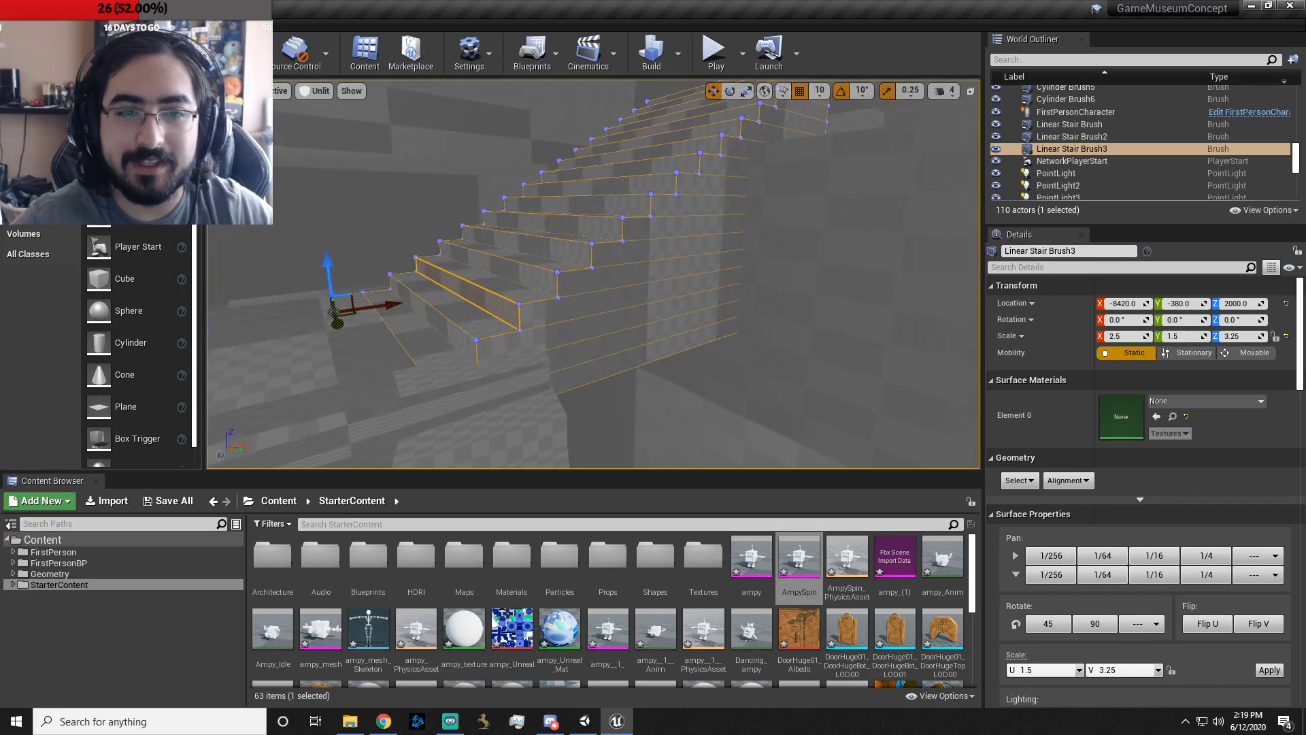
{"action": "left_click", "coordinate": [720, 263]}
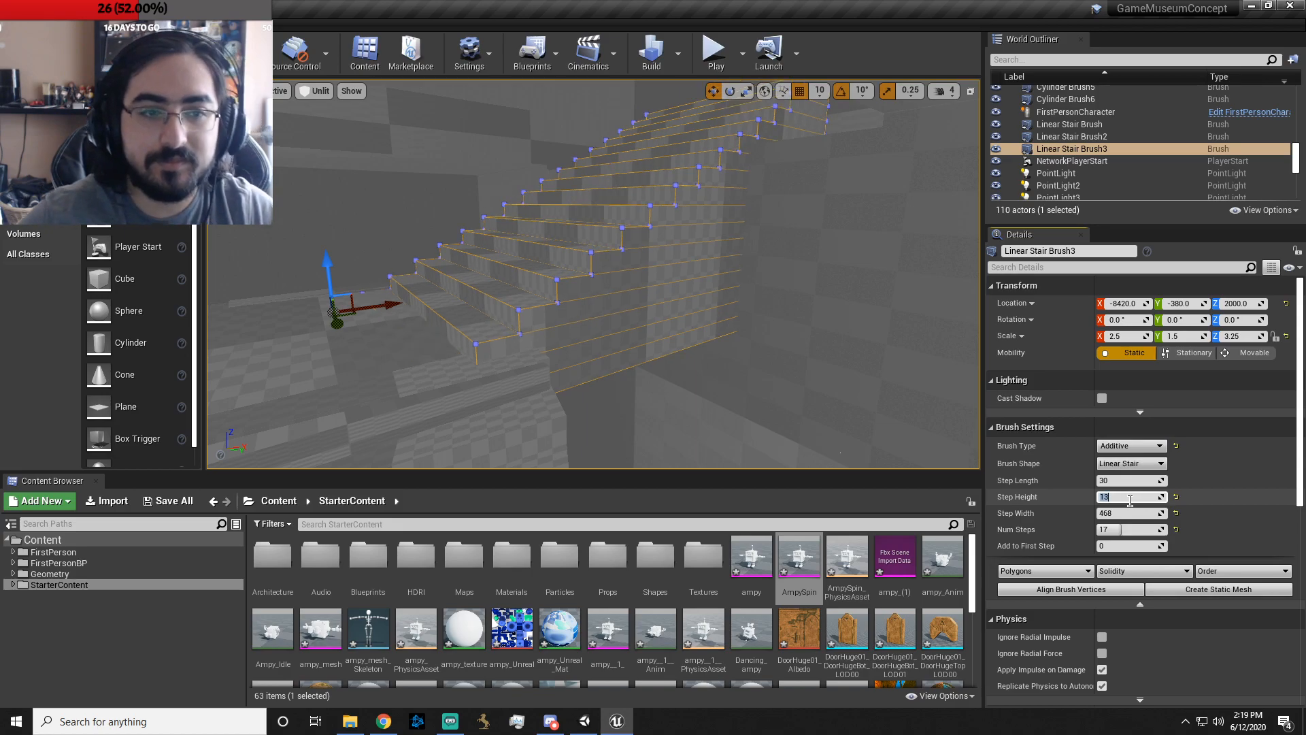
{"action": "right_click_drag", "start_coordinate": [648, 295], "coordinate": [681, 422]}
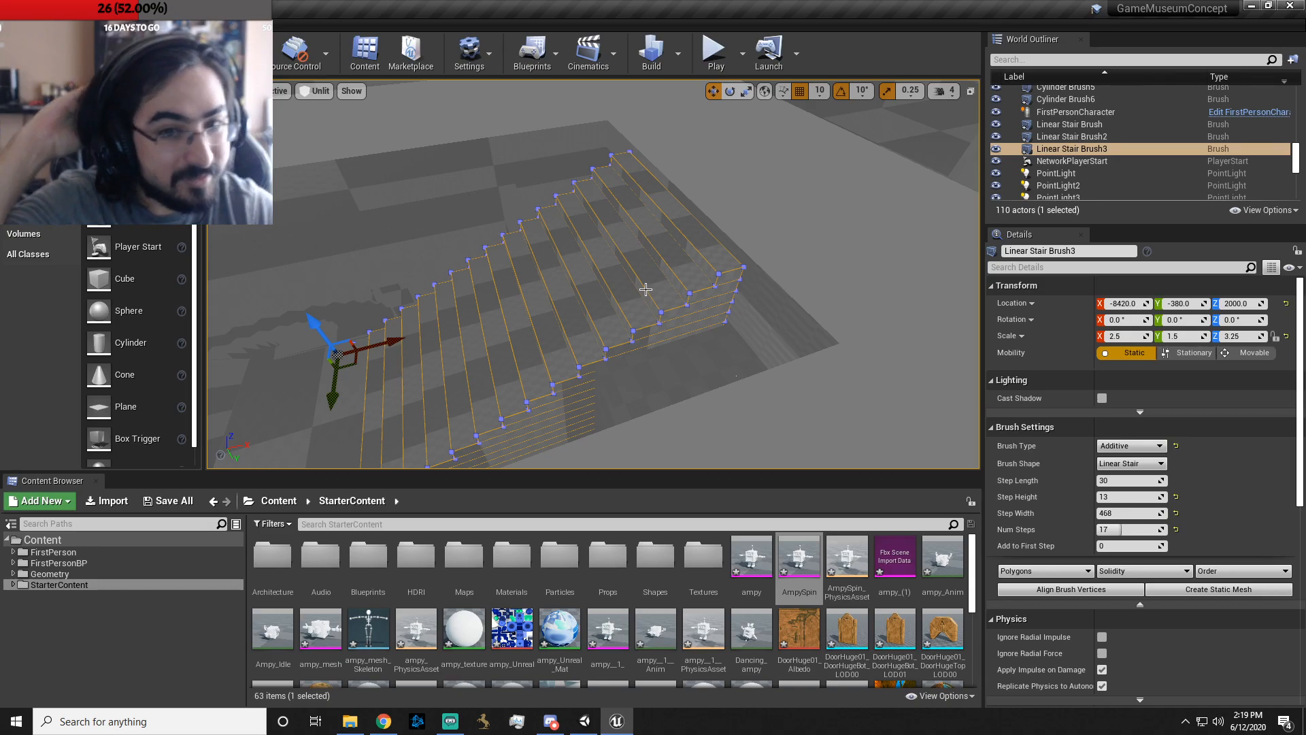
- Add an additive box brush at the positive-X edge of the opening, beside the top of the wide stair
{"action": "right_click_drag", "start_coordinate": [827, 332], "coordinate": [738, 304]}
{"action": "left_click", "coordinate": [670, 319]}
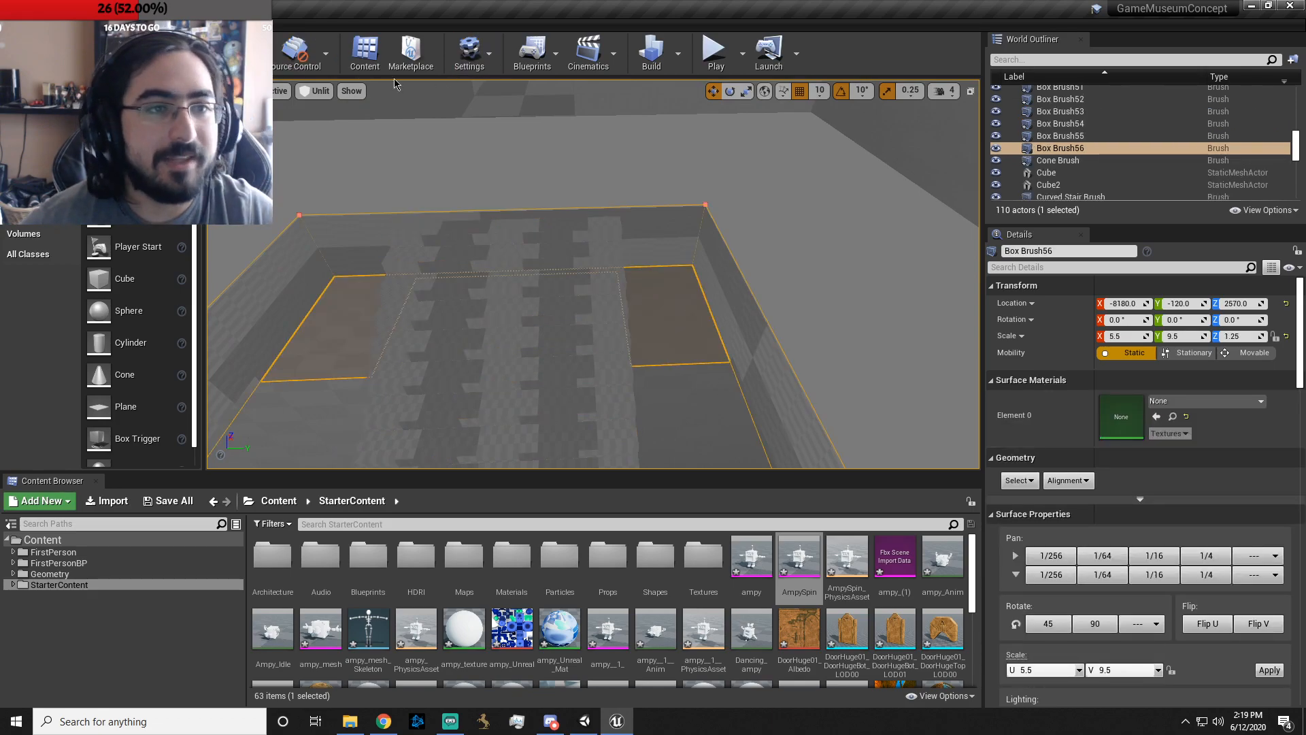
{"action": "left_click", "coordinate": [30, 213]}
{"action": "mouse_move", "coordinate": [123, 117]}
{"action": "left_mouse_down"}
{"action": "mouse_move", "coordinate": [664, 272]}
{"action": "mouse_move", "coordinate": [654, 267]}
{"action": "left_mouse_up"}
{"action": "mouse_move", "coordinate": [654, 268]}
{"action": "right_mouse_down"}
{"action": "mouse_move", "coordinate": [558, 262]}
{"action": "mouse_move", "coordinate": [456, 208]}
{"action": "mouse_move", "coordinate": [861, 231]}
{"action": "right_mouse_up"}
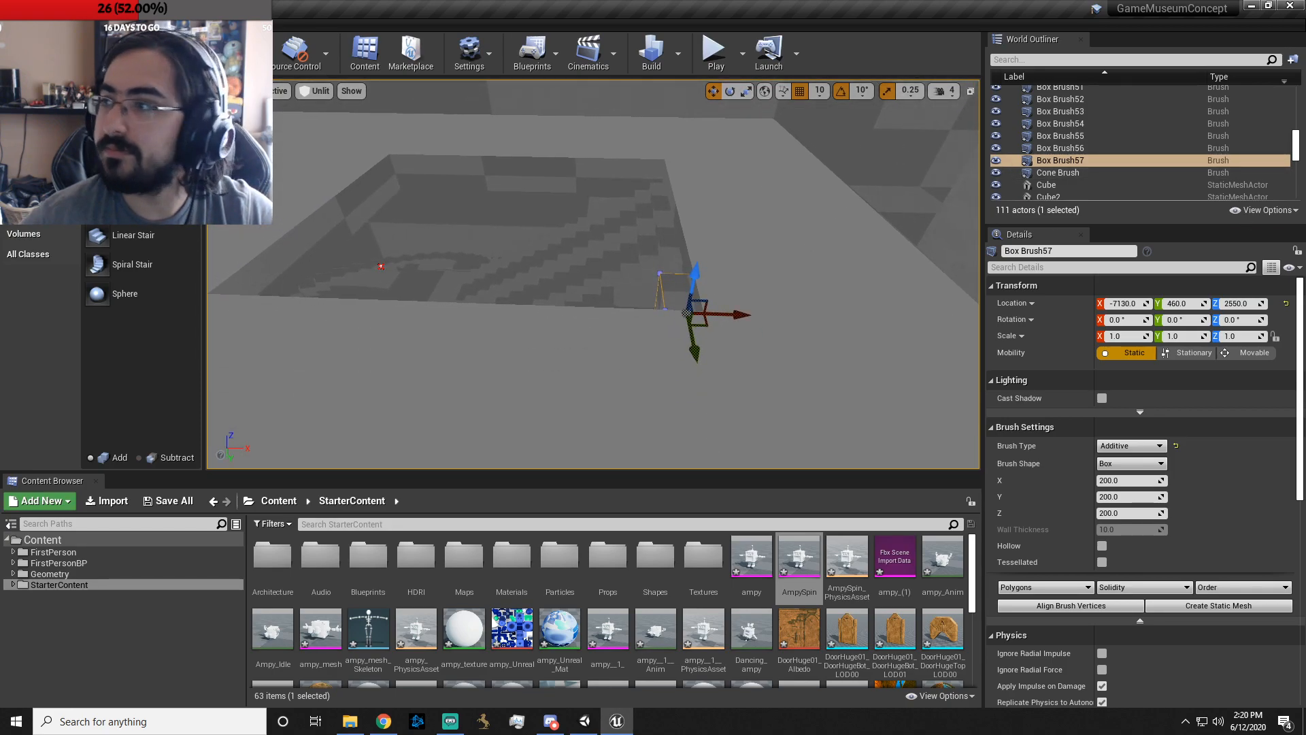
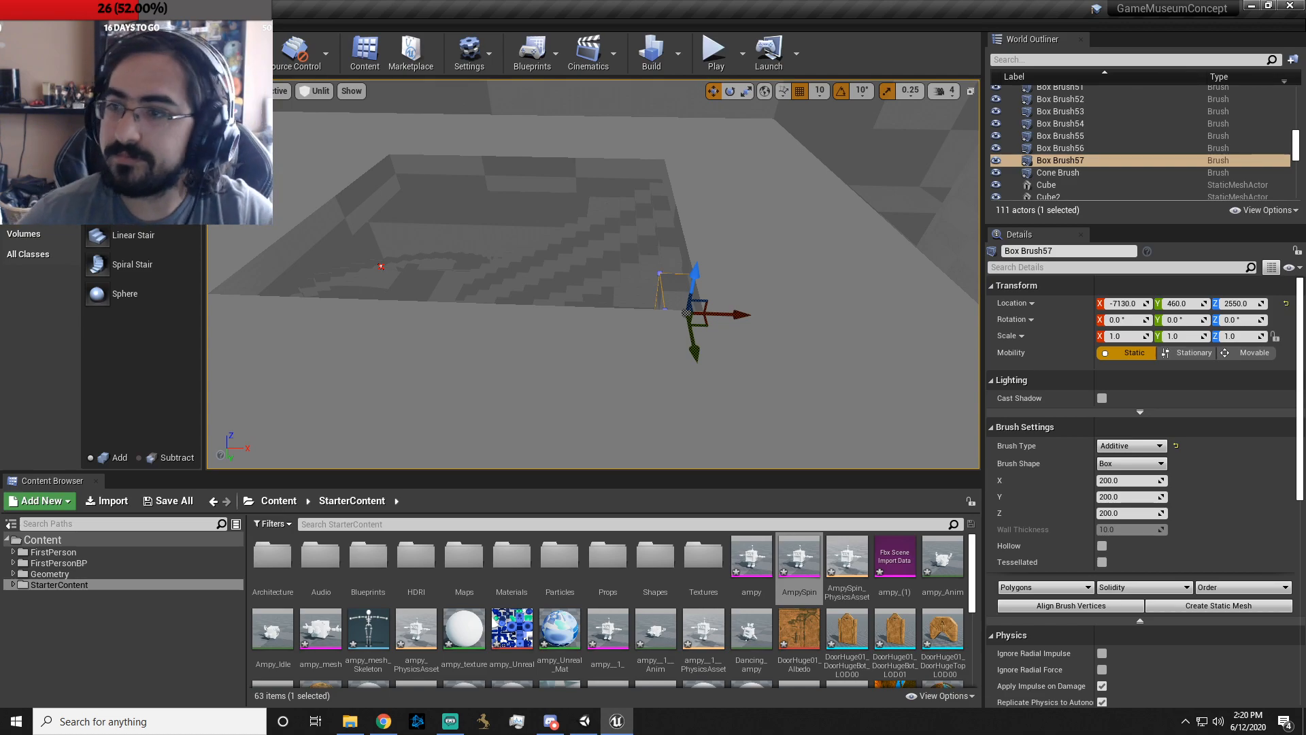
{"action": "key", "text": "alt+Tab"}
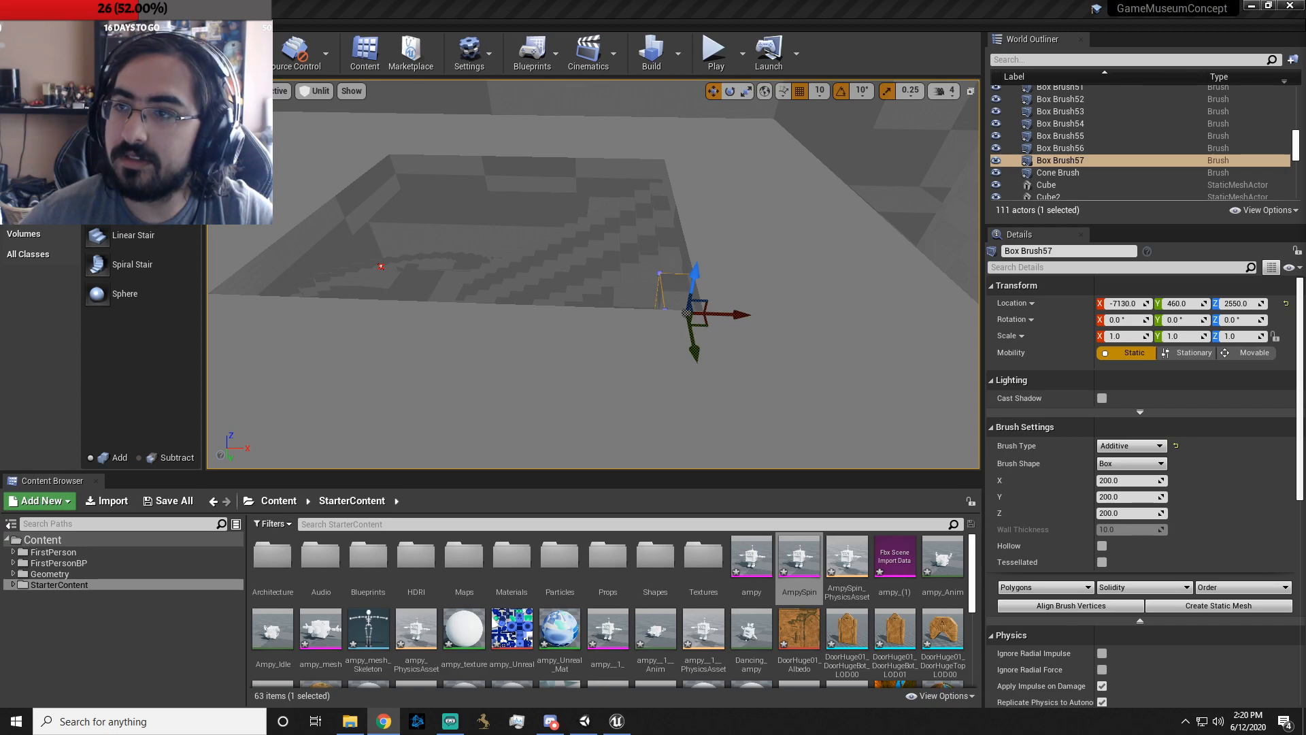
- Move the new box brush to X -7280 and scale it to 3.5 along X and 1.5 along Y
{"action": "mouse_move", "coordinate": [554, 281]}
{"action": "right_mouse_down"}
{"action": "mouse_move", "coordinate": [687, 273]}
{"action": "mouse_move", "coordinate": [717, 299]}
{"action": "mouse_move", "coordinate": [670, 297]}
{"action": "right_mouse_up"}
{"action": "key", "text": "space"}
{"action": "key", "text": "space"}
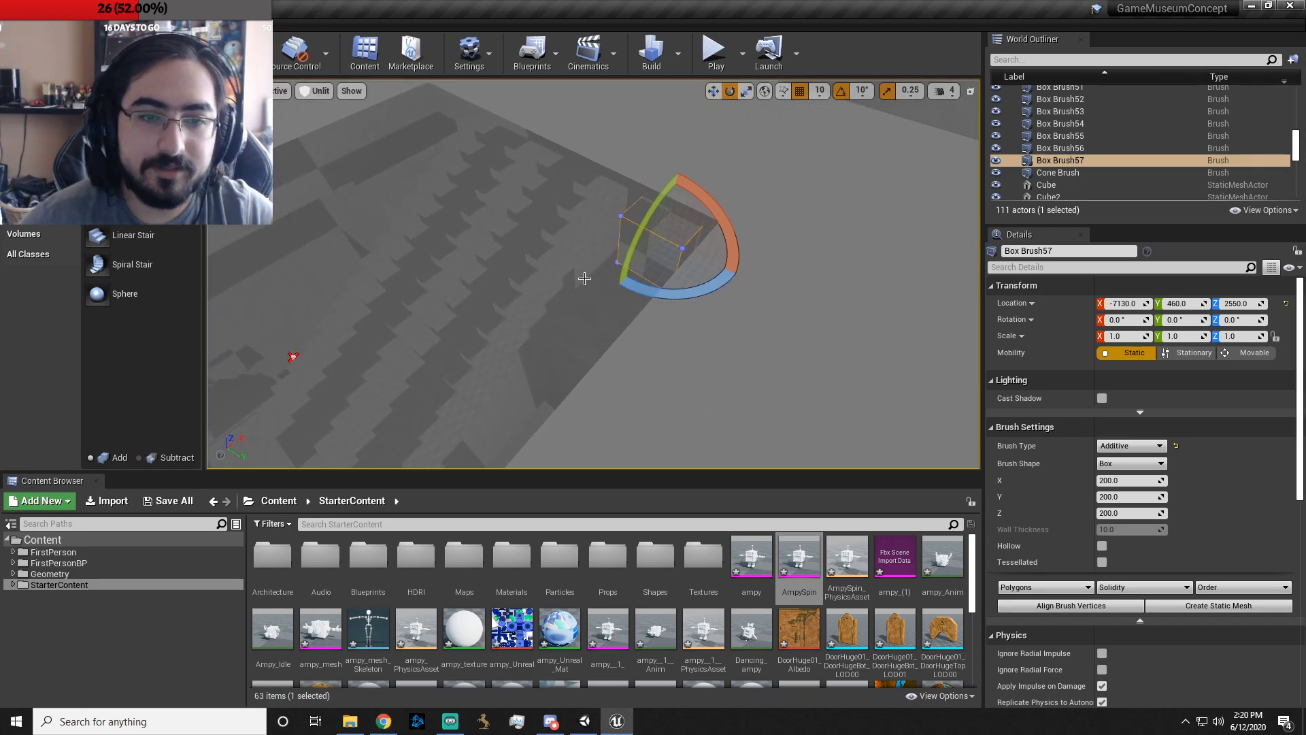
{"action": "mouse_move", "coordinate": [687, 213]}
{"action": "left_mouse_down"}
{"action": "mouse_move", "coordinate": [758, 152]}
{"action": "mouse_move", "coordinate": [673, 242]}
{"action": "left_mouse_up"}
{"action": "key", "text": "space"}
{"action": "key", "text": "a"}
{"action": "right_click_drag", "start_coordinate": [672, 243], "coordinate": [720, 245]}
{"action": "key", "text": "space"}
{"action": "key", "text": "space"}
{"action": "left_click_drag", "start_coordinate": [723, 245], "coordinate": [747, 248]}
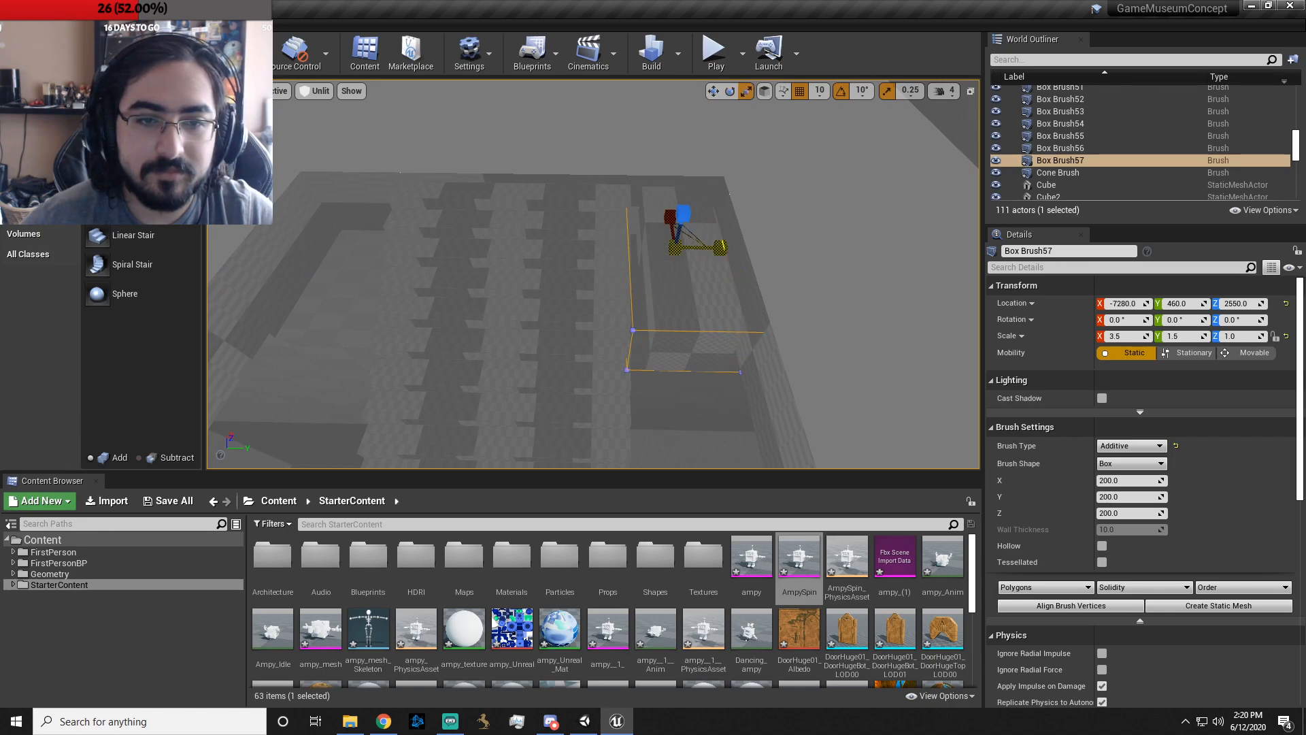
- Scale the box brush beside the stair to 1.25 along Z and position it at Z 2560
{"action": "key", "text": "a"}
{"action": "mouse_move", "coordinate": [726, 245]}
{"action": "right_mouse_down"}
{"action": "mouse_move", "coordinate": [837, 253]}
{"action": "mouse_move", "coordinate": [857, 224]}
{"action": "right_mouse_up"}
{"action": "key", "text": "space"}
{"action": "mouse_move", "coordinate": [554, 275]}
{"action": "left_mouse_down"}
{"action": "mouse_move", "coordinate": [554, 253]}
{"action": "mouse_move", "coordinate": [538, 250]}
{"action": "left_mouse_up"}
{"action": "key", "text": "r"}
{"action": "key", "text": "d"}
{"action": "right_click_drag", "start_coordinate": [692, 245], "coordinate": [640, 253]}
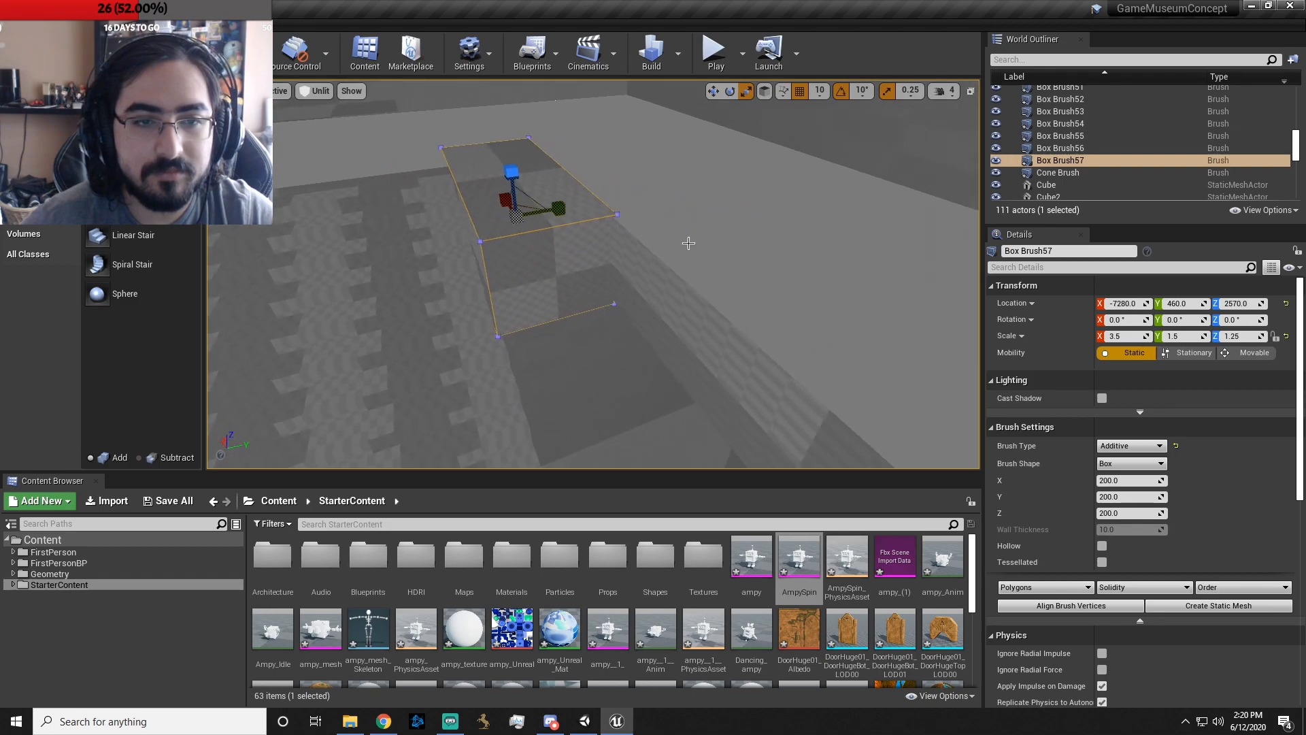
{"action": "key", "text": "w"}
{"action": "left_click_drag", "start_coordinate": [500, 171], "coordinate": [500, 175]}
{"action": "mouse_move", "coordinate": [664, 242]}
{"action": "right_mouse_down"}
{"action": "mouse_move", "coordinate": [630, 242]}
{"action": "mouse_move", "coordinate": [667, 241]}
{"action": "right_mouse_up"}
- Duplicate the box brush and move the copy to the opposite side of the wide stair at Y -520
{"action": "key", "text": "ctrl+w"}
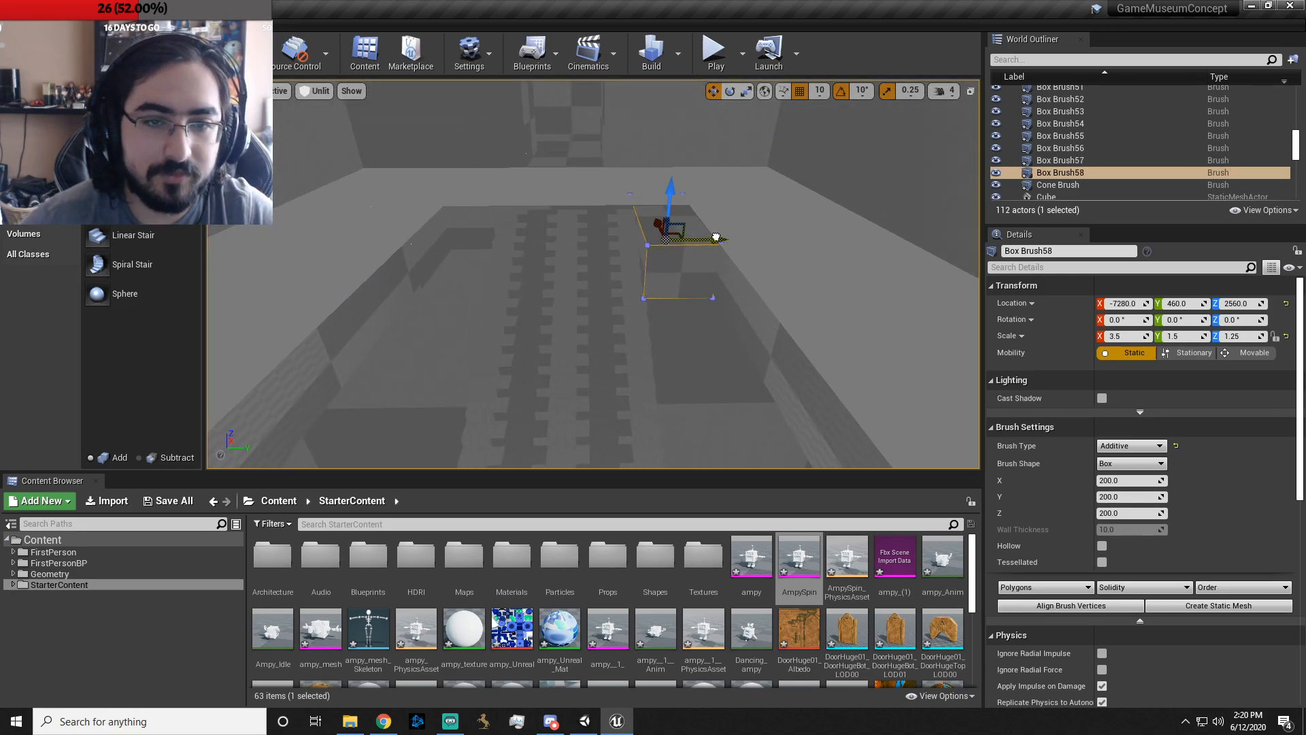
{"action": "mouse_move", "coordinate": [522, 252]}
{"action": "right_mouse_down"}
{"action": "mouse_move", "coordinate": [706, 381]}
{"action": "mouse_move", "coordinate": [841, 385]}
{"action": "mouse_move", "coordinate": [721, 306]}
{"action": "mouse_move", "coordinate": [626, 272]}
{"action": "mouse_move", "coordinate": [711, 238]}
{"action": "right_mouse_up"}
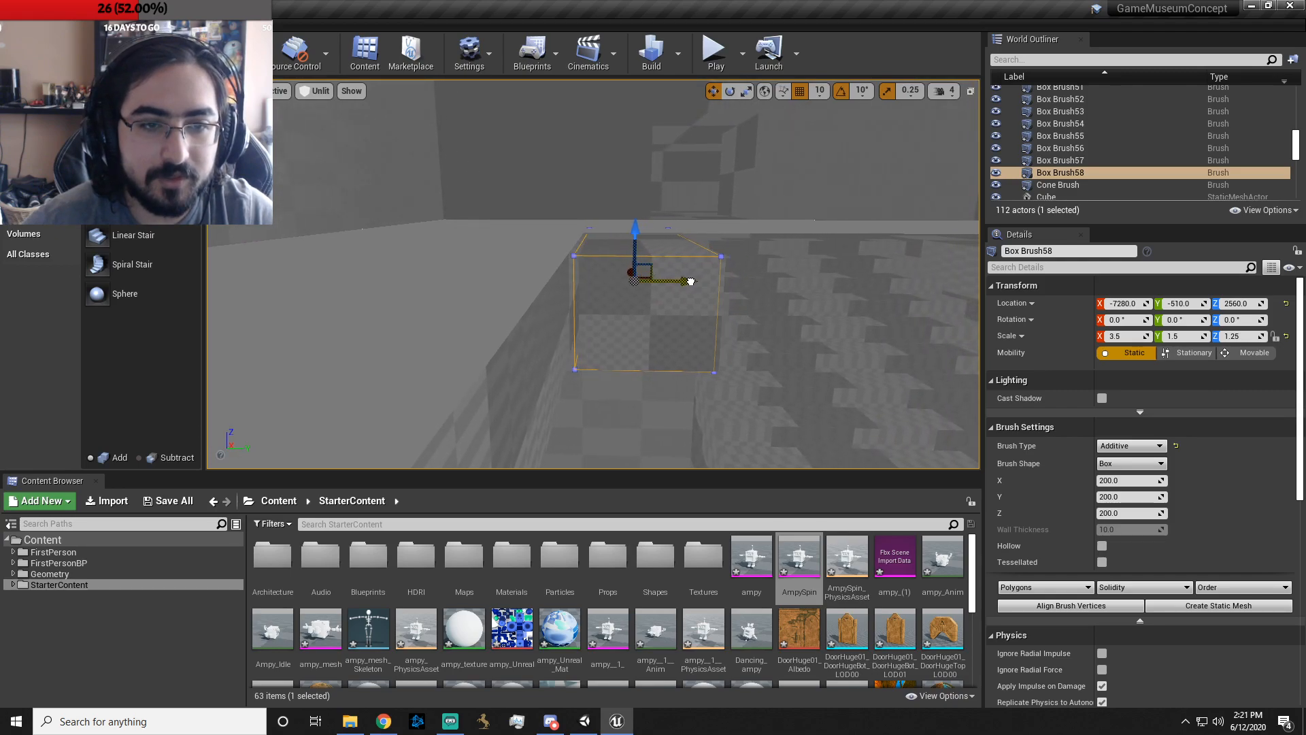
{"action": "mouse_move", "coordinate": [711, 238]}
{"action": "right_mouse_down"}
{"action": "mouse_move", "coordinate": [724, 235]}
{"action": "mouse_move", "coordinate": [680, 218]}
{"action": "mouse_move", "coordinate": [687, 194]}
{"action": "mouse_move", "coordinate": [701, 218]}
{"action": "mouse_move", "coordinate": [599, 163]}
{"action": "mouse_move", "coordinate": [558, 96]}
{"action": "right_mouse_up"}
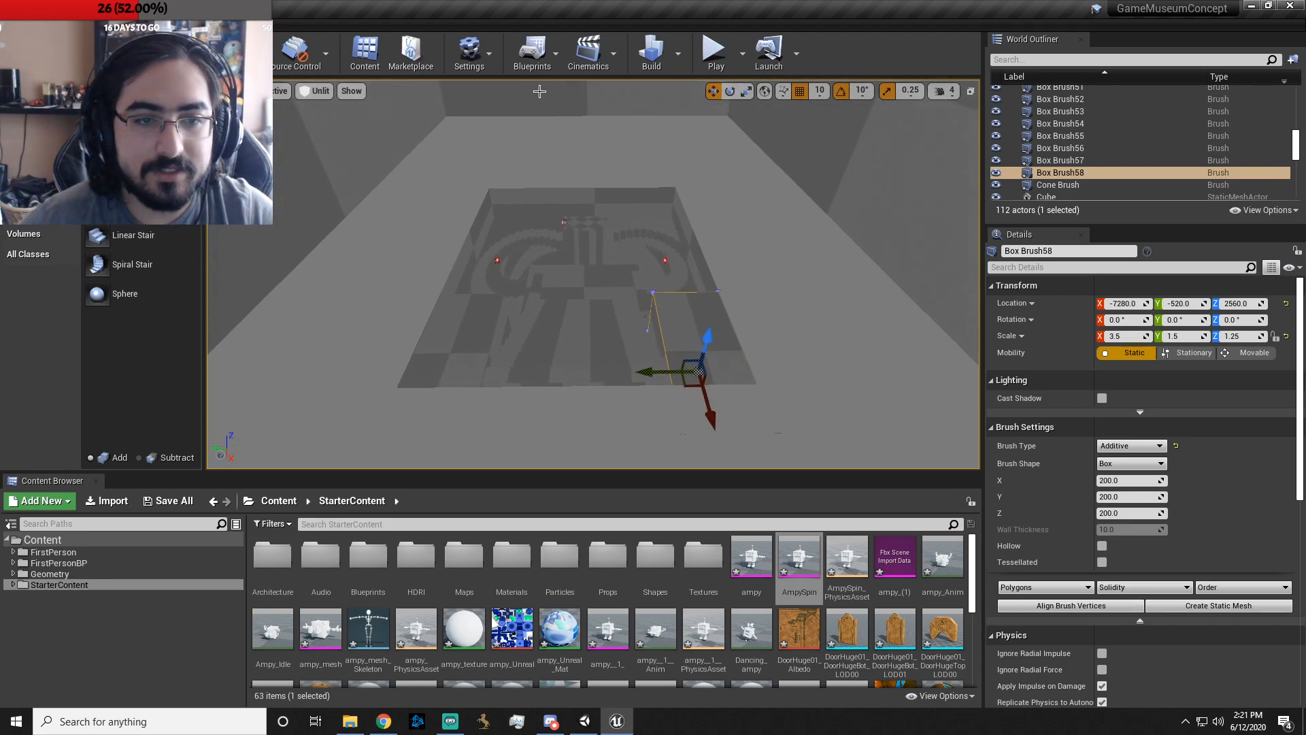
- Play-test the level by walking over the stairs and the filled-in floor around the opening
{"action": "left_click", "coordinate": [714, 55]}
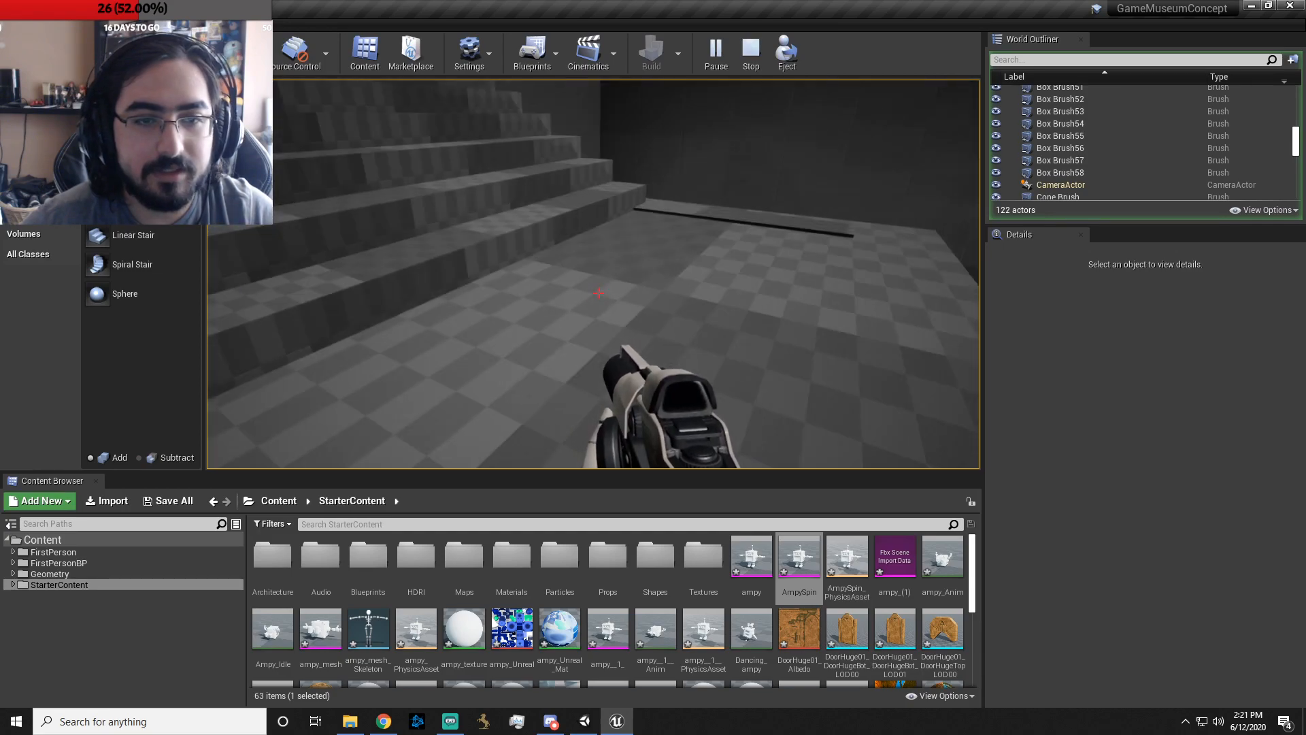
{"action": "key", "text": "w"}
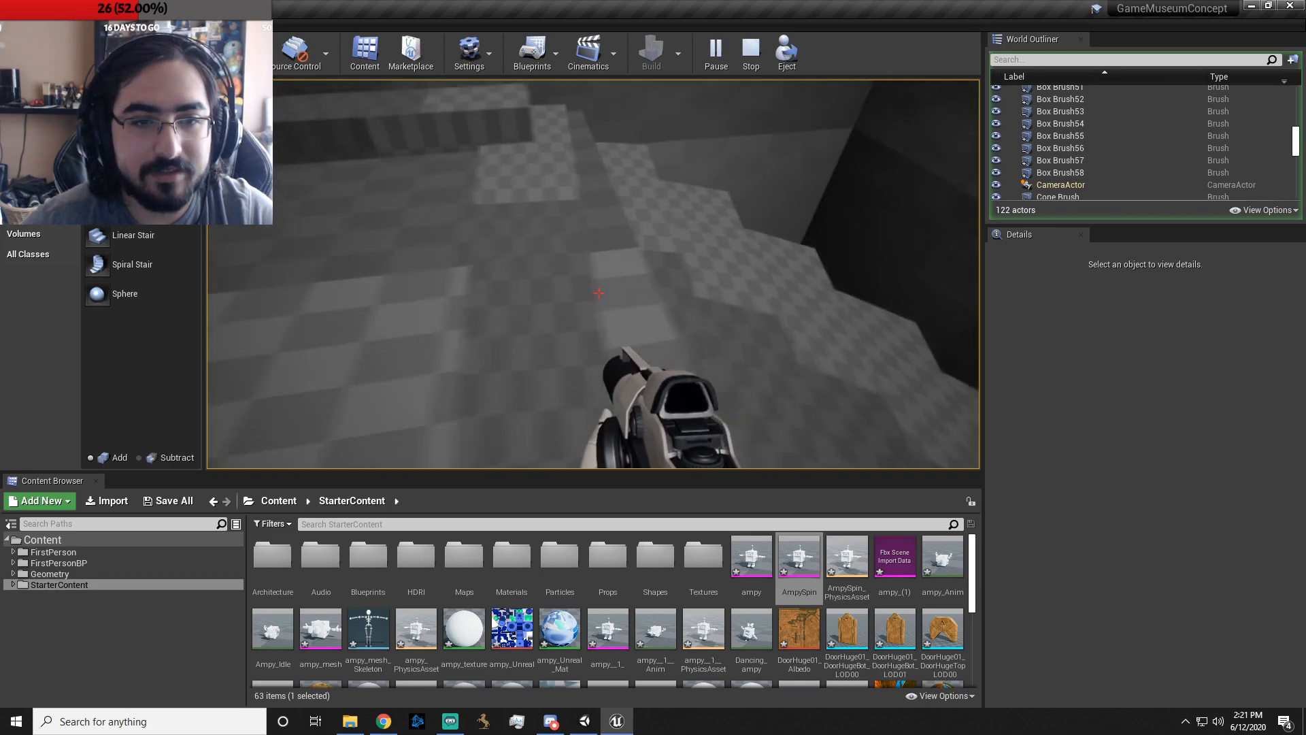
{"action": "key", "text": "w"}
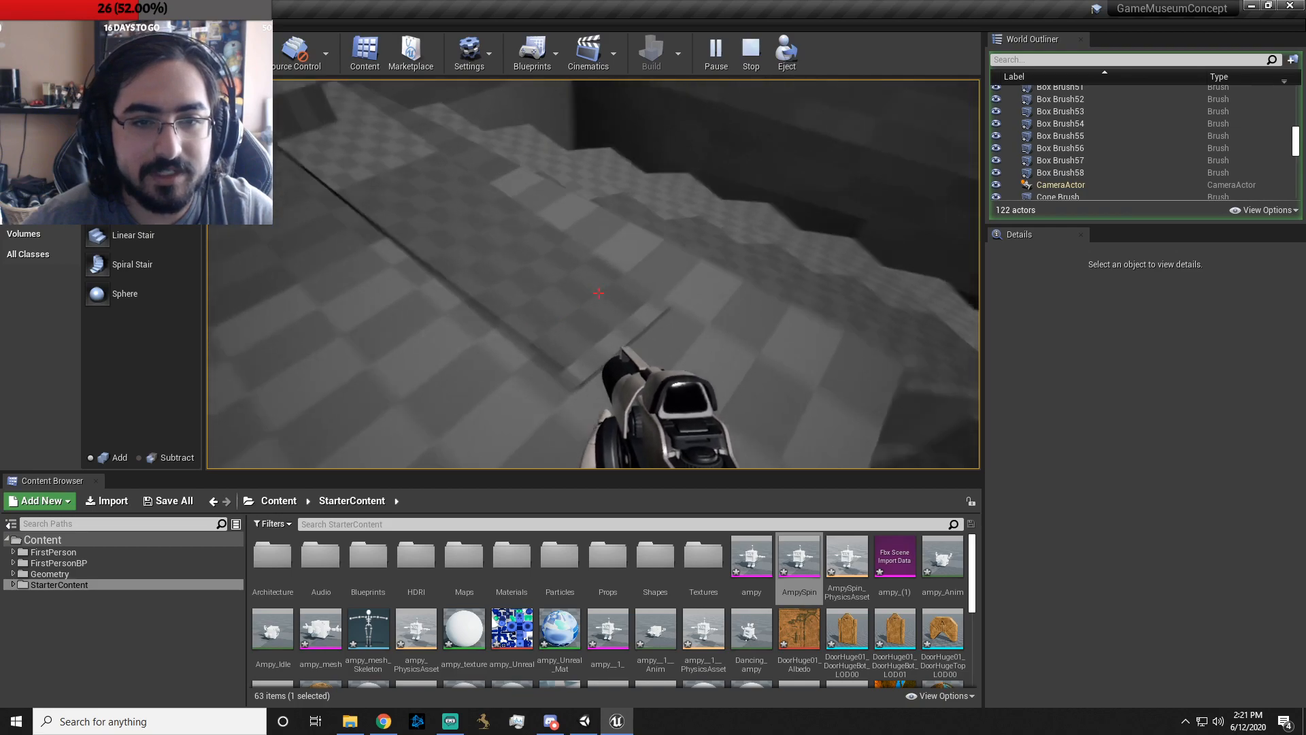
{"action": "key", "text": "w"}
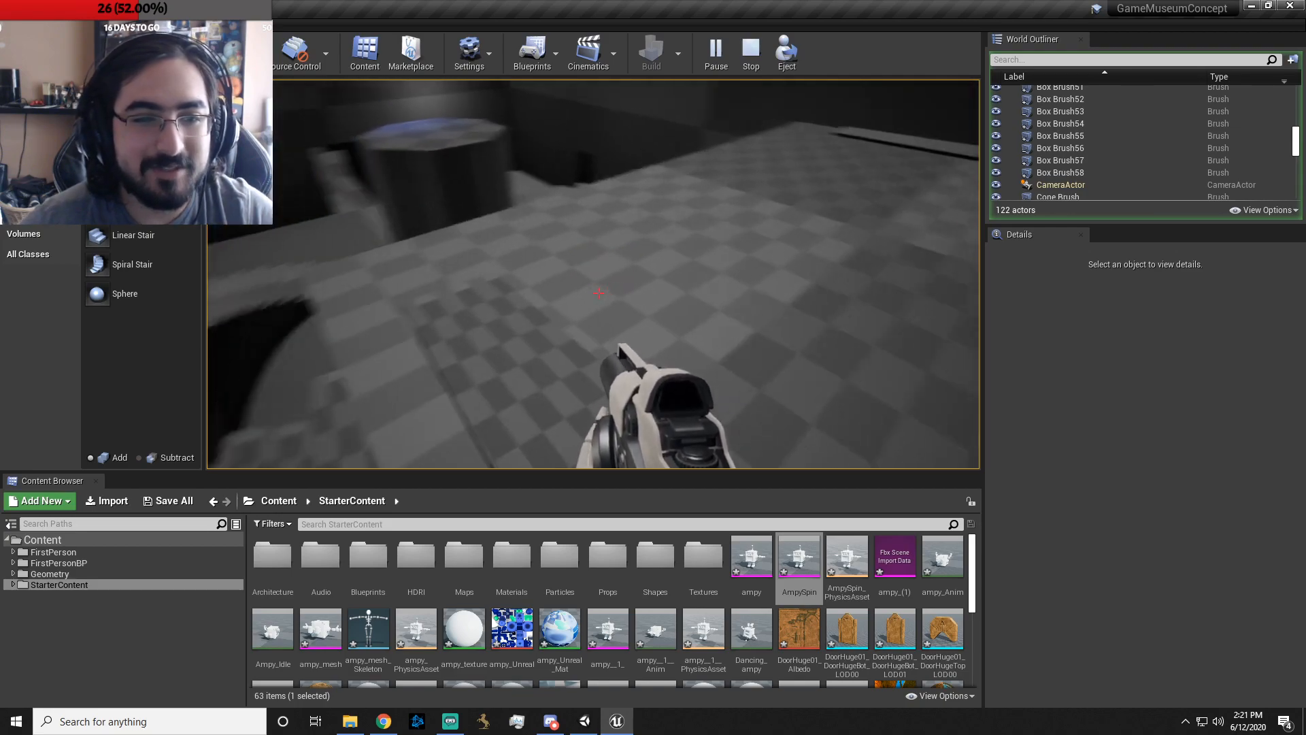
- End the play test, switch to Brush Editing and shift the lower corner vertex of the Box Brush55 platform inward along Y
{"action": "key", "text": "w"}
{"action": "key", "text": "Escape"}
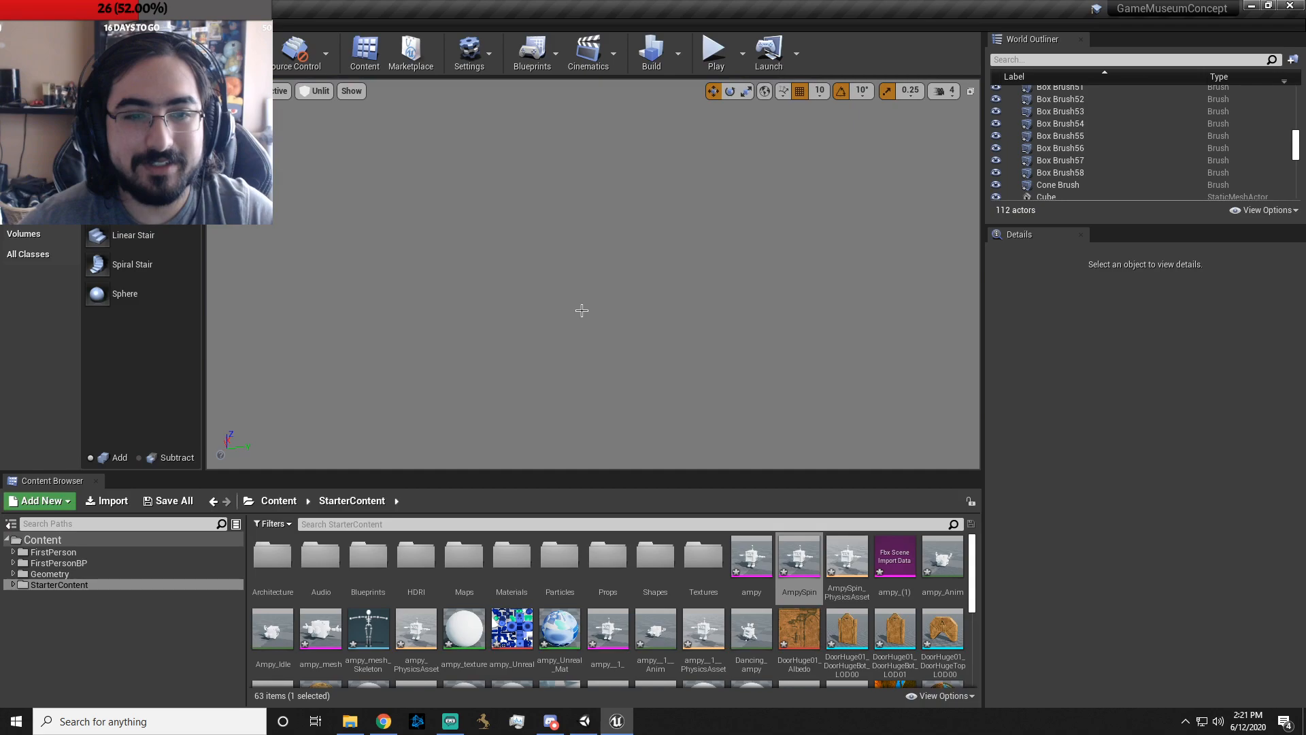
{"action": "left_click", "coordinate": [580, 309]}
{"action": "left_click", "coordinate": [618, 312]}
{"action": "mouse_move", "coordinate": [580, 308]}
{"action": "right_mouse_down"}
{"action": "mouse_move", "coordinate": [618, 312]}
{"action": "mouse_move", "coordinate": [569, 293]}
{"action": "right_mouse_up"}
{"action": "key", "text": "shift+5"}
{"action": "left_click", "coordinate": [595, 335]}
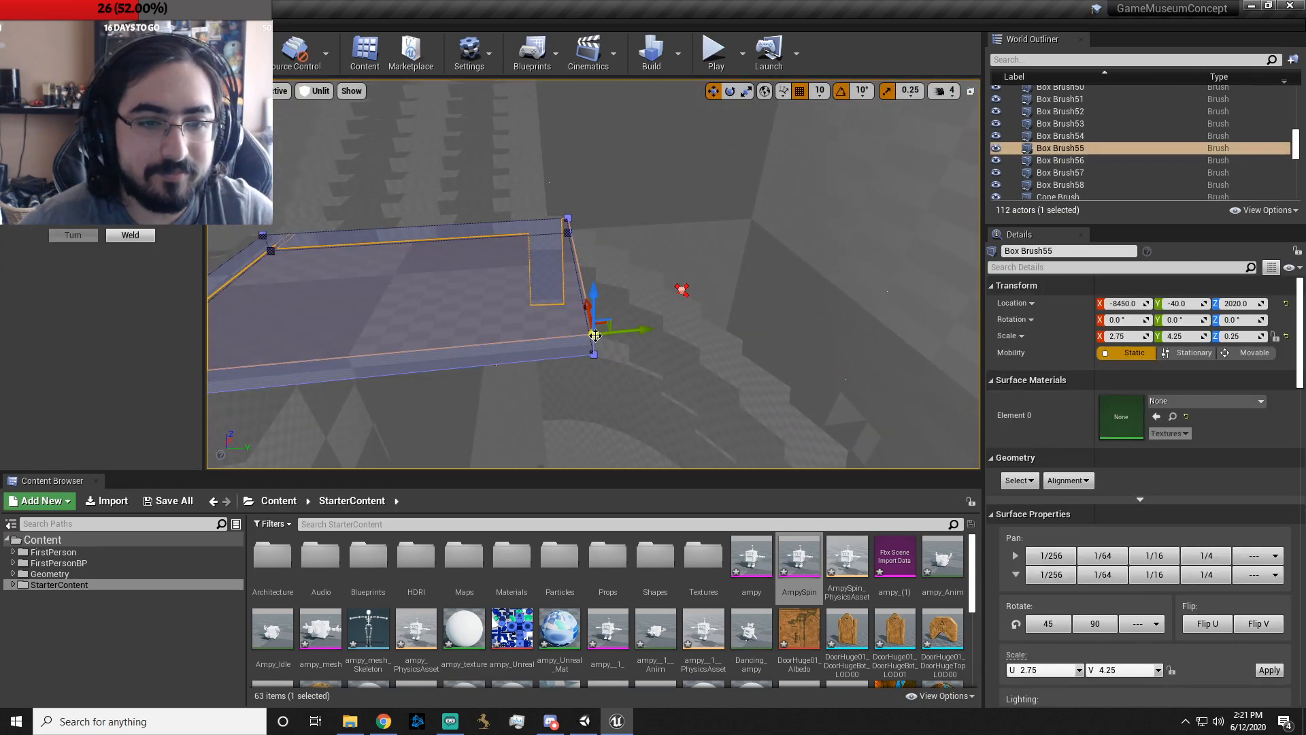
{"action": "left_click", "coordinate": [594, 354]}
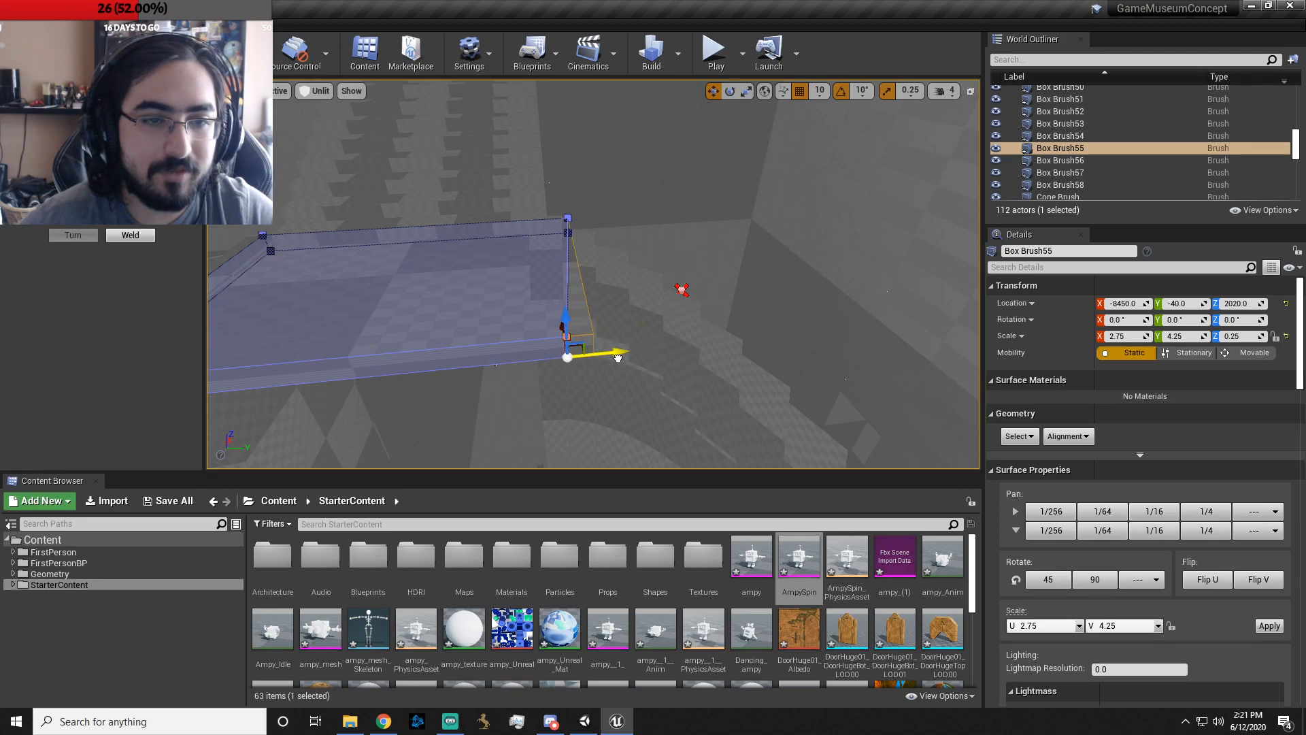
- Move the opposite lower corner vertex of the Box Brush55 platform along Y to line up with the vertex above it
{"action": "mouse_move", "coordinate": [608, 318]}
{"action": "right_mouse_down"}
{"action": "mouse_move", "coordinate": [588, 310]}
{"action": "mouse_move", "coordinate": [687, 347]}
{"action": "mouse_move", "coordinate": [932, 299]}
{"action": "mouse_move", "coordinate": [574, 298]}
{"action": "right_mouse_up"}
{"action": "key", "text": "w"}
{"action": "left_click", "coordinate": [567, 292]}
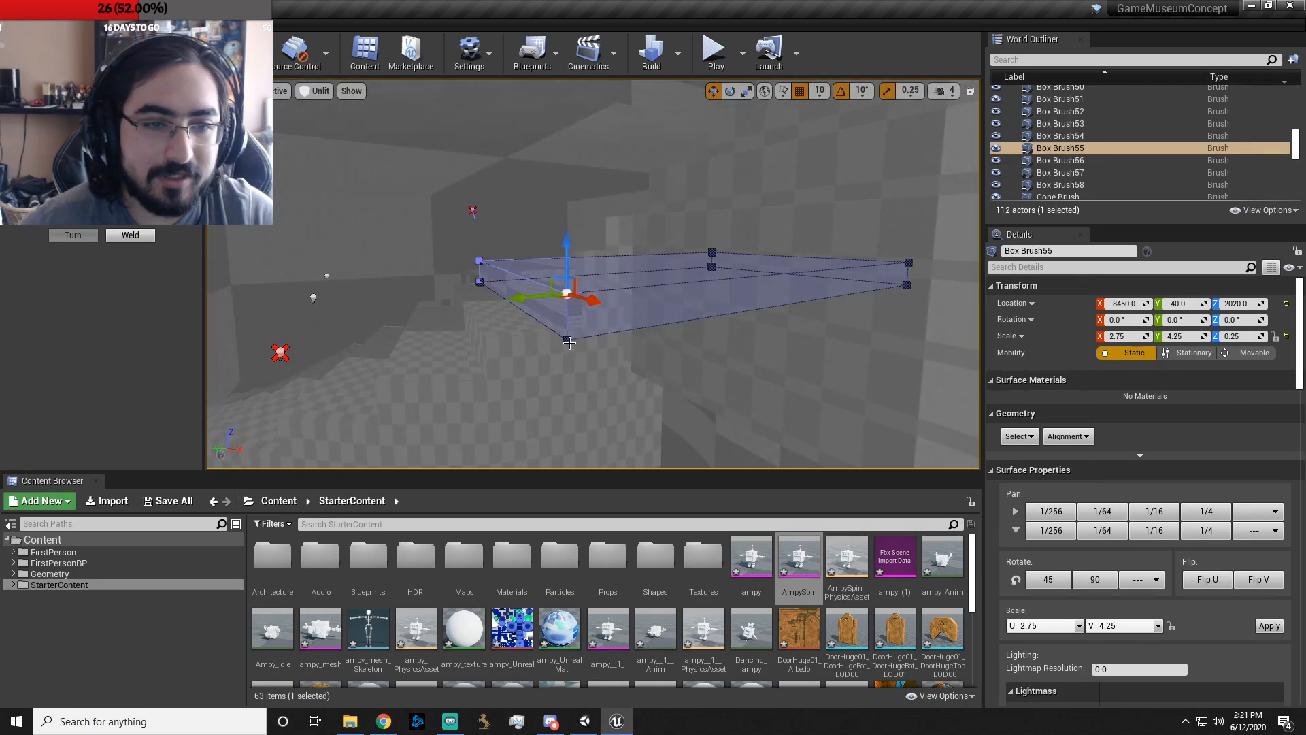
{"action": "left_click_drag", "start_coordinate": [510, 353], "coordinate": [541, 345]}
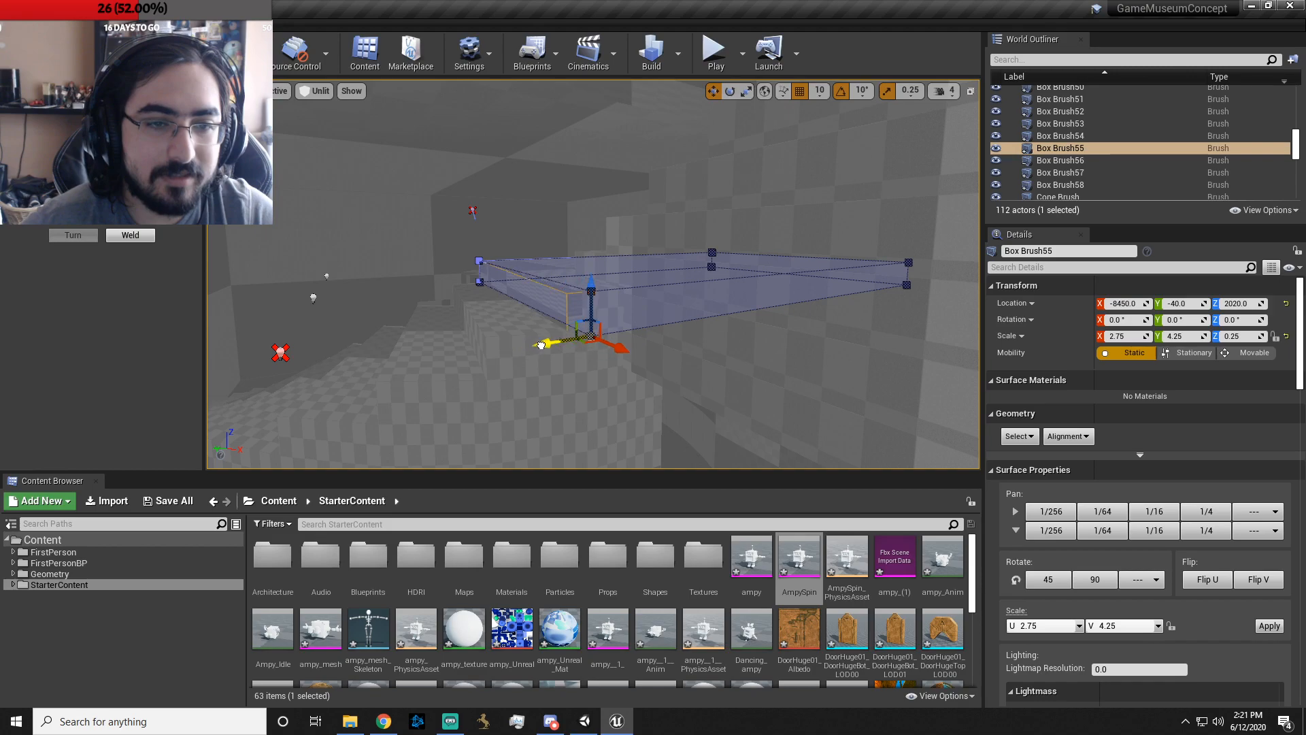
{"action": "mouse_move", "coordinate": [542, 345]}
{"action": "right_mouse_down"}
{"action": "mouse_move", "coordinate": [680, 343]}
{"action": "mouse_move", "coordinate": [653, 347]}
{"action": "mouse_move", "coordinate": [670, 333]}
{"action": "mouse_move", "coordinate": [789, 351]}
{"action": "mouse_move", "coordinate": [680, 350]}
{"action": "mouse_move", "coordinate": [612, 319]}
{"action": "mouse_move", "coordinate": [591, 346]}
{"action": "mouse_move", "coordinate": [633, 367]}
{"action": "mouse_move", "coordinate": [619, 384]}
{"action": "right_mouse_up"}
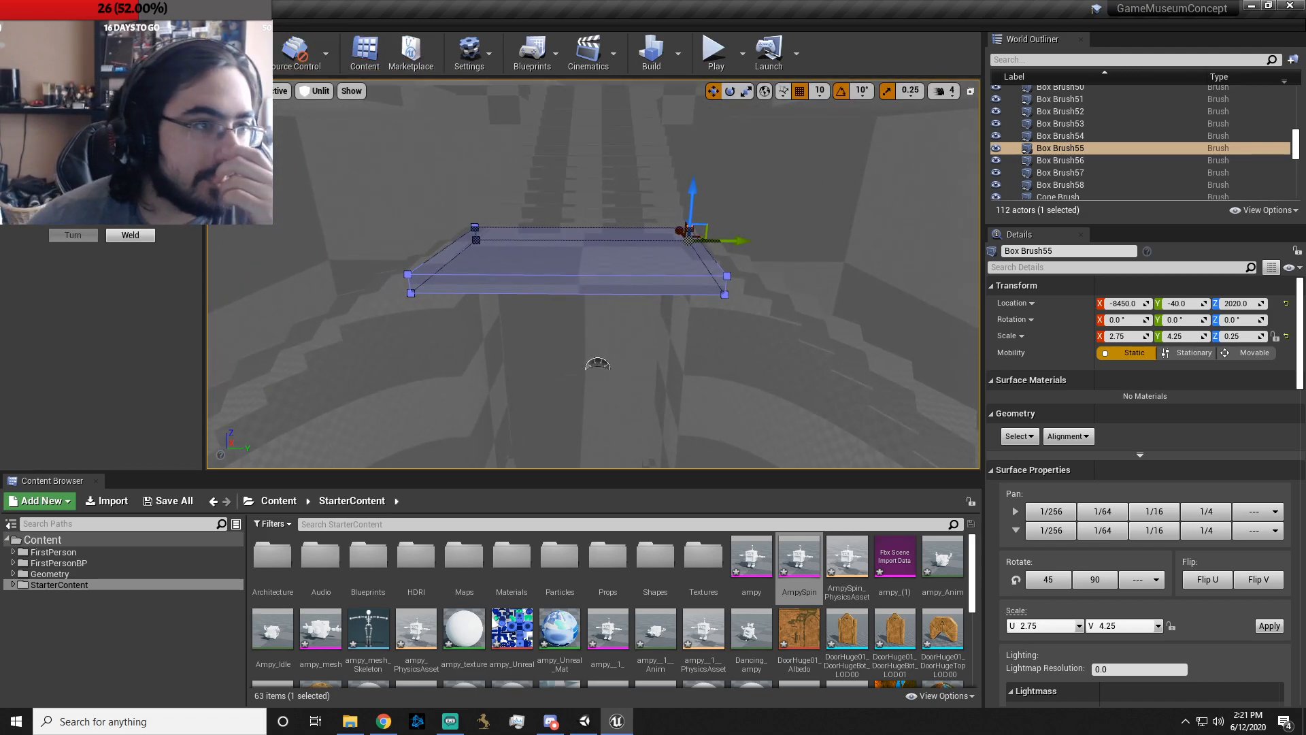
- Save the current level as PortfolioMuseum in the Content folder, replacing the existing level
{"action": "left_click", "coordinate": [12, 25]}
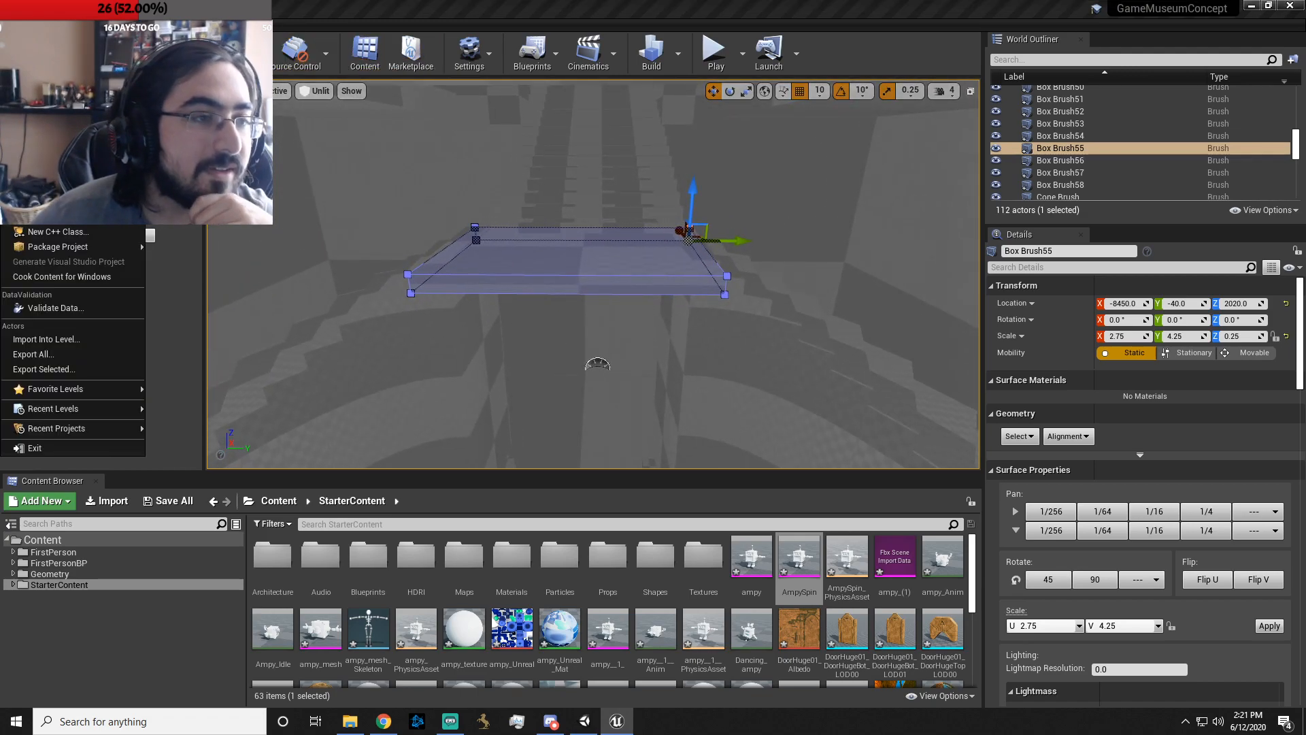
{"action": "left_click", "coordinate": [41, 106]}
{"action": "left_click", "coordinate": [12, 26]}
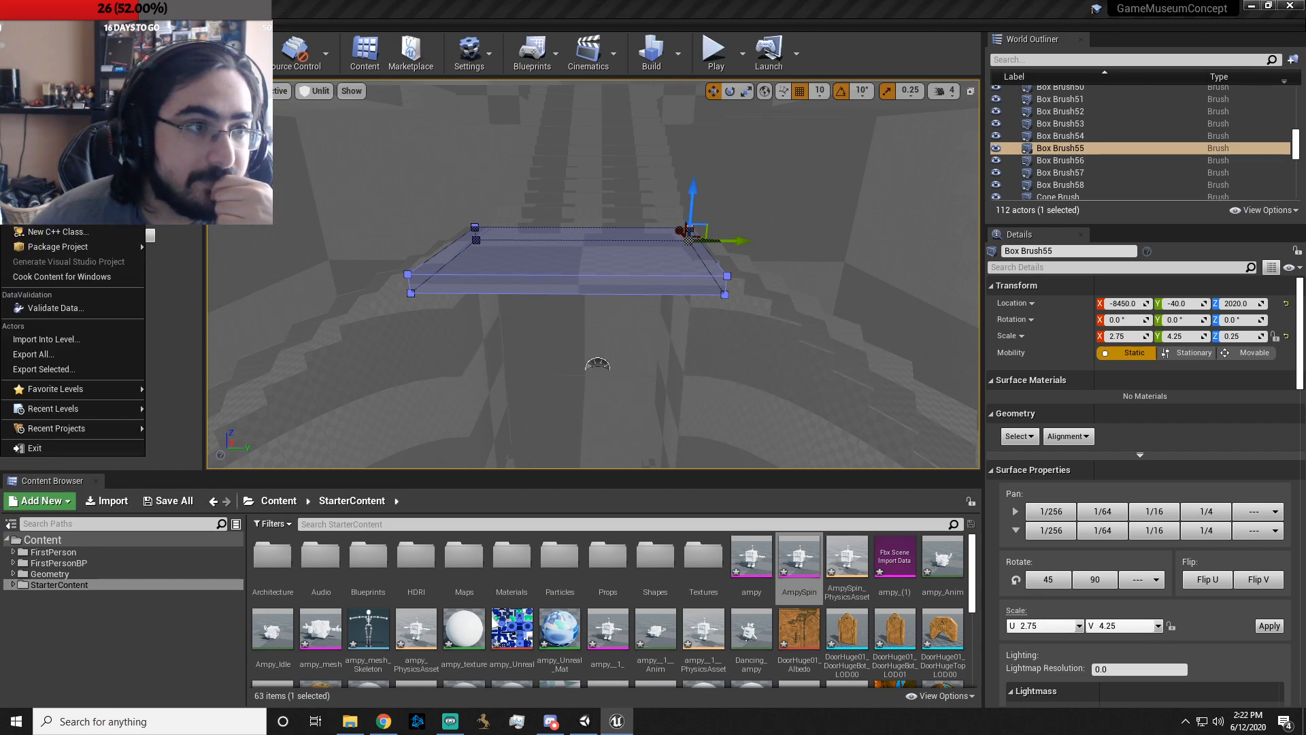
{"action": "left_click", "coordinate": [47, 115]}
{"action": "left_click", "coordinate": [632, 182]}
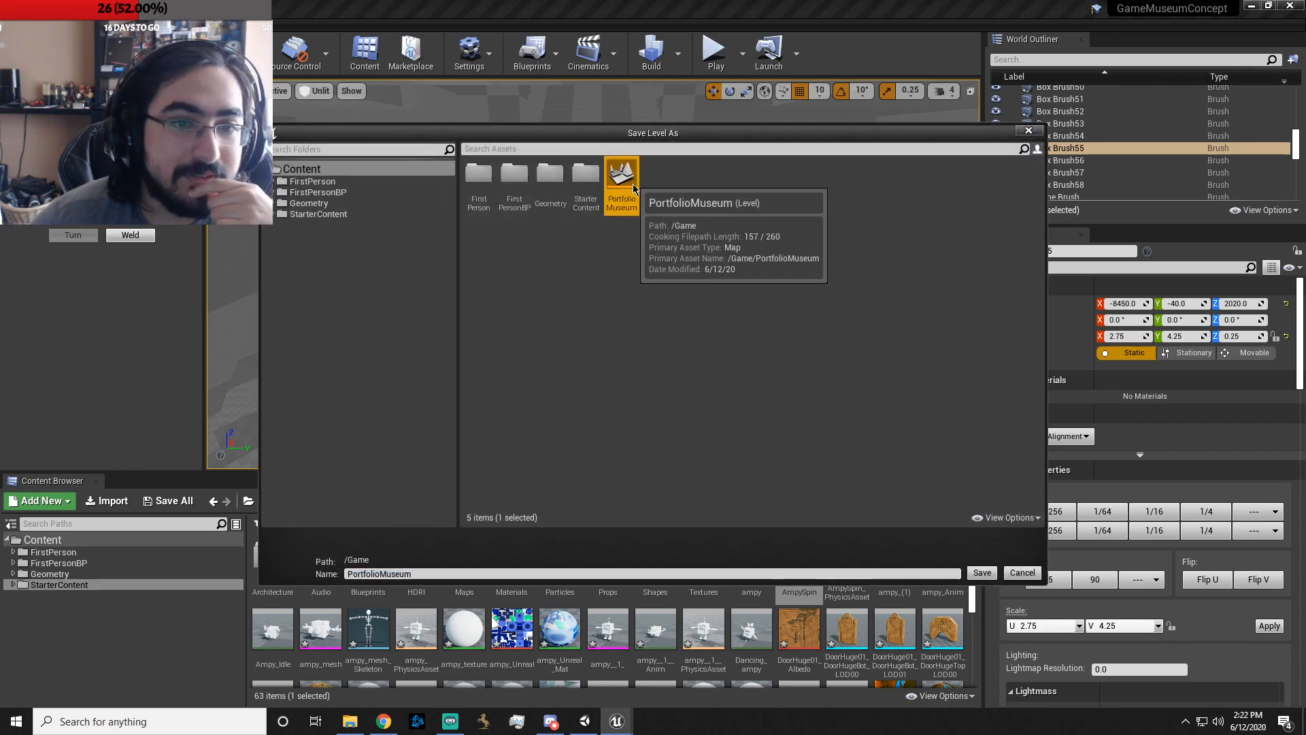
{"action": "left_click", "coordinate": [983, 573]}
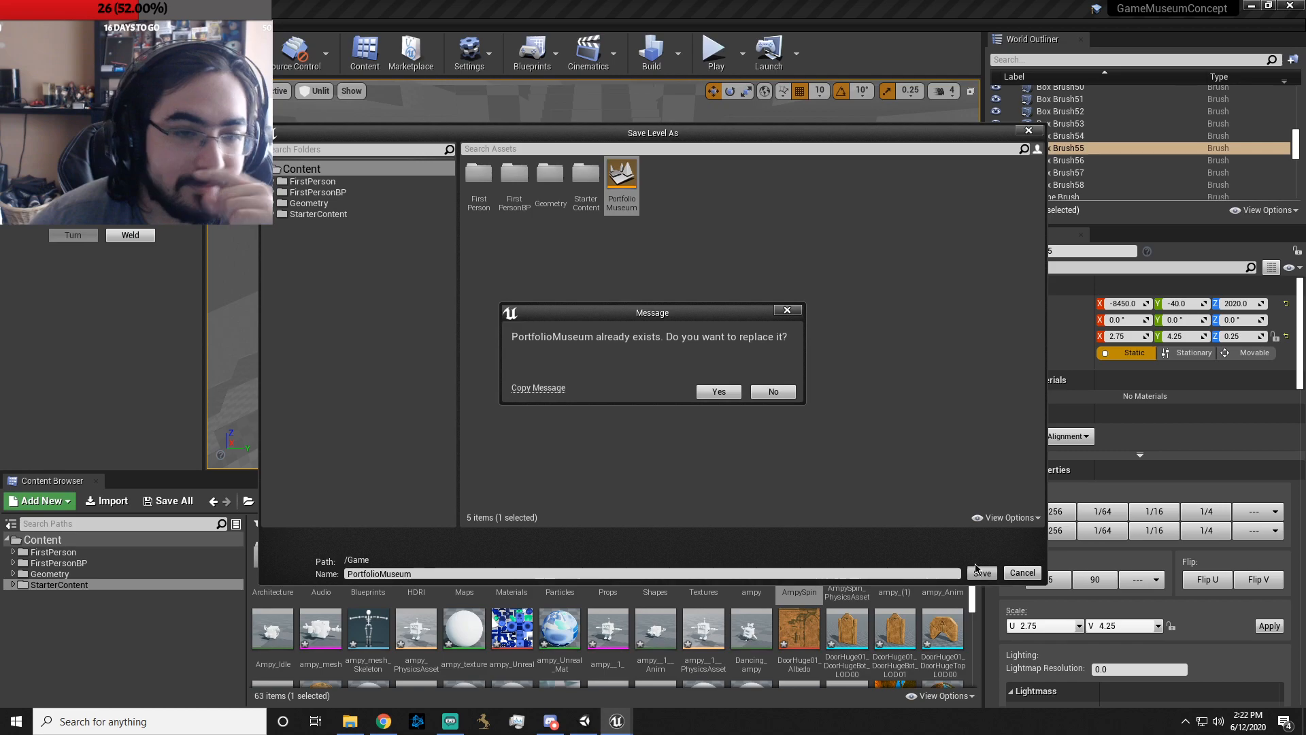
{"action": "left_click", "coordinate": [735, 392]}
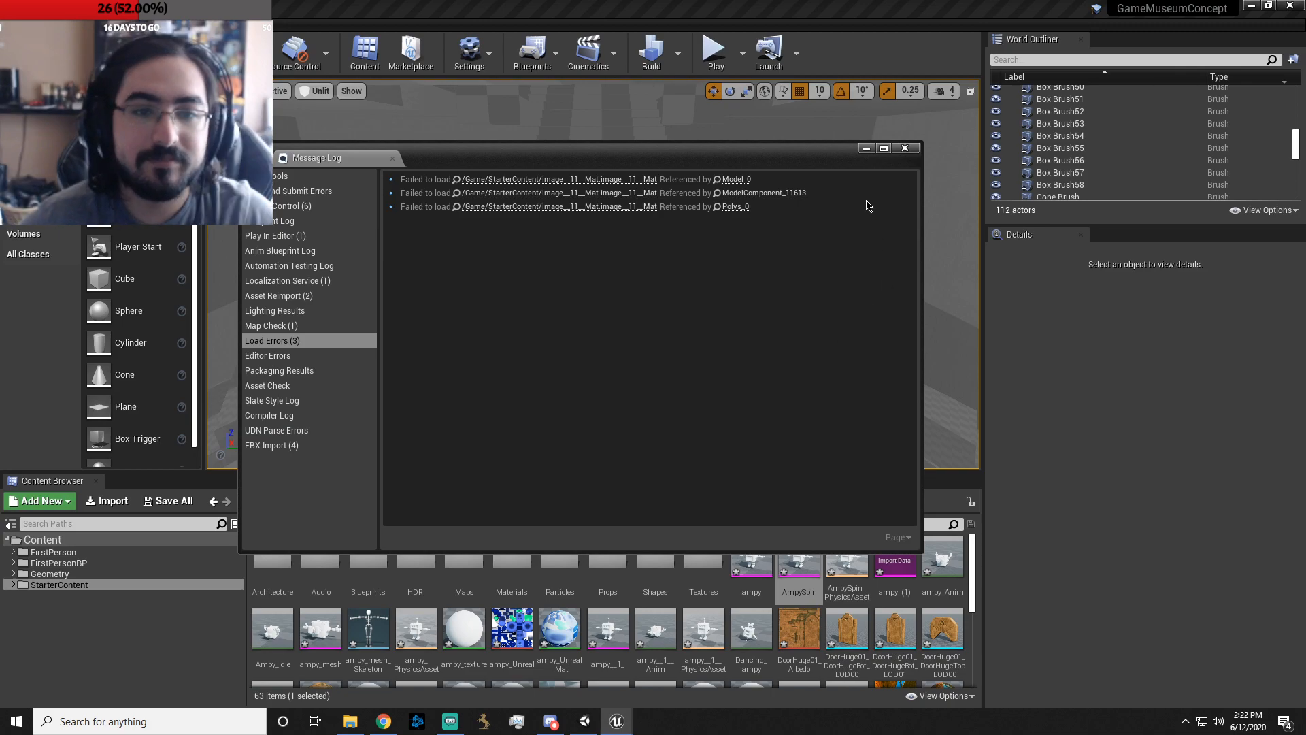
- Force delete the Throw_me_Away animation from the Content folder and close the message log
{"action": "left_click", "coordinate": [748, 181]}
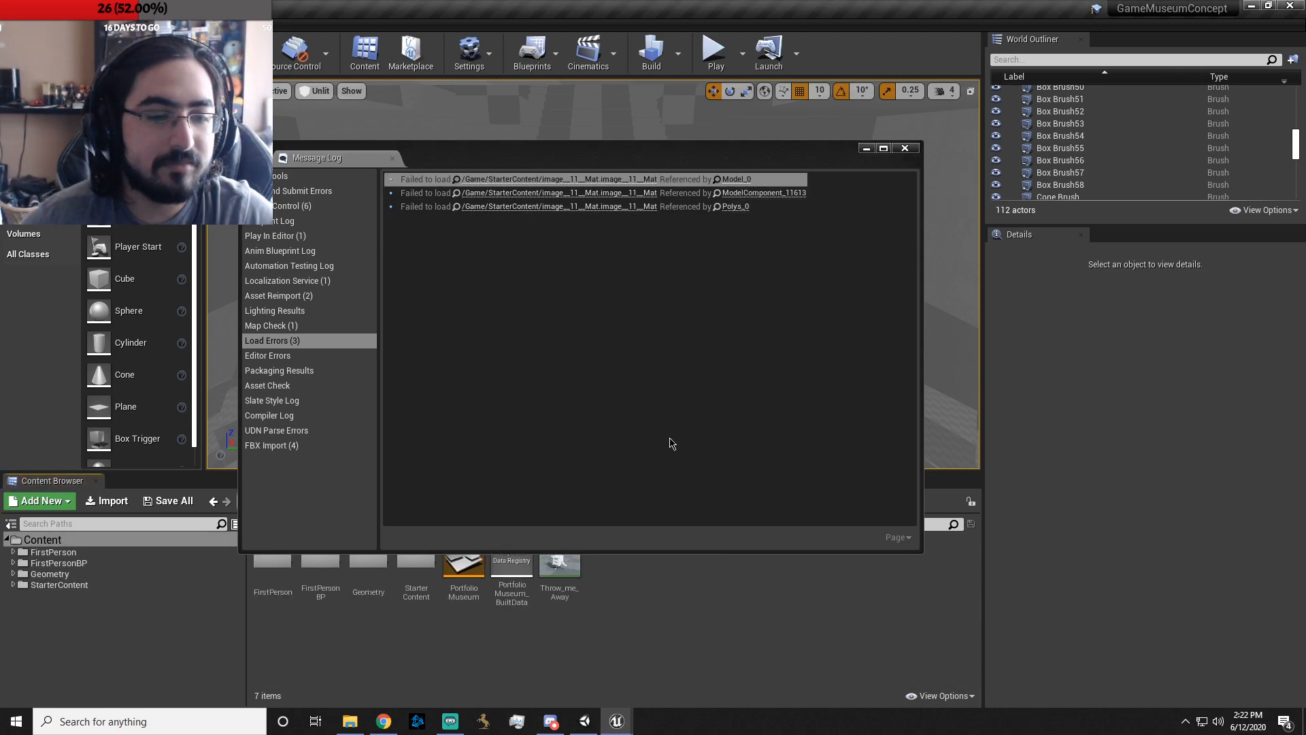
{"action": "left_click", "coordinate": [559, 572]}
{"action": "key", "text": "Delete"}
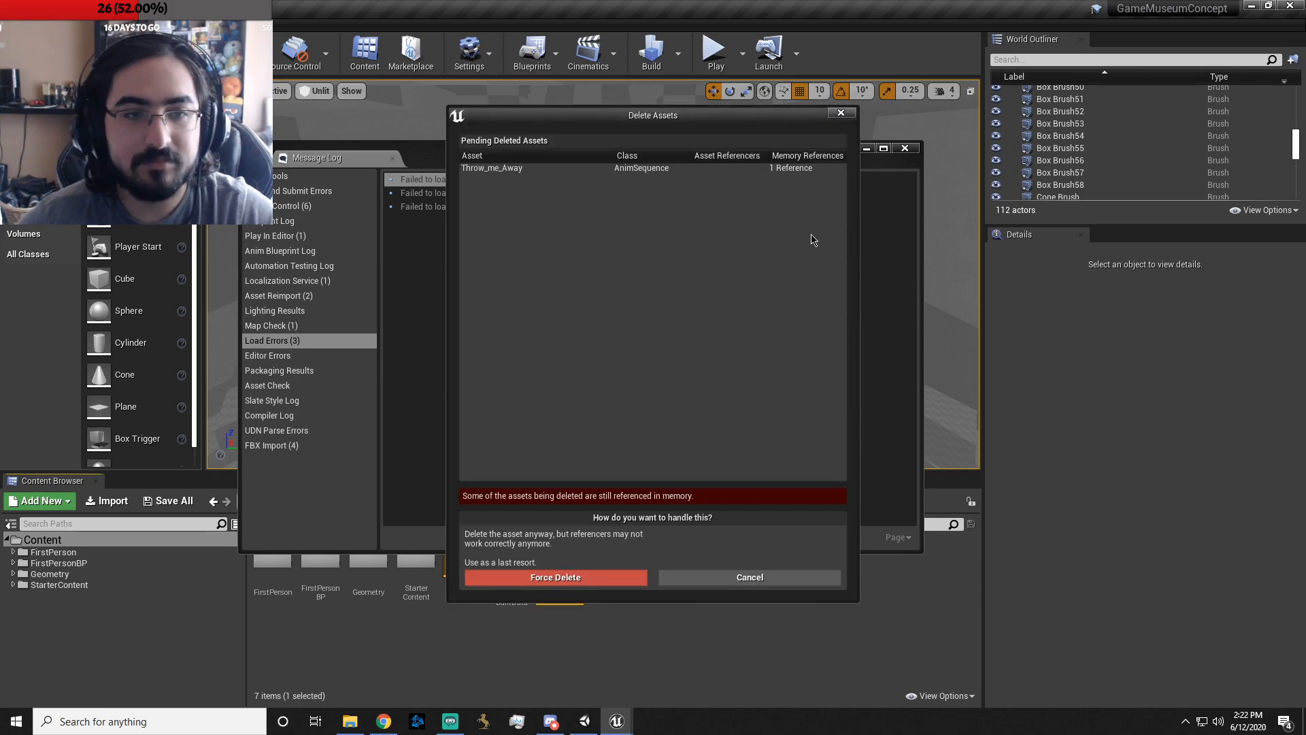
{"action": "left_click", "coordinate": [589, 578]}
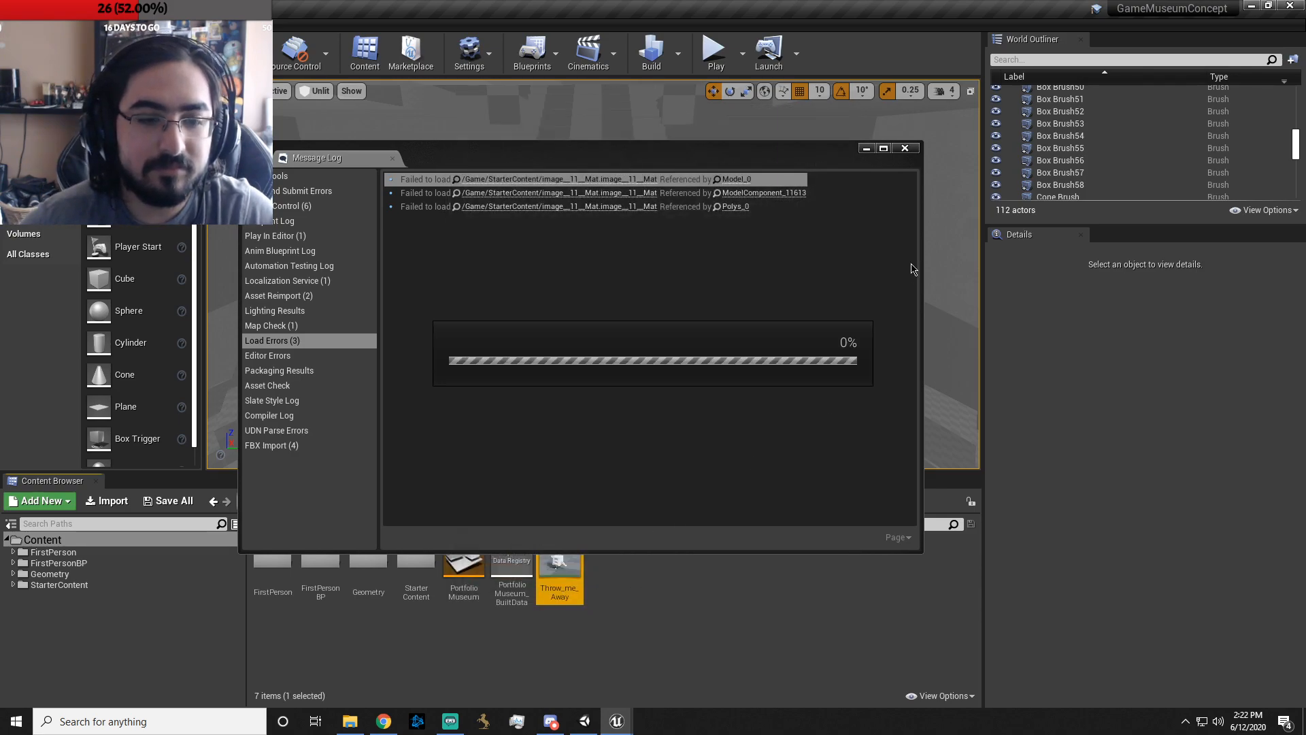
{"action": "left_click", "coordinate": [905, 148]}
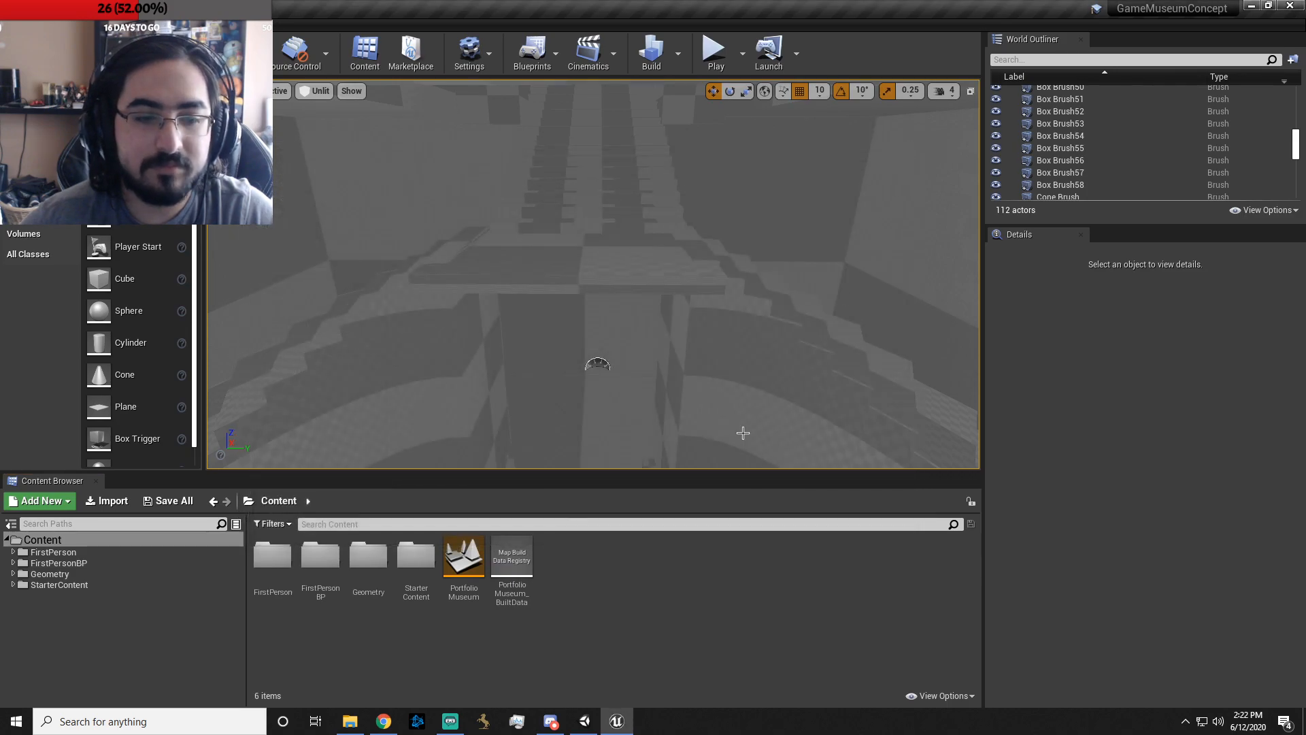
- Lower FirstPersonCharacter to the hall floor at about Z 1082 and shift it sideways to about Y -75, in front of the central column
{"action": "left_click", "coordinate": [512, 568]}
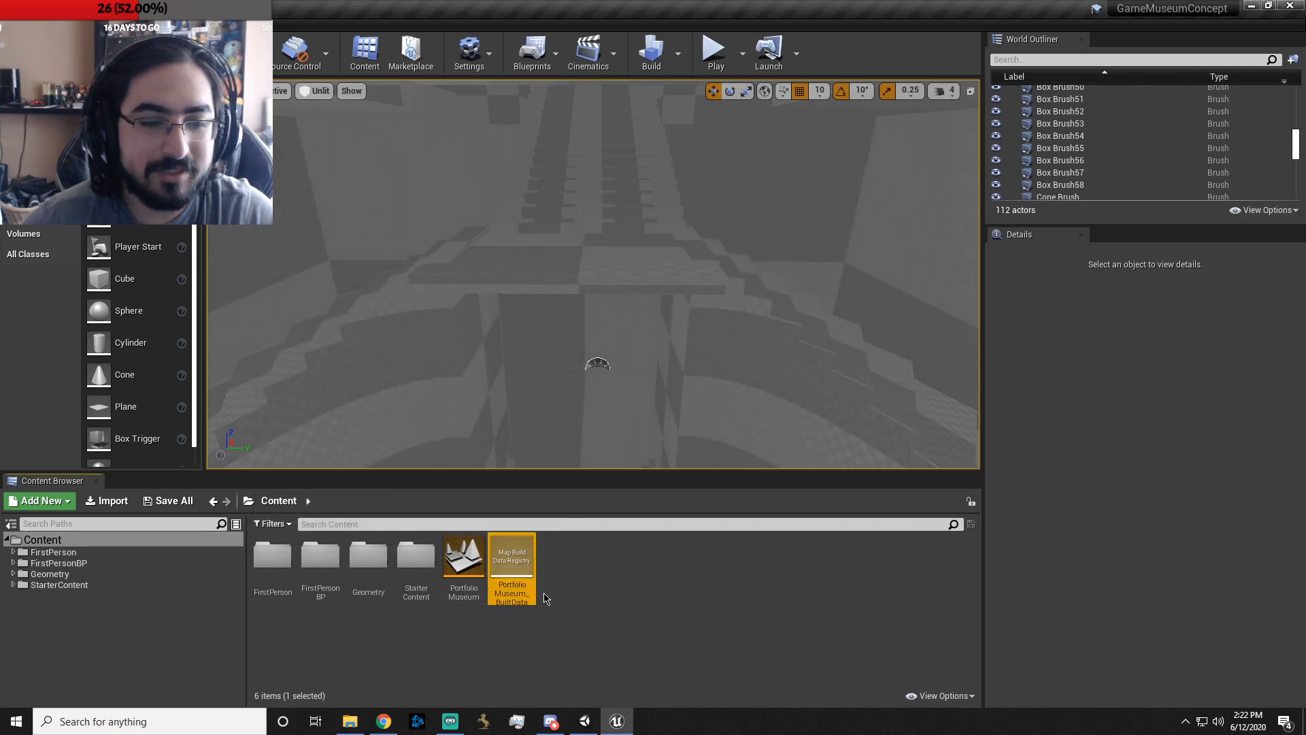
{"action": "left_click", "coordinate": [575, 261]}
{"action": "mouse_move", "coordinate": [575, 262]}
{"action": "right_mouse_down"}
{"action": "mouse_move", "coordinate": [606, 261]}
{"action": "mouse_move", "coordinate": [381, 231]}
{"action": "mouse_move", "coordinate": [449, 235]}
{"action": "mouse_move", "coordinate": [701, 348]}
{"action": "right_mouse_up"}
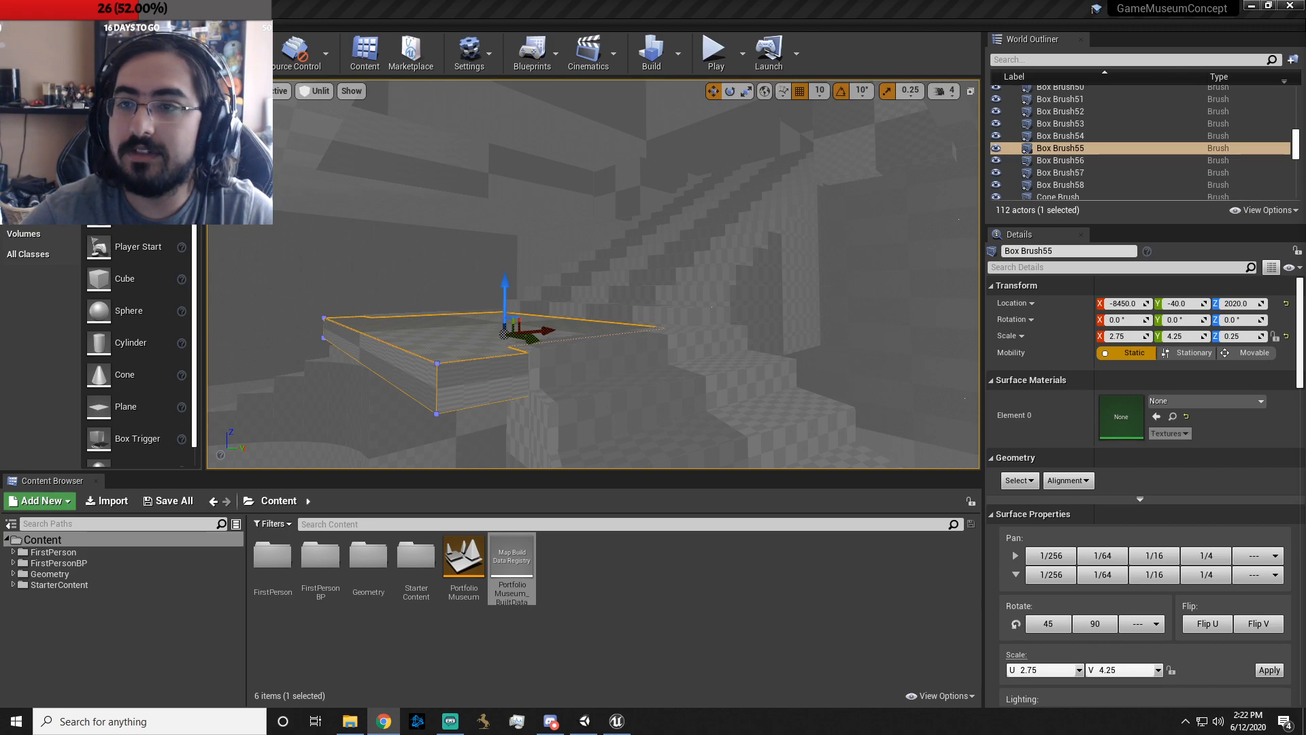
{"action": "mouse_move", "coordinate": [788, 293]}
{"action": "right_mouse_down"}
{"action": "mouse_move", "coordinate": [653, 293]}
{"action": "mouse_move", "coordinate": [612, 353]}
{"action": "mouse_move", "coordinate": [489, 319]}
{"action": "right_mouse_up"}
{"action": "mouse_move", "coordinate": [674, 282]}
{"action": "right_mouse_down"}
{"action": "mouse_move", "coordinate": [843, 281]}
{"action": "mouse_move", "coordinate": [933, 252]}
{"action": "mouse_move", "coordinate": [674, 281]}
{"action": "right_mouse_up"}
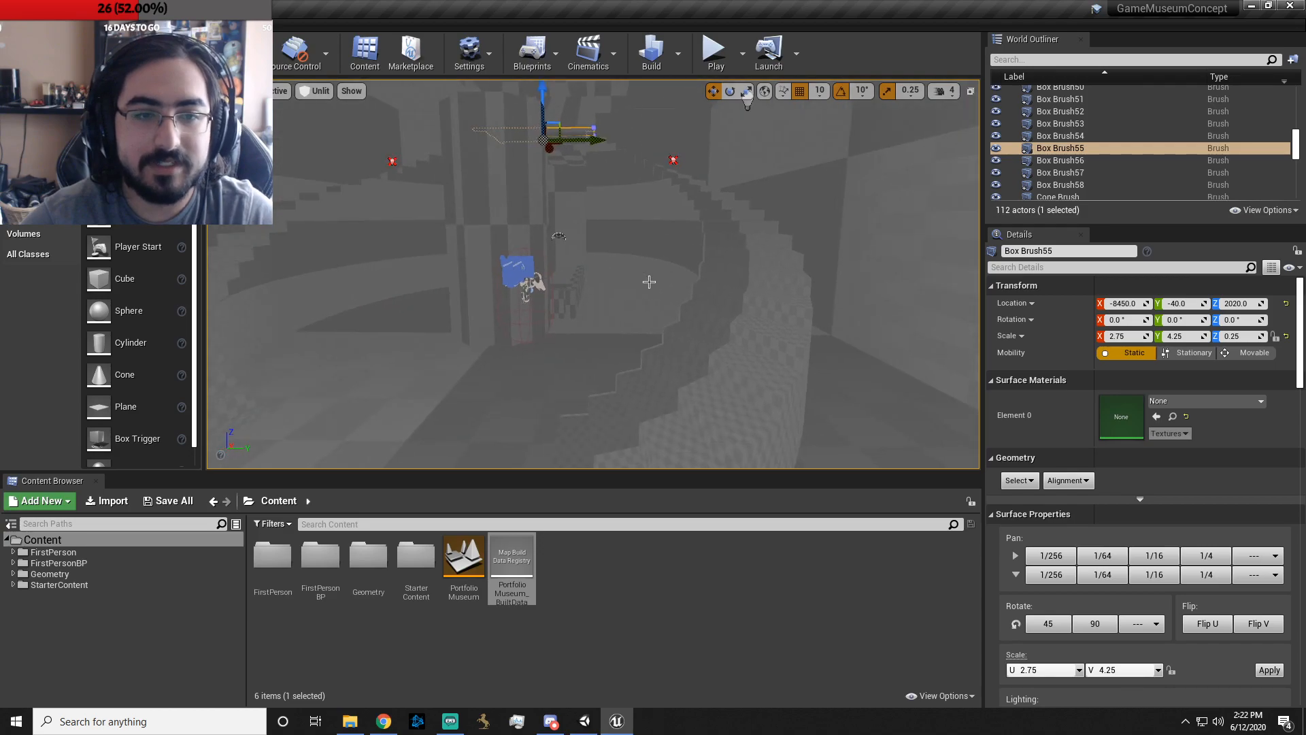
{"action": "left_click", "coordinate": [537, 278]}
{"action": "key", "text": "f"}
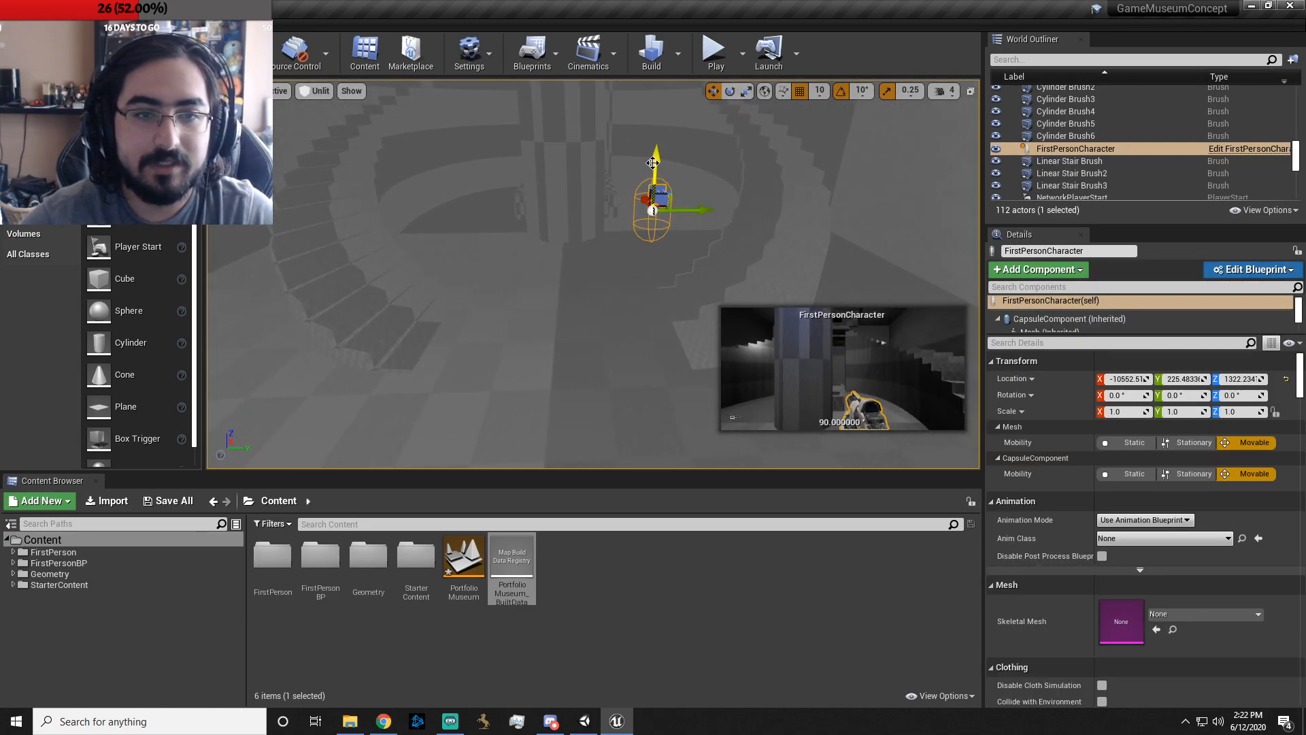
{"action": "left_click_drag", "start_coordinate": [663, 225], "coordinate": [657, 243]}
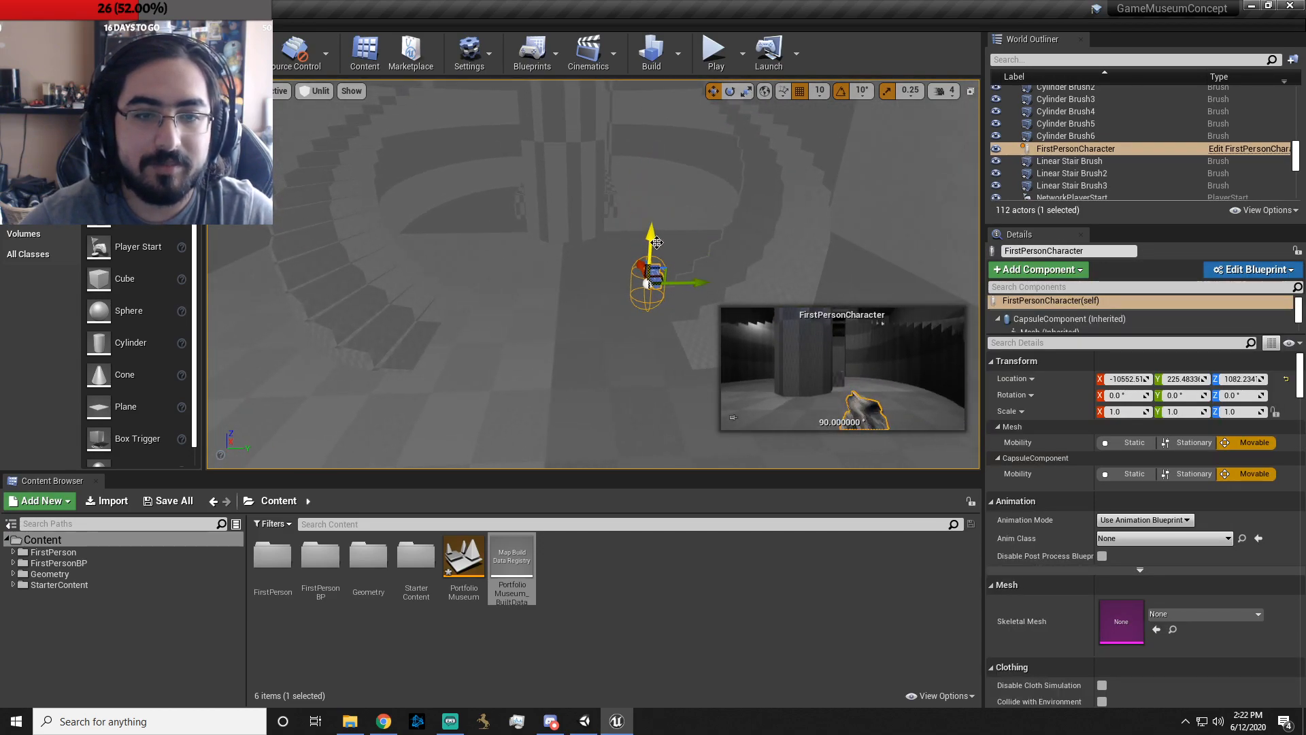
{"action": "left_click_drag", "start_coordinate": [693, 283], "coordinate": [603, 313]}
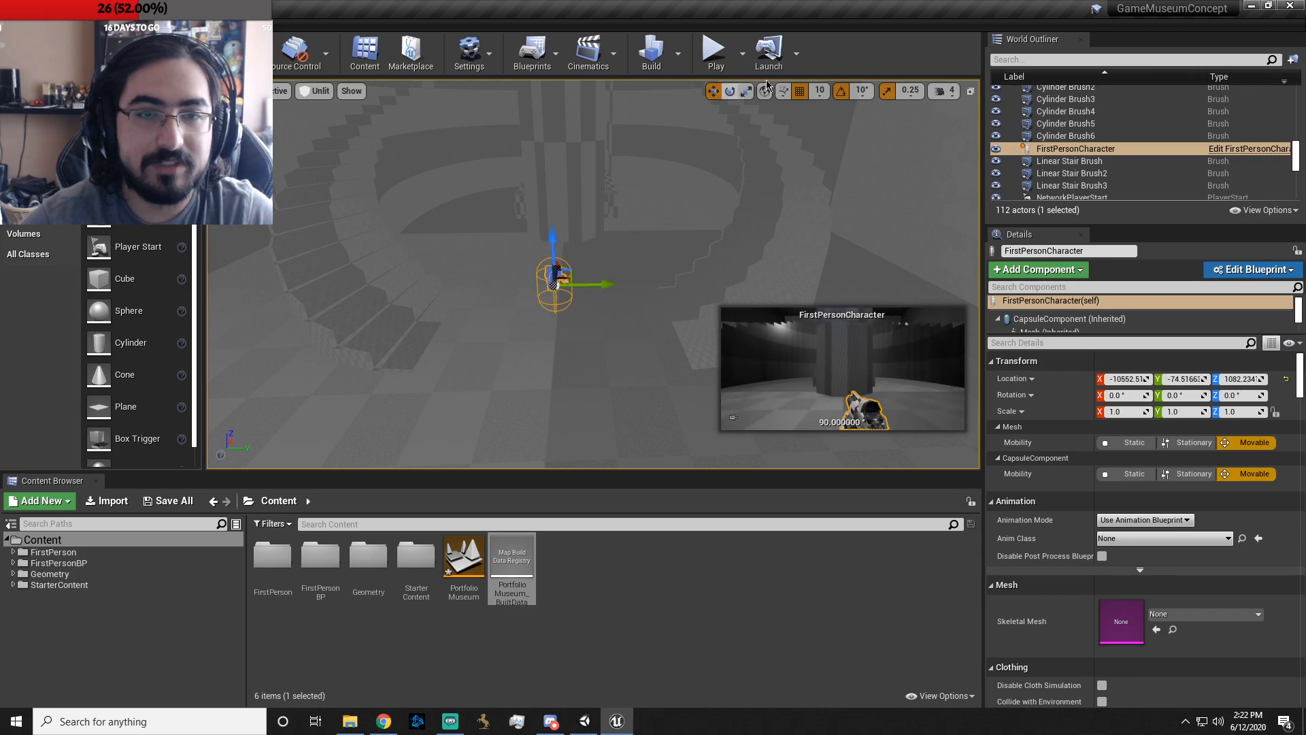
- Play-test the level from the new start position, walking around the hall, side passages and curved stairs, and end the session
{"action": "left_click", "coordinate": [715, 51]}
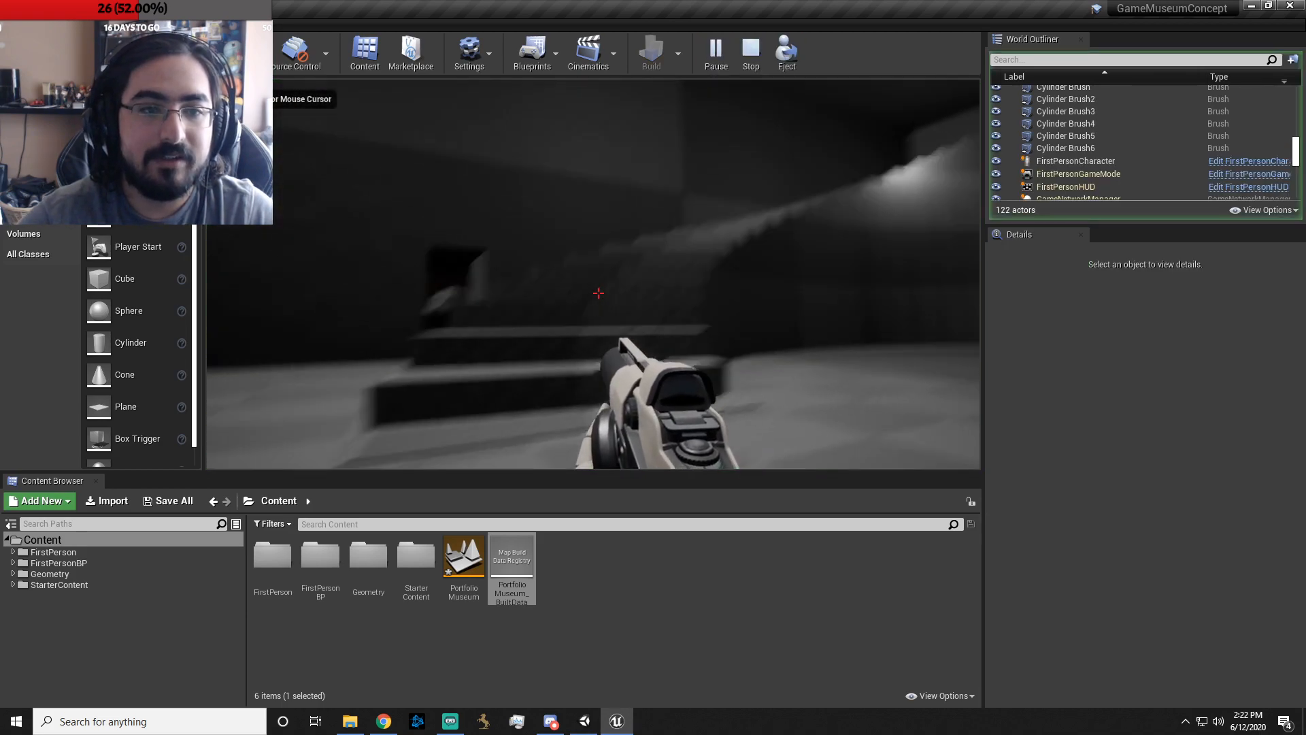
{"action": "key", "text": "w"}
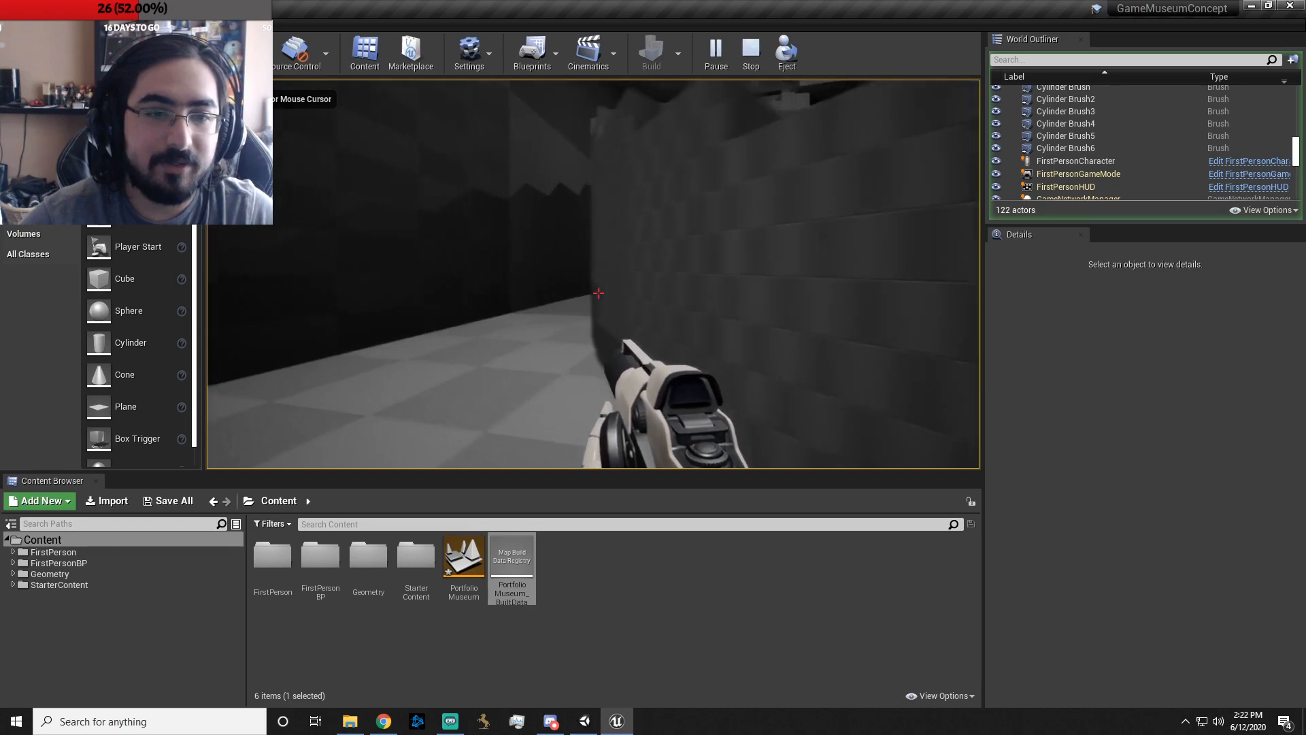
{"action": "key", "text": "w"}
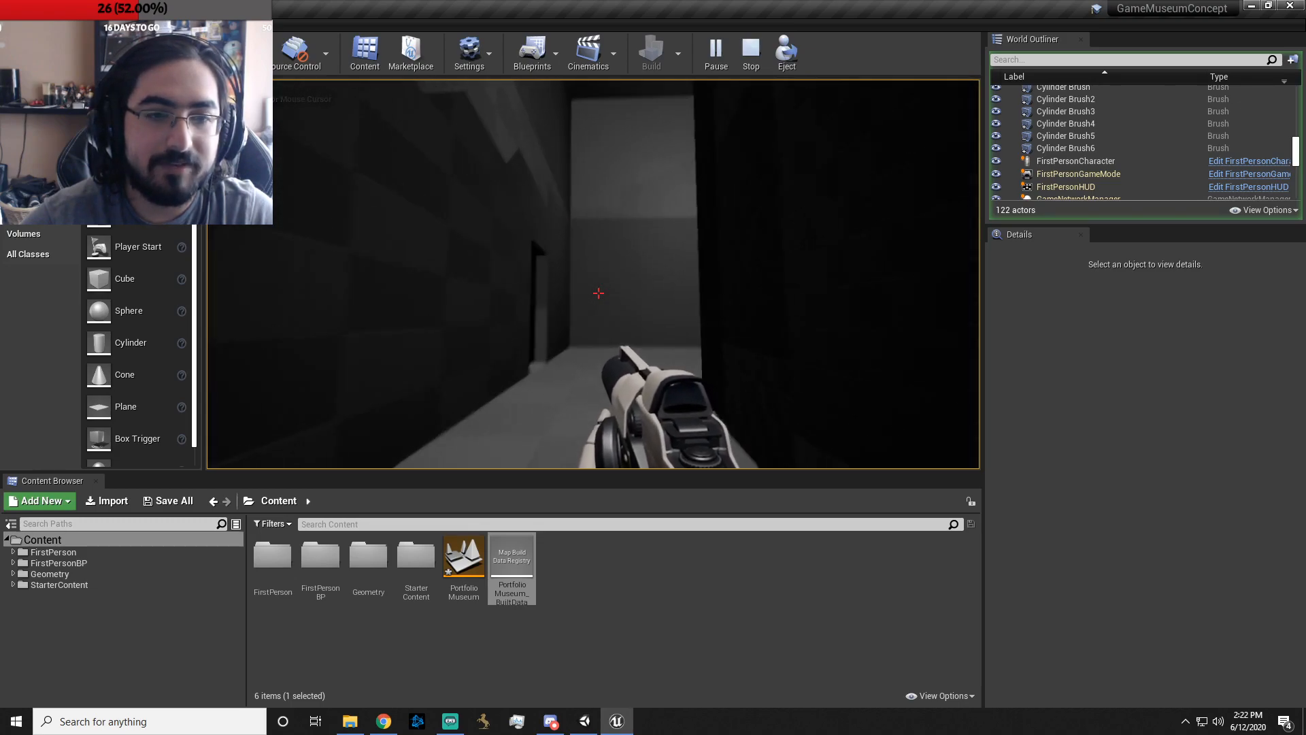
{"action": "key", "text": "w"}
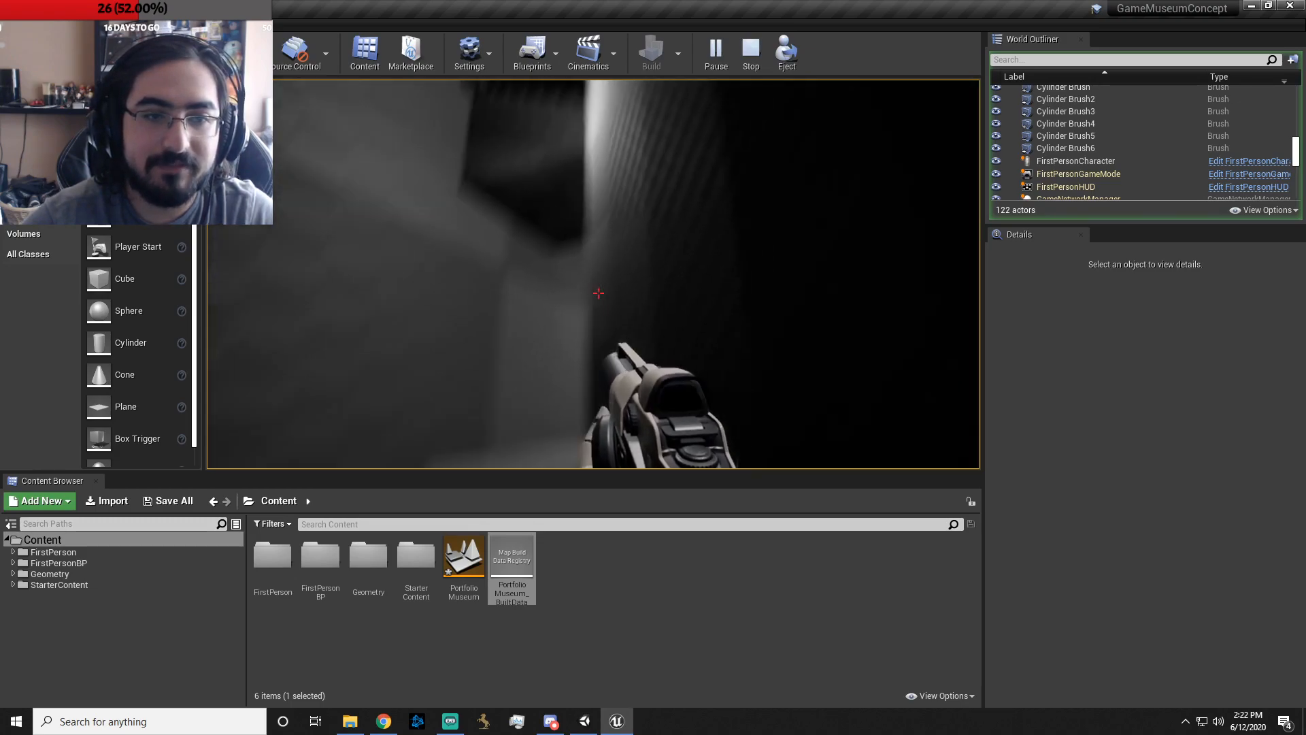
{"action": "key", "text": "w"}
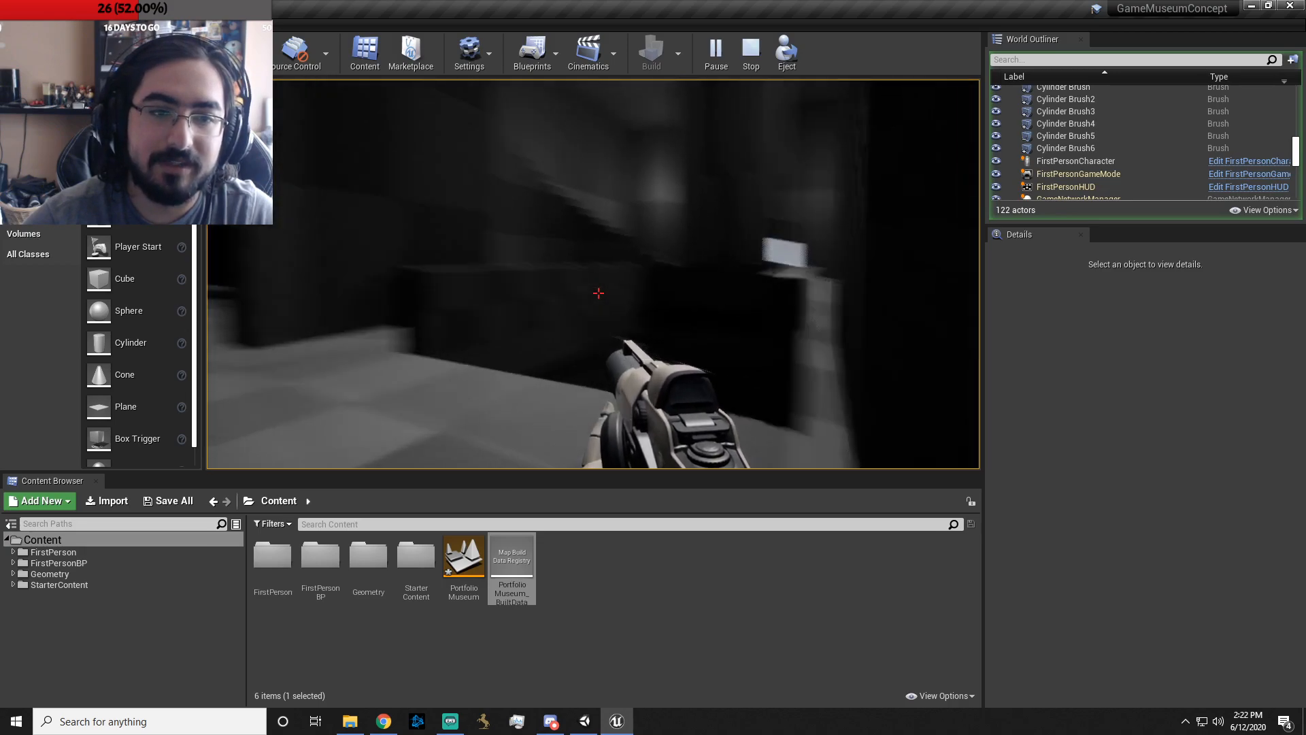
{"action": "key", "text": "w"}
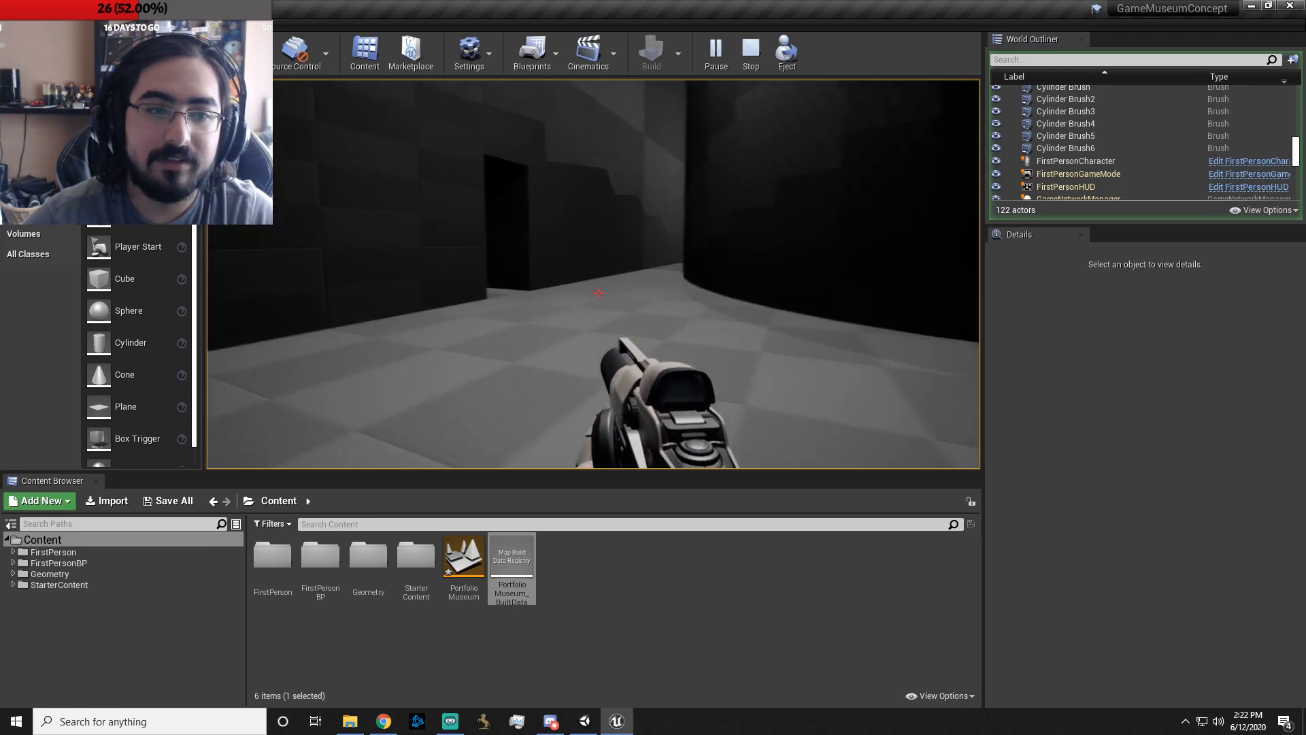
{"action": "key", "text": "w"}
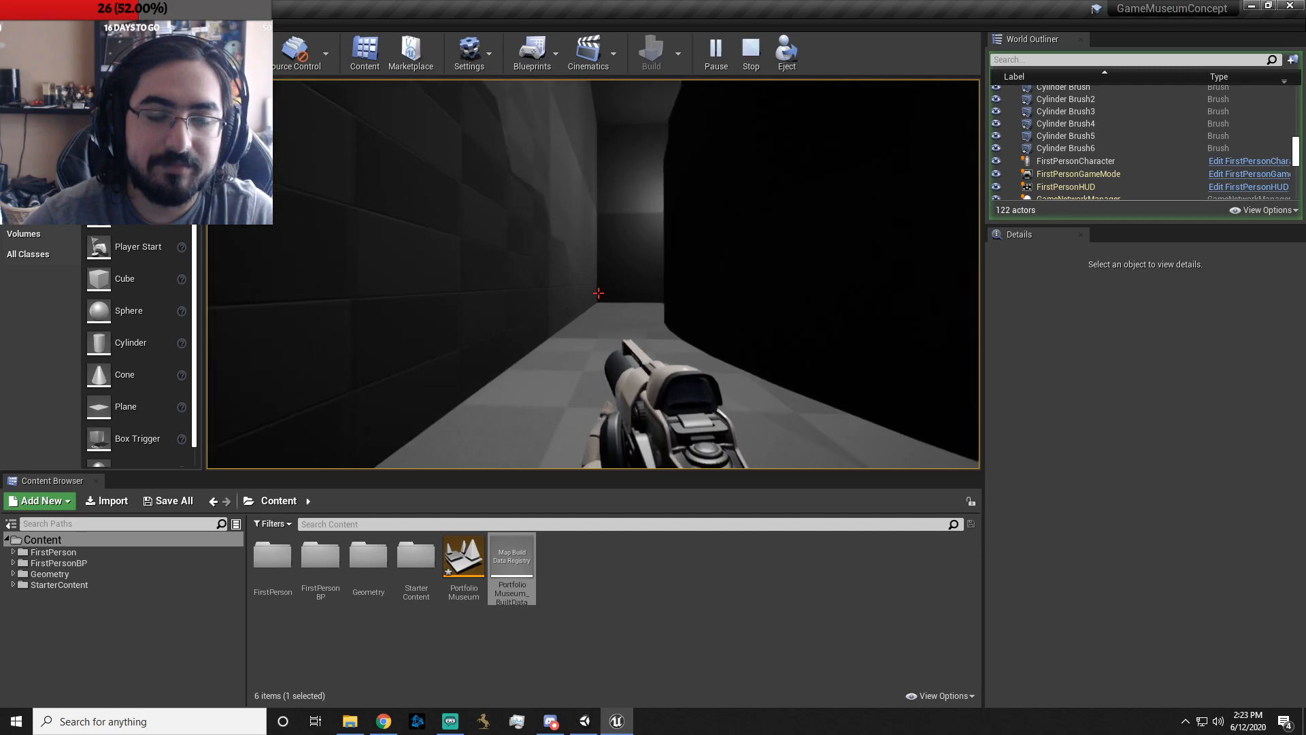
{"action": "key", "text": "w"}
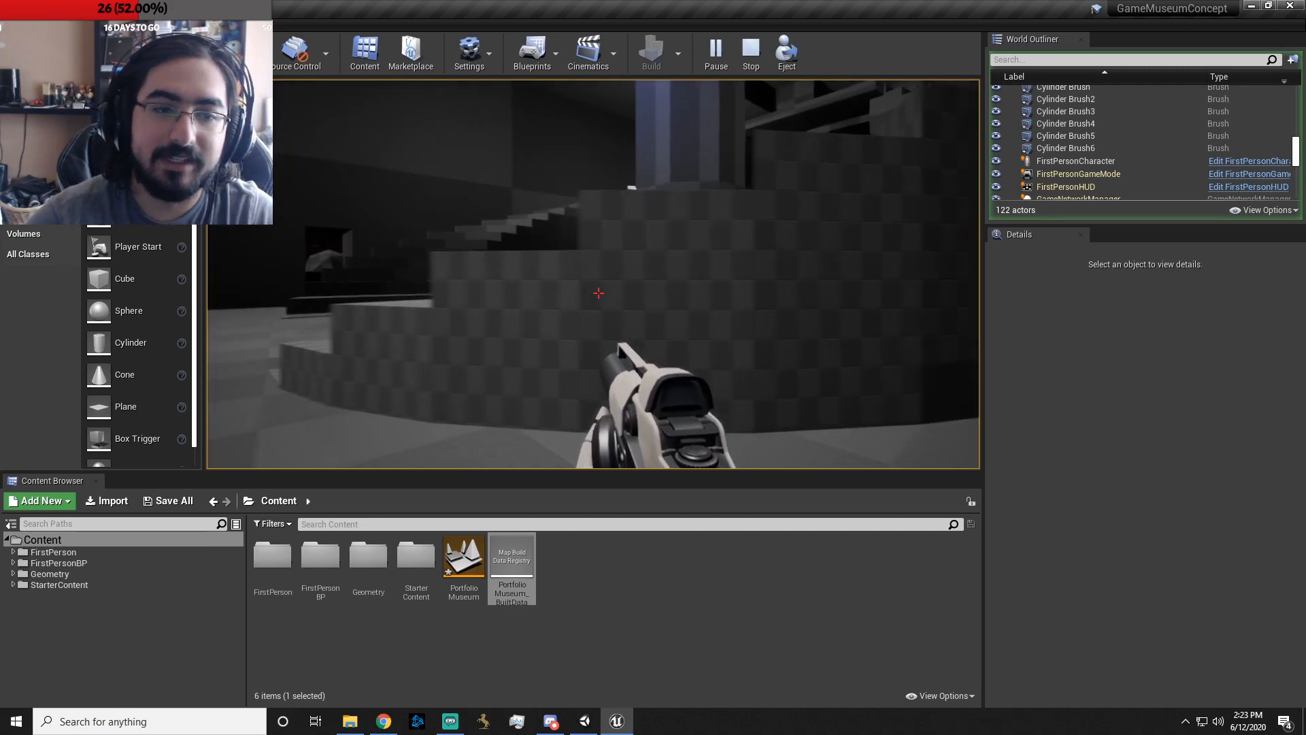
{"action": "key", "text": "Escape"}
- Examine the ground floor of the main hall, including its side doorway, curved staircases and the open area before the character
{"action": "key", "text": "w"}
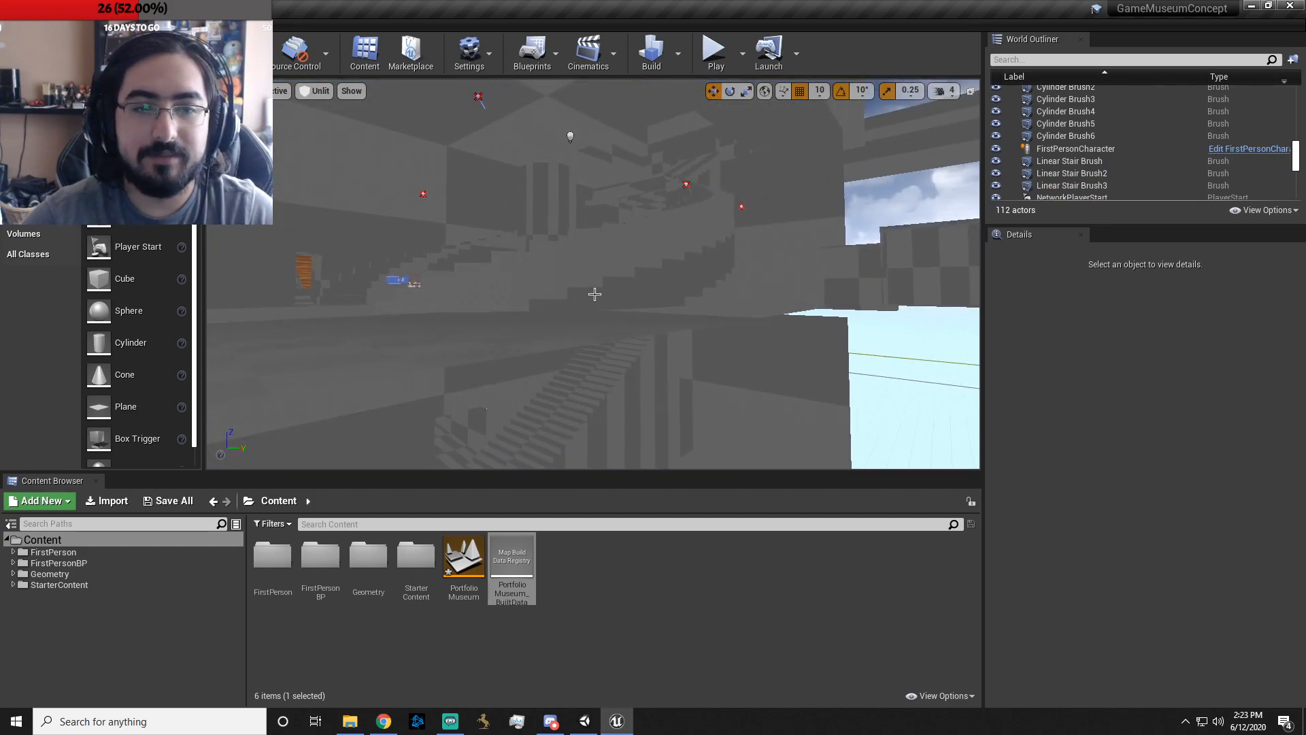
{"action": "key", "text": "s"}
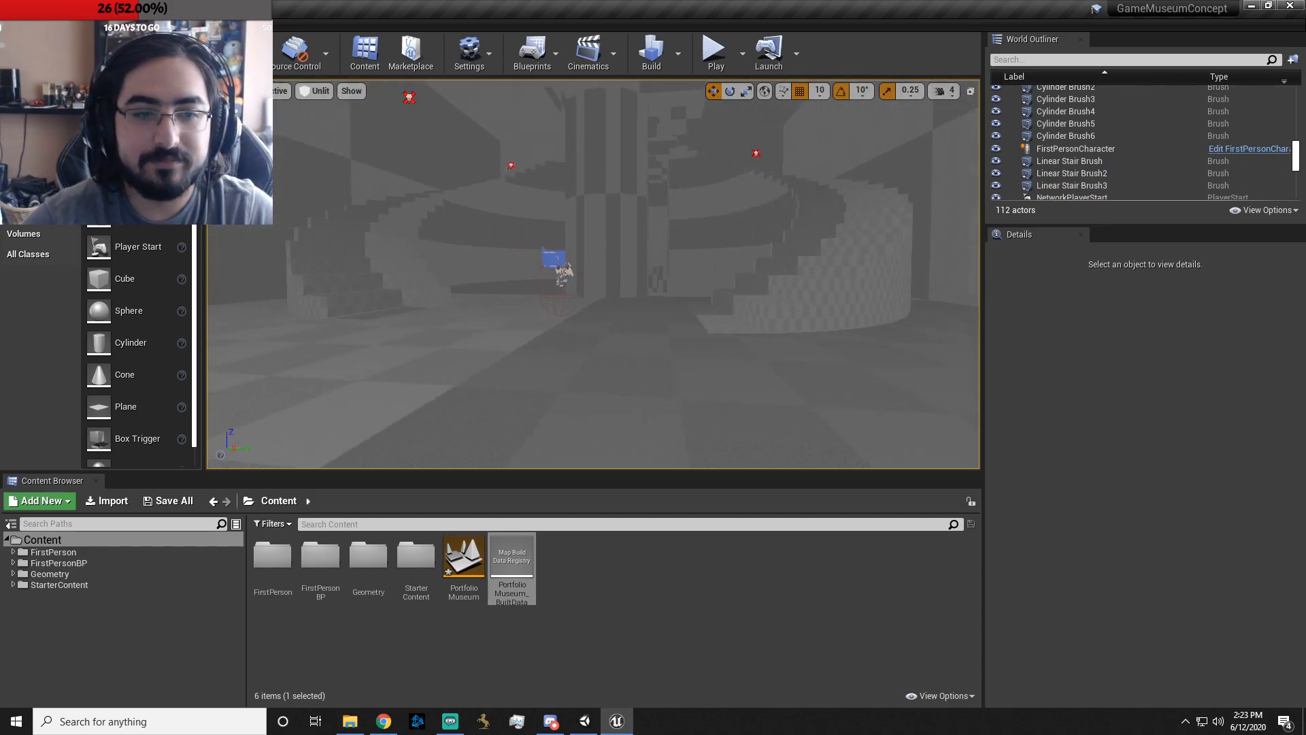
{"action": "key", "text": "s"}
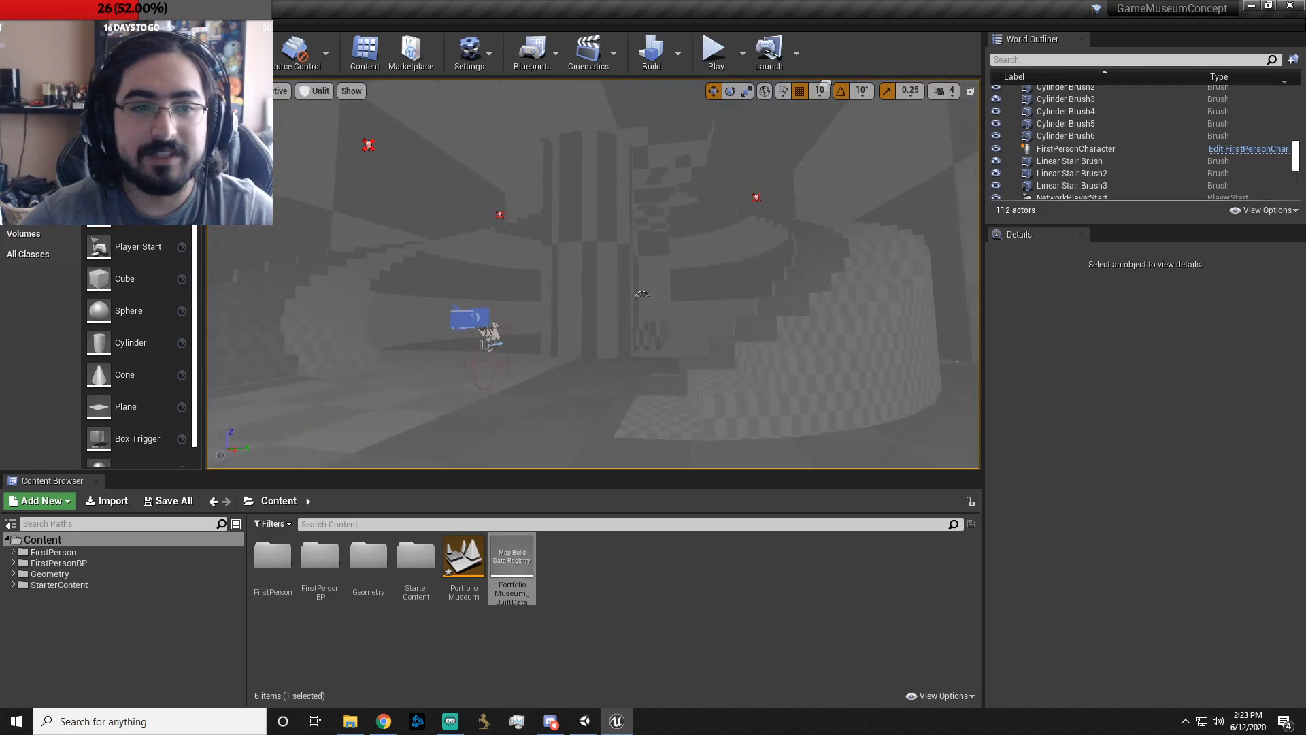
{"action": "key", "text": "w"}
{"action": "right_click_drag", "start_coordinate": [401, 194], "coordinate": [293, 195]}
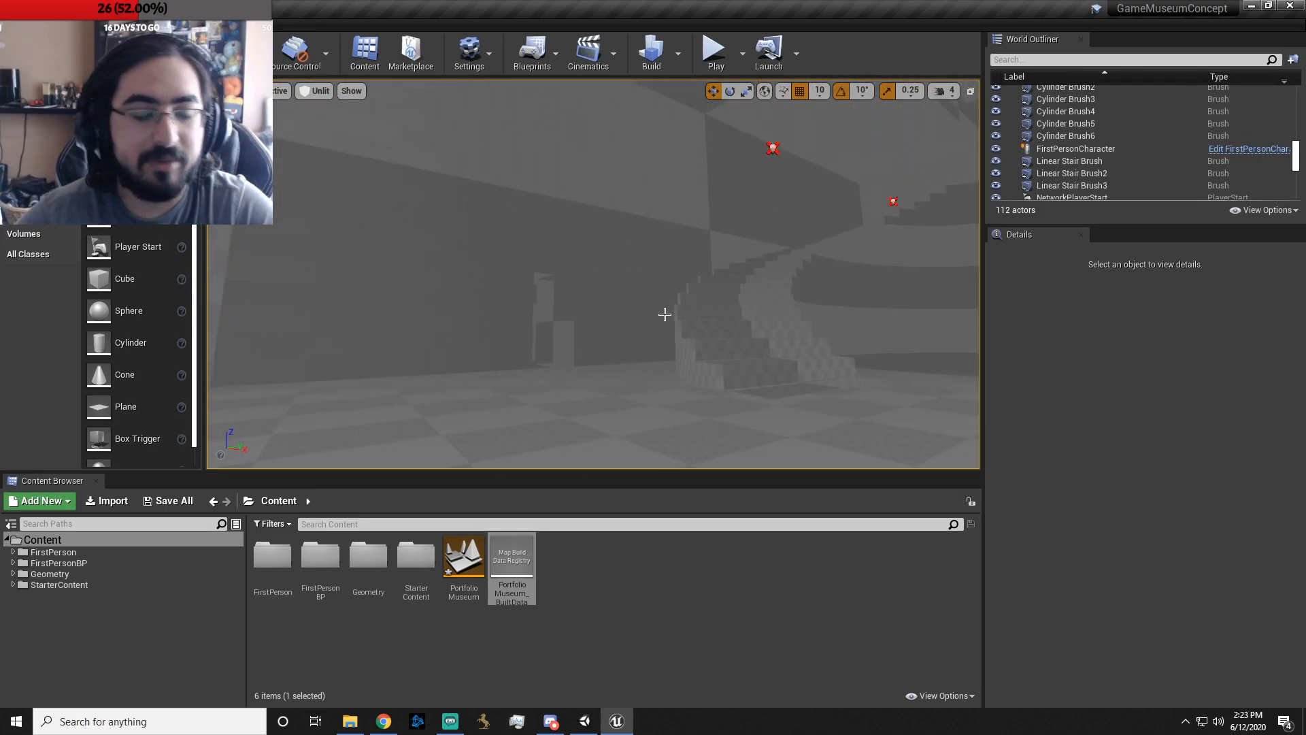
{"action": "right_click_drag", "start_coordinate": [664, 315], "coordinate": [664, 354]}
{"action": "key", "text": "w"}
{"action": "key", "text": "w"}
{"action": "key", "text": "w"}
{"action": "key", "text": "s"}
{"action": "key", "text": "w"}
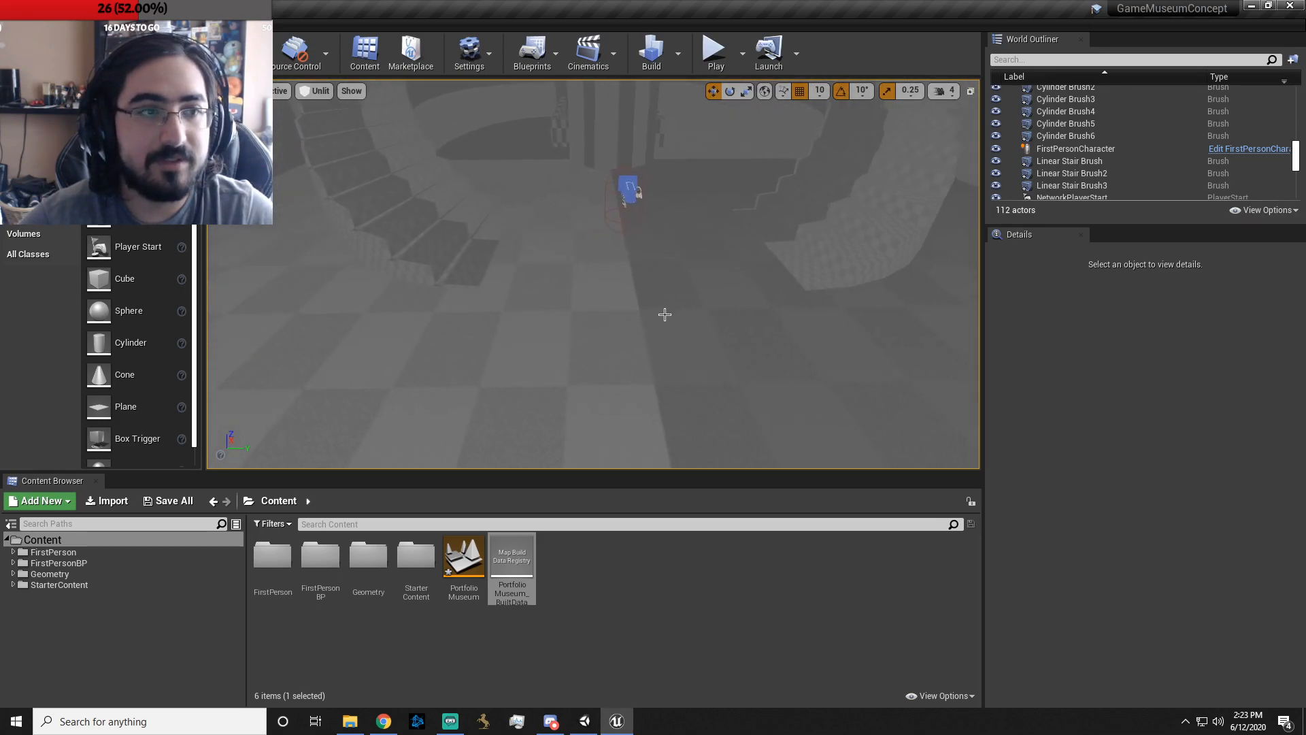
{"action": "right_click_drag", "start_coordinate": [545, 297], "coordinate": [586, 334]}
{"action": "key", "text": "w"}
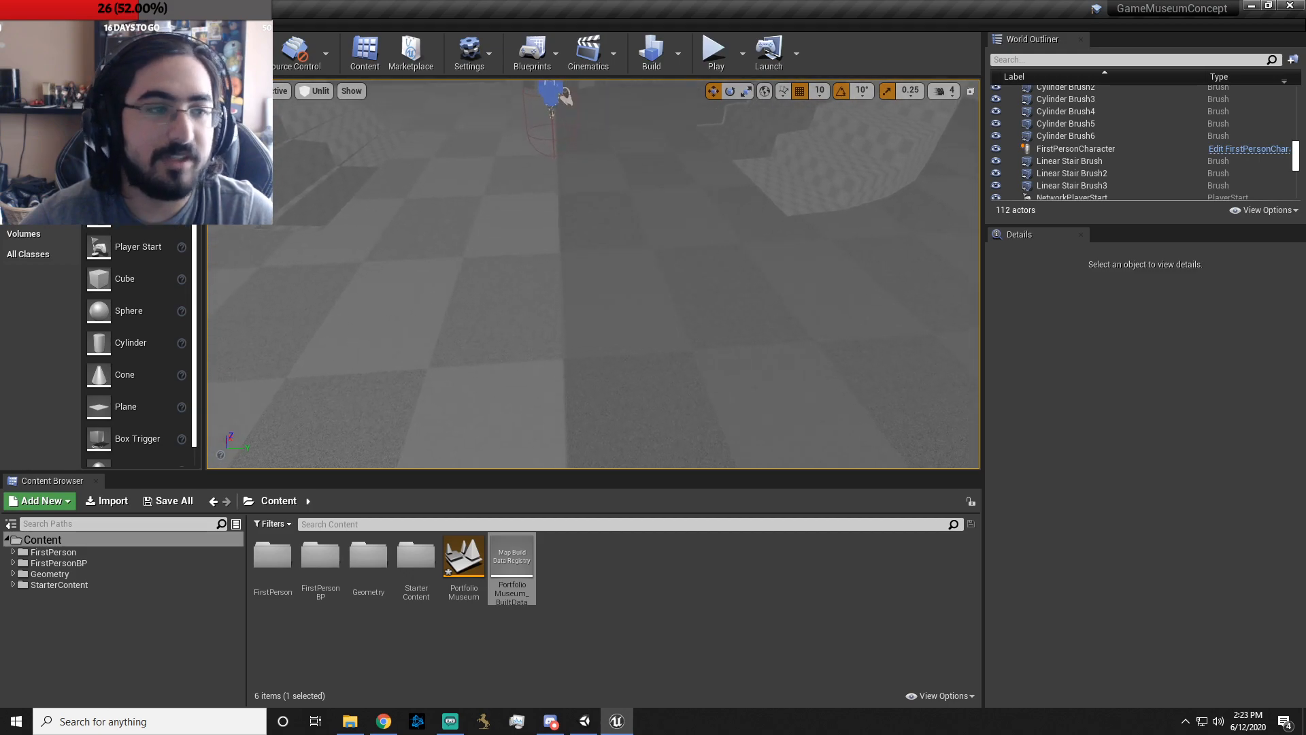
- Place an additive box brush on the hall floor near the player start, at about X -11020, Y -70, Z 1070
{"action": "left_click", "coordinate": [27, 213]}
{"action": "mouse_move", "coordinate": [98, 206]}
{"action": "left_mouse_down"}
{"action": "mouse_move", "coordinate": [542, 251]}
{"action": "mouse_move", "coordinate": [565, 263]}
{"action": "mouse_move", "coordinate": [551, 283]}
{"action": "mouse_move", "coordinate": [562, 299]}
{"action": "left_mouse_up"}
{"action": "right_click_drag", "start_coordinate": [608, 263], "coordinate": [476, 262]}
- Flatten the new box brush into a thin sign panel scaled 0.02 in X and 1.25 in Y and Z
{"action": "key", "text": "space"}
{"action": "key", "text": "space"}
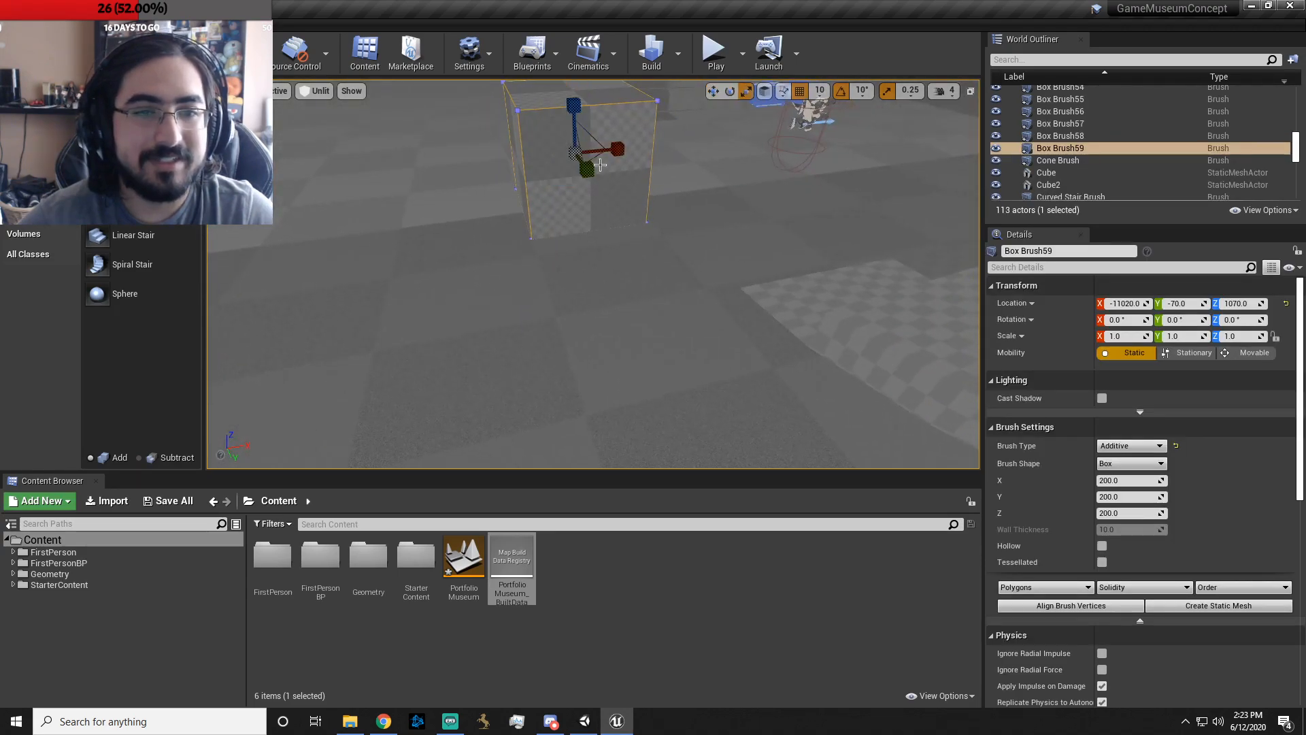
{"action": "left_click_drag", "start_coordinate": [521, 224], "coordinate": [510, 227]}
{"action": "right_click_drag", "start_coordinate": [558, 196], "coordinate": [756, 150]}
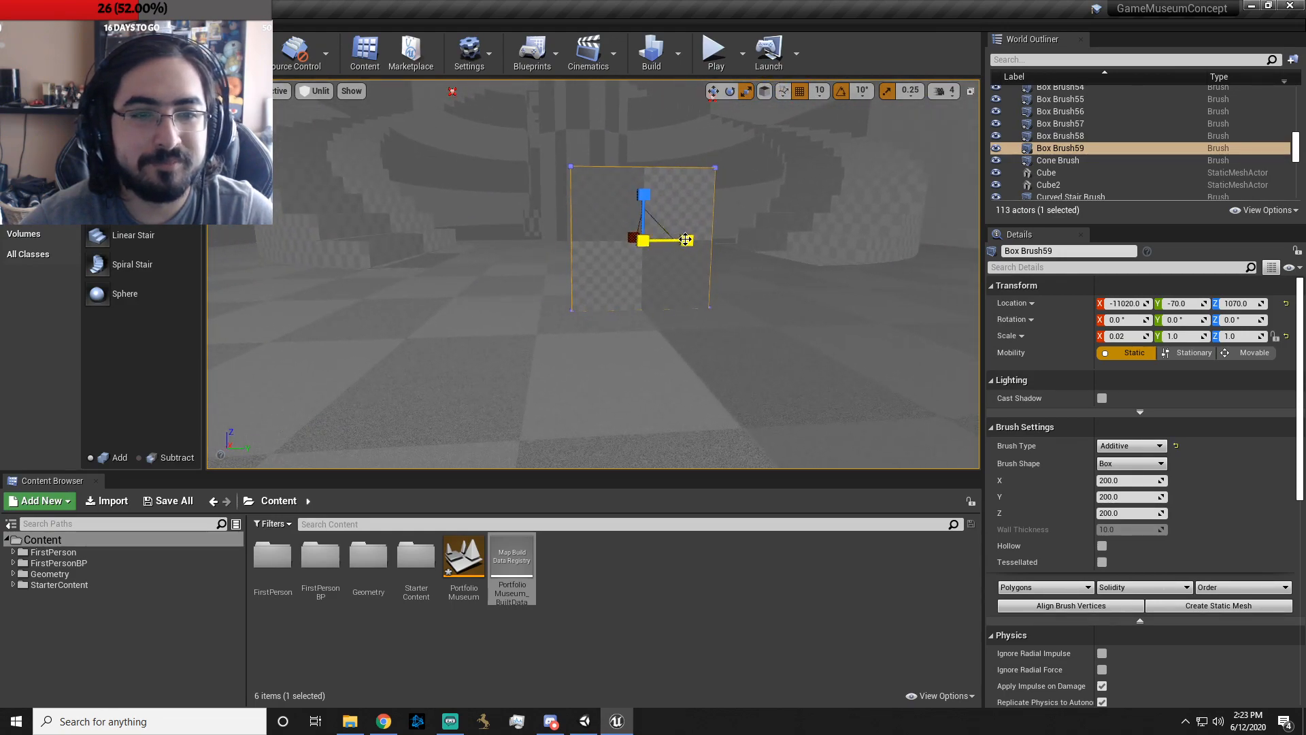
{"action": "mouse_move", "coordinate": [645, 245]}
{"action": "left_mouse_down"}
{"action": "mouse_move", "coordinate": [657, 231]}
{"action": "mouse_move", "coordinate": [607, 260]}
{"action": "left_mouse_up"}
{"action": "mouse_move", "coordinate": [606, 296]}
{"action": "right_mouse_down"}
{"action": "mouse_move", "coordinate": [701, 289]}
{"action": "mouse_move", "coordinate": [640, 286]}
{"action": "mouse_move", "coordinate": [700, 299]}
{"action": "right_mouse_up"}
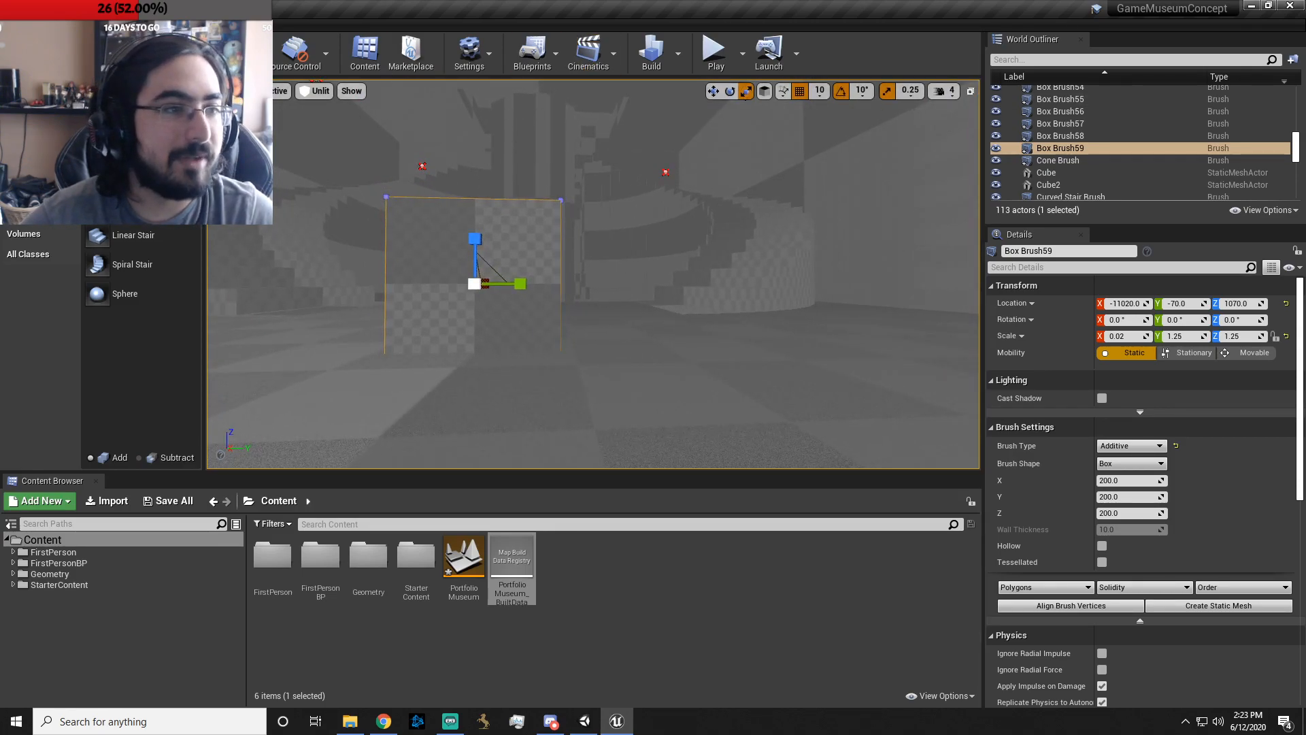
- Add a text render actor in front of the sign panel at about X -11030, Y -60, Z 1140
{"action": "key", "text": "shift+5"}
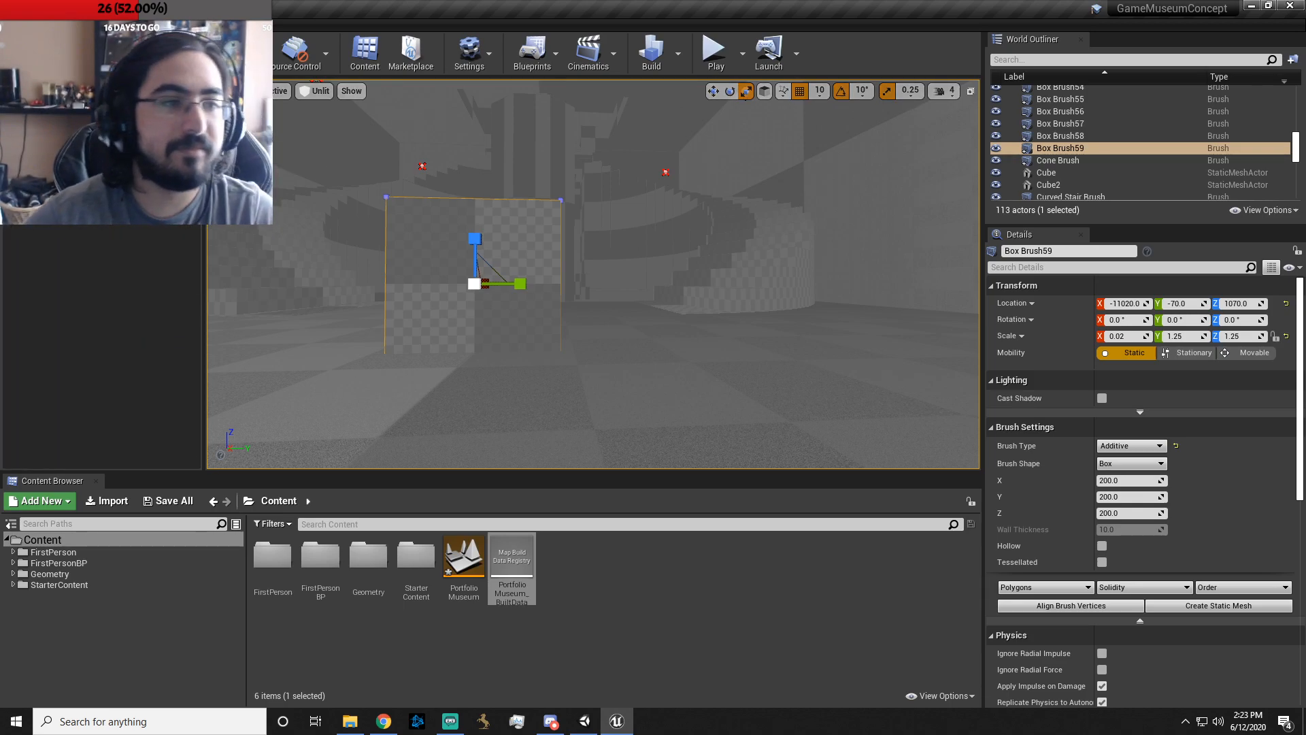
{"action": "left_click", "coordinate": [486, 235]}
{"action": "right_click_drag", "start_coordinate": [570, 303], "coordinate": [554, 289]}
{"action": "key", "text": "w"}
{"action": "left_click_drag", "start_coordinate": [513, 239], "coordinate": [501, 240]}
{"action": "right_click_drag", "start_coordinate": [575, 354], "coordinate": [636, 352]}
- Rotate the text actor 180 degrees about Z so it reads correctly, and shift it to Y -90
{"action": "key", "text": "r"}
{"action": "key", "text": "e"}
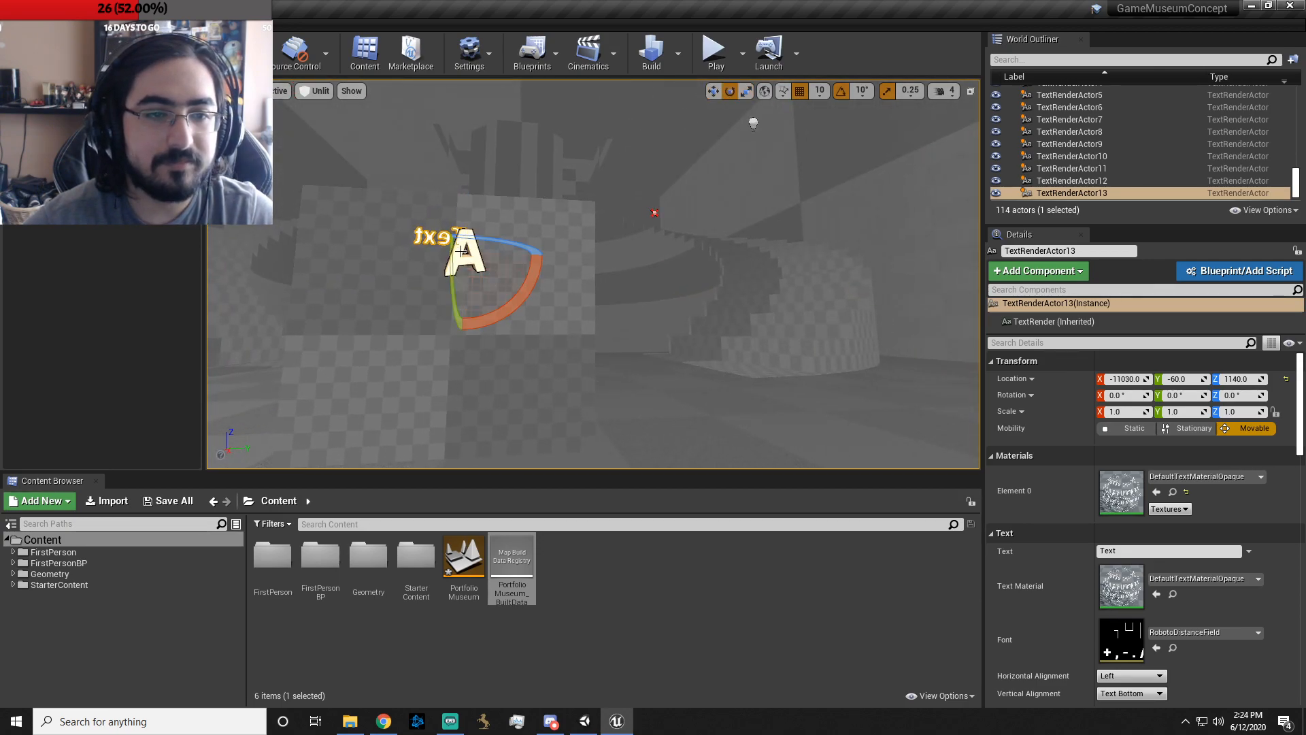
{"action": "left_click_drag", "start_coordinate": [460, 236], "coordinate": [381, 256]}
{"action": "key", "text": "w"}
{"action": "left_click_drag", "start_coordinate": [523, 256], "coordinate": [482, 268]}
- Set the sign text to "Funk Unplugged to the left", a blank line, and directions to the named museum to the right past the stairs
{"action": "scroll", "coordinate": [1152, 524], "scroll_direction": "down", "scroll_amount": 1}
{"action": "left_click", "coordinate": [1153, 528]}
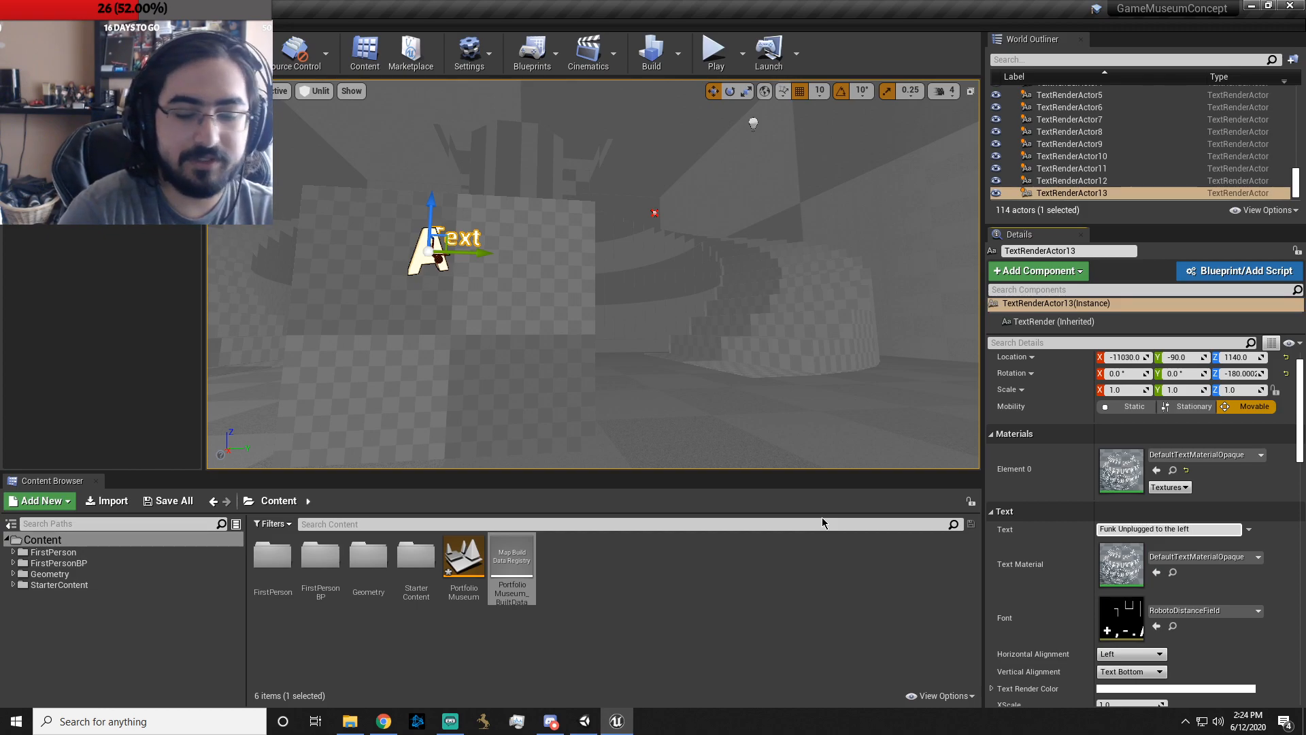
{"action": "type", "text": "Funk Unplugged to the left"}
{"action": "key", "text": "shift+Return"}
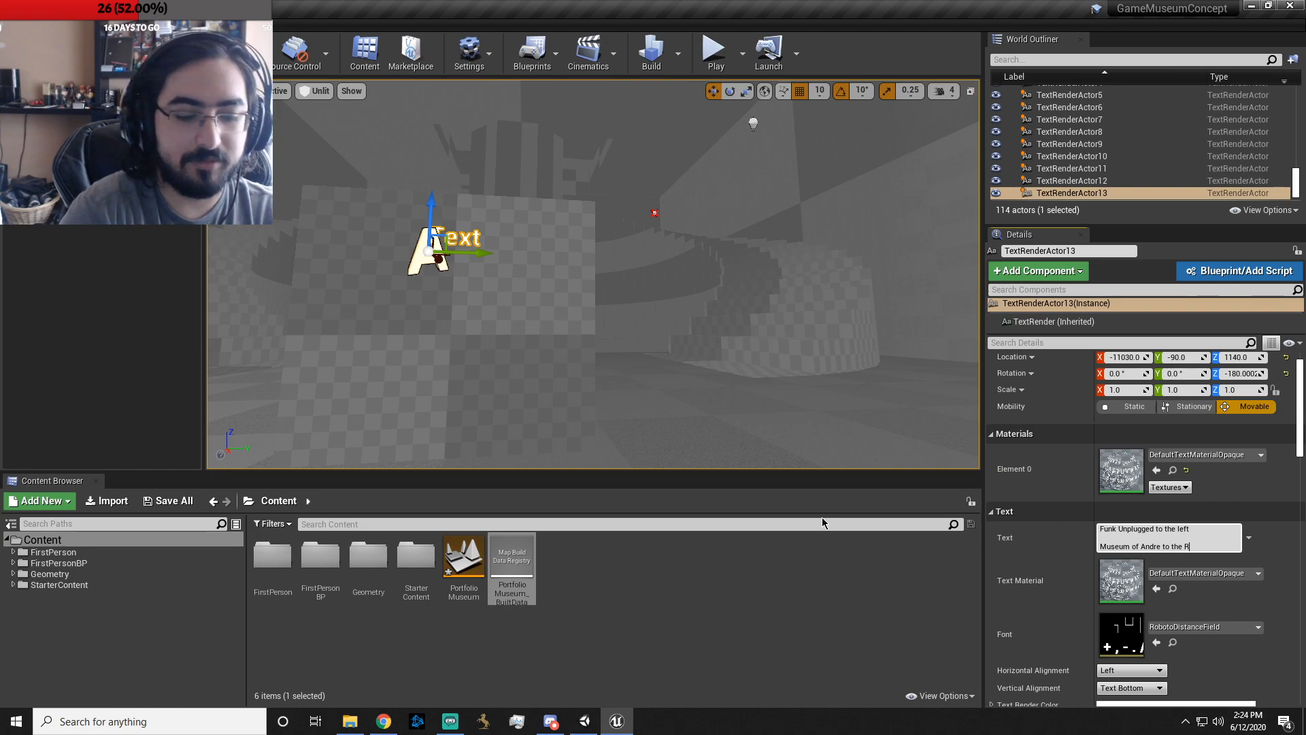
{"action": "type", "text": "the stairs"}
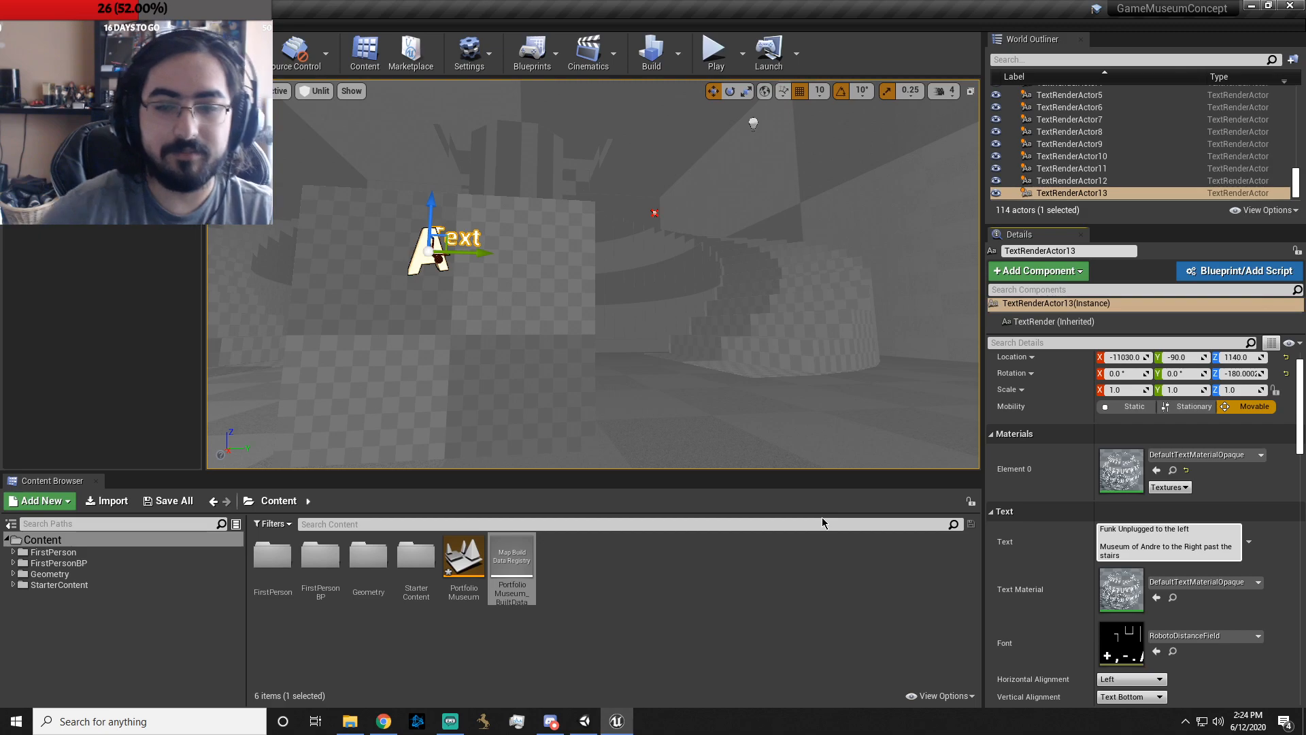
{"action": "key", "text": "Return"}
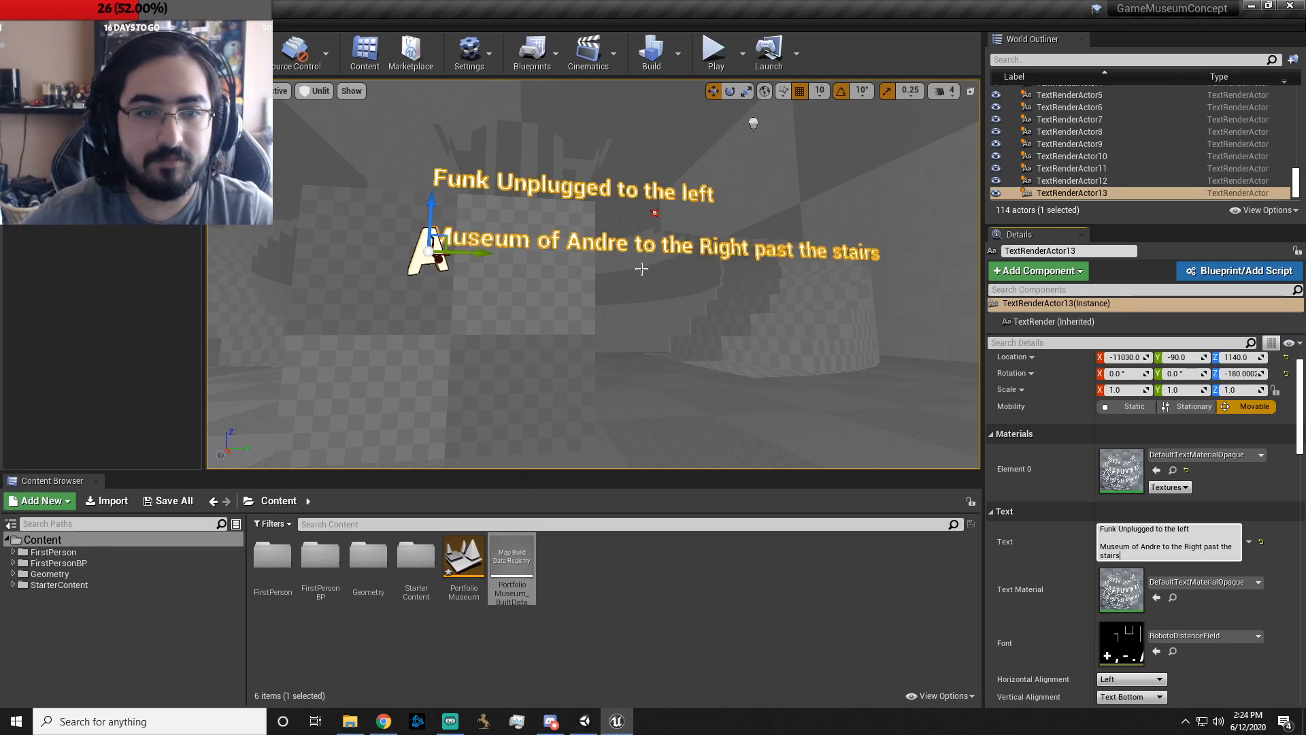
- Lower the sign text to Z 1090, set its horizontal alignment to Center, and shift it to the middle of the panel
{"action": "left_click_drag", "start_coordinate": [458, 250], "coordinate": [344, 290]}
{"action": "left_click_drag", "start_coordinate": [301, 201], "coordinate": [297, 260]}
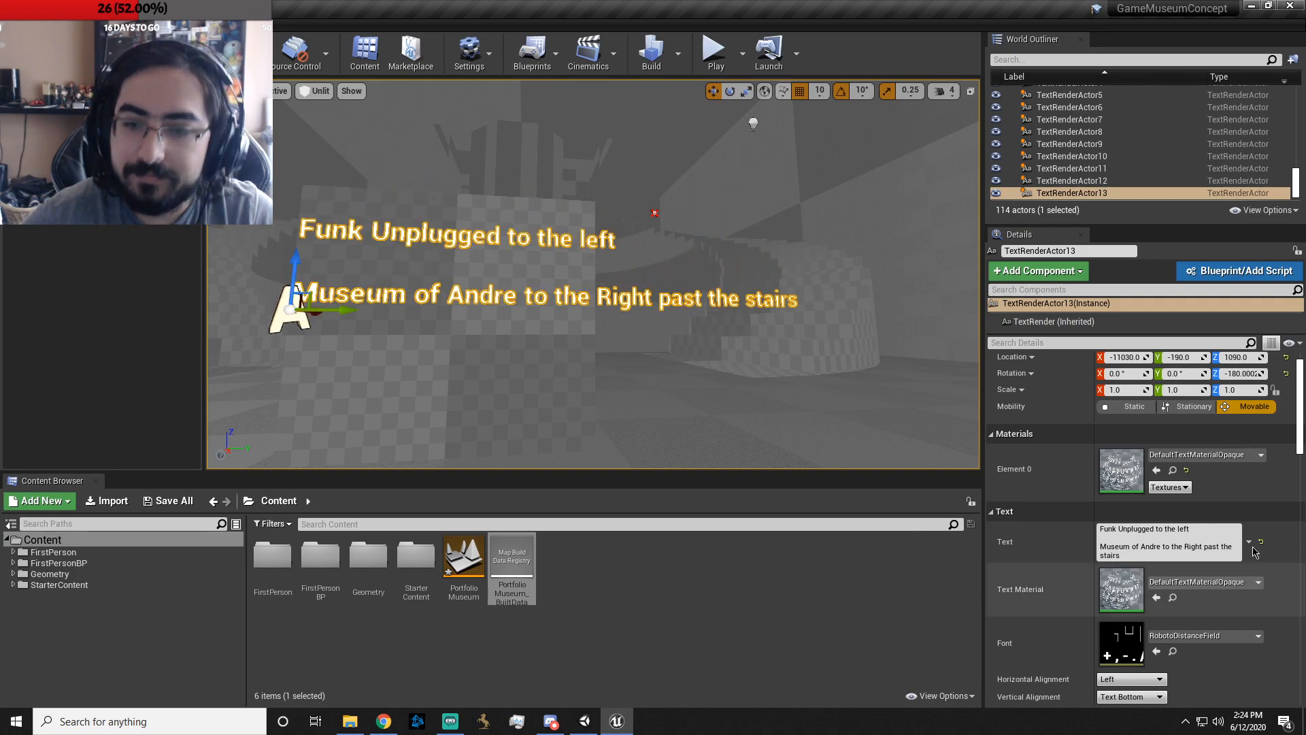
{"action": "scroll", "coordinate": [1143, 612], "scroll_direction": "down", "scroll_amount": 2}
{"action": "left_click", "coordinate": [1143, 615]}
{"action": "left_click", "coordinate": [1108, 635]}
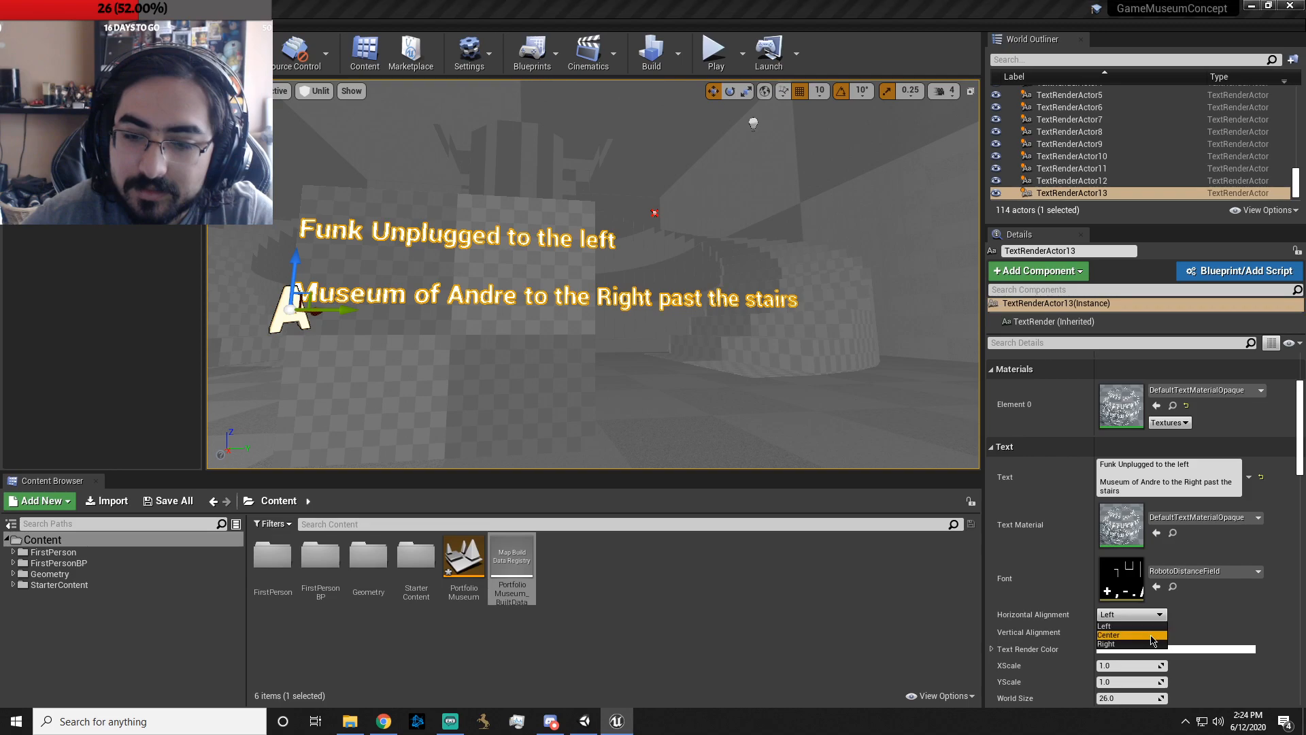
{"action": "key", "text": "f"}
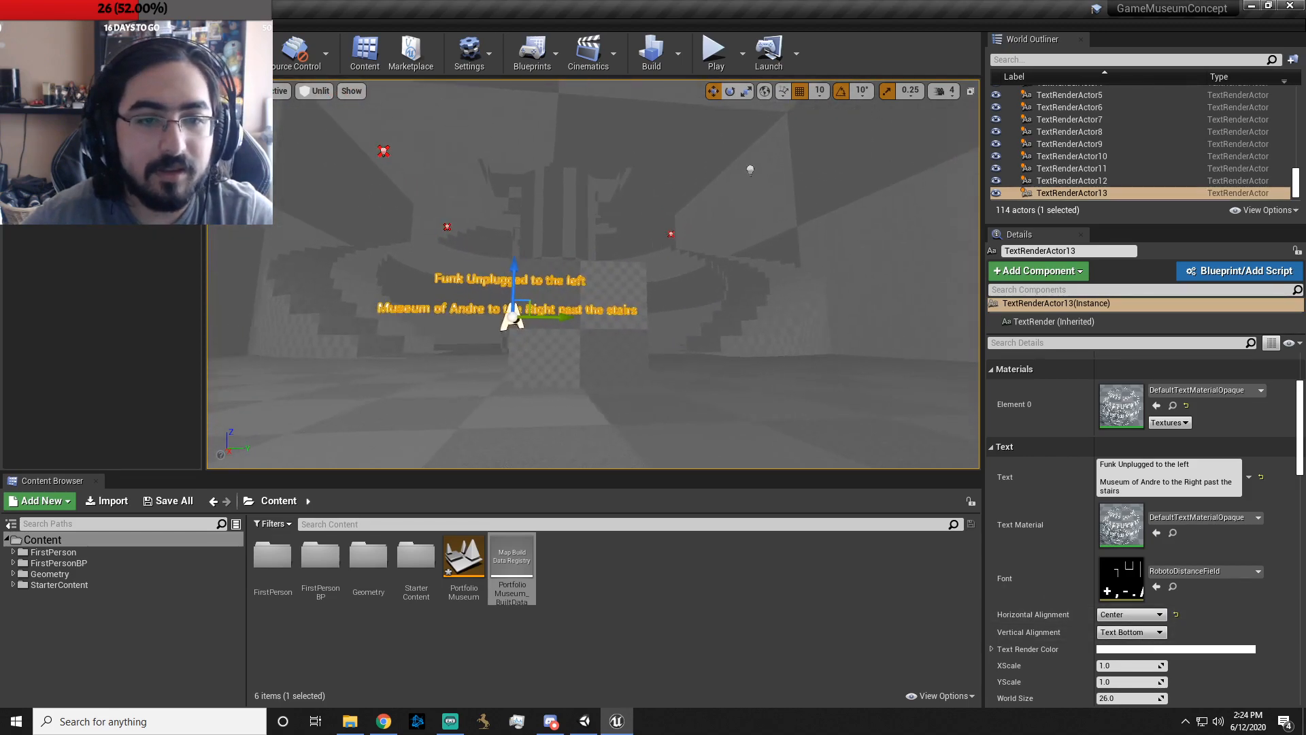
{"action": "left_click_drag", "start_coordinate": [590, 349], "coordinate": [604, 348]}
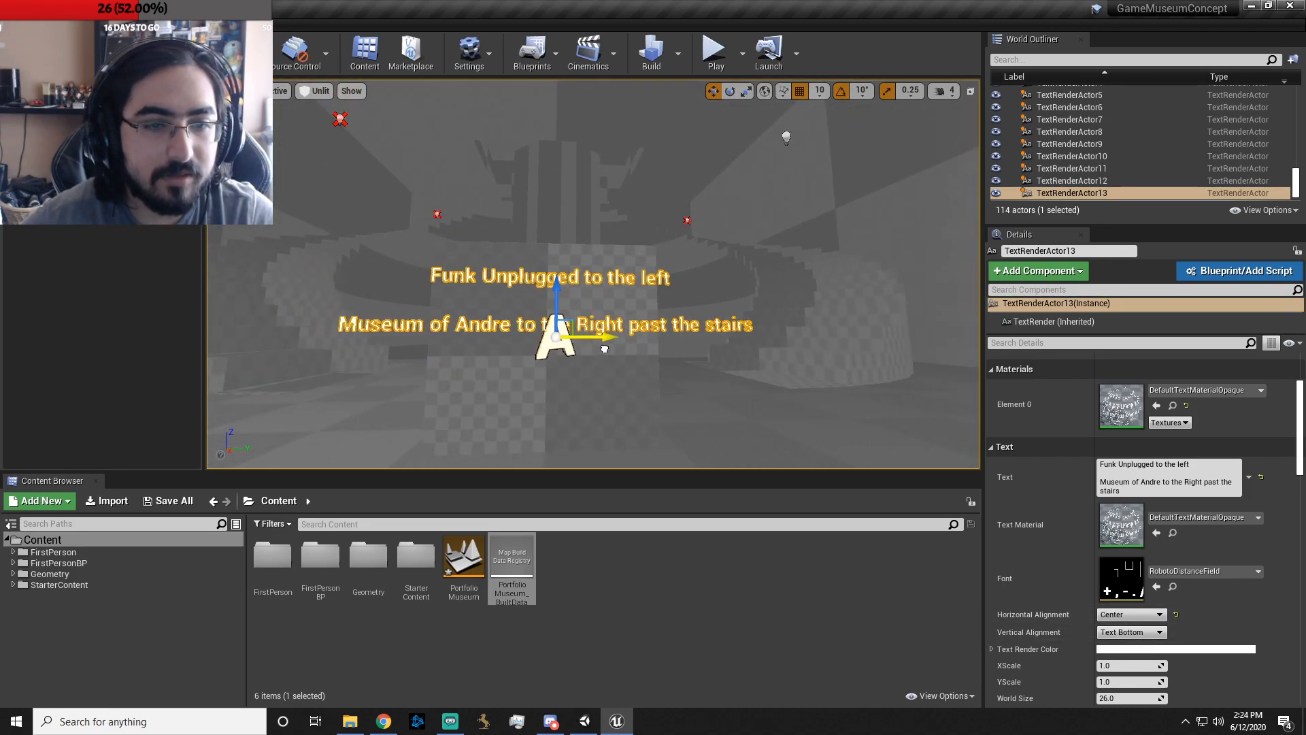
- Widen the panel brush behind the sign text along its Y axis
{"action": "left_click", "coordinate": [626, 350]}
{"action": "key", "text": "e"}
{"action": "key", "text": "r"}
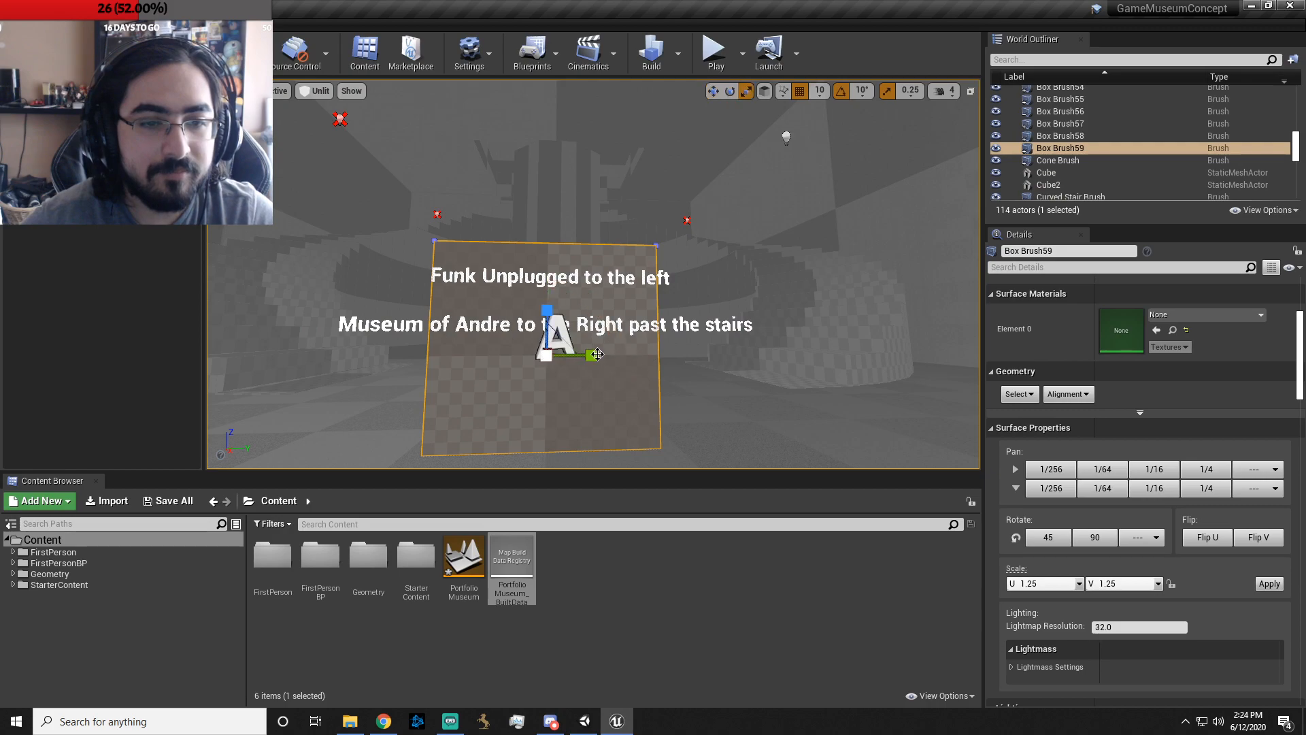
{"action": "left_click_drag", "start_coordinate": [592, 355], "coordinate": [618, 355]}
- Place a box brush in the passage beside the curved stair wall and change its brush type to Subtractive
{"action": "mouse_move", "coordinate": [498, 346]}
{"action": "right_mouse_down"}
{"action": "mouse_move", "coordinate": [653, 357]}
{"action": "mouse_move", "coordinate": [721, 344]}
{"action": "mouse_move", "coordinate": [531, 358]}
{"action": "mouse_move", "coordinate": [625, 301]}
{"action": "right_mouse_up"}
{"action": "key", "text": "a"}
{"action": "key", "text": "w"}
{"action": "key", "text": "w"}
{"action": "key", "text": "s"}
{"action": "mouse_move", "coordinate": [693, 332]}
{"action": "right_mouse_down"}
{"action": "mouse_move", "coordinate": [544, 340]}
{"action": "mouse_move", "coordinate": [774, 341]}
{"action": "right_mouse_up"}
{"action": "key", "text": "w"}
{"action": "key", "text": "w"}
{"action": "right_click_drag", "start_coordinate": [699, 263], "coordinate": [718, 280]}
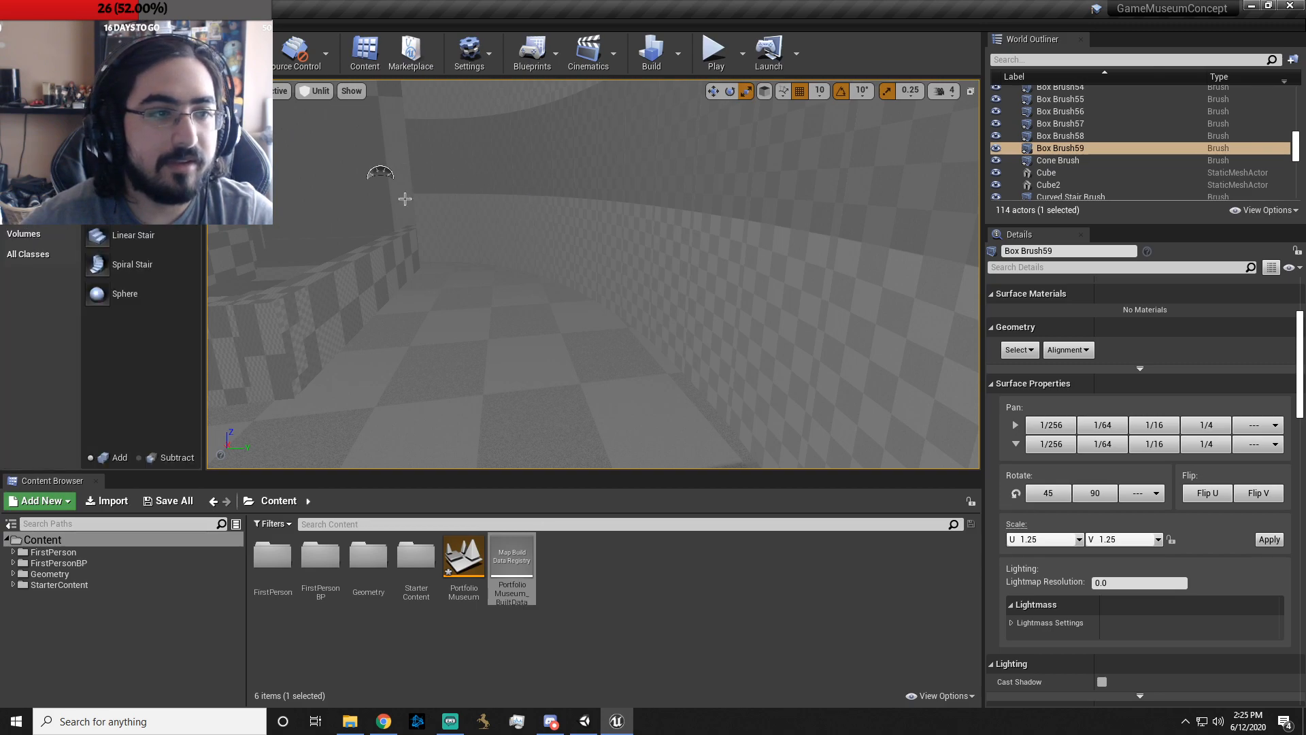
{"action": "left_click_drag", "start_coordinate": [129, 118], "coordinate": [687, 224]}
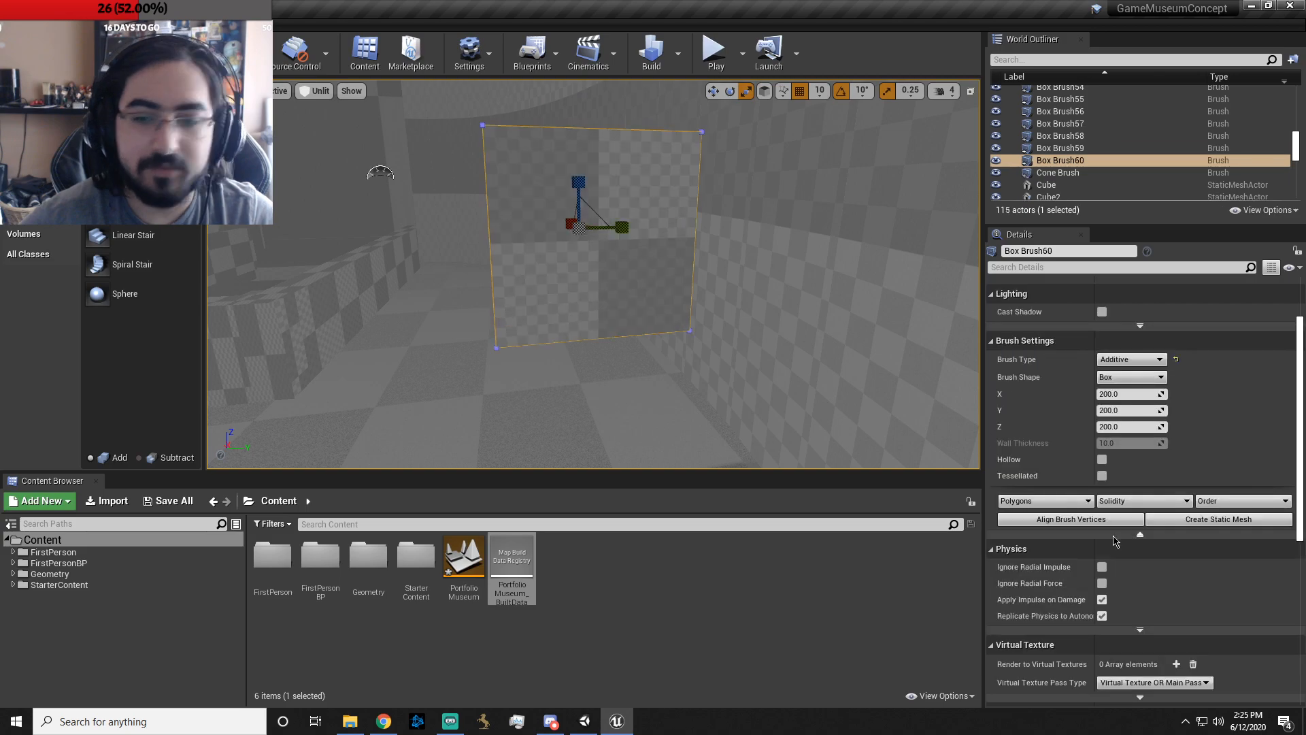
{"action": "left_click", "coordinate": [1142, 361]}
{"action": "left_click", "coordinate": [1130, 371]}
{"action": "left_click", "coordinate": [1143, 361]}
{"action": "left_click", "coordinate": [1117, 380]}
{"action": "key", "text": "w"}
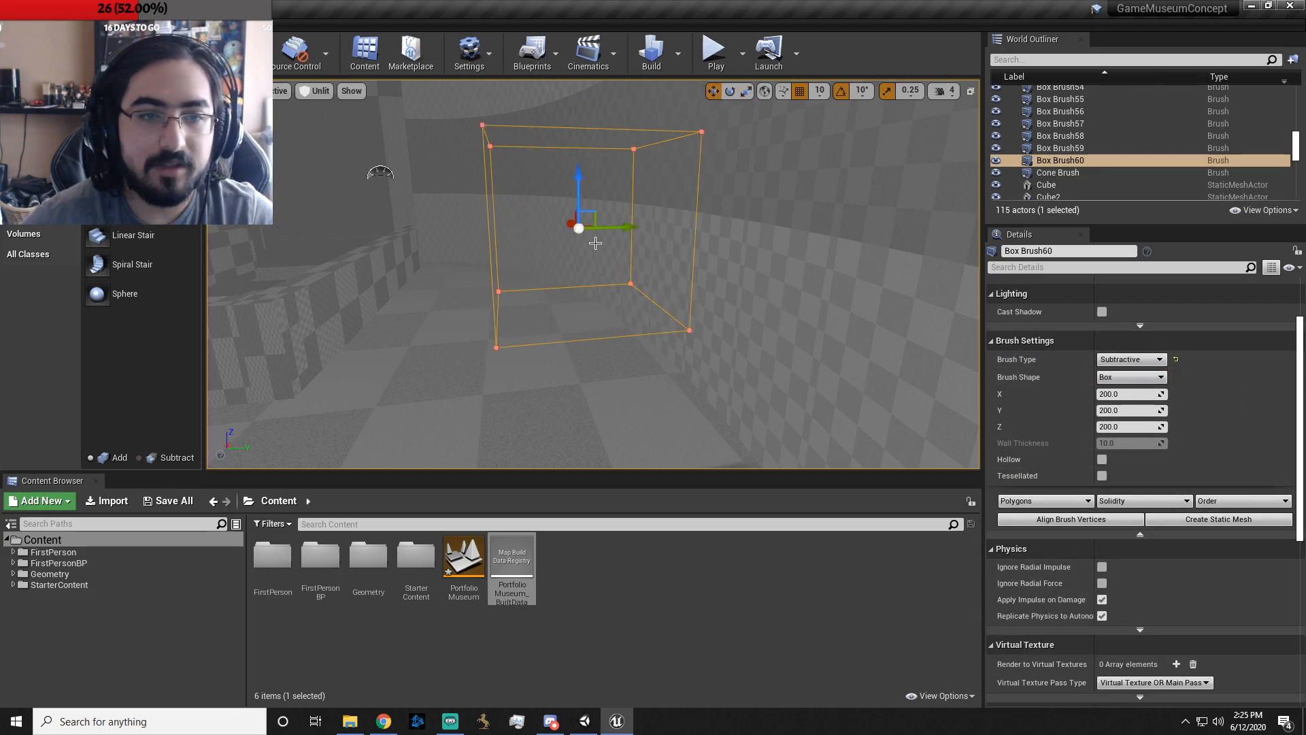
- Try to cut through the curved stair wall by moving the subtractive brush into it and rescaling the brush
{"action": "left_click_drag", "start_coordinate": [616, 227], "coordinate": [789, 220]}
{"action": "key", "text": "e"}
{"action": "key", "text": "r"}
{"action": "key", "text": "a"}
{"action": "right_click_drag", "start_coordinate": [768, 204], "coordinate": [932, 205]}
{"action": "right_click_drag", "start_coordinate": [689, 235], "coordinate": [707, 234]}
{"action": "left_click_drag", "start_coordinate": [667, 223], "coordinate": [609, 223]}
{"action": "key", "text": "s"}
{"action": "mouse_move", "coordinate": [657, 222]}
{"action": "right_mouse_down"}
{"action": "mouse_move", "coordinate": [572, 228]}
{"action": "mouse_move", "coordinate": [630, 204]}
{"action": "mouse_move", "coordinate": [578, 197]}
{"action": "right_mouse_up"}
{"action": "key", "text": "w"}
{"action": "key", "text": "s"}
- Reposition the subtractive brush in the stair wall and adjust its length along X to shape the opening
{"action": "key", "text": "e"}
{"action": "key", "text": "w"}
{"action": "key", "text": "e"}
{"action": "key", "text": "w"}
{"action": "left_click_drag", "start_coordinate": [702, 225], "coordinate": [726, 216]}
{"action": "key", "text": "a"}
{"action": "right_click_drag", "start_coordinate": [710, 315], "coordinate": [806, 311]}
{"action": "key", "text": "e"}
{"action": "key", "text": "r"}
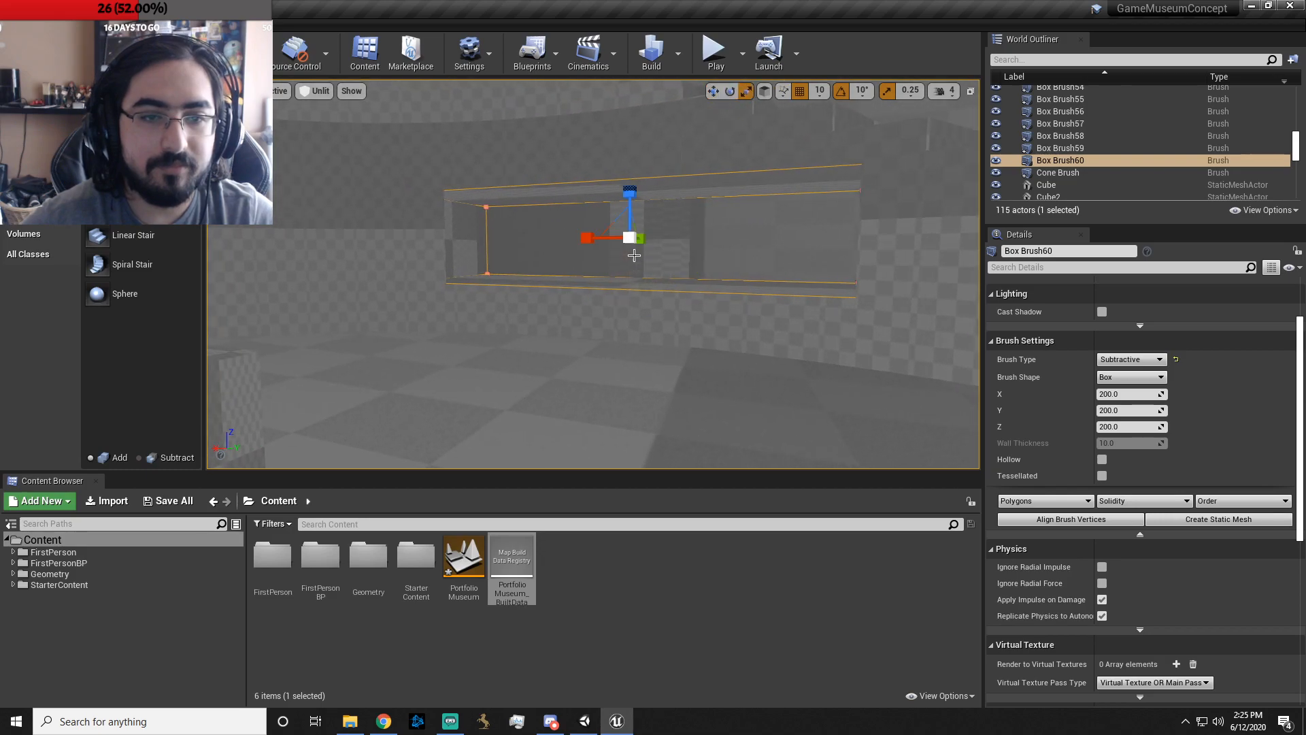
{"action": "left_click_drag", "start_coordinate": [588, 238], "coordinate": [588, 237]}
{"action": "mouse_move", "coordinate": [645, 268]}
{"action": "right_mouse_down"}
{"action": "mouse_move", "coordinate": [722, 270]}
{"action": "mouse_move", "coordinate": [653, 282]}
{"action": "mouse_move", "coordinate": [645, 268]}
{"action": "right_mouse_up"}
{"action": "key", "text": "w"}
{"action": "key", "text": "s"}
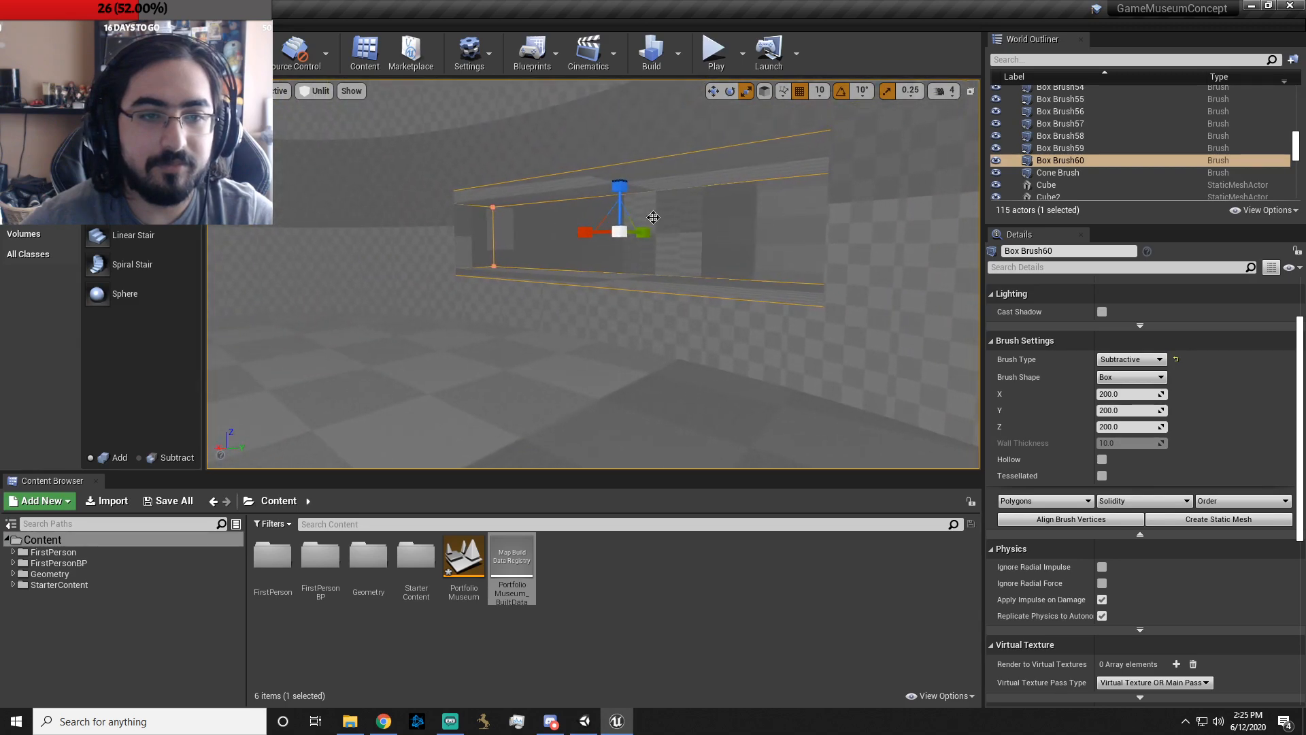
- Increase the subtractive brush's height to extend the stair wall opening vertically towards the floor
{"action": "left_click_drag", "start_coordinate": [620, 193], "coordinate": [621, 167]}
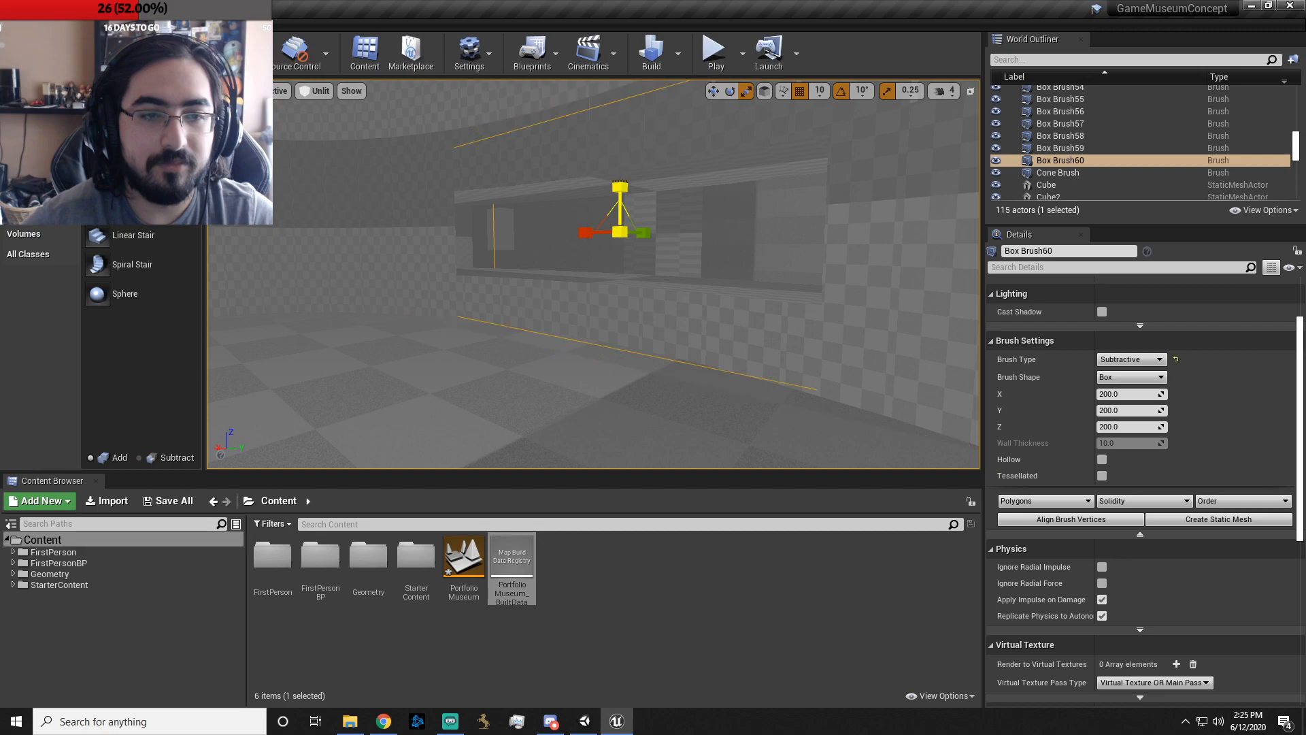
{"action": "left_click_drag", "start_coordinate": [620, 187], "coordinate": [673, 307]}
{"action": "left_click_drag", "start_coordinate": [621, 180], "coordinate": [620, 185]}
{"action": "key", "text": "a"}
{"action": "mouse_move", "coordinate": [642, 253]}
{"action": "right_mouse_down"}
{"action": "mouse_move", "coordinate": [735, 248]}
{"action": "mouse_move", "coordinate": [653, 248]}
{"action": "mouse_move", "coordinate": [663, 232]}
{"action": "mouse_move", "coordinate": [721, 235]}
{"action": "right_mouse_up"}
{"action": "key", "text": "d"}
{"action": "key", "text": "a"}
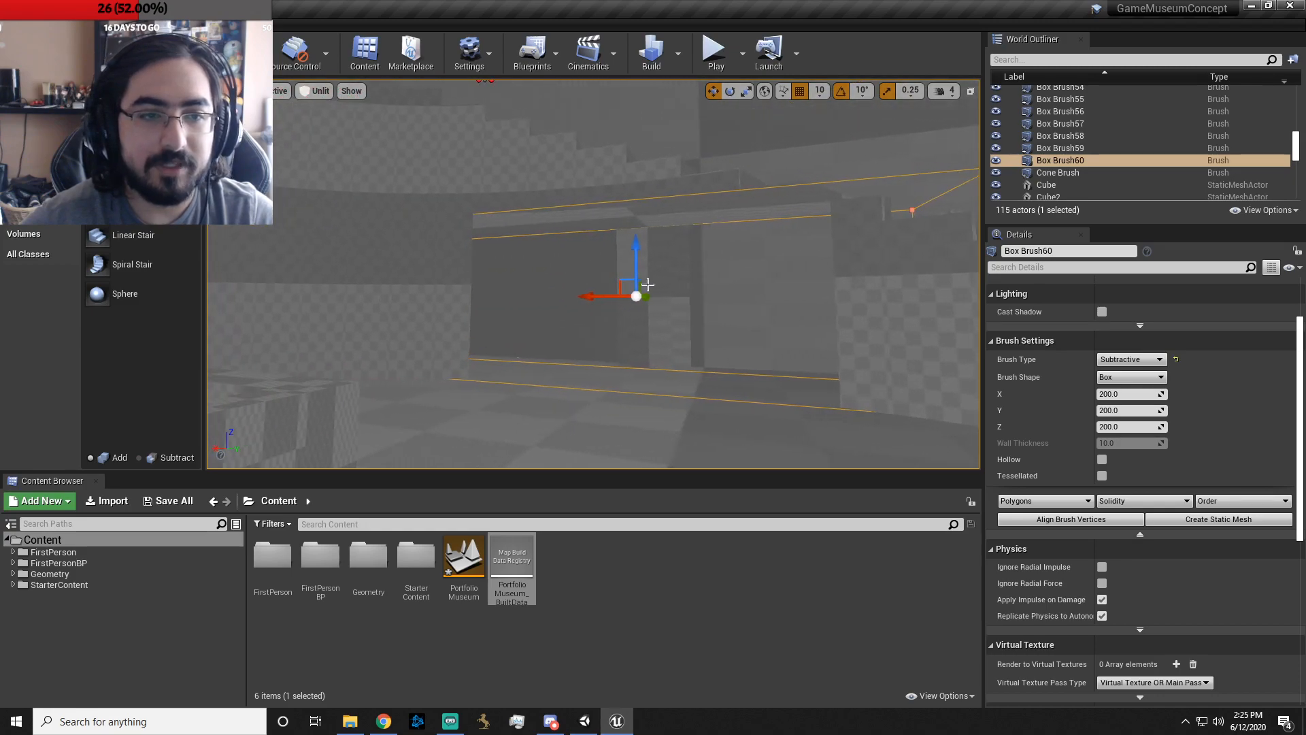
- Shift the subtractive brush along X in the stair wall, inspect the cut, and delete the brush
{"action": "key", "text": "a"}
{"action": "left_click_drag", "start_coordinate": [581, 303], "coordinate": [499, 304]}
{"action": "mouse_move", "coordinate": [697, 300]}
{"action": "right_mouse_down"}
{"action": "mouse_move", "coordinate": [367, 296]}
{"action": "mouse_move", "coordinate": [688, 312]}
{"action": "right_mouse_up"}
{"action": "key", "text": "d"}
{"action": "key", "text": "d"}
{"action": "key", "text": "a"}
{"action": "key", "text": "Delete"}
- Examine the curved stair brush's settings, from surface properties to actor options, and its wall along the passage
{"action": "left_click", "coordinate": [561, 264]}
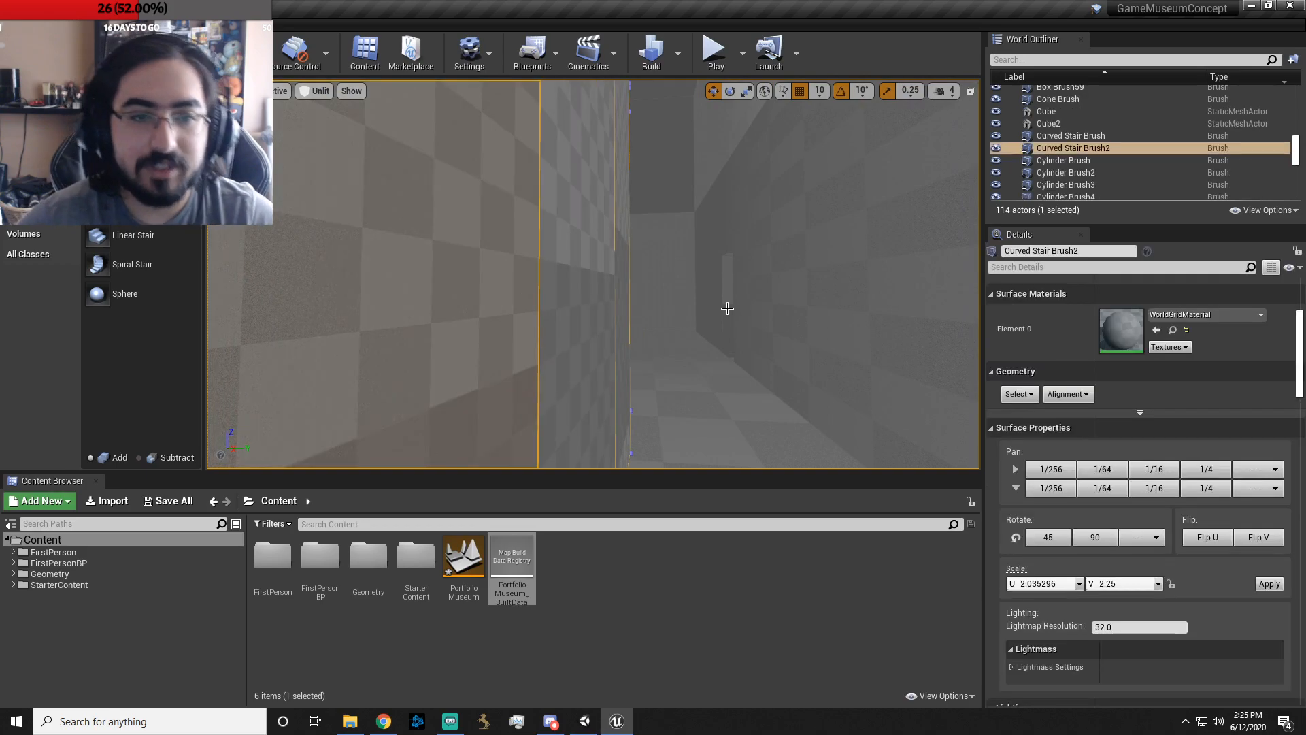
{"action": "key", "text": "f"}
{"action": "scroll", "coordinate": [1055, 528], "scroll_direction": "down", "scroll_amount": 10}
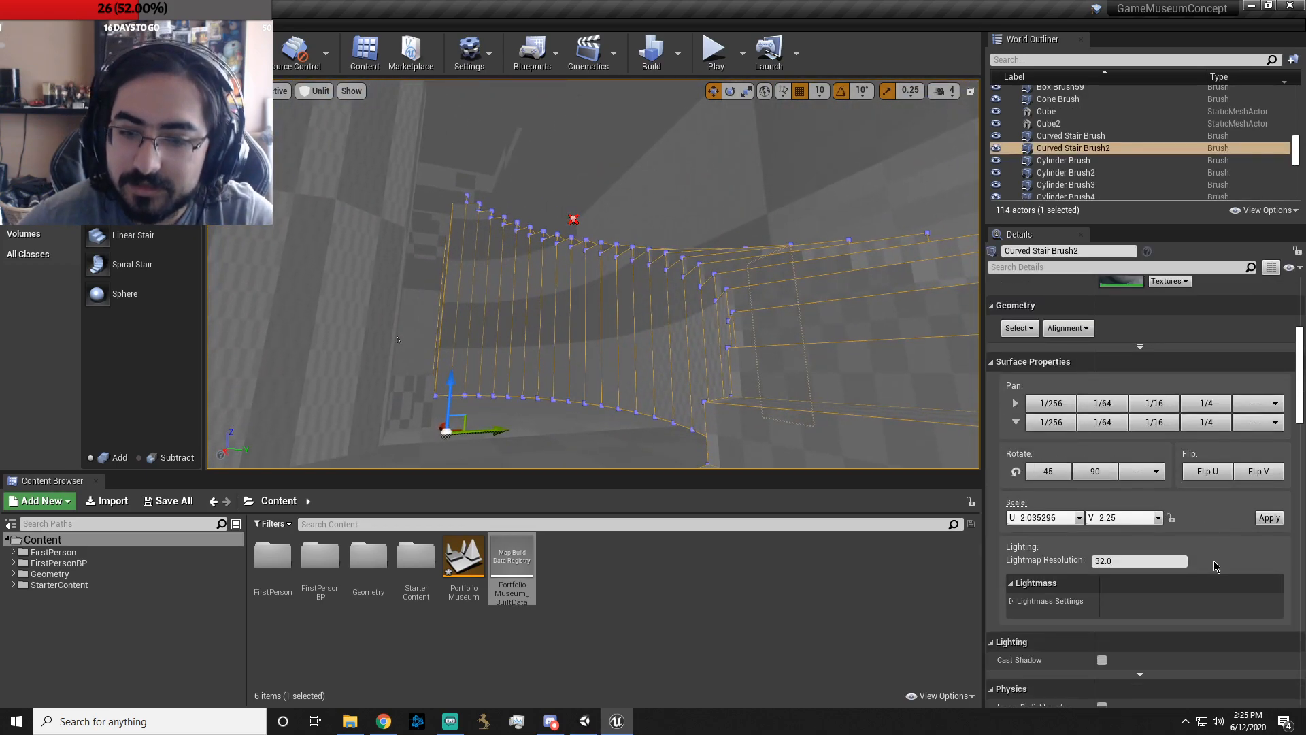
{"action": "scroll", "coordinate": [1141, 531], "scroll_direction": "down", "scroll_amount": 4}
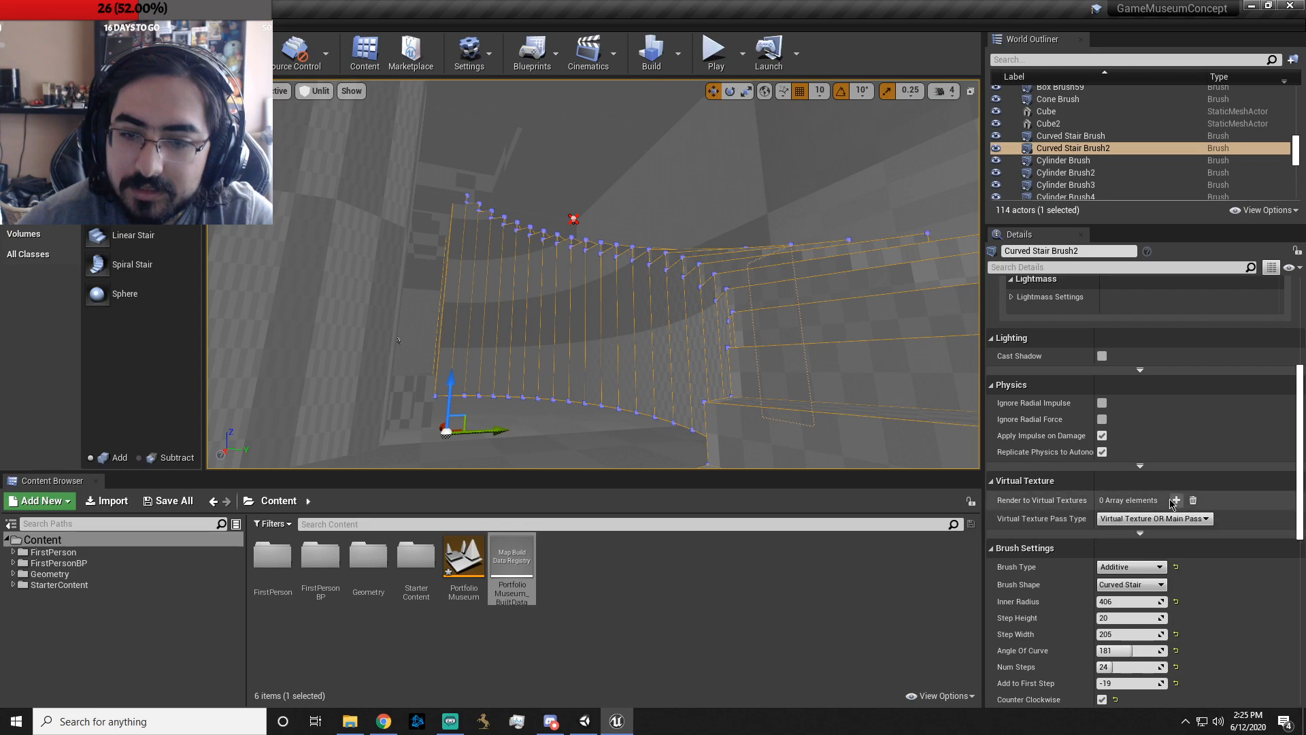
{"action": "scroll", "coordinate": [1217, 471], "scroll_direction": "down", "scroll_amount": 4}
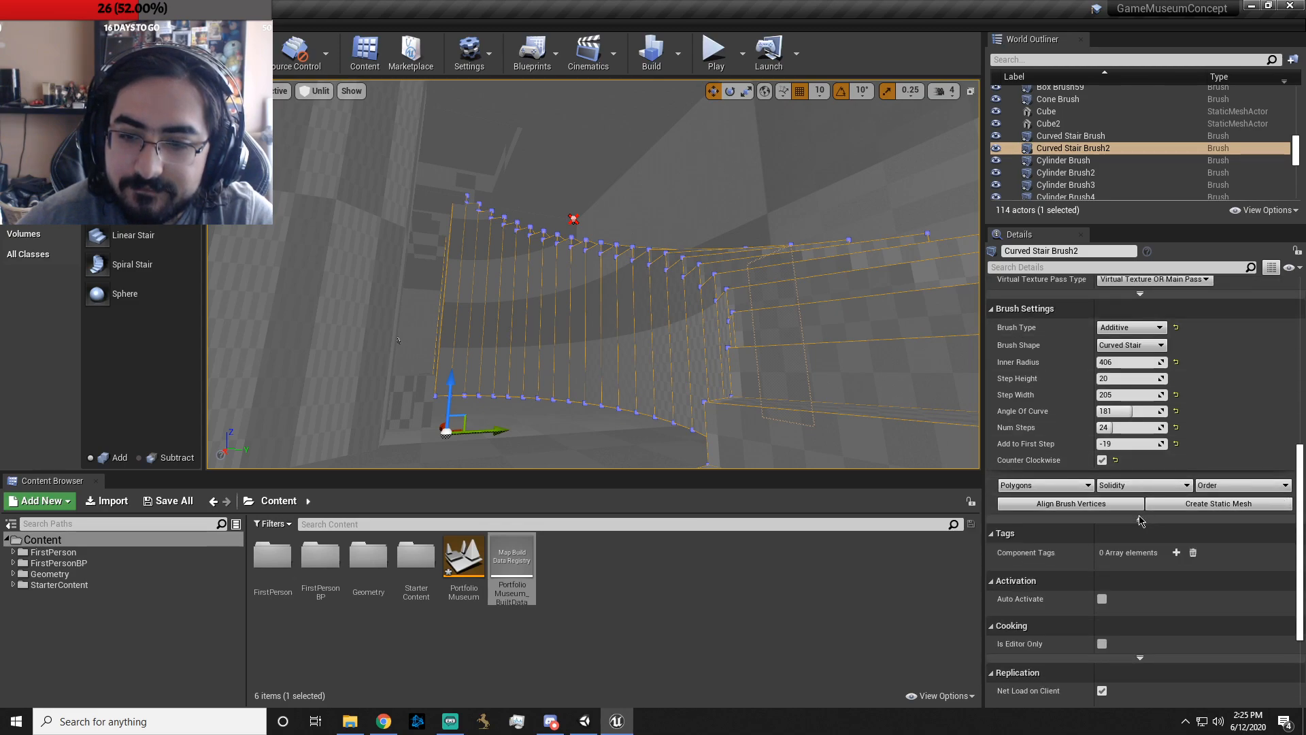
{"action": "scroll", "coordinate": [1150, 561], "scroll_direction": "down", "scroll_amount": 3}
{"action": "scroll", "coordinate": [1153, 561], "scroll_direction": "down", "scroll_amount": 3}
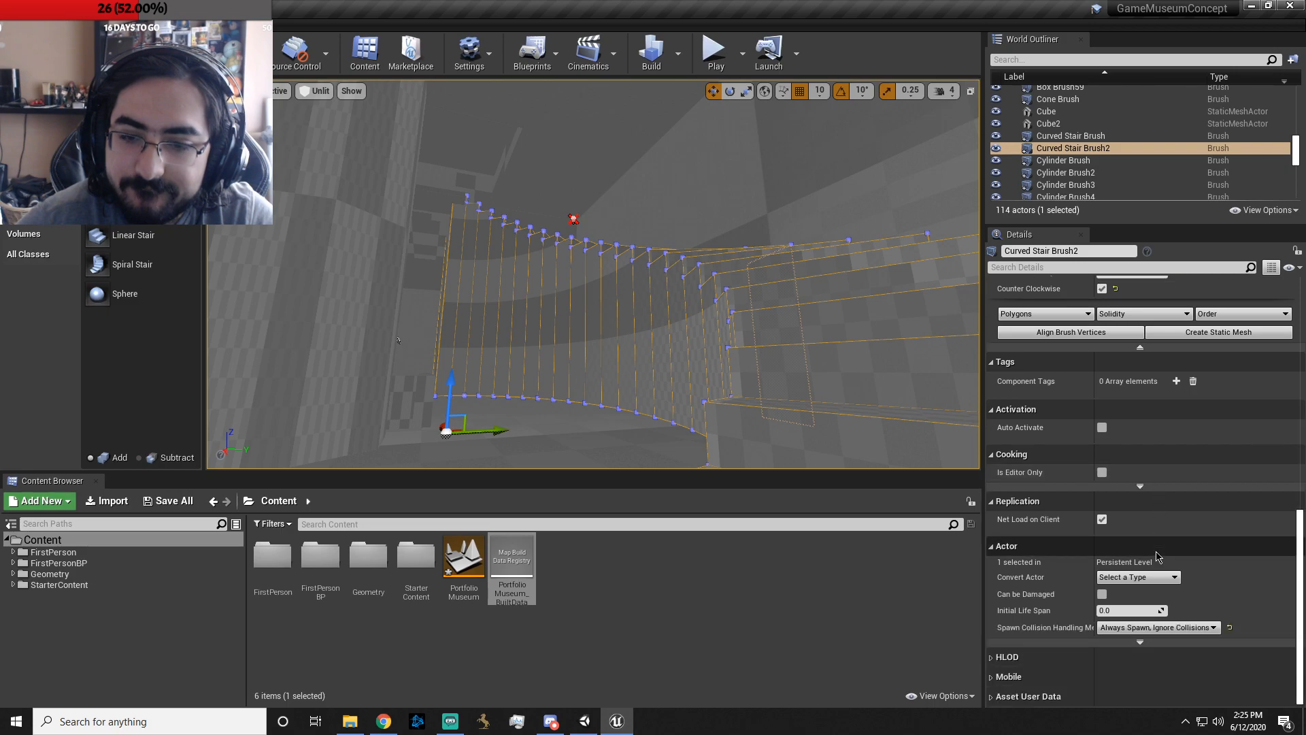
{"action": "right_click_drag", "start_coordinate": [615, 363], "coordinate": [624, 368]}
{"action": "key", "text": "w"}
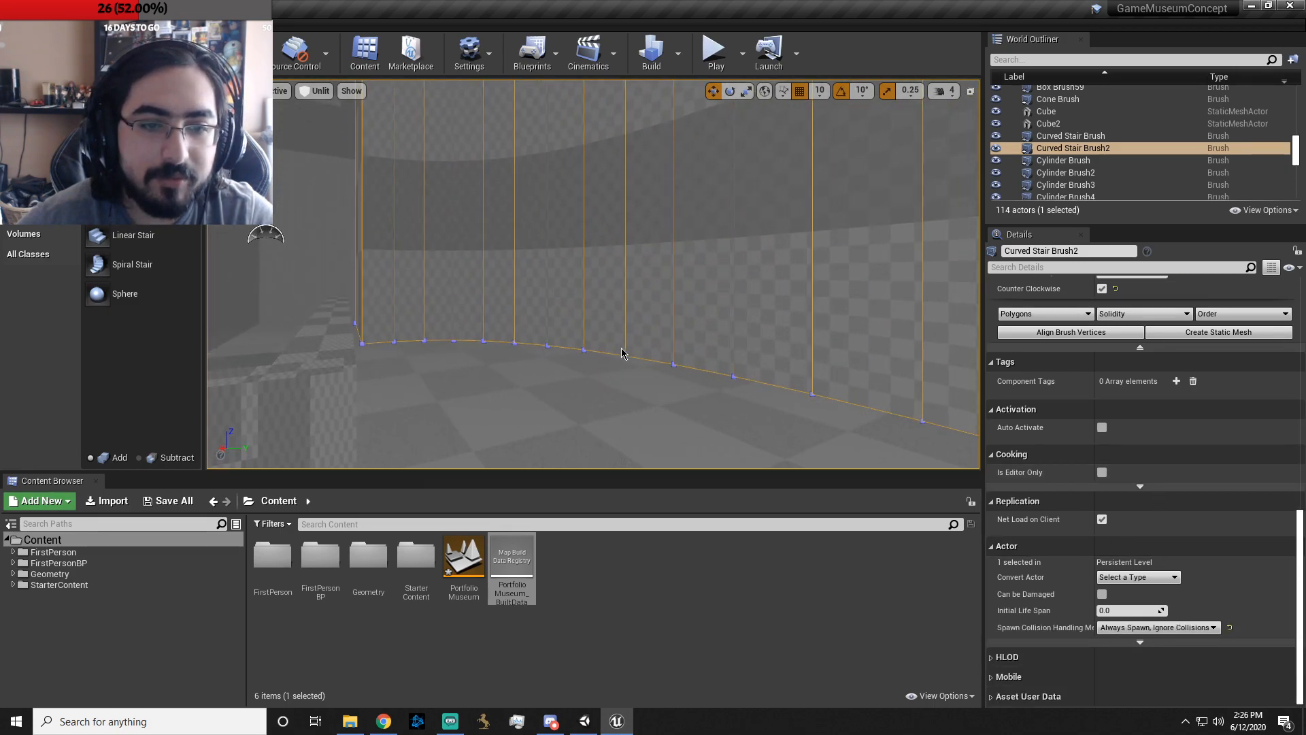
- Start brush editing on the curved stair and select the lower corner vertex at the end of its passage wall
{"action": "left_click", "coordinate": [146, 61]}
{"action": "right_click_drag", "start_coordinate": [617, 317], "coordinate": [569, 329]}
{"action": "key", "text": "w"}
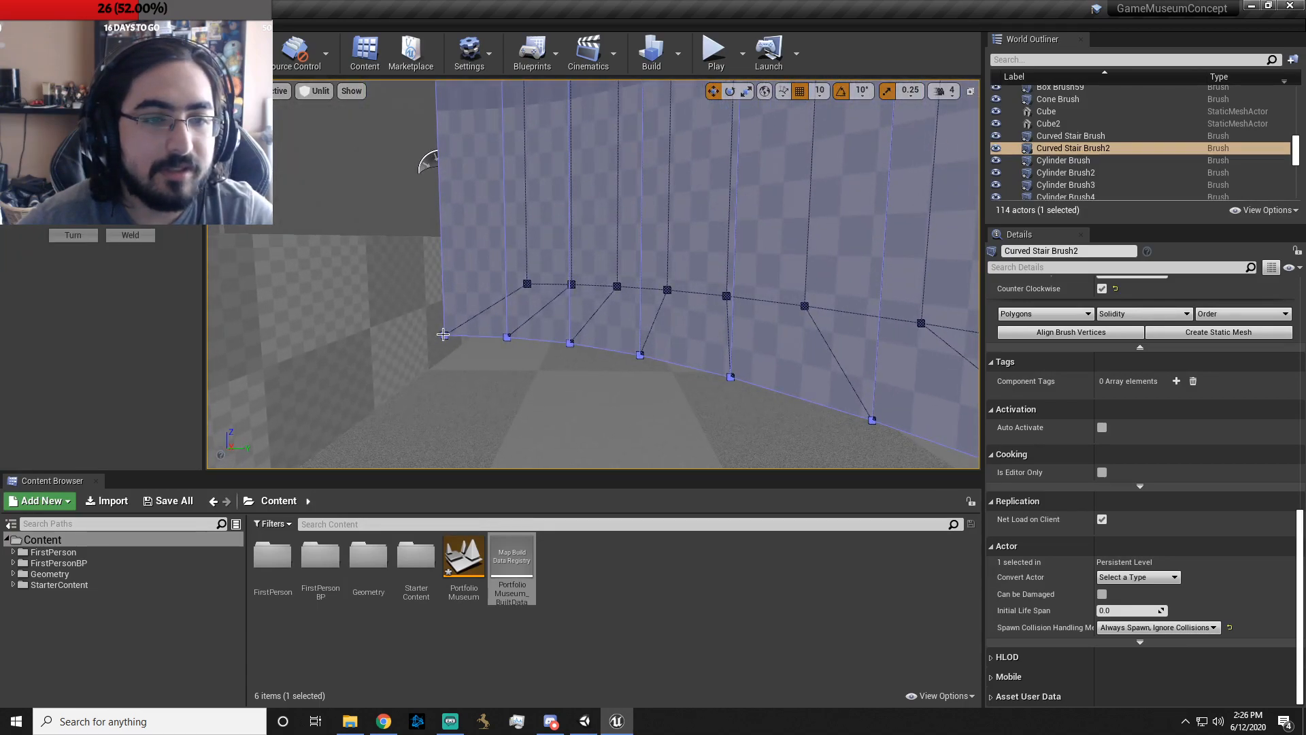
{"action": "left_click", "coordinate": [443, 334]}
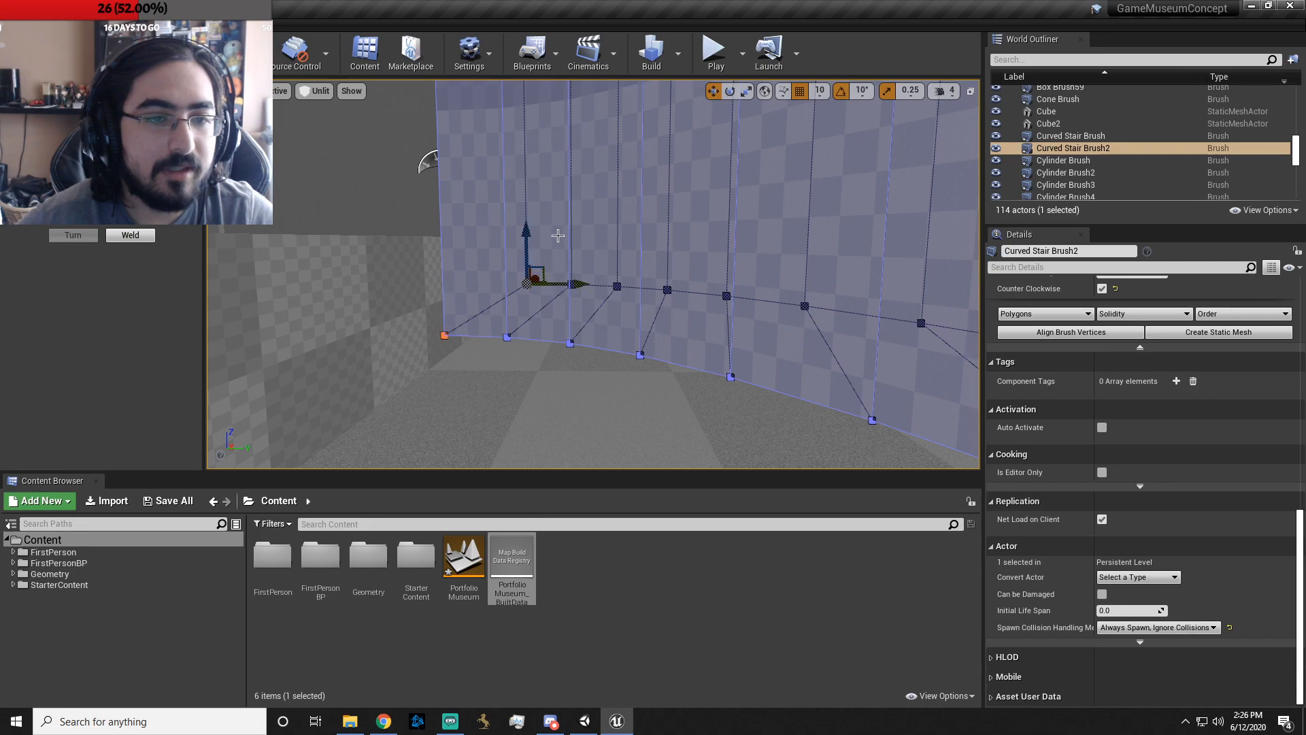
{"action": "key", "text": "w"}
{"action": "right_click_drag", "start_coordinate": [518, 230], "coordinate": [515, 230]}
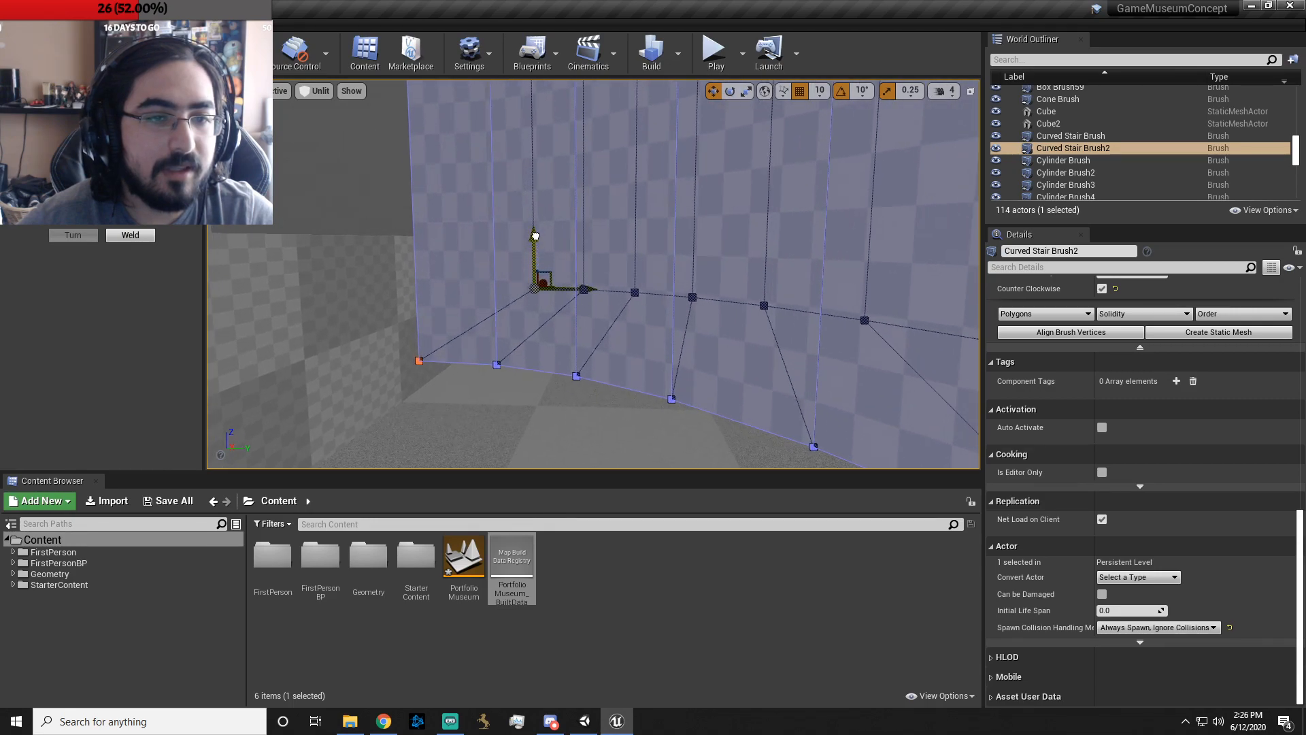
- Inspect the stair brush's lower vertices, try selecting its corner vertex and end wall face, and leave brush editing
{"action": "key", "text": "s"}
{"action": "mouse_move", "coordinate": [545, 277]}
{"action": "right_mouse_down"}
{"action": "mouse_move", "coordinate": [545, 327]}
{"action": "mouse_move", "coordinate": [708, 299]}
{"action": "mouse_move", "coordinate": [606, 282]}
{"action": "mouse_move", "coordinate": [620, 280]}
{"action": "mouse_move", "coordinate": [612, 310]}
{"action": "mouse_move", "coordinate": [755, 320]}
{"action": "mouse_move", "coordinate": [840, 238]}
{"action": "mouse_move", "coordinate": [840, 213]}
{"action": "right_mouse_up"}
{"action": "key", "text": "a"}
{"action": "key", "text": "a"}
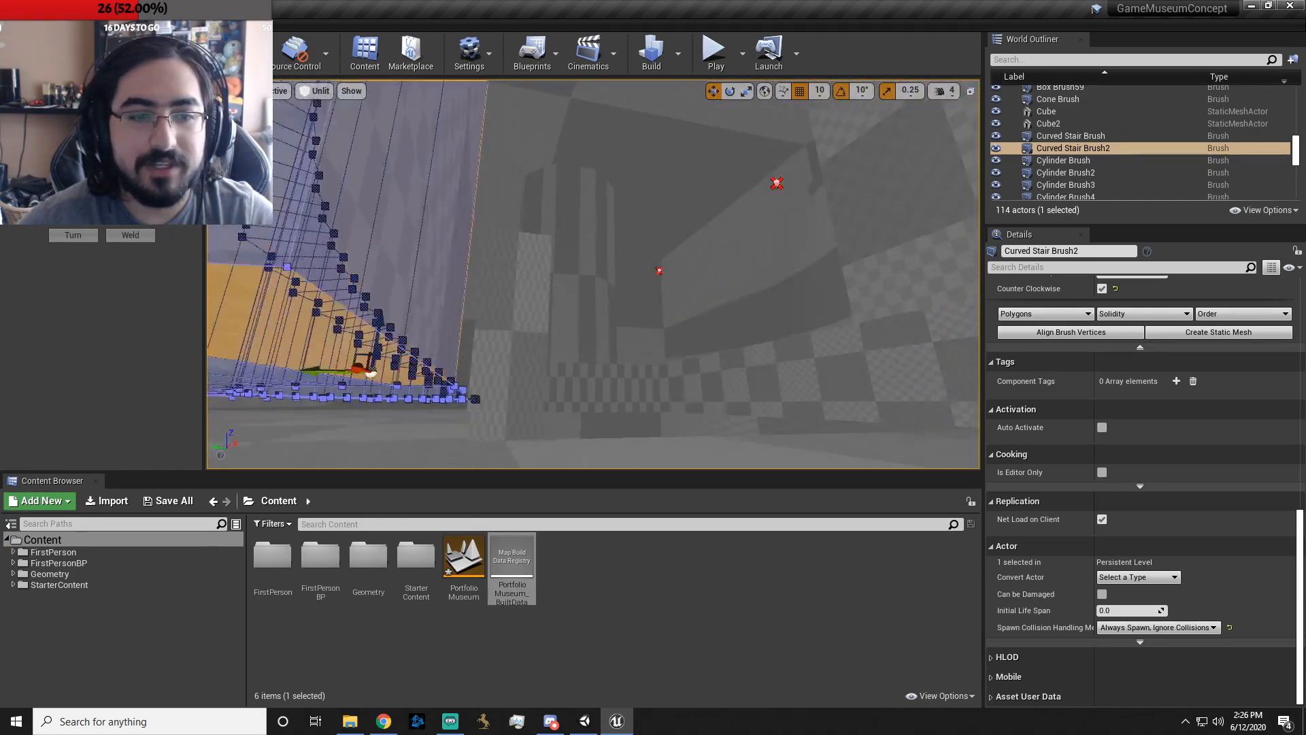
{"action": "right_click_drag", "start_coordinate": [594, 274], "coordinate": [477, 269]}
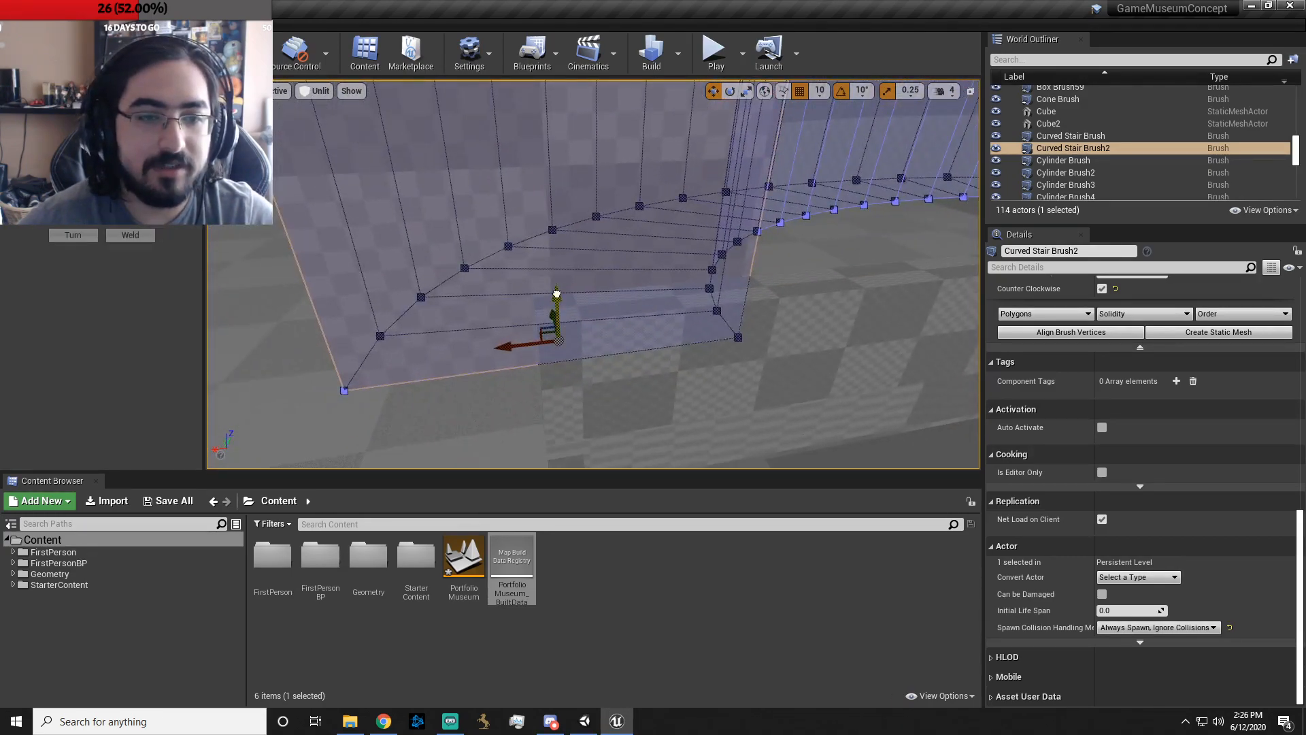
{"action": "mouse_move", "coordinate": [574, 111]}
{"action": "right_mouse_down"}
{"action": "mouse_move", "coordinate": [728, 102]}
{"action": "mouse_move", "coordinate": [864, 123]}
{"action": "mouse_move", "coordinate": [585, 119]}
{"action": "mouse_move", "coordinate": [756, 126]}
{"action": "mouse_move", "coordinate": [704, 145]}
{"action": "mouse_move", "coordinate": [770, 155]}
{"action": "mouse_move", "coordinate": [708, 147]}
{"action": "mouse_move", "coordinate": [632, 170]}
{"action": "mouse_move", "coordinate": [576, 286]}
{"action": "mouse_move", "coordinate": [541, 293]}
{"action": "mouse_move", "coordinate": [561, 291]}
{"action": "right_mouse_up"}
{"action": "left_click", "coordinate": [444, 285]}
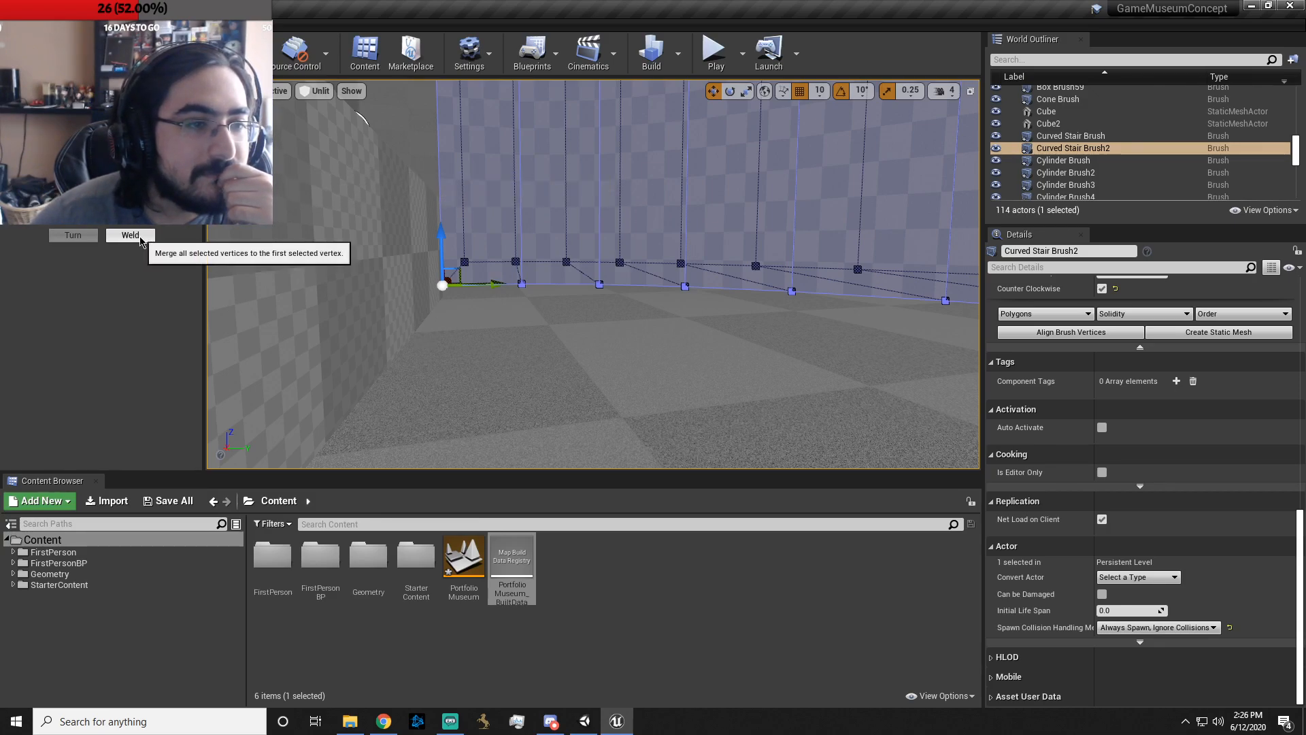
{"action": "left_click", "coordinate": [472, 320]}
{"action": "left_click", "coordinate": [509, 247]}
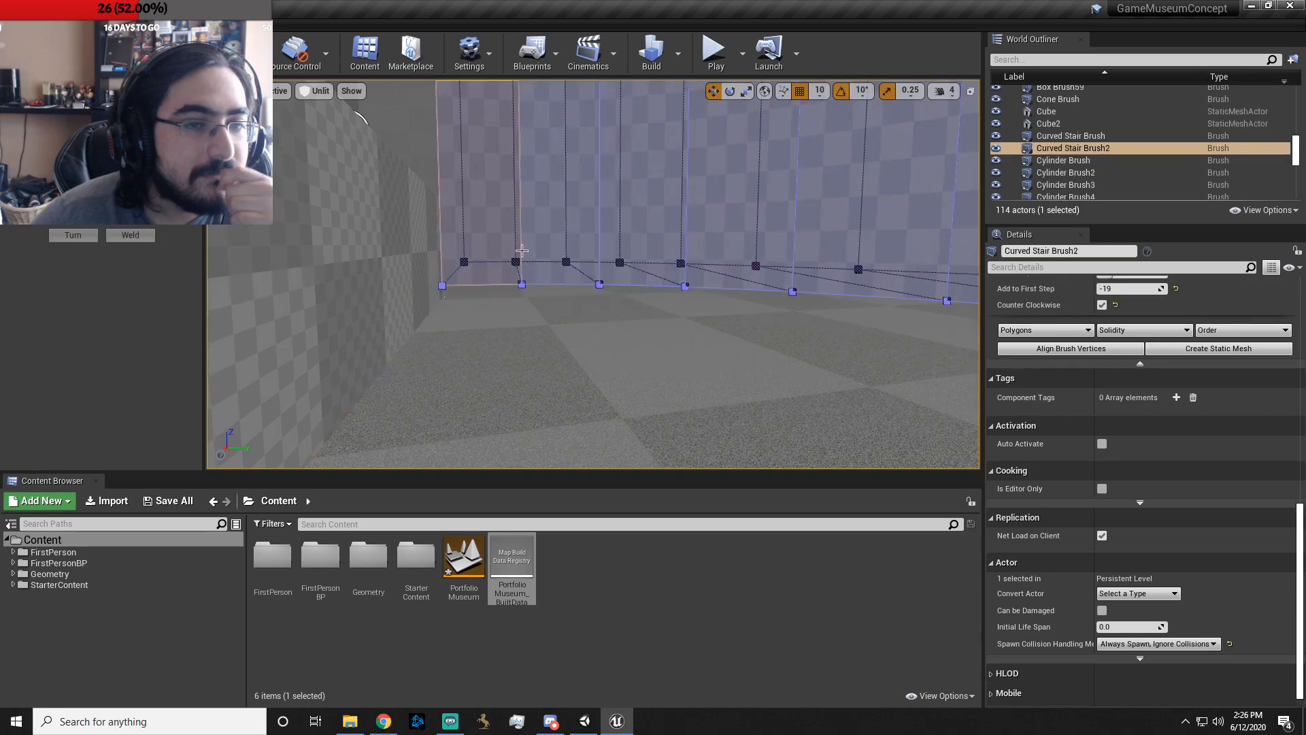
{"action": "left_click", "coordinate": [16, 61]}
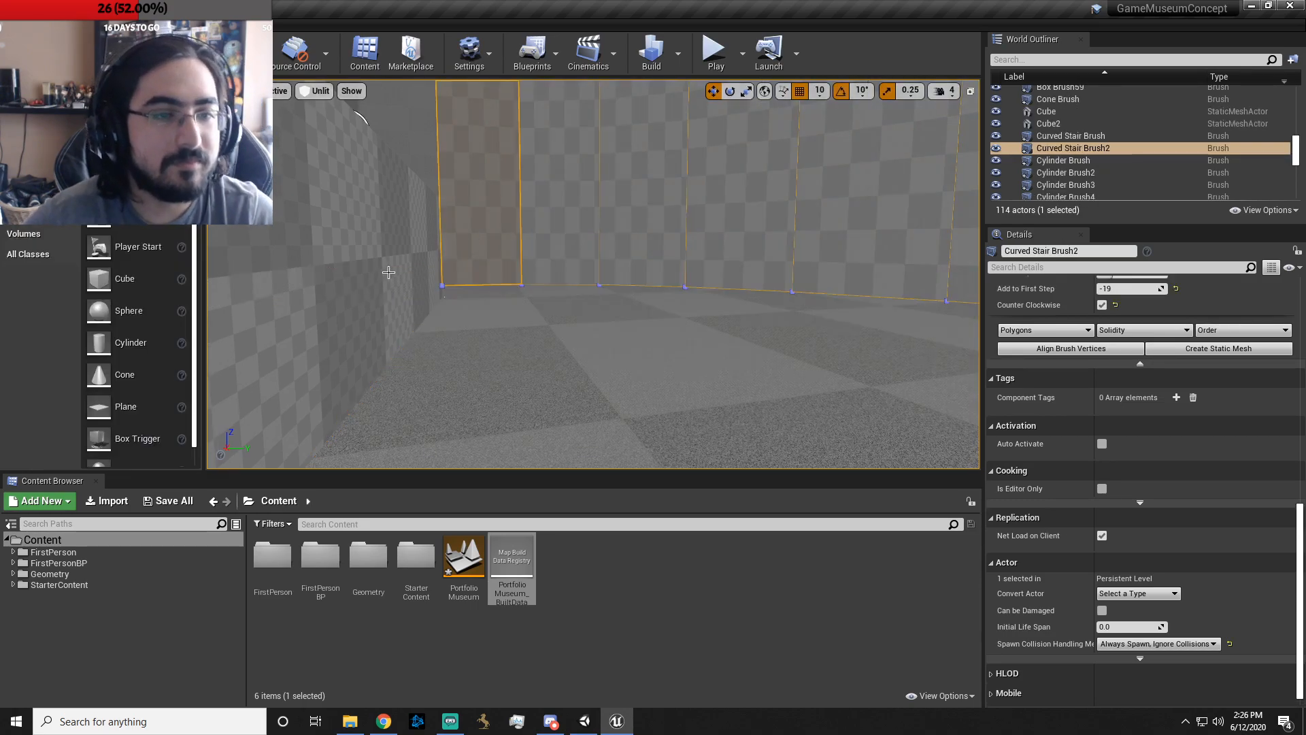
- Inspect the lower edges of both curved stairs along the passage and undo the last brush edit
{"action": "mouse_move", "coordinate": [487, 283]}
{"action": "right_mouse_down"}
{"action": "mouse_move", "coordinate": [354, 228]}
{"action": "mouse_move", "coordinate": [239, 245]}
{"action": "right_mouse_up"}
{"action": "right_click_drag", "start_coordinate": [525, 310], "coordinate": [371, 299]}
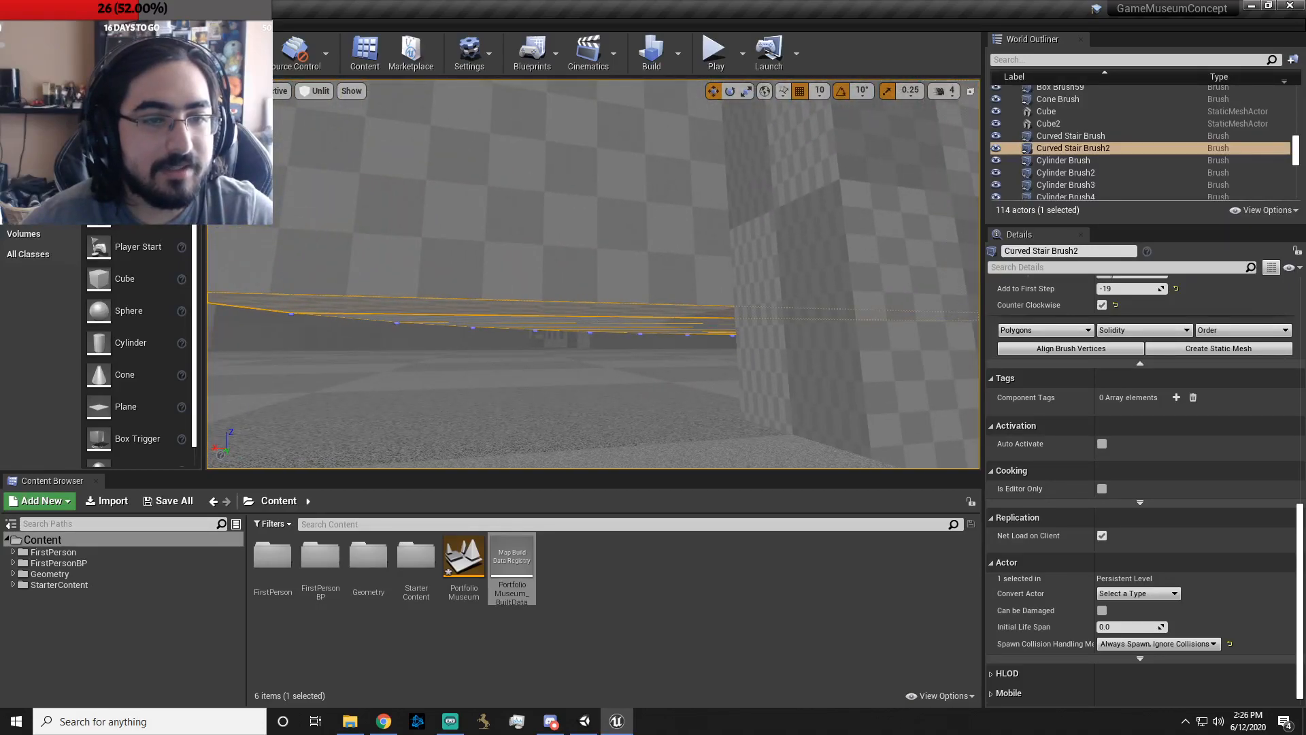
{"action": "right_click_drag", "start_coordinate": [517, 272], "coordinate": [725, 246]}
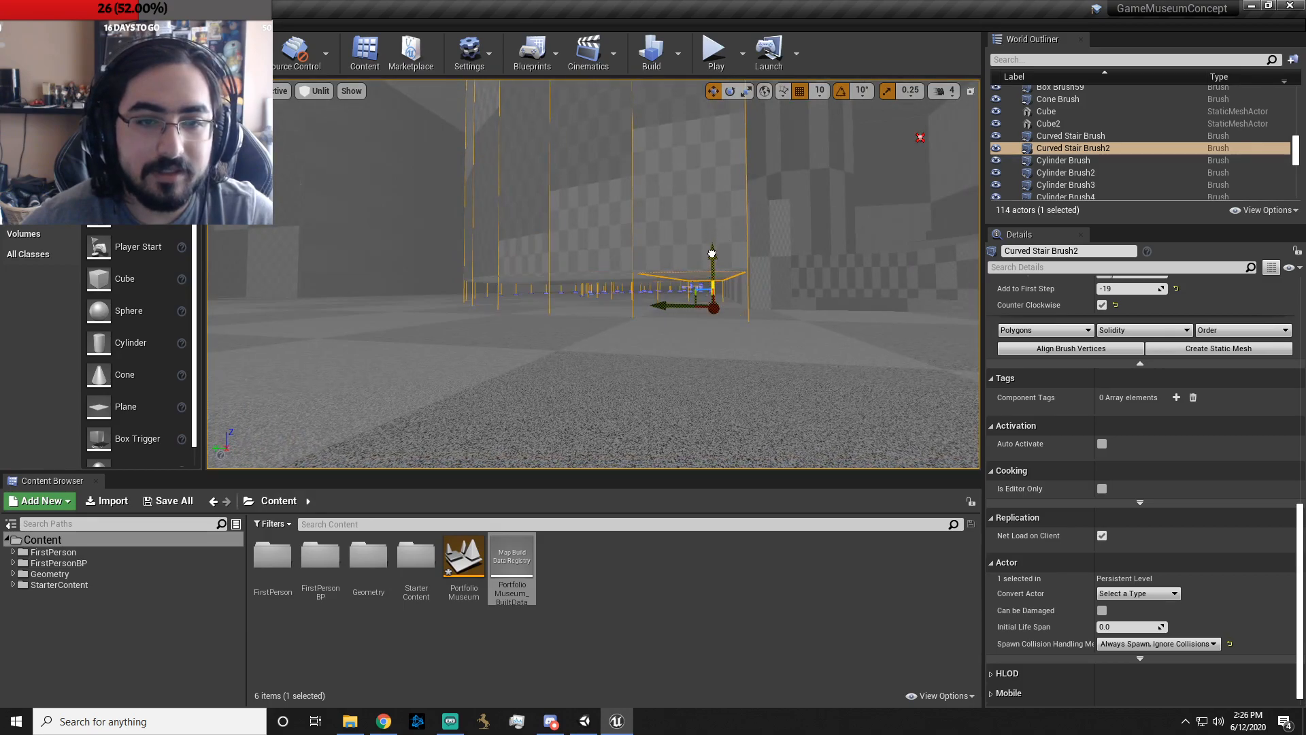
{"action": "mouse_move", "coordinate": [754, 275]}
{"action": "right_mouse_down"}
{"action": "mouse_move", "coordinate": [741, 306]}
{"action": "mouse_move", "coordinate": [725, 289]}
{"action": "right_mouse_up"}
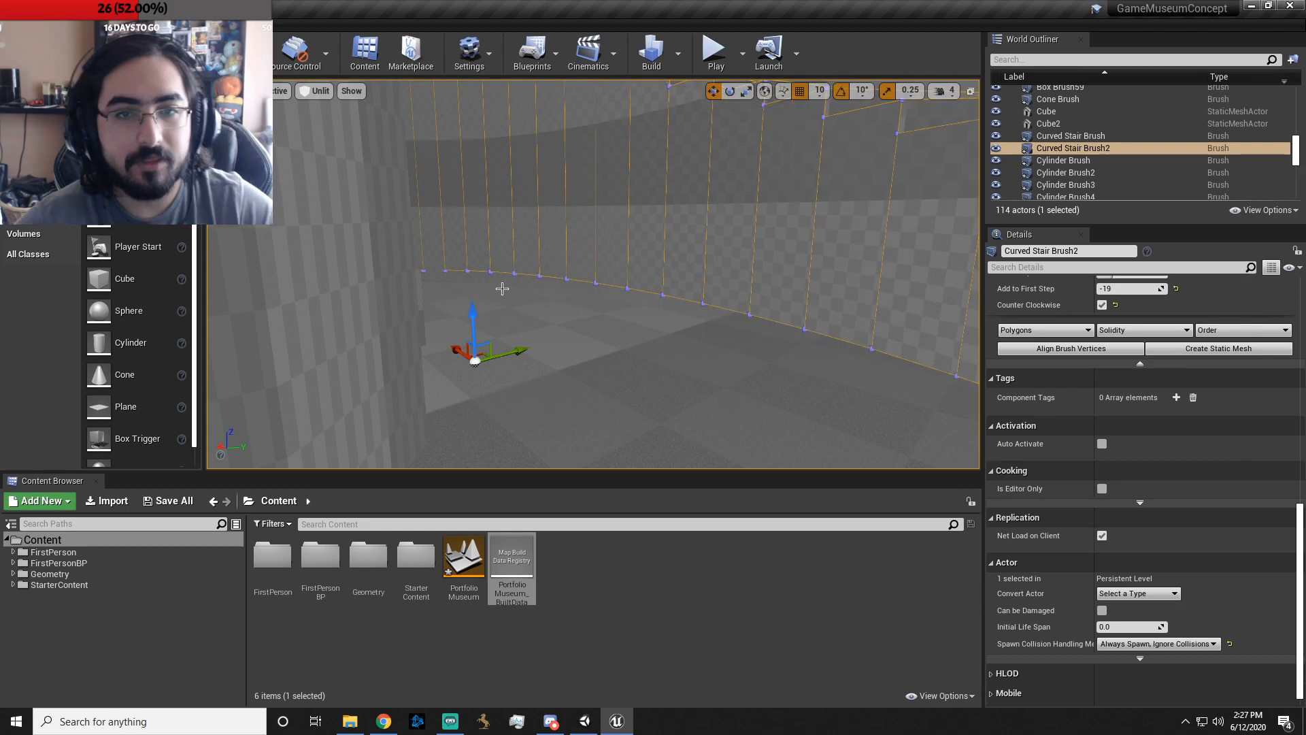
{"action": "key", "text": "ctrl+z"}
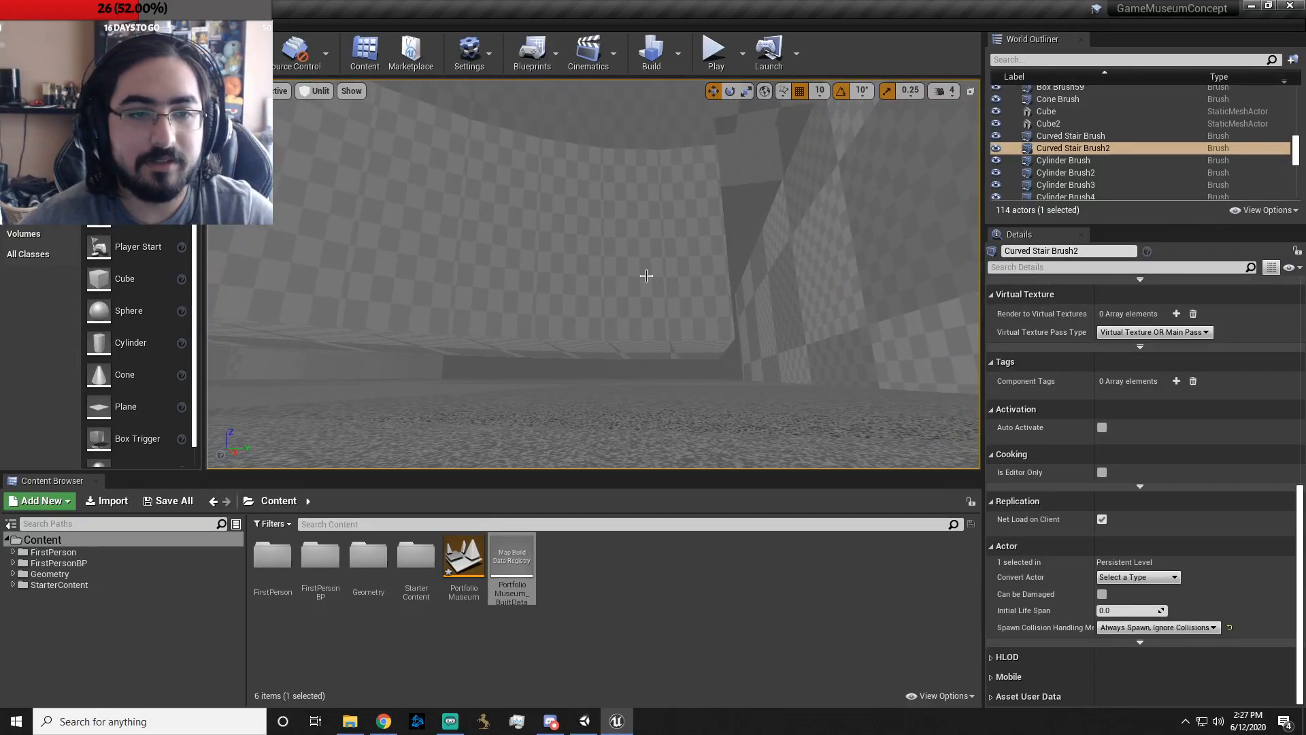
{"action": "left_click", "coordinate": [634, 227]}
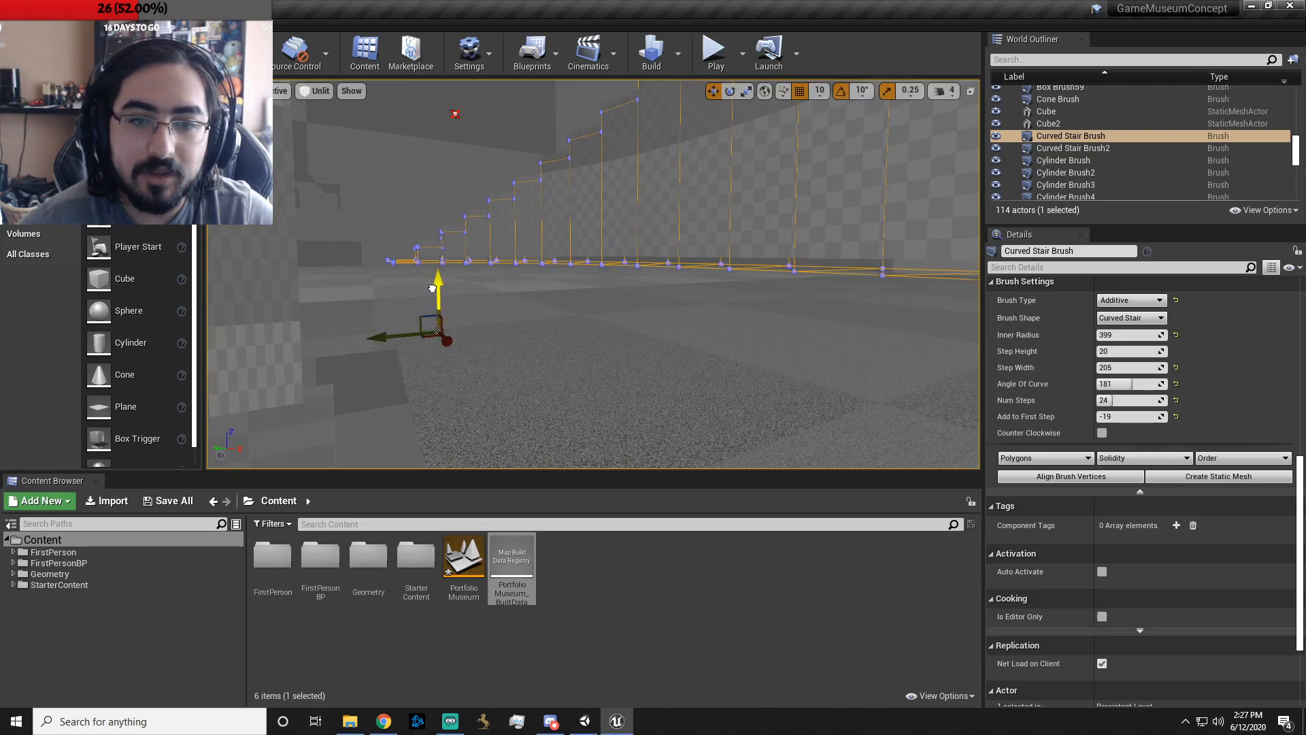
{"action": "mouse_move", "coordinate": [681, 293]}
{"action": "right_mouse_down"}
{"action": "mouse_move", "coordinate": [694, 289]}
{"action": "mouse_move", "coordinate": [633, 291]}
{"action": "mouse_move", "coordinate": [557, 320]}
{"action": "mouse_move", "coordinate": [578, 293]}
{"action": "mouse_move", "coordinate": [612, 313]}
{"action": "mouse_move", "coordinate": [602, 323]}
{"action": "mouse_move", "coordinate": [632, 367]}
{"action": "mouse_move", "coordinate": [626, 394]}
{"action": "mouse_move", "coordinate": [592, 419]}
{"action": "mouse_move", "coordinate": [612, 381]}
{"action": "mouse_move", "coordinate": [607, 320]}
{"action": "mouse_move", "coordinate": [538, 279]}
{"action": "mouse_move", "coordinate": [571, 265]}
{"action": "right_mouse_up"}
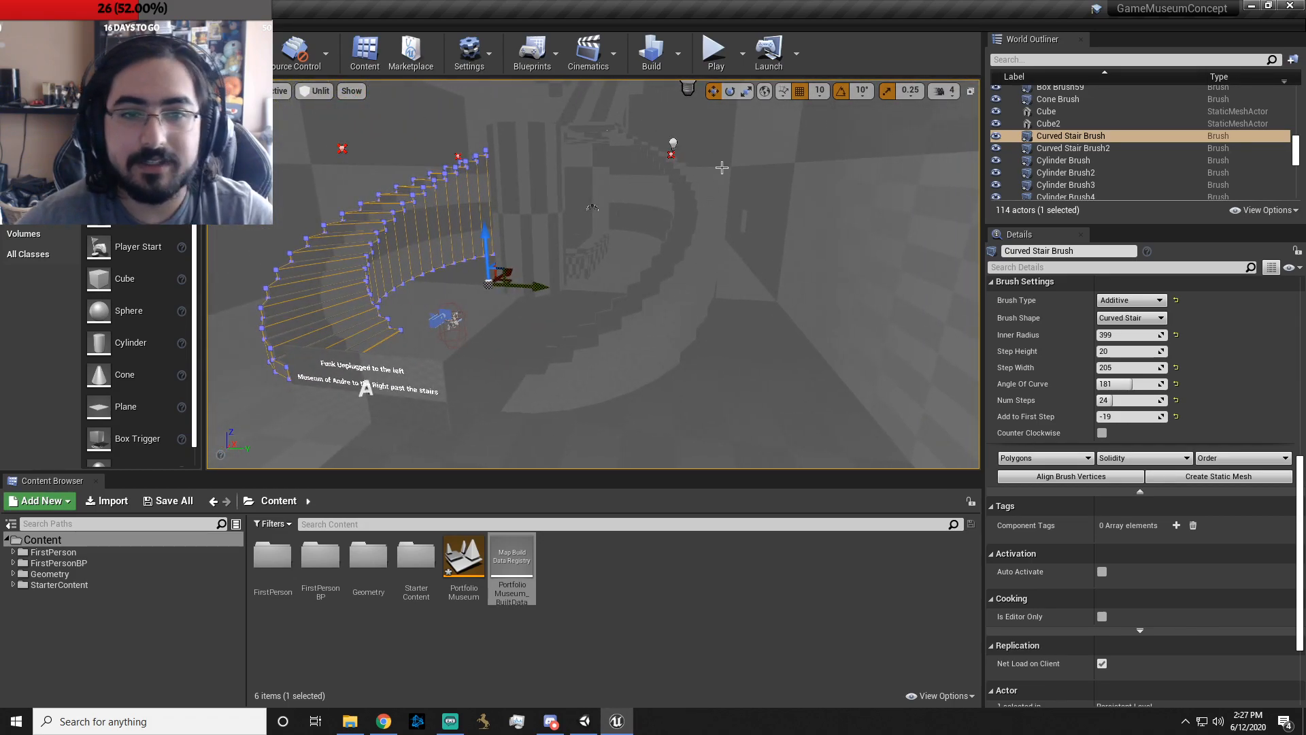
- Widen the main hall's subtractive box brush along Y to a scale of 15.25 and check its outer wall
{"action": "left_click", "coordinate": [746, 209]}
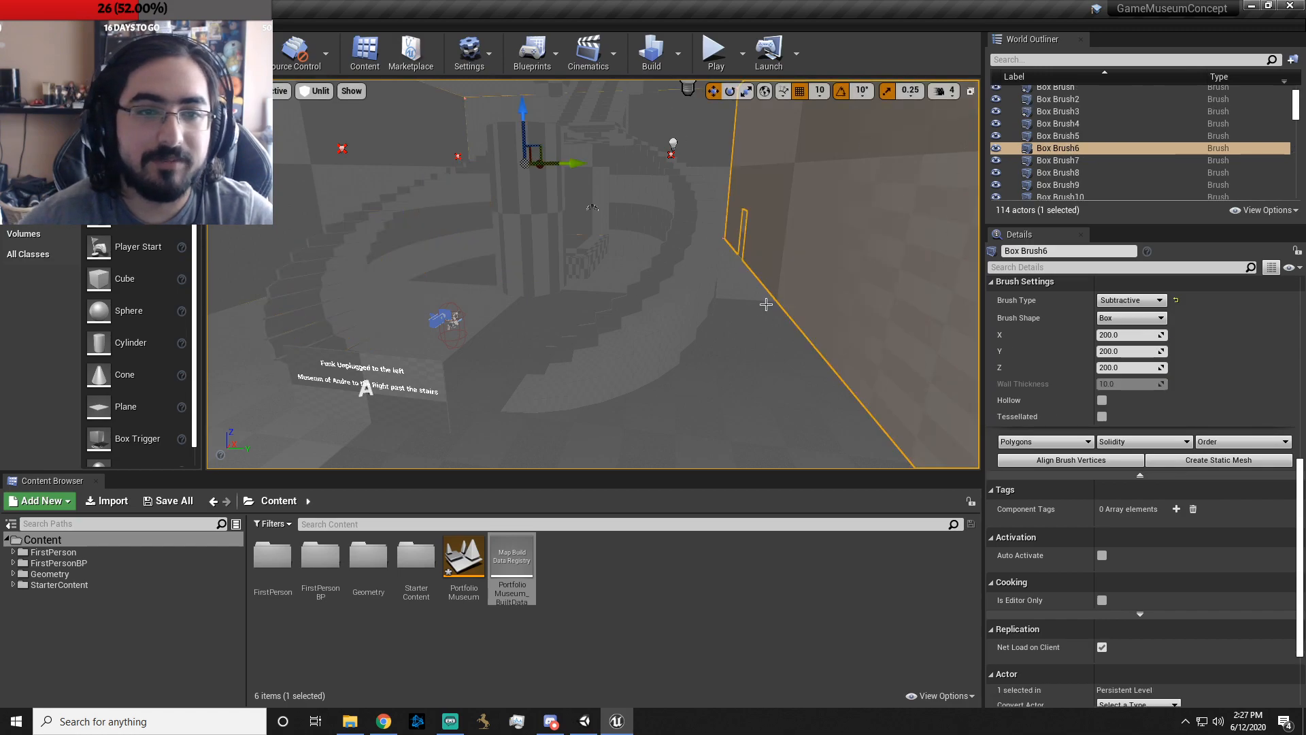
{"action": "right_click", "coordinate": [749, 372]}
{"action": "left_click", "coordinate": [724, 391]}
{"action": "right_click_drag", "start_coordinate": [723, 390], "coordinate": [797, 342]}
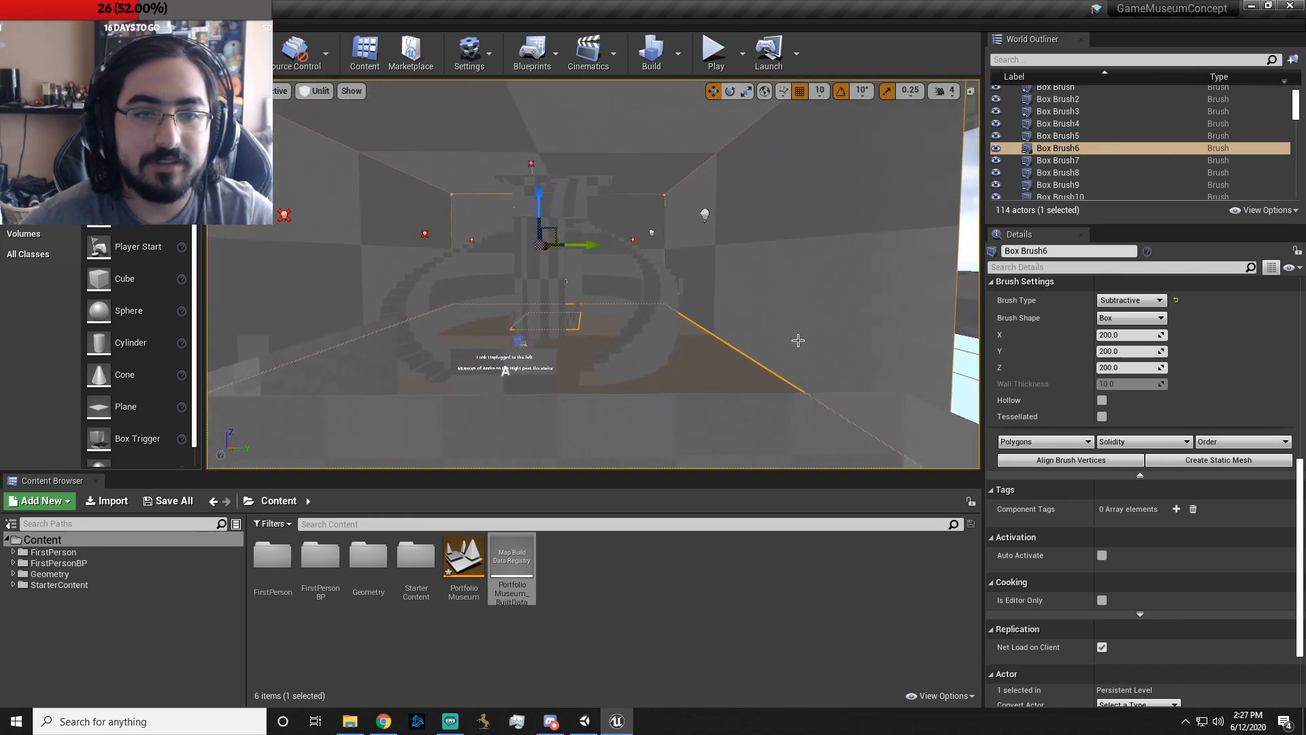
{"action": "scroll", "coordinate": [636, 242], "scroll_direction": "up", "scroll_amount": 6}
{"action": "left_click", "coordinate": [664, 298]}
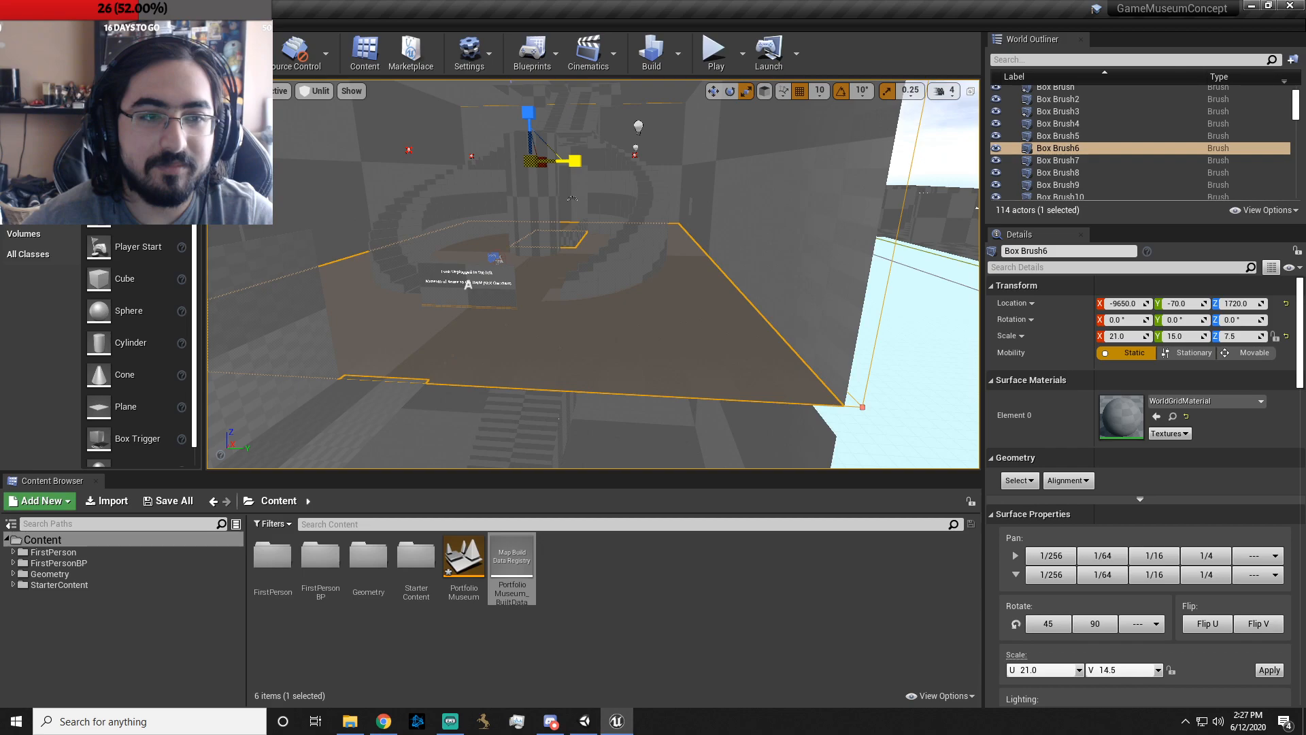
{"action": "left_click_drag", "start_coordinate": [575, 162], "coordinate": [580, 162]}
{"action": "mouse_move", "coordinate": [610, 202]}
{"action": "right_mouse_down"}
{"action": "mouse_move", "coordinate": [381, 204]}
{"action": "mouse_move", "coordinate": [285, 219]}
{"action": "mouse_move", "coordinate": [278, 253]}
{"action": "mouse_move", "coordinate": [544, 250]}
{"action": "mouse_move", "coordinate": [272, 241]}
{"action": "right_mouse_up"}
{"action": "key", "text": "w"}
{"action": "key", "text": "w"}
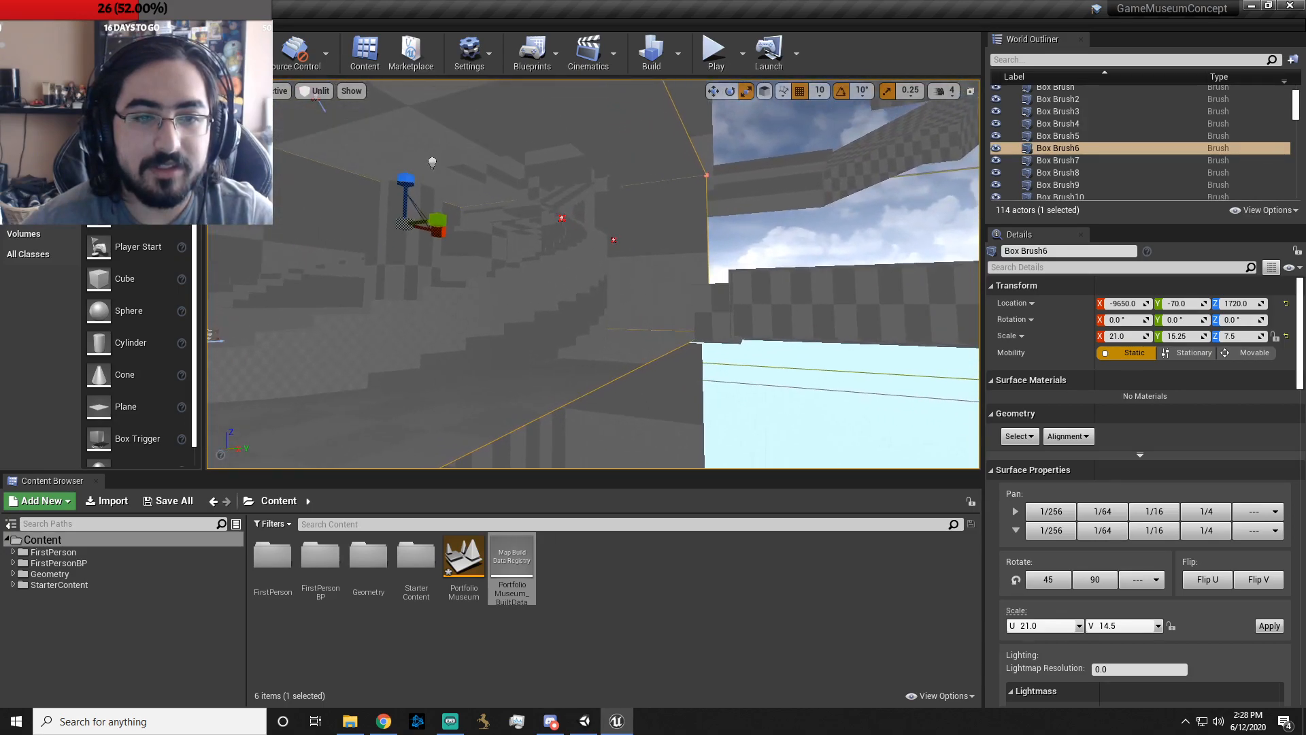
- Undo the Y scaling of the main hall's subtractive box brush
{"action": "key", "text": "s"}
{"action": "mouse_move", "coordinate": [603, 293]}
{"action": "right_mouse_down"}
{"action": "mouse_move", "coordinate": [605, 266]}
{"action": "mouse_move", "coordinate": [640, 308]}
{"action": "mouse_move", "coordinate": [684, 324]}
{"action": "mouse_move", "coordinate": [653, 315]}
{"action": "right_mouse_up"}
{"action": "key", "text": "w"}
{"action": "key", "text": "ctrl+z"}
{"action": "key", "text": "ctrl+z"}
{"action": "key", "text": "a"}
{"action": "key", "text": "d"}
- In brush editing, select the main hall's side wall face and move it outward along Y
{"action": "left_click", "coordinate": [762, 147]}
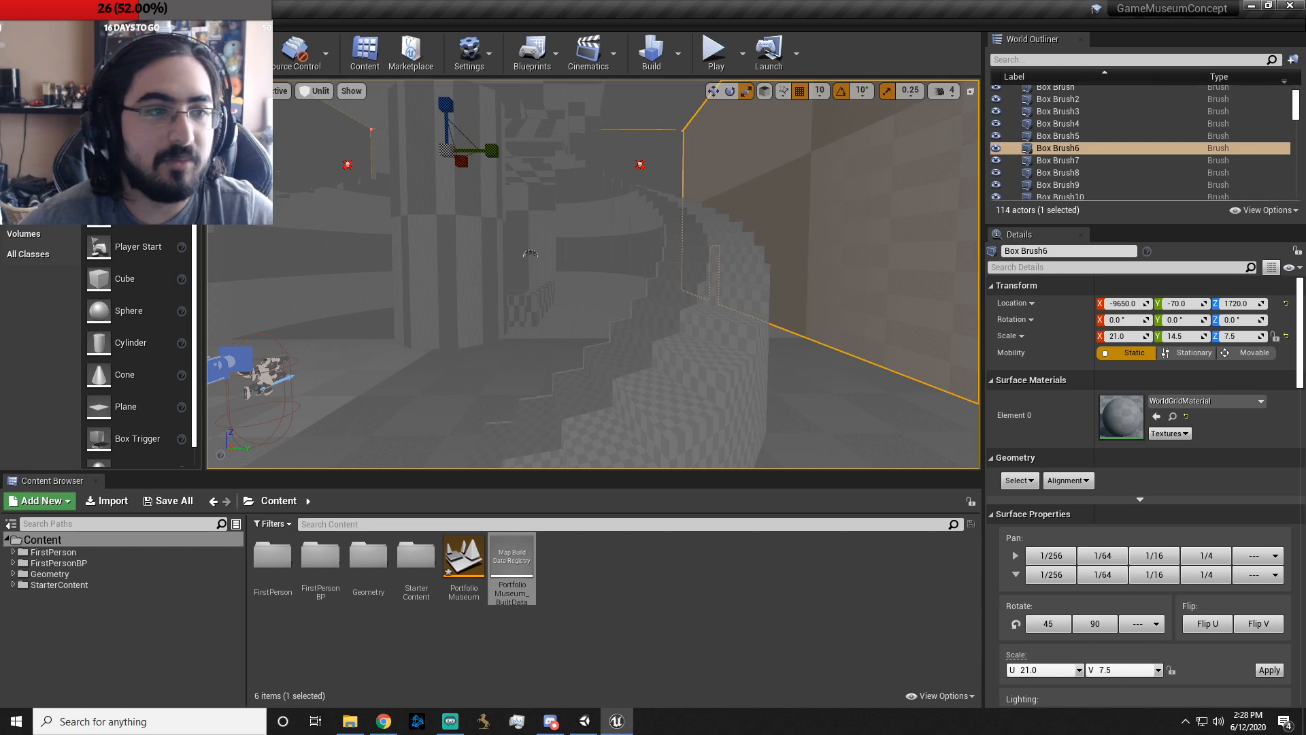
{"action": "key", "text": "shift+5"}
{"action": "key", "text": "s"}
{"action": "mouse_move", "coordinate": [855, 220]}
{"action": "right_mouse_down"}
{"action": "mouse_move", "coordinate": [782, 220]}
{"action": "mouse_move", "coordinate": [854, 211]}
{"action": "right_mouse_up"}
{"action": "left_click", "coordinate": [723, 238]}
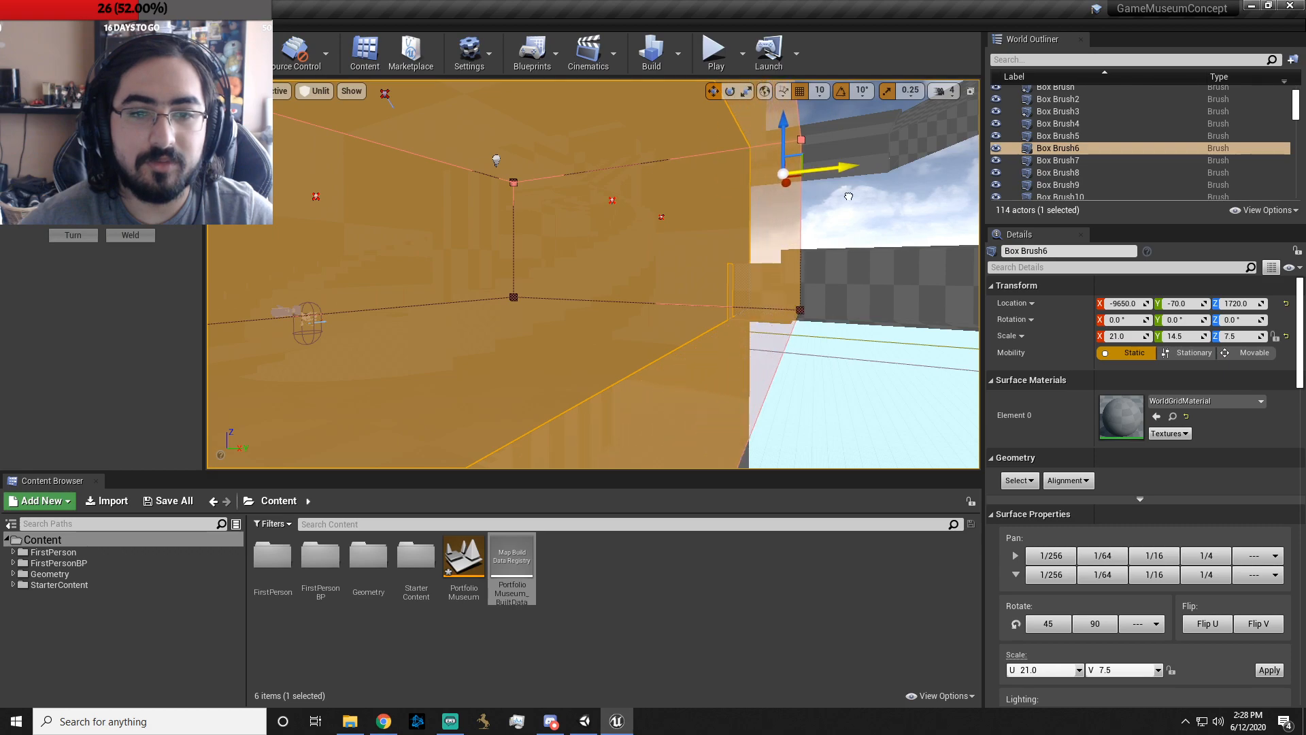
{"action": "left_click_drag", "start_coordinate": [849, 196], "coordinate": [849, 196]}
{"action": "key", "text": "w"}
{"action": "mouse_move", "coordinate": [849, 196]}
{"action": "right_mouse_down"}
{"action": "mouse_move", "coordinate": [1010, 199]}
{"action": "mouse_move", "coordinate": [919, 199]}
{"action": "right_mouse_up"}
{"action": "key", "text": "d"}
{"action": "key", "text": "a"}
{"action": "mouse_move", "coordinate": [828, 174]}
{"action": "right_mouse_down"}
{"action": "mouse_move", "coordinate": [878, 170]}
{"action": "mouse_move", "coordinate": [803, 170]}
{"action": "mouse_move", "coordinate": [888, 174]}
{"action": "mouse_move", "coordinate": [874, 172]}
{"action": "right_mouse_up"}
{"action": "key", "text": "s"}
{"action": "key", "text": "w"}
{"action": "key", "text": "s"}
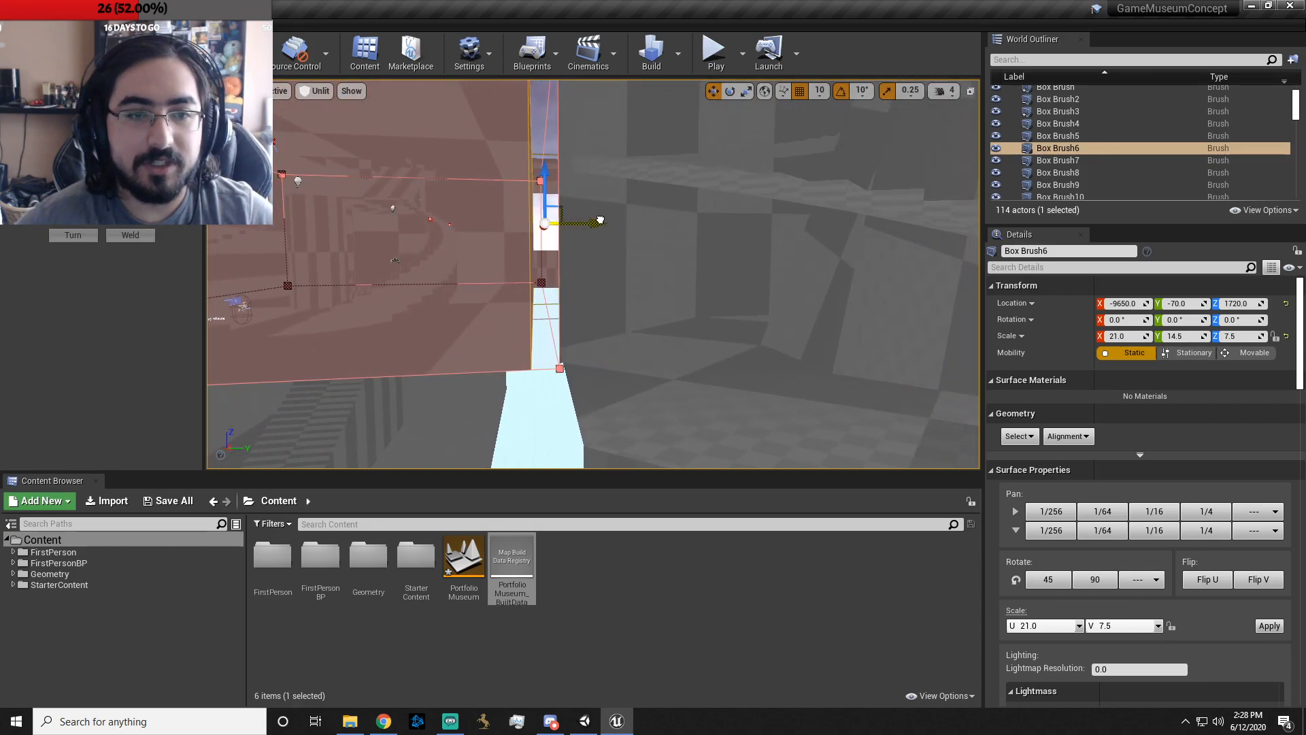
- Inspect the hall's side wall against the neighbouring space and view the whole hall from the sign side
{"action": "key", "text": "w"}
{"action": "mouse_move", "coordinate": [607, 298]}
{"action": "right_mouse_down"}
{"action": "mouse_move", "coordinate": [660, 303]}
{"action": "mouse_move", "coordinate": [562, 316]}
{"action": "mouse_move", "coordinate": [567, 305]}
{"action": "right_mouse_up"}
{"action": "key", "text": "s"}
{"action": "key", "text": "d"}
{"action": "key", "text": "d"}
{"action": "key", "text": "a"}
{"action": "key", "text": "s"}
{"action": "key", "text": "w"}
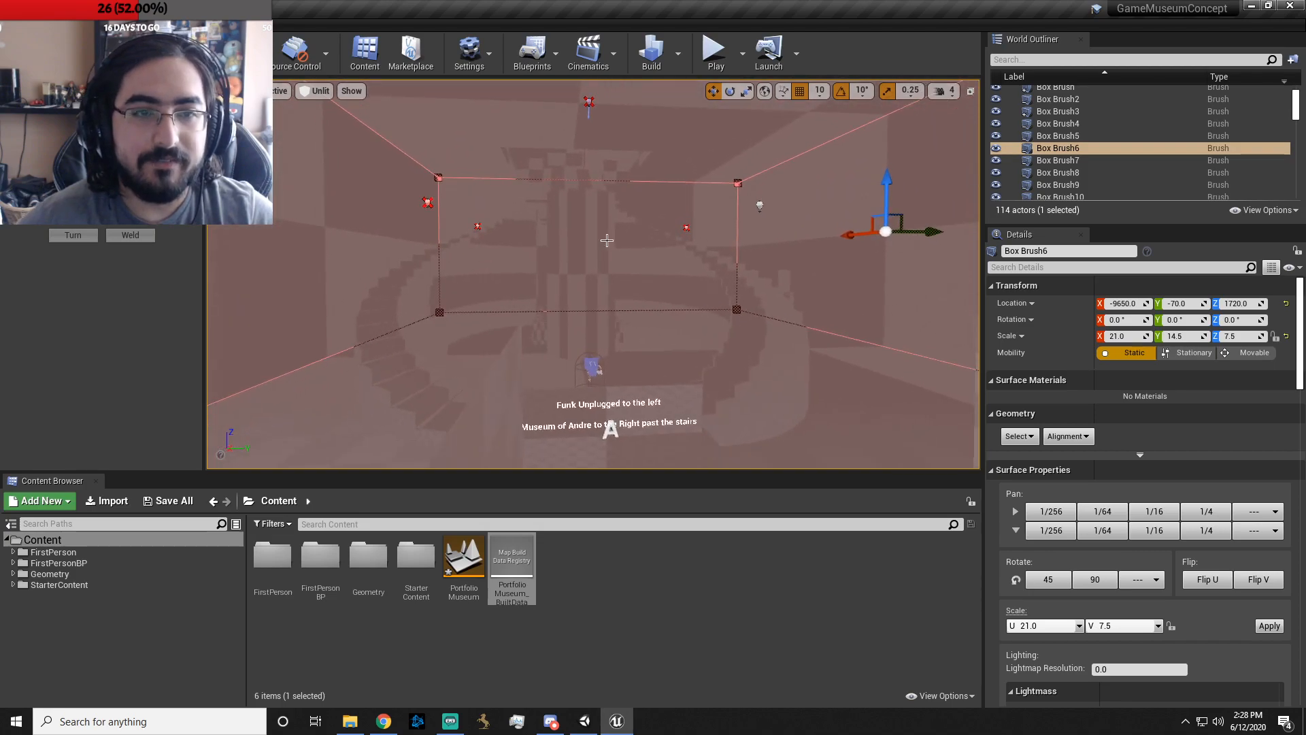
- Play-test the hall, walking past the sign to view the curved stairs and the side doorway, and stop
{"action": "left_click", "coordinate": [714, 55]}
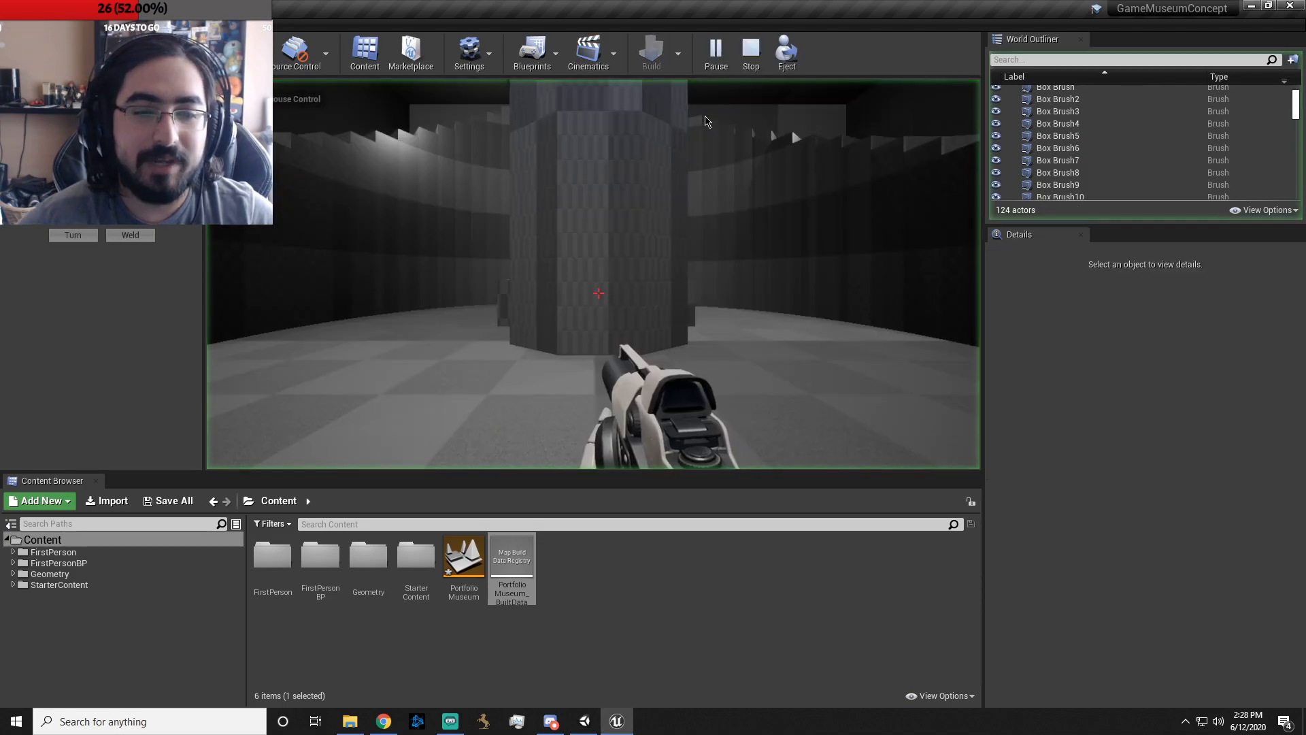
{"action": "key", "text": "w"}
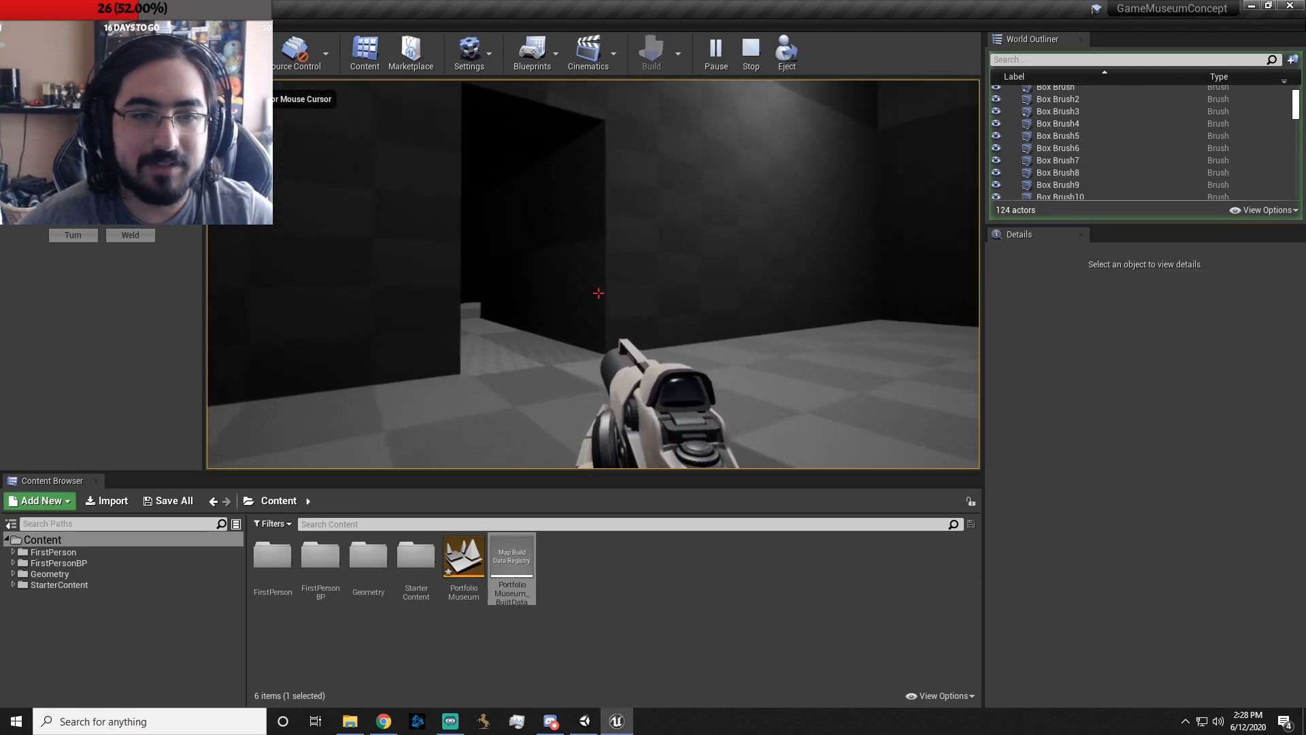
{"action": "key", "text": "s"}
{"action": "key", "text": "w"}
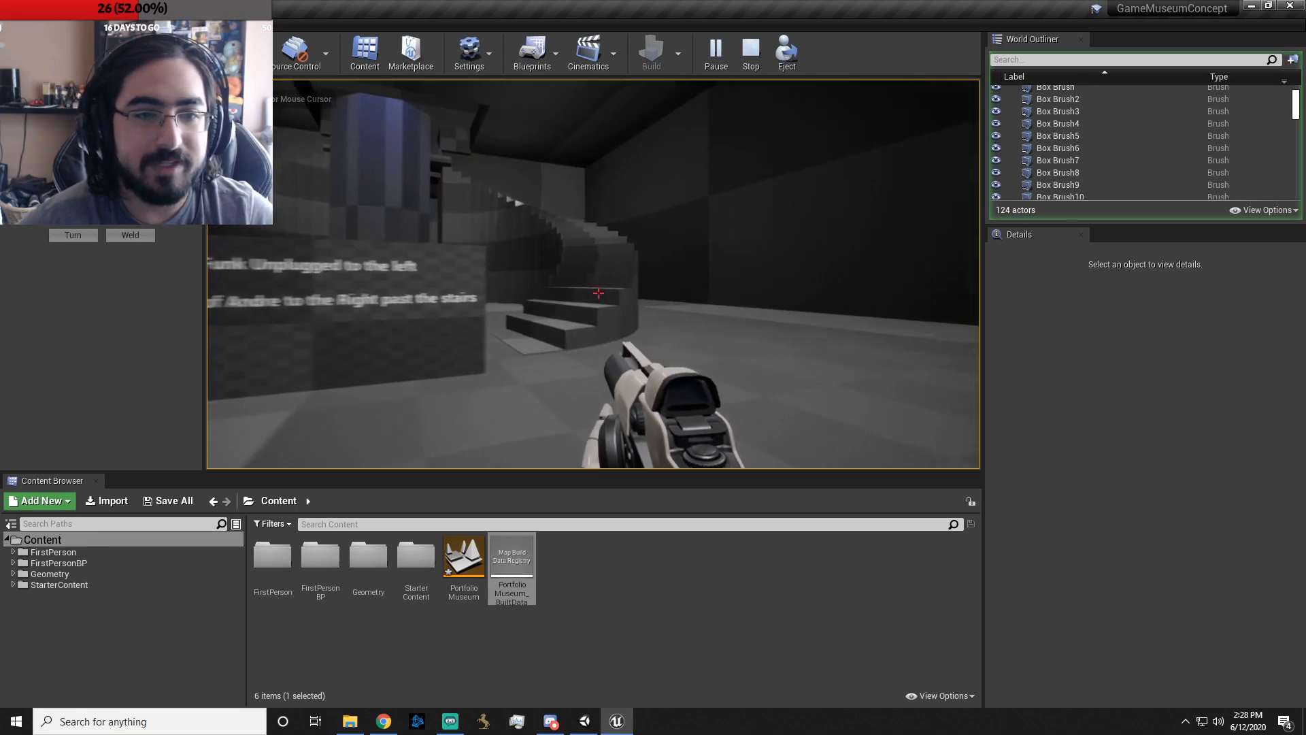
{"action": "key", "text": "s"}
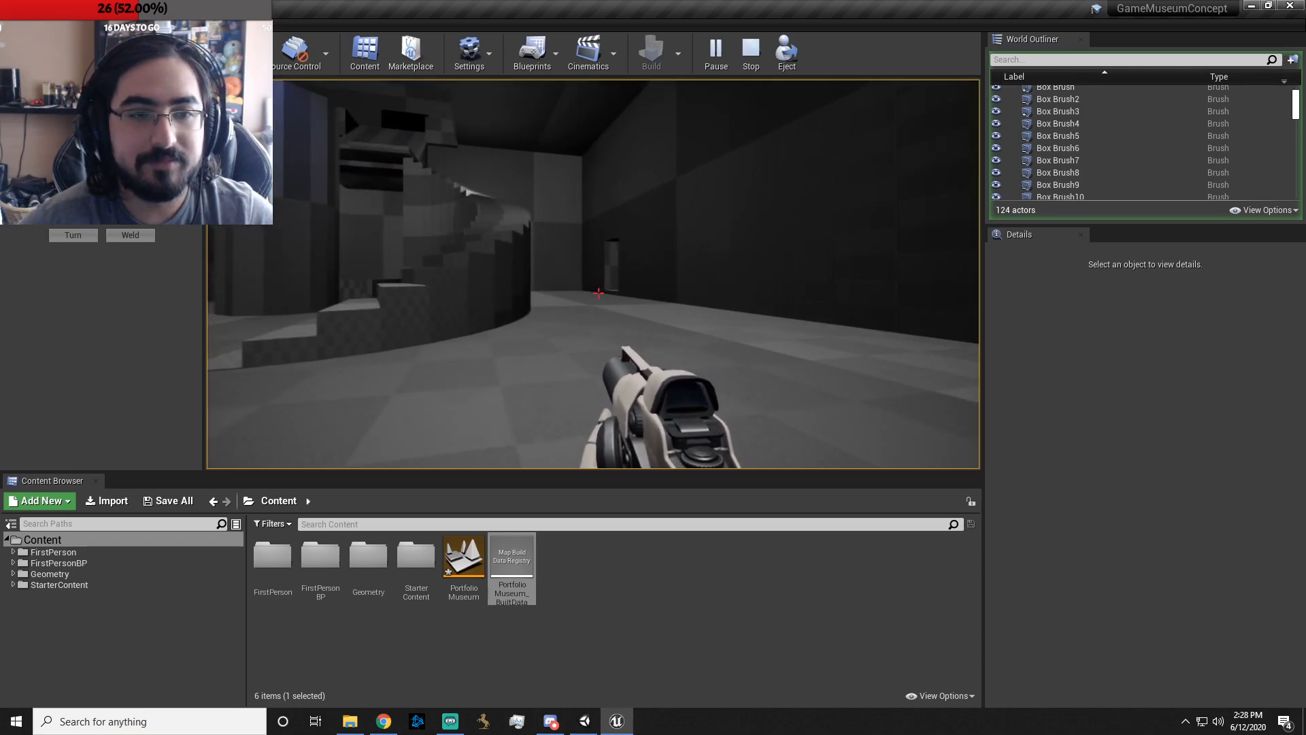
{"action": "key", "text": "Escape"}
- Select the box brush of the side passage and examine its faces along the corridor up to the hall
{"action": "right_click_drag", "start_coordinate": [593, 274], "coordinate": [680, 273]}
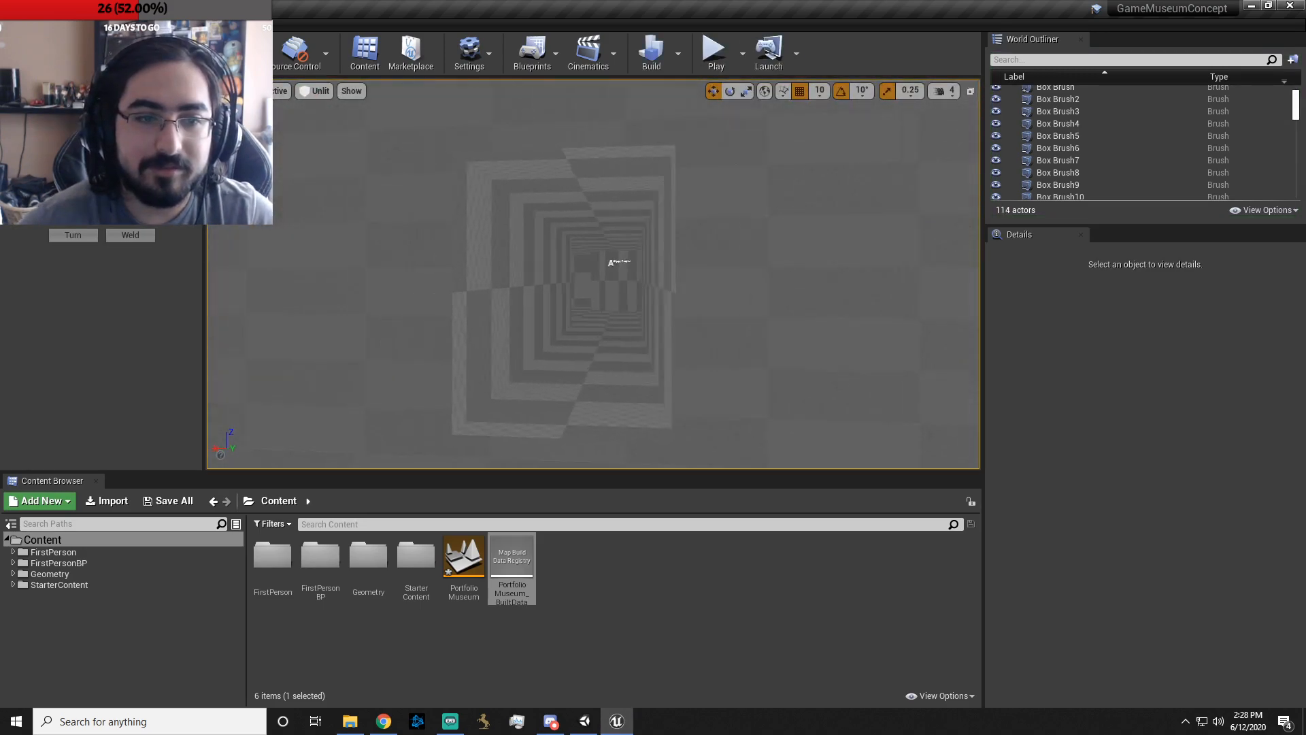
{"action": "left_click", "coordinate": [690, 353]}
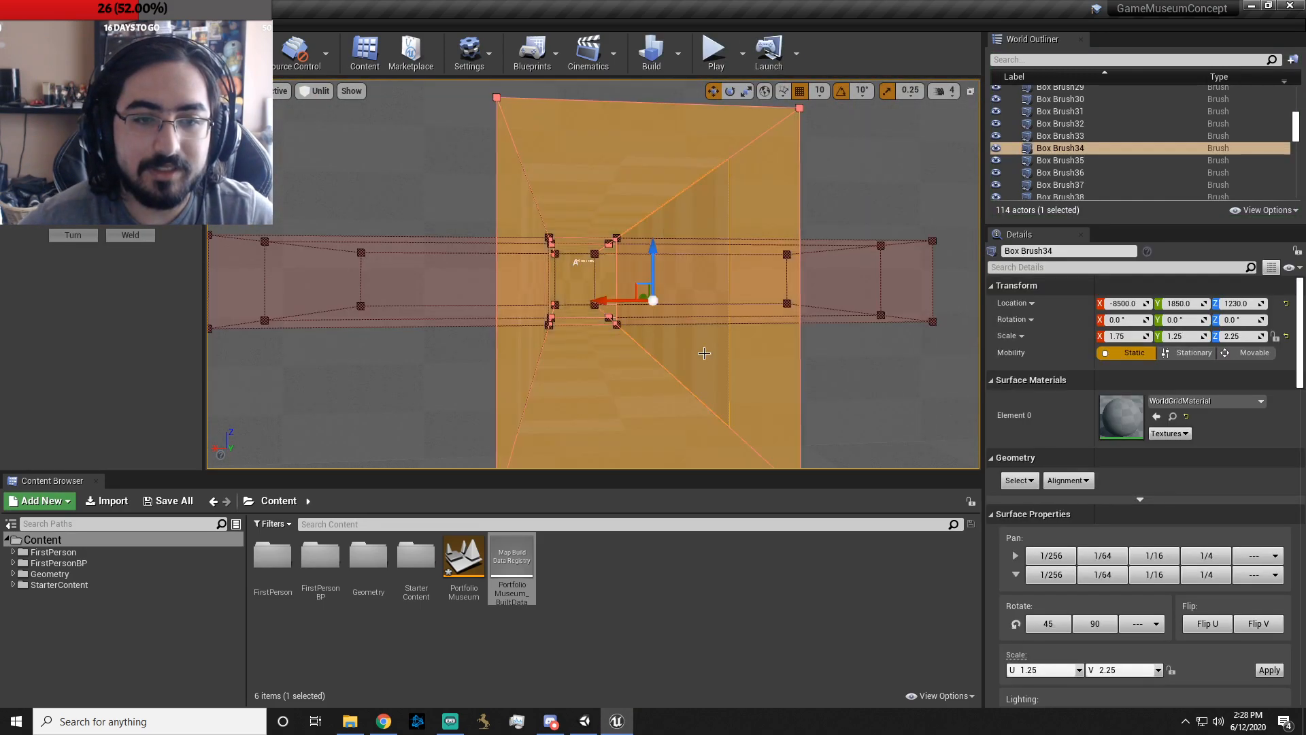
{"action": "mouse_move", "coordinate": [608, 309]}
{"action": "right_mouse_down"}
{"action": "mouse_move", "coordinate": [629, 325]}
{"action": "mouse_move", "coordinate": [579, 334]}
{"action": "right_mouse_up"}
{"action": "key", "text": "d"}
{"action": "key", "text": "a"}
{"action": "right_click_drag", "start_coordinate": [578, 272], "coordinate": [518, 252]}
{"action": "key", "text": "d"}
{"action": "left_click", "coordinate": [577, 249]}
{"action": "key", "text": "w"}
{"action": "left_click", "coordinate": [647, 306]}
{"action": "right_click_drag", "start_coordinate": [647, 306], "coordinate": [739, 308]}
{"action": "key", "text": "d"}
{"action": "left_click", "coordinate": [485, 290]}
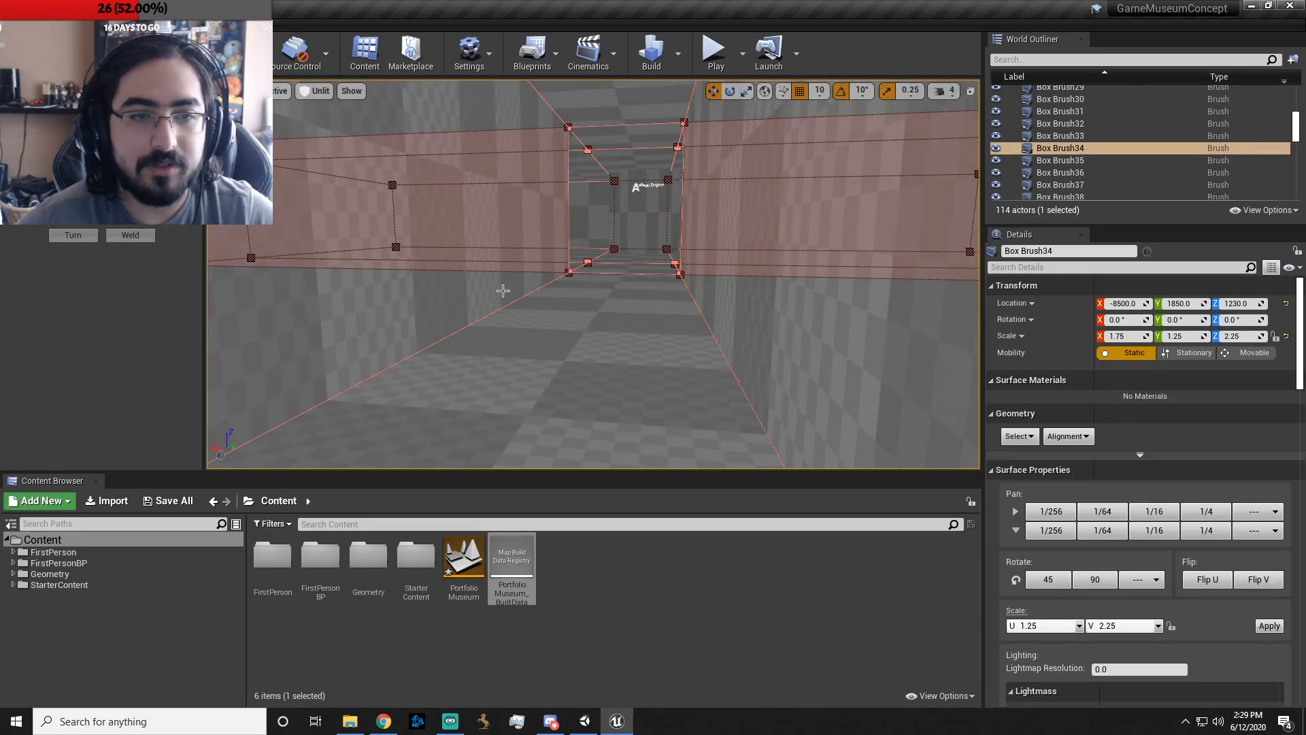
{"action": "left_click", "coordinate": [579, 319]}
{"action": "mouse_move", "coordinate": [578, 320]}
{"action": "right_mouse_down"}
{"action": "mouse_move", "coordinate": [578, 279]}
{"action": "mouse_move", "coordinate": [544, 286]}
{"action": "mouse_move", "coordinate": [585, 289]}
{"action": "mouse_move", "coordinate": [381, 275]}
{"action": "mouse_move", "coordinate": [575, 324]}
{"action": "mouse_move", "coordinate": [687, 305]}
{"action": "mouse_move", "coordinate": [973, 313]}
{"action": "mouse_move", "coordinate": [769, 307]}
{"action": "right_mouse_up"}
{"action": "key", "text": "d"}
{"action": "key", "text": "d"}
{"action": "key", "text": "a"}
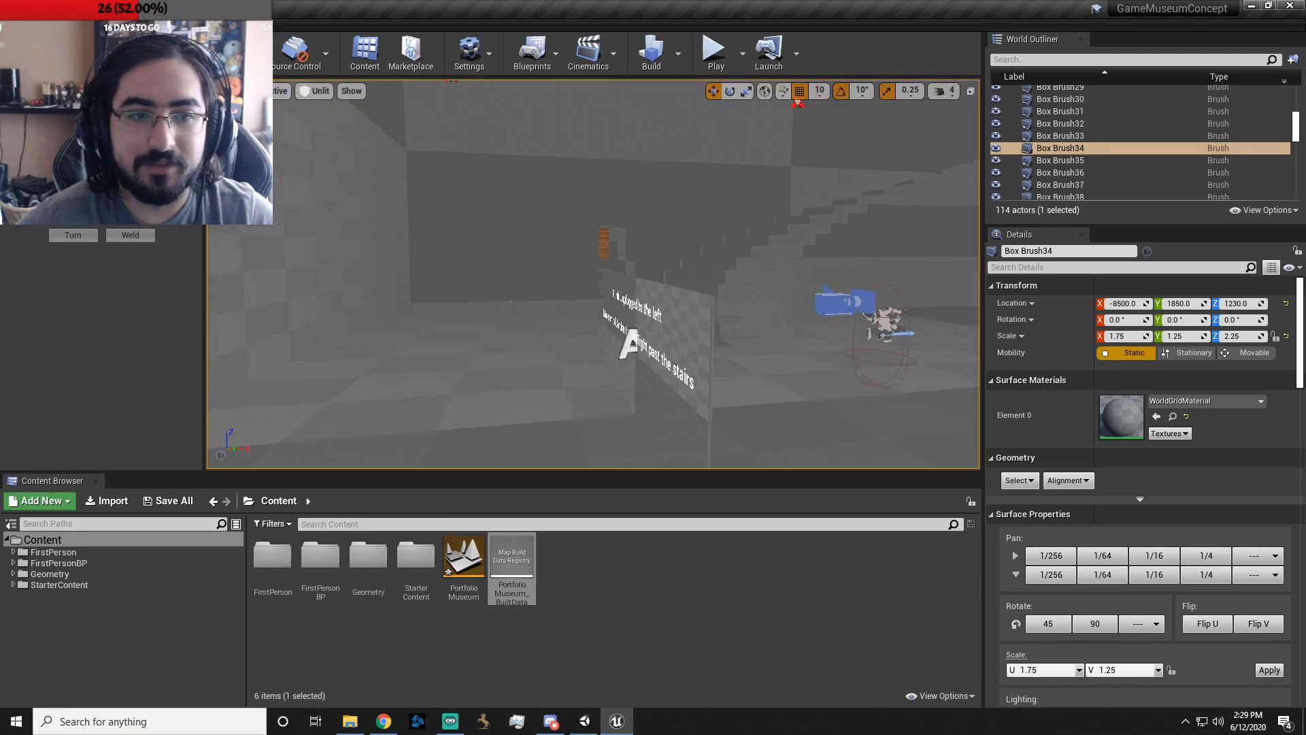
- Examine where the passage brush meets the hall beside the curved stair, and survey the floor in front of the sign
{"action": "right_click_drag", "start_coordinate": [606, 306], "coordinate": [697, 306]}
{"action": "key", "text": "a"}
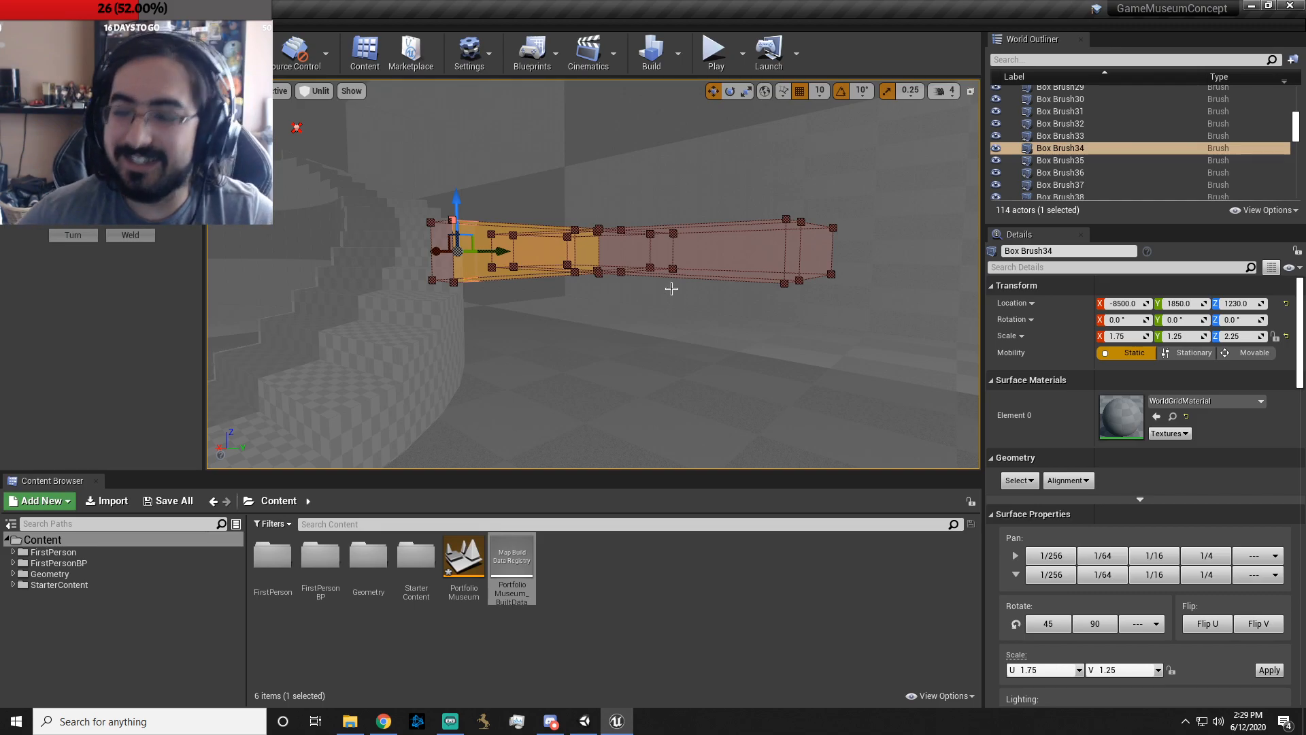
{"action": "key", "text": "w"}
{"action": "mouse_move", "coordinate": [607, 306]}
{"action": "right_mouse_down"}
{"action": "mouse_move", "coordinate": [568, 308]}
{"action": "mouse_move", "coordinate": [973, 306]}
{"action": "right_mouse_up"}
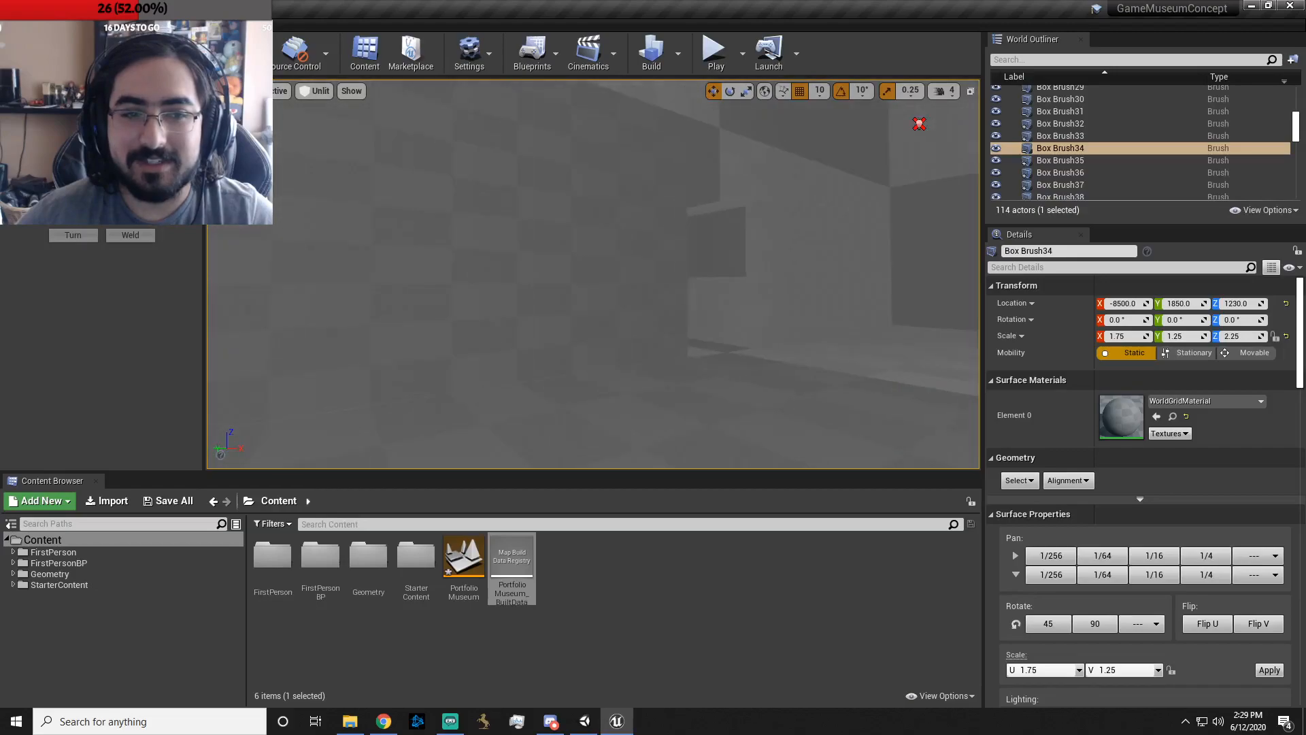
{"action": "key", "text": "s"}
{"action": "right_click_drag", "start_coordinate": [607, 306], "coordinate": [388, 303]}
{"action": "key", "text": "w"}
{"action": "mouse_move", "coordinate": [728, 337]}
{"action": "right_mouse_down"}
{"action": "mouse_move", "coordinate": [905, 340]}
{"action": "mouse_move", "coordinate": [803, 320]}
{"action": "right_mouse_up"}
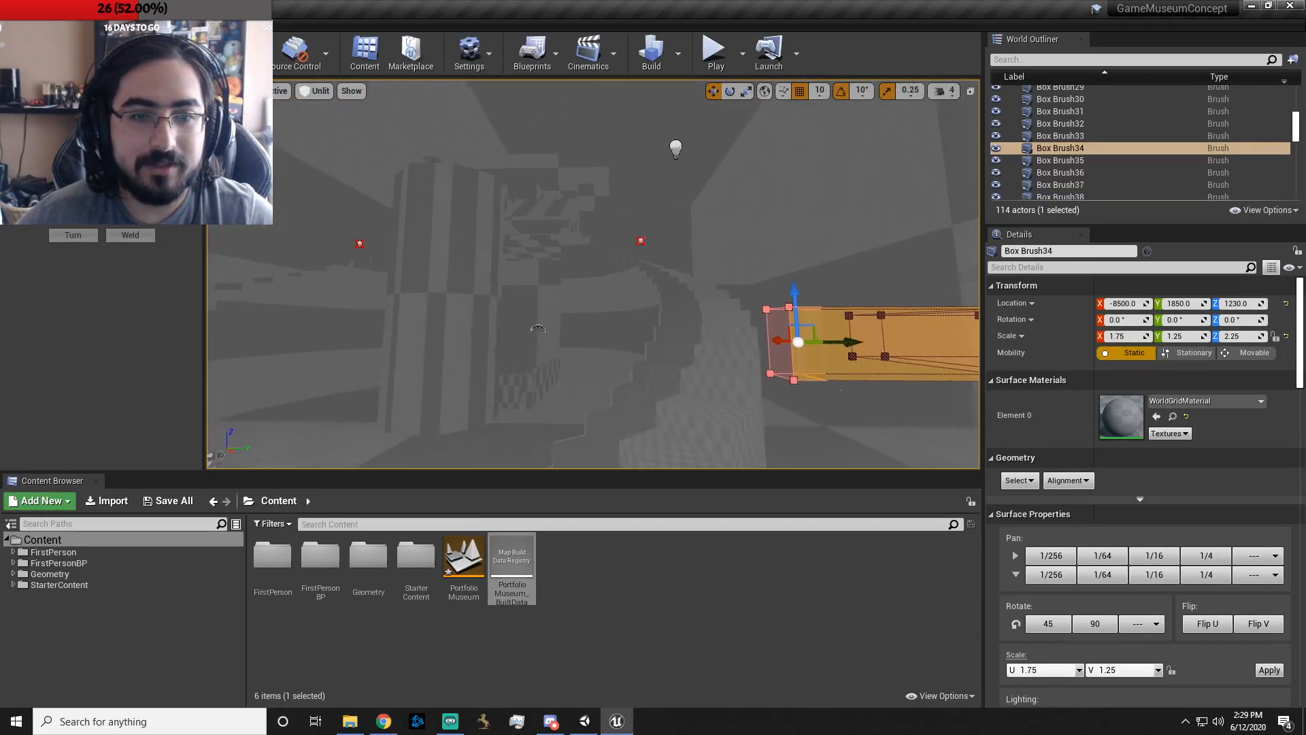
{"action": "key", "text": "s"}
{"action": "mouse_move", "coordinate": [739, 217]}
{"action": "right_mouse_down"}
{"action": "mouse_move", "coordinate": [742, 262]}
{"action": "mouse_move", "coordinate": [803, 262]}
{"action": "mouse_move", "coordinate": [735, 278]}
{"action": "mouse_move", "coordinate": [673, 317]}
{"action": "mouse_move", "coordinate": [664, 225]}
{"action": "mouse_move", "coordinate": [656, 354]}
{"action": "mouse_move", "coordinate": [657, 337]}
{"action": "mouse_move", "coordinate": [572, 306]}
{"action": "mouse_move", "coordinate": [657, 333]}
{"action": "mouse_move", "coordinate": [704, 330]}
{"action": "mouse_move", "coordinate": [680, 334]}
{"action": "right_mouse_up"}
{"action": "key", "text": "w"}
{"action": "key", "text": "s"}
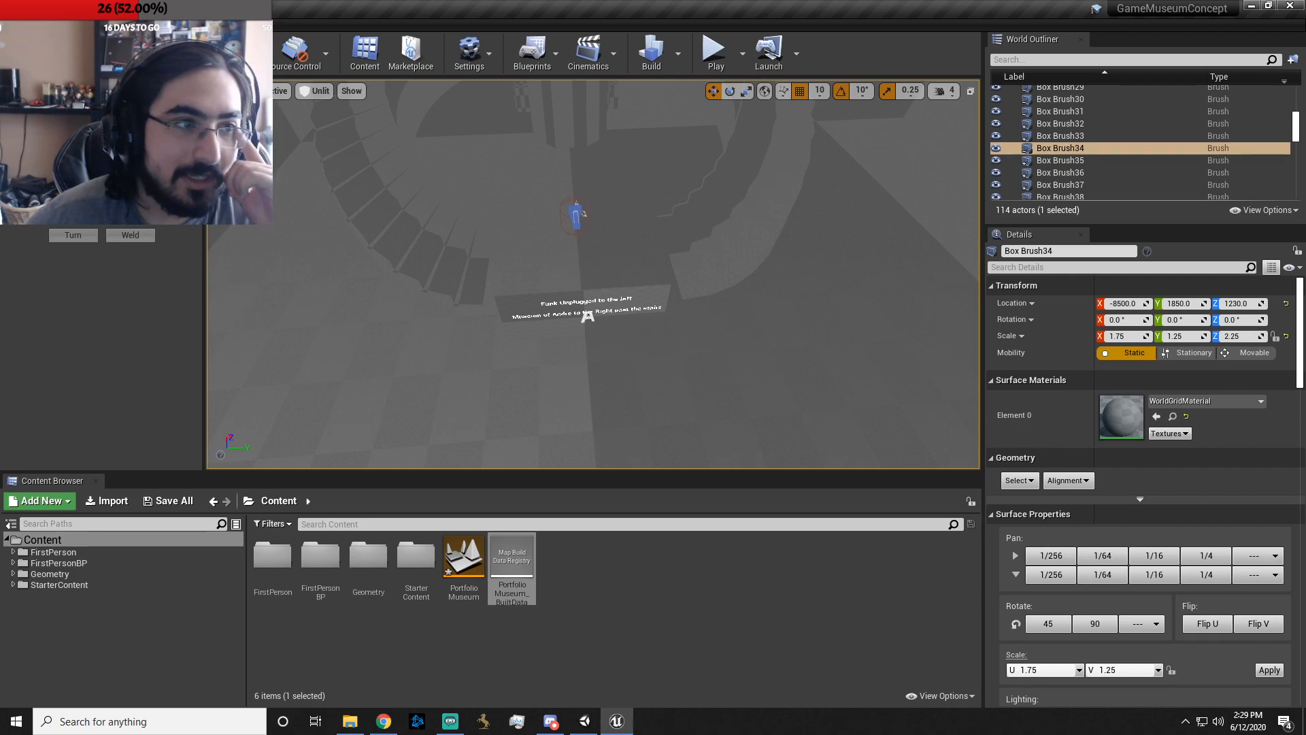
- Place an additive box brush on the floor near the sign and flatten it to a Z scale of 0.02
{"action": "key", "text": "shift+1"}
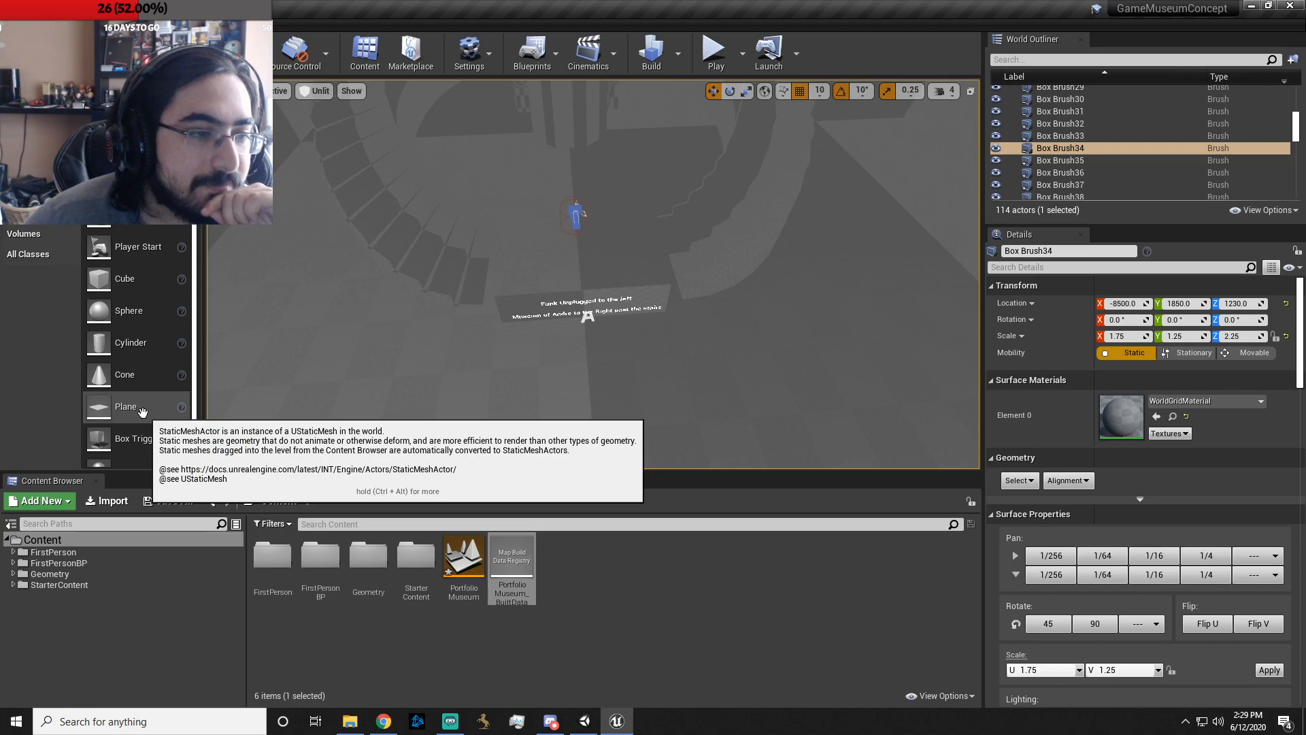
{"action": "left_click", "coordinate": [28, 213]}
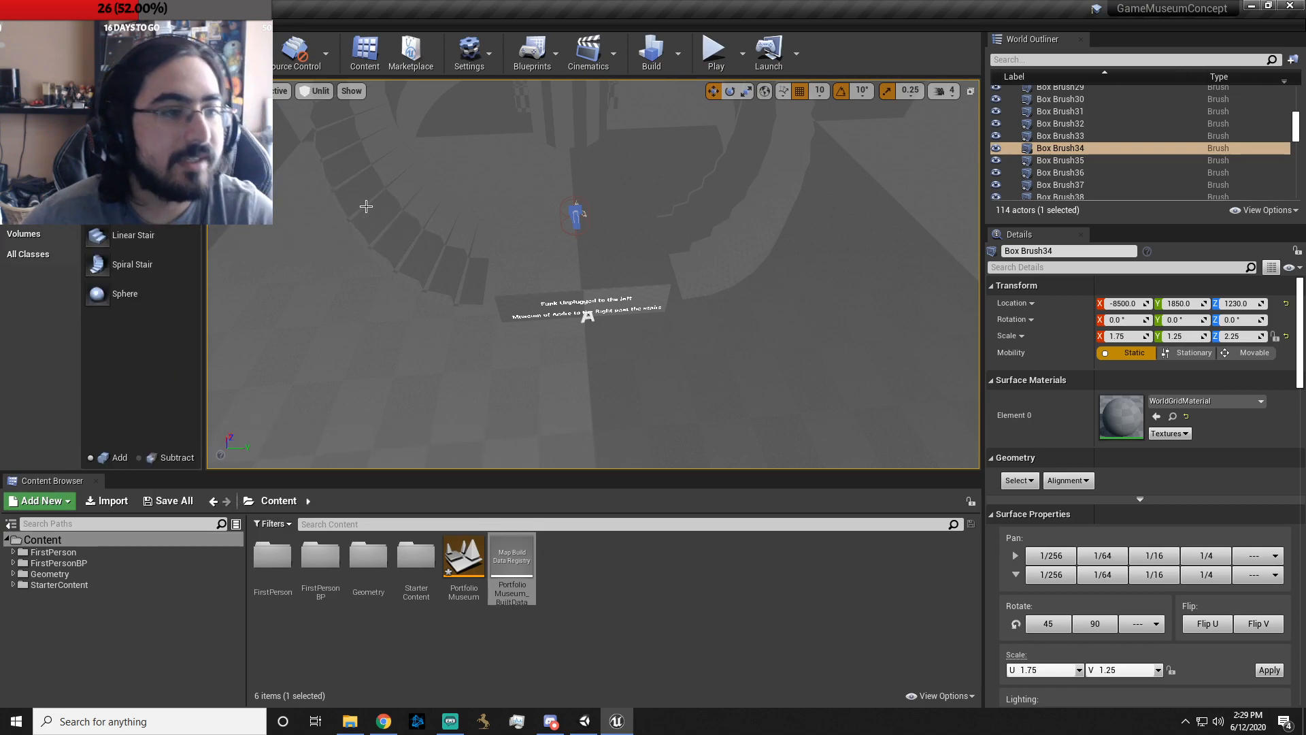
{"action": "left_click_drag", "start_coordinate": [712, 343], "coordinate": [687, 398]}
{"action": "right_click_drag", "start_coordinate": [687, 398], "coordinate": [537, 225]}
{"action": "key", "text": "space"}
{"action": "key", "text": "space"}
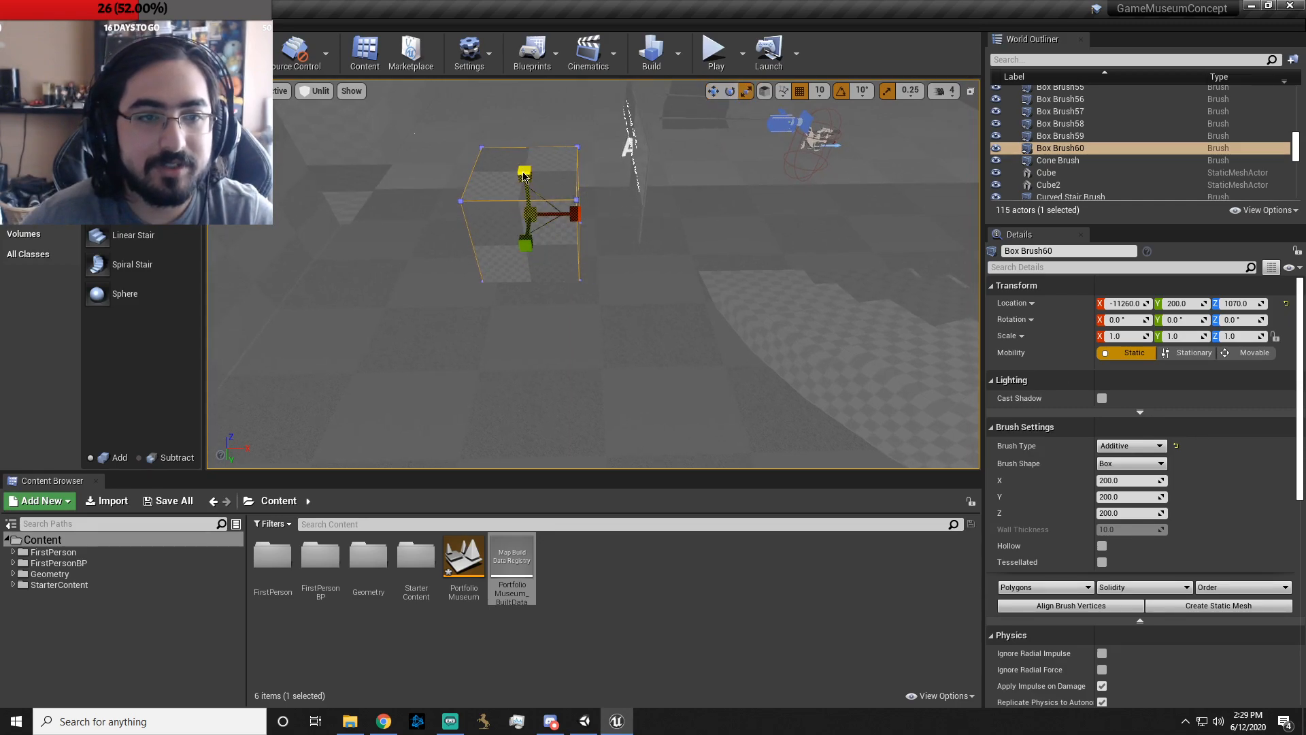
- Move the flat box brush to Y 380 and scale it to X 0.25 and Y 3.75 as a long strip
{"action": "key", "text": "w"}
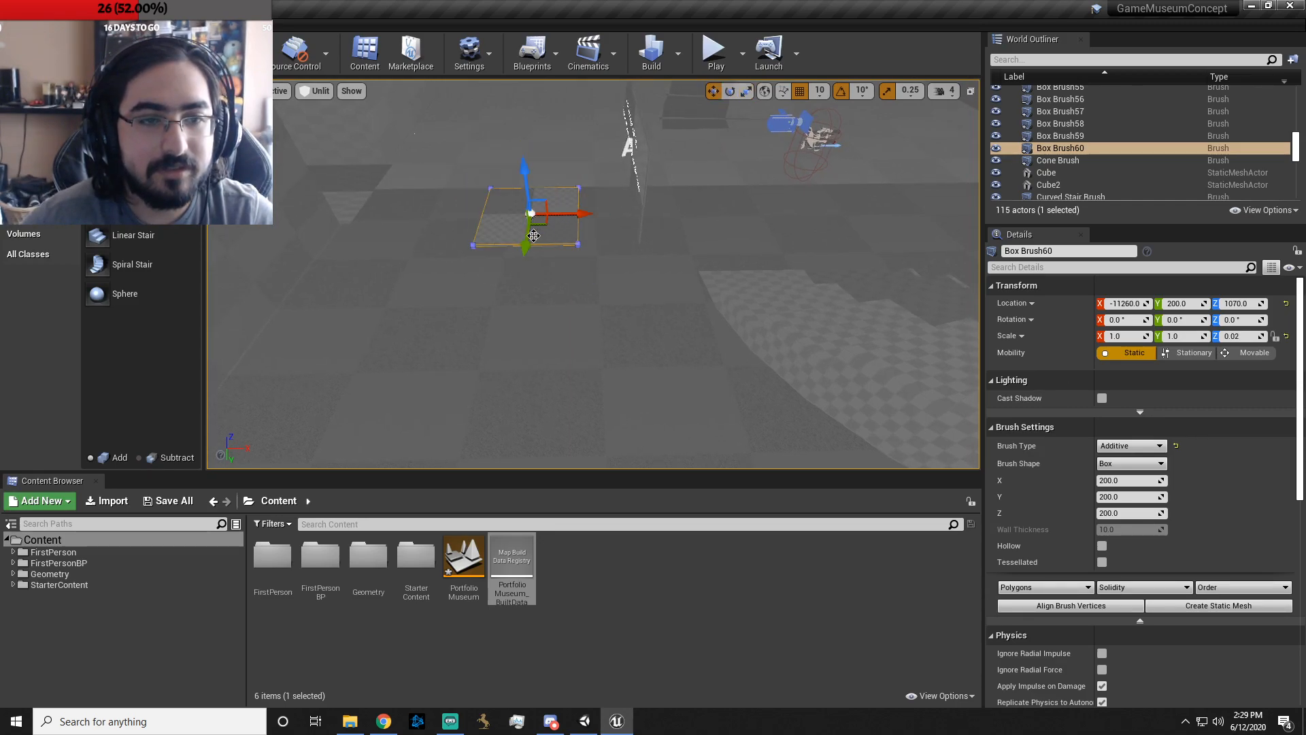
{"action": "mouse_move", "coordinate": [525, 240]}
{"action": "left_mouse_down"}
{"action": "mouse_move", "coordinate": [528, 318]}
{"action": "mouse_move", "coordinate": [511, 316]}
{"action": "mouse_move", "coordinate": [511, 347]}
{"action": "left_mouse_up"}
{"action": "key", "text": "e"}
{"action": "key", "text": "r"}
{"action": "mouse_move", "coordinate": [510, 296]}
{"action": "right_mouse_down"}
{"action": "mouse_move", "coordinate": [422, 292]}
{"action": "mouse_move", "coordinate": [299, 238]}
{"action": "right_mouse_up"}
{"action": "right_click_drag", "start_coordinate": [464, 137], "coordinate": [464, 245]}
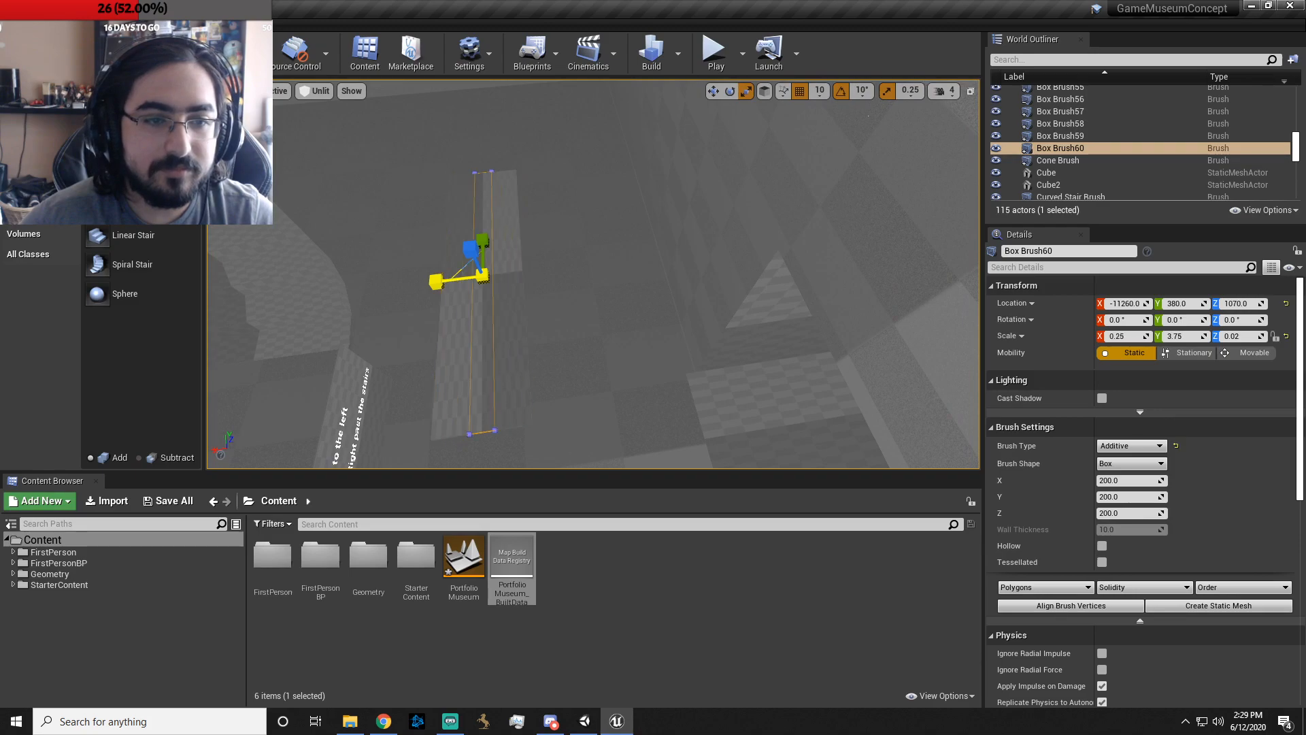
- Lower the strip brush onto the hall floor at Z 980
{"action": "mouse_move", "coordinate": [436, 281]}
{"action": "right_mouse_down"}
{"action": "mouse_move", "coordinate": [388, 273]}
{"action": "mouse_move", "coordinate": [293, 204]}
{"action": "mouse_move", "coordinate": [225, 181]}
{"action": "right_mouse_up"}
{"action": "key", "text": "e"}
{"action": "key", "text": "w"}
{"action": "mouse_move", "coordinate": [567, 264]}
{"action": "left_mouse_down"}
{"action": "mouse_move", "coordinate": [563, 312]}
{"action": "mouse_move", "coordinate": [570, 296]}
{"action": "left_mouse_up"}
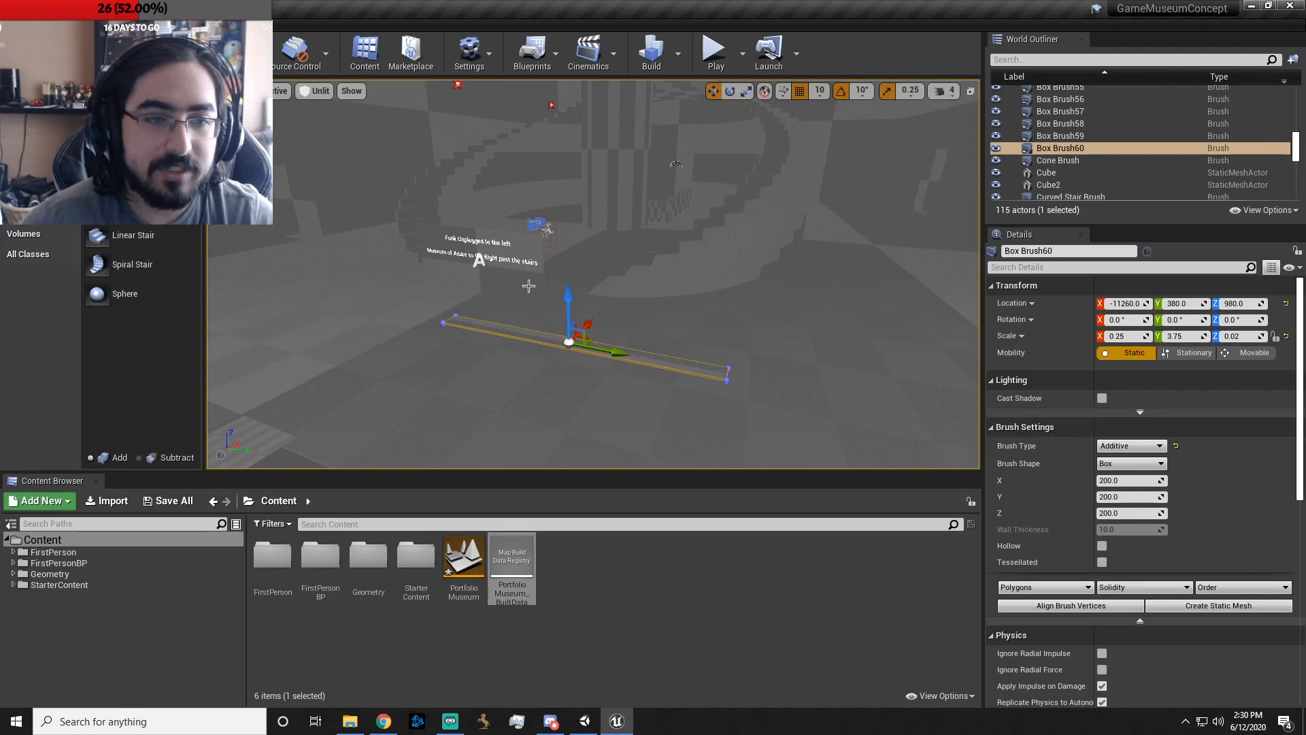
- Delete the directional sign's box brush and its text from the start of the hall
{"action": "left_click", "coordinate": [513, 280]}
{"action": "key", "text": "Delete"}
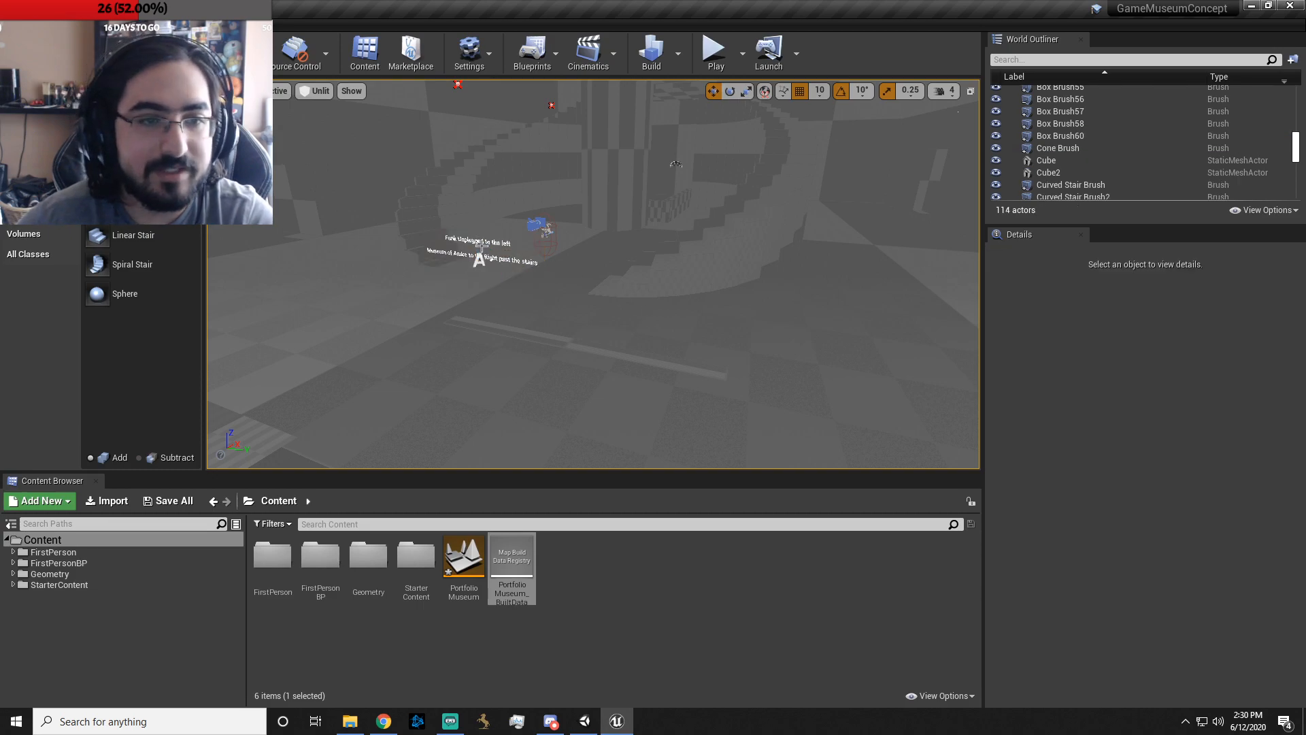
{"action": "left_click", "coordinate": [480, 255]}
{"action": "key", "text": "Delete"}
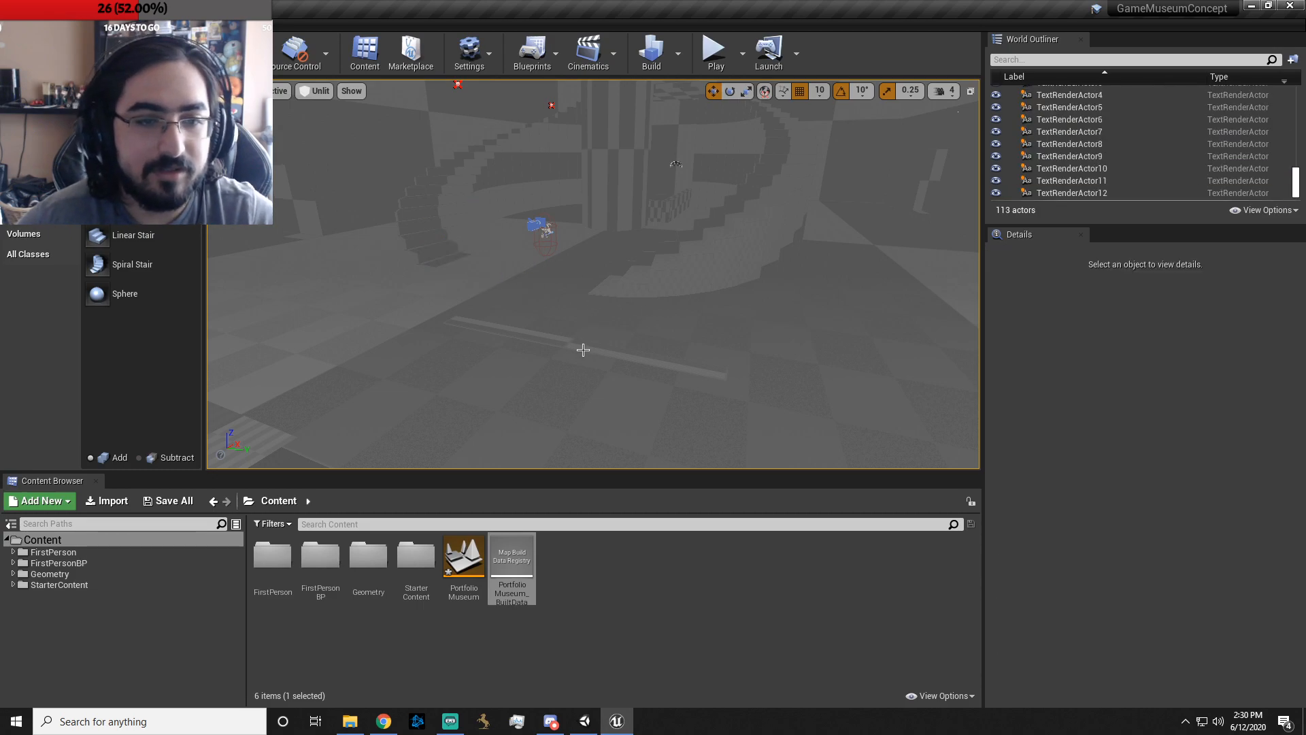
- Move the flat floor strip along the Y axis to Y -580, across the start of the hall
{"action": "left_click", "coordinate": [584, 349]}
{"action": "mouse_move", "coordinate": [738, 380]}
{"action": "right_mouse_down"}
{"action": "mouse_move", "coordinate": [803, 392]}
{"action": "mouse_move", "coordinate": [751, 404]}
{"action": "right_mouse_up"}
{"action": "key", "text": "s"}
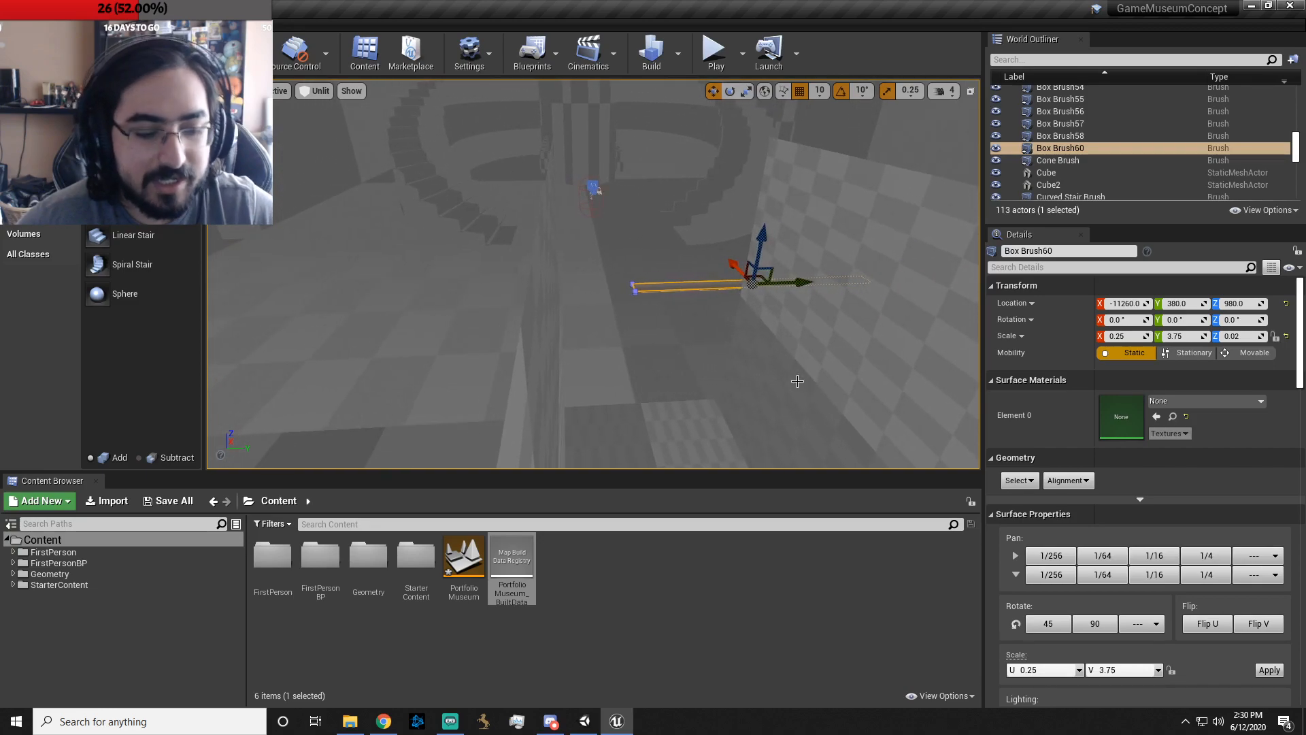
{"action": "left_click_drag", "start_coordinate": [808, 277], "coordinate": [497, 294]}
- Try shifting the floor strip to X -10920, Y -1250 and rotating it 40 degrees about Z
{"action": "key", "text": "a"}
{"action": "right_click_drag", "start_coordinate": [564, 299], "coordinate": [497, 306]}
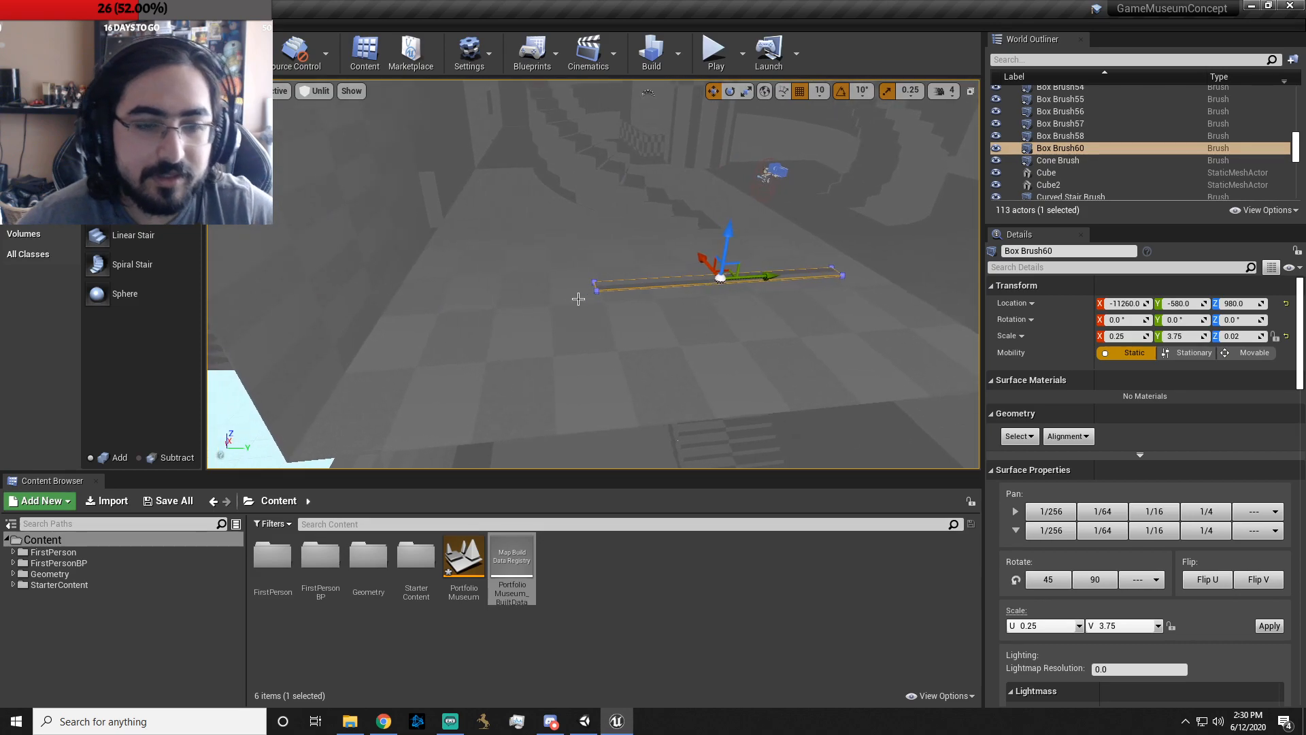
{"action": "mouse_move", "coordinate": [775, 278]}
{"action": "left_mouse_down"}
{"action": "mouse_move", "coordinate": [557, 287]}
{"action": "mouse_move", "coordinate": [585, 300]}
{"action": "mouse_move", "coordinate": [619, 285]}
{"action": "left_mouse_up"}
{"action": "key", "text": "e"}
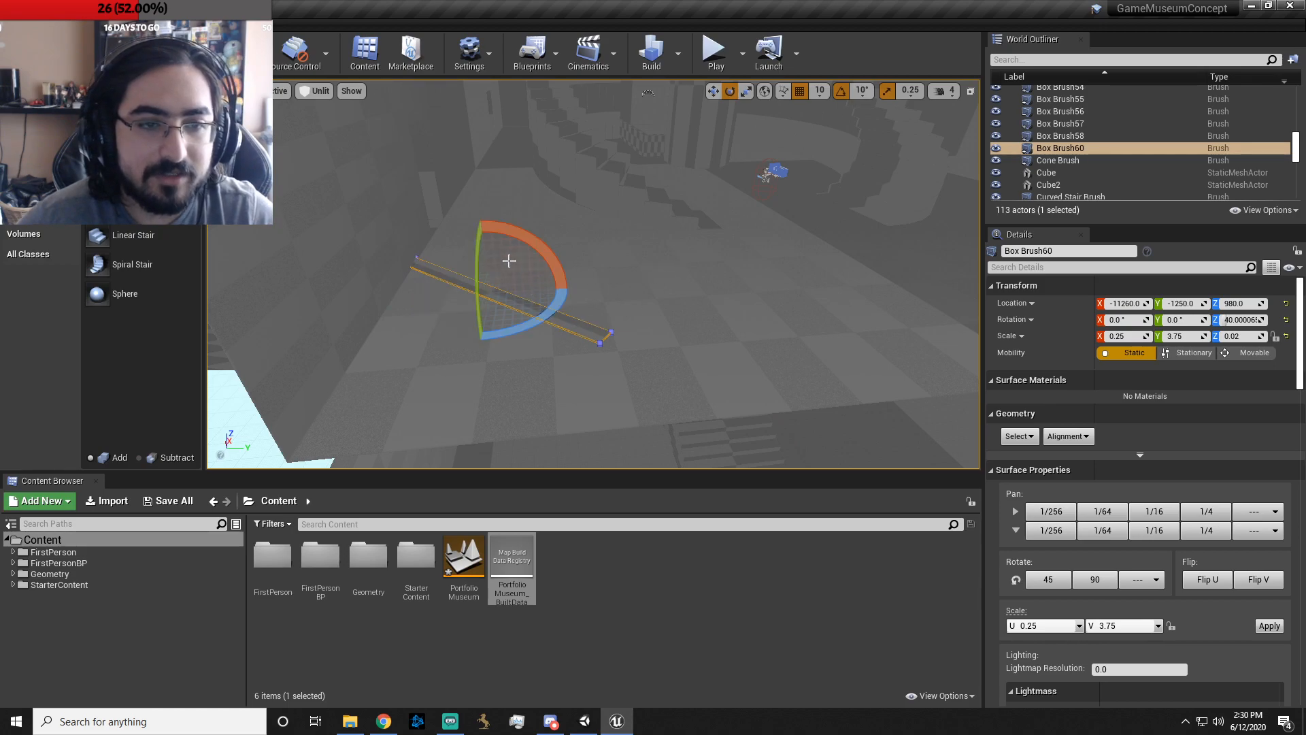
{"action": "key", "text": "w"}
{"action": "left_click_drag", "start_coordinate": [487, 247], "coordinate": [495, 257]}
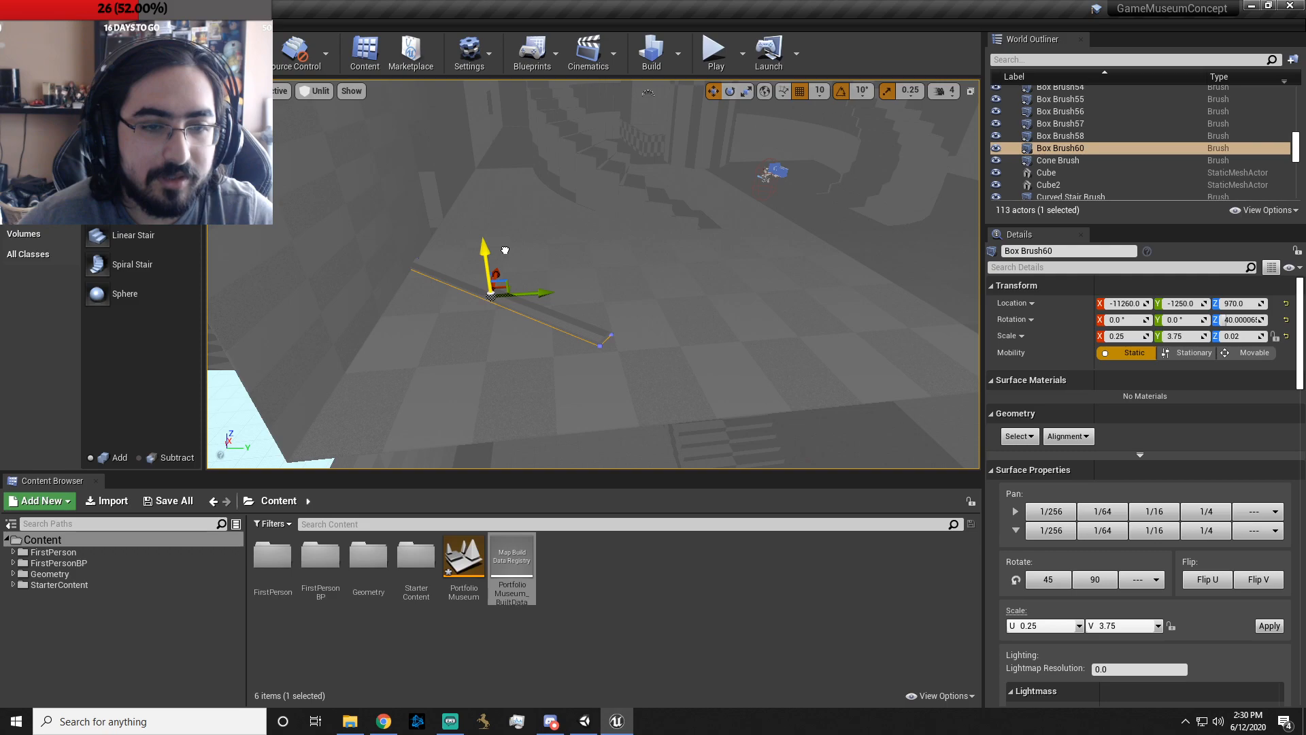
{"action": "right_click_drag", "start_coordinate": [506, 248], "coordinate": [517, 265]}
{"action": "right_click_drag", "start_coordinate": [742, 183], "coordinate": [592, 182]}
{"action": "left_click_drag", "start_coordinate": [589, 262], "coordinate": [683, 284]}
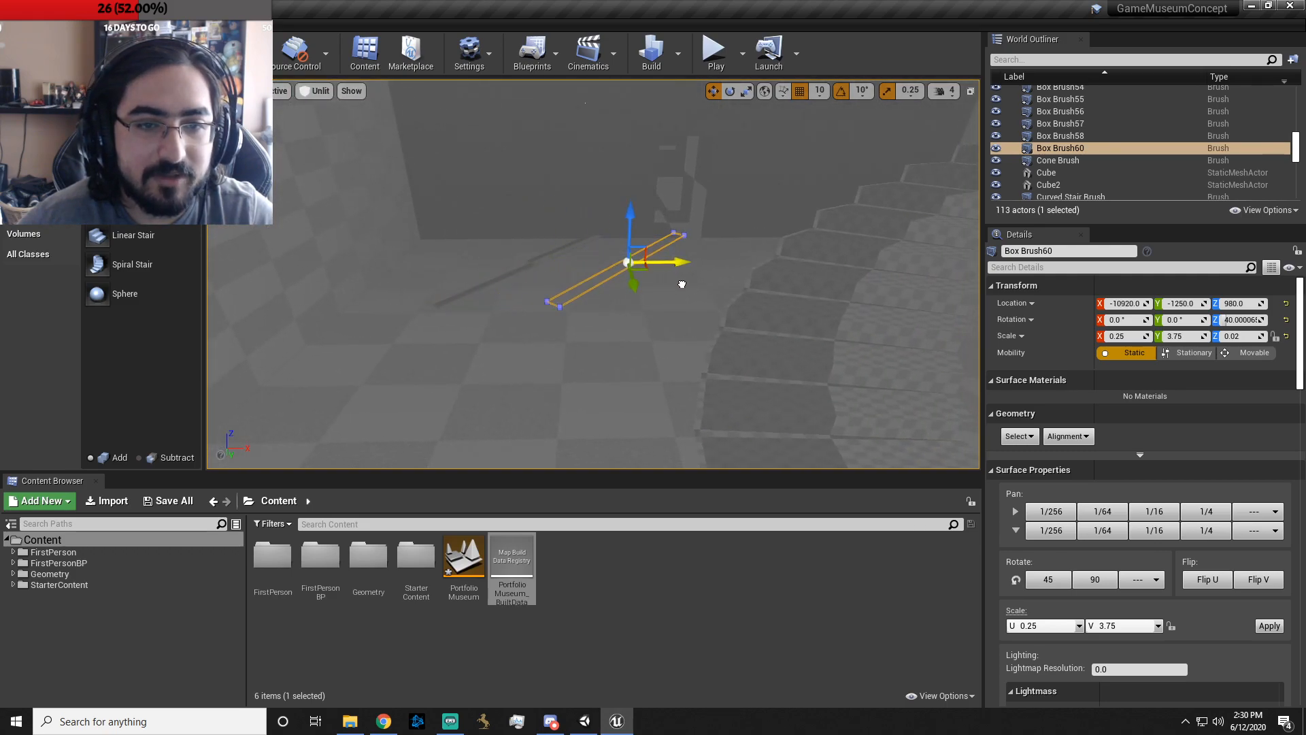
{"action": "mouse_move", "coordinate": [682, 285]}
{"action": "right_mouse_down"}
{"action": "mouse_move", "coordinate": [735, 310]}
{"action": "mouse_move", "coordinate": [823, 320]}
{"action": "mouse_move", "coordinate": [891, 289]}
{"action": "mouse_move", "coordinate": [867, 275]}
{"action": "mouse_move", "coordinate": [769, 334]}
{"action": "mouse_move", "coordinate": [850, 272]}
{"action": "mouse_move", "coordinate": [833, 290]}
{"action": "mouse_move", "coordinate": [703, 289]}
{"action": "right_mouse_up"}
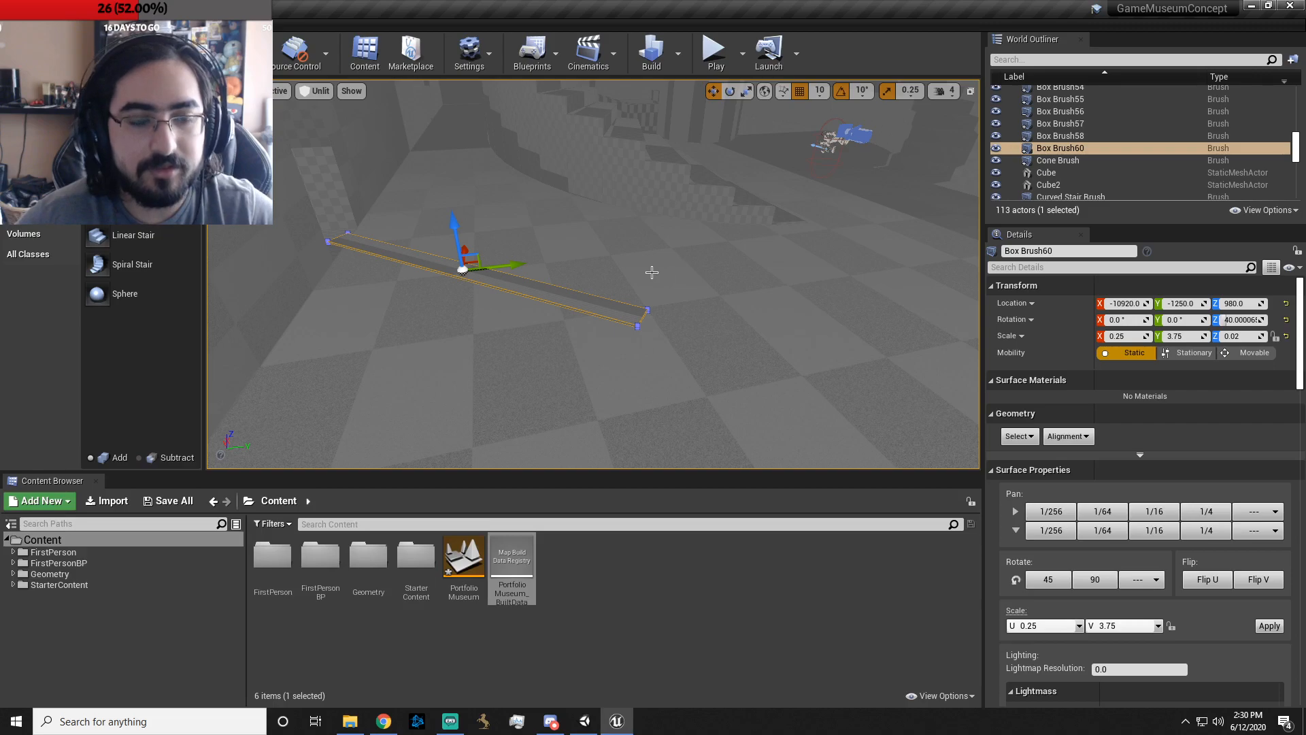
- Undo the floor strip's latest moves and its rotation
{"action": "key", "text": "ctrl+z"}
{"action": "key", "text": "ctrl+z"}
{"action": "key", "text": "ctrl+z"}
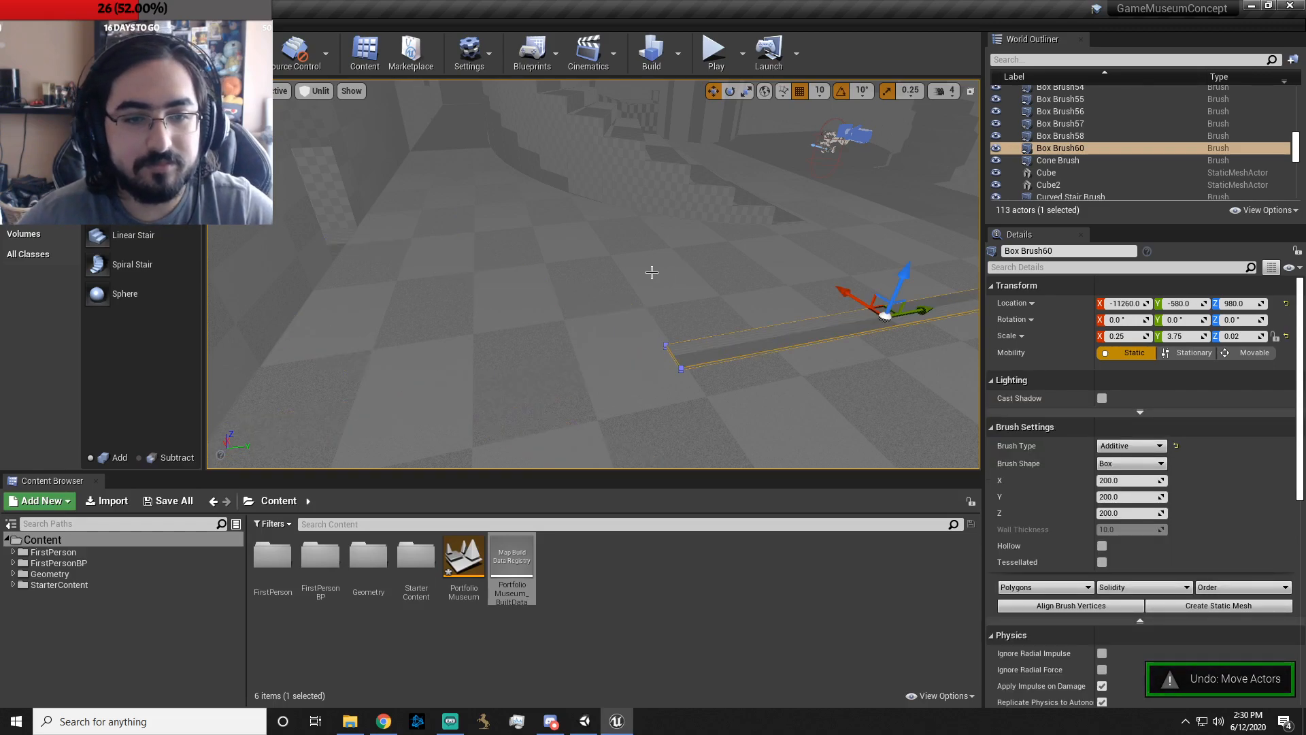
- Duplicate the floor strip twice along the Y axis, placing the second copy at Y -1230
{"action": "right_click_drag", "start_coordinate": [675, 291], "coordinate": [674, 291]}
{"action": "left_click_drag", "start_coordinate": [524, 296], "coordinate": [794, 293], "text": "alt"}
{"action": "left_click", "coordinate": [423, 291]}
{"action": "right_click_drag", "start_coordinate": [543, 314], "coordinate": [542, 314]}
{"action": "left_click_drag", "start_coordinate": [740, 276], "coordinate": [508, 291], "text": "alt"}
- Rotate the strip copy at Y -1230 by 40 degrees about Z
{"action": "key", "text": "e"}
{"action": "key", "text": "r"}
{"action": "key", "text": "e"}
{"action": "mouse_move", "coordinate": [488, 337]}
{"action": "left_mouse_down"}
{"action": "mouse_move", "coordinate": [470, 367]}
{"action": "mouse_move", "coordinate": [488, 347]}
{"action": "left_mouse_up"}
{"action": "key", "text": "w"}
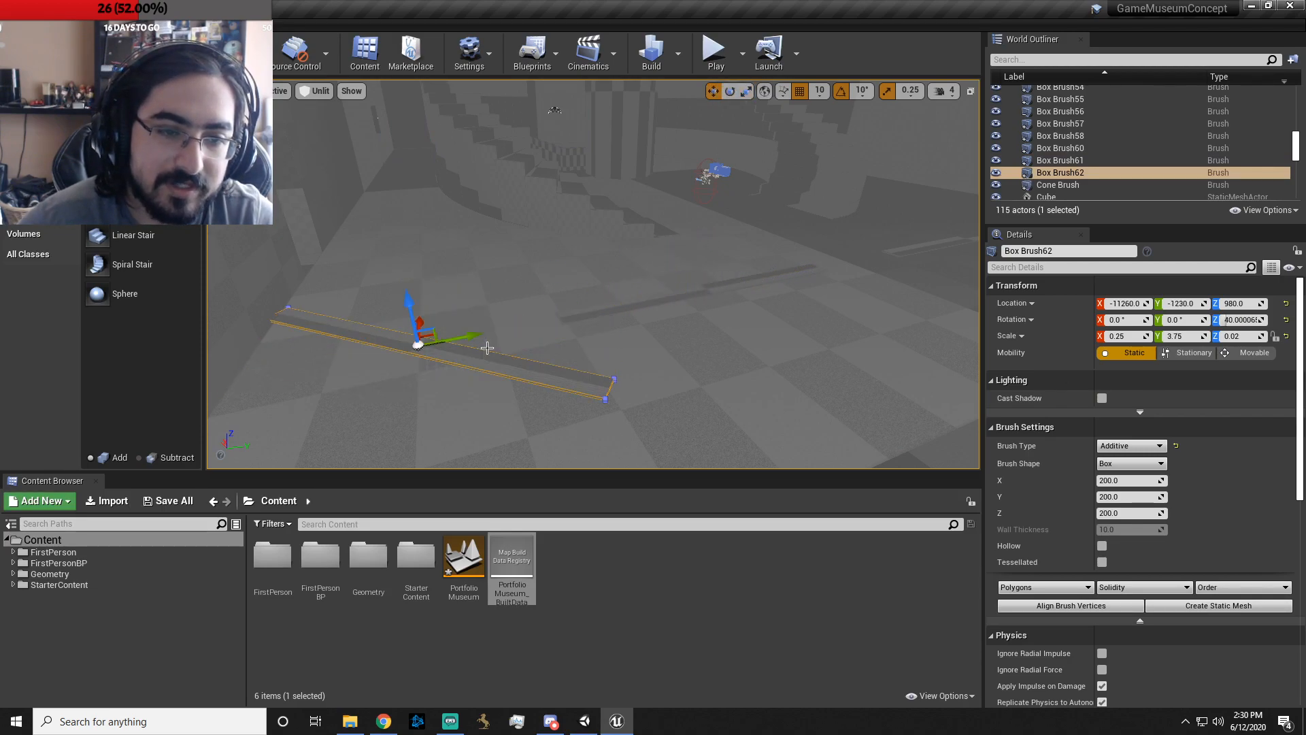
- Shorten the angled strip to a Y scale of 2.25 and move it to X -11110, Y -1110 against the straight strip
{"action": "left_click_drag", "start_coordinate": [424, 320], "coordinate": [411, 278]}
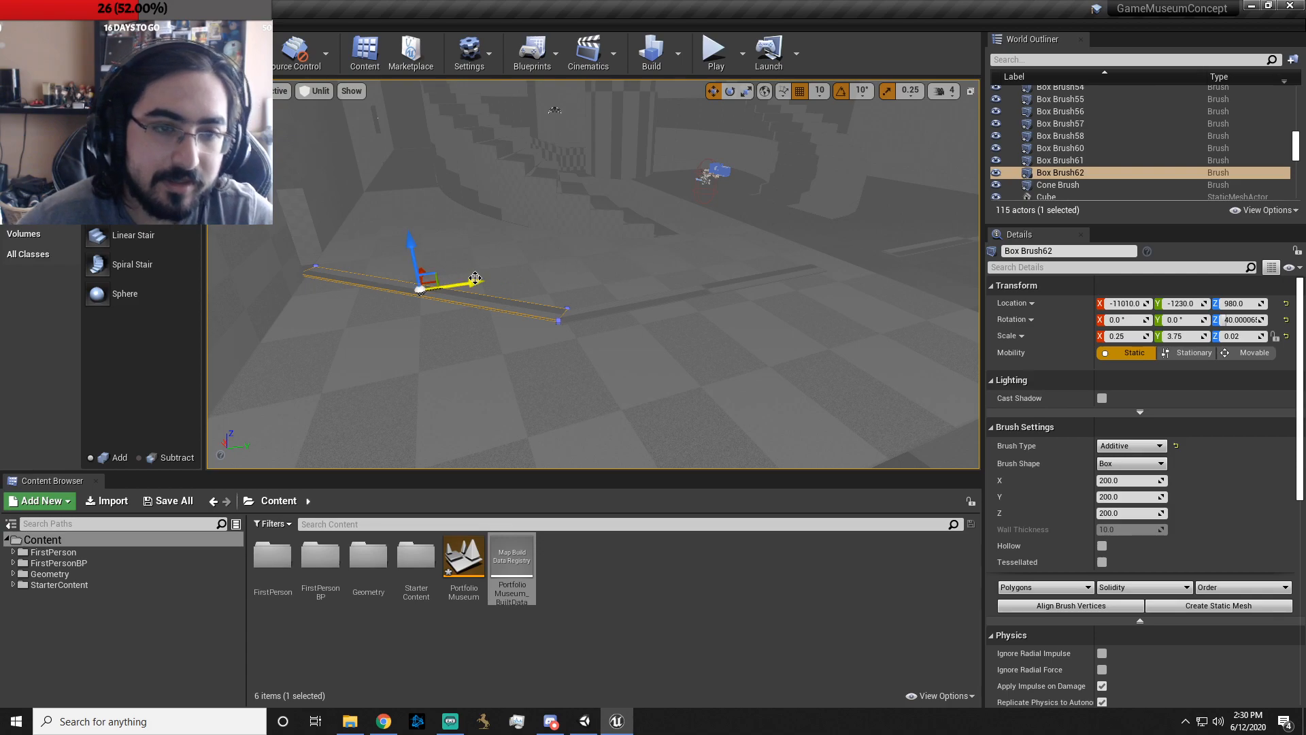
{"action": "key", "text": "r"}
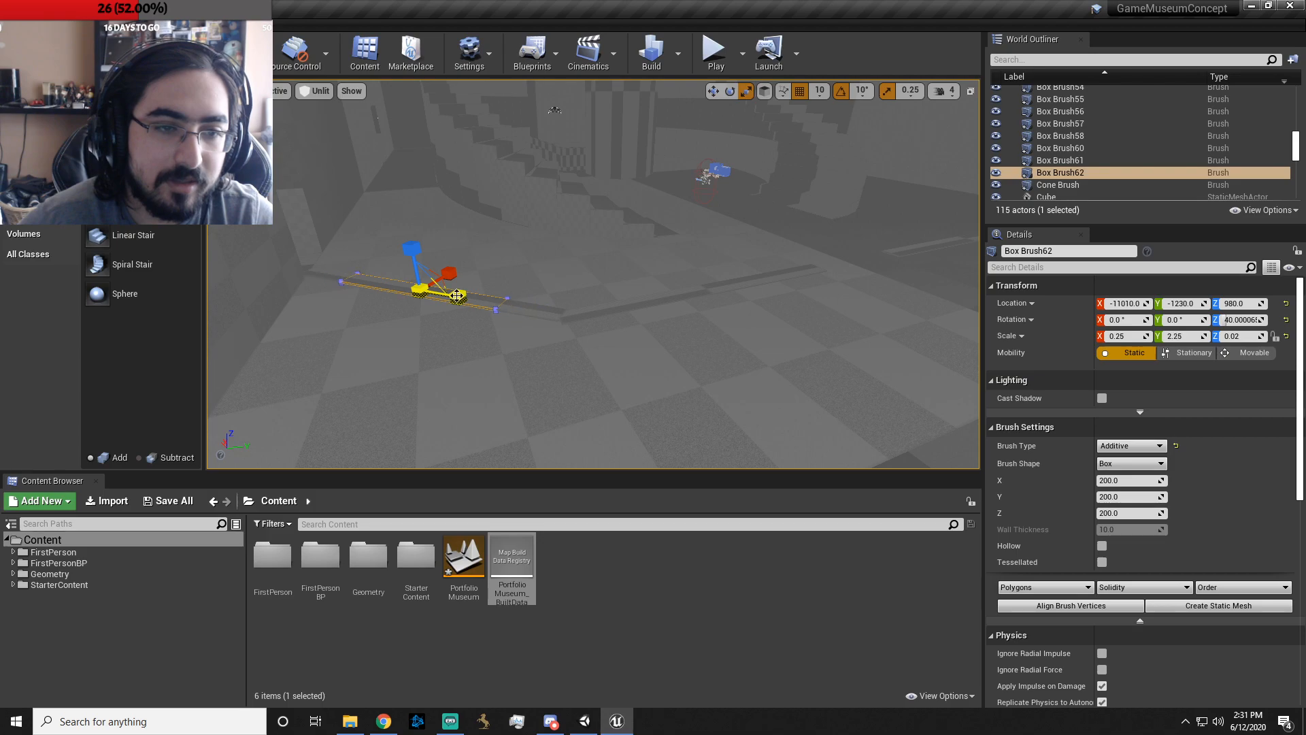
{"action": "key", "text": "w"}
{"action": "mouse_move", "coordinate": [495, 274]}
{"action": "left_mouse_down"}
{"action": "mouse_move", "coordinate": [506, 272]}
{"action": "mouse_move", "coordinate": [474, 265]}
{"action": "mouse_move", "coordinate": [474, 282]}
{"action": "left_mouse_up"}
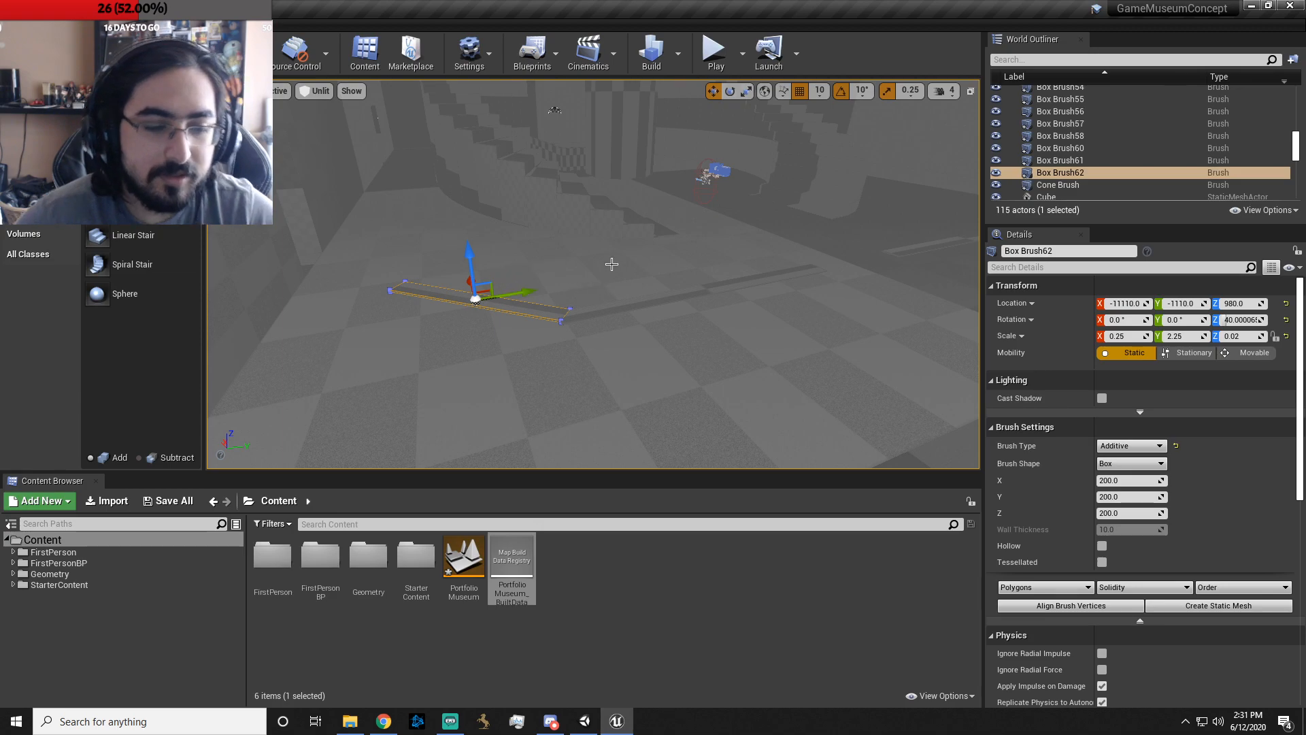
- Duplicate the short angled strip to X -10940 and rotate the copy to 90 degrees about Z
{"action": "left_click_drag", "start_coordinate": [501, 290], "coordinate": [443, 248], "text": "alt"}
{"action": "key", "text": "e"}
{"action": "key", "text": "r"}
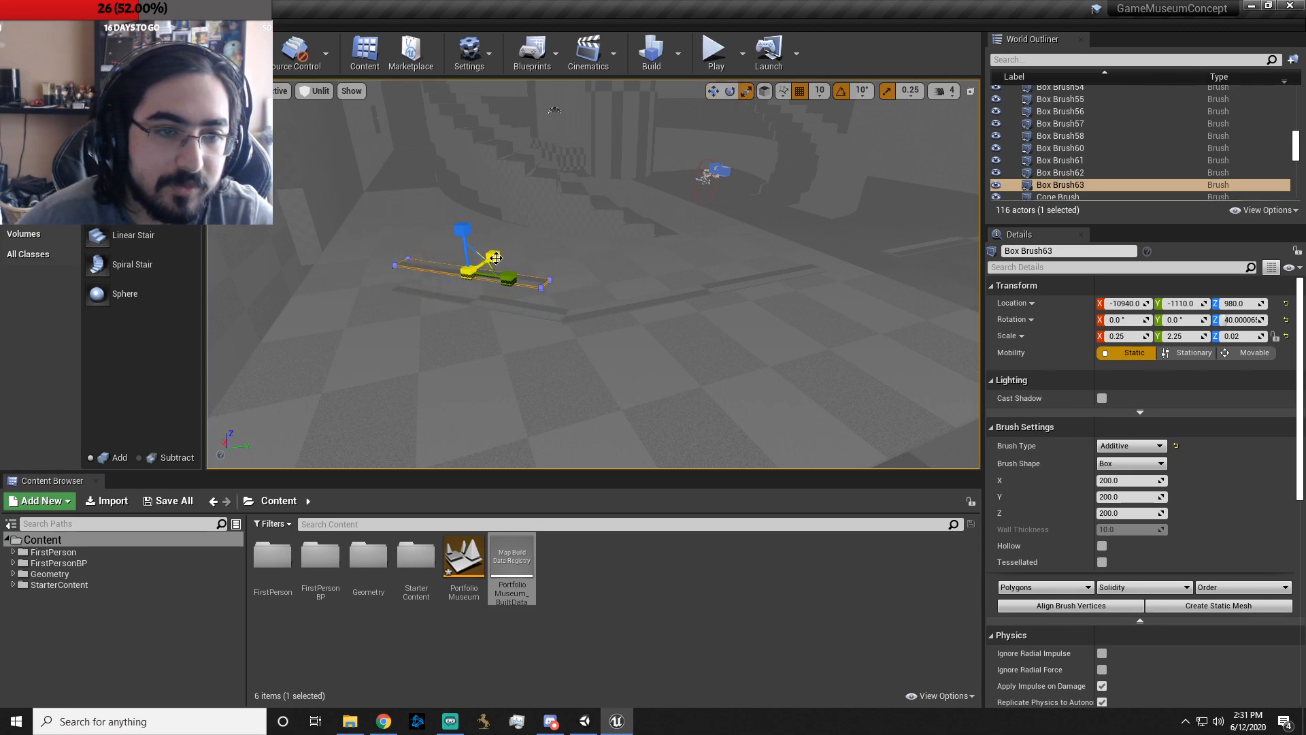
{"action": "key", "text": "e"}
{"action": "left_click_drag", "start_coordinate": [477, 294], "coordinate": [458, 313]}
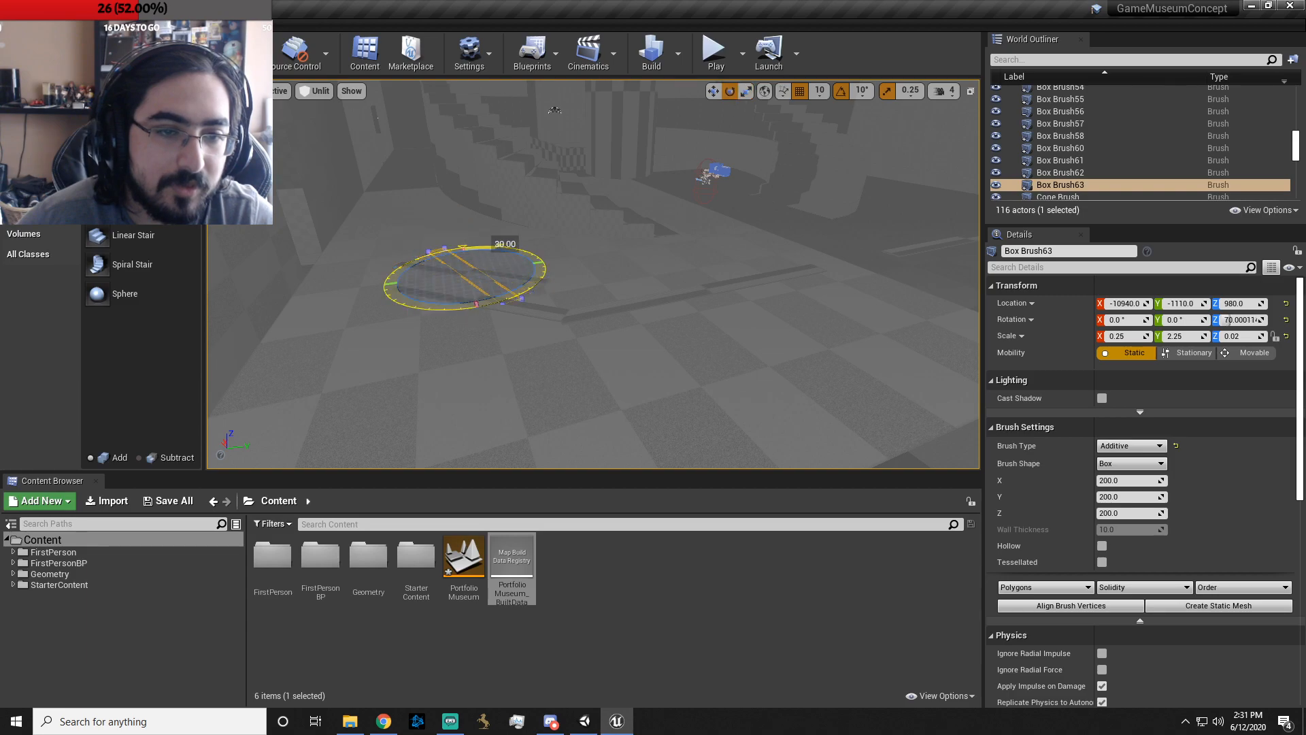
{"action": "left_click_drag", "start_coordinate": [478, 304], "coordinate": [481, 306]}
{"action": "key", "text": "w"}
- Move the 90-degree strip to X -10760, Y -1270, beyond the end of the angled strips
{"action": "right_click_drag", "start_coordinate": [517, 256], "coordinate": [480, 256]}
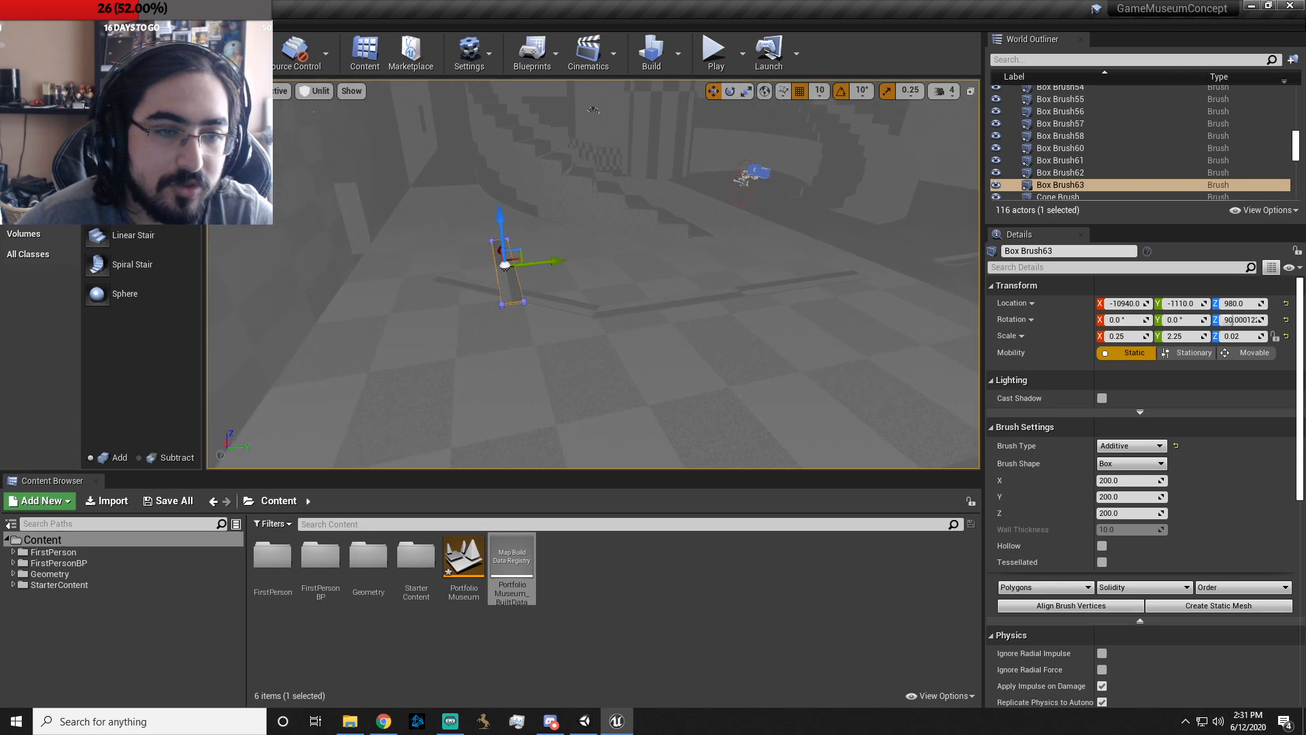
{"action": "left_click_drag", "start_coordinate": [551, 260], "coordinate": [469, 258]}
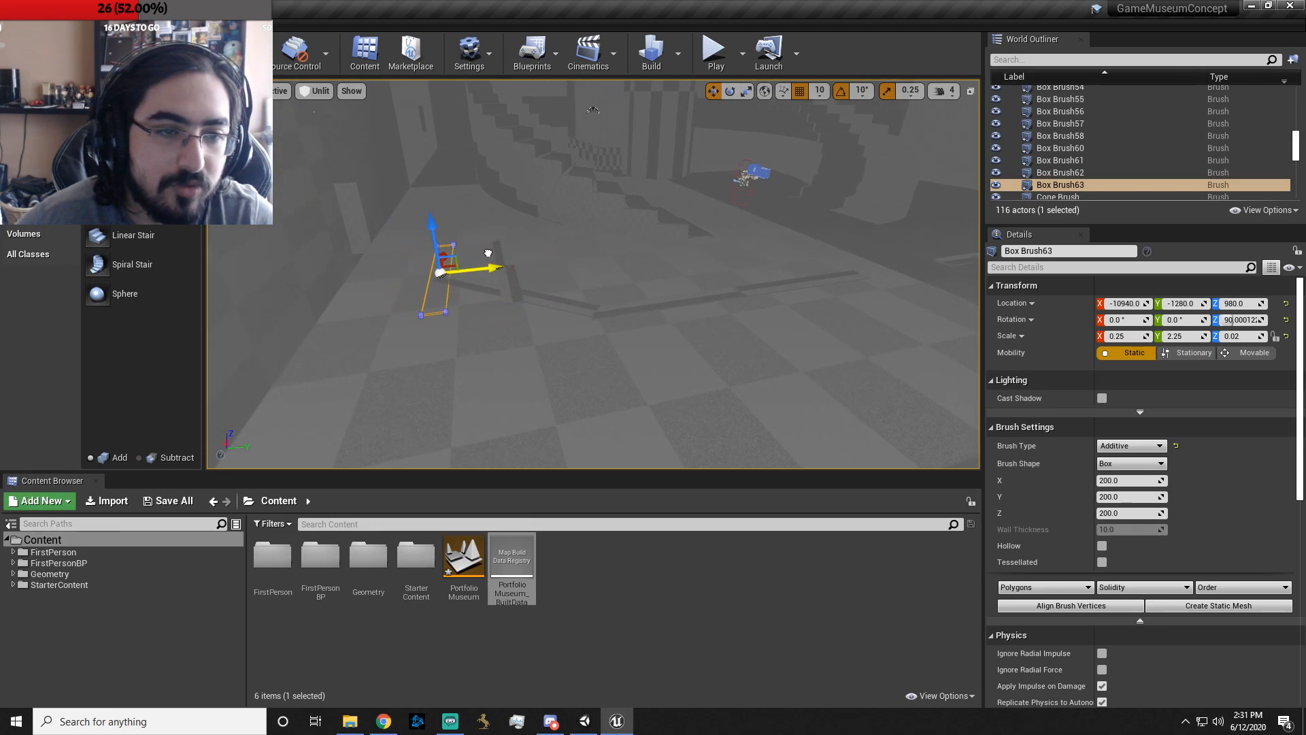
{"action": "mouse_move", "coordinate": [503, 270]}
{"action": "right_mouse_down"}
{"action": "mouse_move", "coordinate": [408, 262]}
{"action": "mouse_move", "coordinate": [381, 293]}
{"action": "right_mouse_up"}
{"action": "key", "text": "s"}
{"action": "right_click_drag", "start_coordinate": [572, 204], "coordinate": [607, 222]}
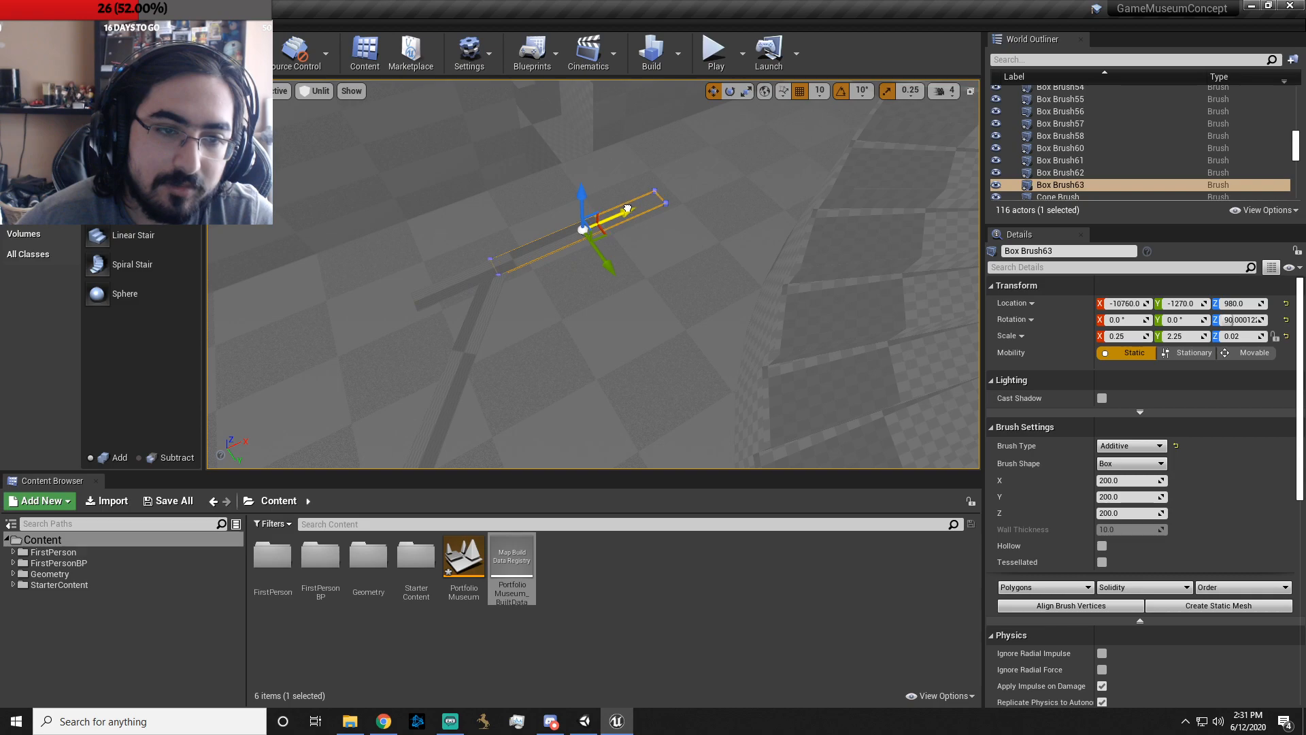
- Lengthen the 90-degree strip to a Y scale of 12.75 and move it to X -9710 so it runs alongside the stairs
{"action": "mouse_move", "coordinate": [615, 268]}
{"action": "right_mouse_down"}
{"action": "mouse_move", "coordinate": [725, 218]}
{"action": "mouse_move", "coordinate": [742, 228]}
{"action": "mouse_move", "coordinate": [563, 294]}
{"action": "right_mouse_up"}
{"action": "key", "text": "a"}
{"action": "key", "text": "r"}
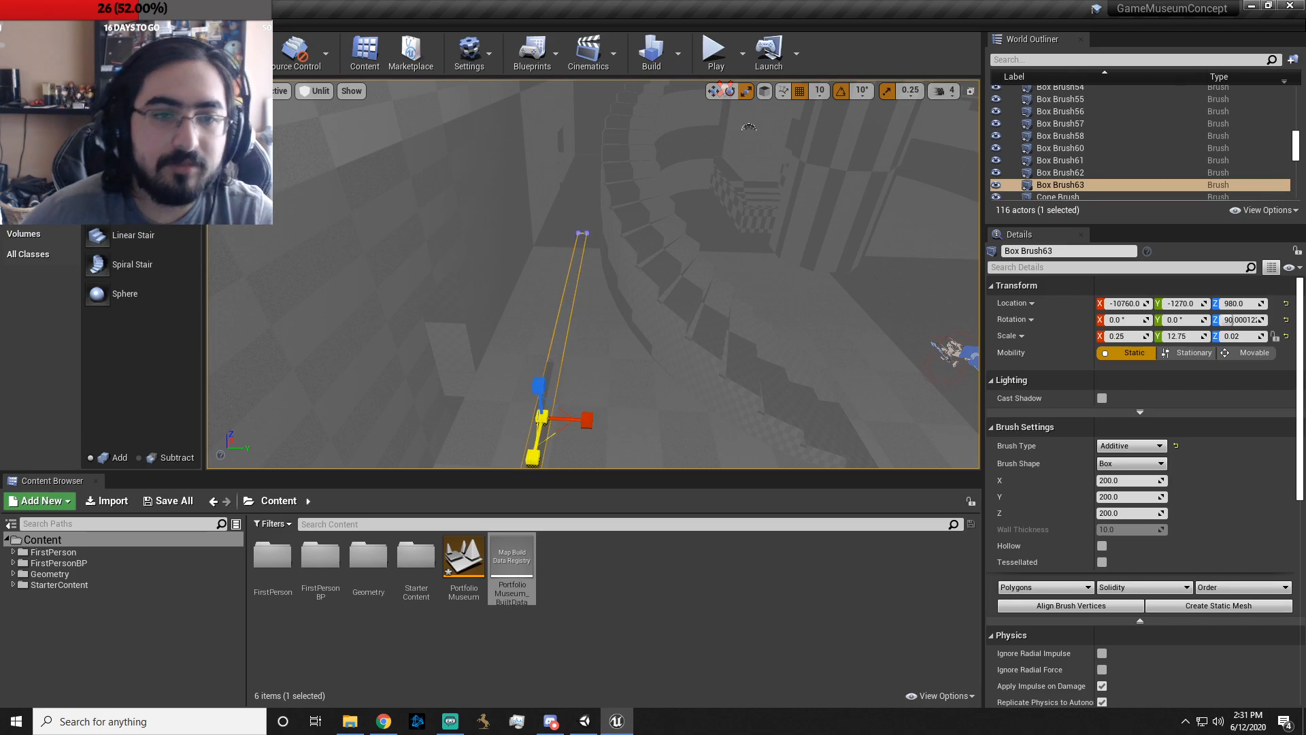
{"action": "key", "text": "w"}
{"action": "key", "text": "d"}
{"action": "mouse_move", "coordinate": [677, 257]}
{"action": "right_mouse_down"}
{"action": "mouse_move", "coordinate": [612, 272]}
{"action": "mouse_move", "coordinate": [629, 276]}
{"action": "right_mouse_up"}
{"action": "mouse_move", "coordinate": [674, 259]}
{"action": "left_mouse_down"}
{"action": "mouse_move", "coordinate": [840, 168]}
{"action": "mouse_move", "coordinate": [792, 217]}
{"action": "left_mouse_up"}
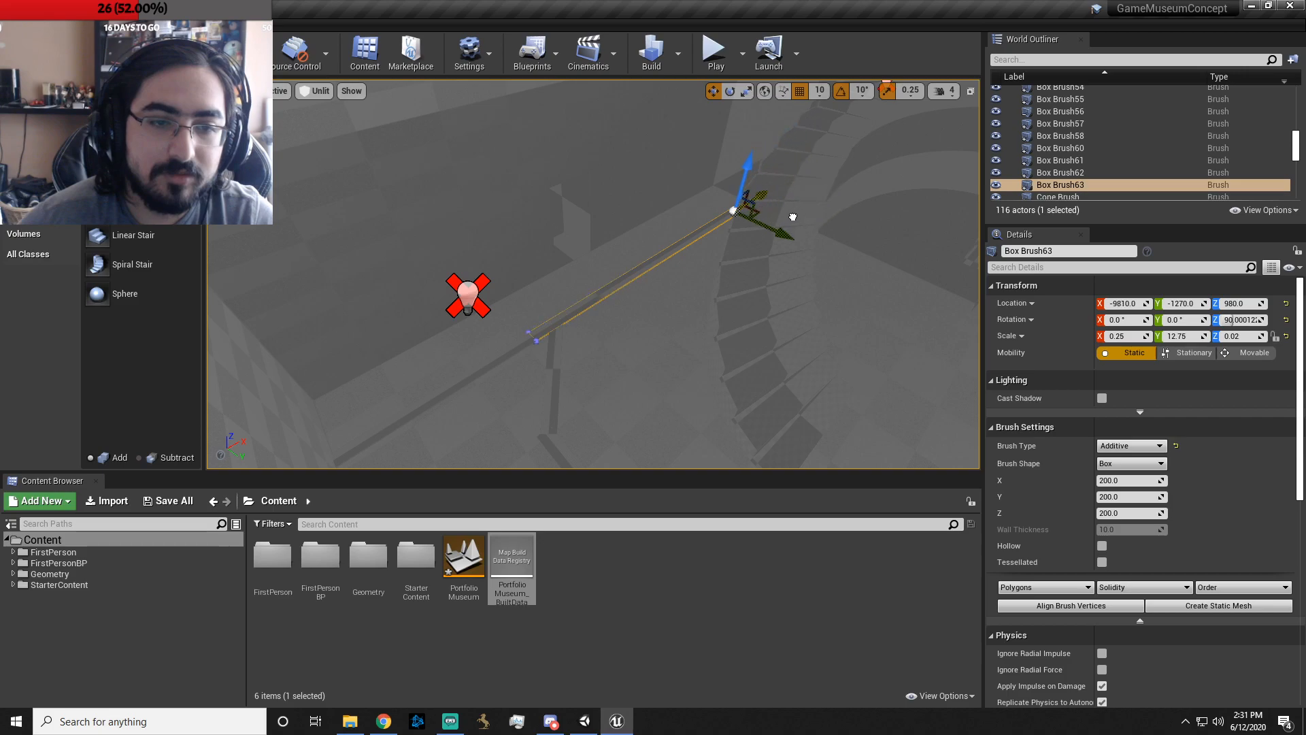
{"action": "mouse_move", "coordinate": [804, 213]}
{"action": "right_mouse_down"}
{"action": "mouse_move", "coordinate": [776, 173]}
{"action": "mouse_move", "coordinate": [673, 184]}
{"action": "mouse_move", "coordinate": [708, 187]}
{"action": "mouse_move", "coordinate": [753, 223]}
{"action": "mouse_move", "coordinate": [790, 194]}
{"action": "right_mouse_up"}
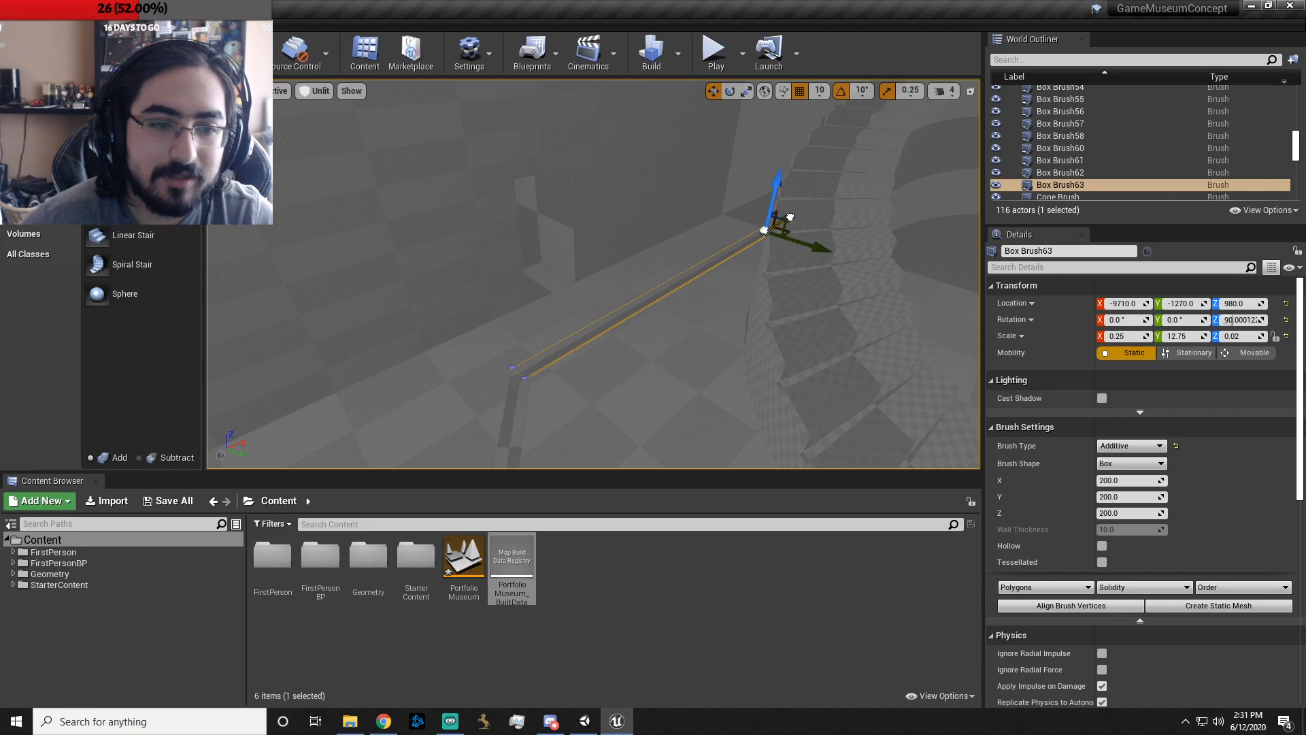
- Duplicate the straight 3.75-scale strip to X -10700, Y -1670 as a branch from the long strip toward the side doorway
{"action": "mouse_move", "coordinate": [669, 292]}
{"action": "right_mouse_down"}
{"action": "mouse_move", "coordinate": [708, 269]}
{"action": "mouse_move", "coordinate": [775, 273]}
{"action": "mouse_move", "coordinate": [779, 300]}
{"action": "mouse_move", "coordinate": [722, 327]}
{"action": "right_mouse_up"}
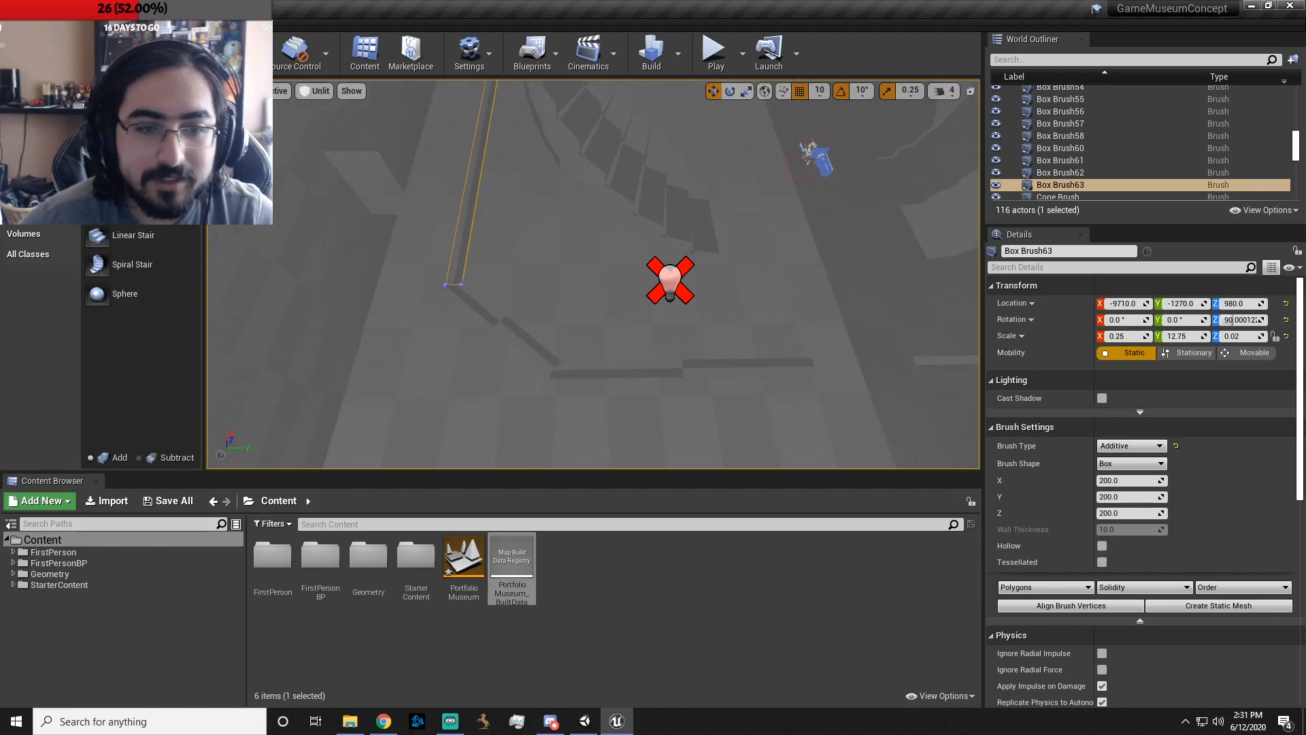
{"action": "left_click", "coordinate": [587, 371]}
{"action": "mouse_move", "coordinate": [678, 333]}
{"action": "left_mouse_down", "text": "alt"}
{"action": "mouse_move", "coordinate": [676, 182]}
{"action": "mouse_move", "coordinate": [510, 215]}
{"action": "left_mouse_up", "text": "alt"}
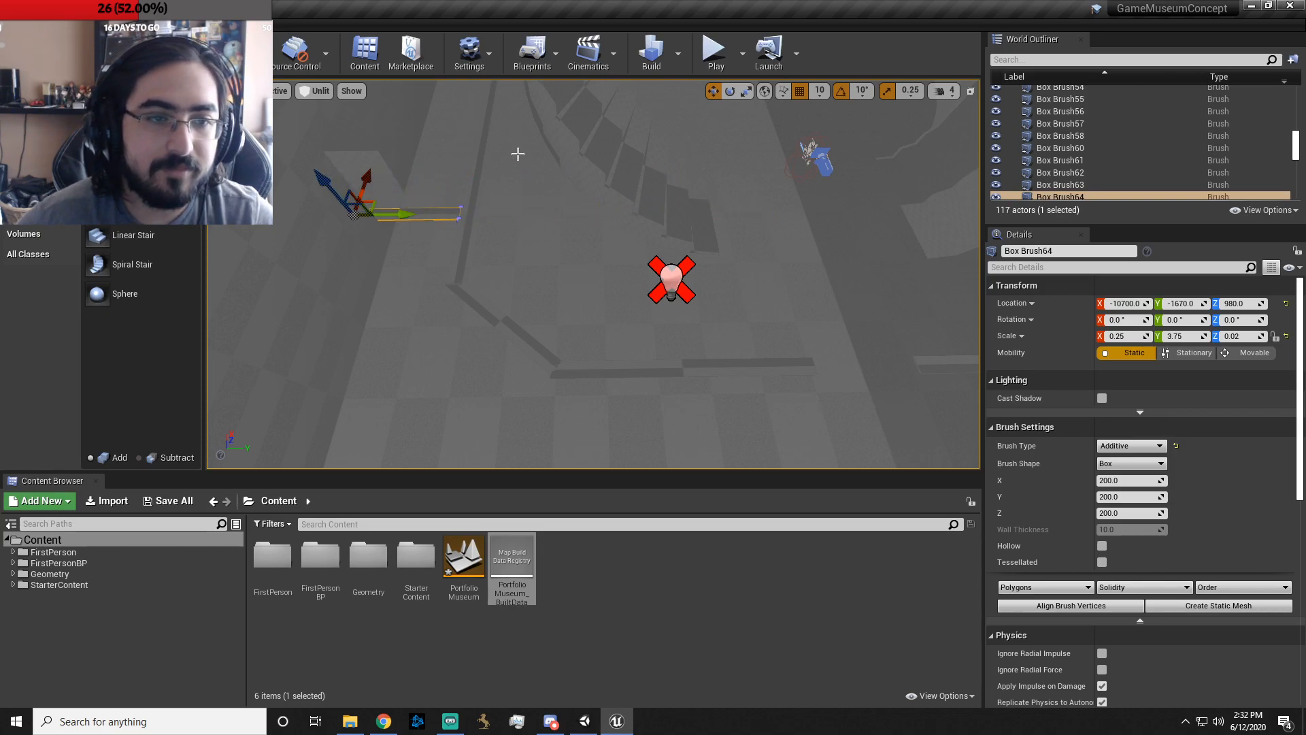
{"action": "key", "text": "f"}
{"action": "mouse_move", "coordinate": [578, 273]}
{"action": "right_mouse_down"}
{"action": "mouse_move", "coordinate": [639, 286]}
{"action": "mouse_move", "coordinate": [810, 214]}
{"action": "mouse_move", "coordinate": [864, 222]}
{"action": "mouse_move", "coordinate": [633, 200]}
{"action": "right_mouse_up"}
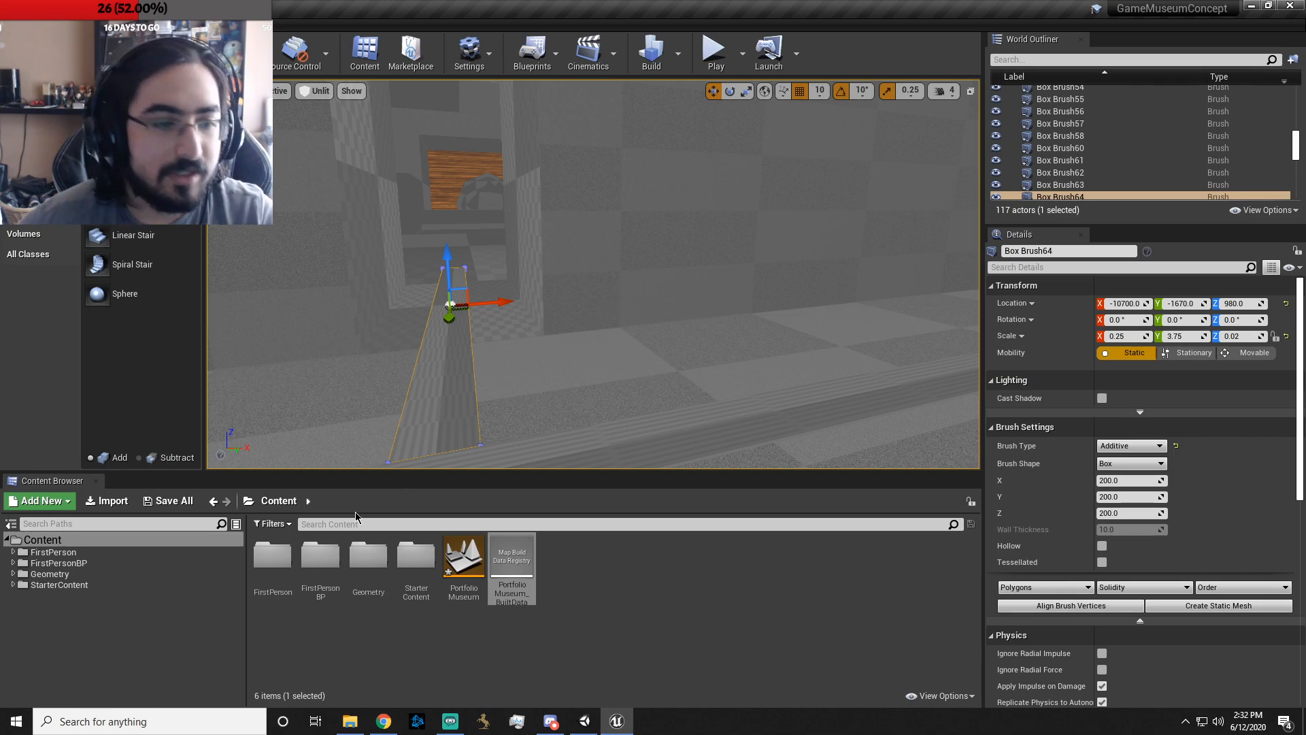
- Try placing the Template Floor mesh from the Geometry Meshes folder beside the branch strip, and delete it again
{"action": "left_click", "coordinate": [70, 553]}
{"action": "left_click", "coordinate": [117, 562]}
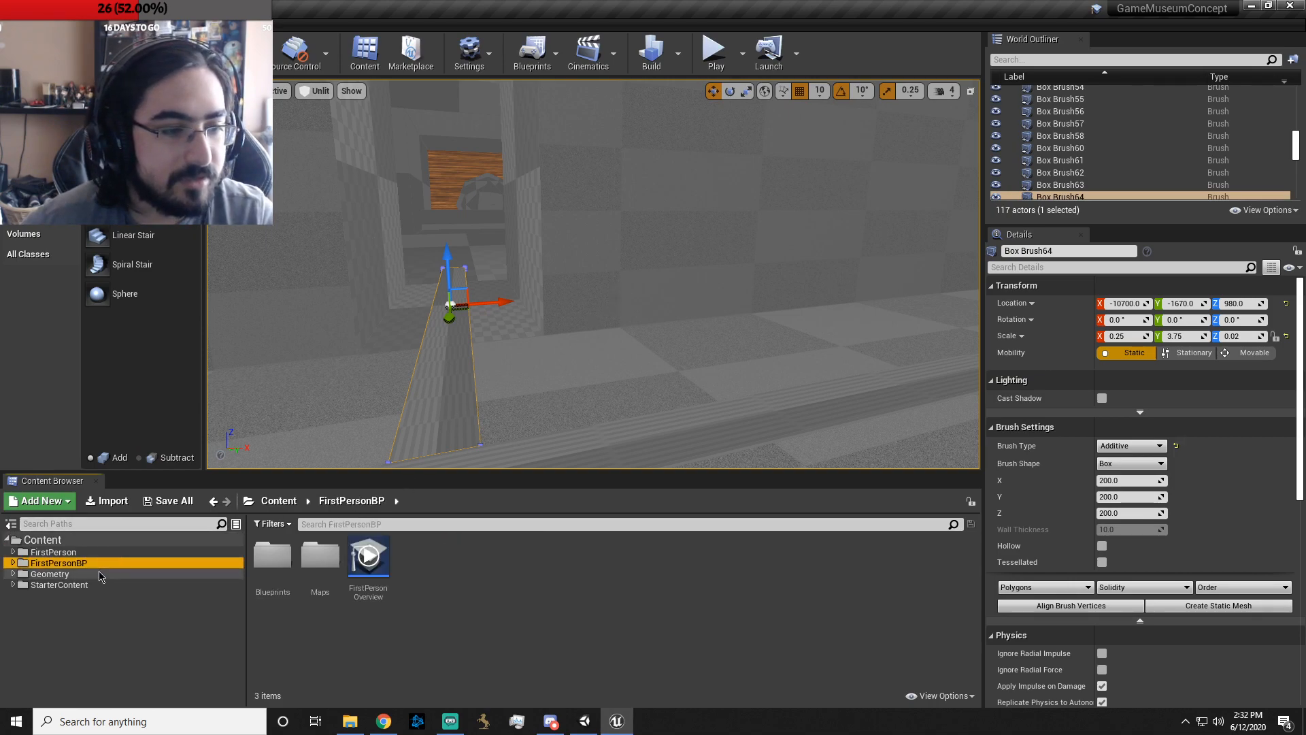
{"action": "left_click", "coordinate": [103, 573]}
{"action": "double_click", "coordinate": [272, 560]}
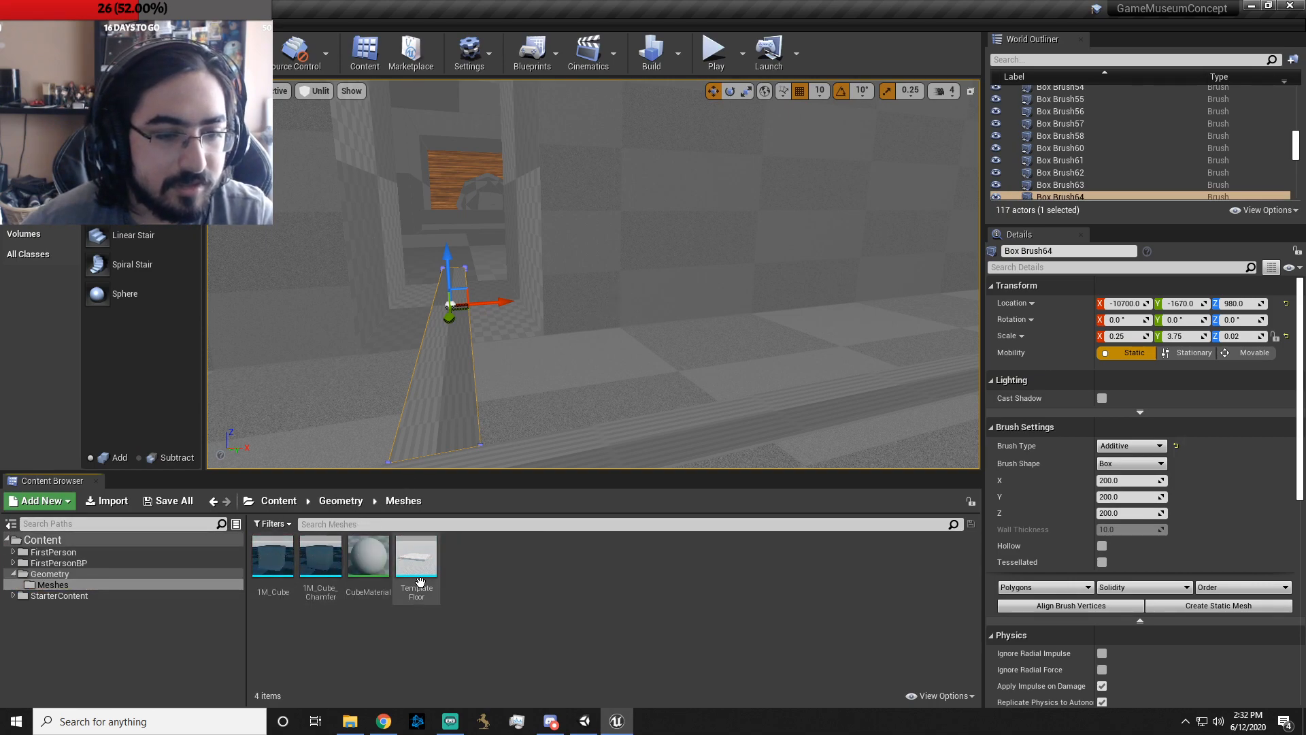
{"action": "left_click_drag", "start_coordinate": [424, 551], "coordinate": [548, 368]}
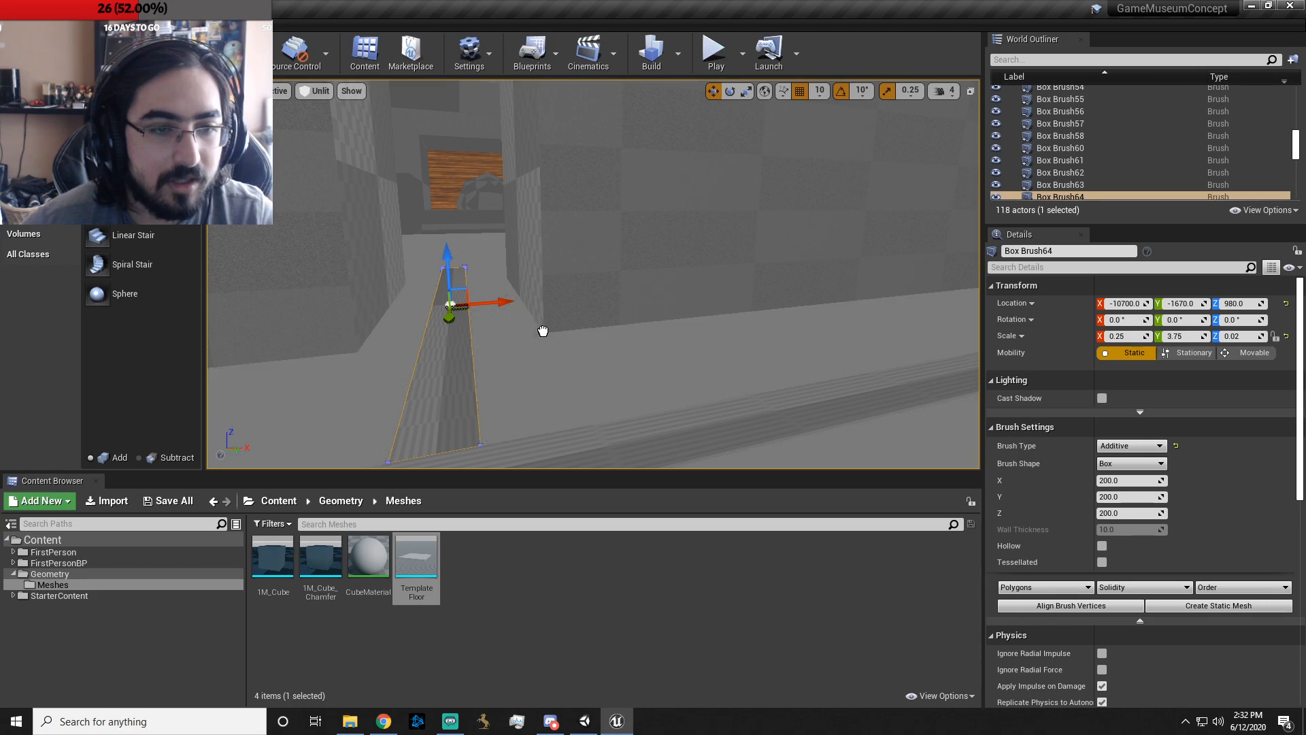
{"action": "key", "text": "Delete"}
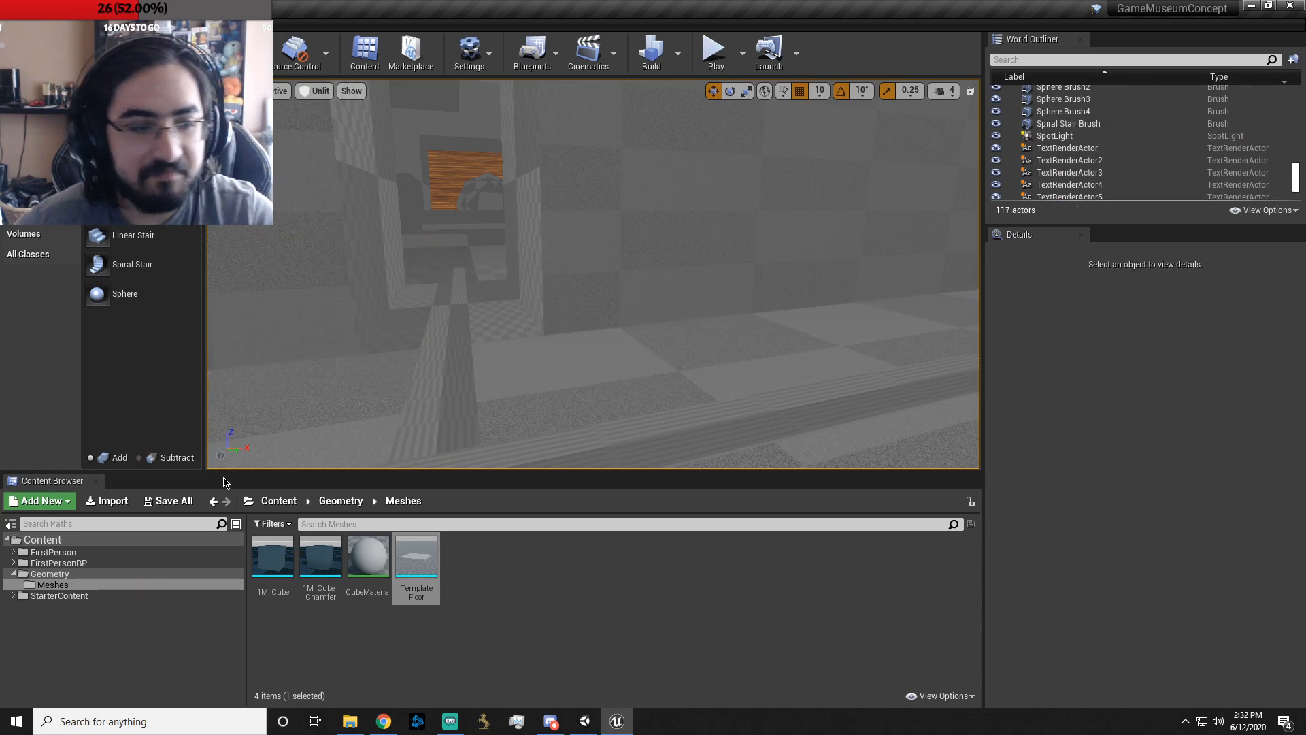
- Look through the textures in the StarterContent Textures folder for one that suits the floor strips
{"action": "left_click", "coordinate": [61, 594]}
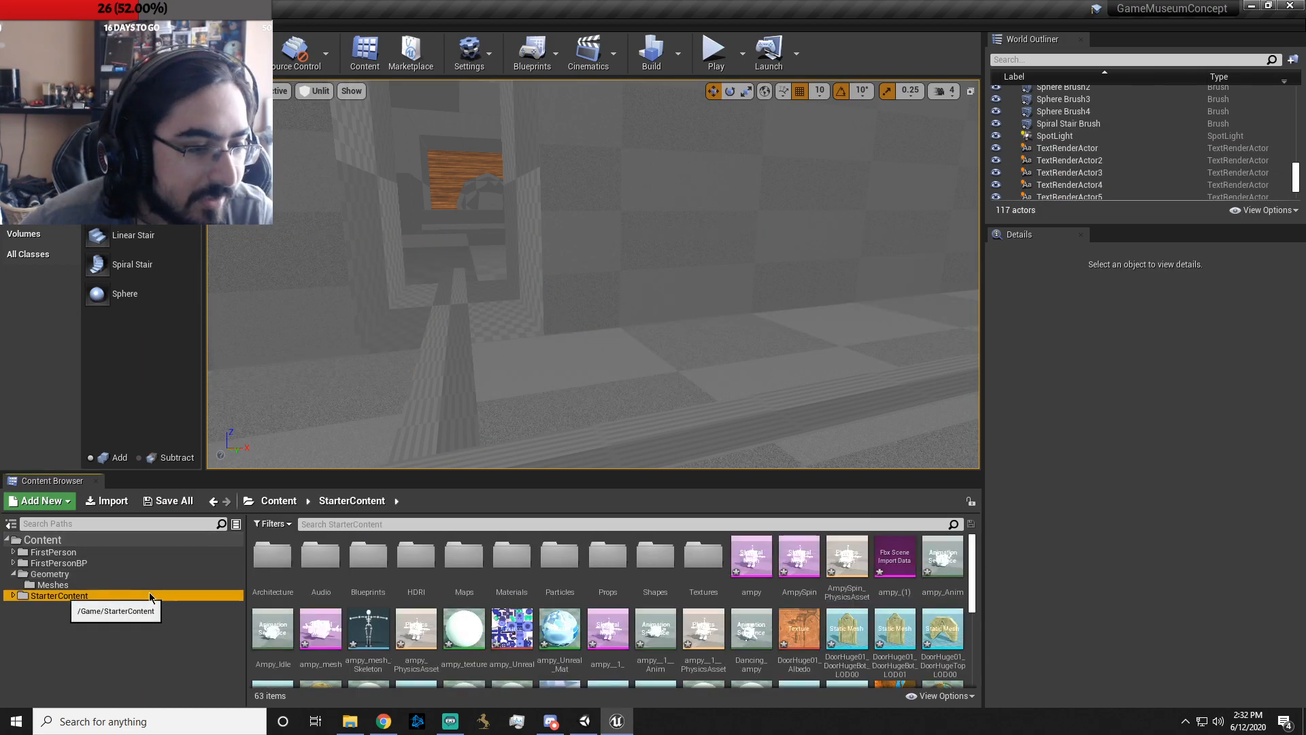
{"action": "left_click", "coordinate": [690, 560]}
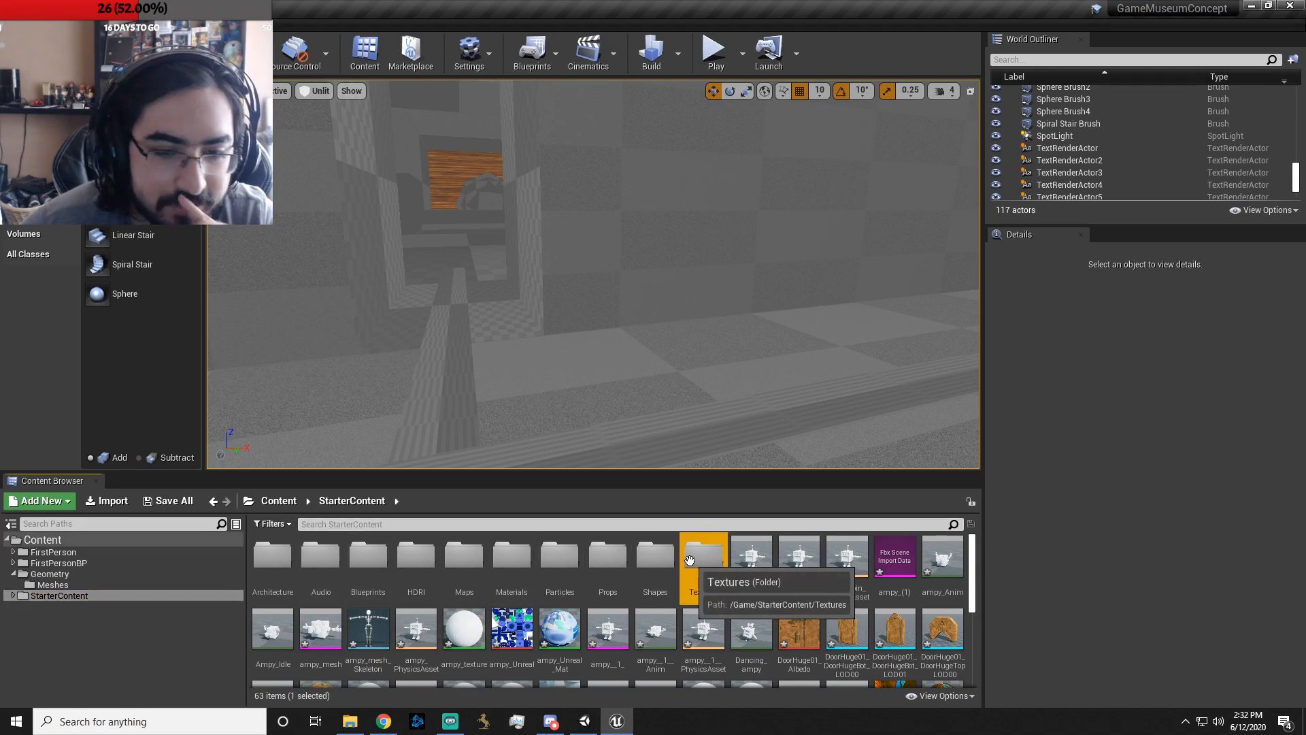
{"action": "double_click", "coordinate": [691, 559]}
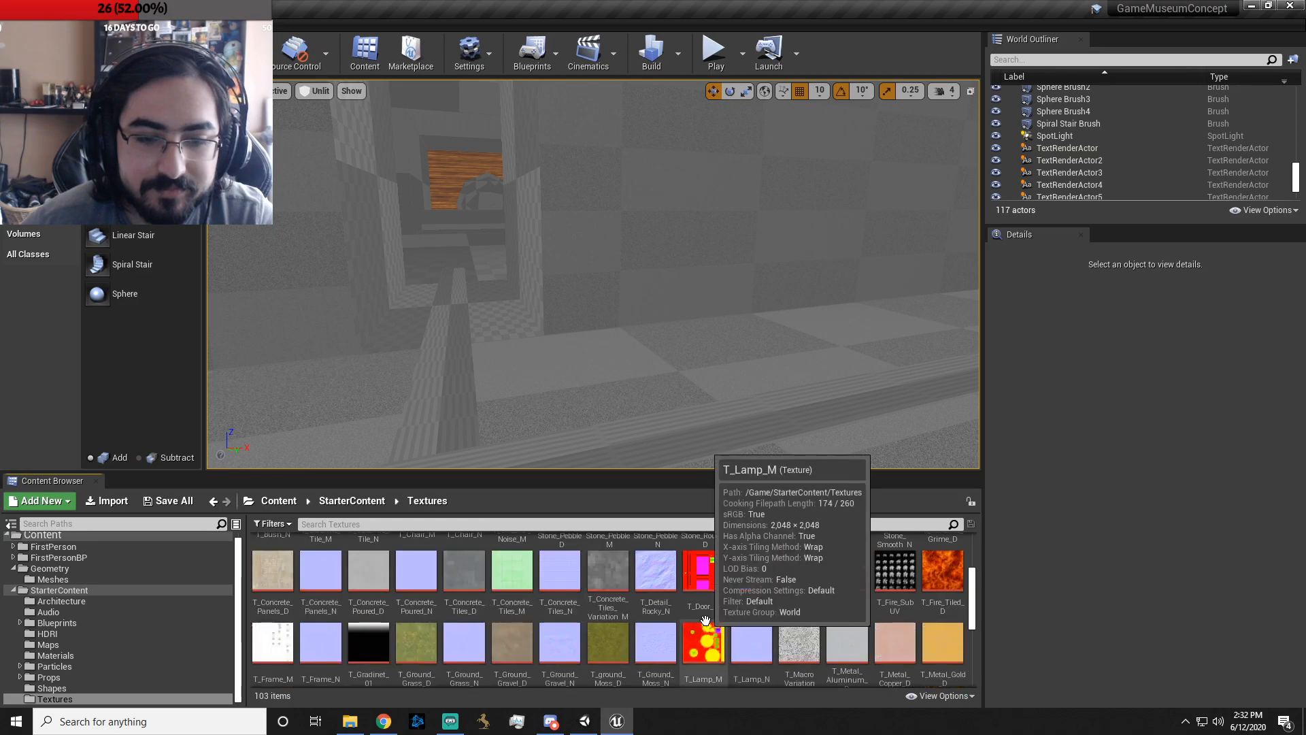
{"action": "right_click_drag", "start_coordinate": [517, 326], "coordinate": [749, 344]}
{"action": "scroll", "coordinate": [885, 655], "scroll_direction": "down", "scroll_amount": 4}
{"action": "scroll", "coordinate": [885, 654], "scroll_direction": "down", "scroll_amount": 6}
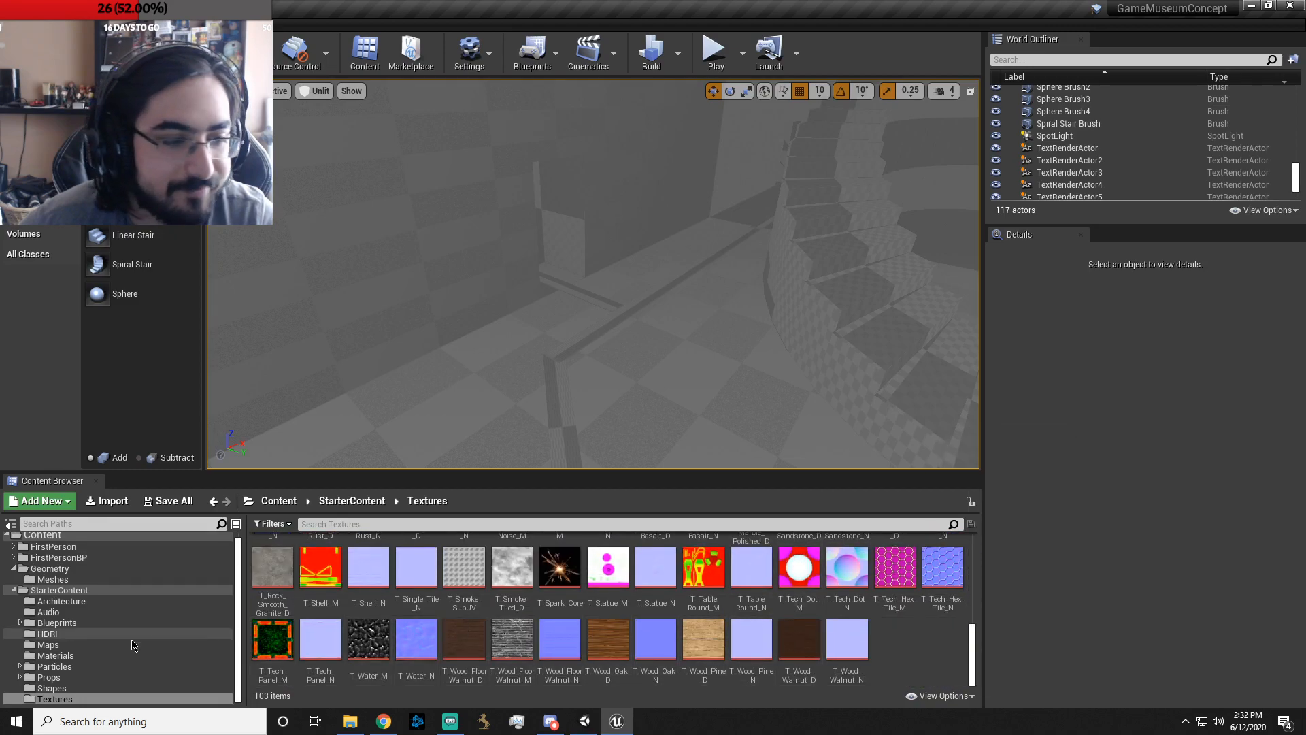
- Look through the StarterContent Architecture, Audio, Blueprints, HDRI, Maps and Materials folders for something usable on the floor strips
{"action": "left_click", "coordinate": [116, 602]}
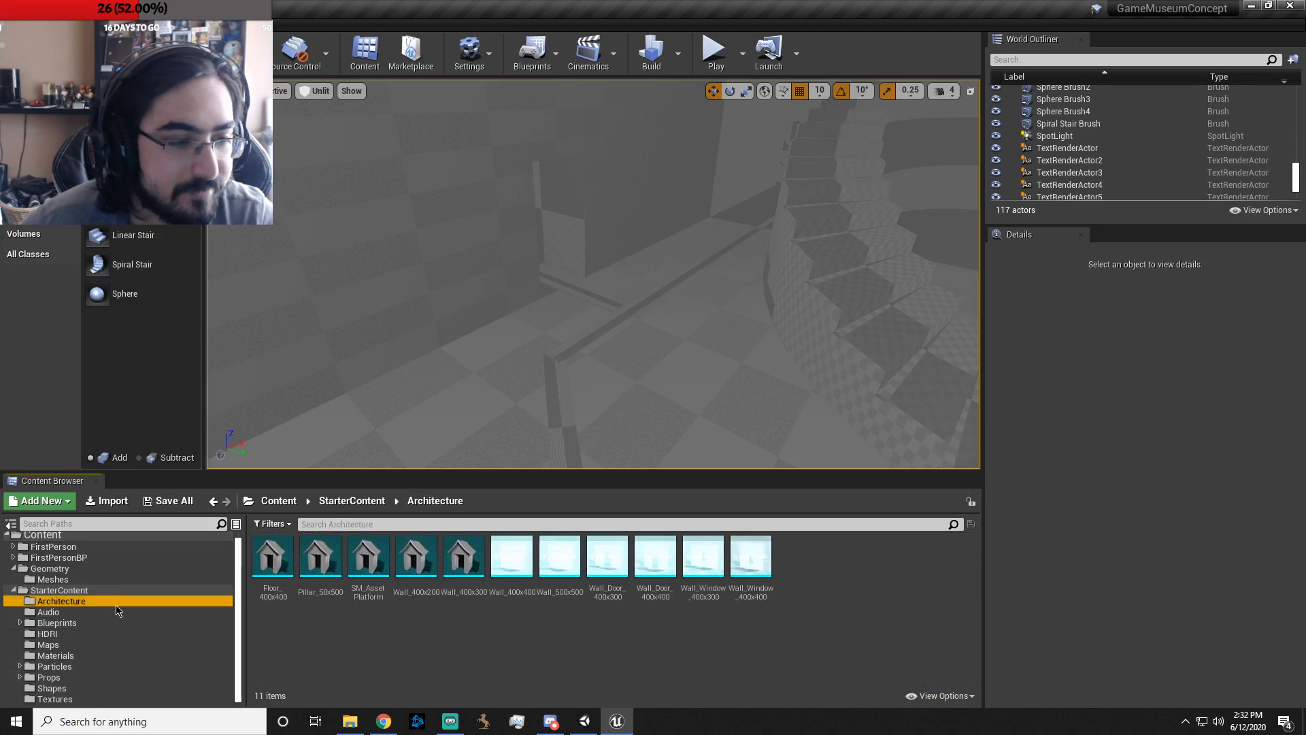
{"action": "left_click", "coordinate": [99, 612]}
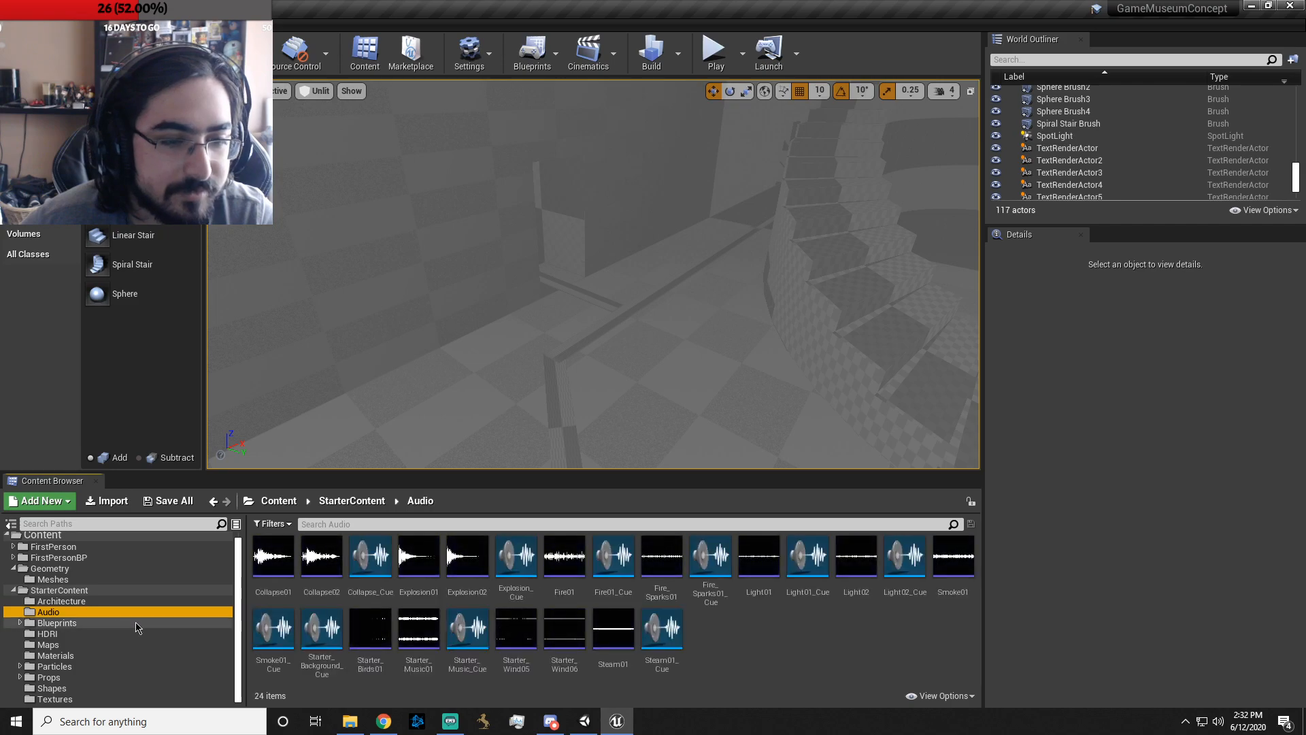
{"action": "left_click", "coordinate": [139, 624]}
{"action": "left_click", "coordinate": [132, 635]}
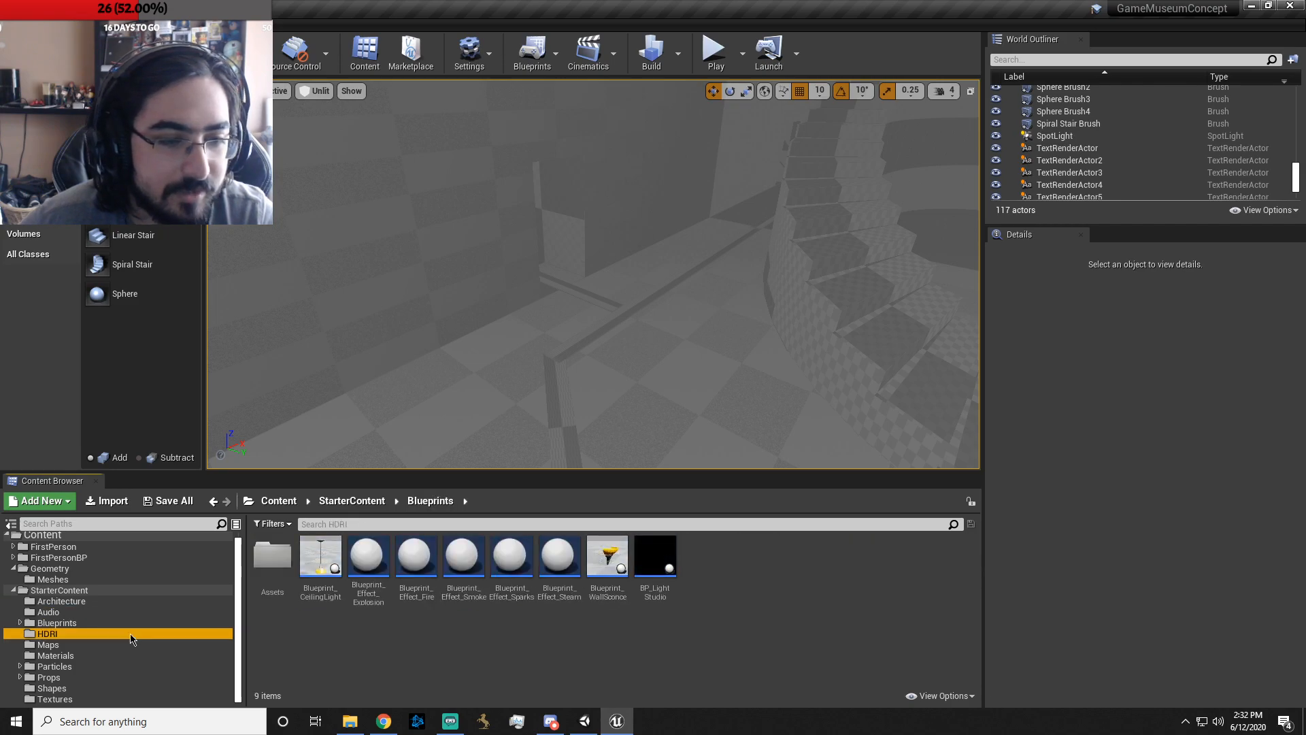
{"action": "left_click", "coordinate": [131, 645]}
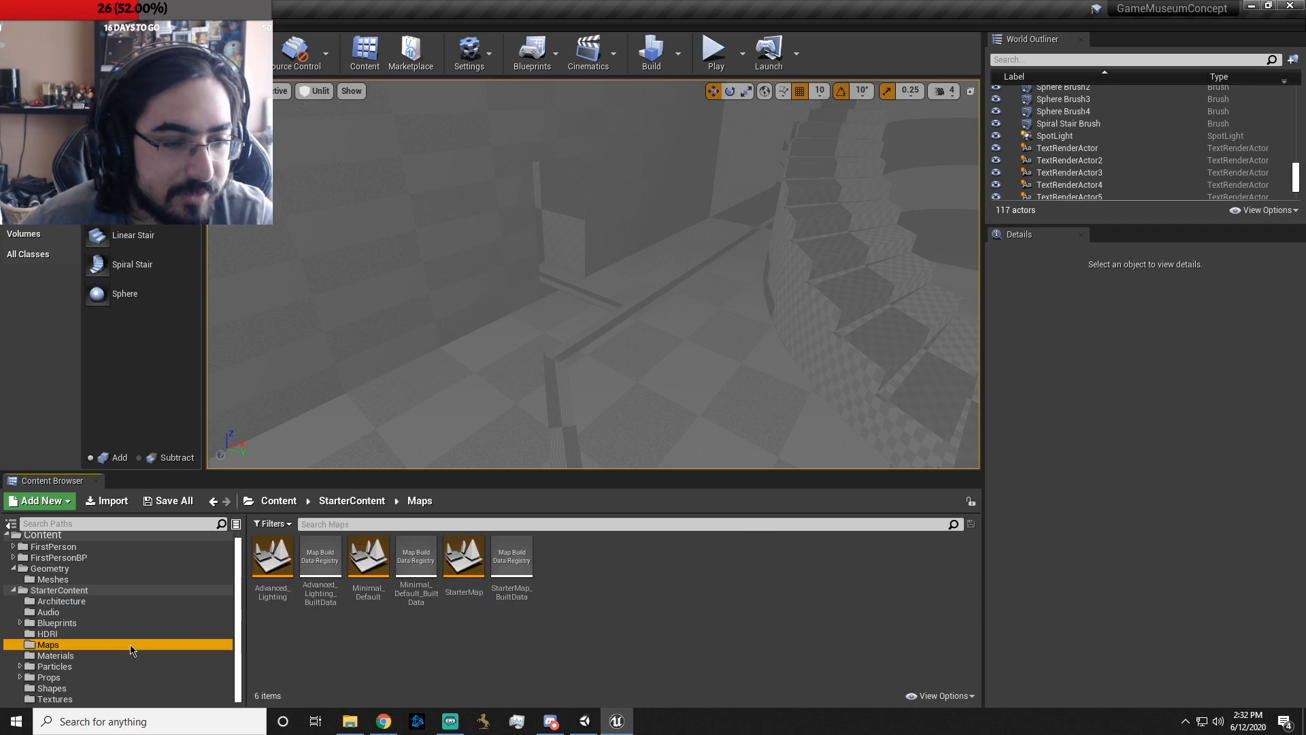
{"action": "left_click", "coordinate": [104, 656]}
{"action": "scroll", "coordinate": [946, 598], "scroll_direction": "down", "scroll_amount": 1}
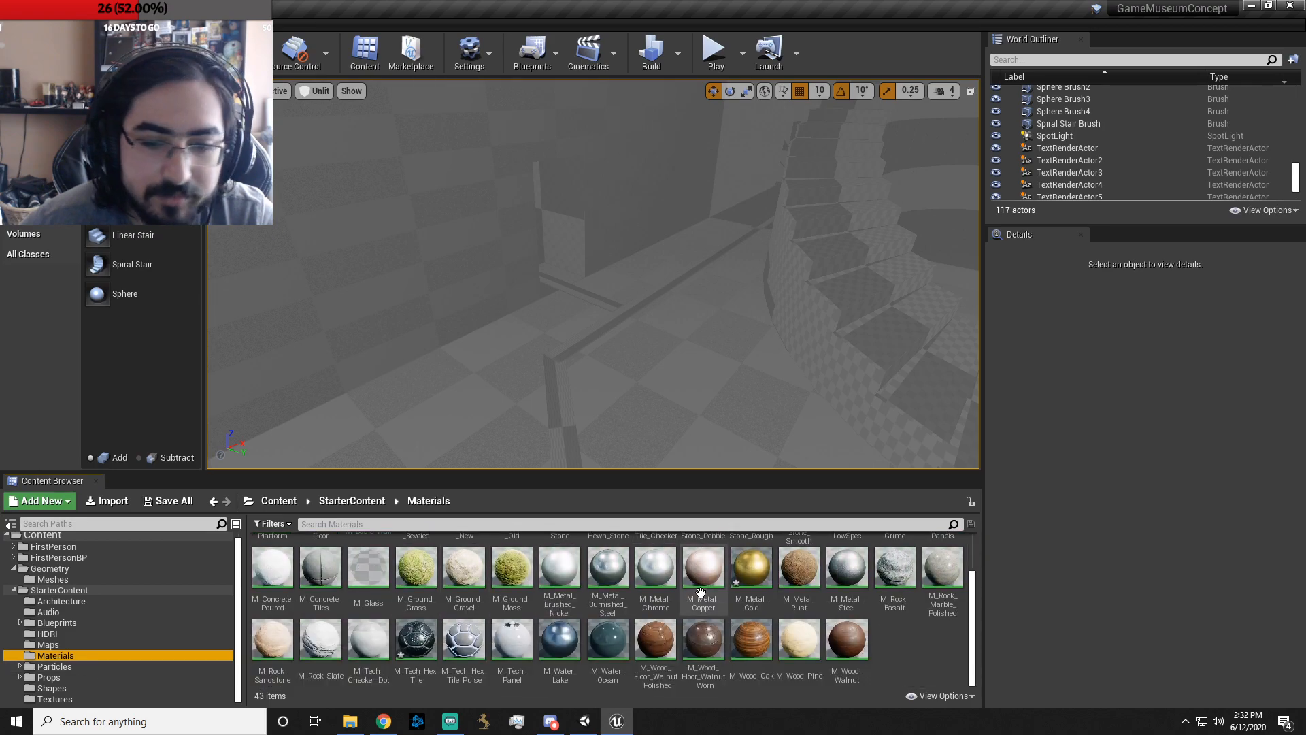
{"action": "scroll", "coordinate": [945, 599], "scroll_direction": "up", "scroll_amount": 1}
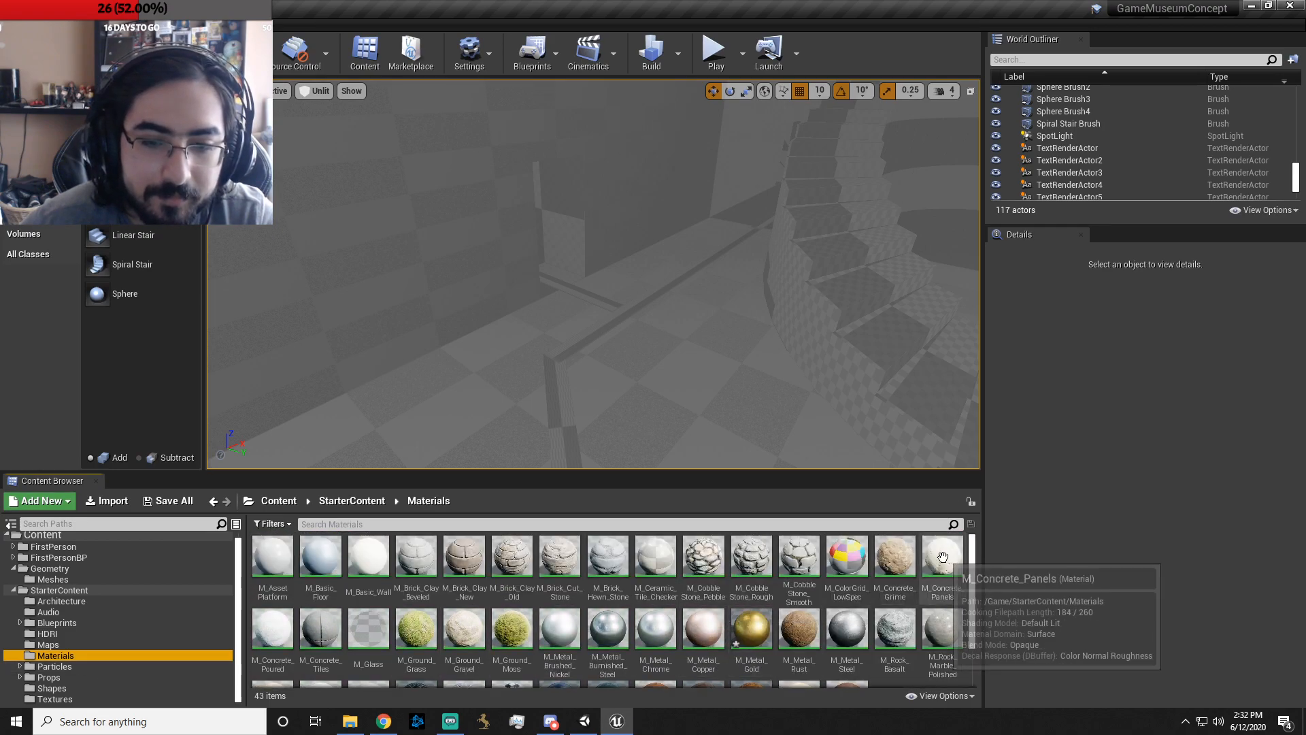
- Inspect the M_AssetPlatform material's node graph and asset options, closing its editor again
{"action": "left_click", "coordinate": [270, 558]}
{"action": "right_click", "coordinate": [269, 558]}
{"action": "double_click", "coordinate": [269, 558]}
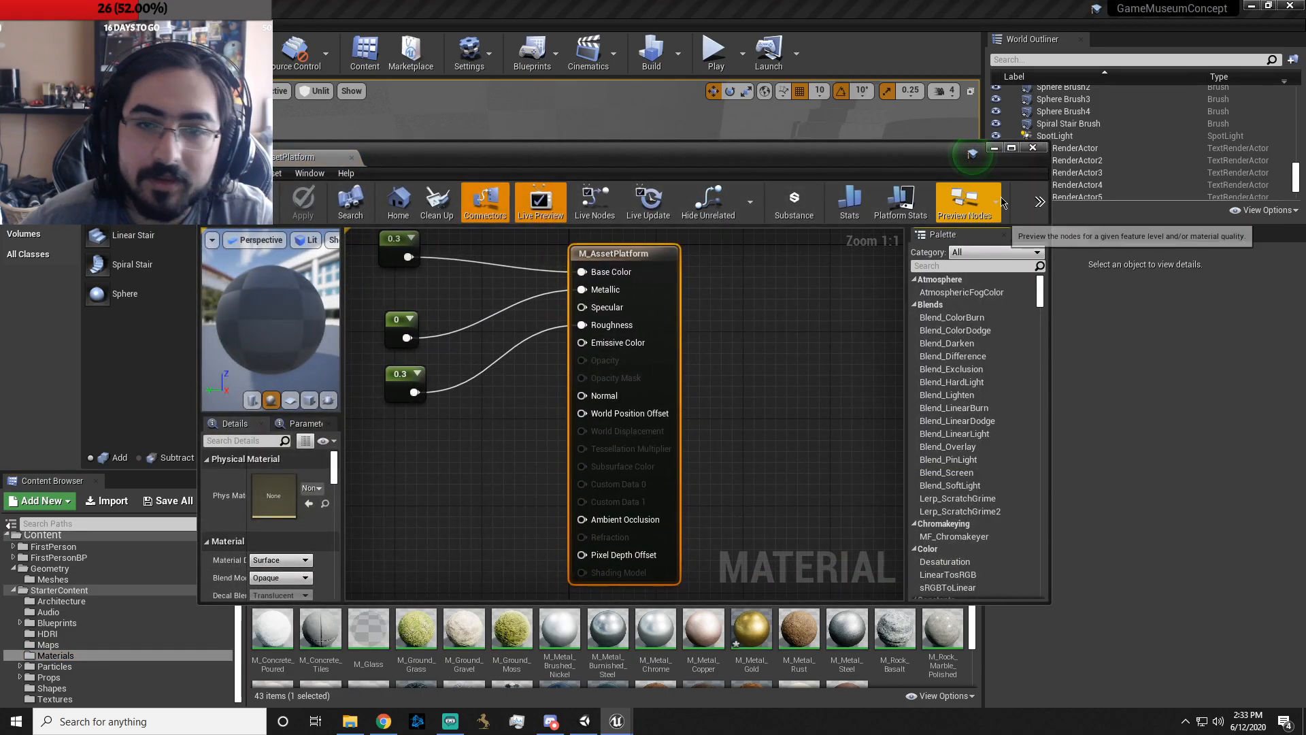
{"action": "left_click", "coordinate": [1033, 148]}
{"action": "right_click", "coordinate": [272, 557]}
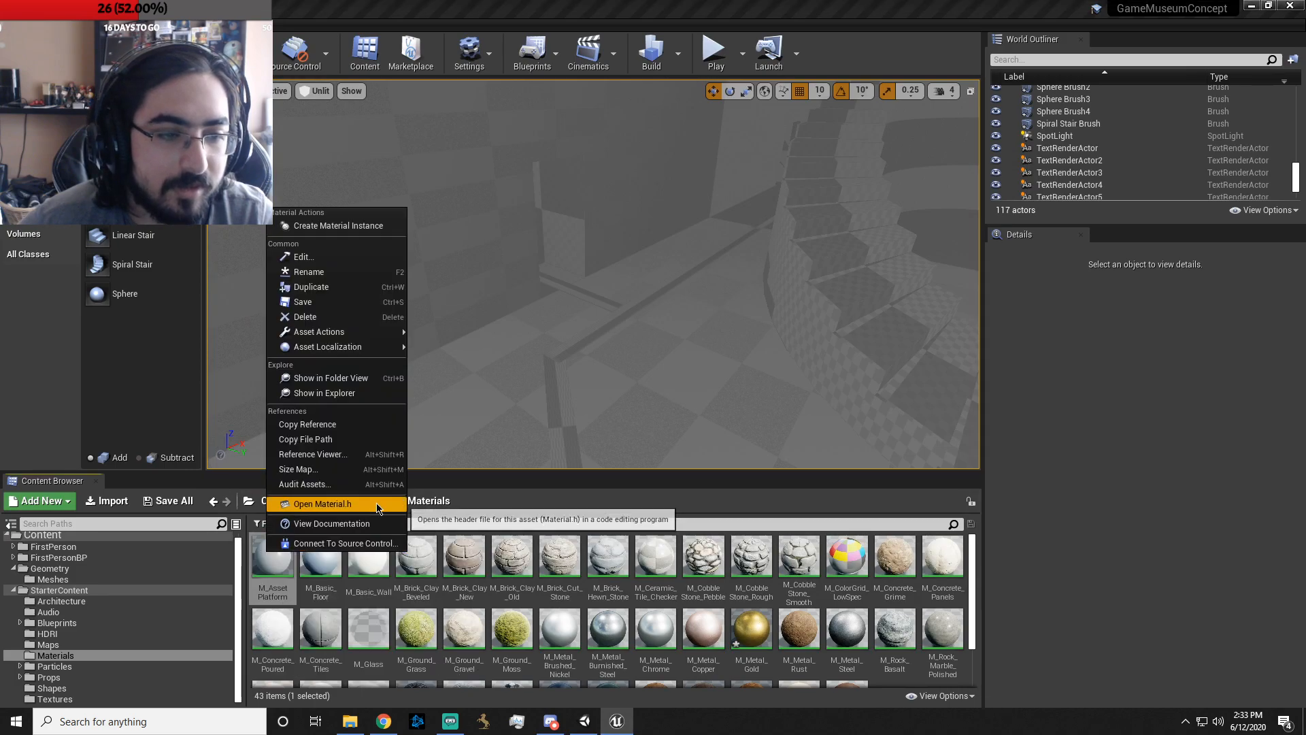
{"action": "mouse_move", "coordinate": [390, 332]}
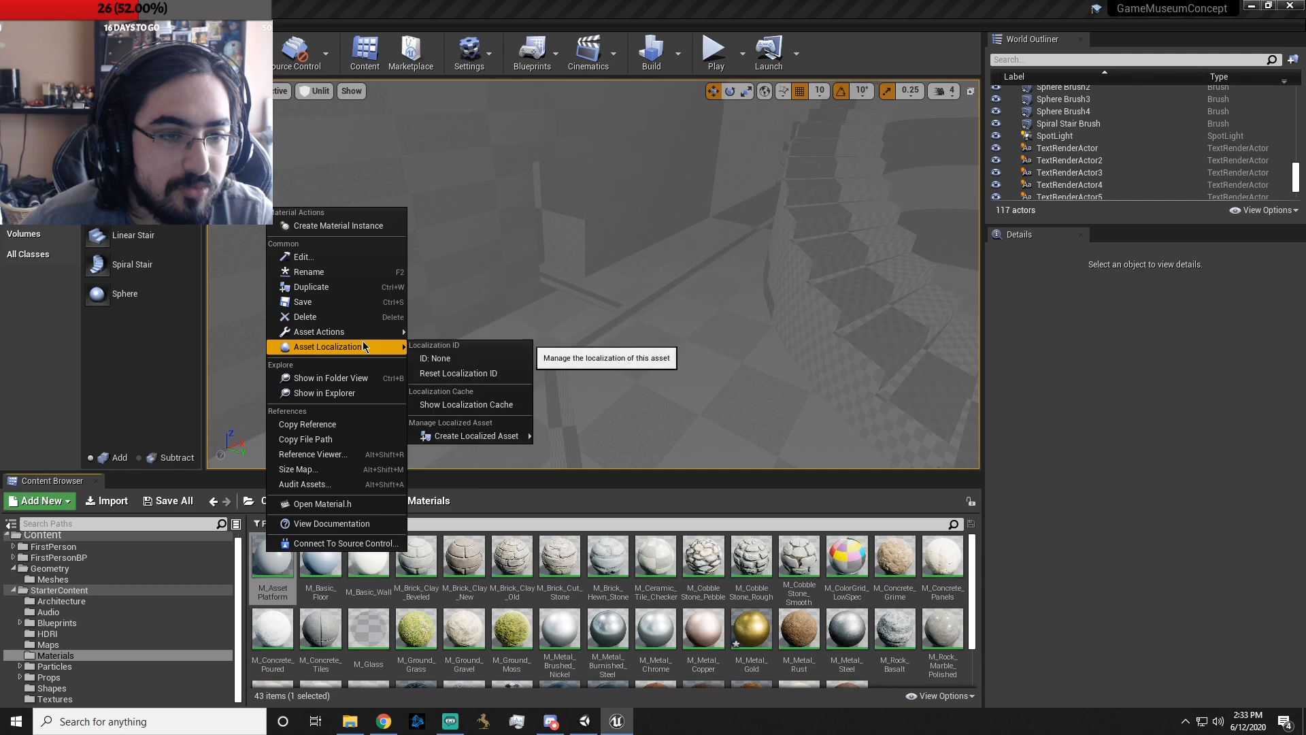
{"action": "left_click", "coordinate": [358, 258]}
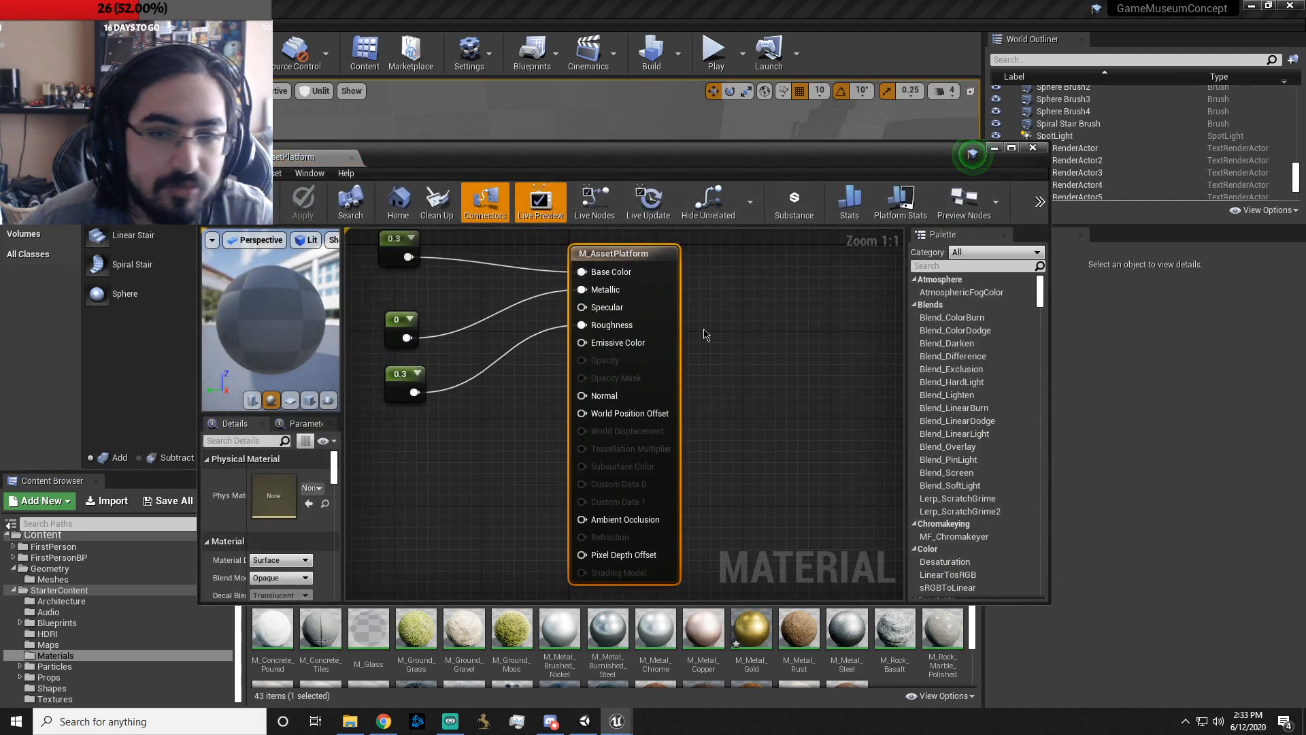
{"action": "left_click", "coordinate": [1033, 147]}
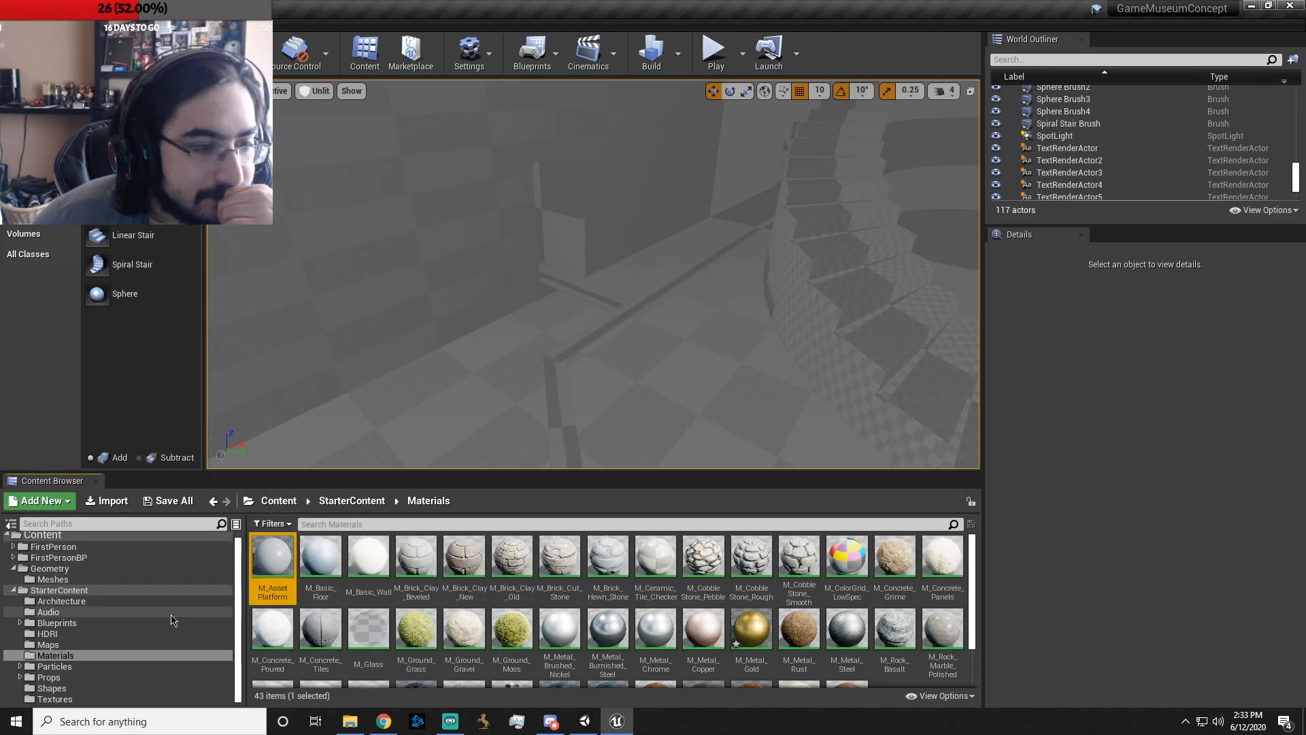
- Try the M_AssetPlatform material on the long floor strip and its branch strip
{"action": "left_click_drag", "start_coordinate": [272, 555], "coordinate": [630, 313]}
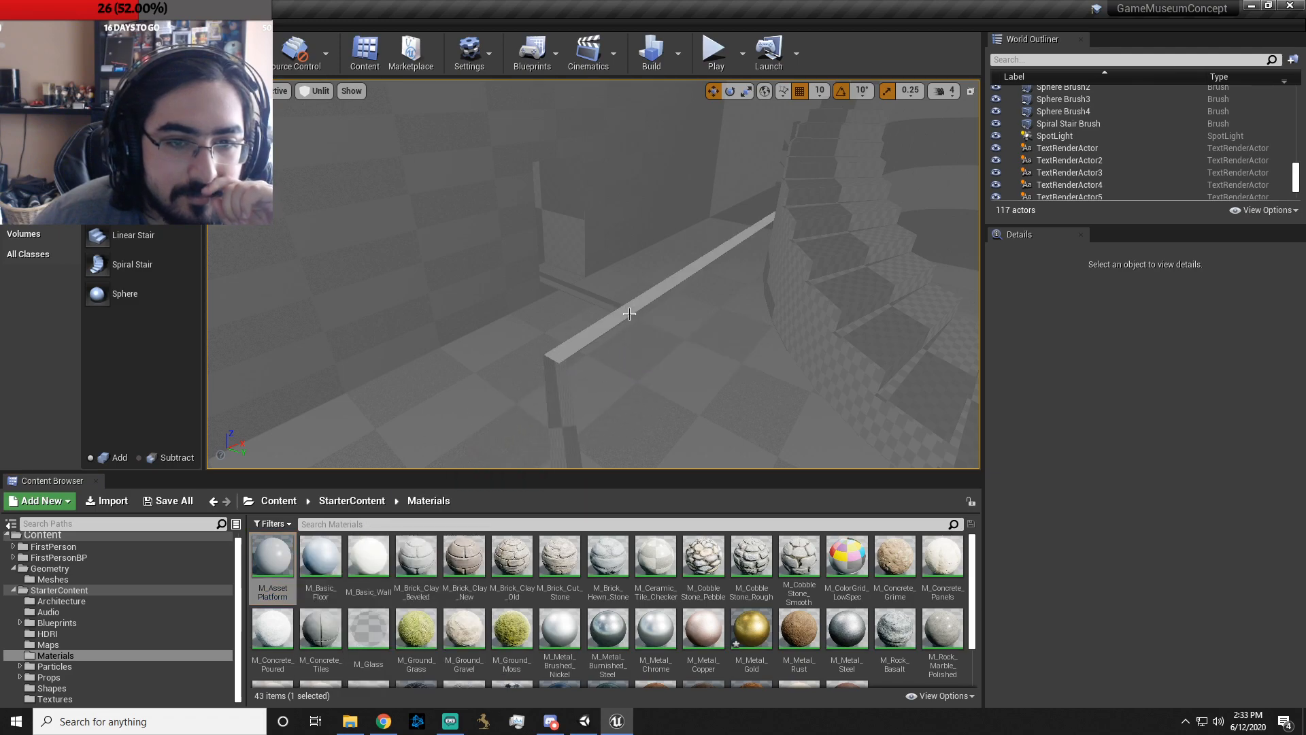
{"action": "left_click_drag", "start_coordinate": [272, 555], "coordinate": [607, 306]}
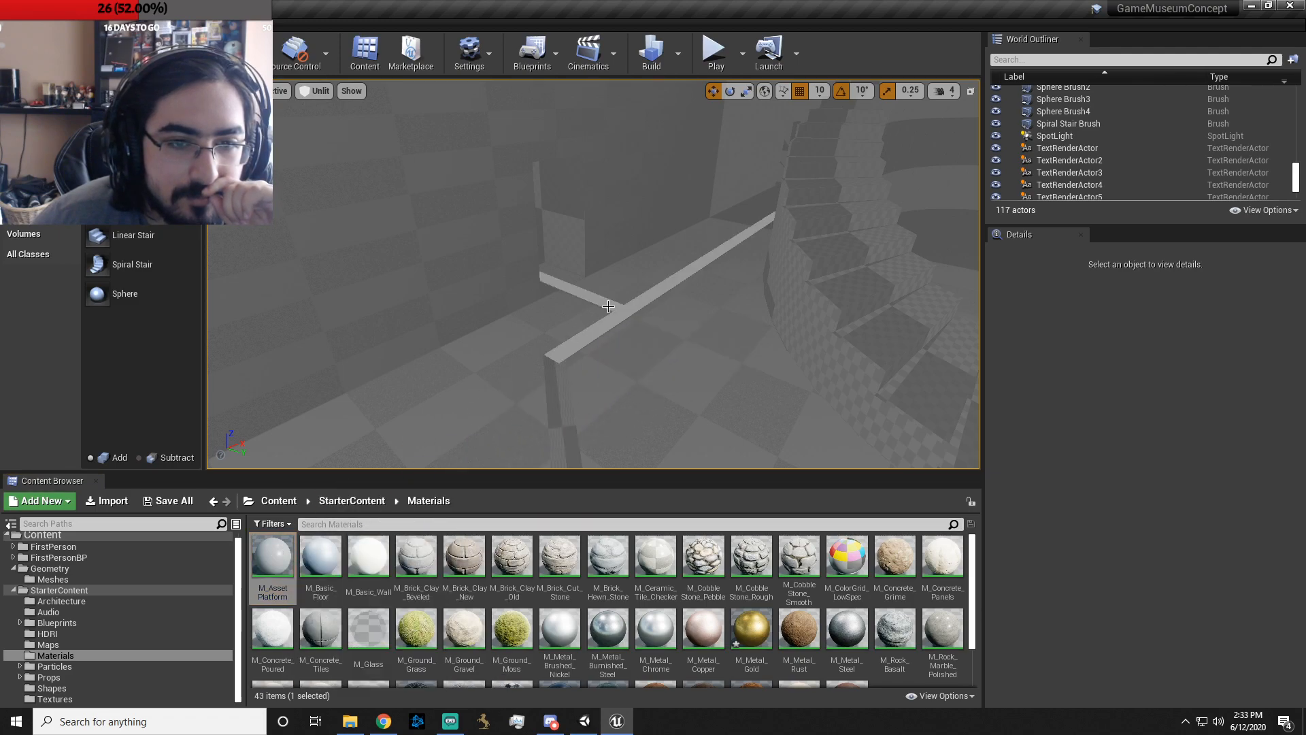
- Examine the settings of the material assigned to the long strip and locate that material among the project assets
{"action": "left_click", "coordinate": [617, 323]}
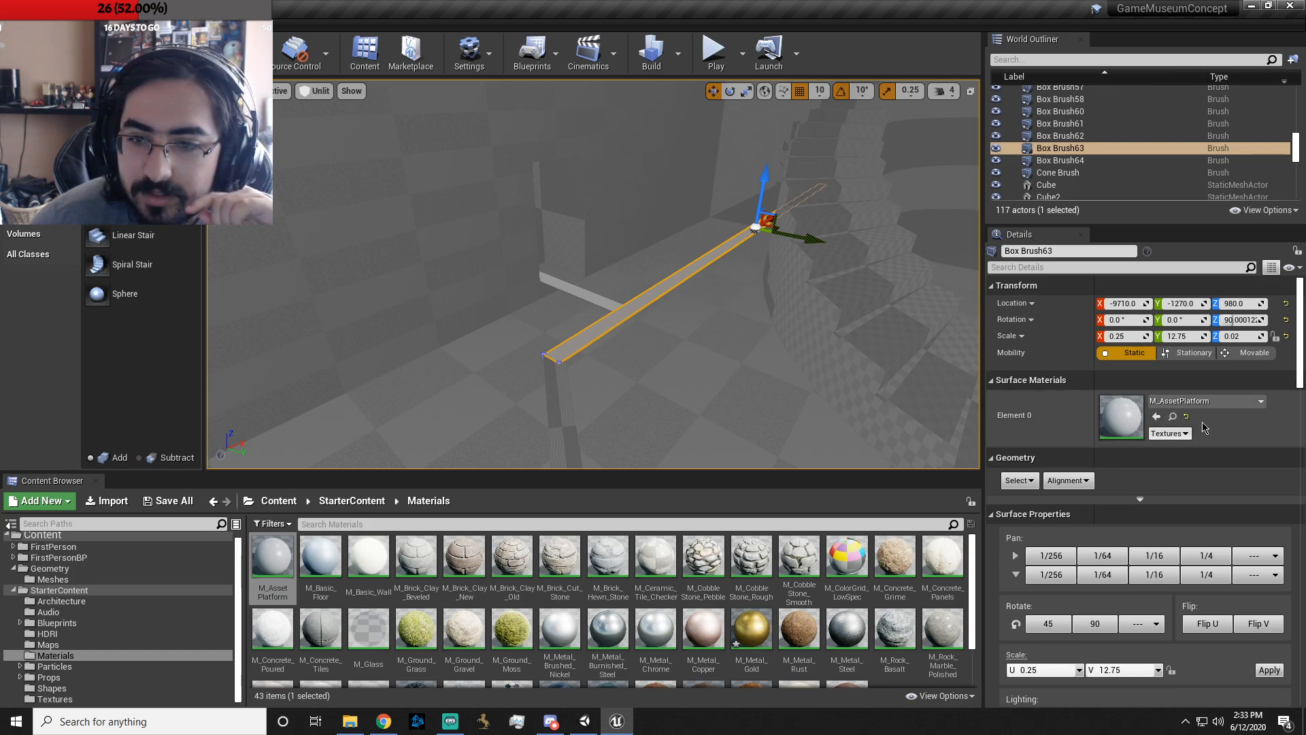
{"action": "double_click", "coordinate": [1132, 417]}
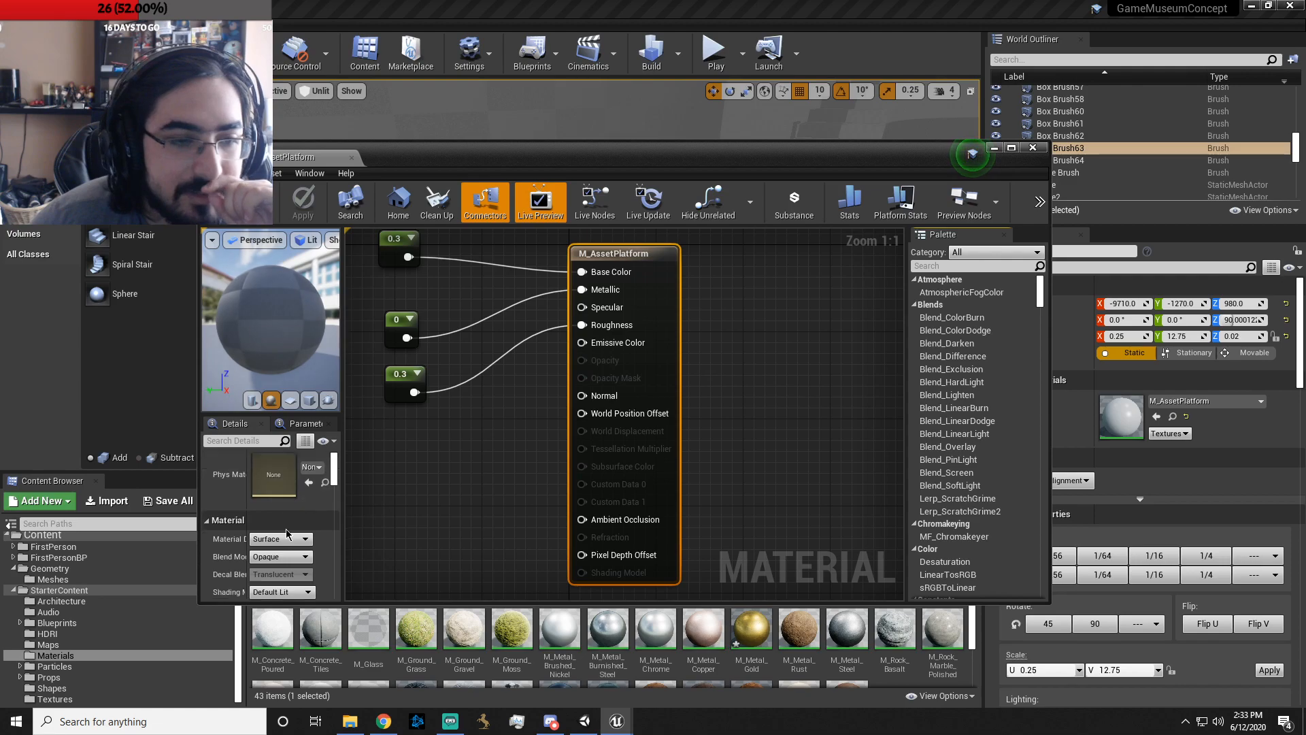
{"action": "scroll", "coordinate": [286, 534], "scroll_direction": "down", "scroll_amount": 5}
{"action": "scroll", "coordinate": [300, 537], "scroll_direction": "down", "scroll_amount": 5}
{"action": "left_click", "coordinate": [1033, 148]}
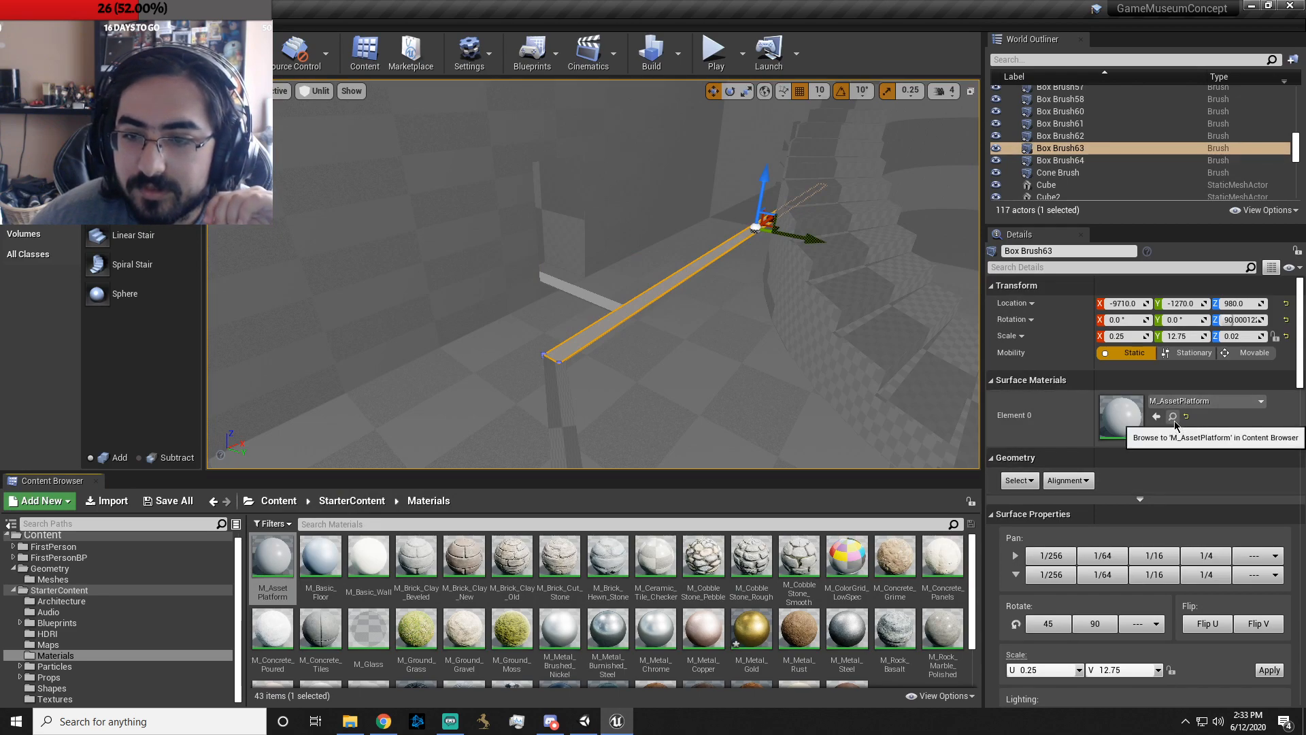
{"action": "left_click", "coordinate": [1175, 422]}
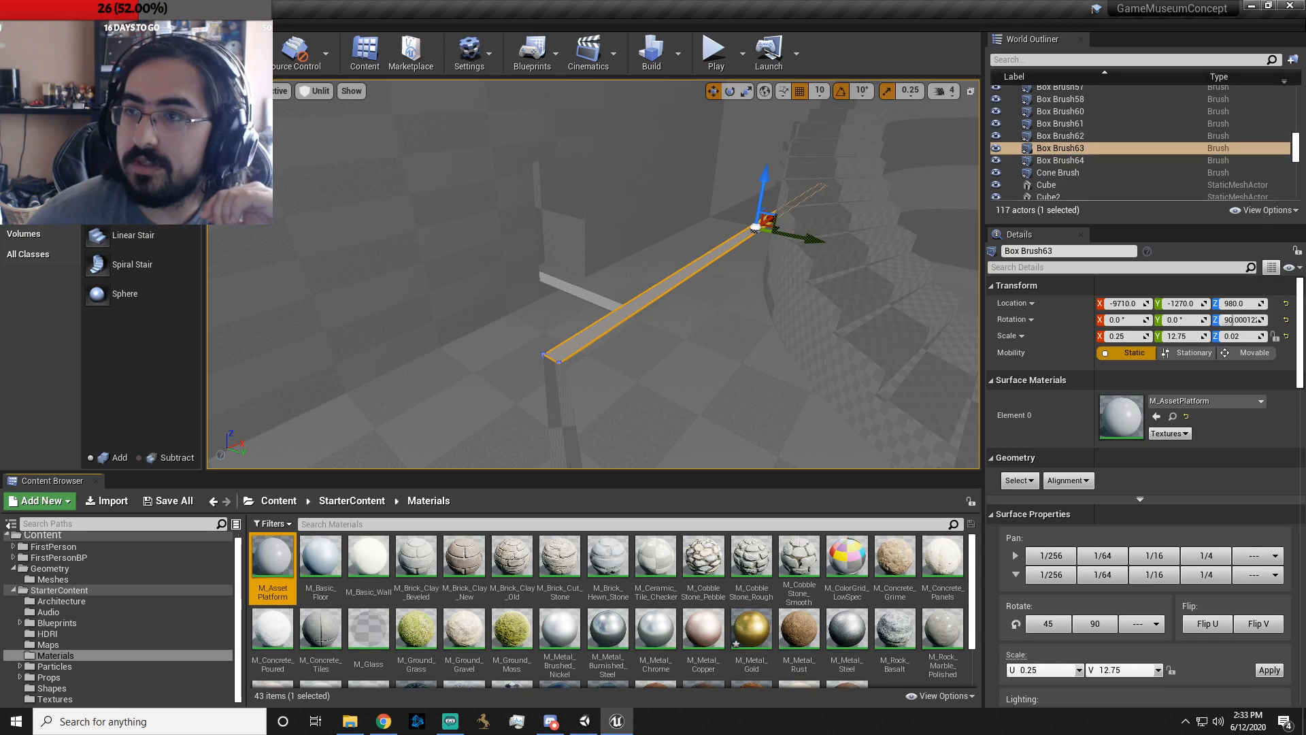
{"action": "key", "text": "alt+Tab"}
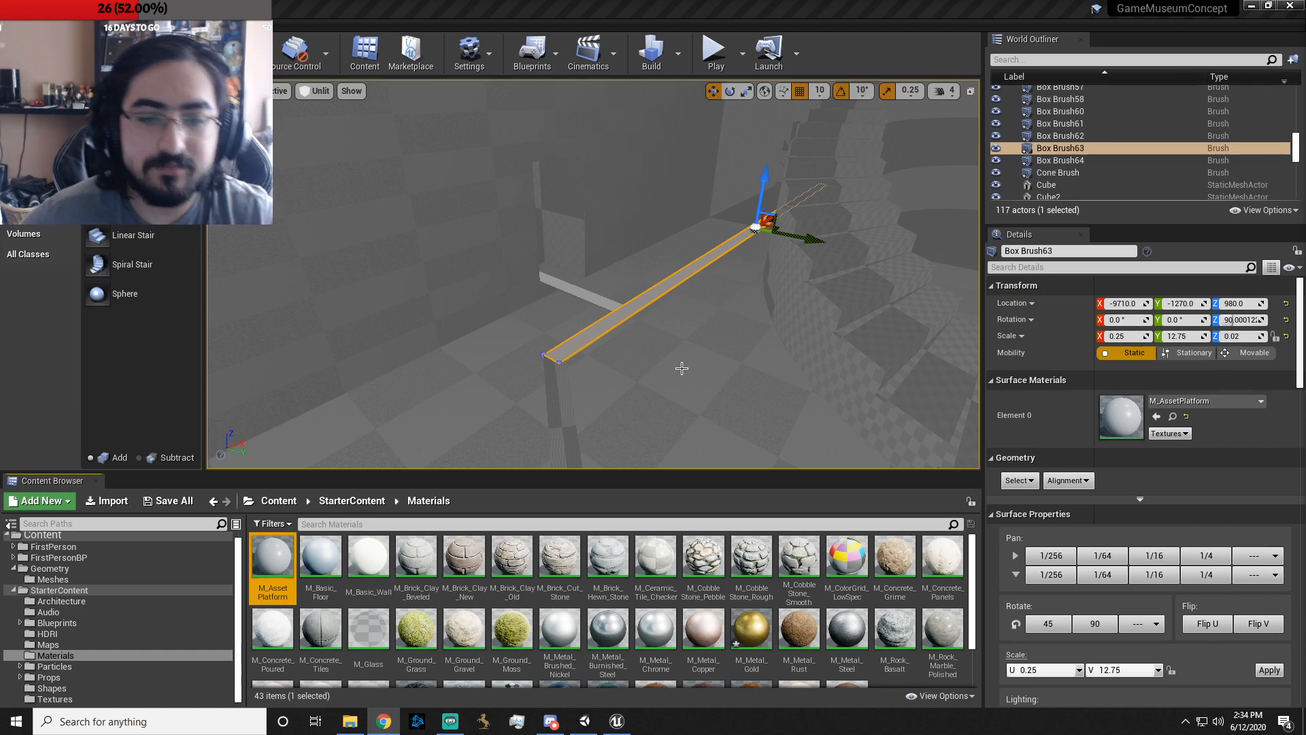
- Try the M_ColorGrid_LowSpec and M_Tech_Panel materials on the long floor strip
{"action": "left_click_drag", "start_coordinate": [847, 555], "coordinate": [620, 313]}
{"action": "right_click_drag", "start_coordinate": [676, 337], "coordinate": [699, 328]}
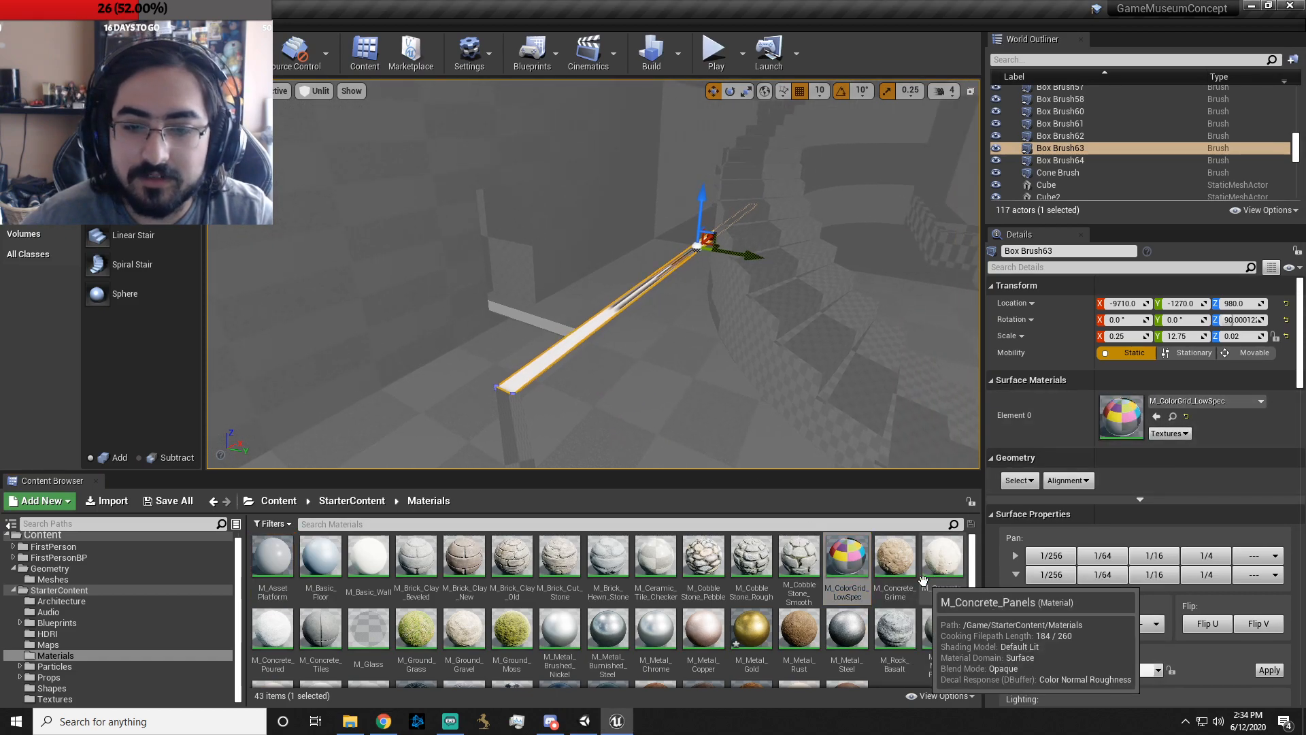
{"action": "scroll", "coordinate": [923, 581], "scroll_direction": "down", "scroll_amount": 2}
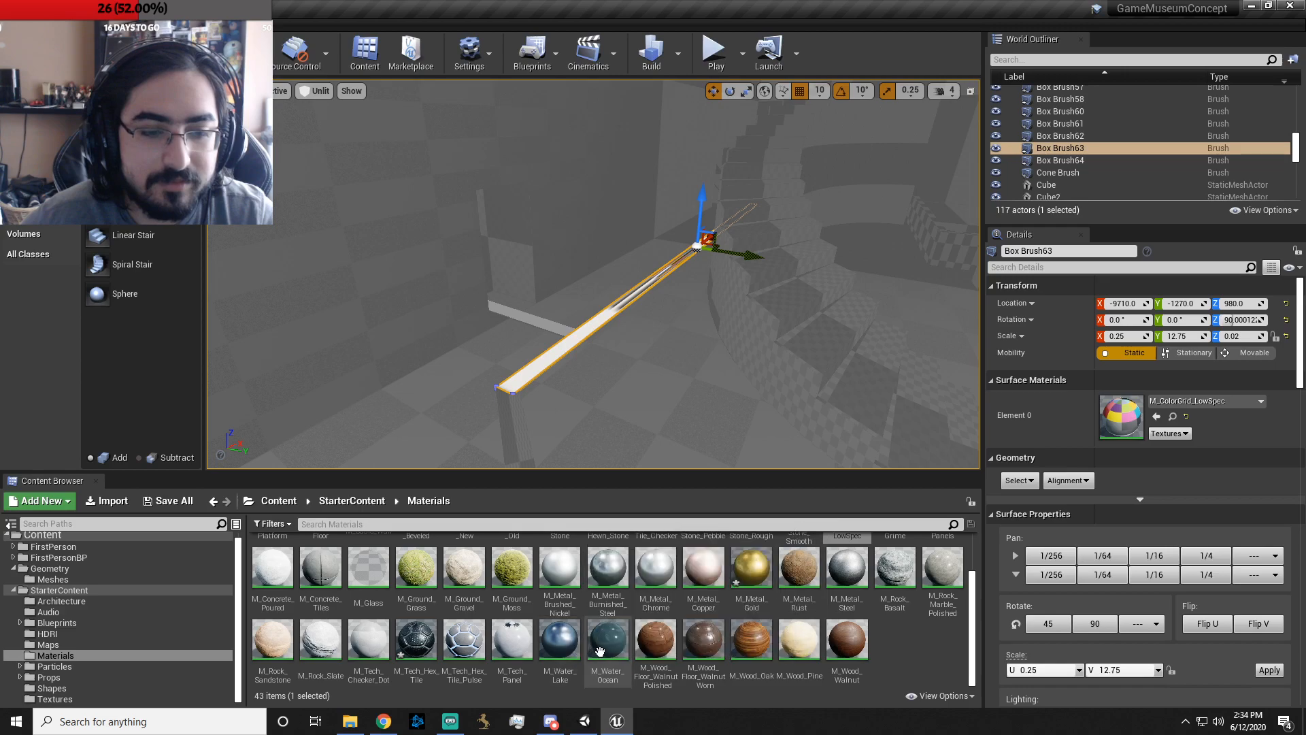
{"action": "left_click_drag", "start_coordinate": [511, 643], "coordinate": [543, 365]}
{"action": "right_click_drag", "start_coordinate": [662, 393], "coordinate": [745, 429]}
{"action": "key", "text": "w"}
{"action": "left_click_drag", "start_coordinate": [511, 647], "coordinate": [694, 379]}
{"action": "right_click_drag", "start_coordinate": [694, 379], "coordinate": [670, 384]}
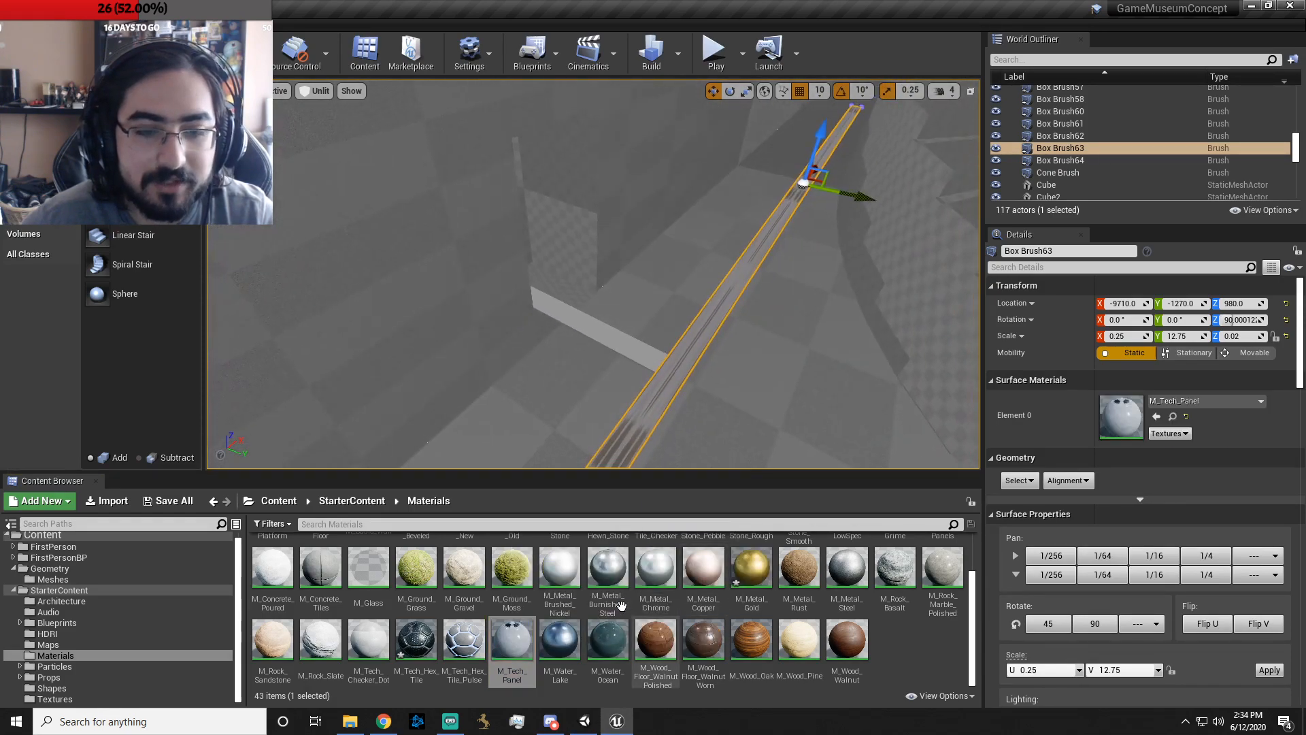
- Apply the M_Metal_Brushed_Nickel material to the long strip, the branch strip and the adjoining angled floor strips
{"action": "left_click_drag", "start_coordinate": [560, 572], "coordinate": [681, 398]}
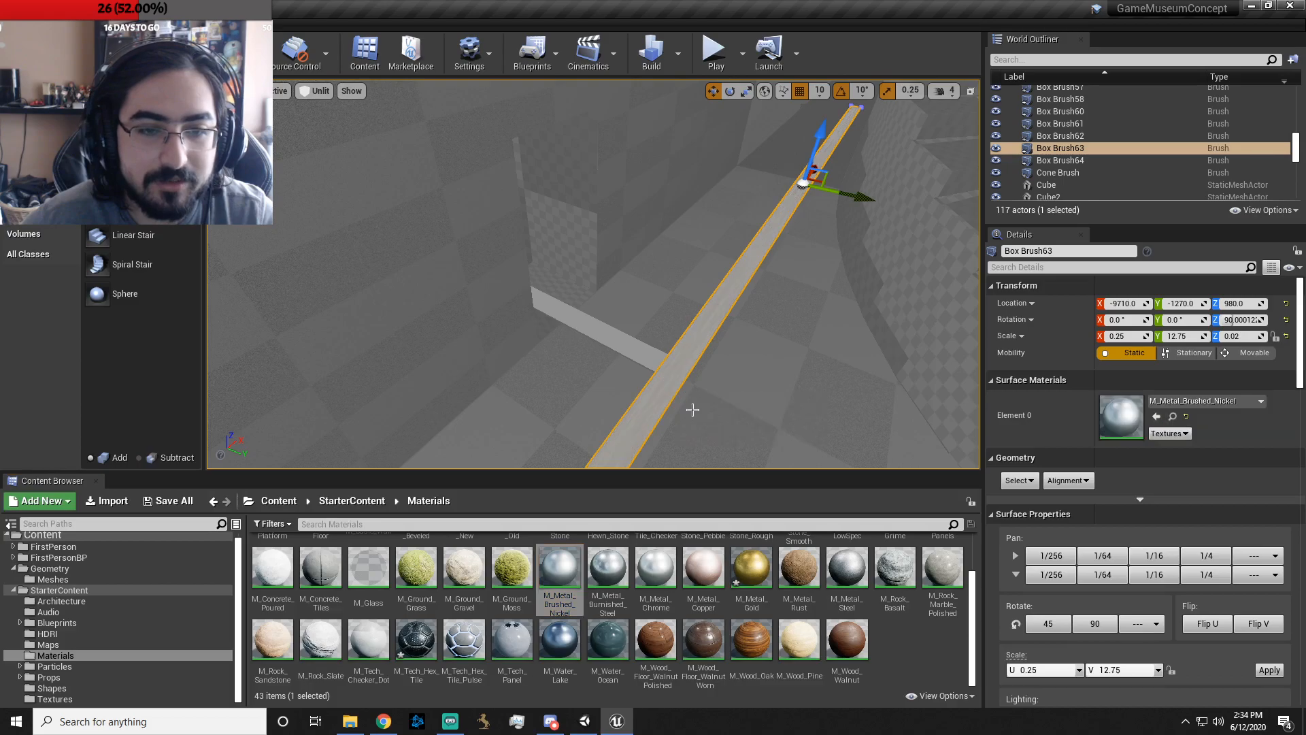
{"action": "mouse_move", "coordinate": [567, 575]}
{"action": "left_mouse_down"}
{"action": "mouse_move", "coordinate": [579, 443]}
{"action": "mouse_move", "coordinate": [610, 339]}
{"action": "left_mouse_up"}
{"action": "mouse_move", "coordinate": [715, 435]}
{"action": "right_mouse_down"}
{"action": "mouse_move", "coordinate": [911, 428]}
{"action": "mouse_move", "coordinate": [755, 408]}
{"action": "mouse_move", "coordinate": [749, 374]}
{"action": "right_mouse_up"}
{"action": "mouse_move", "coordinate": [552, 575]}
{"action": "left_mouse_down"}
{"action": "mouse_move", "coordinate": [578, 505]}
{"action": "mouse_move", "coordinate": [577, 368]}
{"action": "mouse_move", "coordinate": [628, 538]}
{"action": "mouse_move", "coordinate": [772, 375]}
{"action": "left_mouse_up"}
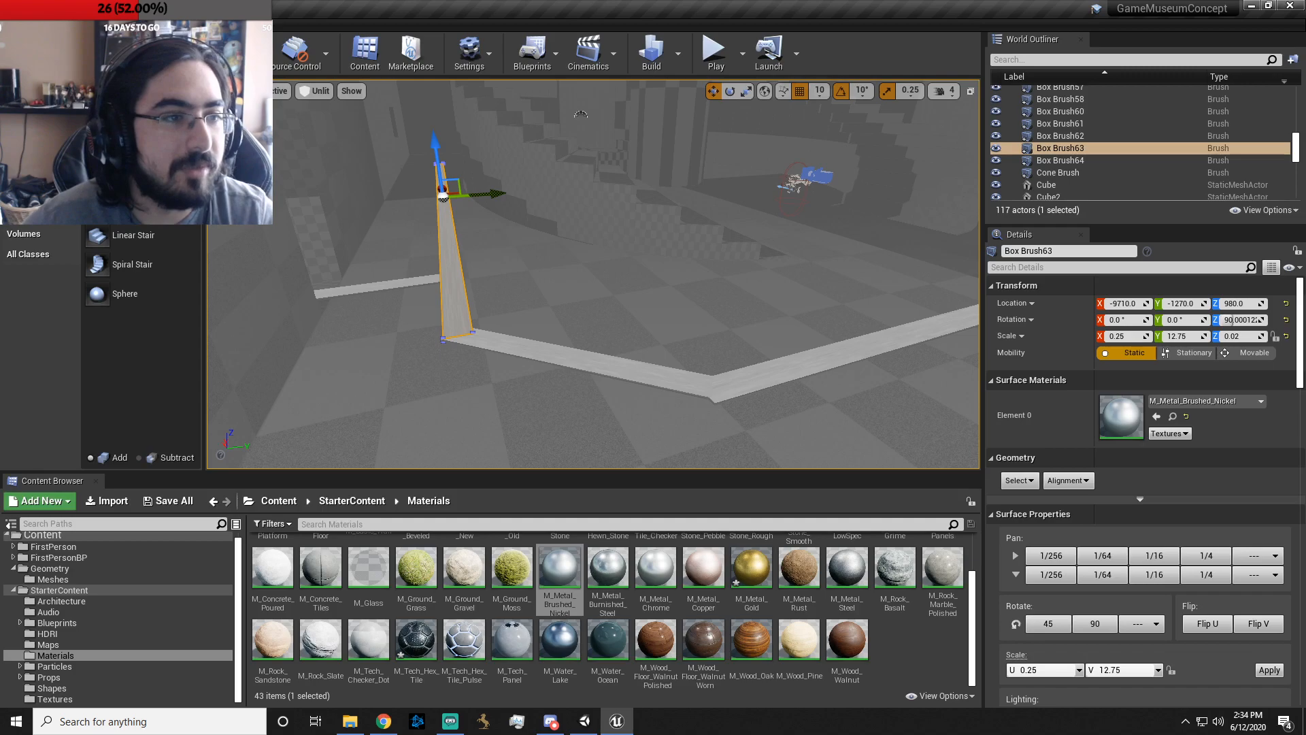
- Look through the placeable actors among all classes, basic shapes, lights and visual effects
{"action": "left_click", "coordinate": [43, 254]}
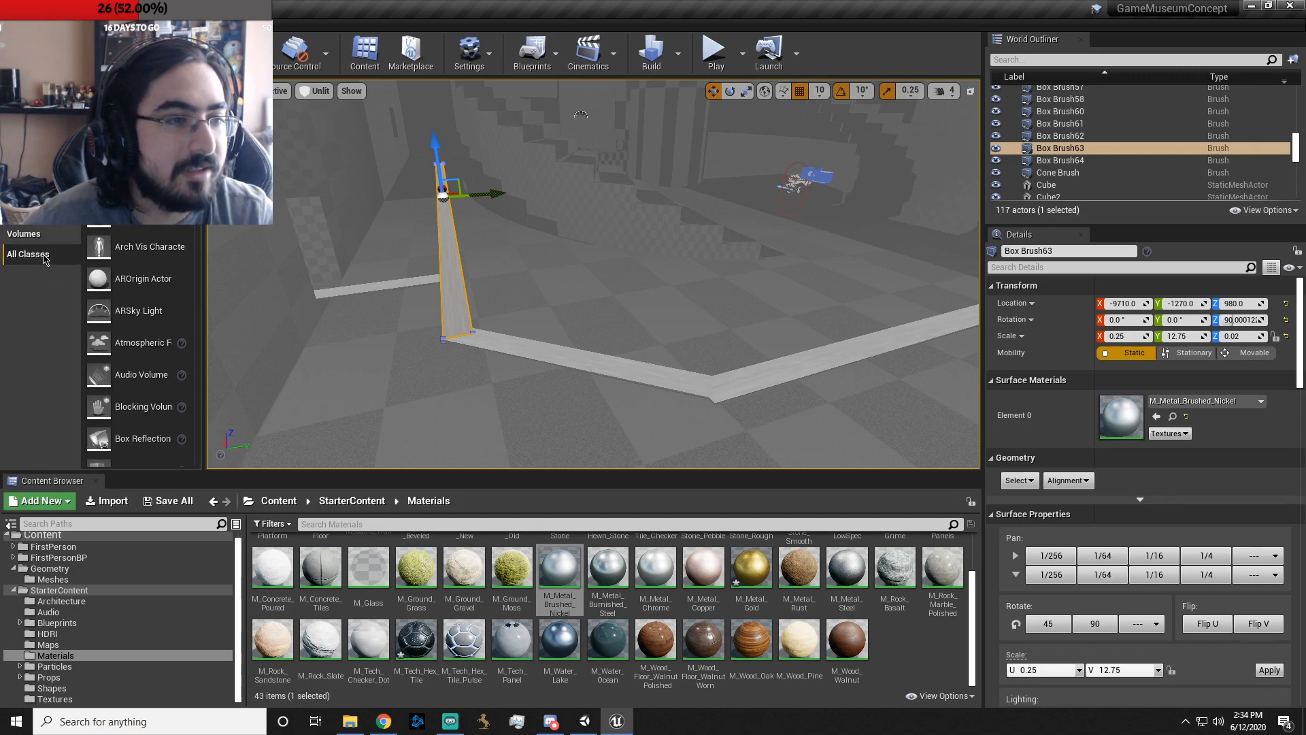
{"action": "scroll", "coordinate": [171, 234], "scroll_direction": "down", "scroll_amount": 4}
{"action": "left_click_drag", "start_coordinate": [194, 155], "coordinate": [194, 116]}
{"action": "left_click", "coordinate": [29, 132]}
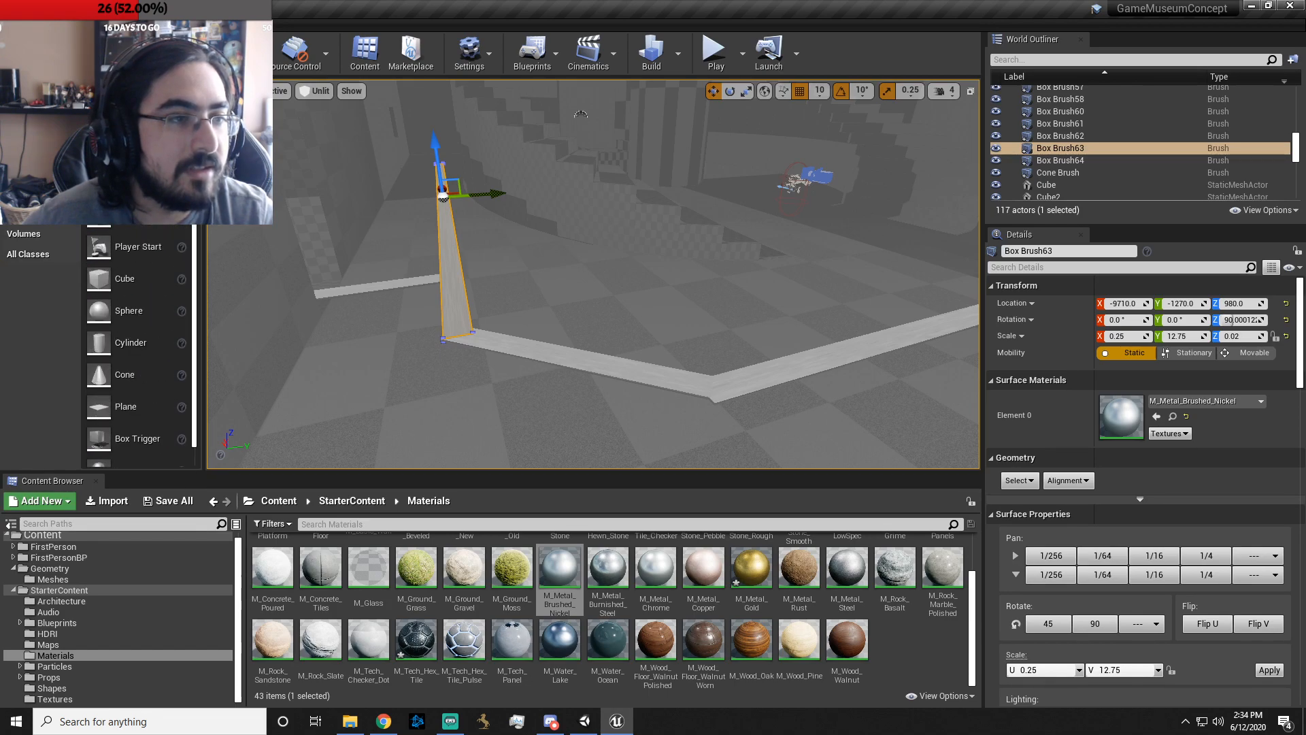
{"action": "left_click", "coordinate": [28, 111]}
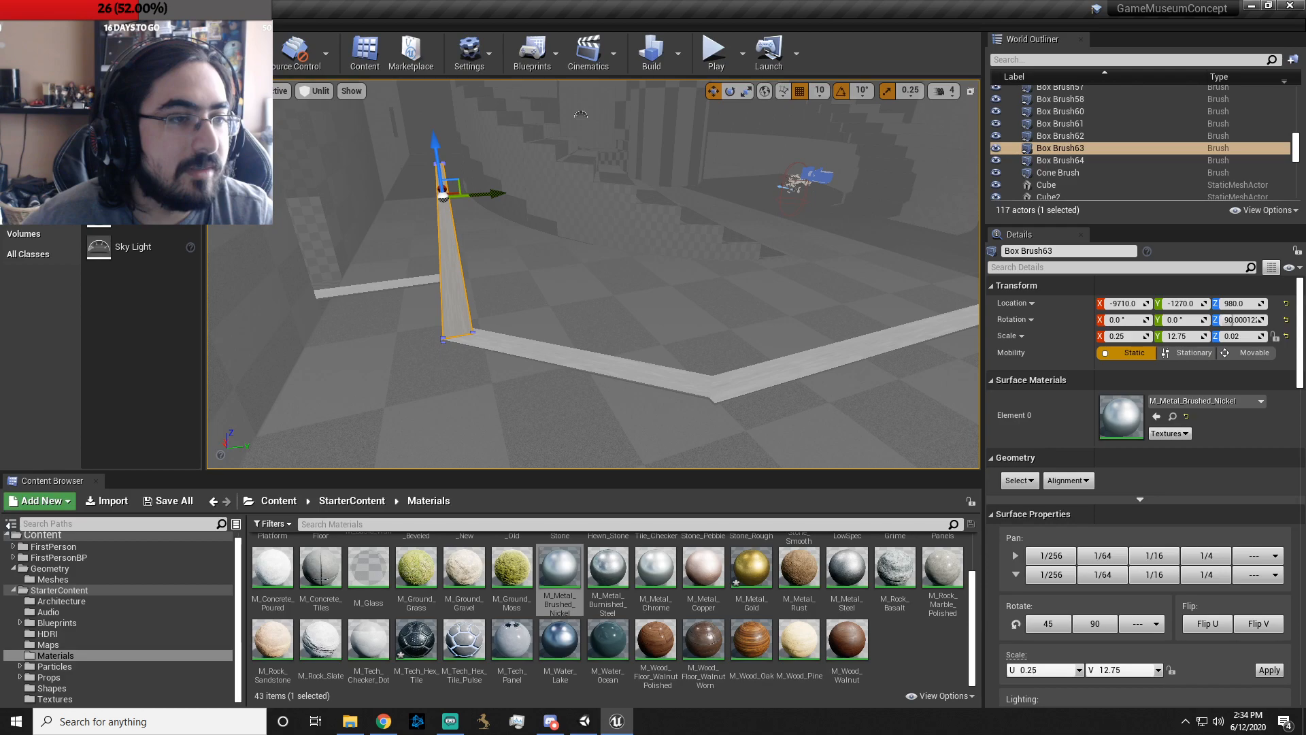
{"action": "left_click", "coordinate": [60, 215]}
{"action": "left_click", "coordinate": [57, 193]}
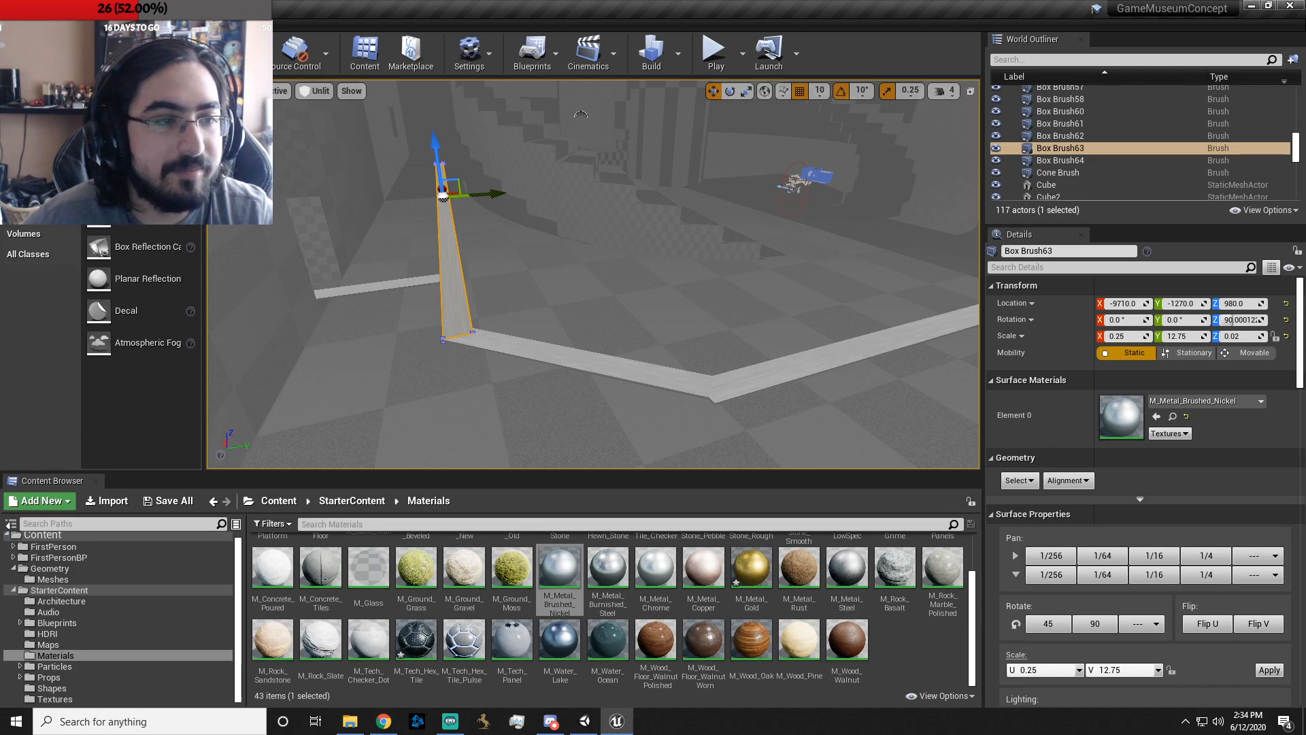
- Examine the long strip's surface, lighting, brush, physics and virtual texture settings
{"action": "right_click_drag", "start_coordinate": [602, 296], "coordinate": [514, 268]}
{"action": "scroll", "coordinate": [1012, 459], "scroll_direction": "down", "scroll_amount": 5}
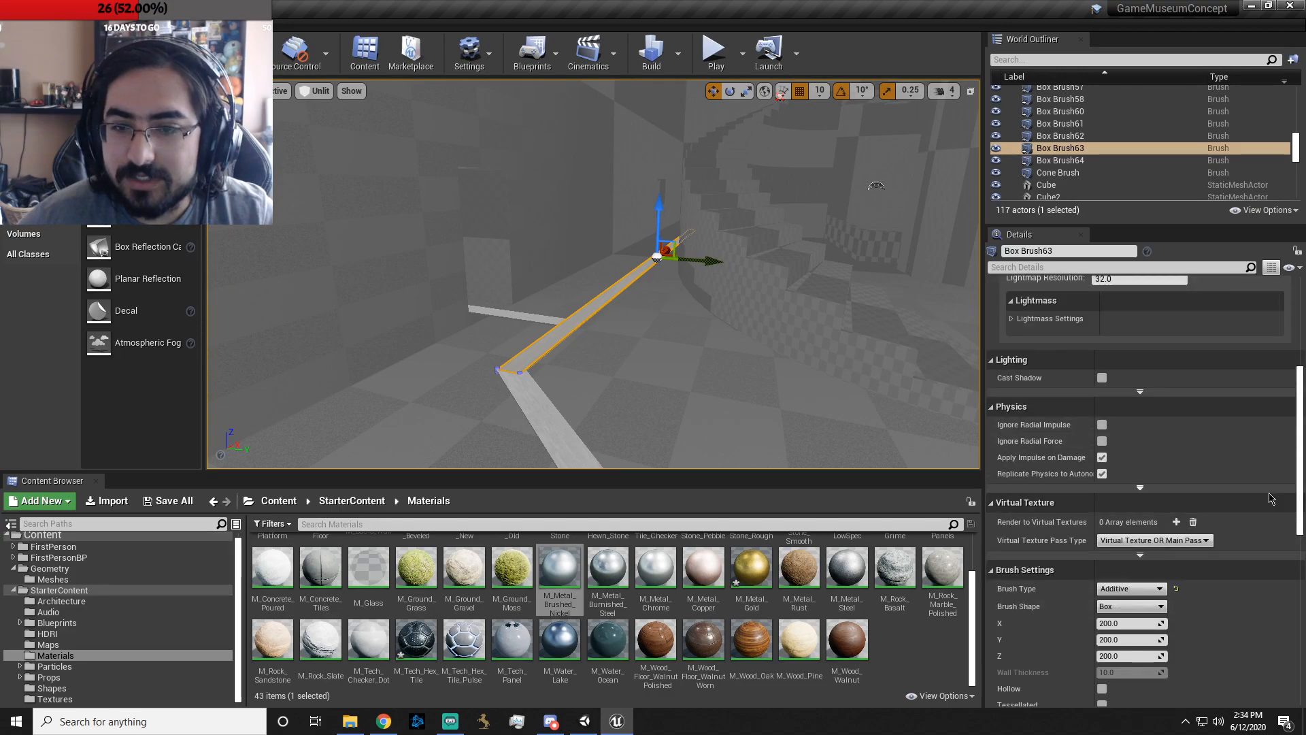
{"action": "scroll", "coordinate": [1291, 466], "scroll_direction": "up", "scroll_amount": 6}
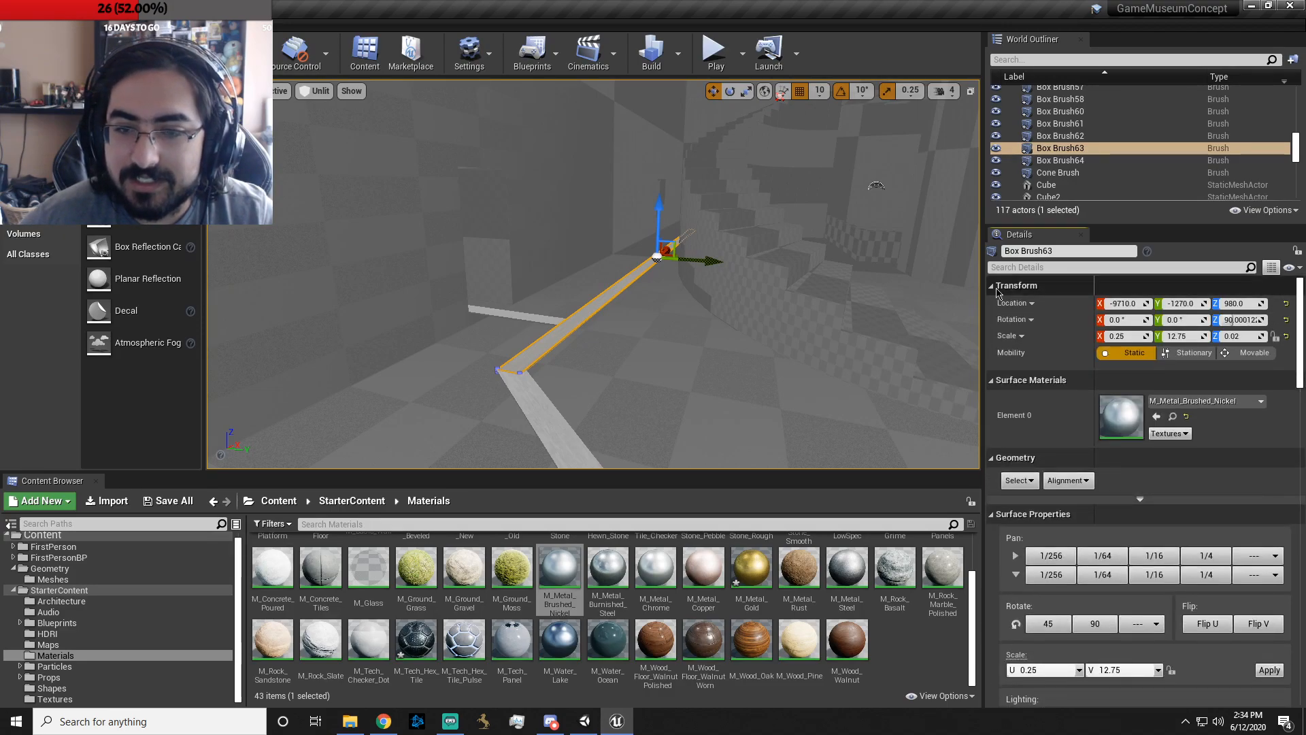
{"action": "left_click", "coordinate": [590, 320]}
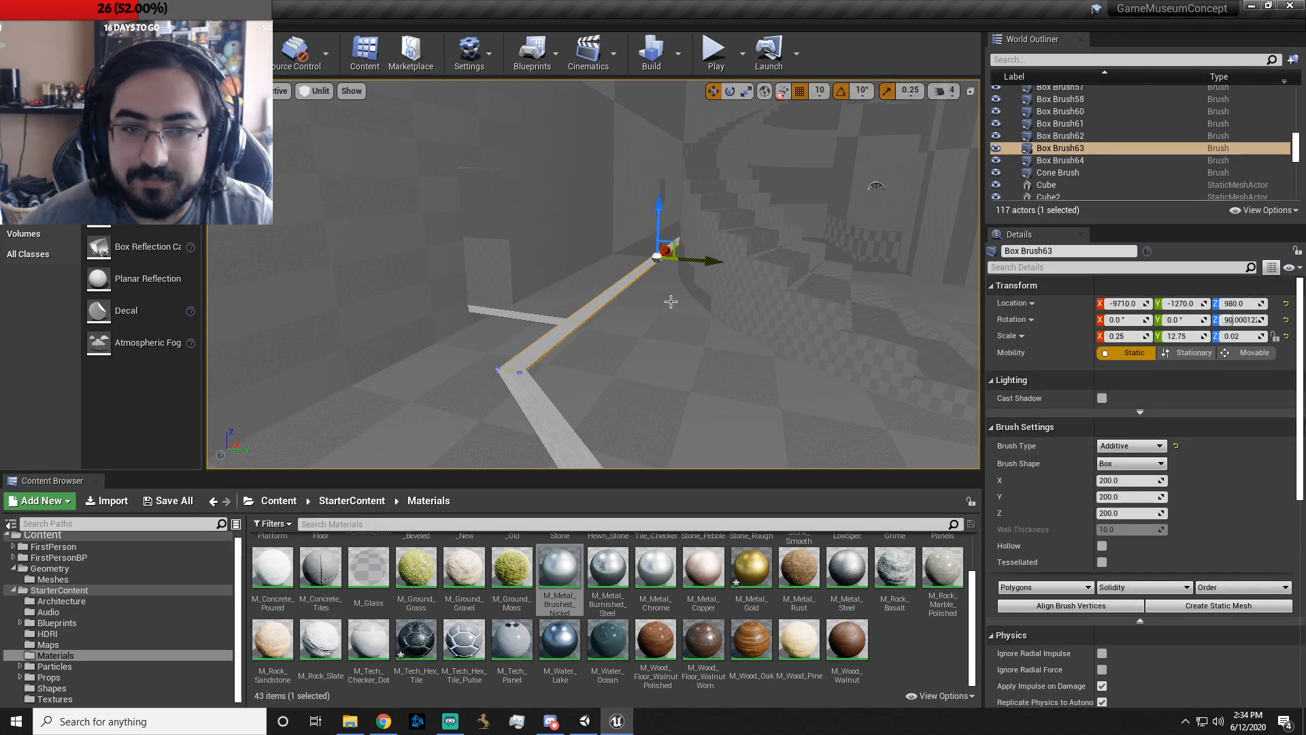
{"action": "scroll", "coordinate": [1177, 484], "scroll_direction": "down", "scroll_amount": 10}
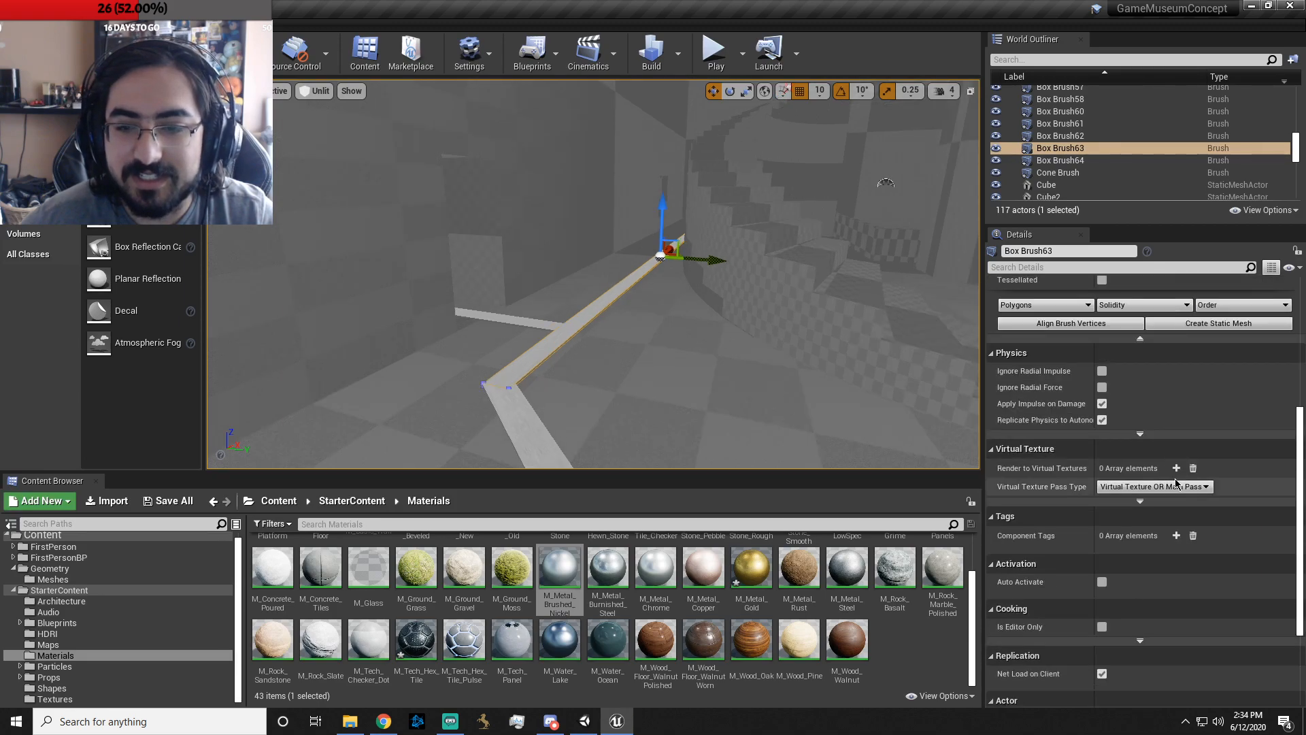
- Look through the available materials for the branch strip and locate its current material asset
{"action": "left_click", "coordinate": [494, 316]}
{"action": "scroll", "coordinate": [1154, 431], "scroll_direction": "up", "scroll_amount": 5}
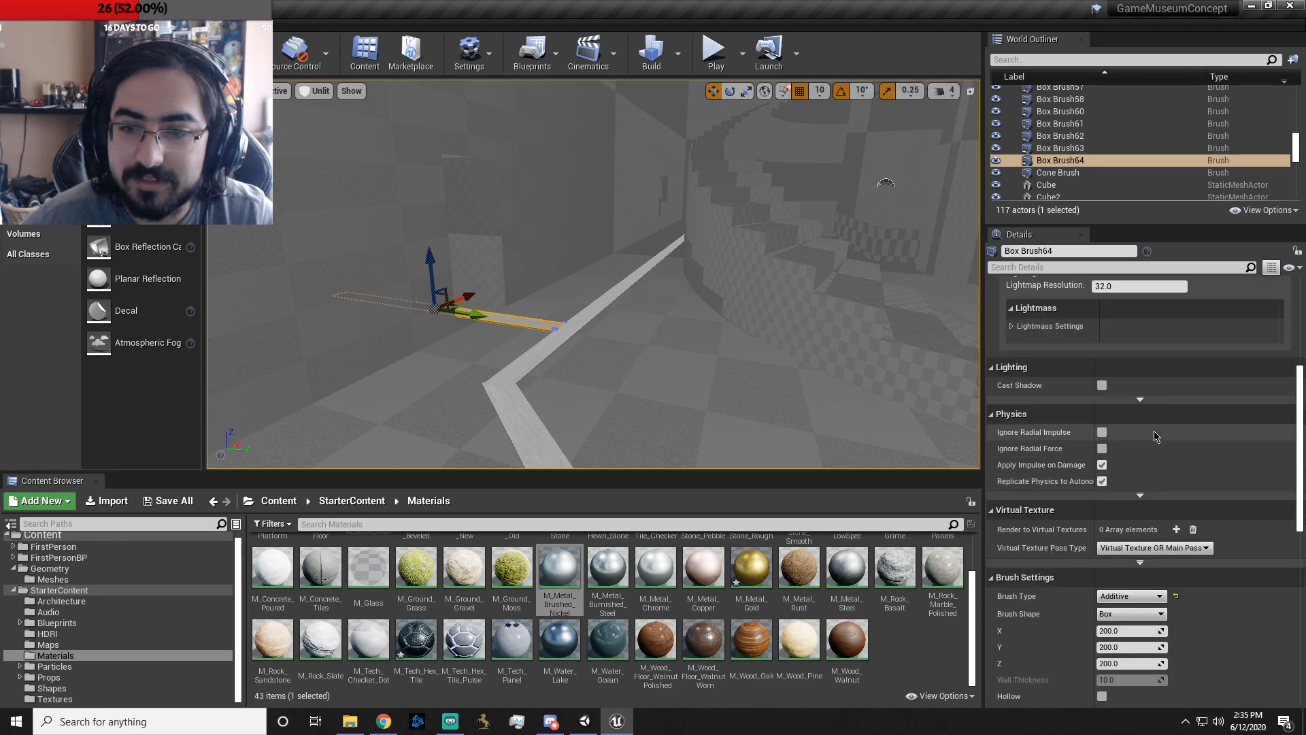
{"action": "scroll", "coordinate": [1154, 430], "scroll_direction": "up", "scroll_amount": 4}
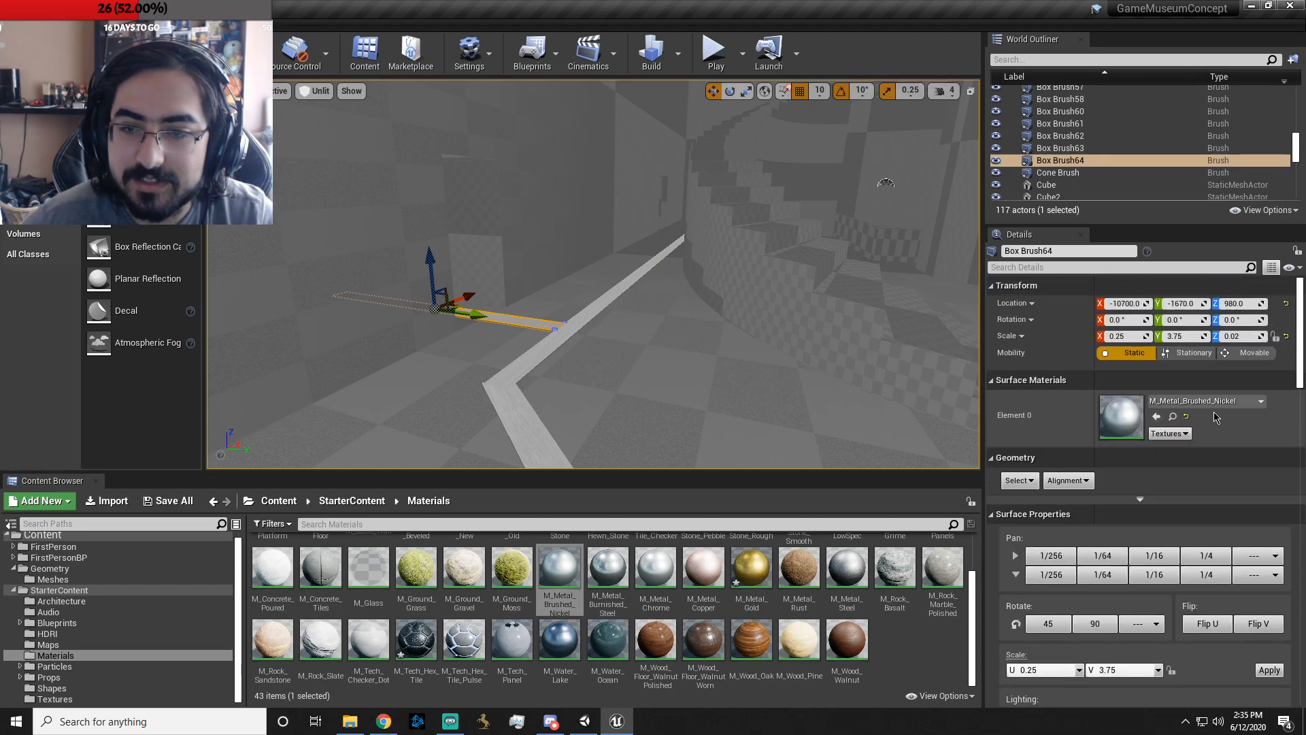
{"action": "left_click", "coordinate": [1209, 402]}
{"action": "scroll", "coordinate": [1165, 313], "scroll_direction": "up", "scroll_amount": 5}
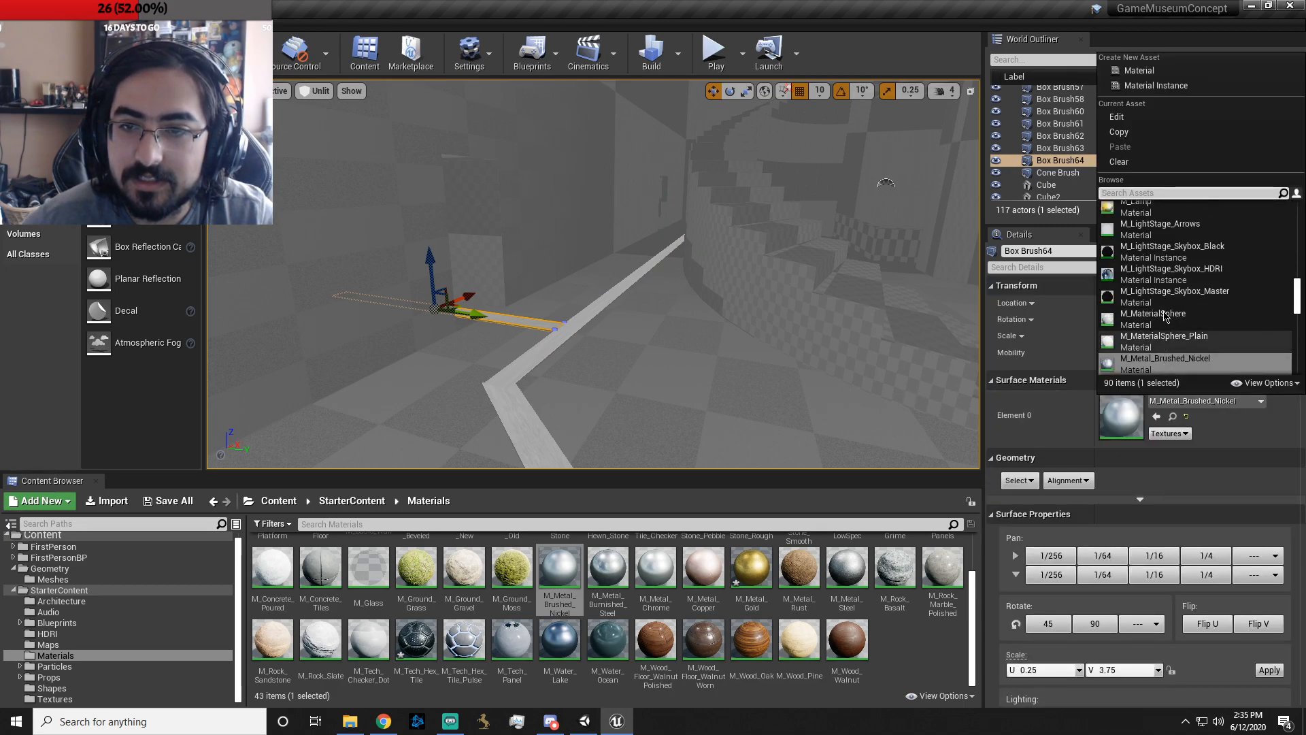
{"action": "scroll", "coordinate": [1165, 313], "scroll_direction": "up", "scroll_amount": 8}
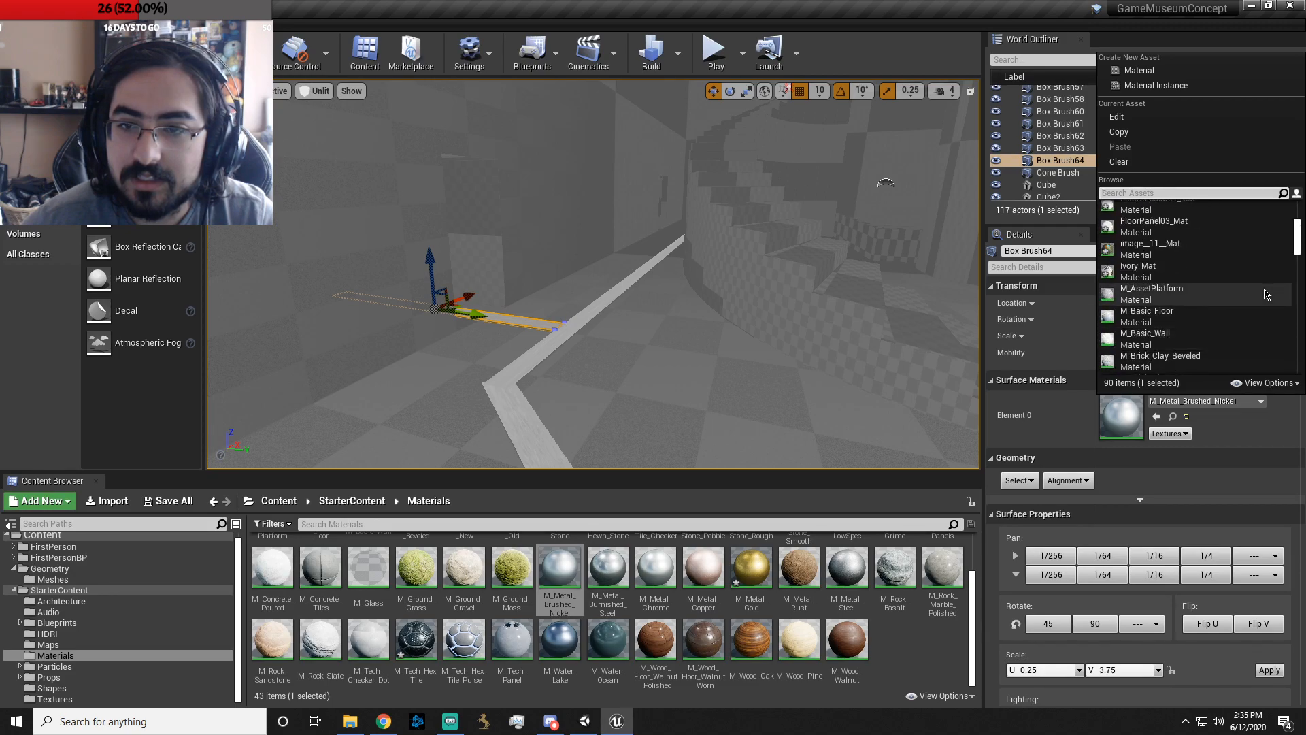
{"action": "scroll", "coordinate": [1267, 293], "scroll_direction": "up", "scroll_amount": 3}
{"action": "left_click_drag", "start_coordinate": [1299, 231], "coordinate": [1297, 355]}
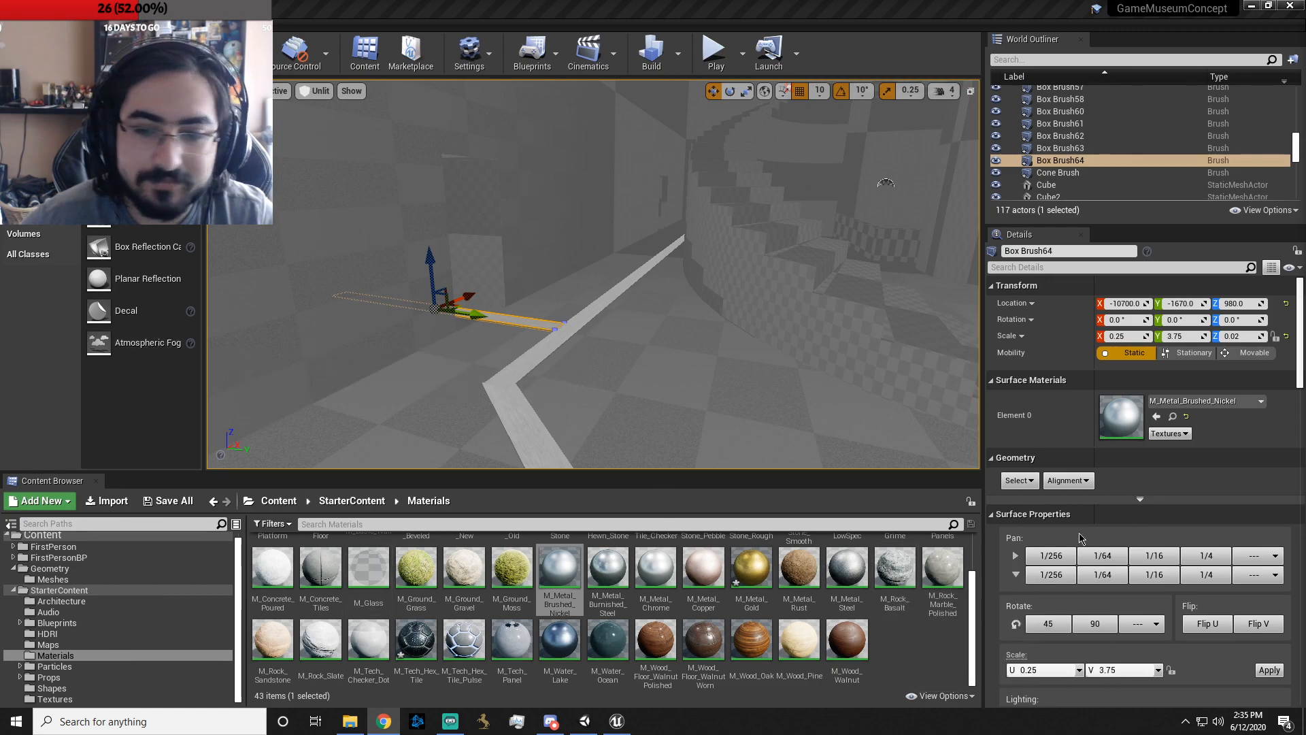
{"action": "left_click", "coordinate": [1173, 416]}
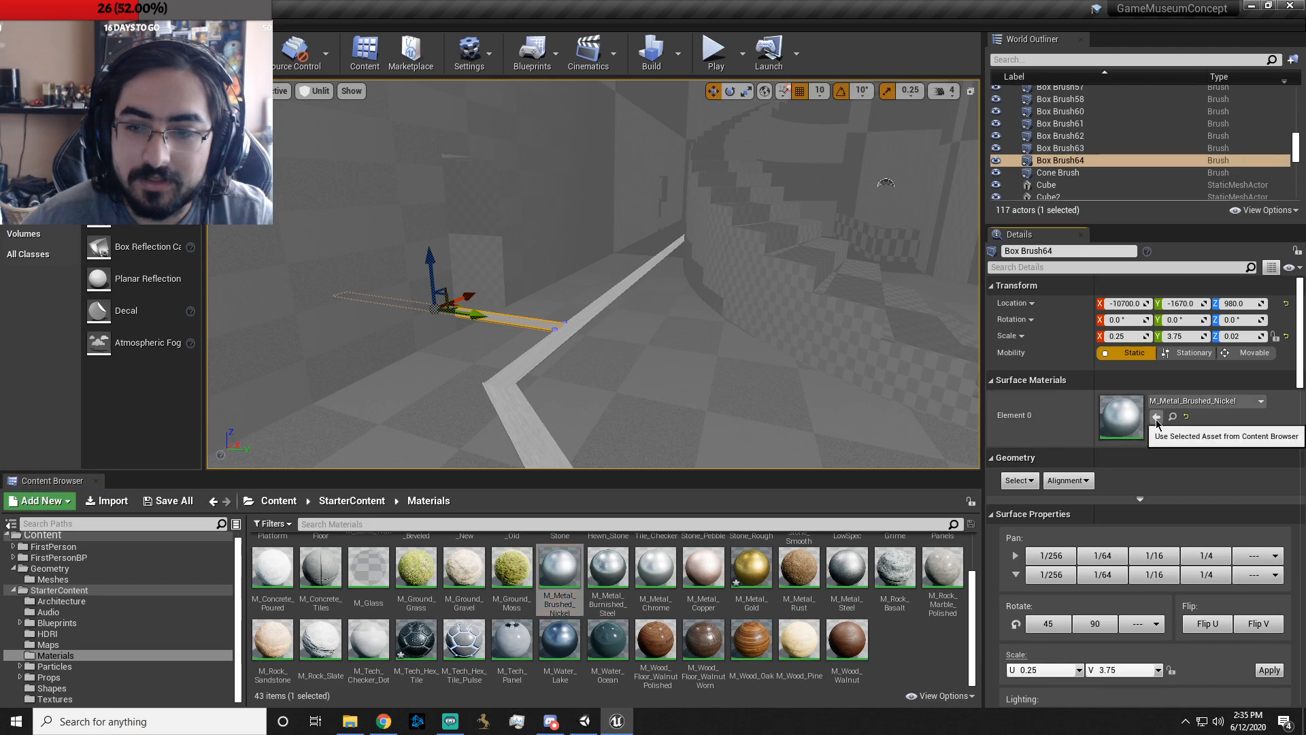
- Create a material instance from M_Metal_Brushed_Nickel and examine its parent and preview settings in the material instance editor
{"action": "right_click", "coordinate": [559, 577]}
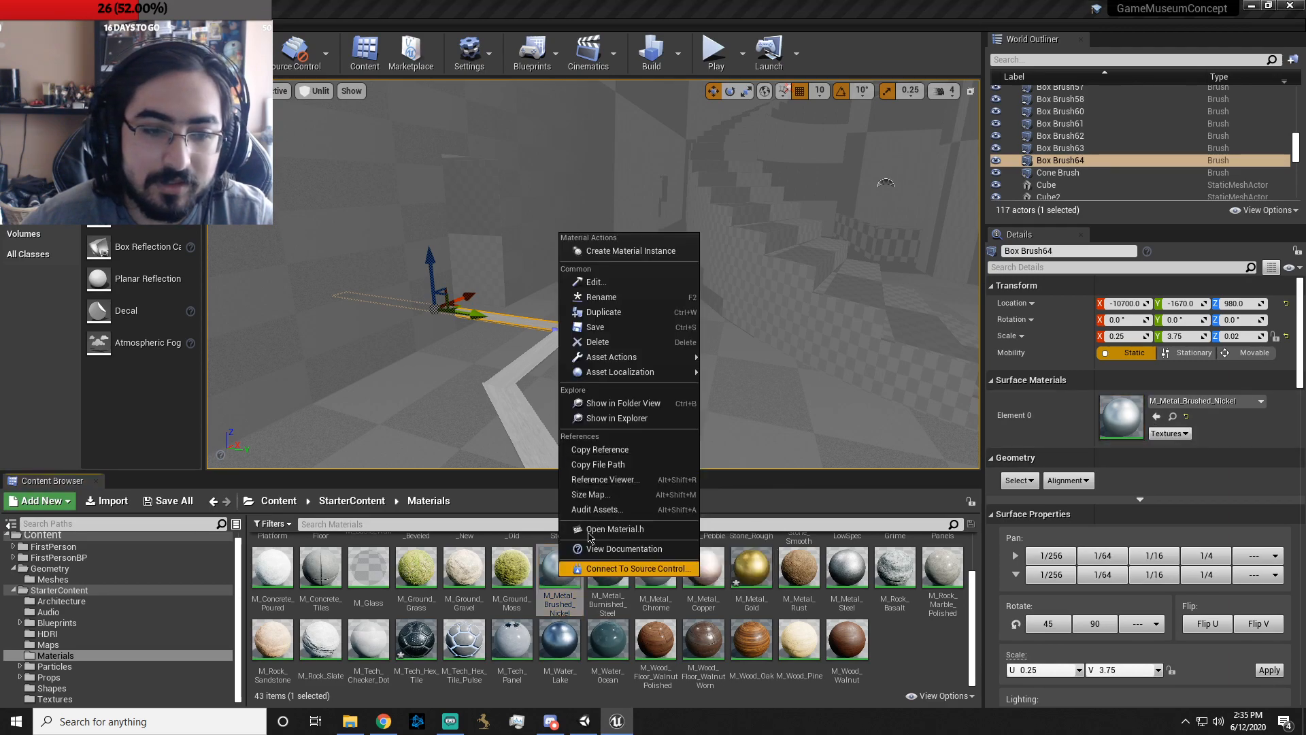
{"action": "left_click", "coordinate": [617, 252]}
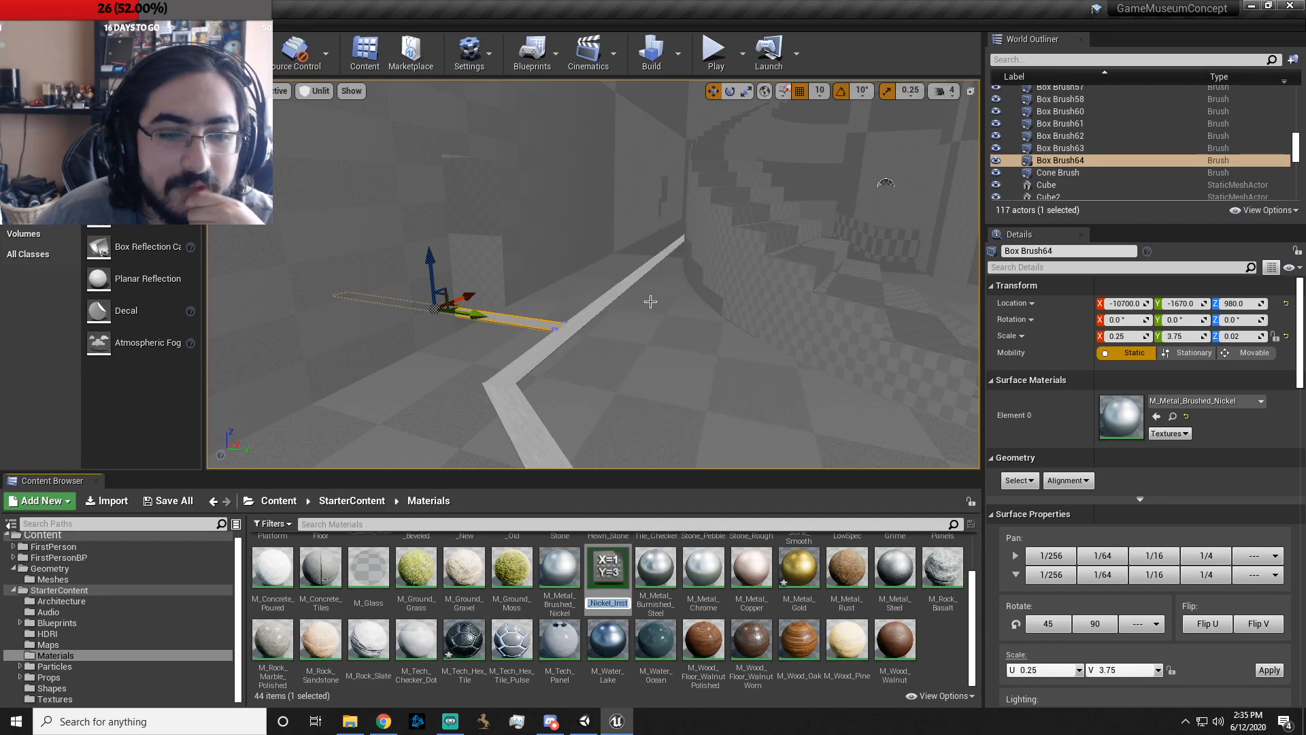
{"action": "double_click", "coordinate": [615, 577]}
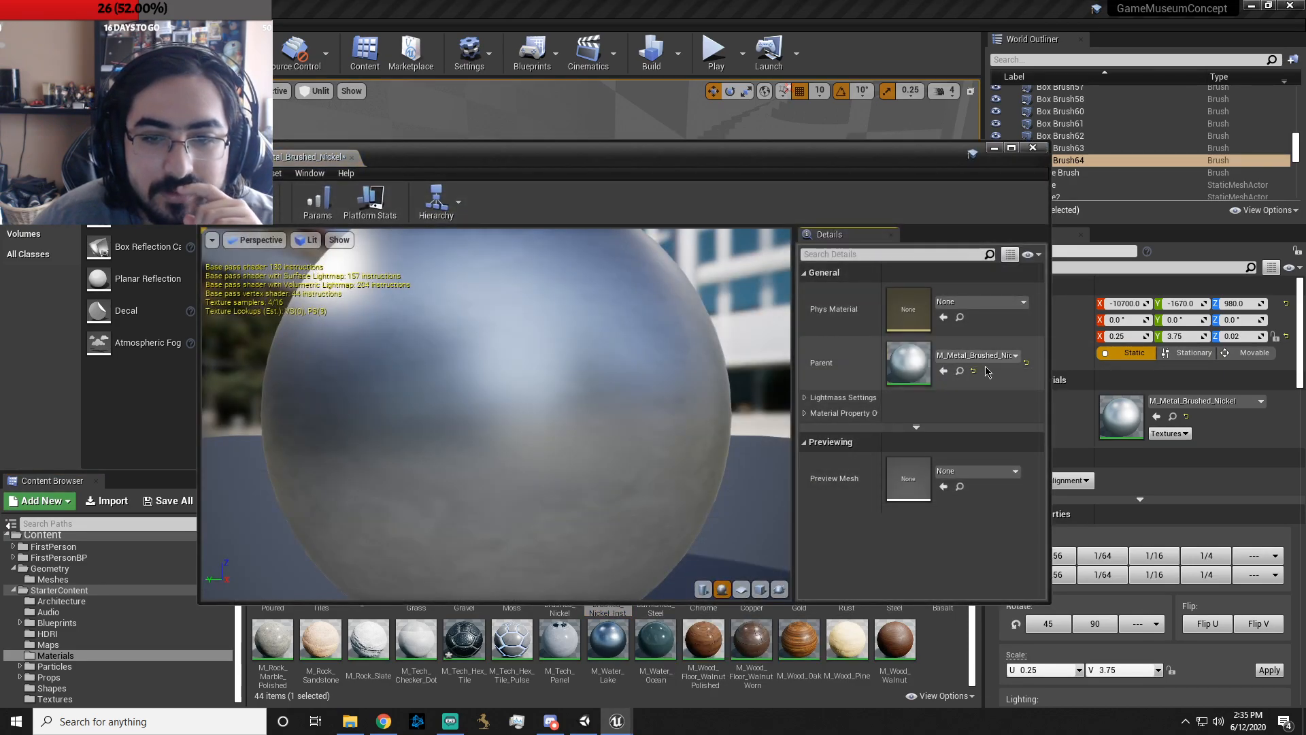
{"action": "scroll", "coordinate": [466, 315], "scroll_direction": "down", "scroll_amount": 5}
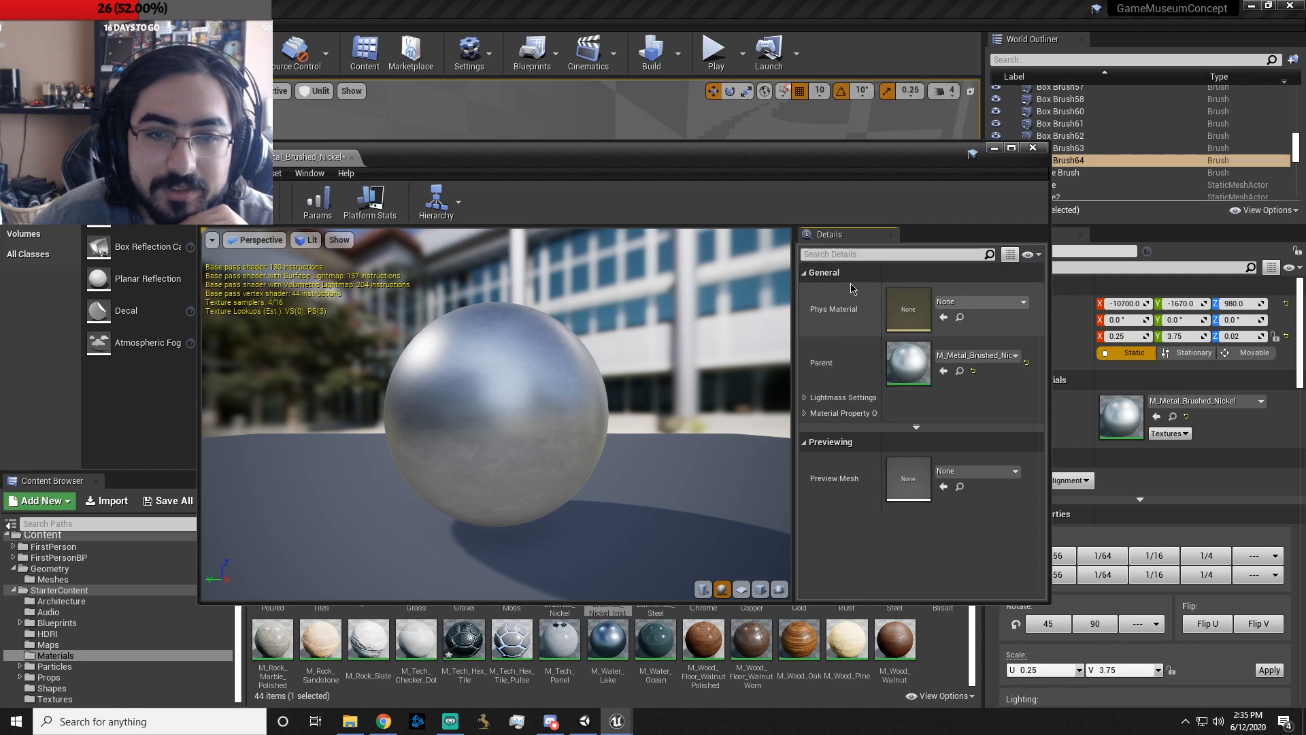
{"action": "left_click", "coordinate": [1033, 148]}
- Place a point light below the ceiling by the College Degree sign, at about X -8600, Y 3980, Z 1410, and set its intensity to 160 cd
{"action": "right_click_drag", "start_coordinate": [723, 369], "coordinate": [599, 374]}
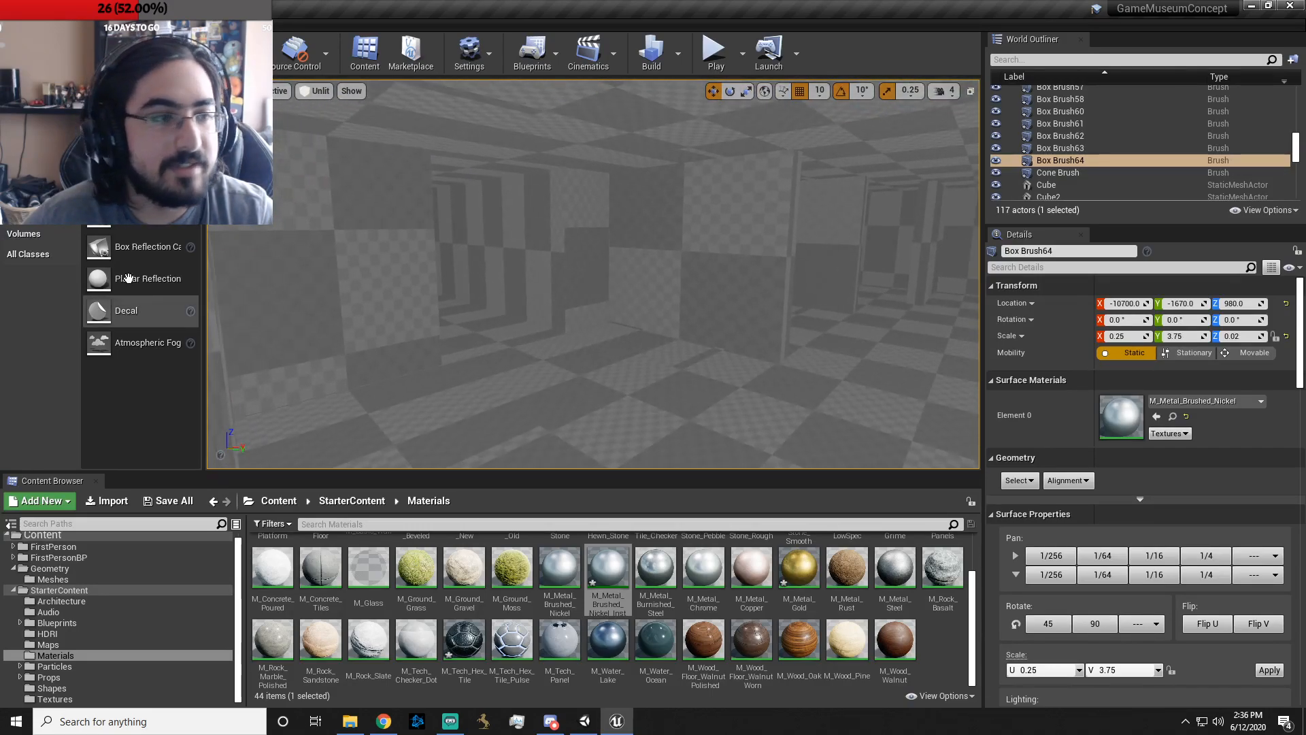
{"action": "left_click", "coordinate": [27, 152]}
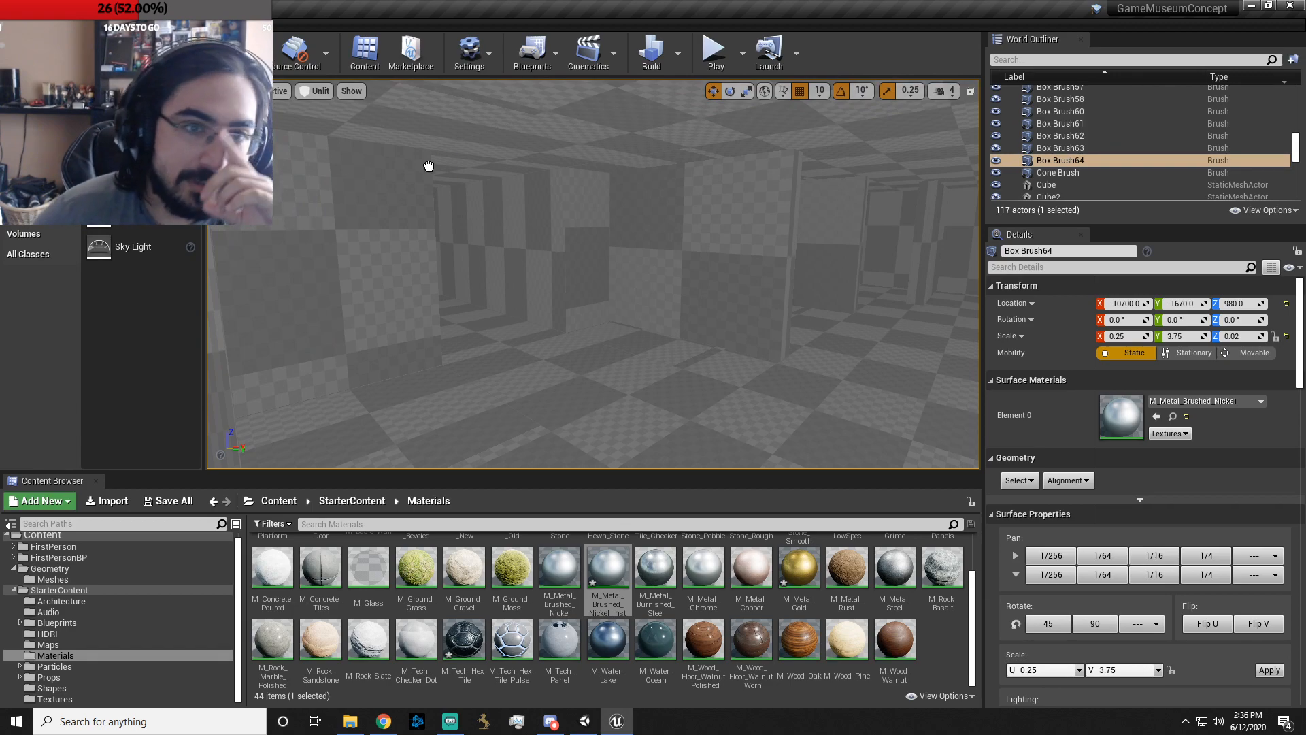
{"action": "left_click_drag", "start_coordinate": [704, 119], "coordinate": [684, 100]}
{"action": "mouse_move", "coordinate": [520, 156]}
{"action": "right_mouse_down"}
{"action": "mouse_move", "coordinate": [599, 156]}
{"action": "mouse_move", "coordinate": [520, 156]}
{"action": "right_mouse_up"}
{"action": "left_click_drag", "start_coordinate": [551, 147], "coordinate": [654, 141]}
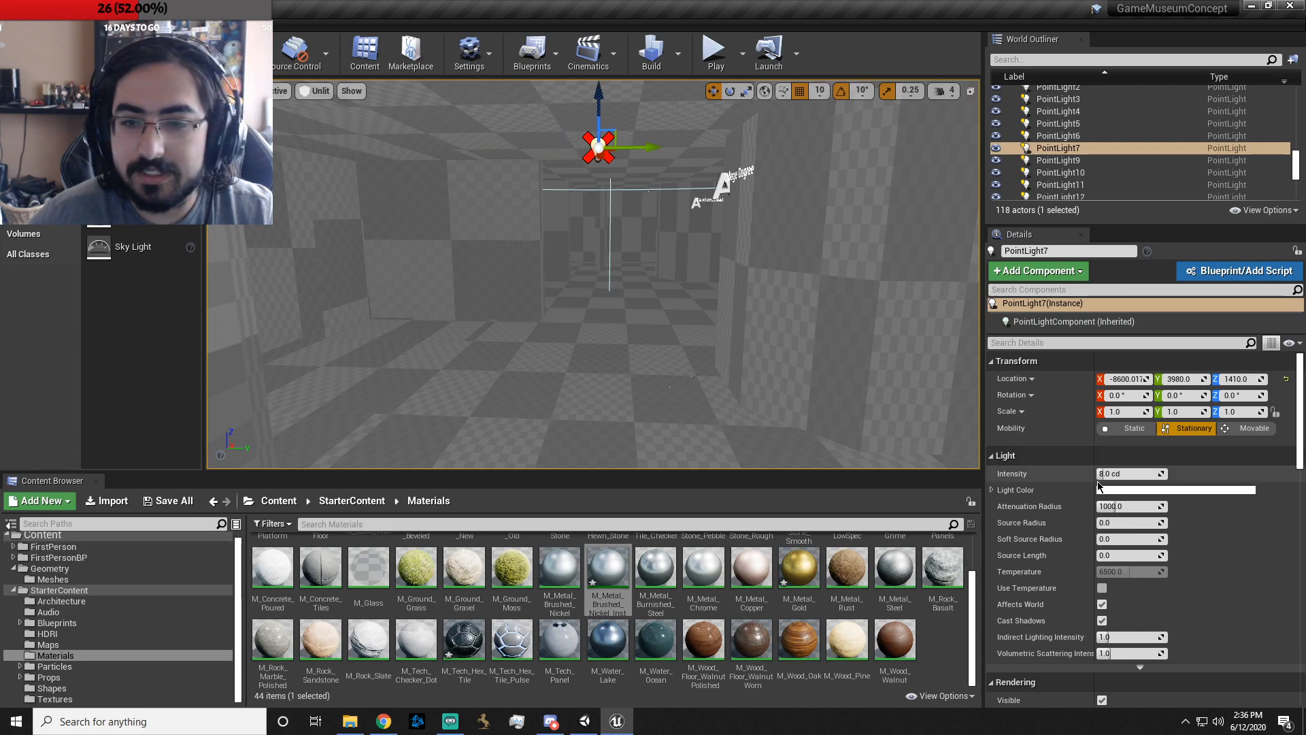
{"action": "right_click_drag", "start_coordinate": [774, 348], "coordinate": [504, 348]}
{"action": "right_click_drag", "start_coordinate": [671, 271], "coordinate": [685, 271]}
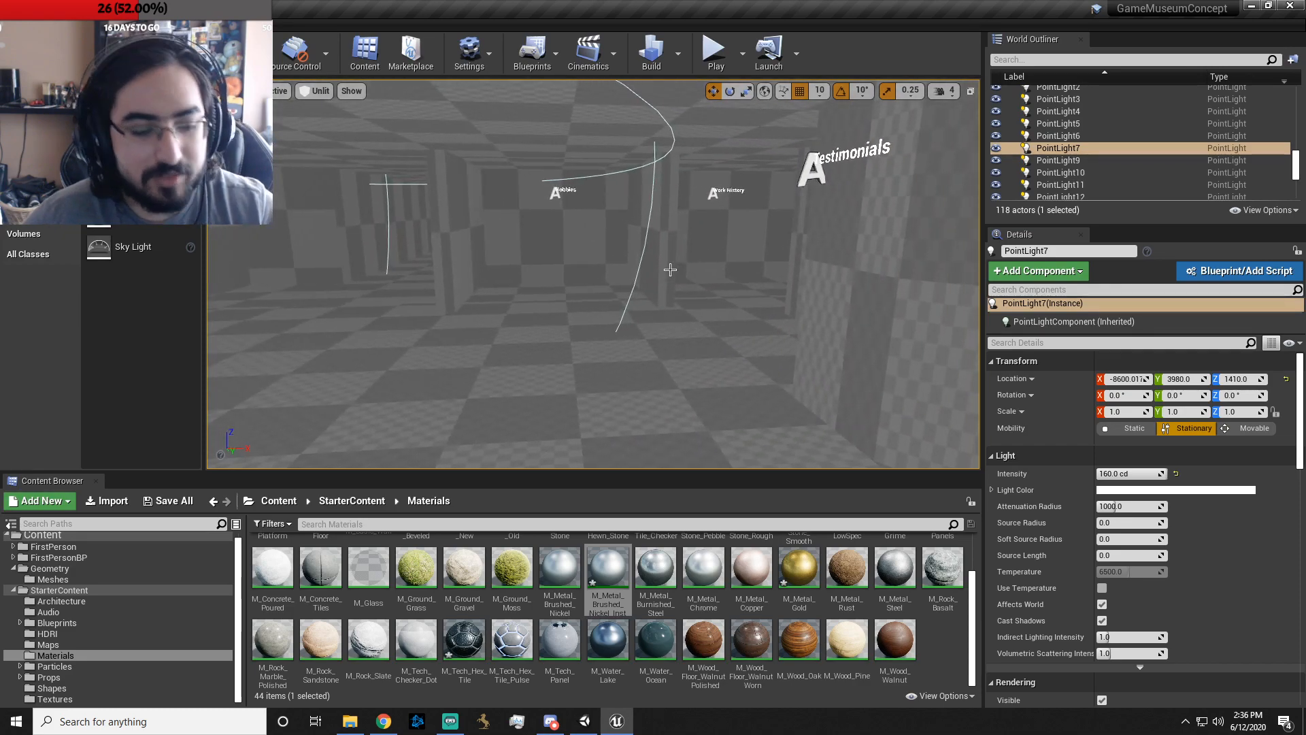
- Duplicate the point light along the hall to the Work History area, at about X -7210 at the same height
{"action": "left_click_drag", "start_coordinate": [248, 172], "coordinate": [819, 175], "text": "alt"}
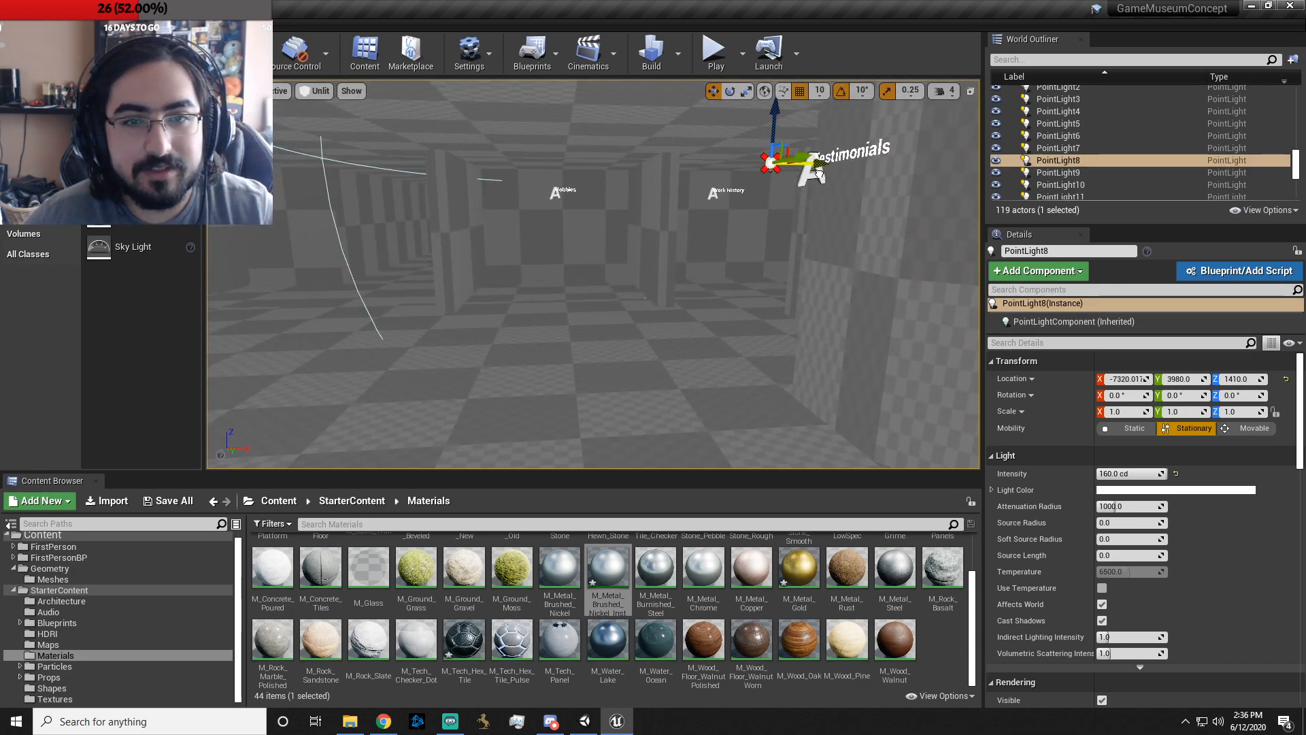
{"action": "right_click_drag", "start_coordinate": [726, 294], "coordinate": [693, 142]}
{"action": "right_click_drag", "start_coordinate": [633, 230], "coordinate": [564, 230]}
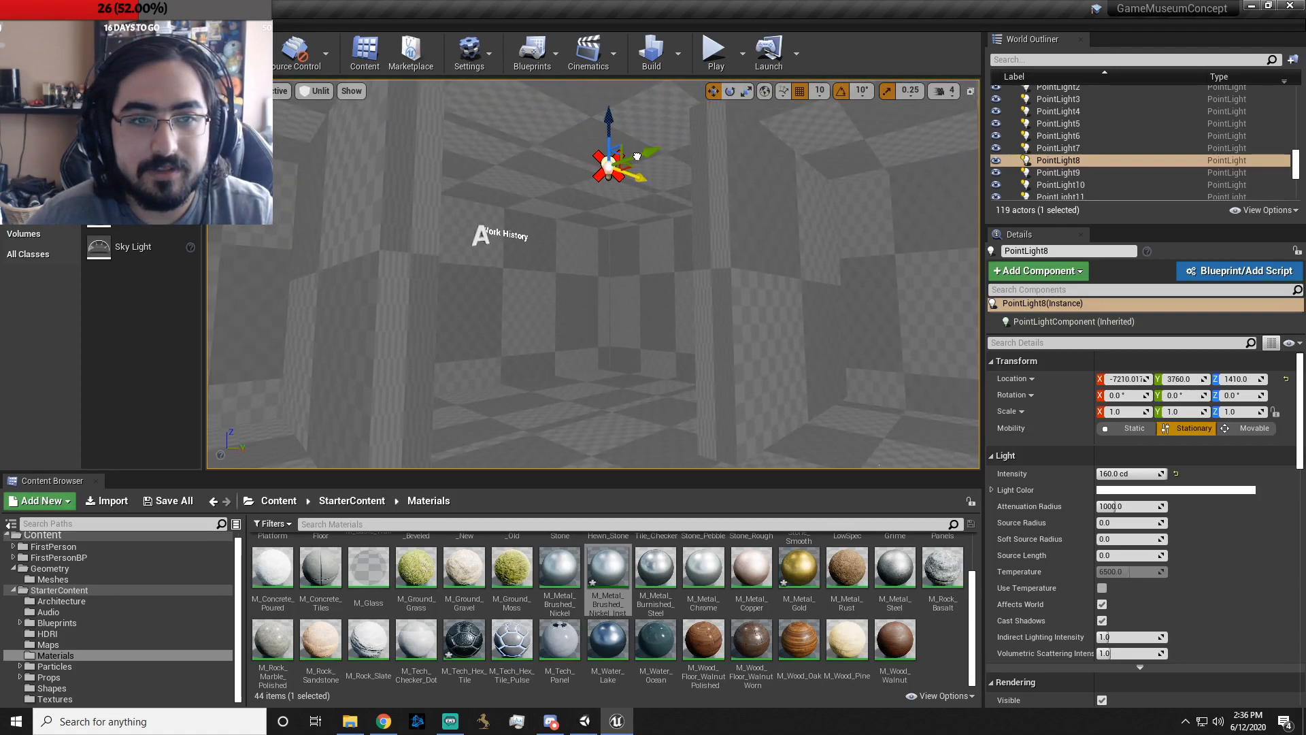
- Add a copy of the point light in front of the Hobbies sign, at about X -7820, Y 3500
{"action": "right_click_drag", "start_coordinate": [699, 245], "coordinate": [563, 239]}
{"action": "key", "text": "ctrl+v"}
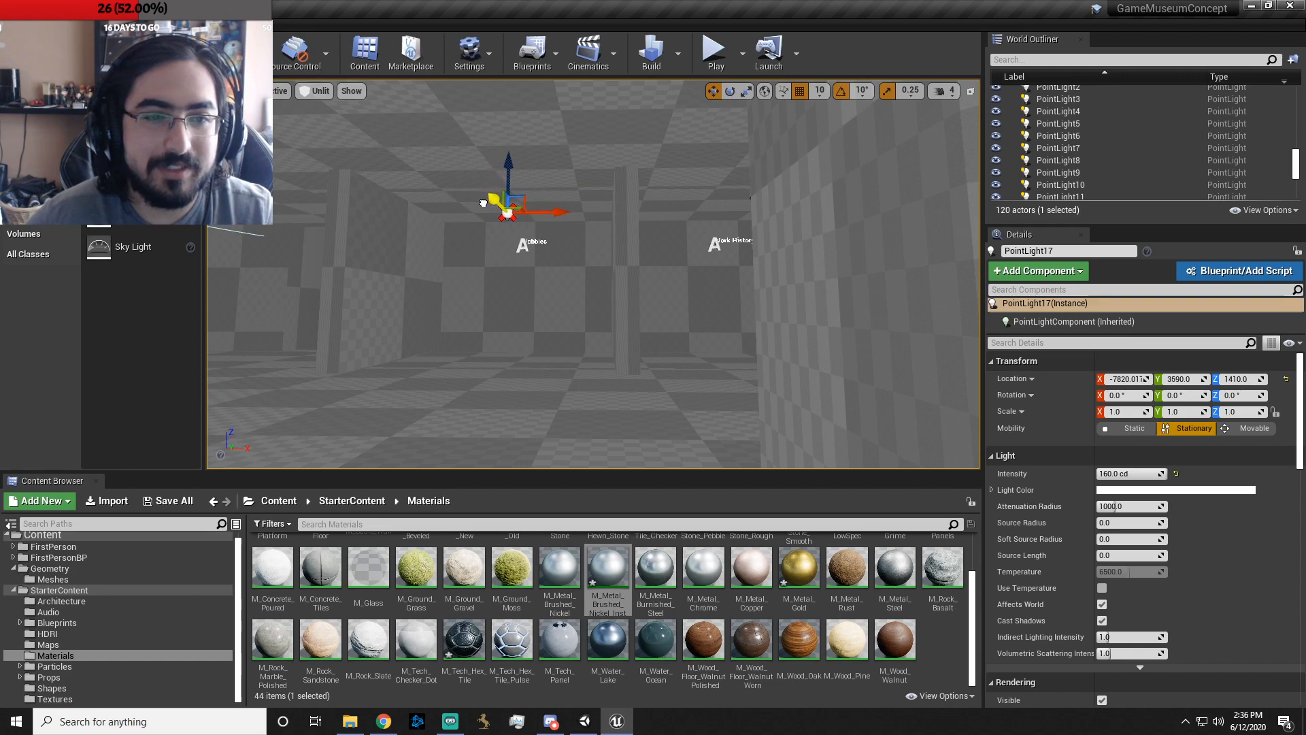
{"action": "right_click_drag", "start_coordinate": [539, 275], "coordinate": [518, 294]}
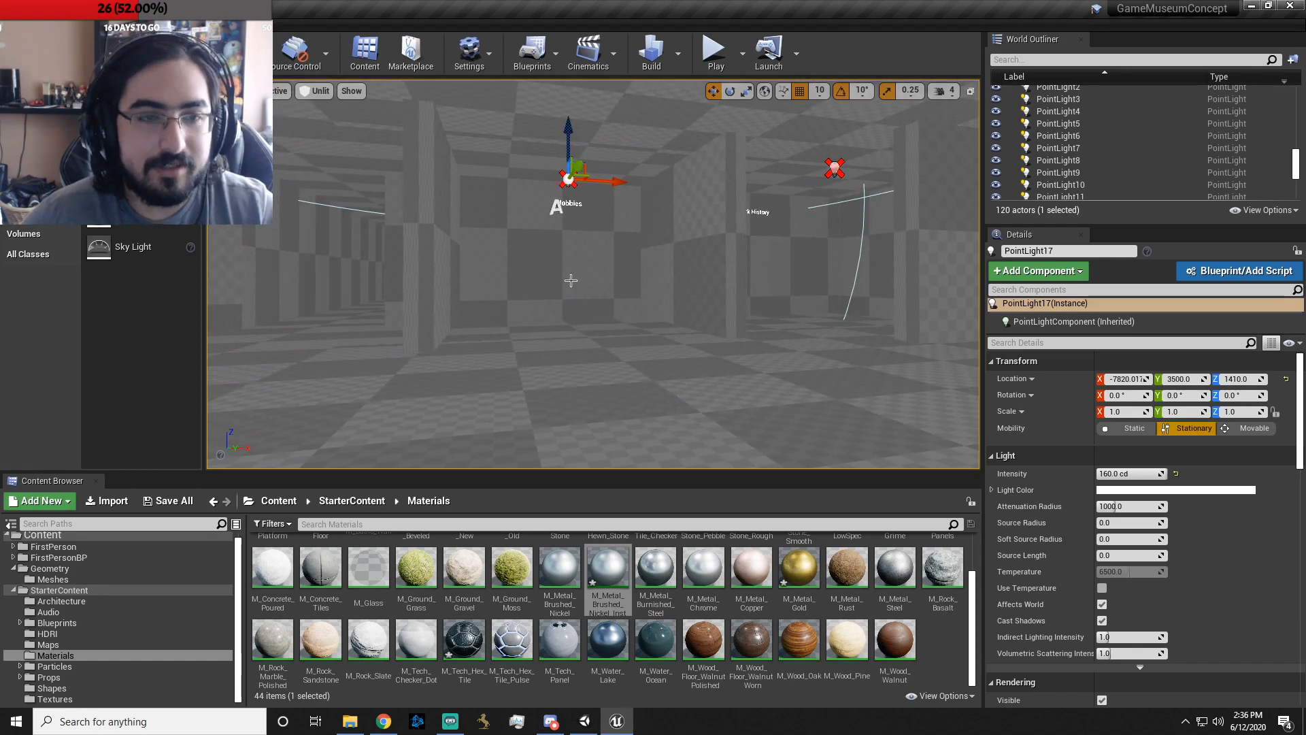
- Add two more copies of the point light, one by the Skills sign at about X -9620 and one in the adjoining room at about X -10250
{"action": "right_click_drag", "start_coordinate": [693, 193], "coordinate": [603, 193]}
{"action": "right_click_drag", "start_coordinate": [449, 265], "coordinate": [374, 275]}
{"action": "mouse_move", "coordinate": [479, 327]}
{"action": "right_mouse_down"}
{"action": "mouse_move", "coordinate": [445, 326]}
{"action": "mouse_move", "coordinate": [480, 326]}
{"action": "right_mouse_up"}
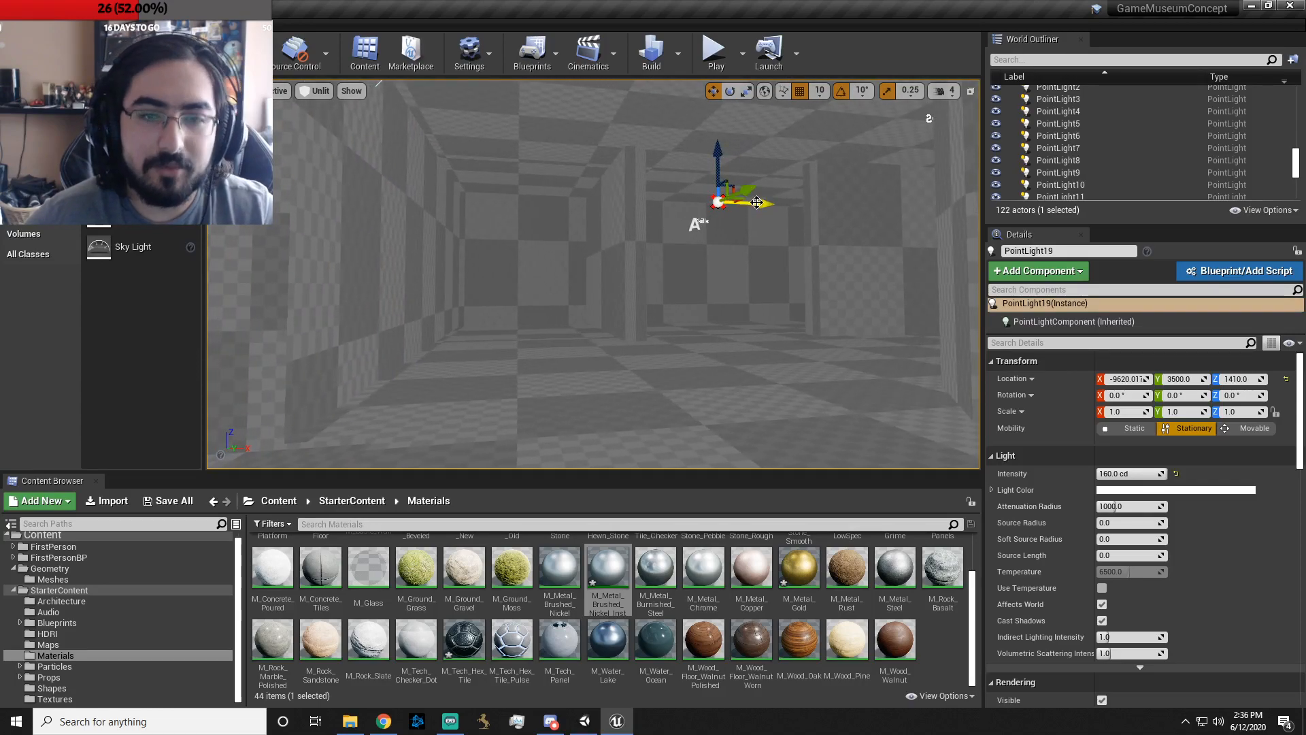
{"action": "mouse_move", "coordinate": [578, 272]}
{"action": "right_mouse_down"}
{"action": "mouse_move", "coordinate": [531, 272]}
{"action": "mouse_move", "coordinate": [569, 275]}
{"action": "right_mouse_up"}
- Increase the attenuation radius to about 1900 for the adjoining room's light and about 2762 for the Skills light
{"action": "left_click_drag", "start_coordinate": [1116, 509], "coordinate": [1197, 509]}
{"action": "right_click_drag", "start_coordinate": [485, 304], "coordinate": [366, 293]}
{"action": "left_click", "coordinate": [483, 304]}
{"action": "left_click", "coordinate": [484, 305]}
{"action": "right_click_drag", "start_coordinate": [483, 304], "coordinate": [544, 299]}
{"action": "left_click_drag", "start_coordinate": [1115, 507], "coordinate": [1140, 506]}
{"action": "key", "text": "w"}
{"action": "right_click_drag", "start_coordinate": [803, 368], "coordinate": [871, 350]}
{"action": "key", "text": "w"}
{"action": "right_click_drag", "start_coordinate": [711, 263], "coordinate": [558, 261]}
- Increase the attenuation radius of the Hobbies light to about 2510 and enlarge that of the Work History light
{"action": "left_click", "coordinate": [417, 194]}
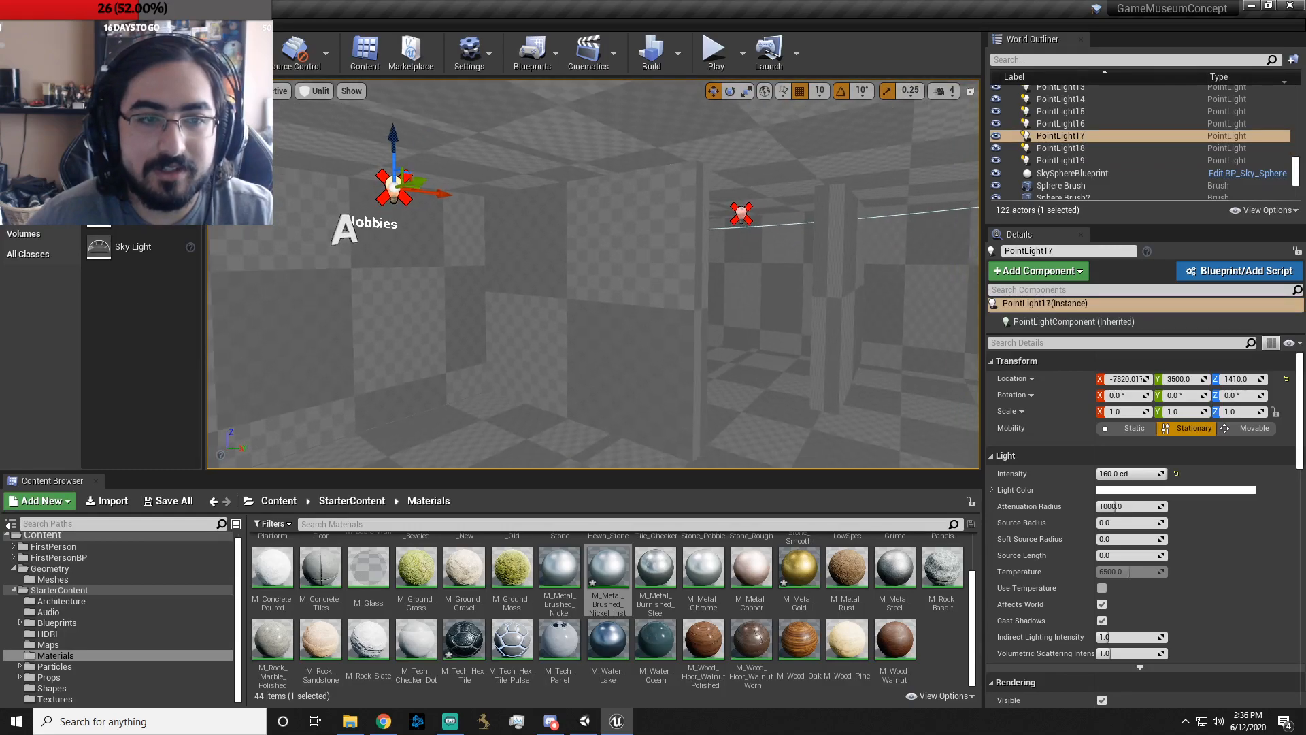
{"action": "right_click_drag", "start_coordinate": [417, 195], "coordinate": [531, 211]}
{"action": "key", "text": "s"}
{"action": "left_click_drag", "start_coordinate": [1120, 506], "coordinate": [1127, 506]}
{"action": "right_click_drag", "start_coordinate": [686, 268], "coordinate": [684, 252]}
{"action": "key", "text": "w"}
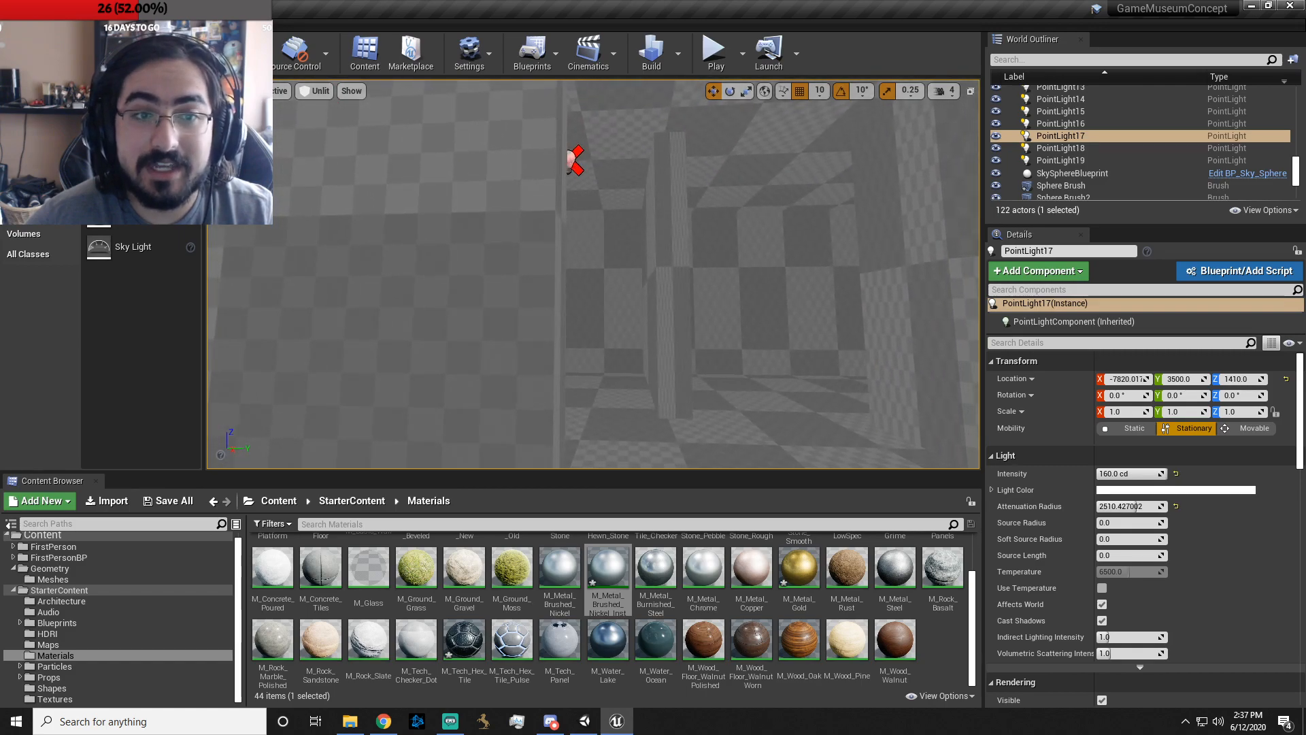
{"action": "left_click", "coordinate": [574, 162]}
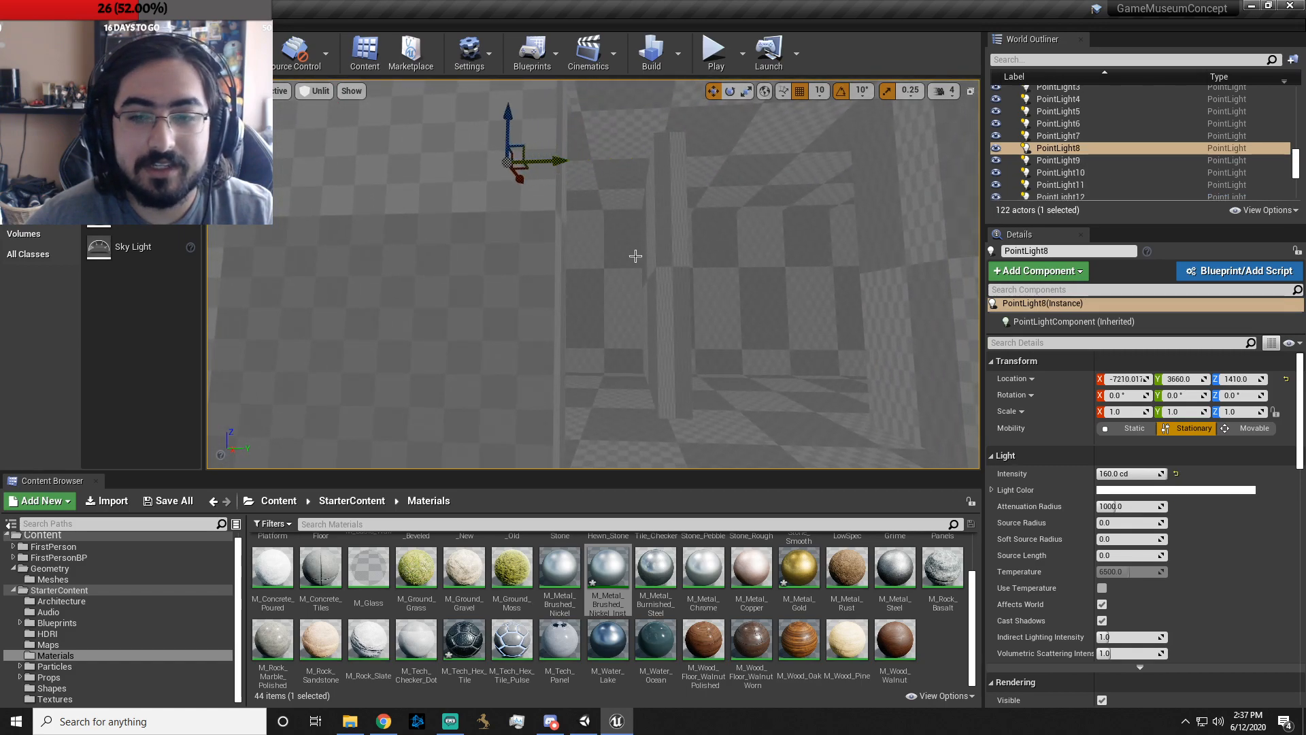
{"action": "left_click_drag", "start_coordinate": [1146, 506], "coordinate": [1155, 506]}
- Place a point light in the unlit side room at about X -6830, Y 4480, Z 1410 and set its intensity to 160 cd
{"action": "right_click_drag", "start_coordinate": [796, 420], "coordinate": [979, 420]}
{"action": "key", "text": "w"}
{"action": "key", "text": "w"}
{"action": "left_click", "coordinate": [589, 139]}
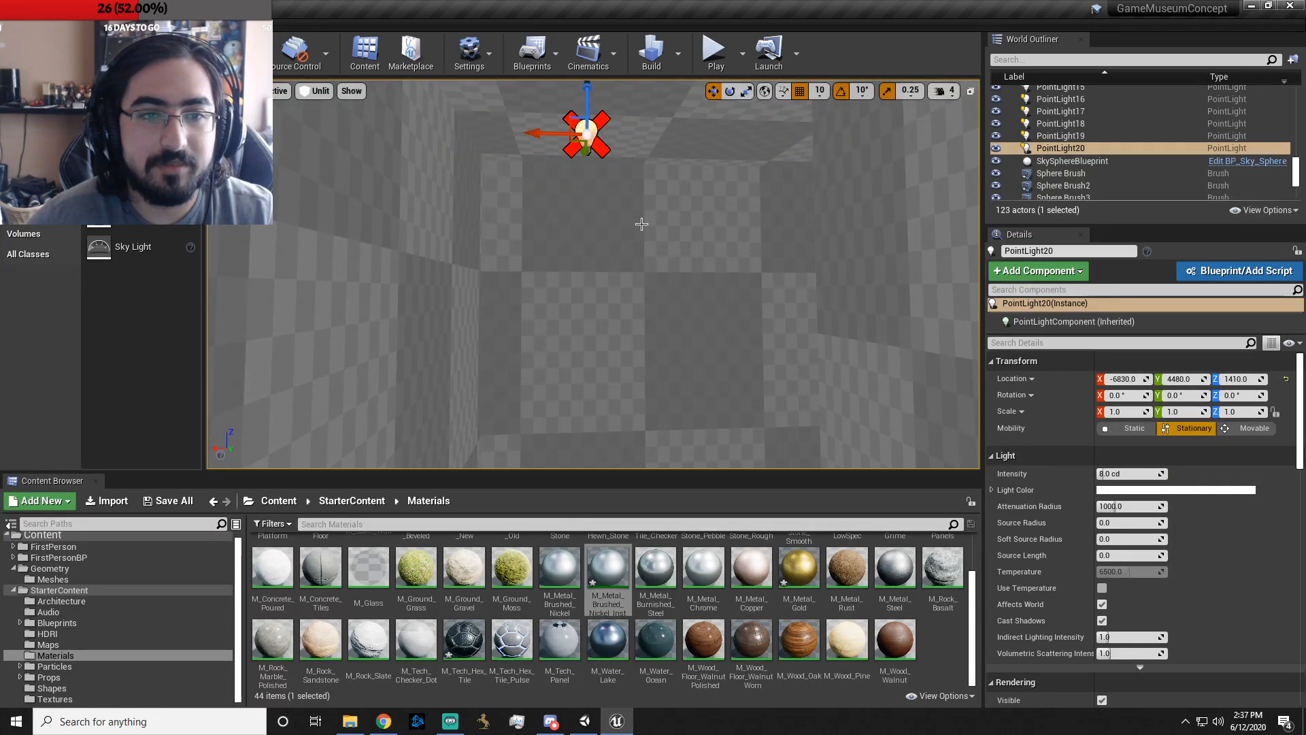
{"action": "right_click_drag", "start_coordinate": [590, 139], "coordinate": [593, 141]}
{"action": "key", "text": "s"}
{"action": "left_click_drag", "start_coordinate": [1120, 474], "coordinate": [1167, 474]}
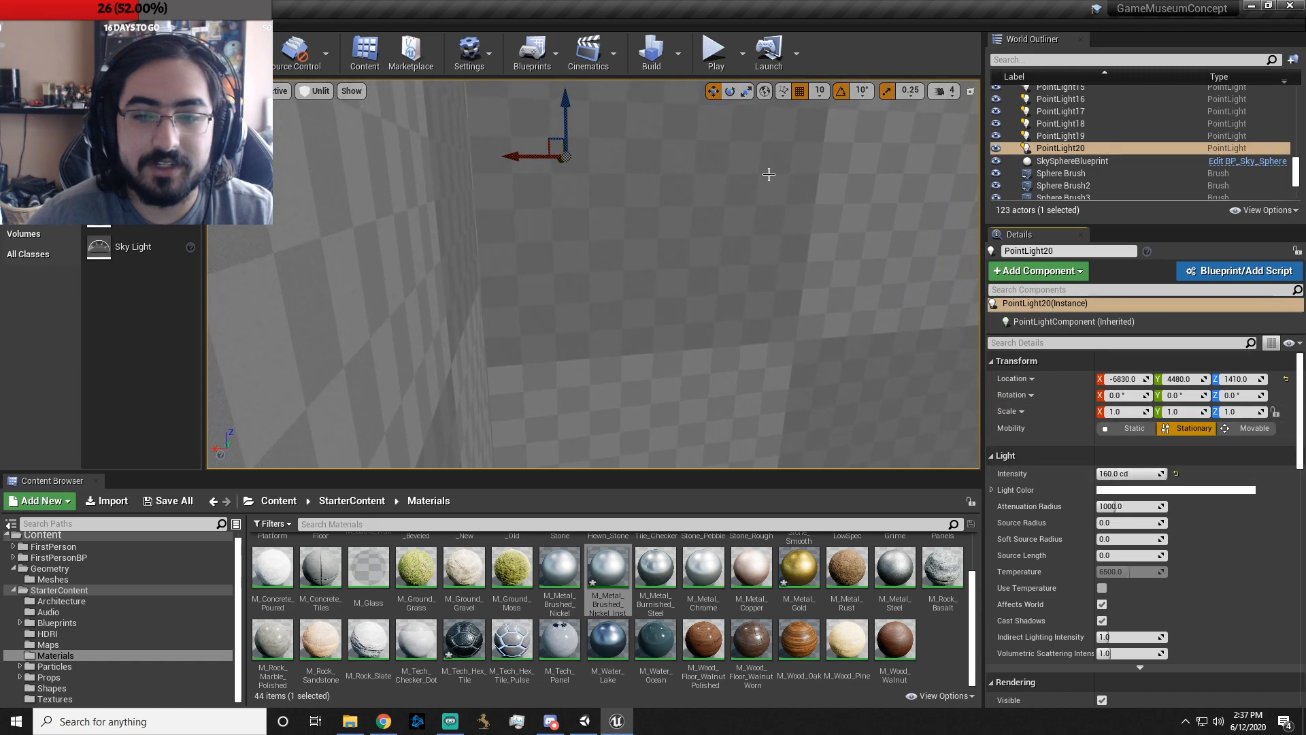
- Play-test the level, walking along the floor strips and through the newly lit rooms to check the lighting
{"action": "left_click", "coordinate": [711, 49]}
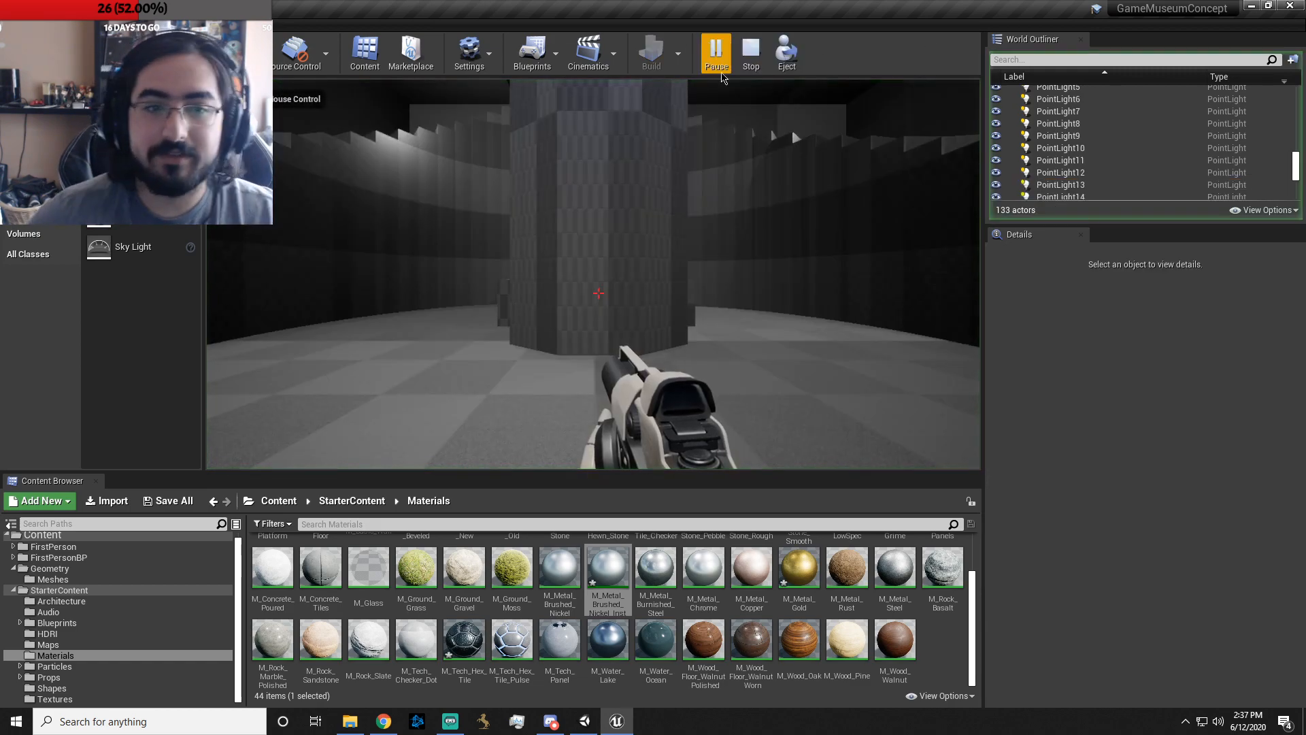
{"action": "key", "text": "w"}
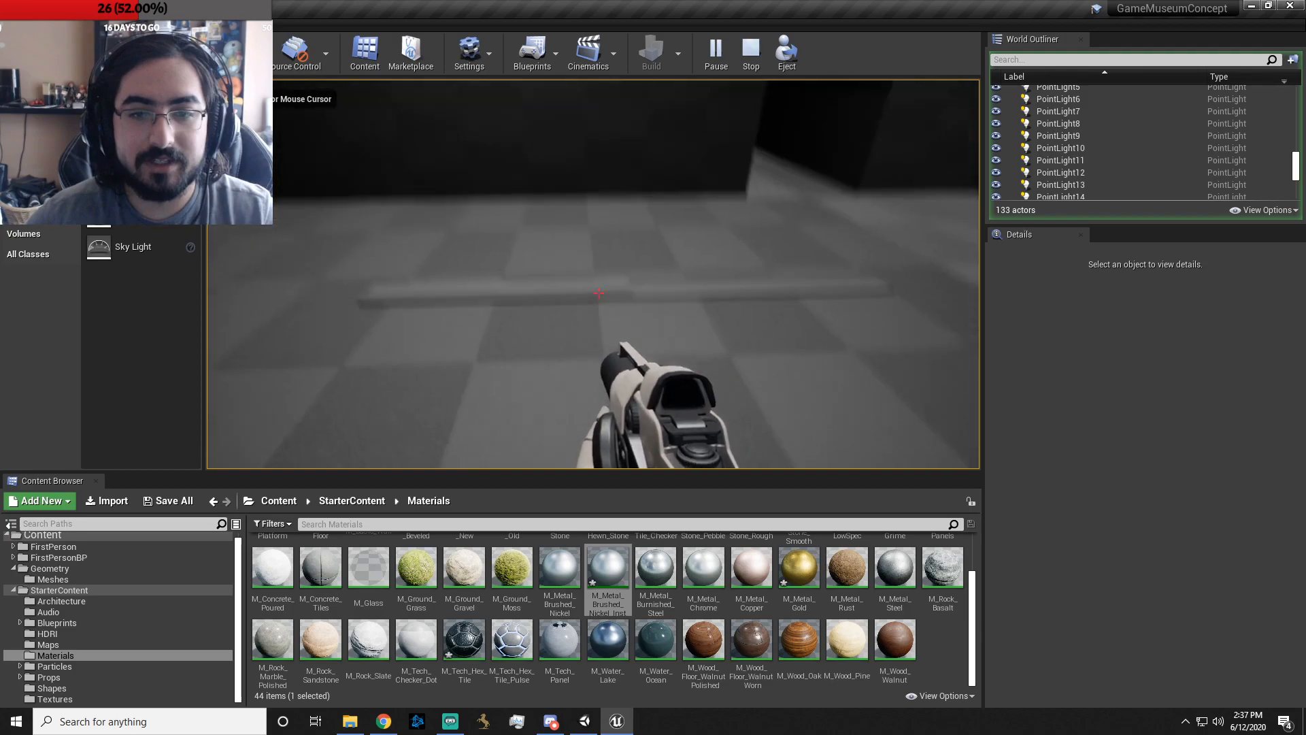
{"action": "key", "text": "w"}
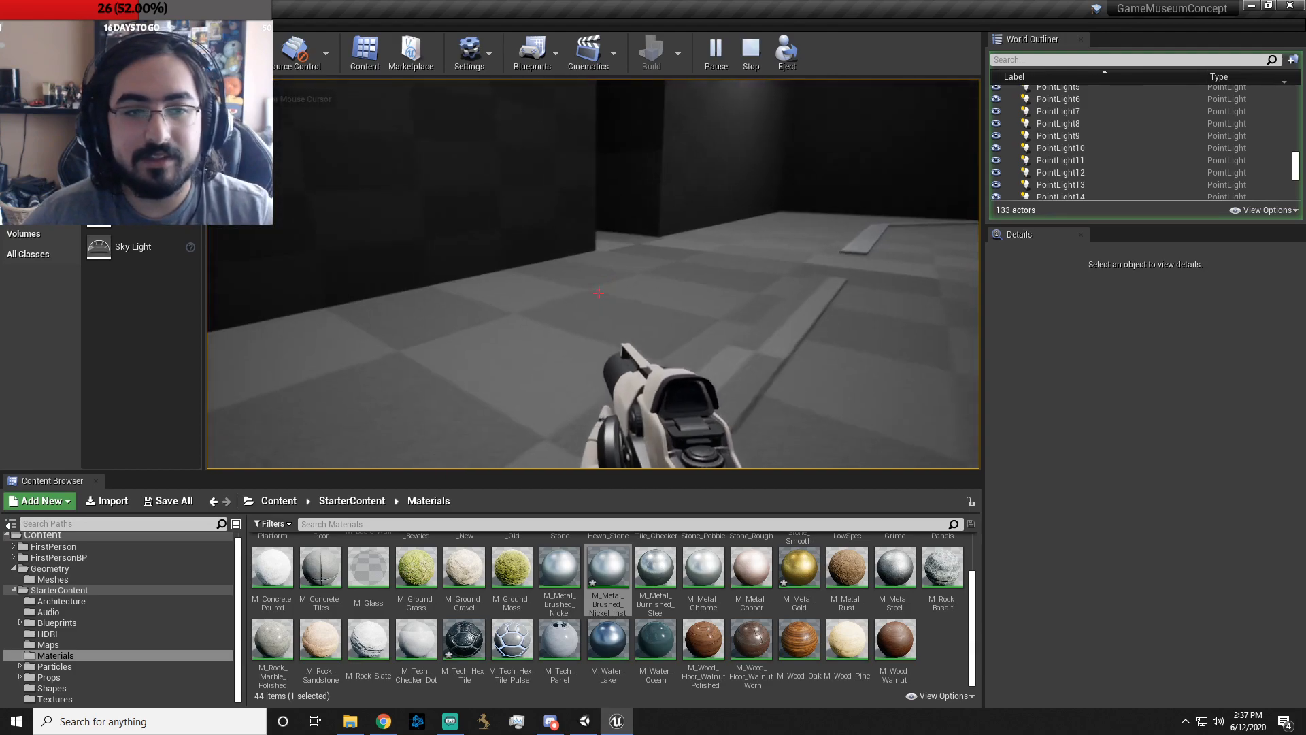
{"action": "key", "text": "w"}
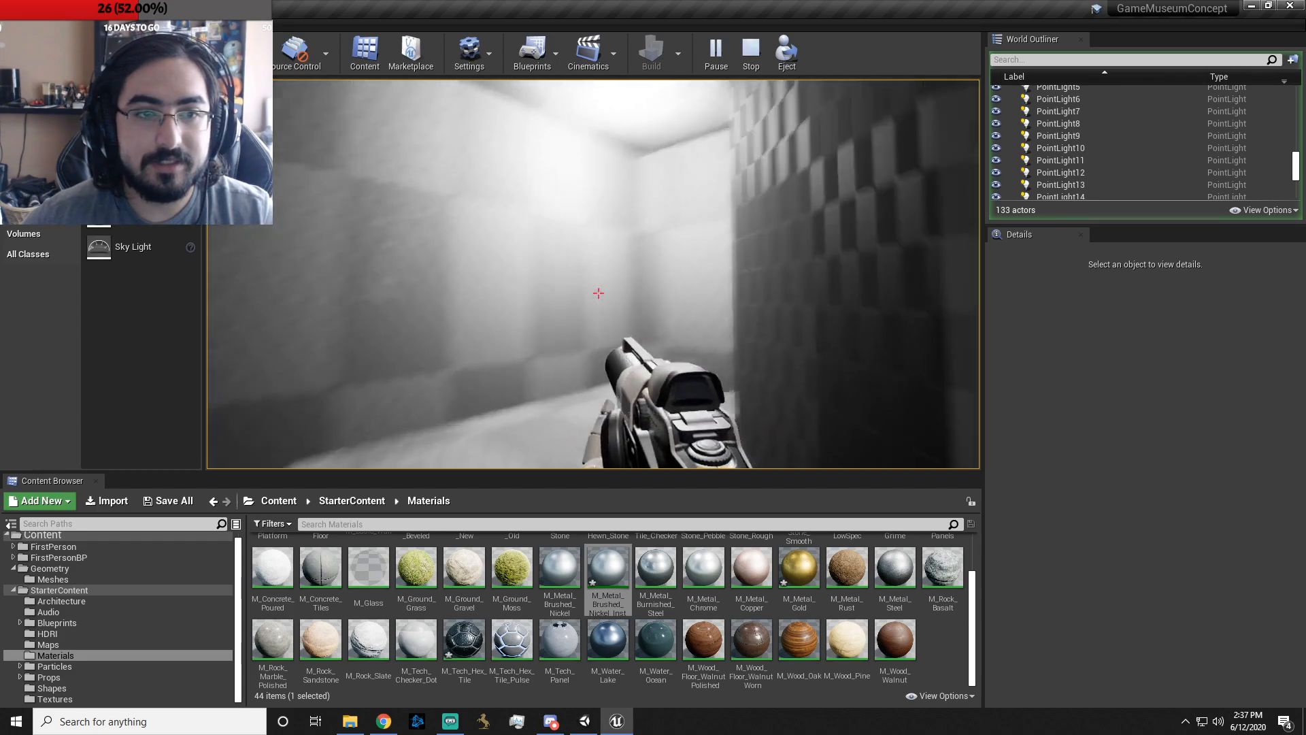
{"action": "key", "text": "w"}
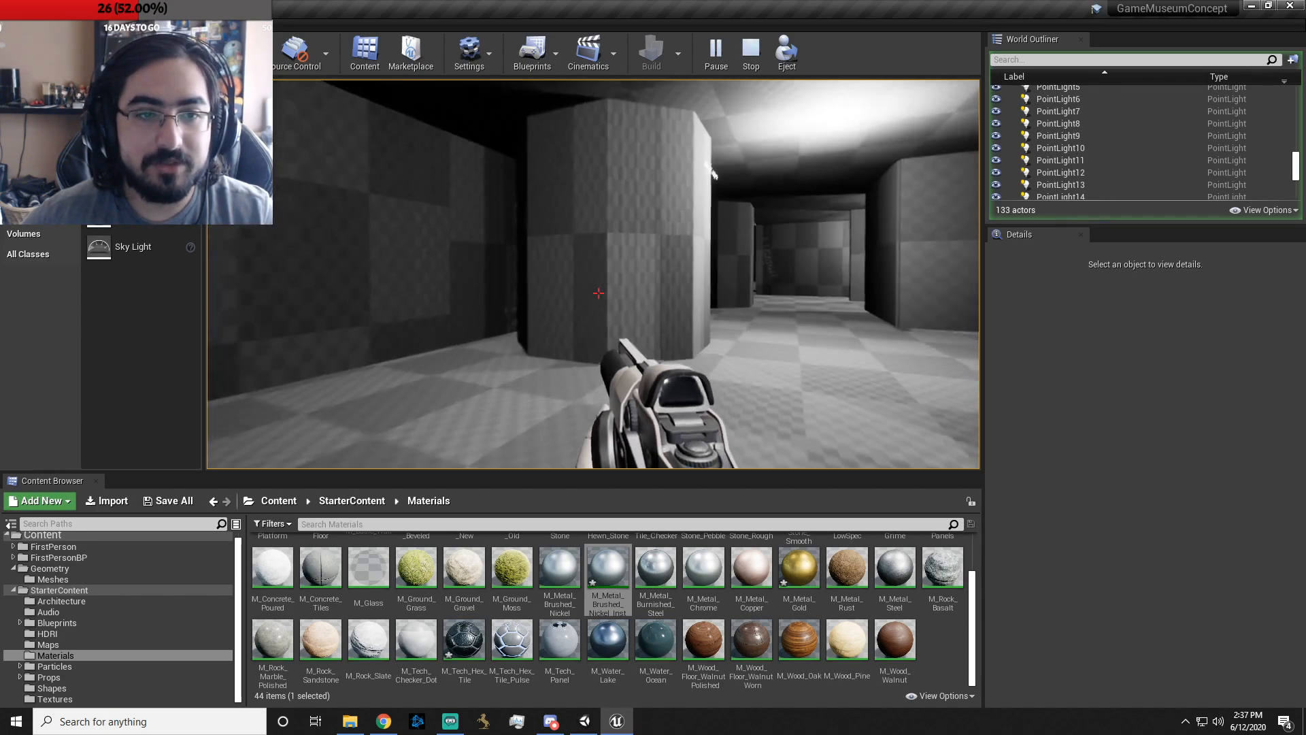
{"action": "key", "text": "w"}
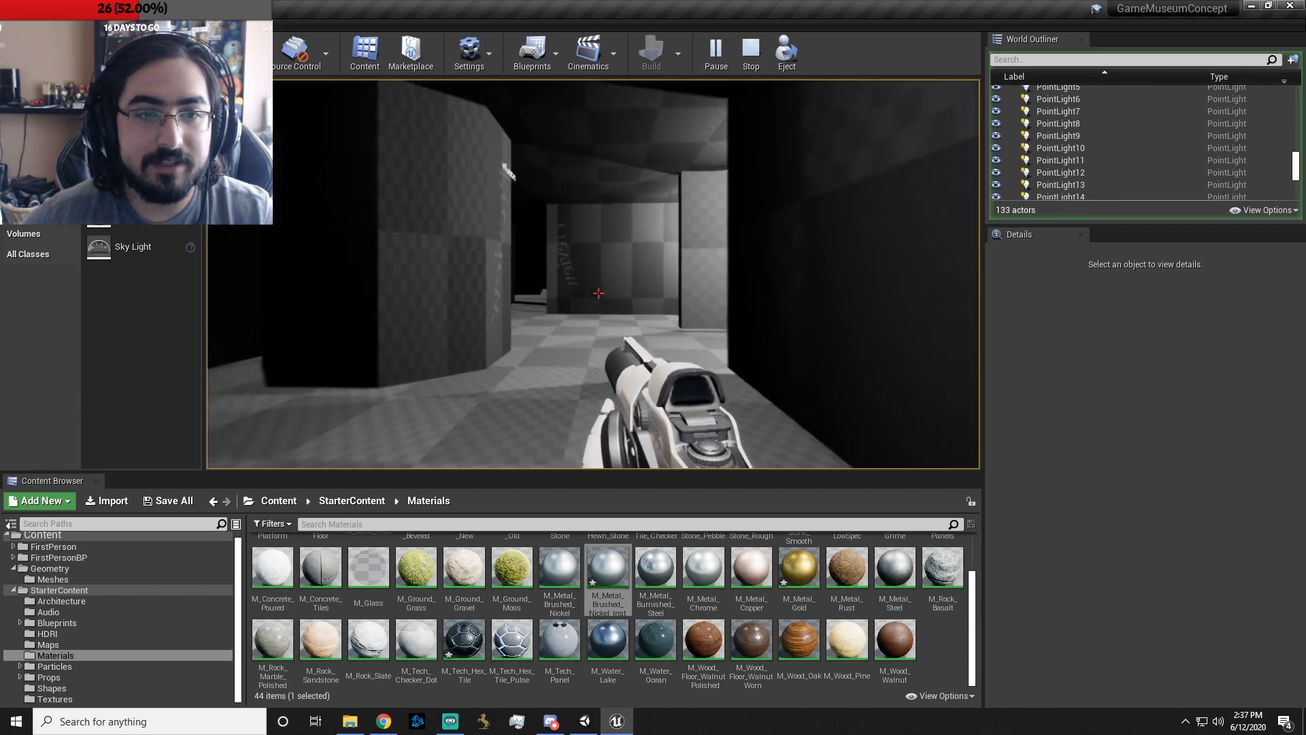
{"action": "key", "text": "w"}
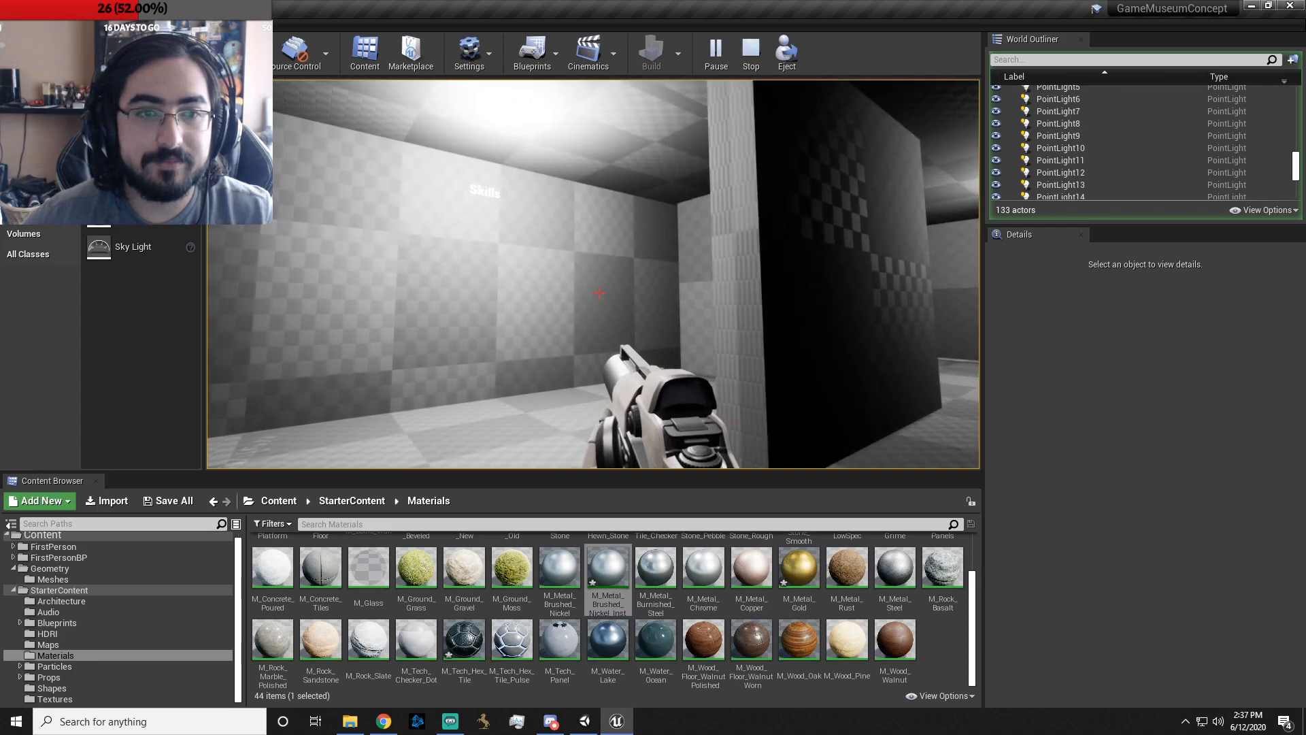
{"action": "key", "text": "Escape"}
- Lower the intensity of the Skills light, the adjoining room's light and the College Degree light to 50 cd
{"action": "left_click", "coordinate": [512, 136]}
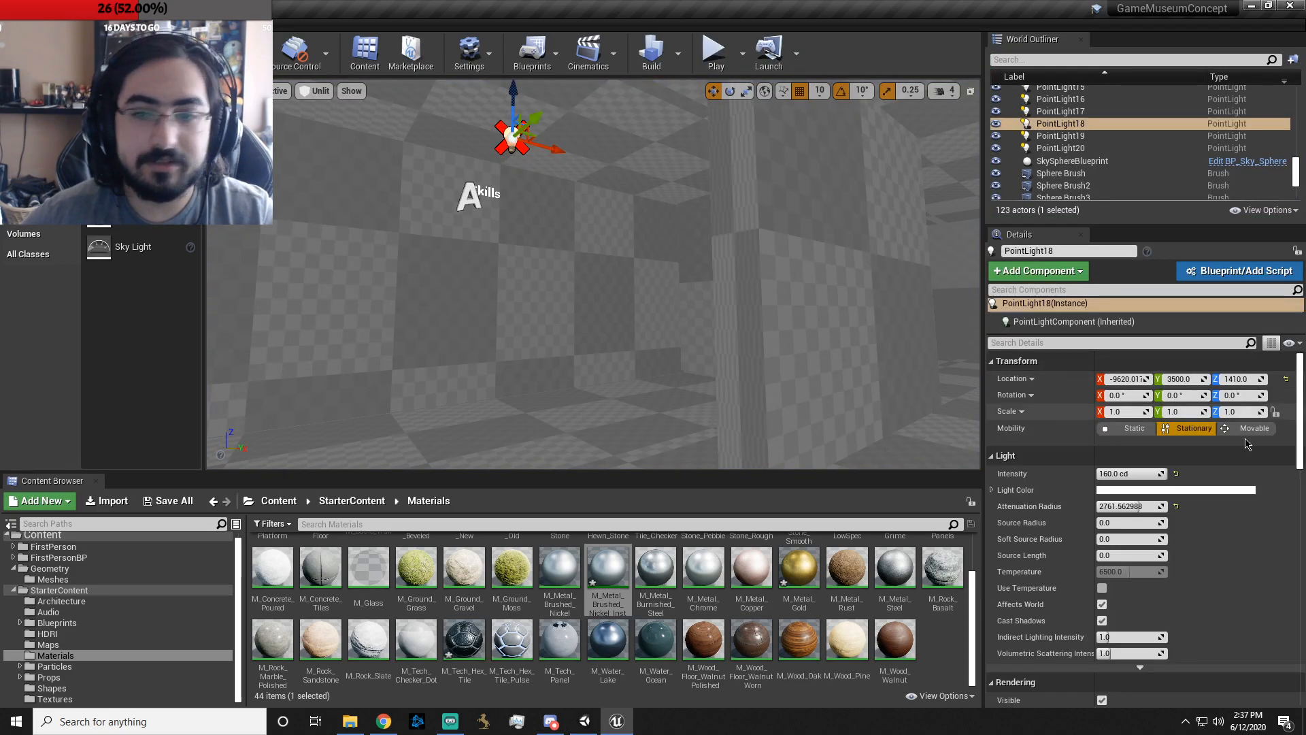
{"action": "left_click_drag", "start_coordinate": [1153, 475], "coordinate": [1135, 474]}
{"action": "right_click_drag", "start_coordinate": [698, 325], "coordinate": [524, 320]}
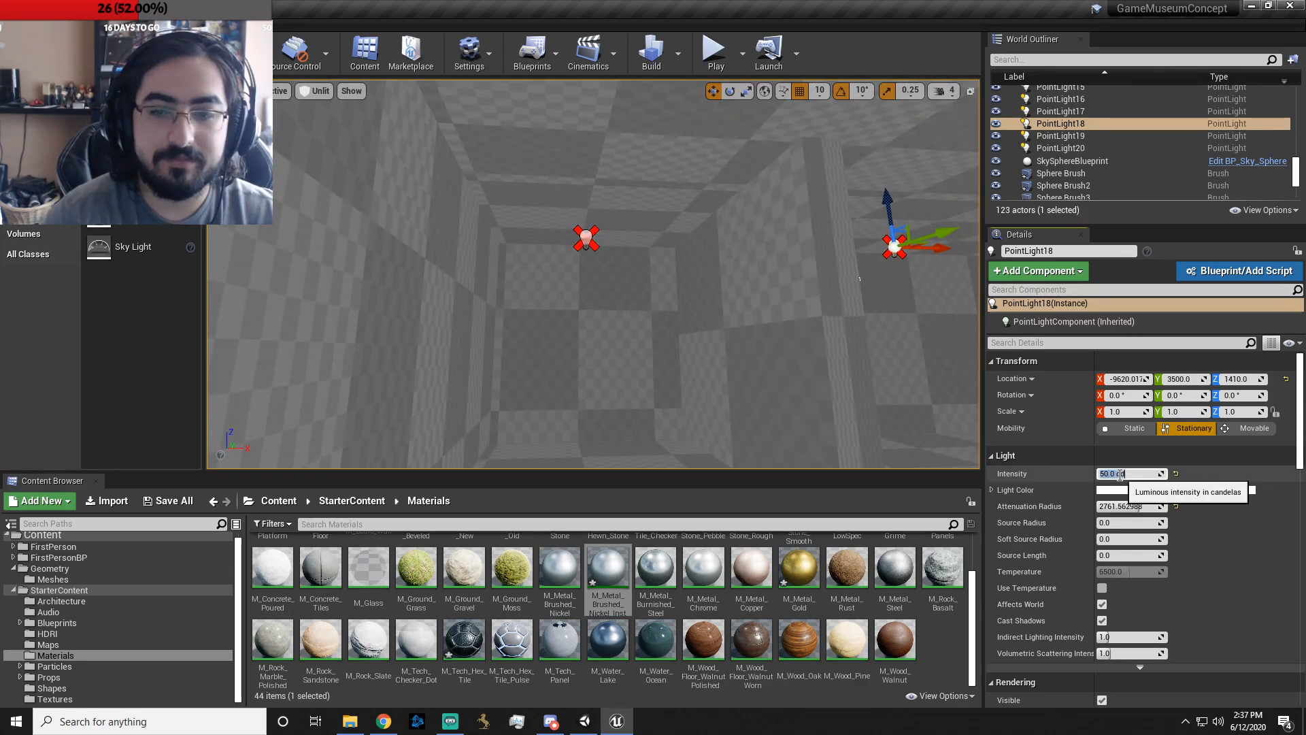
{"action": "left_click", "coordinate": [579, 250]}
{"action": "left_click", "coordinate": [1130, 473]}
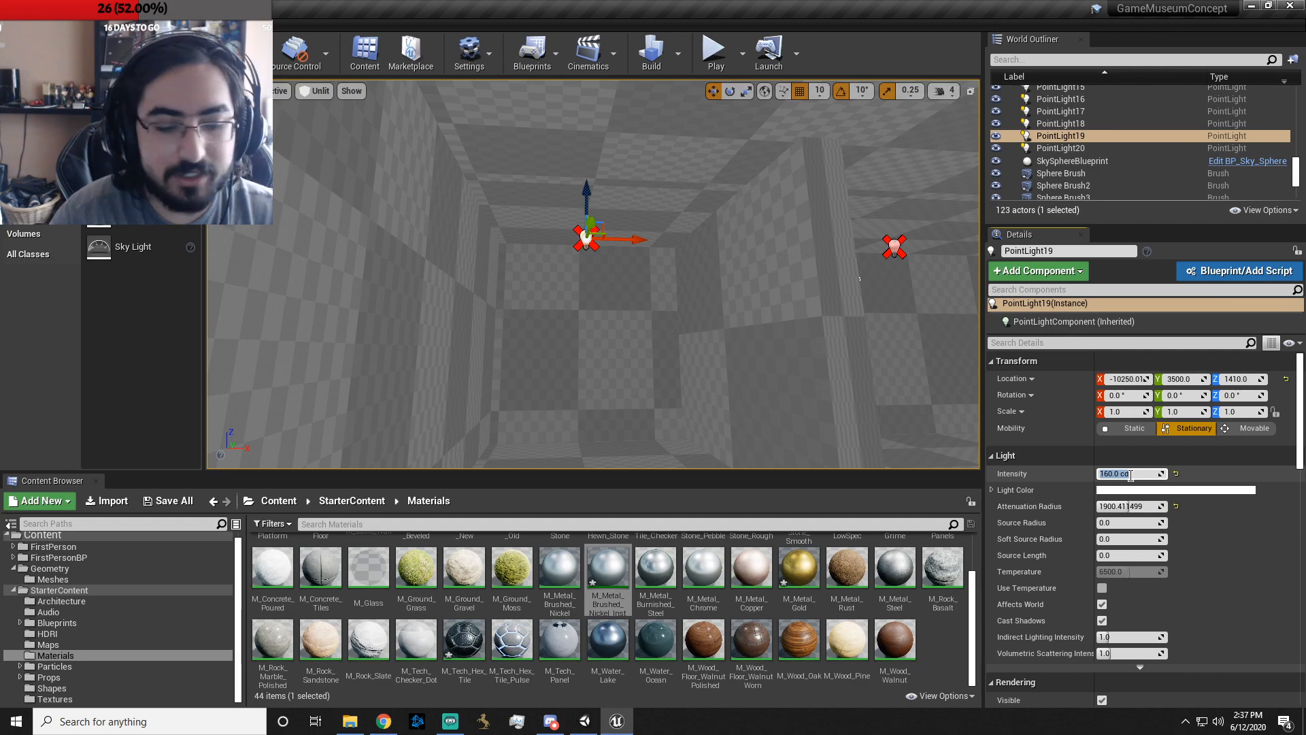
{"action": "right_click_drag", "start_coordinate": [805, 327], "coordinate": [973, 307]}
{"action": "left_click", "coordinate": [647, 282]}
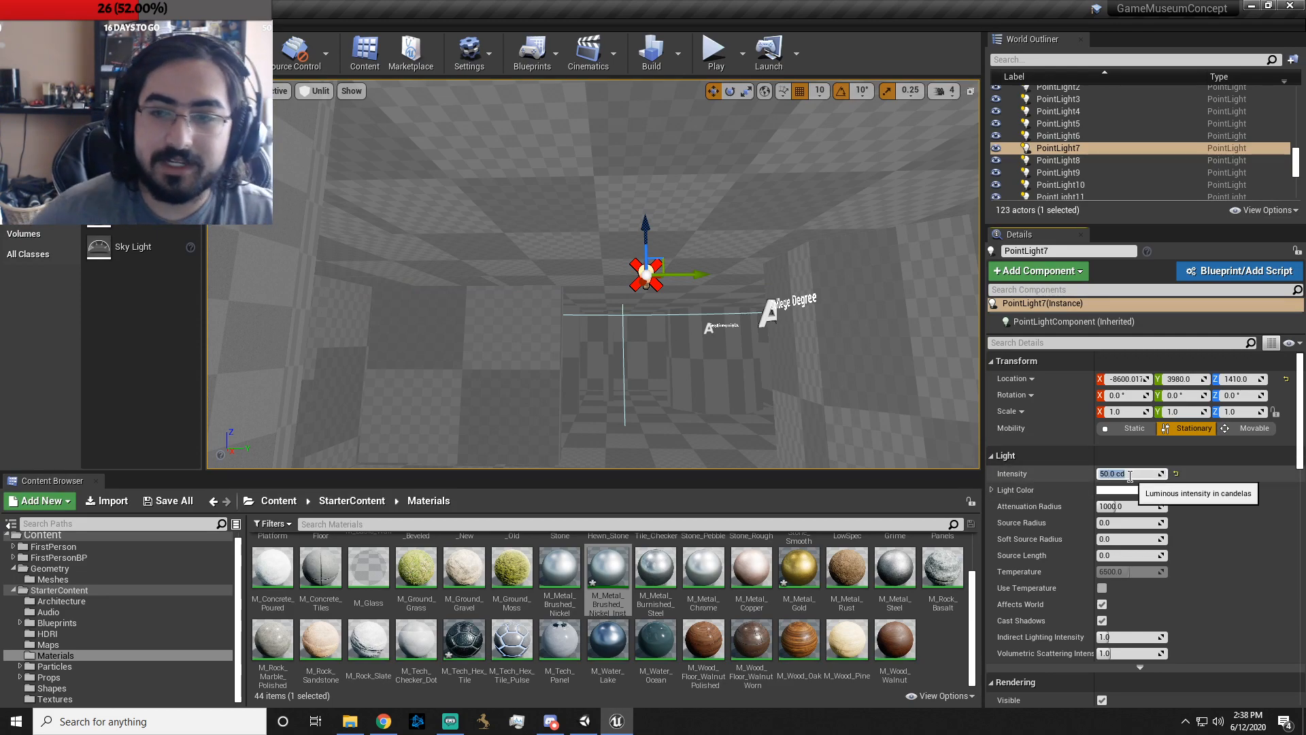
- Lower the intensity of the Hobbies light, the Work History light and the side-room light beyond them to 50 cd
{"action": "mouse_move", "coordinate": [820, 334]}
{"action": "right_mouse_down"}
{"action": "mouse_move", "coordinate": [827, 350]}
{"action": "mouse_move", "coordinate": [891, 333]}
{"action": "mouse_move", "coordinate": [810, 330]}
{"action": "right_mouse_up"}
{"action": "key", "text": "w"}
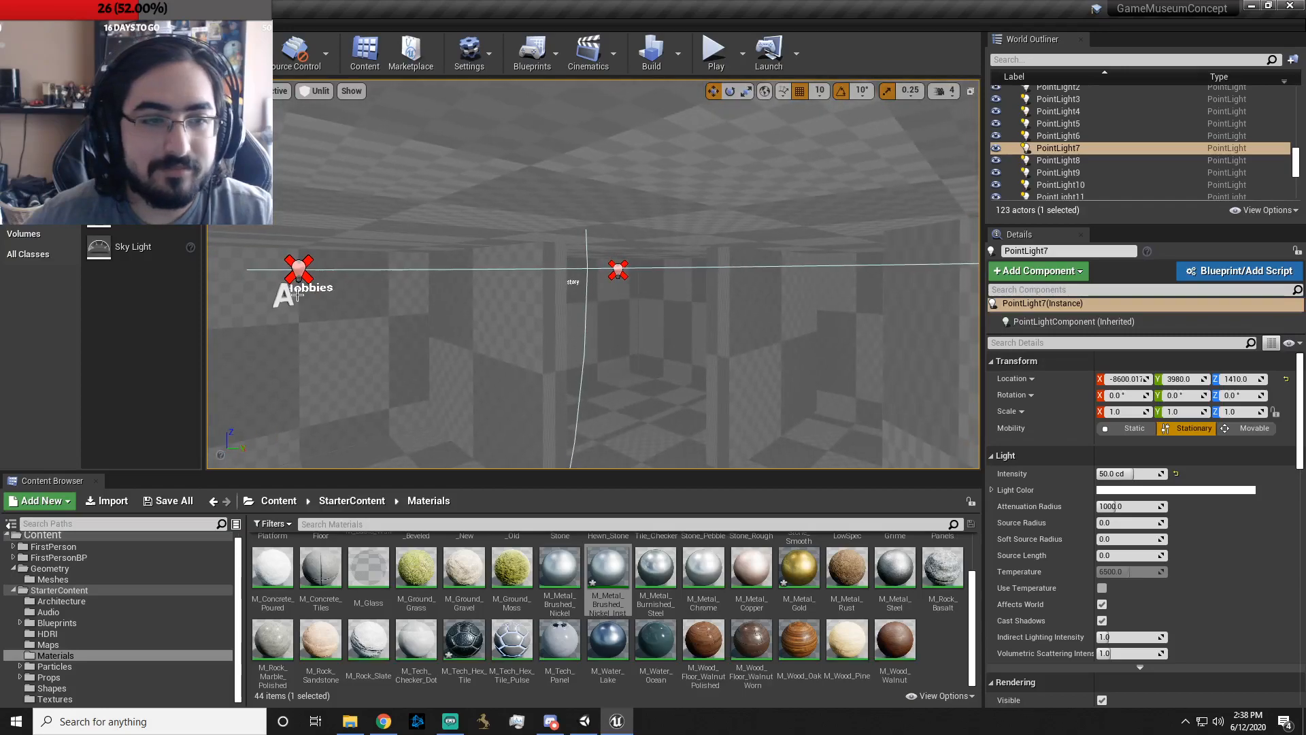
{"action": "left_click", "coordinate": [300, 270]}
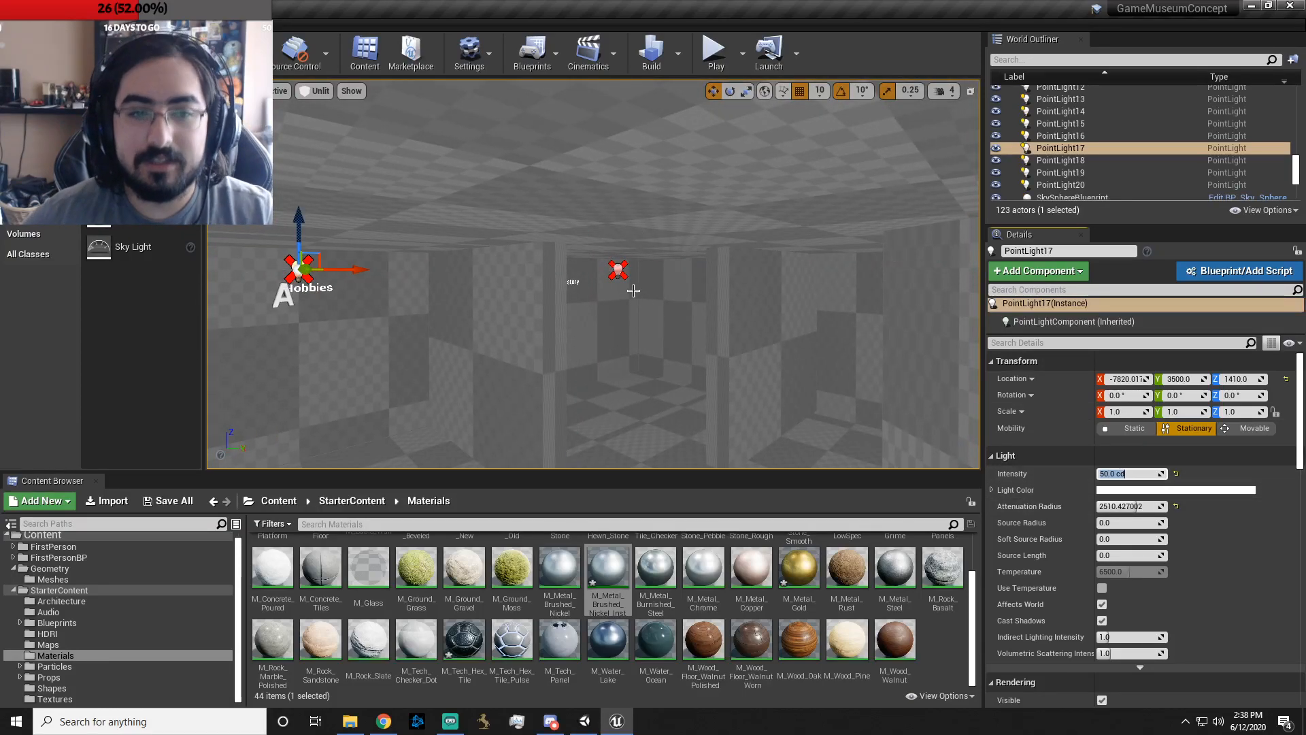
{"action": "left_click", "coordinate": [618, 270]}
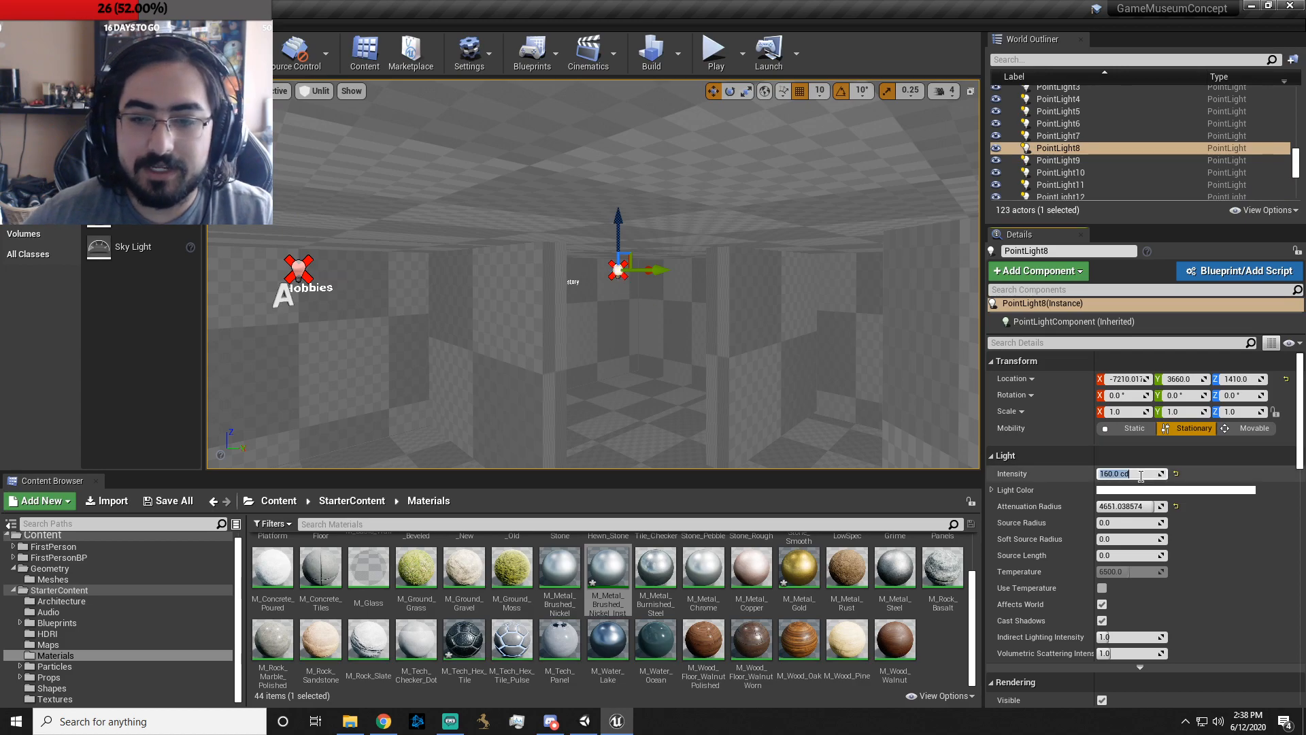
{"action": "key", "text": "w"}
{"action": "right_click_drag", "start_coordinate": [738, 398], "coordinate": [843, 395]}
{"action": "right_click_drag", "start_coordinate": [675, 317], "coordinate": [656, 339]}
{"action": "key", "text": "s"}
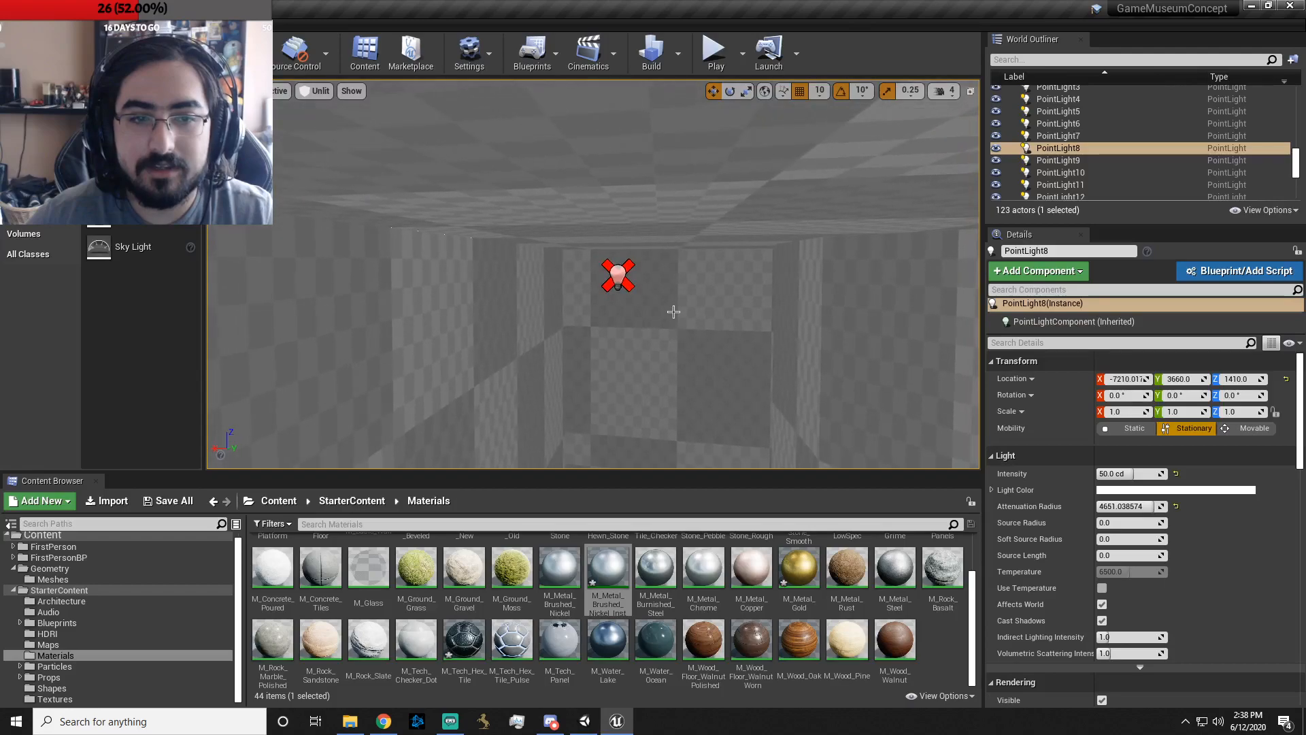
{"action": "left_click", "coordinate": [618, 276]}
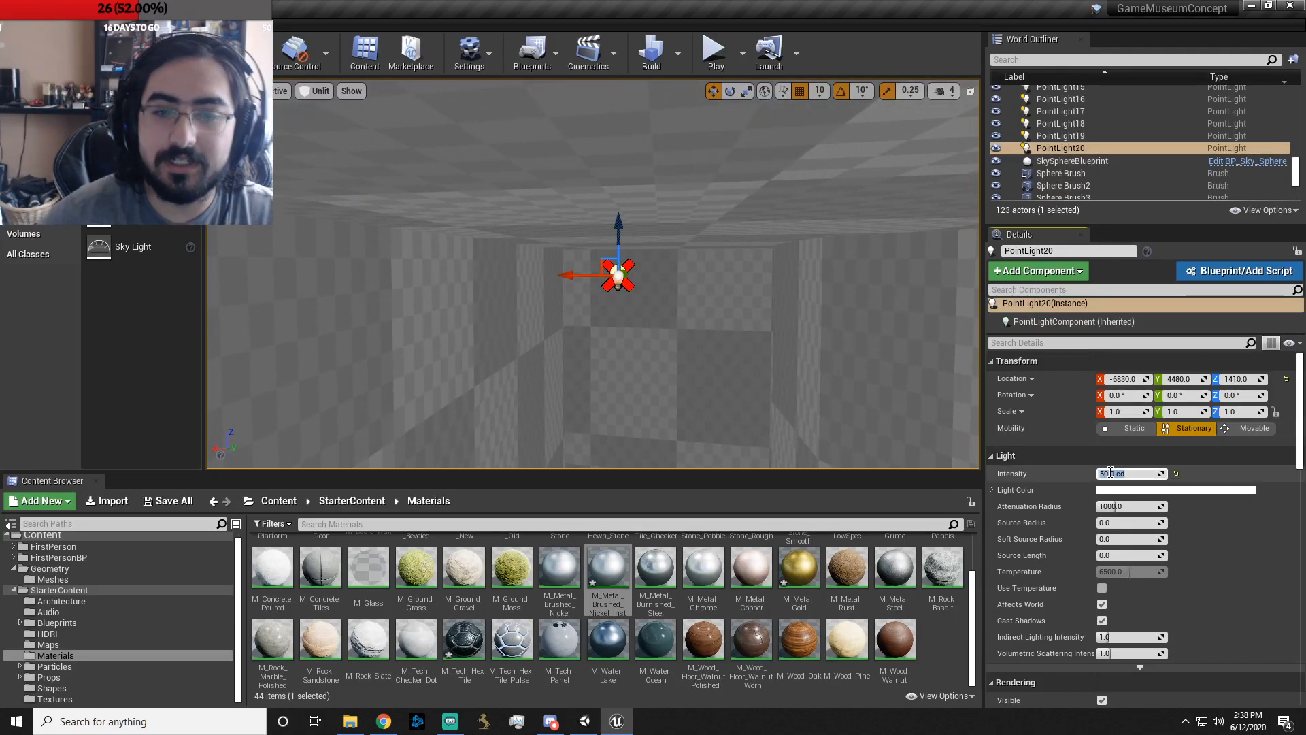
- Play-test the level, walking from the entrance hall through the exhibit rooms to check the dimmed lighting
{"action": "left_click", "coordinate": [716, 58]}
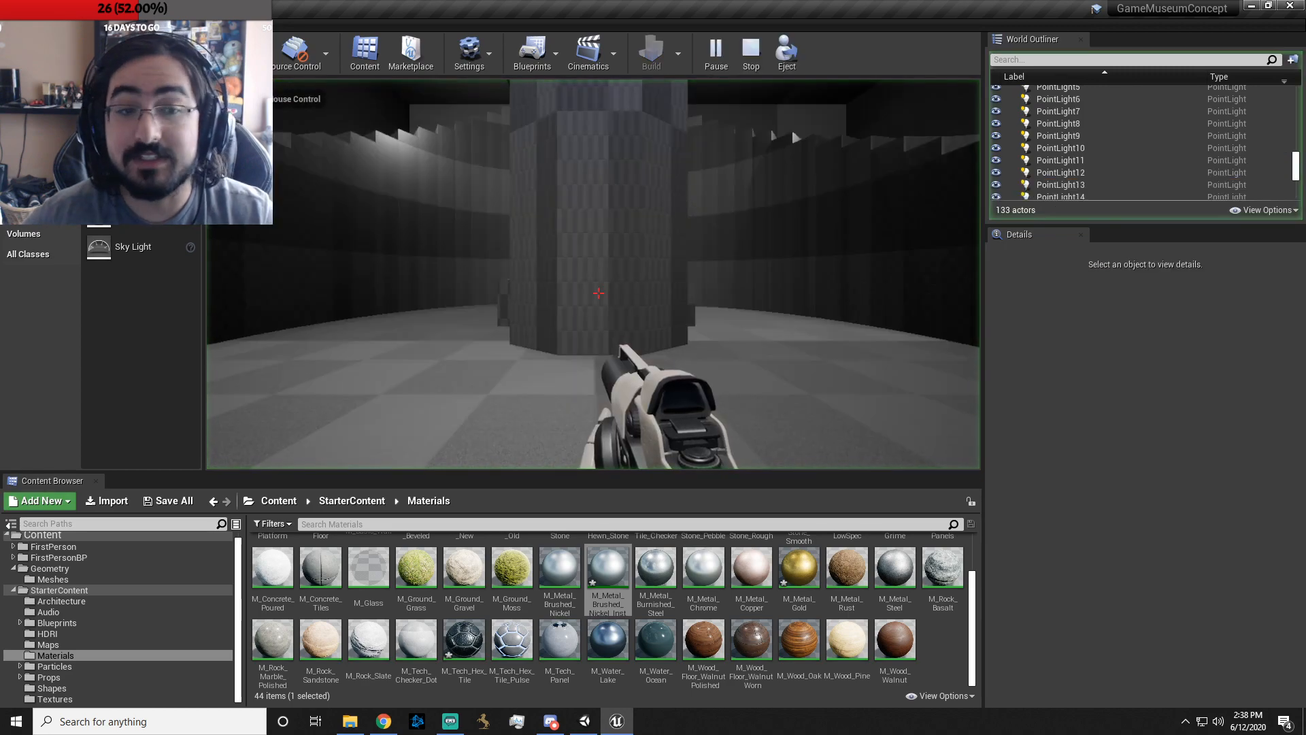
{"action": "key", "text": "w"}
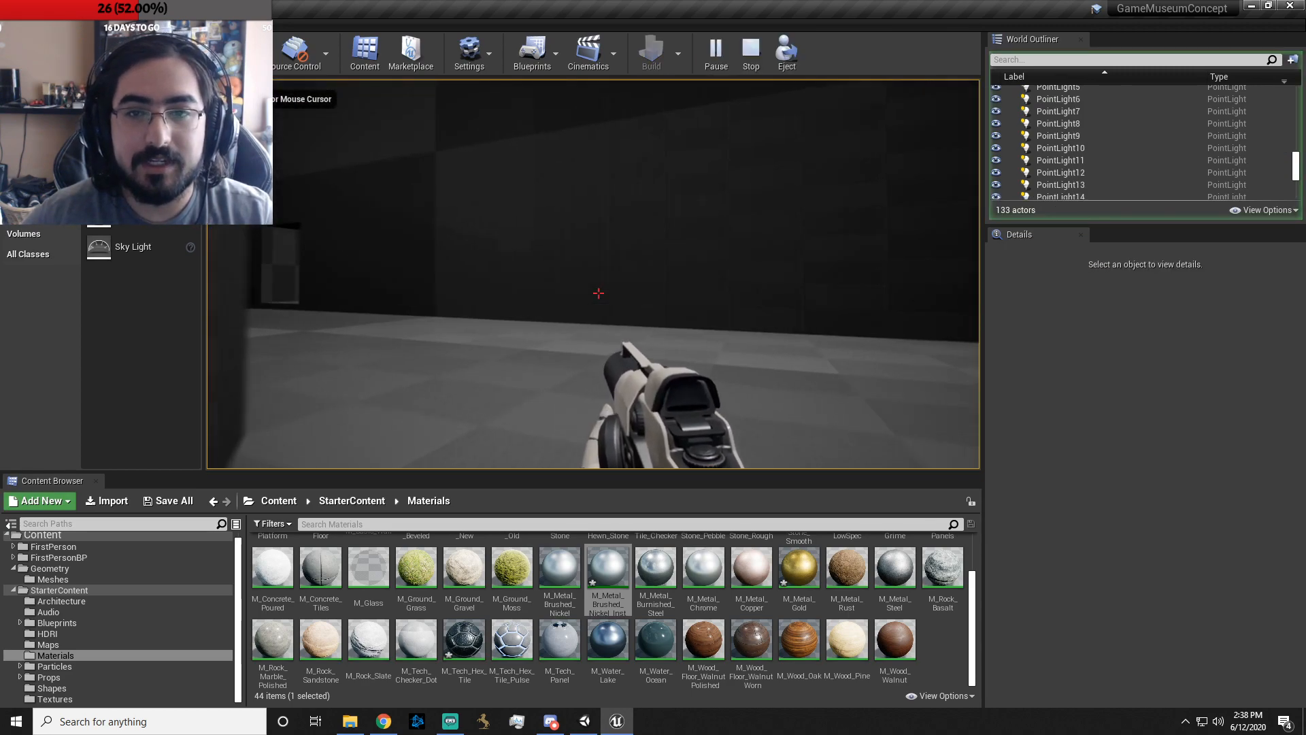
{"action": "key", "text": "w"}
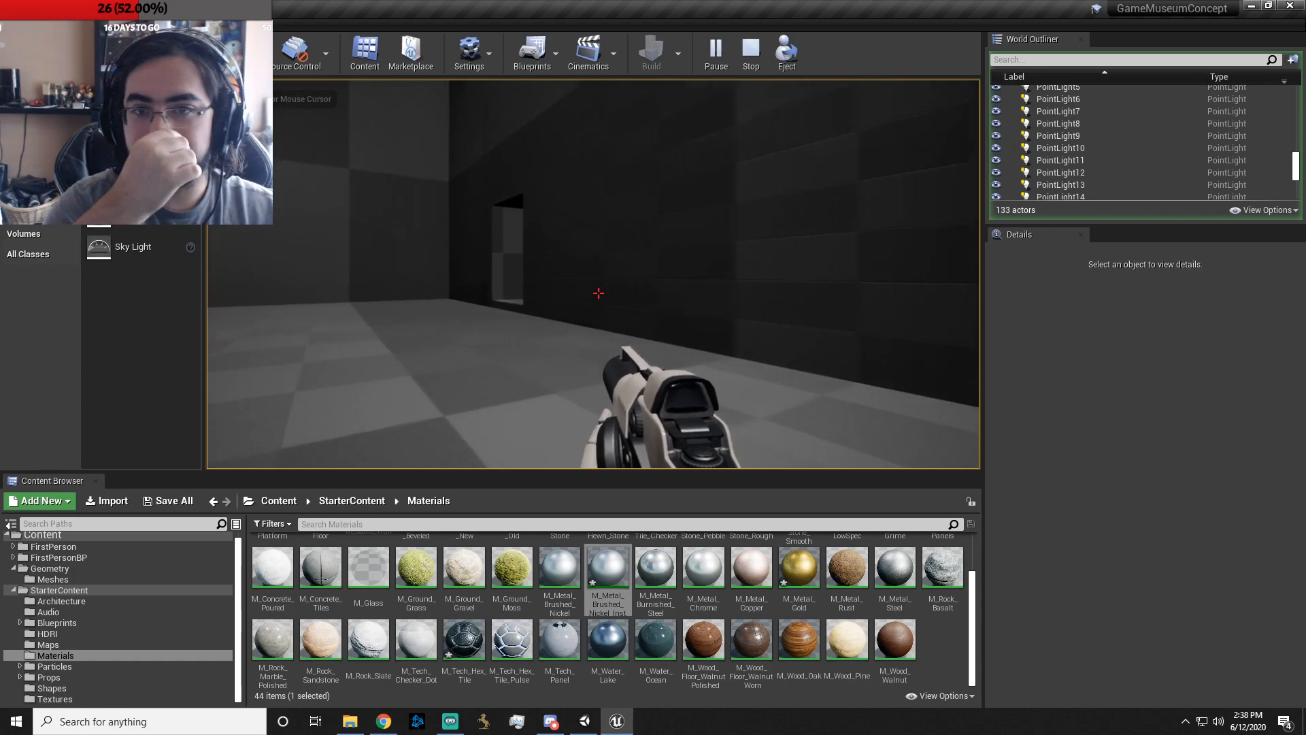
{"action": "key", "text": "w"}
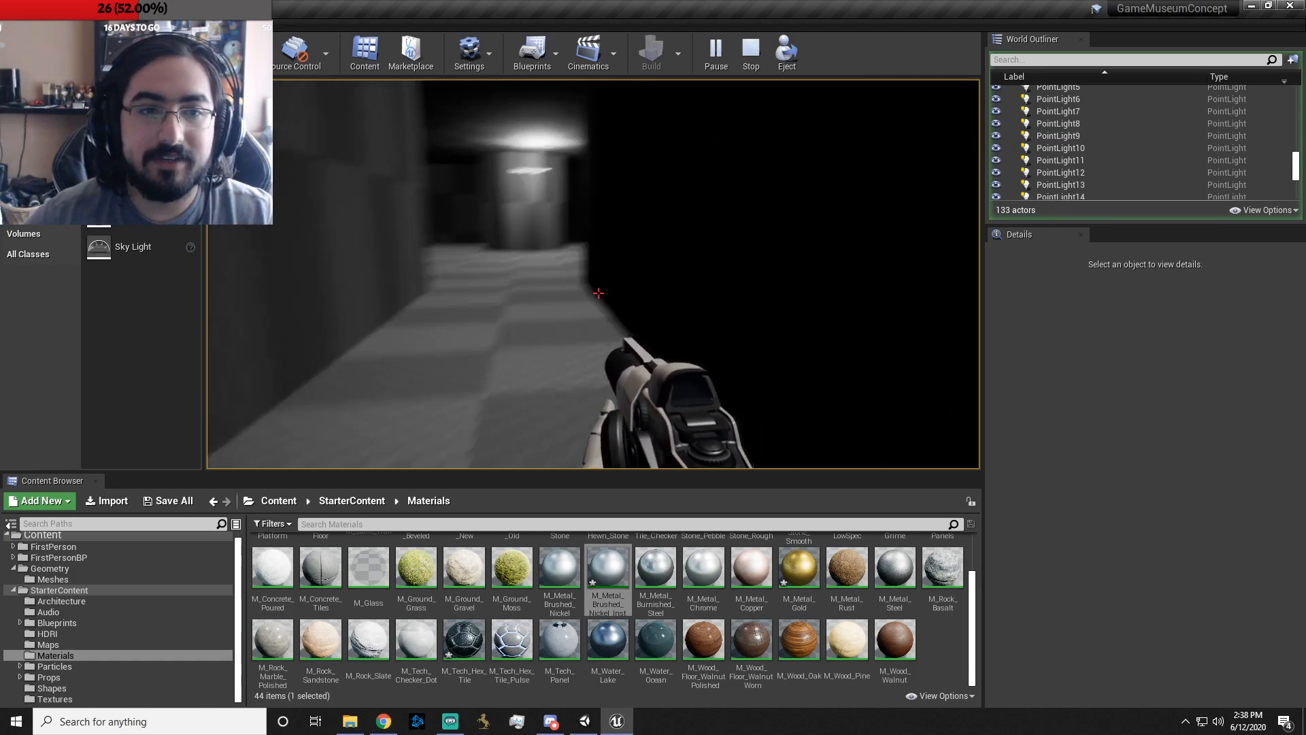
{"action": "key", "text": "w"}
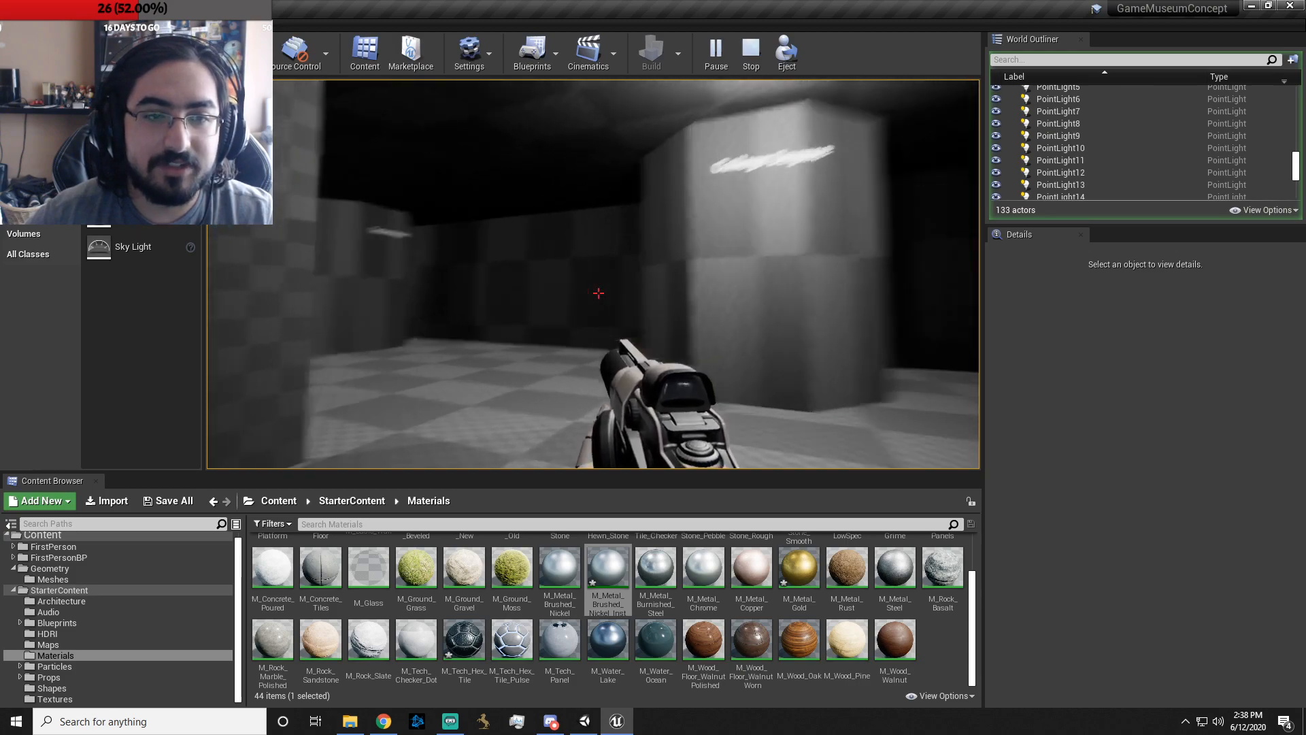
{"action": "key", "text": "w"}
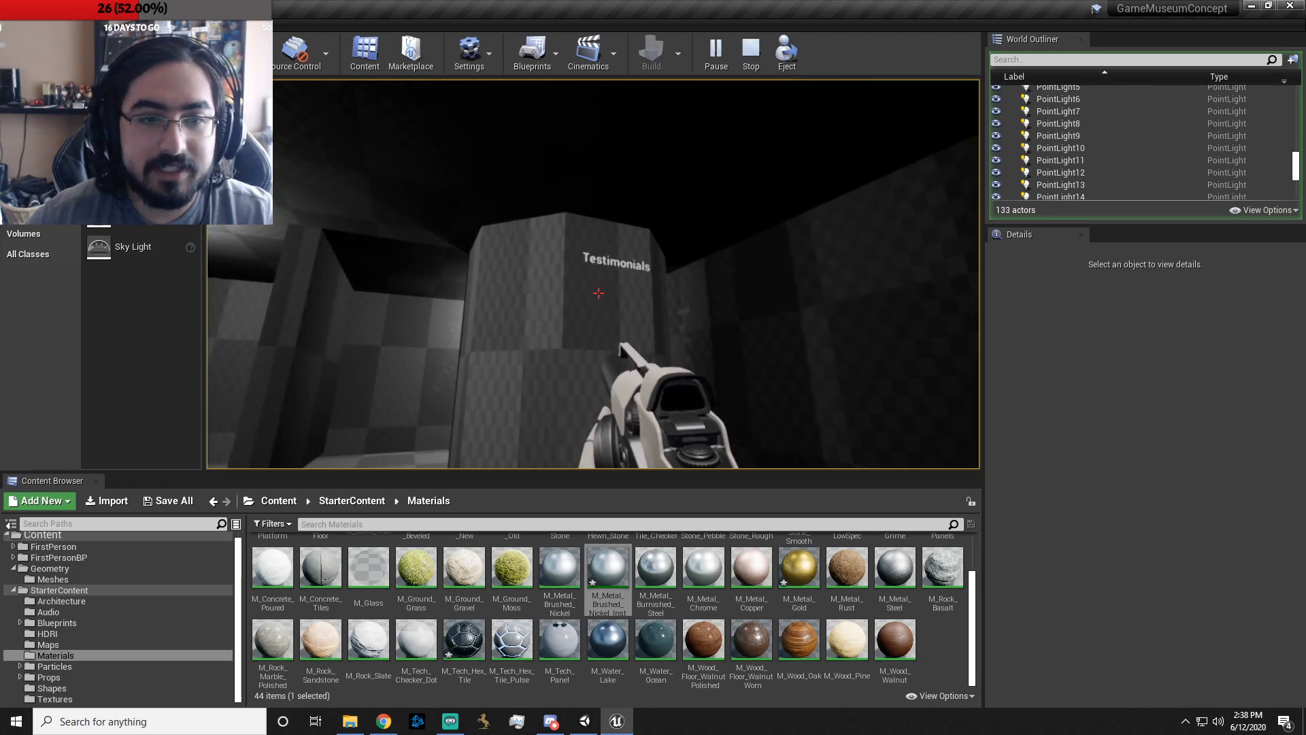
{"action": "key", "text": "w"}
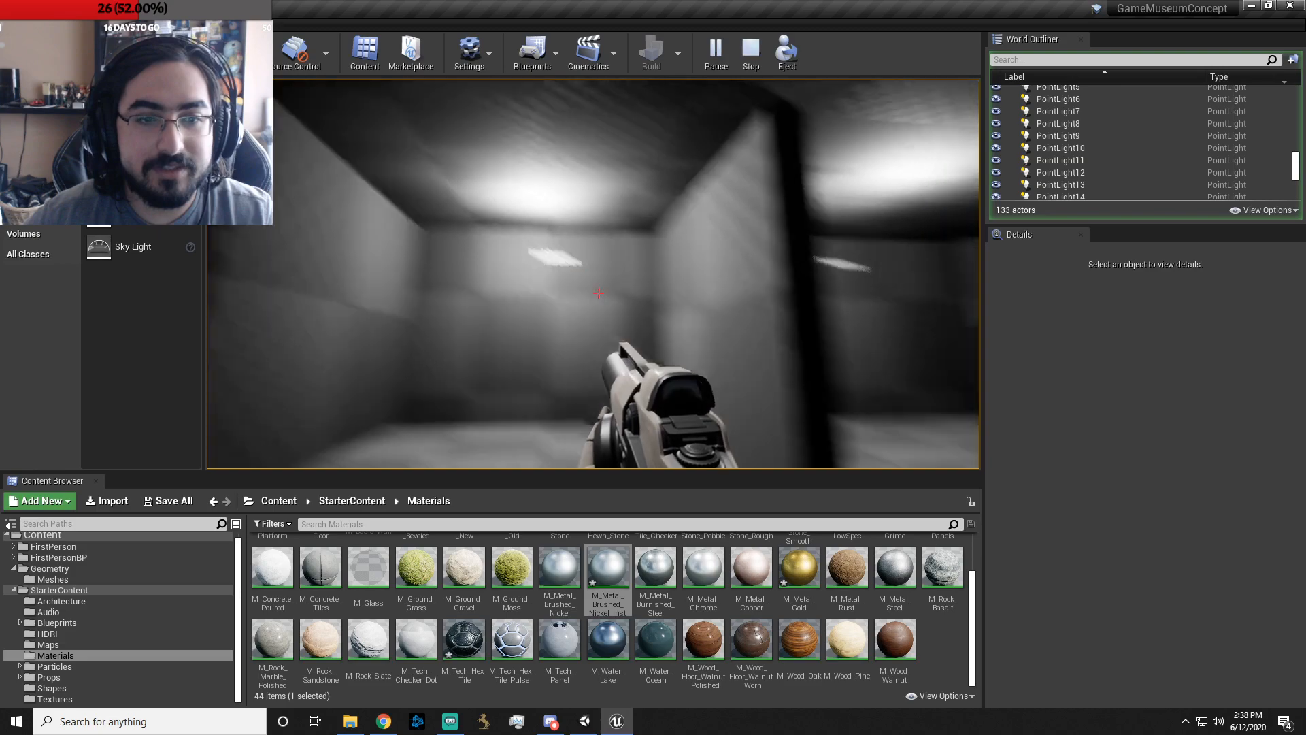
{"action": "key", "text": "w"}
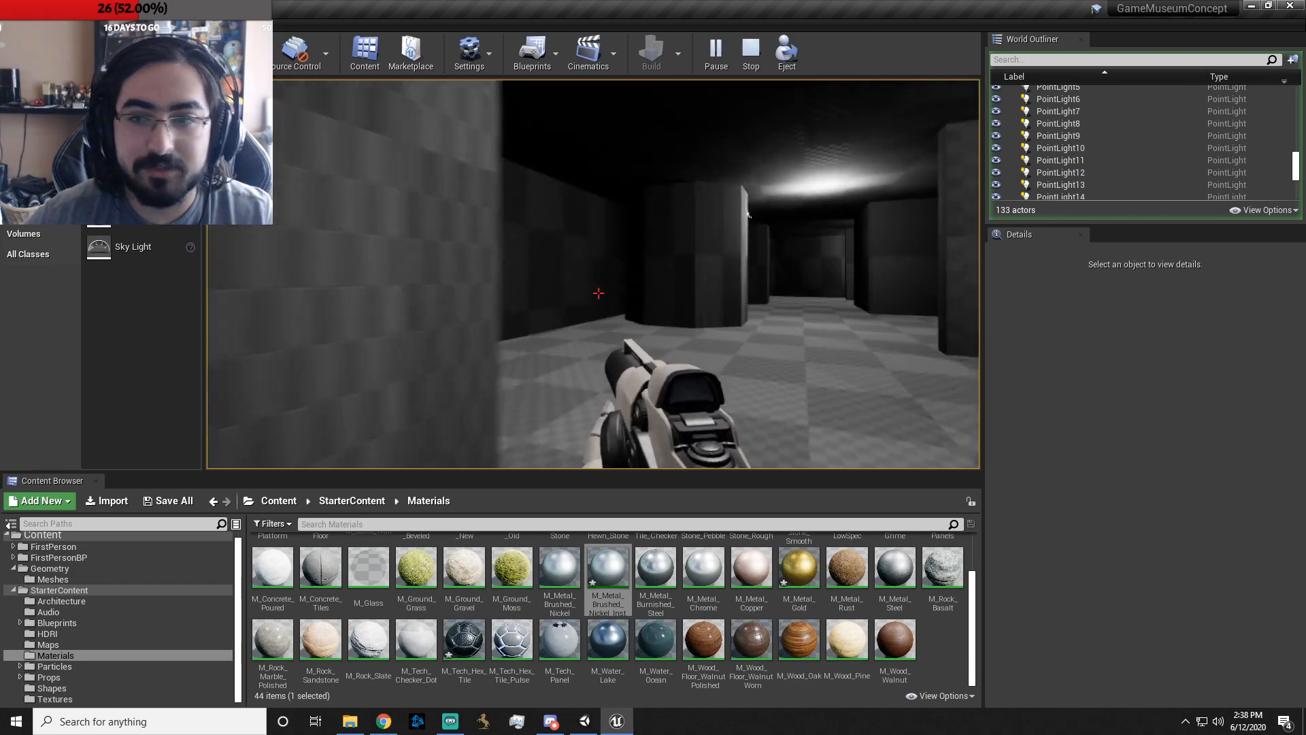
{"action": "key", "text": "w"}
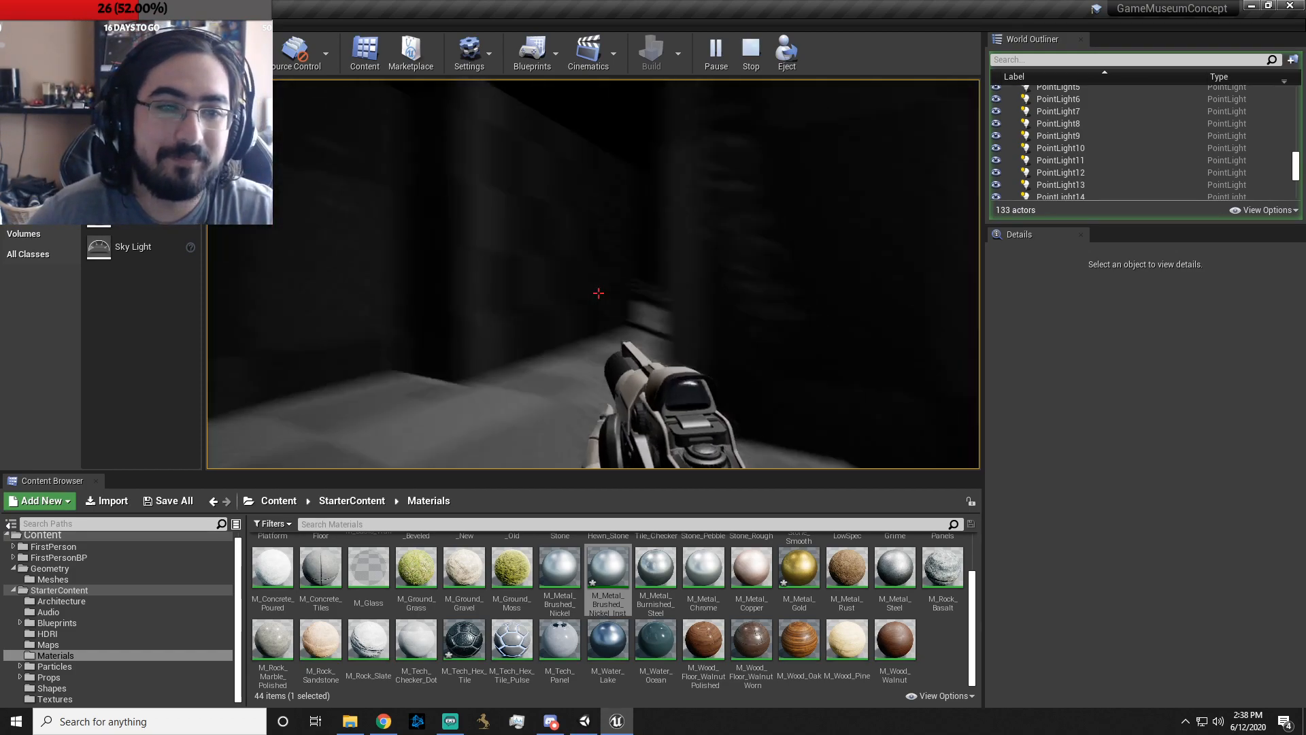
{"action": "key", "text": "w"}
{"action": "key", "text": "w"}
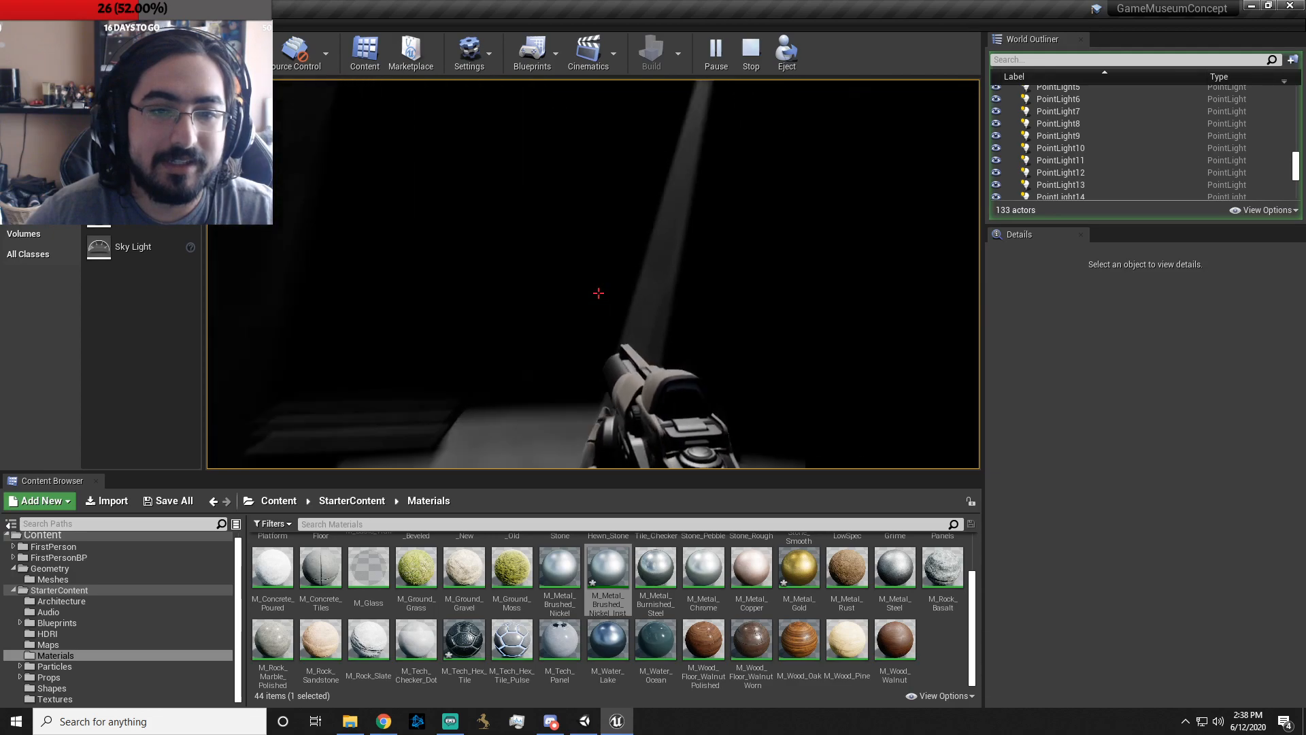
{"action": "key", "text": "w"}
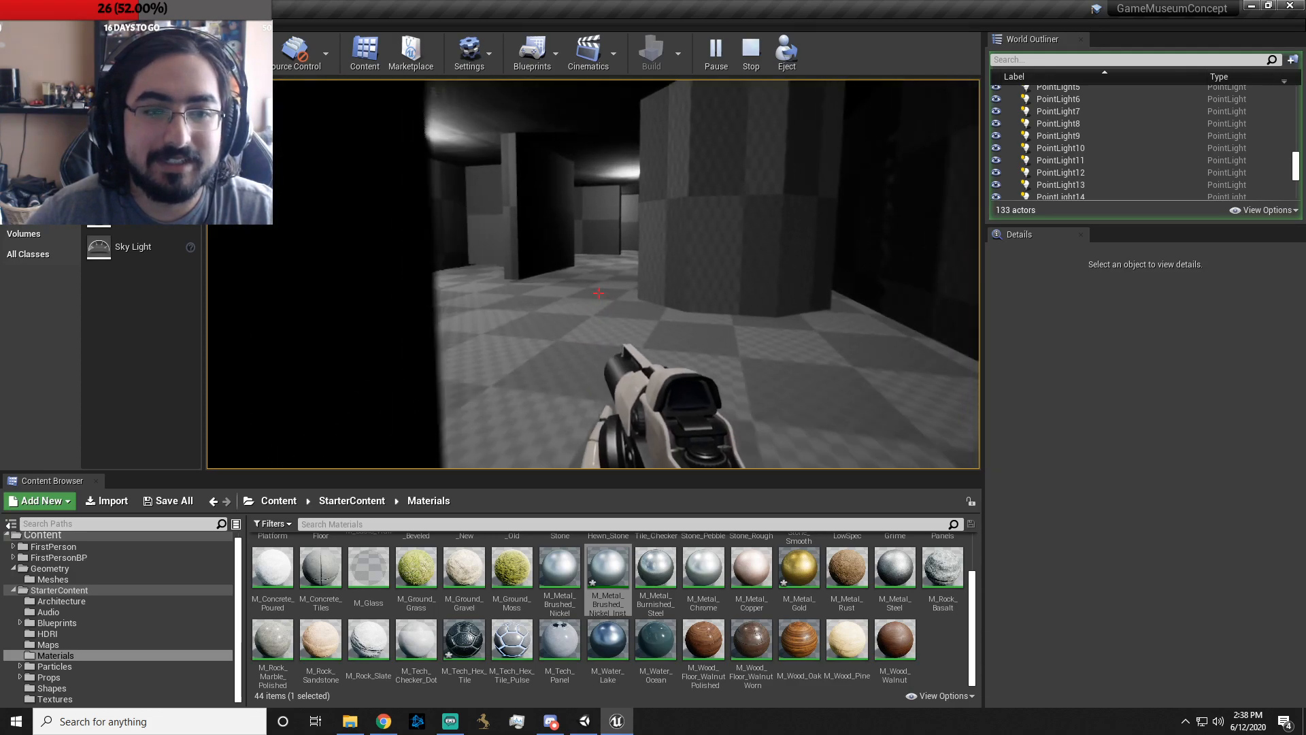
{"action": "key", "text": "w"}
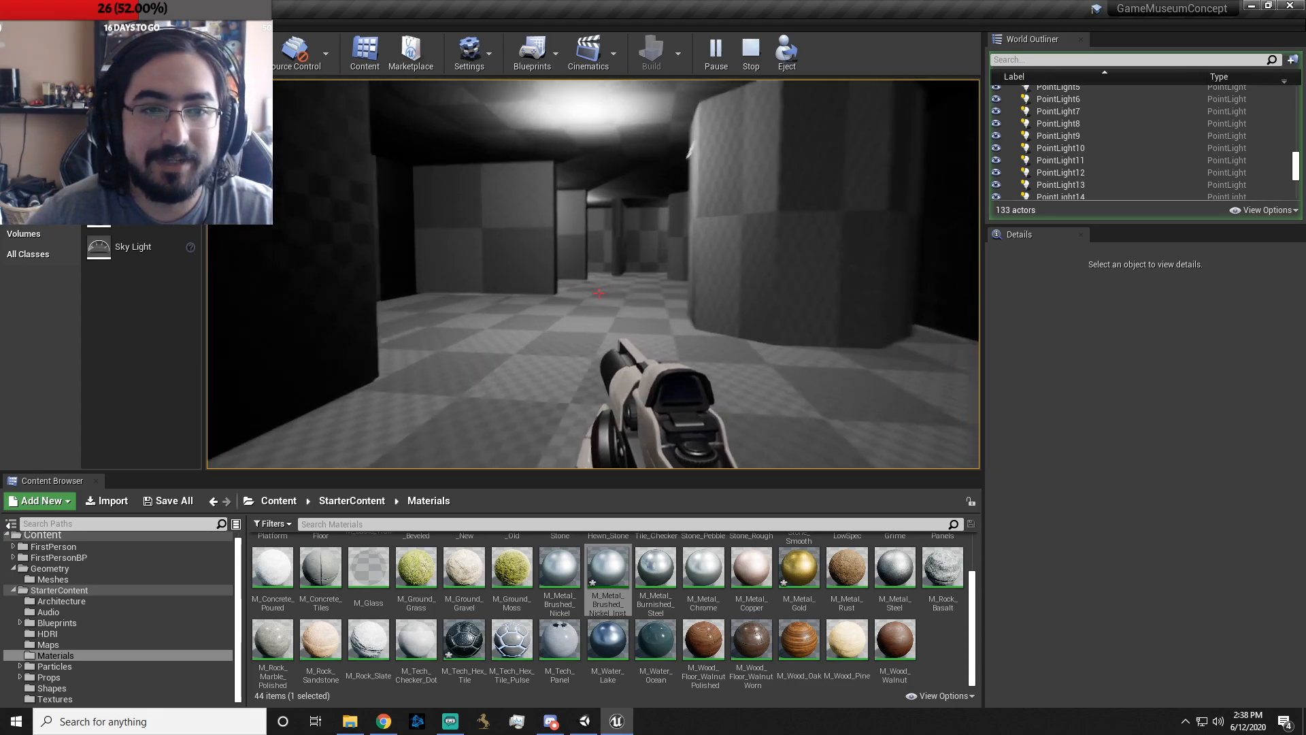
- Walk back through the corridor to the main hall and climb the staircase to check its landing, ending the play-test there
{"action": "key", "text": "w"}
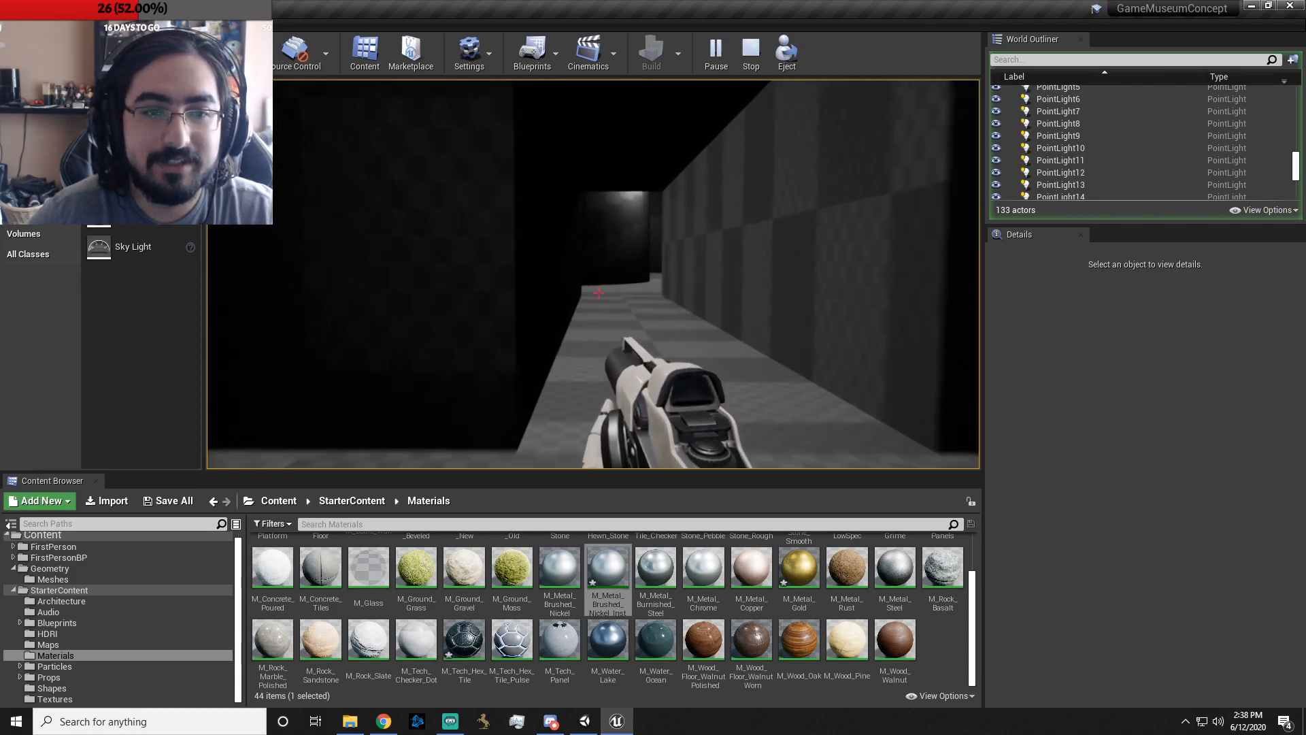
{"action": "key", "text": "w"}
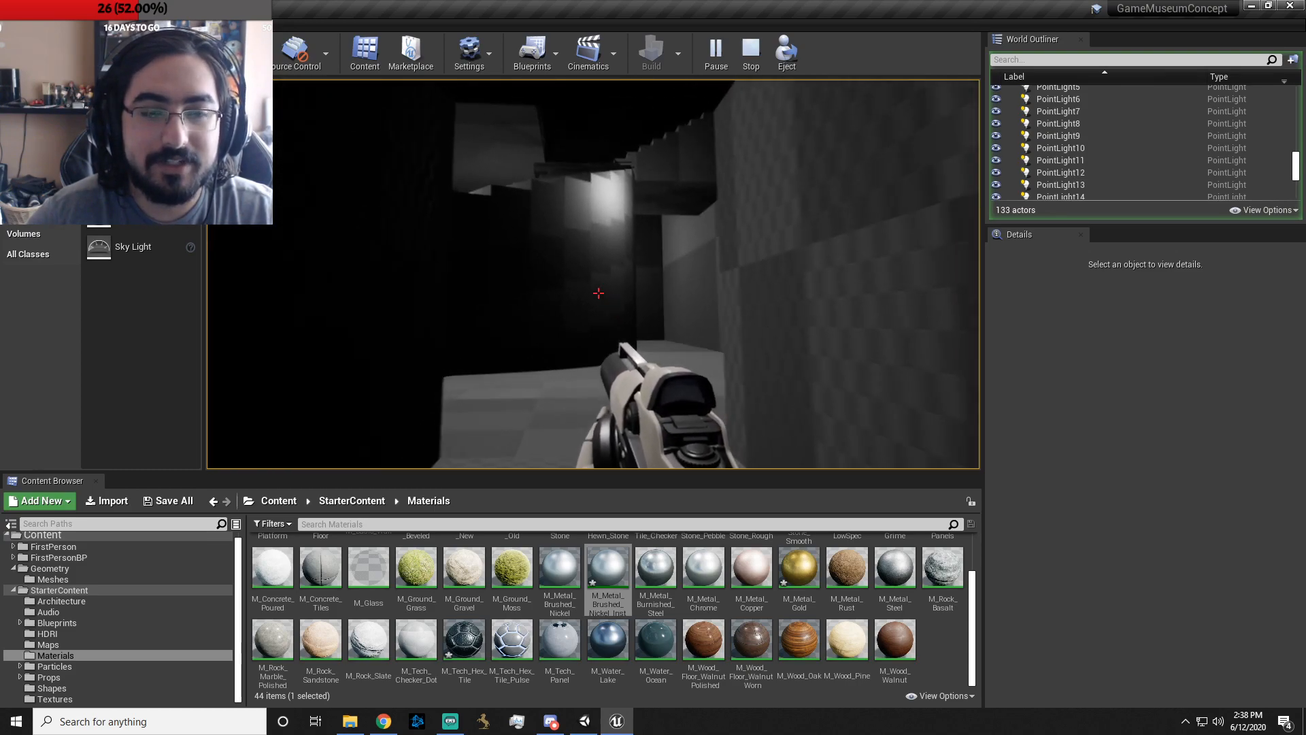
{"action": "key", "text": "w"}
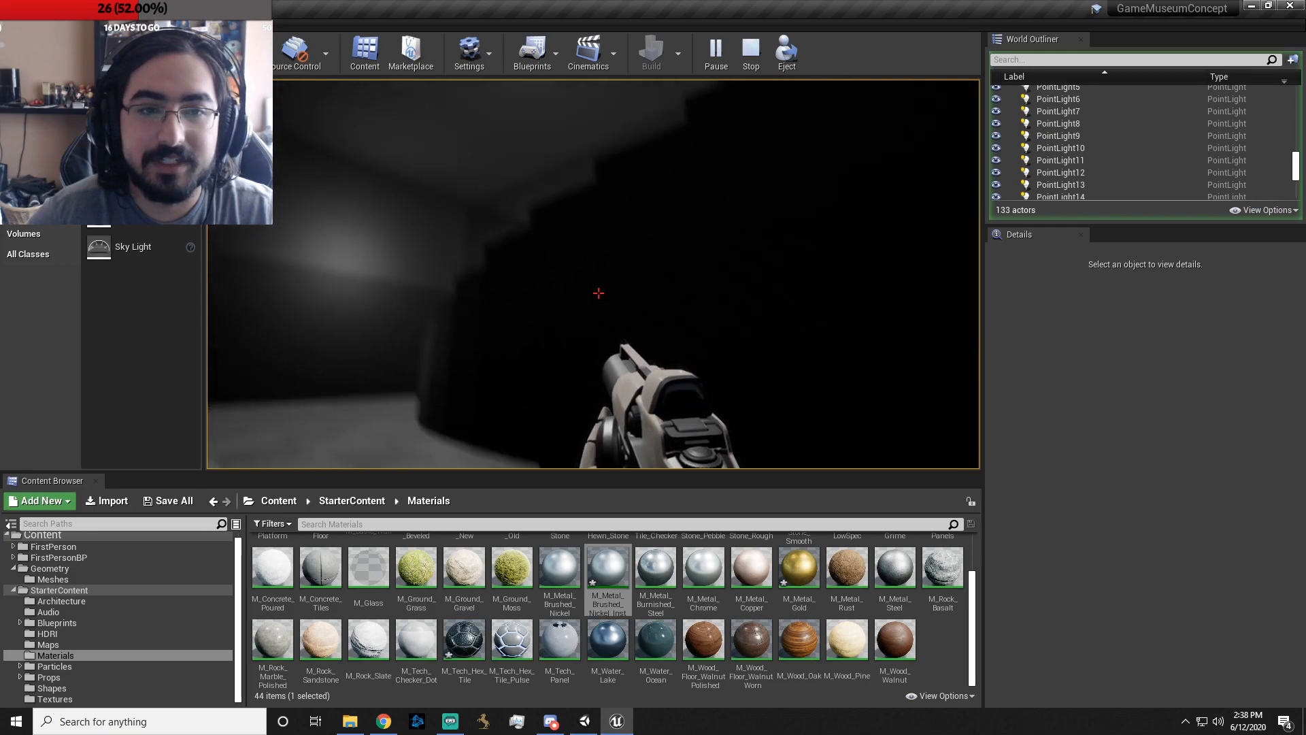
{"action": "key", "text": "w"}
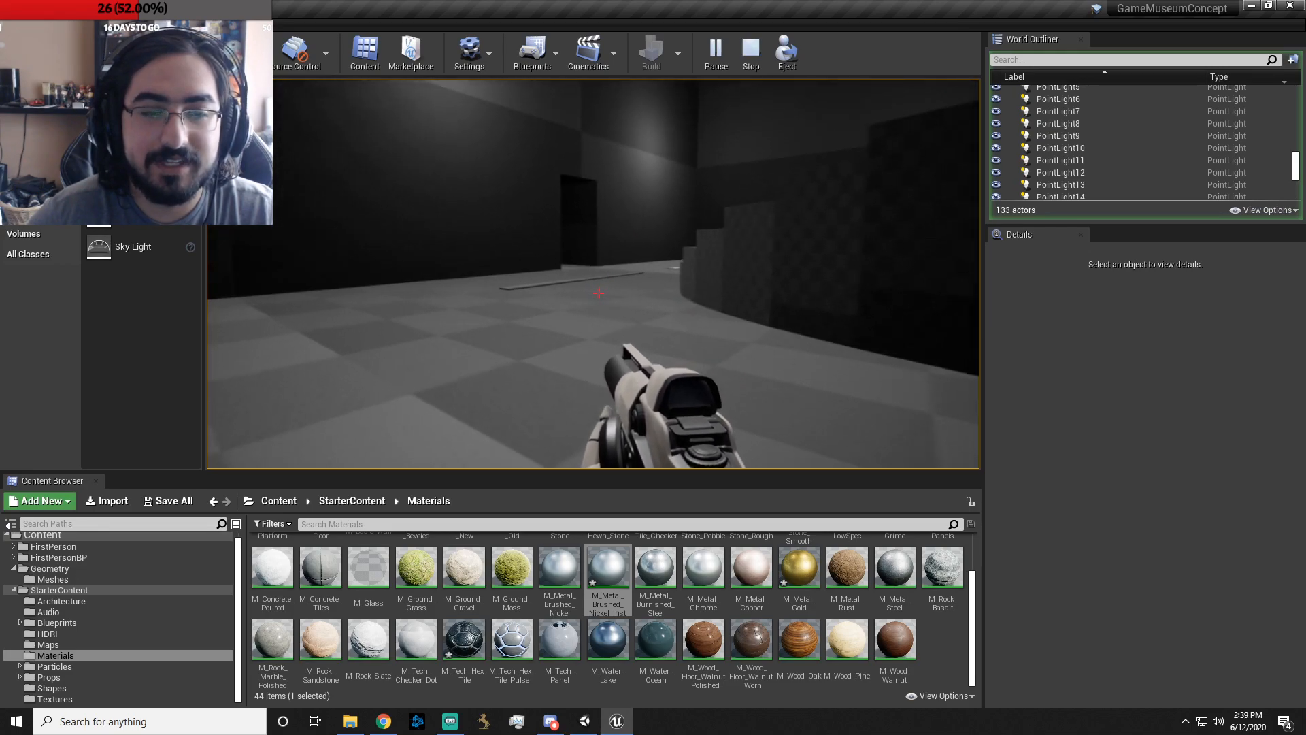
{"action": "key", "text": "w"}
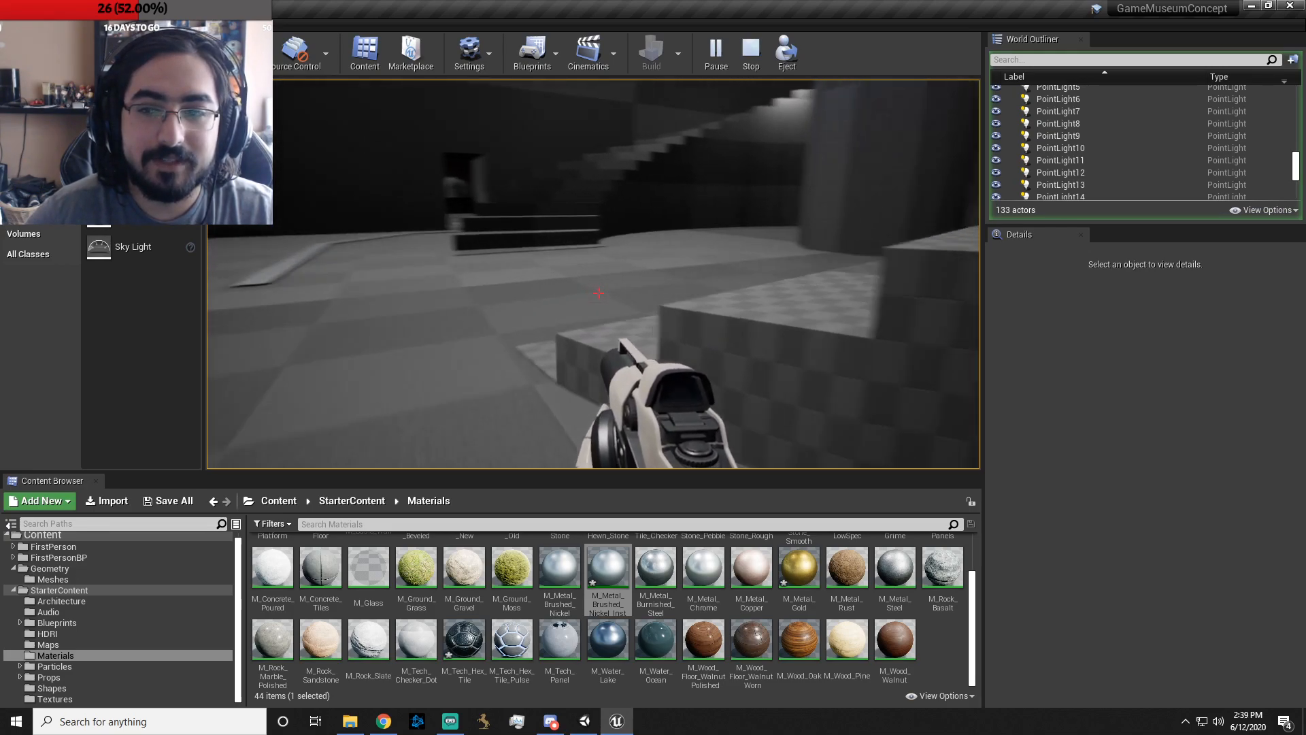
{"action": "key", "text": "w"}
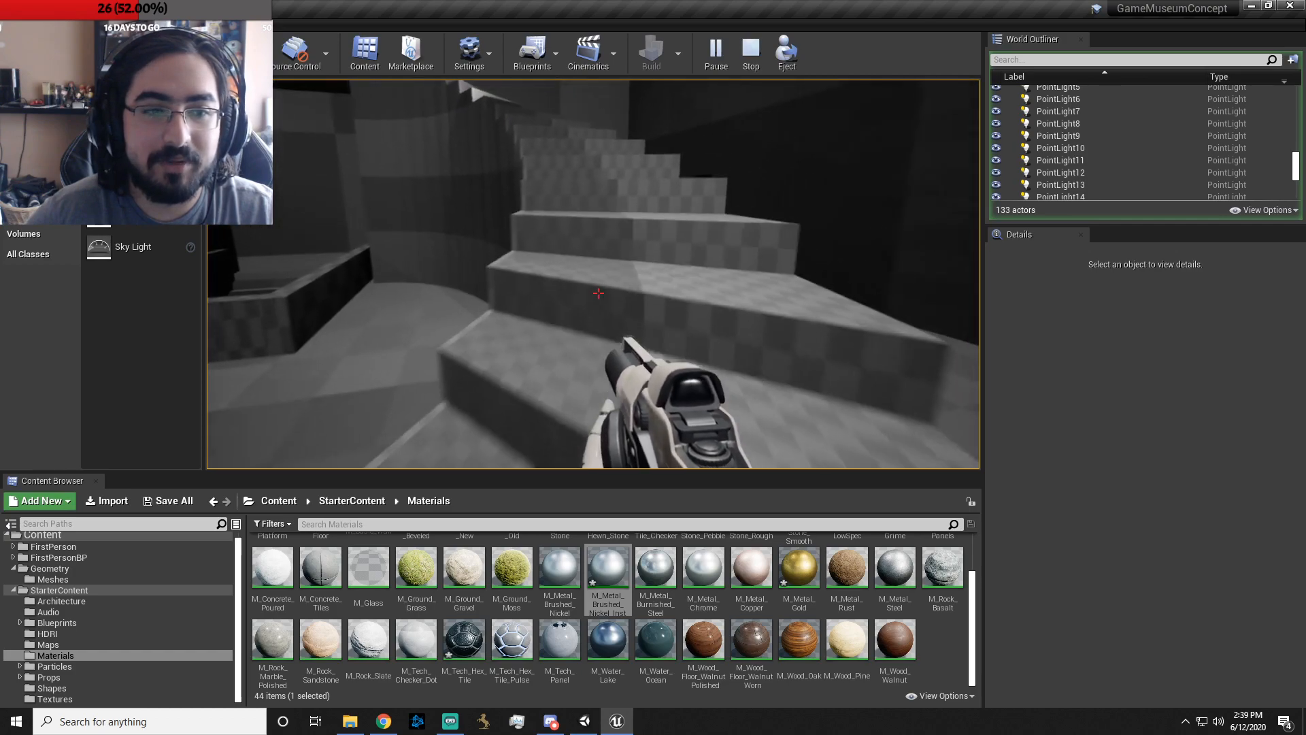
{"action": "key", "text": "w"}
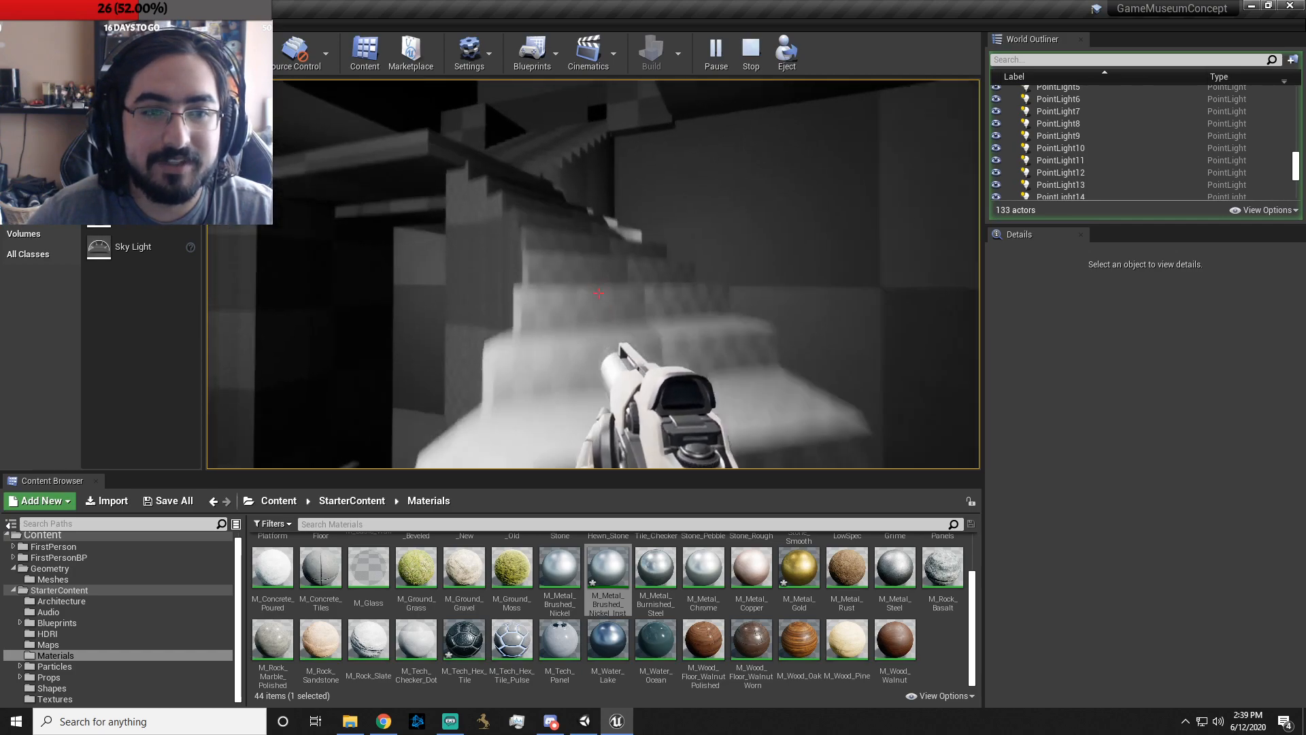
{"action": "key", "text": "w"}
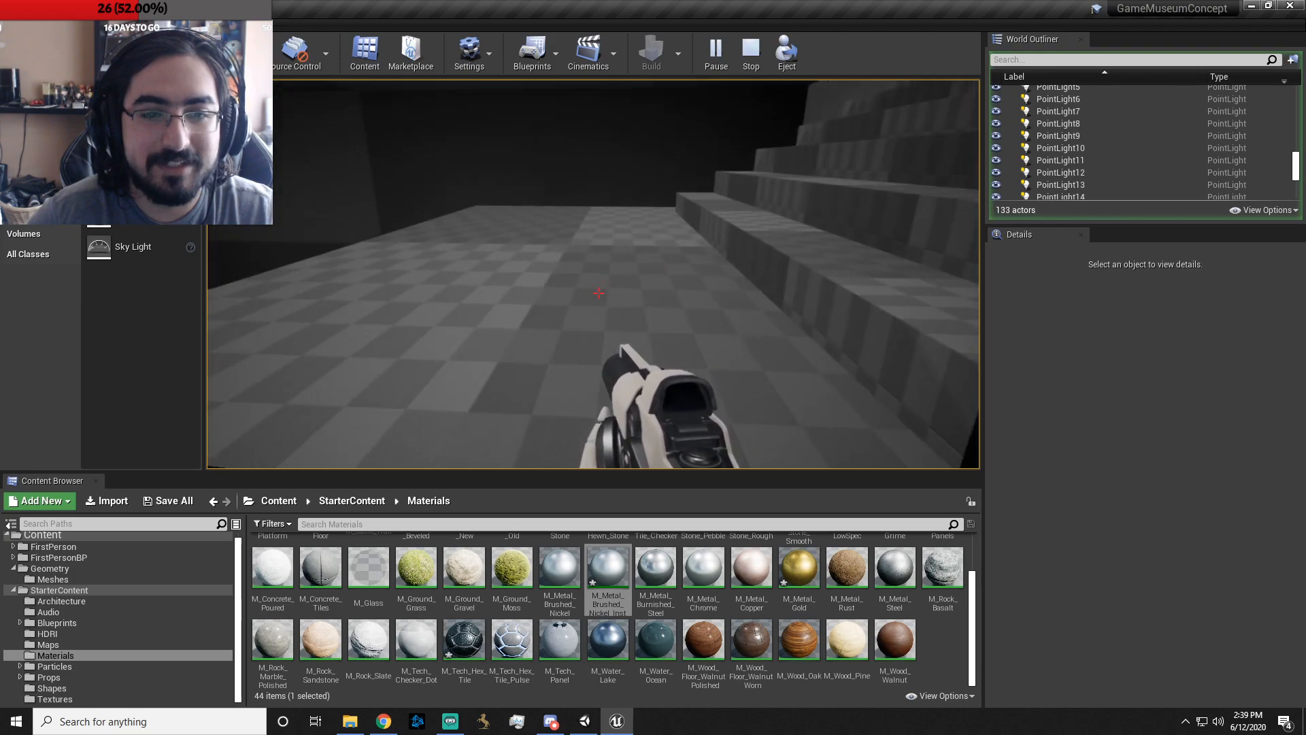
{"action": "key", "text": "w"}
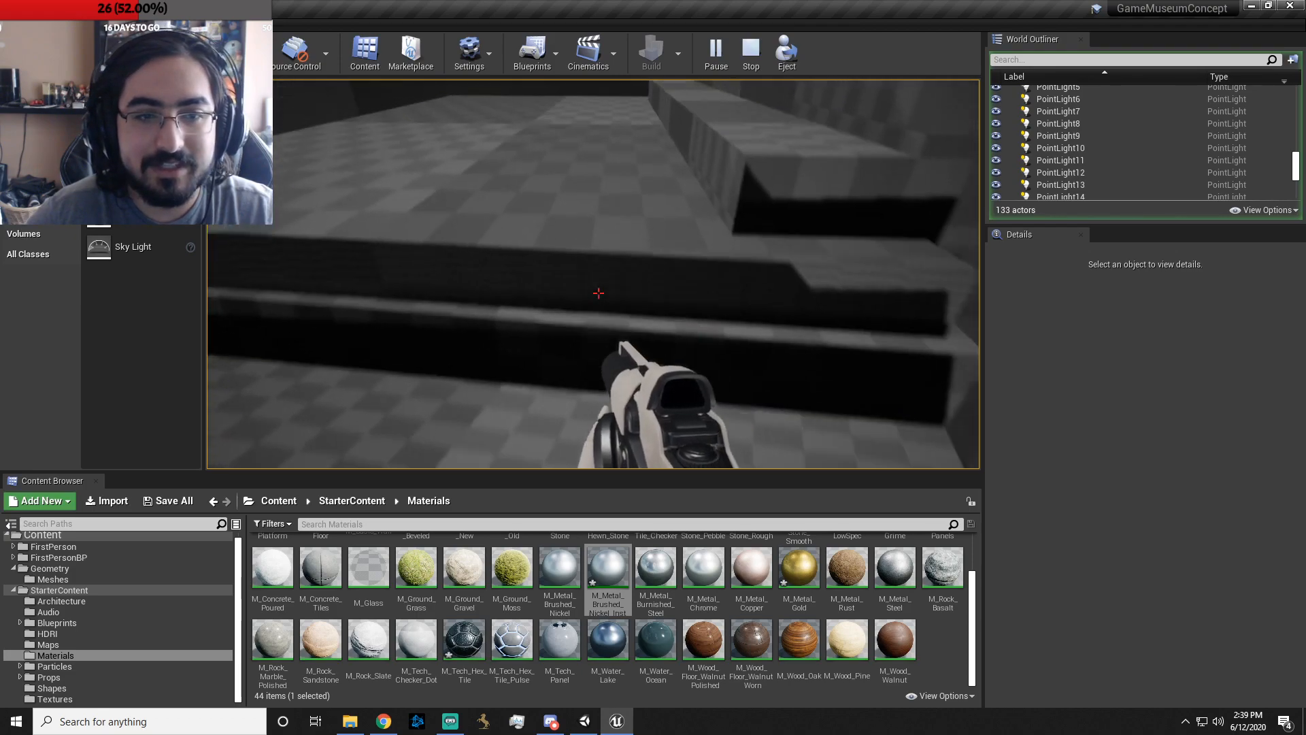
{"action": "key", "text": "w"}
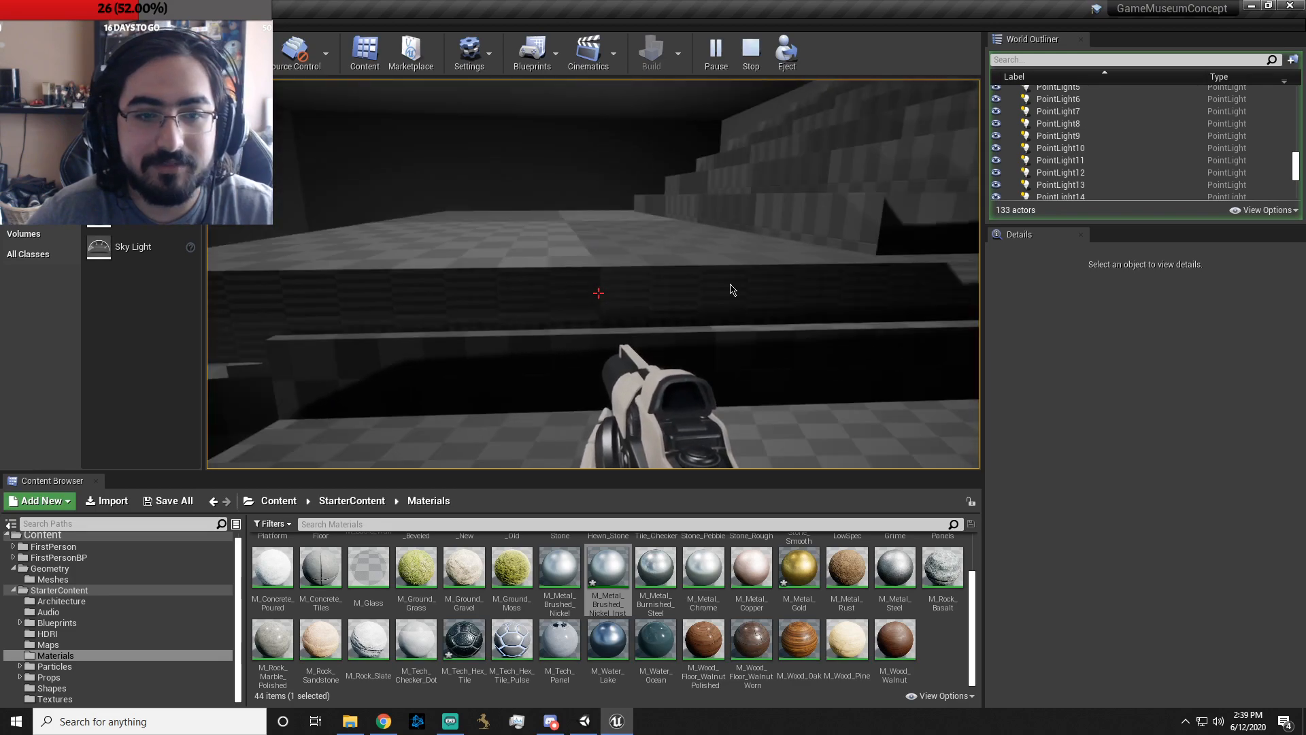
{"action": "key", "text": "Escape"}
- Flatten the box brush forming the staircase landing to a Z scale of 0.02
{"action": "left_click", "coordinate": [595, 241]}
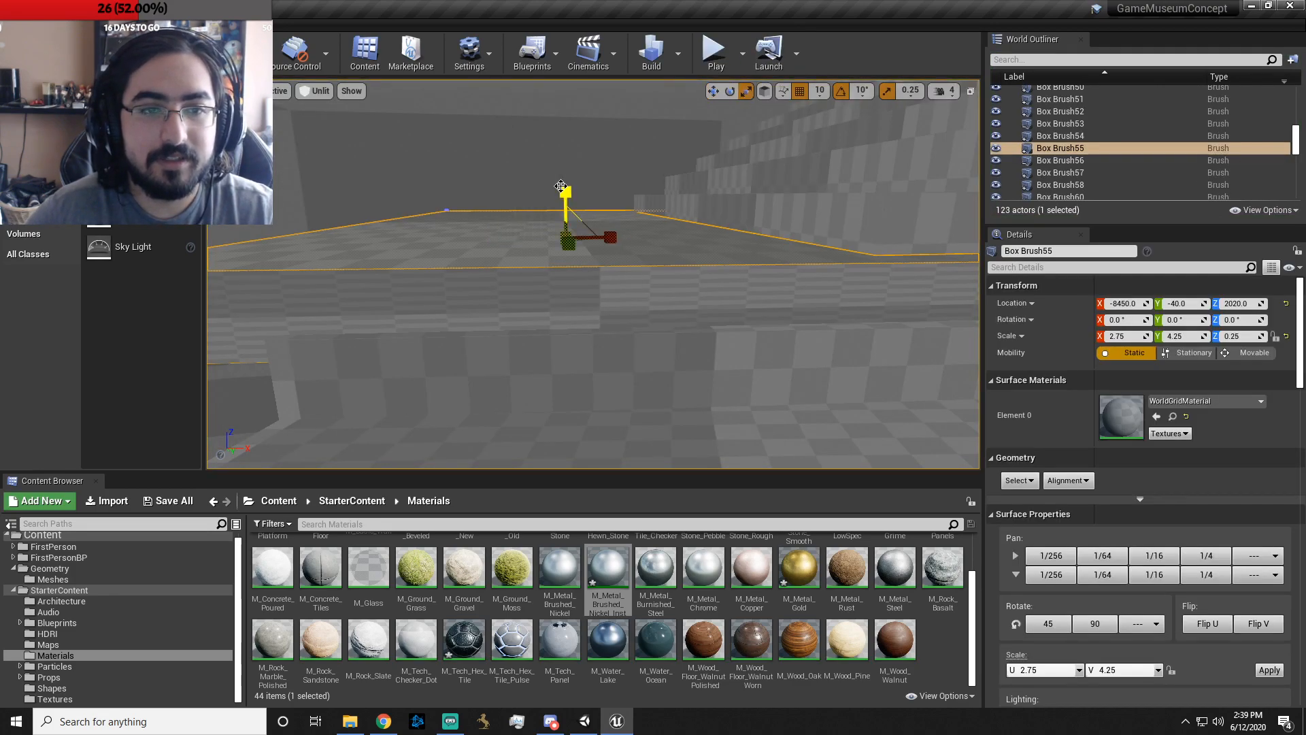
{"action": "left_click_drag", "start_coordinate": [566, 193], "coordinate": [637, 252]}
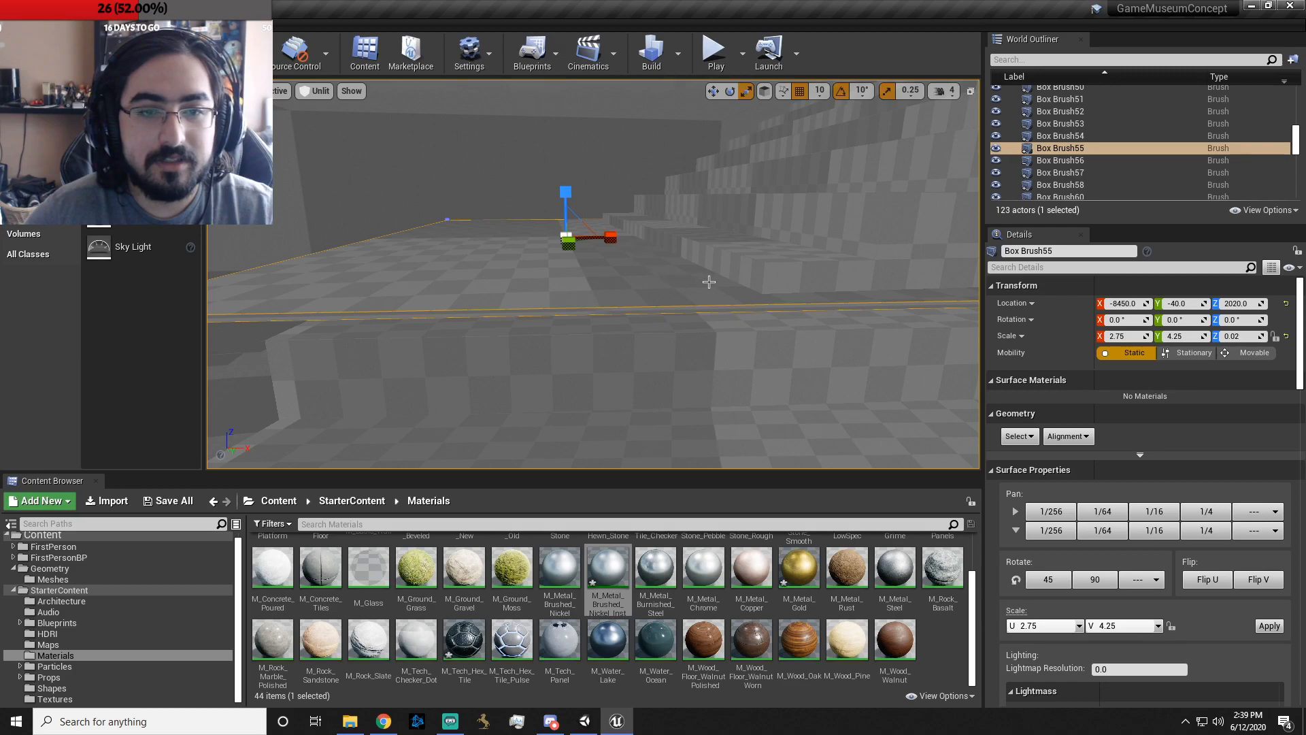
{"action": "mouse_move", "coordinate": [638, 252]}
{"action": "right_mouse_down"}
{"action": "mouse_move", "coordinate": [638, 237]}
{"action": "mouse_move", "coordinate": [681, 240]}
{"action": "right_mouse_up"}
{"action": "key", "text": "d"}
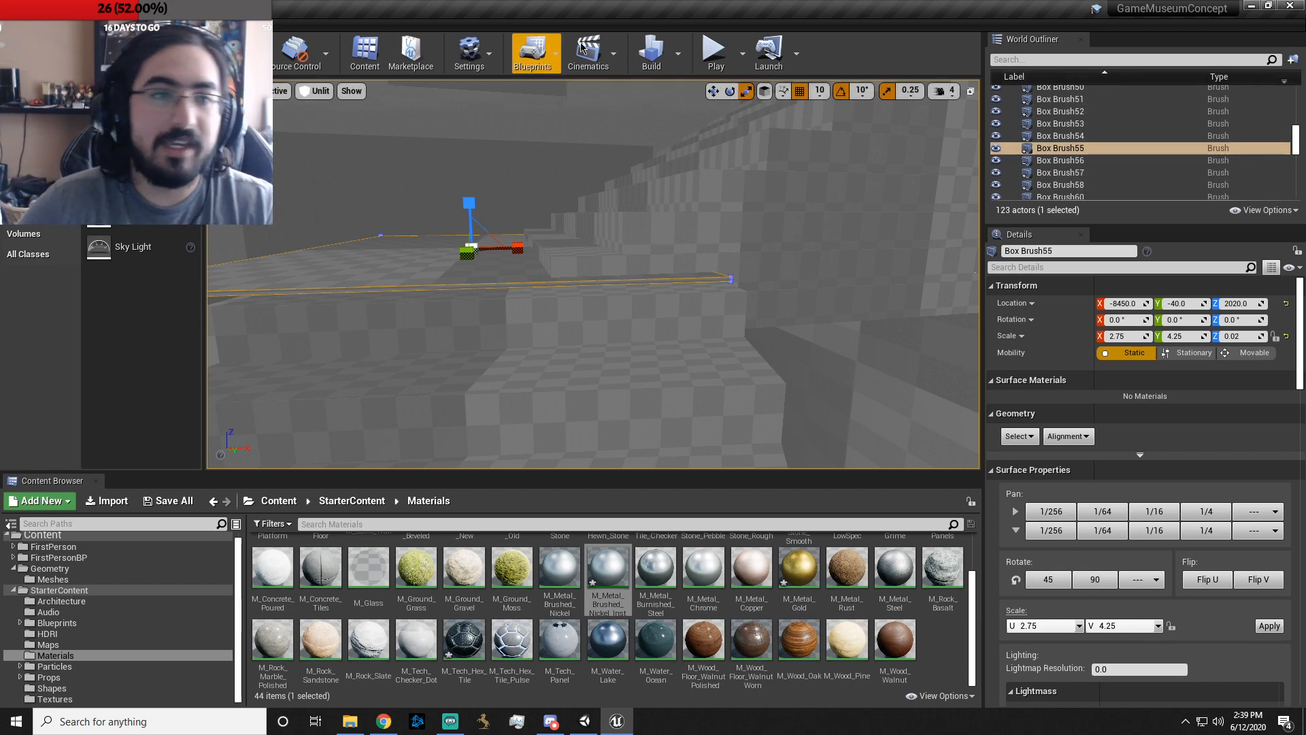
- Play-test the level, climbing the staircase over the flattened landing to the upper floor to check smooth walking
{"action": "left_click", "coordinate": [715, 51]}
{"action": "left_click", "coordinate": [735, 138]}
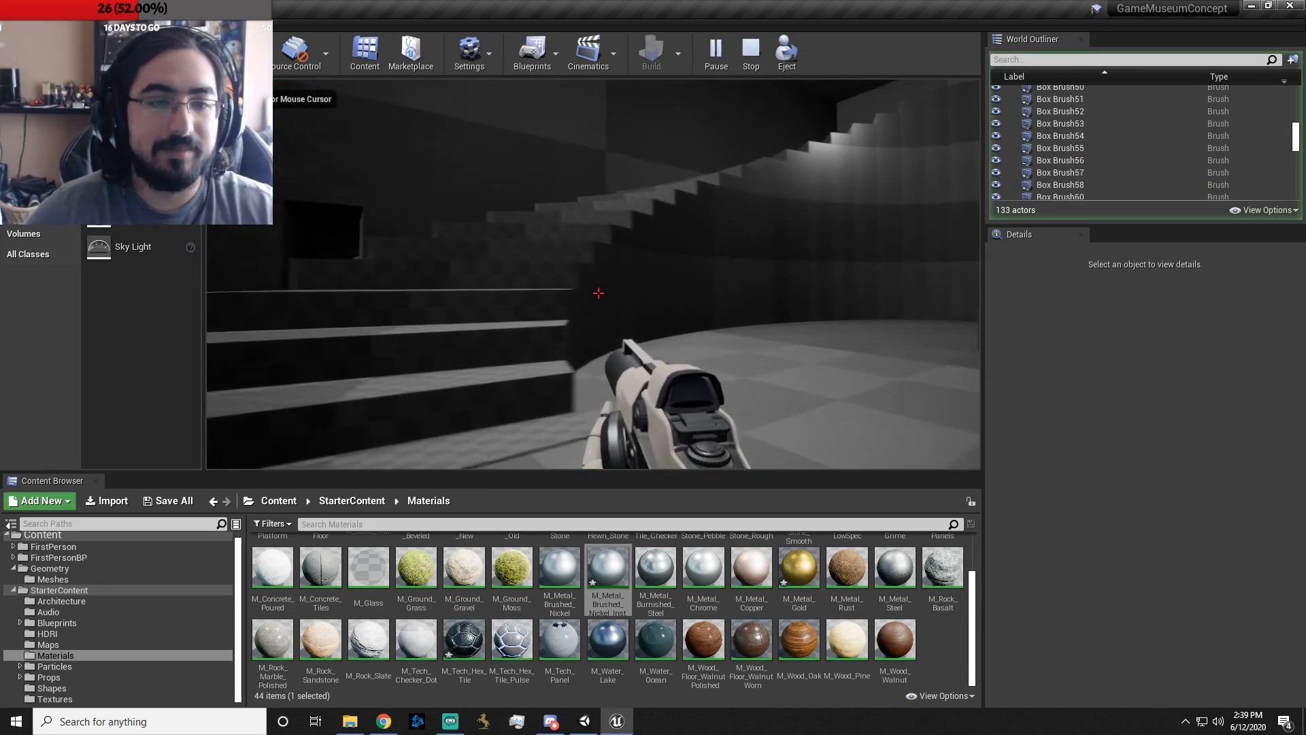
{"action": "key", "text": "w"}
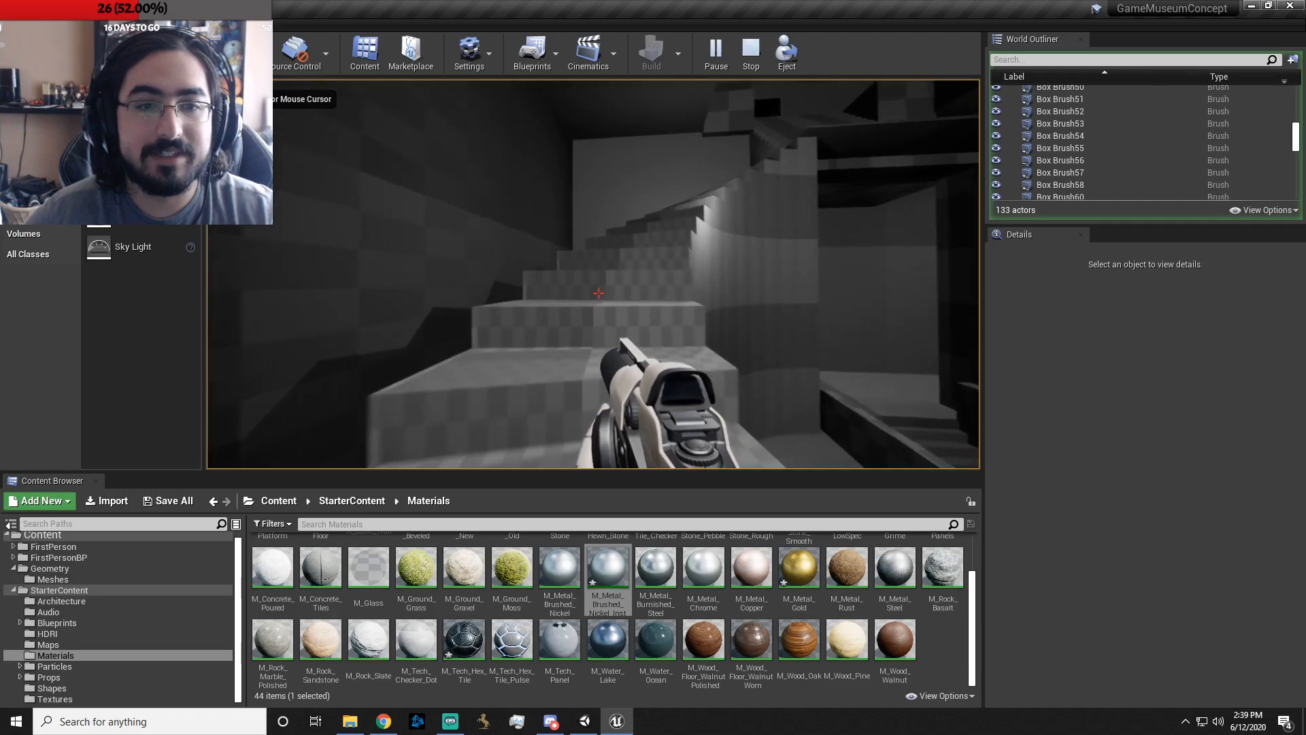
{"action": "key", "text": "w"}
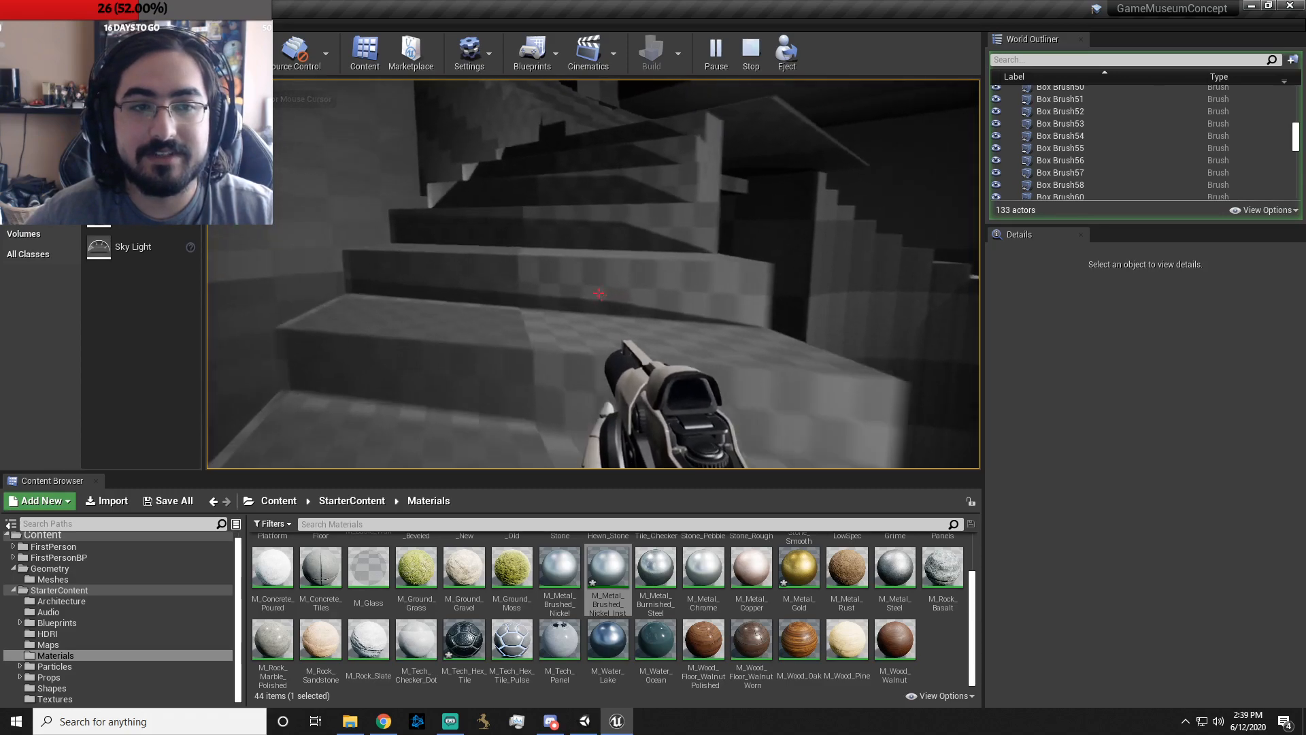
{"action": "key", "text": "w"}
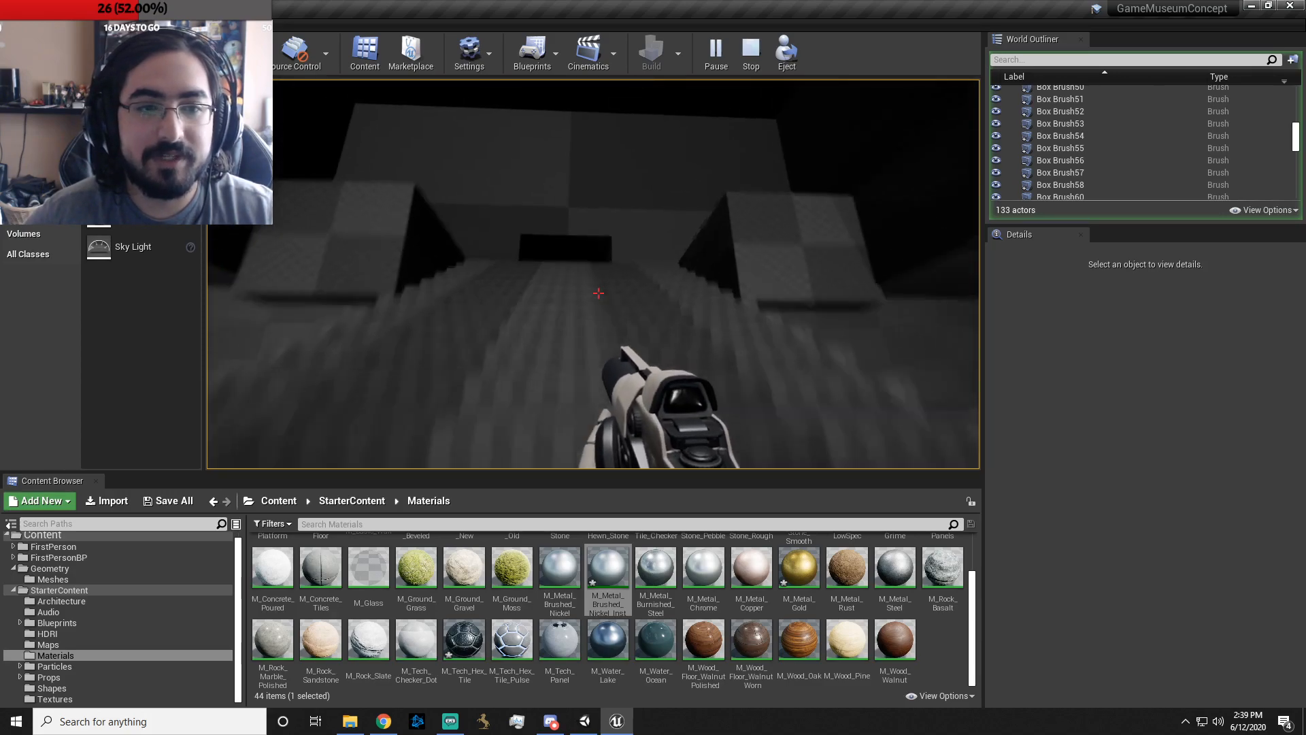
{"action": "key", "text": "w"}
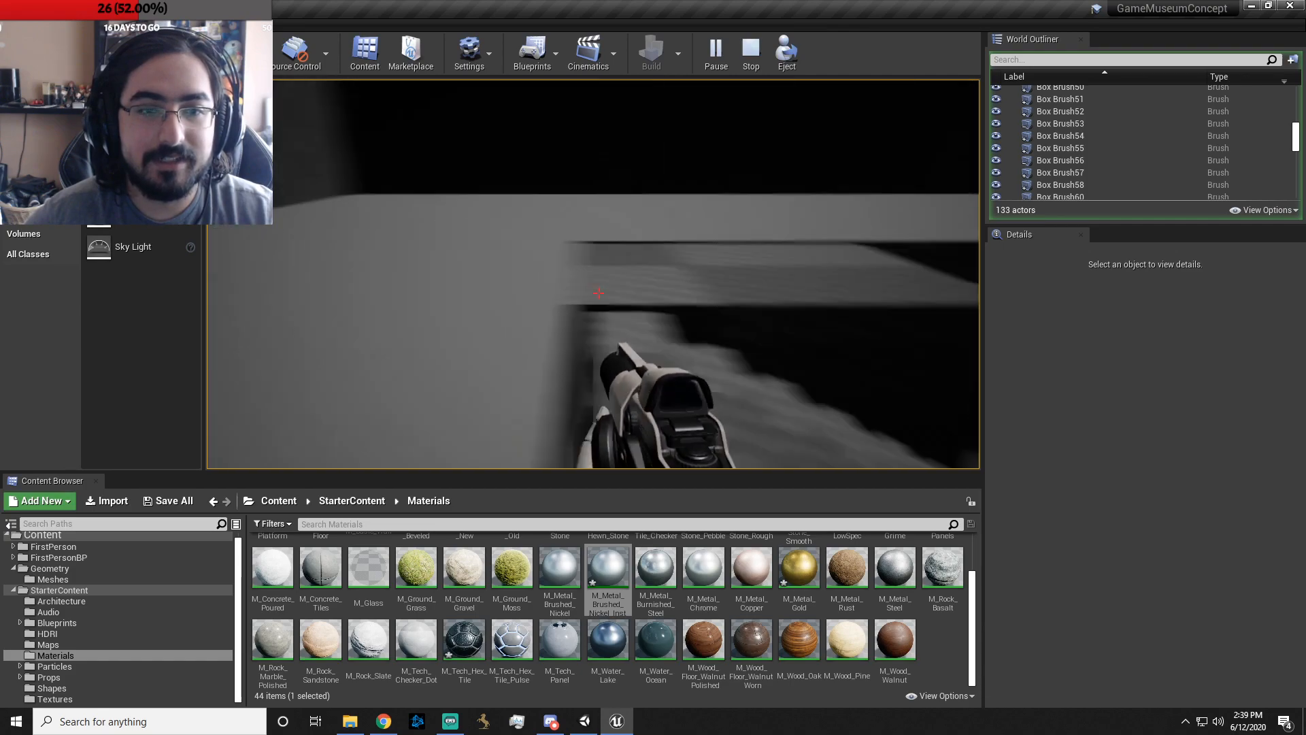
{"action": "key", "text": "w"}
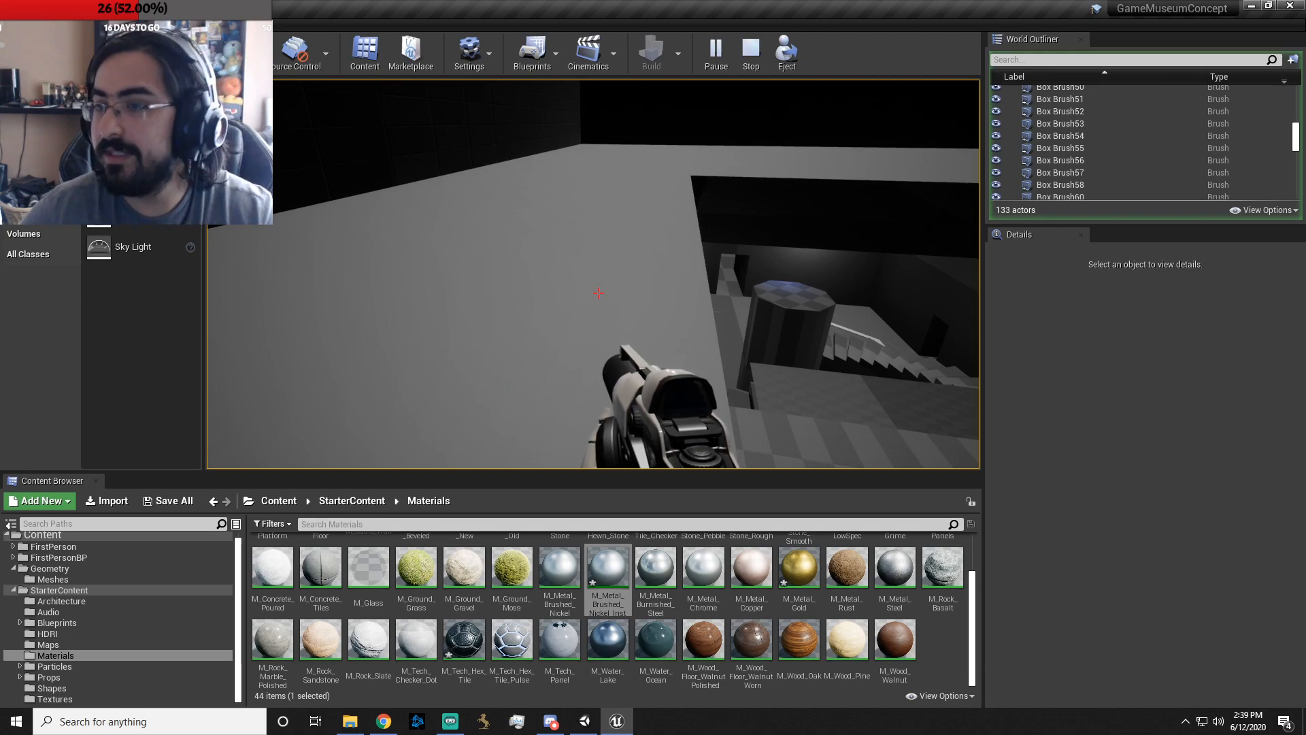
- Walk along the dark upper corridor into the wood-floored exhibit room and end the play-test there
{"action": "key", "text": "w"}
{"action": "key", "text": "w"}
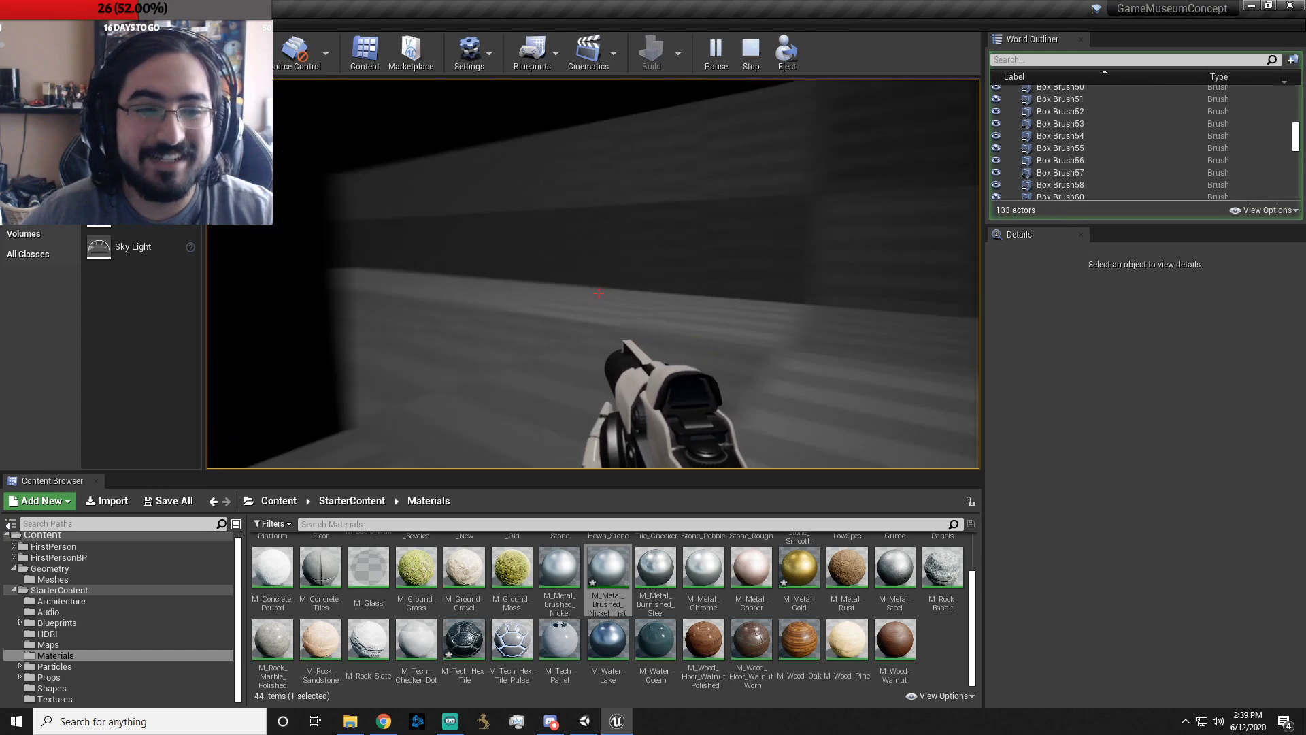
{"action": "key", "text": "w"}
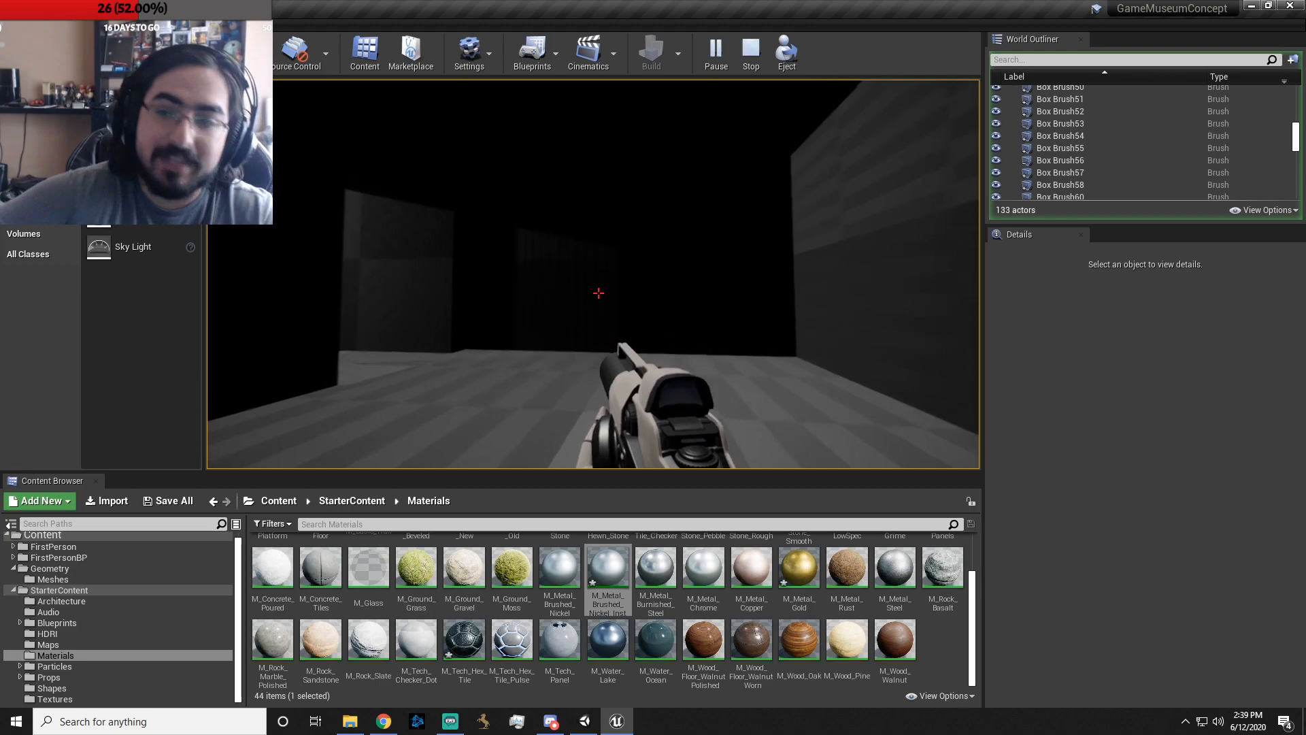
{"action": "key", "text": "w"}
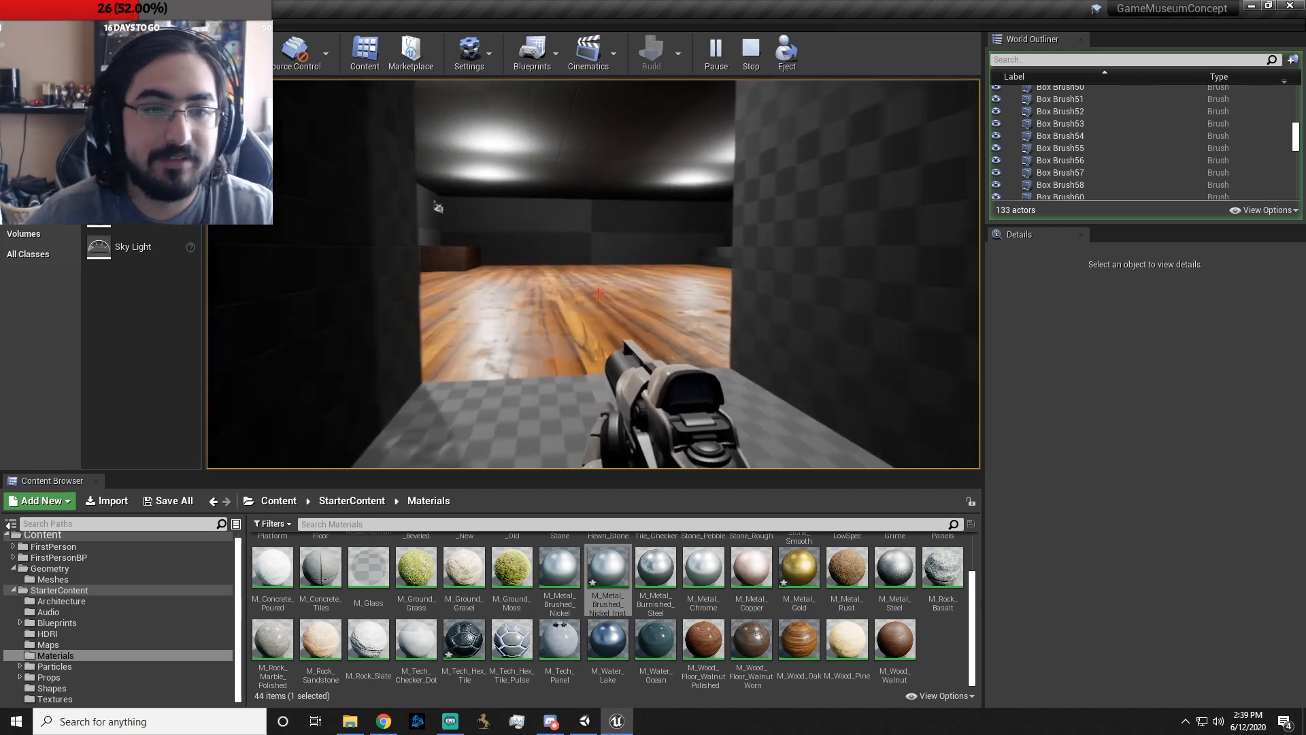
{"action": "key", "text": "w"}
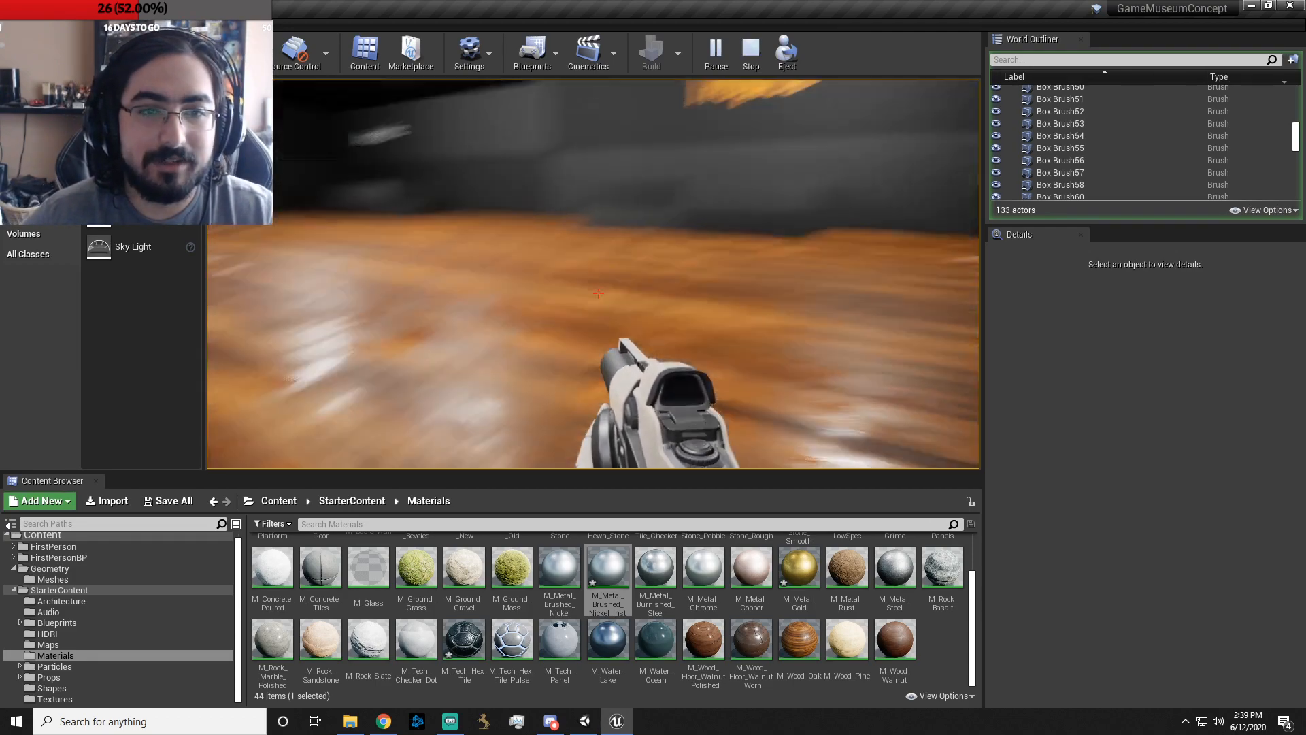
{"action": "key", "text": "Escape"}
- Place the ampy skeletal mesh from the StarterContent folder on the wooden floor between the Castle and Arctic displays
{"action": "right_click_drag", "start_coordinate": [593, 274], "coordinate": [554, 212]}
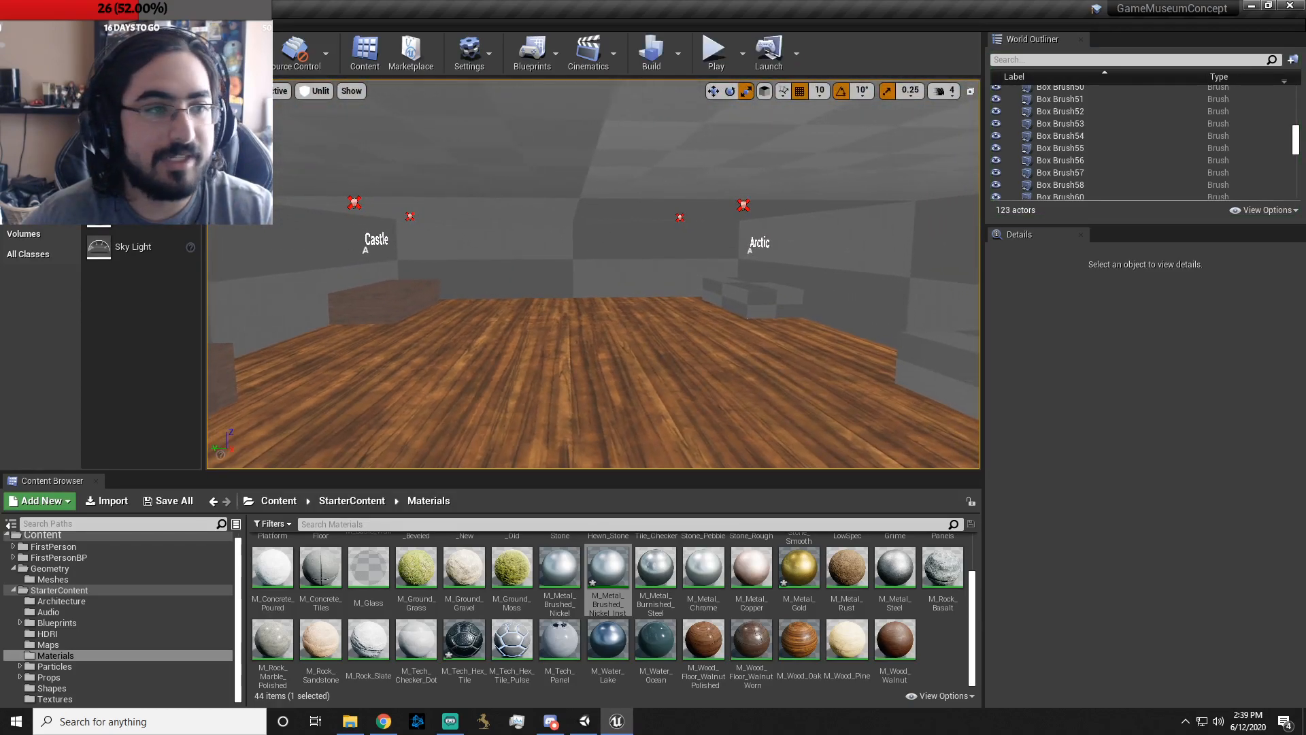
{"action": "left_click", "coordinate": [14, 590]}
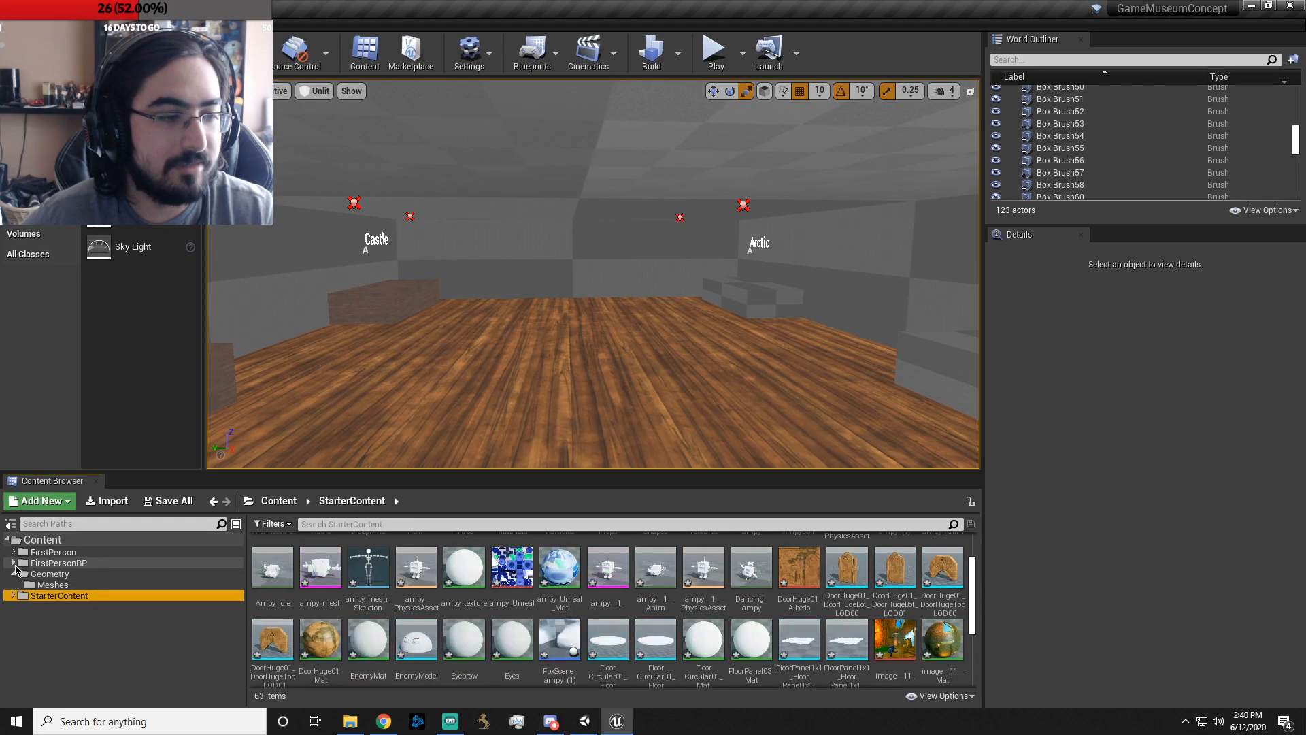
{"action": "left_click", "coordinate": [6, 539]}
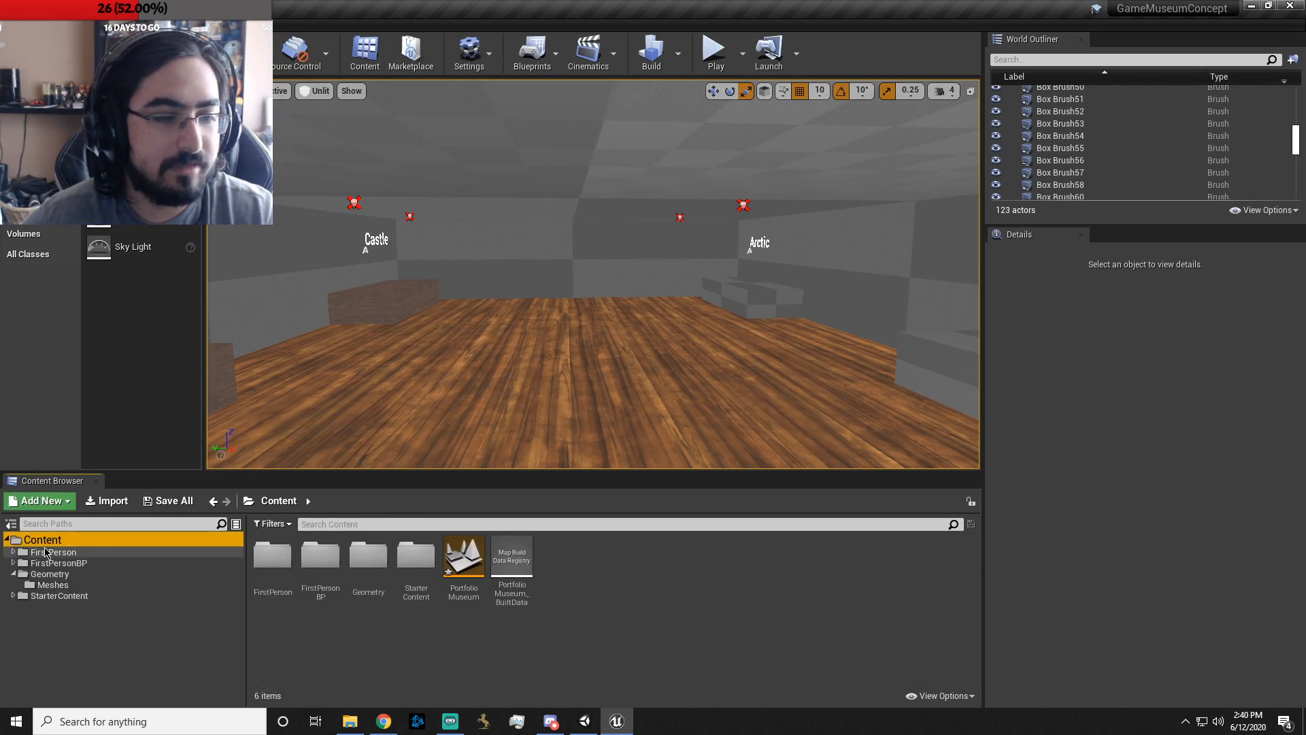
{"action": "left_click", "coordinate": [45, 554]}
{"action": "left_click", "coordinate": [42, 540]}
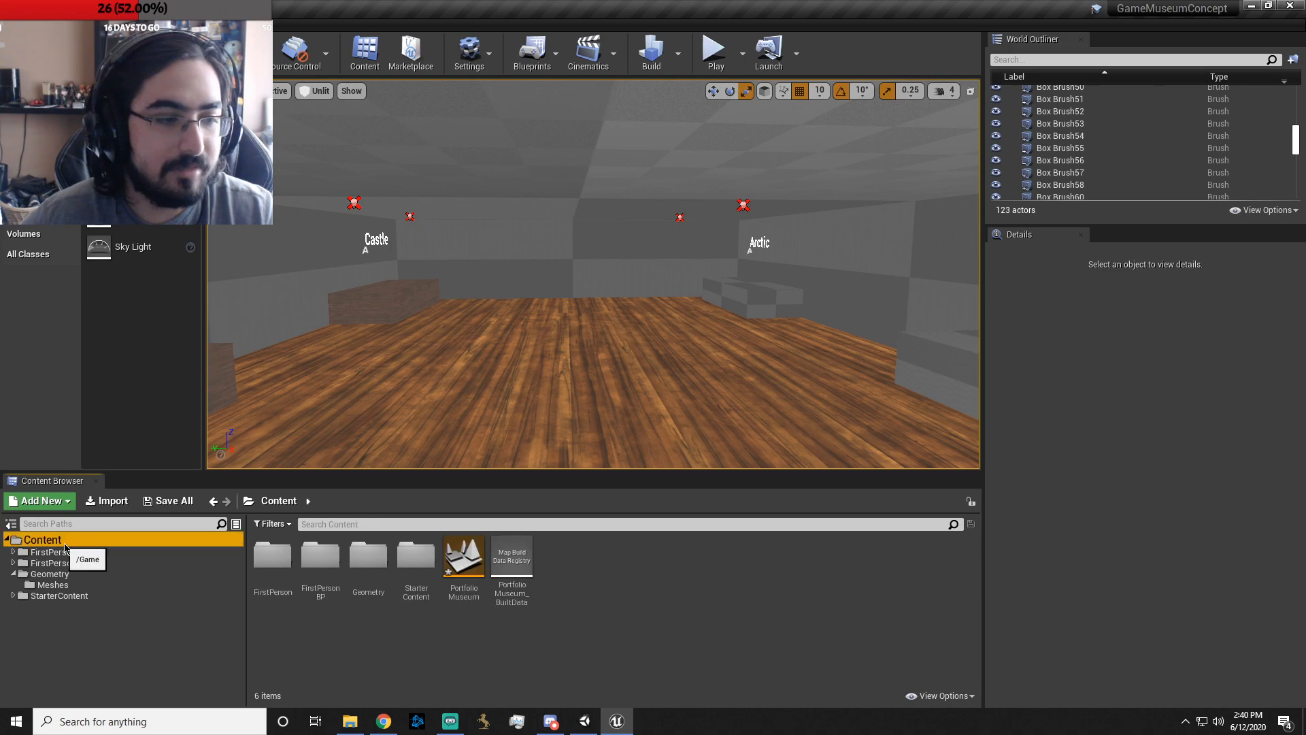
{"action": "double_click", "coordinate": [416, 555]}
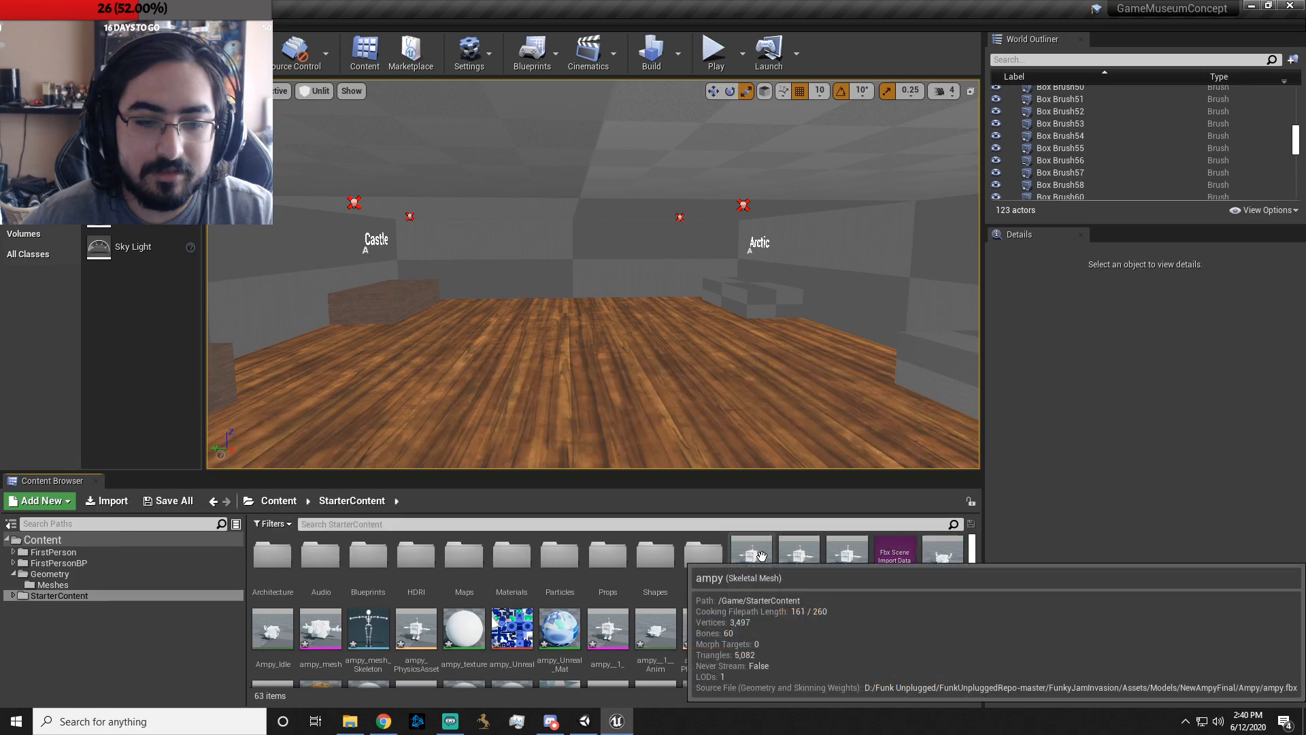
{"action": "left_click_drag", "start_coordinate": [756, 557], "coordinate": [534, 392]}
{"action": "key", "text": "e"}
{"action": "key", "text": "r"}
{"action": "key", "text": "e"}
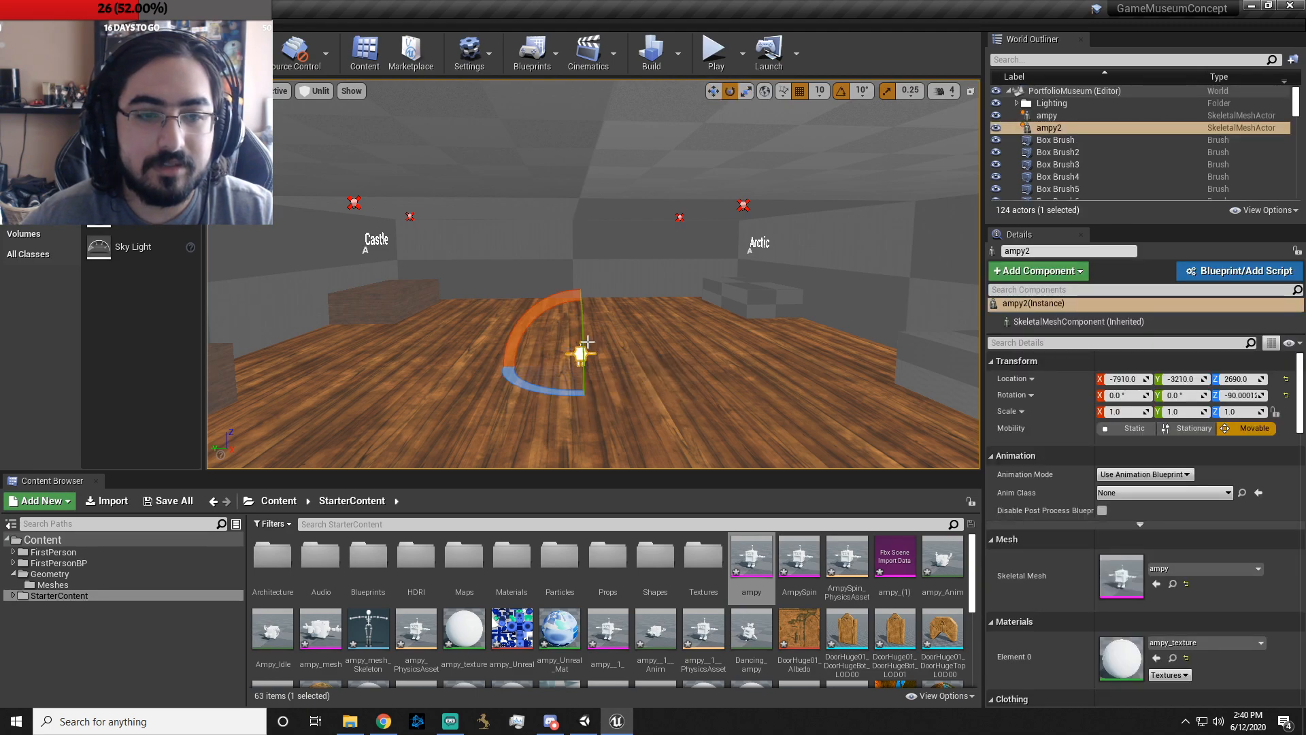
- Scale the placed ampy character uniformly to 6.25 and apply the ampy_Unreal_Mat material to it
{"action": "key", "text": "r"}
{"action": "left_click_drag", "start_coordinate": [579, 361], "coordinate": [579, 313]}
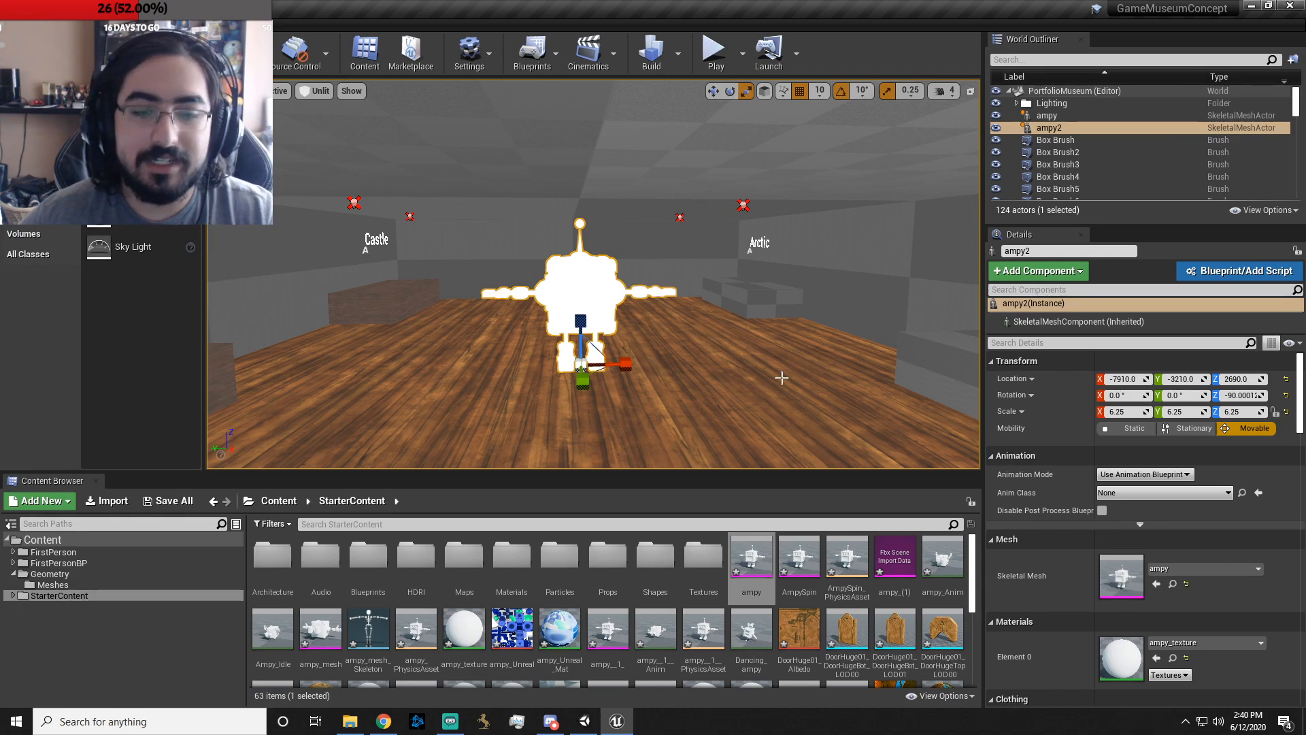
{"action": "left_click_drag", "start_coordinate": [569, 626], "coordinate": [579, 279]}
- Examine the Tropics side of the exhibit room and the placed character's material, clothing and physics properties
{"action": "right_click_drag", "start_coordinate": [796, 359], "coordinate": [436, 348]}
{"action": "key", "text": "d"}
{"action": "key", "text": "d"}
{"action": "key", "text": "w"}
{"action": "key", "text": "d"}
{"action": "mouse_move", "coordinate": [782, 425]}
{"action": "right_mouse_down"}
{"action": "mouse_move", "coordinate": [612, 420]}
{"action": "mouse_move", "coordinate": [782, 424]}
{"action": "right_mouse_up"}
{"action": "key", "text": "s"}
{"action": "key", "text": "a"}
{"action": "right_click_drag", "start_coordinate": [783, 334], "coordinate": [680, 335]}
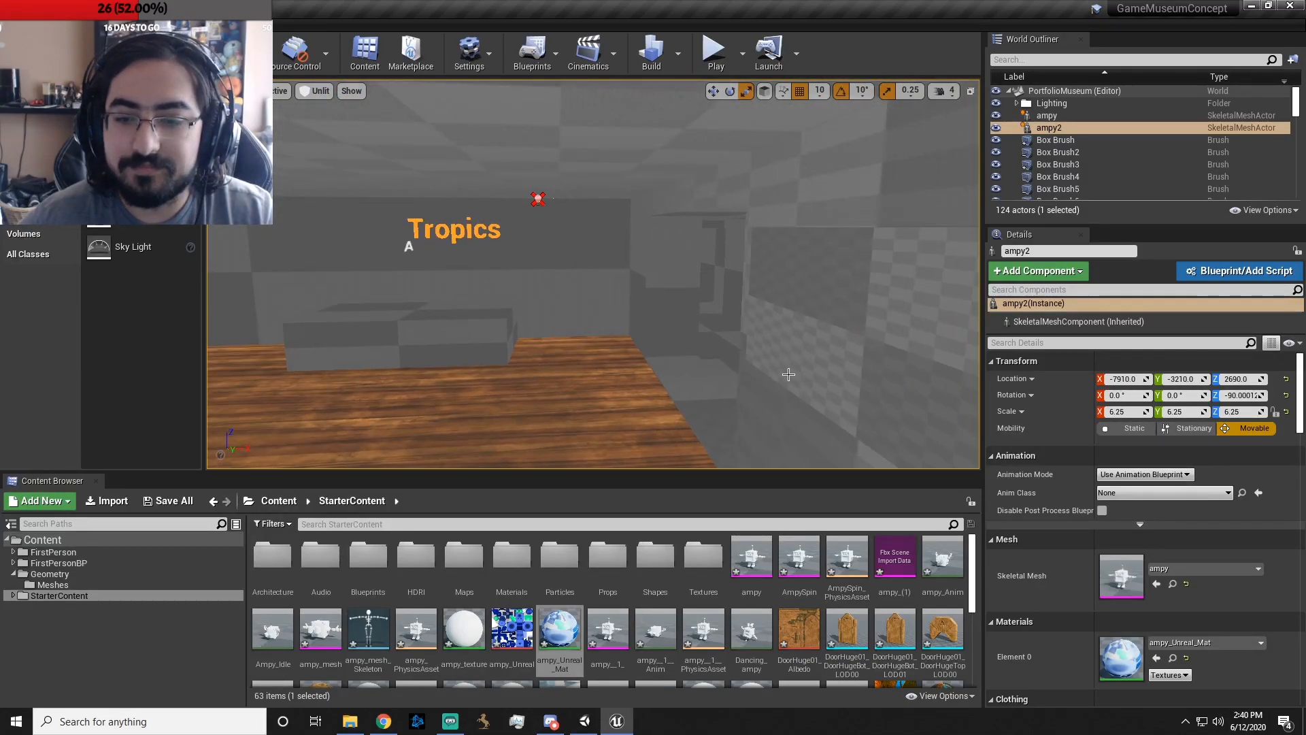
{"action": "scroll", "coordinate": [1109, 503], "scroll_direction": "down", "scroll_amount": 5}
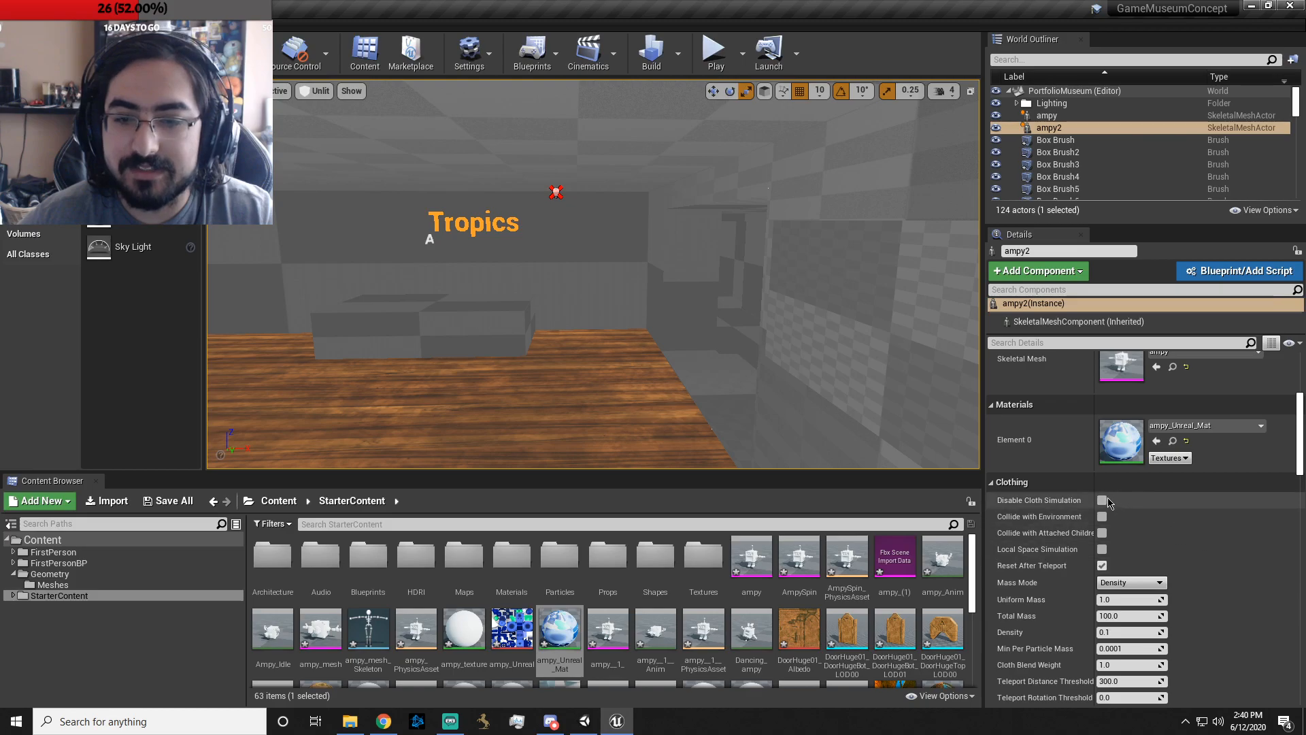
{"action": "scroll", "coordinate": [1110, 503], "scroll_direction": "down", "scroll_amount": 4}
- Inspect the exhibit room from the Arctic and Tropics displays to the row of dome-shaped brushes
{"action": "right_click_drag", "start_coordinate": [800, 368], "coordinate": [701, 364]}
{"action": "key", "text": "s"}
{"action": "right_click_drag", "start_coordinate": [872, 297], "coordinate": [781, 293]}
{"action": "key", "text": "w"}
{"action": "right_click_drag", "start_coordinate": [803, 219], "coordinate": [900, 221]}
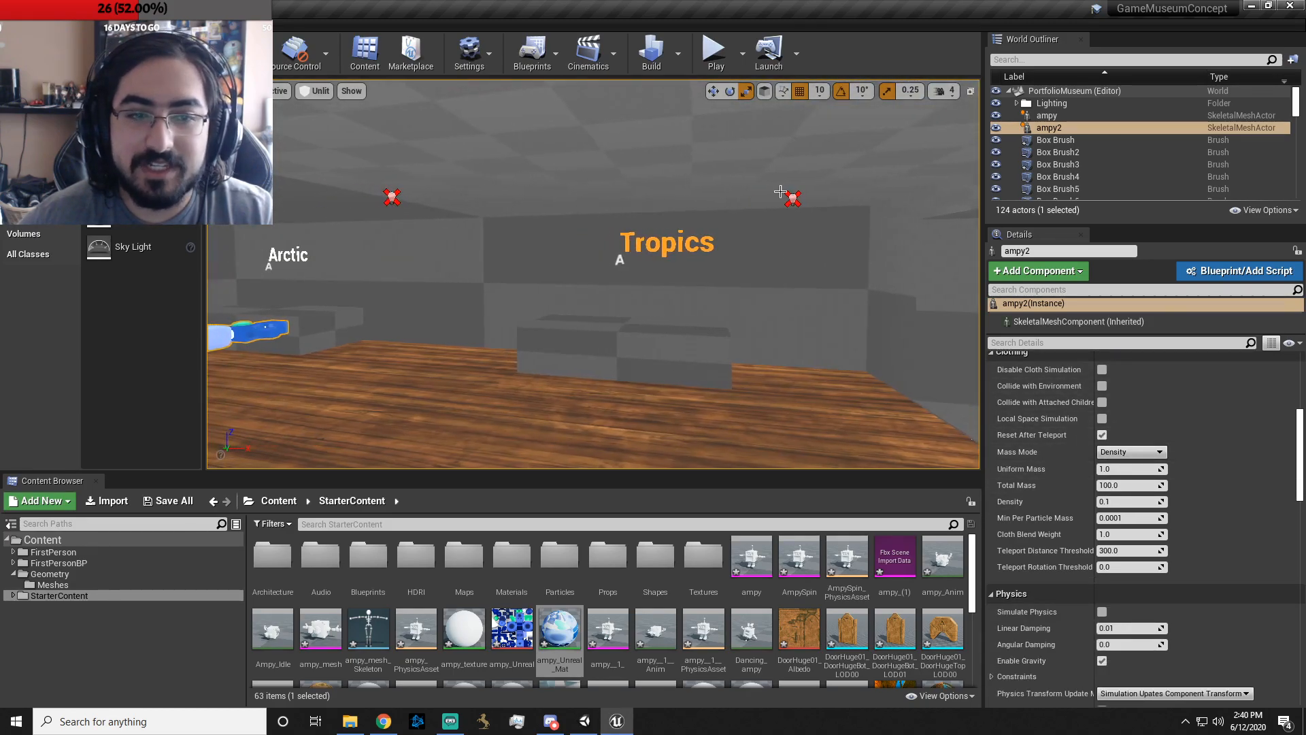
{"action": "right_click_drag", "start_coordinate": [703, 334], "coordinate": [578, 330]}
{"action": "right_click_drag", "start_coordinate": [668, 320], "coordinate": [837, 360]}
{"action": "right_click_drag", "start_coordinate": [507, 272], "coordinate": [584, 260]}
{"action": "key", "text": "w"}
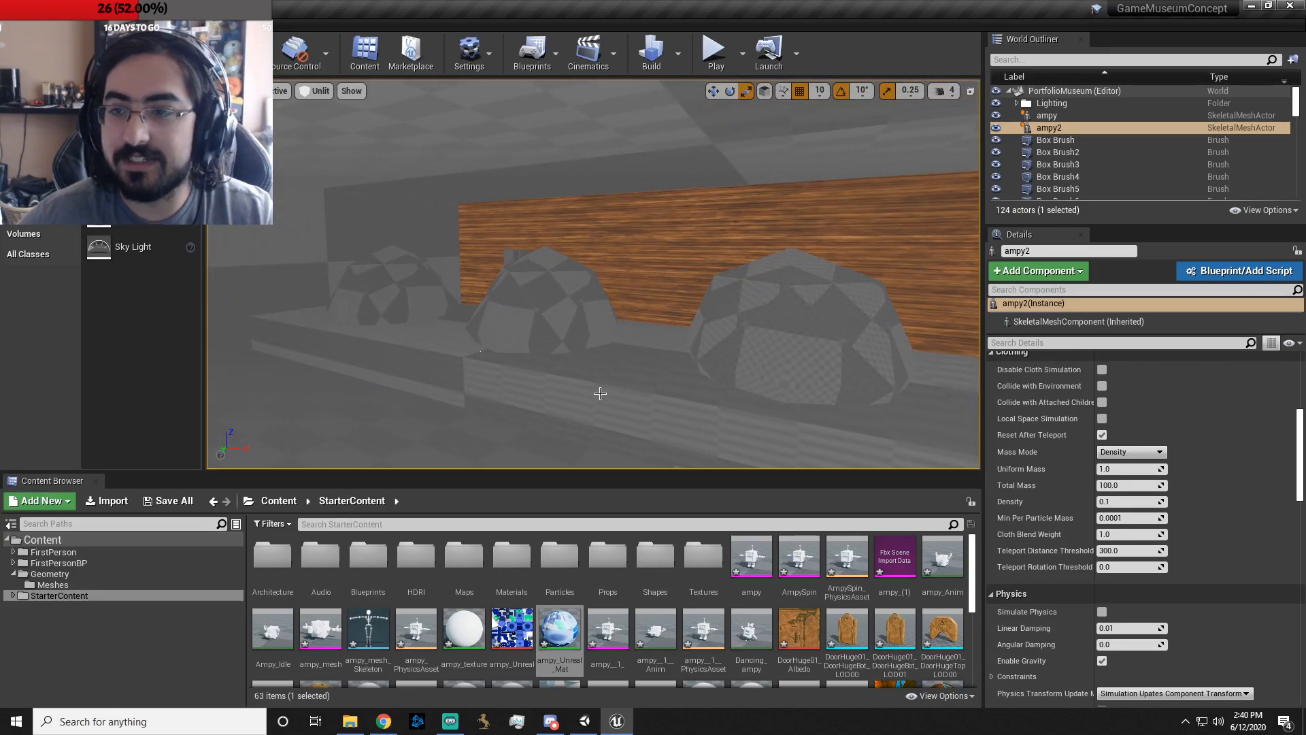
- Start an asset import and browse from the Funk Unplugged folder to FunkyJamInvasion's Assets/Models folder
{"action": "left_click", "coordinate": [107, 501]}
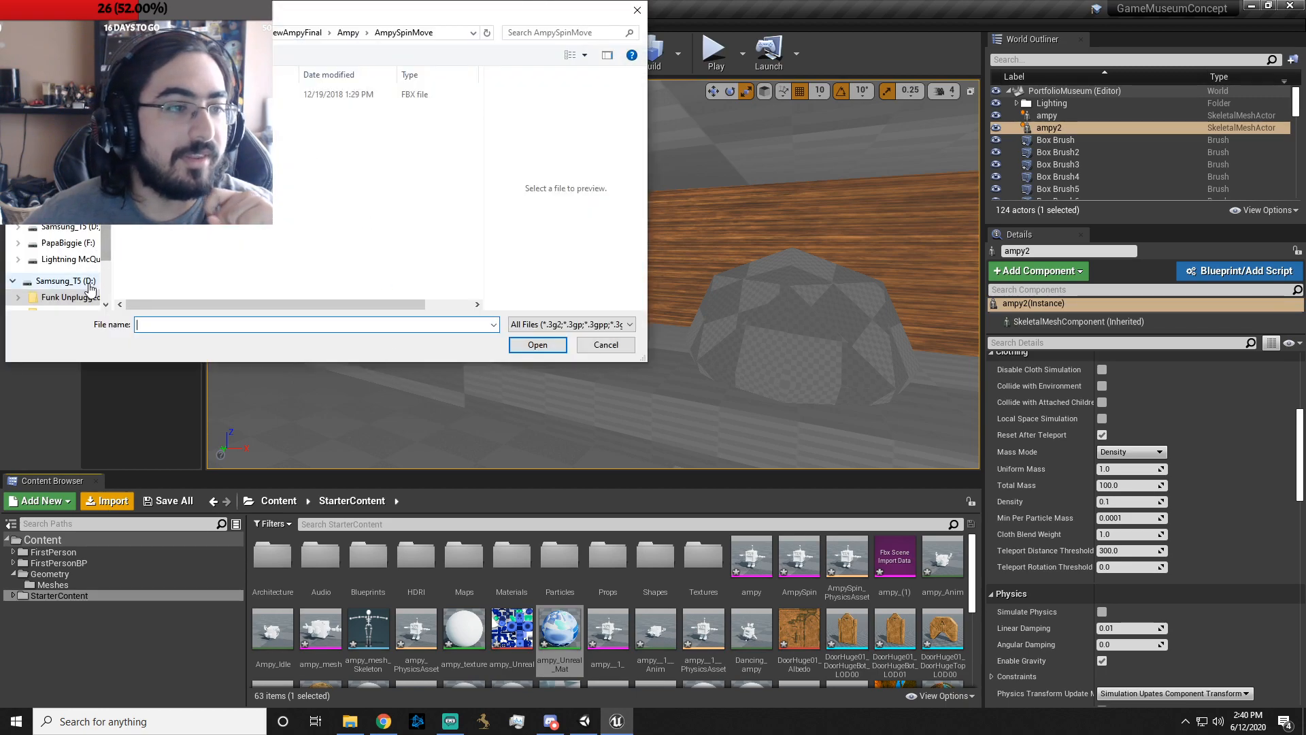
{"action": "left_click", "coordinate": [81, 298]}
{"action": "double_click", "coordinate": [178, 94]}
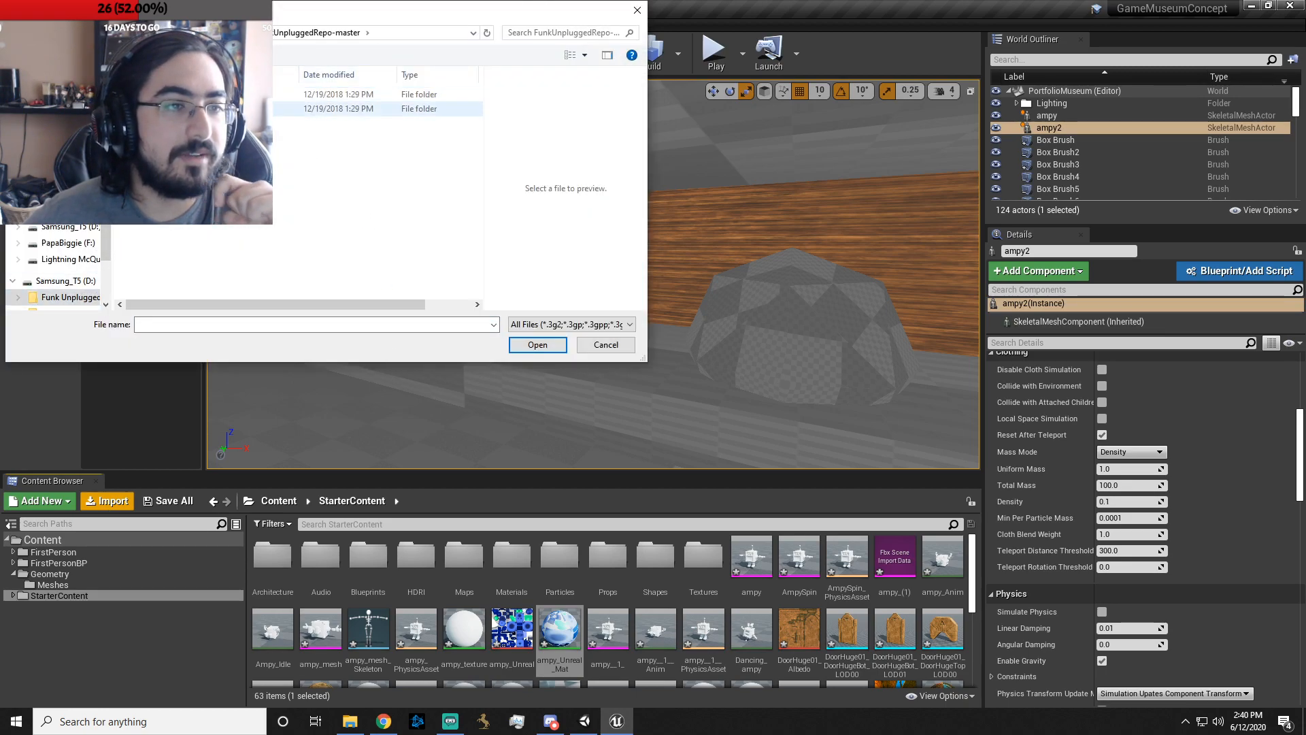
{"action": "double_click", "coordinate": [179, 95]}
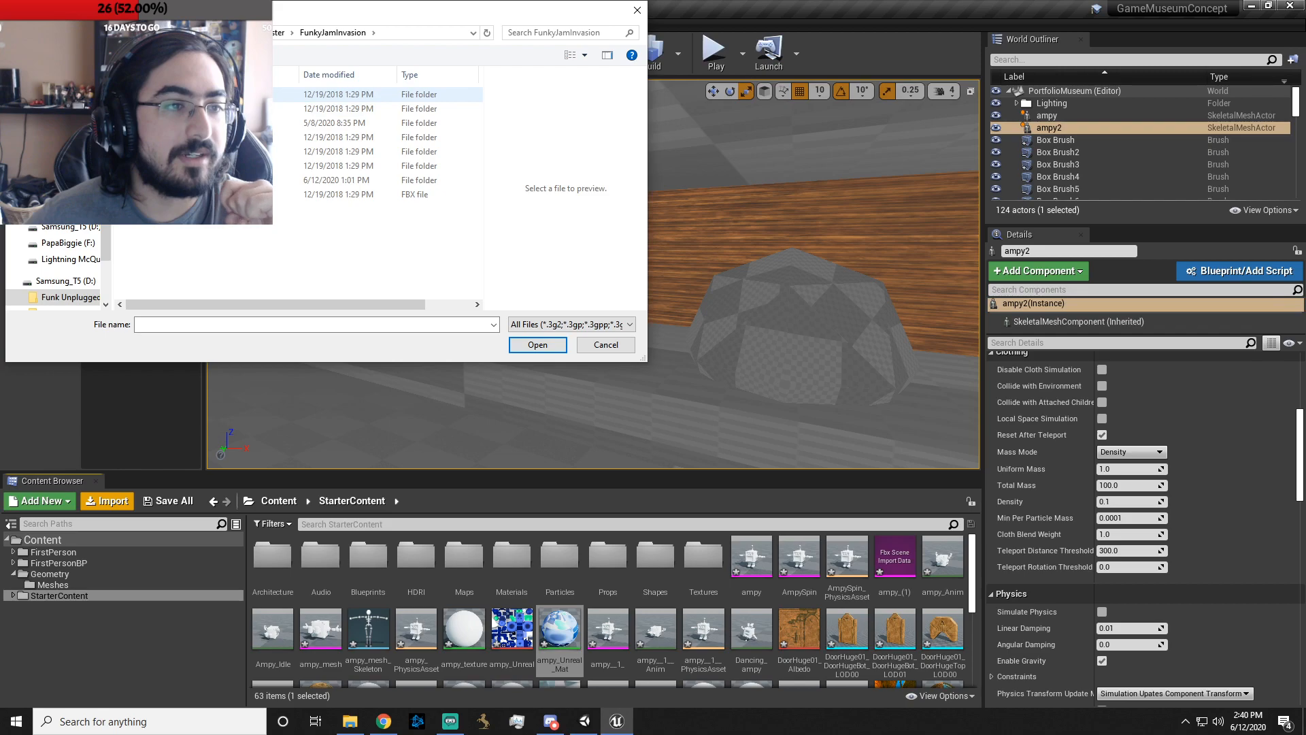
{"action": "double_click", "coordinate": [187, 109]}
{"action": "scroll", "coordinate": [269, 210], "scroll_direction": "down", "scroll_amount": 15}
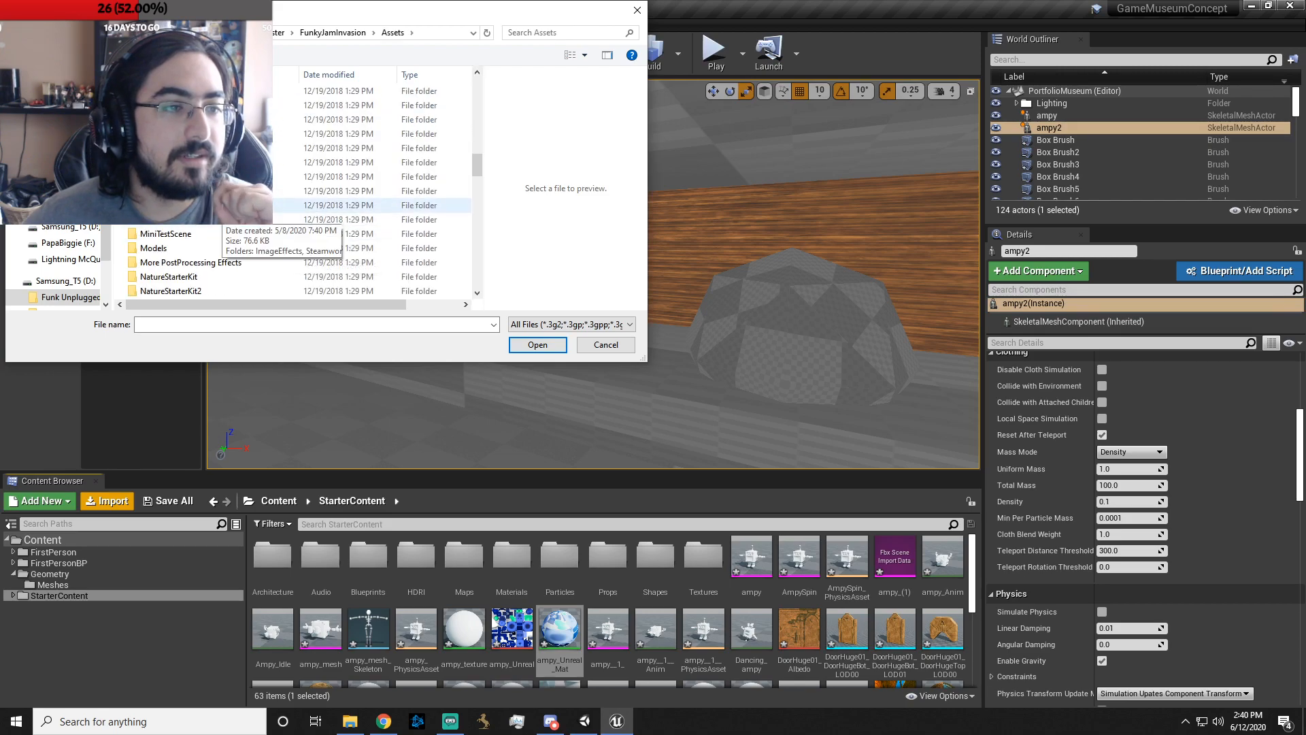
{"action": "double_click", "coordinate": [154, 248]}
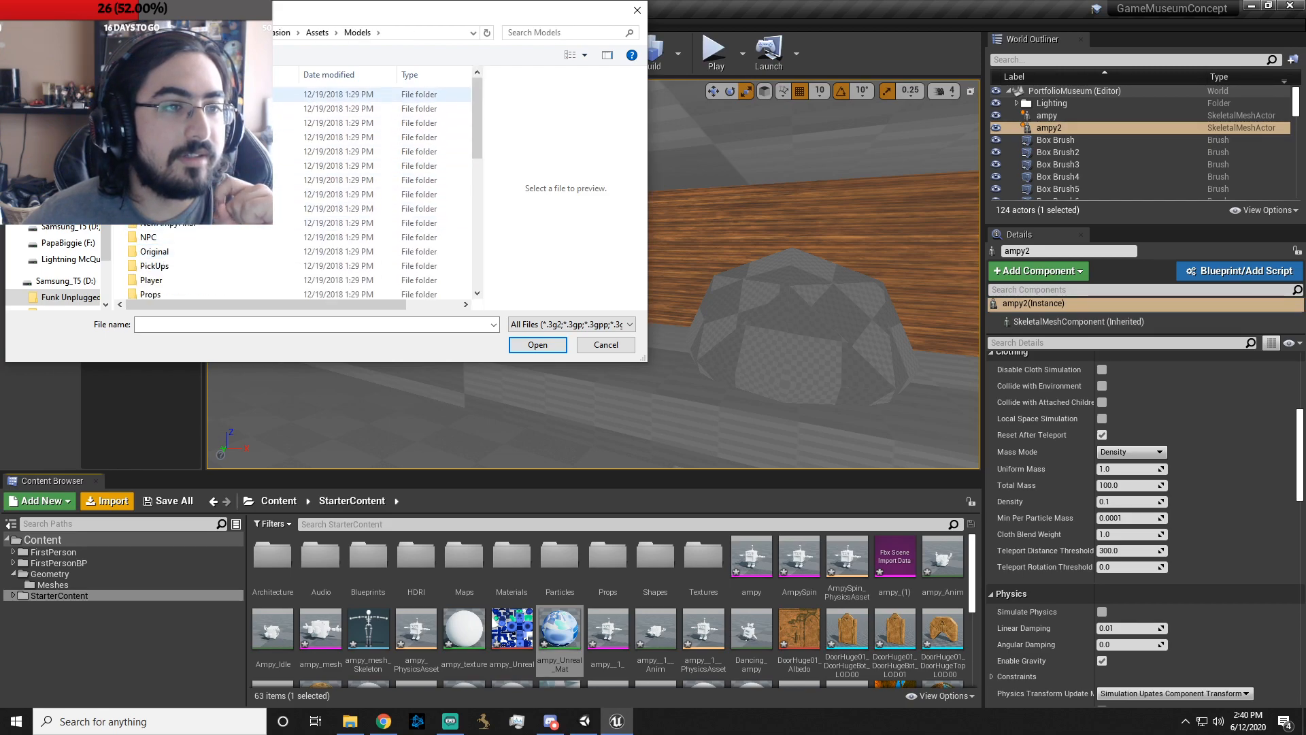
- Look through the FBX files in the BossRush folder and return to the Models folder
{"action": "double_click", "coordinate": [174, 109]}
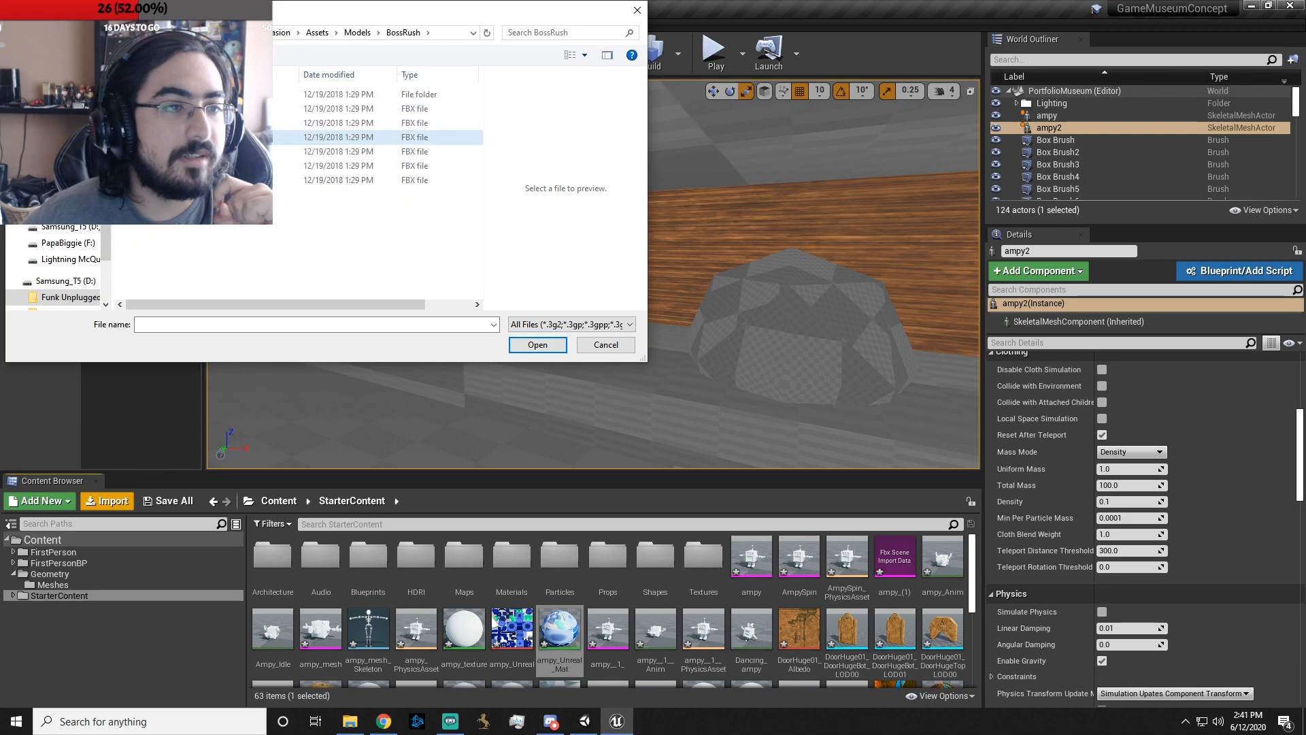
{"action": "left_click", "coordinate": [173, 152]}
{"action": "left_click", "coordinate": [173, 166]}
{"action": "left_click", "coordinate": [174, 181]}
{"action": "left_click", "coordinate": [173, 109]}
{"action": "left_click", "coordinate": [19, 32]}
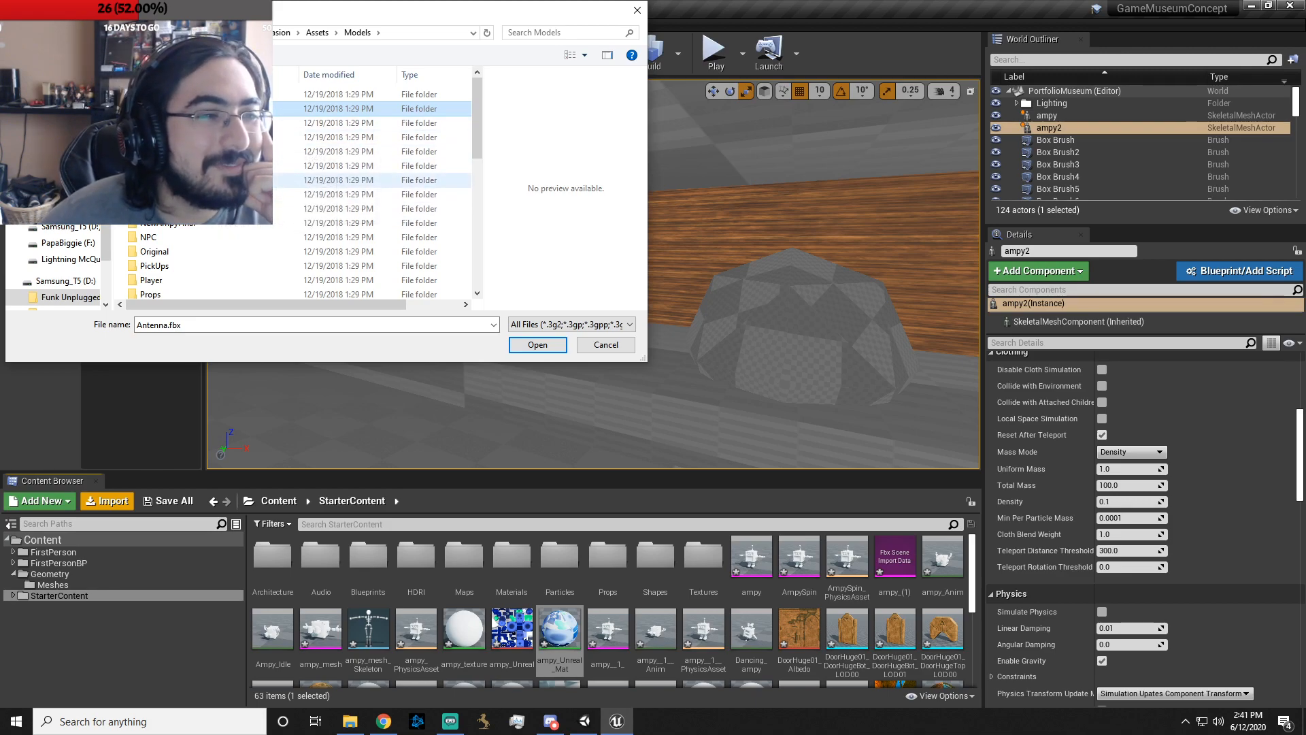
- Import flydora.fbx and its flydora_texture 1 image from the Enemies/Flydora folder, applying the offered skeletal mesh options to all
{"action": "double_click", "coordinate": [204, 151]}
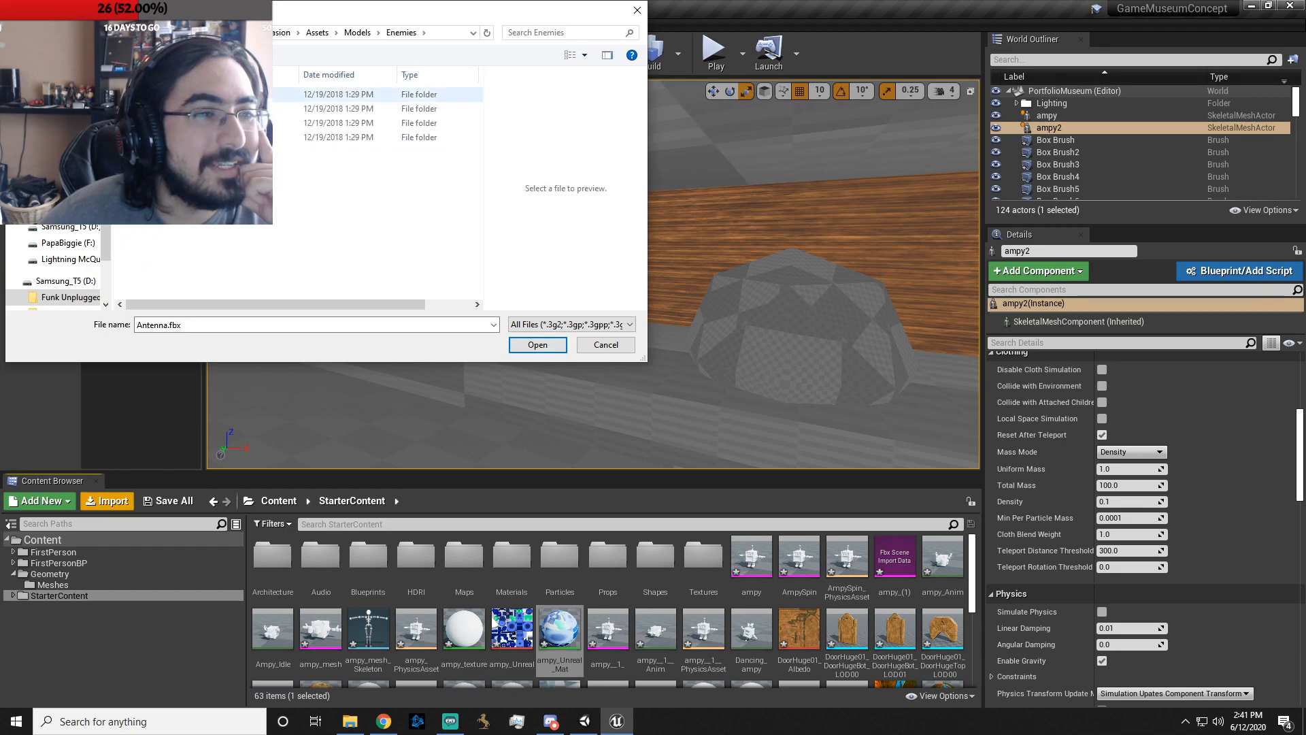
{"action": "double_click", "coordinate": [204, 109]}
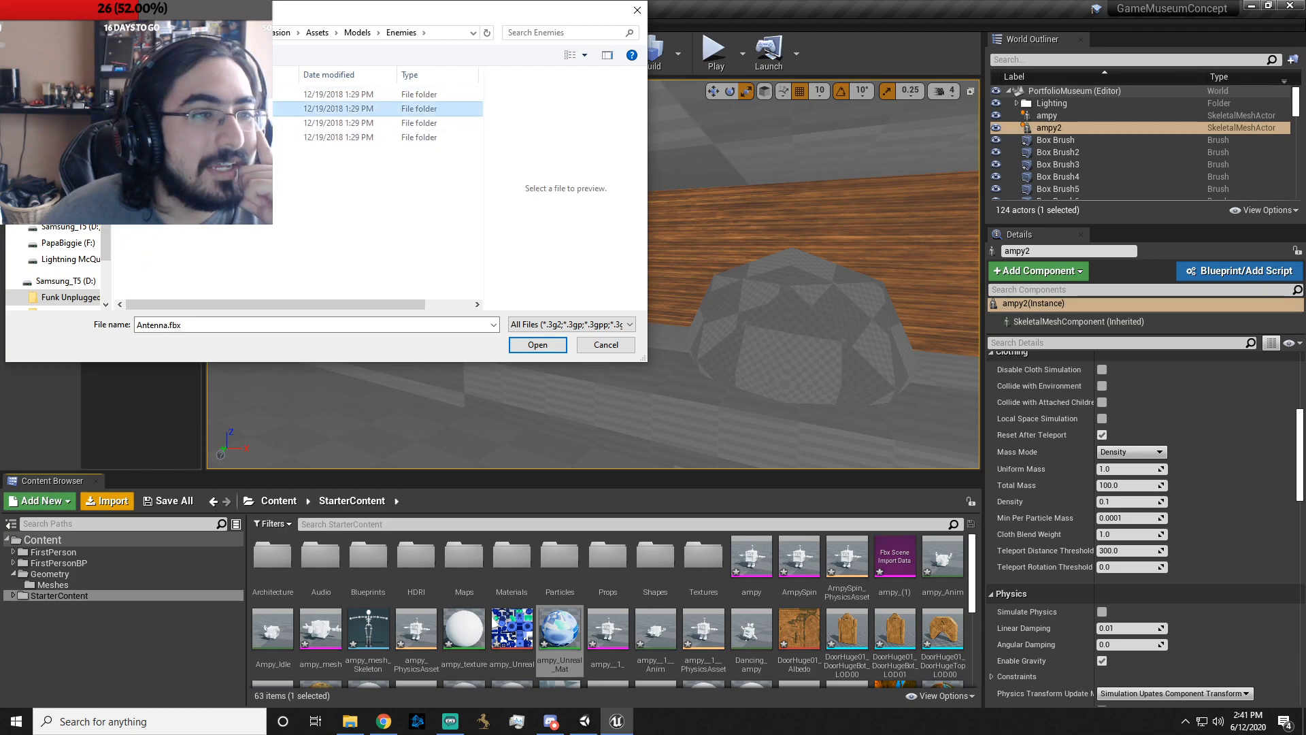
{"action": "left_click", "coordinate": [203, 109]}
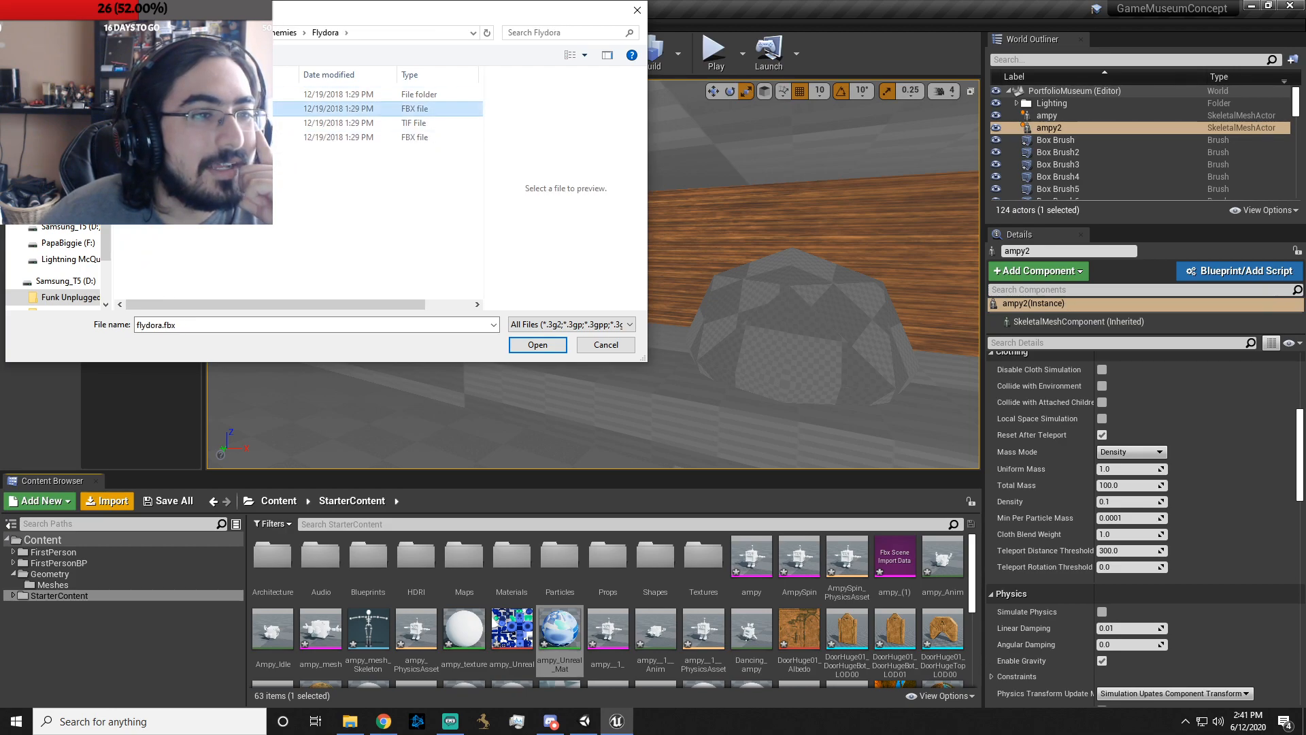
{"action": "left_click", "coordinate": [211, 137], "text": "shift"}
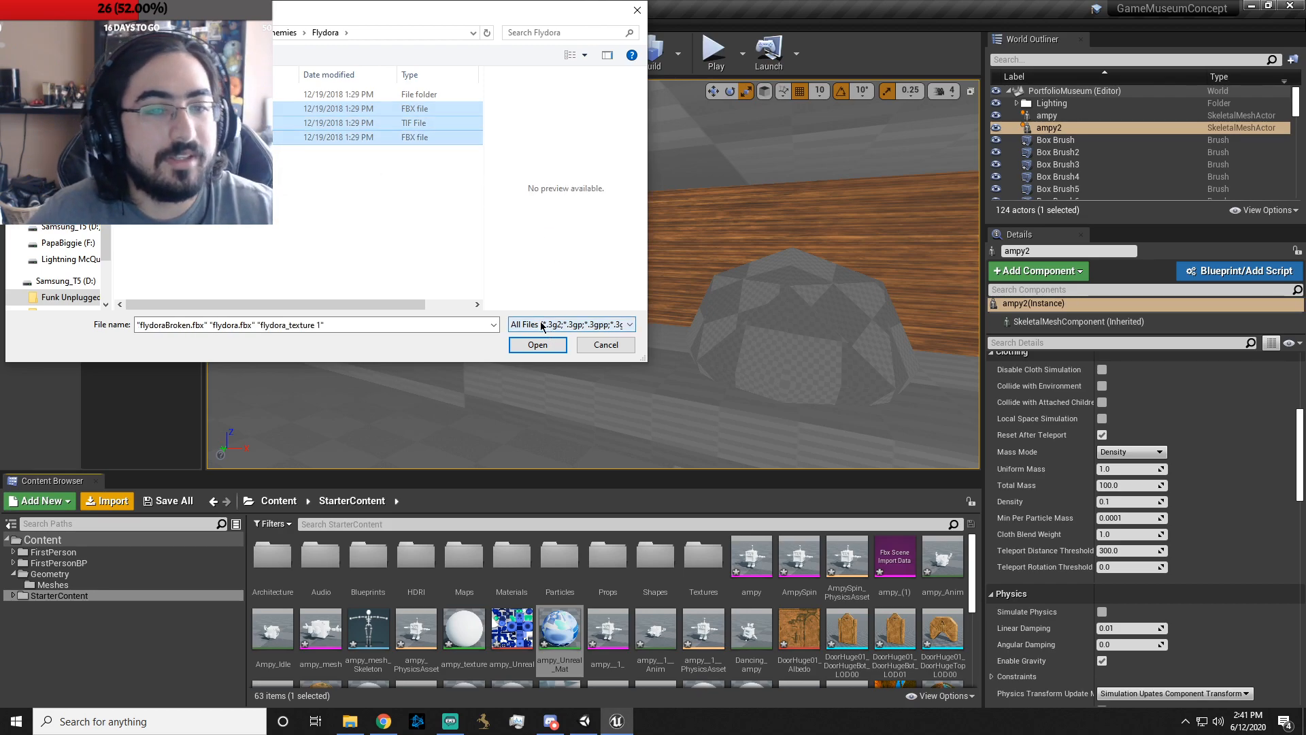
{"action": "left_click", "coordinate": [203, 108]}
{"action": "left_click", "coordinate": [204, 123], "text": "ctrl"}
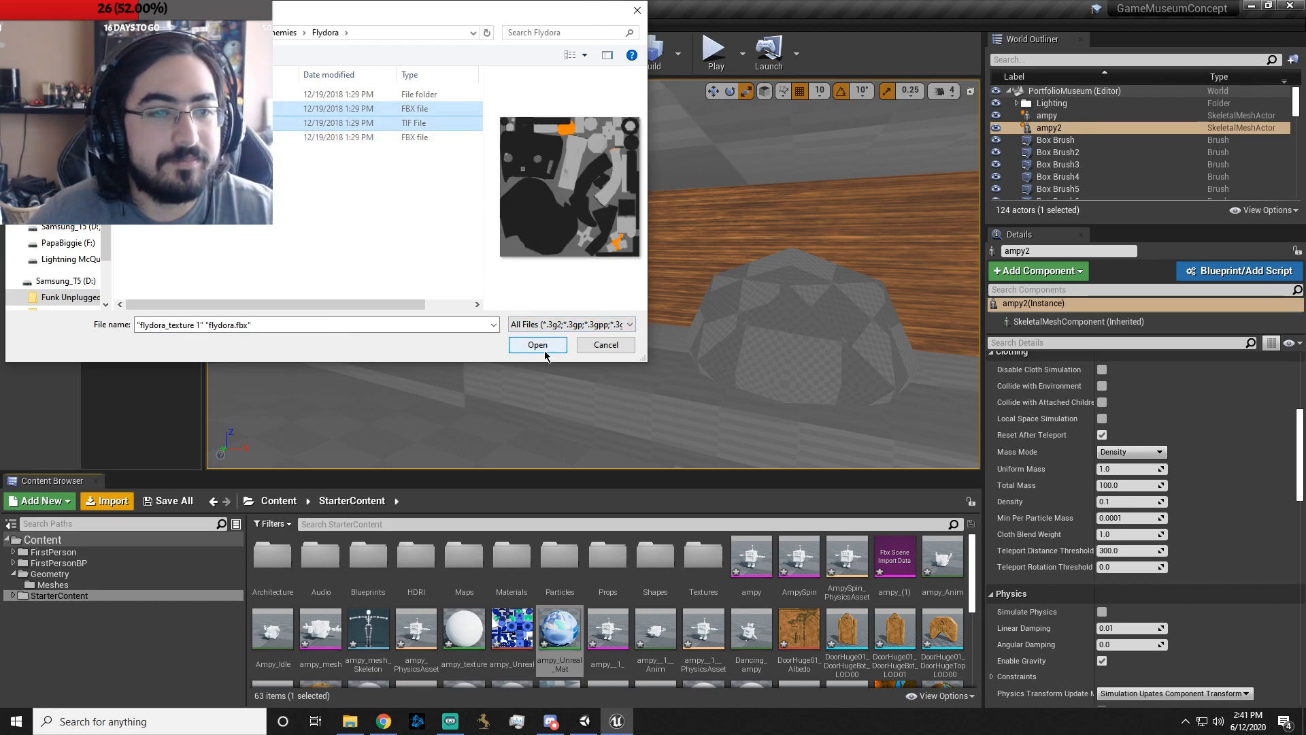
{"action": "left_click", "coordinate": [544, 351]}
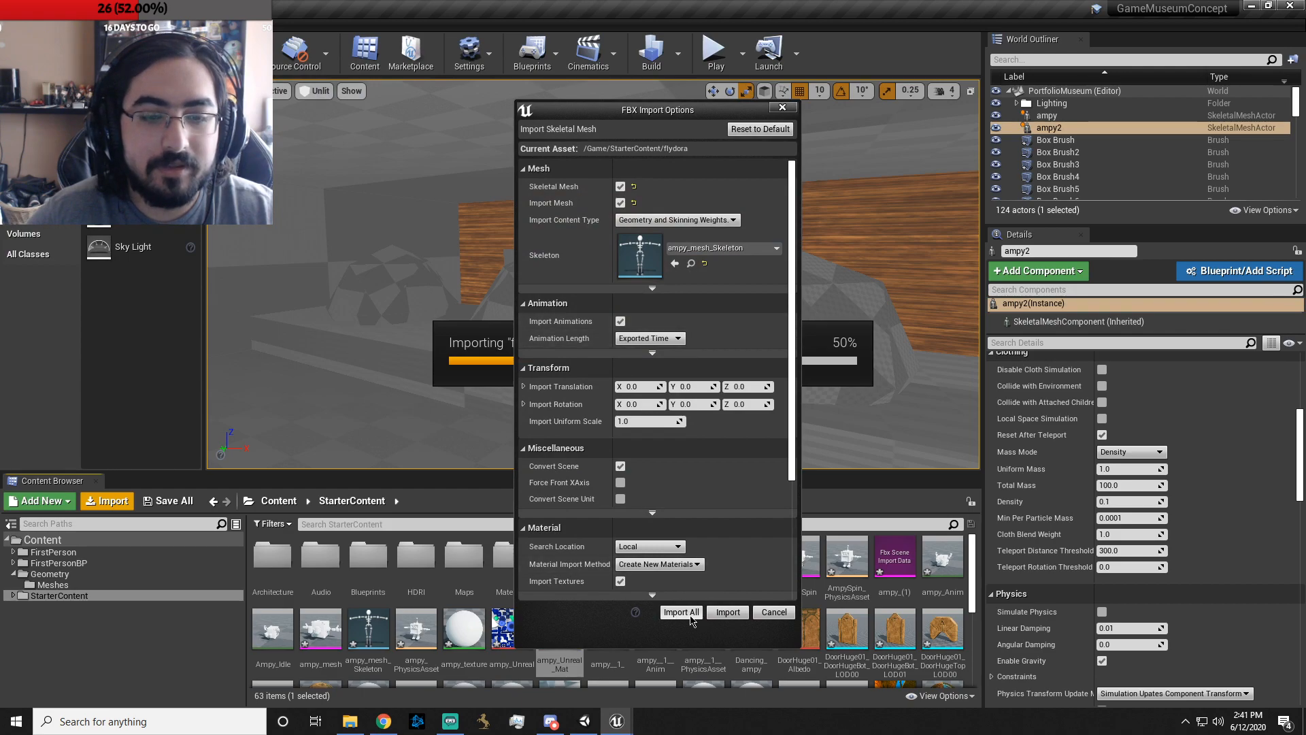
{"action": "left_click", "coordinate": [693, 616]}
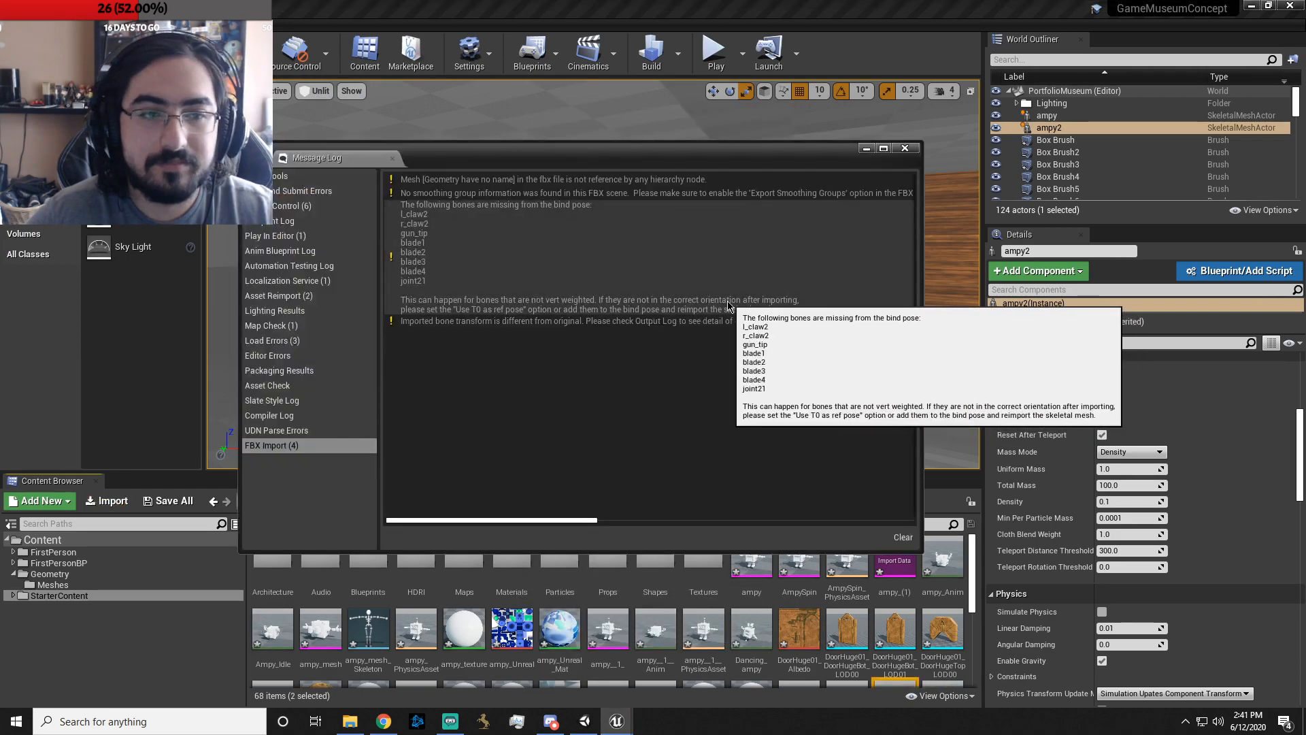
- Close the message log, delete the nearest dome brush and place the flydora skeletal mesh on the display platform in its place
{"action": "left_click", "coordinate": [906, 149]}
{"action": "left_click", "coordinate": [830, 295]}
{"action": "left_click", "coordinate": [766, 344]}
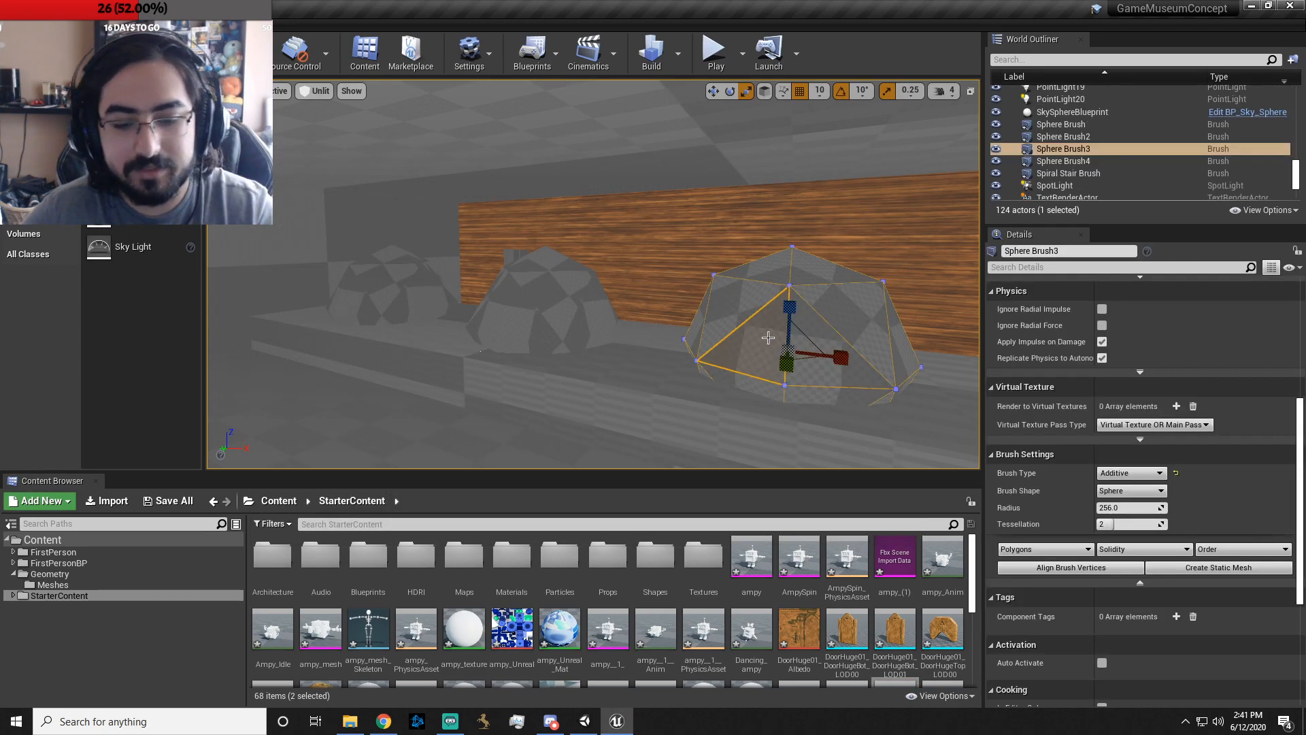
{"action": "key", "text": "Delete"}
{"action": "mouse_move", "coordinate": [618, 439]}
{"action": "right_mouse_down"}
{"action": "mouse_move", "coordinate": [670, 439]}
{"action": "mouse_move", "coordinate": [617, 439]}
{"action": "right_mouse_up"}
{"action": "scroll", "coordinate": [748, 613], "scroll_direction": "down", "scroll_amount": 2}
{"action": "left_click_drag", "start_coordinate": [895, 616], "coordinate": [621, 310]}
- Scale the flydora mesh to suit the display platform, undoing the scale changes that are not wanted
{"action": "left_click_drag", "start_coordinate": [602, 216], "coordinate": [621, 425]}
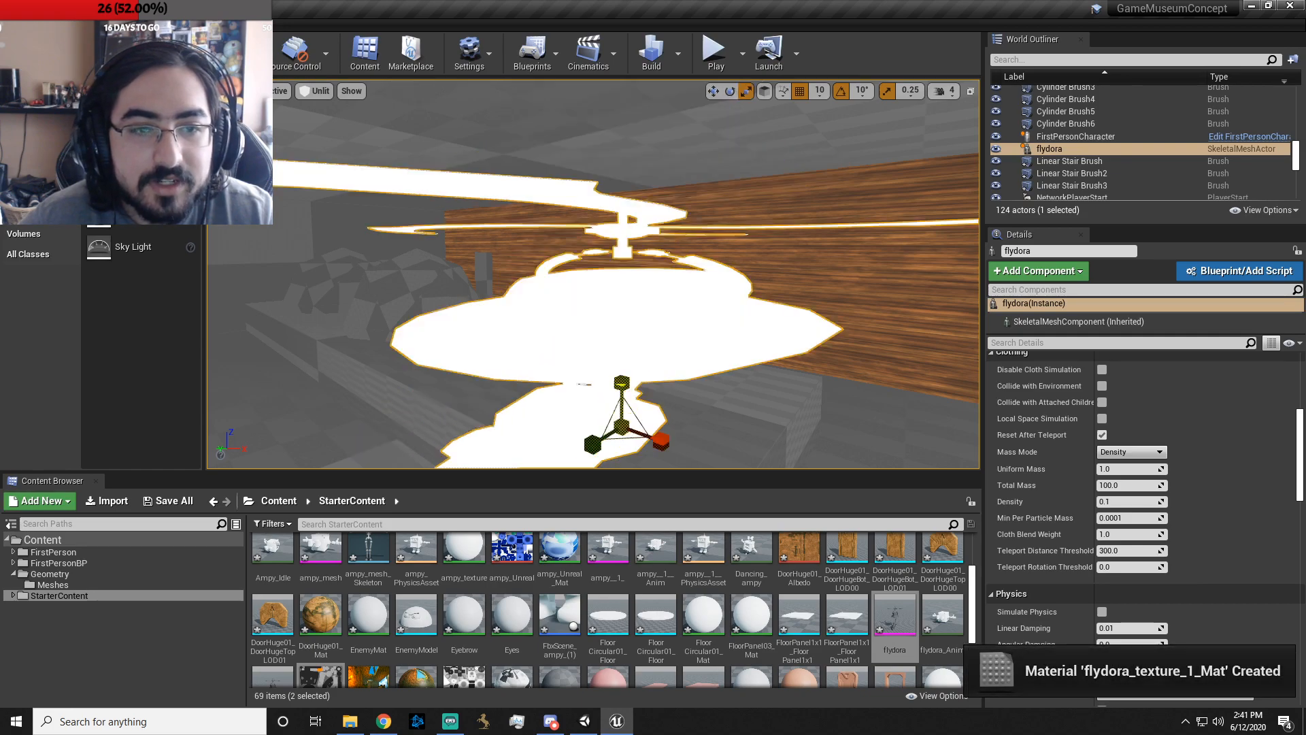
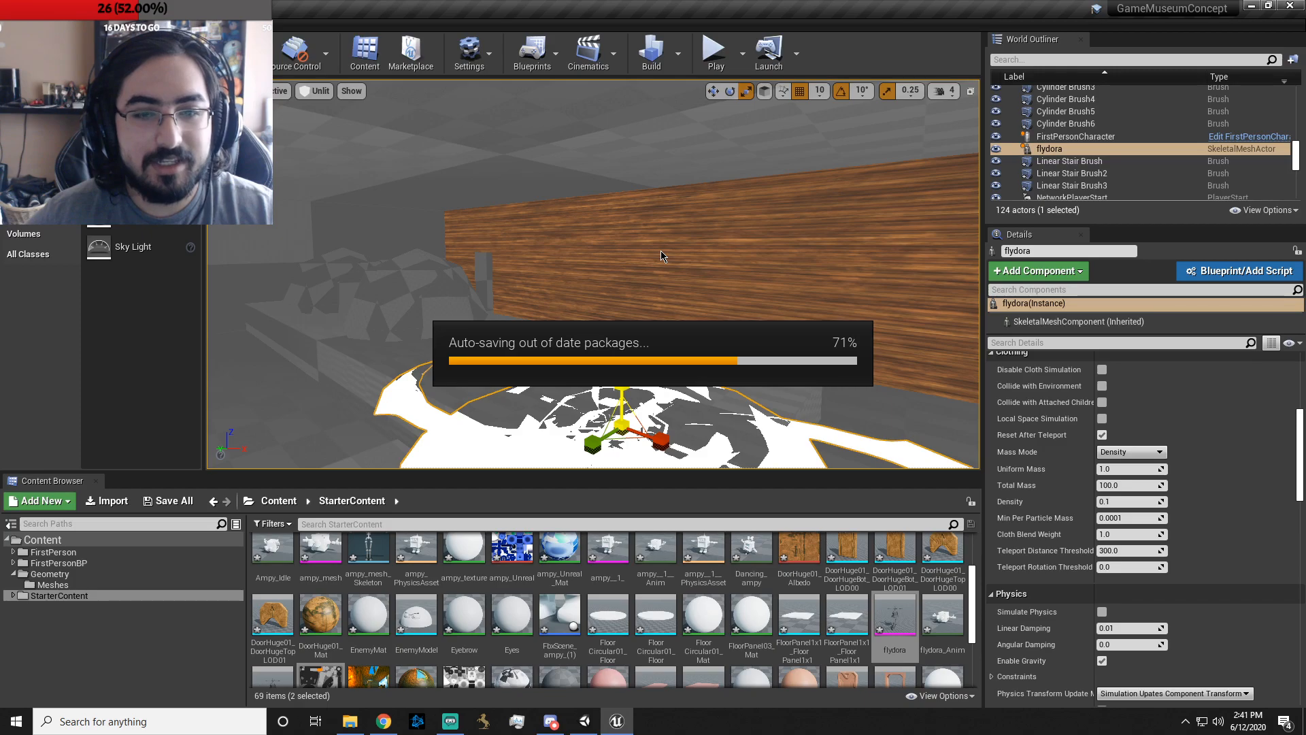
{"action": "key", "text": "ctrl+z"}
{"action": "mouse_move", "coordinate": [672, 307]}
{"action": "right_mouse_down"}
{"action": "mouse_move", "coordinate": [671, 327]}
{"action": "mouse_move", "coordinate": [638, 325]}
{"action": "right_mouse_up"}
{"action": "left_click", "coordinate": [519, 274]}
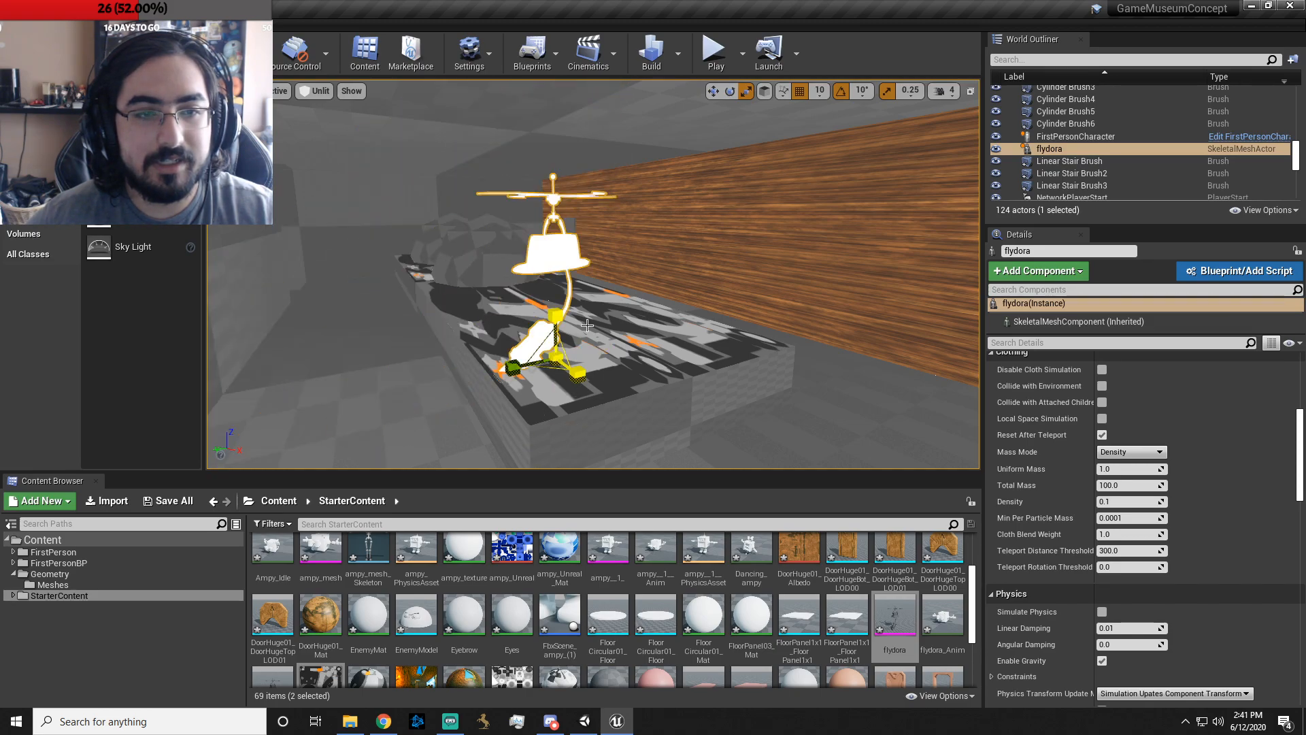
{"action": "left_click_drag", "start_coordinate": [559, 315], "coordinate": [560, 276]}
{"action": "mouse_move", "coordinate": [662, 301]}
{"action": "right_mouse_down"}
{"action": "mouse_move", "coordinate": [619, 296]}
{"action": "mouse_move", "coordinate": [662, 301]}
{"action": "right_mouse_up"}
{"action": "key", "text": "d"}
{"action": "key", "text": "w"}
{"action": "key", "text": "r"}
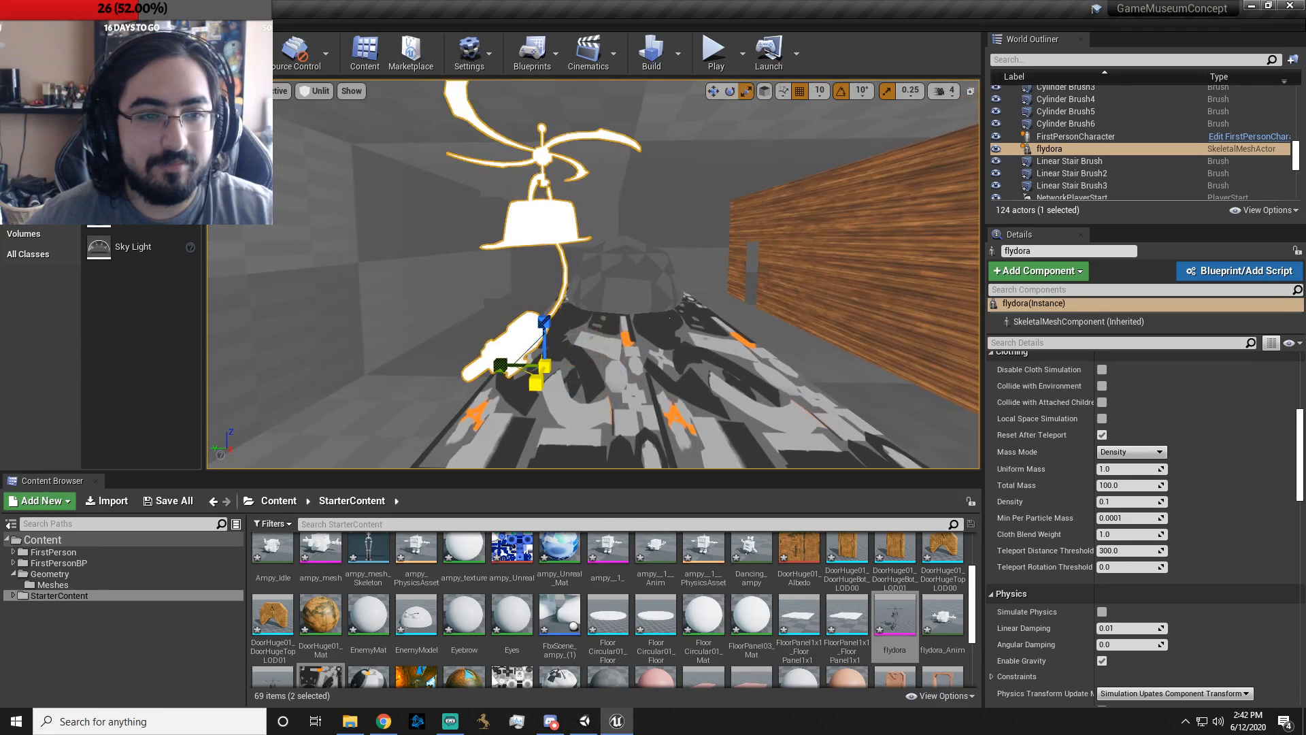
{"action": "key", "text": "ctrl+z"}
{"action": "right_click_drag", "start_coordinate": [582, 381], "coordinate": [707, 382]}
{"action": "key", "text": "a"}
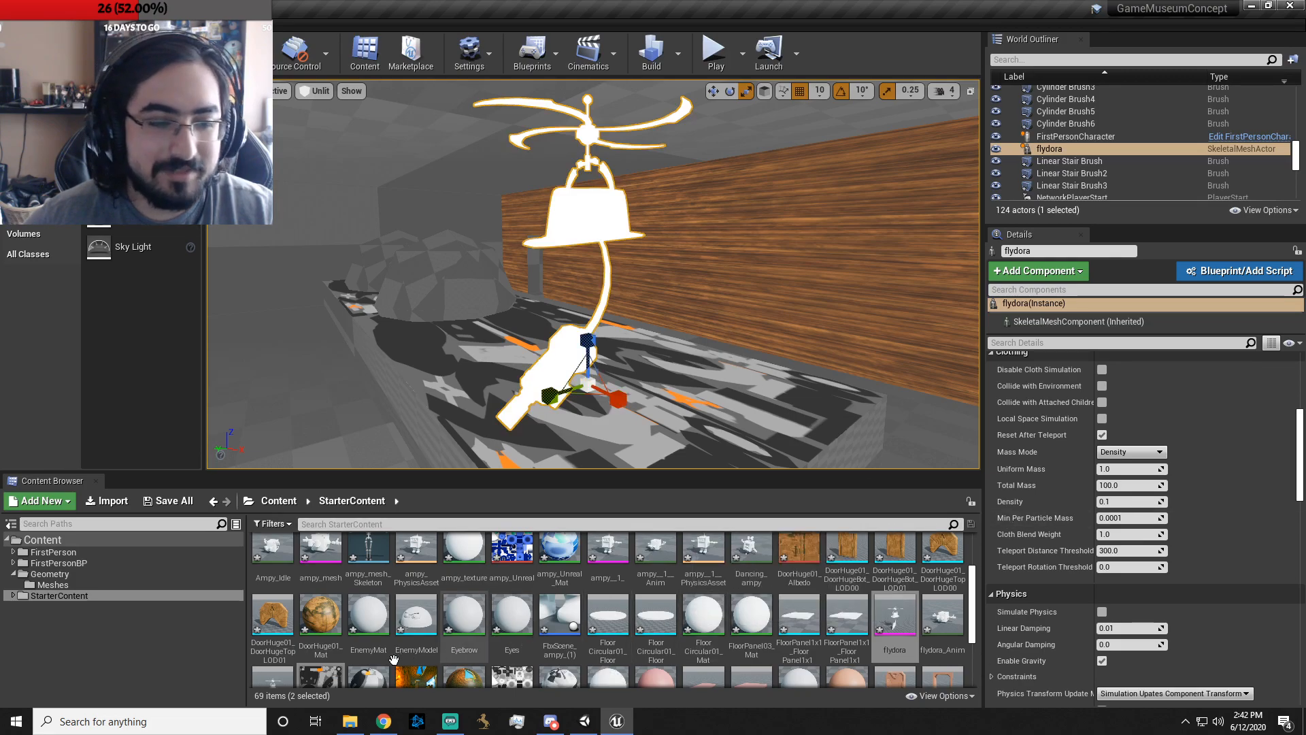
- Apply the flydora_texture_1 material to the flydora mesh and check it from the front and side
{"action": "left_click_drag", "start_coordinate": [369, 677], "coordinate": [571, 213]}
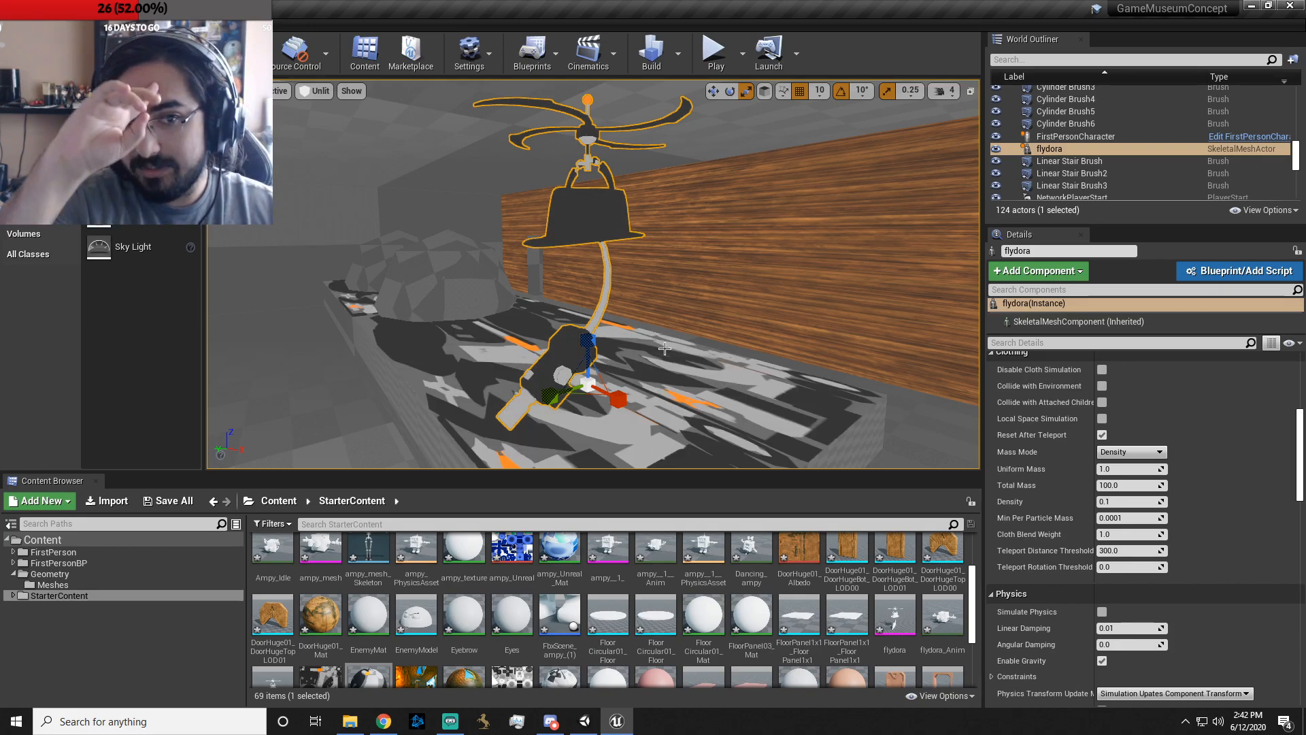
{"action": "key", "text": "w"}
{"action": "right_click_drag", "start_coordinate": [664, 348], "coordinate": [61, 340]}
{"action": "key", "text": "s"}
{"action": "key", "text": "d"}
{"action": "key", "text": "w"}
{"action": "scroll", "coordinate": [373, 652], "scroll_direction": "down", "scroll_amount": 2}
{"action": "key", "text": "s"}
{"action": "right_click_drag", "start_coordinate": [758, 379], "coordinate": [714, 391]}
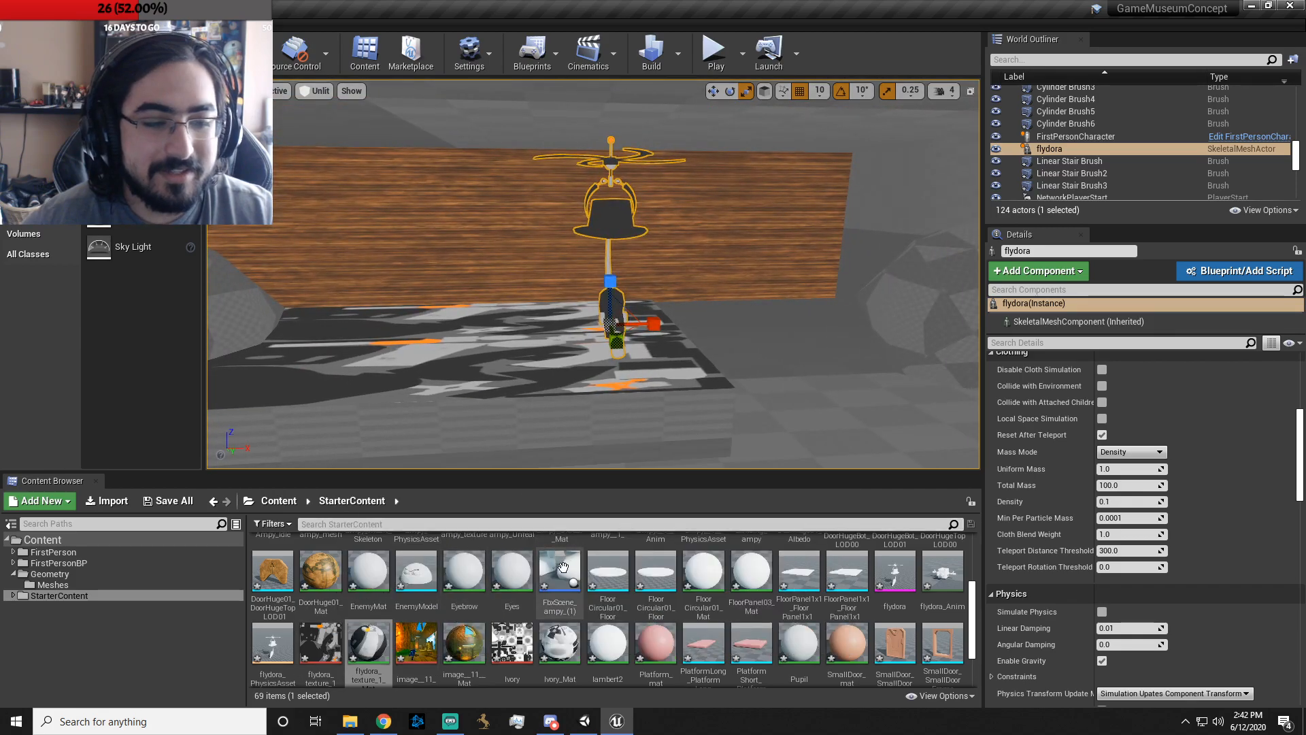
- Open the StarterContent Textures folder and apply T_Brick_Clay_Old_D to the top of the display platform
{"action": "scroll", "coordinate": [782, 571], "scroll_direction": "up", "scroll_amount": 3}
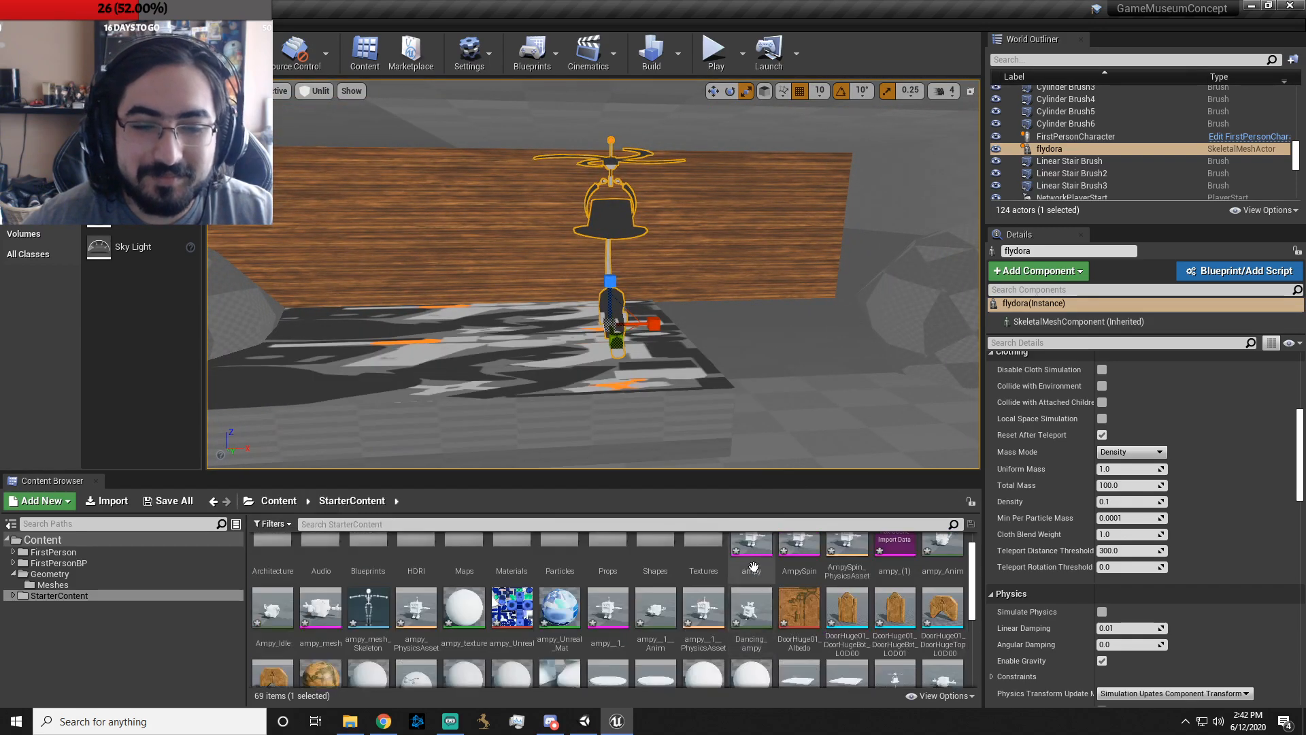
{"action": "double_click", "coordinate": [702, 557]}
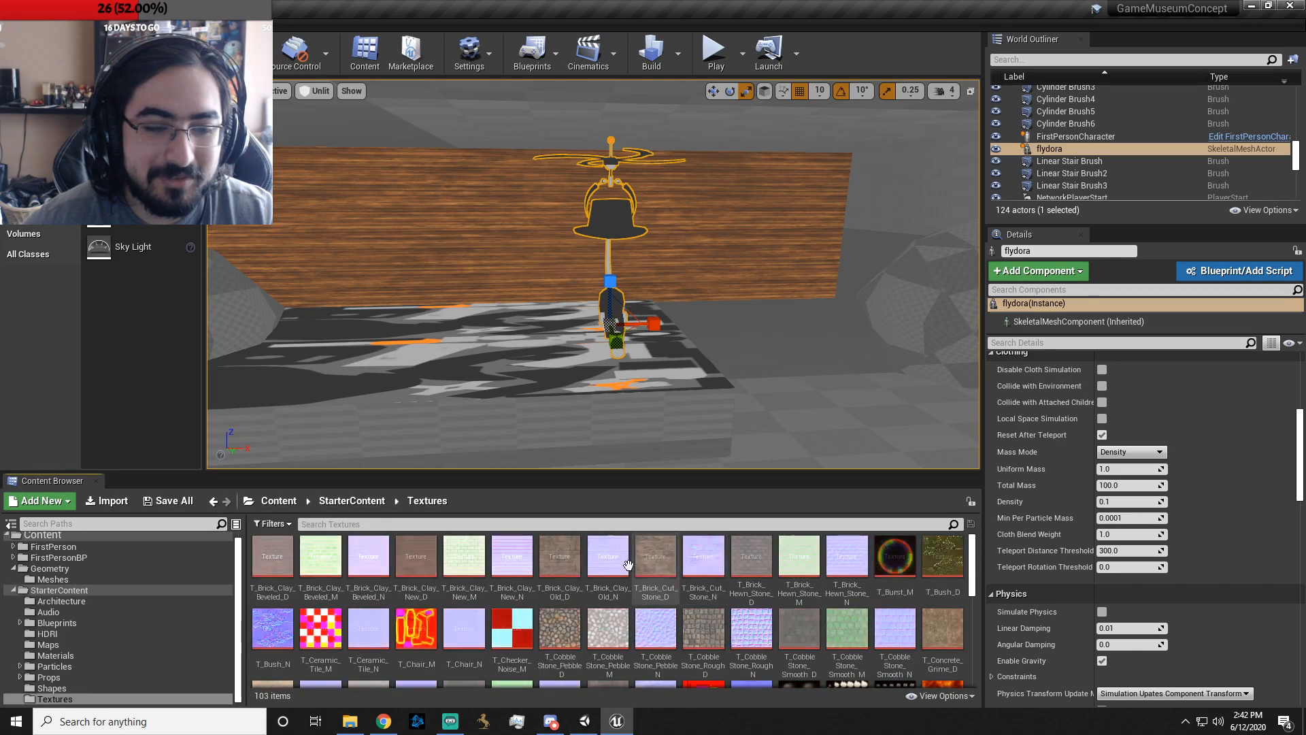
{"action": "left_click_drag", "start_coordinate": [550, 552], "coordinate": [501, 394]}
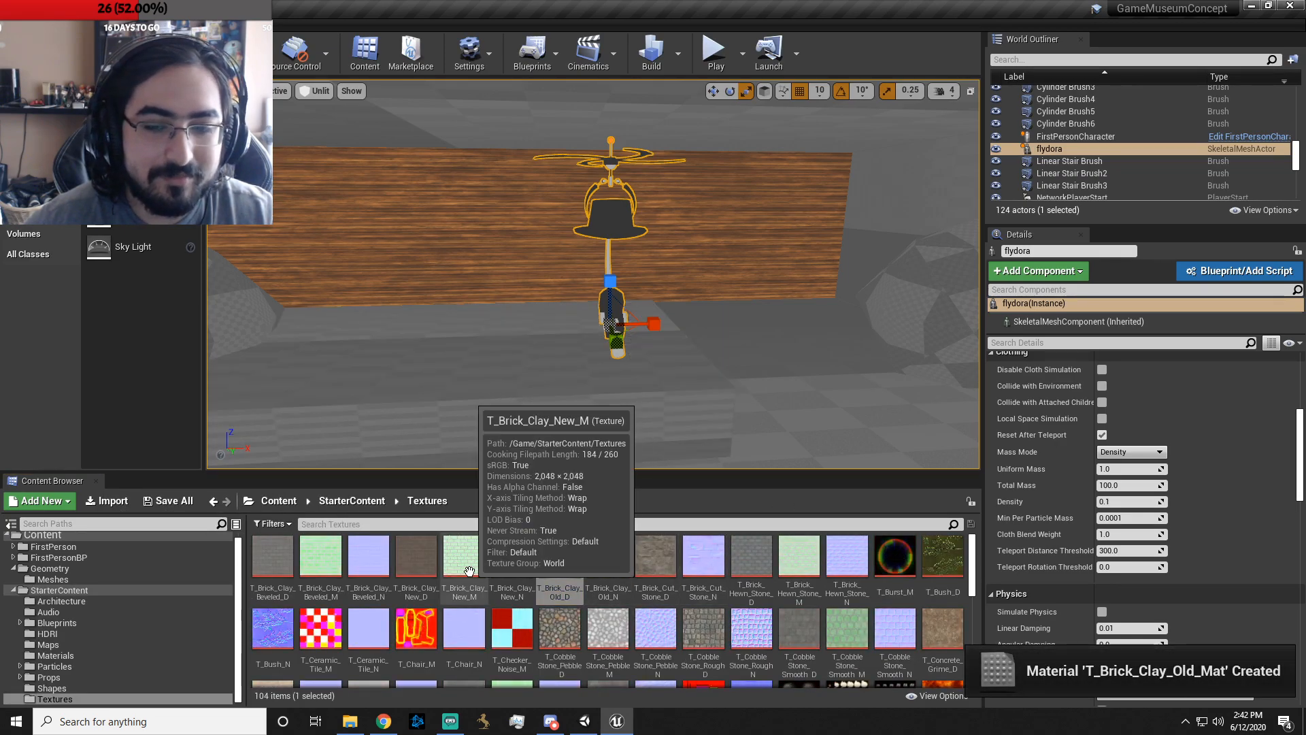
- Move flydora to the middle of the platform's width, at the end of the row of domes
{"action": "key", "text": "d"}
{"action": "right_click_drag", "start_coordinate": [525, 225], "coordinate": [292, 225]}
{"action": "key", "text": "w"}
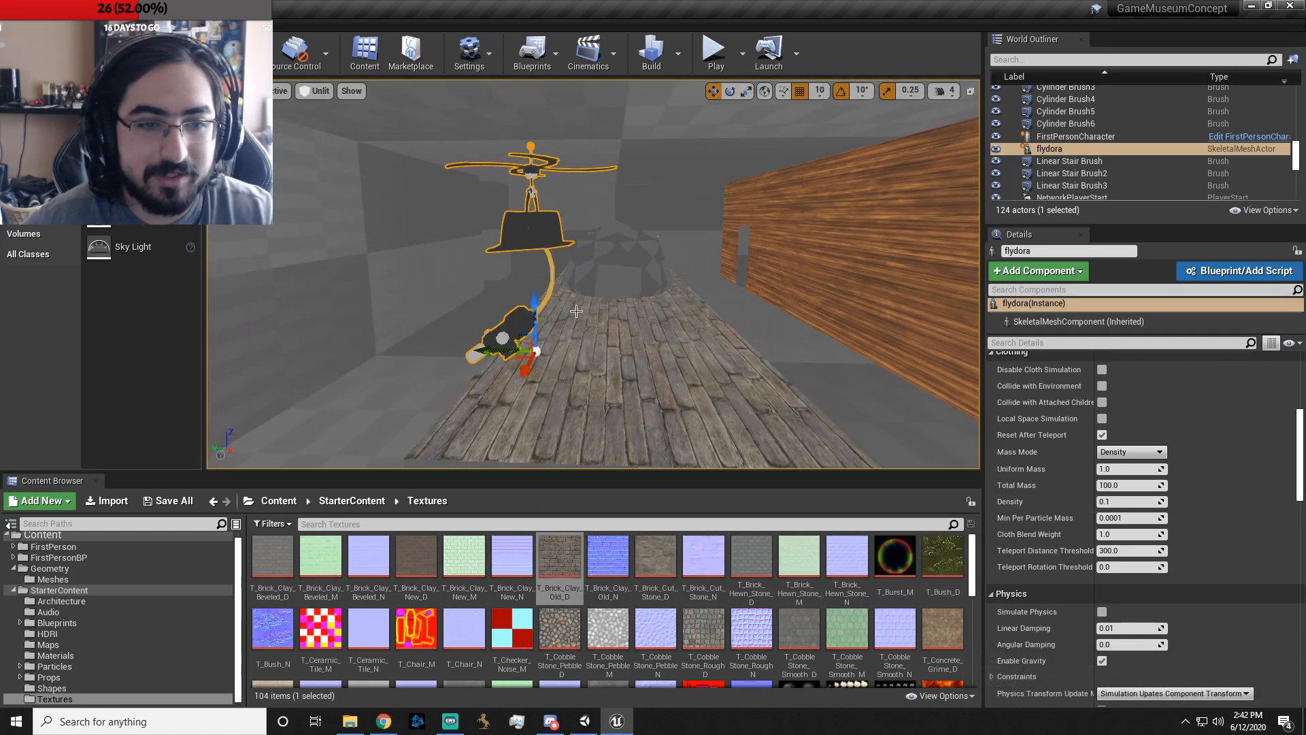
{"action": "left_click_drag", "start_coordinate": [489, 355], "coordinate": [608, 392]}
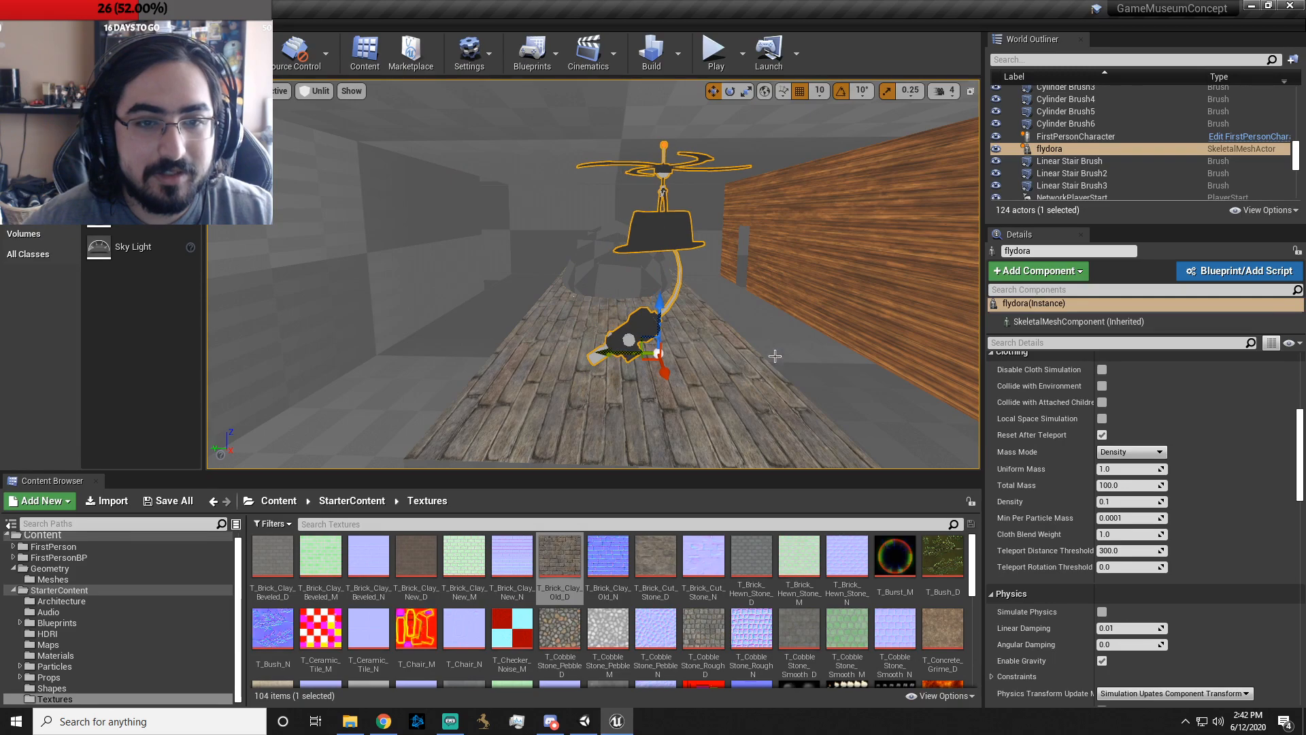
{"action": "left_click", "coordinate": [611, 286]}
{"action": "key", "text": "a"}
{"action": "right_click_drag", "start_coordinate": [611, 285], "coordinate": [741, 278]}
{"action": "left_click", "coordinate": [752, 291]}
{"action": "left_click_drag", "start_coordinate": [805, 328], "coordinate": [712, 357]}
{"action": "right_click_drag", "start_coordinate": [589, 392], "coordinate": [523, 393]}
{"action": "key", "text": "s"}
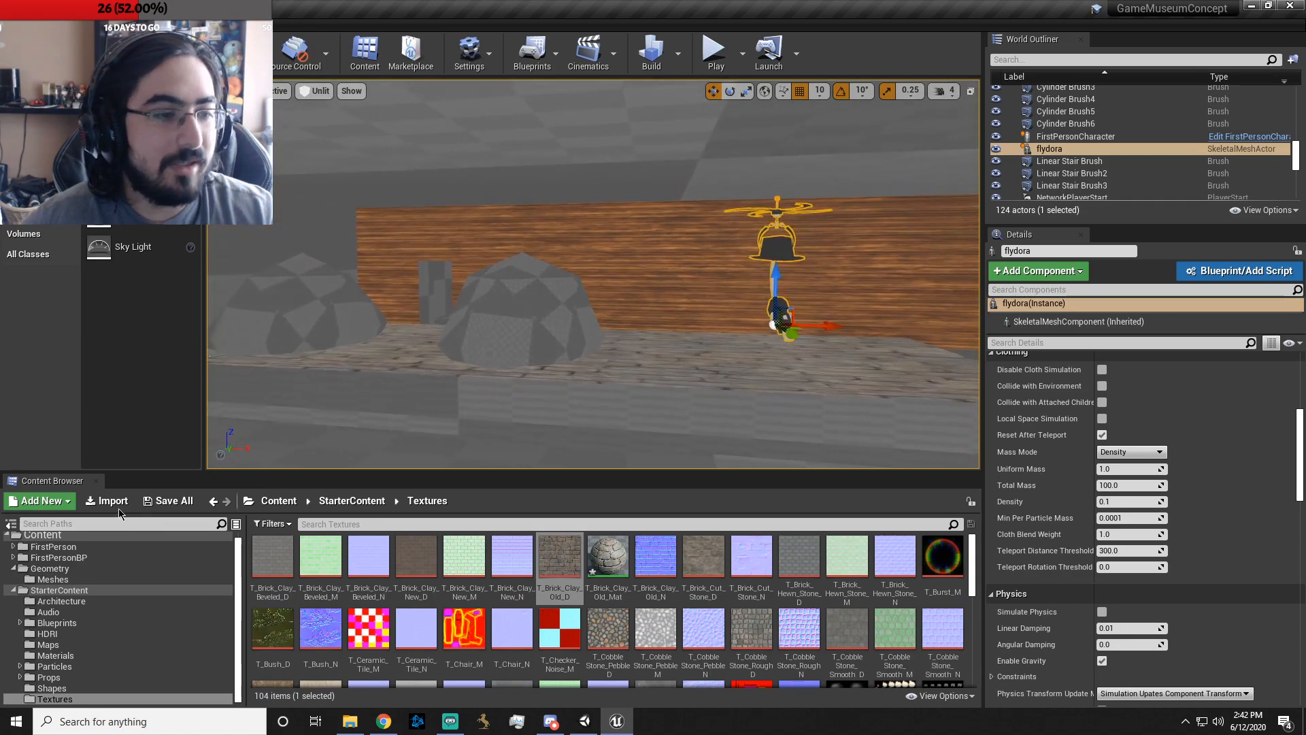
- Start an asset import and browse to the Spedora/Spedora folder inside Enemies
{"action": "left_click", "coordinate": [108, 502]}
{"action": "left_click", "coordinate": [283, 34]}
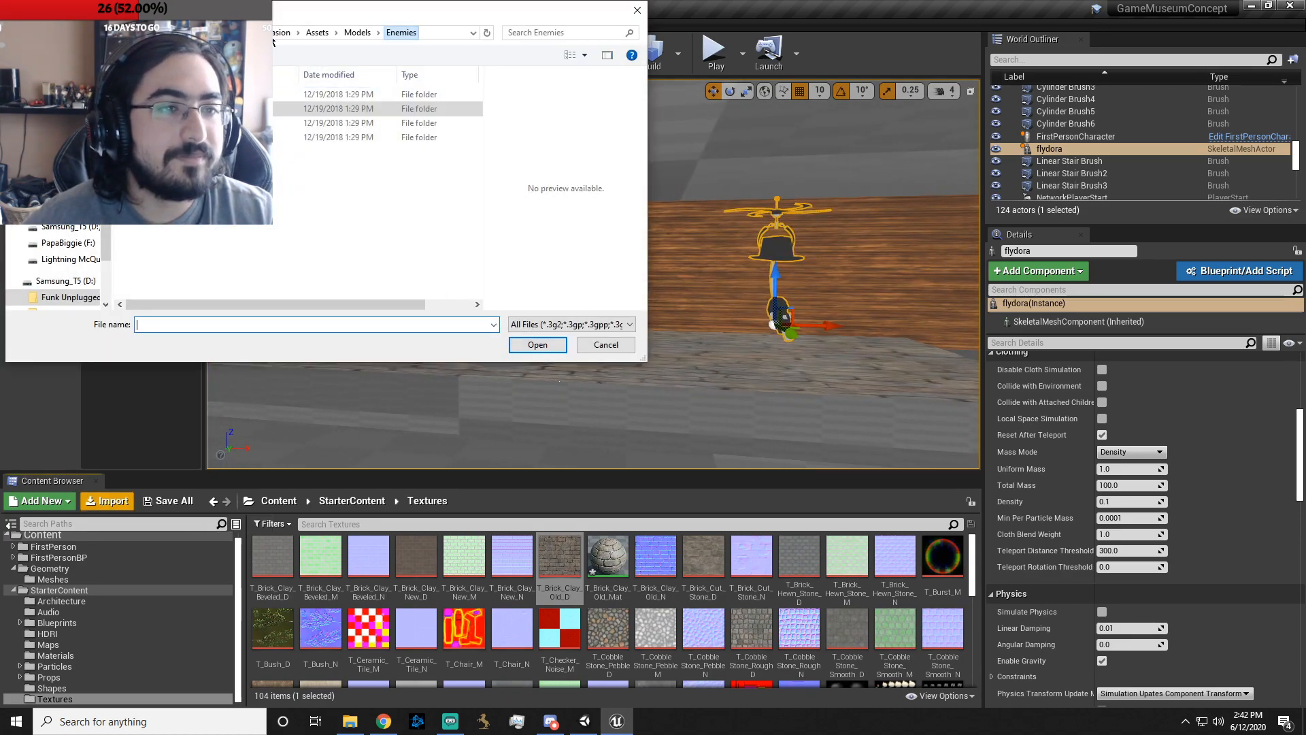
{"action": "double_click", "coordinate": [213, 124]}
{"action": "double_click", "coordinate": [212, 94]}
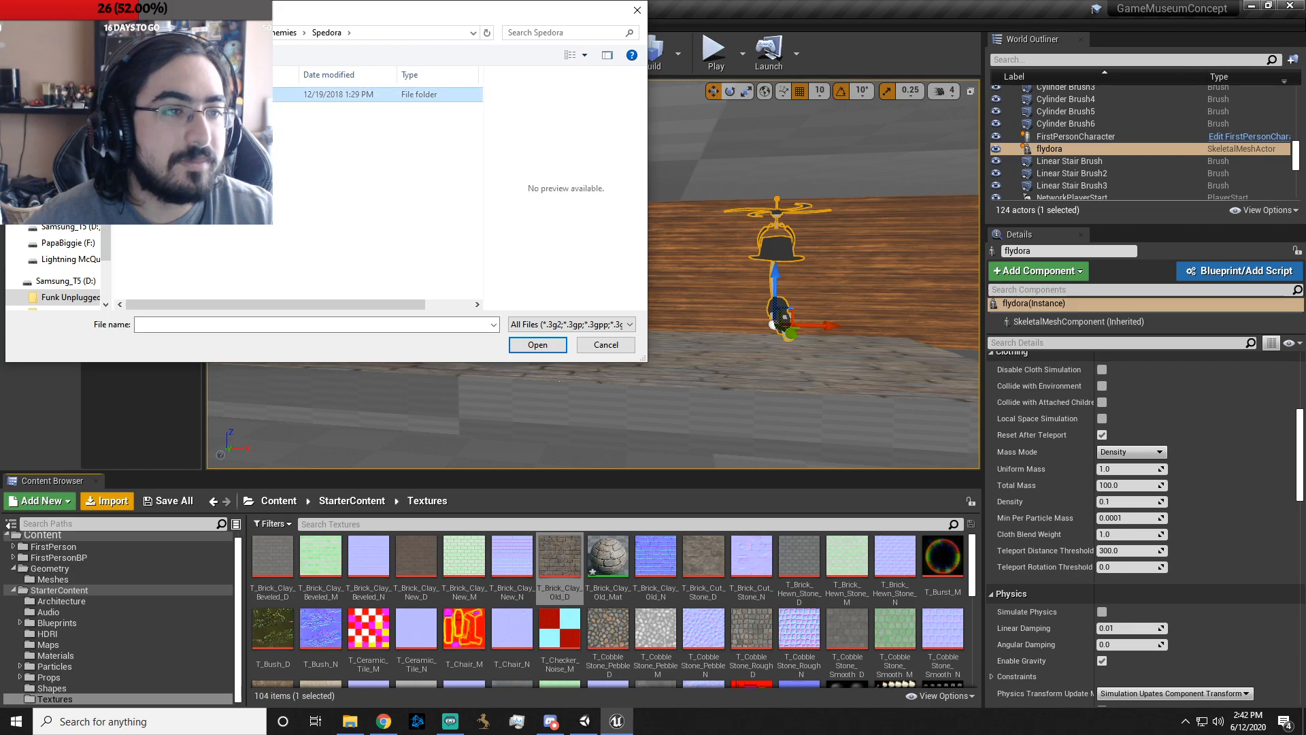
- Import spedora.fbx together with spedora_texture, applying the offered skeletal mesh options to all, and close the message log
{"action": "left_click", "coordinate": [212, 109]}
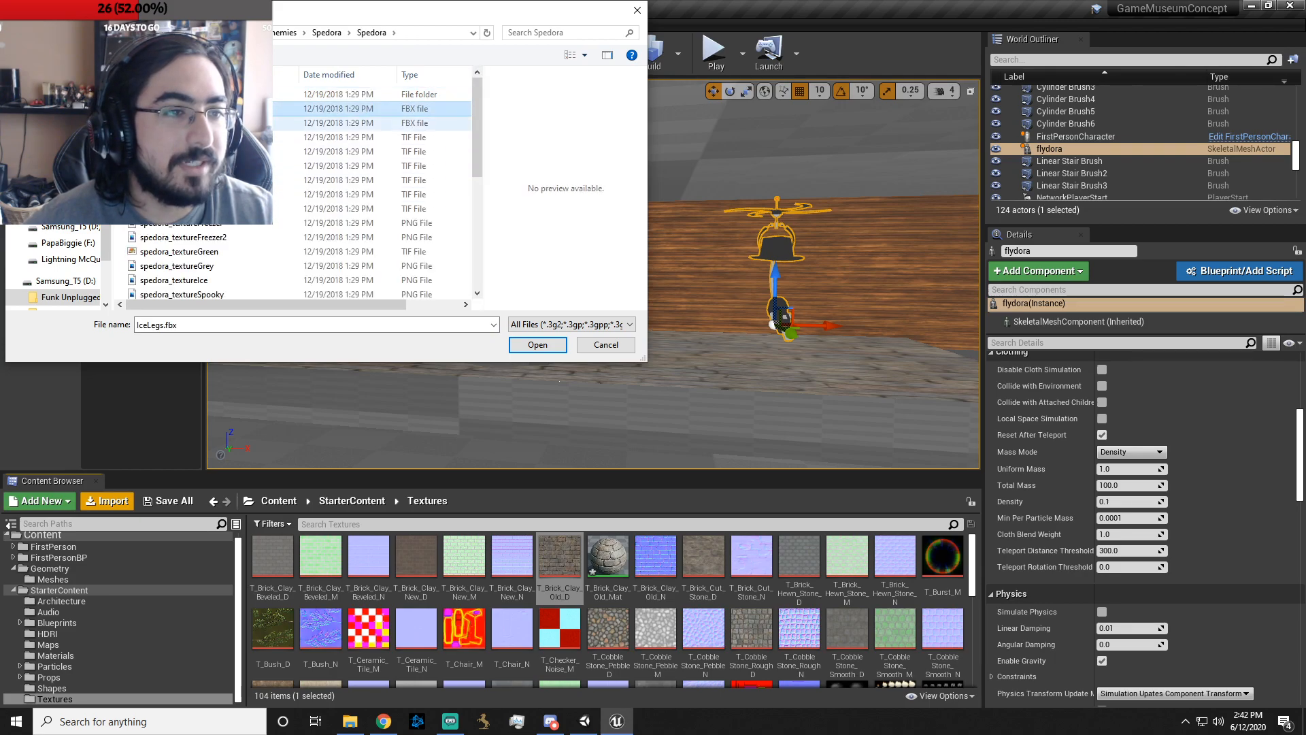
{"action": "left_click", "coordinate": [212, 123]}
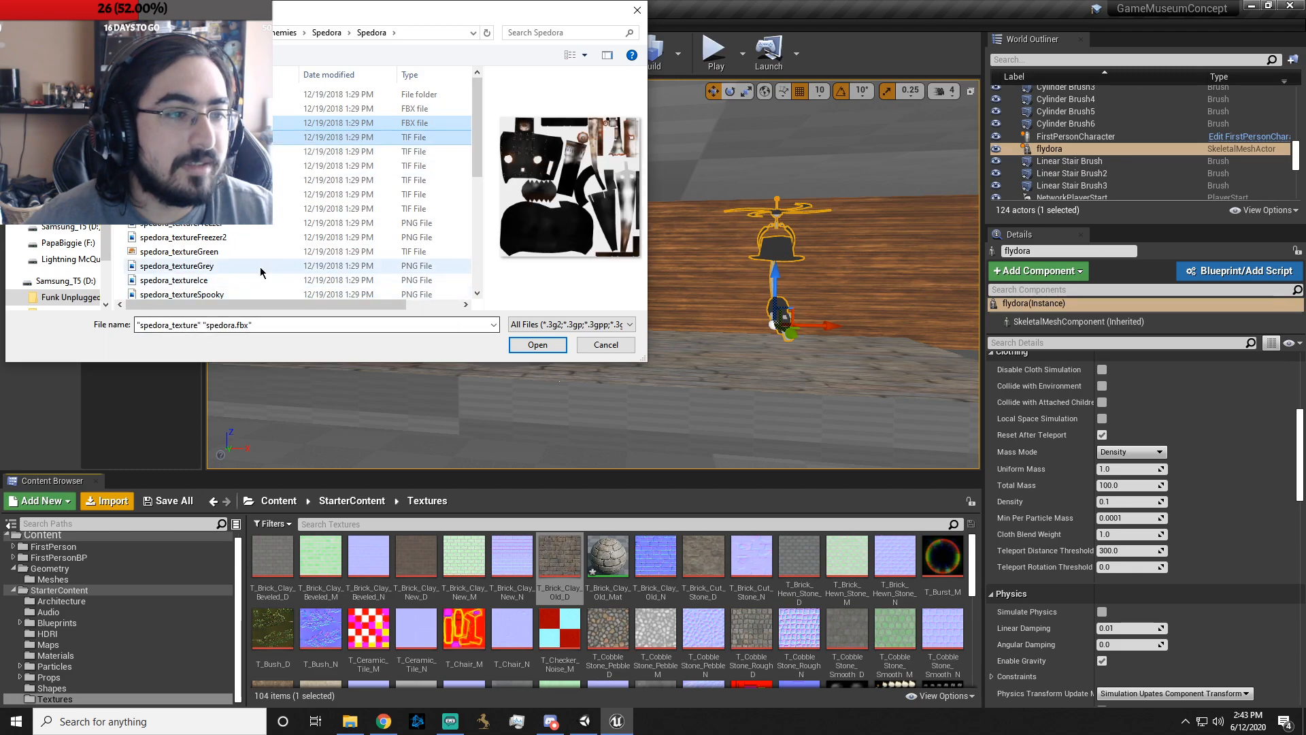
{"action": "scroll", "coordinate": [259, 266], "scroll_direction": "down", "scroll_amount": 1}
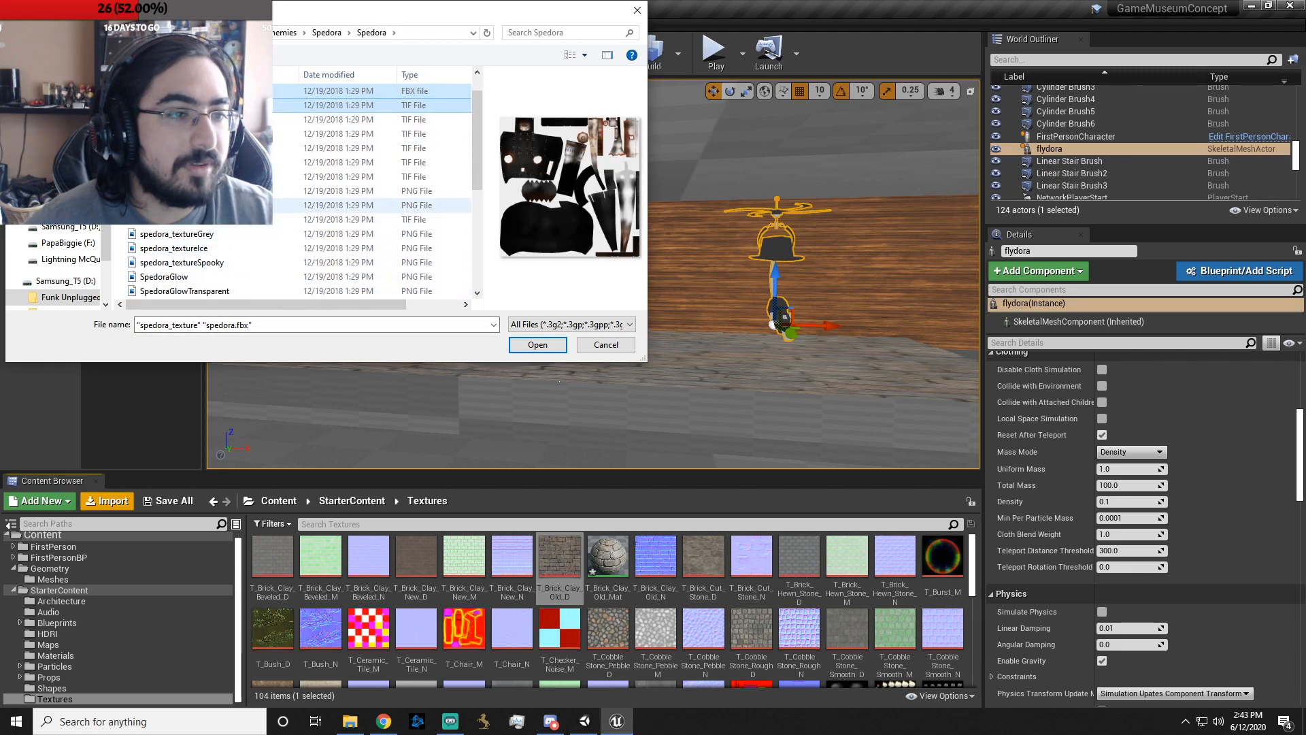
{"action": "scroll", "coordinate": [251, 211], "scroll_direction": "down", "scroll_amount": 3}
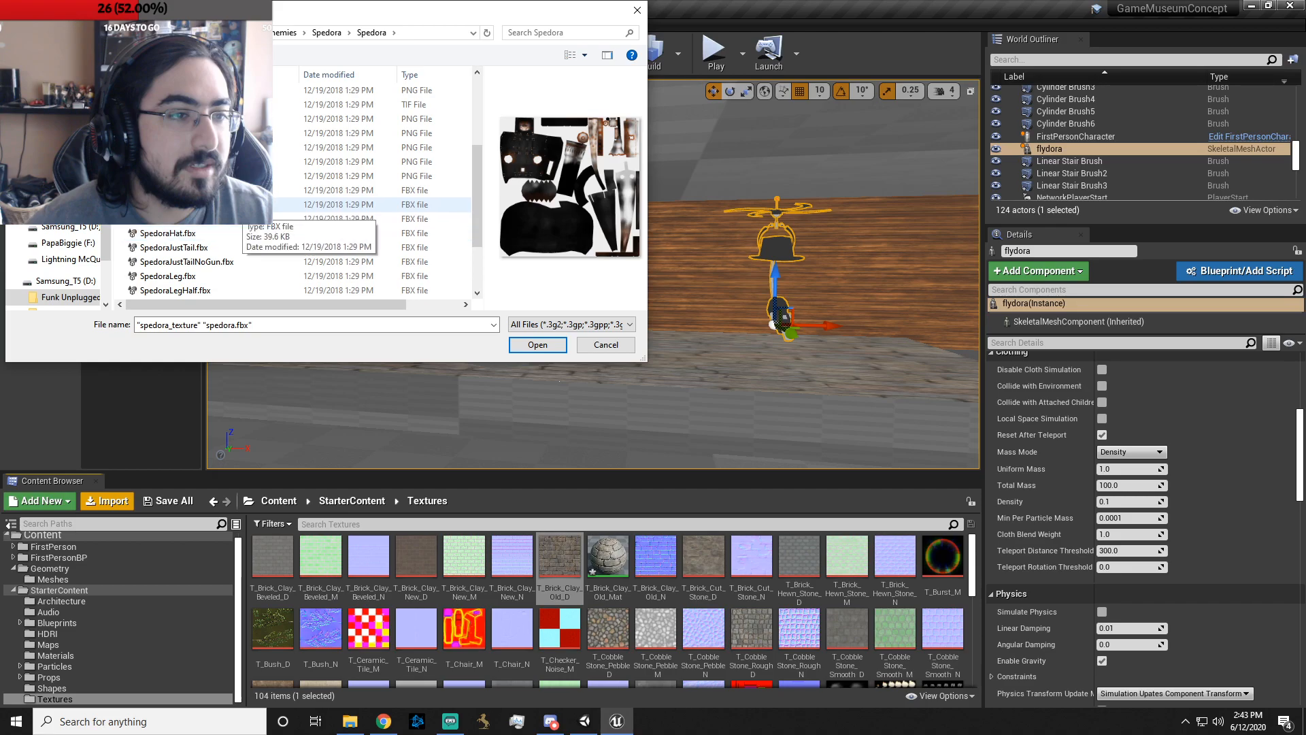
{"action": "scroll", "coordinate": [252, 225], "scroll_direction": "up", "scroll_amount": 5}
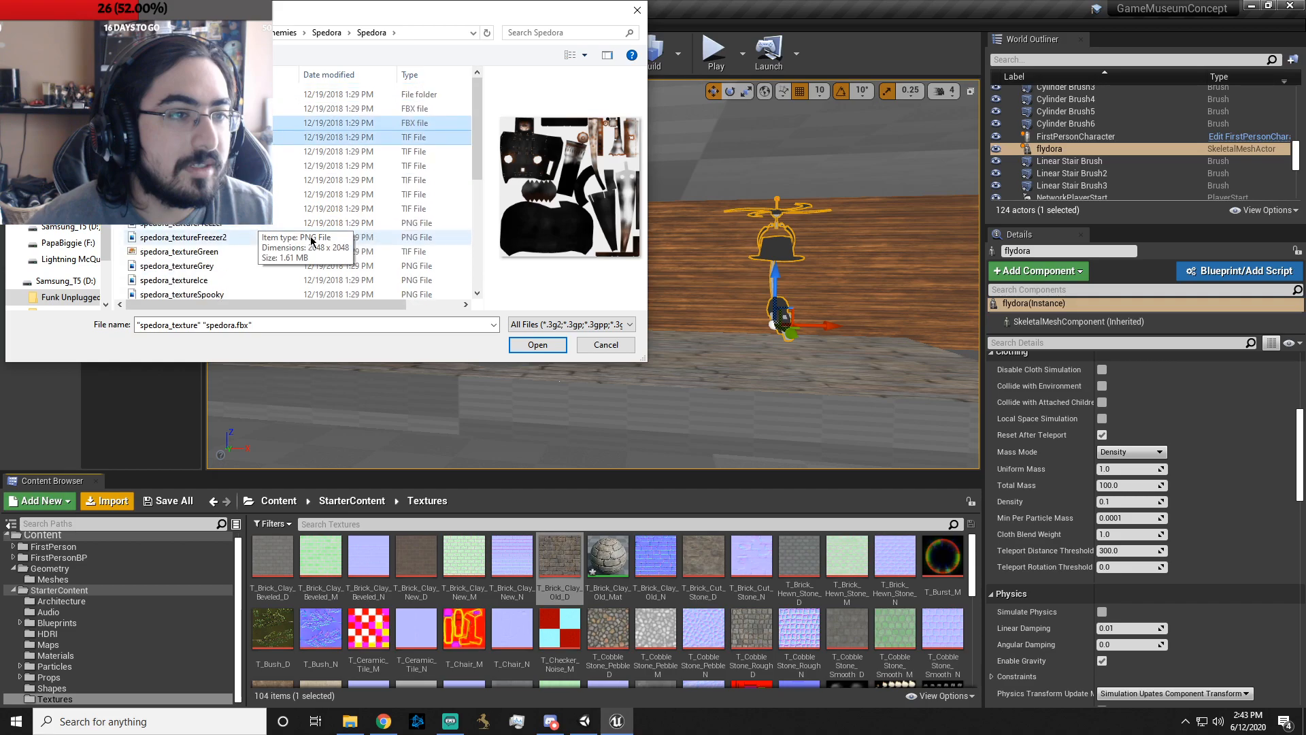
{"action": "left_click", "coordinate": [537, 345]}
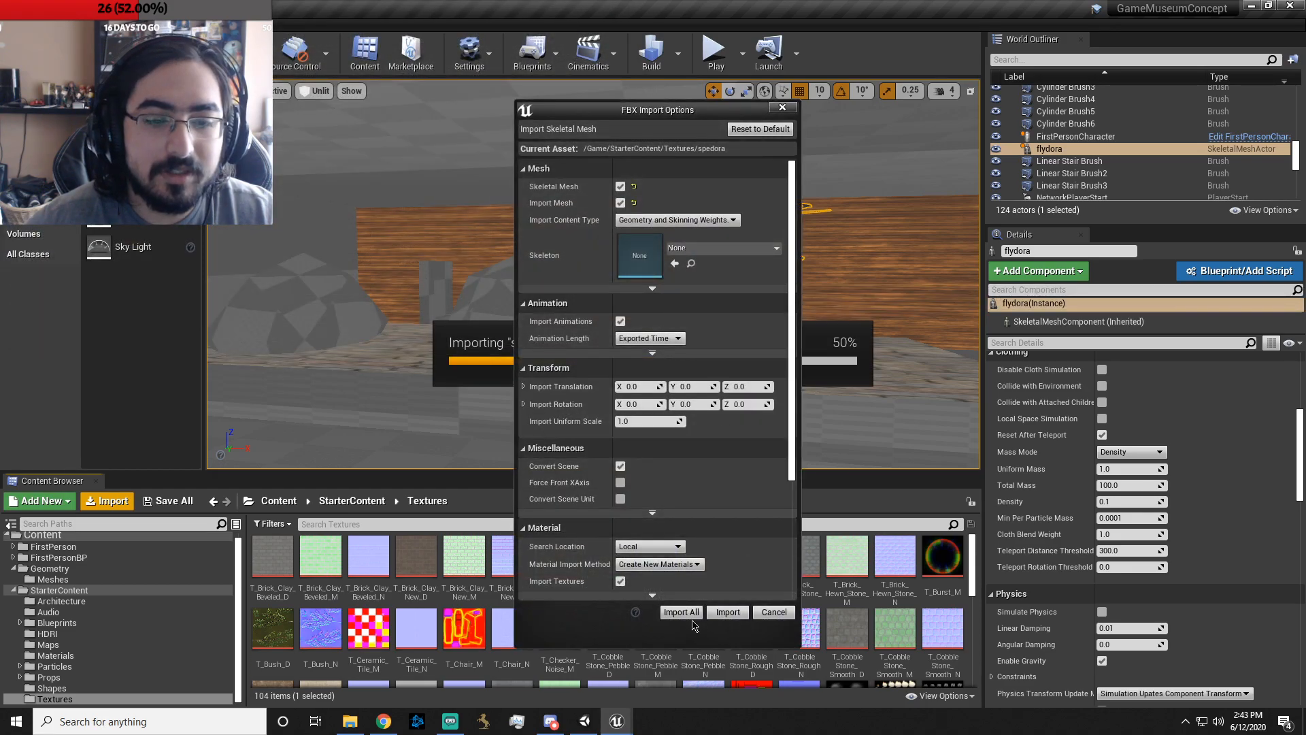
{"action": "left_click", "coordinate": [693, 618]}
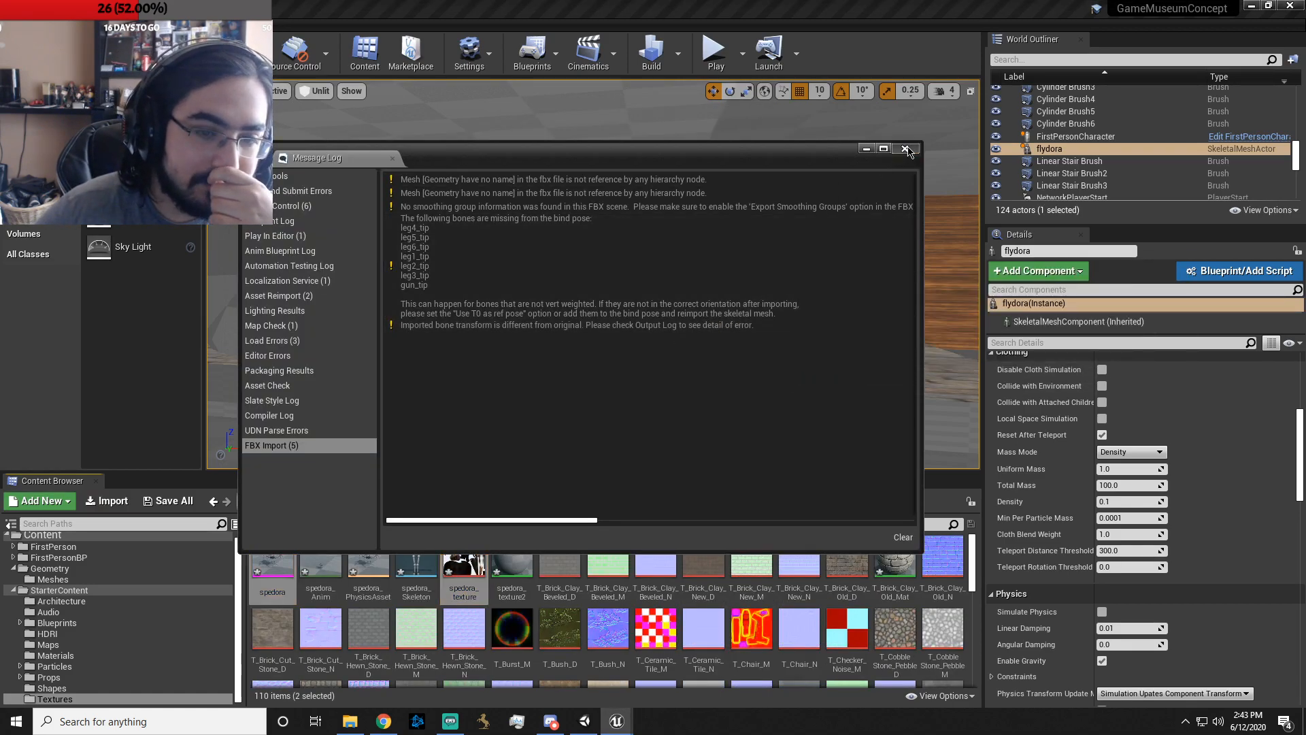
{"action": "left_click", "coordinate": [905, 149]}
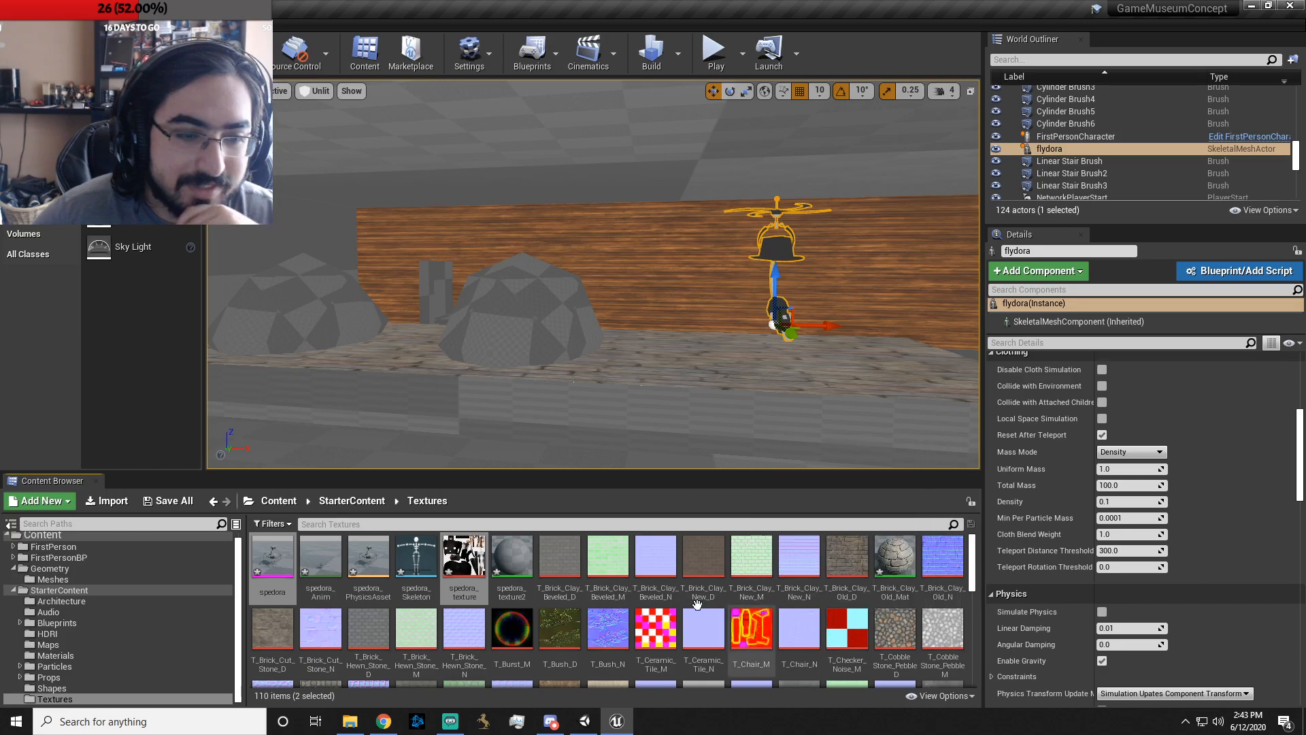
- Delete the dome brush nearest flydora and place the spedora skeletal mesh on the platform in its place
{"action": "left_click", "coordinate": [528, 338]}
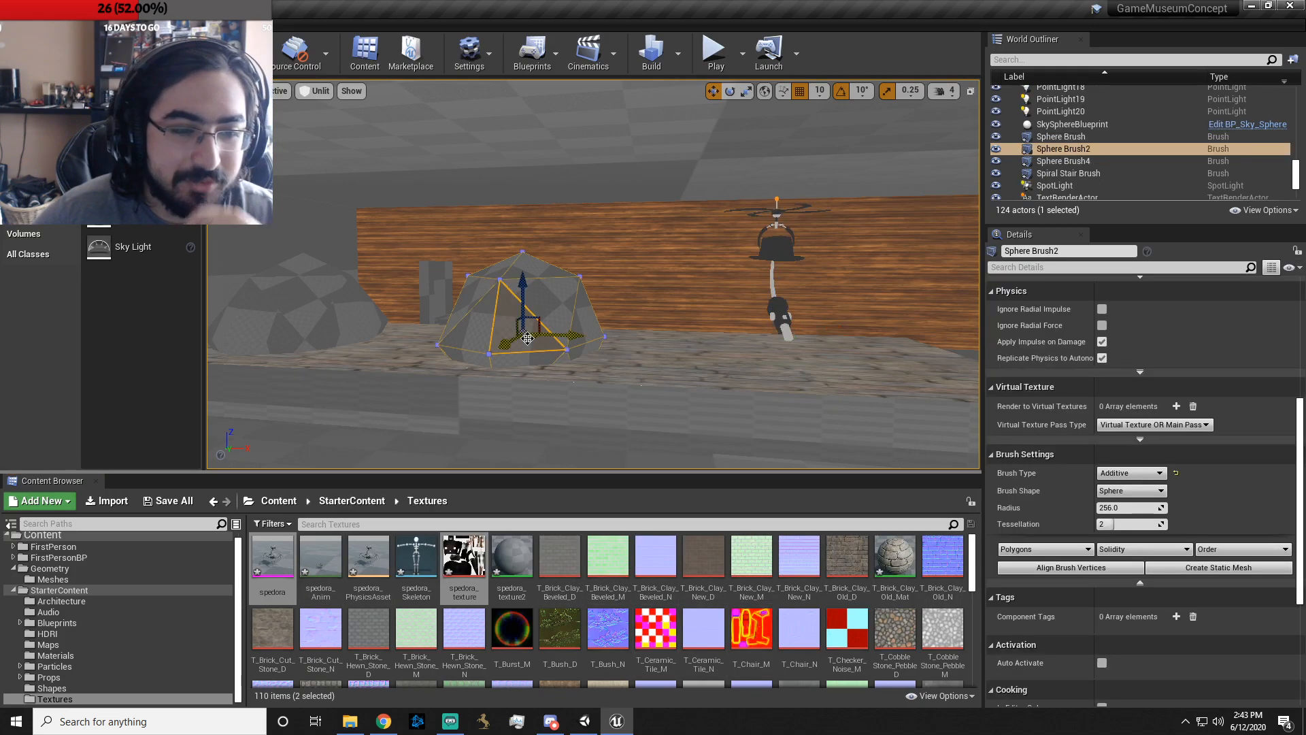
{"action": "key", "text": "Delete"}
{"action": "left_click_drag", "start_coordinate": [272, 554], "coordinate": [504, 349]}
{"action": "right_click_drag", "start_coordinate": [622, 322], "coordinate": [495, 380]}
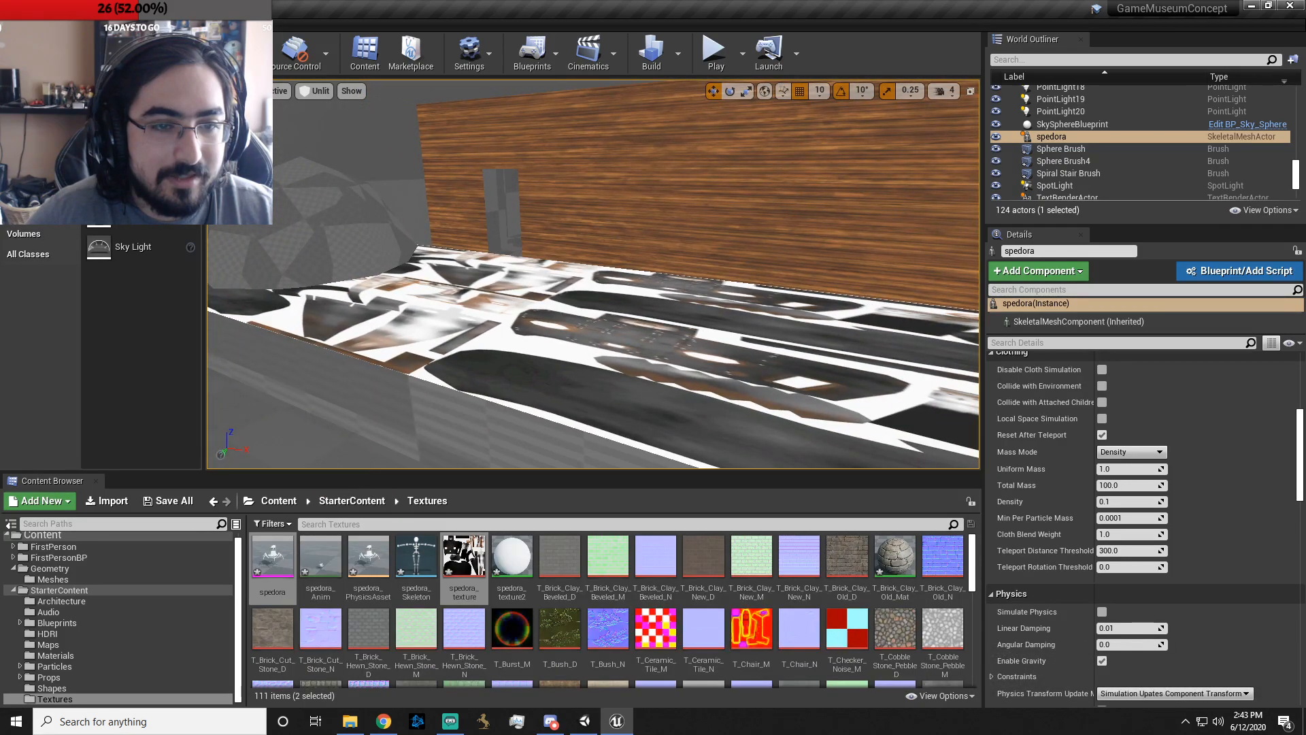
- Place a second spedora on the platform and scale it up uniformly to exhibit size
{"action": "left_click", "coordinate": [546, 322]}
{"action": "left_click_drag", "start_coordinate": [353, 565], "coordinate": [498, 301]}
{"action": "key", "text": "e"}
{"action": "key", "text": "r"}
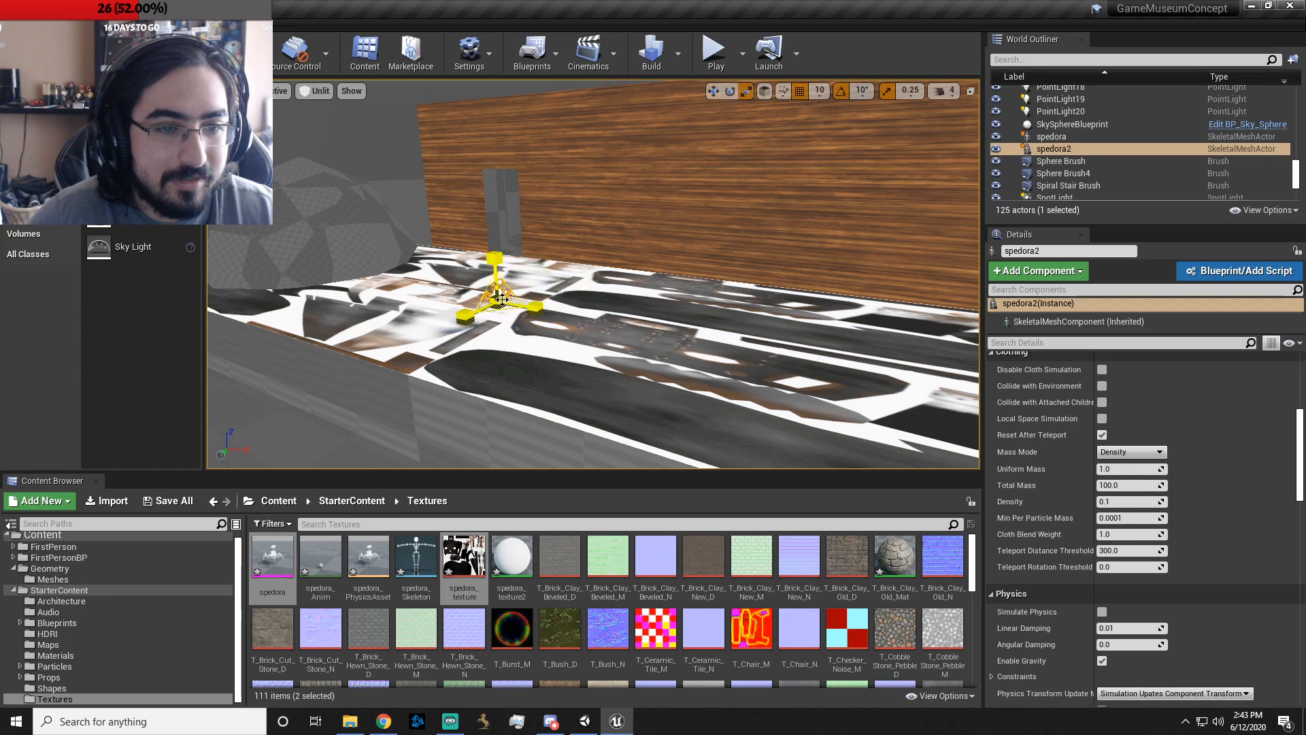
{"action": "left_click_drag", "start_coordinate": [498, 302], "coordinate": [526, 263]}
- Delete the extra small spedora from the platform and apply spedora_texture to the large spedora
{"action": "left_click_drag", "start_coordinate": [502, 557], "coordinate": [481, 359]}
{"action": "left_click_drag", "start_coordinate": [521, 300], "coordinate": [740, 405]}
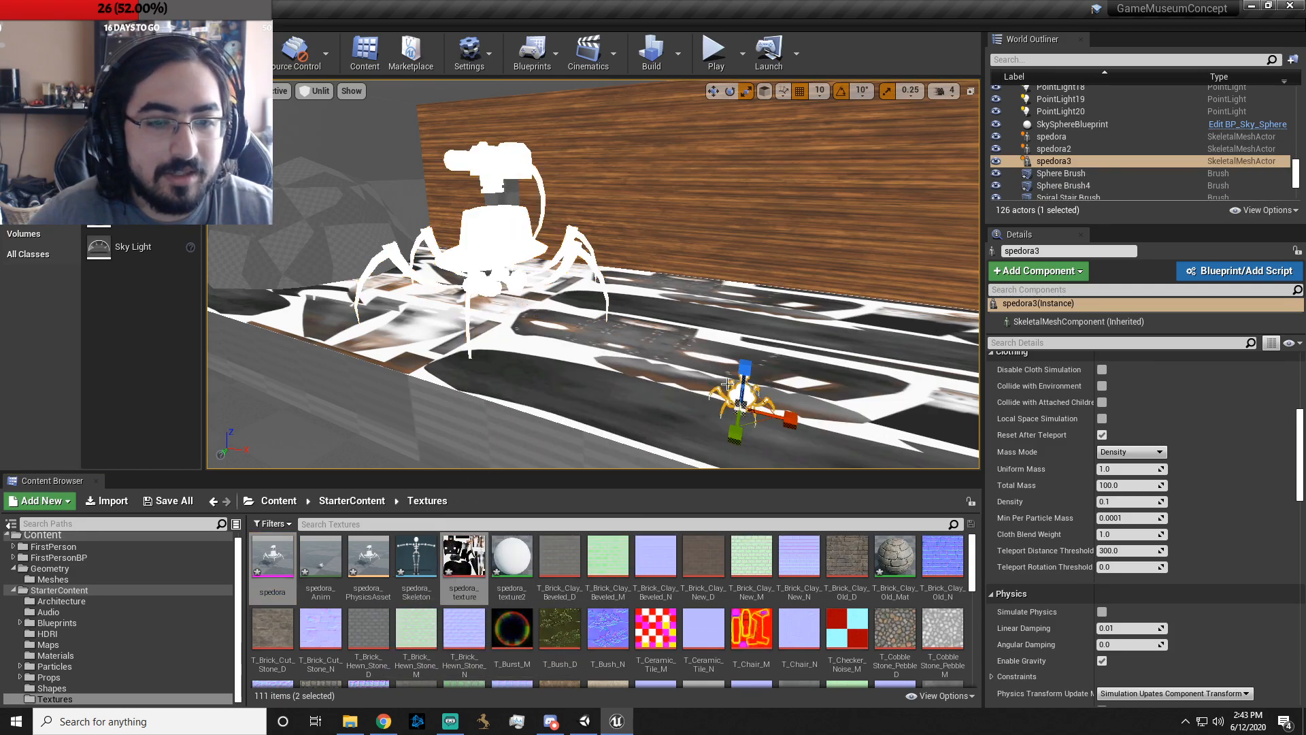
{"action": "key", "text": "Delete"}
{"action": "left_click_drag", "start_coordinate": [464, 557], "coordinate": [495, 228]}
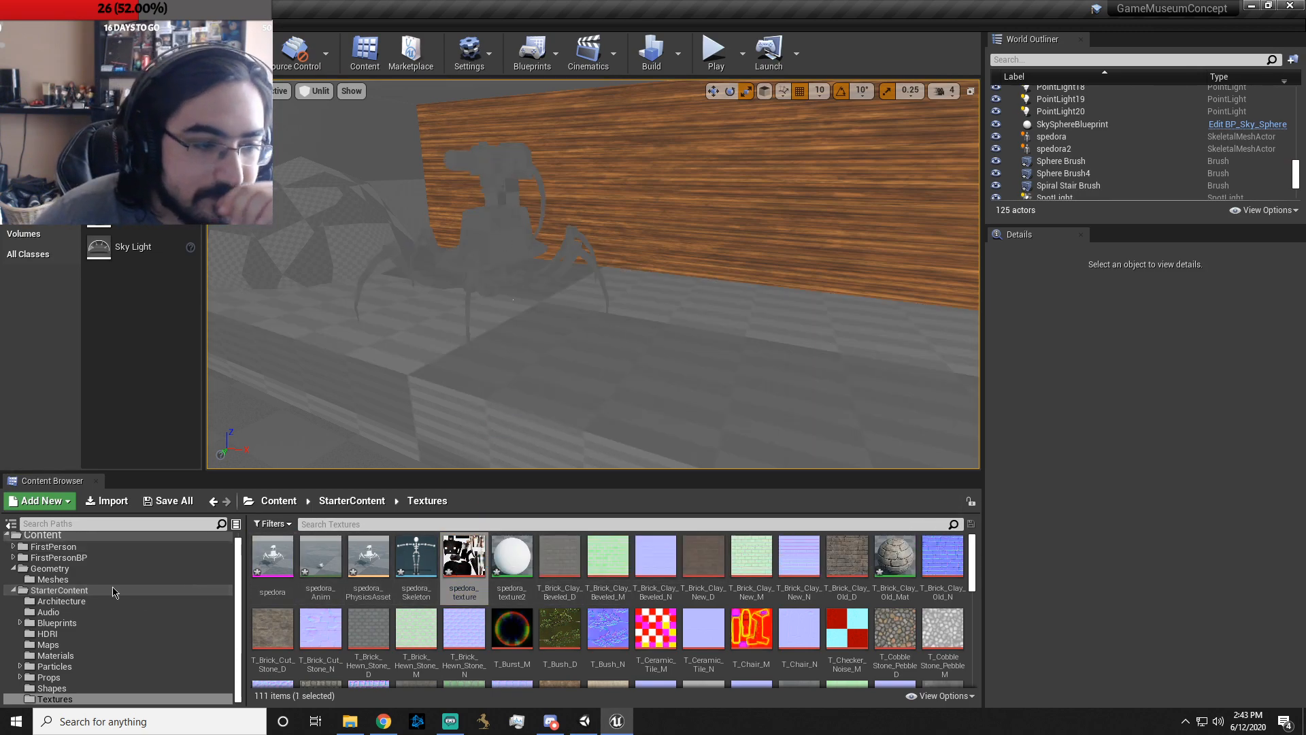
- Open the StarterContent Materials folder and apply M_Metal_Brushed_Nickel_Inst to the top of the display platform
{"action": "left_click", "coordinate": [13, 591]}
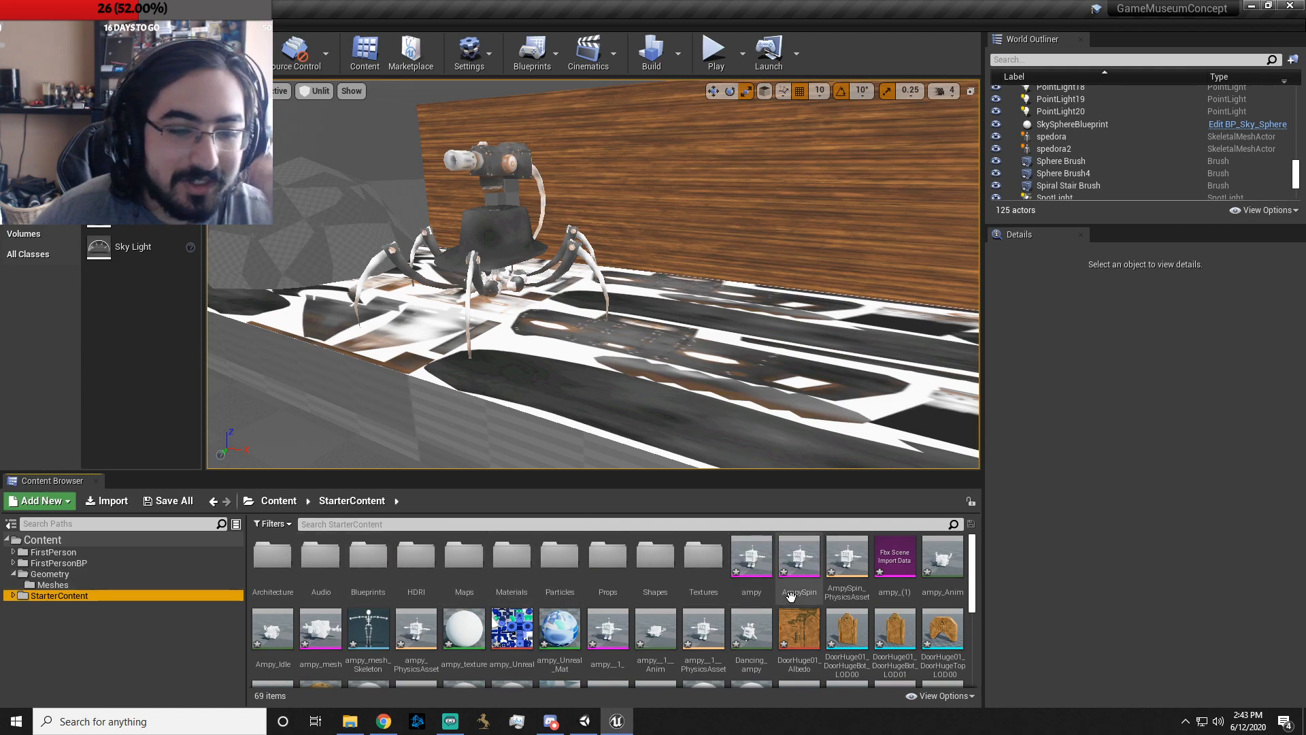
{"action": "left_click", "coordinate": [13, 575]}
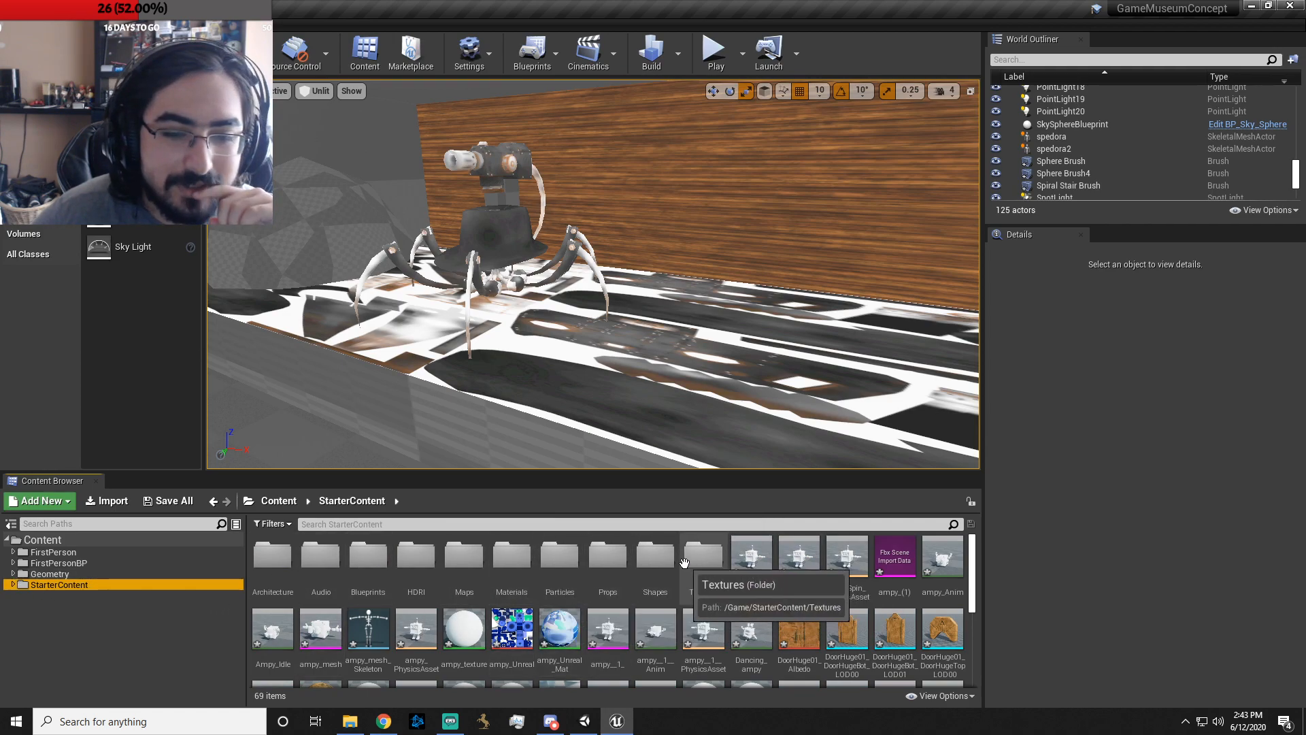
{"action": "double_click", "coordinate": [512, 557]}
{"action": "left_click", "coordinate": [608, 629]}
{"action": "left_click_drag", "start_coordinate": [619, 574], "coordinate": [725, 381]}
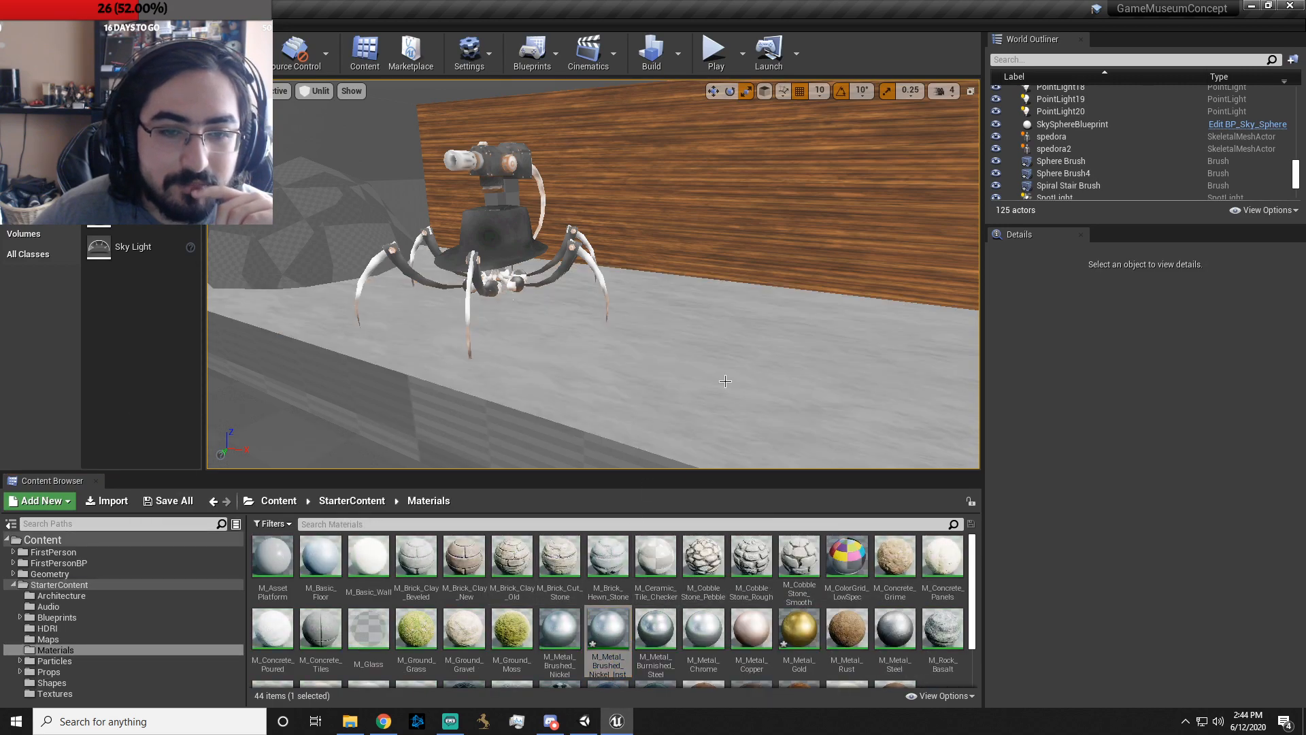
- Reposition the large spedora on the platform so that it stands in line with flydora
{"action": "right_click_drag", "start_coordinate": [655, 386], "coordinate": [566, 385]}
{"action": "left_click", "coordinate": [596, 330]}
{"action": "right_click_drag", "start_coordinate": [592, 333], "coordinate": [600, 333]}
{"action": "left_click_drag", "start_coordinate": [505, 362], "coordinate": [395, 374]}
{"action": "right_click_drag", "start_coordinate": [718, 312], "coordinate": [639, 375]}
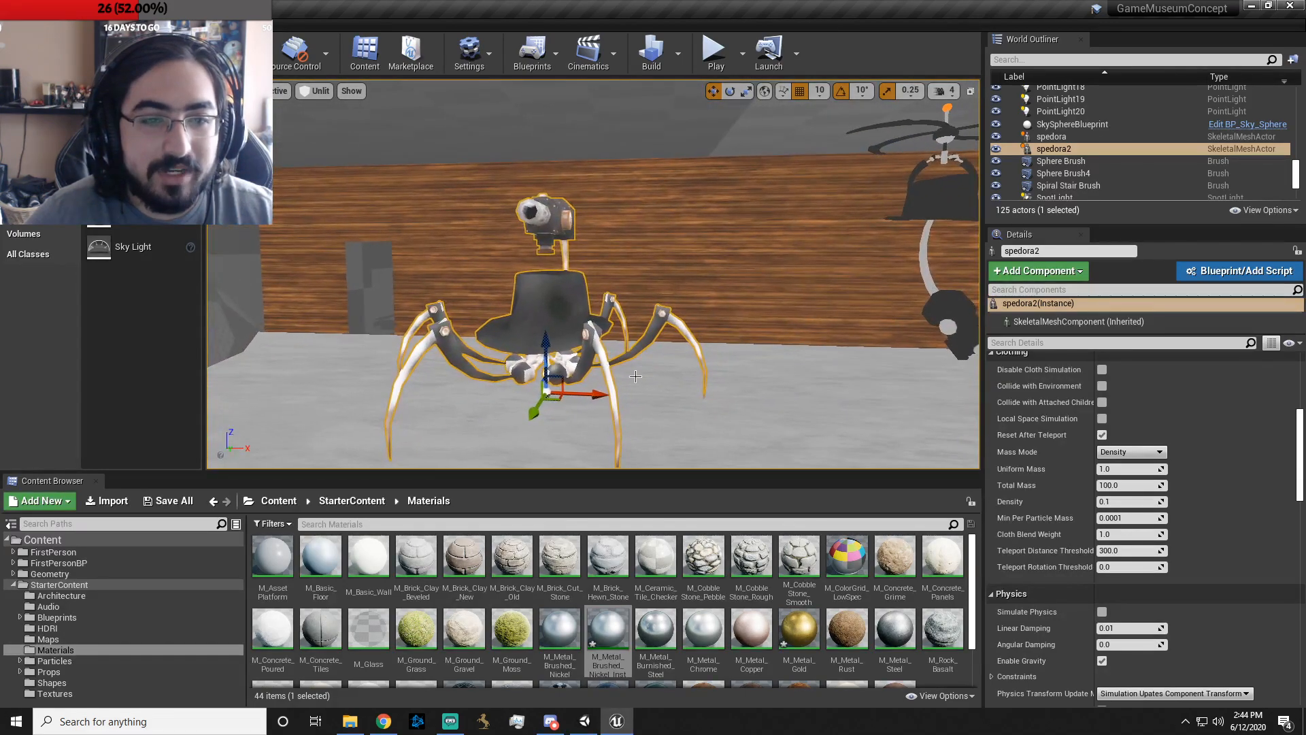
{"action": "left_click_drag", "start_coordinate": [594, 389], "coordinate": [607, 393]}
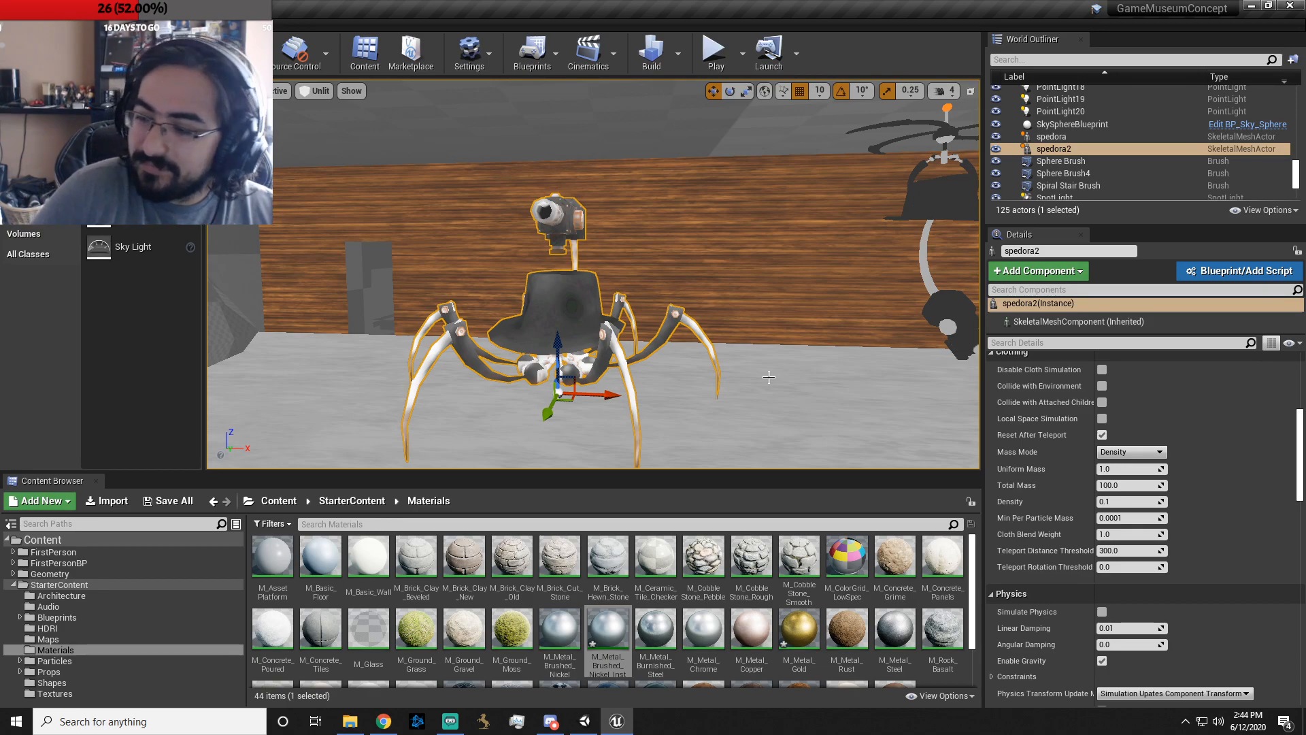
- Delete the last remaining dome brush from the far end of the display platform
{"action": "right_click_drag", "start_coordinate": [769, 377], "coordinate": [599, 265]}
{"action": "left_click", "coordinate": [553, 229]}
{"action": "key", "text": "Delete"}
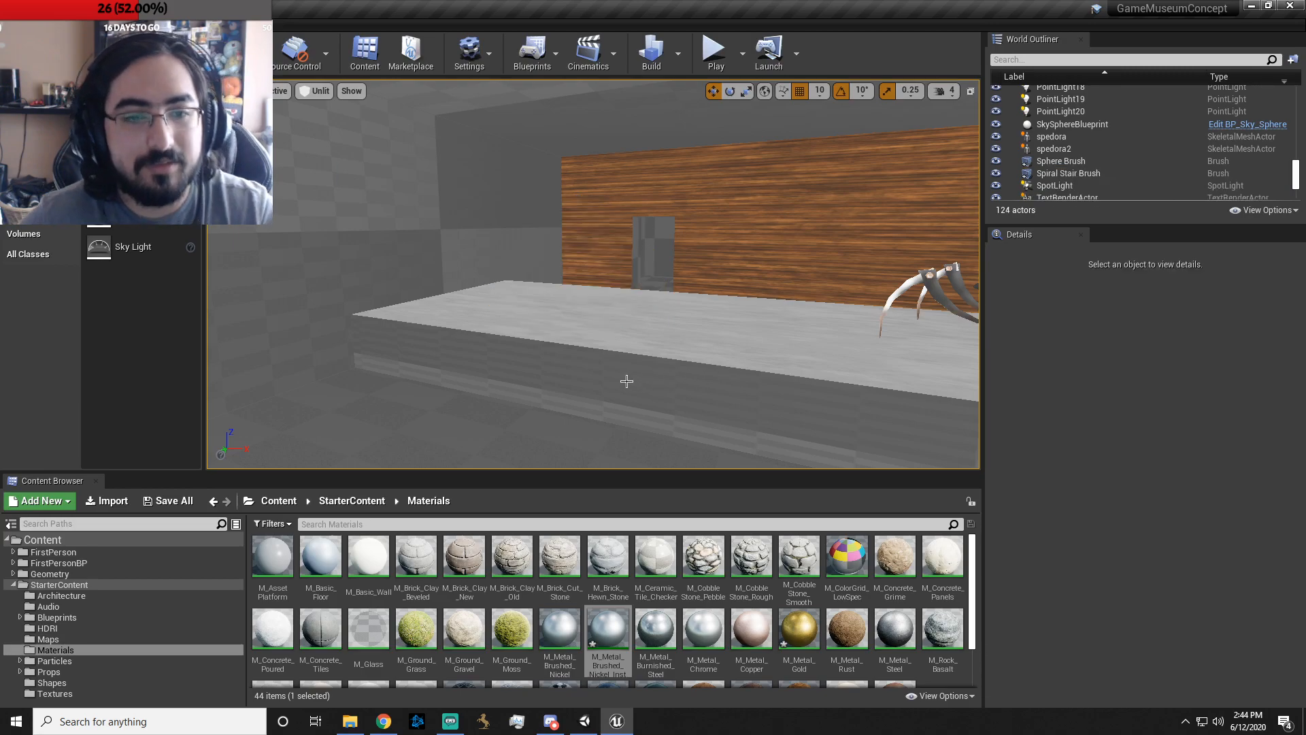
- Start an asset import into the Materials folder and browse to the viking_bot folder inside Enemies > Viking
{"action": "right_click_drag", "start_coordinate": [683, 415], "coordinate": [736, 389]}
{"action": "key", "text": "w"}
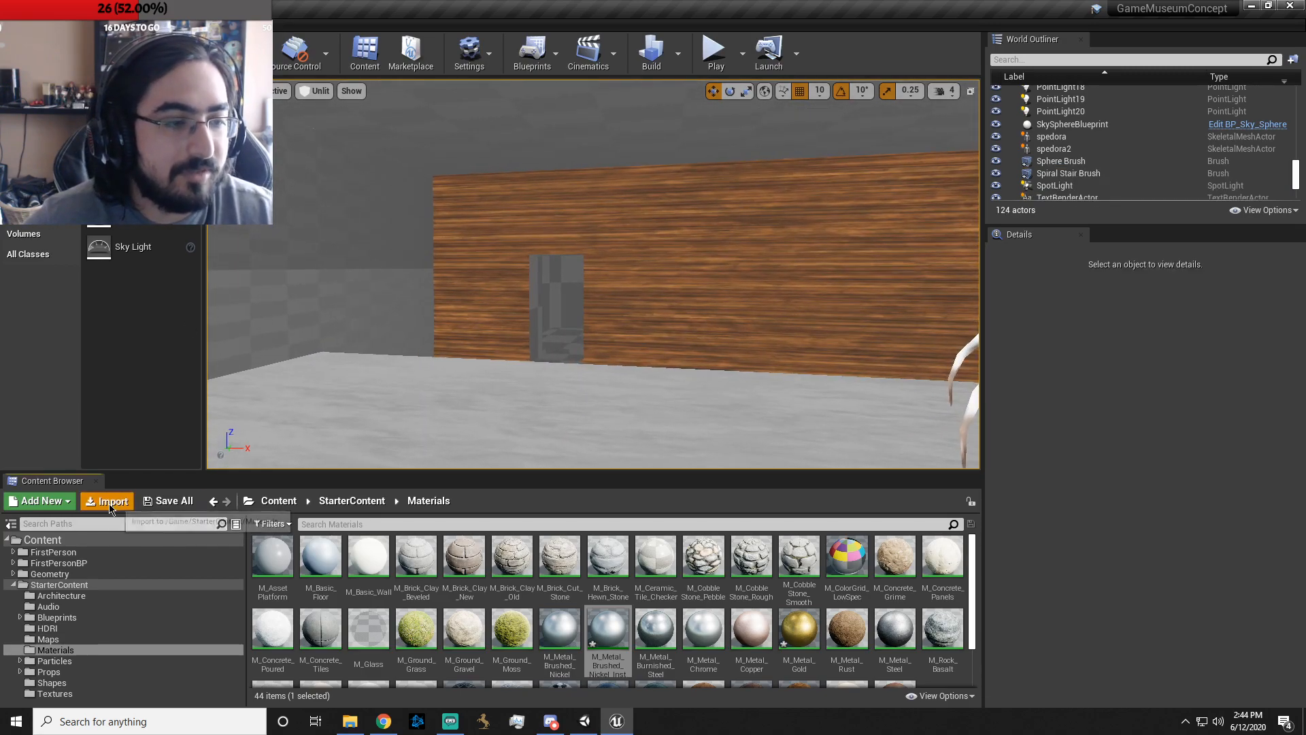
{"action": "left_click", "coordinate": [108, 503]}
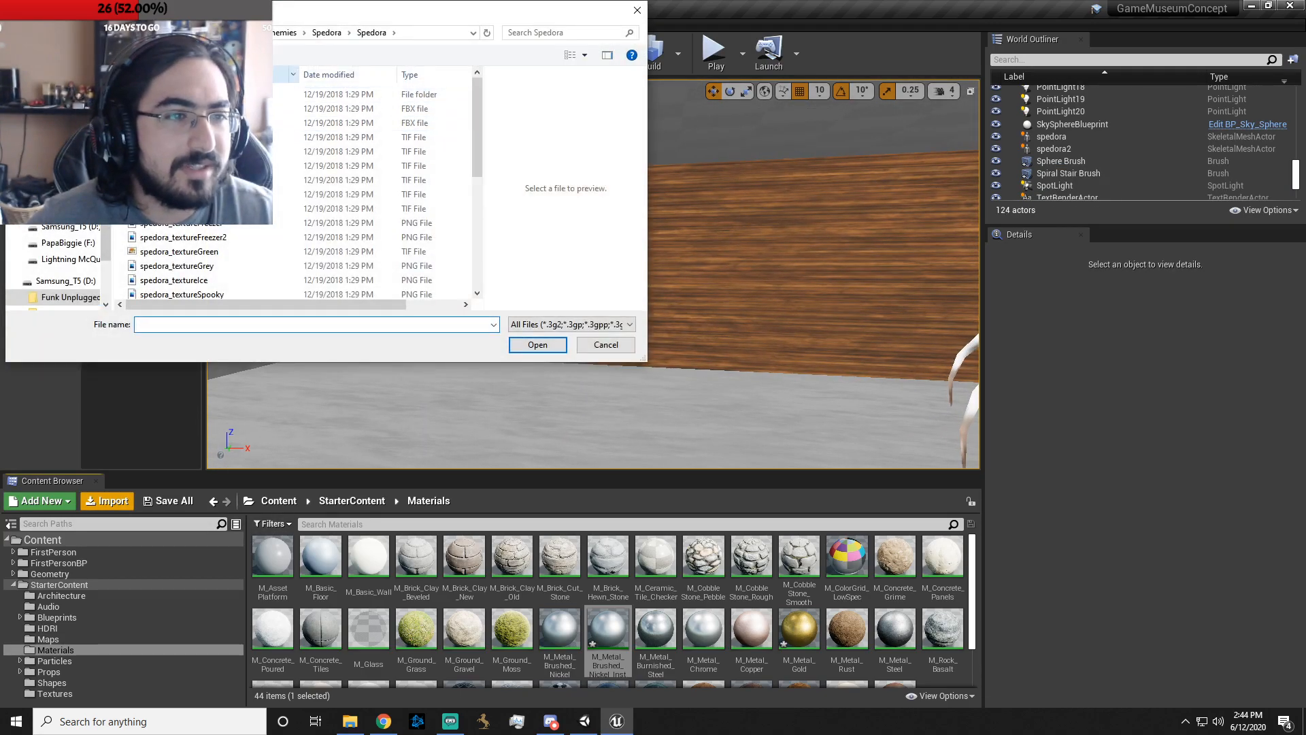
{"action": "left_click", "coordinate": [325, 34]}
{"action": "left_click", "coordinate": [273, 33]}
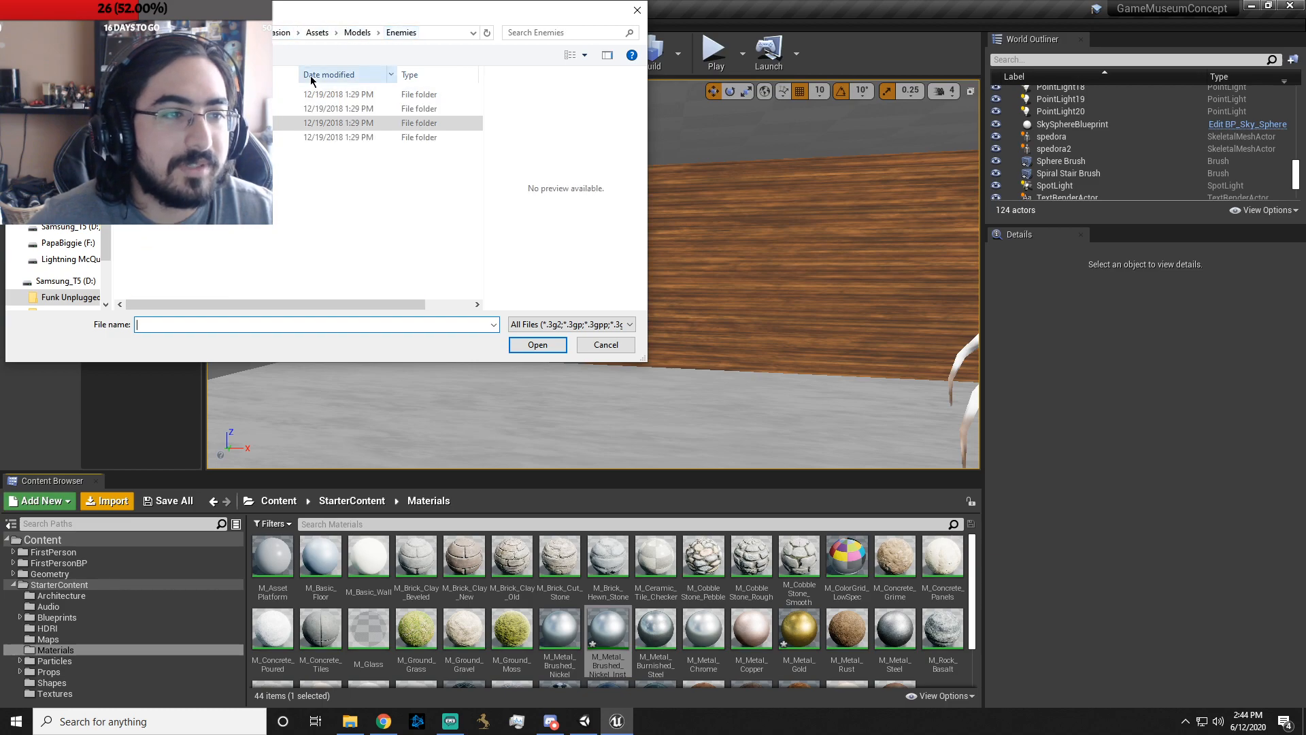
{"action": "double_click", "coordinate": [231, 137]}
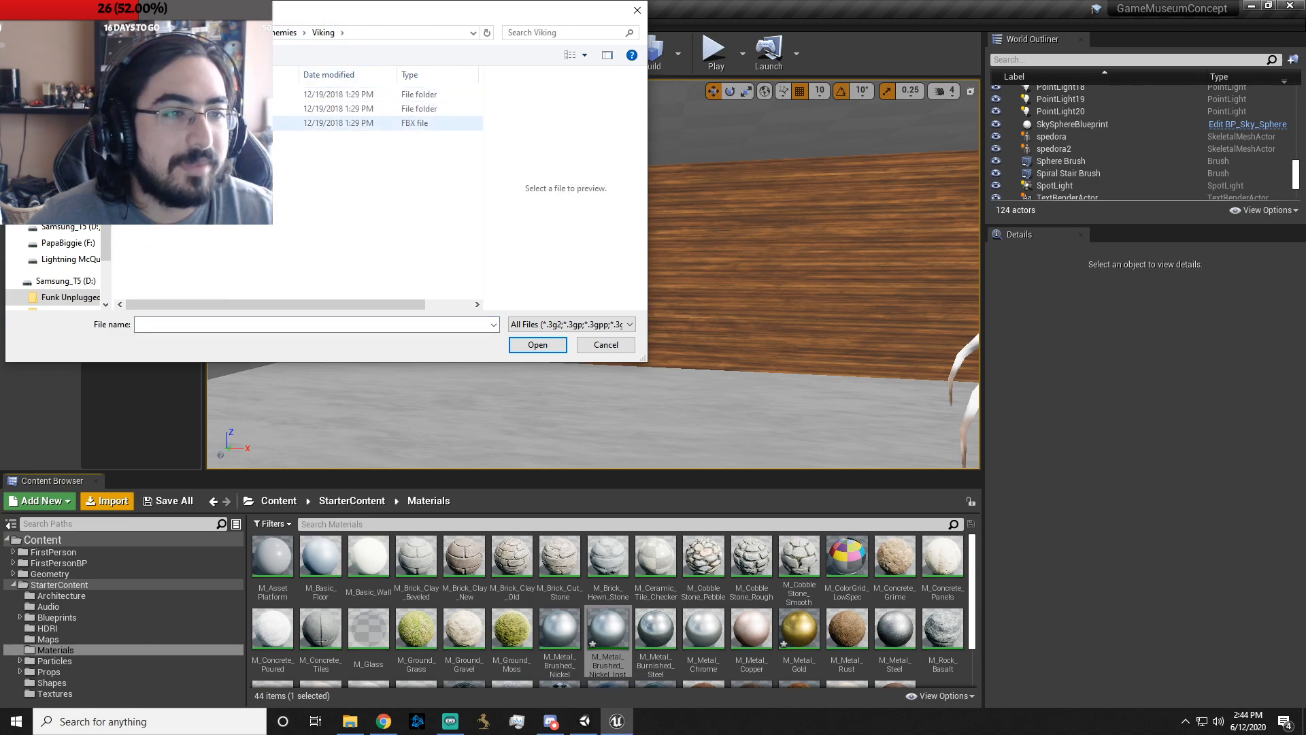
{"action": "double_click", "coordinate": [218, 109]}
{"action": "left_click", "coordinate": [218, 138]}
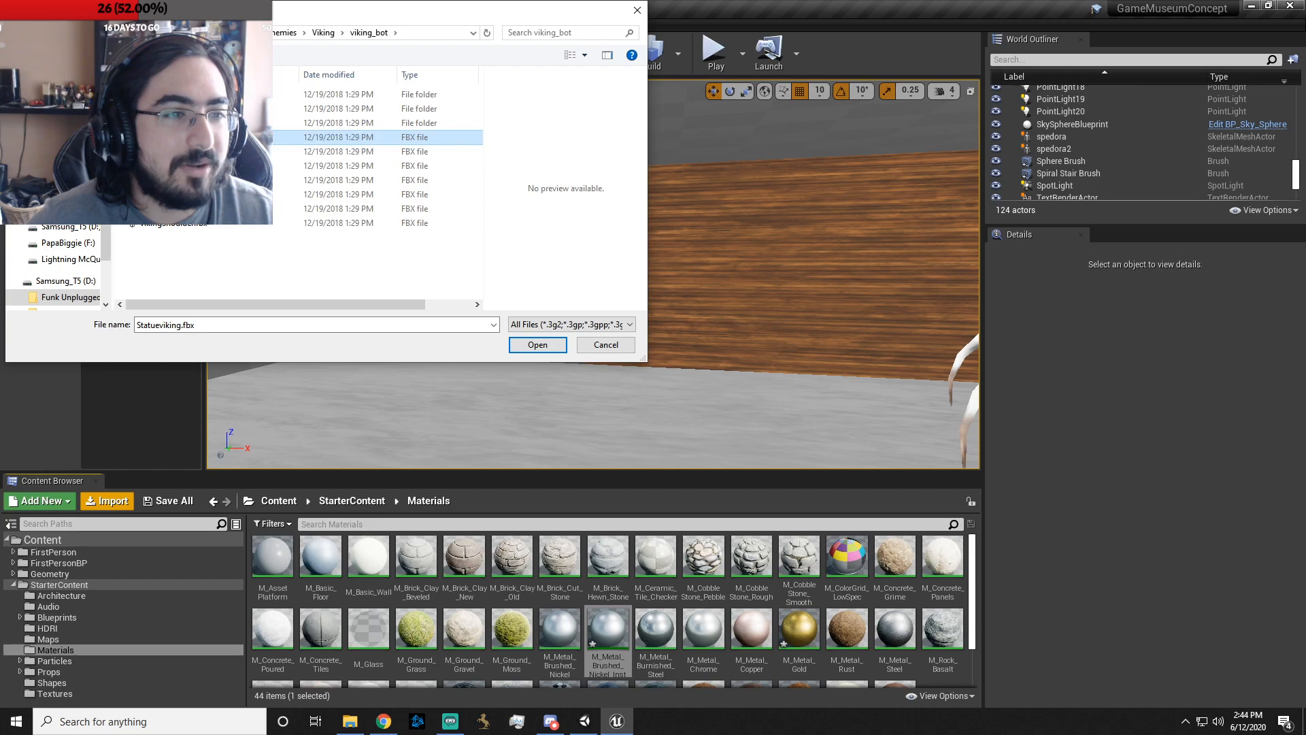
{"action": "left_click", "coordinate": [217, 151]}
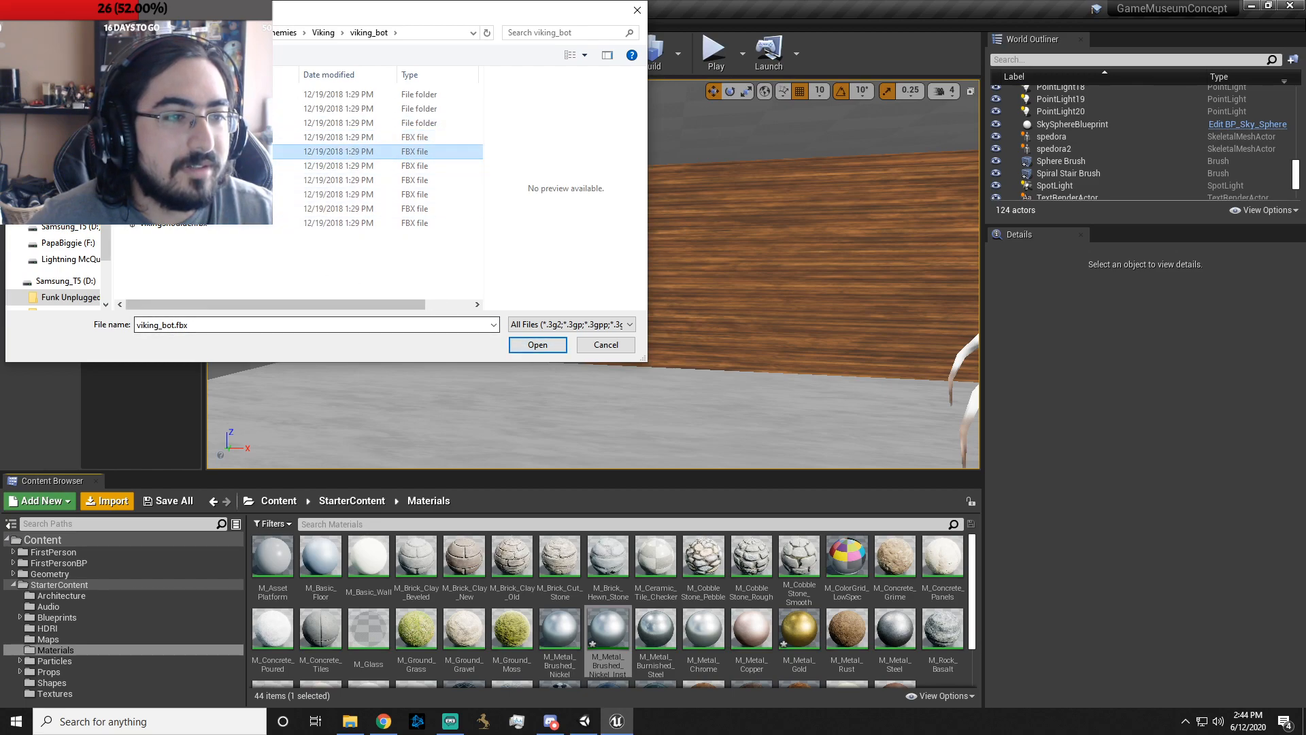
- Check the sibling Viking folder, then import viking_bot.fbx from the viking_bot folder as a skeletal mesh with the default options
{"action": "key", "text": "alt+Left"}
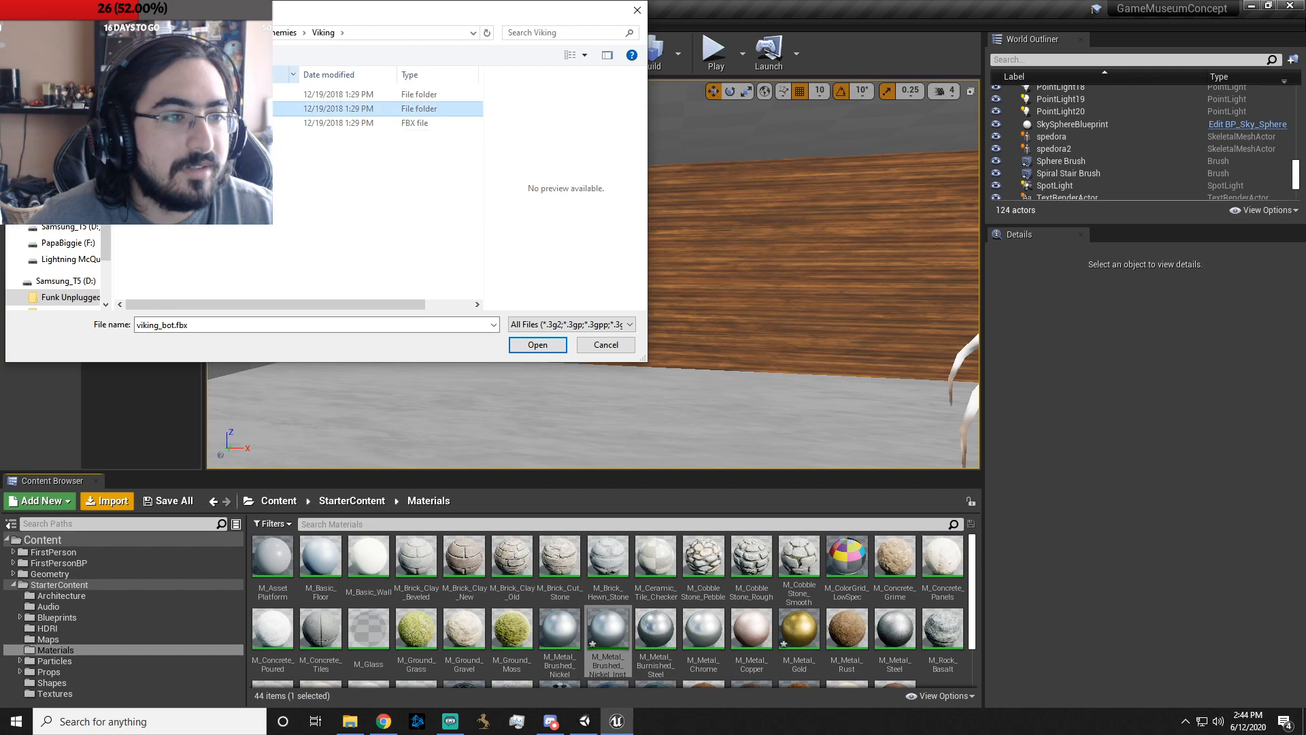
{"action": "double_click", "coordinate": [204, 95]}
{"action": "key", "text": "alt+Left"}
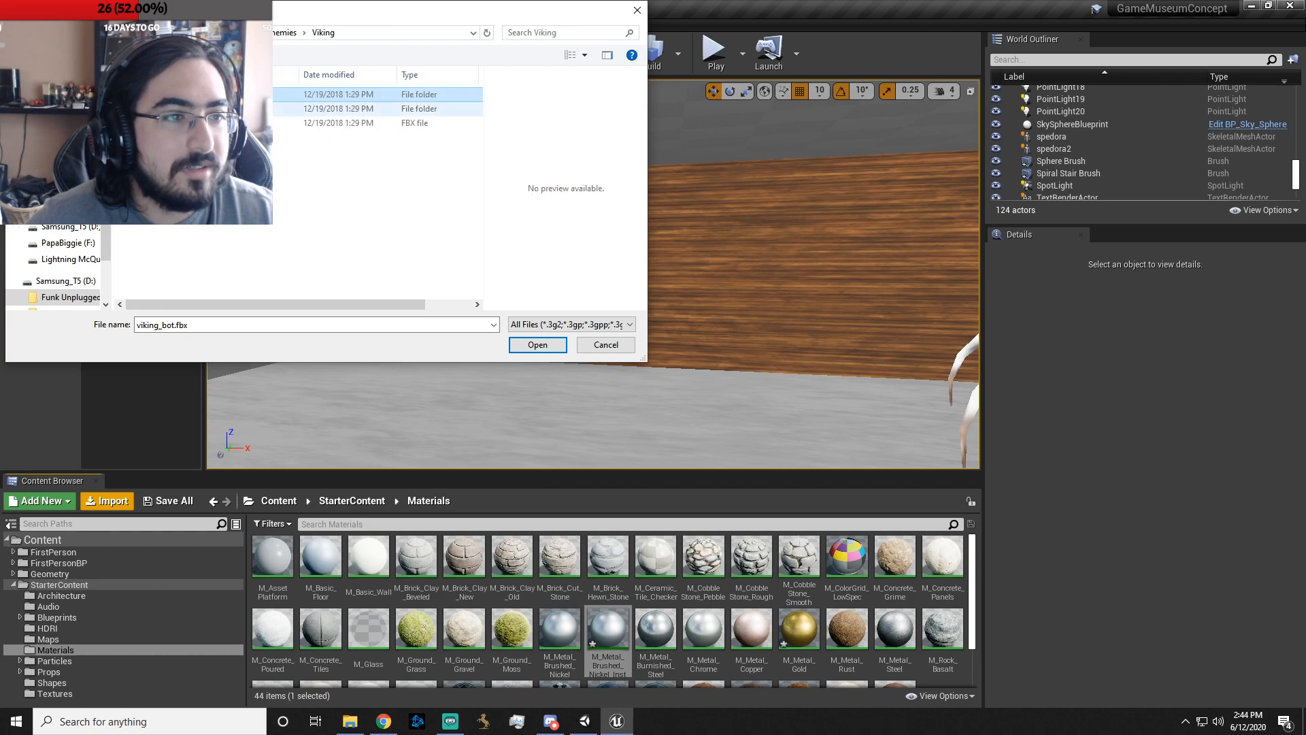
{"action": "double_click", "coordinate": [204, 109]}
{"action": "left_click", "coordinate": [204, 94]}
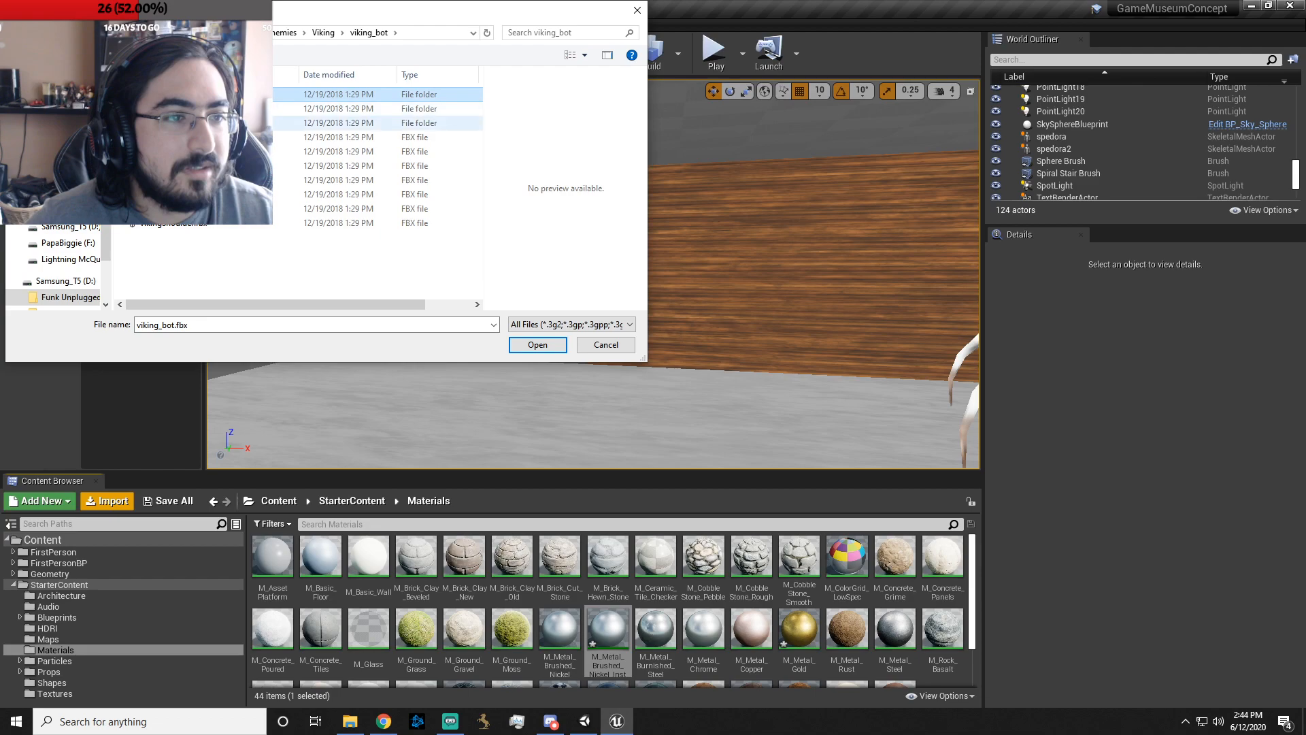
{"action": "left_click", "coordinate": [204, 138]}
{"action": "left_click", "coordinate": [204, 151]}
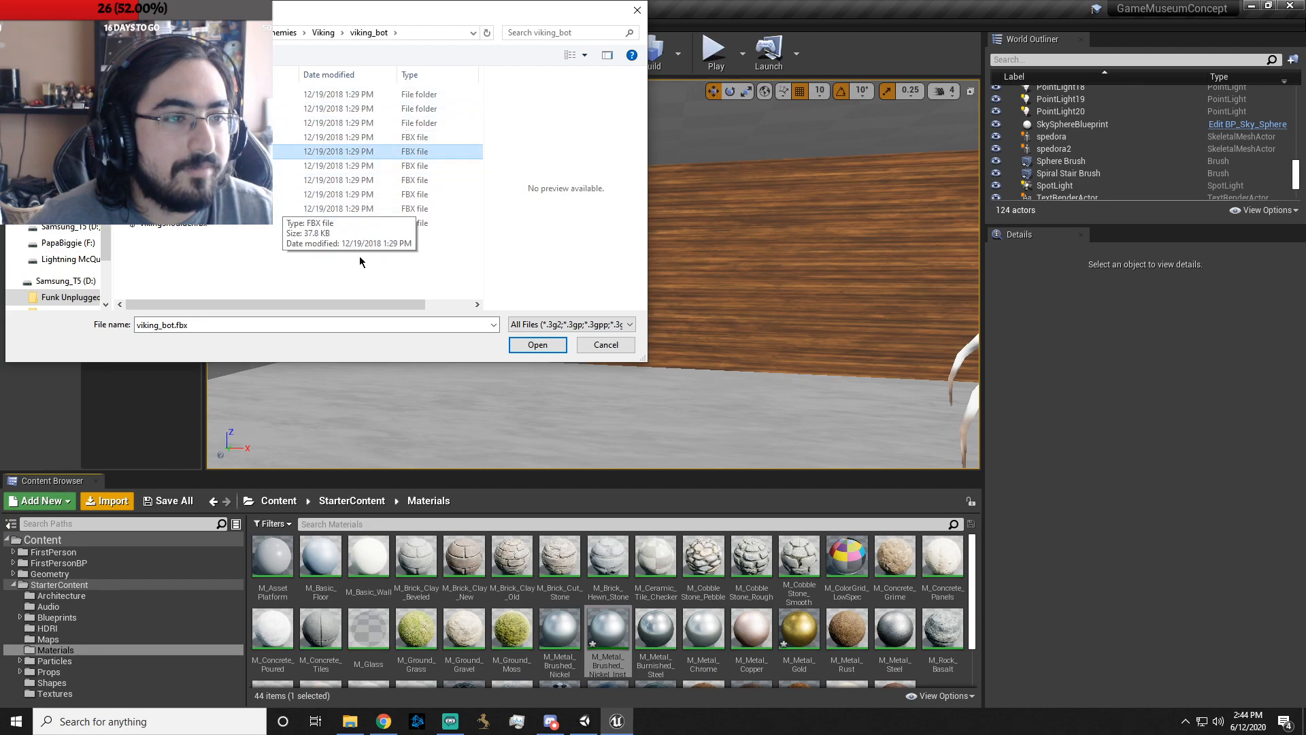
{"action": "left_click", "coordinate": [534, 346]}
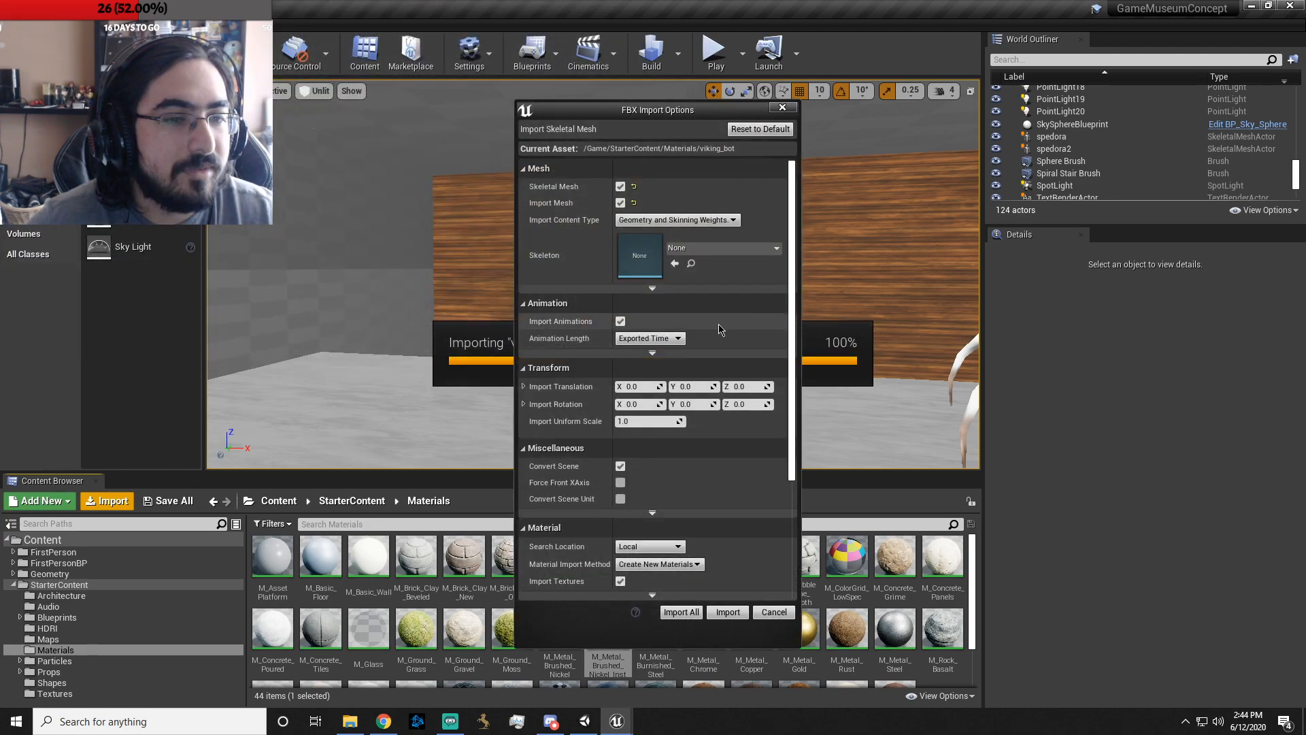
{"action": "left_click", "coordinate": [719, 610]}
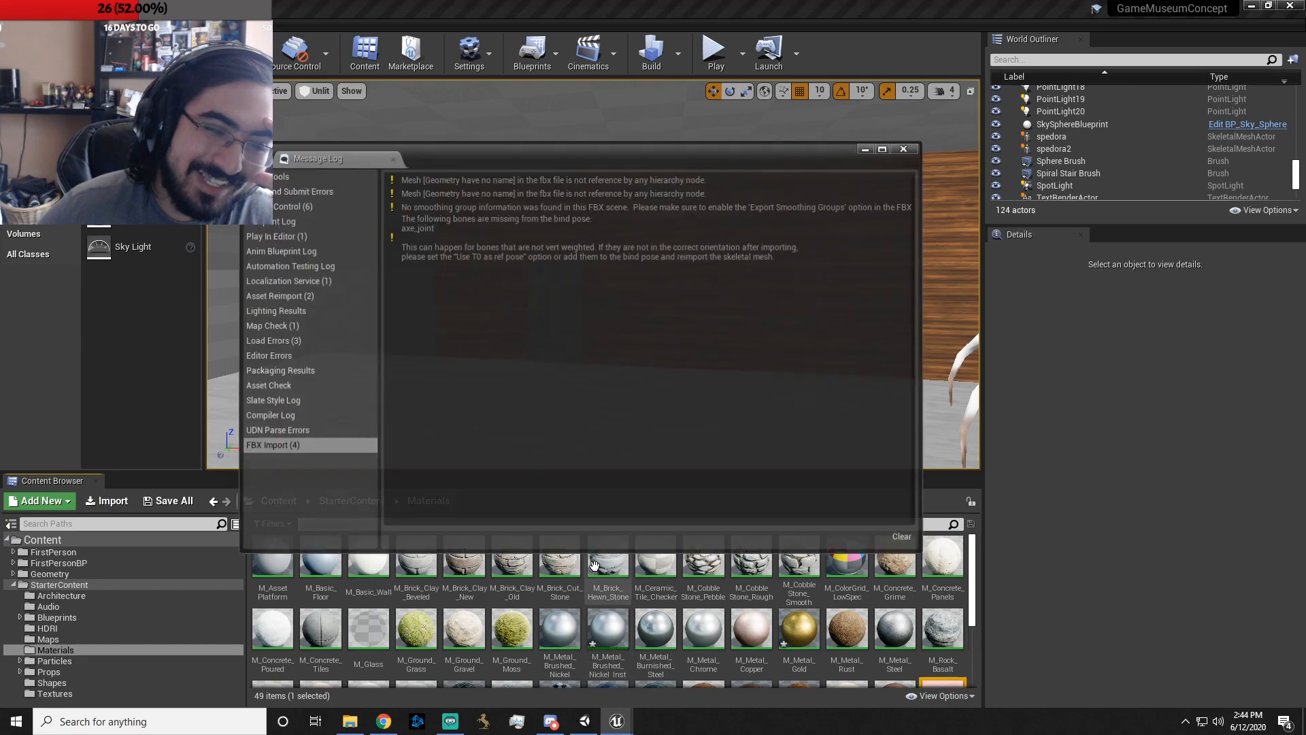
{"action": "left_click", "coordinate": [905, 148]}
- Place the viking_bot skeletal mesh on the empty end of the display platform and scale it up uniformly
{"action": "scroll", "coordinate": [598, 631], "scroll_direction": "down", "scroll_amount": 2}
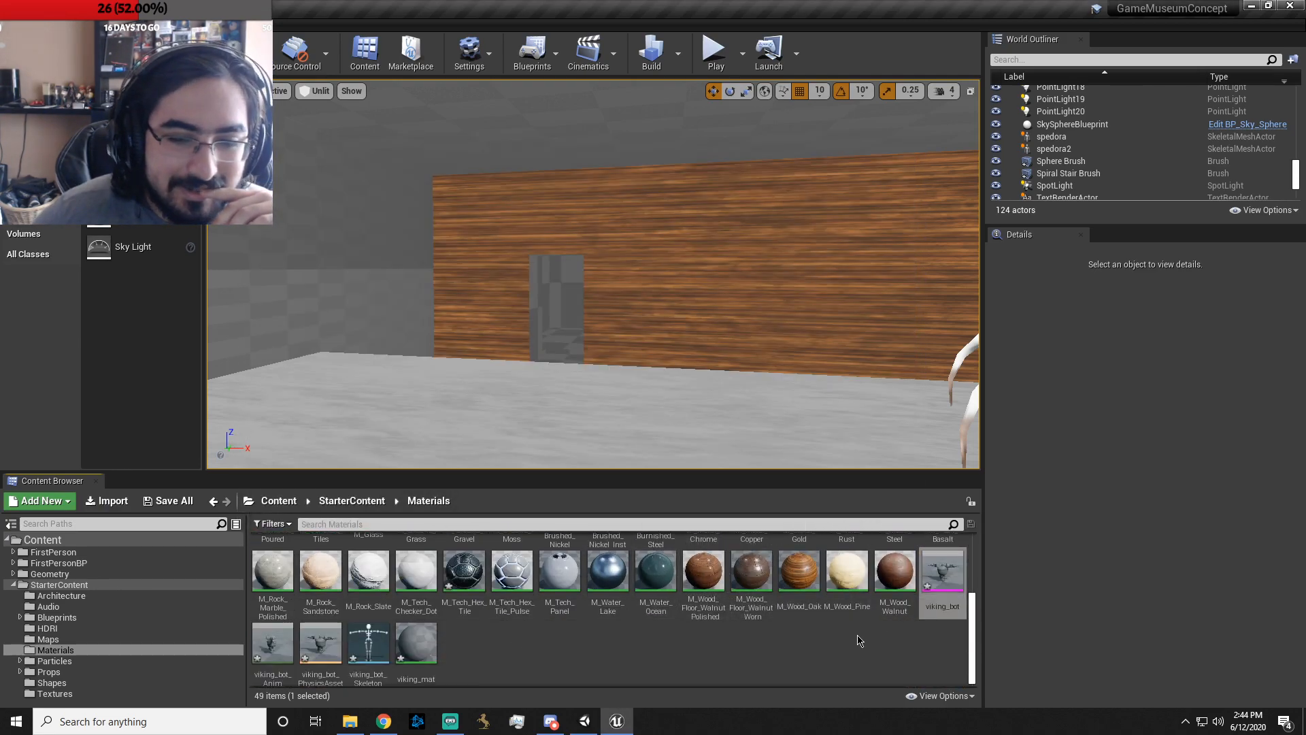
{"action": "left_click_drag", "start_coordinate": [943, 575], "coordinate": [498, 422]}
{"action": "key", "text": "e"}
{"action": "key", "text": "w"}
{"action": "left_click_drag", "start_coordinate": [495, 423], "coordinate": [564, 354]}
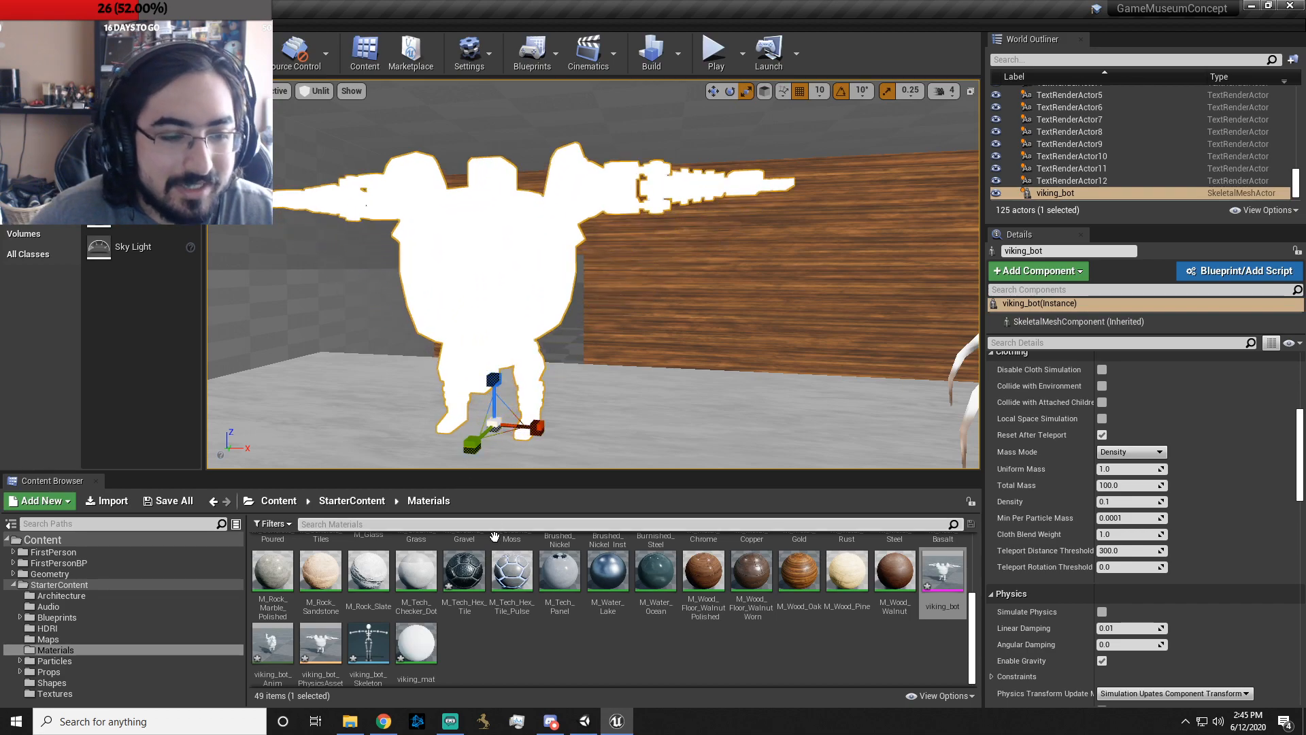
- Apply the M_Metal_Burnished_Steel material to the viking_bot on the platform
{"action": "scroll", "coordinate": [621, 647], "scroll_direction": "up", "scroll_amount": 5}
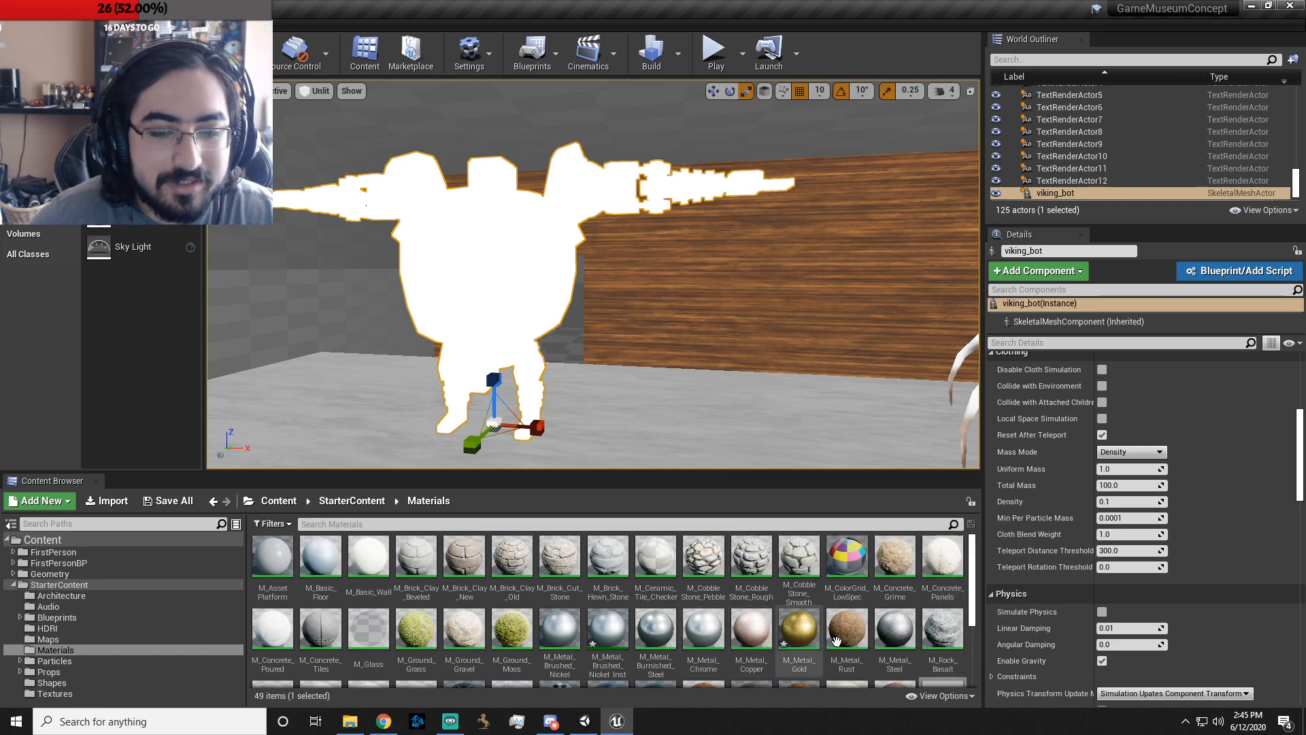
{"action": "left_click_drag", "start_coordinate": [655, 629], "coordinate": [494, 282]}
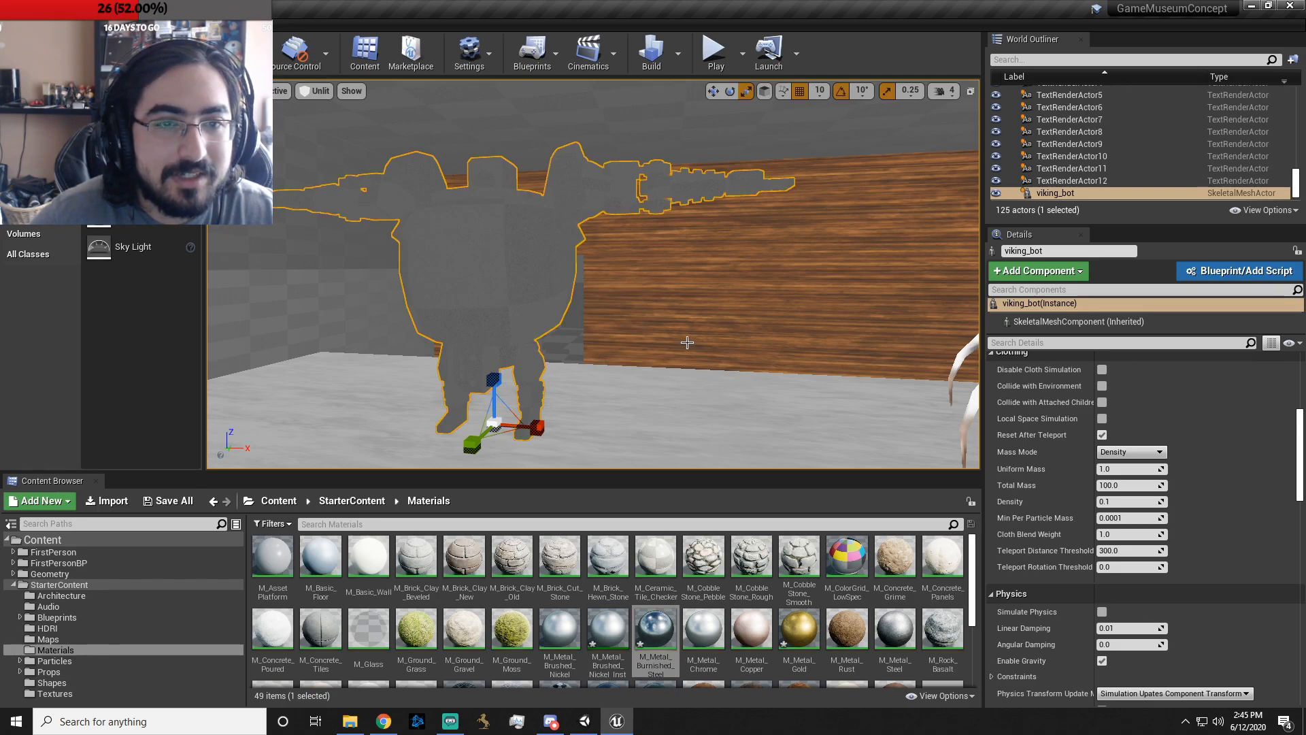
{"action": "right_click_drag", "start_coordinate": [592, 273], "coordinate": [724, 304]}
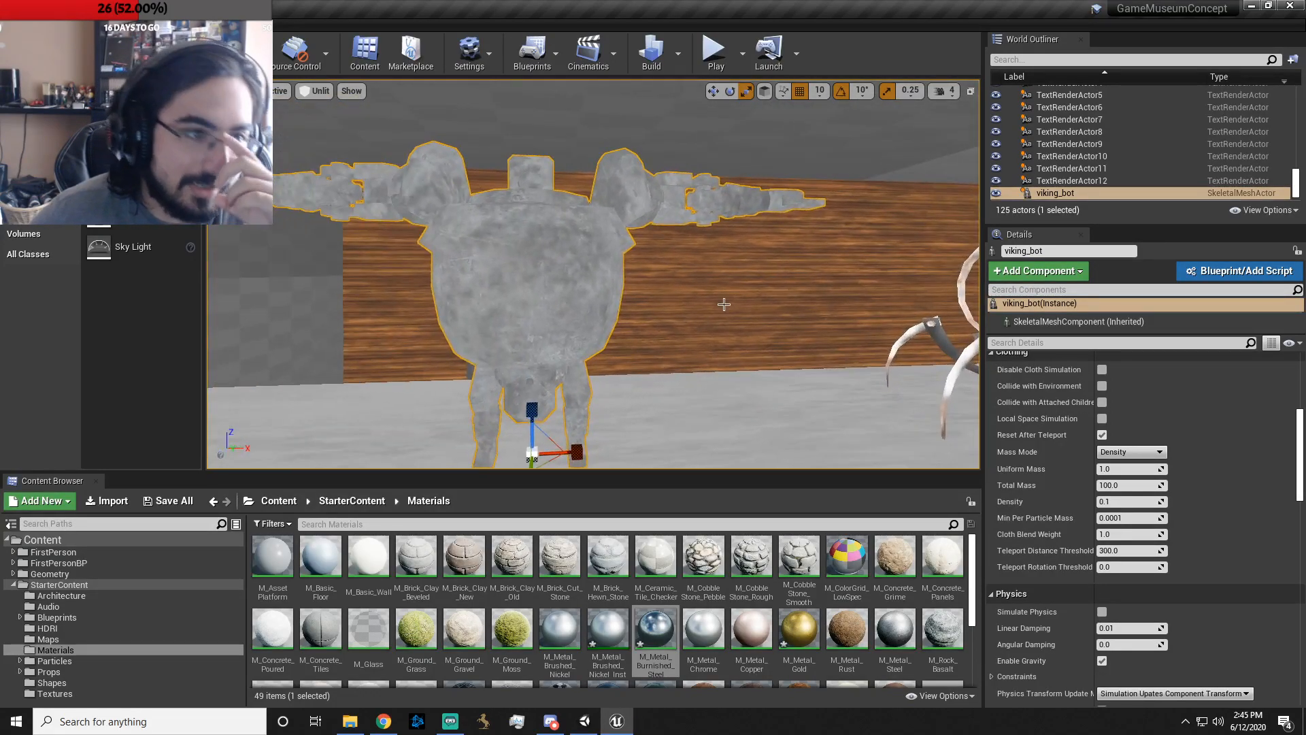
{"action": "left_click", "coordinate": [107, 500]}
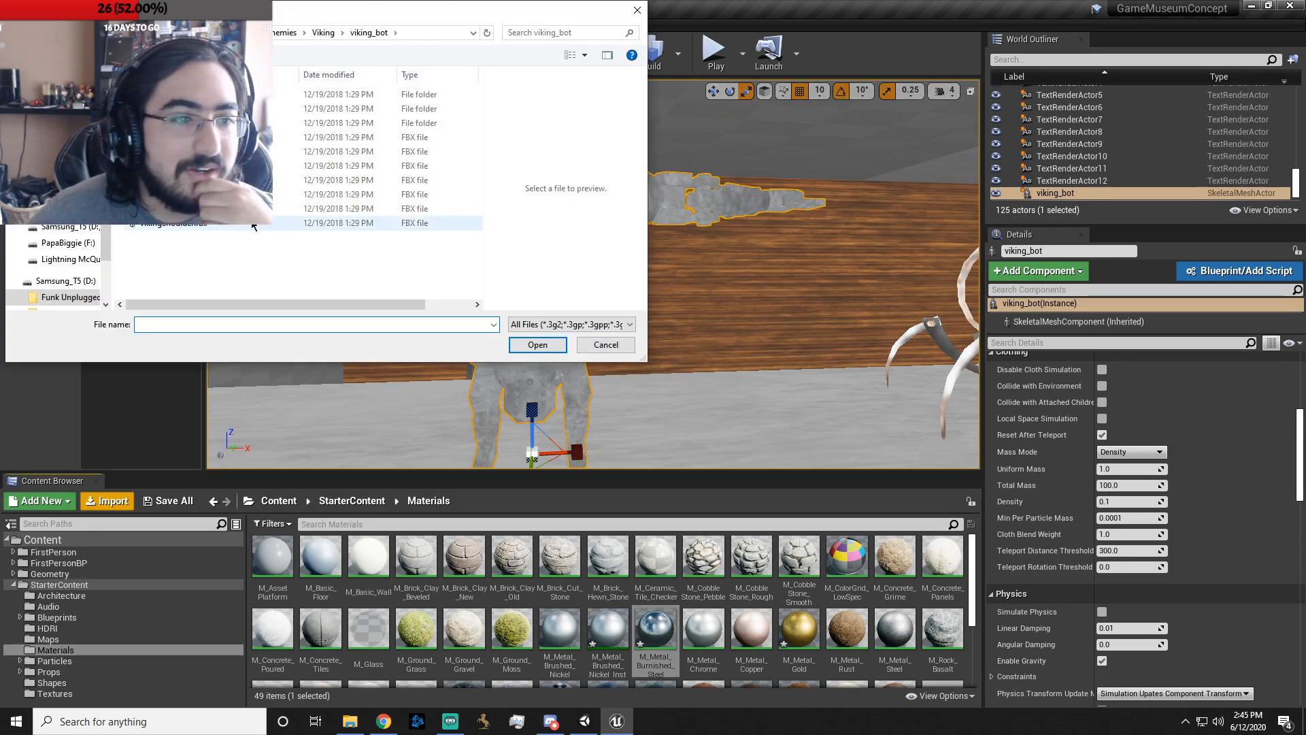
{"action": "left_click", "coordinate": [321, 32]}
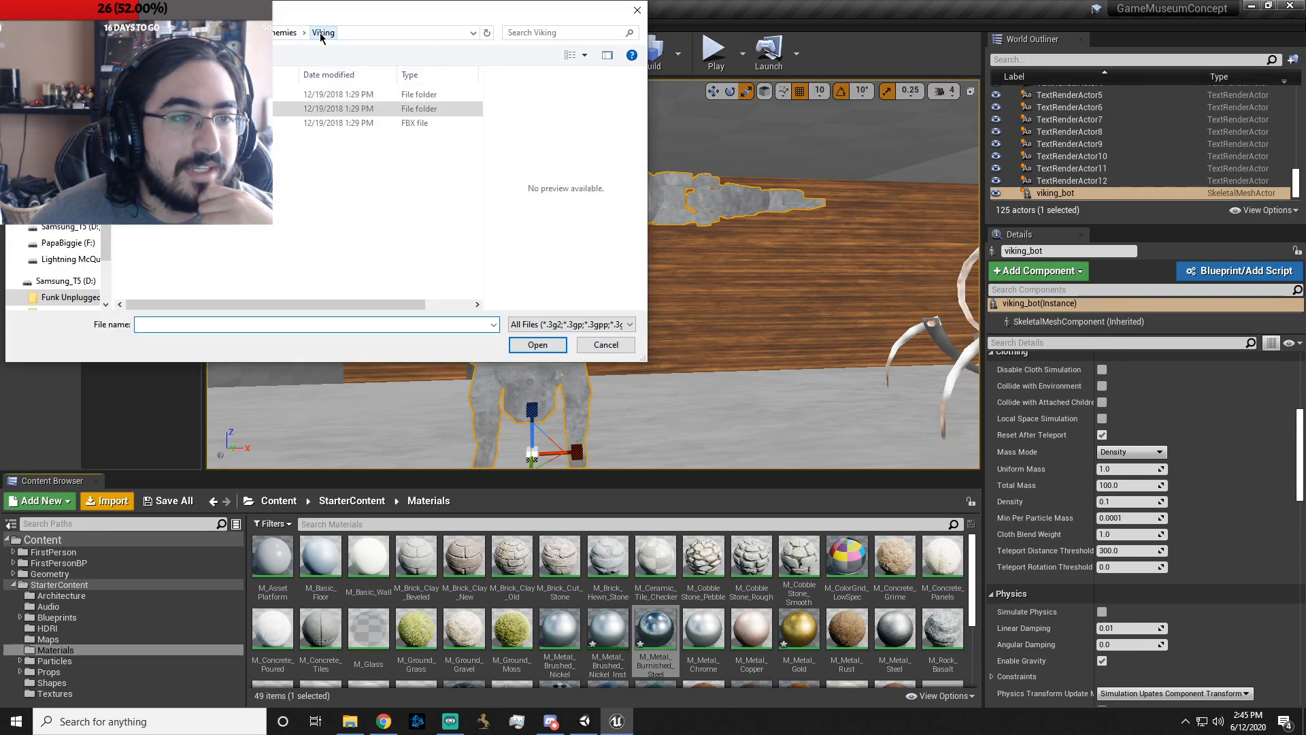
{"action": "left_click", "coordinate": [285, 33]}
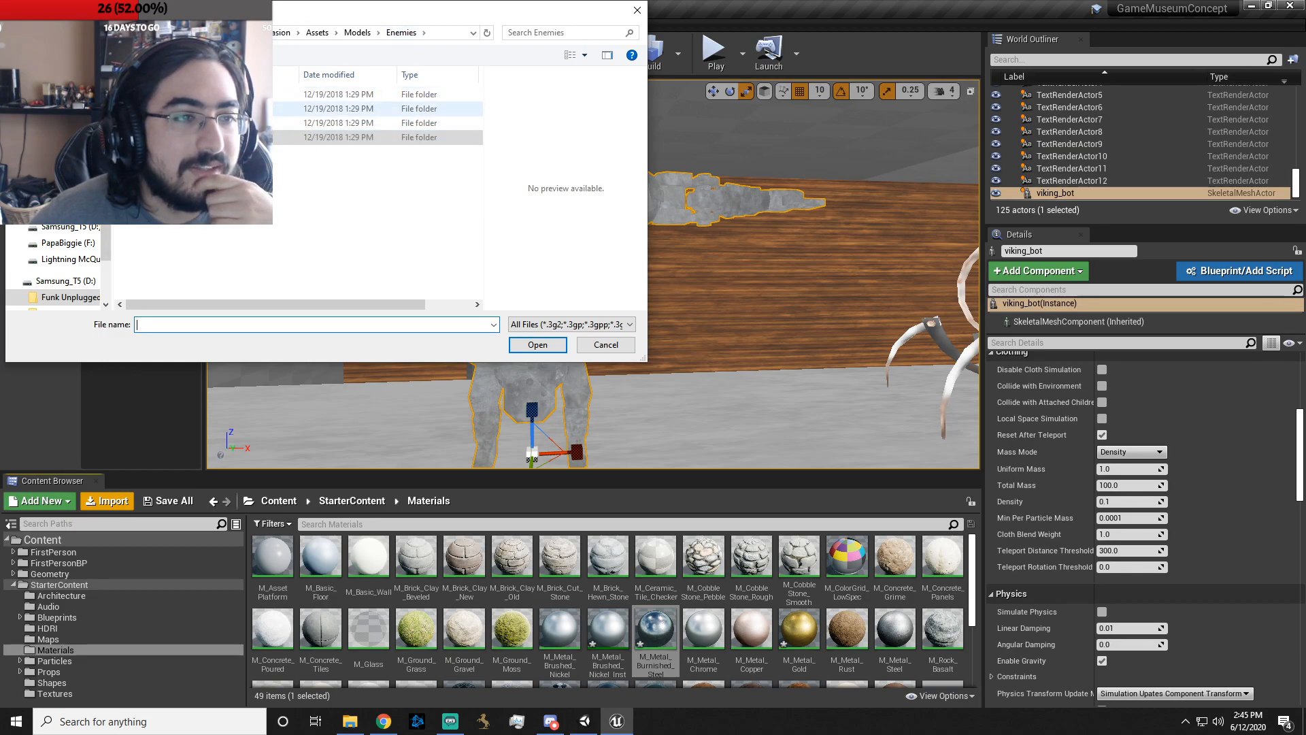
{"action": "double_click", "coordinate": [265, 94]}
{"action": "left_click", "coordinate": [327, 108]}
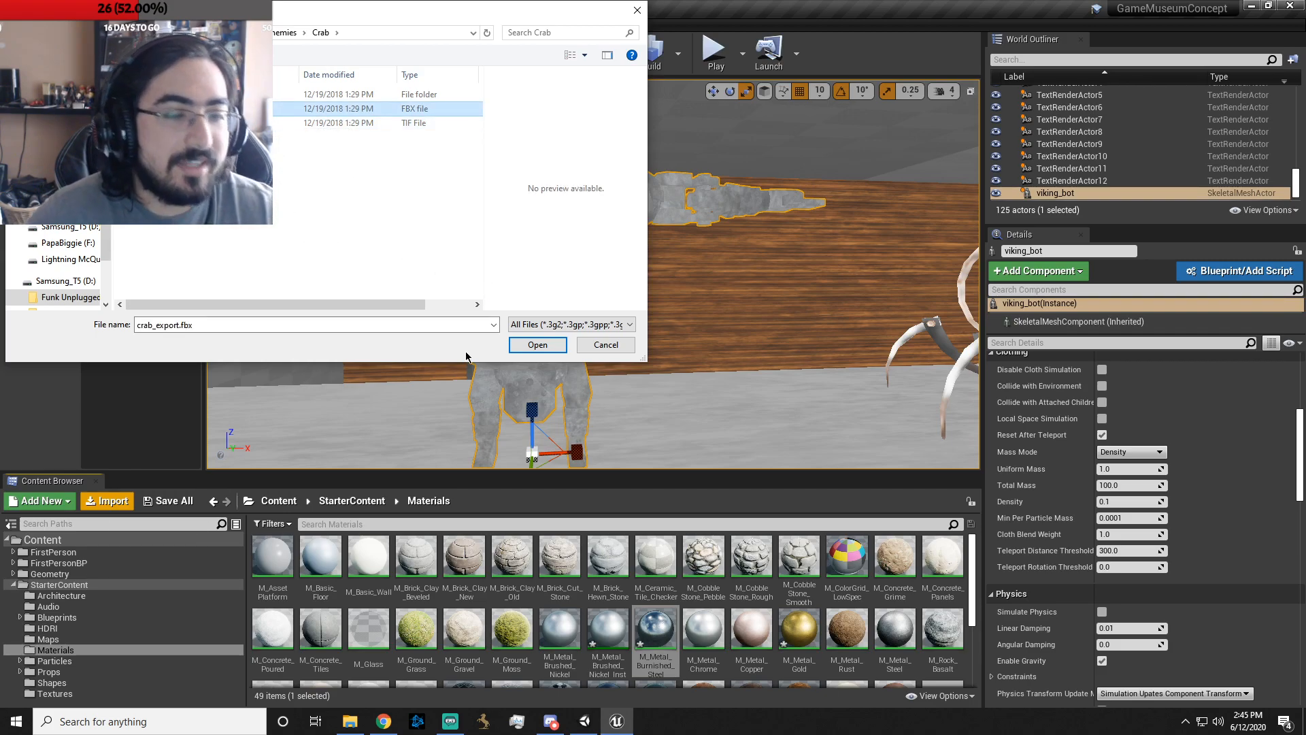
{"action": "left_click", "coordinate": [617, 350]}
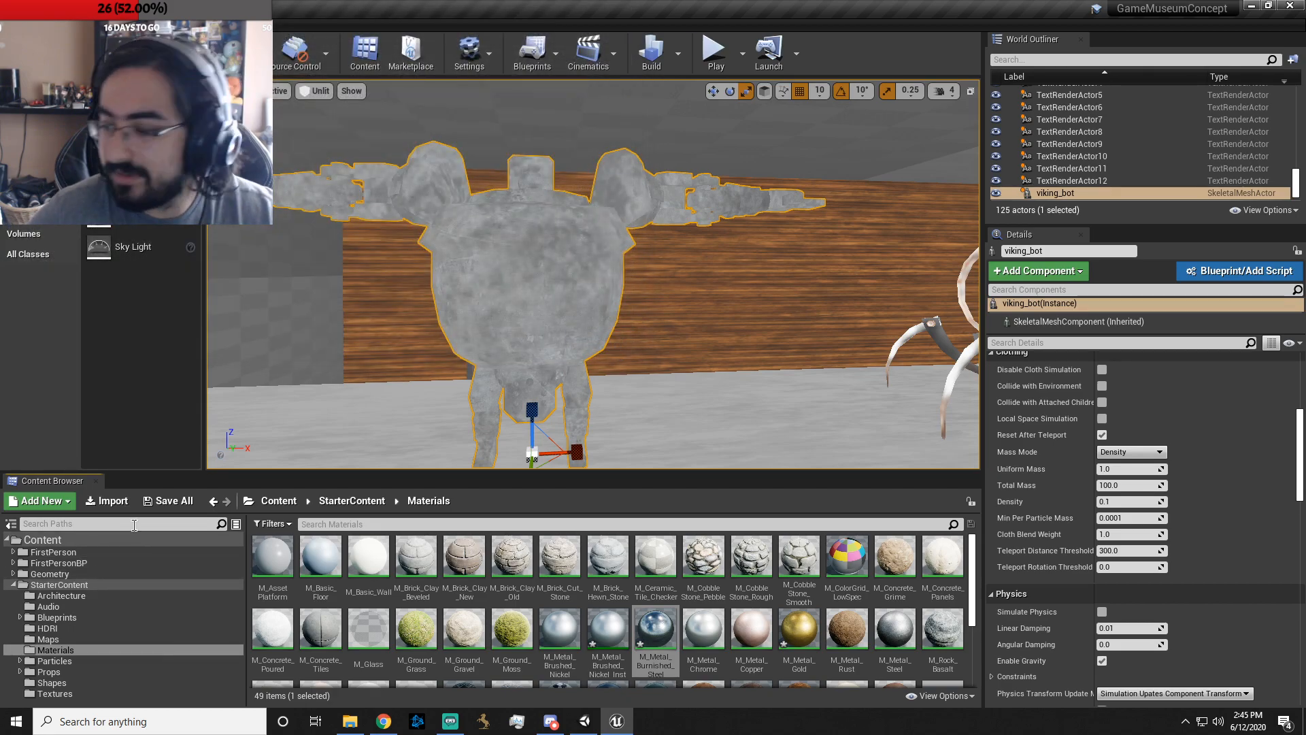
- Switch to the StarterContent folder and import all of crab_export.fbx and crab_texture from the Enemies > Crab folder as a skeletal mesh and texture
{"action": "double_click", "coordinate": [136, 585]}
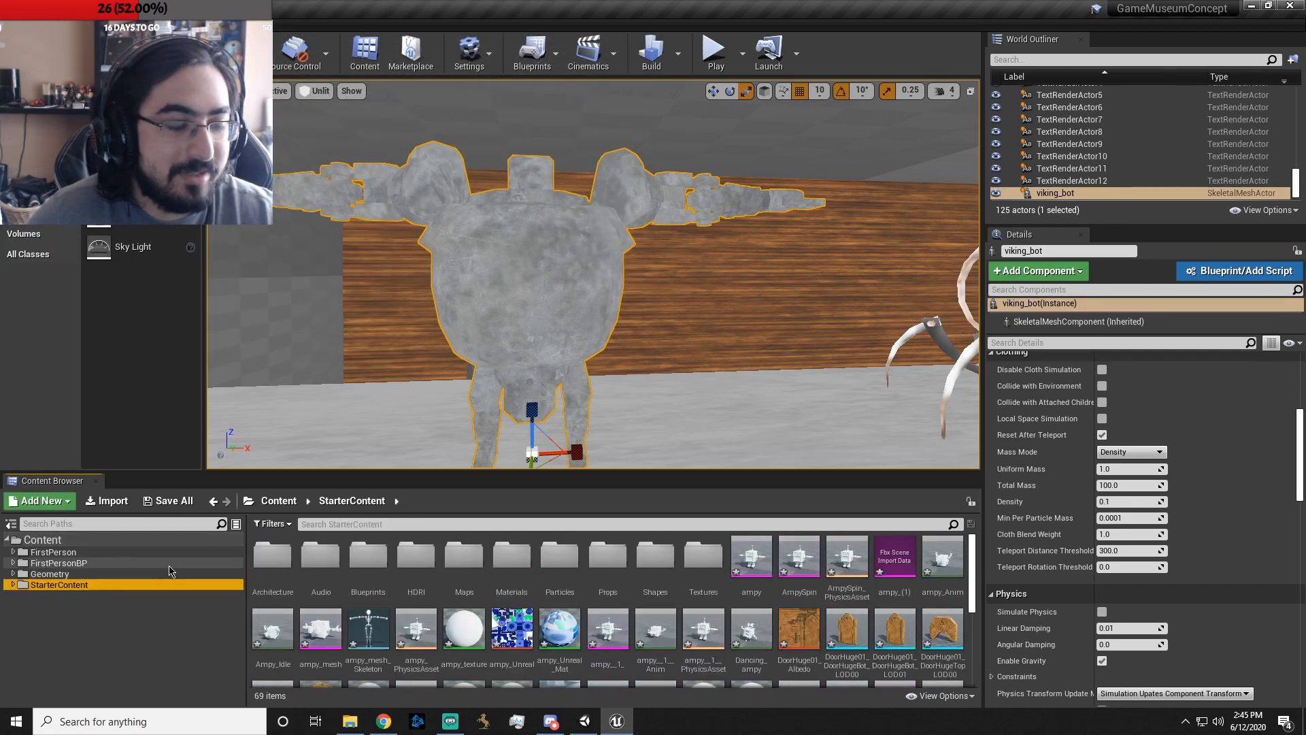
{"action": "left_click", "coordinate": [107, 501]}
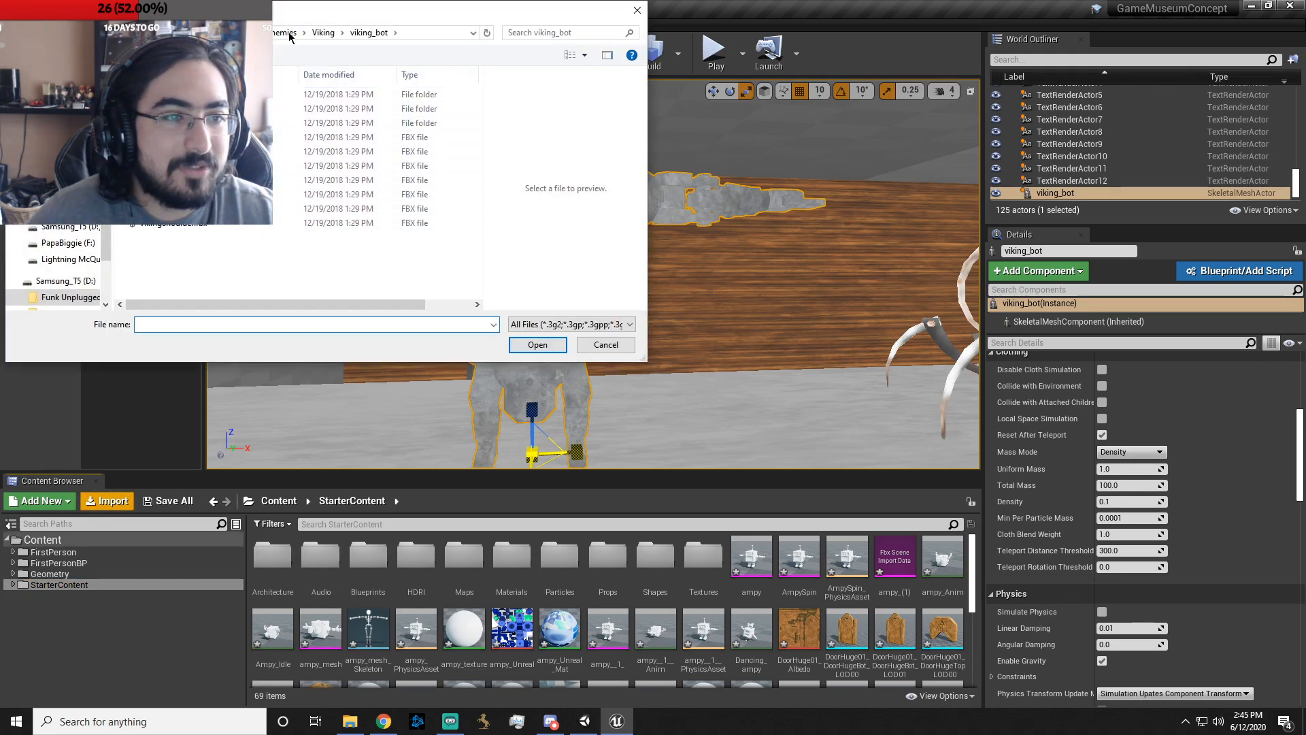
{"action": "left_click", "coordinate": [289, 34]}
{"action": "double_click", "coordinate": [231, 95]}
{"action": "left_click", "coordinate": [227, 109]}
{"action": "left_click", "coordinate": [340, 124], "text": "shift"}
{"action": "left_click", "coordinate": [537, 345]}
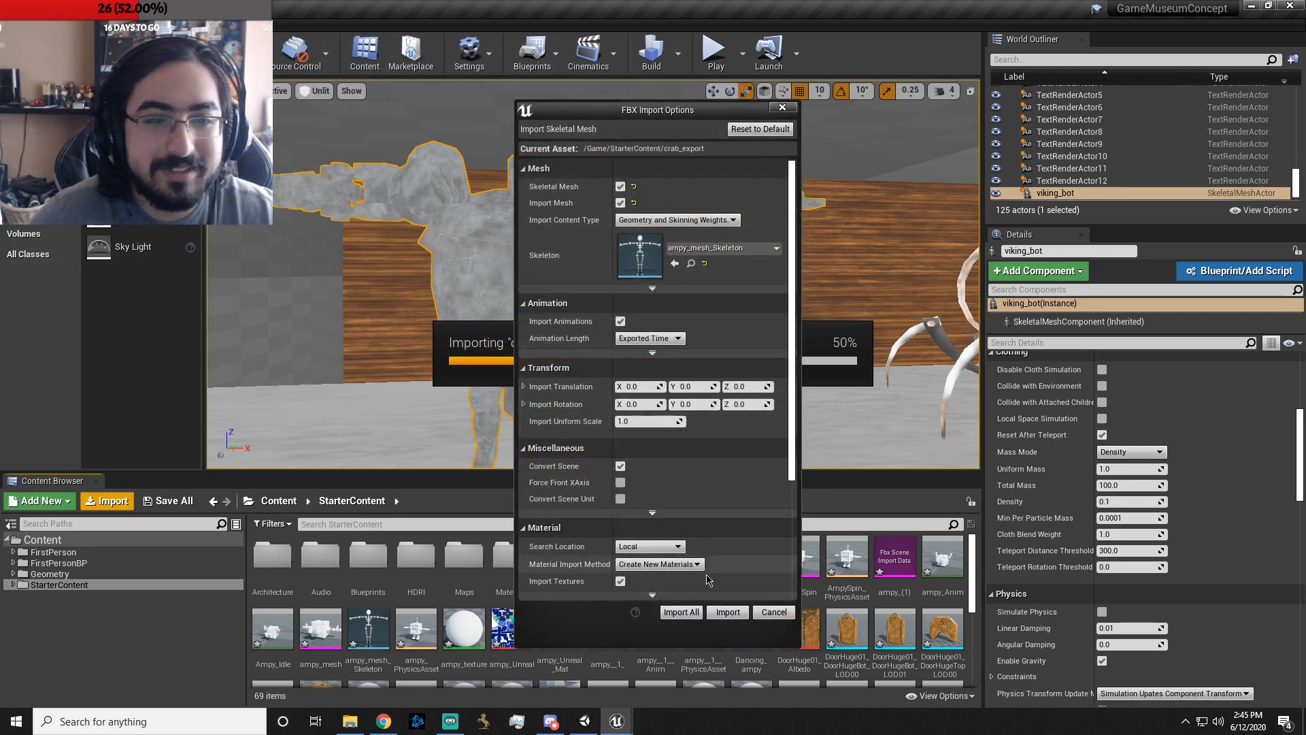
{"action": "left_click", "coordinate": [682, 612]}
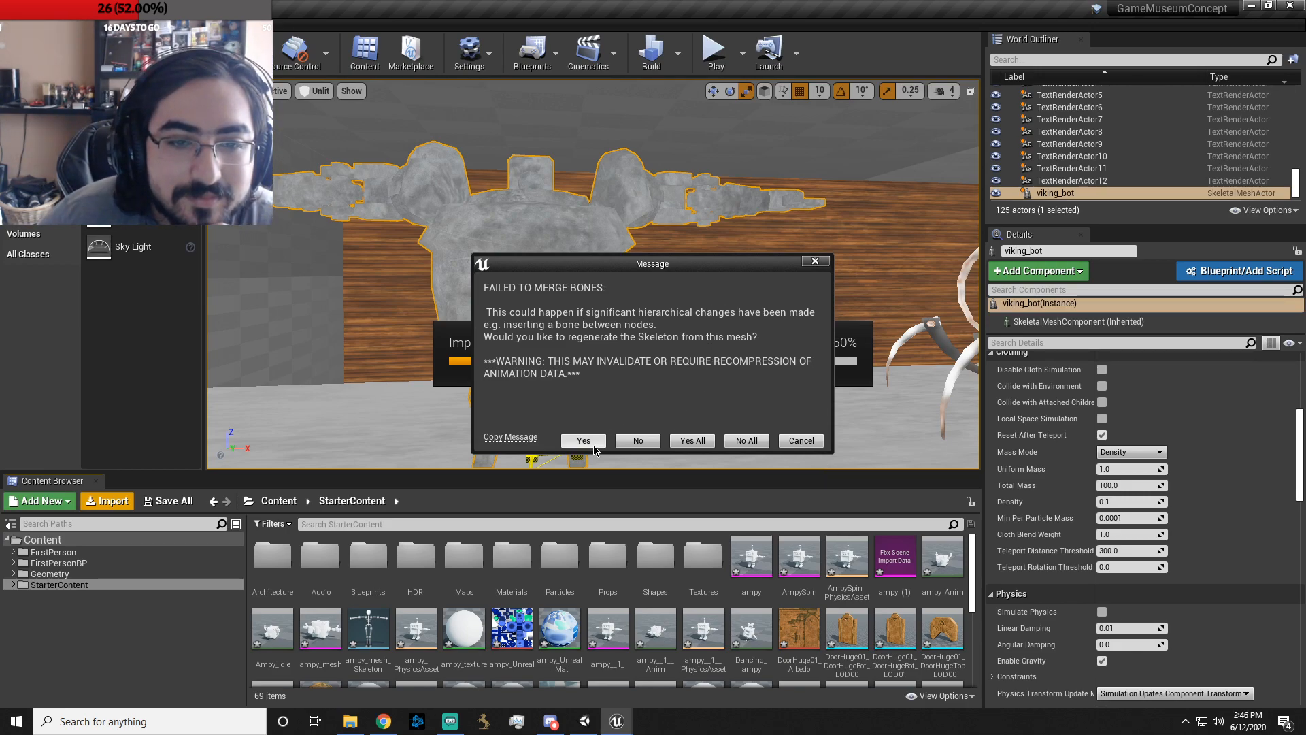
- Regenerate the skeleton for all meshes in the crab import, dismiss the merge messages and close the message log
{"action": "left_click", "coordinate": [700, 441]}
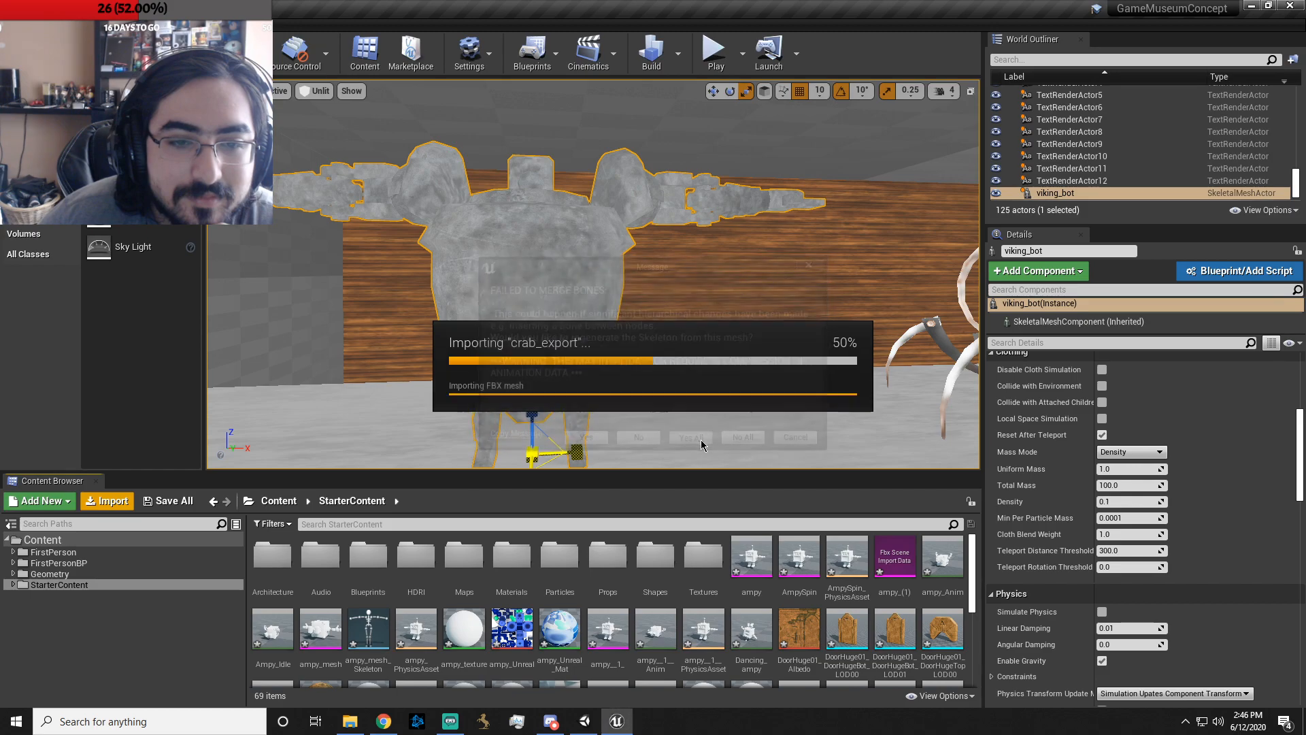
{"action": "left_click", "coordinate": [754, 399]}
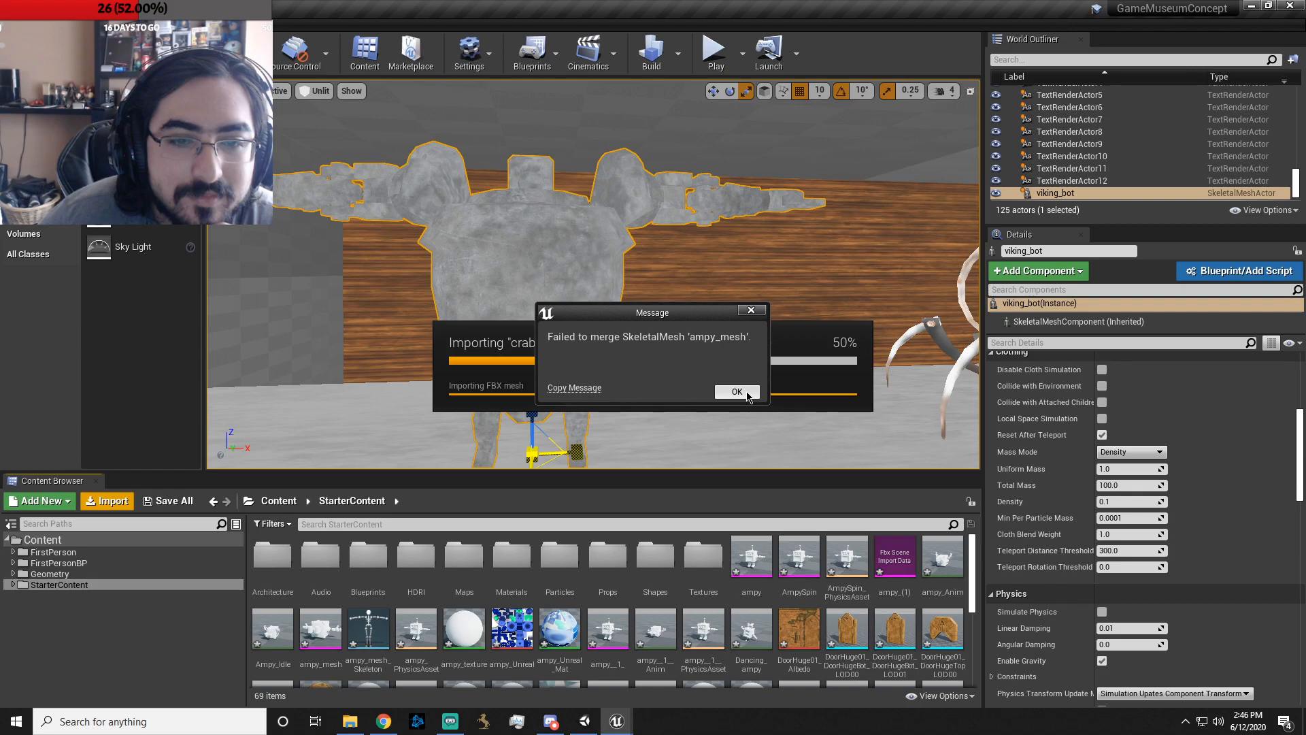
{"action": "left_click", "coordinate": [749, 397]}
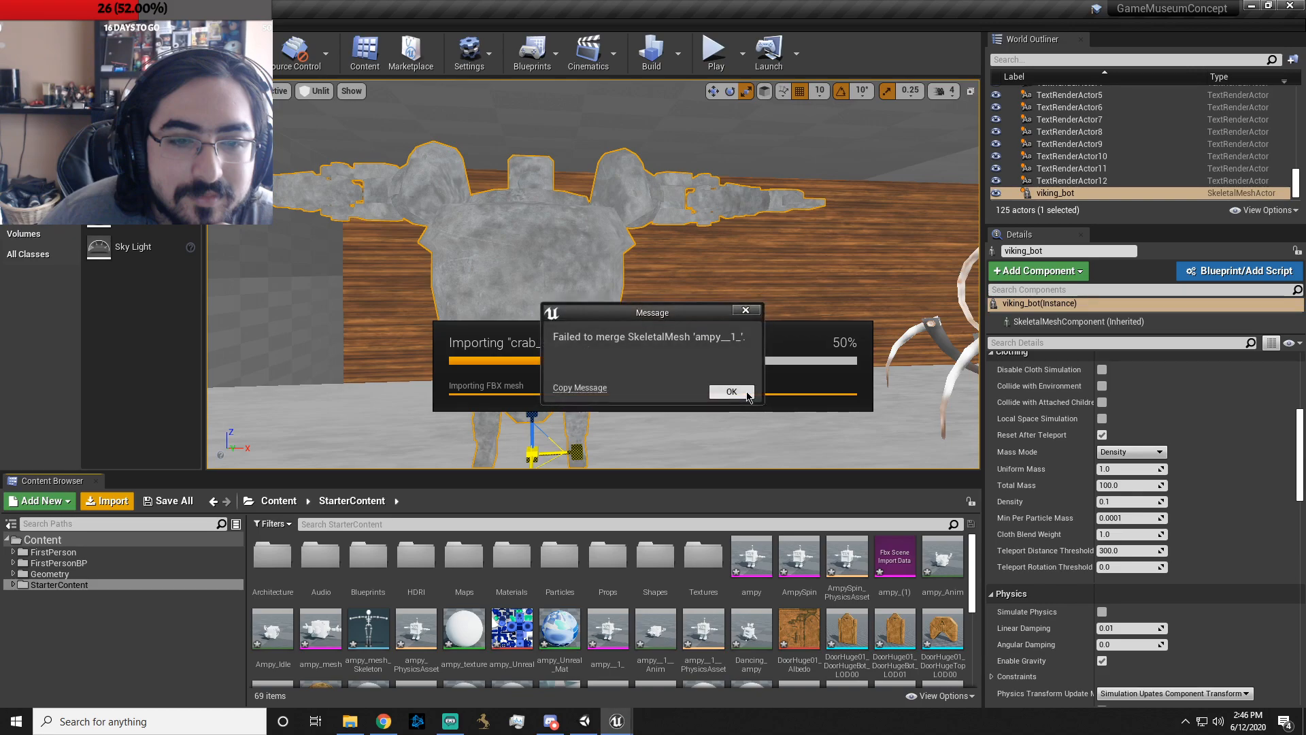
{"action": "left_click", "coordinate": [749, 396]}
{"action": "left_click", "coordinate": [735, 391]}
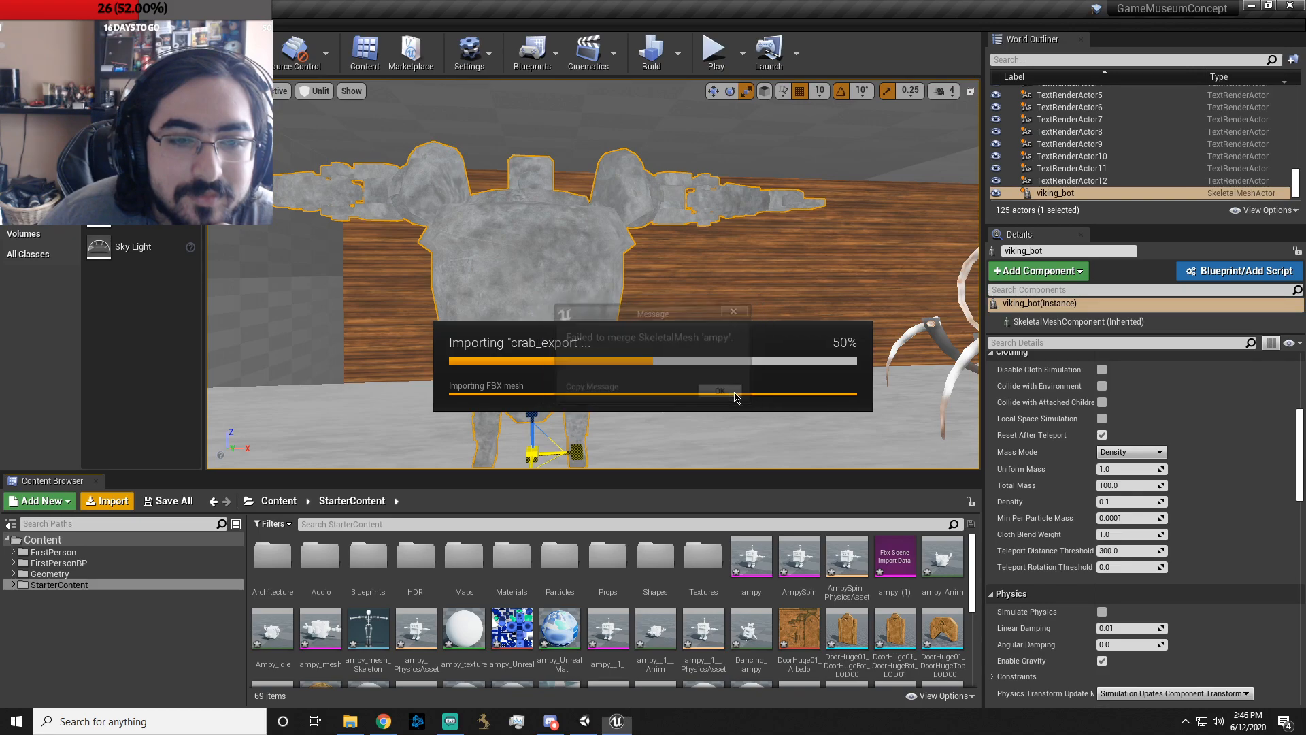
{"action": "left_click", "coordinate": [735, 393]}
{"action": "left_click", "coordinate": [736, 395]}
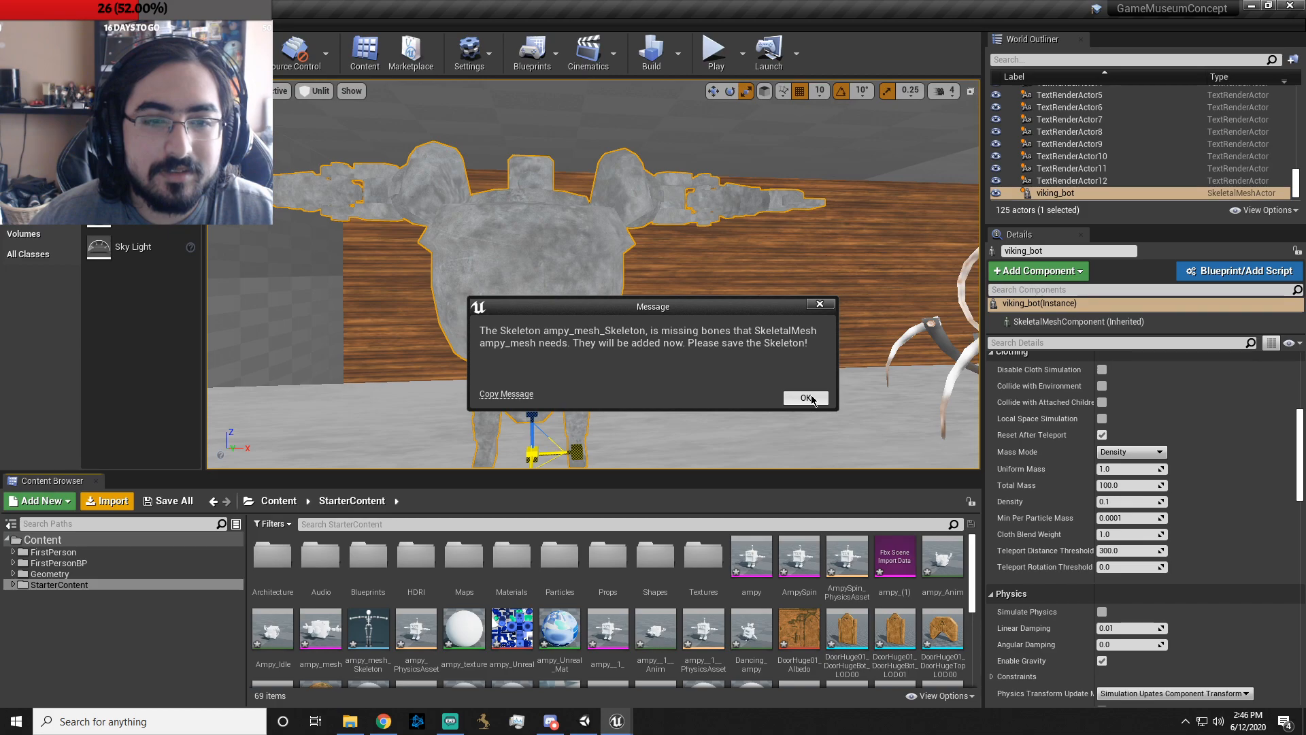
{"action": "left_click", "coordinate": [806, 398]}
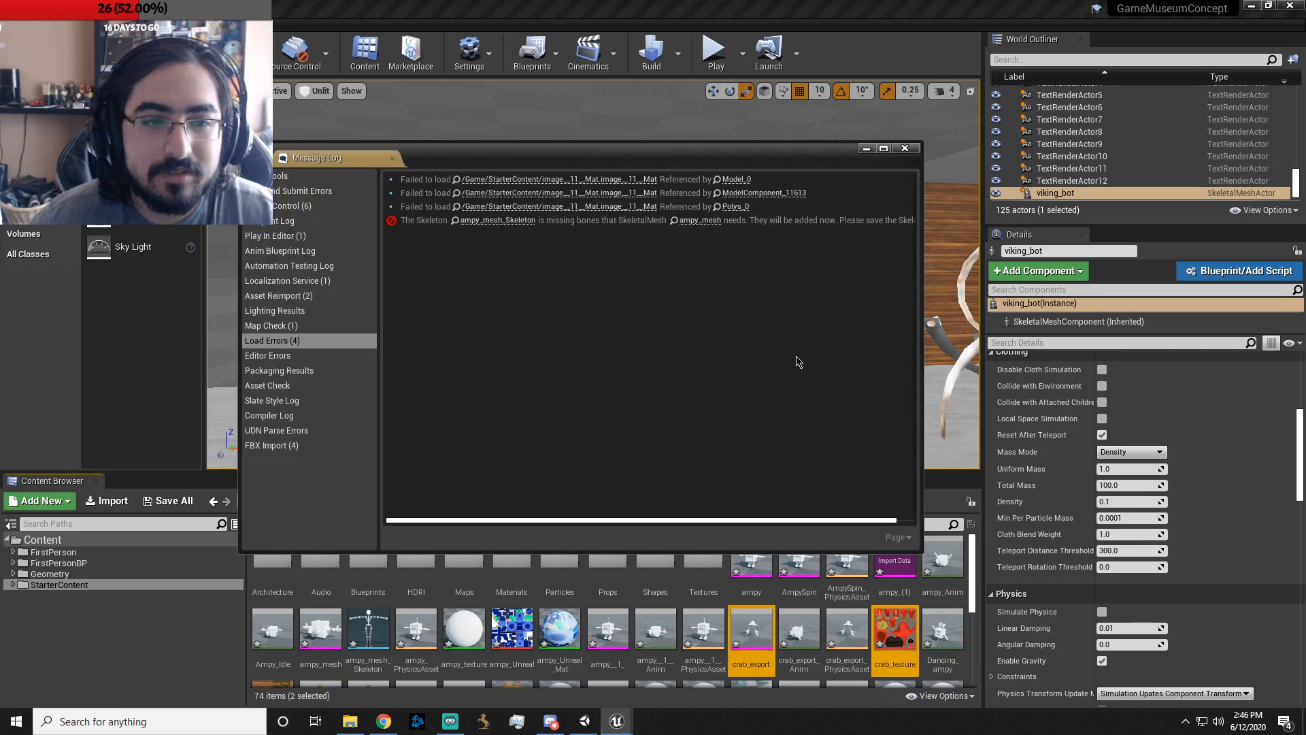
{"action": "left_click", "coordinate": [903, 149]}
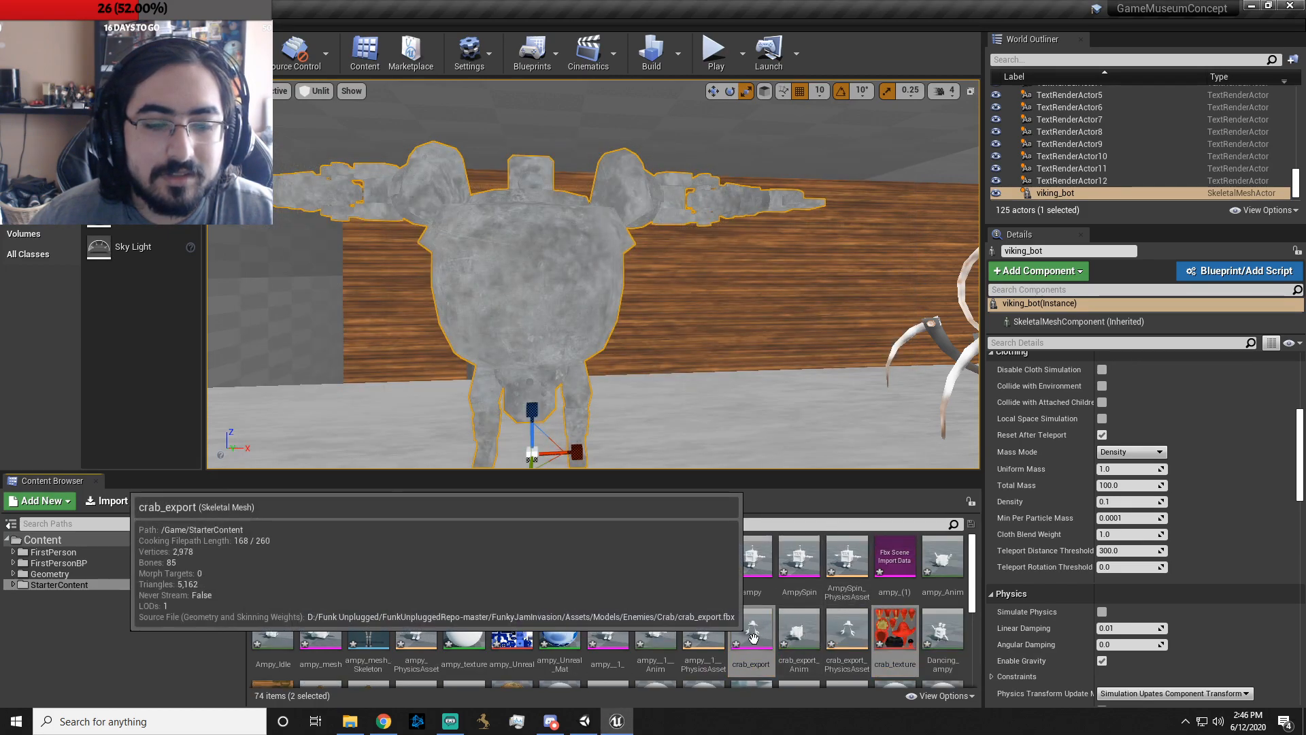
- Delete the placeholder sphere brush standing beside the wood-panelled wall
{"action": "mouse_move", "coordinate": [689, 403]}
{"action": "right_mouse_down"}
{"action": "mouse_move", "coordinate": [885, 403]}
{"action": "mouse_move", "coordinate": [918, 422]}
{"action": "right_mouse_up"}
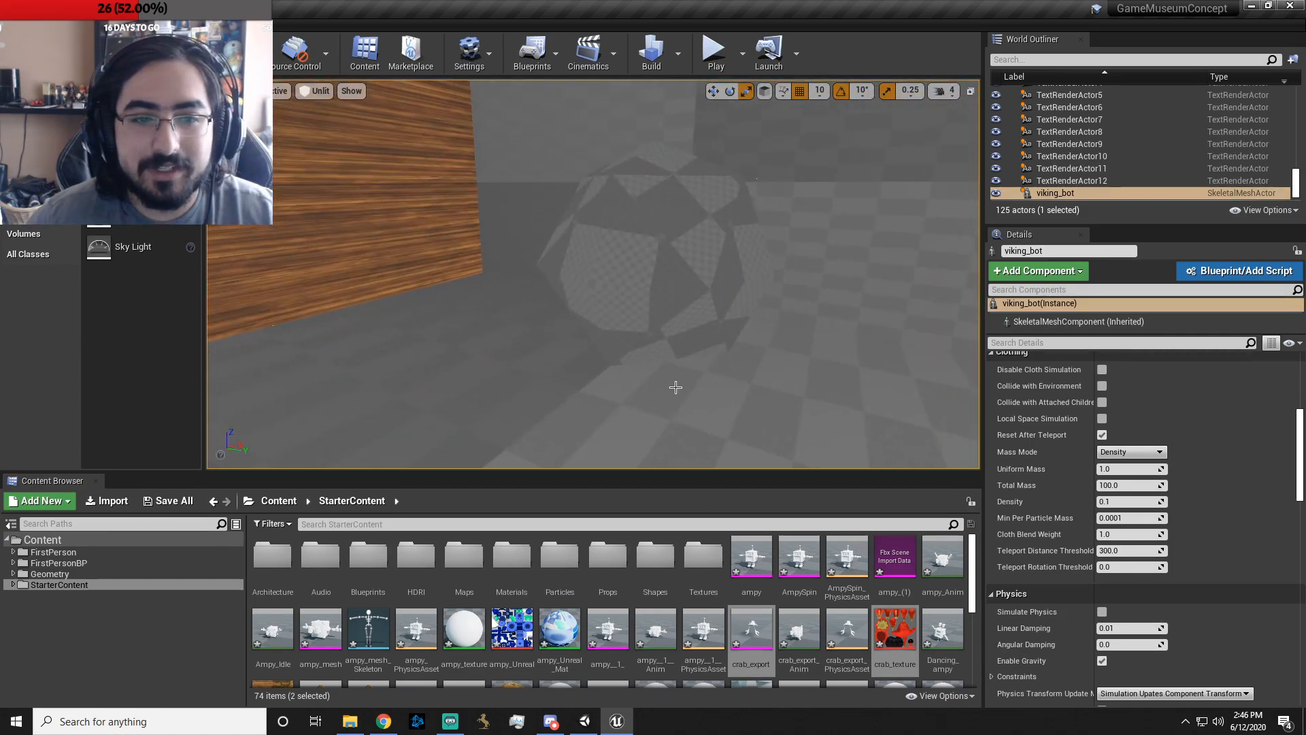
{"action": "left_click", "coordinate": [662, 344]}
{"action": "left_click", "coordinate": [669, 290]}
{"action": "key", "text": "Delete"}
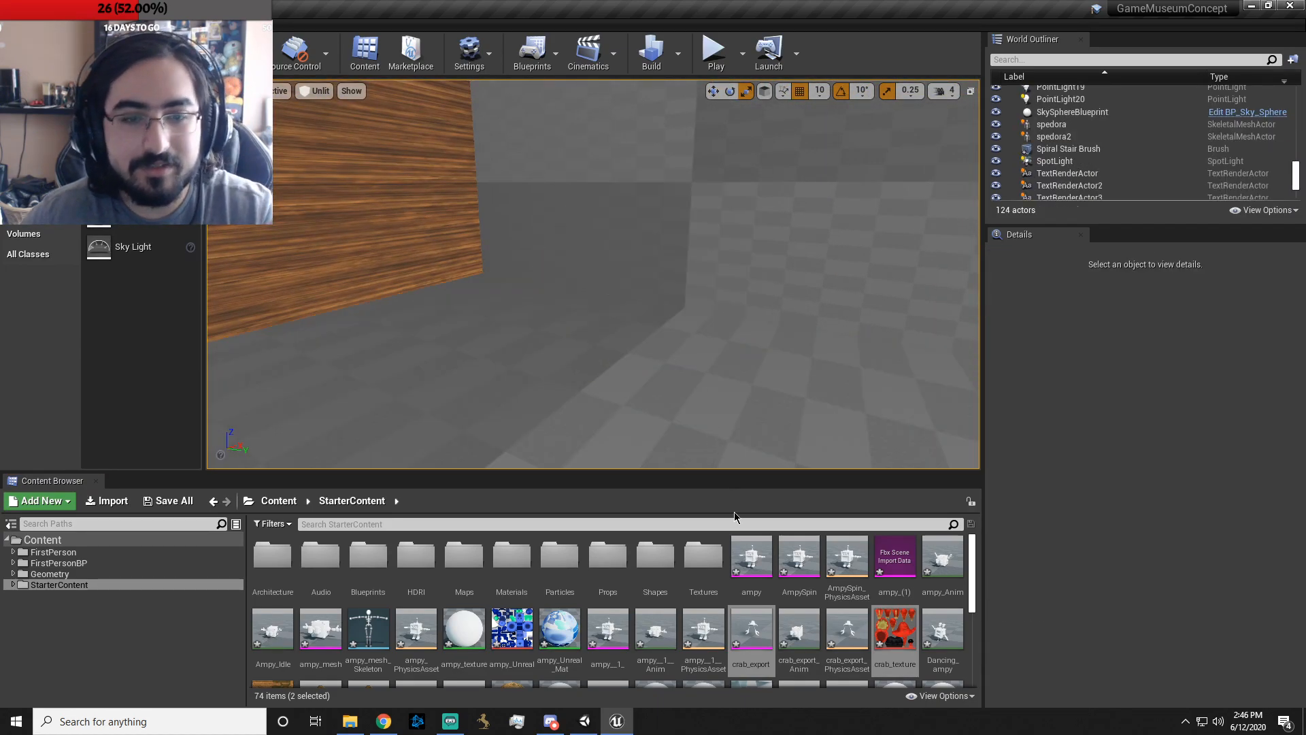
- Place crab_export and crab_texture in the exhibit room and raise the crab so its claws stand above the floor
{"action": "left_click_drag", "start_coordinate": [764, 626], "coordinate": [703, 414]}
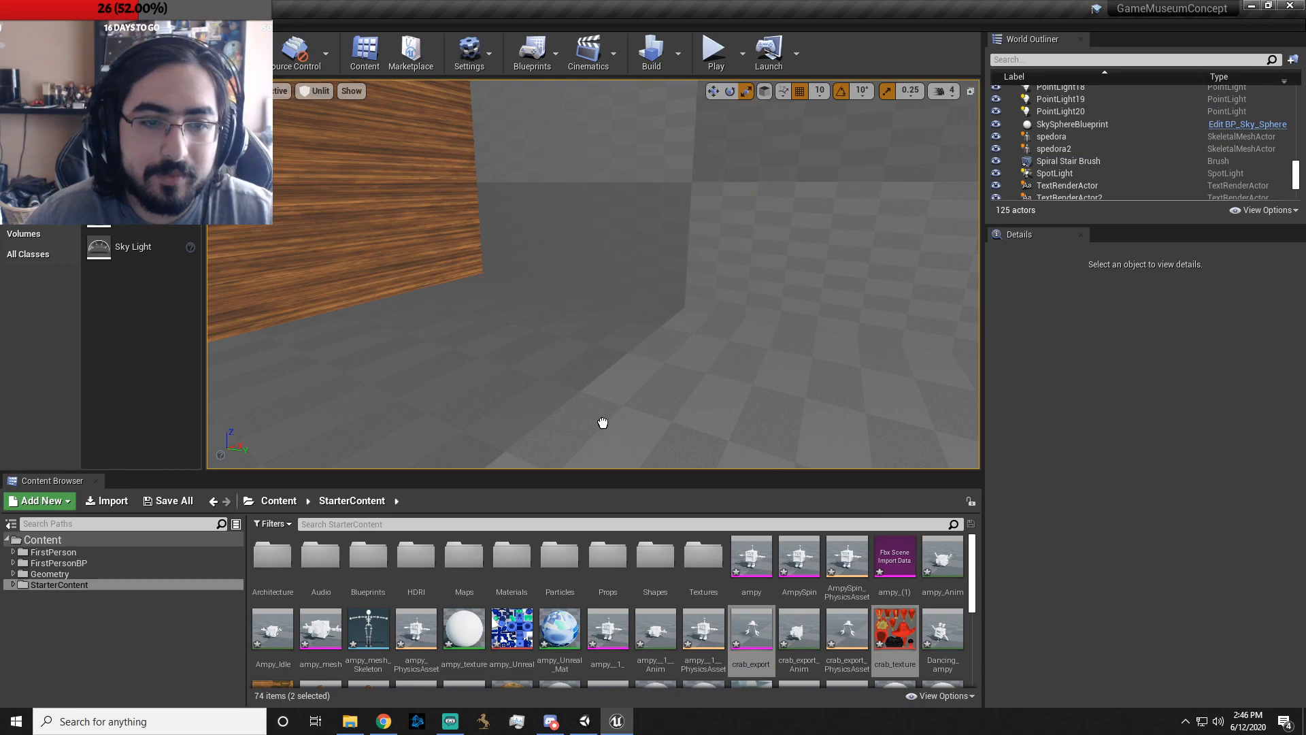
{"action": "left_click_drag", "start_coordinate": [606, 424], "coordinate": [624, 438]}
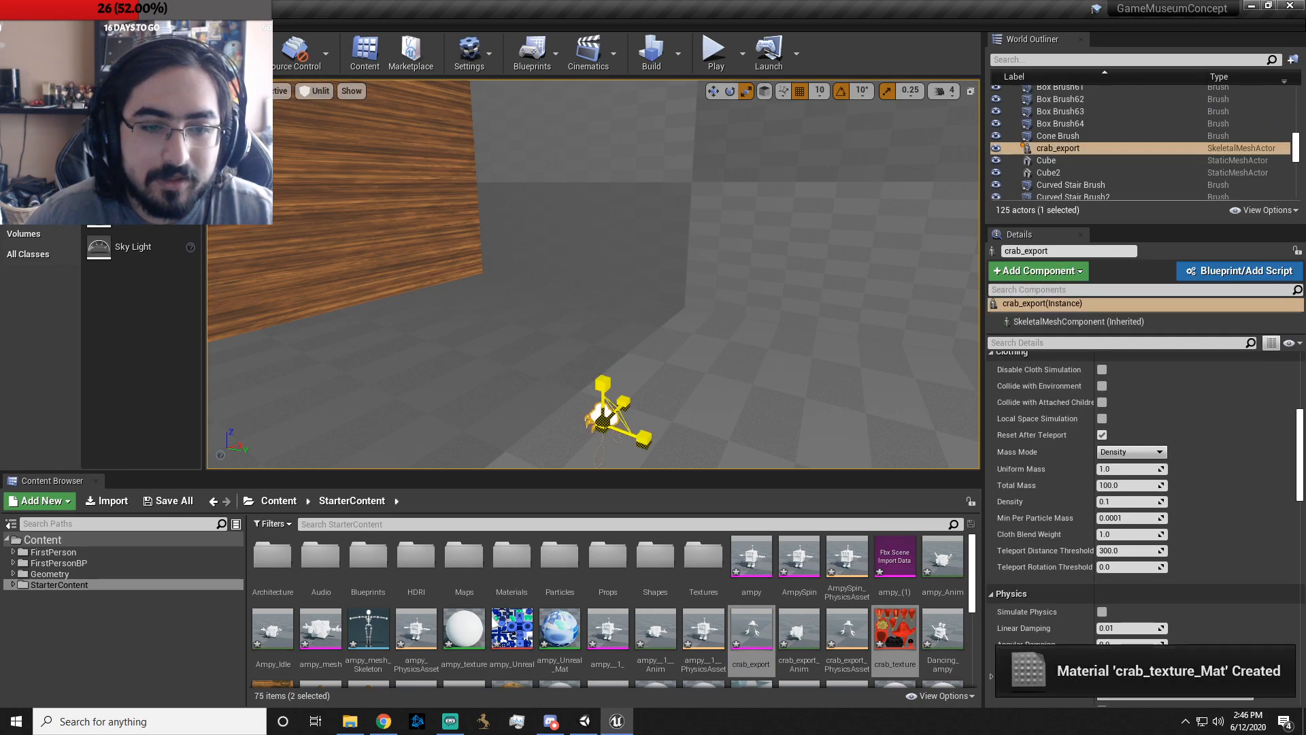
{"action": "right_click_drag", "start_coordinate": [671, 319], "coordinate": [617, 388]}
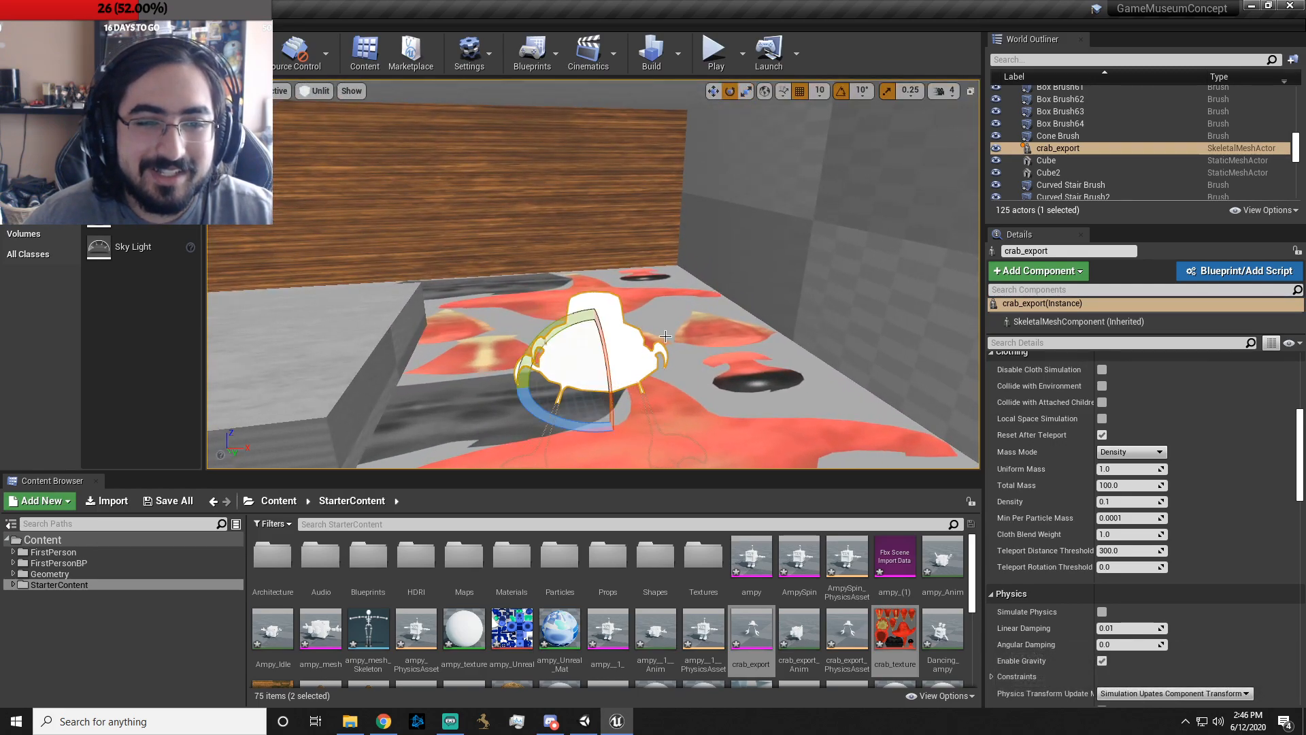
{"action": "left_click_drag", "start_coordinate": [595, 332], "coordinate": [630, 163]}
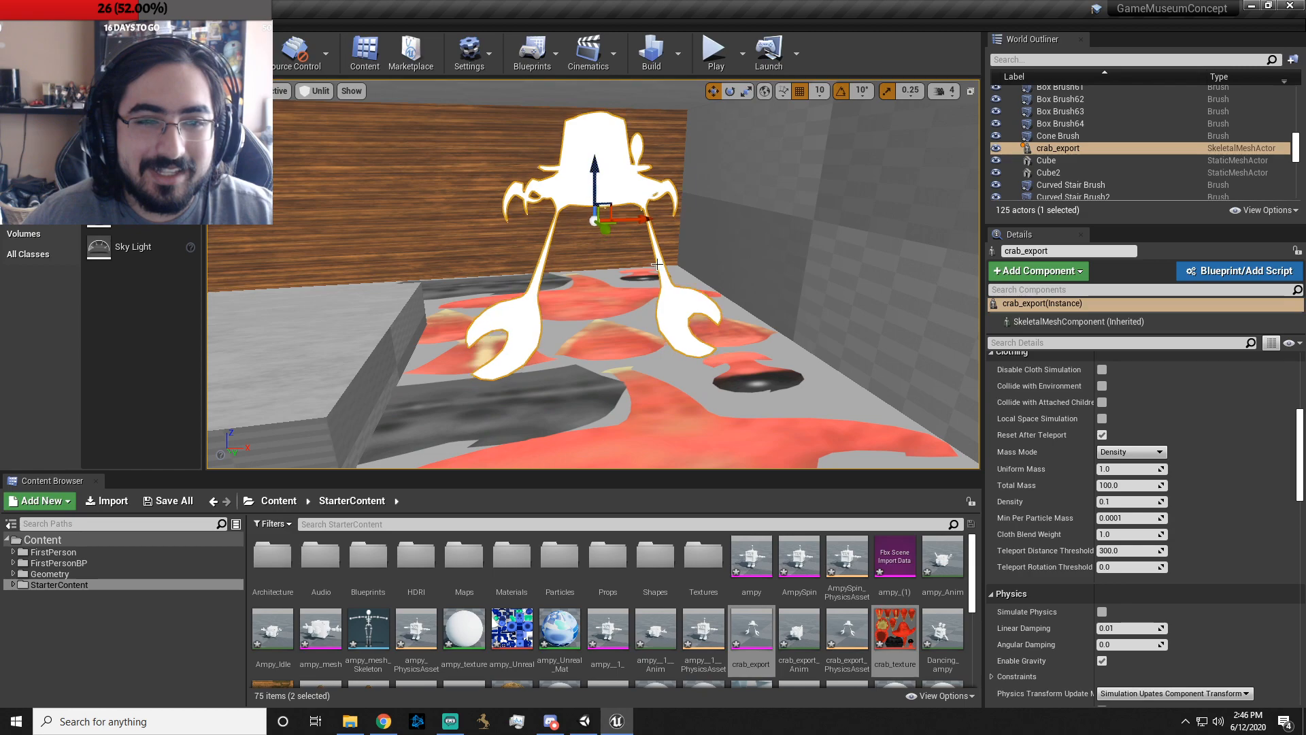
{"action": "left_click_drag", "start_coordinate": [588, 239], "coordinate": [794, 223]}
{"action": "right_click_drag", "start_coordinate": [790, 222], "coordinate": [823, 183]}
- Apply the crab_texture_Mat material to the crab mesh
{"action": "left_click_drag", "start_coordinate": [904, 632], "coordinate": [773, 340]}
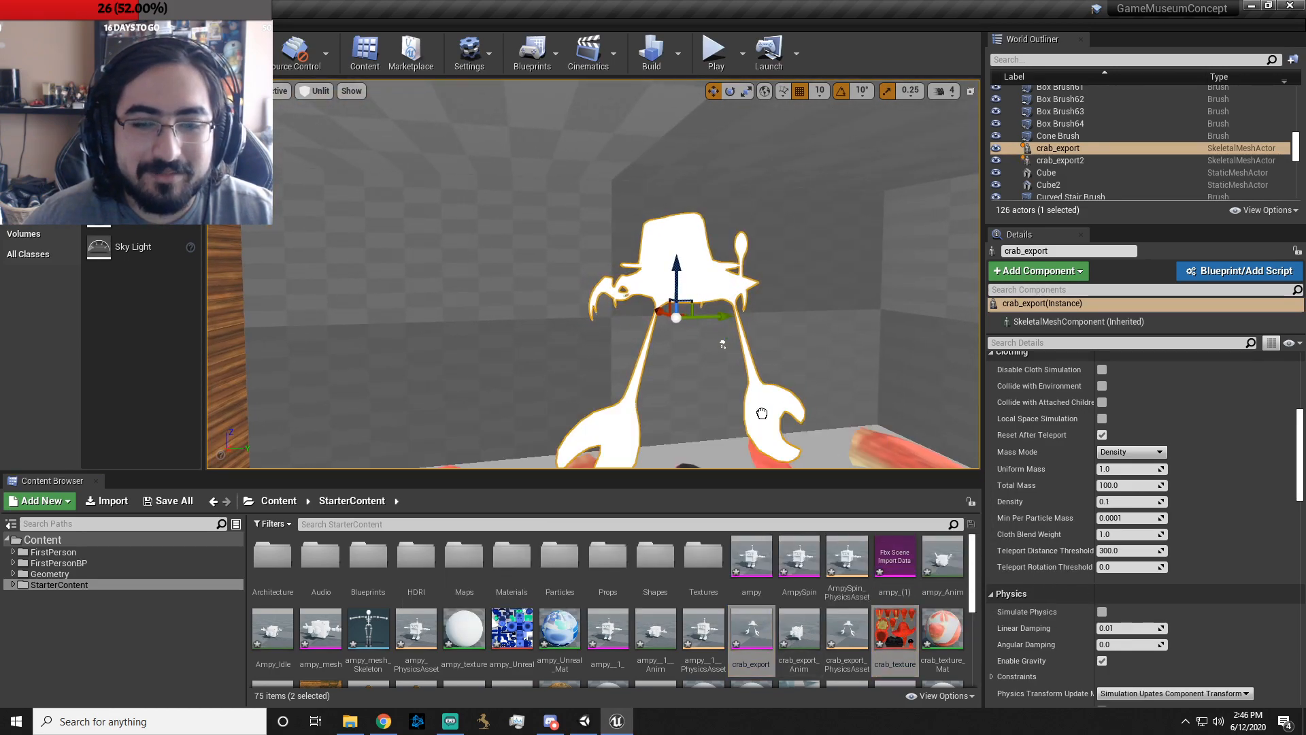
{"action": "left_click_drag", "start_coordinate": [880, 629], "coordinate": [879, 554]}
{"action": "right_click", "coordinate": [939, 622]}
{"action": "left_click_drag", "start_coordinate": [679, 240], "coordinate": [721, 344]}
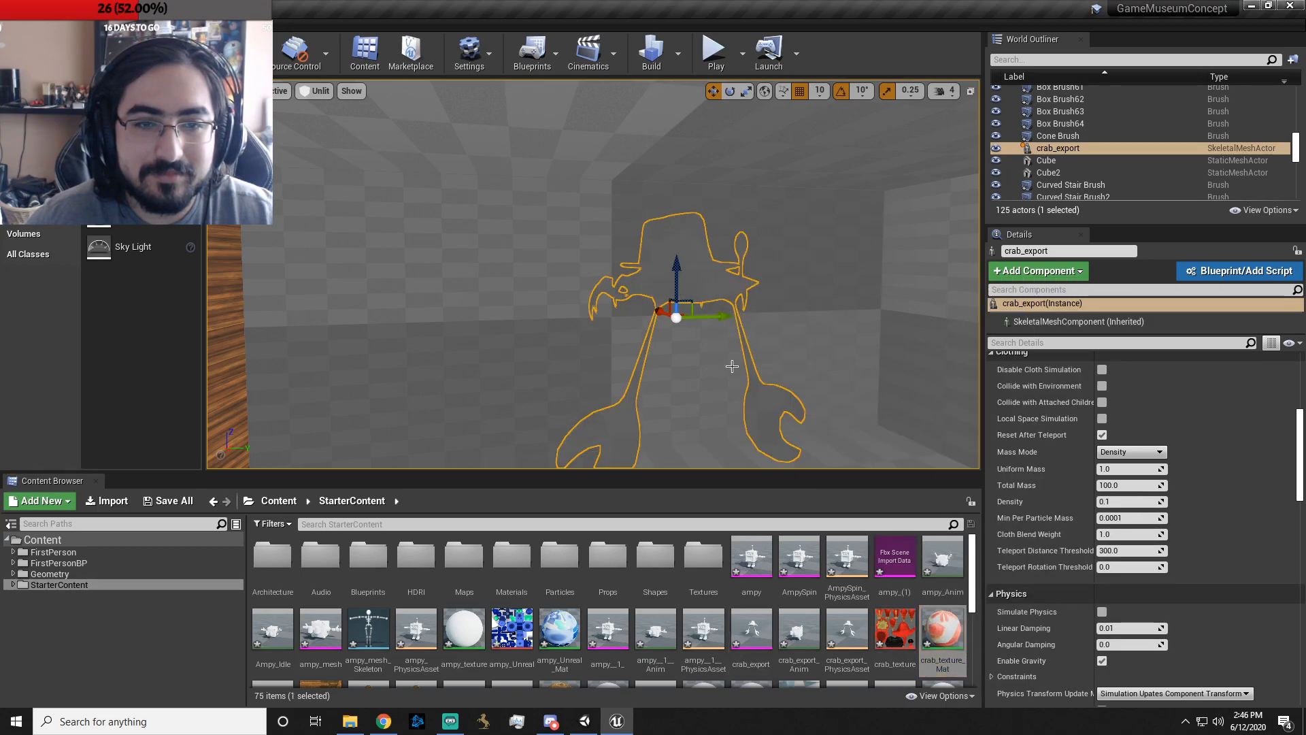
- From the Materials folder, apply M_Metal_Brushed_Nickel_Inst to the floor surfaces around the crab
{"action": "right_click_drag", "start_coordinate": [762, 426], "coordinate": [718, 456]}
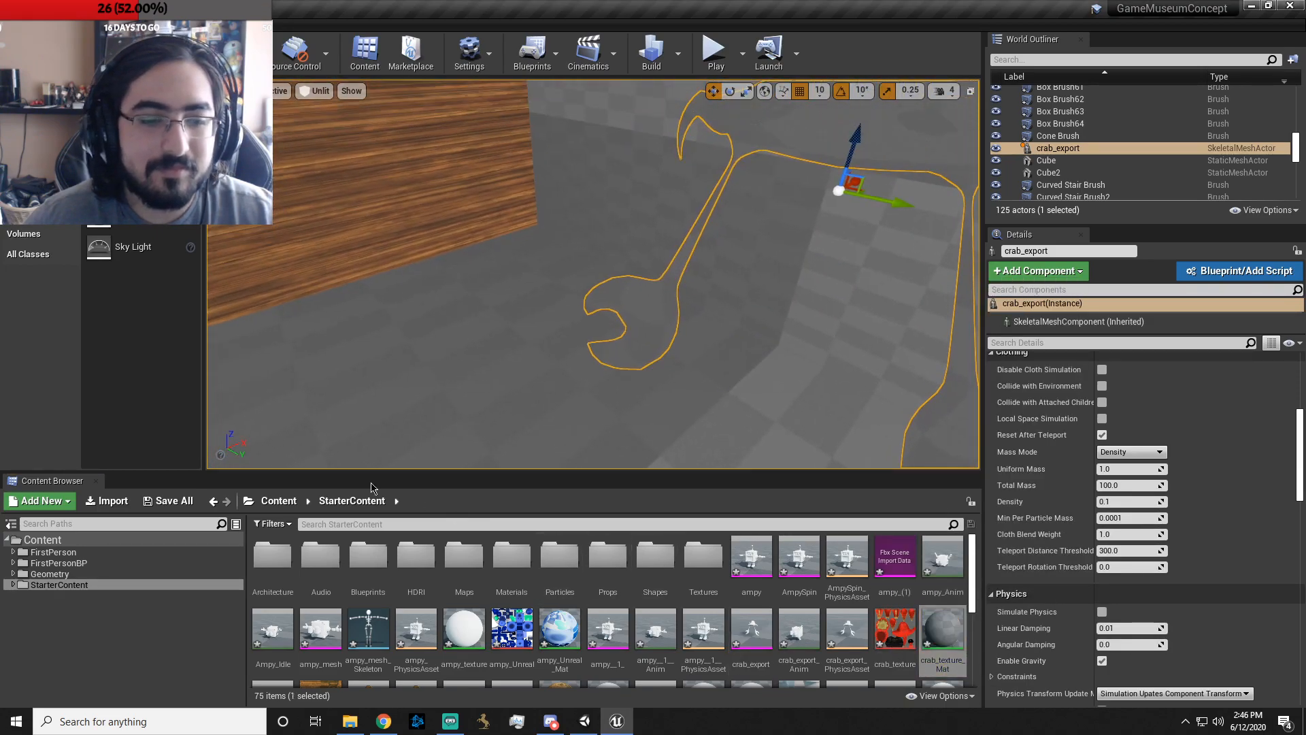
{"action": "double_click", "coordinate": [531, 561]}
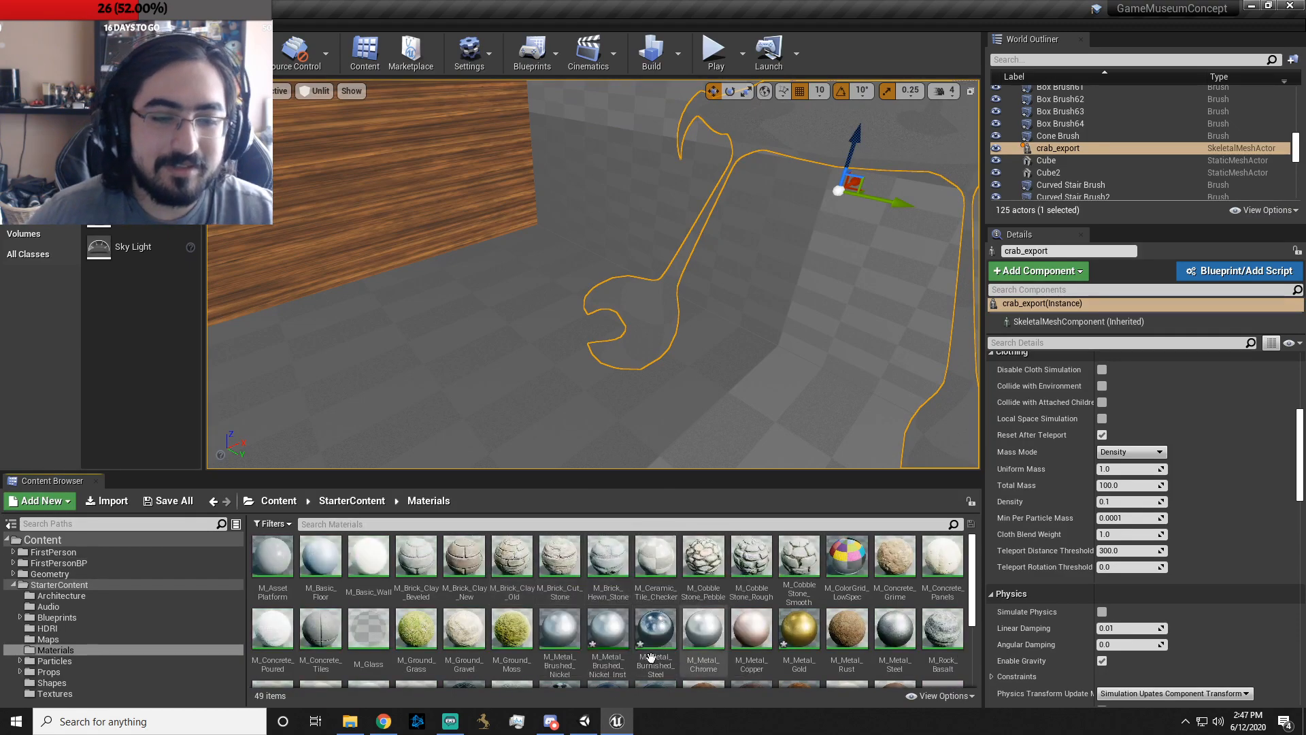
{"action": "left_click_drag", "start_coordinate": [613, 627], "coordinate": [477, 442]}
{"action": "key", "text": "a"}
{"action": "mouse_move", "coordinate": [716, 415]}
{"action": "right_mouse_down"}
{"action": "mouse_move", "coordinate": [1027, 408]}
{"action": "mouse_move", "coordinate": [735, 408]}
{"action": "mouse_move", "coordinate": [687, 422]}
{"action": "mouse_move", "coordinate": [347, 401]}
{"action": "mouse_move", "coordinate": [436, 403]}
{"action": "right_mouse_up"}
{"action": "key", "text": "w"}
{"action": "key", "text": "d"}
{"action": "key", "text": "w"}
{"action": "mouse_move", "coordinate": [610, 627]}
{"action": "left_mouse_down"}
{"action": "mouse_move", "coordinate": [685, 417]}
{"action": "mouse_move", "coordinate": [684, 381]}
{"action": "left_mouse_up"}
{"action": "mouse_move", "coordinate": [629, 422]}
{"action": "right_mouse_down"}
{"action": "mouse_move", "coordinate": [524, 415]}
{"action": "mouse_move", "coordinate": [660, 422]}
{"action": "mouse_move", "coordinate": [622, 418]}
{"action": "right_mouse_up"}
- Cover the side walls of the crab's exhibit room with M_Wood_Floor_Walnut_Polished
{"action": "scroll", "coordinate": [624, 603], "scroll_direction": "down", "scroll_amount": 3}
{"action": "left_click_drag", "start_coordinate": [707, 599], "coordinate": [741, 401]}
{"action": "right_click_drag", "start_coordinate": [755, 436], "coordinate": [633, 432]}
{"action": "left_click_drag", "start_coordinate": [706, 590], "coordinate": [758, 353]}
{"action": "right_click_drag", "start_coordinate": [758, 353], "coordinate": [524, 355]}
{"action": "left_click_drag", "start_coordinate": [706, 603], "coordinate": [650, 353]}
{"action": "right_click_drag", "start_coordinate": [651, 353], "coordinate": [762, 353]}
- Apply walnut wood floor materials to the remaining bare walls, including the one behind the crab
{"action": "left_click_drag", "start_coordinate": [753, 598], "coordinate": [786, 324]}
{"action": "left_click", "coordinate": [748, 306]}
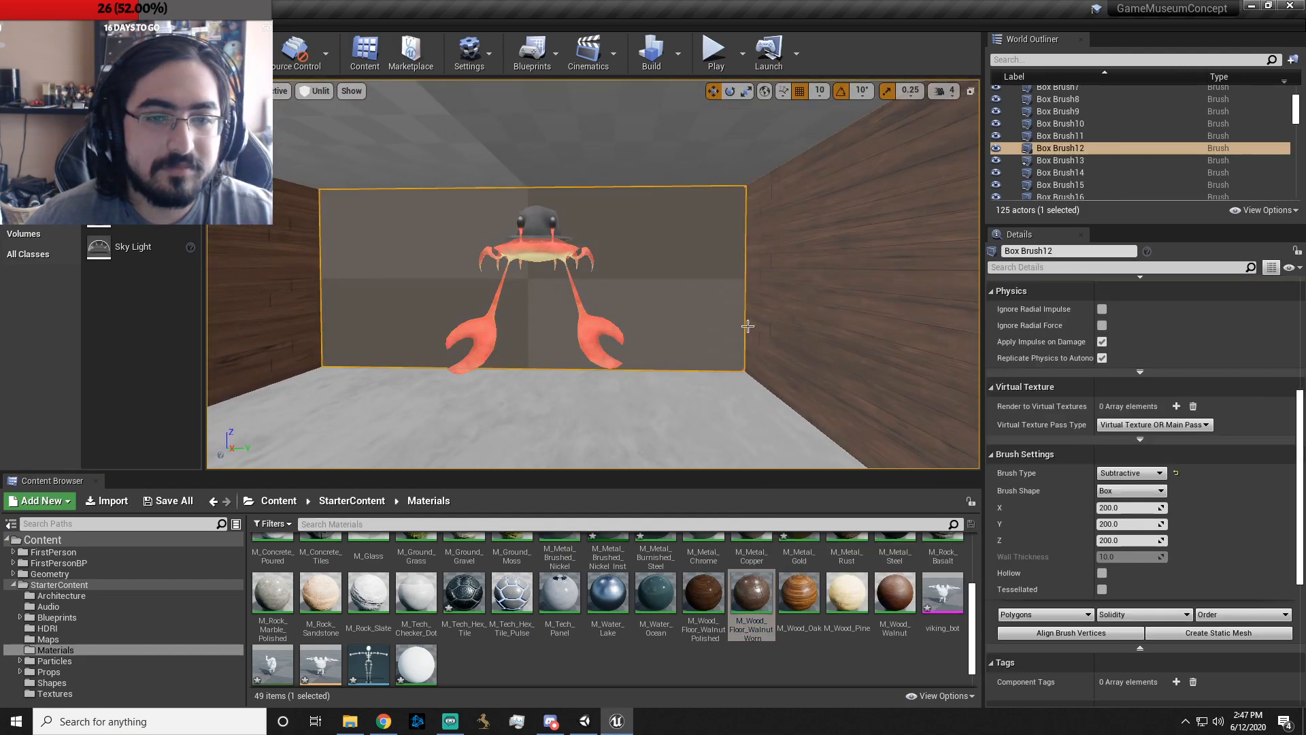
{"action": "left_click_drag", "start_coordinate": [716, 600], "coordinate": [674, 258]}
{"action": "left_click_drag", "start_coordinate": [752, 595], "coordinate": [700, 304]}
{"action": "left_click_drag", "start_coordinate": [710, 604], "coordinate": [853, 430]}
{"action": "mouse_move", "coordinate": [710, 594]}
{"action": "left_mouse_down"}
{"action": "mouse_move", "coordinate": [658, 49]}
{"action": "mouse_move", "coordinate": [708, 608]}
{"action": "left_mouse_up"}
- Apply M_Brick_Clay_Beveled to the exhibit room's ceiling
{"action": "scroll", "coordinate": [549, 627], "scroll_direction": "up", "scroll_amount": 2}
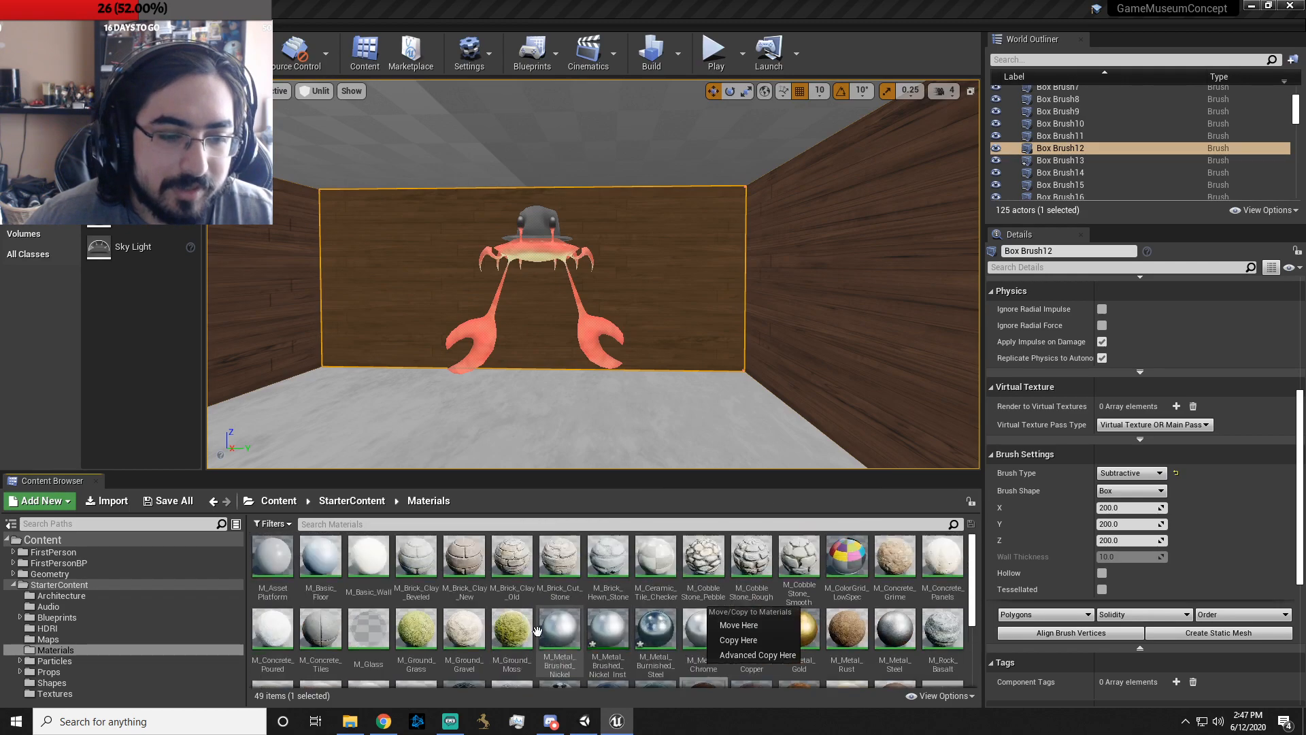
{"action": "left_click_drag", "start_coordinate": [413, 580], "coordinate": [593, 122]}
{"action": "right_click_drag", "start_coordinate": [691, 365], "coordinate": [724, 297]}
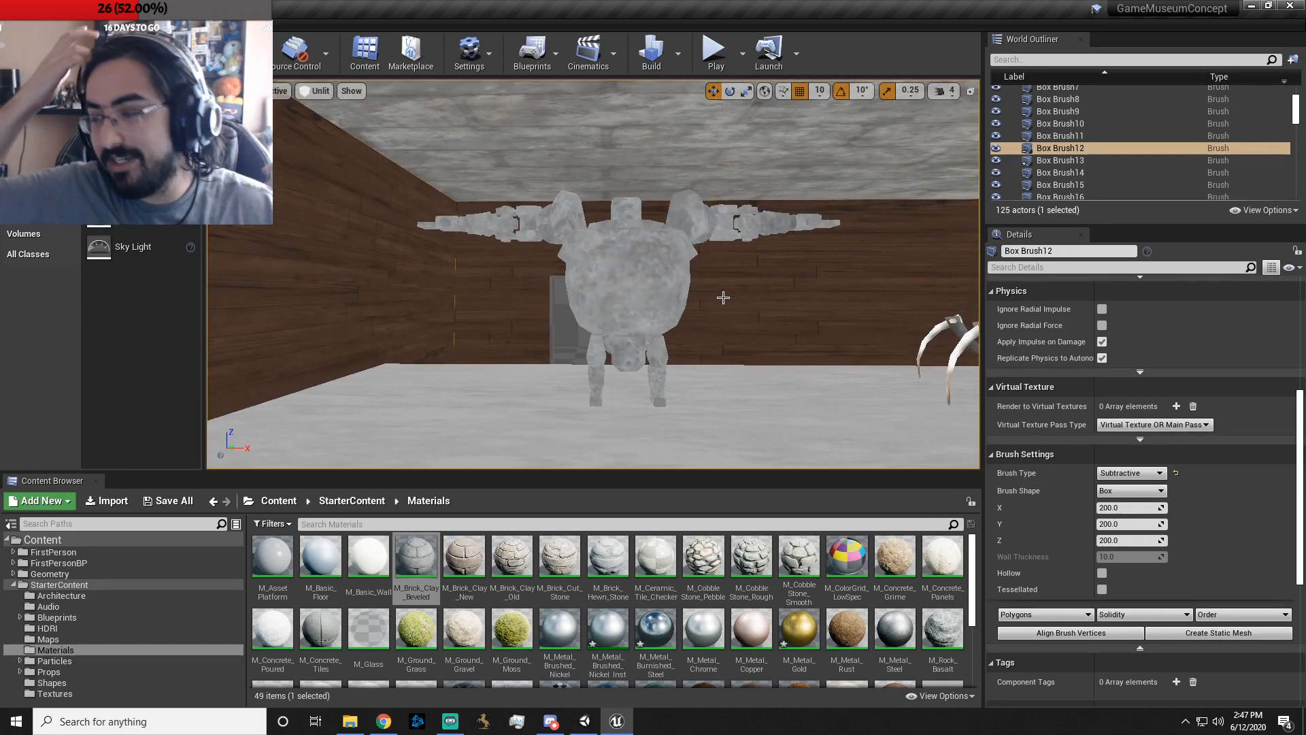
{"action": "right_click_drag", "start_coordinate": [723, 298], "coordinate": [789, 292]}
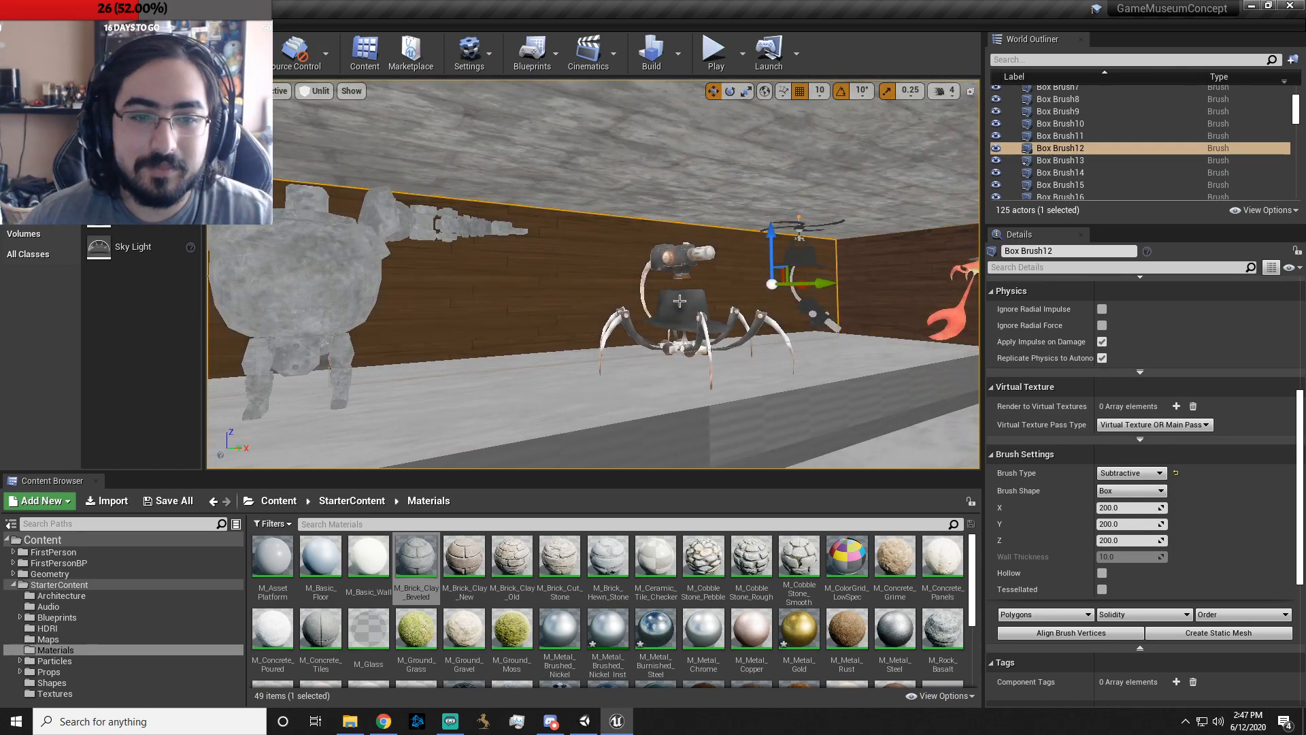
{"action": "left_click", "coordinate": [681, 288]}
{"action": "right_click_drag", "start_coordinate": [680, 289], "coordinate": [436, 259]}
{"action": "left_click", "coordinate": [687, 272]}
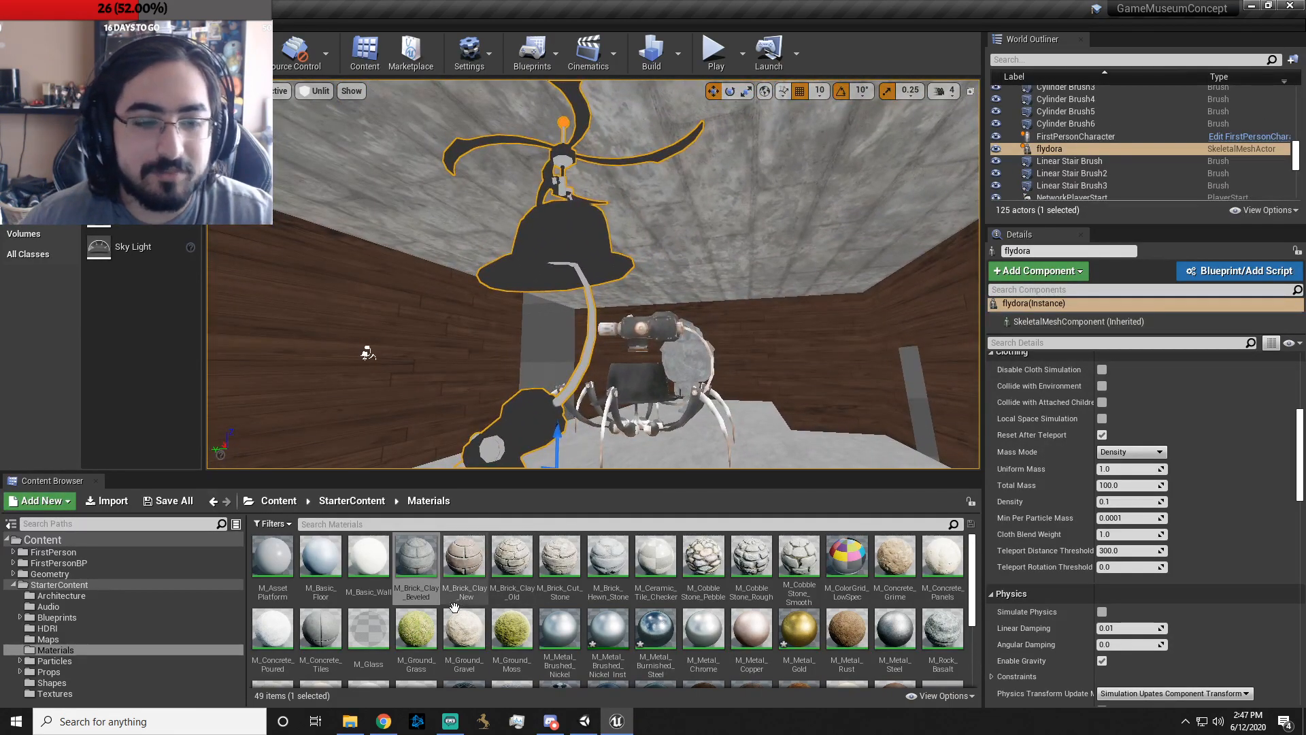
{"action": "left_click", "coordinate": [96, 506]}
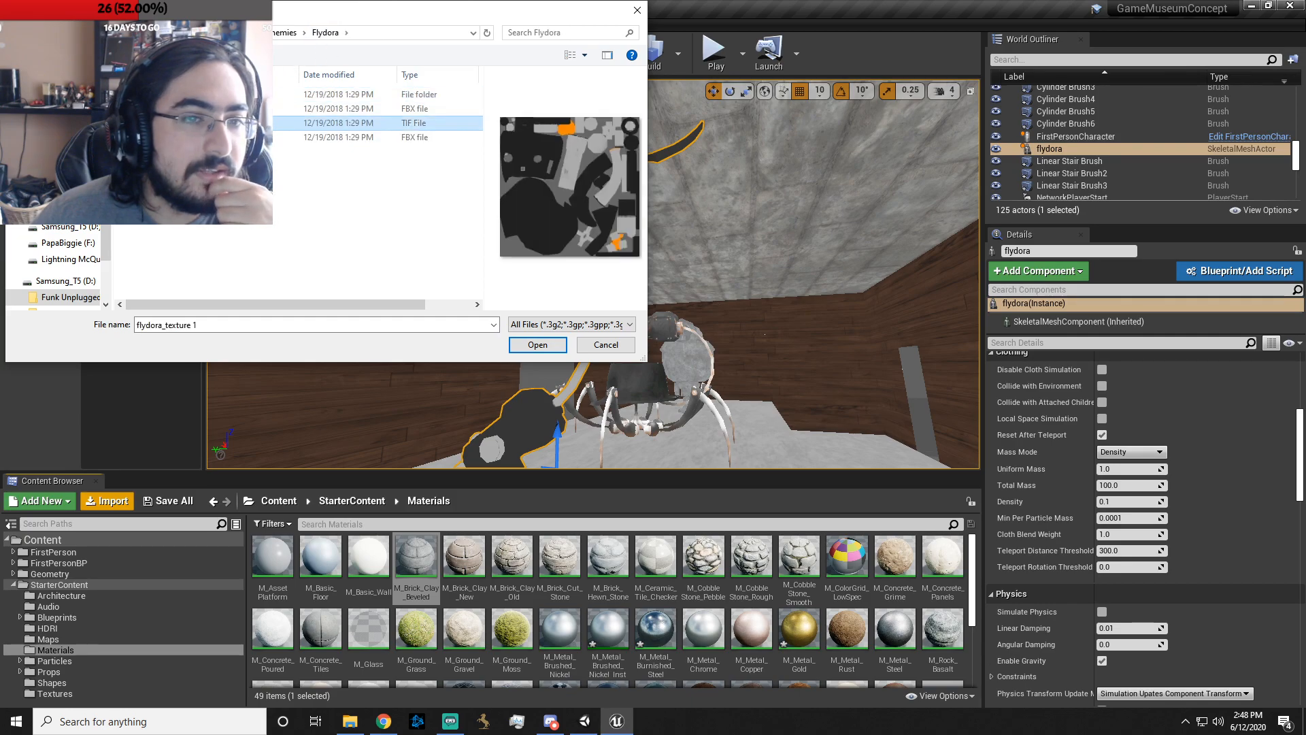
{"action": "left_click", "coordinate": [615, 349]}
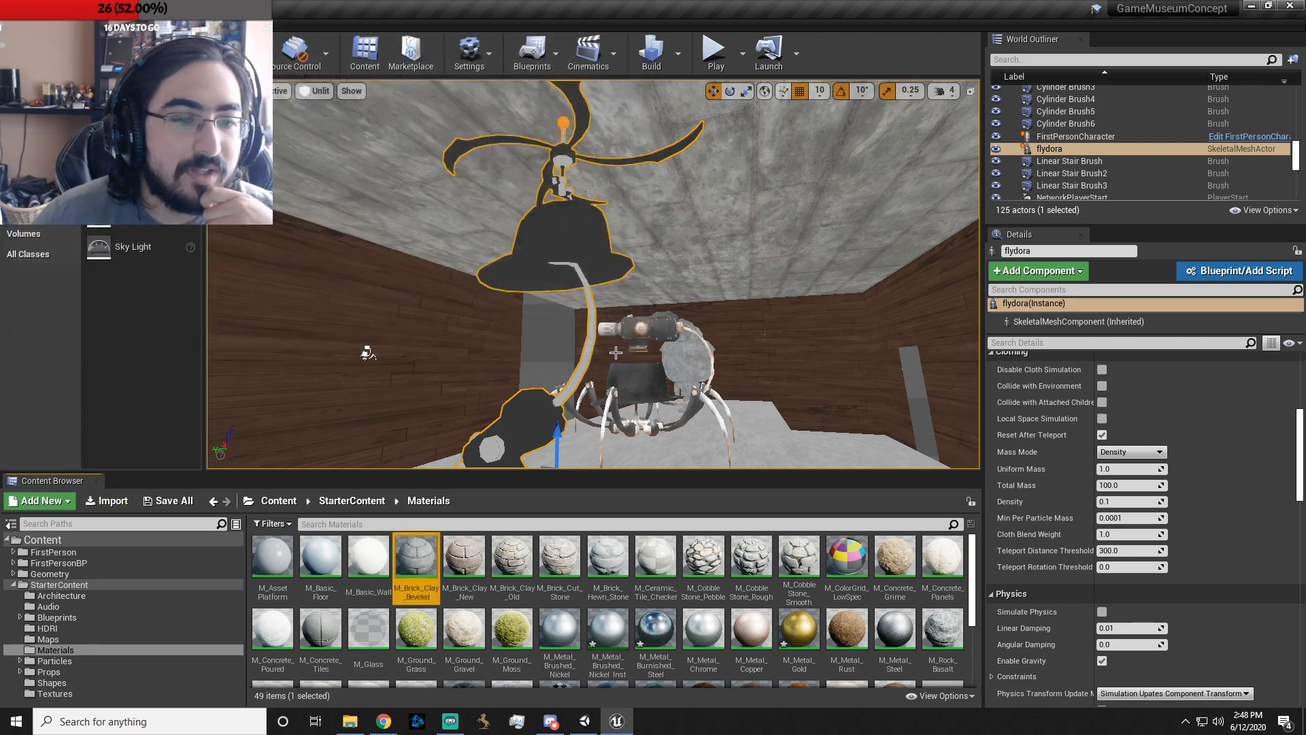
- Inspect the textured crab and the surrounding walls up to the room's doorway
{"action": "key", "text": "a"}
{"action": "right_click_drag", "start_coordinate": [634, 352], "coordinate": [757, 348]}
{"action": "key", "text": "d"}
{"action": "right_click_drag", "start_coordinate": [699, 401], "coordinate": [217, 407]}
{"action": "key", "text": "w"}
{"action": "key", "text": "d"}
{"action": "key", "text": "s"}
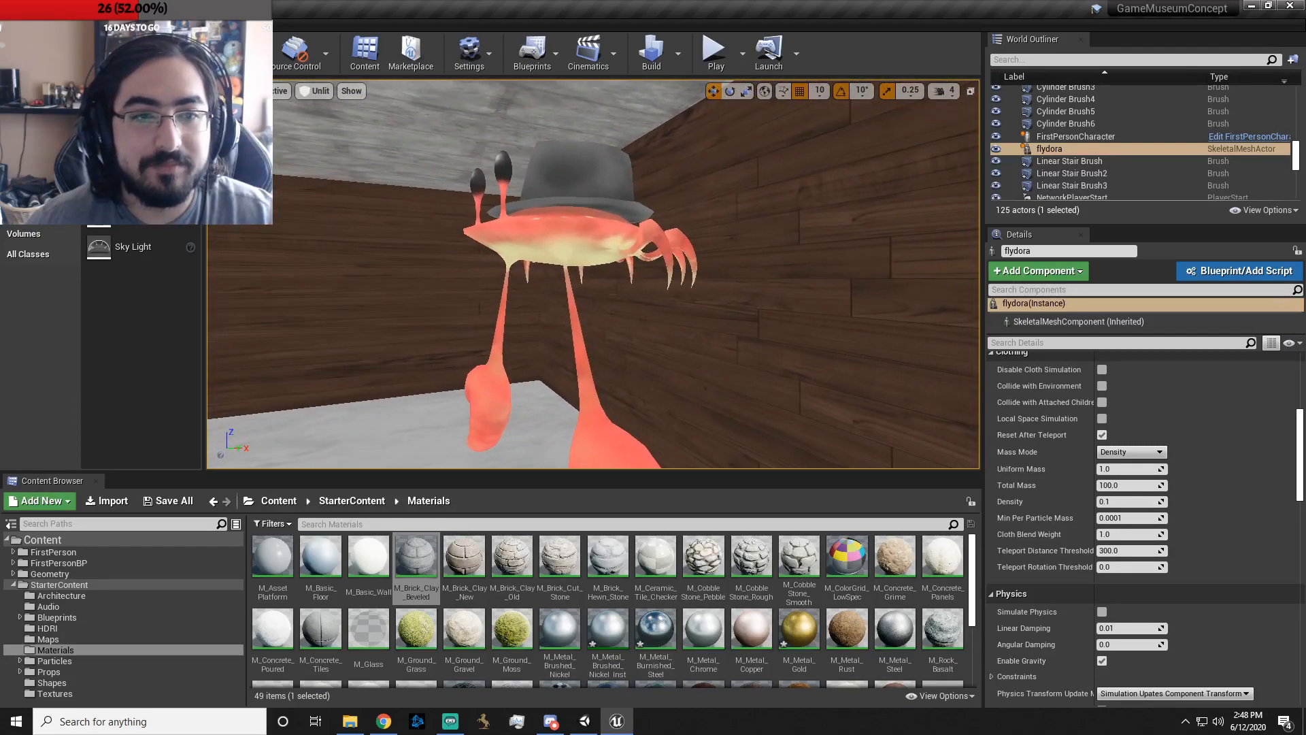
{"action": "right_click_drag", "start_coordinate": [627, 251], "coordinate": [299, 273]}
{"action": "key", "text": "s"}
{"action": "key", "text": "w"}
{"action": "mouse_move", "coordinate": [621, 300]}
{"action": "right_mouse_down"}
{"action": "mouse_move", "coordinate": [578, 300]}
{"action": "mouse_move", "coordinate": [611, 305]}
{"action": "right_mouse_up"}
{"action": "key", "text": "s"}
- Apply M_Wood_Floor_Walnut_Polished to the inner faces of the doorway brush in the exhibit room wall
{"action": "left_click", "coordinate": [655, 329]}
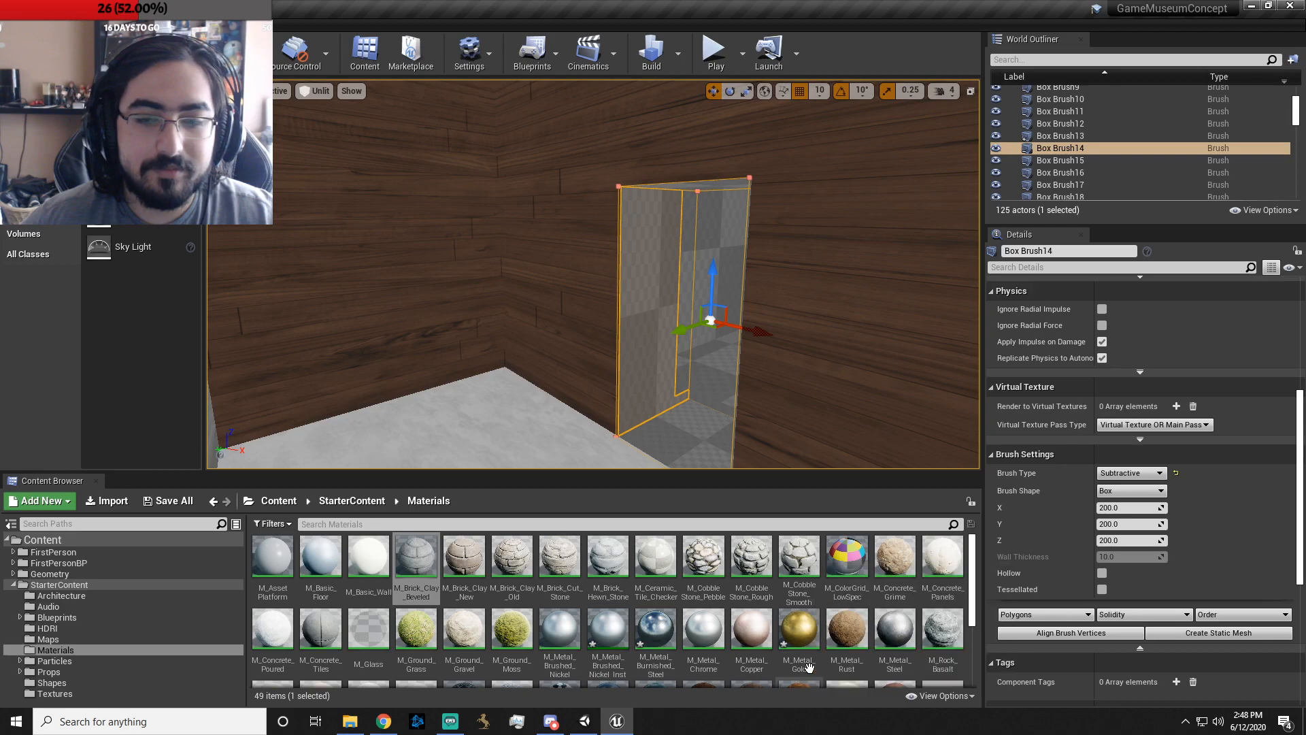
{"action": "scroll", "coordinate": [860, 379], "scroll_direction": "down", "scroll_amount": 2}
{"action": "scroll", "coordinate": [741, 638], "scroll_direction": "down", "scroll_amount": 2}
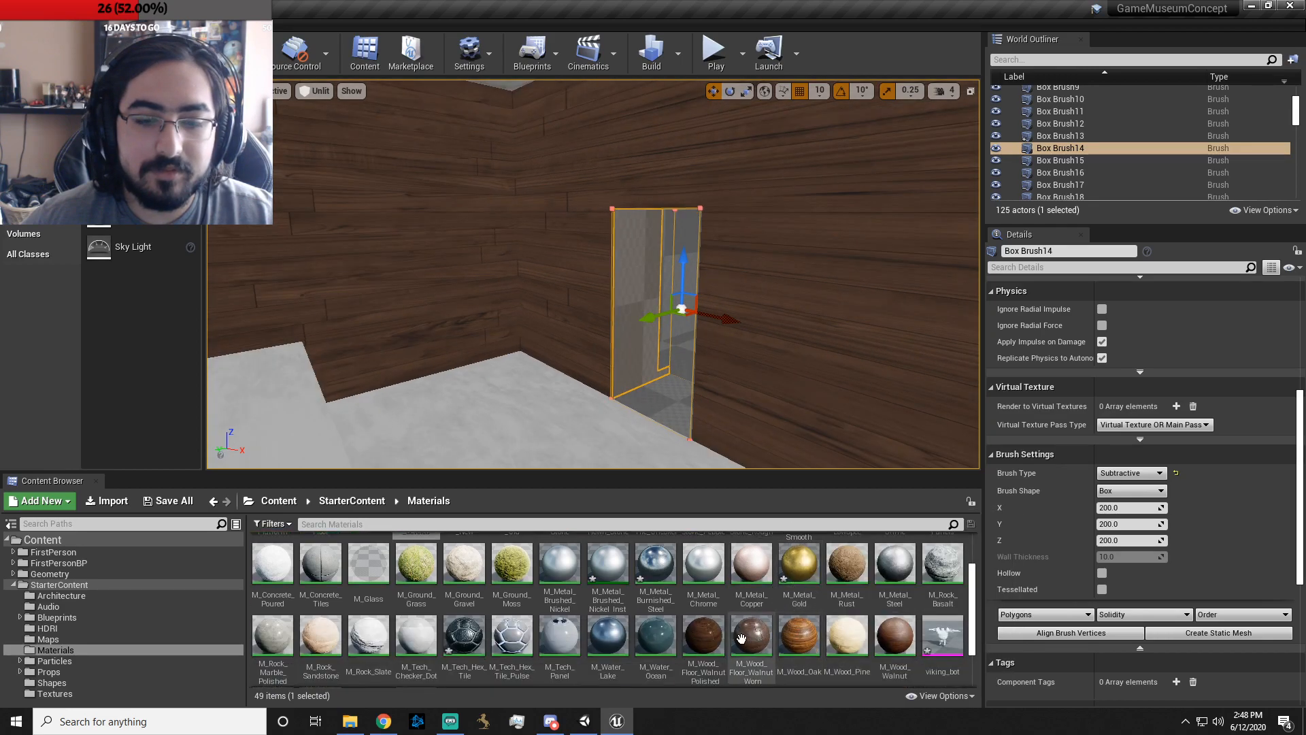
{"action": "left_click_drag", "start_coordinate": [704, 636], "coordinate": [645, 320]}
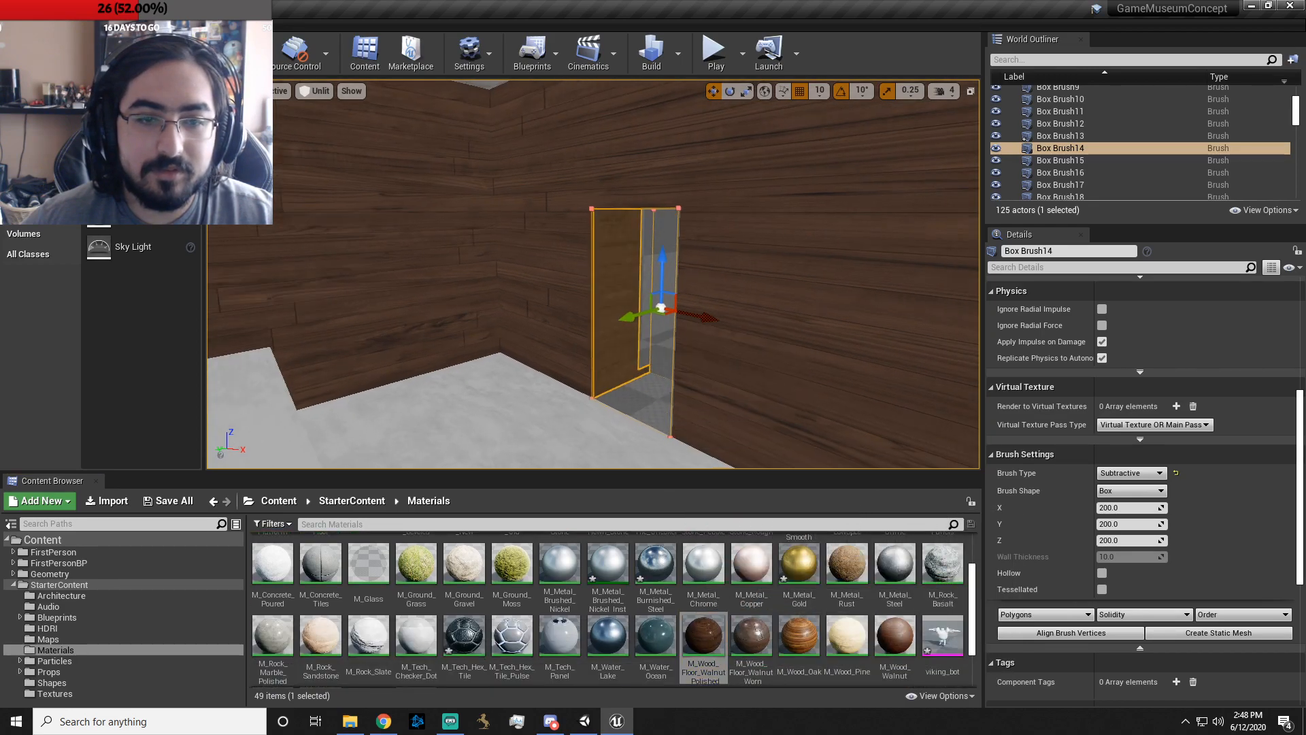
{"action": "key", "text": "f"}
{"action": "left_click_drag", "start_coordinate": [704, 637], "coordinate": [617, 353]}
{"action": "left_click_drag", "start_coordinate": [703, 636], "coordinate": [552, 460]}
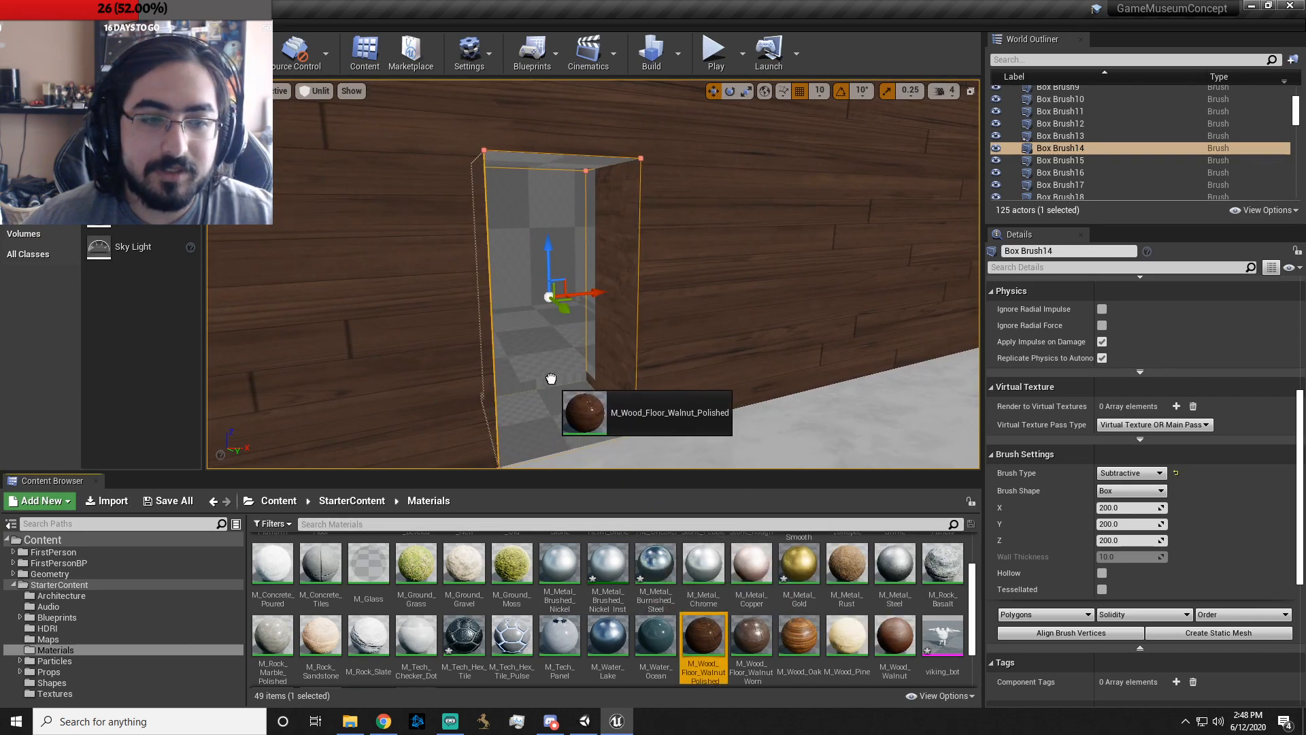
{"action": "left_click_drag", "start_coordinate": [517, 248], "coordinate": [519, 248]}
- Apply M_Wood_Floor_Walnut_Polished to the walls of the stairway and corridor beyond the doorway
{"action": "right_click_drag", "start_coordinate": [557, 307], "coordinate": [817, 313]}
{"action": "left_click_drag", "start_coordinate": [705, 638], "coordinate": [532, 316]}
{"action": "left_click_drag", "start_coordinate": [704, 637], "coordinate": [753, 256]}
{"action": "right_click_drag", "start_coordinate": [725, 431], "coordinate": [797, 433]}
{"action": "left_click_drag", "start_coordinate": [794, 349], "coordinate": [549, 314]}
{"action": "mouse_move", "coordinate": [637, 325]}
{"action": "right_mouse_down"}
{"action": "mouse_move", "coordinate": [554, 306]}
{"action": "mouse_move", "coordinate": [582, 333]}
{"action": "mouse_move", "coordinate": [578, 268]}
{"action": "mouse_move", "coordinate": [578, 327]}
{"action": "mouse_move", "coordinate": [490, 333]}
{"action": "mouse_move", "coordinate": [313, 306]}
{"action": "mouse_move", "coordinate": [435, 310]}
{"action": "right_mouse_up"}
{"action": "left_click_drag", "start_coordinate": [712, 310], "coordinate": [709, 307]}
{"action": "right_click_drag", "start_coordinate": [709, 308], "coordinate": [517, 306]}
{"action": "left_click_drag", "start_coordinate": [621, 529], "coordinate": [546, 369]}
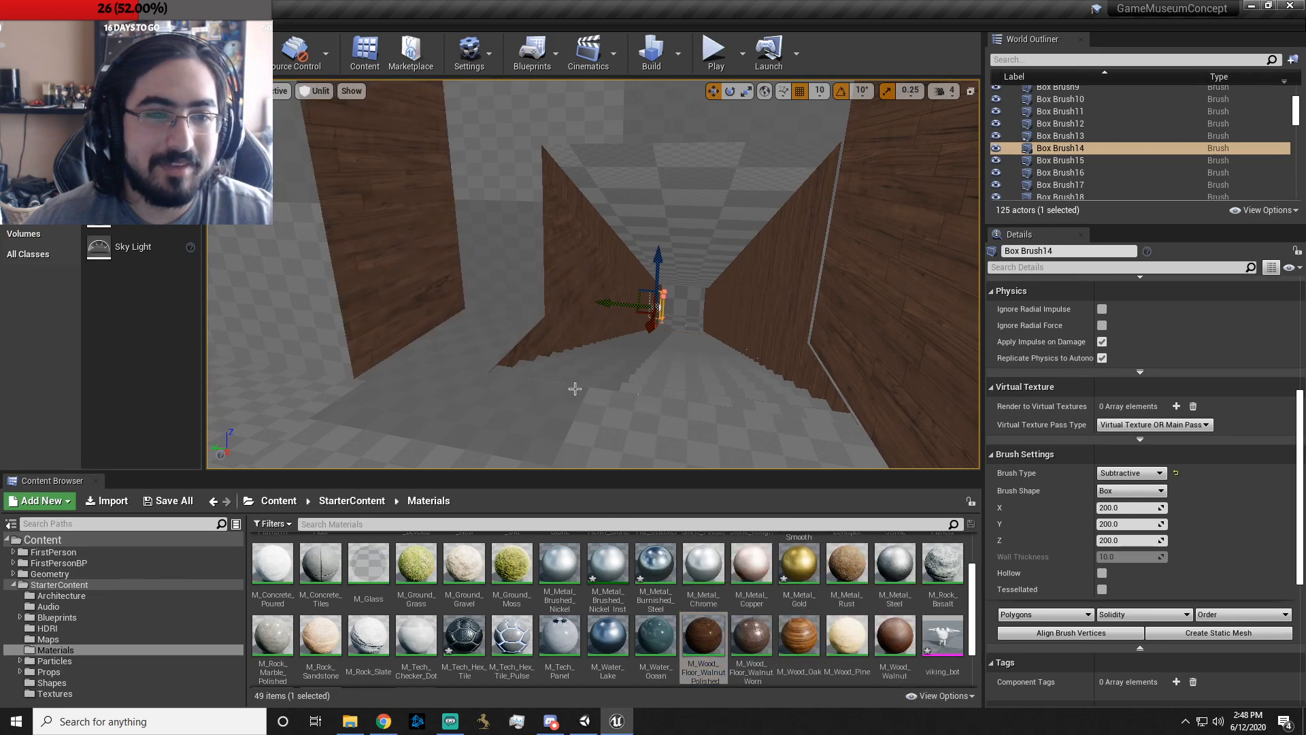
- Apply the M_Wood_Floor_Walnut_Polished material to the bare side walls of the staircase corridor
{"action": "left_click_drag", "start_coordinate": [687, 641], "coordinate": [531, 252]}
{"action": "right_click_drag", "start_coordinate": [654, 381], "coordinate": [891, 292]}
{"action": "left_click_drag", "start_coordinate": [703, 636], "coordinate": [242, 368]}
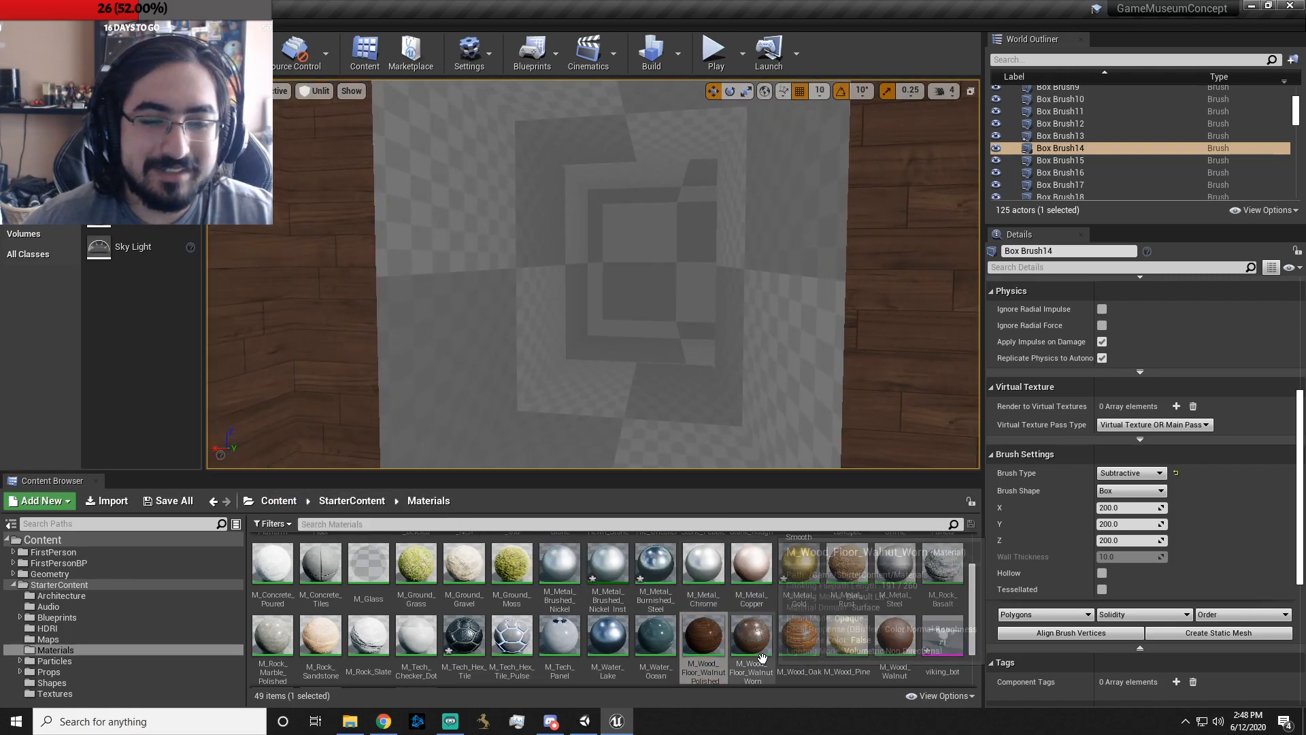
{"action": "left_click_drag", "start_coordinate": [538, 400], "coordinate": [511, 381]}
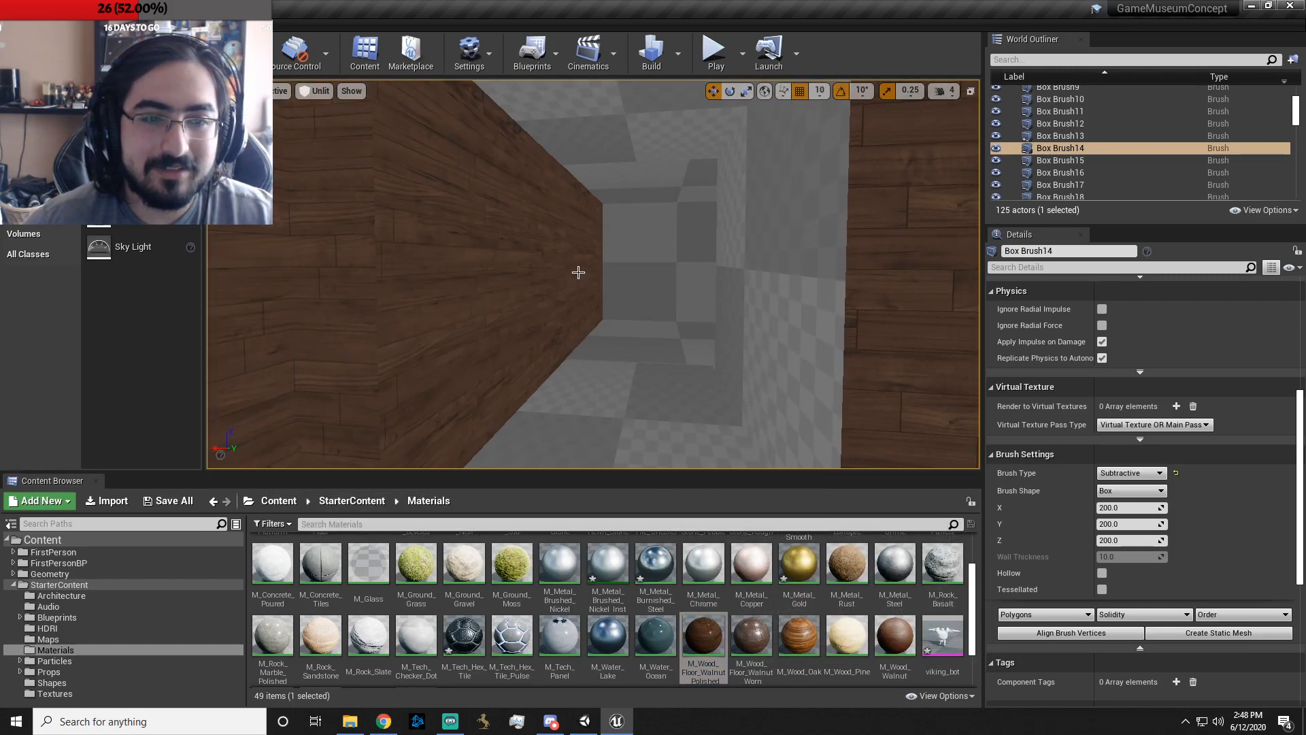
{"action": "left_click_drag", "start_coordinate": [704, 620], "coordinate": [810, 359]}
{"action": "right_click_drag", "start_coordinate": [734, 438], "coordinate": [823, 438]}
- Cover the remaining bare wall surfaces between the corridor and the wood-floored exhibit room with M_Wood_Floor_Walnut_Polished
{"action": "left_click_drag", "start_coordinate": [704, 626], "coordinate": [454, 305]}
{"action": "mouse_move", "coordinate": [462, 306]}
{"action": "right_mouse_down"}
{"action": "mouse_move", "coordinate": [510, 292]}
{"action": "mouse_move", "coordinate": [456, 306]}
{"action": "right_mouse_up"}
{"action": "left_click_drag", "start_coordinate": [622, 523], "coordinate": [443, 284]}
{"action": "right_click_drag", "start_coordinate": [542, 361], "coordinate": [653, 361]}
{"action": "left_click_drag", "start_coordinate": [702, 630], "coordinate": [553, 292]}
{"action": "right_click_drag", "start_coordinate": [553, 299], "coordinate": [674, 300]}
{"action": "left_click_drag", "start_coordinate": [701, 634], "coordinate": [581, 231]}
{"action": "mouse_move", "coordinate": [605, 371]}
{"action": "right_mouse_down"}
{"action": "mouse_move", "coordinate": [581, 370]}
{"action": "mouse_move", "coordinate": [796, 371]}
{"action": "mouse_move", "coordinate": [582, 368]}
{"action": "right_mouse_up"}
{"action": "left_click_drag", "start_coordinate": [710, 631], "coordinate": [451, 243]}
{"action": "right_click_drag", "start_coordinate": [451, 244], "coordinate": [306, 250]}
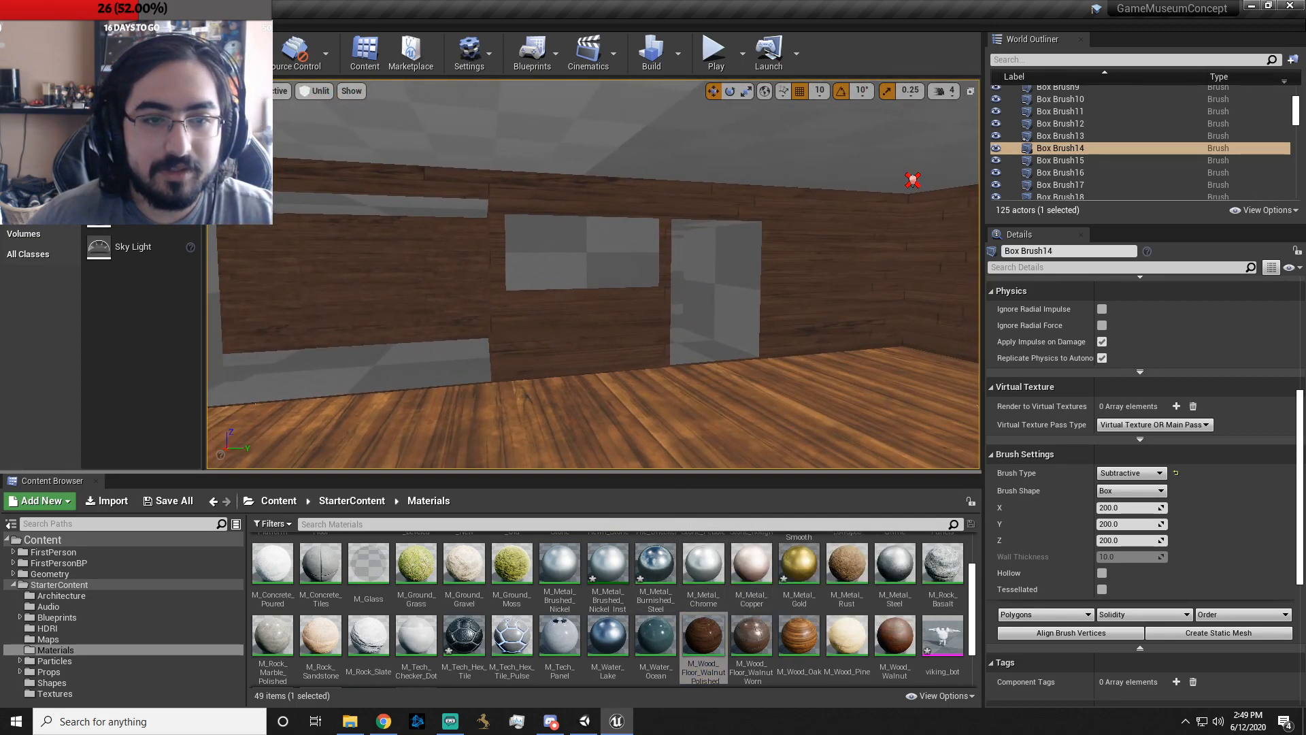
- Apply the image__11_ texture from the StarterContent folder to the raised wall panel beside the doorway
{"action": "right_click_drag", "start_coordinate": [451, 244], "coordinate": [469, 245]}
{"action": "key", "text": "w"}
{"action": "scroll", "coordinate": [464, 633], "scroll_direction": "up", "scroll_amount": 3}
{"action": "scroll", "coordinate": [464, 623], "scroll_direction": "down", "scroll_amount": 1}
{"action": "scroll", "coordinate": [464, 599], "scroll_direction": "up", "scroll_amount": 2}
{"action": "left_click", "coordinate": [42, 540]}
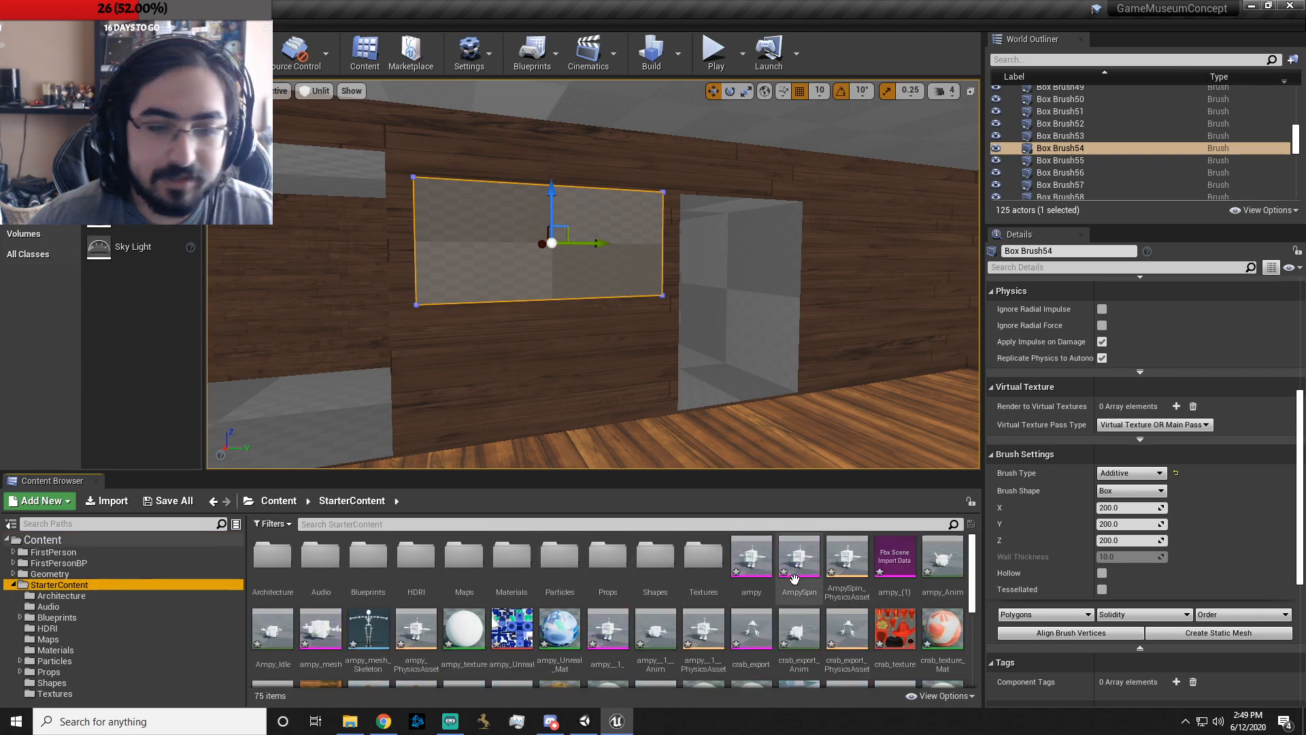
{"action": "scroll", "coordinate": [851, 587], "scroll_direction": "down", "scroll_amount": 3}
{"action": "scroll", "coordinate": [718, 596], "scroll_direction": "up", "scroll_amount": 3}
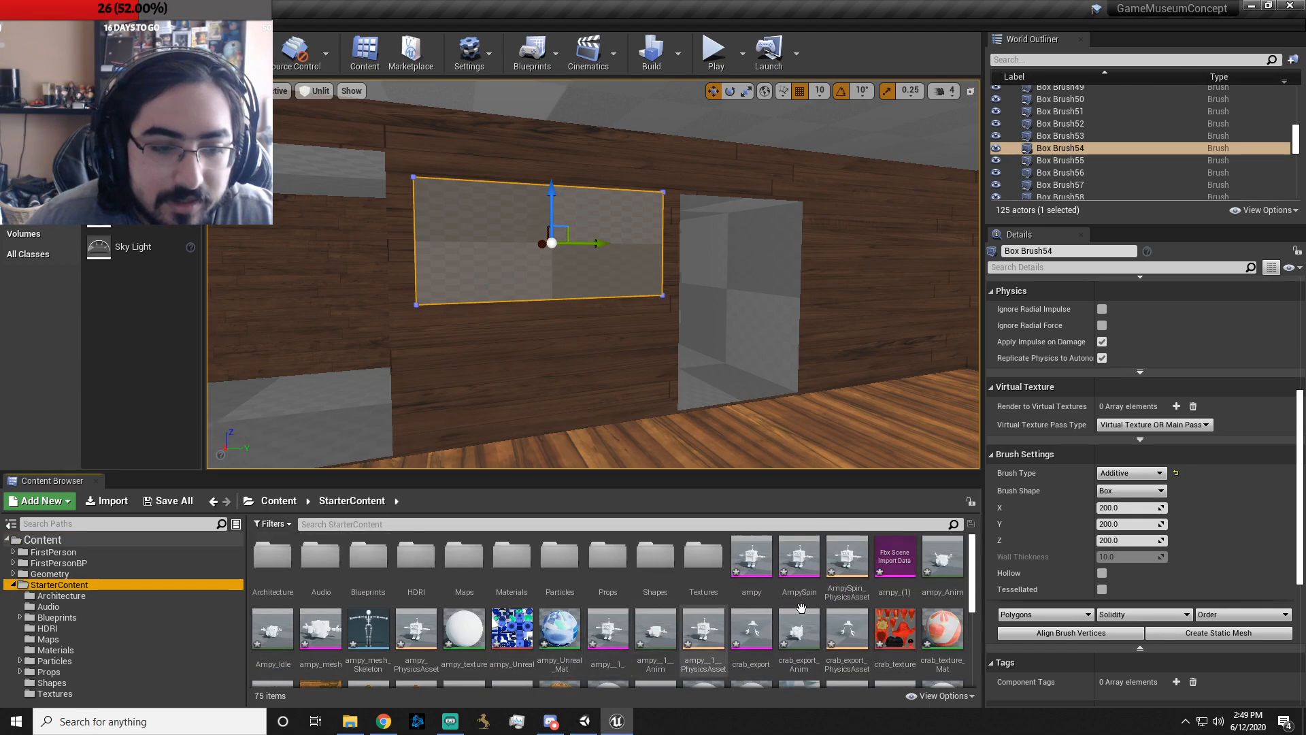
{"action": "scroll", "coordinate": [781, 605], "scroll_direction": "down", "scroll_amount": 3}
{"action": "left_click_drag", "start_coordinate": [674, 650], "coordinate": [524, 269]}
- Examine the textured picture panel and look around the Tropics and Arctic exhibits for untextured walls
{"action": "mouse_move", "coordinate": [705, 423]}
{"action": "right_mouse_down"}
{"action": "mouse_move", "coordinate": [952, 423]}
{"action": "mouse_move", "coordinate": [565, 415]}
{"action": "right_mouse_up"}
{"action": "key", "text": "s"}
{"action": "key", "text": "w"}
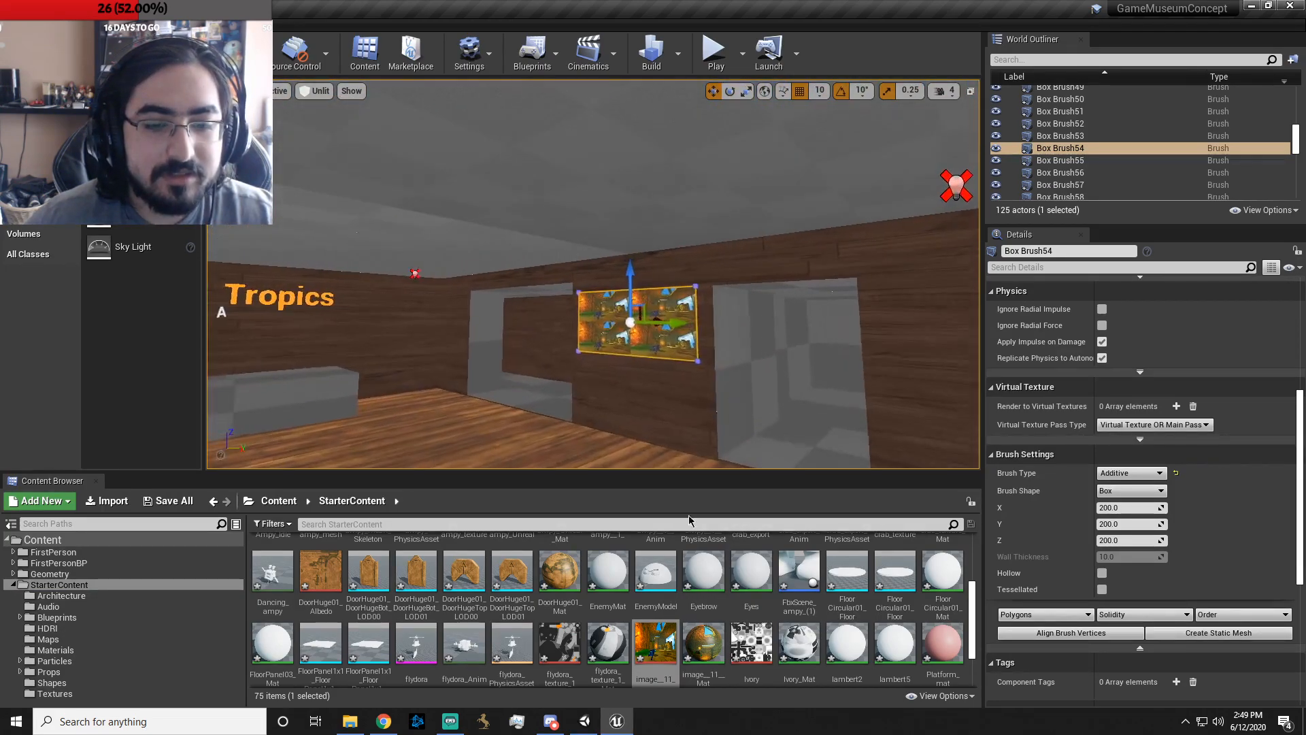
{"action": "key", "text": "w"}
{"action": "mouse_move", "coordinate": [661, 454]}
{"action": "right_mouse_down"}
{"action": "mouse_move", "coordinate": [645, 496]}
{"action": "mouse_move", "coordinate": [607, 462]}
{"action": "right_mouse_up"}
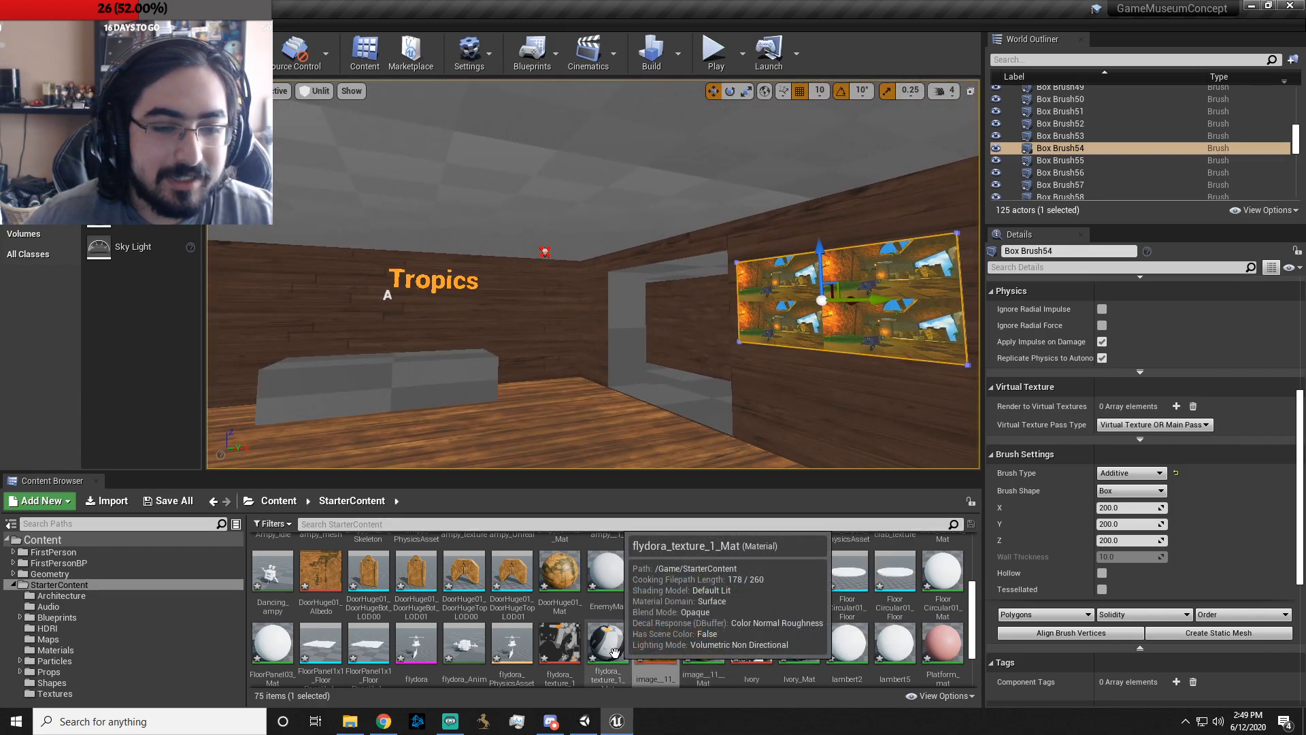
{"action": "right_click_drag", "start_coordinate": [720, 418], "coordinate": [547, 416]}
{"action": "key", "text": "d"}
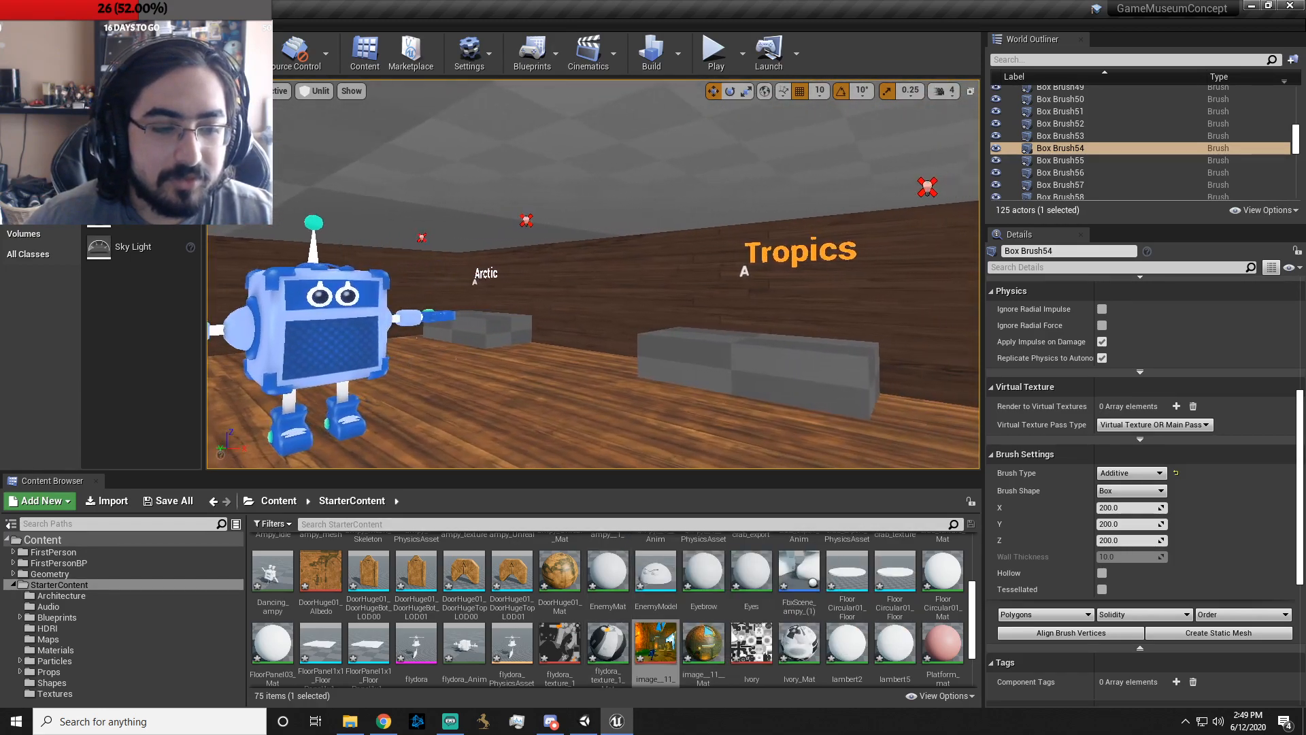
{"action": "mouse_move", "coordinate": [776, 401]}
{"action": "right_mouse_down"}
{"action": "mouse_move", "coordinate": [564, 401]}
{"action": "mouse_move", "coordinate": [936, 402]}
{"action": "mouse_move", "coordinate": [891, 401]}
{"action": "right_mouse_up"}
{"action": "key", "text": "w"}
{"action": "key", "text": "s"}
{"action": "key", "text": "w"}
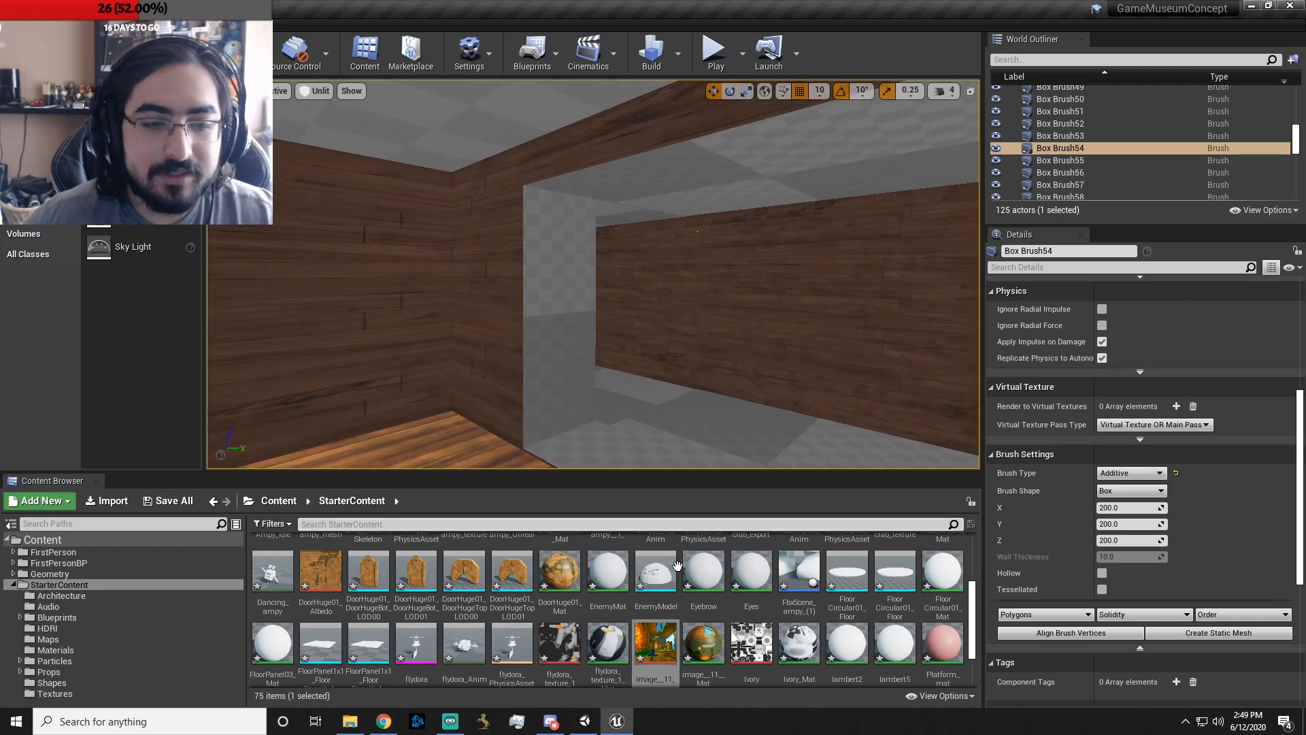
- Open the StarterContent Materials folder and apply M_Wood_Floor_Walnut_Polished to the bare walls beyond the room's doorway
{"action": "left_click", "coordinate": [11, 584]}
{"action": "scroll", "coordinate": [614, 578], "scroll_direction": "up", "scroll_amount": 2}
{"action": "double_click", "coordinate": [511, 562]}
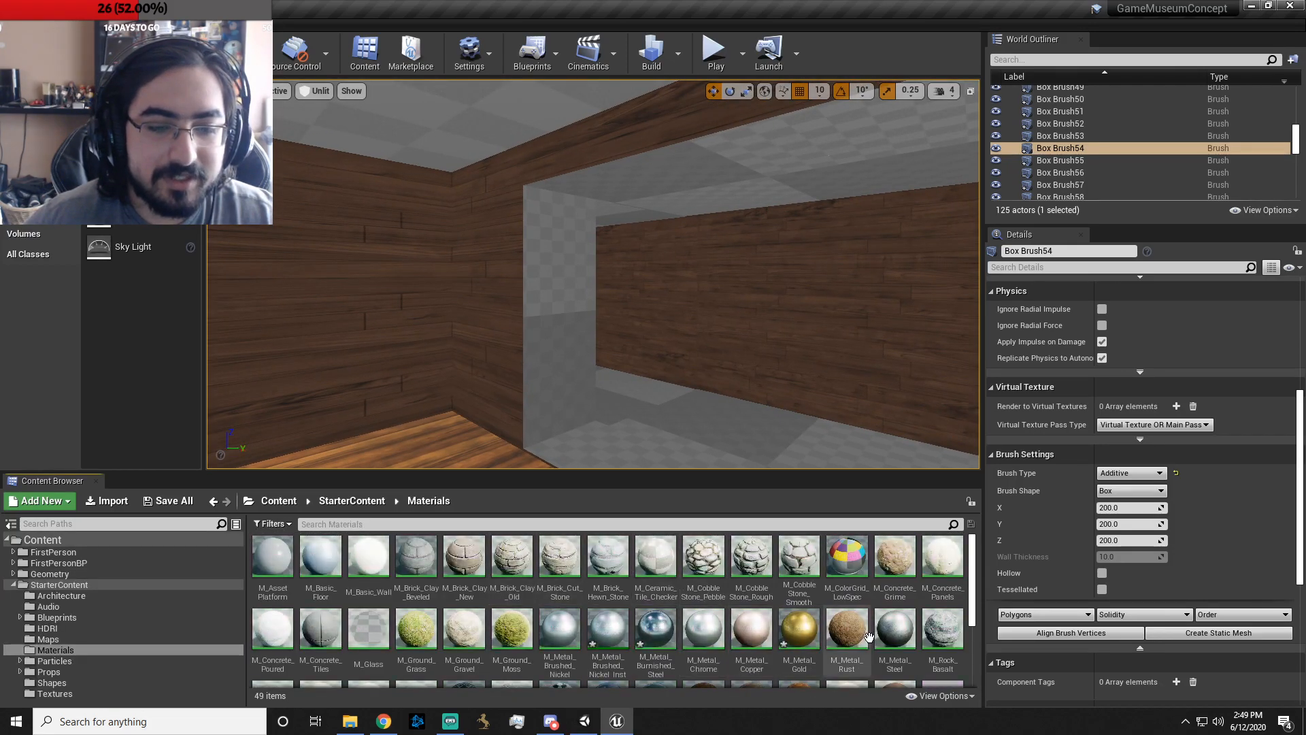
{"action": "scroll", "coordinate": [804, 630], "scroll_direction": "down", "scroll_amount": 1}
{"action": "left_click_drag", "start_coordinate": [723, 599], "coordinate": [588, 346]}
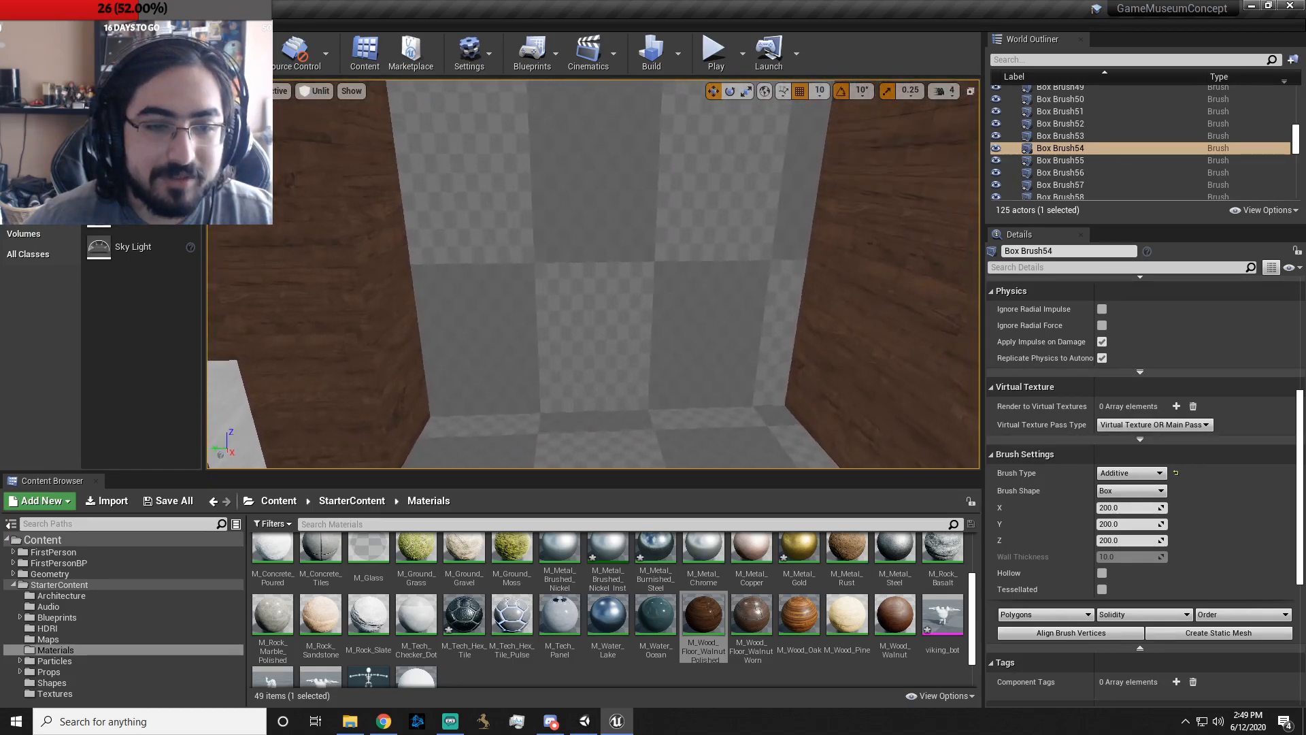
{"action": "left_click_drag", "start_coordinate": [717, 599], "coordinate": [684, 288]}
- Continue applying the polished walnut material to the next bare wall faces along the passage
{"action": "mouse_move", "coordinate": [750, 338]}
{"action": "right_mouse_down"}
{"action": "mouse_move", "coordinate": [612, 327]}
{"action": "mouse_move", "coordinate": [755, 330]}
{"action": "right_mouse_up"}
{"action": "key", "text": "w"}
{"action": "left_click_drag", "start_coordinate": [698, 623], "coordinate": [401, 350]}
{"action": "left_click_drag", "start_coordinate": [758, 616], "coordinate": [909, 340]}
{"action": "mouse_move", "coordinate": [770, 389]}
{"action": "right_mouse_down"}
{"action": "mouse_move", "coordinate": [803, 357]}
{"action": "mouse_move", "coordinate": [789, 375]}
{"action": "right_mouse_up"}
{"action": "key", "text": "w"}
{"action": "key", "text": "w"}
{"action": "left_click_drag", "start_coordinate": [743, 625], "coordinate": [753, 418]}
{"action": "right_click_drag", "start_coordinate": [756, 420], "coordinate": [851, 420]}
- Apply M_Wood_Floor_Walnut_Polished to the last passage walls leading out to the main hall
{"action": "left_click_drag", "start_coordinate": [699, 608], "coordinate": [768, 339]}
{"action": "right_click_drag", "start_coordinate": [767, 338], "coordinate": [289, 339]}
{"action": "key", "text": "w"}
{"action": "key", "text": "d"}
{"action": "left_click_drag", "start_coordinate": [705, 613], "coordinate": [466, 225]}
{"action": "key", "text": "a"}
{"action": "right_click_drag", "start_coordinate": [466, 225], "coordinate": [599, 239]}
{"action": "left_click_drag", "start_coordinate": [704, 612], "coordinate": [596, 281]}
{"action": "right_click_drag", "start_coordinate": [743, 362], "coordinate": [796, 313]}
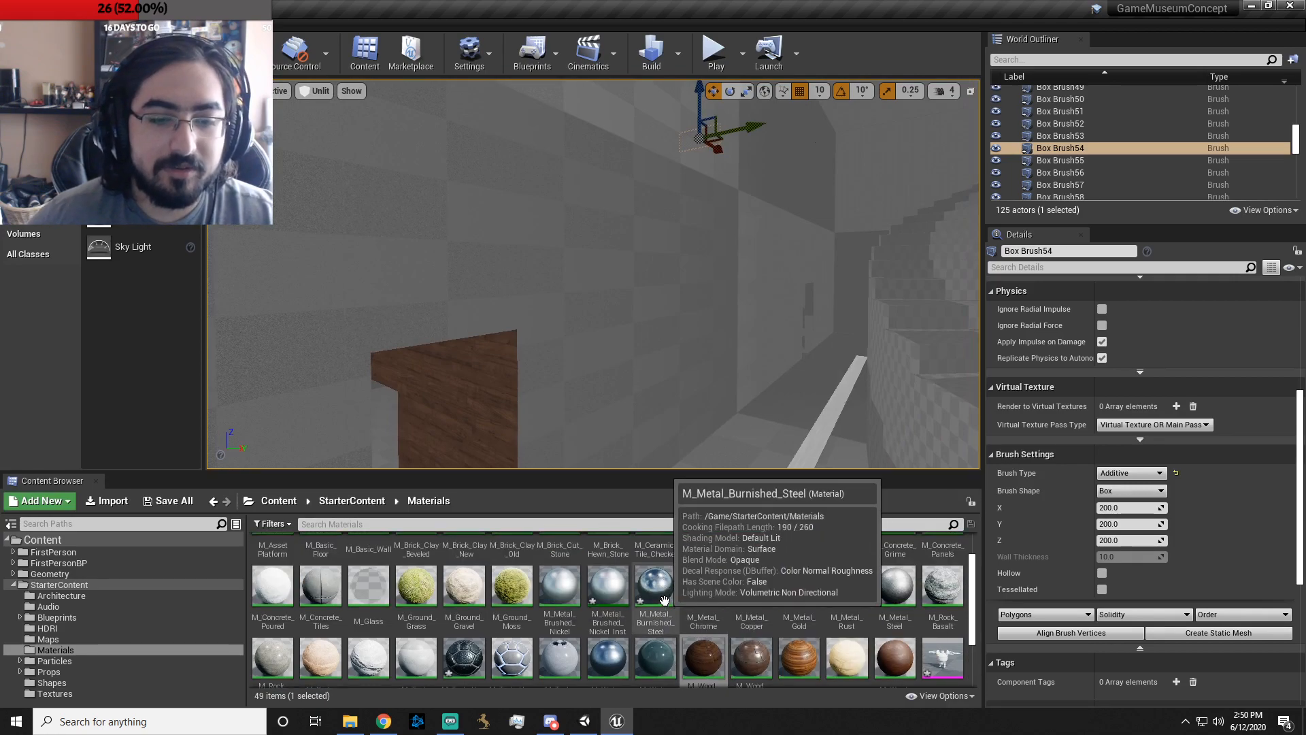
- Try M_Tech_Hex_Tile and M_Tech_Checker_Dot on the main hall wall around the passage opening
{"action": "scroll", "coordinate": [782, 612], "scroll_direction": "up", "scroll_amount": 2}
{"action": "scroll", "coordinate": [801, 607], "scroll_direction": "down", "scroll_amount": 4}
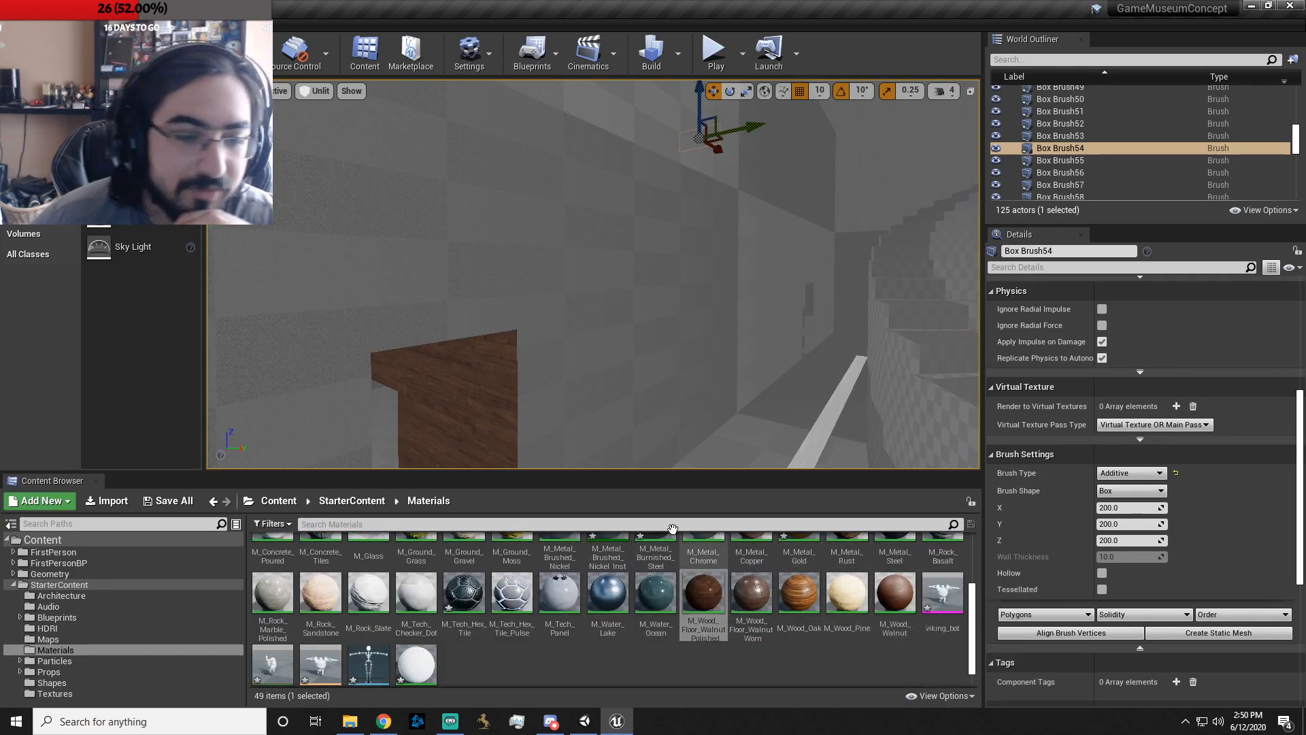
{"action": "left_click_drag", "start_coordinate": [630, 281], "coordinate": [730, 366]}
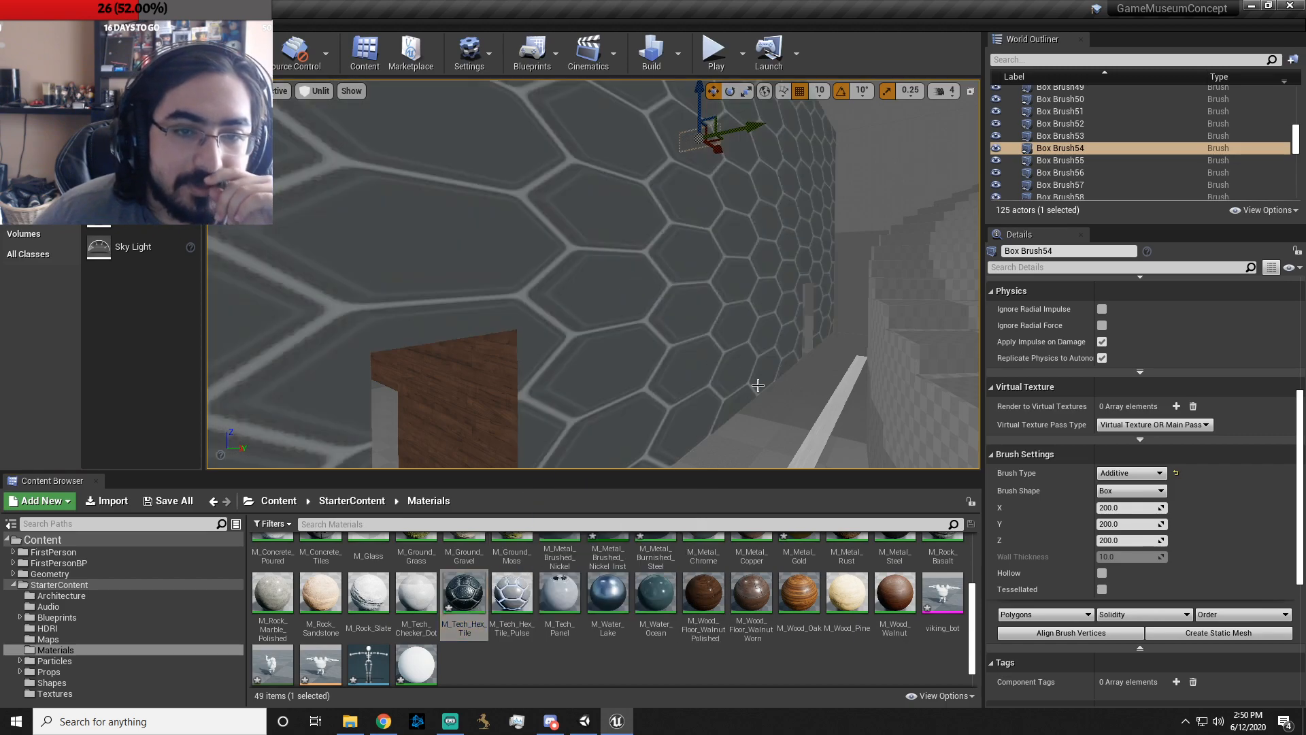
{"action": "scroll", "coordinate": [574, 604], "scroll_direction": "down", "scroll_amount": 2}
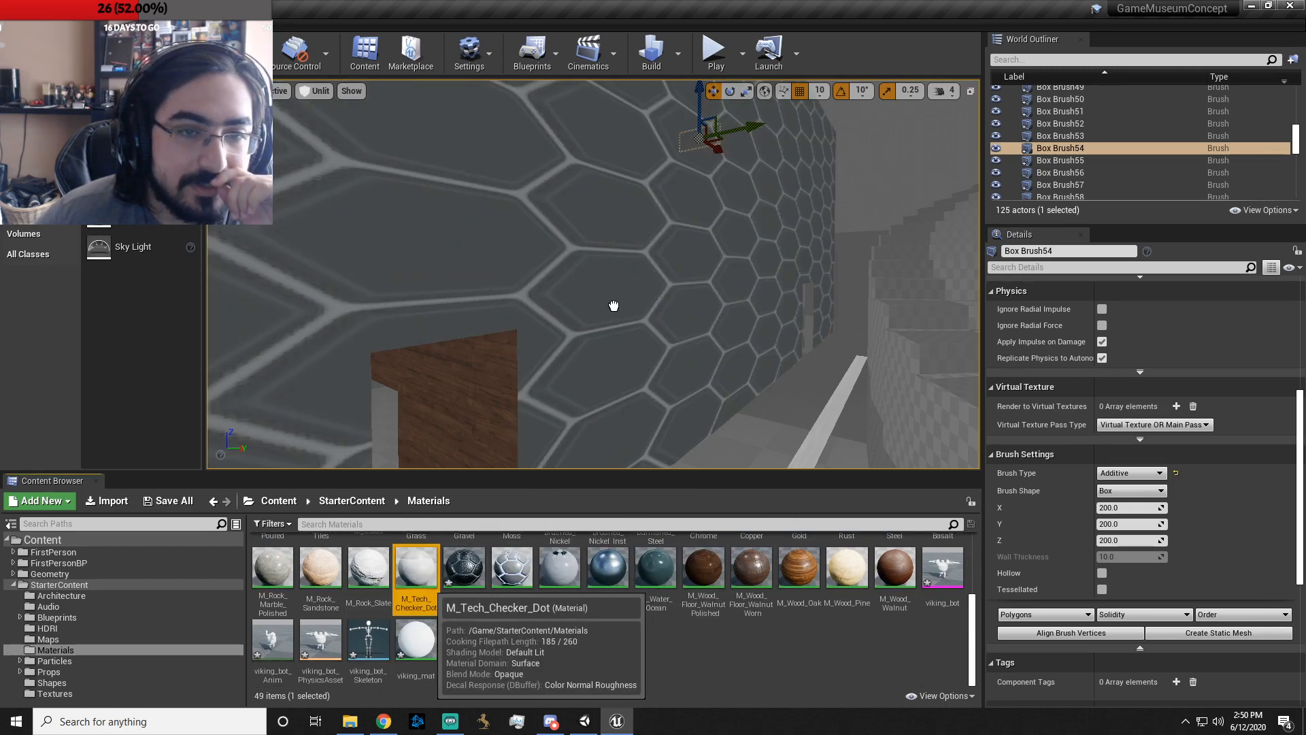
{"action": "left_click_drag", "start_coordinate": [613, 306], "coordinate": [600, 409]}
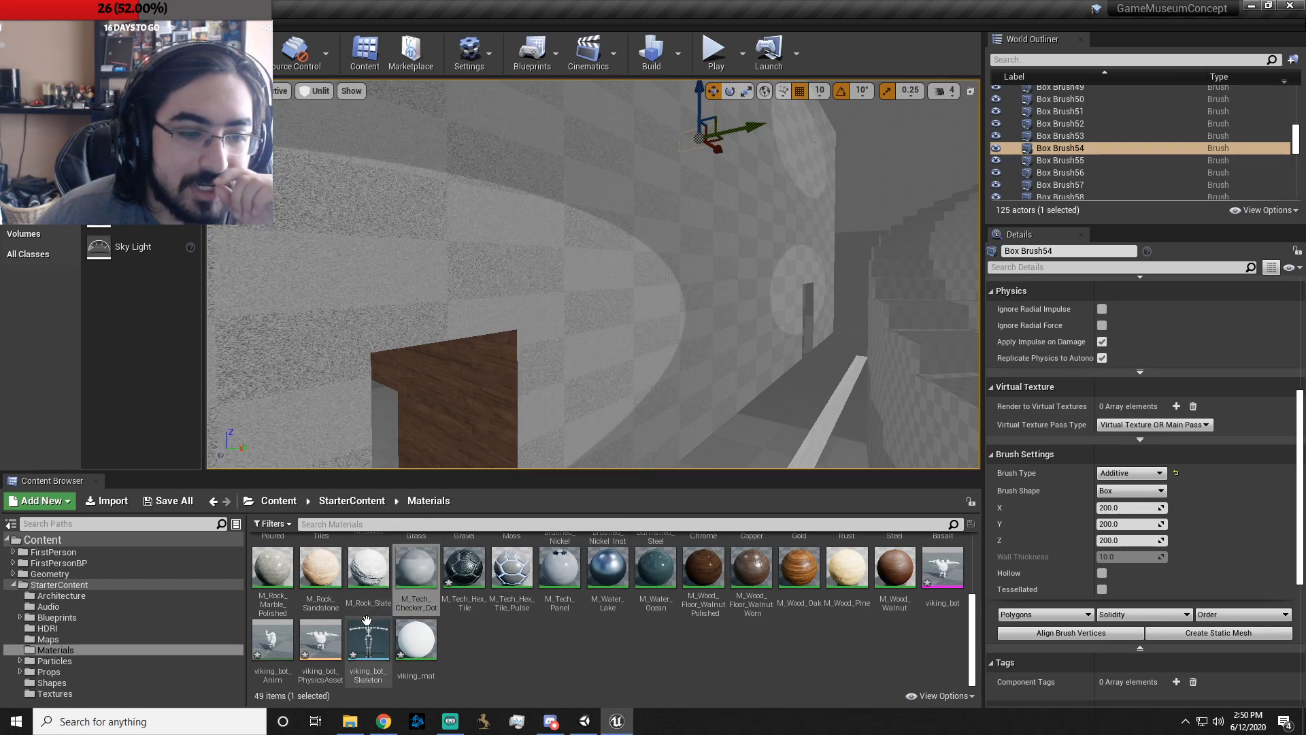
- Try M_Rock_Slate and M_Rock_Marble_Polished on the main hall wall
{"action": "left_click_drag", "start_coordinate": [368, 568], "coordinate": [479, 226]}
{"action": "left_click", "coordinate": [332, 566]}
{"action": "left_click_drag", "start_coordinate": [273, 576], "coordinate": [519, 216]}
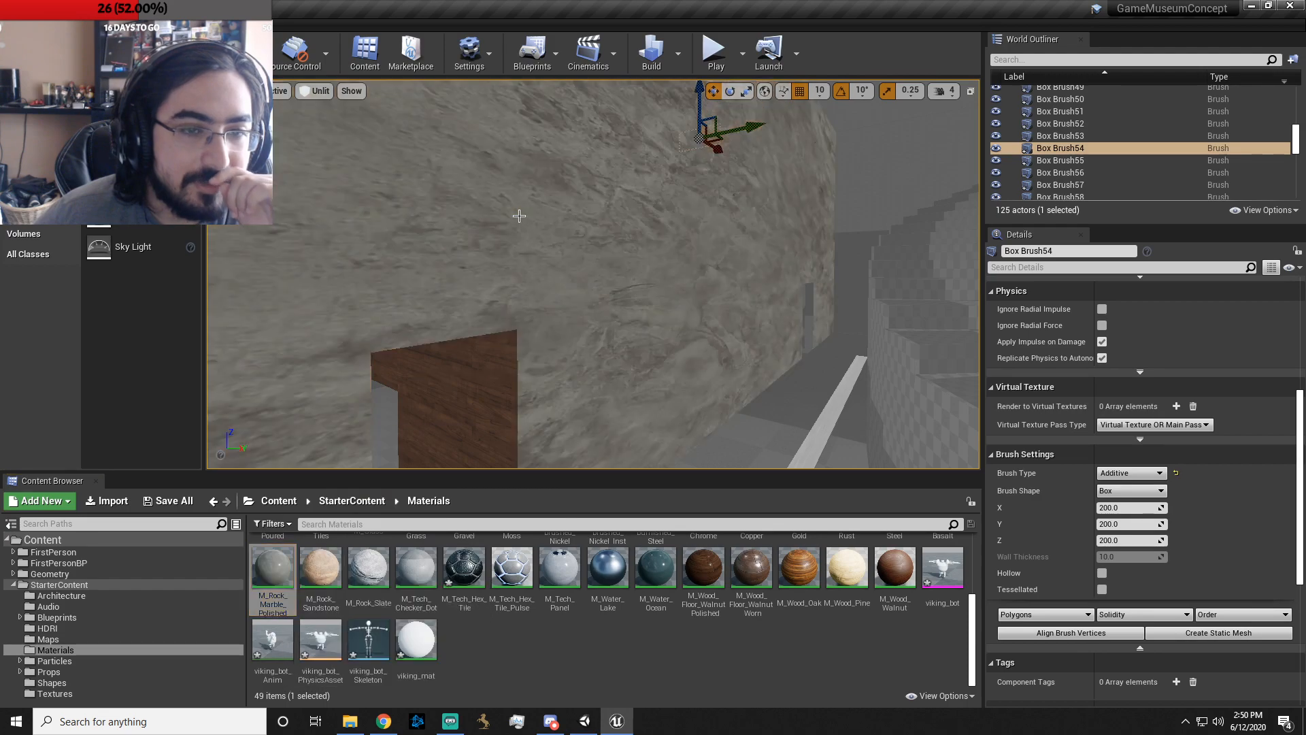
{"action": "right_click_drag", "start_coordinate": [722, 343], "coordinate": [489, 306]}
- Try M_Metal_Steel on the main hall wall, then open its material graph and close it without changes
{"action": "scroll", "coordinate": [843, 585], "scroll_direction": "up", "scroll_amount": 2}
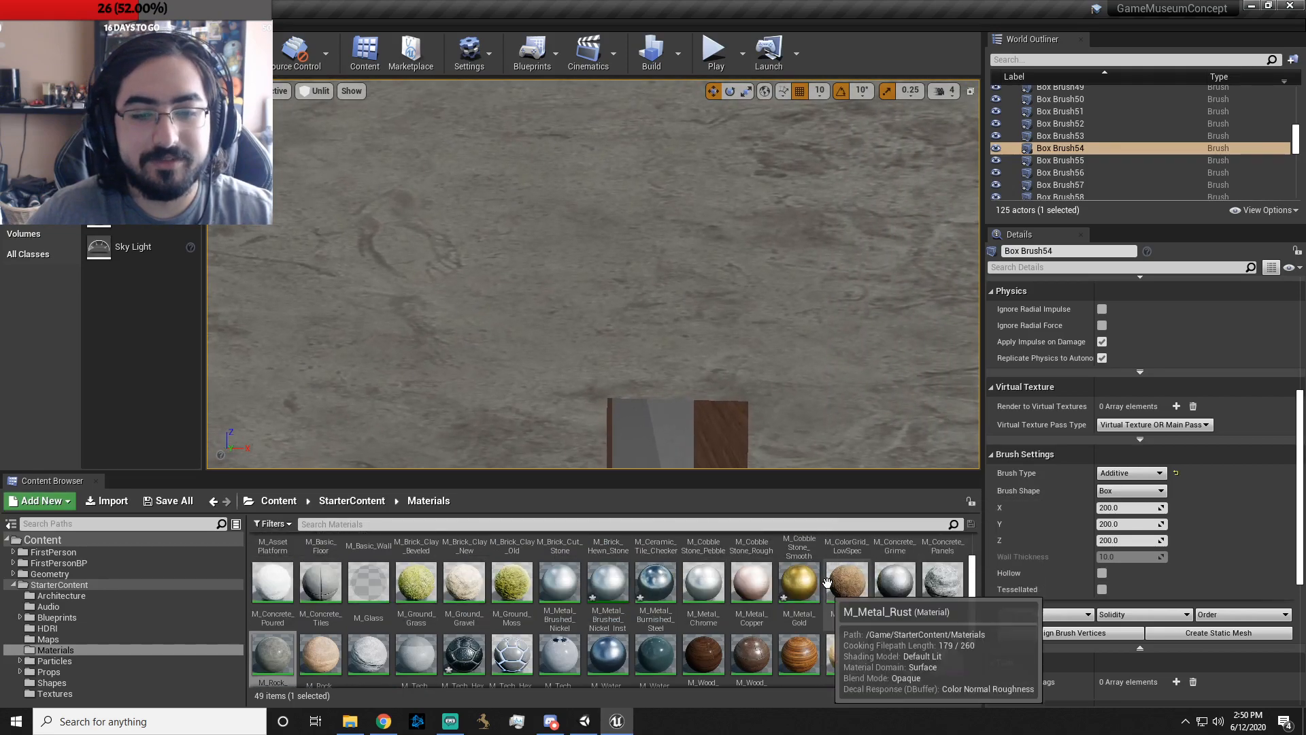
{"action": "left_click", "coordinate": [893, 587]}
{"action": "right_click_drag", "start_coordinate": [814, 178], "coordinate": [864, 158]}
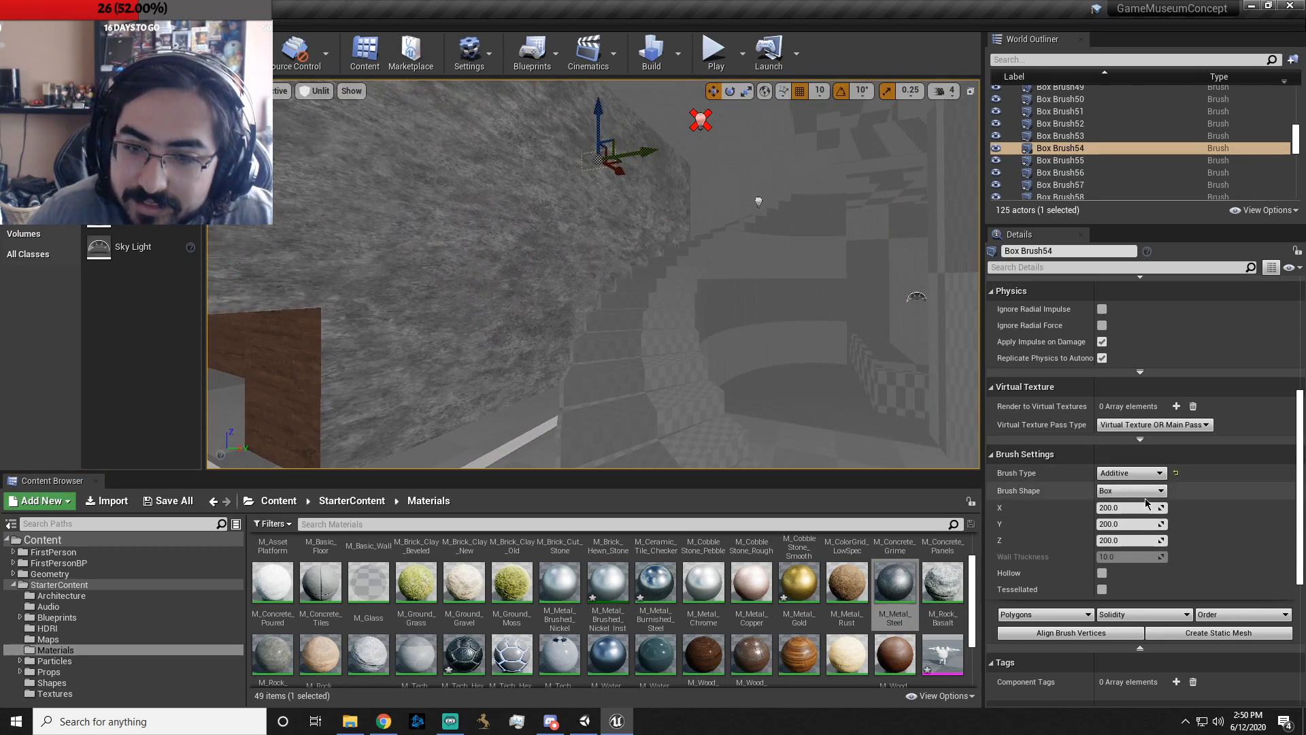
{"action": "scroll", "coordinate": [1021, 578], "scroll_direction": "down", "scroll_amount": 2}
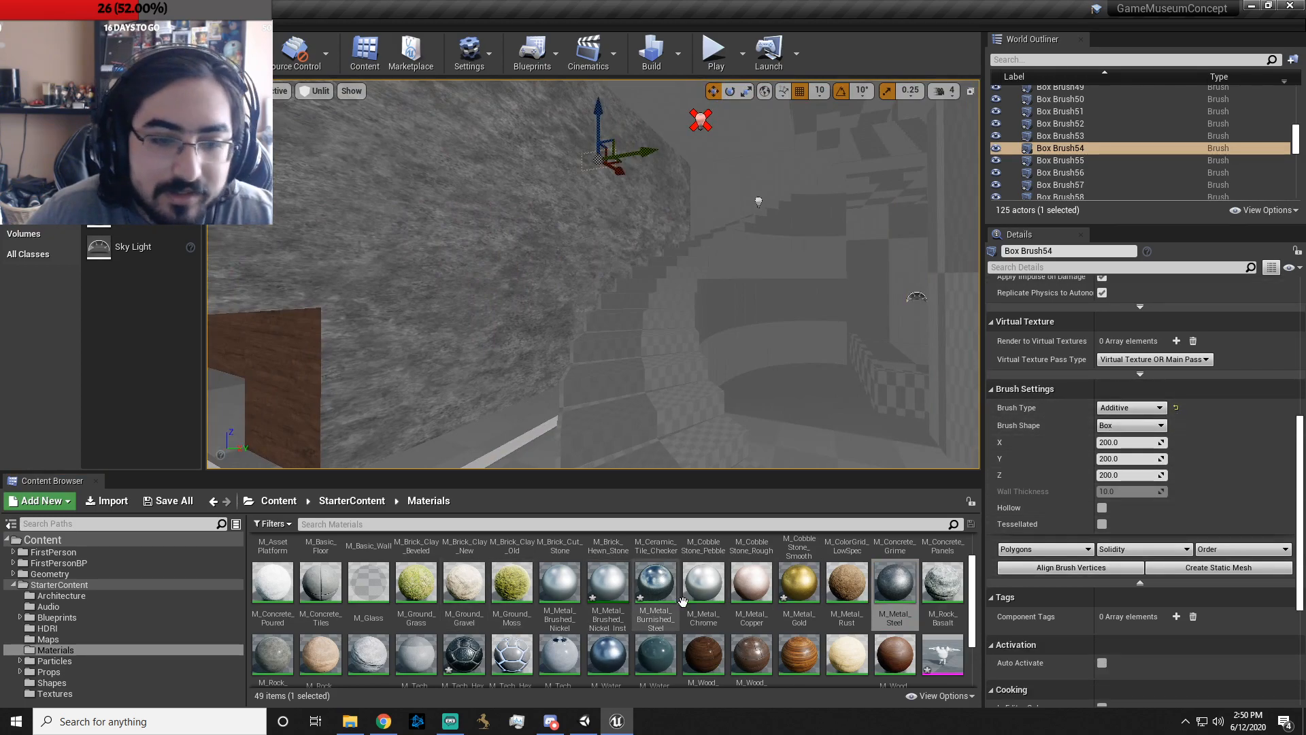
{"action": "double_click", "coordinate": [894, 584]}
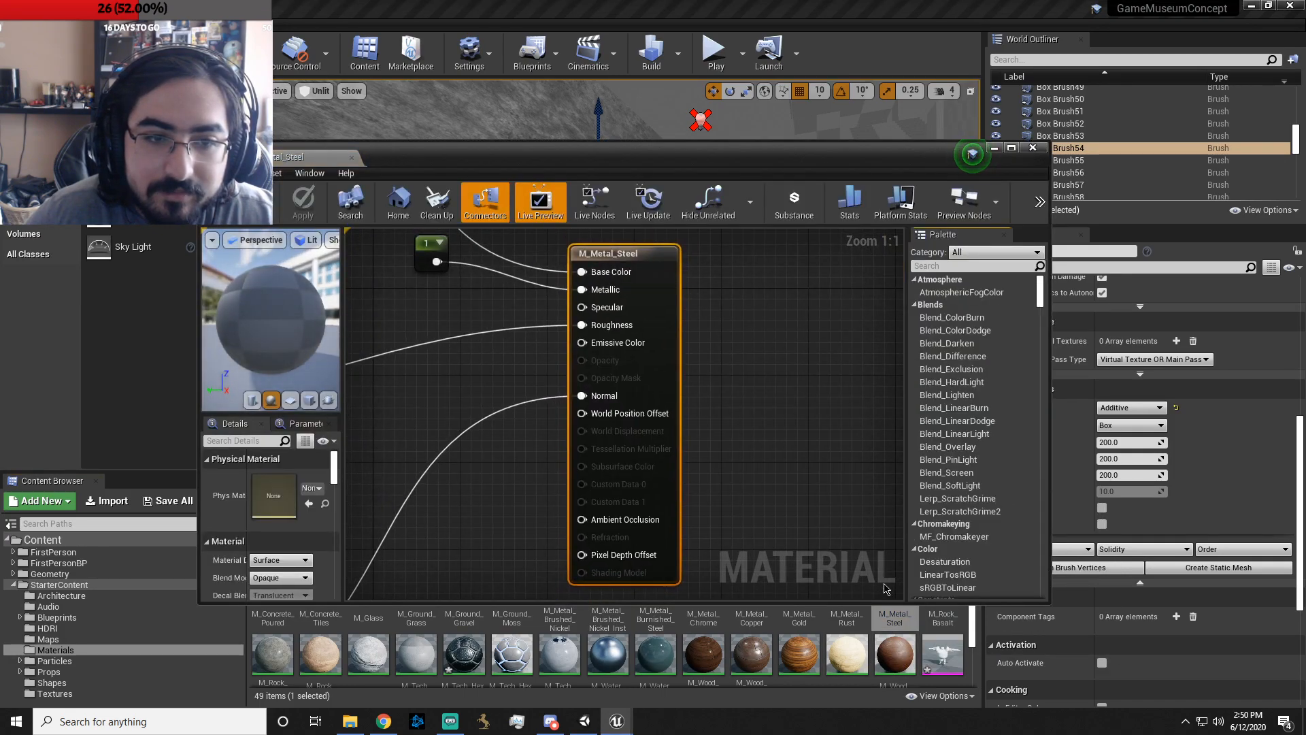
{"action": "left_click", "coordinate": [1028, 150]}
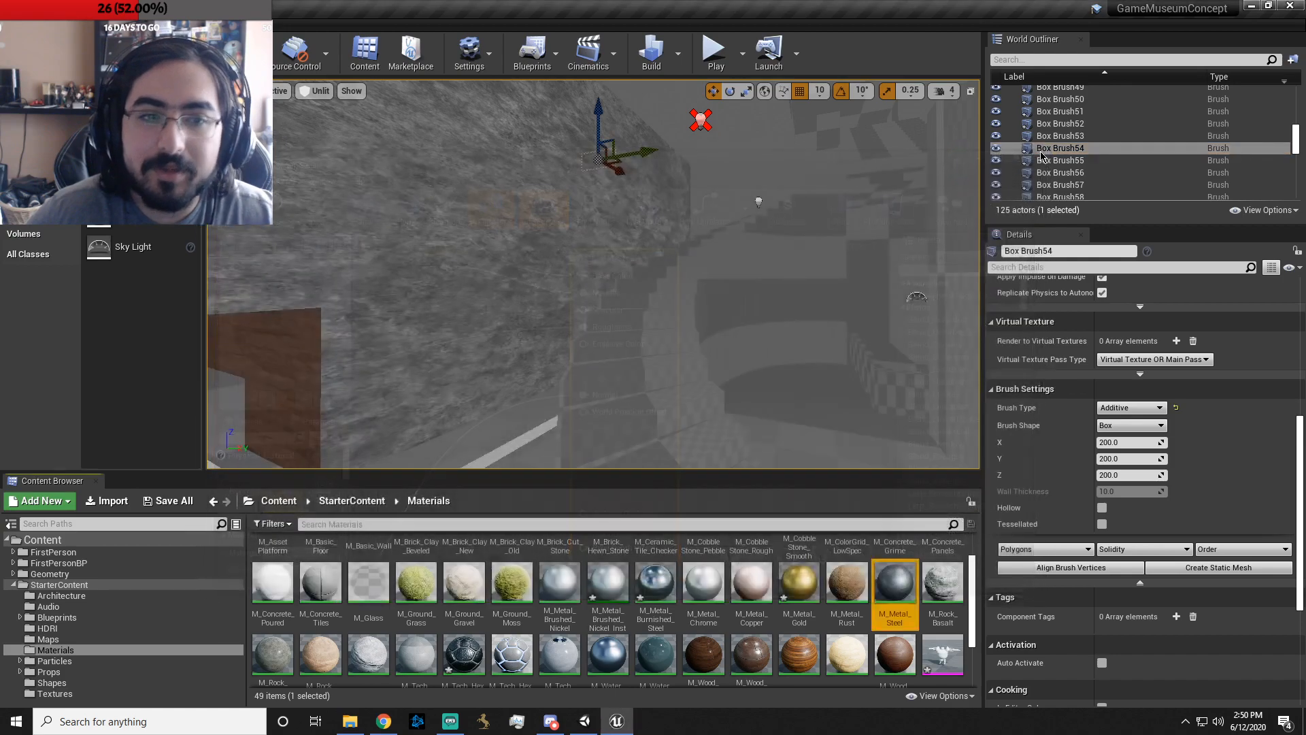
- Try M_Concrete_Panels, M_Concrete_Grime and M_Cobble_Stone_Smooth on the main hall wall
{"action": "left_click_drag", "start_coordinate": [943, 557], "coordinate": [574, 336]}
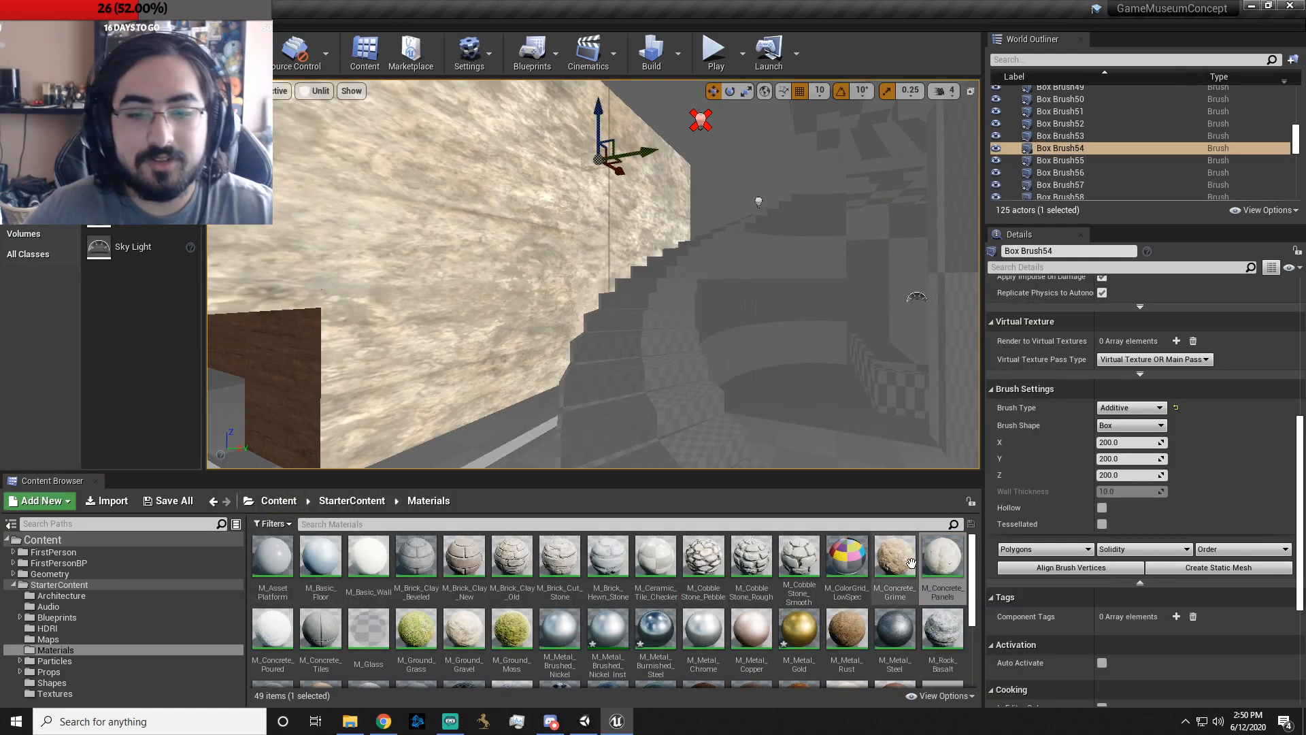
{"action": "left_click_drag", "start_coordinate": [895, 557], "coordinate": [415, 239]}
{"action": "left_click_drag", "start_coordinate": [799, 557], "coordinate": [491, 272]}
{"action": "right_click_drag", "start_coordinate": [491, 272], "coordinate": [507, 275]}
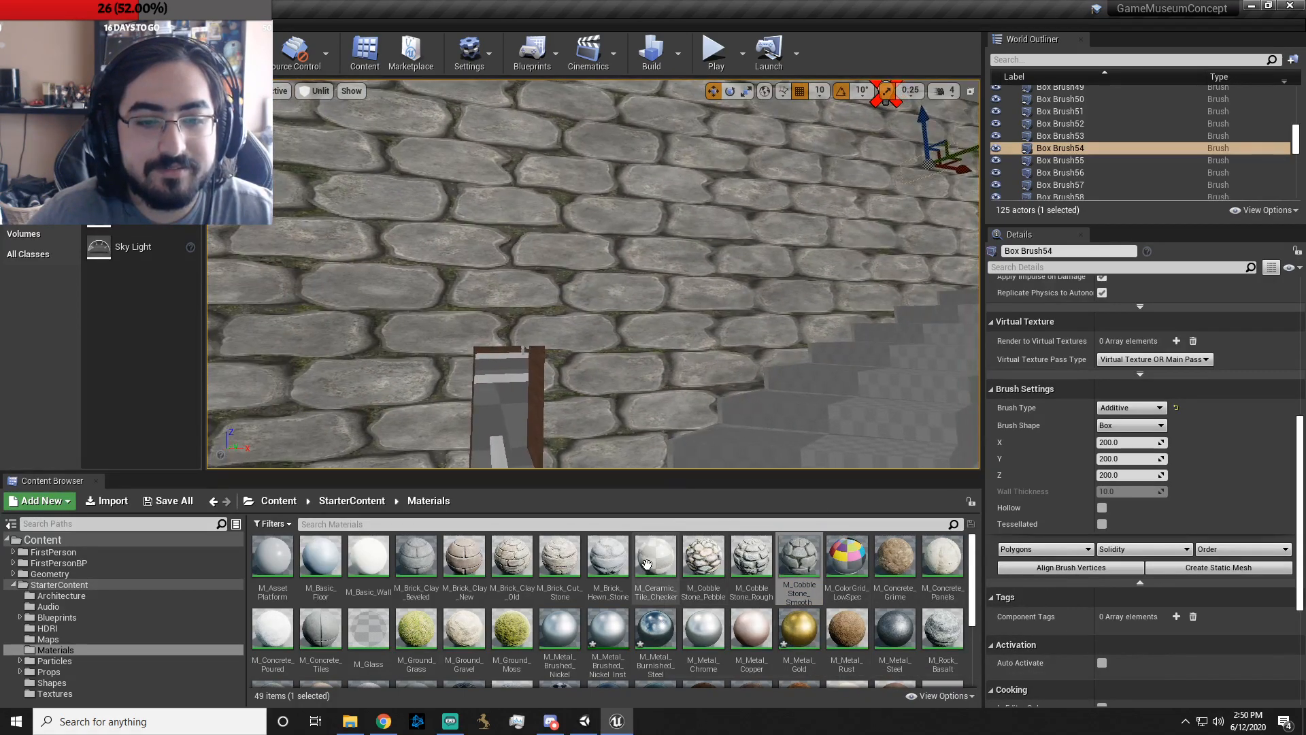
- Apply M_Ceramic_Tile_Checker to the main hall wall around the passage opening and to the adjoining hall walls
{"action": "left_click_drag", "start_coordinate": [655, 558], "coordinate": [618, 283]}
{"action": "right_click_drag", "start_coordinate": [618, 282], "coordinate": [538, 276]}
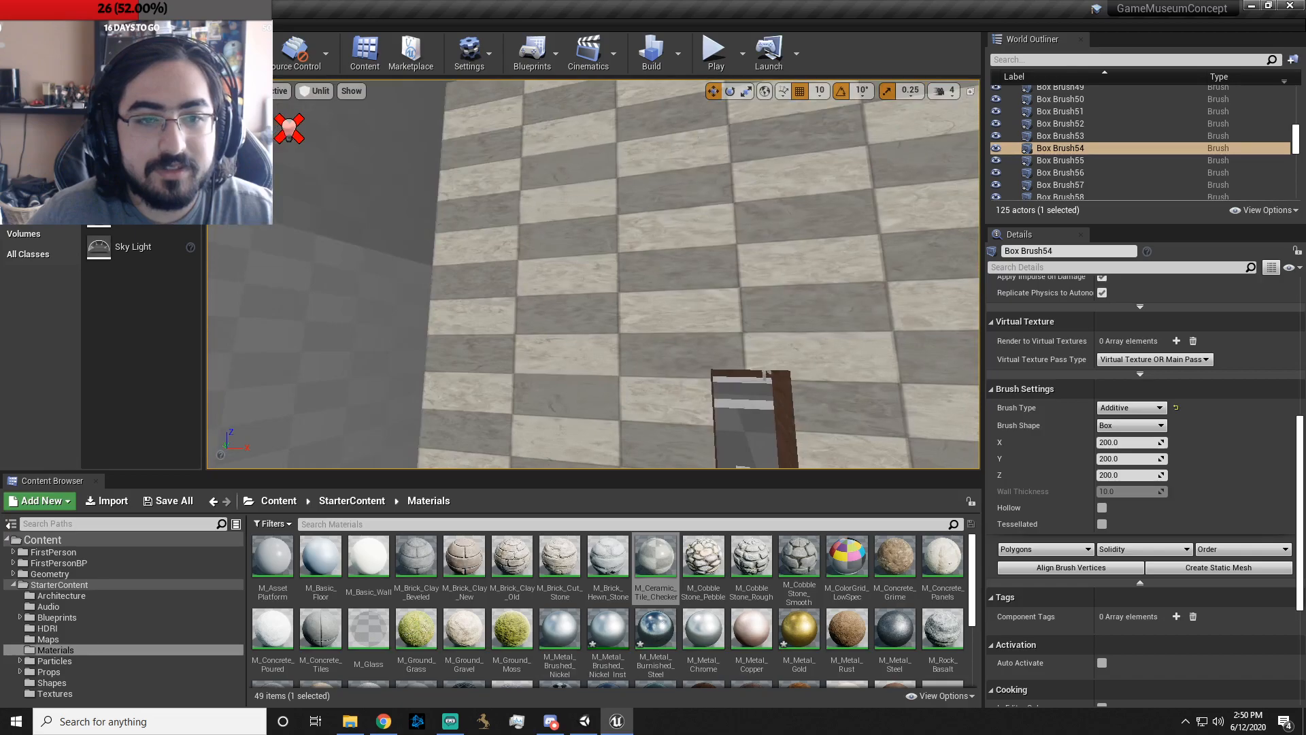
{"action": "left_click_drag", "start_coordinate": [660, 559], "coordinate": [332, 347]}
{"action": "right_click_drag", "start_coordinate": [332, 347], "coordinate": [170, 337]}
{"action": "right_click_drag", "start_coordinate": [695, 402], "coordinate": [620, 439]}
{"action": "left_click_drag", "start_coordinate": [653, 557], "coordinate": [578, 276]}
{"action": "mouse_move", "coordinate": [579, 276]}
{"action": "right_mouse_down"}
{"action": "mouse_move", "coordinate": [503, 286]}
{"action": "mouse_move", "coordinate": [653, 299]}
{"action": "mouse_move", "coordinate": [517, 286]}
{"action": "mouse_move", "coordinate": [561, 282]}
{"action": "right_mouse_up"}
{"action": "left_click_drag", "start_coordinate": [655, 557], "coordinate": [599, 252]}
{"action": "mouse_move", "coordinate": [599, 251]}
{"action": "right_mouse_down"}
{"action": "mouse_move", "coordinate": [422, 276]}
{"action": "mouse_move", "coordinate": [489, 313]}
{"action": "mouse_move", "coordinate": [326, 306]}
{"action": "mouse_move", "coordinate": [477, 323]}
{"action": "mouse_move", "coordinate": [599, 313]}
{"action": "right_mouse_up"}
- Try M_Brick_Clay_Beveled, M_Metal_Chrome, M_Metal_Brushed_Nickel_Inst and M_Metal_Burnished_Steel on the main hall floor
{"action": "left_click_drag", "start_coordinate": [417, 559], "coordinate": [611, 375]}
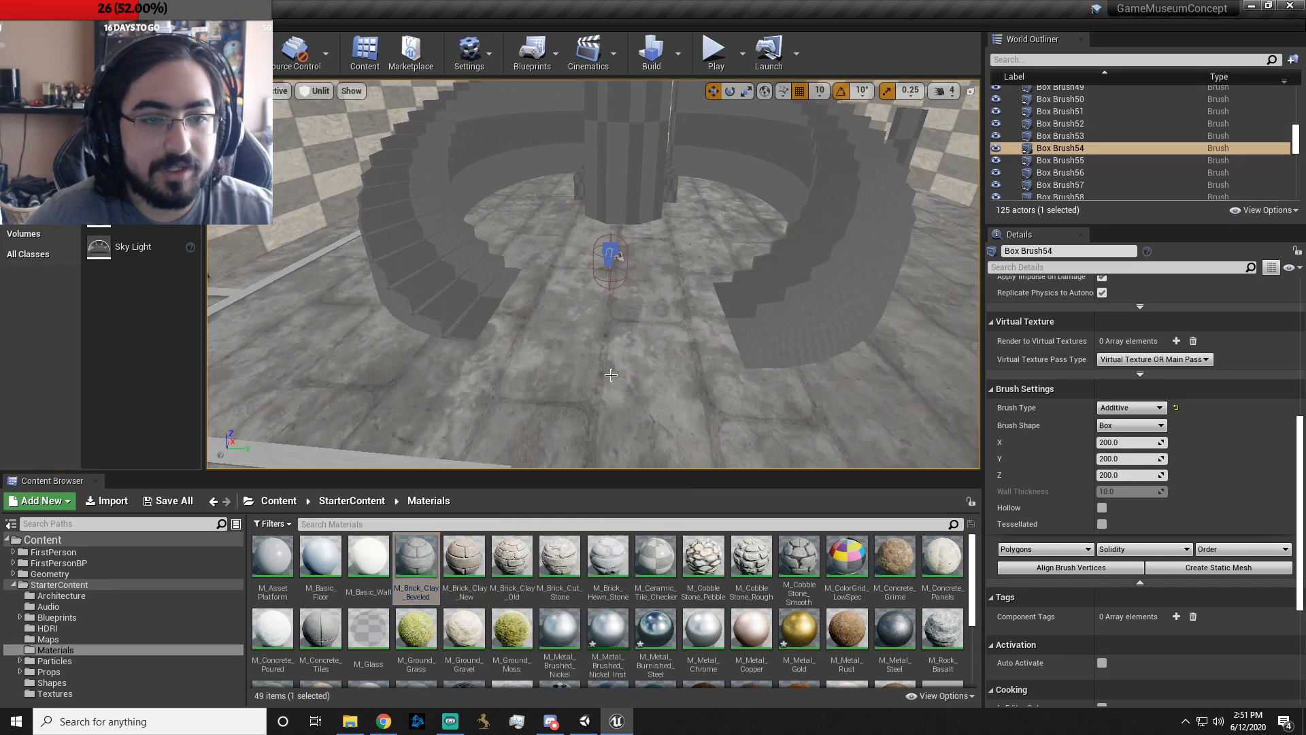
{"action": "left_click_drag", "start_coordinate": [703, 629], "coordinate": [649, 422]}
{"action": "right_click_drag", "start_coordinate": [648, 422], "coordinate": [594, 410]}
{"action": "left_click_drag", "start_coordinate": [616, 615], "coordinate": [655, 440]}
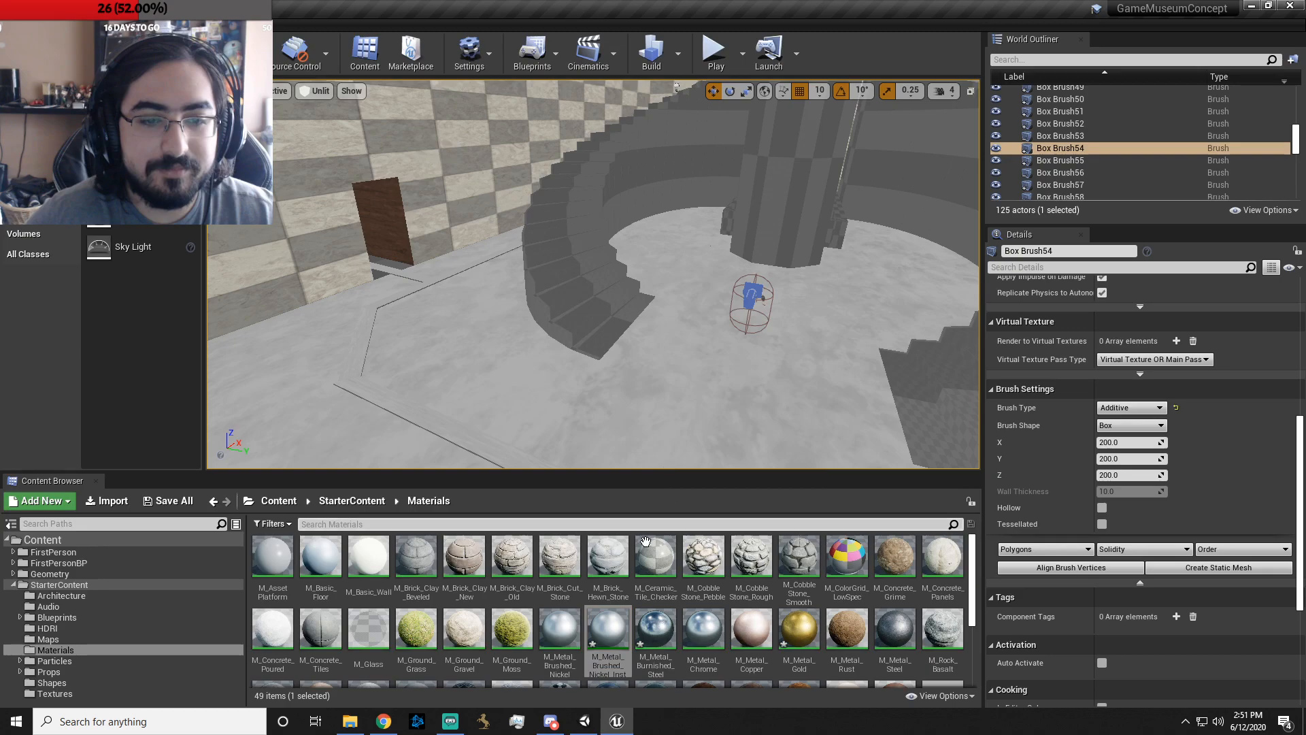
{"action": "left_click_drag", "start_coordinate": [655, 630], "coordinate": [669, 364]}
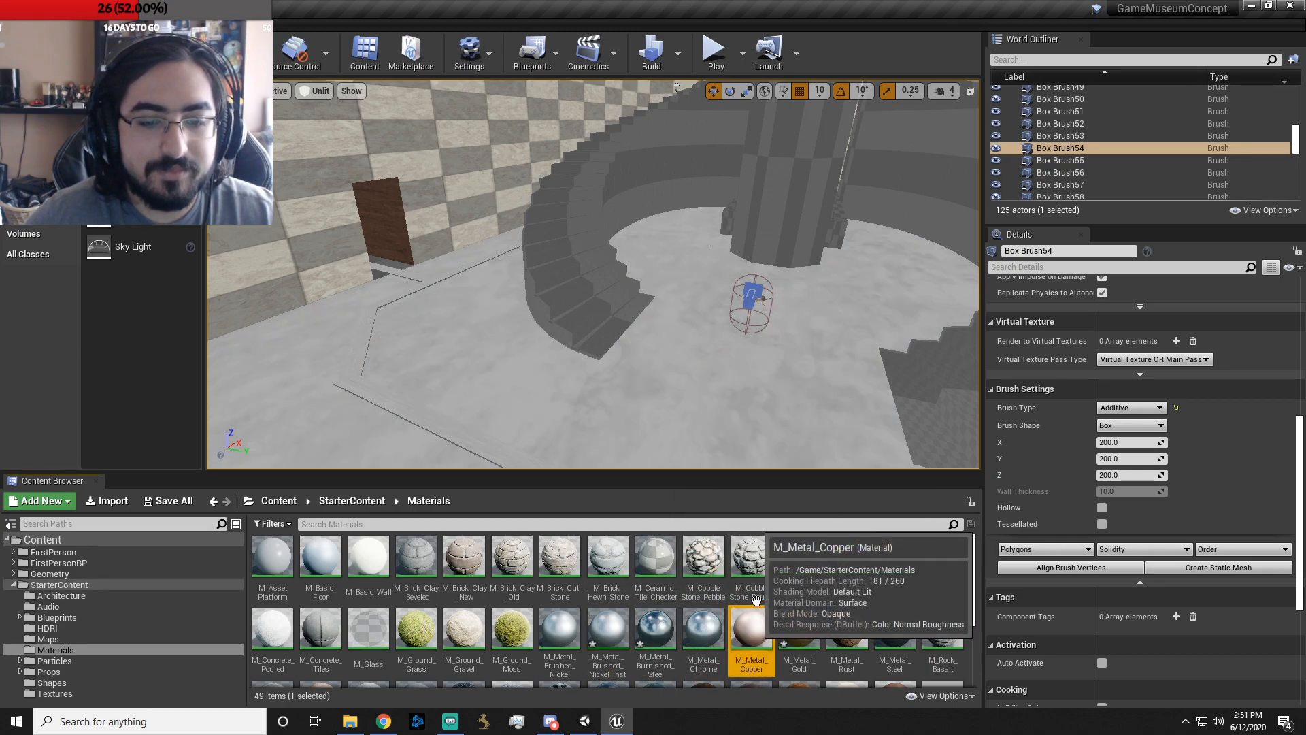
- Try M_Metal_Copper, M_Metal_Gold, M_Basic_Floor and M_AssetPlatform on the main hall floor
{"action": "left_click_drag", "start_coordinate": [752, 630], "coordinate": [777, 447]}
{"action": "left_click_drag", "start_coordinate": [800, 630], "coordinate": [778, 450]}
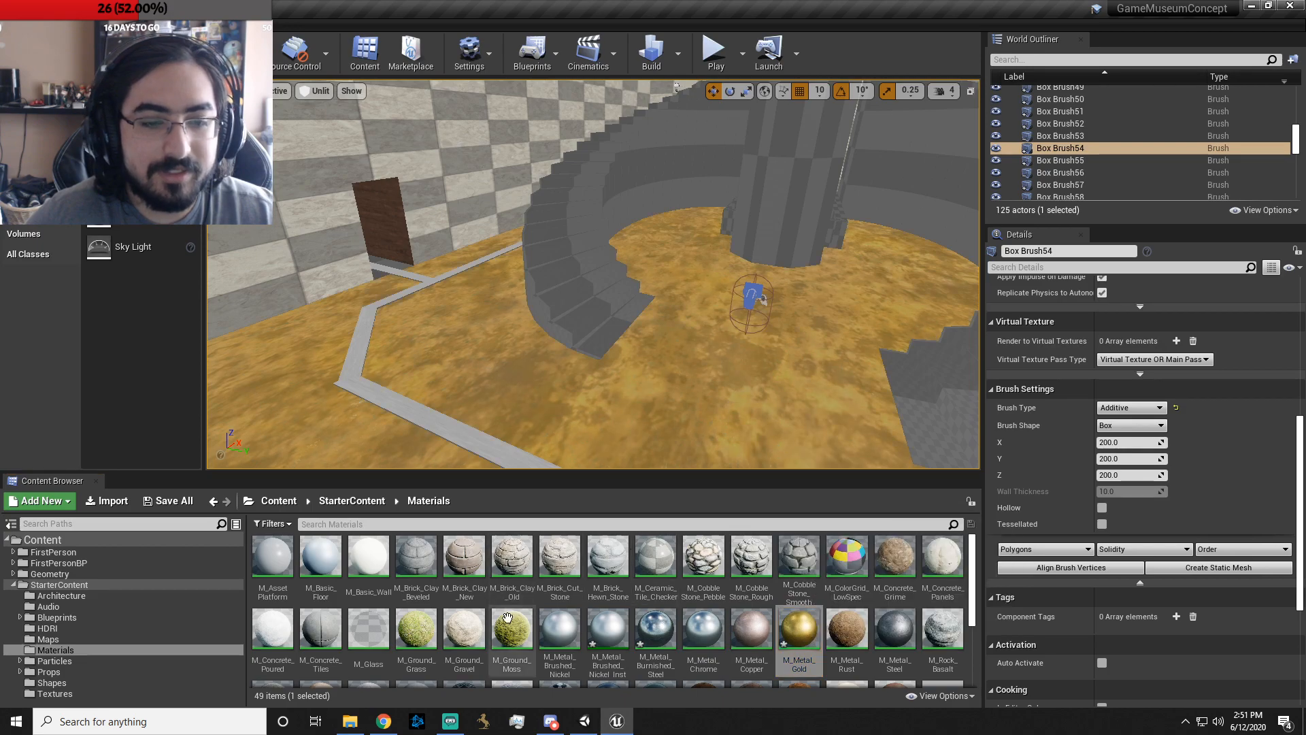
{"action": "left_click_drag", "start_coordinate": [320, 557], "coordinate": [710, 358]}
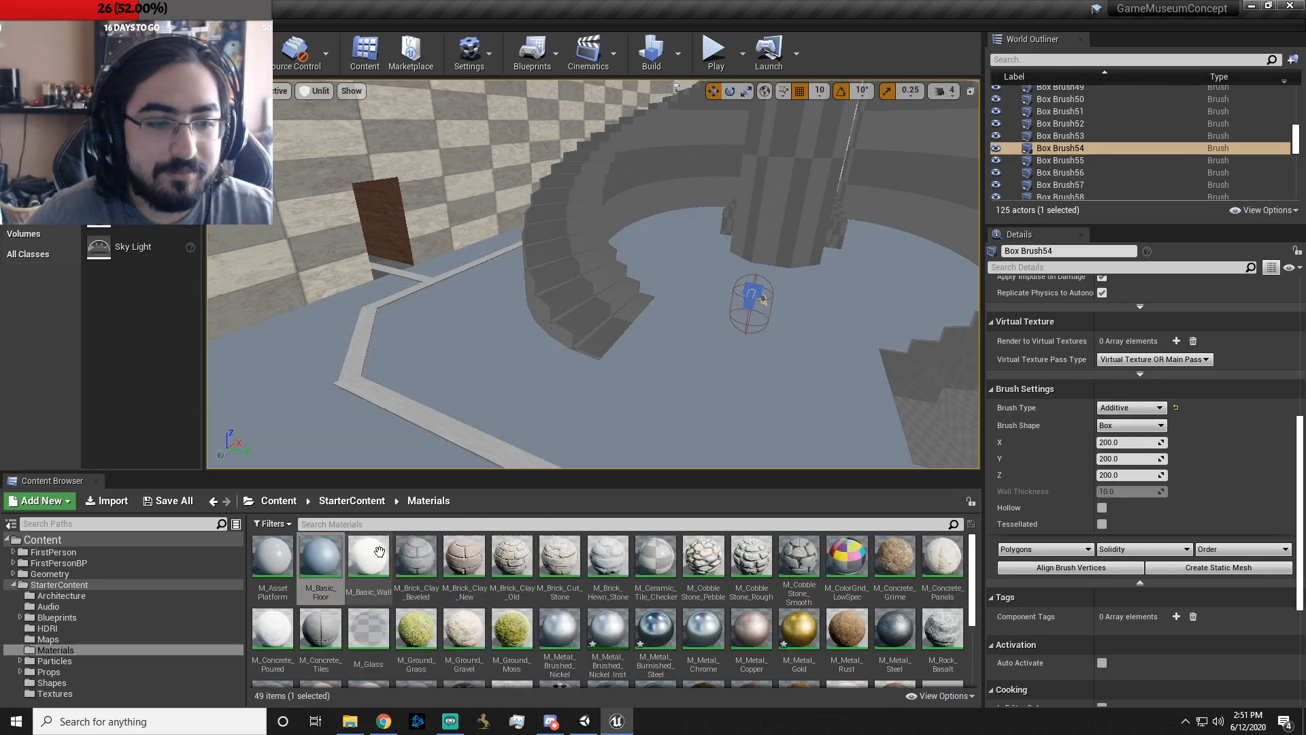
{"action": "left_click_drag", "start_coordinate": [651, 397], "coordinate": [652, 398]}
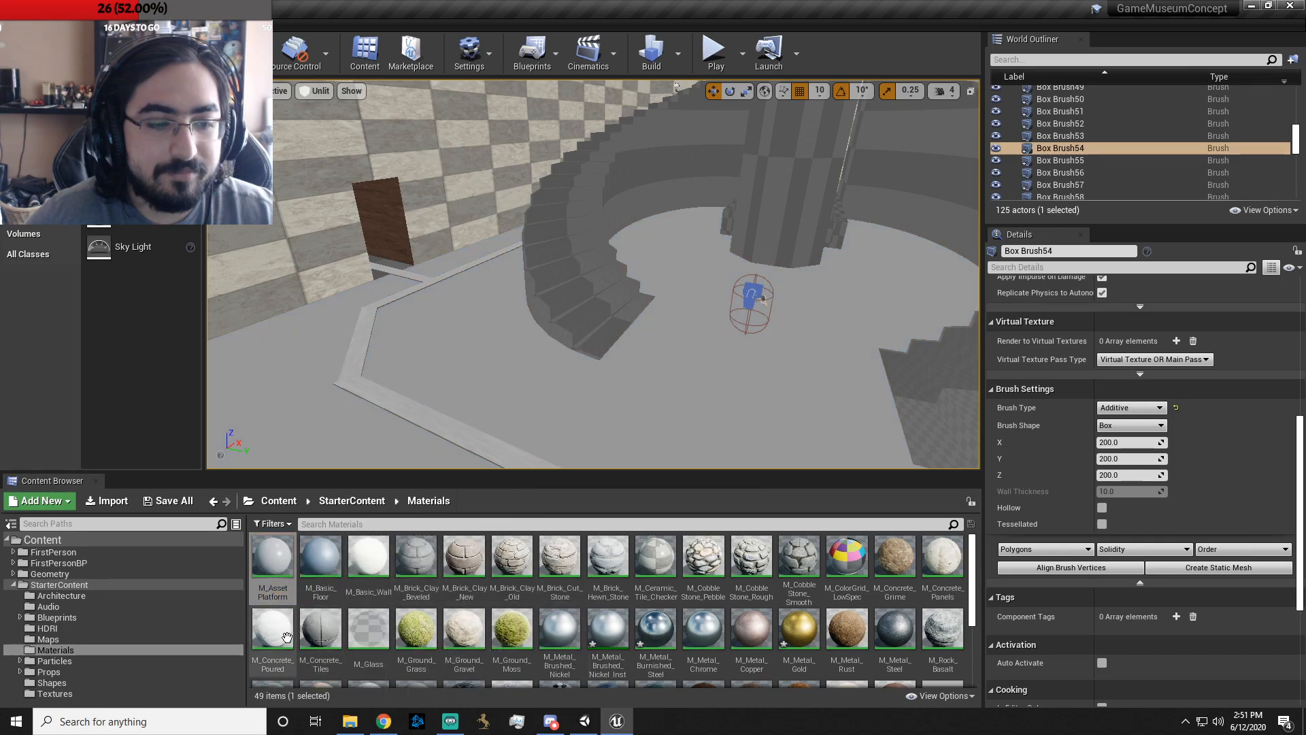
- Try M_Concrete_Poured, M_Concrete_Tiles, M_Glass and M_Brick_Clay_New on the main hall floor
{"action": "left_click_drag", "start_coordinate": [291, 635], "coordinate": [652, 408]}
{"action": "left_click_drag", "start_coordinate": [321, 627], "coordinate": [660, 384]}
{"action": "right_click_drag", "start_coordinate": [687, 411], "coordinate": [721, 408]}
{"action": "left_click_drag", "start_coordinate": [368, 629], "coordinate": [530, 406]}
{"action": "right_click_drag", "start_coordinate": [530, 406], "coordinate": [490, 439]}
{"action": "left_click_drag", "start_coordinate": [466, 558], "coordinate": [548, 354]}
{"action": "right_click_drag", "start_coordinate": [549, 353], "coordinate": [592, 367]}
- Apply M_Tech_Checker_Dot to the main hall floor
{"action": "scroll", "coordinate": [585, 592], "scroll_direction": "down", "scroll_amount": 3}
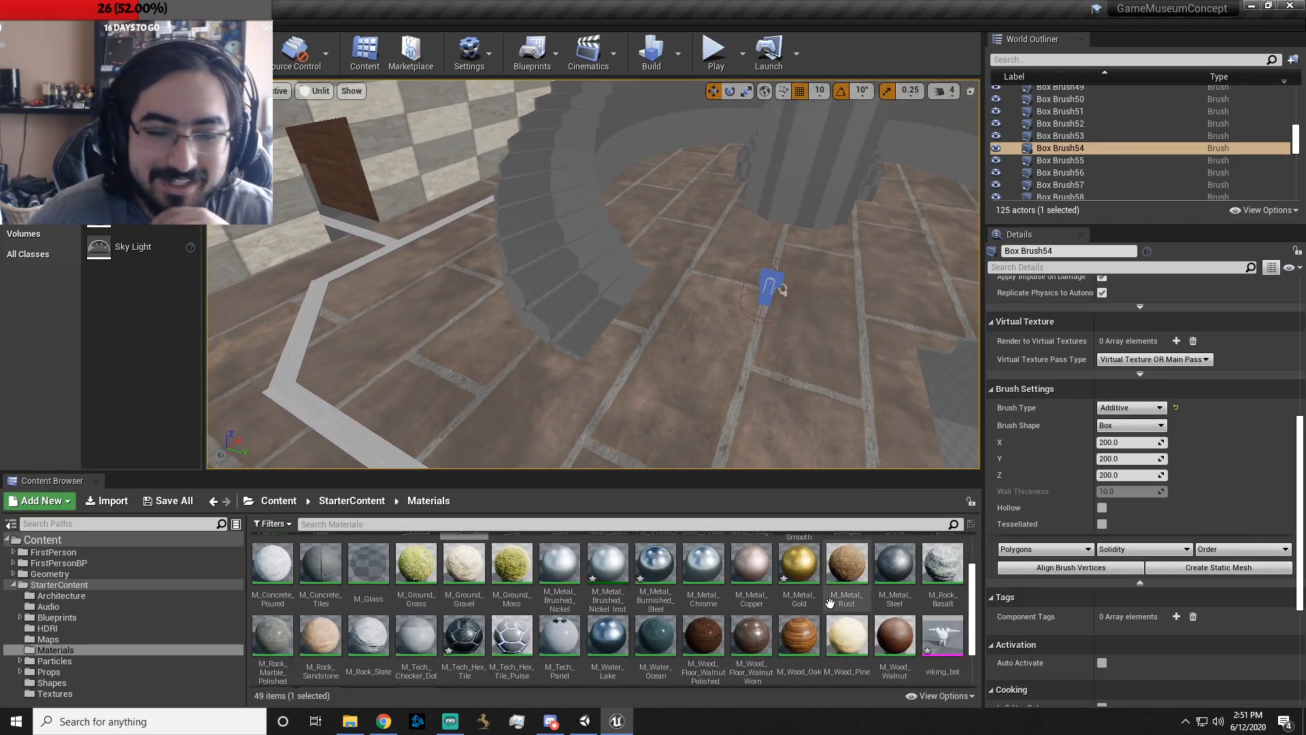
{"action": "scroll", "coordinate": [477, 578], "scroll_direction": "down", "scroll_amount": 1}
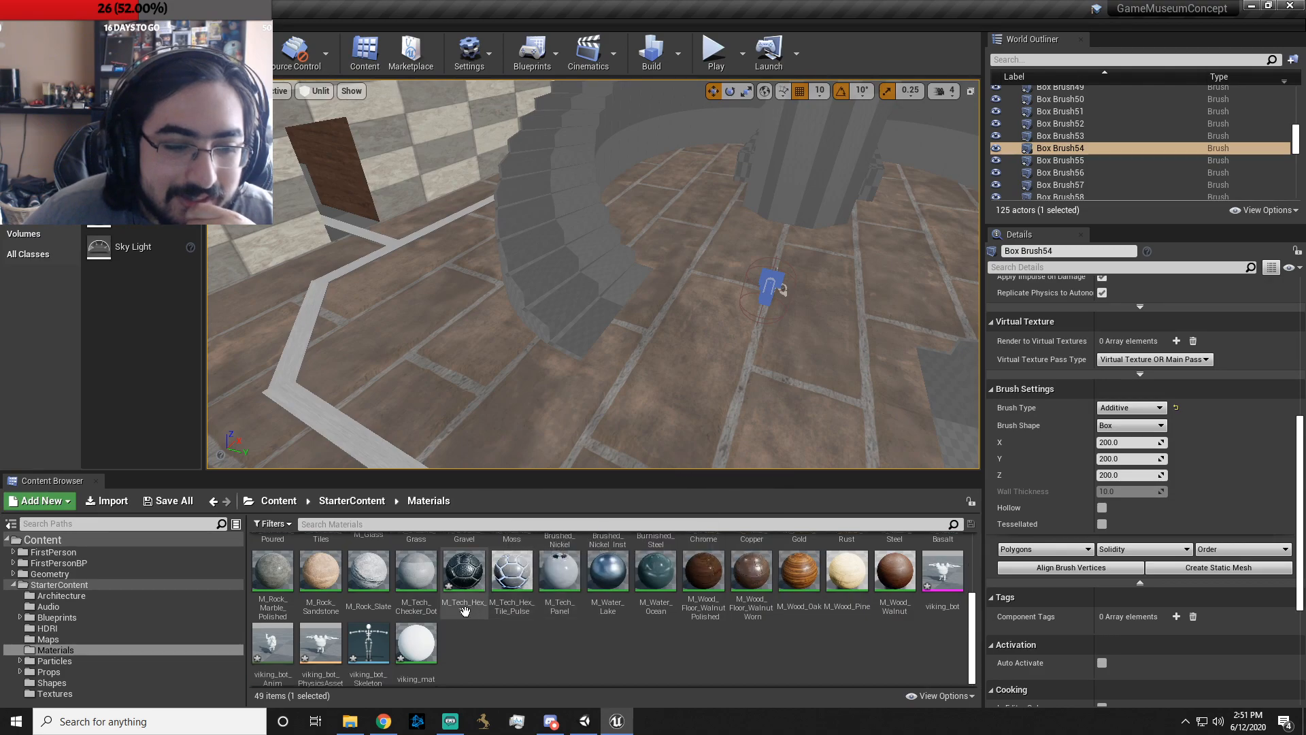
{"action": "left_click_drag", "start_coordinate": [417, 567], "coordinate": [686, 402]}
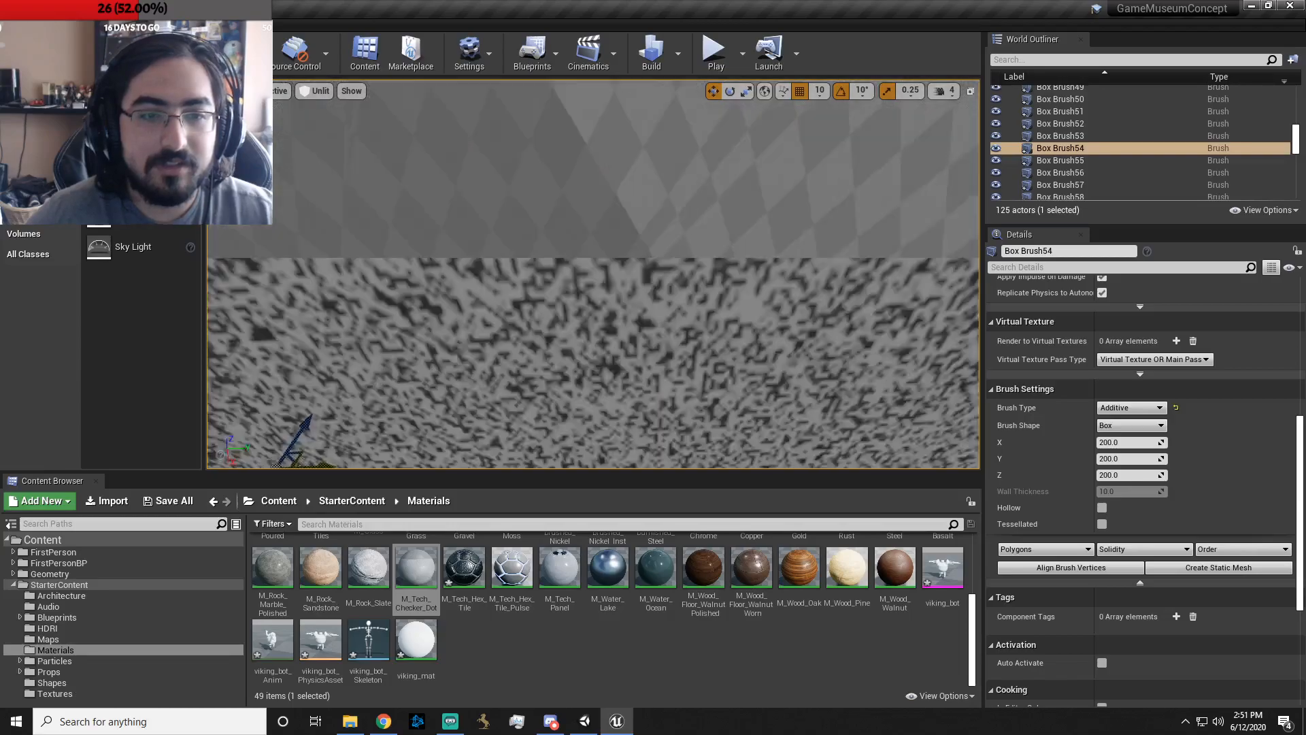
- Apply M_Tech_Checker_Dot to the floor at the foot of the walnut-walled stairs and select the linear stair brush
{"action": "key", "text": "w"}
{"action": "right_click_drag", "start_coordinate": [594, 274], "coordinate": [538, 292]}
{"action": "key", "text": "a"}
{"action": "left_click_drag", "start_coordinate": [436, 564], "coordinate": [605, 265]}
{"action": "right_click_drag", "start_coordinate": [577, 370], "coordinate": [536, 330]}
{"action": "left_click", "coordinate": [546, 351]}
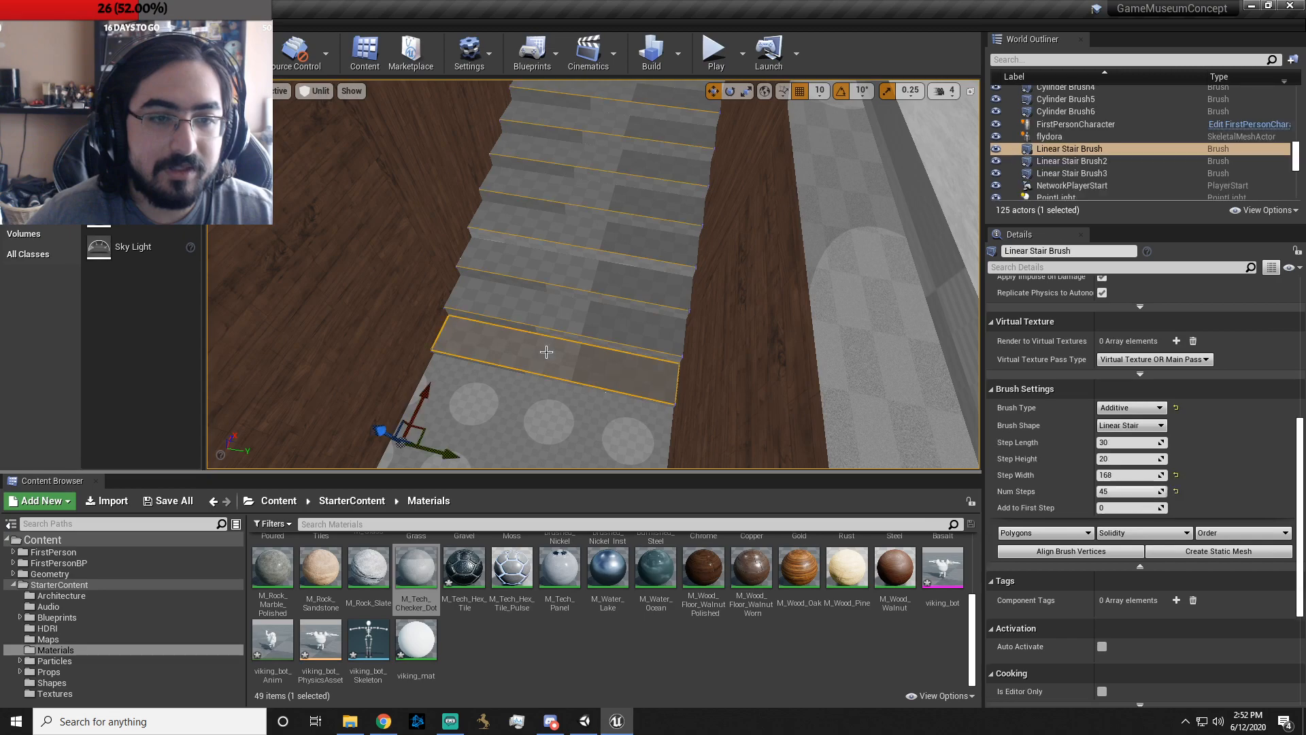
- Apply M_Wood_Floor_Walnut_Worn to the selected lowest step face of the linear stair brush
{"action": "scroll", "coordinate": [1164, 400], "scroll_direction": "up", "scroll_amount": 15}
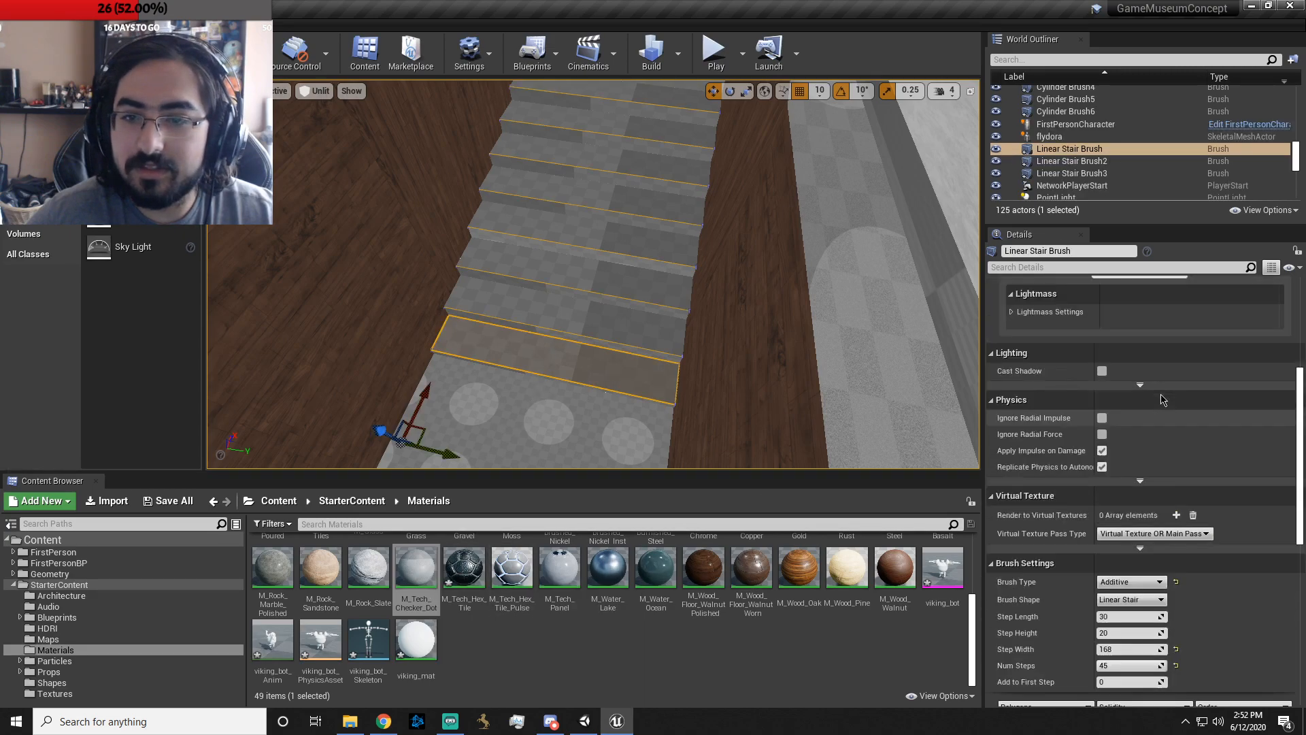
{"action": "scroll", "coordinate": [1164, 400], "scroll_direction": "up", "scroll_amount": 3}
{"action": "left_click", "coordinate": [1198, 401]}
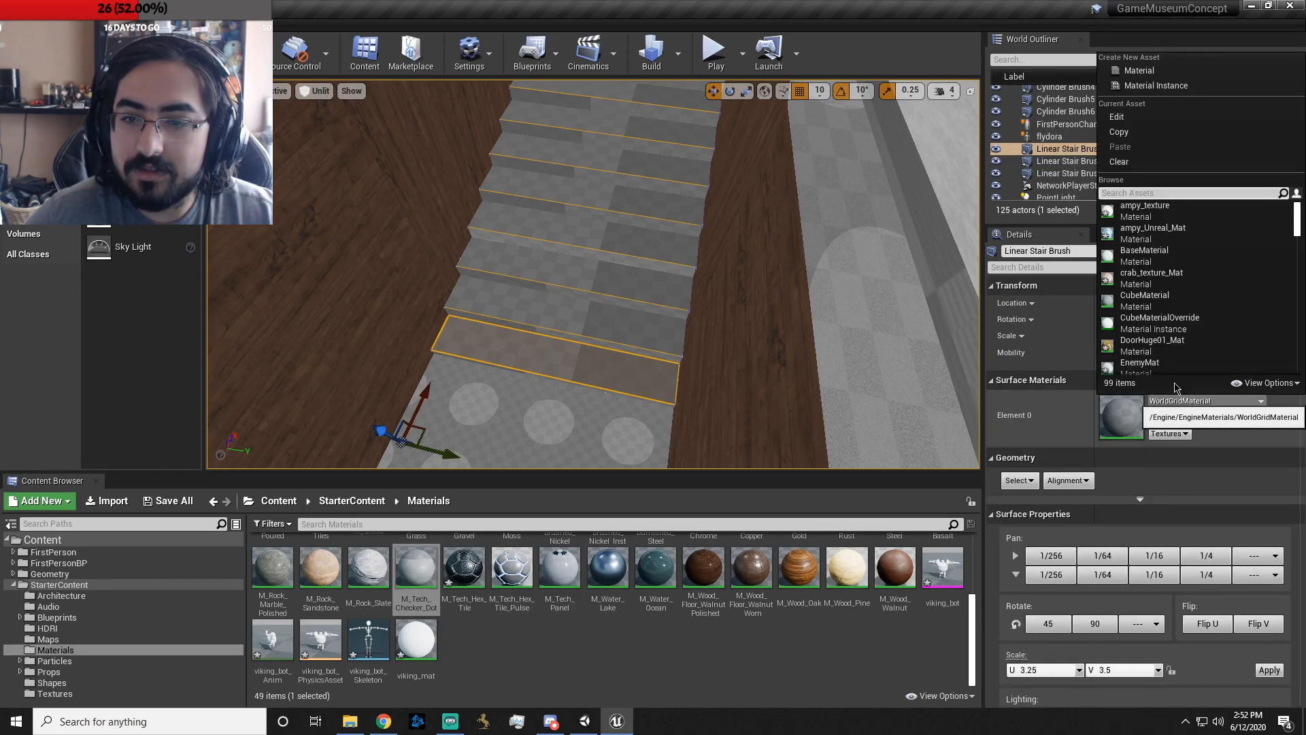
{"action": "scroll", "coordinate": [1191, 334], "scroll_direction": "down", "scroll_amount": 4}
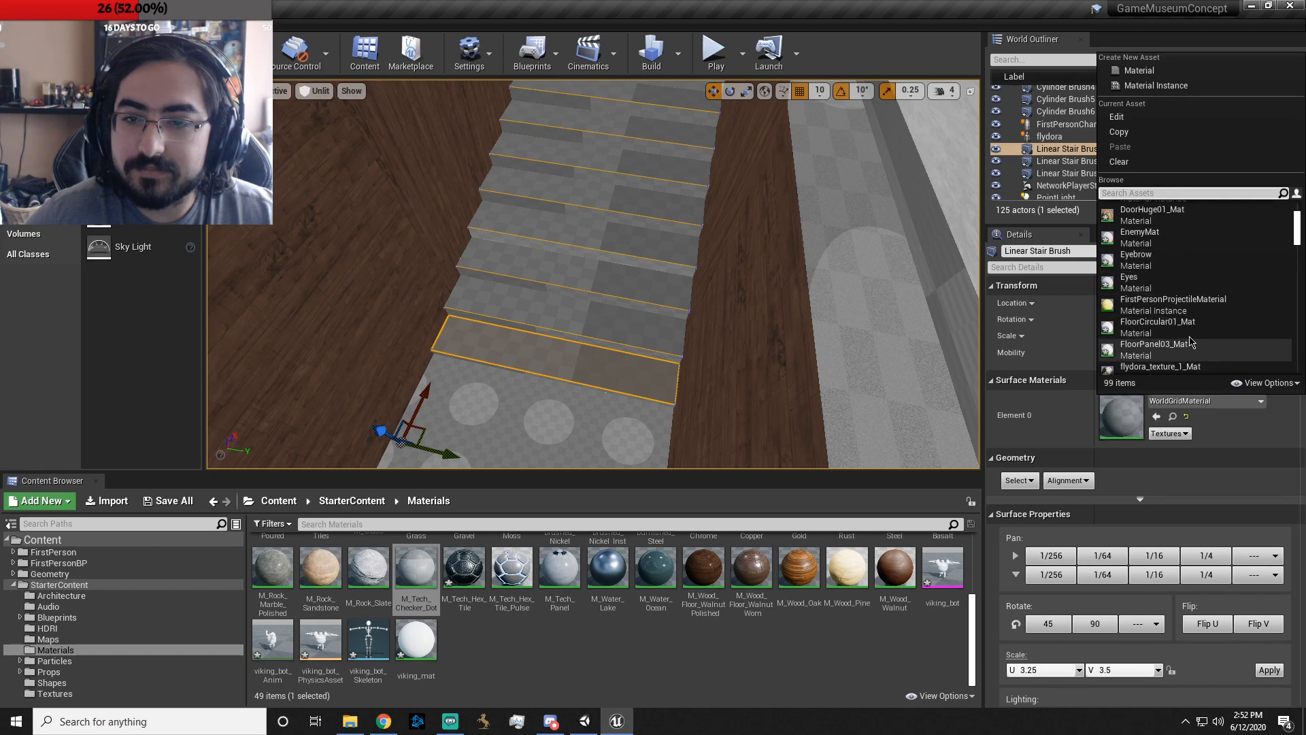
{"action": "left_click", "coordinate": [1152, 193]}
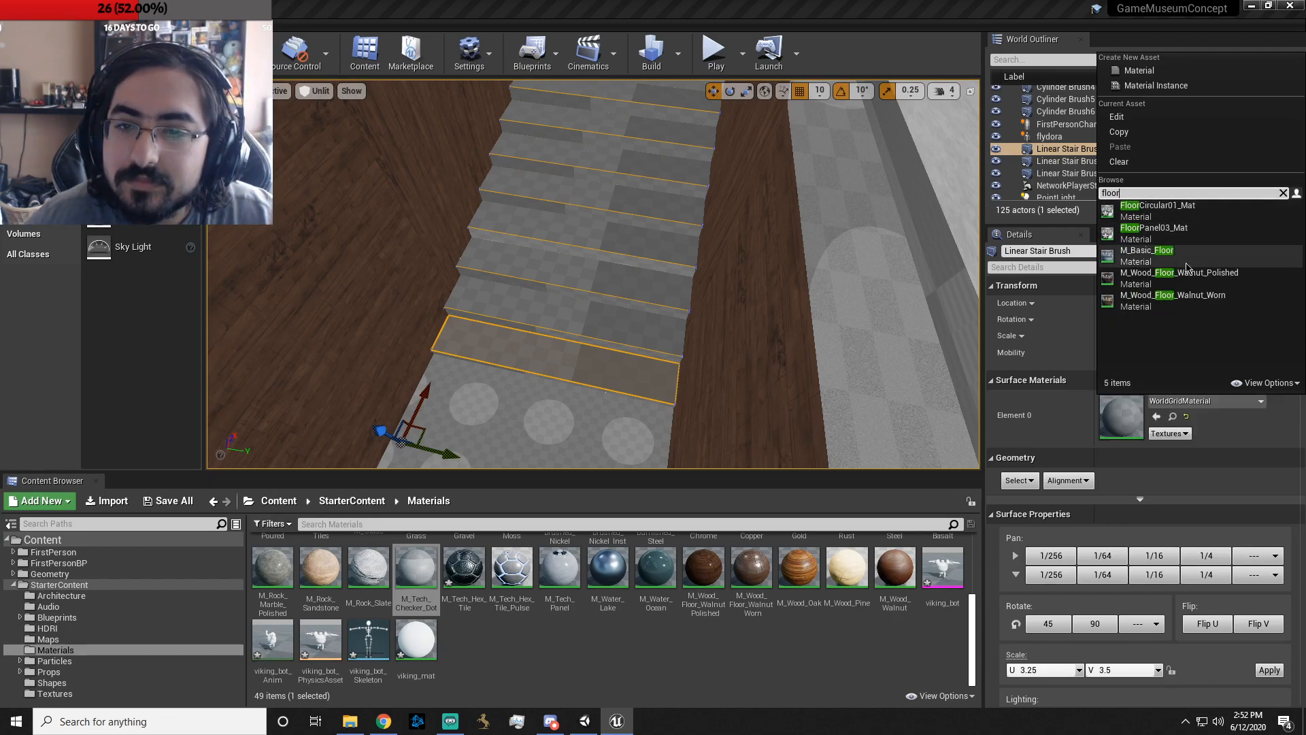
{"action": "left_click", "coordinate": [1187, 300]}
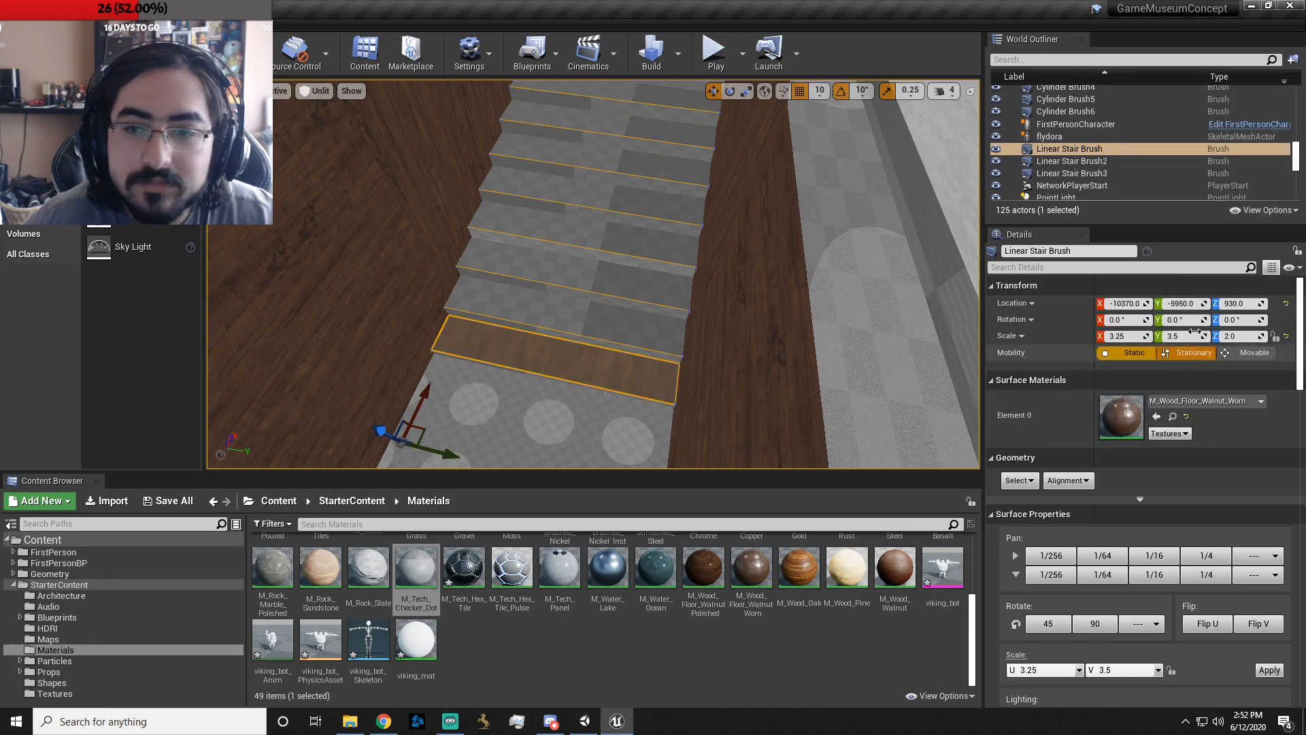
- Examine the surface material of individual treads and risers further up the walnut-walled stairs
{"action": "right_click_drag", "start_coordinate": [600, 219], "coordinate": [744, 216]}
{"action": "left_click", "coordinate": [716, 206]}
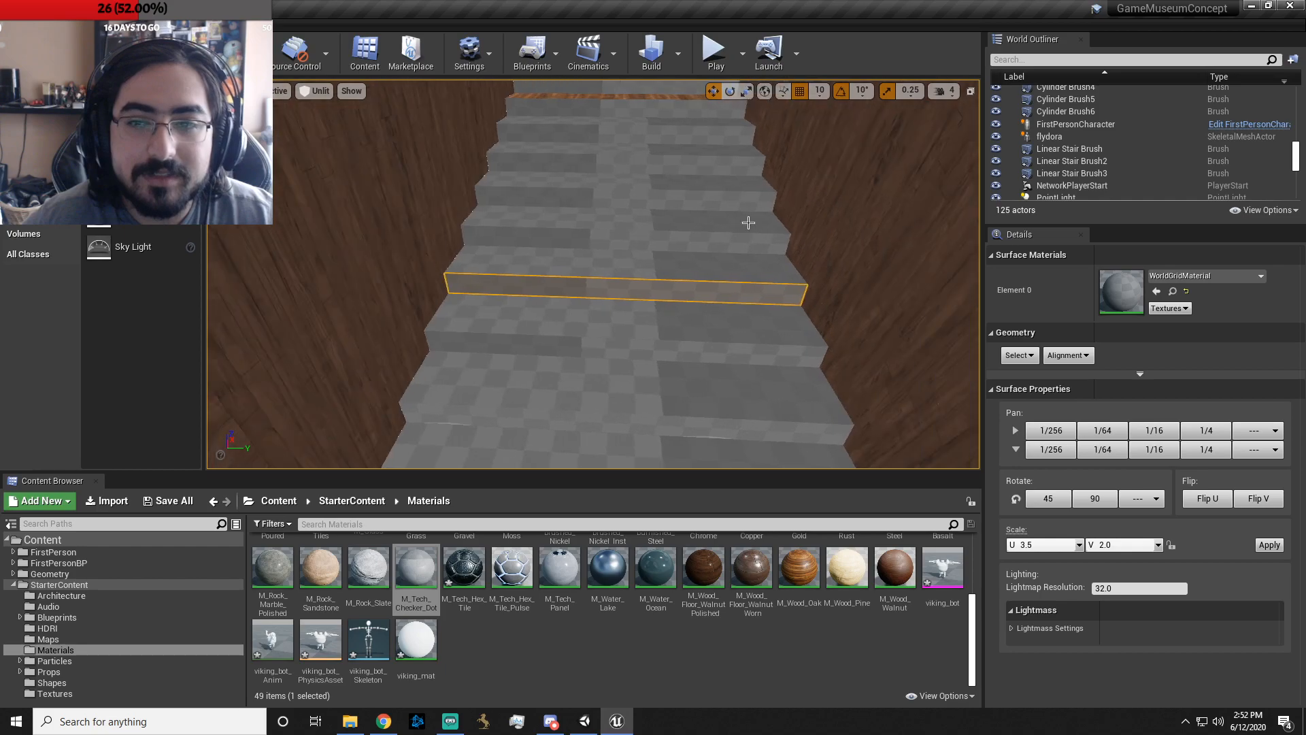
{"action": "left_click", "coordinate": [1248, 273]}
{"action": "right_click", "coordinate": [817, 293]}
{"action": "left_click", "coordinate": [703, 282]}
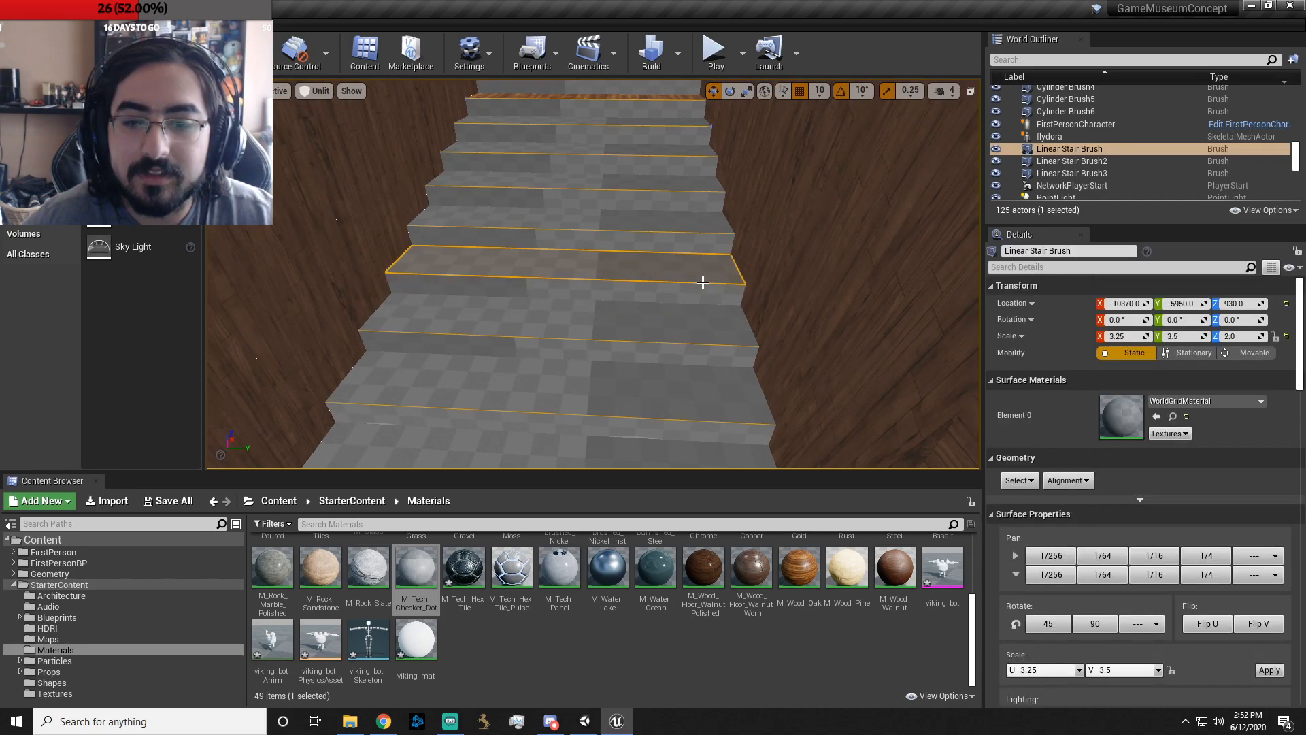
{"action": "left_click", "coordinate": [565, 265]}
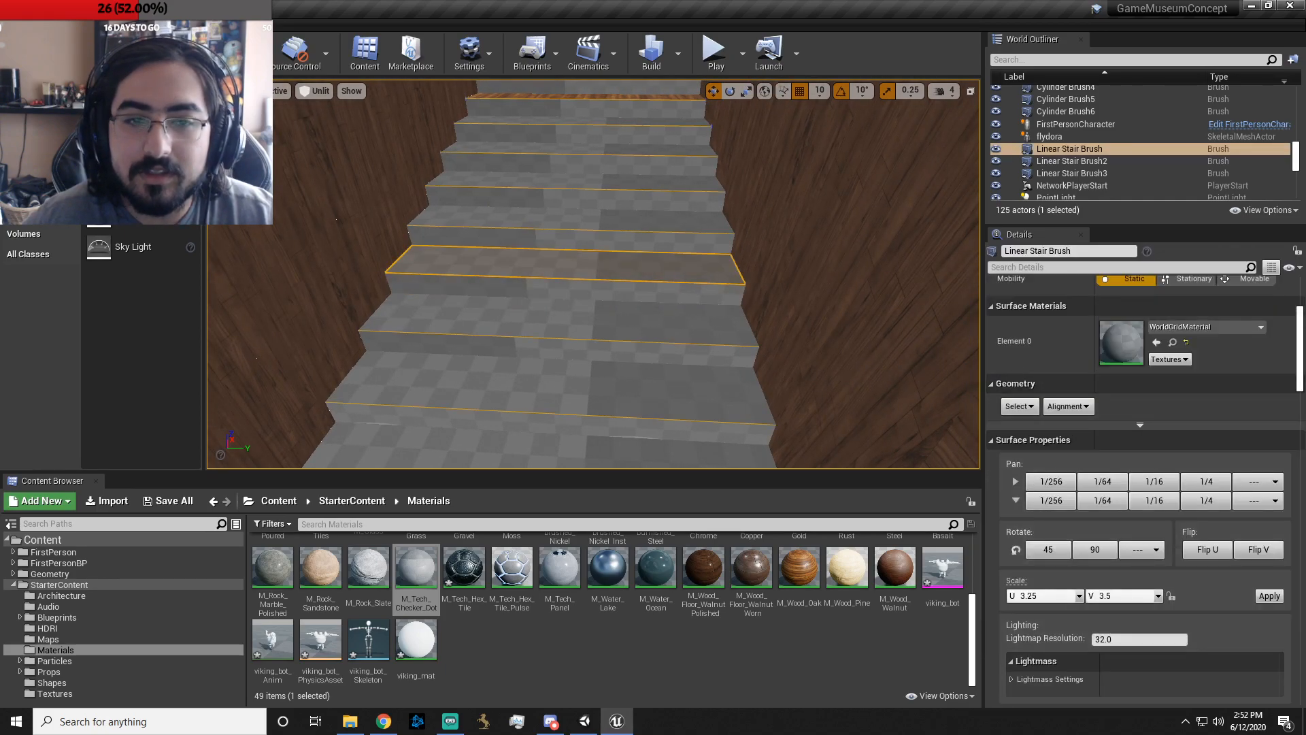
{"action": "left_click", "coordinate": [621, 210]}
{"action": "right_click_drag", "start_coordinate": [664, 282], "coordinate": [607, 232]}
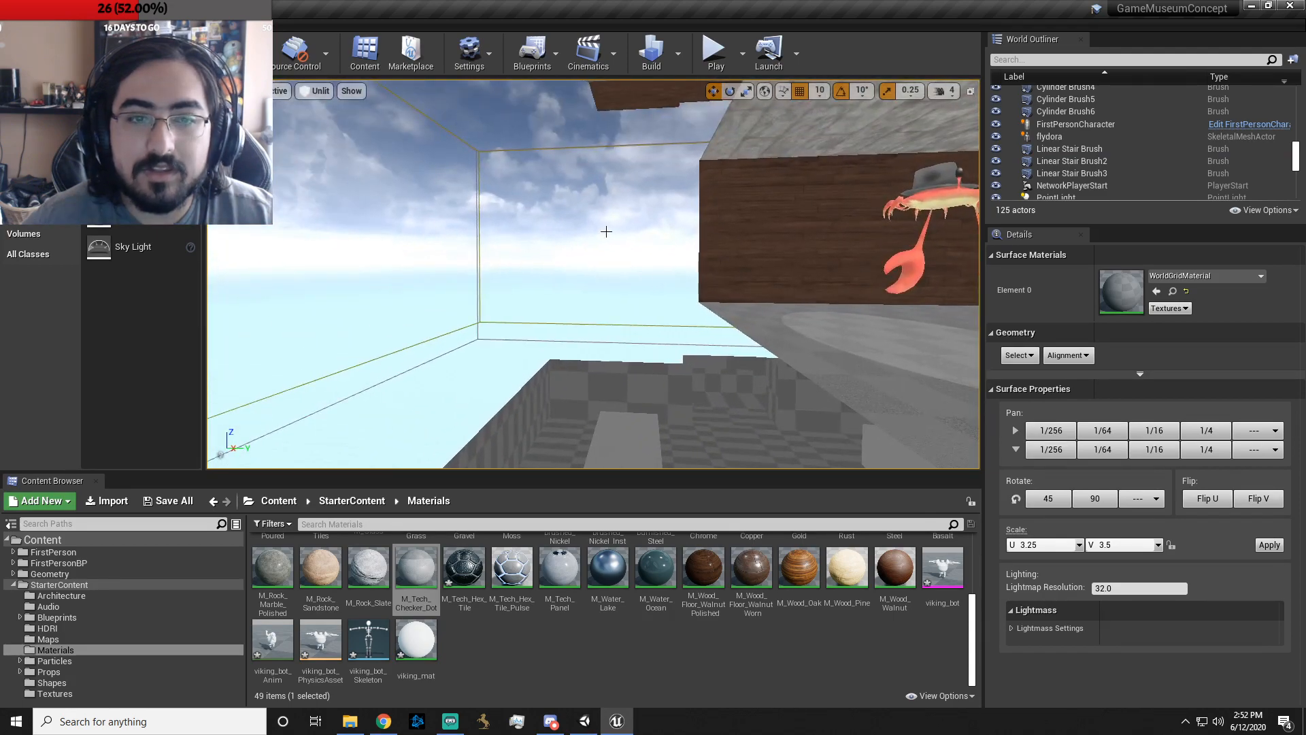
{"action": "left_click", "coordinate": [292, 179]}
- Set another face of the linear stair brush to M_Wood_Floor_Walnut_Worn
{"action": "mouse_move", "coordinate": [606, 292]}
{"action": "right_mouse_down"}
{"action": "mouse_move", "coordinate": [578, 255]}
{"action": "mouse_move", "coordinate": [520, 272]}
{"action": "mouse_move", "coordinate": [572, 341]}
{"action": "mouse_move", "coordinate": [643, 328]}
{"action": "mouse_move", "coordinate": [504, 326]}
{"action": "right_mouse_up"}
{"action": "left_click", "coordinate": [578, 255]}
{"action": "left_click", "coordinate": [572, 341]}
{"action": "left_click", "coordinate": [639, 324]}
{"action": "left_click", "coordinate": [1204, 401]}
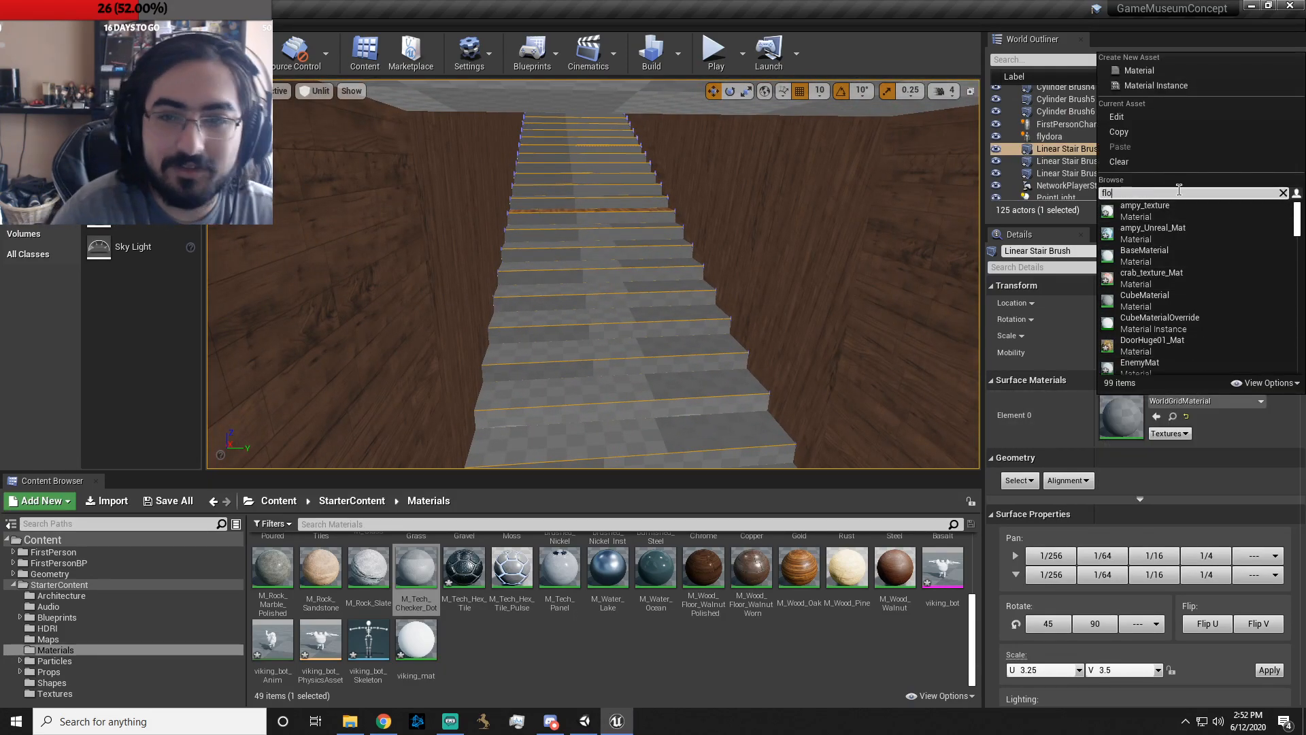
{"action": "type", "text": "flo"}
{"action": "key", "text": "Return"}
{"action": "left_click", "coordinate": [1204, 401]}
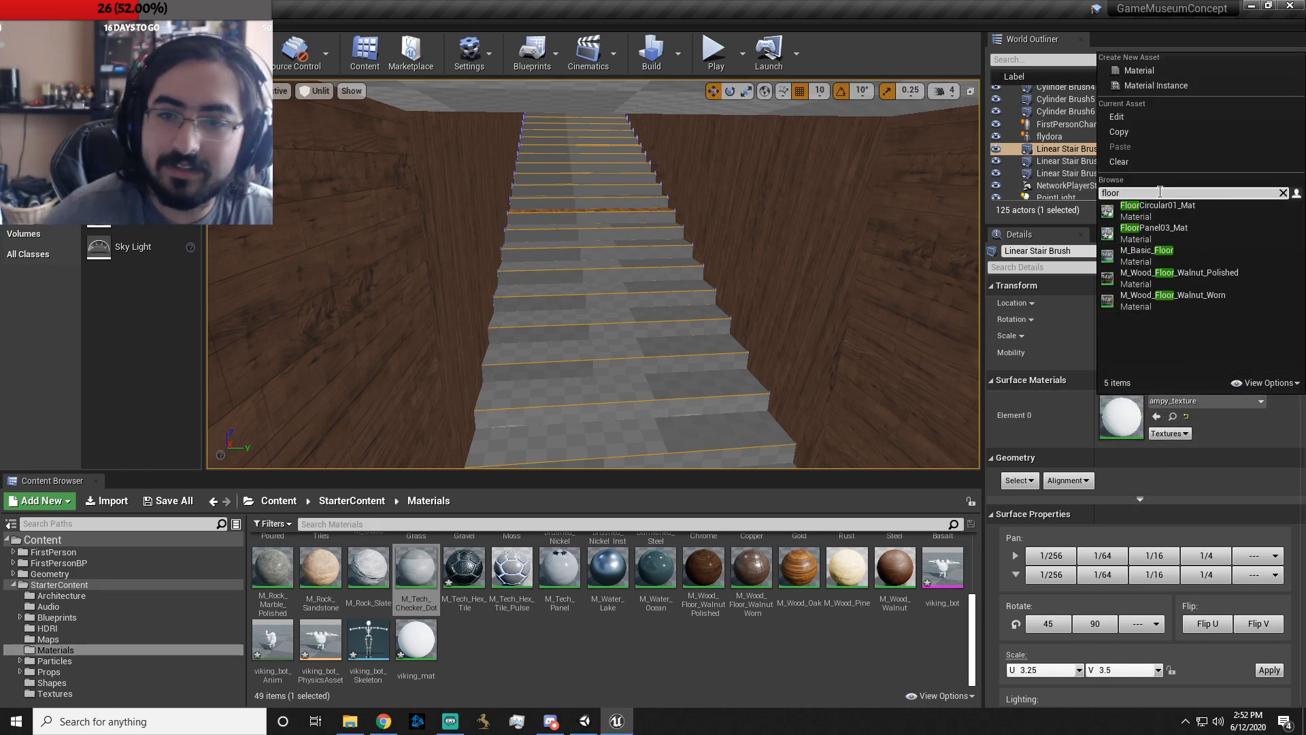
{"action": "left_click", "coordinate": [1215, 296]}
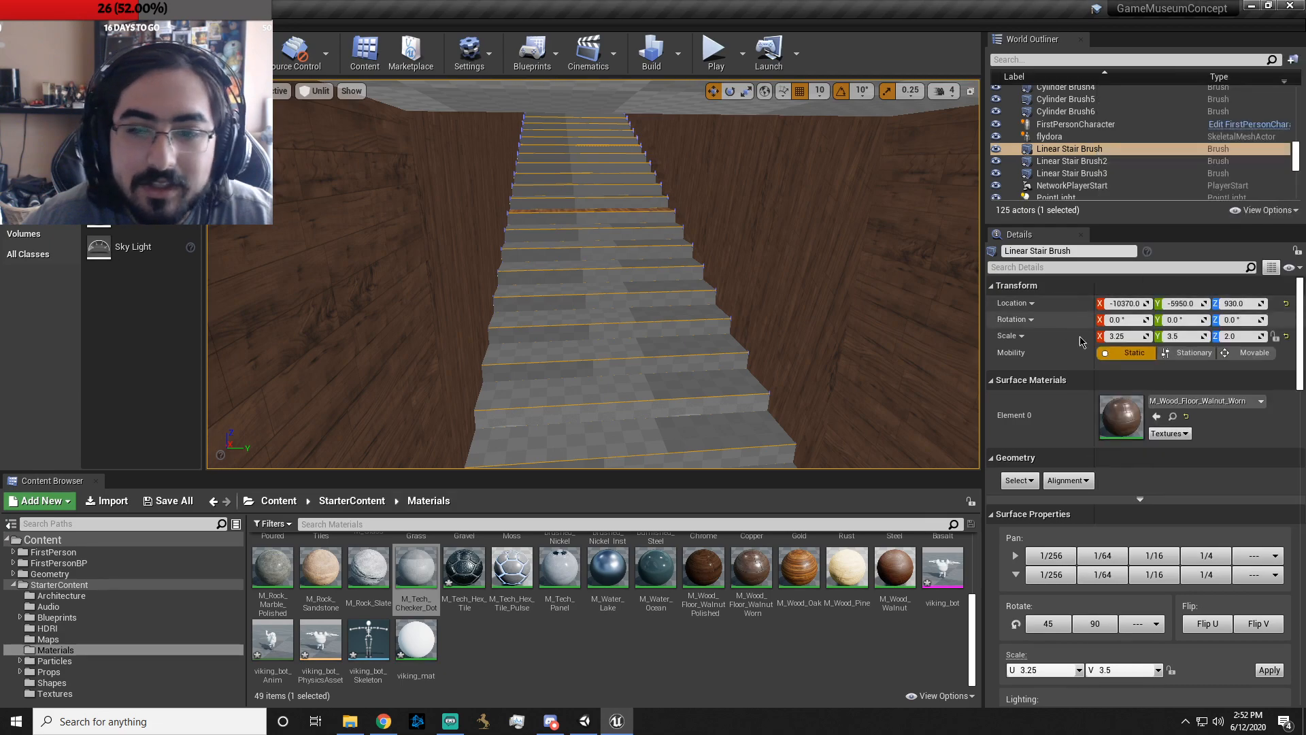
- Examine the linear stair brush's properties for a way to texture the whole staircase at once
{"action": "left_click", "coordinate": [670, 277]}
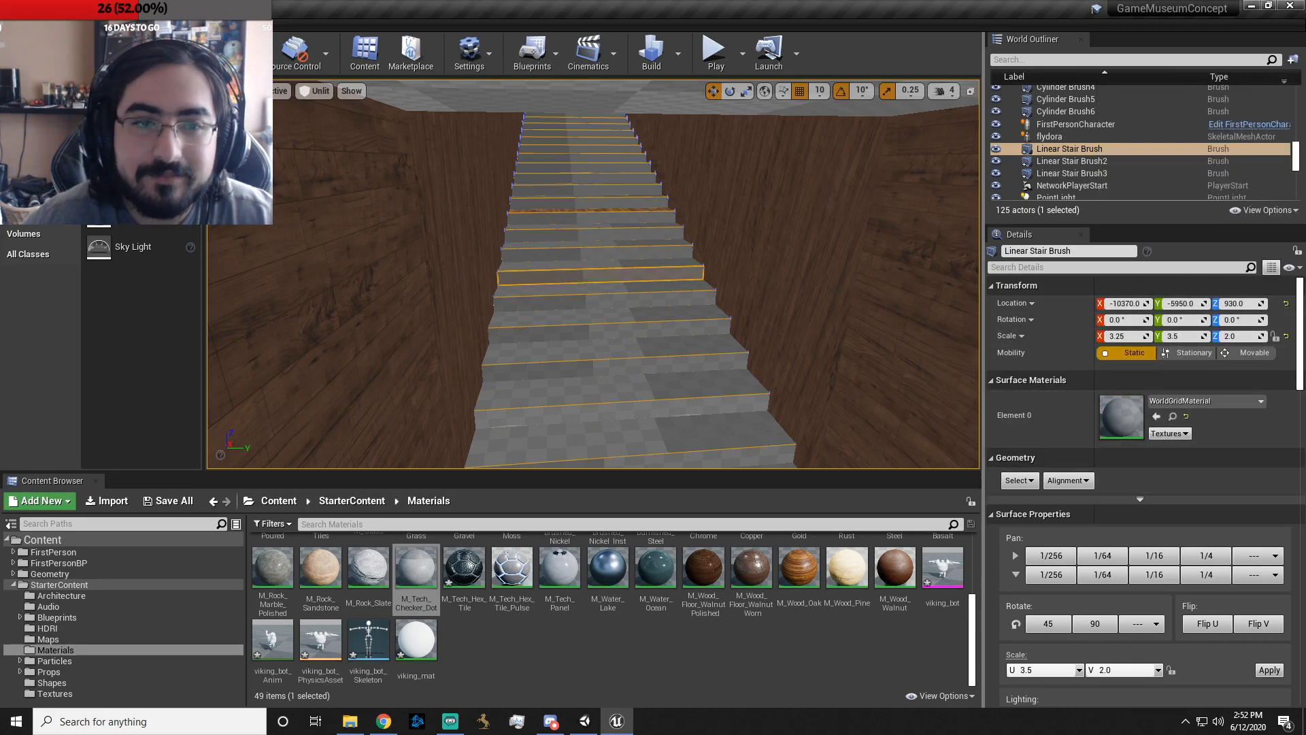
{"action": "scroll", "coordinate": [621, 239], "scroll_direction": "down", "scroll_amount": 5}
{"action": "right_click", "coordinate": [599, 378]}
{"action": "left_click", "coordinate": [562, 406]}
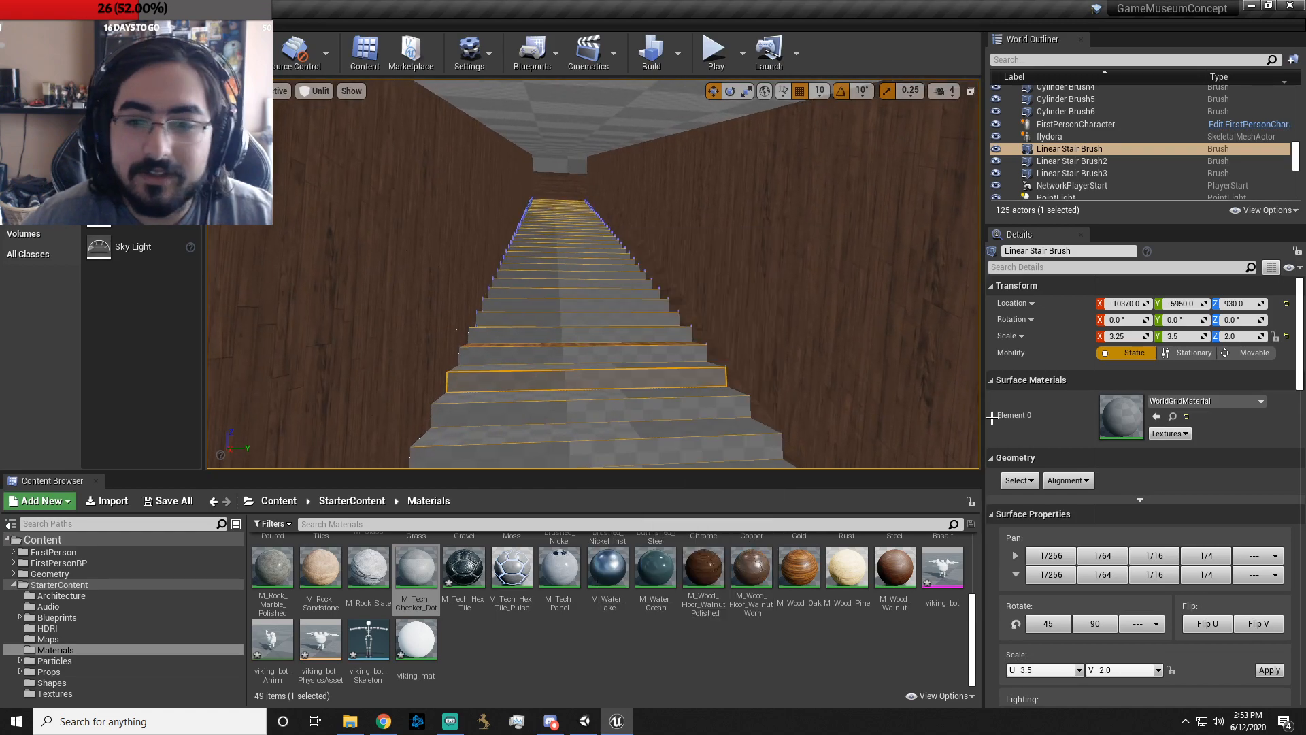
{"action": "left_click", "coordinate": [1088, 172]}
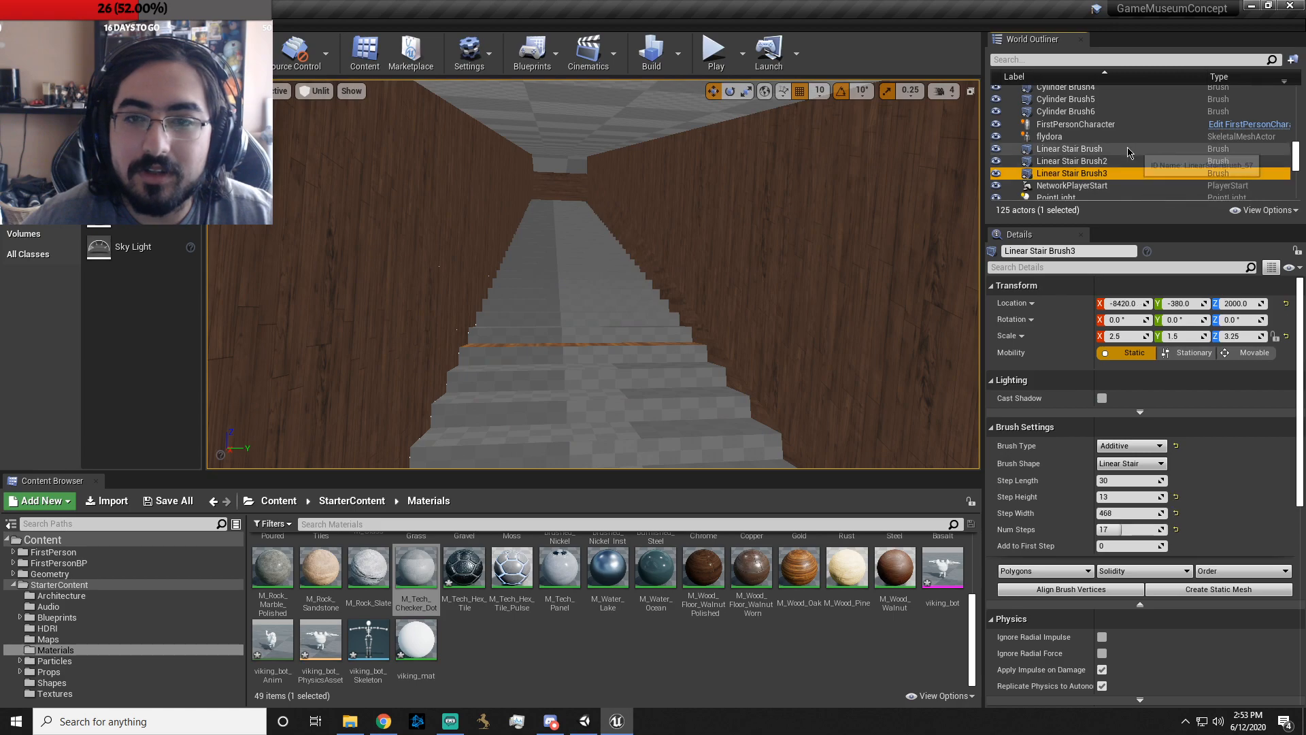
{"action": "left_click", "coordinate": [1128, 150]}
{"action": "scroll", "coordinate": [1214, 447], "scroll_direction": "down", "scroll_amount": 3}
{"action": "scroll", "coordinate": [1214, 446], "scroll_direction": "up", "scroll_amount": 3}
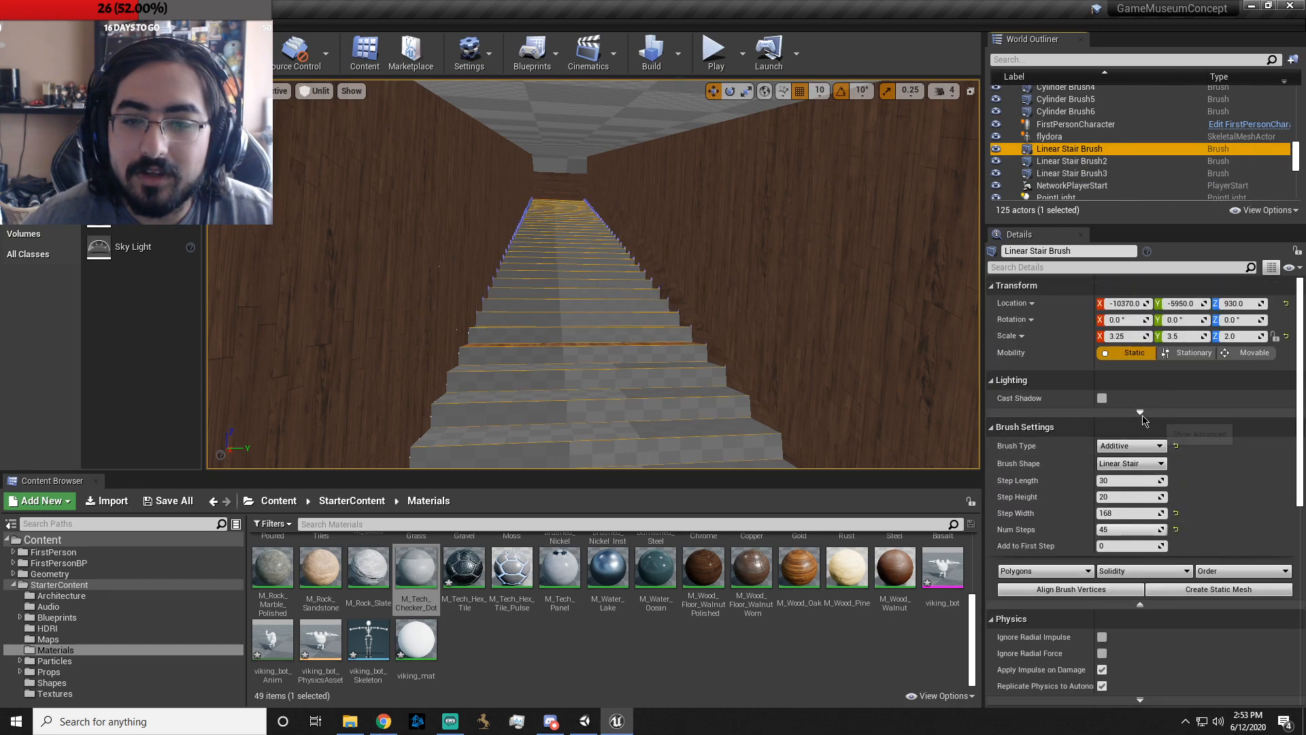
{"action": "left_click", "coordinate": [1141, 415]}
{"action": "scroll", "coordinate": [1140, 579], "scroll_direction": "down", "scroll_amount": 3}
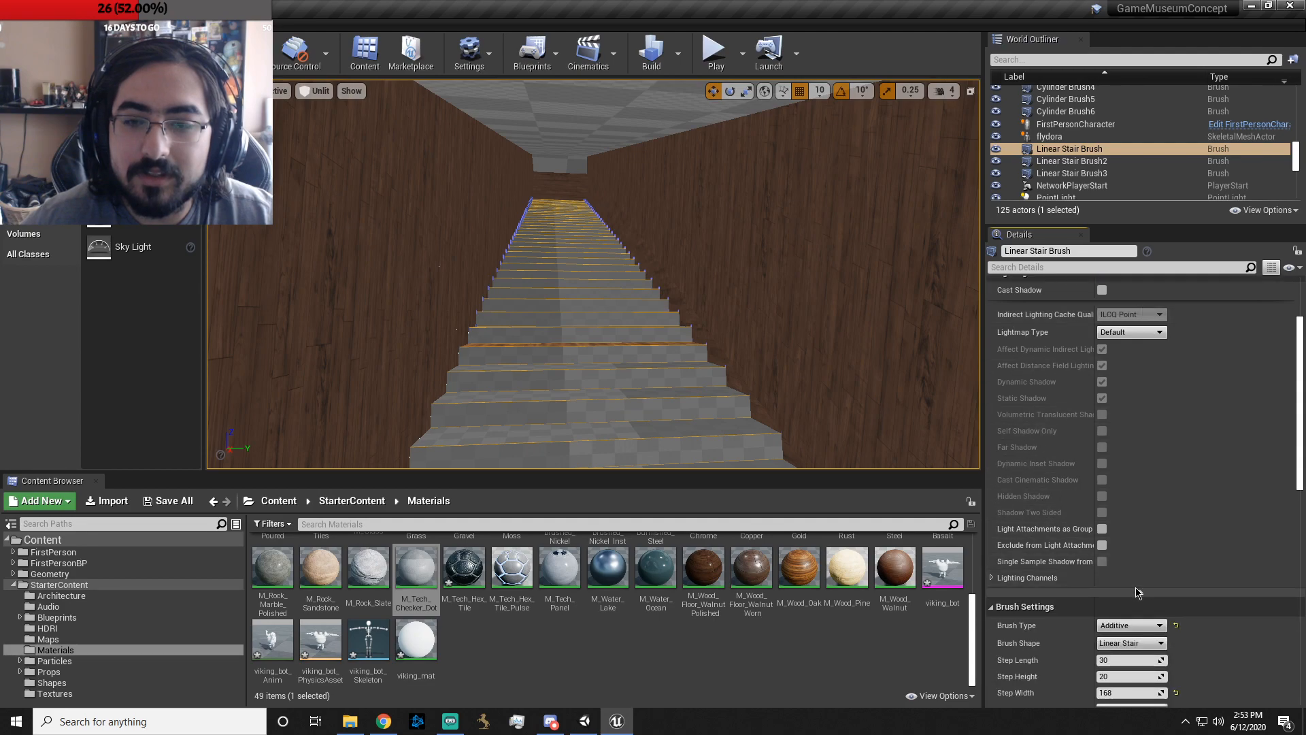
{"action": "scroll", "coordinate": [1142, 596], "scroll_direction": "down", "scroll_amount": 10}
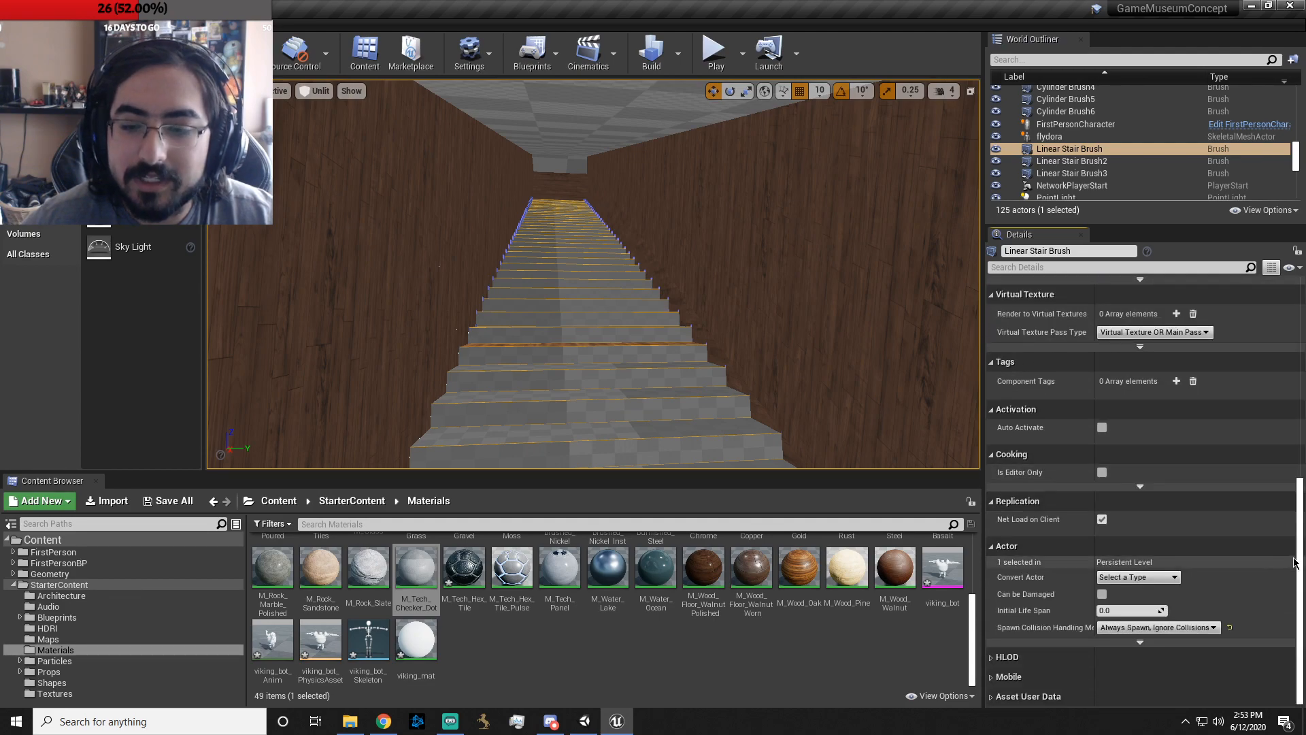
{"action": "left_click_drag", "start_coordinate": [1301, 538], "coordinate": [1263, 345]}
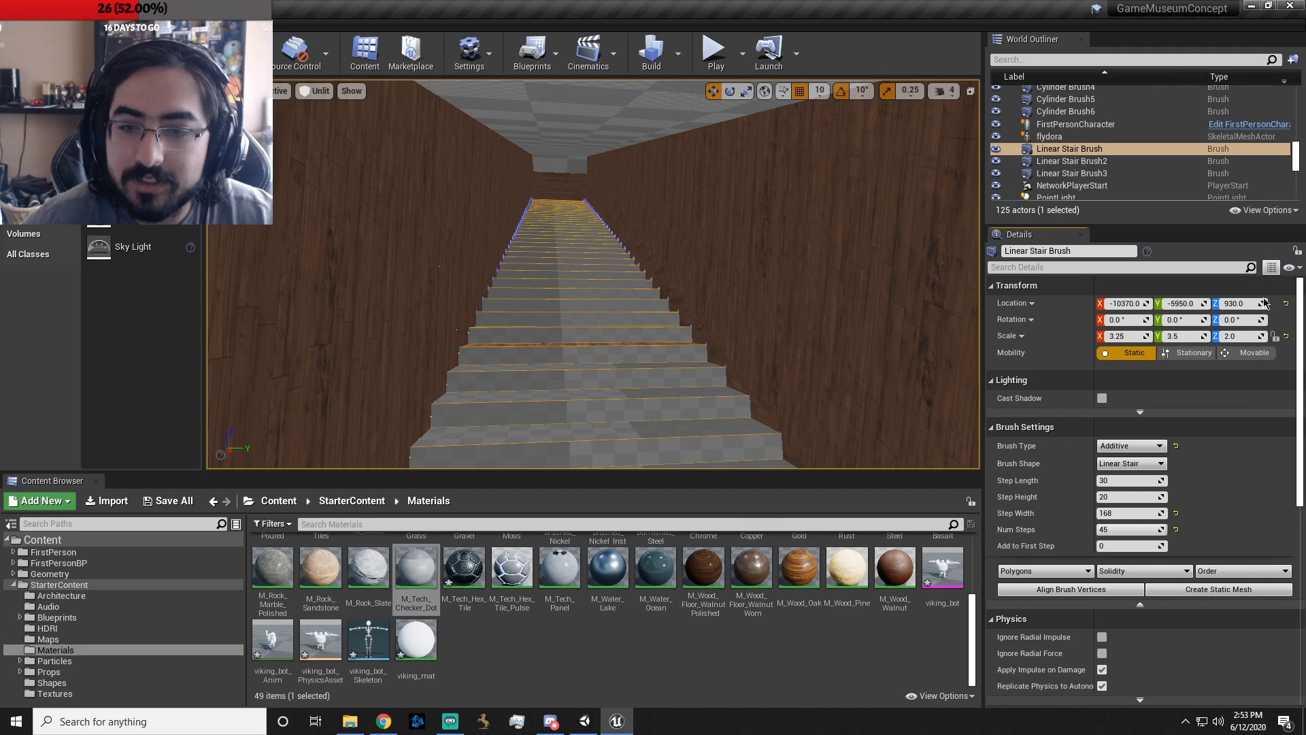
{"action": "scroll", "coordinate": [1269, 354], "scroll_direction": "down", "scroll_amount": 6}
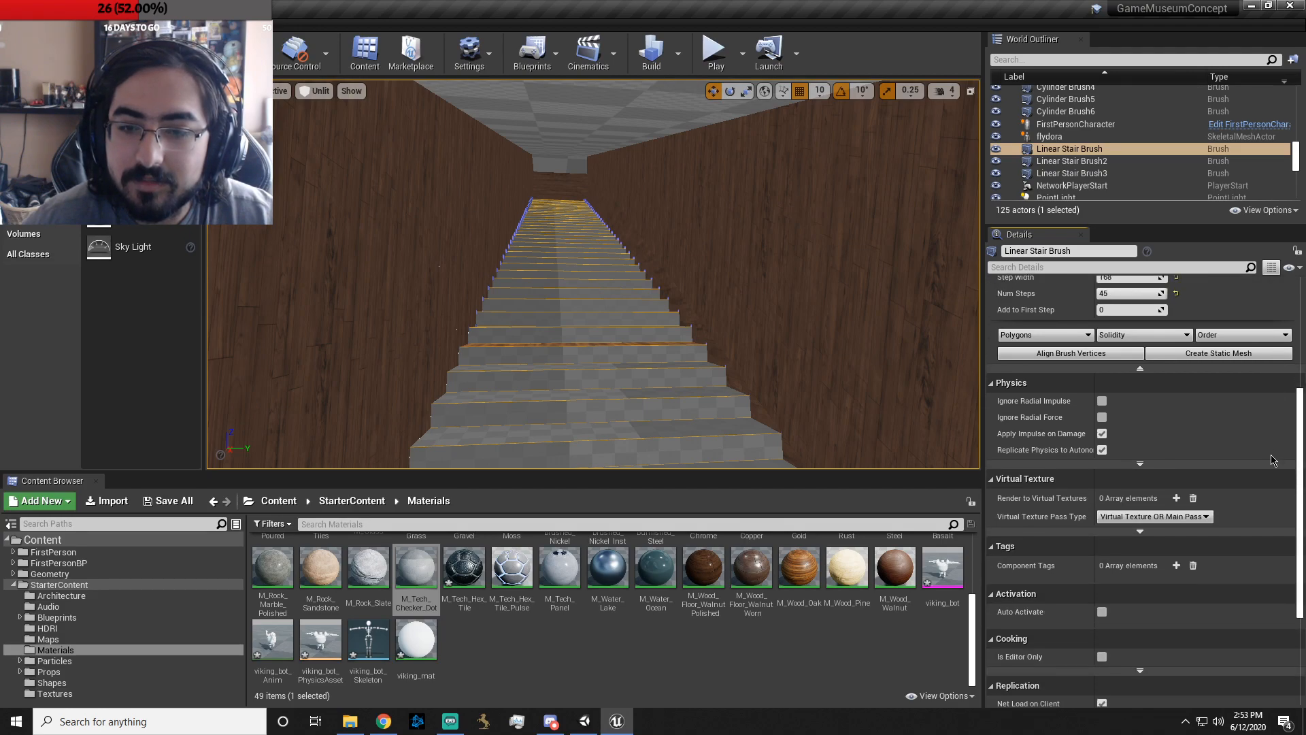
{"action": "scroll", "coordinate": [1273, 484], "scroll_direction": "down", "scroll_amount": 3}
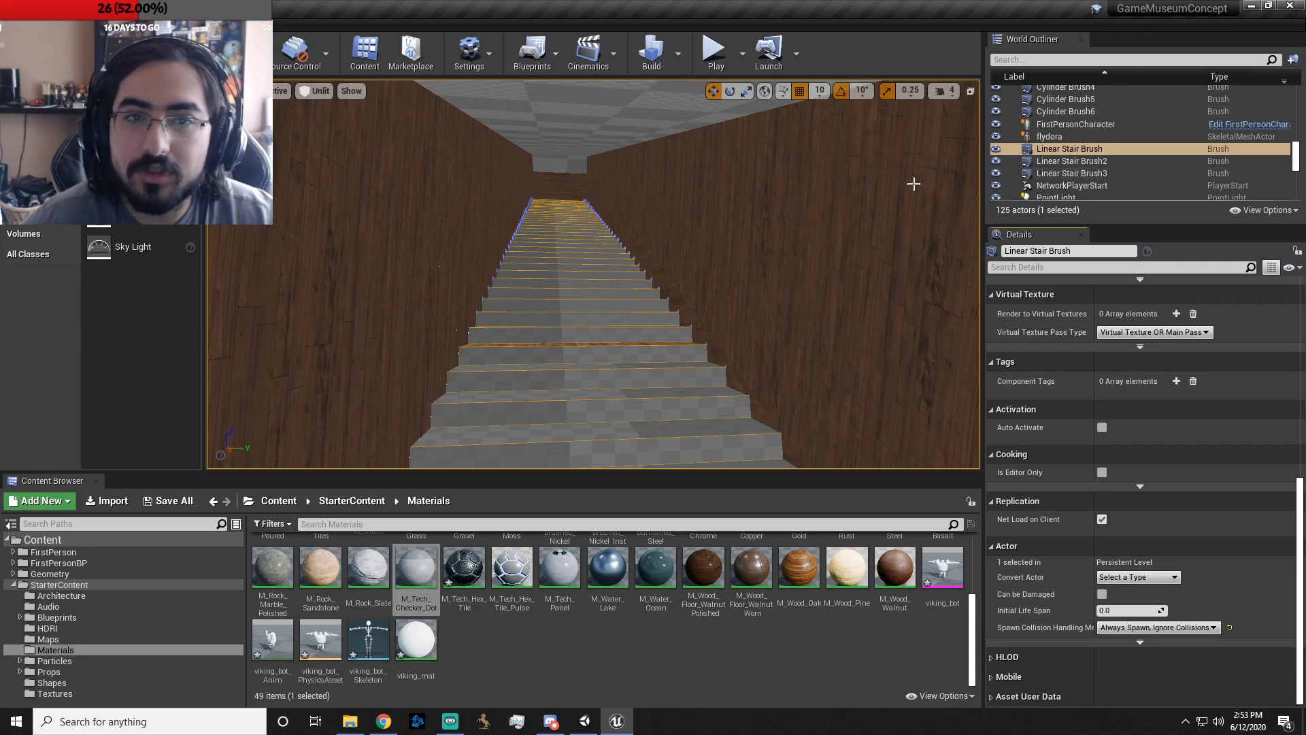
- Convert the linear stair brush into a static mesh named Ampy_Theater_stair in the Content folder
{"action": "scroll", "coordinate": [1218, 477], "scroll_direction": "up", "scroll_amount": 5}
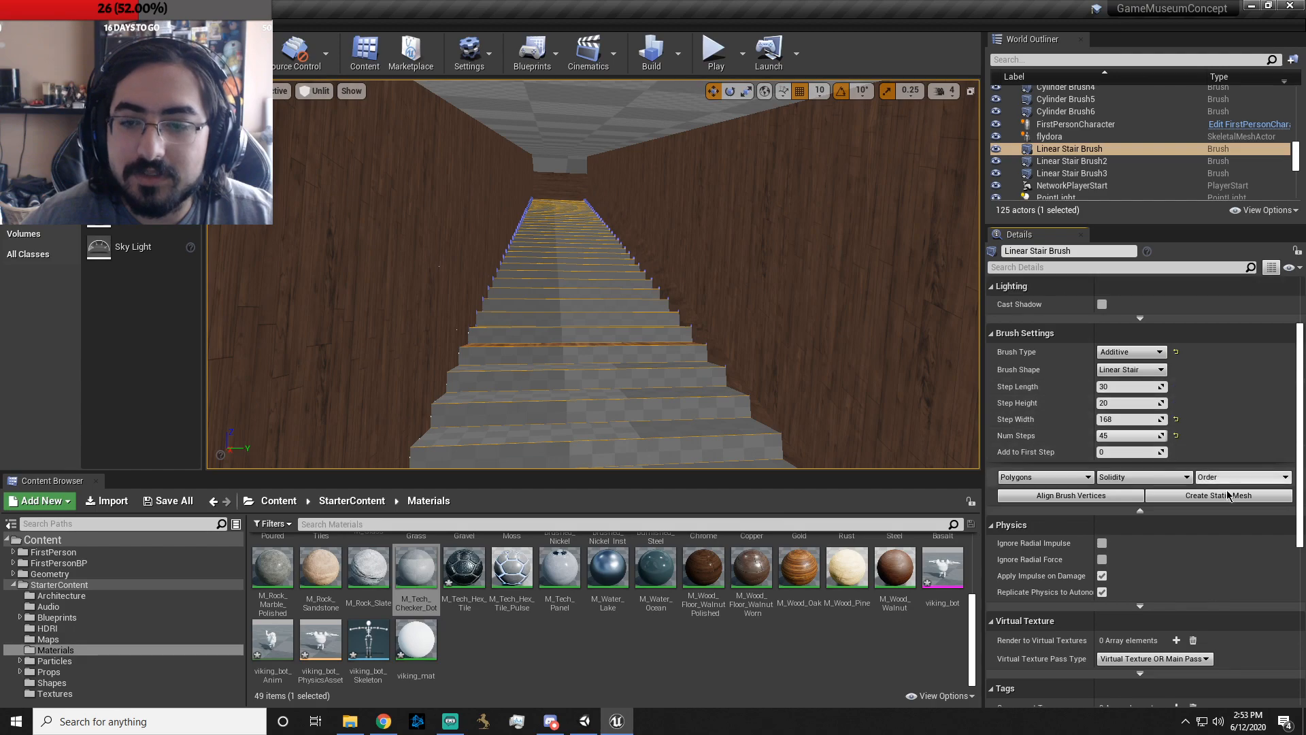
{"action": "left_click", "coordinate": [1237, 498]}
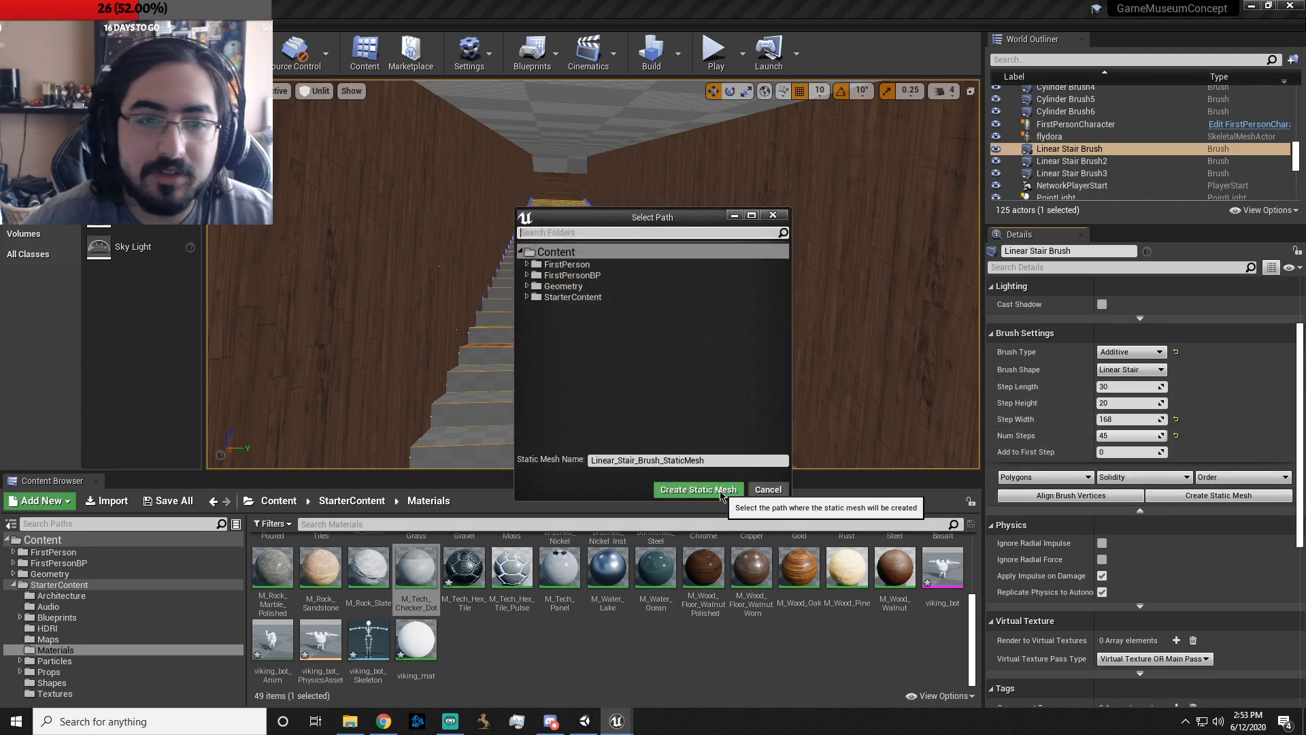
{"action": "left_click_drag", "start_coordinate": [719, 464], "coordinate": [505, 443]}
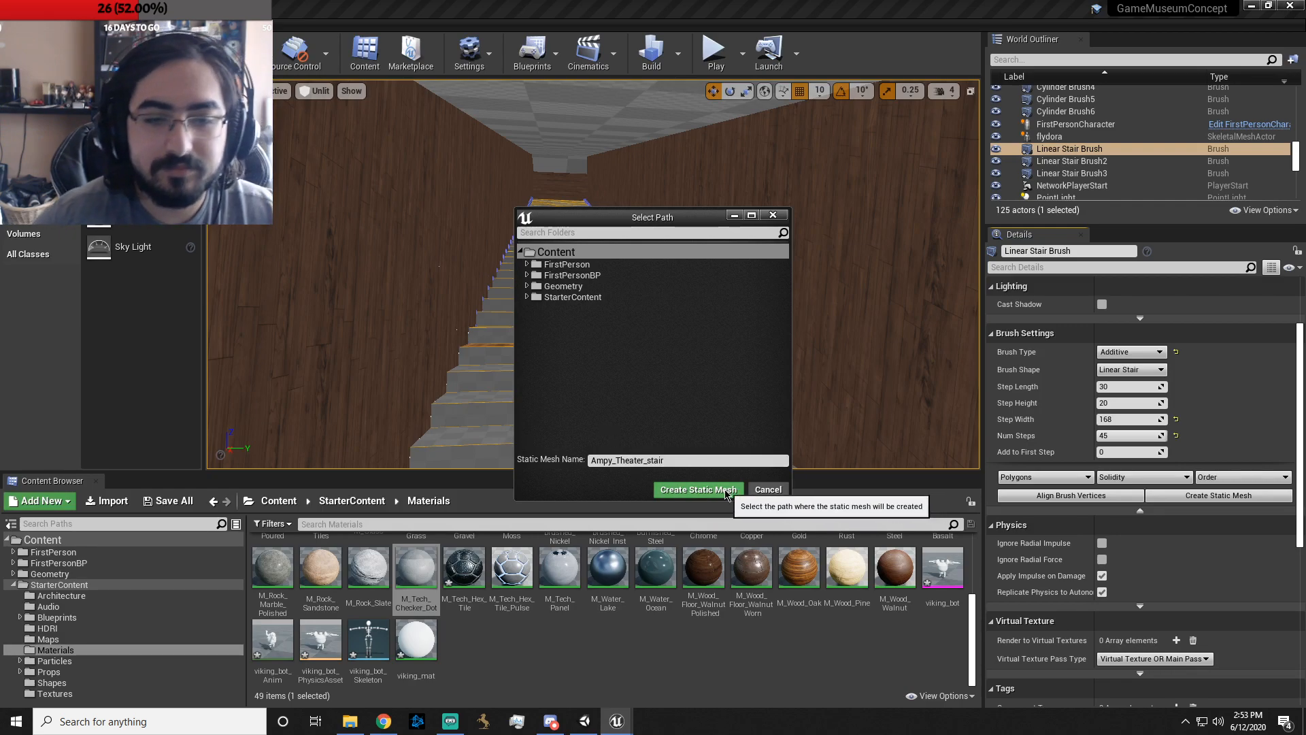
{"action": "left_click", "coordinate": [698, 490]}
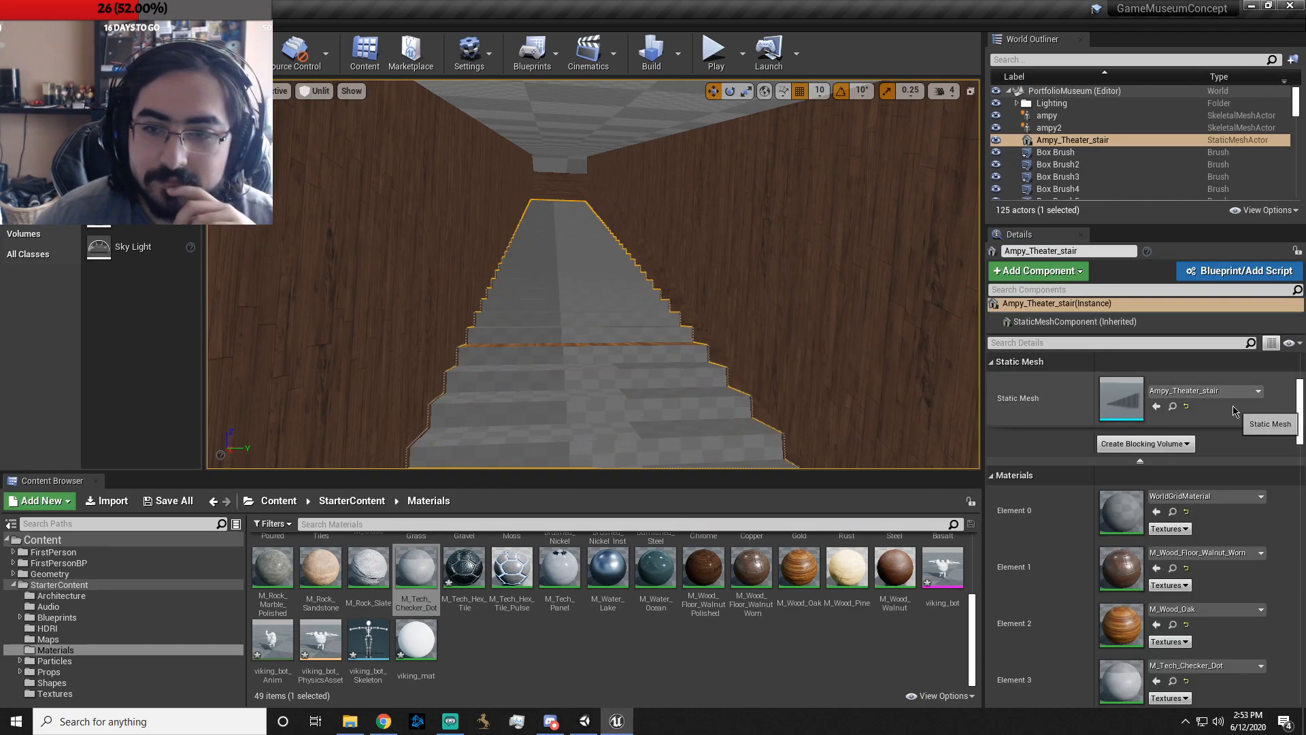
- Set material Element 0 of the Ampy_Theater_stair mesh to M_Wood_Floor_Walnut_Worn
{"action": "left_click", "coordinate": [1213, 394]}
{"action": "left_click", "coordinate": [1213, 394]}
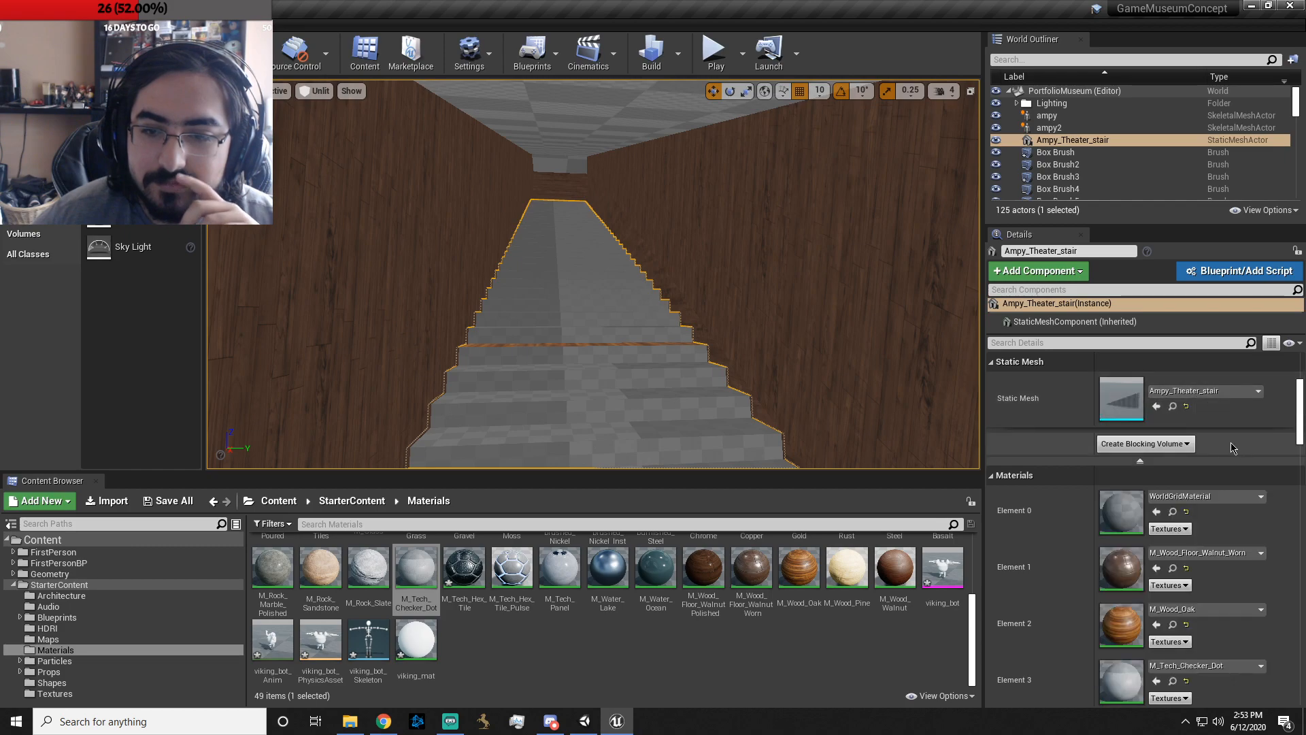
{"action": "scroll", "coordinate": [1228, 452], "scroll_direction": "down", "scroll_amount": 2}
{"action": "left_click", "coordinate": [1230, 409]}
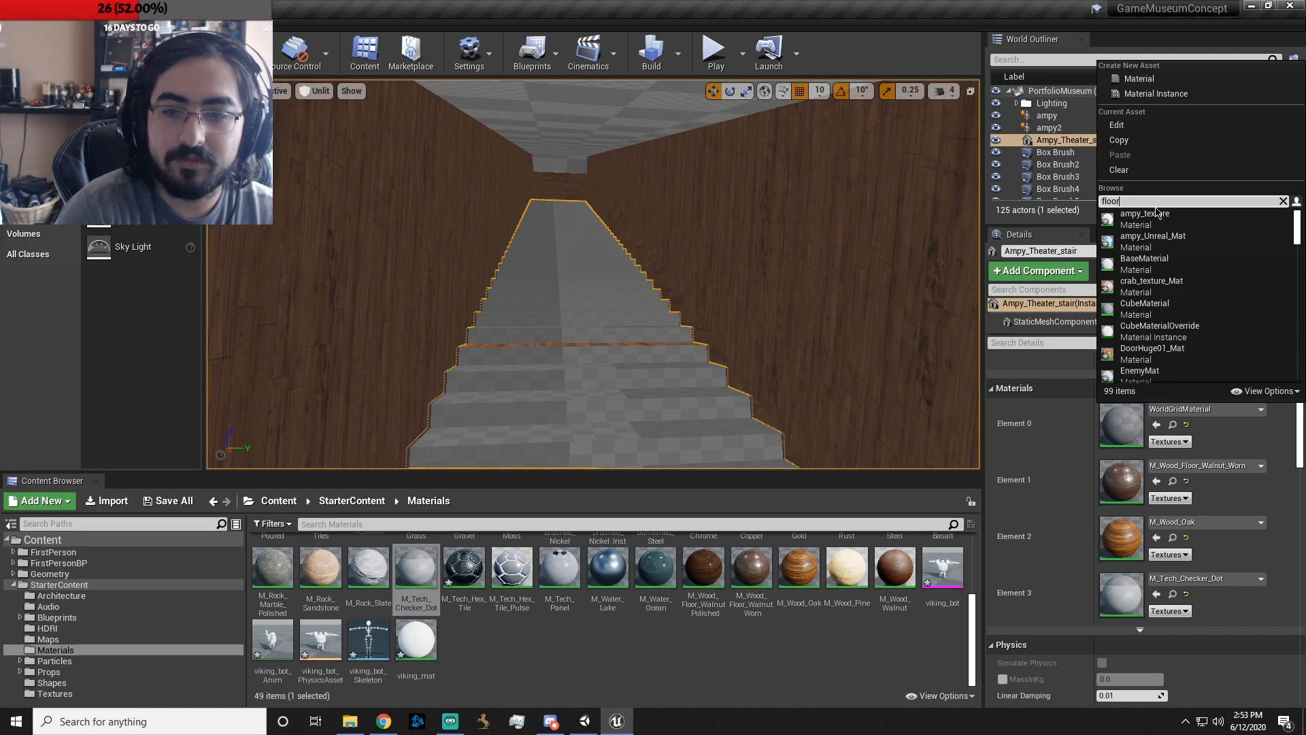
{"action": "left_click", "coordinate": [1216, 306]}
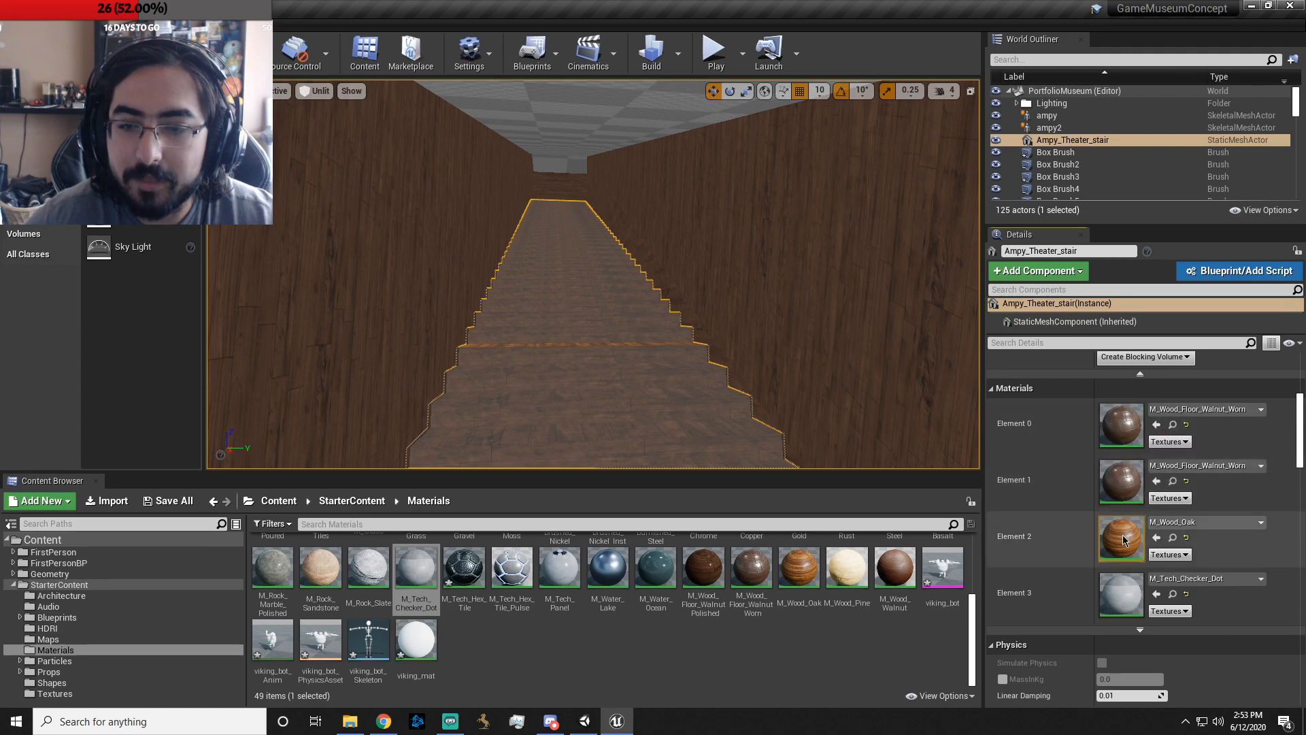
- Set material Elements 2 and 3 of the Ampy_Theater_stair mesh to M_Wood_Floor_Walnut_Worn
{"action": "left_click", "coordinate": [1248, 524]}
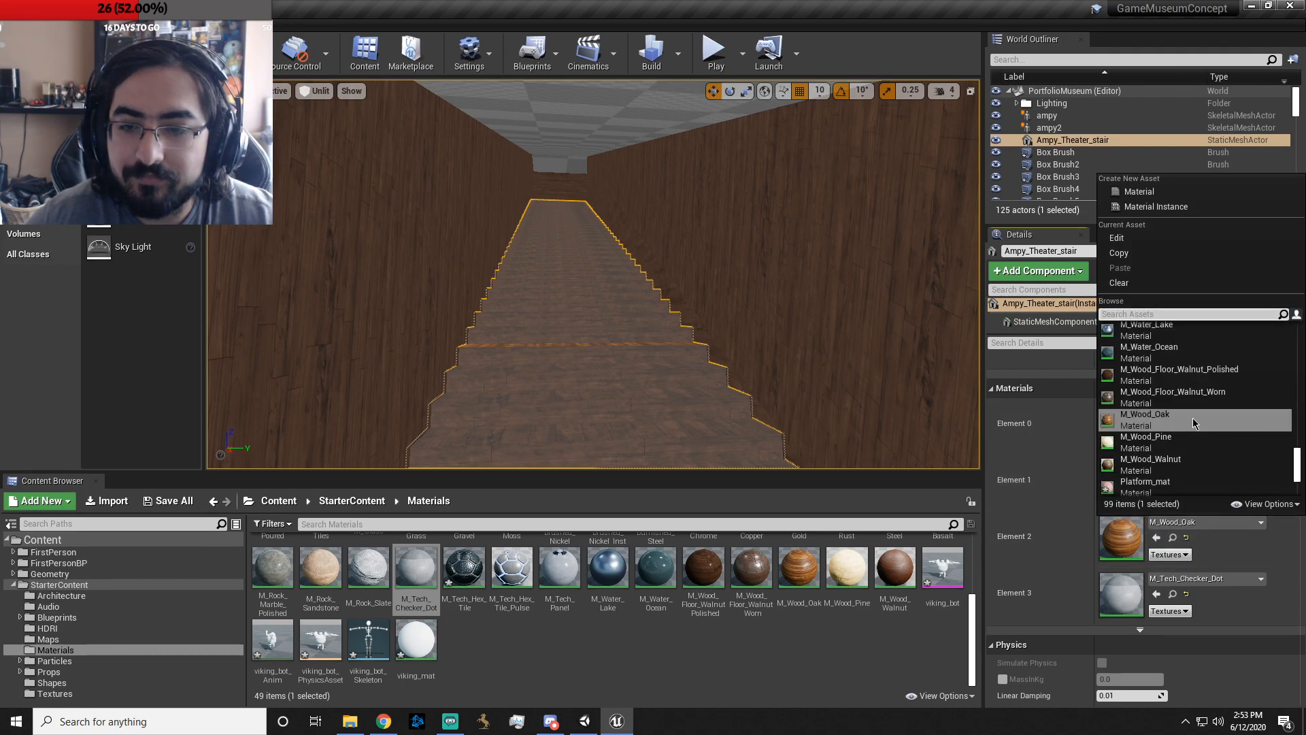
{"action": "left_click", "coordinate": [1184, 397]}
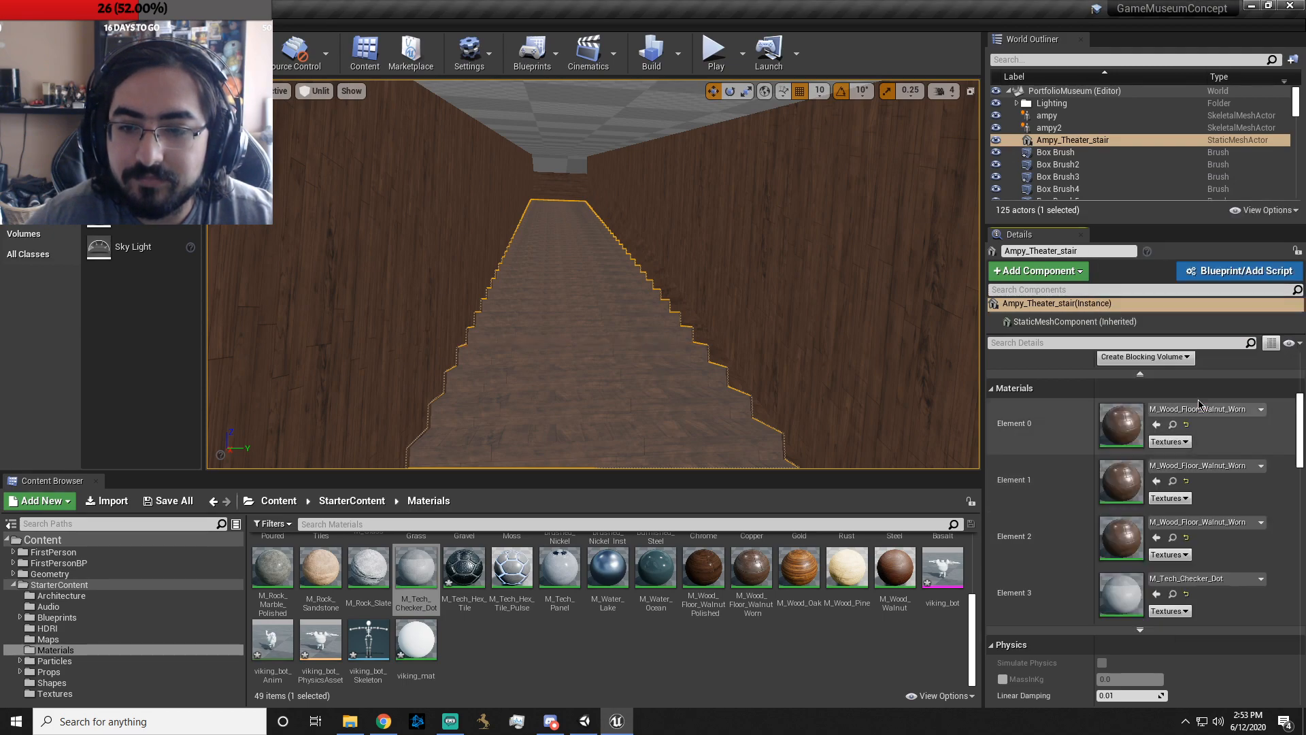
{"action": "left_click", "coordinate": [1210, 579]}
{"action": "left_click", "coordinate": [1184, 583]}
{"action": "right_click_drag", "start_coordinate": [775, 226], "coordinate": [783, 262]}
{"action": "key", "text": "s"}
{"action": "left_click", "coordinate": [1238, 585]}
{"action": "scroll", "coordinate": [1180, 502], "scroll_direction": "down", "scroll_amount": 2}
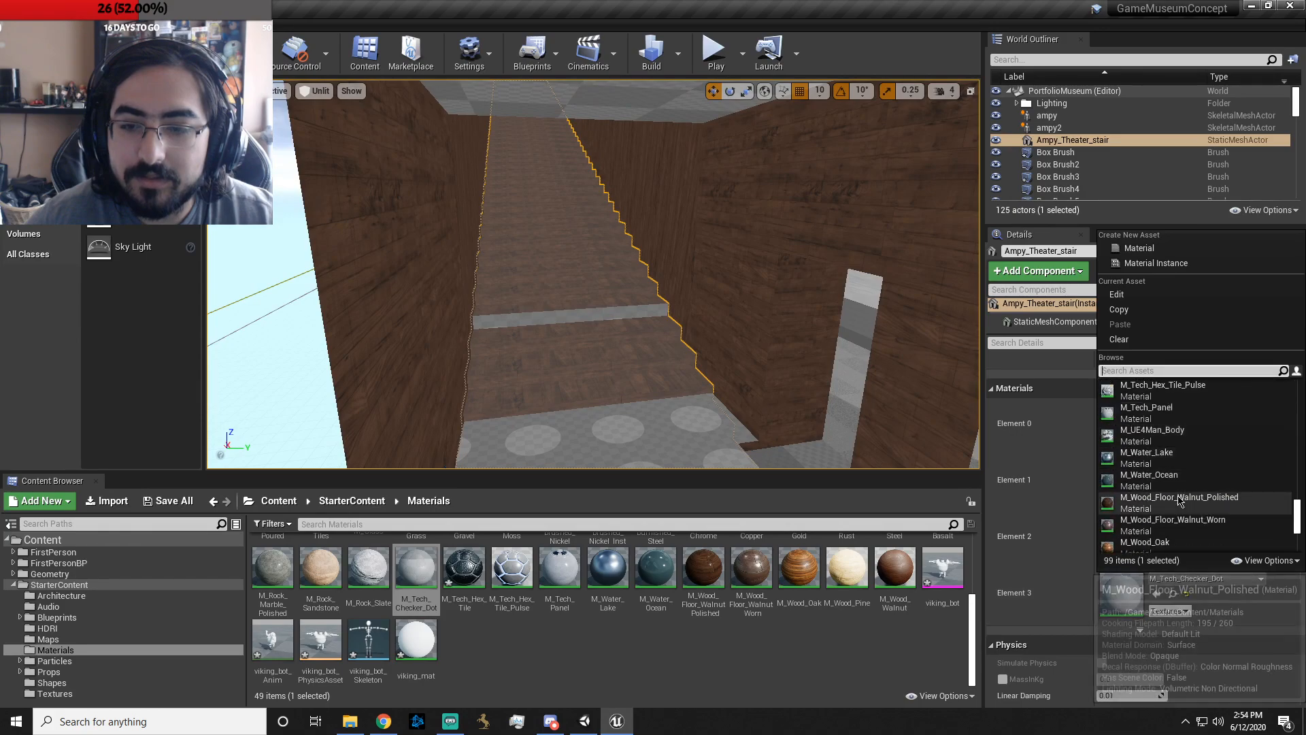
{"action": "left_click", "coordinate": [1184, 521]}
{"action": "mouse_move", "coordinate": [728, 388]}
{"action": "right_mouse_down"}
{"action": "mouse_move", "coordinate": [729, 367]}
{"action": "mouse_move", "coordinate": [731, 394]}
{"action": "right_mouse_up"}
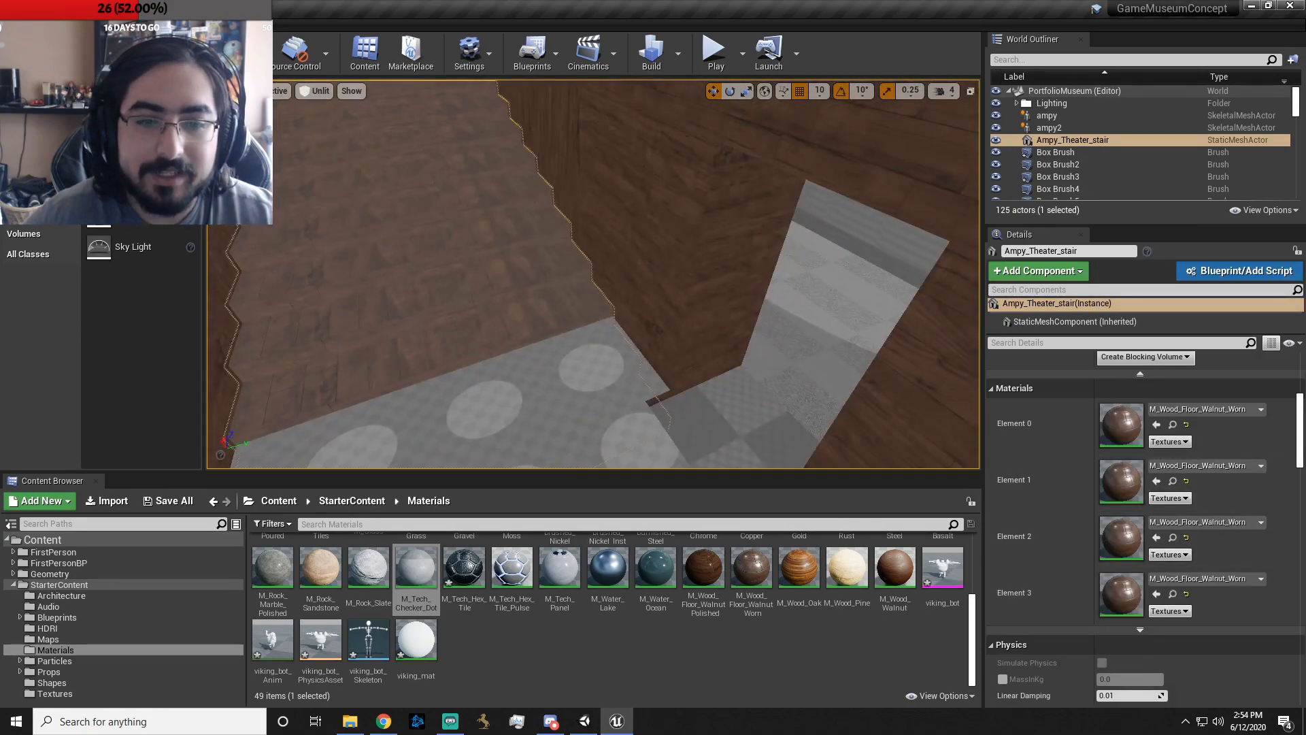
- Examine the brush settings of Curved Stair Brush2 in the round stair hall
{"action": "left_click", "coordinate": [762, 405]}
{"action": "right_click_drag", "start_coordinate": [614, 370], "coordinate": [614, 385]}
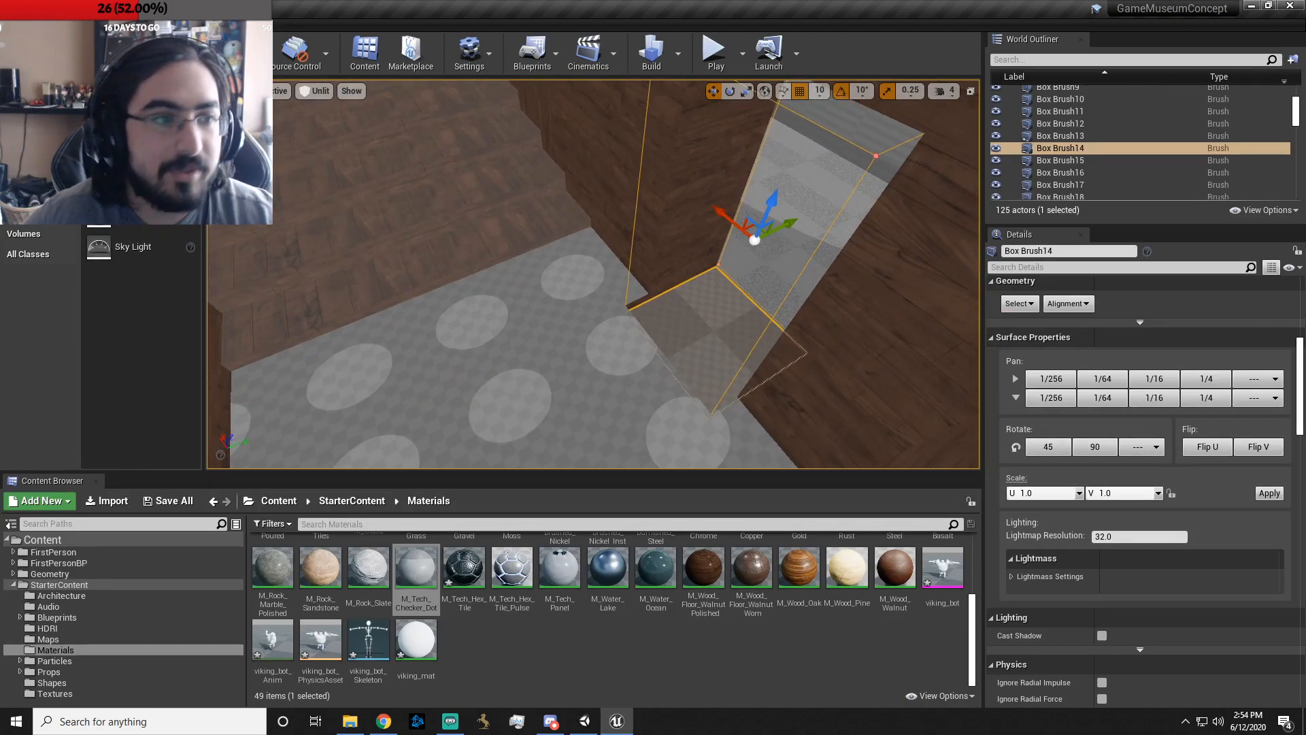
{"action": "mouse_move", "coordinate": [696, 236]}
{"action": "right_mouse_down"}
{"action": "mouse_move", "coordinate": [749, 204]}
{"action": "mouse_move", "coordinate": [837, 204]}
{"action": "mouse_move", "coordinate": [748, 236]}
{"action": "mouse_move", "coordinate": [789, 248]}
{"action": "right_mouse_up"}
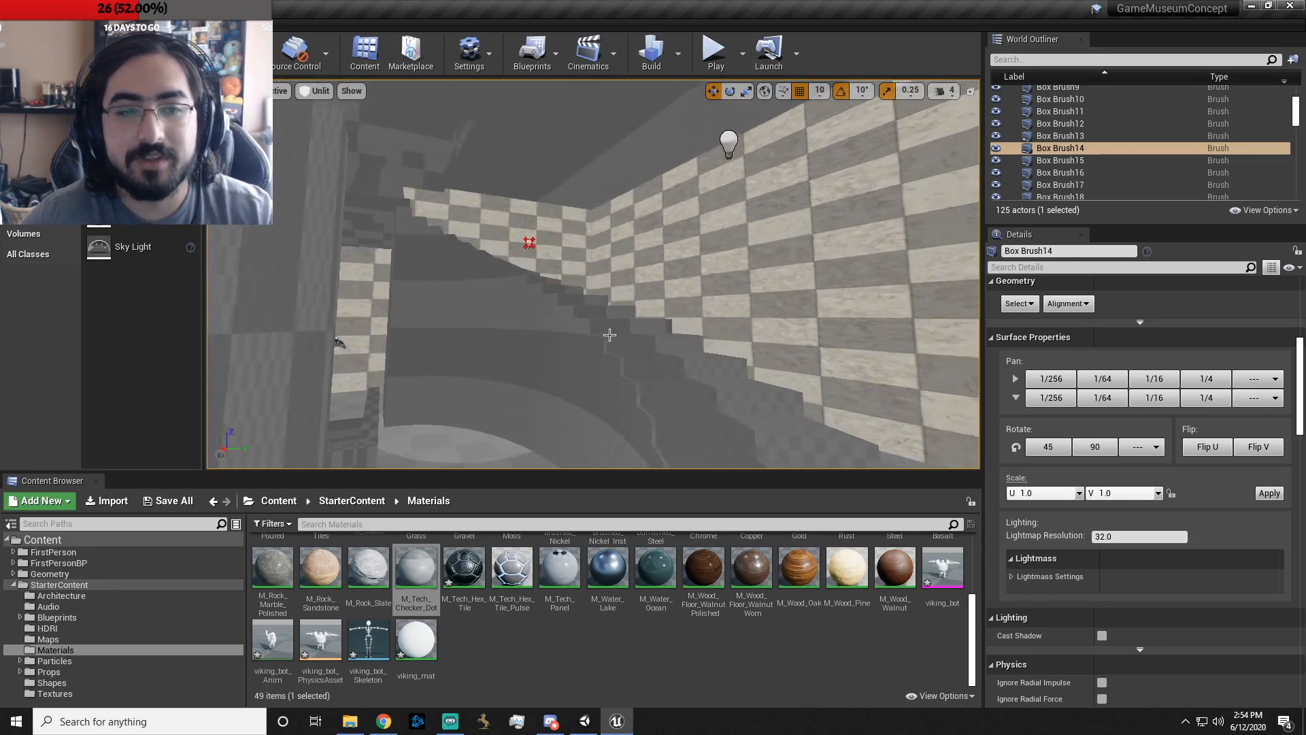
{"action": "left_click", "coordinate": [522, 377]}
{"action": "right_click_drag", "start_coordinate": [522, 376], "coordinate": [522, 422]}
{"action": "scroll", "coordinate": [1187, 467], "scroll_direction": "down", "scroll_amount": 3}
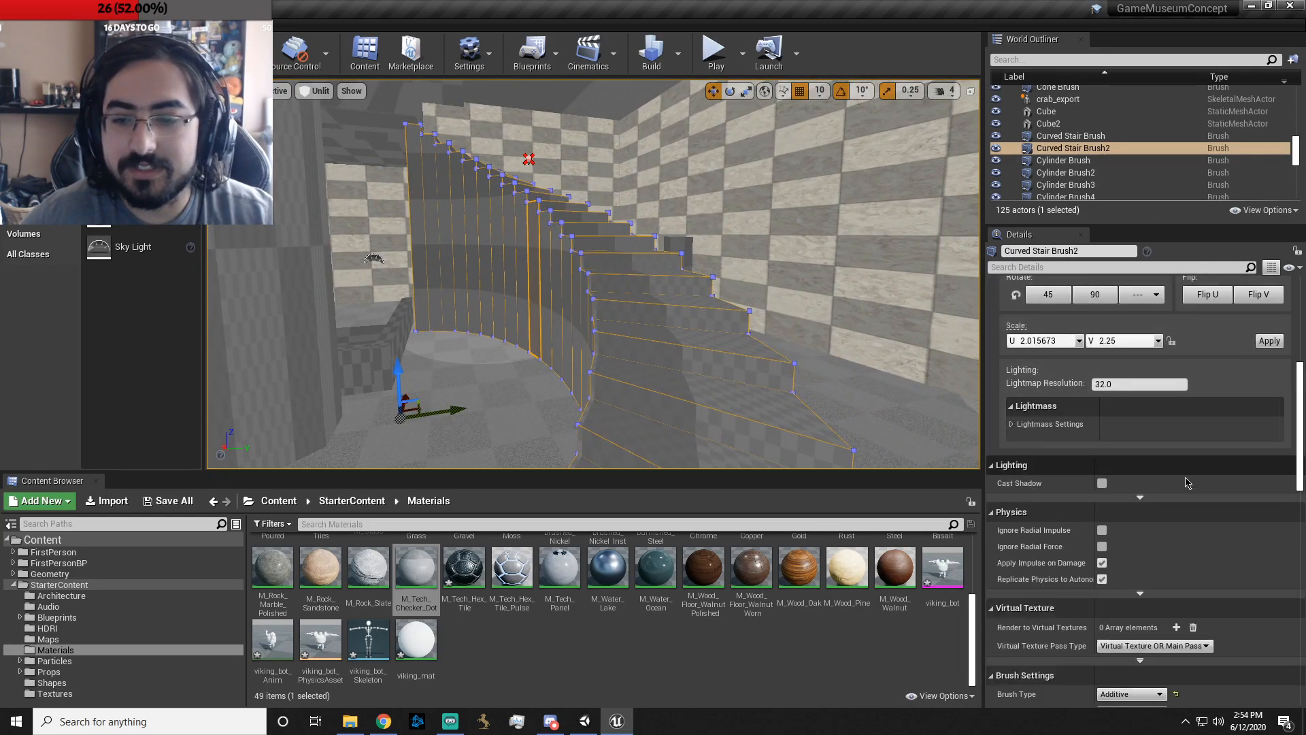
{"action": "scroll", "coordinate": [1184, 497], "scroll_direction": "down", "scroll_amount": 5}
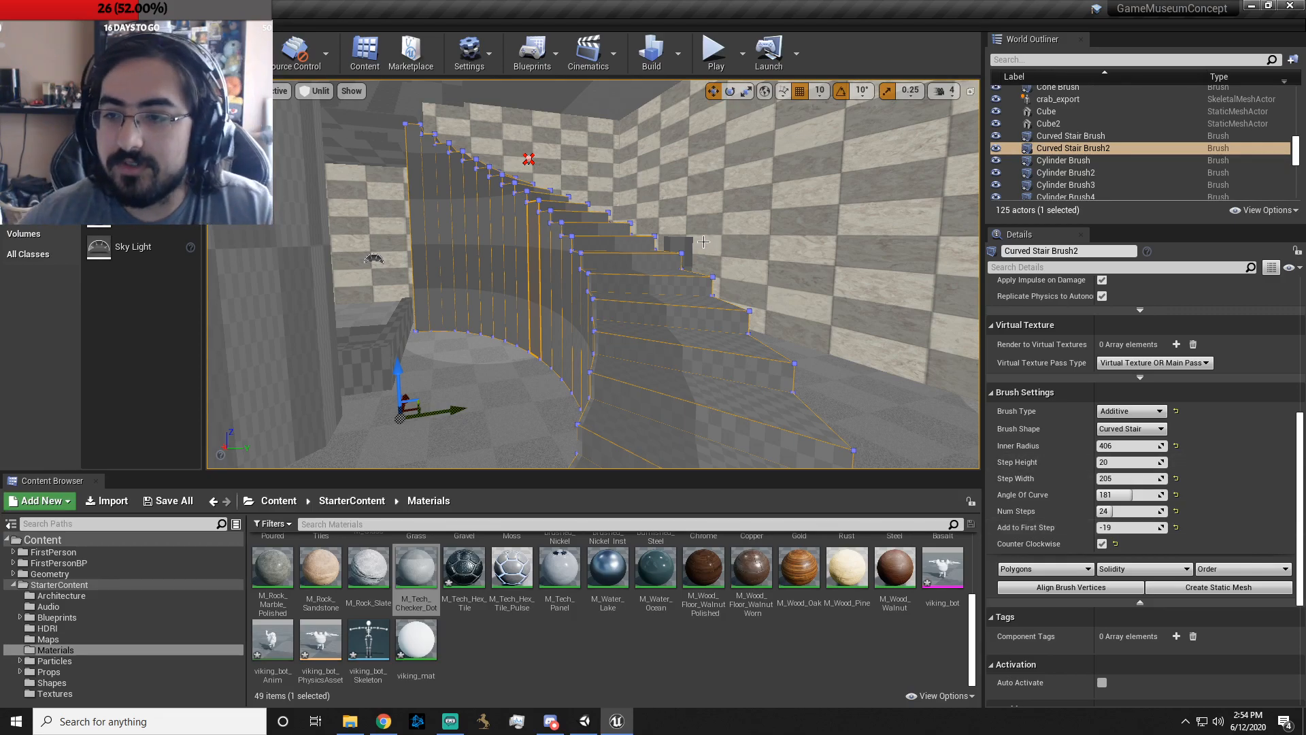
{"action": "key", "text": "s"}
{"action": "right_click_drag", "start_coordinate": [725, 286], "coordinate": [655, 290]}
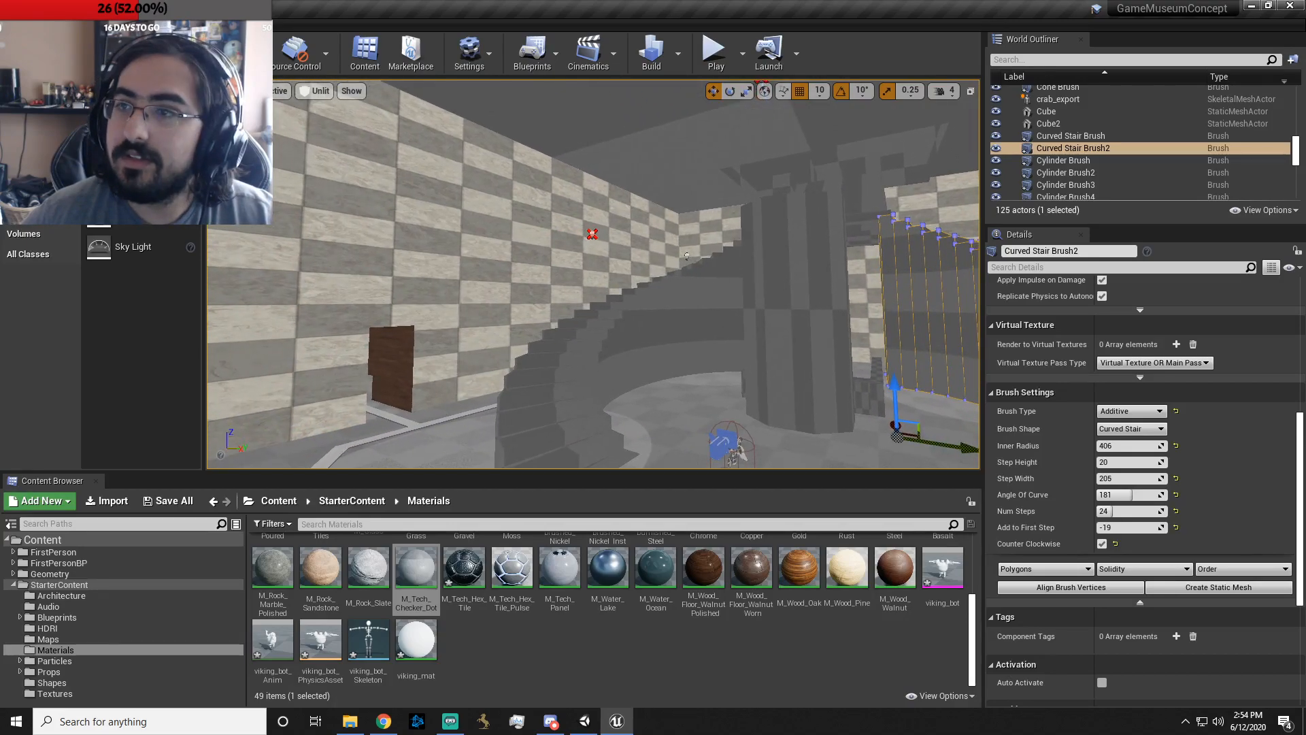
- Convert Curved Stair Brush, the other curved staircase around the central column, into a static mesh in the Content folder under its suggested name
{"action": "key", "text": "alt+Tab"}
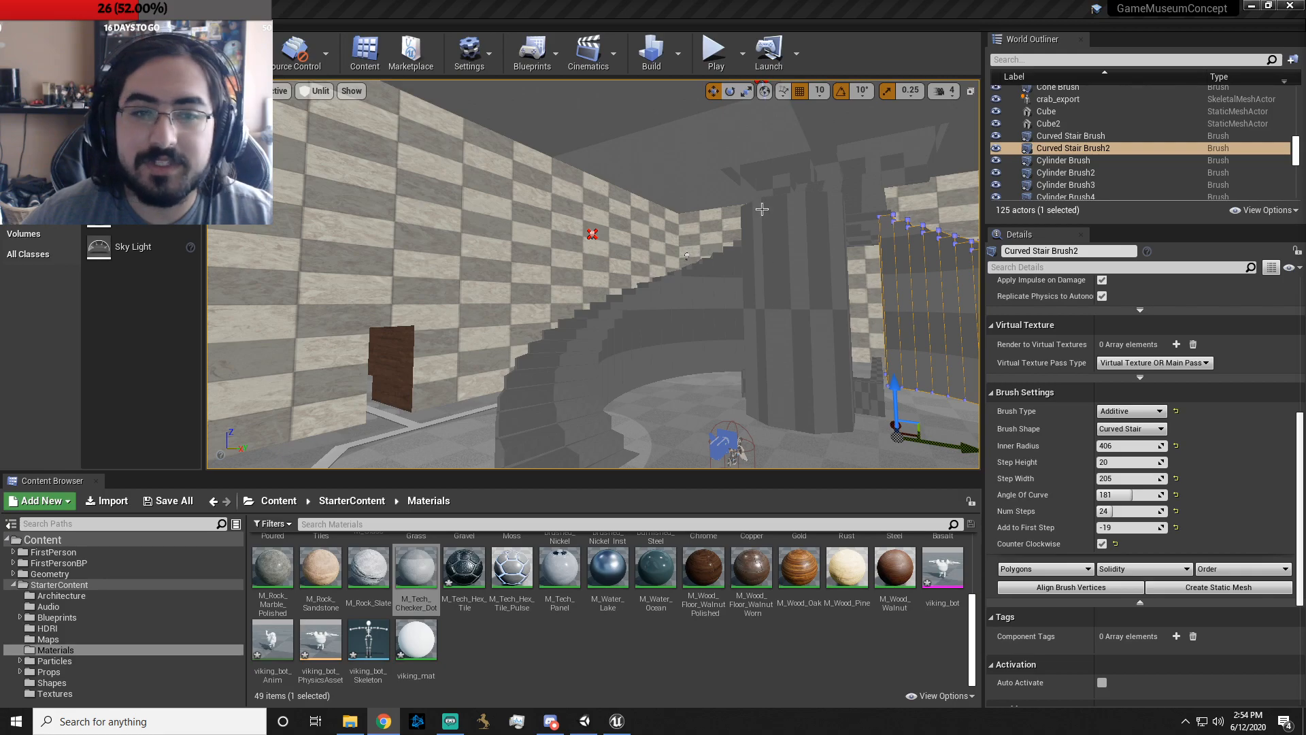
{"action": "mouse_move", "coordinate": [655, 278]}
{"action": "right_mouse_down"}
{"action": "mouse_move", "coordinate": [722, 272]}
{"action": "mouse_move", "coordinate": [653, 327]}
{"action": "right_mouse_up"}
{"action": "left_click", "coordinate": [654, 278]}
{"action": "key", "text": "w"}
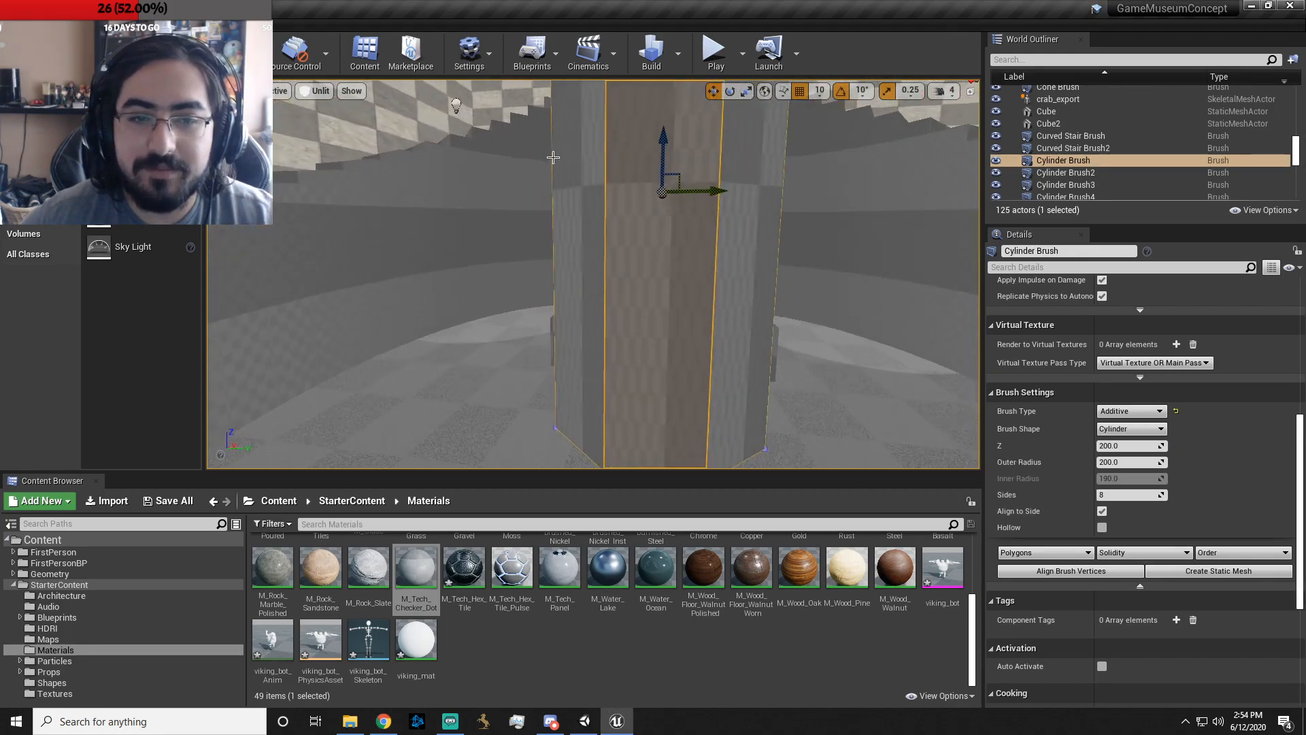
{"action": "scroll", "coordinate": [655, 278], "scroll_direction": "down", "scroll_amount": 5}
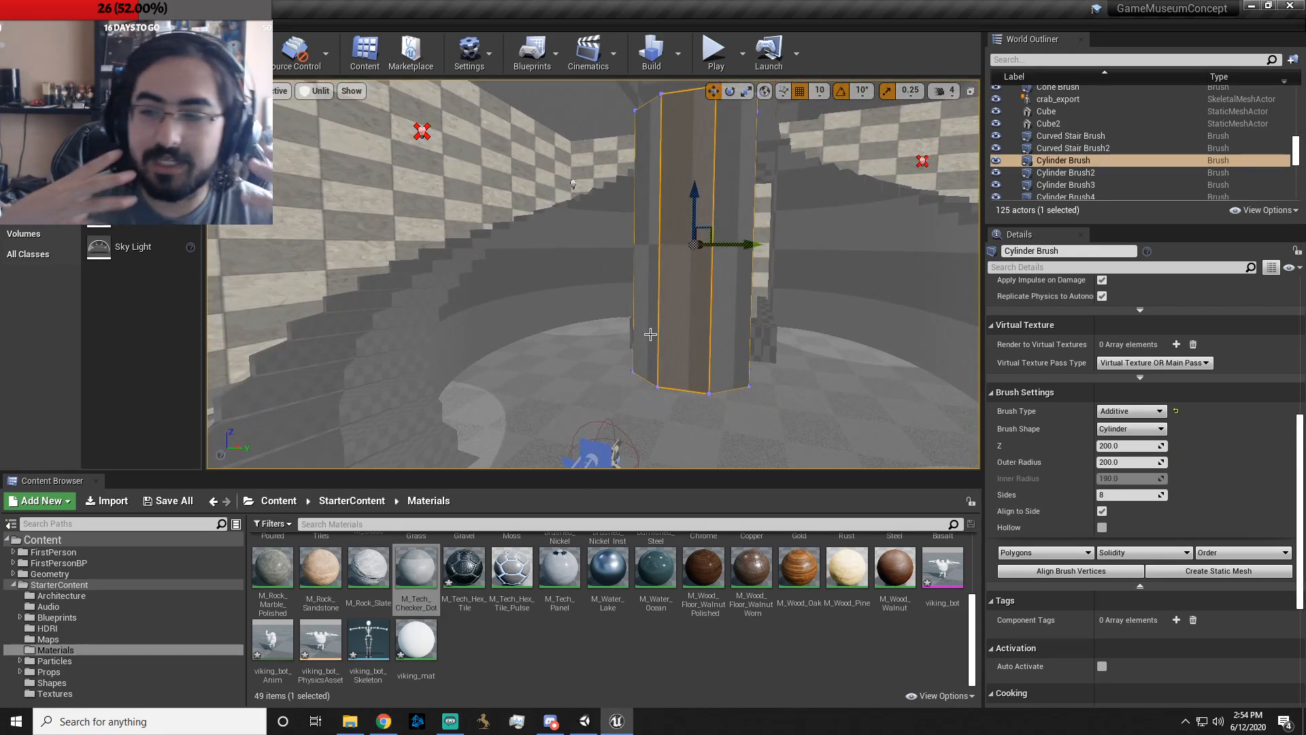
{"action": "left_click", "coordinate": [488, 321]}
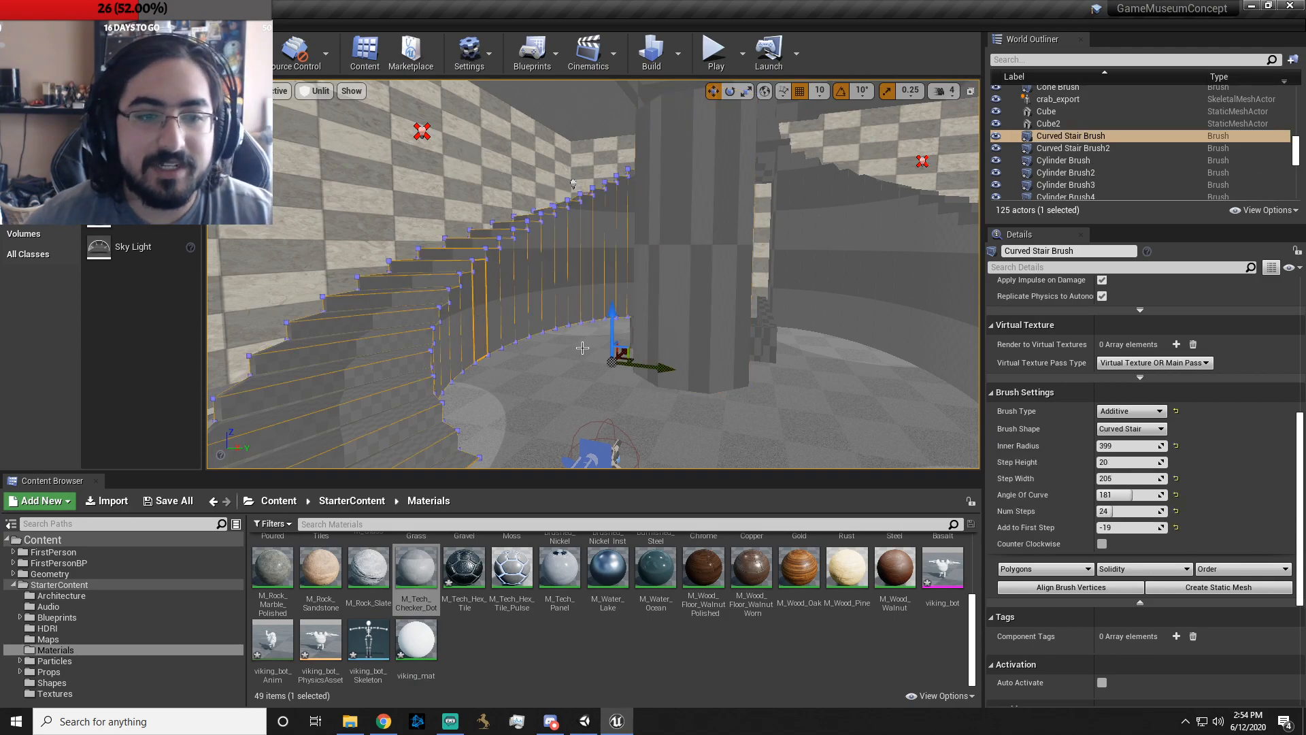
{"action": "left_click", "coordinate": [1239, 589]}
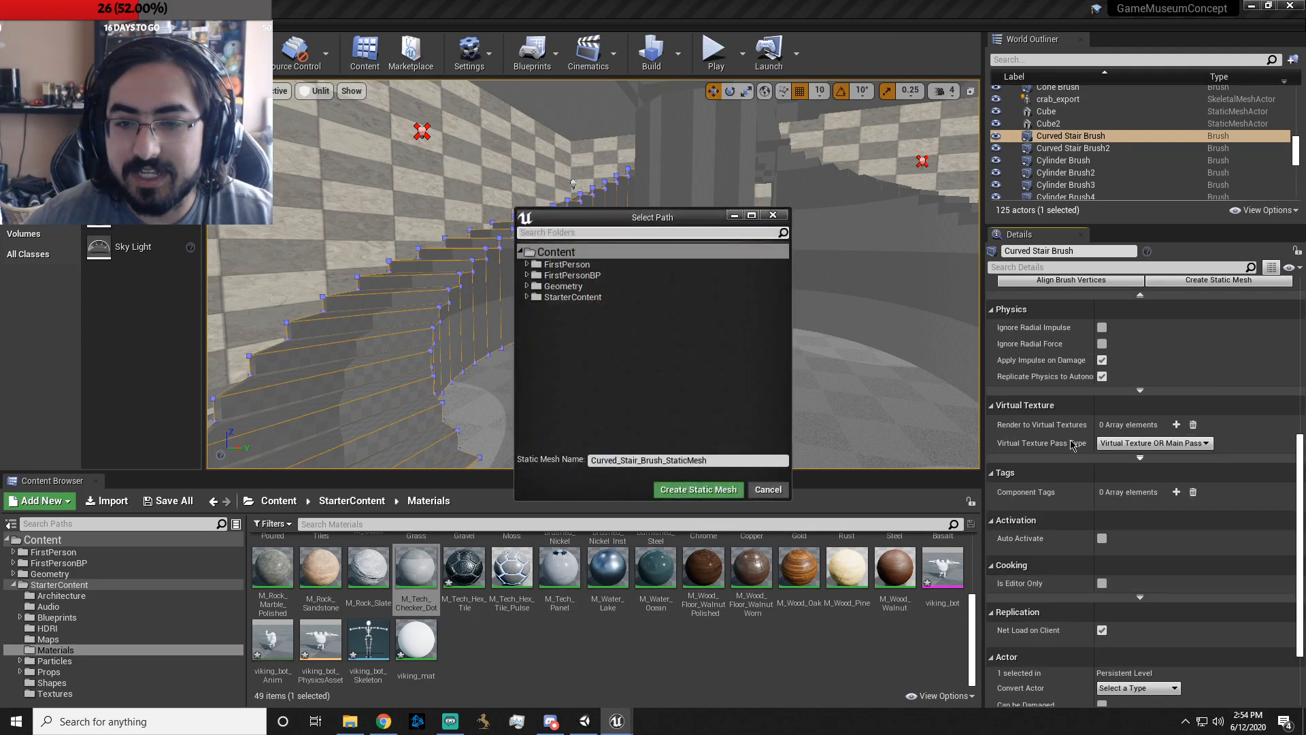
{"action": "left_click", "coordinate": [698, 489]}
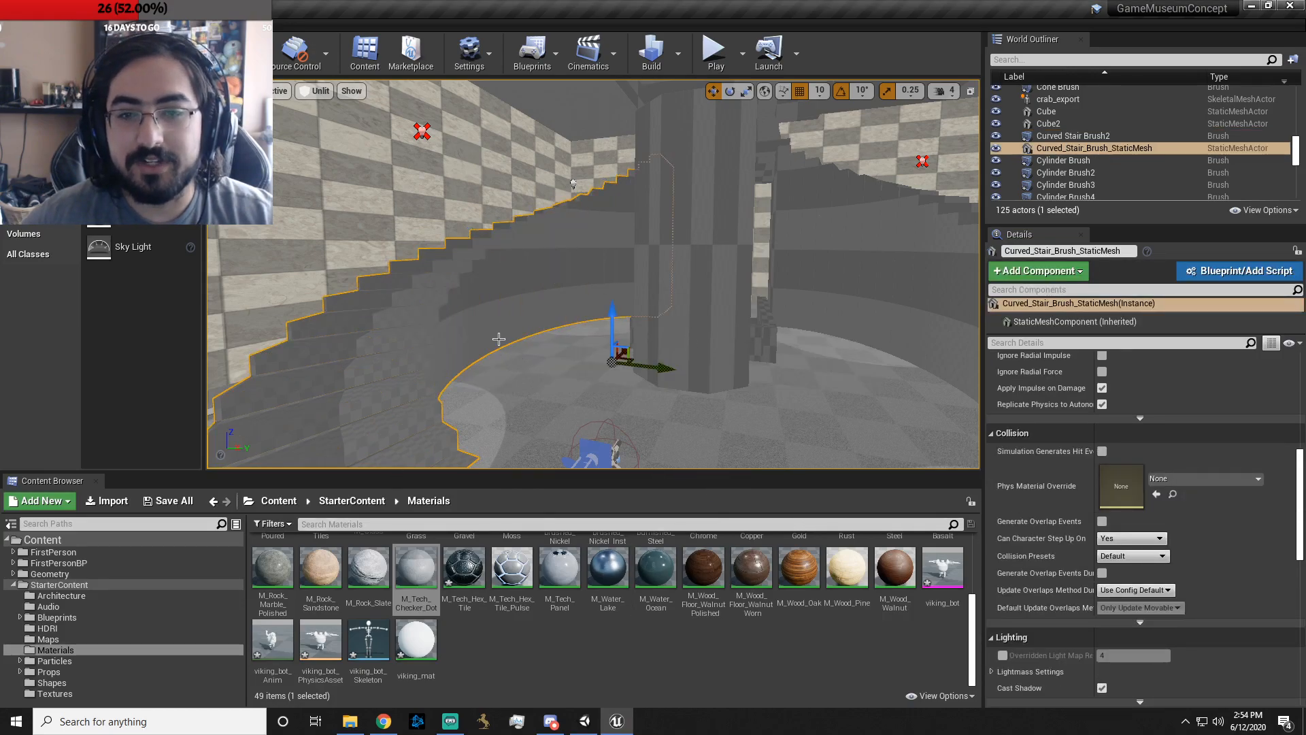
- Try M_Metal_Burnished_Steel as material Element 0 of the curved stair mesh
{"action": "left_click", "coordinate": [1158, 479]}
{"action": "left_click", "coordinate": [1131, 490]}
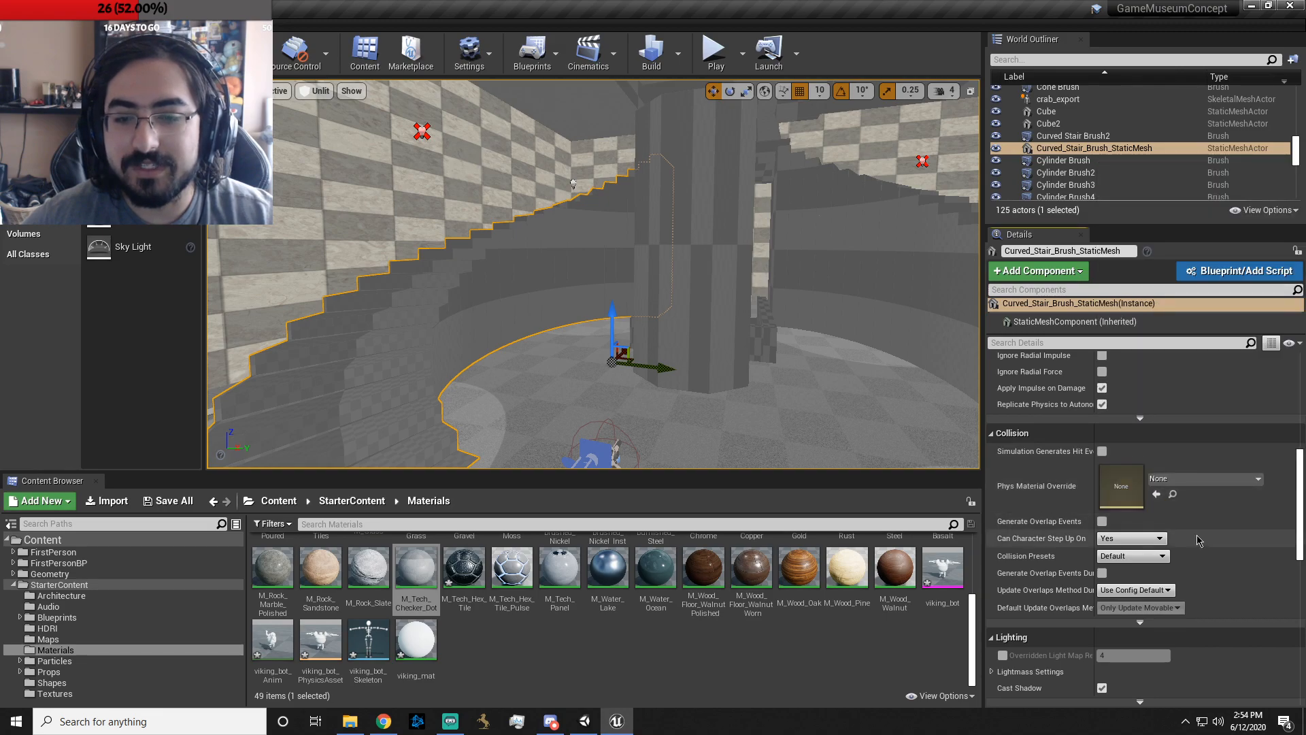
{"action": "scroll", "coordinate": [1184, 512], "scroll_direction": "up", "scroll_amount": 5}
{"action": "scroll", "coordinate": [1184, 511], "scroll_direction": "up", "scroll_amount": 3}
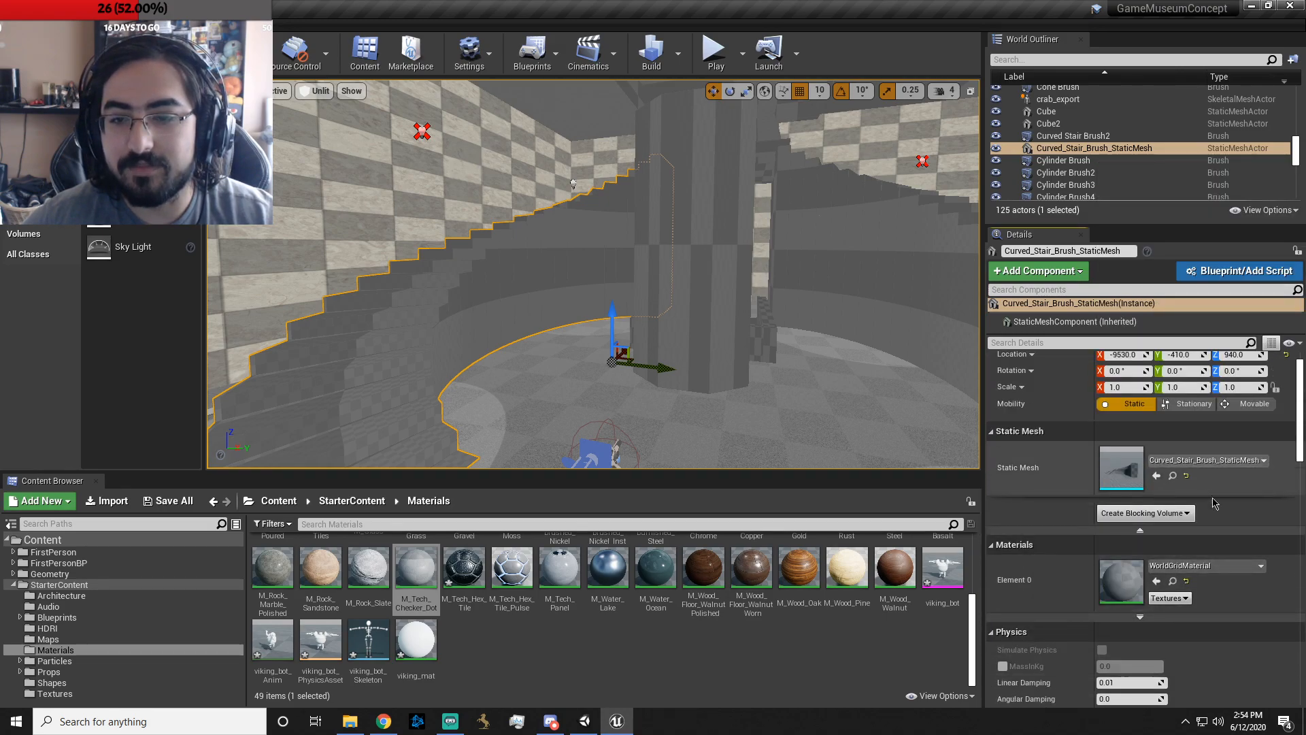
{"action": "left_click", "coordinate": [1236, 567]}
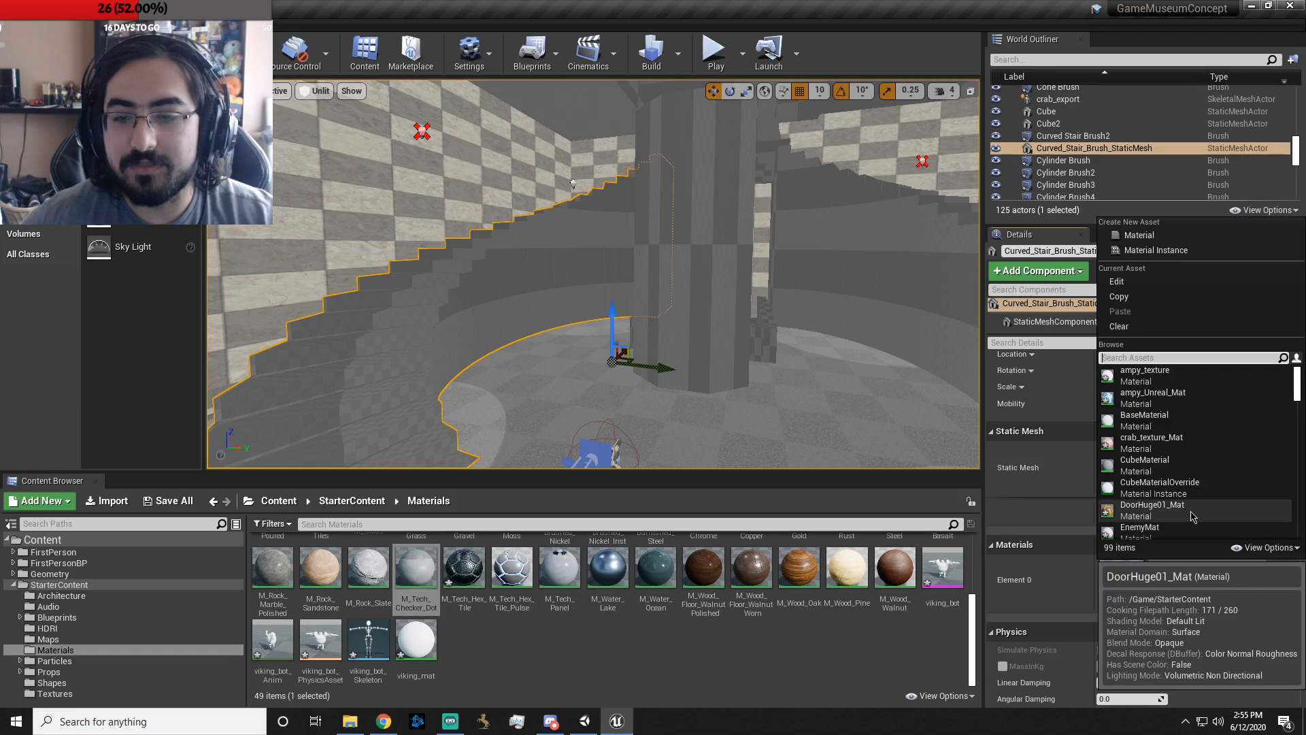
{"action": "scroll", "coordinate": [1192, 517], "scroll_direction": "down", "scroll_amount": 5}
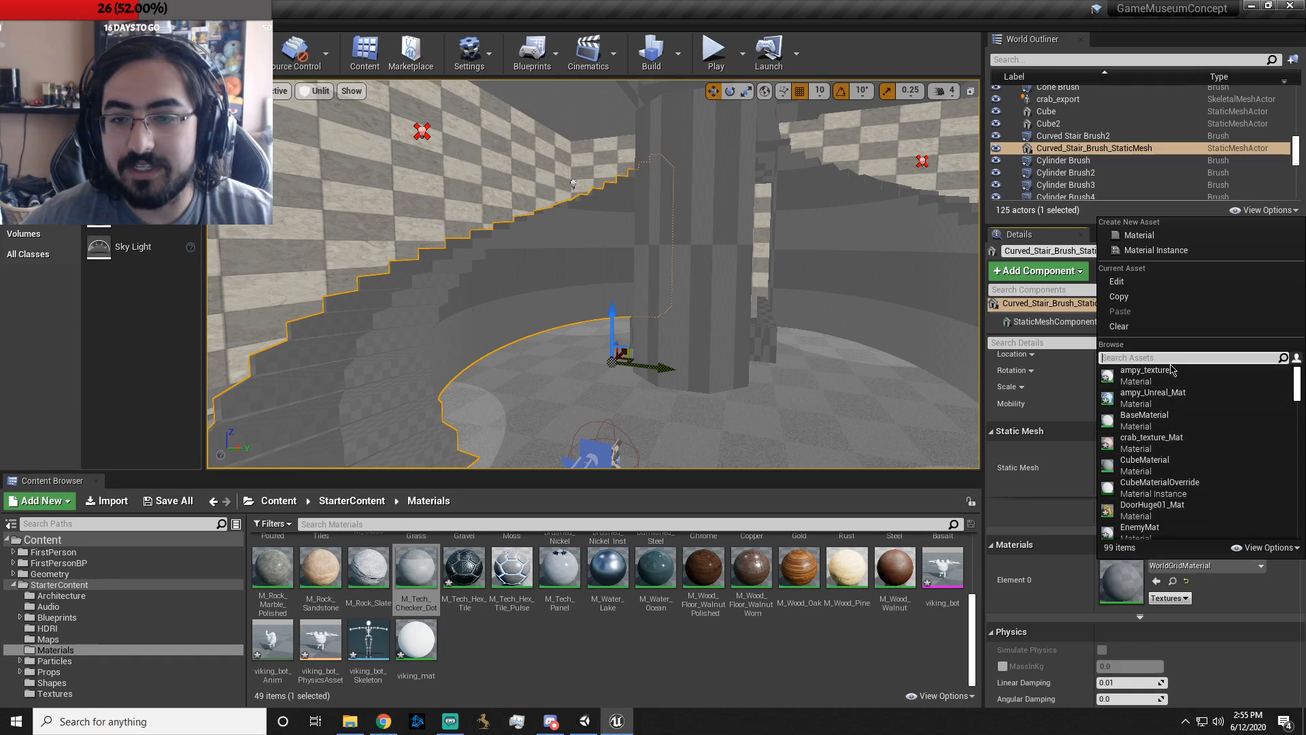
{"action": "scroll", "coordinate": [1197, 435], "scroll_direction": "down", "scroll_amount": 2}
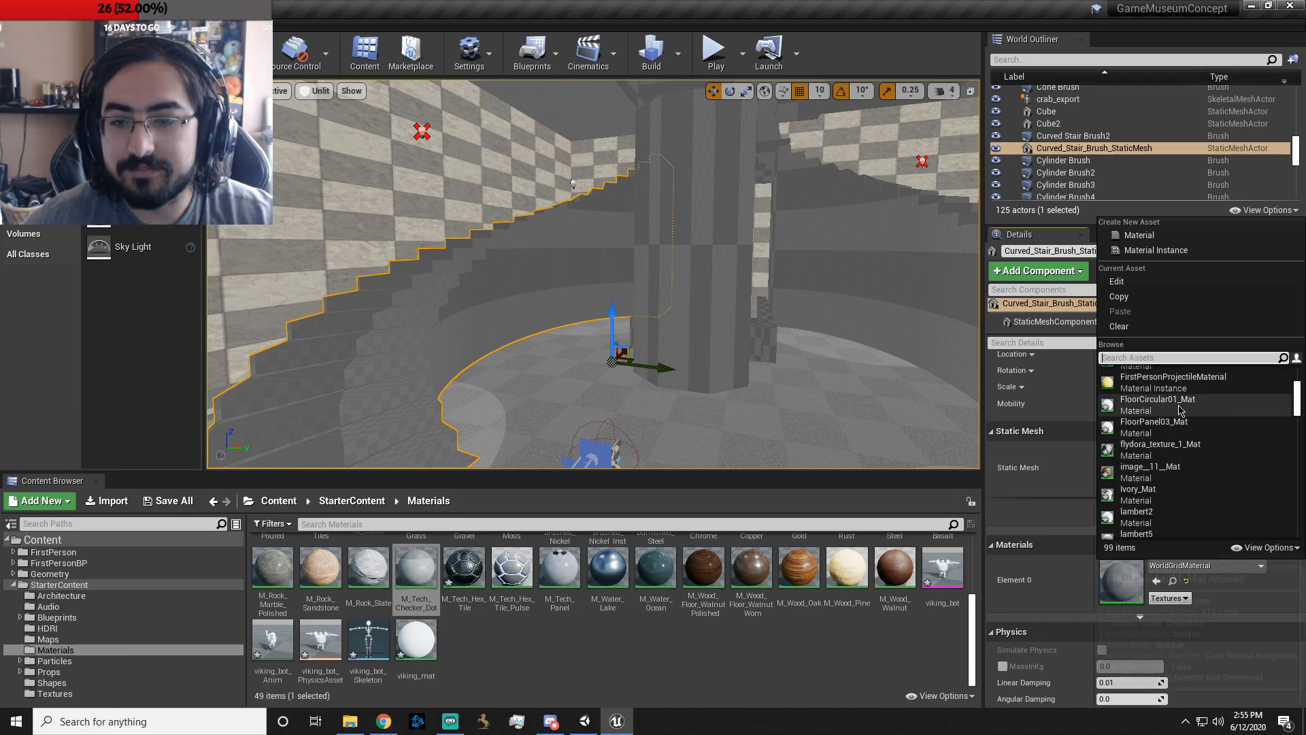
{"action": "type", "text": "steel"}
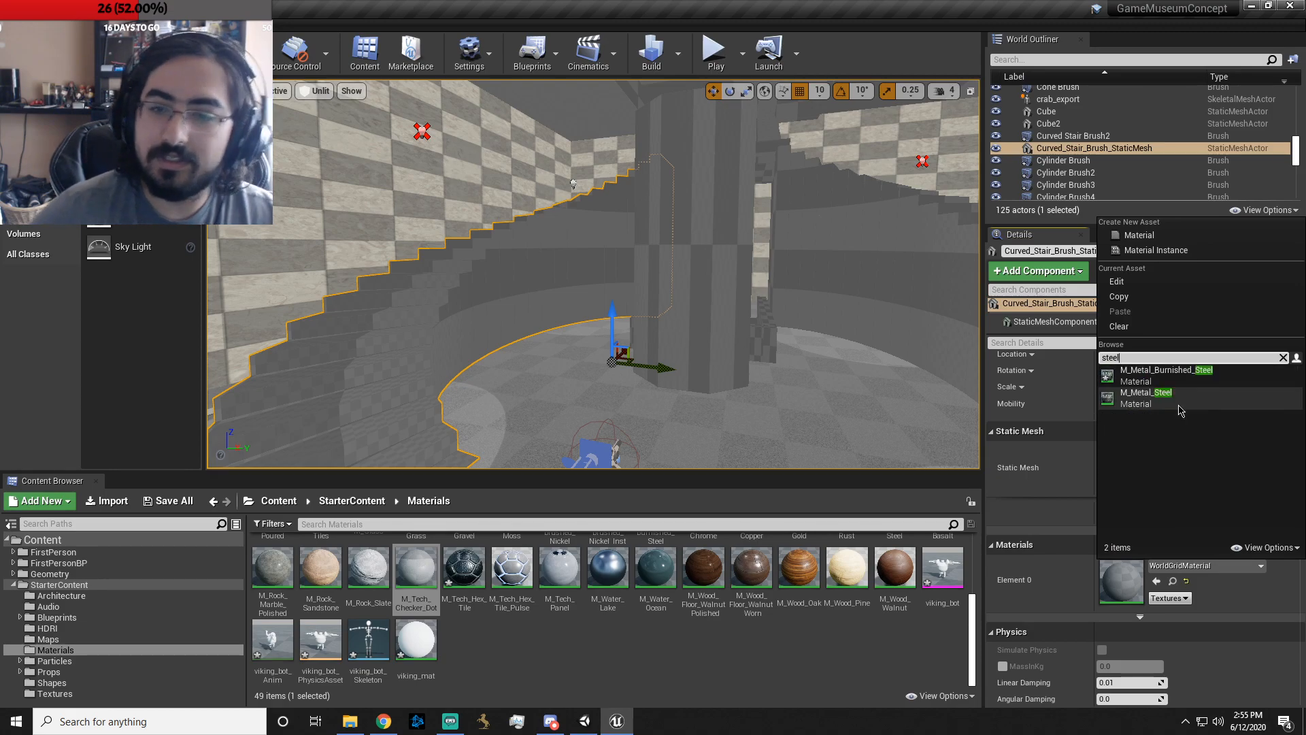
{"action": "left_click", "coordinate": [1166, 375]}
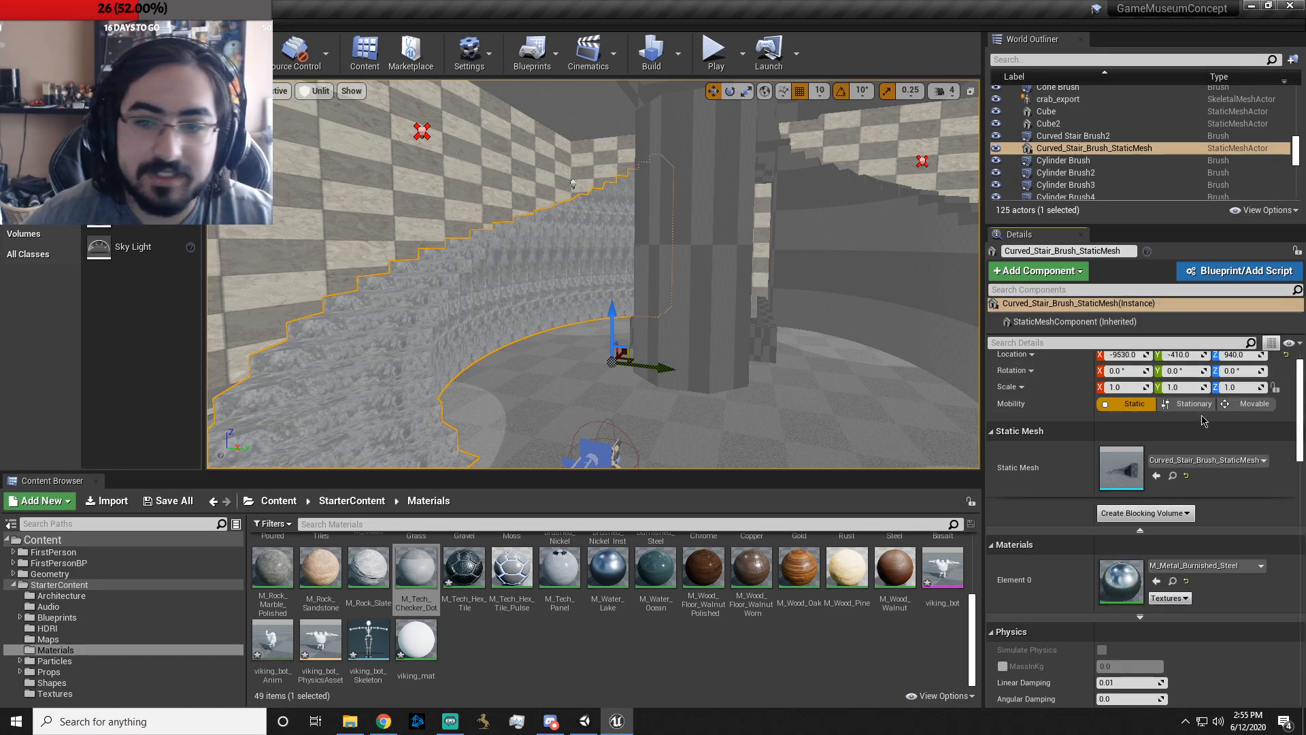
- Try M_Metal_Chrome as material Element 0 of the curved stair mesh and check it from another angle
{"action": "left_click", "coordinate": [1201, 566]}
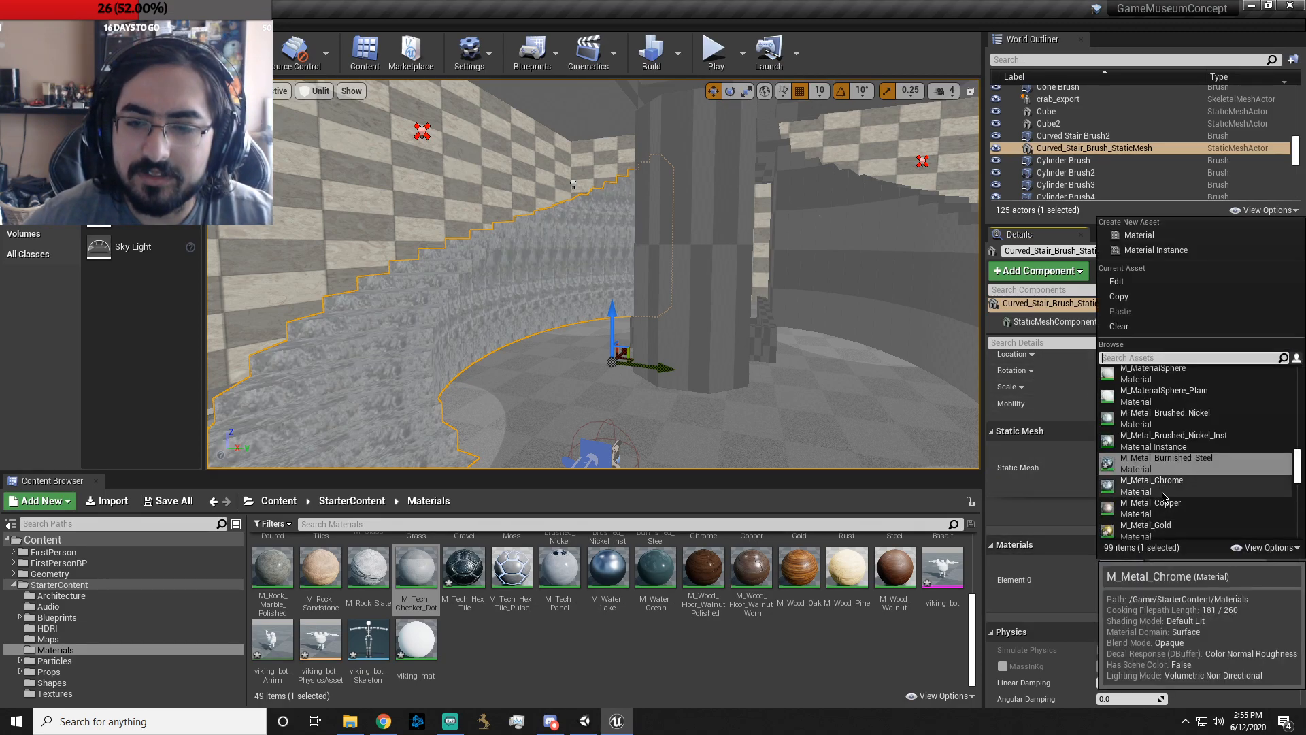
{"action": "left_click", "coordinate": [1163, 496]}
{"action": "left_click", "coordinate": [1204, 460]}
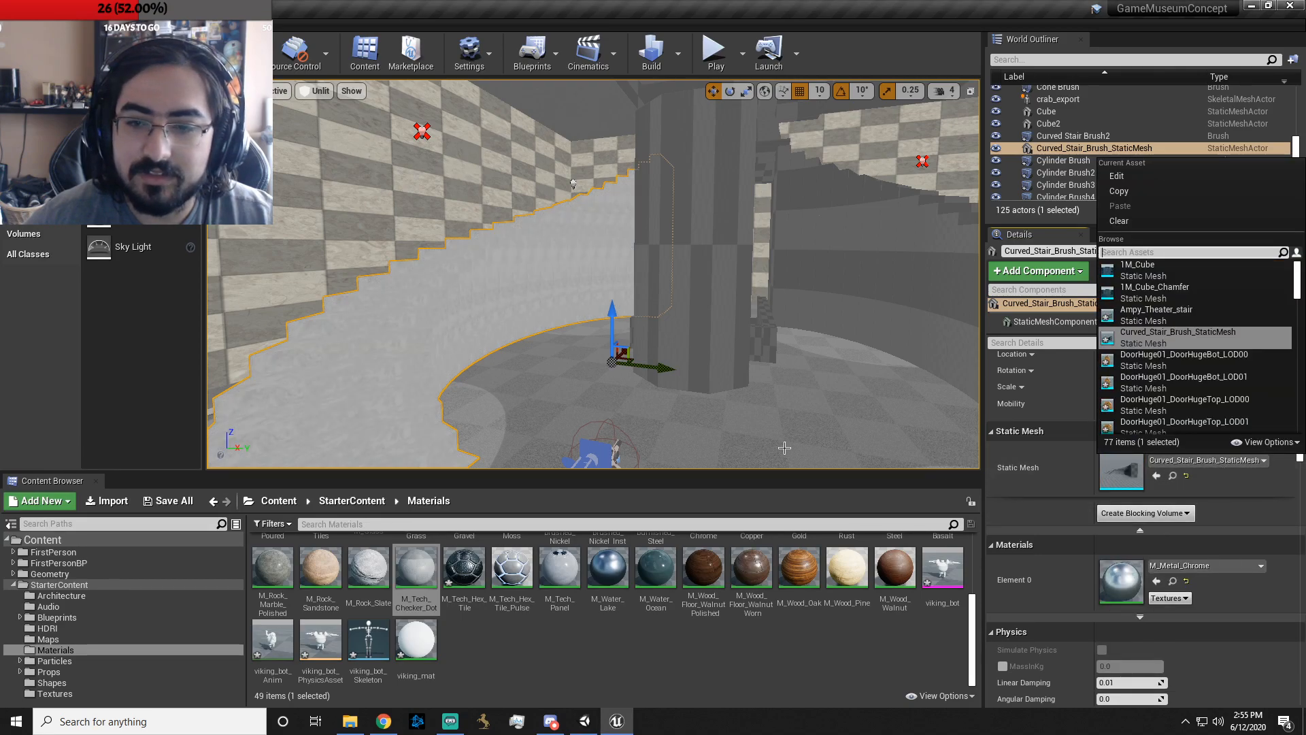
{"action": "right_click", "coordinate": [746, 457]}
{"action": "left_click", "coordinate": [435, 367]}
{"action": "right_click_drag", "start_coordinate": [435, 366], "coordinate": [421, 416]}
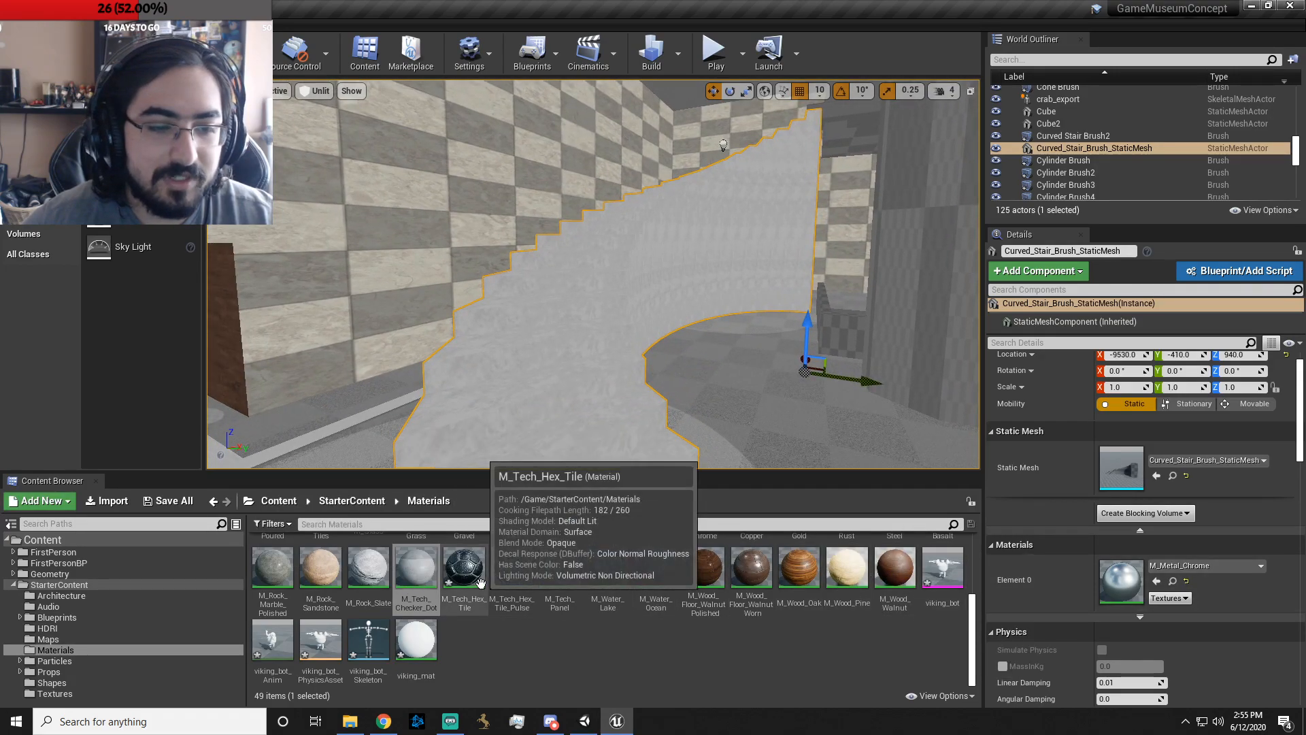
- Try the M_Rock_Slate, M_Rock_Sandstone and M_Rock_Marble_Polished materials on the curved stair mesh
{"action": "scroll", "coordinate": [470, 585], "scroll_direction": "up", "scroll_amount": 5}
{"action": "scroll", "coordinate": [531, 627], "scroll_direction": "down", "scroll_amount": 4}
{"action": "left_click_drag", "start_coordinate": [368, 592], "coordinate": [557, 286]}
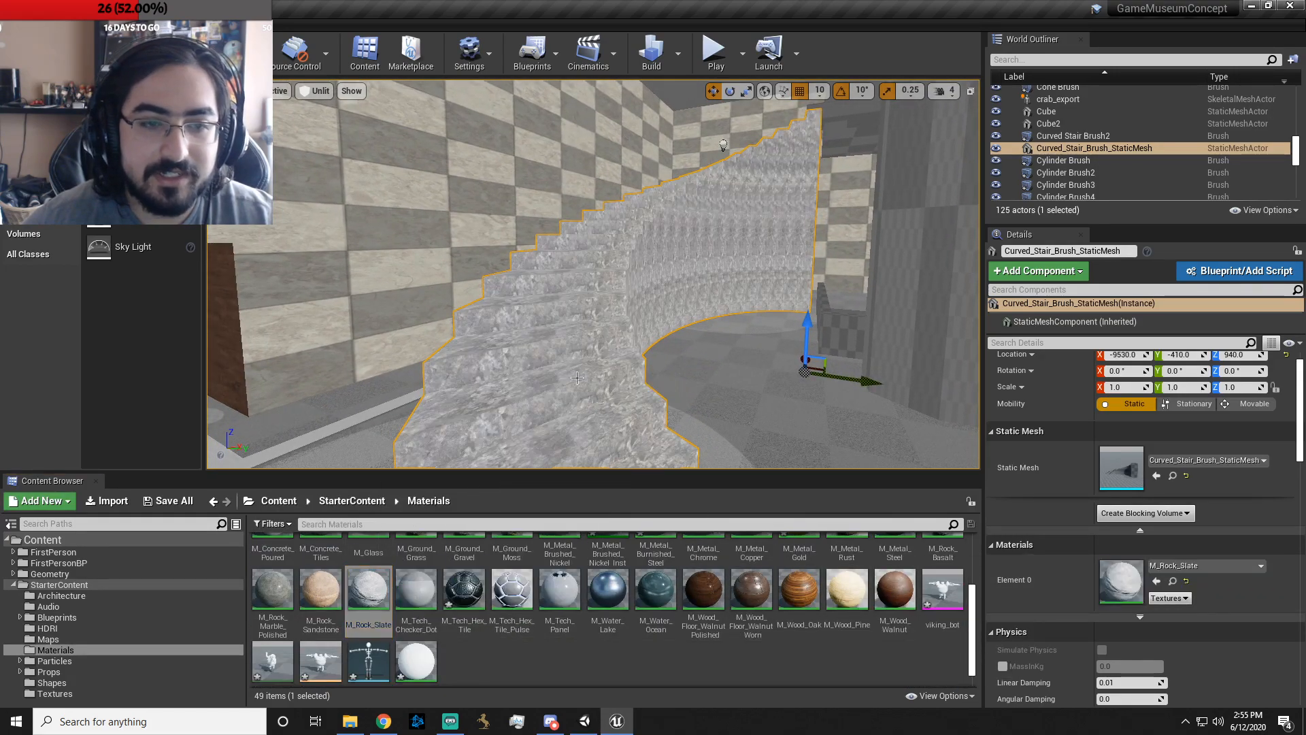
{"action": "left_click_drag", "start_coordinate": [320, 592], "coordinate": [497, 399]}
{"action": "left_click_drag", "start_coordinate": [272, 590], "coordinate": [488, 385]}
- Try the M_Rock_Basalt, M_Concrete_Panels, M_Concrete_Grime and M_CobbleStone_Smooth materials on the curved stair mesh
{"action": "scroll", "coordinate": [789, 558], "scroll_direction": "up", "scroll_amount": 2}
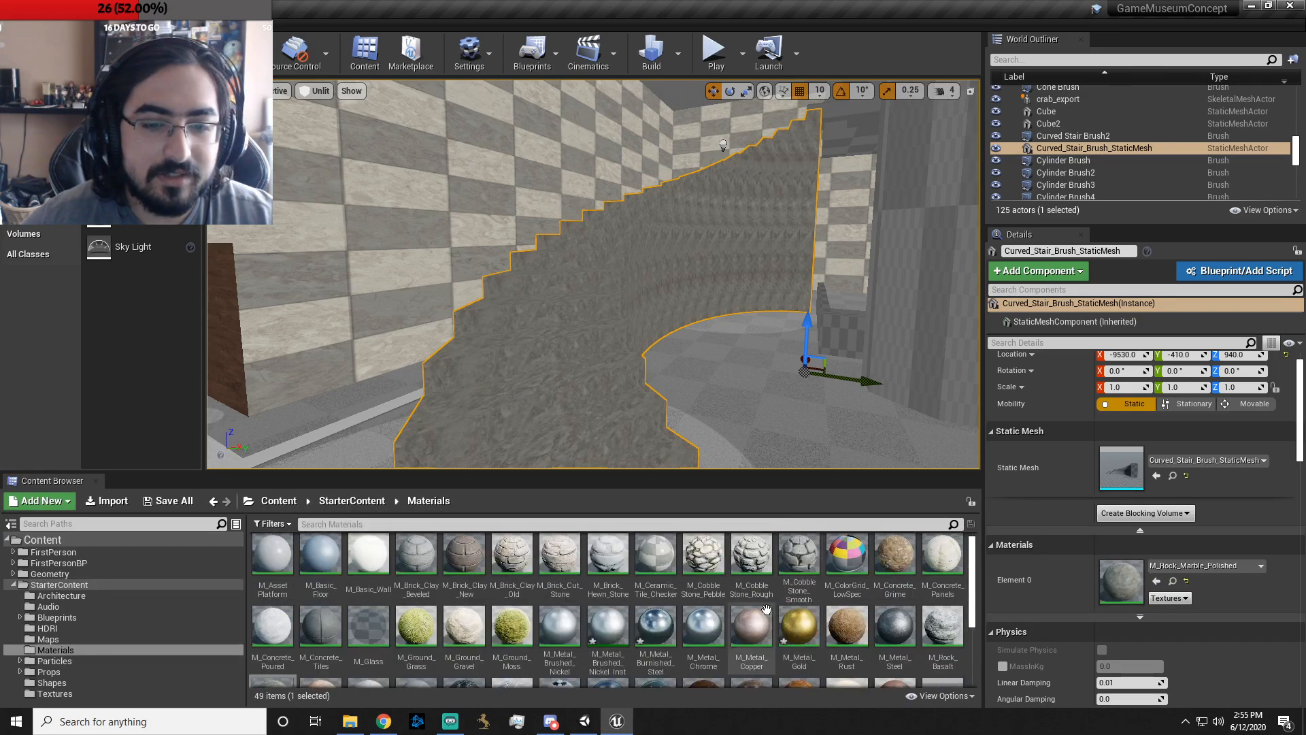
{"action": "left_click_drag", "start_coordinate": [943, 629], "coordinate": [674, 368]}
{"action": "left_click_drag", "start_coordinate": [942, 564], "coordinate": [615, 381]}
{"action": "left_click_drag", "start_coordinate": [894, 564], "coordinate": [517, 354]}
{"action": "left_click_drag", "start_coordinate": [799, 564], "coordinate": [630, 415]}
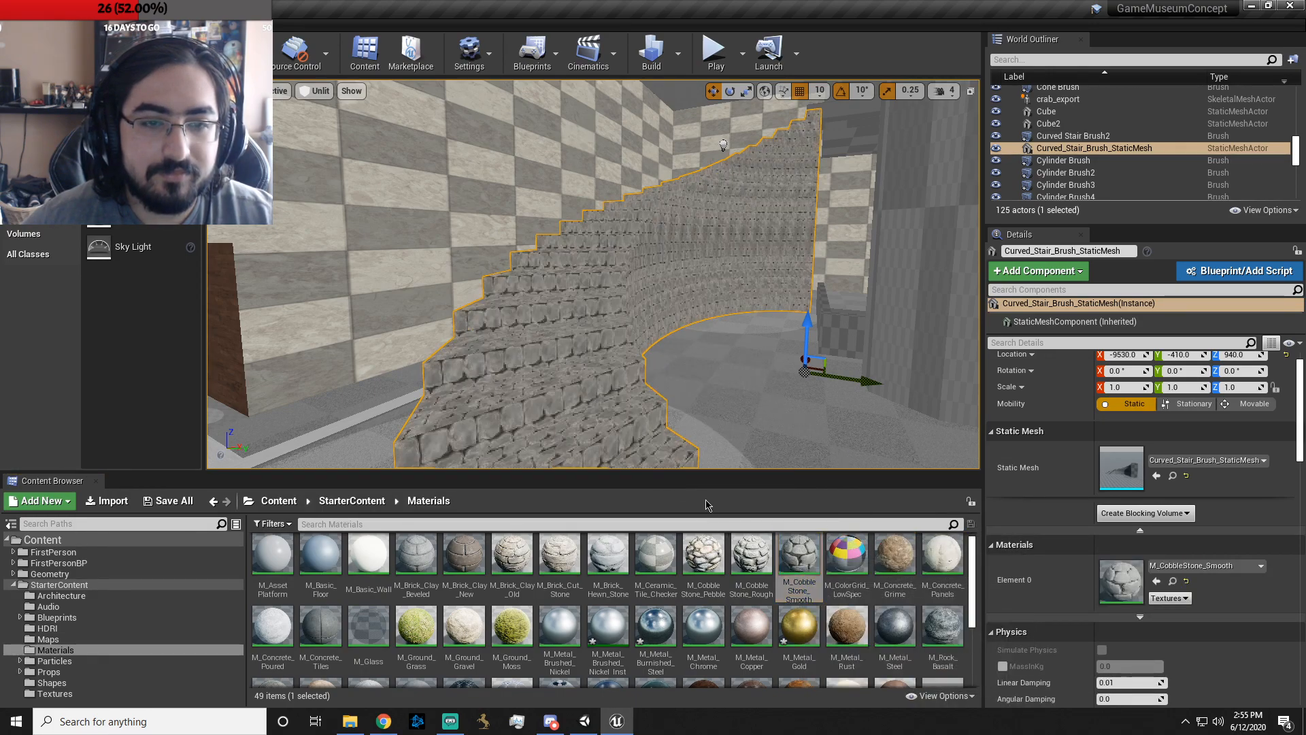
- Try the M_CobbleStone_Rough, M_CobbleStone_Pebble and M_Ceramic_Tile_Checker materials on the curved stair mesh
{"action": "left_click_drag", "start_coordinate": [763, 553], "coordinate": [632, 415]}
{"action": "left_click_drag", "start_coordinate": [711, 558], "coordinate": [632, 415]}
{"action": "left_click_drag", "start_coordinate": [655, 555], "coordinate": [627, 453]}
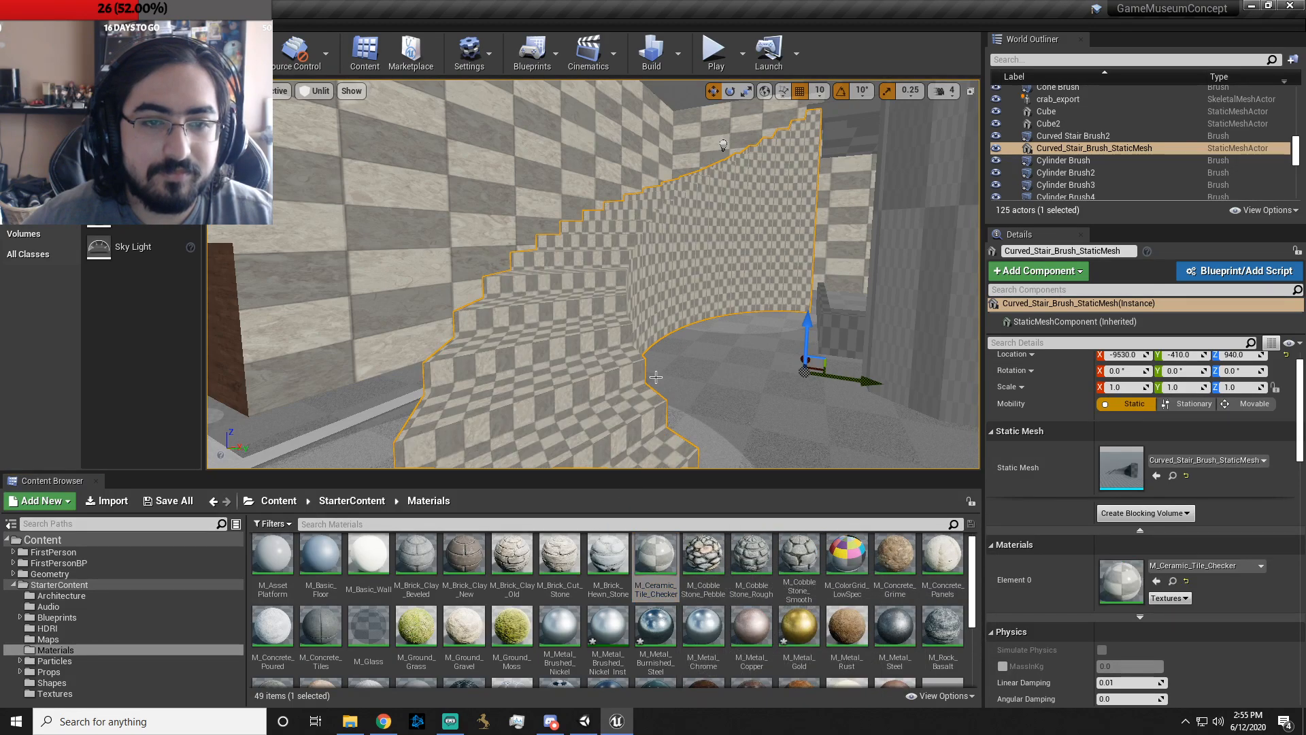
- Try the M_Brick_Hewn_Stone, M_Brick_Cut_Stone and M_Brick_Clay_Old materials on the curved stair mesh
{"action": "left_click_drag", "start_coordinate": [612, 543], "coordinate": [549, 374]}
{"action": "left_click_drag", "start_coordinate": [564, 549], "coordinate": [546, 369]}
{"action": "left_click_drag", "start_coordinate": [513, 555], "coordinate": [548, 374]}
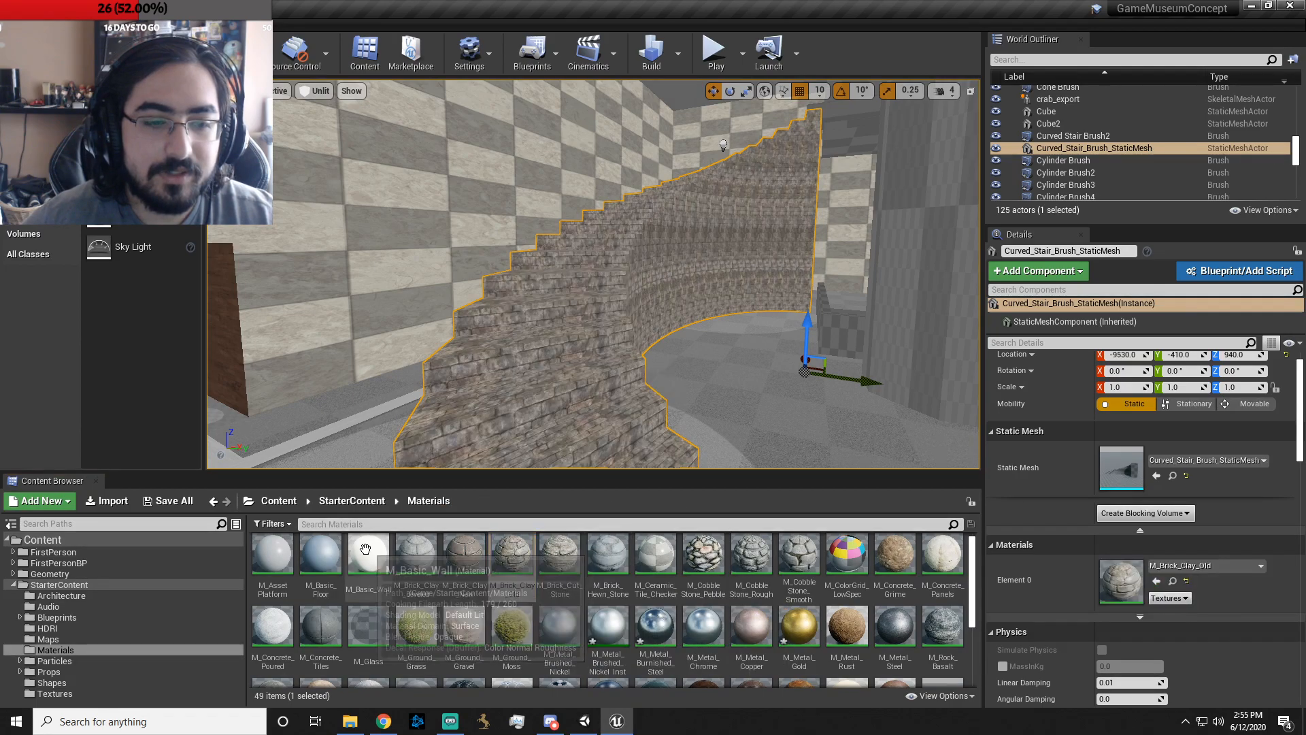
- Try the M_Basic_Wall, M_Basic_Floor and M_AssetPlatform materials on the curved stair mesh
{"action": "left_click_drag", "start_coordinate": [368, 555], "coordinate": [473, 397]}
{"action": "left_click_drag", "start_coordinate": [324, 559], "coordinate": [476, 429]}
{"action": "left_click_drag", "start_coordinate": [272, 554], "coordinate": [628, 388]}
- Try the viking_mat, M_Tech_Checker_Dot and M_Rock_Slate materials on the curved stair mesh
{"action": "right_click_drag", "start_coordinate": [627, 388], "coordinate": [630, 391]}
{"action": "scroll", "coordinate": [681, 572], "scroll_direction": "down", "scroll_amount": 5}
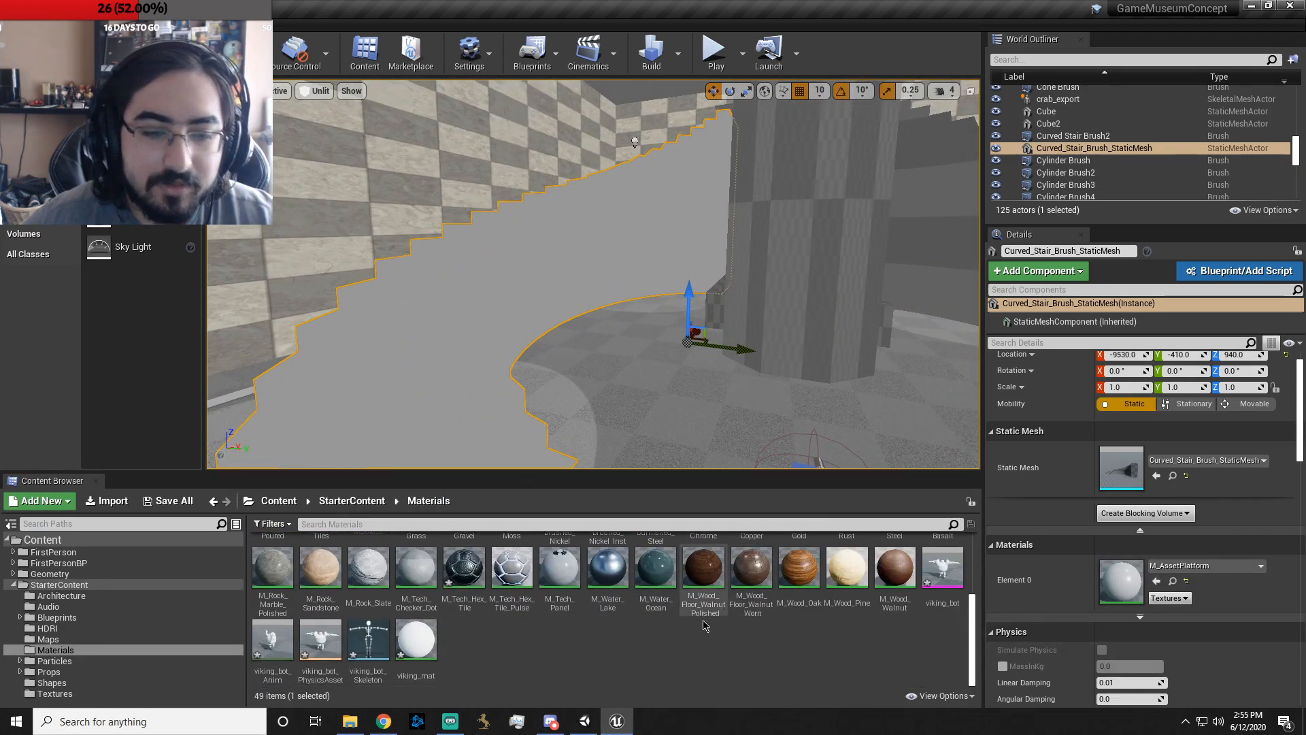
{"action": "left_click_drag", "start_coordinate": [416, 639], "coordinate": [464, 385]}
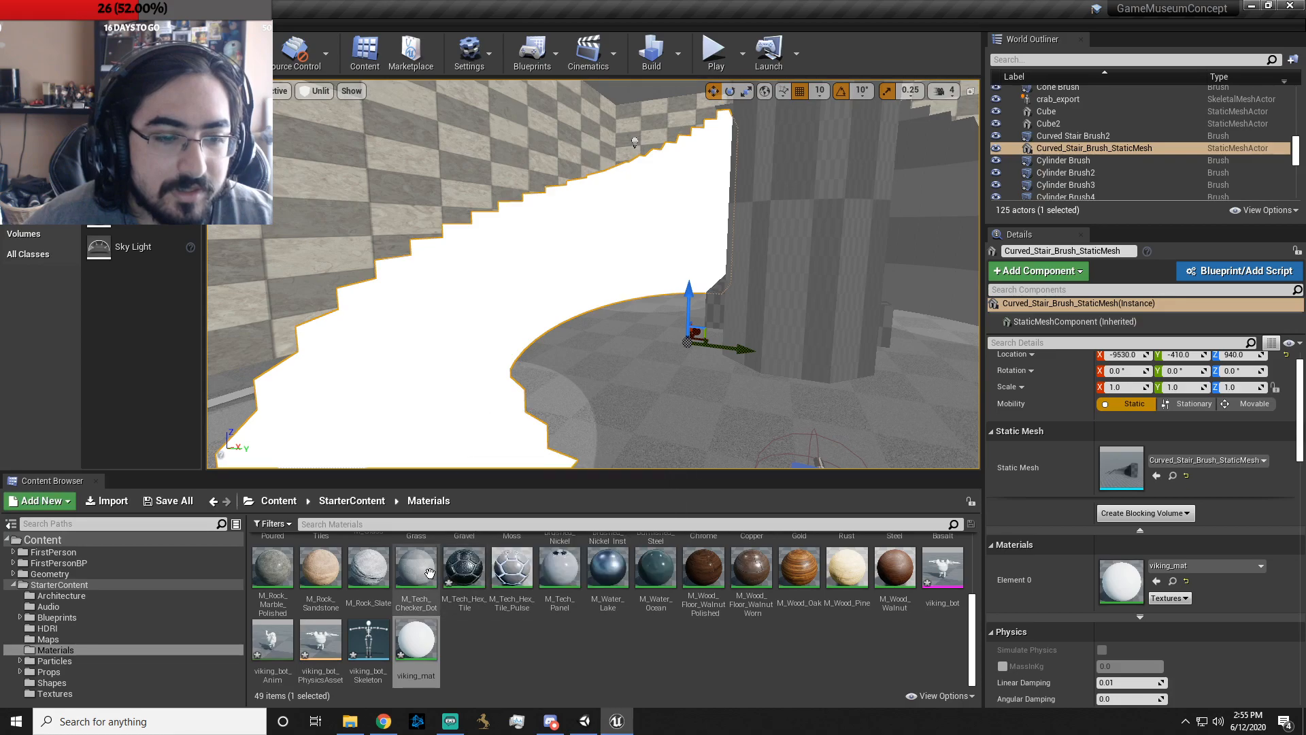
{"action": "left_click_drag", "start_coordinate": [422, 570], "coordinate": [422, 397]}
{"action": "left_click_drag", "start_coordinate": [368, 568], "coordinate": [366, 435]}
- Try M_Tech_Hex_Tile_Pulse on the curved stairs, and set material Element 0 of the curved stair mesh to M_Tech_Hex_Tile
{"action": "left_click_drag", "start_coordinate": [511, 568], "coordinate": [476, 395]}
{"action": "right_click_drag", "start_coordinate": [679, 448], "coordinate": [827, 447]}
{"action": "left_click_drag", "start_coordinate": [512, 566], "coordinate": [606, 378]}
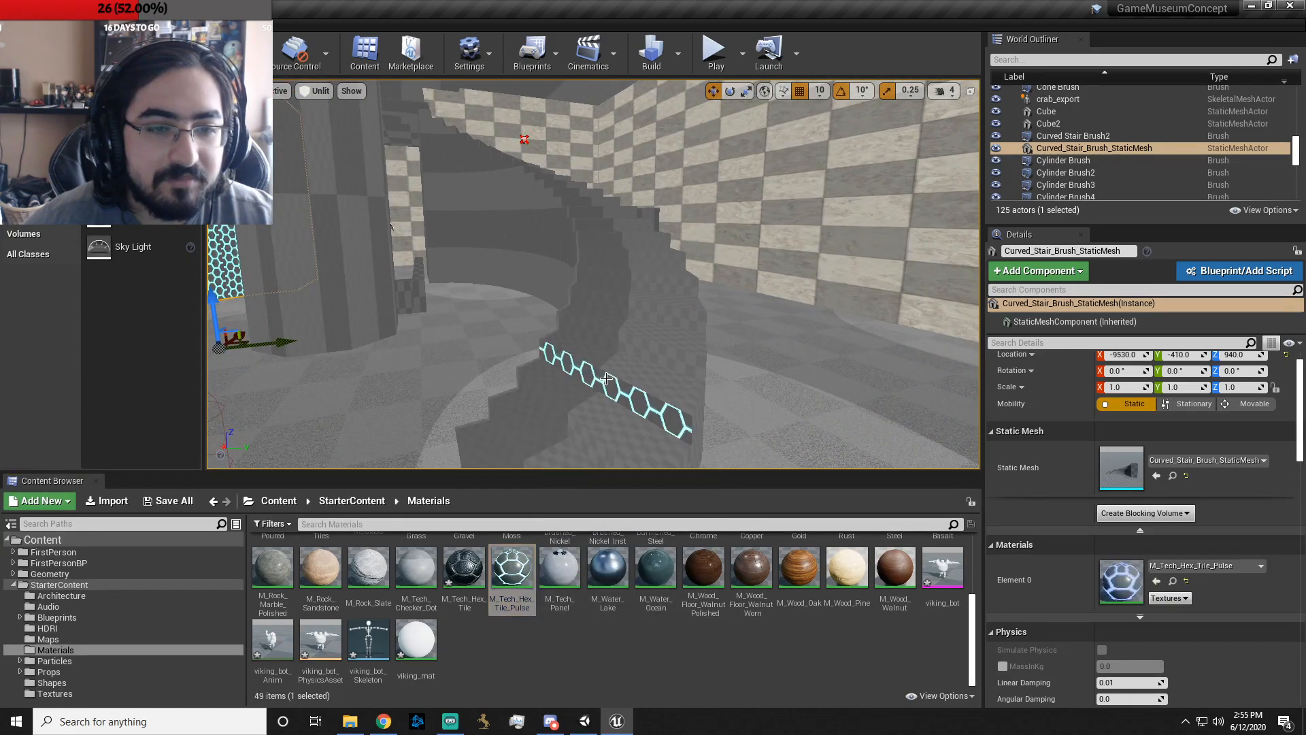
{"action": "key", "text": "f"}
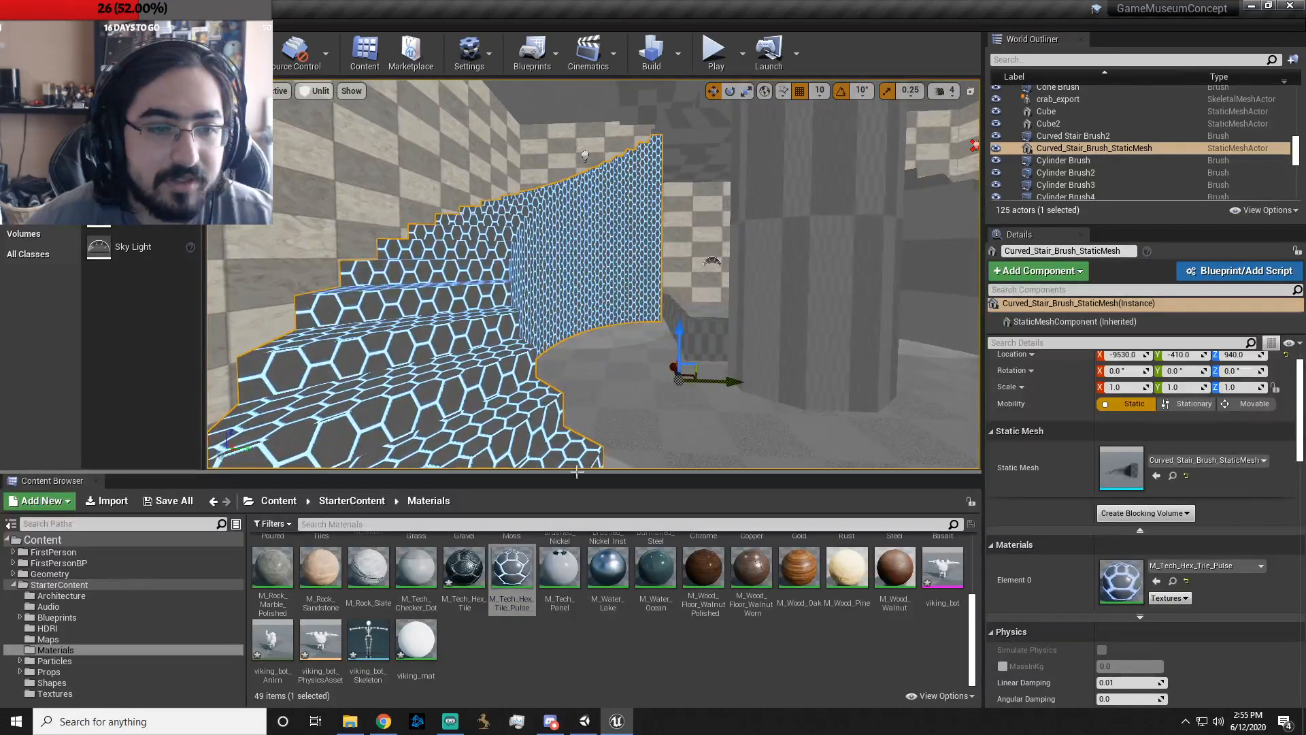
{"action": "left_click_drag", "start_coordinate": [477, 568], "coordinate": [430, 382]}
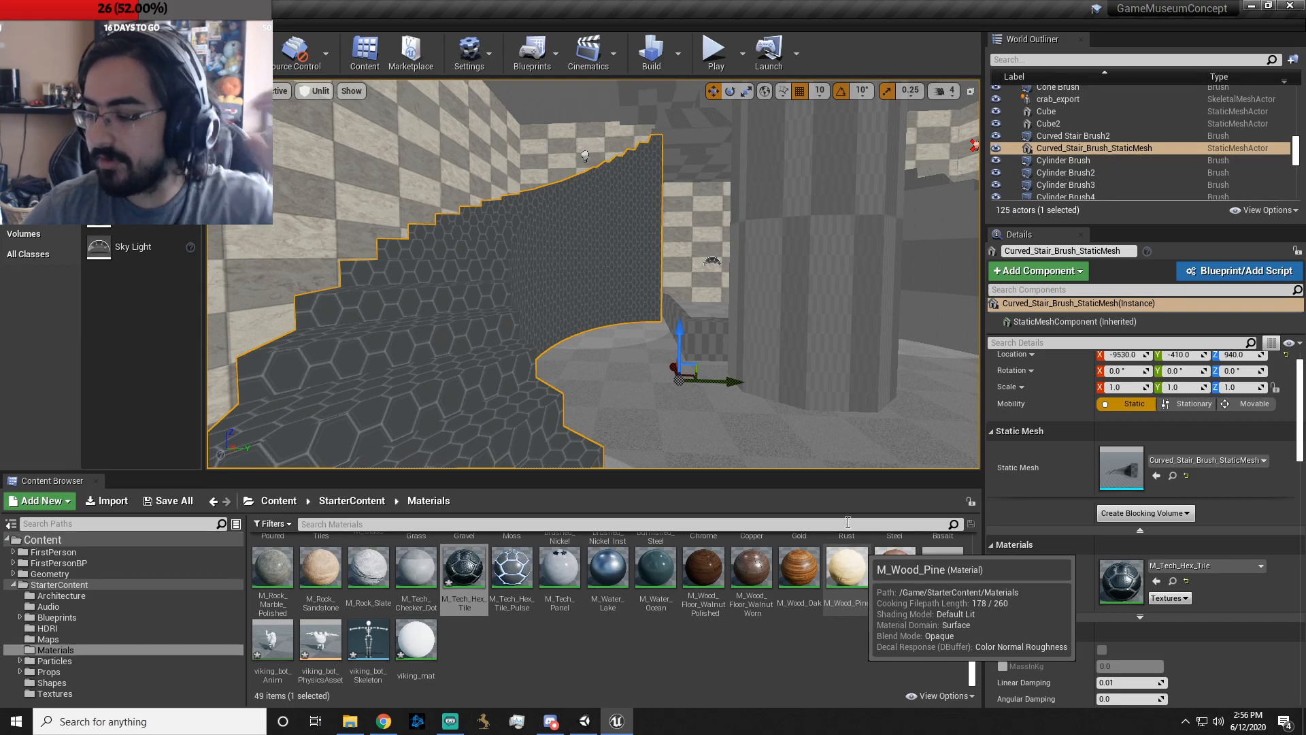
- Raise PointLight12 and PointLight13 near the upper curved stairs, placing PointLight13 at about Z 2240
{"action": "right_click_drag", "start_coordinate": [712, 344], "coordinate": [704, 216]}
{"action": "key", "text": "w"}
{"action": "key", "text": "w"}
{"action": "key", "text": "d"}
{"action": "key", "text": "s"}
{"action": "key", "text": "w"}
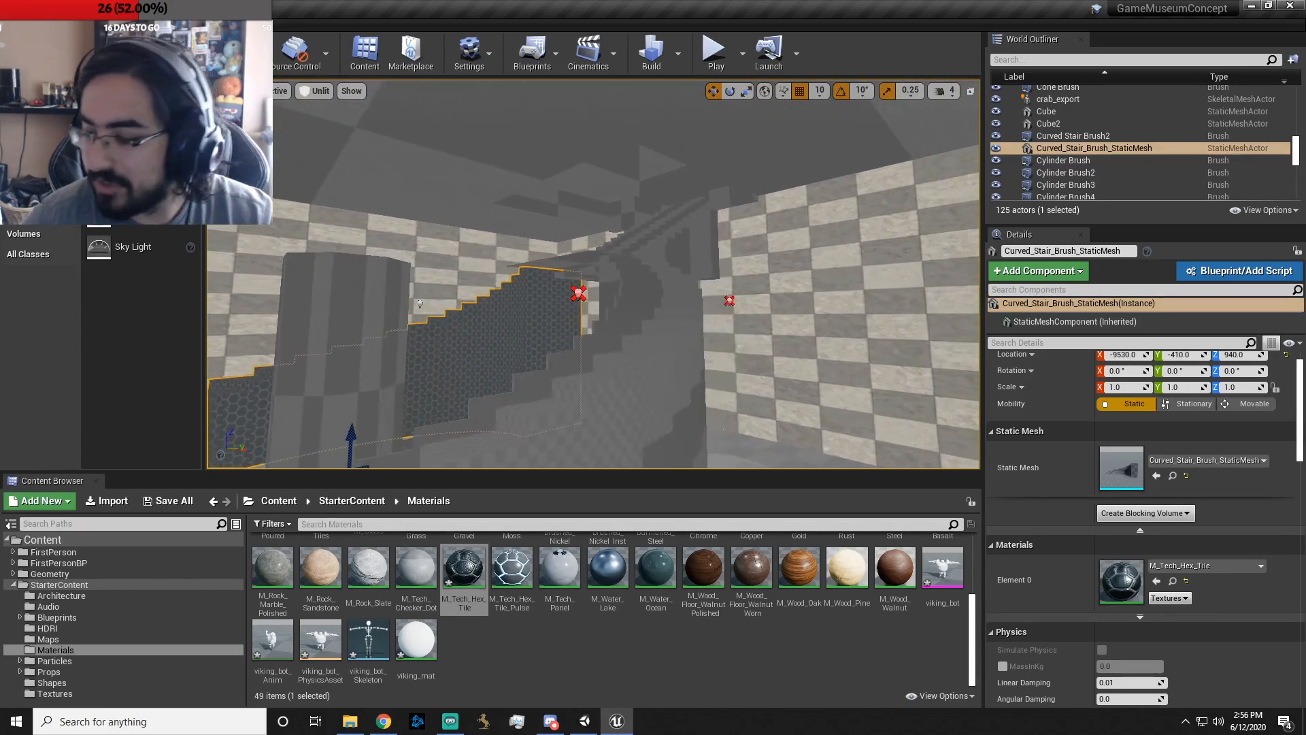
{"action": "right_click_drag", "start_coordinate": [643, 322], "coordinate": [653, 322]}
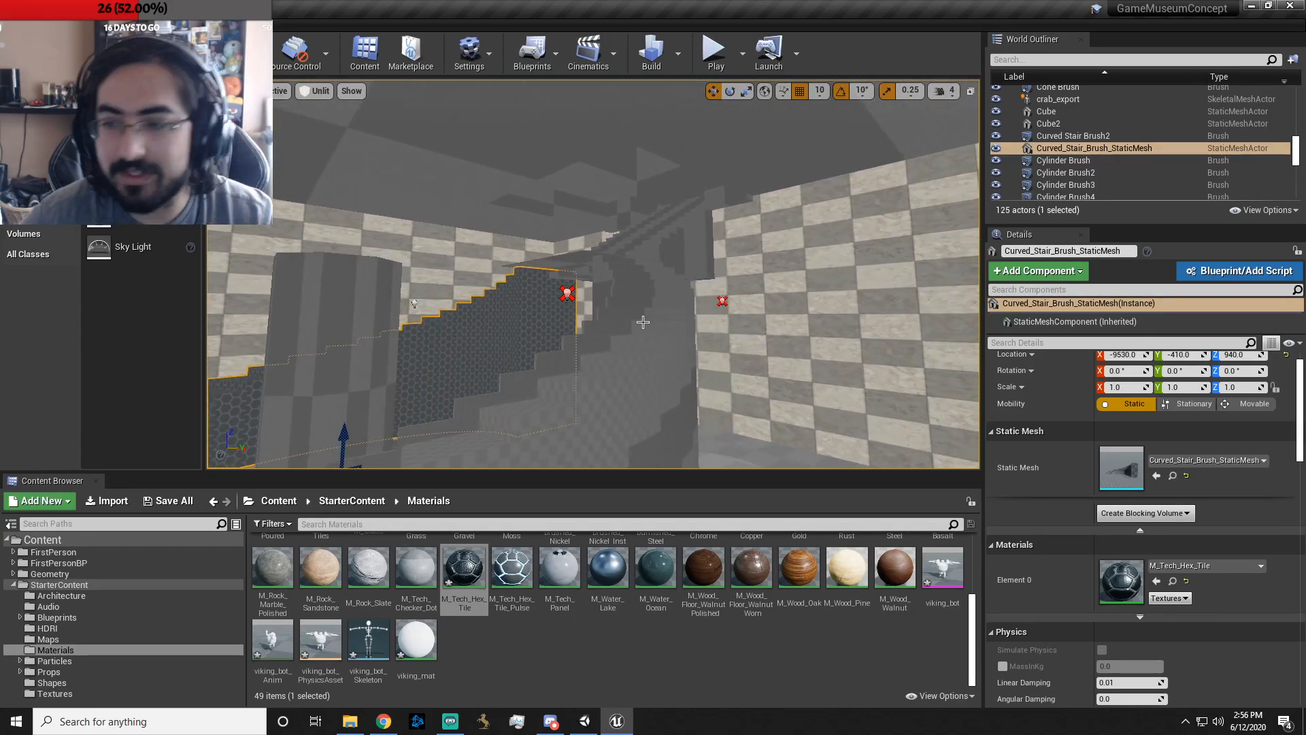
{"action": "left_click", "coordinate": [567, 292]}
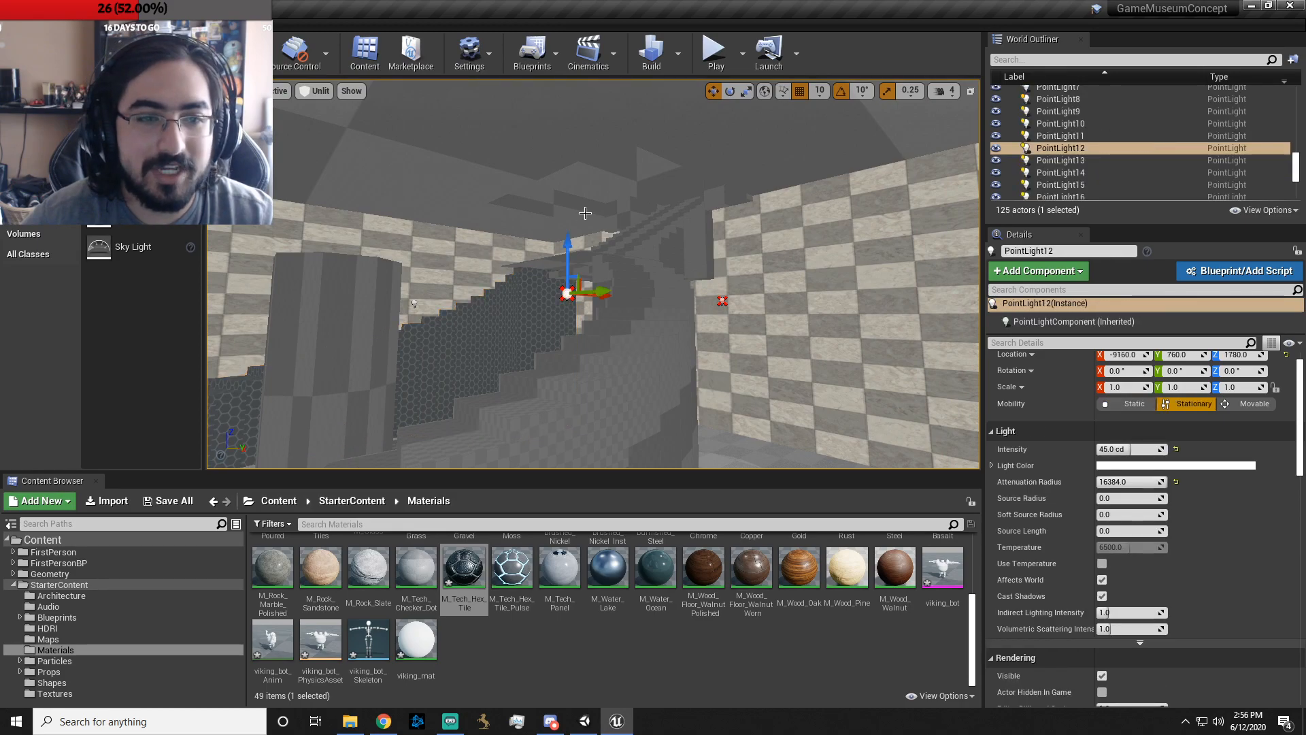
{"action": "right_click_drag", "start_coordinate": [716, 311], "coordinate": [716, 234]}
{"action": "left_click", "coordinate": [716, 297]}
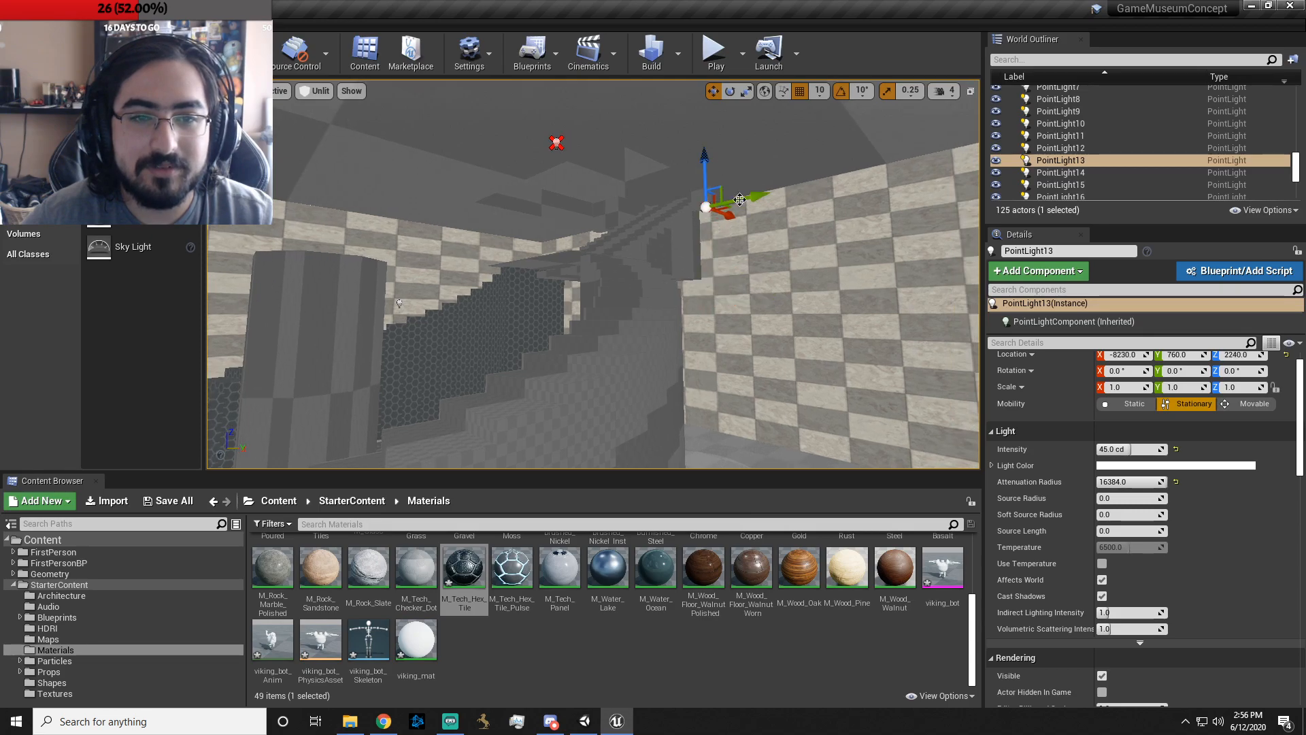
- Reposition PointLight13 to Y 1330, Z 1890 and PointLight12 to Y 1230, Z 1890 beside the curved stairs
{"action": "right_click_drag", "start_coordinate": [909, 186], "coordinate": [785, 139]}
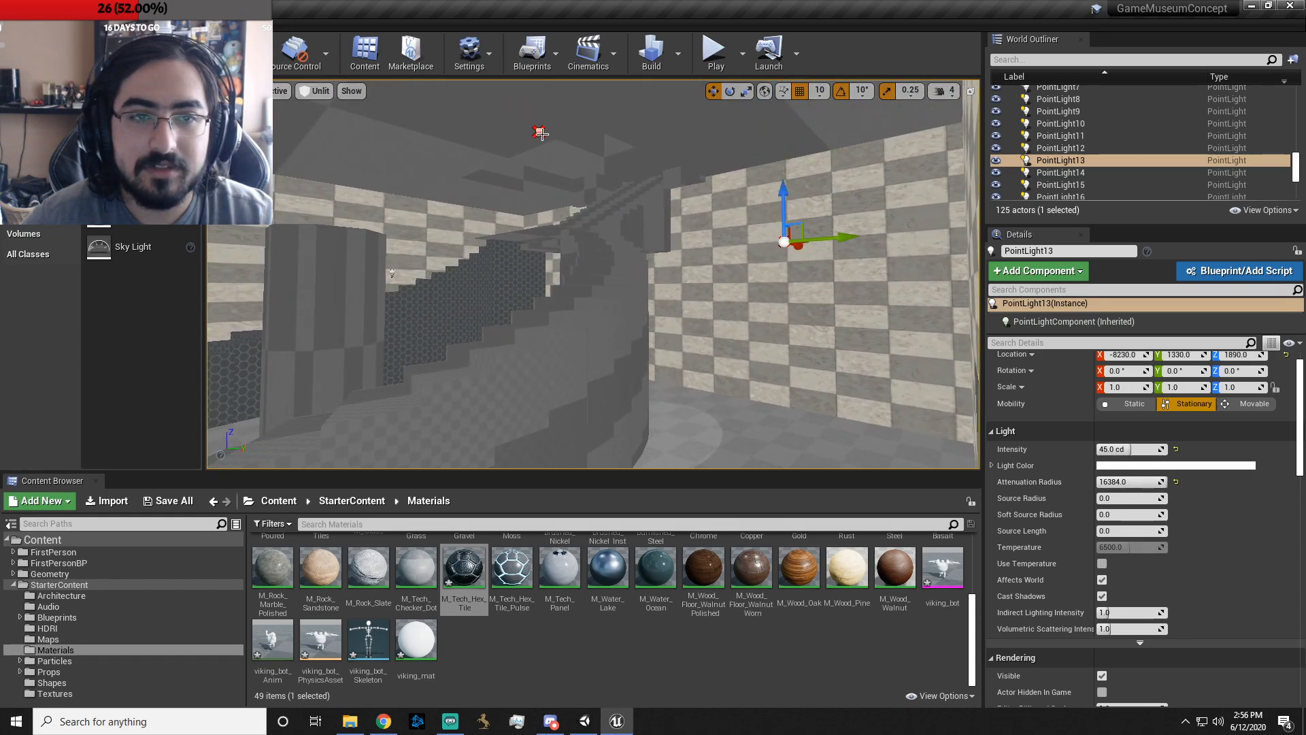
{"action": "left_click", "coordinate": [542, 133]}
{"action": "right_click_drag", "start_coordinate": [542, 205], "coordinate": [563, 214]}
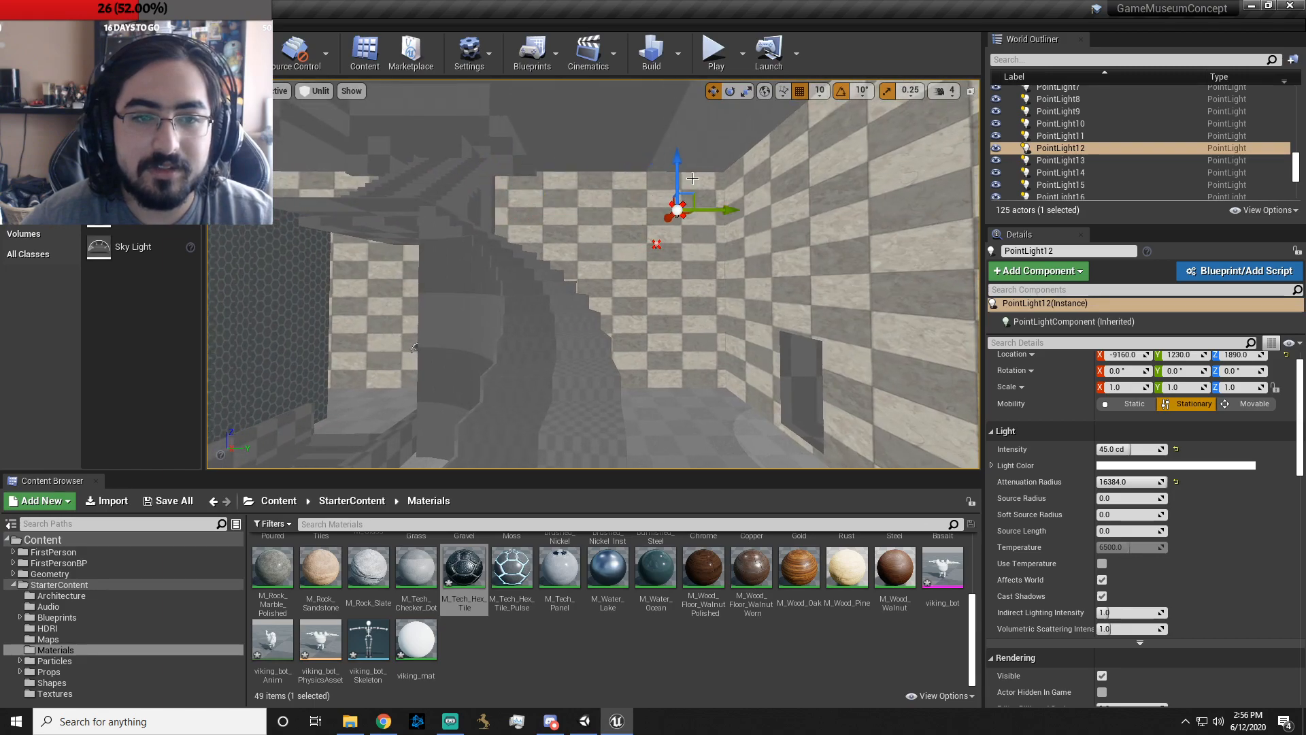
{"action": "right_click_drag", "start_coordinate": [703, 320], "coordinate": [629, 315]}
- Play-test the level and walk into the curved stairs to check their look and collision
{"action": "left_click", "coordinate": [714, 51]}
{"action": "left_click", "coordinate": [649, 253]}
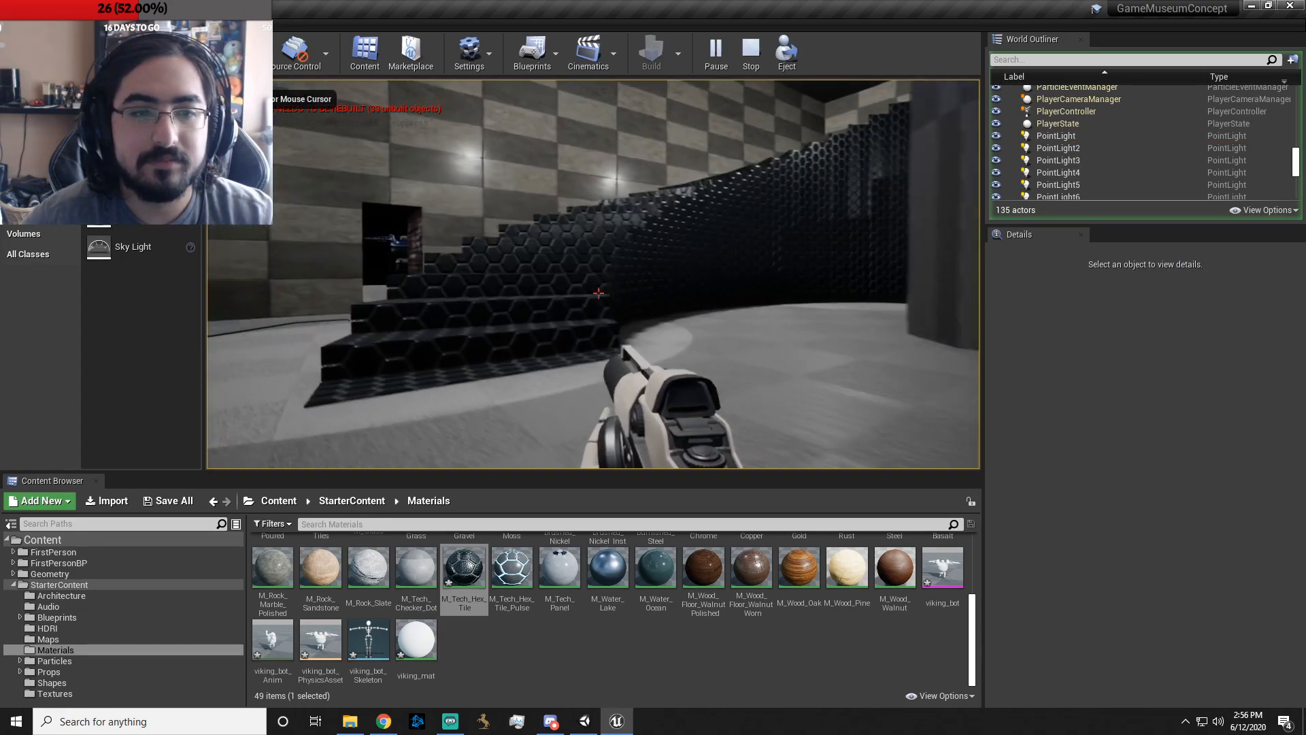
{"action": "key", "text": "w"}
{"action": "key", "text": "w"}
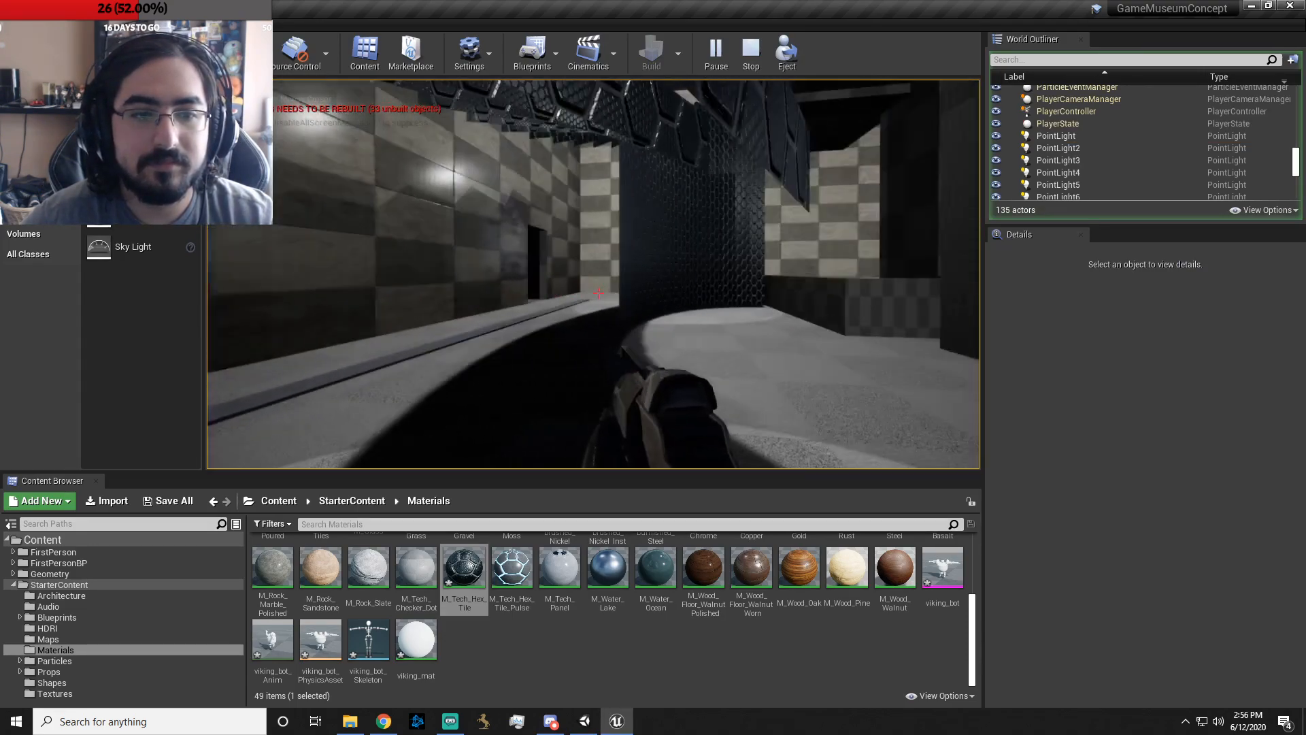
{"action": "key", "text": "Escape"}
{"action": "key", "text": "Escape"}
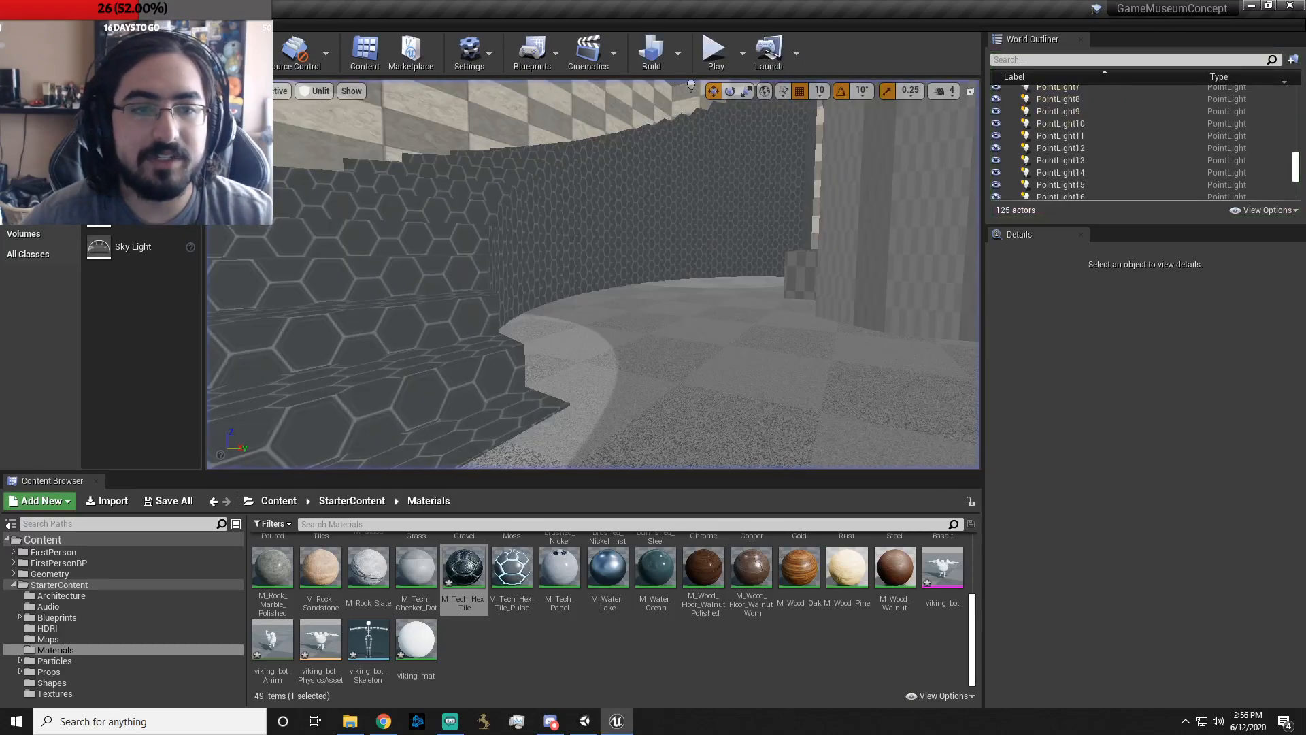
- Enable Simulation Generates Hit Events in the collision settings of the curved stair static mesh
{"action": "left_click", "coordinate": [783, 387]}
{"action": "scroll", "coordinate": [1208, 536], "scroll_direction": "down", "scroll_amount": 5}
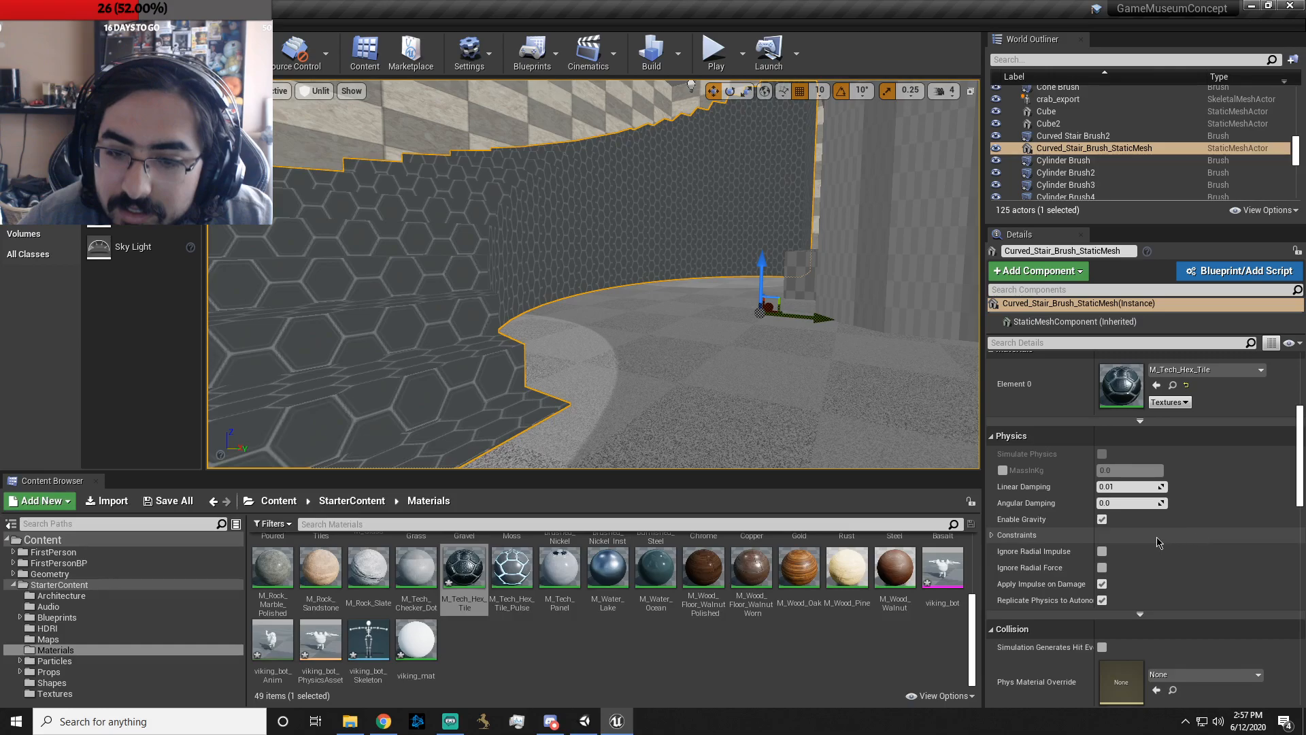
{"action": "scroll", "coordinate": [1159, 542], "scroll_direction": "down", "scroll_amount": 4}
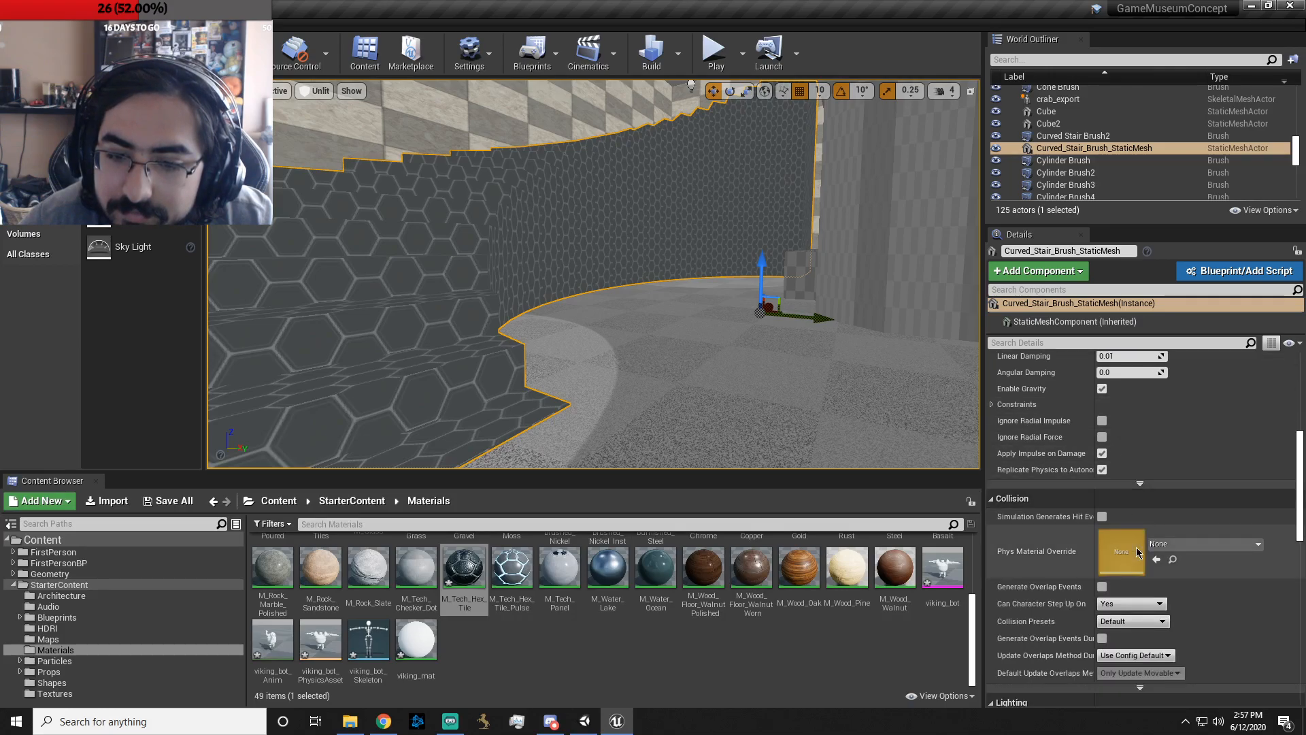
{"action": "left_click", "coordinate": [1103, 516]}
{"action": "scroll", "coordinate": [1102, 517], "scroll_direction": "down", "scroll_amount": 3}
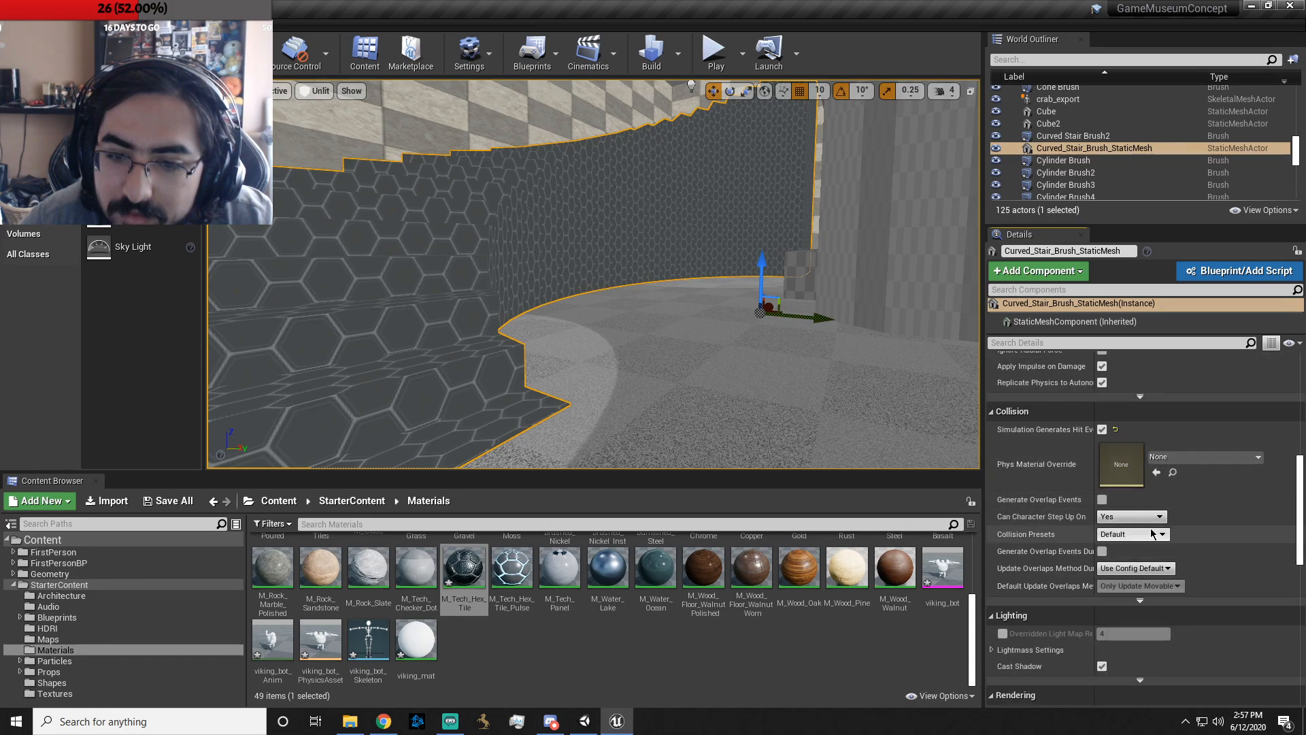
{"action": "scroll", "coordinate": [1212, 543], "scroll_direction": "down", "scroll_amount": 1}
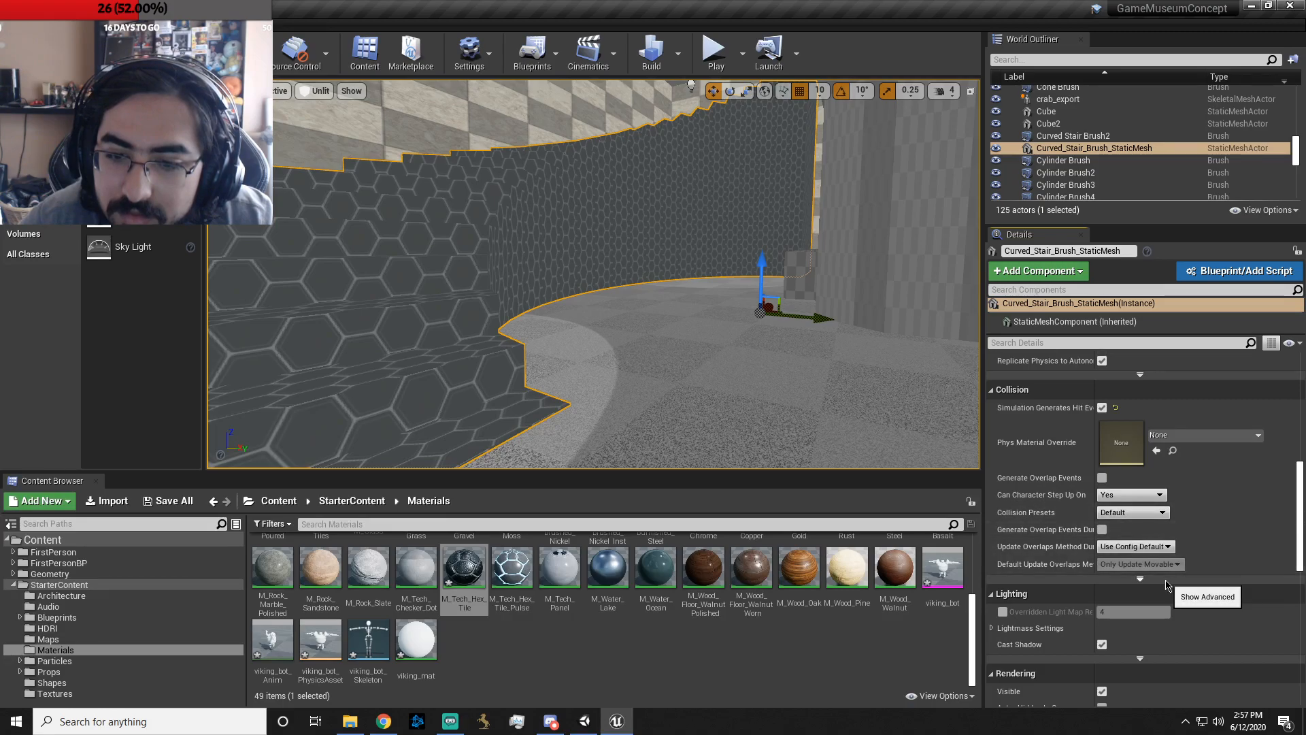
{"action": "scroll", "coordinate": [1131, 580], "scroll_direction": "down", "scroll_amount": 5}
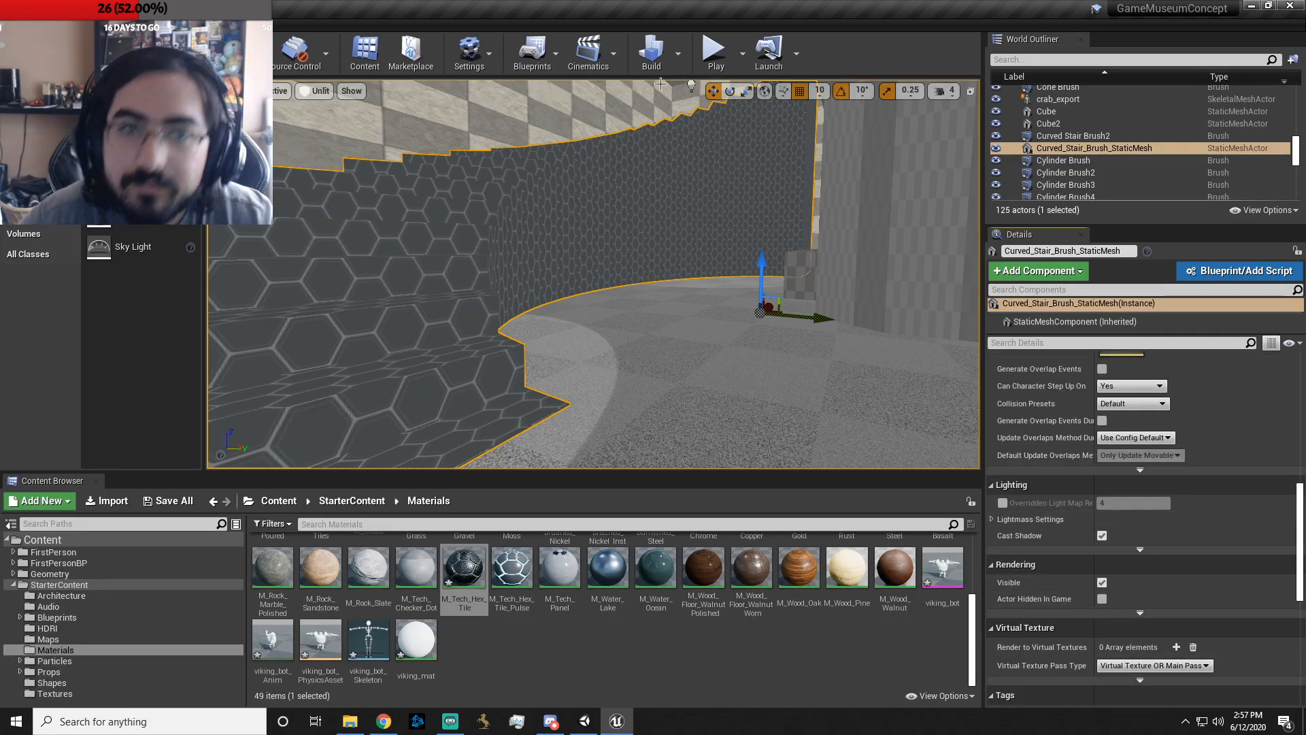
- Play-test the curved stairs' collision with hit events enabled
{"action": "left_click", "coordinate": [714, 51]}
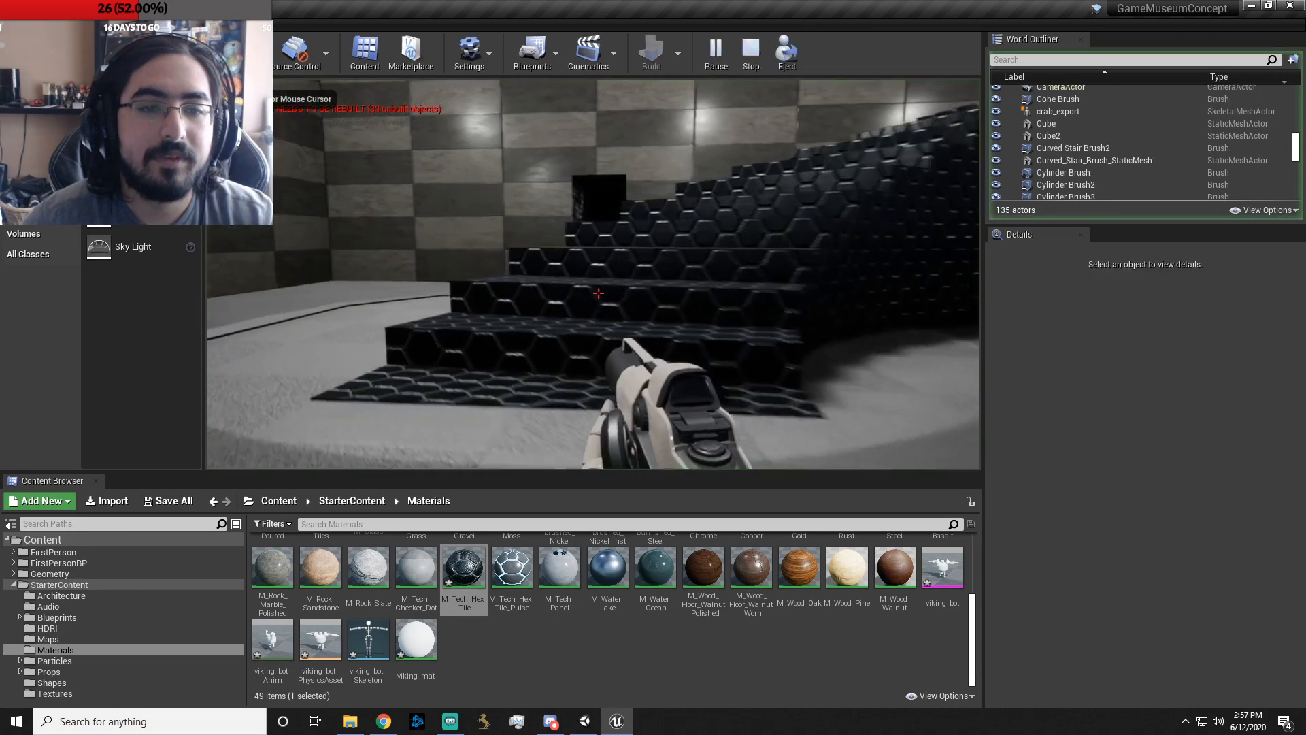
{"action": "key", "text": "w"}
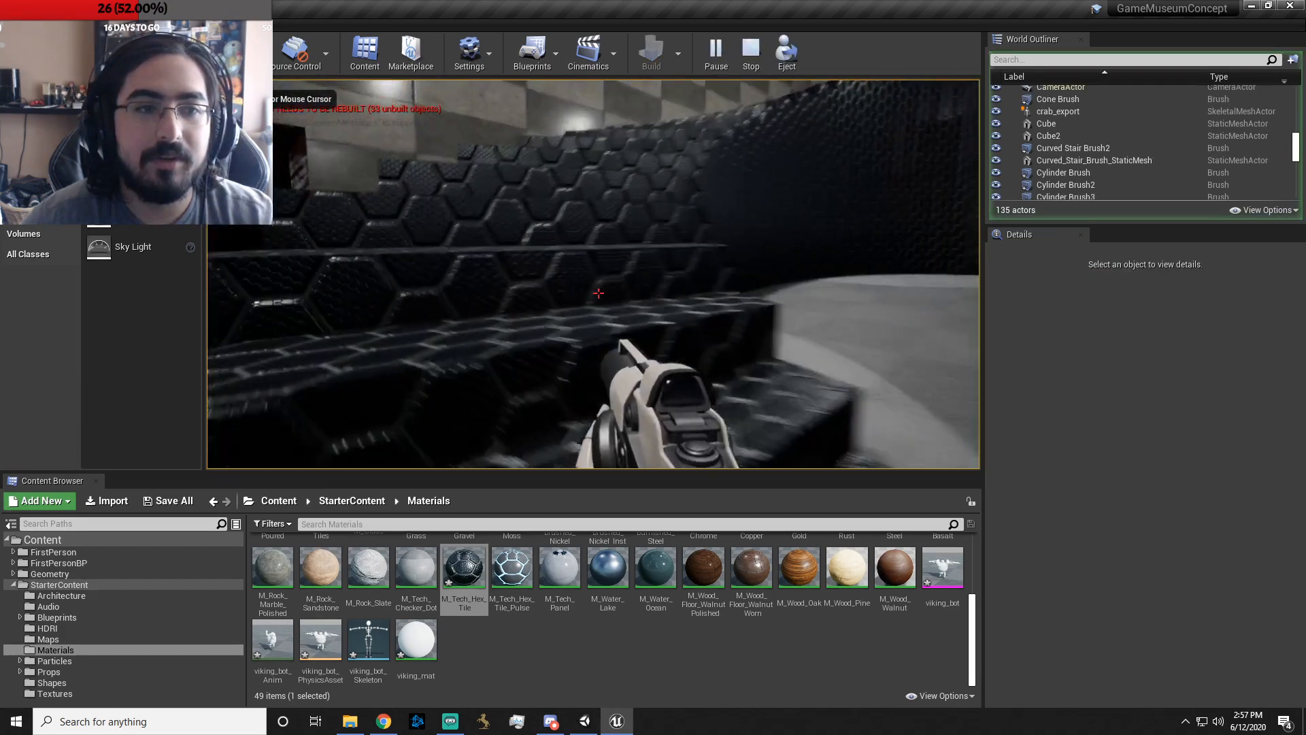
{"action": "key", "text": "Escape"}
- Set the collision preset of the curved stair static mesh to BlockAll
{"action": "left_click", "coordinate": [909, 379]}
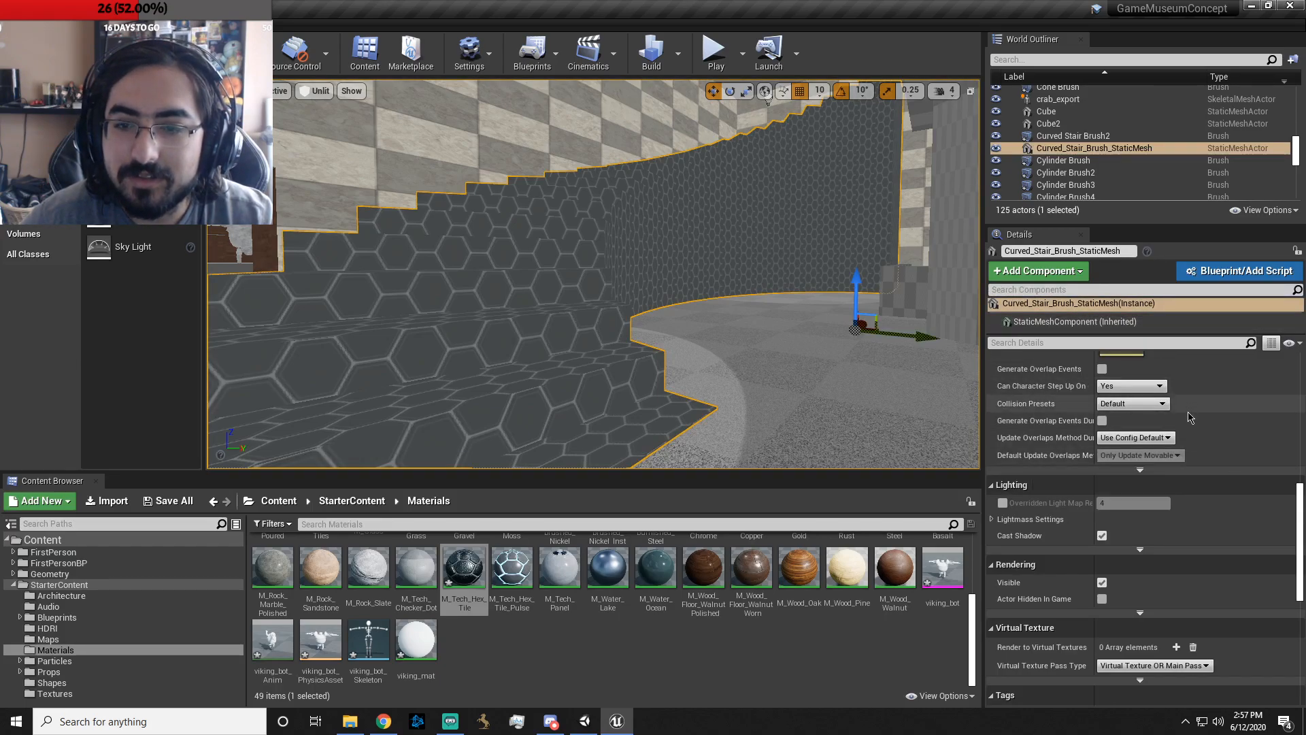
{"action": "scroll", "coordinate": [1184, 434], "scroll_direction": "up", "scroll_amount": 4}
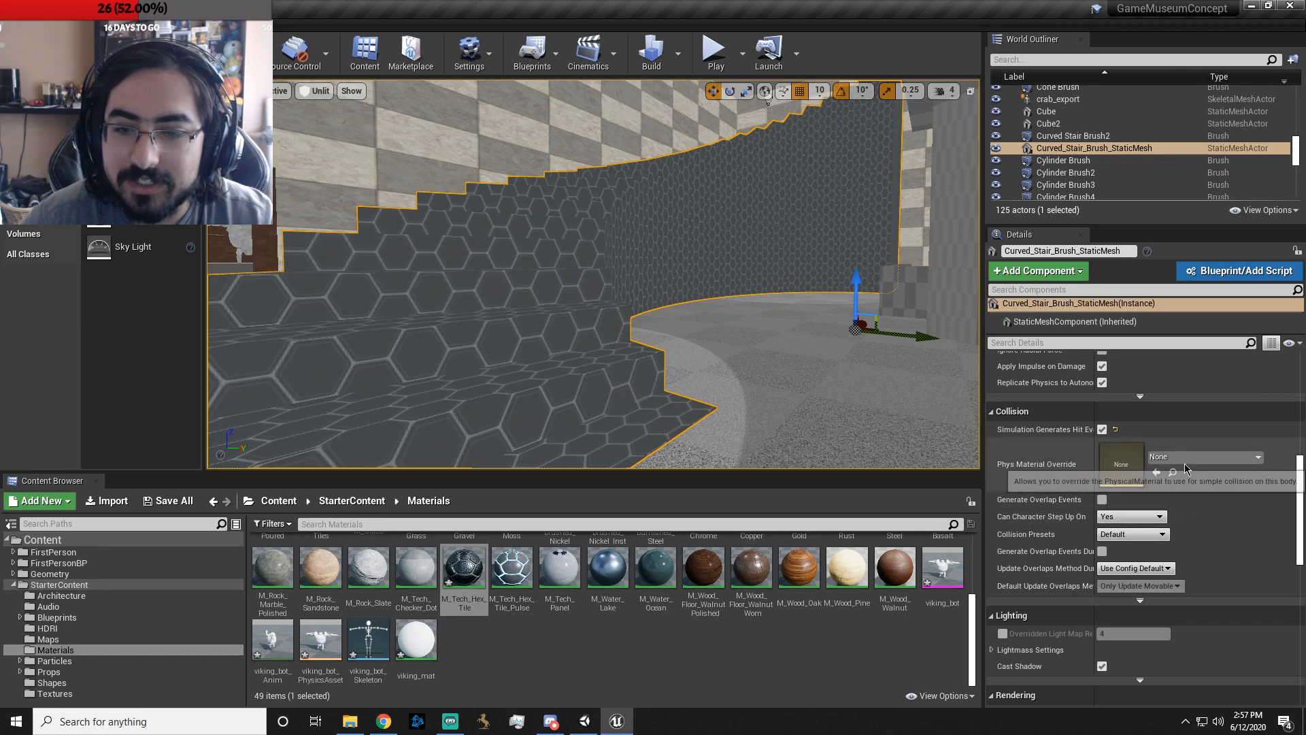
{"action": "left_click", "coordinate": [1202, 457]}
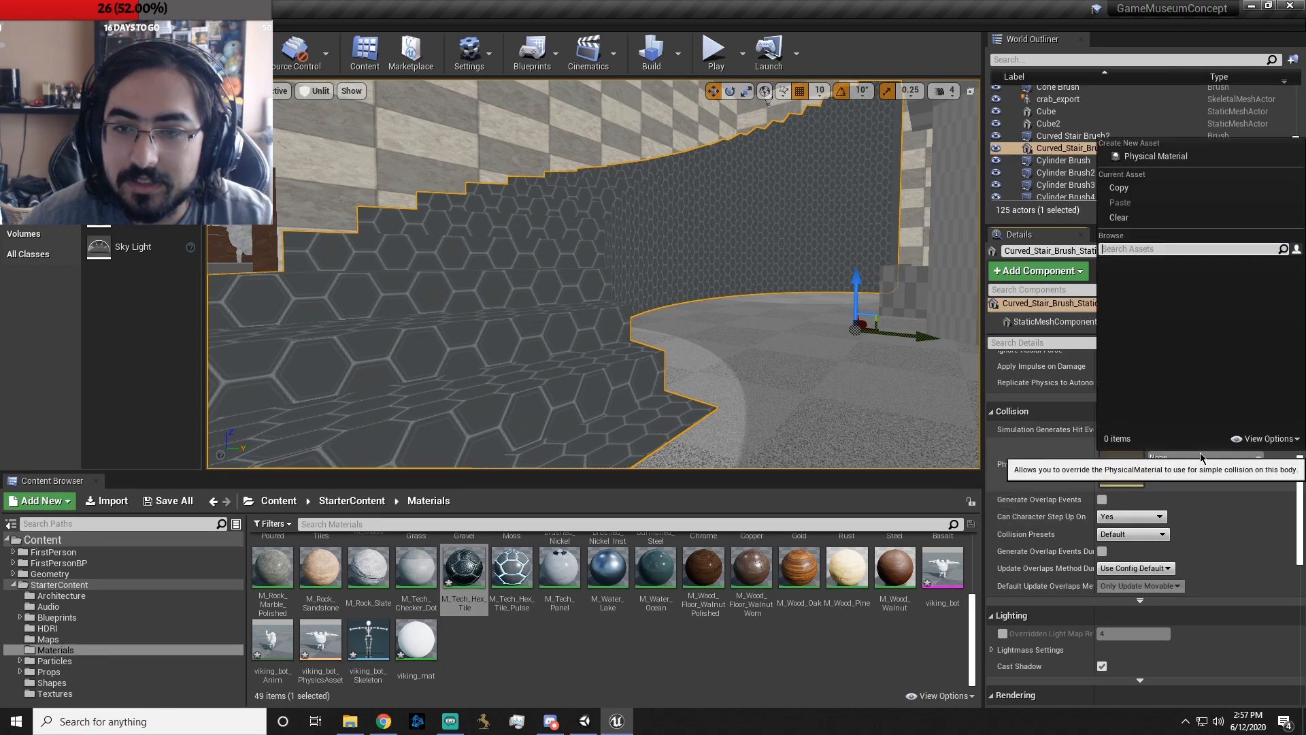
{"action": "left_click", "coordinate": [1201, 457]}
{"action": "scroll", "coordinate": [1149, 523], "scroll_direction": "down", "scroll_amount": 3}
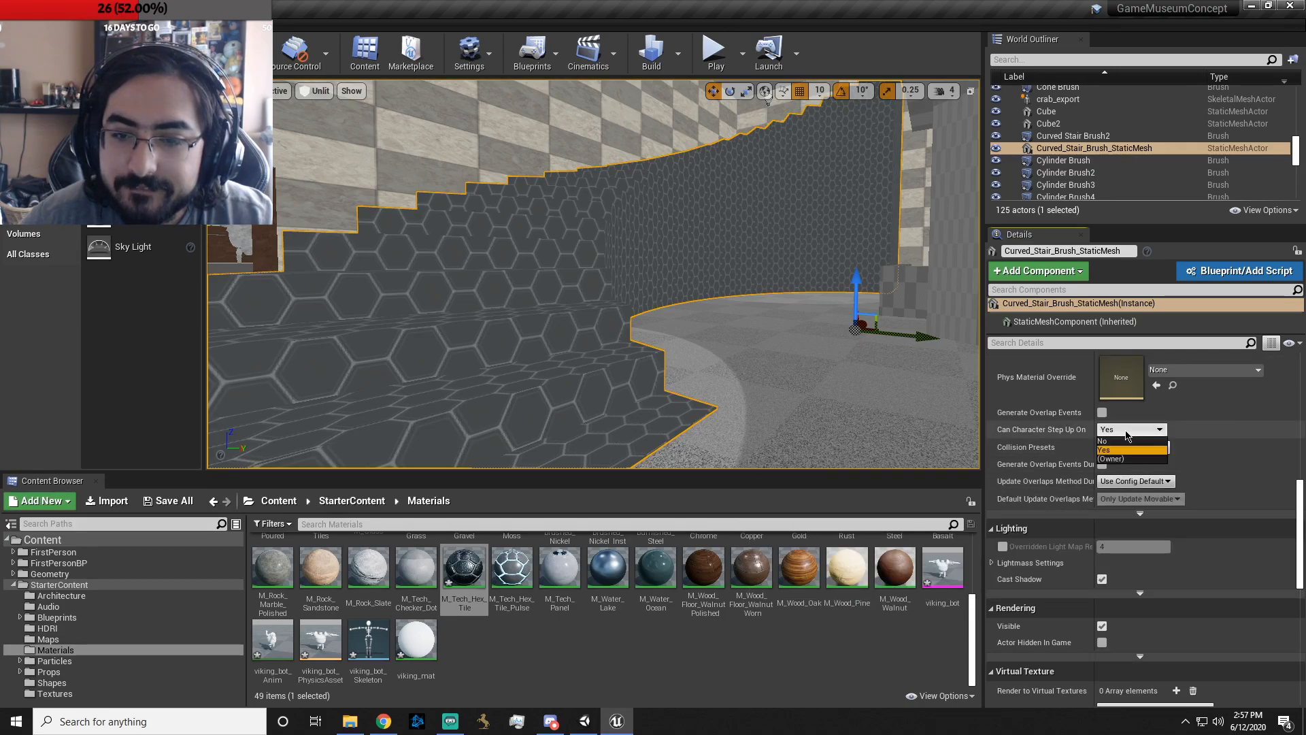
{"action": "left_click", "coordinate": [1131, 433]}
{"action": "left_click", "coordinate": [1140, 448]}
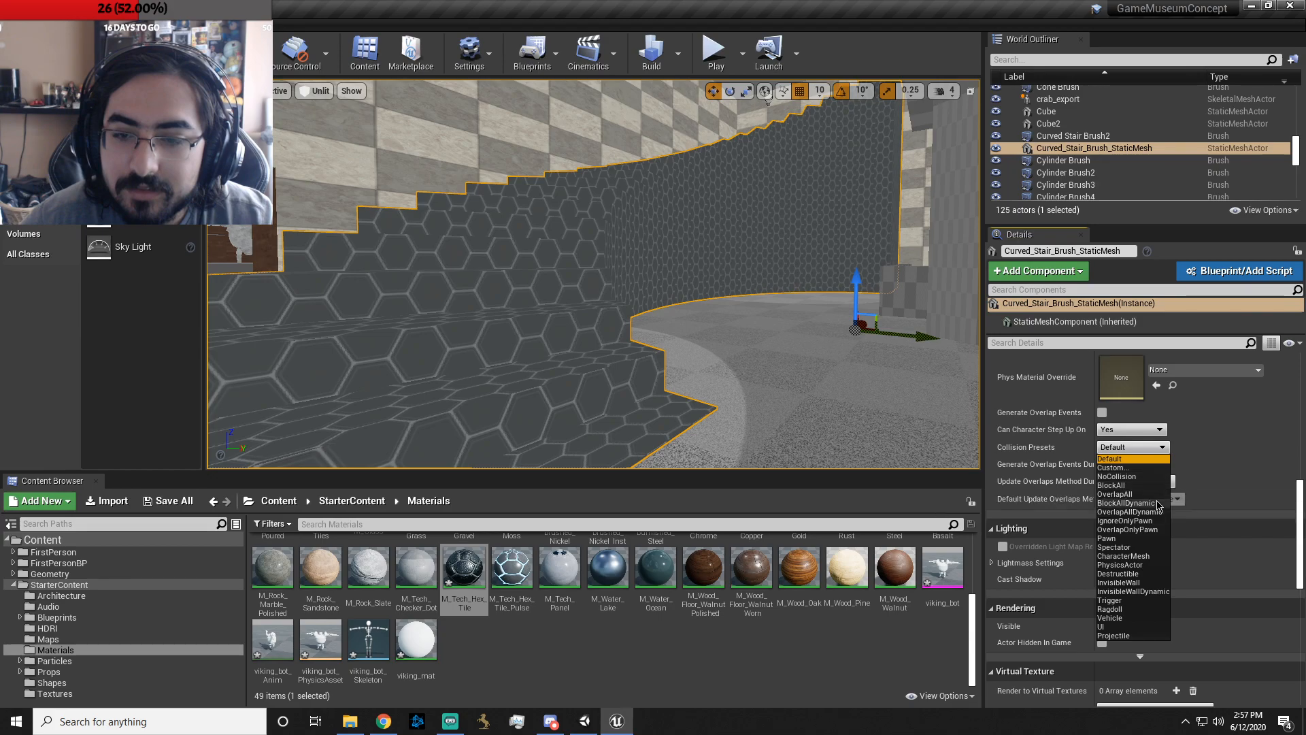
{"action": "left_click", "coordinate": [1119, 485]}
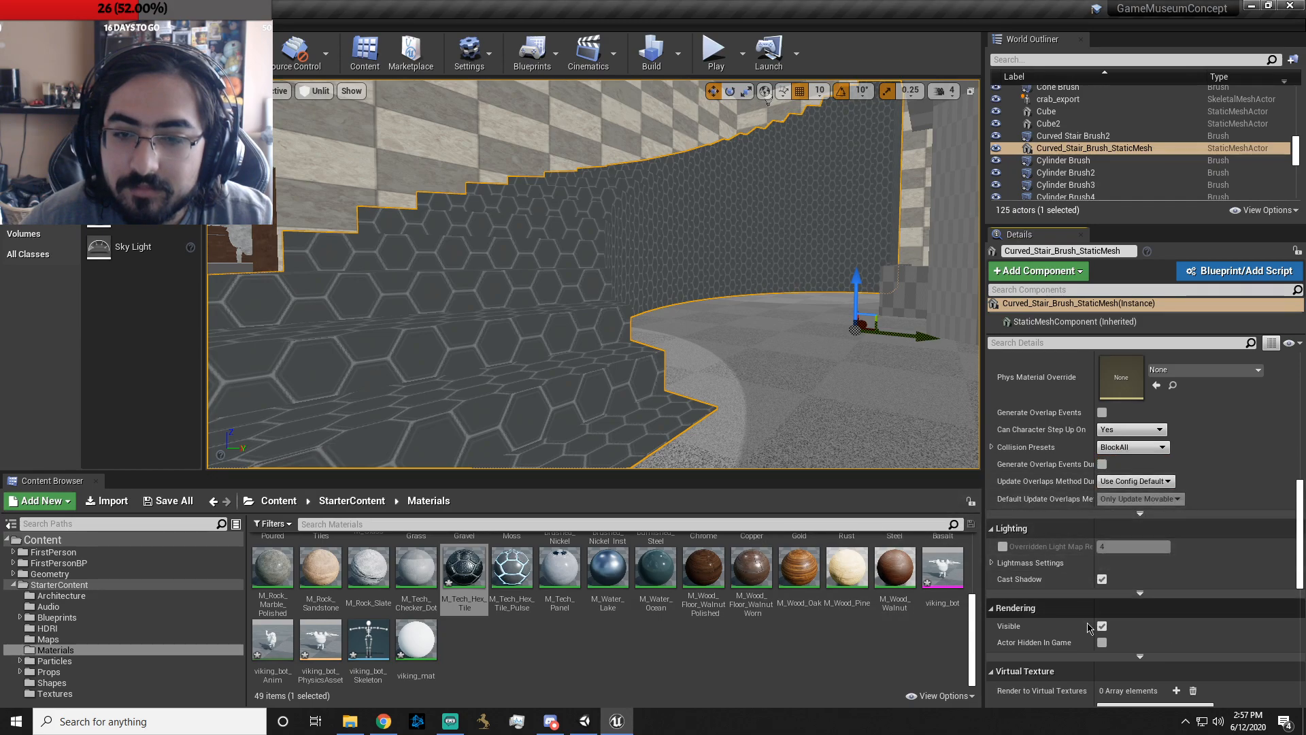
- Play-test walking onto the curved stairs with the BlockAll preset
{"action": "left_click", "coordinate": [713, 51]}
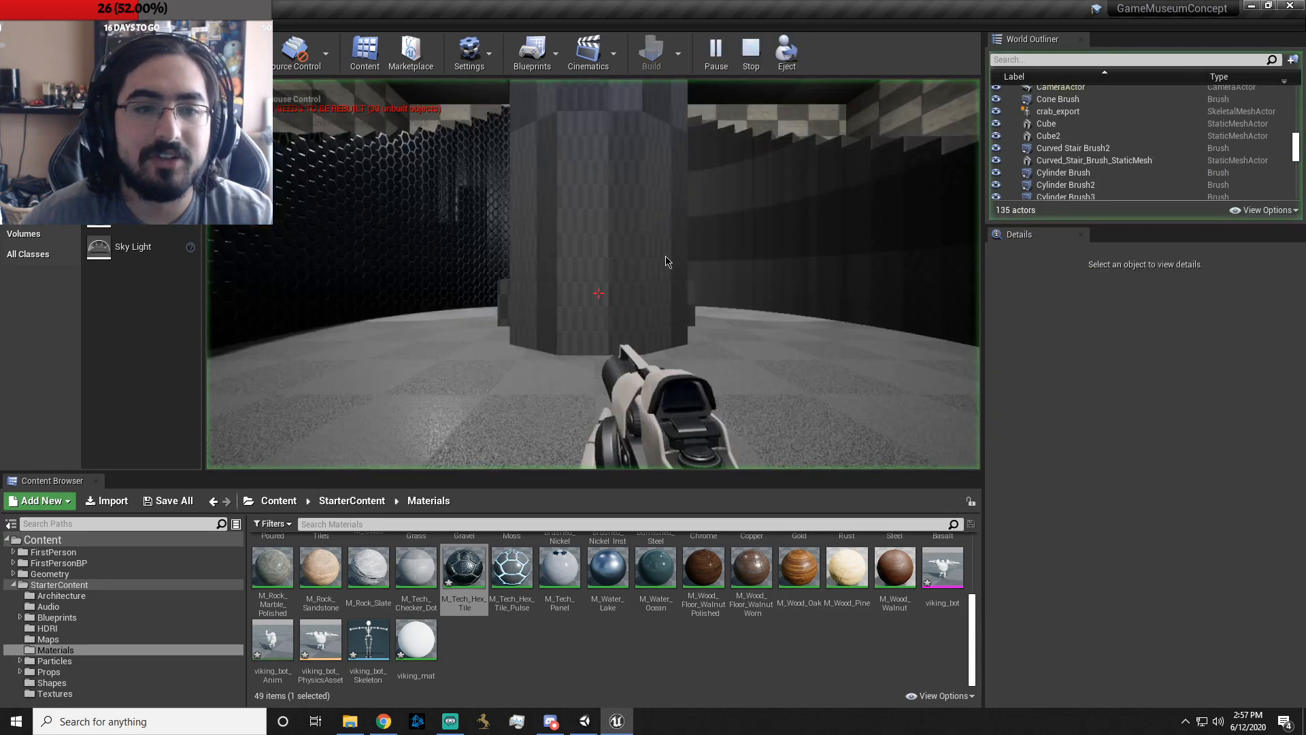
{"action": "key", "text": "w"}
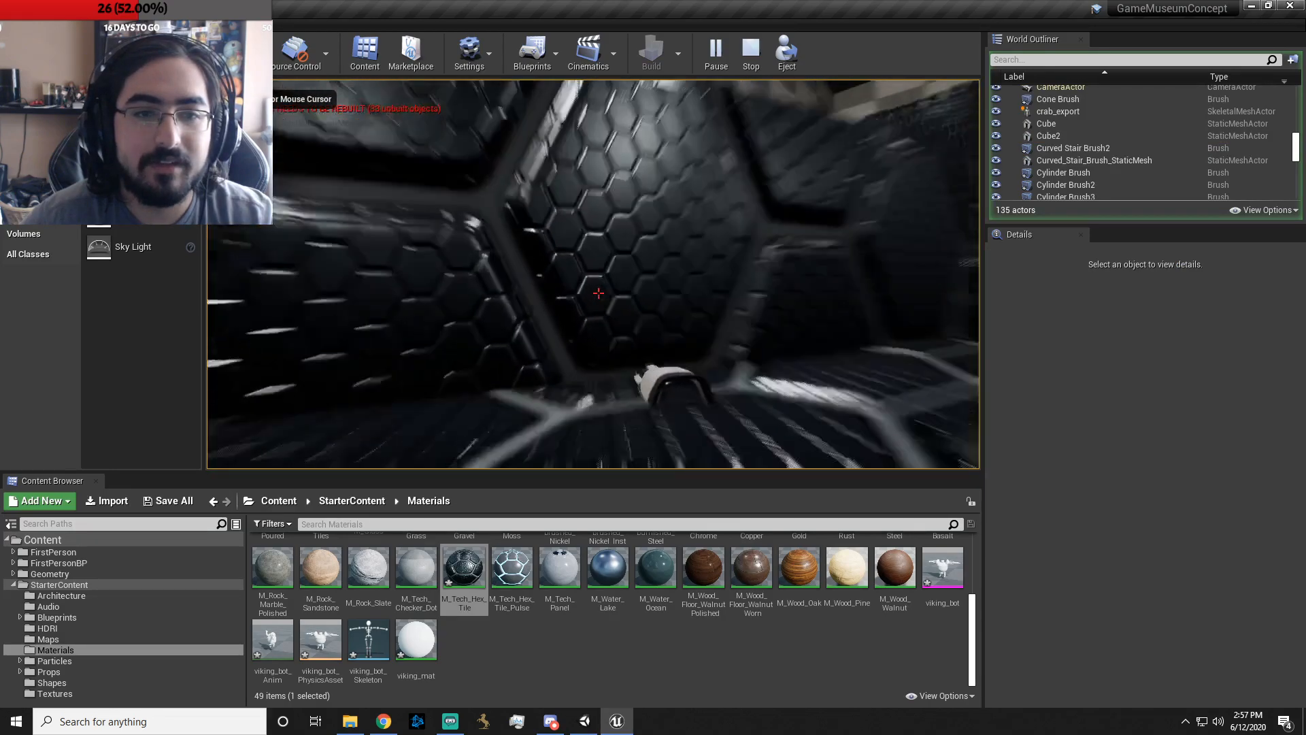
{"action": "key", "text": "Escape"}
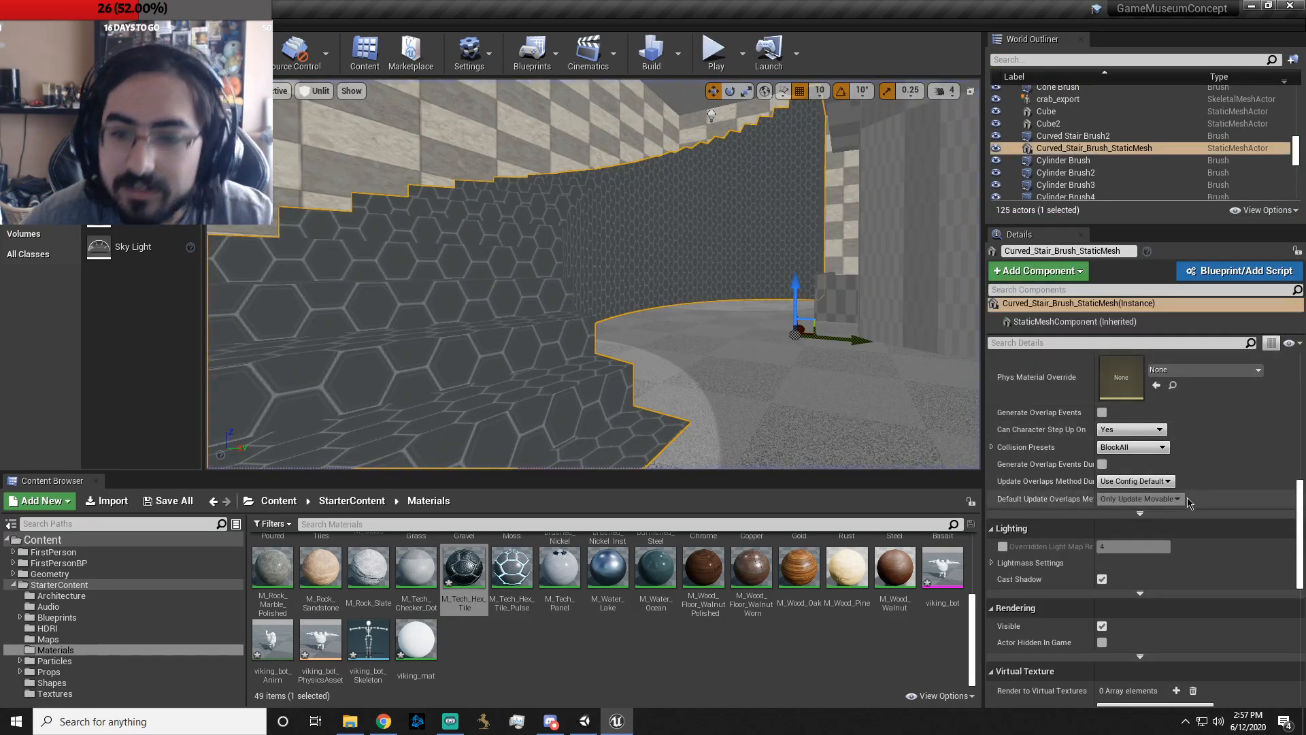
- Keep BlockAll as the stair mesh's collision preset, enable Generate Overlap Events and expand its advanced collision settings
{"action": "left_click", "coordinate": [1157, 448]}
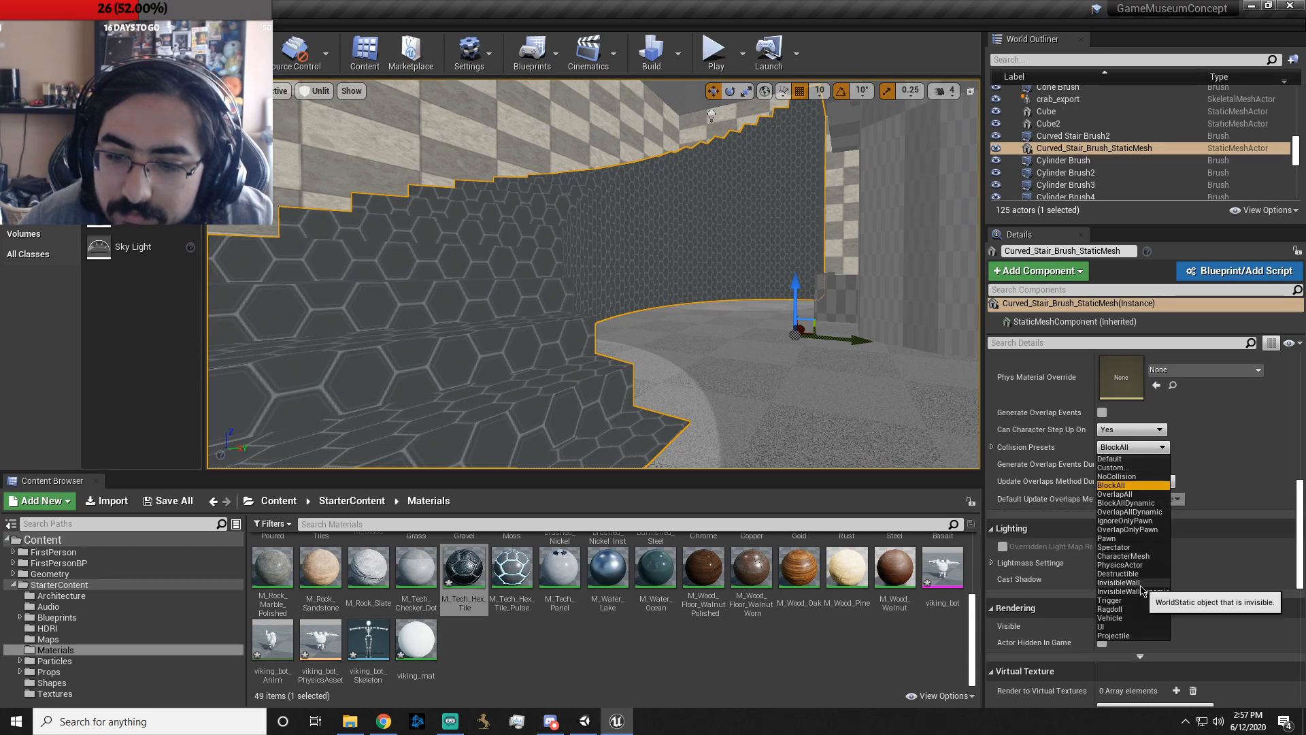
{"action": "left_click", "coordinate": [1133, 486]}
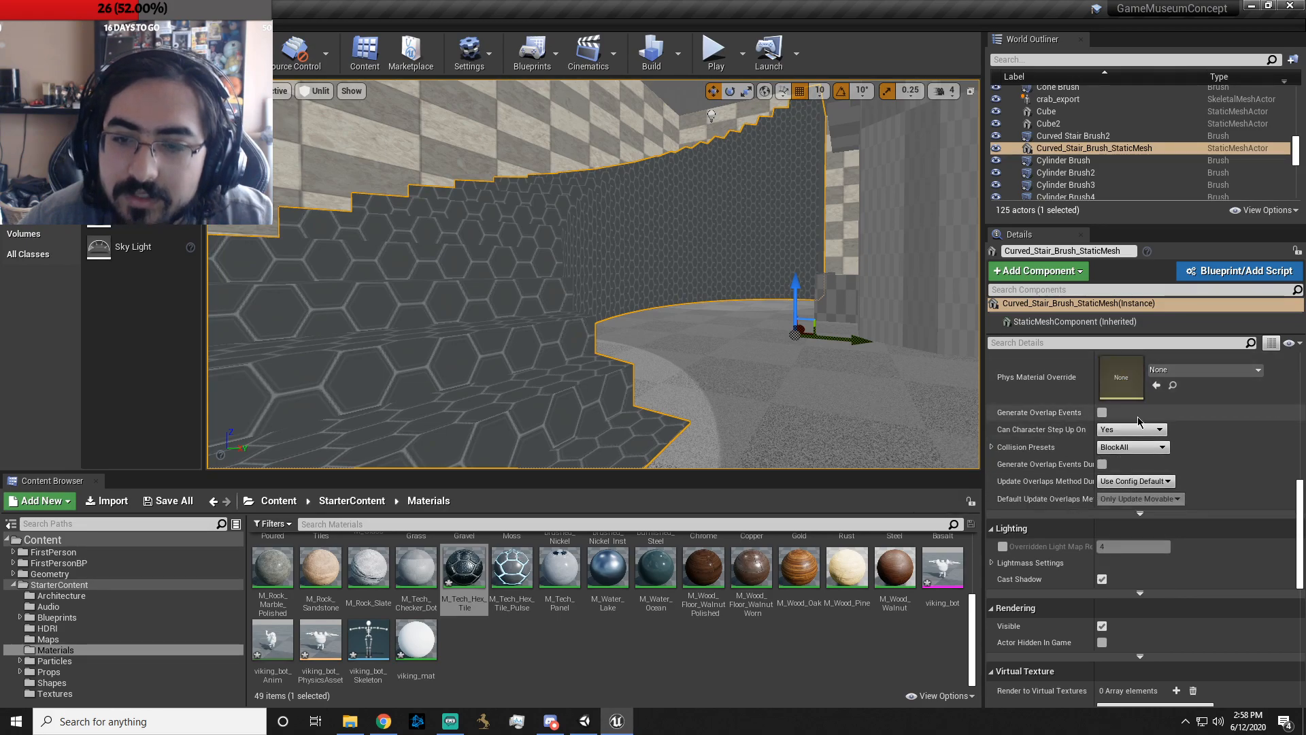
{"action": "left_click", "coordinate": [1102, 412]}
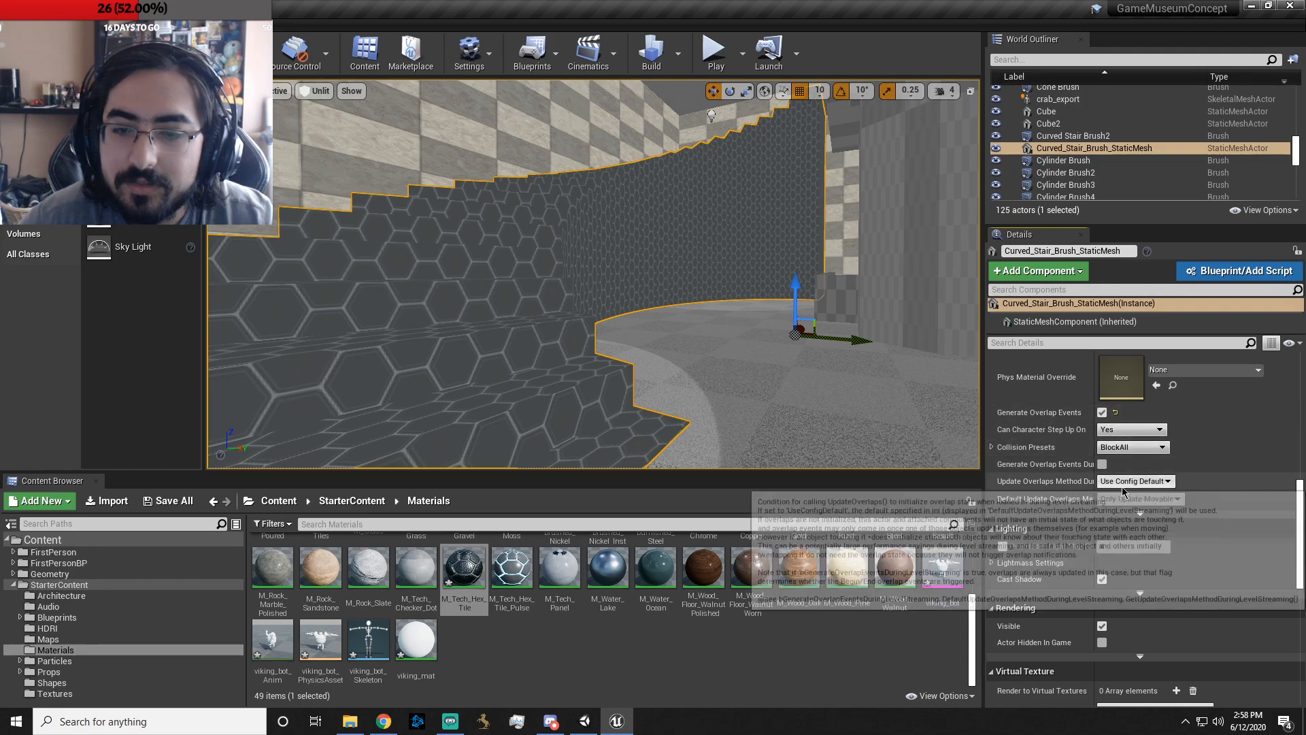
{"action": "left_click", "coordinate": [1141, 514]}
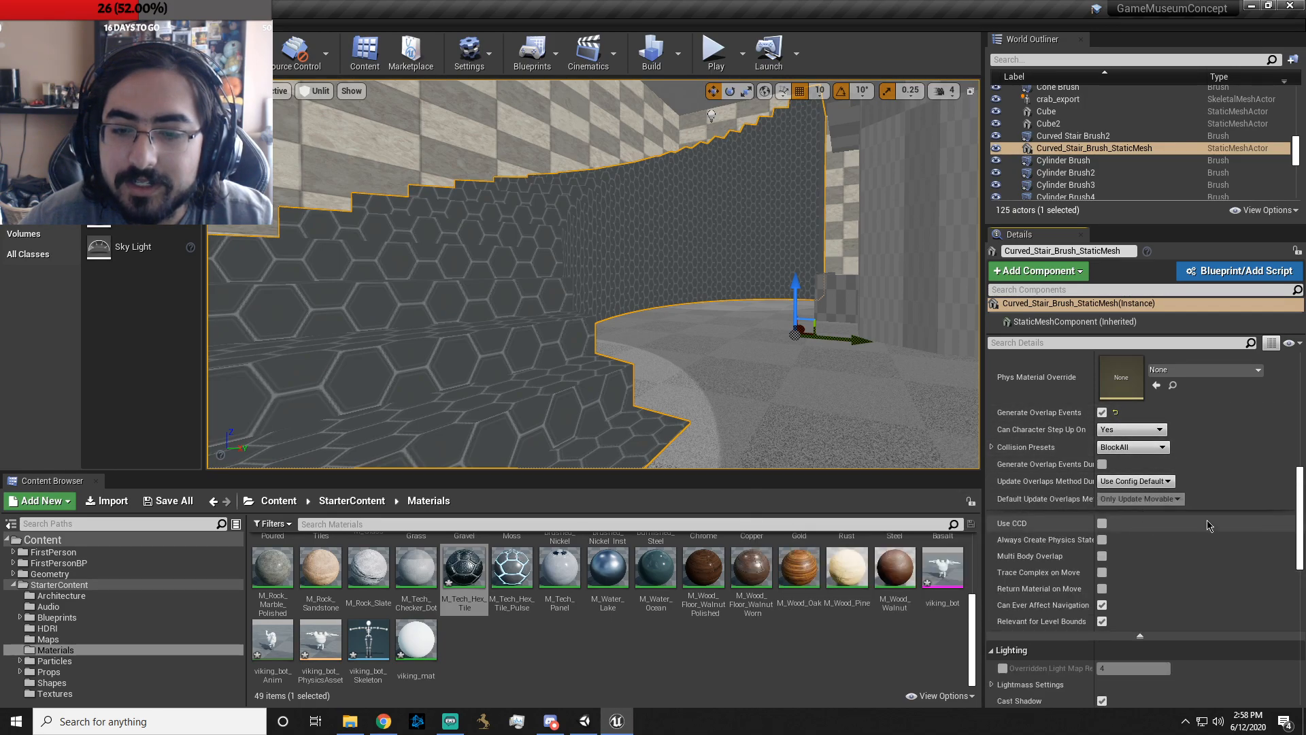
{"action": "scroll", "coordinate": [1141, 538], "scroll_direction": "down", "scroll_amount": 2}
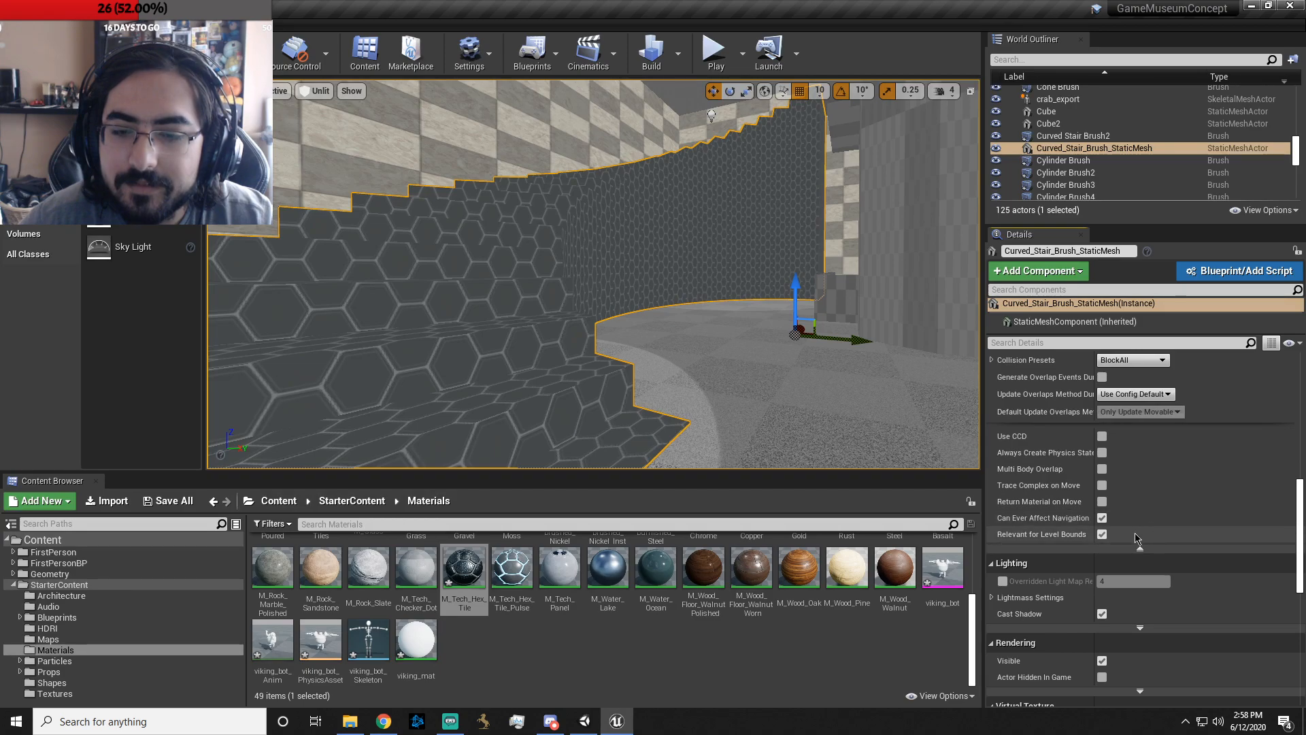
- Create a Blocking Volume from the curved stair static mesh
{"action": "scroll", "coordinate": [1135, 537], "scroll_direction": "up", "scroll_amount": 10}
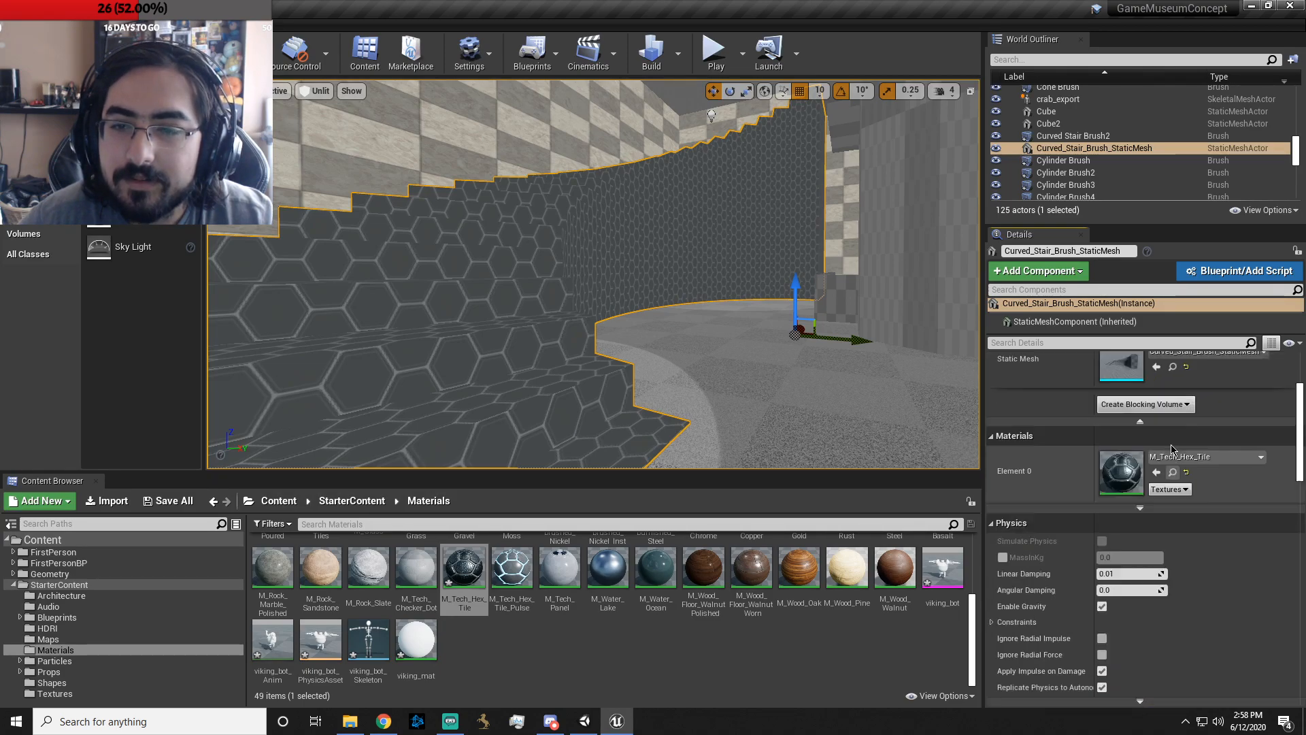
{"action": "scroll", "coordinate": [1175, 439], "scroll_direction": "up", "scroll_amount": 2}
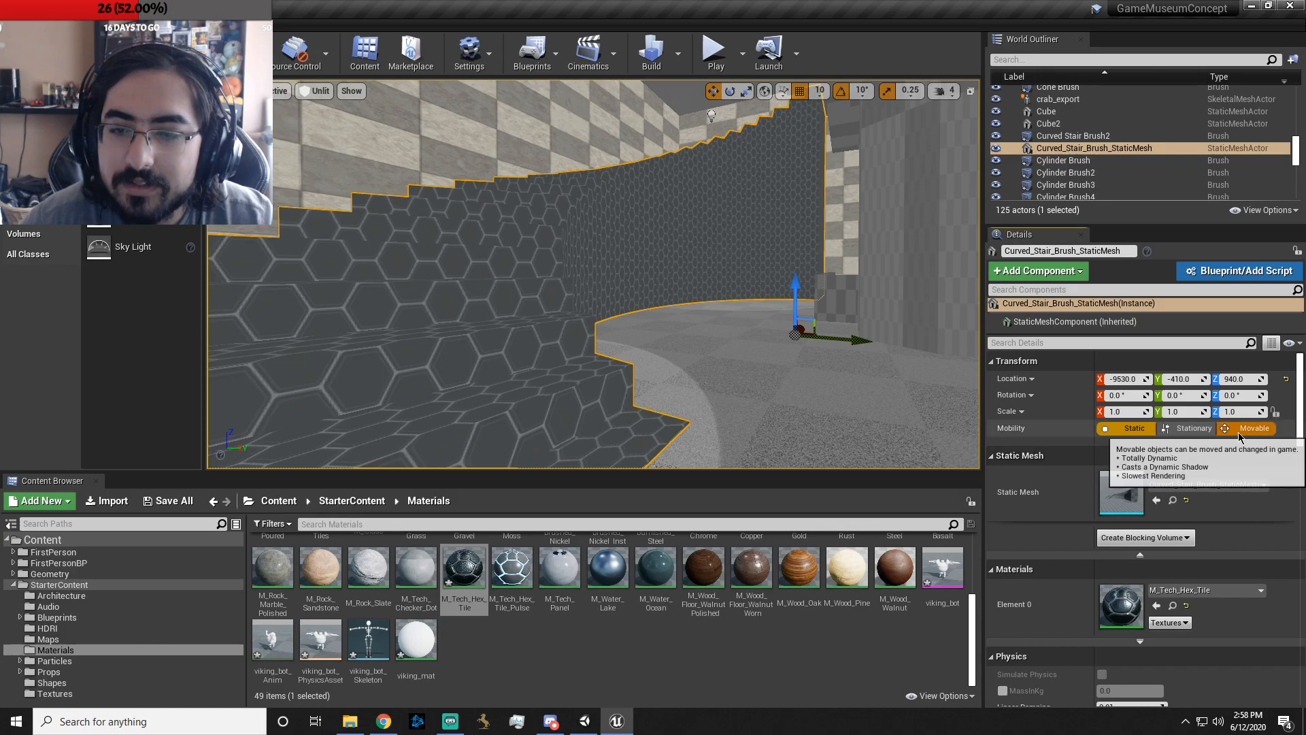
{"action": "left_click", "coordinate": [1177, 539]}
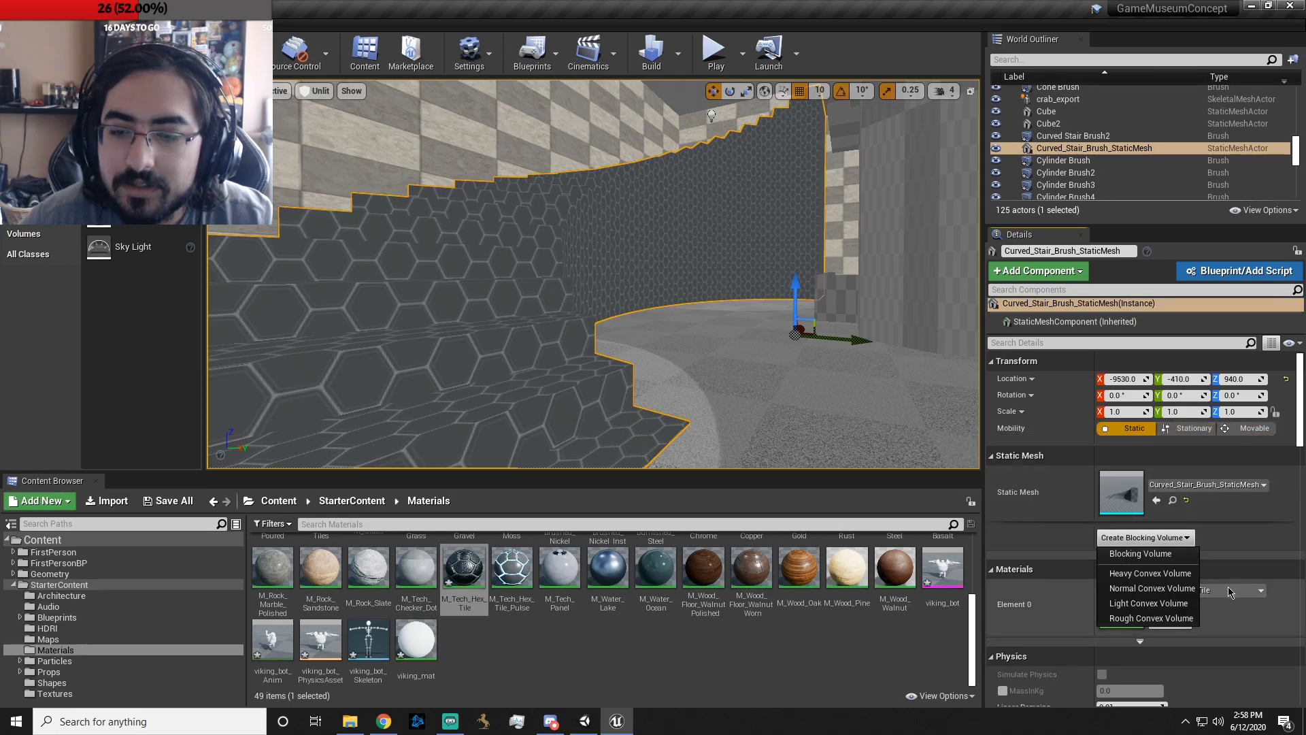
{"action": "left_click", "coordinate": [1185, 559]}
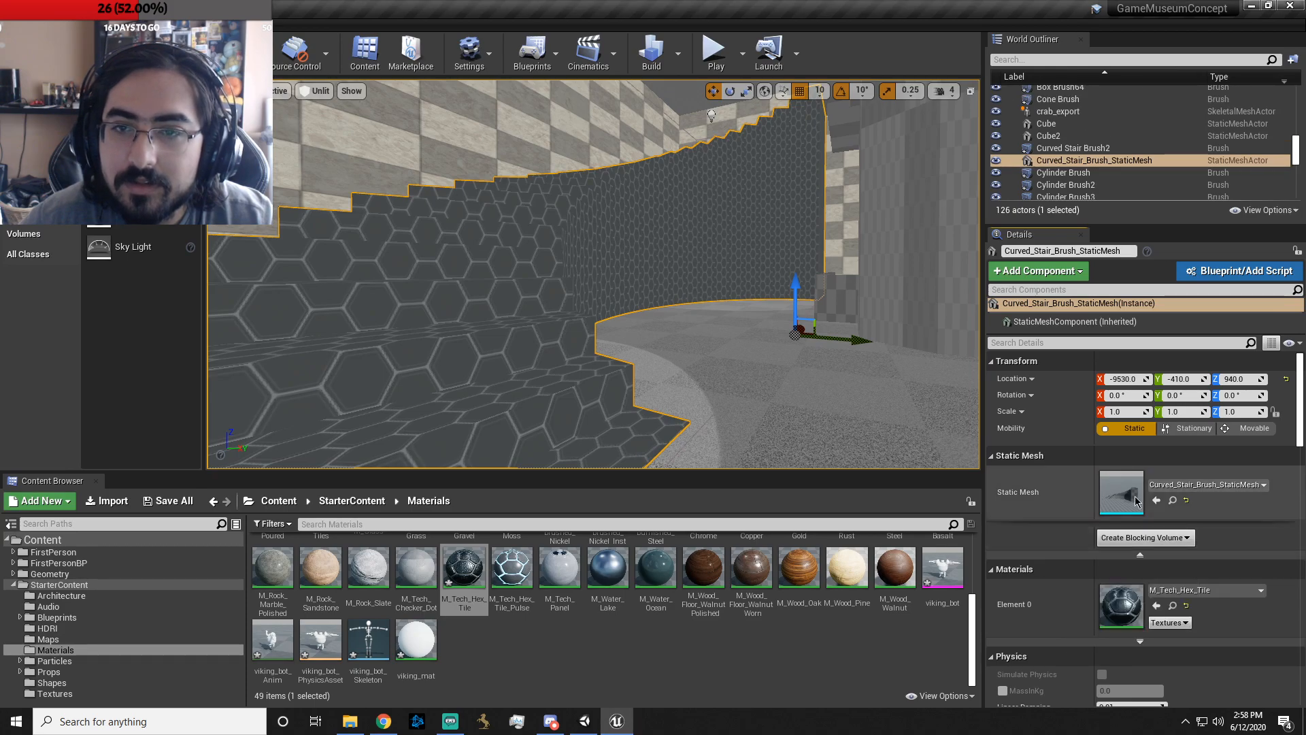
- Compare the details of Curved Stair Brush2, the curved stair static mesh and the first Cylinder Brush, ending with the static mesh selected
{"action": "left_click", "coordinate": [1097, 148]}
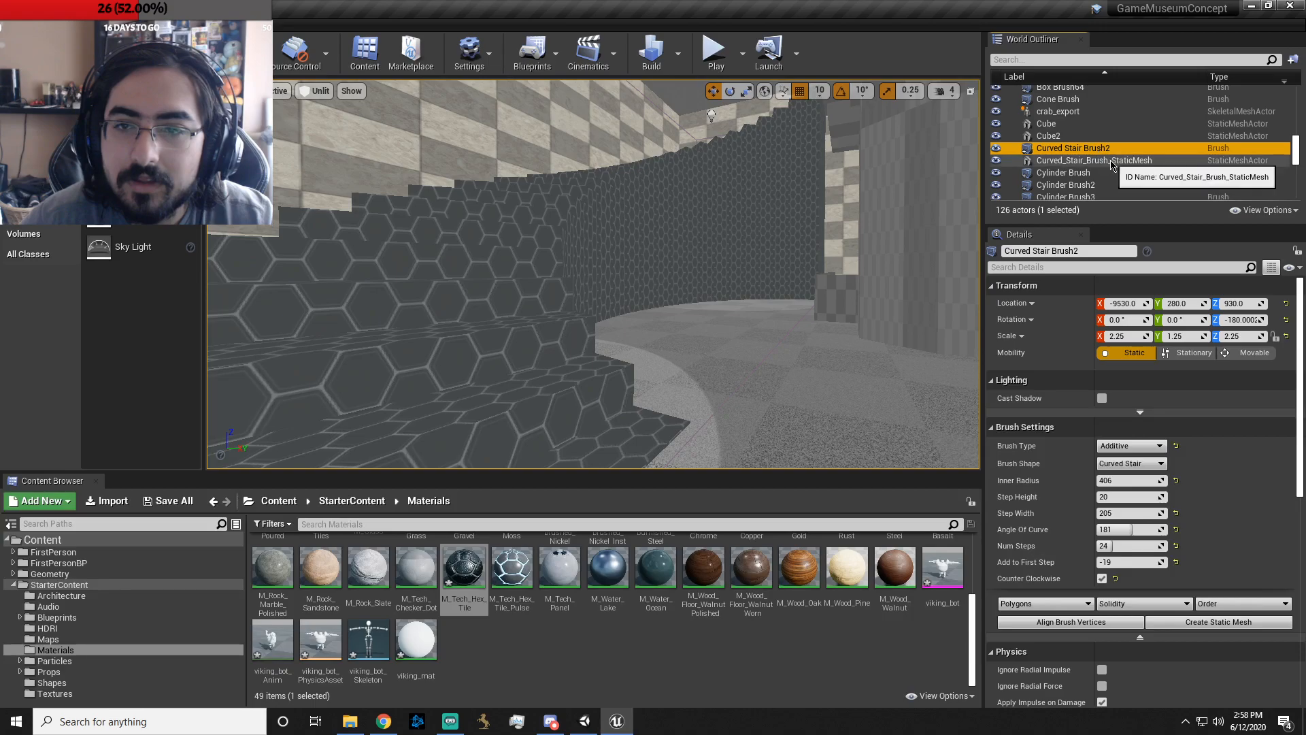
{"action": "left_click", "coordinate": [1109, 160]}
{"action": "left_click", "coordinate": [1103, 149]}
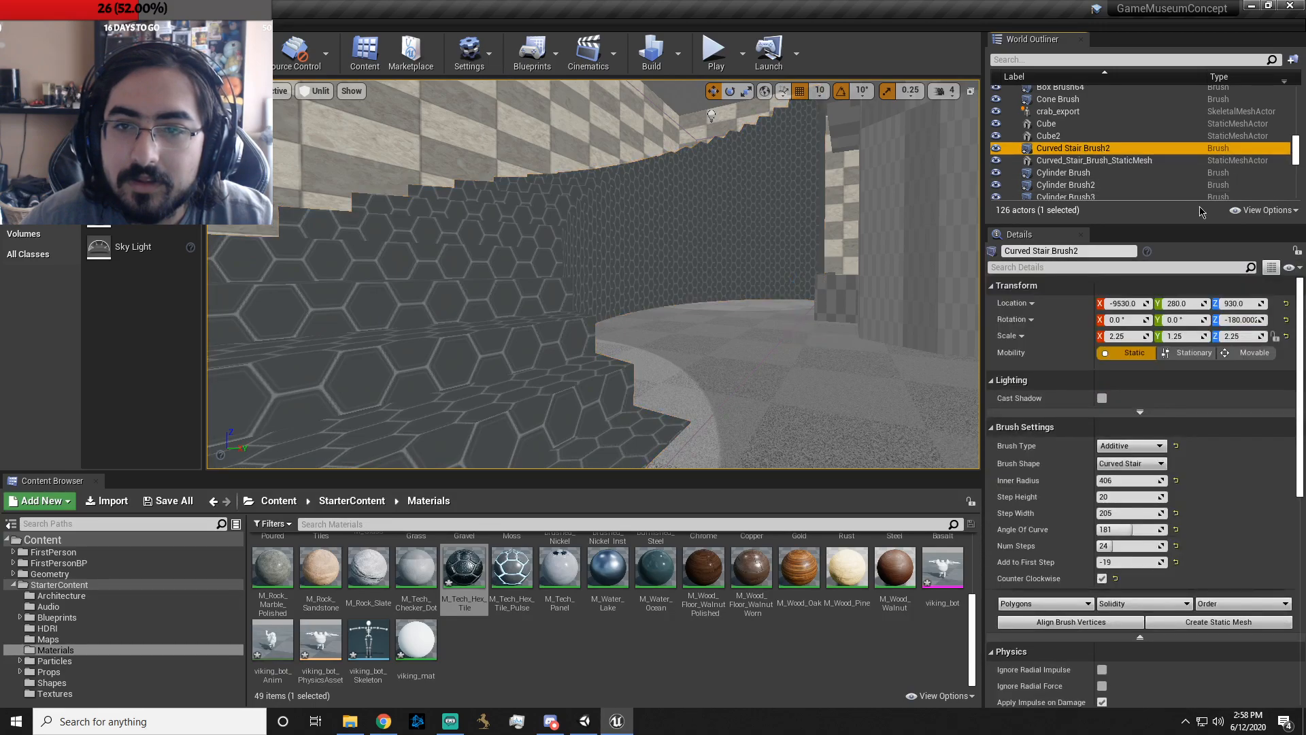
{"action": "left_click", "coordinate": [1109, 161]}
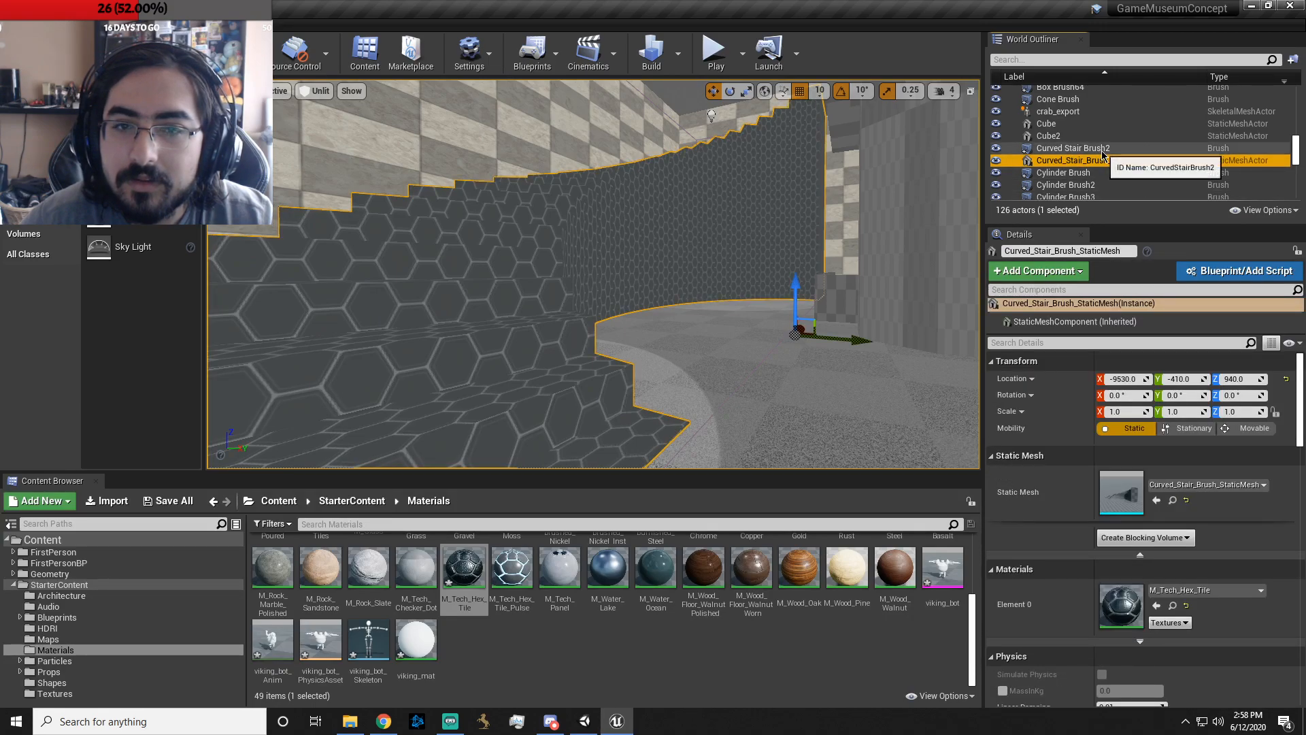
{"action": "left_click", "coordinate": [1107, 175]}
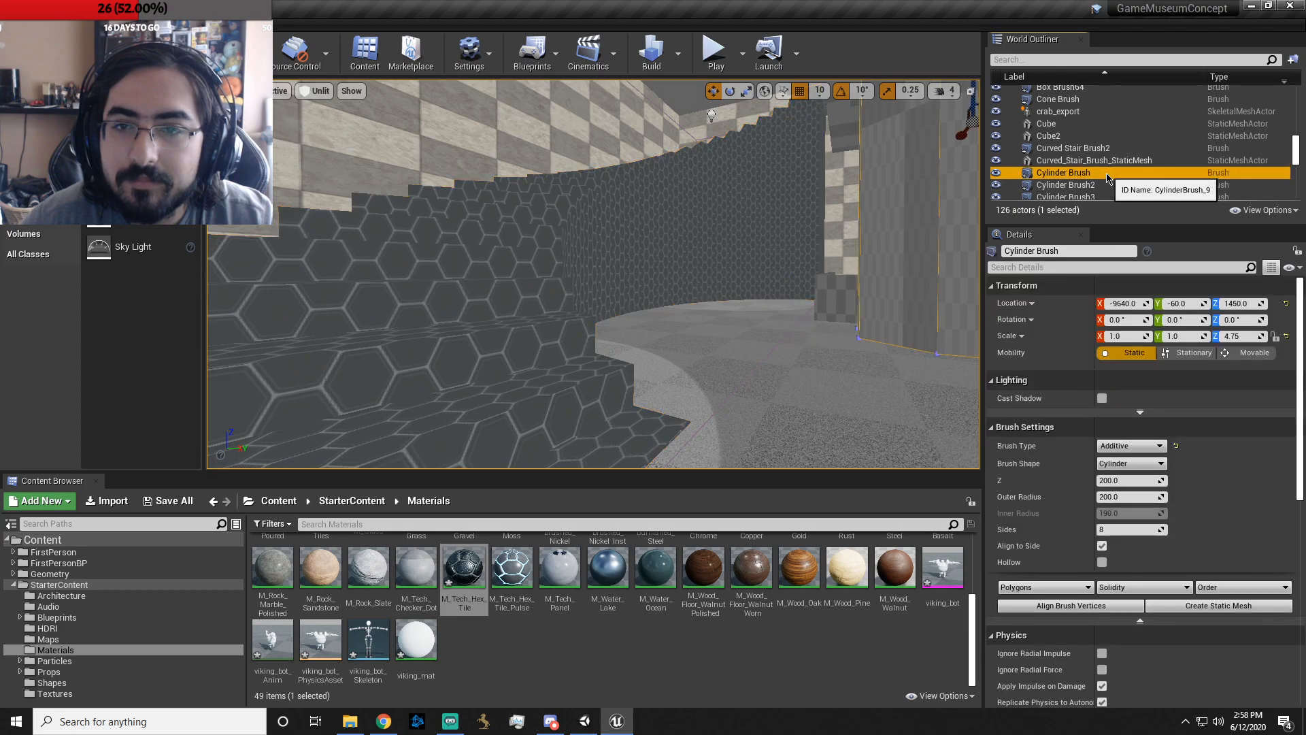
{"action": "left_click", "coordinate": [1129, 161]}
- Play-test walking up to the curved stairs with the first blocking volume in place, and end the session
{"action": "left_click", "coordinate": [712, 58]}
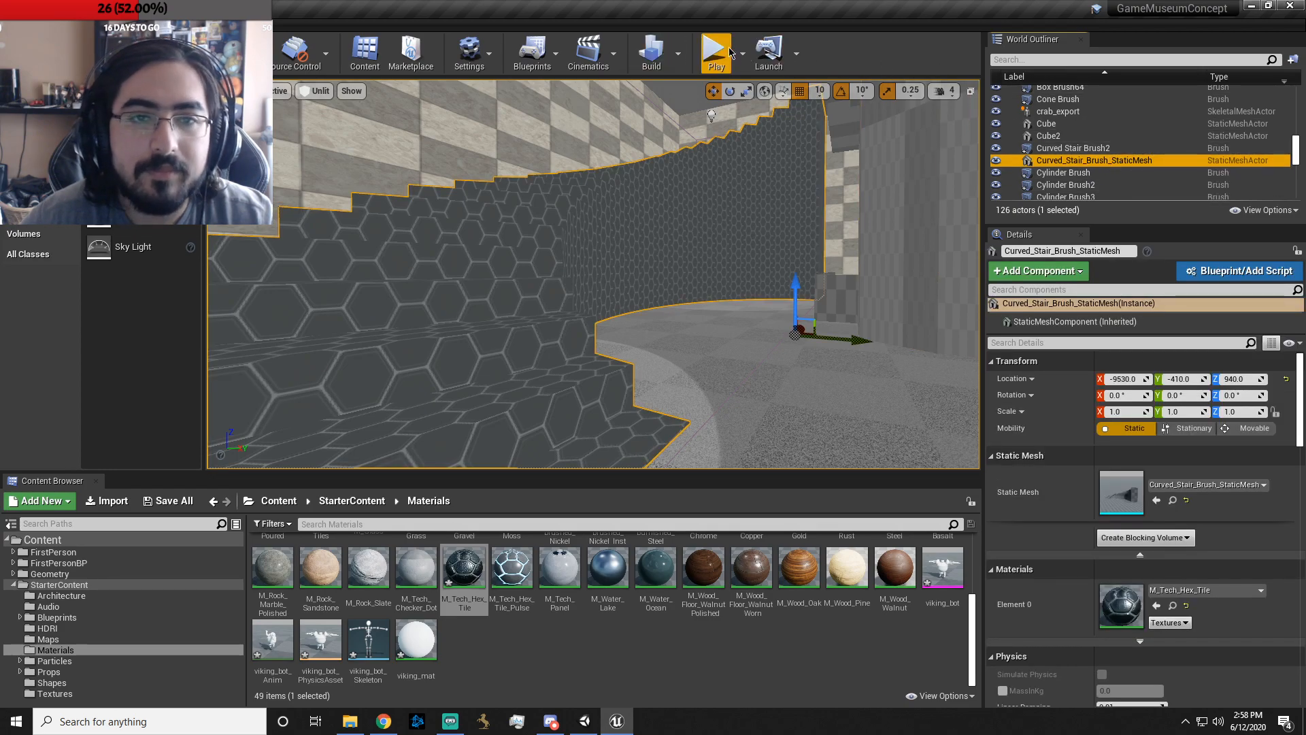
{"action": "key", "text": "w"}
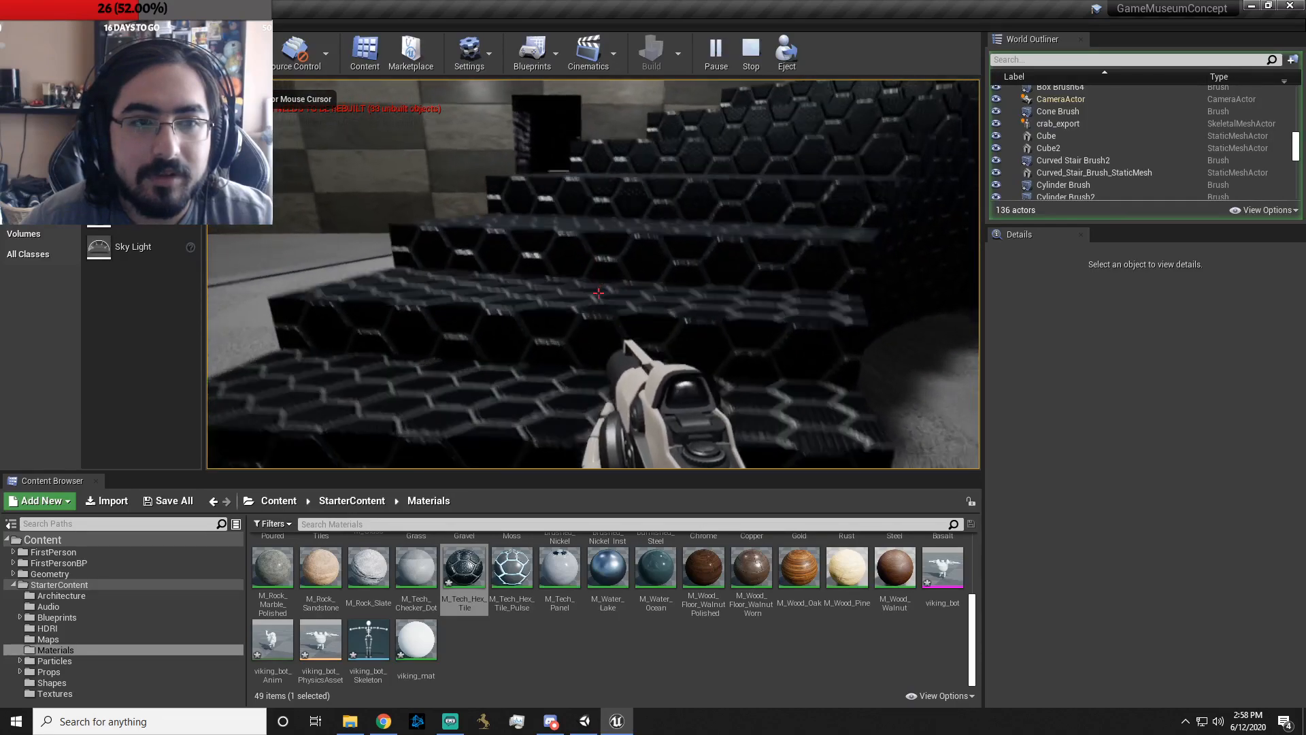
{"action": "key", "text": "Escape"}
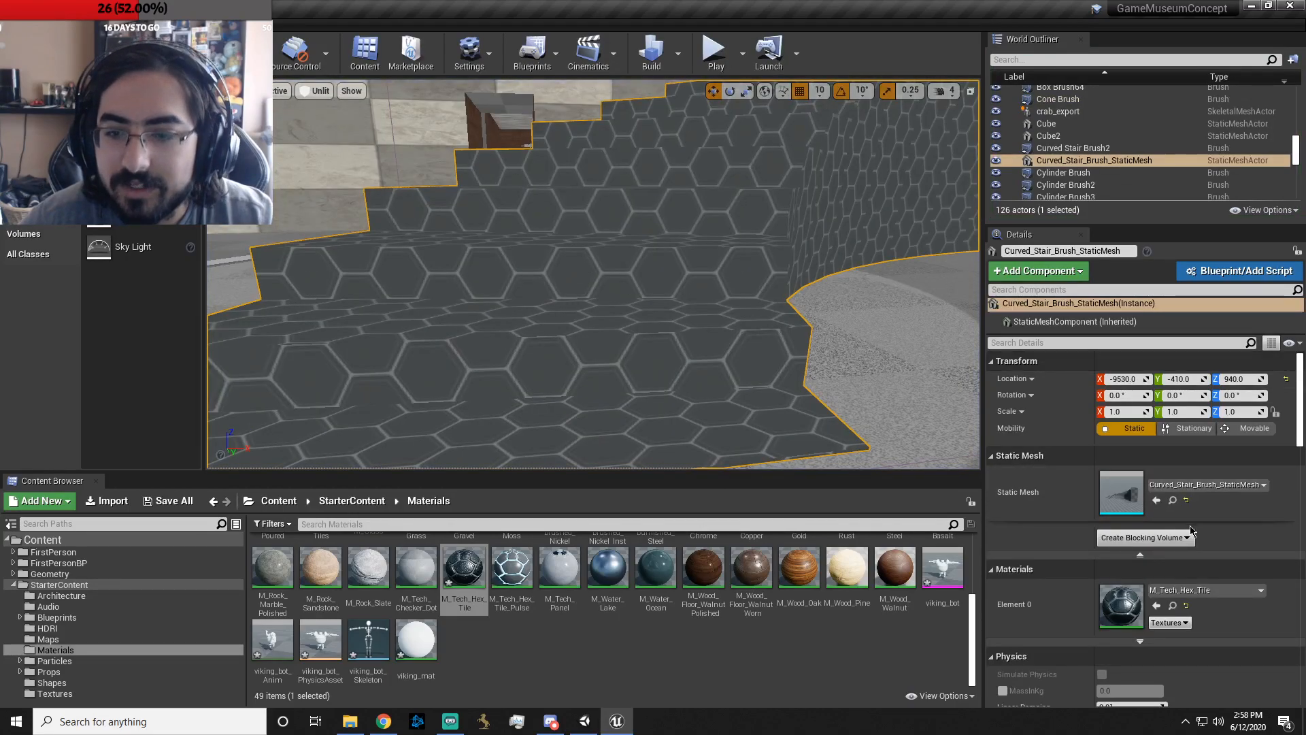
- Create a Light Convex Volume as a blocking volume from the curved stair static mesh
{"action": "left_click", "coordinate": [1157, 538]}
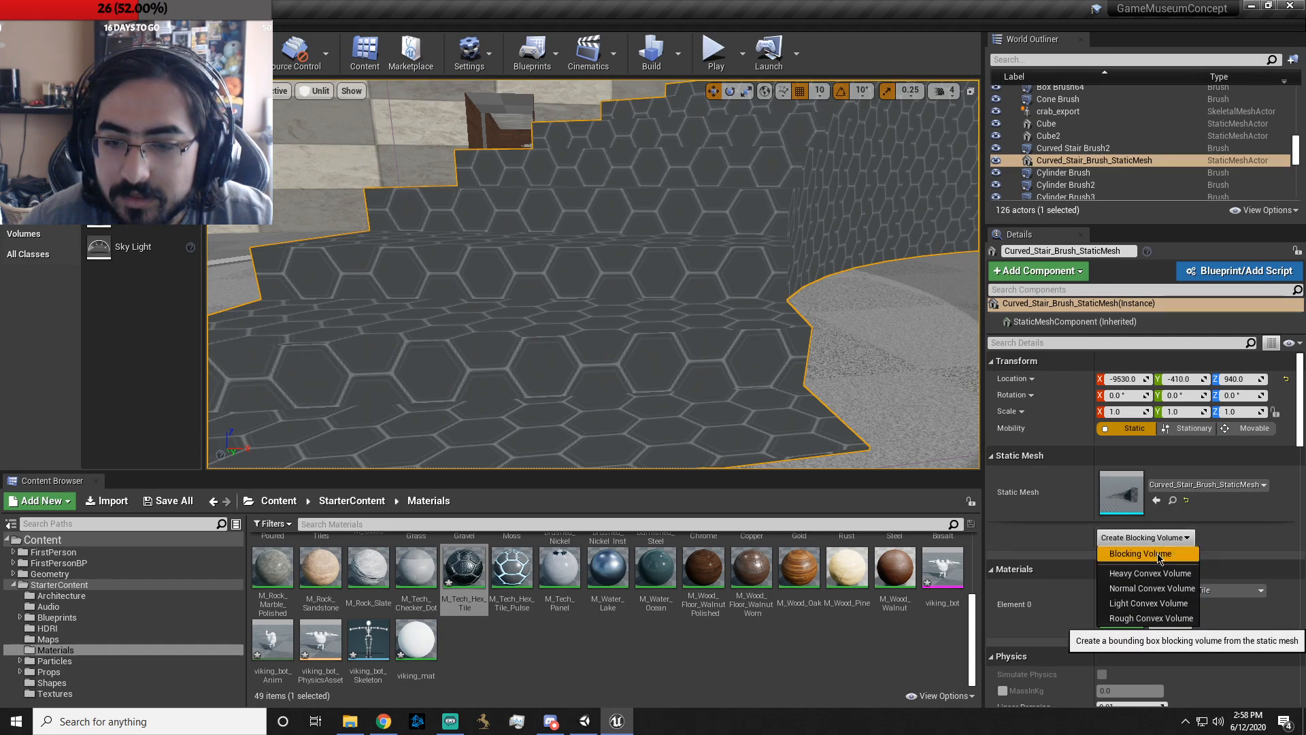
{"action": "left_click", "coordinate": [1150, 603]}
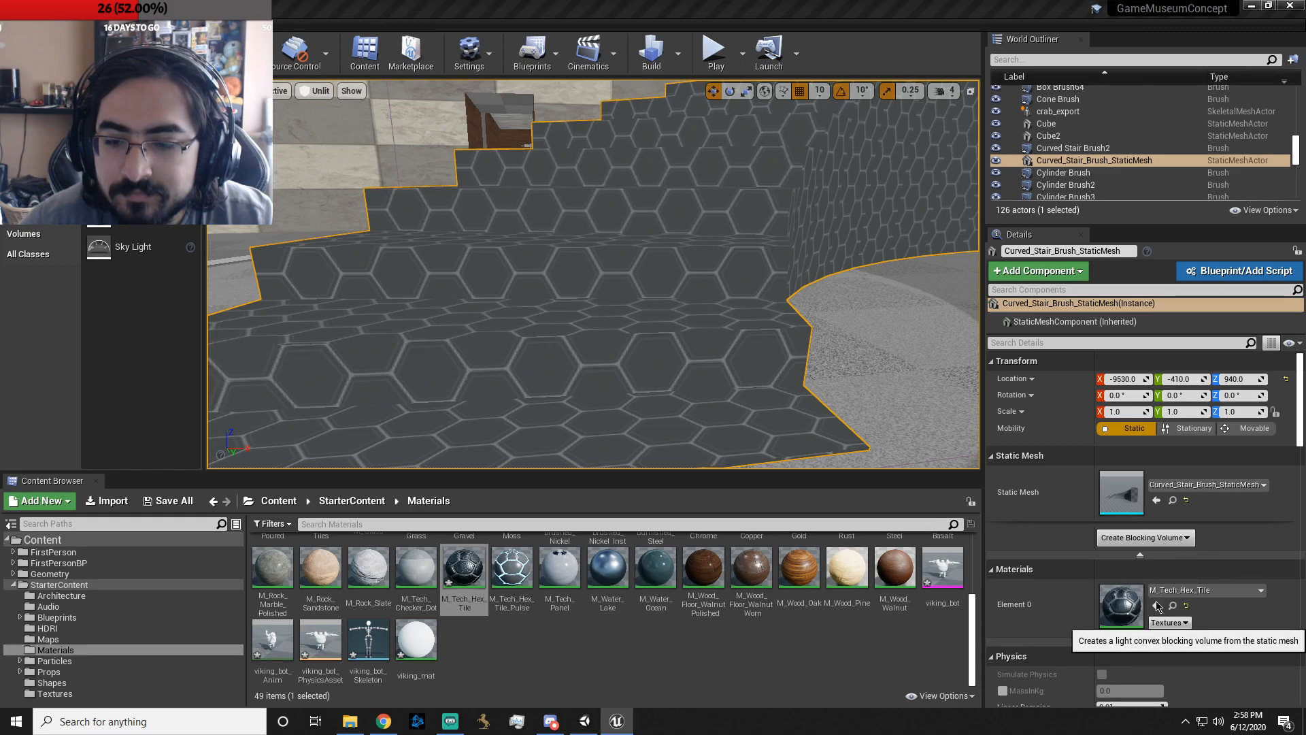
{"action": "scroll", "coordinate": [1234, 550], "scroll_direction": "down", "scroll_amount": 2}
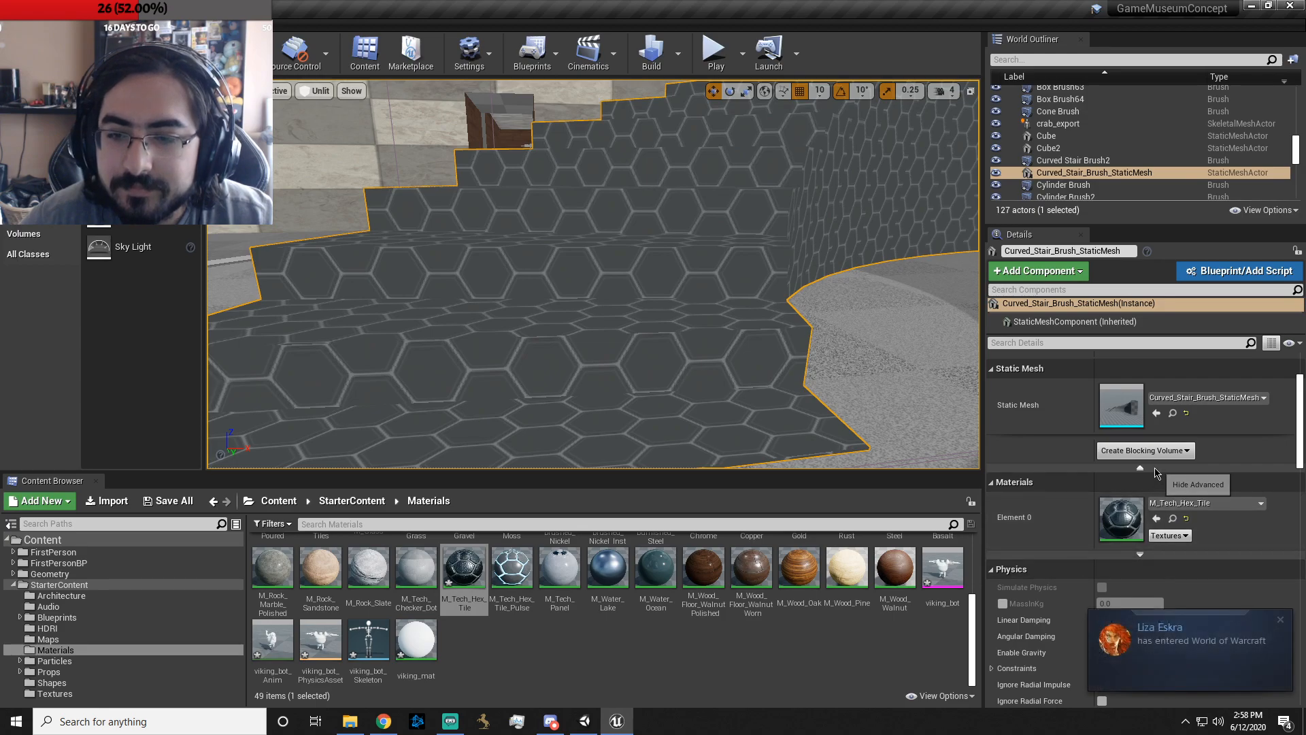
{"action": "left_click", "coordinate": [1141, 438]}
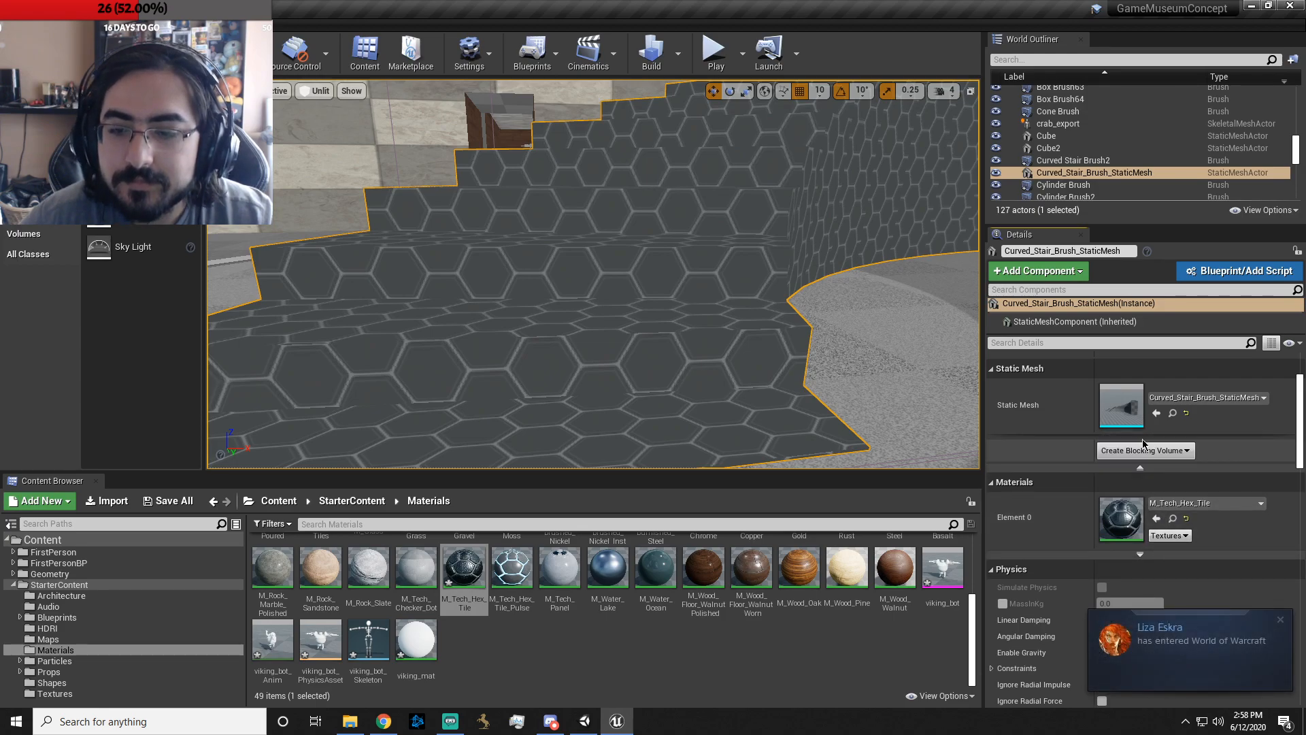
- Play-test collision on the curved stairs with the light convex volume, walking onto and around them
{"action": "left_click", "coordinate": [707, 57]}
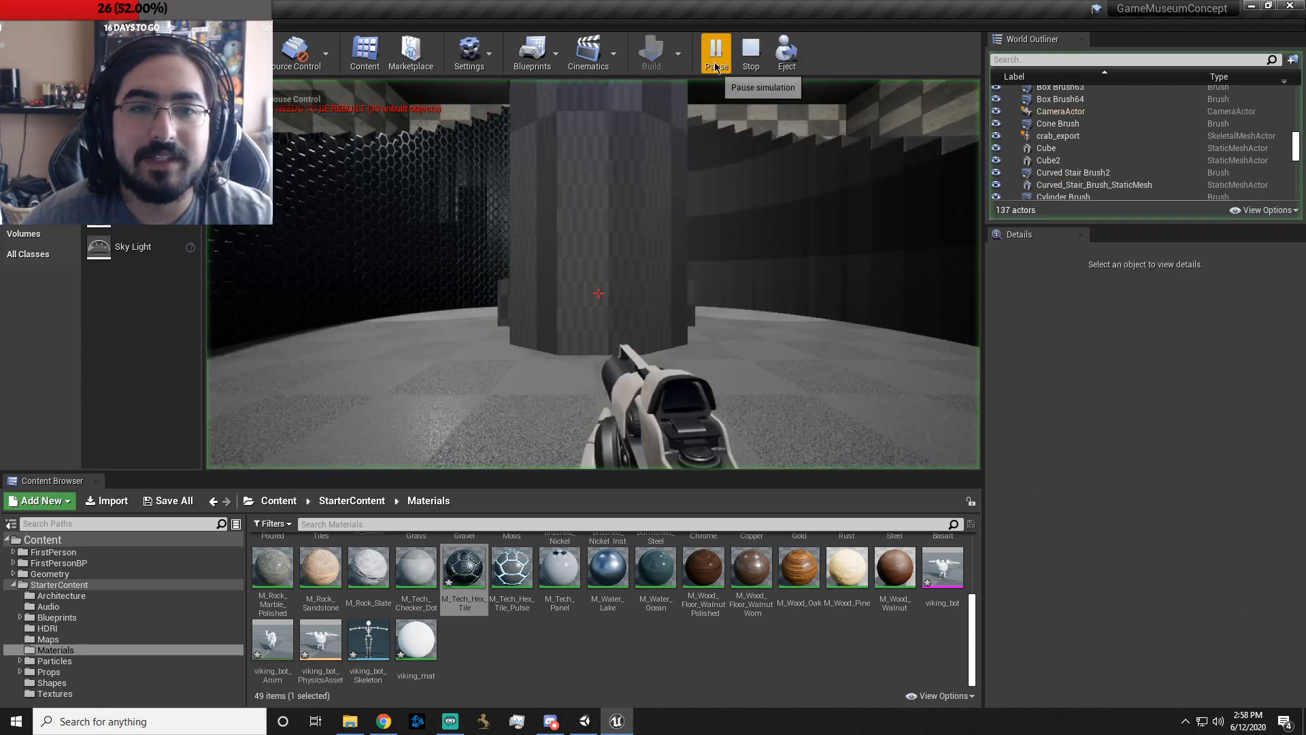
{"action": "key", "text": "w"}
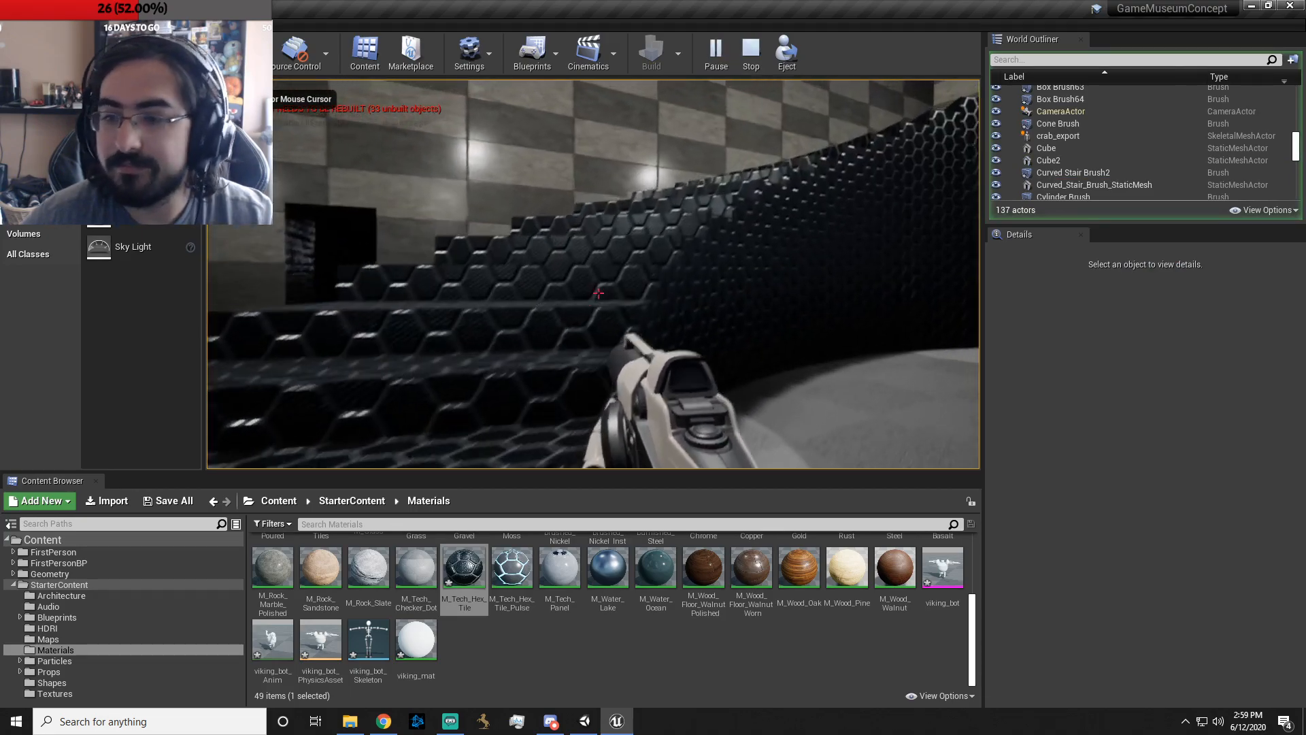
{"action": "key", "text": "w"}
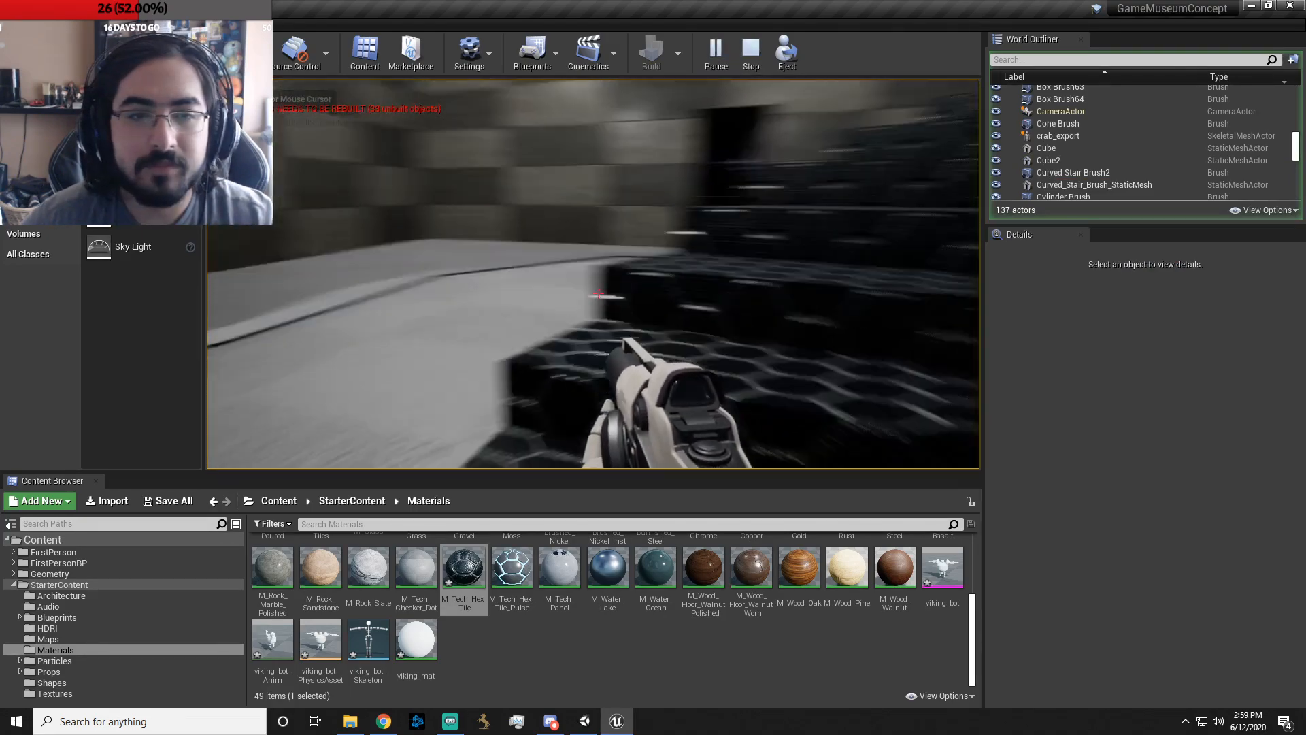
{"action": "left_click", "coordinate": [598, 293]}
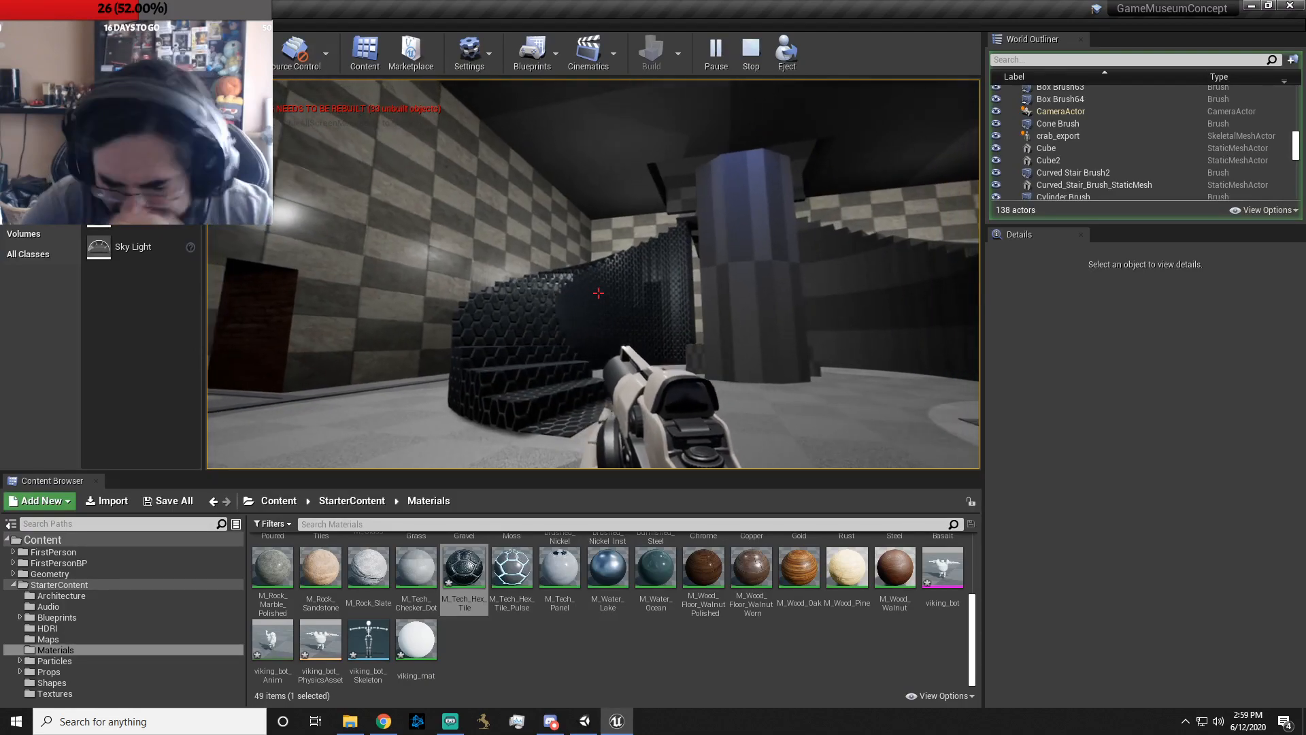
{"action": "left_click", "coordinate": [598, 293]}
{"action": "key", "text": "w"}
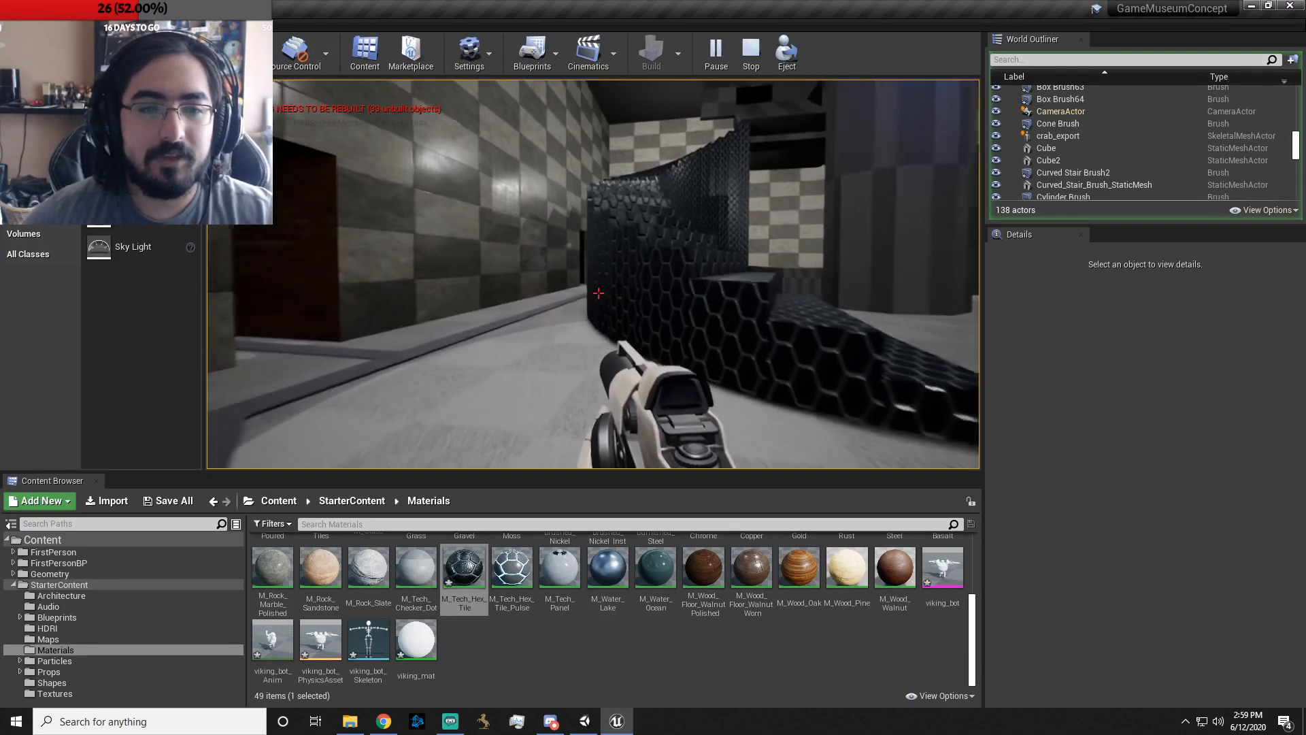
{"action": "key", "text": "w"}
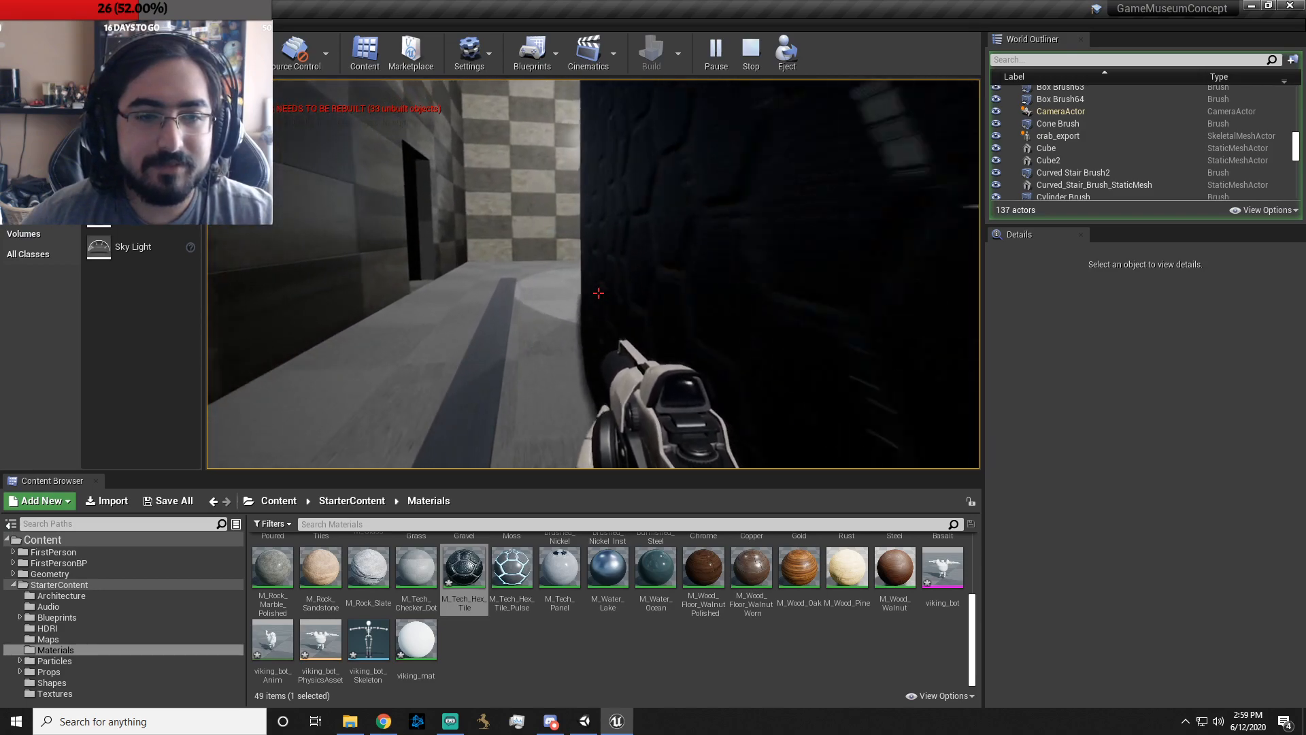
{"action": "key", "text": "Escape"}
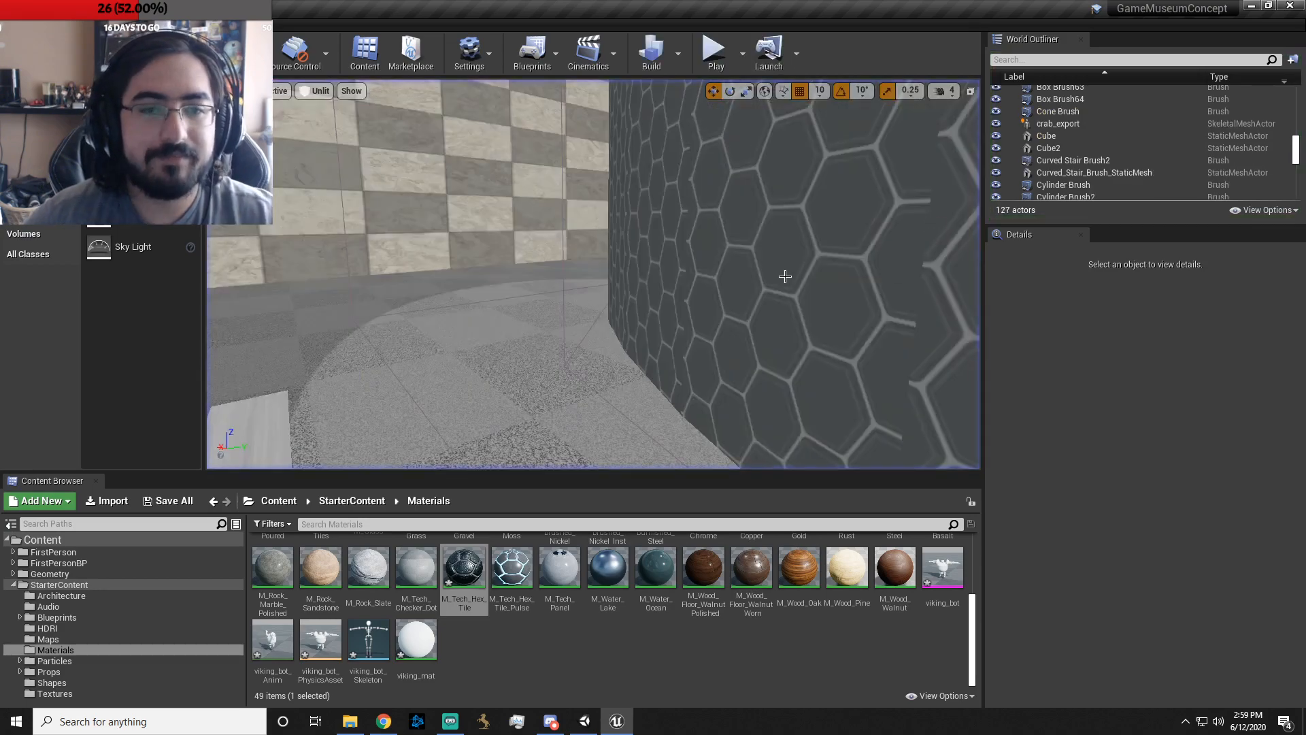
- Delete both blocking volumes around the curved stairs, picking each one in the viewport
{"action": "right_click_drag", "start_coordinate": [594, 274], "coordinate": [476, 274]}
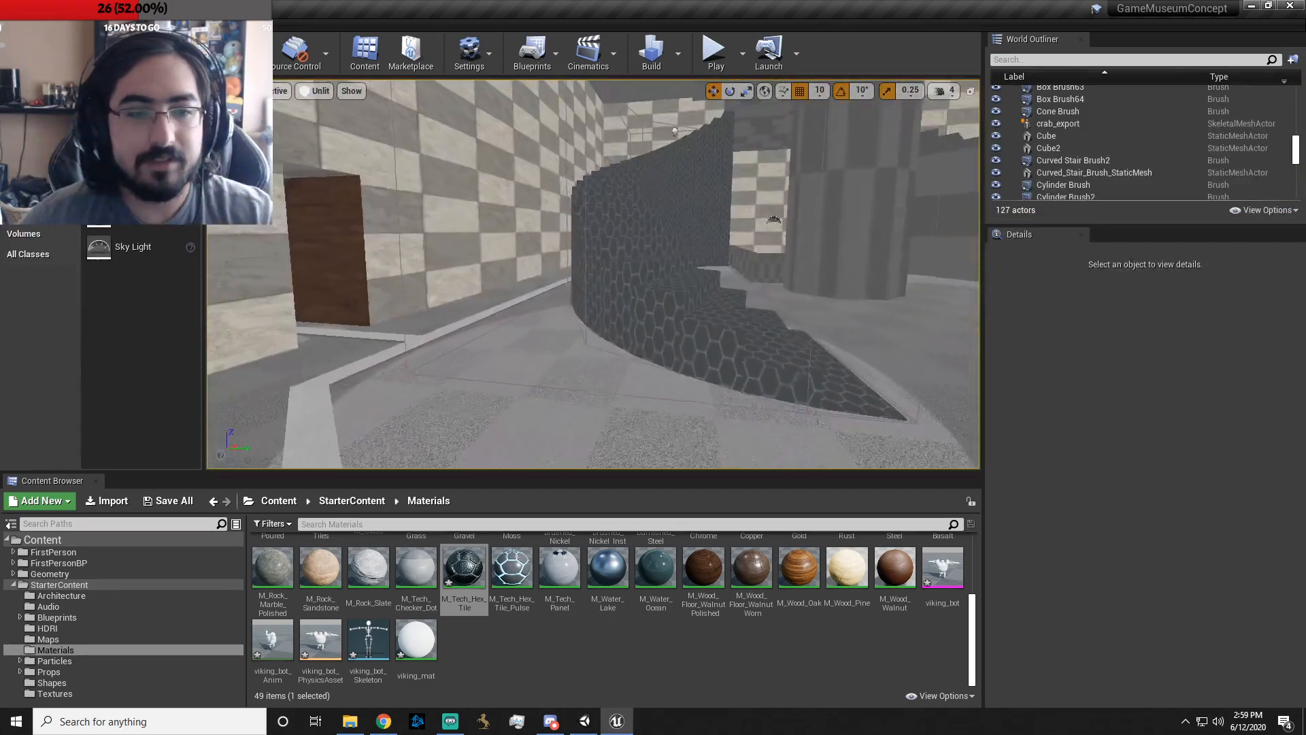
{"action": "left_click", "coordinate": [537, 323]}
{"action": "left_click", "coordinate": [476, 276]}
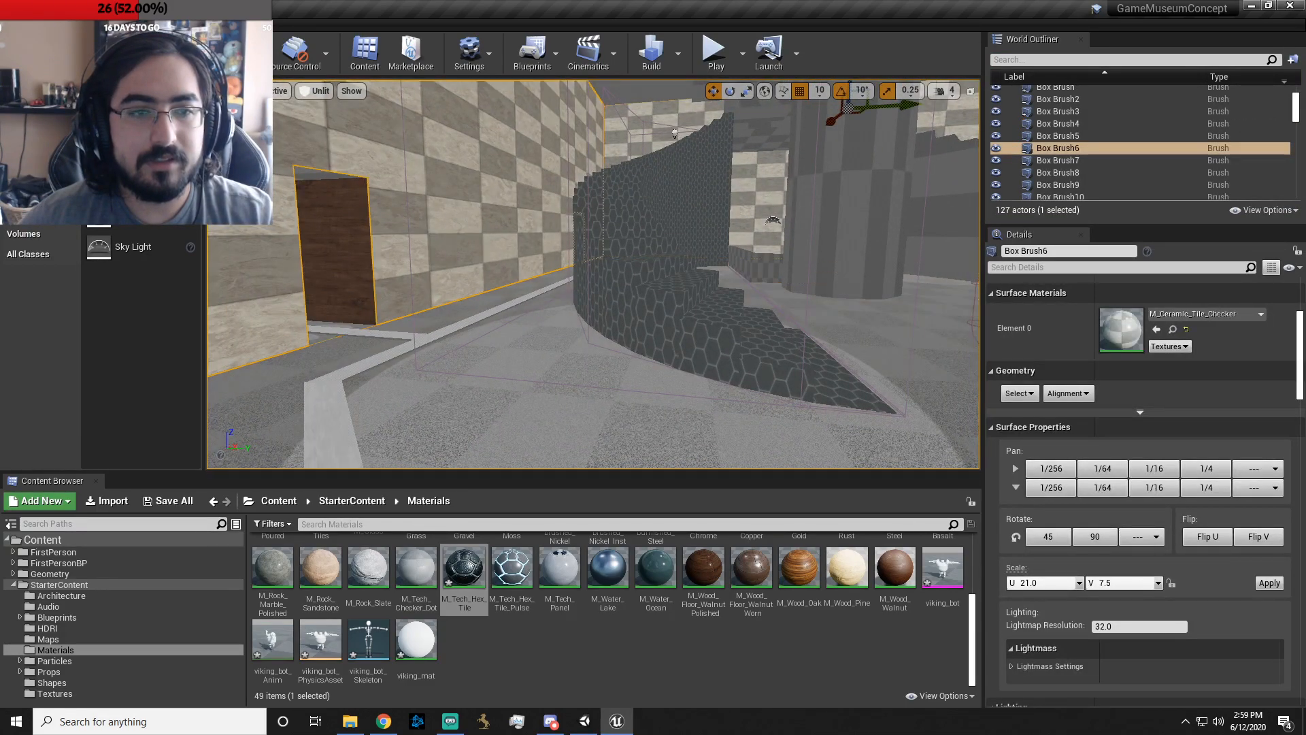
{"action": "left_click", "coordinate": [586, 207]}
{"action": "key", "text": "w"}
{"action": "right_click_drag", "start_coordinate": [587, 204], "coordinate": [602, 163]}
{"action": "left_click", "coordinate": [612, 132]}
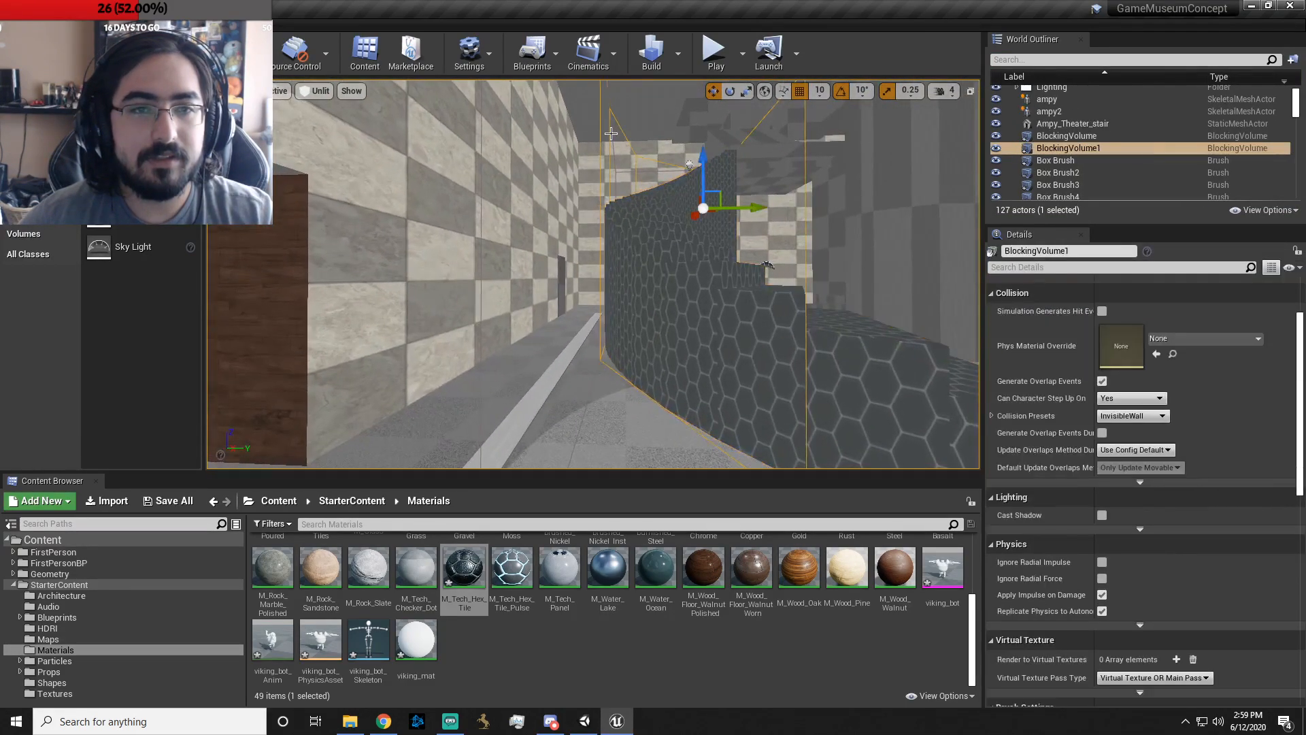
{"action": "key", "text": "Delete"}
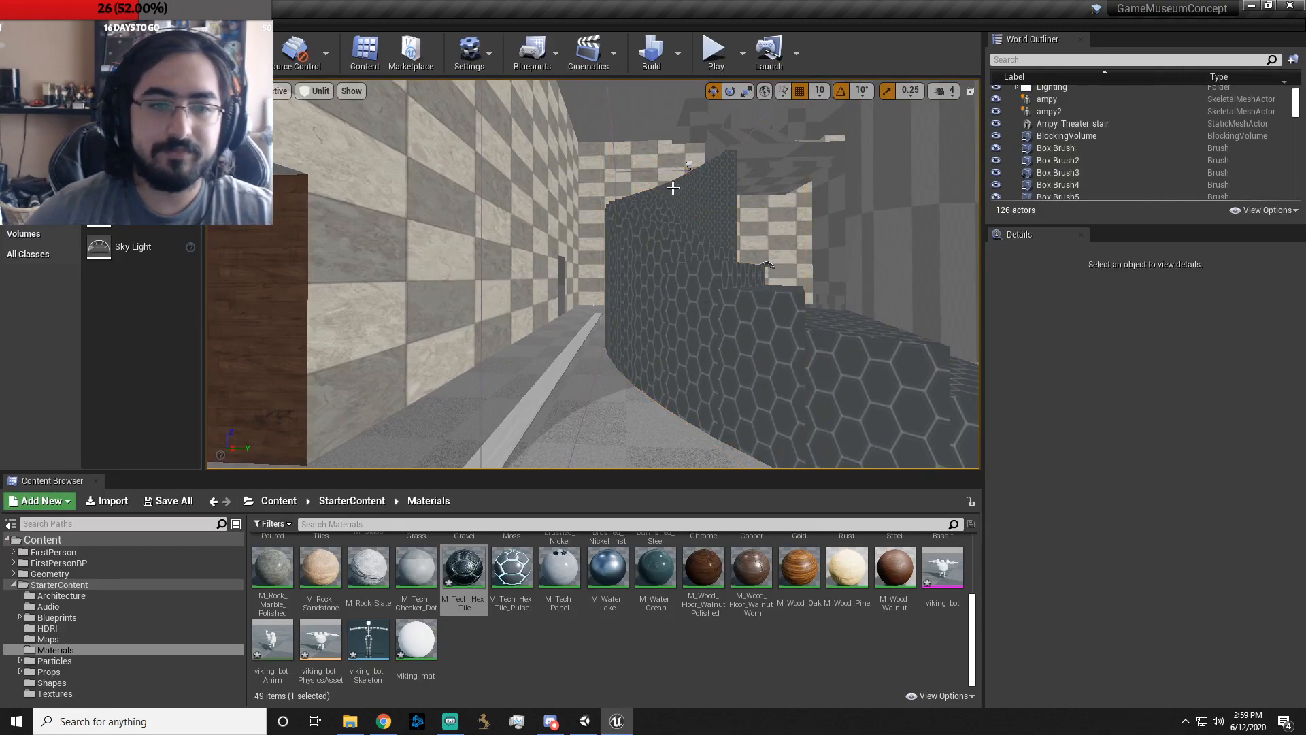
{"action": "left_click", "coordinate": [604, 396]}
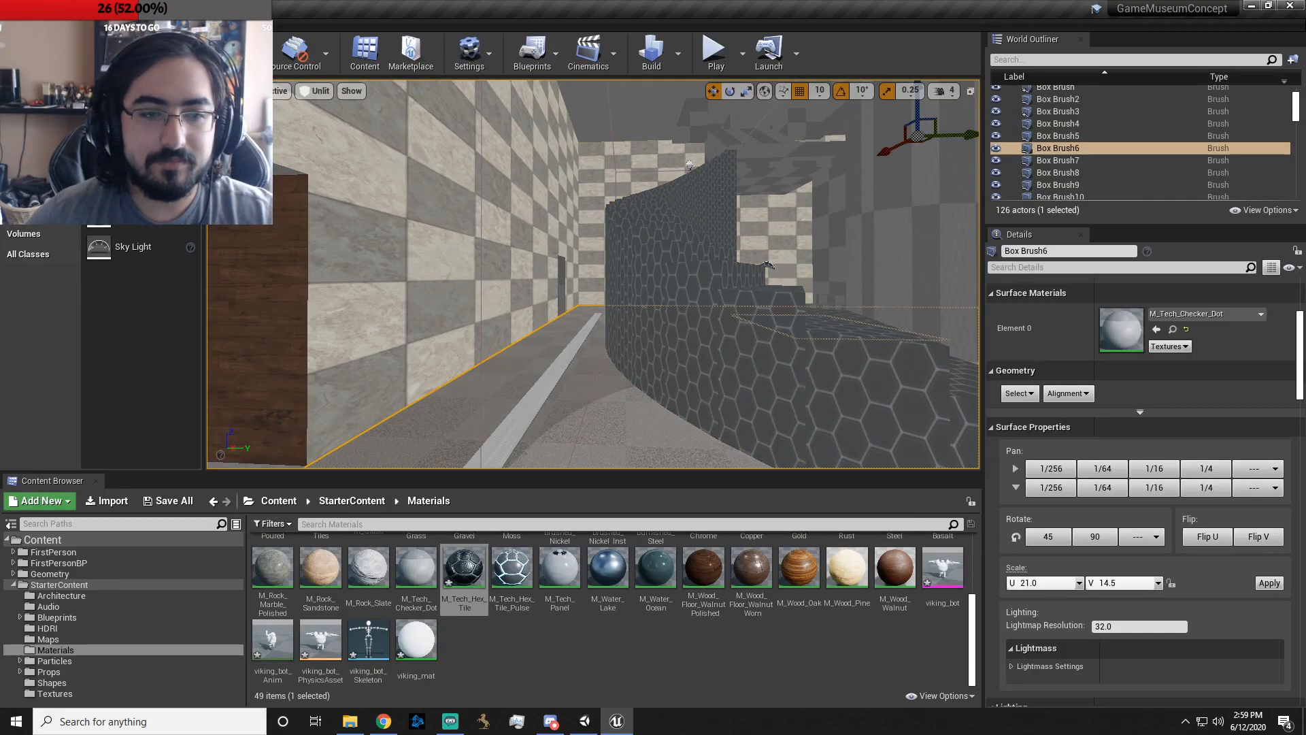
{"action": "left_click", "coordinate": [481, 347]}
{"action": "key", "text": "Delete"}
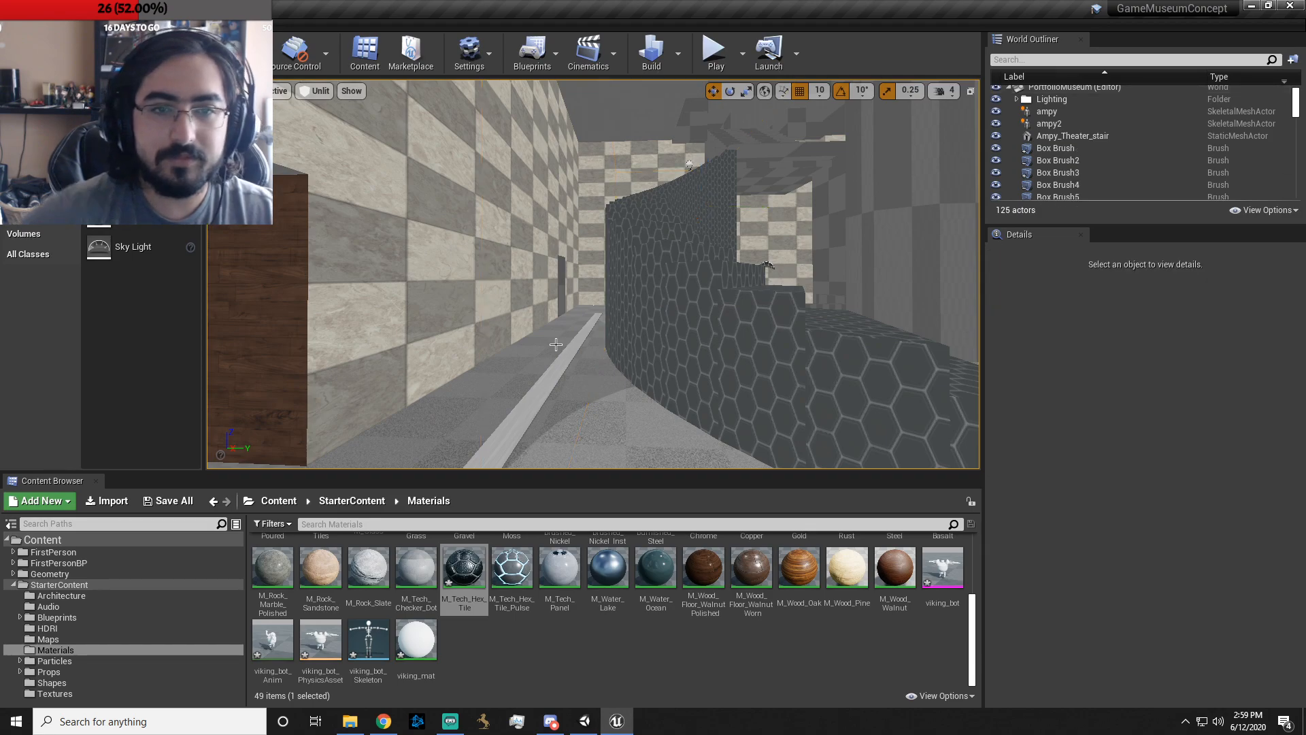
- Undo the deletions of the two blocking volumes
{"action": "key", "text": "ctrl+z"}
{"action": "key", "text": "ctrl+z"}
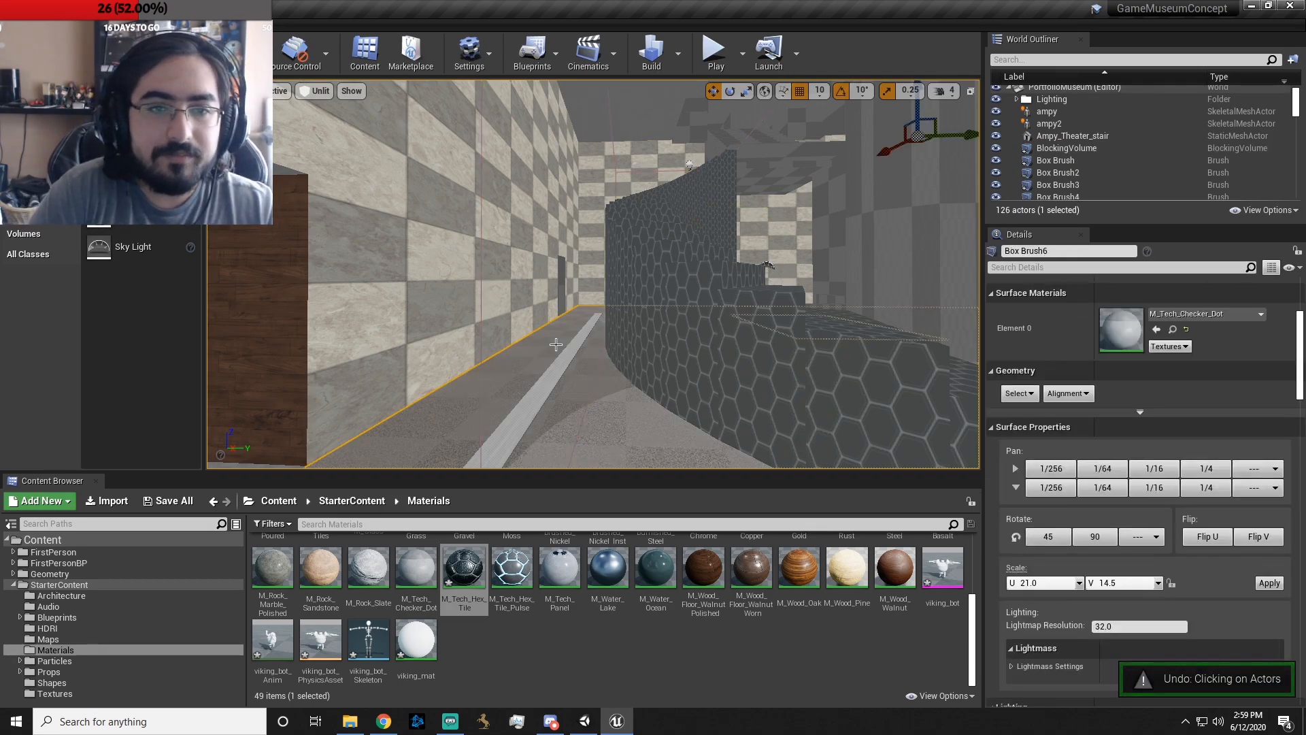
{"action": "key", "text": "ctrl+z"}
{"action": "key", "text": "ctrl+z"}
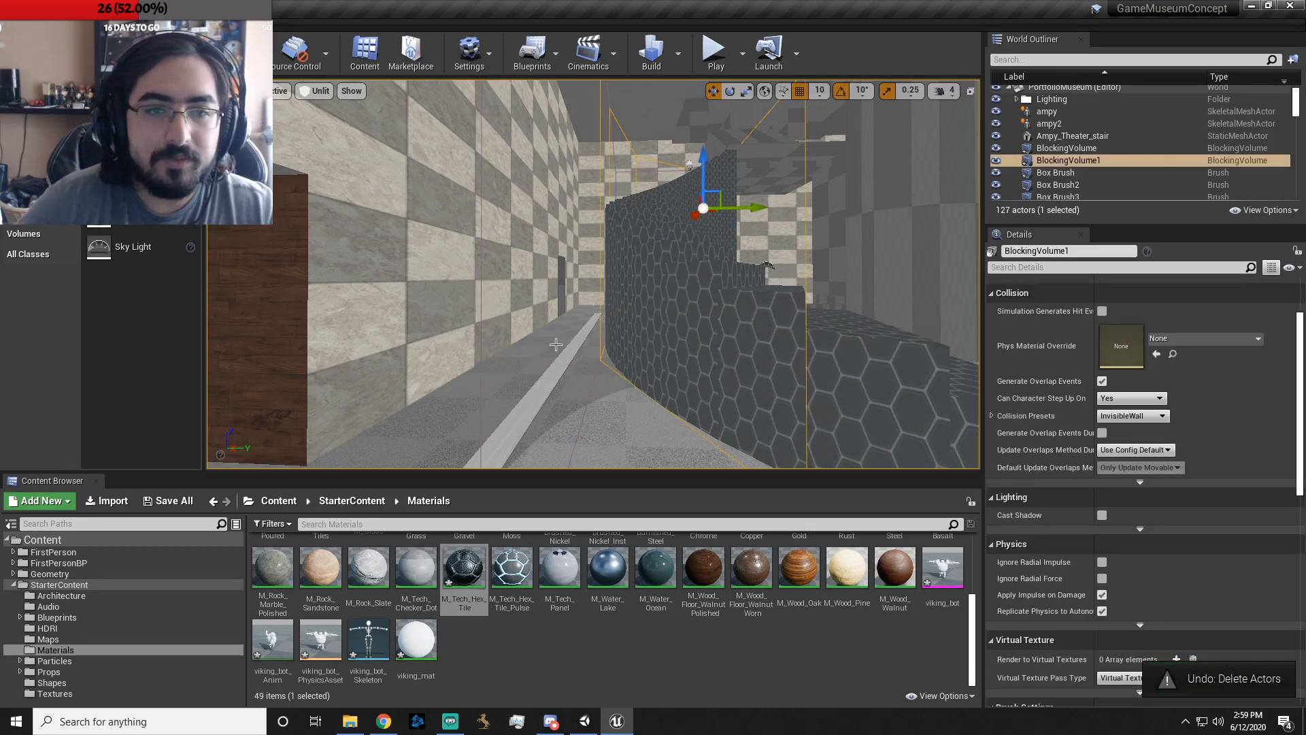
- Delete BlockingVolume1 and BlockingVolume from the level
{"action": "right_click_drag", "start_coordinate": [593, 274], "coordinate": [605, 211]}
{"action": "mouse_move", "coordinate": [715, 219]}
{"action": "right_mouse_down"}
{"action": "mouse_move", "coordinate": [748, 213]}
{"action": "mouse_move", "coordinate": [735, 204]}
{"action": "mouse_move", "coordinate": [714, 219]}
{"action": "right_mouse_up"}
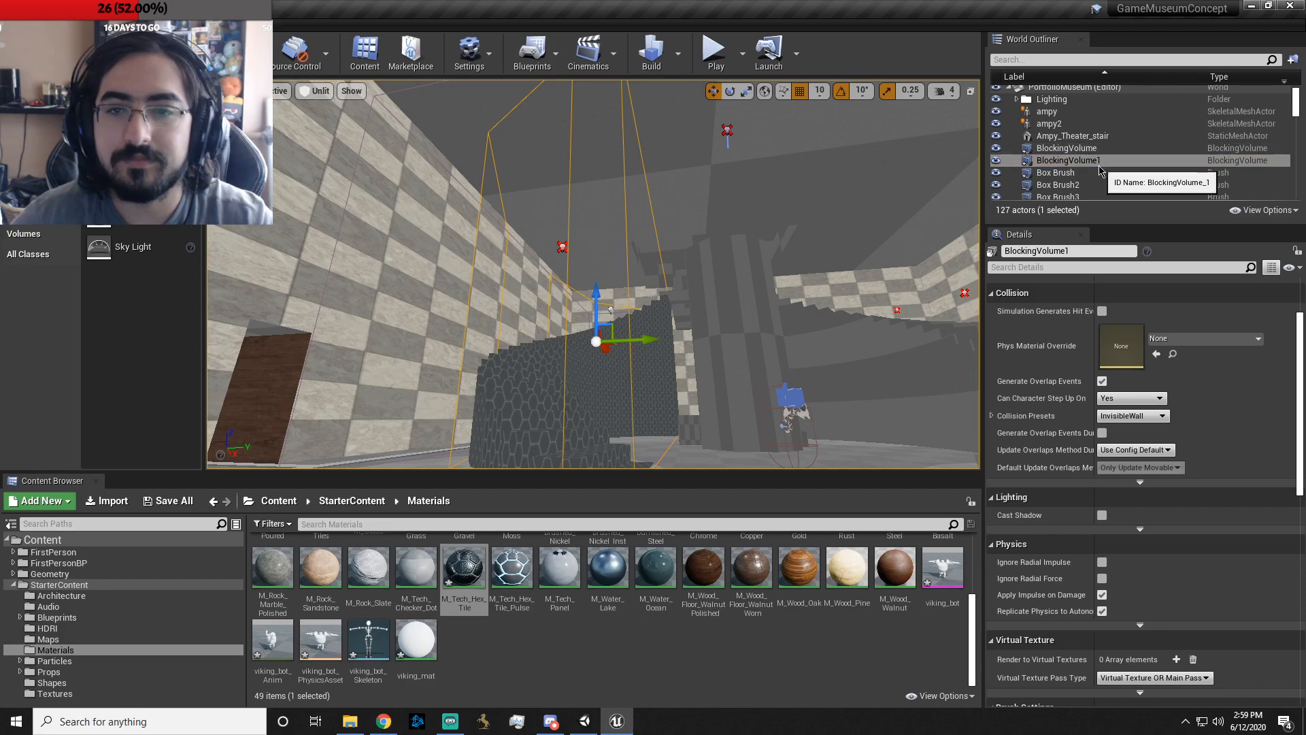
{"action": "key", "text": "Delete"}
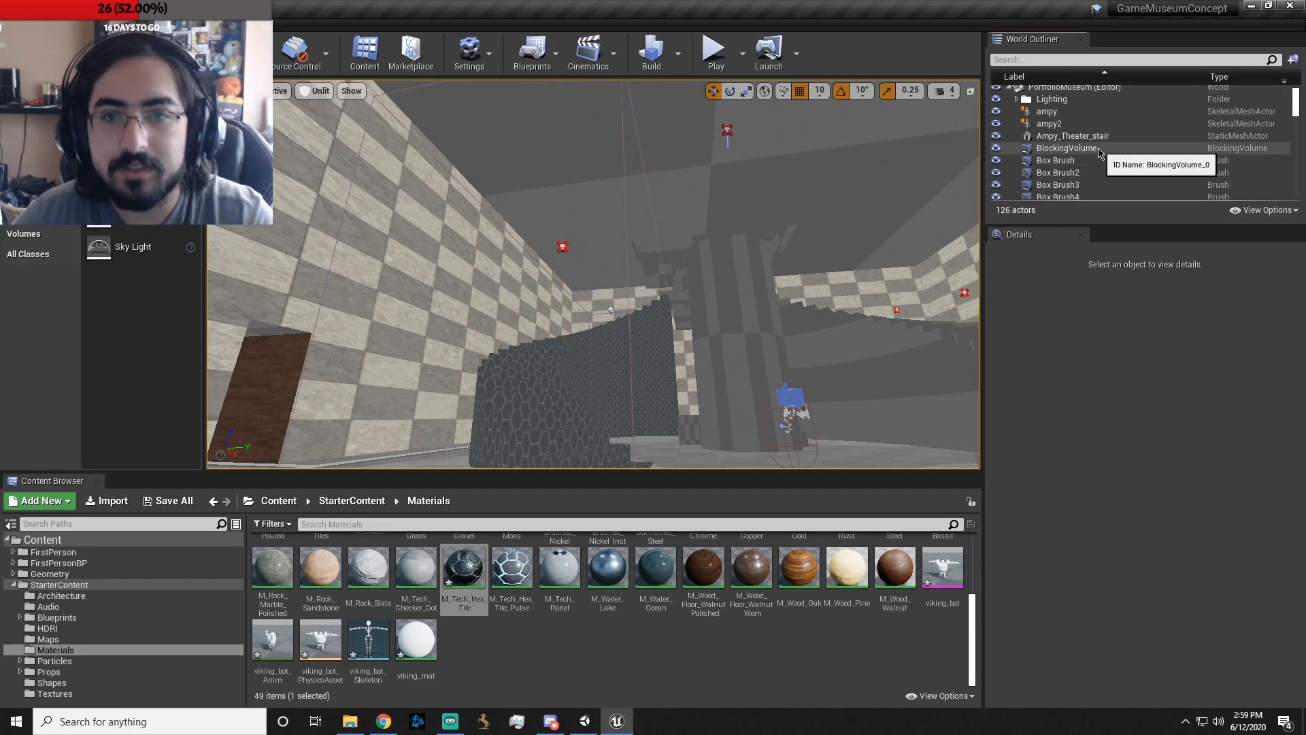
{"action": "left_click", "coordinate": [1101, 150]}
{"action": "key", "text": "Delete"}
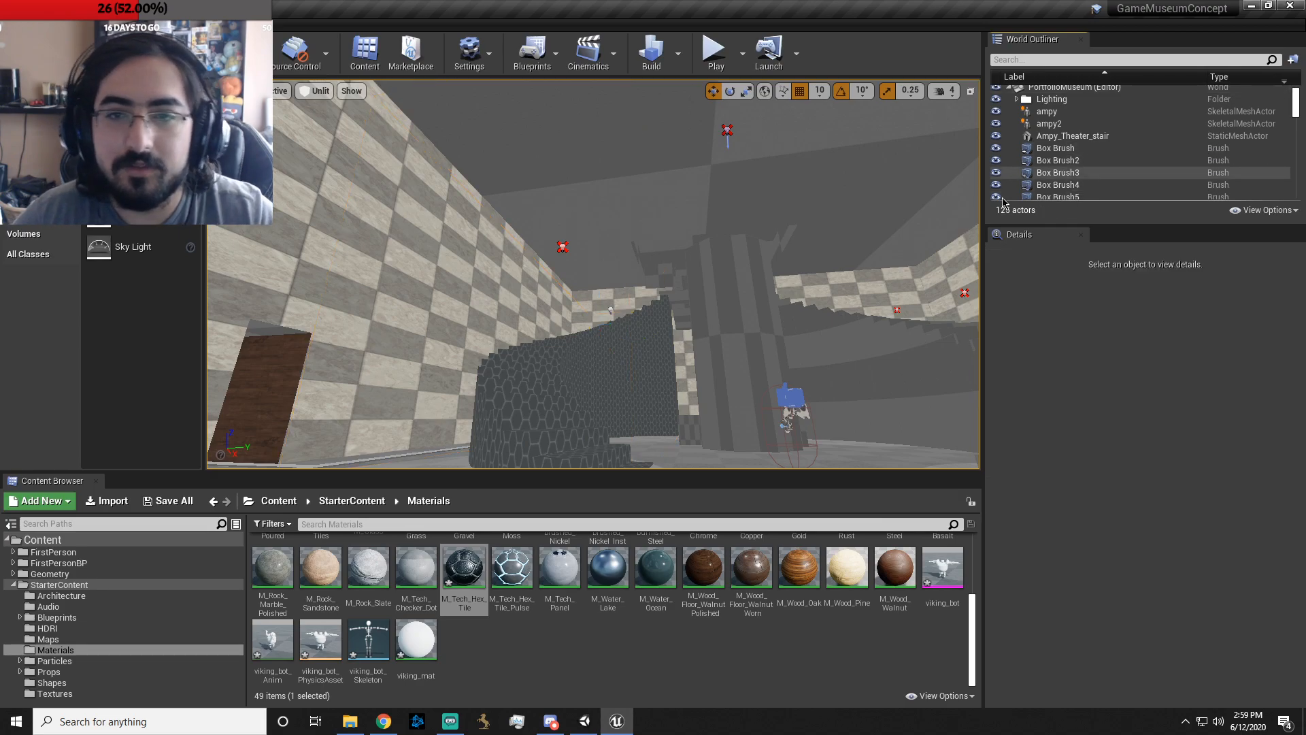
- Add a Box Collision component to the curved stair static mesh
{"action": "left_click", "coordinate": [575, 367]}
{"action": "right_click_drag", "start_coordinate": [866, 334], "coordinate": [872, 334]}
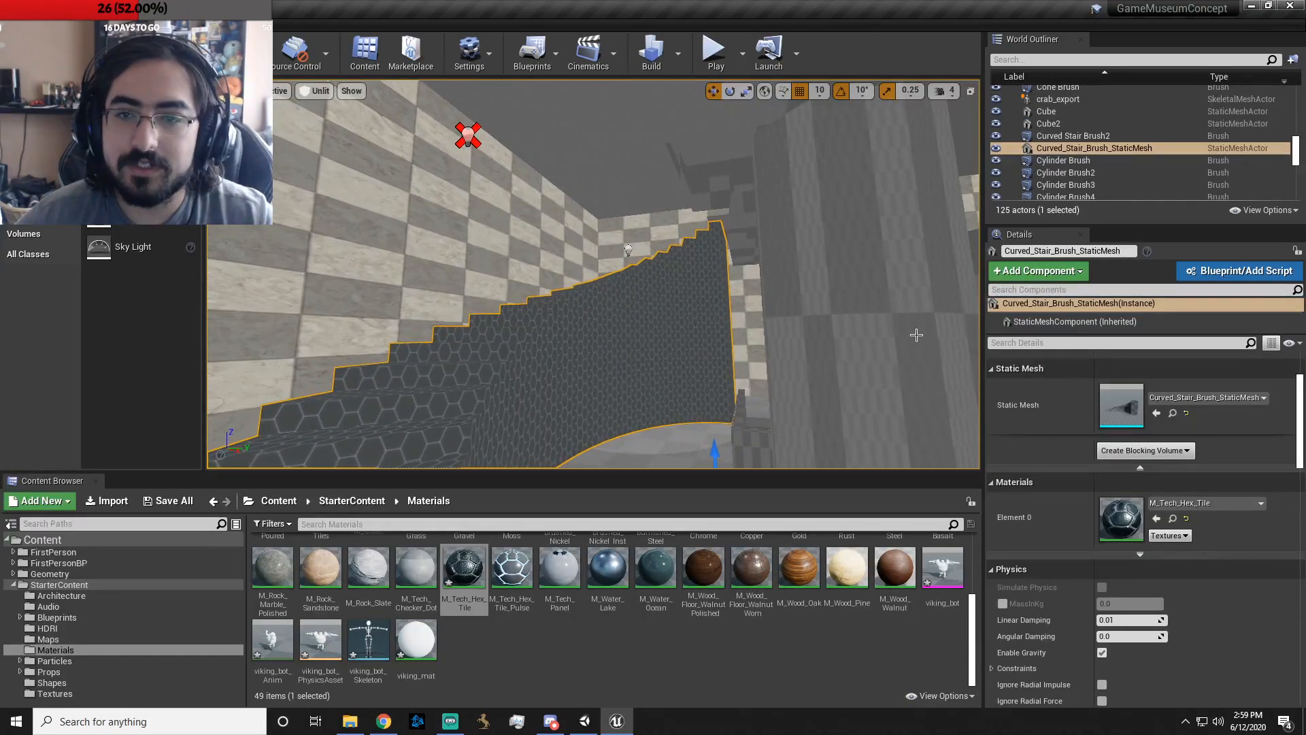
{"action": "left_click", "coordinate": [1041, 272]}
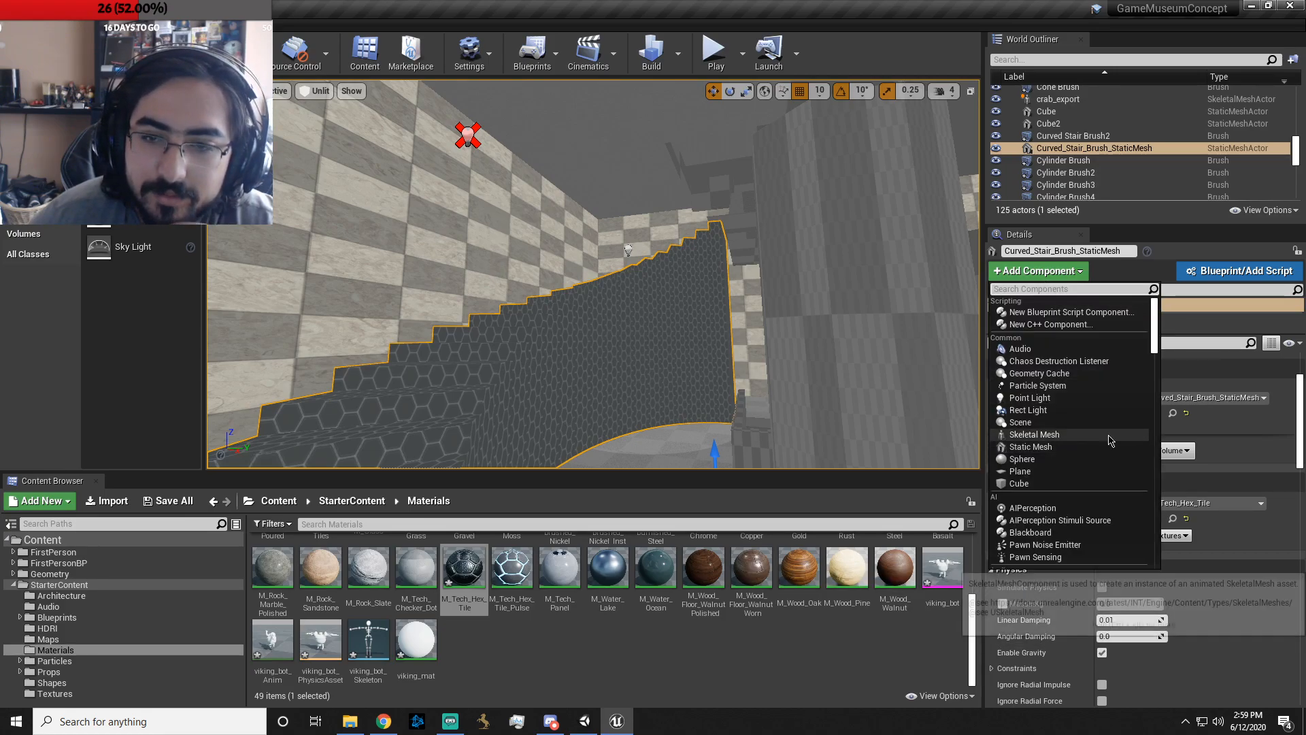
{"action": "scroll", "coordinate": [1110, 535], "scroll_direction": "down", "scroll_amount": 5}
{"action": "scroll", "coordinate": [1111, 534], "scroll_direction": "down", "scroll_amount": 4}
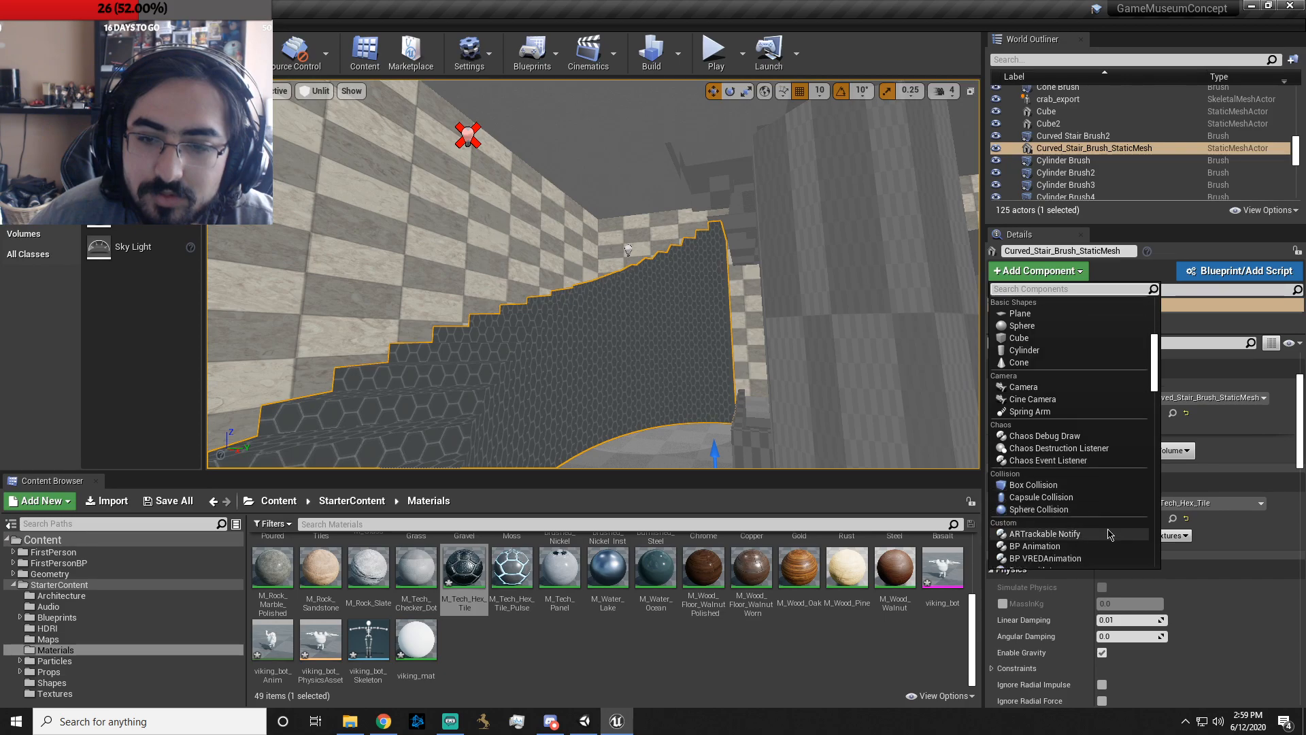
{"action": "scroll", "coordinate": [1111, 534], "scroll_direction": "down", "scroll_amount": 3}
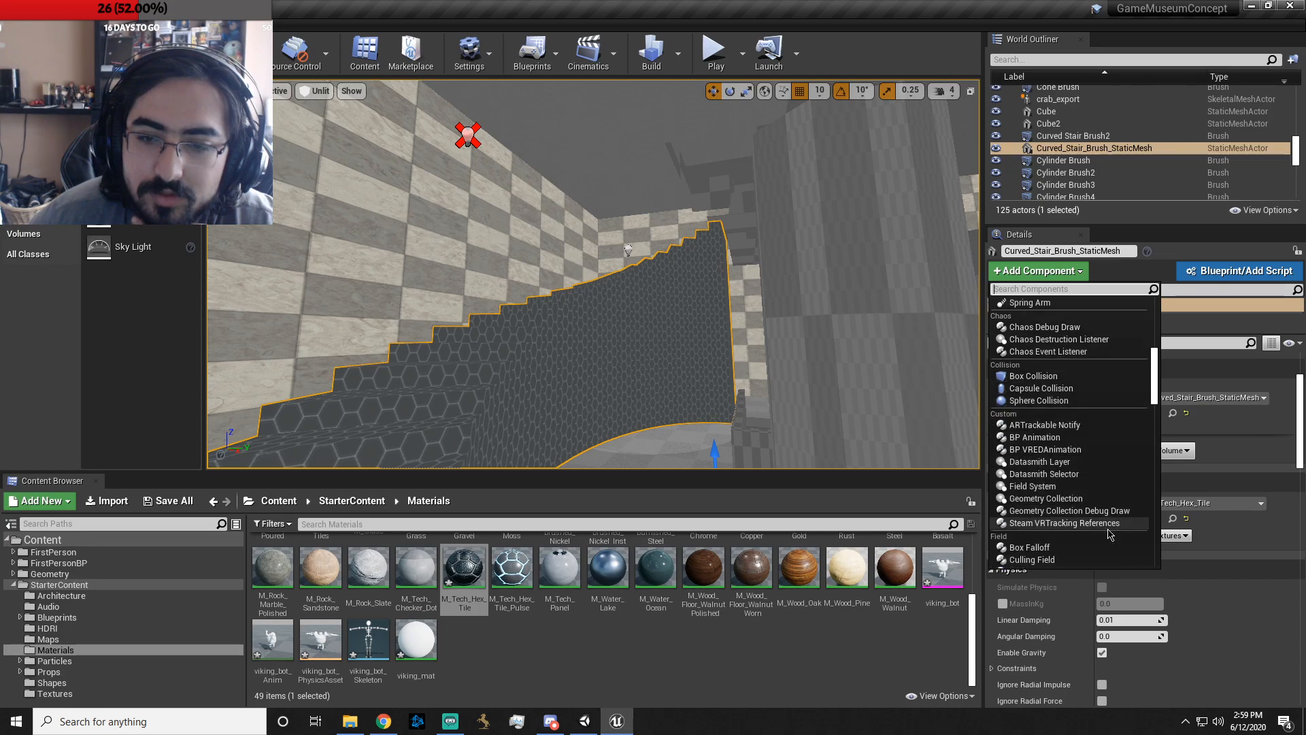
{"action": "left_click", "coordinate": [1074, 376]}
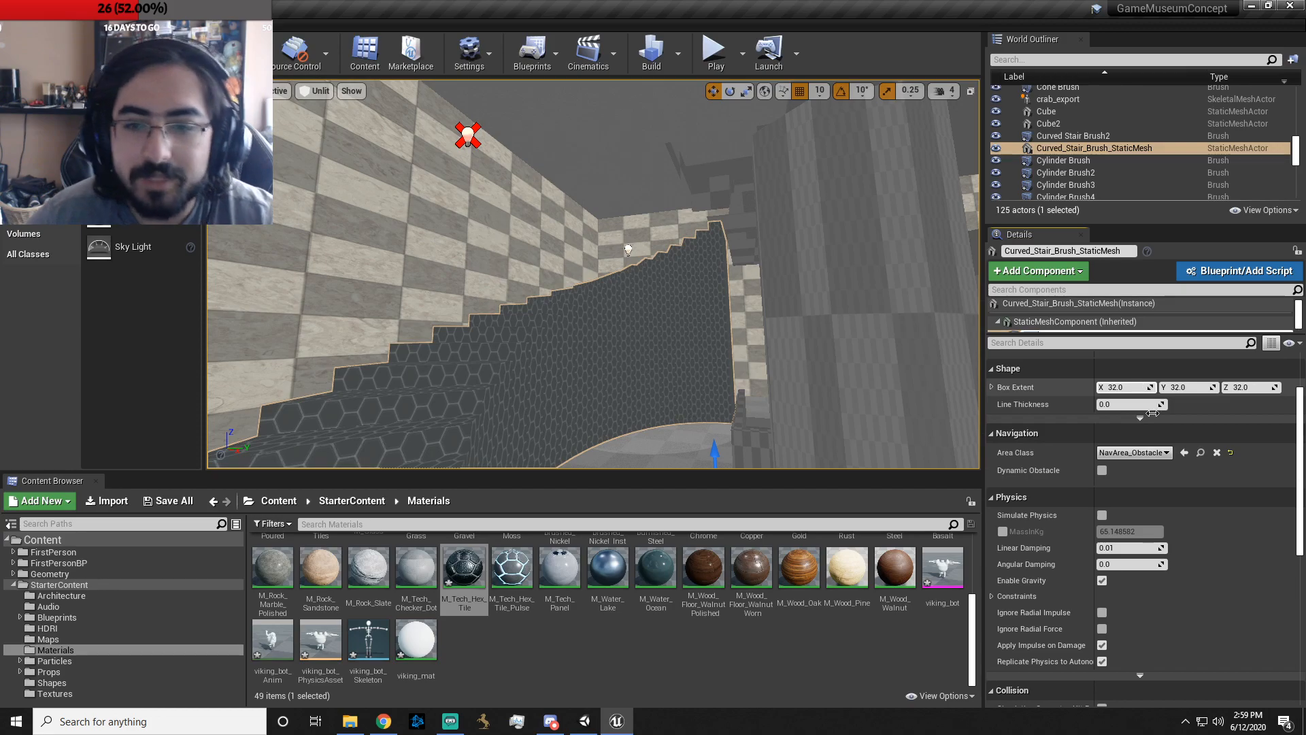
{"action": "scroll", "coordinate": [1150, 462], "scroll_direction": "down", "scroll_amount": 5}
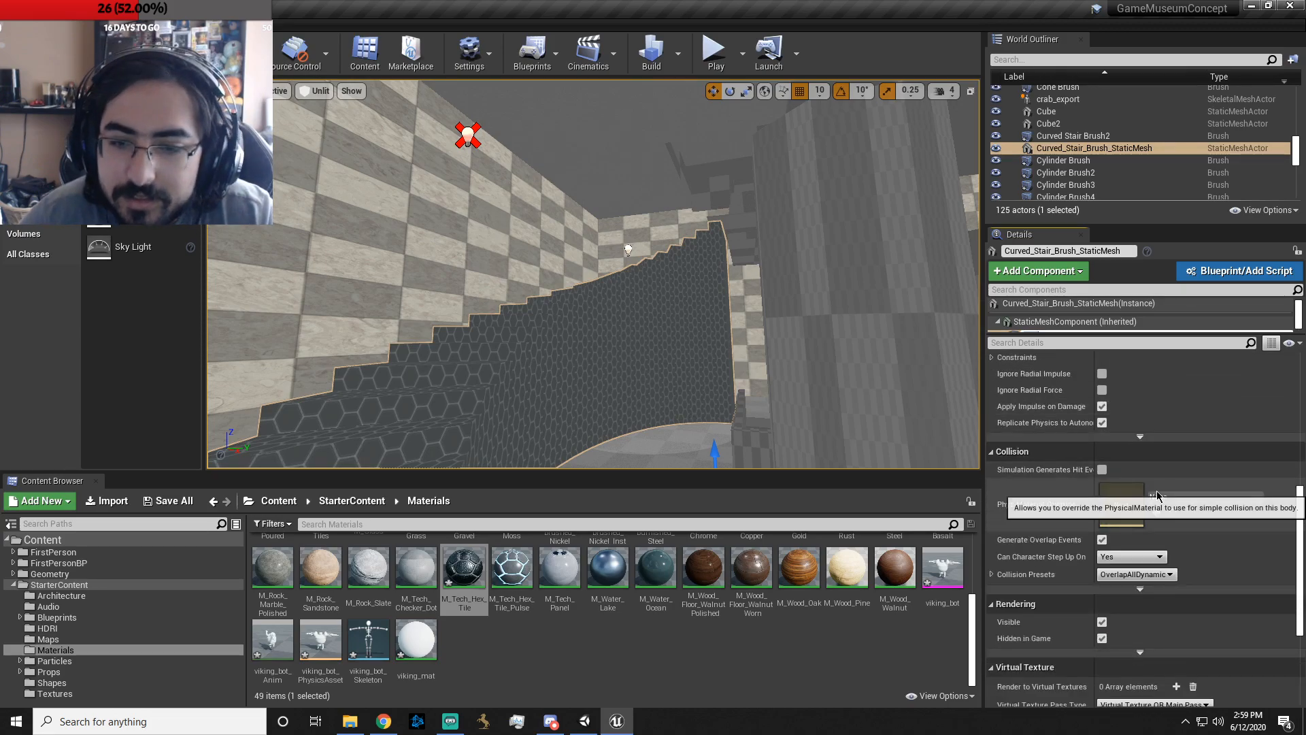
- Play the level and walk toward the curved stairs to test their collision, ending the play session
{"action": "scroll", "coordinate": [1157, 495], "scroll_direction": "down", "scroll_amount": 3}
{"action": "scroll", "coordinate": [1160, 498], "scroll_direction": "down", "scroll_amount": 2}
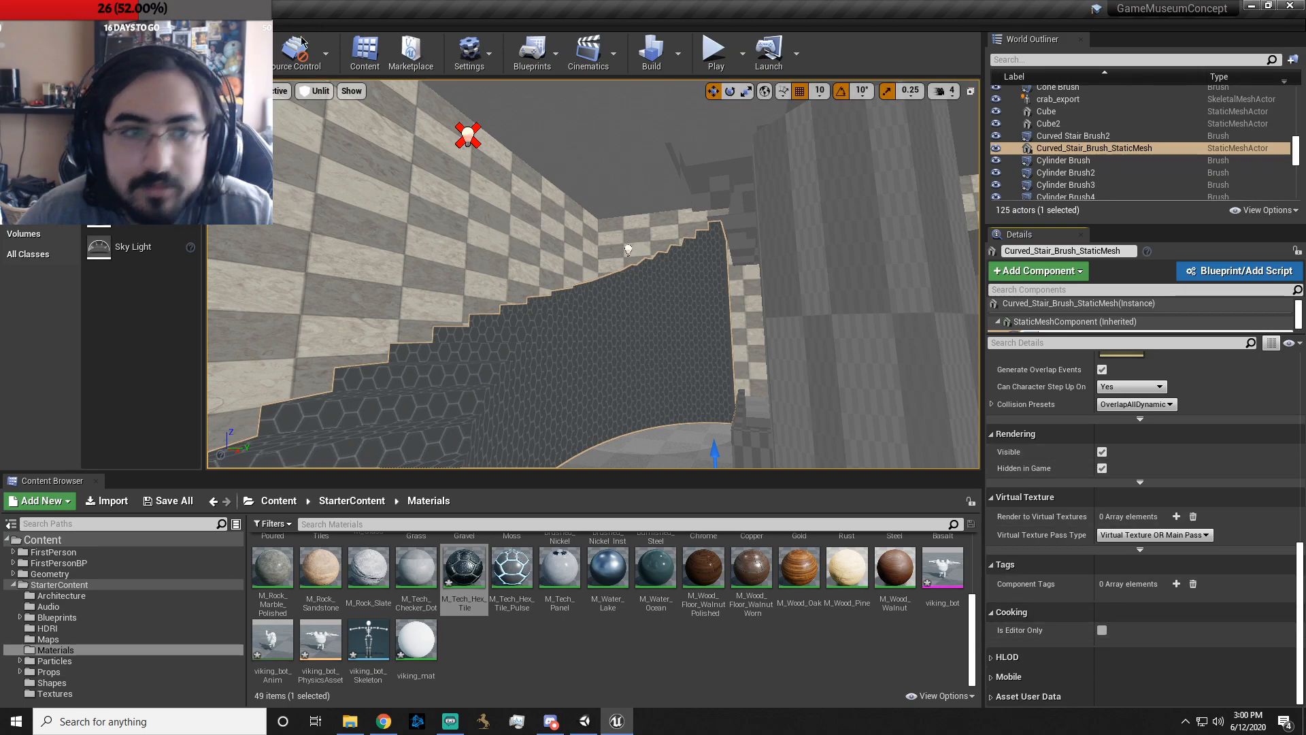
{"action": "left_click", "coordinate": [714, 51]}
{"action": "key", "text": "w"}
{"action": "key", "text": "w"}
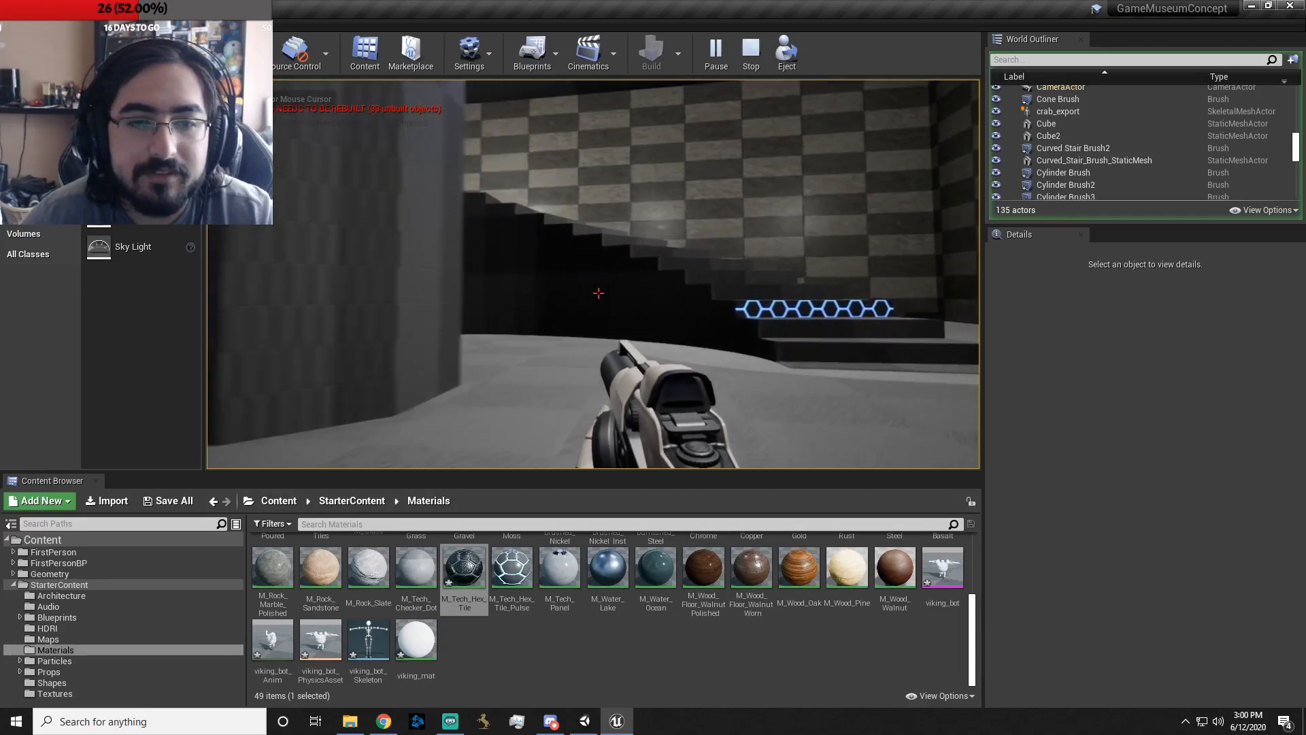
{"action": "key", "text": "w"}
{"action": "key", "text": "Escape"}
- Select the curved stair static mesh and examine its physics, collision, rendering and actor settings
{"action": "left_click", "coordinate": [677, 280]}
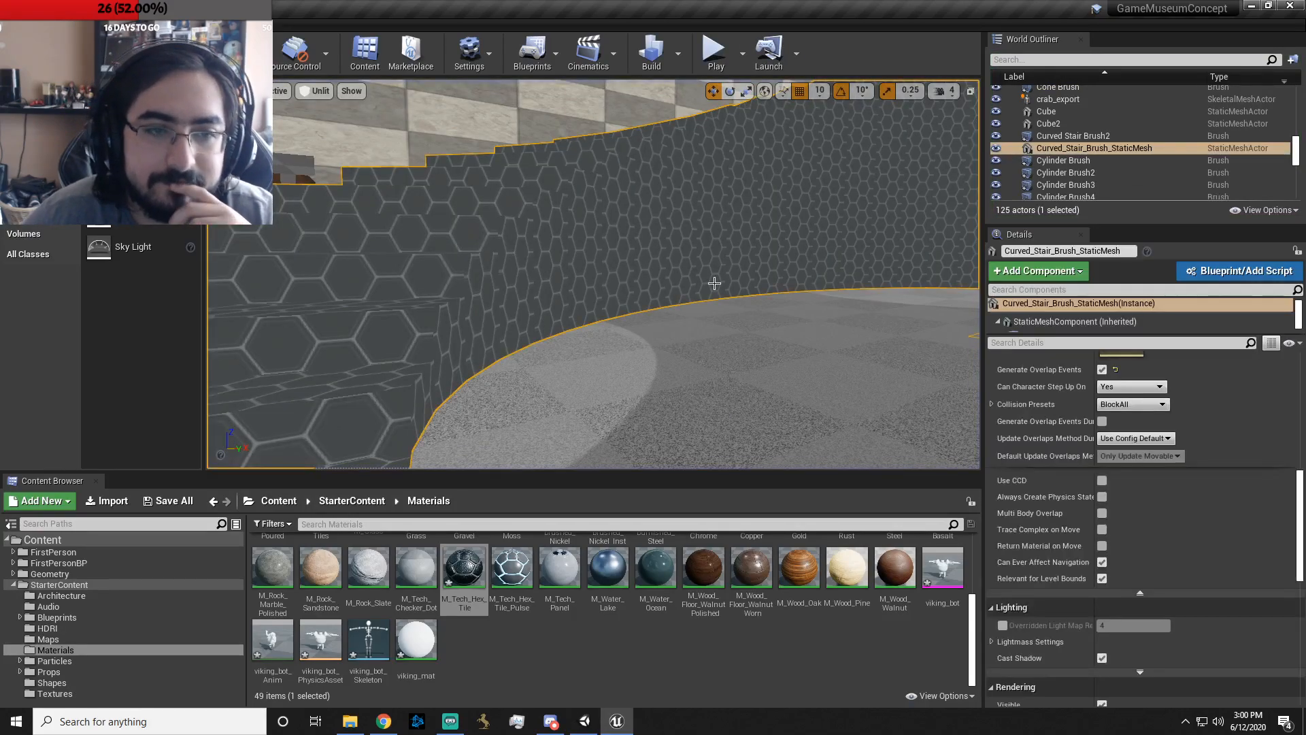
{"action": "scroll", "coordinate": [1174, 415], "scroll_direction": "up", "scroll_amount": 5}
{"action": "scroll", "coordinate": [1174, 415], "scroll_direction": "up", "scroll_amount": 5}
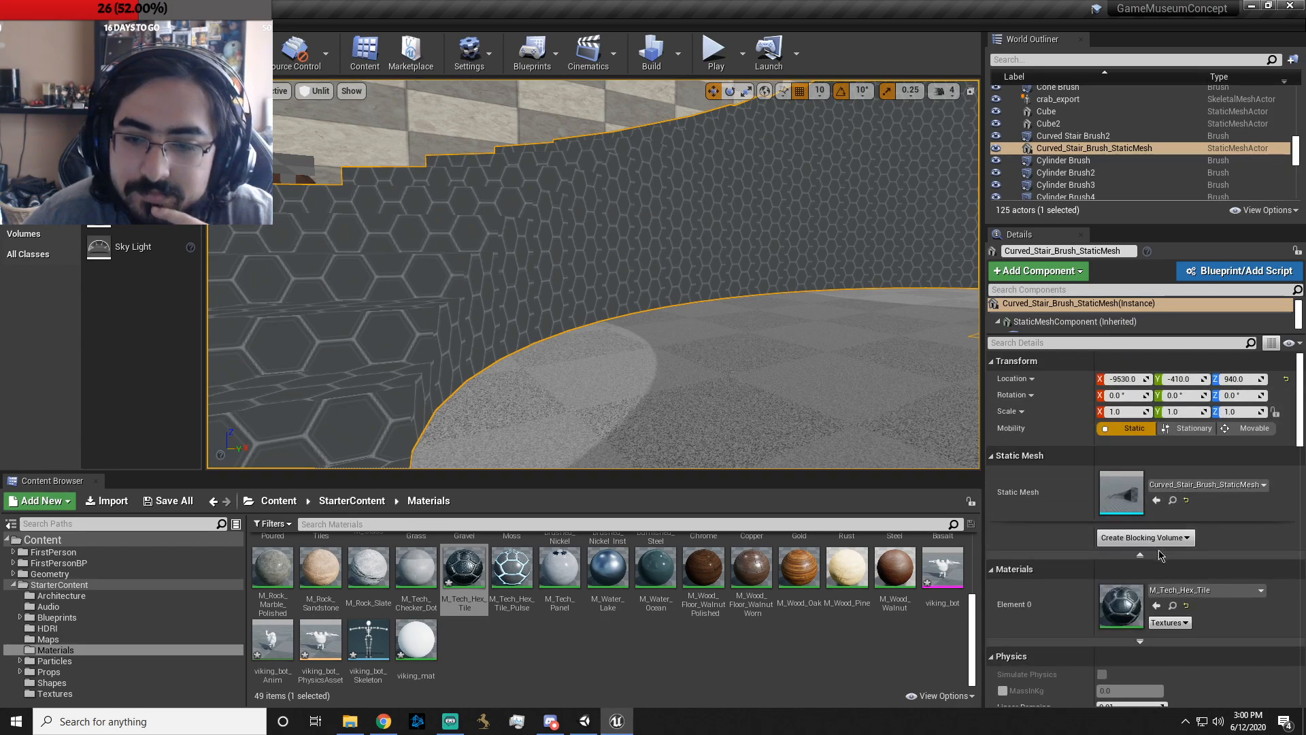
{"action": "scroll", "coordinate": [1157, 551], "scroll_direction": "down", "scroll_amount": 6}
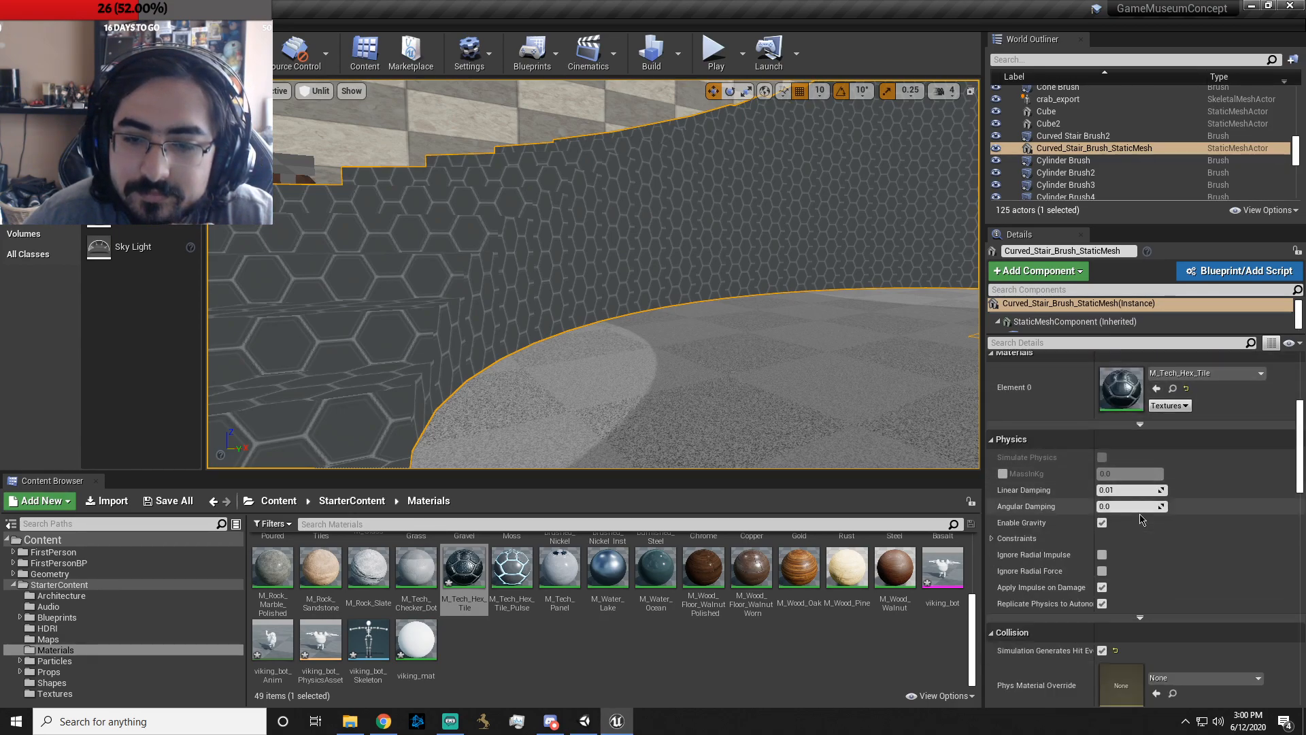
{"action": "scroll", "coordinate": [1141, 520], "scroll_direction": "down", "scroll_amount": 4}
{"action": "left_click", "coordinate": [1158, 535]}
{"action": "scroll", "coordinate": [1157, 536], "scroll_direction": "down", "scroll_amount": 6}
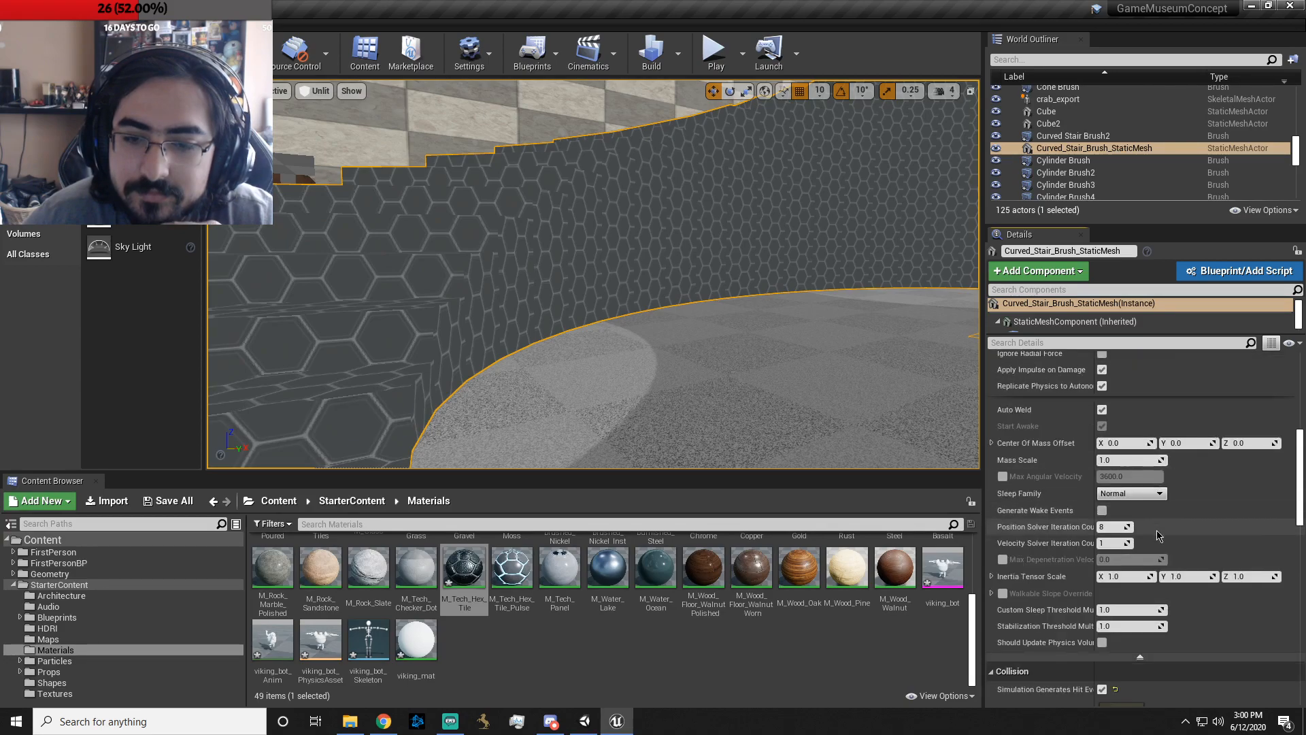
{"action": "left_click", "coordinate": [1141, 656]}
{"action": "scroll", "coordinate": [1150, 567], "scroll_direction": "up", "scroll_amount": 3}
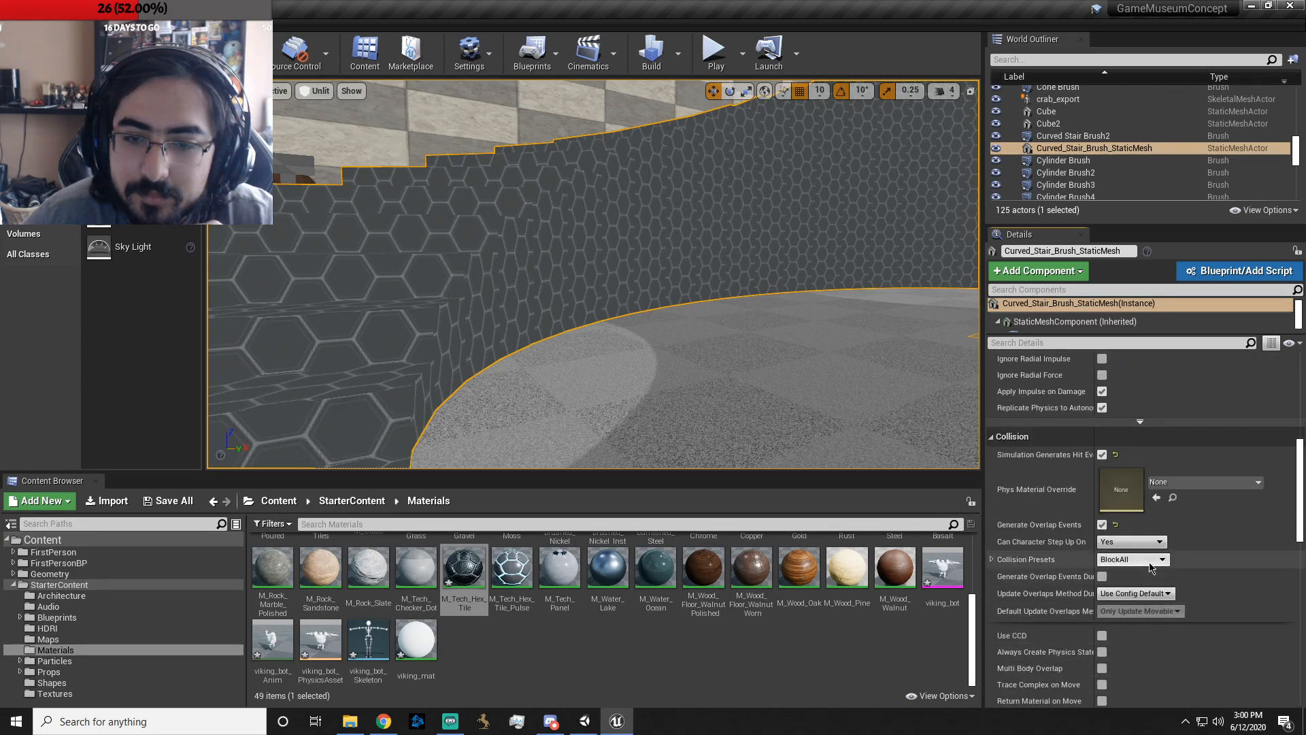
{"action": "scroll", "coordinate": [1153, 578], "scroll_direction": "down", "scroll_amount": 3}
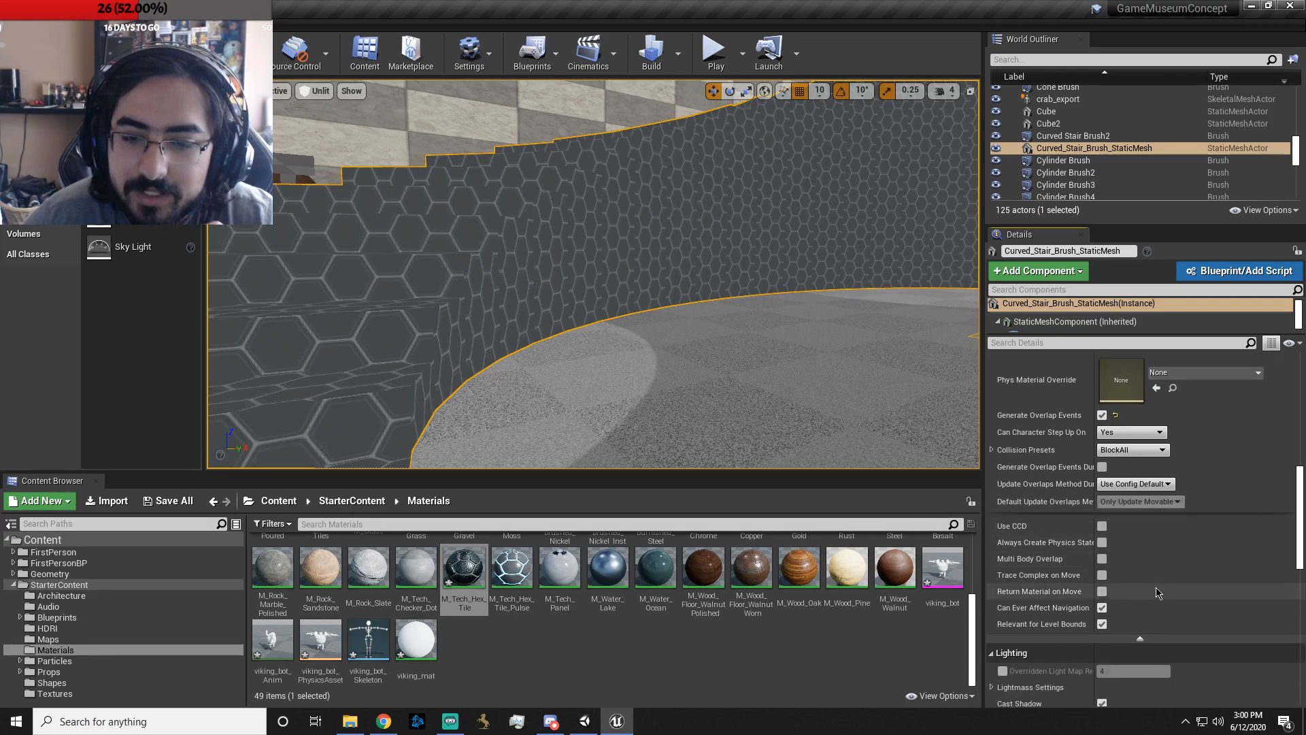
{"action": "left_click", "coordinate": [1140, 638]}
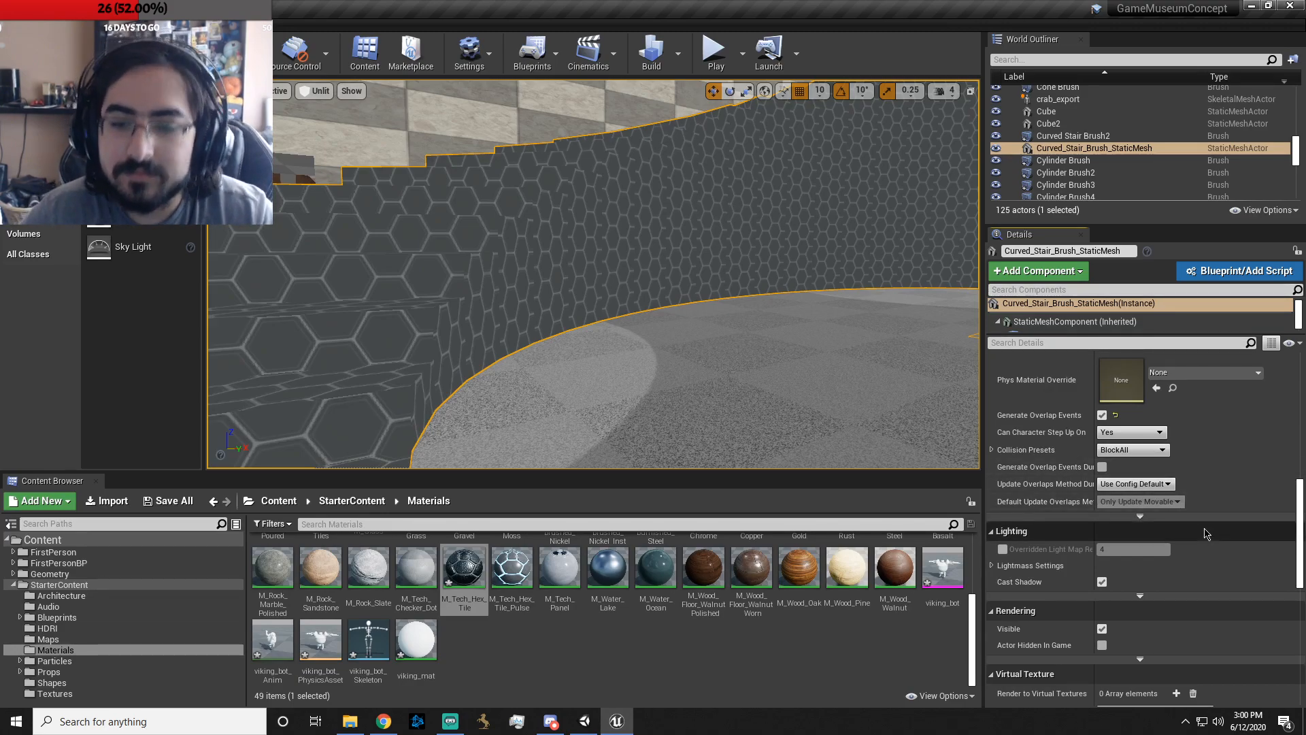
{"action": "scroll", "coordinate": [1206, 533], "scroll_direction": "down", "scroll_amount": 6}
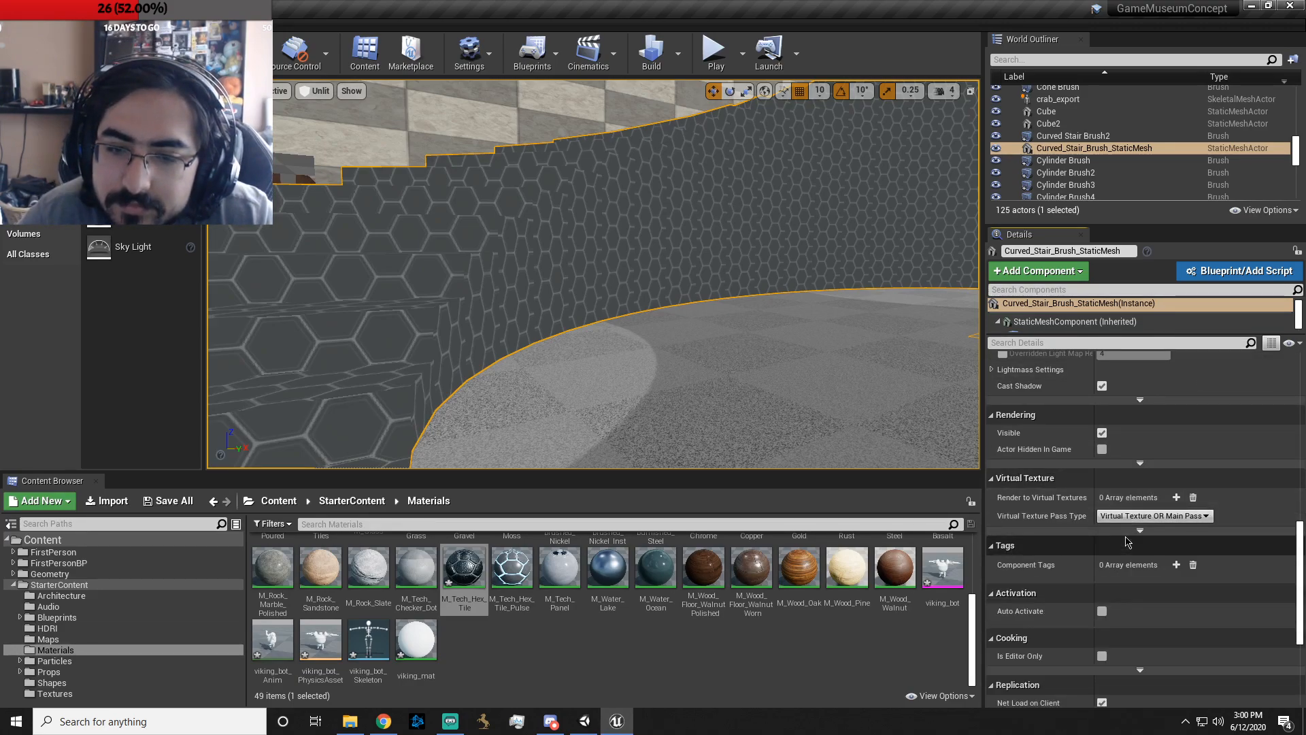
{"action": "scroll", "coordinate": [1126, 541], "scroll_direction": "down", "scroll_amount": 3}
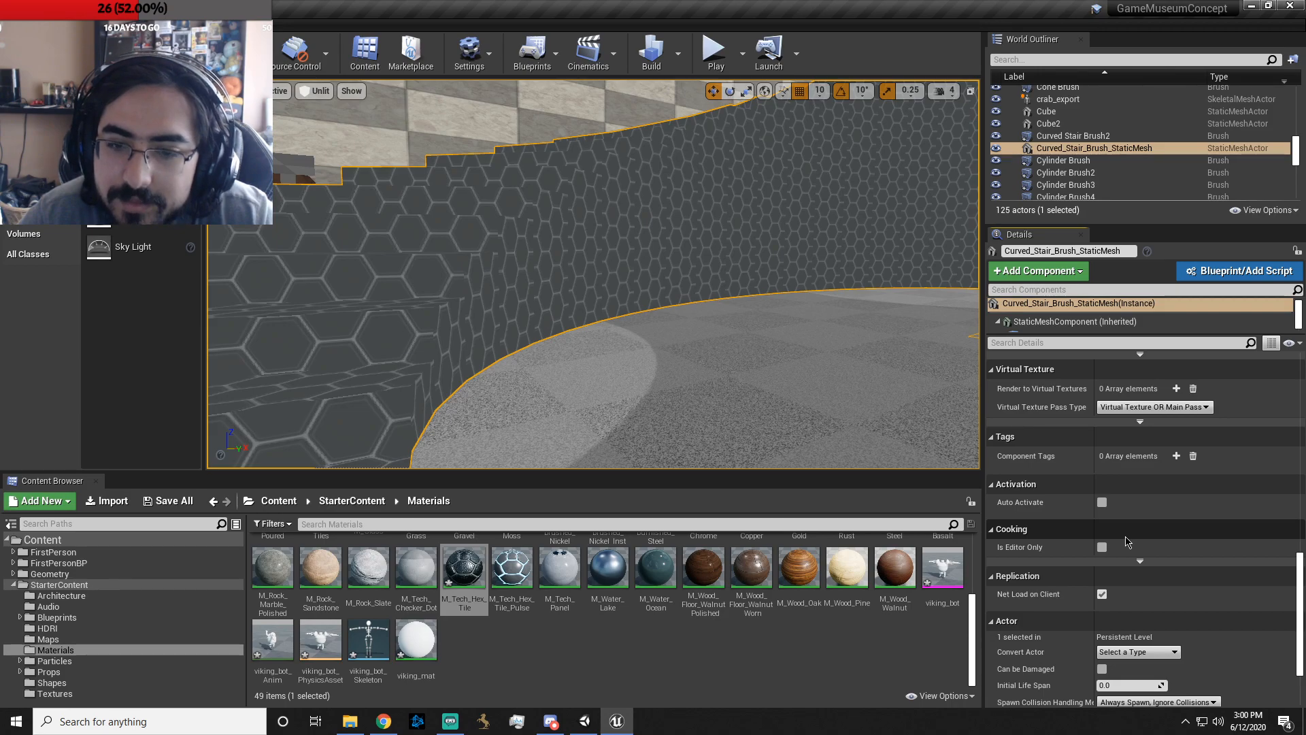
{"action": "scroll", "coordinate": [1126, 541], "scroll_direction": "down", "scroll_amount": 2}
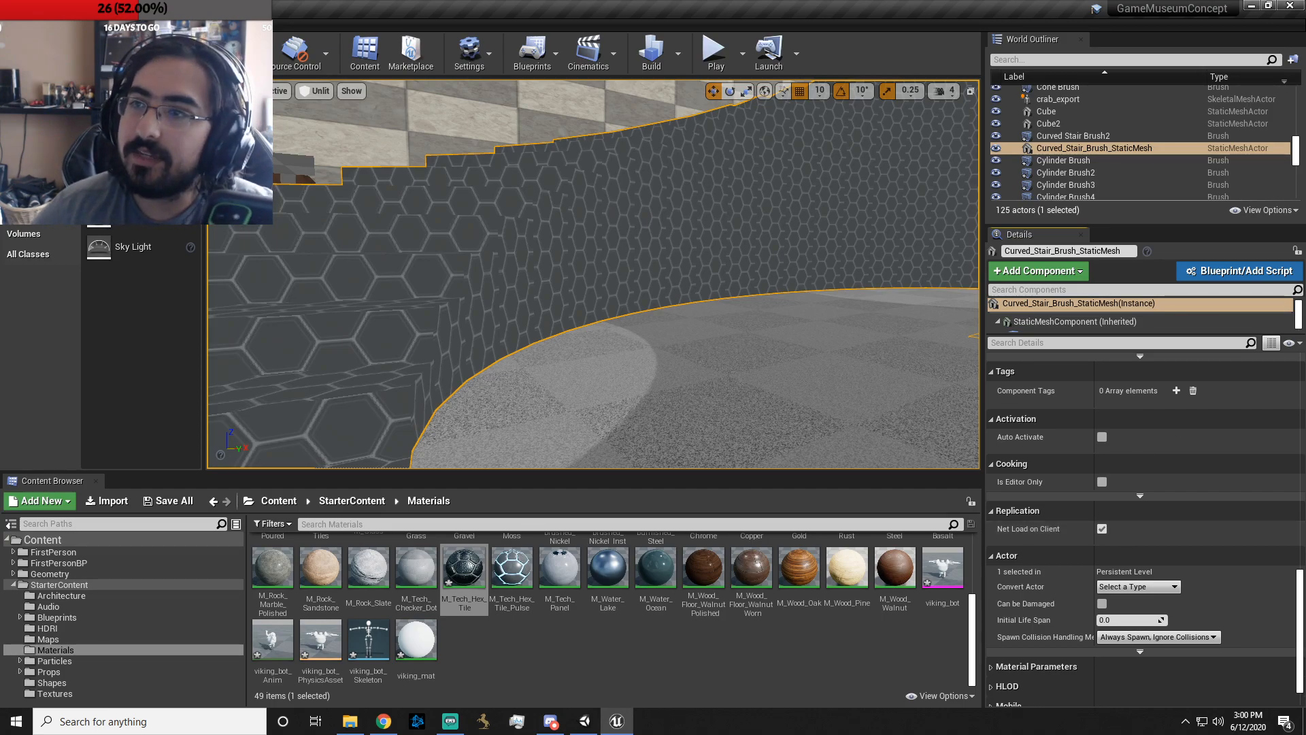
- Launch Firefox by searching for "firefox" in Windows
{"action": "key", "text": "alt+Tab"}
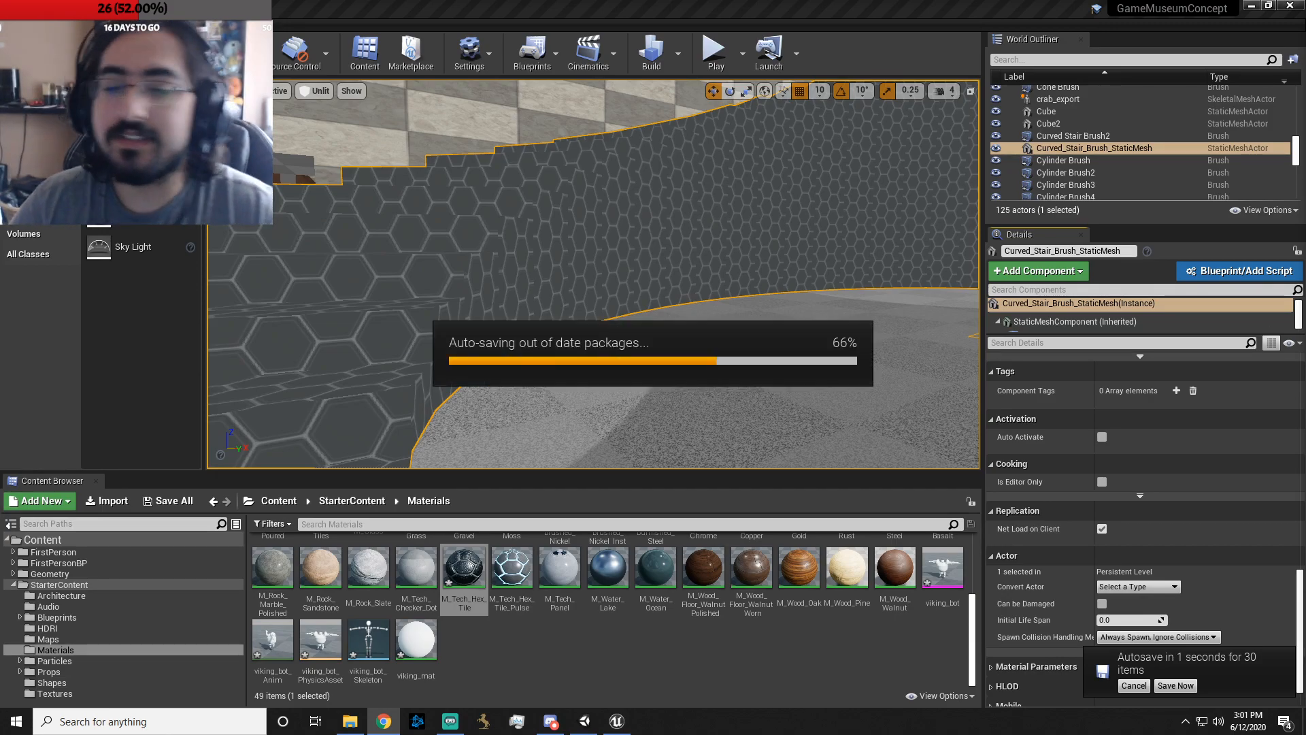
{"action": "left_click", "coordinate": [117, 726]}
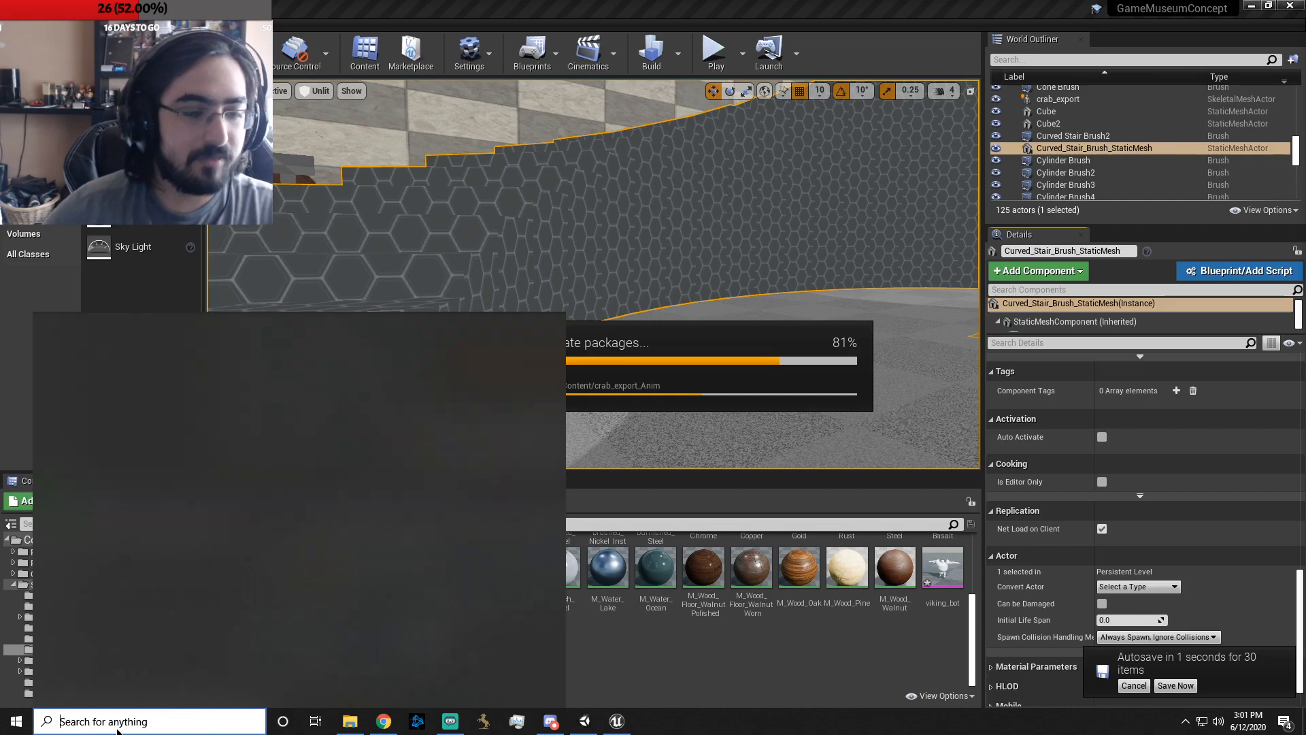
{"action": "type", "text": "firefox"}
{"action": "key", "text": "Return"}
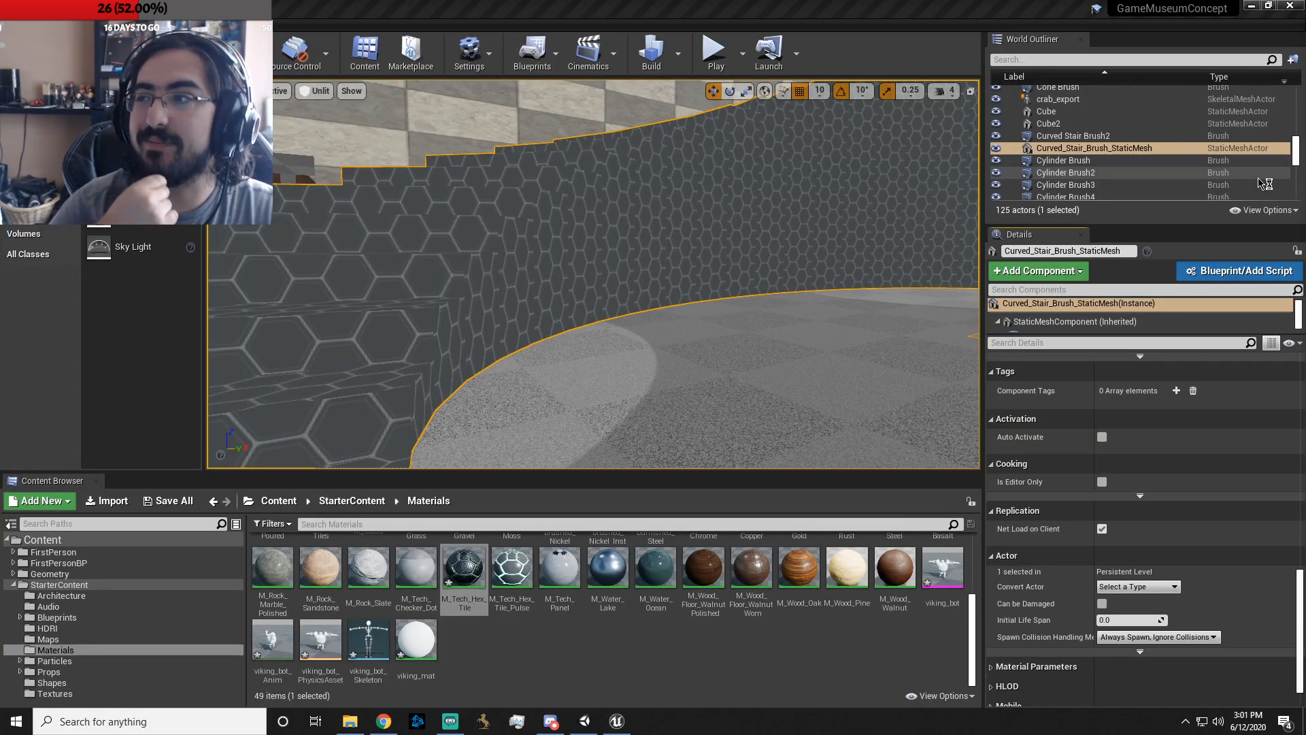
- Search the level's actors for "coll" and clear the search
{"action": "right_click_drag", "start_coordinate": [636, 366], "coordinate": [875, 361]}
{"action": "key", "text": "s"}
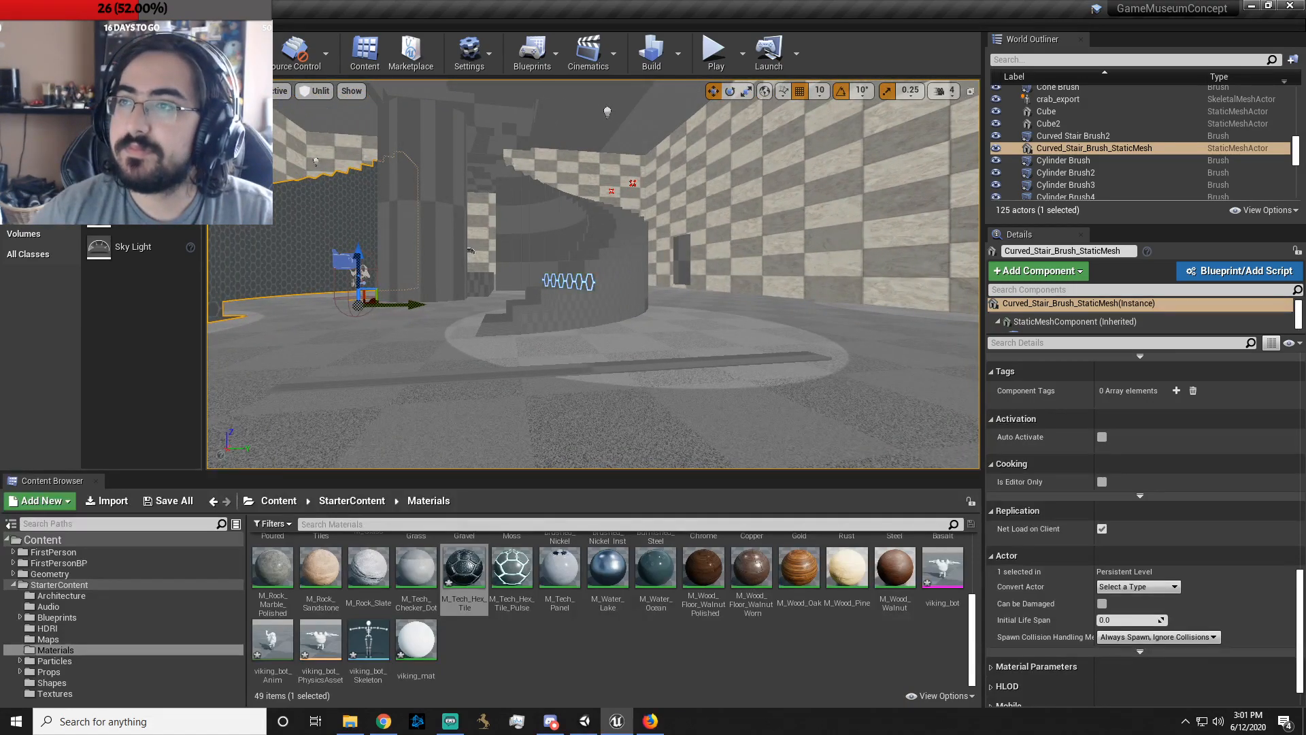
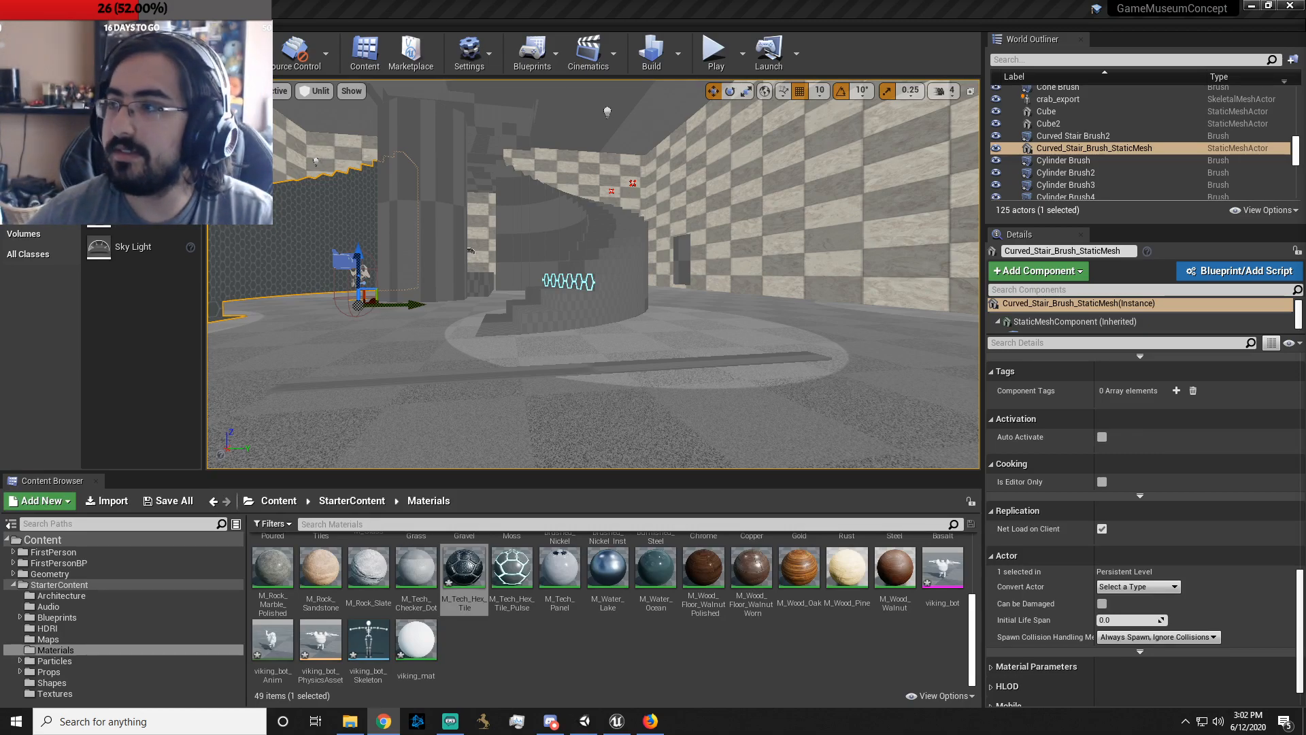
{"action": "right_click_drag", "start_coordinate": [567, 304], "coordinate": [505, 315]}
{"action": "right_click_drag", "start_coordinate": [707, 340], "coordinate": [613, 313]}
{"action": "key", "text": "w"}
{"action": "right_click_drag", "start_coordinate": [585, 361], "coordinate": [572, 361]}
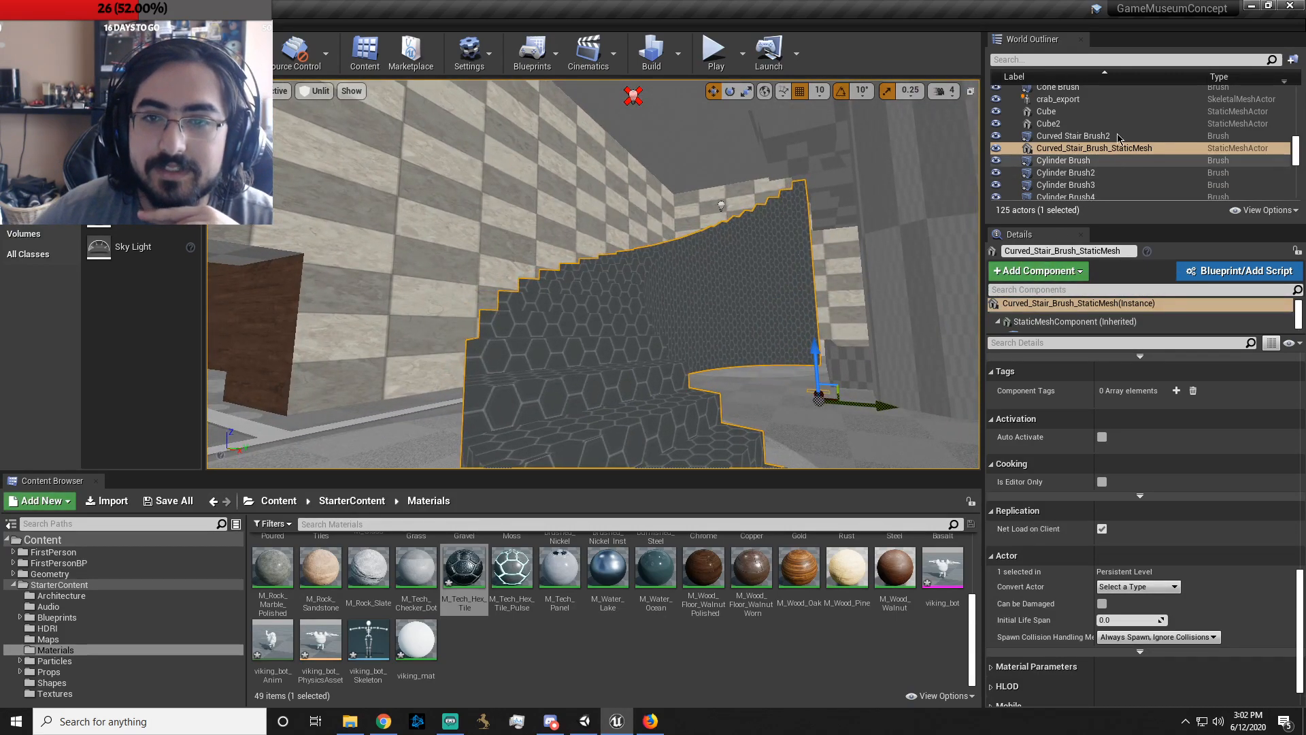
{"action": "left_click", "coordinate": [1110, 58]}
{"action": "type", "text": "coll"}
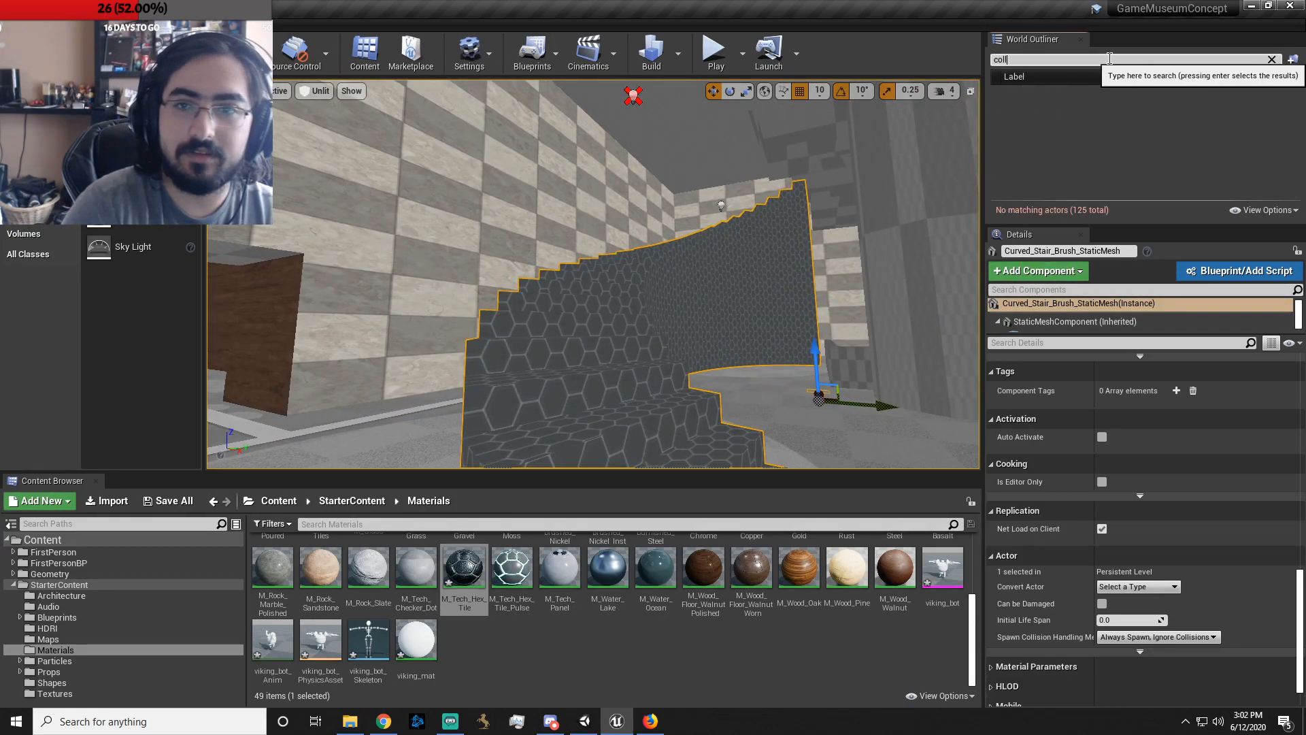
{"action": "key", "text": "BackSpace"}
{"action": "key", "text": "BackSpace"}
{"action": "key", "text": "BackSpace"}
- Add another Box Collision component to the curved stair static mesh, filtering the component list by "coll"
{"action": "left_click", "coordinate": [714, 268]}
{"action": "left_click", "coordinate": [1059, 271]}
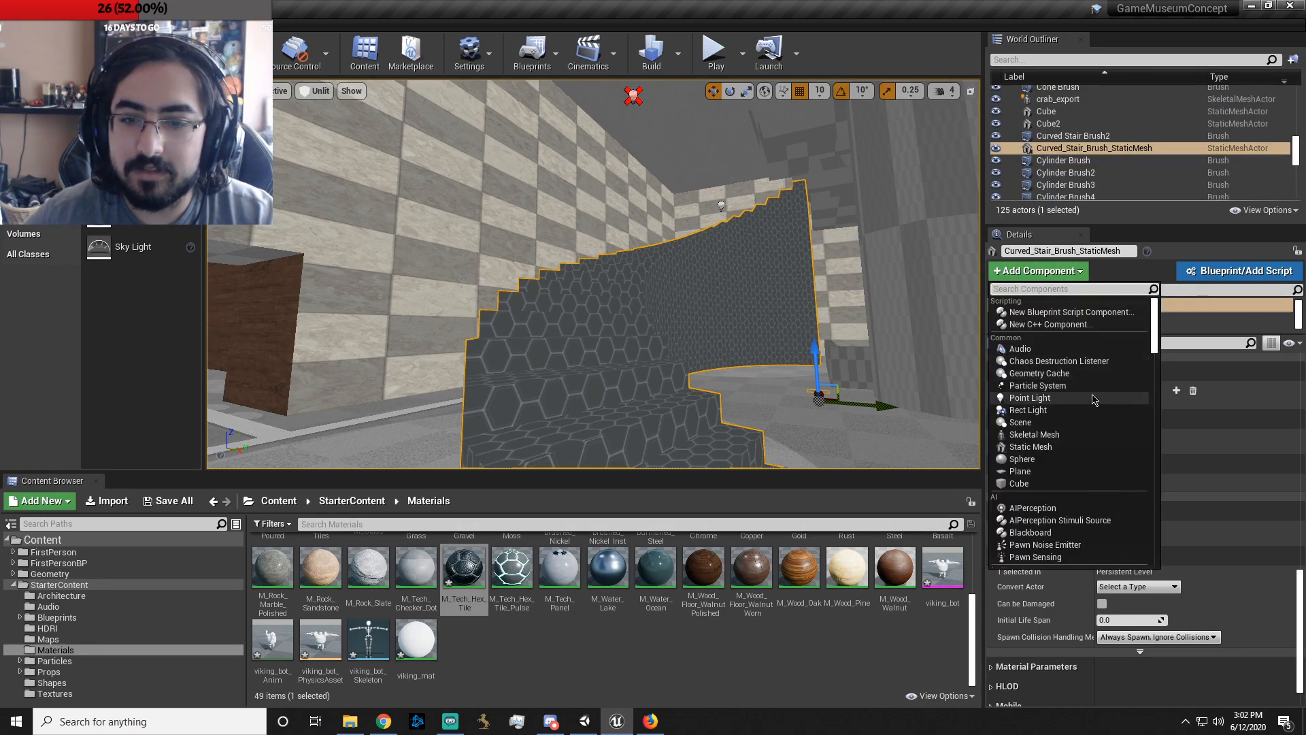
{"action": "type", "text": "collid"}
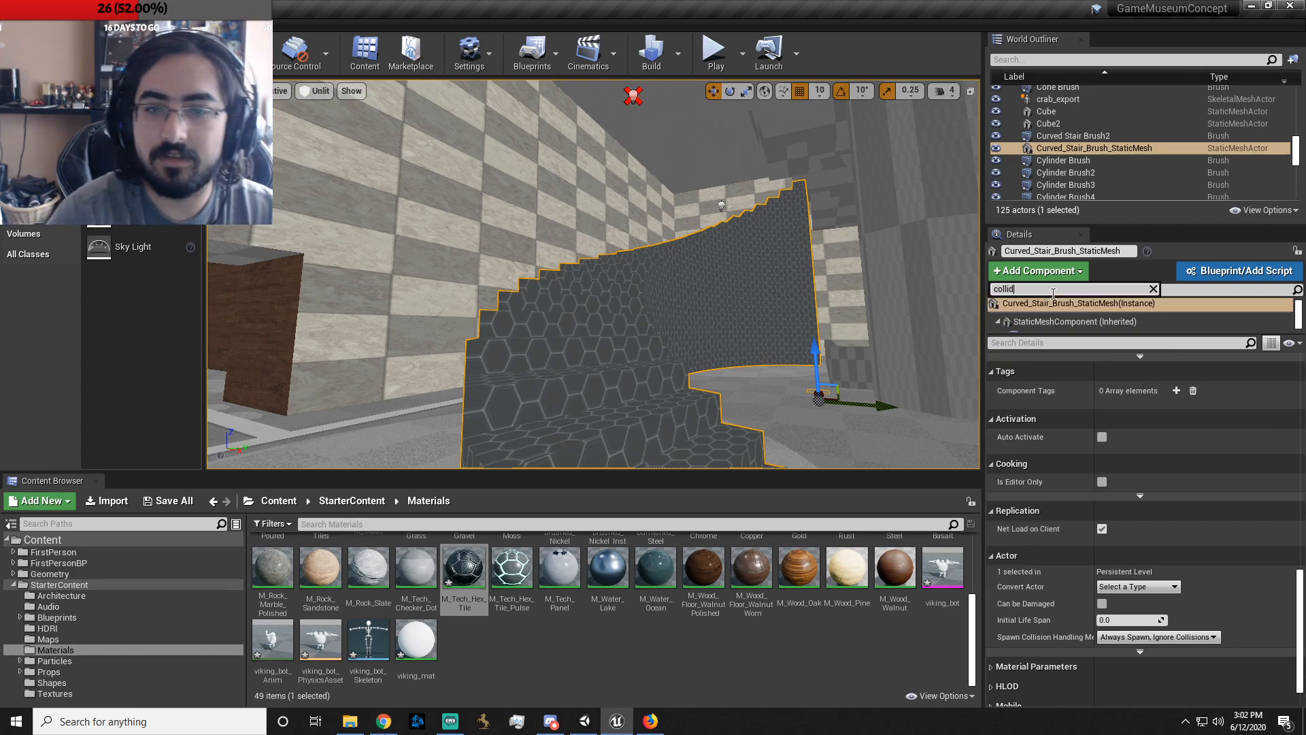
{"action": "key", "text": "BackSpace"}
{"action": "key", "text": "BackSpace"}
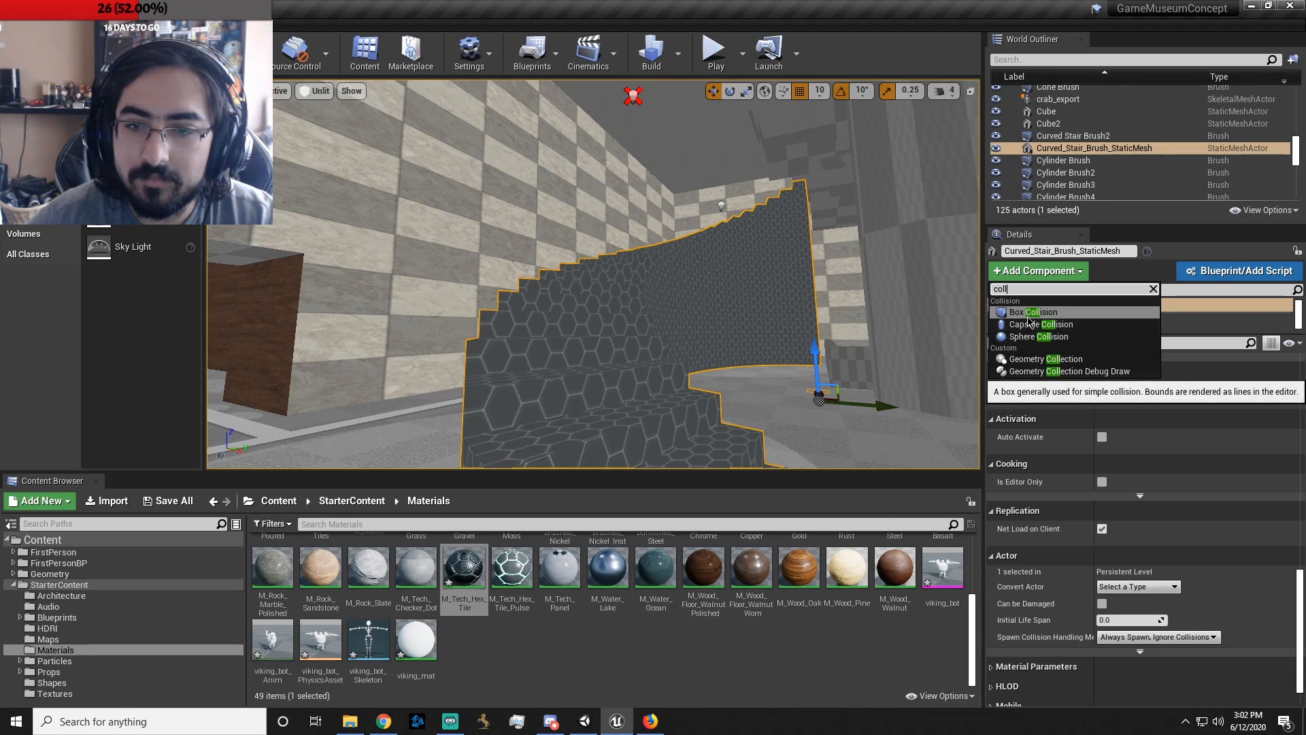
{"action": "key", "text": "Return"}
- Delete the extra Box1 collision component from the curved stair static mesh
{"action": "scroll", "coordinate": [1088, 329], "scroll_direction": "up", "scroll_amount": 1}
{"action": "scroll", "coordinate": [1088, 329], "scroll_direction": "down", "scroll_amount": 2}
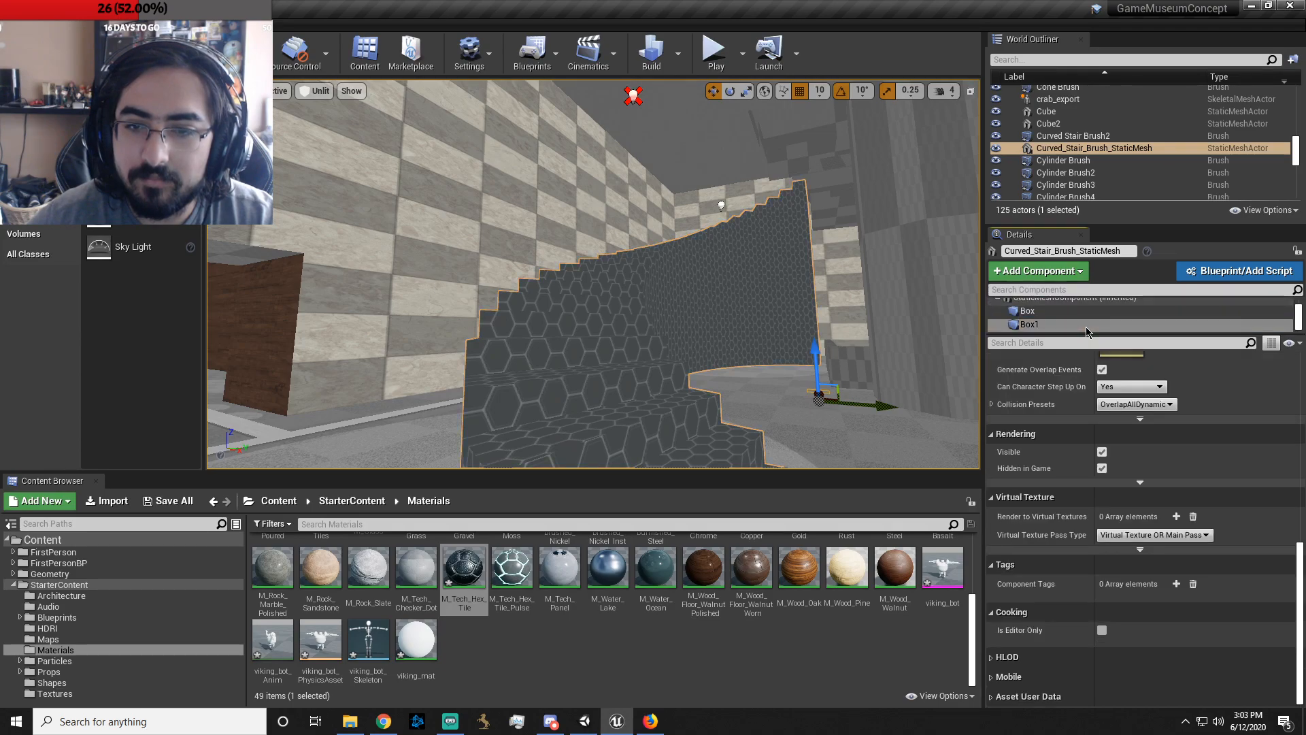
{"action": "left_click", "coordinate": [1044, 328]}
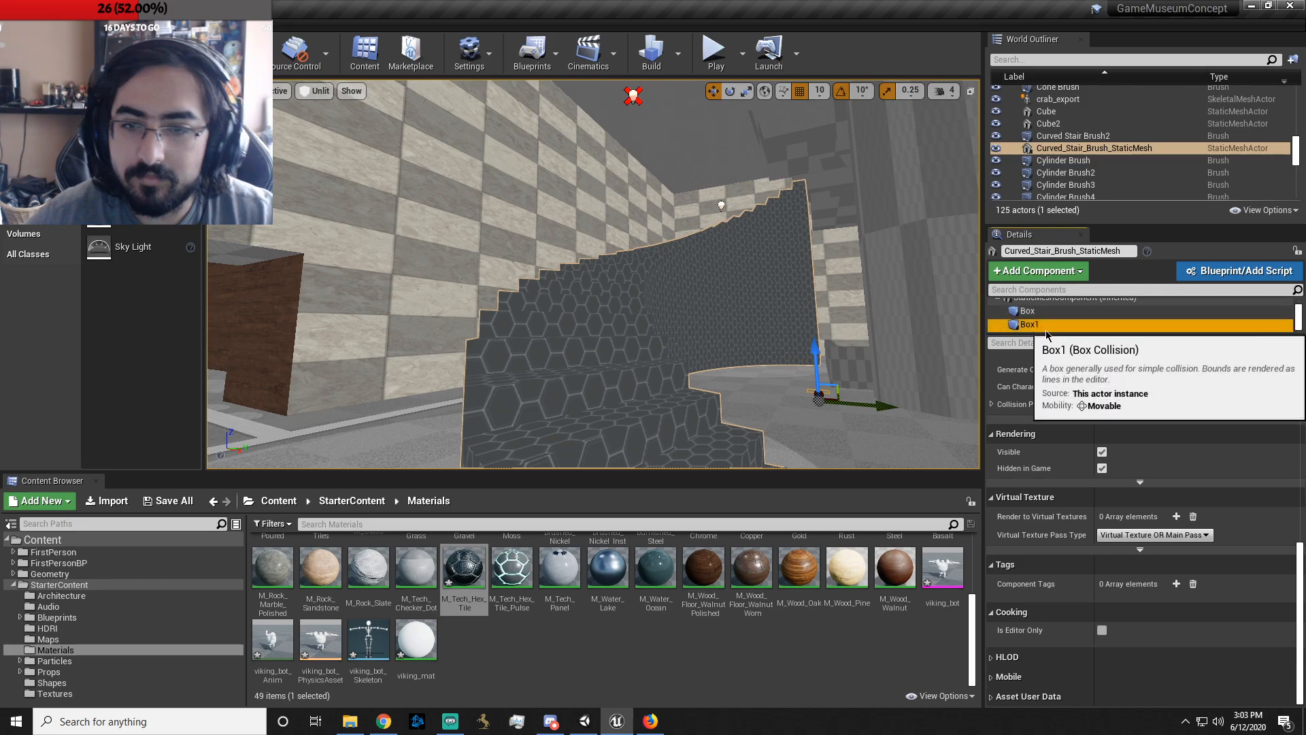
{"action": "key", "text": "Delete"}
- Delete the remaining Box collision component and undo that deletion
{"action": "key", "text": "F2"}
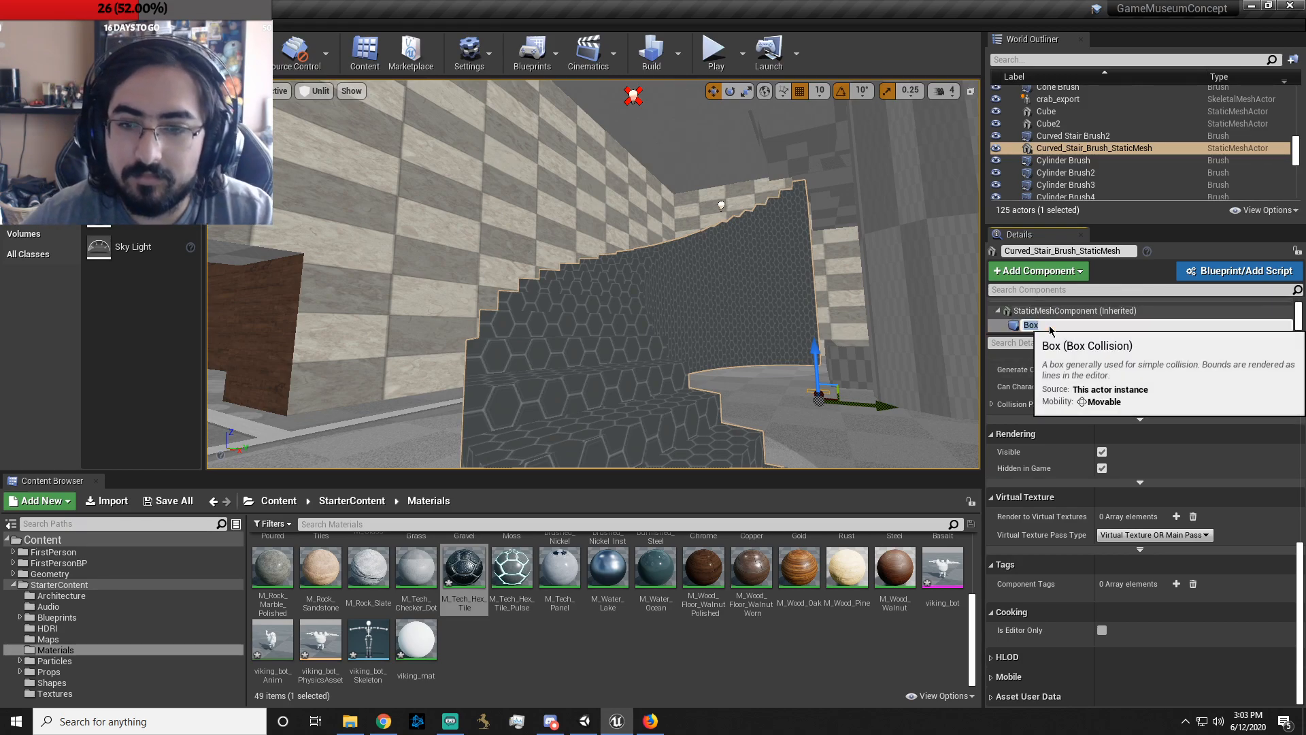
{"action": "left_click", "coordinate": [1018, 327]}
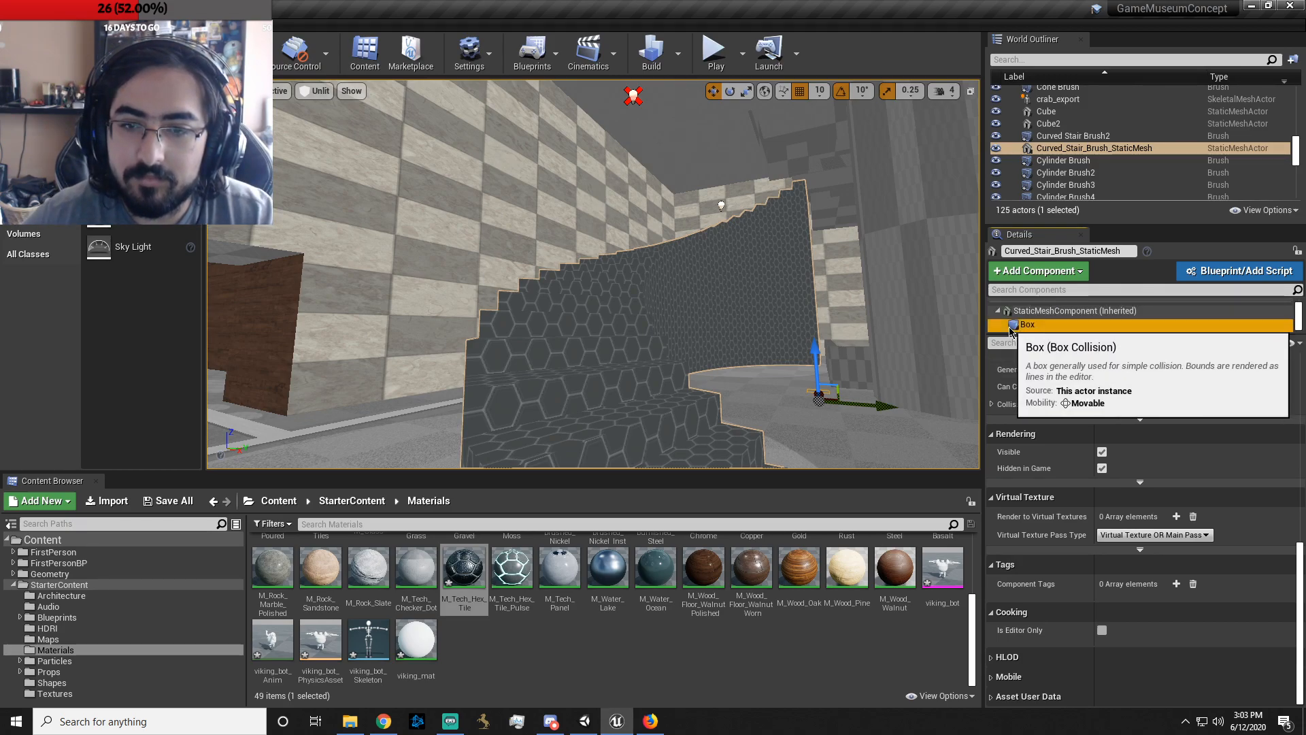
{"action": "key", "text": "Delete"}
{"action": "key", "text": "ctrl+z"}
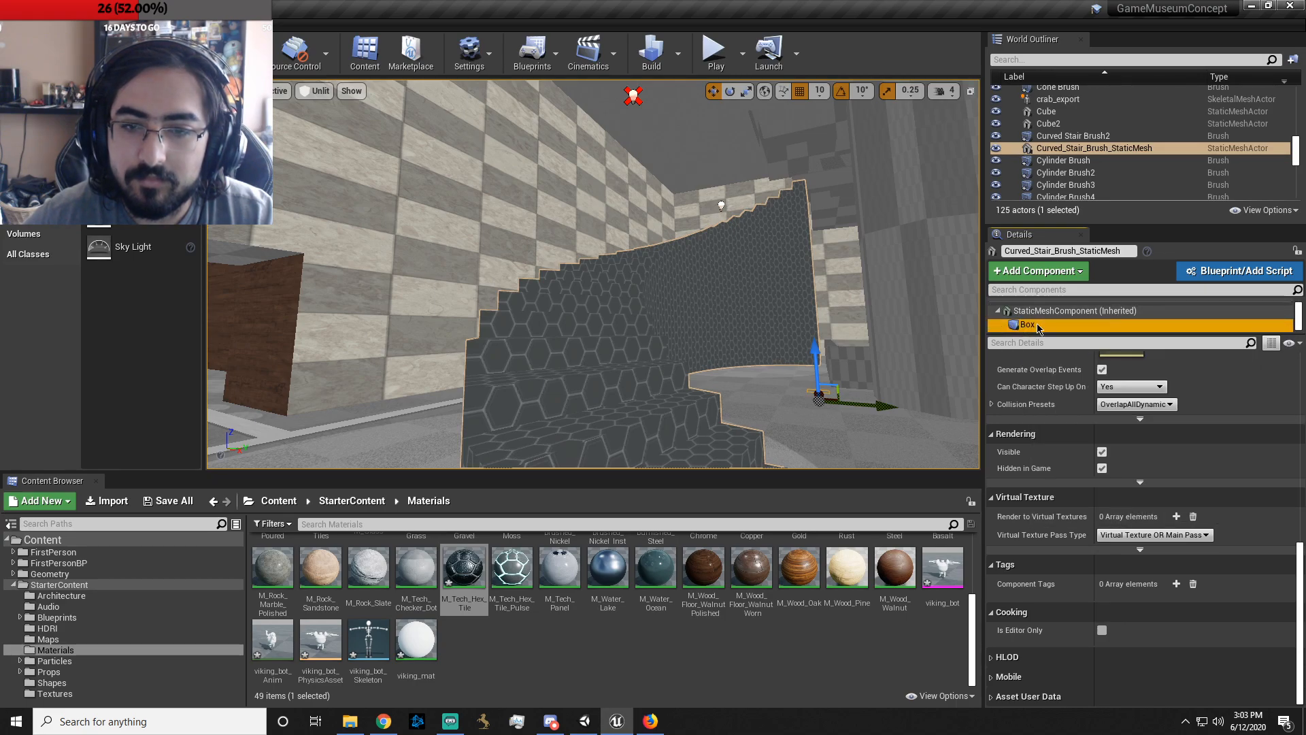
- Move the Box collision component onto the lowest curved steps, at X -1160, Y -130, Z 130
{"action": "double_click", "coordinate": [1028, 327]}
{"action": "key", "text": "s"}
{"action": "mouse_move", "coordinate": [659, 304]}
{"action": "right_mouse_down"}
{"action": "mouse_move", "coordinate": [663, 323]}
{"action": "mouse_move", "coordinate": [656, 291]}
{"action": "right_mouse_up"}
{"action": "key", "text": "s"}
{"action": "left_click_drag", "start_coordinate": [656, 292], "coordinate": [496, 359]}
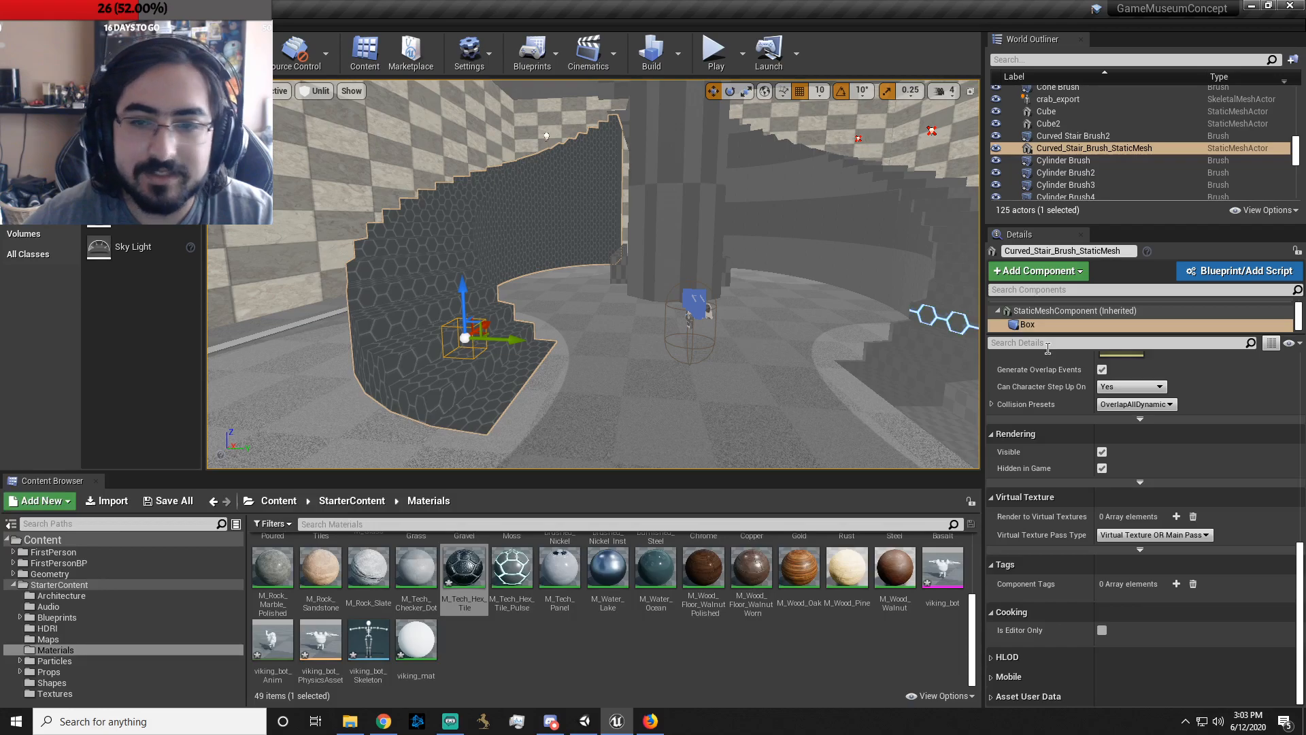
- Enlarge the stair mesh's component list and reselect its Box component
{"action": "scroll", "coordinate": [1167, 391], "scroll_direction": "up", "scroll_amount": 10}
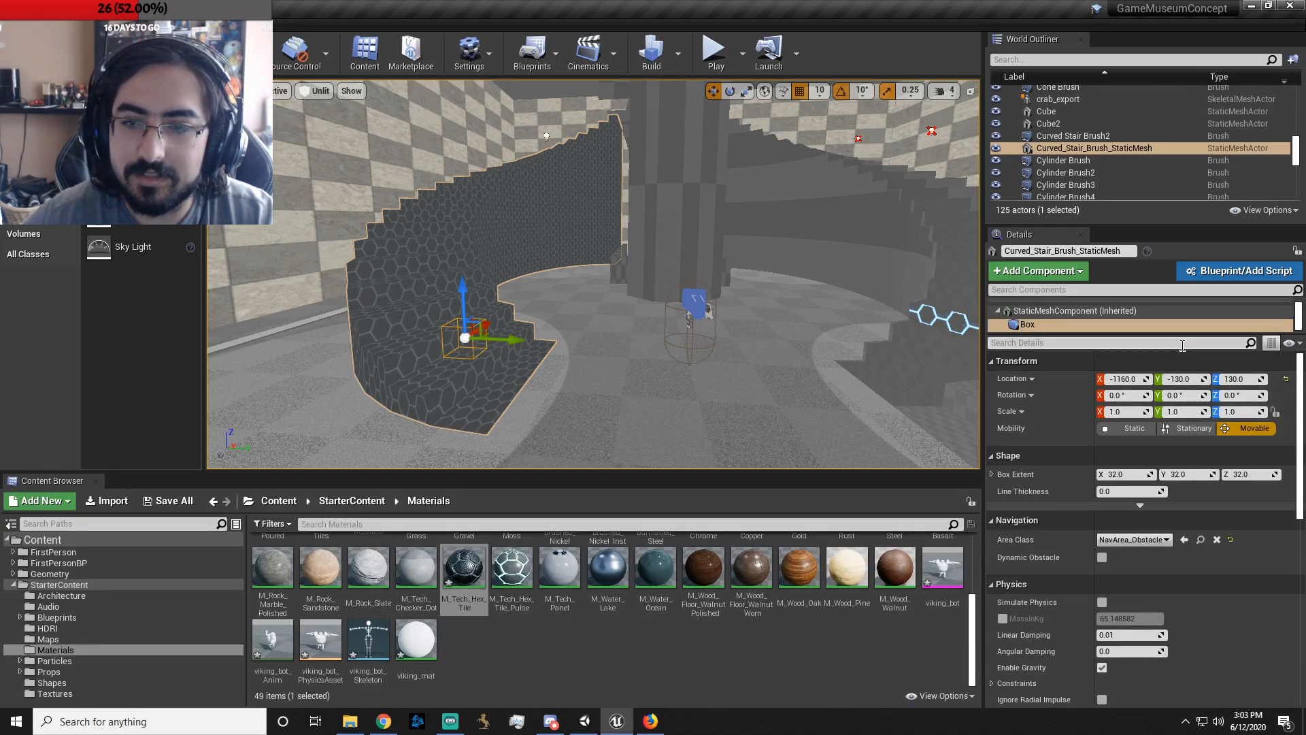
{"action": "left_click_drag", "start_coordinate": [1160, 342], "coordinate": [1161, 377]}
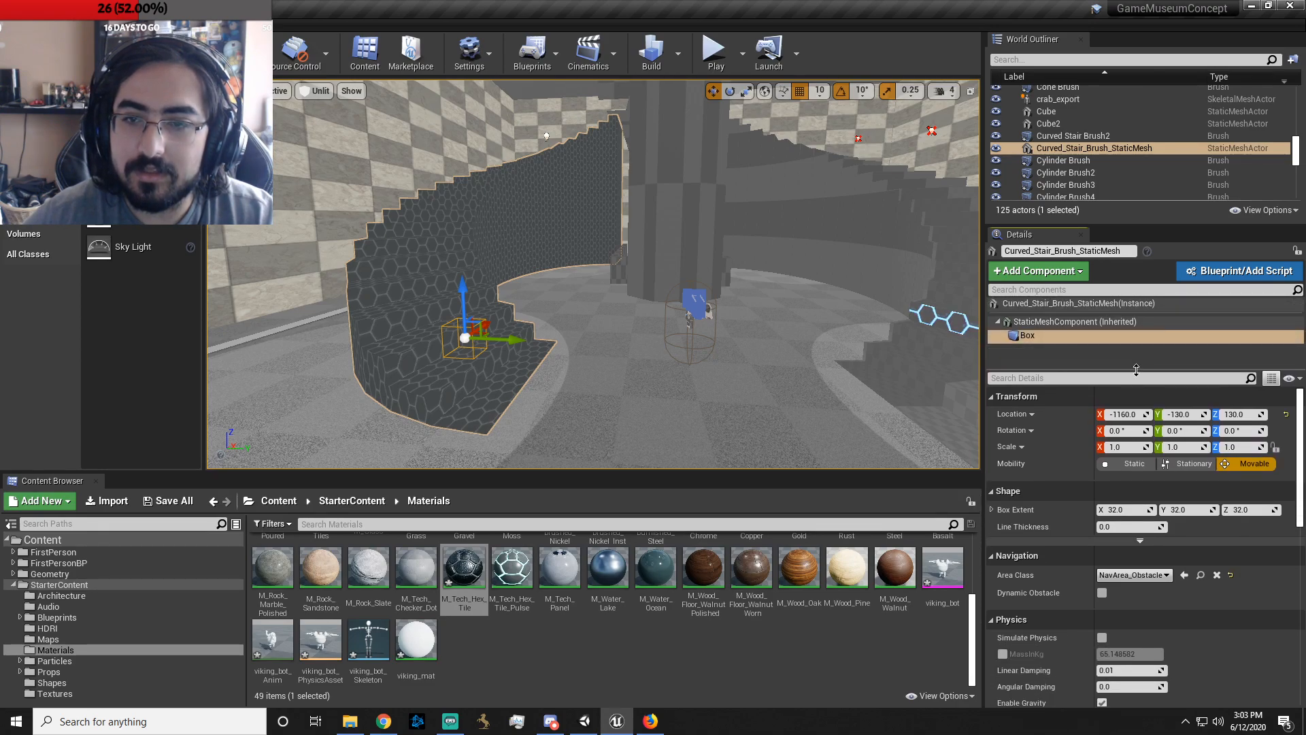
{"action": "mouse_move", "coordinate": [1027, 339]}
{"action": "left_mouse_down"}
{"action": "mouse_move", "coordinate": [1058, 310]}
{"action": "mouse_move", "coordinate": [1049, 342]}
{"action": "left_mouse_up"}
{"action": "right_click", "coordinate": [1022, 336]}
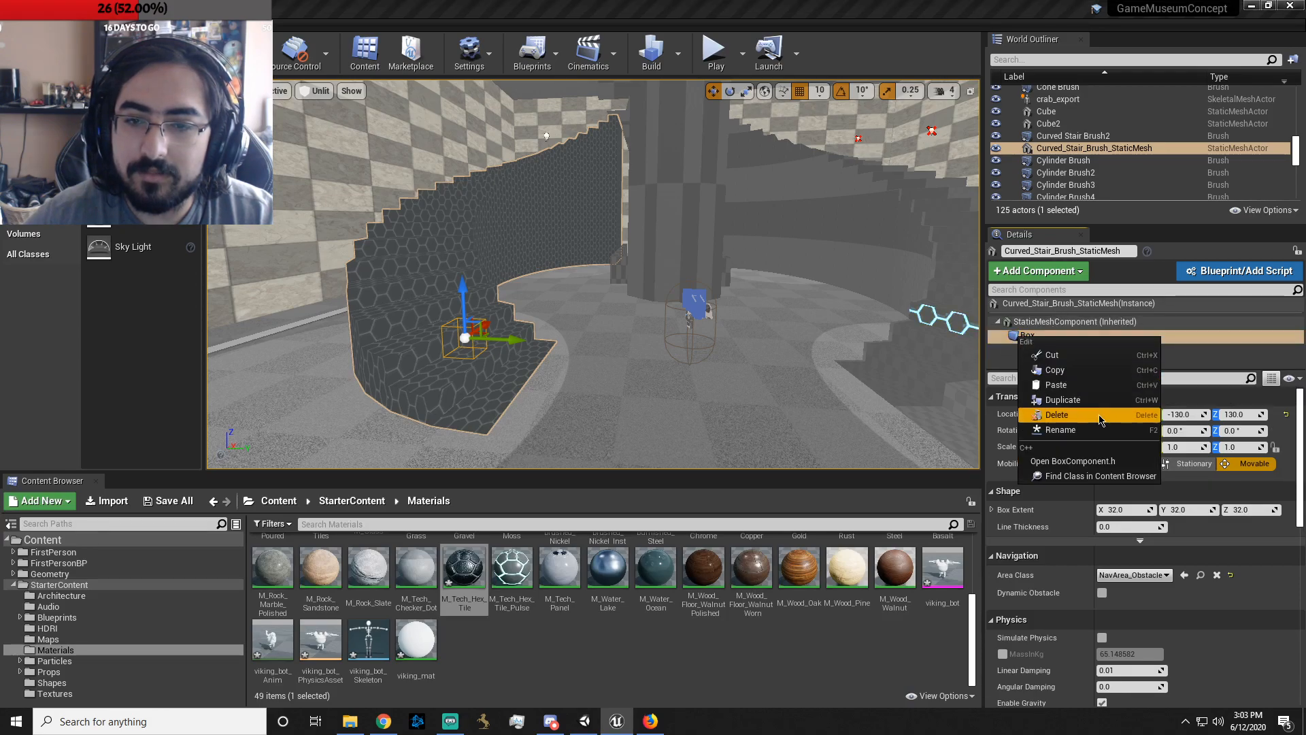
{"action": "left_click", "coordinate": [1159, 348]}
{"action": "left_click", "coordinate": [1043, 338]}
- Move the Box collision component to Y -70 and scale it to X 5.75, Y 2.5 over the lowest steps
{"action": "left_click_drag", "start_coordinate": [504, 339], "coordinate": [547, 347]}
{"action": "key", "text": "e"}
{"action": "key", "text": "r"}
{"action": "key", "text": "w"}
{"action": "key", "text": "e"}
{"action": "key", "text": "r"}
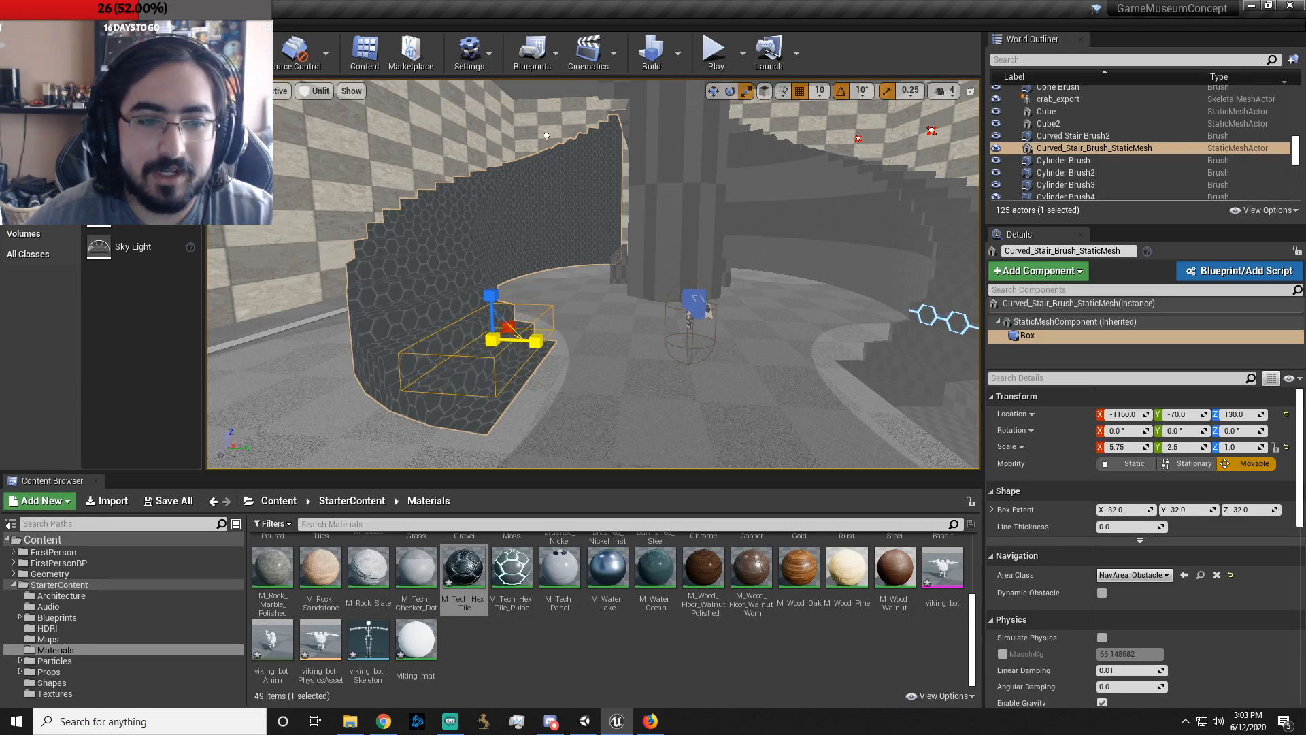
- Switch to brush editing mode and select Box Brush6 in the viewport
{"action": "mouse_move", "coordinate": [929, 392]}
{"action": "right_mouse_down"}
{"action": "mouse_move", "coordinate": [947, 400]}
{"action": "mouse_move", "coordinate": [884, 398]}
{"action": "mouse_move", "coordinate": [935, 402]}
{"action": "right_mouse_up"}
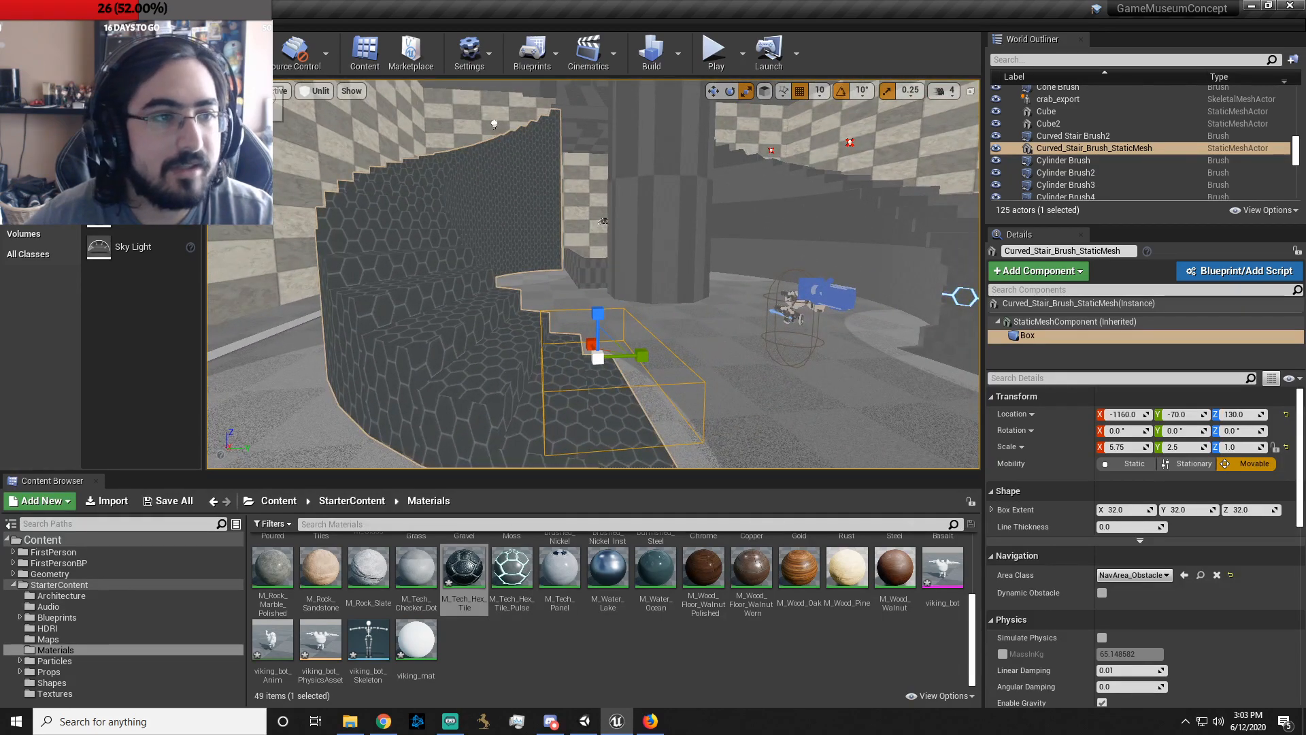
{"action": "key", "text": "shift+5"}
{"action": "left_click", "coordinate": [665, 365]}
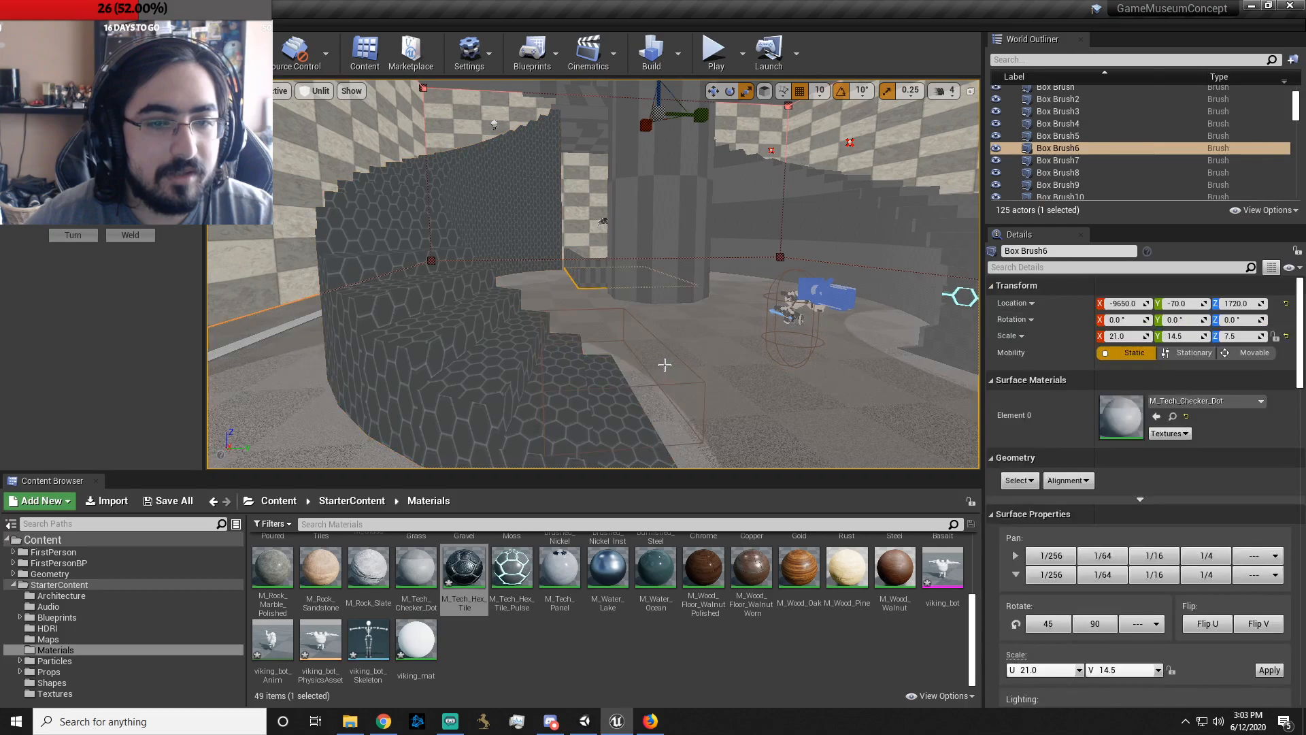
{"action": "right_click_drag", "start_coordinate": [668, 356], "coordinate": [669, 356]}
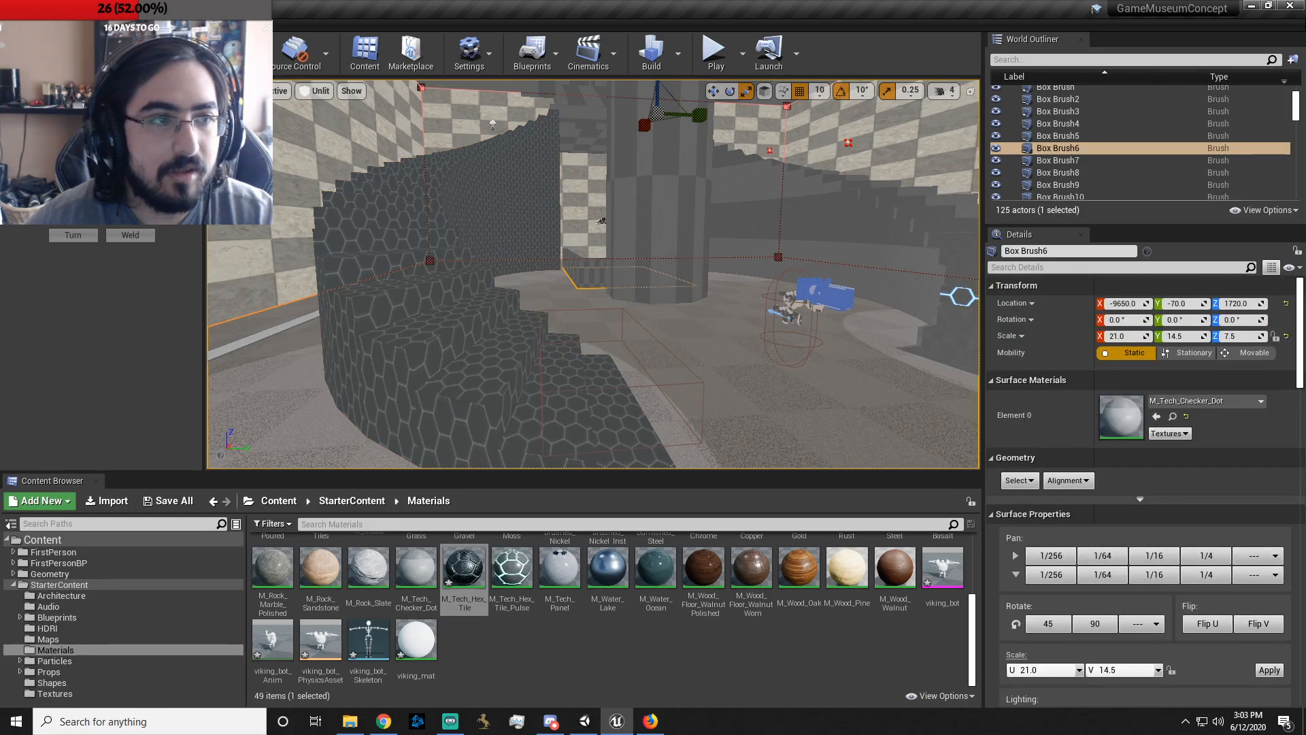
- Return to placement mode, reselect the curved stair mesh's Box component and review its collision properties
{"action": "key", "text": "shift+1"}
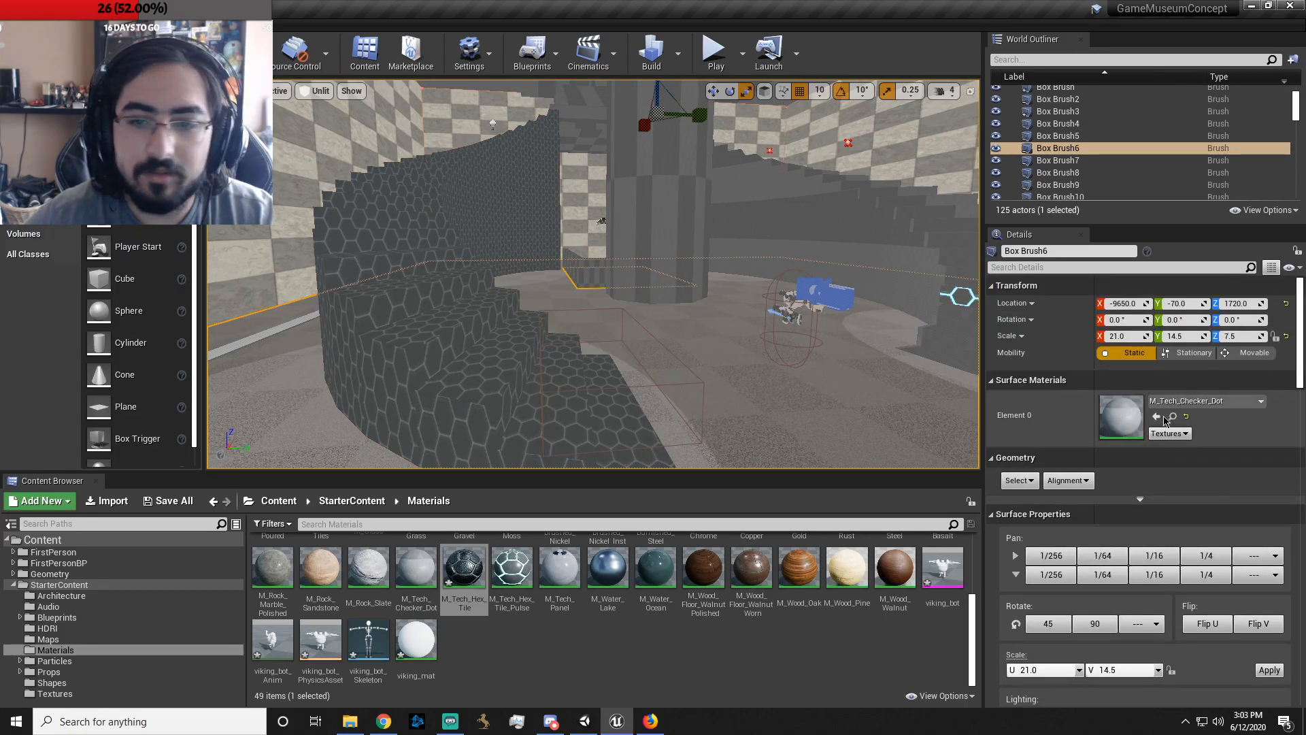
{"action": "left_click", "coordinate": [342, 201]}
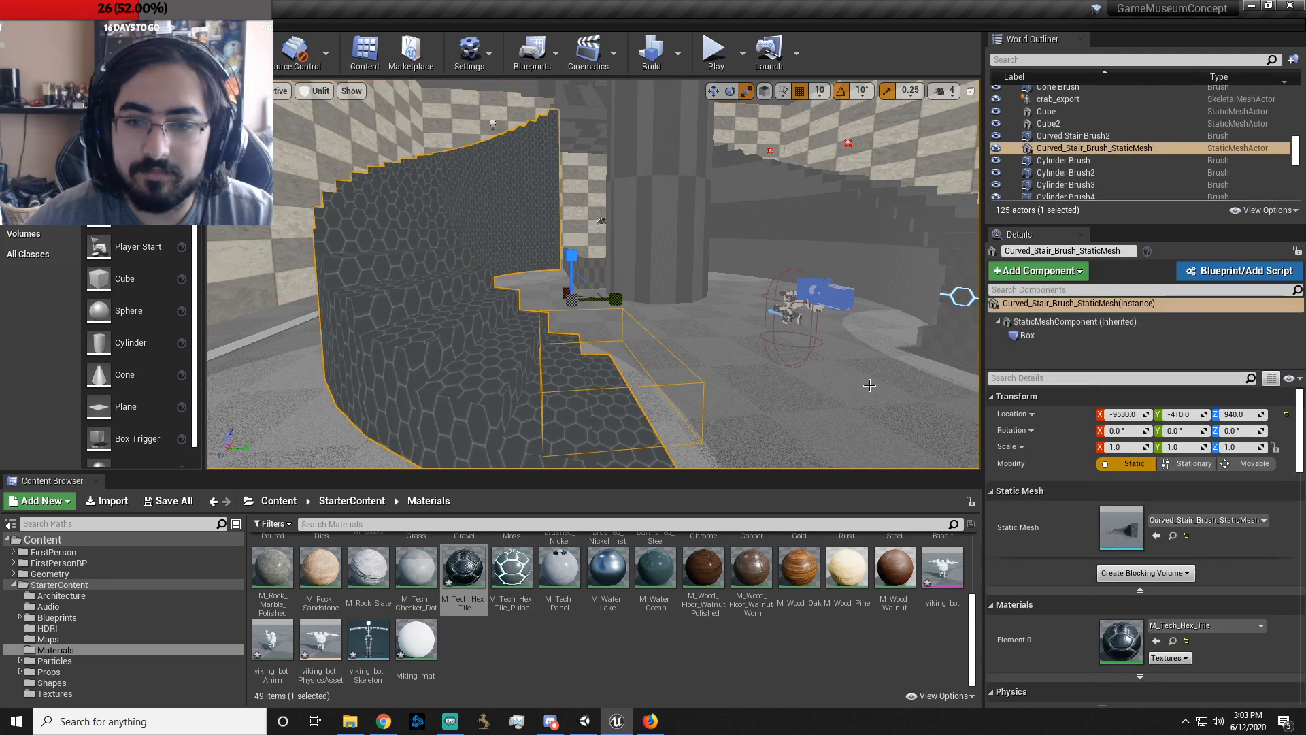
{"action": "left_click", "coordinate": [1087, 334]}
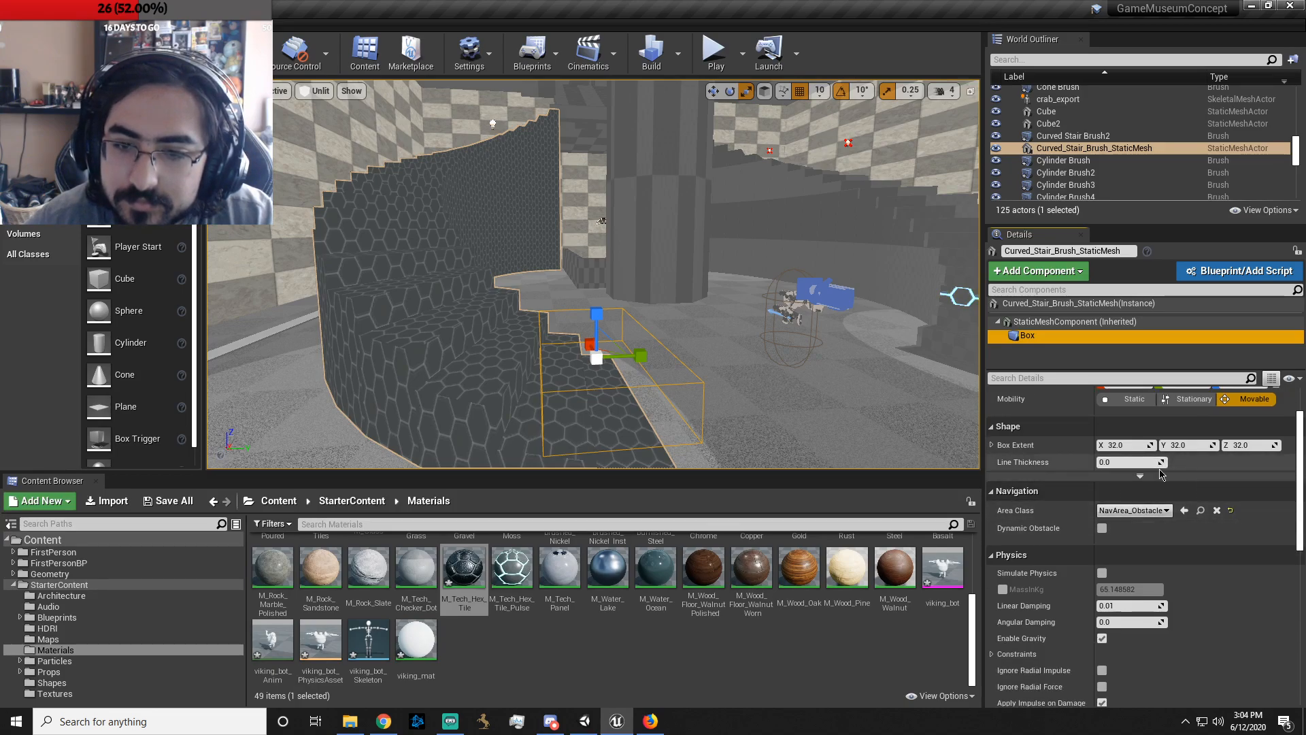
{"action": "scroll", "coordinate": [1157, 534], "scroll_direction": "down", "scroll_amount": 5}
{"action": "scroll", "coordinate": [1160, 539], "scroll_direction": "down", "scroll_amount": 4}
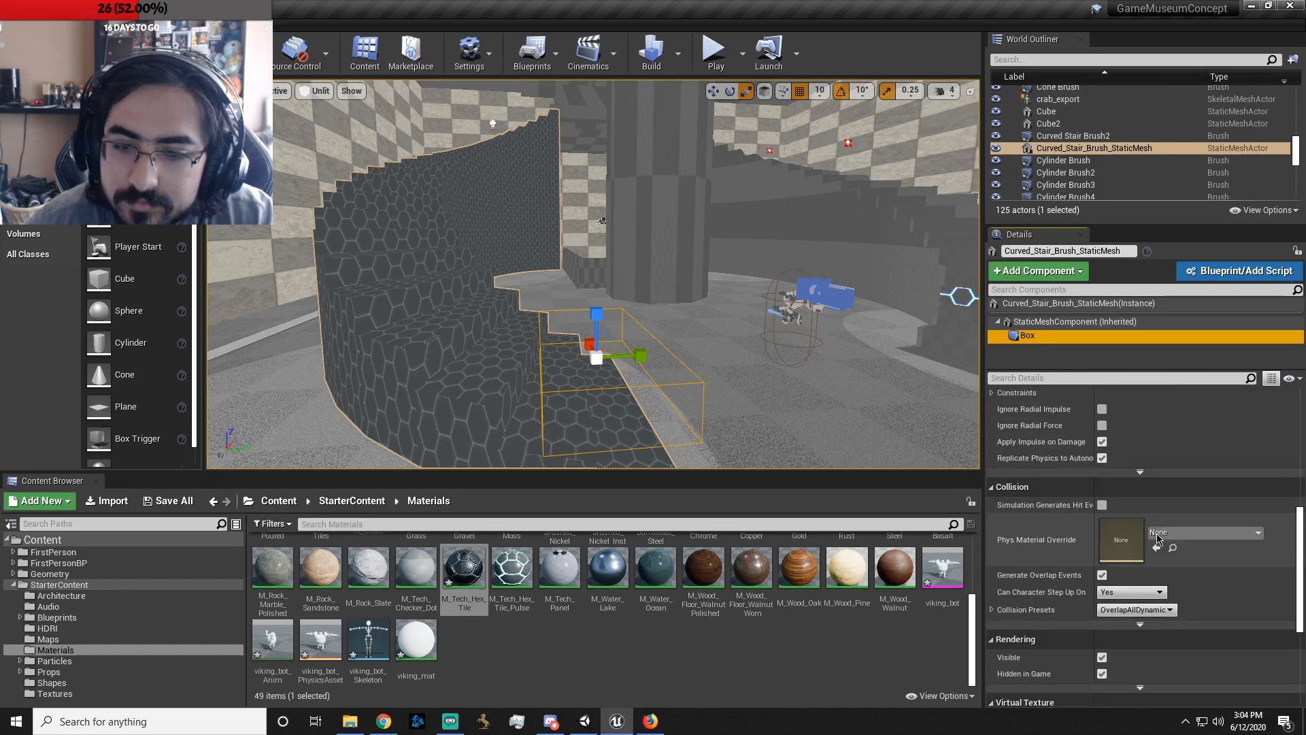
{"action": "scroll", "coordinate": [1158, 538], "scroll_direction": "down", "scroll_amount": 6}
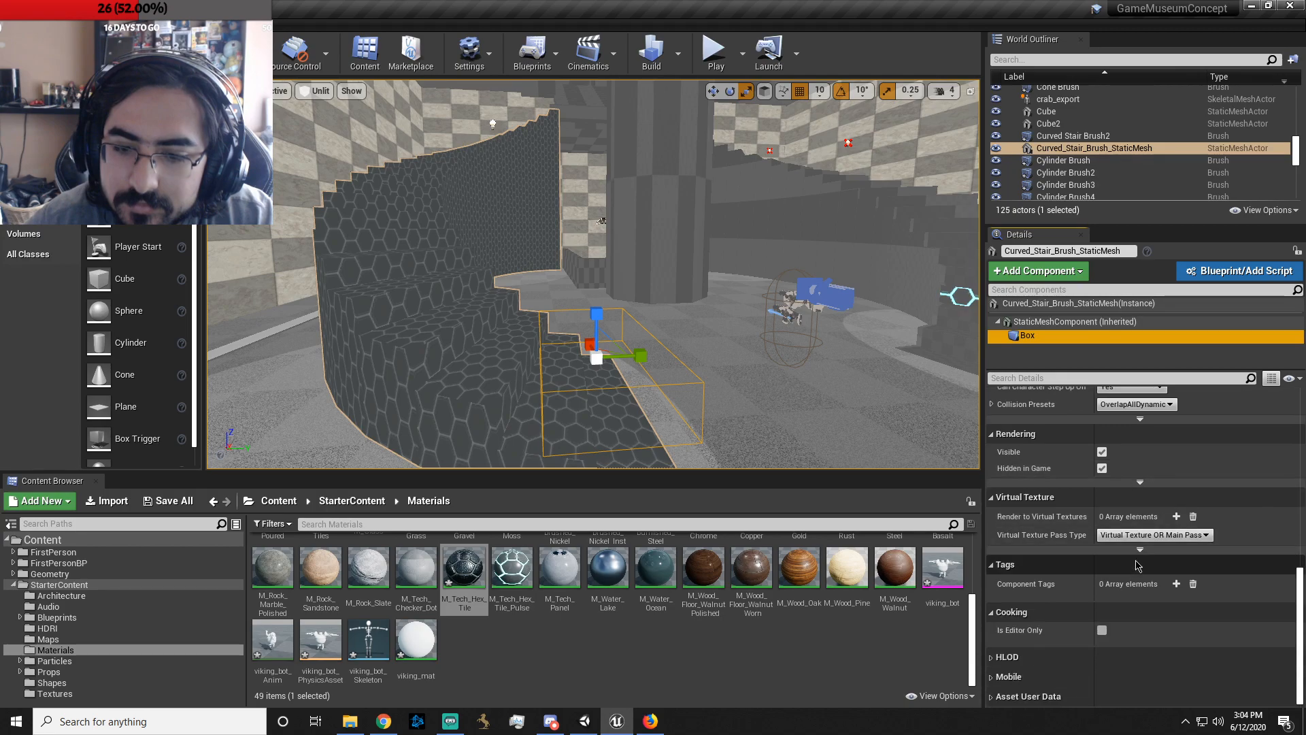
{"action": "scroll", "coordinate": [1136, 566], "scroll_direction": "up", "scroll_amount": 15}
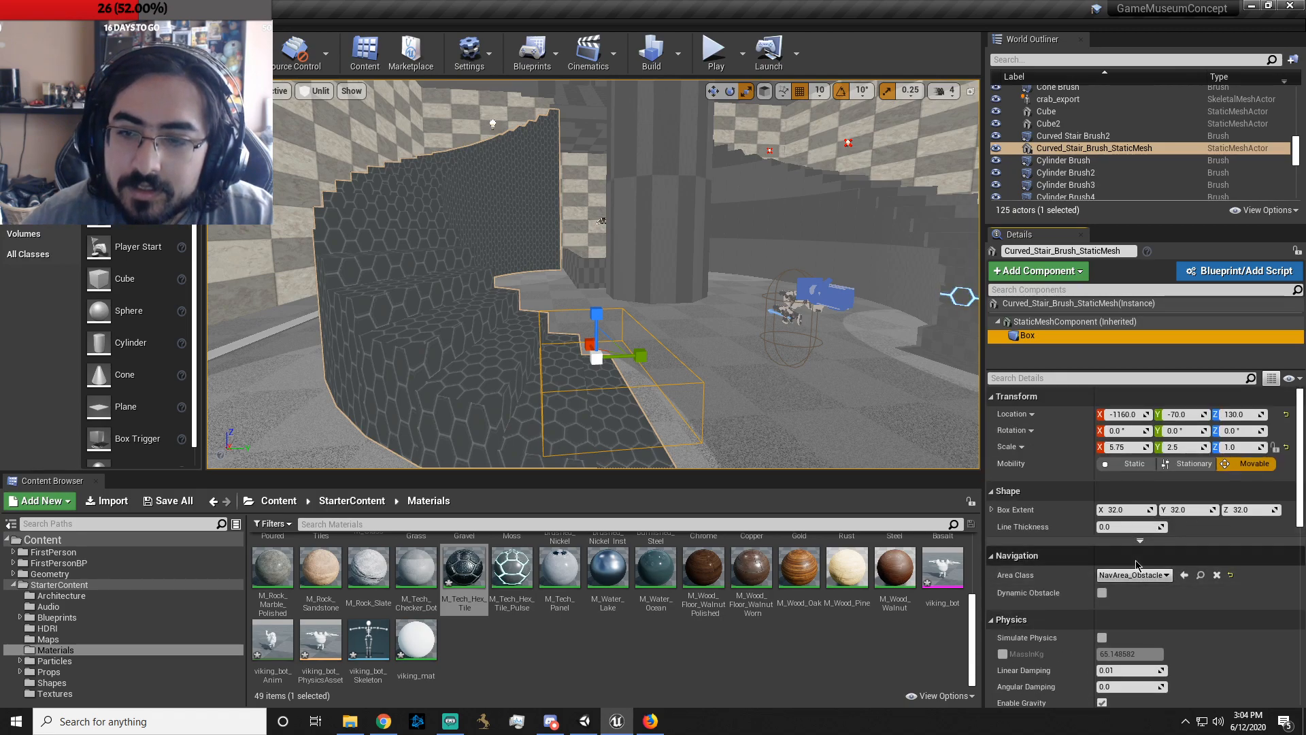
- Move the curved stair's Box component to Y -90, Z 50 and scale it to Z 0.75 over the lowest steps
{"action": "key", "text": "w"}
{"action": "left_click_drag", "start_coordinate": [638, 357], "coordinate": [581, 376]}
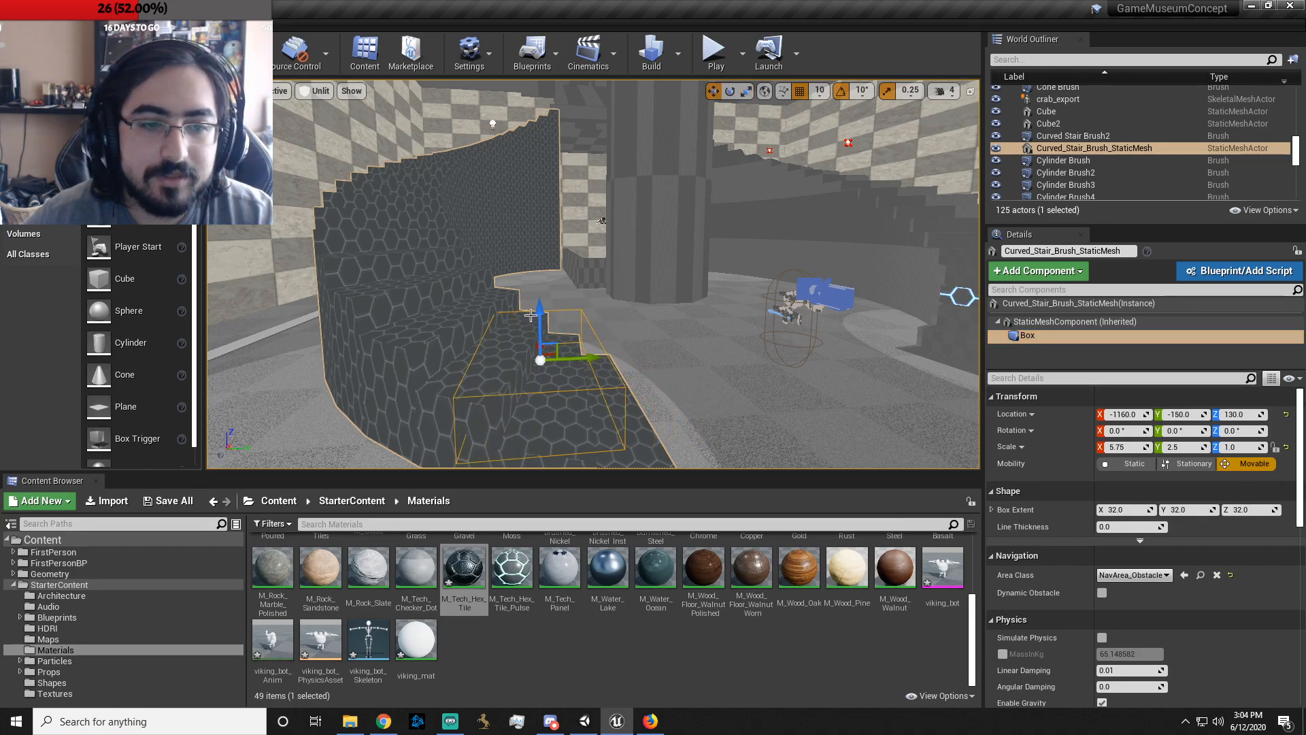
{"action": "key", "text": "r"}
{"action": "left_click_drag", "start_coordinate": [540, 317], "coordinate": [544, 359]}
{"action": "key", "text": "w"}
{"action": "mouse_move", "coordinate": [544, 359]}
{"action": "right_mouse_down"}
{"action": "mouse_move", "coordinate": [575, 359]}
{"action": "mouse_move", "coordinate": [548, 359]}
{"action": "right_mouse_up"}
{"action": "left_click_drag", "start_coordinate": [562, 397], "coordinate": [590, 360]}
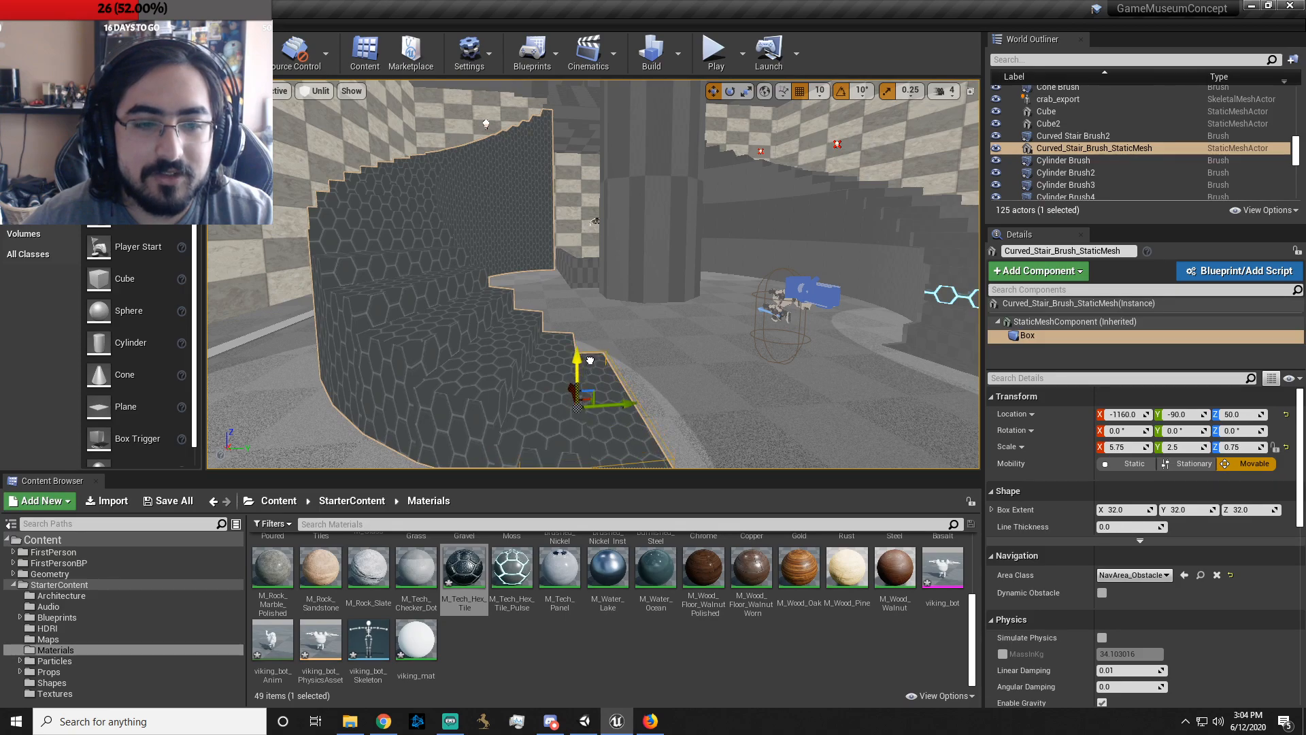
- Try to play the level in the editor, and start a build of the level
{"action": "left_click", "coordinate": [715, 53]}
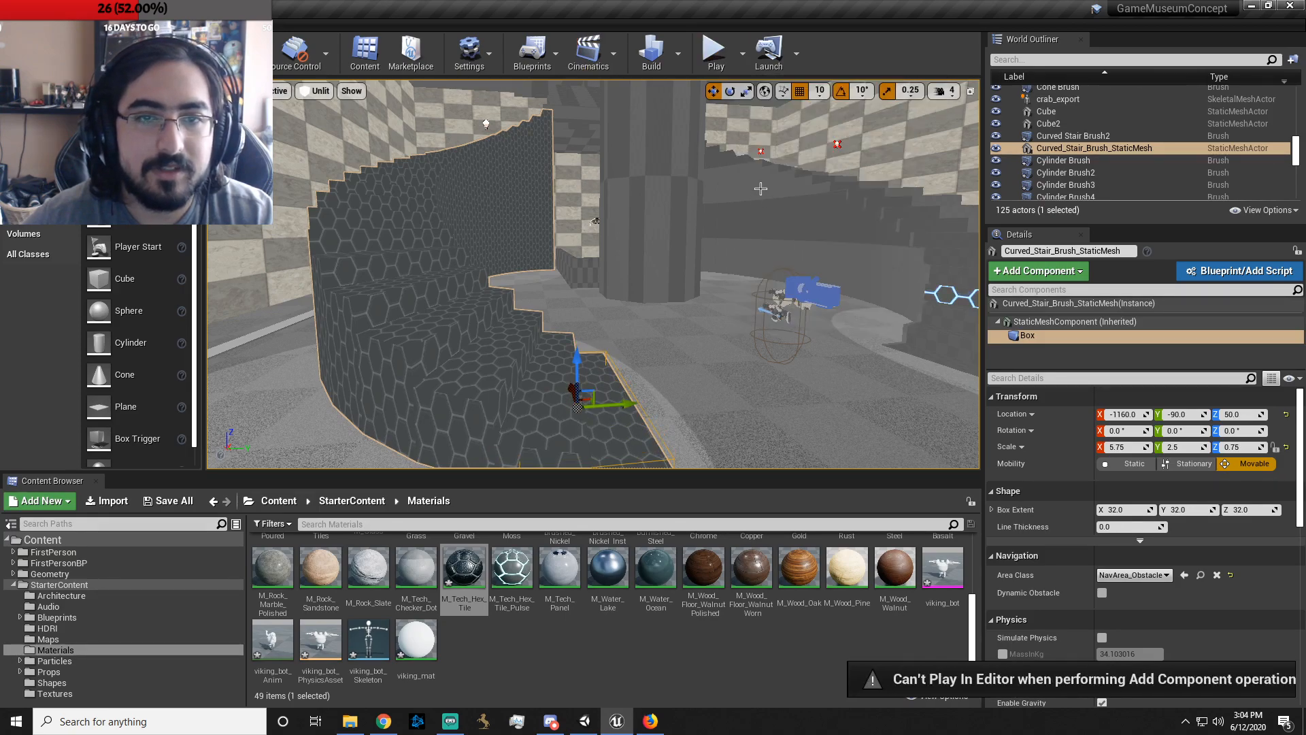
{"action": "left_click", "coordinate": [719, 62]}
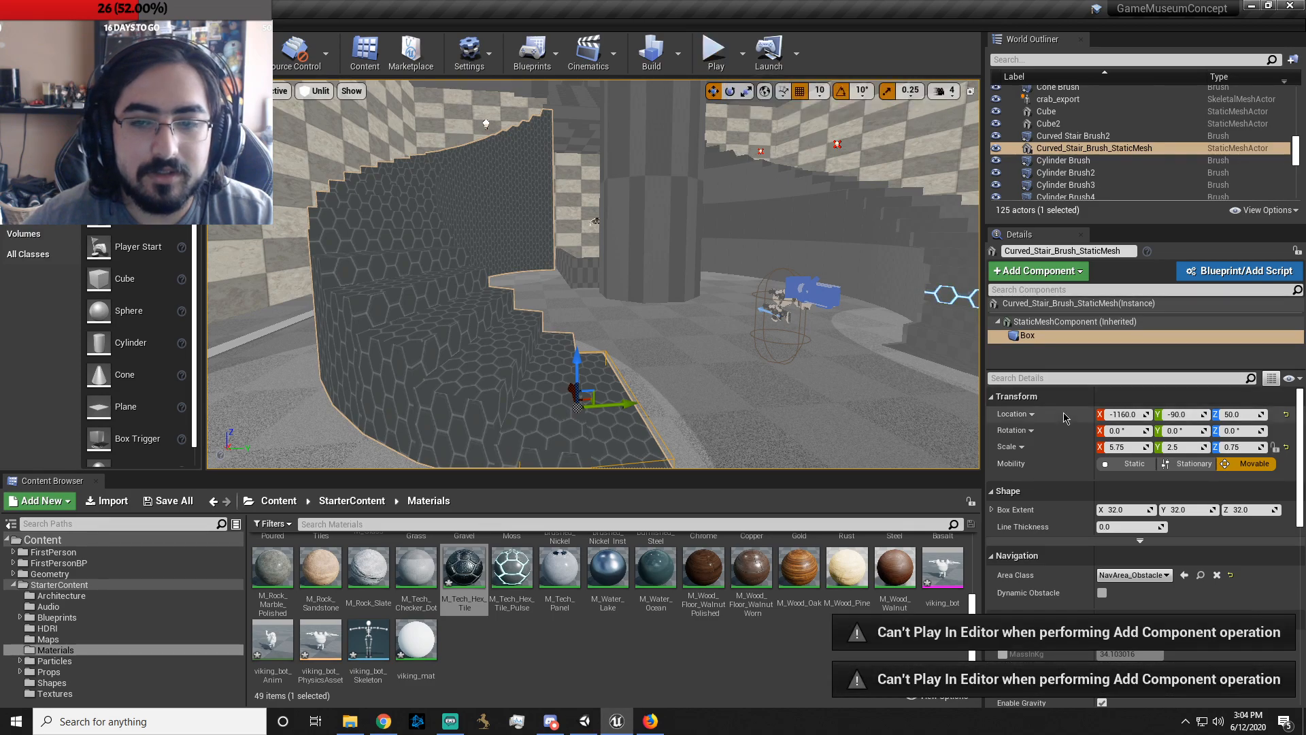
{"action": "left_click", "coordinate": [653, 54]}
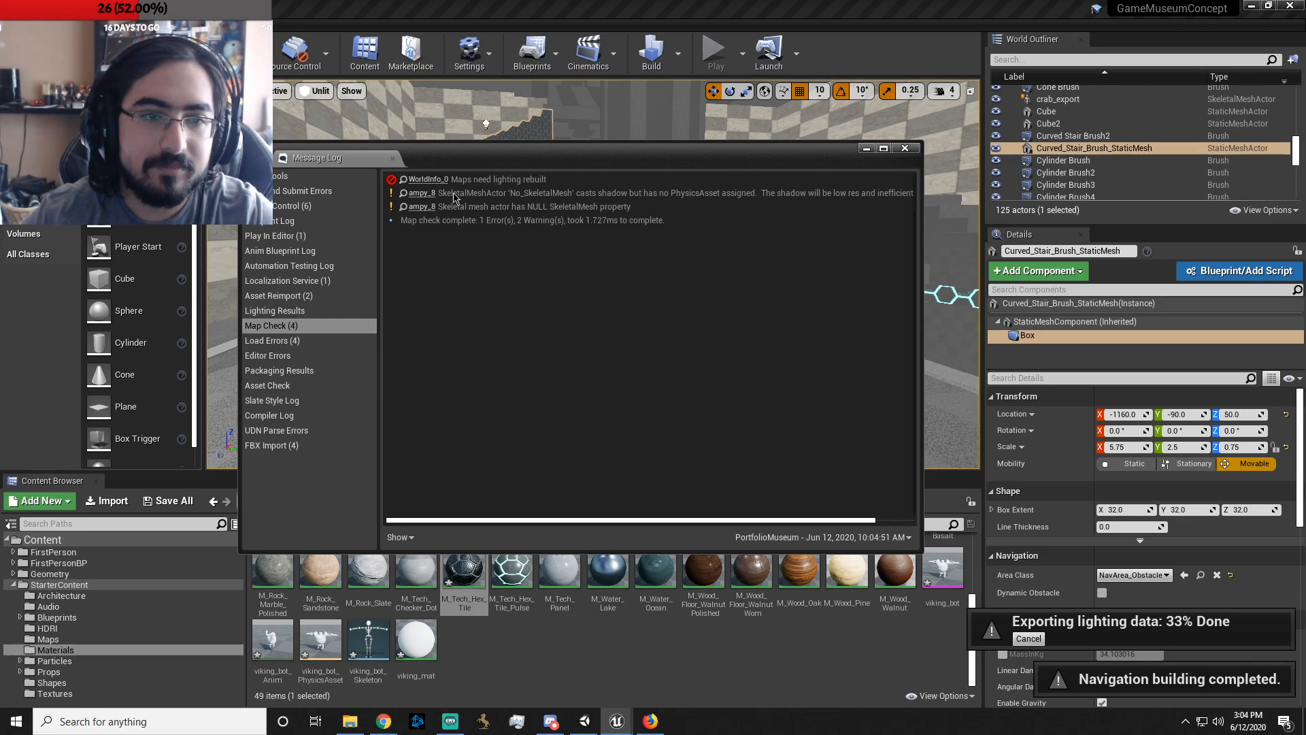
- Enlarge and restore the Map Check message log, locate the ampy actor it flags for the missing PhysicsAsset, and close the log
{"action": "left_click", "coordinate": [884, 148]}
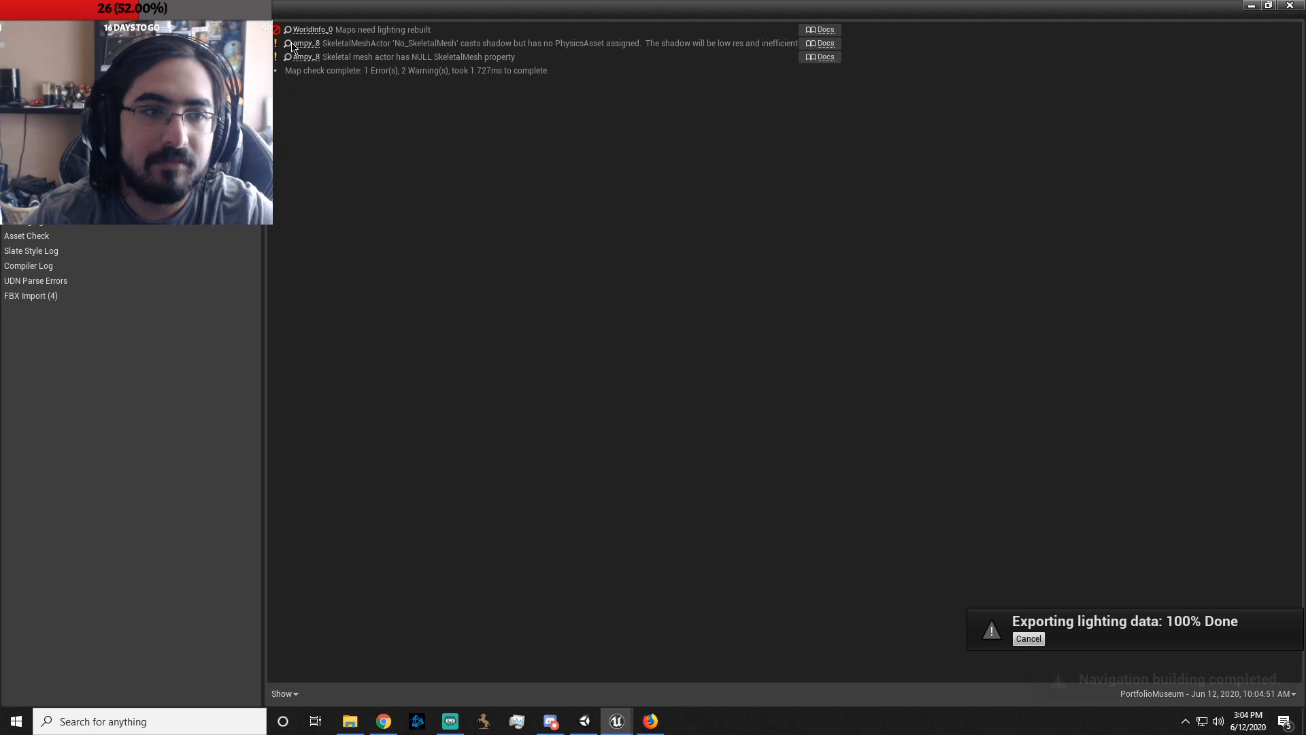
{"action": "left_click", "coordinate": [1269, 6]}
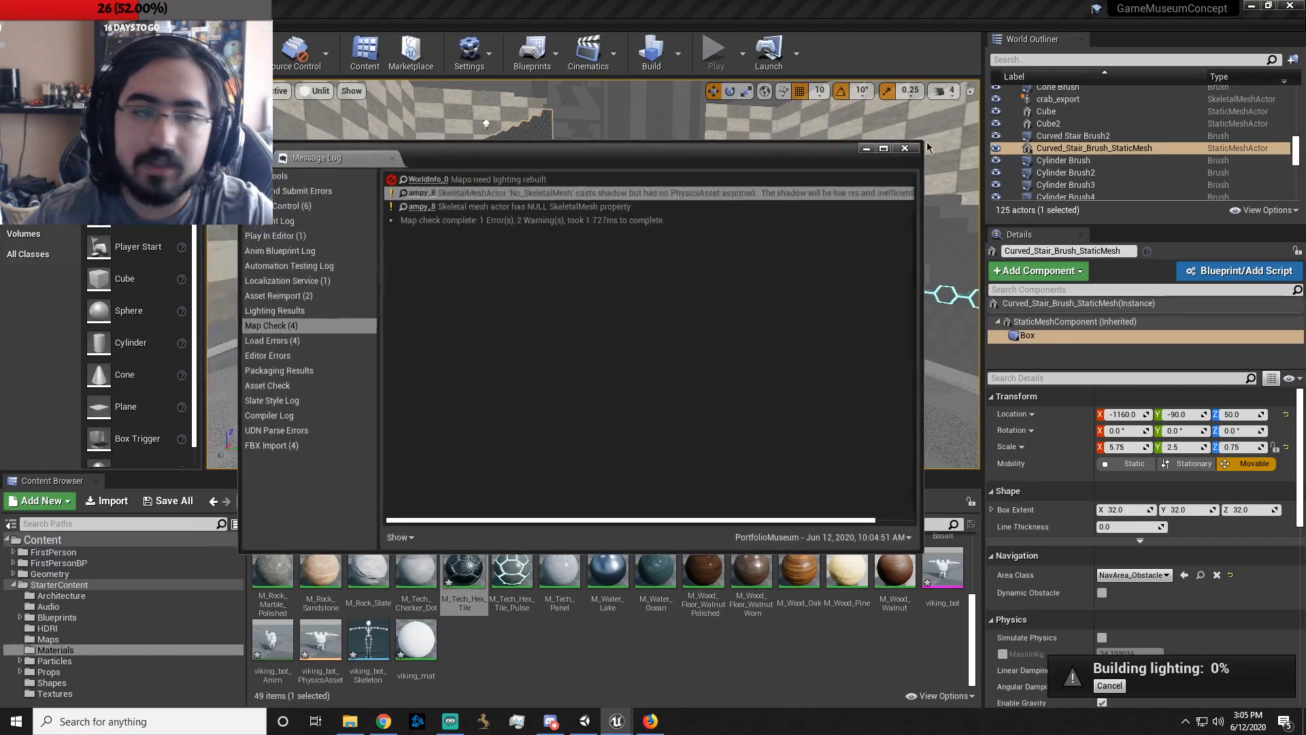
{"action": "left_click", "coordinate": [404, 197]}
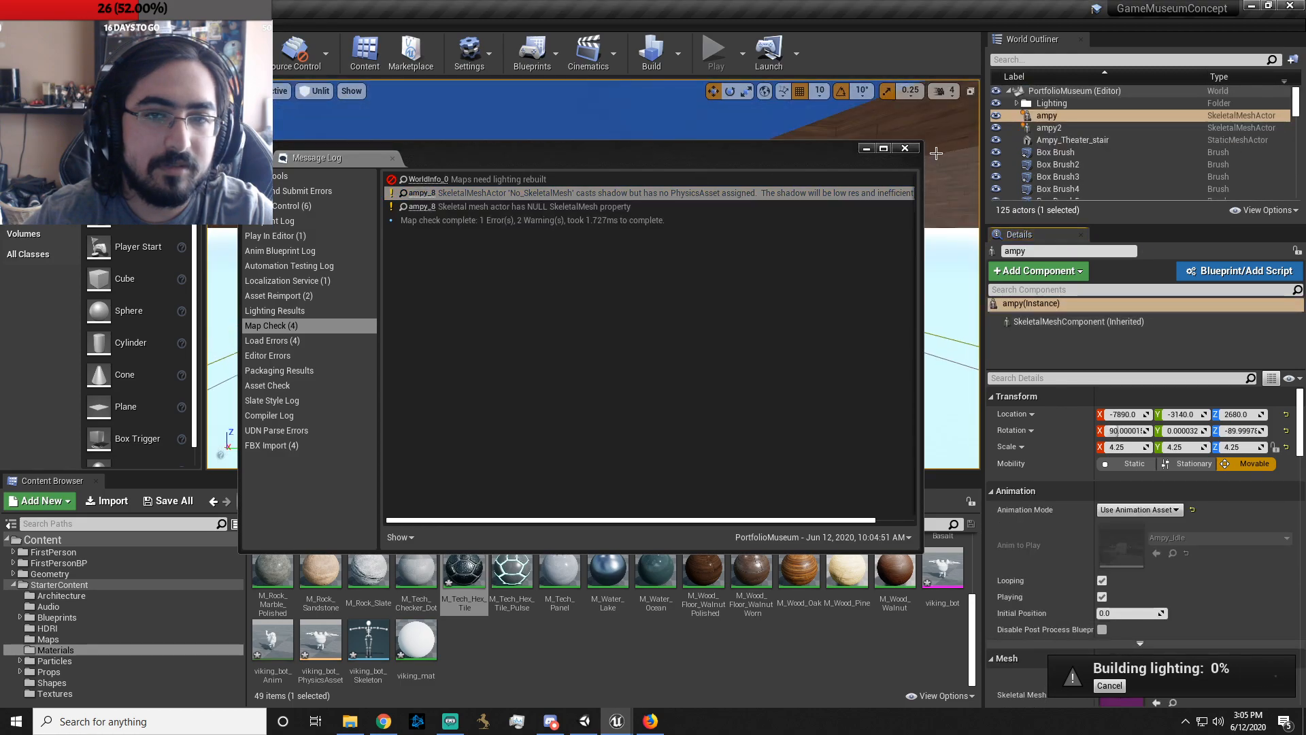
{"action": "left_click", "coordinate": [905, 148]}
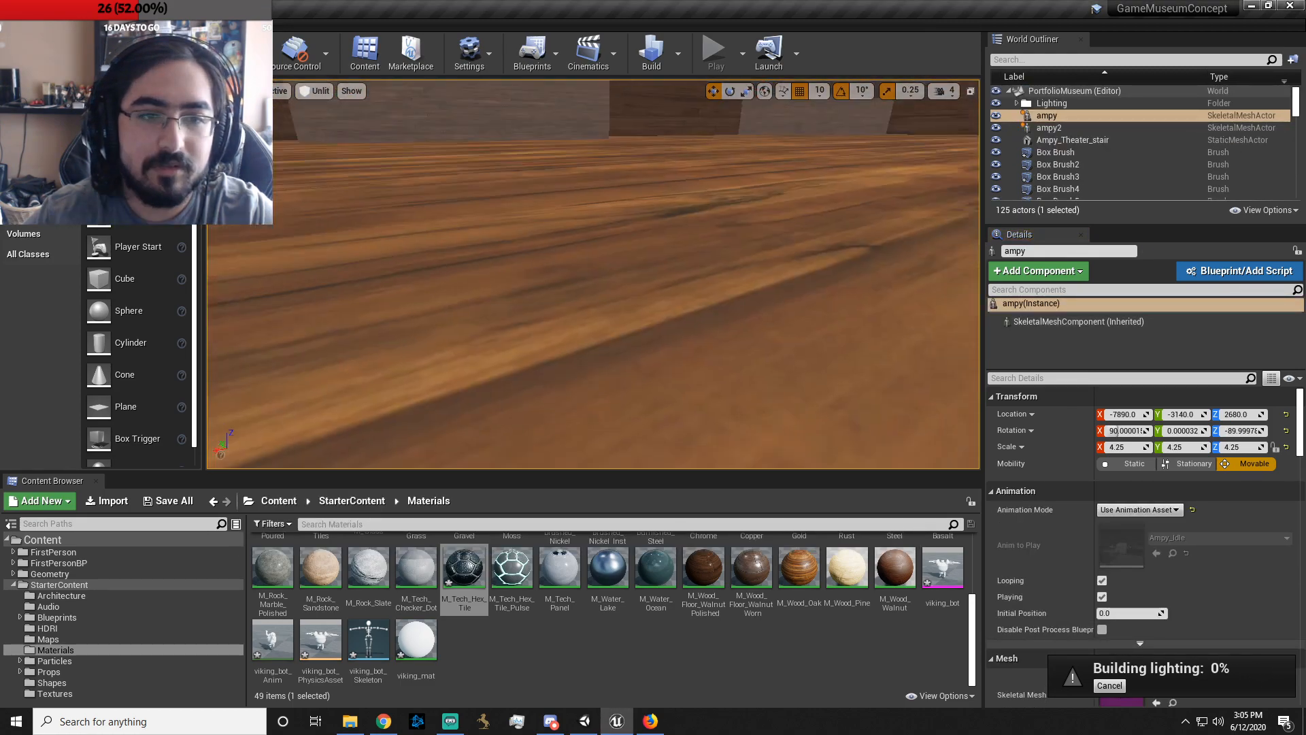
- Select the ampy2 character in the theater and show the StarterContent folder's assets
{"action": "right_click_drag", "start_coordinate": [593, 273], "coordinate": [456, 281]}
{"action": "left_click", "coordinate": [617, 202]}
{"action": "scroll", "coordinate": [735, 587], "scroll_direction": "up", "scroll_amount": 4}
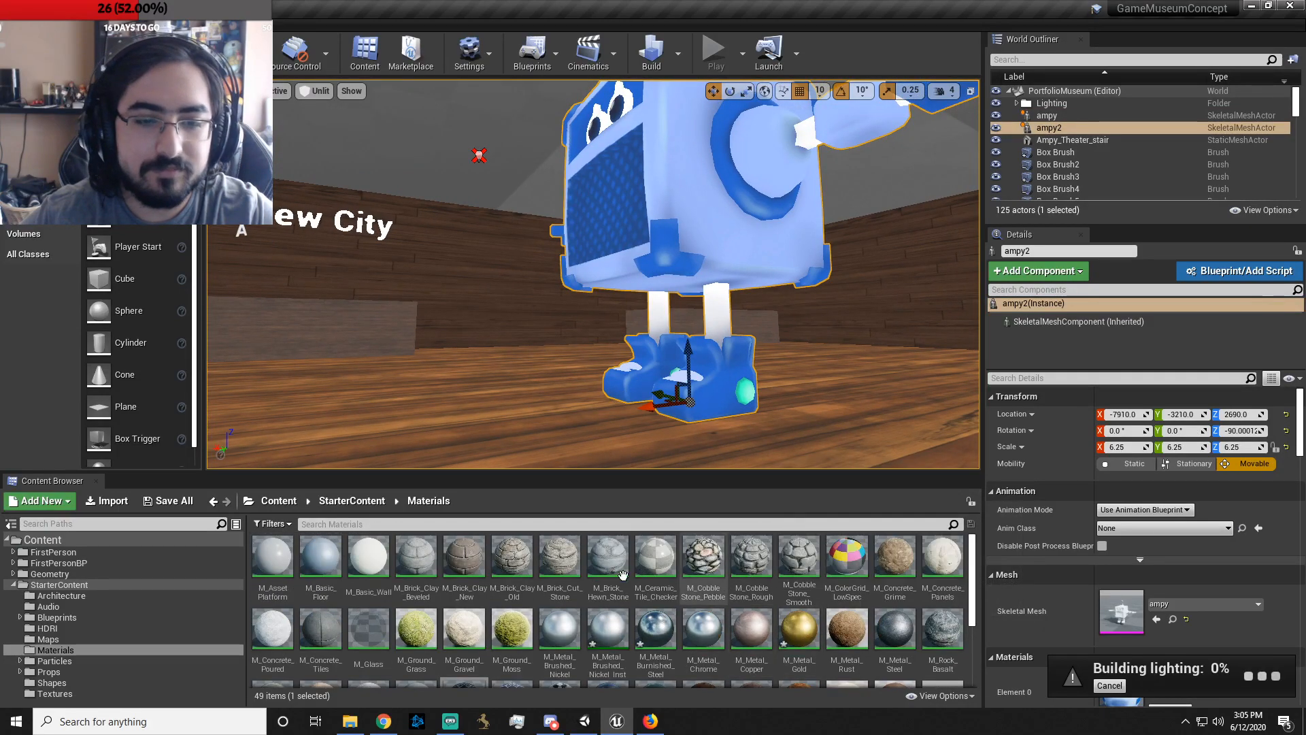
{"action": "left_click", "coordinate": [42, 539]}
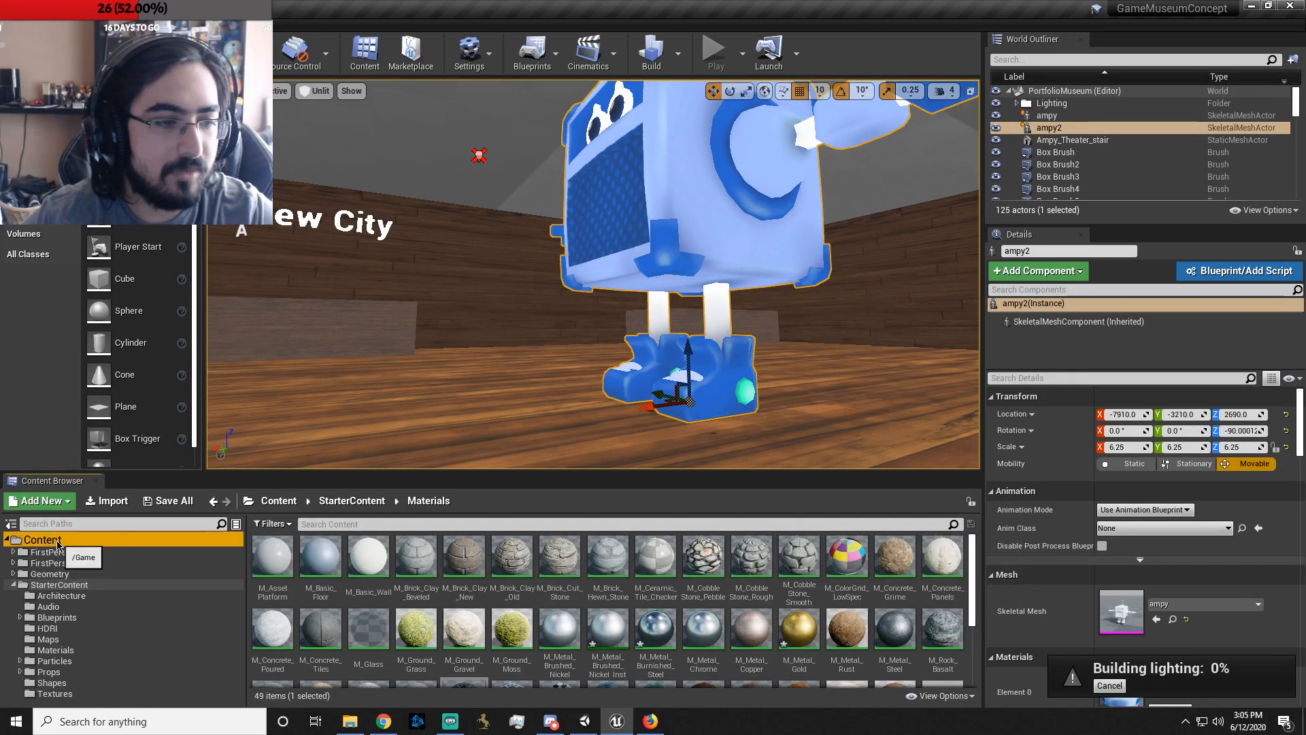
{"action": "left_click", "coordinate": [13, 585]}
{"action": "left_click", "coordinate": [53, 585]}
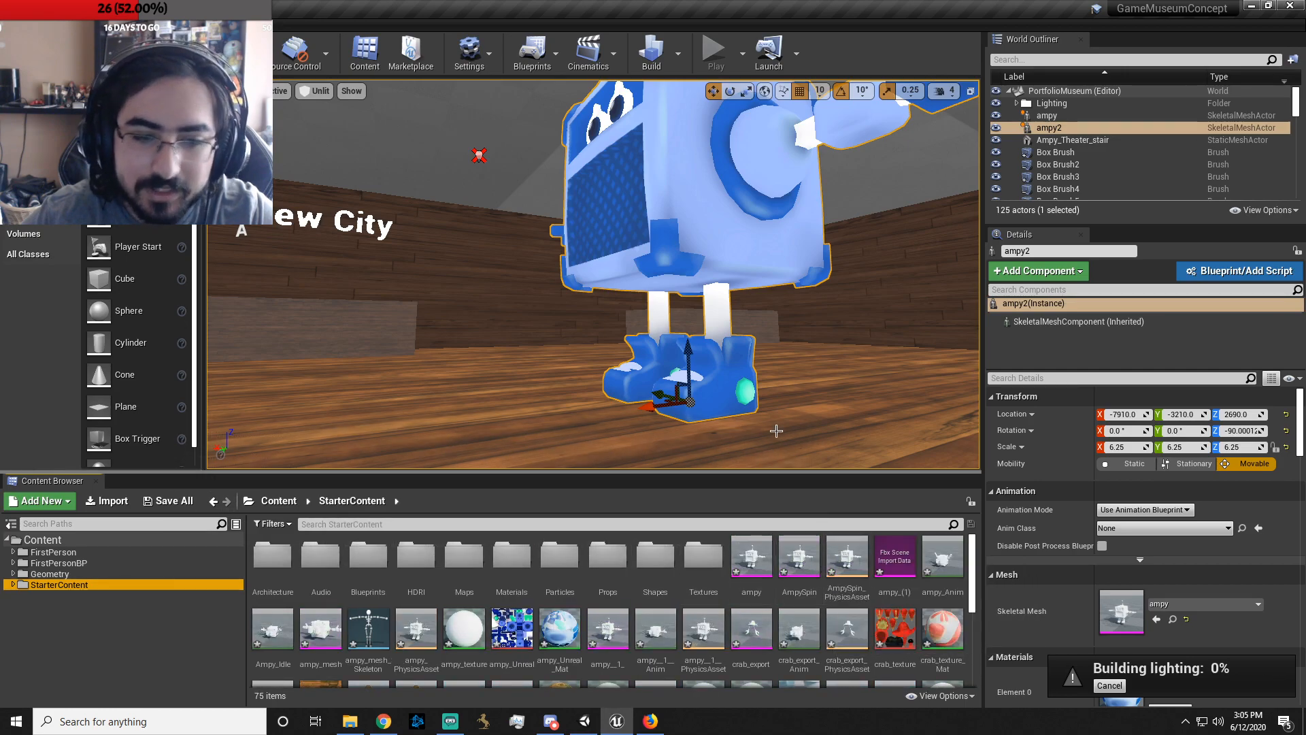
- Replace ampy2's skeletal mesh with ampy_mesh
{"action": "mouse_move", "coordinate": [371, 632]}
{"action": "left_mouse_down"}
{"action": "mouse_move", "coordinate": [436, 552]}
{"action": "mouse_move", "coordinate": [663, 136]}
{"action": "mouse_move", "coordinate": [451, 548]}
{"action": "mouse_move", "coordinate": [357, 635]}
{"action": "left_mouse_up"}
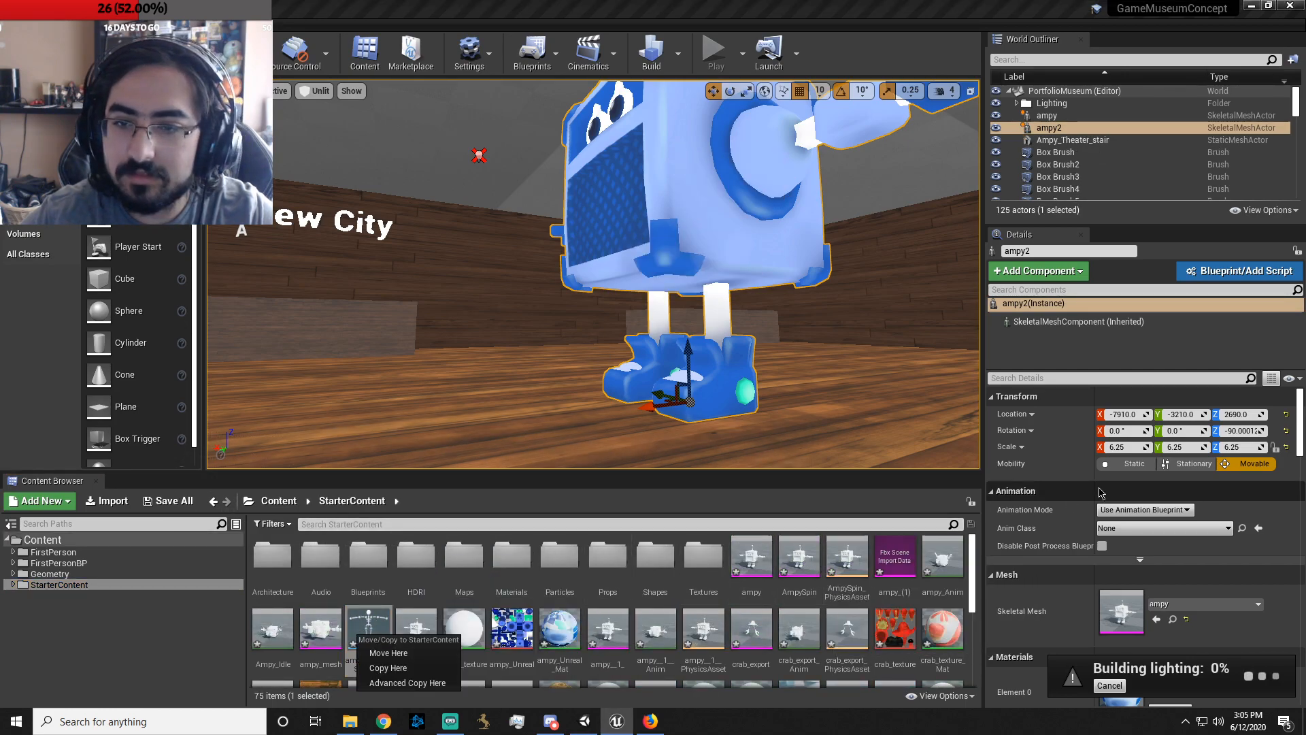
{"action": "scroll", "coordinate": [1031, 408], "scroll_direction": "down", "scroll_amount": 4}
{"action": "scroll", "coordinate": [1031, 408], "scroll_direction": "down", "scroll_amount": 1}
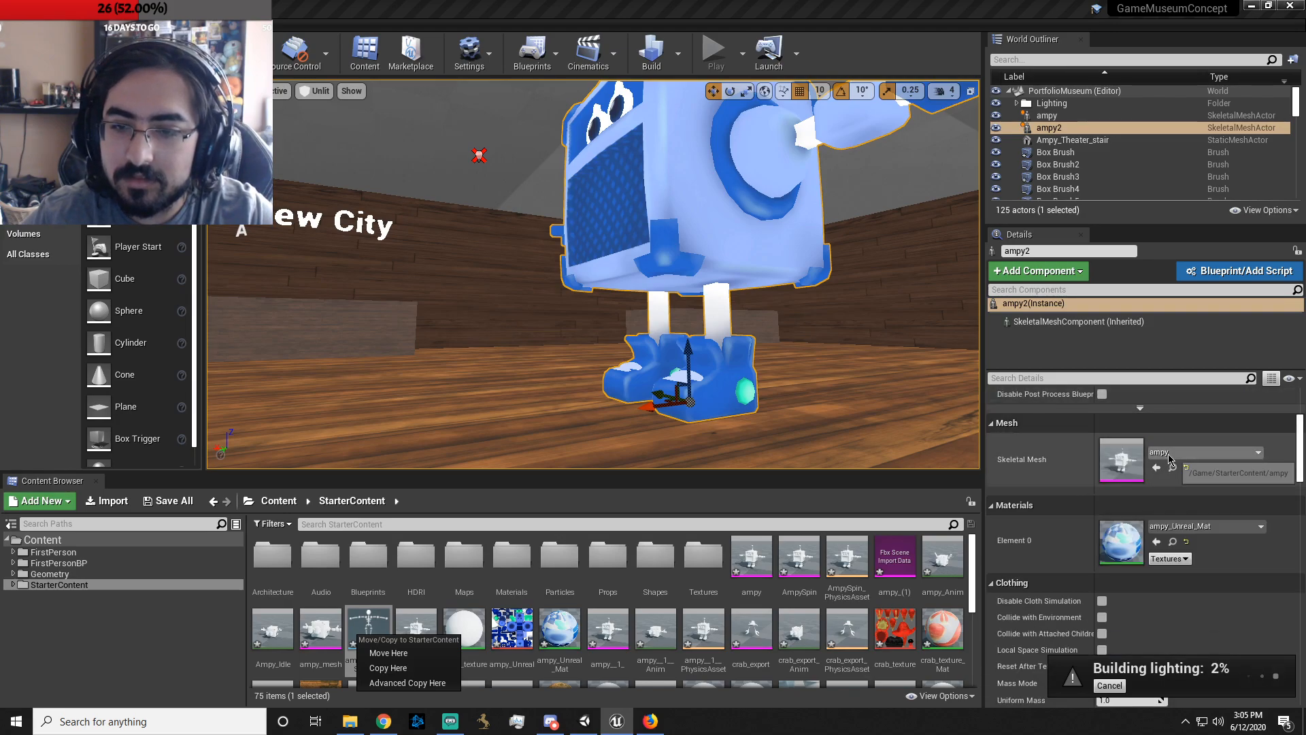
{"action": "key", "text": "a"}
{"action": "right_click_drag", "start_coordinate": [709, 441], "coordinate": [816, 439]}
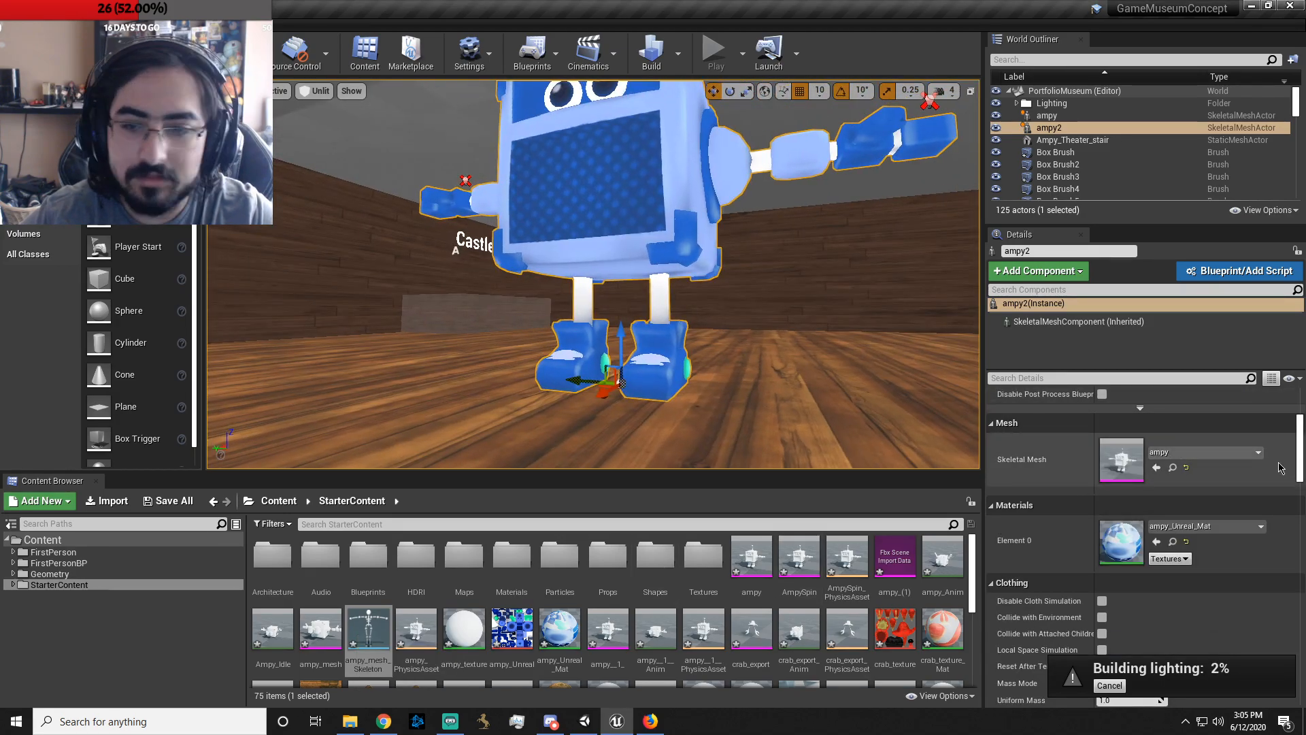
{"action": "left_click", "coordinate": [1210, 457]}
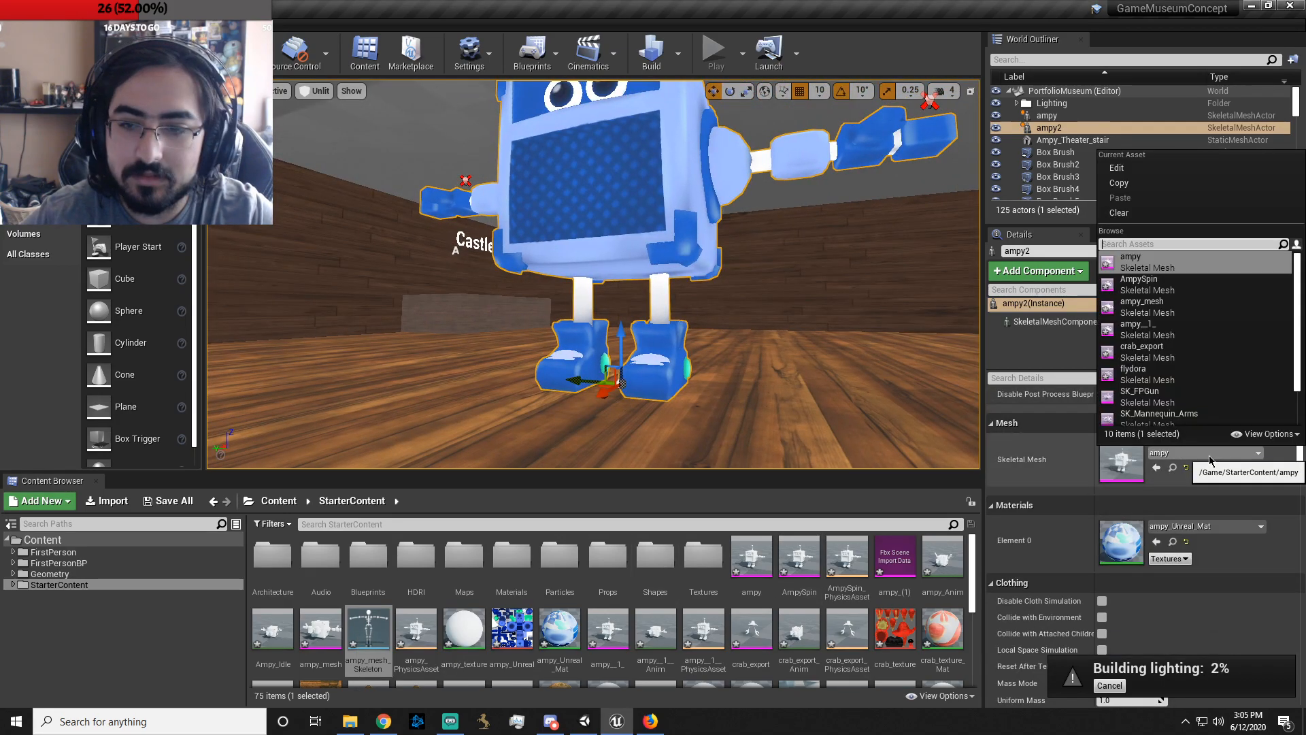
{"action": "left_click", "coordinate": [1177, 310]}
- Rotate the ampy2 character upright so it stands on its feet on the wooden floor
{"action": "right_click_drag", "start_coordinate": [836, 397], "coordinate": [670, 391]}
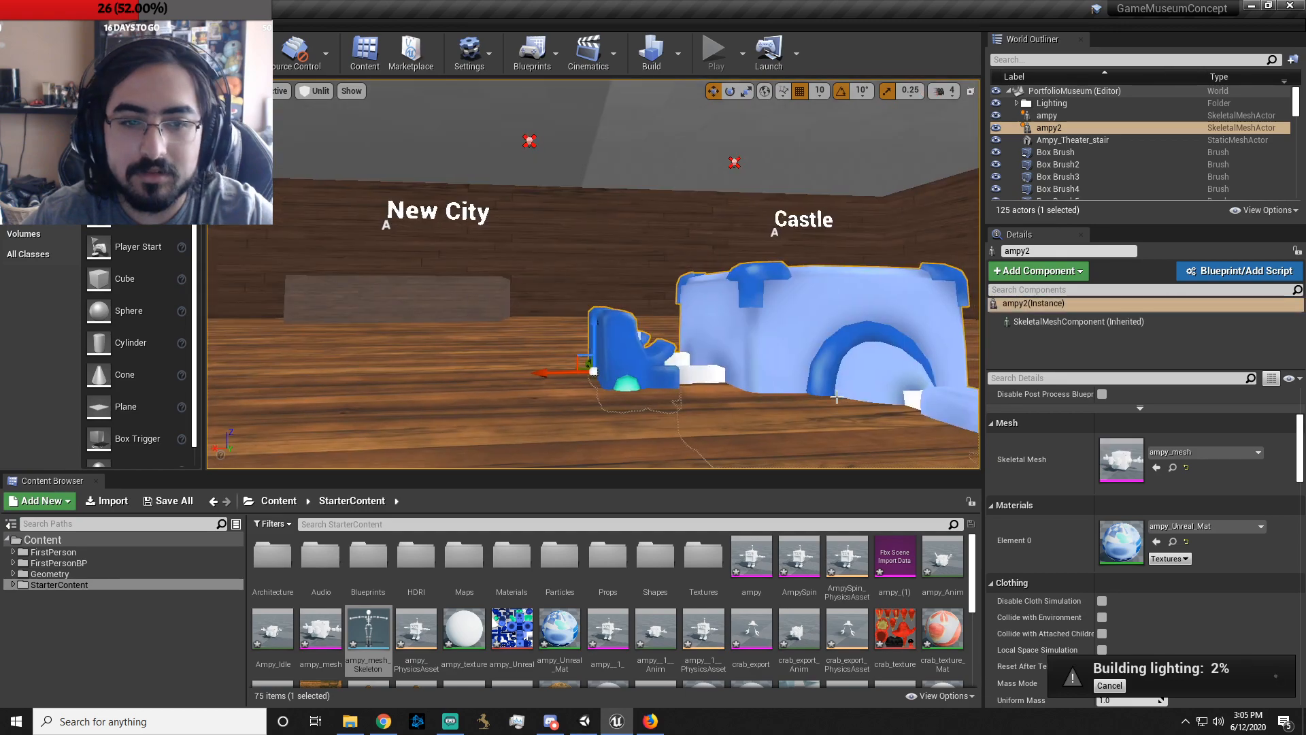
{"action": "key", "text": "e"}
{"action": "left_click_drag", "start_coordinate": [565, 310], "coordinate": [507, 398]}
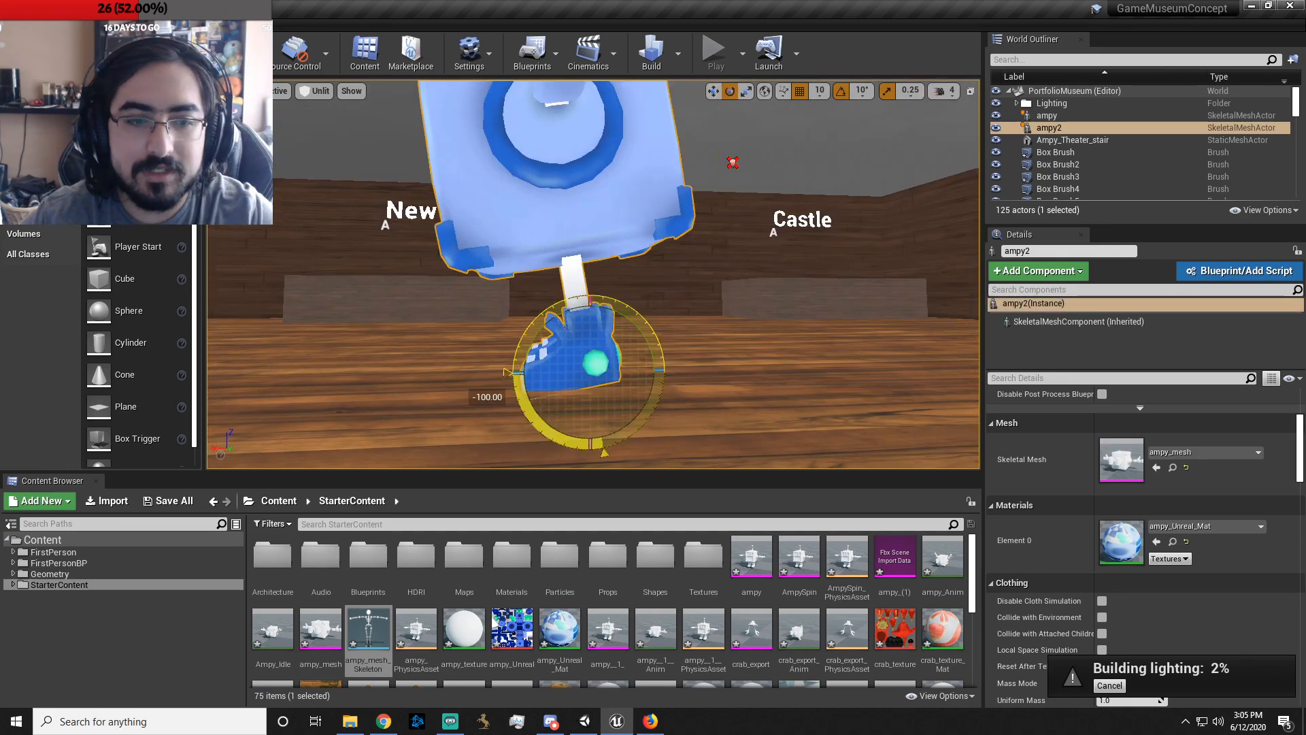
{"action": "left_click_drag", "start_coordinate": [643, 214], "coordinate": [637, 221]}
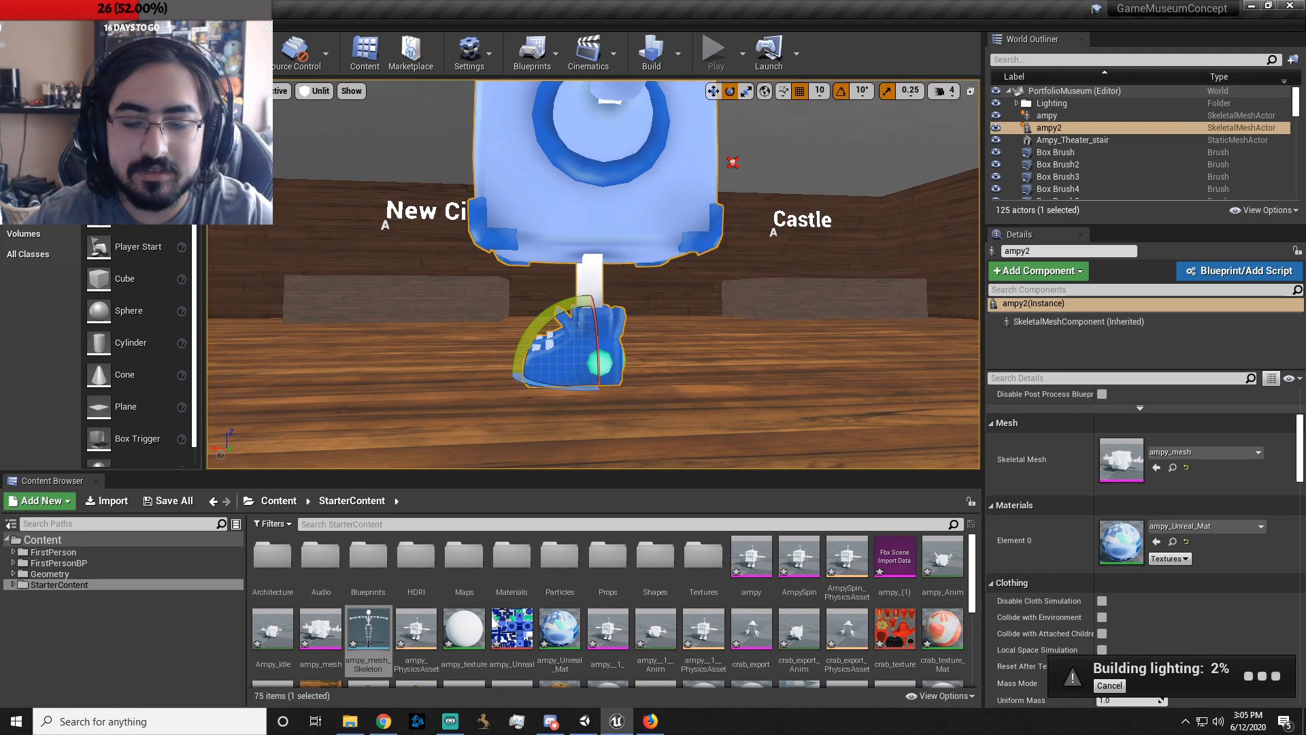
- Add a collision component named Stair_steppers to the Ampy_Theater_stair mesh and dismiss the lighting results log
{"action": "right_click_drag", "start_coordinate": [637, 221], "coordinate": [646, 262]}
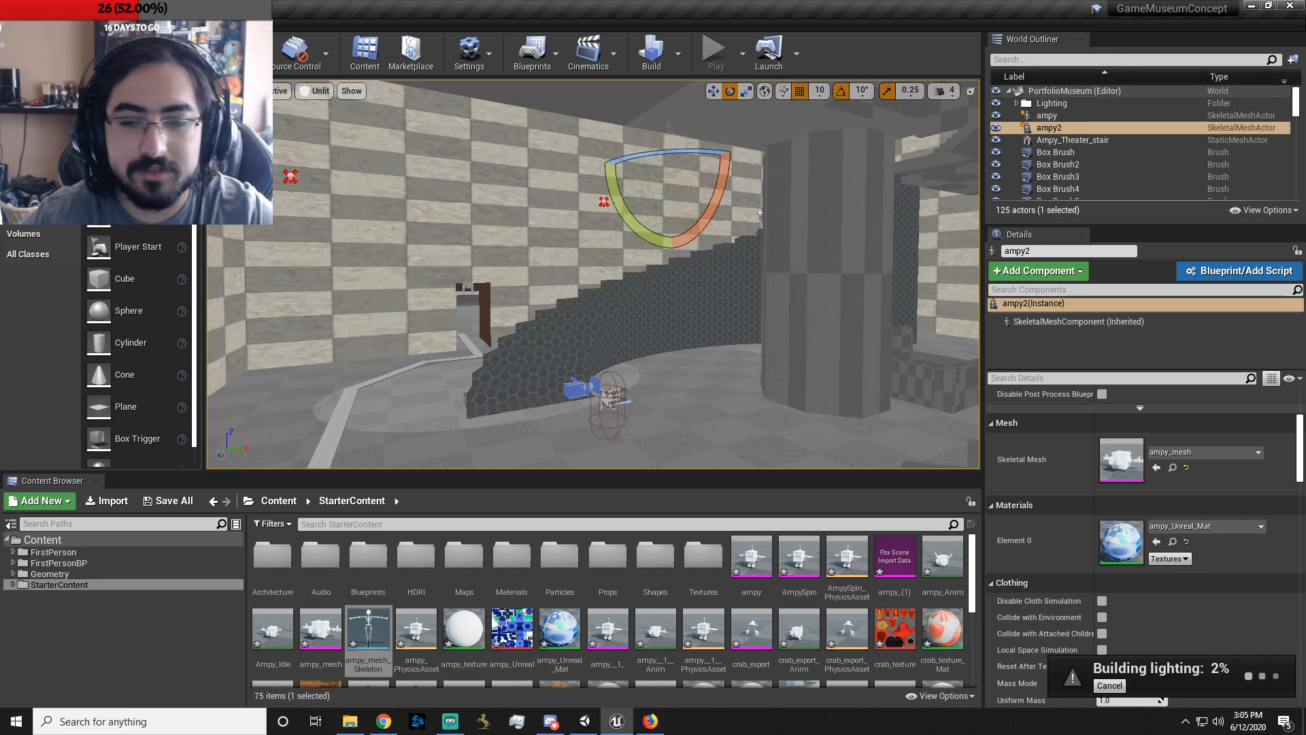
{"action": "key", "text": "f"}
{"action": "right_click_drag", "start_coordinate": [878, 311], "coordinate": [869, 311]}
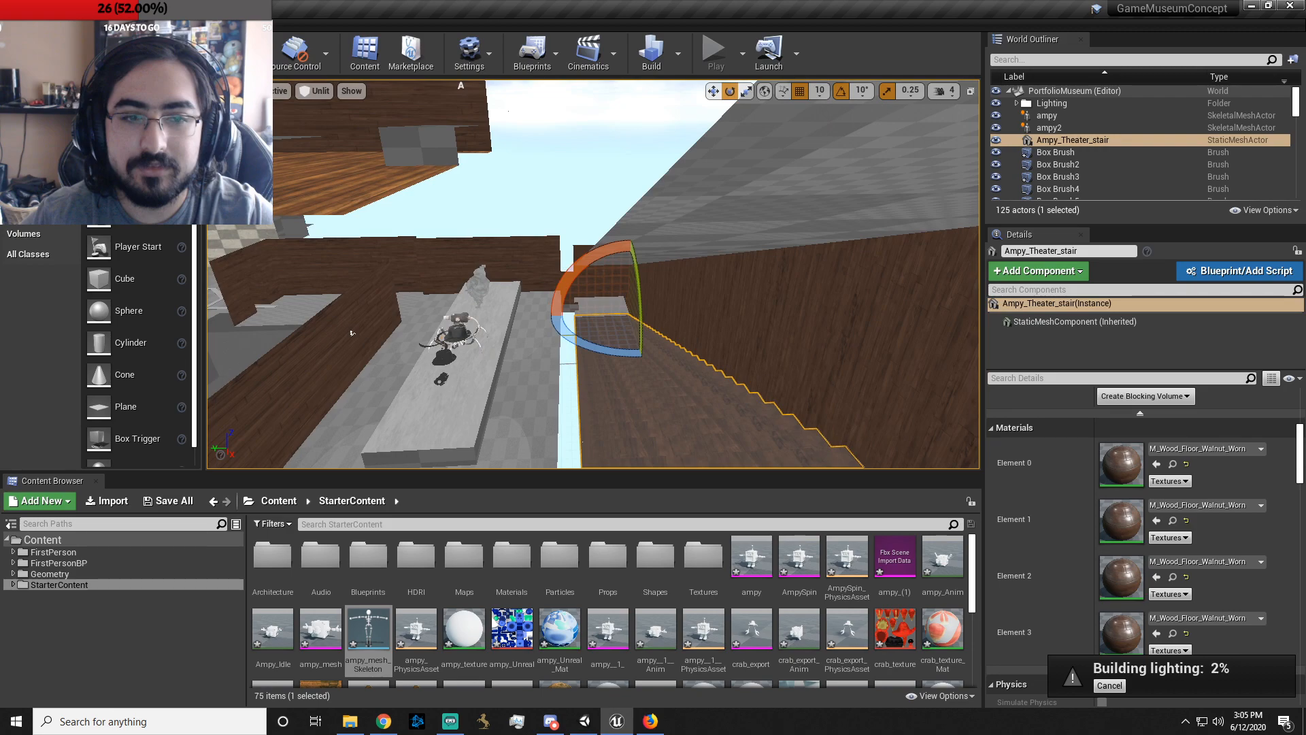
{"action": "left_click", "coordinate": [1038, 271]}
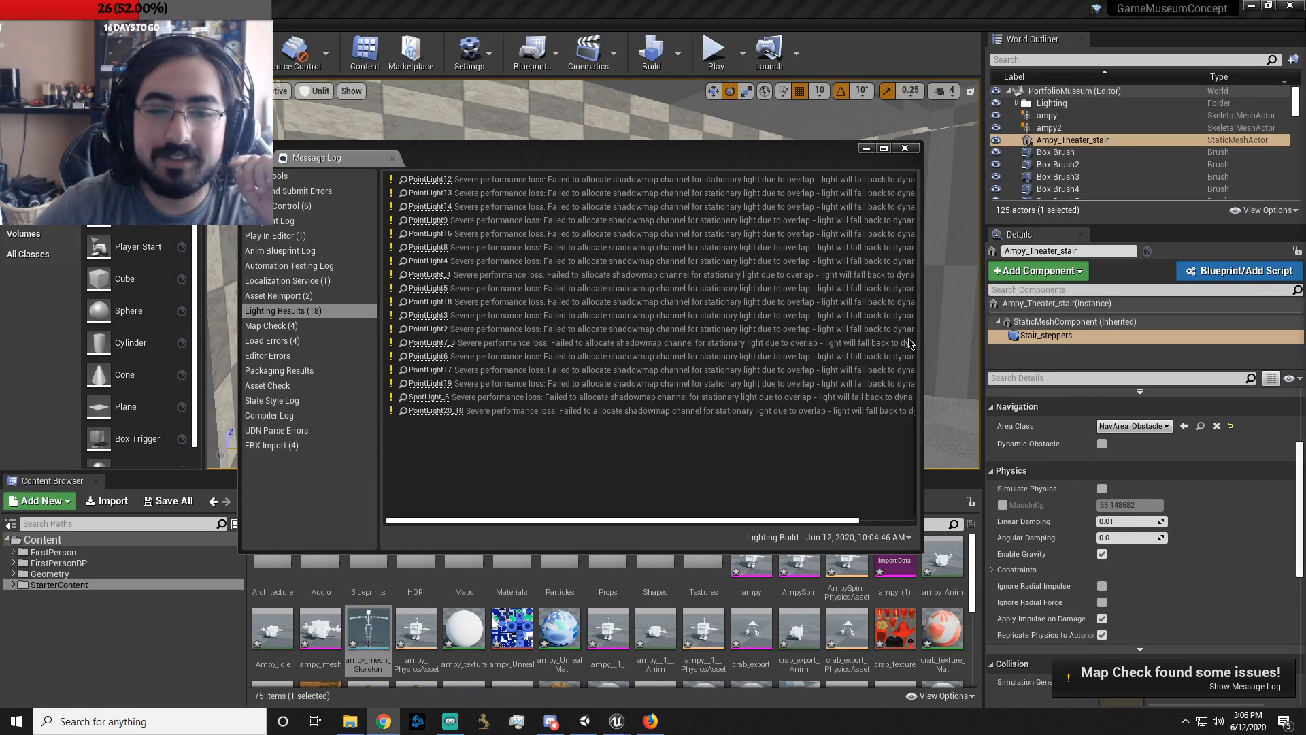
{"action": "left_click", "coordinate": [904, 147]}
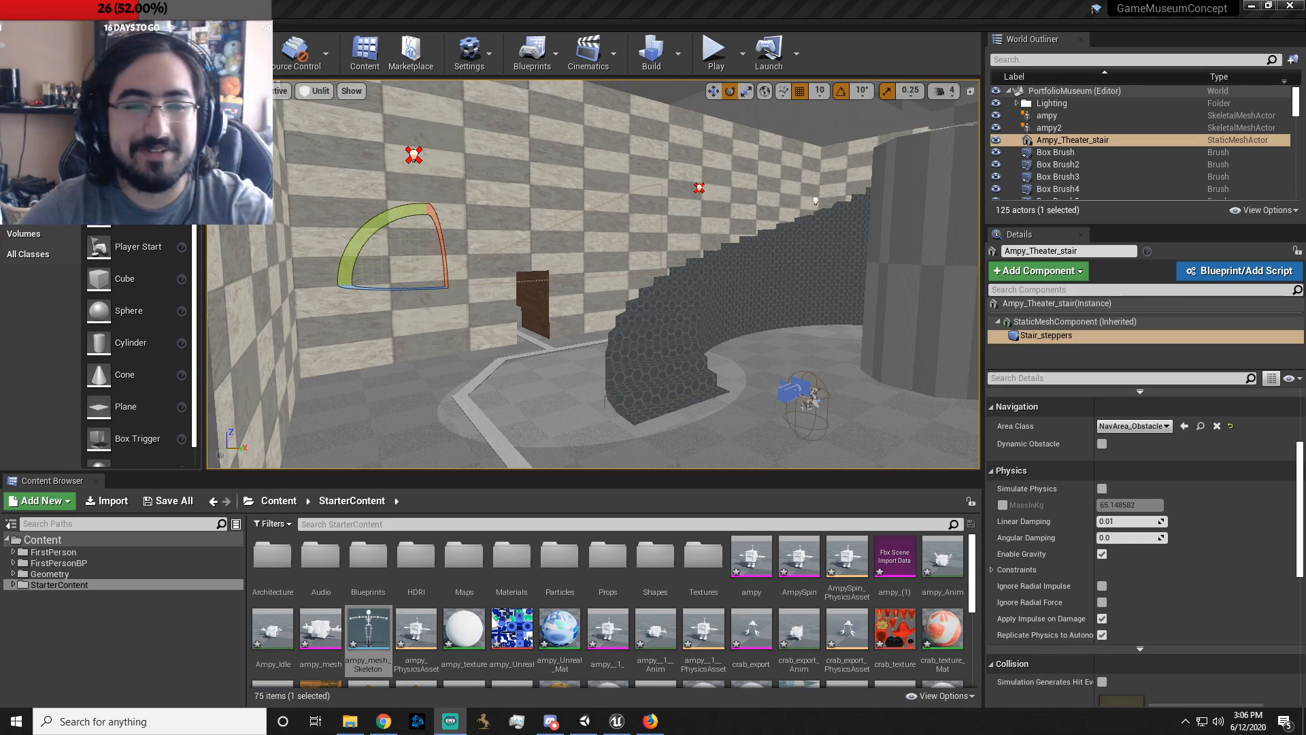
- Playtest the level from the theater stair room through the corridor to the College Degree and Testimonials area
{"action": "left_click", "coordinate": [715, 45]}
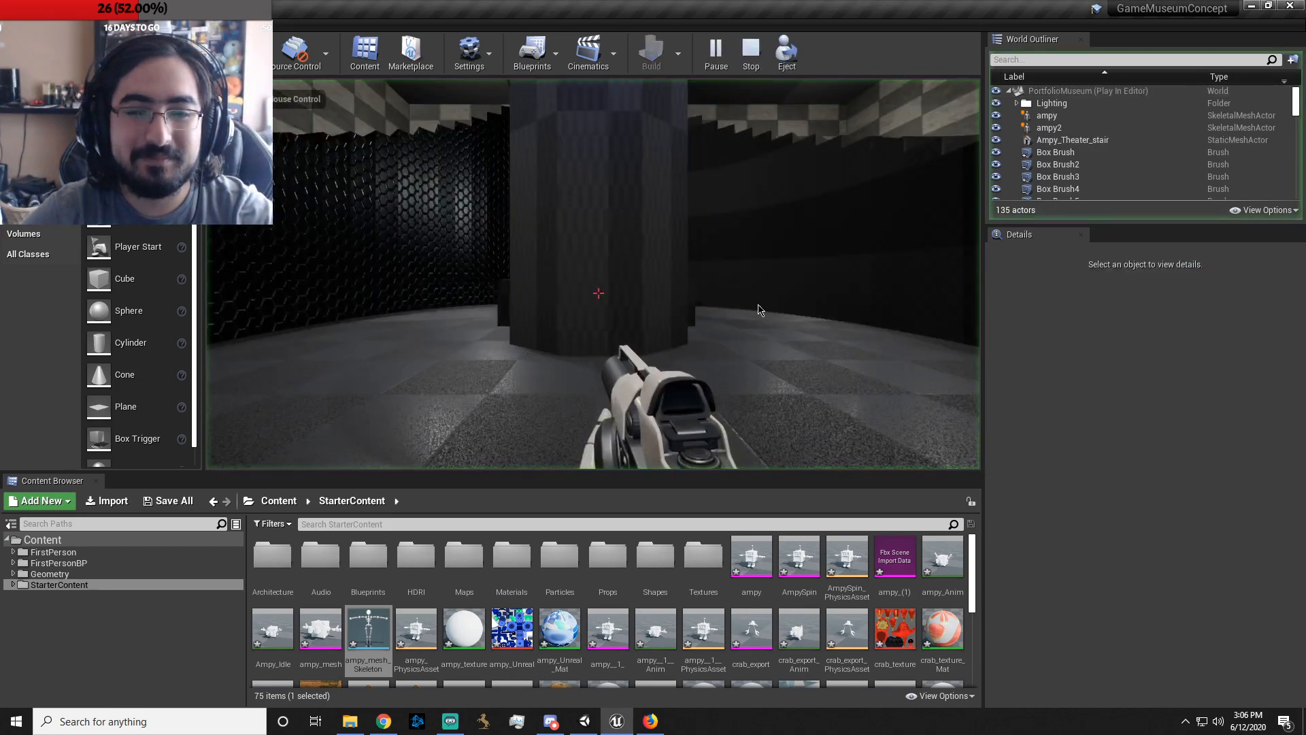
{"action": "key", "text": "w"}
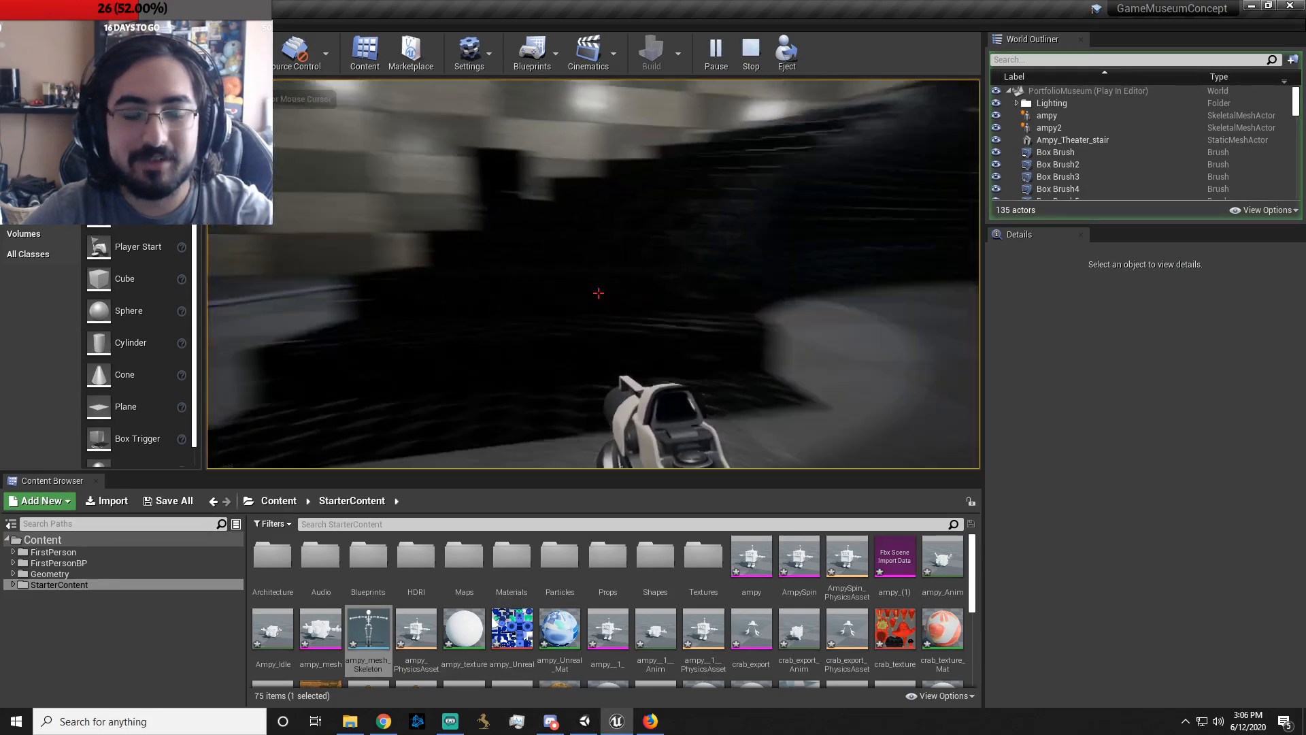
{"action": "left_click", "coordinate": [599, 292]}
{"action": "key", "text": "w"}
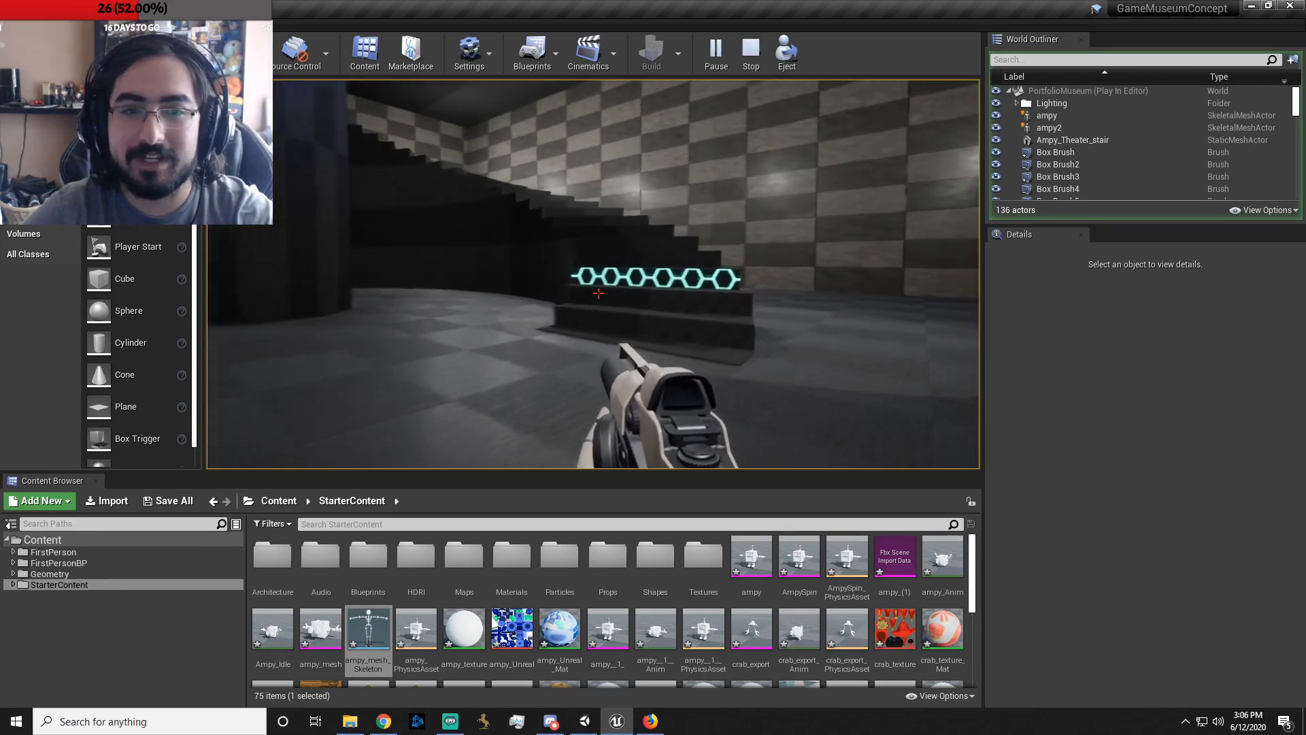
{"action": "key", "text": "w"}
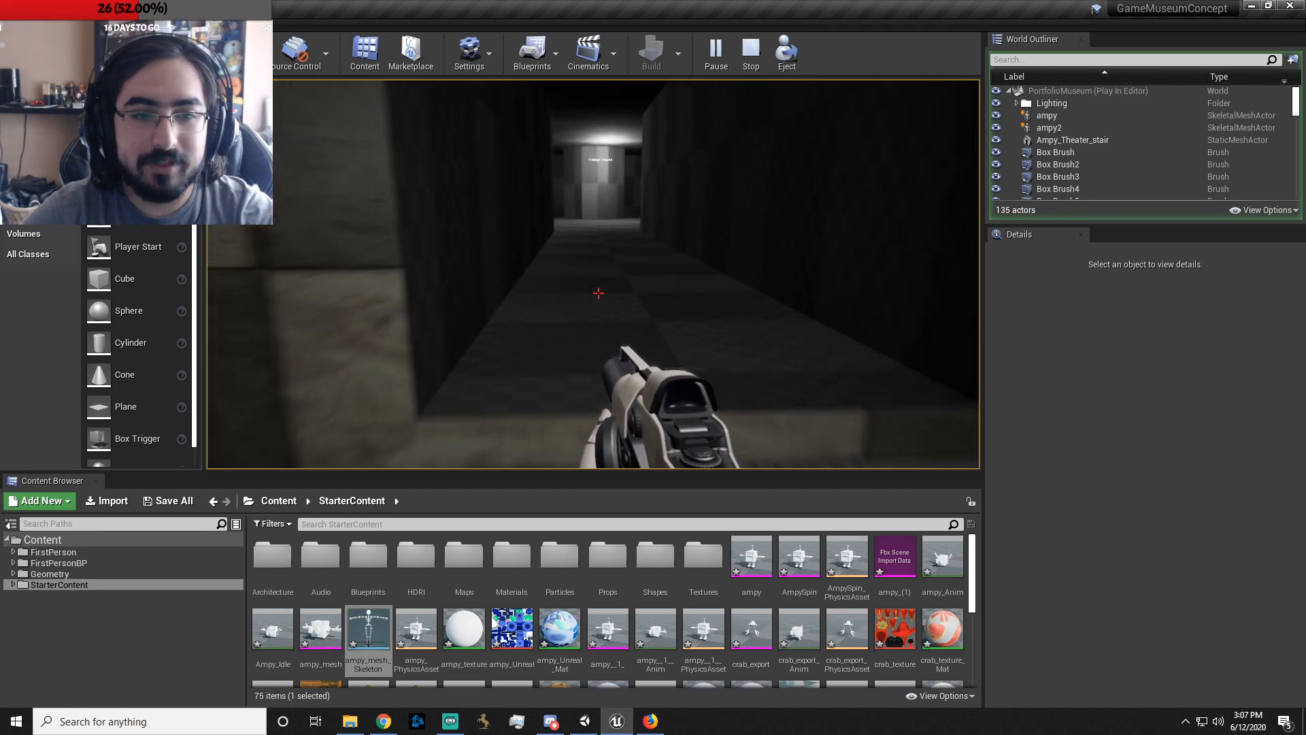
{"action": "key", "text": "w"}
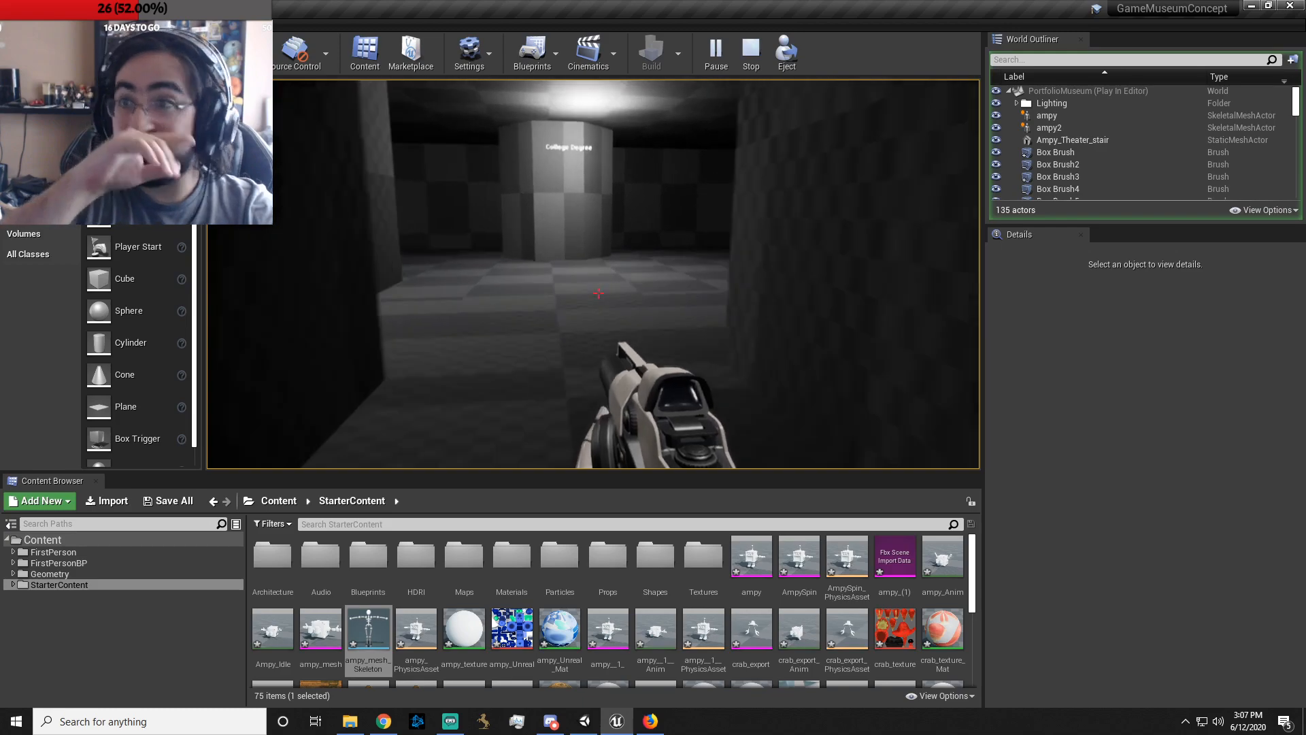
{"action": "key", "text": "w"}
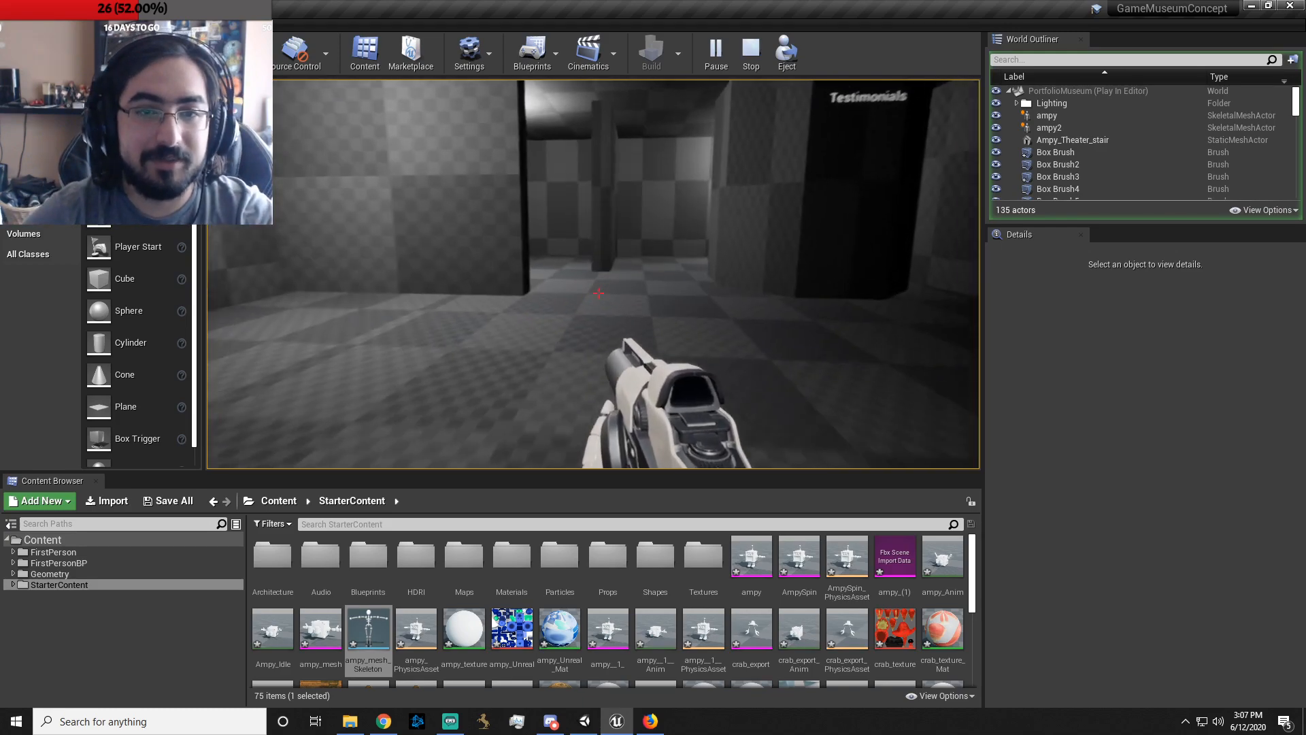
{"action": "key", "text": "w"}
{"action": "key", "text": "w"}
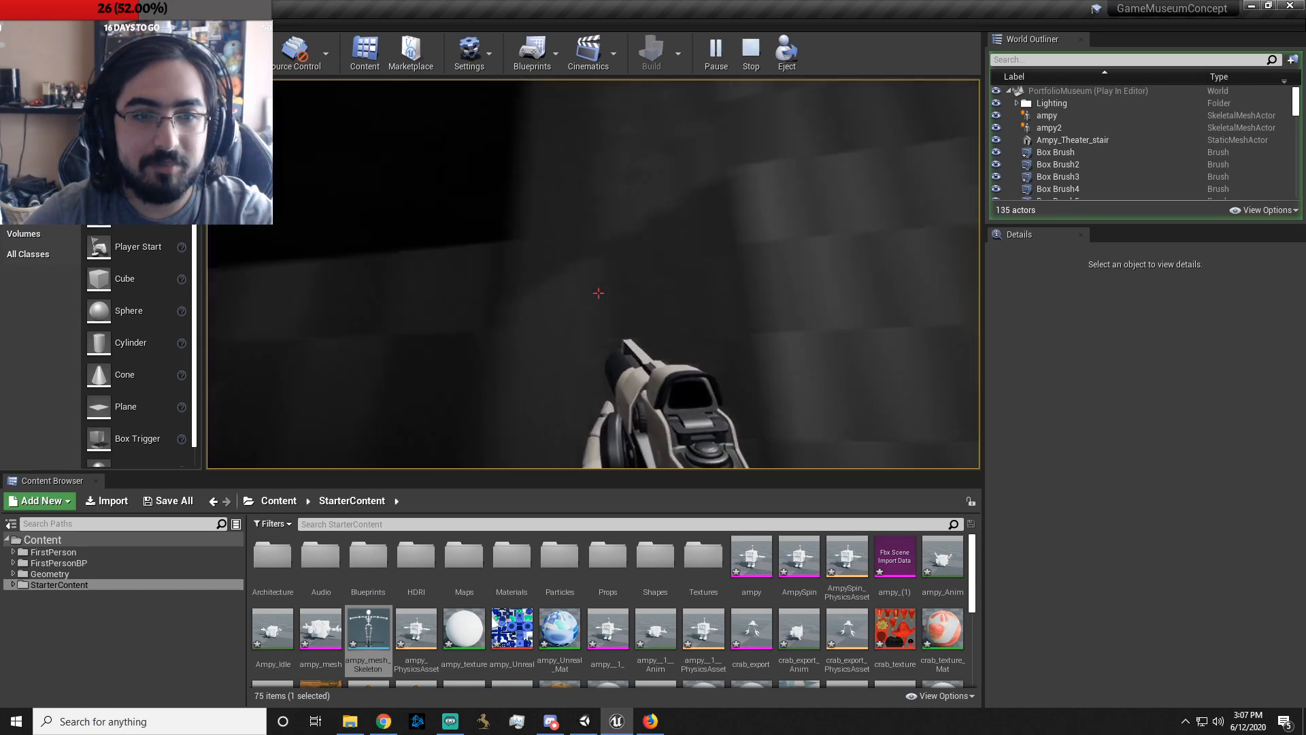
{"action": "key", "text": "Escape"}
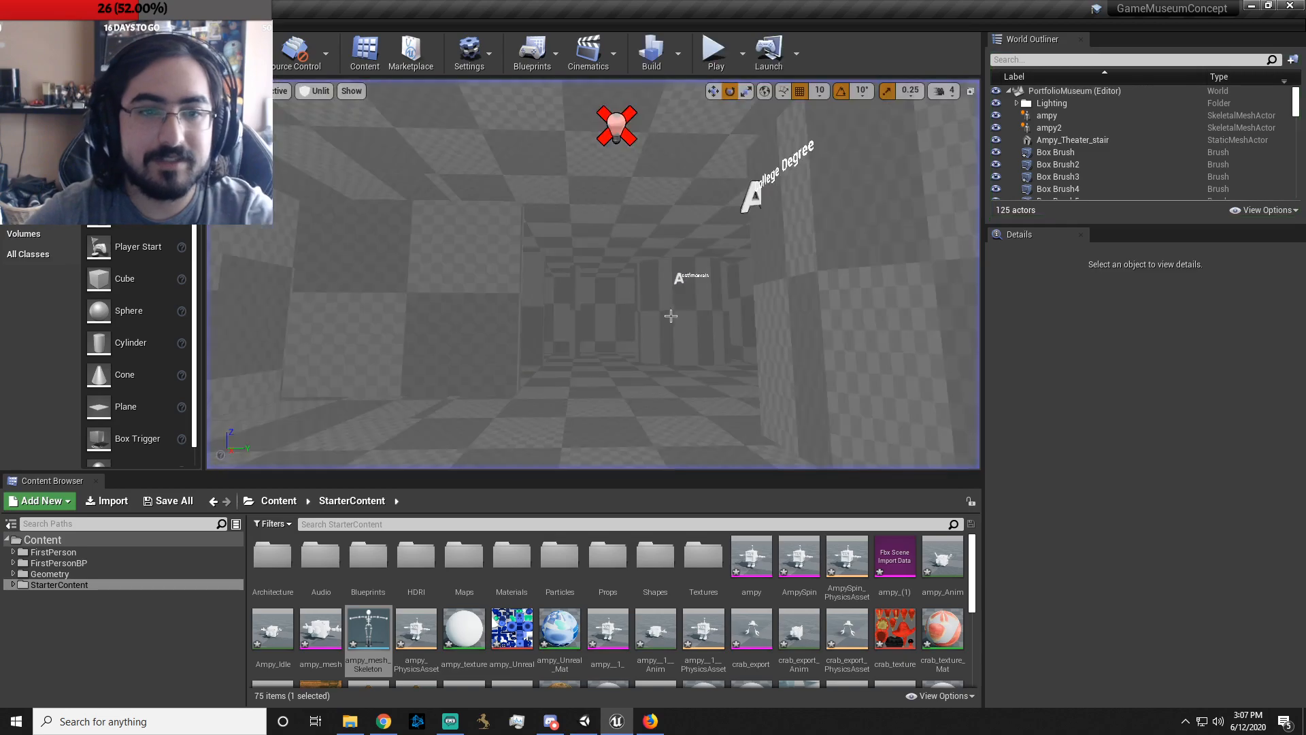
- Duplicate the point light near the ceiling of the College Degree hall
{"action": "left_click", "coordinate": [581, 190]}
{"action": "key", "text": "s"}
{"action": "right_click_drag", "start_coordinate": [581, 191], "coordinate": [640, 266]}
{"action": "key", "text": "w"}
{"action": "key", "text": "a"}
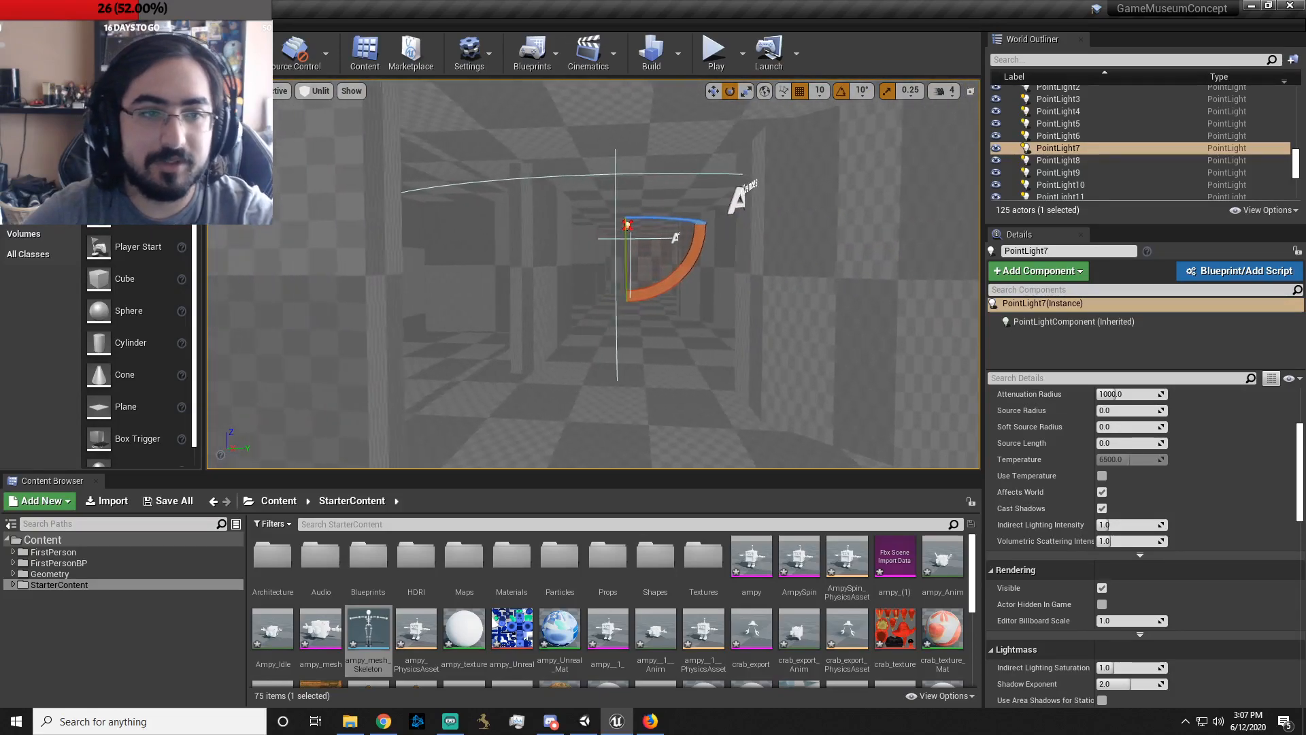
{"action": "key", "text": "ctrl+w"}
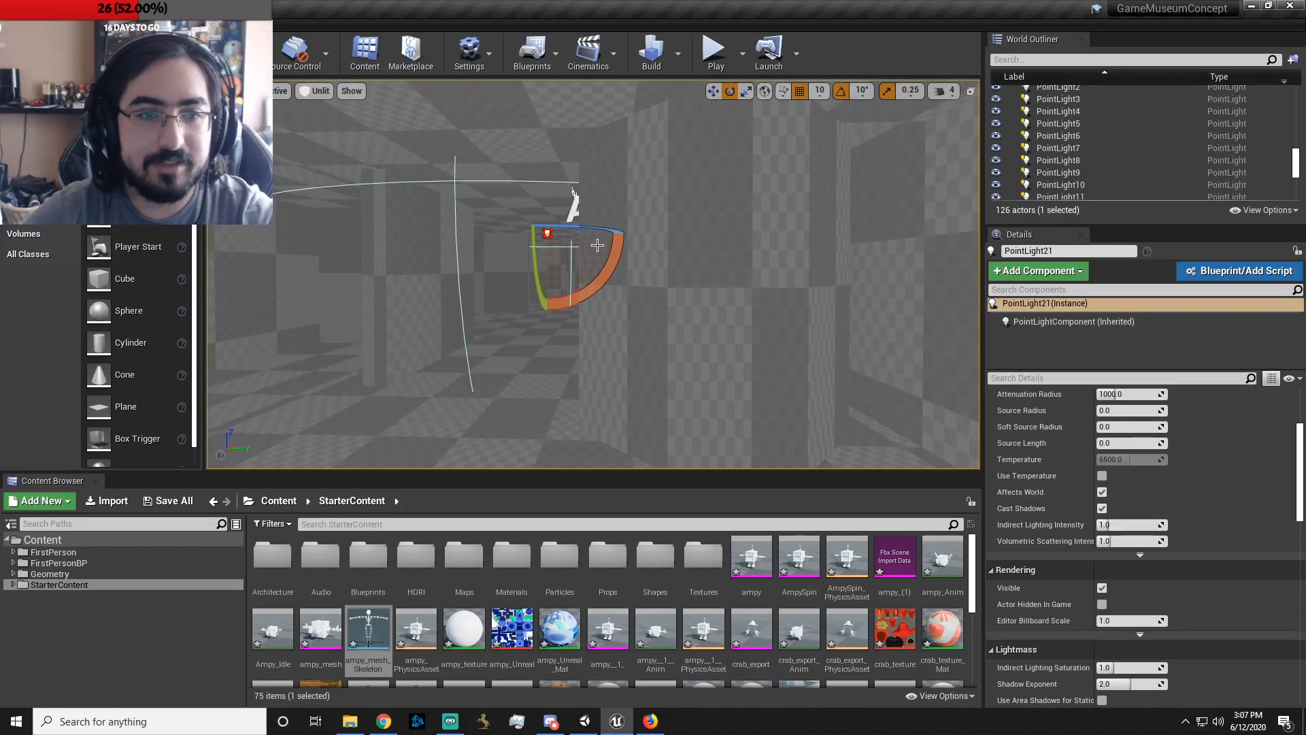
- Move the duplicated point light to the wall by the College Degree column, about X -9560, Y 4640, Z 1410
{"action": "key", "text": "w"}
{"action": "left_click_drag", "start_coordinate": [593, 242], "coordinate": [812, 239]}
{"action": "right_click_drag", "start_coordinate": [848, 233], "coordinate": [1007, 234]}
{"action": "key", "text": "w"}
{"action": "left_click_drag", "start_coordinate": [601, 235], "coordinate": [458, 243]}
{"action": "key", "text": "s"}
{"action": "right_click_drag", "start_coordinate": [457, 242], "coordinate": [534, 249]}
{"action": "left_click_drag", "start_coordinate": [534, 249], "coordinate": [771, 253]}
{"action": "right_click_drag", "start_coordinate": [854, 348], "coordinate": [825, 349]}
{"action": "key", "text": "d"}
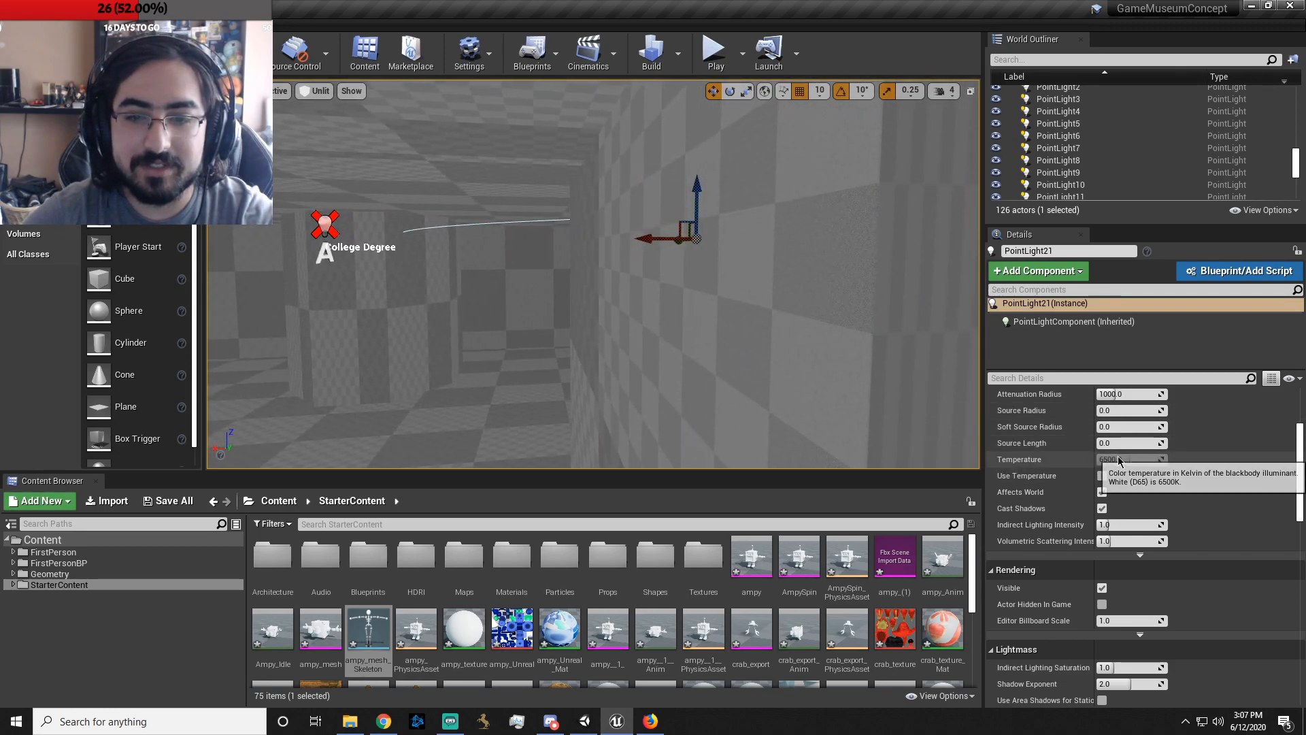
- Set the duplicated point light's attenuation radius to 16384
{"action": "scroll", "coordinate": [1116, 517], "scroll_direction": "up", "scroll_amount": 4}
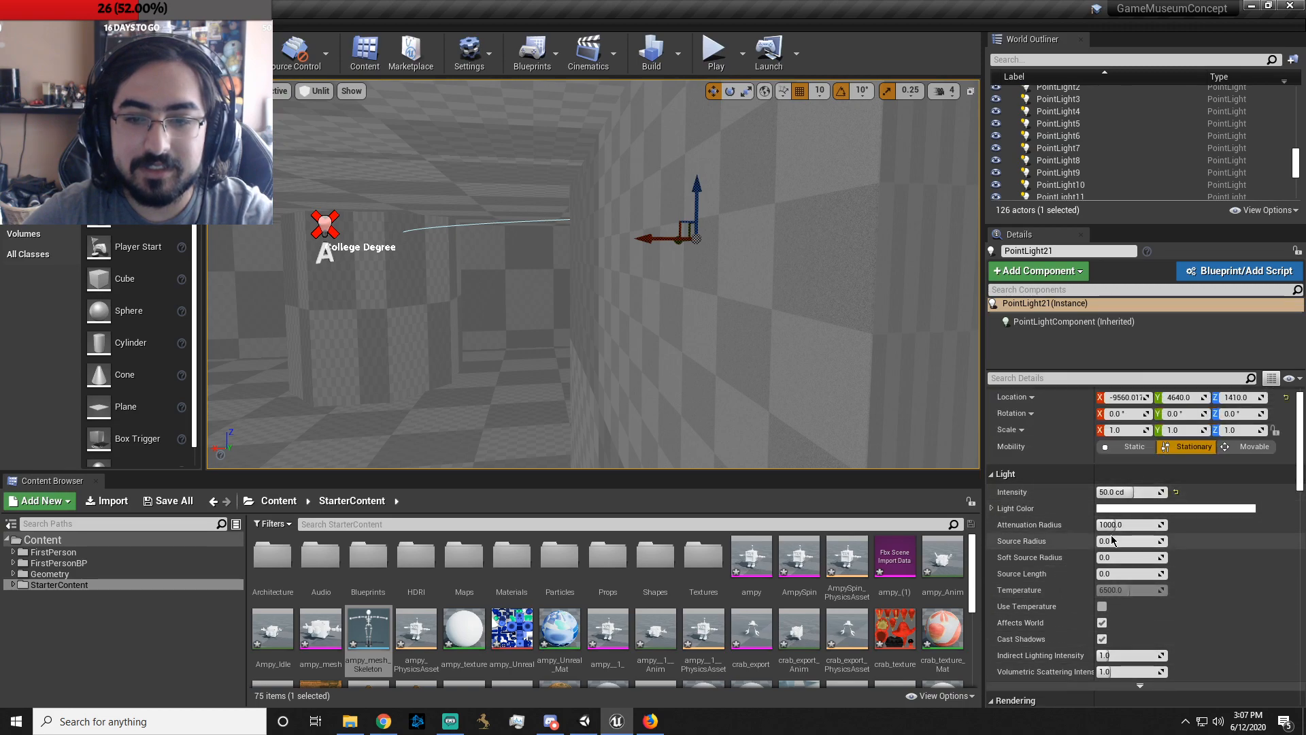
{"action": "left_click_drag", "start_coordinate": [1114, 525], "coordinate": [1168, 525]}
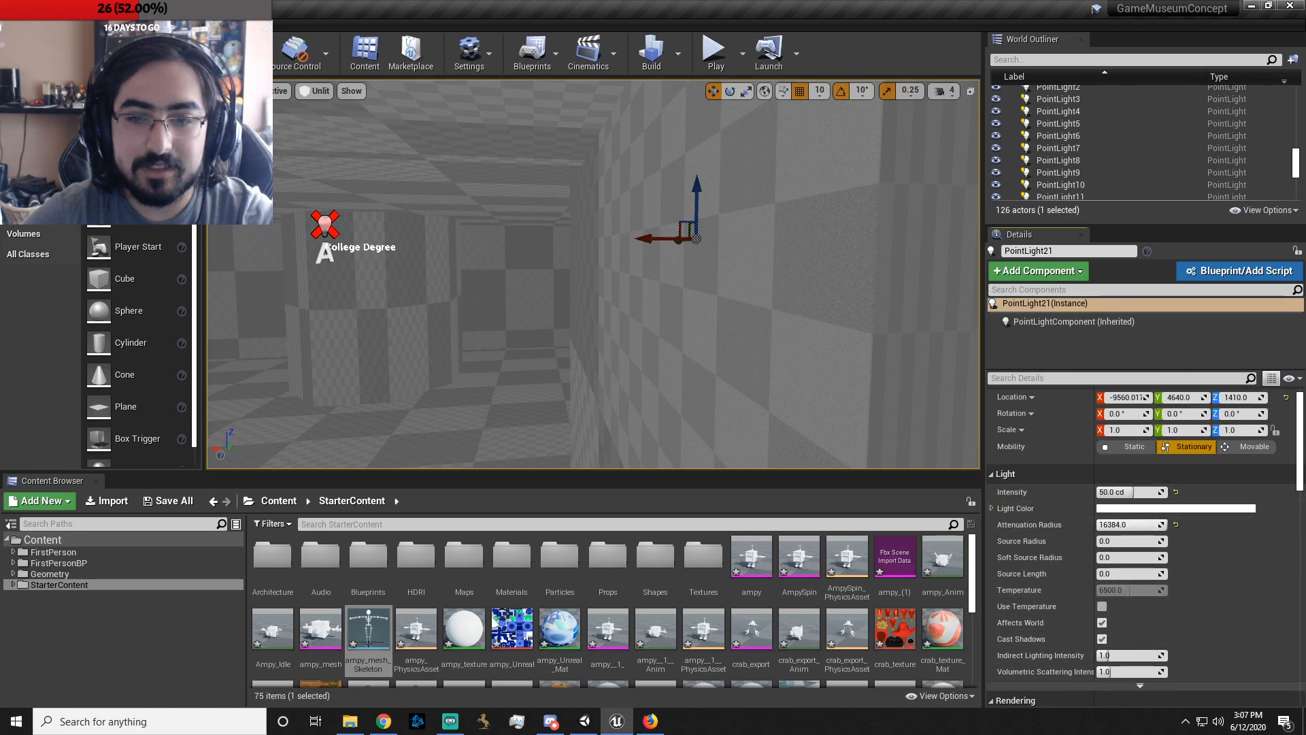
{"action": "right_click_drag", "start_coordinate": [592, 273], "coordinate": [354, 272]}
{"action": "key", "text": "s"}
{"action": "key", "text": "a"}
{"action": "key", "text": "d"}
- Playtest the walk from the stair room to the College Degree column to check the new light
{"action": "left_click", "coordinate": [708, 53]}
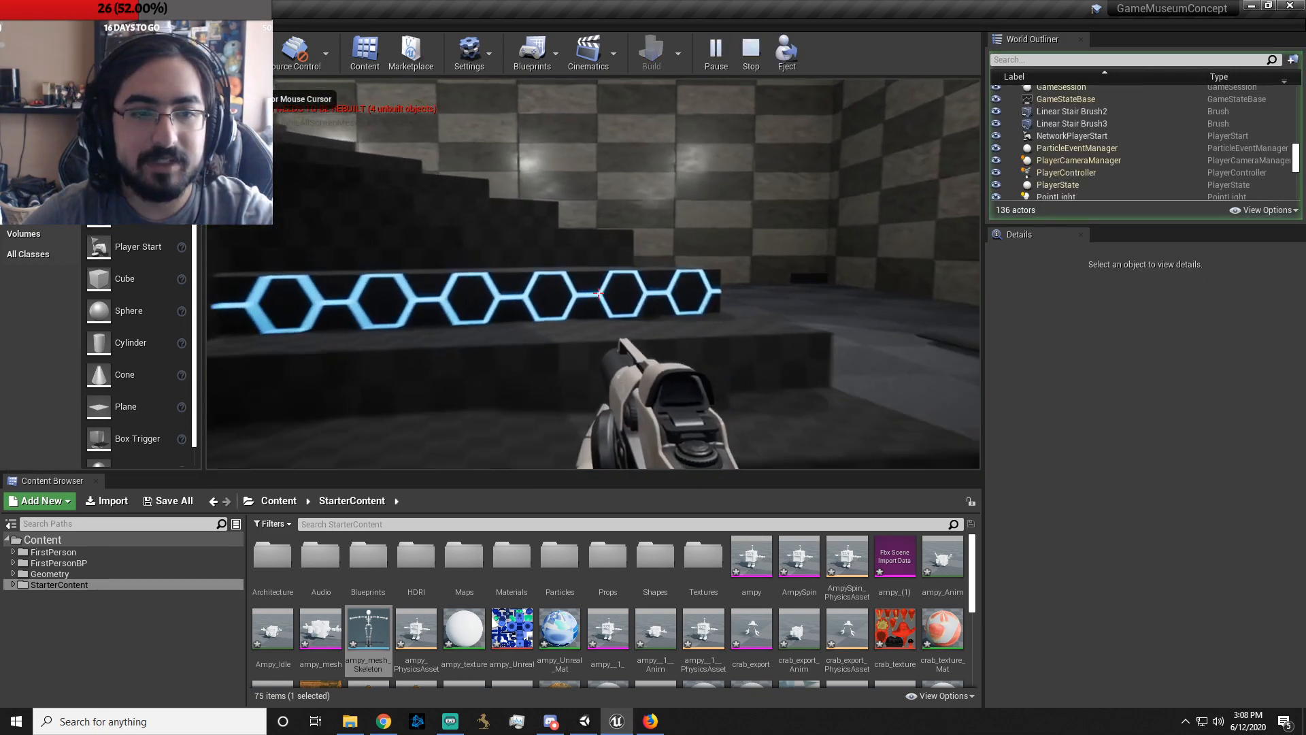
{"action": "key", "text": "w"}
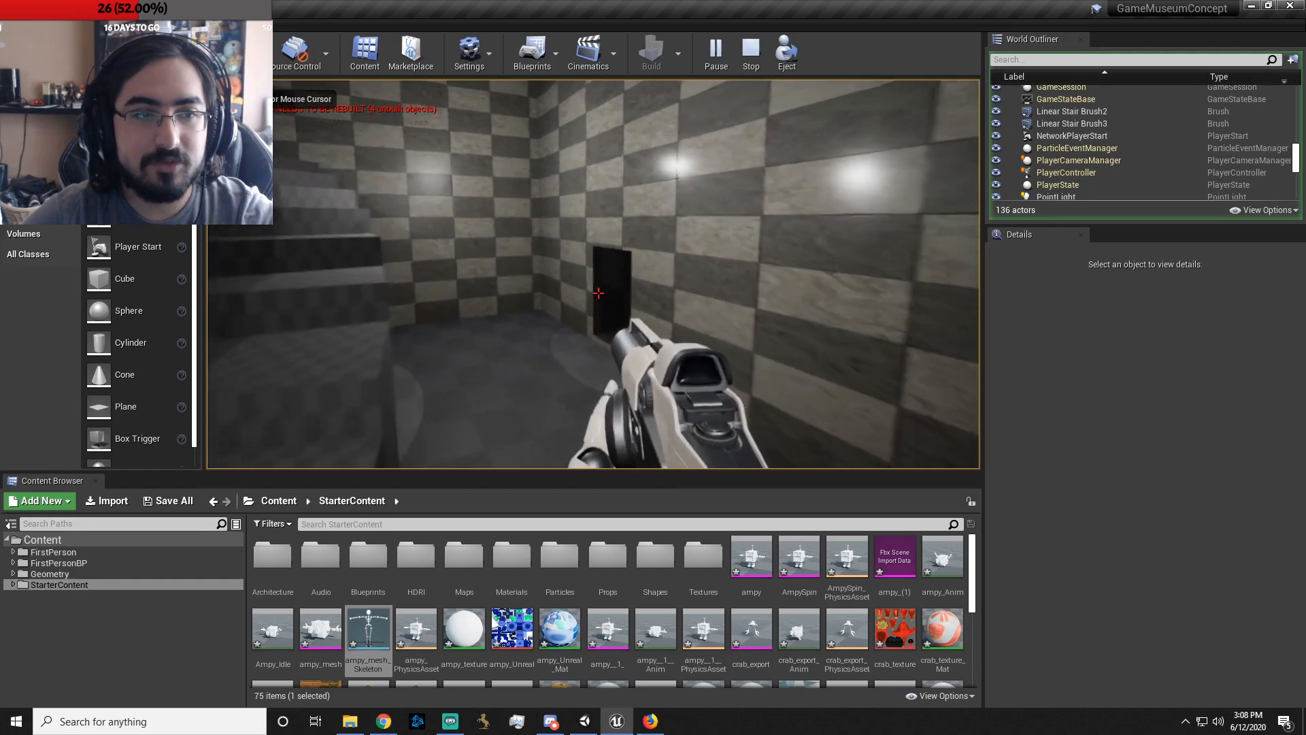
{"action": "key", "text": "w"}
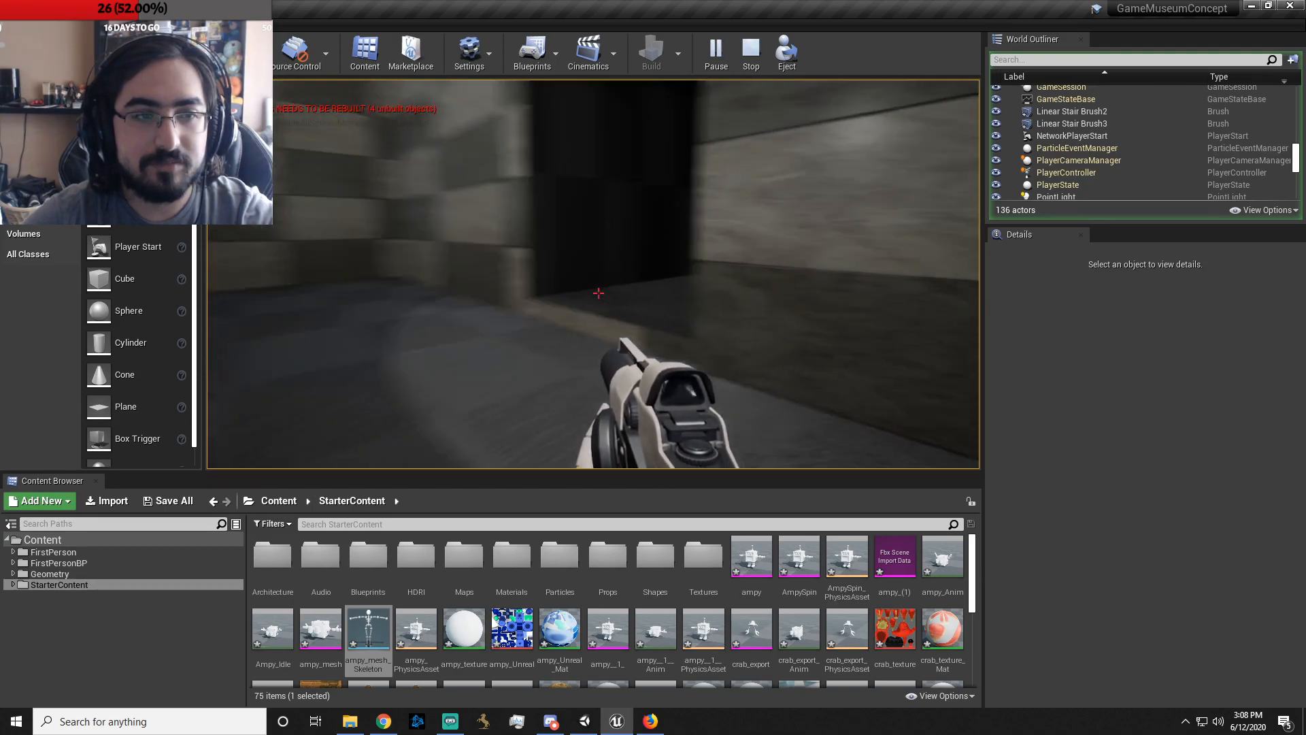
{"action": "key", "text": "w"}
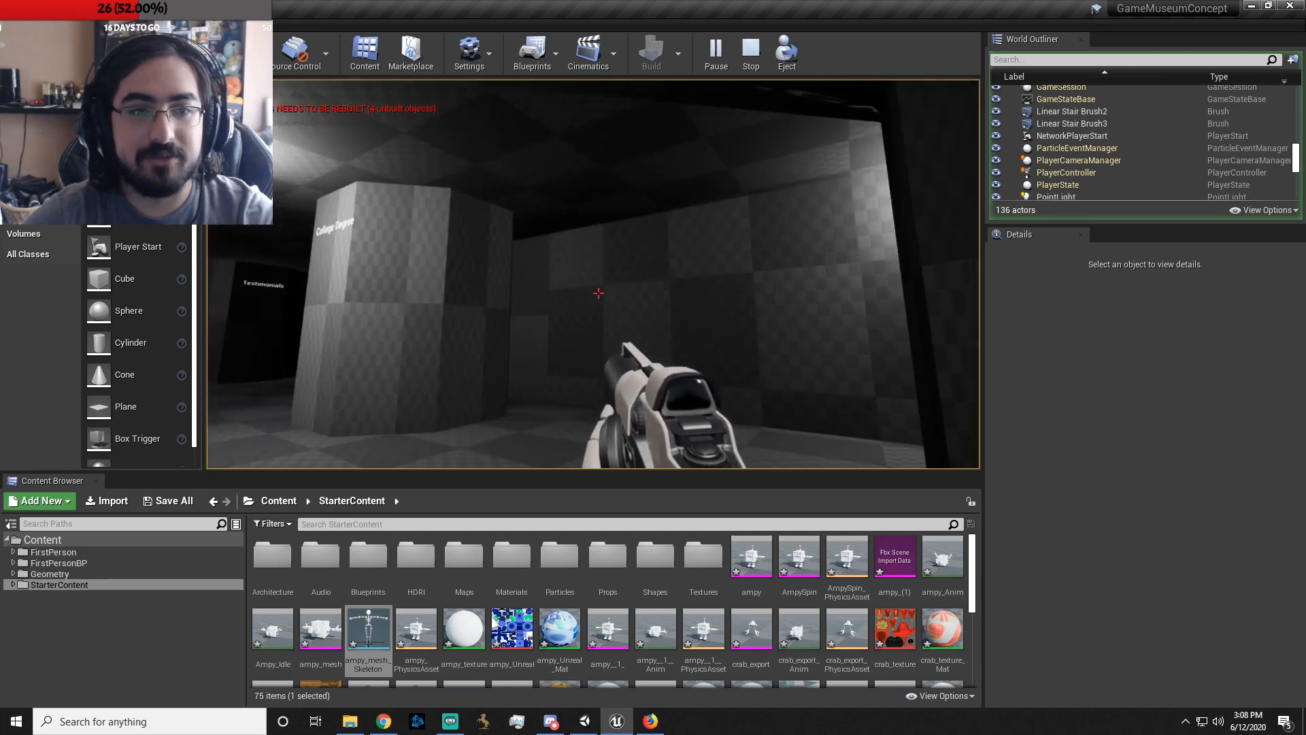
{"action": "key", "text": "Escape"}
- Move the duplicated point light along X to about -9080, beside the College Degree sign
{"action": "right_click_drag", "start_coordinate": [531, 315], "coordinate": [772, 322]}
{"action": "left_click", "coordinate": [517, 321]}
{"action": "left_click_drag", "start_coordinate": [776, 313], "coordinate": [507, 343]}
{"action": "mouse_move", "coordinate": [637, 369]}
{"action": "right_mouse_down"}
{"action": "mouse_move", "coordinate": [558, 384]}
{"action": "mouse_move", "coordinate": [623, 378]}
{"action": "mouse_move", "coordinate": [647, 351]}
{"action": "mouse_move", "coordinate": [708, 350]}
{"action": "mouse_move", "coordinate": [632, 369]}
{"action": "right_mouse_up"}
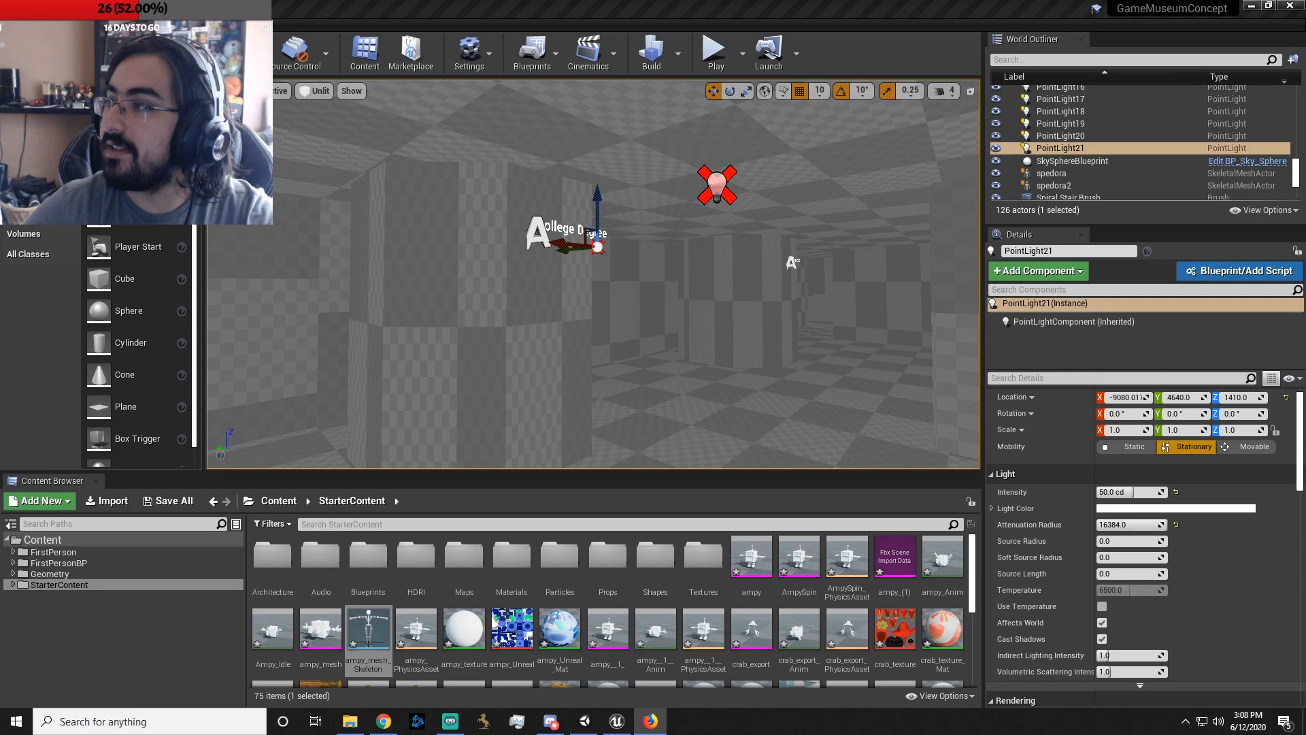
{"action": "left_click_drag", "start_coordinate": [1305, 88], "coordinate": [1303, 81]}
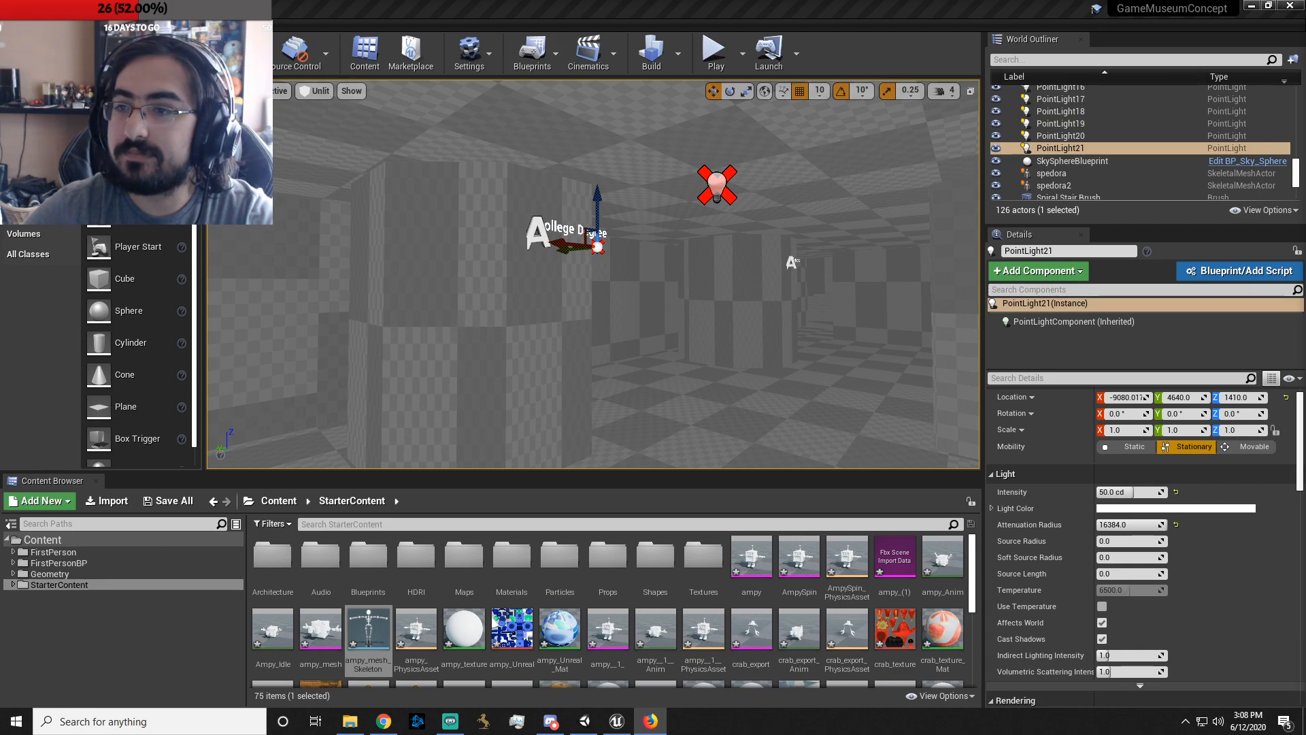
- Playtest the spiral stair room and walk through the dark doorway up to the ampy character on its stage
{"action": "right_click_drag", "start_coordinate": [776, 344], "coordinate": [834, 384]}
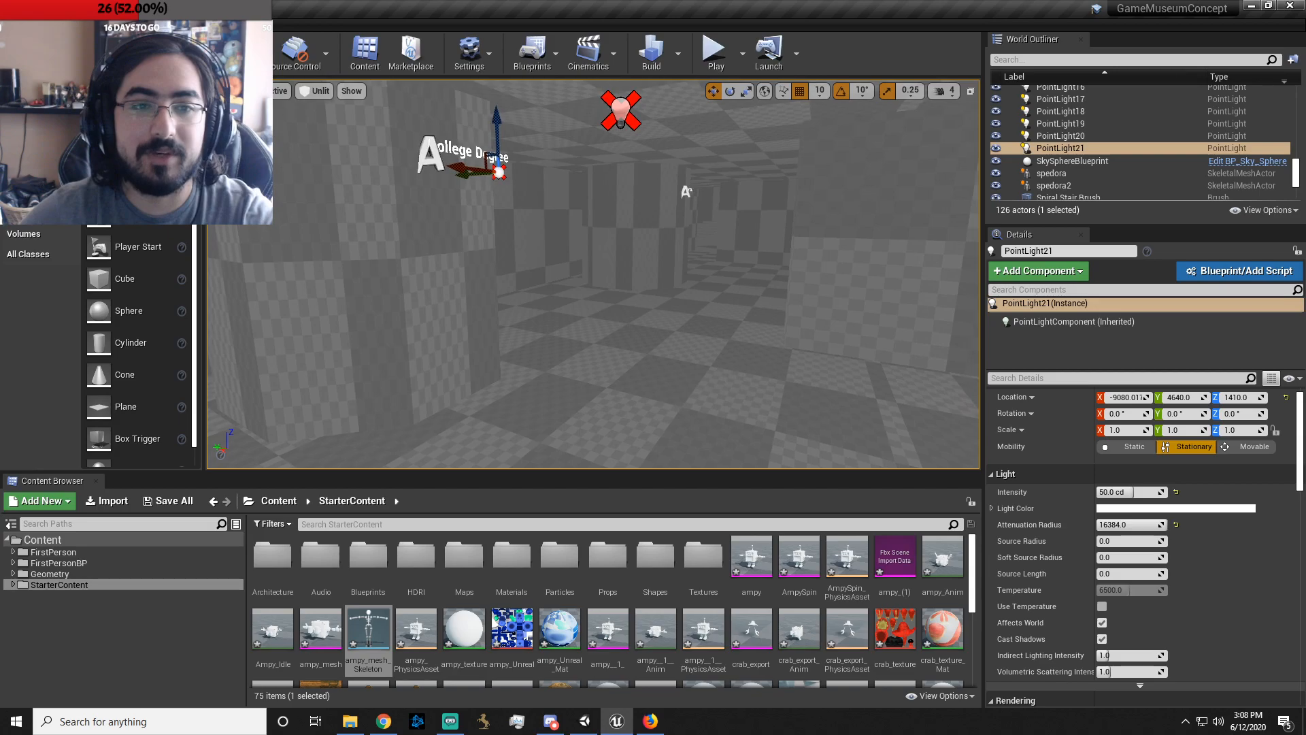
{"action": "key", "text": "w"}
{"action": "left_click", "coordinate": [715, 53]}
{"action": "left_click", "coordinate": [735, 181]}
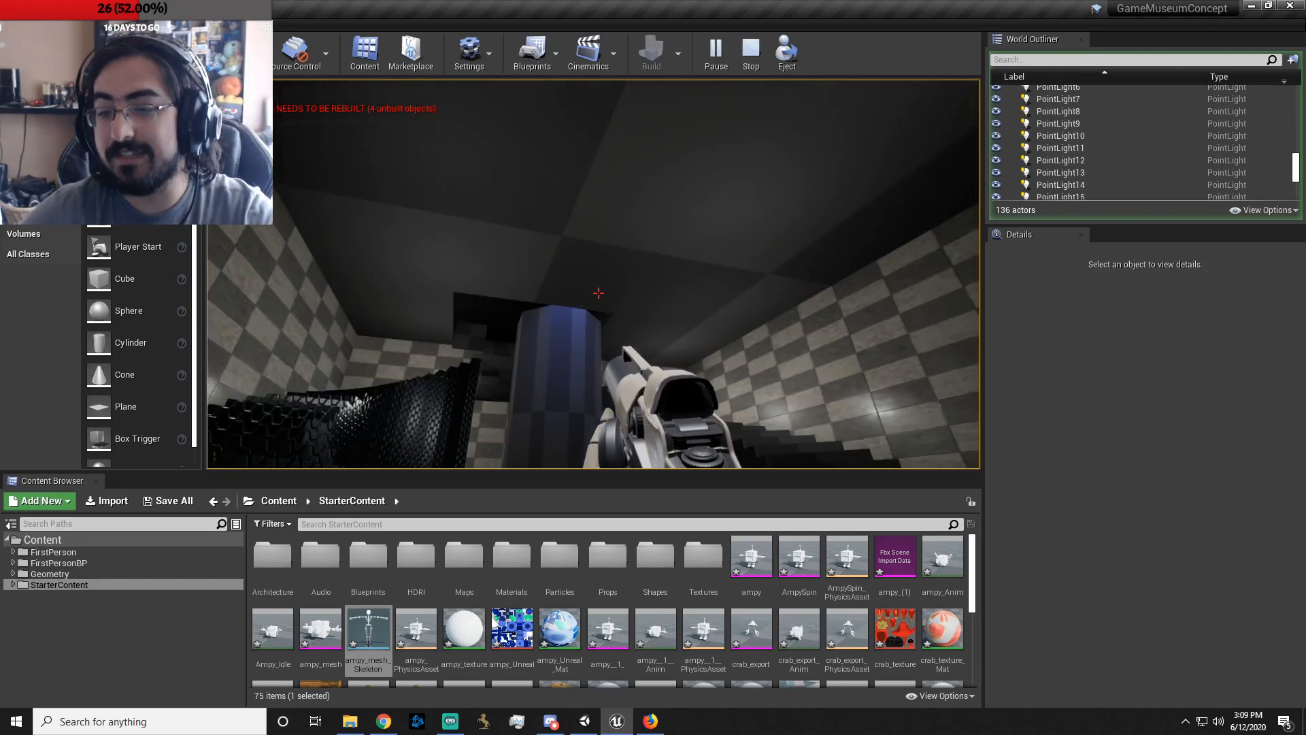
{"action": "key", "text": "w"}
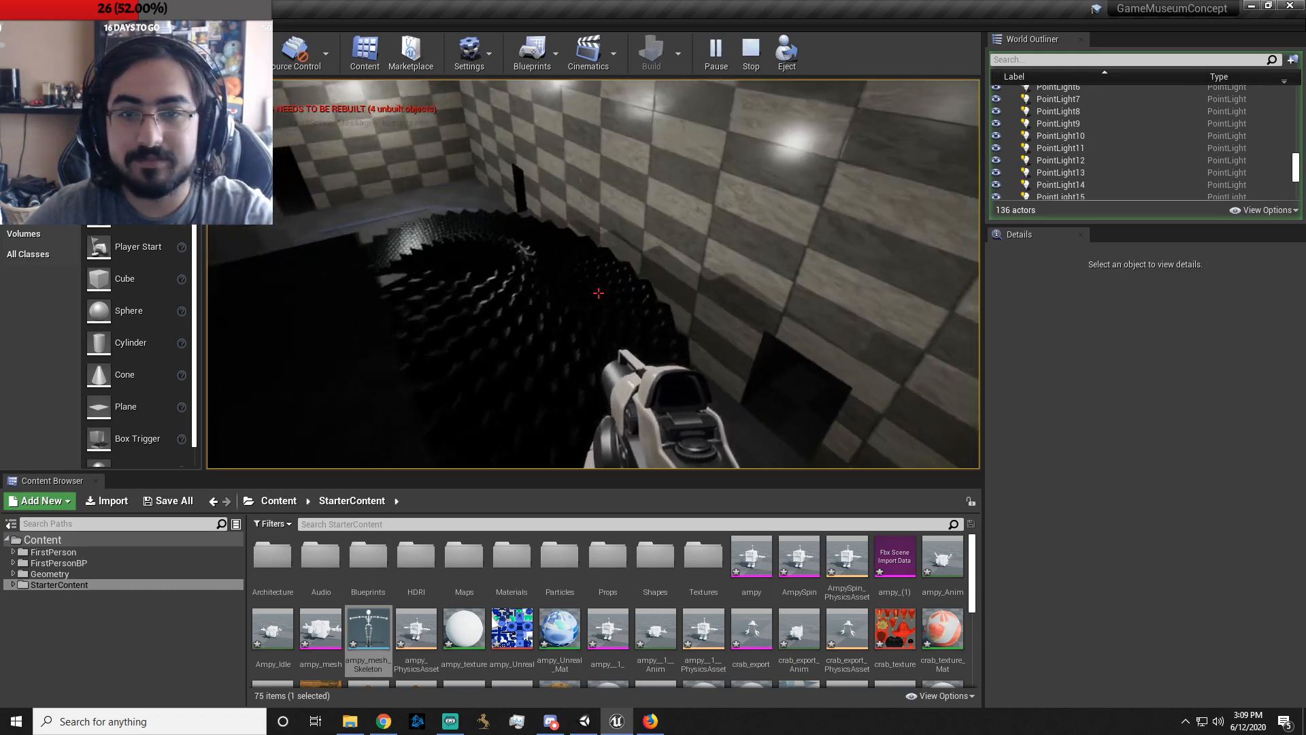
{"action": "key", "text": "w"}
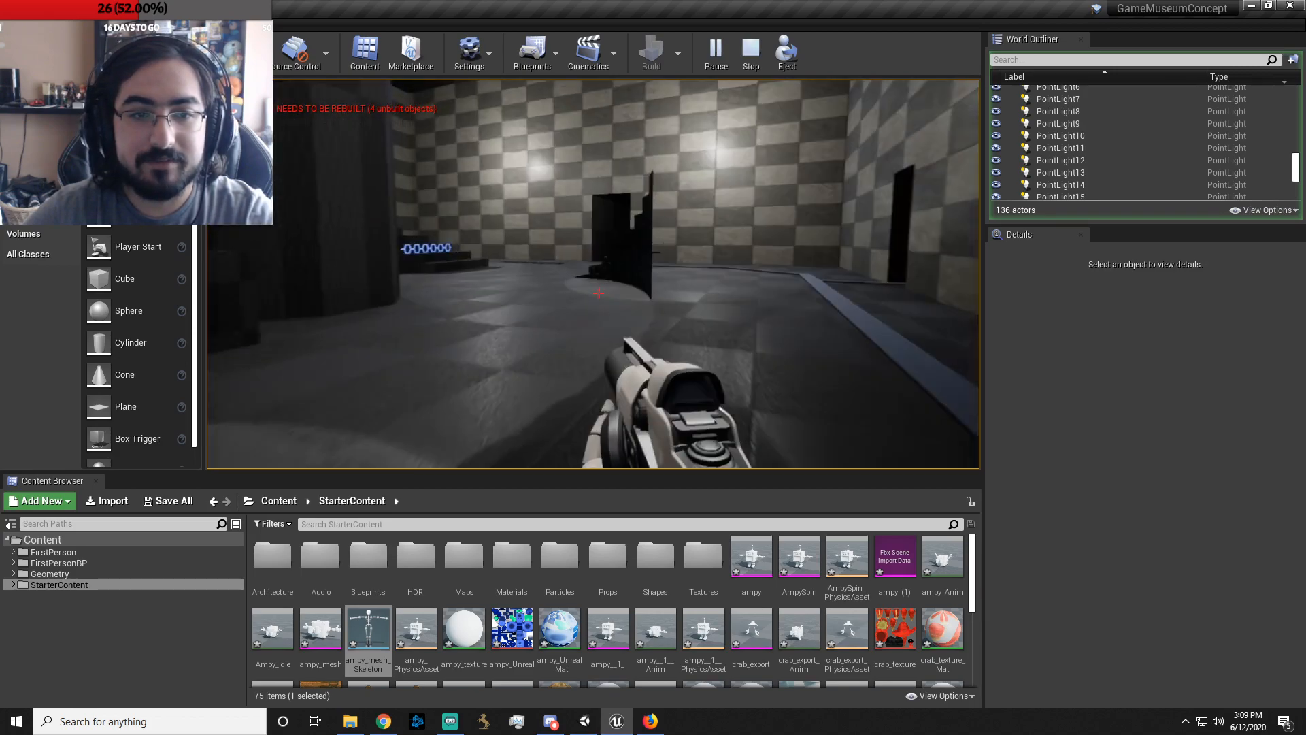
{"action": "key", "text": "w"}
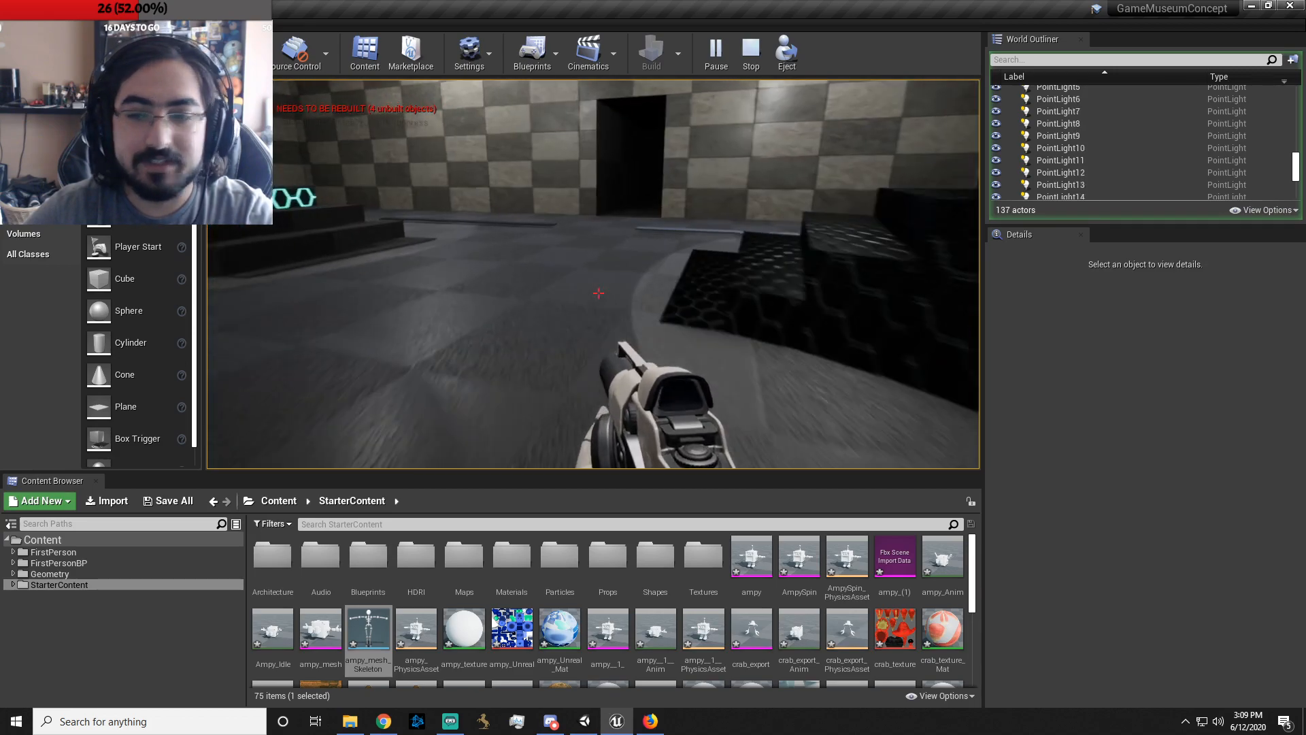
{"action": "key", "text": "w"}
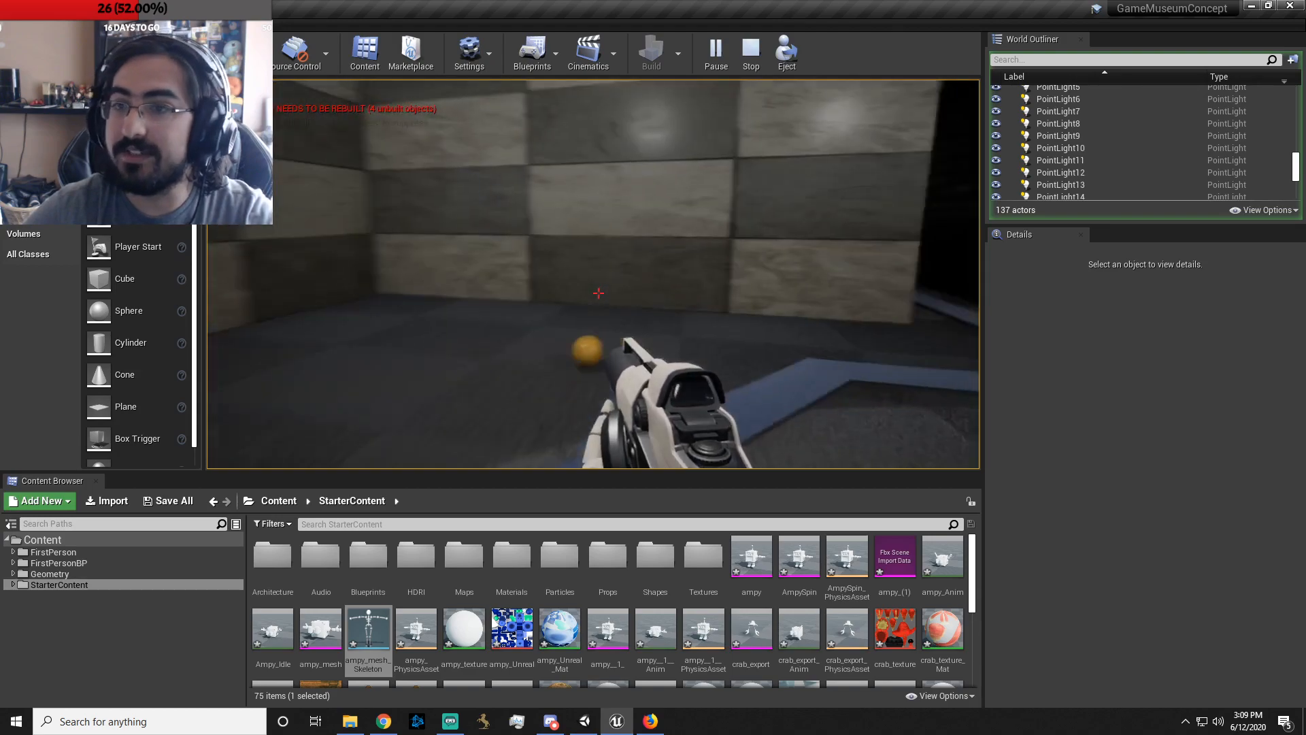
{"action": "key", "text": "w"}
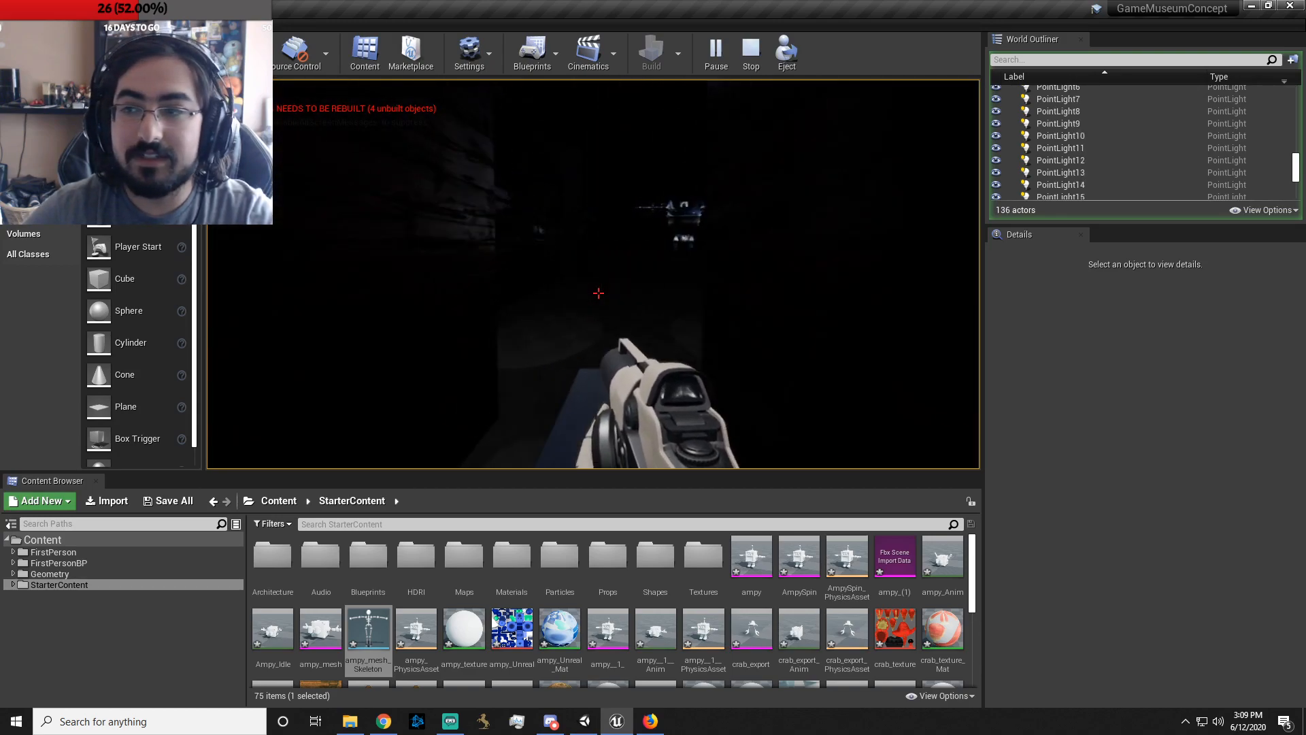
{"action": "key", "text": "w"}
{"action": "key", "text": "w"}
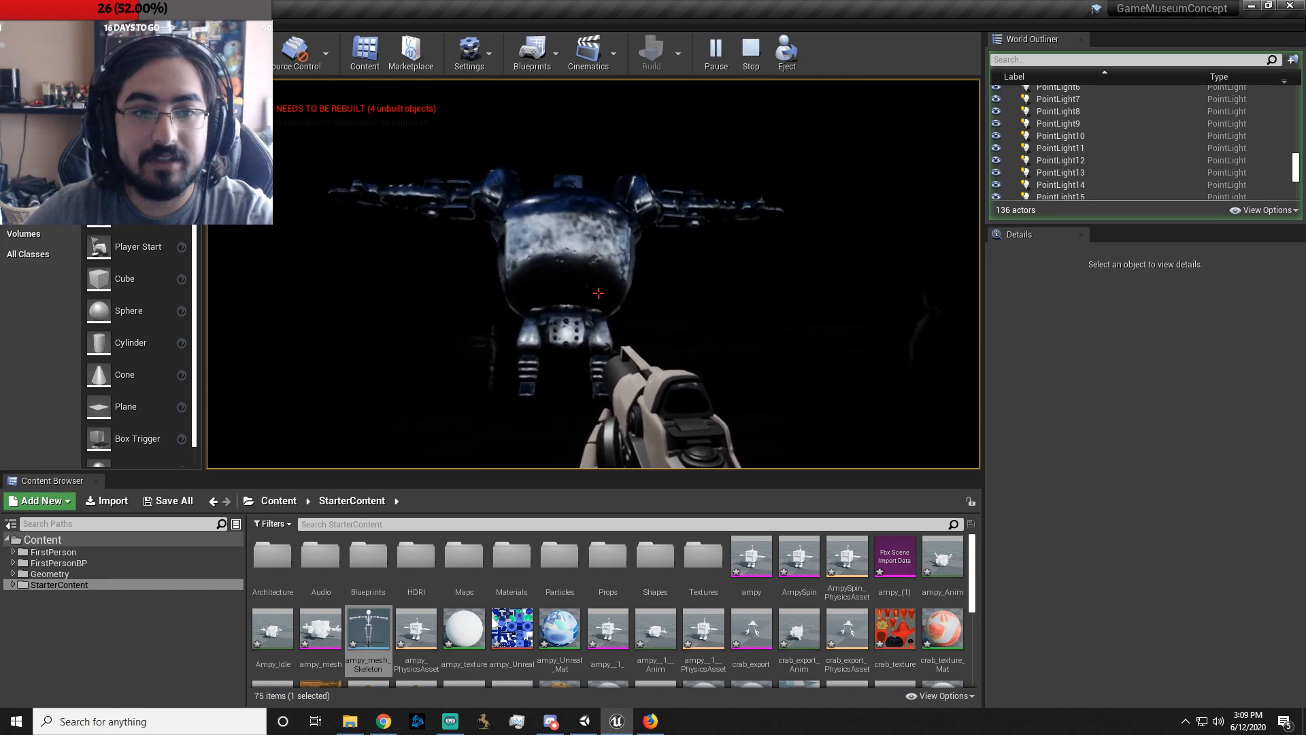
{"action": "key", "text": "w"}
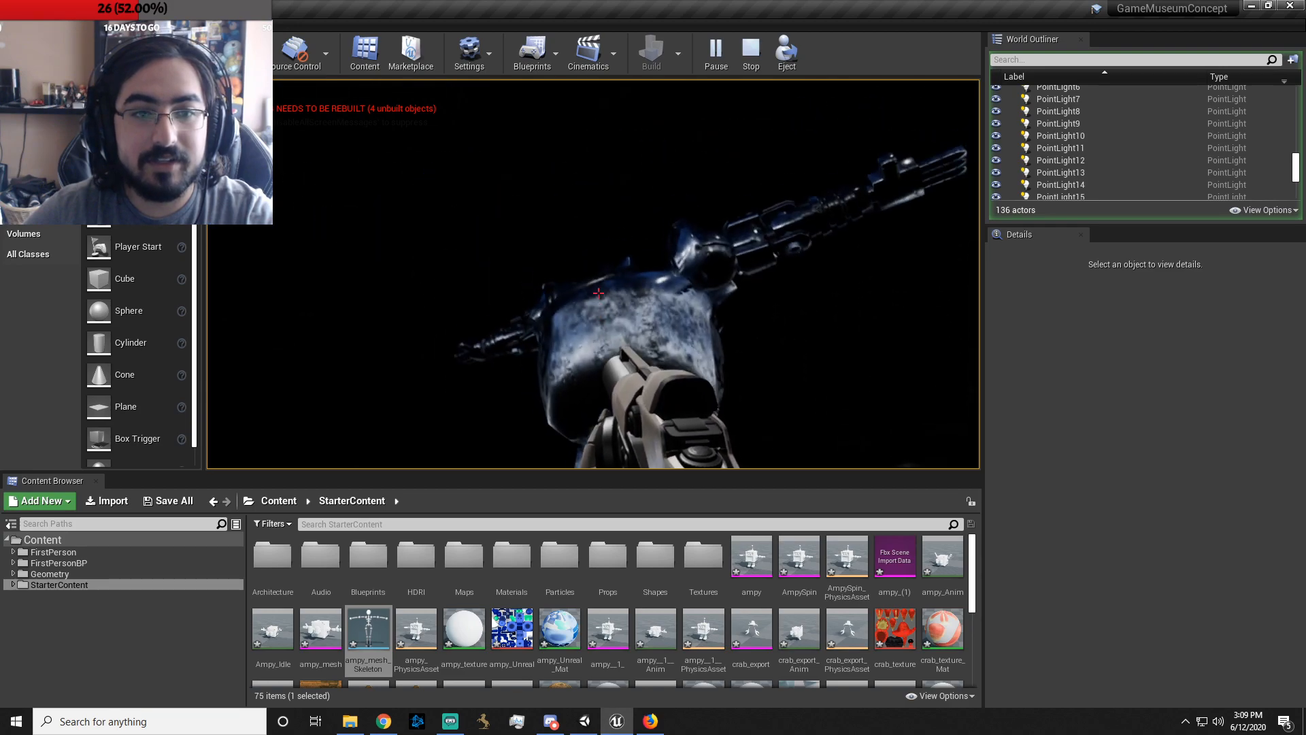
{"action": "key", "text": "Escape"}
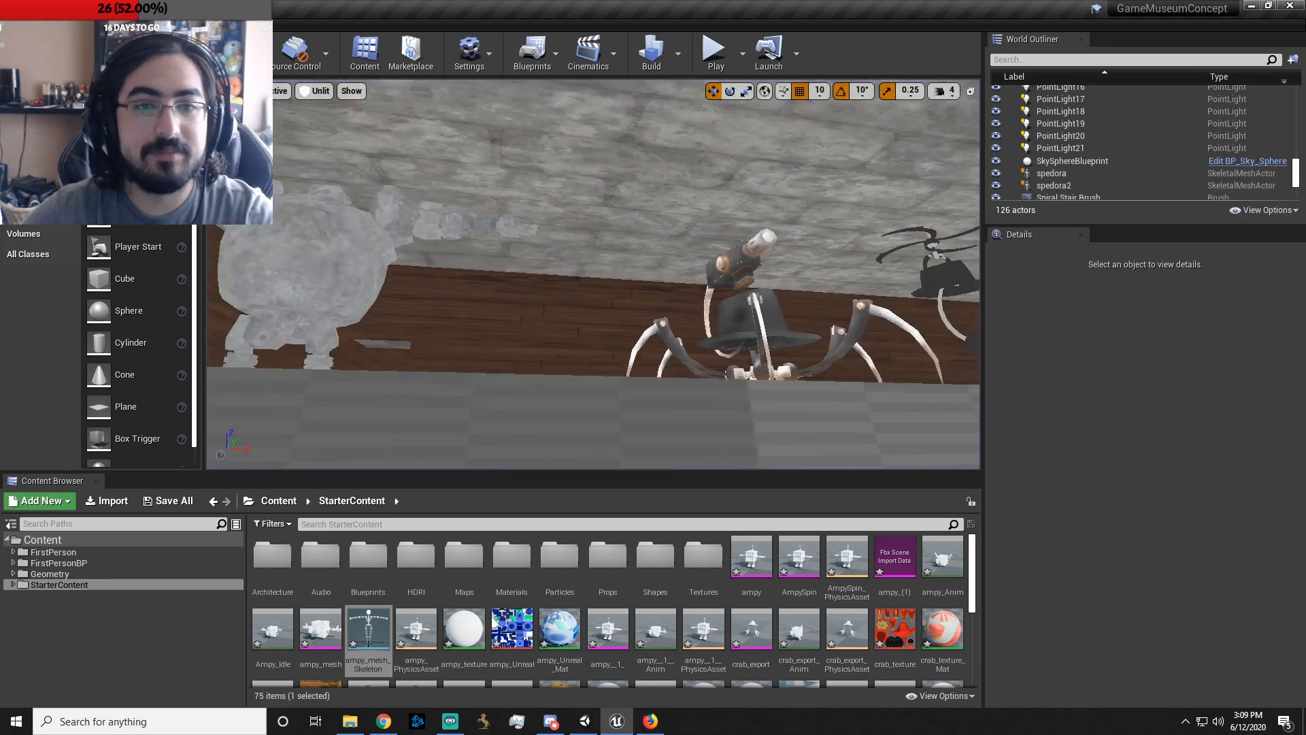
- Add a directional light above the stage with the ampy and spedora characters
{"action": "right_click_drag", "start_coordinate": [598, 388], "coordinate": [544, 388]}
{"action": "key", "text": "s"}
{"action": "right_click_drag", "start_coordinate": [580, 268], "coordinate": [612, 262]}
{"action": "key", "text": "w"}
{"action": "key", "text": "s"}
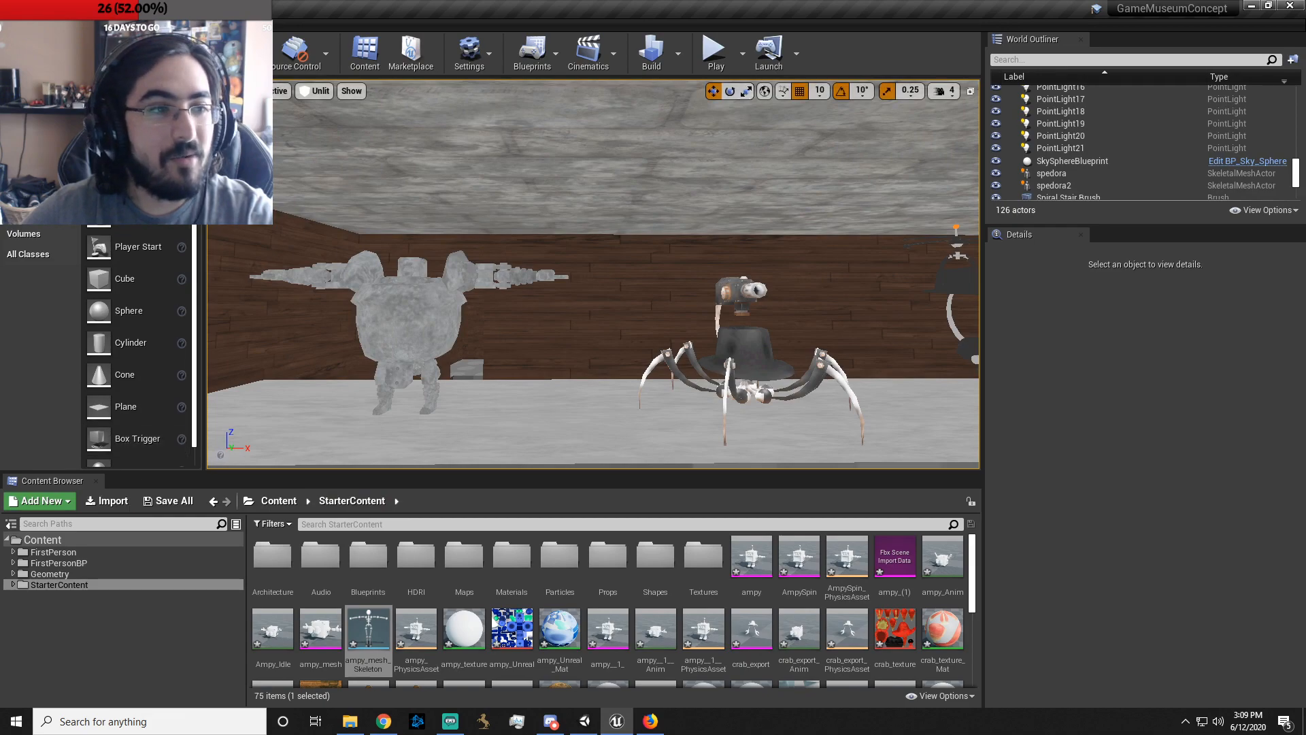
{"action": "left_click", "coordinate": [24, 152]}
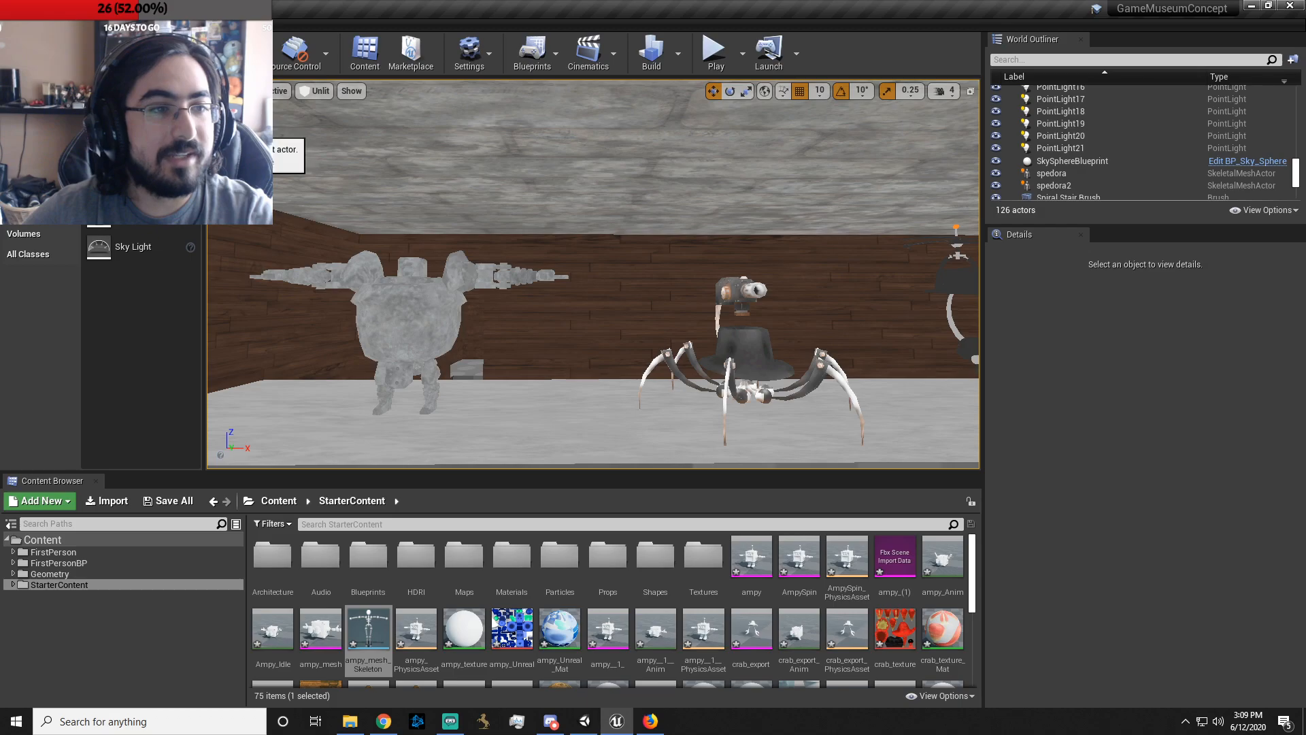
{"action": "left_click_drag", "start_coordinate": [433, 151], "coordinate": [798, 175]}
- Move the directional light near the ceiling beside the ampy character, about X -10790, Y -4330, Z 1590
{"action": "right_click_drag", "start_coordinate": [797, 174], "coordinate": [953, 178]}
{"action": "mouse_move", "coordinate": [849, 236]}
{"action": "right_mouse_down"}
{"action": "mouse_move", "coordinate": [939, 234]}
{"action": "mouse_move", "coordinate": [848, 236]}
{"action": "right_mouse_up"}
{"action": "left_click_drag", "start_coordinate": [828, 249], "coordinate": [412, 179]}
{"action": "left_click_drag", "start_coordinate": [443, 229], "coordinate": [252, 194]}
{"action": "right_click_drag", "start_coordinate": [251, 194], "coordinate": [89, 193]}
{"action": "right_click_drag", "start_coordinate": [578, 204], "coordinate": [654, 228]}
{"action": "left_click_drag", "start_coordinate": [632, 185], "coordinate": [423, 210]}
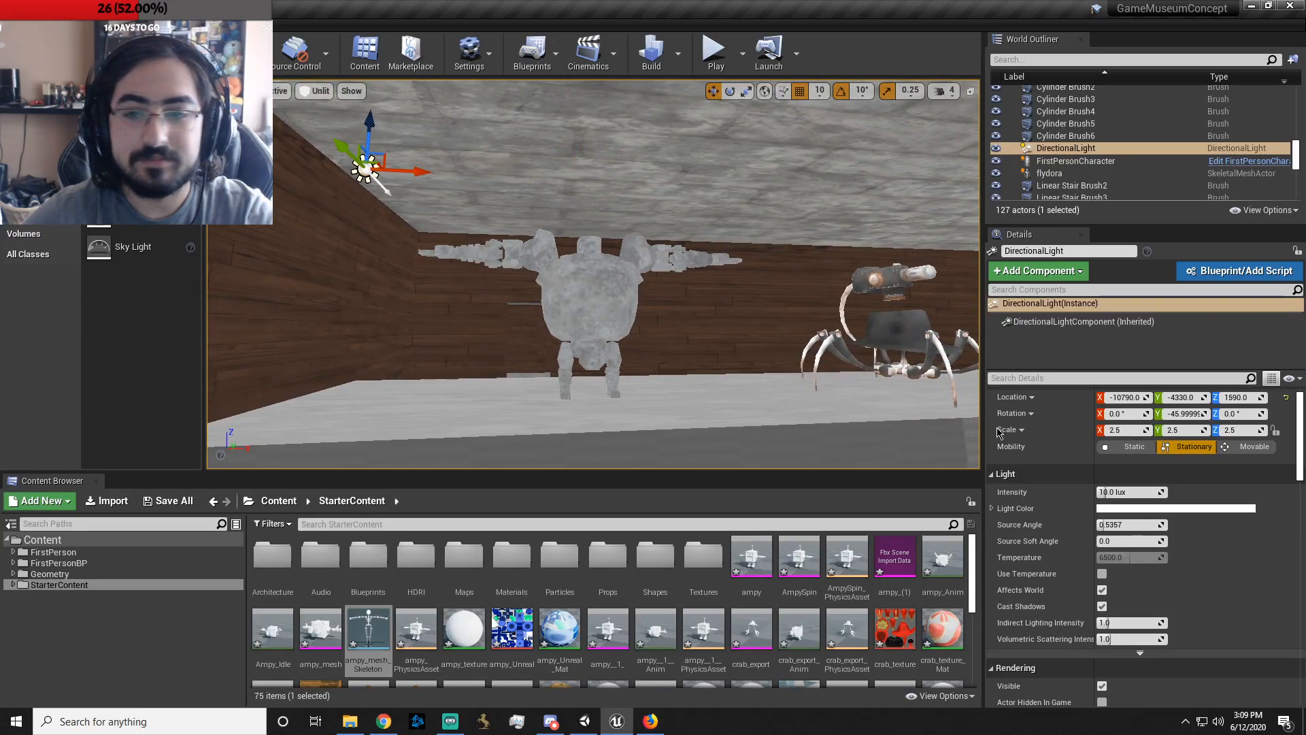
- Set the directional light's intensity to 150 lux
{"action": "left_click", "coordinate": [1109, 493]}
{"action": "type", "text": "150"}
{"action": "key", "text": "Return"}
- Playtest the walk from the stair room to the character stage to check the directional light
{"action": "left_click", "coordinate": [713, 53]}
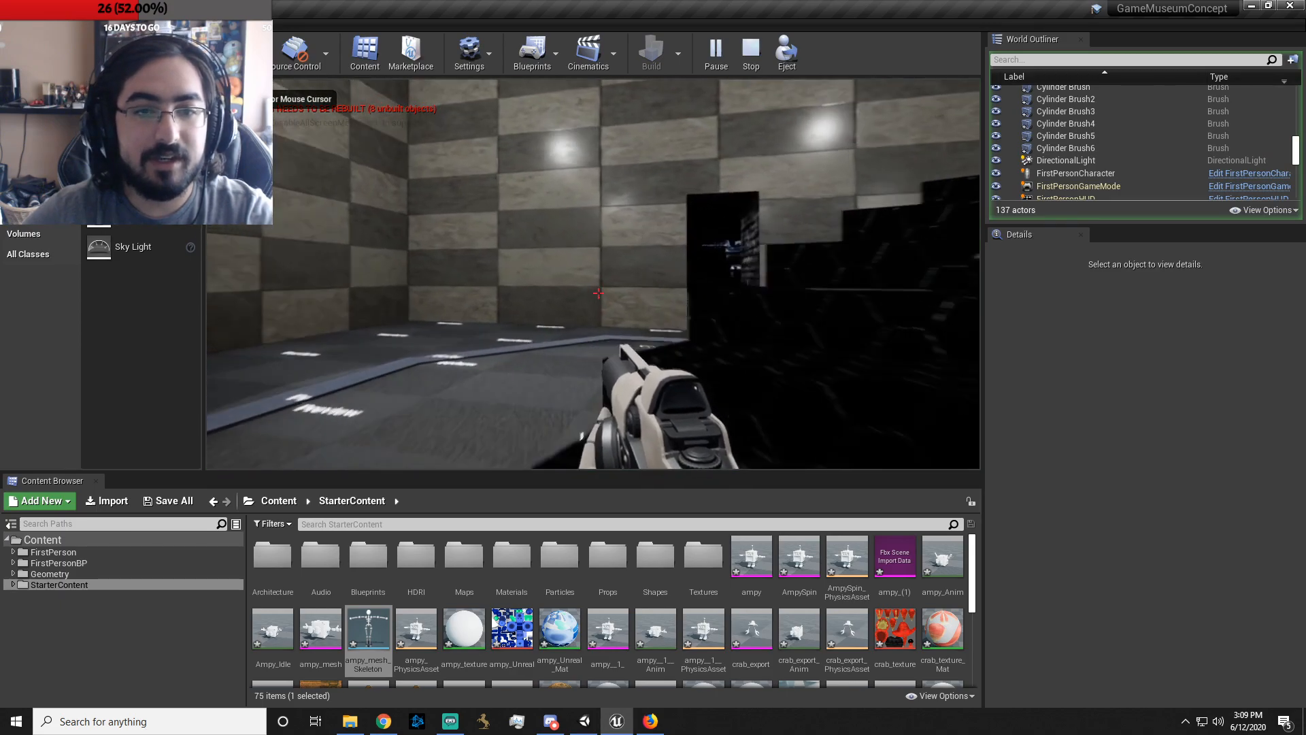
{"action": "key", "text": "w"}
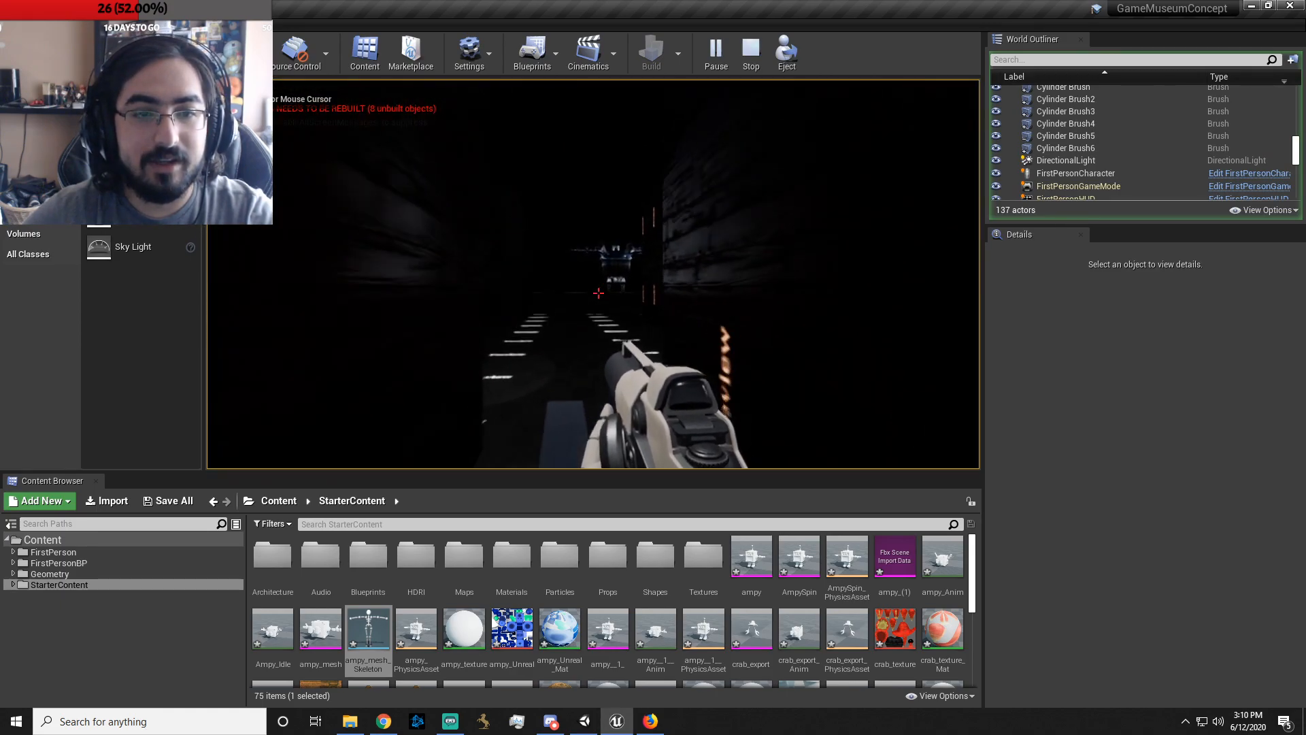
{"action": "key", "text": "w"}
{"action": "key", "text": "w"}
{"action": "key", "text": "w"}
{"action": "key", "text": "Escape"}
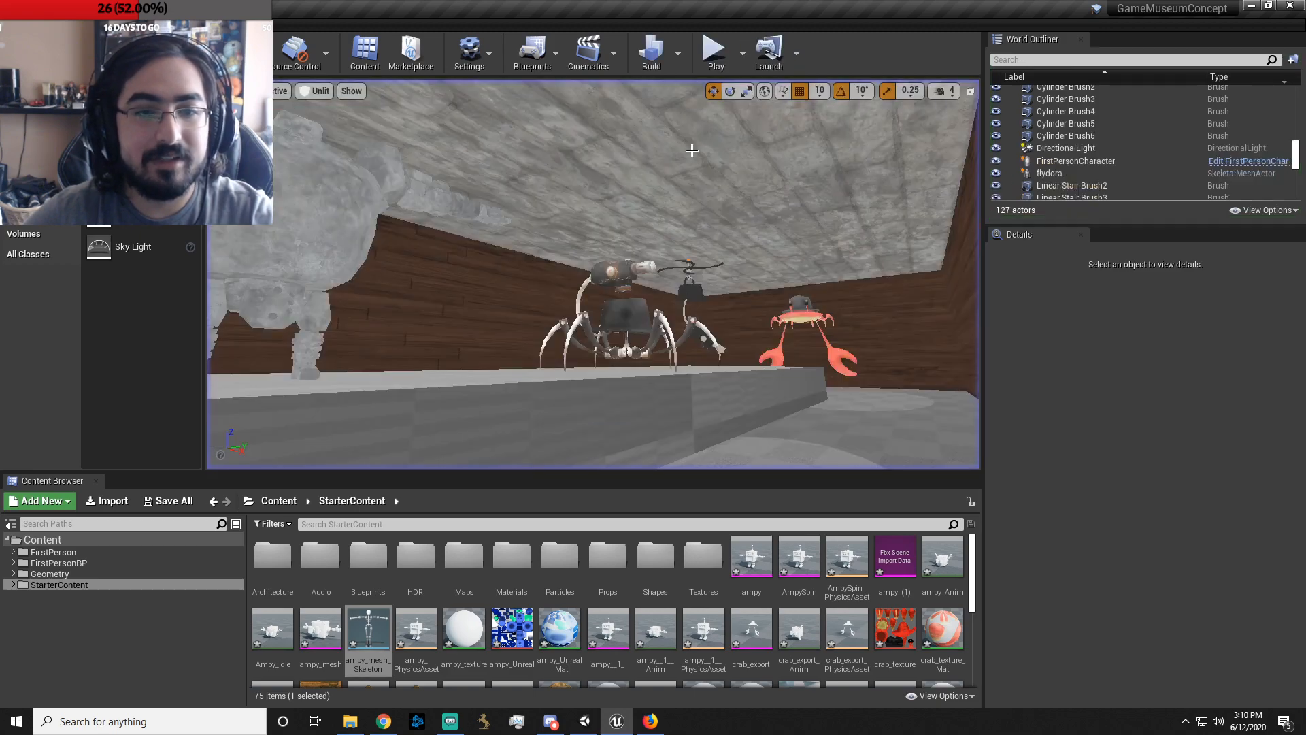
- Set the directional light's indirect lighting intensity to 6.0 and volumetric scattering intensity to 4.0, and expand its advanced light settings
{"action": "right_click_drag", "start_coordinate": [692, 150], "coordinate": [476, 158]}
{"action": "left_click", "coordinate": [641, 172]}
{"action": "right_click_drag", "start_coordinate": [641, 172], "coordinate": [691, 173]}
{"action": "key", "text": "s"}
{"action": "left_click_drag", "start_coordinate": [1126, 524], "coordinate": [1099, 525]}
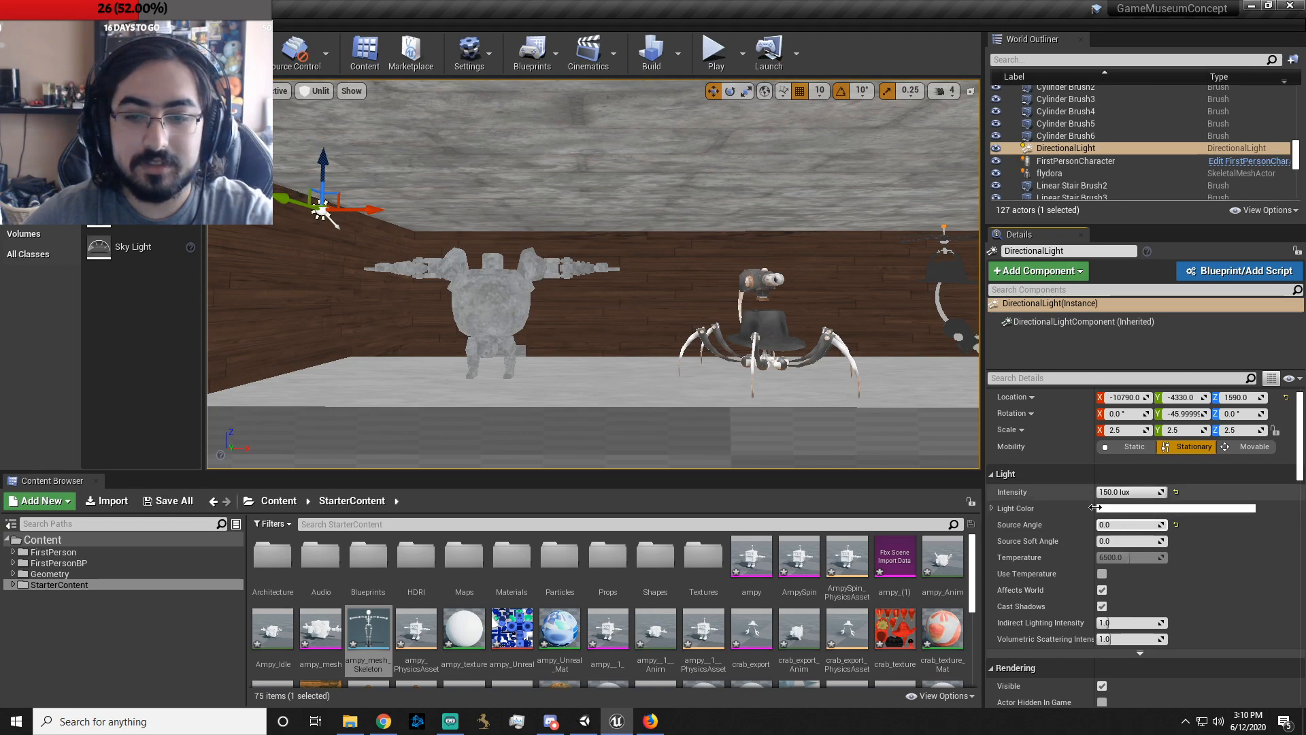
{"action": "left_click_drag", "start_coordinate": [1103, 623], "coordinate": [1150, 639]}
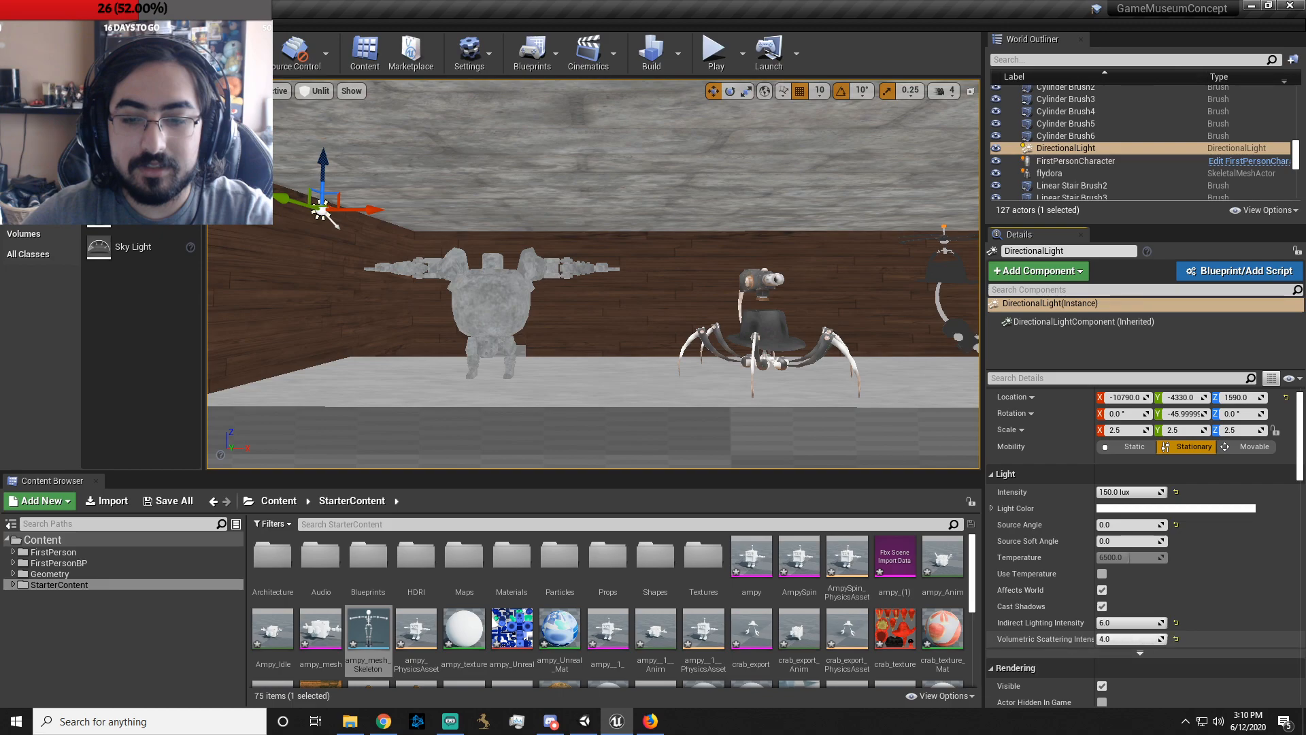
{"action": "left_click", "coordinate": [1141, 654]}
{"action": "scroll", "coordinate": [1173, 614], "scroll_direction": "down", "scroll_amount": 2}
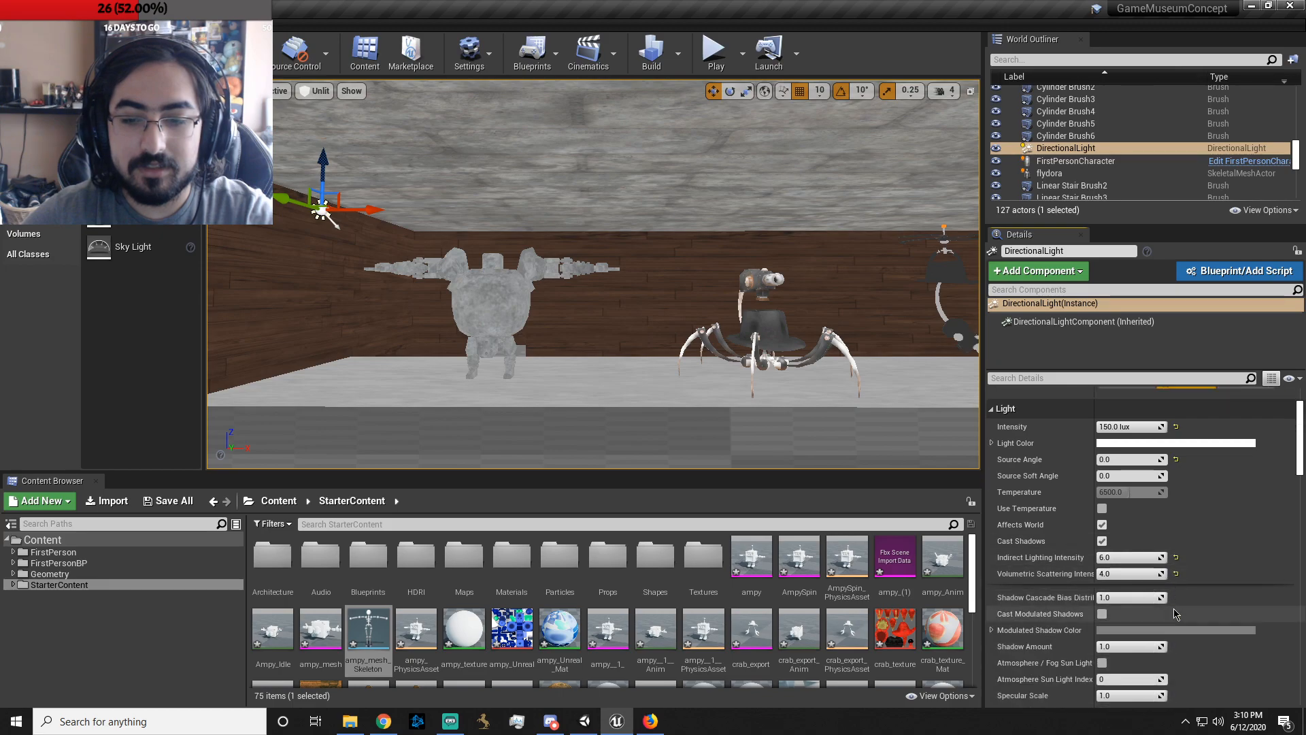
- Playtest from the stair room to the exhibit doorway to check the directional light's new settings
{"action": "left_click", "coordinate": [713, 51]}
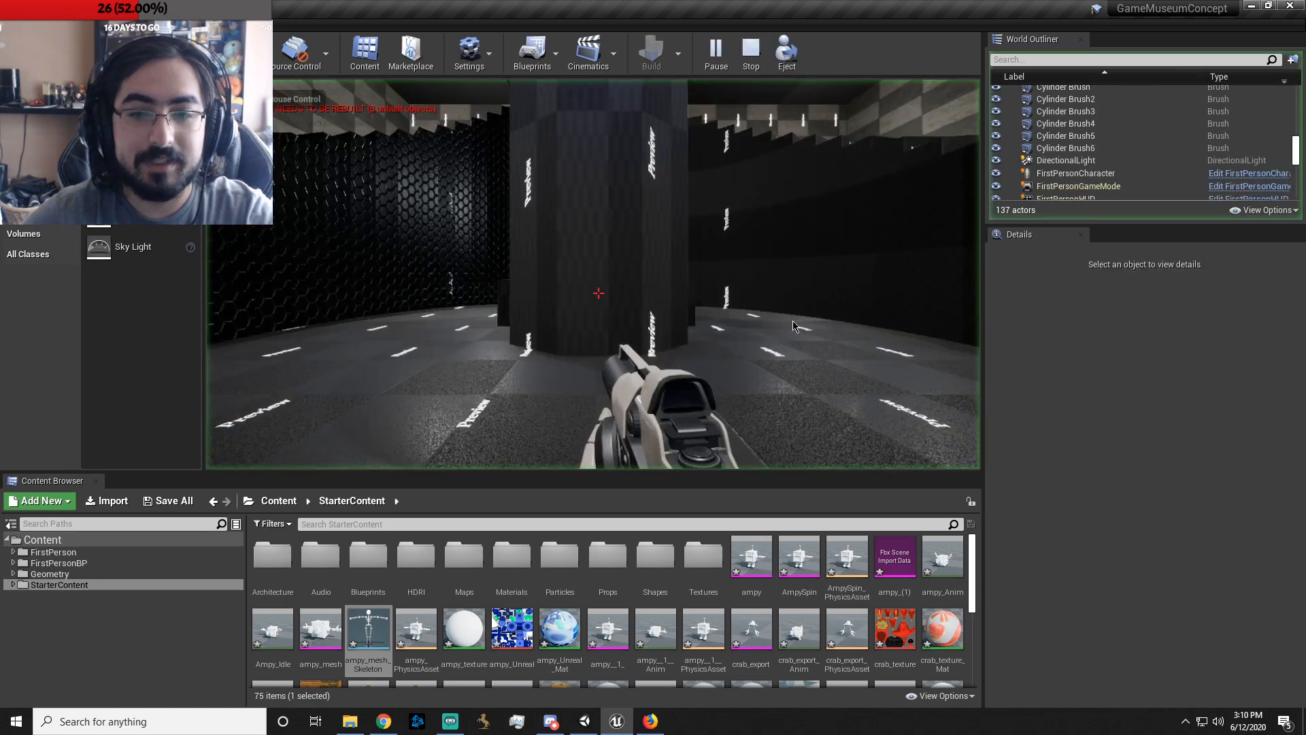
{"action": "left_click", "coordinate": [793, 326]}
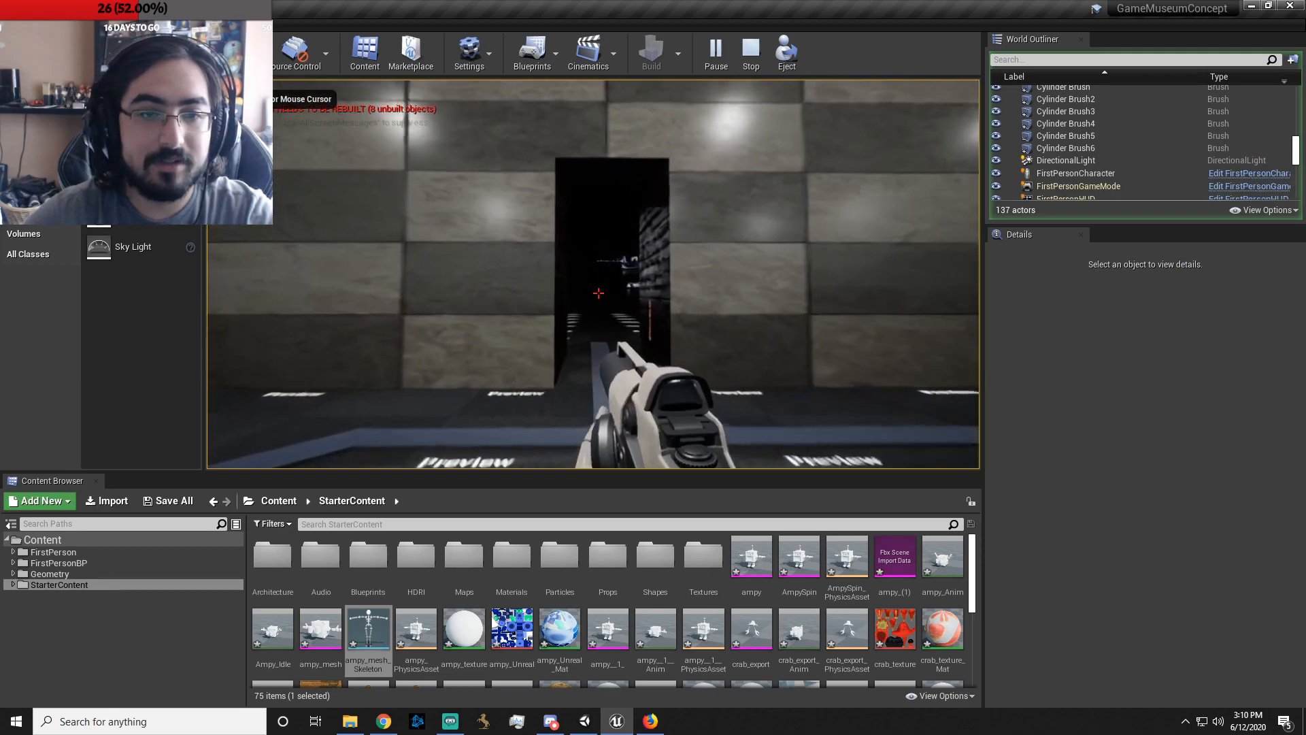
{"action": "key", "text": "Escape"}
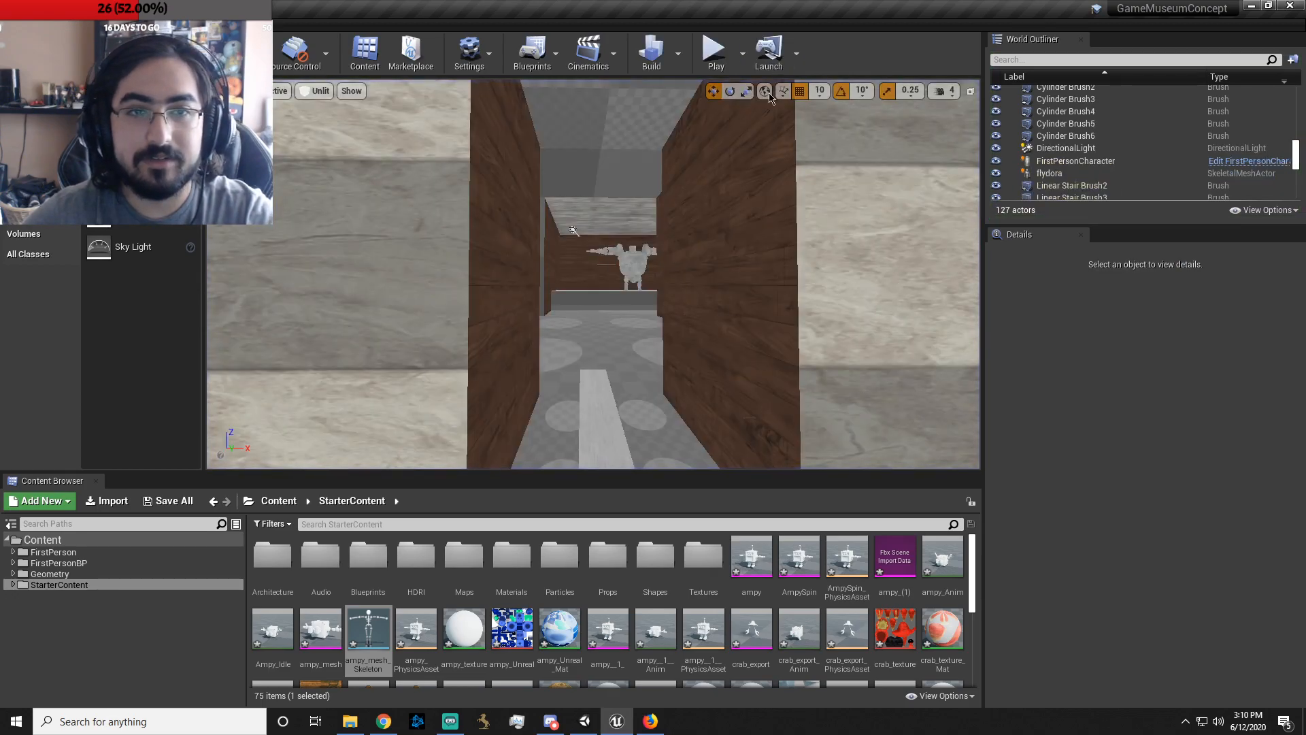
- Build the level's lighting and dismiss the message logs that open
{"action": "left_click", "coordinate": [652, 54]}
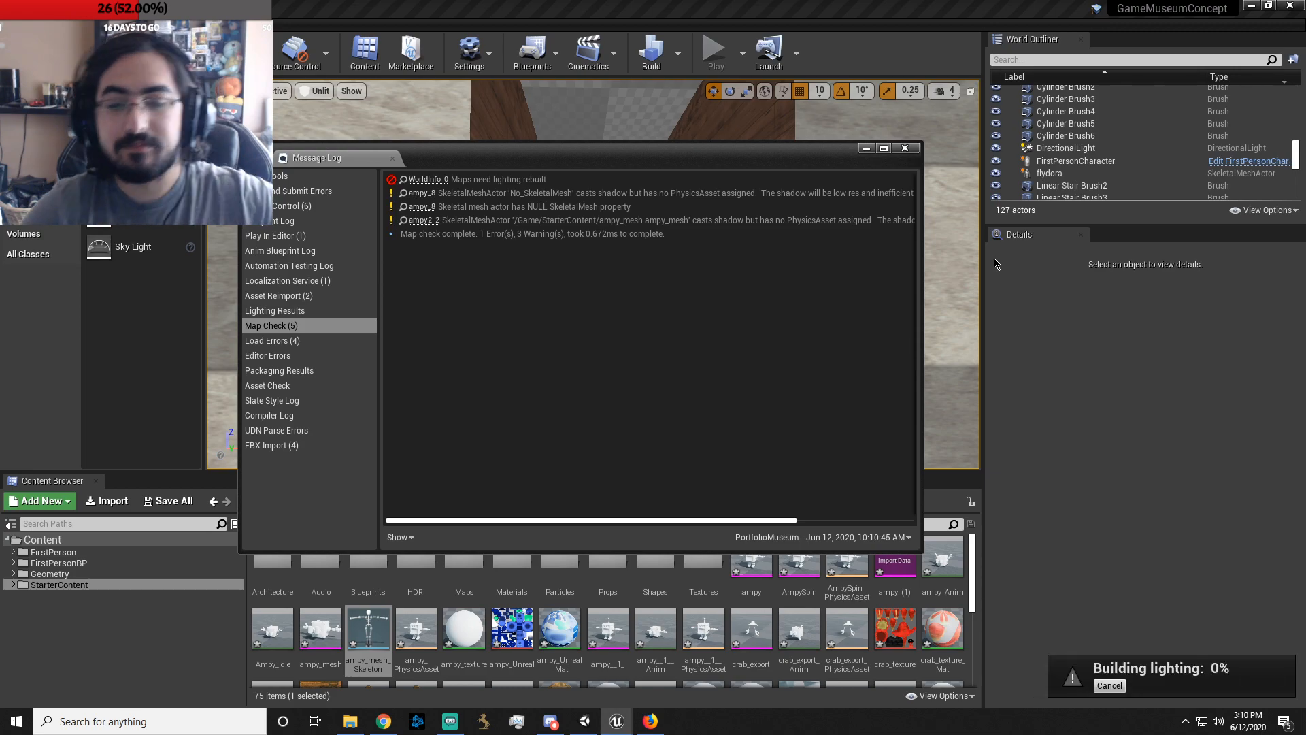
{"action": "left_click", "coordinate": [904, 149]}
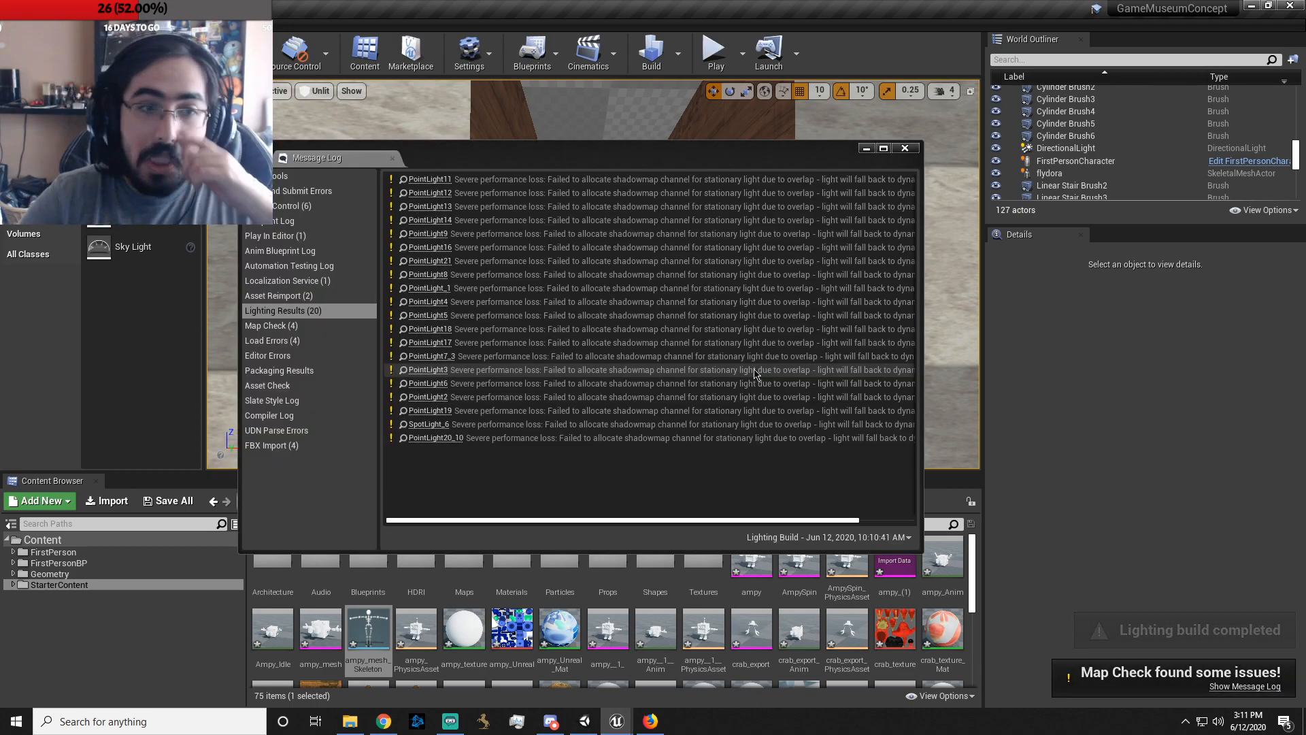
{"action": "left_click", "coordinate": [905, 148]}
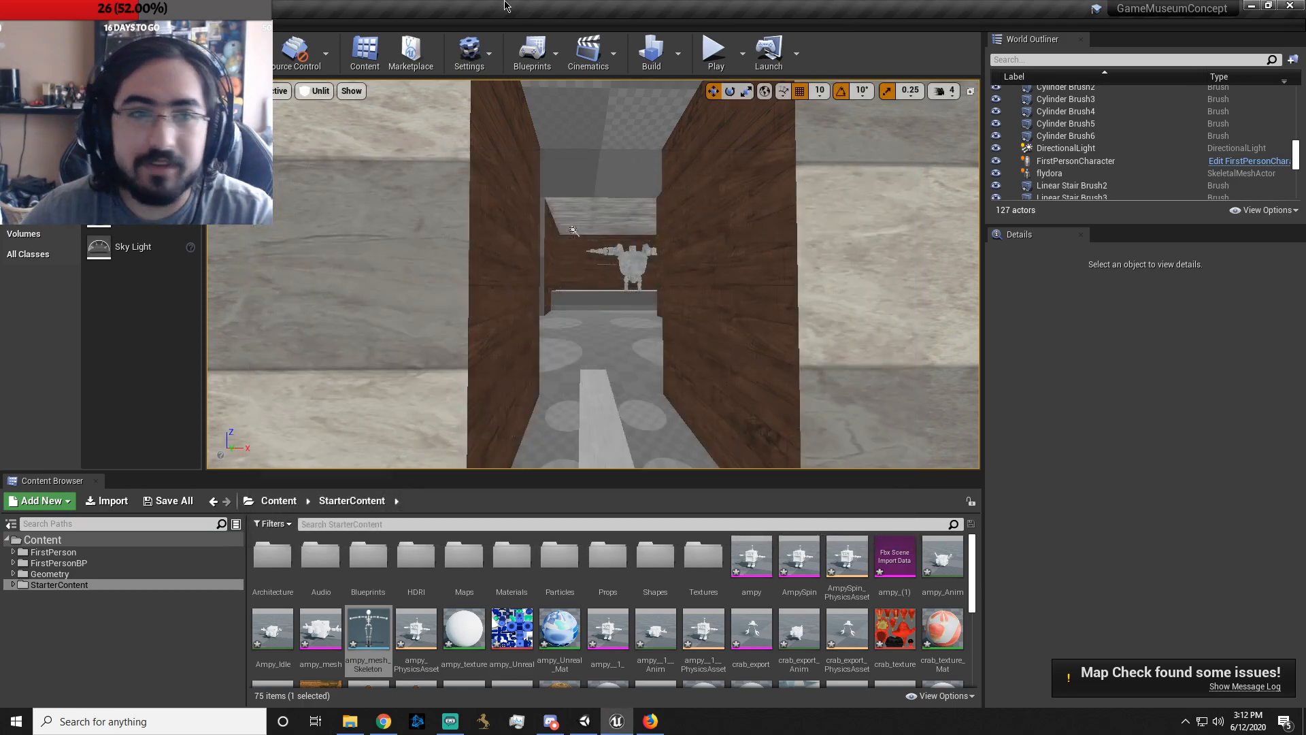
- Playtest the walk from the stair room up to the ampy character to check the built lighting
{"action": "left_click", "coordinate": [707, 74]}
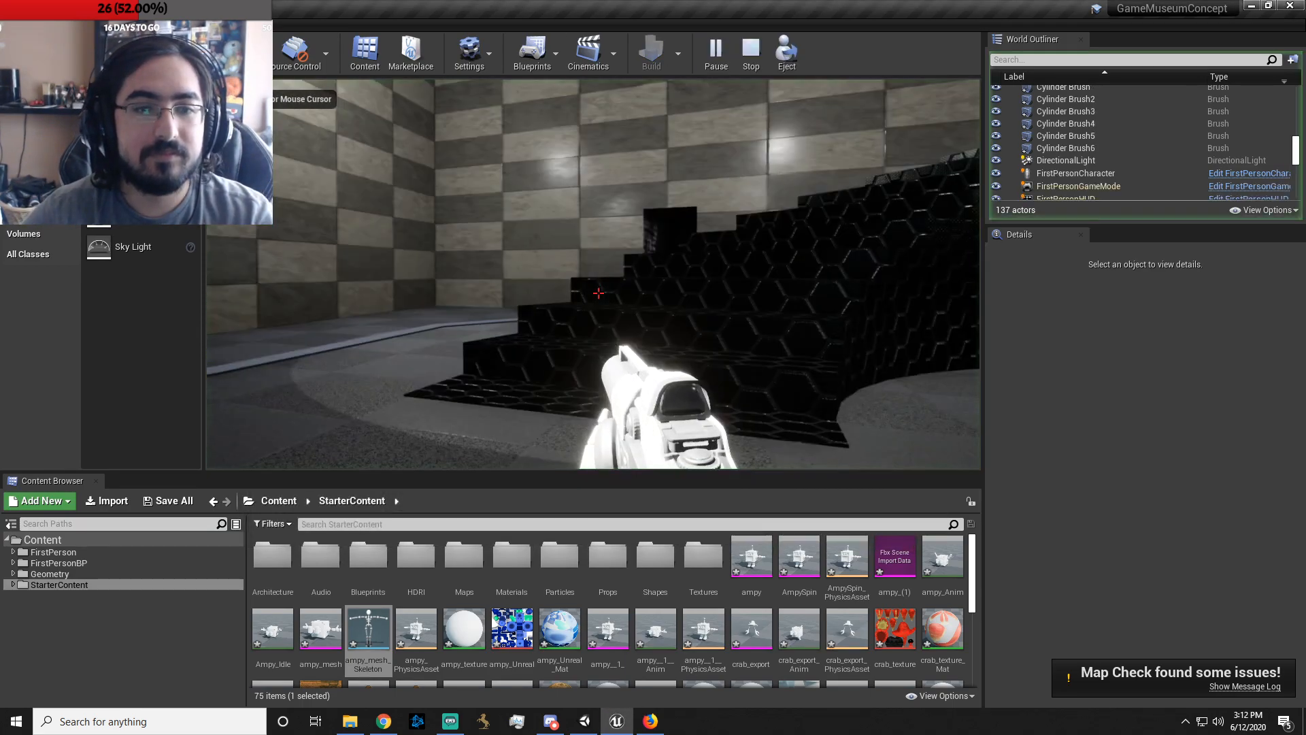
{"action": "key", "text": "w"}
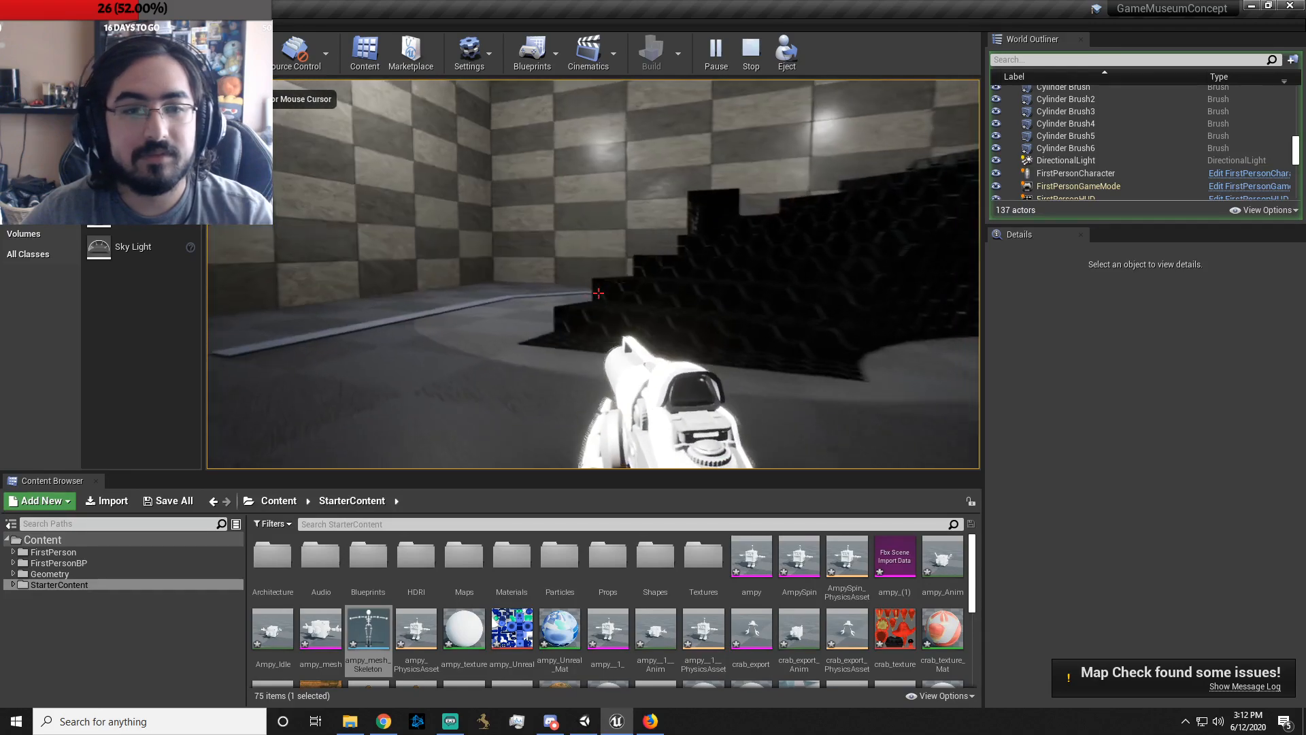
{"action": "key", "text": "w"}
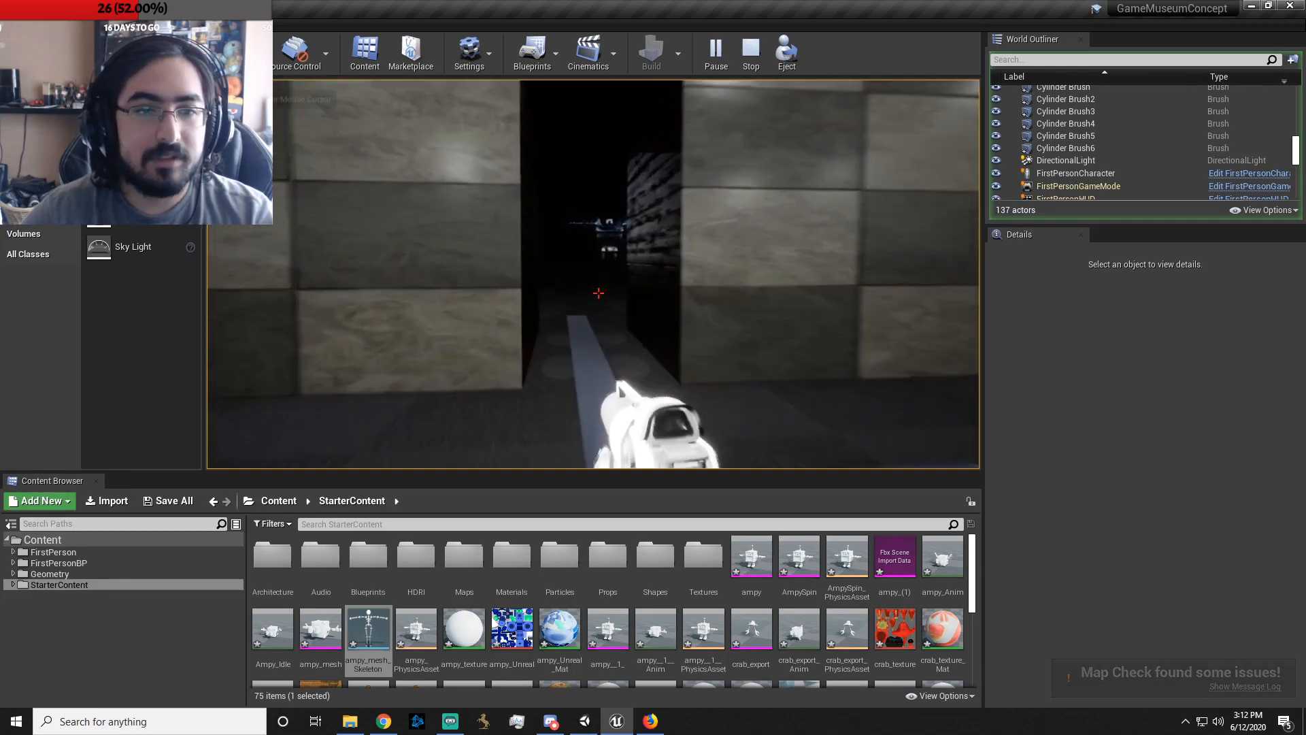
{"action": "left_click", "coordinate": [598, 293]}
{"action": "key", "text": "w"}
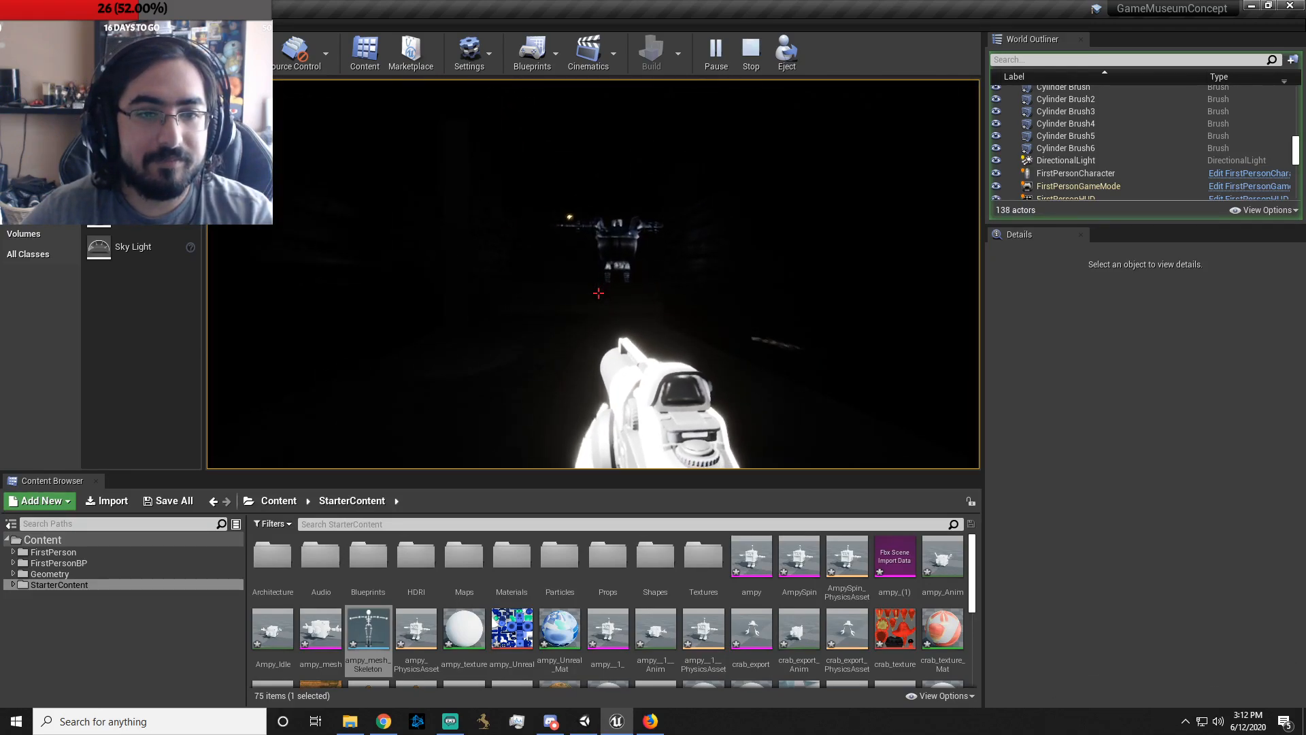
{"action": "key", "text": "w"}
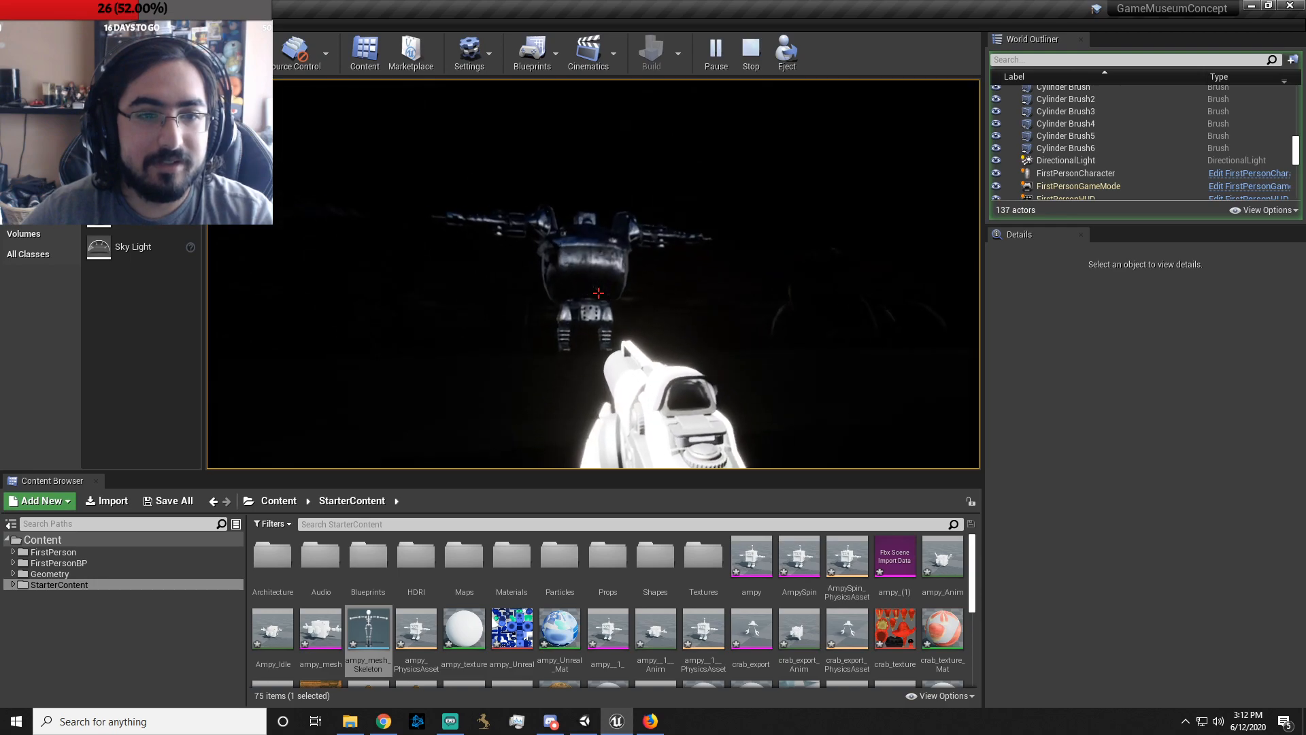
{"action": "key", "text": "Escape"}
- Lower the directional light from the ceiling and shift it along the stage to beside the spedora character
{"action": "right_click_drag", "start_coordinate": [598, 293], "coordinate": [494, 228]}
{"action": "key", "text": "w"}
{"action": "left_click", "coordinate": [225, 264]}
{"action": "key", "text": "s"}
{"action": "right_click_drag", "start_coordinate": [226, 264], "coordinate": [211, 259]}
{"action": "left_click_drag", "start_coordinate": [450, 214], "coordinate": [445, 281]}
{"action": "left_click_drag", "start_coordinate": [461, 386], "coordinate": [548, 388]}
{"action": "left_click_drag", "start_coordinate": [841, 392], "coordinate": [913, 395]}
{"action": "right_click_drag", "start_coordinate": [913, 395], "coordinate": [881, 316]}
{"action": "key", "text": "w"}
{"action": "key", "text": "d"}
{"action": "key", "text": "s"}
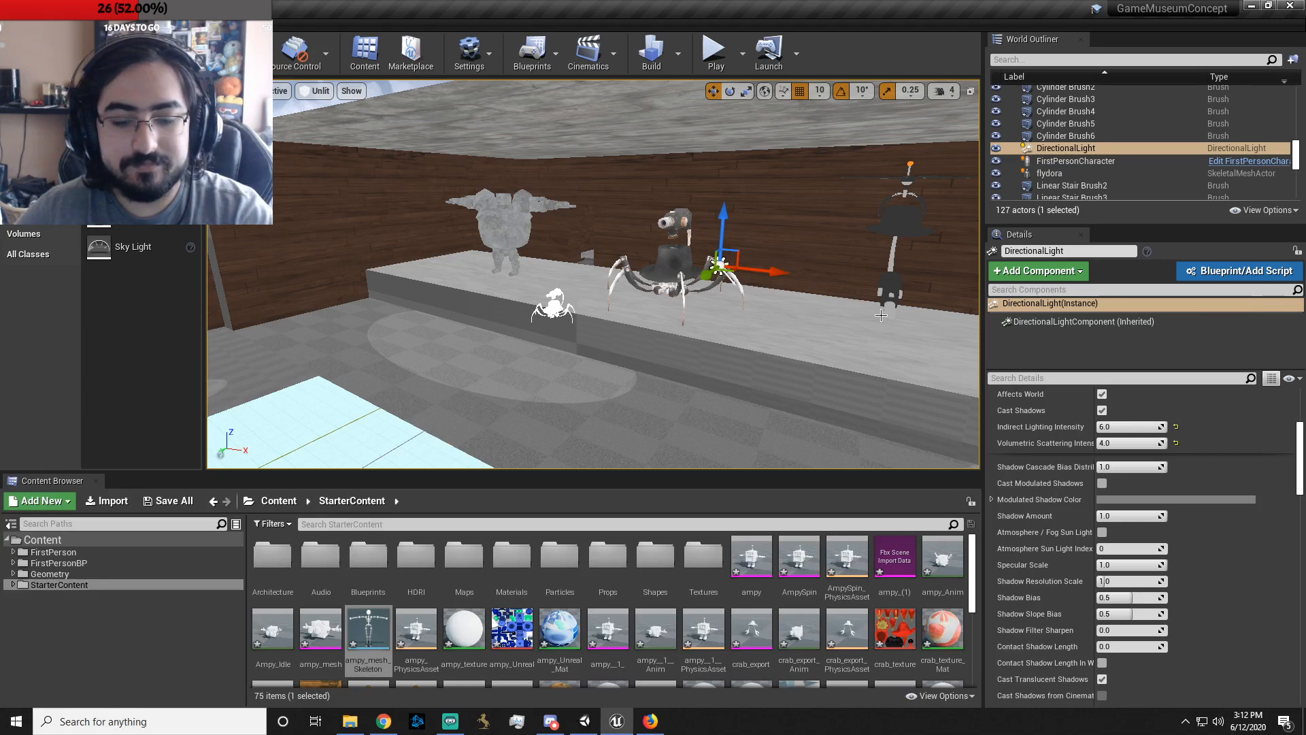
- Delete the directional light and the small white spider character in front of the stage
{"action": "key", "text": "Delete"}
{"action": "left_click", "coordinate": [554, 307]}
{"action": "key", "text": "w"}
{"action": "right_click_drag", "start_coordinate": [667, 308], "coordinate": [583, 297]}
{"action": "key", "text": "s"}
{"action": "key", "text": "Delete"}
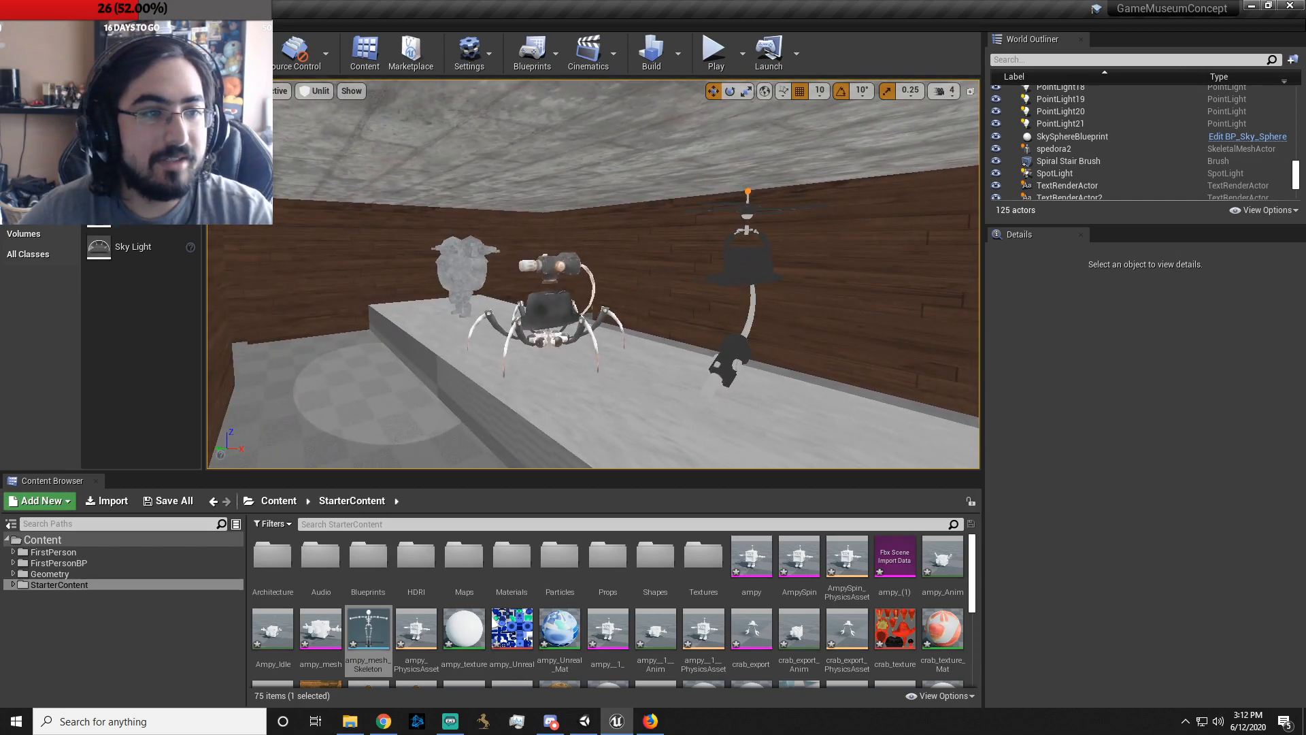
- Add a point light at the stage and place it between the ampy and spedora characters
{"action": "left_click_drag", "start_coordinate": [136, 151], "coordinate": [530, 144]}
{"action": "right_click_drag", "start_coordinate": [674, 234], "coordinate": [769, 236]}
{"action": "key", "text": "a"}
{"action": "left_click_drag", "start_coordinate": [694, 127], "coordinate": [707, 265]}
{"action": "left_click_drag", "start_coordinate": [684, 308], "coordinate": [501, 308]}
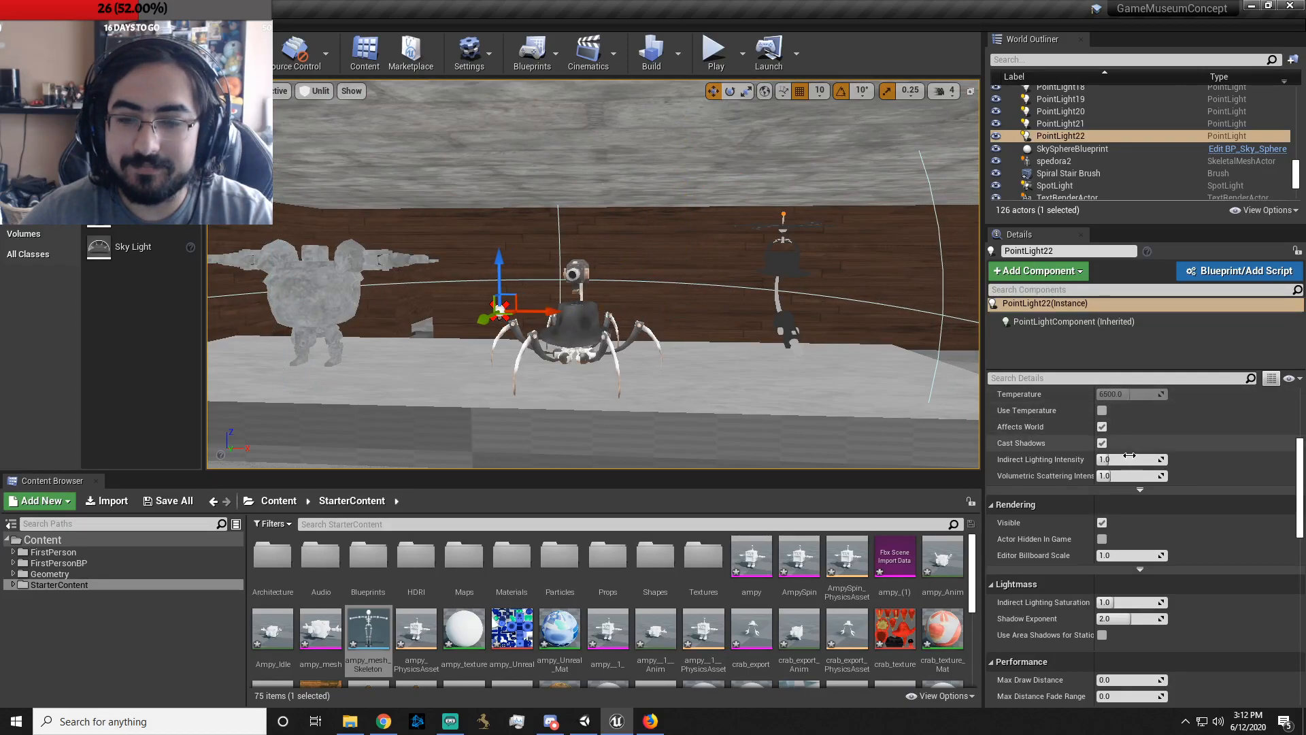
- Set the new point light's intensity to about 58.8 cd, attenuation radius 4316, source radius 3.5, soft source radius 9.4 and source length 2
{"action": "scroll", "coordinate": [1130, 452], "scroll_direction": "up", "scroll_amount": 5}
{"action": "left_click_drag", "start_coordinate": [1119, 509], "coordinate": [1123, 574]}
{"action": "scroll", "coordinate": [1122, 612], "scroll_direction": "down", "scroll_amount": 3}
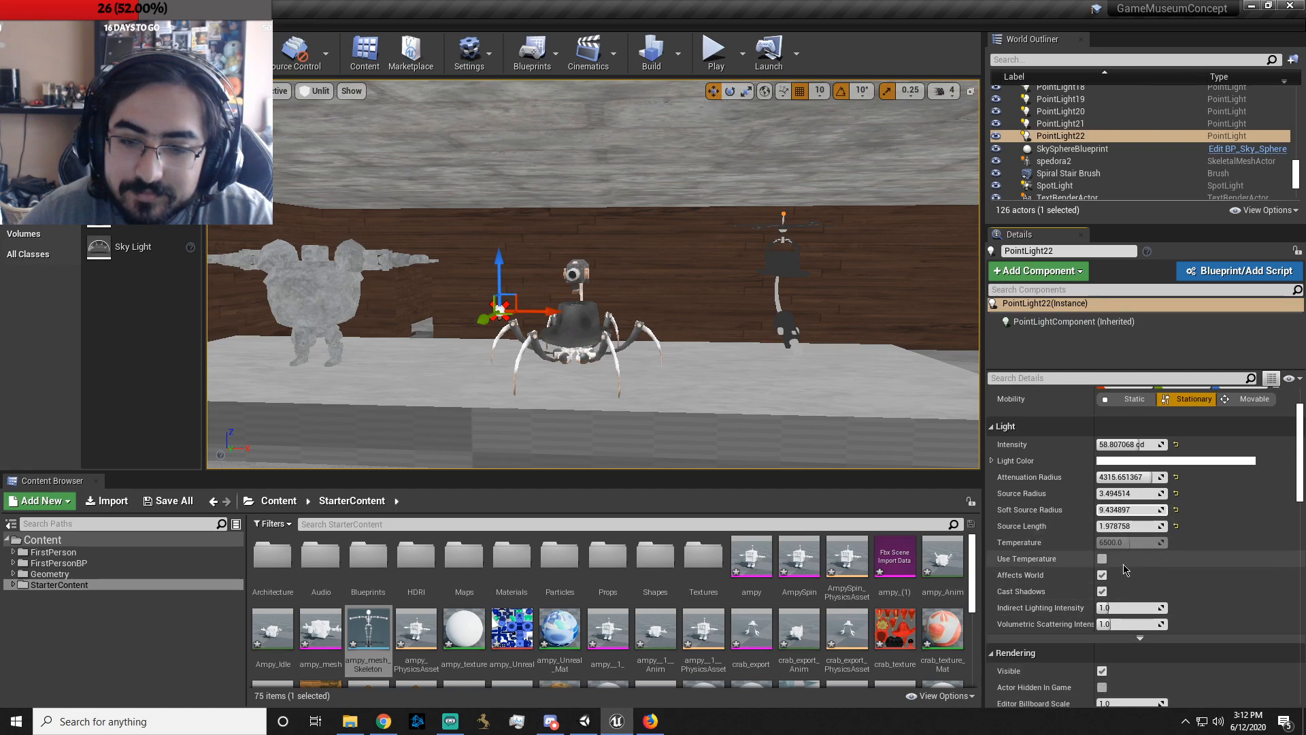
- Keep the point light casting shadows and set its indirect lighting intensity to 6.0 and volumetric scattering intensity to 4.0
{"action": "scroll", "coordinate": [1116, 551], "scroll_direction": "down", "scroll_amount": 2}
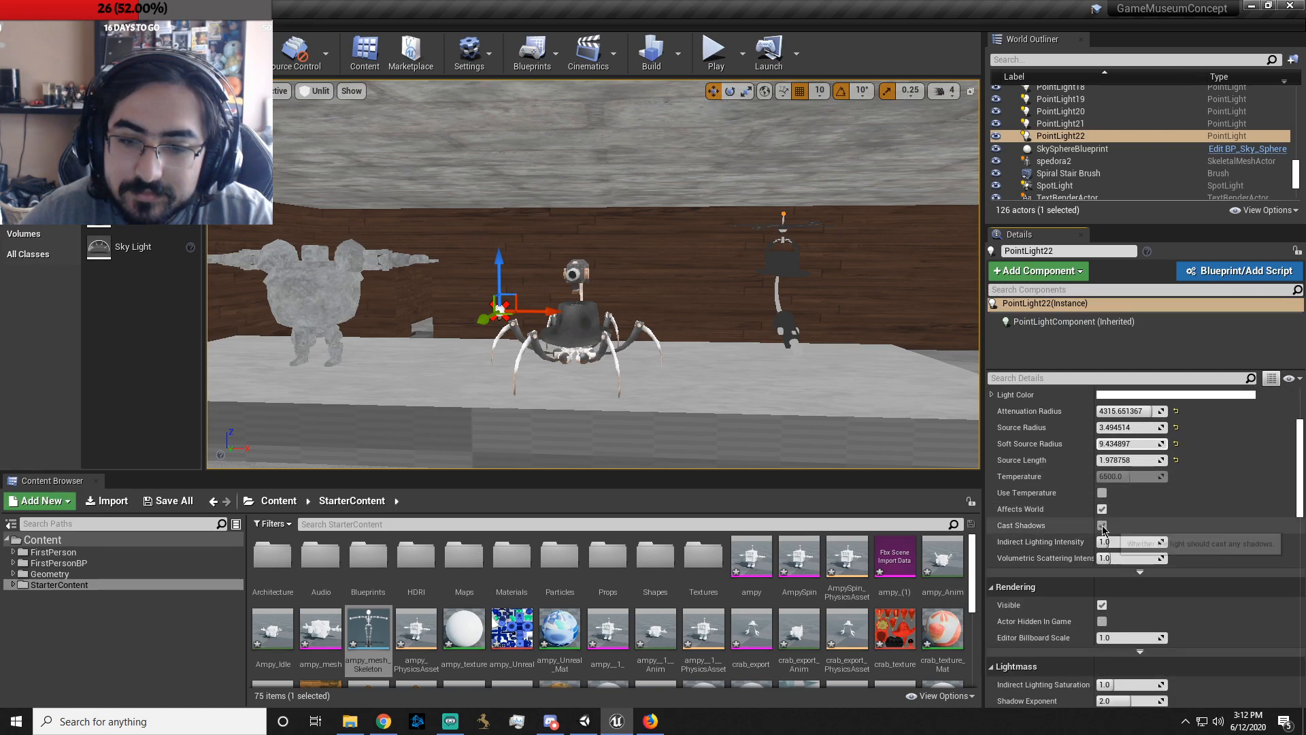
{"action": "left_click", "coordinate": [1102, 525]}
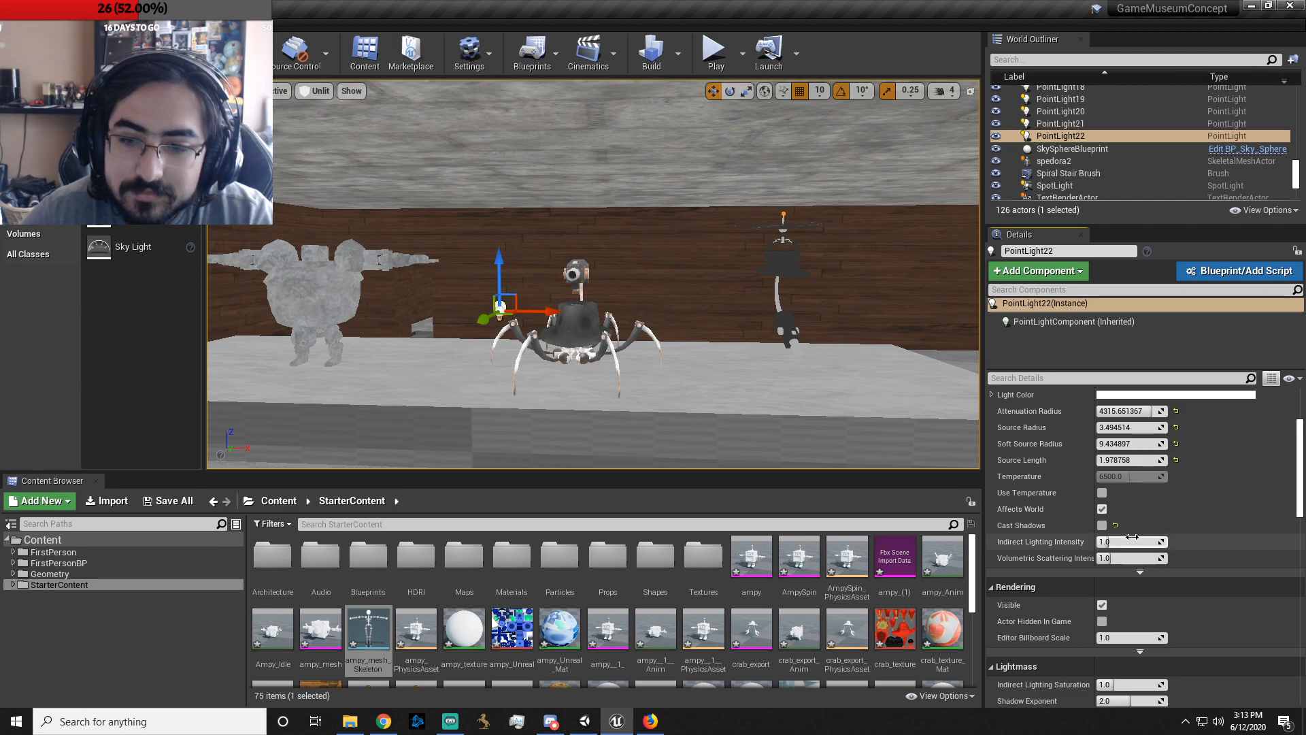
{"action": "left_click_drag", "start_coordinate": [1109, 543], "coordinate": [1164, 542]}
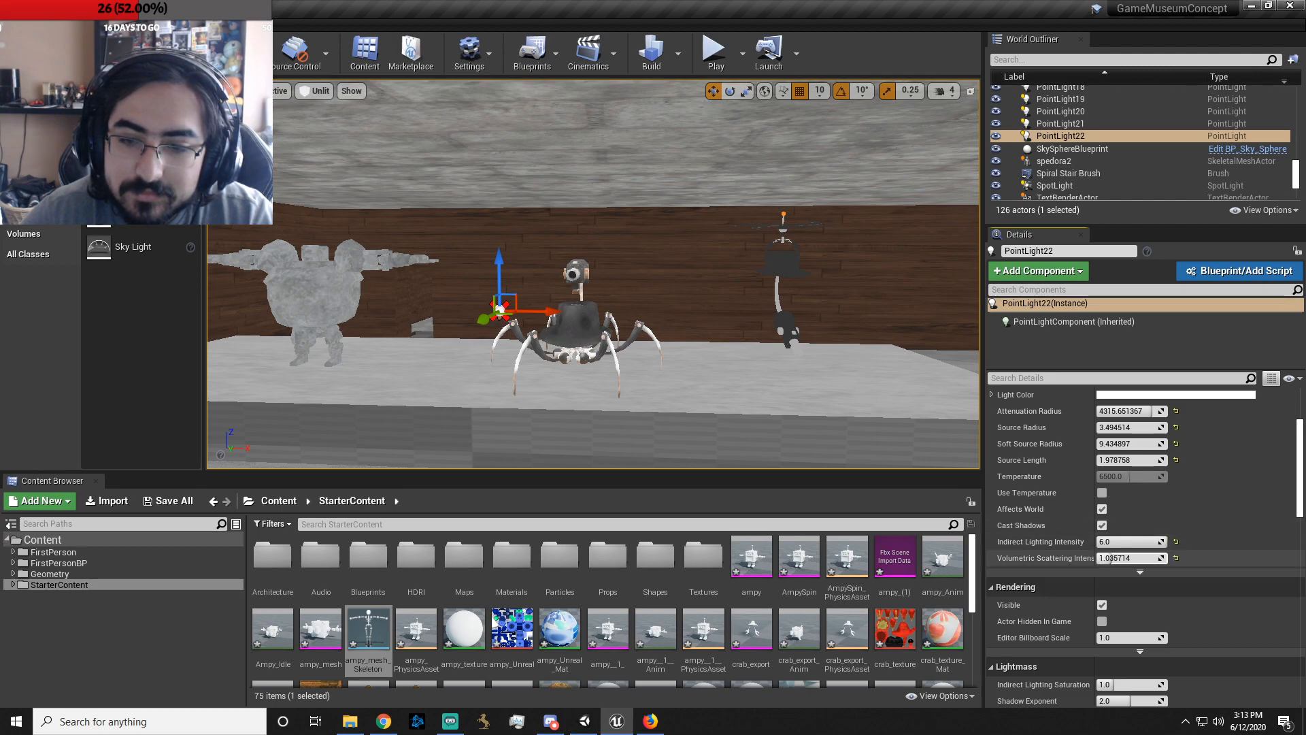
- Playtest the walk from the stair room to the character stage to check the new point light
{"action": "left_click", "coordinate": [711, 58]}
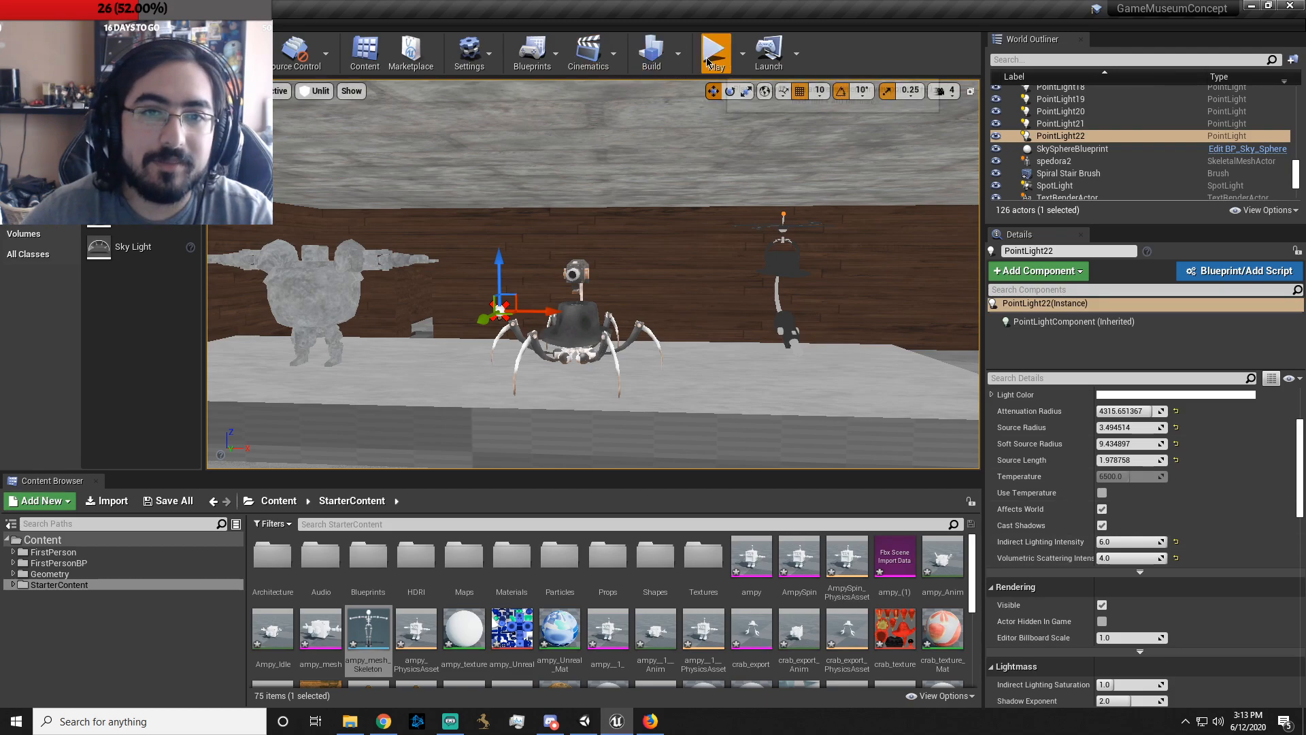
{"action": "left_click", "coordinate": [385, 232]}
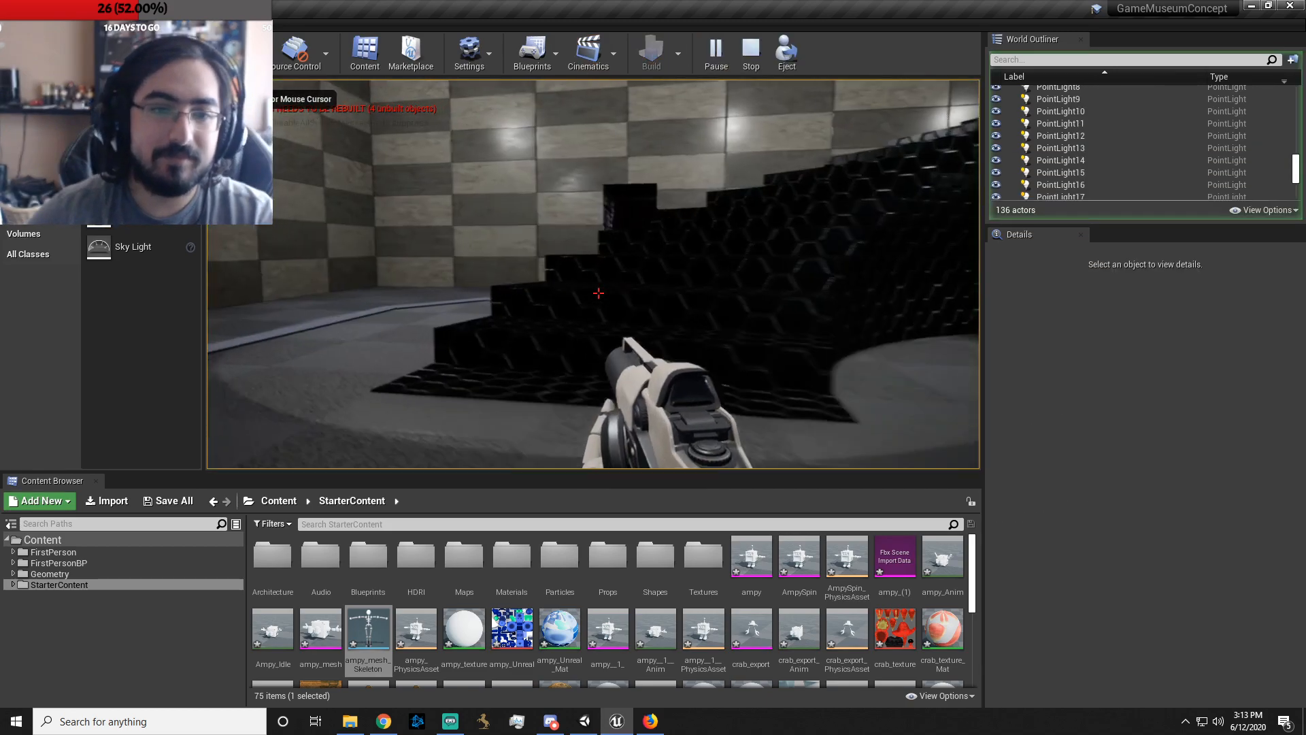
{"action": "key", "text": "w"}
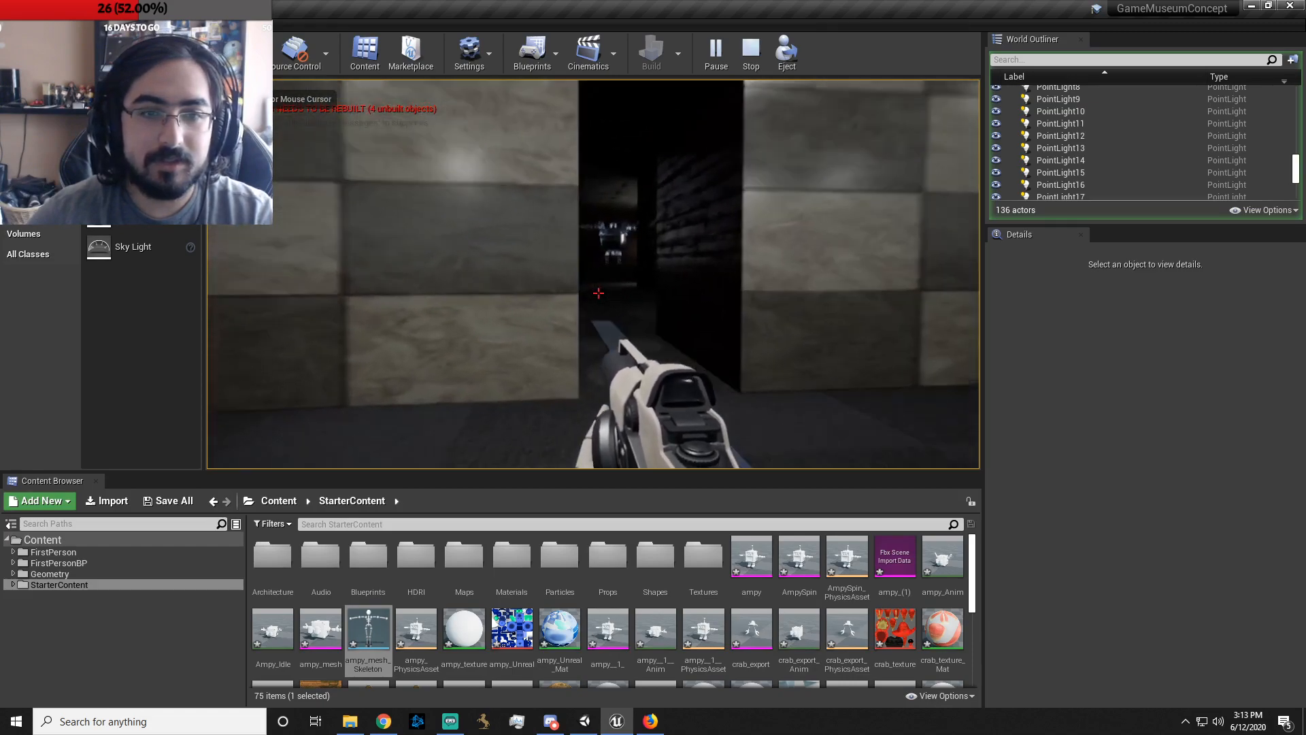
{"action": "key", "text": "w"}
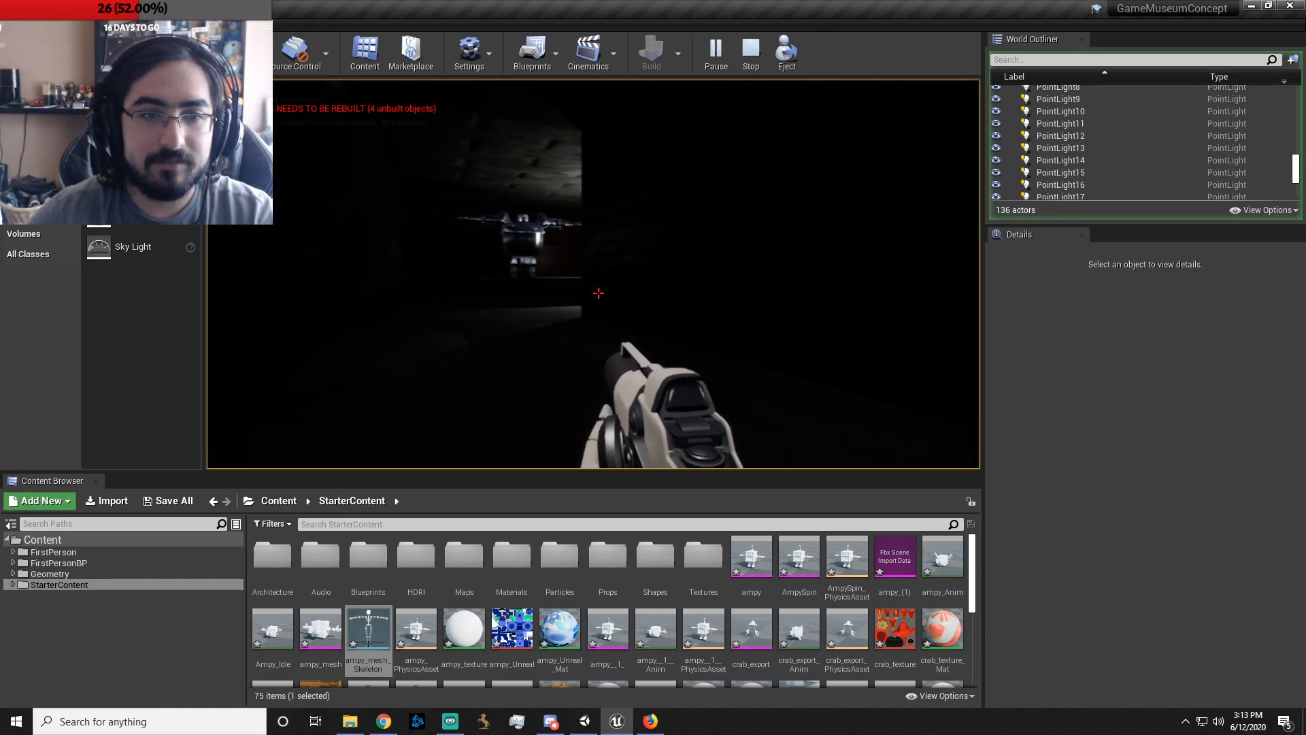
{"action": "key", "text": "w"}
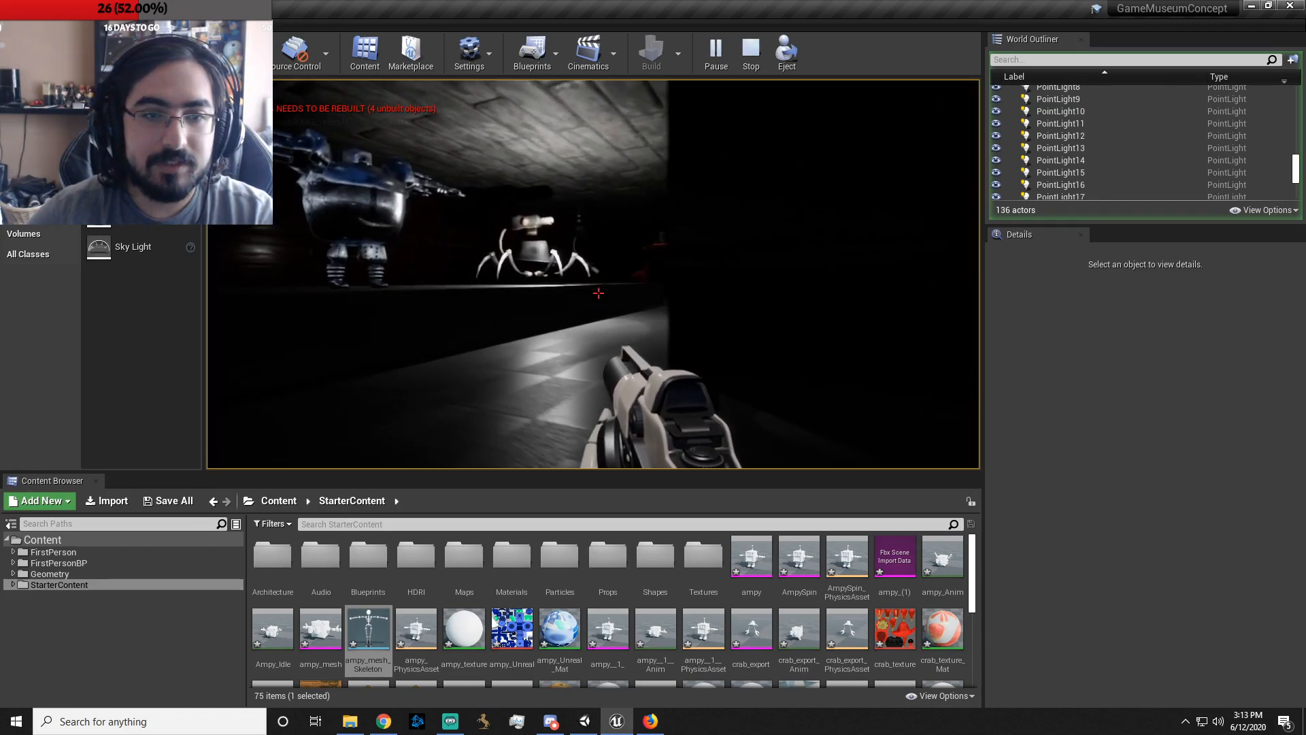
{"action": "key", "text": "w"}
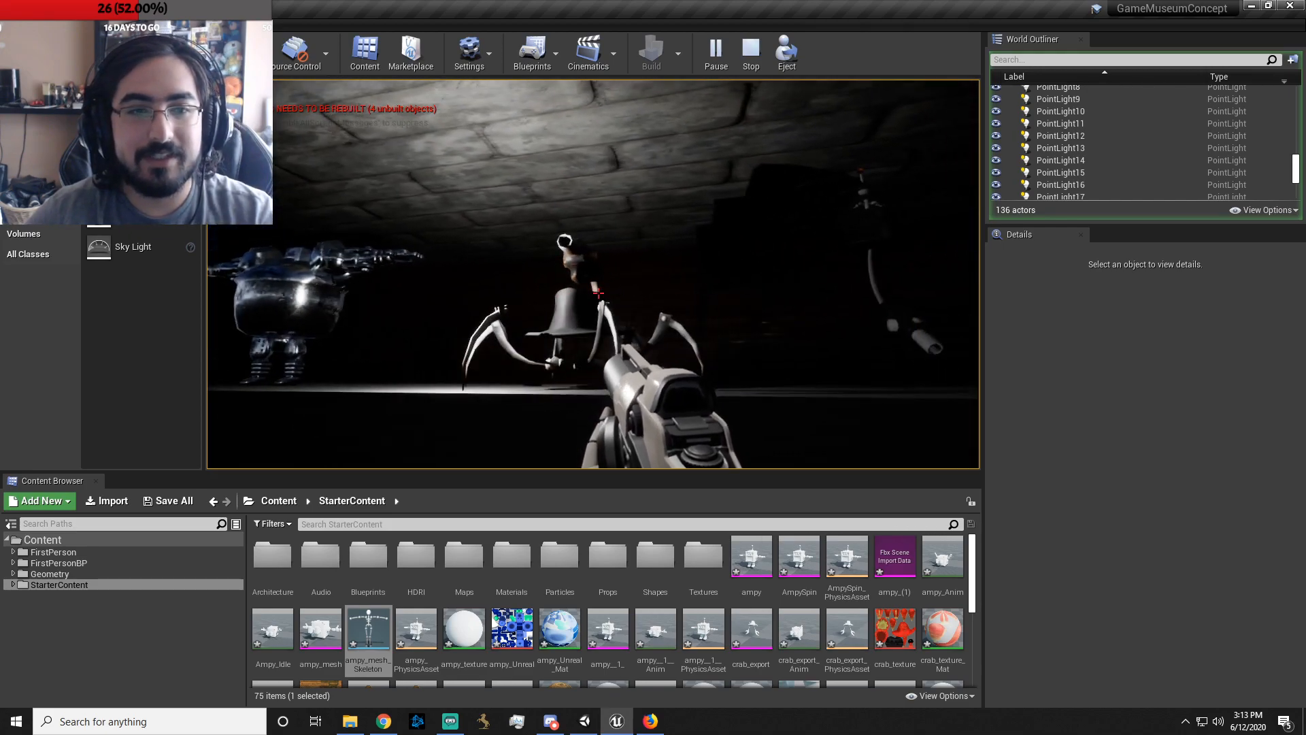
{"action": "key", "text": "Escape"}
- Move the point light above the spedora character, to X -9380, Y -4160, Z 1400
{"action": "left_click", "coordinate": [461, 275]}
{"action": "left_click_drag", "start_coordinate": [503, 266], "coordinate": [518, 266]}
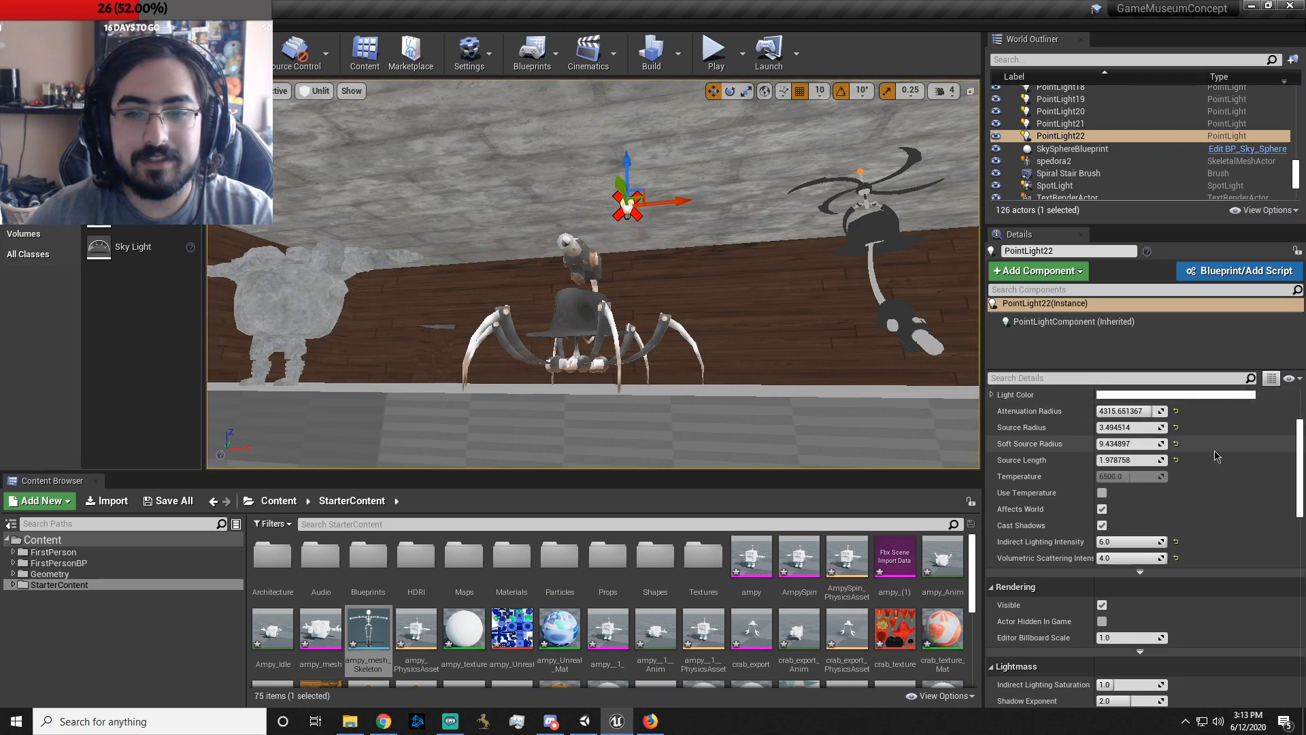
- Set the point light's intensity to 160 cd, attenuation radius to about 2381, source radius 84, soft source radius 101695 and source length 41.4
{"action": "scroll", "coordinate": [1220, 449], "scroll_direction": "up", "scroll_amount": 5}
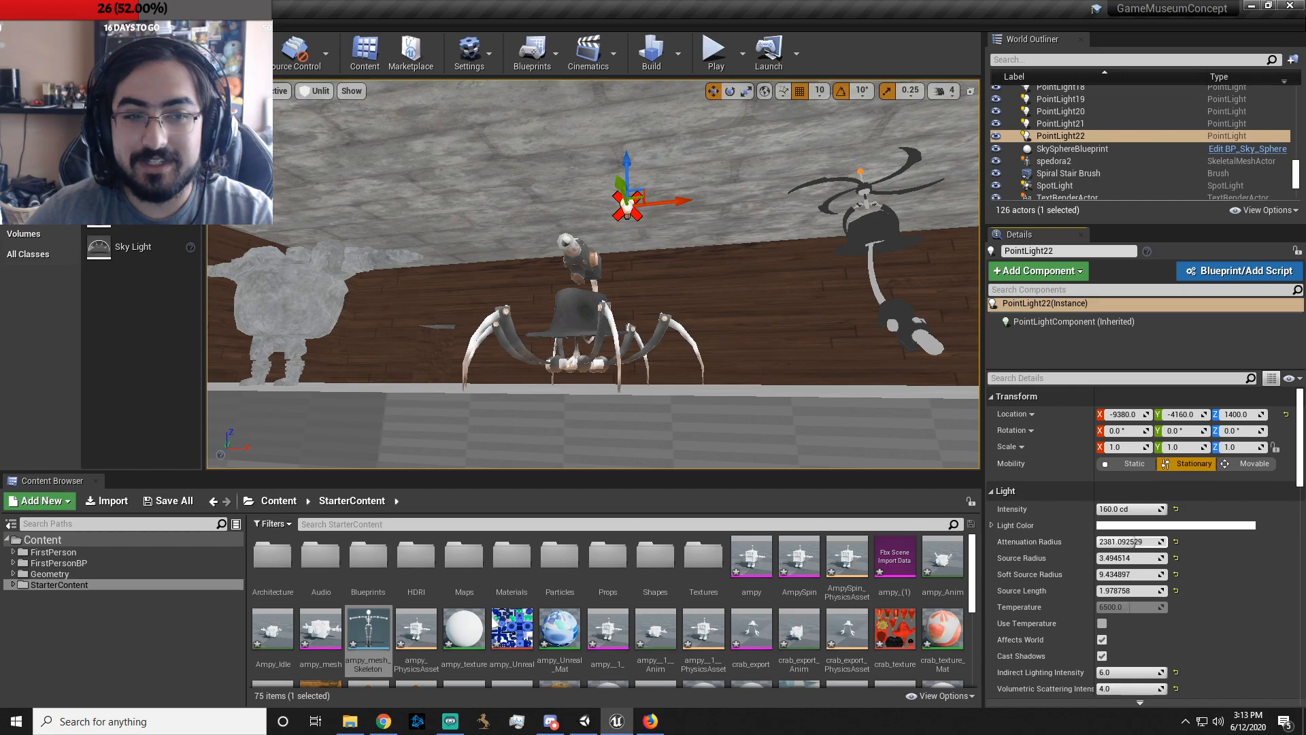
{"action": "mouse_move", "coordinate": [1147, 559]}
{"action": "left_mouse_down"}
{"action": "mouse_move", "coordinate": [1109, 560]}
{"action": "mouse_move", "coordinate": [1150, 575]}
{"action": "left_mouse_up"}
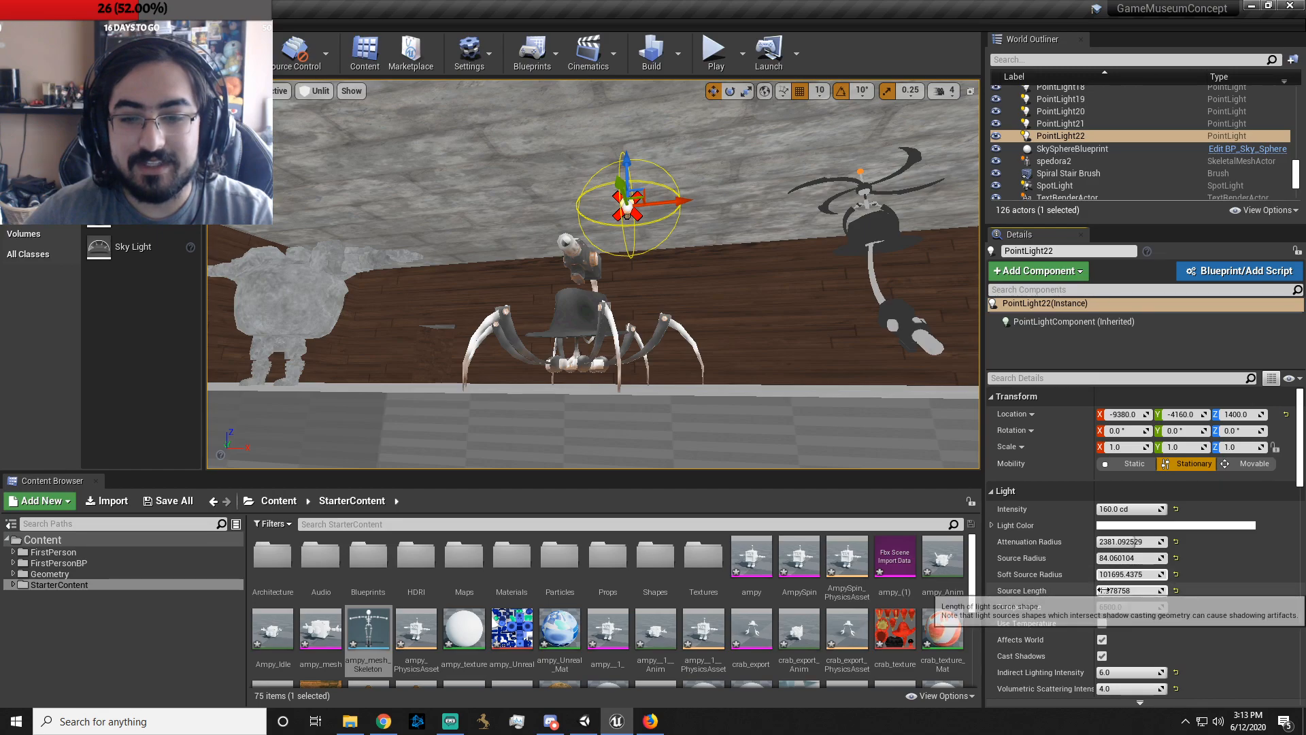
{"action": "left_click_drag", "start_coordinate": [1129, 590], "coordinate": [1157, 591]}
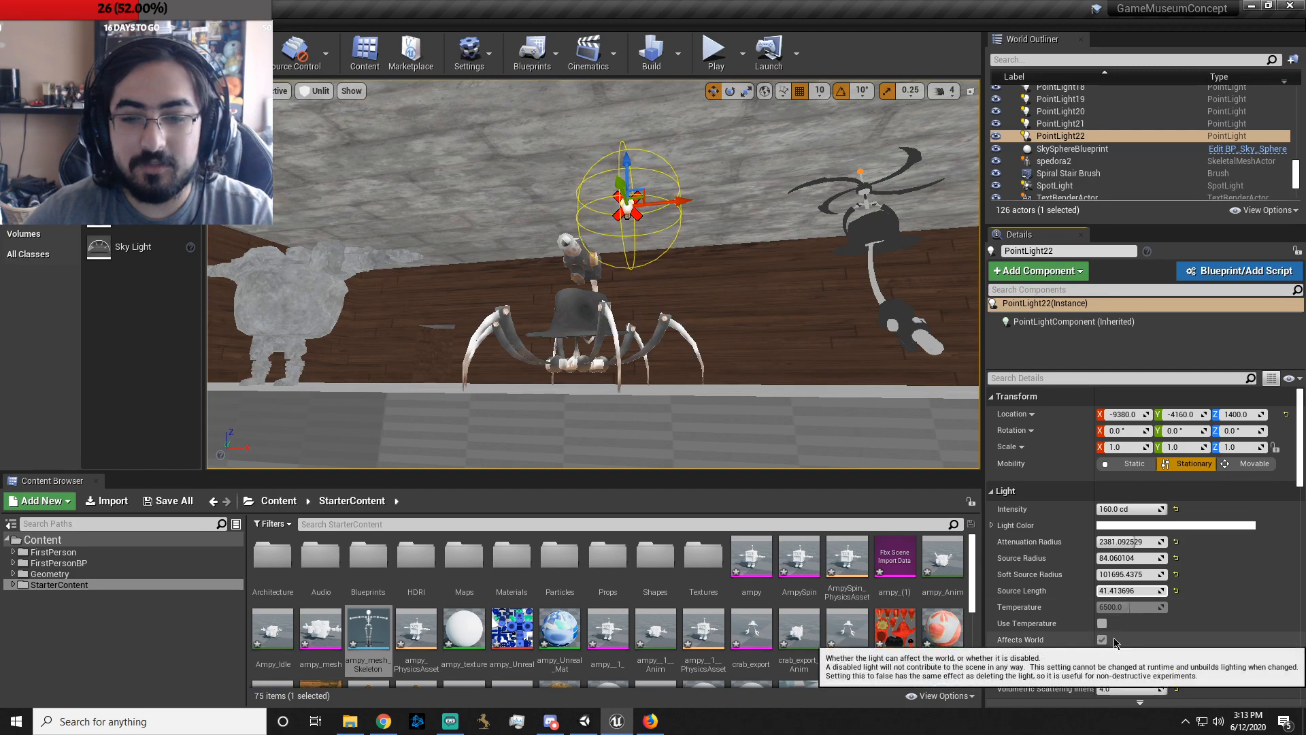
- Playtest the approach to the character stage again to check the moved and brightened point light
{"action": "left_click", "coordinate": [714, 51]}
{"action": "key", "text": "w"}
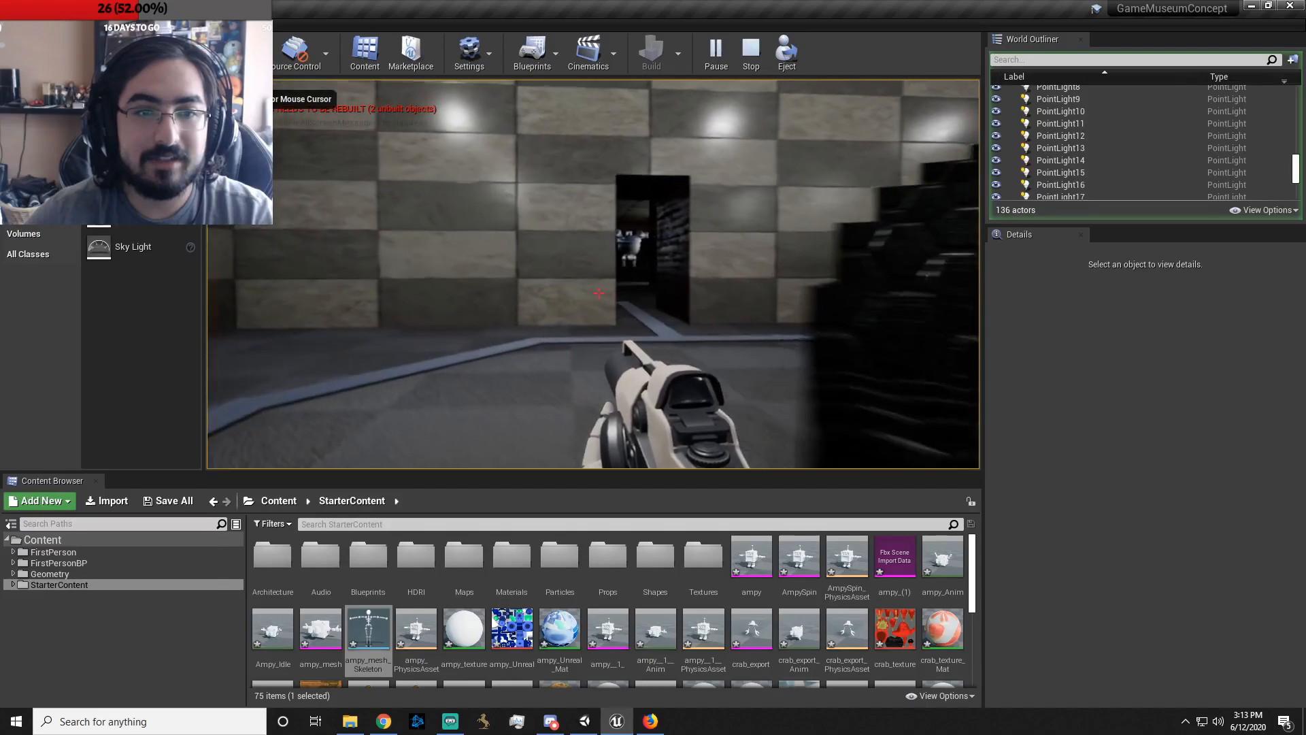
{"action": "key", "text": "w"}
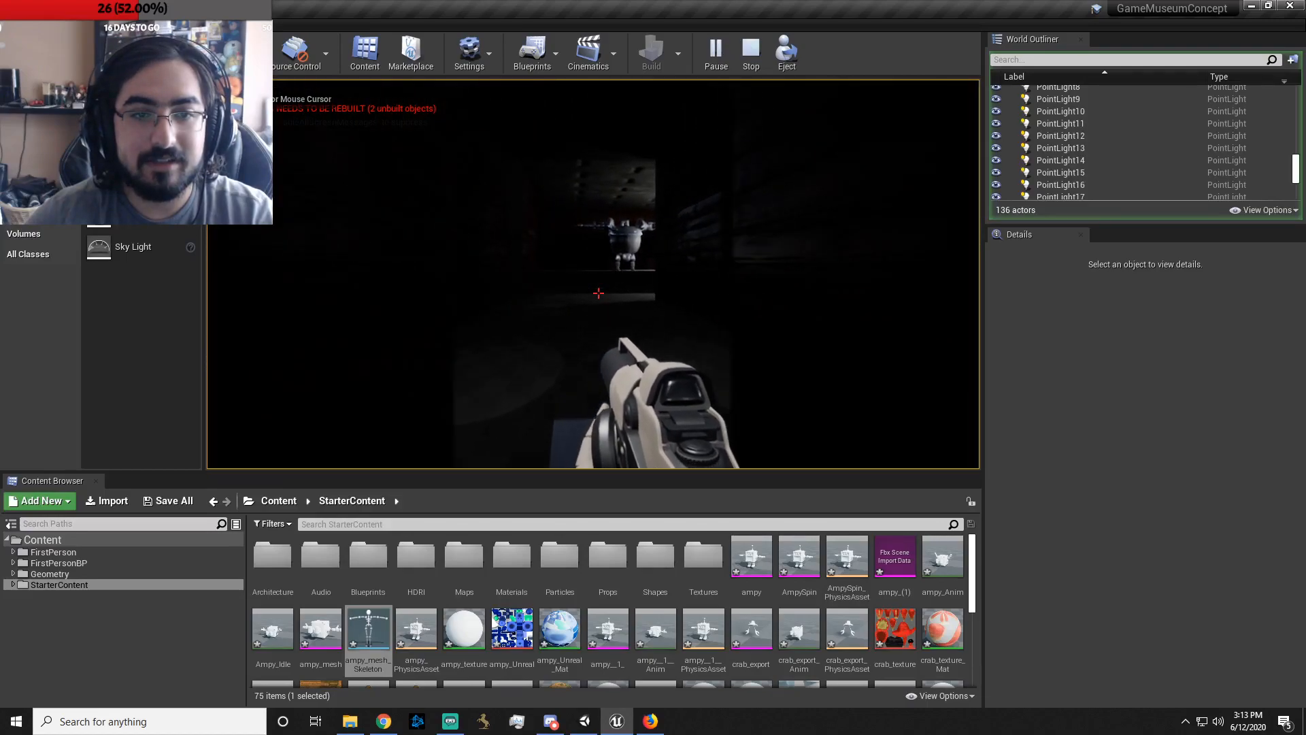
{"action": "key", "text": "w"}
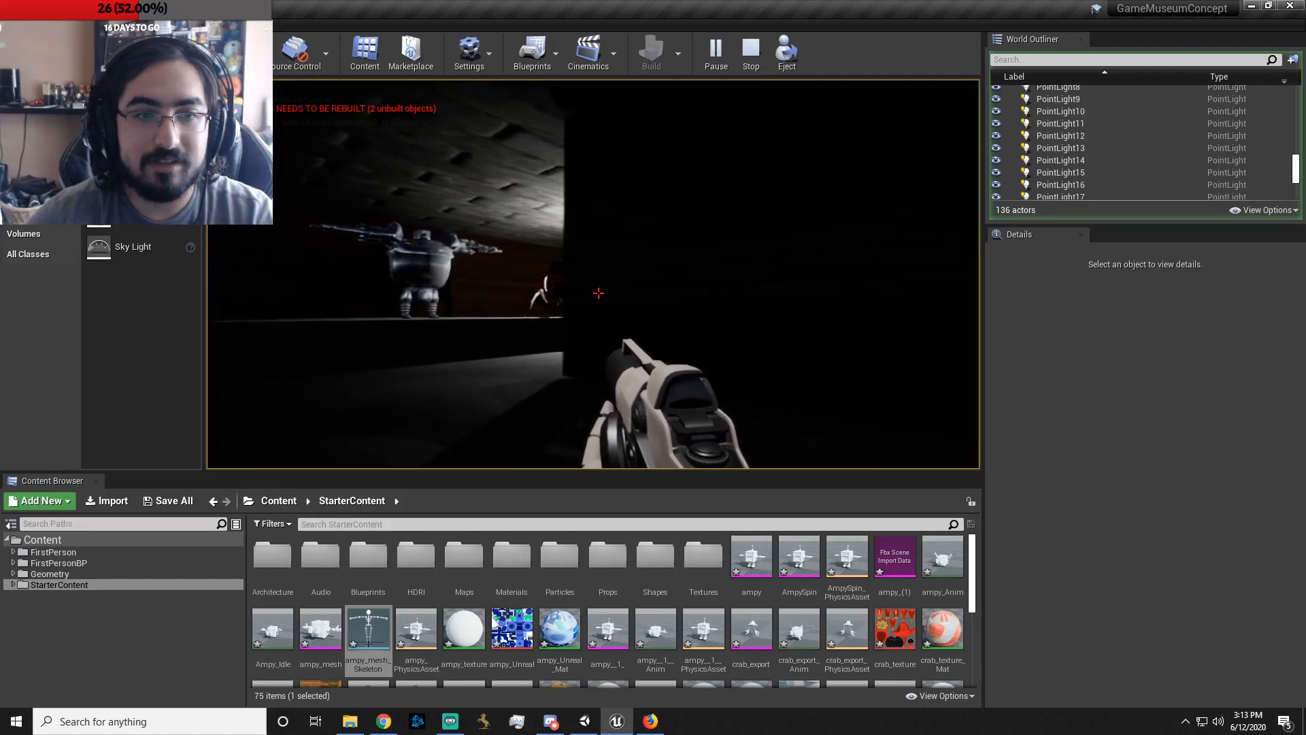
{"action": "key", "text": "Escape"}
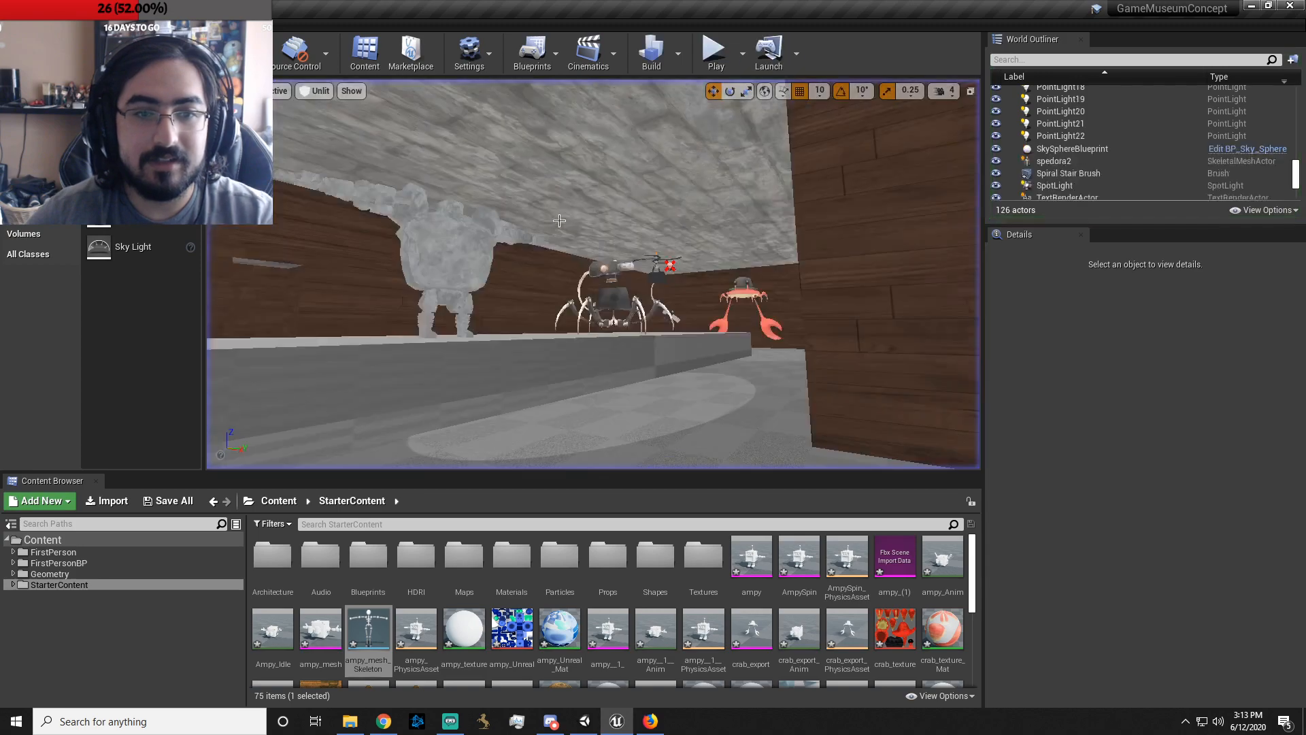
- Raise the point light above the spedora character to Z 1570 and set its source length to about 2279
{"action": "left_click", "coordinate": [670, 262]}
{"action": "key", "text": "f"}
{"action": "key", "text": "e"}
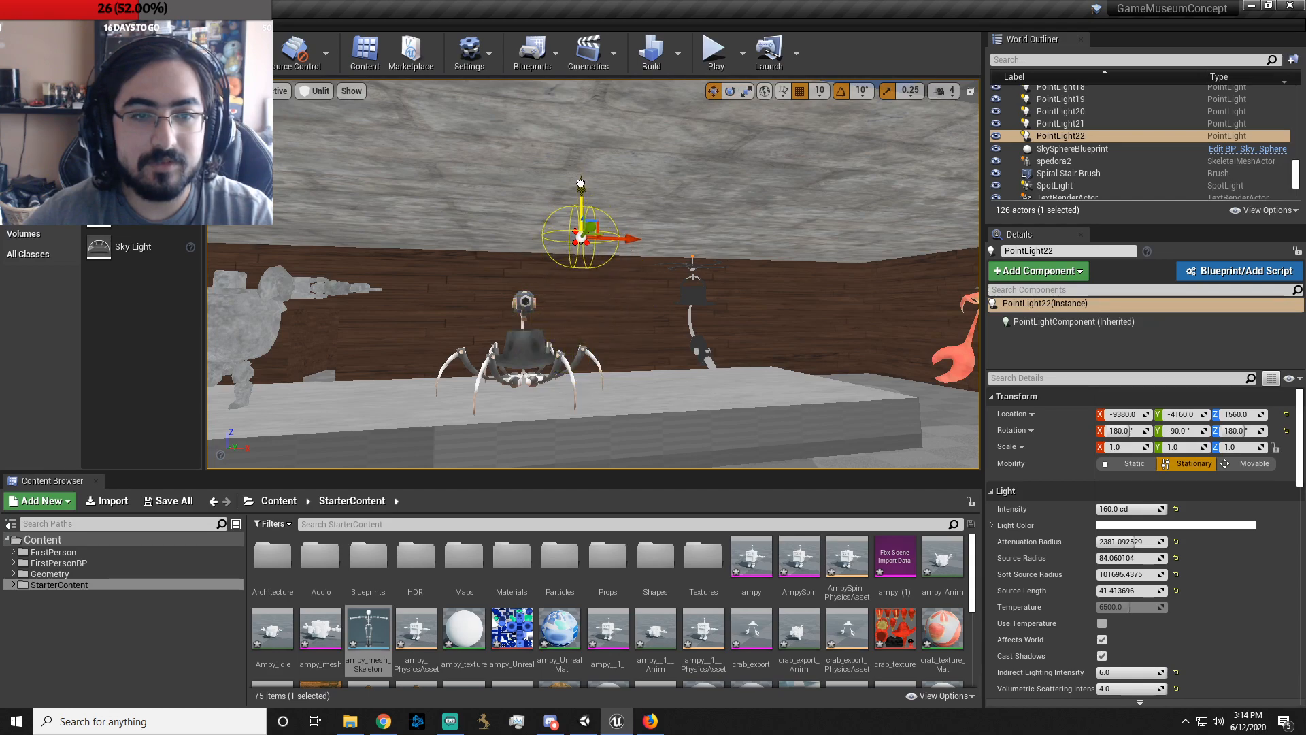
{"action": "left_click_drag", "start_coordinate": [1133, 592], "coordinate": [1198, 592]}
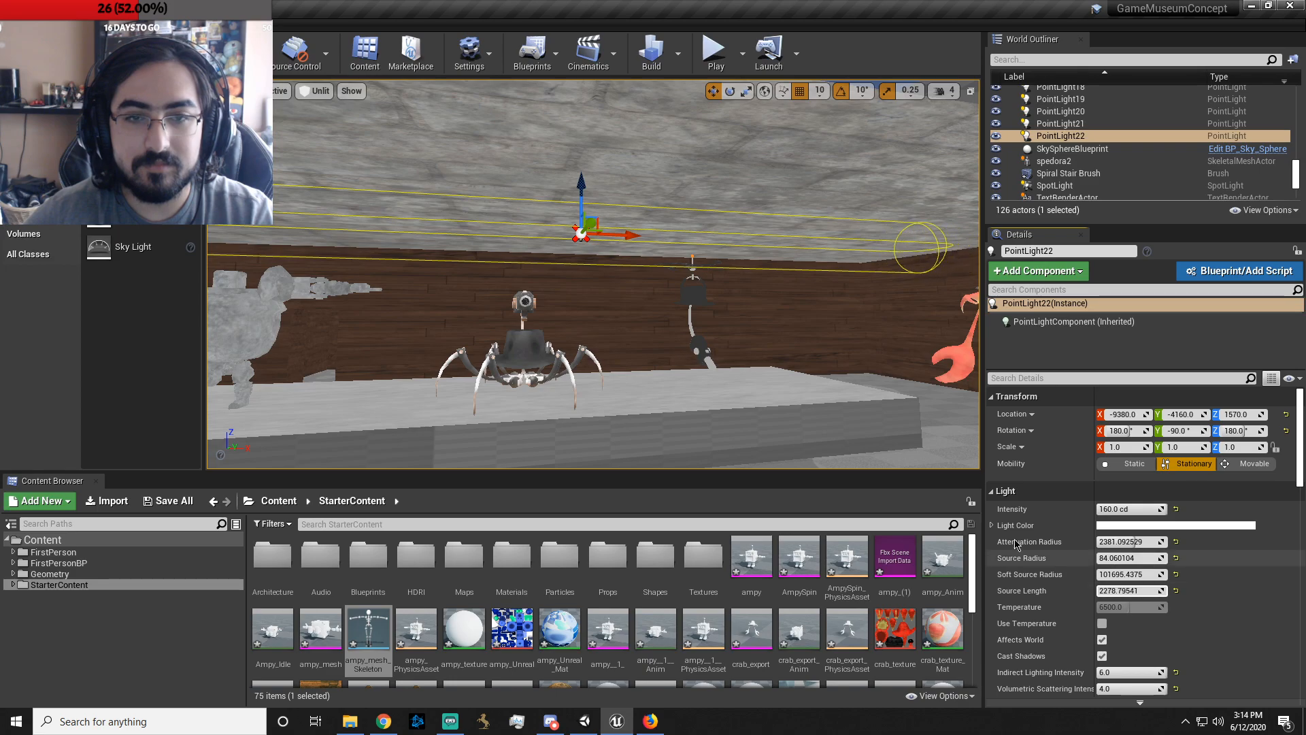
- Playtest the walk from the stairs along the character stage to check the light with the longer source
{"action": "left_click", "coordinate": [716, 54]}
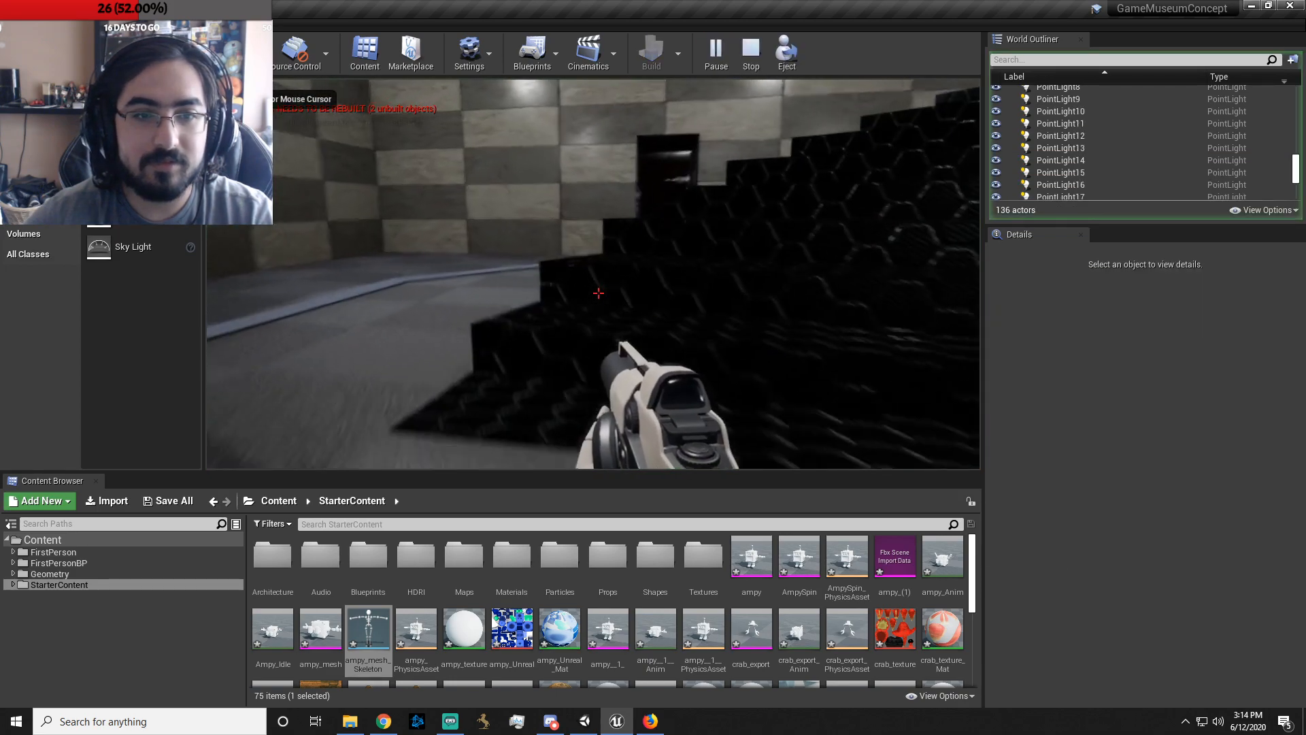
{"action": "key", "text": "w"}
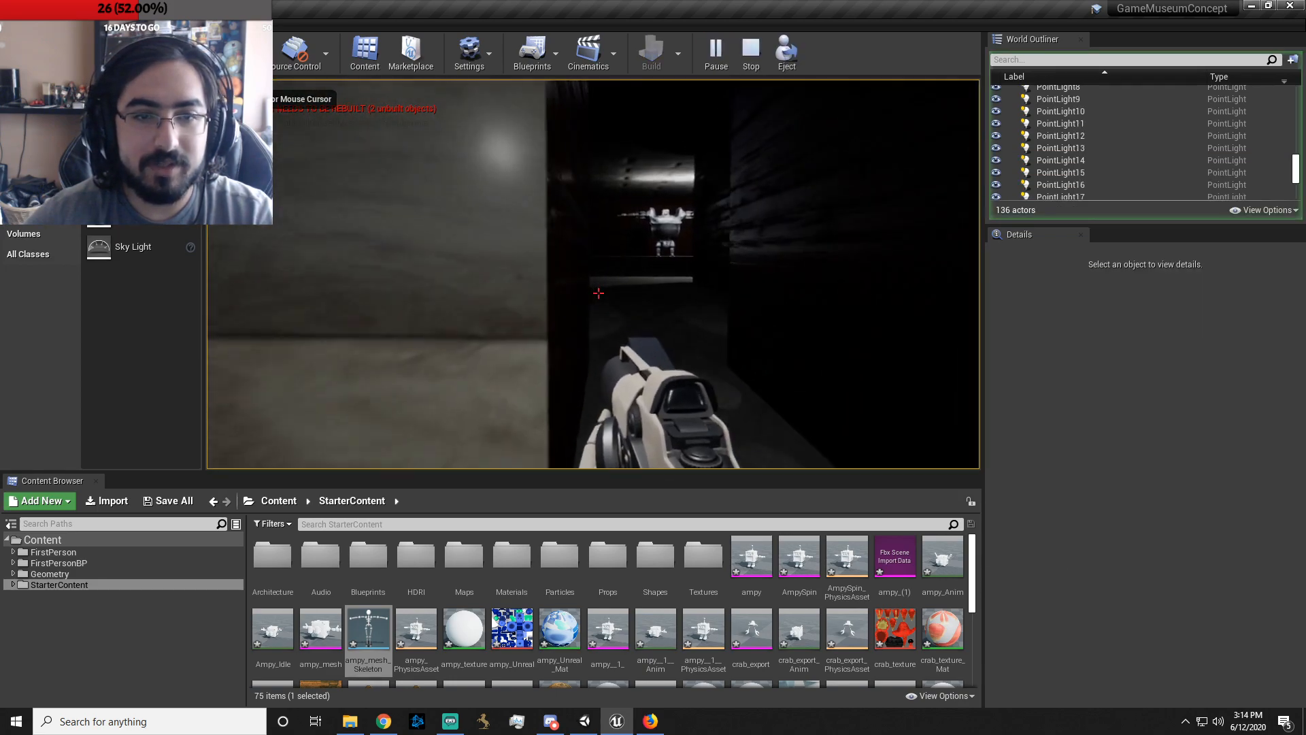
{"action": "key", "text": "w"}
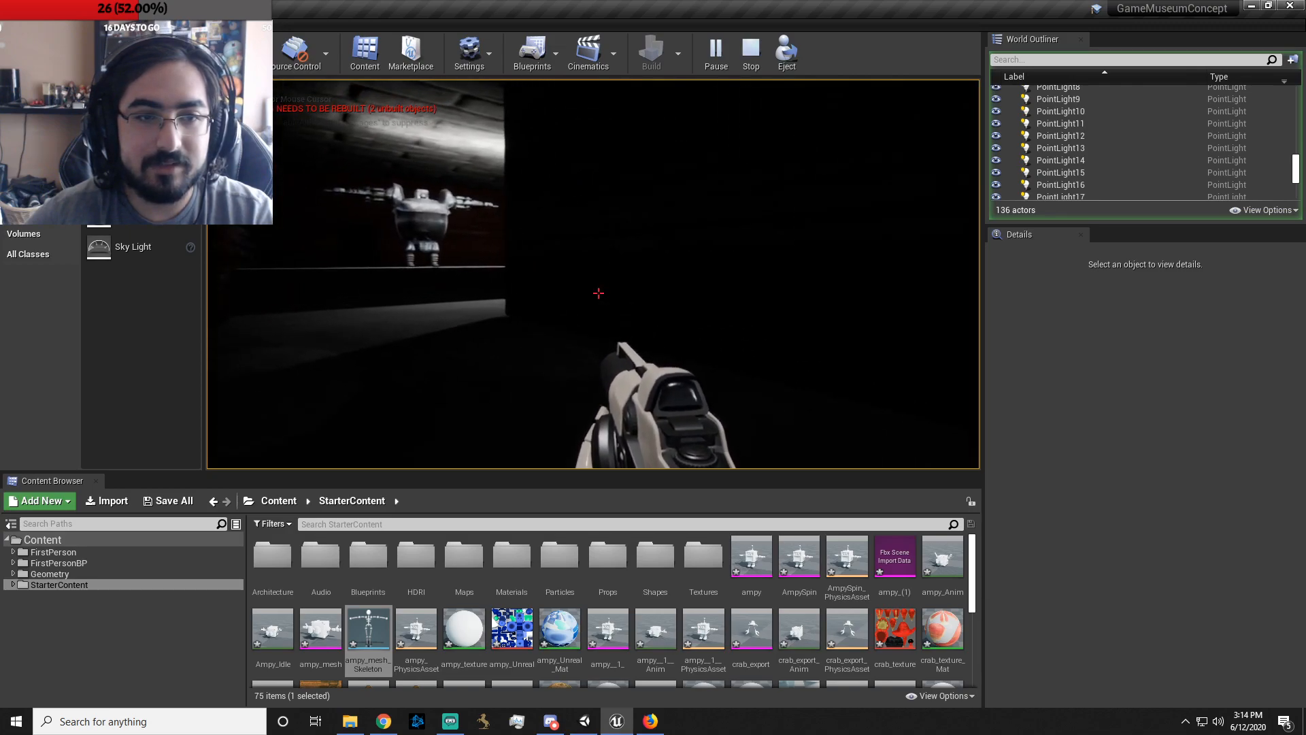
{"action": "key", "text": "w"}
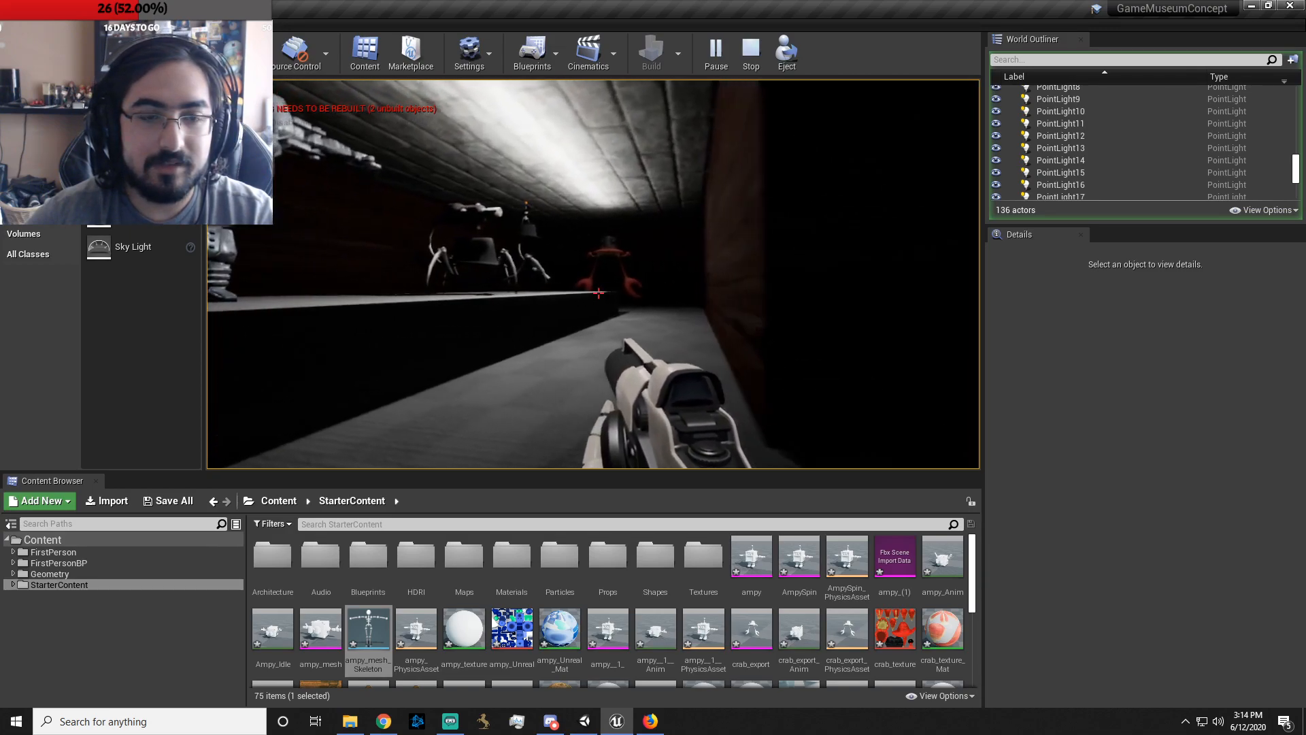
{"action": "key", "text": "w"}
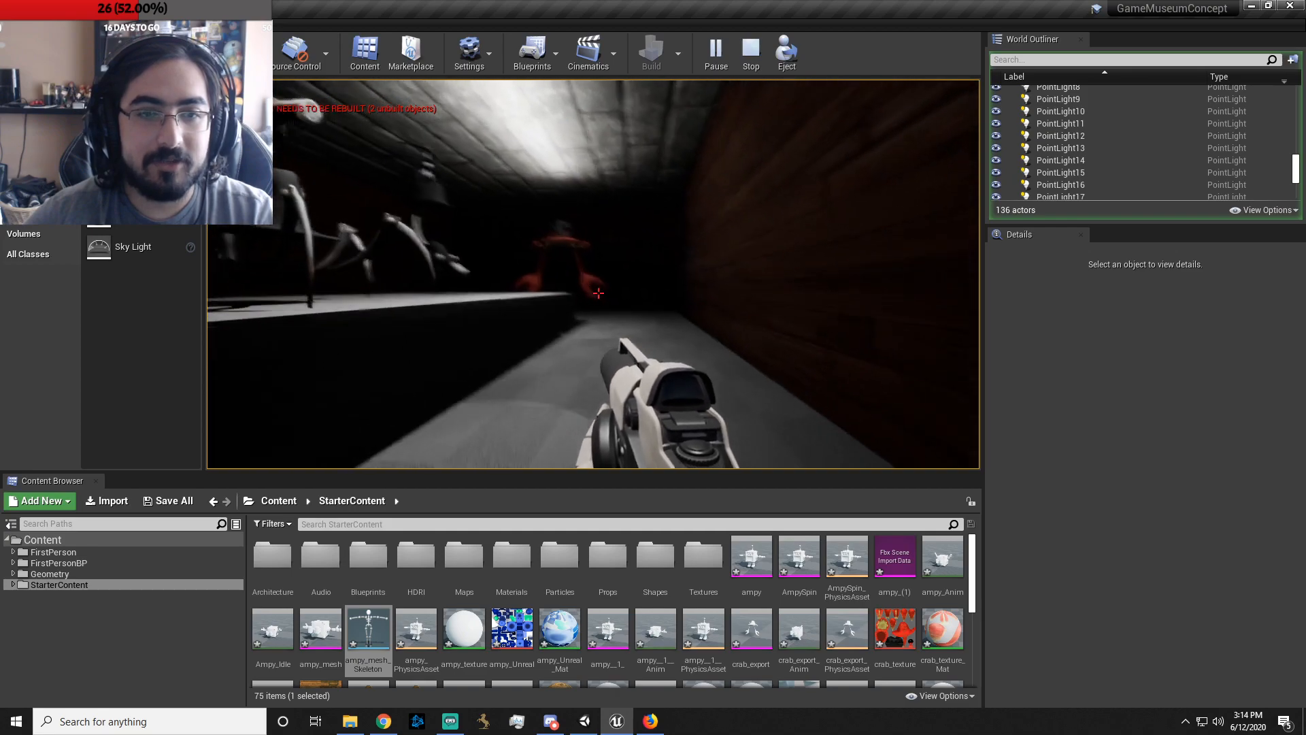
{"action": "key", "text": "w"}
{"action": "key", "text": "w"}
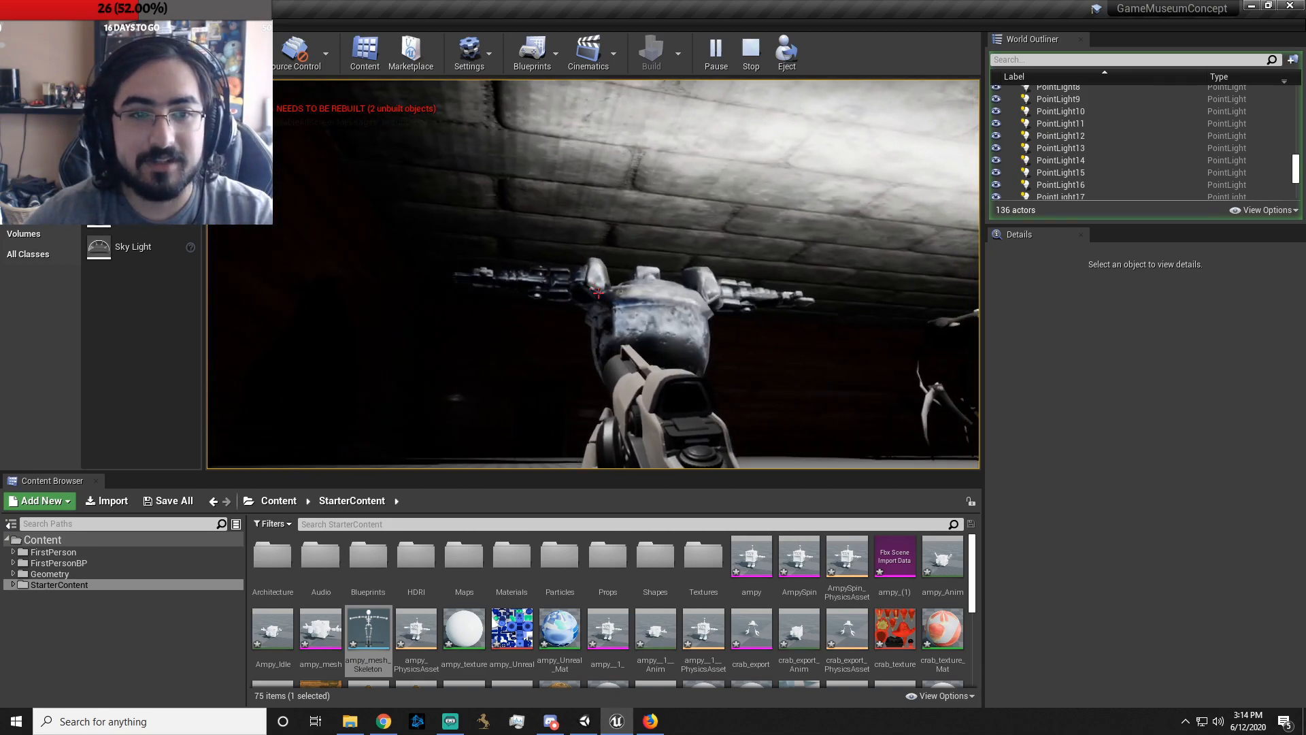
{"action": "key", "text": "Escape"}
- Move the stage's point light to X -9380, Y -4360, Z 1530 and greatly increase its soft source radius
{"action": "right_click_drag", "start_coordinate": [840, 285], "coordinate": [869, 279]}
{"action": "left_click", "coordinate": [802, 253]}
{"action": "right_click_drag", "start_coordinate": [801, 252], "coordinate": [771, 268]}
{"action": "key", "text": "s"}
{"action": "key", "text": "w"}
{"action": "left_click_drag", "start_coordinate": [822, 235], "coordinate": [821, 269]}
{"action": "key", "text": "s"}
{"action": "right_click_drag", "start_coordinate": [822, 274], "coordinate": [662, 265]}
{"action": "left_click_drag", "start_coordinate": [497, 256], "coordinate": [562, 256]}
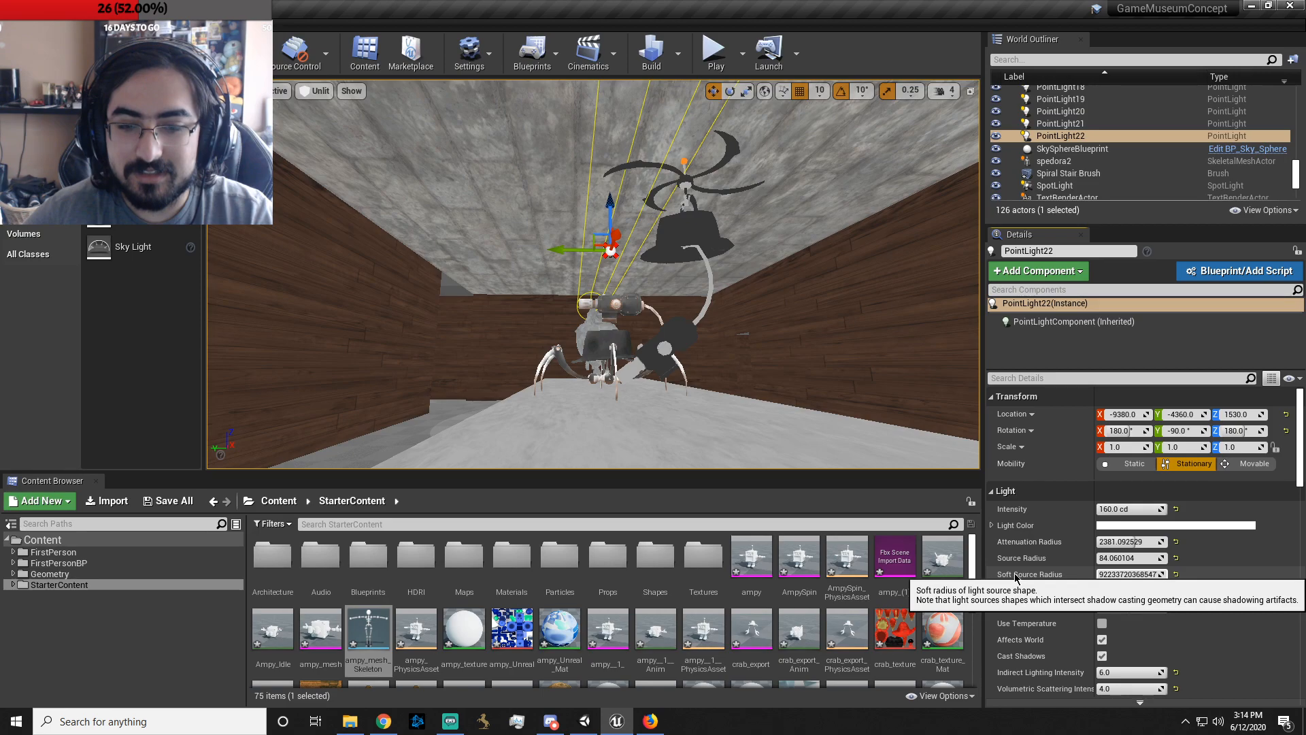
- Set the point light's source radius to about 80.5, its intensity units to Lumens and its intensity to about 529 lm
{"action": "mouse_move", "coordinate": [1112, 558]}
{"action": "left_mouse_down"}
{"action": "mouse_move", "coordinate": [1191, 558]}
{"action": "mouse_move", "coordinate": [1122, 558]}
{"action": "left_mouse_up"}
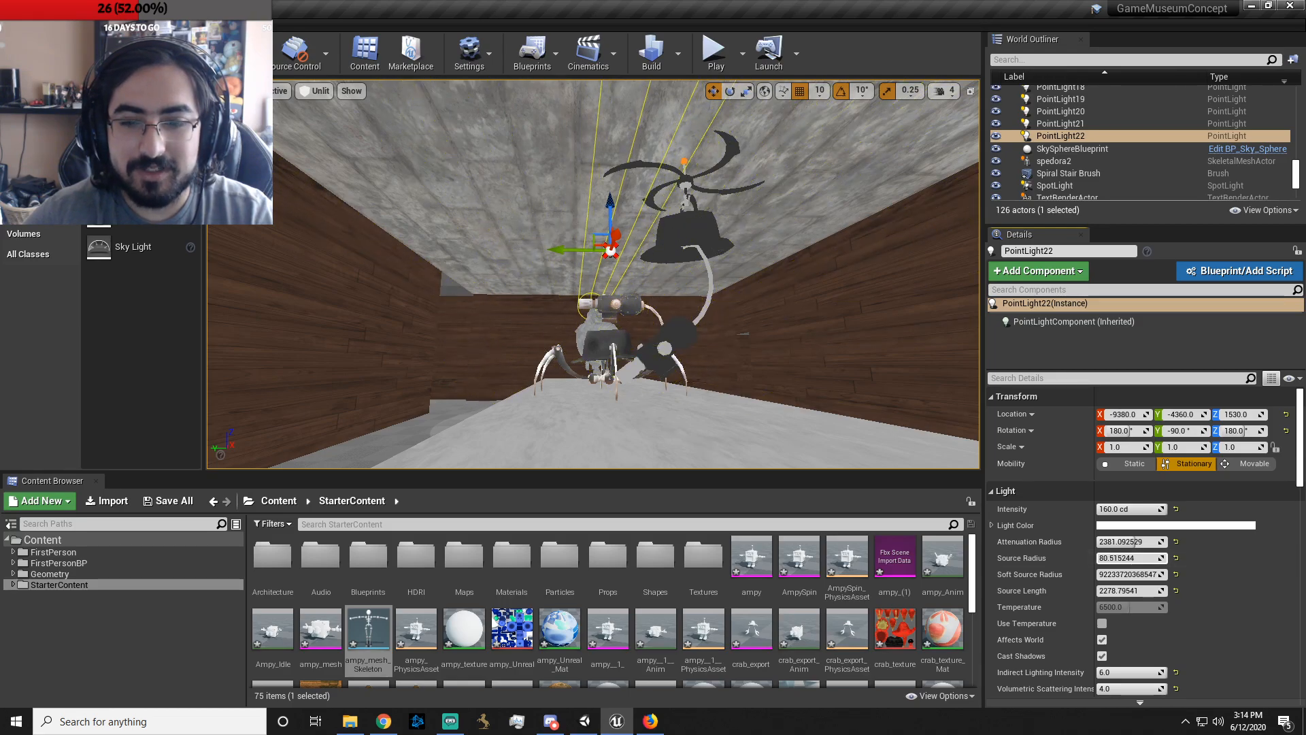
{"action": "scroll", "coordinate": [1048, 640], "scroll_direction": "down", "scroll_amount": 2}
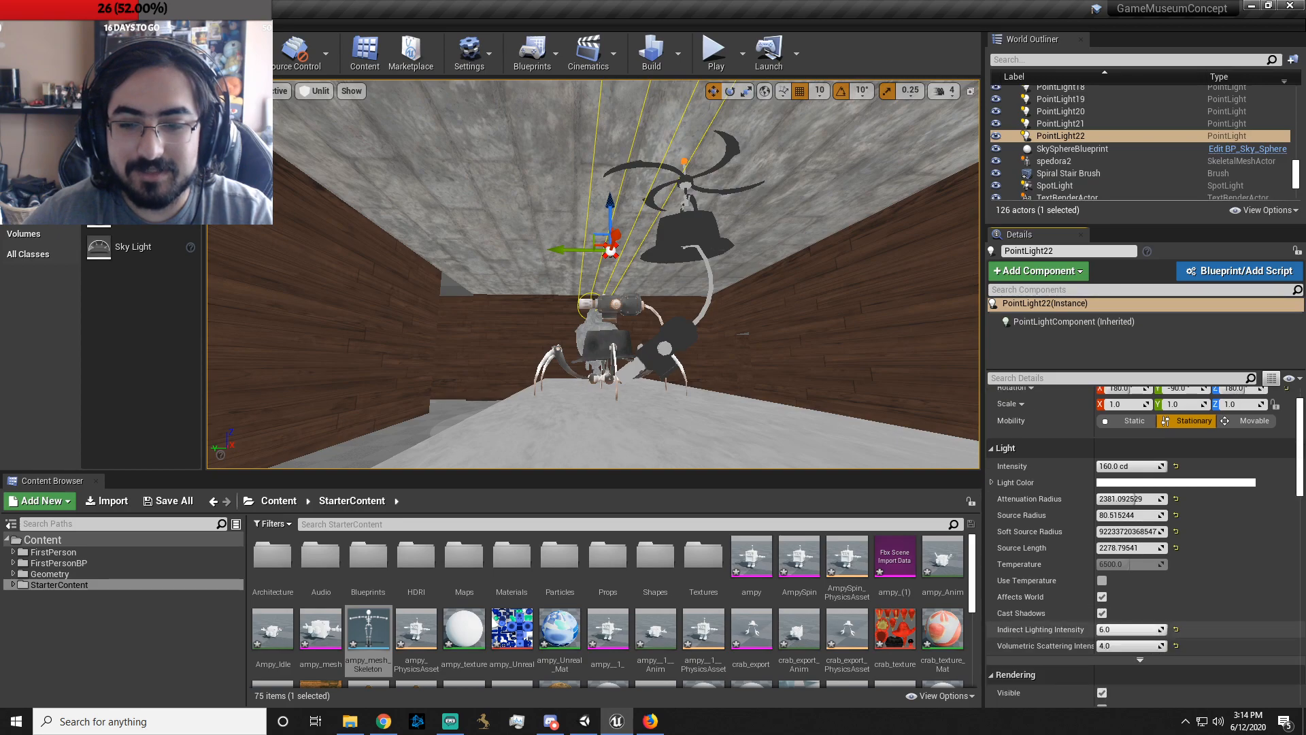
{"action": "scroll", "coordinate": [1138, 595], "scroll_direction": "down", "scroll_amount": 3}
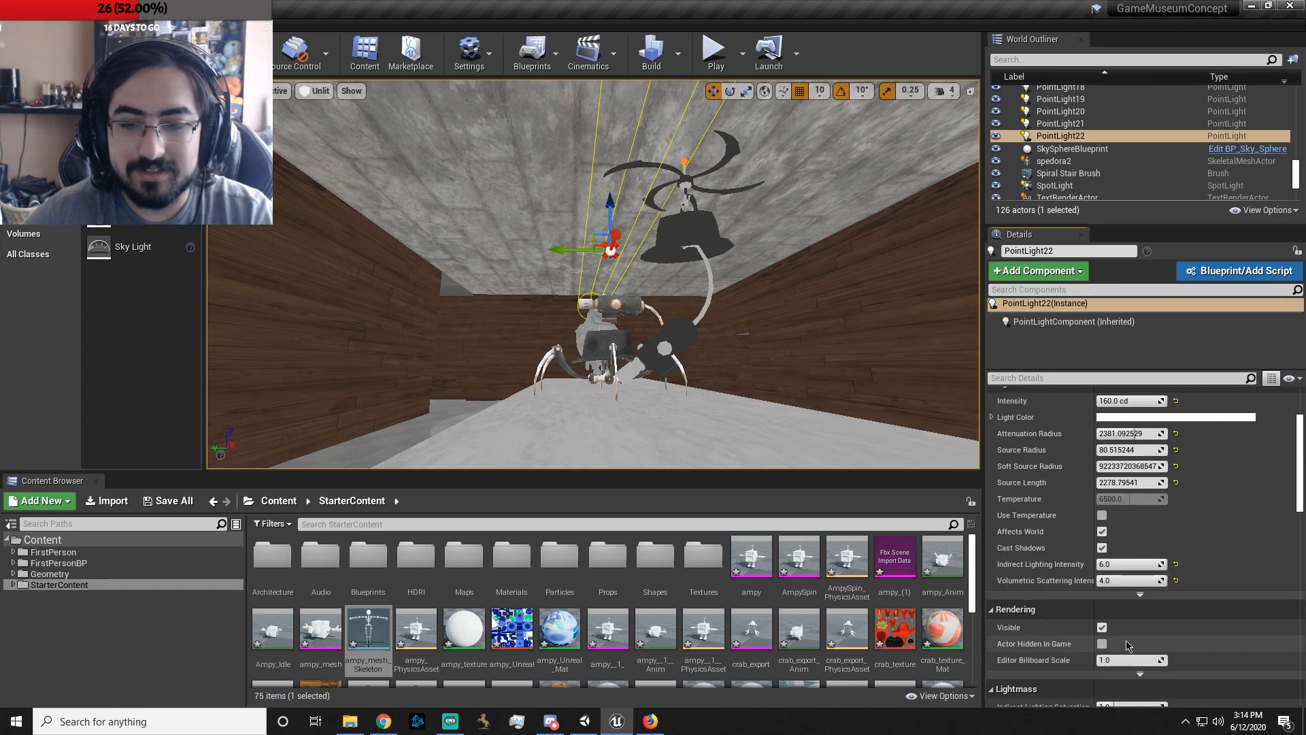
{"action": "left_click", "coordinate": [1140, 596]}
{"action": "scroll", "coordinate": [1140, 596], "scroll_direction": "down", "scroll_amount": 5}
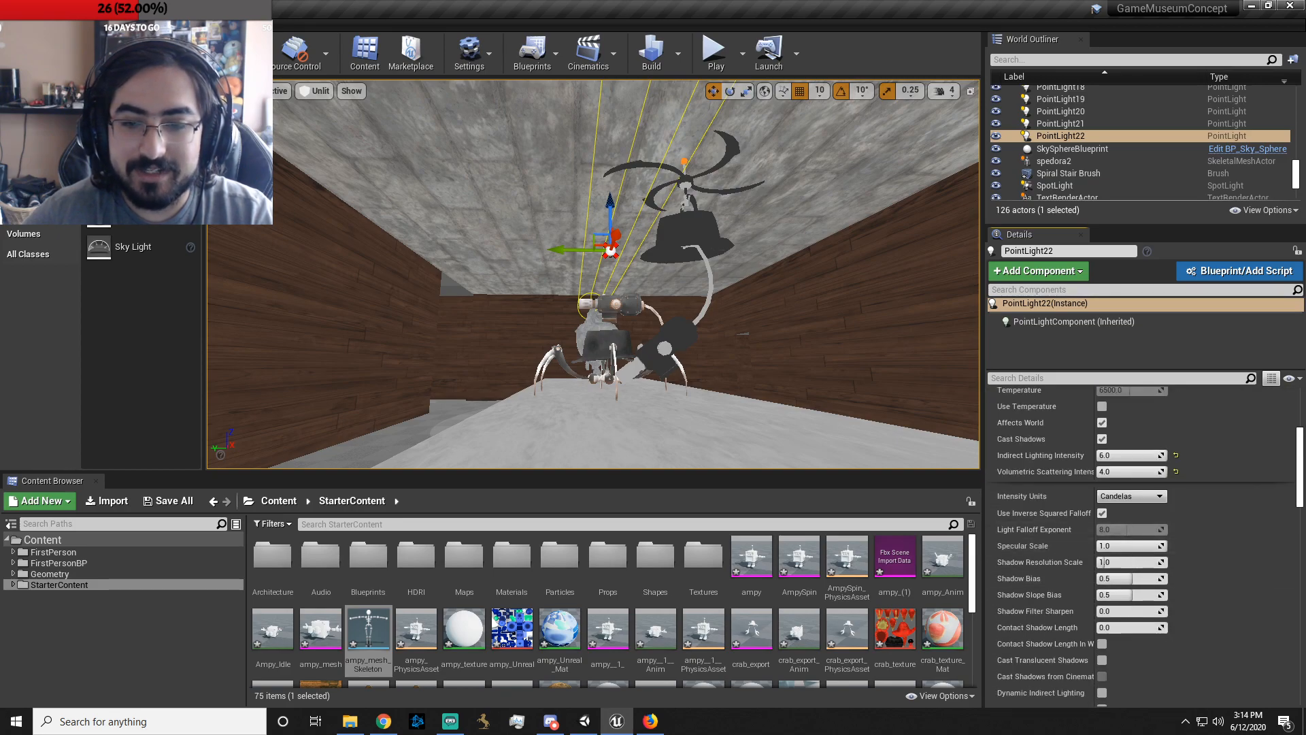
{"action": "left_click", "coordinate": [1148, 500]}
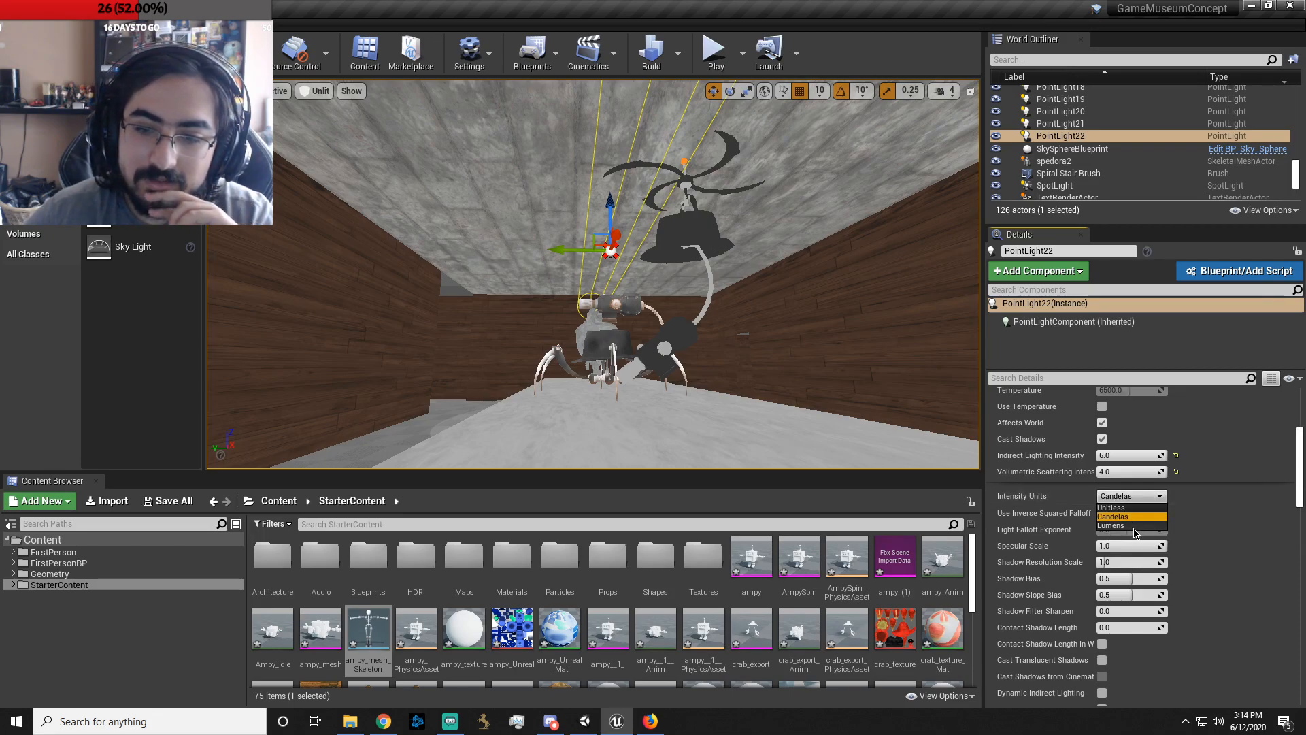
{"action": "left_click", "coordinate": [1134, 527]}
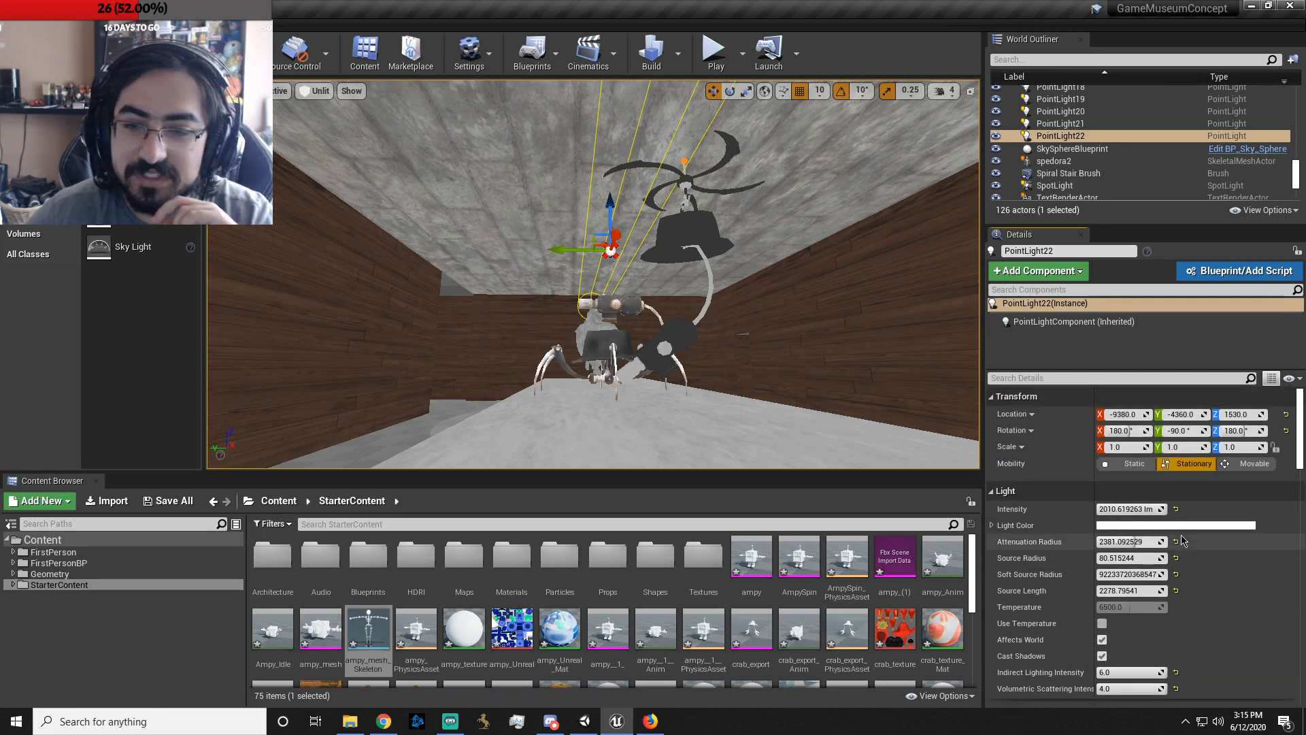
{"action": "scroll", "coordinate": [1182, 540], "scroll_direction": "down", "scroll_amount": 2}
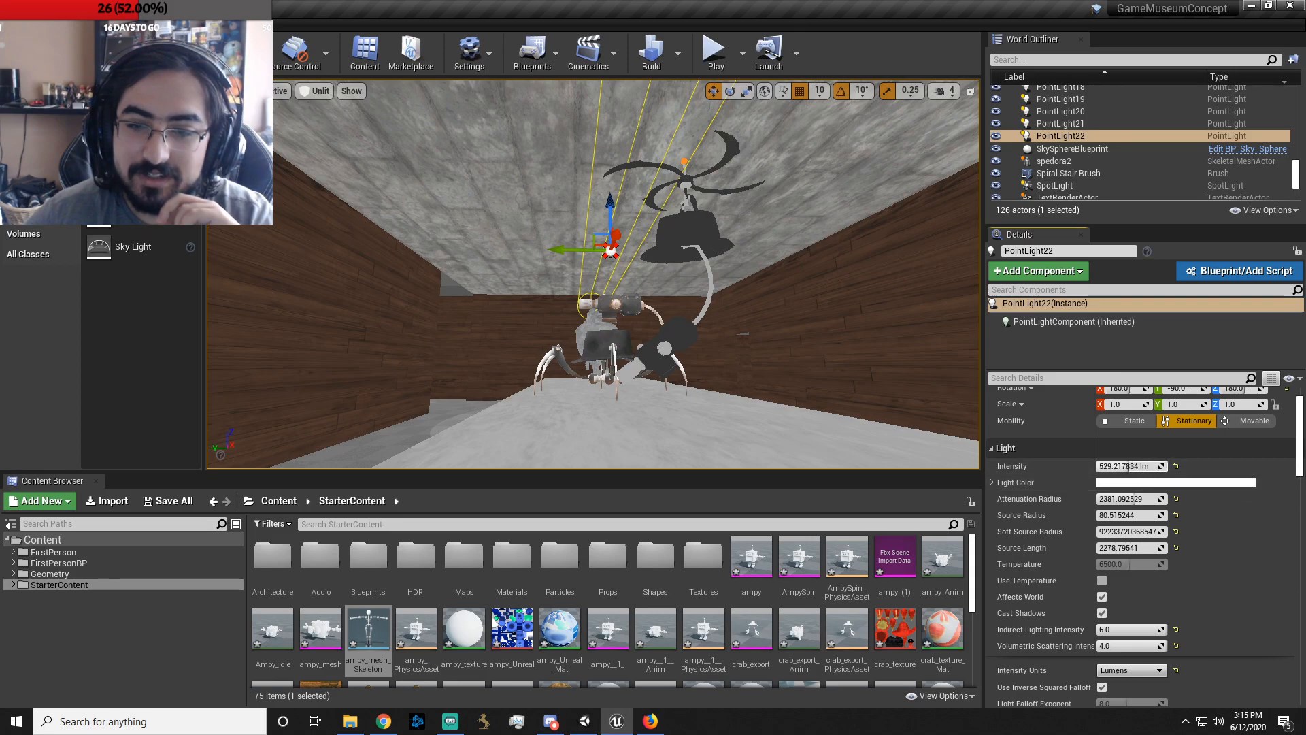
- Enable Dynamic Indirect Lighting in the point light's advanced light settings
{"action": "scroll", "coordinate": [1235, 561], "scroll_direction": "down", "scroll_amount": 8}
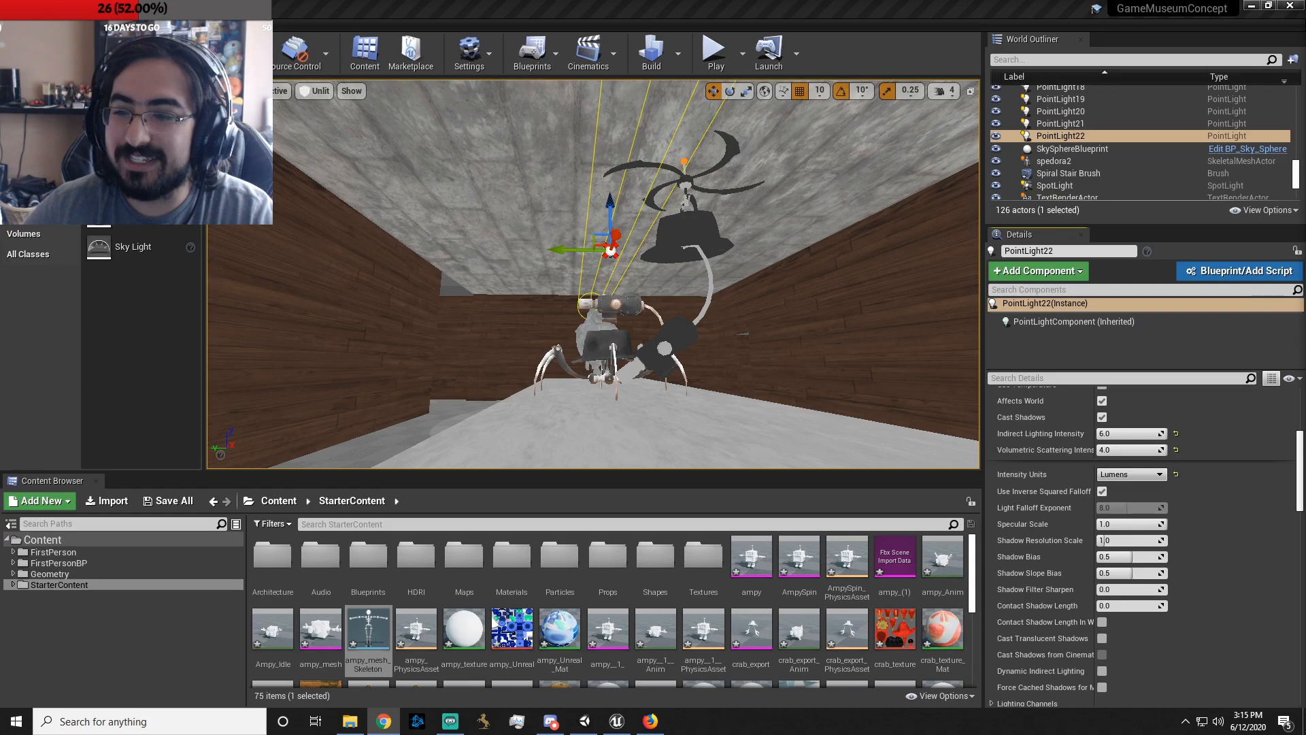
{"action": "mouse_move", "coordinate": [728, 354]}
{"action": "right_mouse_down"}
{"action": "mouse_move", "coordinate": [737, 359]}
{"action": "mouse_move", "coordinate": [721, 363]}
{"action": "right_mouse_up"}
{"action": "key", "text": "d"}
{"action": "key", "text": "w"}
{"action": "key", "text": "s"}
{"action": "left_click_drag", "start_coordinate": [1153, 370], "coordinate": [1169, 311]}
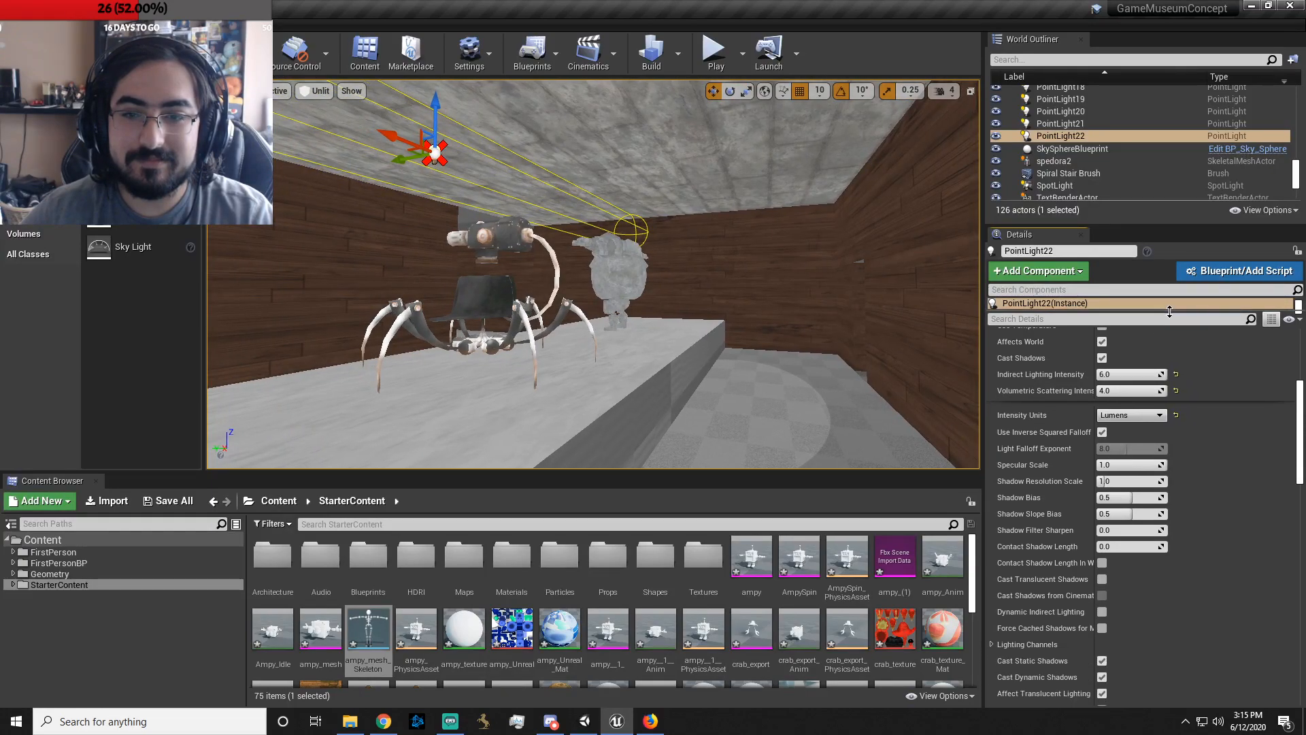
{"action": "scroll", "coordinate": [1125, 555], "scroll_direction": "down", "scroll_amount": 5}
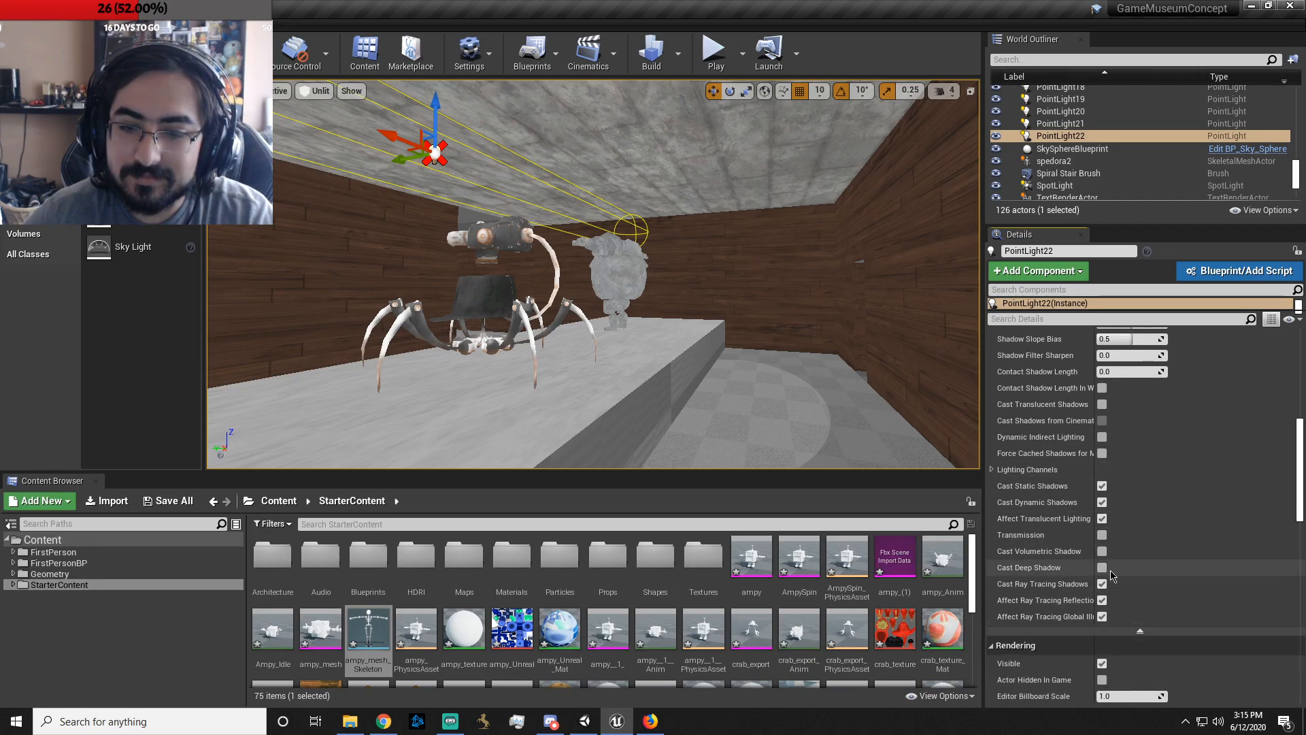
{"action": "scroll", "coordinate": [1100, 549], "scroll_direction": "up", "scroll_amount": 1}
{"action": "scroll", "coordinate": [1101, 550], "scroll_direction": "up", "scroll_amount": 1}
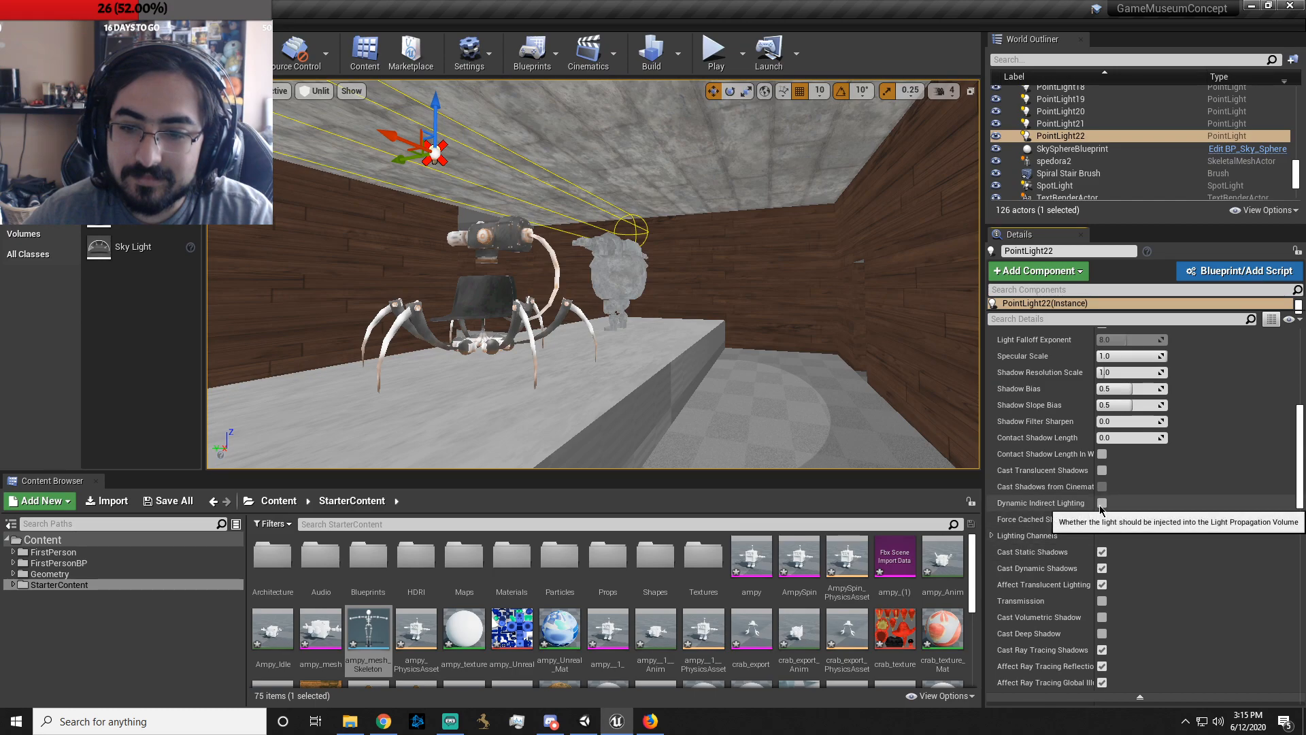
{"action": "left_click", "coordinate": [1101, 503]}
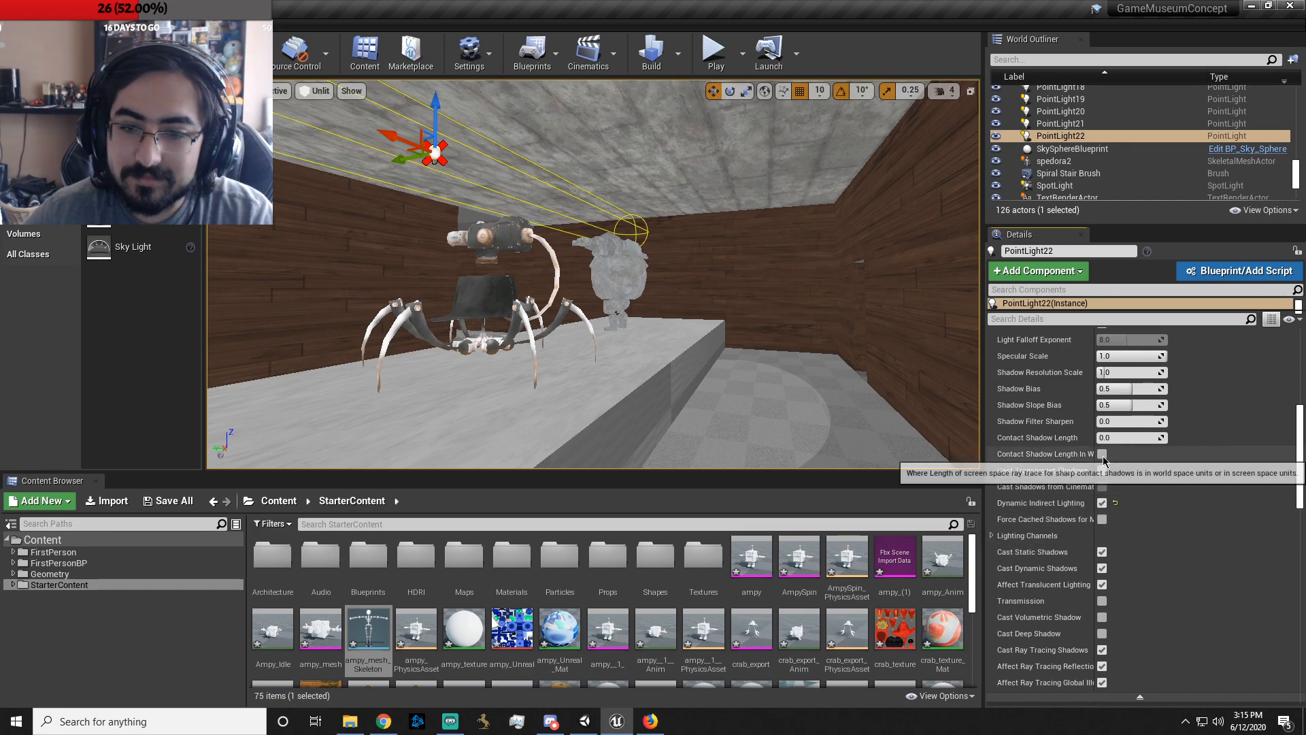
- Search the placeable actors for "light" and place a Volumetric Lightmap Density Volume in the level beside the exhibit rooms
{"action": "right_click_drag", "start_coordinate": [816, 326], "coordinate": [456, 242]}
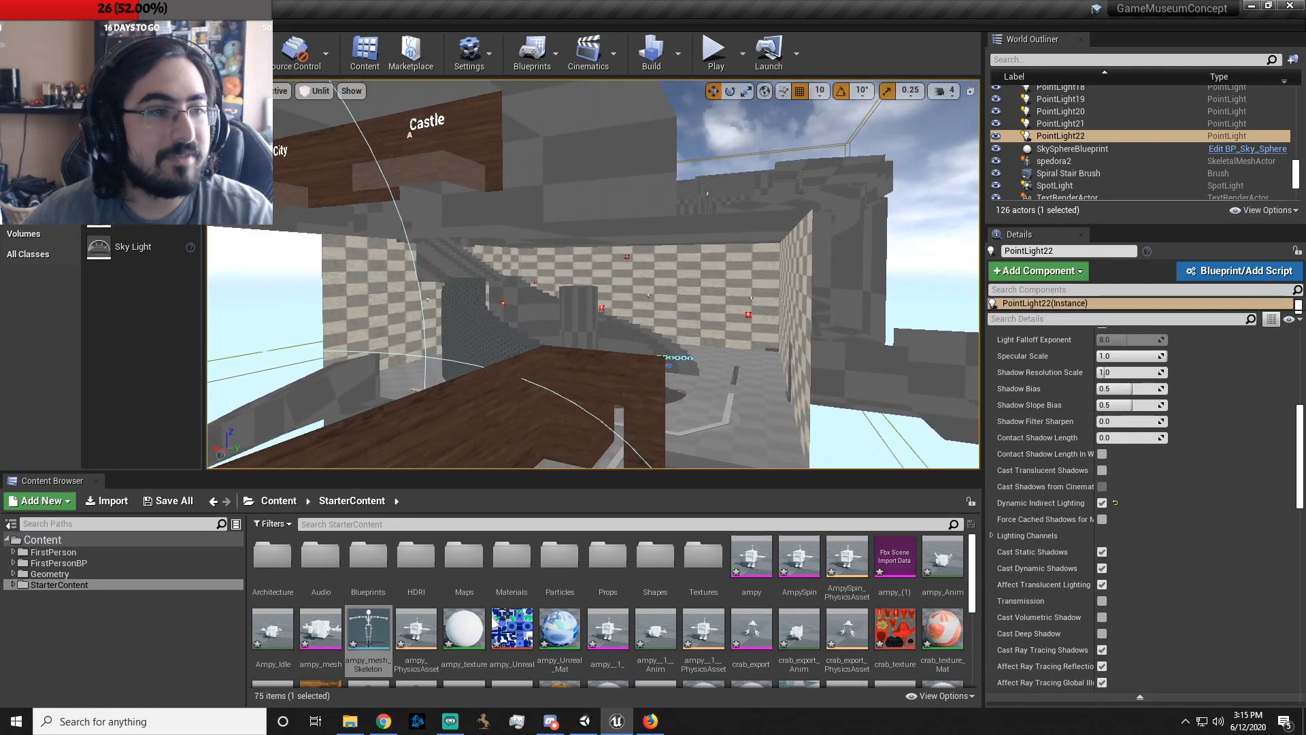
{"action": "type", "text": "light"}
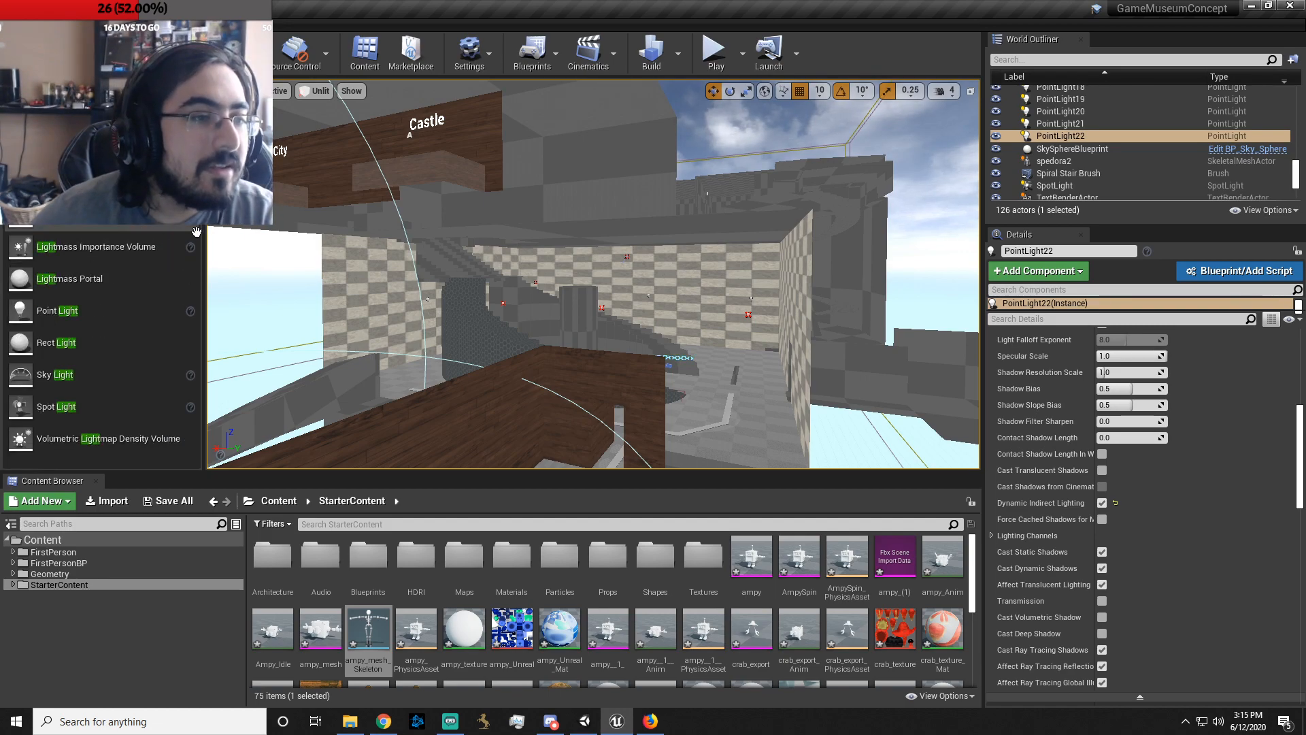
{"action": "scroll", "coordinate": [227, 298], "scroll_direction": "down", "scroll_amount": 2}
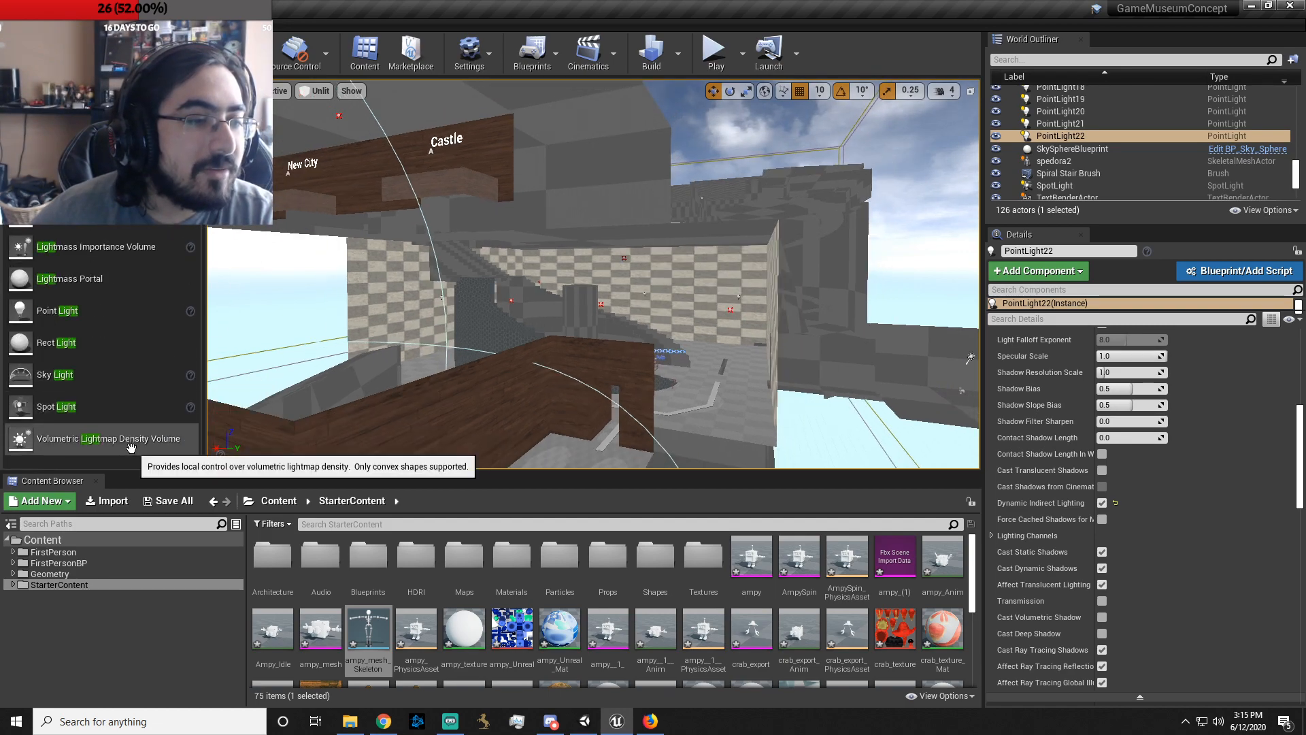
{"action": "left_click_drag", "start_coordinate": [132, 447], "coordinate": [494, 361]}
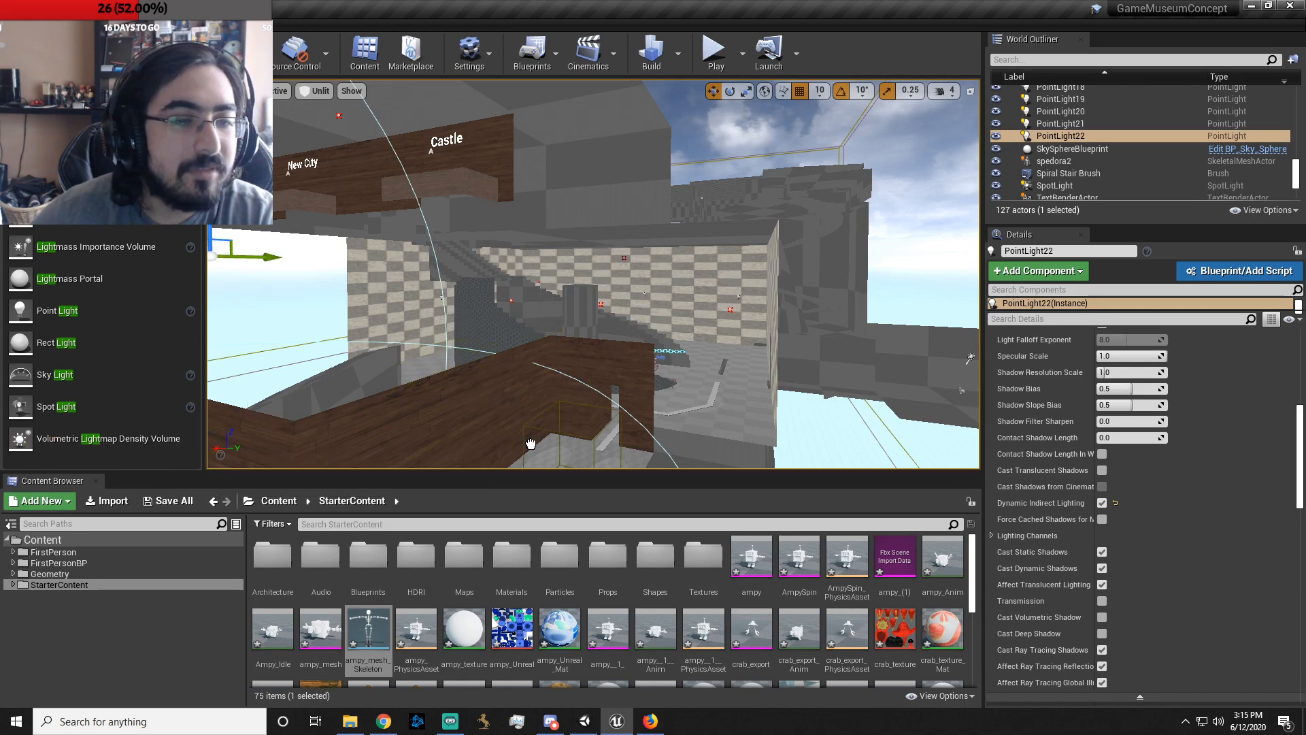
{"action": "left_click_drag", "start_coordinate": [570, 309], "coordinate": [573, 311]}
- Scale up the Volumetric Lightmap Density Volume around the museum rooms and inspect its bounds
{"action": "right_click_drag", "start_coordinate": [688, 345], "coordinate": [662, 361]}
{"action": "key", "text": "r"}
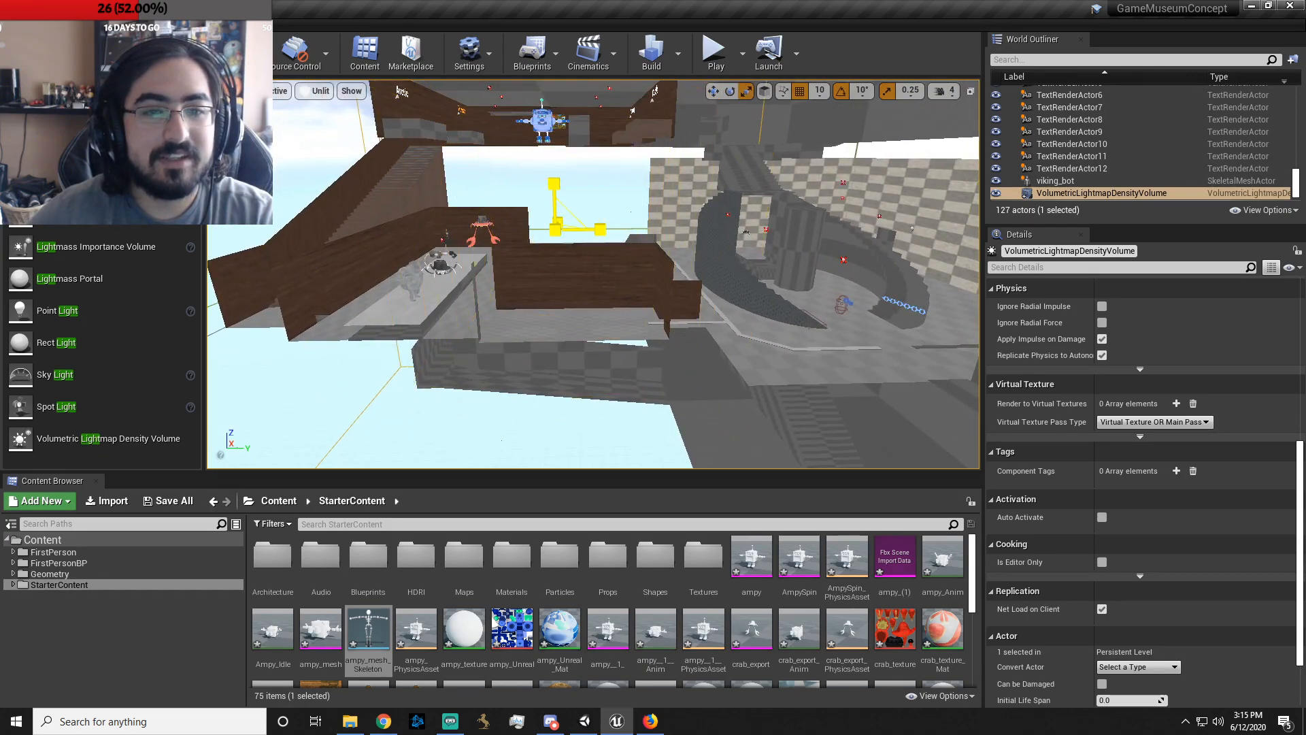
{"action": "key", "text": "f"}
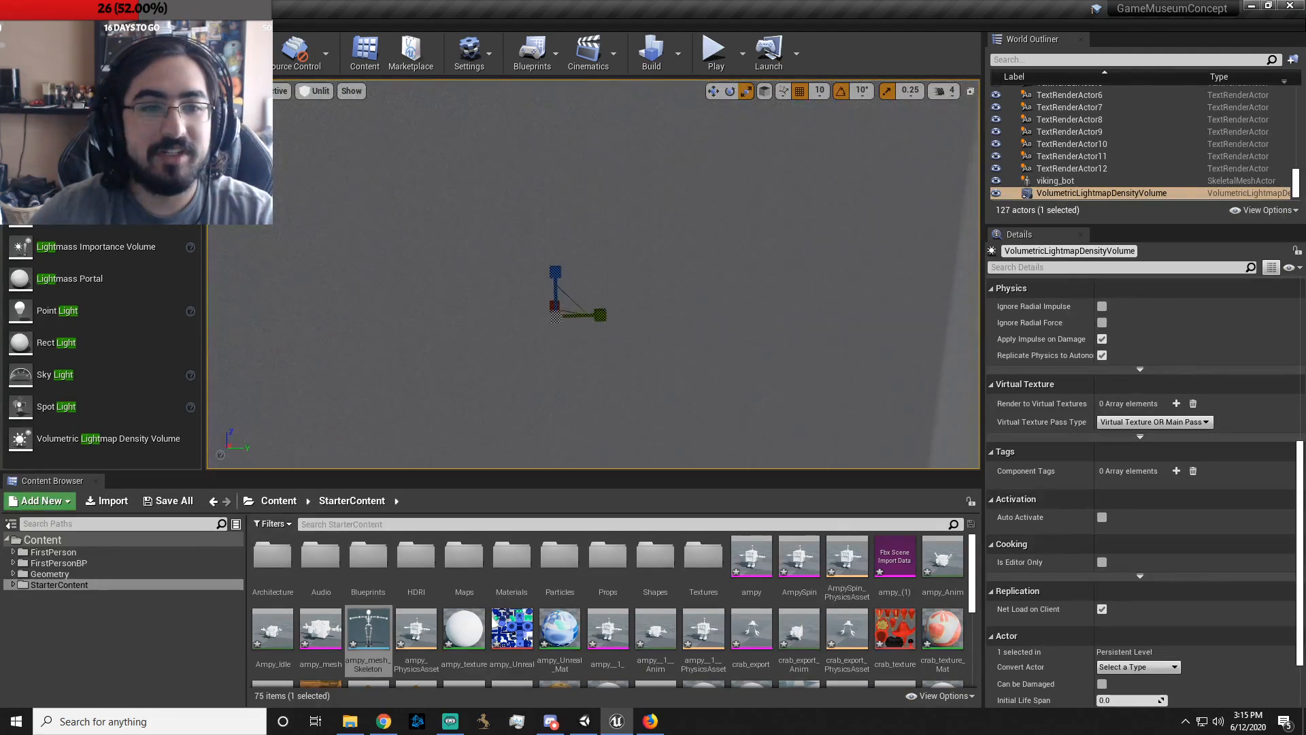
{"action": "key", "text": "d"}
{"action": "key", "text": "s"}
{"action": "right_click_drag", "start_coordinate": [561, 286], "coordinate": [561, 287]}
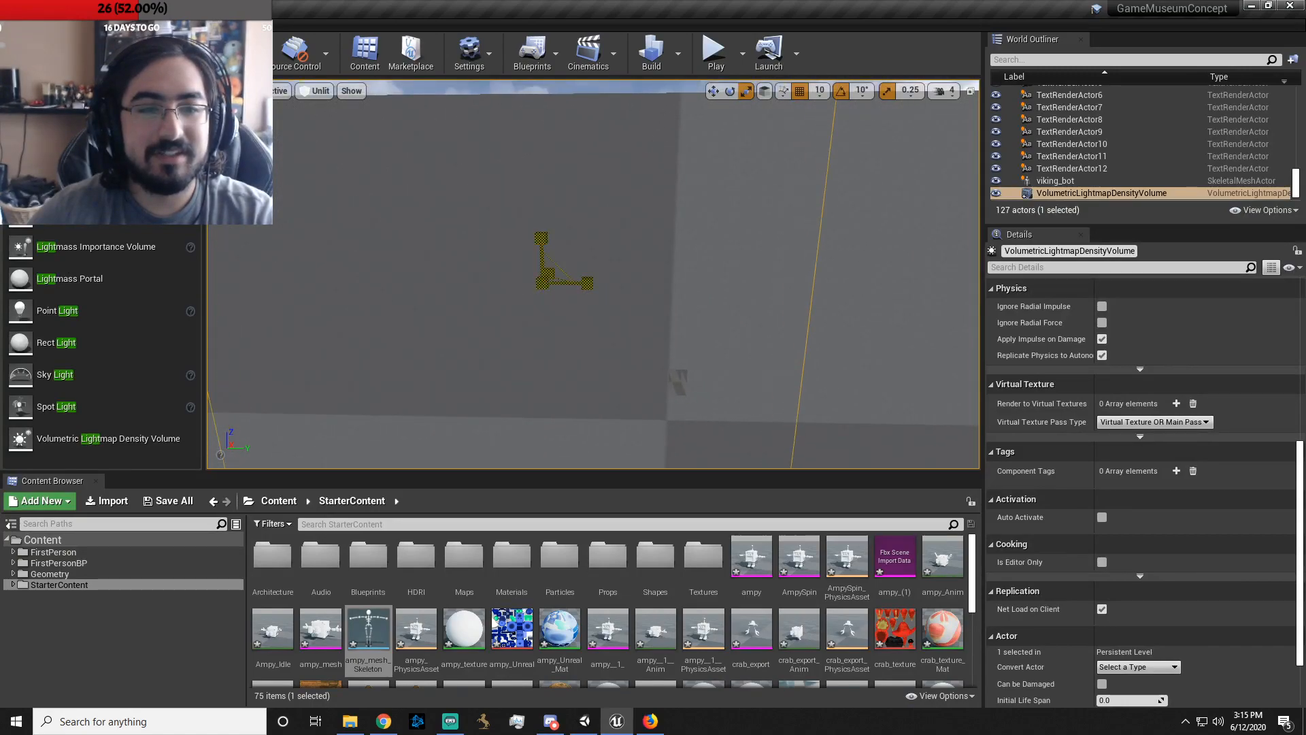
{"action": "right_click_drag", "start_coordinate": [512, 333], "coordinate": [560, 286]}
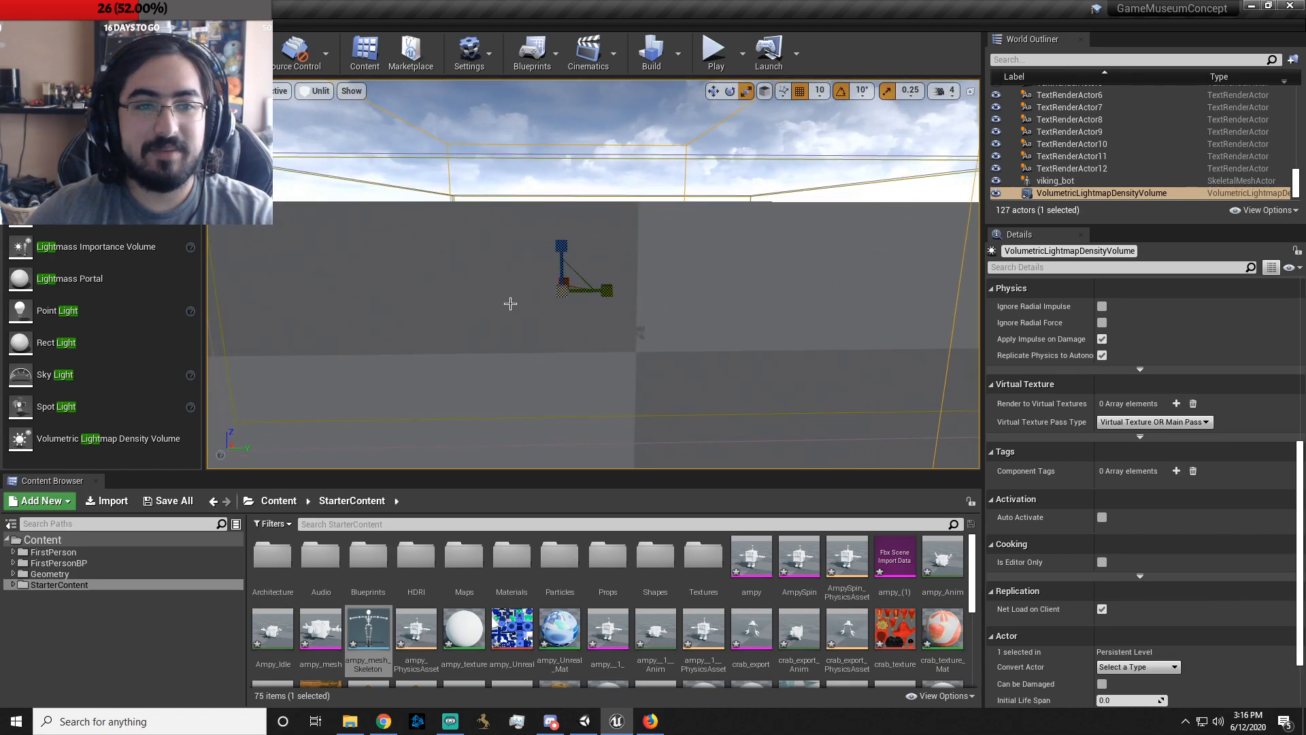
- Playtest the approach to the character stage to check the lighting with the new density volume
{"action": "left_click", "coordinate": [715, 46]}
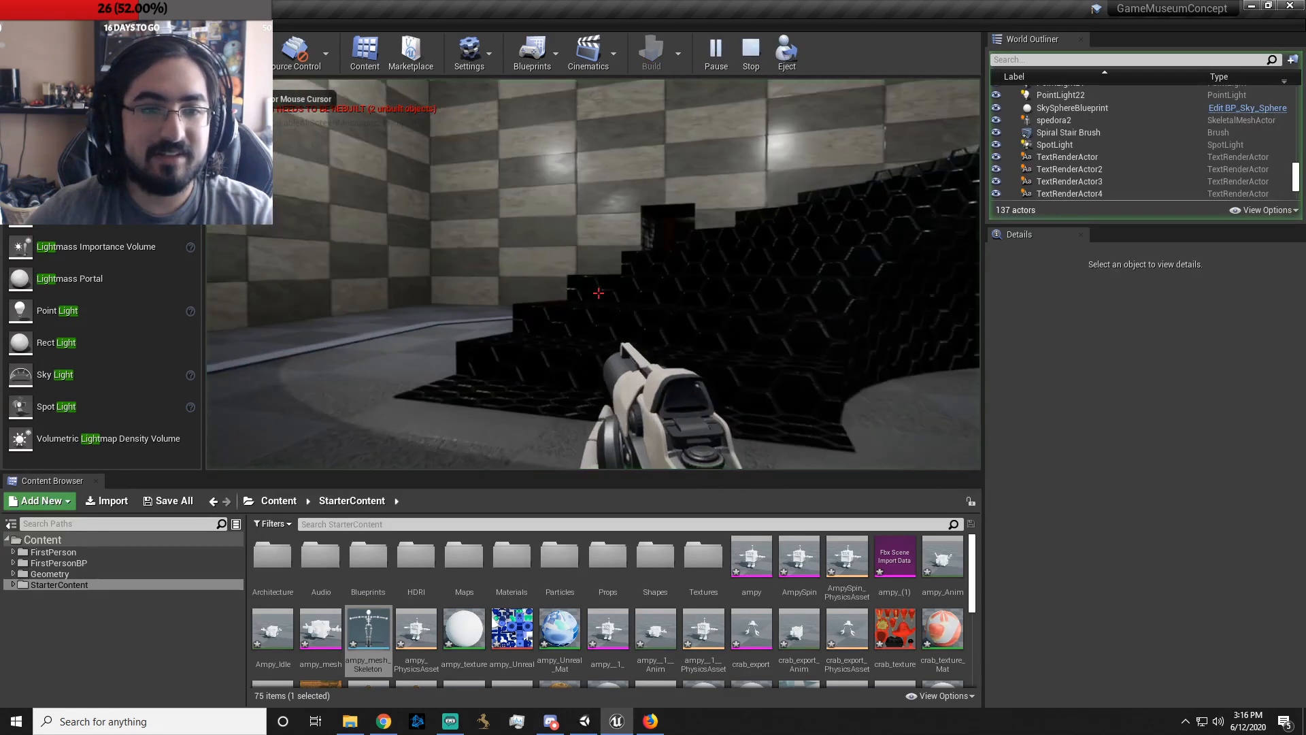
{"action": "key", "text": "w"}
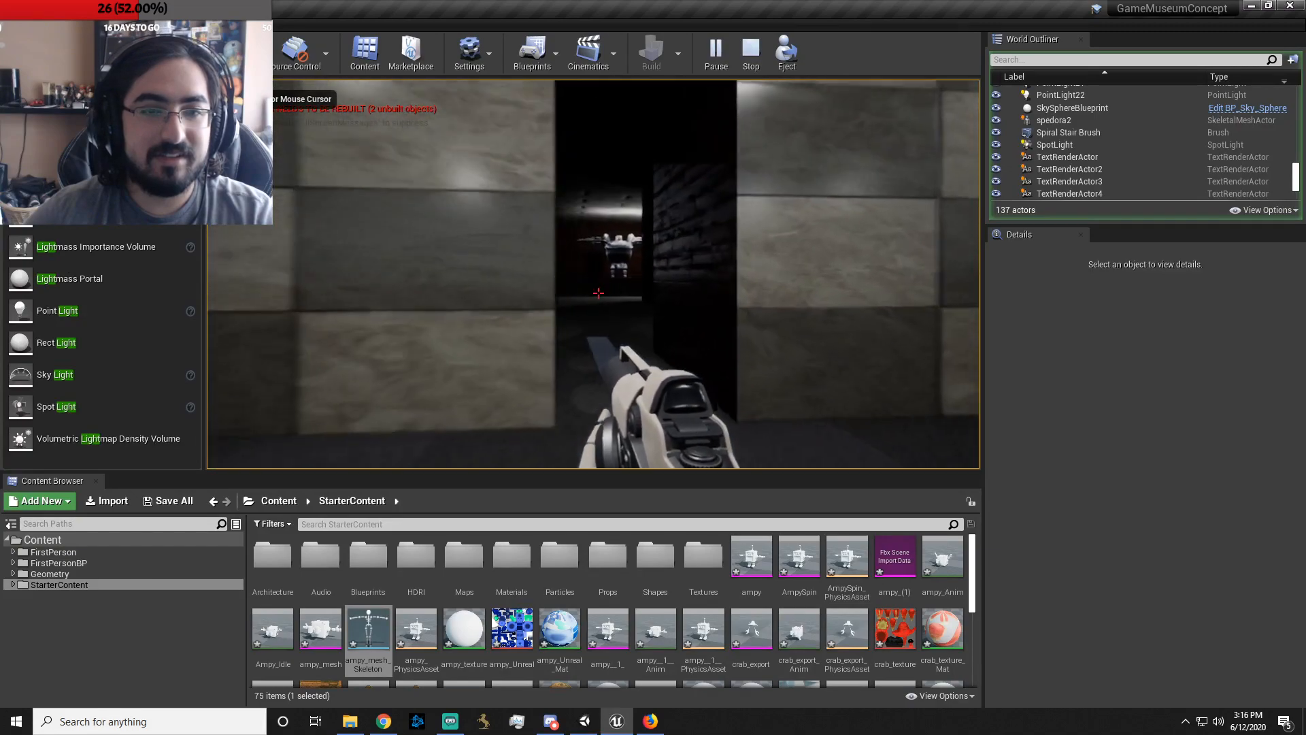
{"action": "key", "text": "w"}
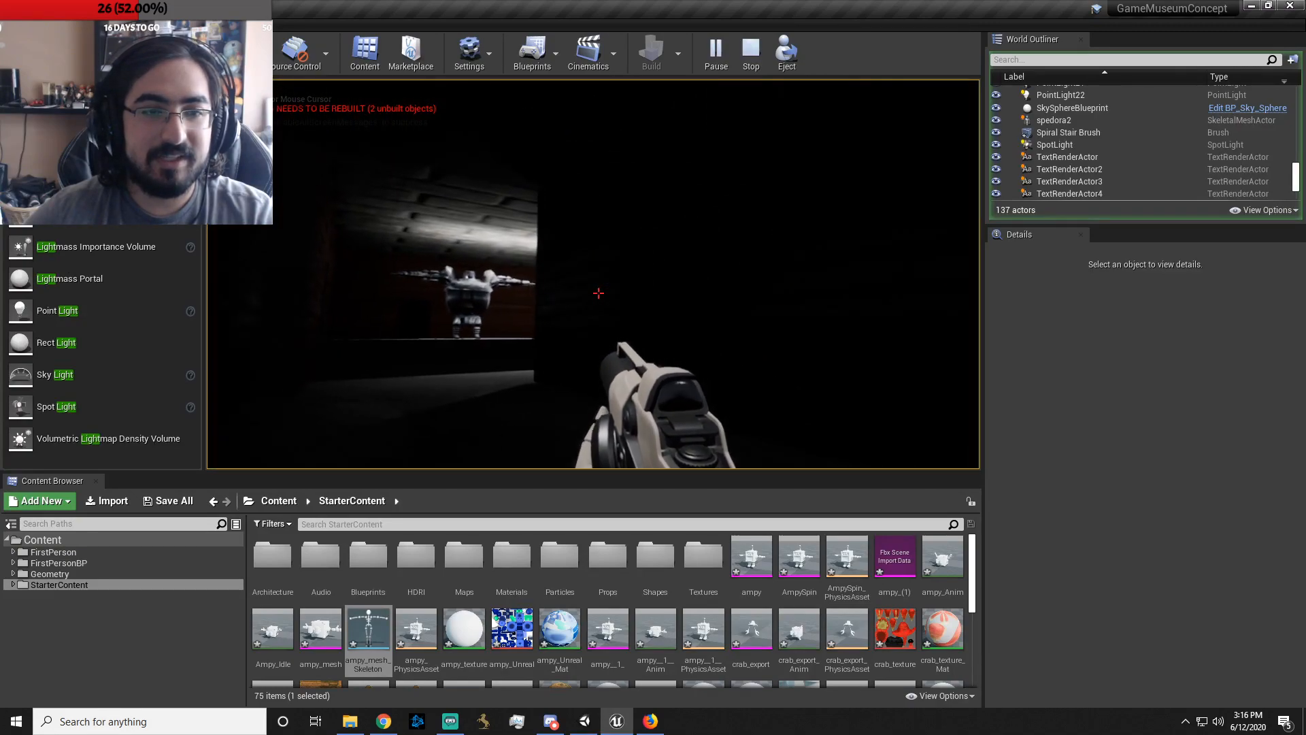
{"action": "key", "text": "w"}
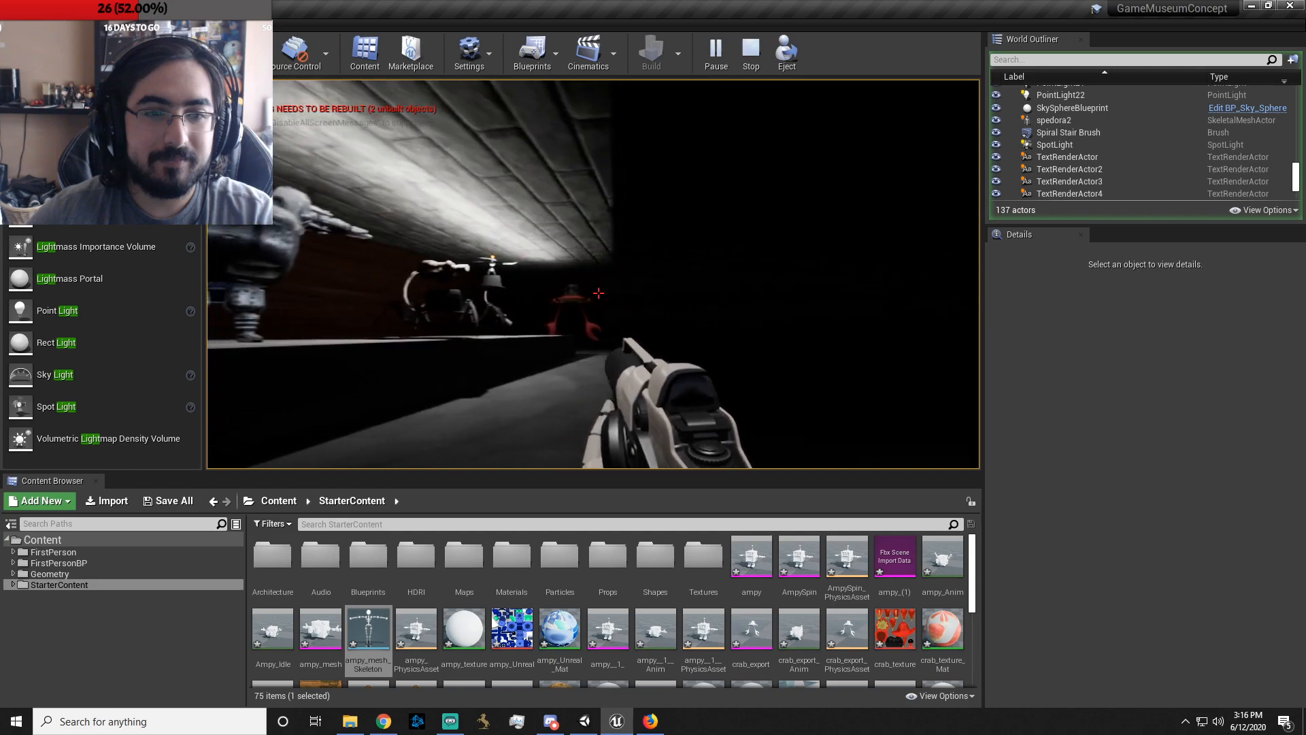
{"action": "key", "text": "Escape"}
- Duplicate the point light over the character stage twice and space the copies along the exhibits
{"action": "left_click", "coordinate": [464, 239]}
{"action": "right_click_drag", "start_coordinate": [463, 239], "coordinate": [679, 263]}
{"action": "key", "text": "a"}
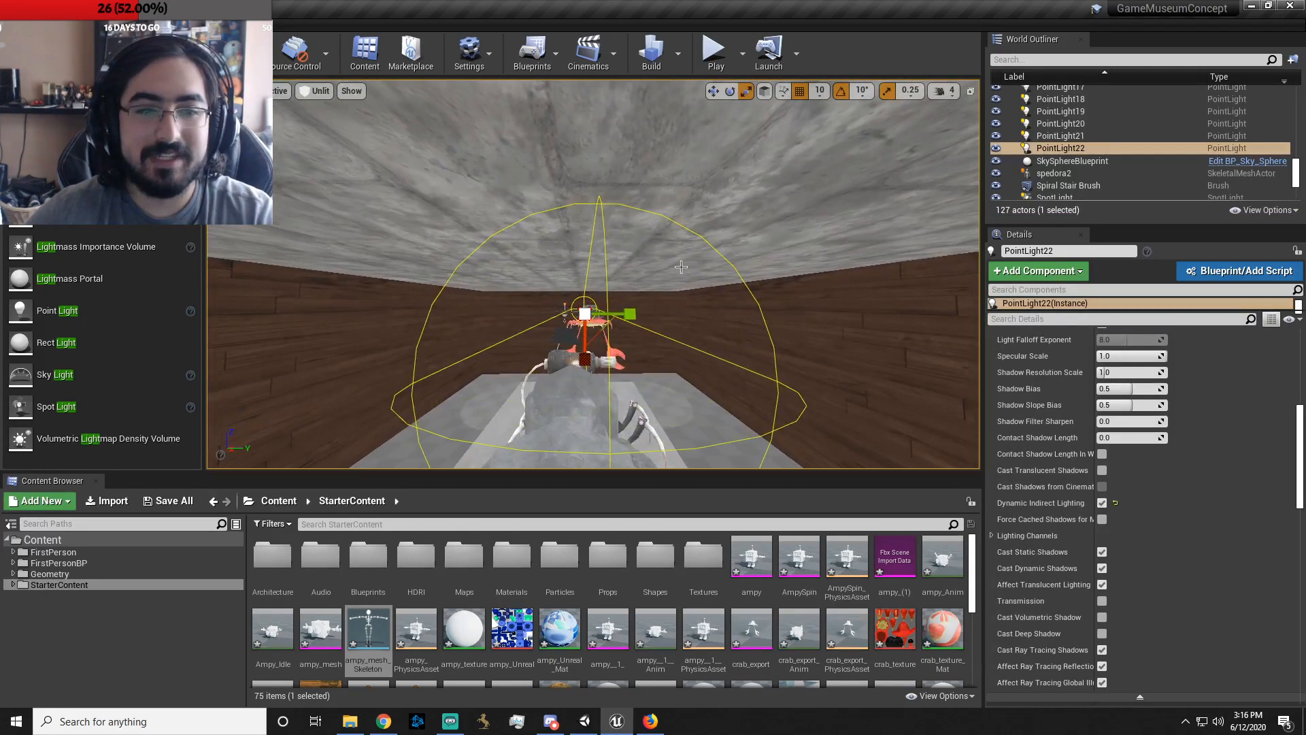
{"action": "mouse_move", "coordinate": [629, 313]}
{"action": "left_mouse_down"}
{"action": "mouse_move", "coordinate": [784, 319]}
{"action": "mouse_move", "coordinate": [641, 323]}
{"action": "left_mouse_up"}
{"action": "left_click_drag", "start_coordinate": [584, 312], "coordinate": [445, 319], "text": "alt"}
{"action": "left_click_drag", "start_coordinate": [635, 322], "coordinate": [423, 343]}
- Move PointLight22 along the stage, past the hanging robot toward the crab end of the room
{"action": "key", "text": "d"}
{"action": "right_click_drag", "start_coordinate": [716, 325], "coordinate": [503, 312]}
{"action": "left_click", "coordinate": [605, 292]}
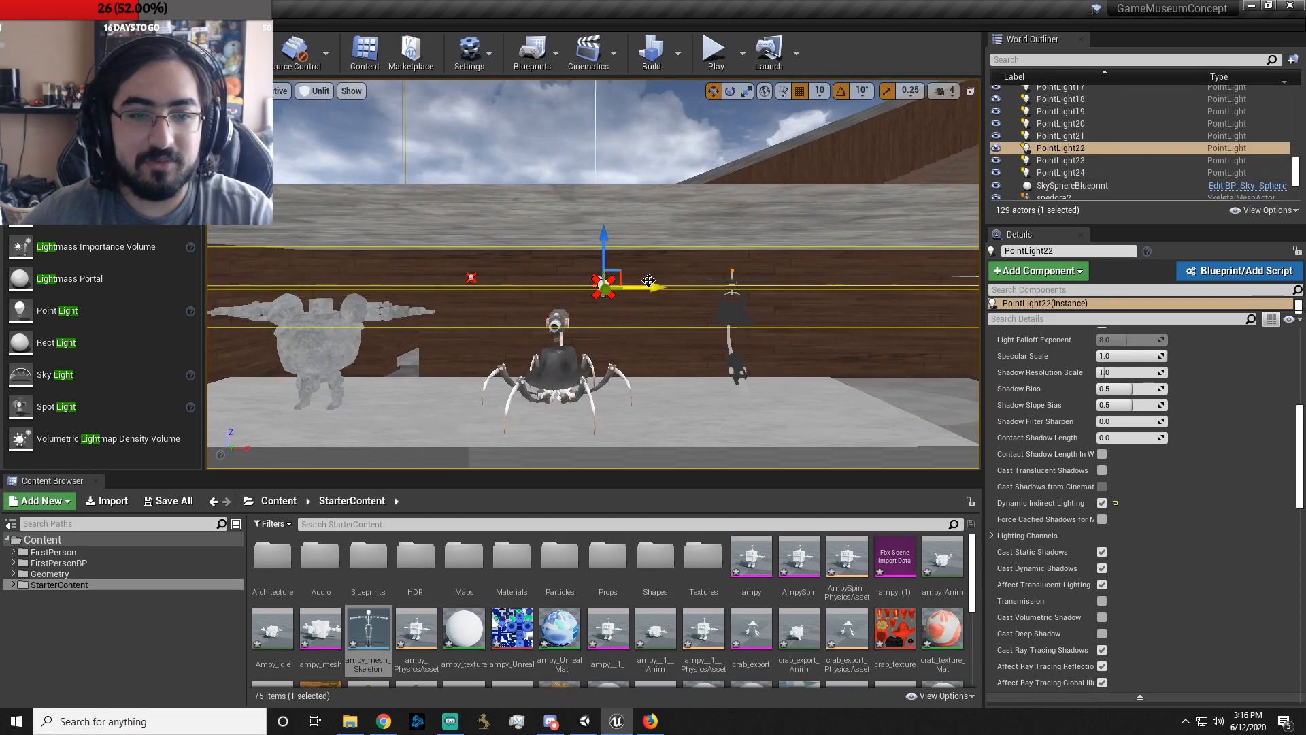
{"action": "left_click_drag", "start_coordinate": [703, 283], "coordinate": [939, 302]}
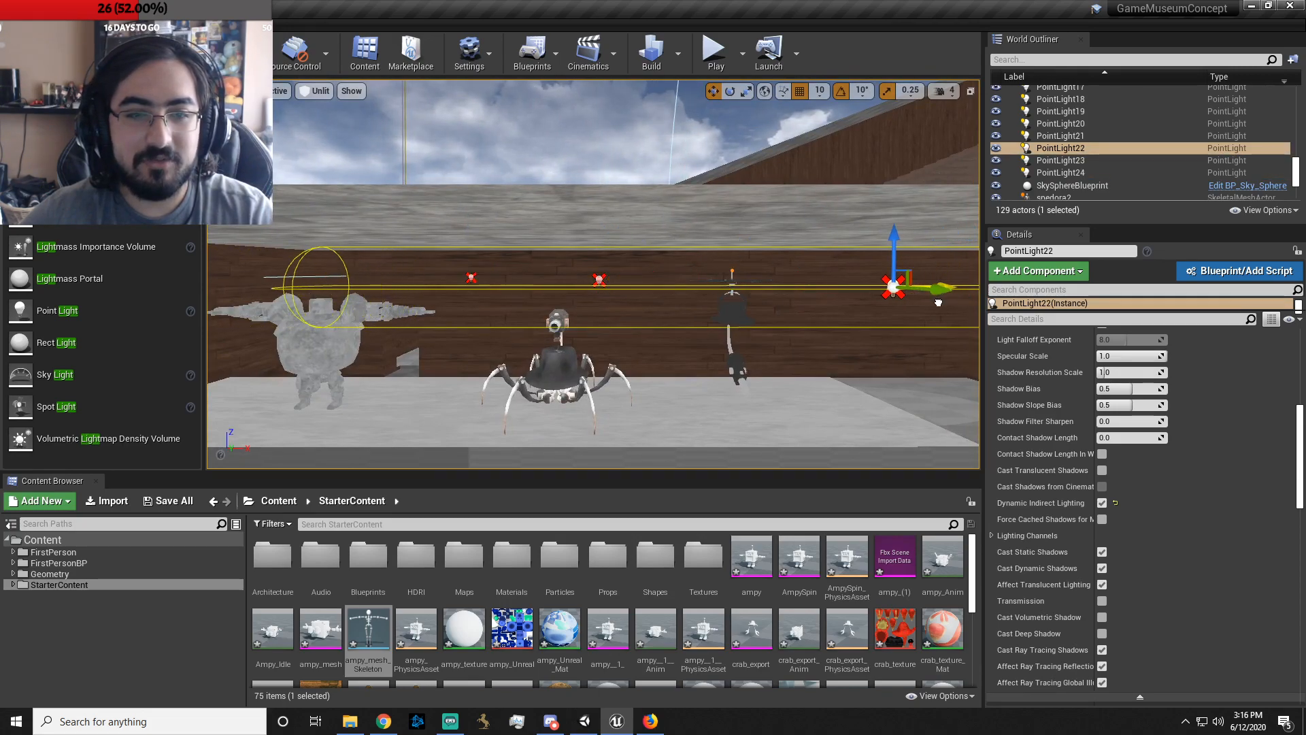
- Playtest the walk through the corridor to the character stage to check the lighting from the added point lights
{"action": "left_click", "coordinate": [708, 49]}
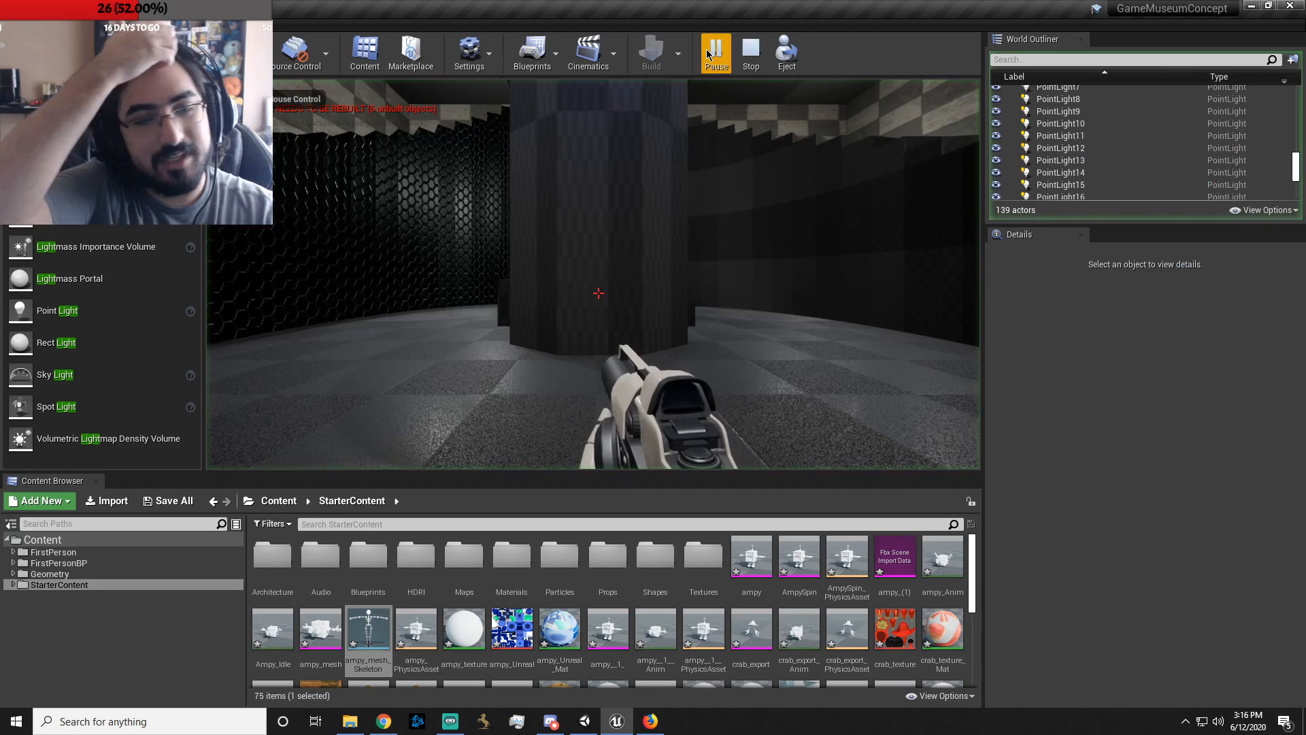
{"action": "left_click", "coordinate": [449, 174]}
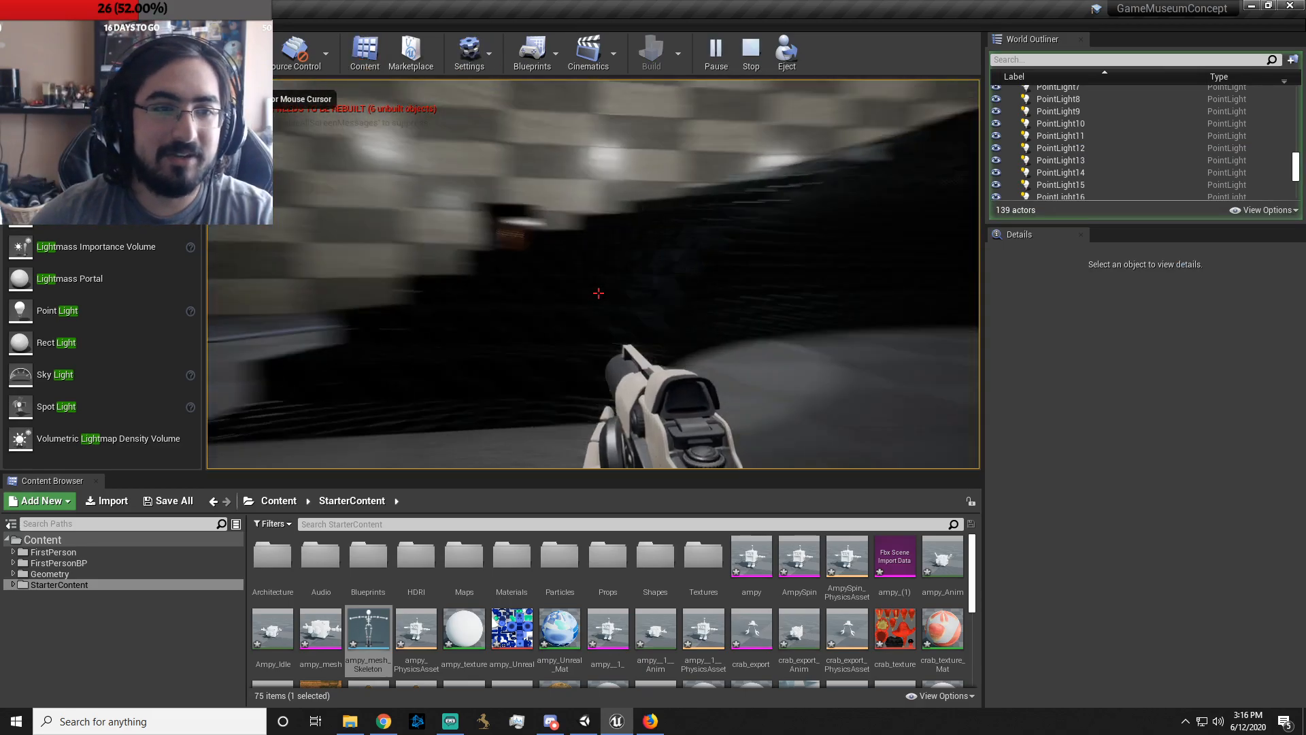
{"action": "key", "text": "w"}
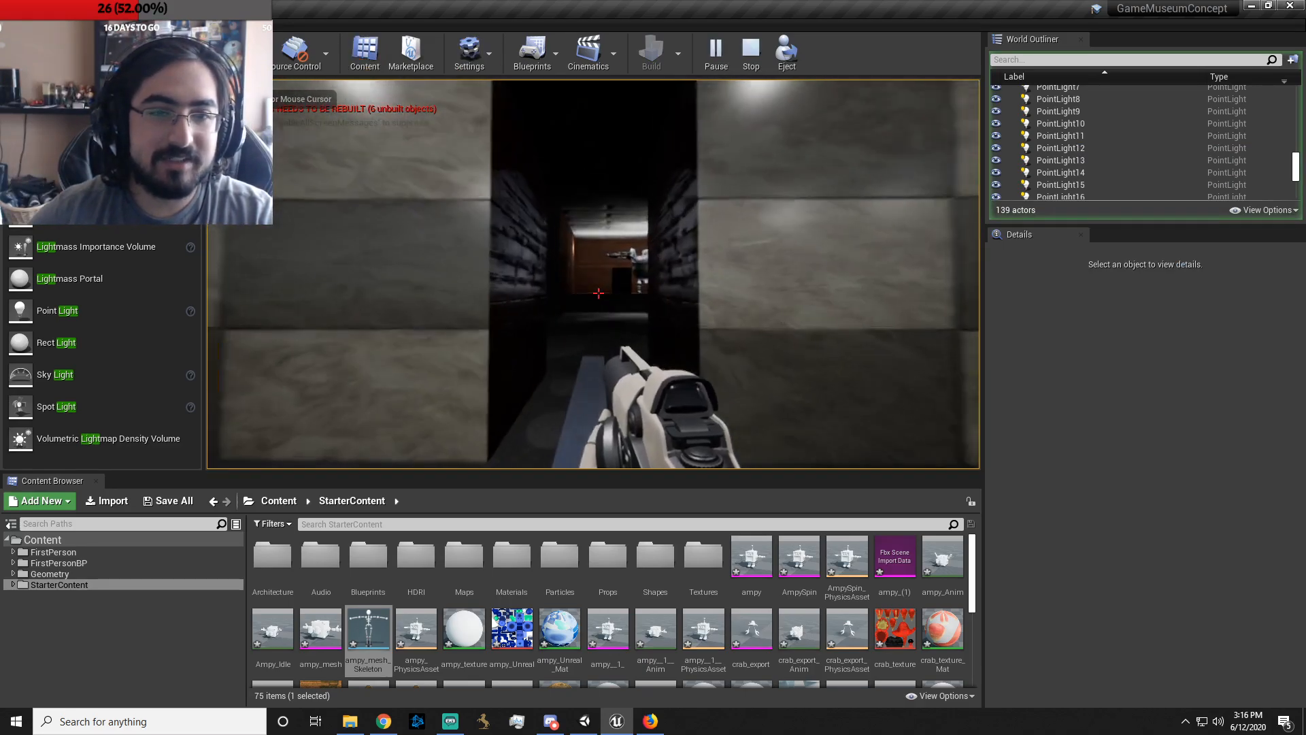
{"action": "key", "text": "w"}
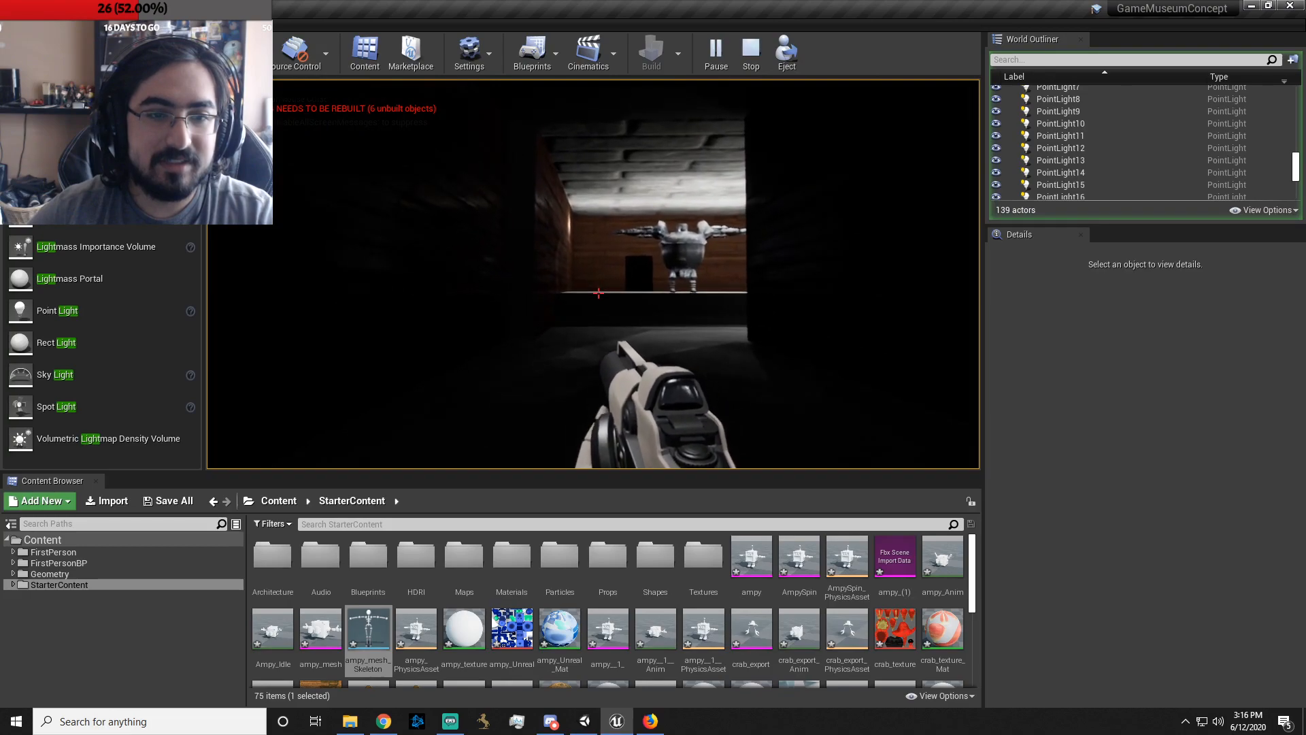
{"action": "key", "text": "w"}
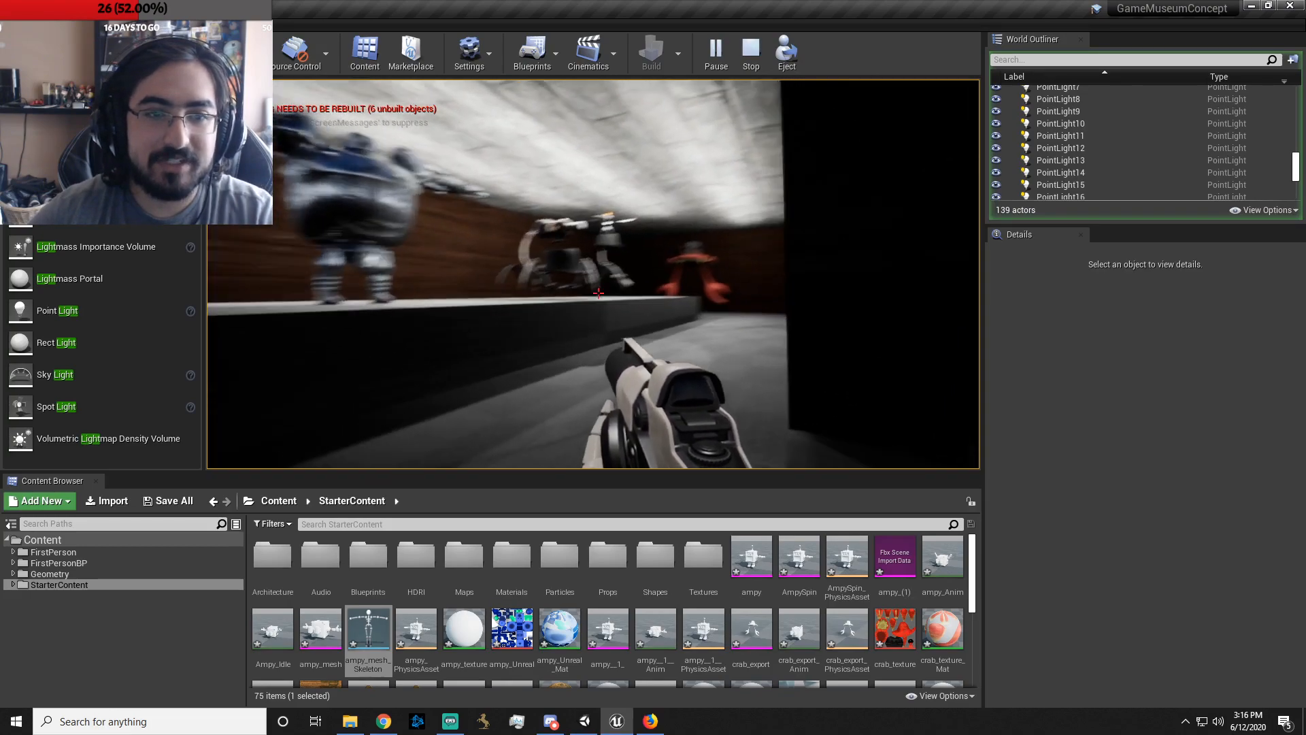
{"action": "key", "text": "Escape"}
- Reposition PointLight22 and PointLight24 closer to the spider robot in the middle of the stage
{"action": "right_click_drag", "start_coordinate": [663, 201], "coordinate": [640, 250]}
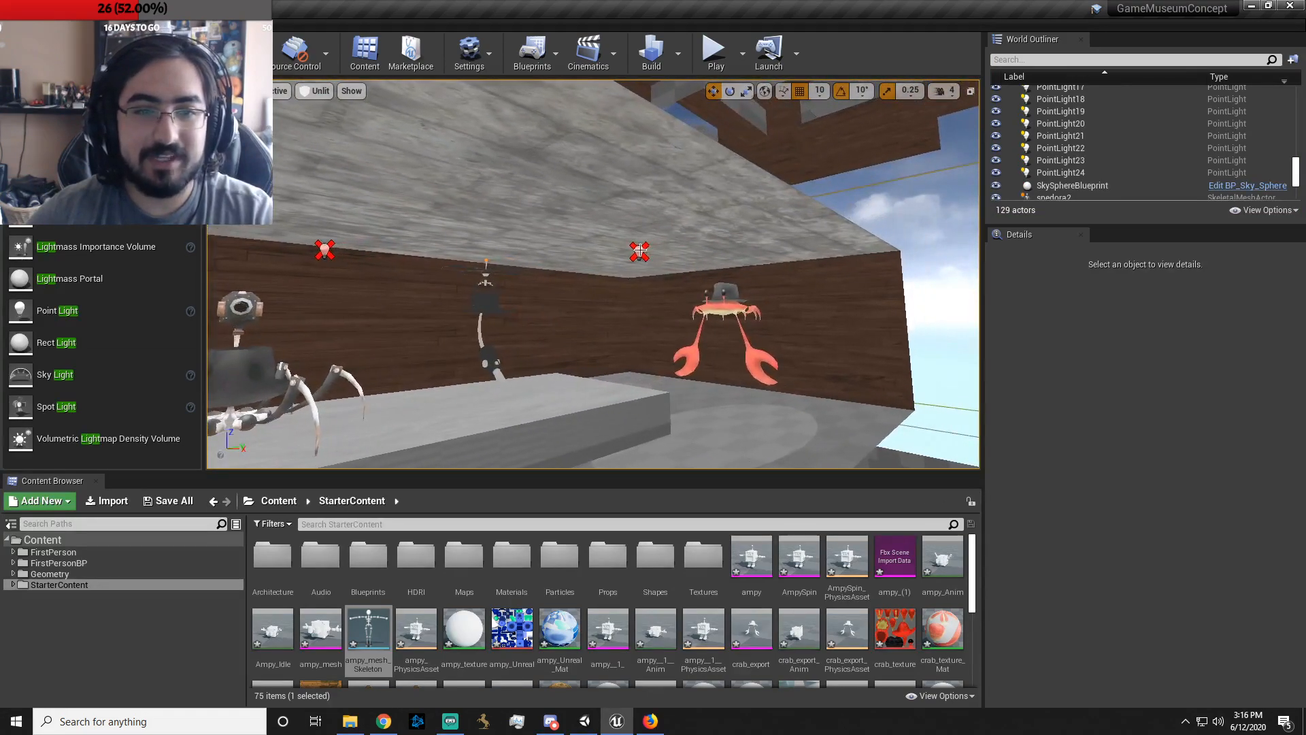
{"action": "left_click", "coordinate": [639, 250]}
{"action": "key", "text": "f"}
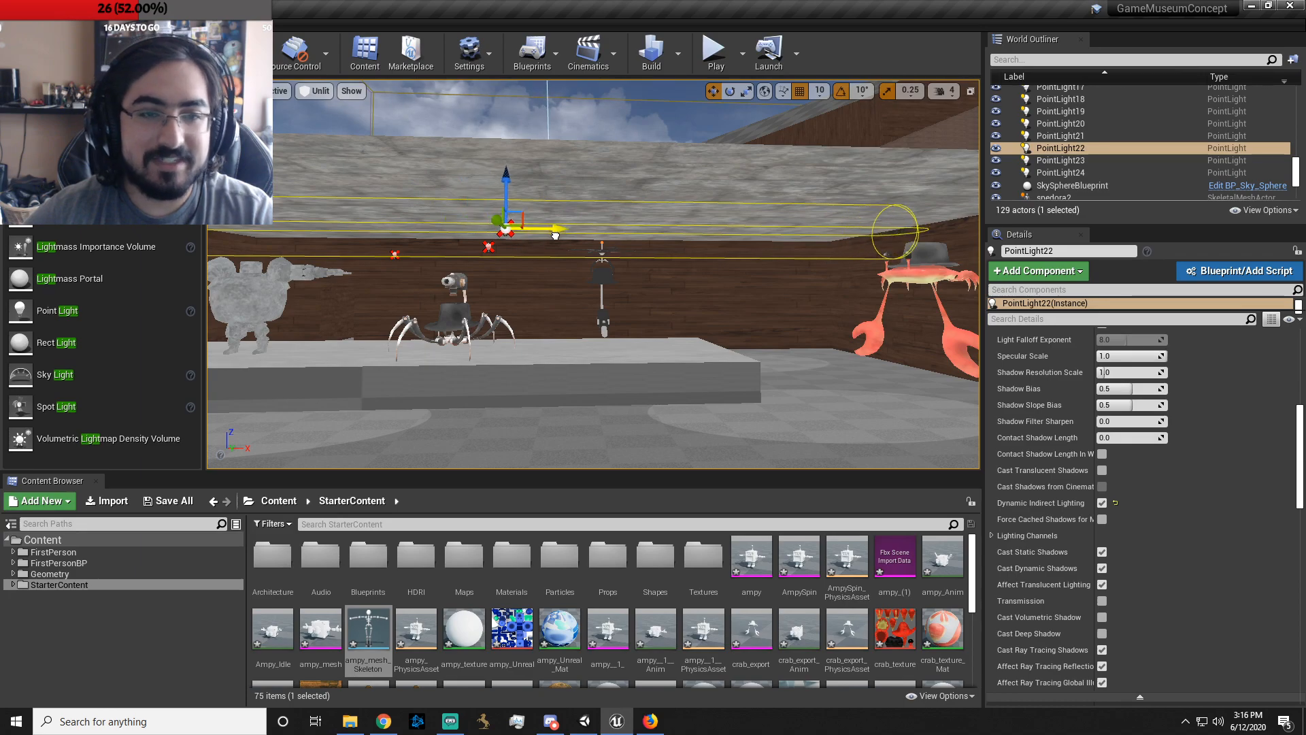
{"action": "right_click_drag", "start_coordinate": [465, 264], "coordinate": [676, 292]}
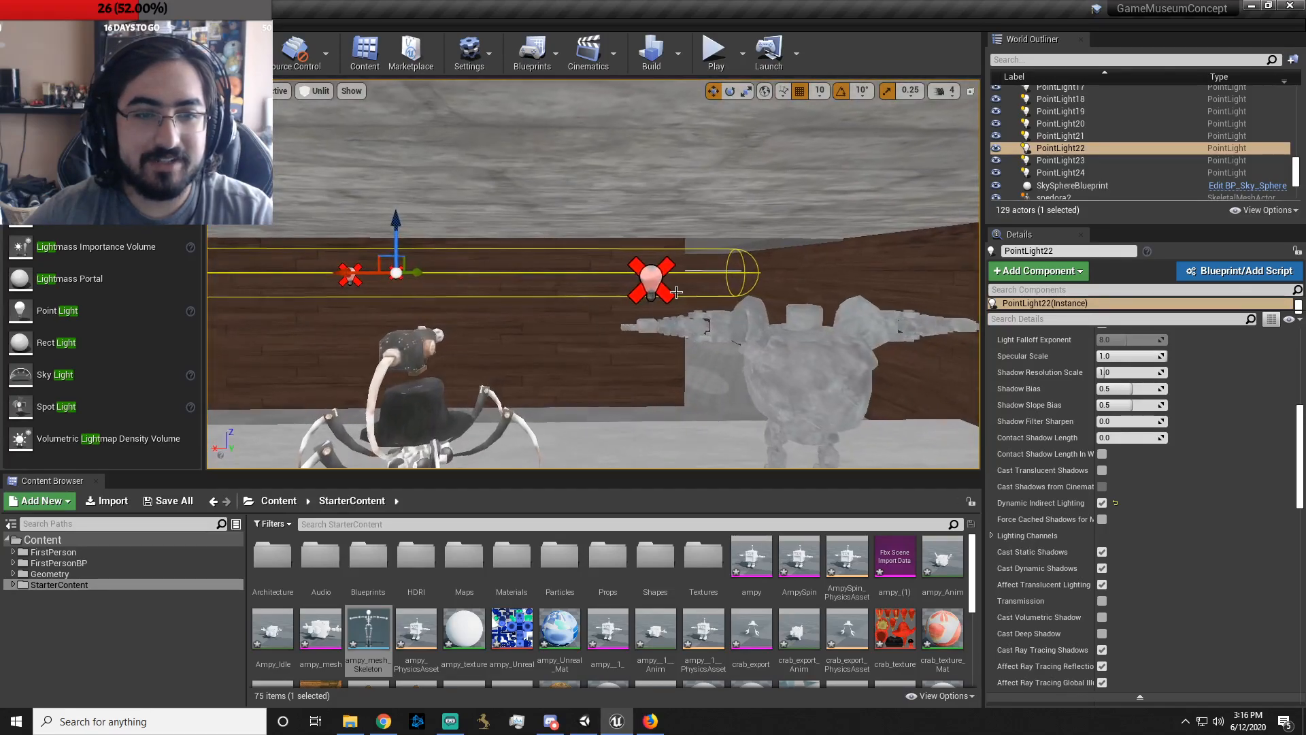
{"action": "left_click", "coordinate": [655, 282]}
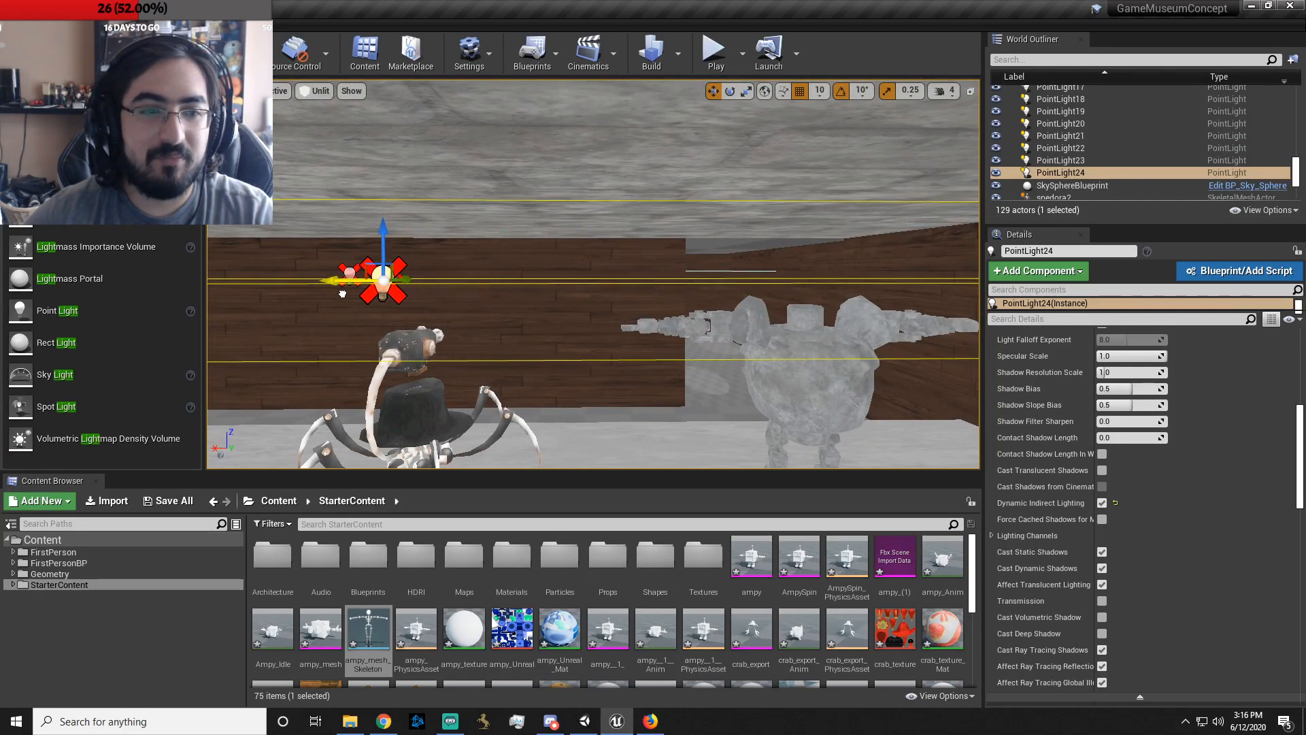
- Playtest the exhibit room again, walking past the stage to the crab to check the repositioned lights
{"action": "left_click", "coordinate": [716, 52]}
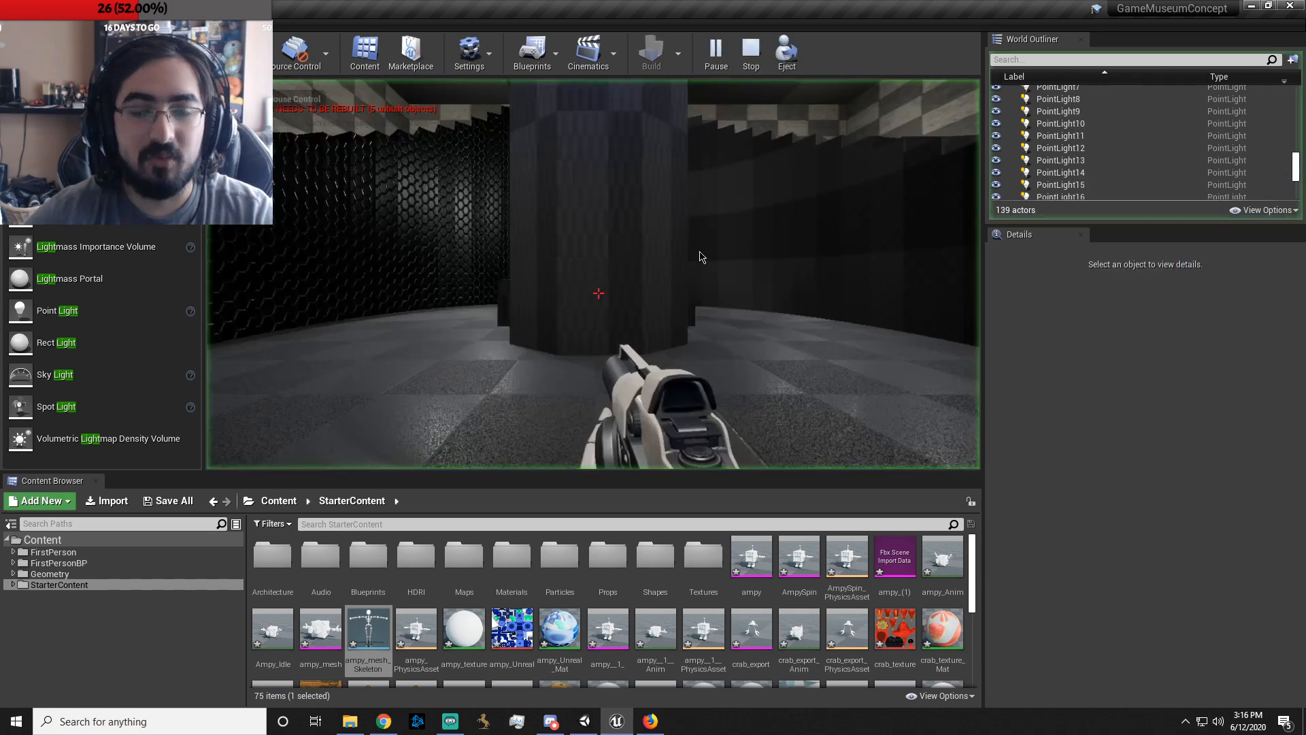
{"action": "key", "text": "w"}
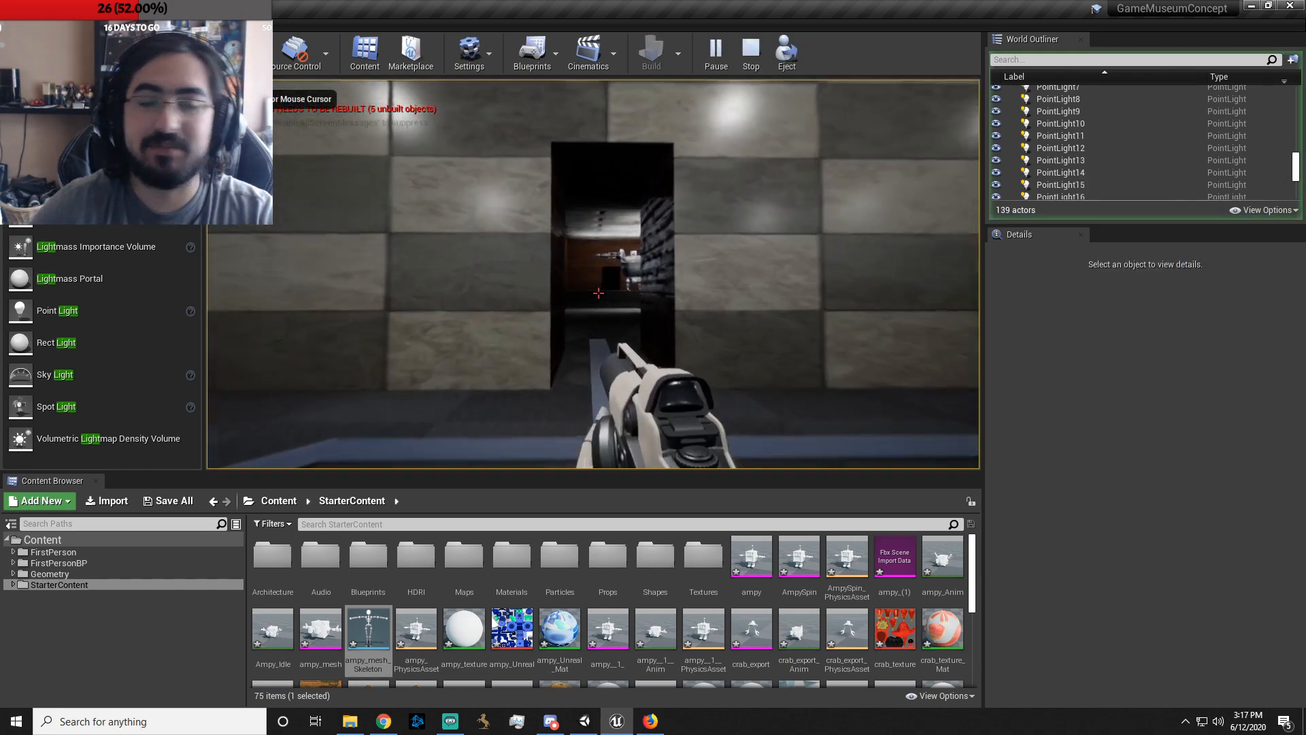
{"action": "key", "text": "w"}
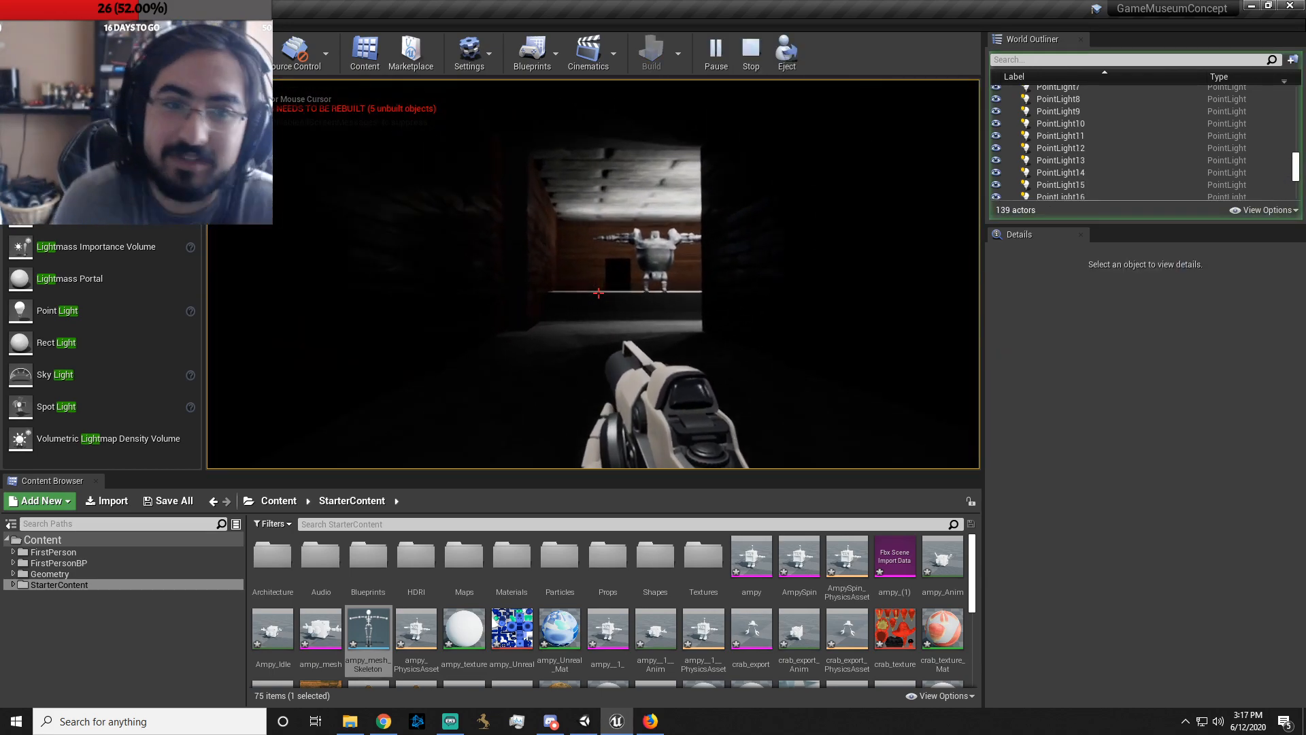
{"action": "key", "text": "w"}
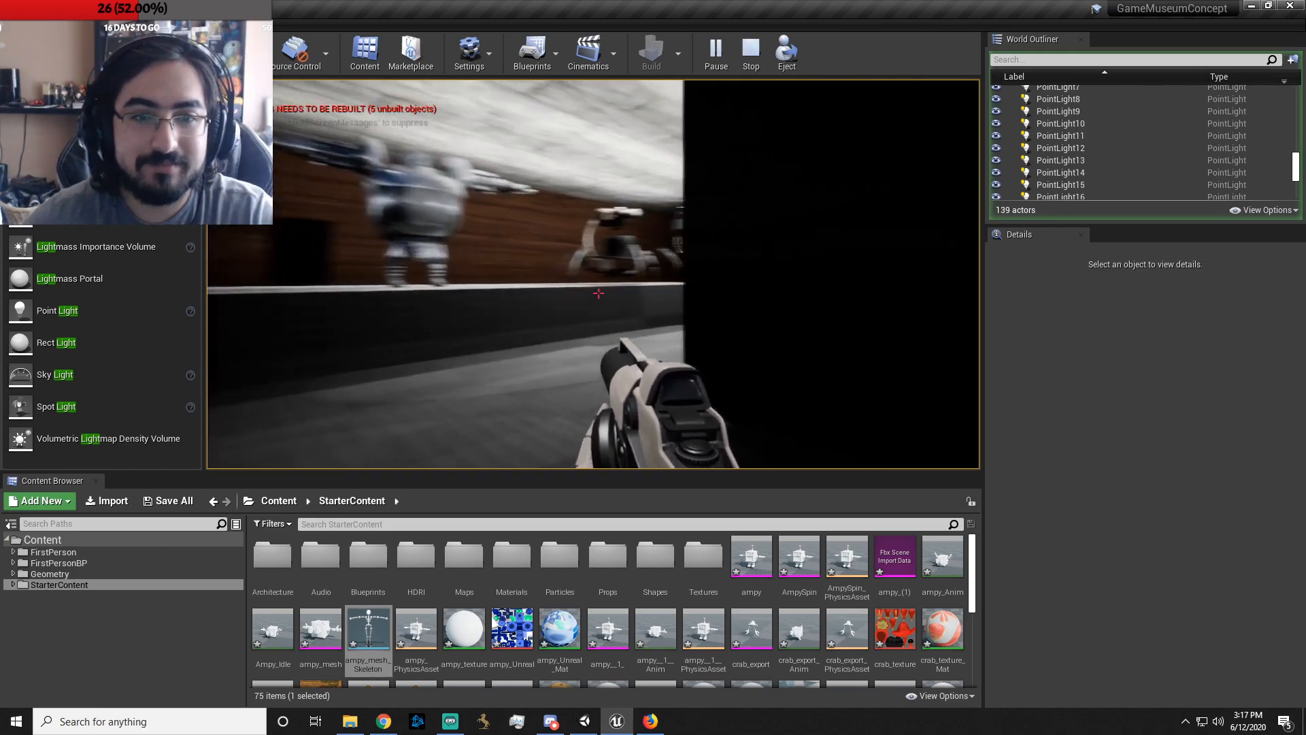
{"action": "key", "text": "w"}
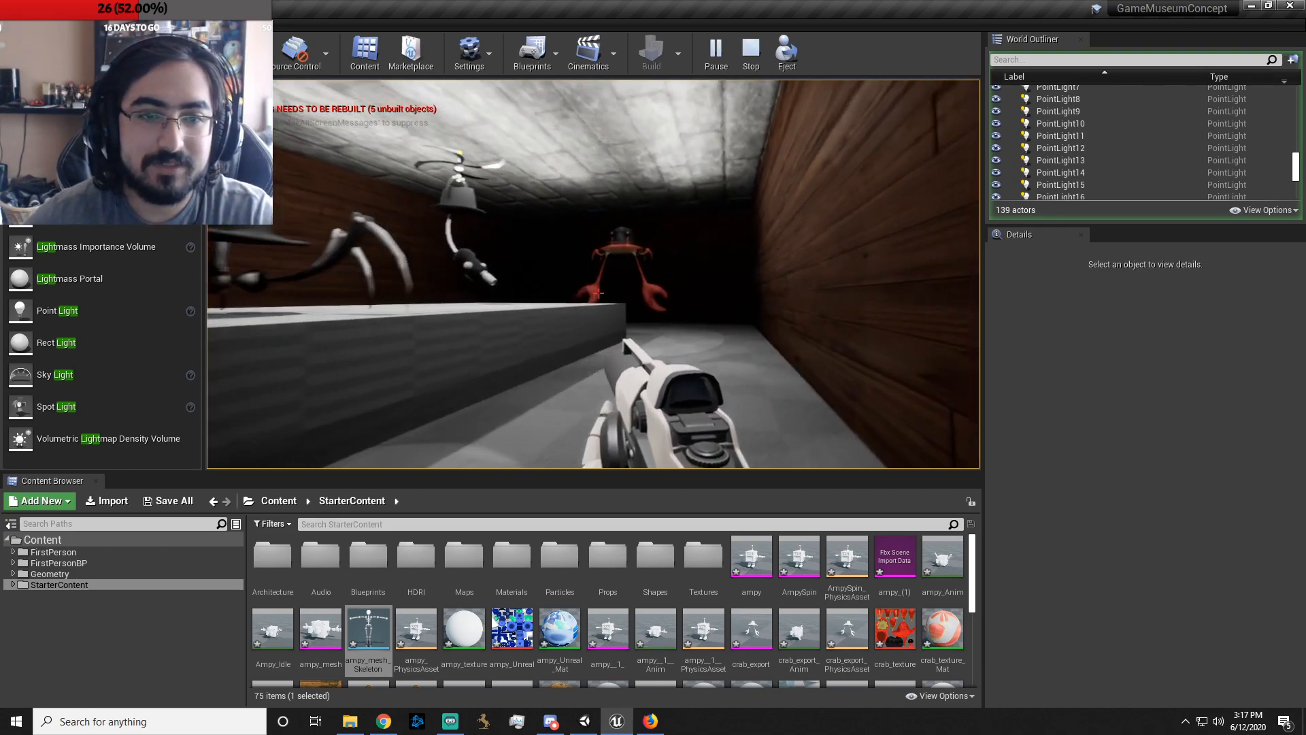
{"action": "left_click", "coordinate": [598, 294]}
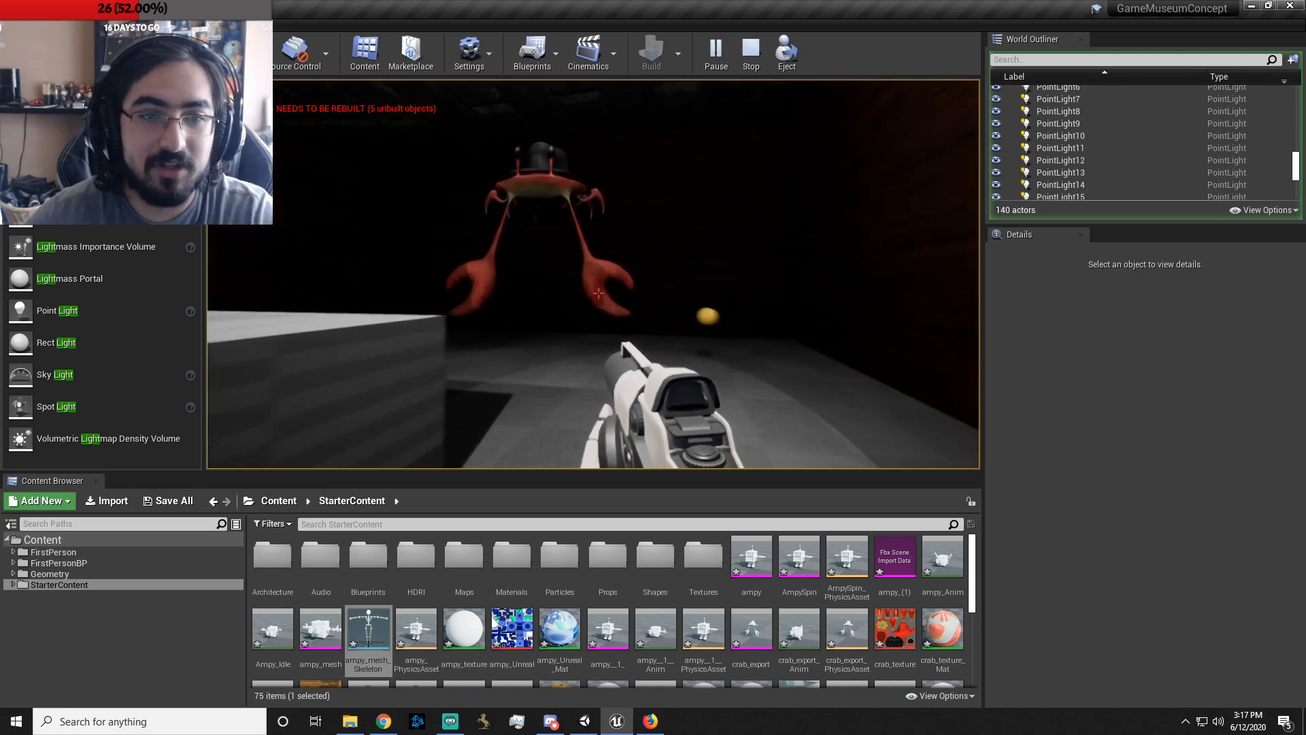
{"action": "key", "text": "Escape"}
- Duplicate PointLight23 and place the copy beside the crab character near the ceiling
{"action": "key", "text": "s"}
{"action": "mouse_move", "coordinate": [738, 274]}
{"action": "right_mouse_down"}
{"action": "mouse_move", "coordinate": [653, 320]}
{"action": "mouse_move", "coordinate": [738, 275]}
{"action": "right_mouse_up"}
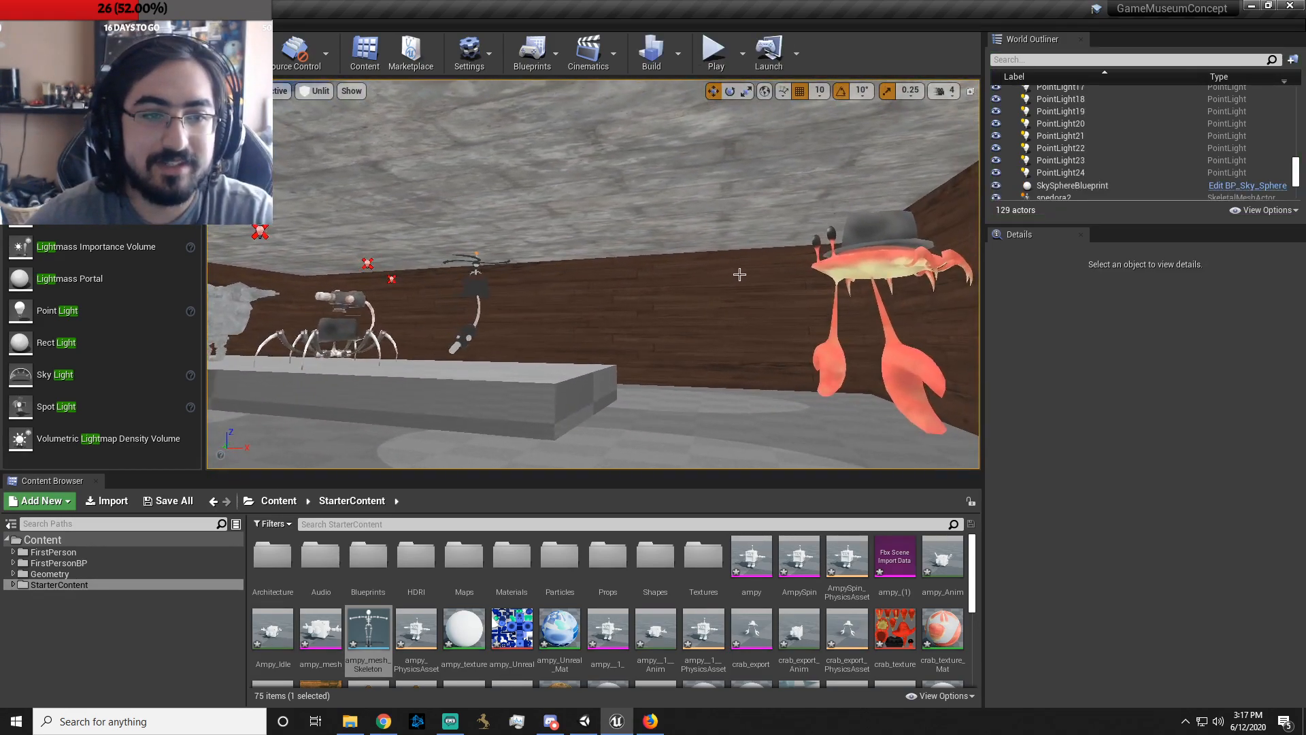
{"action": "left_click", "coordinate": [368, 263]}
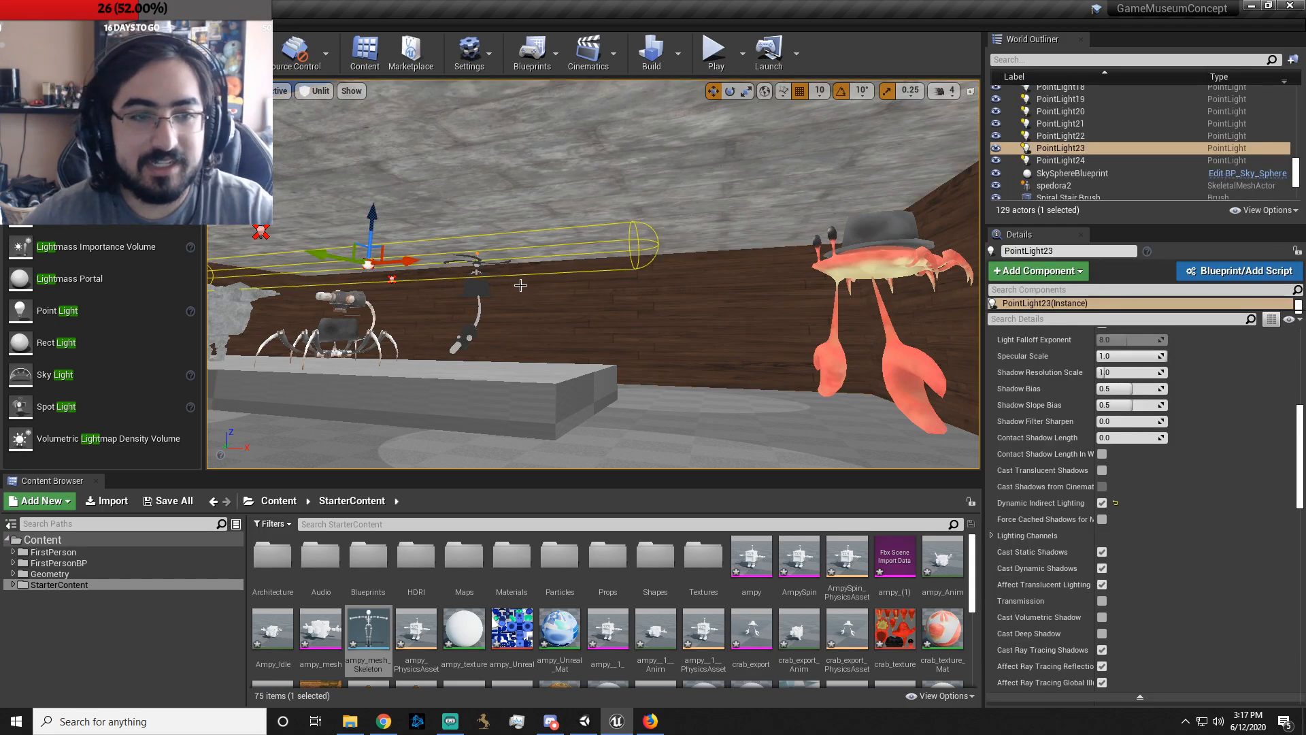
{"action": "key", "text": "ctrl+w"}
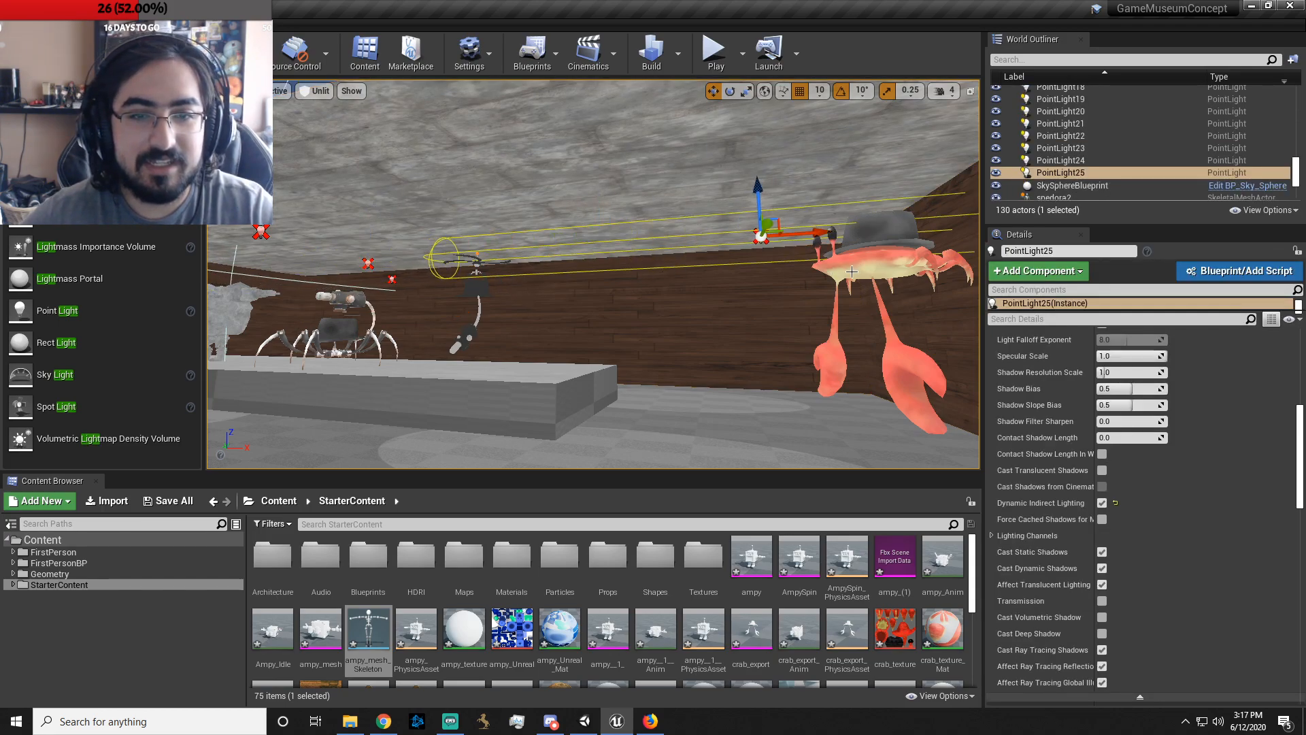
- Duplicate the point light beside the crab twice, moving the second copy up near the ceiling
{"action": "key", "text": "ctrl+w"}
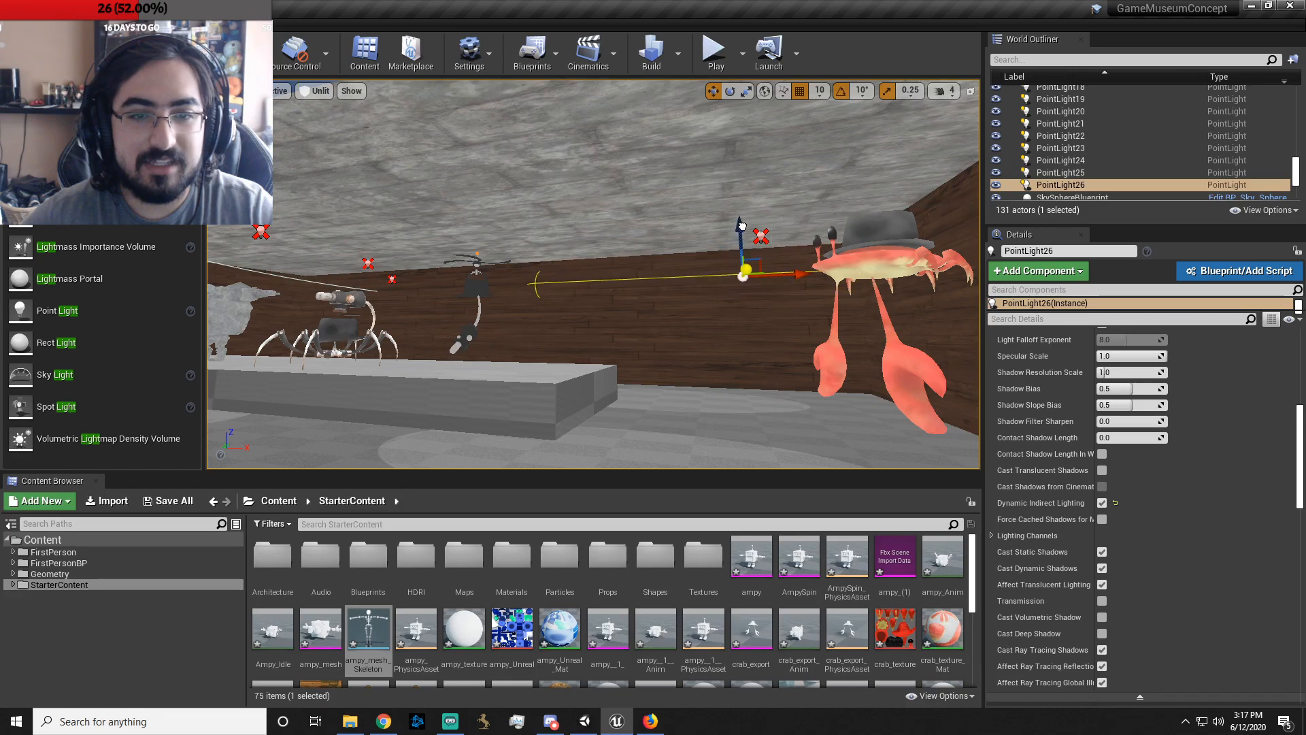
{"action": "key", "text": "ctrl+w"}
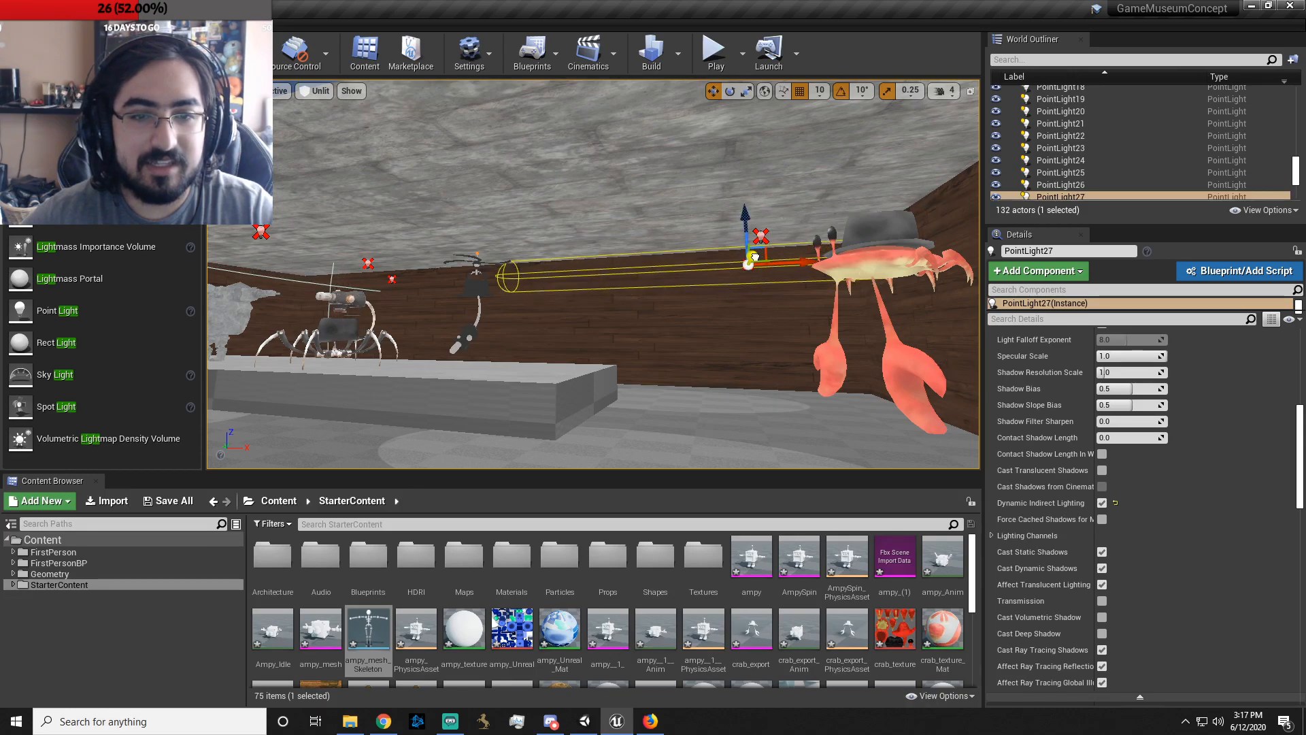
{"action": "left_click_drag", "start_coordinate": [776, 203], "coordinate": [798, 154]}
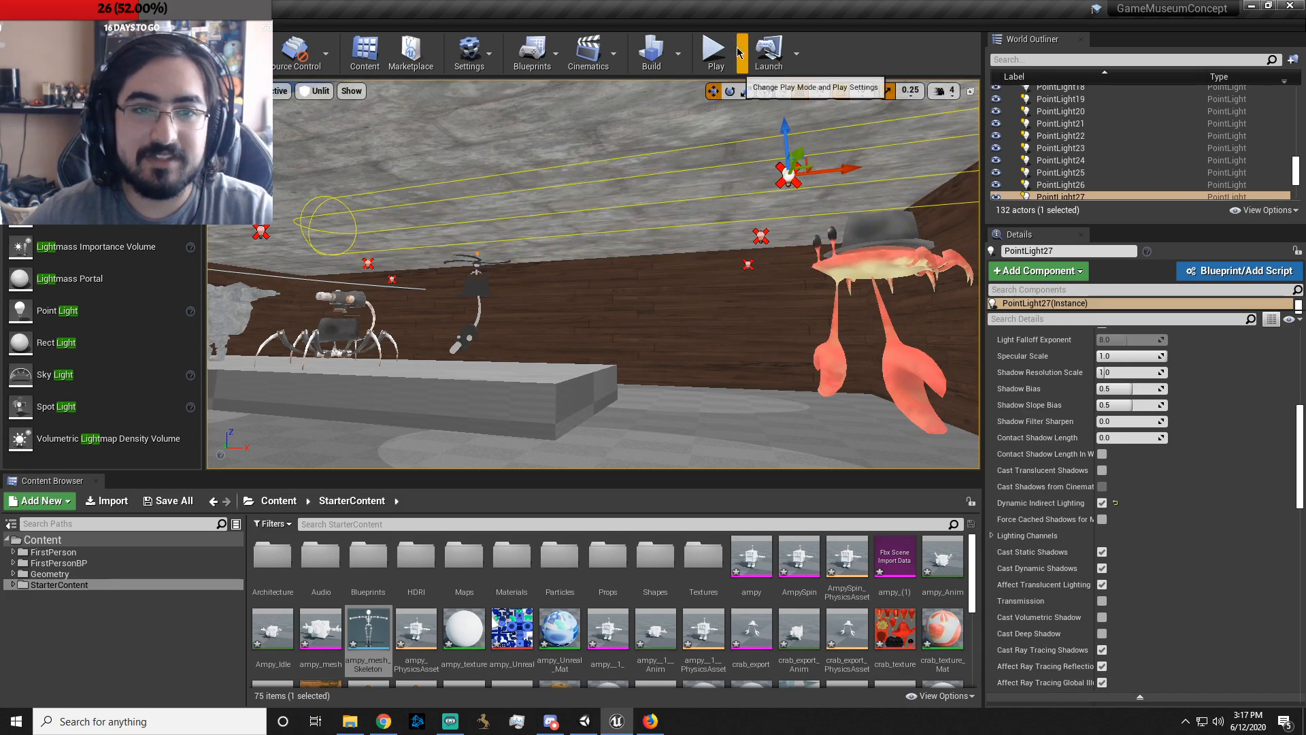
- Play-test the level, walking up the stairs to the crab exhibit to examine its lighting, and end the test
{"action": "left_click", "coordinate": [715, 51]}
{"action": "key", "text": "w"}
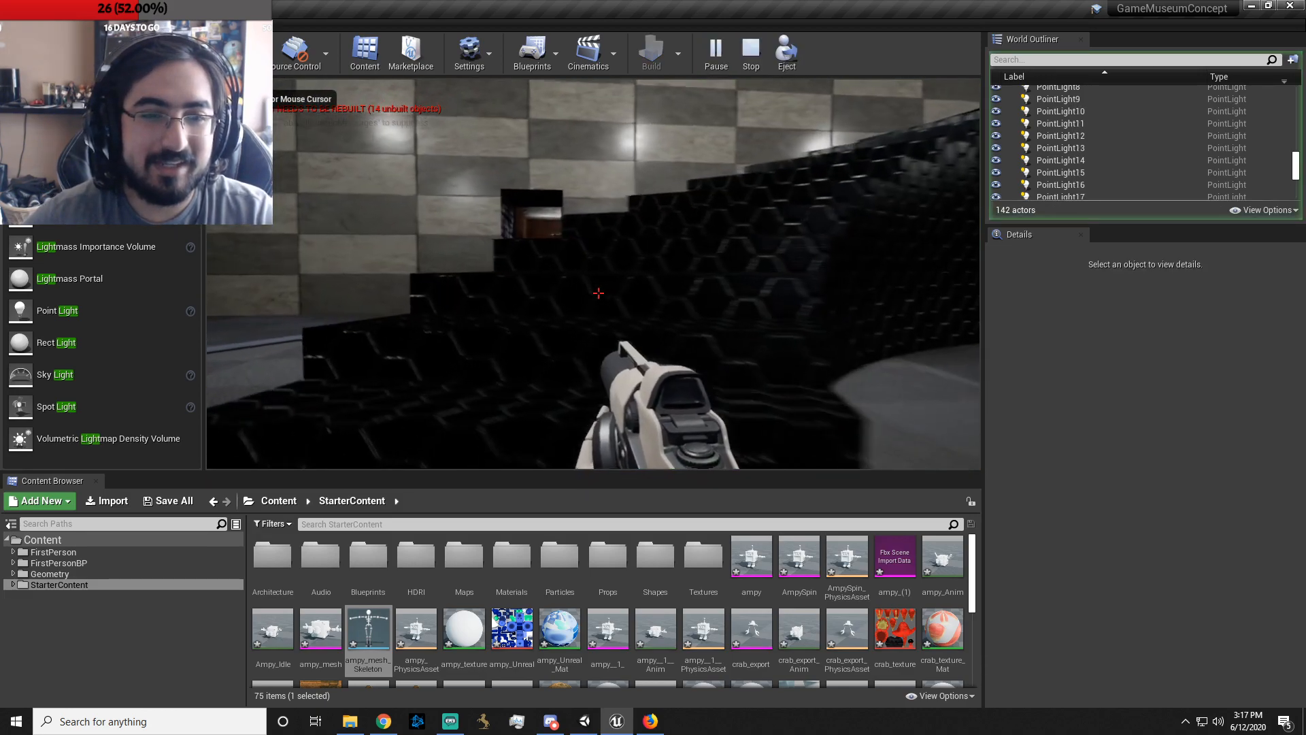
{"action": "key", "text": "w"}
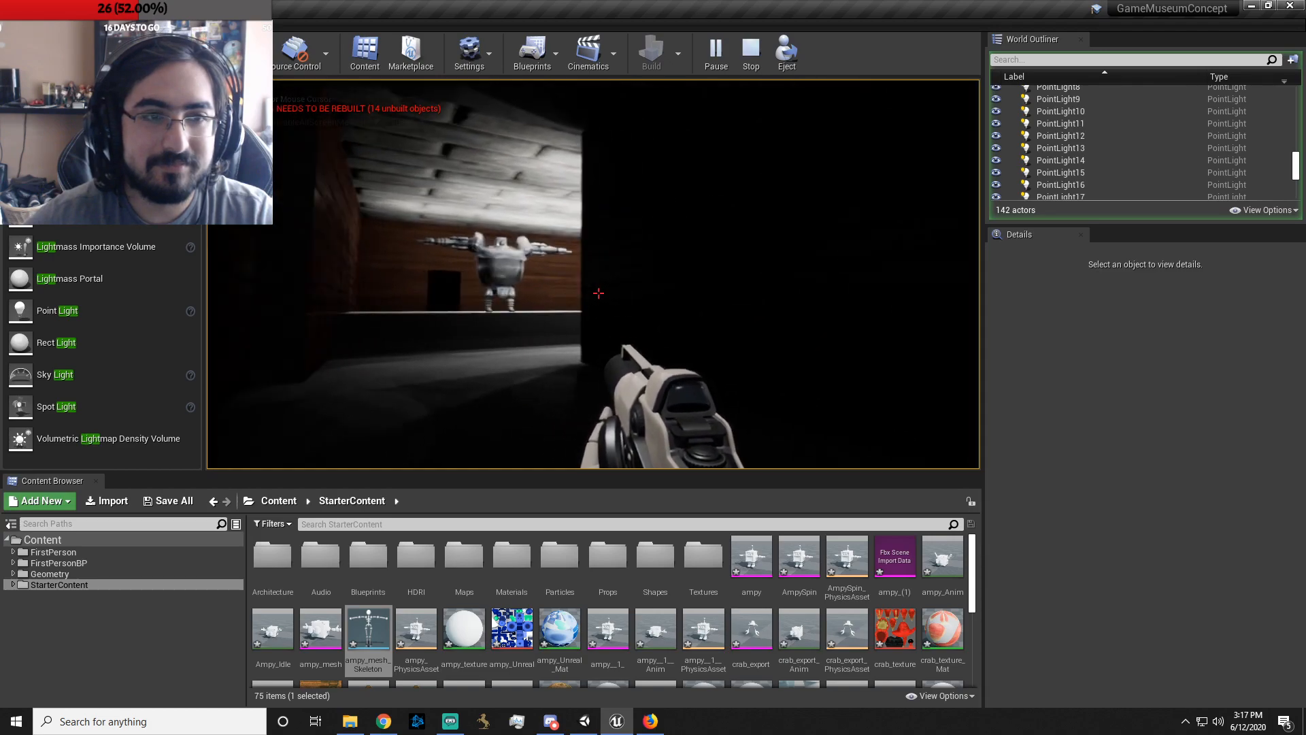
{"action": "key", "text": "w"}
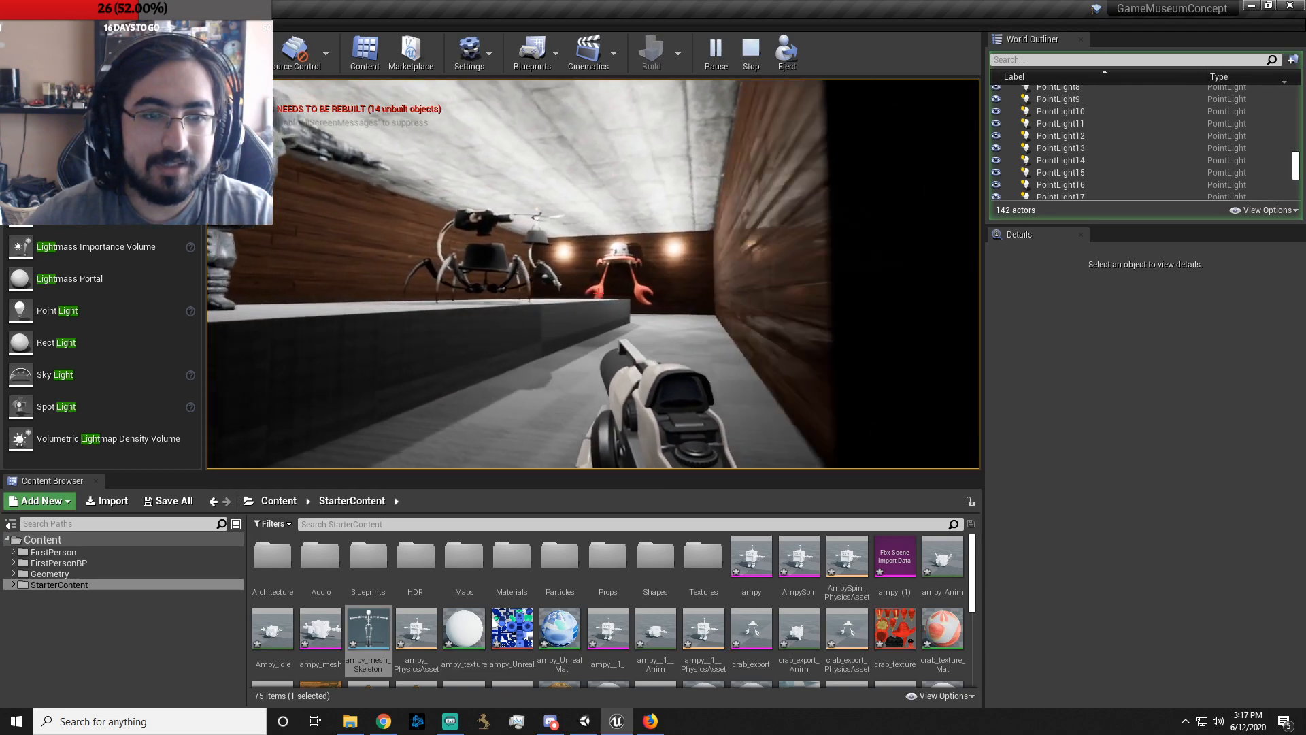
{"action": "key", "text": "w"}
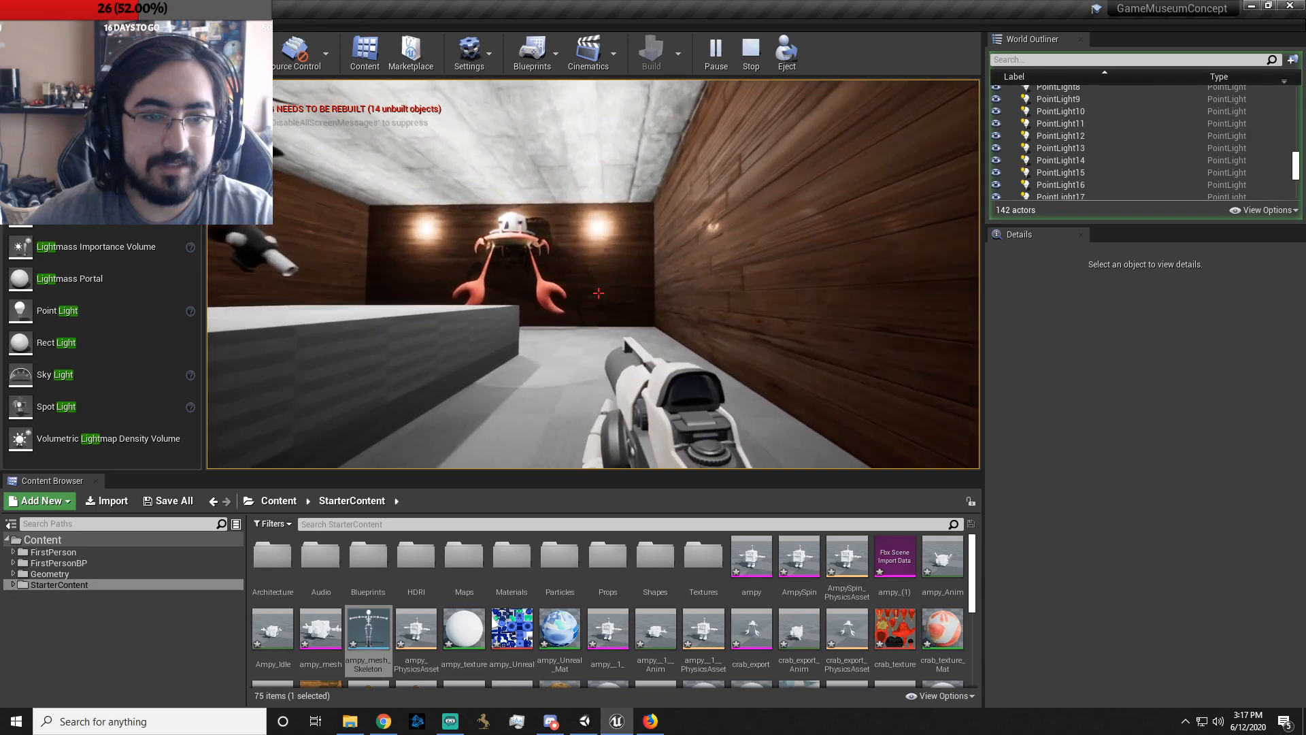
{"action": "key", "text": "w"}
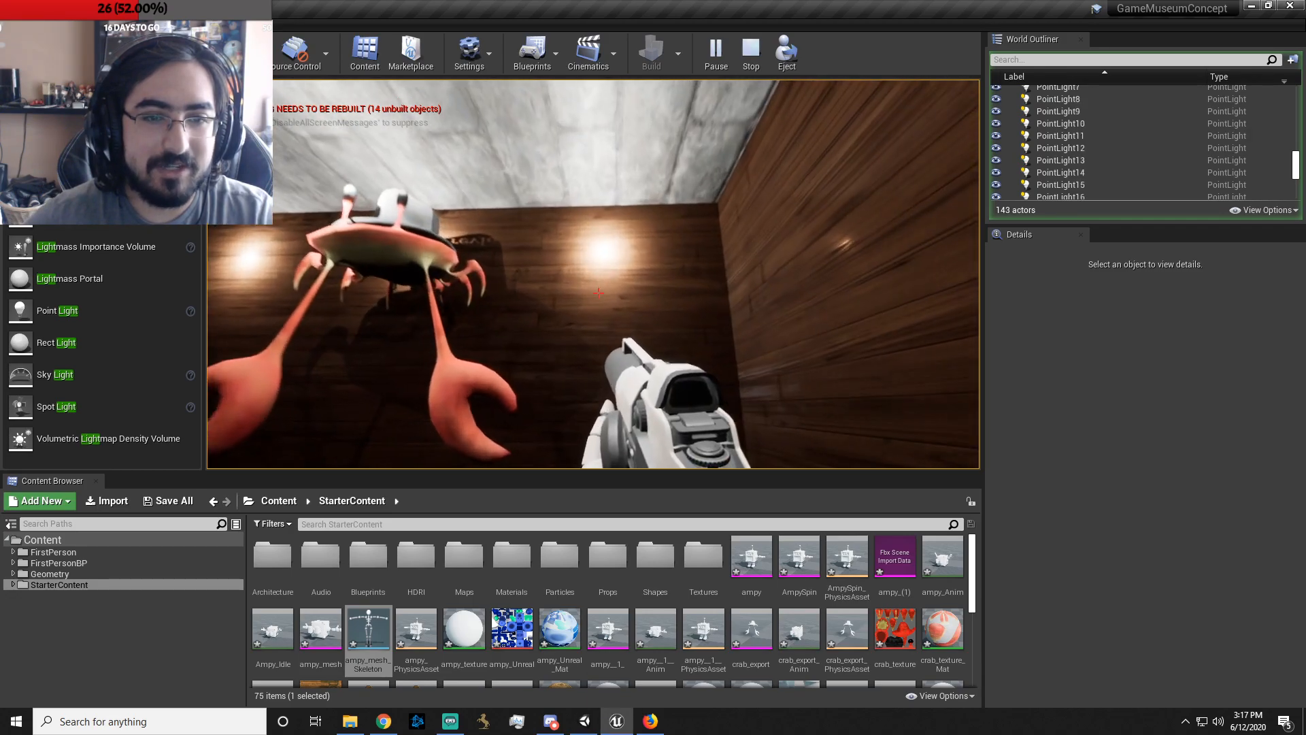
{"action": "key", "text": "d"}
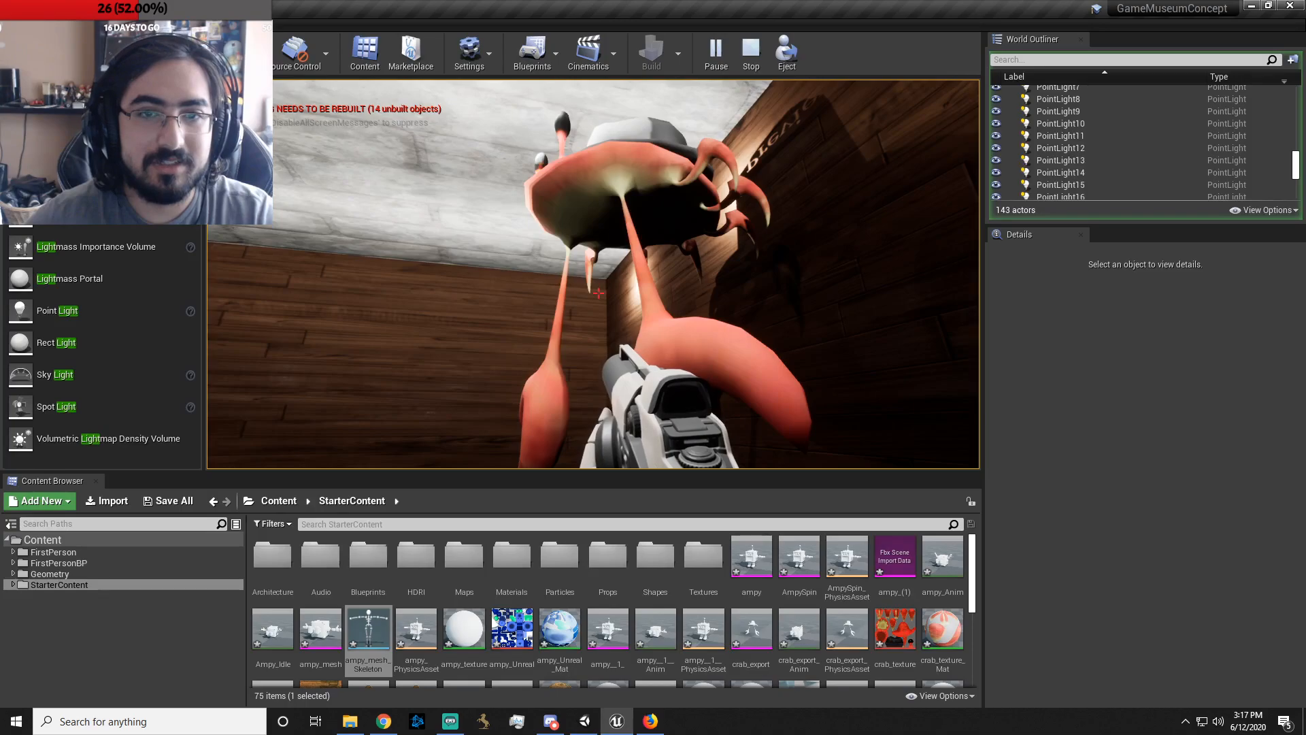
{"action": "key", "text": "w"}
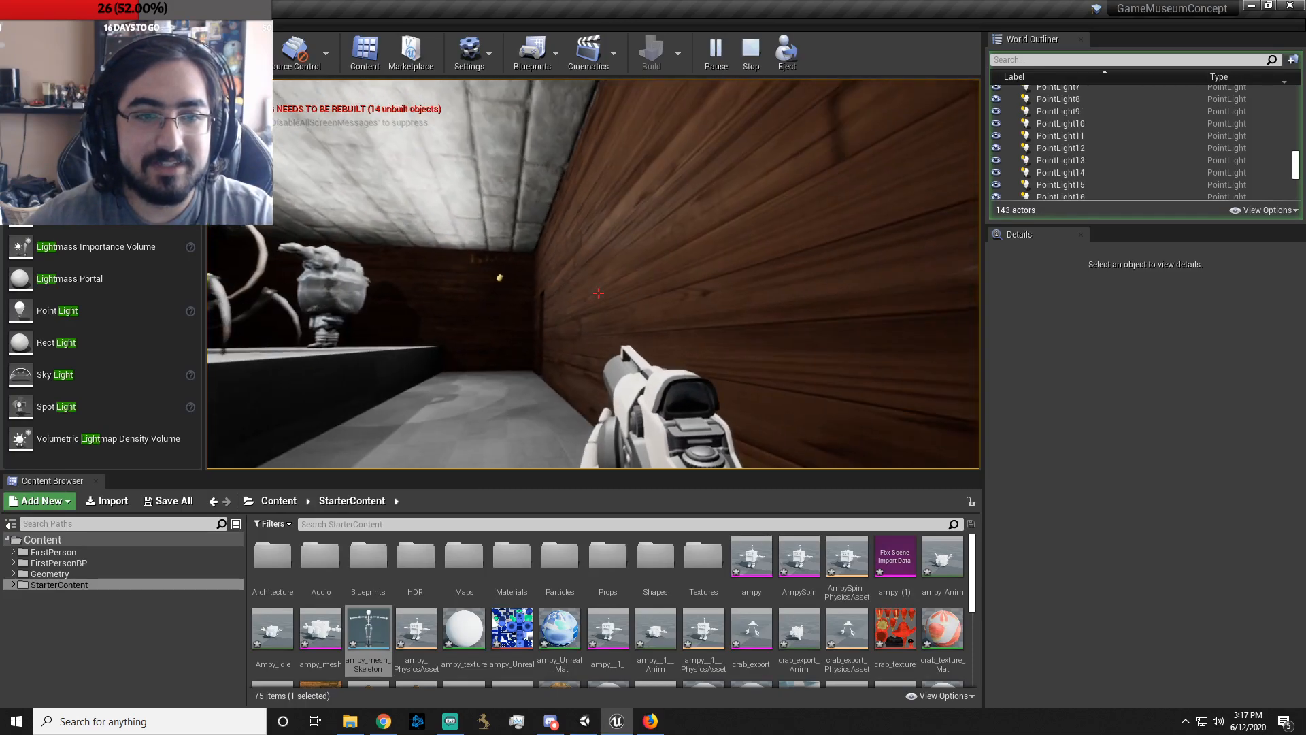
{"action": "key", "text": "Escape"}
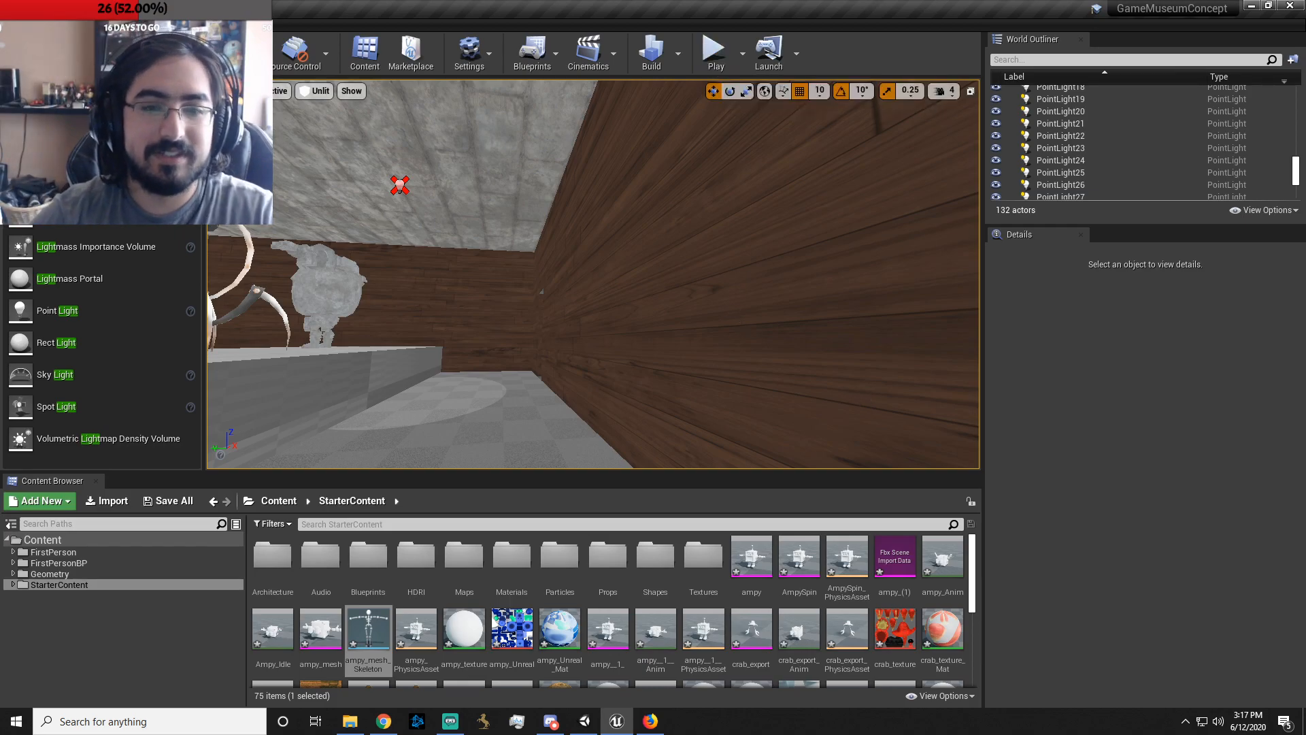
- Start an asset import and look through the FunkyJamInvasion Assets folder for a suitable model folder
{"action": "right_click", "coordinate": [815, 264]}
{"action": "left_click", "coordinate": [587, 348]}
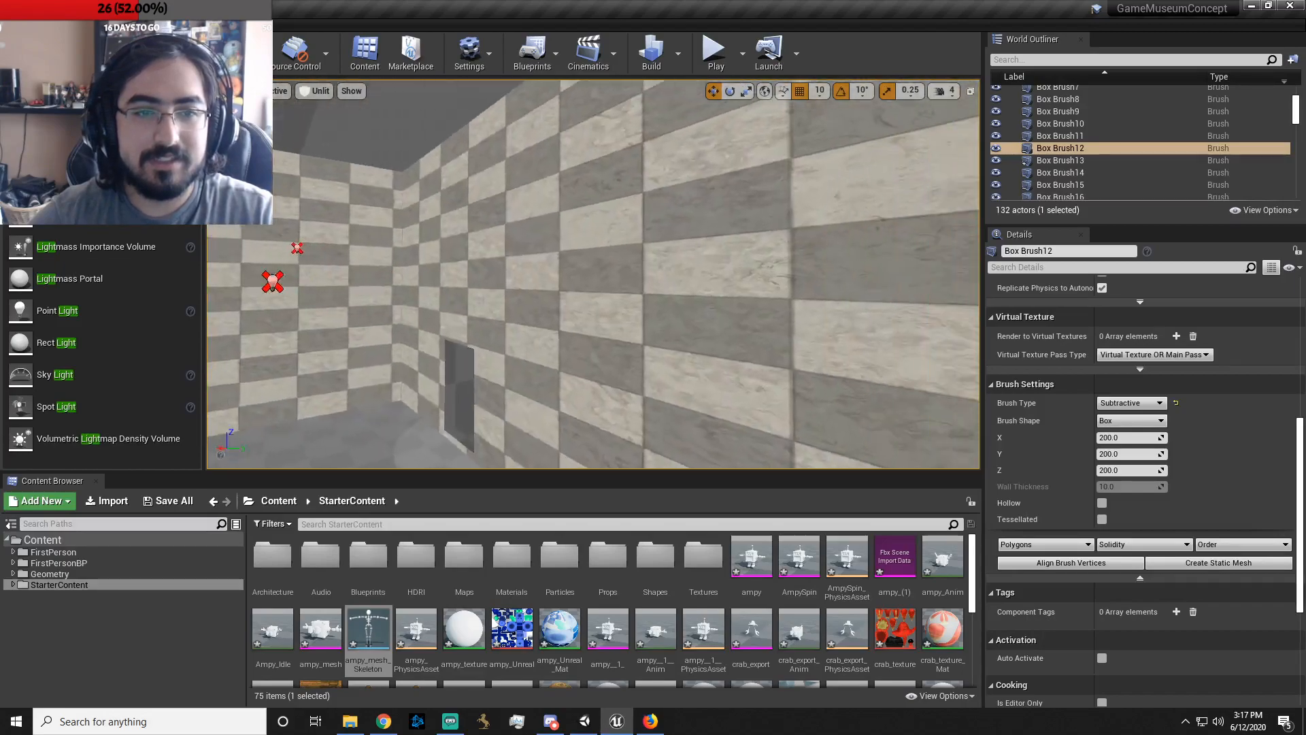
{"action": "mouse_move", "coordinate": [586, 307]}
{"action": "right_mouse_down"}
{"action": "mouse_move", "coordinate": [666, 333]}
{"action": "mouse_move", "coordinate": [789, 272]}
{"action": "mouse_move", "coordinate": [653, 307]}
{"action": "mouse_move", "coordinate": [613, 340]}
{"action": "mouse_move", "coordinate": [585, 299]}
{"action": "mouse_move", "coordinate": [571, 310]}
{"action": "mouse_move", "coordinate": [558, 293]}
{"action": "mouse_move", "coordinate": [470, 293]}
{"action": "mouse_move", "coordinate": [422, 313]}
{"action": "mouse_move", "coordinate": [218, 299]}
{"action": "mouse_move", "coordinate": [619, 421]}
{"action": "right_mouse_up"}
{"action": "left_click", "coordinate": [102, 501]}
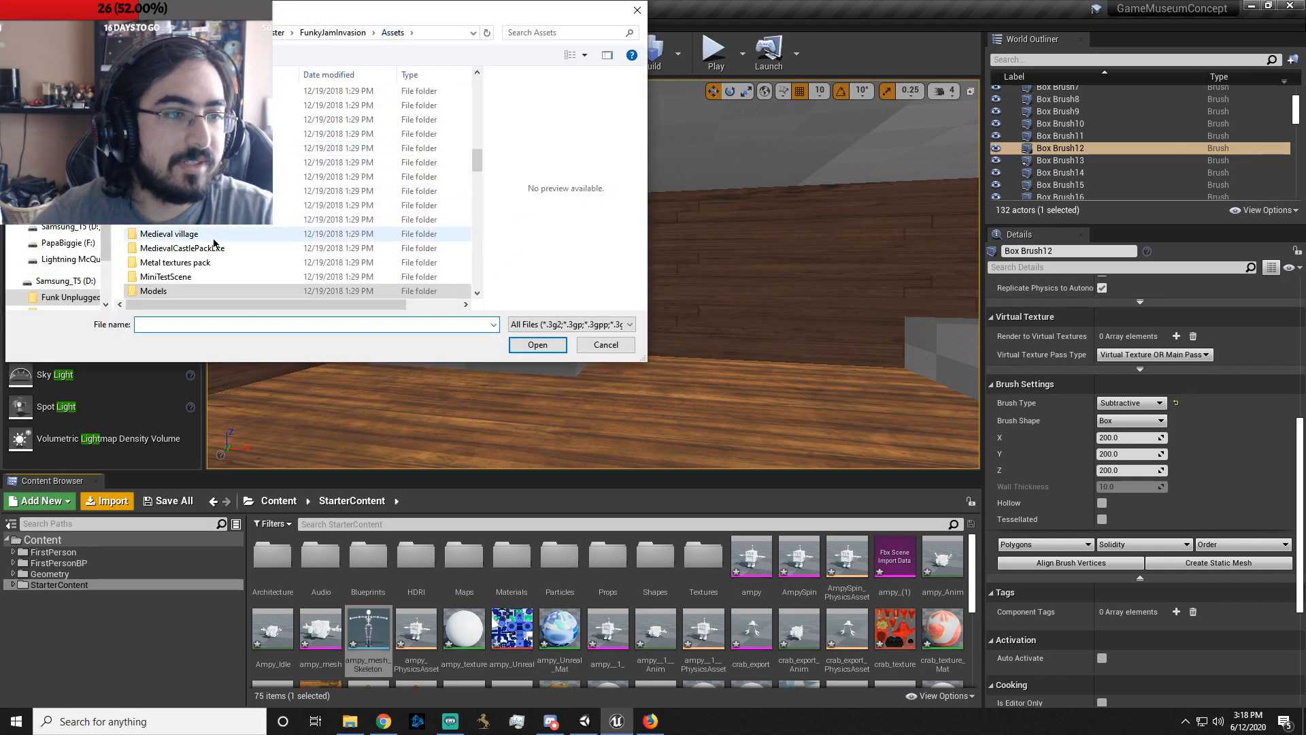
{"action": "scroll", "coordinate": [214, 243], "scroll_direction": "down", "scroll_amount": 1}
{"action": "double_click", "coordinate": [196, 191]}
{"action": "key", "text": "alt+Left"}
{"action": "key", "text": "alt+Left"}
{"action": "key", "text": "alt+Right"}
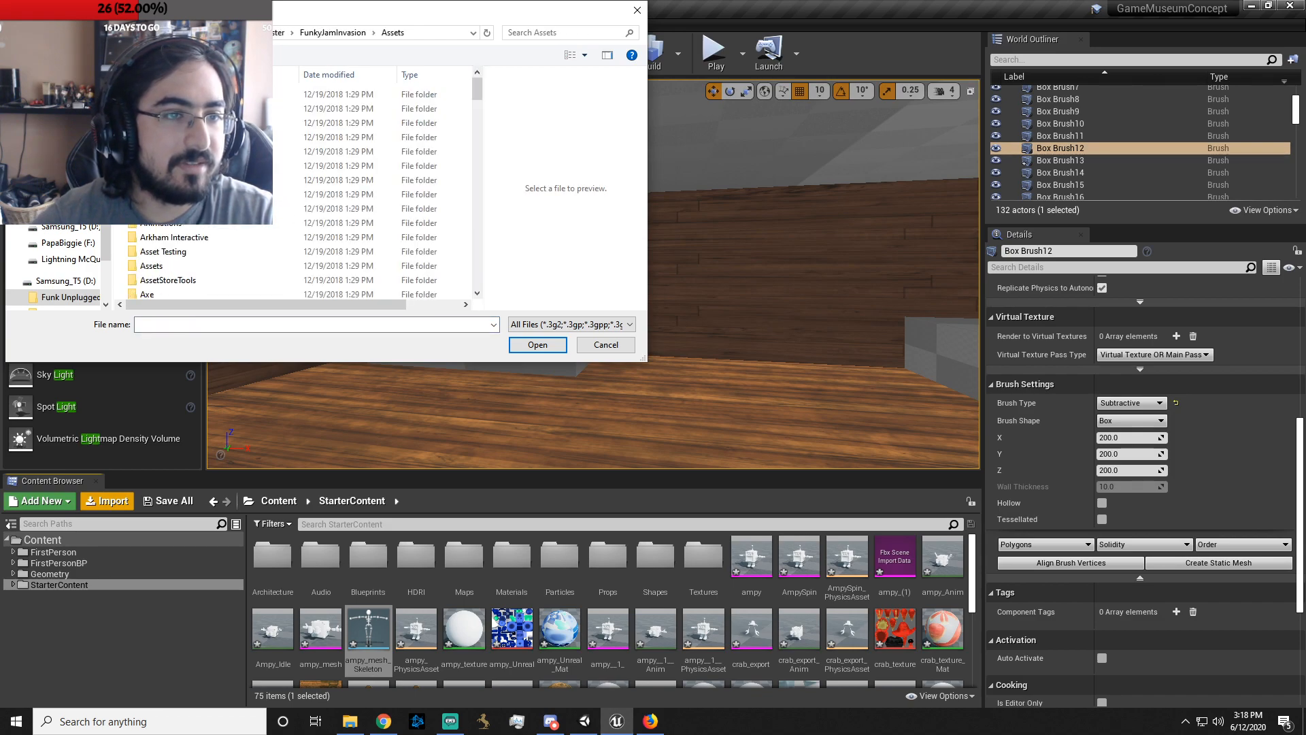
{"action": "scroll", "coordinate": [309, 170], "scroll_direction": "down", "scroll_amount": 5}
{"action": "scroll", "coordinate": [283, 170], "scroll_direction": "down", "scroll_amount": 3}
{"action": "scroll", "coordinate": [265, 229], "scroll_direction": "down", "scroll_amount": 2}
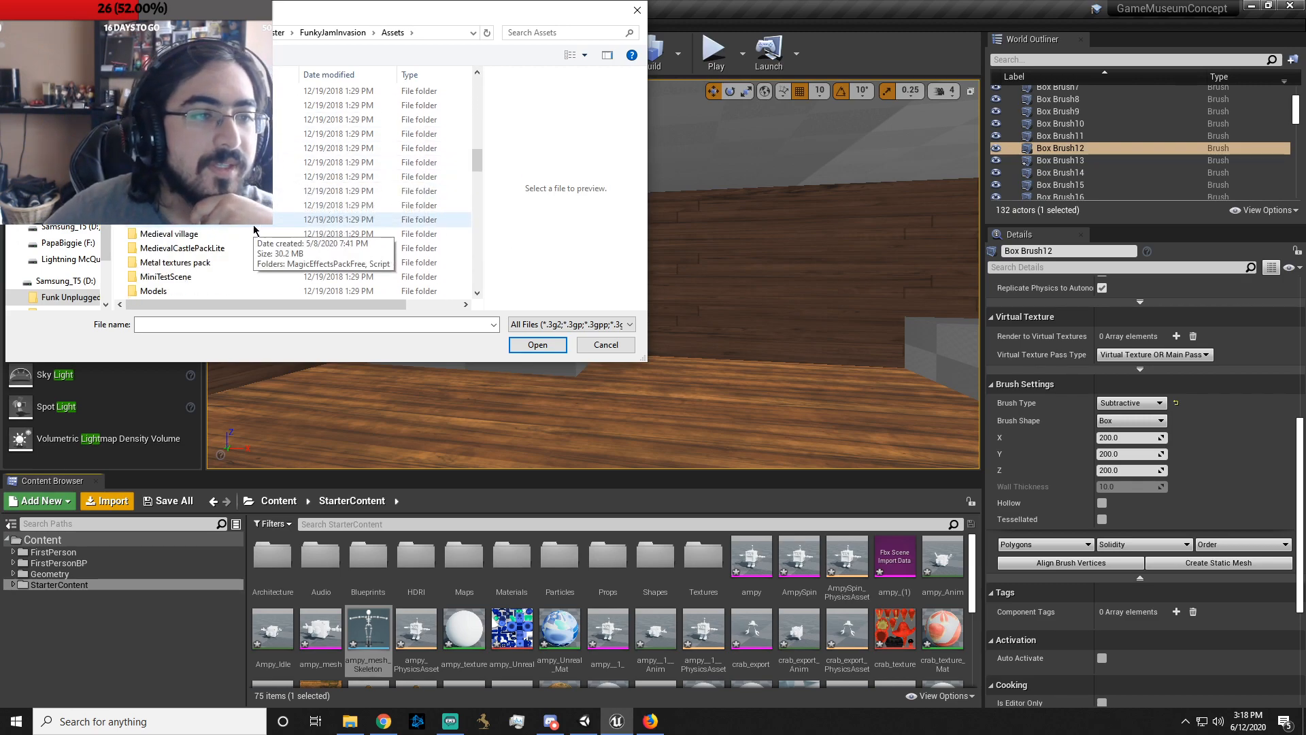
- Look through the Props and Textures folders of MedievalCastlePack, inside MedievalCastlePackLite, for something to import
{"action": "double_click", "coordinate": [224, 247]}
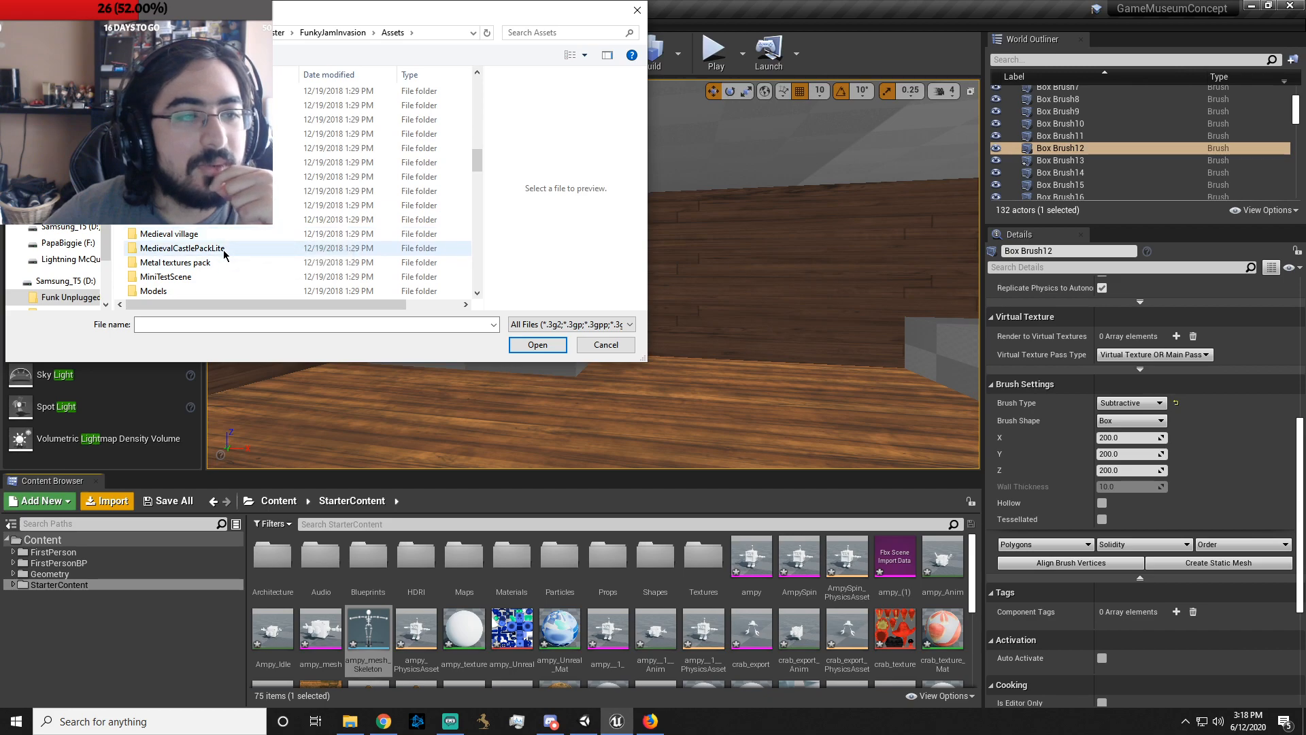
{"action": "double_click", "coordinate": [197, 95]}
{"action": "double_click", "coordinate": [197, 94]}
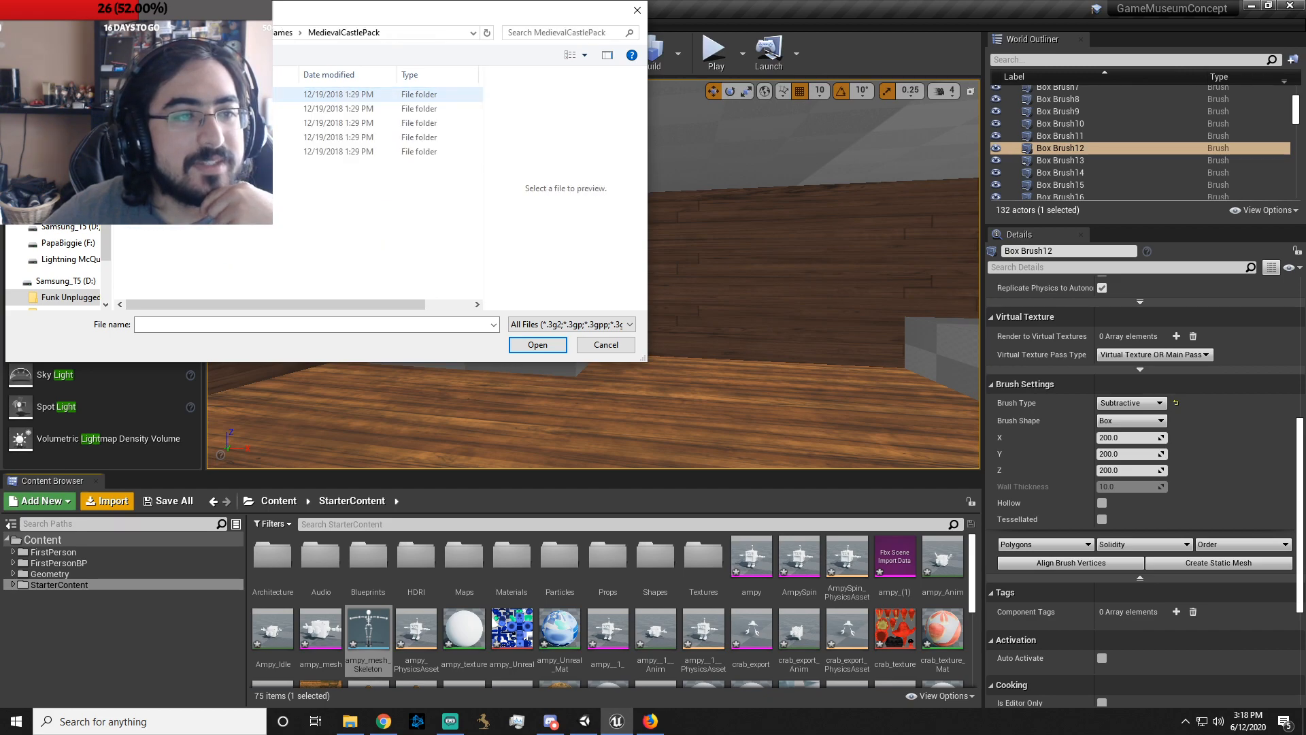
{"action": "double_click", "coordinate": [197, 109]}
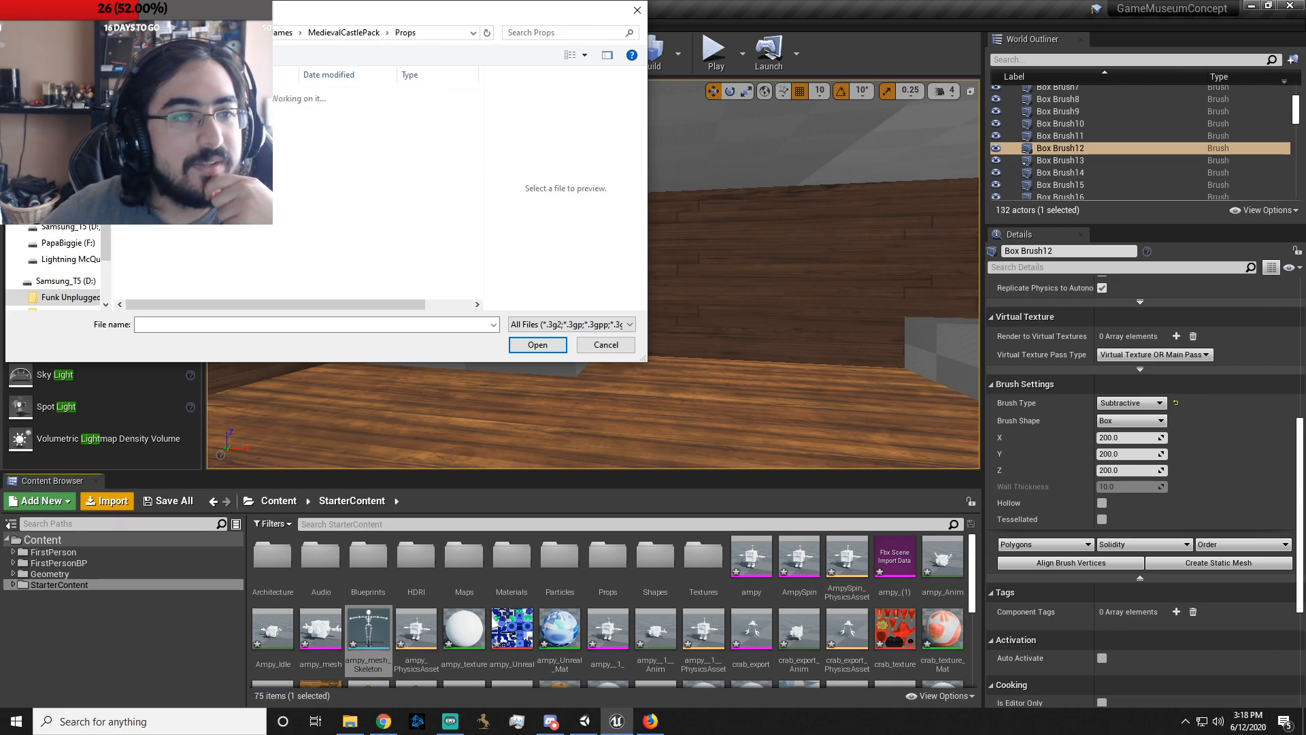
{"action": "double_click", "coordinate": [198, 94]}
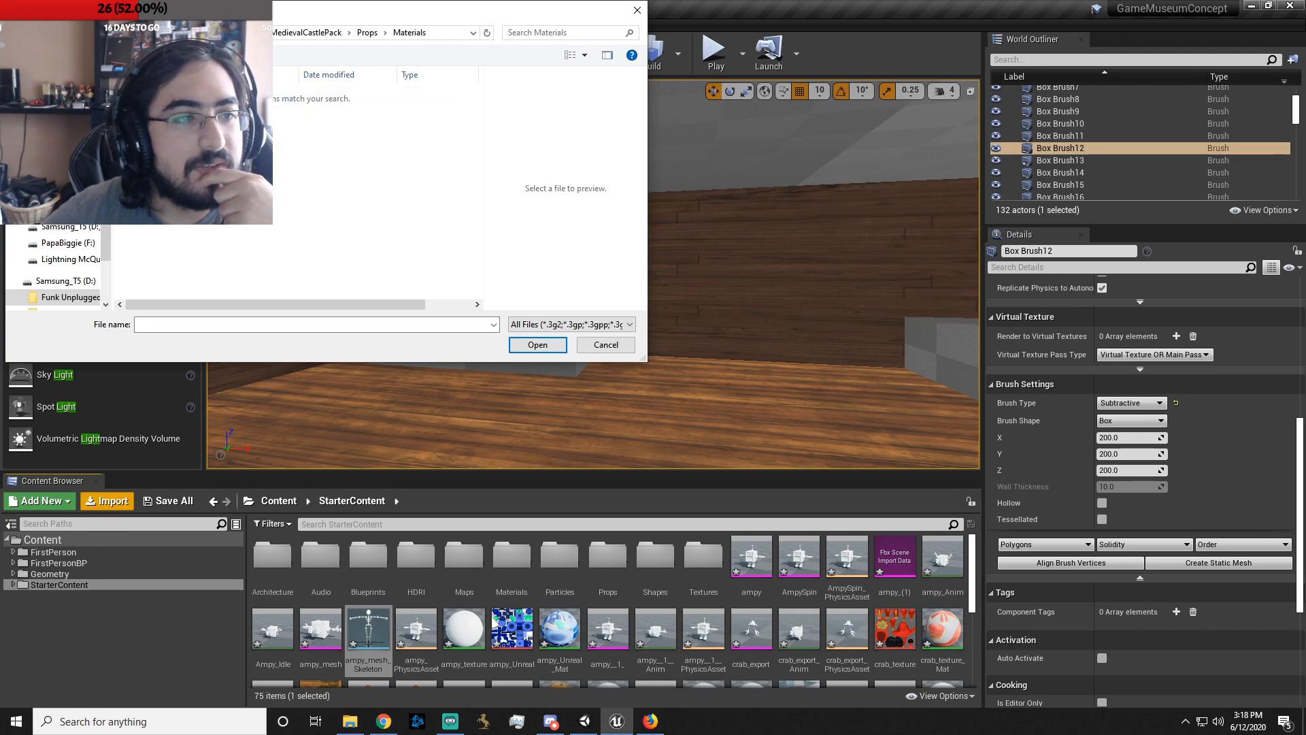
{"action": "key", "text": "alt+Left"}
{"action": "key", "text": "alt+Left"}
{"action": "double_click", "coordinate": [197, 123]}
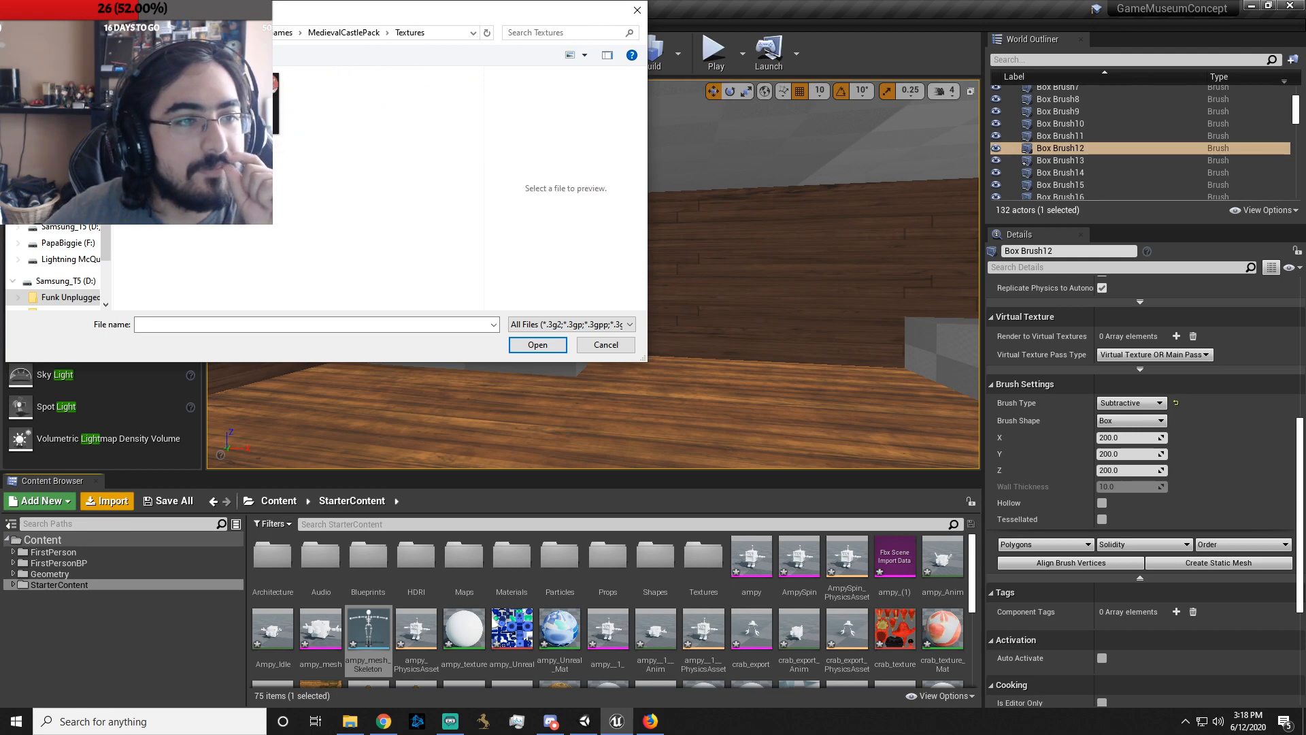
{"action": "key", "text": "alt+Left"}
- Examine the MedievalCastlePack Towers folder, including octogonal-tower.obj and RoundTowerShort.fbx, and return to the Assets folder
{"action": "double_click", "coordinate": [198, 137]}
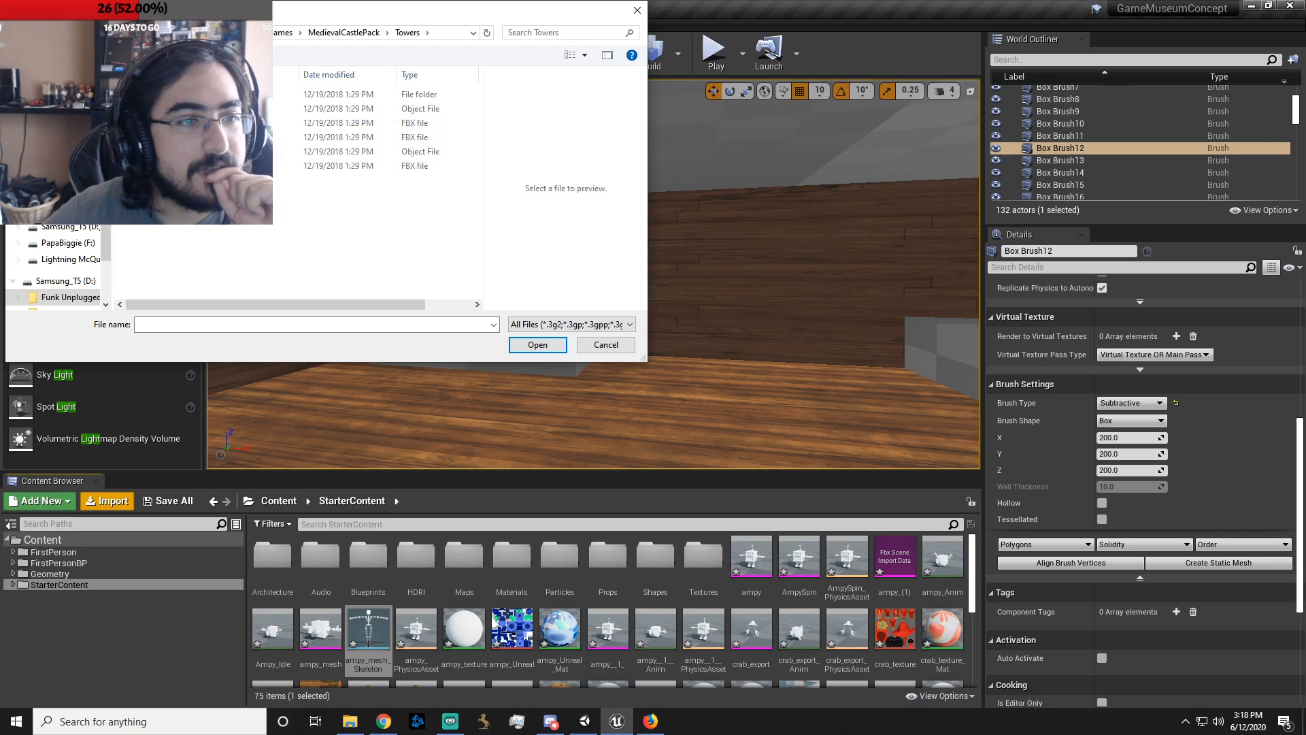
{"action": "left_click", "coordinate": [198, 109]}
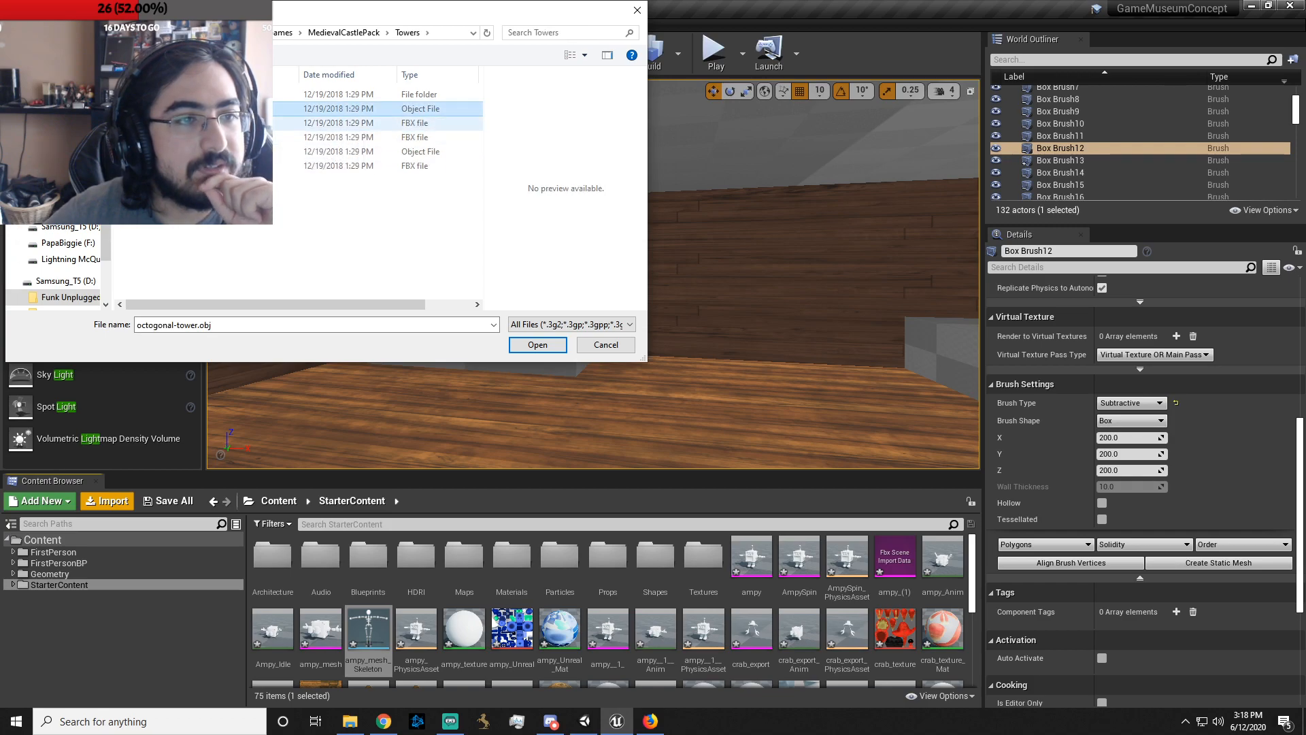
{"action": "left_click", "coordinate": [197, 123]}
{"action": "double_click", "coordinate": [197, 94]}
{"action": "key", "text": "alt+Left"}
{"action": "key", "text": "alt+Left"}
{"action": "left_click", "coordinate": [198, 151]}
{"action": "double_click", "coordinate": [198, 152]}
{"action": "key", "text": "alt+Left"}
{"action": "key", "text": "alt+Left"}
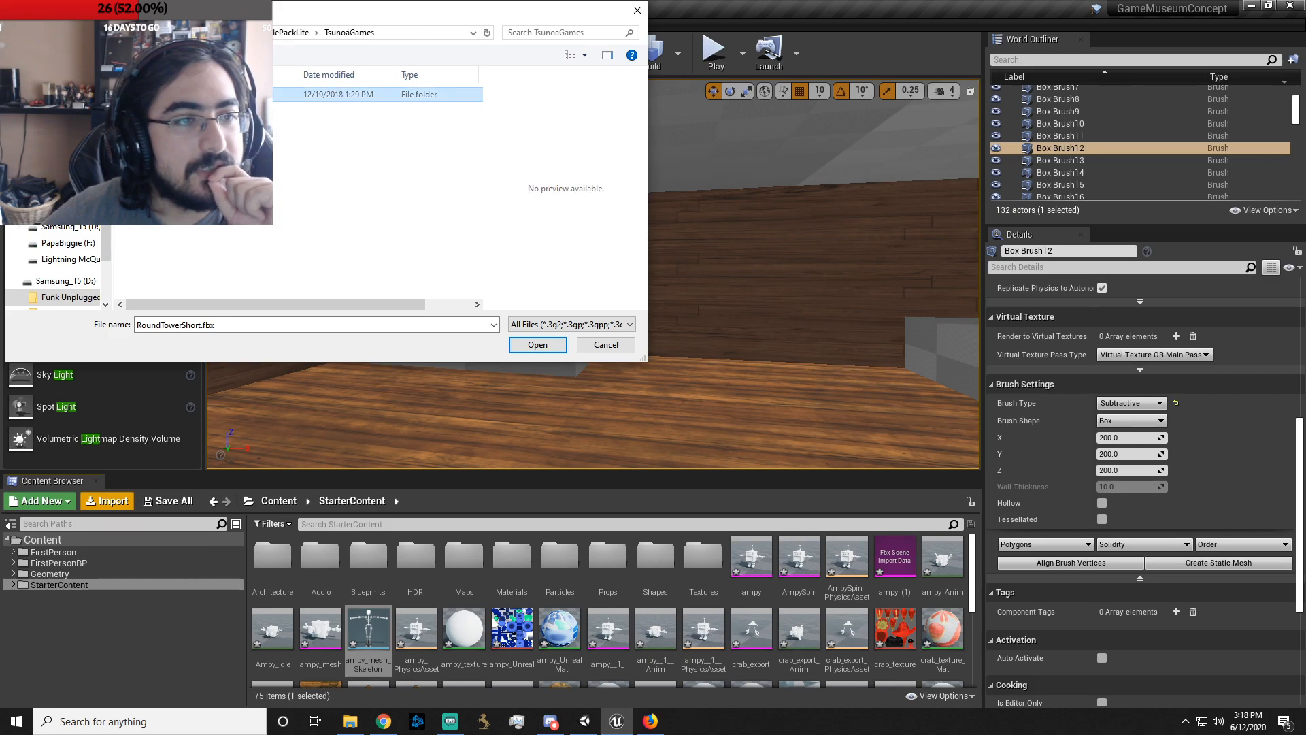
{"action": "key", "text": "alt+Left"}
- Look through the Models folder in Assets, including GMENHead.fbx and the NPC subfolder, for a model to import
{"action": "scroll", "coordinate": [218, 239], "scroll_direction": "down", "scroll_amount": 3}
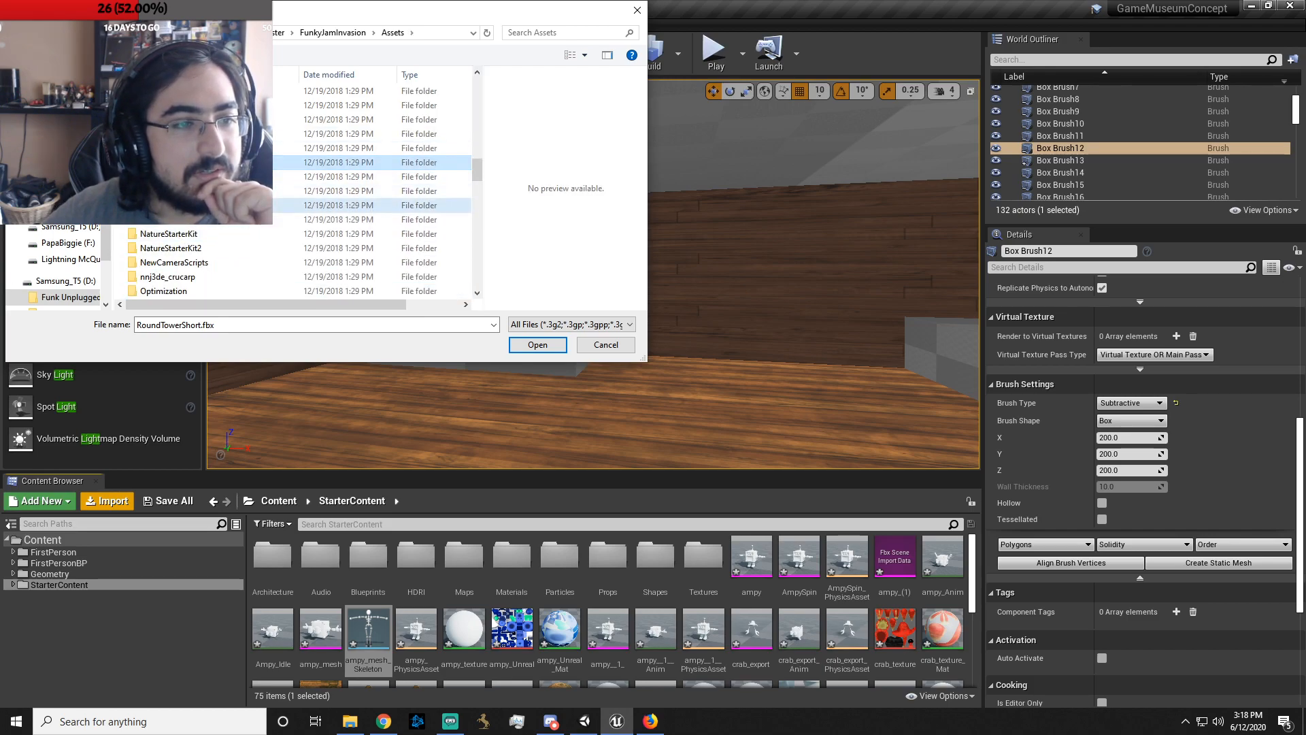
{"action": "double_click", "coordinate": [219, 205]}
{"action": "scroll", "coordinate": [218, 148], "scroll_direction": "down", "scroll_amount": 4}
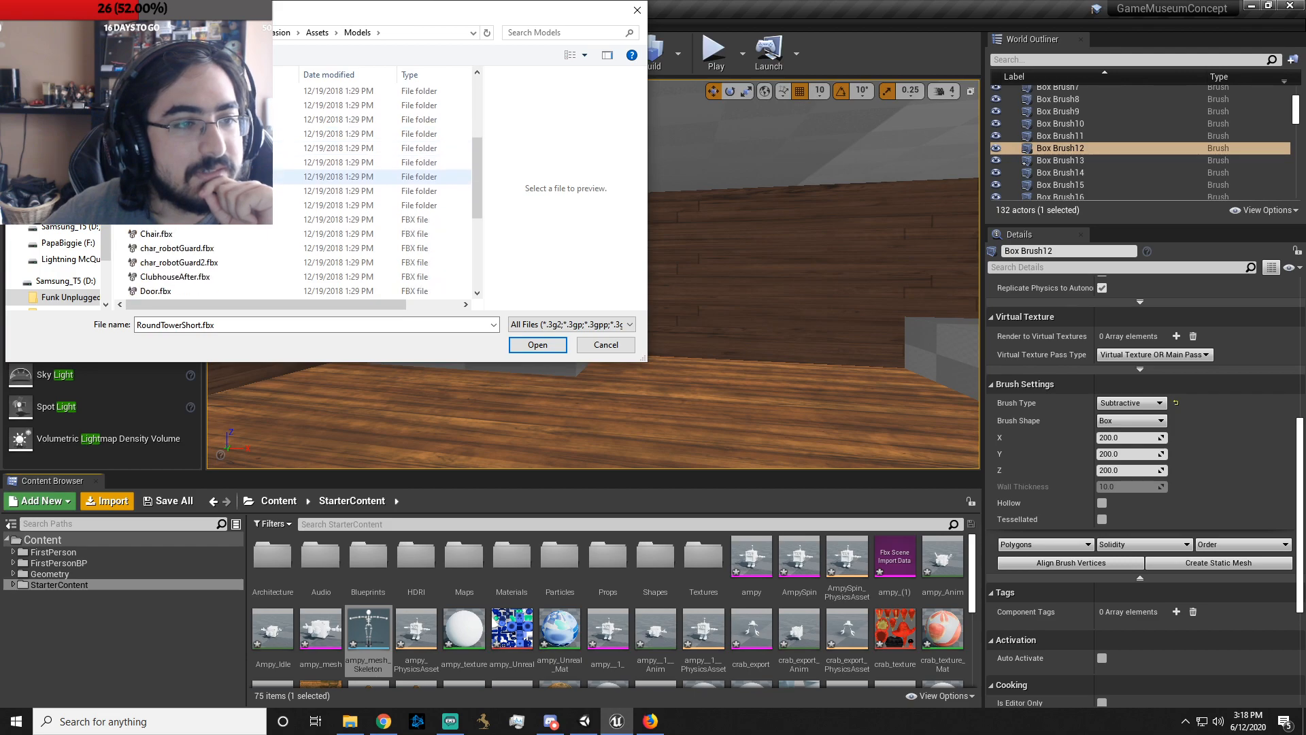
{"action": "scroll", "coordinate": [218, 204], "scroll_direction": "down", "scroll_amount": 4}
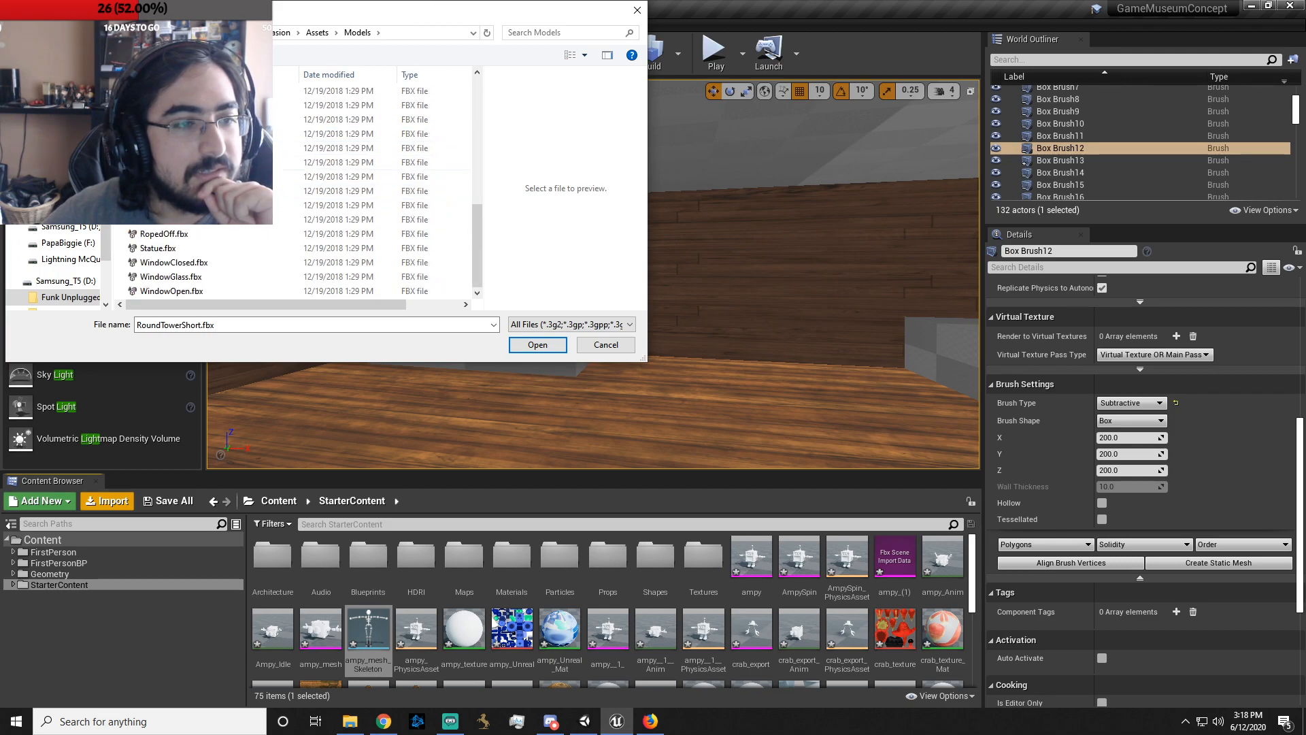
{"action": "left_click", "coordinate": [224, 148]}
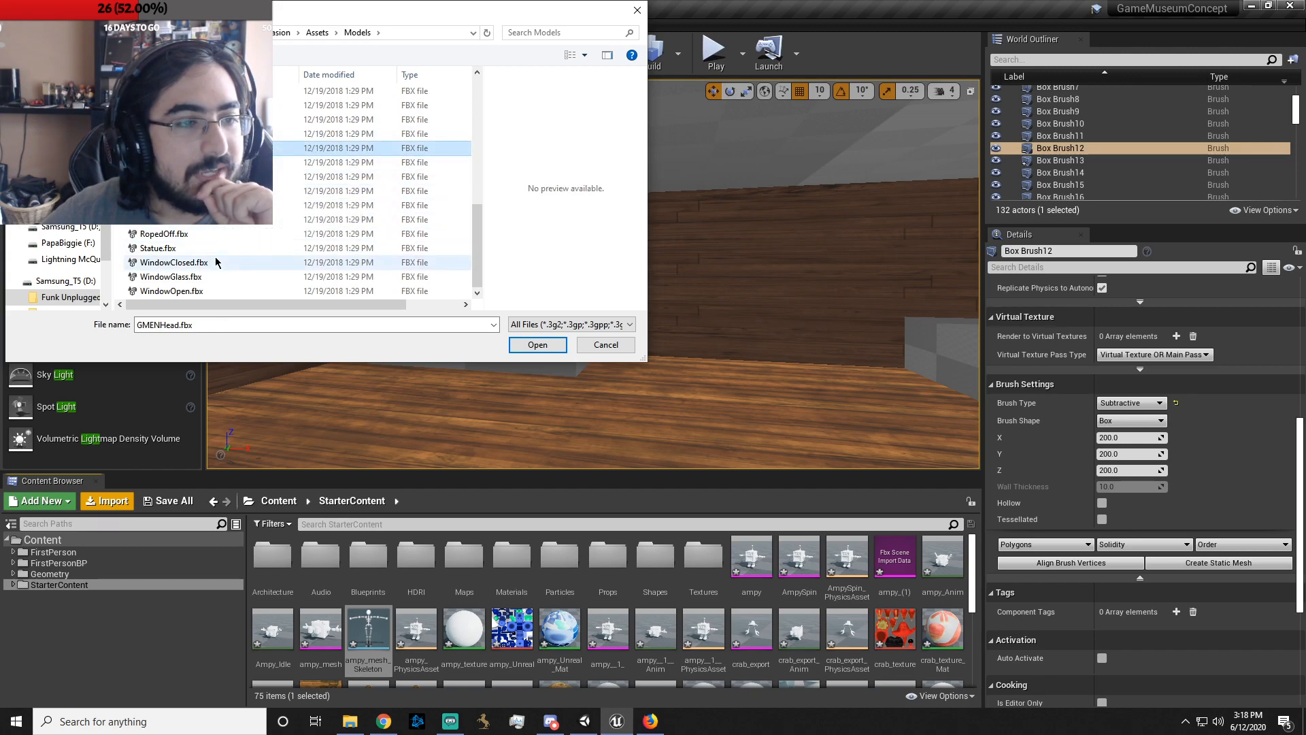
{"action": "scroll", "coordinate": [224, 205], "scroll_direction": "up", "scroll_amount": 5}
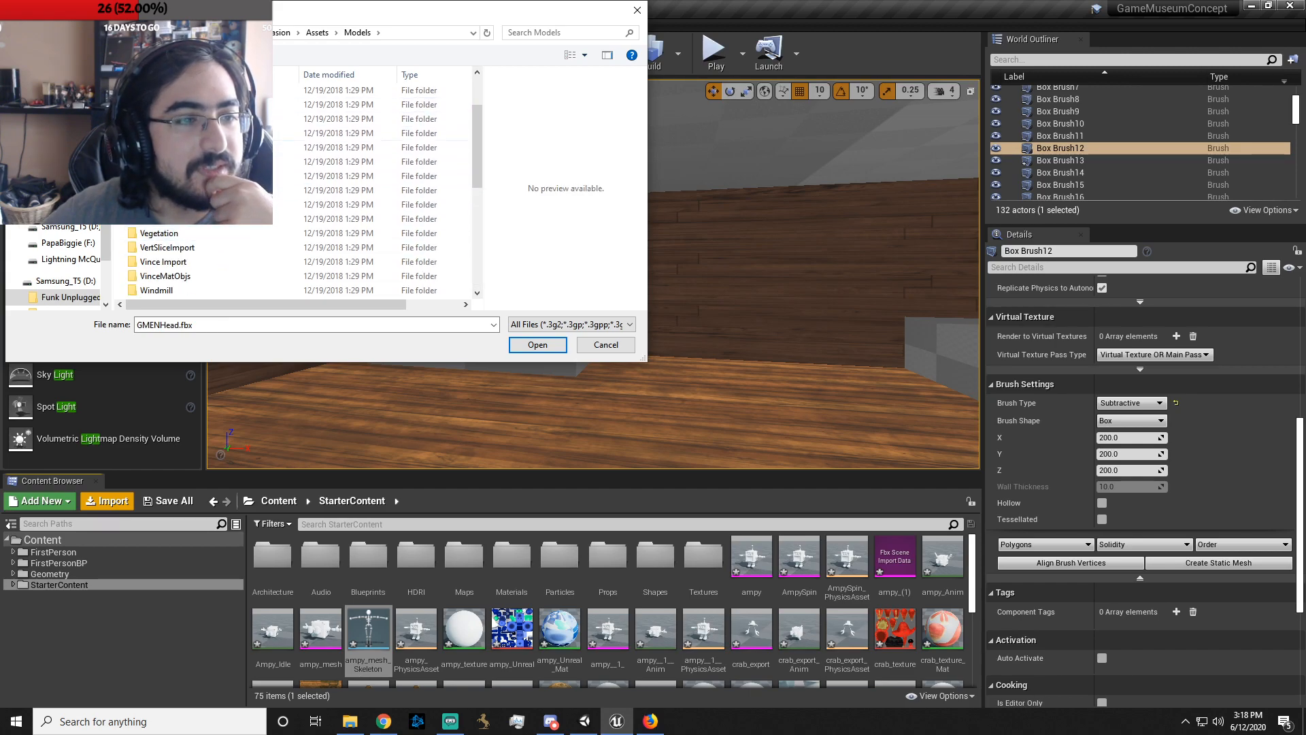
{"action": "double_click", "coordinate": [224, 161]}
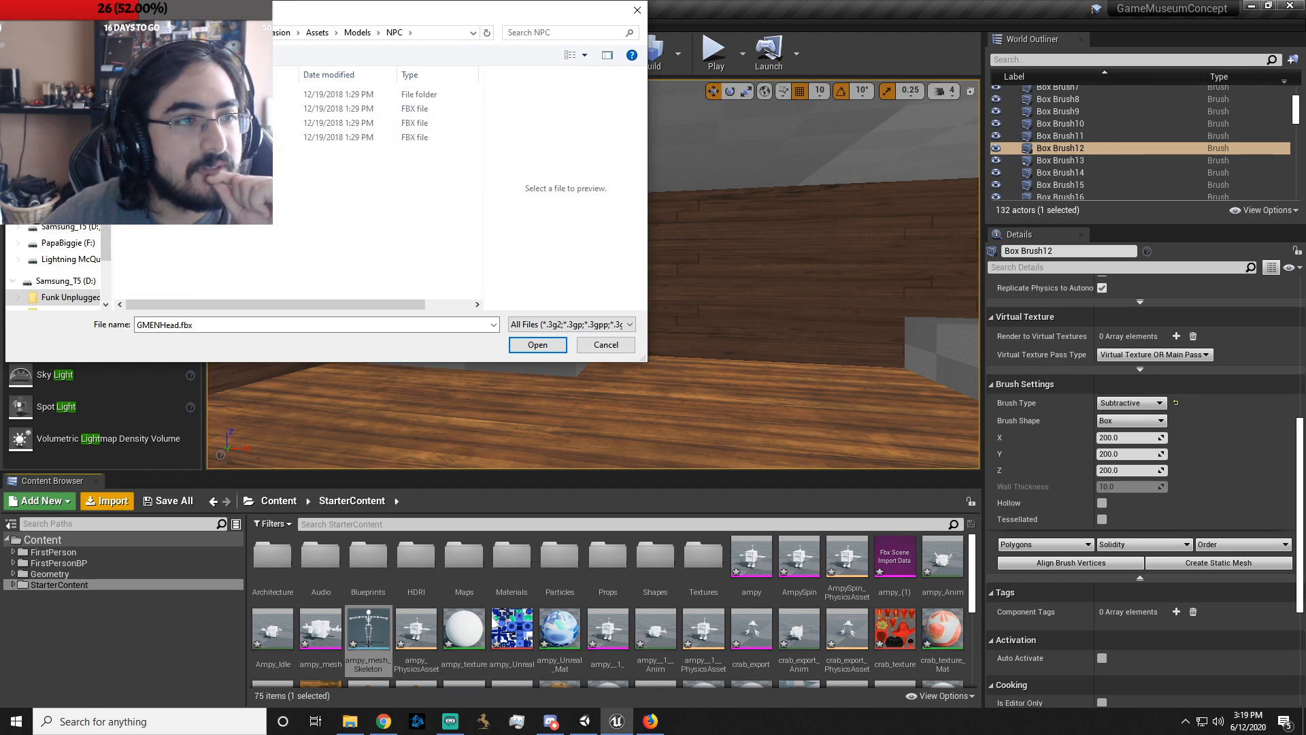
{"action": "key", "text": "alt+Left"}
{"action": "scroll", "coordinate": [203, 235], "scroll_direction": "down", "scroll_amount": 3}
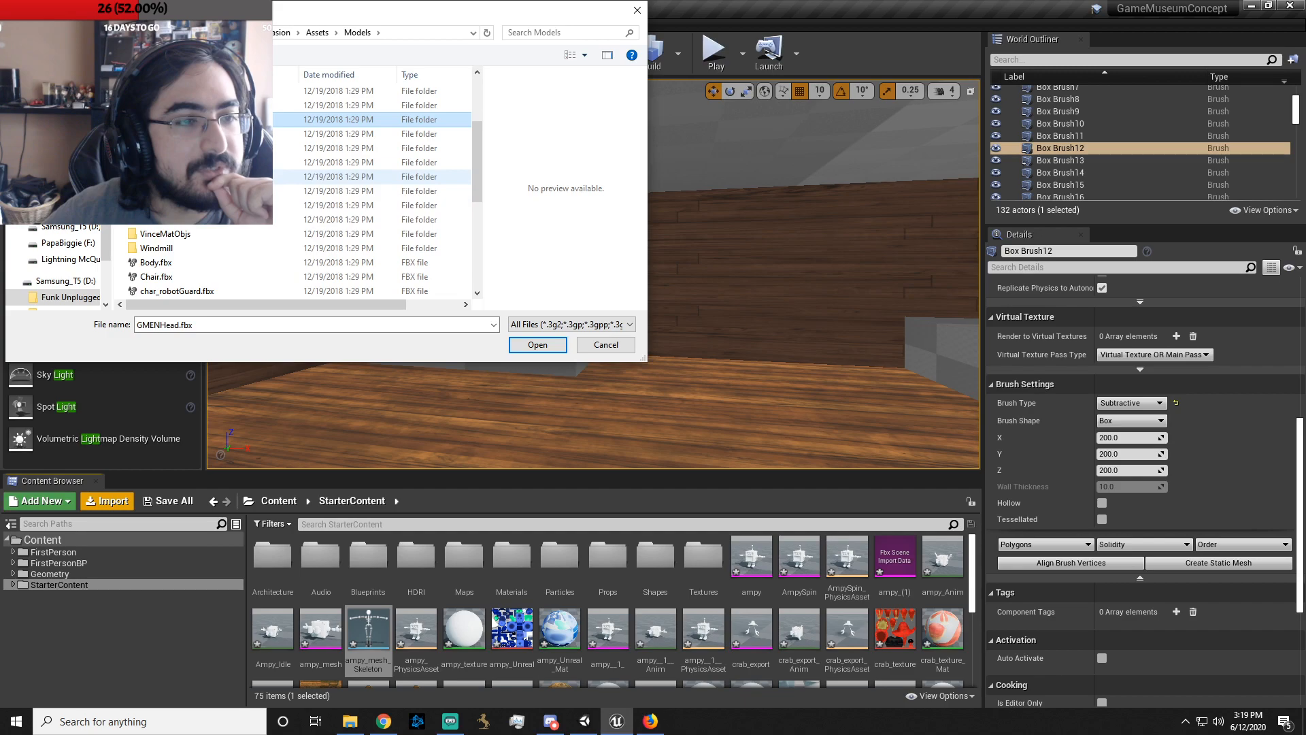
- Look through the Props folder inside Models for FBX files suited to the museum displays
{"action": "double_click", "coordinate": [225, 177]}
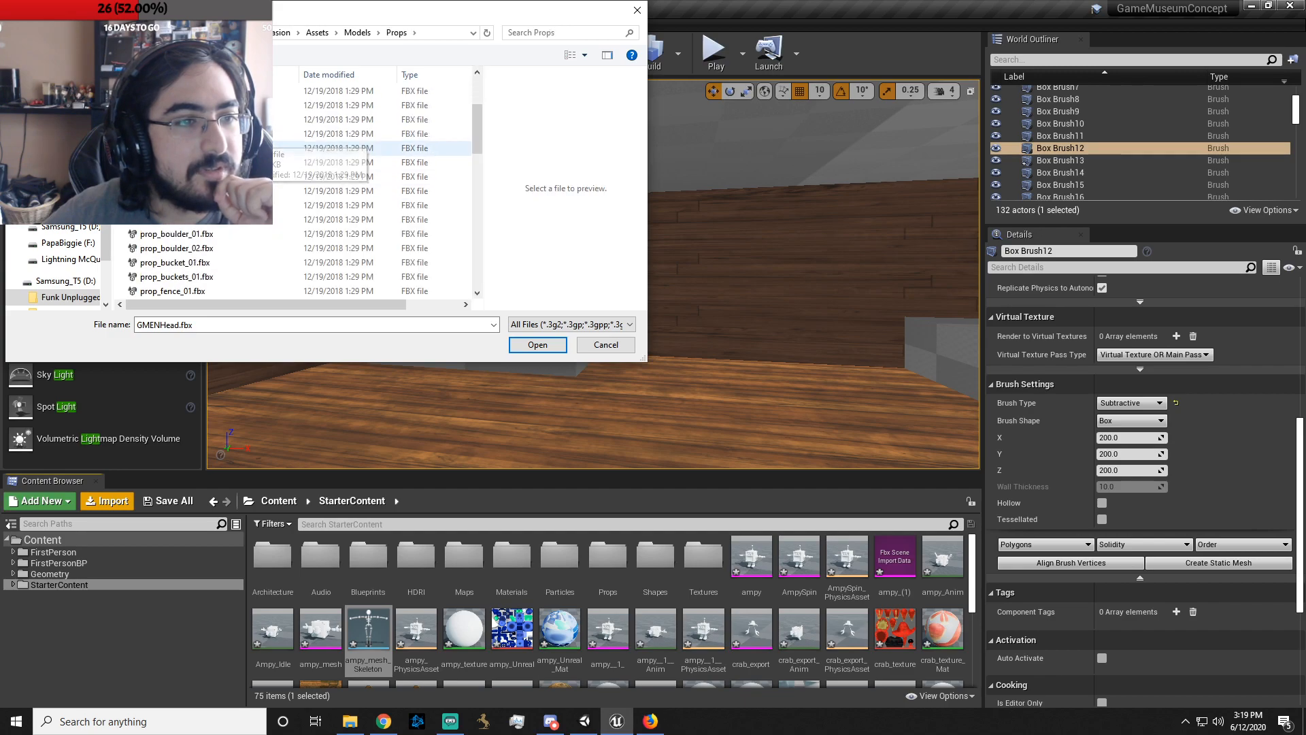
{"action": "scroll", "coordinate": [204, 224], "scroll_direction": "down", "scroll_amount": 1}
{"action": "left_click", "coordinate": [204, 219]}
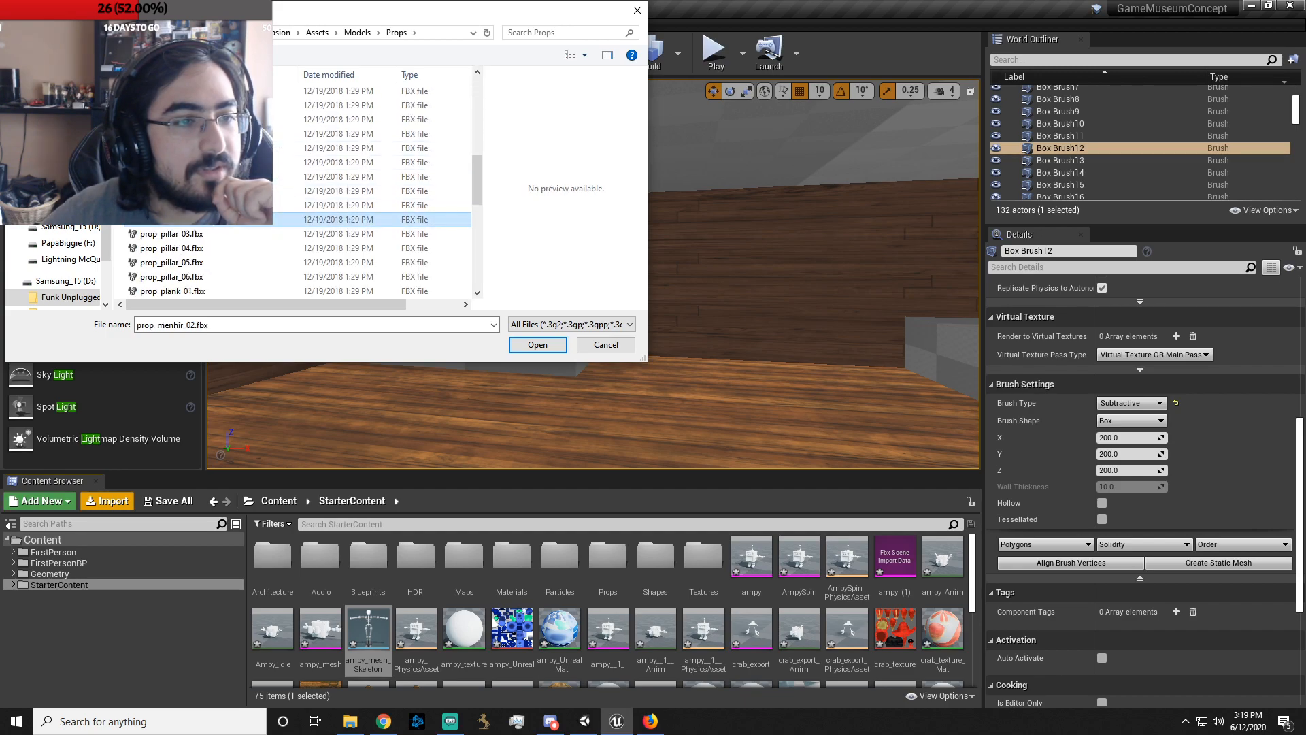
{"action": "left_click", "coordinate": [207, 248]}
{"action": "scroll", "coordinate": [208, 248], "scroll_direction": "down", "scroll_amount": 6}
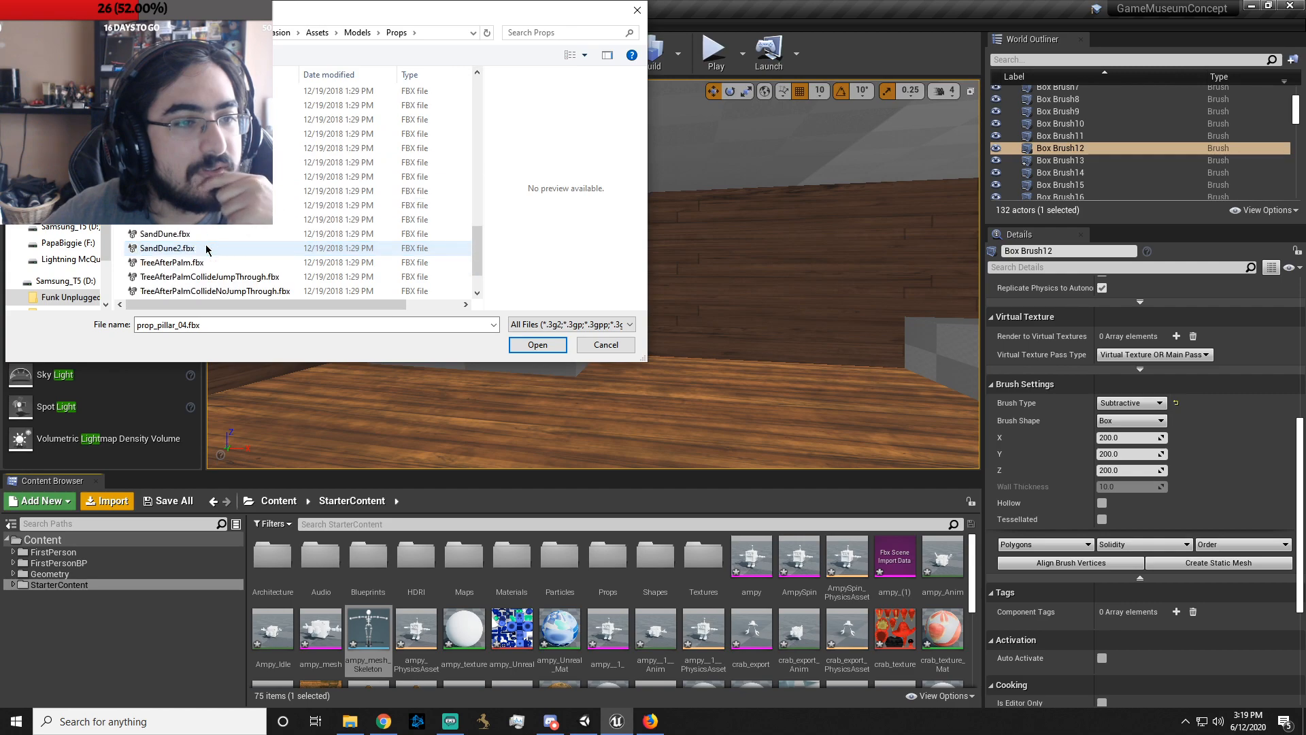
{"action": "scroll", "coordinate": [208, 250], "scroll_direction": "up", "scroll_amount": 1}
{"action": "scroll", "coordinate": [208, 250], "scroll_direction": "down", "scroll_amount": 1}
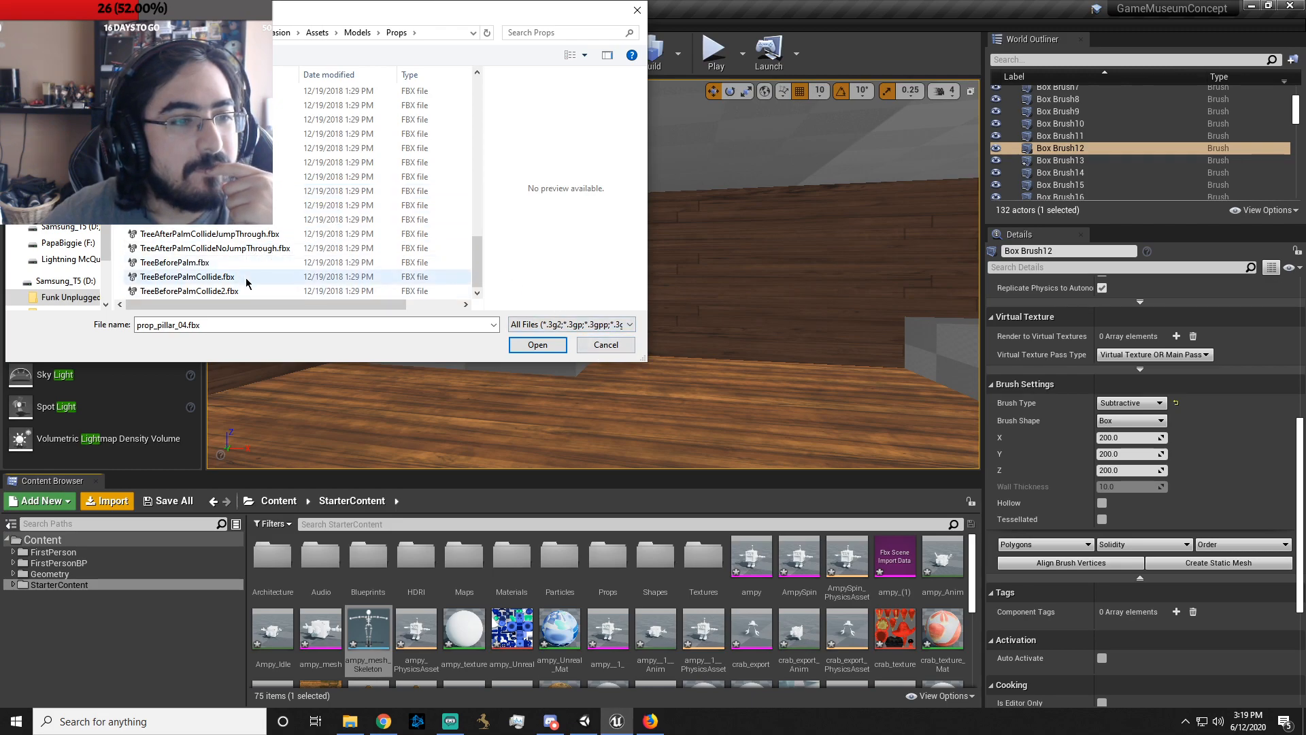
{"action": "scroll", "coordinate": [249, 284], "scroll_direction": "up", "scroll_amount": 3}
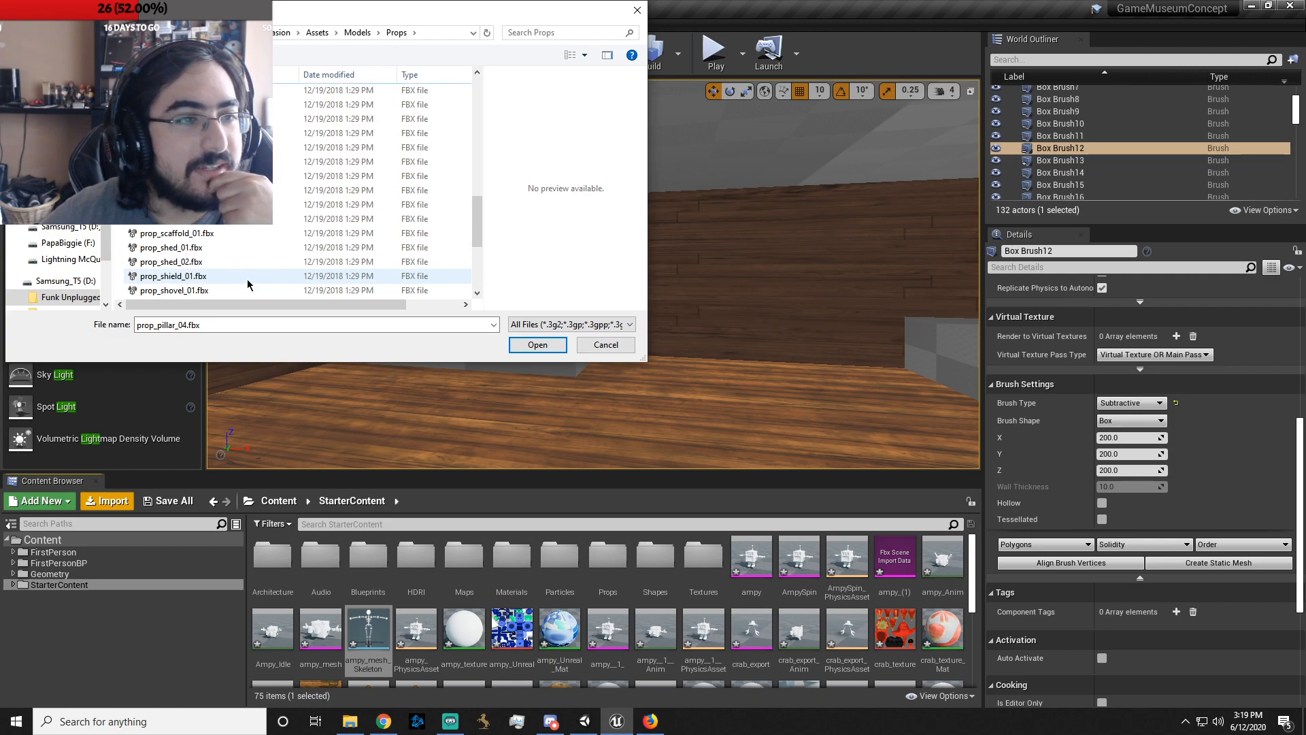
{"action": "scroll", "coordinate": [248, 284], "scroll_direction": "up", "scroll_amount": 3}
{"action": "scroll", "coordinate": [248, 284], "scroll_direction": "down", "scroll_amount": 1}
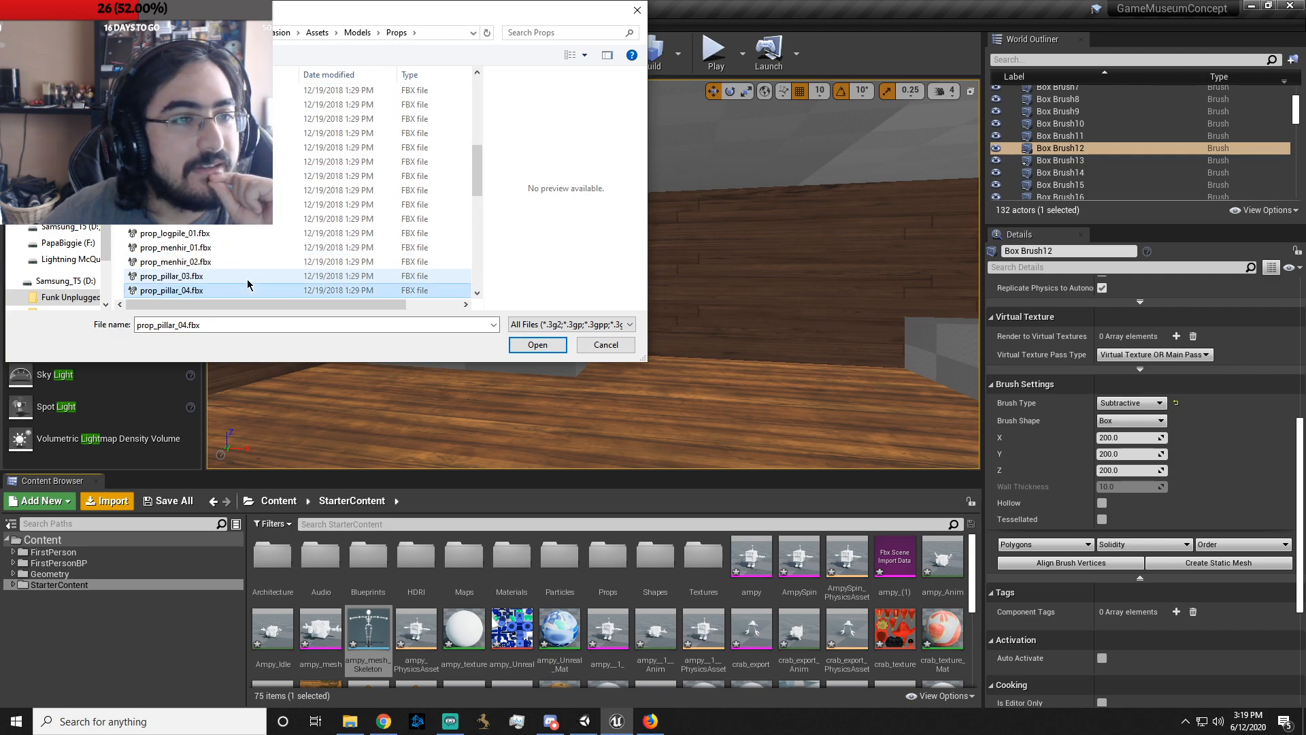
{"action": "scroll", "coordinate": [248, 284], "scroll_direction": "down", "scroll_amount": 5}
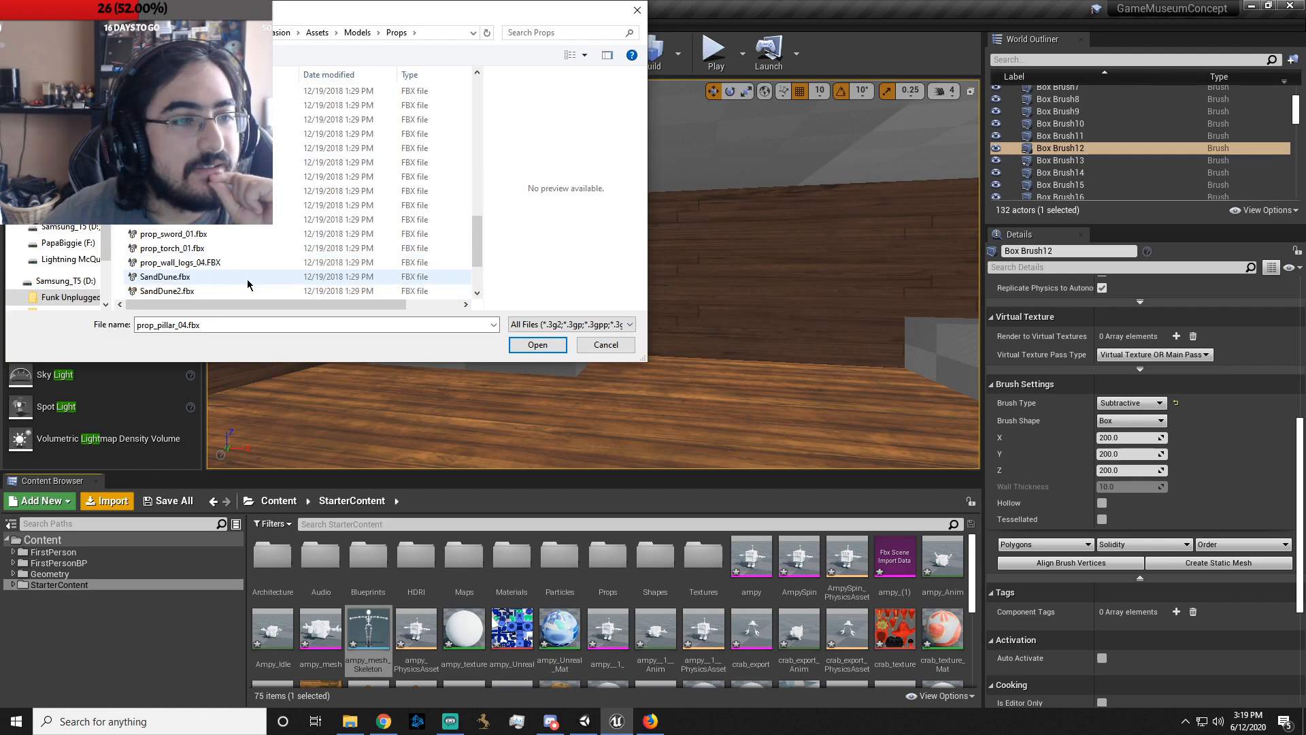
{"action": "scroll", "coordinate": [267, 232], "scroll_direction": "down", "scroll_amount": 2}
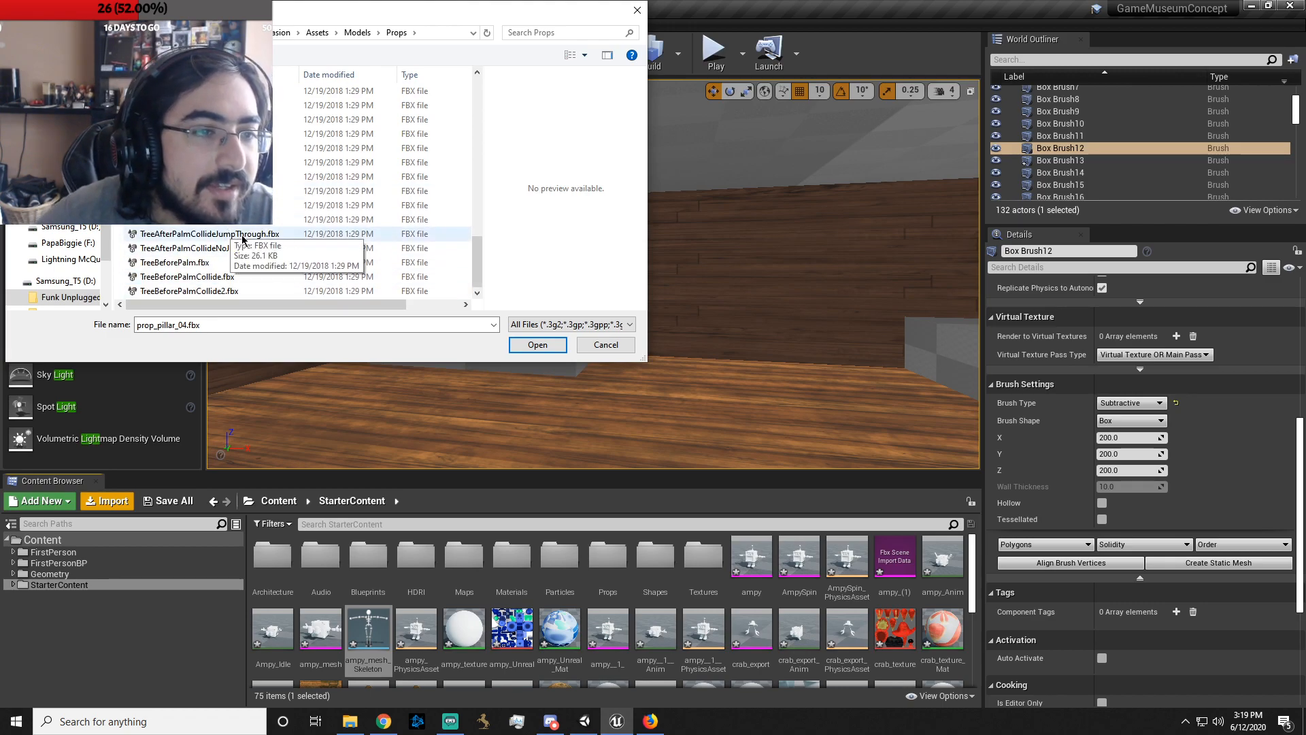
- Import SandDune.fbx, SandDune2.fbx, TreeAfterPalm.fbx and prop_plank_01 to prop_plank_03 into StarterContent, using the same FBX options for all, and dismiss the import log
{"action": "left_click", "coordinate": [231, 191]}
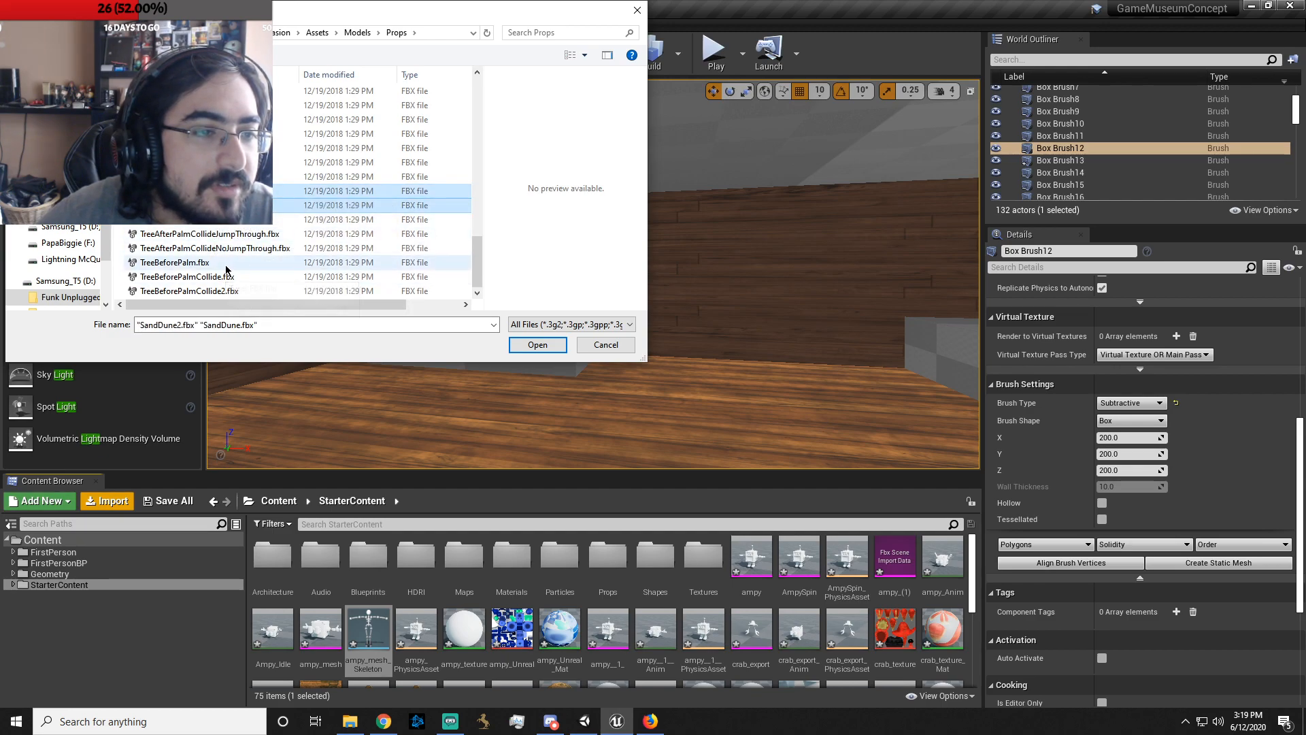
{"action": "left_click", "coordinate": [287, 219], "text": "ctrl"}
{"action": "scroll", "coordinate": [268, 197], "scroll_direction": "up", "scroll_amount": 2}
{"action": "scroll", "coordinate": [269, 194], "scroll_direction": "up", "scroll_amount": 1}
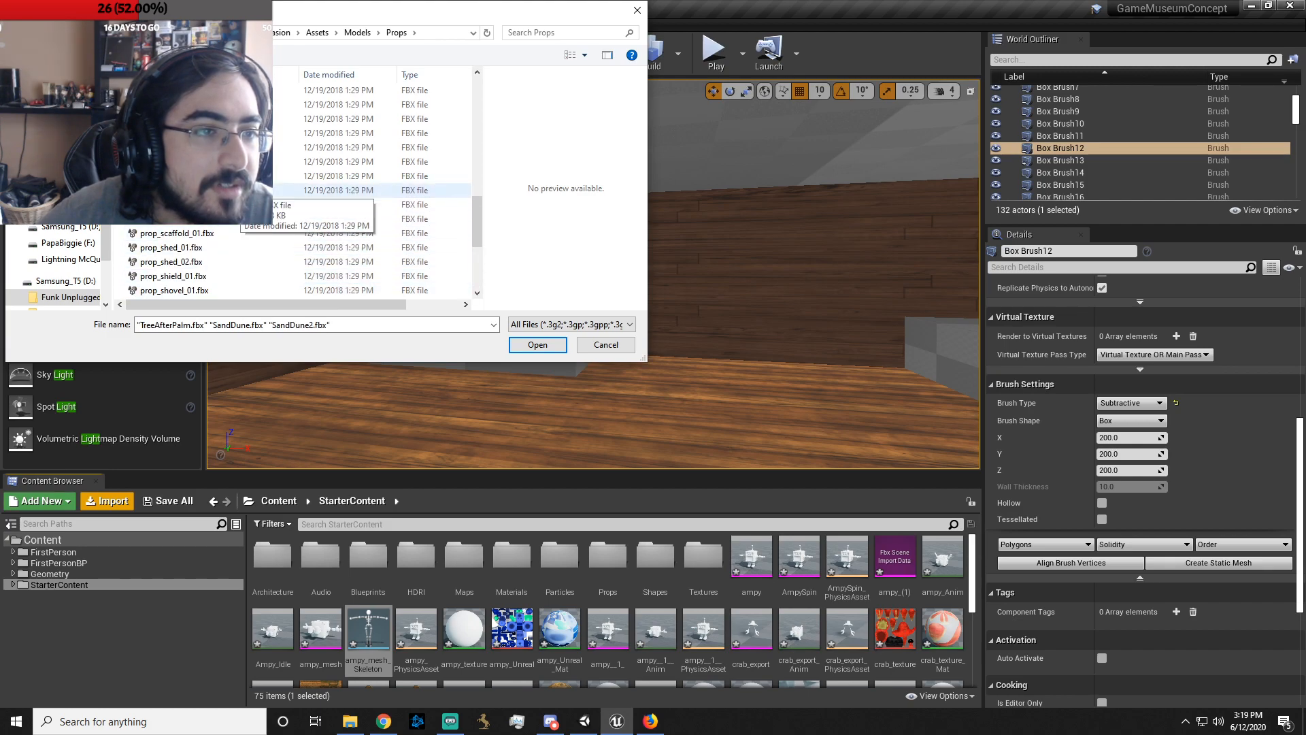
{"action": "left_click", "coordinate": [269, 175], "text": "ctrl"}
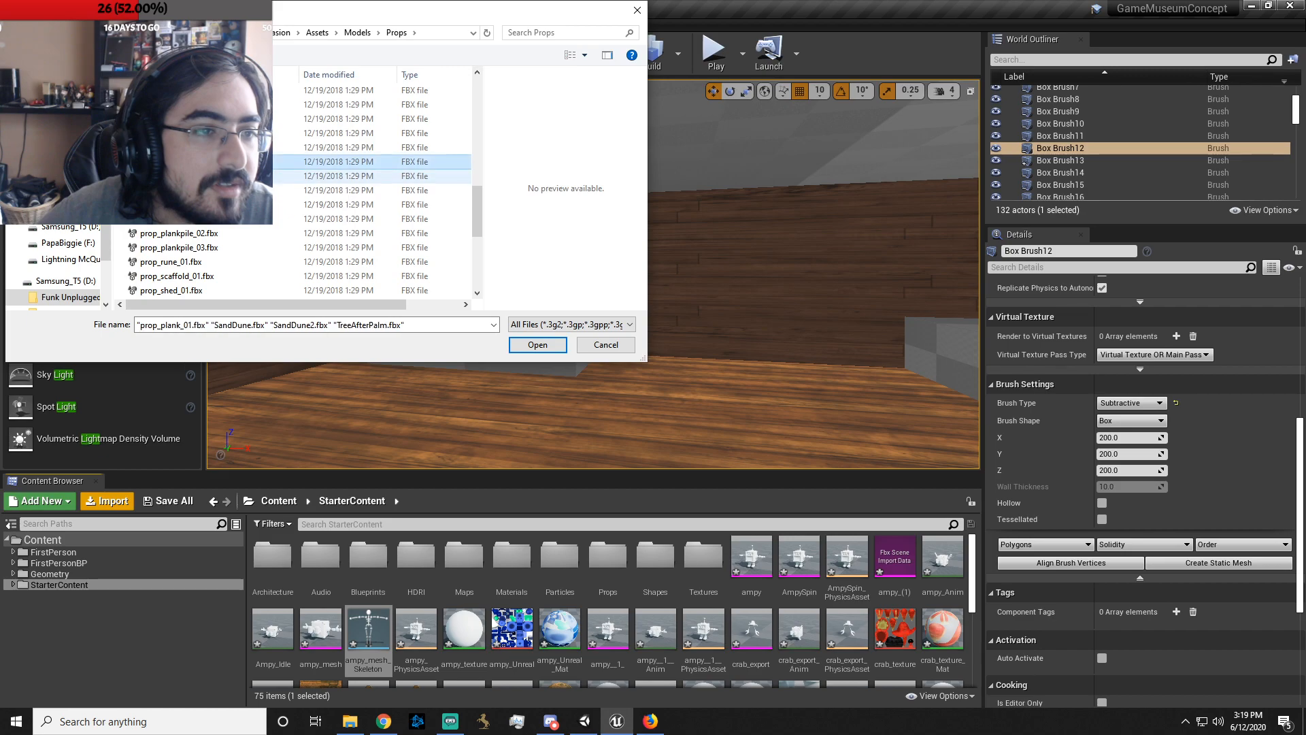
{"action": "left_click", "coordinate": [268, 190], "text": "ctrl"}
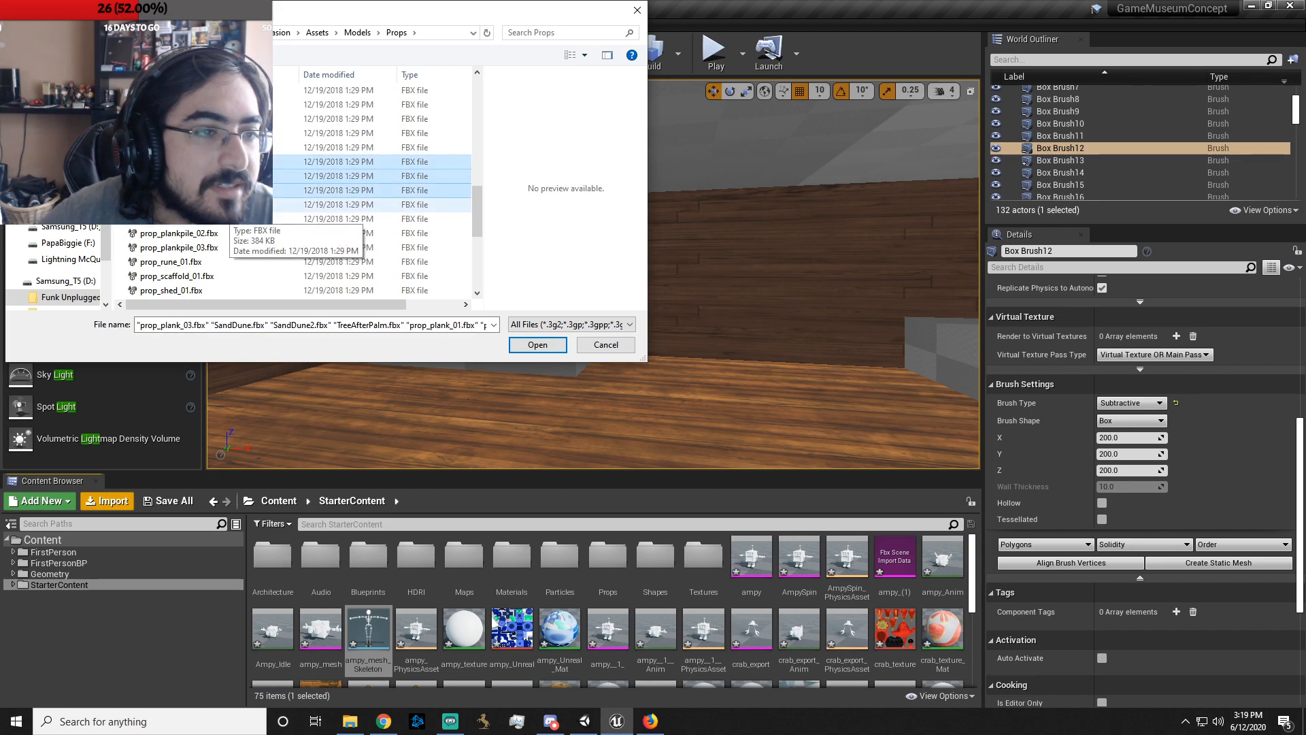
{"action": "scroll", "coordinate": [235, 263], "scroll_direction": "up", "scroll_amount": 3}
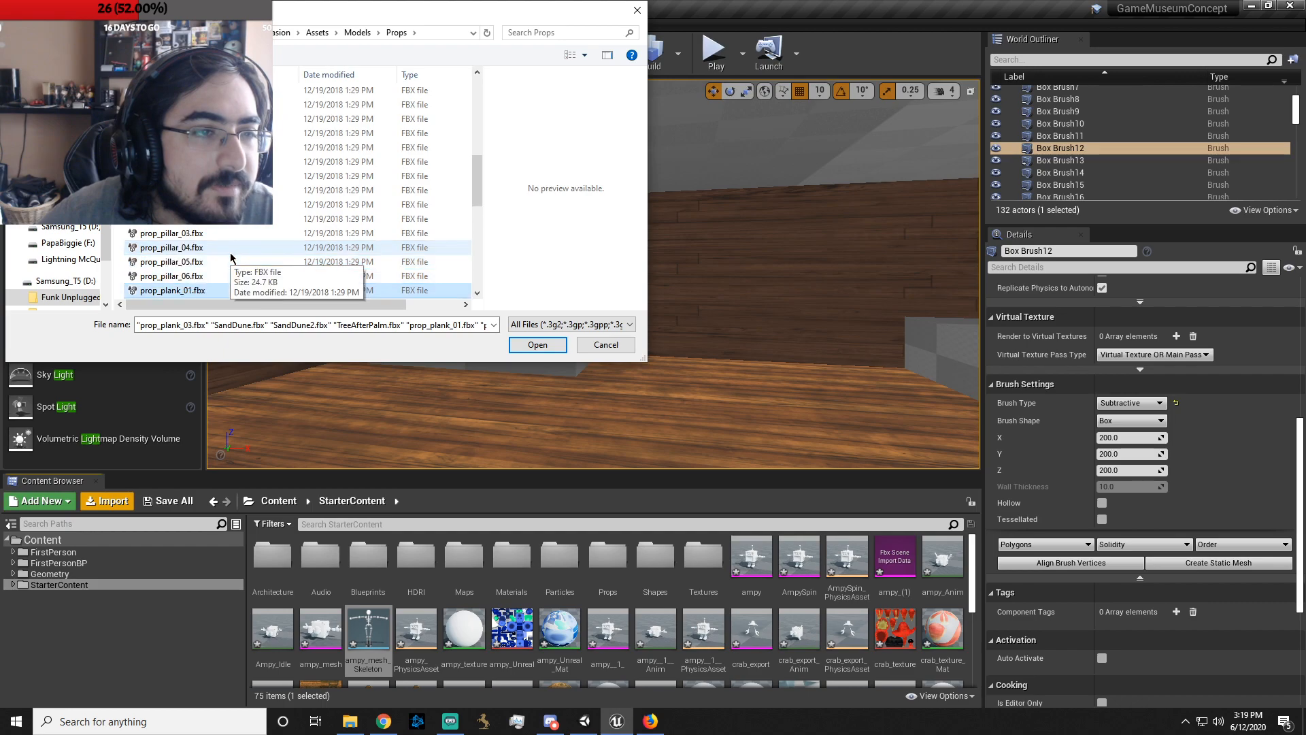
{"action": "scroll", "coordinate": [232, 259], "scroll_direction": "up", "scroll_amount": 5}
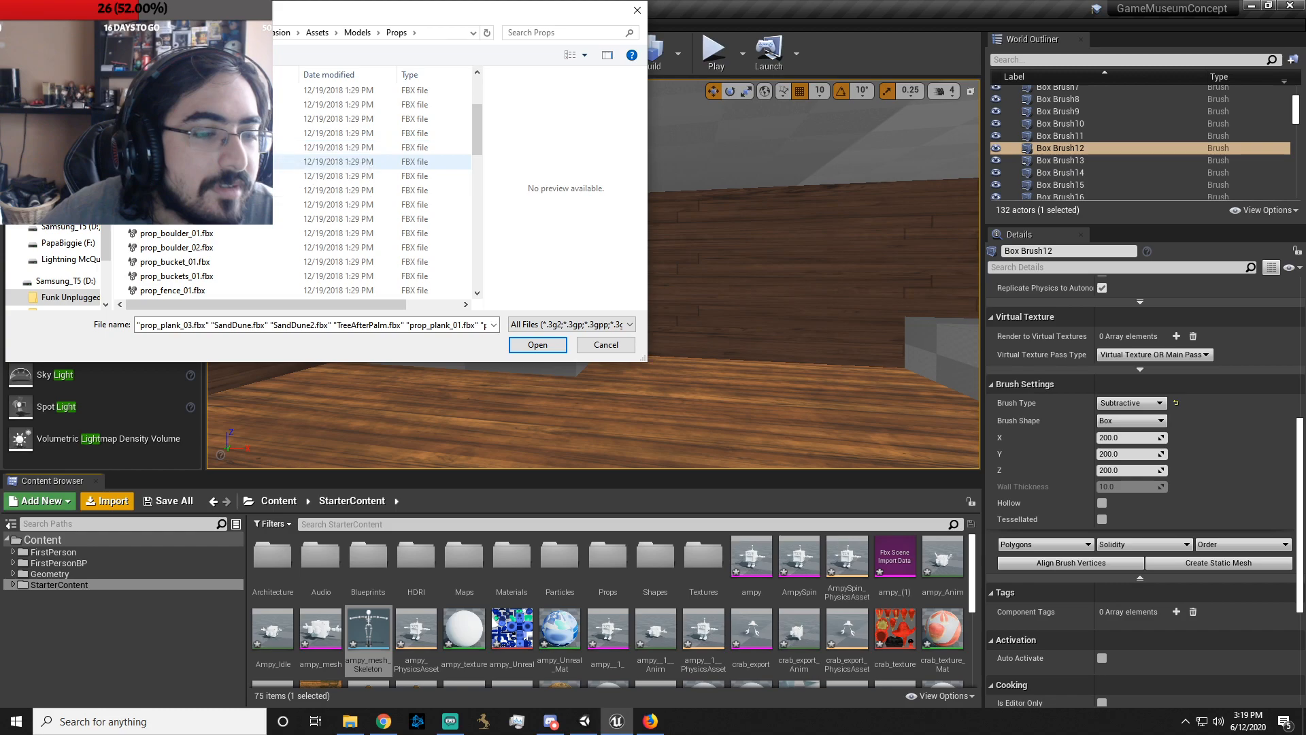
{"action": "scroll", "coordinate": [258, 175], "scroll_direction": "up", "scroll_amount": 2}
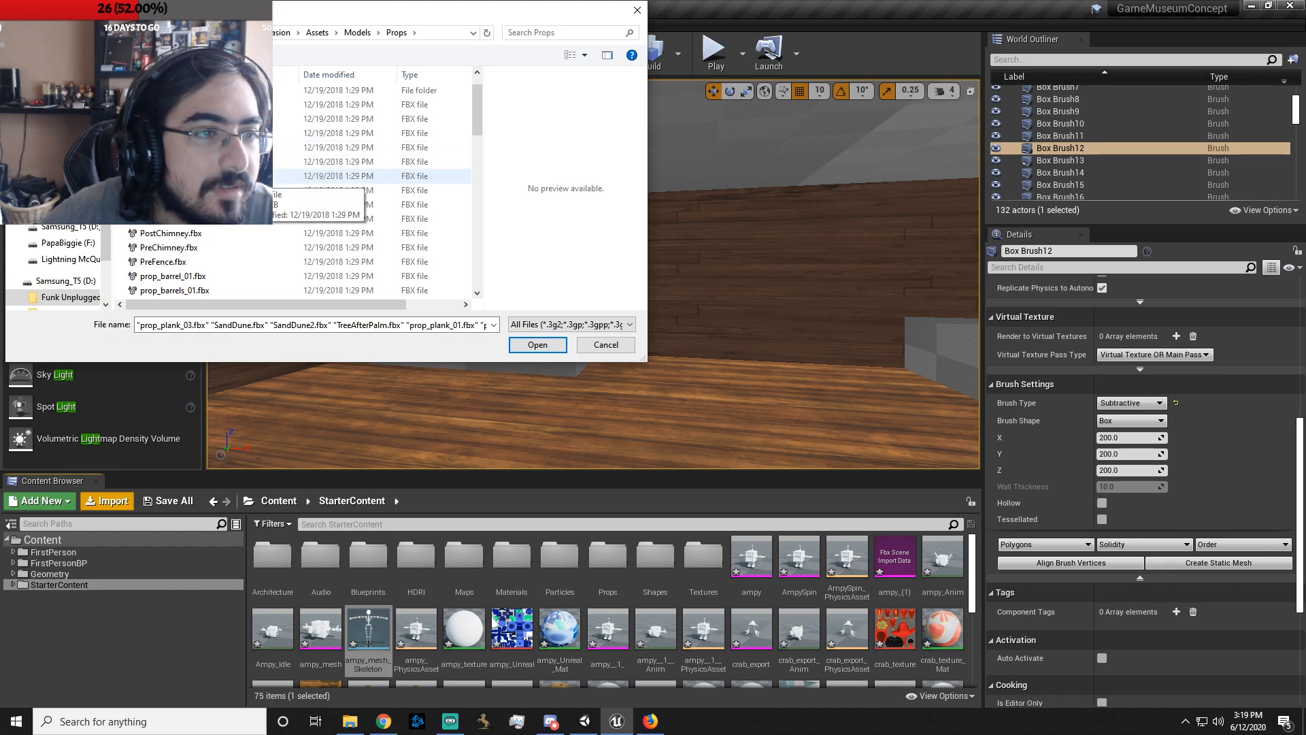
{"action": "scroll", "coordinate": [381, 204], "scroll_direction": "up", "scroll_amount": 1}
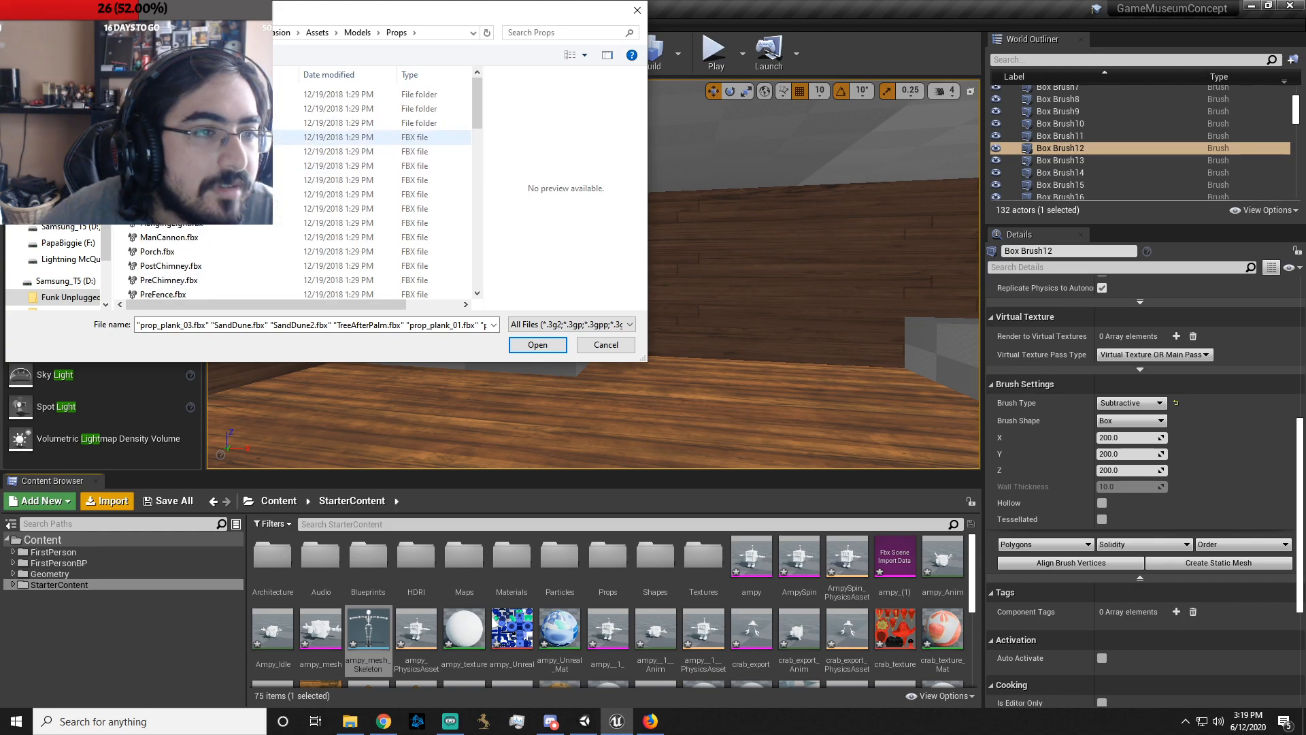
{"action": "left_click", "coordinate": [538, 345]}
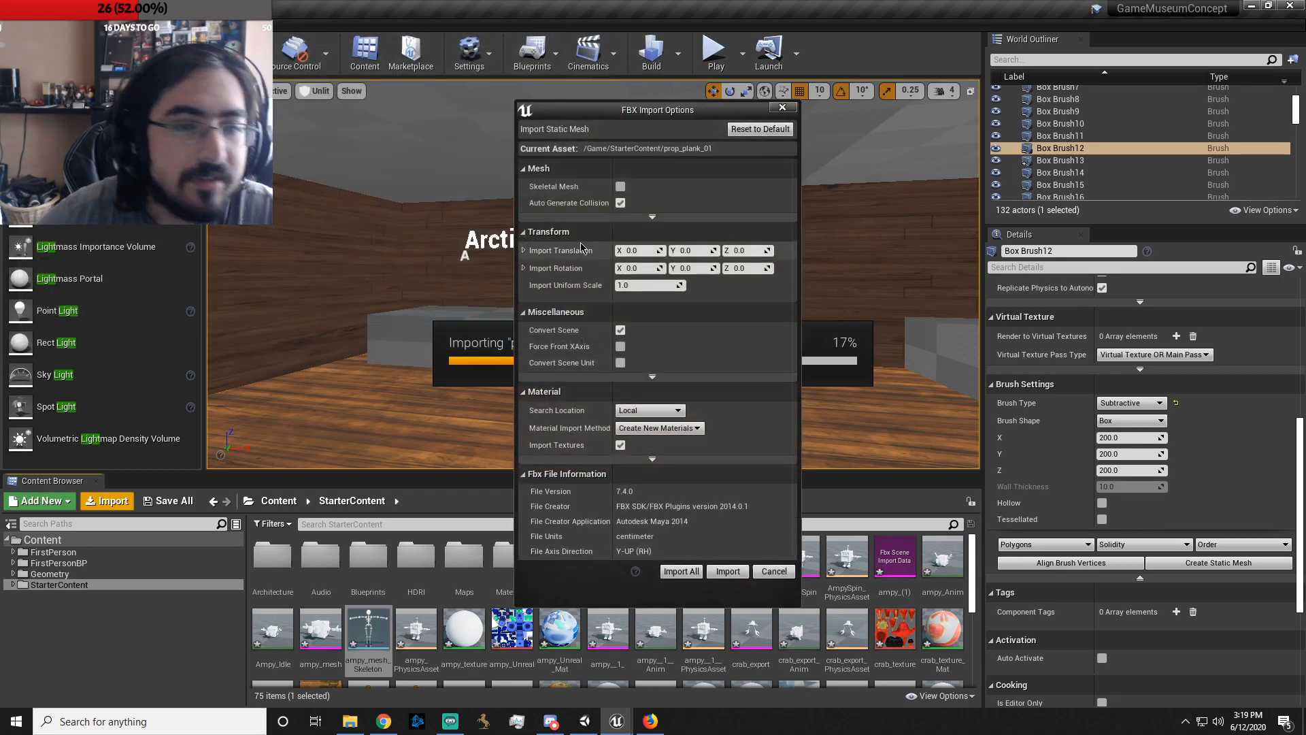
{"action": "left_click", "coordinate": [681, 571]}
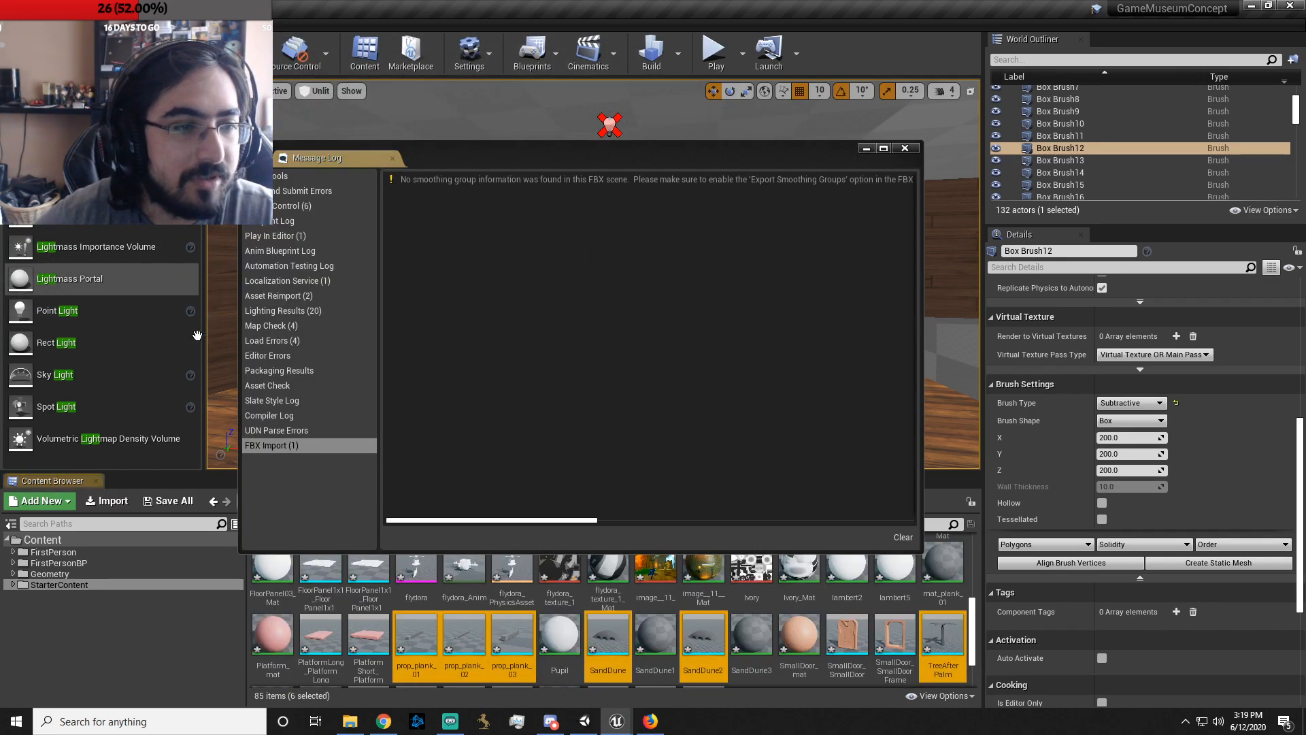
{"action": "left_click", "coordinate": [904, 149]}
- Place the six newly imported meshes together on the Tropics display platform
{"action": "right_click_drag", "start_coordinate": [750, 226], "coordinate": [891, 286]}
{"action": "key", "text": "w"}
{"action": "key", "text": "s"}
{"action": "key", "text": "w"}
{"action": "right_click_drag", "start_coordinate": [632, 292], "coordinate": [632, 324]}
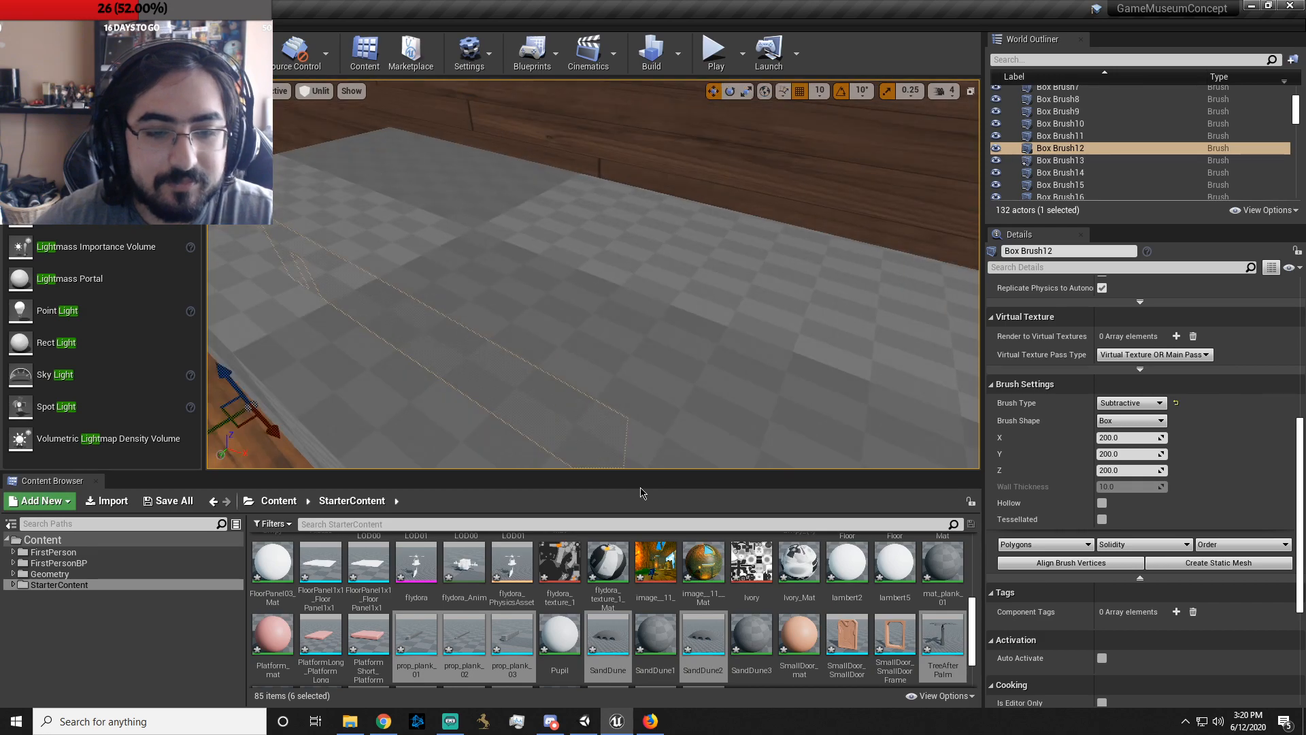
{"action": "left_click_drag", "start_coordinate": [642, 491], "coordinate": [611, 335]}
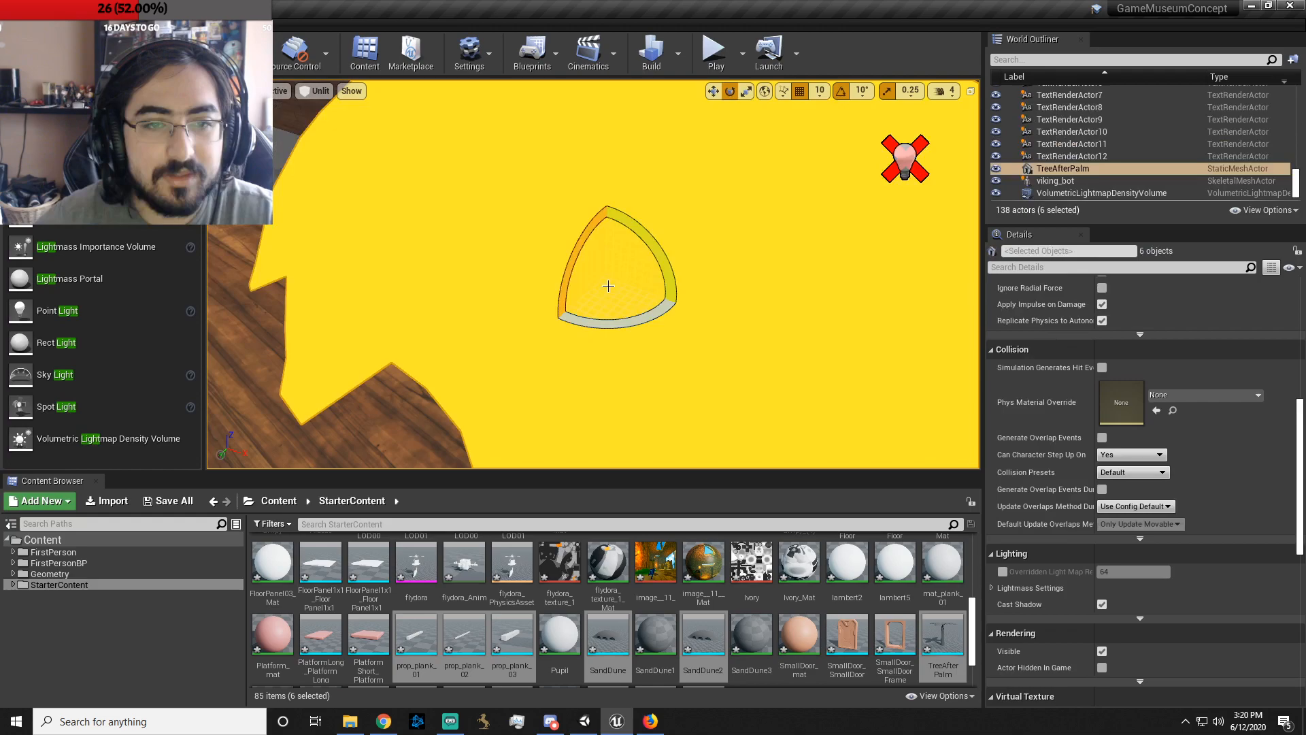
- Scale the six placed meshes down uniformly to 0.25
{"action": "key", "text": "w"}
{"action": "key", "text": "r"}
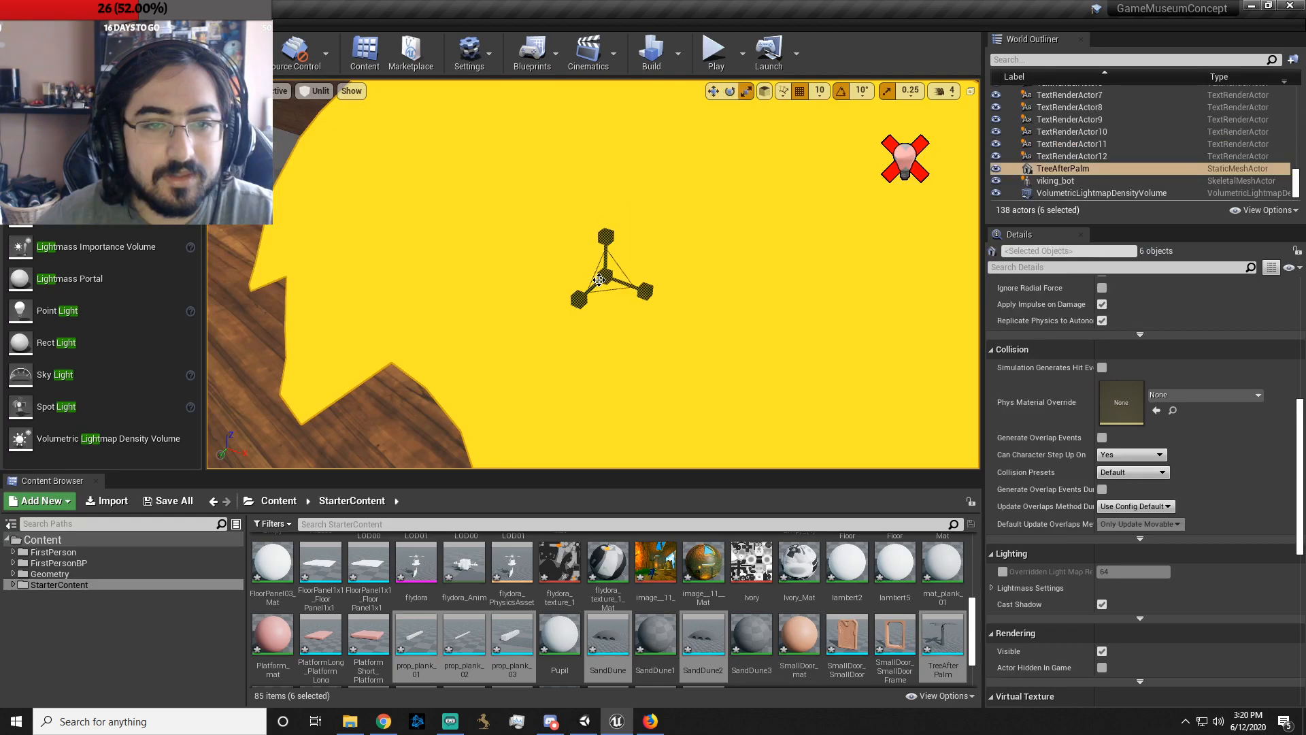
{"action": "scroll", "coordinate": [599, 278], "scroll_direction": "down", "scroll_amount": 5}
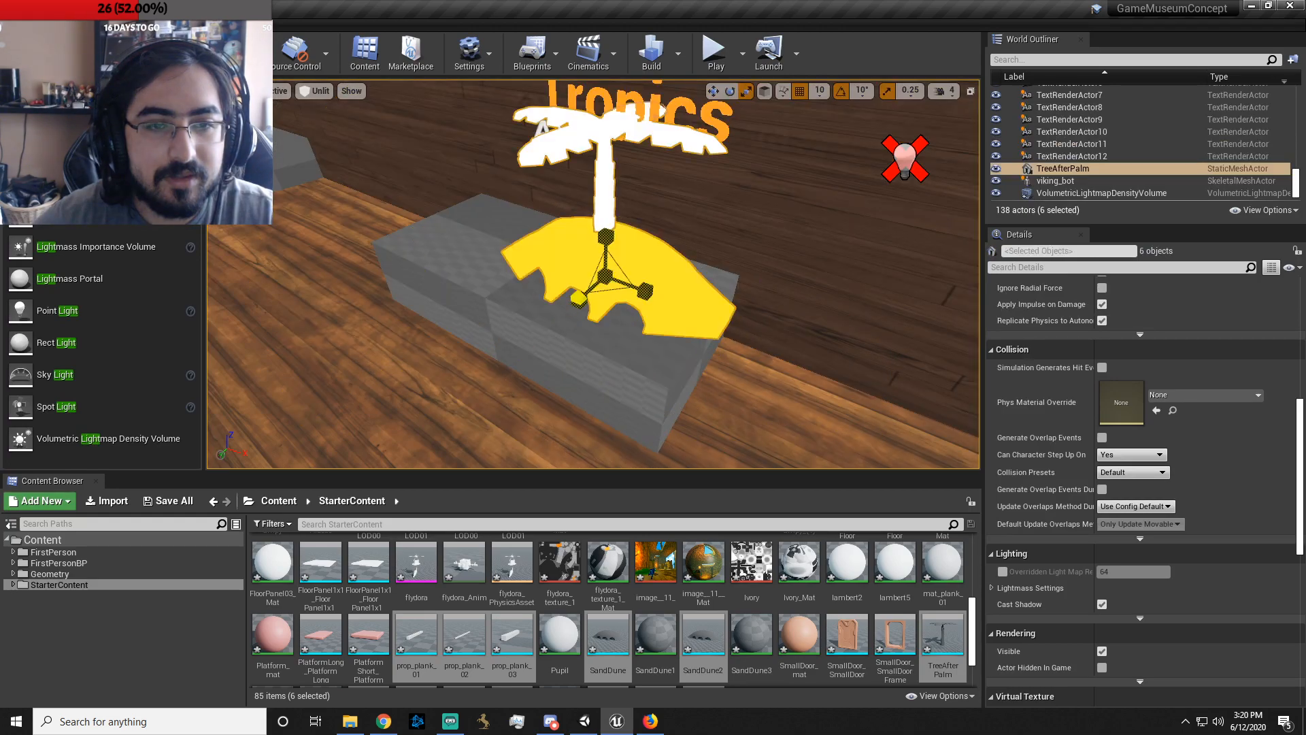
{"action": "right_click_drag", "start_coordinate": [591, 279], "coordinate": [680, 248]}
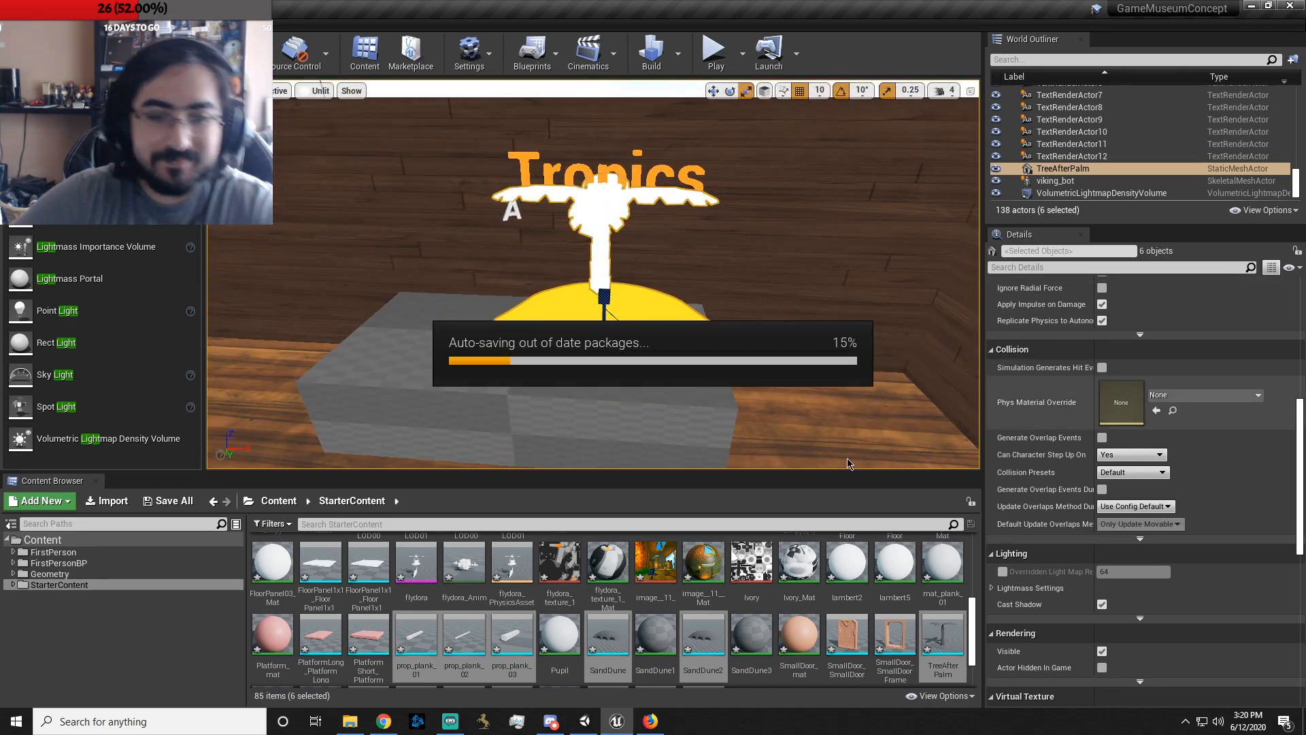
- Set the scale of the six placed meshes to 0.1 on X, Y and Z
{"action": "scroll", "coordinate": [1075, 487], "scroll_direction": "down", "scroll_amount": 5}
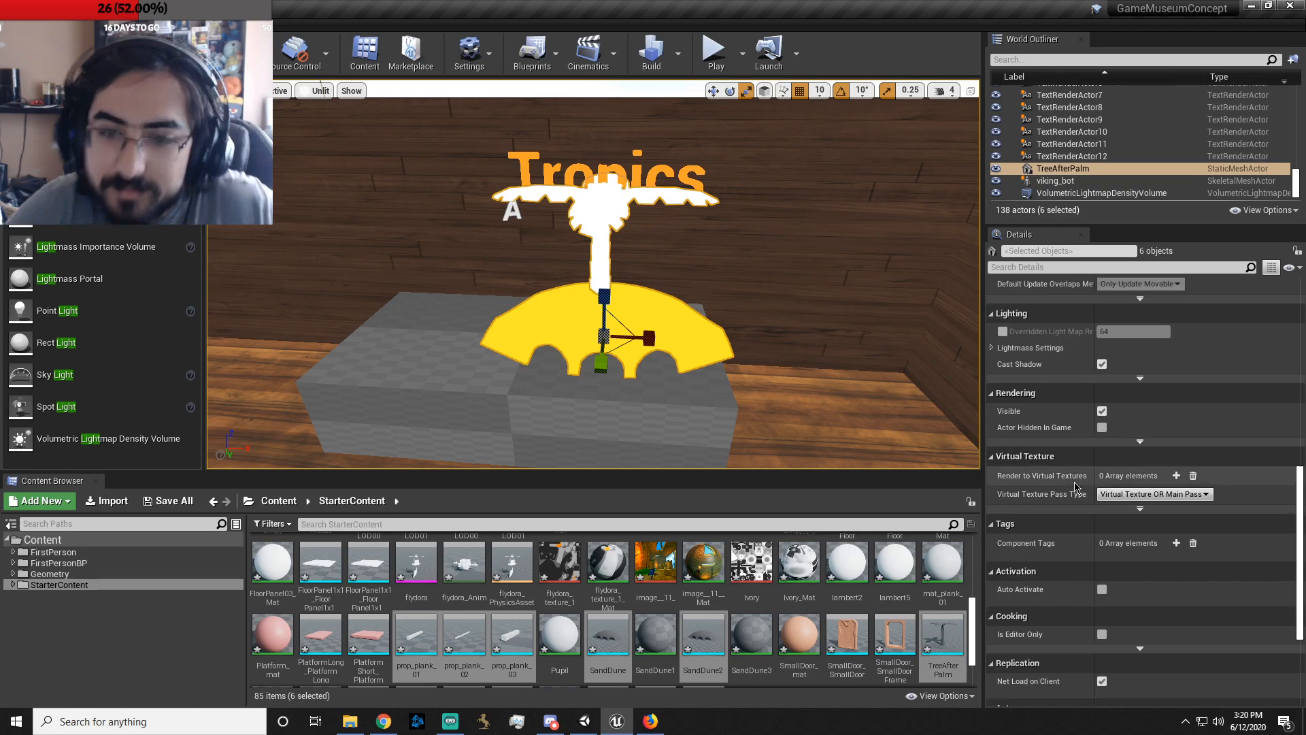
{"action": "scroll", "coordinate": [1075, 487], "scroll_direction": "up", "scroll_amount": 8}
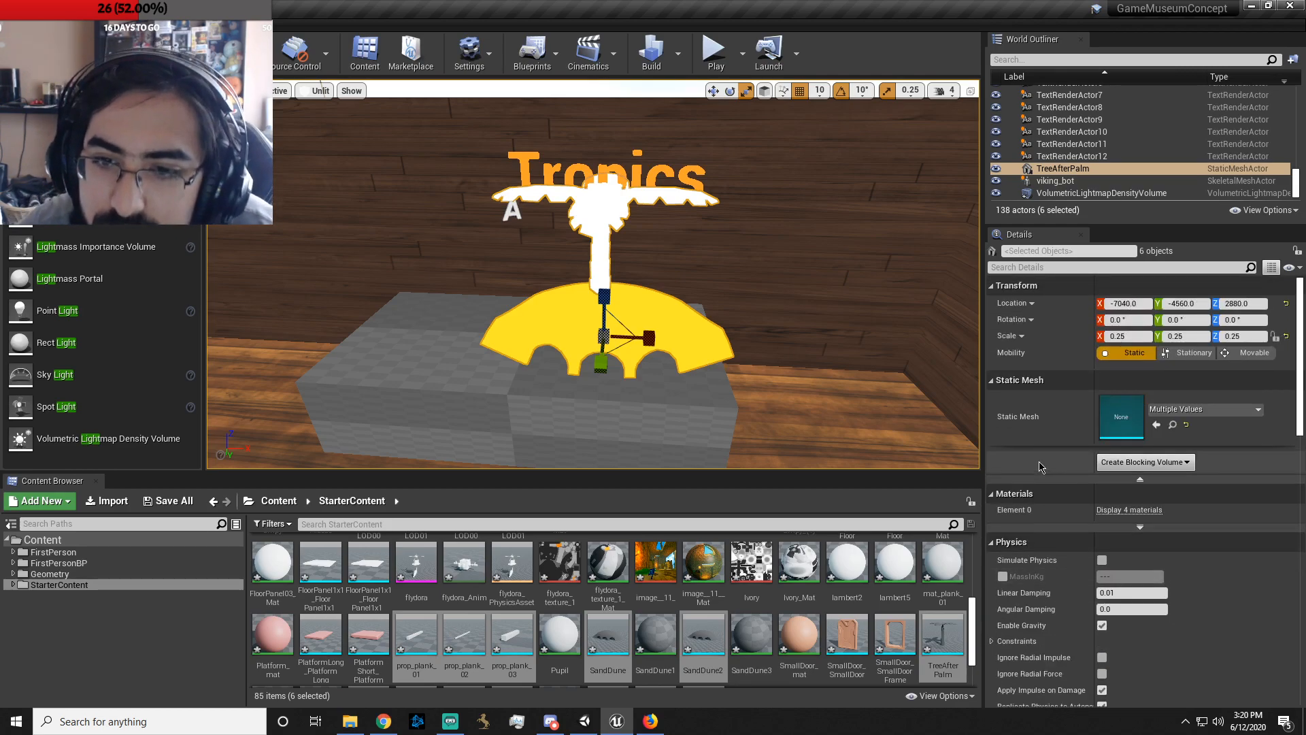
{"action": "left_click", "coordinate": [1120, 336]}
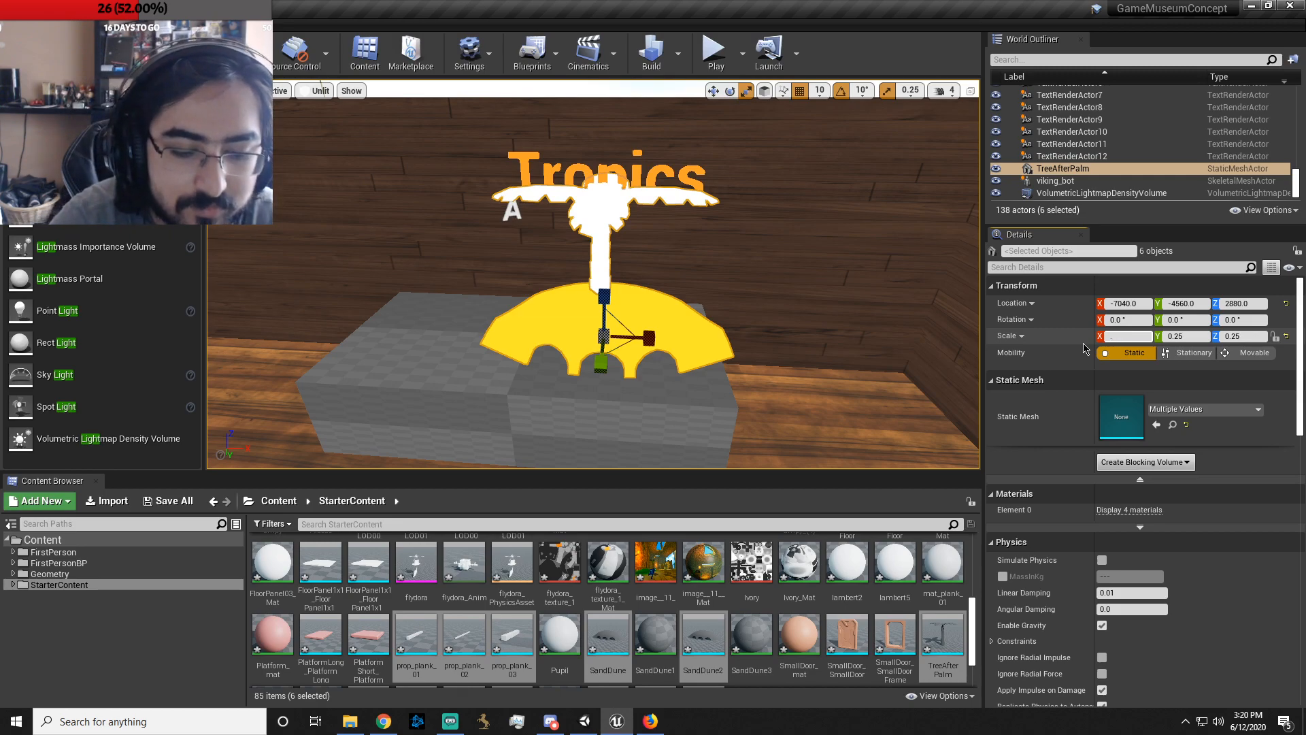
{"action": "key", "text": "Return"}
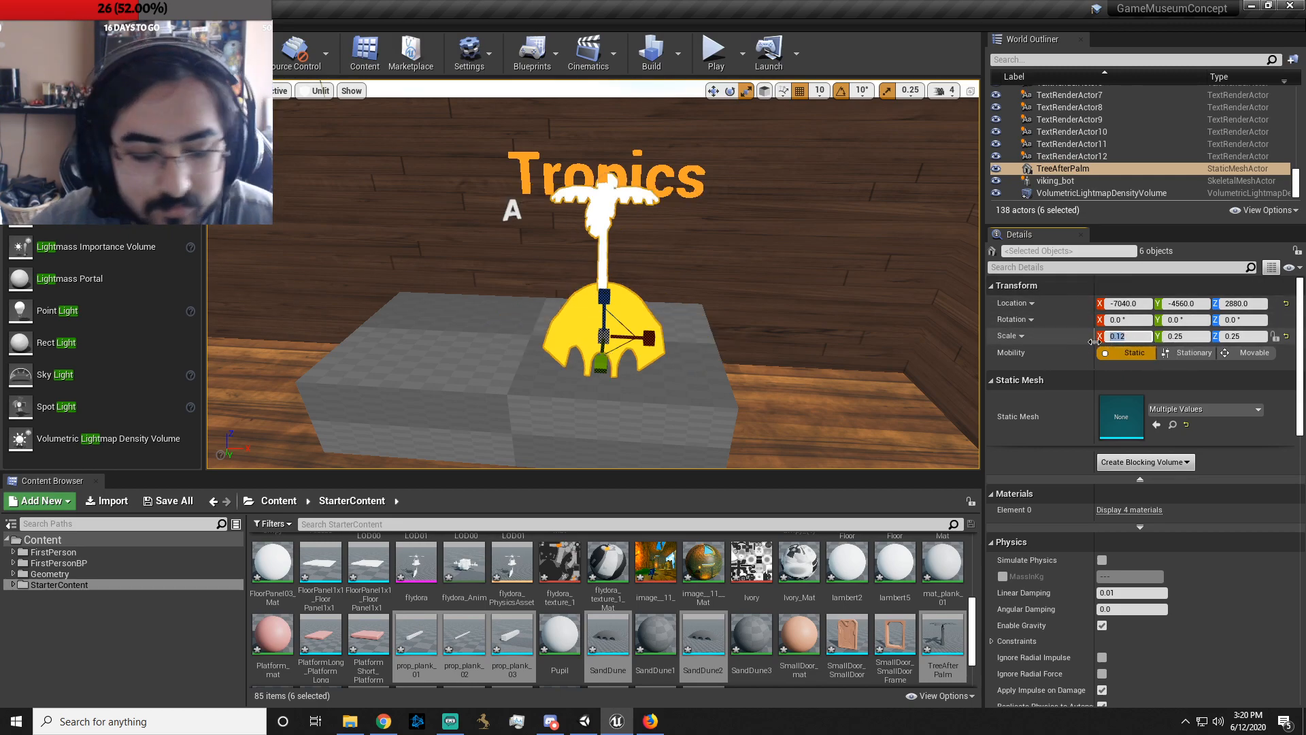
{"action": "key", "text": "Return"}
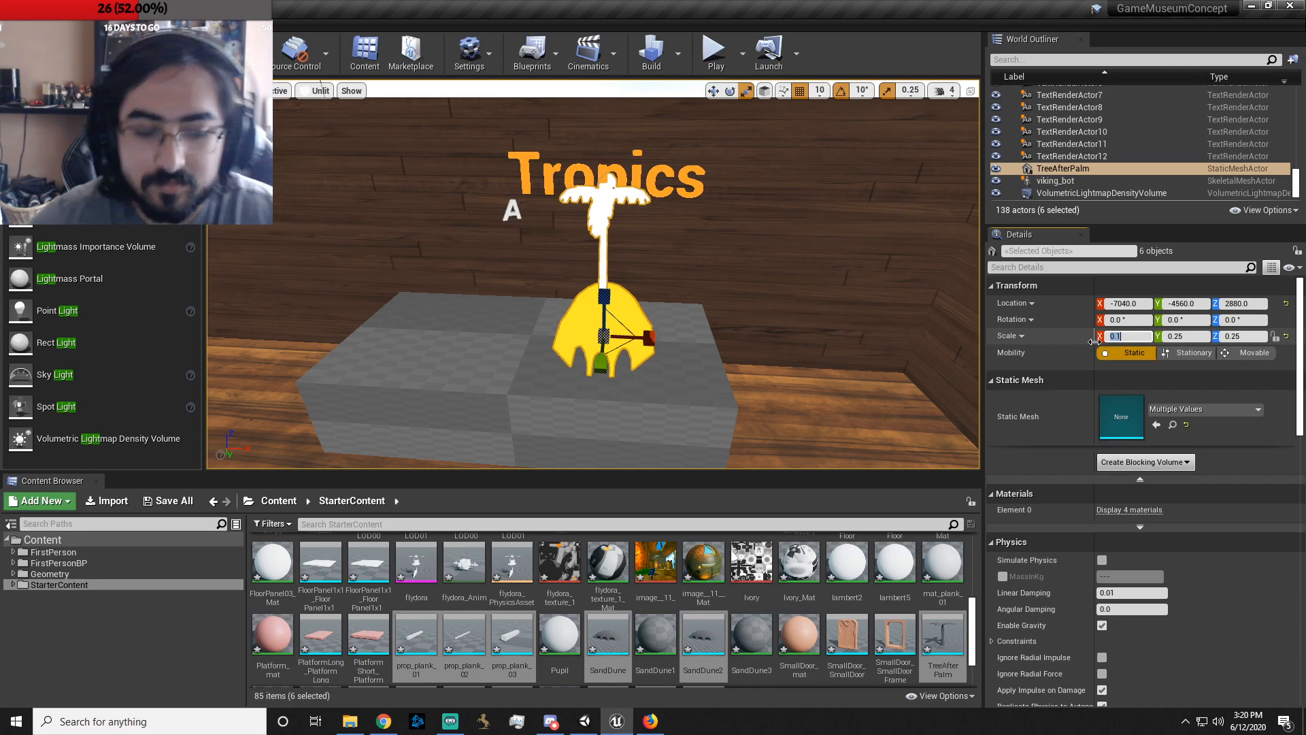
{"action": "left_click", "coordinate": [1188, 337]}
{"action": "type", "text": "0.1"}
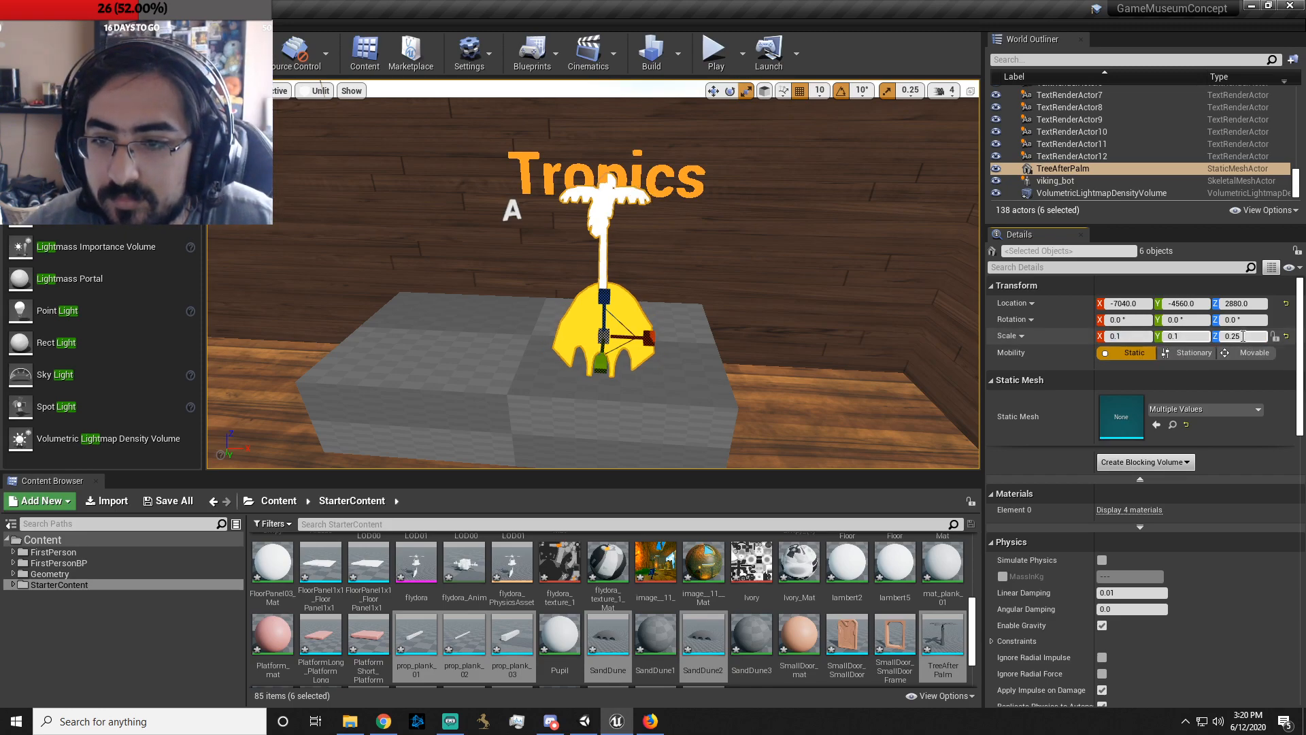
{"action": "left_click", "coordinate": [1244, 336]}
{"action": "type", "text": "0.1"}
{"action": "key", "text": "Return"}
- Move SandDune2 on its own along the Tropics platform to X -7300
{"action": "right_click_drag", "start_coordinate": [726, 377], "coordinate": [527, 401]}
{"action": "key", "text": "w"}
{"action": "key", "text": "d"}
{"action": "key", "text": "a"}
{"action": "scroll", "coordinate": [680, 628], "scroll_direction": "down", "scroll_amount": 2}
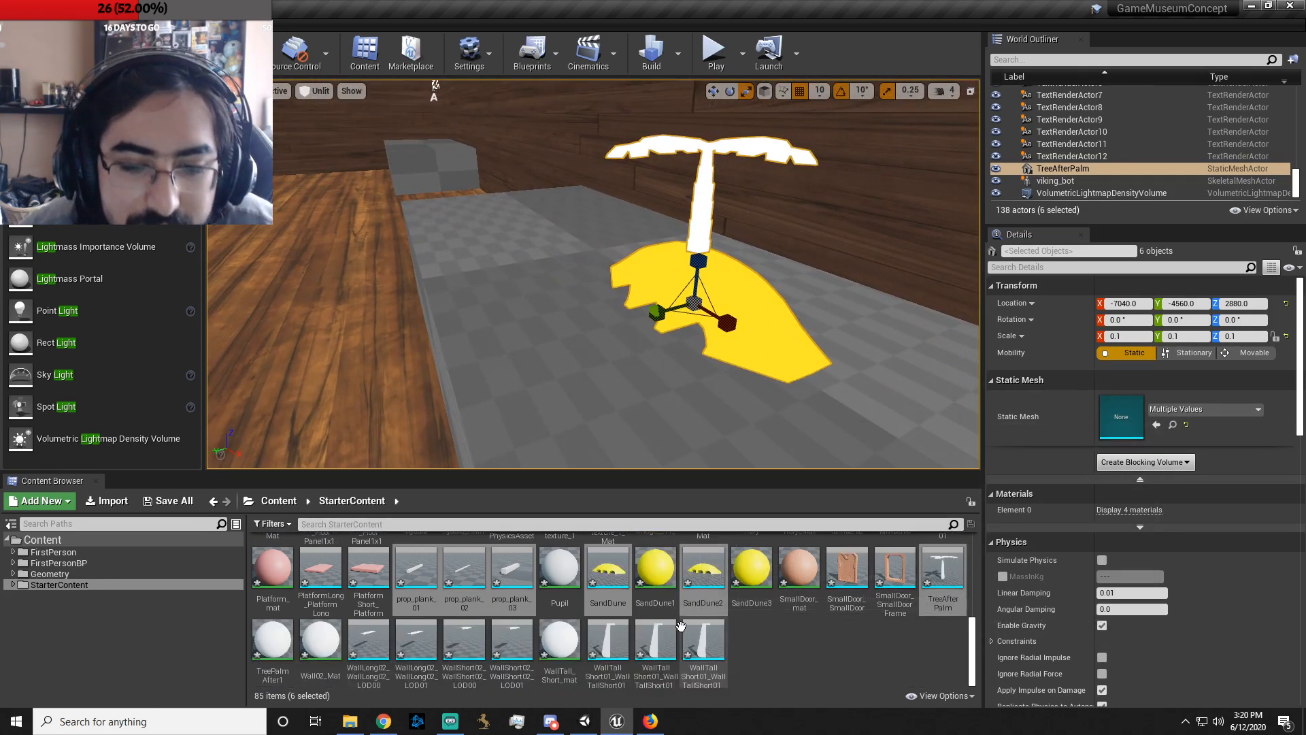
{"action": "scroll", "coordinate": [752, 640], "scroll_direction": "up", "scroll_amount": 1}
{"action": "scroll", "coordinate": [816, 654], "scroll_direction": "down", "scroll_amount": 1}
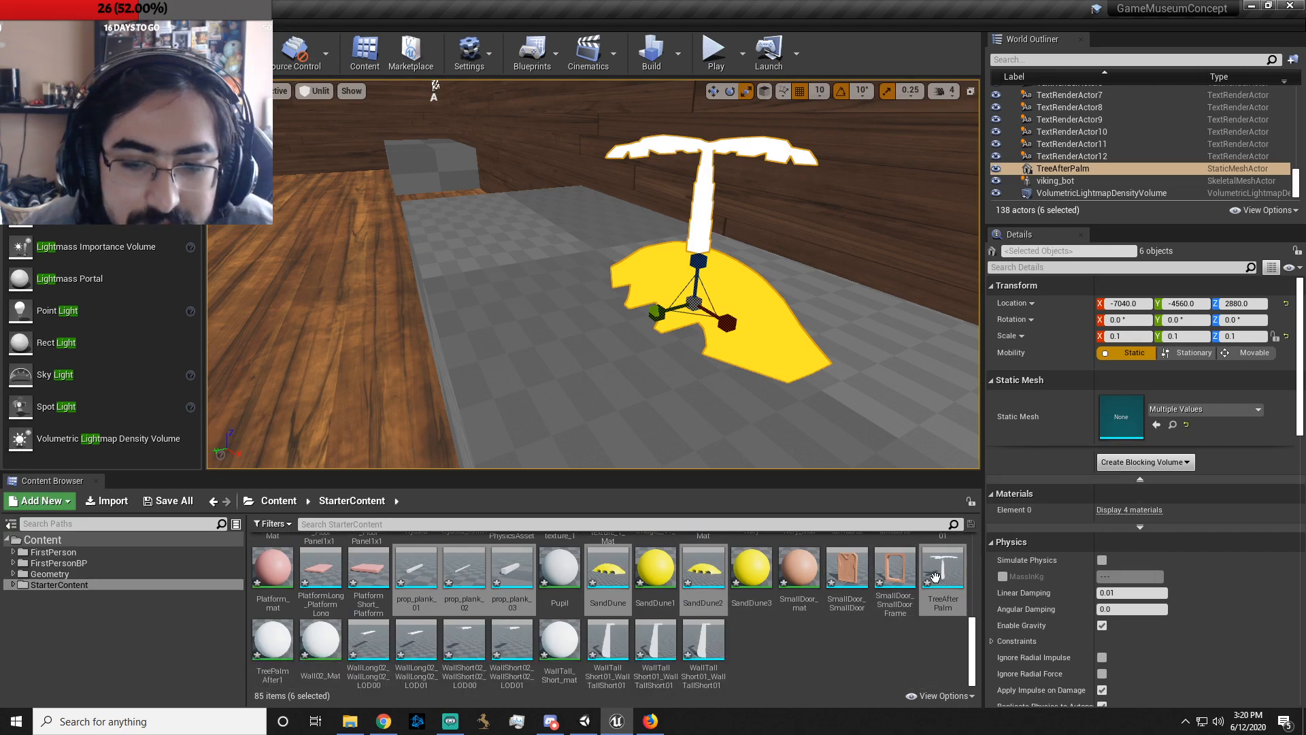
{"action": "left_click", "coordinate": [816, 674]}
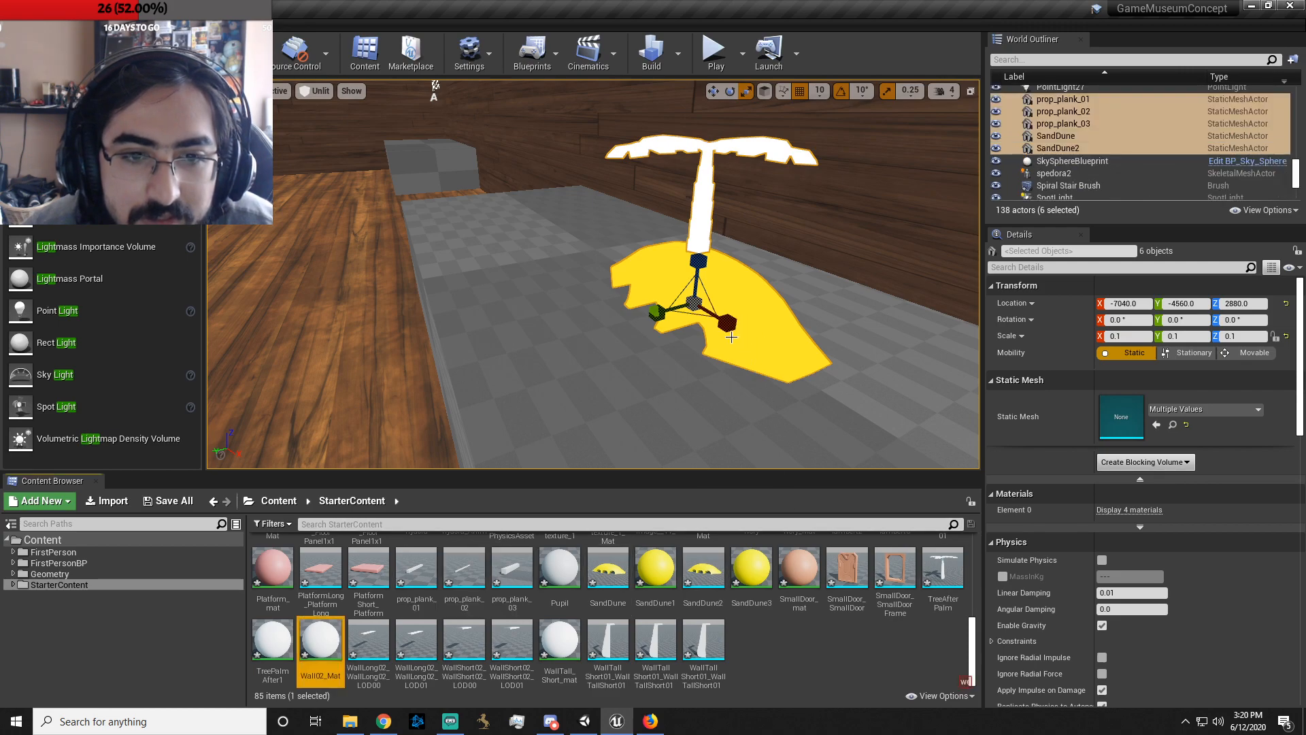
{"action": "left_click", "coordinate": [756, 345]}
{"action": "key", "text": "w"}
{"action": "left_click_drag", "start_coordinate": [701, 286], "coordinate": [585, 201]}
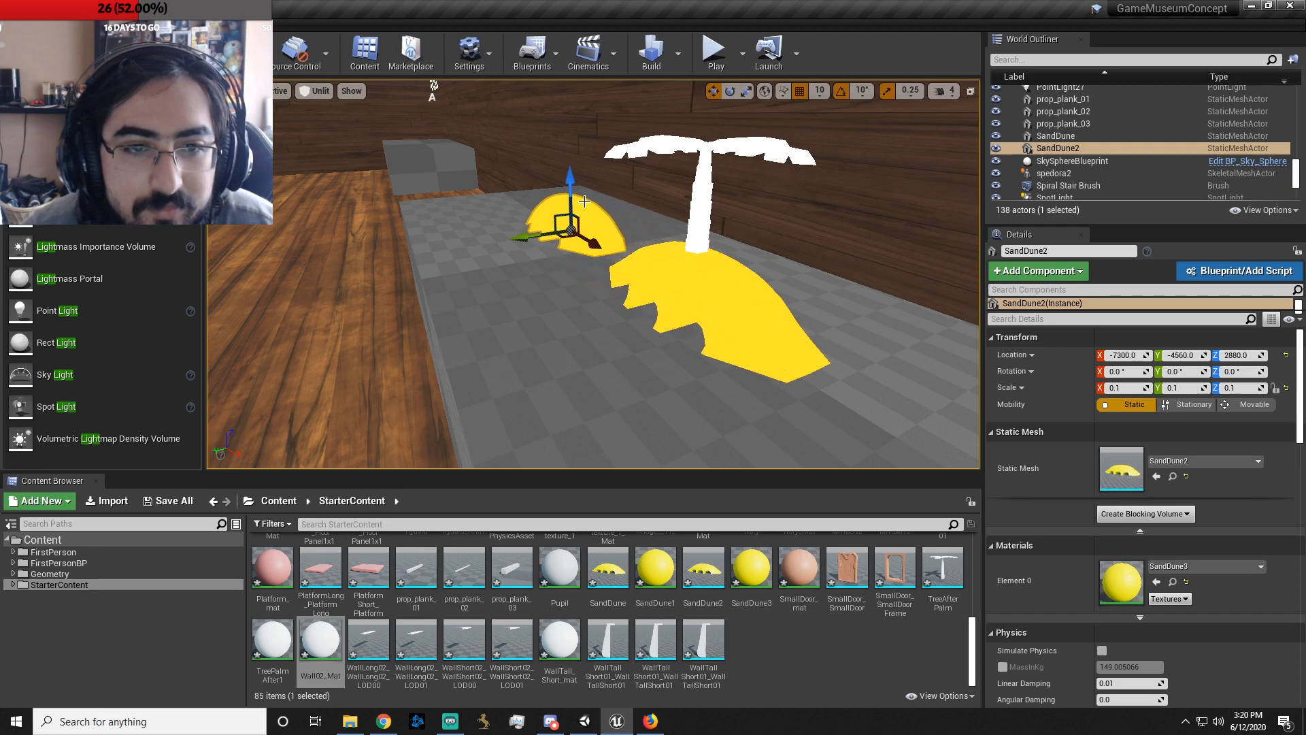
- Position the palm tree between the two sand dunes and shift SandDune to Y -4570
{"action": "left_click", "coordinate": [720, 327]}
{"action": "left_click_drag", "start_coordinate": [647, 313], "coordinate": [507, 379]}
{"action": "left_click", "coordinate": [698, 279]}
{"action": "left_click_drag", "start_coordinate": [722, 327], "coordinate": [644, 272]}
{"action": "left_click", "coordinate": [586, 385]}
{"action": "left_click_drag", "start_coordinate": [520, 352], "coordinate": [670, 343]}
{"action": "right_click_drag", "start_coordinate": [667, 380], "coordinate": [792, 330]}
{"action": "mouse_move", "coordinate": [641, 410]}
{"action": "right_mouse_down"}
{"action": "mouse_move", "coordinate": [636, 381]}
{"action": "mouse_move", "coordinate": [641, 410]}
{"action": "right_mouse_up"}
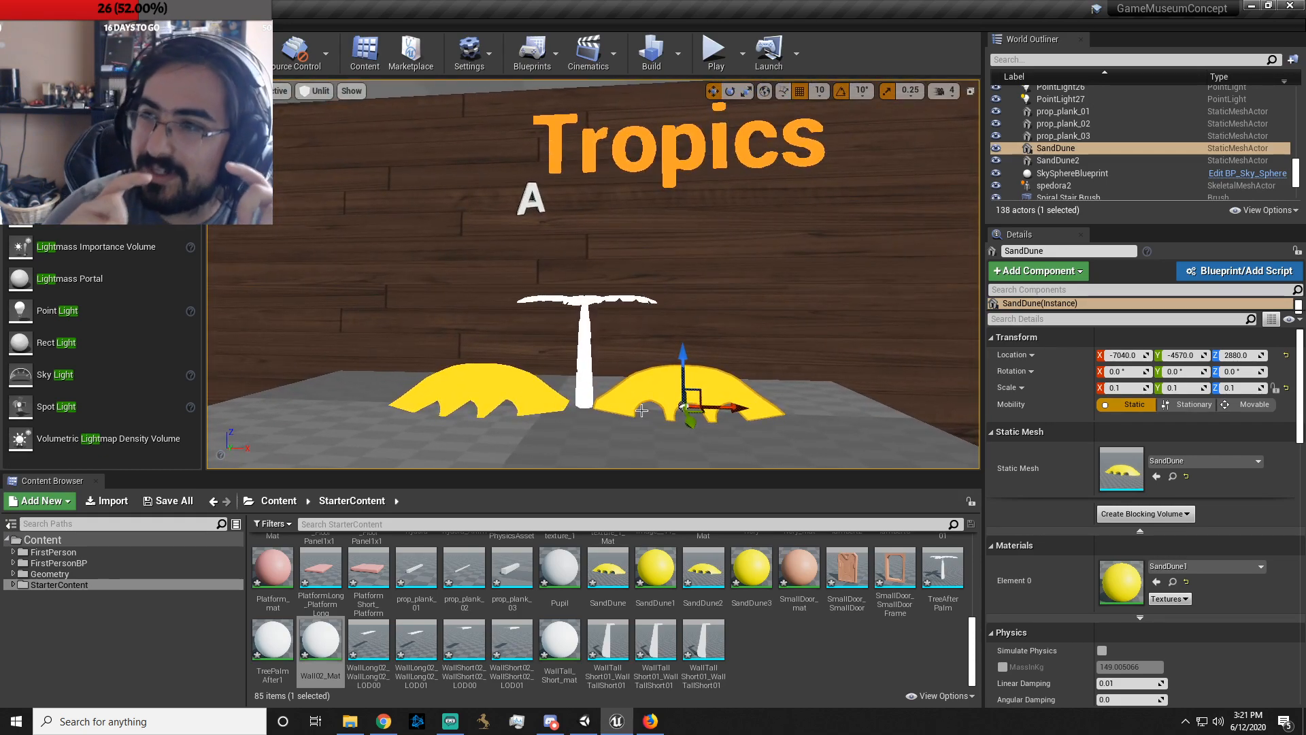
- Switch to the Unity editor showing the older project's 1-1 beach scene
{"action": "right_click_drag", "start_coordinate": [649, 291], "coordinate": [514, 316]}
{"action": "left_click", "coordinate": [584, 726]}
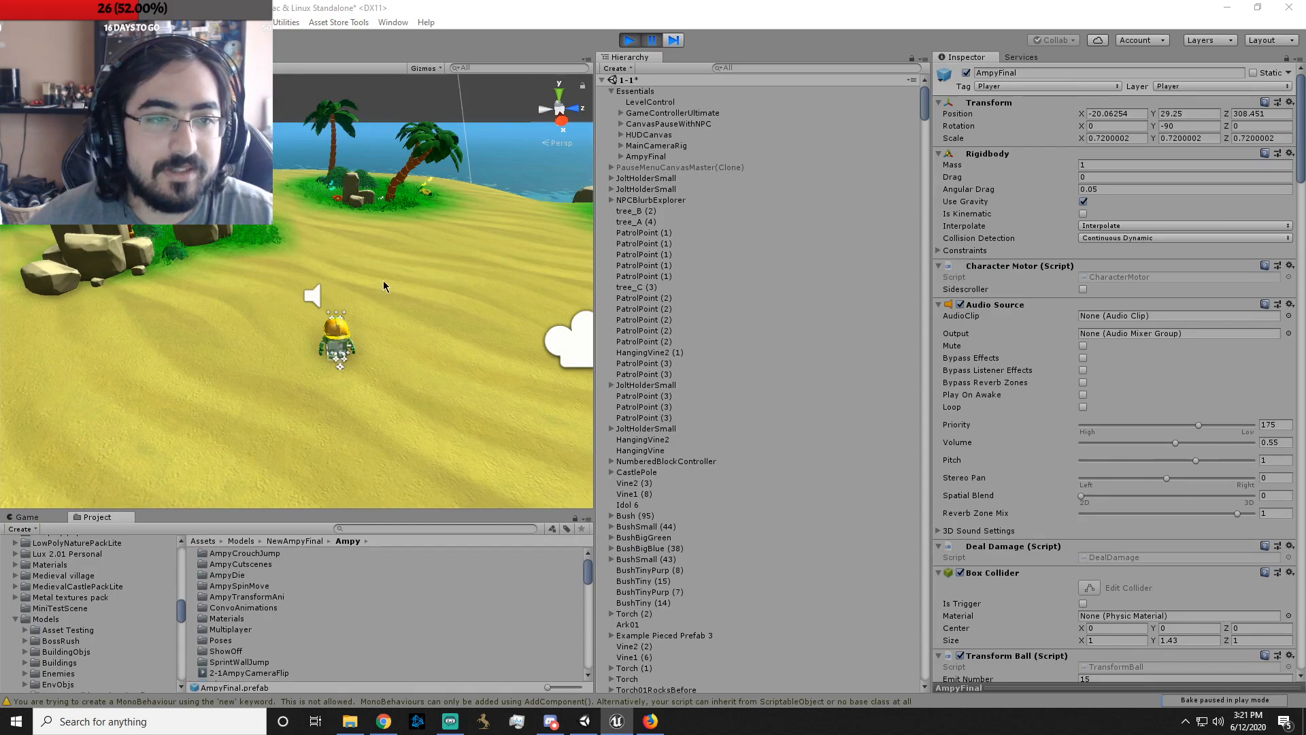
- Select the Palm3Low tree on the beach and examine the settings of its PalmLeafSolid material
{"action": "left_click", "coordinate": [412, 167]}
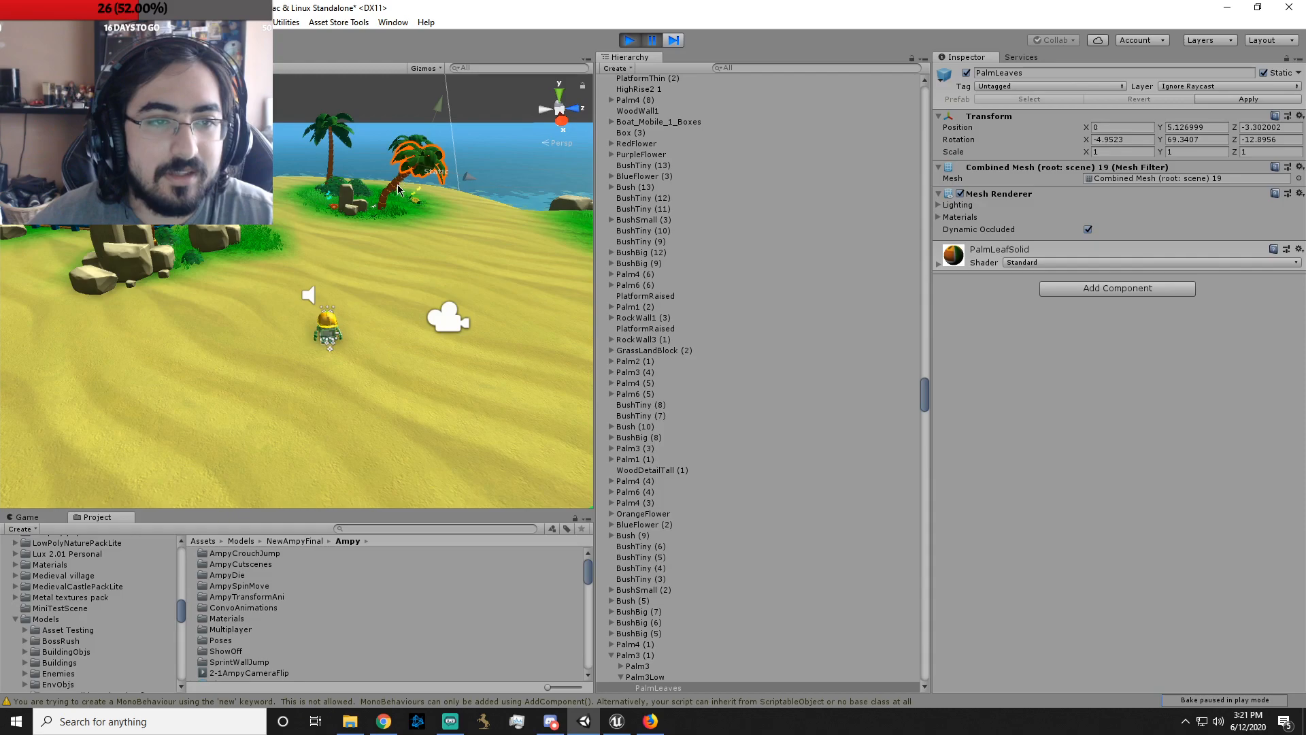
{"action": "left_click", "coordinate": [399, 189]}
{"action": "left_click", "coordinate": [385, 202]}
{"action": "right_click_drag", "start_coordinate": [413, 221], "coordinate": [1291, 182]}
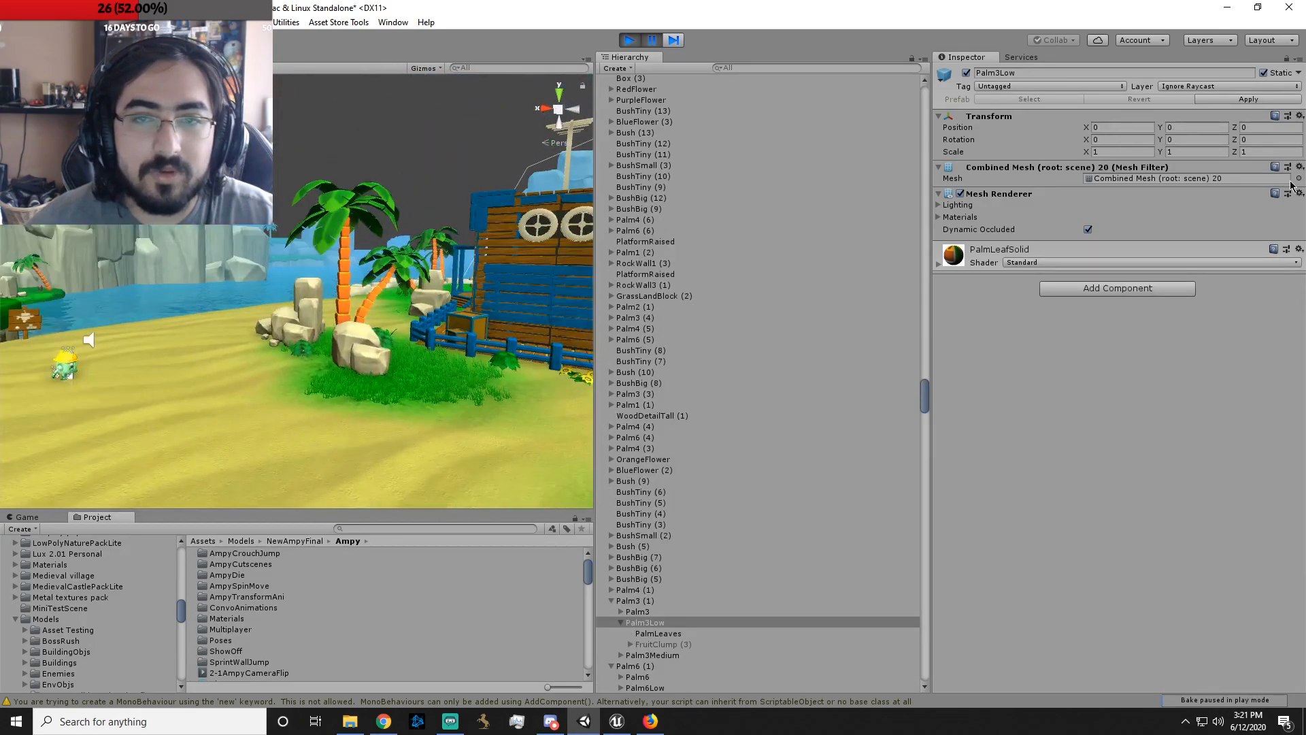
{"action": "left_click", "coordinate": [982, 254]}
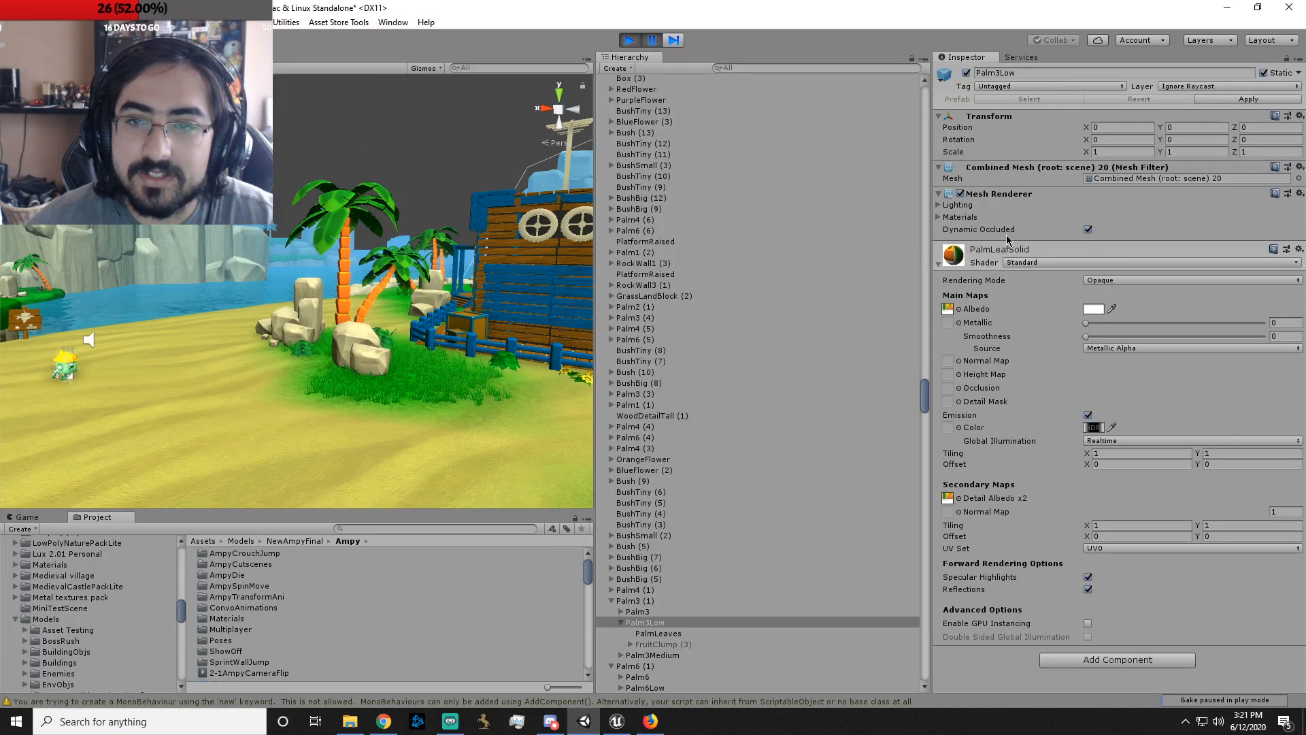
{"action": "left_click", "coordinate": [975, 260]}
{"action": "left_click", "coordinate": [990, 258]}
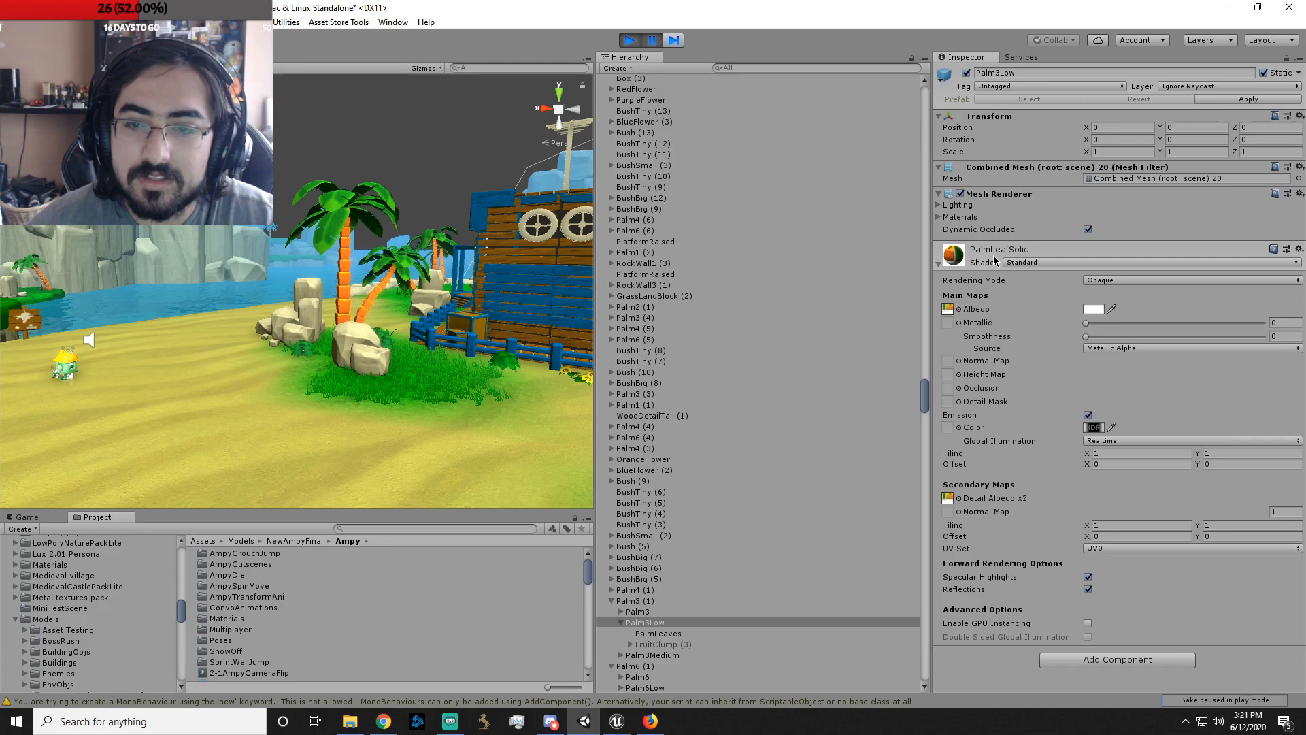
- Open the Standard shader used by the PalmLeafSolid material and examine its properties
{"action": "left_click", "coordinate": [983, 265]}
{"action": "right_click", "coordinate": [995, 262]}
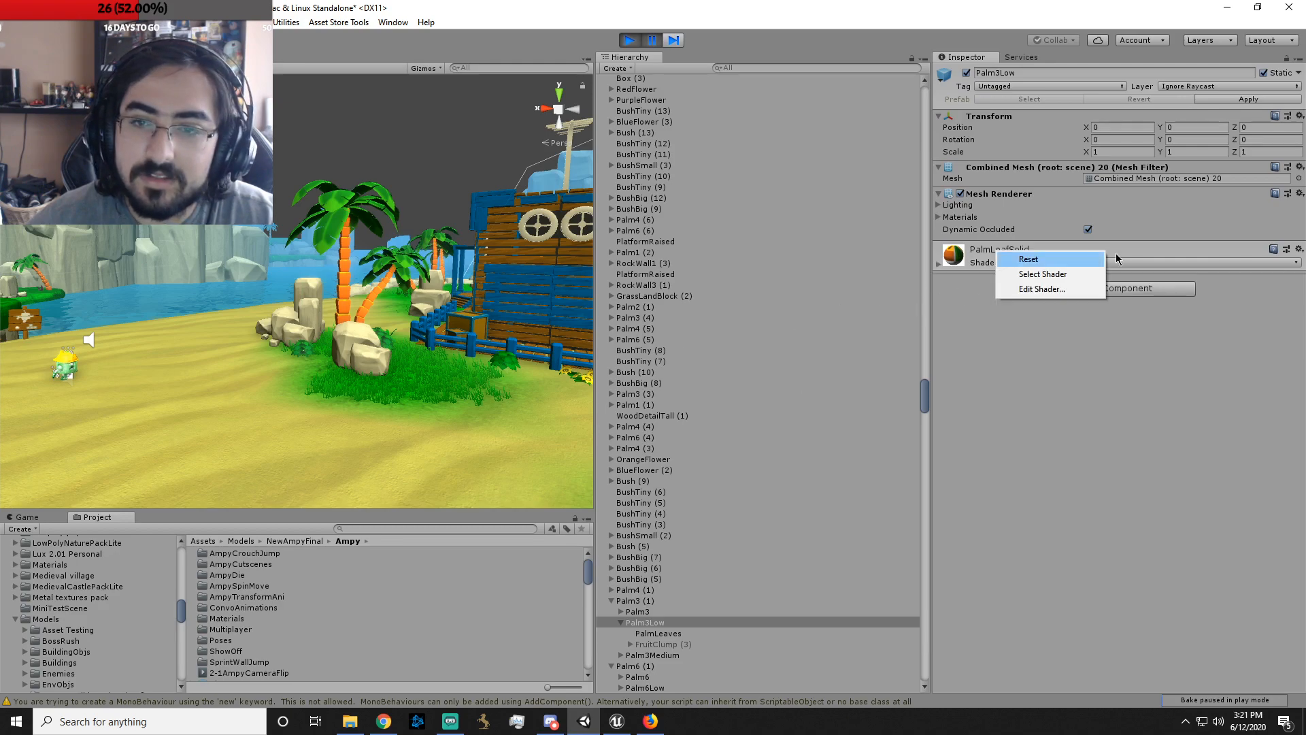
{"action": "left_click", "coordinate": [1201, 265]}
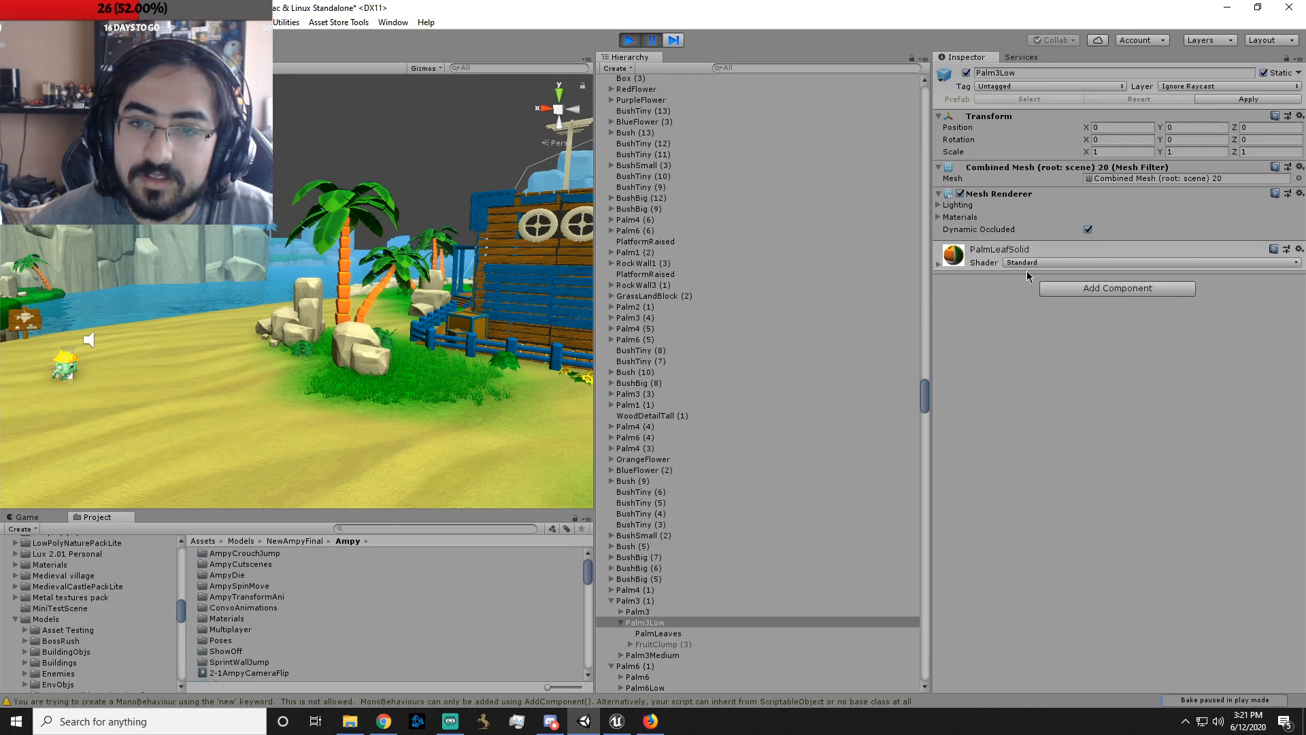
{"action": "right_click", "coordinate": [982, 264]}
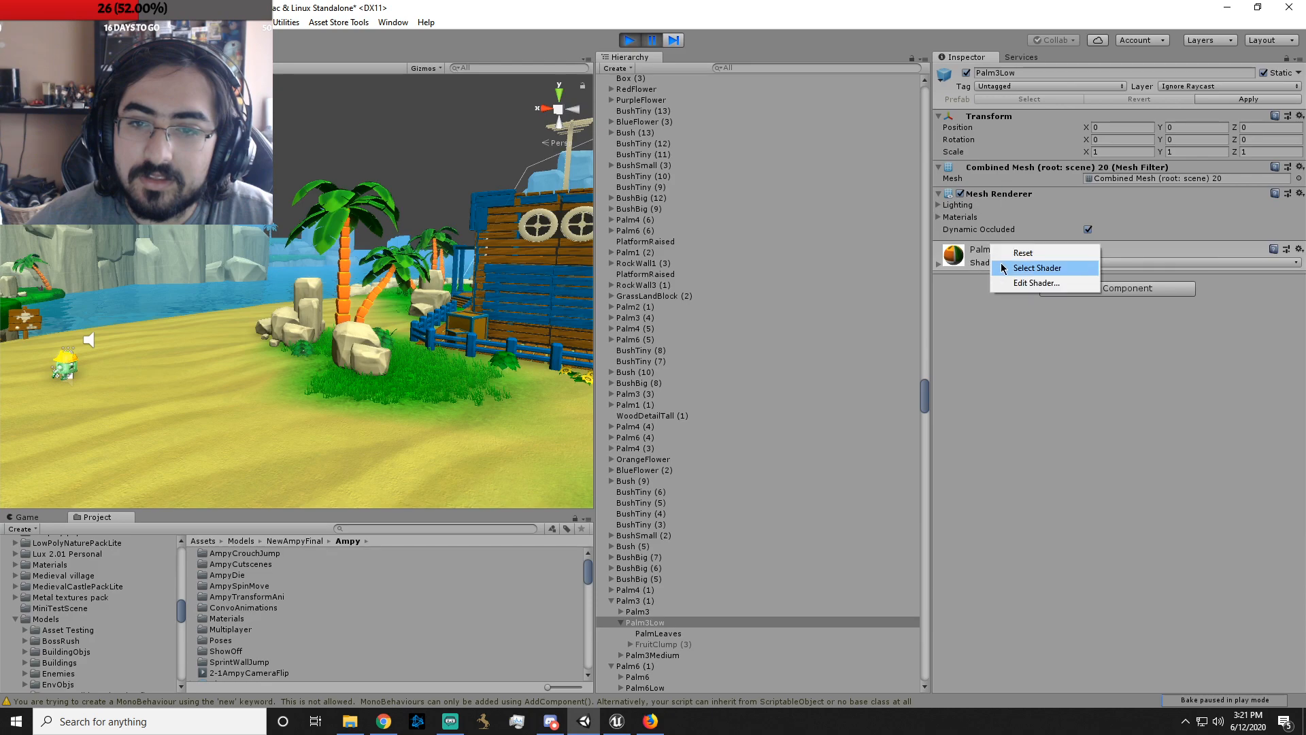
{"action": "left_click", "coordinate": [1003, 268]}
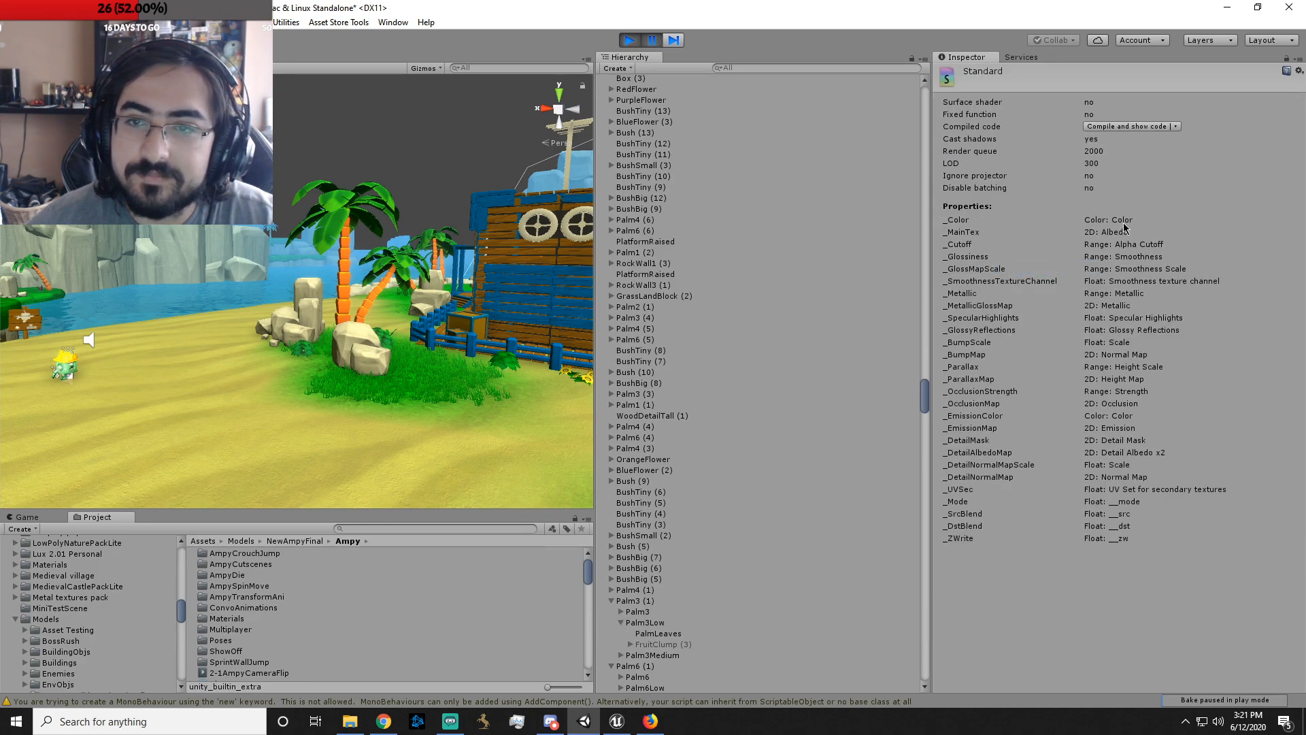
- Select the Palm1Low tree behind the rocks near the blue wooden building and examine its leaf material settings
{"action": "left_click", "coordinate": [781, 157]}
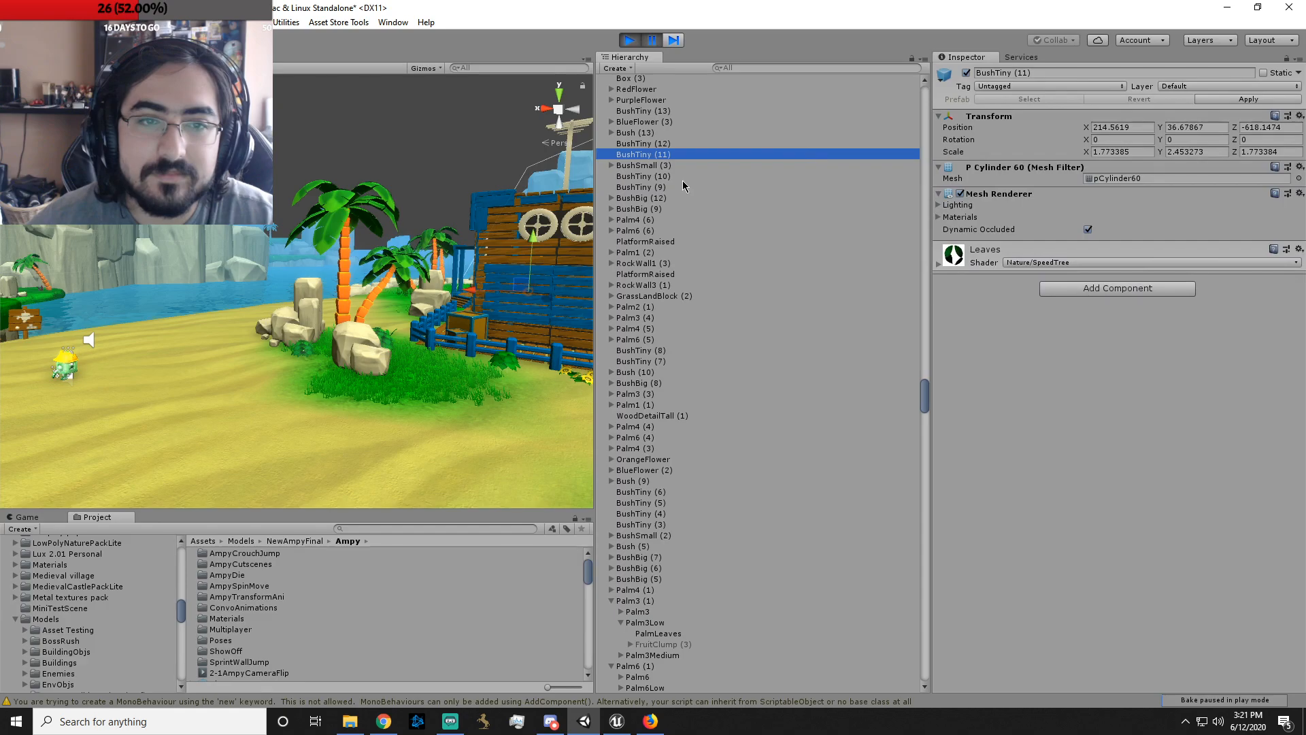
{"action": "left_click", "coordinate": [345, 274]}
{"action": "right_click_drag", "start_coordinate": [494, 313], "coordinate": [416, 294]}
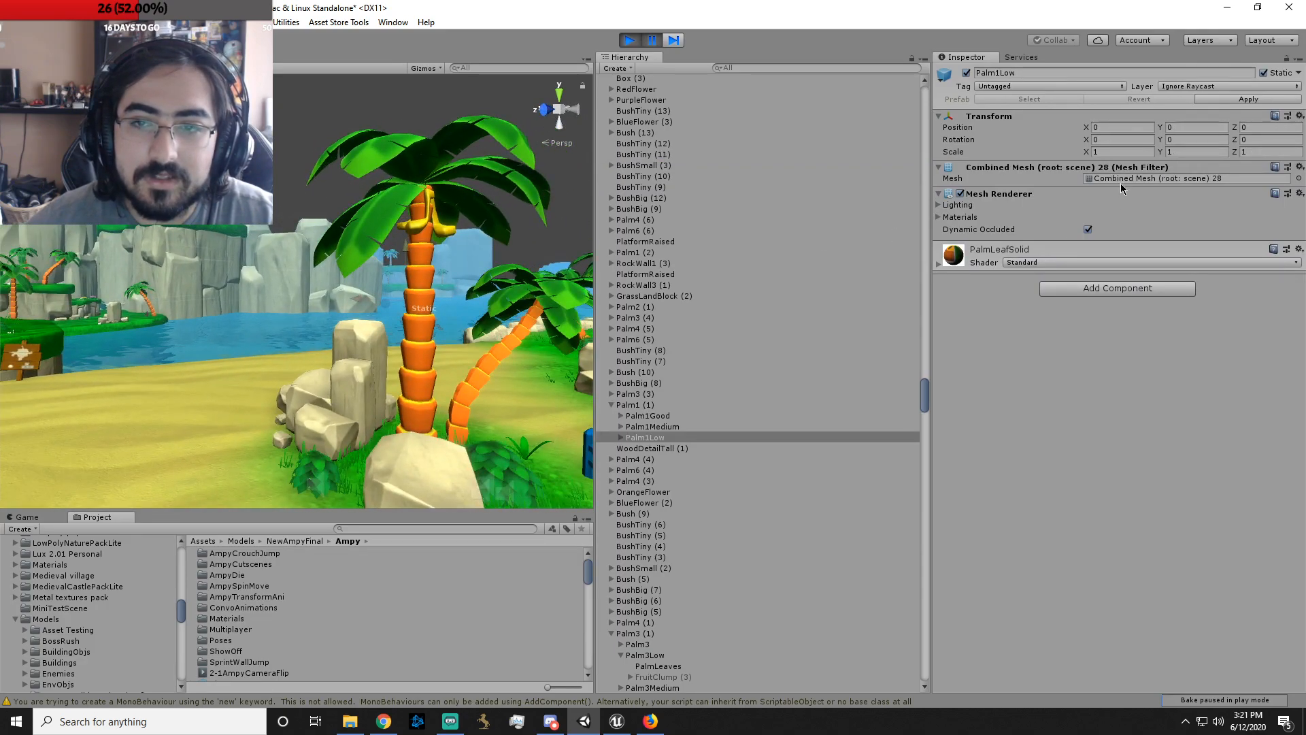
{"action": "left_click", "coordinate": [941, 265]}
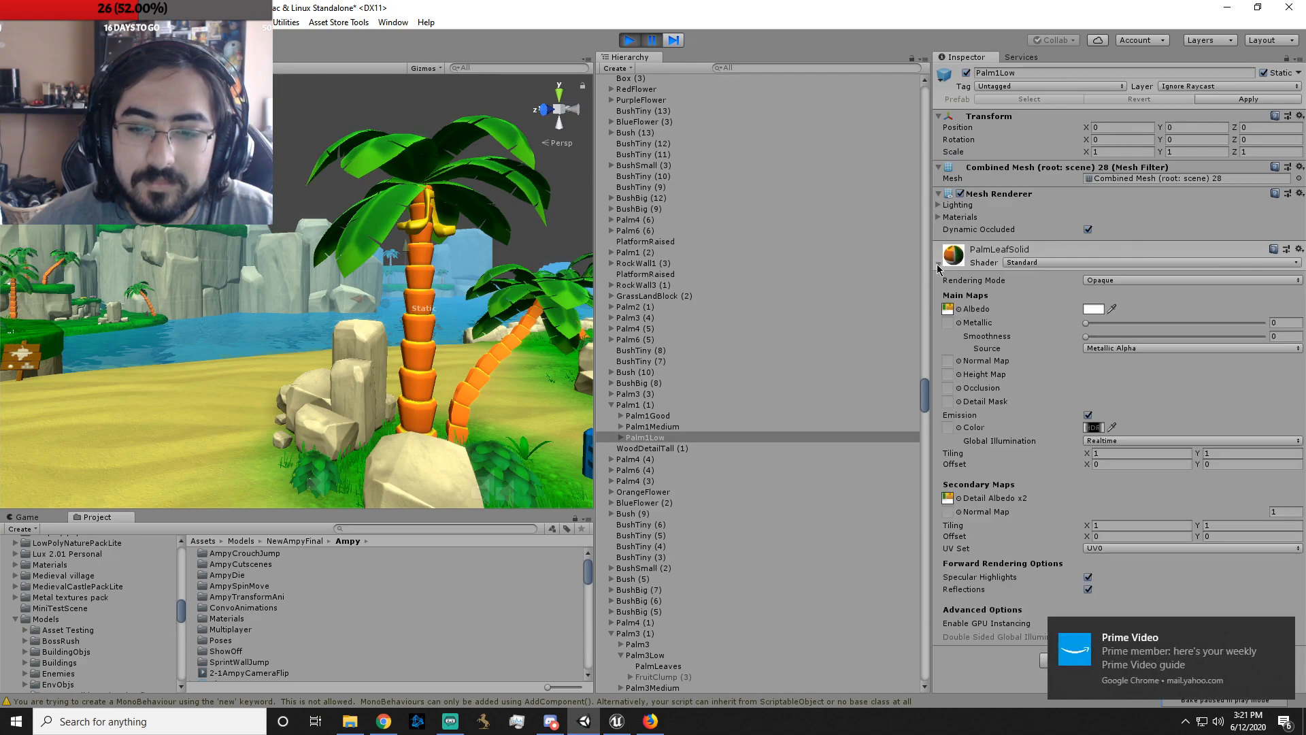
{"action": "left_click", "coordinate": [937, 266]}
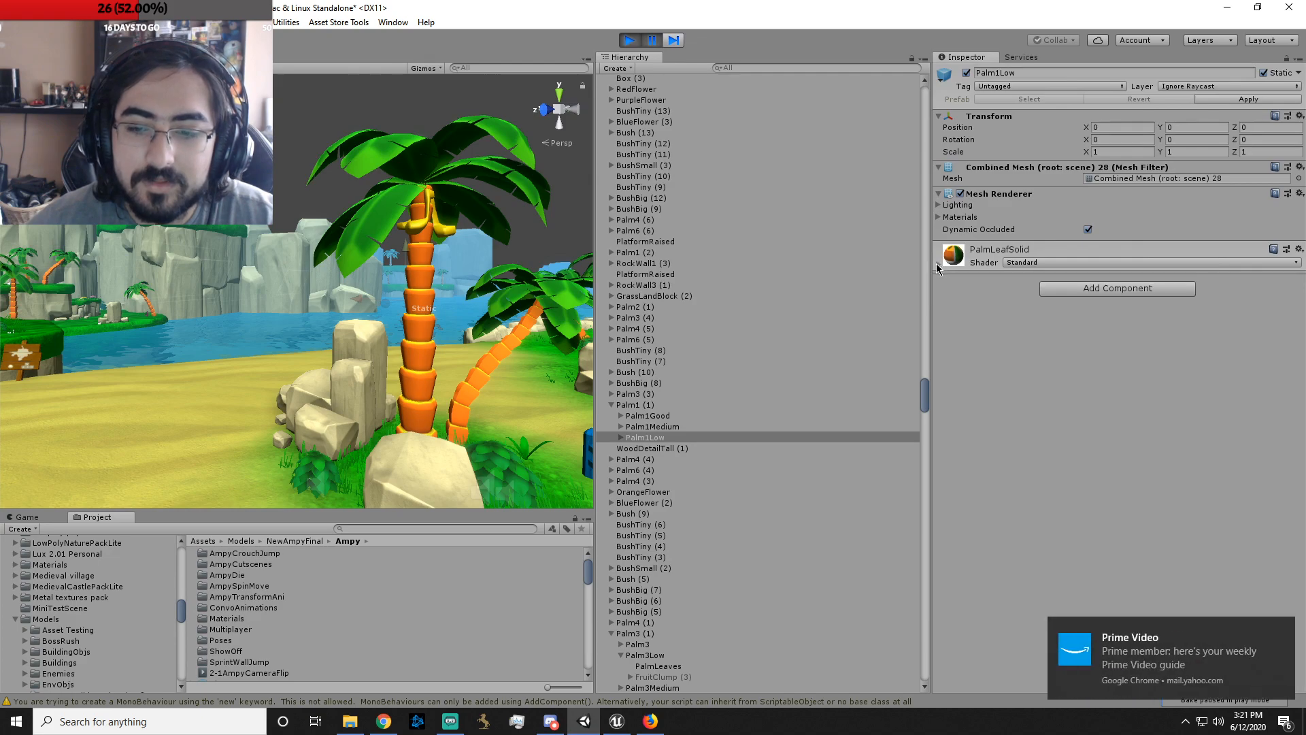
{"action": "left_click", "coordinate": [1282, 630]}
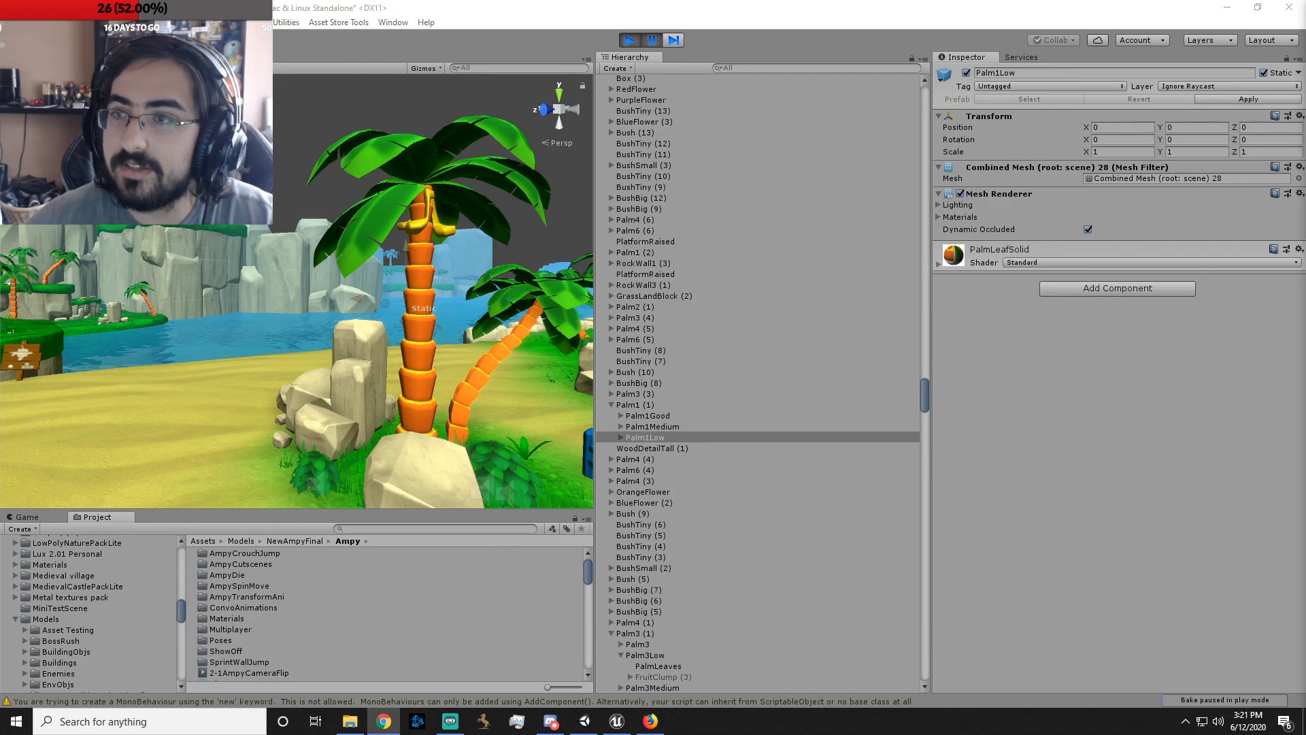
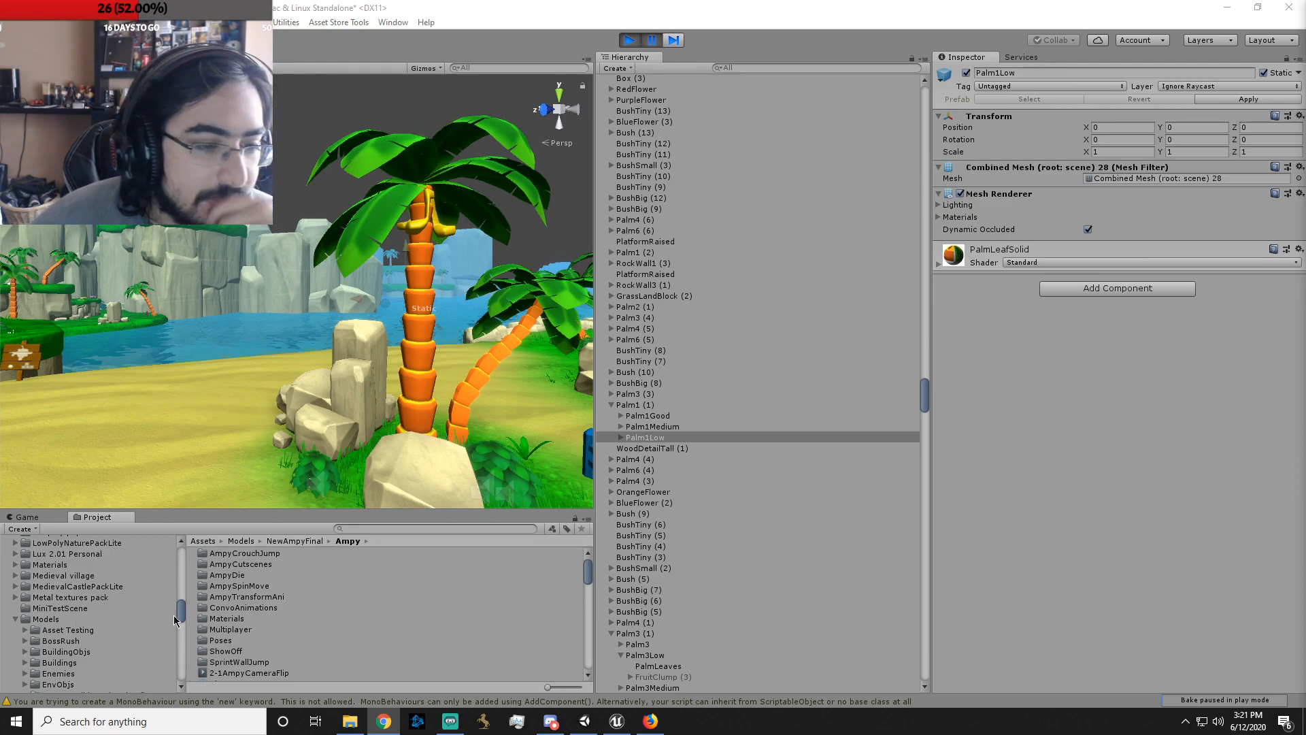
- Locate the source prefab of Palm1Low in the project's assets and look through the Trees folder around it
{"action": "double_click", "coordinate": [658, 437]}
{"action": "right_click", "coordinate": [659, 442]}
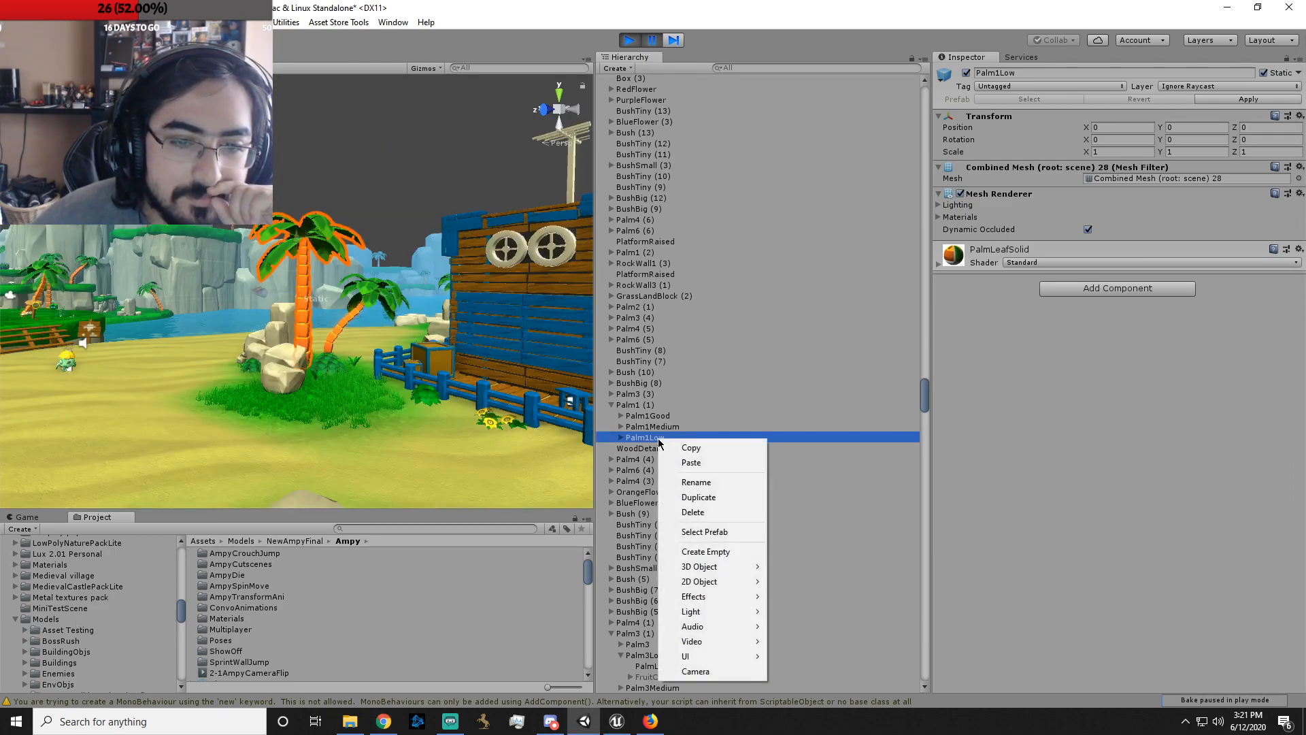
{"action": "left_click", "coordinate": [705, 532]}
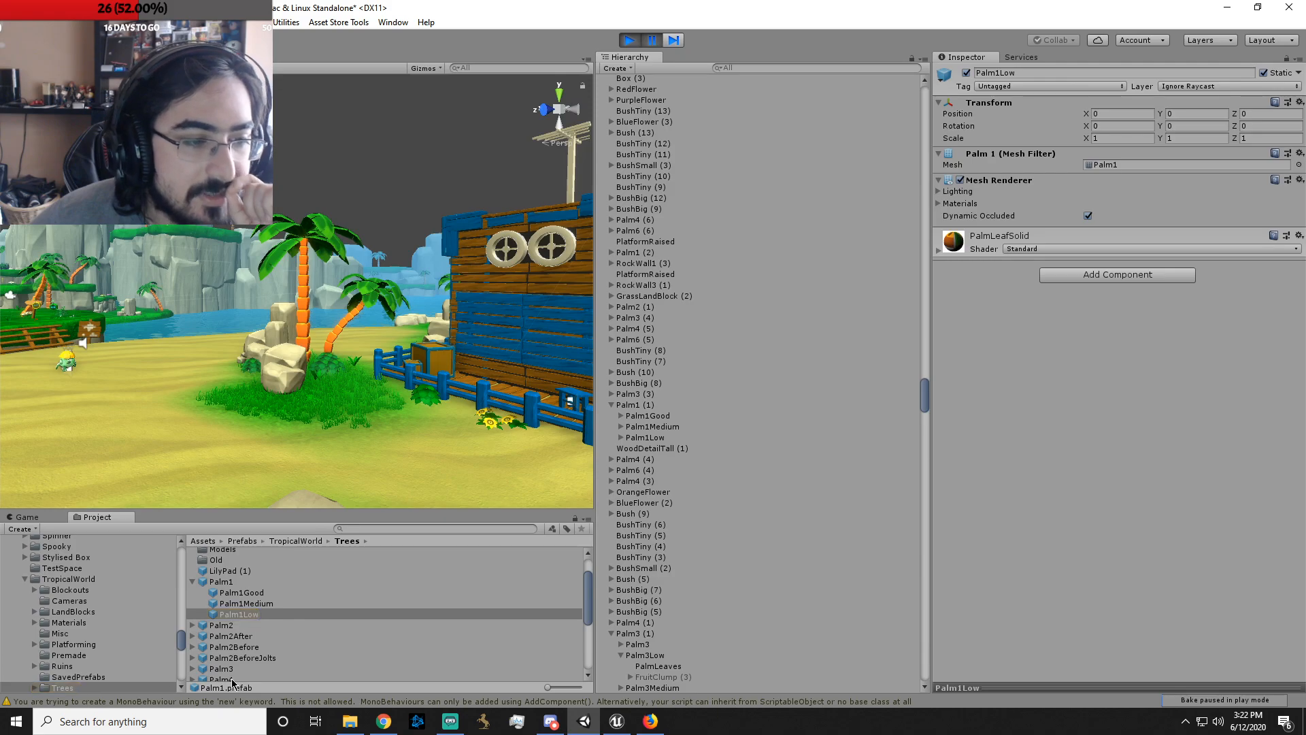
{"action": "scroll", "coordinate": [133, 670], "scroll_direction": "down", "scroll_amount": 3}
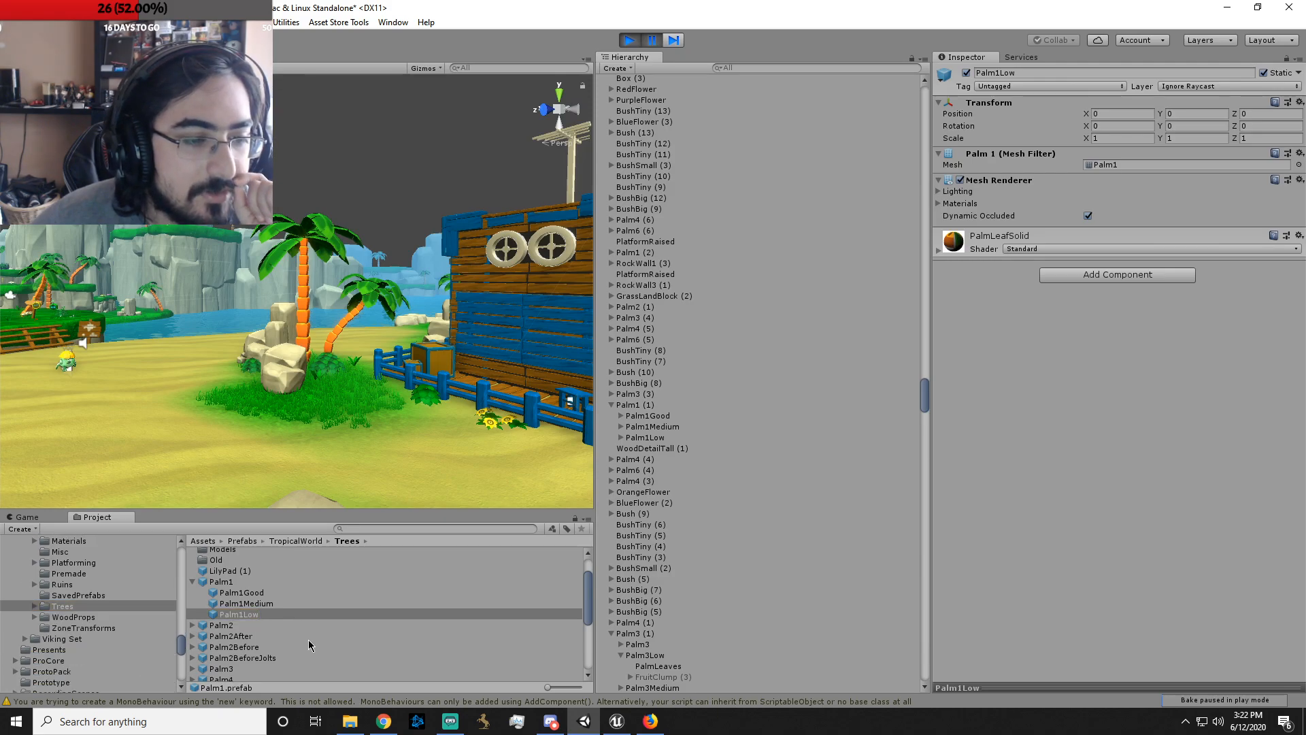
- Switch to the Unreal editor and import lifeguardchair_post.fbx from the Props/BeachObjs folder into StarterContent with the default FBX options
{"action": "left_click", "coordinate": [611, 726]}
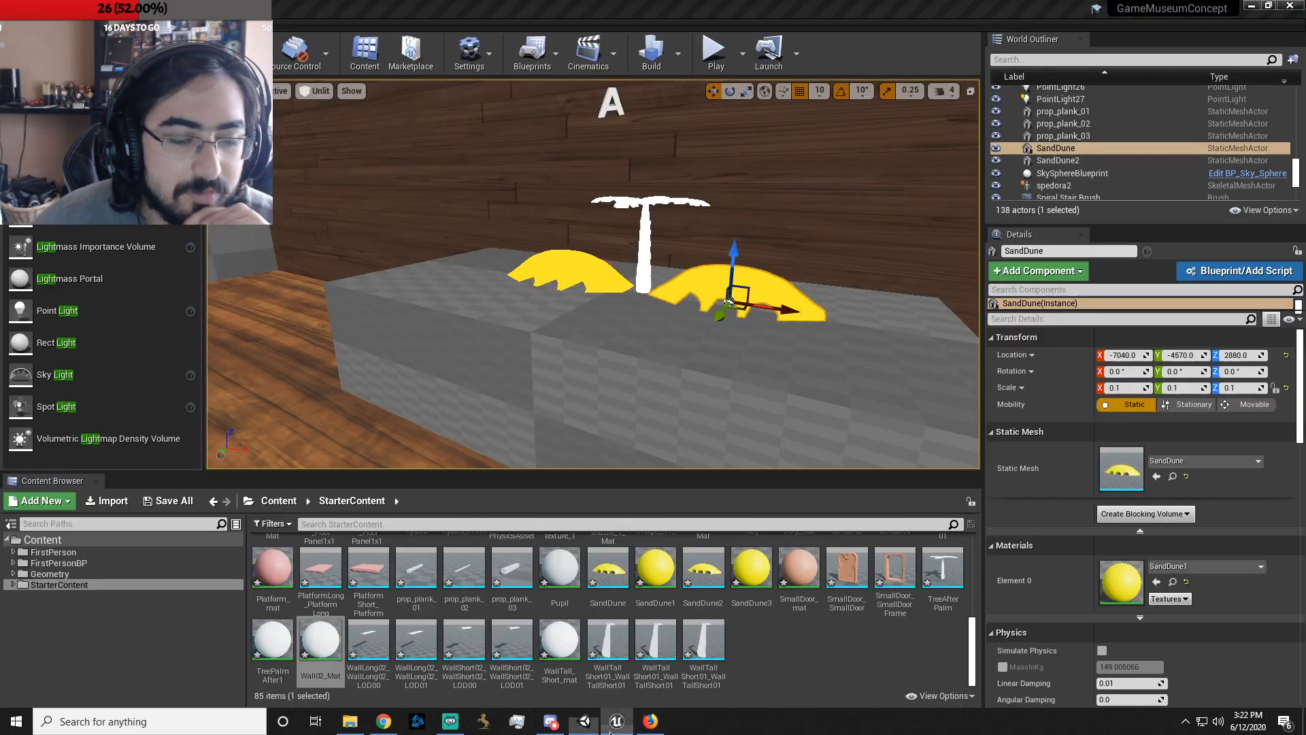
{"action": "left_click", "coordinate": [107, 501]}
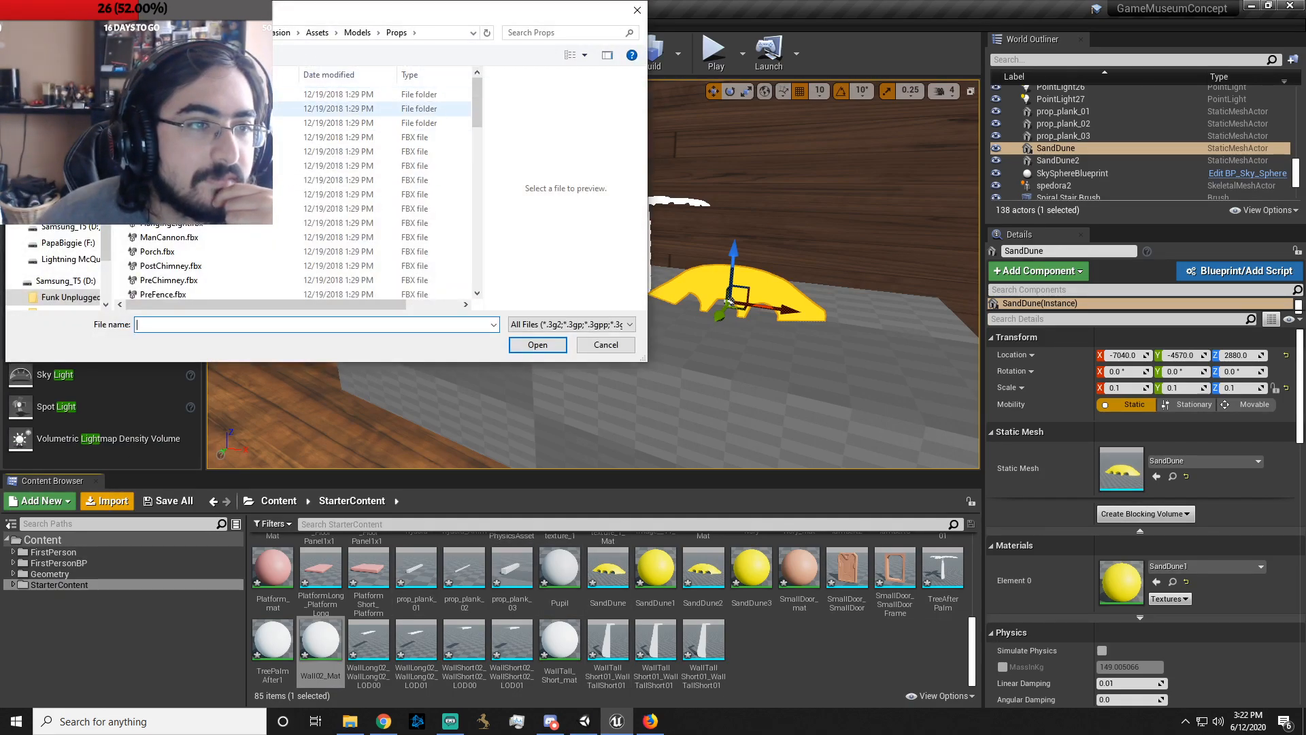
{"action": "double_click", "coordinate": [211, 109]}
{"action": "scroll", "coordinate": [211, 168], "scroll_direction": "down", "scroll_amount": 4}
{"action": "left_click", "coordinate": [211, 205]}
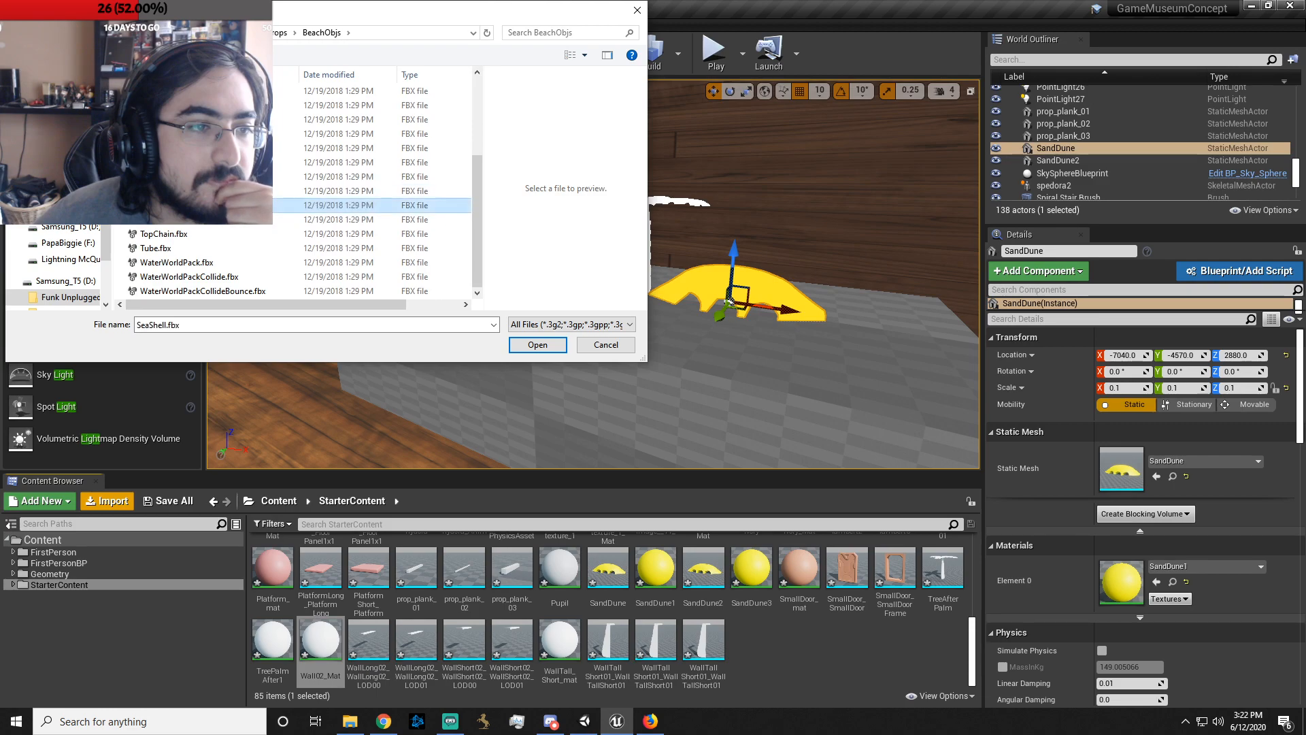
{"action": "scroll", "coordinate": [211, 204], "scroll_direction": "up", "scroll_amount": 2}
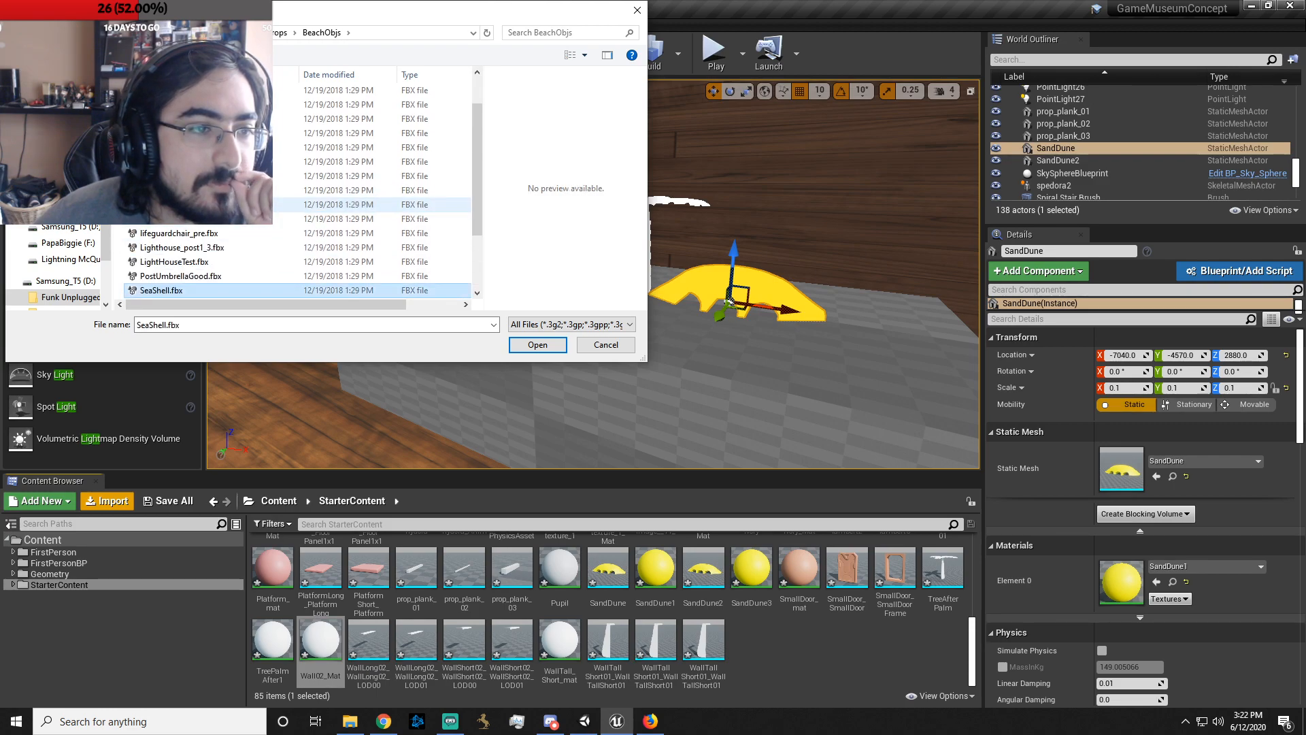
{"action": "left_click", "coordinate": [231, 218]}
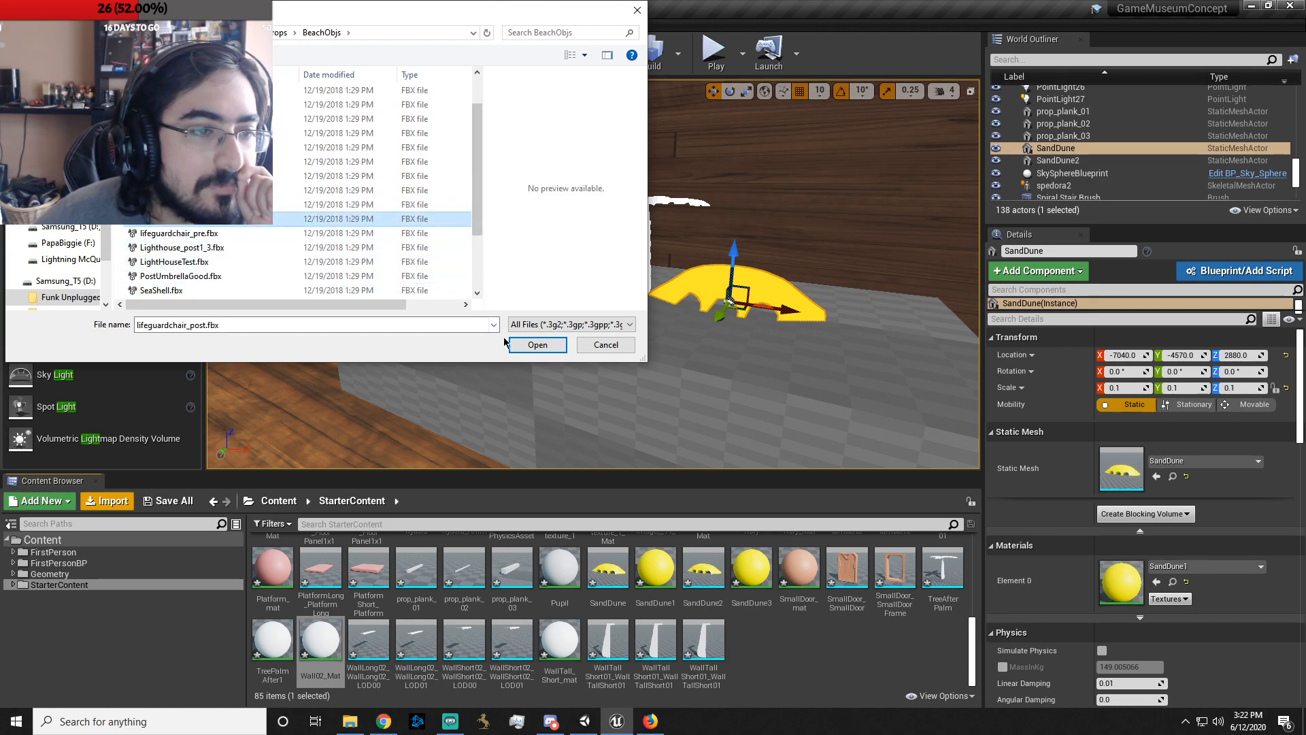
{"action": "left_click", "coordinate": [535, 344]}
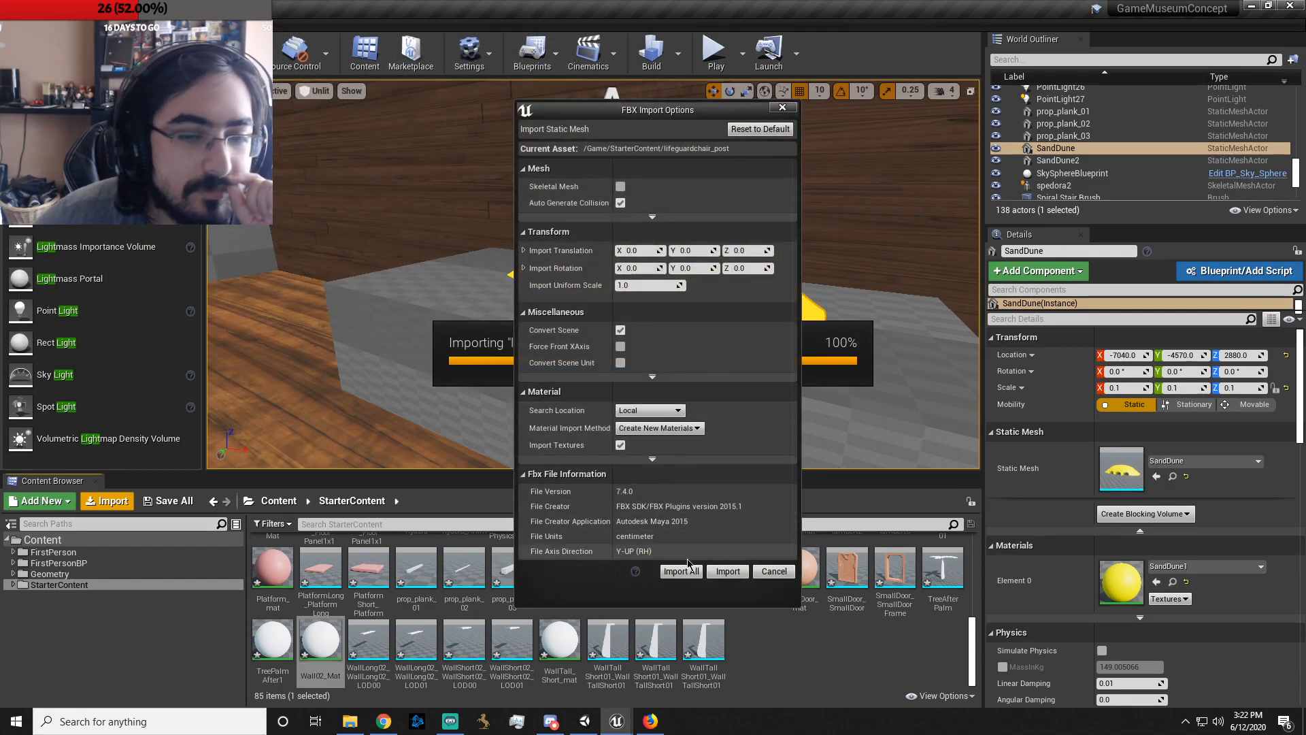
{"action": "left_click", "coordinate": [682, 574]}
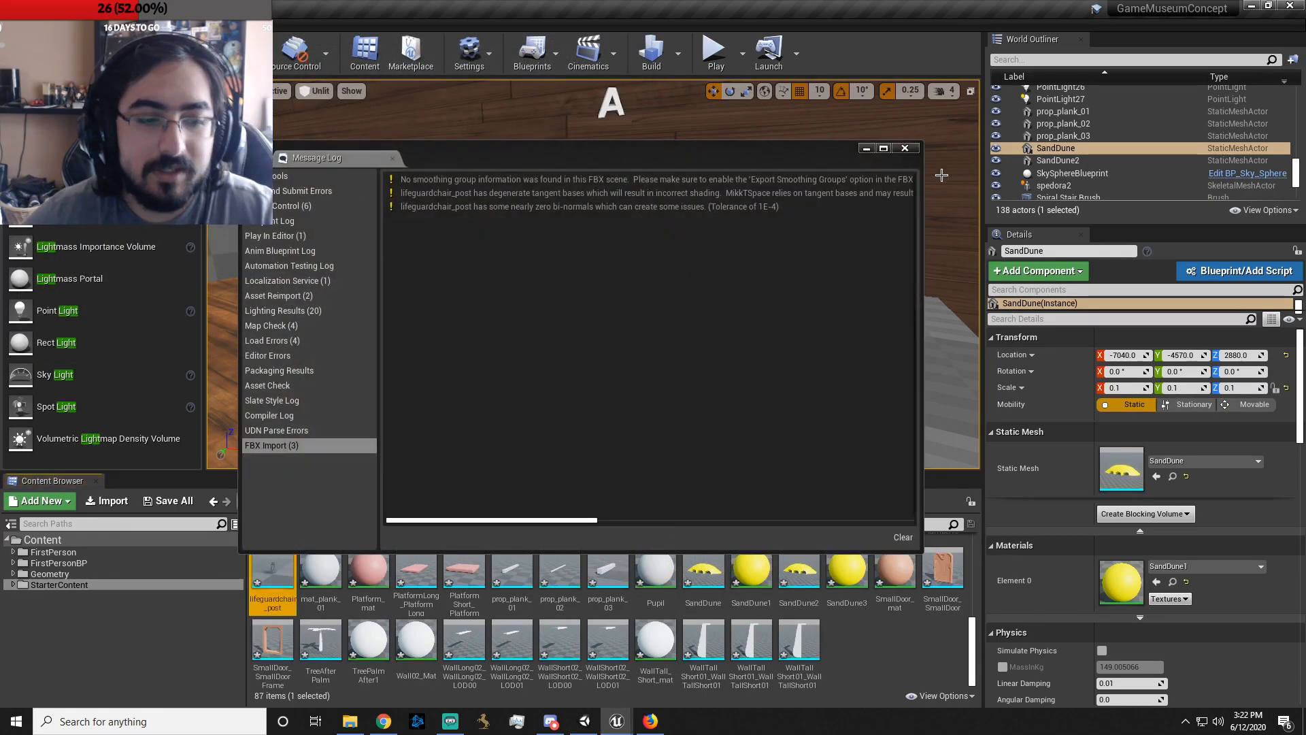
{"action": "left_click", "coordinate": [916, 148]}
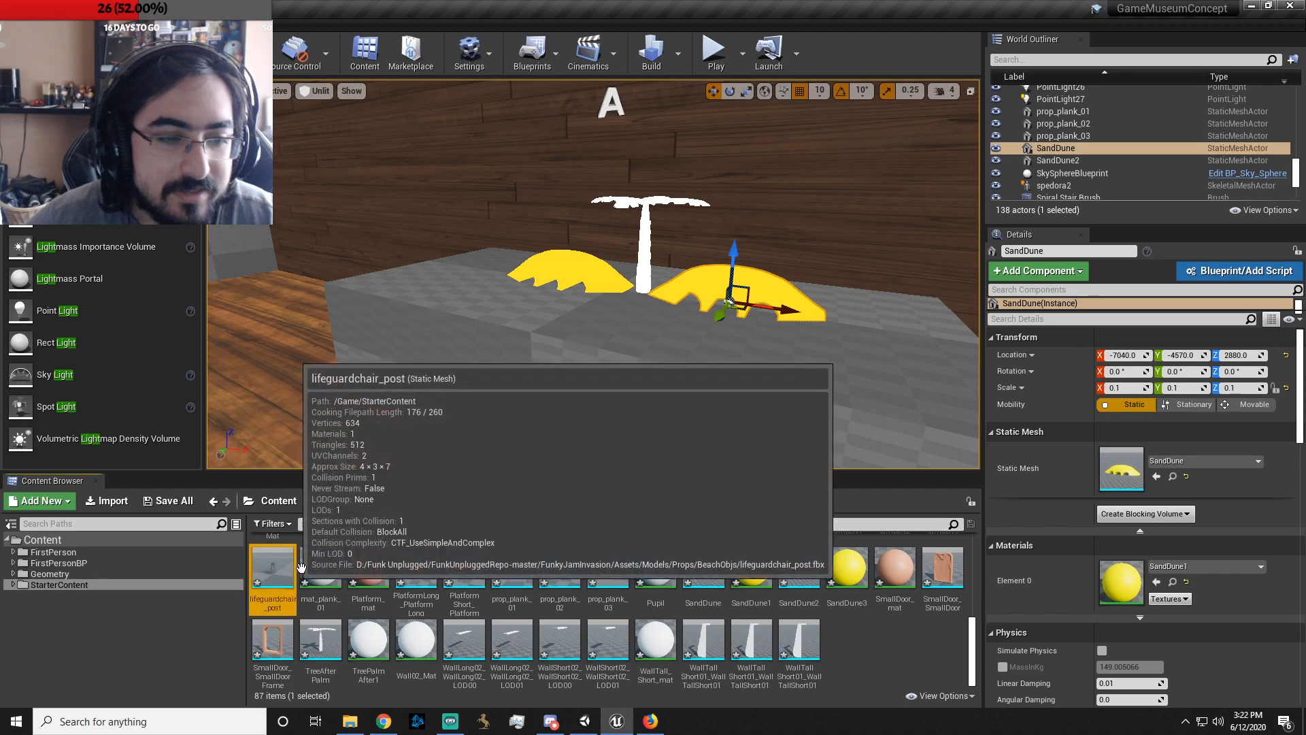
- Place lifeguardchair_post on the Tropics platform at X -7350, Y -4420, Z 2880 and scale it uniformly to 6.75
{"action": "left_click_drag", "start_coordinate": [272, 572], "coordinate": [553, 368]}
{"action": "left_click_drag", "start_coordinate": [535, 264], "coordinate": [427, 394]}
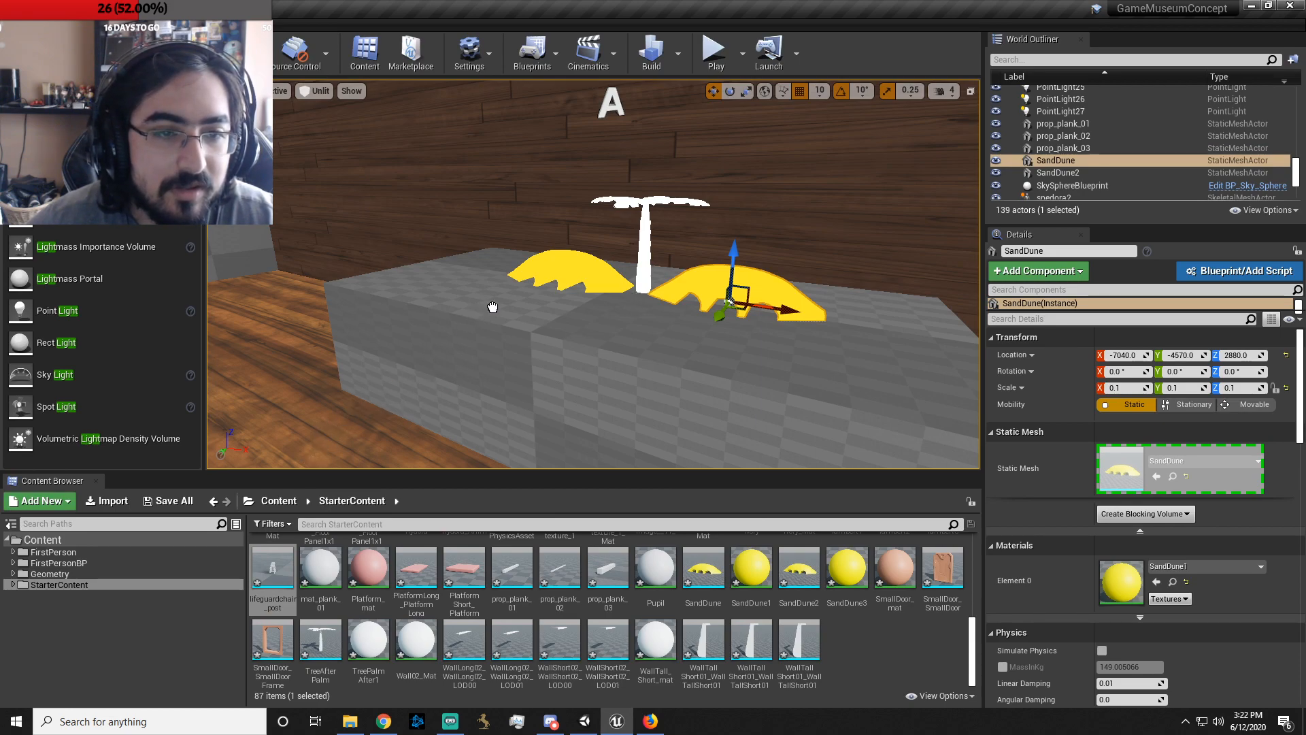
{"action": "left_click_drag", "start_coordinate": [487, 296], "coordinate": [487, 298]}
{"action": "scroll", "coordinate": [525, 333], "scroll_direction": "up", "scroll_amount": 5}
{"action": "key", "text": "space"}
{"action": "key", "text": "space"}
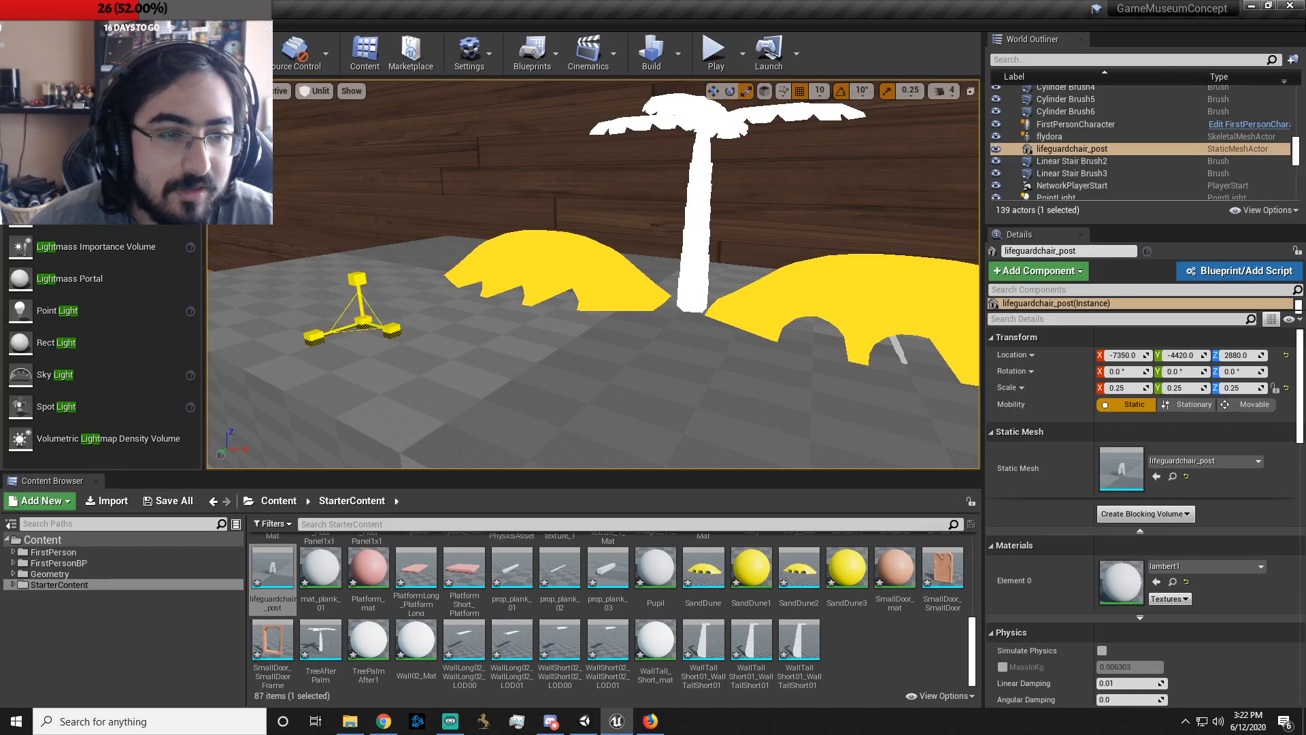
{"action": "left_click_drag", "start_coordinate": [423, 280], "coordinate": [436, 271]}
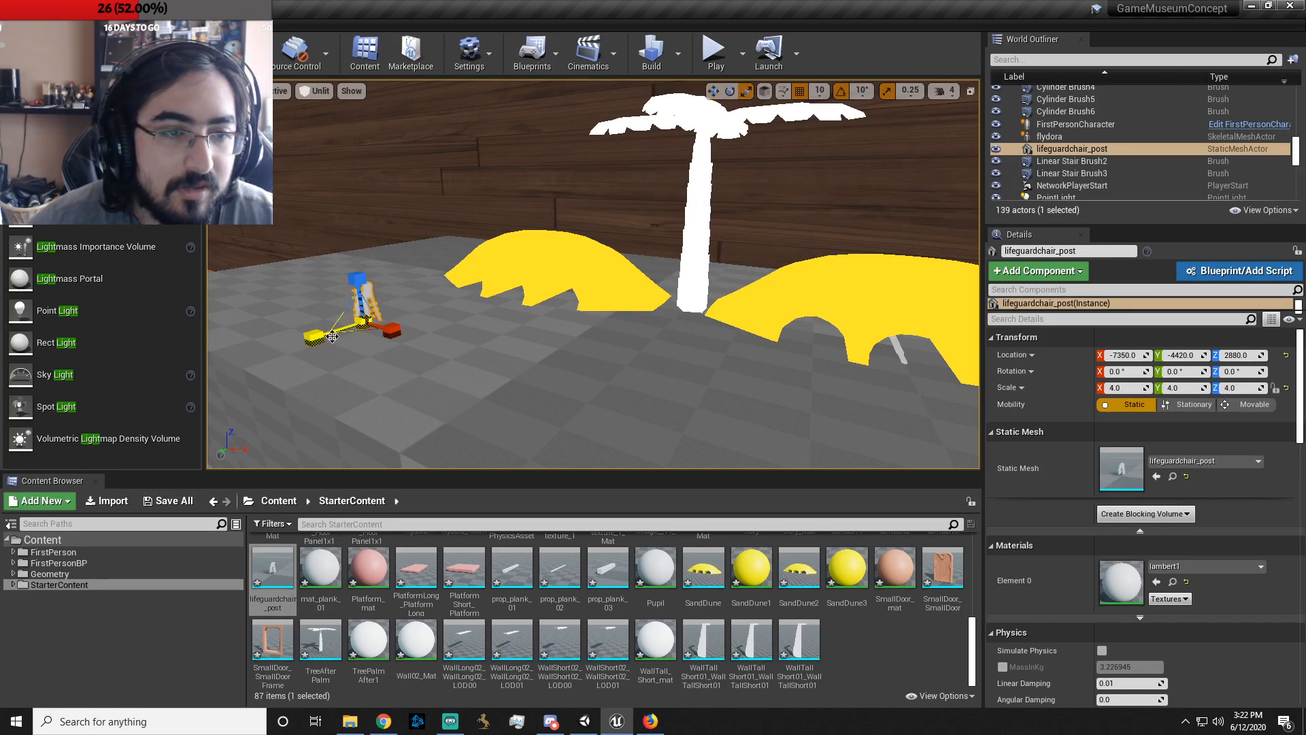
{"action": "left_click_drag", "start_coordinate": [363, 321], "coordinate": [493, 263]}
- Move the lifeguard chair to Y -4490 beside the sand dune and rotate it to about -30° on Z
{"action": "key", "text": "space"}
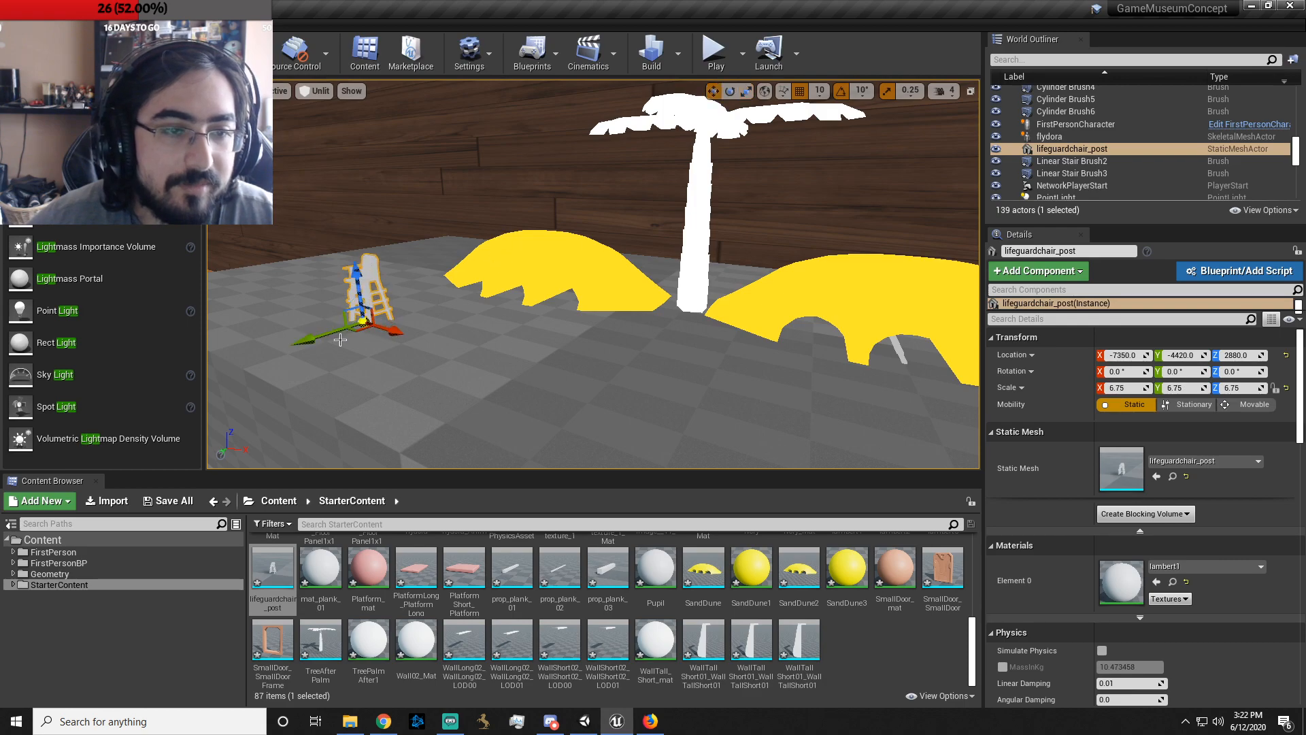
{"action": "left_click_drag", "start_coordinate": [311, 336], "coordinate": [476, 299]}
{"action": "key", "text": "space"}
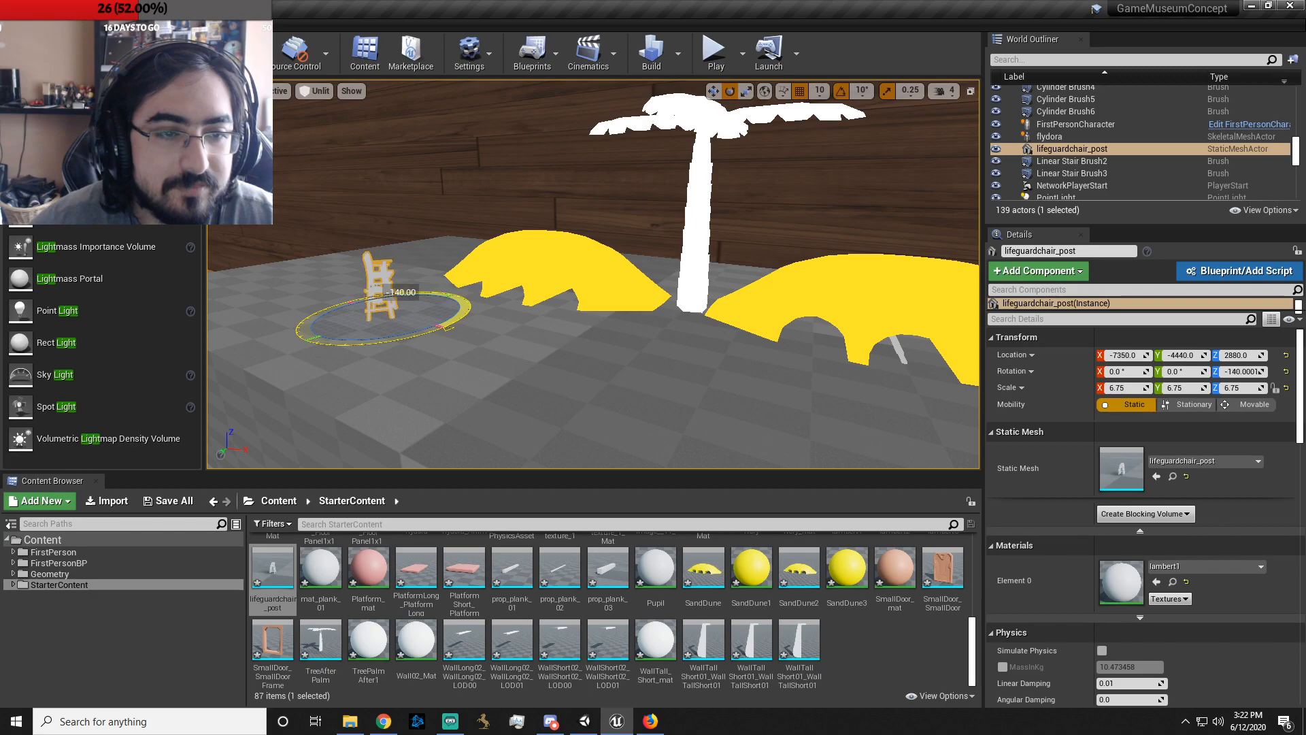
{"action": "mouse_move", "coordinate": [534, 330]}
{"action": "right_mouse_down"}
{"action": "mouse_move", "coordinate": [520, 354]}
{"action": "mouse_move", "coordinate": [449, 357]}
{"action": "mouse_move", "coordinate": [538, 333]}
{"action": "right_mouse_up"}
{"action": "left_click_drag", "start_coordinate": [666, 354], "coordinate": [661, 327]}
{"action": "key", "text": "w"}
{"action": "right_click_drag", "start_coordinate": [661, 332], "coordinate": [544, 334]}
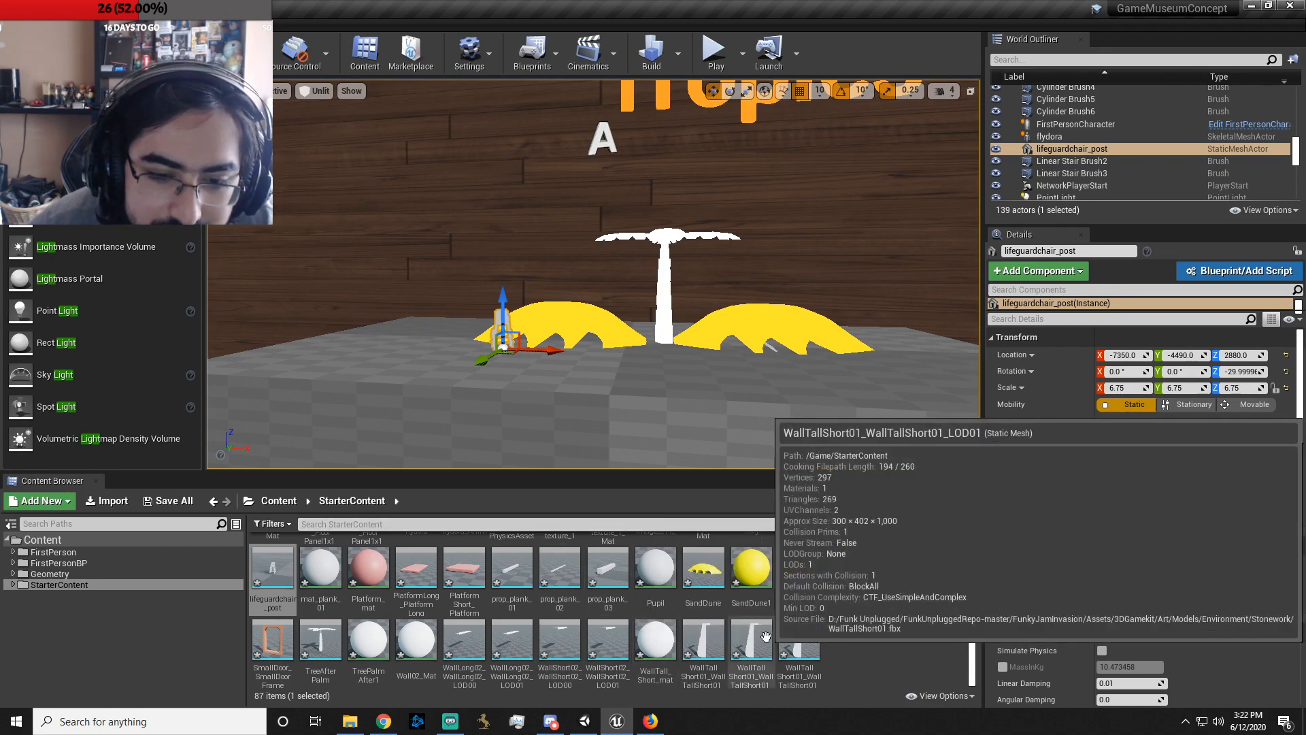
- Add another flydora skeletal mesh at X -7170, Y -4640, Z 3010 and set its scale to 0.1 on X, Y and Z
{"action": "scroll", "coordinate": [912, 626], "scroll_direction": "up", "scroll_amount": 2}
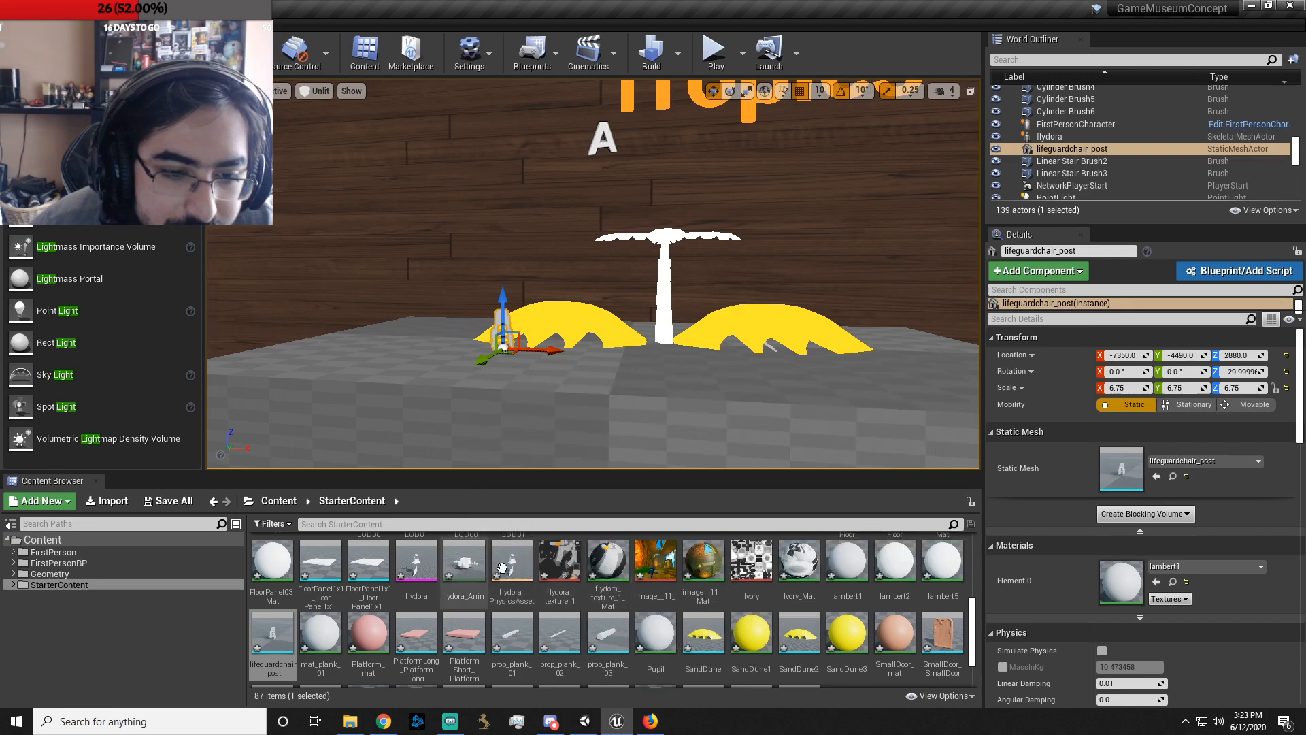
{"action": "left_click_drag", "start_coordinate": [416, 564], "coordinate": [658, 243]}
{"action": "right_click_drag", "start_coordinate": [659, 243], "coordinate": [545, 252]}
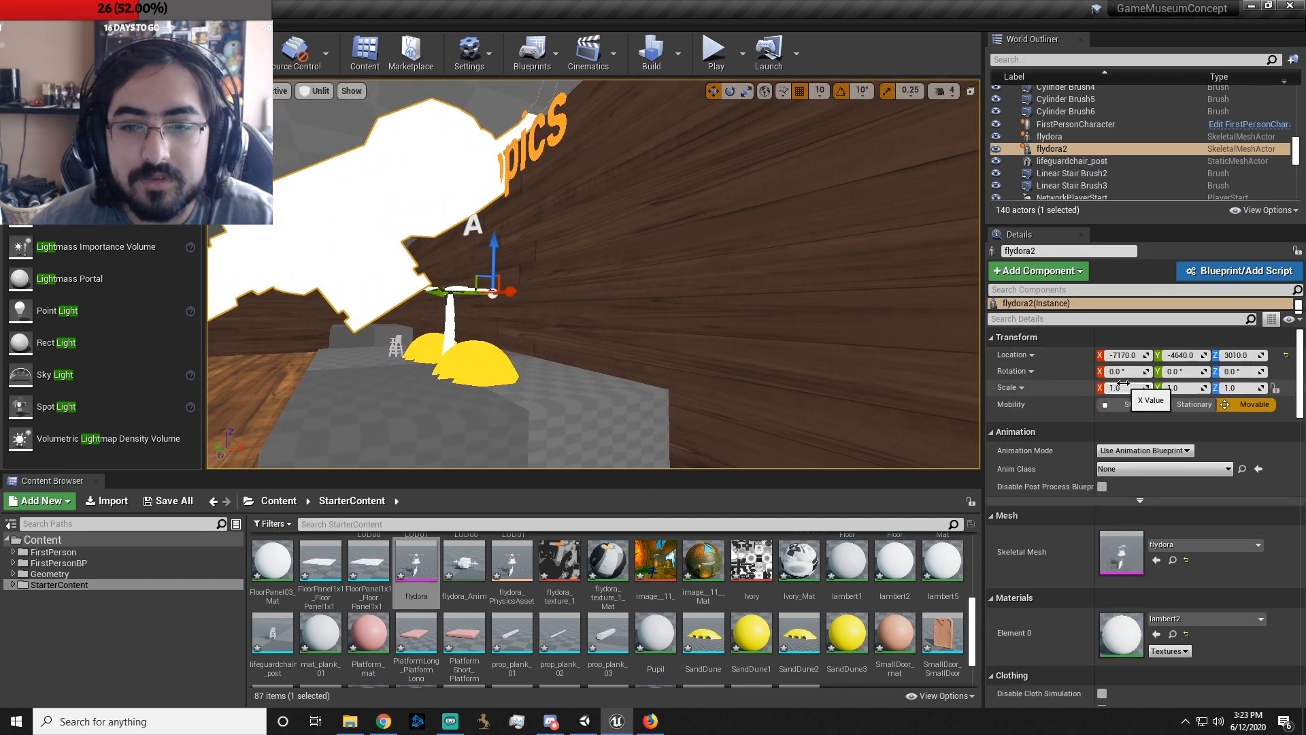
{"action": "type", "text": "0.1"}
{"action": "key", "text": "Return"}
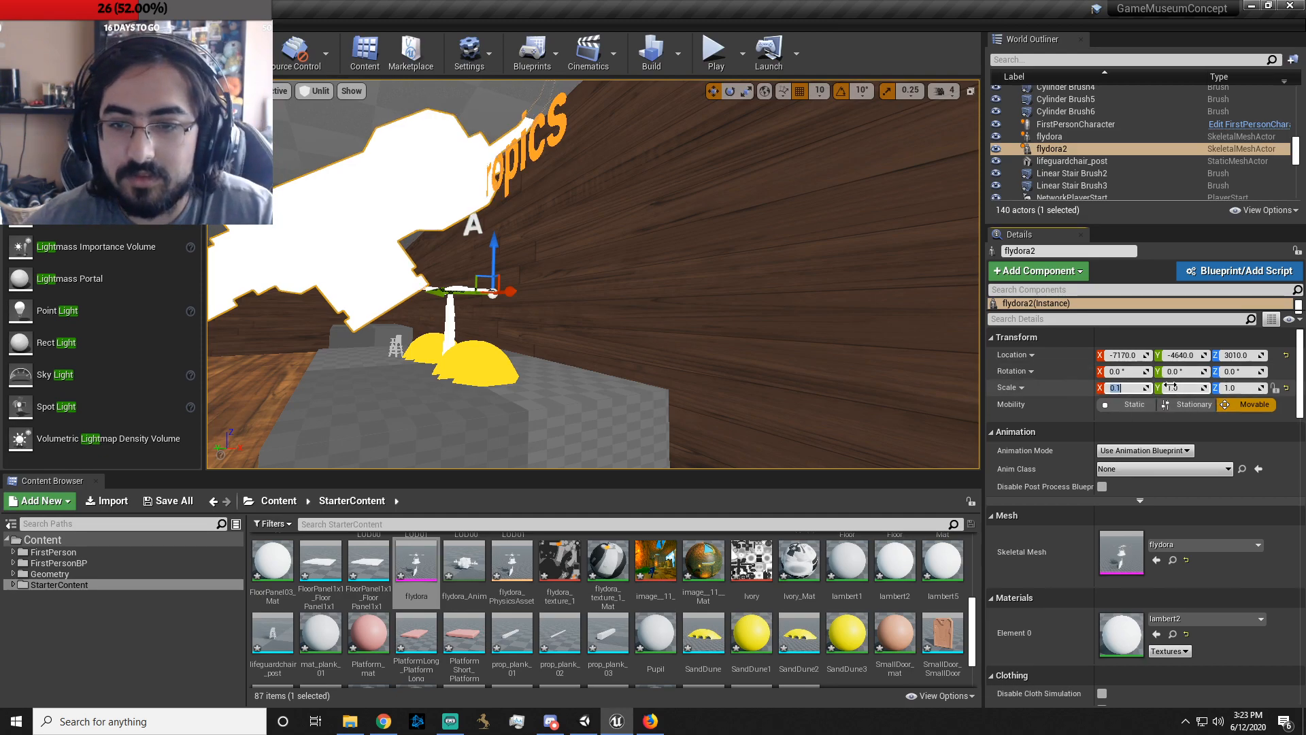
{"action": "type", "text": "0.1"}
{"action": "key", "text": "Return"}
{"action": "key", "text": "Return"}
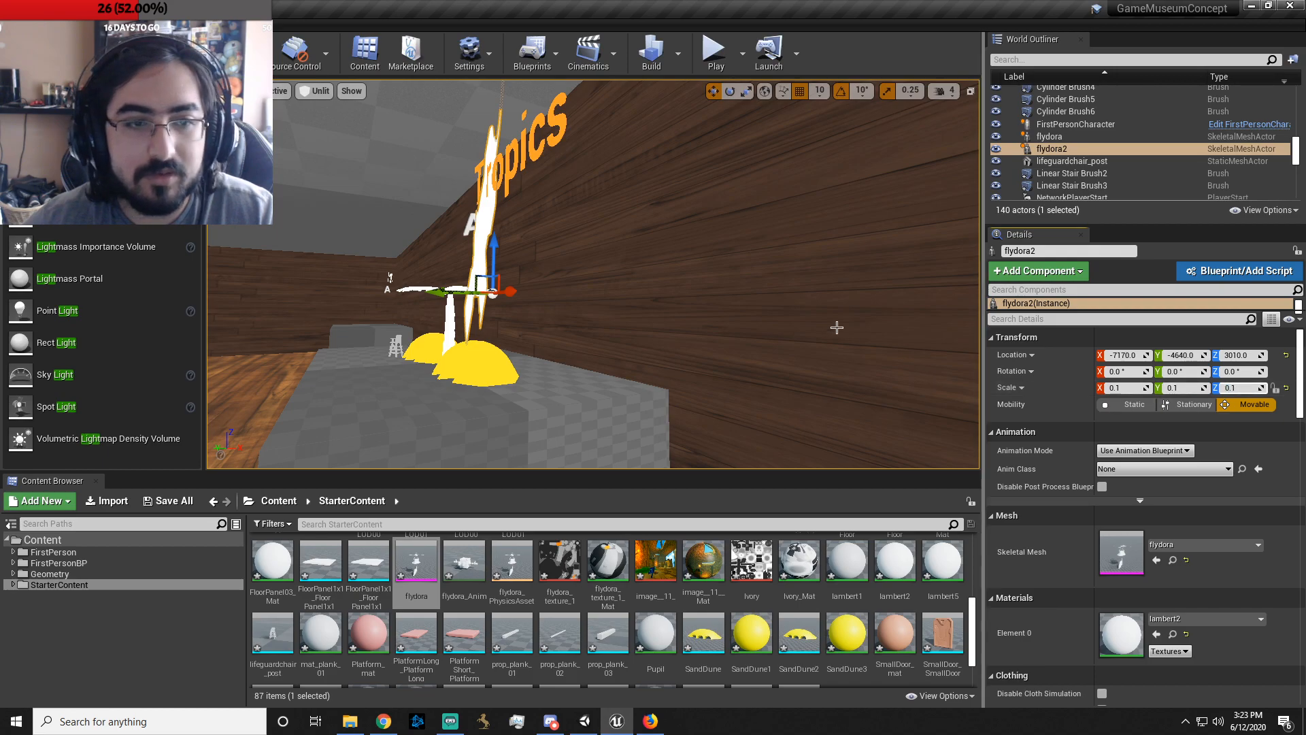
- Reduce the second flydora's scale to 0.05 on Y and Z
{"action": "right_click_drag", "start_coordinate": [740, 321], "coordinate": [828, 345]}
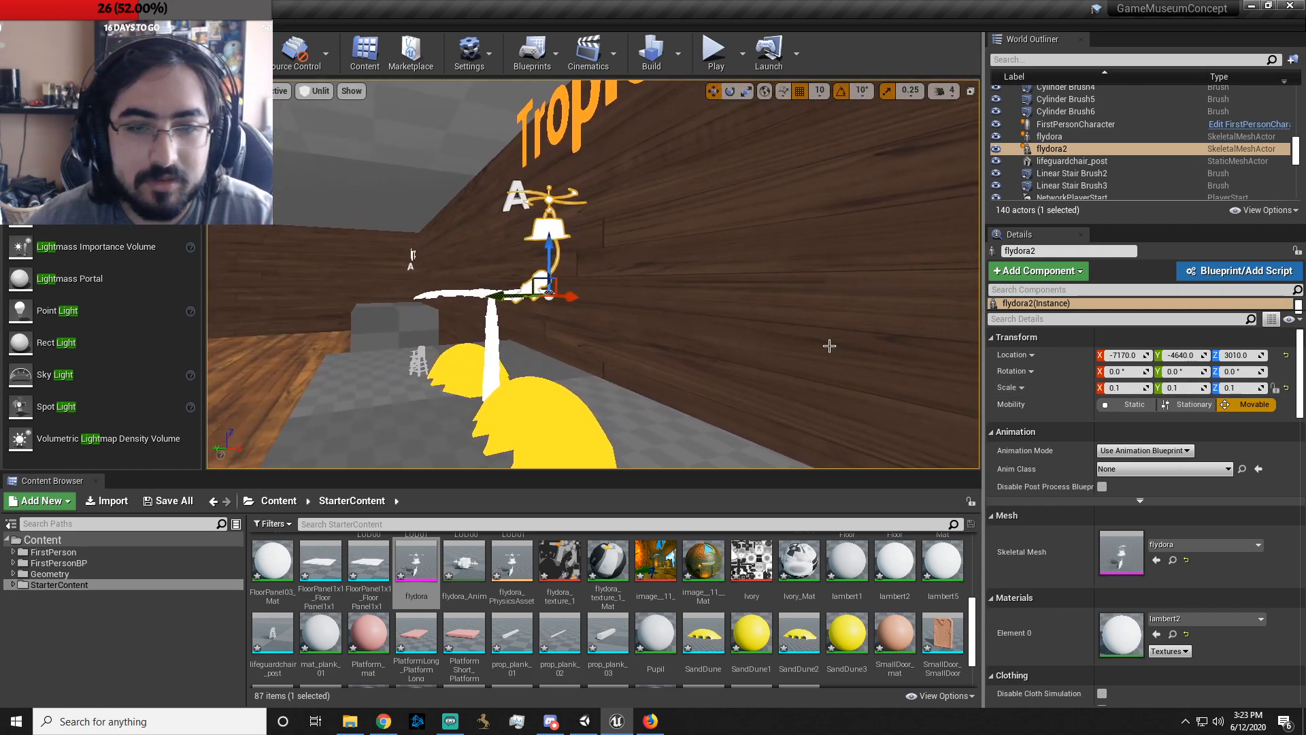
{"action": "left_click", "coordinate": [1124, 386]}
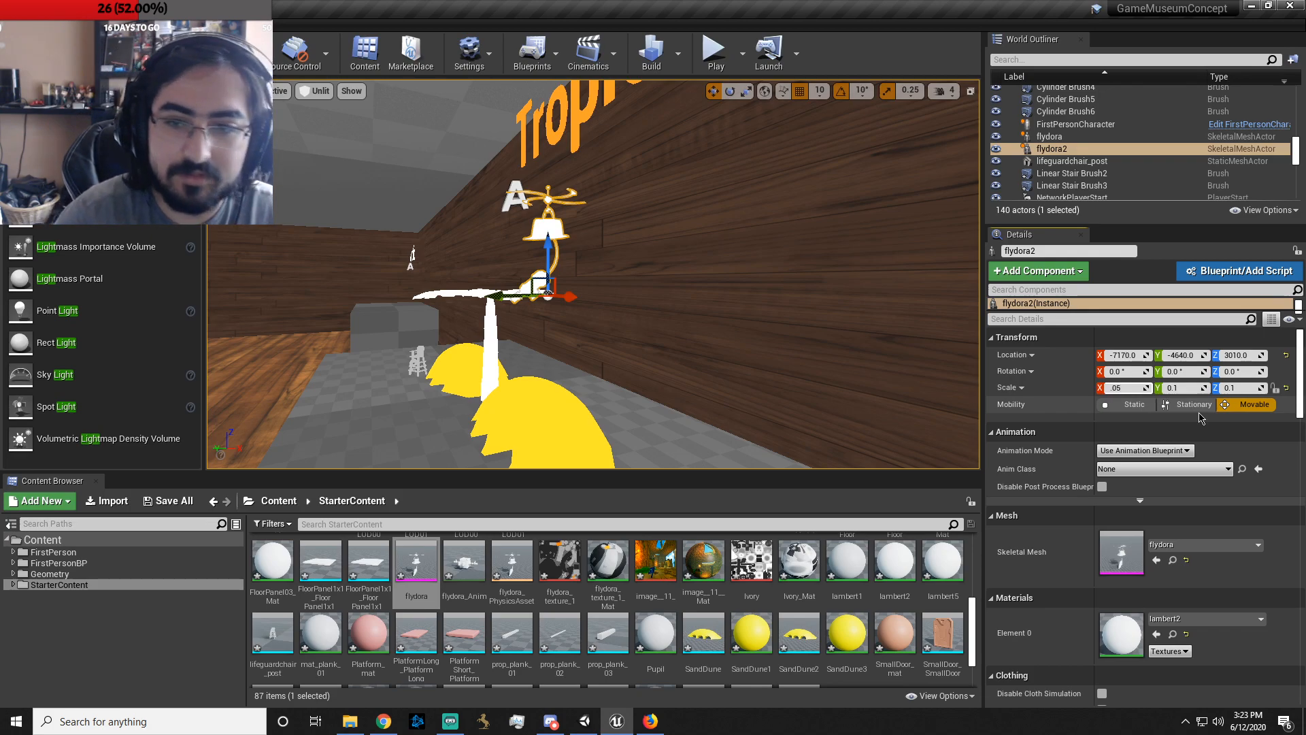
{"action": "key", "text": "Return"}
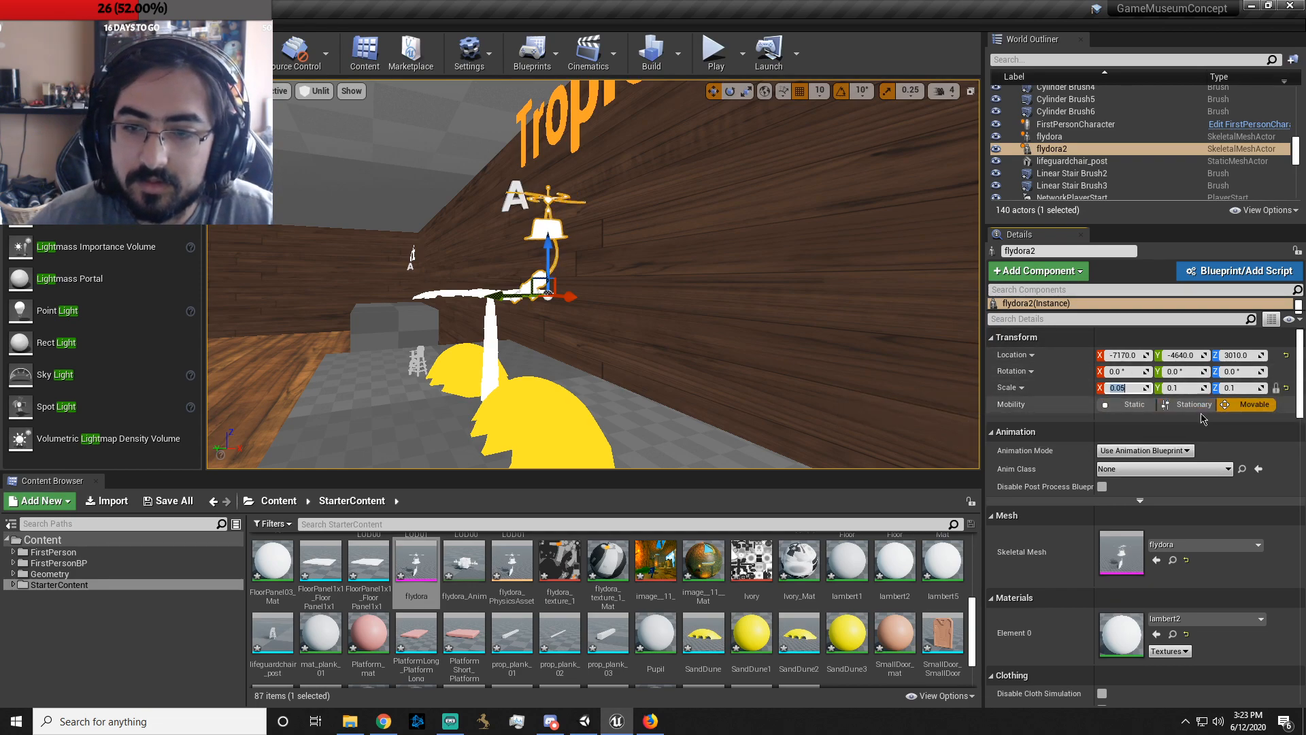
{"action": "left_click", "coordinate": [1179, 390]}
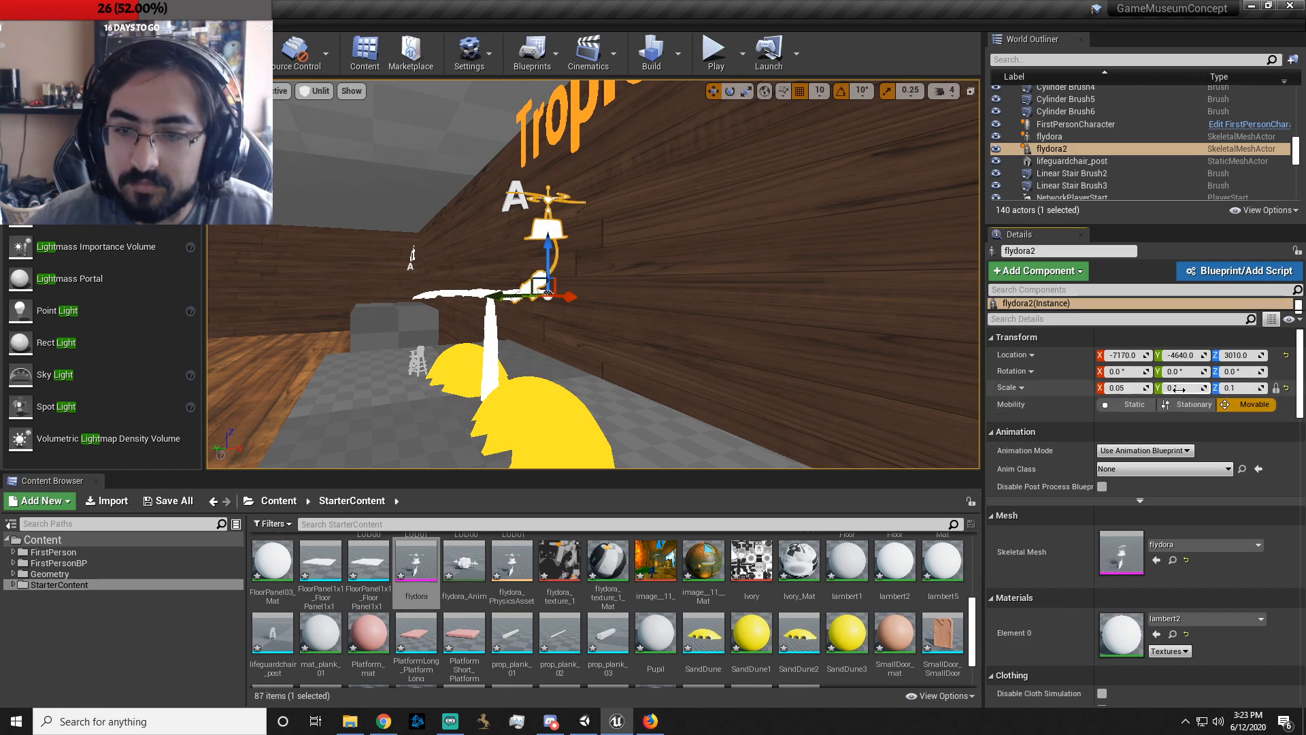
{"action": "left_click", "coordinate": [1237, 388]}
{"action": "type", "text": ".05"}
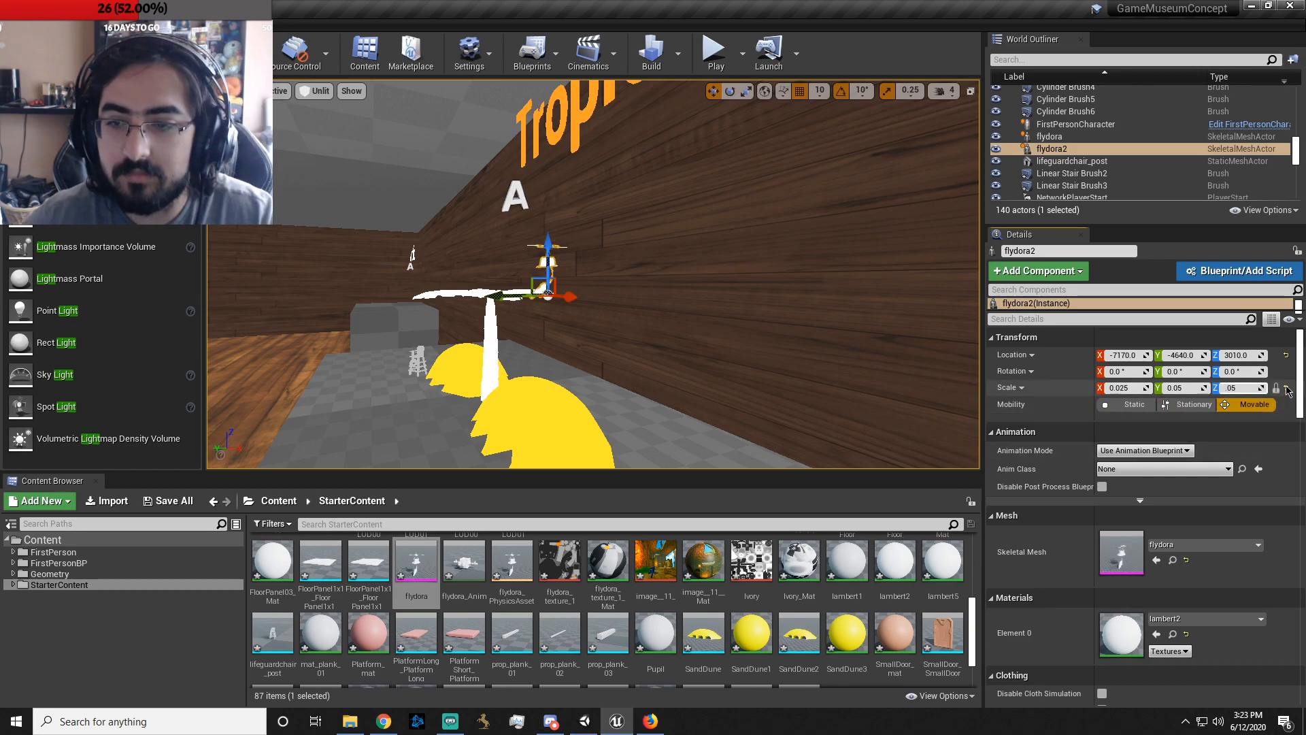
- Unlock the second flydora's scale proportions and set its X scale to 0.05
{"action": "right_click_drag", "start_coordinate": [680, 286], "coordinate": [795, 267]}
{"action": "key", "text": "w"}
{"action": "key", "text": "s"}
{"action": "key", "text": "a"}
{"action": "key", "text": "d"}
{"action": "key", "text": "a"}
{"action": "key", "text": "s"}
{"action": "key", "text": "d"}
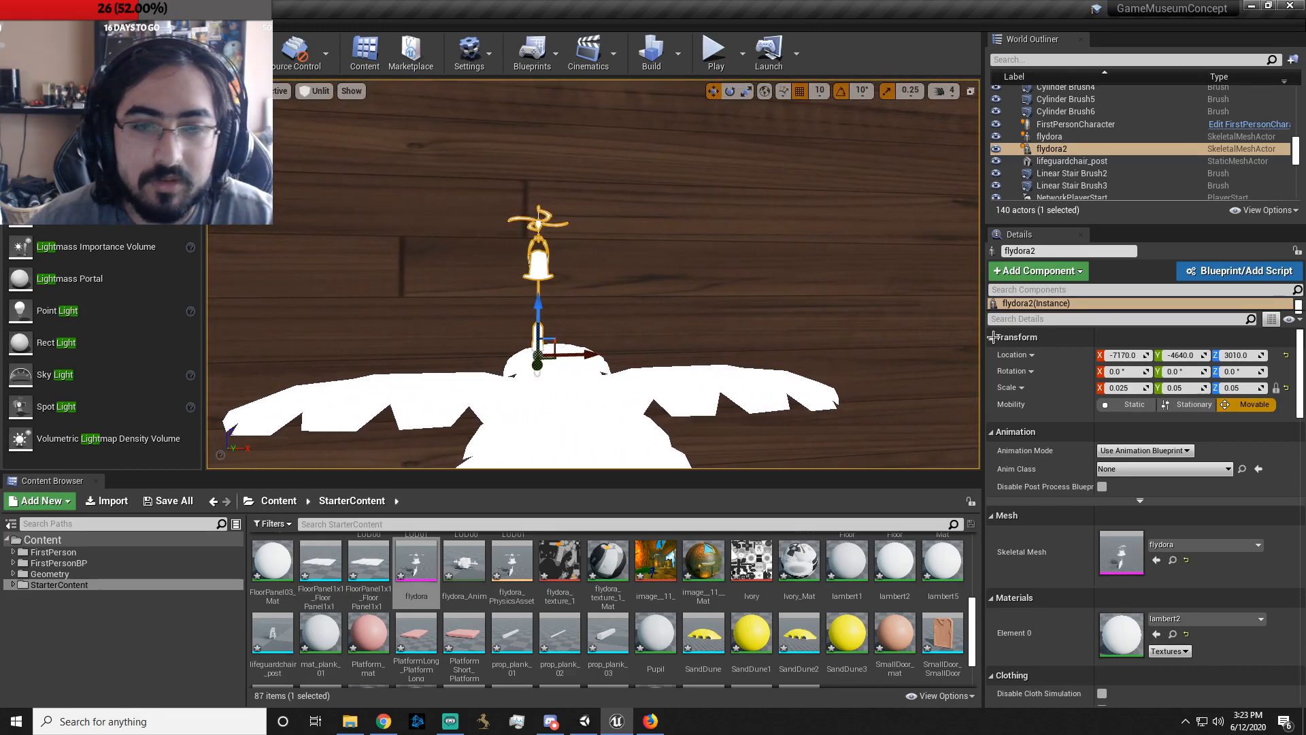
{"action": "left_click", "coordinate": [1186, 387]}
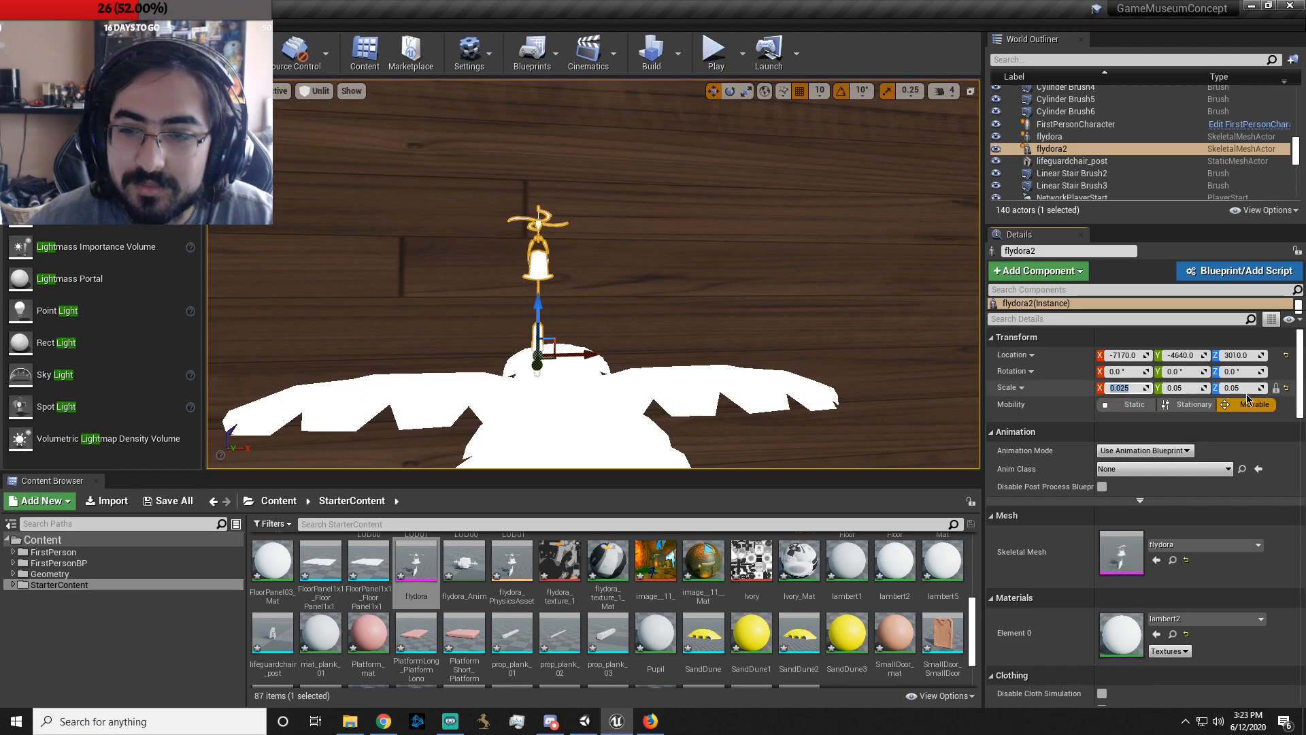
{"action": "left_click", "coordinate": [1278, 390]}
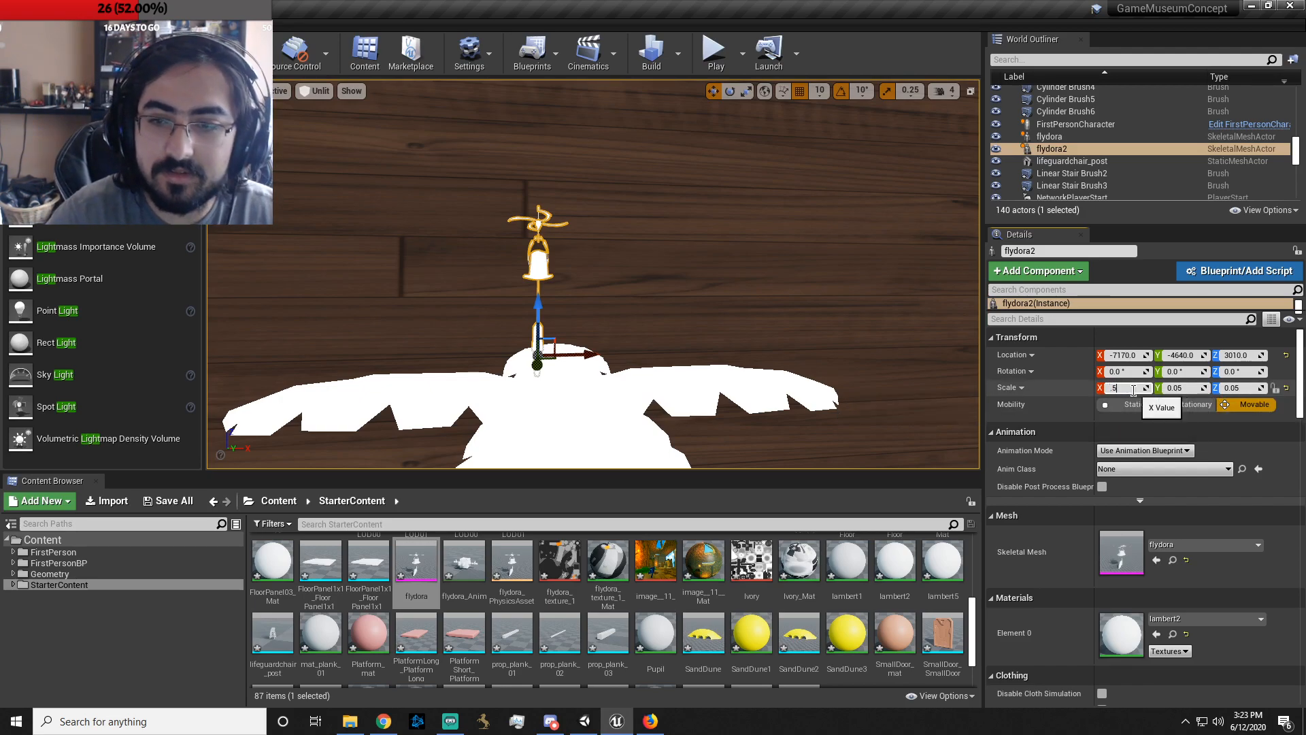
{"action": "left_click", "coordinate": [1133, 390]}
{"action": "type", "text": ".05"}
{"action": "key", "text": "Return"}
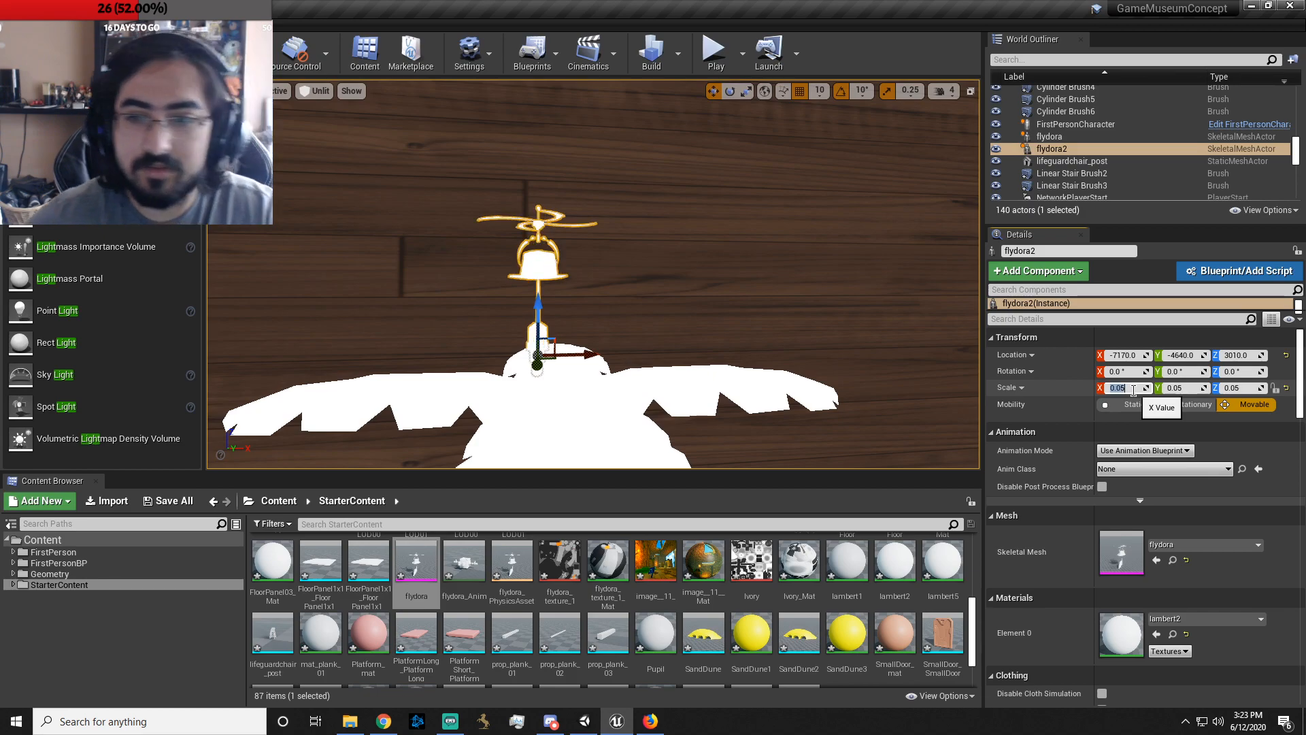
- Duplicate the small flydora, place the copy at X -7020, Y -4460, Z 2960 and rotate it to about 150° on Z
{"action": "right_click_drag", "start_coordinate": [844, 361], "coordinate": [789, 381]}
{"action": "key", "text": "s"}
{"action": "key", "text": "a"}
{"action": "right_click_drag", "start_coordinate": [848, 313], "coordinate": [804, 314]}
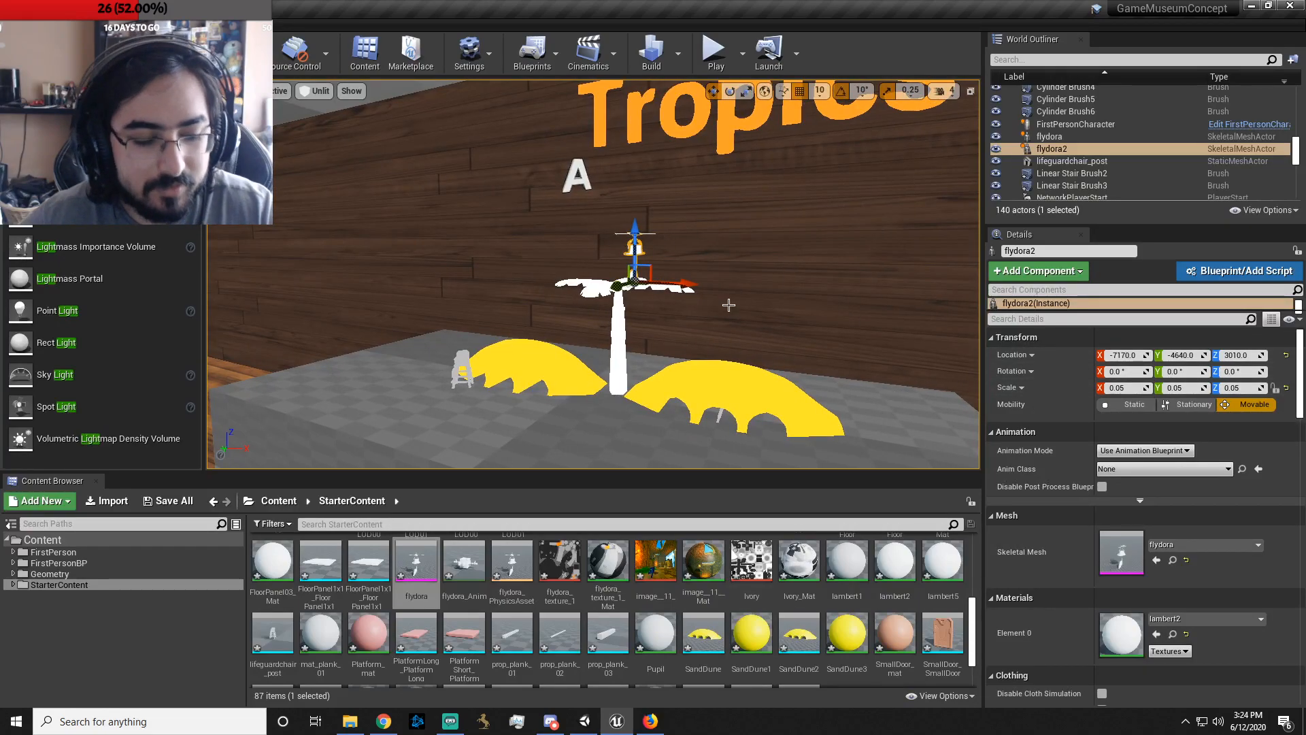
{"action": "key", "text": "ctrl+w"}
{"action": "left_click_drag", "start_coordinate": [677, 279], "coordinate": [758, 289]}
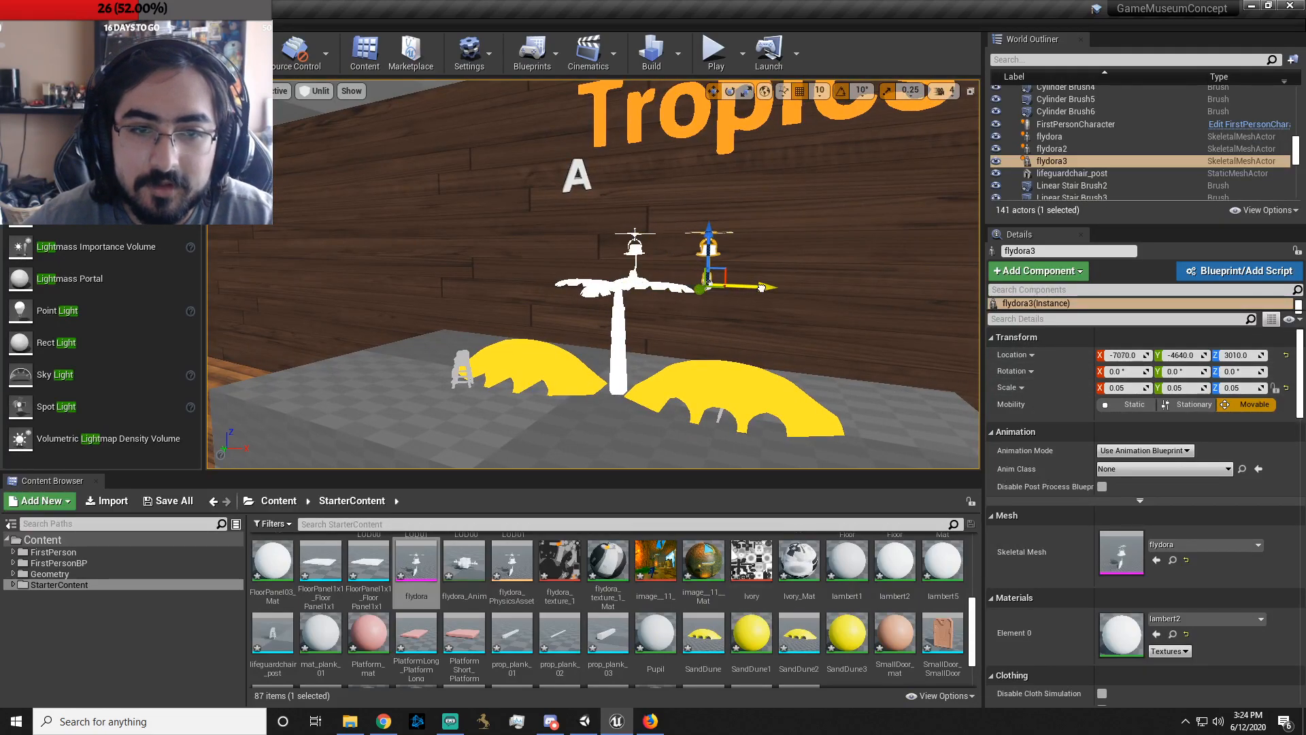
{"action": "mouse_move", "coordinate": [747, 338]}
{"action": "left_mouse_down"}
{"action": "mouse_move", "coordinate": [701, 408]}
{"action": "mouse_move", "coordinate": [739, 345]}
{"action": "left_mouse_up"}
{"action": "key", "text": "e"}
{"action": "left_click_drag", "start_coordinate": [812, 367], "coordinate": [776, 252]}
- Move the original small flydora to X -7420, Z 2970 and rotate it to about 30° on Z
{"action": "left_click", "coordinate": [628, 251]}
{"action": "right_click_drag", "start_coordinate": [628, 252], "coordinate": [713, 270]}
{"action": "key", "text": "w"}
{"action": "left_click_drag", "start_coordinate": [787, 274], "coordinate": [622, 274]}
{"action": "key", "text": "e"}
{"action": "key", "text": "w"}
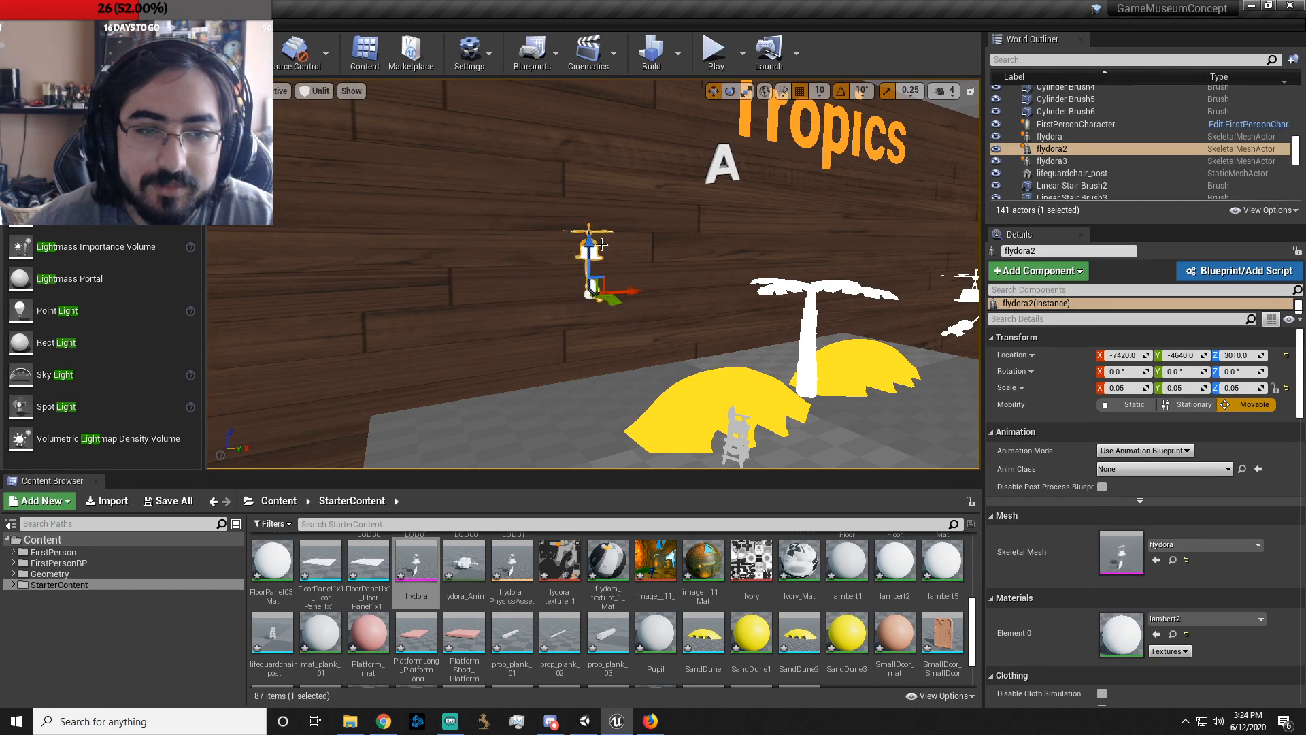
{"action": "left_click_drag", "start_coordinate": [591, 271], "coordinate": [615, 354]}
{"action": "key", "text": "e"}
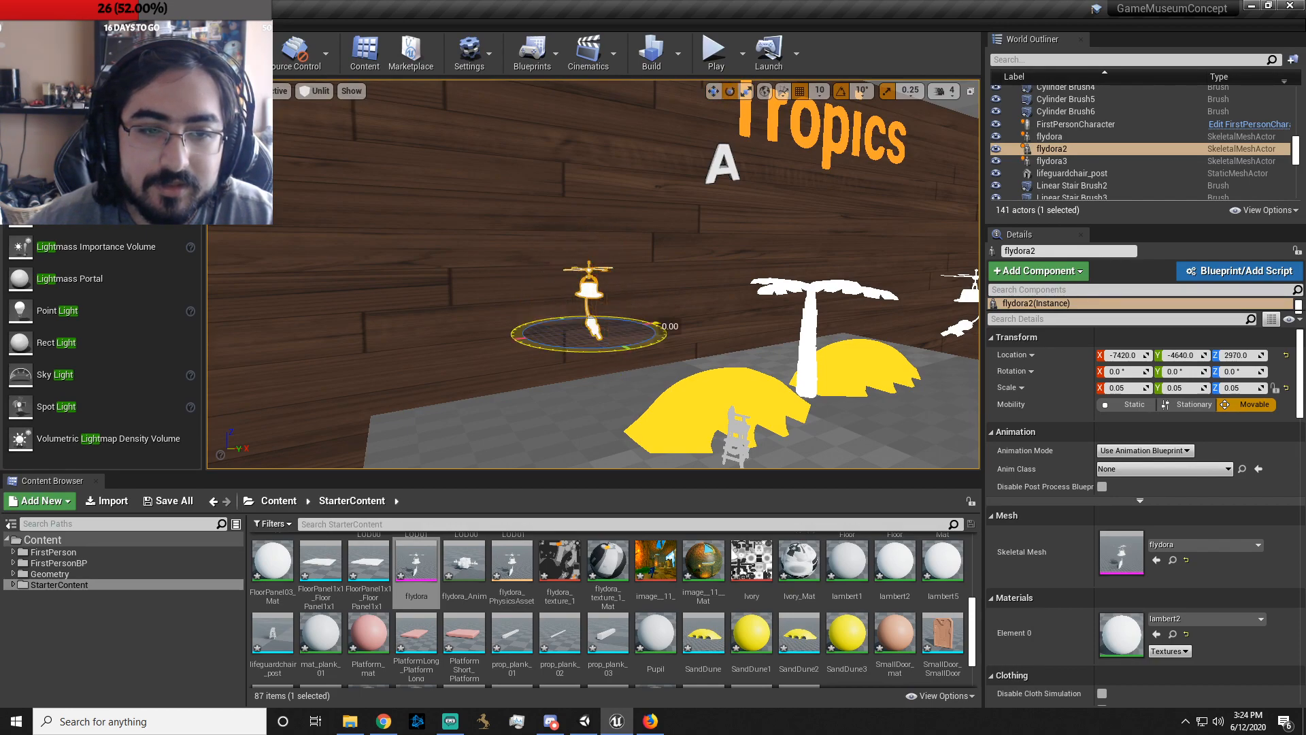
{"action": "right_click_drag", "start_coordinate": [674, 321], "coordinate": [224, 321]}
- Apply the flydora_texture_1_Mat material to both small flydoras on the Tropics platform
{"action": "key", "text": "d"}
{"action": "right_click_drag", "start_coordinate": [799, 294], "coordinate": [834, 320]}
{"action": "key", "text": "d"}
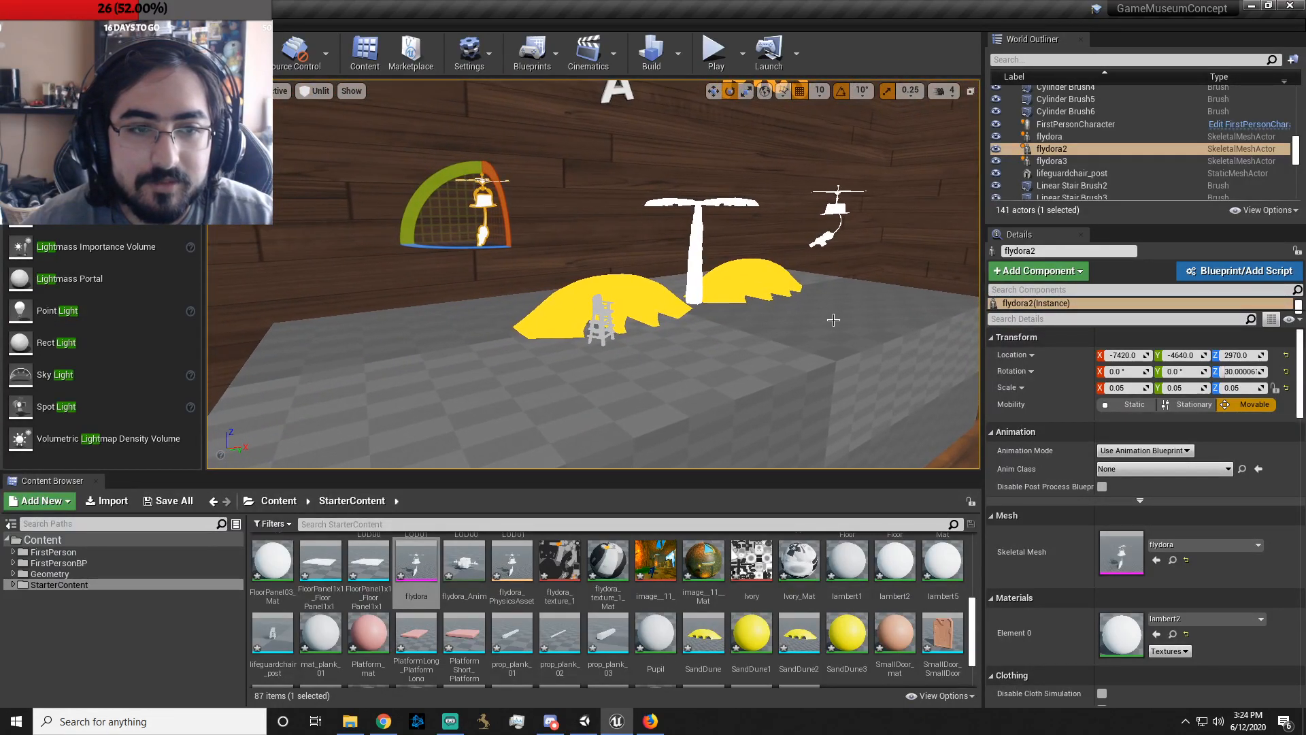
{"action": "mouse_move", "coordinate": [680, 402]}
{"action": "right_mouse_down"}
{"action": "mouse_move", "coordinate": [678, 347]}
{"action": "mouse_move", "coordinate": [728, 340]}
{"action": "mouse_move", "coordinate": [680, 402]}
{"action": "right_mouse_up"}
{"action": "key", "text": "d"}
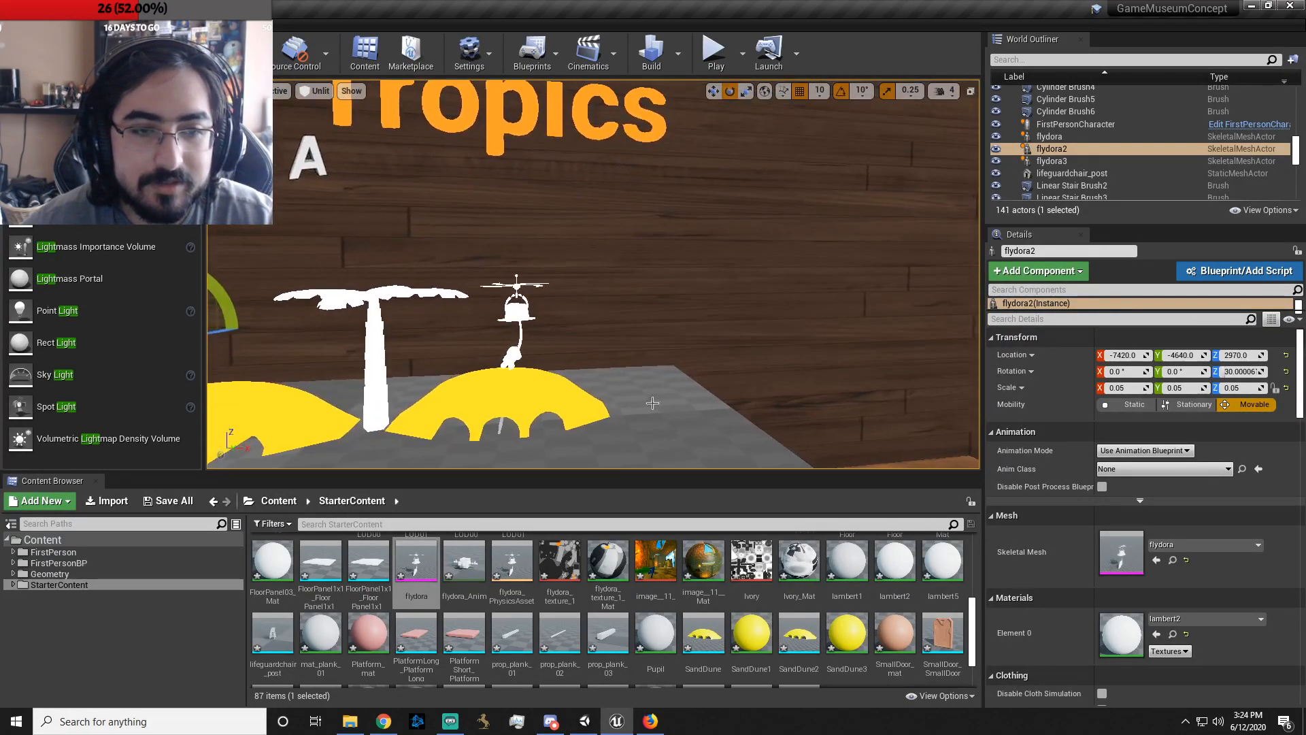
{"action": "left_click_drag", "start_coordinate": [608, 562], "coordinate": [1115, 633]}
{"action": "left_click", "coordinate": [515, 313]}
{"action": "left_click_drag", "start_coordinate": [611, 568], "coordinate": [1116, 626]}
- Examine the two textured flydoras around the palm tree from both sides of the Tropics platform
{"action": "mouse_move", "coordinate": [734, 394]}
{"action": "right_mouse_down"}
{"action": "mouse_move", "coordinate": [592, 381]}
{"action": "mouse_move", "coordinate": [748, 388]}
{"action": "right_mouse_up"}
{"action": "key", "text": "w"}
{"action": "key", "text": "a"}
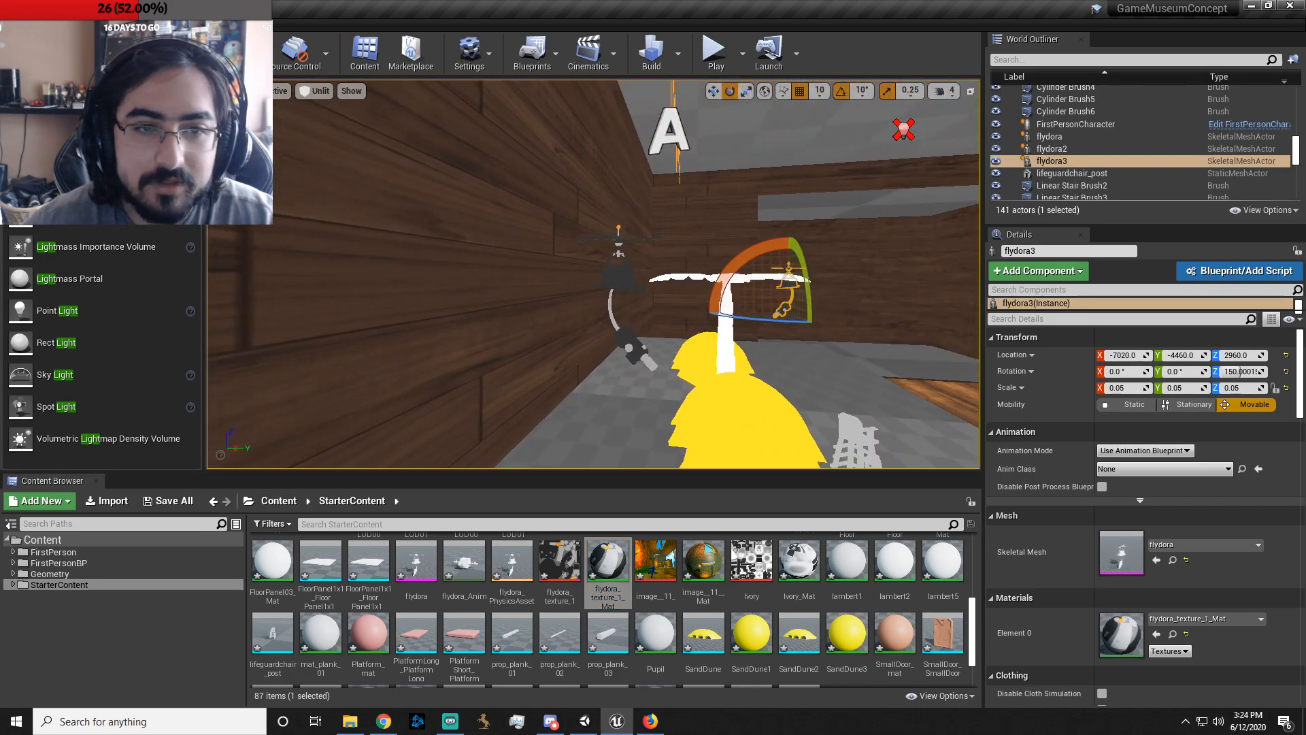
{"action": "left_click", "coordinate": [626, 280]}
{"action": "right_click_drag", "start_coordinate": [626, 280], "coordinate": [722, 285]}
{"action": "scroll", "coordinate": [1188, 647], "scroll_direction": "down", "scroll_amount": 1}
{"action": "scroll", "coordinate": [1188, 647], "scroll_direction": "down", "scroll_amount": 1}
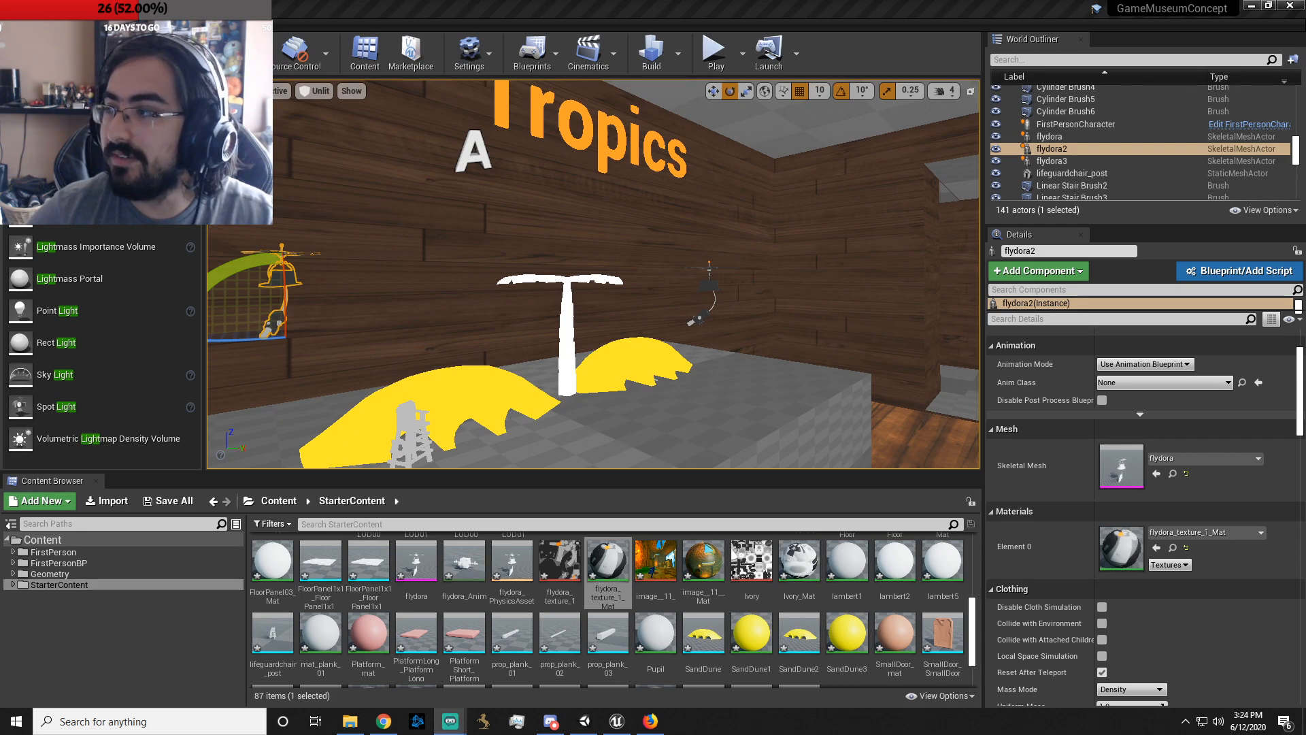
{"action": "right_click_drag", "start_coordinate": [758, 338], "coordinate": [336, 103]}
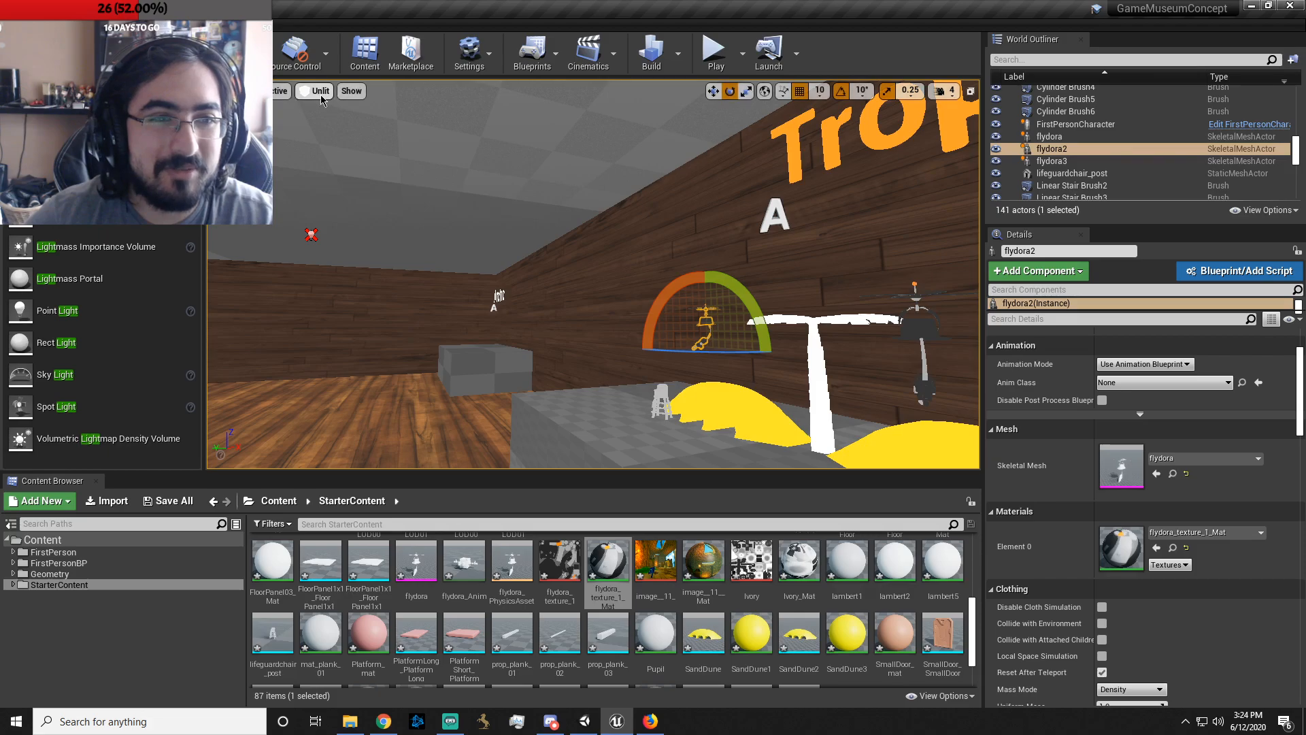
- Show the viewport in Lit mode and check how the Tropics display looks under the room lighting
{"action": "left_click", "coordinate": [320, 91]}
{"action": "left_click", "coordinate": [325, 119]}
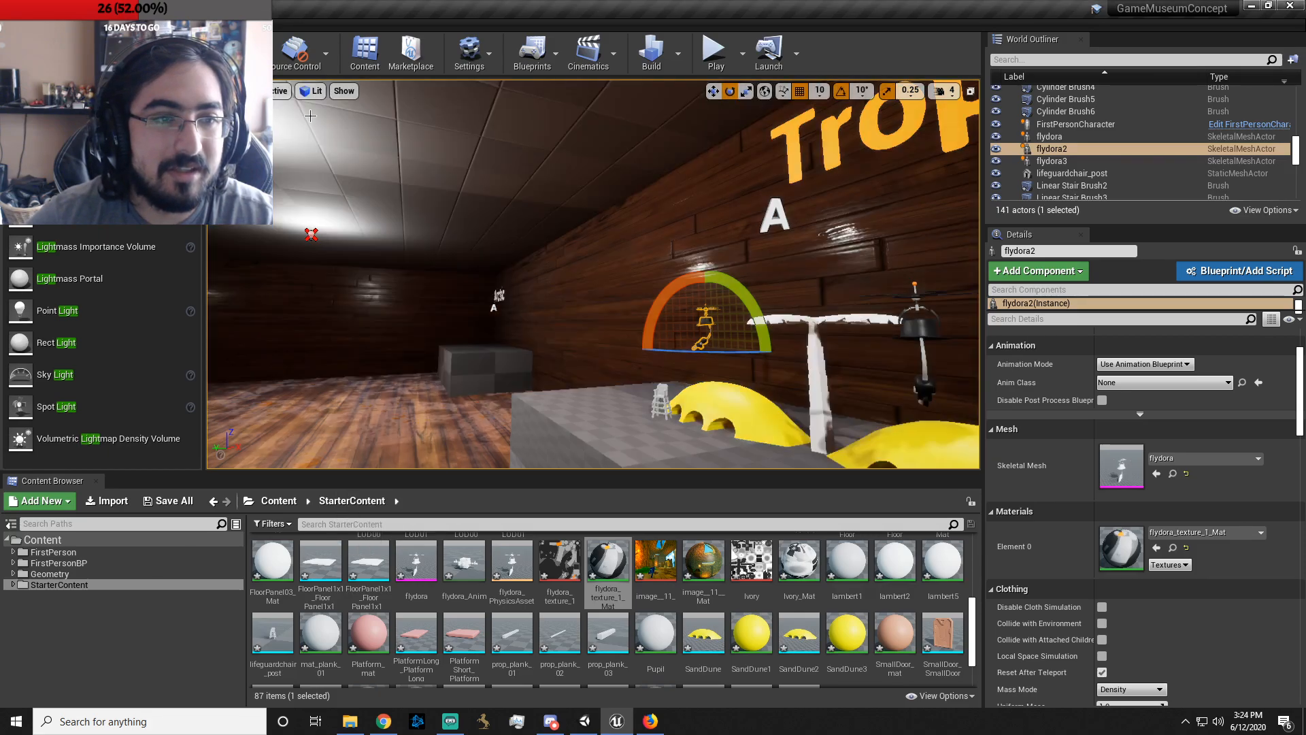
{"action": "right_click_drag", "start_coordinate": [700, 186], "coordinate": [853, 213]}
{"action": "key", "text": "w"}
{"action": "key", "text": "d"}
{"action": "key", "text": "s"}
{"action": "key", "text": "a"}
- Preview the room in the Detail Lighting, Lighting Only, Reflections and Player Collision view modes
{"action": "left_click", "coordinate": [312, 92]}
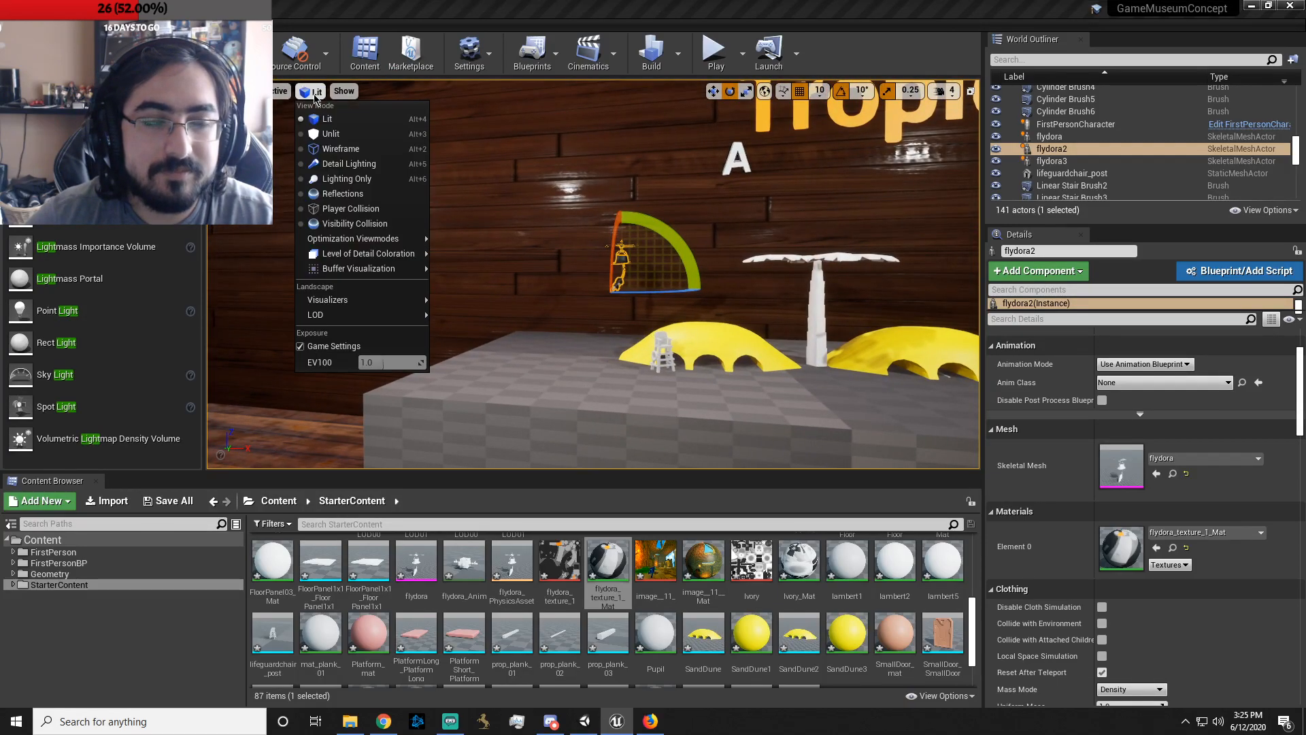
{"action": "left_click", "coordinate": [366, 164]}
{"action": "right_click_drag", "start_coordinate": [544, 259], "coordinate": [384, 110]}
{"action": "key", "text": "s"}
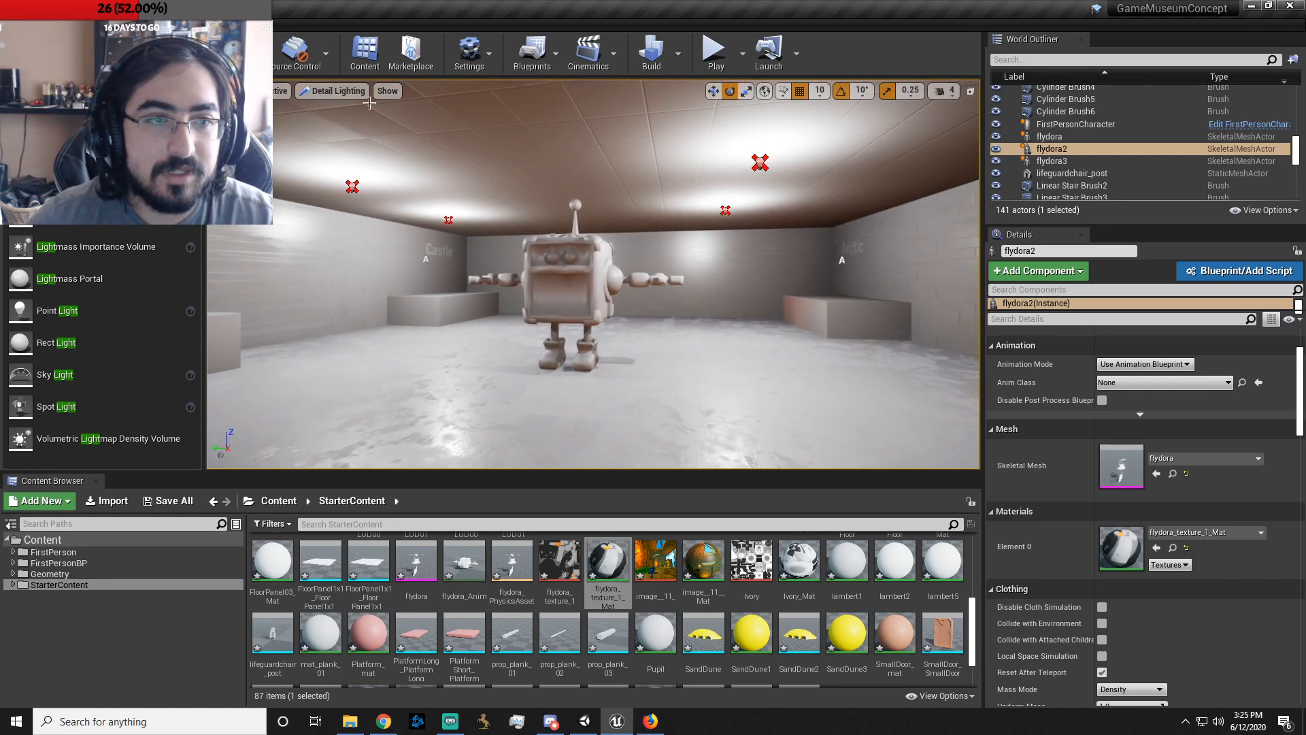
{"action": "left_click", "coordinate": [327, 92]}
{"action": "left_click", "coordinate": [362, 179]}
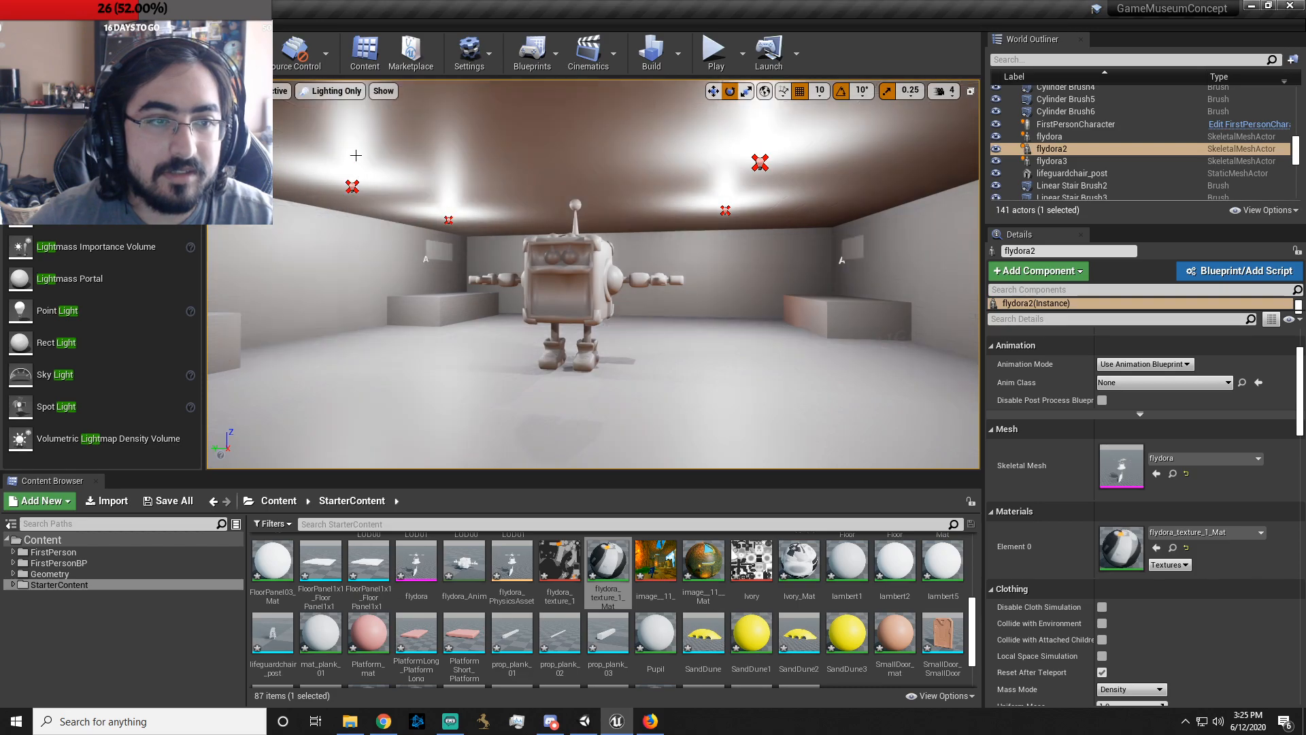
{"action": "left_click", "coordinate": [348, 98]}
{"action": "left_click", "coordinate": [364, 193]}
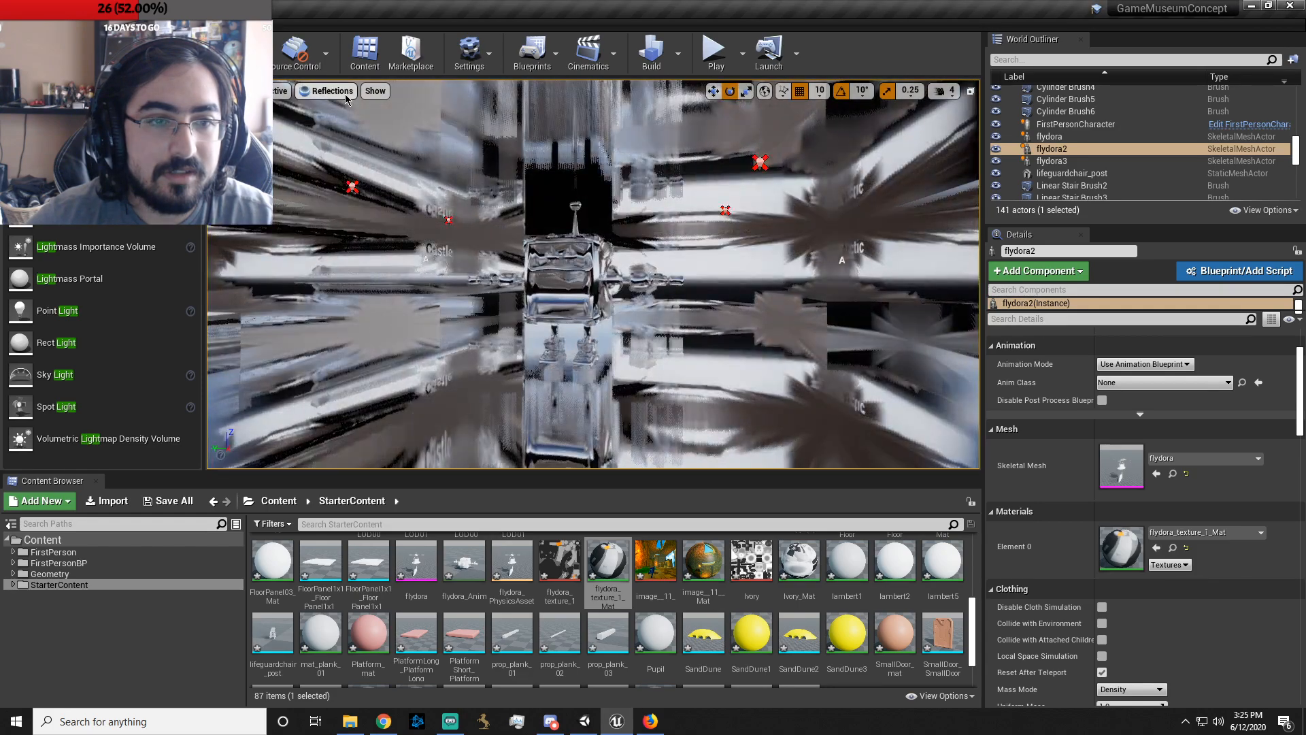
{"action": "left_click", "coordinate": [342, 94]}
{"action": "left_click", "coordinate": [364, 208]}
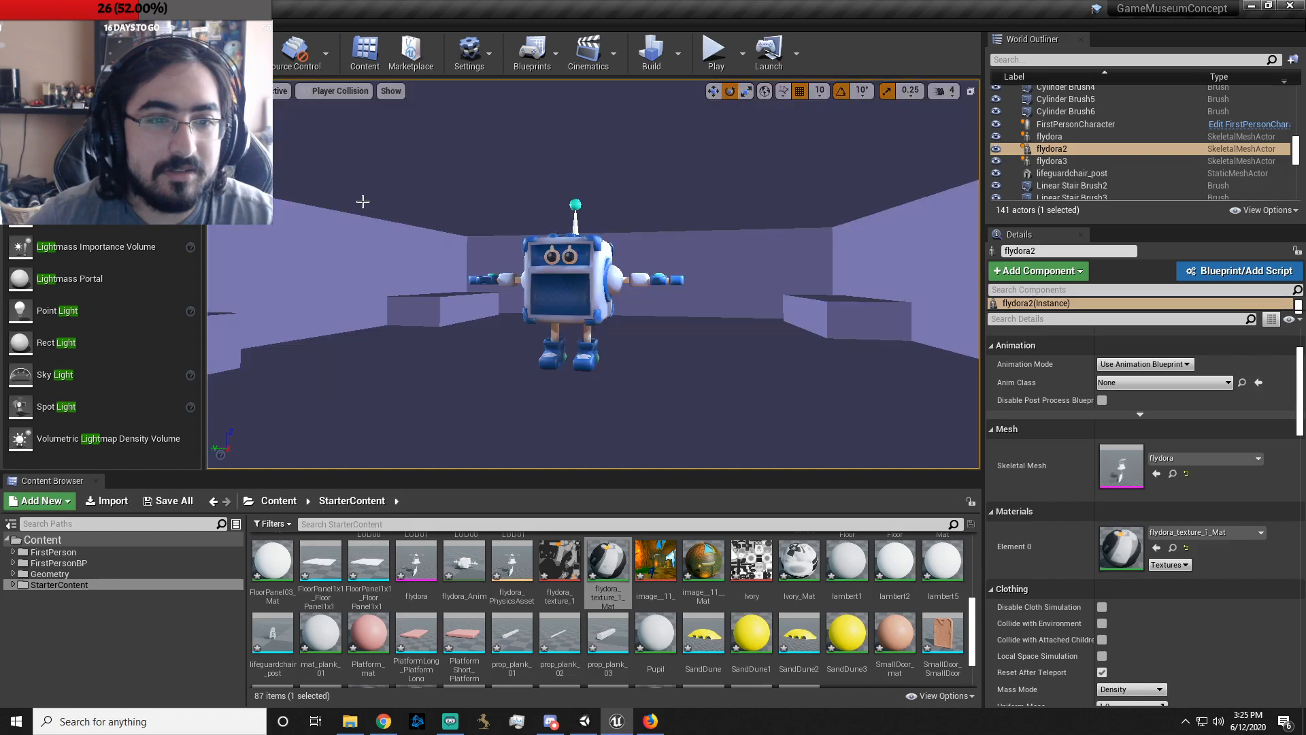
- Find the stray Curved_Stair_Brush_StaticMesh on the floor in the collision view and delete it
{"action": "right_click_drag", "start_coordinate": [398, 128], "coordinate": [183, 178]}
{"action": "key", "text": "w"}
{"action": "key", "text": "d"}
{"action": "key", "text": "a"}
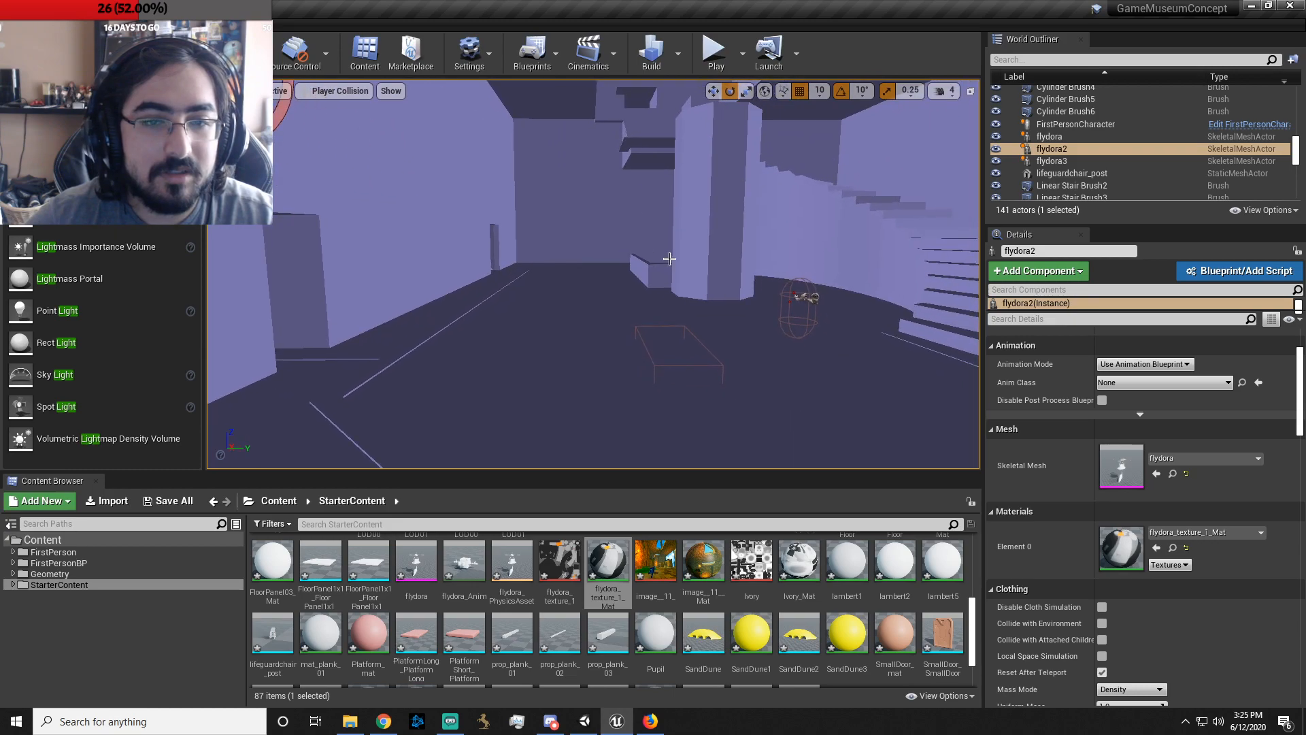
{"action": "left_click", "coordinate": [701, 345]}
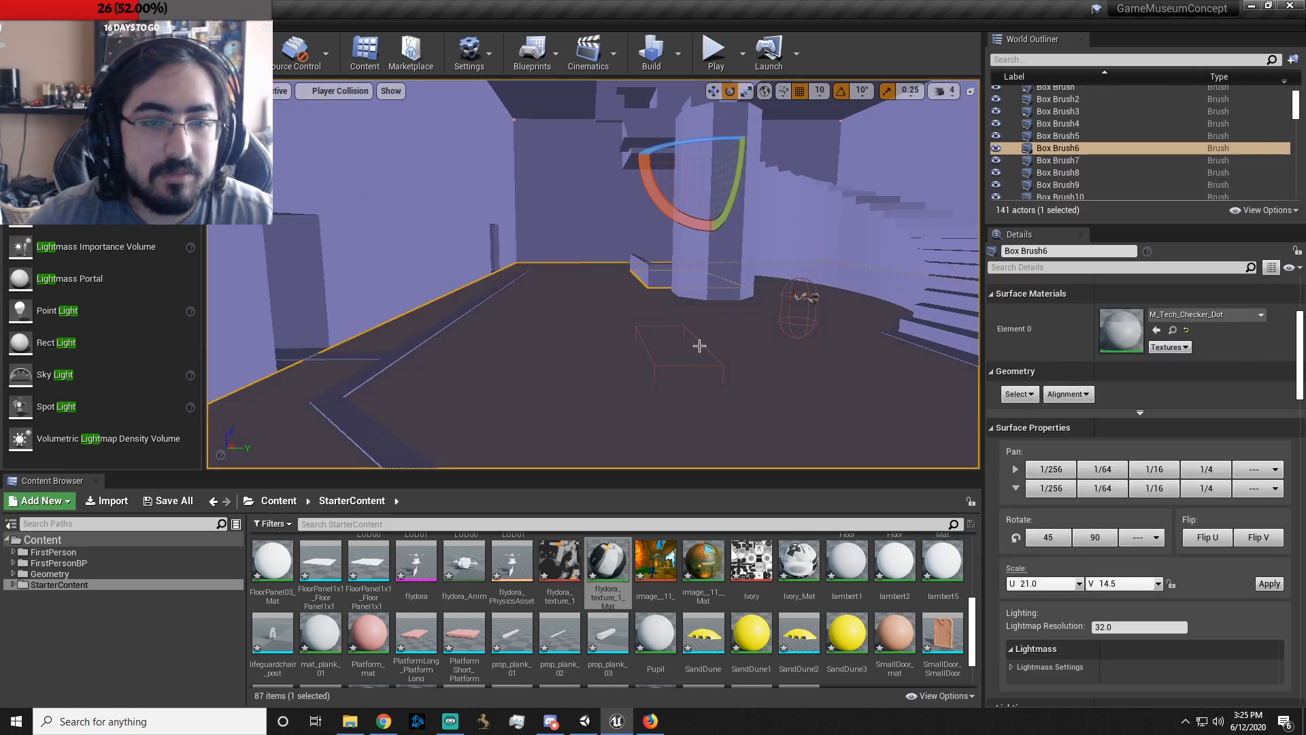
{"action": "left_click", "coordinate": [665, 366]}
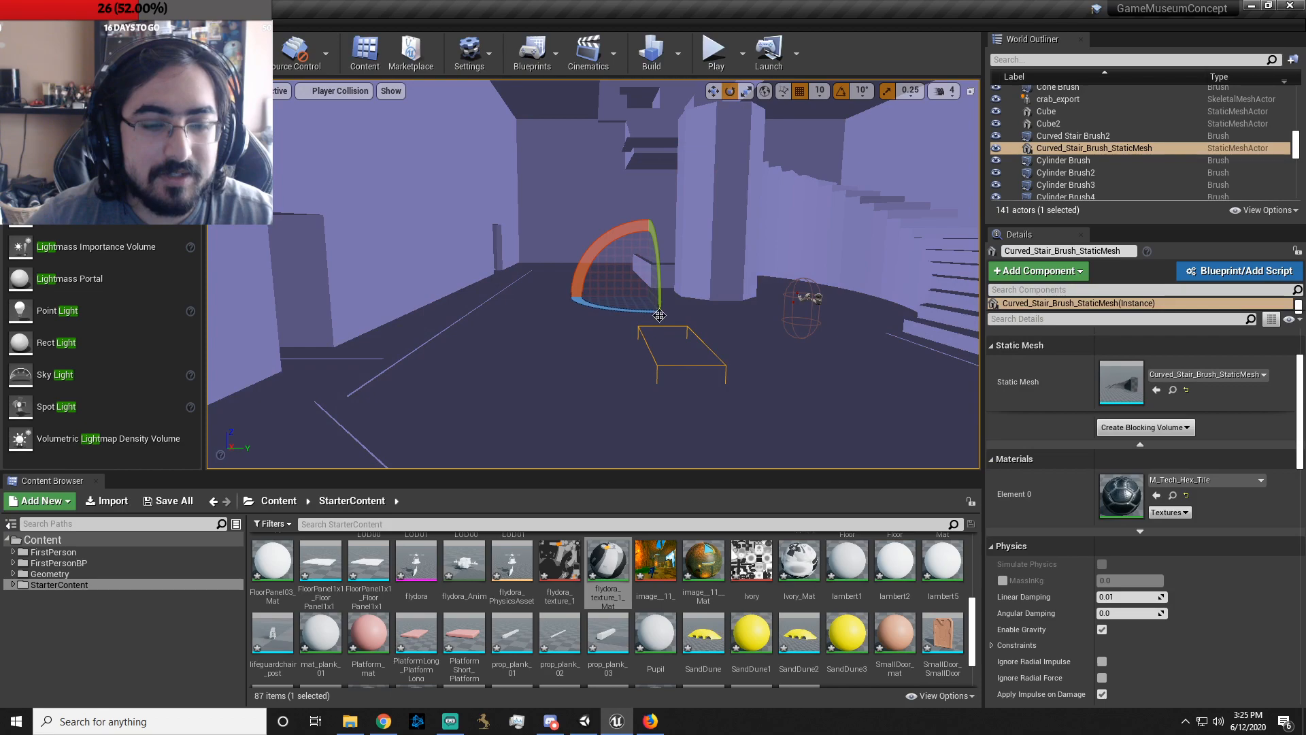
{"action": "key", "text": "Delete"}
- Preview the Visibility Collision view mode and return the viewport to Lit
{"action": "right_click_drag", "start_coordinate": [611, 281], "coordinate": [905, 306]}
{"action": "right_click_drag", "start_coordinate": [671, 272], "coordinate": [477, 272]}
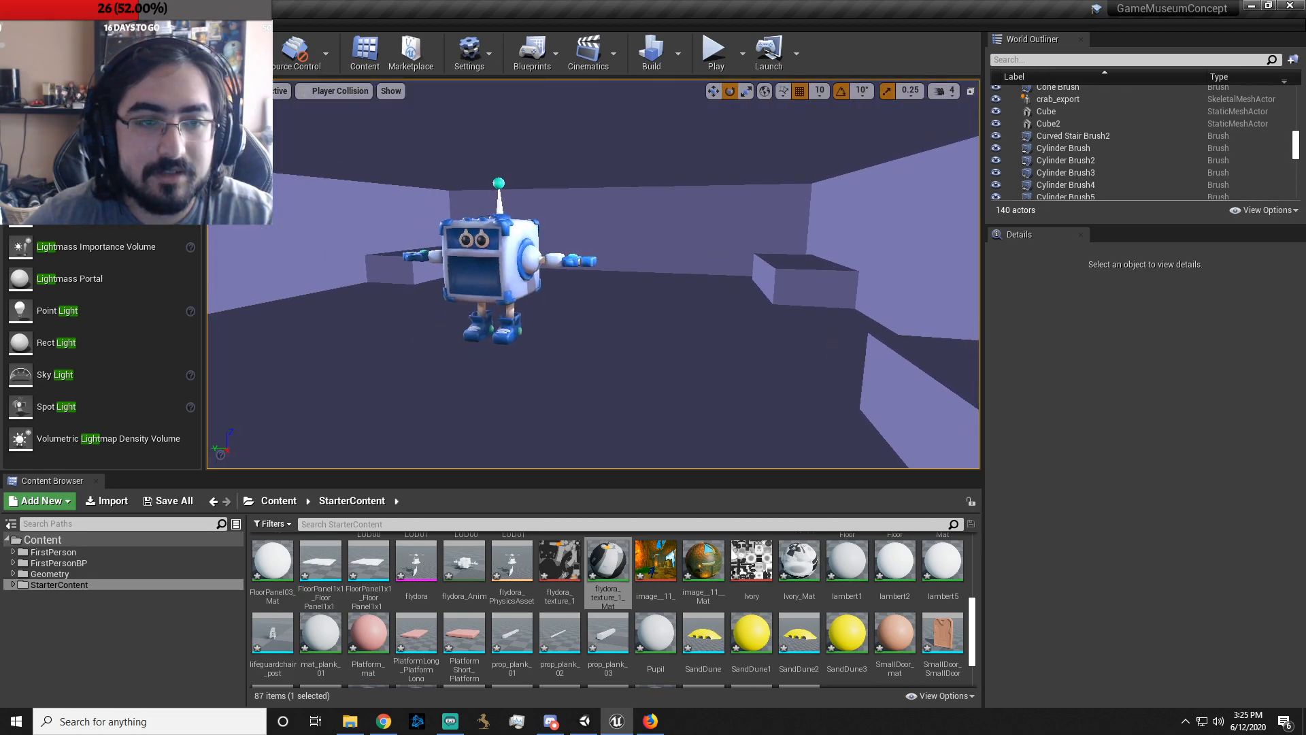
{"action": "left_click", "coordinate": [339, 90]}
{"action": "left_click", "coordinate": [362, 223]}
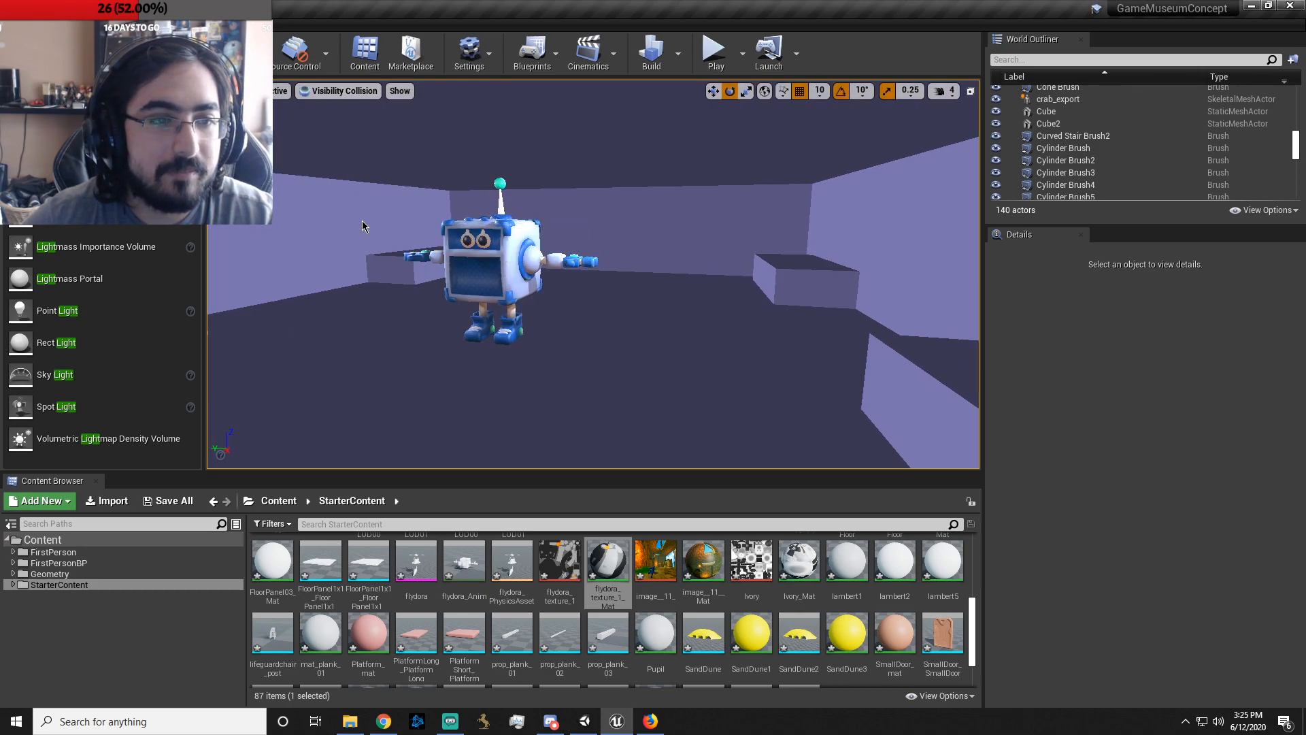
{"action": "left_click", "coordinate": [340, 90]}
{"action": "left_click", "coordinate": [327, 119]}
- Select the TreeAfterPalm mesh on the Tropics platform and set its scale to 0.05 on X, Y and Z
{"action": "right_click_drag", "start_coordinate": [556, 197], "coordinate": [490, 204]}
{"action": "mouse_move", "coordinate": [717, 266]}
{"action": "right_mouse_down"}
{"action": "mouse_move", "coordinate": [680, 258]}
{"action": "mouse_move", "coordinate": [717, 266]}
{"action": "right_mouse_up"}
{"action": "right_click_drag", "start_coordinate": [419, 346], "coordinate": [614, 226]}
{"action": "left_click", "coordinate": [545, 213]}
{"action": "key", "text": "f"}
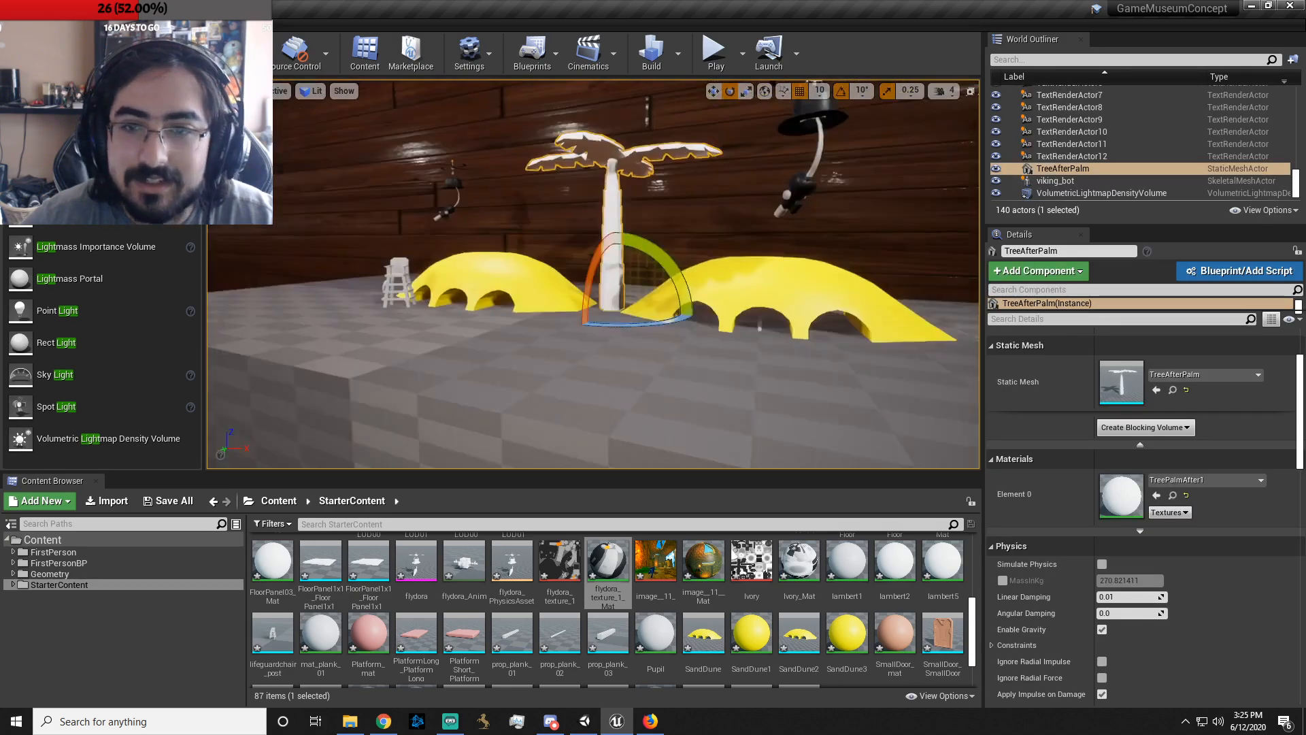
{"action": "left_click", "coordinate": [1121, 387]}
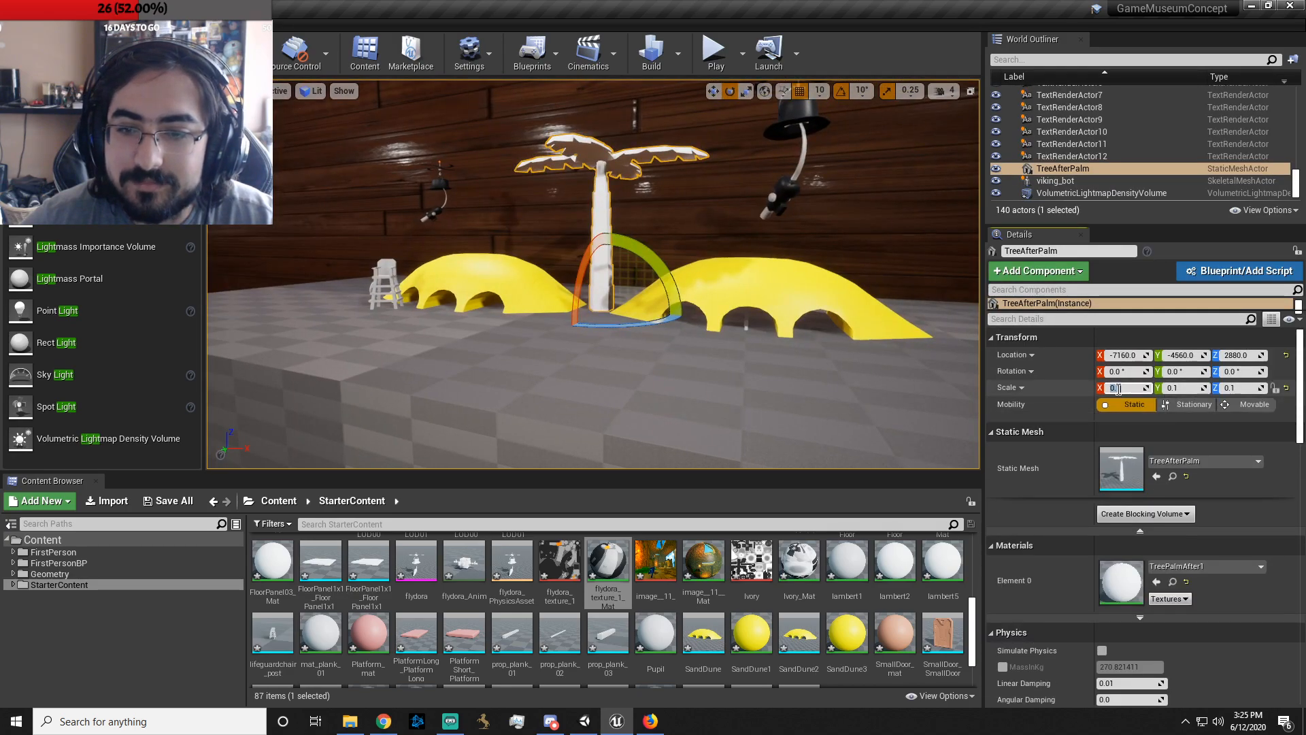
{"action": "type", "text": "0"}
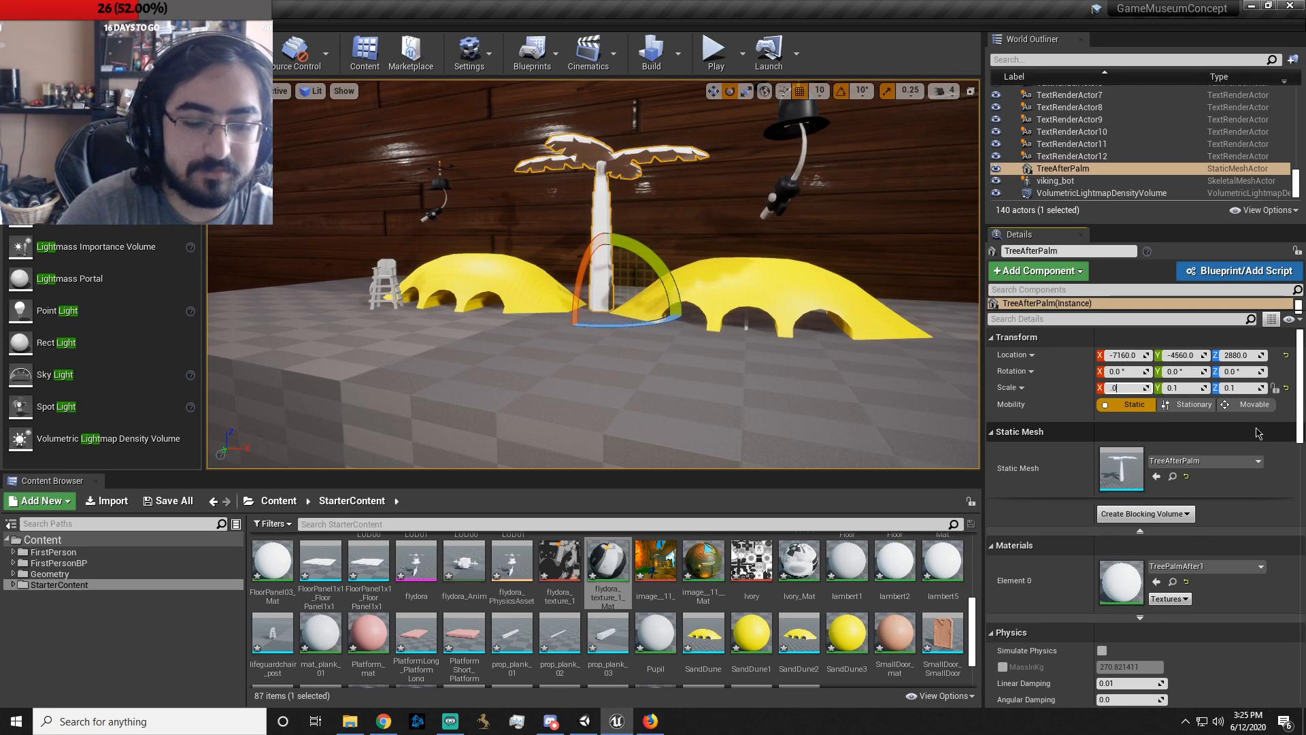
{"action": "type", "text": ".05"}
{"action": "key", "text": "Return"}
{"action": "key", "text": "Tab"}
{"action": "key", "text": "Tab"}
{"action": "type", "text": "0.05"}
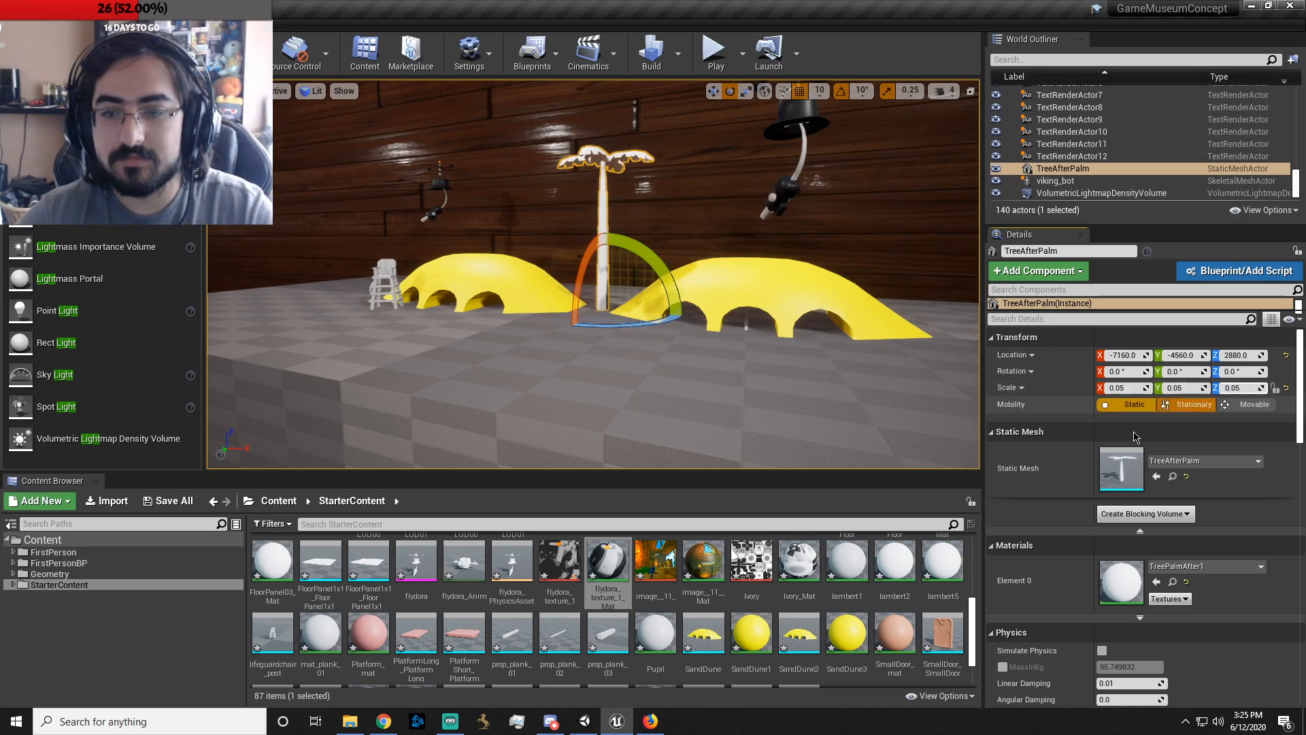
{"action": "key", "text": "Return"}
- Make a copy of the palm tree and move it forward on the platform to Y -4470
{"action": "key", "text": "w"}
{"action": "right_click_drag", "start_coordinate": [742, 339], "coordinate": [781, 341]}
{"action": "key", "text": "s"}
{"action": "key", "text": "w"}
{"action": "key", "text": "s"}
{"action": "key", "text": "ctrl+c"}
{"action": "key", "text": "ctrl+v"}
{"action": "key", "text": "w"}
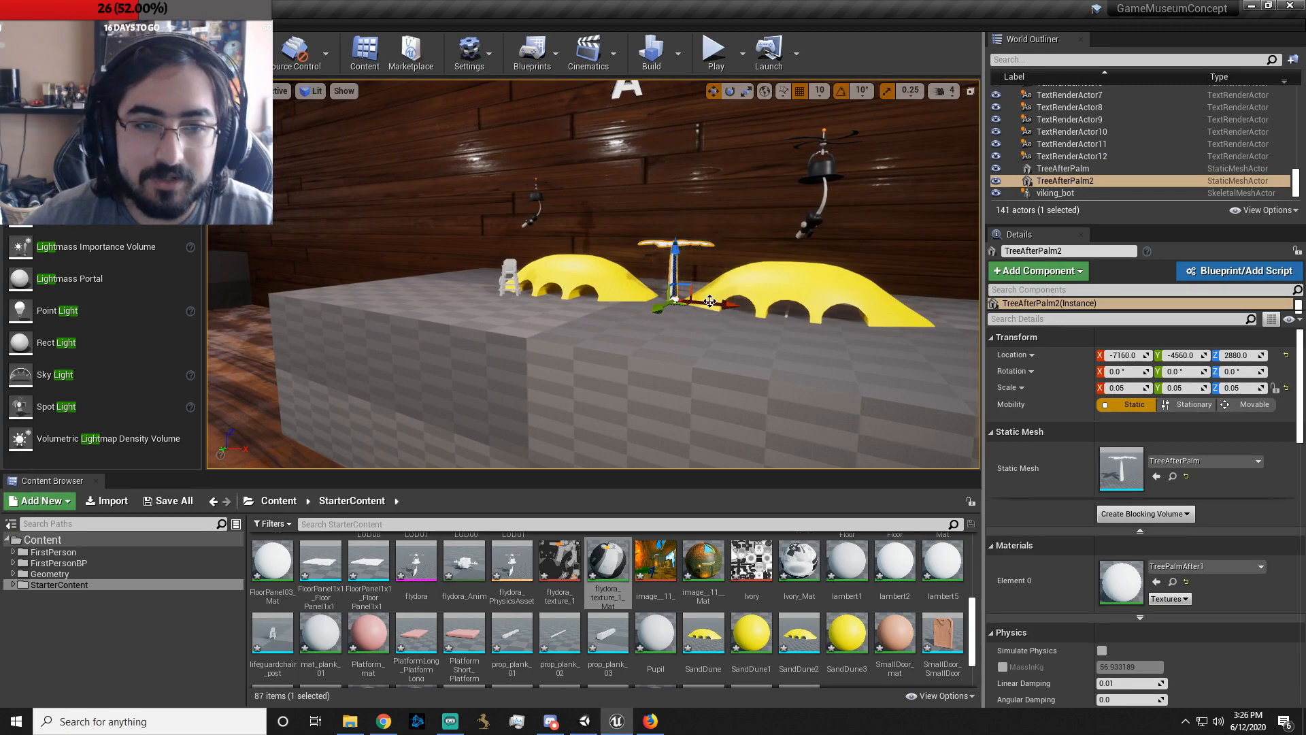
{"action": "left_click_drag", "start_coordinate": [704, 303], "coordinate": [710, 331]}
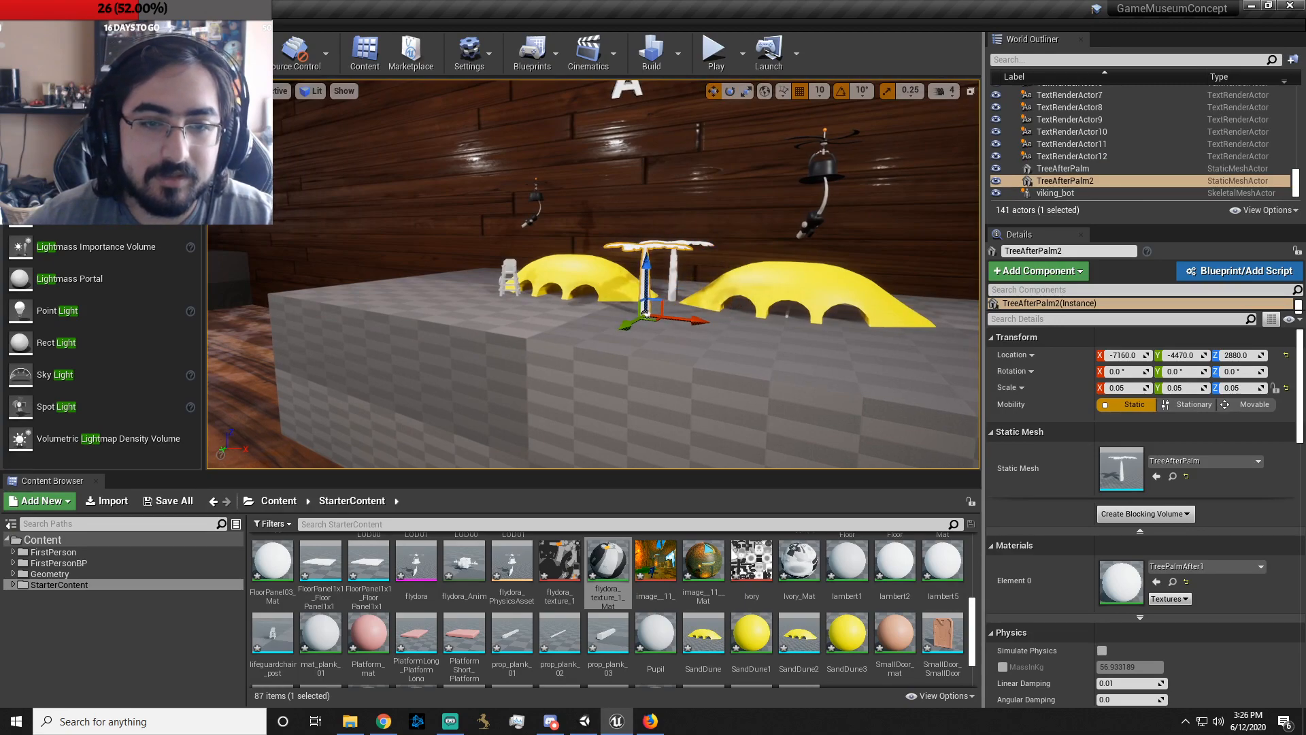
- Move the copied palm tree beside the lifeguard chair, to X -7390 and Y -4500
{"action": "left_click", "coordinate": [704, 322]}
{"action": "left_click", "coordinate": [646, 301]}
{"action": "left_click_drag", "start_coordinate": [693, 321], "coordinate": [550, 300]}
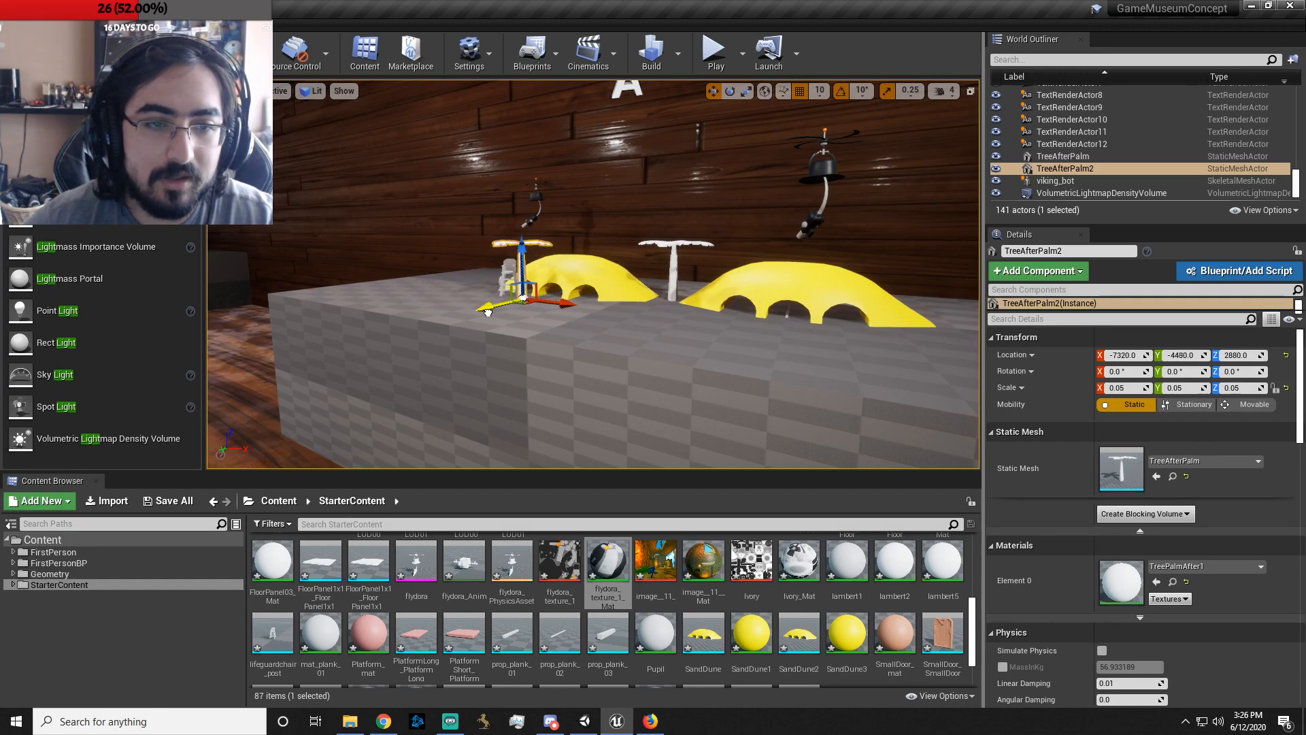
{"action": "left_click_drag", "start_coordinate": [566, 309], "coordinate": [526, 307]}
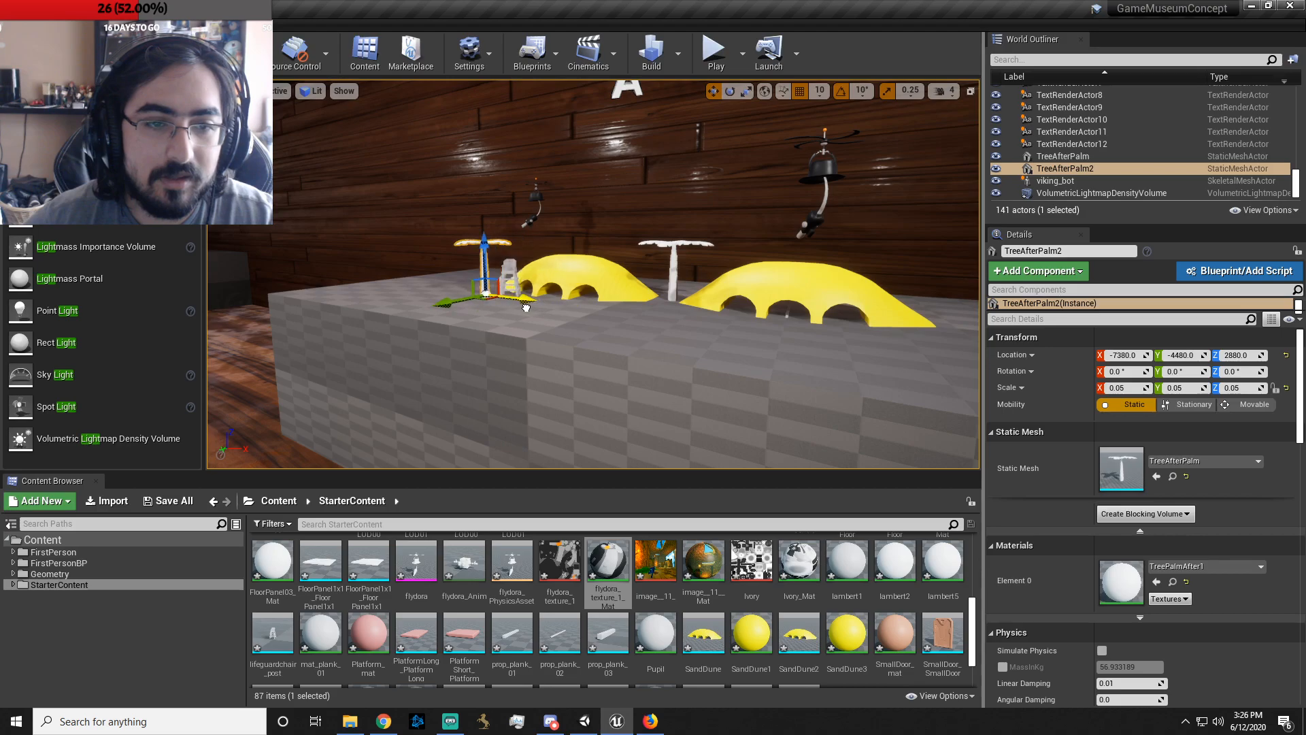
{"action": "key", "text": "w"}
{"action": "mouse_move", "coordinate": [573, 295]}
{"action": "right_mouse_down"}
{"action": "mouse_move", "coordinate": [708, 293]}
{"action": "mouse_move", "coordinate": [694, 340]}
{"action": "mouse_move", "coordinate": [633, 340]}
{"action": "mouse_move", "coordinate": [569, 306]}
{"action": "right_mouse_up"}
{"action": "key", "text": "s"}
{"action": "key", "text": "d"}
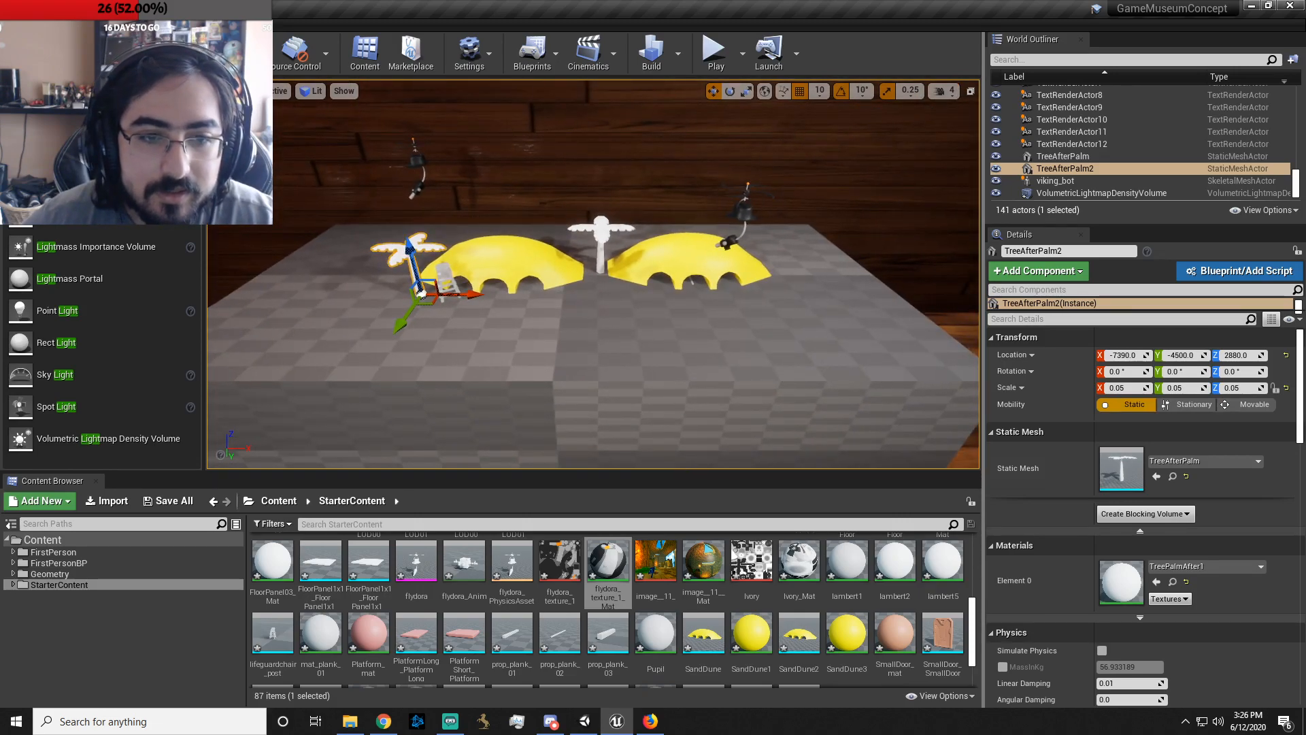
- Select the top face of the Tropics platform and open the StarterContent Materials folder
{"action": "left_click", "coordinate": [569, 306]}
{"action": "scroll", "coordinate": [600, 603], "scroll_direction": "up", "scroll_amount": 5}
{"action": "left_click", "coordinate": [560, 599]}
{"action": "double_click", "coordinate": [519, 565]}
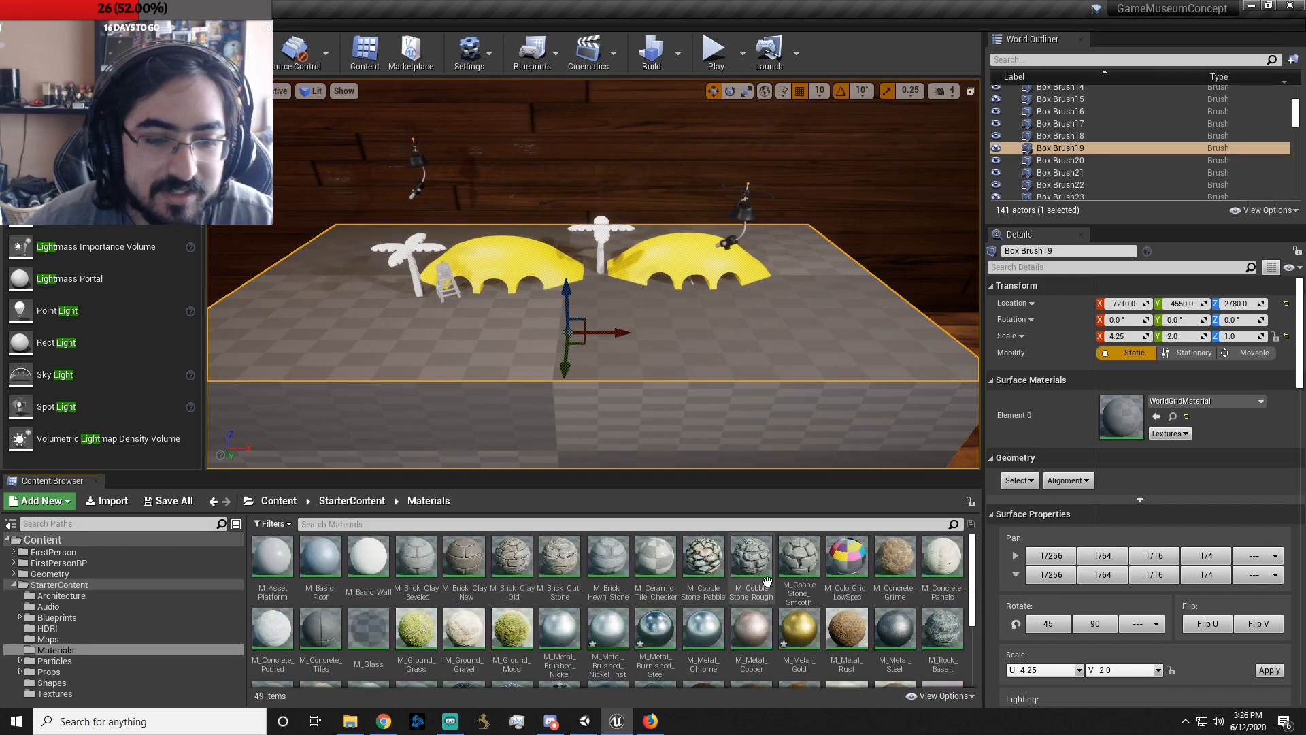
- Try the M_Ground_Gravel, M_Rock_Sandstone and M_Concrete_Grime materials on the platform's top face
{"action": "mouse_move", "coordinate": [463, 631]}
{"action": "left_mouse_down"}
{"action": "mouse_move", "coordinate": [633, 351]}
{"action": "mouse_move", "coordinate": [650, 378]}
{"action": "left_mouse_up"}
{"action": "scroll", "coordinate": [844, 582], "scroll_direction": "down", "scroll_amount": 1}
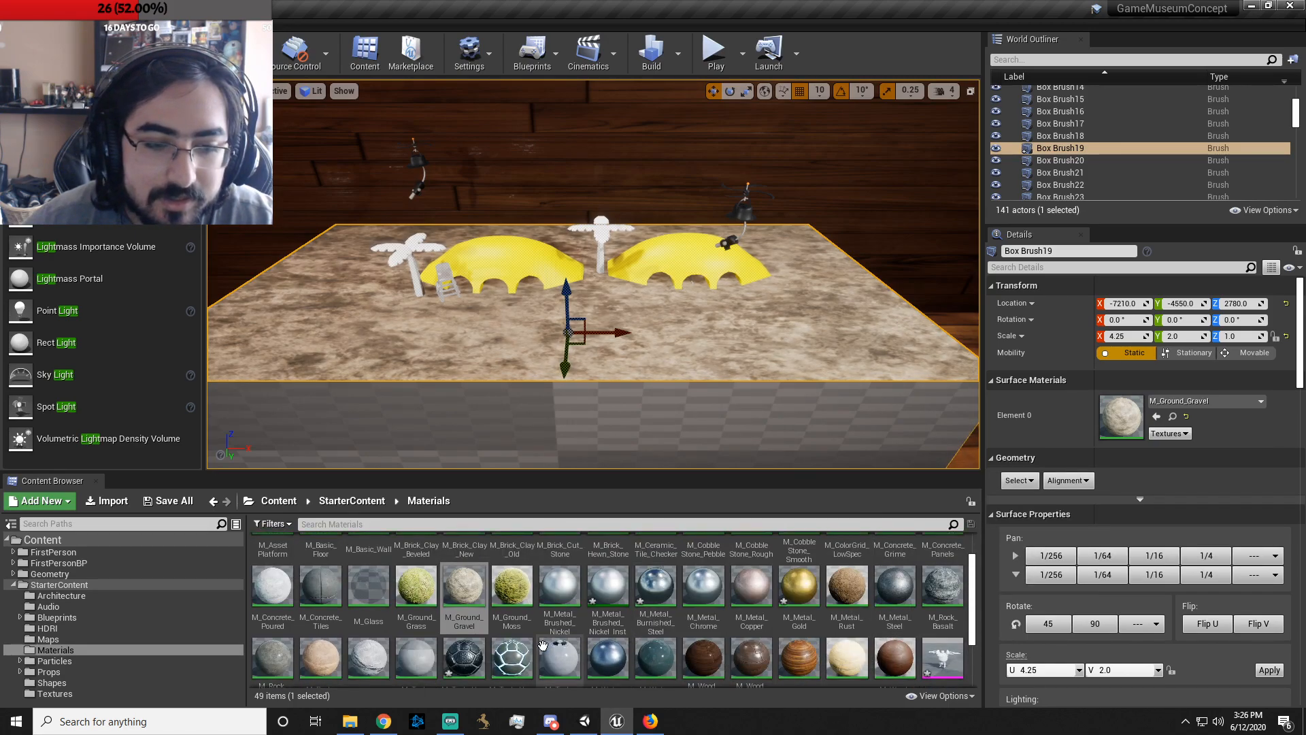
{"action": "scroll", "coordinate": [517, 633], "scroll_direction": "down", "scroll_amount": 1}
{"action": "mouse_move", "coordinate": [331, 615]}
{"action": "left_mouse_down"}
{"action": "mouse_move", "coordinate": [712, 376]}
{"action": "mouse_move", "coordinate": [643, 343]}
{"action": "left_mouse_up"}
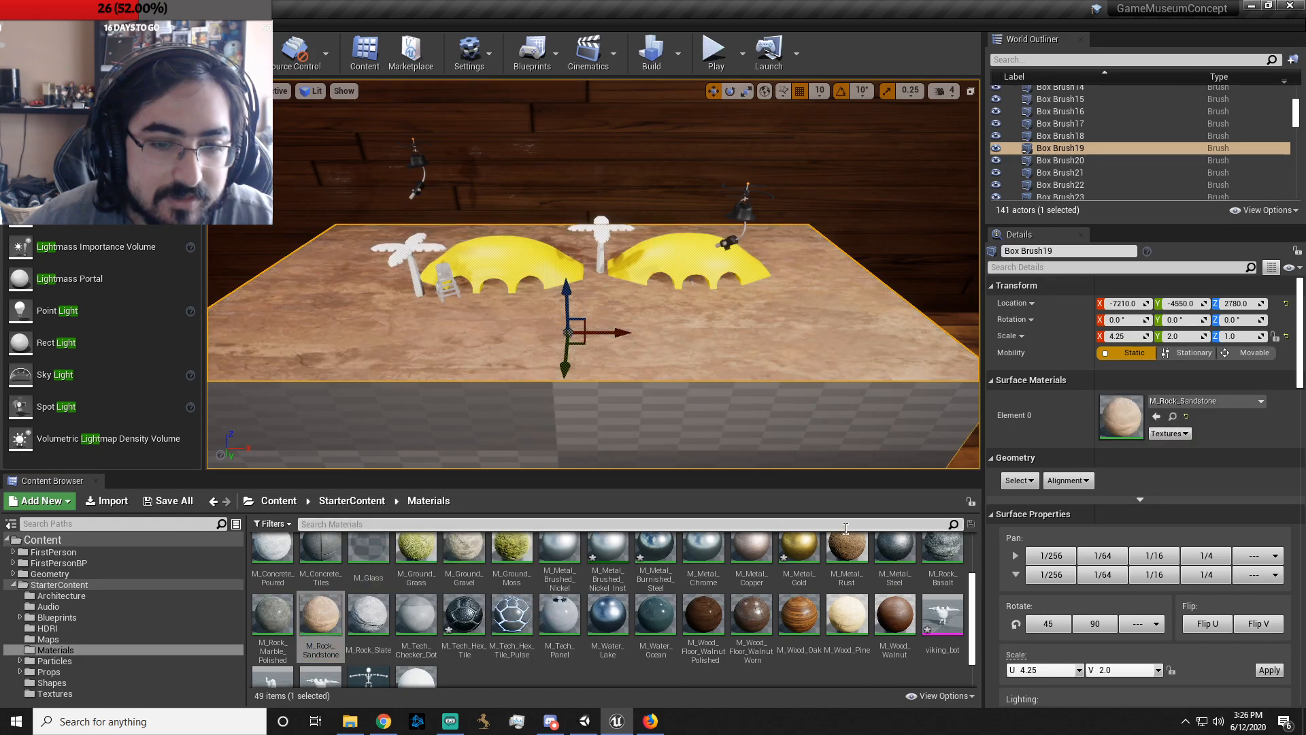
{"action": "scroll", "coordinate": [848, 564], "scroll_direction": "up", "scroll_amount": 2}
{"action": "left_click_drag", "start_coordinate": [907, 569], "coordinate": [1121, 417]}
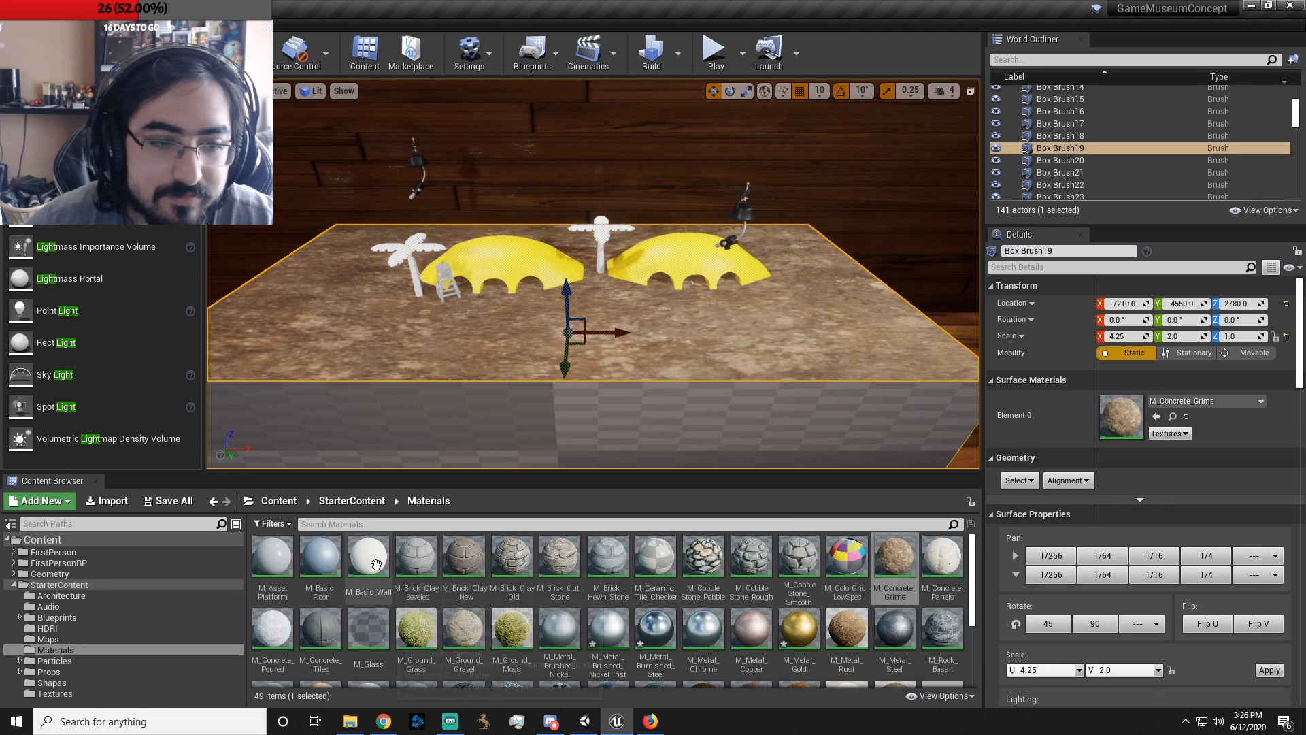
- Try M_Ground_Gravel once more and then M_Wood_Pine on the platform's top face
{"action": "scroll", "coordinate": [539, 628], "scroll_direction": "down", "scroll_amount": 1}
{"action": "scroll", "coordinate": [531, 622], "scroll_direction": "down", "scroll_amount": 1}
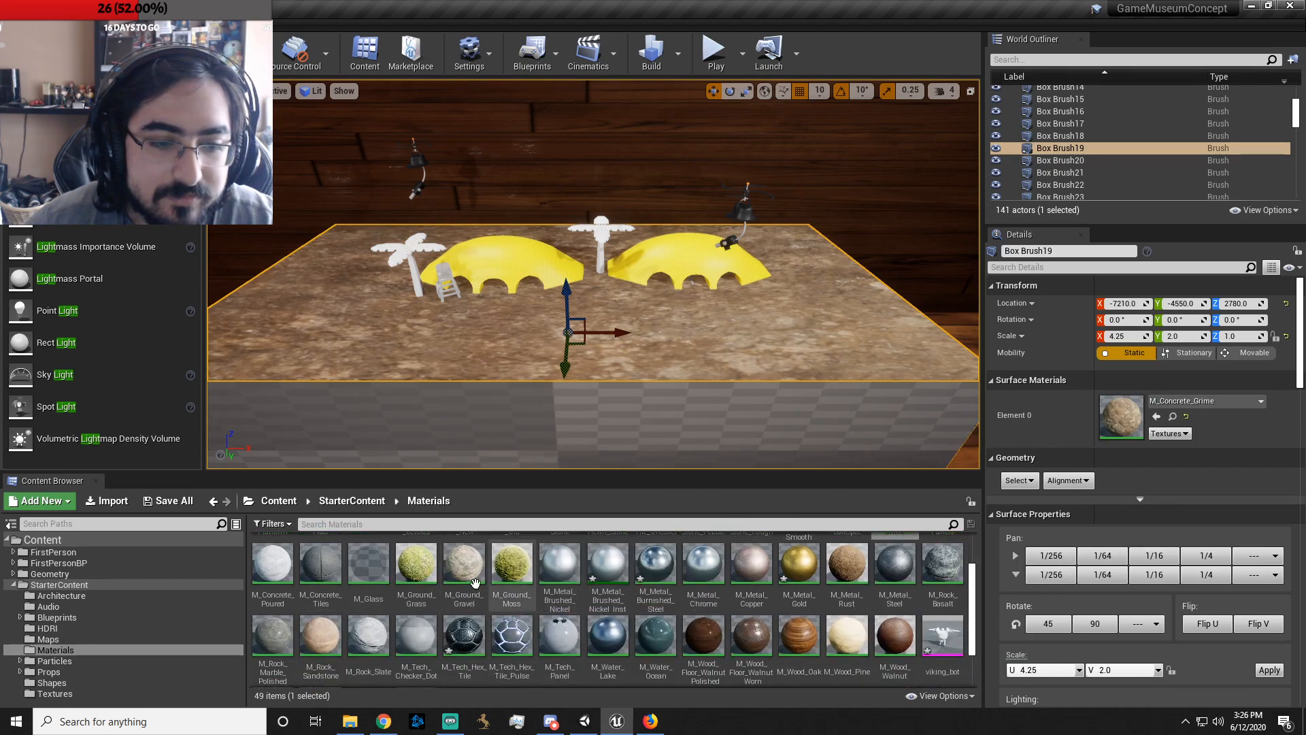
{"action": "left_click_drag", "start_coordinate": [464, 564], "coordinate": [1121, 417]}
{"action": "scroll", "coordinate": [708, 608], "scroll_direction": "down", "scroll_amount": 3}
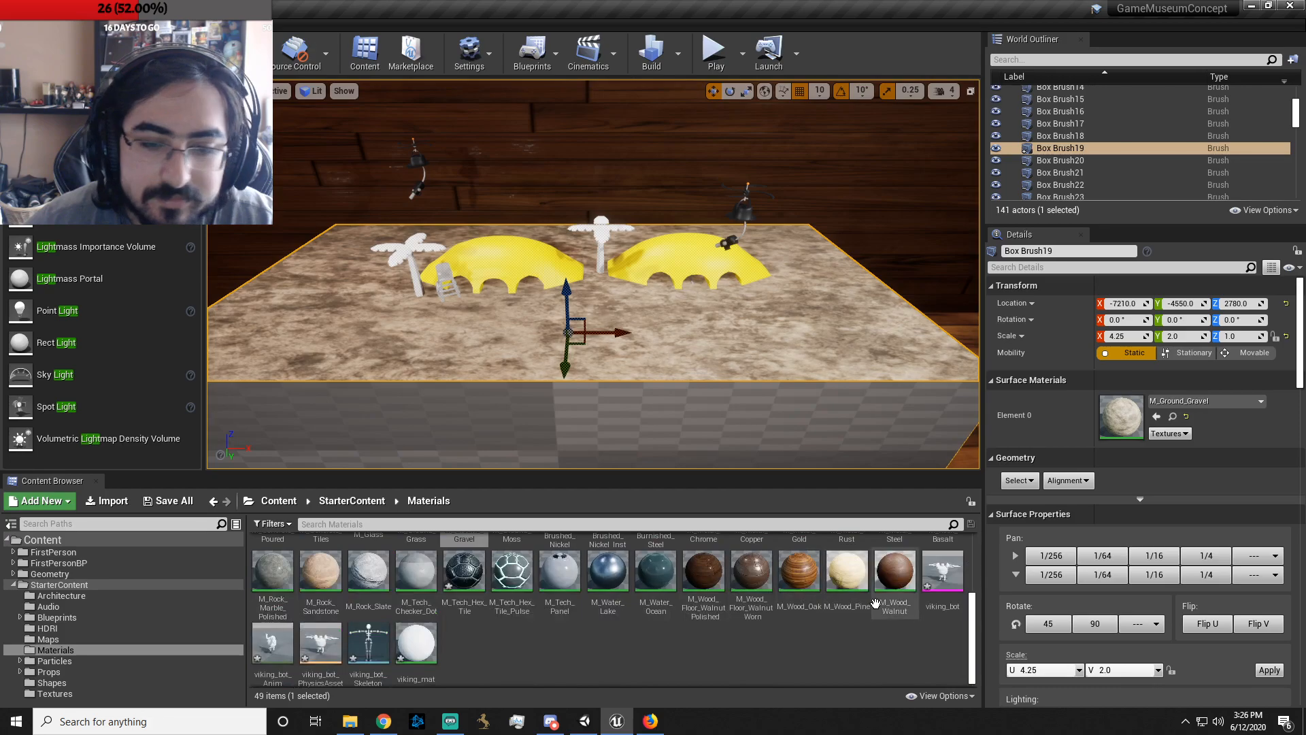
{"action": "left_click", "coordinate": [847, 571]}
{"action": "left_click_drag", "start_coordinate": [824, 345], "coordinate": [824, 347]}
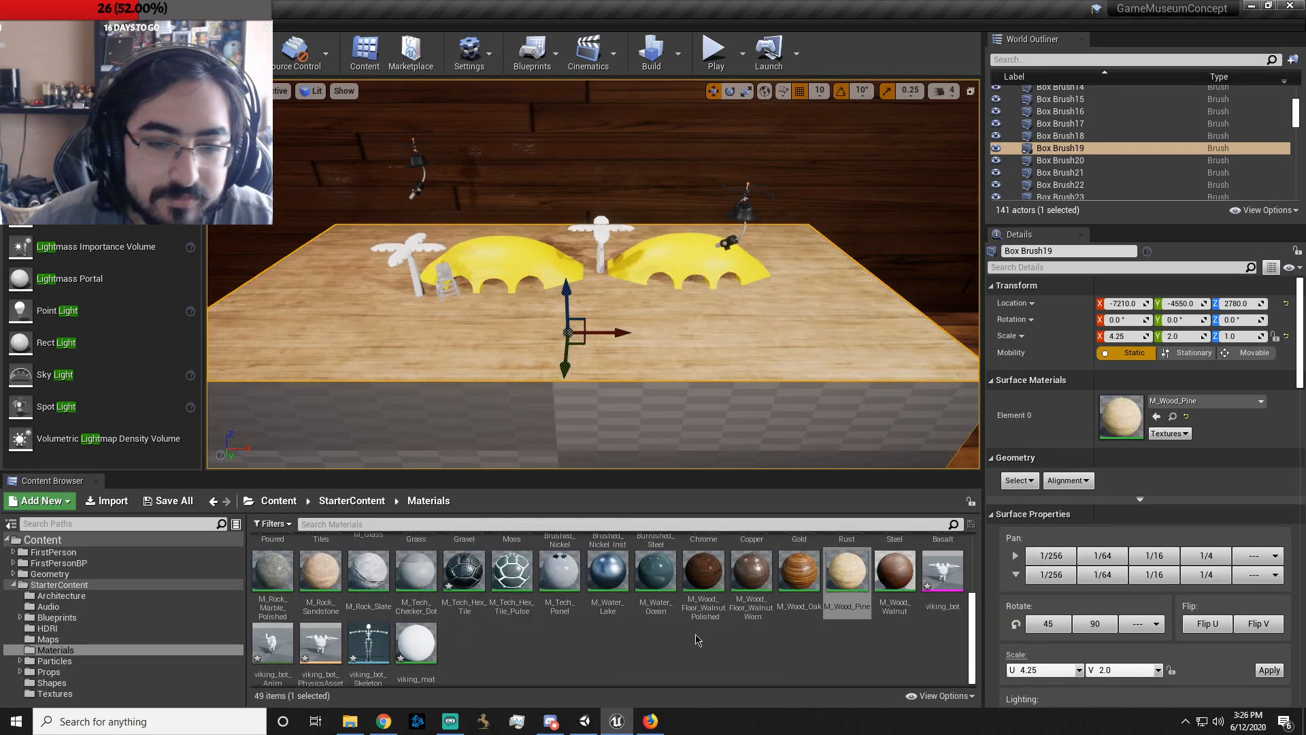
{"action": "scroll", "coordinate": [417, 599], "scroll_direction": "up", "scroll_amount": 3}
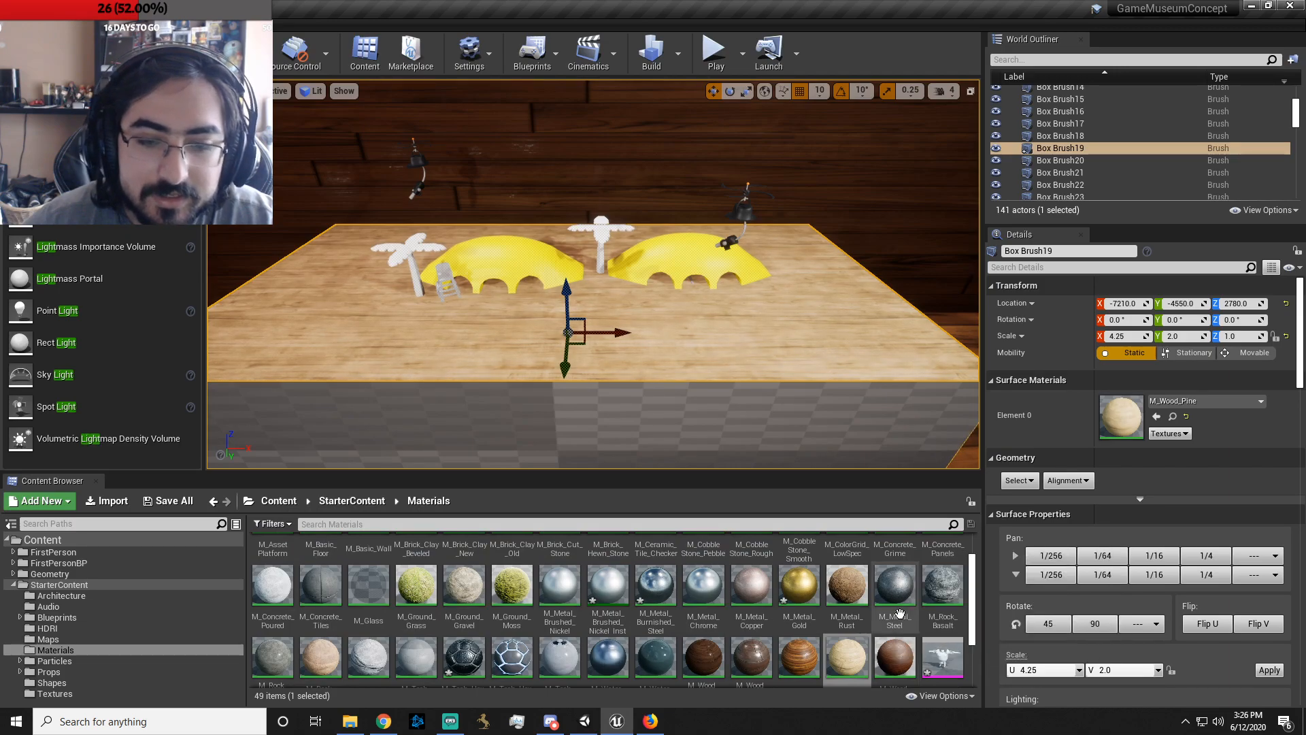
{"action": "scroll", "coordinate": [460, 625], "scroll_direction": "down", "scroll_amount": 3}
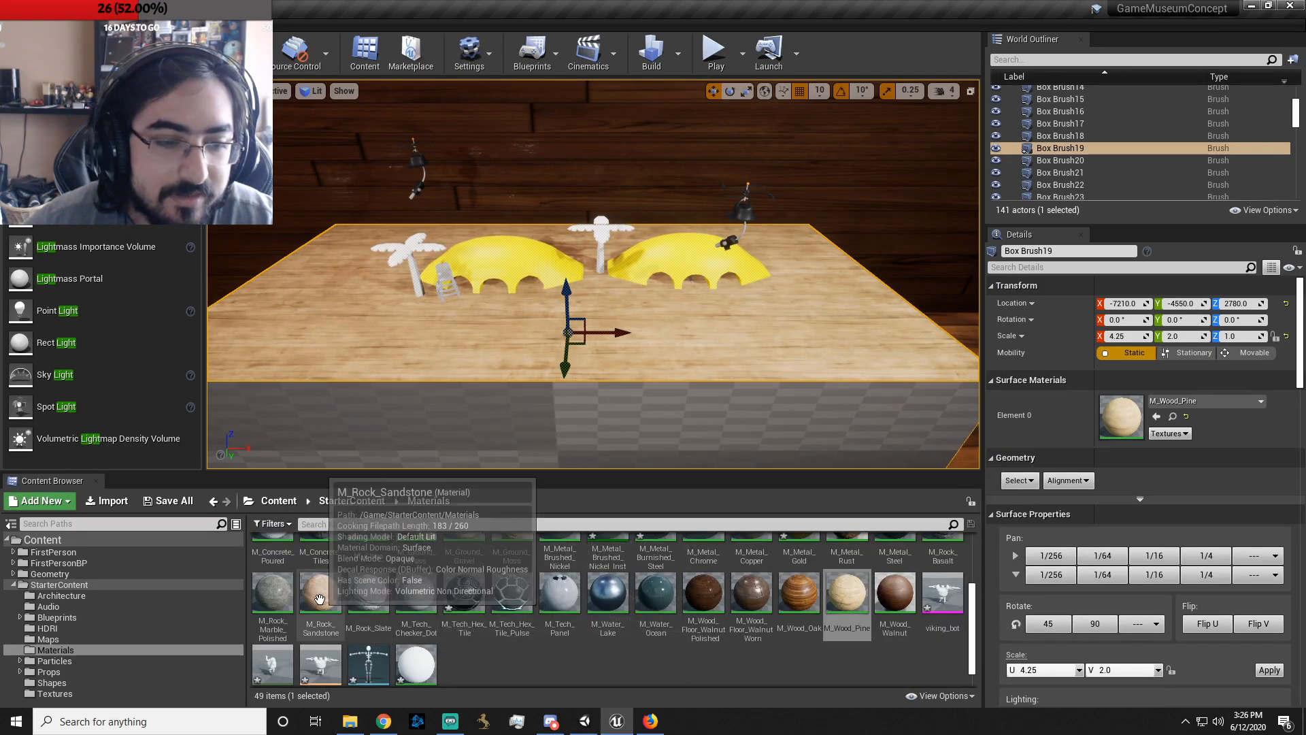
- Apply the M_Rock_Sandstone material to the top face of the Tropics platform
{"action": "left_click_drag", "start_coordinate": [320, 598], "coordinate": [344, 374]}
{"action": "right_click_drag", "start_coordinate": [344, 374], "coordinate": [344, 374]}
{"action": "right_click_drag", "start_coordinate": [661, 307], "coordinate": [661, 307]}
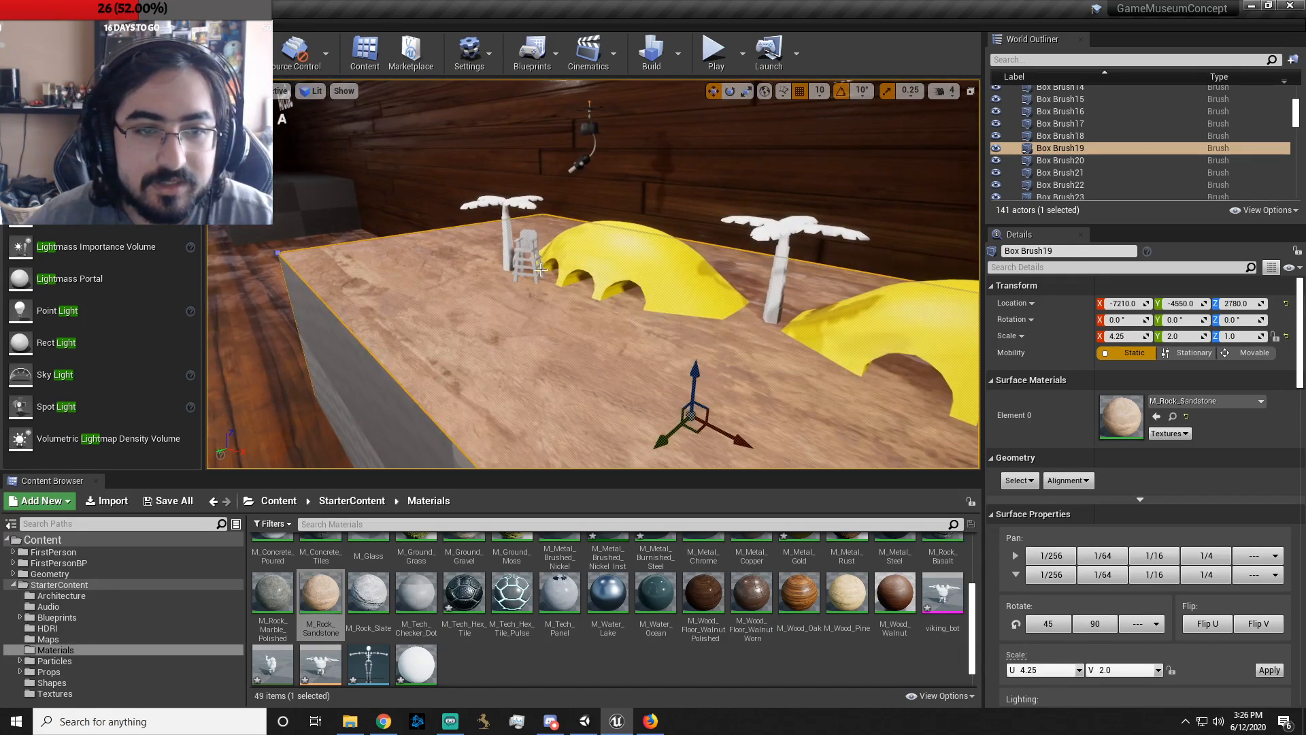
- Delete the plank props around the sand dunes on the platform, including prop_plank_02 and prop_plank_03
{"action": "left_click", "coordinate": [531, 257]}
{"action": "right_click_drag", "start_coordinate": [419, 390], "coordinate": [419, 390]}
{"action": "right_click_drag", "start_coordinate": [623, 318], "coordinate": [622, 318]}
{"action": "key", "text": "Delete"}
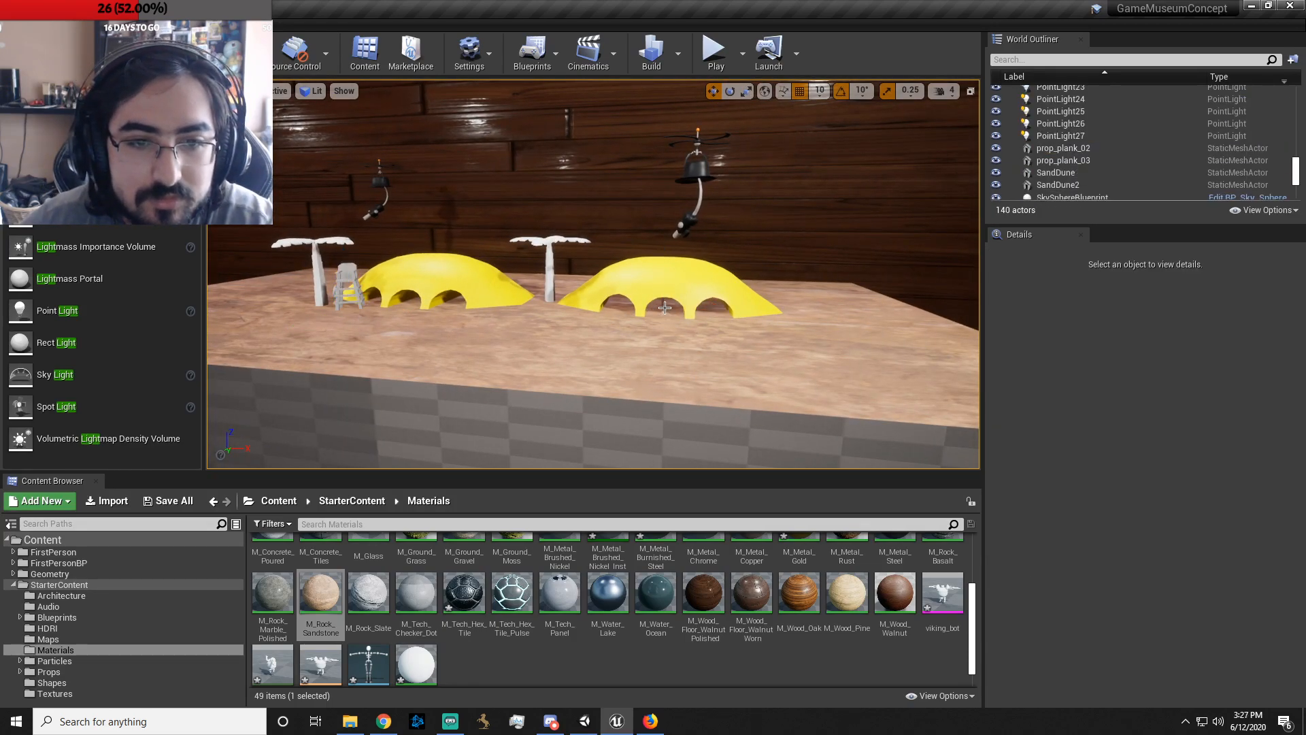
{"action": "left_click", "coordinate": [663, 309]}
{"action": "key", "text": "Delete"}
{"action": "left_click", "coordinate": [664, 310]}
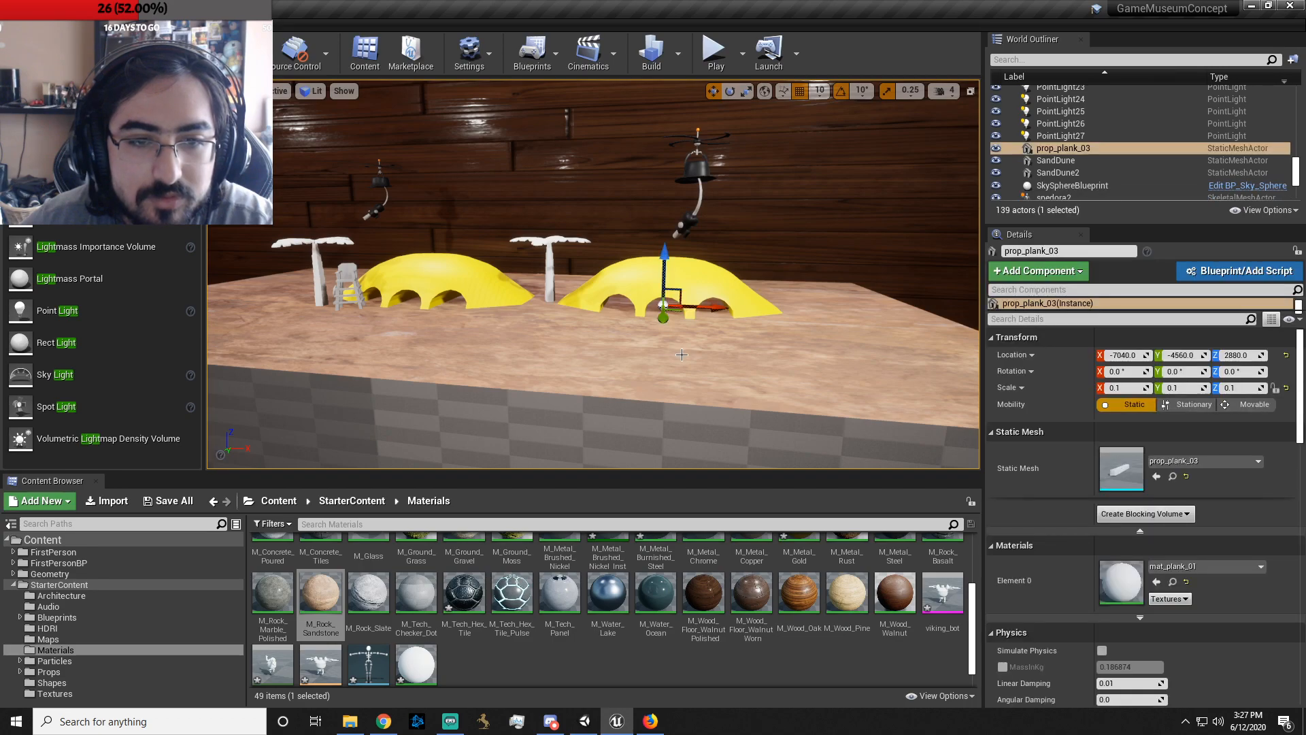
{"action": "key", "text": "Delete"}
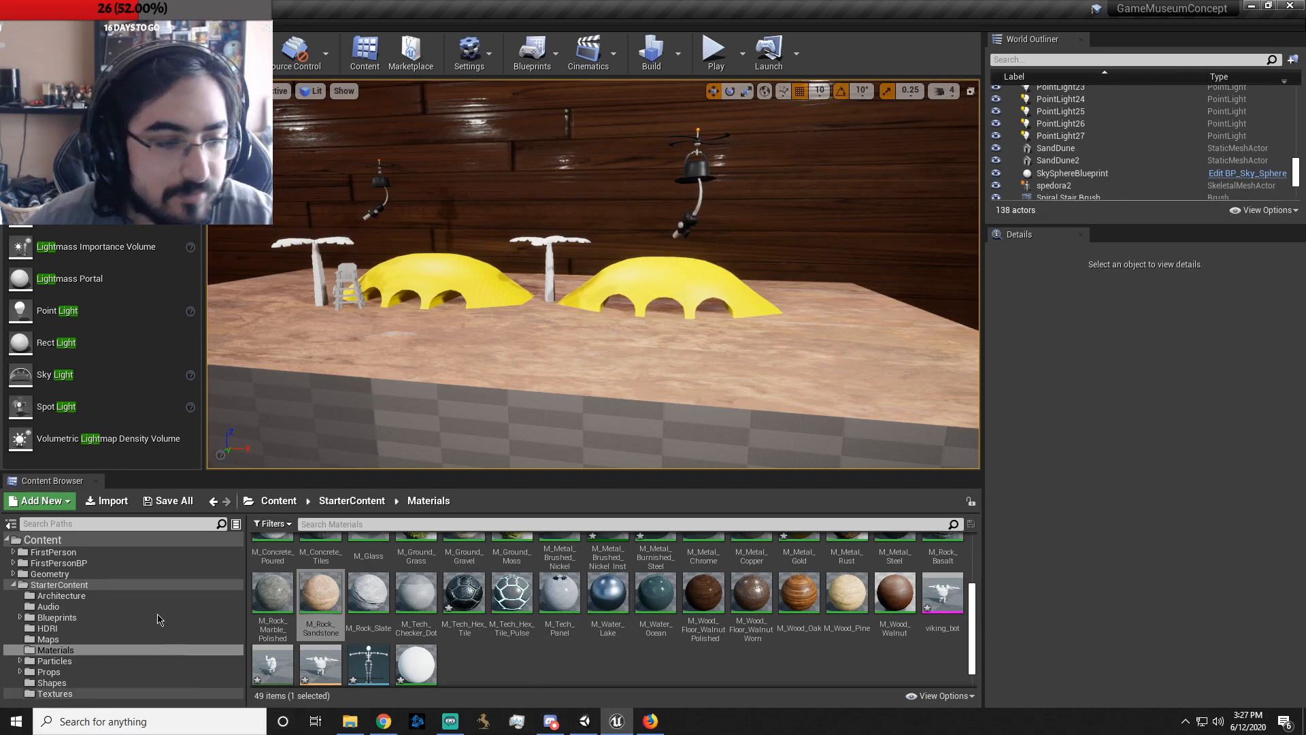
- Import the DockSquareBig FBX model from the BeachObjs folder into the Materials folder and dismiss the import log
{"action": "left_click", "coordinate": [103, 507]}
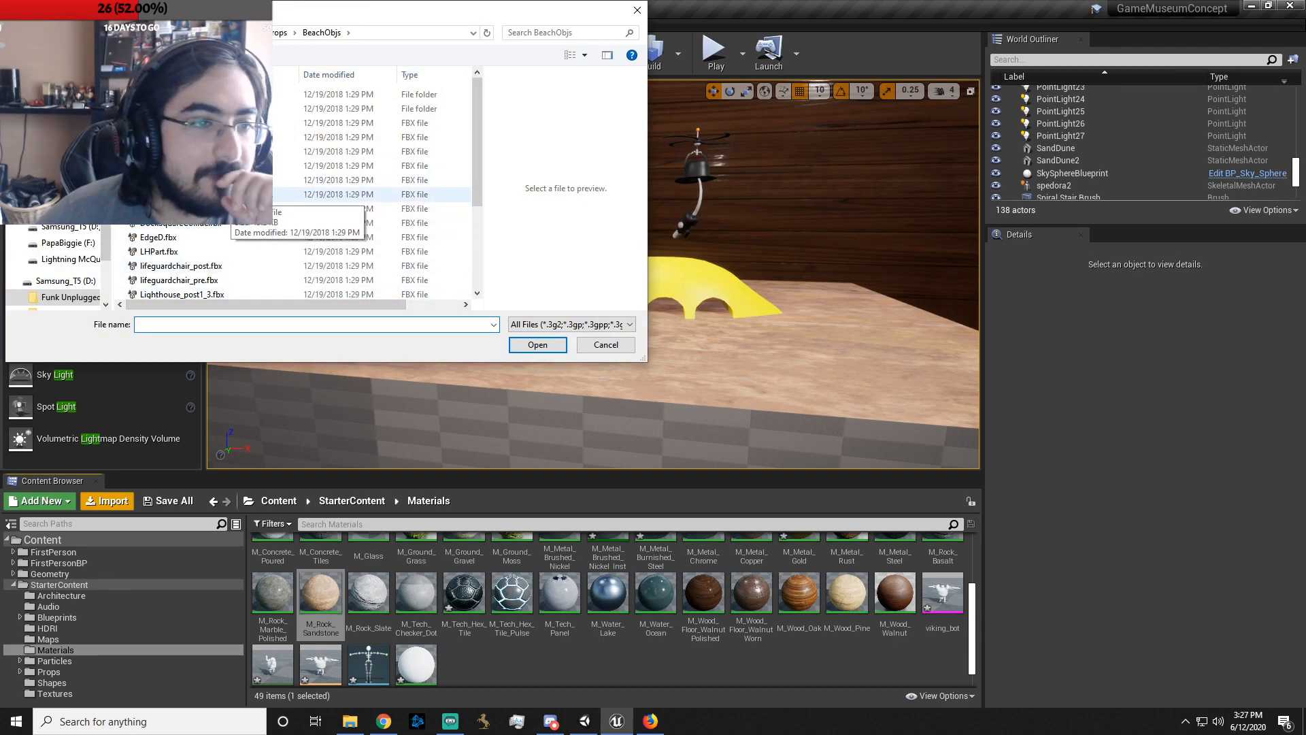
{"action": "left_click", "coordinate": [238, 194]}
{"action": "left_click", "coordinate": [538, 344]}
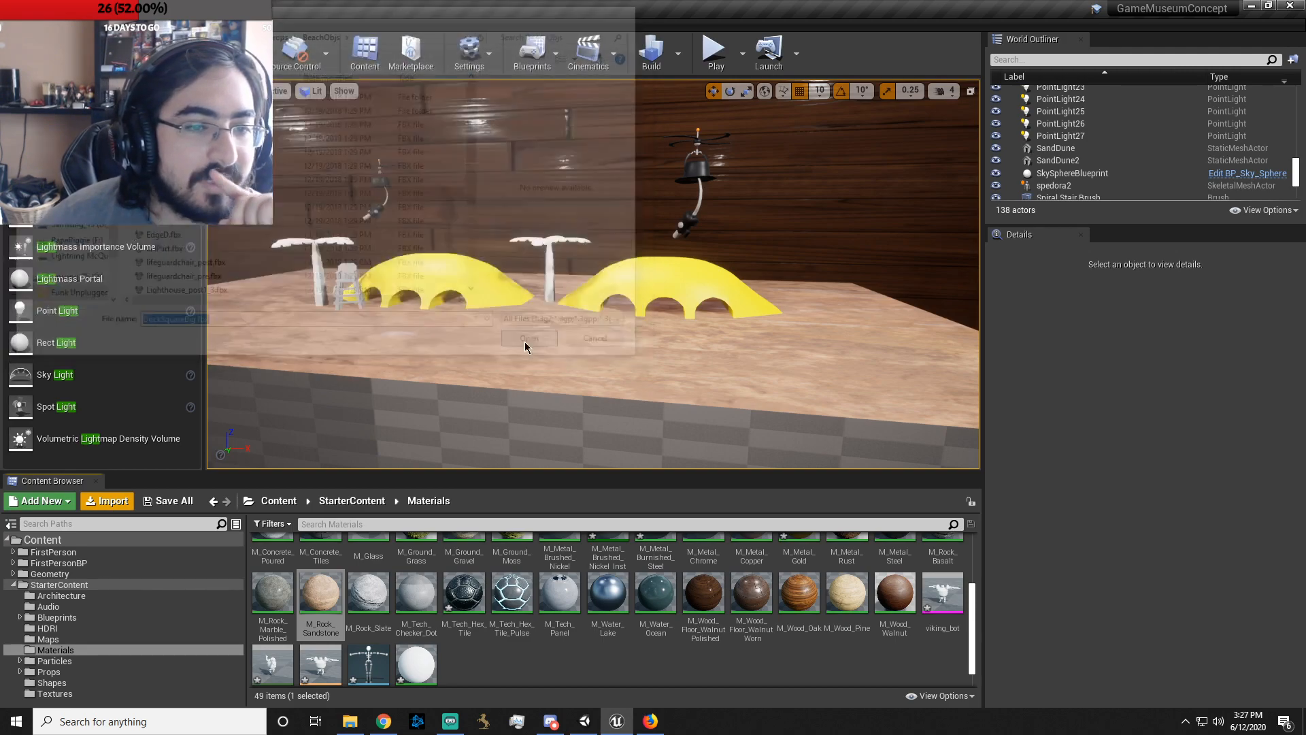
{"action": "left_click", "coordinate": [681, 570]}
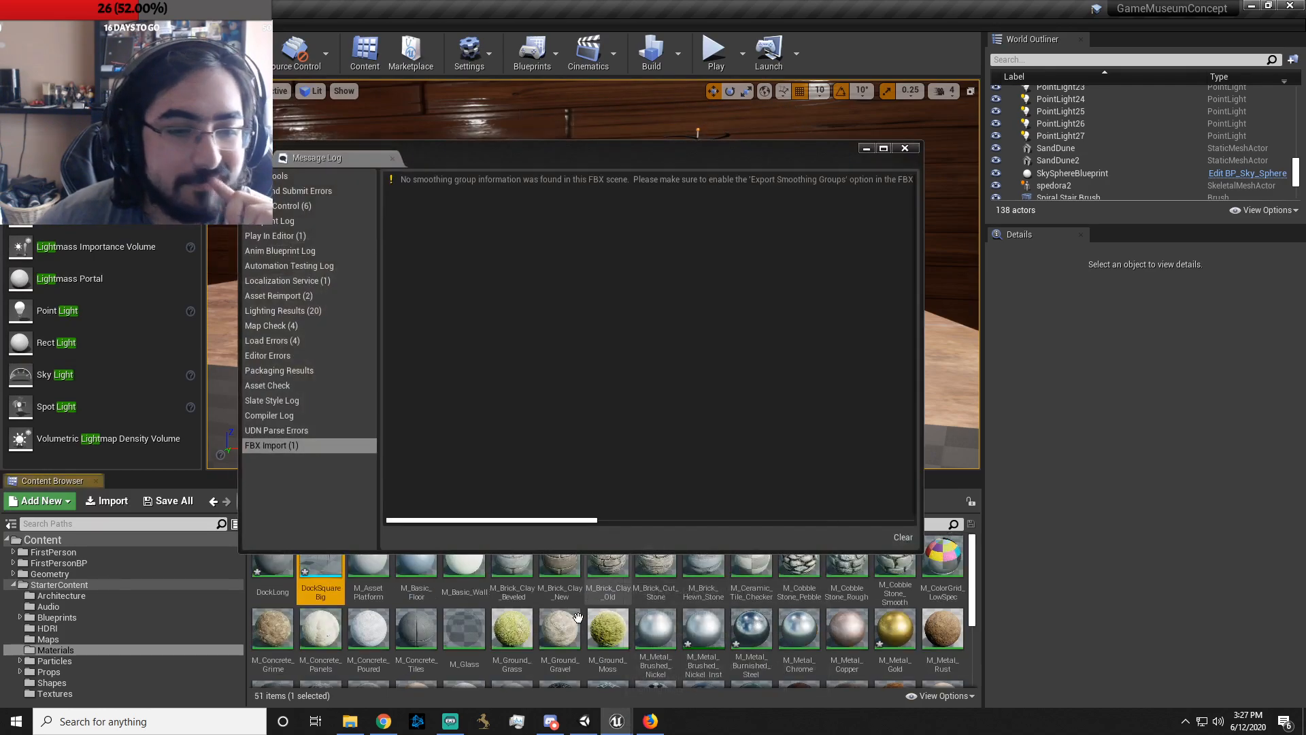
{"action": "left_click", "coordinate": [905, 147]}
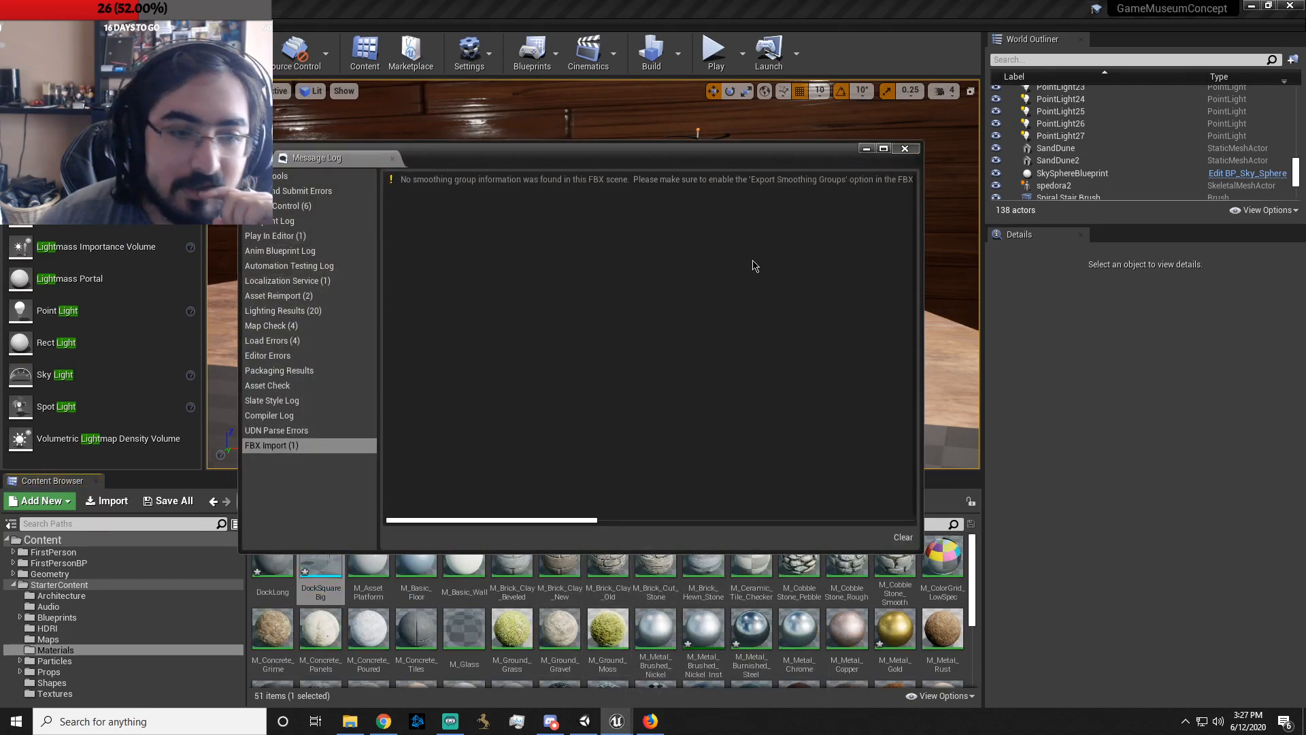
- Place the DockSquareBig mesh near the platform's front edge at X -6900, Y -4400 and Z 2860
{"action": "left_click_drag", "start_coordinate": [310, 567], "coordinate": [801, 356]}
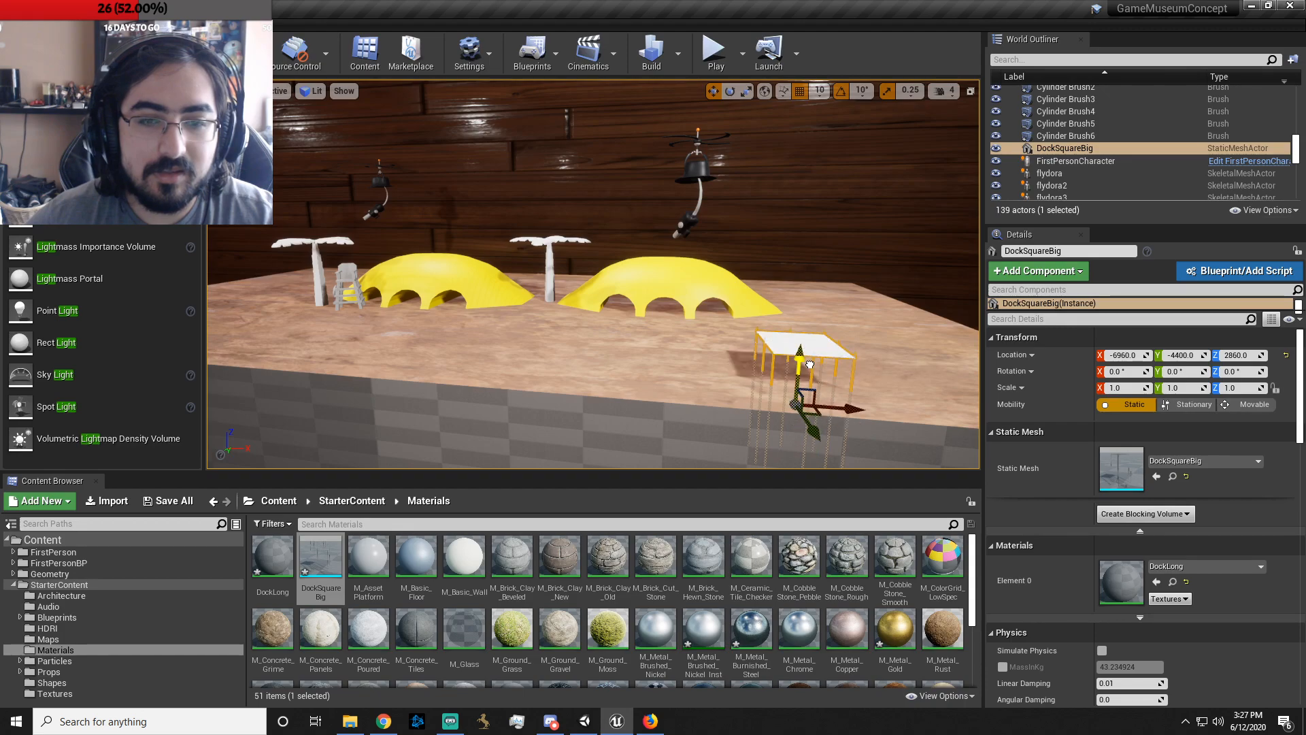
{"action": "left_click_drag", "start_coordinate": [851, 408], "coordinate": [953, 411]}
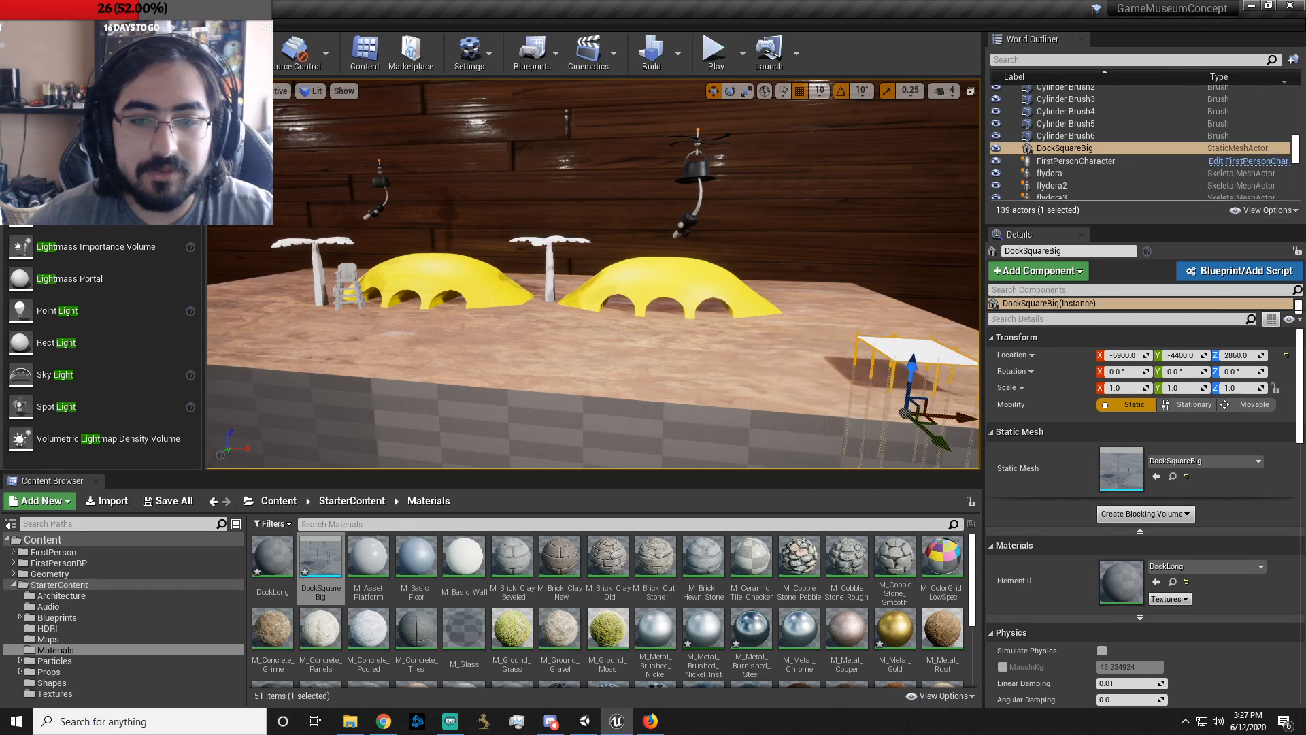
{"action": "key", "text": "f"}
{"action": "mouse_move", "coordinate": [593, 274]}
{"action": "right_mouse_down"}
{"action": "mouse_move", "coordinate": [531, 218]}
{"action": "mouse_move", "coordinate": [527, 266]}
{"action": "mouse_move", "coordinate": [436, 262]}
{"action": "mouse_move", "coordinate": [585, 235]}
{"action": "mouse_move", "coordinate": [667, 255]}
{"action": "mouse_move", "coordinate": [613, 272]}
{"action": "right_mouse_up"}
{"action": "key", "text": "w"}
{"action": "key", "text": "w"}
{"action": "key", "text": "a"}
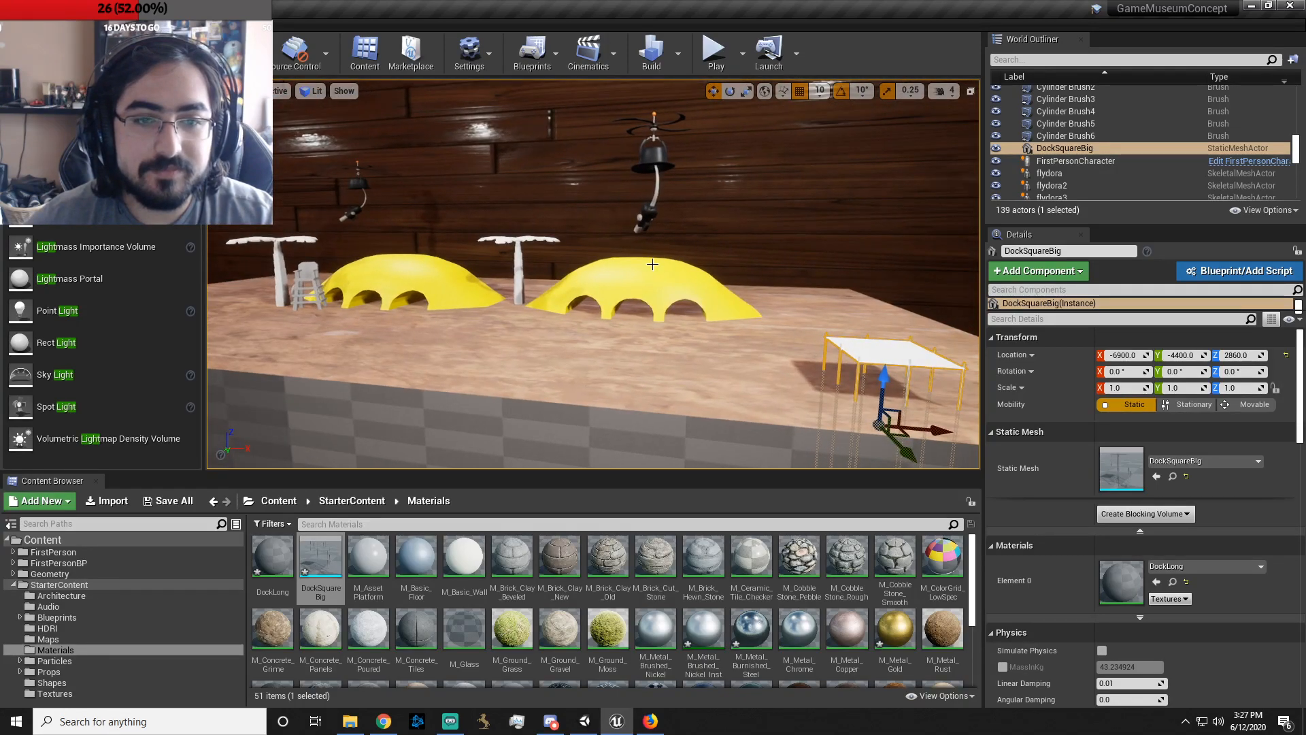
{"action": "left_click", "coordinate": [600, 279]}
{"action": "left_click", "coordinate": [521, 278], "text": "ctrl"}
{"action": "left_click", "coordinate": [438, 278], "text": "ctrl"}
{"action": "left_click", "coordinate": [309, 278], "text": "ctrl"}
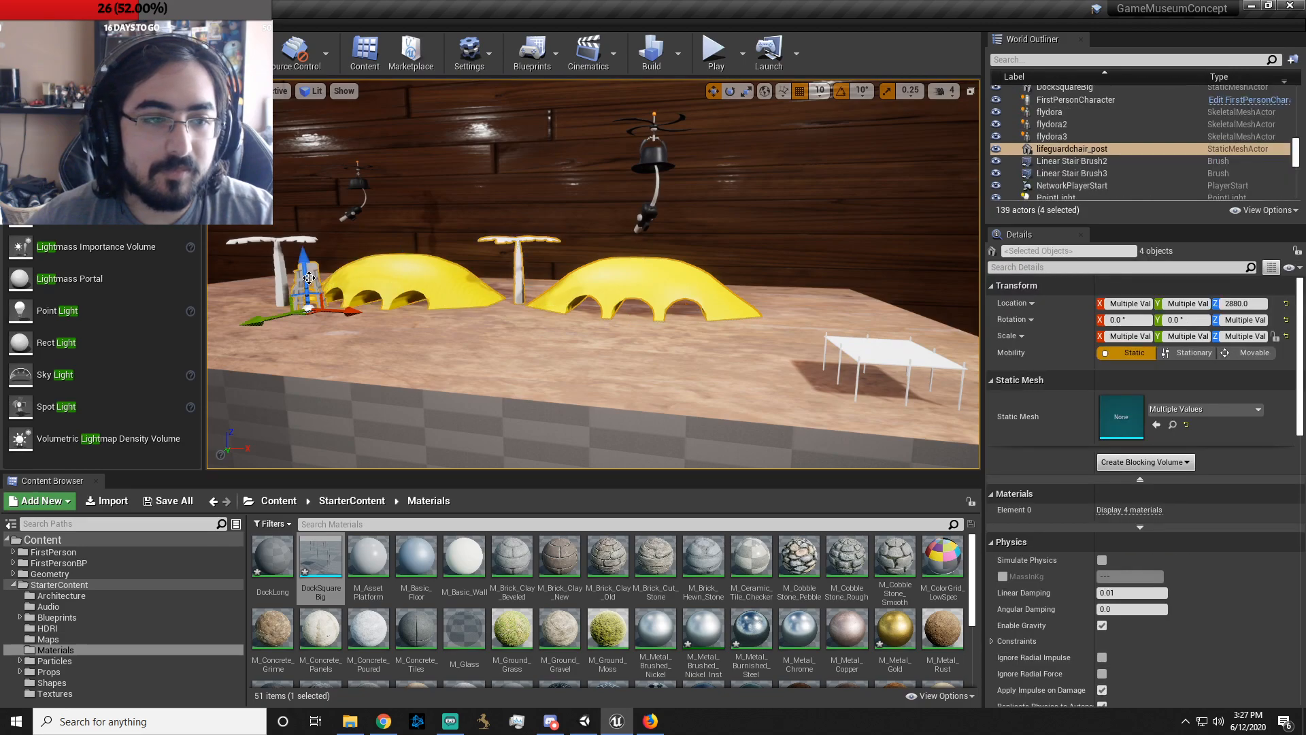
{"action": "left_click", "coordinate": [279, 249], "text": "ctrl"}
- Select both palm trees, the lifeguard chair and both sand dunes together and raise them to Z 2920
{"action": "left_click", "coordinate": [279, 258]}
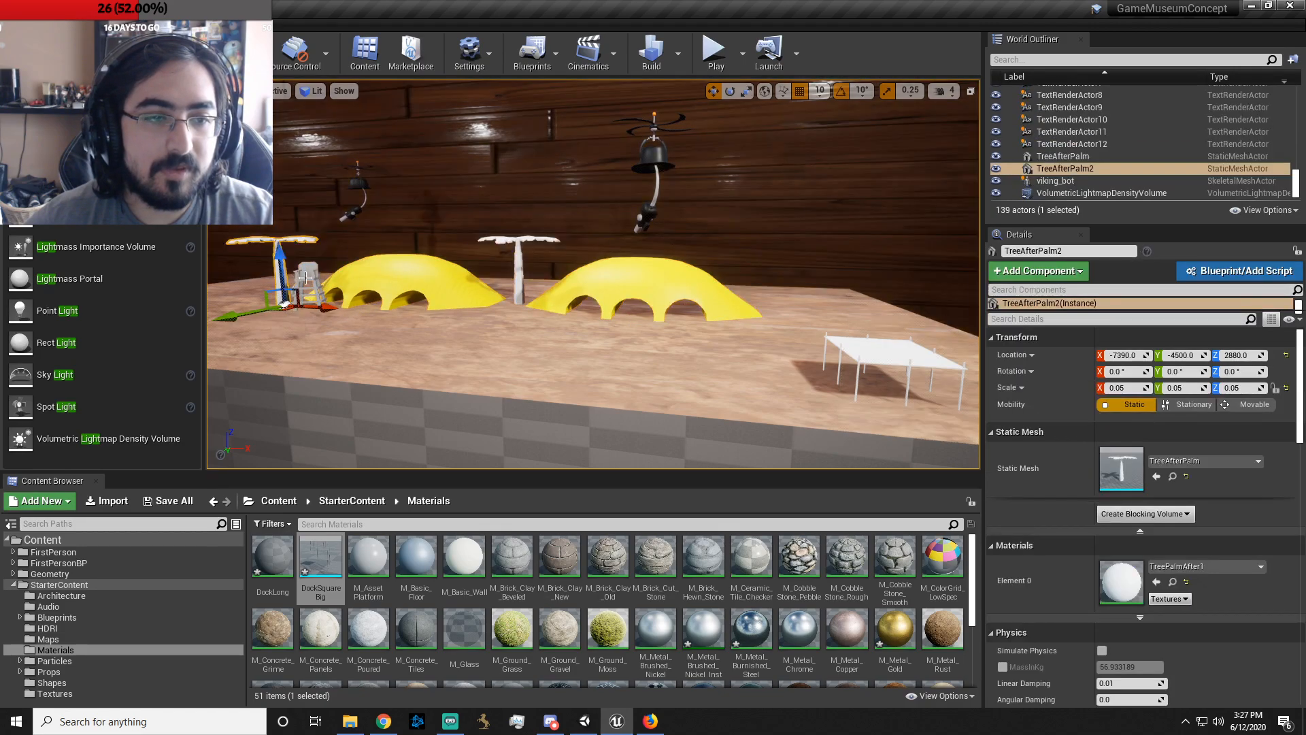
{"action": "left_click", "coordinate": [307, 276], "text": "ctrl"}
{"action": "left_click", "coordinate": [401, 276], "text": "ctrl"}
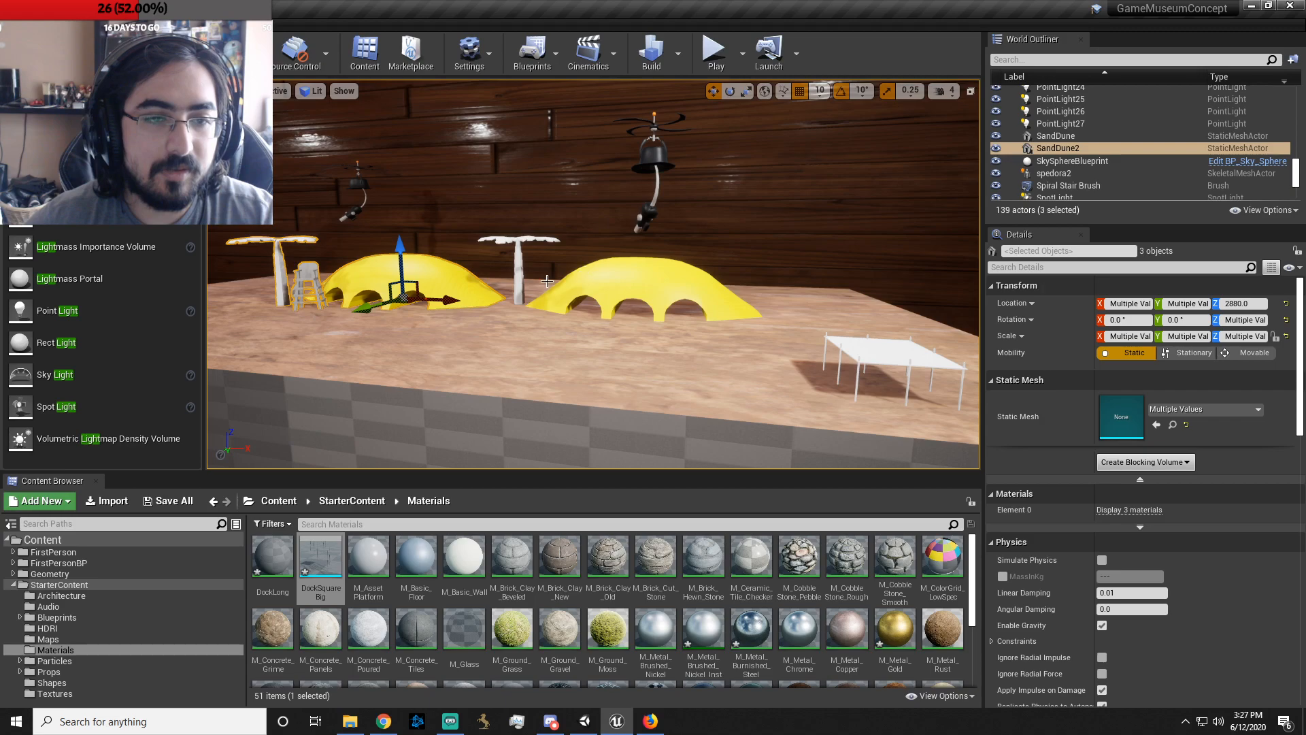
{"action": "left_click", "coordinate": [518, 284], "text": "ctrl"}
{"action": "left_click", "coordinate": [633, 273], "text": "ctrl"}
{"action": "left_click_drag", "start_coordinate": [640, 253], "coordinate": [643, 217]}
{"action": "mouse_move", "coordinate": [733, 316]}
{"action": "right_mouse_down"}
{"action": "mouse_move", "coordinate": [565, 316]}
{"action": "mouse_move", "coordinate": [639, 320]}
{"action": "mouse_move", "coordinate": [707, 343]}
{"action": "mouse_move", "coordinate": [713, 317]}
{"action": "right_mouse_up"}
{"action": "key", "text": "s"}
{"action": "key", "text": "w"}
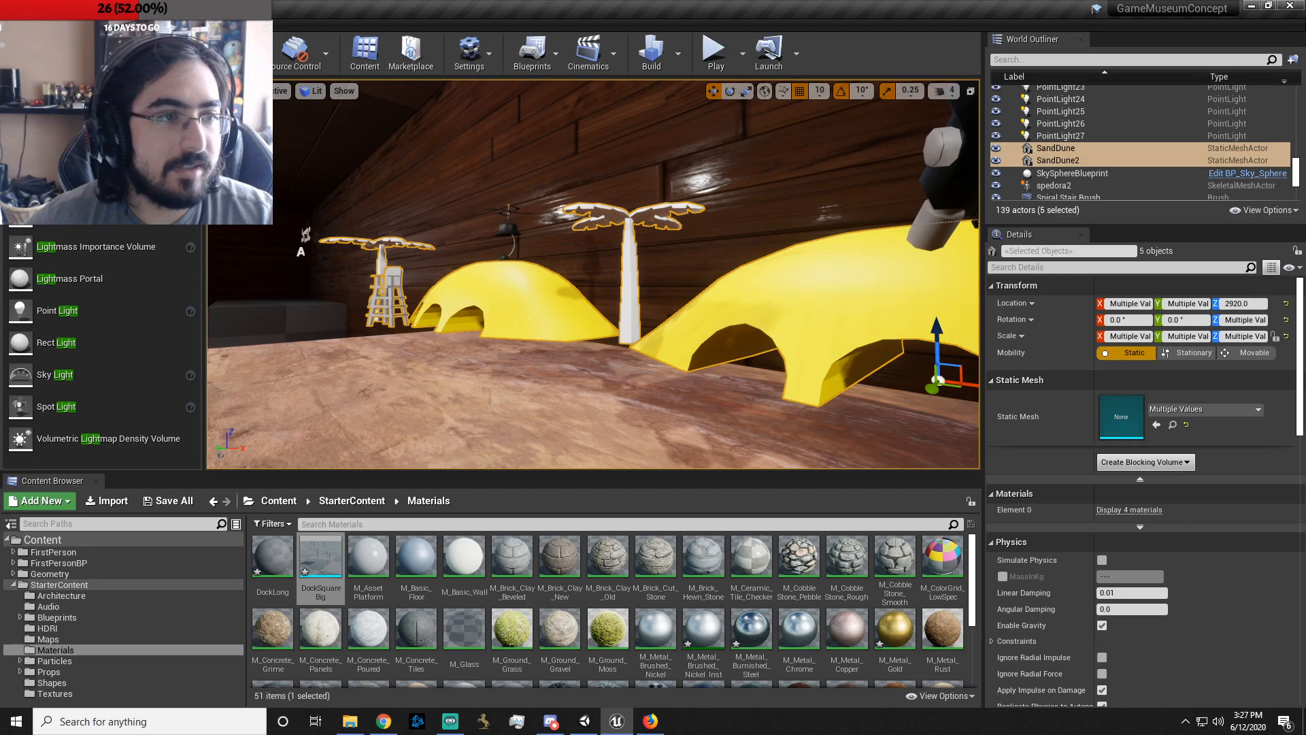
- Try an additive box brush in the middle of the platform, lowered to Z 2830, and delete it
{"action": "left_click", "coordinate": [194, 91]}
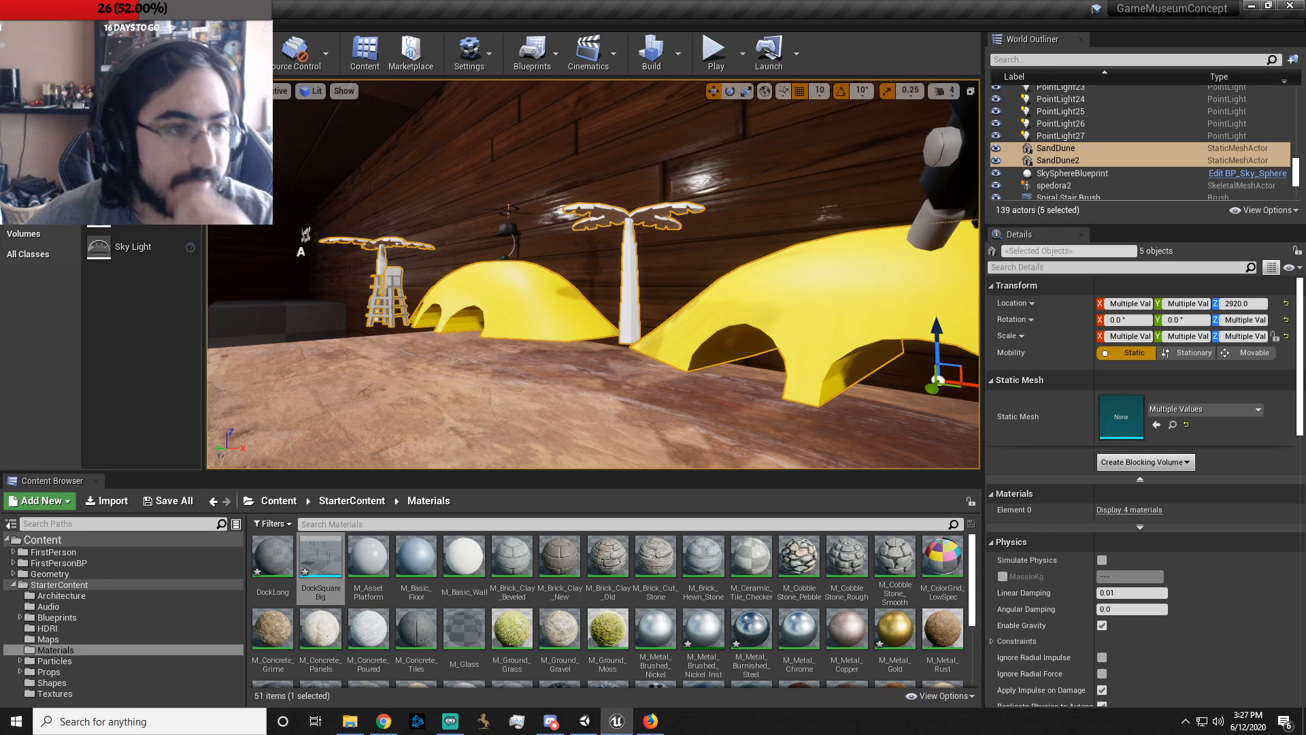
{"action": "left_click", "coordinate": [26, 212]}
{"action": "mouse_move", "coordinate": [126, 119]}
{"action": "left_mouse_down"}
{"action": "mouse_move", "coordinate": [461, 432]}
{"action": "mouse_move", "coordinate": [574, 435]}
{"action": "mouse_move", "coordinate": [543, 321]}
{"action": "mouse_move", "coordinate": [559, 314]}
{"action": "left_mouse_up"}
{"action": "left_click_drag", "start_coordinate": [573, 180], "coordinate": [575, 462]}
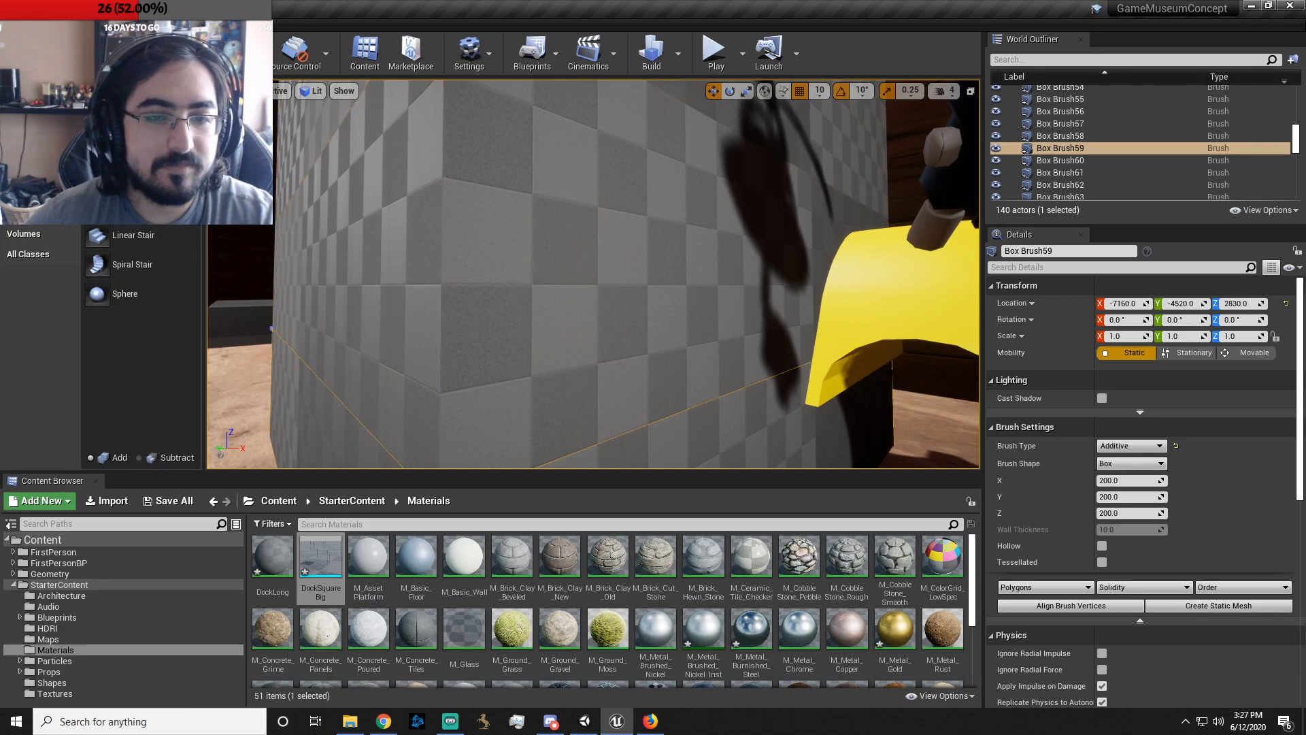
{"action": "key", "text": "s"}
{"action": "key", "text": "a"}
{"action": "mouse_move", "coordinate": [575, 340]}
{"action": "right_mouse_down"}
{"action": "mouse_move", "coordinate": [579, 361]}
{"action": "mouse_move", "coordinate": [687, 351]}
{"action": "right_mouse_up"}
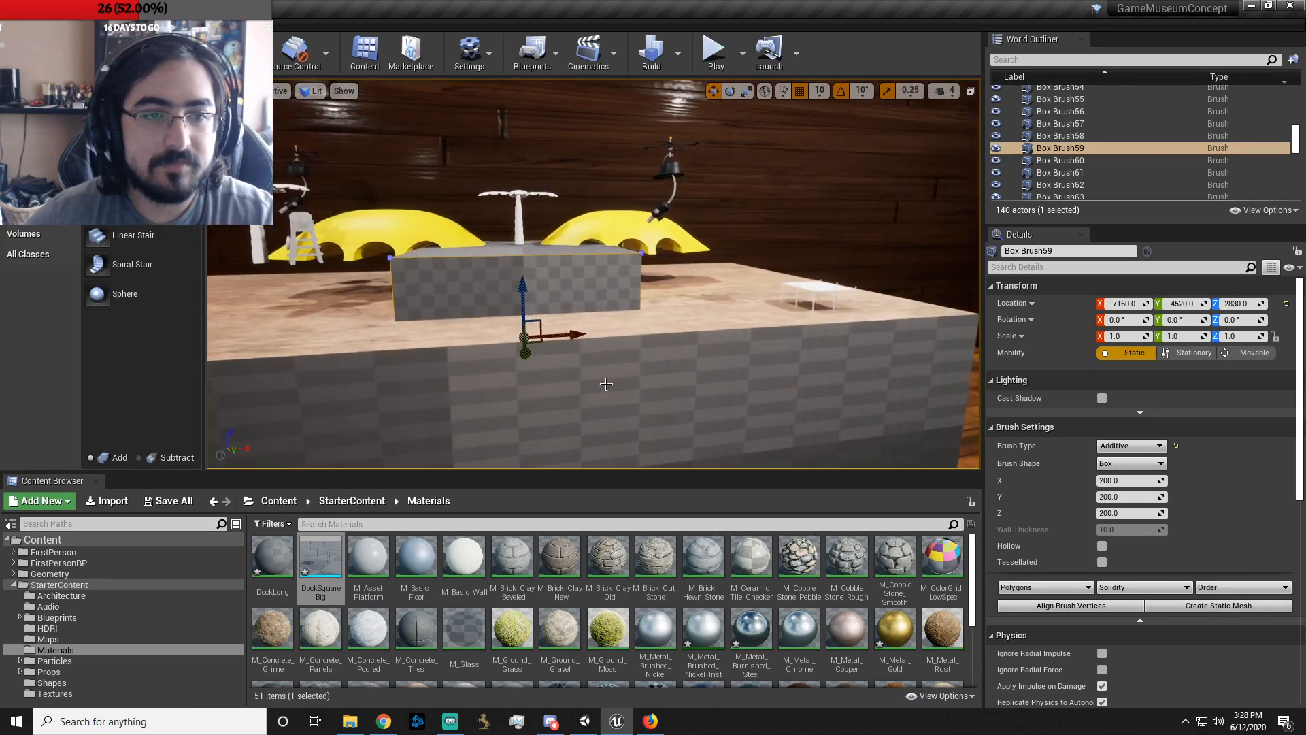
{"action": "left_click", "coordinate": [570, 298]}
{"action": "key", "text": "Delete"}
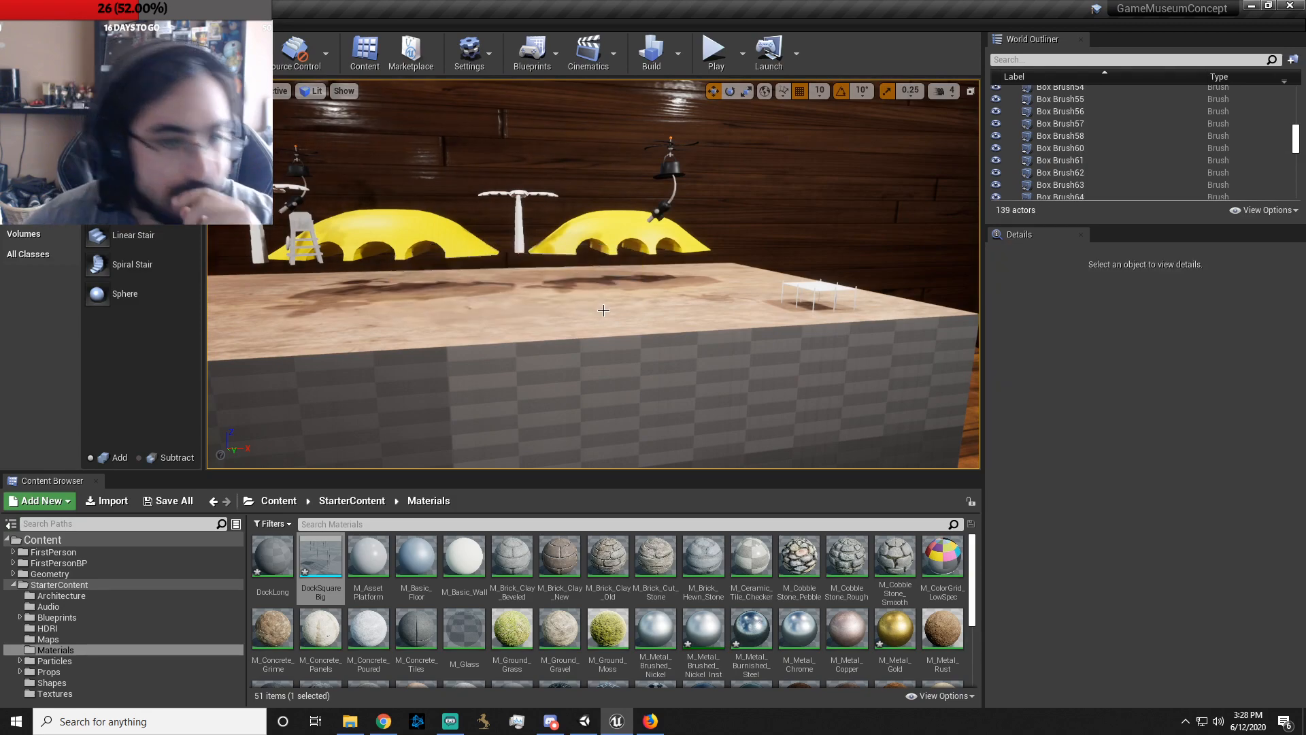
- Select the platform's top face, switch to Landscape mode and examine the new-landscape grid over the platform
{"action": "left_click", "coordinate": [458, 295]}
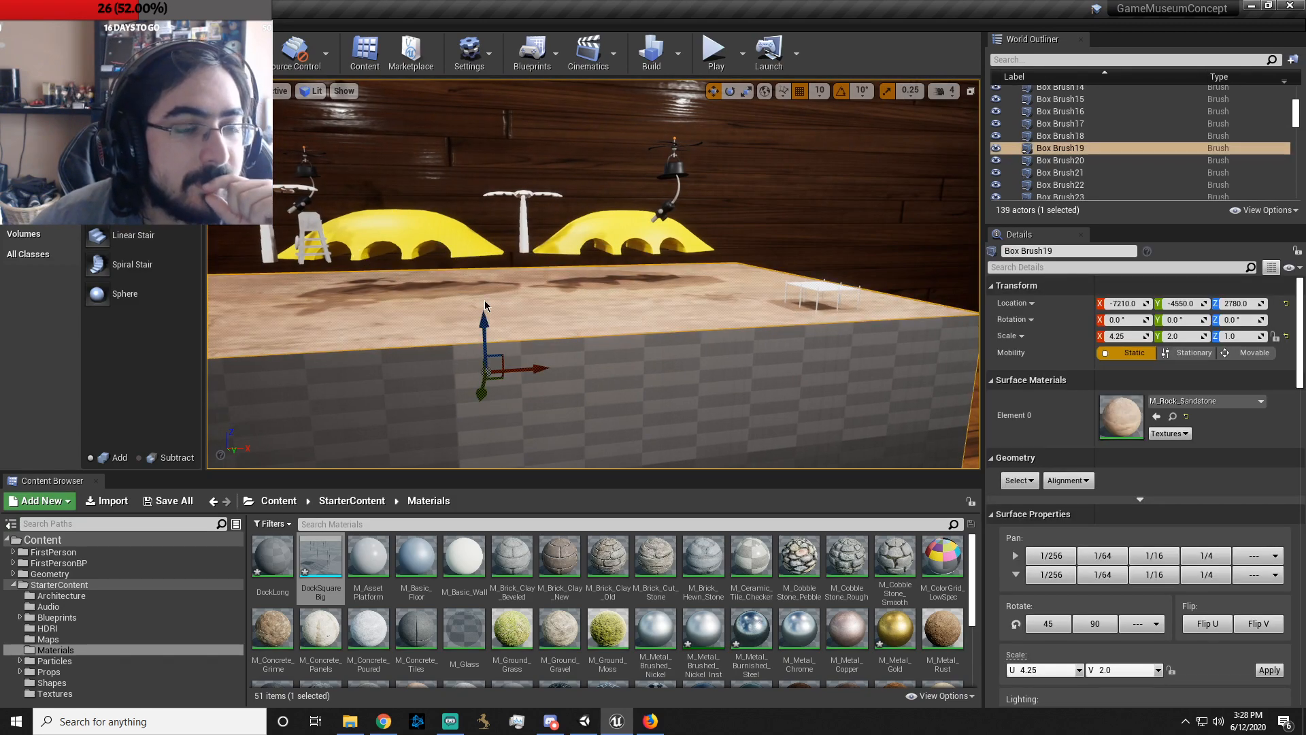
{"action": "key", "text": "shift+3"}
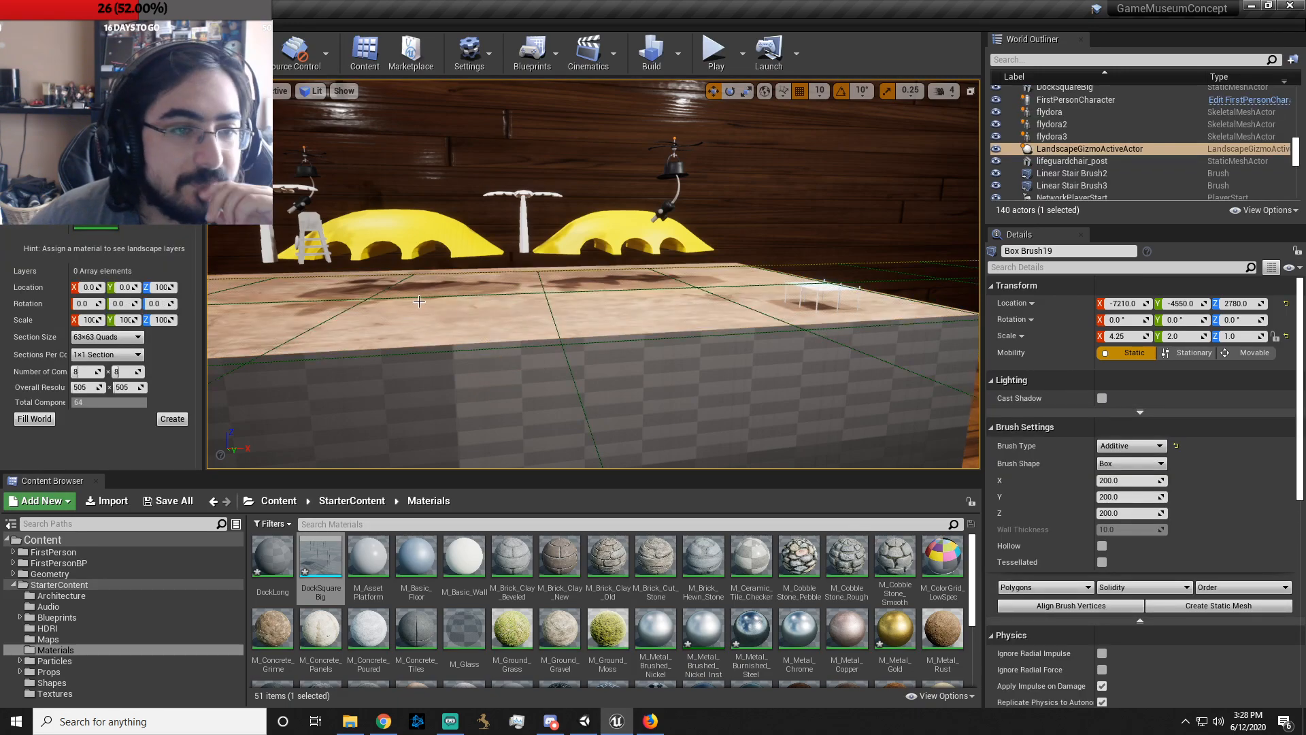
{"action": "key", "text": "a"}
{"action": "mouse_move", "coordinate": [584, 308]}
{"action": "right_mouse_down"}
{"action": "mouse_move", "coordinate": [537, 289]}
{"action": "mouse_move", "coordinate": [544, 320]}
{"action": "mouse_move", "coordinate": [551, 272]}
{"action": "mouse_move", "coordinate": [687, 326]}
{"action": "mouse_move", "coordinate": [578, 330]}
{"action": "mouse_move", "coordinate": [592, 344]}
{"action": "right_mouse_up"}
{"action": "key", "text": "w"}
{"action": "key", "text": "s"}
{"action": "key", "text": "w"}
{"action": "key", "text": "s"}
{"action": "left_click", "coordinate": [634, 336]}
{"action": "key", "text": "w"}
{"action": "key", "text": "w"}
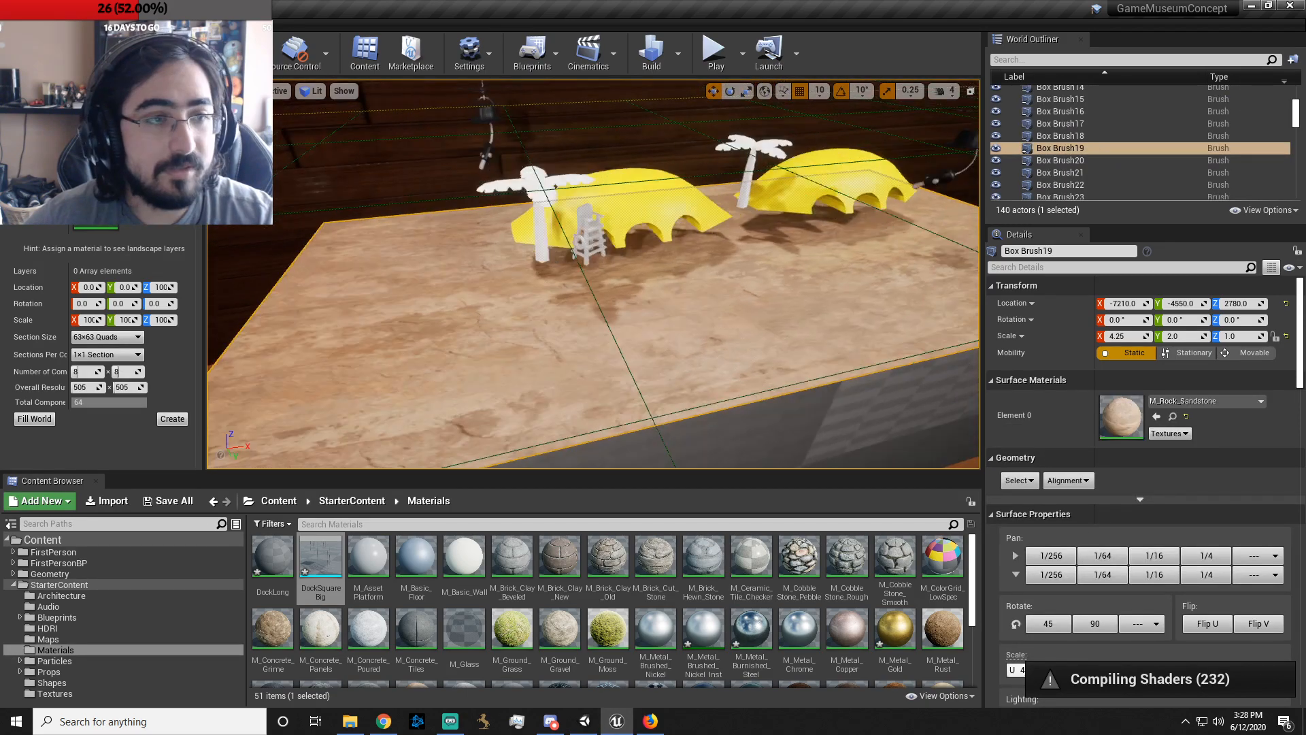
{"action": "right_click_drag", "start_coordinate": [456, 216], "coordinate": [383, 214]}
{"action": "key", "text": "d"}
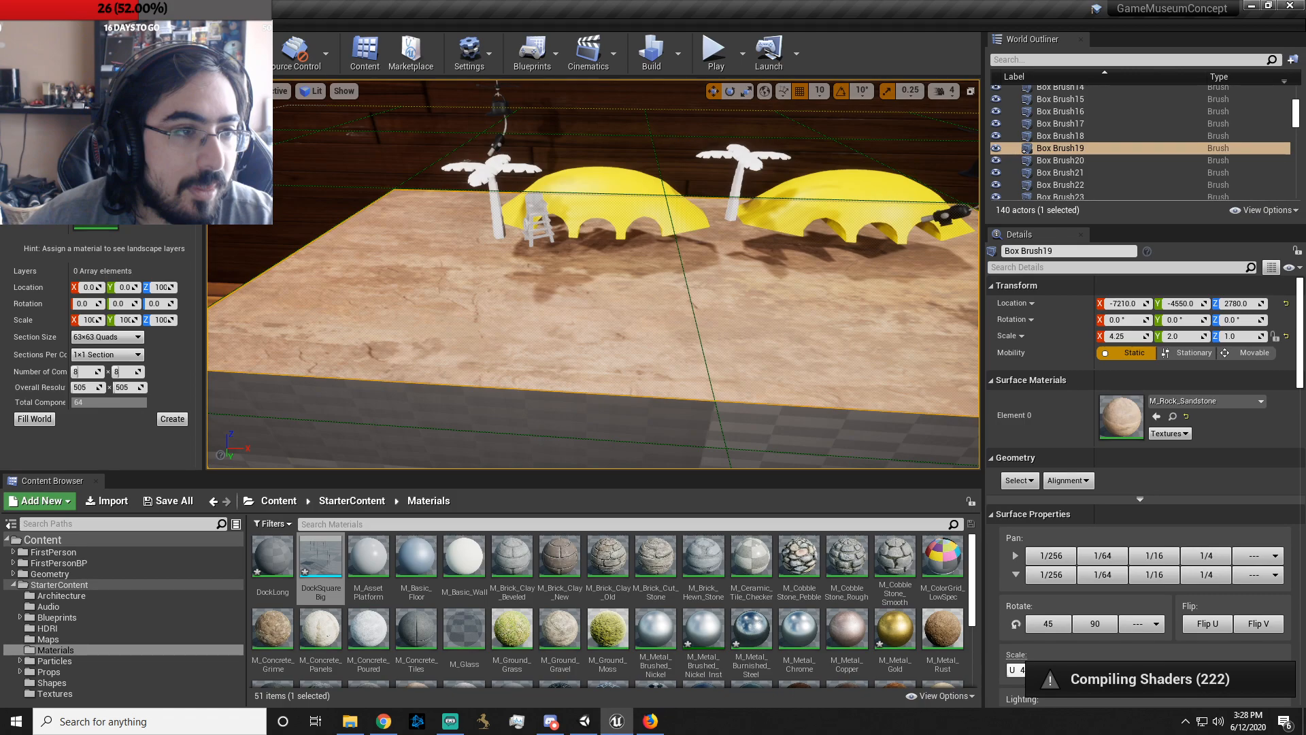
- Switch to brush editing and select the Tropics platform's top face
{"action": "key", "text": "shift+5"}
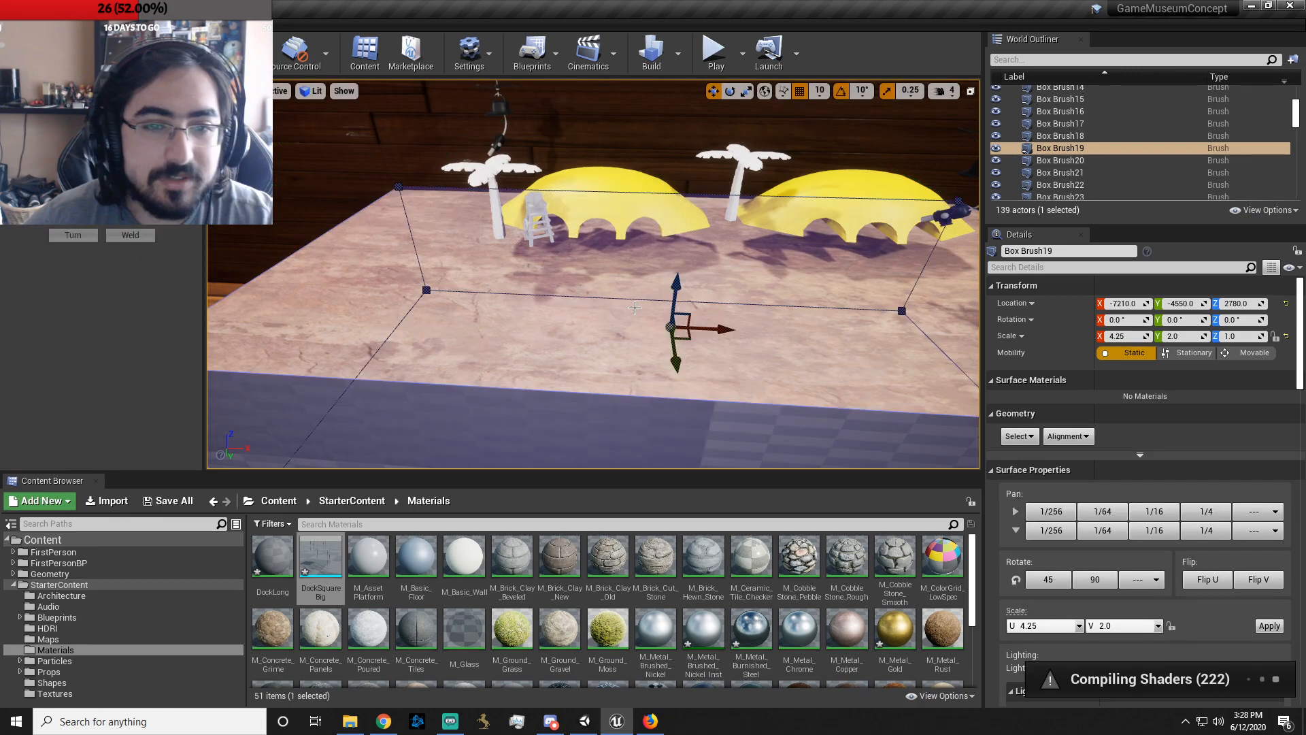
{"action": "left_click", "coordinate": [488, 317]}
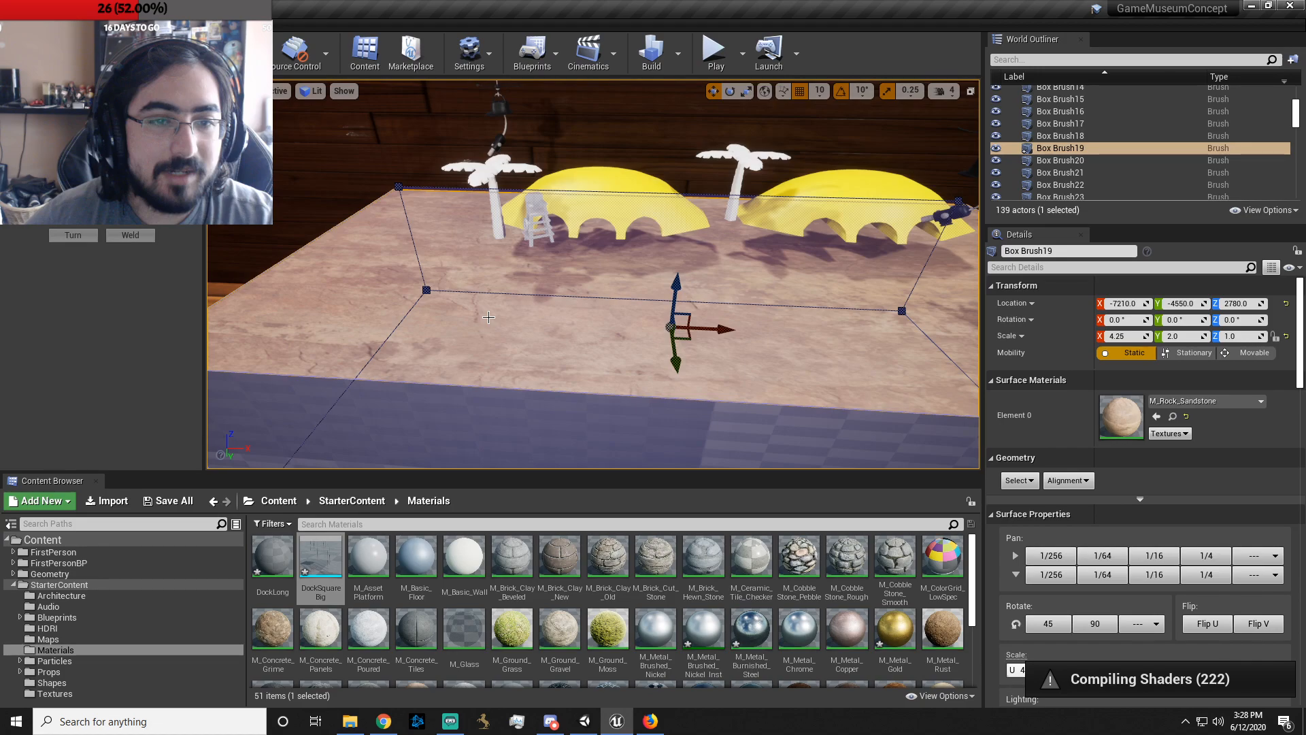
{"action": "right_click_drag", "start_coordinate": [489, 317], "coordinate": [578, 306]}
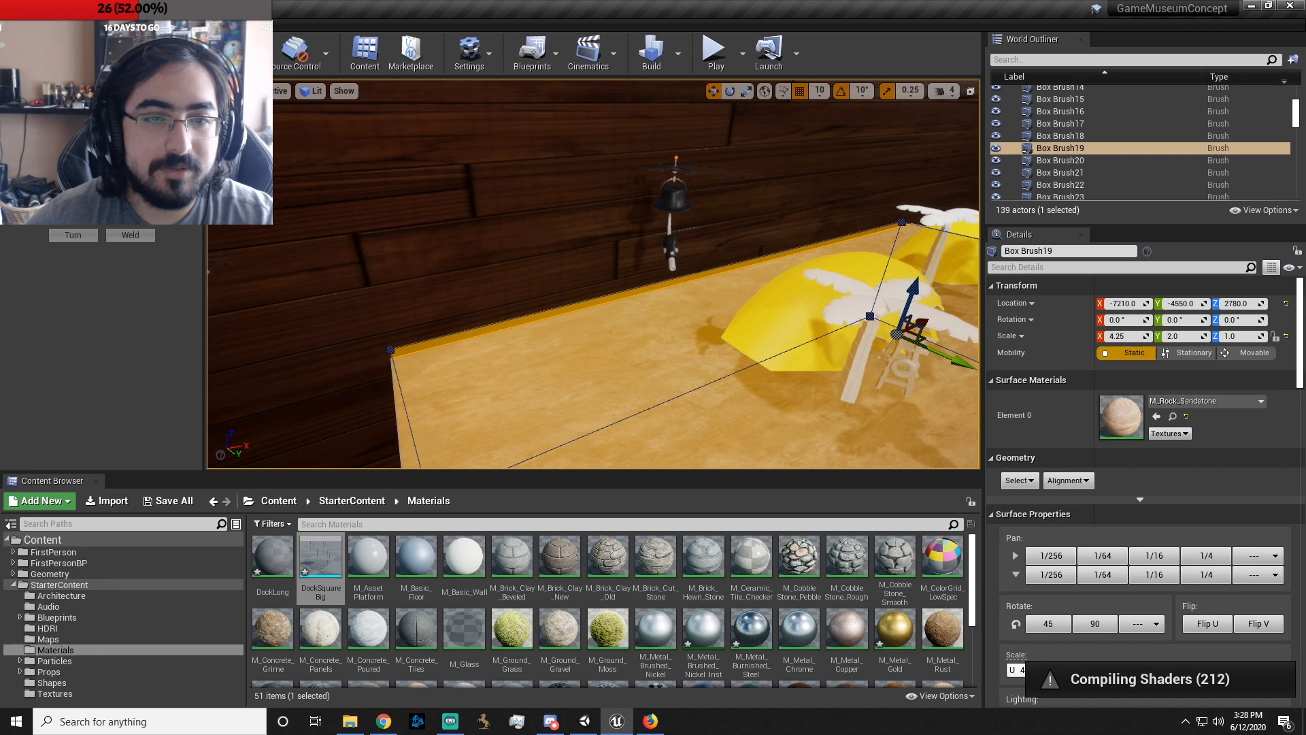
- Try extruding the platform's top face upward as a thin layer
{"action": "key", "text": "f"}
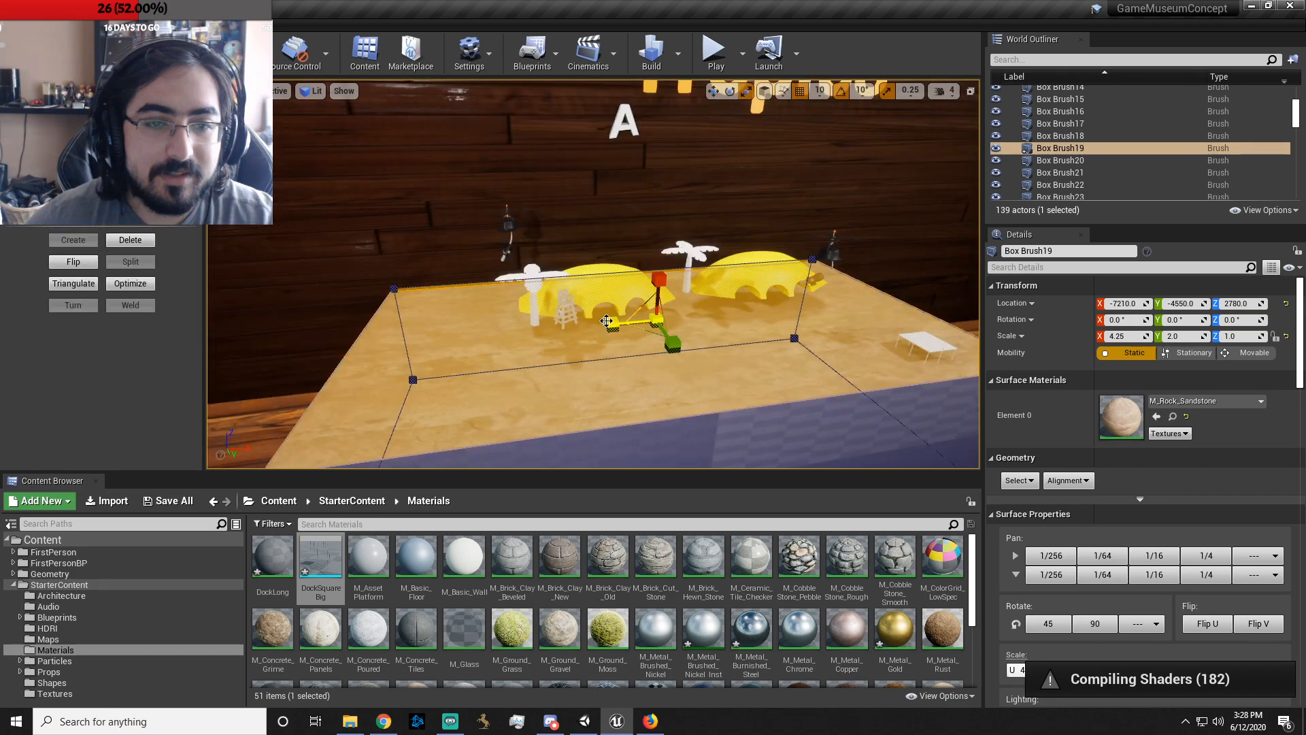
{"action": "key", "text": "w"}
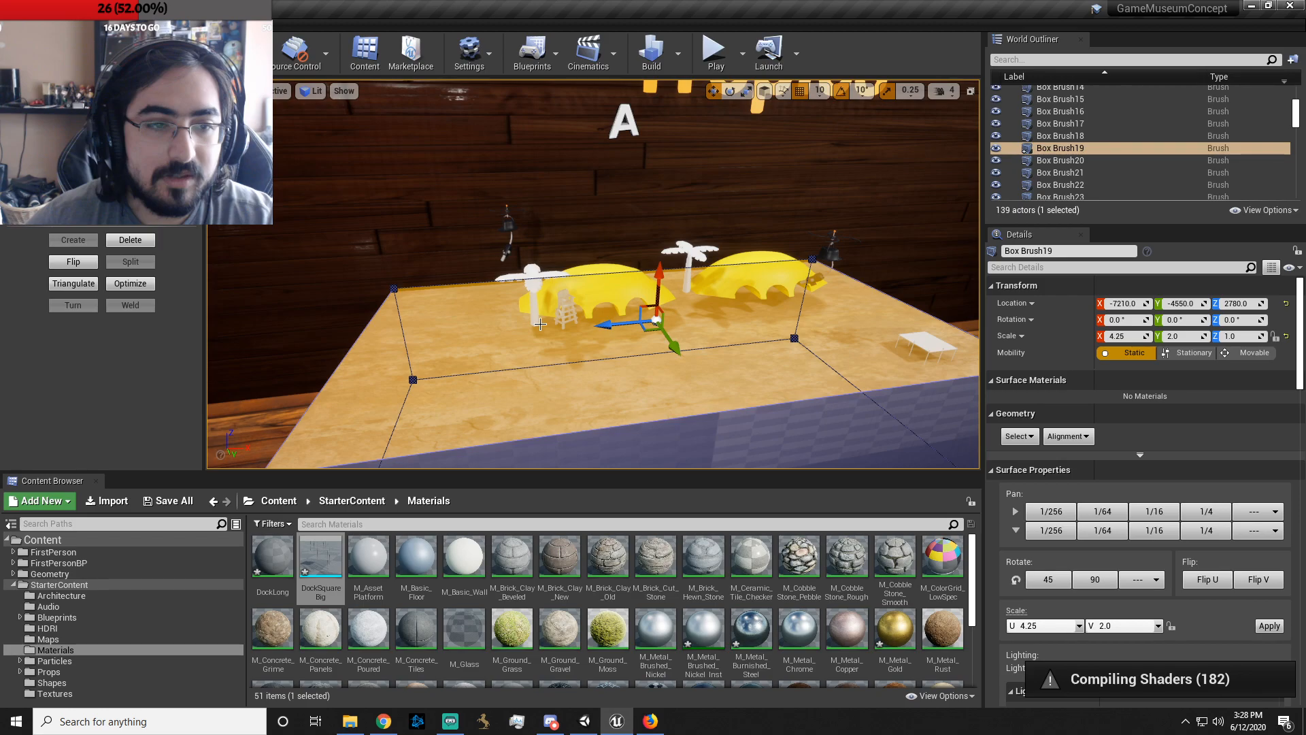
{"action": "key", "text": "r"}
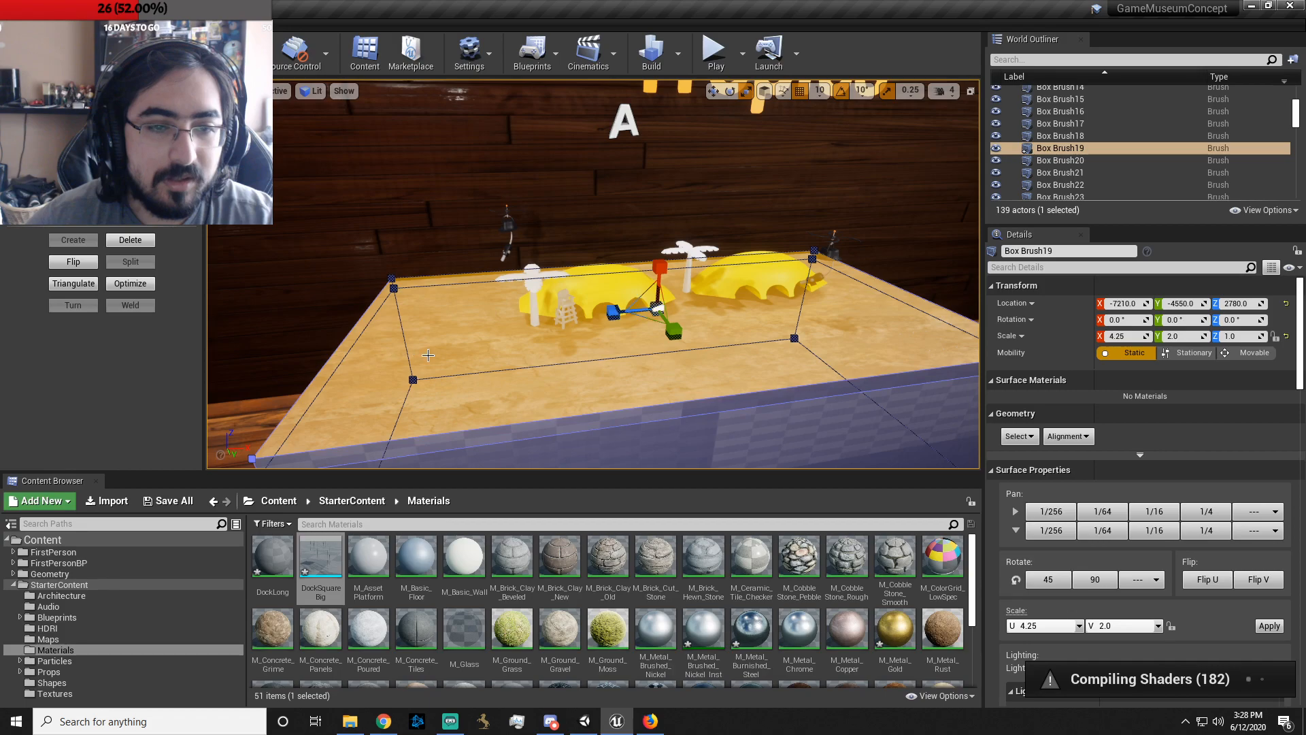
{"action": "key", "text": "w"}
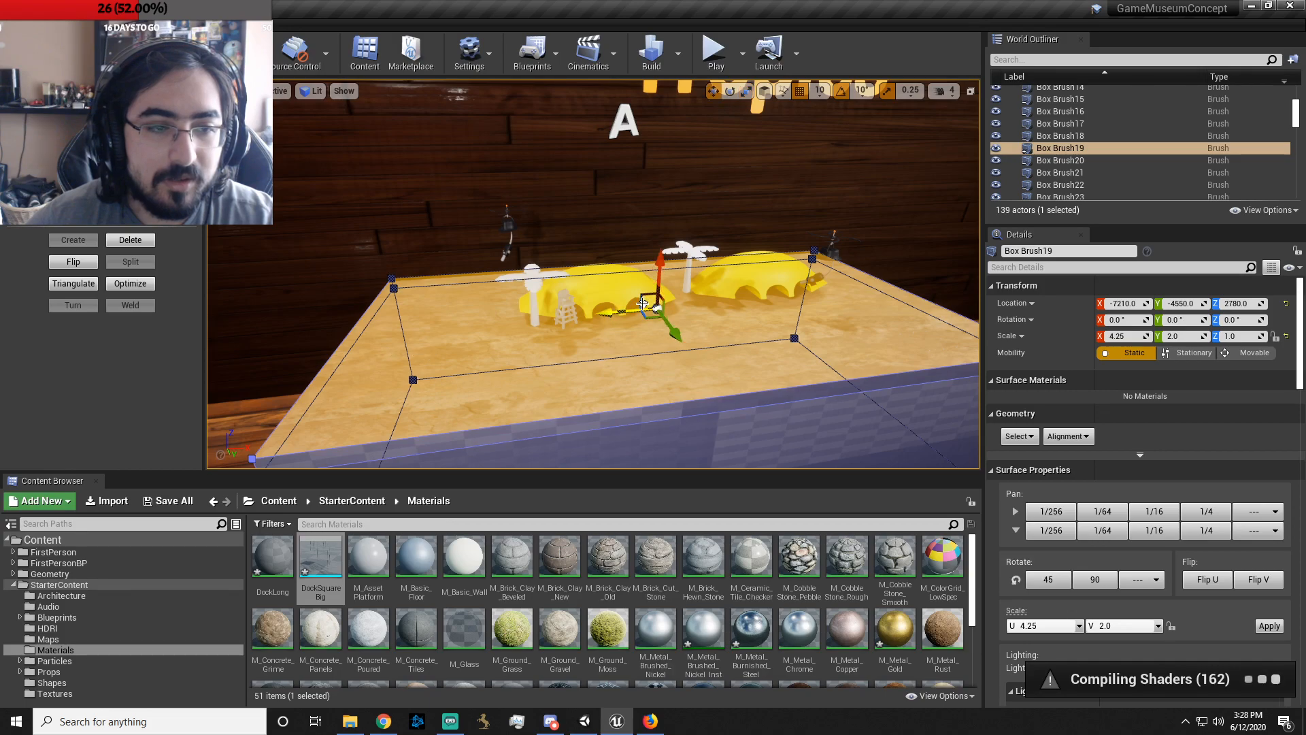
{"action": "mouse_move", "coordinate": [578, 322]}
{"action": "right_mouse_down"}
{"action": "mouse_move", "coordinate": [552, 330]}
{"action": "mouse_move", "coordinate": [657, 335]}
{"action": "mouse_move", "coordinate": [572, 350]}
{"action": "right_mouse_up"}
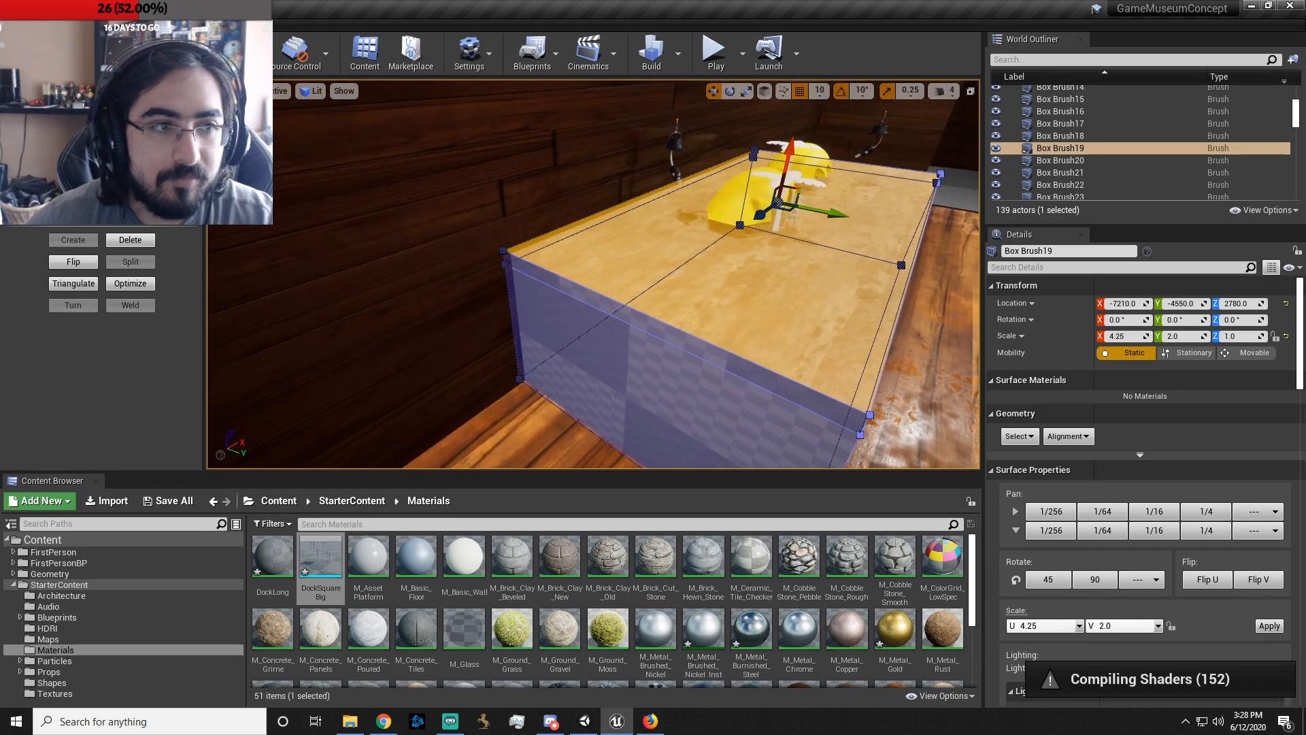
- Try sliding the extruded layer's end face inward along the platform, and undo the move
{"action": "left_click", "coordinate": [68, 102]}
{"action": "left_click", "coordinate": [640, 318]}
{"action": "right_click_drag", "start_coordinate": [704, 261], "coordinate": [588, 268]}
{"action": "left_click_drag", "start_coordinate": [596, 270], "coordinate": [753, 279]}
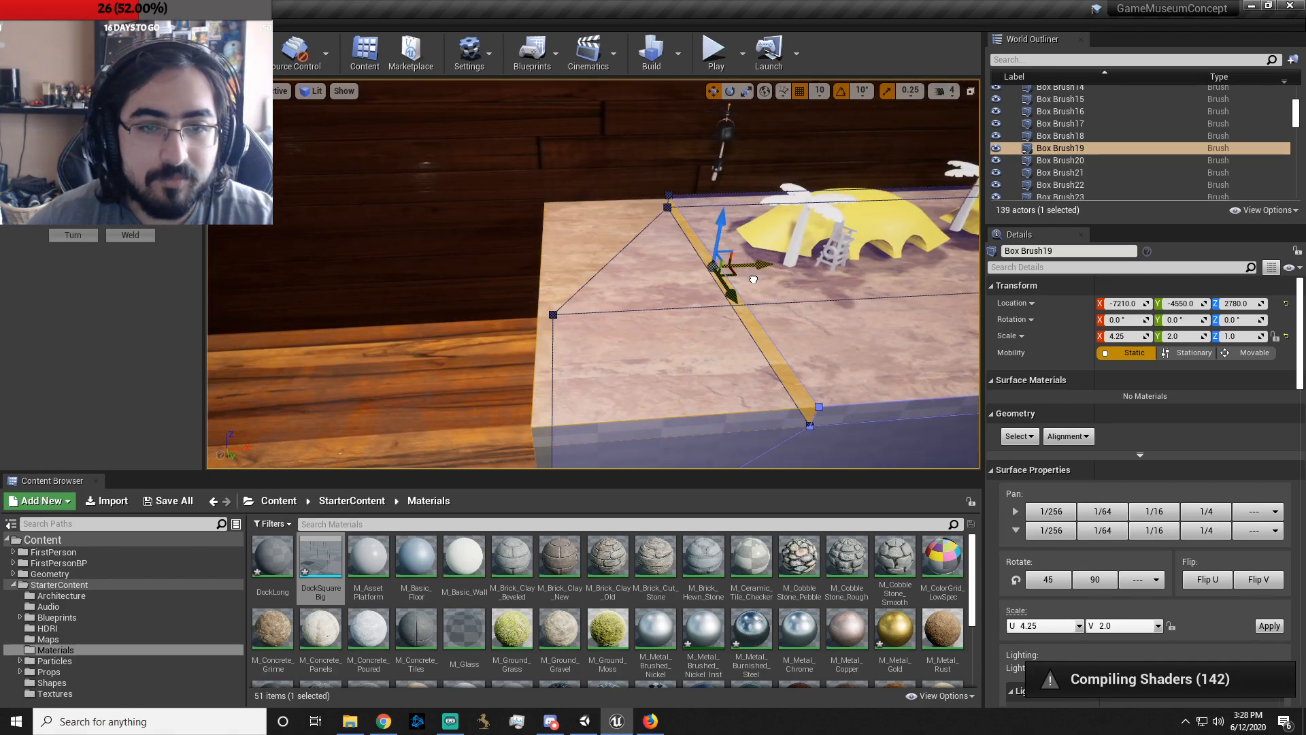
{"action": "right_click_drag", "start_coordinate": [753, 279], "coordinate": [735, 275]}
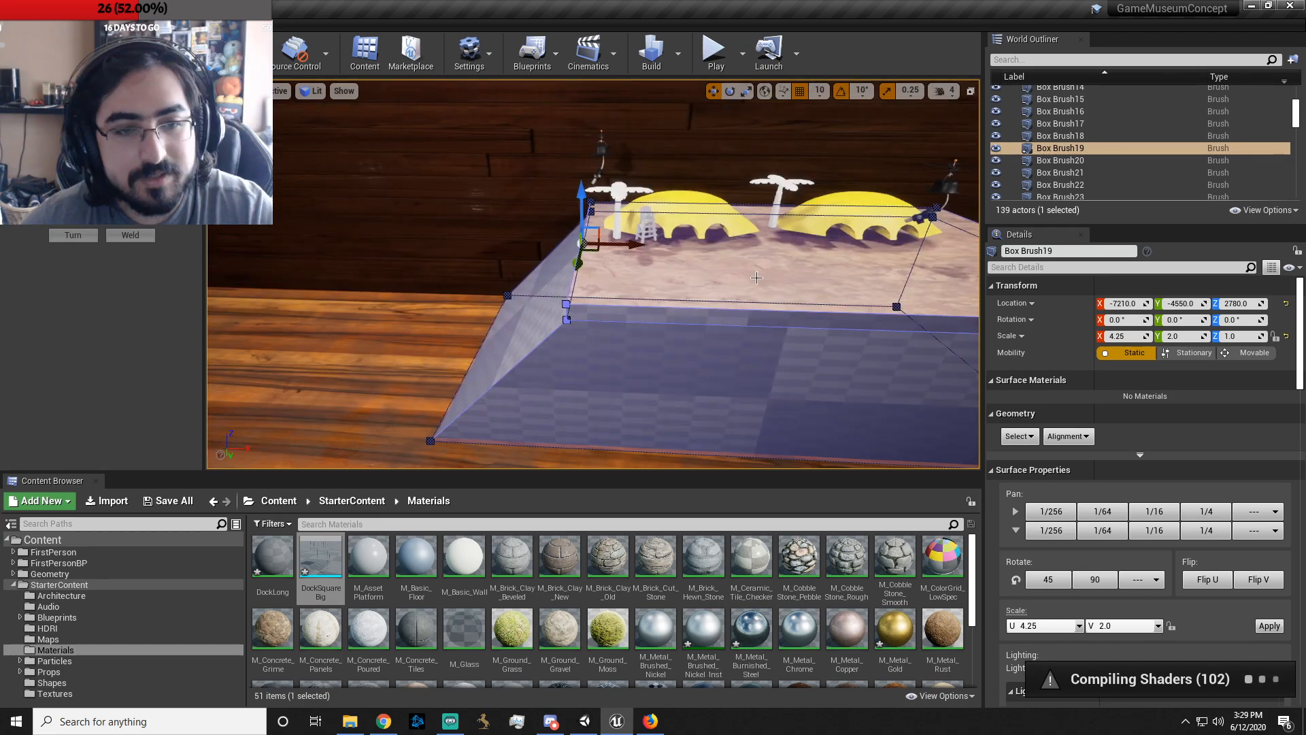
{"action": "key", "text": "ctrl+z"}
- Try shifting the layer's end face again, and undo the edits back through the top-face extrusion
{"action": "right_click_drag", "start_coordinate": [756, 277], "coordinate": [884, 262]}
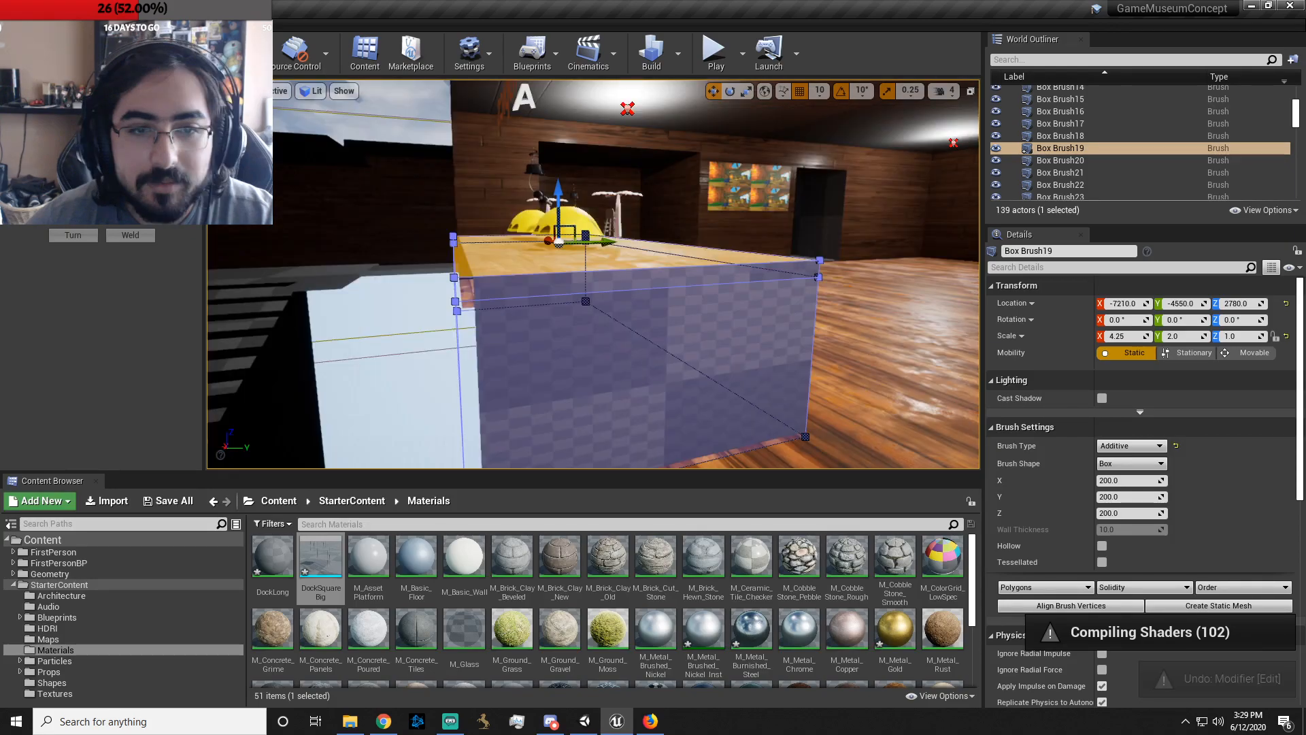
{"action": "right_click_drag", "start_coordinate": [885, 262], "coordinate": [749, 299]}
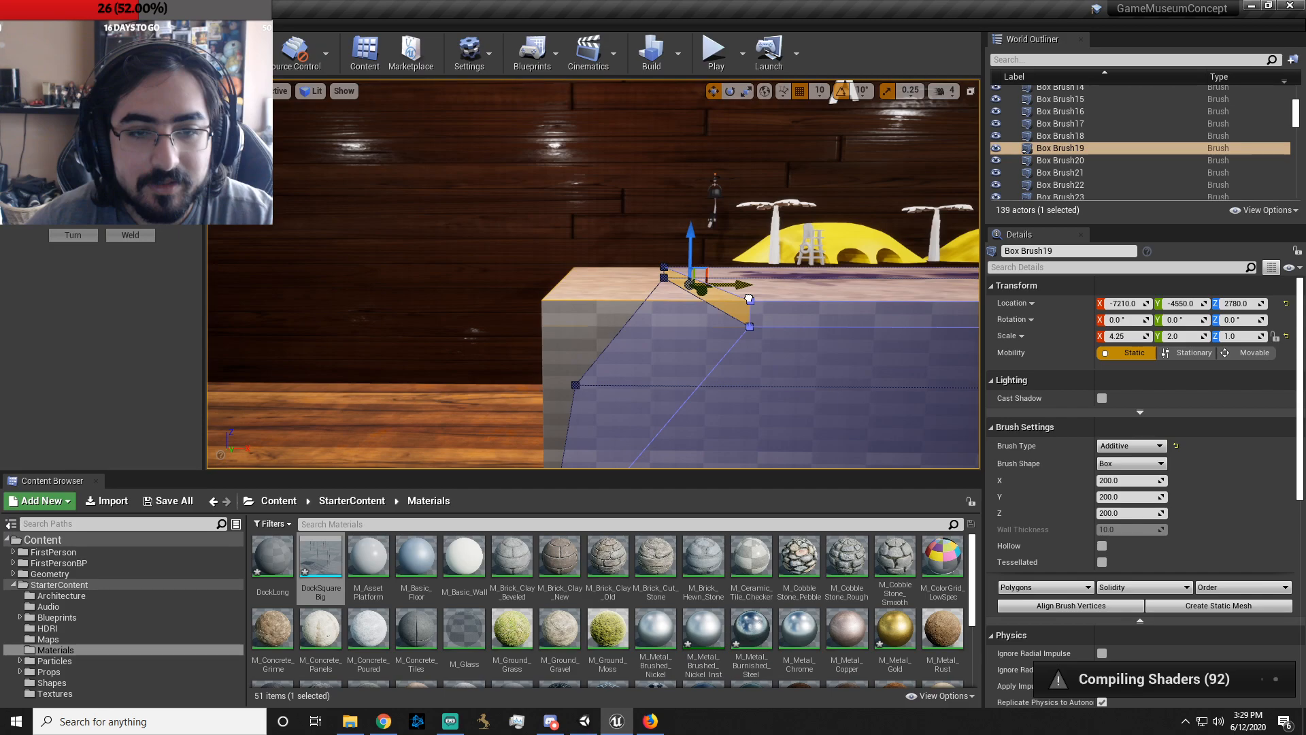
{"action": "left_click_drag", "start_coordinate": [749, 299], "coordinate": [620, 313]}
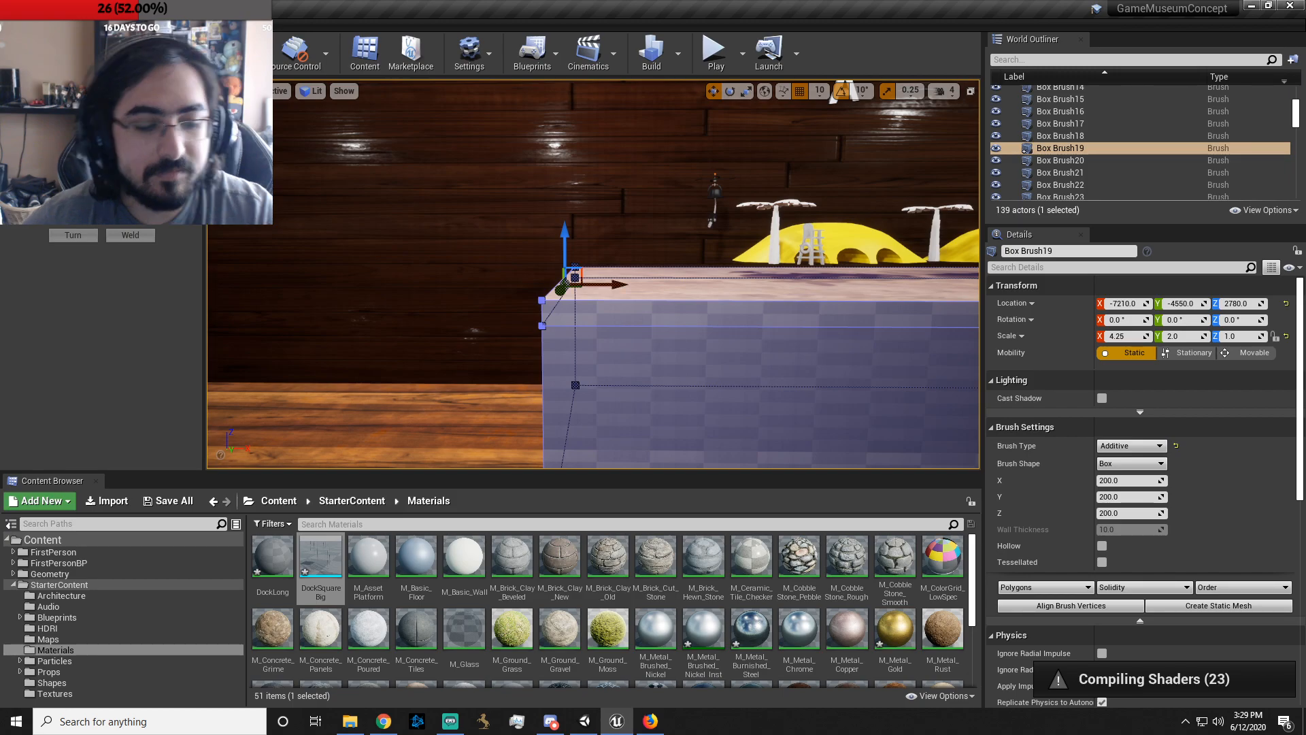
{"action": "key", "text": "ctrl+z"}
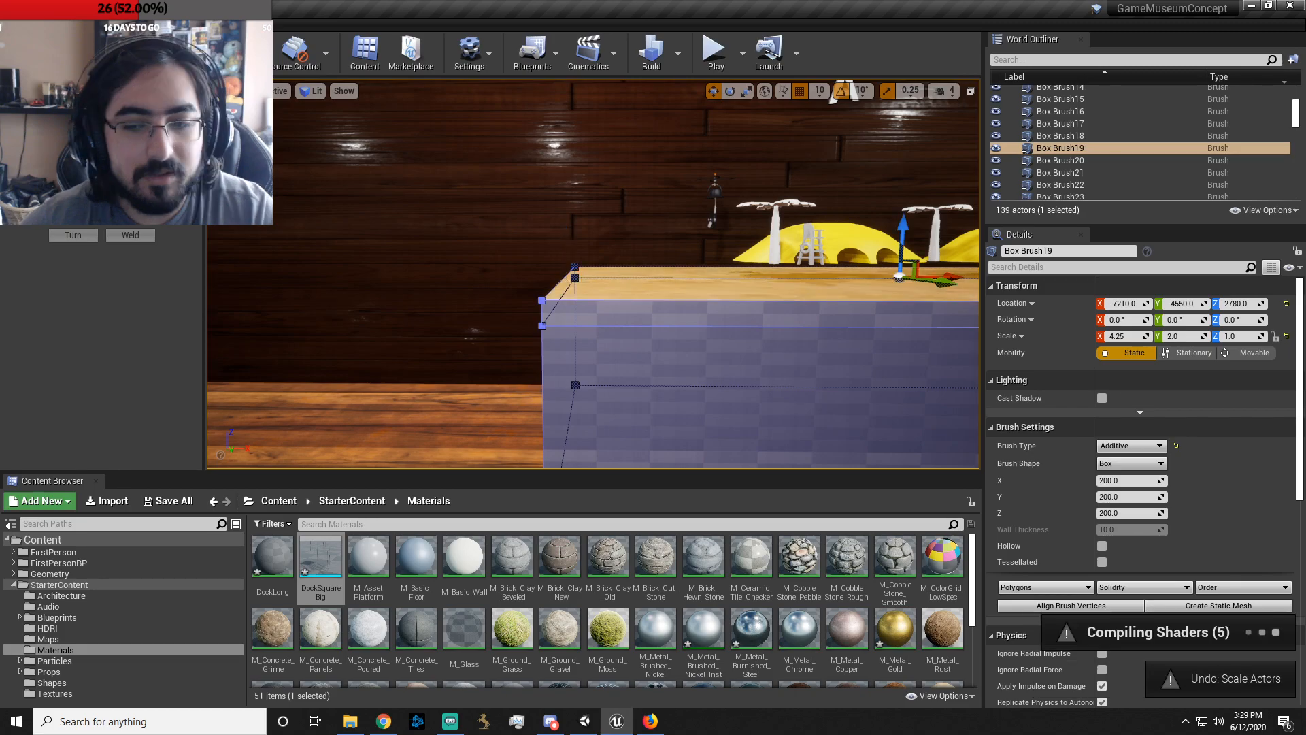
{"action": "key", "text": "ctrl+z"}
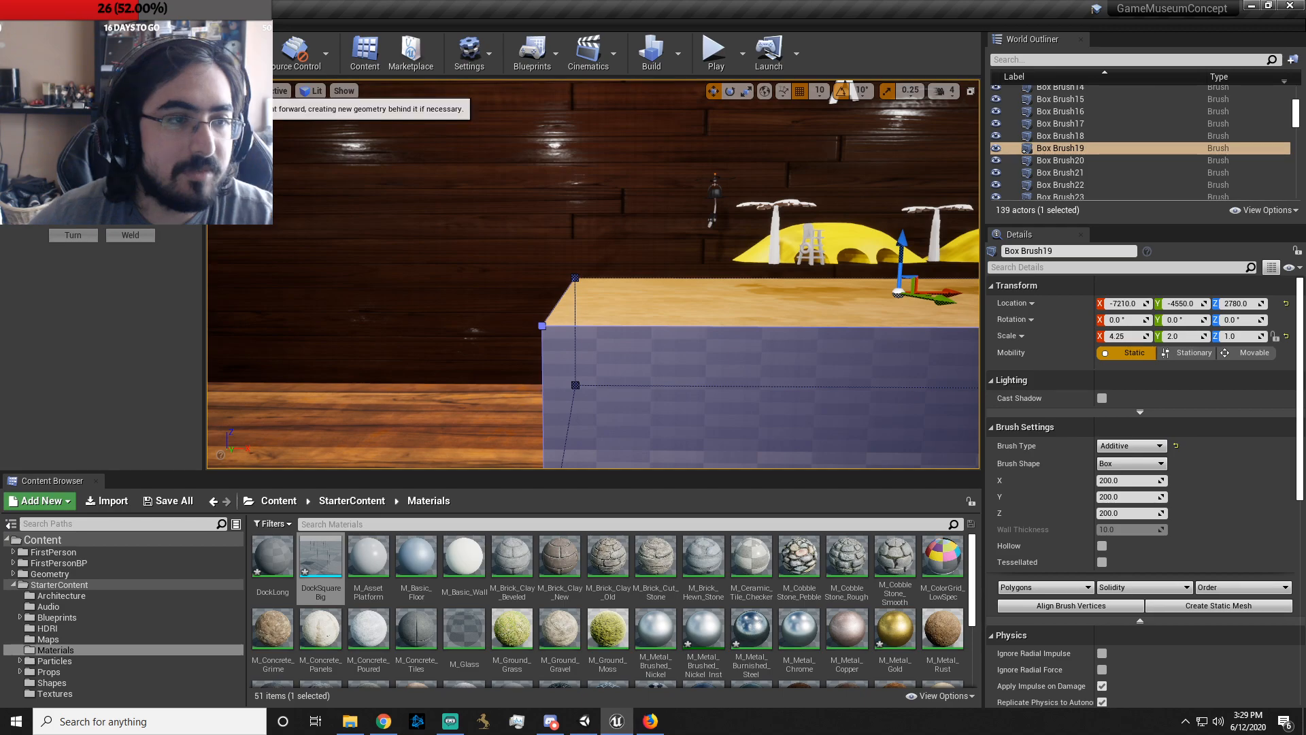
- Extrude the platform's top face upward again, undo the first attempt and keep a thinner layer
{"action": "left_click", "coordinate": [144, 91]}
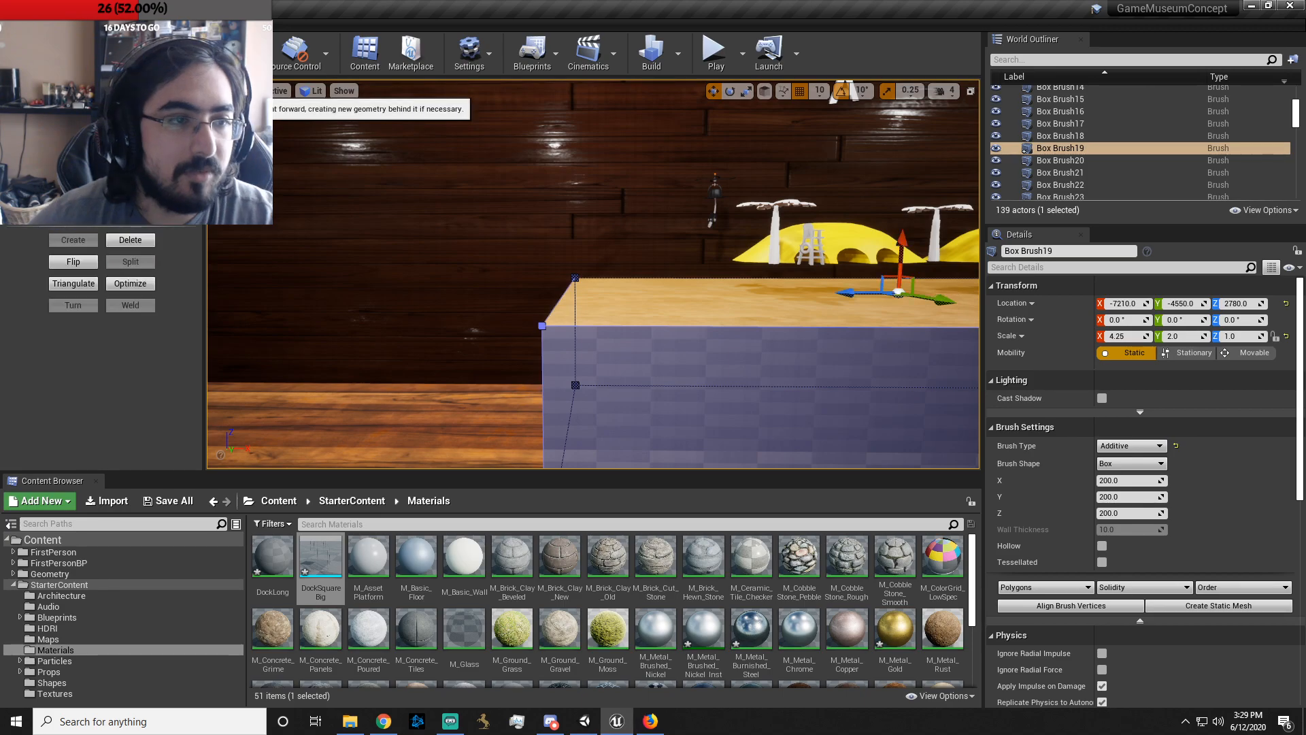
{"action": "left_click_drag", "start_coordinate": [905, 241], "coordinate": [903, 210]}
{"action": "right_click_drag", "start_coordinate": [737, 183], "coordinate": [808, 196]}
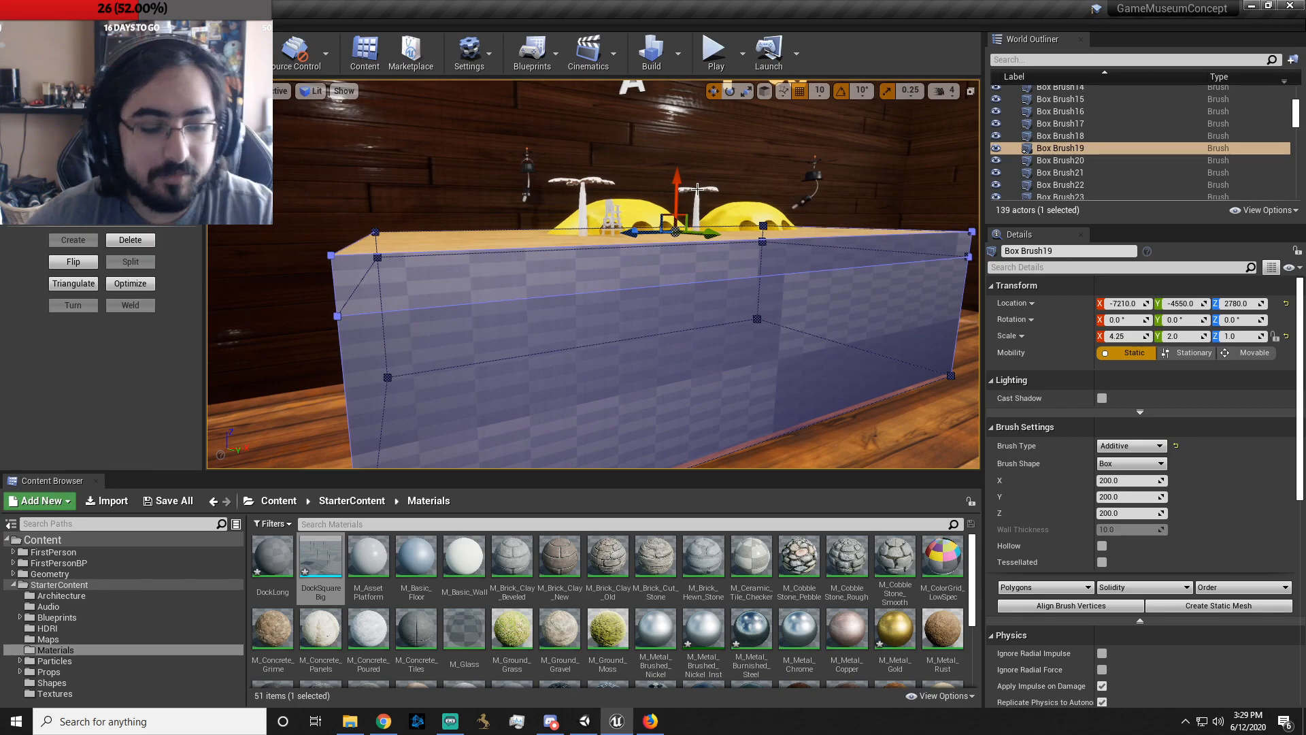
{"action": "key", "text": "ctrl+z"}
{"action": "left_click_drag", "start_coordinate": [682, 204], "coordinate": [686, 196]}
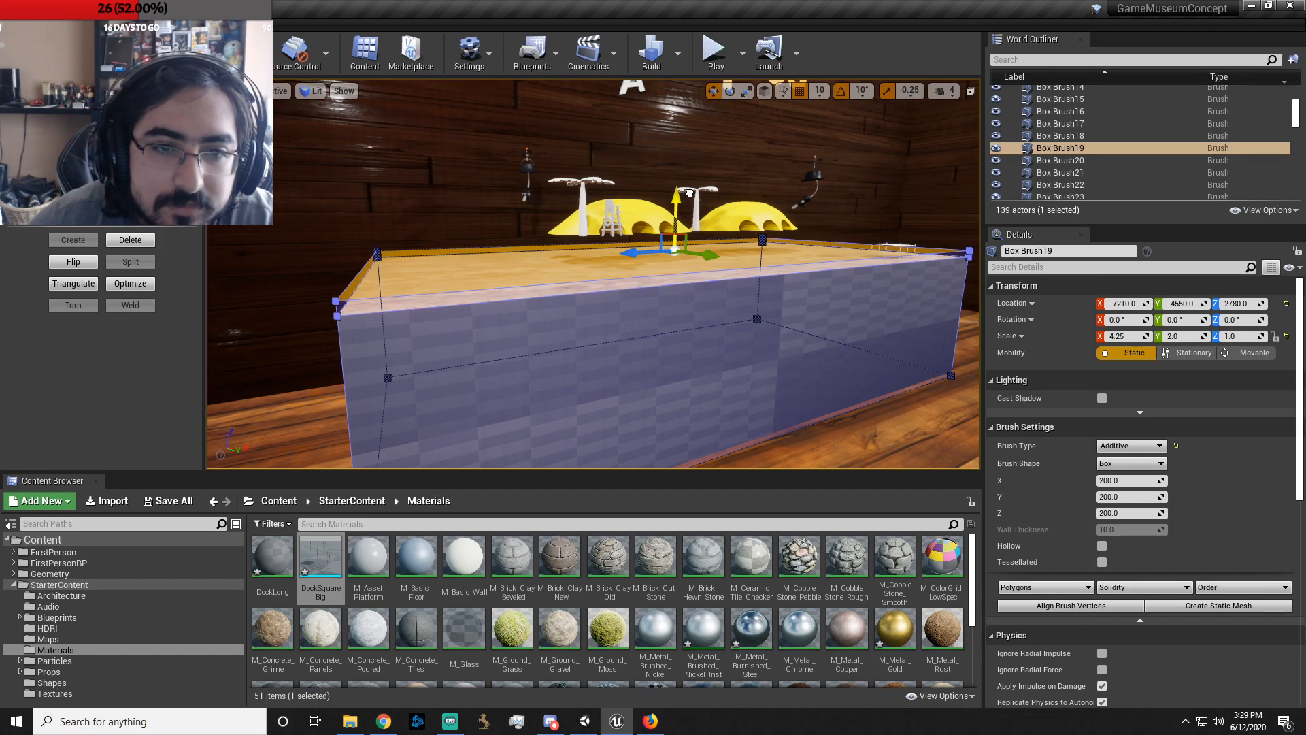
{"action": "left_click_drag", "start_coordinate": [689, 193], "coordinate": [690, 195]}
- Scale the extruded top face inward and raise it to form sloping borders around the sand
{"action": "mouse_move", "coordinate": [690, 266]}
{"action": "right_mouse_down"}
{"action": "mouse_move", "coordinate": [816, 269]}
{"action": "mouse_move", "coordinate": [827, 249]}
{"action": "mouse_move", "coordinate": [809, 279]}
{"action": "mouse_move", "coordinate": [699, 269]}
{"action": "right_mouse_up"}
{"action": "key", "text": "a"}
{"action": "key", "text": "w"}
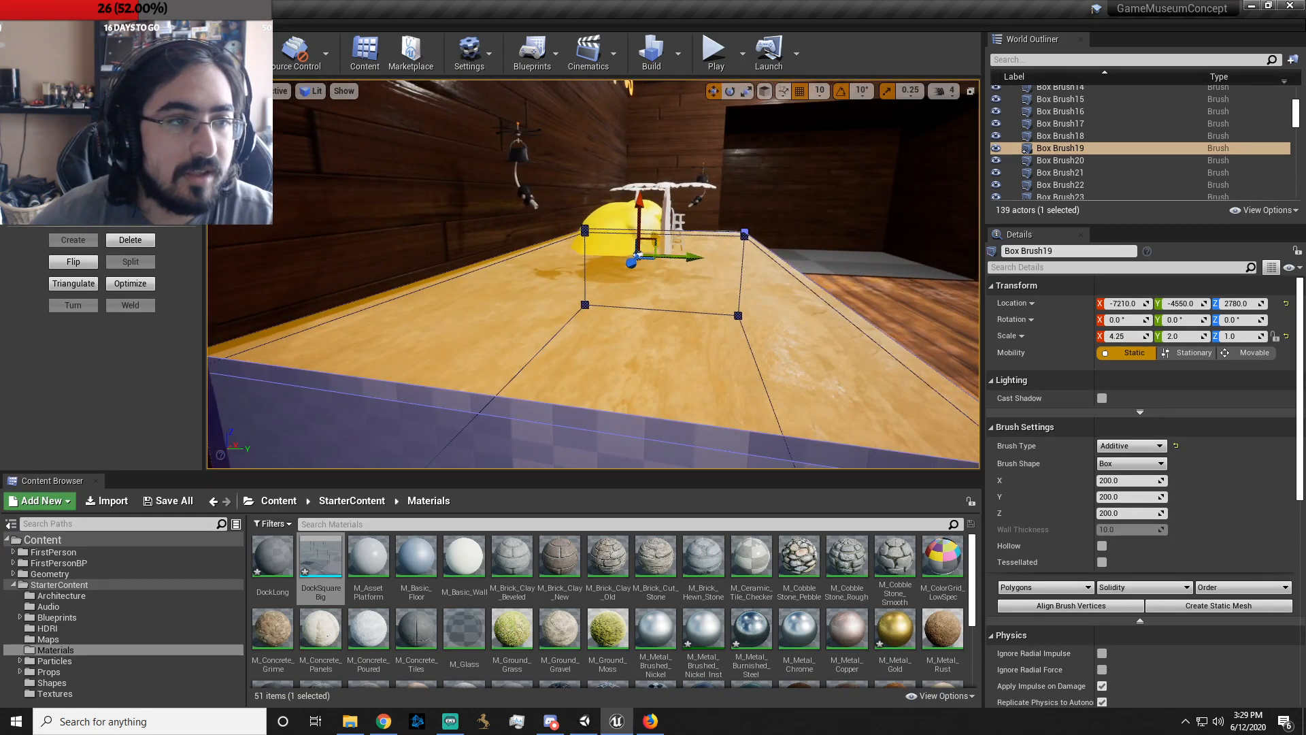
{"action": "key", "text": "e"}
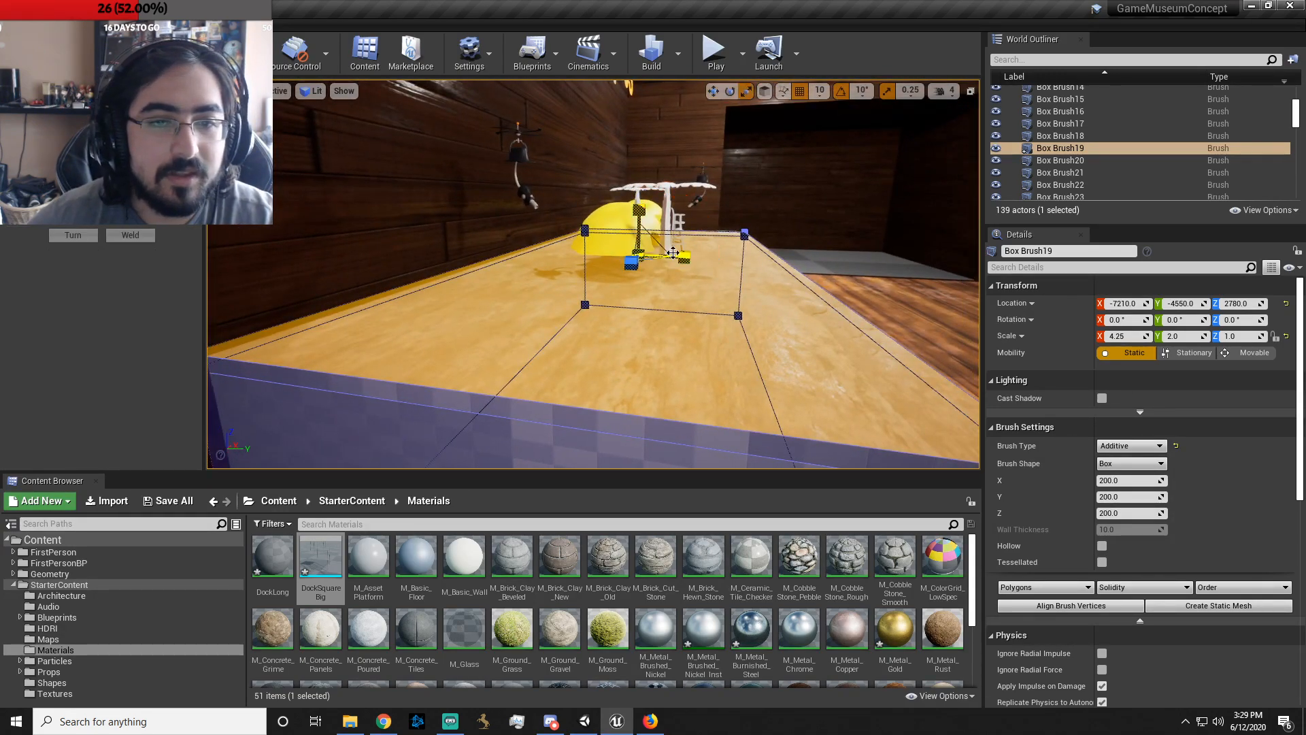
{"action": "left_click_drag", "start_coordinate": [644, 263], "coordinate": [641, 266]}
{"action": "key", "text": "d"}
{"action": "right_click_drag", "start_coordinate": [641, 266], "coordinate": [553, 281]}
{"action": "key", "text": "s"}
{"action": "key", "text": "w"}
{"action": "left_click_drag", "start_coordinate": [554, 269], "coordinate": [570, 263]}
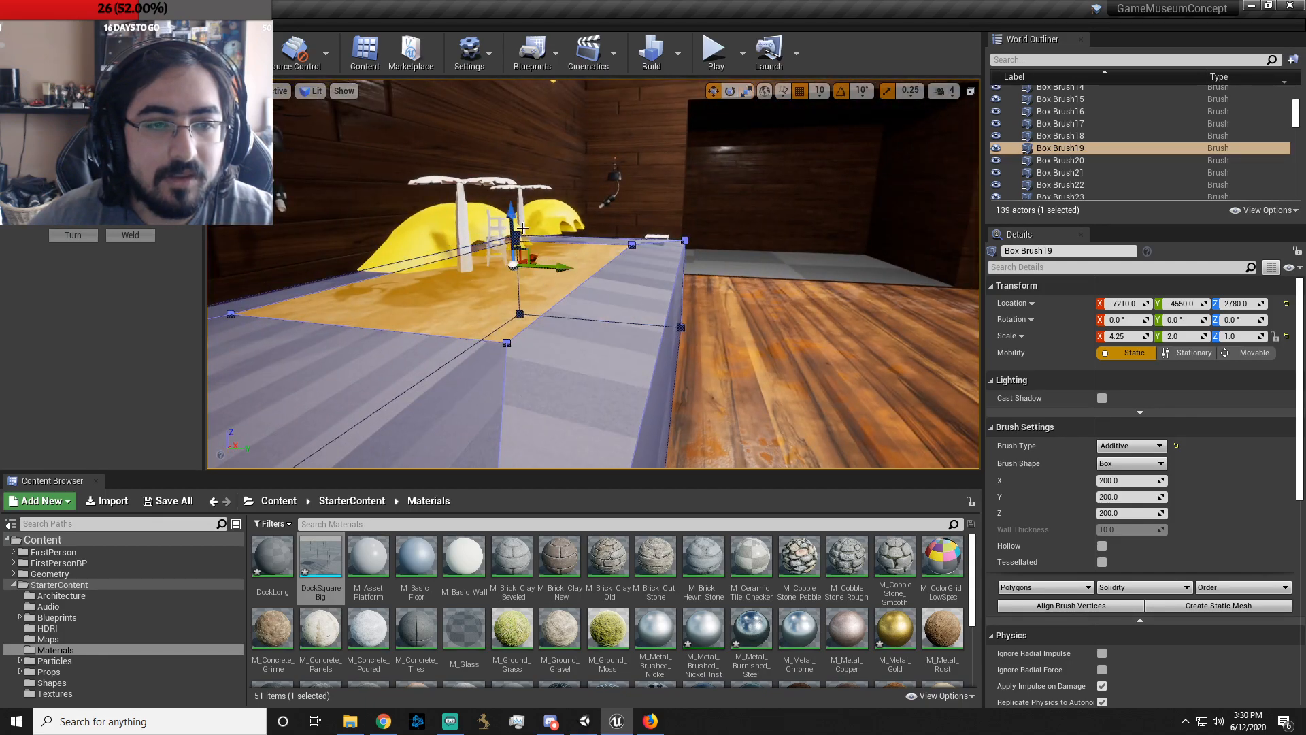
{"action": "mouse_move", "coordinate": [509, 215]}
{"action": "left_mouse_down"}
{"action": "mouse_move", "coordinate": [523, 195]}
{"action": "mouse_move", "coordinate": [545, 193]}
{"action": "left_mouse_up"}
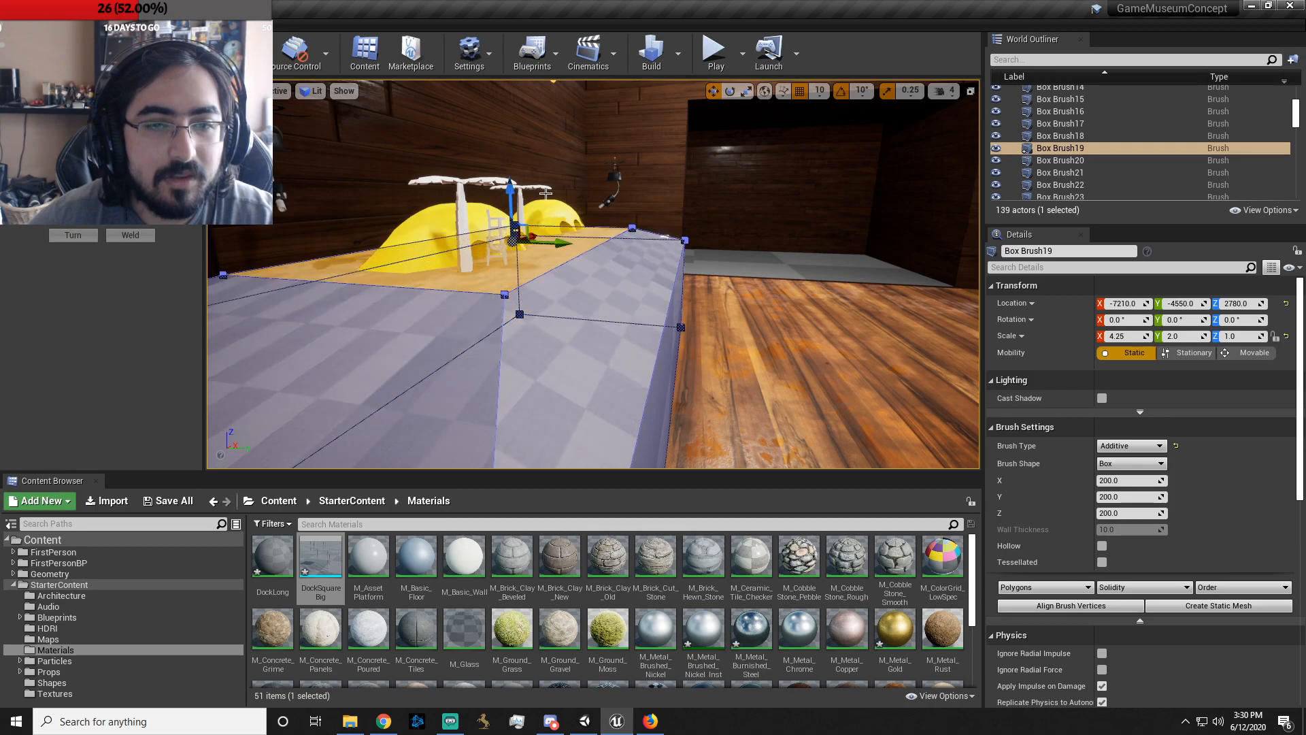
- Reposition the DockSquareBig mesh on the front slope at X -6900, Y -4410 and Z 2880
{"action": "mouse_move", "coordinate": [677, 139]}
{"action": "right_mouse_down"}
{"action": "mouse_move", "coordinate": [517, 139]}
{"action": "mouse_move", "coordinate": [354, 164]}
{"action": "mouse_move", "coordinate": [760, 156]}
{"action": "right_mouse_up"}
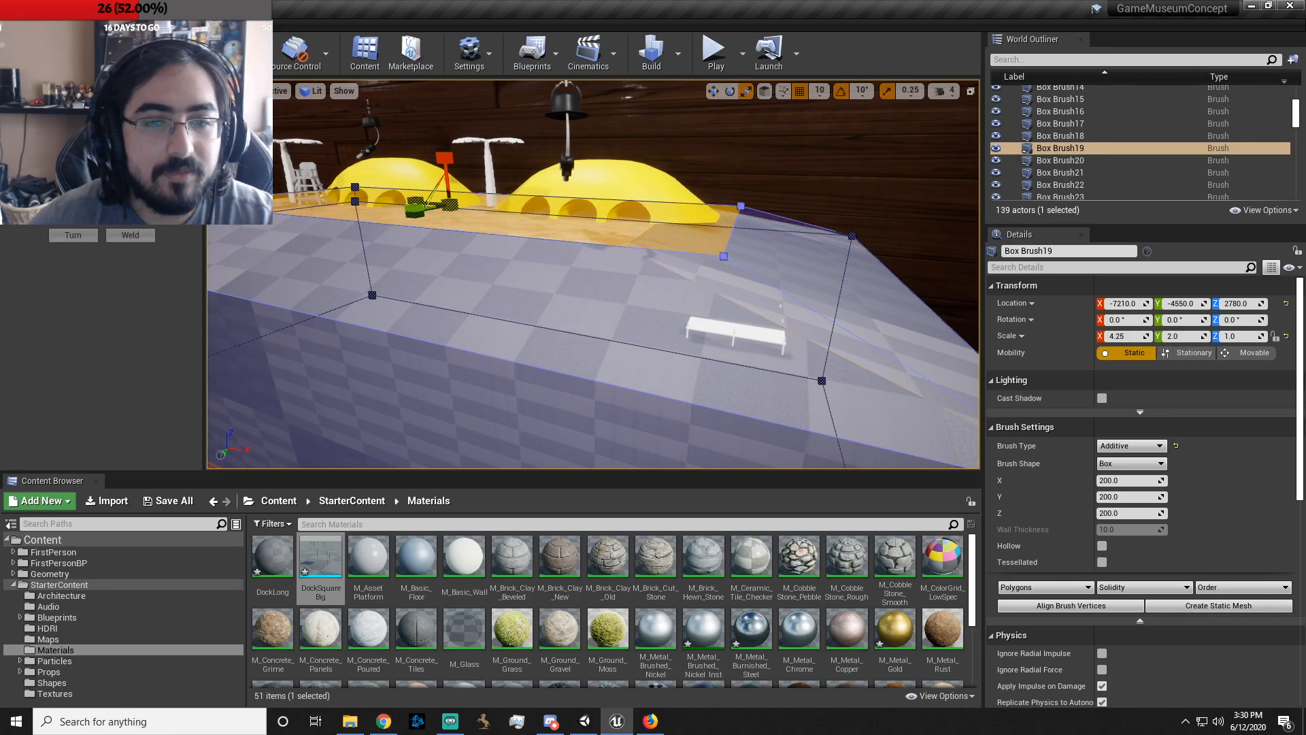
{"action": "left_click", "coordinate": [725, 330]}
{"action": "right_click_drag", "start_coordinate": [725, 330], "coordinate": [590, 306]}
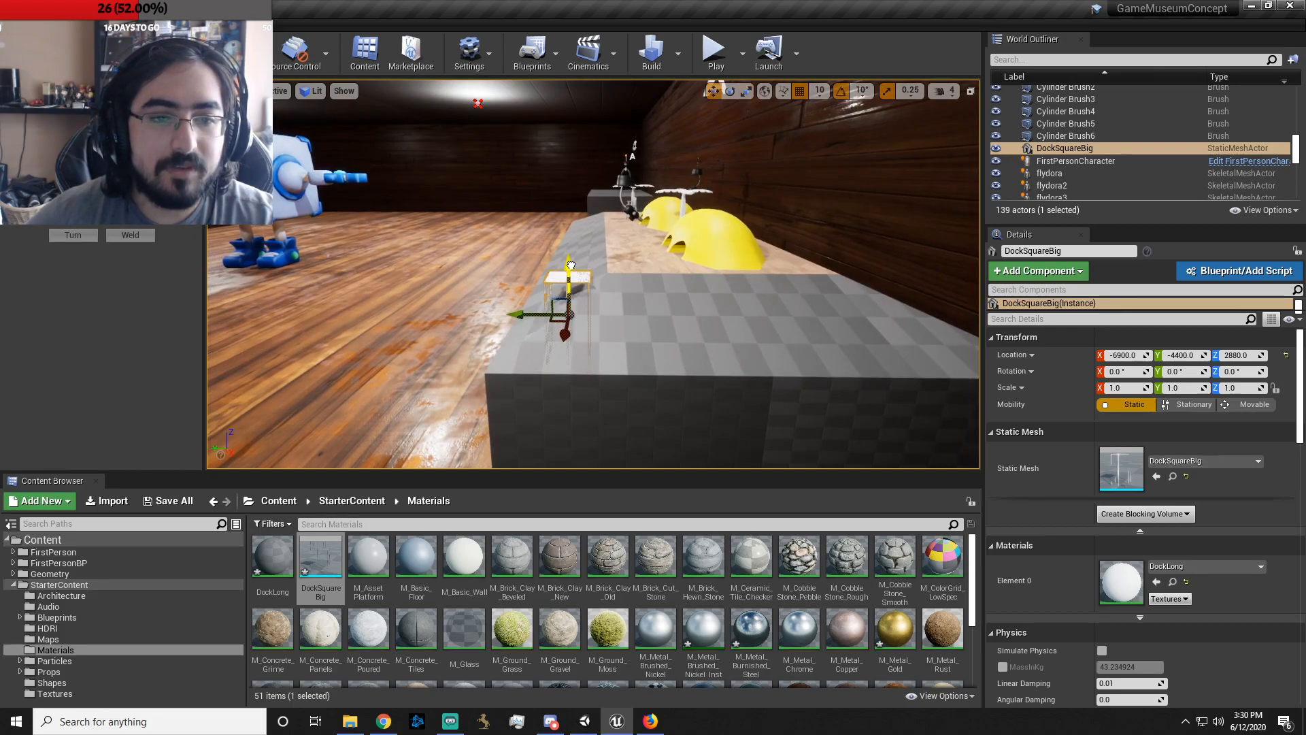
{"action": "mouse_move", "coordinate": [595, 276]}
{"action": "right_mouse_down"}
{"action": "mouse_move", "coordinate": [782, 280]}
{"action": "mouse_move", "coordinate": [598, 277]}
{"action": "right_mouse_up"}
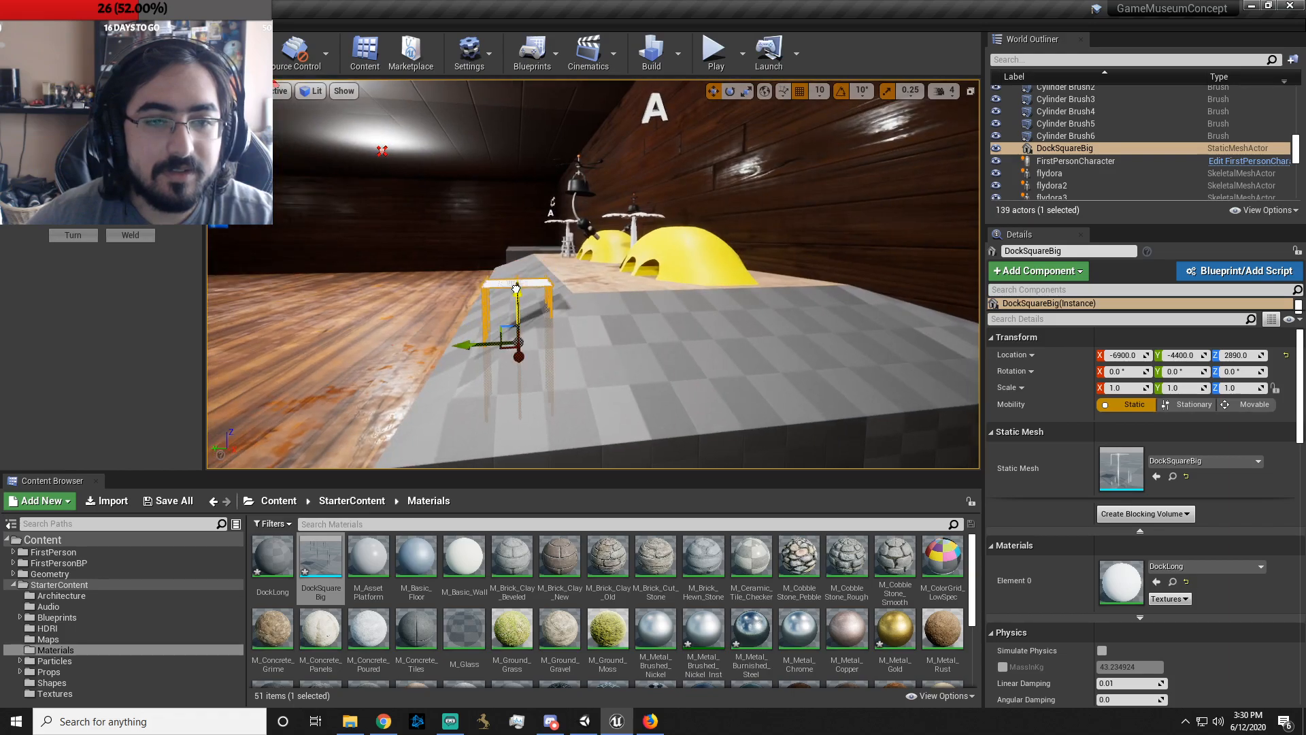
{"action": "right_click_drag", "start_coordinate": [516, 291], "coordinate": [400, 274]}
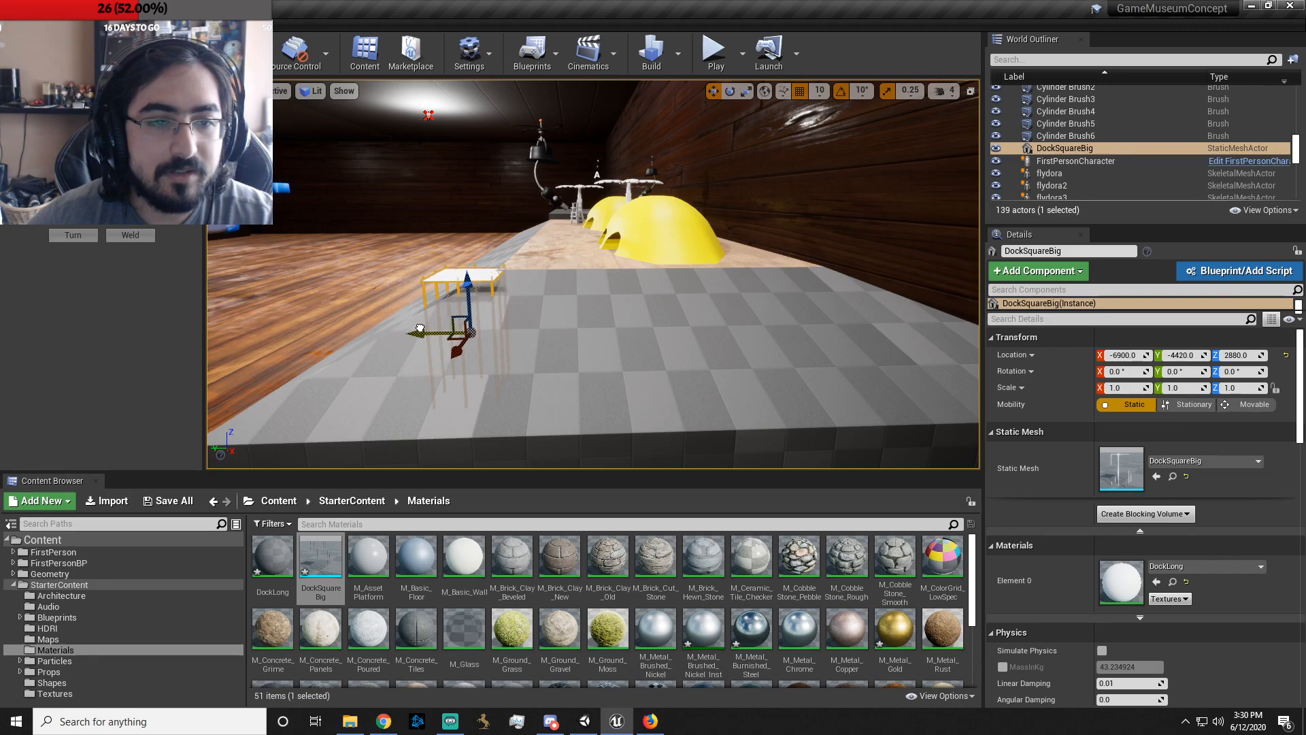
{"action": "right_click_drag", "start_coordinate": [411, 333], "coordinate": [443, 333]}
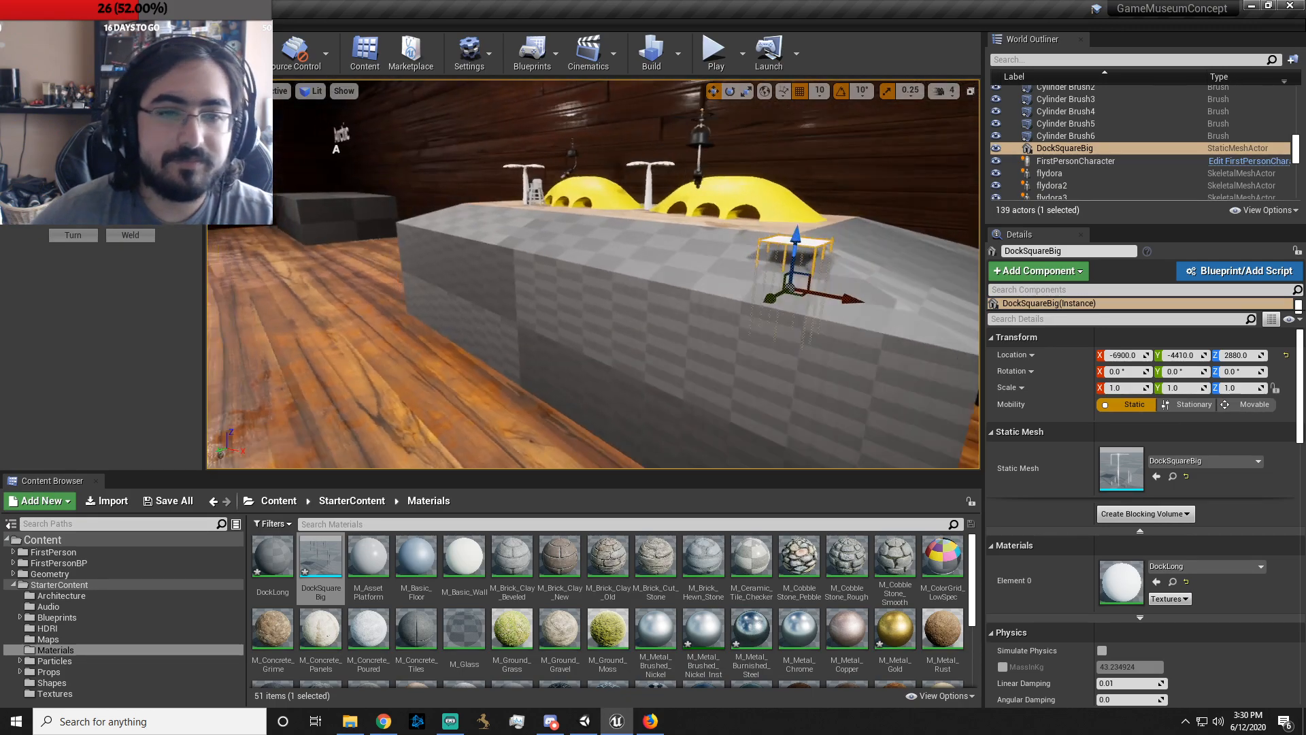
- Duplicate the dock mesh and place the copy in front of the original at Y -4380
{"action": "key", "text": "ctrl+w"}
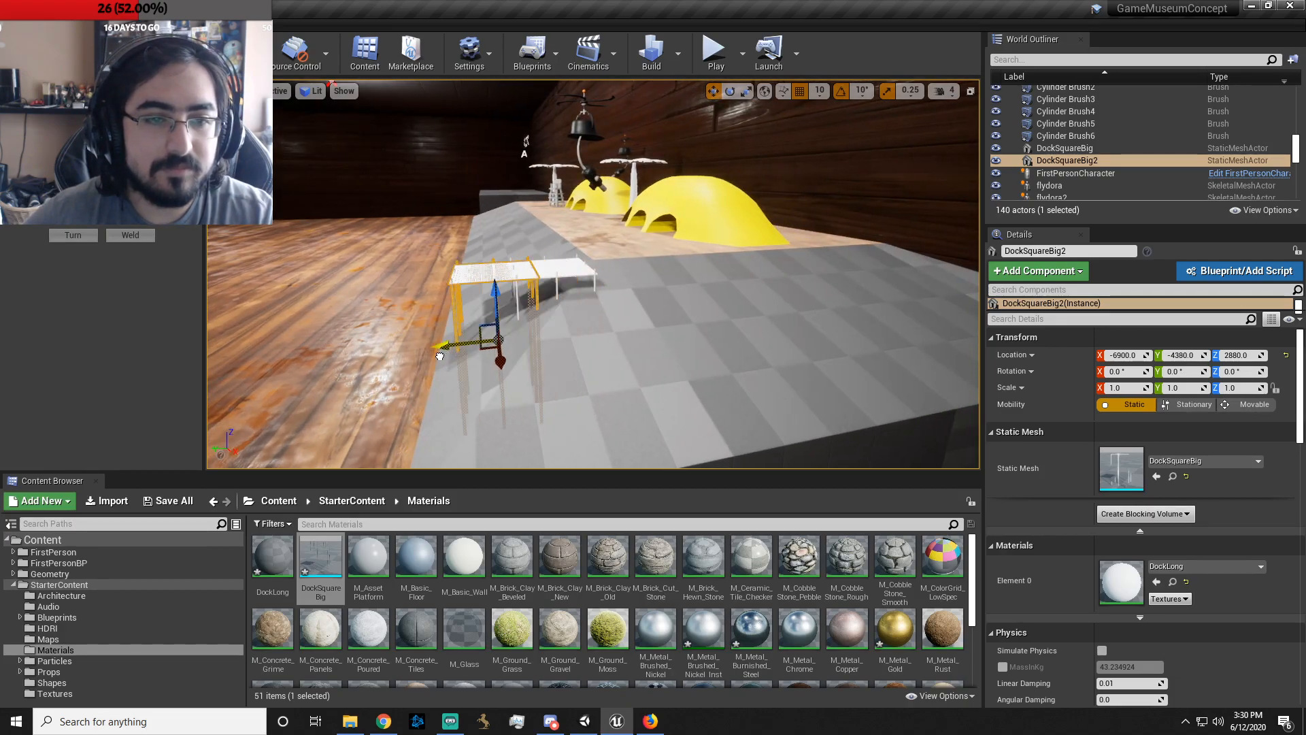
{"action": "mouse_move", "coordinate": [630, 327]}
{"action": "right_mouse_down"}
{"action": "mouse_move", "coordinate": [673, 326]}
{"action": "mouse_move", "coordinate": [599, 334]}
{"action": "right_mouse_up"}
{"action": "left_click", "coordinate": [685, 324]}
{"action": "left_click", "coordinate": [619, 256]}
{"action": "mouse_move", "coordinate": [620, 256]}
{"action": "right_mouse_down"}
{"action": "mouse_move", "coordinate": [530, 256]}
{"action": "mouse_move", "coordinate": [510, 231]}
{"action": "mouse_move", "coordinate": [629, 250]}
{"action": "mouse_move", "coordinate": [735, 197]}
{"action": "mouse_move", "coordinate": [891, 282]}
{"action": "mouse_move", "coordinate": [884, 262]}
{"action": "mouse_move", "coordinate": [783, 258]}
{"action": "right_mouse_up"}
{"action": "left_click", "coordinate": [620, 255]}
{"action": "left_click", "coordinate": [565, 263]}
{"action": "right_click_drag", "start_coordinate": [564, 327], "coordinate": [632, 353]}
- Select the platform's sloping front face and extrude it slightly outward
{"action": "right_click", "coordinate": [562, 328]}
{"action": "left_click", "coordinate": [462, 390]}
{"action": "mouse_move", "coordinate": [462, 390]}
{"action": "right_mouse_down"}
{"action": "mouse_move", "coordinate": [435, 381]}
{"action": "mouse_move", "coordinate": [490, 379]}
{"action": "mouse_move", "coordinate": [463, 358]}
{"action": "right_mouse_up"}
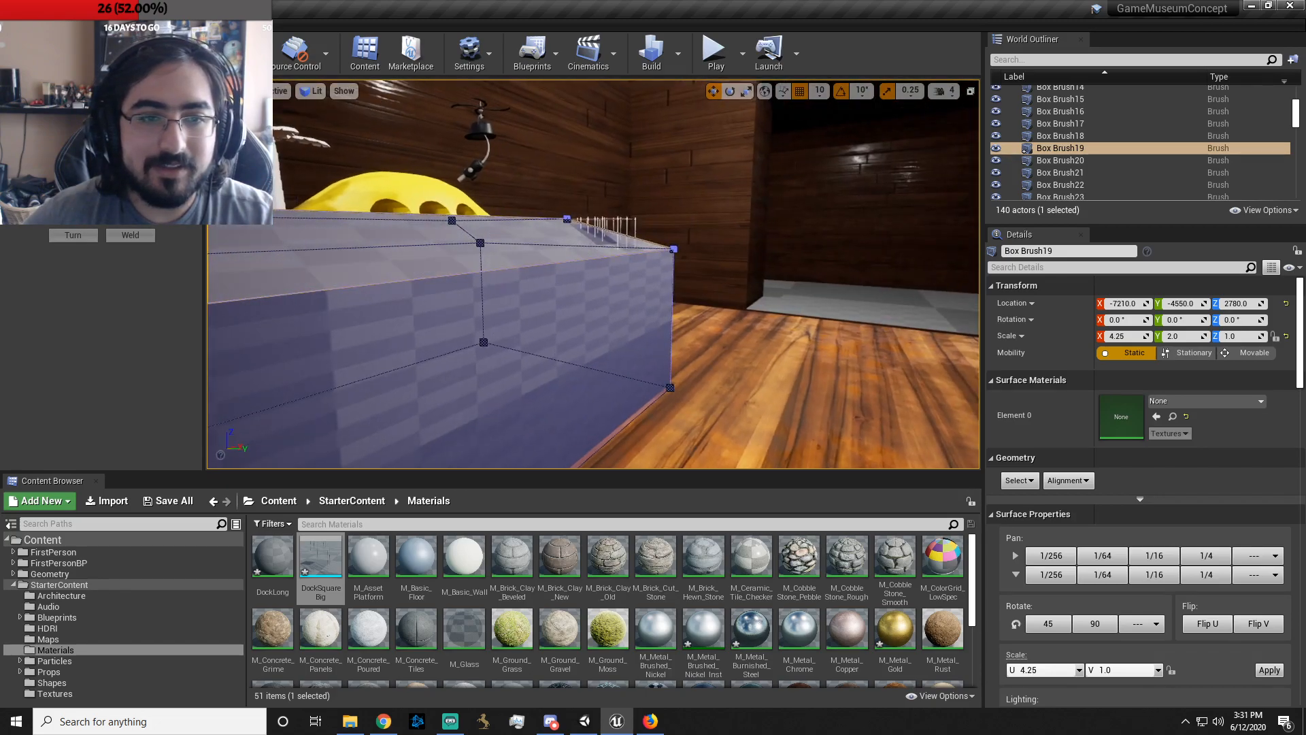
{"action": "right_click_drag", "start_coordinate": [657, 284], "coordinate": [632, 275]}
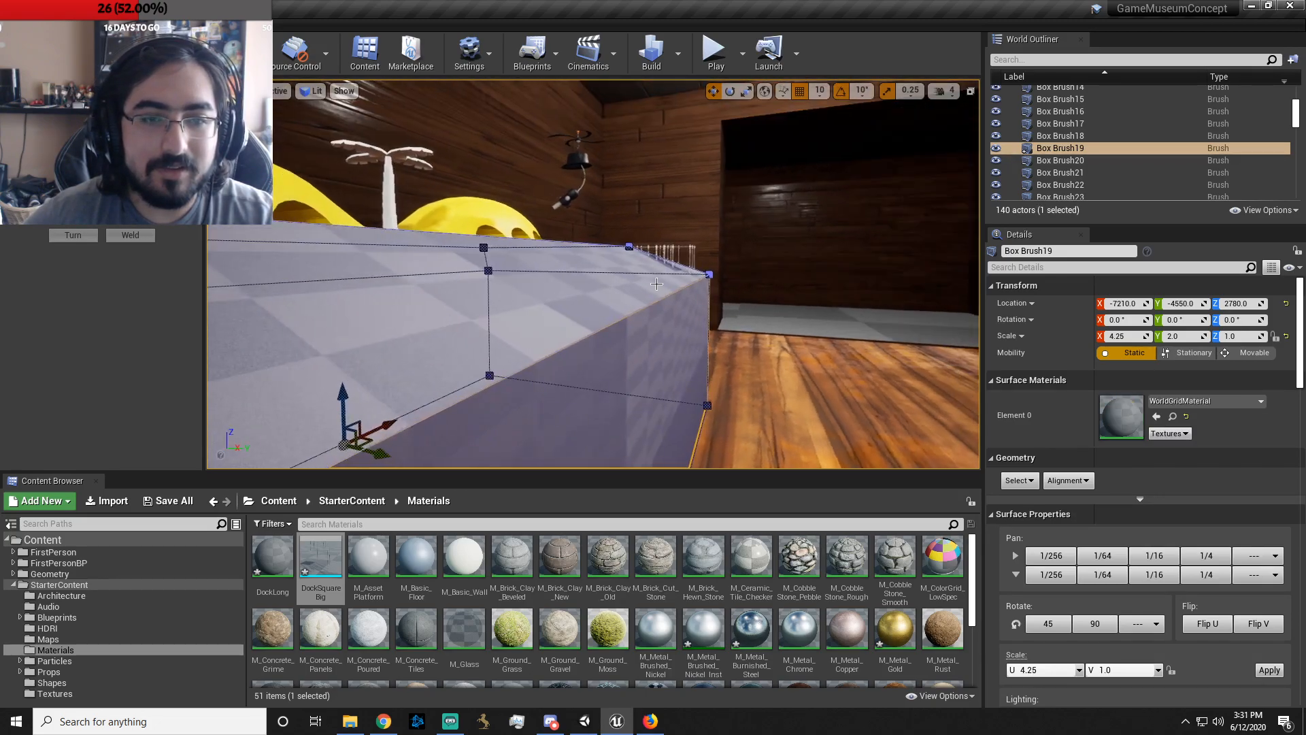
{"action": "mouse_move", "coordinate": [326, 230]}
{"action": "right_mouse_down"}
{"action": "mouse_move", "coordinate": [388, 221]}
{"action": "mouse_move", "coordinate": [370, 241]}
{"action": "right_mouse_up"}
{"action": "left_click", "coordinate": [103, 92]}
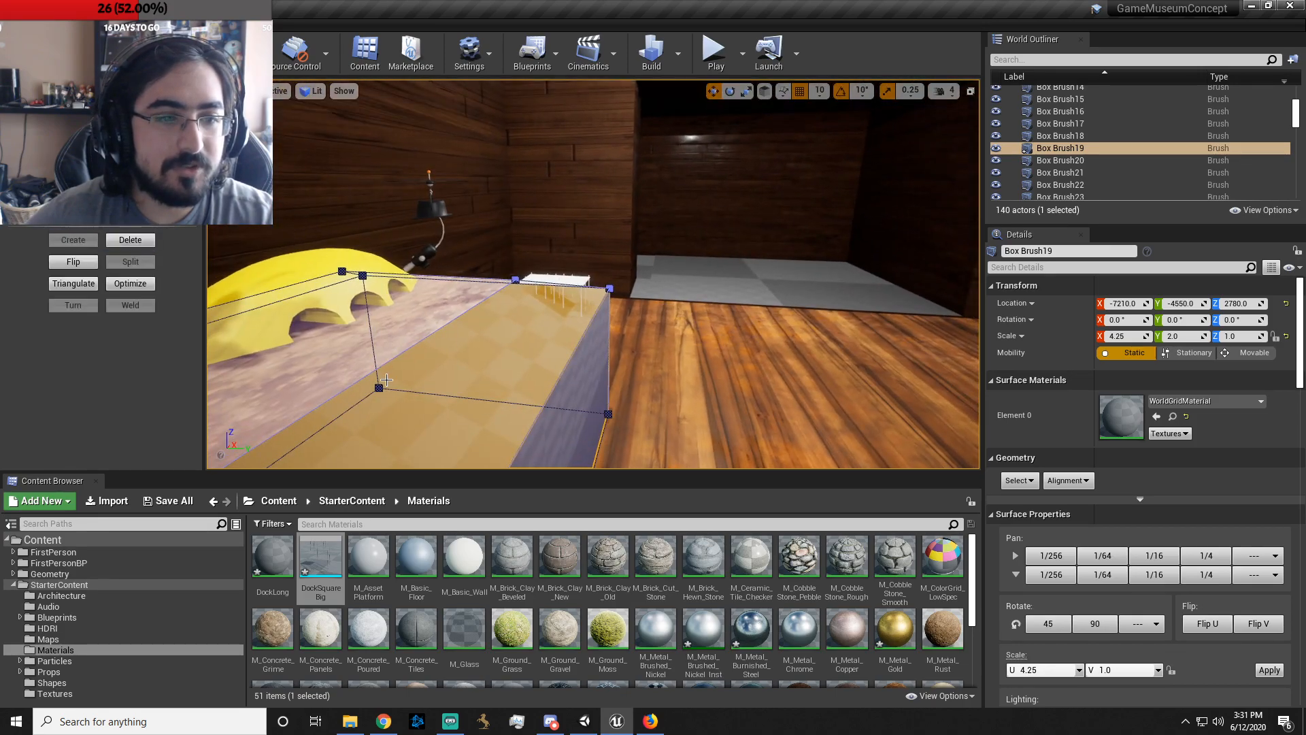
{"action": "right_click_drag", "start_coordinate": [387, 381], "coordinate": [391, 409]}
{"action": "mouse_move", "coordinate": [483, 364]}
{"action": "right_mouse_down"}
{"action": "mouse_move", "coordinate": [415, 371]}
{"action": "mouse_move", "coordinate": [484, 364]}
{"action": "right_mouse_up"}
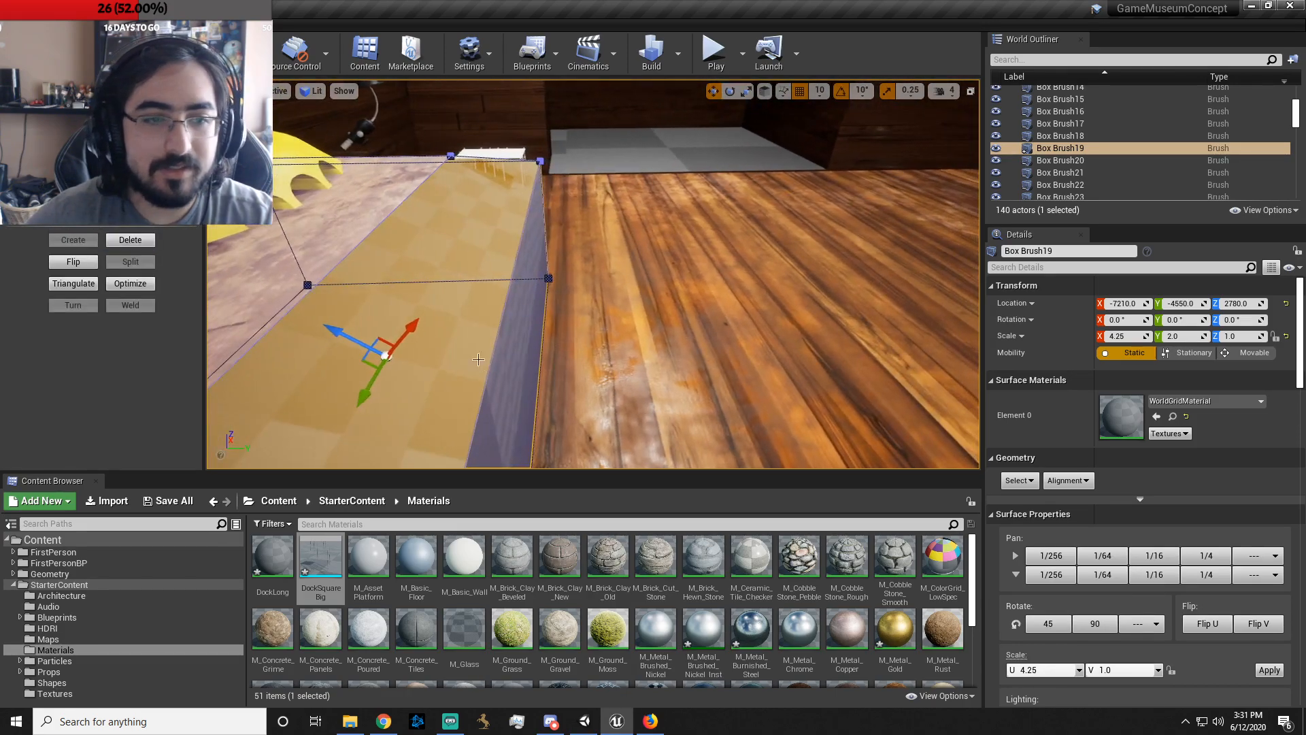
{"action": "mouse_move", "coordinate": [413, 327]}
{"action": "left_mouse_down"}
{"action": "mouse_move", "coordinate": [439, 315]}
{"action": "mouse_move", "coordinate": [420, 320]}
{"action": "left_mouse_up"}
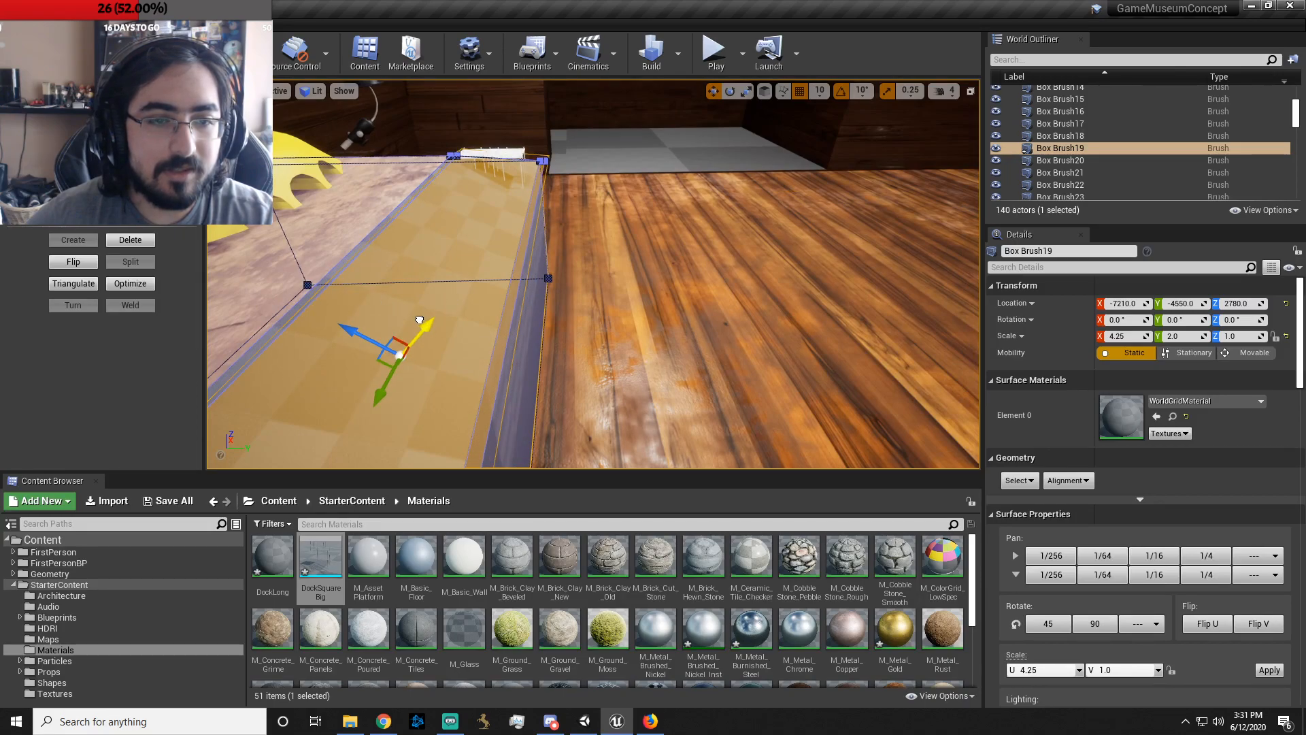
- Try to rotate the extruded front face of the Tropics platform
{"action": "right_click_drag", "start_coordinate": [420, 319], "coordinate": [238, 272]}
{"action": "right_click_drag", "start_coordinate": [681, 235], "coordinate": [634, 233]}
{"action": "key", "text": "e"}
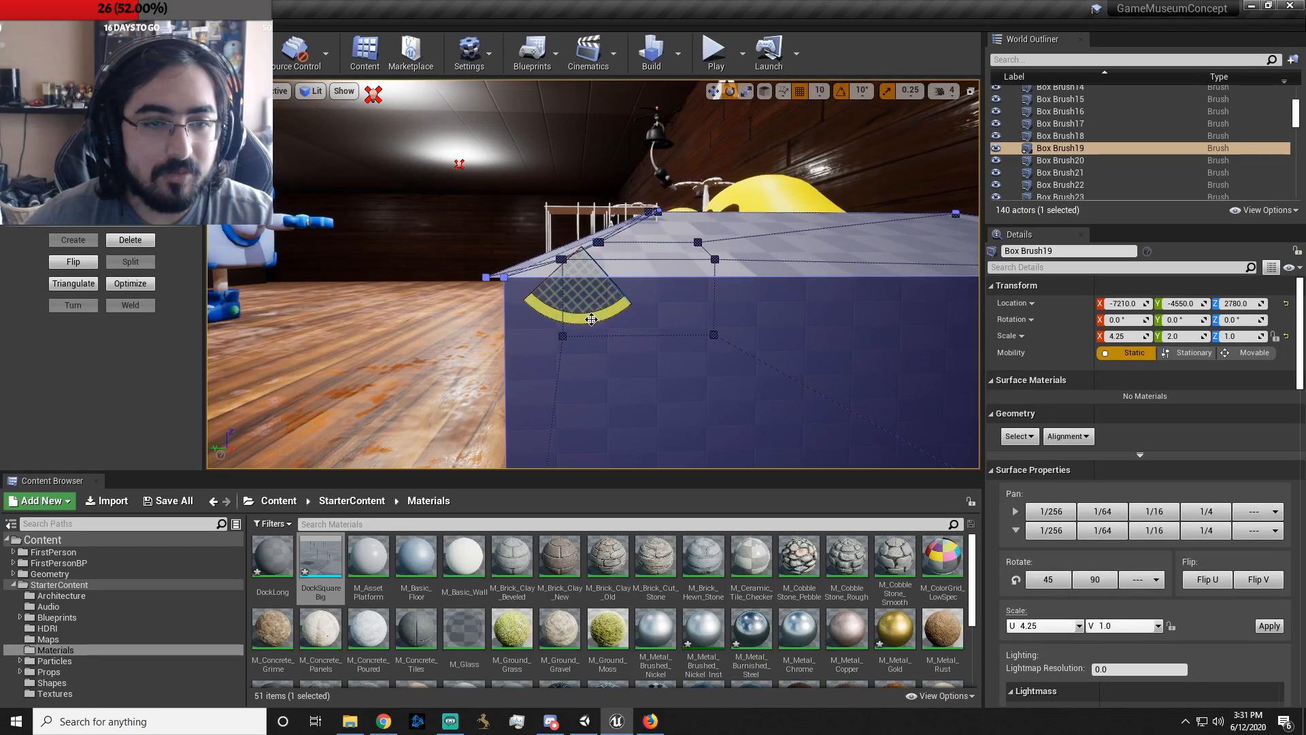
{"action": "left_click_drag", "start_coordinate": [591, 319], "coordinate": [591, 319]}
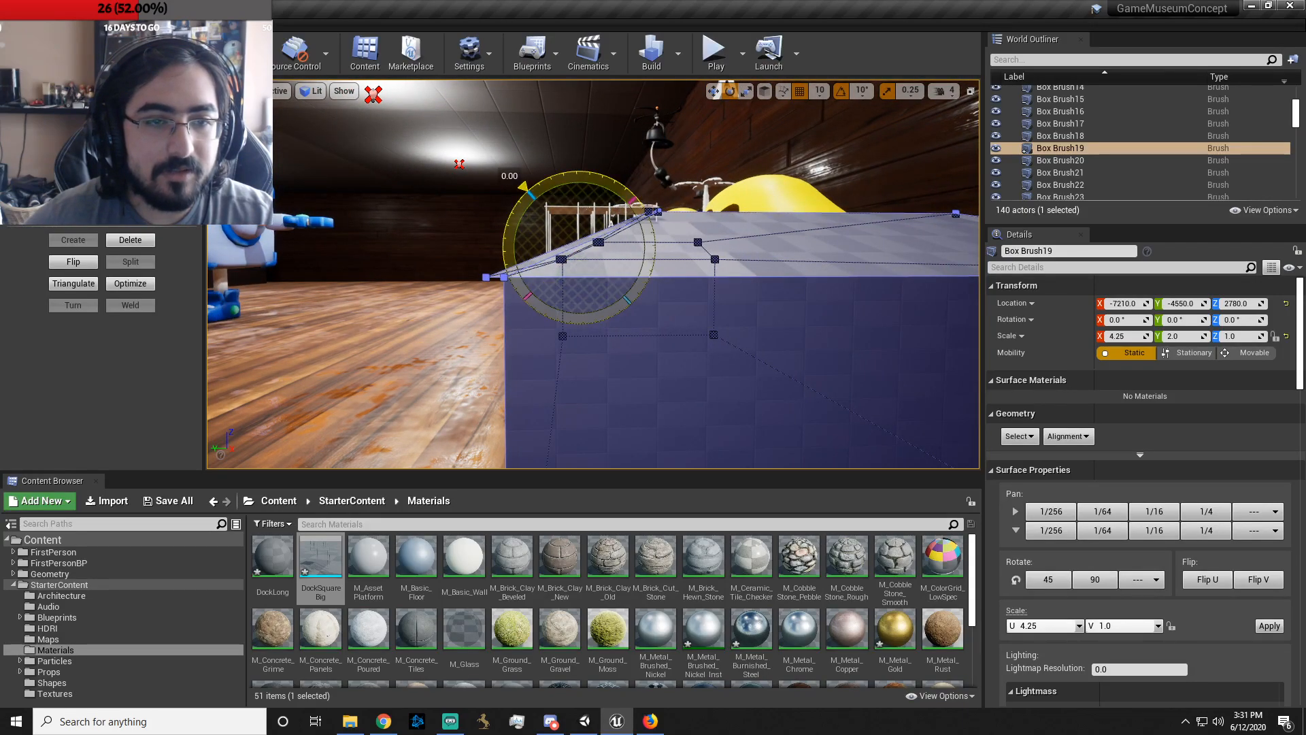
{"action": "left_click_drag", "start_coordinate": [592, 319], "coordinate": [546, 310]}
{"action": "mouse_move", "coordinate": [546, 309]}
{"action": "right_mouse_down"}
{"action": "mouse_move", "coordinate": [578, 299]}
{"action": "mouse_move", "coordinate": [558, 306]}
{"action": "mouse_move", "coordinate": [562, 340]}
{"action": "right_mouse_up"}
- Undo the rotation and the extrusion of the platform's front slope
{"action": "key", "text": "ctrl+z"}
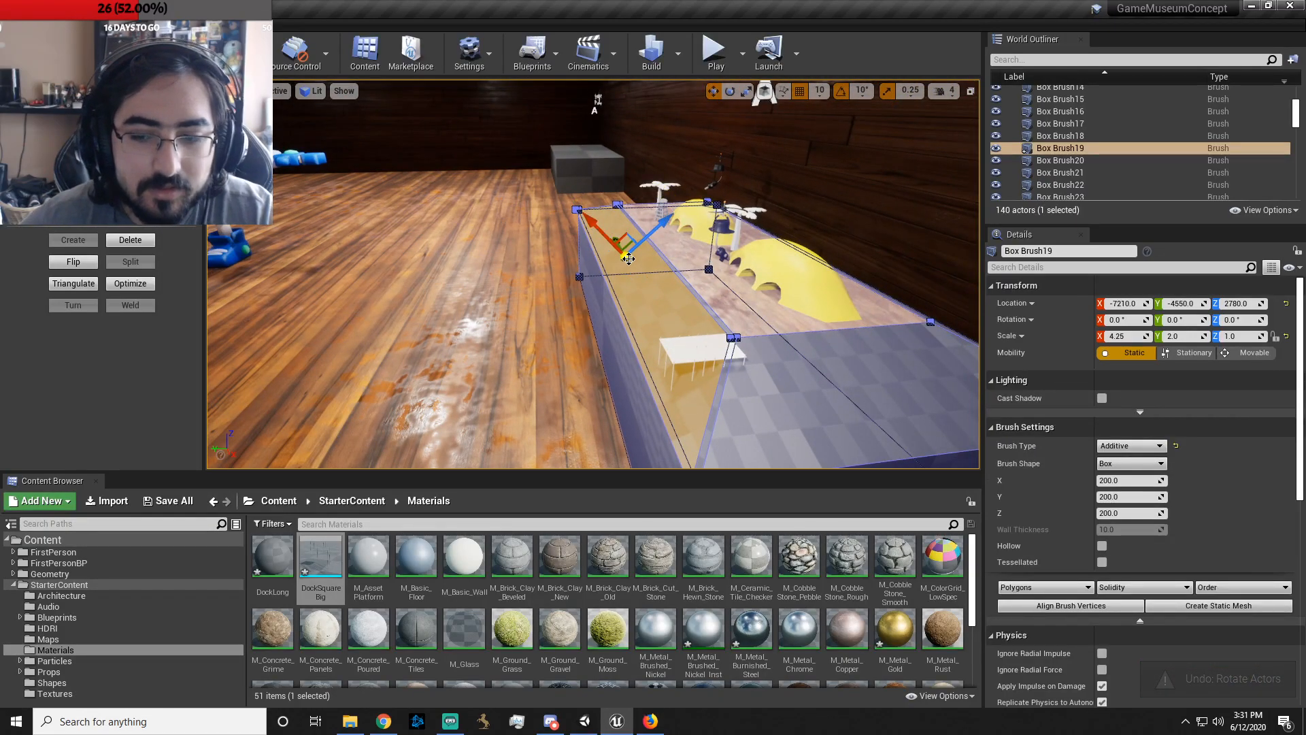
{"action": "key", "text": "ctrl+z"}
{"action": "key", "text": "ctrl+z"}
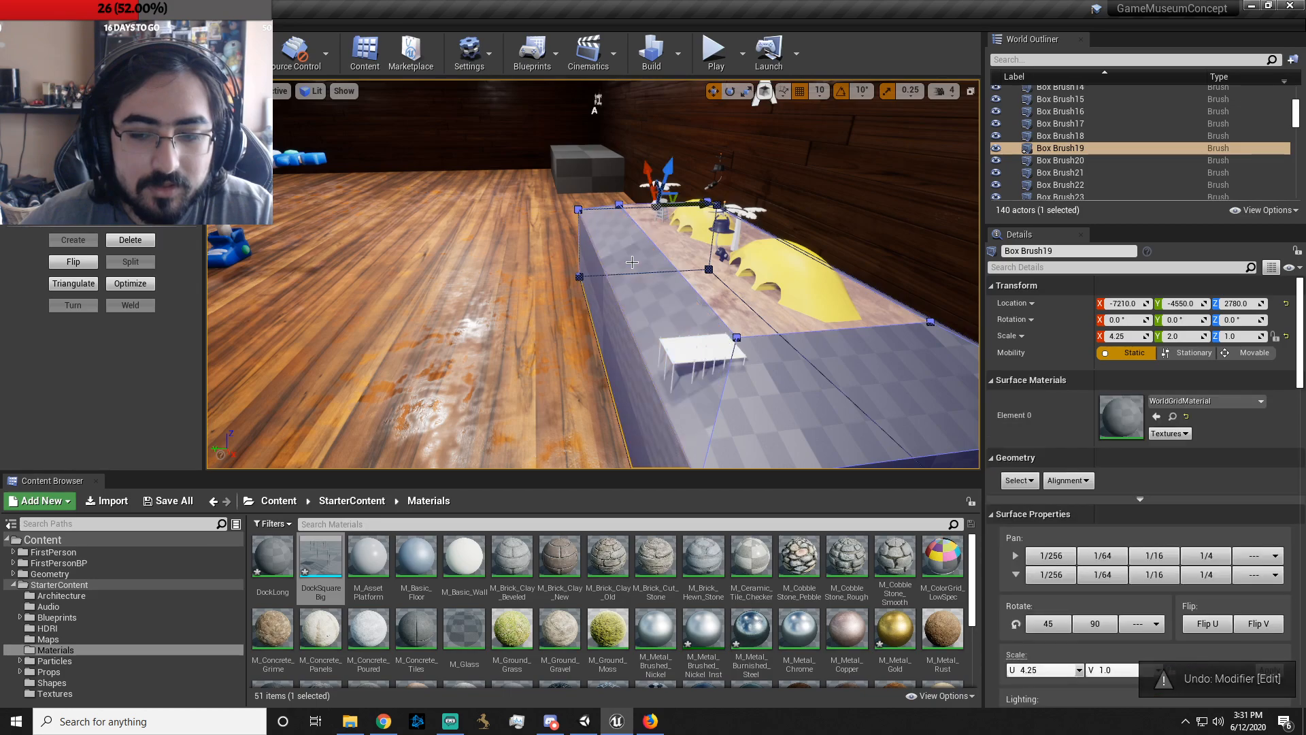
- Try to pull the platform's sloping front face outward from the sand, and undo the move
{"action": "left_click", "coordinate": [653, 300]}
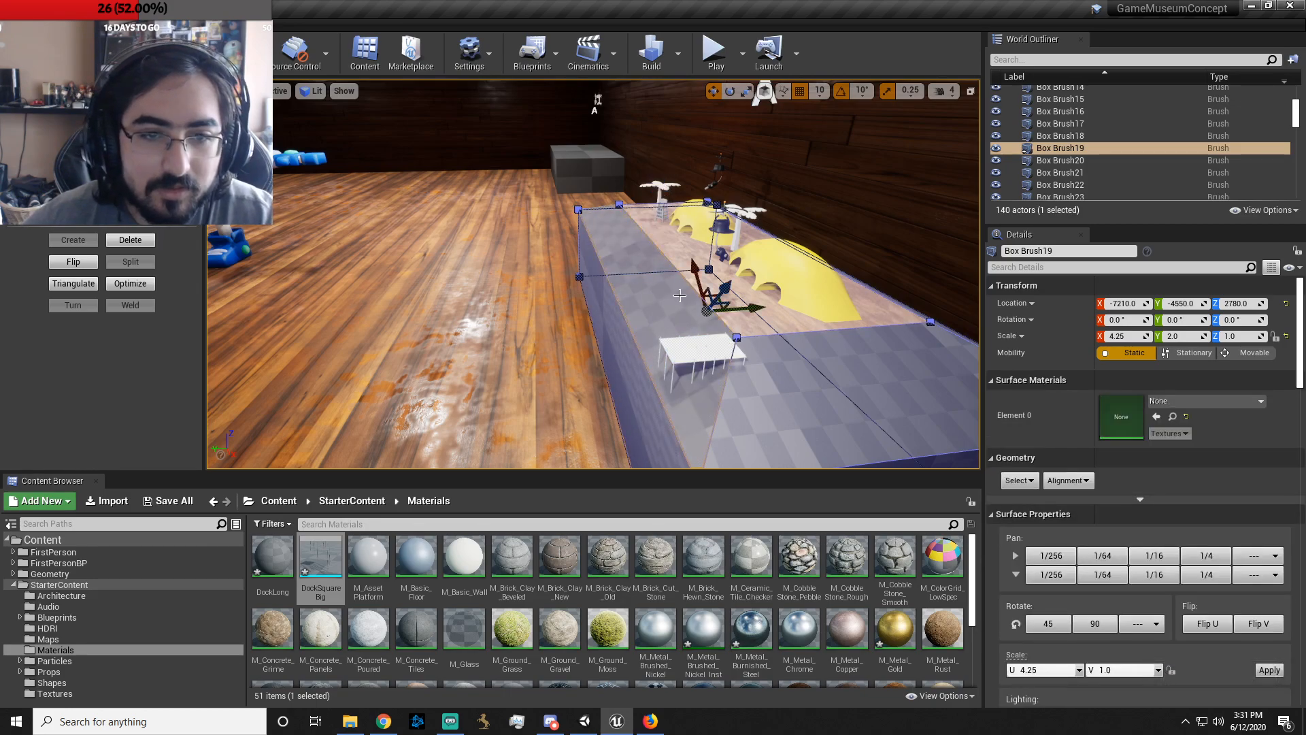
{"action": "right_click_drag", "start_coordinate": [679, 295], "coordinate": [670, 311]}
{"action": "key", "text": "d"}
{"action": "left_click", "coordinate": [666, 398]}
{"action": "left_click", "coordinate": [550, 283]}
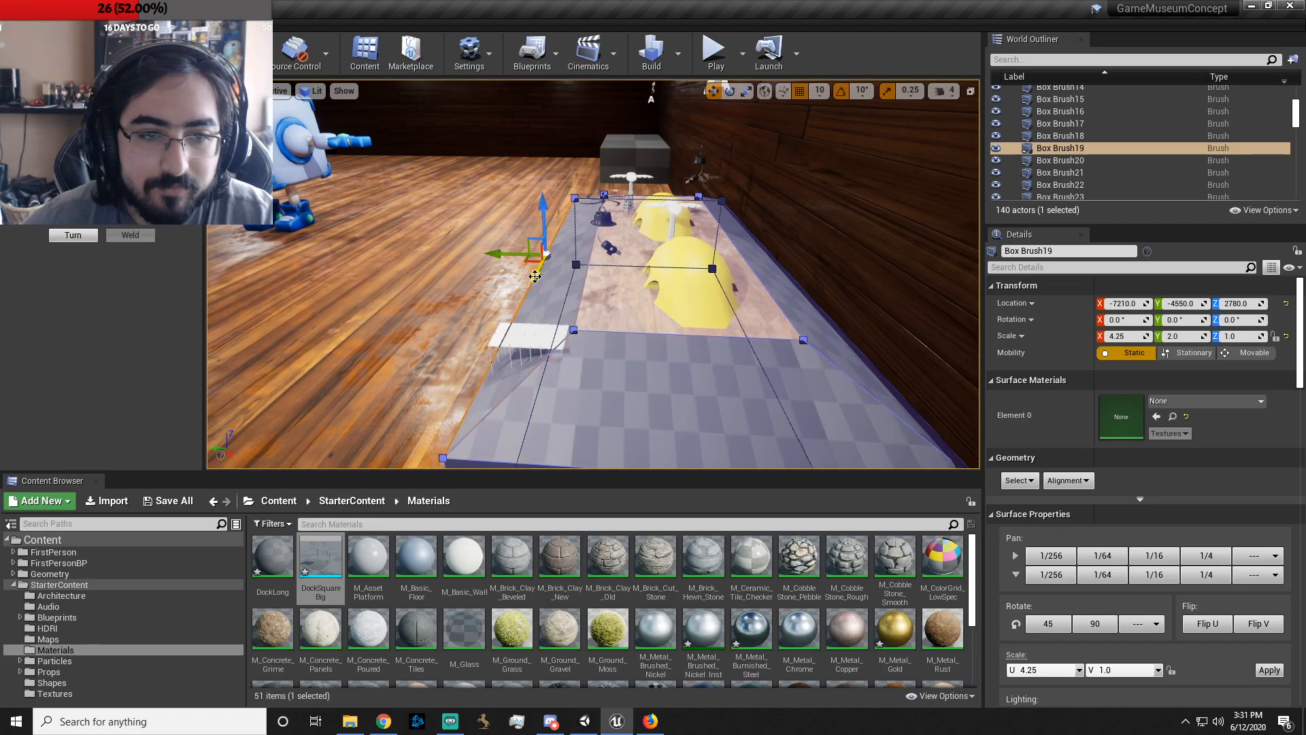
{"action": "mouse_move", "coordinate": [568, 194]}
{"action": "left_mouse_down"}
{"action": "mouse_move", "coordinate": [565, 177]}
{"action": "mouse_move", "coordinate": [557, 199]}
{"action": "left_mouse_up"}
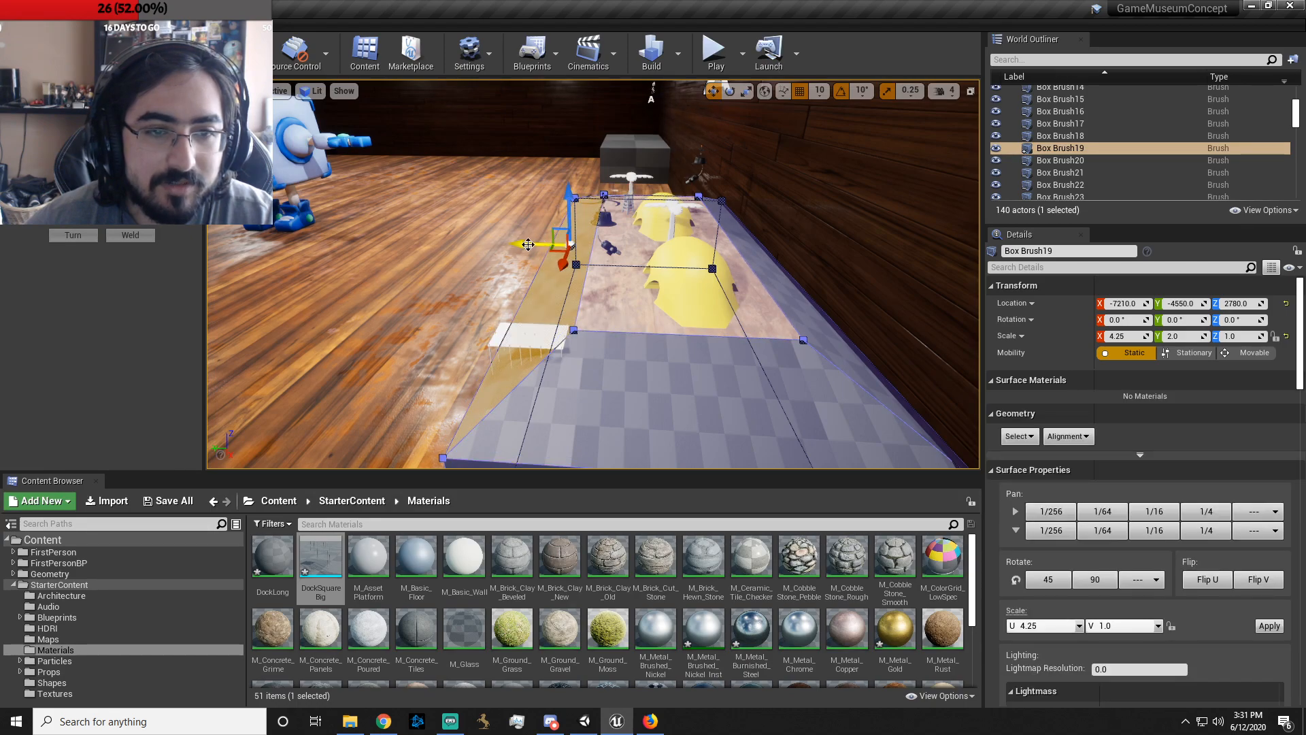
{"action": "left_click_drag", "start_coordinate": [530, 244], "coordinate": [512, 249]}
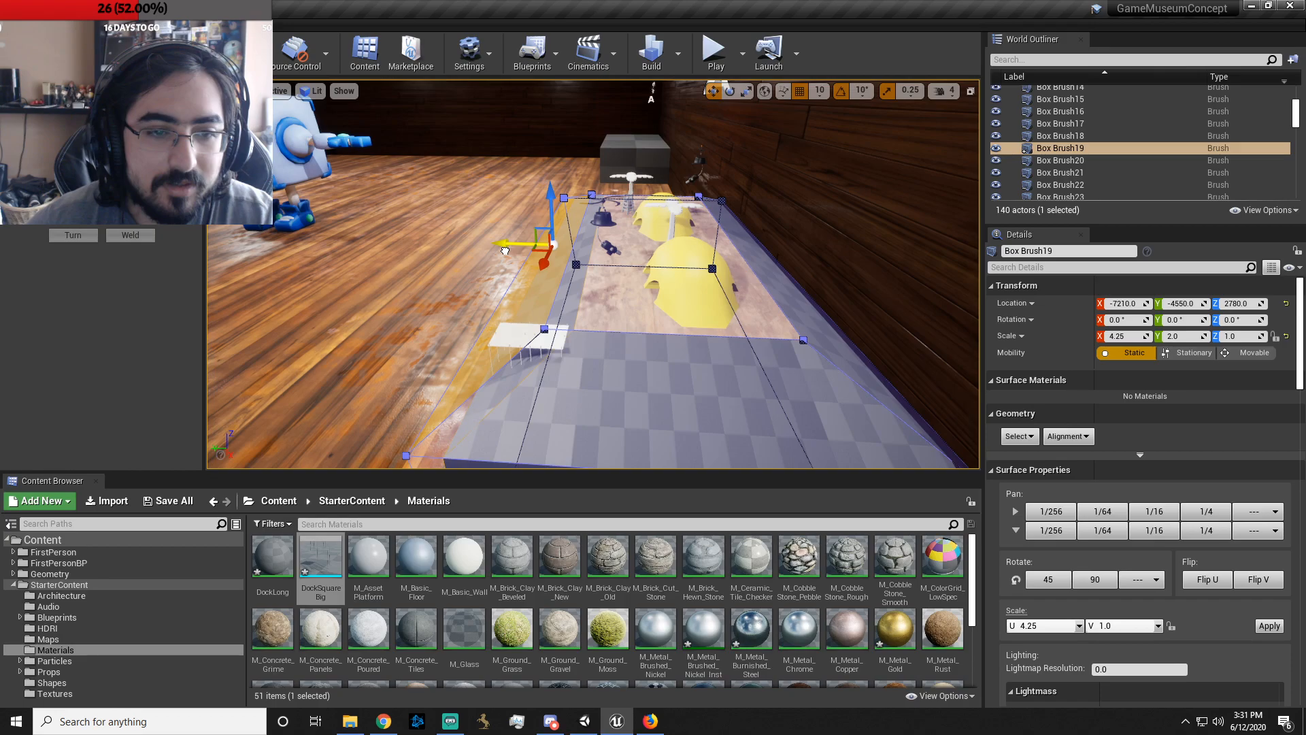
{"action": "mouse_move", "coordinate": [509, 258]}
{"action": "right_mouse_down"}
{"action": "mouse_move", "coordinate": [571, 273]}
{"action": "mouse_move", "coordinate": [578, 211]}
{"action": "mouse_move", "coordinate": [504, 207]}
{"action": "mouse_move", "coordinate": [544, 225]}
{"action": "mouse_move", "coordinate": [565, 197]}
{"action": "mouse_move", "coordinate": [531, 194]}
{"action": "right_mouse_up"}
{"action": "right_click_drag", "start_coordinate": [522, 302], "coordinate": [542, 317]}
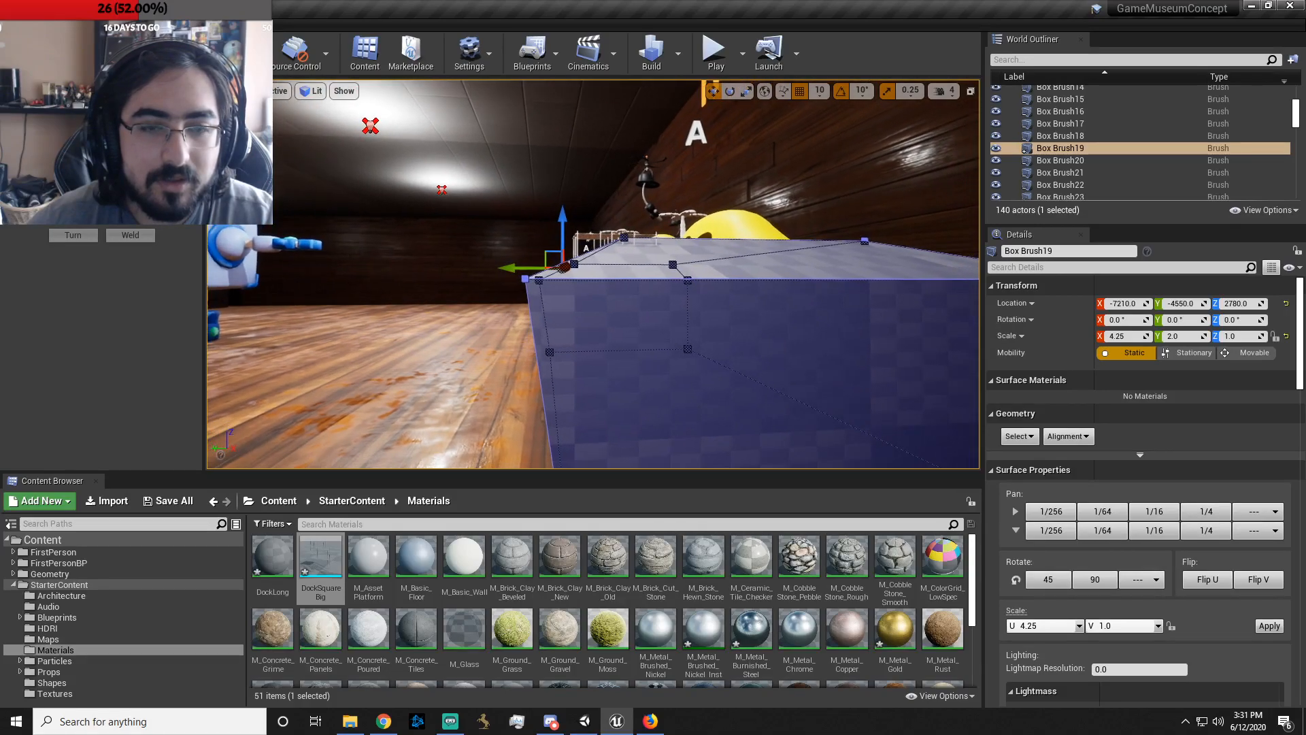
{"action": "key", "text": "ctrl+z"}
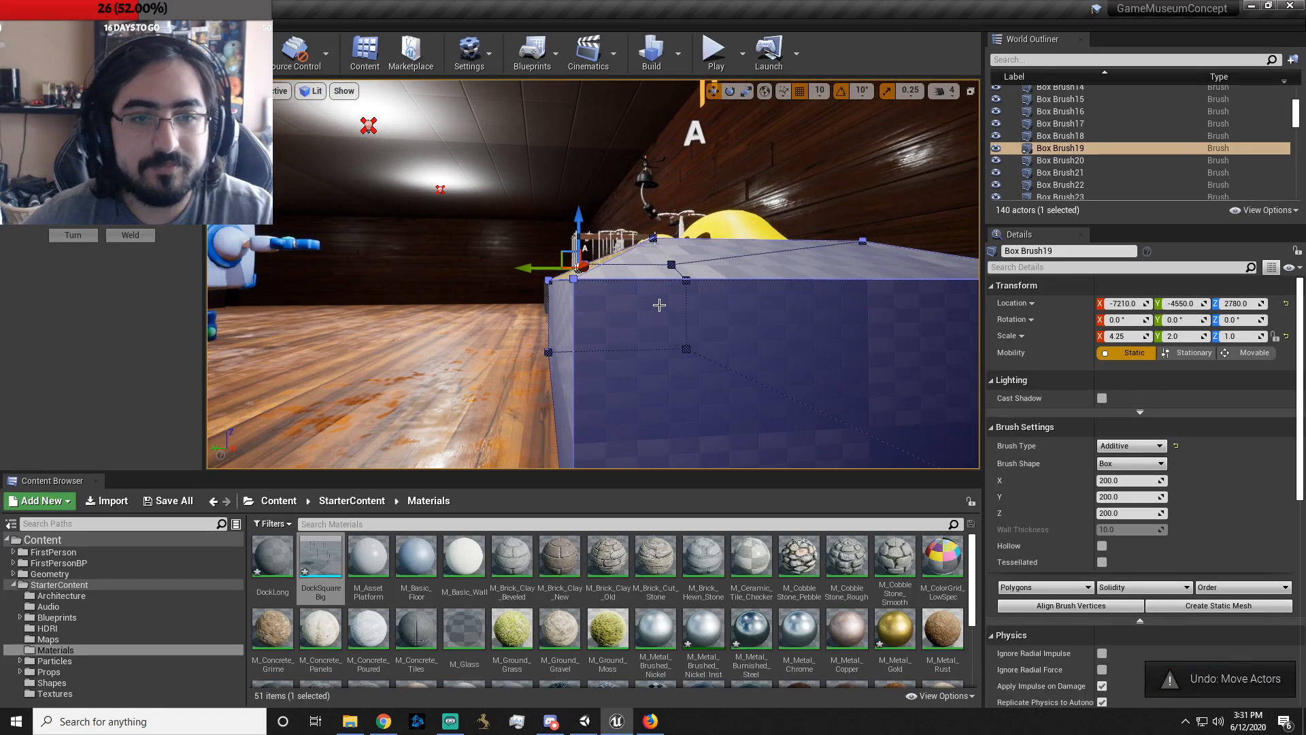
- Return from geometry editing to placement mode and select the platform's sloping front face
{"action": "left_click", "coordinate": [406, 245]}
{"action": "mouse_move", "coordinate": [406, 245]}
{"action": "right_mouse_down"}
{"action": "mouse_move", "coordinate": [442, 221]}
{"action": "mouse_move", "coordinate": [483, 251]}
{"action": "right_mouse_up"}
{"action": "left_click", "coordinate": [578, 327]}
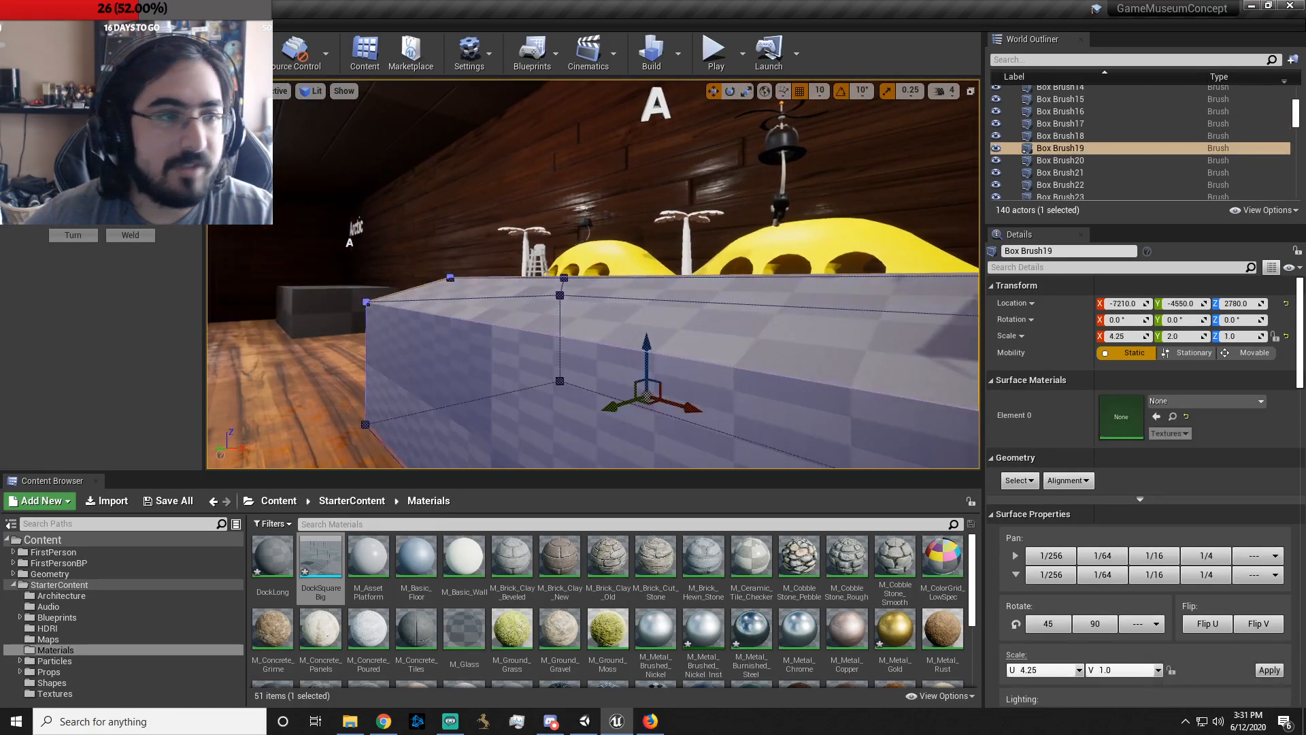
{"action": "key", "text": "shift+1"}
{"action": "right_click_drag", "start_coordinate": [578, 326], "coordinate": [521, 288]}
{"action": "left_click", "coordinate": [579, 327]}
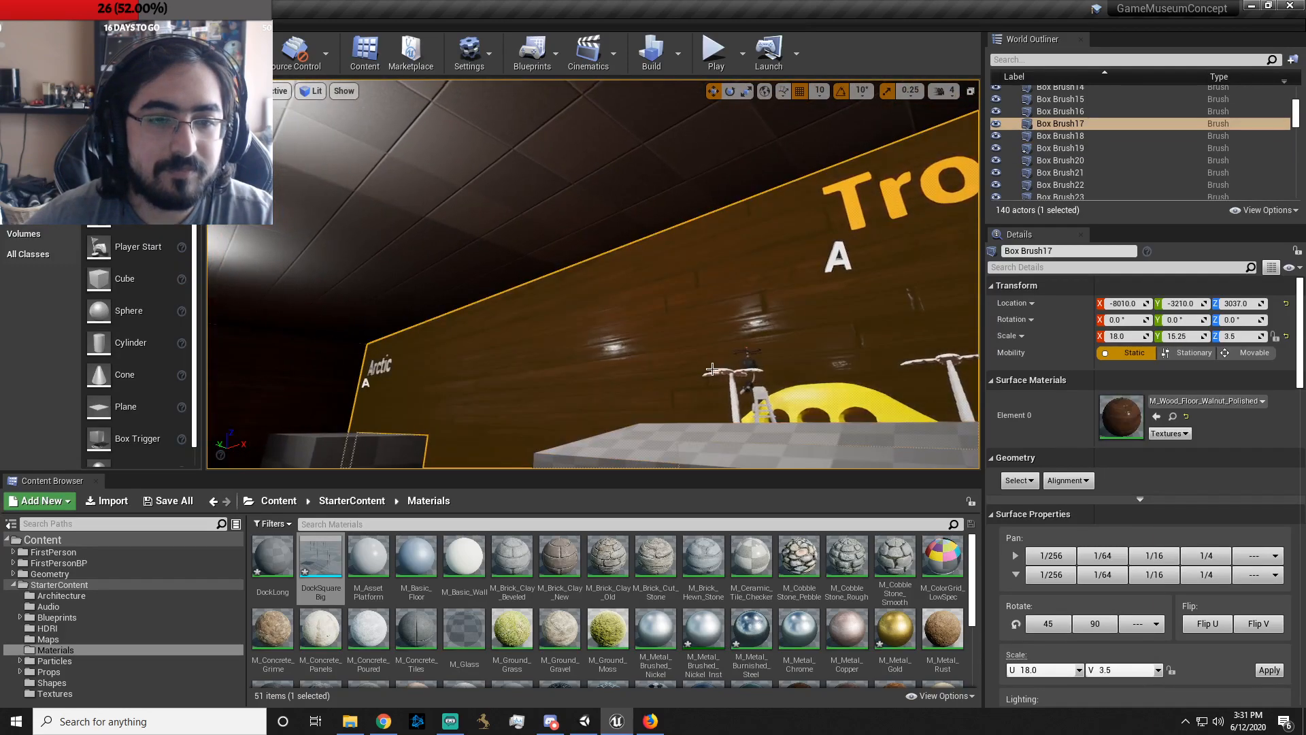
{"action": "left_click", "coordinate": [687, 446]}
{"action": "right_click_drag", "start_coordinate": [687, 446], "coordinate": [755, 476]}
{"action": "mouse_move", "coordinate": [522, 394]}
{"action": "right_mouse_down"}
{"action": "mouse_move", "coordinate": [500, 378]}
{"action": "mouse_move", "coordinate": [507, 435]}
{"action": "mouse_move", "coordinate": [522, 394]}
{"action": "right_mouse_up"}
- Apply the M_Water_Ocean material to the platform's sloping borders
{"action": "scroll", "coordinate": [681, 599], "scroll_direction": "down", "scroll_amount": 1}
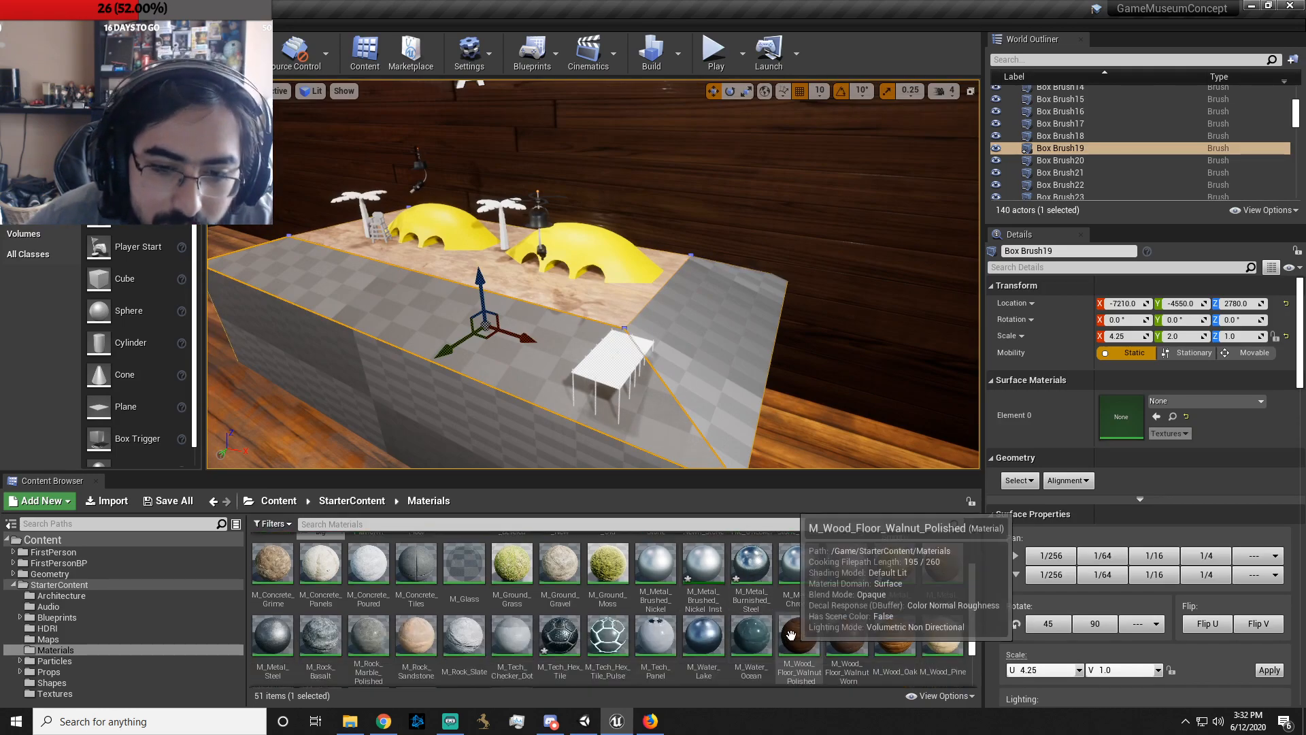
{"action": "mouse_move", "coordinate": [751, 636]}
{"action": "left_mouse_down"}
{"action": "mouse_move", "coordinate": [485, 359]}
{"action": "mouse_move", "coordinate": [716, 362]}
{"action": "left_mouse_up"}
{"action": "right_click_drag", "start_coordinate": [716, 362], "coordinate": [864, 362]}
{"action": "left_click_drag", "start_coordinate": [743, 641], "coordinate": [712, 405]}
{"action": "right_click_drag", "start_coordinate": [712, 406], "coordinate": [878, 402]}
{"action": "left_click_drag", "start_coordinate": [755, 625], "coordinate": [634, 347]}
{"action": "mouse_move", "coordinate": [635, 347]}
{"action": "right_mouse_down"}
{"action": "mouse_move", "coordinate": [367, 350]}
{"action": "mouse_move", "coordinate": [394, 354]}
{"action": "right_mouse_up"}
- Apply the M_Water_Lake material to the platform's sloping borders around the sand
{"action": "left_click_drag", "start_coordinate": [702, 629], "coordinate": [559, 368]}
{"action": "right_click_drag", "start_coordinate": [558, 369], "coordinate": [422, 367]}
{"action": "left_click_drag", "start_coordinate": [695, 619], "coordinate": [625, 420]}
{"action": "right_click_drag", "start_coordinate": [625, 420], "coordinate": [517, 422]}
{"action": "mouse_move", "coordinate": [703, 636]}
{"action": "left_mouse_down"}
{"action": "mouse_move", "coordinate": [702, 315]}
{"action": "mouse_move", "coordinate": [720, 268]}
{"action": "left_mouse_up"}
{"action": "mouse_move", "coordinate": [719, 268]}
{"action": "right_mouse_down"}
{"action": "mouse_move", "coordinate": [783, 272]}
{"action": "mouse_move", "coordinate": [810, 313]}
{"action": "right_mouse_up"}
{"action": "left_click_drag", "start_coordinate": [703, 632], "coordinate": [511, 385]}
{"action": "right_click_drag", "start_coordinate": [512, 385], "coordinate": [317, 398]}
{"action": "key", "text": "s"}
{"action": "mouse_move", "coordinate": [720, 414]}
{"action": "right_mouse_down"}
{"action": "mouse_move", "coordinate": [738, 405]}
{"action": "mouse_move", "coordinate": [721, 414]}
{"action": "right_mouse_up"}
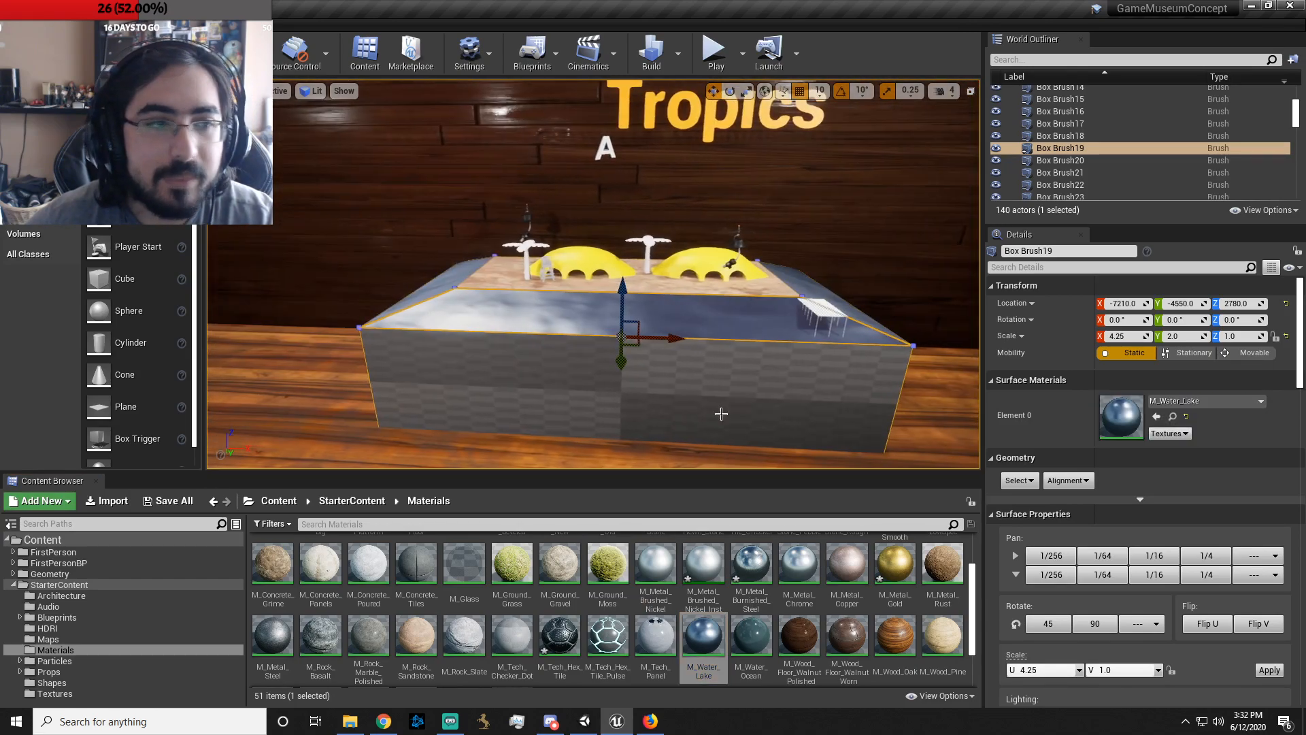
- Place a box brush on the platform's front slope and find the M_Glass material for it
{"action": "left_click", "coordinate": [25, 224]}
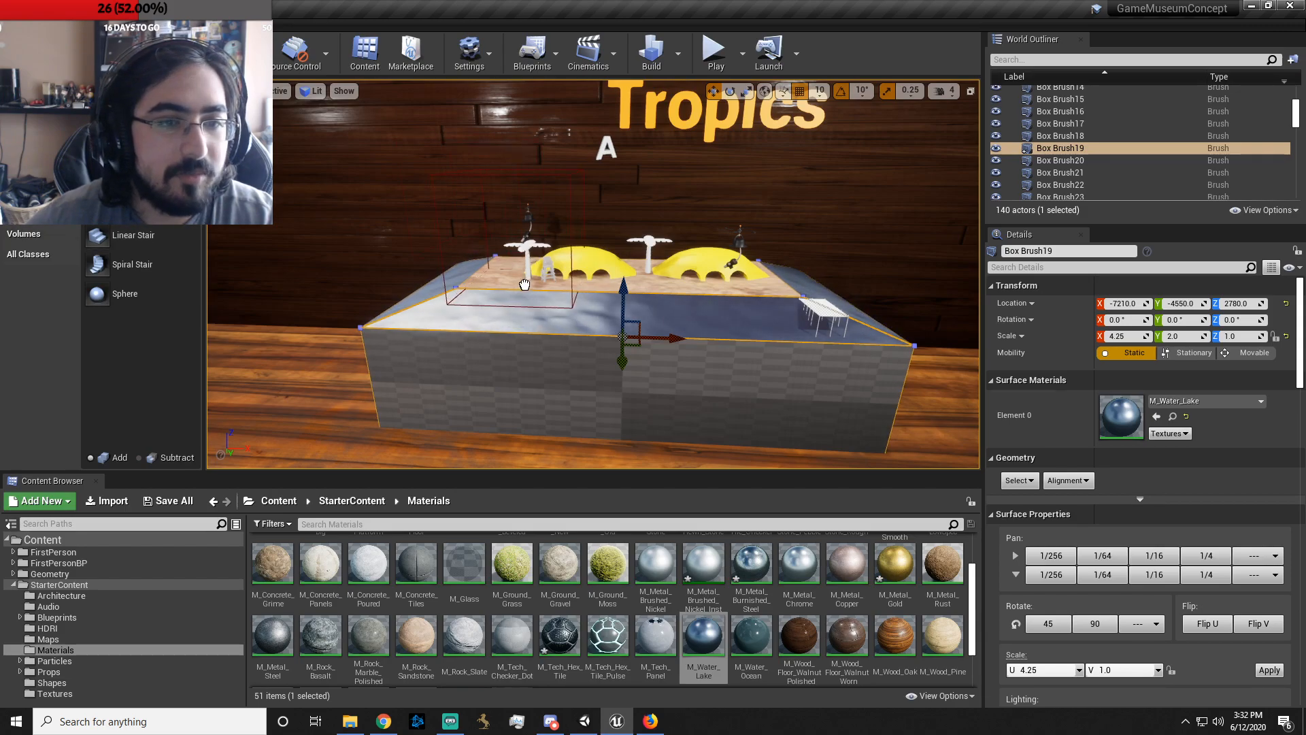
{"action": "key", "text": "w"}
{"action": "mouse_move", "coordinate": [522, 260]}
{"action": "right_mouse_down"}
{"action": "mouse_move", "coordinate": [534, 266]}
{"action": "mouse_move", "coordinate": [523, 260]}
{"action": "right_mouse_up"}
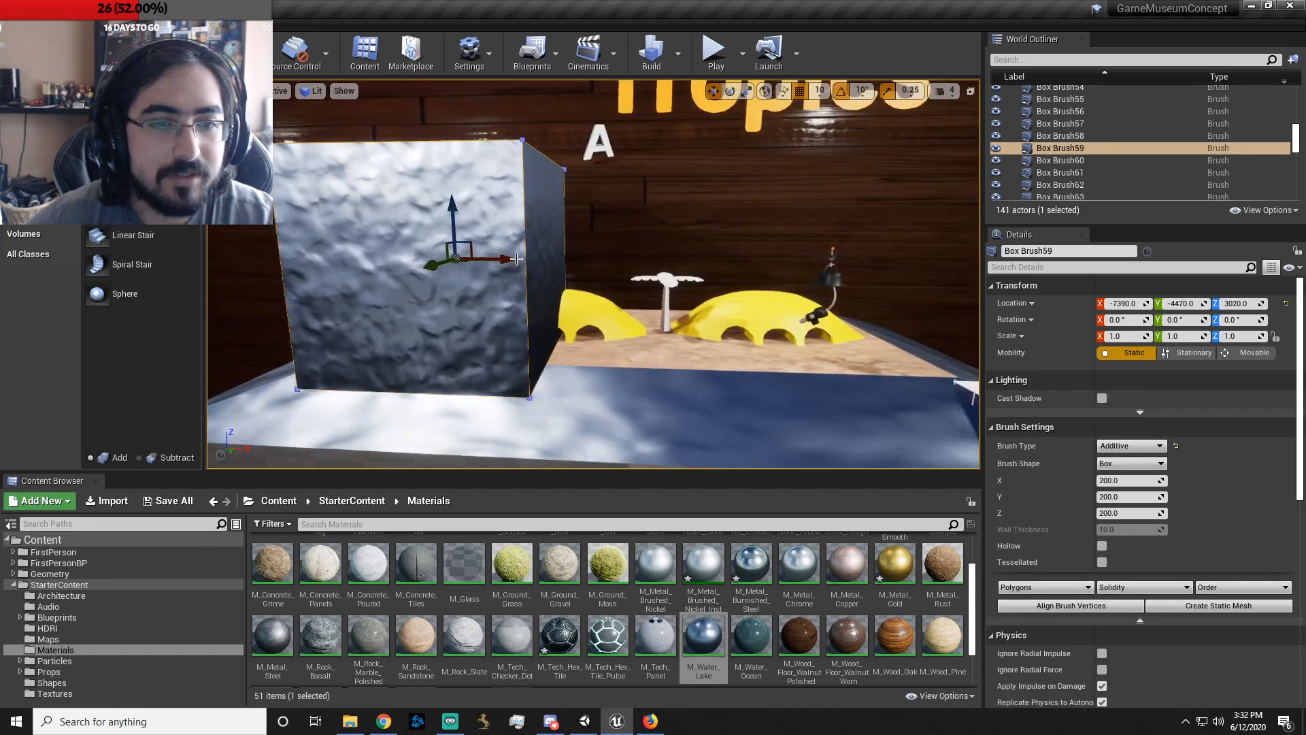
{"action": "scroll", "coordinate": [1156, 489], "scroll_direction": "down", "scroll_amount": 4}
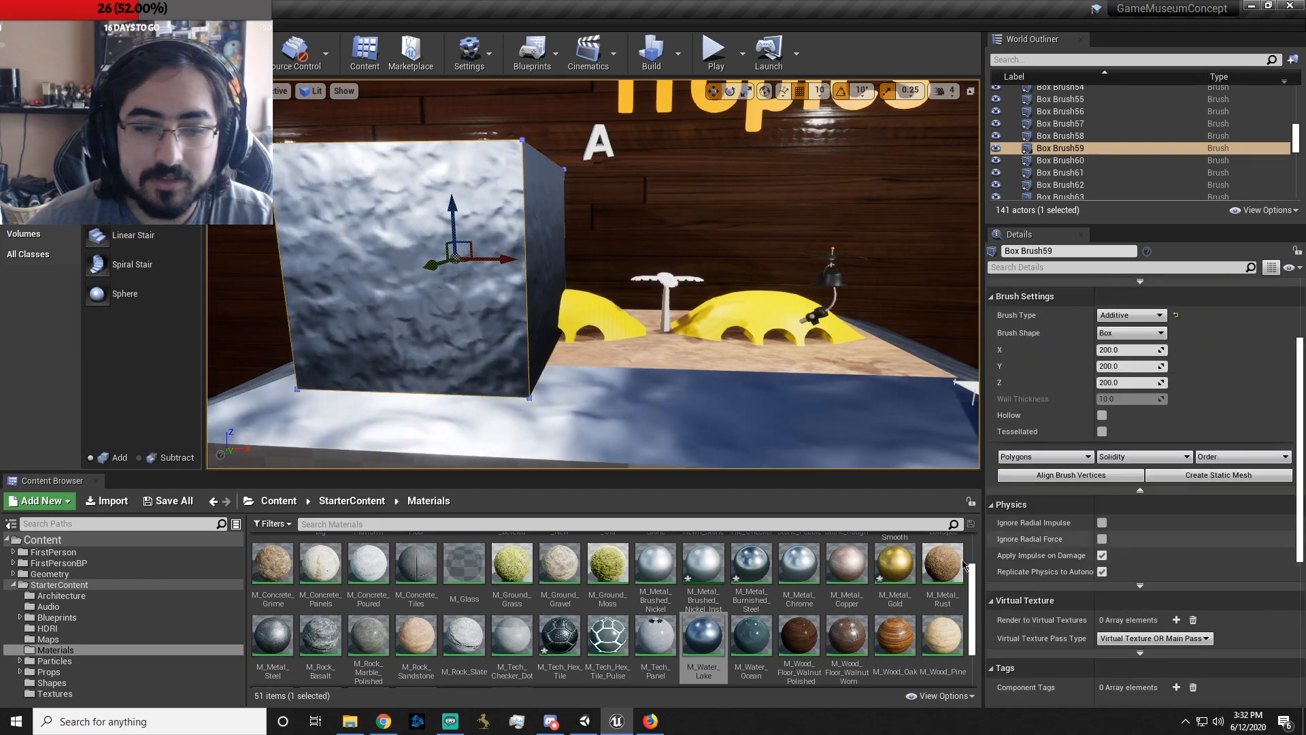
{"action": "scroll", "coordinate": [708, 660], "scroll_direction": "down", "scroll_amount": 1}
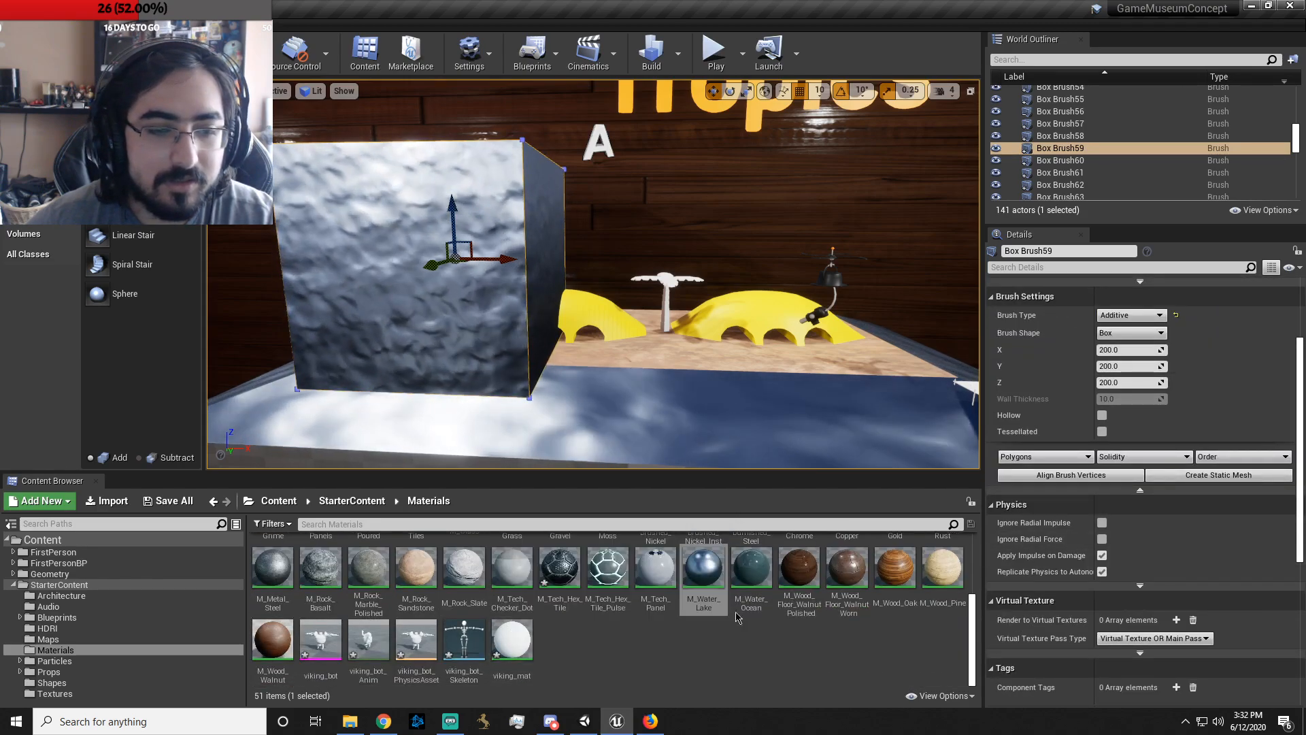
{"action": "scroll", "coordinate": [477, 612], "scroll_direction": "up", "scroll_amount": 1}
{"action": "left_click", "coordinate": [465, 591]}
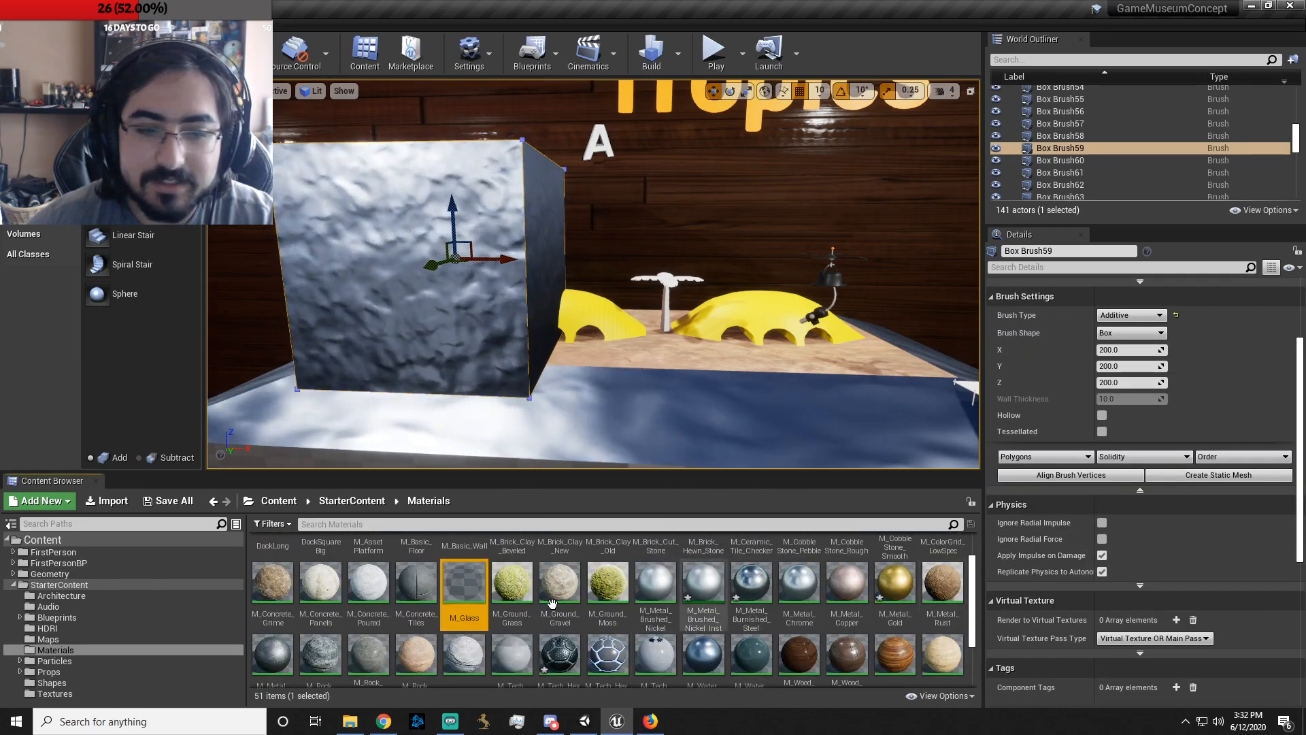
{"action": "scroll", "coordinate": [1130, 537], "scroll_direction": "up", "scroll_amount": 3}
{"action": "scroll", "coordinate": [1128, 541], "scroll_direction": "down", "scroll_amount": 3}
{"action": "scroll", "coordinate": [1130, 544], "scroll_direction": "down", "scroll_amount": 4}
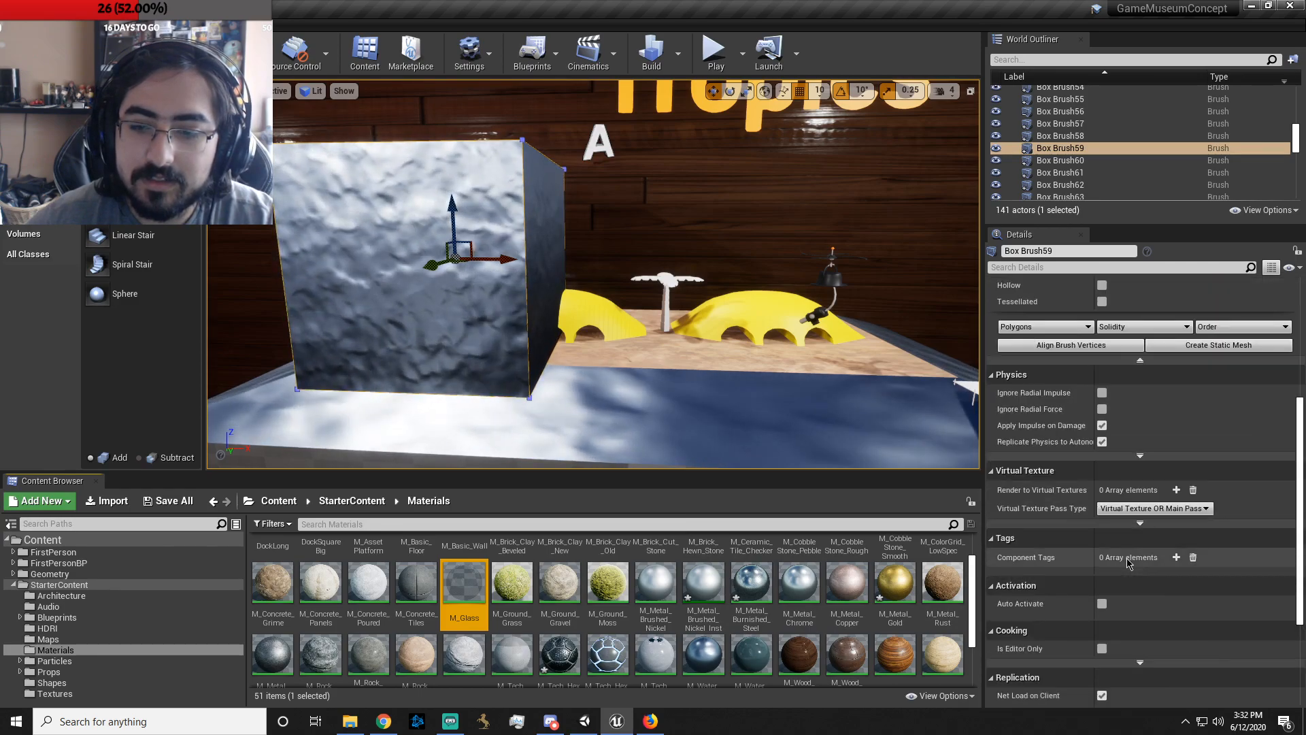
- Delete the box brush and place a new one over the sand with the M_Glass material
{"action": "left_click", "coordinate": [458, 198]}
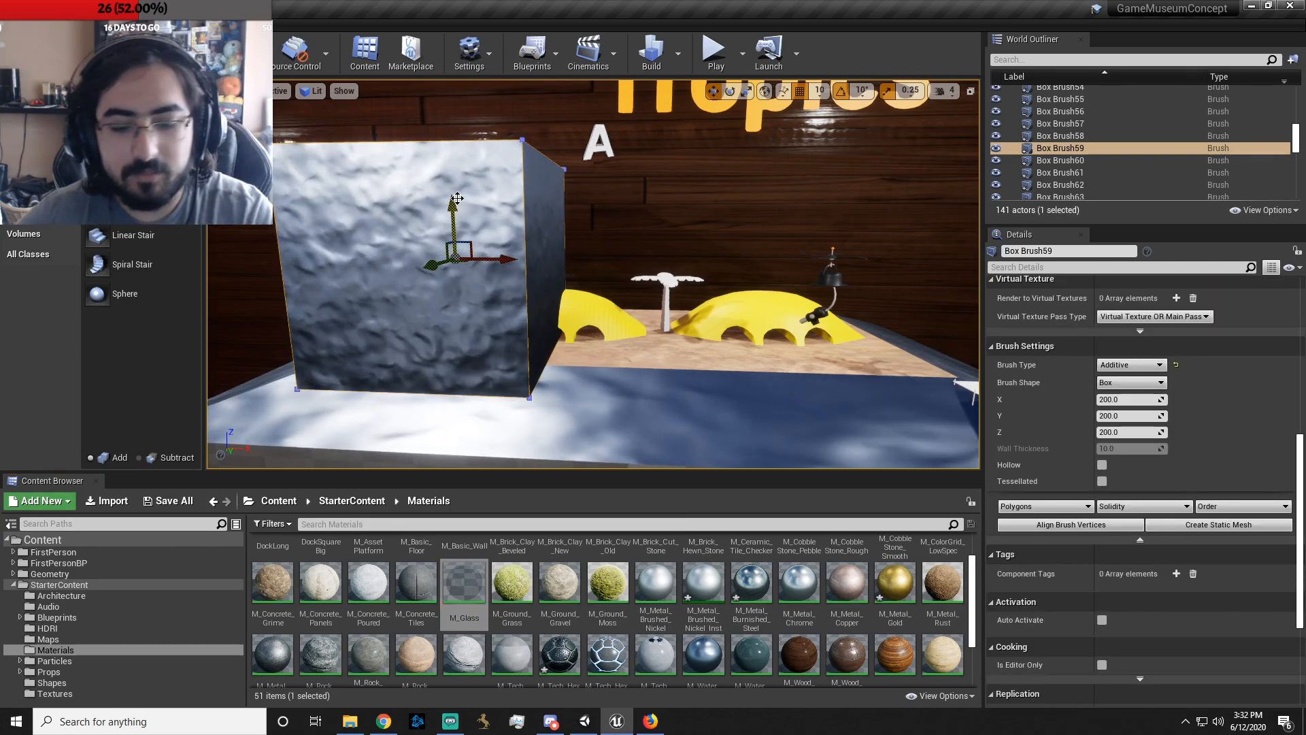
{"action": "key", "text": "Delete"}
{"action": "left_click", "coordinate": [465, 586]}
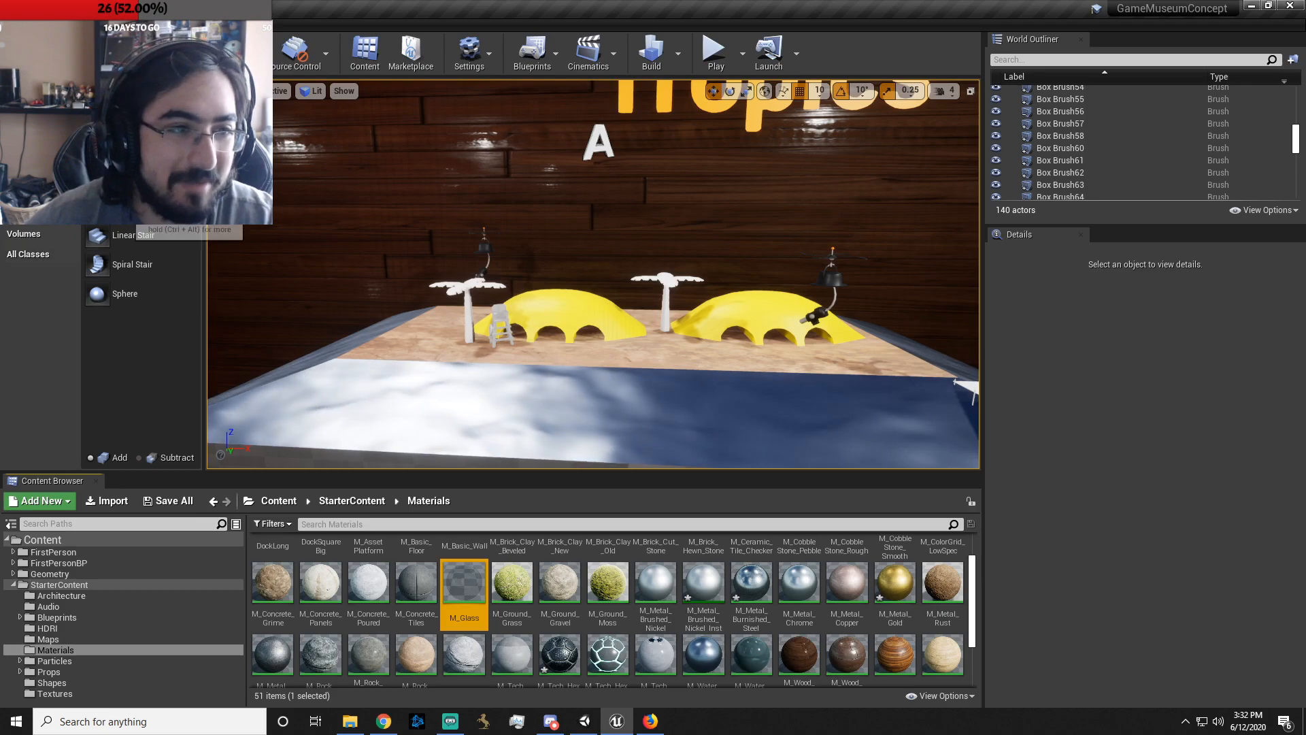
{"action": "left_click_drag", "start_coordinate": [465, 583], "coordinate": [592, 338]}
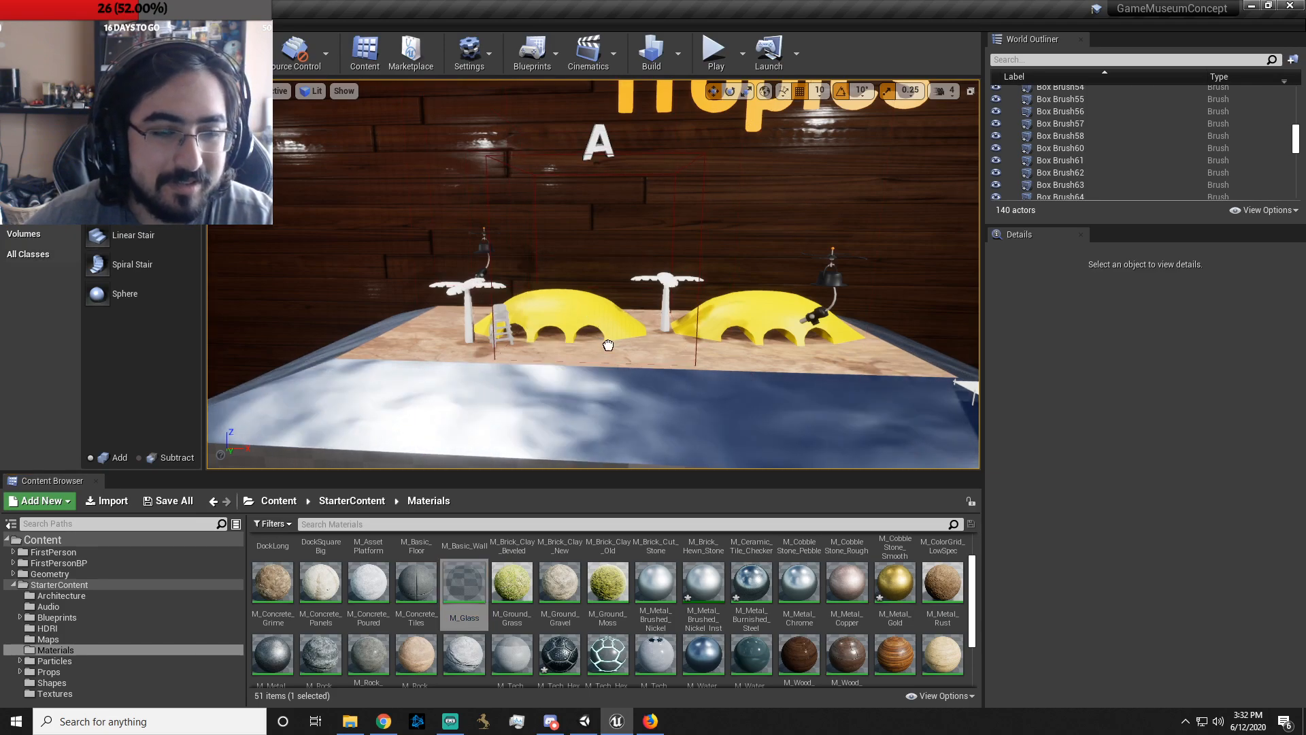
{"action": "key", "text": "ctrl+z"}
- Scale the glass box up uniformly and stretch it along the platform's length
{"action": "key", "text": "e"}
{"action": "key", "text": "r"}
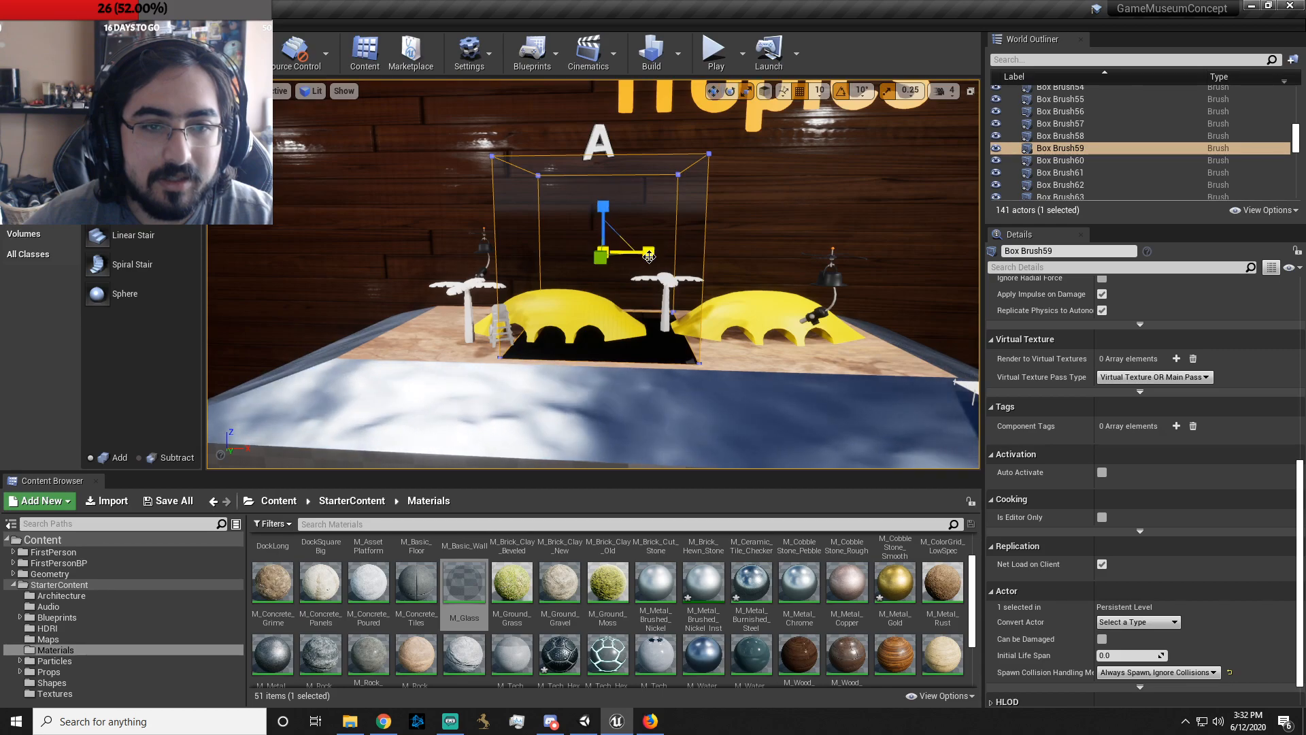
{"action": "left_click_drag", "start_coordinate": [601, 256], "coordinate": [574, 262]}
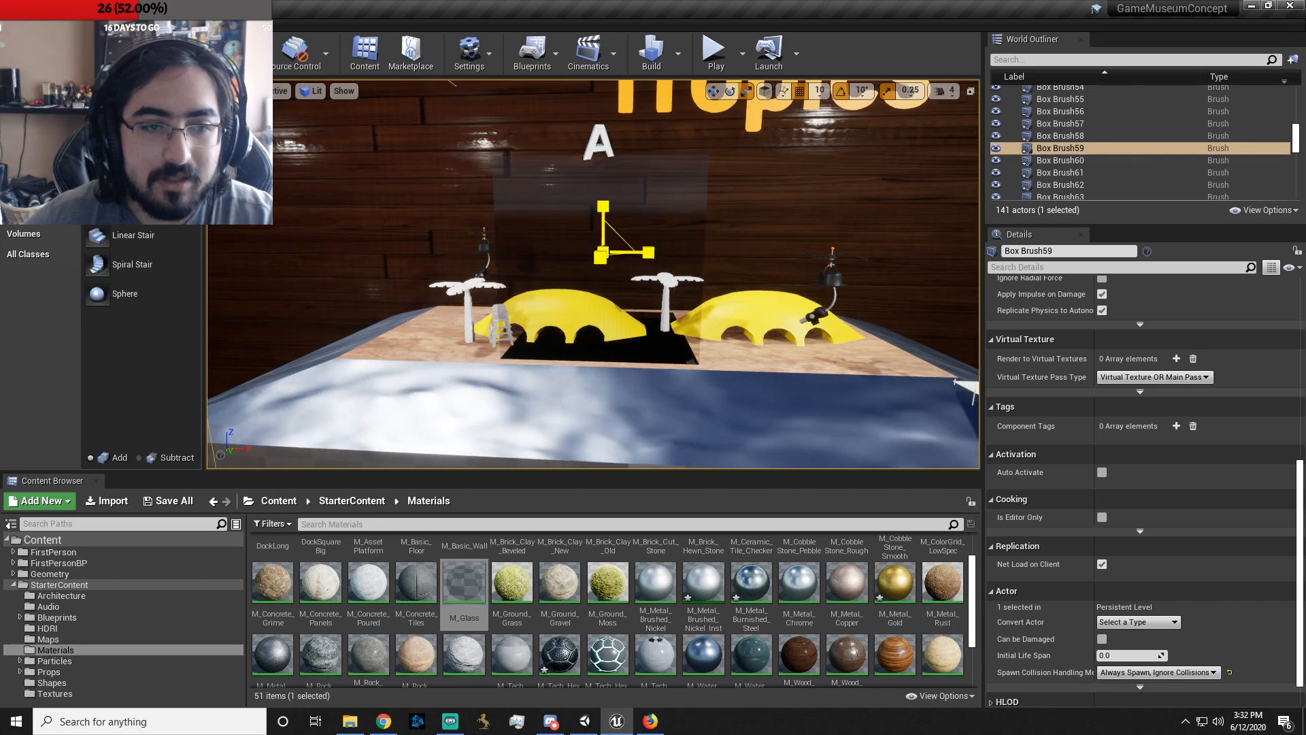
{"action": "left_click_drag", "start_coordinate": [746, 262], "coordinate": [715, 262]}
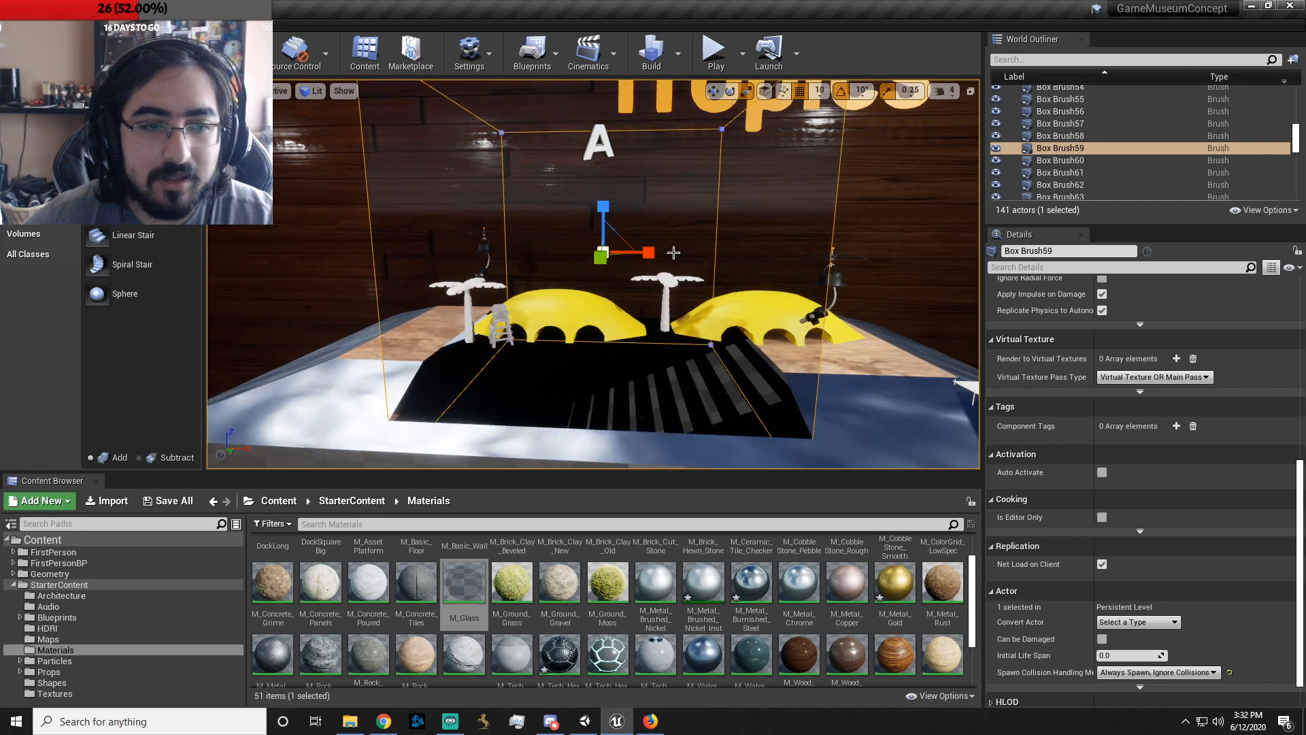
{"action": "key", "text": "w"}
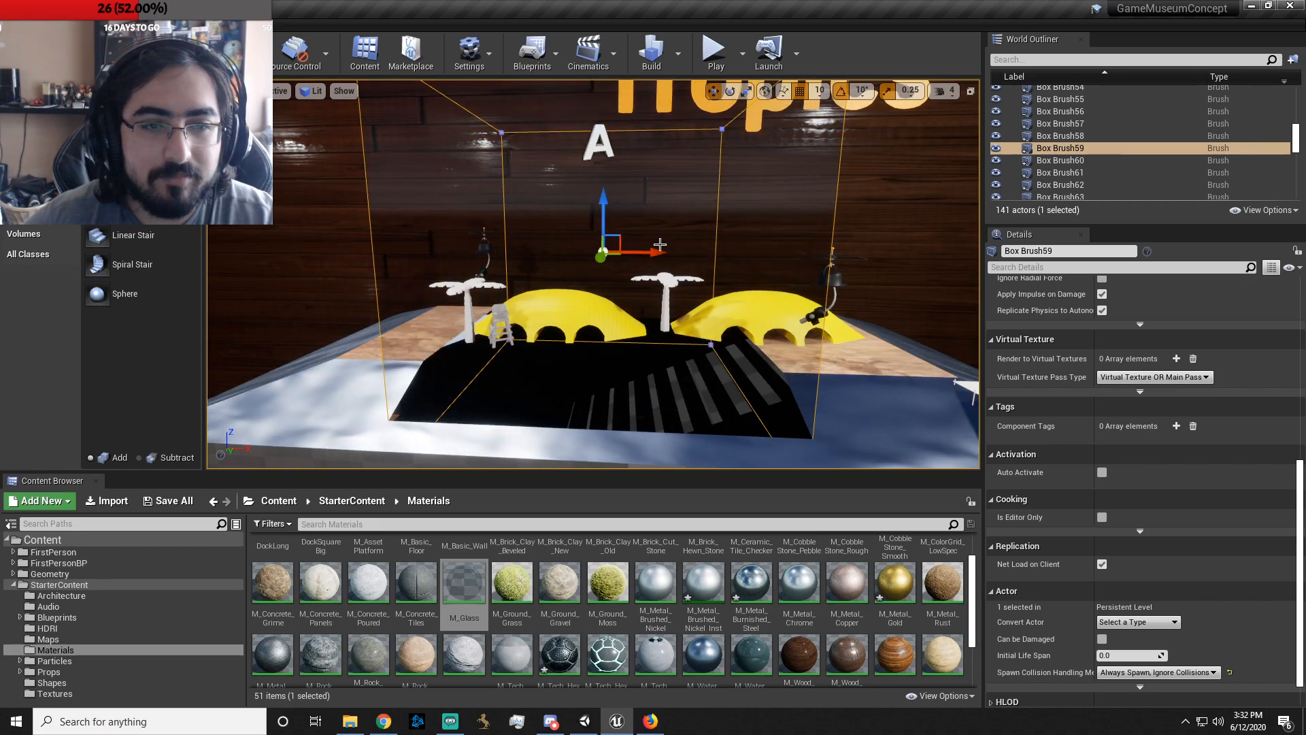
{"action": "key", "text": "r"}
{"action": "mouse_move", "coordinate": [649, 253]}
{"action": "left_mouse_down"}
{"action": "mouse_move", "coordinate": [677, 252]}
{"action": "mouse_move", "coordinate": [646, 256]}
{"action": "left_mouse_up"}
{"action": "mouse_move", "coordinate": [647, 256]}
{"action": "right_mouse_down"}
{"action": "mouse_move", "coordinate": [731, 260]}
{"action": "mouse_move", "coordinate": [650, 256]}
{"action": "mouse_move", "coordinate": [650, 237]}
{"action": "right_mouse_up"}
{"action": "left_click_drag", "start_coordinate": [687, 243], "coordinate": [704, 243]}
- Adjust the glass box's position across the platform's width
{"action": "mouse_move", "coordinate": [586, 307]}
{"action": "left_mouse_down", "text": "alt"}
{"action": "mouse_move", "coordinate": [672, 238]}
{"action": "mouse_move", "coordinate": [732, 300]}
{"action": "left_mouse_up", "text": "alt"}
{"action": "key", "text": "d"}
{"action": "right_click_drag", "start_coordinate": [732, 299], "coordinate": [354, 299]}
{"action": "key", "text": "w"}
{"action": "left_click_drag", "start_coordinate": [546, 223], "coordinate": [547, 228]}
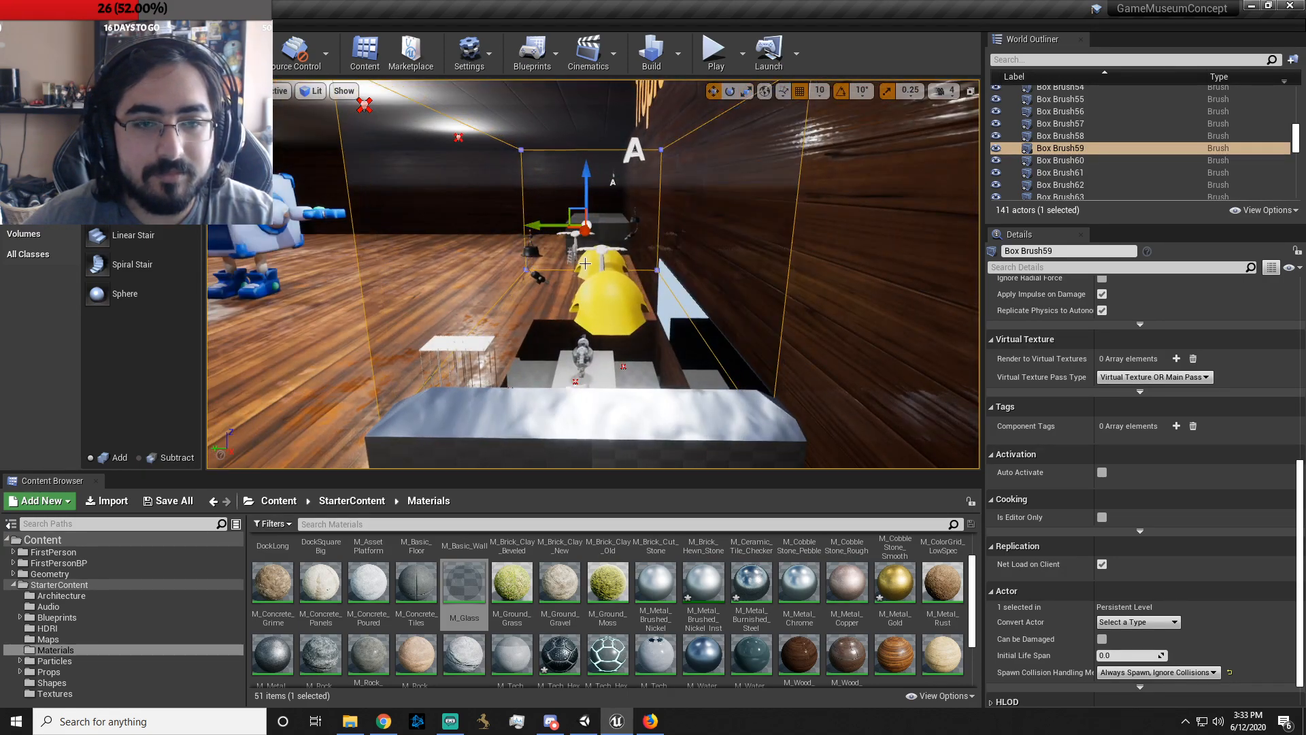
{"action": "key", "text": "w"}
{"action": "mouse_move", "coordinate": [547, 227]}
{"action": "right_mouse_down"}
{"action": "mouse_move", "coordinate": [512, 235]}
{"action": "mouse_move", "coordinate": [578, 235]}
{"action": "mouse_move", "coordinate": [575, 225]}
{"action": "right_mouse_up"}
{"action": "key", "text": "a"}
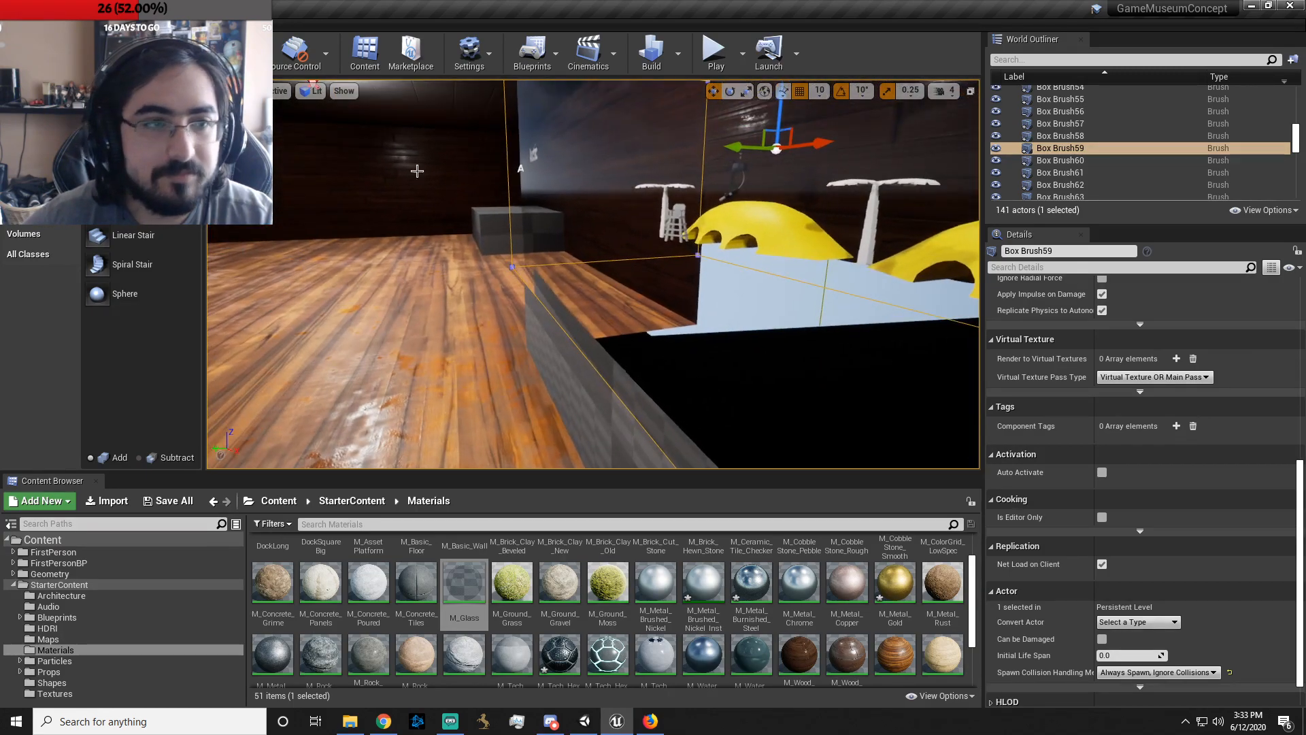
- Switch to geometry editing and select the glass box over the Tropics platform
{"action": "left_click", "coordinate": [142, 63]}
{"action": "left_click", "coordinate": [711, 348]}
{"action": "right_click_drag", "start_coordinate": [711, 348], "coordinate": [639, 343]}
{"action": "key", "text": "w"}
{"action": "left_click", "coordinate": [400, 229]}
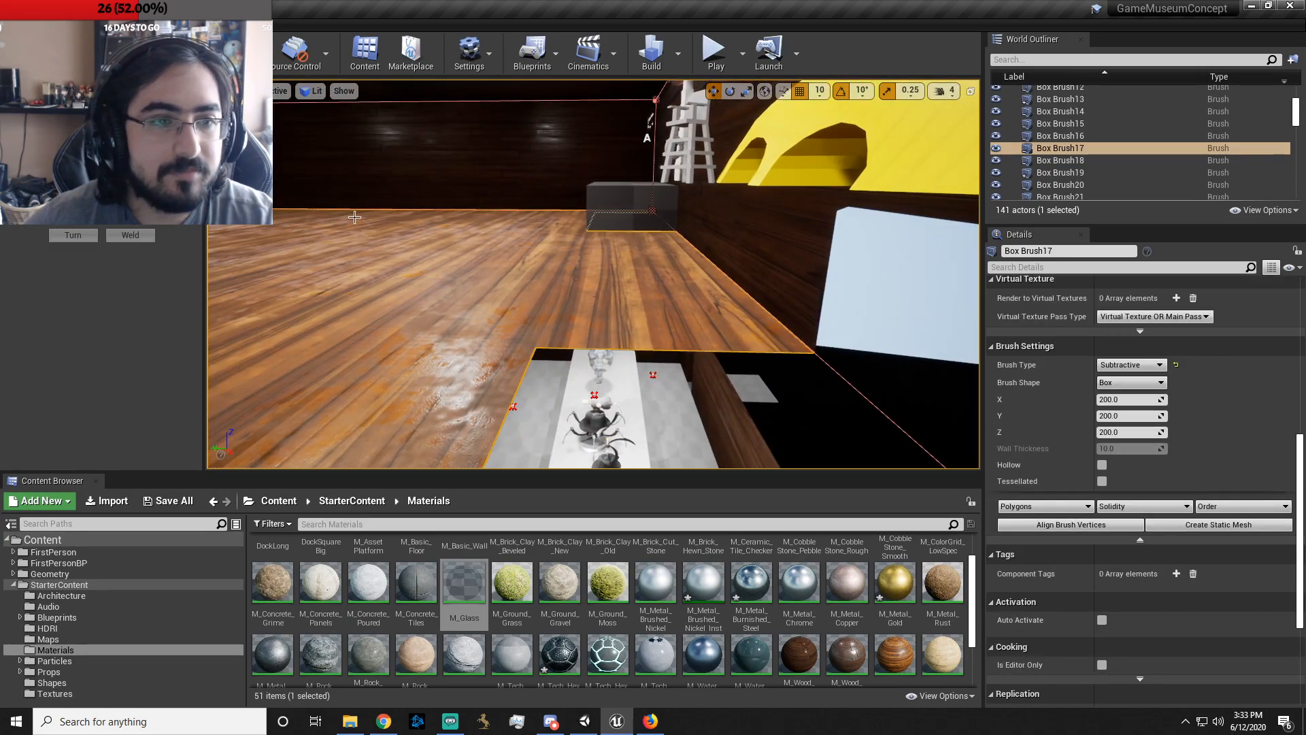
{"action": "right_click_drag", "start_coordinate": [518, 204], "coordinate": [617, 197]}
{"action": "key", "text": "s"}
{"action": "left_click", "coordinate": [618, 197]}
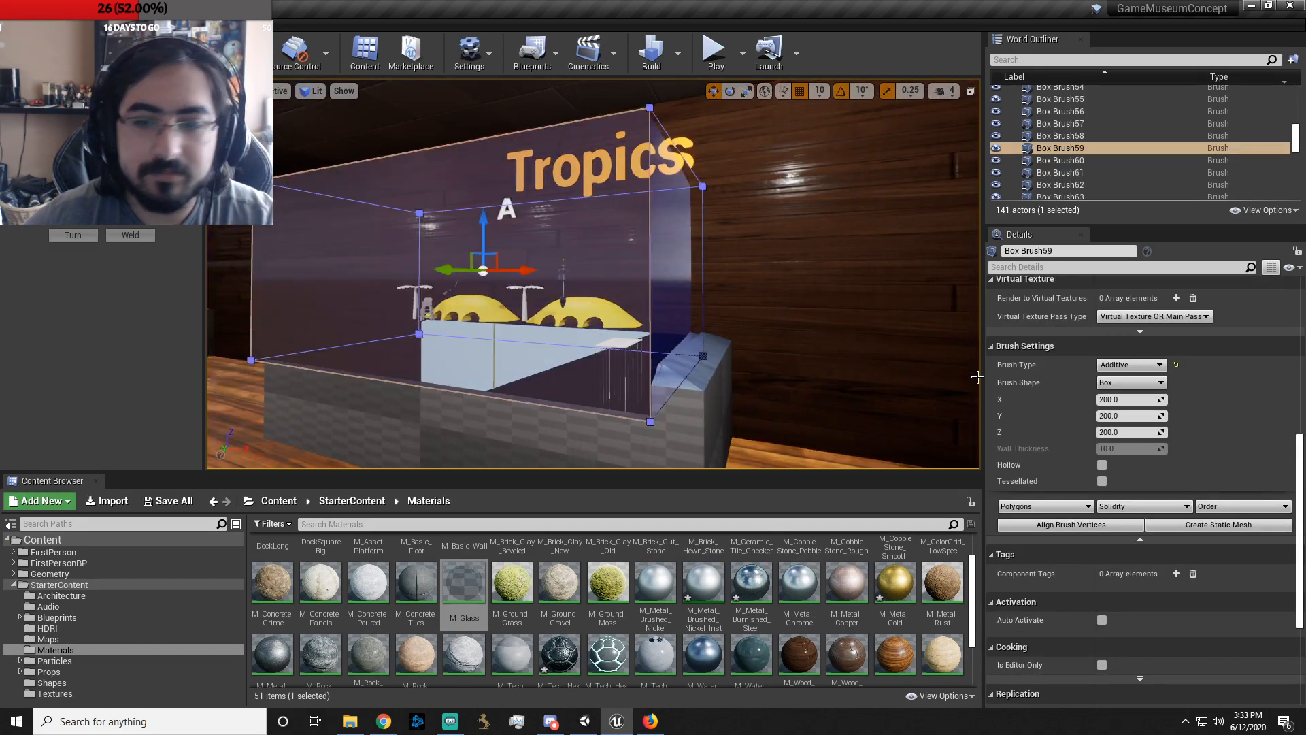
- Make the glass box brush hollow
{"action": "scroll", "coordinate": [1136, 593], "scroll_direction": "down", "scroll_amount": 3}
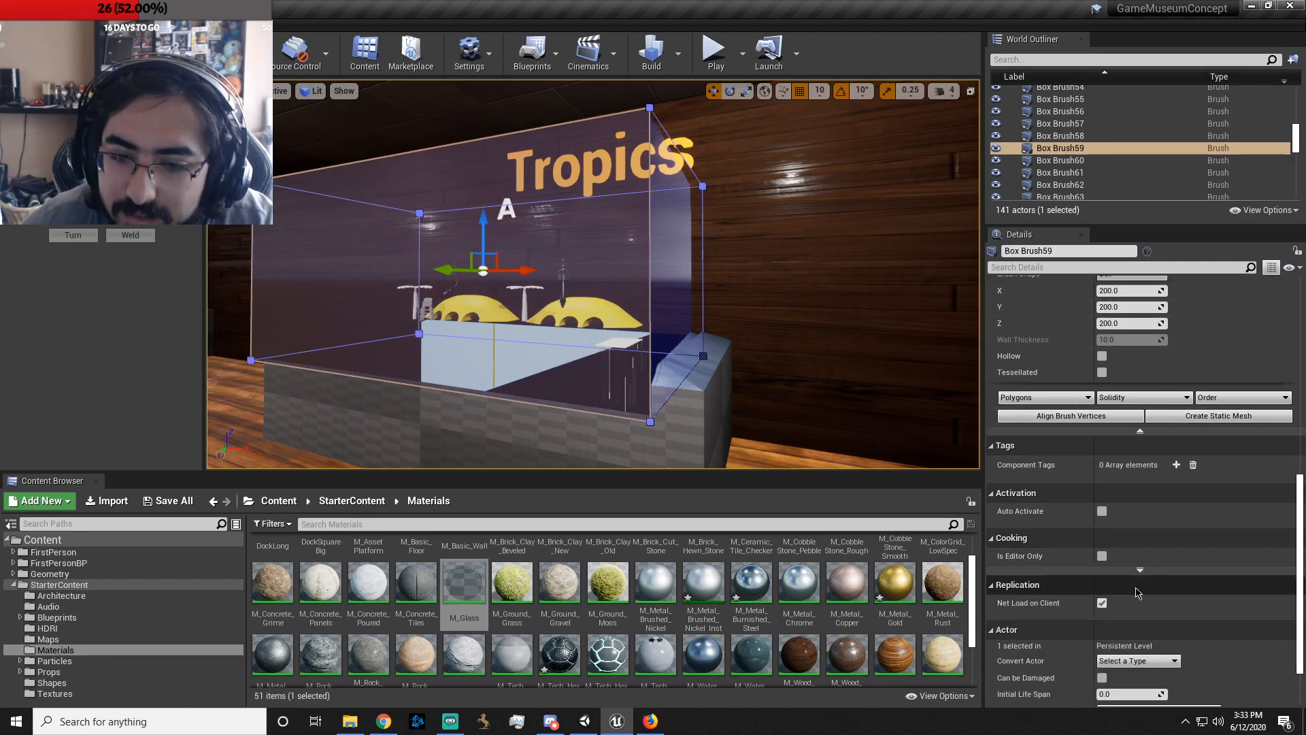
{"action": "scroll", "coordinate": [1135, 593], "scroll_direction": "down", "scroll_amount": 2}
{"action": "scroll", "coordinate": [1133, 571], "scroll_direction": "up", "scroll_amount": 7}
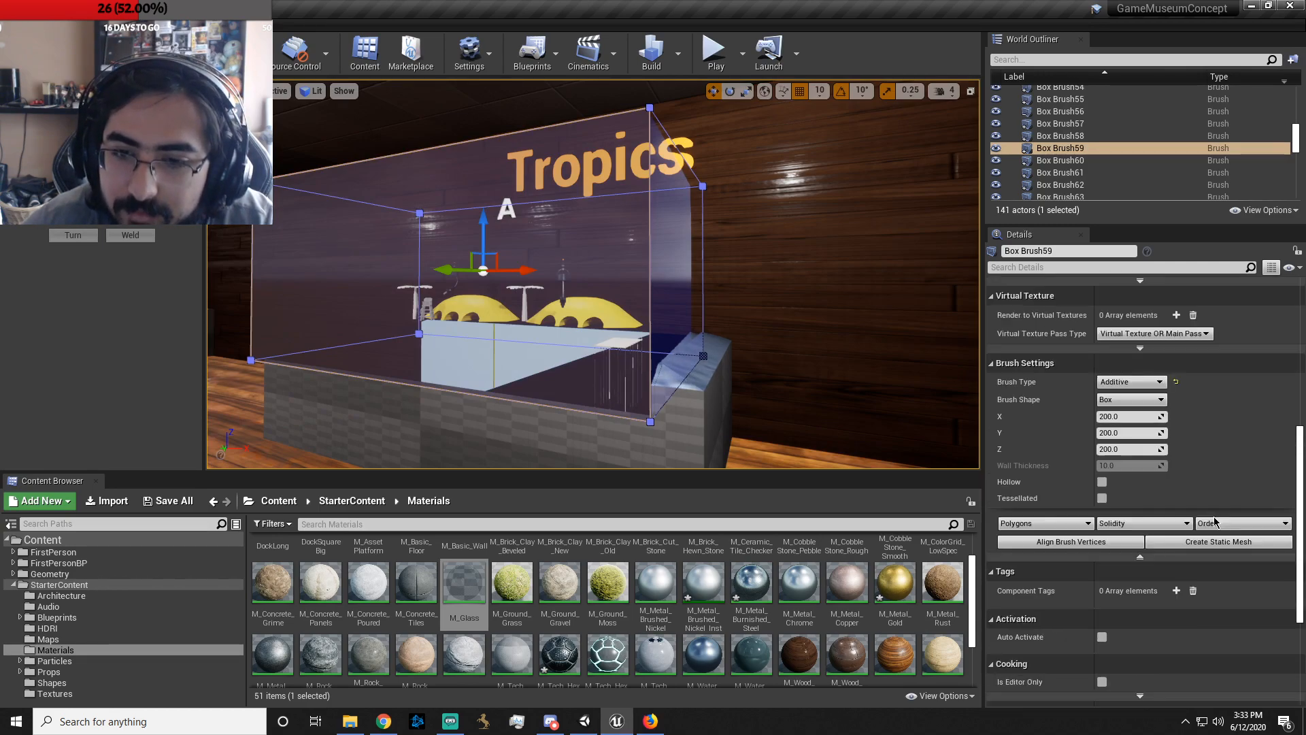
{"action": "left_click", "coordinate": [1103, 525]}
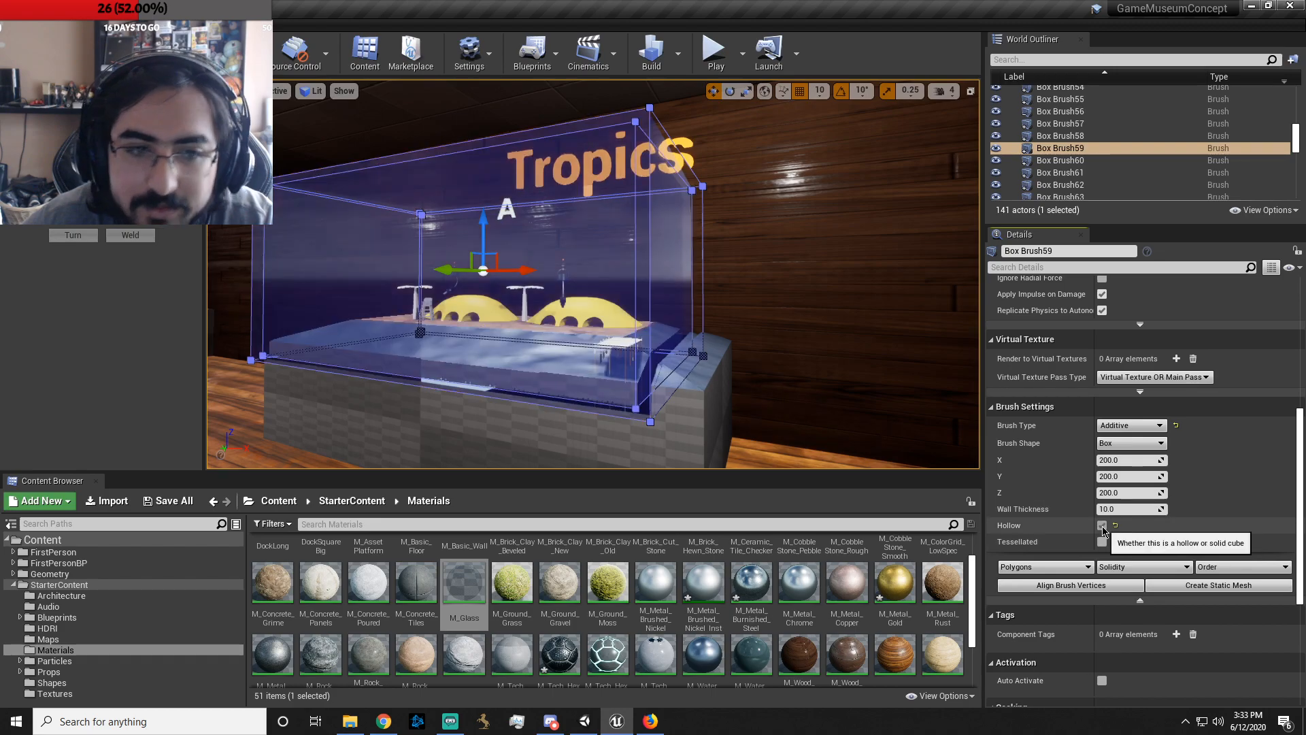
{"action": "right_click_drag", "start_coordinate": [781, 435], "coordinate": [787, 453]}
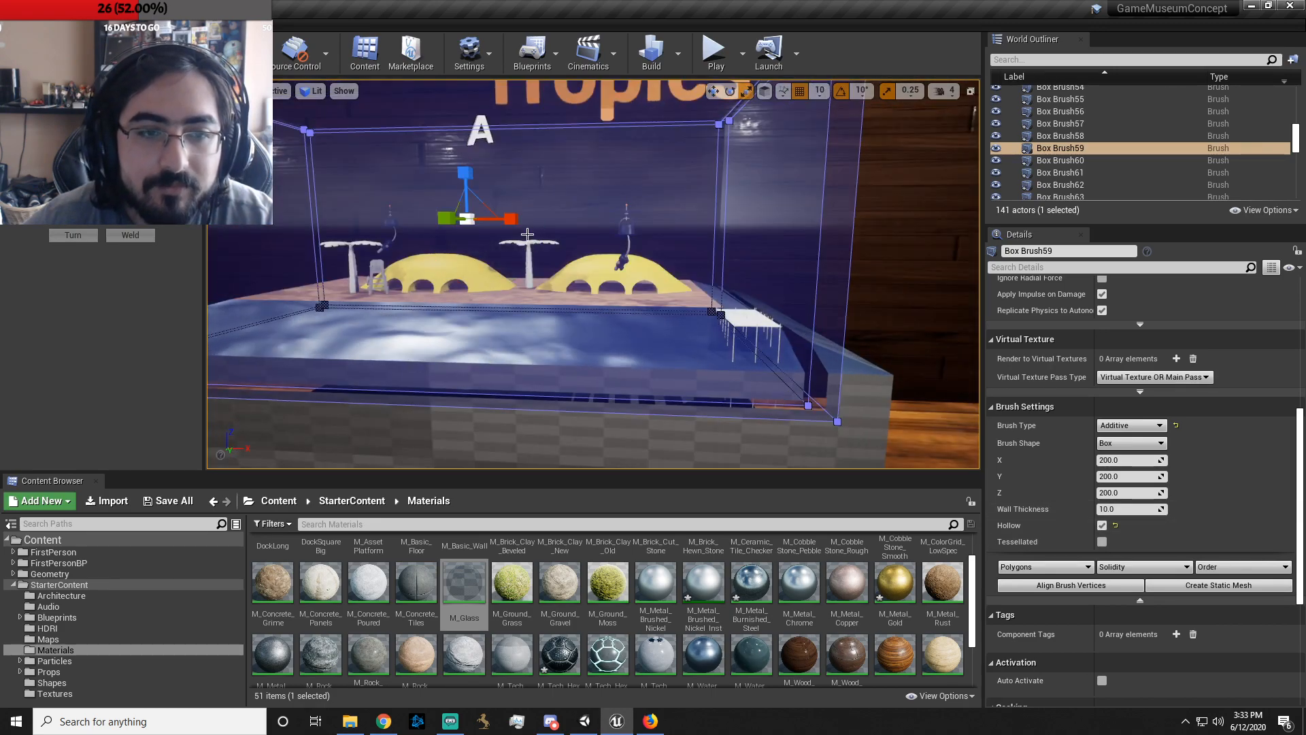
- Shift the hollow glass box along the Tropics platform's length and adjust its scale across the platform's width
{"action": "left_click_drag", "start_coordinate": [516, 218], "coordinate": [565, 218]}
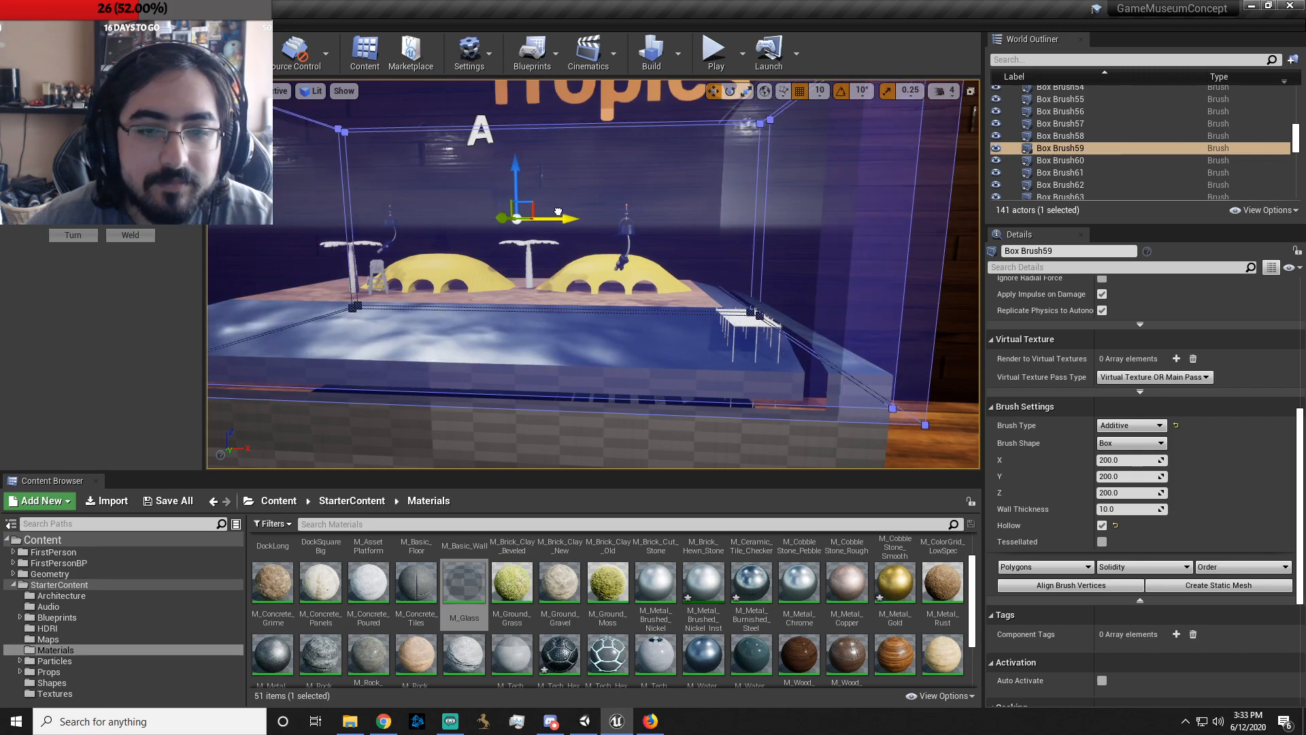
{"action": "mouse_move", "coordinate": [566, 222]}
{"action": "right_mouse_down"}
{"action": "mouse_move", "coordinate": [552, 227]}
{"action": "mouse_move", "coordinate": [604, 230]}
{"action": "mouse_move", "coordinate": [531, 219]}
{"action": "mouse_move", "coordinate": [571, 220]}
{"action": "right_mouse_up"}
{"action": "key", "text": "e"}
{"action": "right_click_drag", "start_coordinate": [811, 334], "coordinate": [837, 333]}
{"action": "key", "text": "r"}
{"action": "mouse_move", "coordinate": [686, 258]}
{"action": "left_mouse_down"}
{"action": "mouse_move", "coordinate": [709, 257]}
{"action": "mouse_move", "coordinate": [660, 264]}
{"action": "left_mouse_up"}
- Examine the glass box's fit over the Tropics platform from its end and front
{"action": "key", "text": "w"}
{"action": "right_click_drag", "start_coordinate": [662, 266], "coordinate": [836, 269]}
{"action": "key", "text": "a"}
{"action": "right_click_drag", "start_coordinate": [680, 297], "coordinate": [748, 298]}
{"action": "key", "text": "a"}
{"action": "key", "text": "d"}
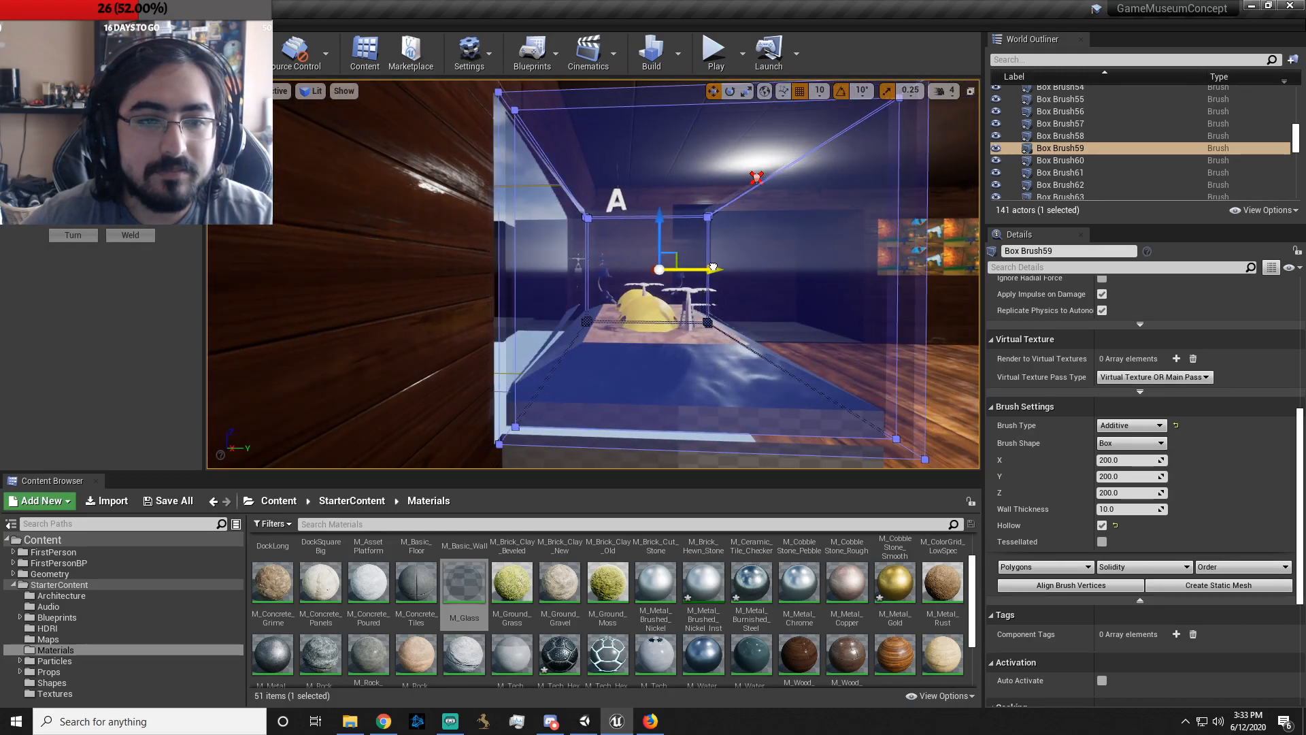
{"action": "right_click_drag", "start_coordinate": [713, 277], "coordinate": [474, 277]}
{"action": "key", "text": "a"}
{"action": "key", "text": "d"}
{"action": "right_click_drag", "start_coordinate": [660, 225], "coordinate": [639, 220]}
{"action": "key", "text": "w"}
{"action": "right_click_drag", "start_coordinate": [684, 298], "coordinate": [707, 303]}
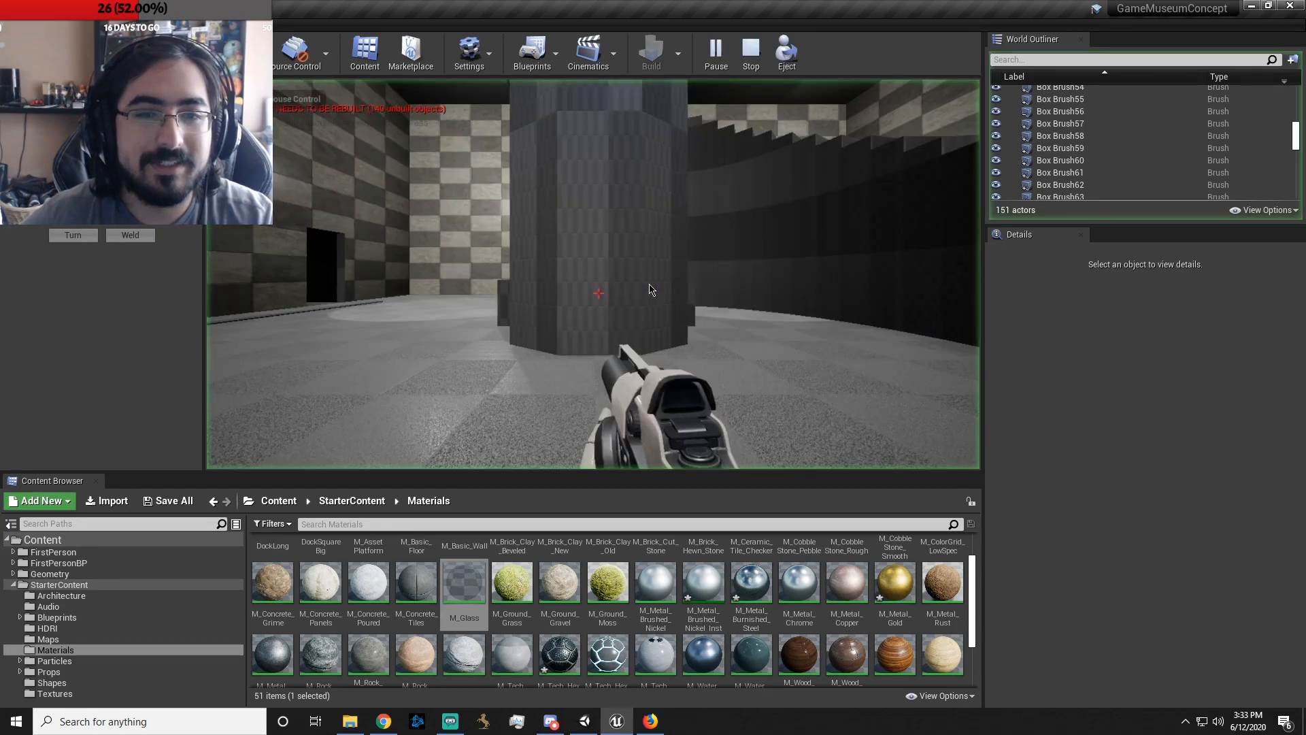
- Play-test the level by walking from the main hall through the robot gallery and stairs to the Tropics exhibit
{"action": "left_click", "coordinate": [649, 289]}
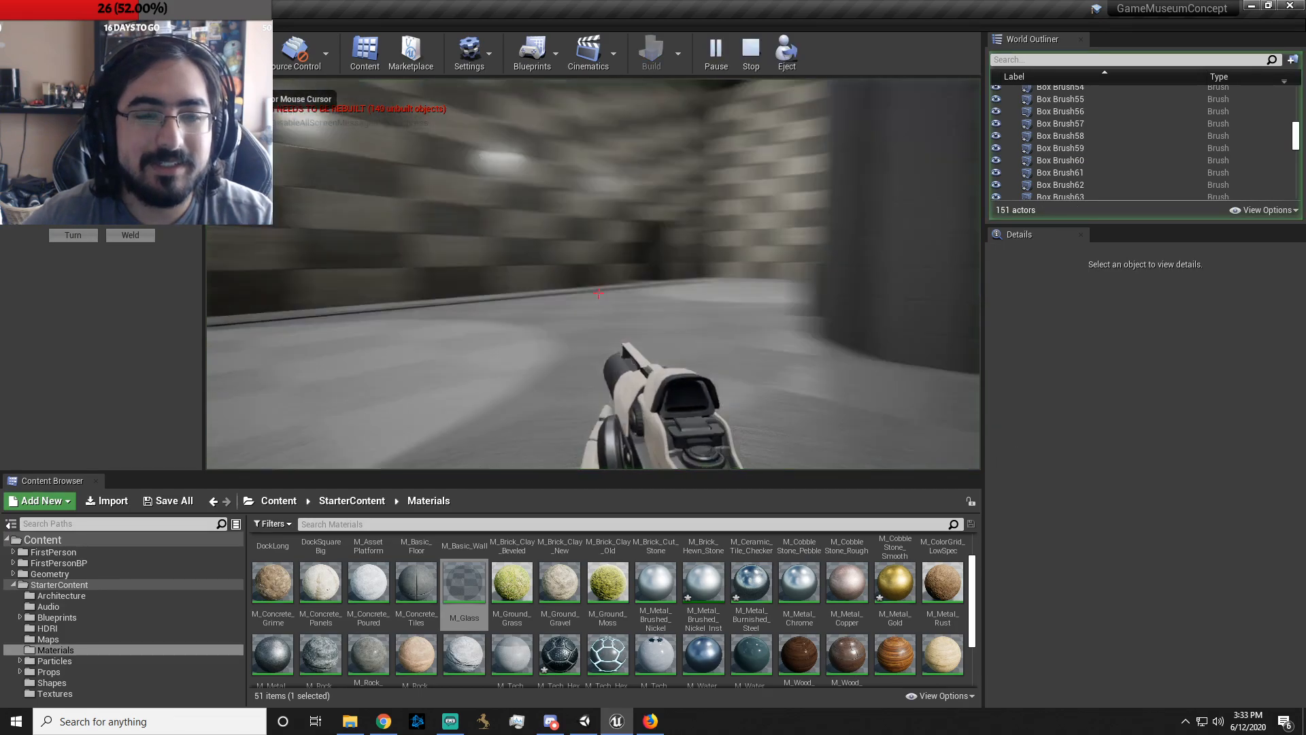
{"action": "key", "text": "w"}
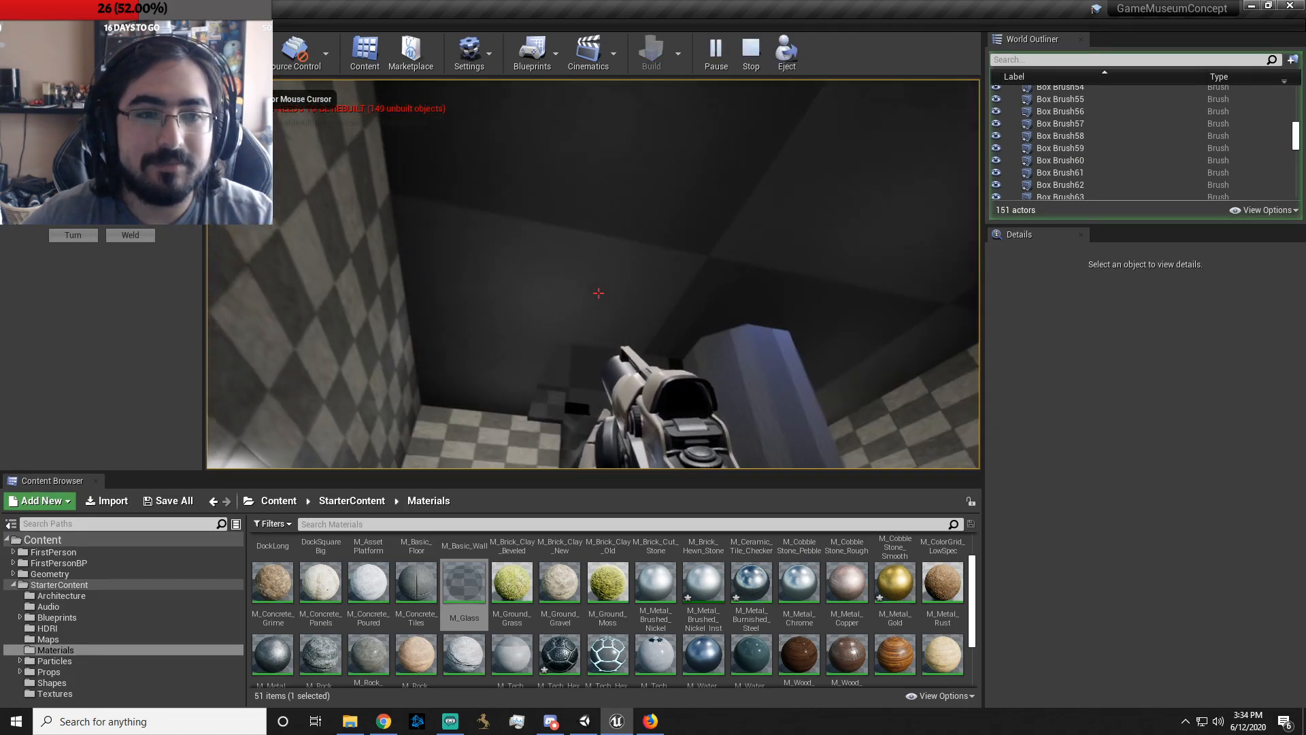
{"action": "key", "text": "w"}
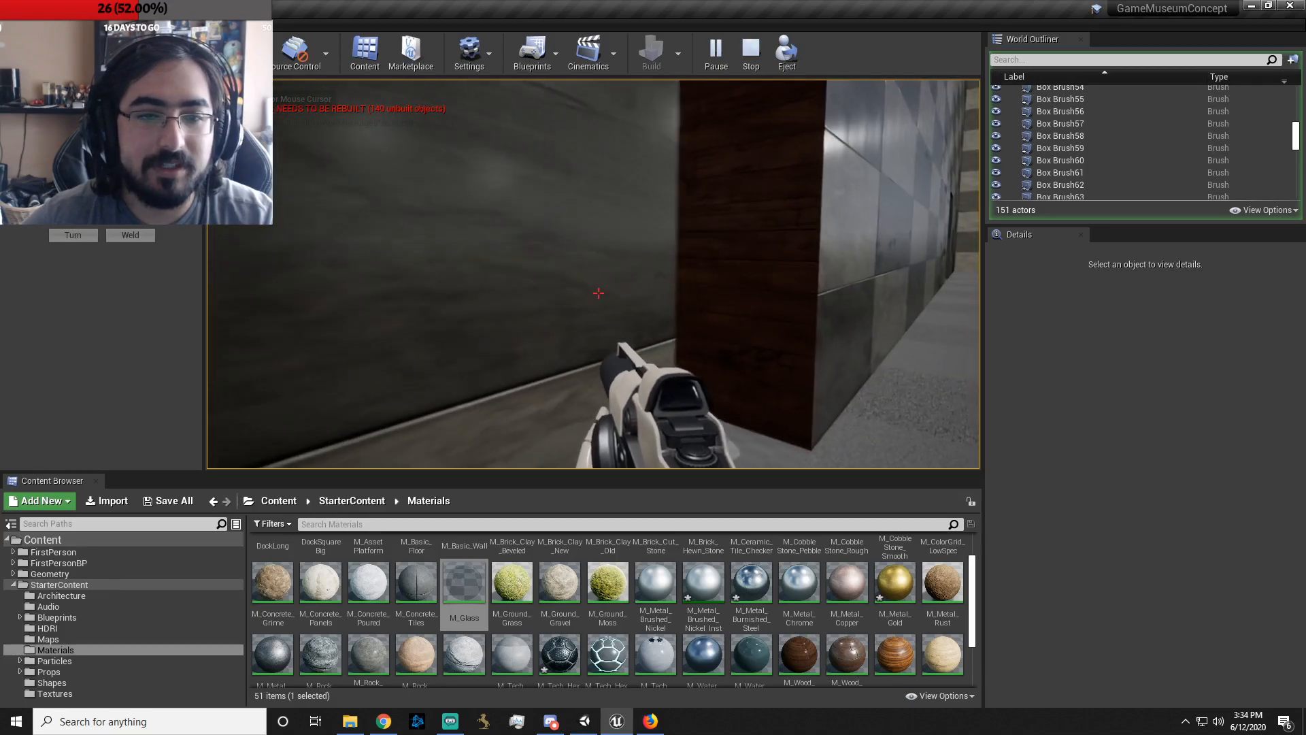
{"action": "key", "text": "w"}
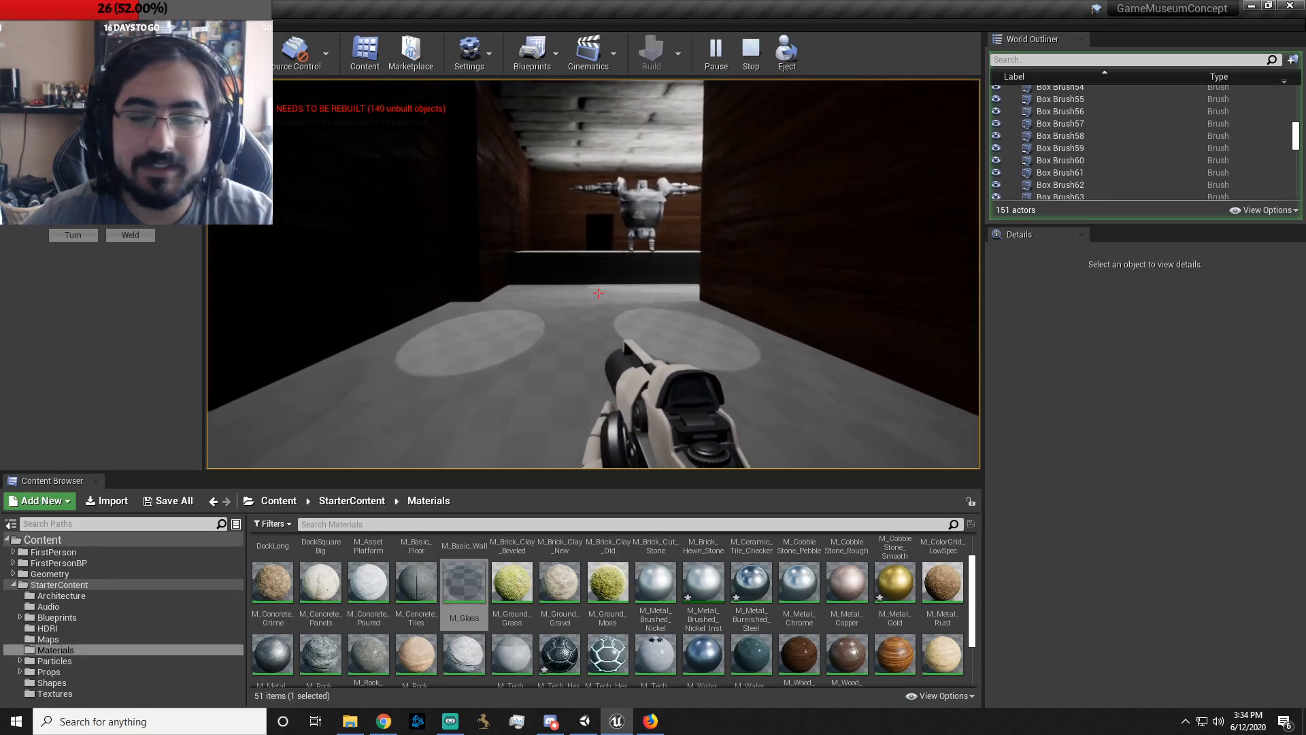
{"action": "key", "text": "w"}
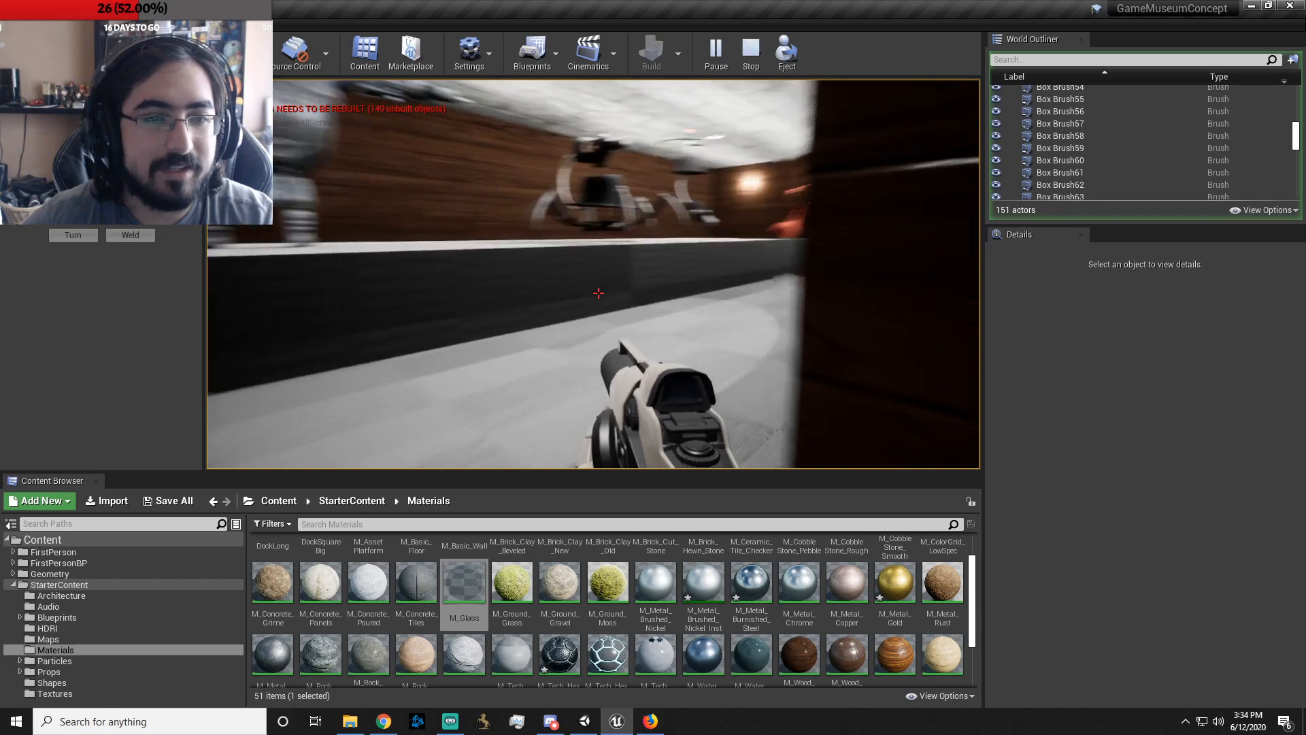
{"action": "key", "text": "w"}
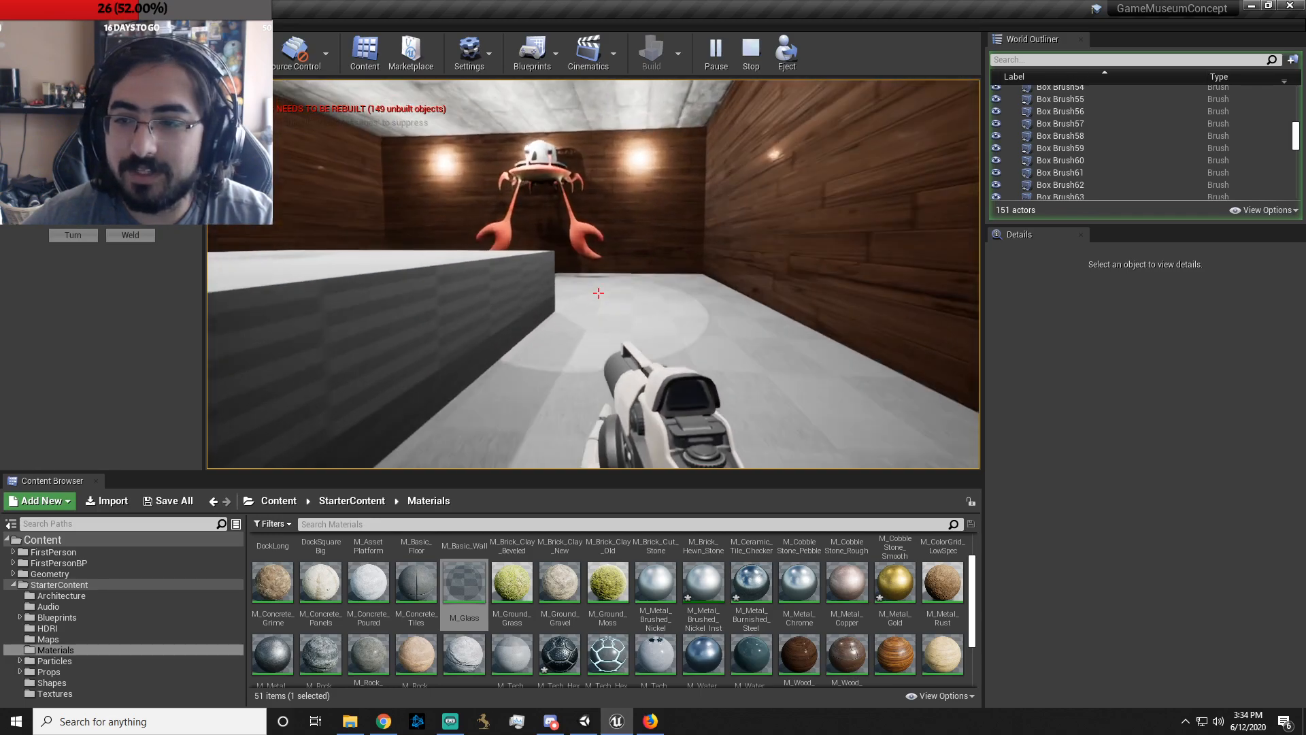
{"action": "key", "text": "w"}
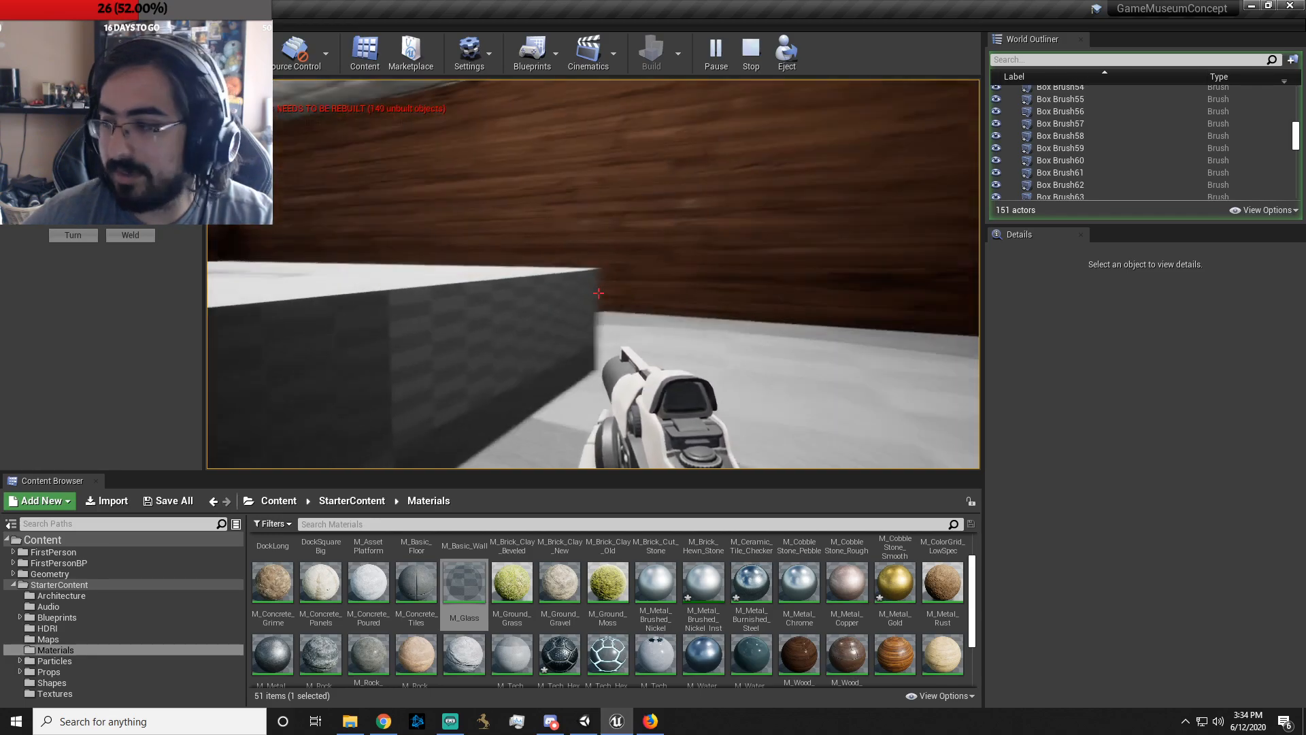
{"action": "key", "text": "w"}
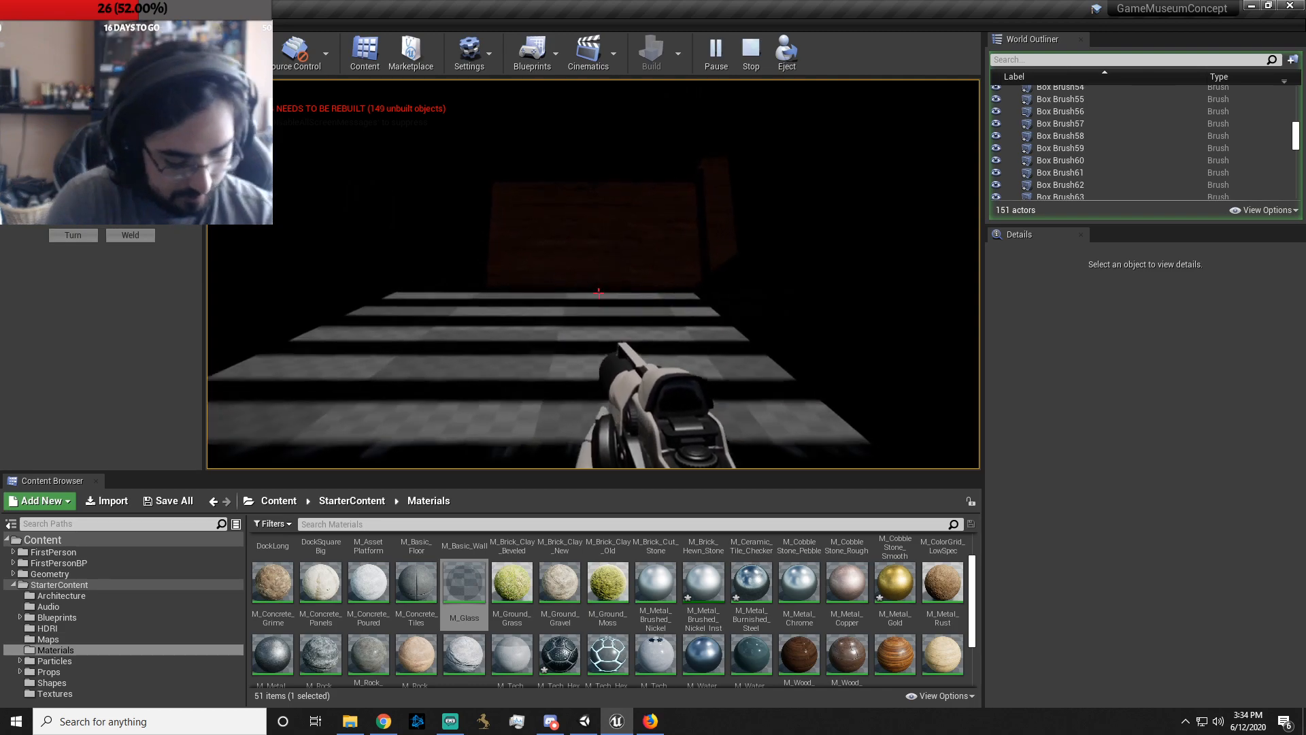
{"action": "key", "text": "w"}
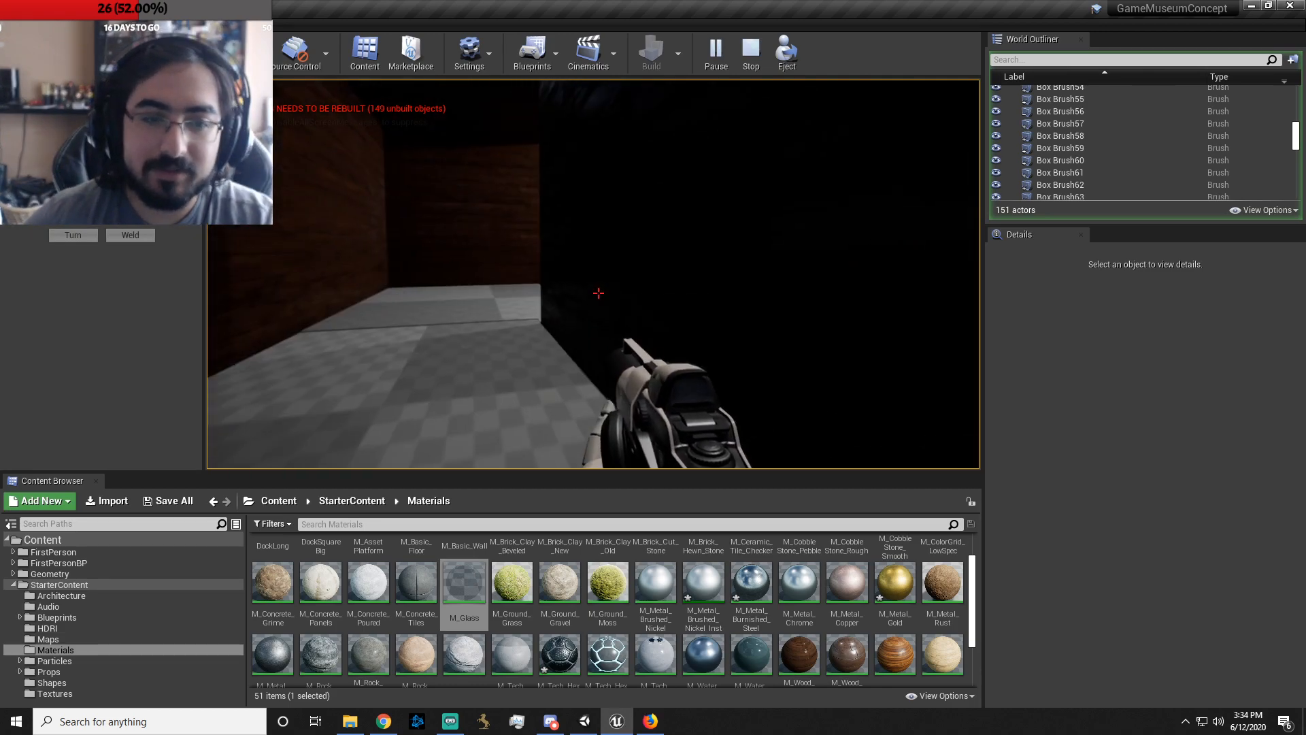
{"action": "key", "text": "w"}
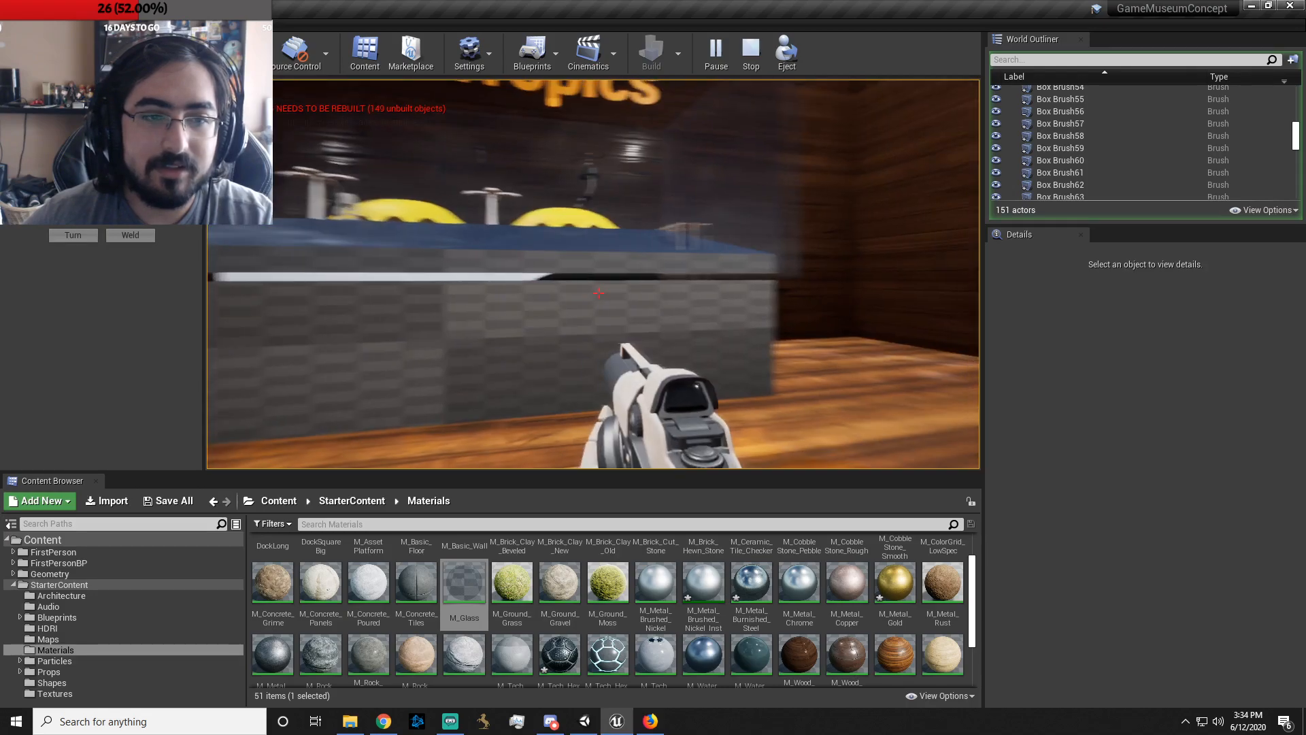
{"action": "key", "text": "s"}
{"action": "key", "text": "w"}
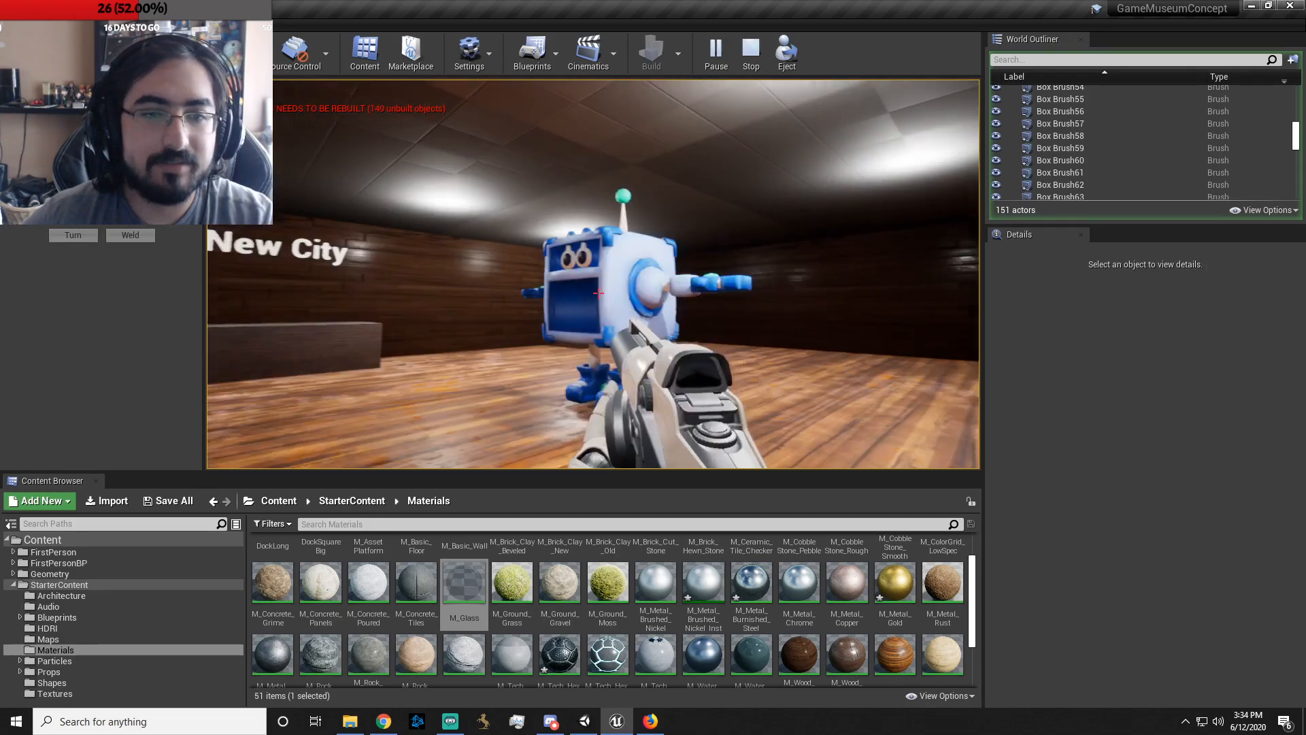
{"action": "key", "text": "Escape"}
- Scale up the FirstPersonCharacter near the hall's stairs and raise it above the floor
{"action": "mouse_move", "coordinate": [630, 314]}
{"action": "right_mouse_down"}
{"action": "mouse_move", "coordinate": [687, 327]}
{"action": "mouse_move", "coordinate": [630, 314]}
{"action": "right_mouse_up"}
{"action": "key", "text": "w"}
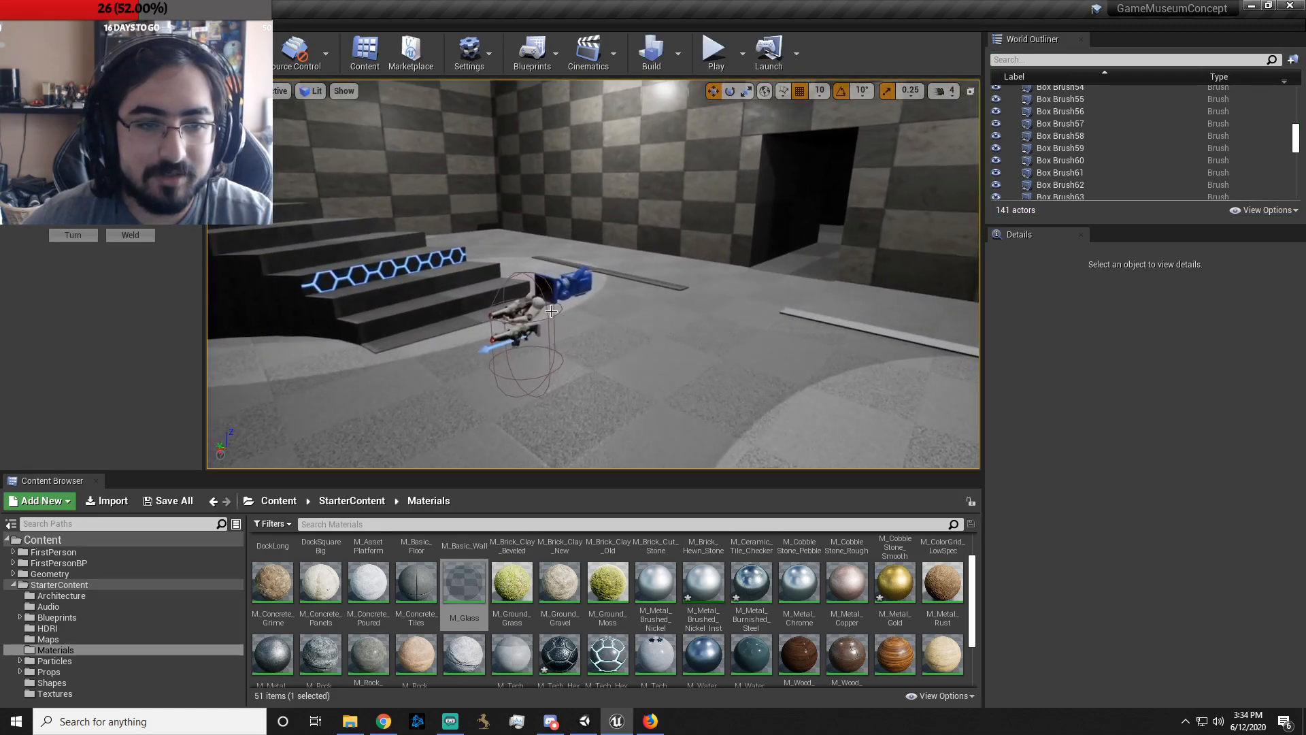
{"action": "left_click", "coordinate": [543, 313]}
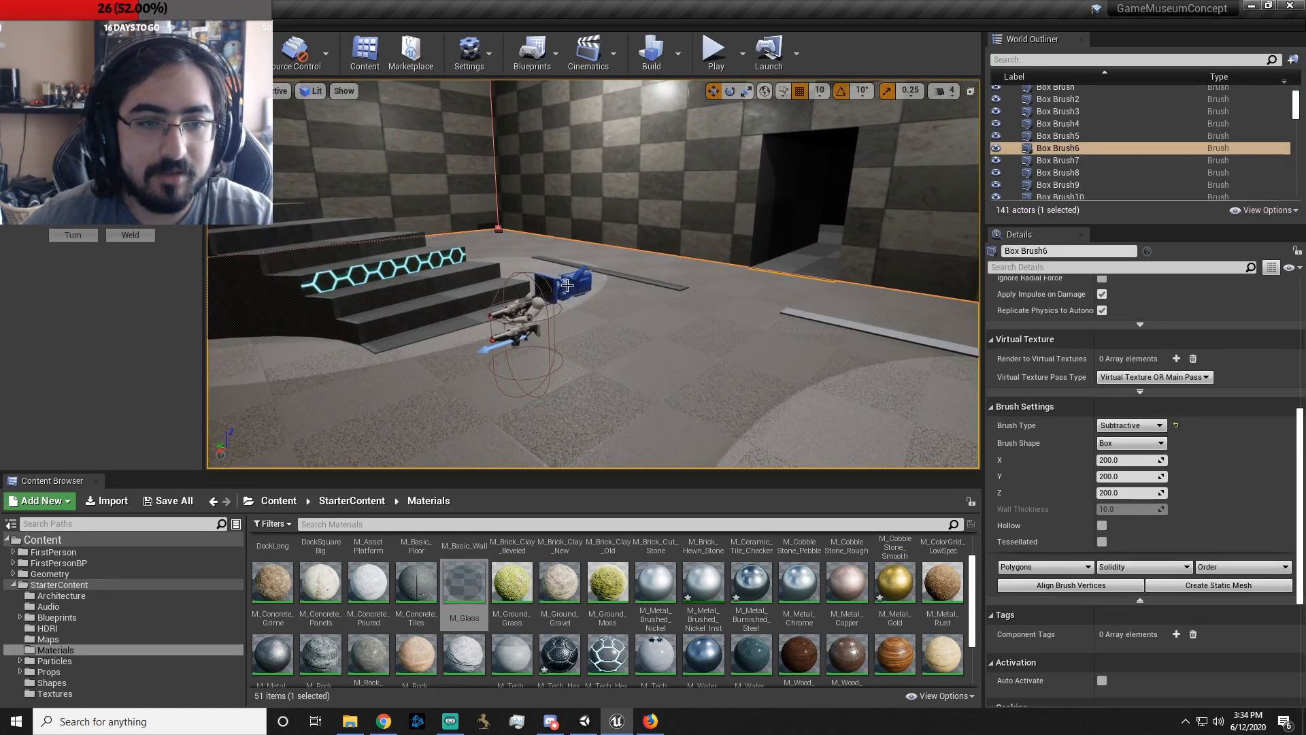
{"action": "left_click", "coordinate": [544, 293]}
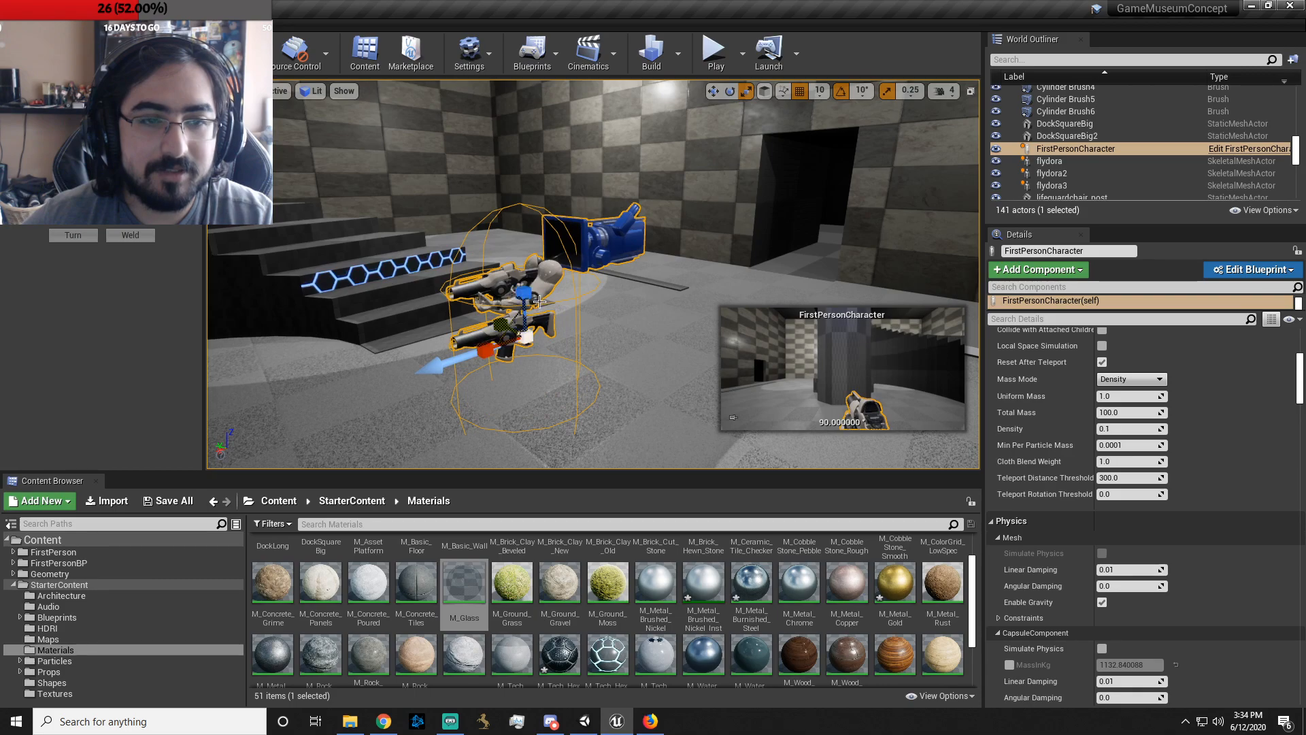
{"action": "left_click_drag", "start_coordinate": [524, 284], "coordinate": [520, 211]}
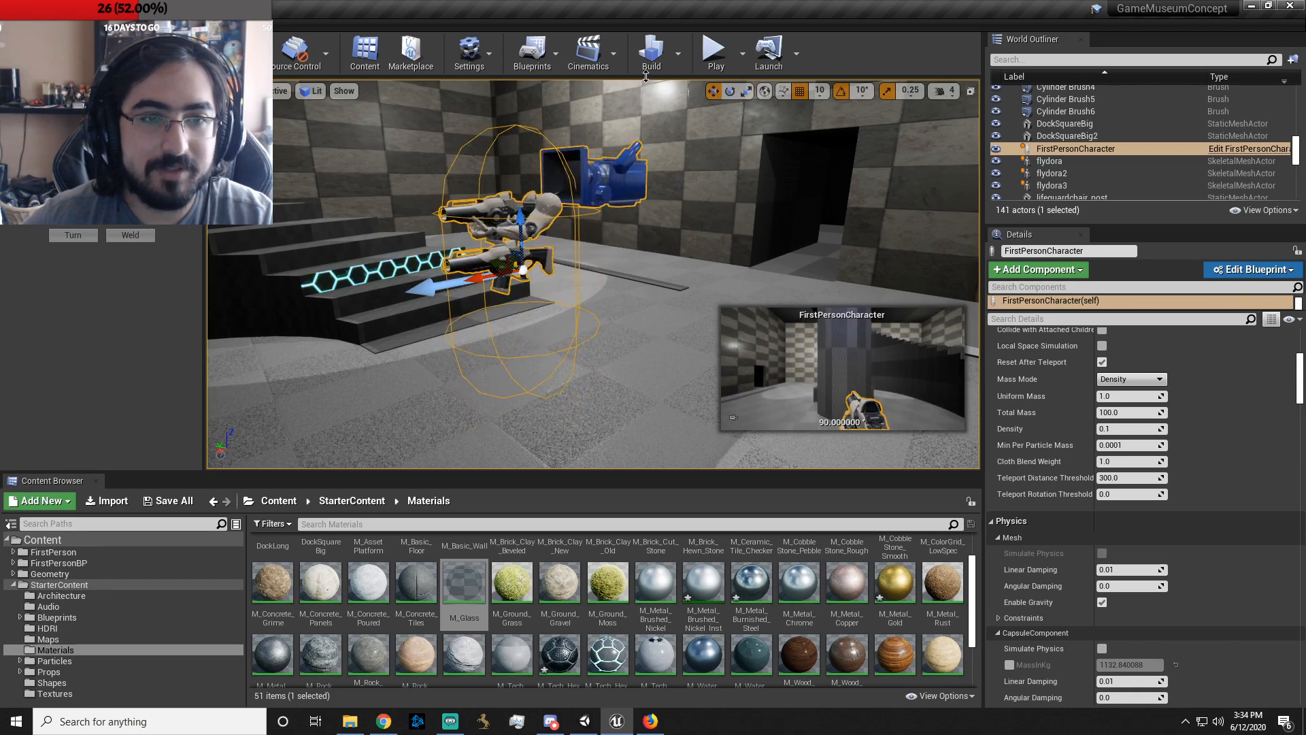
- Play-test the enlarged character at the gallery entrance and reduce the FirstPersonCharacter's scale
{"action": "left_click", "coordinate": [710, 45]}
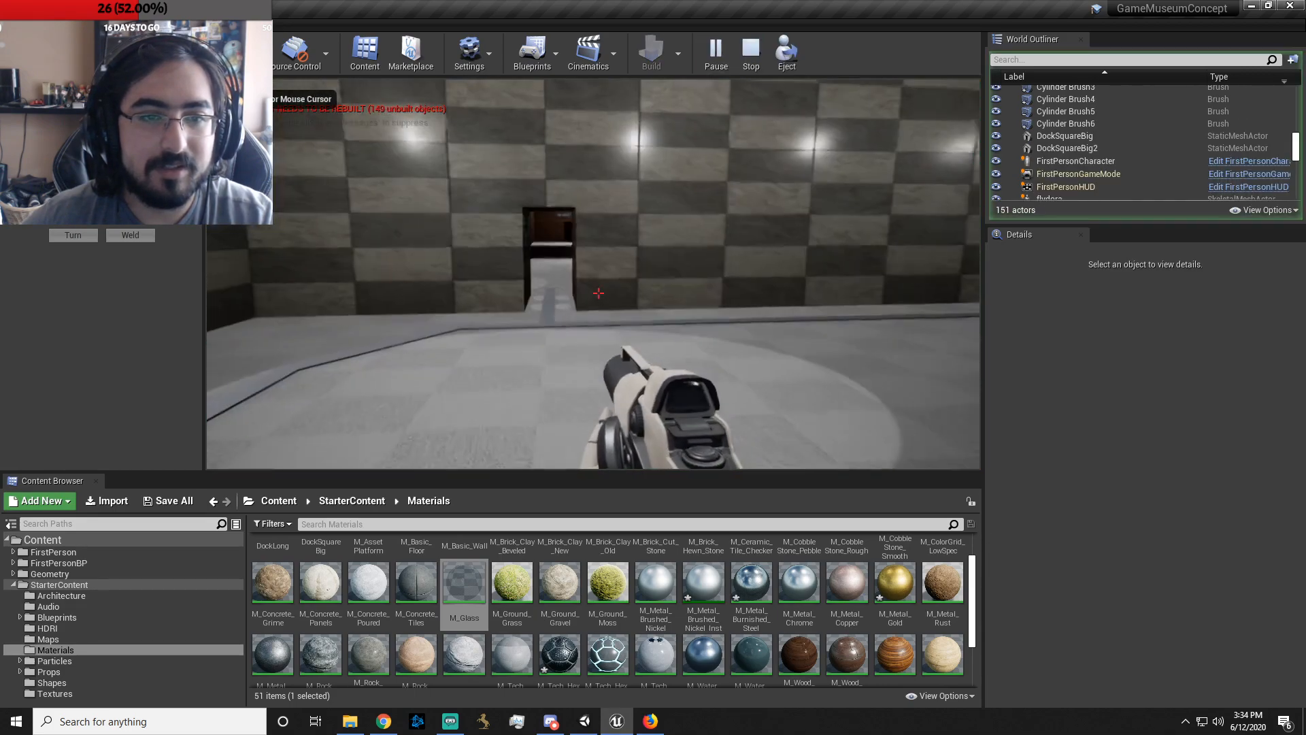
{"action": "key", "text": "w"}
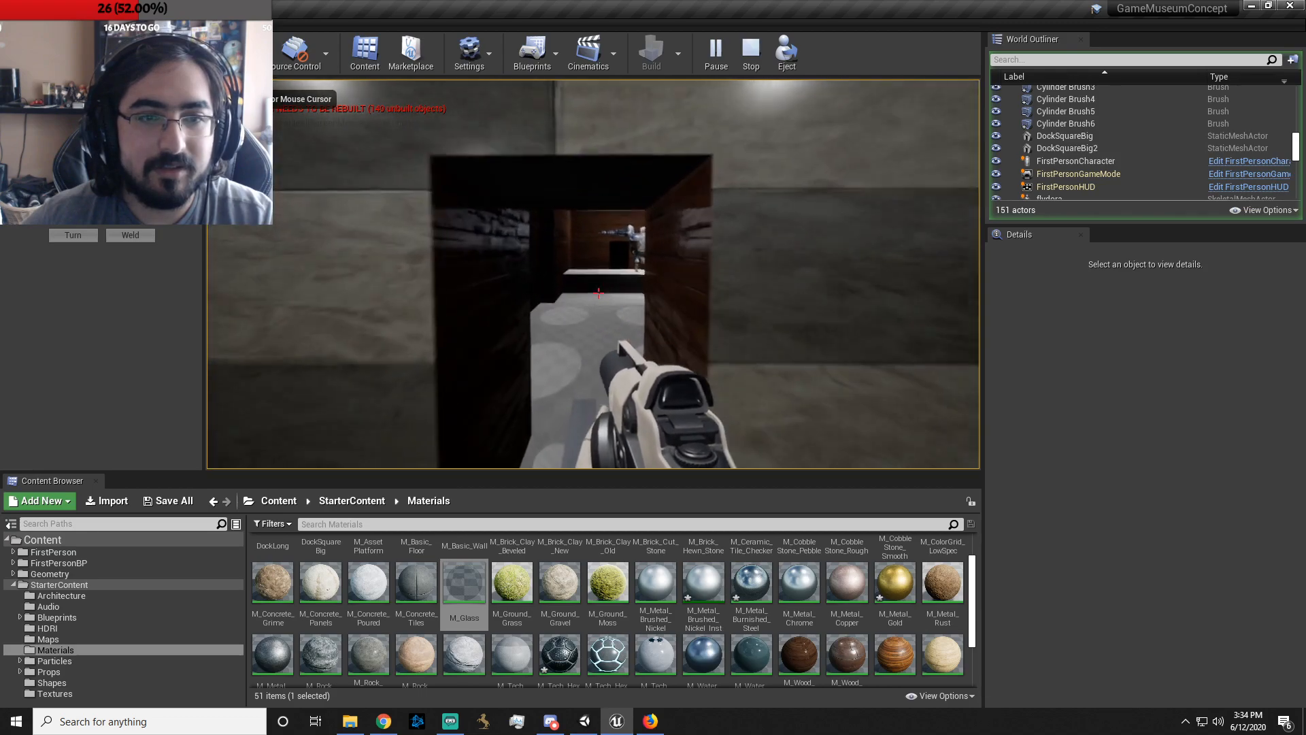
{"action": "key", "text": "Escape"}
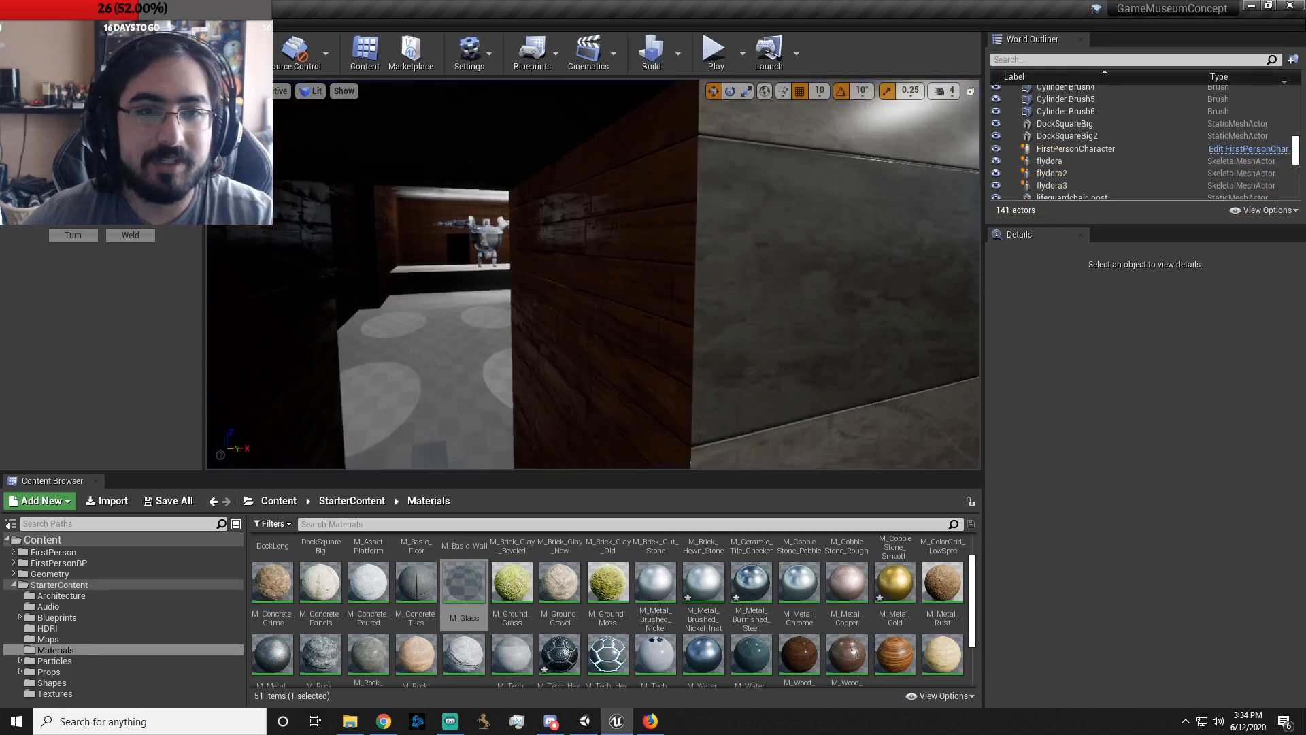
{"action": "left_click", "coordinate": [587, 311]}
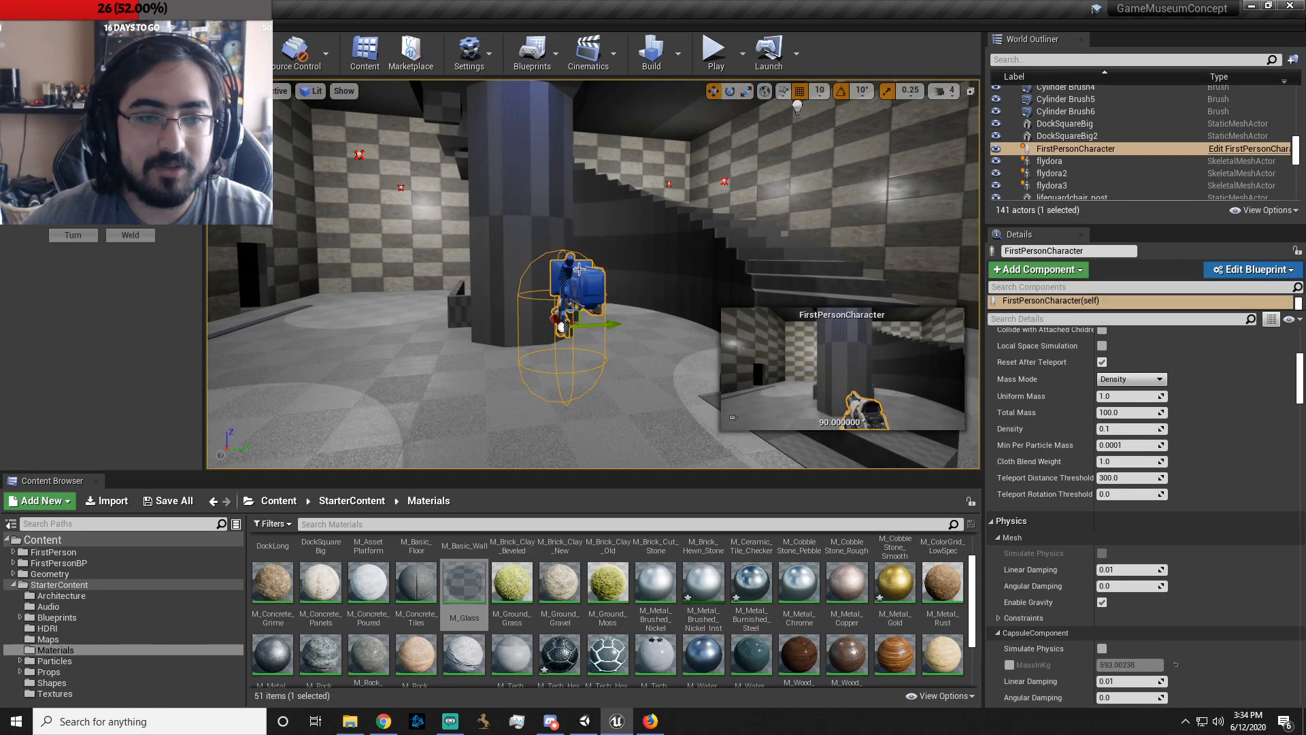
- Play-test the resized character on the route through the robot gallery and examine the Tropics glass case up close
{"action": "left_click", "coordinate": [715, 55]}
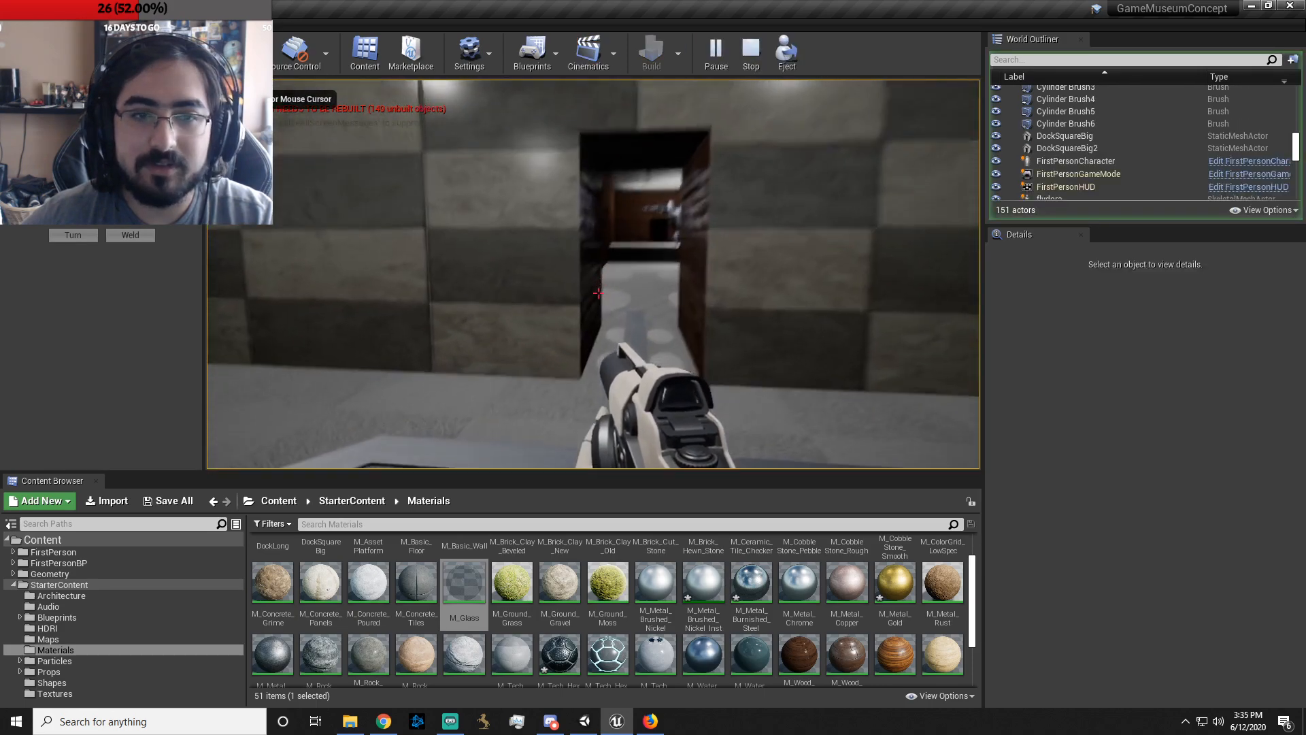
{"action": "key", "text": "w"}
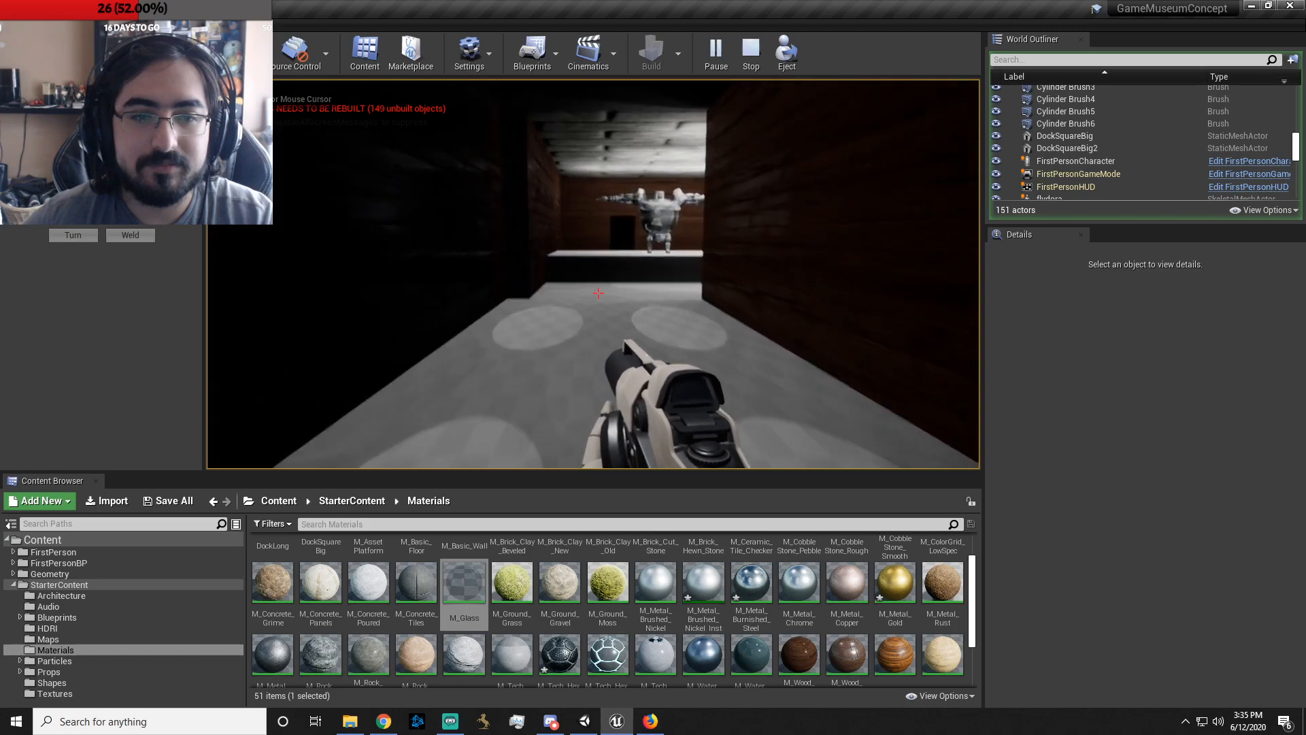
{"action": "key", "text": "w"}
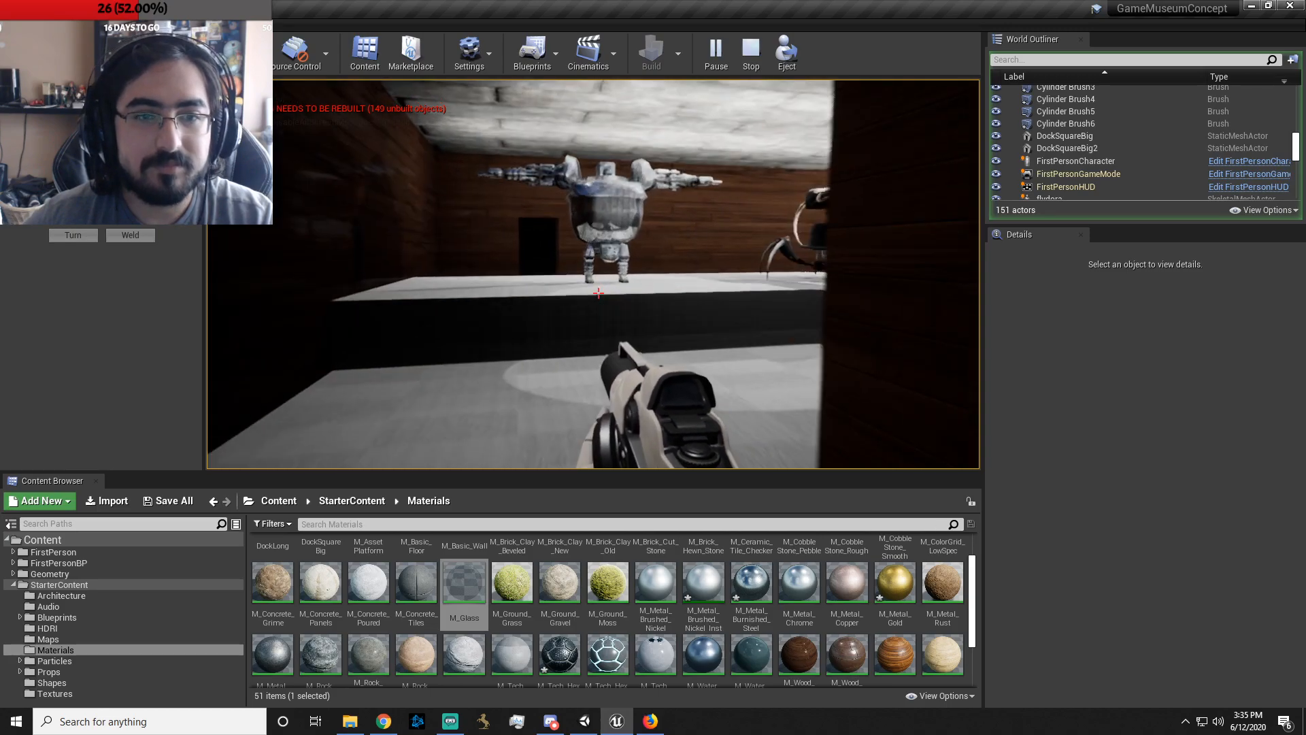
{"action": "key", "text": "w"}
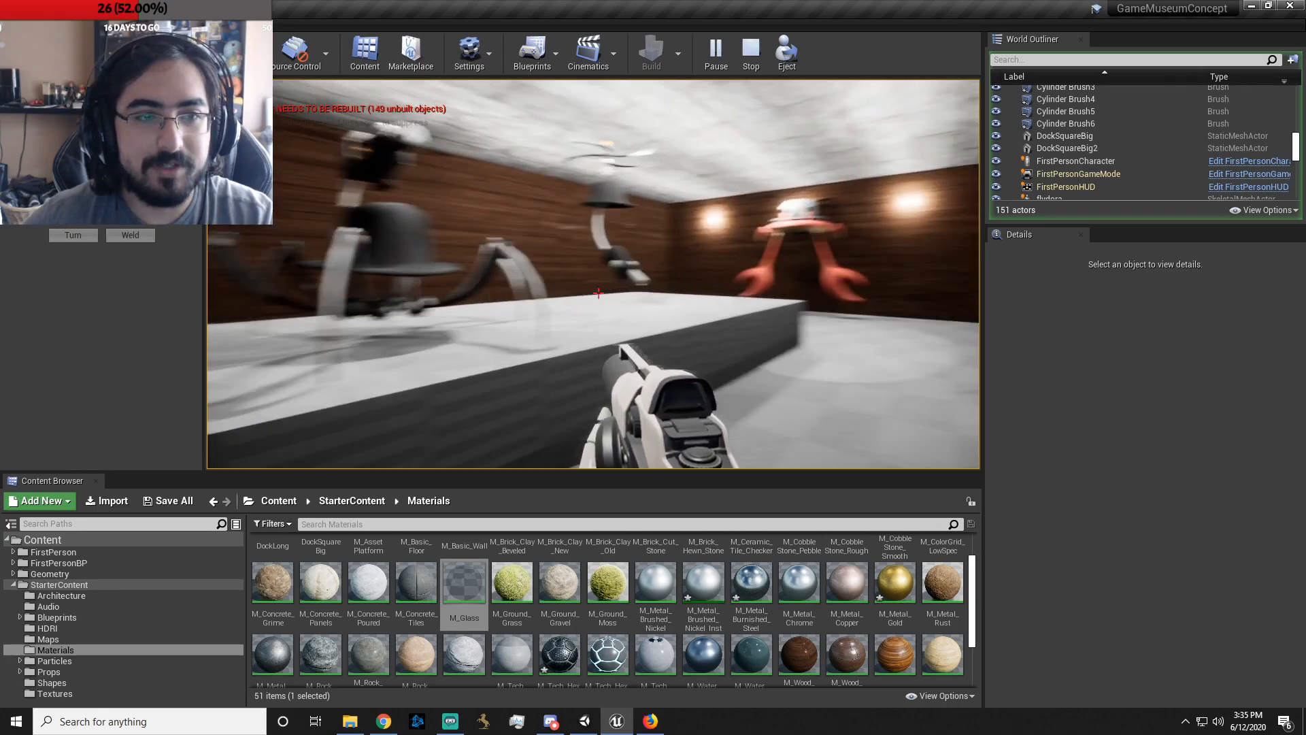
{"action": "key", "text": "w"}
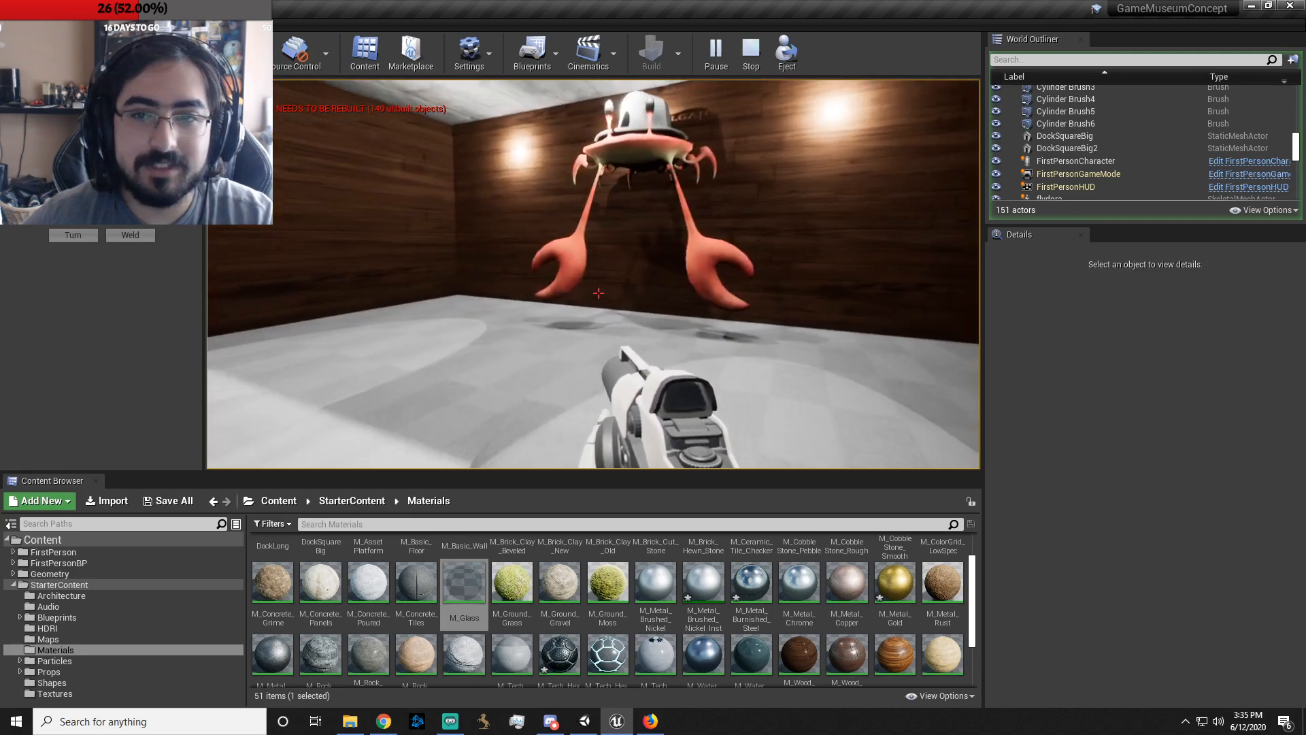
{"action": "key", "text": "w"}
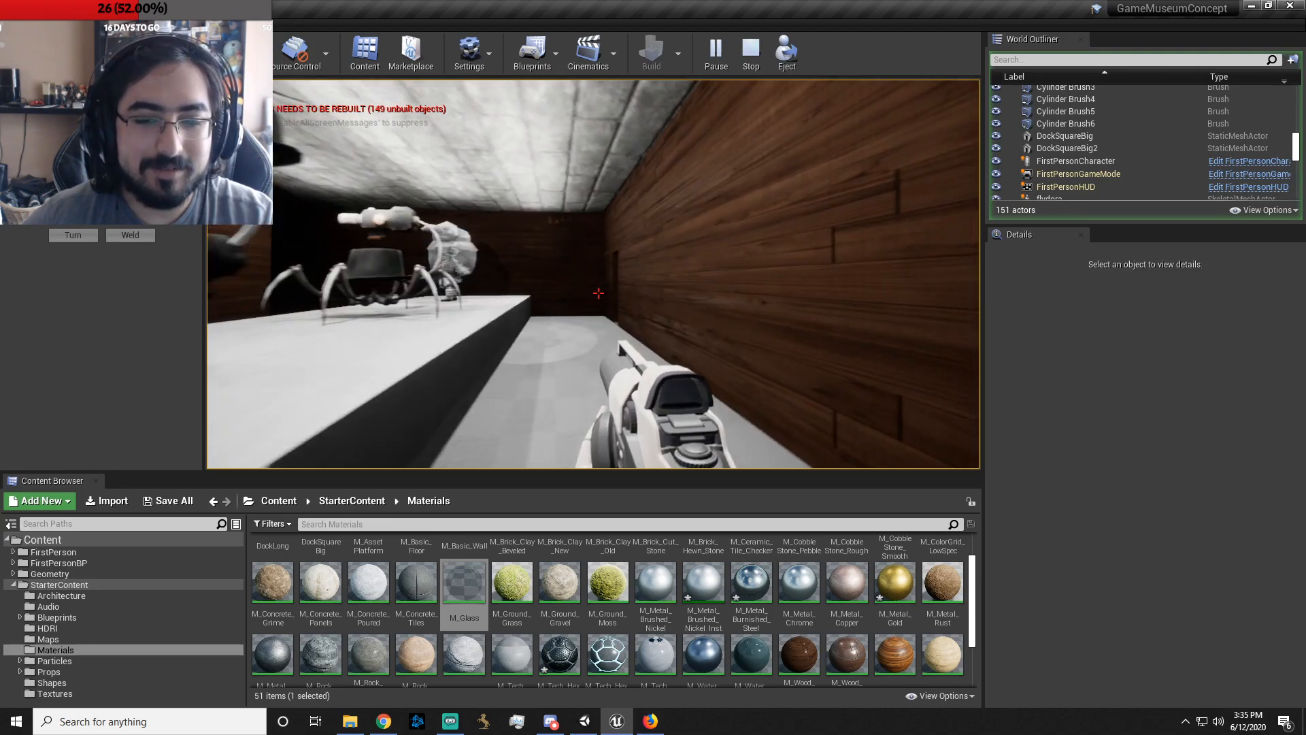
{"action": "key", "text": "w"}
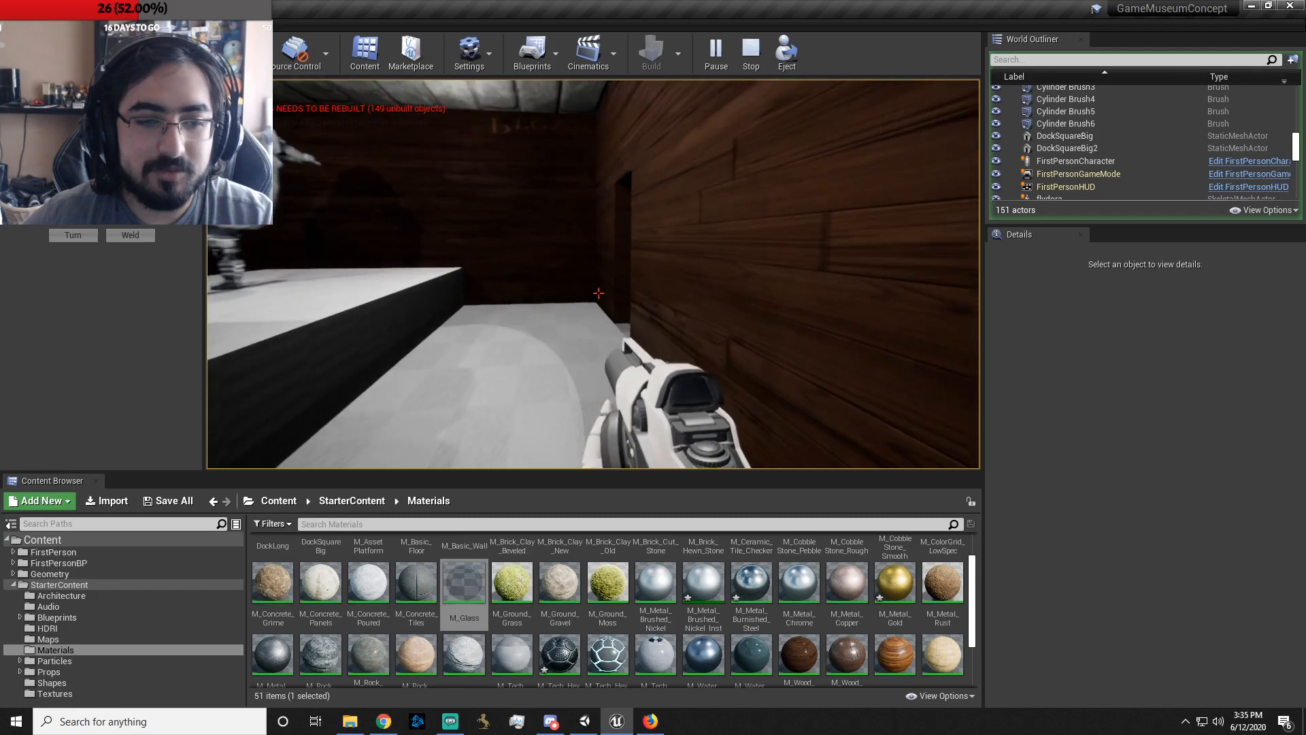
{"action": "key", "text": "w"}
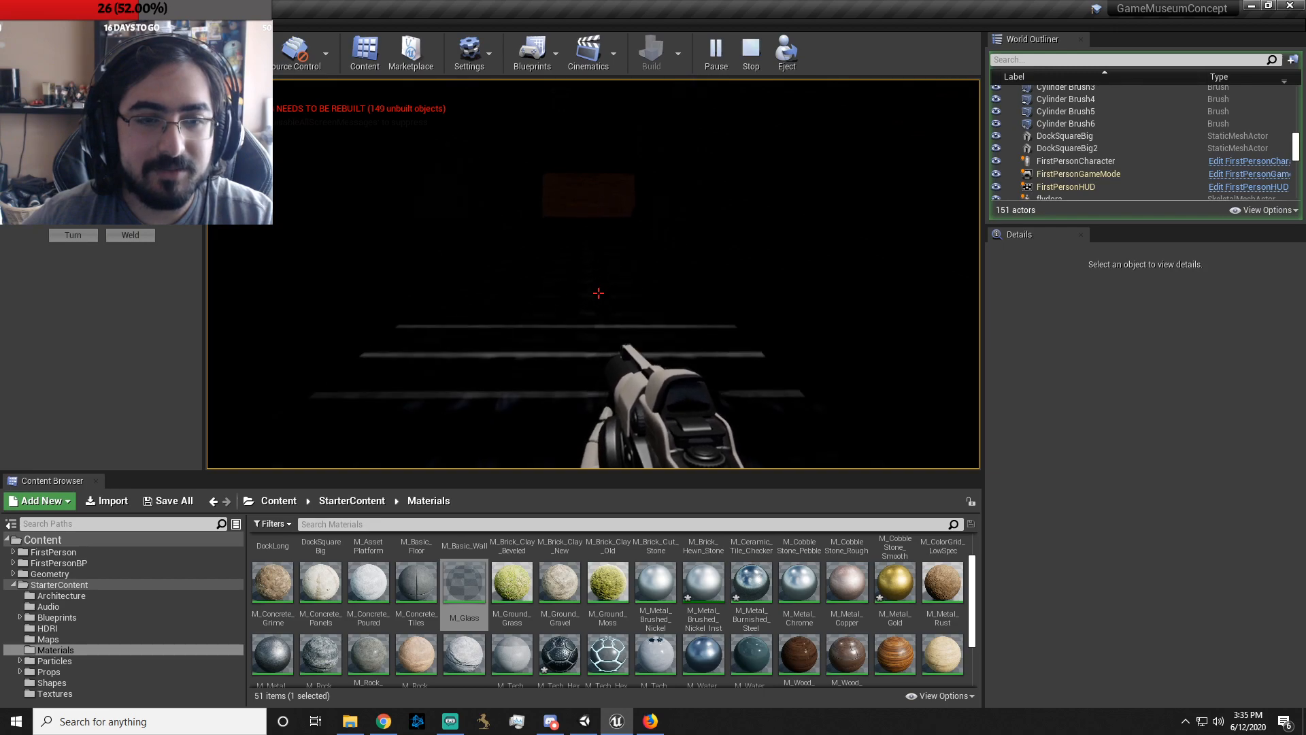
{"action": "key", "text": "w"}
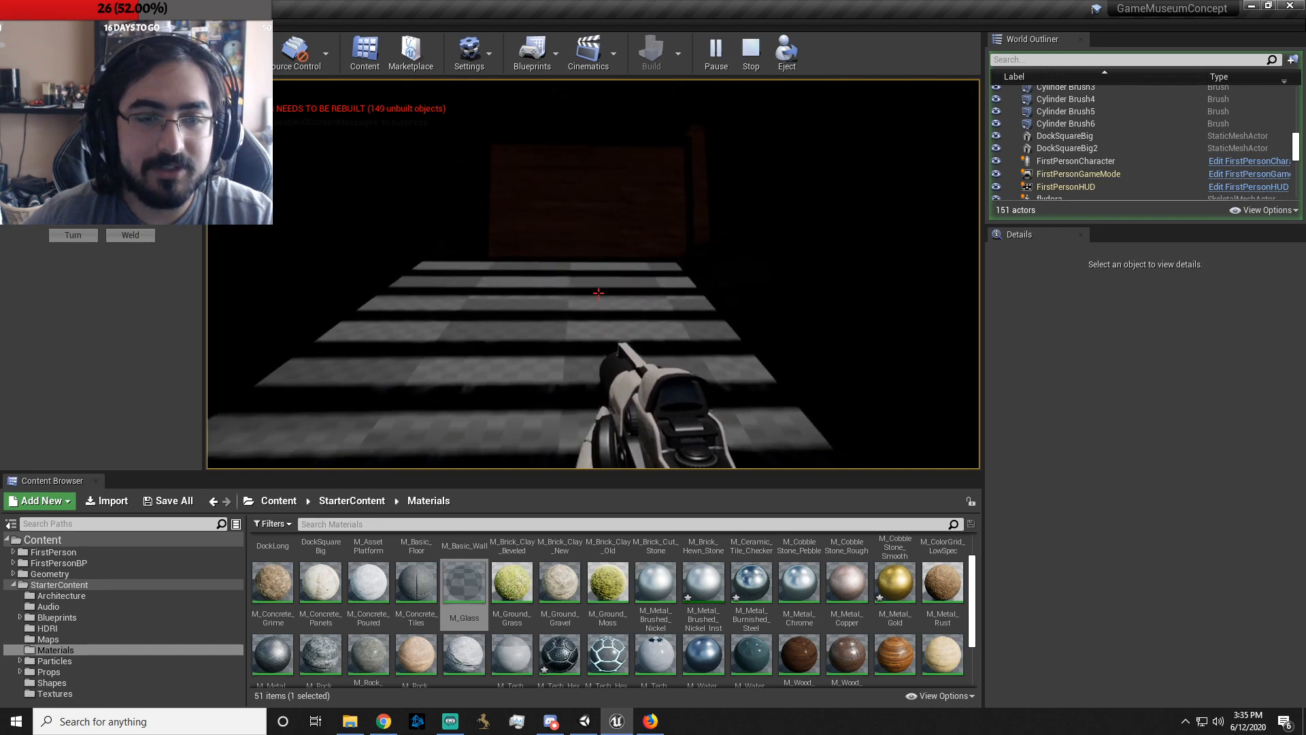
{"action": "key", "text": "w"}
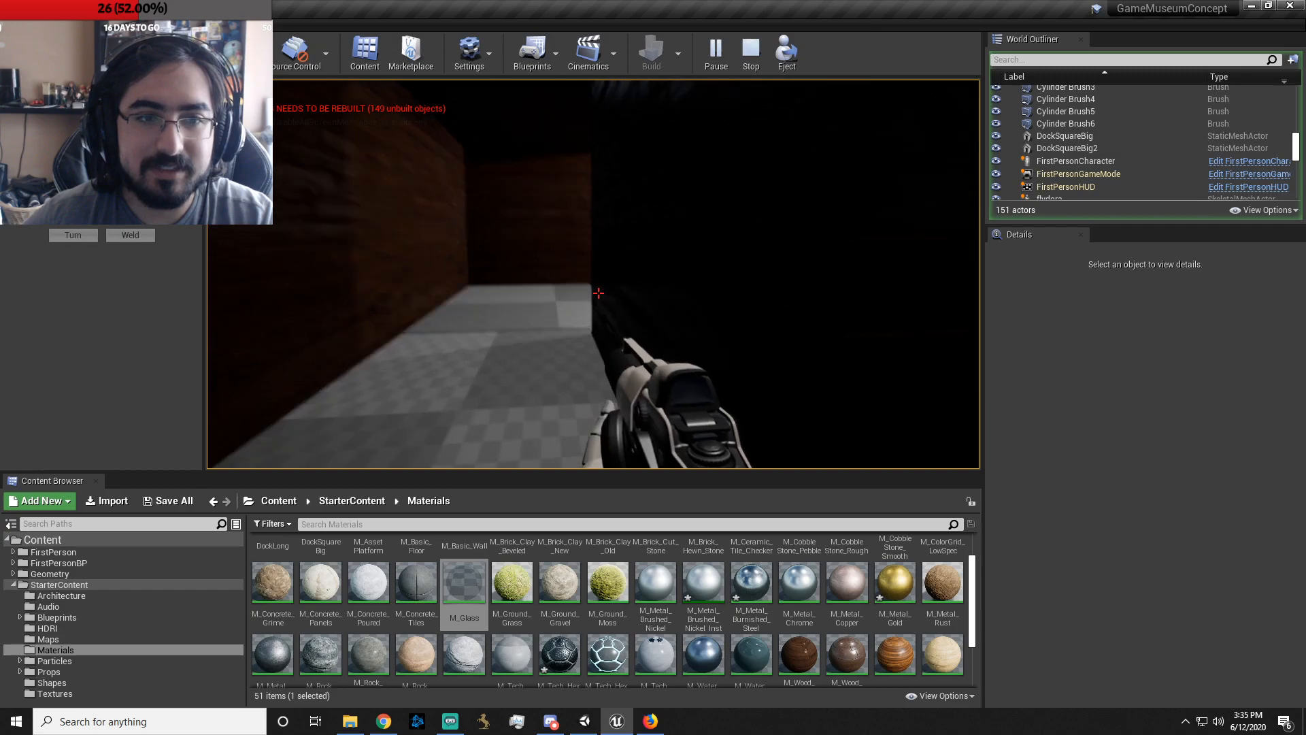
{"action": "key", "text": "w"}
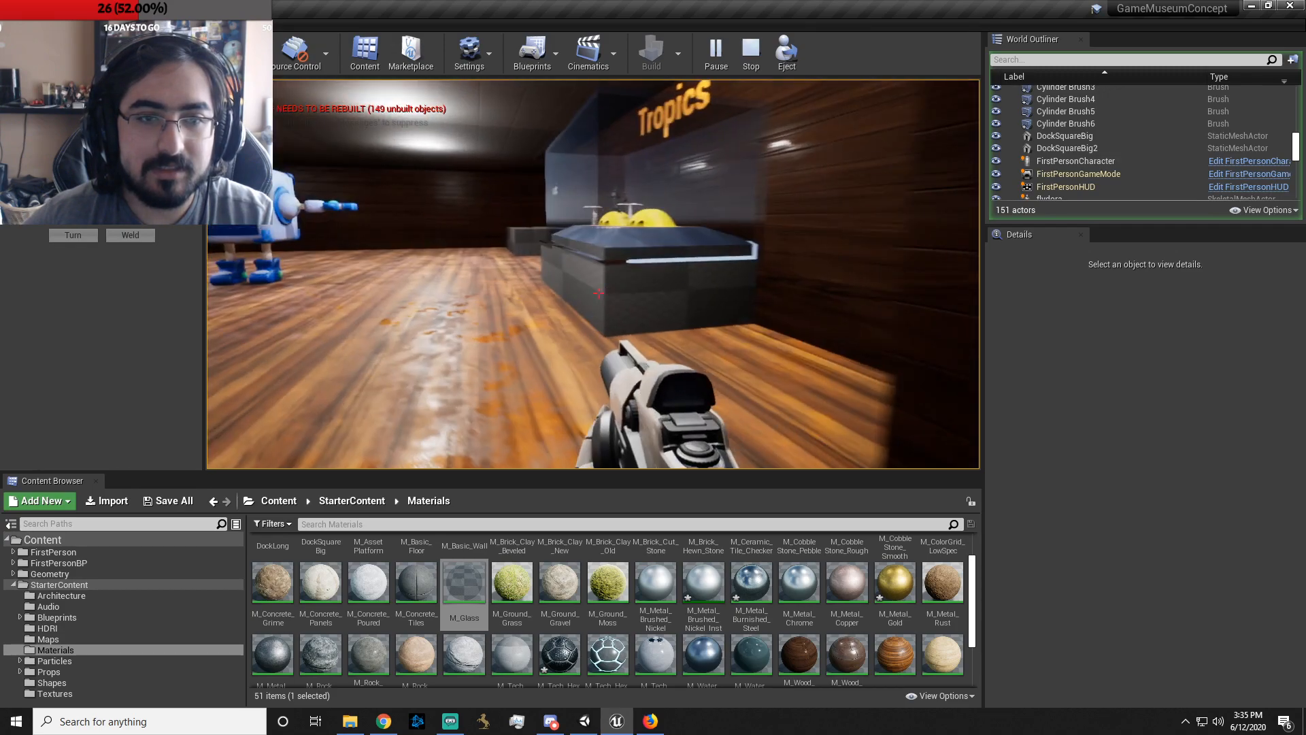
{"action": "key", "text": "s"}
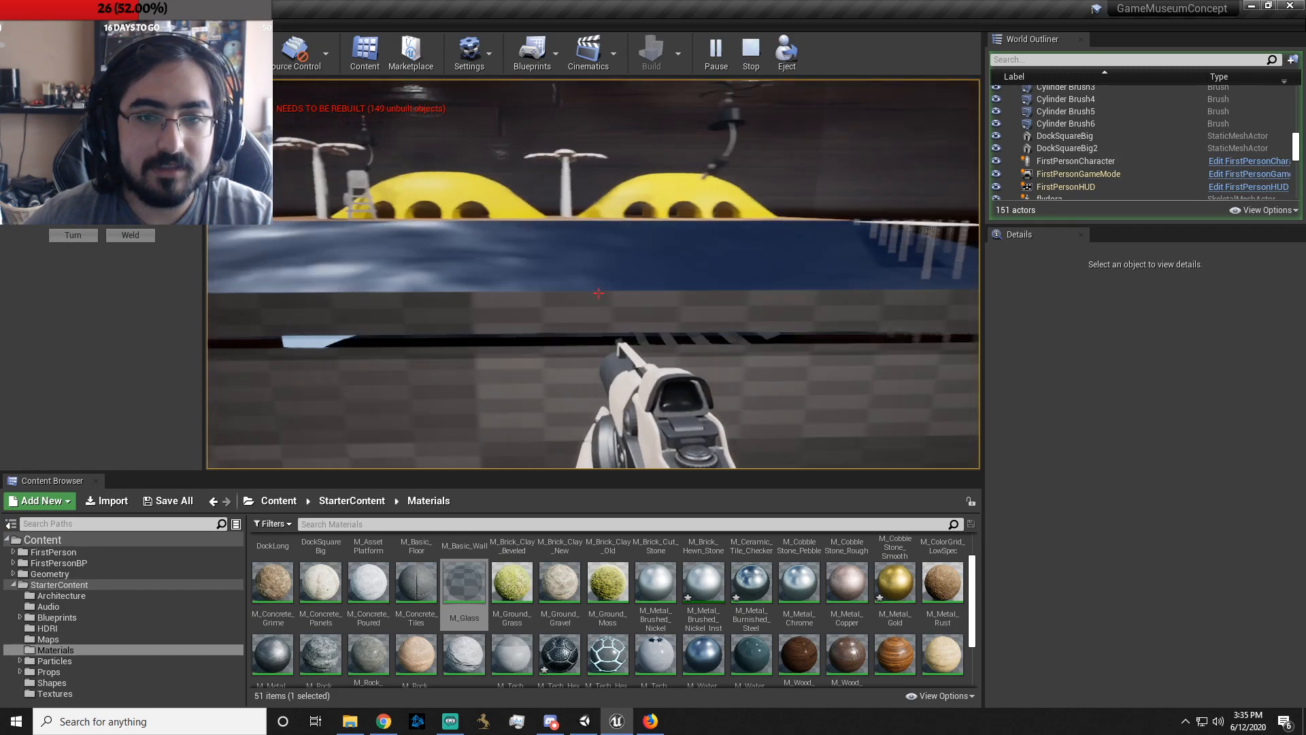
{"action": "key", "text": "Escape"}
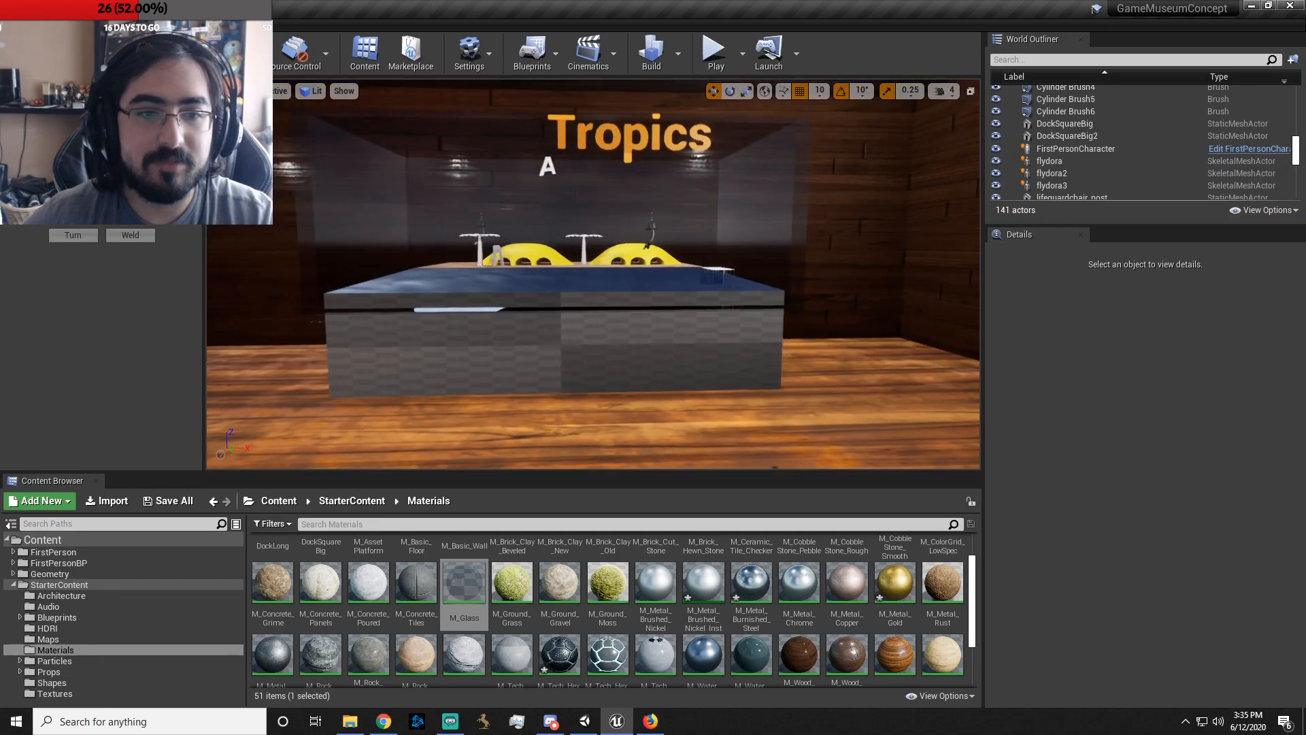
- Leave brush editing for placement mode and lower the Tropics glass case slightly around its base
{"action": "left_click", "coordinate": [589, 269]}
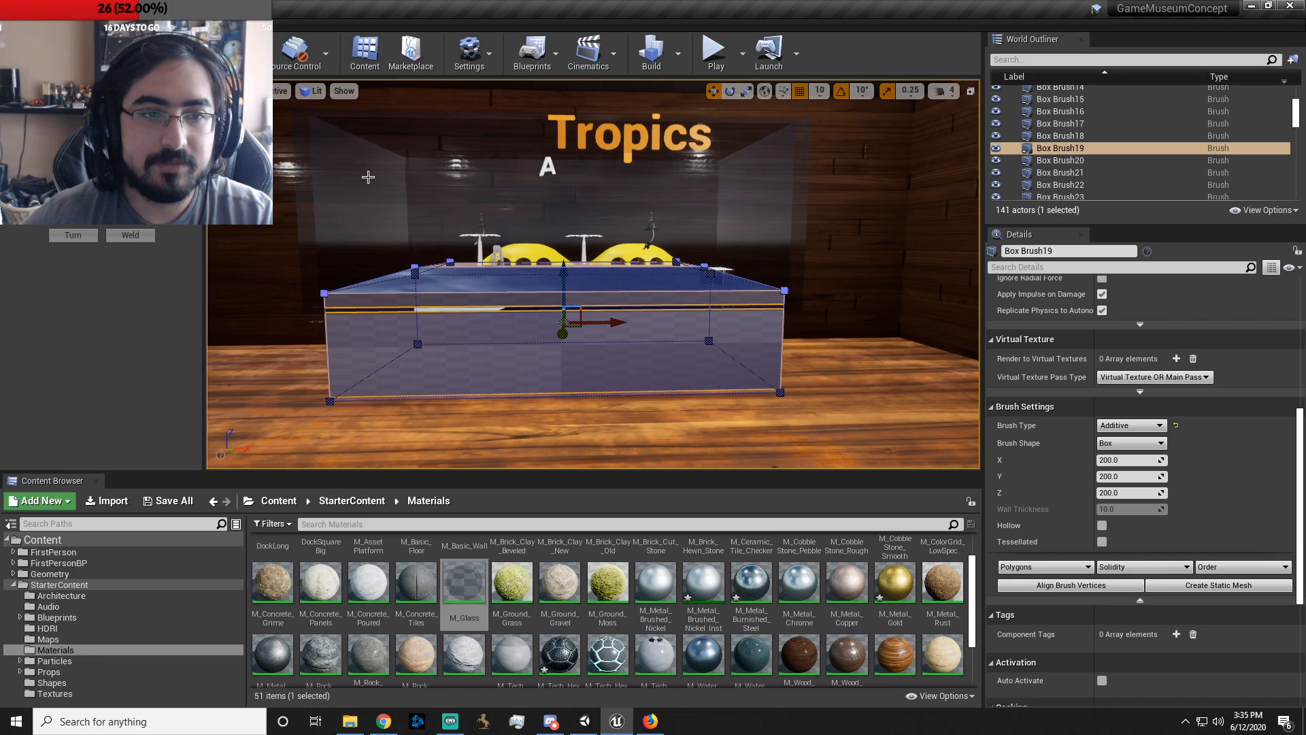
{"action": "left_click", "coordinate": [503, 212]}
{"action": "left_click", "coordinate": [536, 349], "text": "ctrl"}
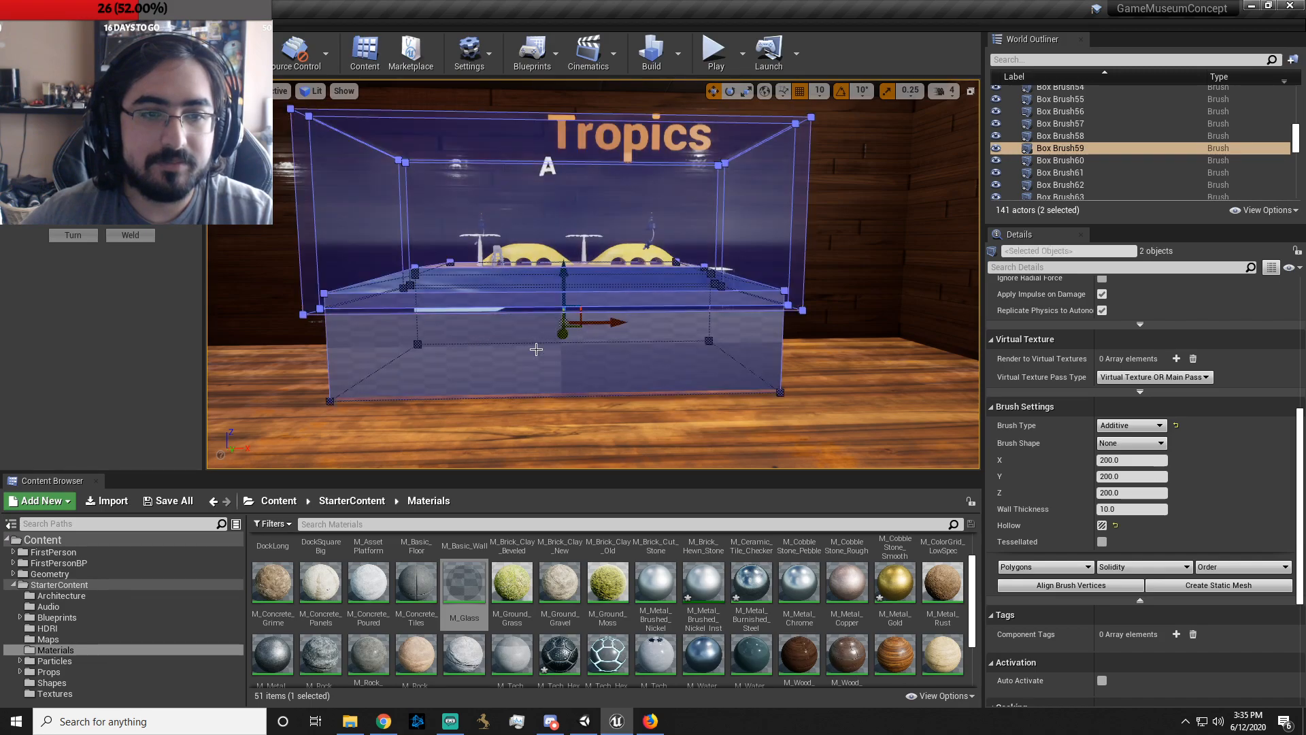
{"action": "right_click_drag", "start_coordinate": [623, 240], "coordinate": [620, 219]}
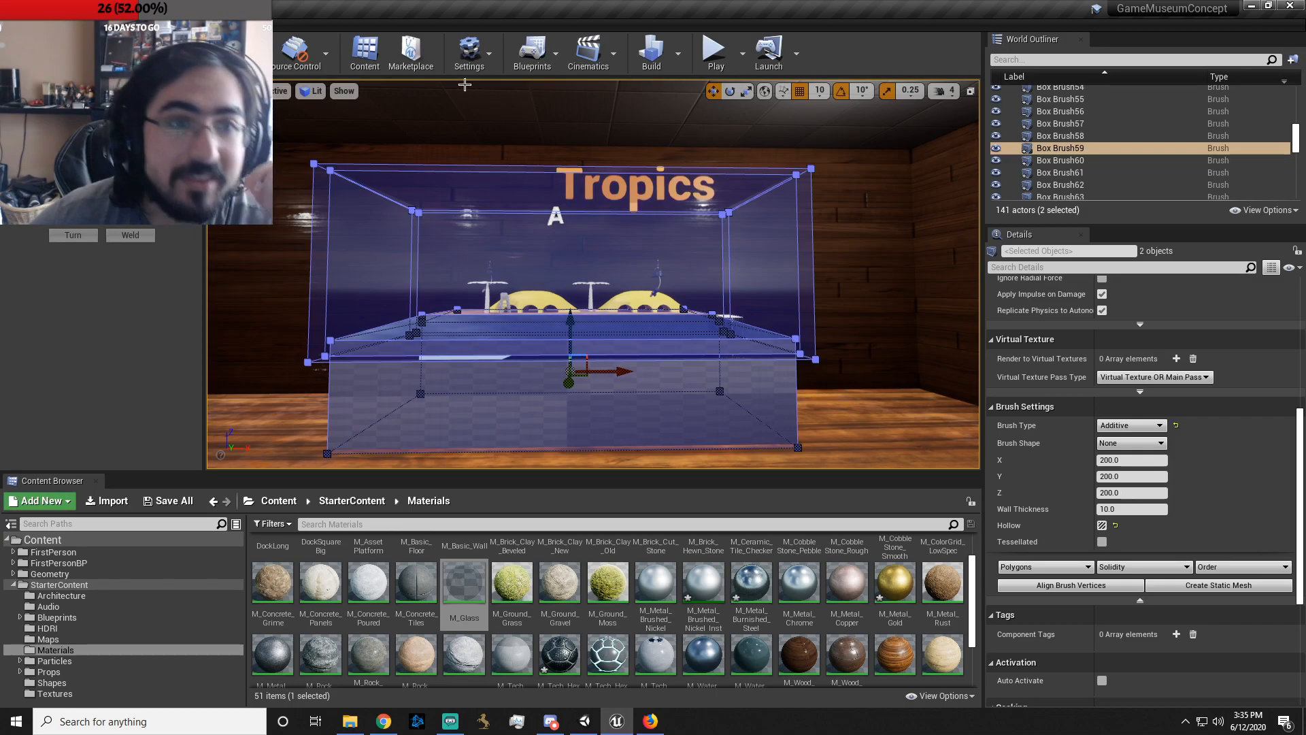
{"action": "key", "text": "shift+1"}
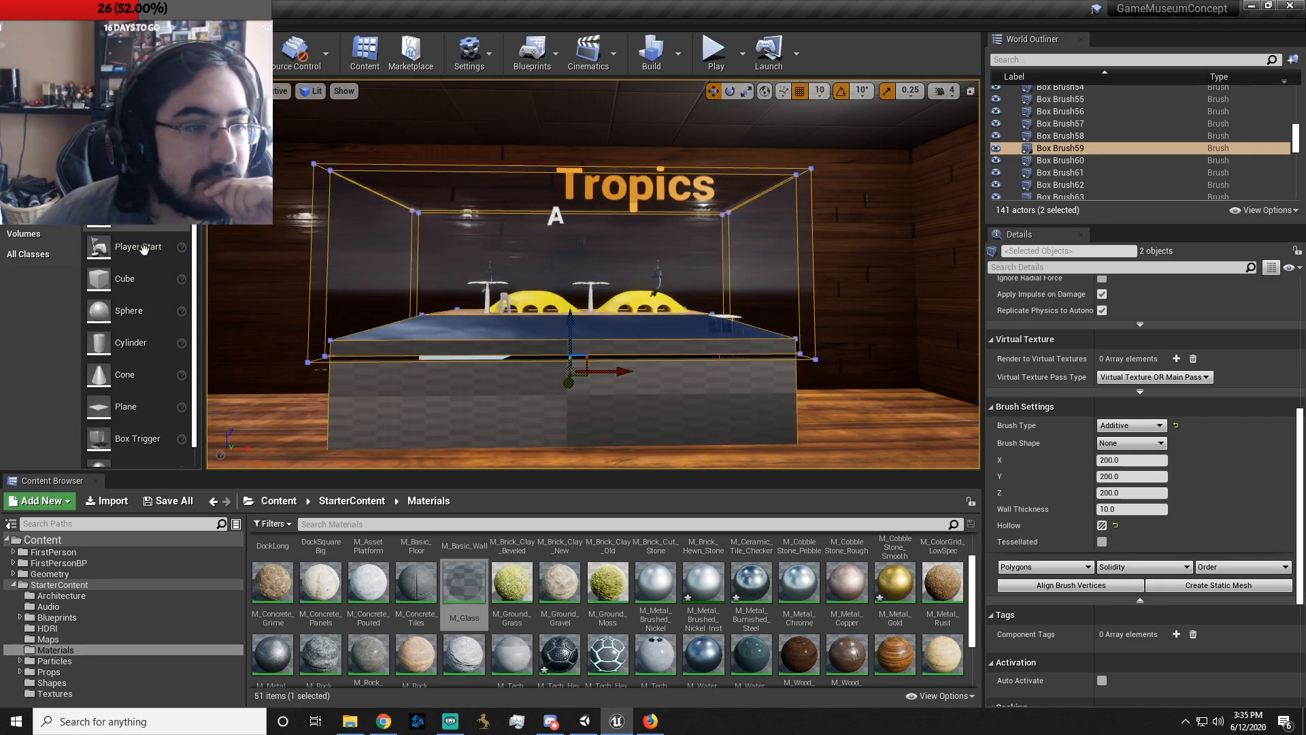
{"action": "mouse_move", "coordinate": [311, 235]}
{"action": "right_mouse_down"}
{"action": "mouse_move", "coordinate": [385, 234]}
{"action": "mouse_move", "coordinate": [302, 233]}
{"action": "mouse_move", "coordinate": [301, 185]}
{"action": "mouse_move", "coordinate": [321, 314]}
{"action": "mouse_move", "coordinate": [322, 269]}
{"action": "right_mouse_up"}
{"action": "left_click", "coordinate": [597, 294]}
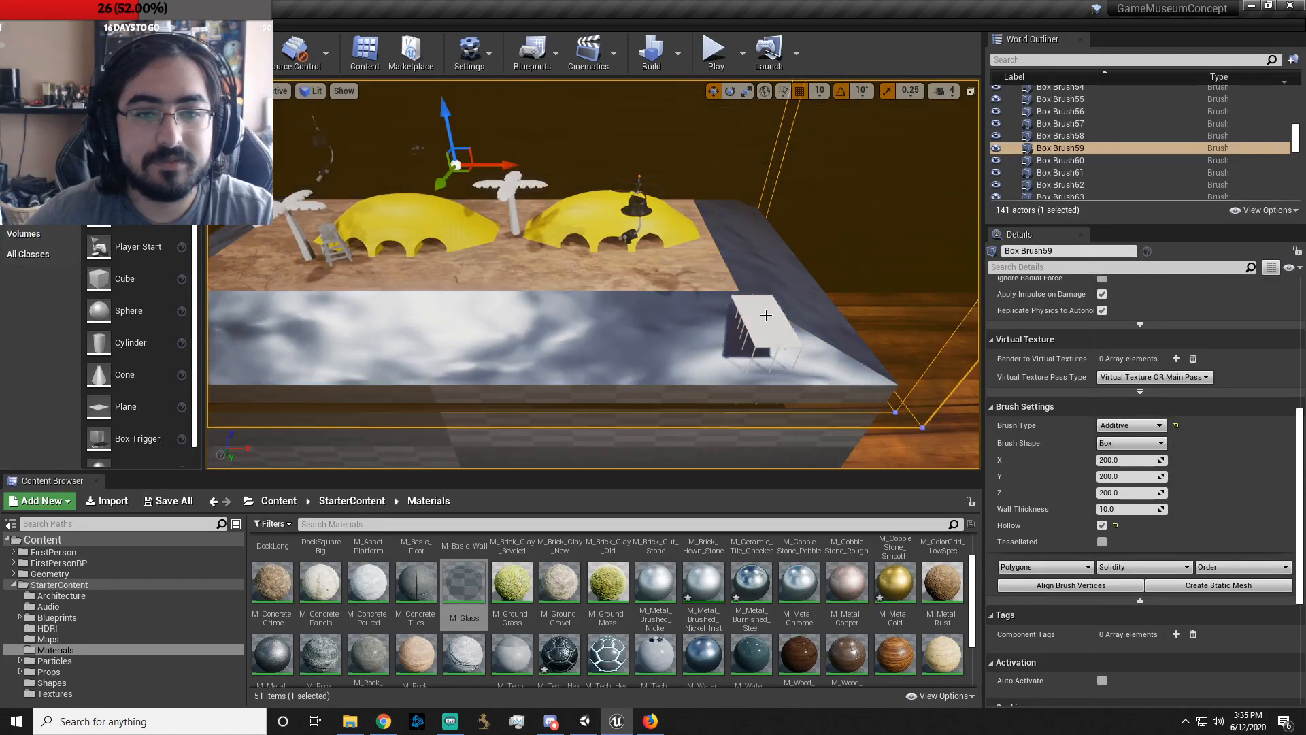
{"action": "left_click_drag", "start_coordinate": [445, 111], "coordinate": [446, 138]}
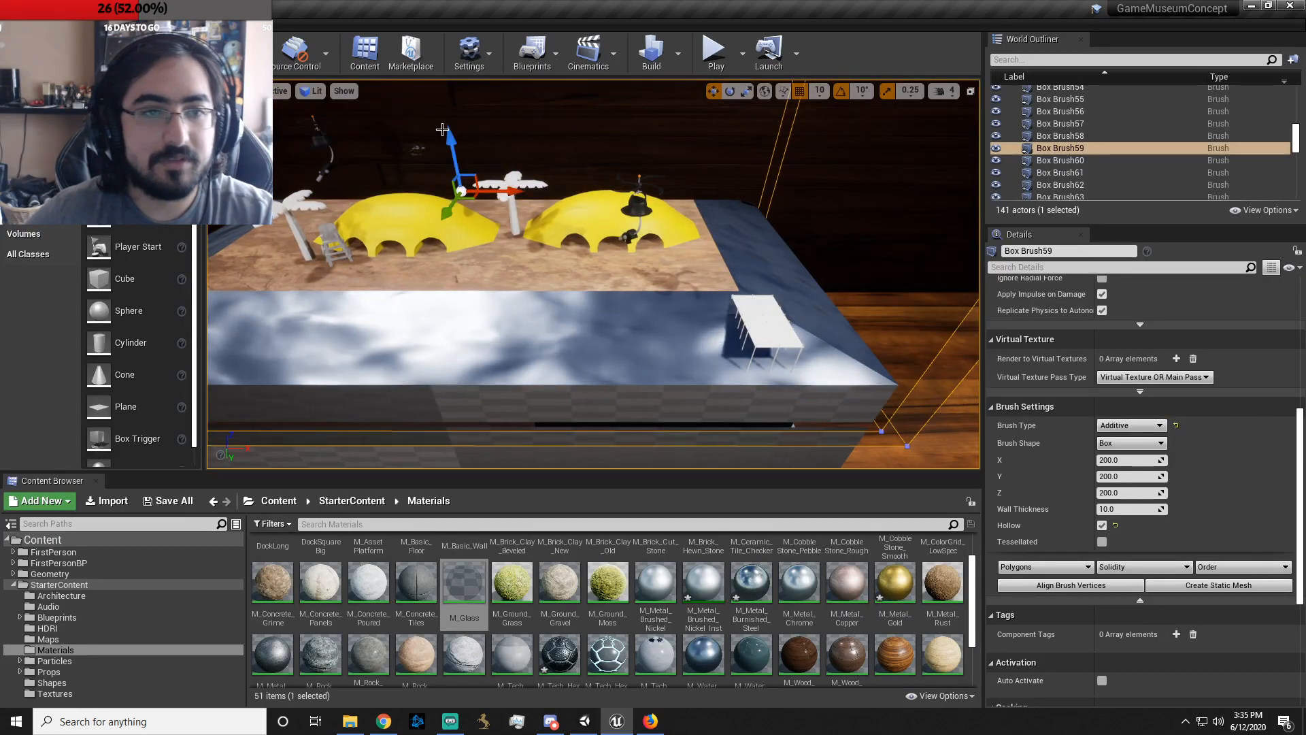
{"action": "right_click_drag", "start_coordinate": [610, 422], "coordinate": [545, 420]}
{"action": "right_click_drag", "start_coordinate": [618, 318], "coordinate": [715, 317]}
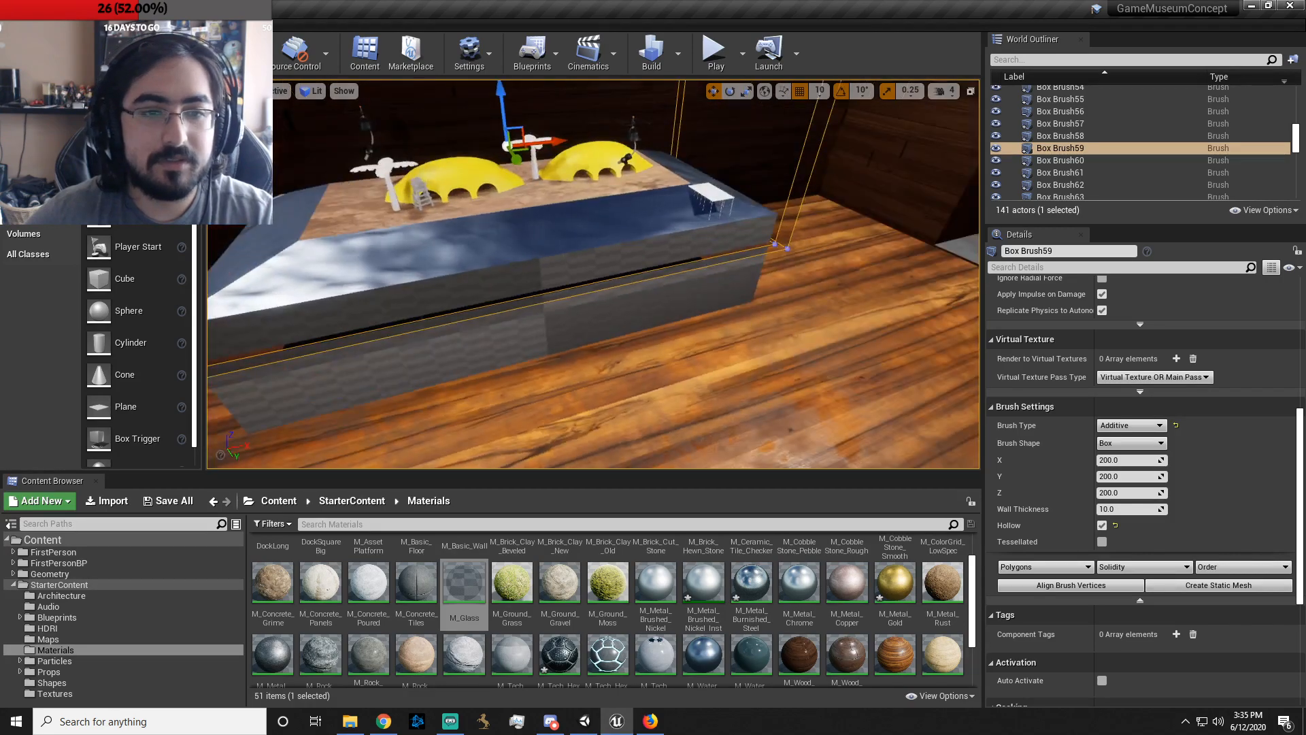
- Lower the Tropics base block closer to the floor and bring the glass case down to match
{"action": "left_click", "coordinate": [619, 318]}
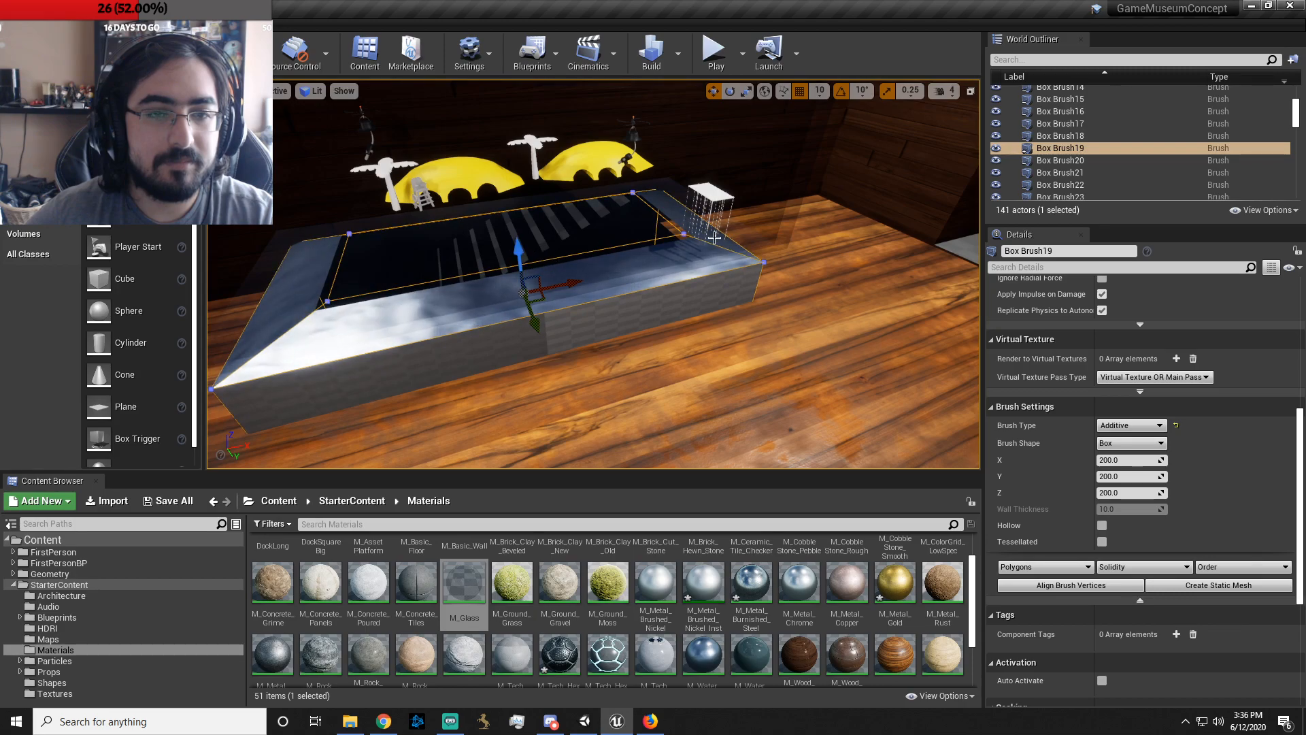
{"action": "left_click", "coordinate": [493, 95]}
{"action": "mouse_move", "coordinate": [500, 94]}
{"action": "left_mouse_down"}
{"action": "mouse_move", "coordinate": [488, 160]}
{"action": "mouse_move", "coordinate": [469, 178]}
{"action": "mouse_move", "coordinate": [505, 179]}
{"action": "mouse_move", "coordinate": [504, 157]}
{"action": "left_mouse_up"}
- Lower SandDune2 onto the sand surface of the lowered Tropics base
{"action": "right_click_drag", "start_coordinate": [662, 303], "coordinate": [612, 248]}
{"action": "key", "text": "w"}
{"action": "key", "text": "f"}
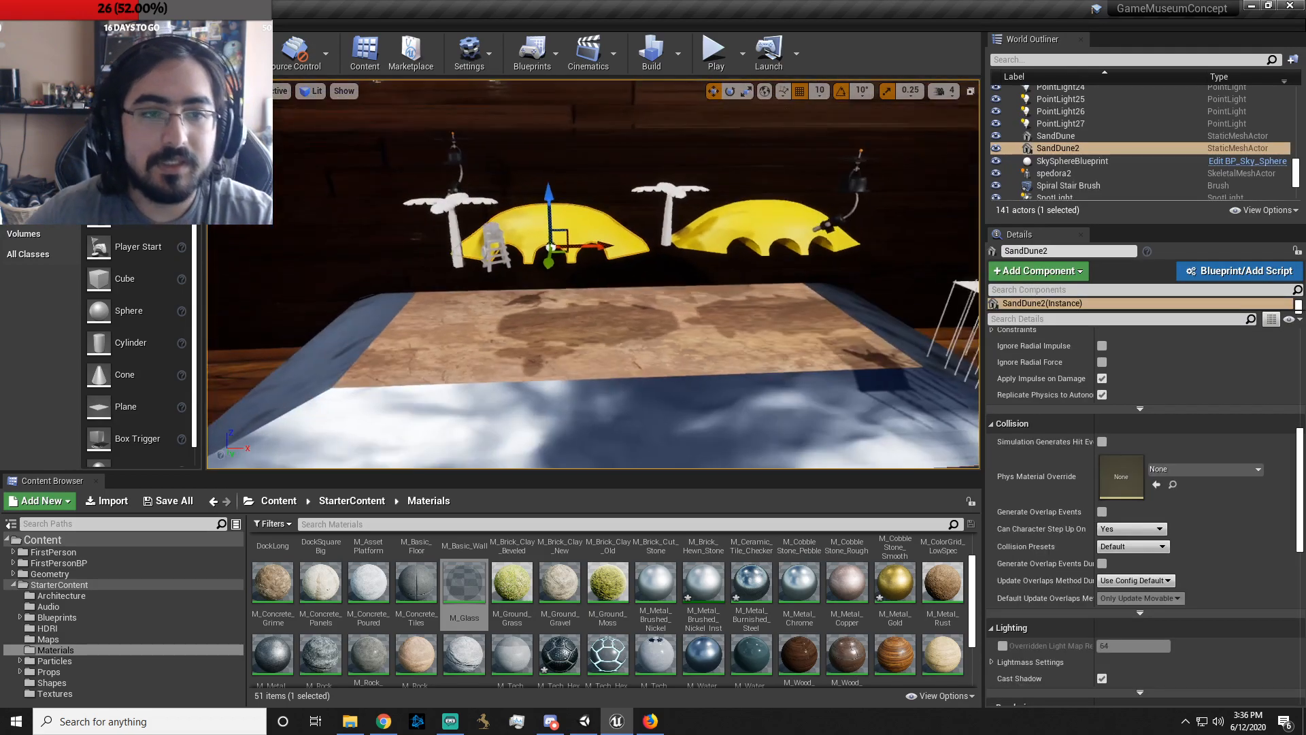
{"action": "left_click_drag", "start_coordinate": [539, 262], "coordinate": [540, 283]}
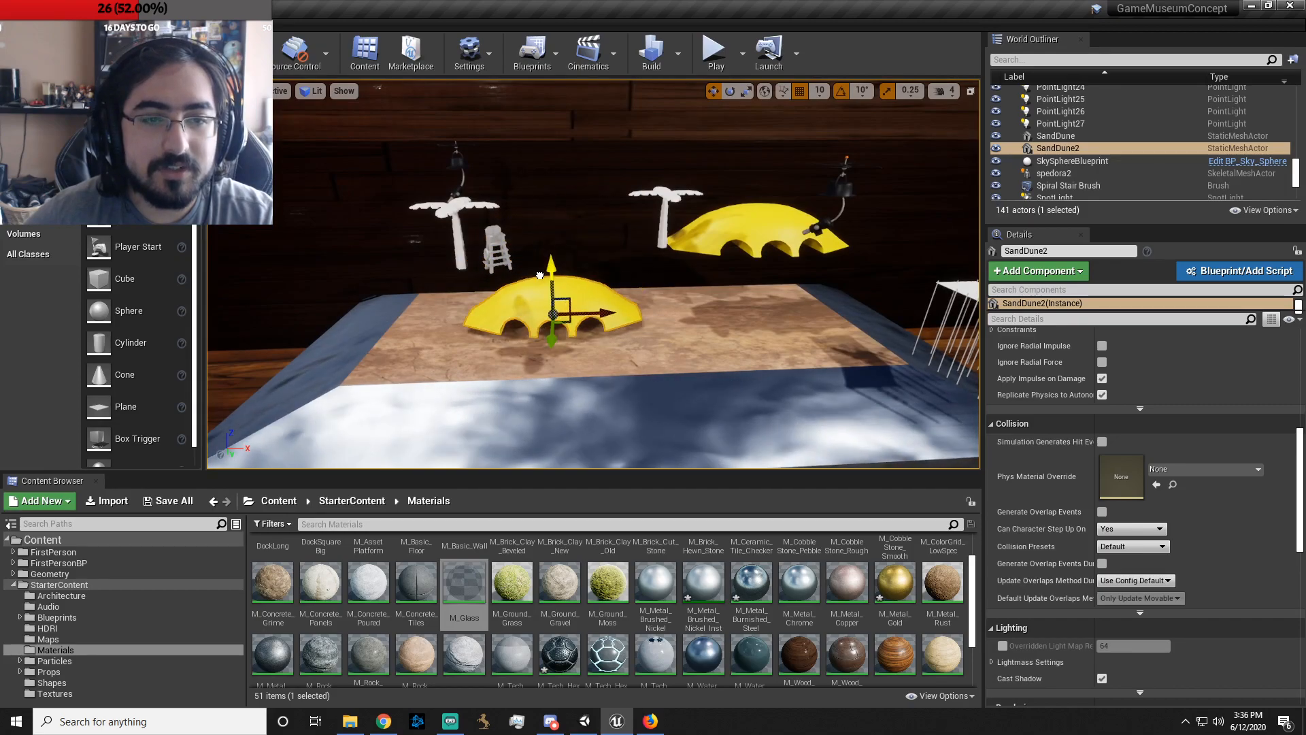
- Lower DockSquareBig and DockSquareBig2 onto the water at the corner of the Tropics base
{"action": "left_click", "coordinate": [578, 255]}
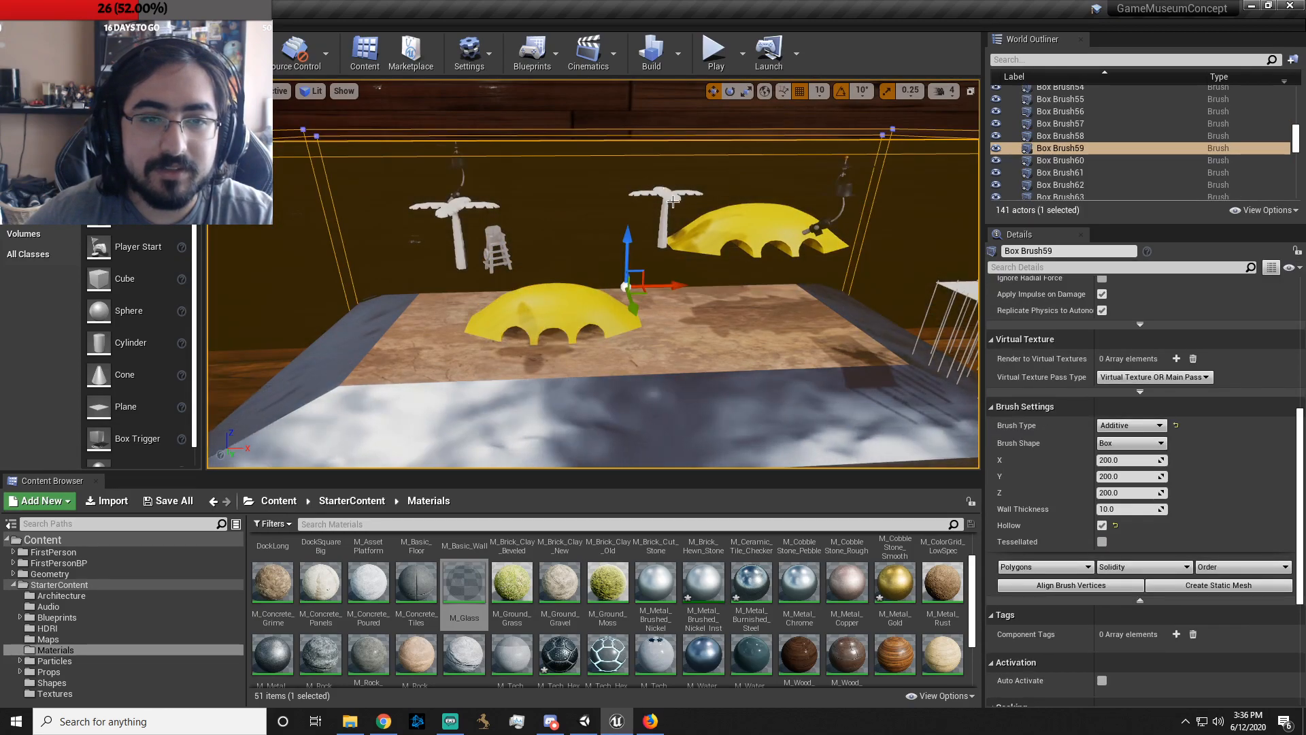
{"action": "mouse_move", "coordinate": [579, 255]}
{"action": "right_mouse_down"}
{"action": "mouse_move", "coordinate": [681, 256]}
{"action": "mouse_move", "coordinate": [680, 285]}
{"action": "mouse_move", "coordinate": [877, 266]}
{"action": "right_mouse_up"}
{"action": "right_click_drag", "start_coordinate": [693, 264], "coordinate": [680, 264]}
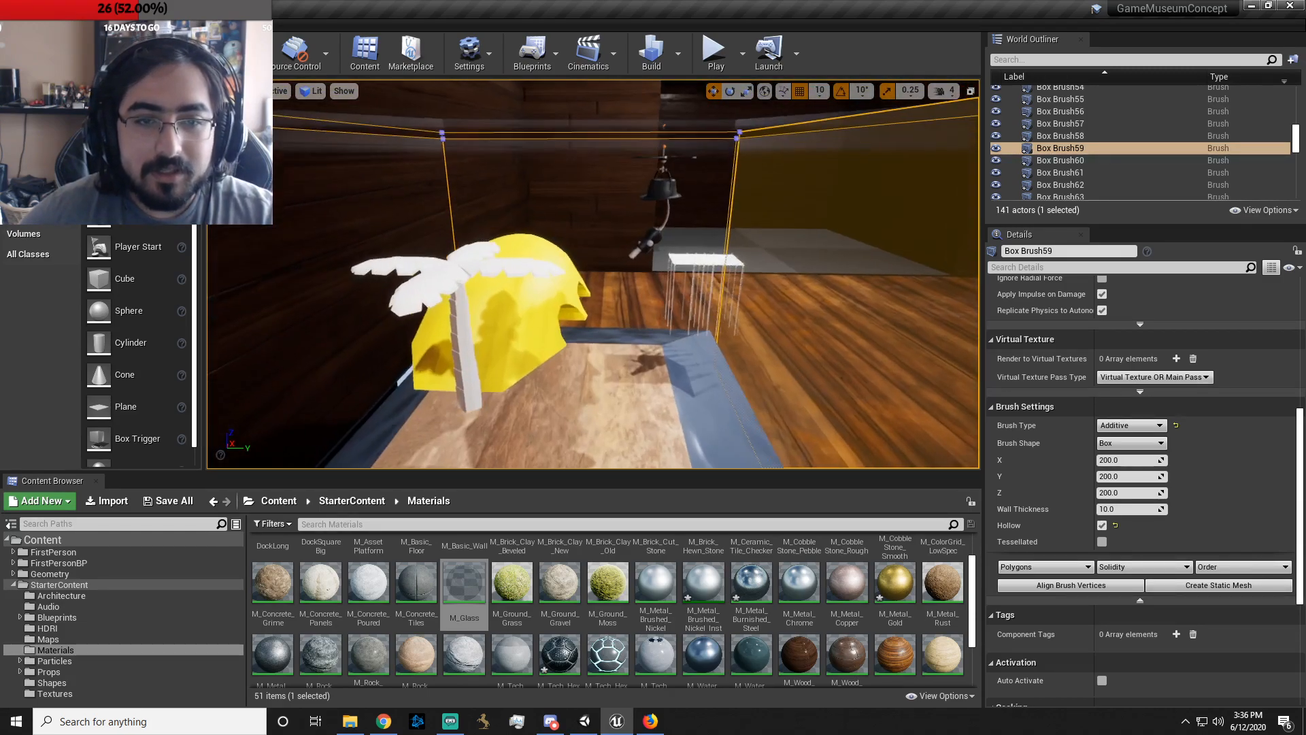
{"action": "left_click", "coordinate": [695, 255]}
{"action": "left_click", "coordinate": [694, 264]}
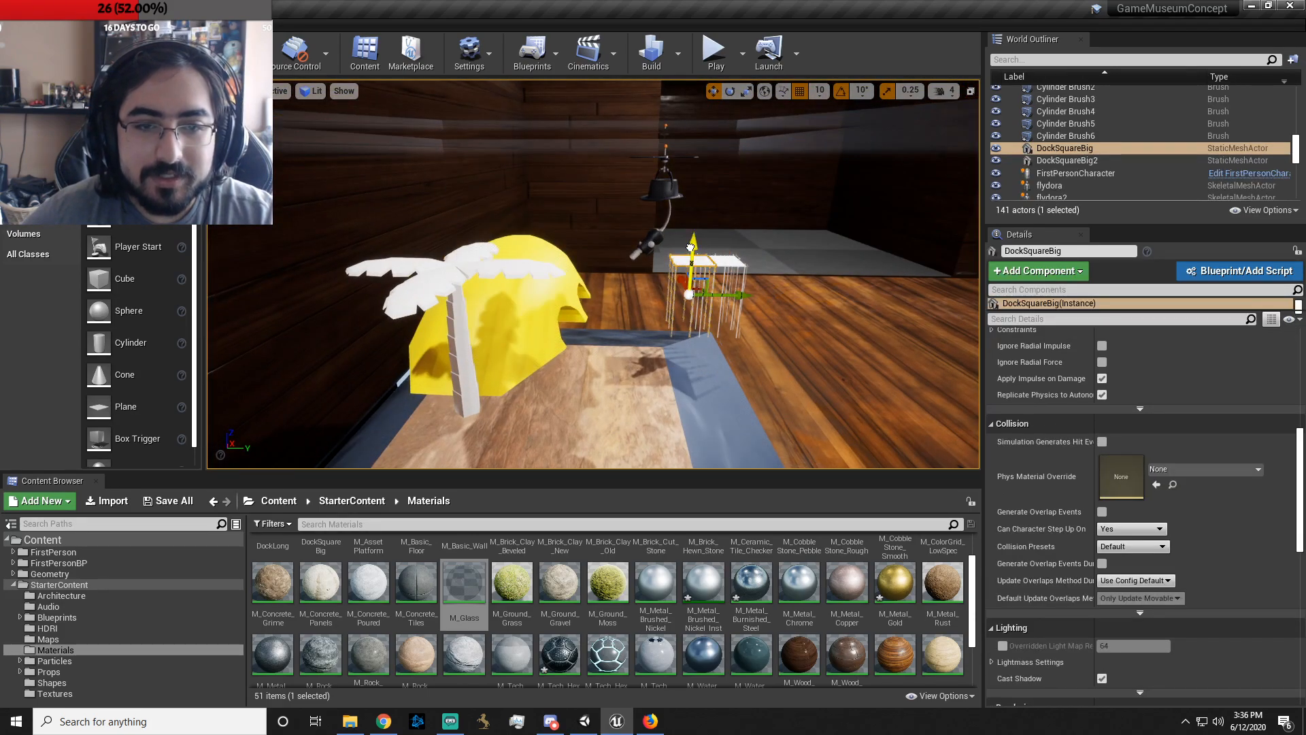
{"action": "left_click_drag", "start_coordinate": [691, 264], "coordinate": [689, 284]}
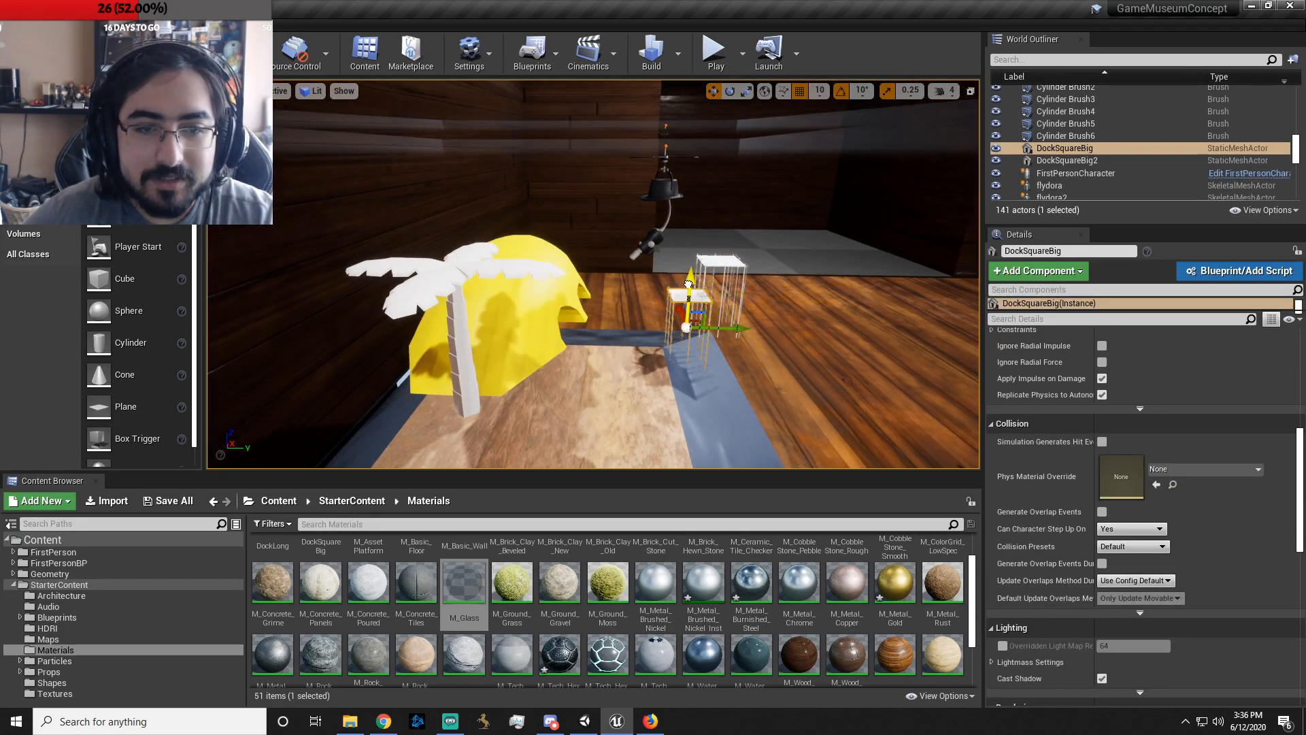
{"action": "left_click", "coordinate": [731, 258]}
{"action": "left_click_drag", "start_coordinate": [720, 262], "coordinate": [717, 320]}
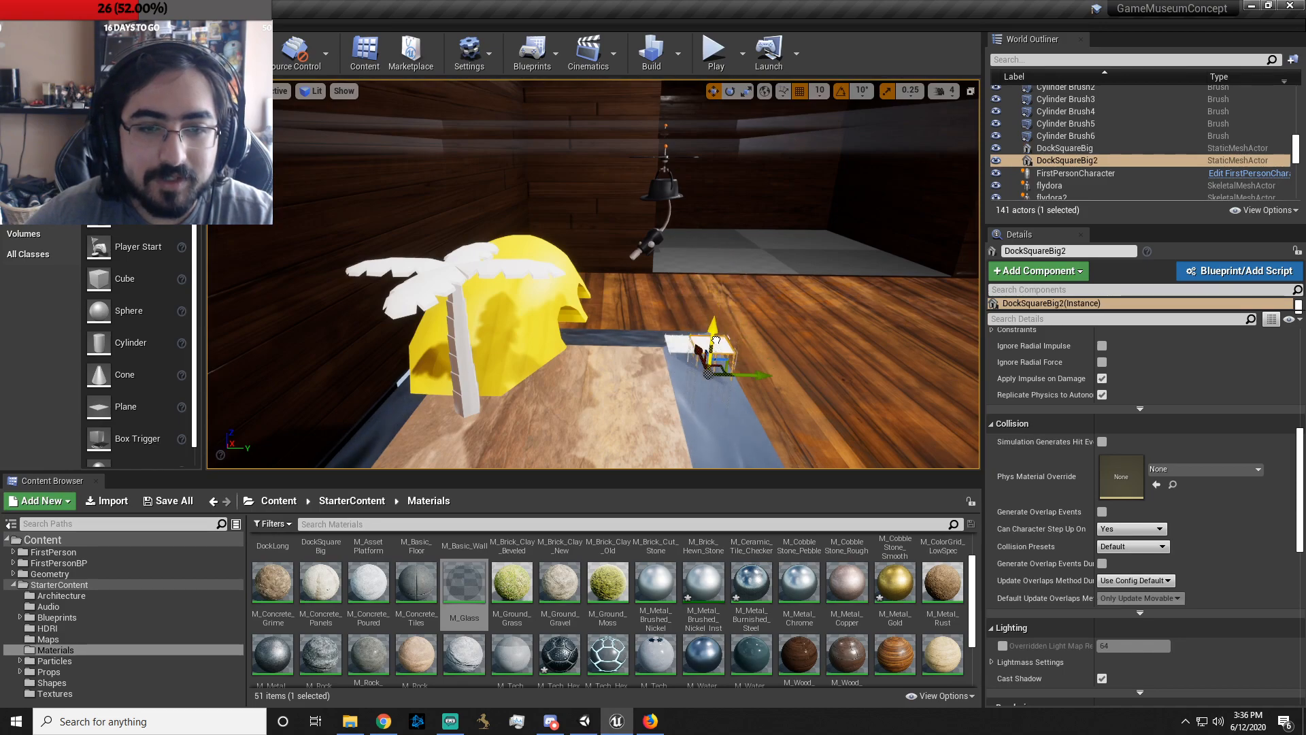
{"action": "left_click", "coordinate": [696, 334]}
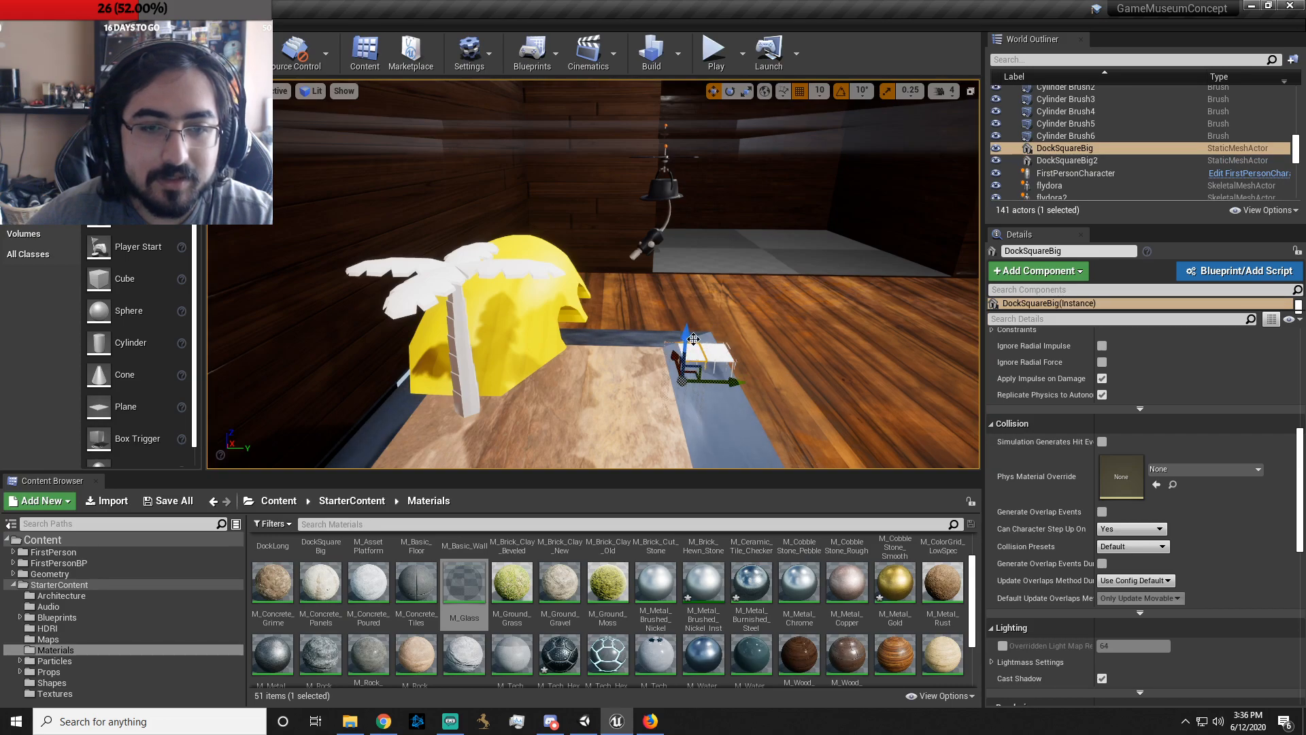
{"action": "left_click", "coordinate": [716, 351]}
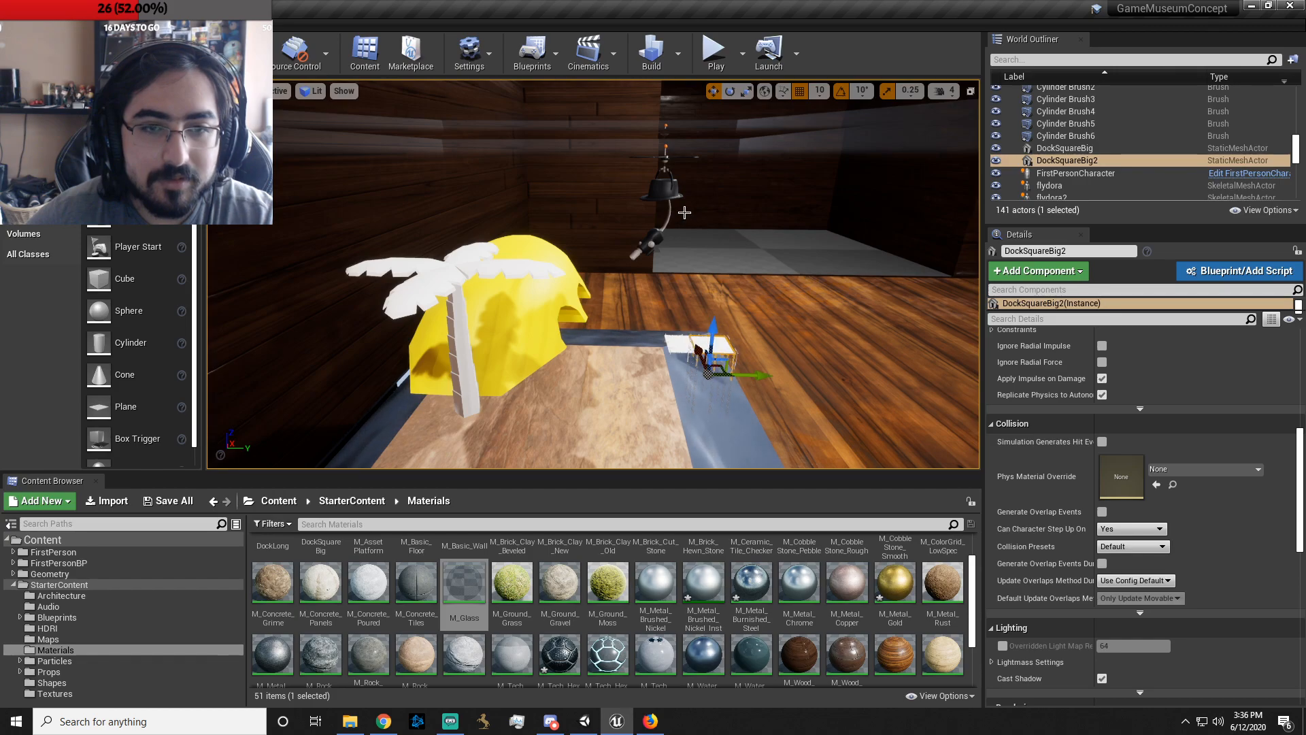
- Lower flydora3 near the docks and bring the TreeAfterPalm palm down onto the Tropics sand
{"action": "left_click", "coordinate": [672, 210]}
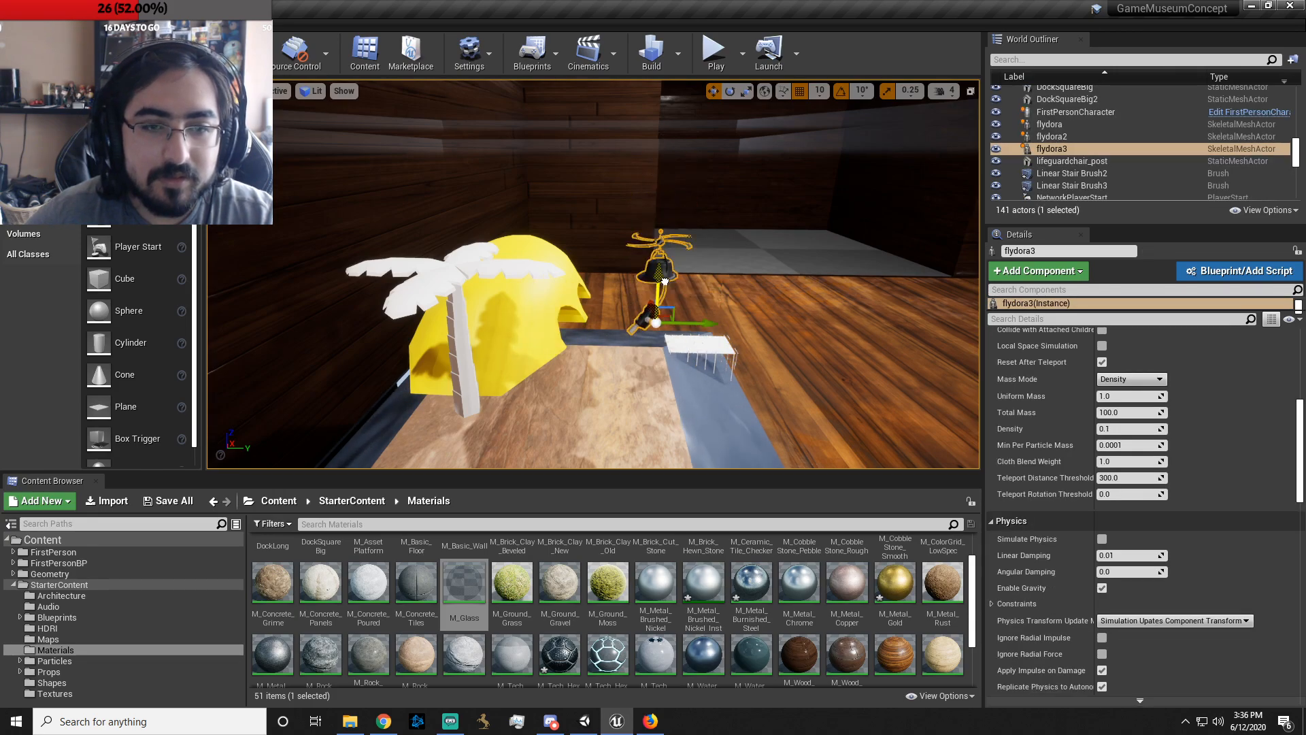
{"action": "left_click", "coordinate": [439, 297]}
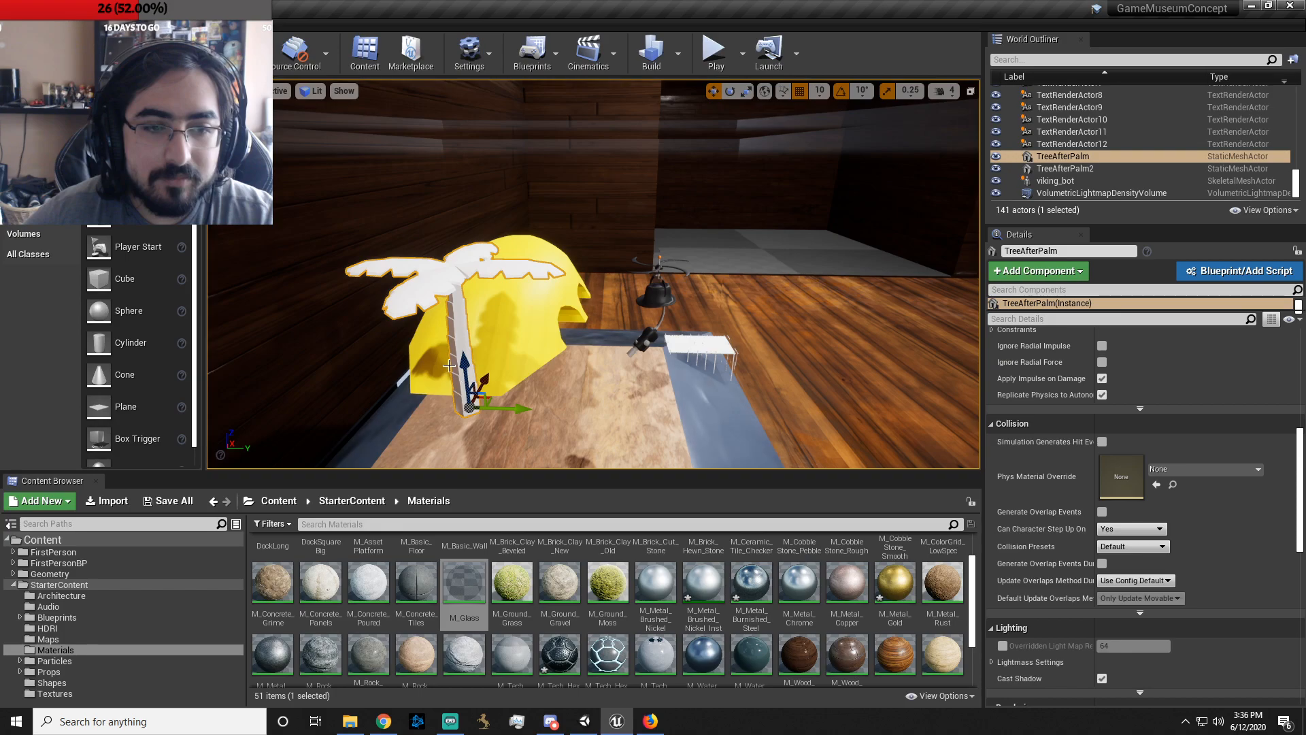
{"action": "left_click_drag", "start_coordinate": [464, 367], "coordinate": [475, 470]}
{"action": "right_click_drag", "start_coordinate": [625, 372], "coordinate": [625, 372]}
{"action": "left_click_drag", "start_coordinate": [593, 279], "coordinate": [608, 334]}
- Lower the remaining SandDune onto the Tropics sand beside the palm tree
{"action": "left_click", "coordinate": [738, 185]}
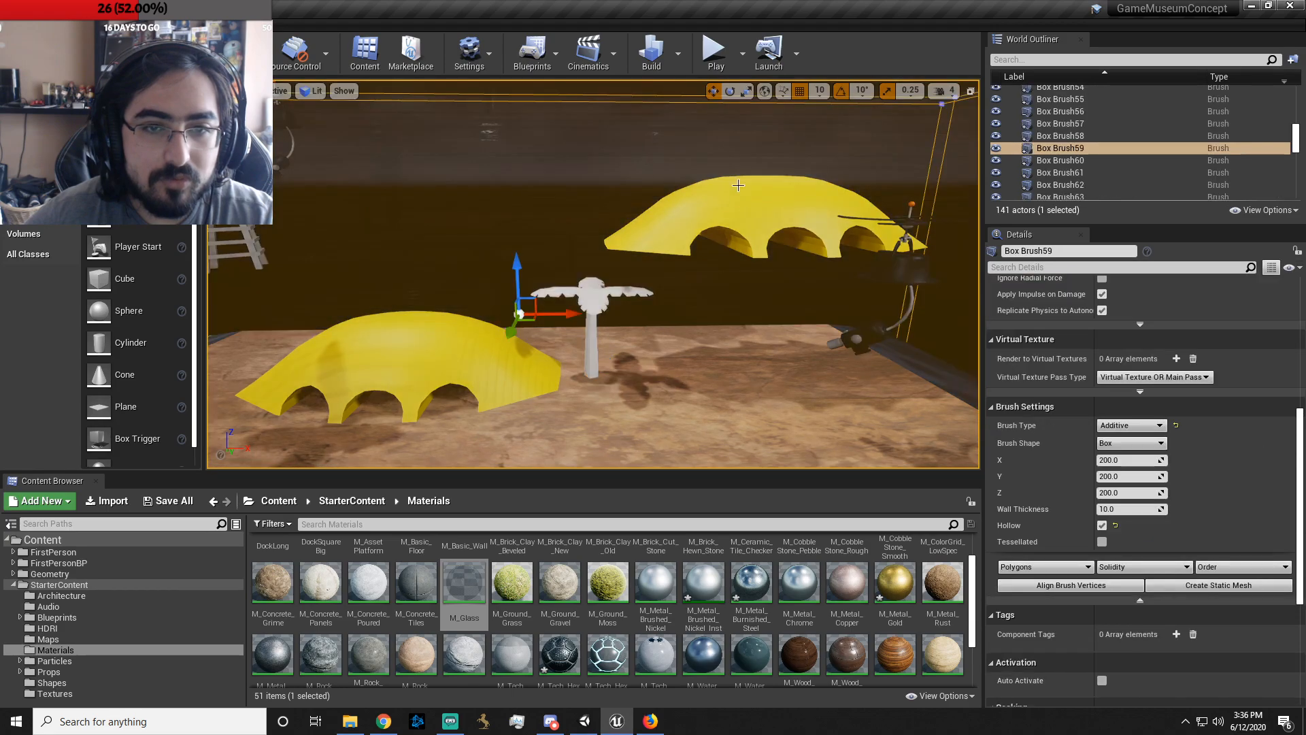
{"action": "key", "text": "w"}
{"action": "mouse_move", "coordinate": [774, 195]}
{"action": "right_mouse_down"}
{"action": "mouse_move", "coordinate": [787, 194]}
{"action": "mouse_move", "coordinate": [768, 194]}
{"action": "right_mouse_up"}
{"action": "left_click", "coordinate": [774, 194]}
{"action": "key", "text": "s"}
{"action": "left_click_drag", "start_coordinate": [738, 191], "coordinate": [737, 310]}
- Lower the lifeguard chair onto the sand in front of SandDune2
{"action": "key", "text": "a"}
{"action": "right_click_drag", "start_coordinate": [737, 310], "coordinate": [728, 310]}
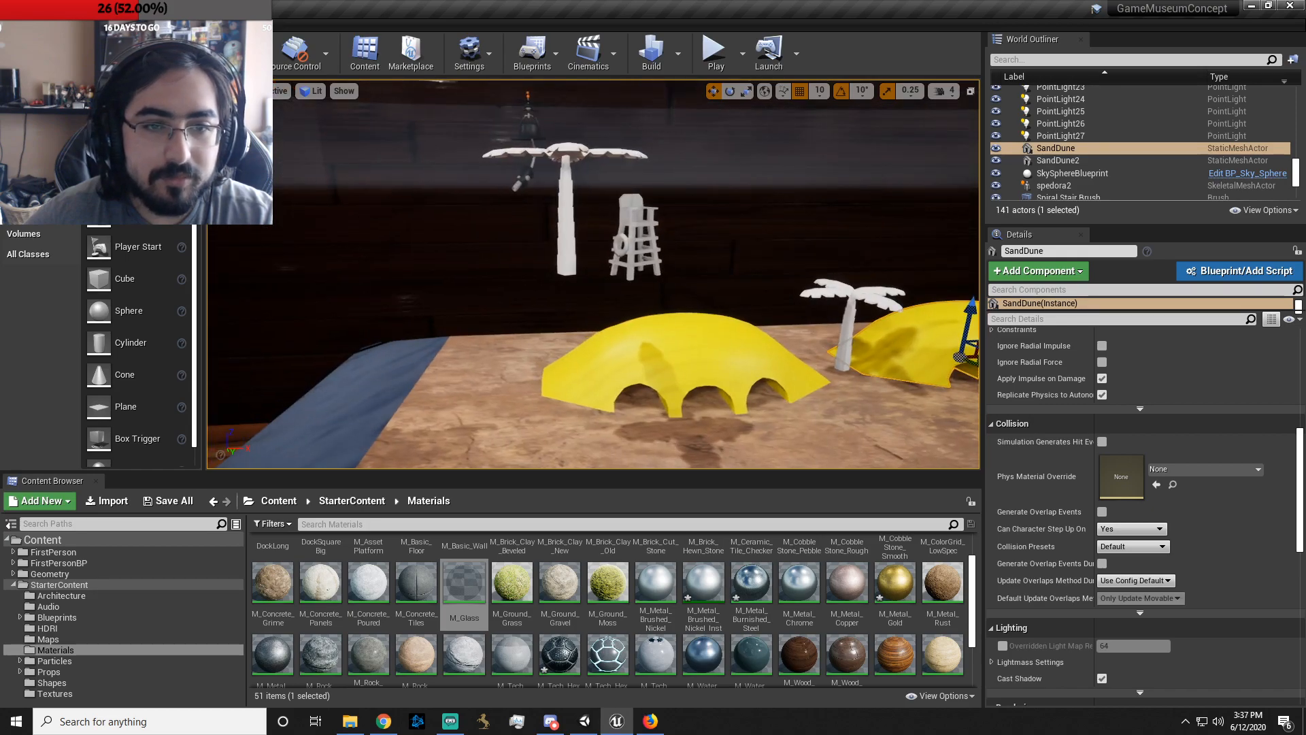
{"action": "left_click", "coordinate": [644, 218]}
{"action": "key", "text": "w"}
{"action": "right_click_drag", "start_coordinate": [644, 219], "coordinate": [646, 219]}
{"action": "left_click", "coordinate": [667, 206]}
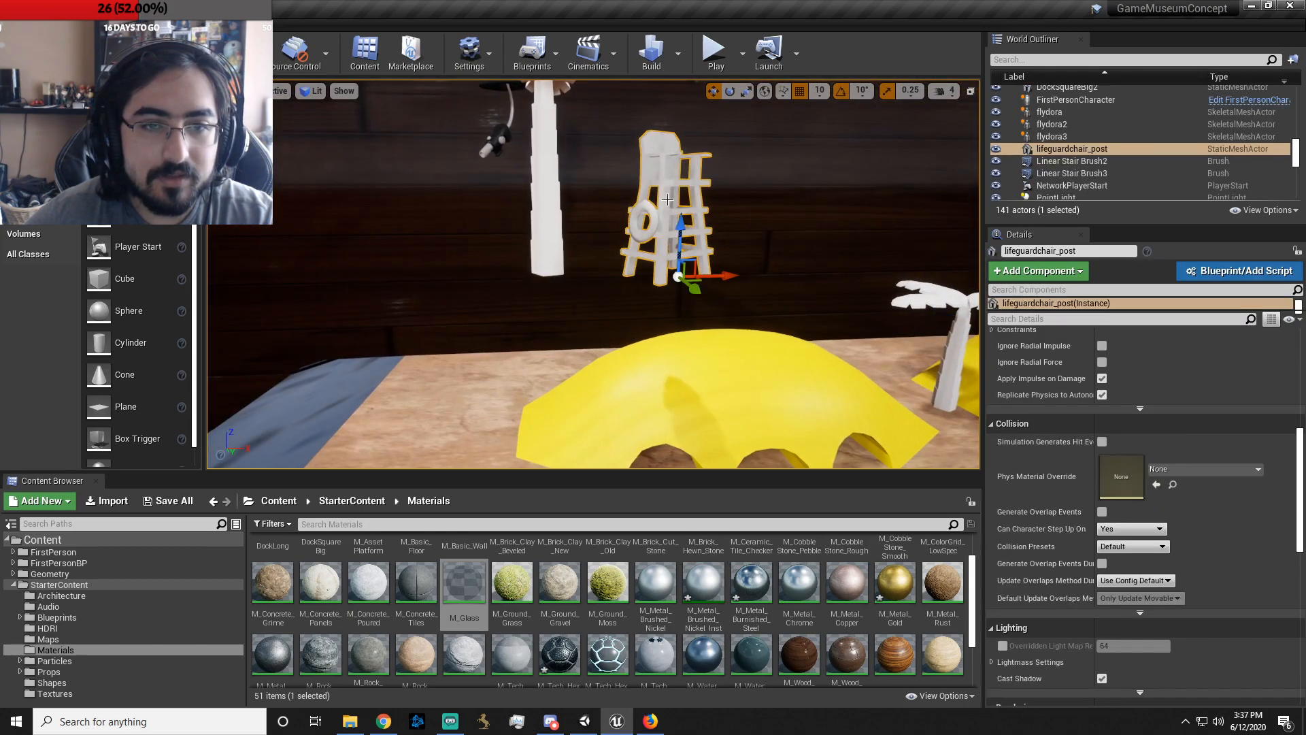
{"action": "left_click_drag", "start_coordinate": [680, 225], "coordinate": [681, 443]}
{"action": "right_click_drag", "start_coordinate": [681, 442], "coordinate": [681, 449]}
- Lower the TreeAfterPalm2 palm onto the sand next to the lifeguard chair
{"action": "key", "text": "s"}
{"action": "key", "text": "w"}
{"action": "left_click", "coordinate": [604, 211]}
{"action": "right_click_drag", "start_coordinate": [604, 211], "coordinate": [602, 225]}
{"action": "key", "text": "w"}
{"action": "left_click", "coordinate": [599, 225]}
{"action": "key", "text": "s"}
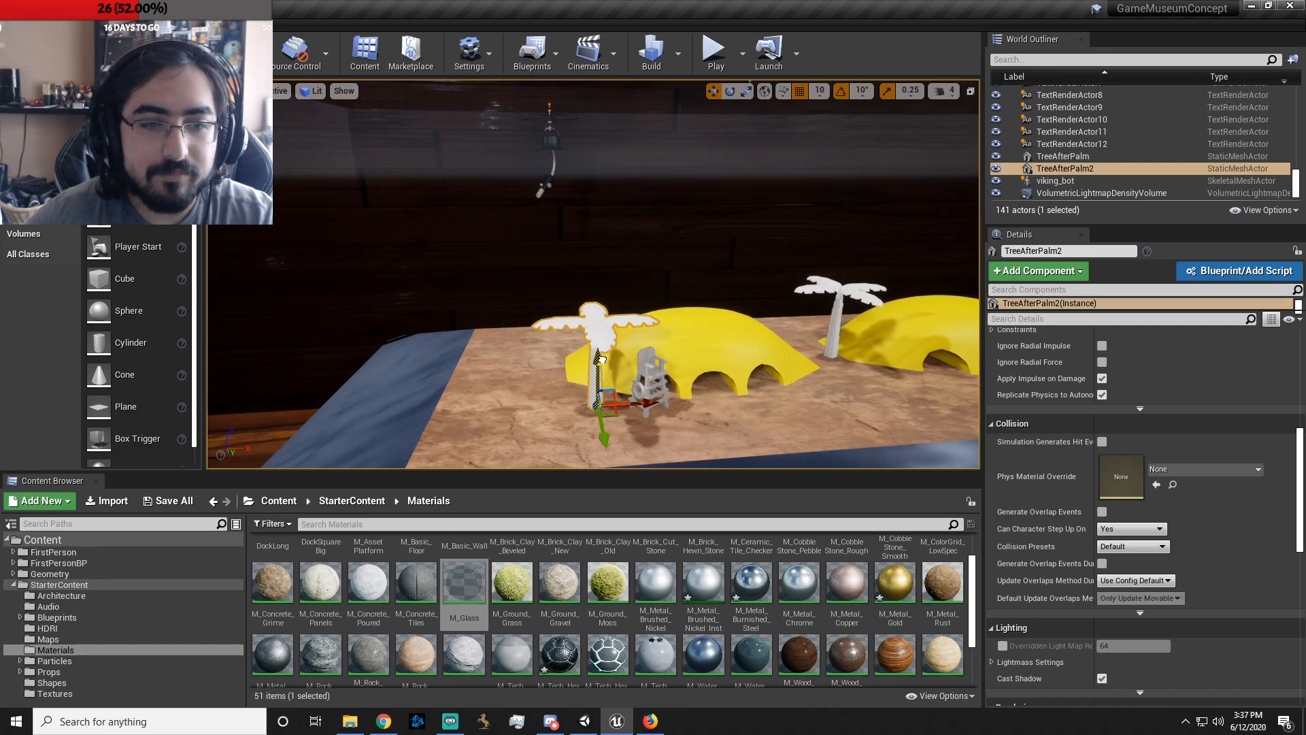
- Lower flydora2 so it hovers just above the palm tree inside the Tropics case
{"action": "key", "text": "w"}
{"action": "right_click_drag", "start_coordinate": [572, 155], "coordinate": [584, 215]}
{"action": "left_click", "coordinate": [581, 178]}
{"action": "key", "text": "s"}
{"action": "key", "text": "w"}
{"action": "key", "text": "s"}
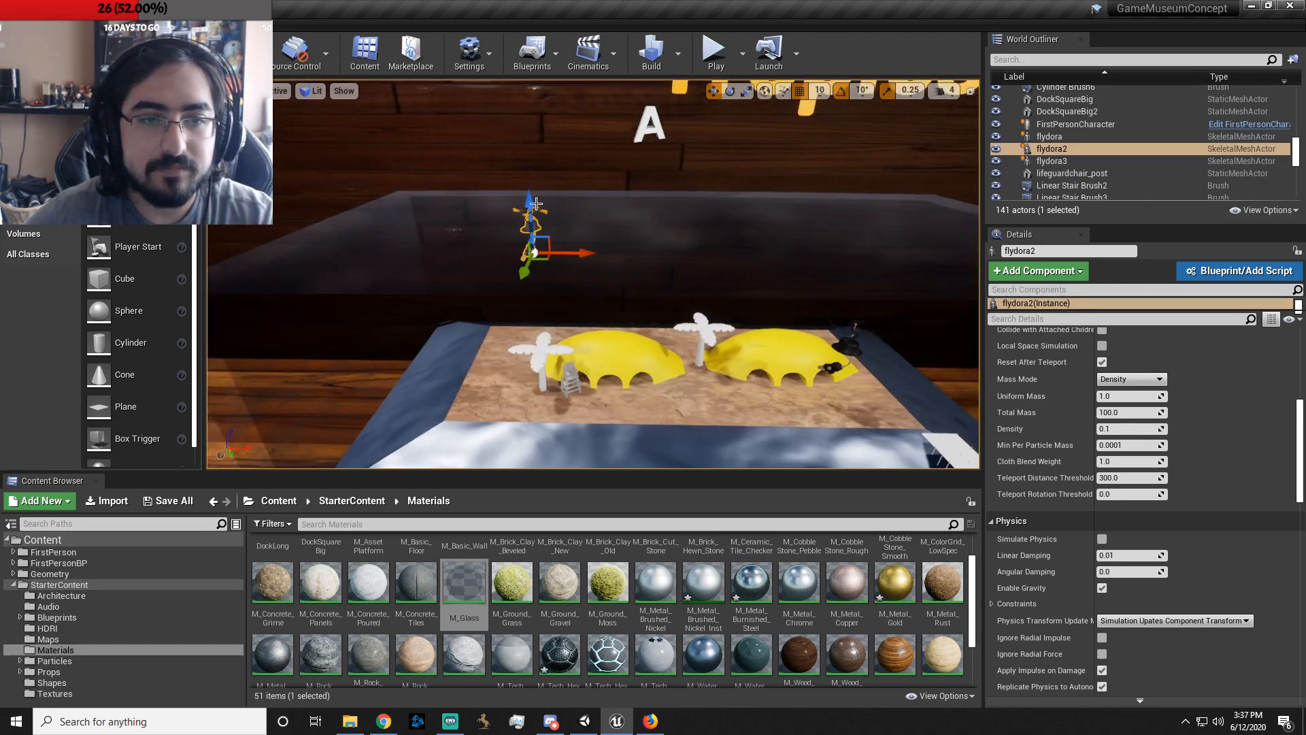
- Lower the Arctic, Castle and New City display bases closer to the gallery floor
{"action": "key", "text": "w"}
{"action": "right_click_drag", "start_coordinate": [663, 372], "coordinate": [636, 375]}
{"action": "key", "text": "s"}
{"action": "key", "text": "d"}
{"action": "key", "text": "w"}
{"action": "key", "text": "s"}
{"action": "key", "text": "a"}
{"action": "key", "text": "s"}
{"action": "key", "text": "w"}
{"action": "key", "text": "a"}
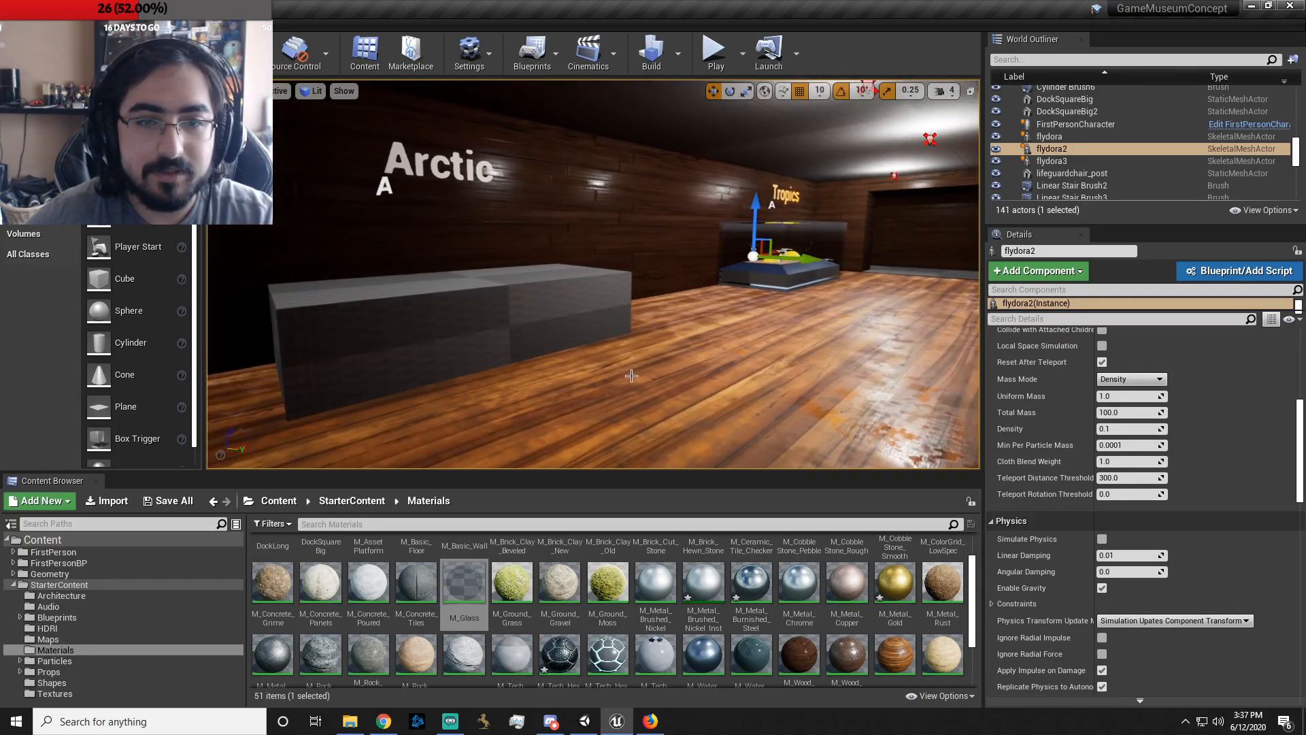
{"action": "left_click", "coordinate": [536, 320]}
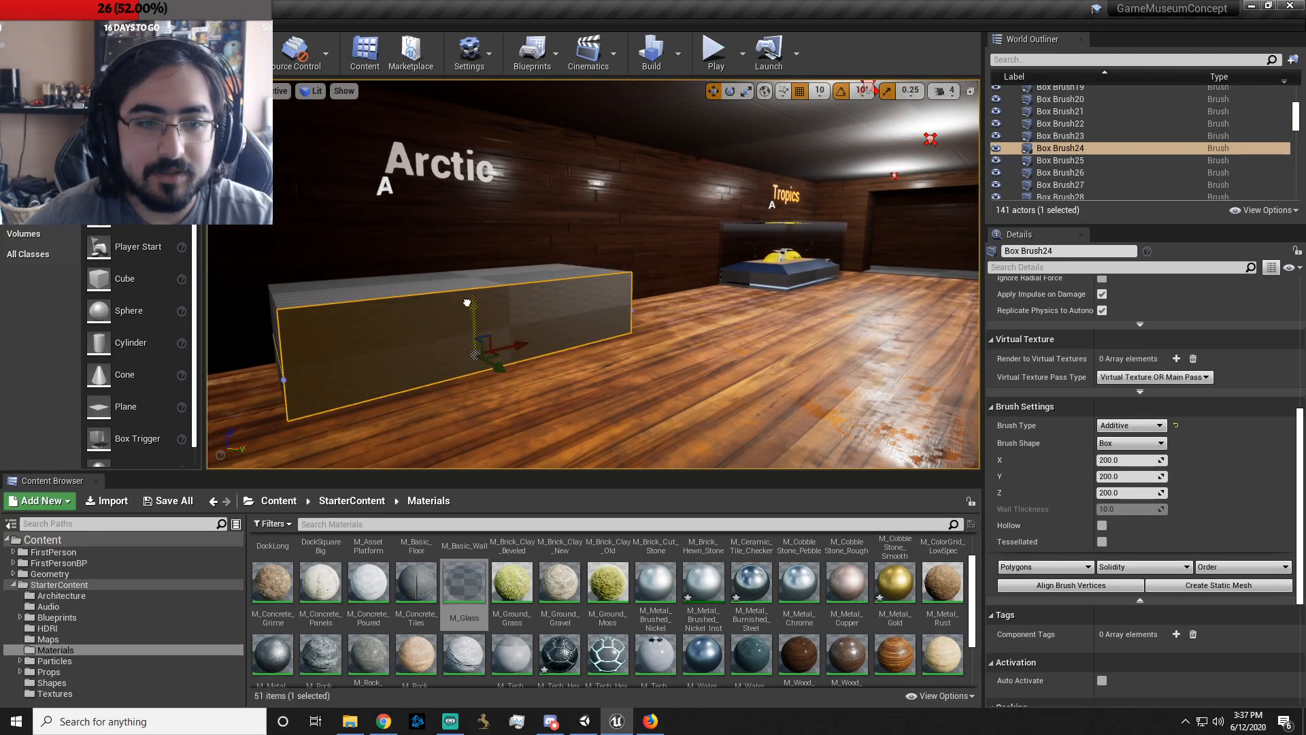
{"action": "left_click", "coordinate": [626, 280]}
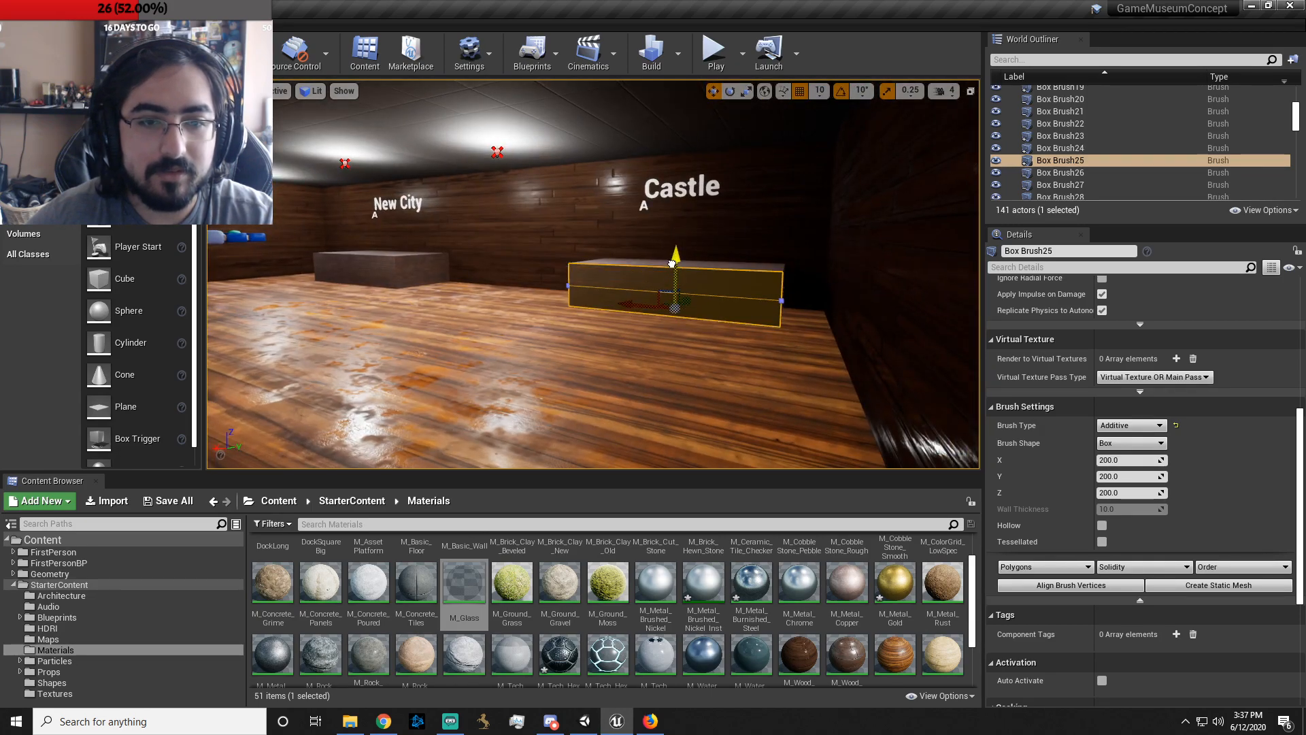
{"action": "left_click", "coordinate": [385, 258]}
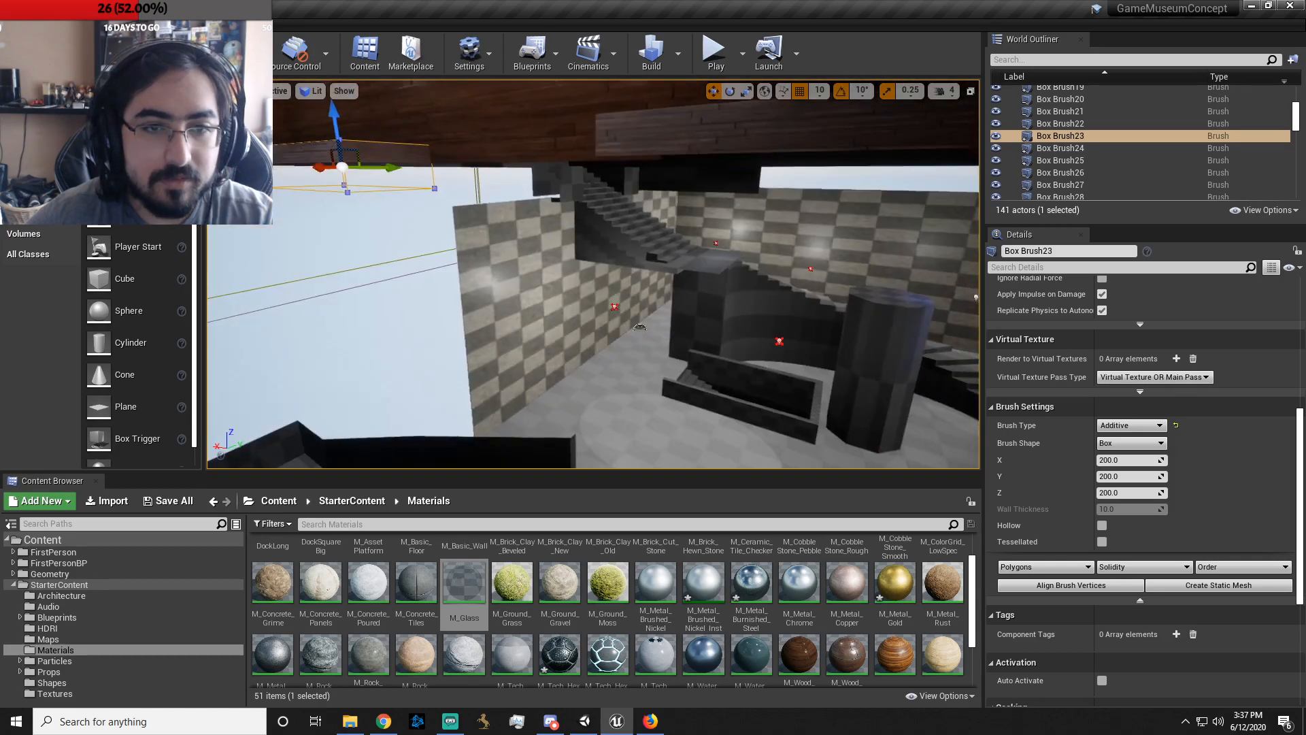
- Duplicate the curved staircase brush in the checkered hall and turn off Counter Clockwise on the copy
{"action": "right_click_drag", "start_coordinate": [592, 272], "coordinate": [476, 253]}
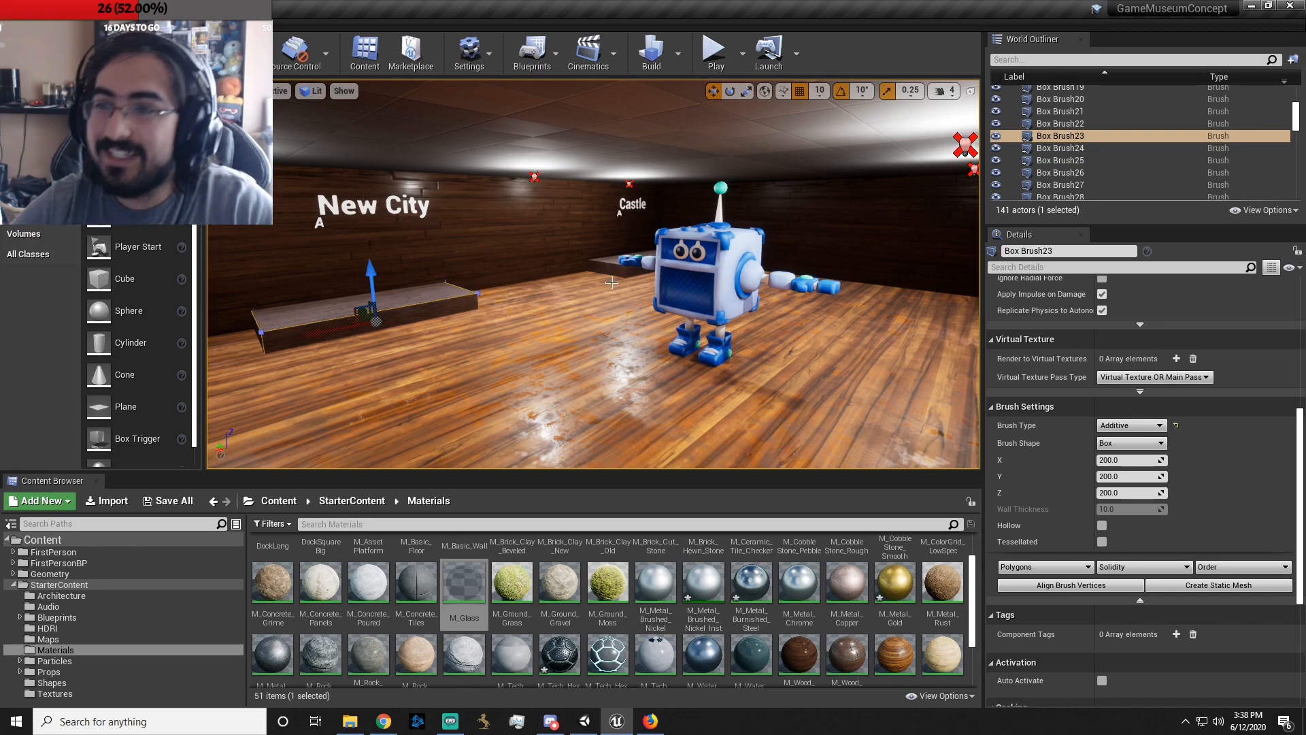
{"action": "right_click_drag", "start_coordinate": [593, 273], "coordinate": [907, 251]}
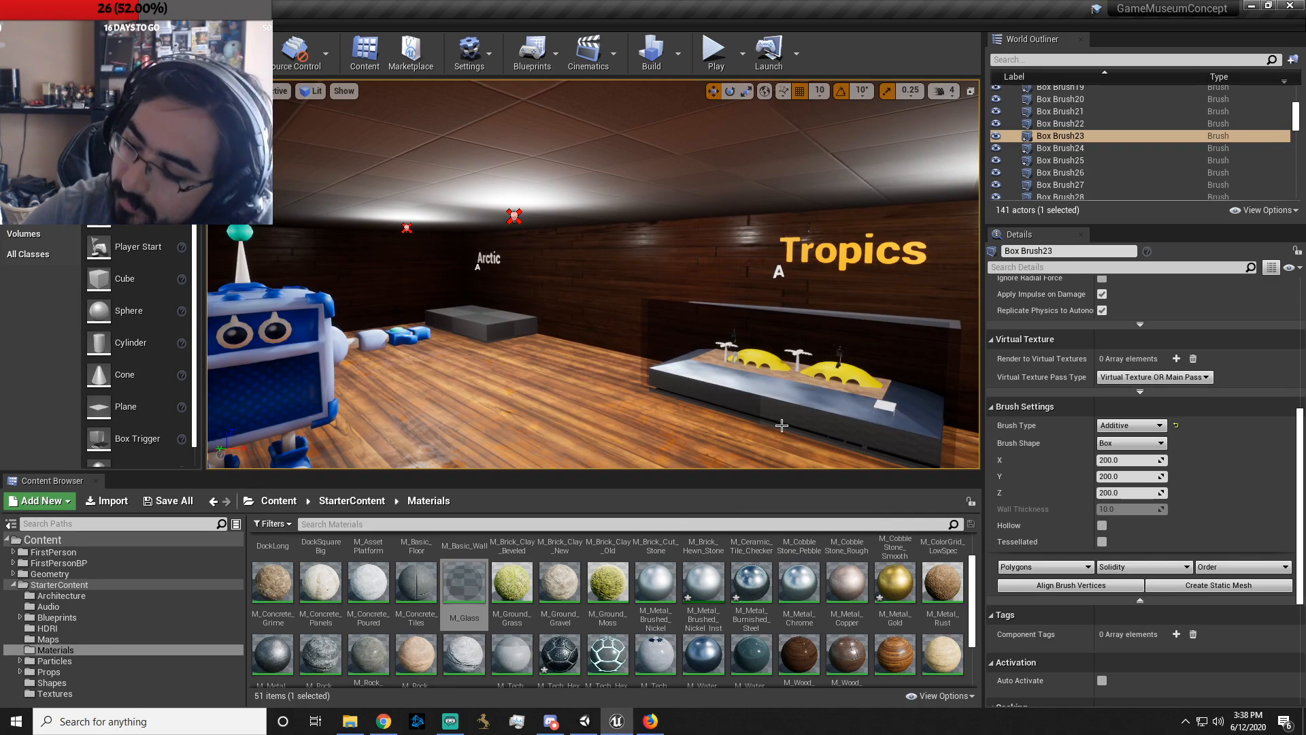
{"action": "mouse_move", "coordinate": [778, 419]}
{"action": "right_mouse_down"}
{"action": "mouse_move", "coordinate": [272, 409]}
{"action": "mouse_move", "coordinate": [231, 429]}
{"action": "mouse_move", "coordinate": [218, 456]}
{"action": "mouse_move", "coordinate": [99, 391]}
{"action": "right_mouse_up"}
{"action": "mouse_move", "coordinate": [732, 272]}
{"action": "right_mouse_down"}
{"action": "mouse_move", "coordinate": [653, 313]}
{"action": "mouse_move", "coordinate": [708, 245]}
{"action": "mouse_move", "coordinate": [732, 272]}
{"action": "mouse_move", "coordinate": [715, 276]}
{"action": "right_mouse_up"}
{"action": "left_click", "coordinate": [732, 272]}
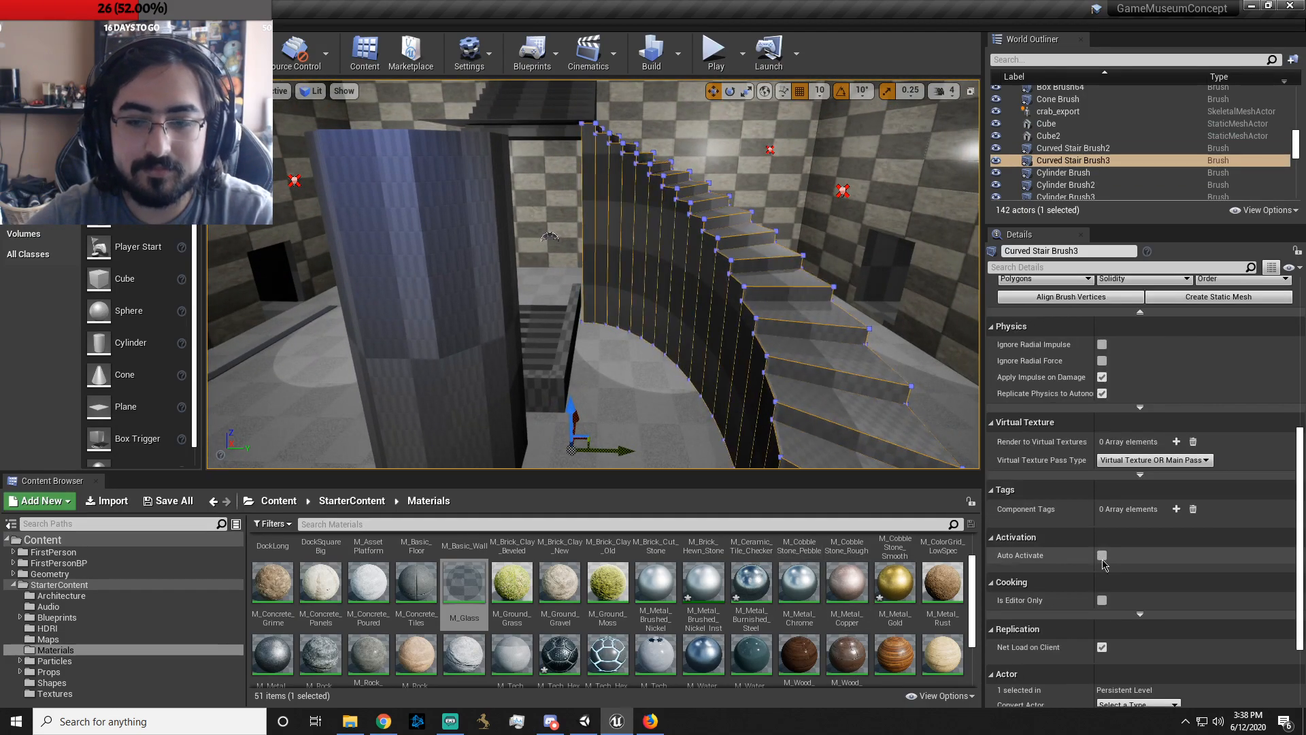
{"action": "key", "text": "ctrl+w"}
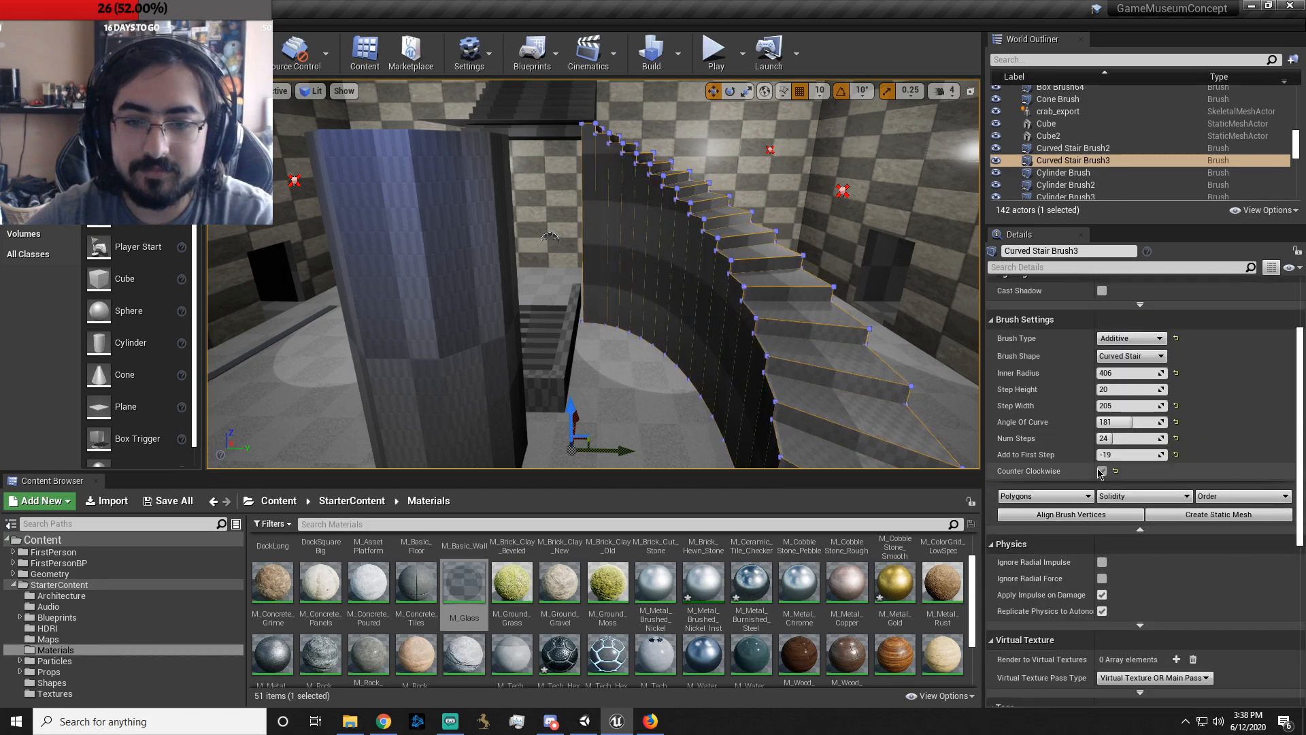
- Move the mirrored curved staircase copy across the checkered hall so it stands opposite the original, symmetrical about the central column
{"action": "key", "text": "a"}
{"action": "right_click_drag", "start_coordinate": [747, 425], "coordinate": [747, 424]}
{"action": "mouse_move", "coordinate": [730, 443]}
{"action": "left_mouse_down"}
{"action": "mouse_move", "coordinate": [545, 413]}
{"action": "mouse_move", "coordinate": [519, 393]}
{"action": "left_mouse_up"}
{"action": "mouse_move", "coordinate": [653, 419]}
{"action": "right_mouse_down"}
{"action": "mouse_move", "coordinate": [652, 434]}
{"action": "mouse_move", "coordinate": [619, 436]}
{"action": "mouse_move", "coordinate": [631, 427]}
{"action": "right_mouse_up"}
{"action": "left_click_drag", "start_coordinate": [621, 412], "coordinate": [632, 410]}
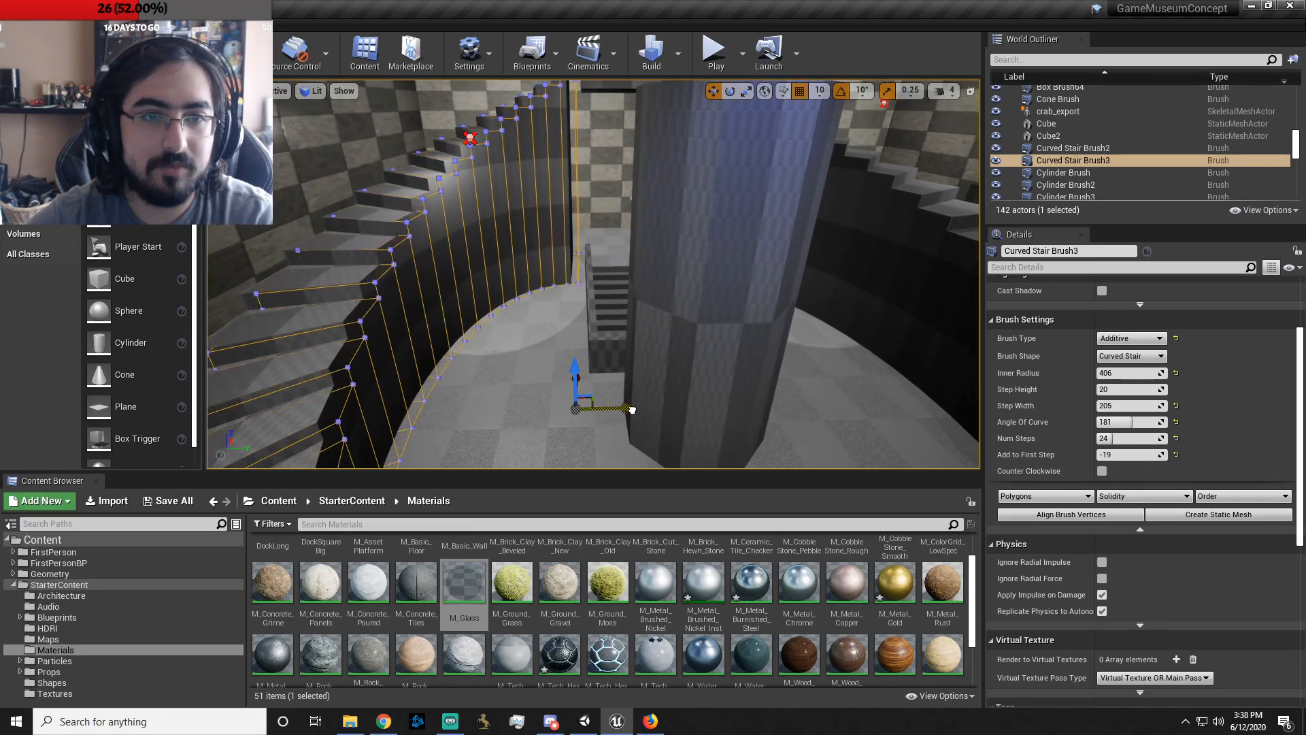
{"action": "key", "text": "a"}
{"action": "mouse_move", "coordinate": [688, 369]}
{"action": "right_mouse_down"}
{"action": "mouse_move", "coordinate": [711, 368]}
{"action": "mouse_move", "coordinate": [691, 369]}
{"action": "right_mouse_up"}
{"action": "key", "text": "d"}
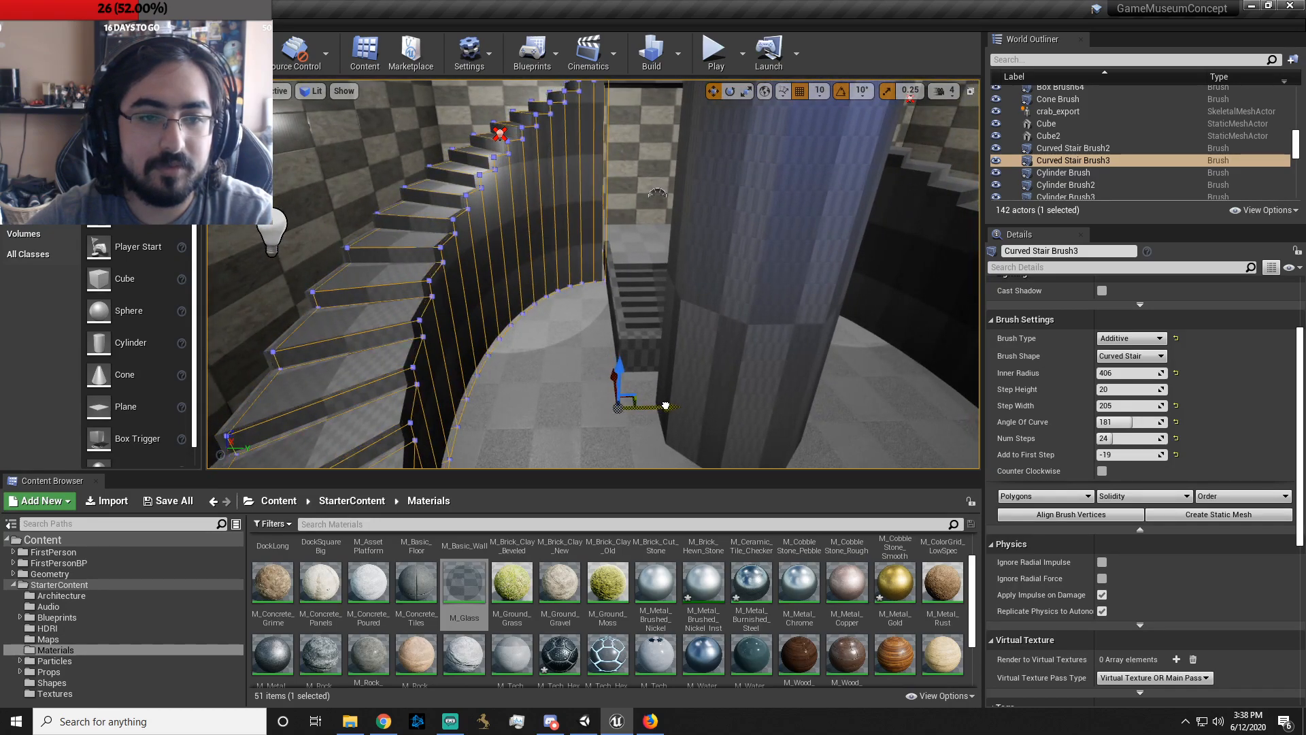
{"action": "key", "text": "d"}
{"action": "mouse_move", "coordinate": [657, 194]}
{"action": "right_mouse_down"}
{"action": "mouse_move", "coordinate": [713, 196]}
{"action": "mouse_move", "coordinate": [660, 194]}
{"action": "right_mouse_up"}
{"action": "key", "text": "a"}
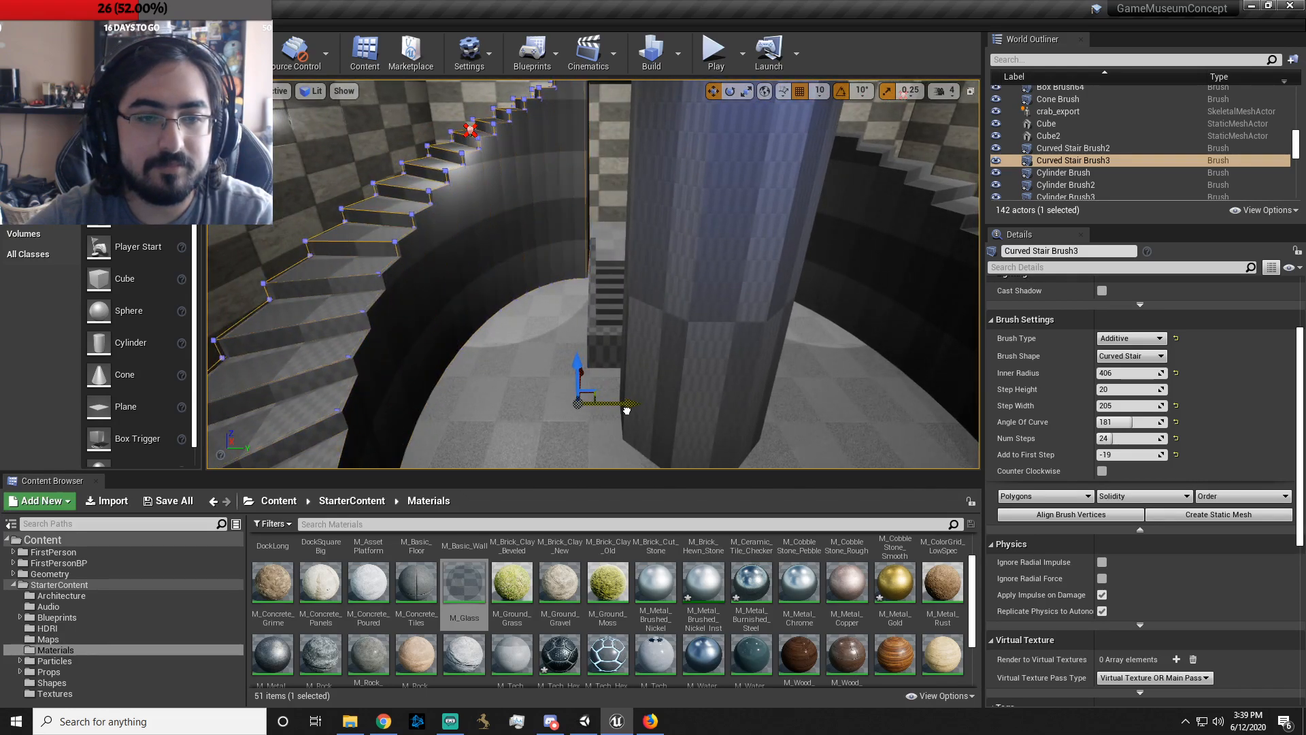
{"action": "mouse_move", "coordinate": [744, 407]}
{"action": "right_mouse_down"}
{"action": "mouse_move", "coordinate": [752, 327]}
{"action": "mouse_move", "coordinate": [858, 329]}
{"action": "mouse_move", "coordinate": [721, 388]}
{"action": "right_mouse_up"}
{"action": "key", "text": "w"}
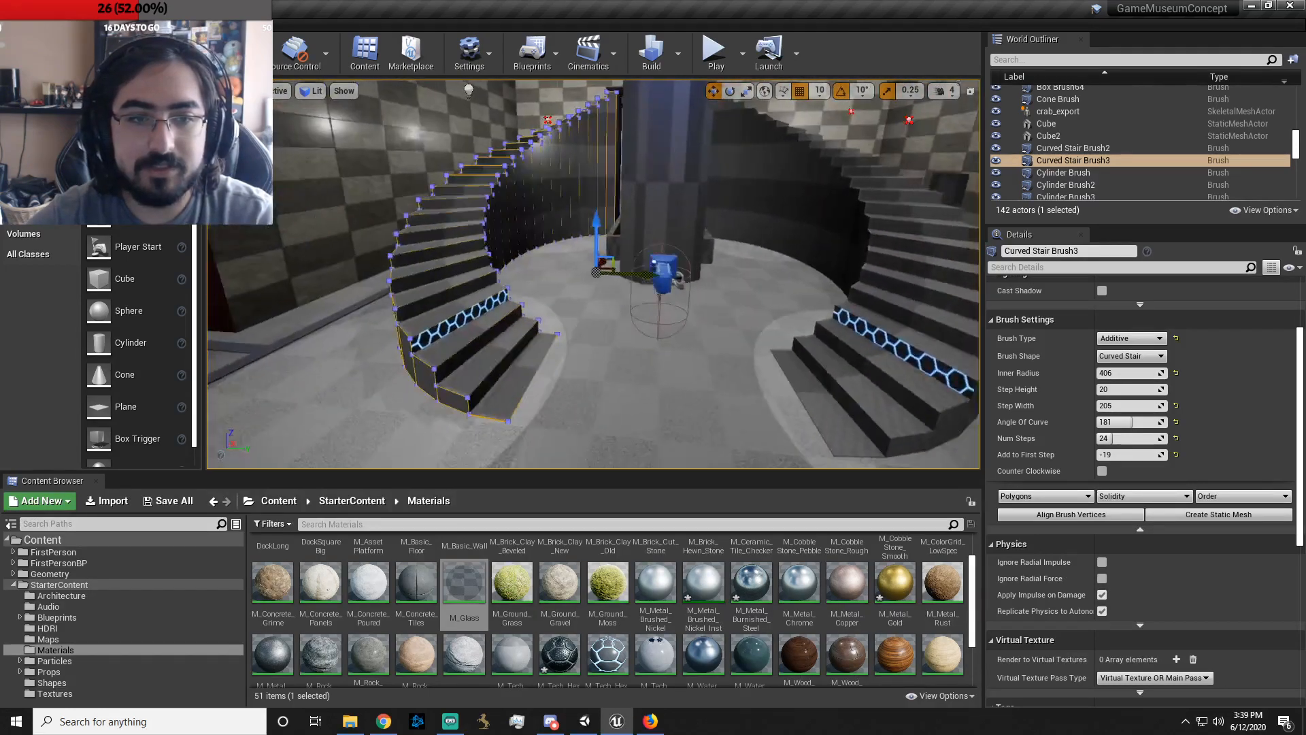
{"action": "right_click_drag", "start_coordinate": [721, 388], "coordinate": [736, 392]}
{"action": "key", "text": "s"}
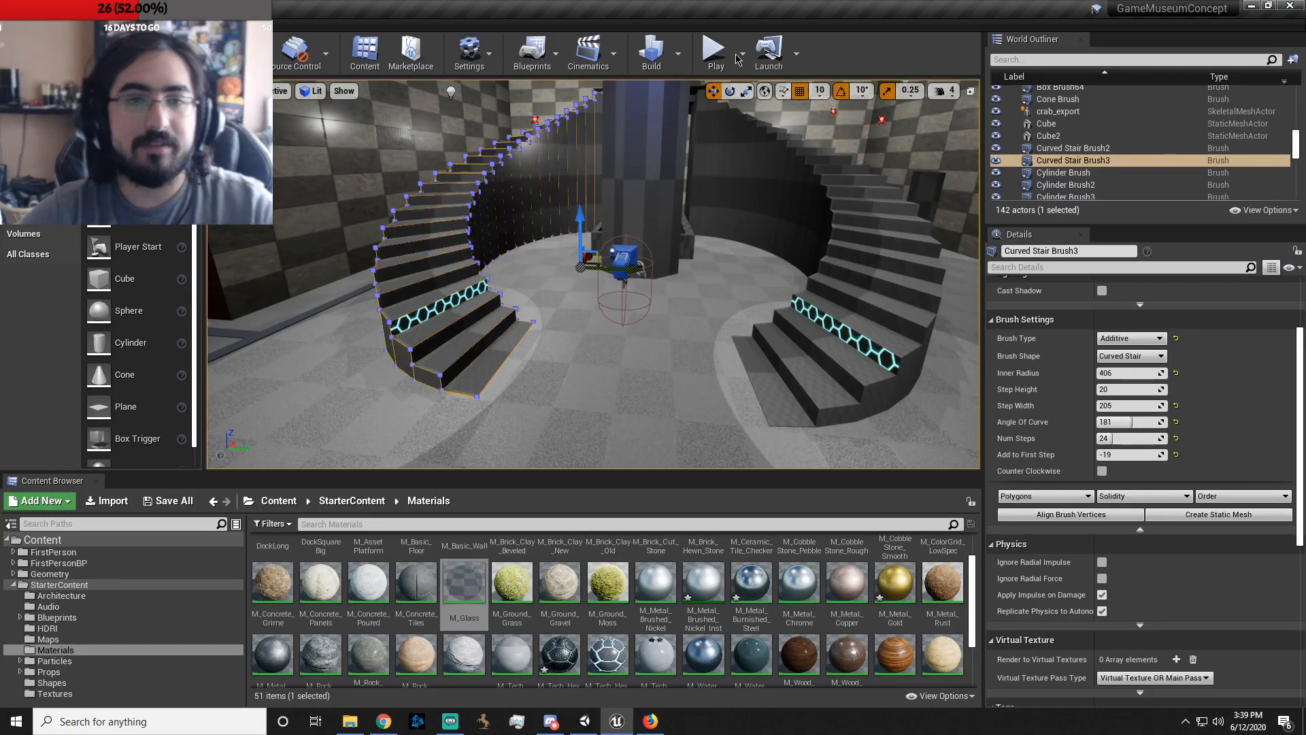
- Start a play test of the level and fire the gun repeatedly in the checkered hall
{"action": "left_click", "coordinate": [716, 51]}
{"action": "left_click", "coordinate": [599, 294]}
{"action": "left_click", "coordinate": [599, 293]}
{"action": "left_click", "coordinate": [598, 293]}
{"action": "left_click", "coordinate": [598, 294]}
{"action": "left_click", "coordinate": [599, 293]}
{"action": "left_click", "coordinate": [599, 294]}
{"action": "left_click", "coordinate": [599, 293]}
{"action": "left_click", "coordinate": [598, 293]}
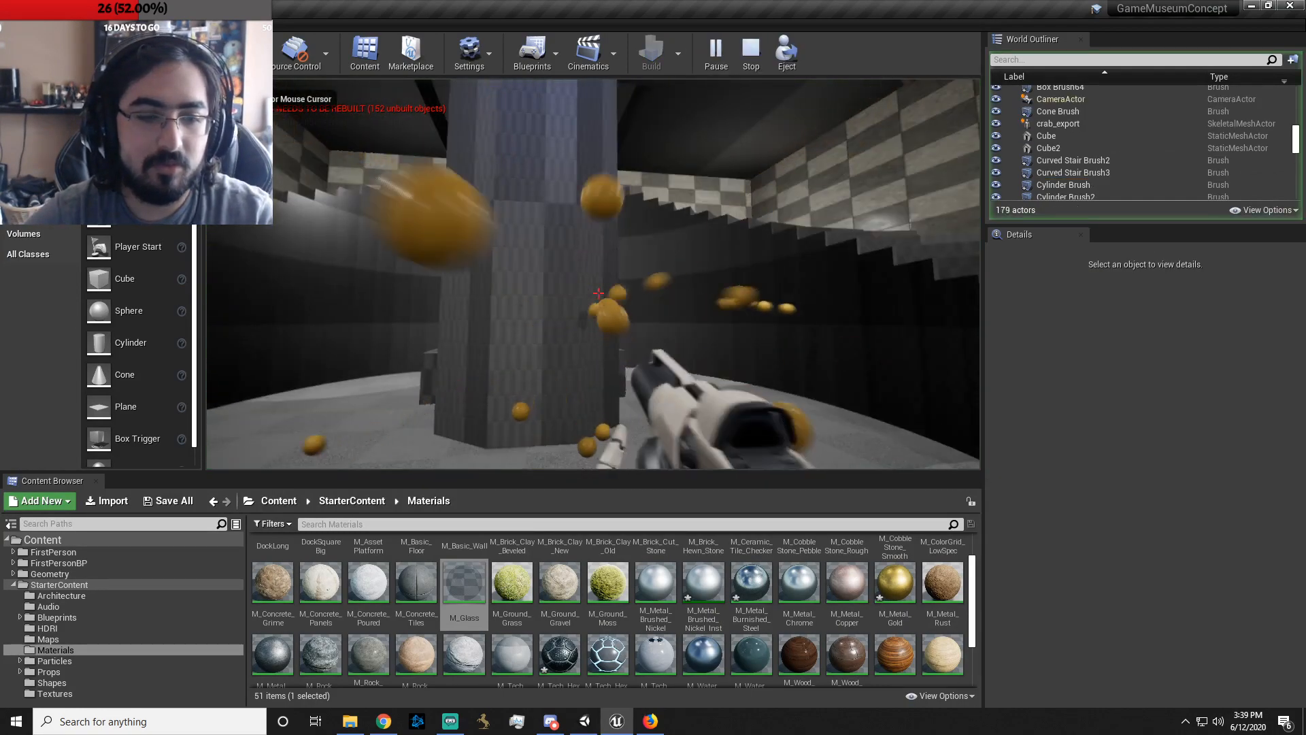
{"action": "left_click", "coordinate": [598, 293]}
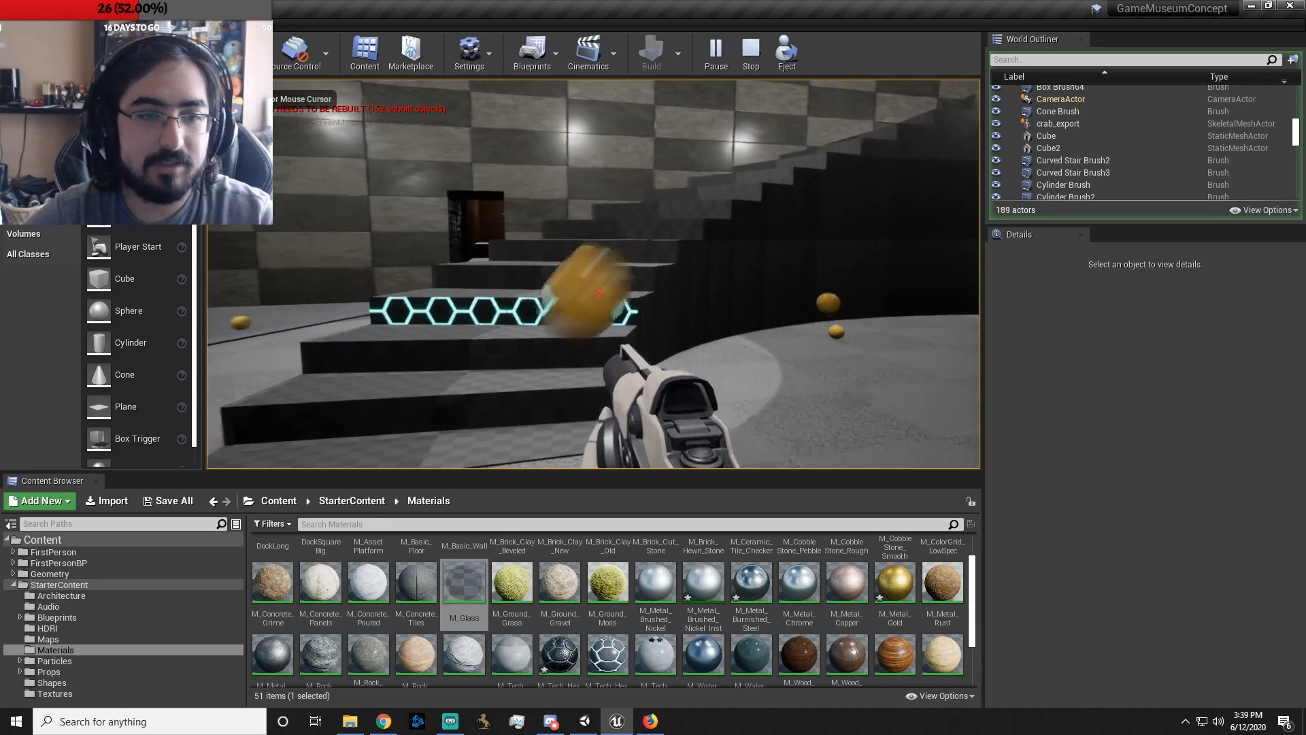
- Walk the curved staircases in the play test to check that both can be climbed to the upper level
{"action": "key", "text": "w"}
{"action": "key", "text": "w"}
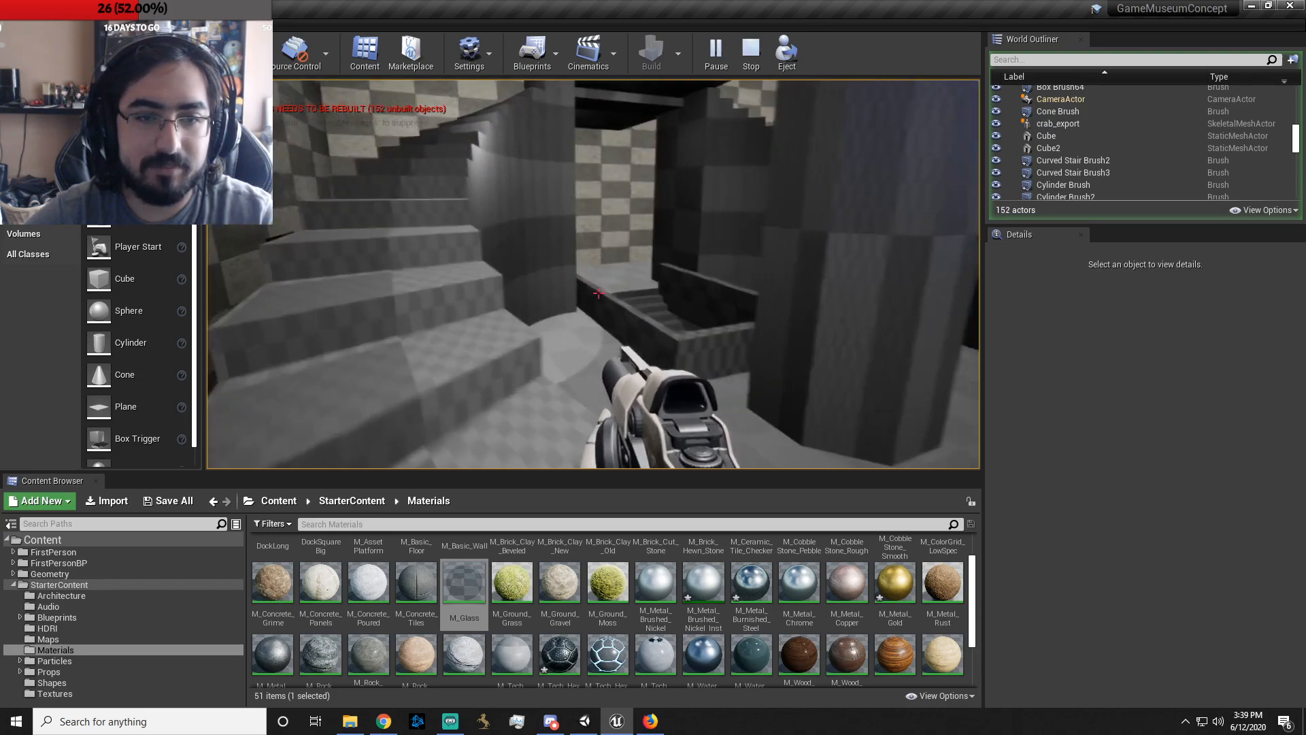
{"action": "key", "text": "w"}
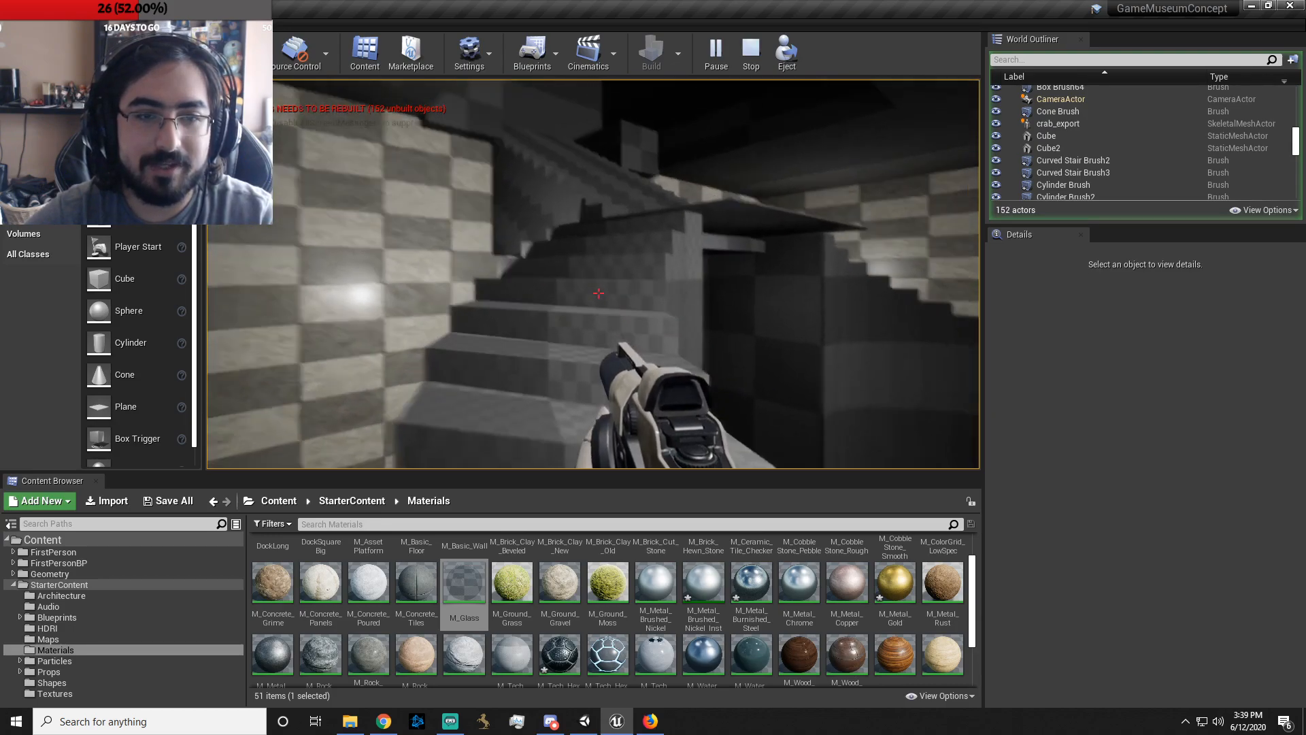
{"action": "key", "text": "w"}
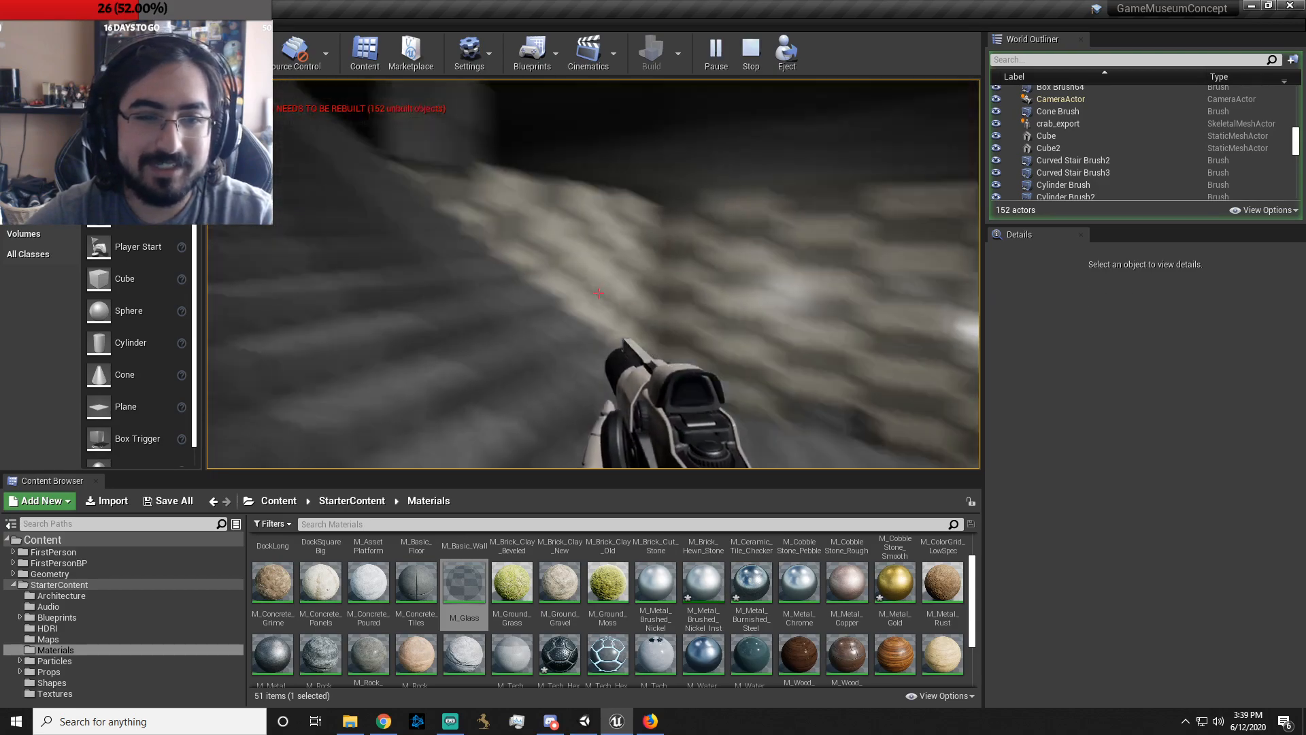
{"action": "key", "text": "w"}
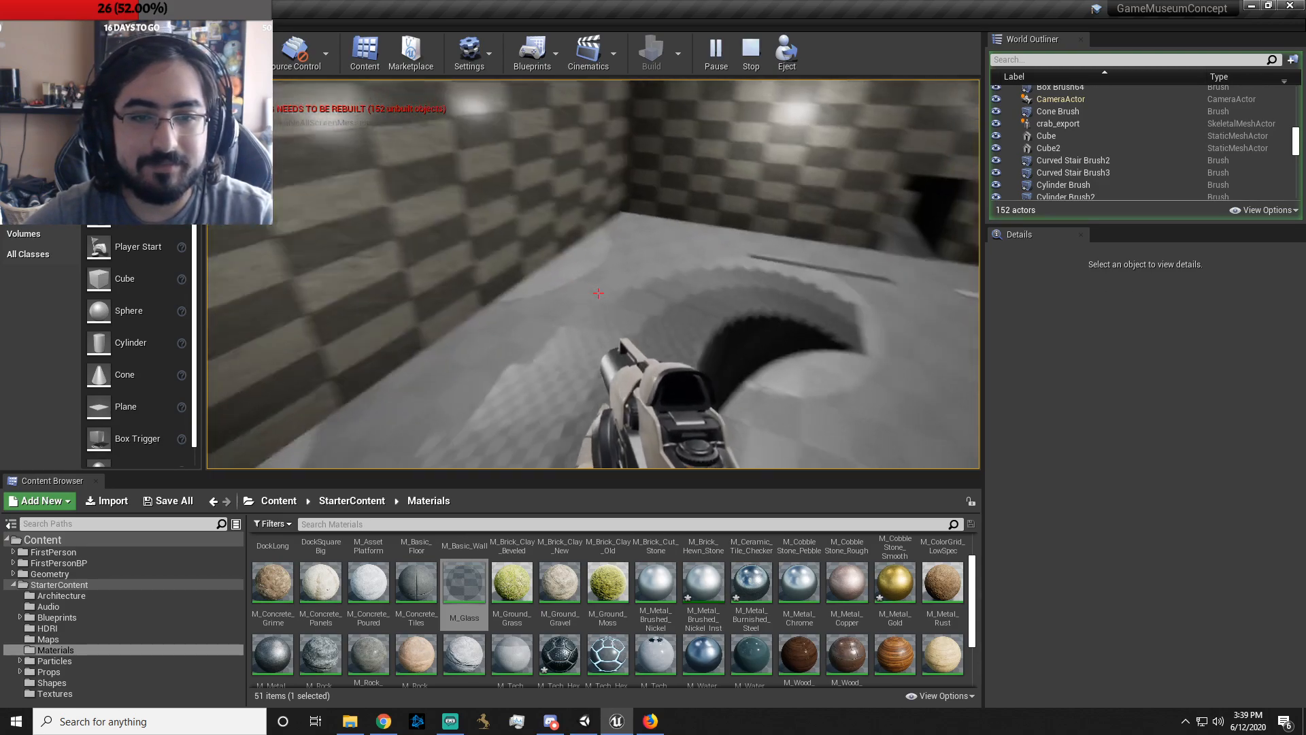
{"action": "key", "text": "w"}
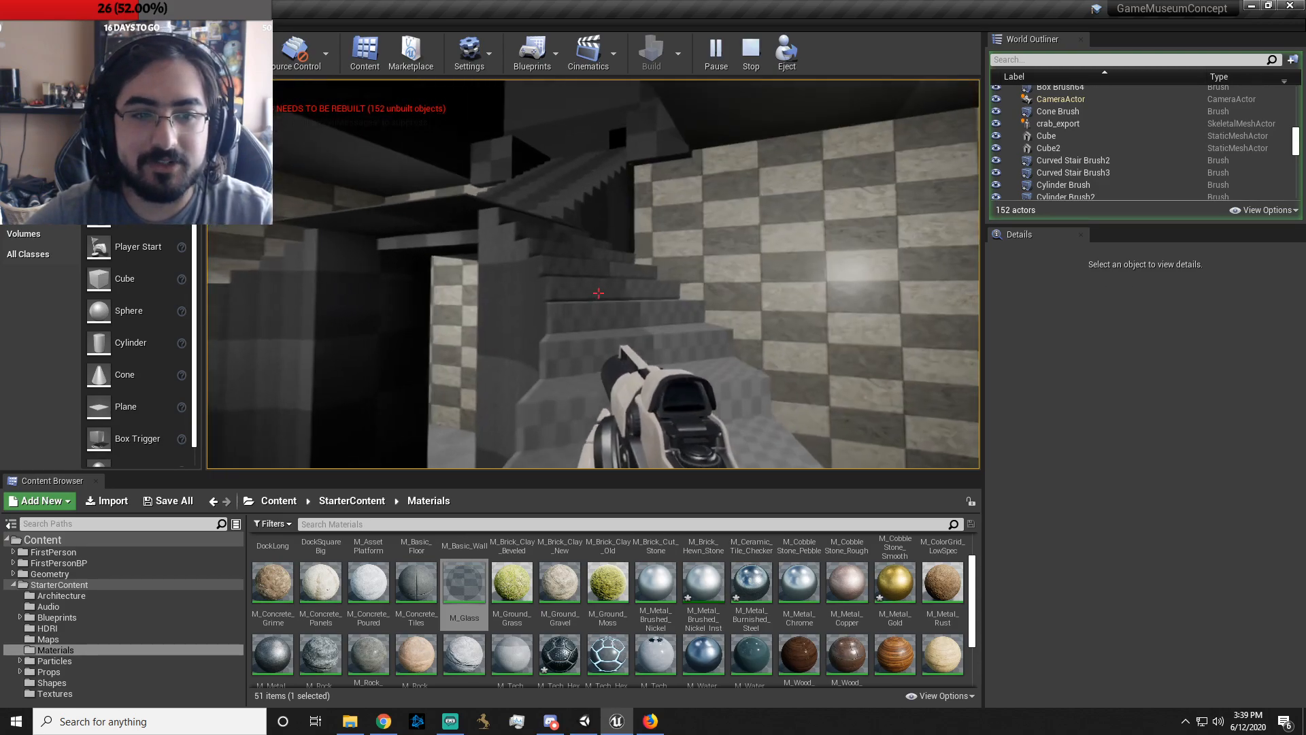
{"action": "key", "text": "w"}
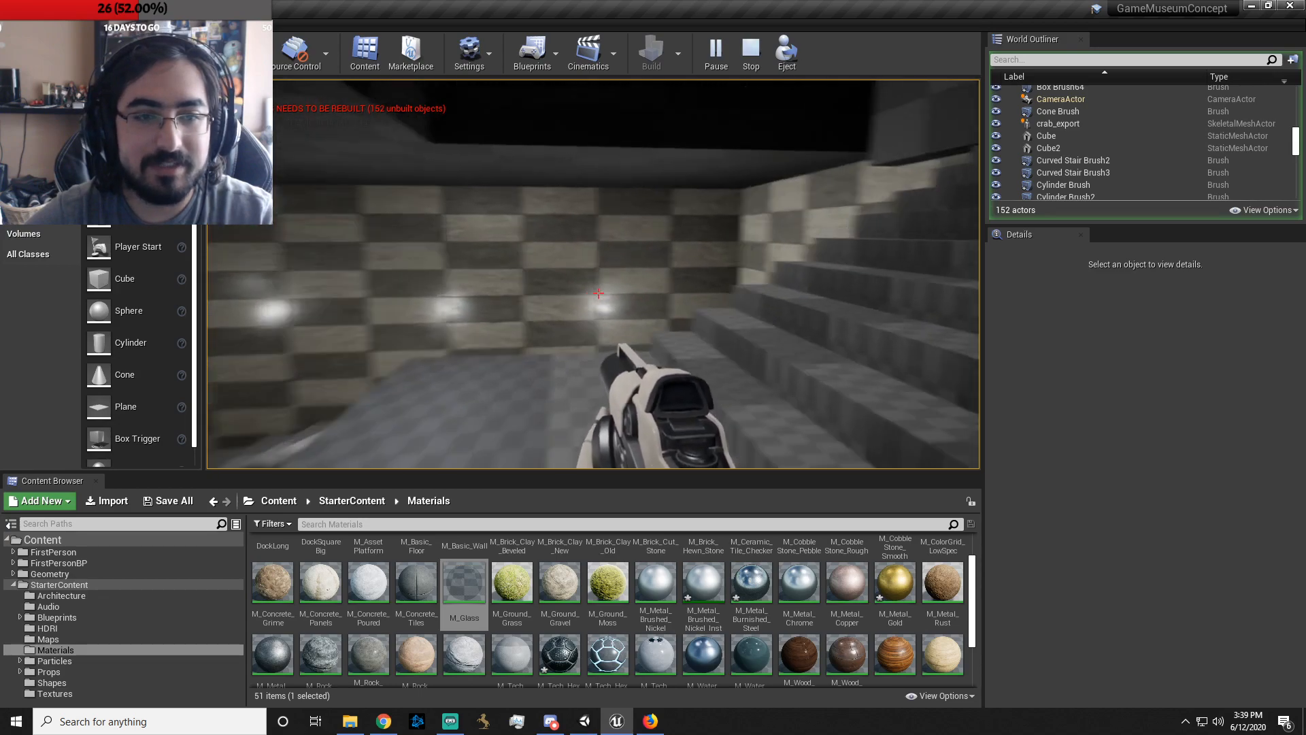
- Explore the doorway and dark passage on the upper level, then return to the staircase hall
{"action": "key", "text": "w"}
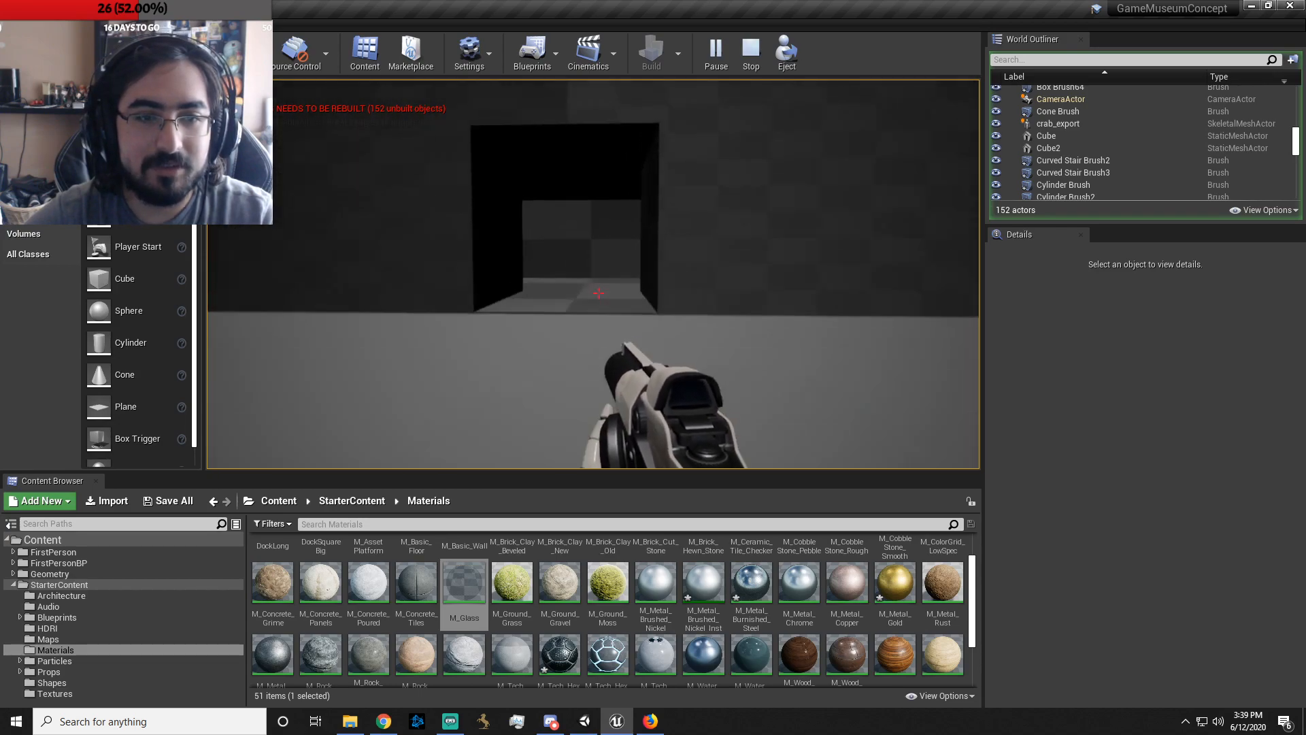
{"action": "key", "text": "w"}
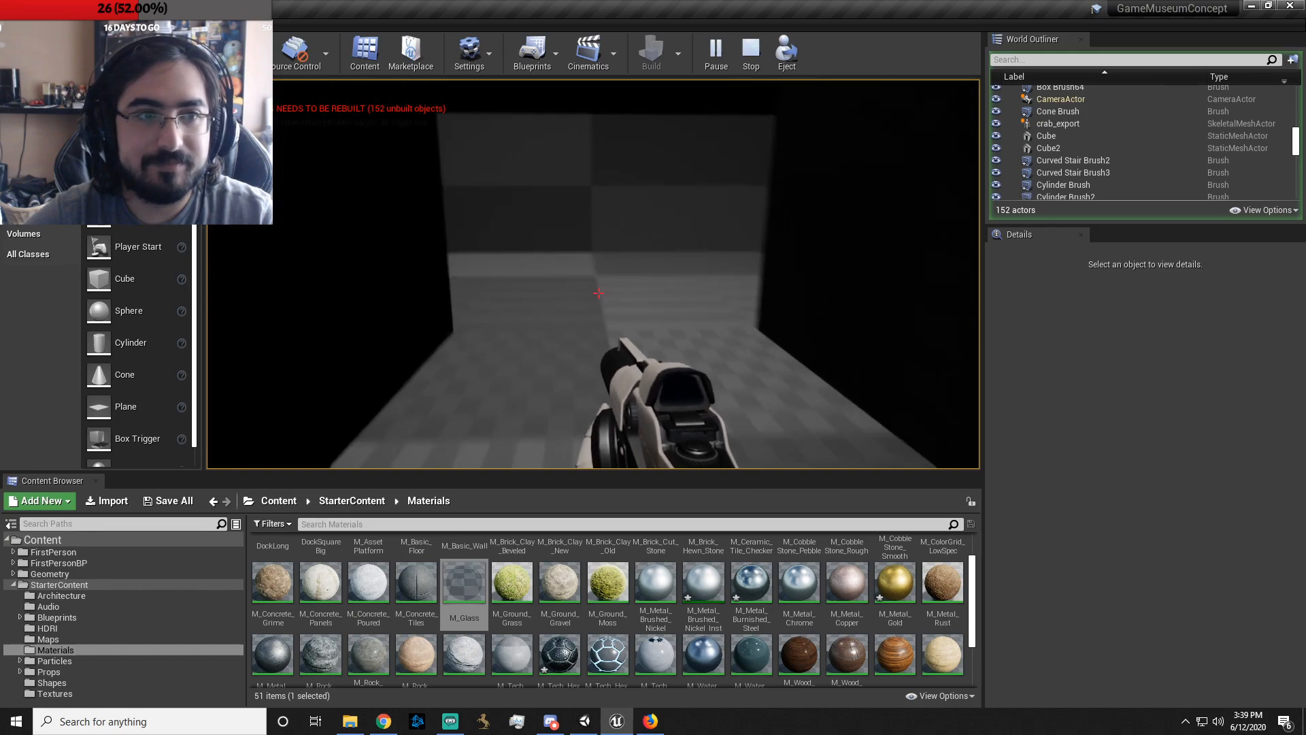
{"action": "key", "text": "w"}
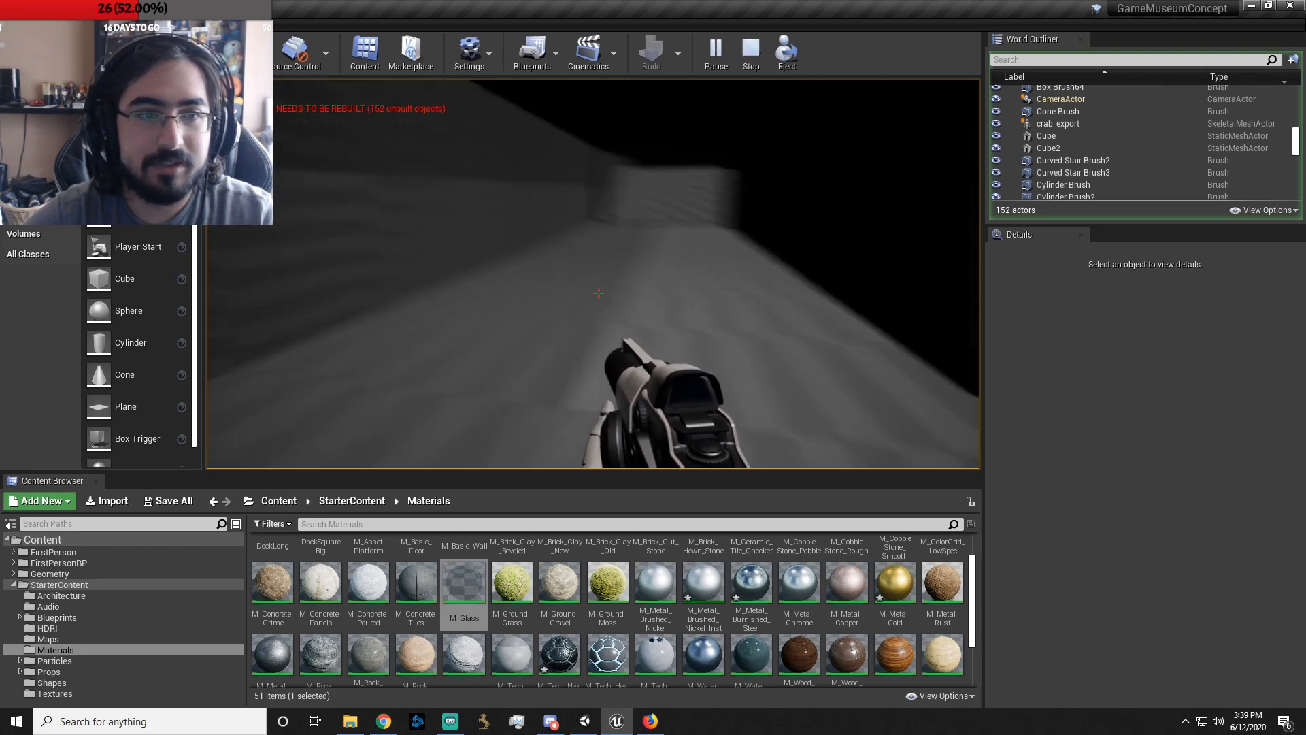
{"action": "key", "text": "w"}
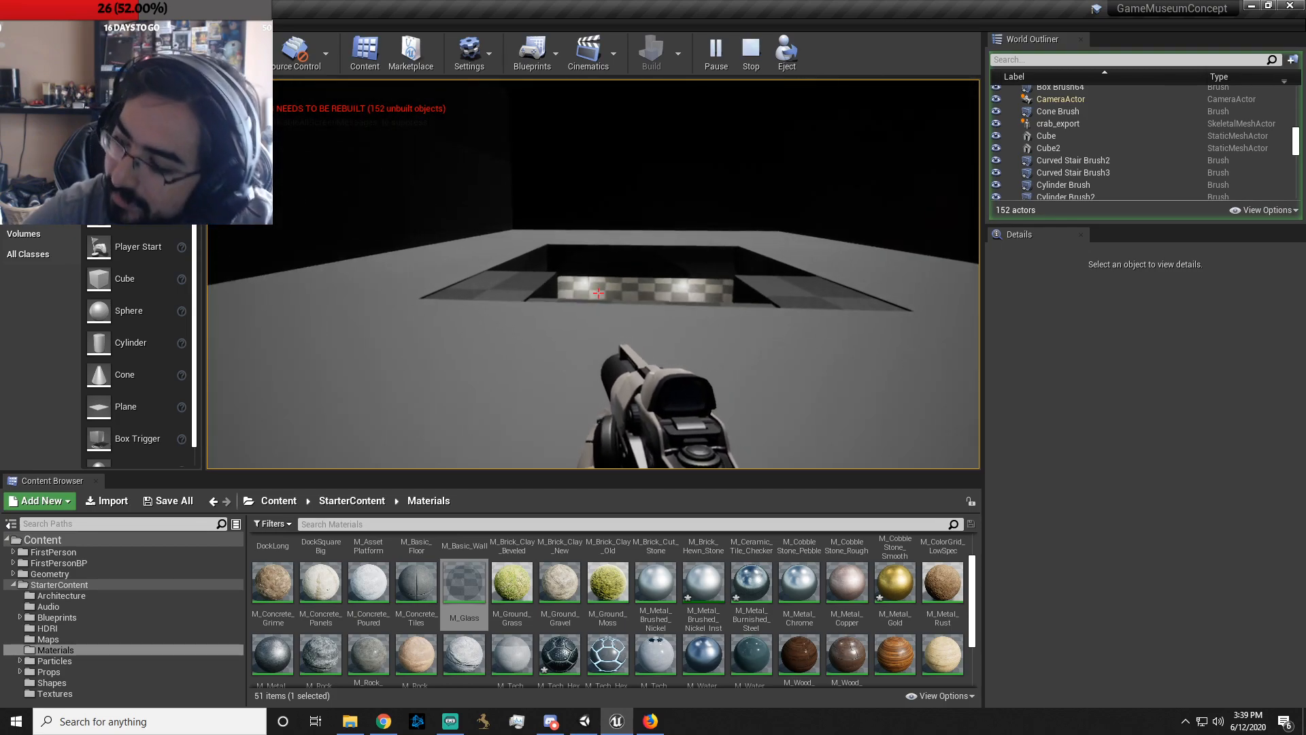
{"action": "key", "text": "w"}
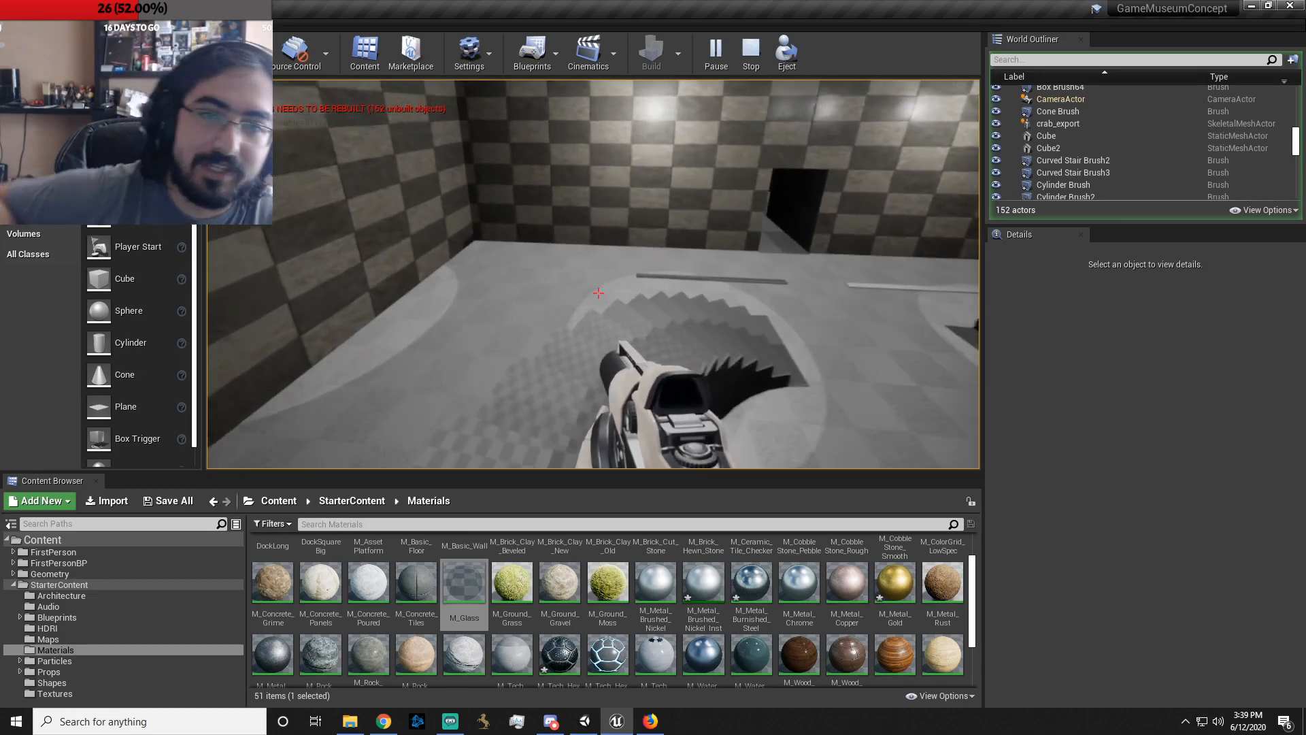
{"action": "key", "text": "w"}
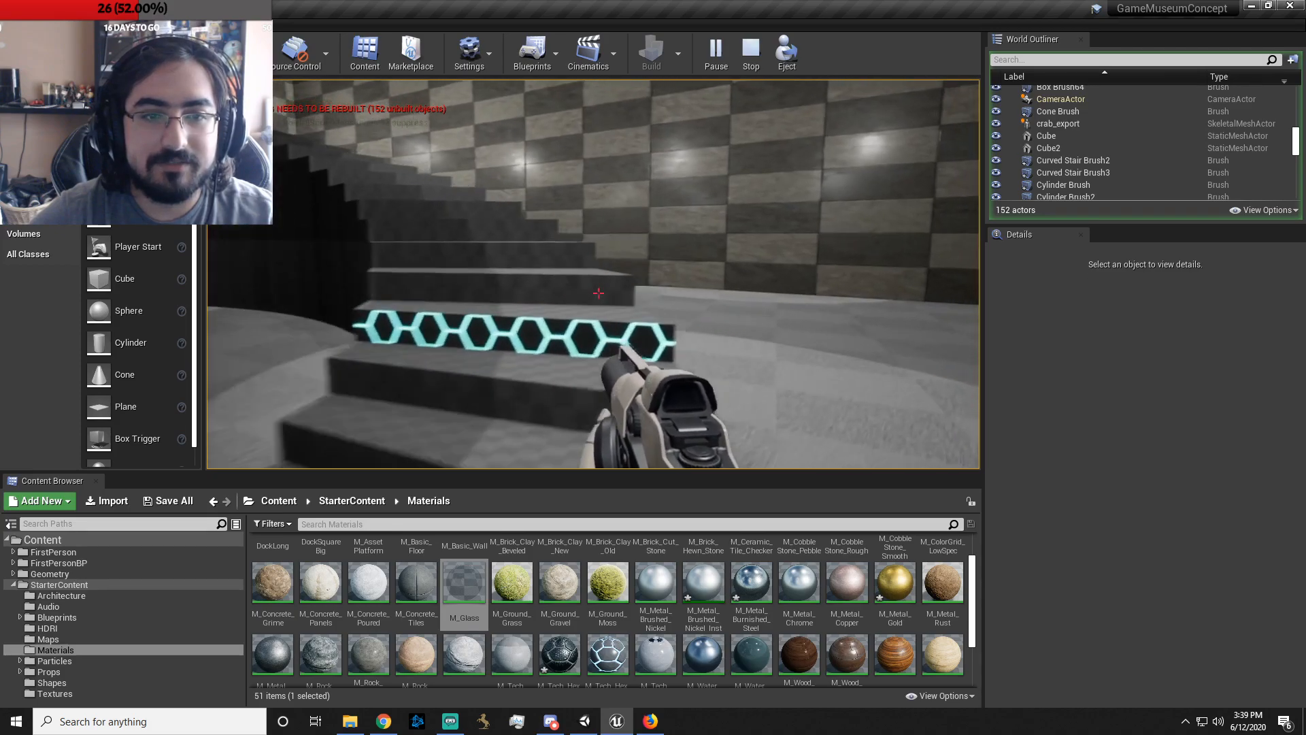
- Walk through the corridor into the wood-panelled gallery and inspect the creature exhibits on their raised display base
{"action": "key", "text": "w"}
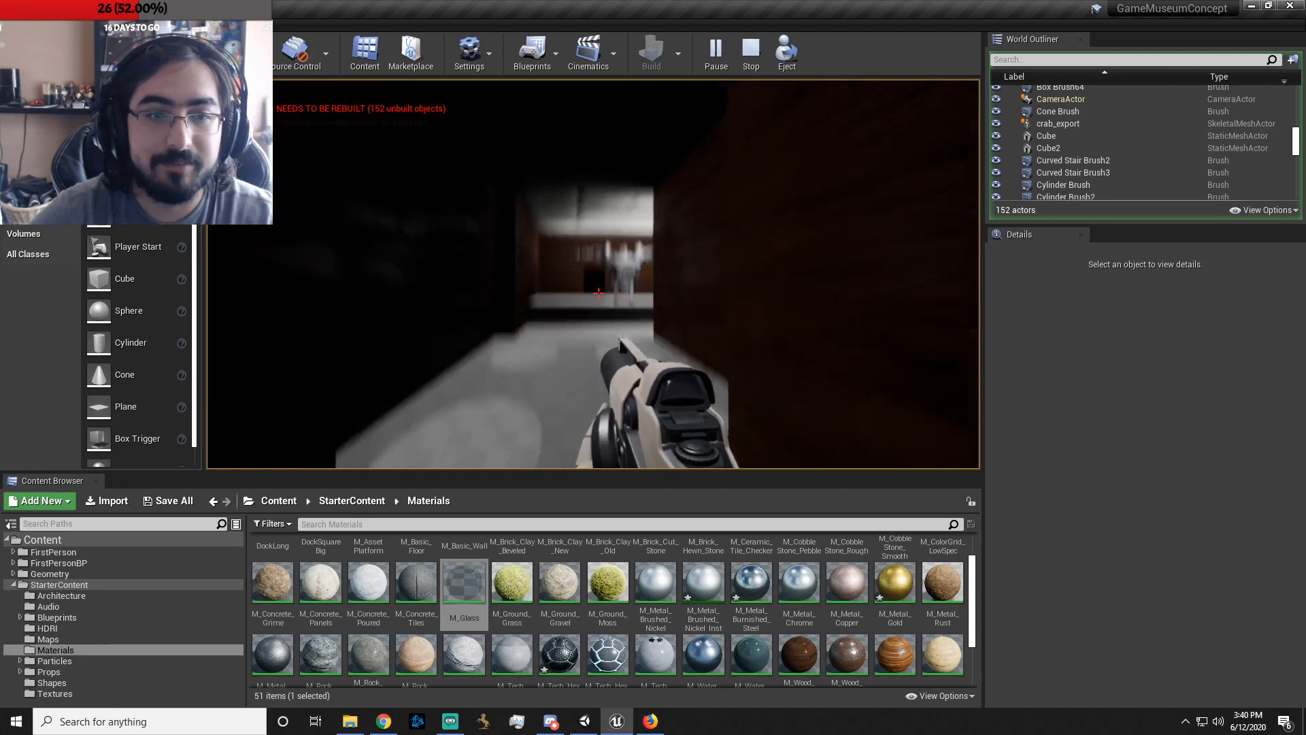
{"action": "key", "text": "w"}
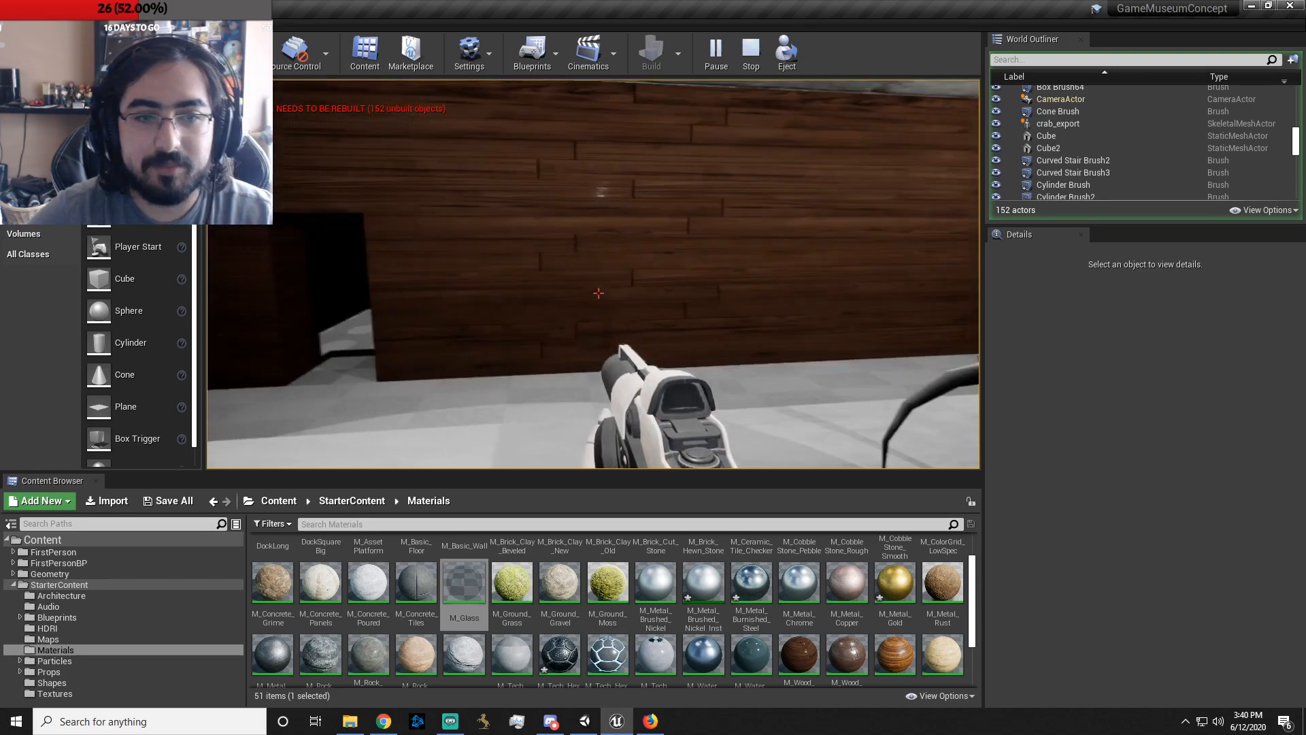
{"action": "key", "text": "w"}
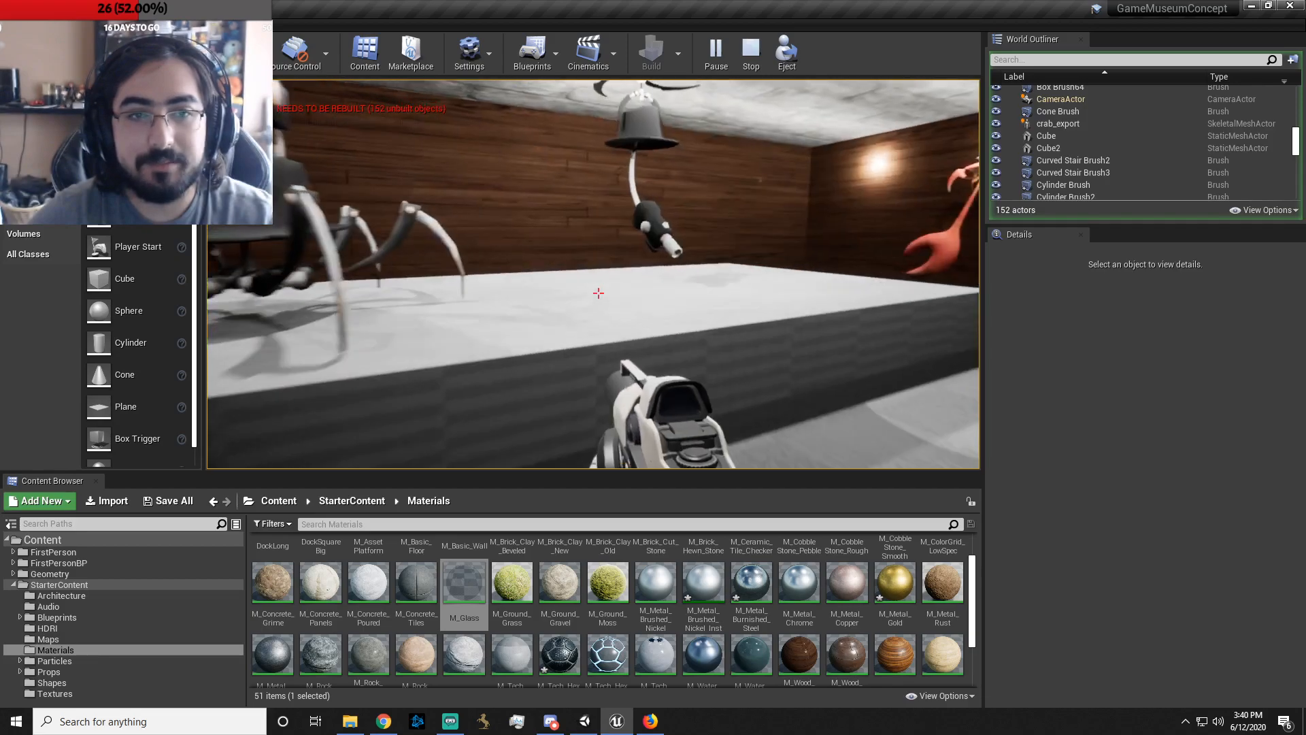
{"action": "key", "text": "w"}
{"action": "key", "text": "space"}
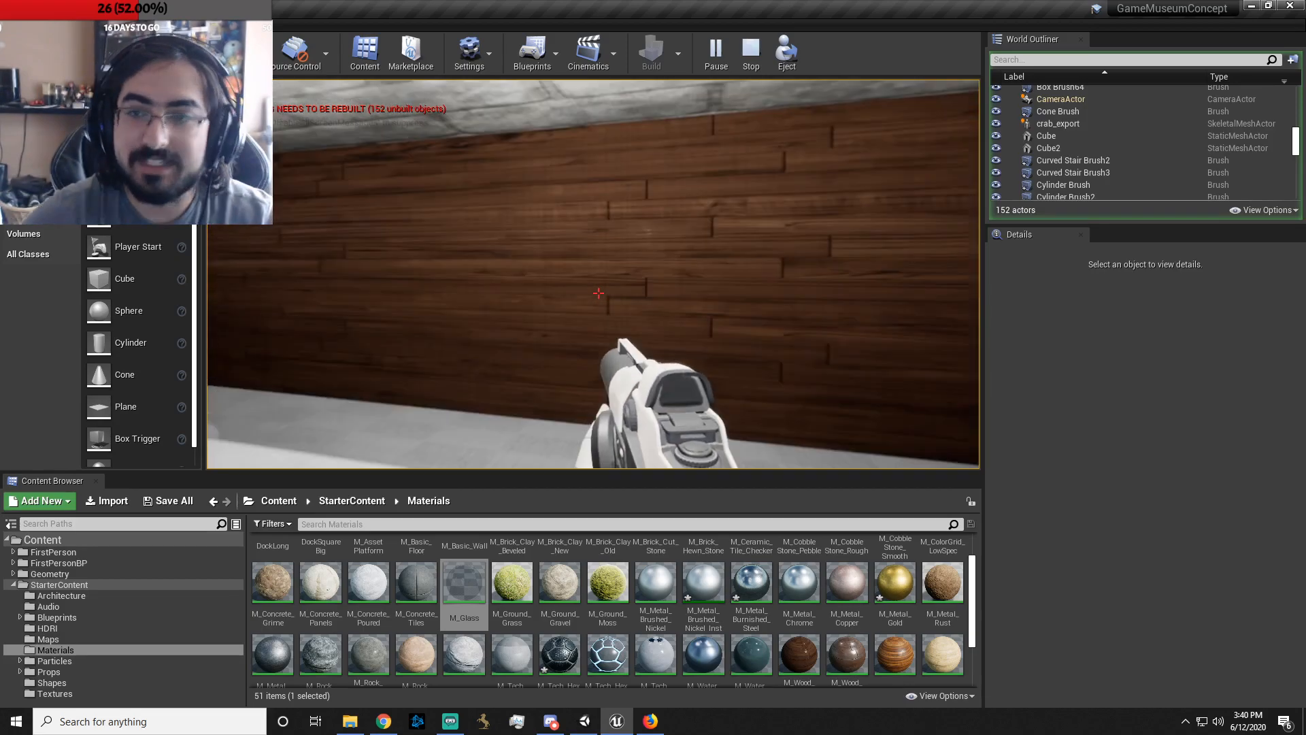
{"action": "key", "text": "w"}
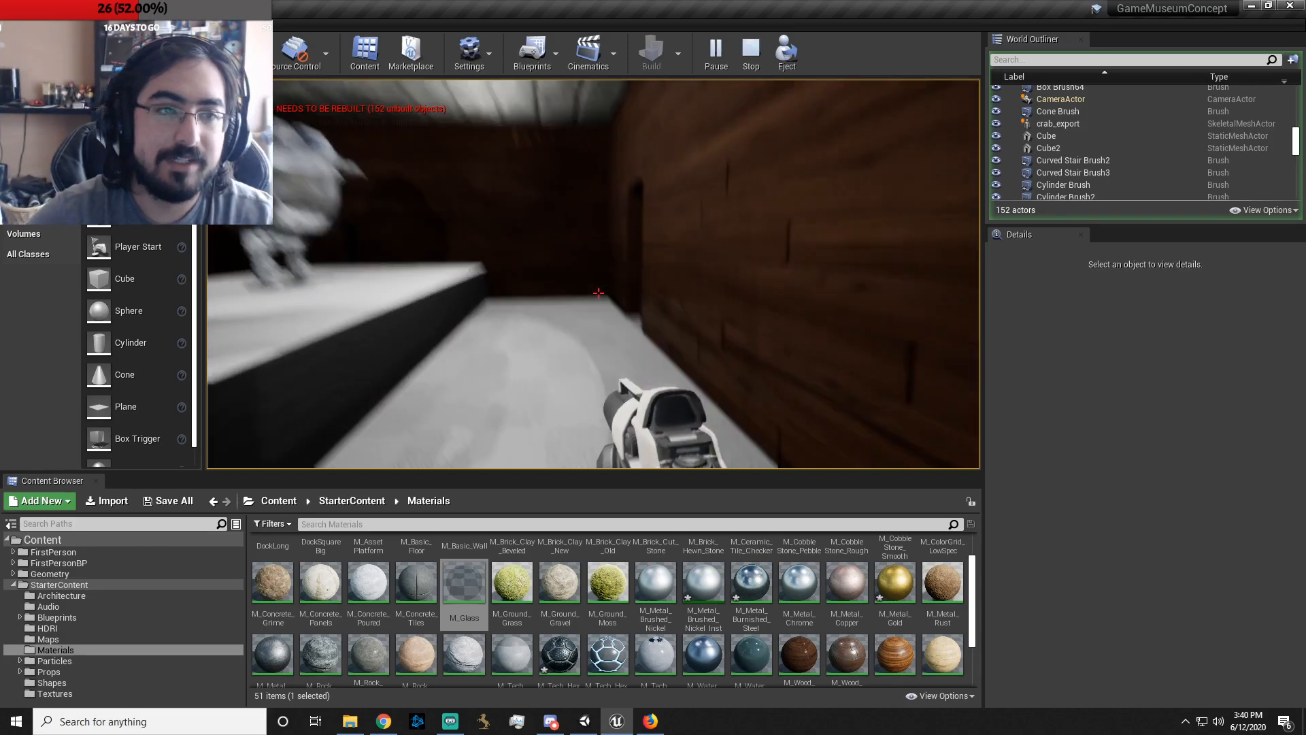
- Take the dark stairs to the robot gallery and inspect the lowered Arctic and New City bases and the Tropics case
{"action": "key", "text": "w"}
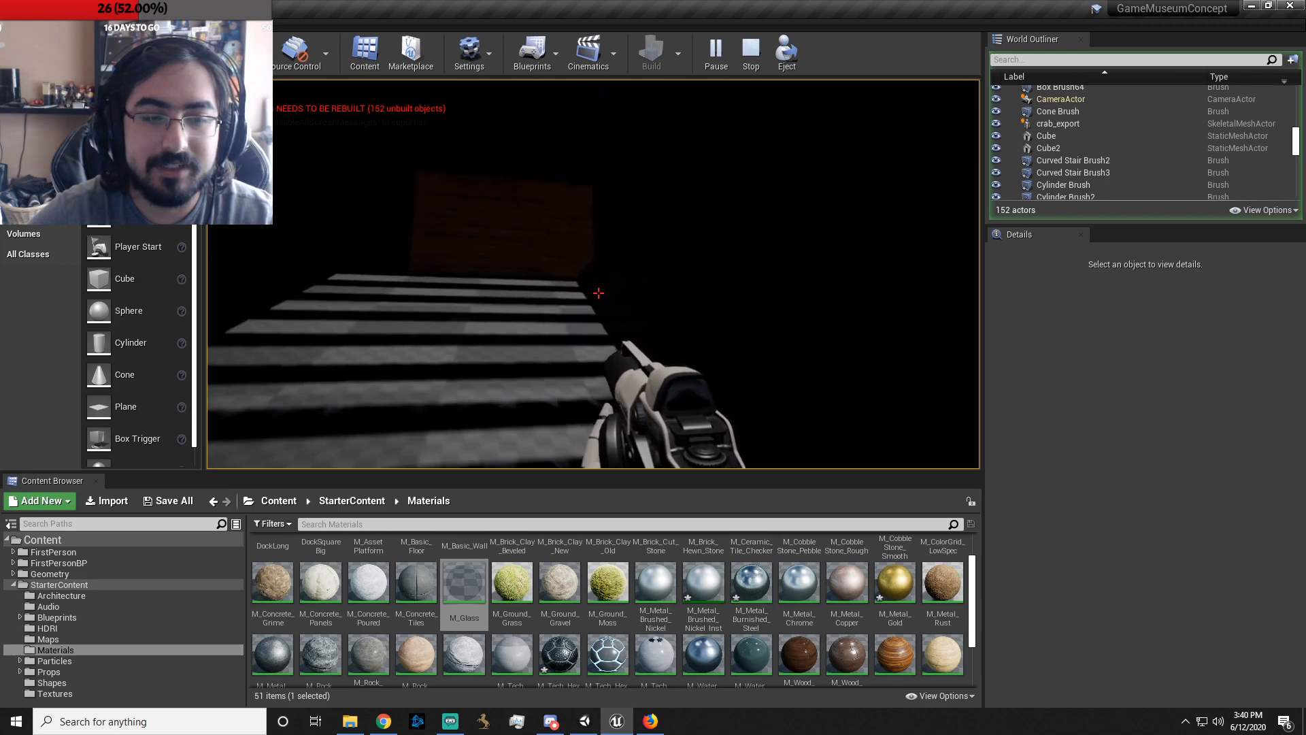
{"action": "key", "text": "w"}
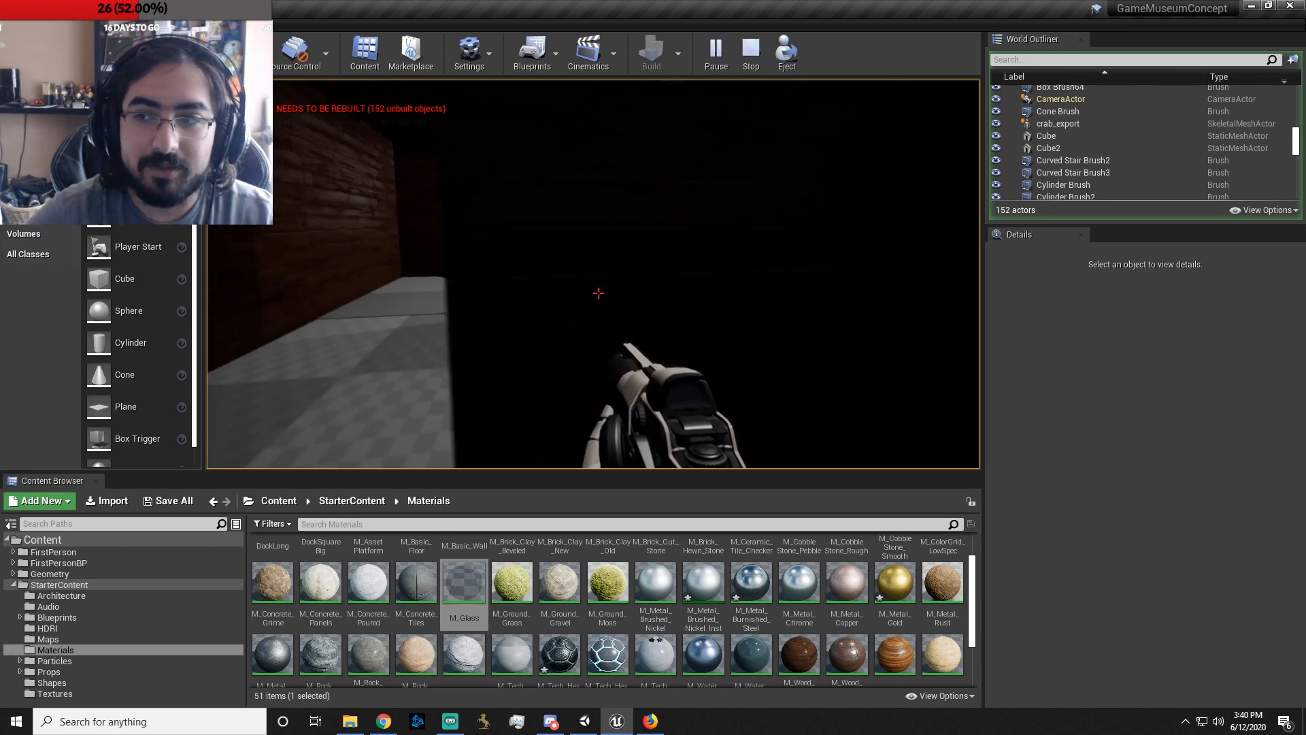
{"action": "key", "text": "w"}
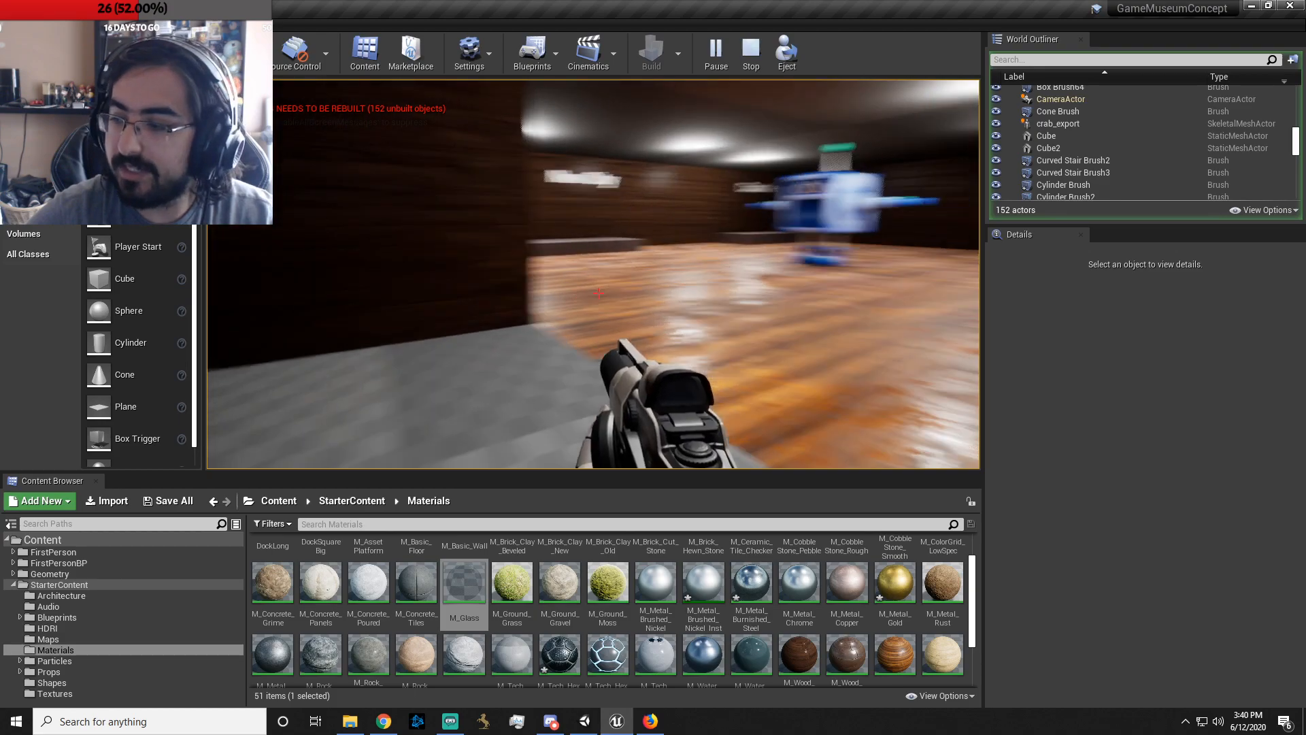
{"action": "key", "text": "w"}
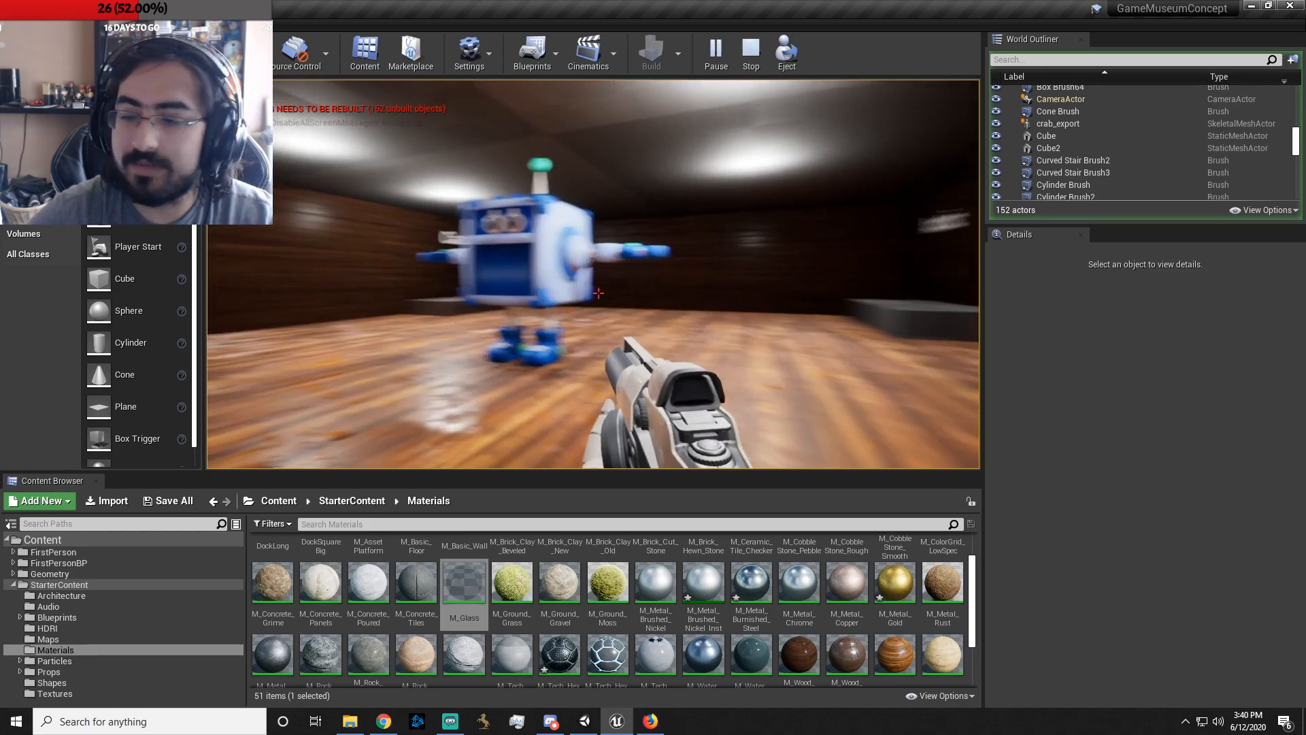
{"action": "key", "text": "w"}
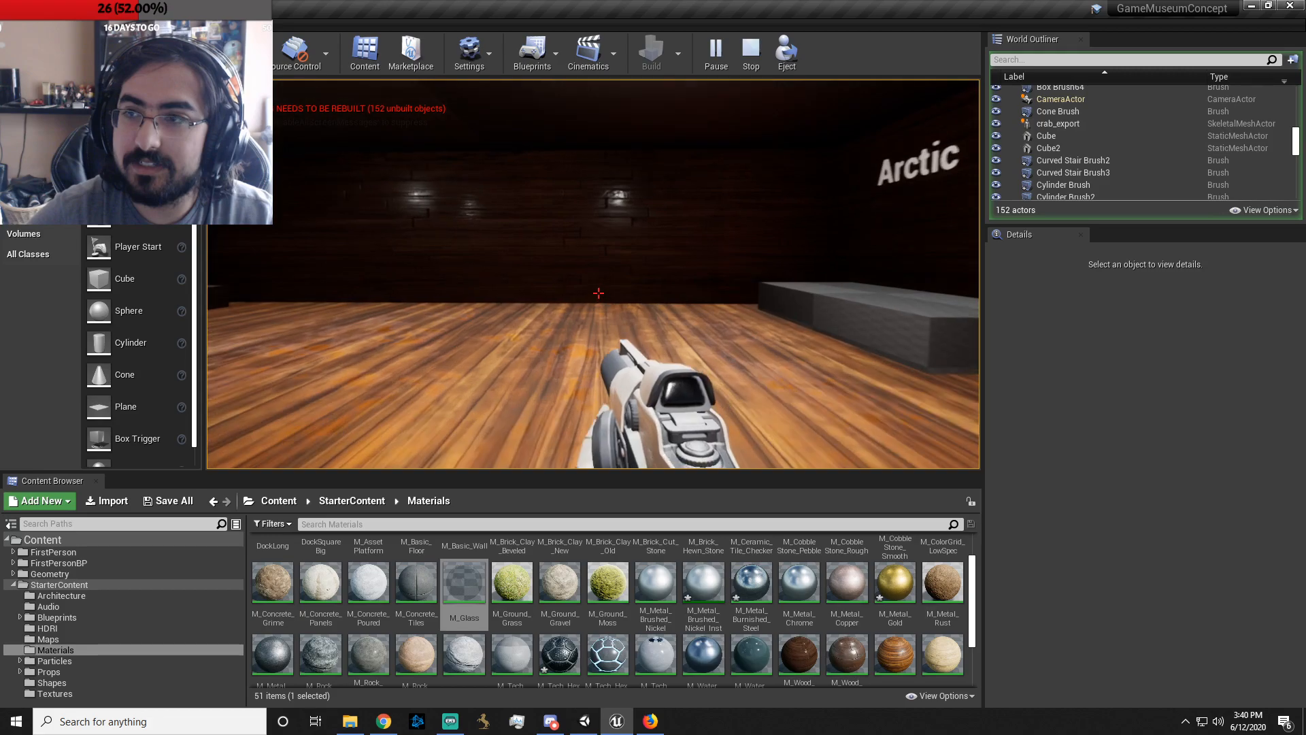
{"action": "key", "text": "w"}
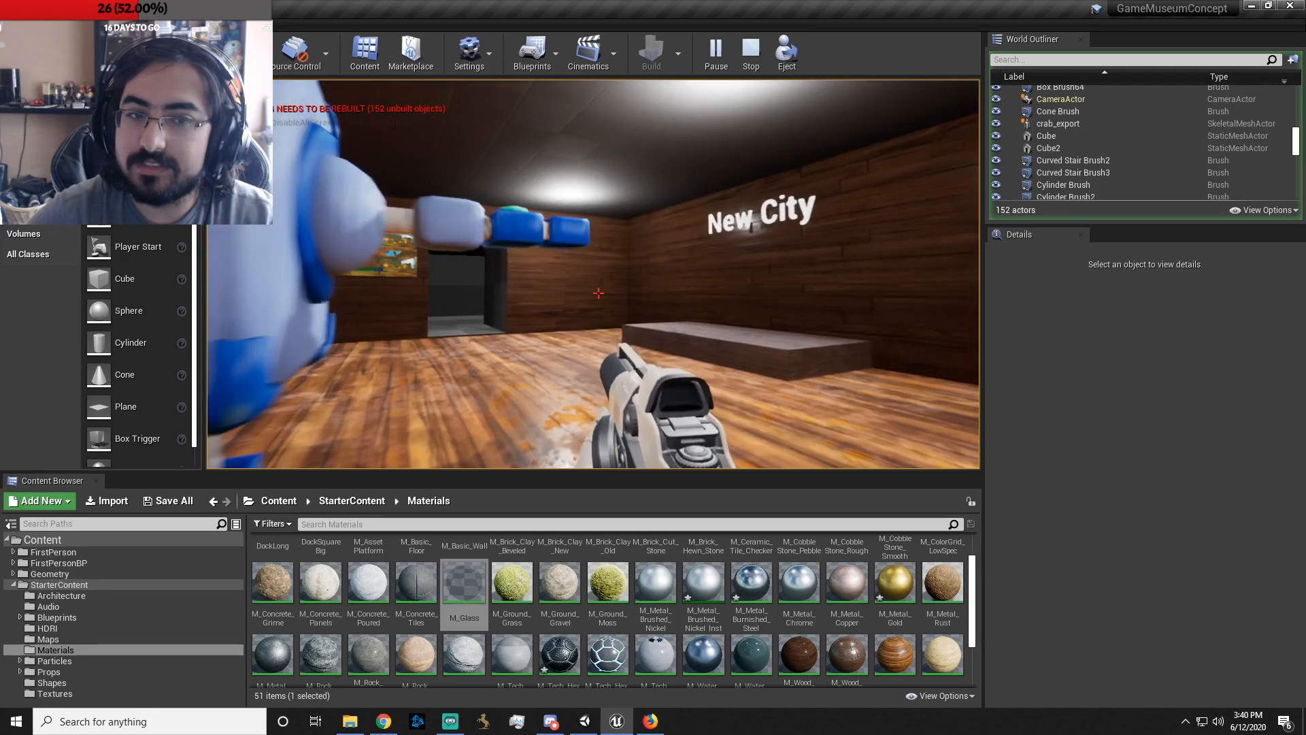
{"action": "key", "text": "w"}
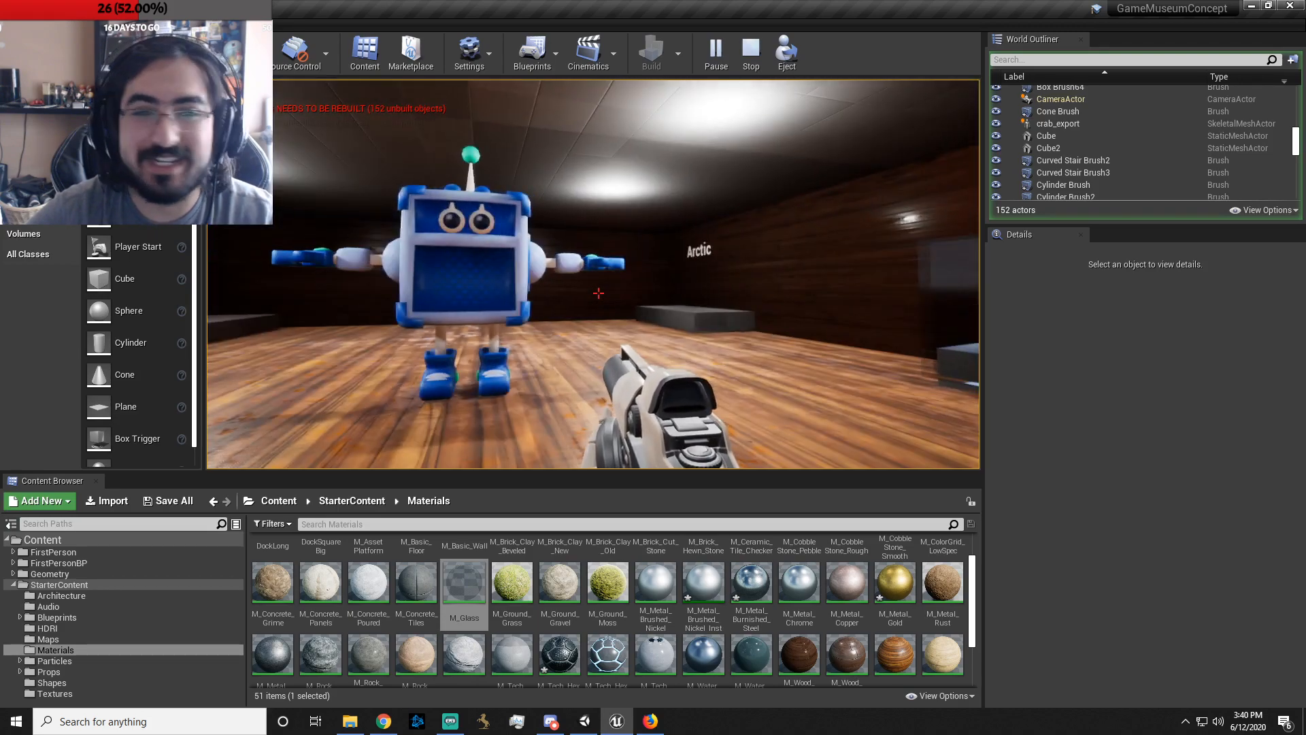
{"action": "key", "text": "w"}
{"action": "key", "text": "w"}
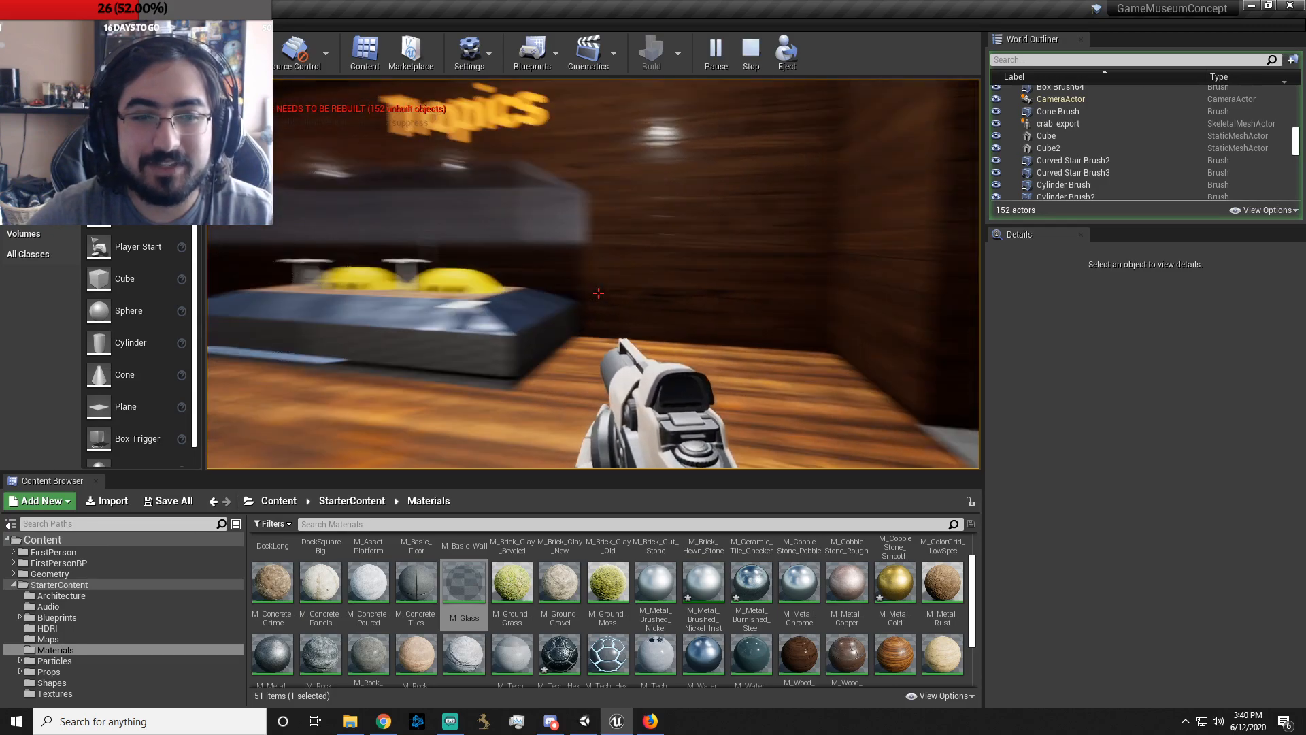
- Walk from the Tropics case through the dark stairs and passage back toward the staircase hall
{"action": "key", "text": "w"}
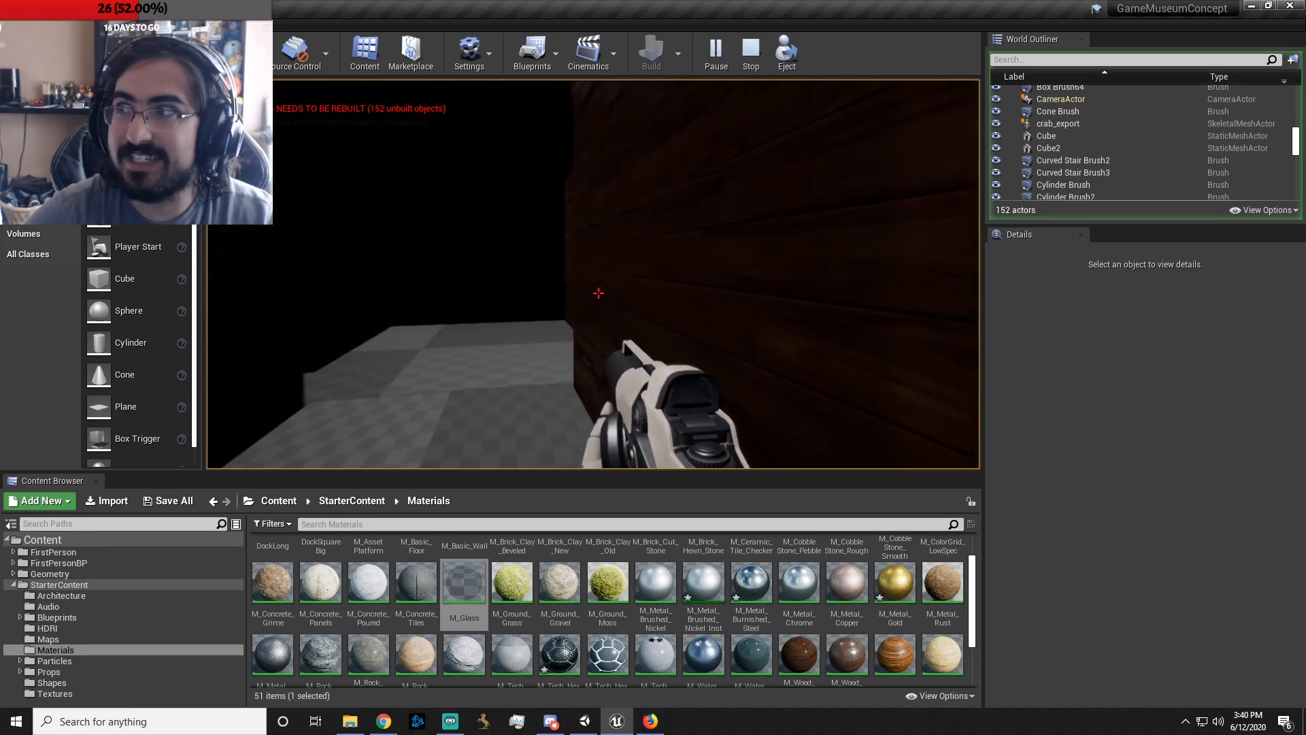
{"action": "key", "text": "w"}
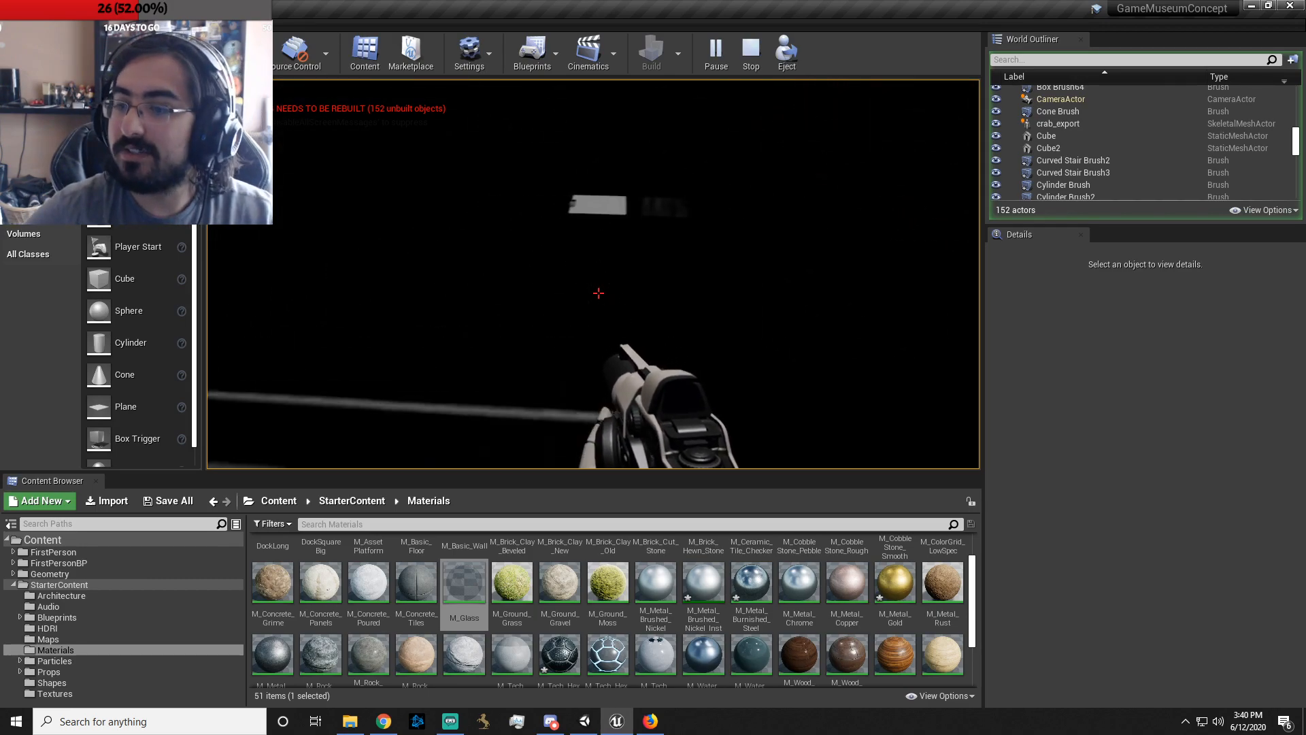
{"action": "key", "text": "w"}
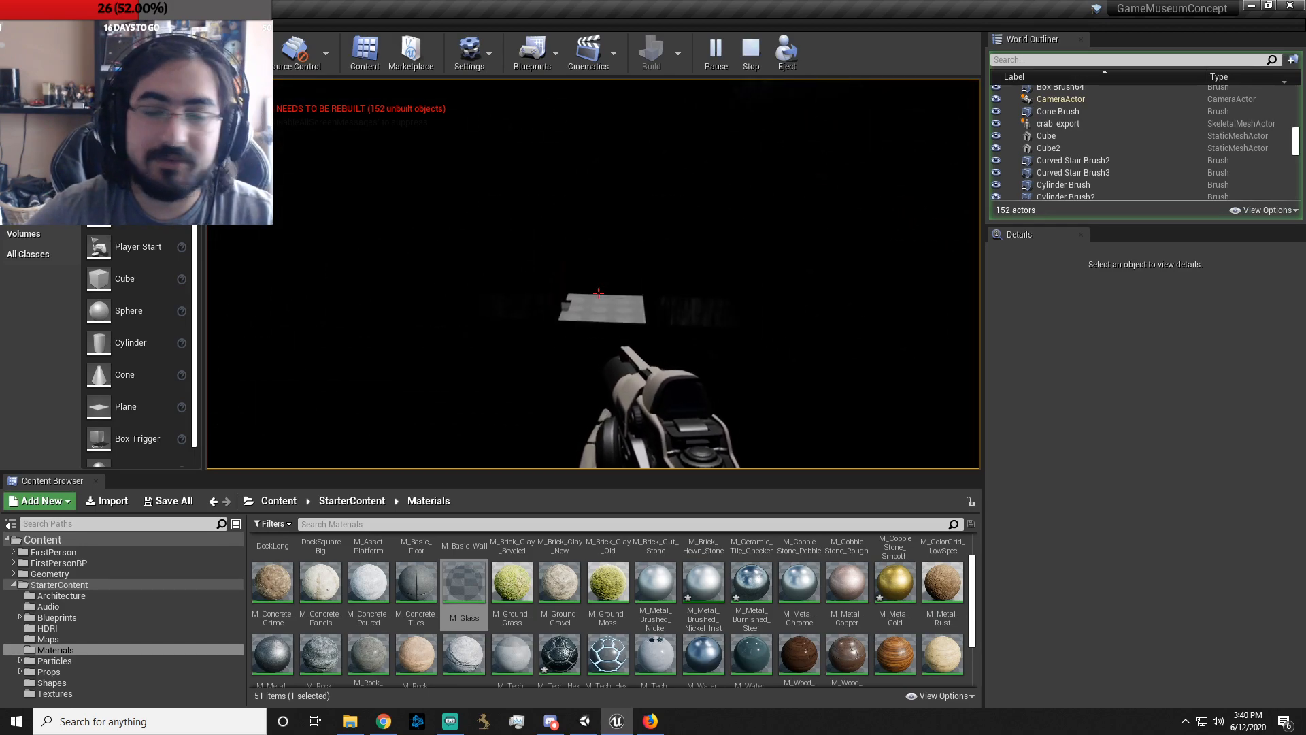
{"action": "key", "text": "w"}
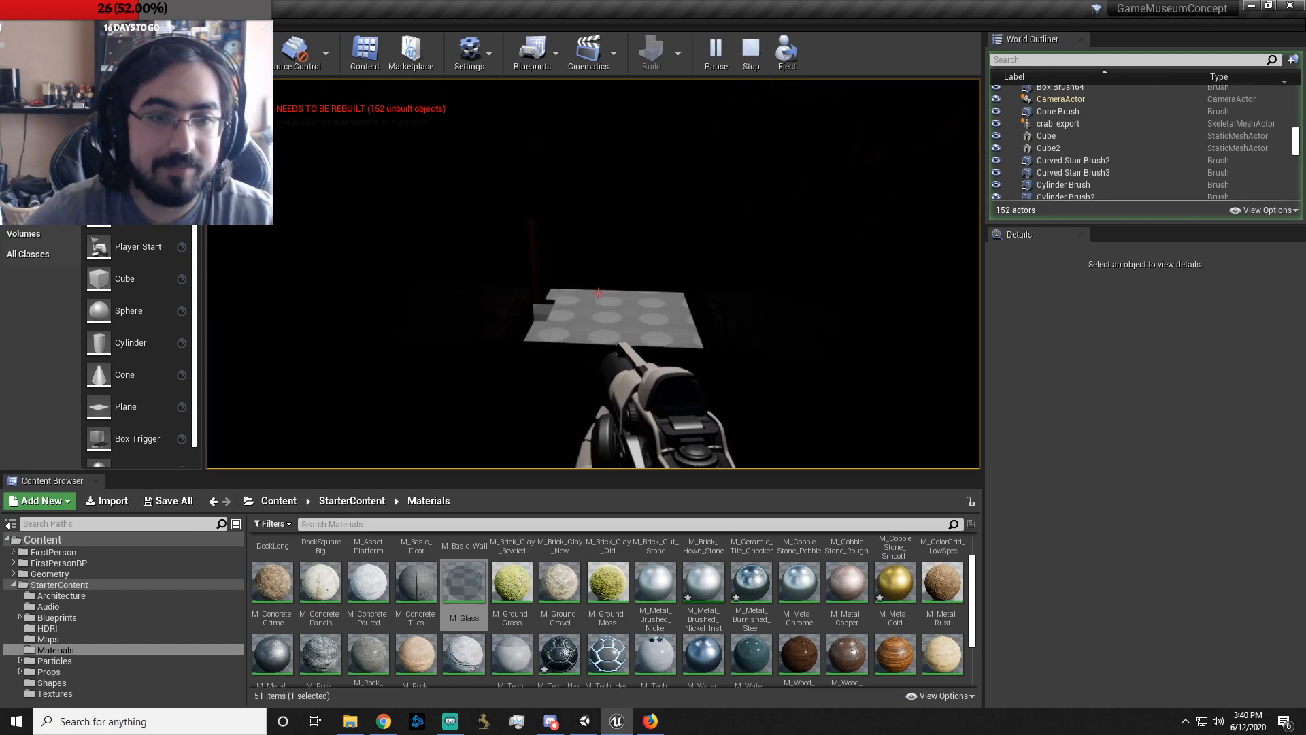
{"action": "key", "text": "w"}
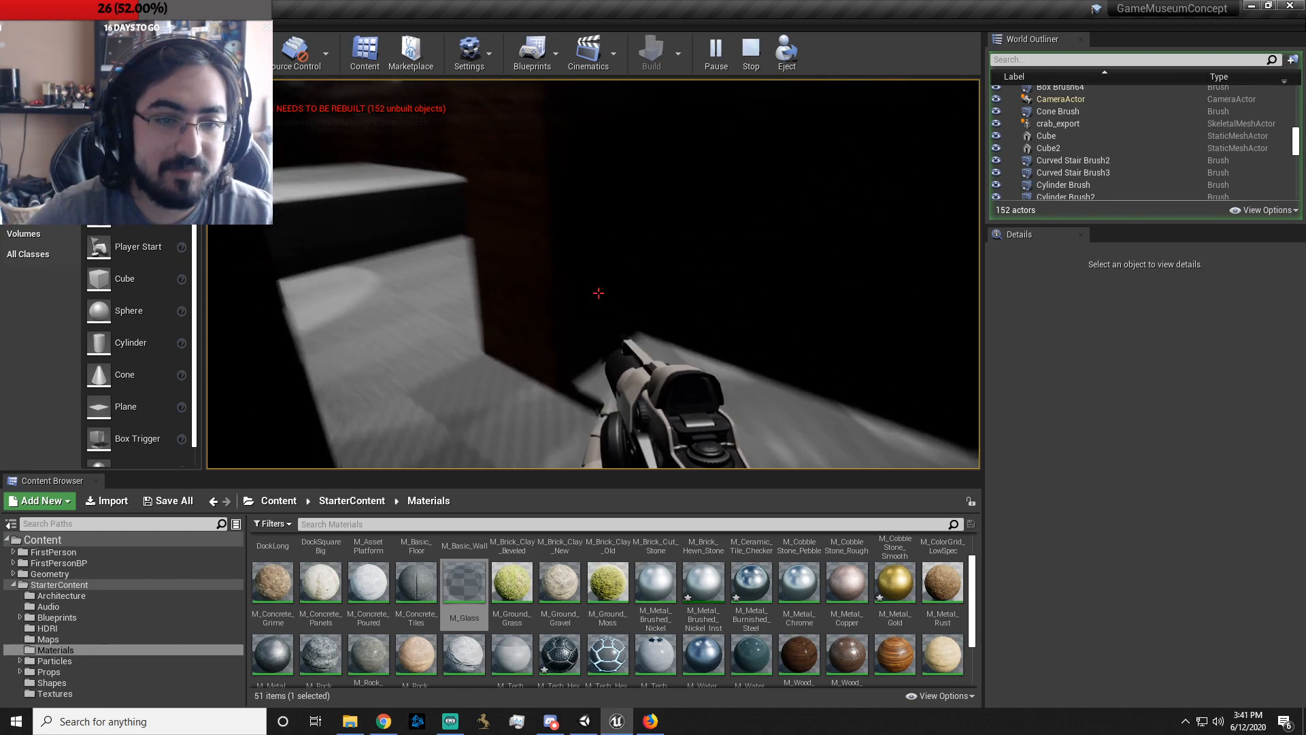
{"action": "key", "text": "w"}
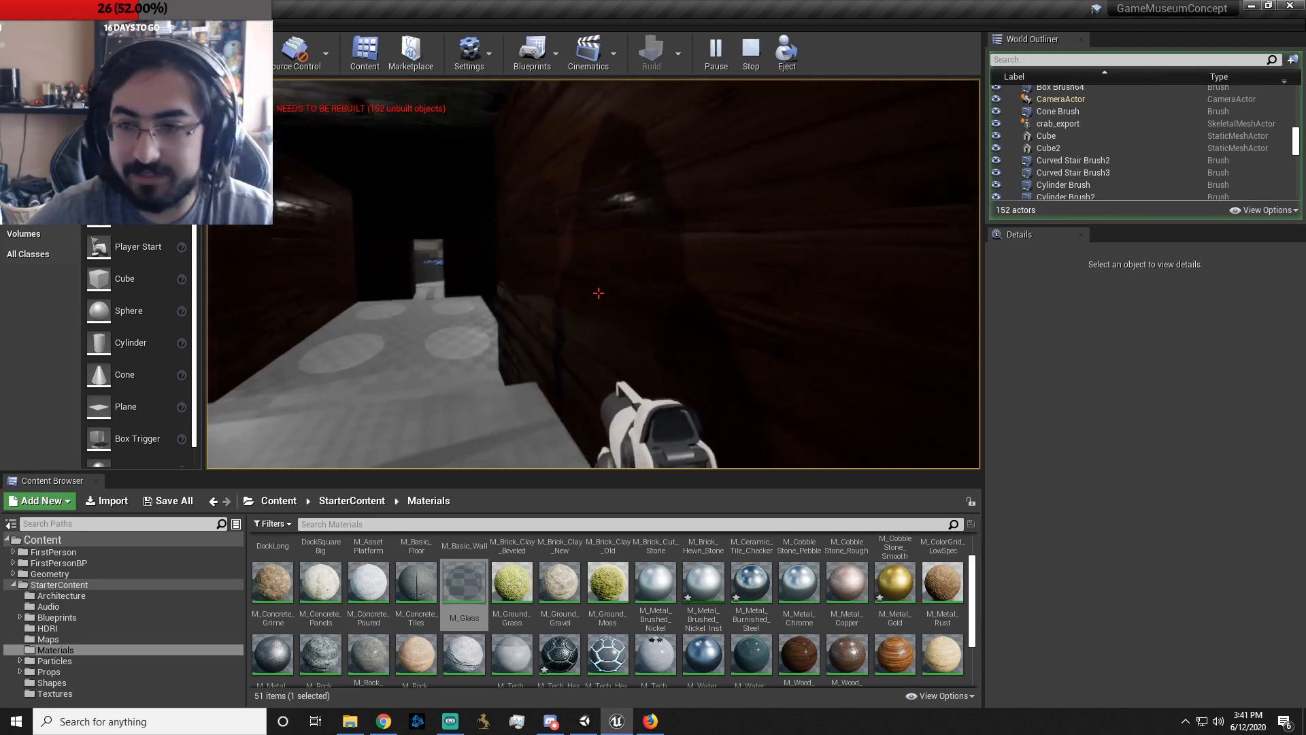
{"action": "key", "text": "w"}
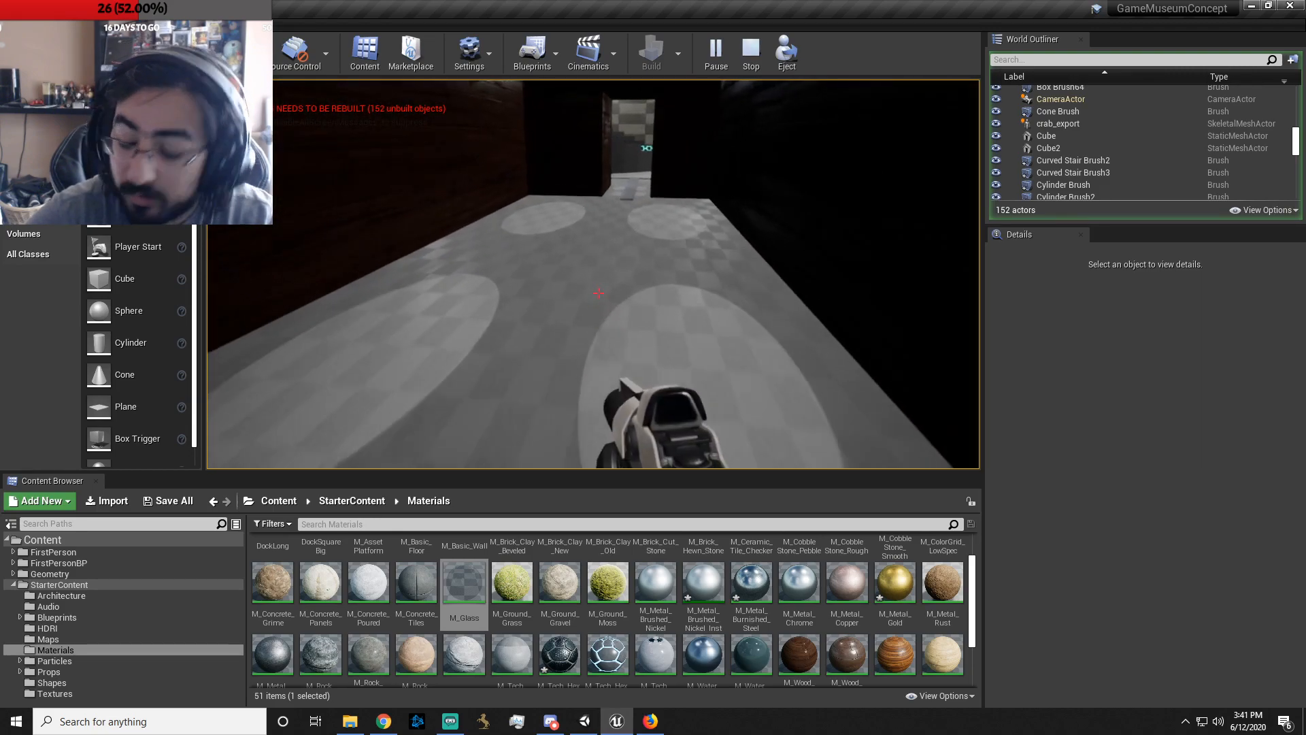
{"action": "key", "text": "w"}
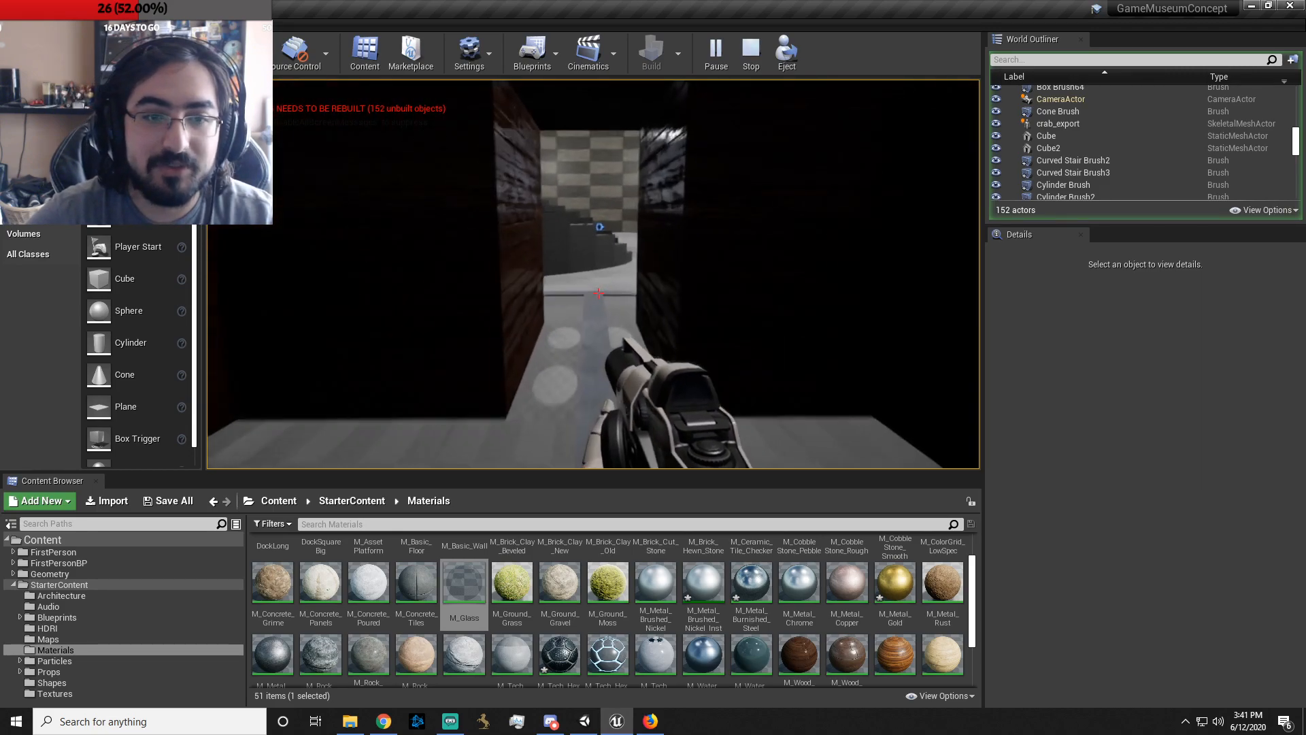
- Look around the staircase hall at the foot of the curved stairs and end the play test
{"action": "key", "text": "w"}
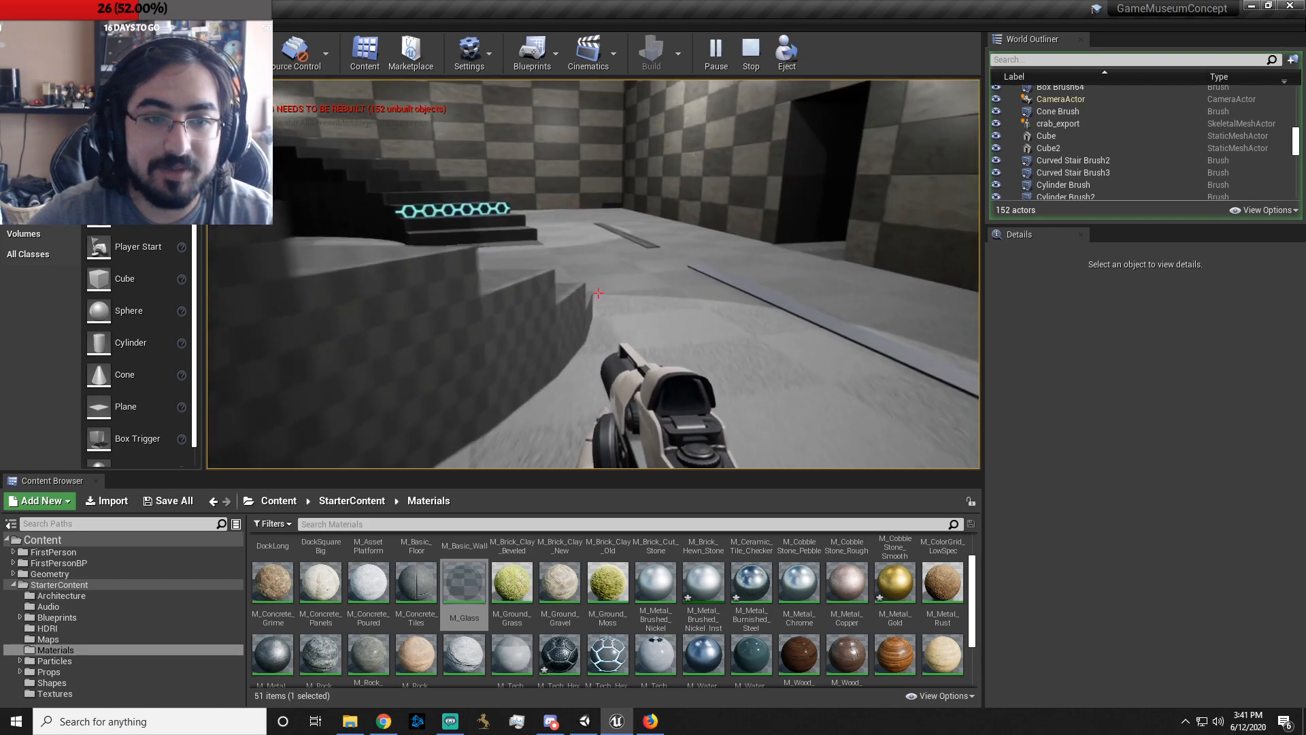
{"action": "key", "text": "w"}
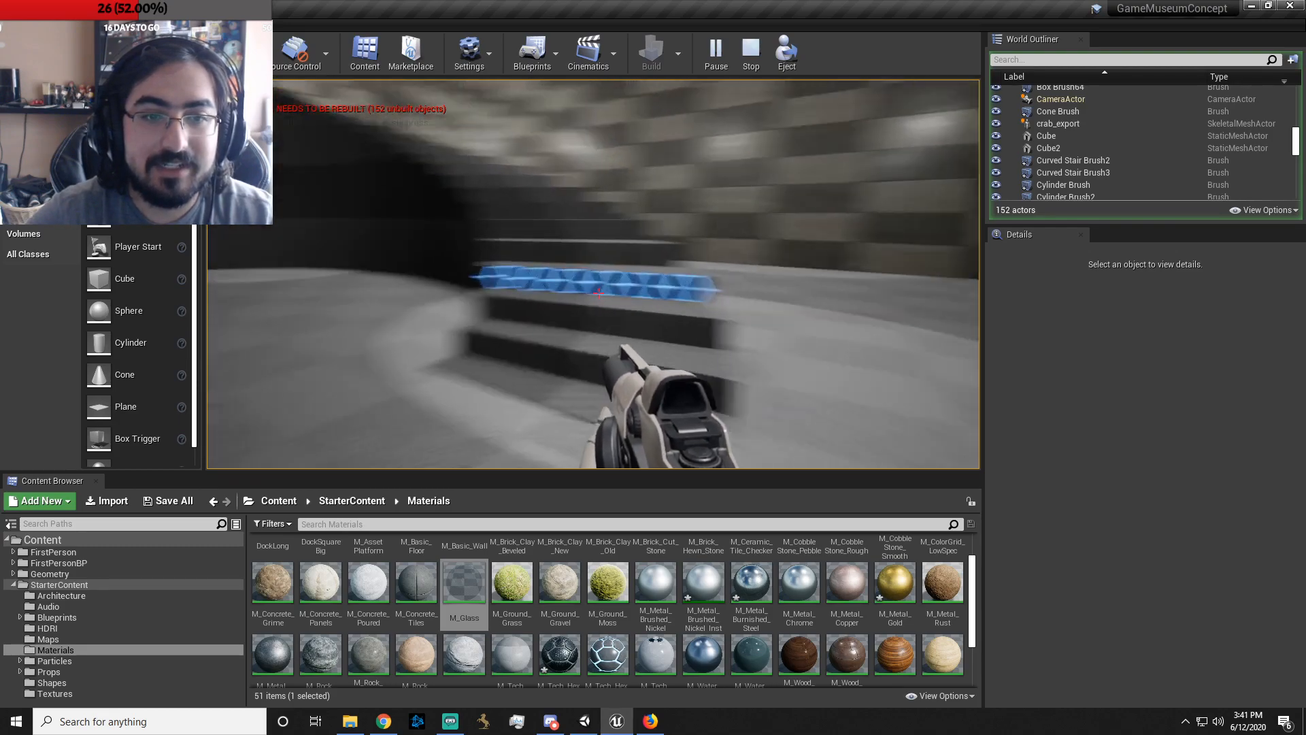
{"action": "key", "text": "w"}
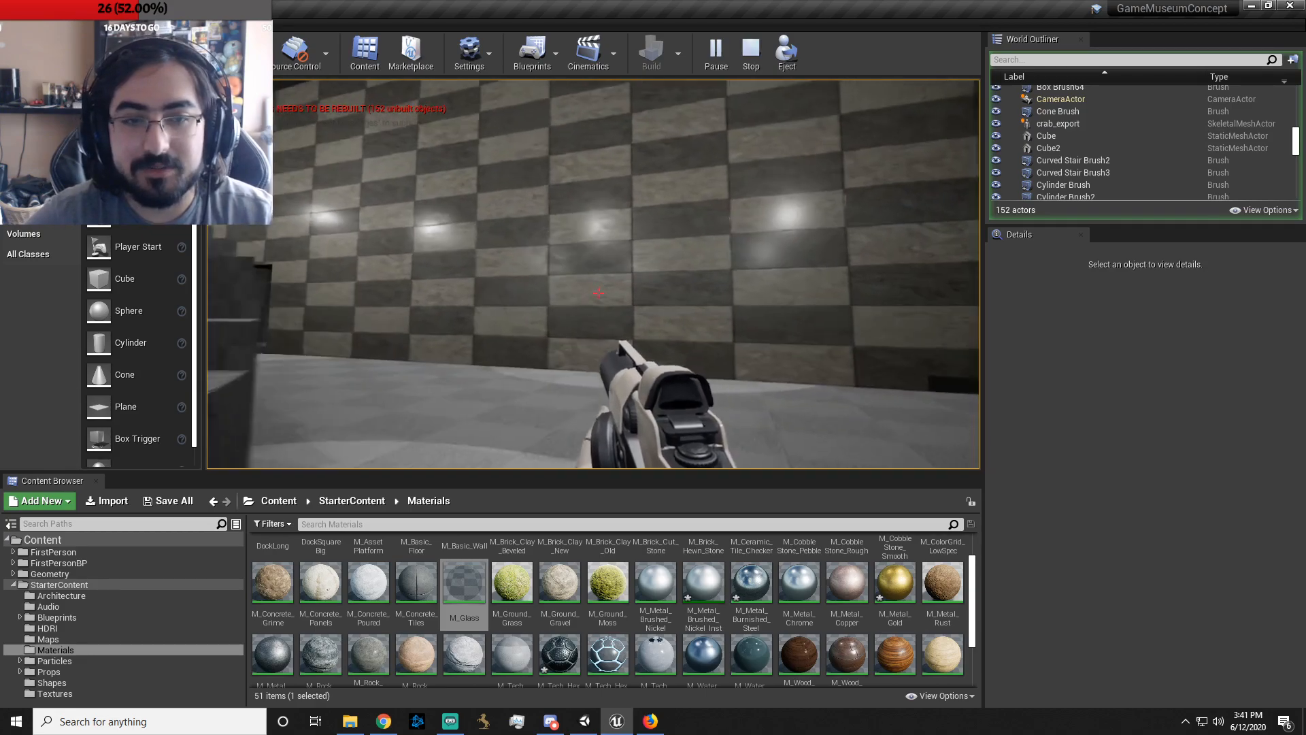
{"action": "key", "text": "Escape"}
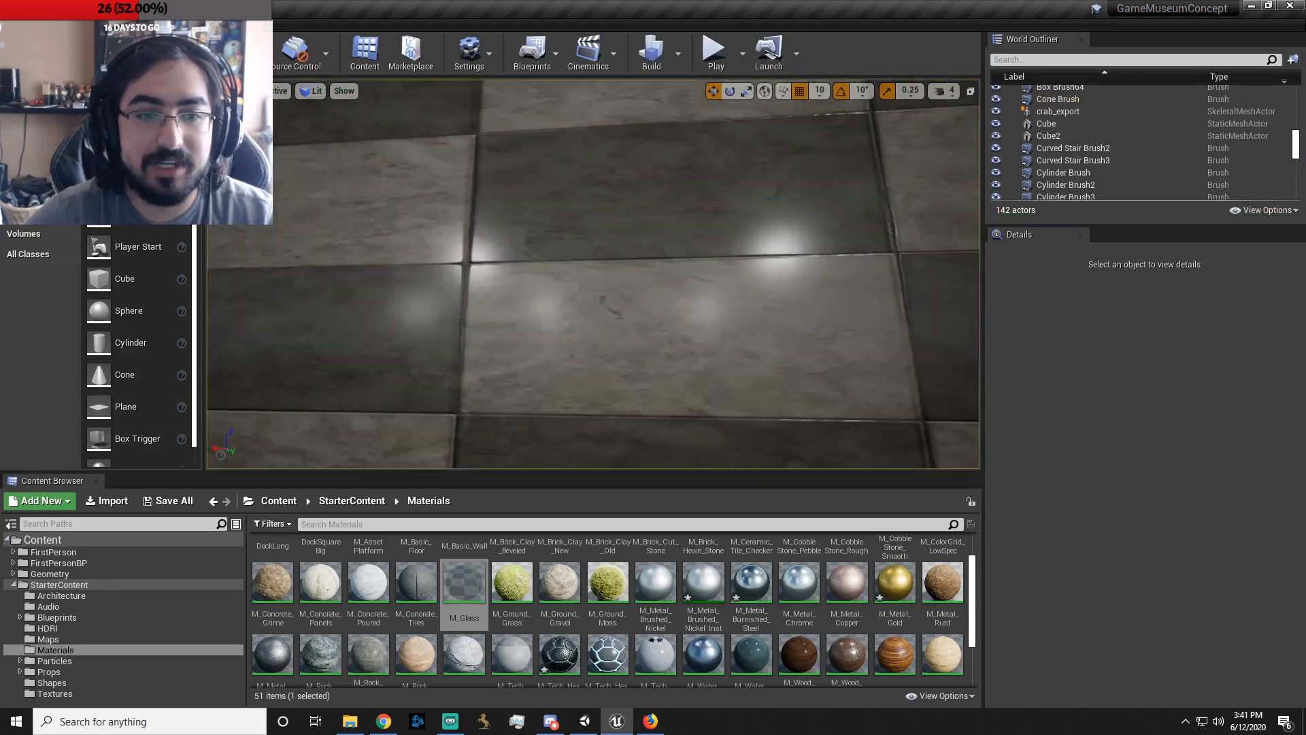
- Inspect the curved staircases from above and the stairwell opening and doorway on the upper floor
{"action": "right_click_drag", "start_coordinate": [593, 274], "coordinate": [490, 274]}
{"action": "key", "text": "w"}
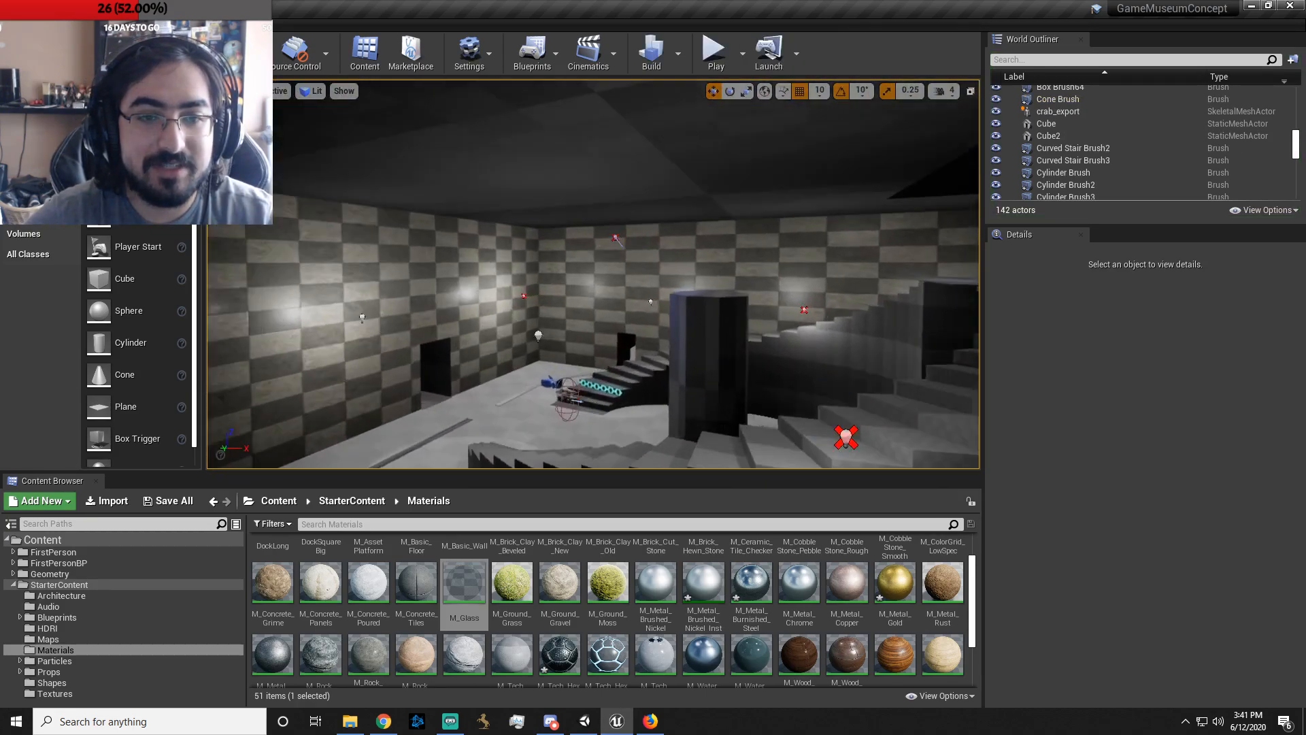
{"action": "right_click_drag", "start_coordinate": [593, 274], "coordinate": [803, 197]}
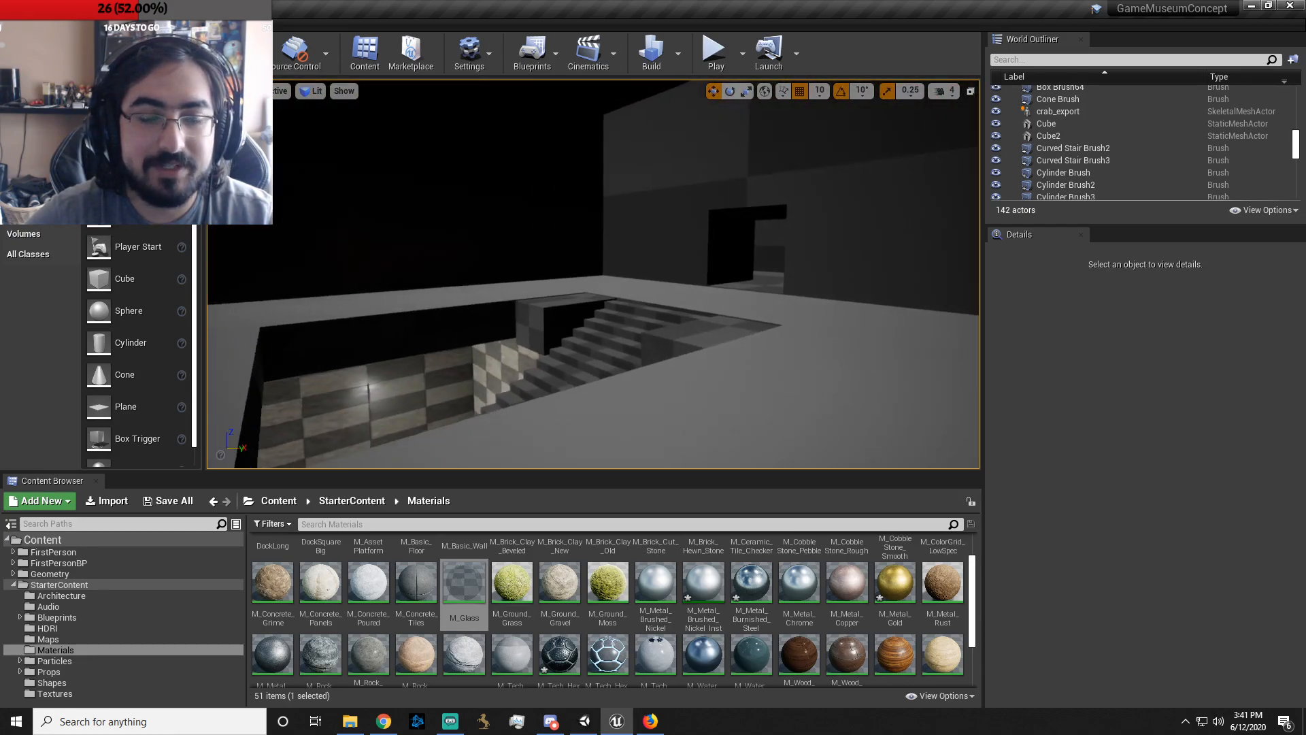
{"action": "key", "text": "w"}
{"action": "mouse_move", "coordinate": [593, 274]}
{"action": "right_mouse_down"}
{"action": "mouse_move", "coordinate": [606, 269]}
{"action": "mouse_move", "coordinate": [326, 197]}
{"action": "right_mouse_up"}
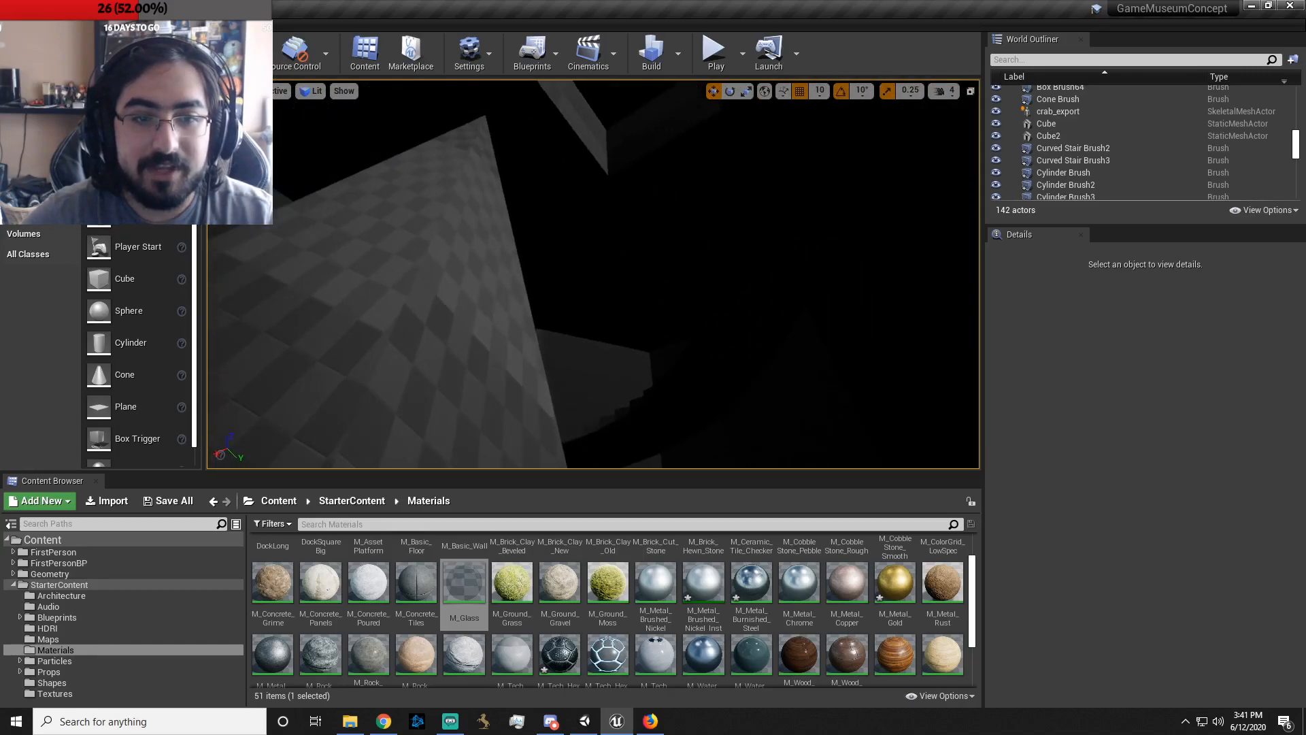
- Examine the untextured checkered galleries and their display bases from above and inside, including the area around the creature exhibits
{"action": "right_click_drag", "start_coordinate": [593, 274], "coordinate": [629, 402]}
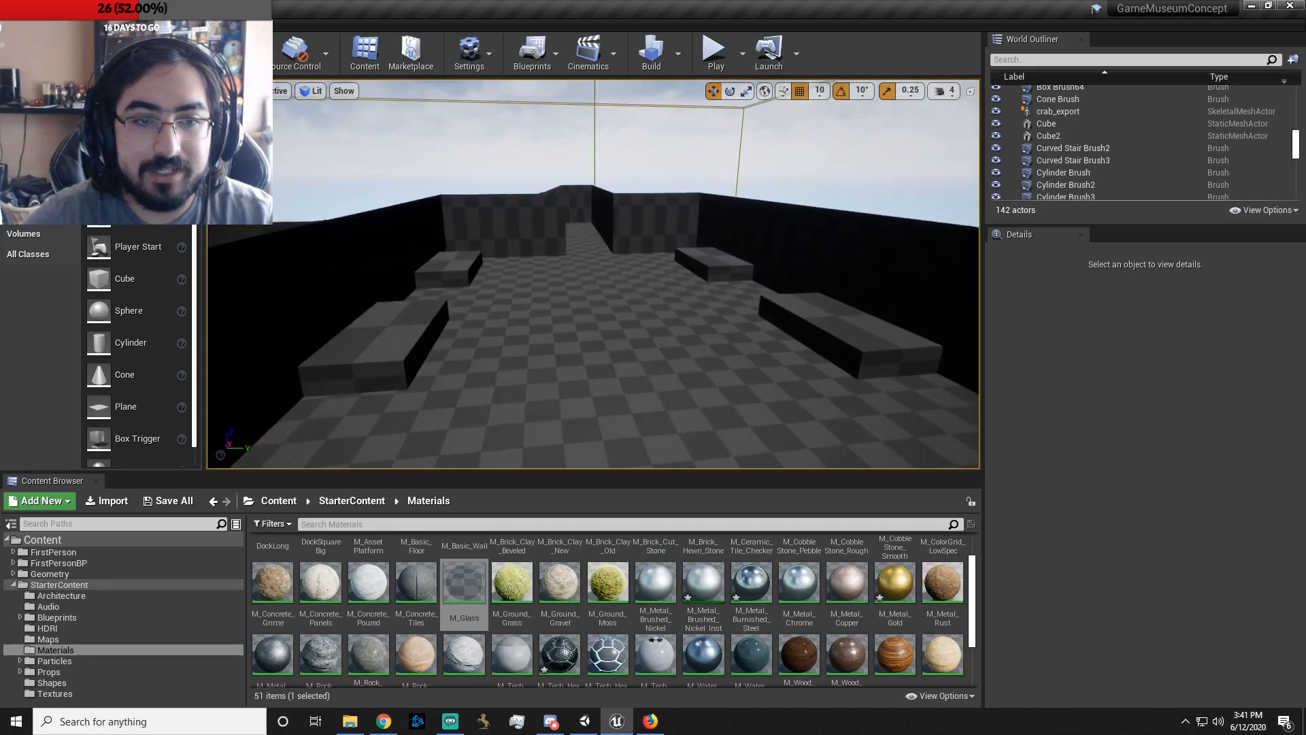
{"action": "right_click_drag", "start_coordinate": [594, 274], "coordinate": [477, 334]}
{"action": "key", "text": "w"}
{"action": "right_click_drag", "start_coordinate": [594, 274], "coordinate": [688, 235]}
{"action": "key", "text": "w"}
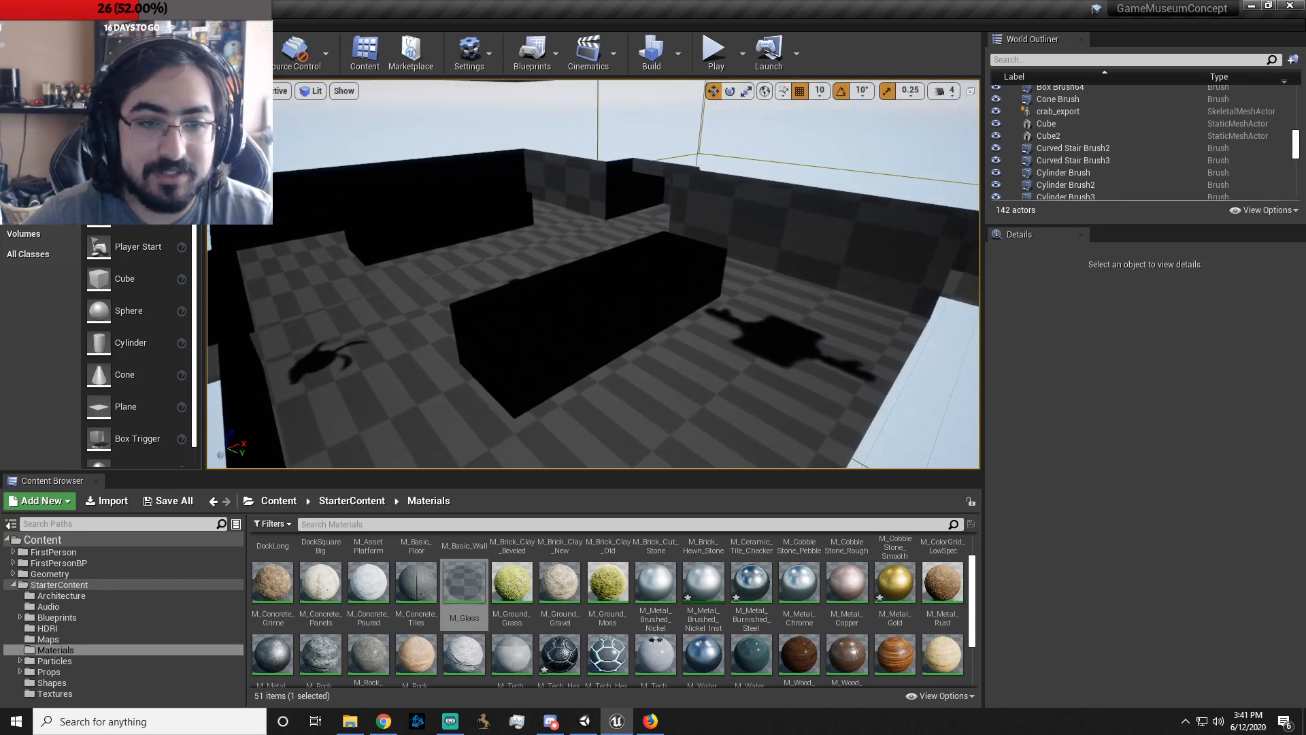
{"action": "key", "text": "w"}
{"action": "right_click_drag", "start_coordinate": [593, 274], "coordinate": [646, 286]}
{"action": "key", "text": "a"}
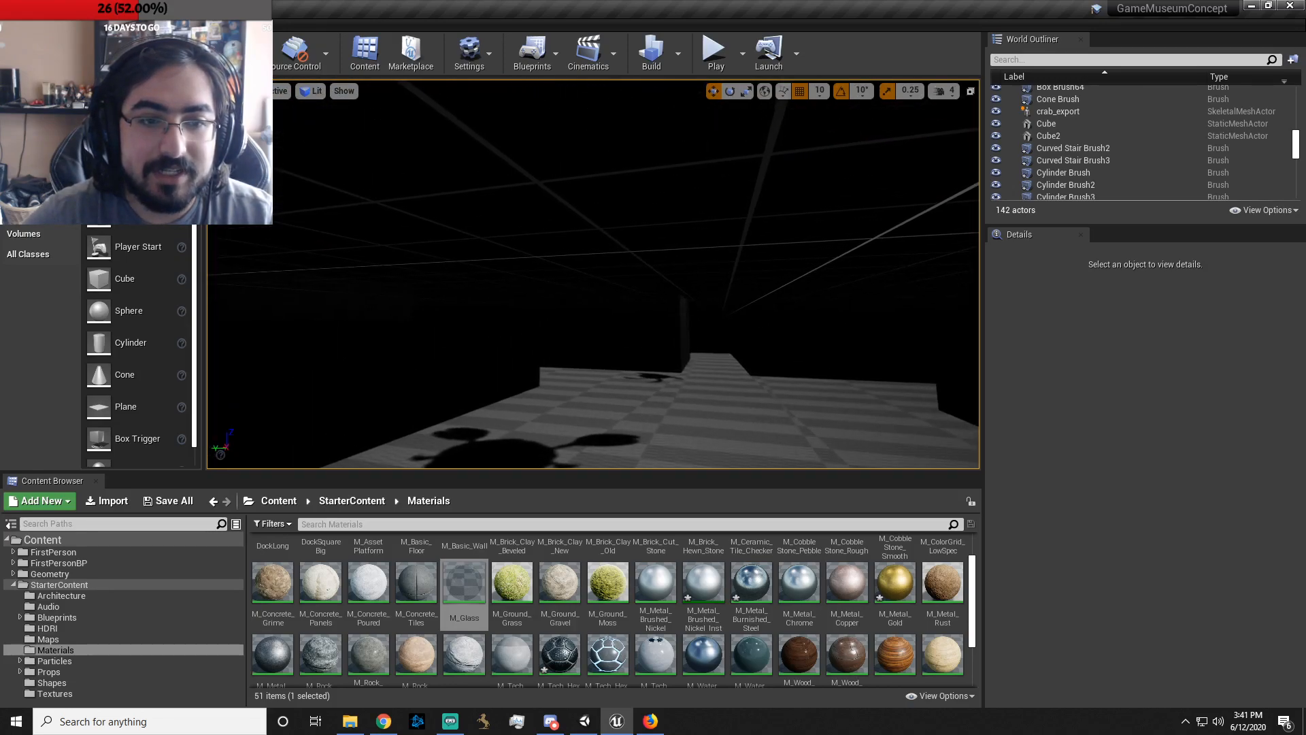
{"action": "right_click_drag", "start_coordinate": [593, 274], "coordinate": [371, 340]}
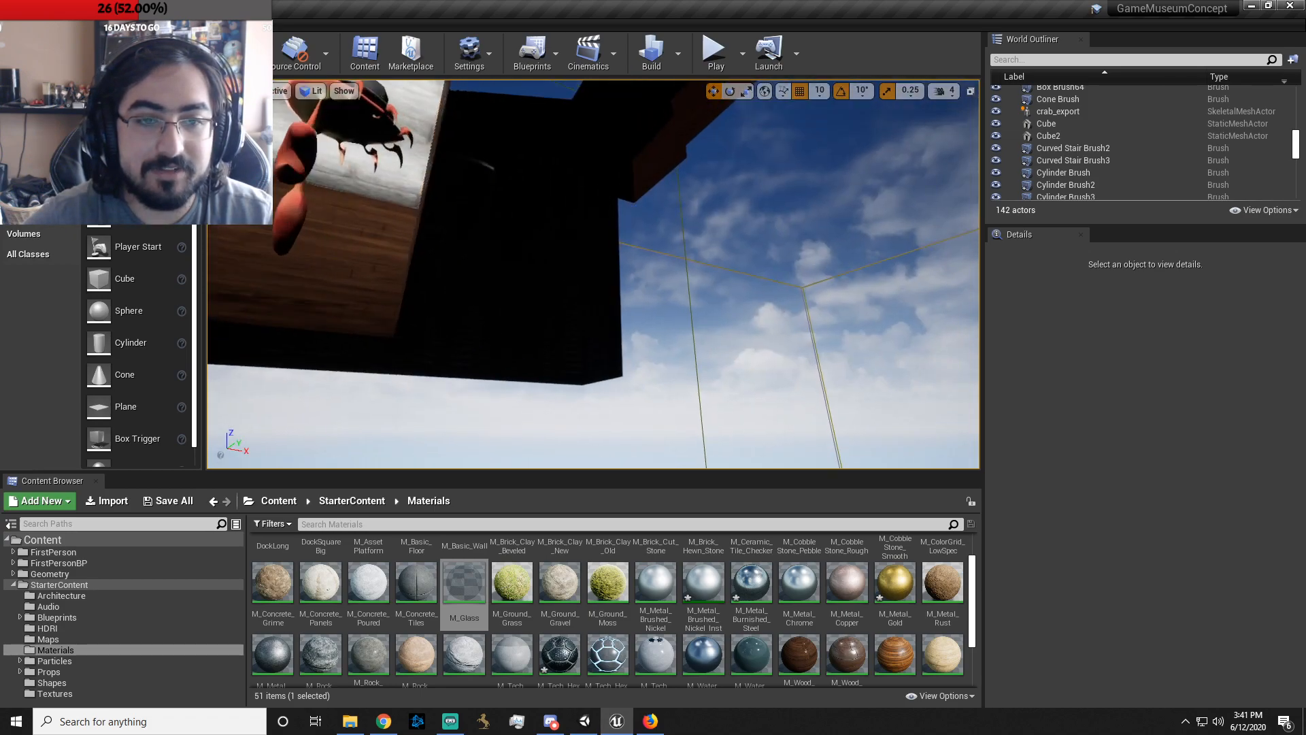